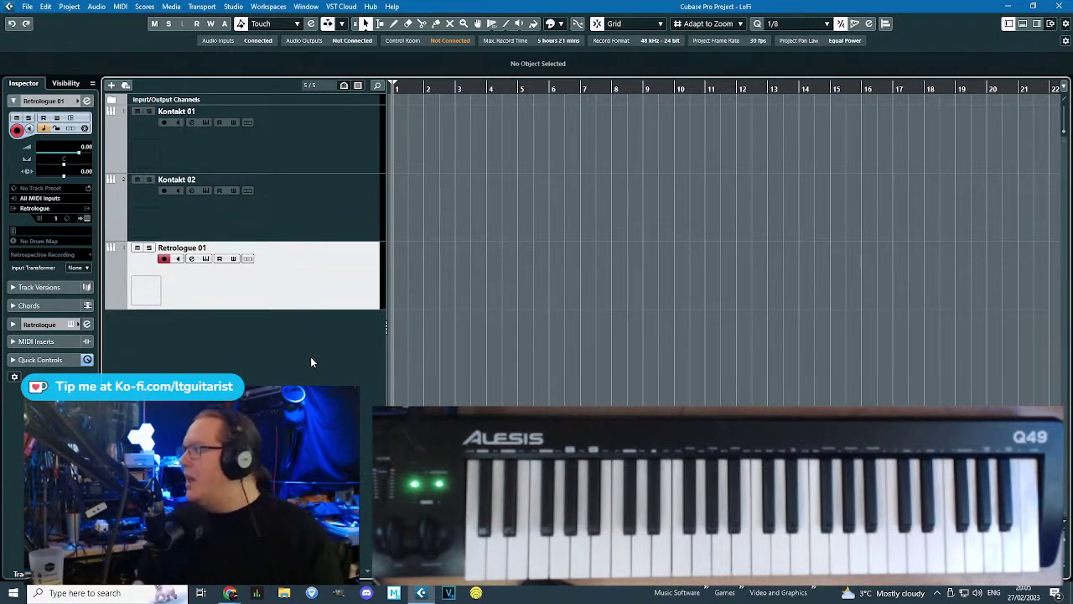
Route the Stereo Out bus to the Focusrite USB ASIO device, left to Output 1 and right to Output 2, and reselect the Retrologue 01 track.
{"action": "left_click", "coordinate": [300, 193]}
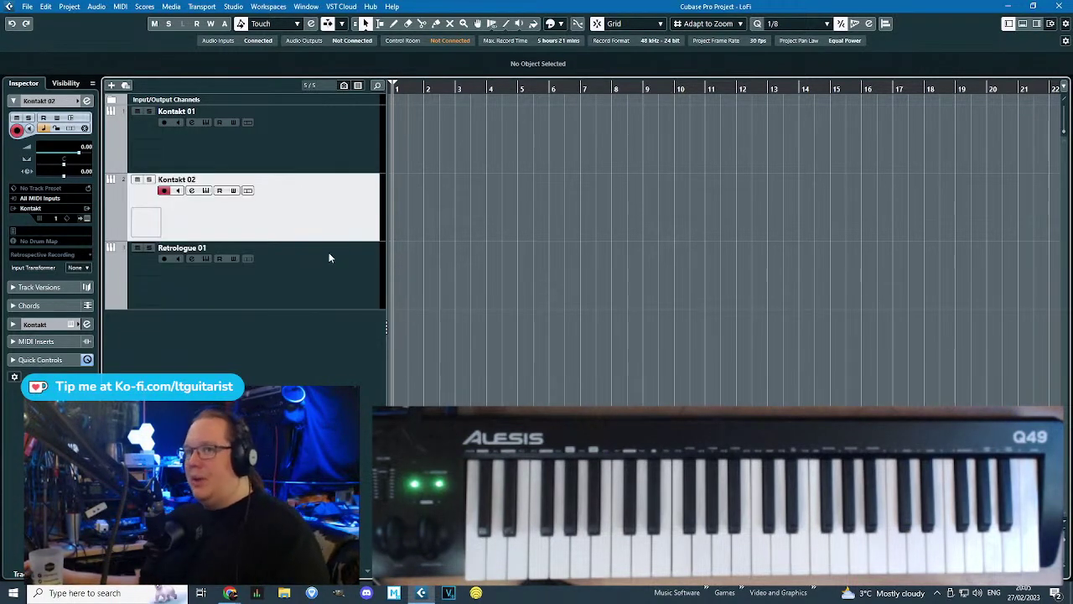
{"action": "left_click", "coordinate": [332, 290]}
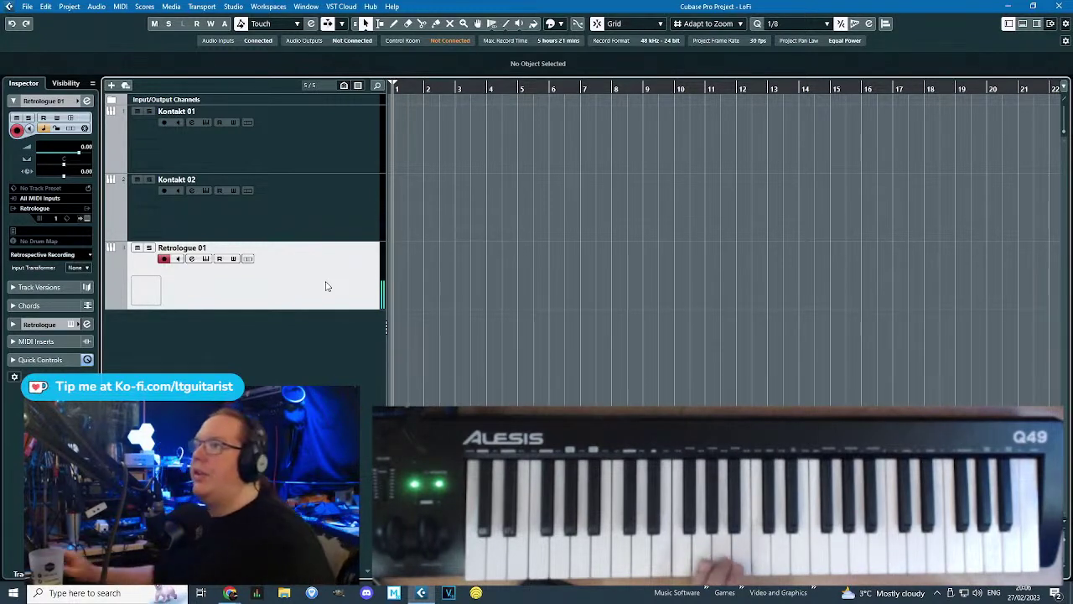
{"action": "left_click", "coordinate": [457, 44]}
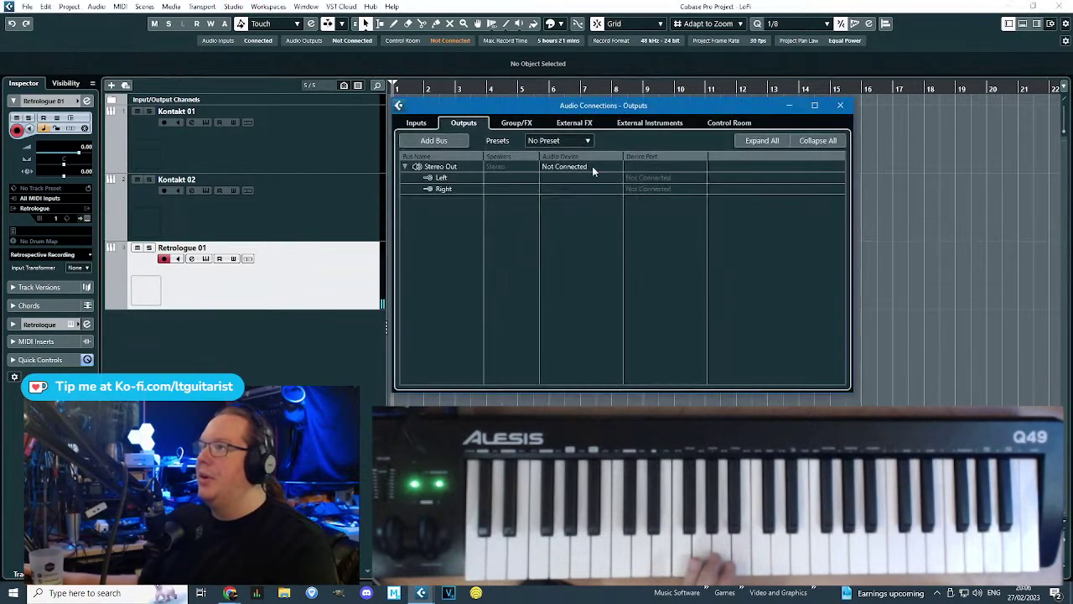
{"action": "left_click", "coordinate": [419, 124]}
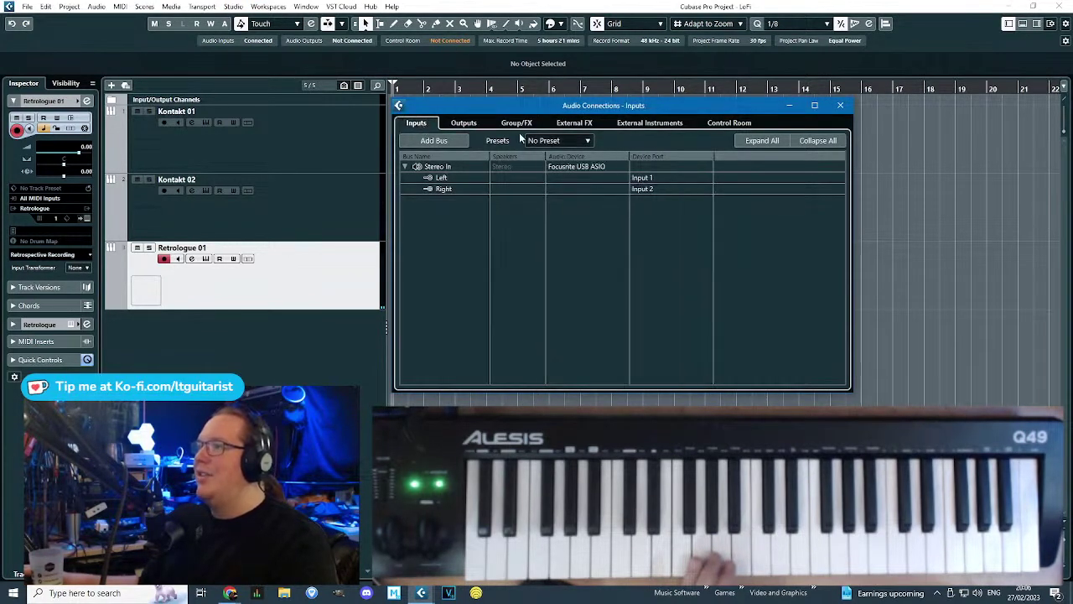
{"action": "left_click", "coordinate": [474, 124]}
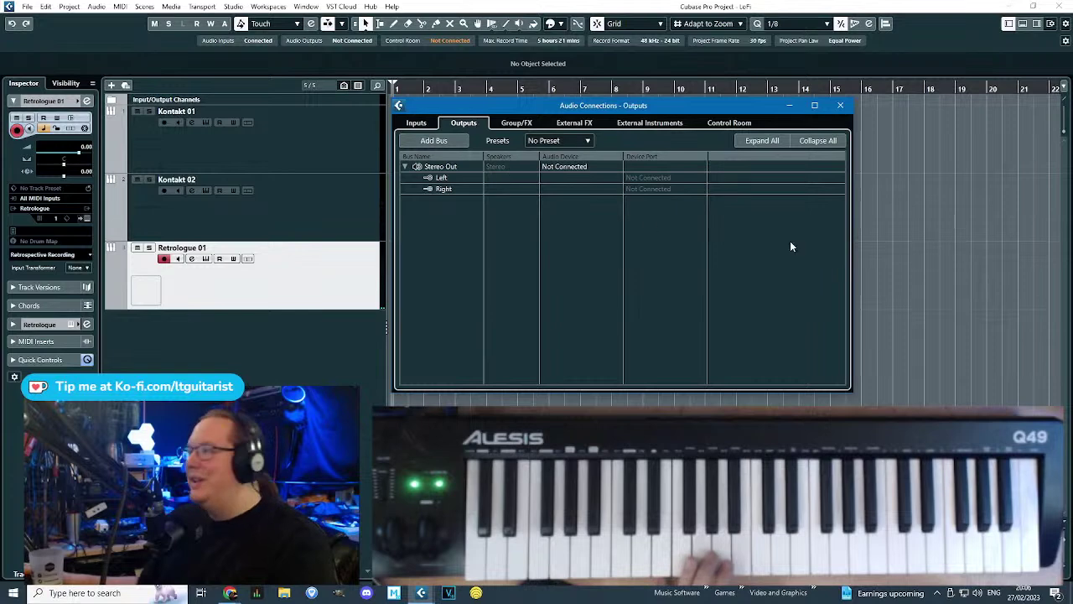
{"action": "left_click", "coordinate": [645, 177]}
{"action": "left_click", "coordinate": [647, 210]}
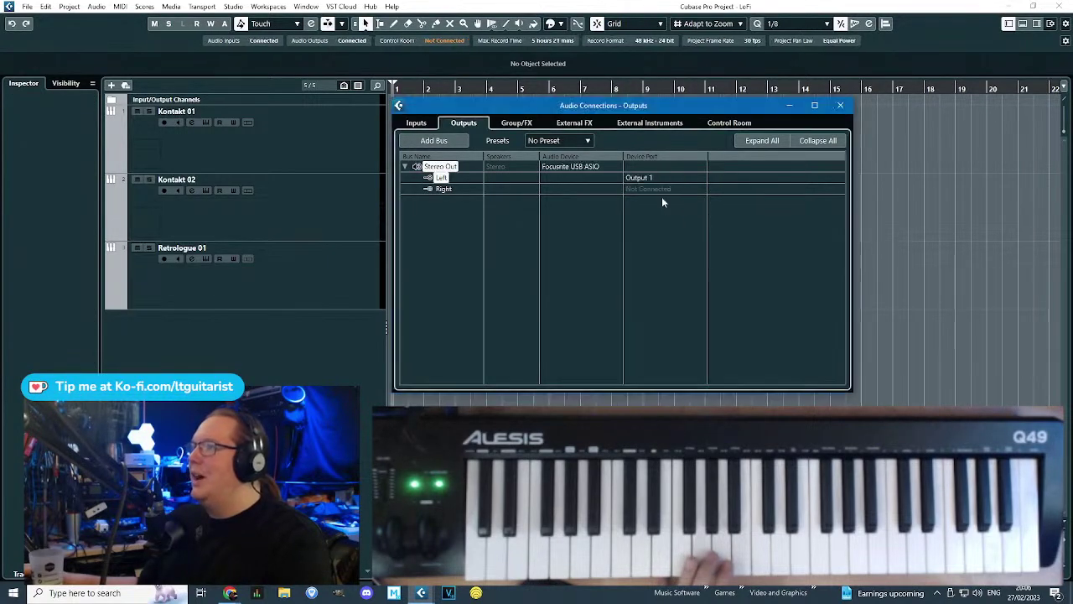
{"action": "left_click", "coordinate": [660, 189]}
{"action": "left_click", "coordinate": [666, 233]}
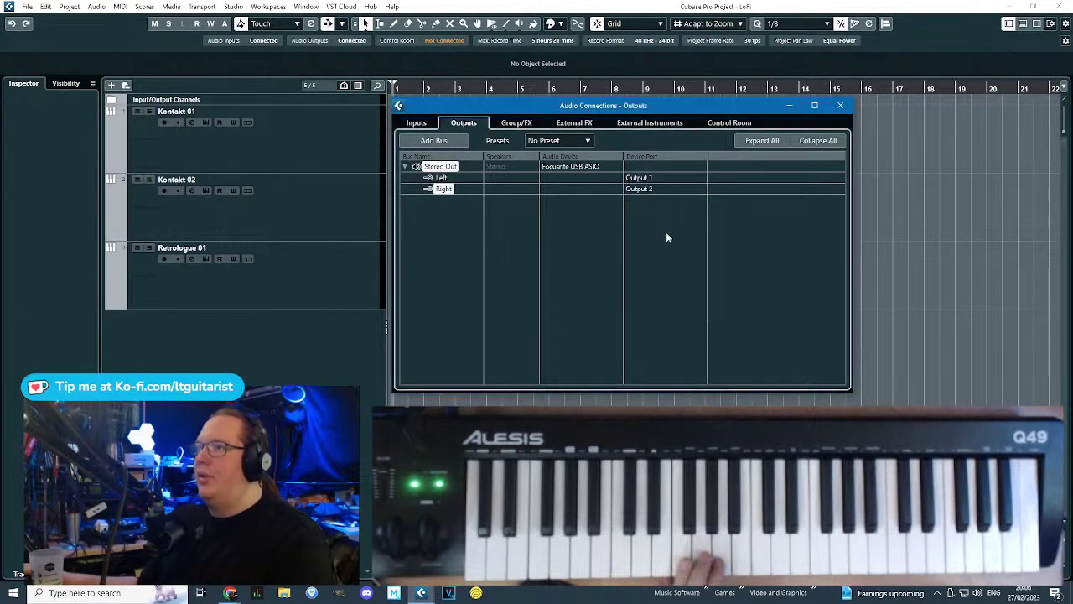
{"action": "key", "text": "F4"}
{"action": "left_click", "coordinate": [328, 294]}
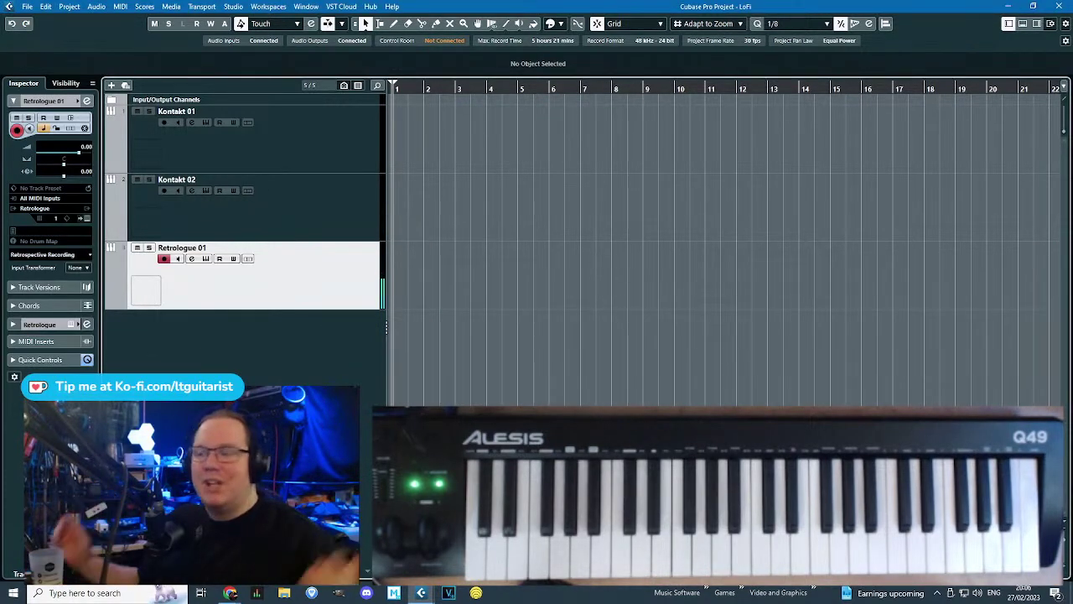
Review the output, group/FX and input bus assignments in the Audio Connections window, and close it.
{"action": "left_click", "coordinate": [433, 595]}
{"action": "key", "text": "F4"}
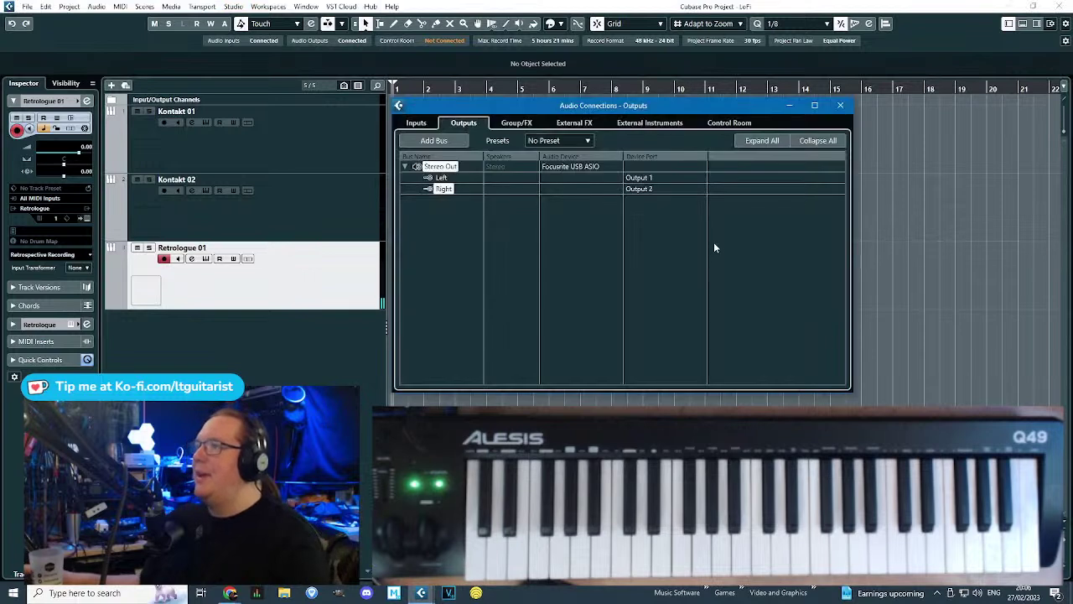
{"action": "left_click", "coordinate": [517, 123]}
{"action": "left_click", "coordinate": [464, 128]}
{"action": "left_click", "coordinate": [415, 125]}
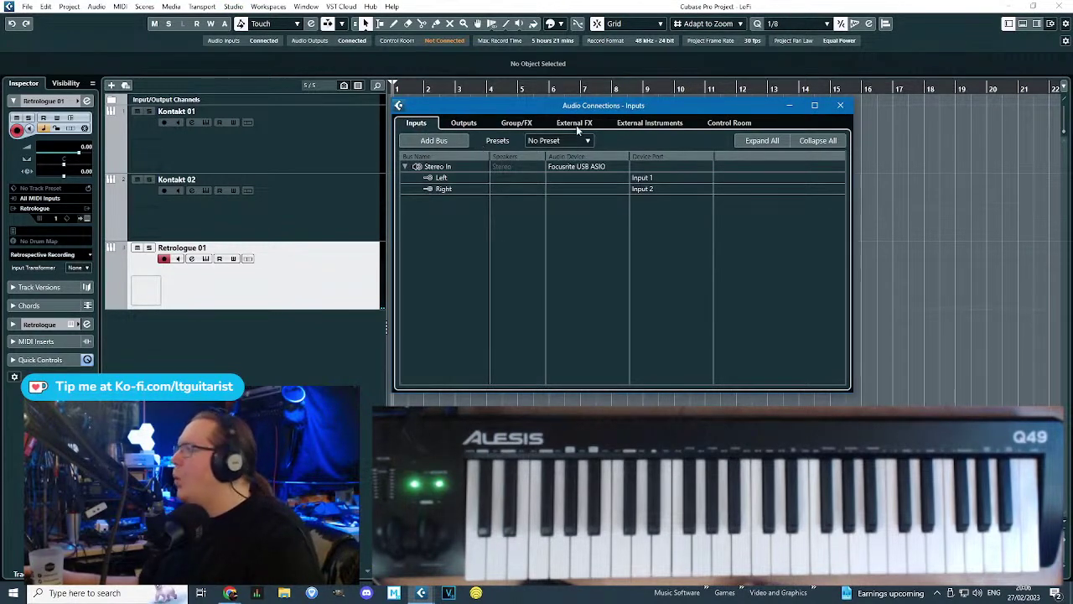
{"action": "left_click", "coordinate": [839, 107]}
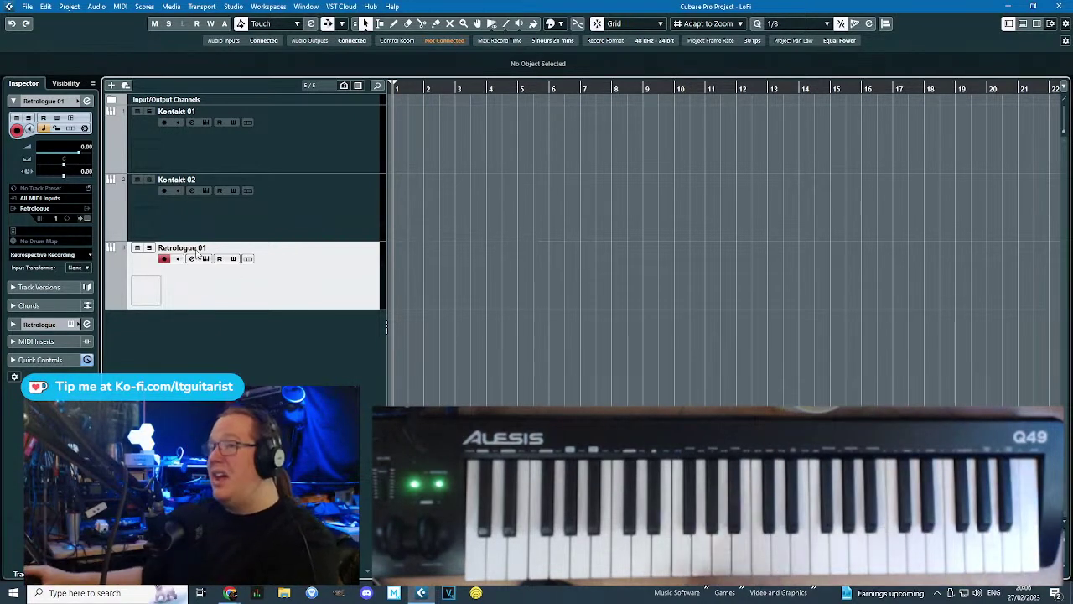
Open the Retrologue 01 track's instrument and switch on oscillator 2.
{"action": "left_click", "coordinate": [87, 219]}
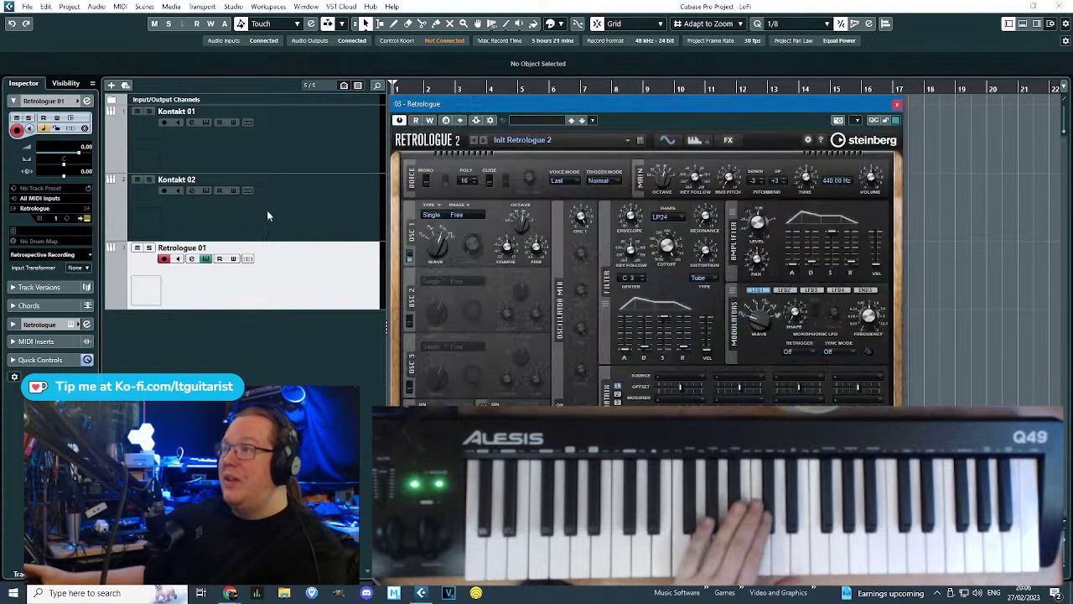
{"action": "left_click_drag", "start_coordinate": [526, 105], "coordinate": [525, 105]}
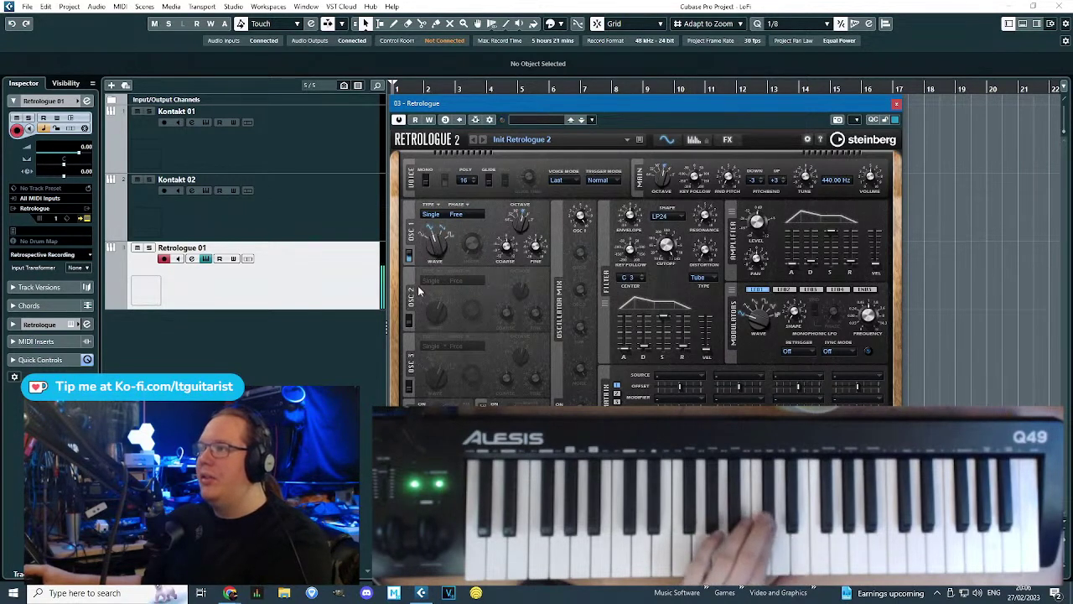
{"action": "left_click", "coordinate": [409, 323]}
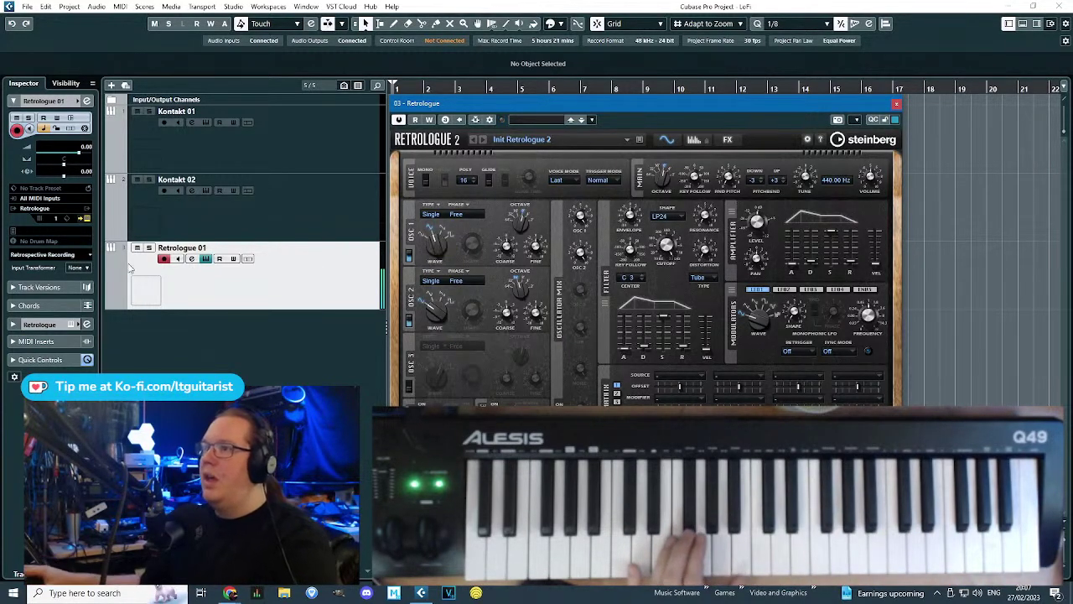
Duplicate the Retrologue 01 track and close its instrument window.
{"action": "right_click", "coordinate": [213, 277]}
{"action": "left_click", "coordinate": [259, 316]}
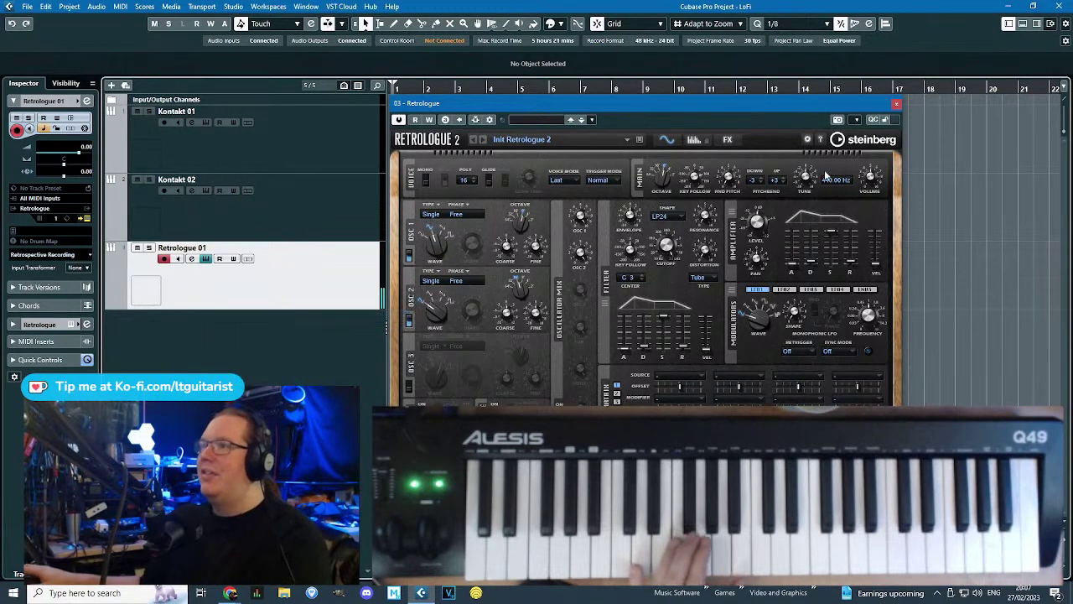
{"action": "left_click", "coordinate": [896, 104]}
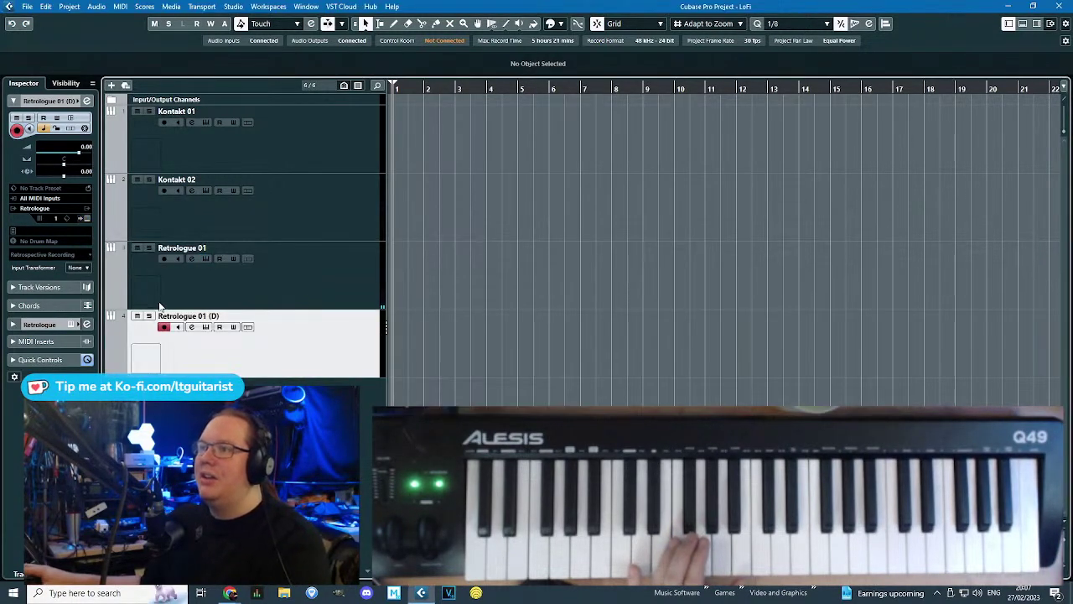
Rename the duplicated track Bass and the original Retrologue 01 track Synthie Keys.
{"action": "double_click", "coordinate": [186, 316]}
{"action": "type", "text": "Bass"}
{"action": "double_click", "coordinate": [209, 246]}
{"action": "type", "text": "Synthie Key"}
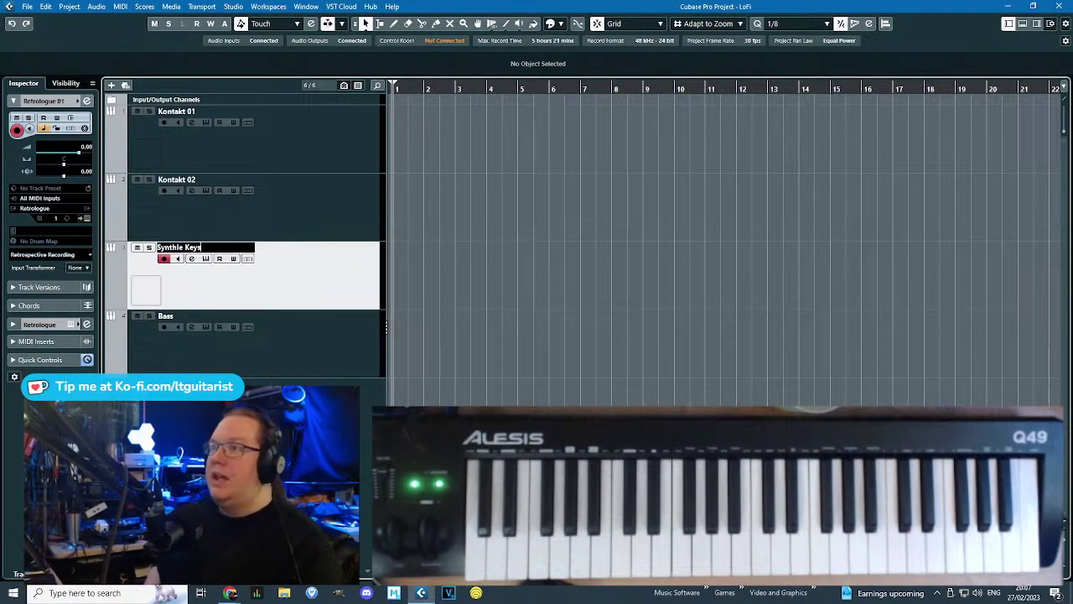
{"action": "type", "text": "s"}
Open the Bass track's Retrologue instrument and adjust the octaves and mix levels of oscillators 1 and 2, with oscillator 2's level at 100%.
{"action": "left_click", "coordinate": [270, 339]}
{"action": "left_click", "coordinate": [87, 218]}
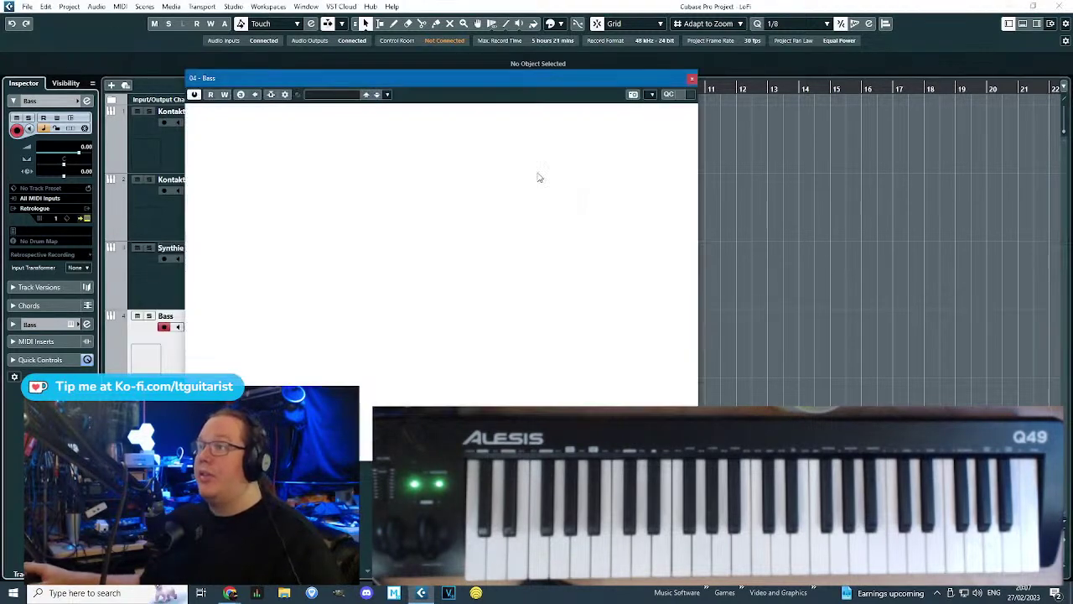
{"action": "left_click_drag", "start_coordinate": [451, 78], "coordinate": [674, 86]}
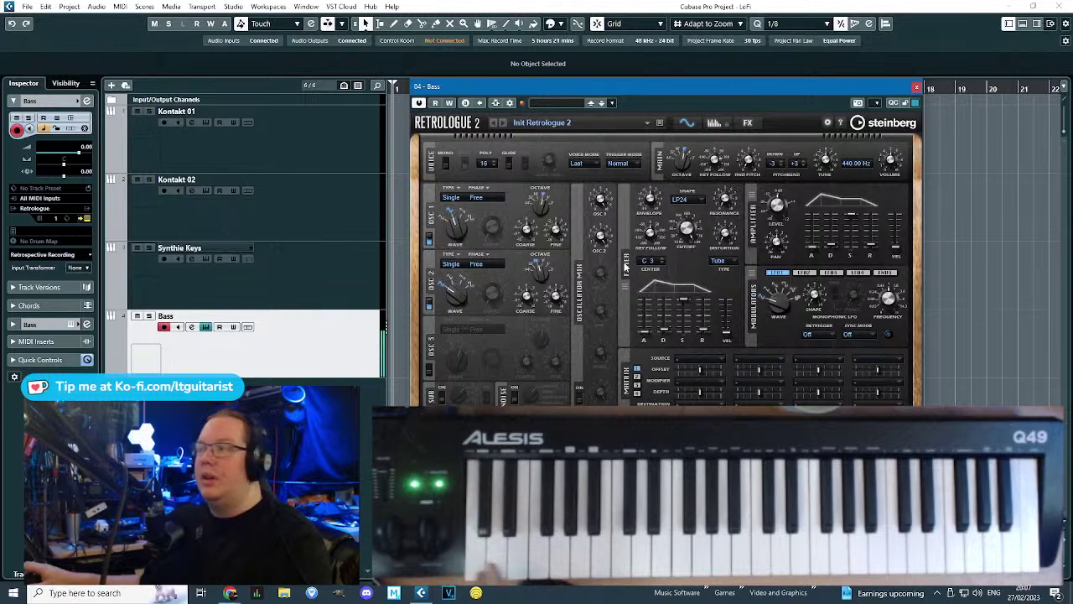
{"action": "mouse_move", "coordinate": [541, 272]}
{"action": "mouse_move", "coordinate": [538, 207]}
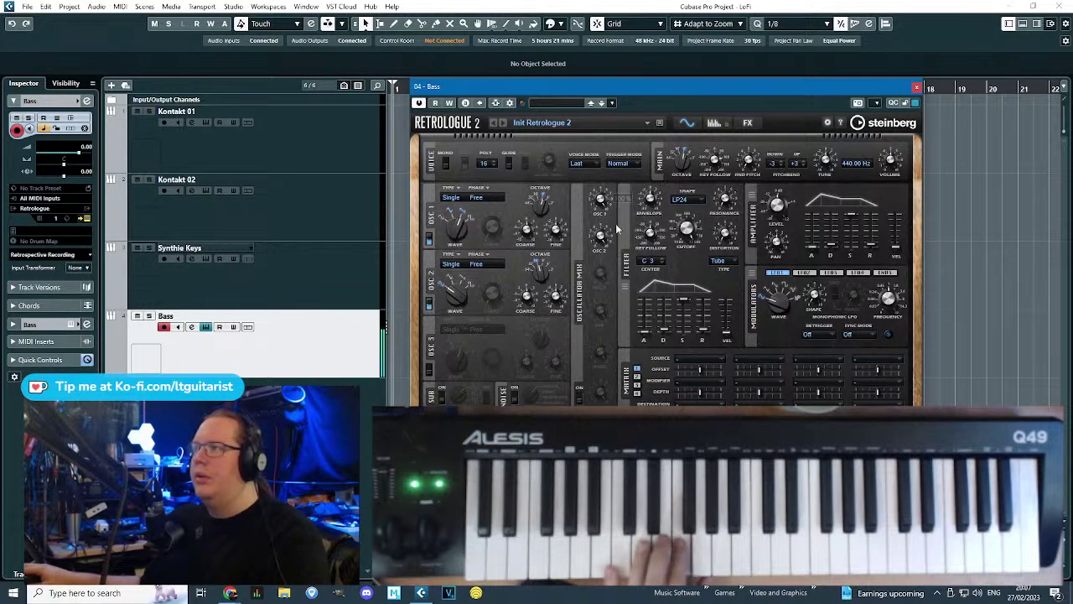
{"action": "scroll", "coordinate": [694, 230], "scroll_direction": "up", "scroll_amount": 3}
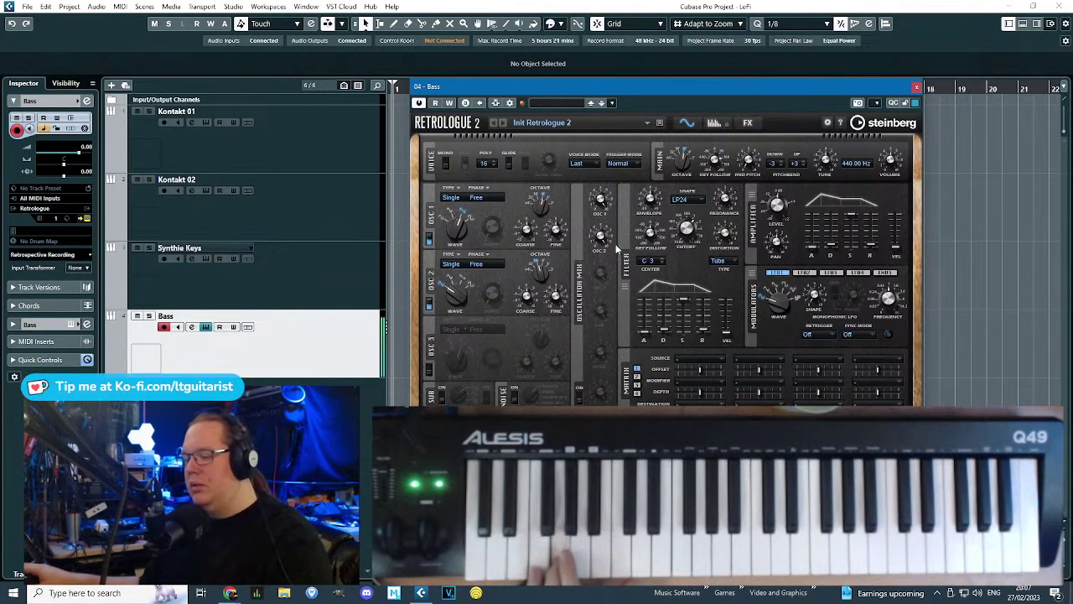
{"action": "mouse_move", "coordinate": [609, 238]}
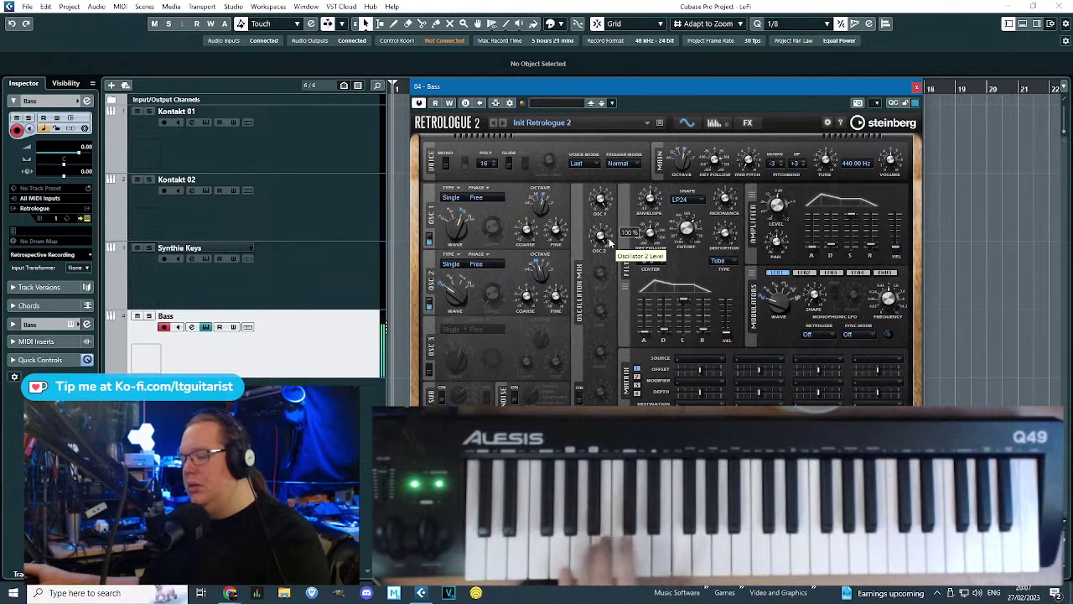
Reshape the Bass amplifier envelope's decay and sustain, and switch the voice to mono with glide and oscillator 2's octave at 32.
{"action": "mouse_move", "coordinate": [816, 249]}
{"action": "mouse_move", "coordinate": [888, 255]}
{"action": "mouse_move", "coordinate": [832, 231]}
{"action": "left_mouse_down"}
{"action": "mouse_move", "coordinate": [833, 208]}
{"action": "mouse_move", "coordinate": [848, 231]}
{"action": "left_mouse_up"}
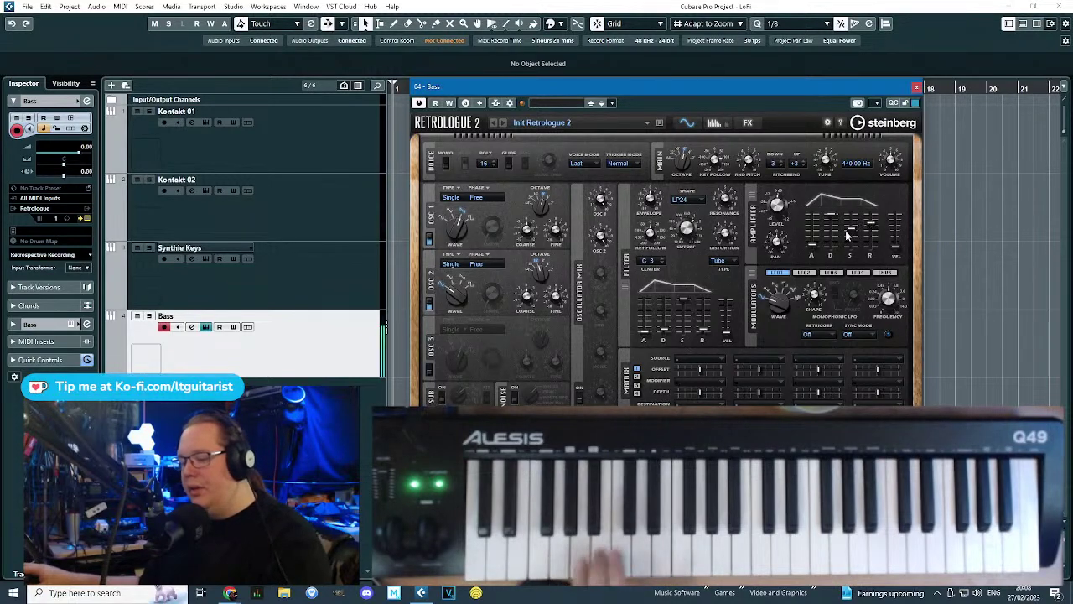
{"action": "left_click", "coordinate": [445, 164]}
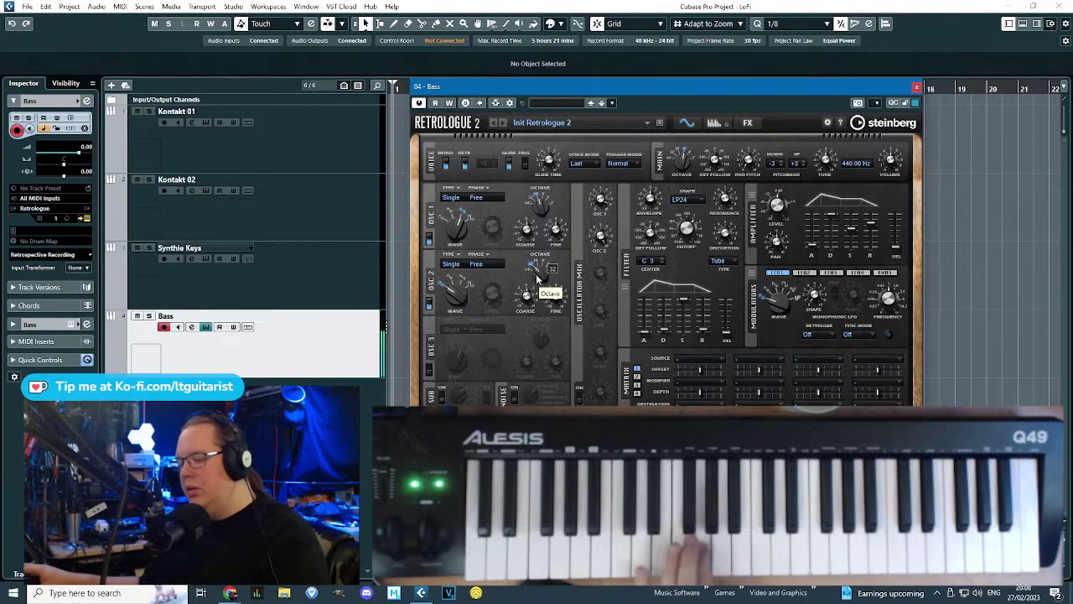
Dismiss the K-Lite Update Checker window without downloading an update.
{"action": "key", "text": "Escape"}
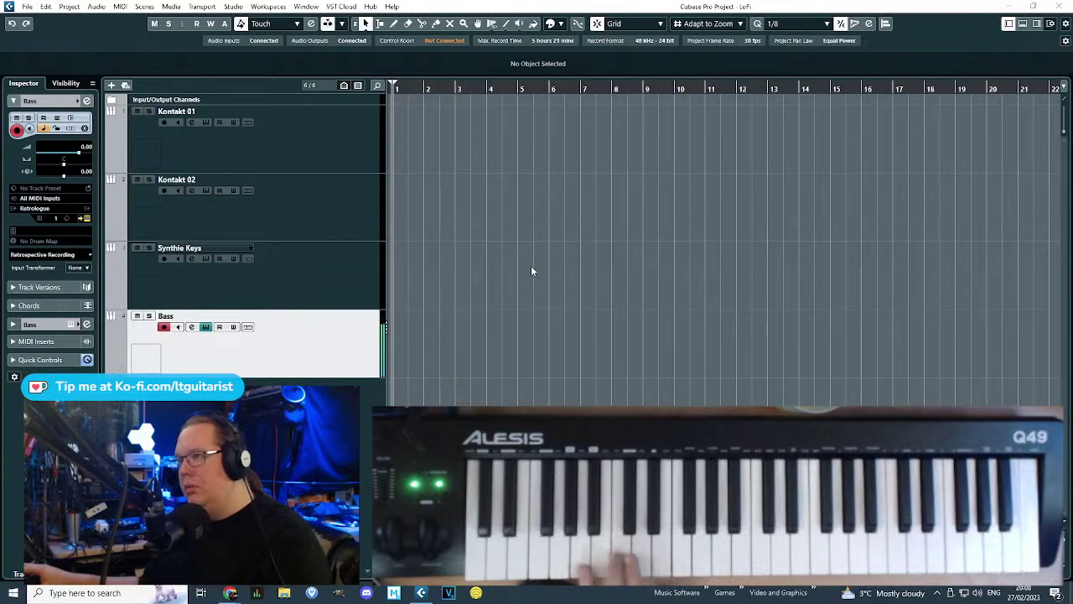
{"action": "left_click", "coordinate": [563, 260]}
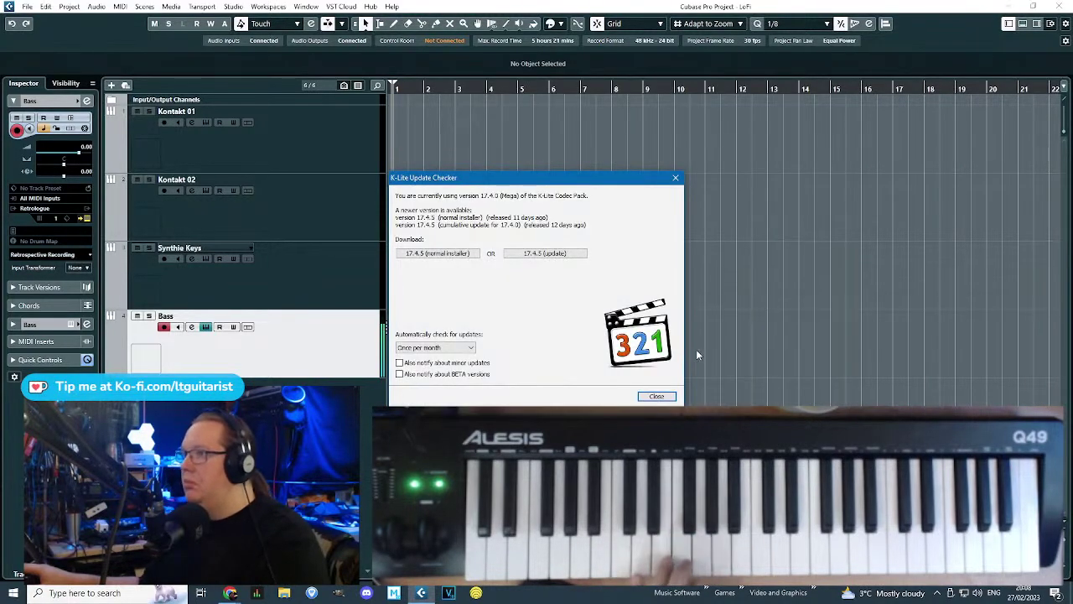
{"action": "left_click", "coordinate": [656, 396]}
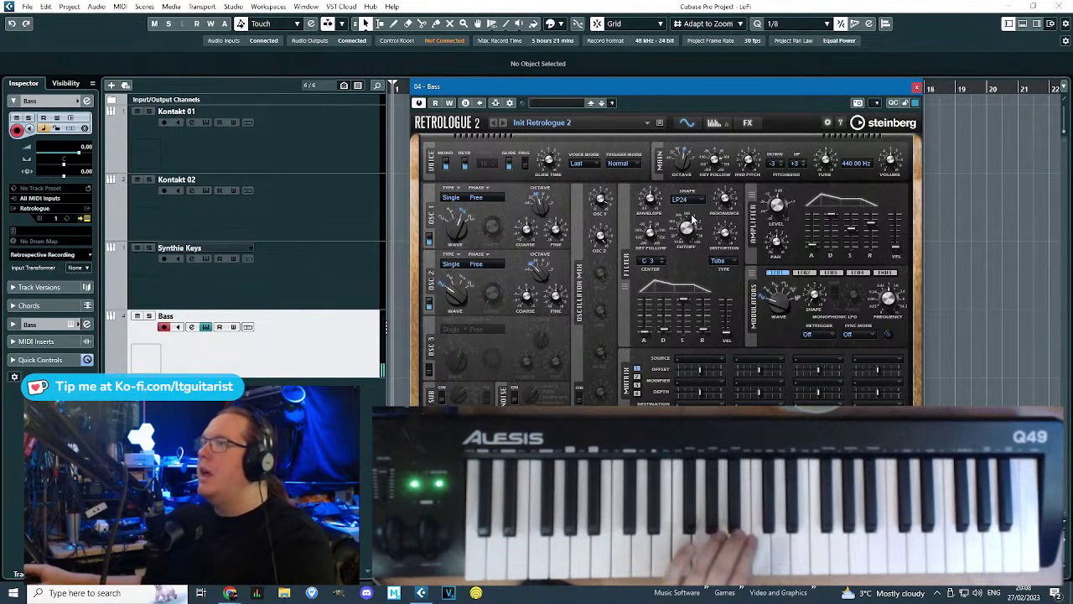
Set the source of the first modulation matrix slot in the Bass Retrologue to LFO 1.
{"action": "mouse_move", "coordinate": [593, 88]}
{"action": "left_mouse_down"}
{"action": "mouse_move", "coordinate": [576, 110]}
{"action": "mouse_move", "coordinate": [588, 95]}
{"action": "left_mouse_up"}
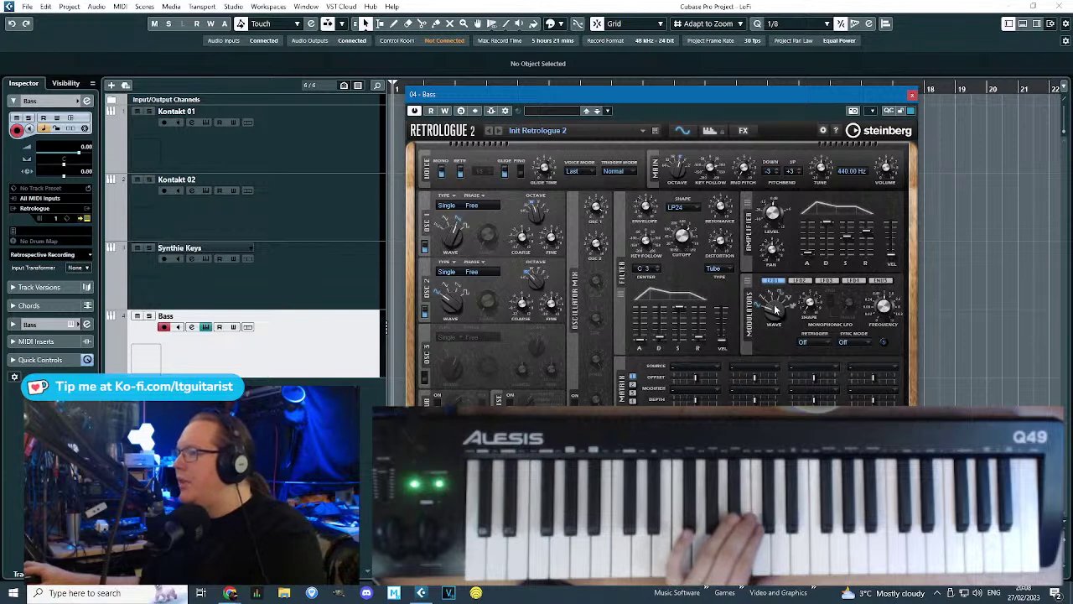
{"action": "left_click", "coordinate": [704, 367]}
{"action": "left_click", "coordinate": [688, 178]}
Configure LFO 1 with retrigger mode First, sync mode Tempo and a frequency of 1/4.
{"action": "left_click", "coordinate": [804, 342]}
{"action": "left_click", "coordinate": [829, 366]}
{"action": "left_click", "coordinate": [831, 366]}
{"action": "left_click", "coordinate": [781, 343]}
{"action": "left_click", "coordinate": [862, 342]}
{"action": "left_click", "coordinate": [863, 366]}
{"action": "left_click", "coordinate": [884, 306]}
Assign Volume 2 as the destination of the first modulation matrix slot.
{"action": "left_click", "coordinate": [706, 412]}
{"action": "left_click", "coordinate": [706, 411]}
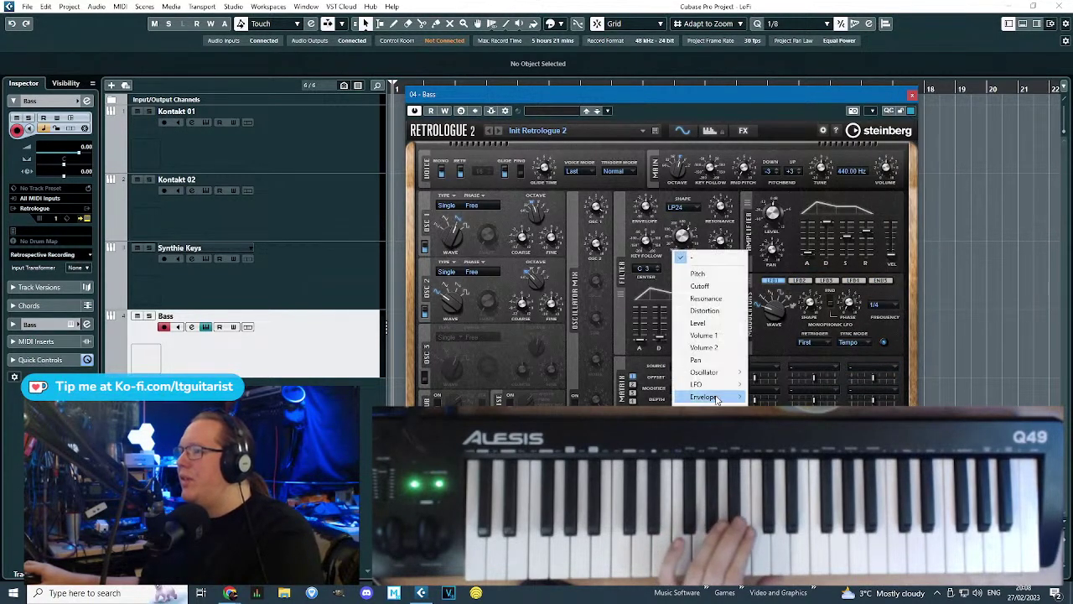
{"action": "left_click", "coordinate": [726, 348]}
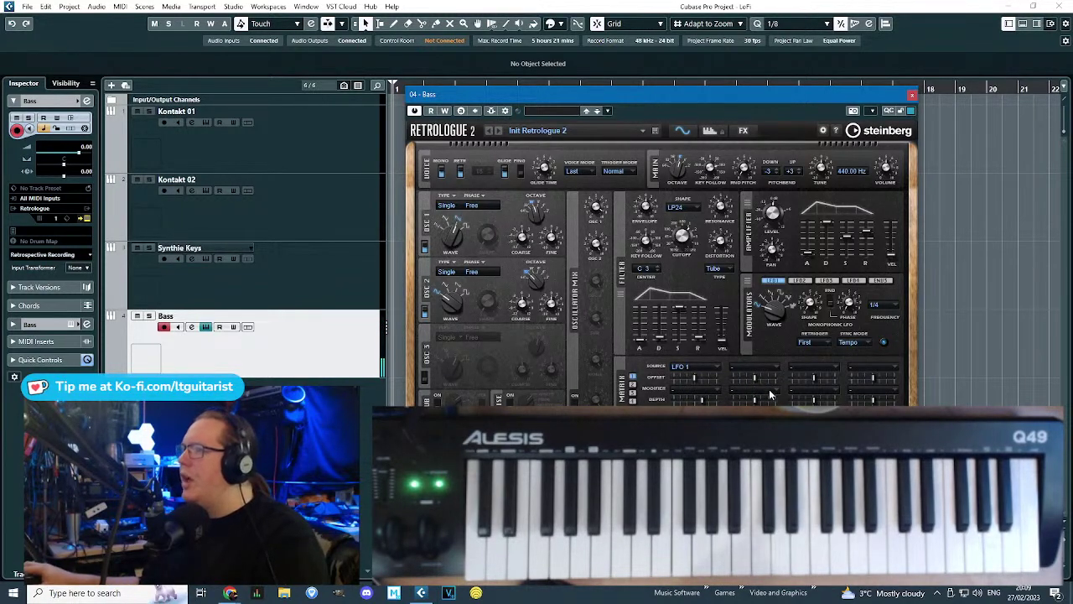
Set the second modulation matrix slot to use LFO 1 as source and Volume 1 as destination.
{"action": "left_click", "coordinate": [752, 368]}
{"action": "left_click", "coordinate": [763, 180]}
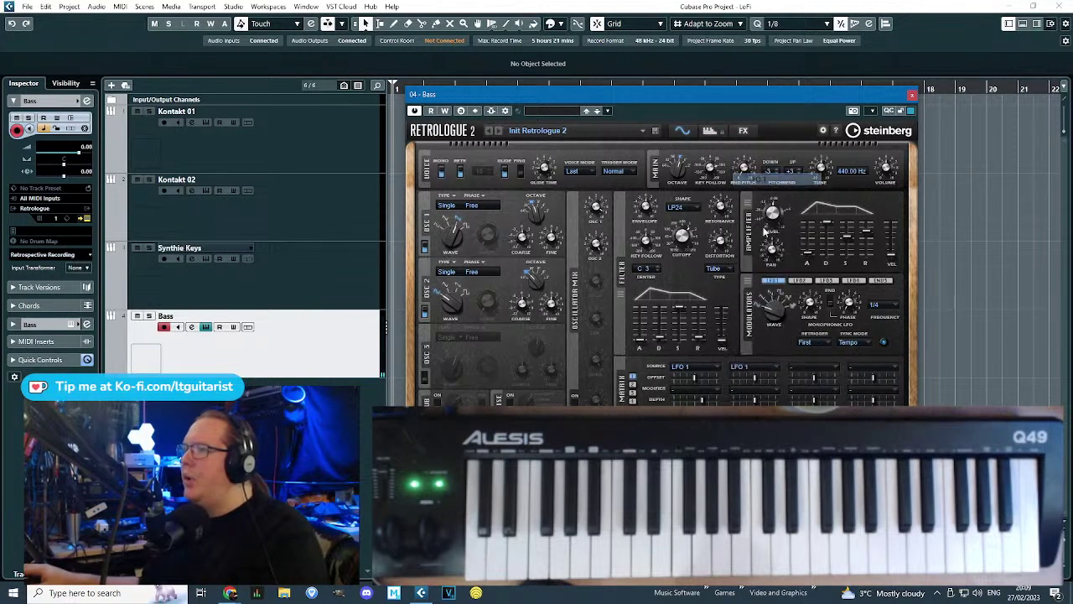
{"action": "left_click", "coordinate": [753, 410]}
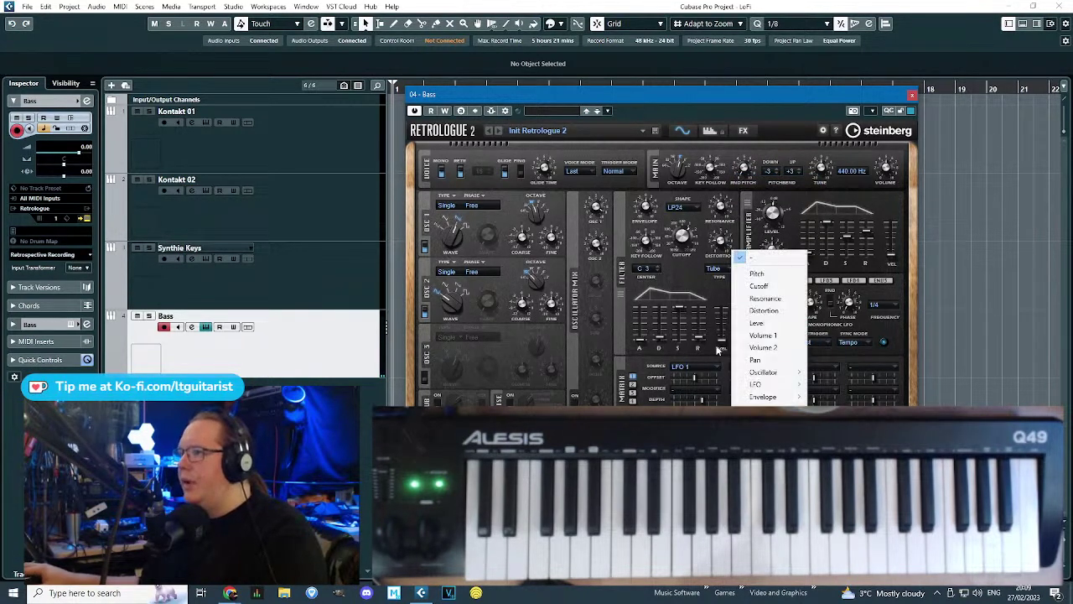
{"action": "left_click", "coordinate": [761, 335]}
Change the second modulation matrix slot's destination to Osc 1 Pitch and adjust its depth by ear.
{"action": "left_click_drag", "start_coordinate": [762, 395], "coordinate": [704, 378]}
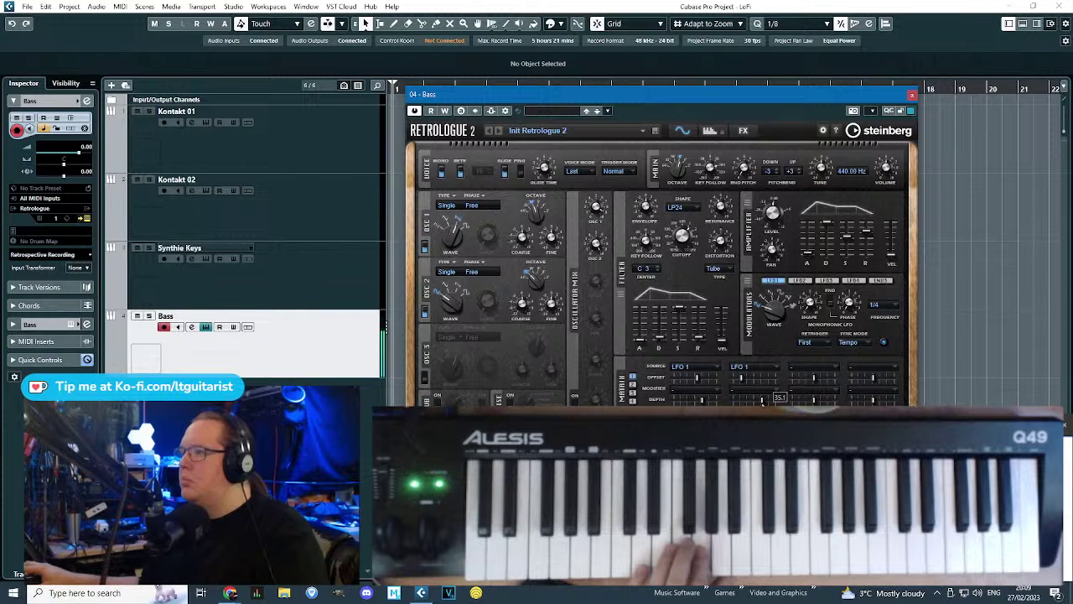
{"action": "mouse_move", "coordinate": [742, 378]}
{"action": "left_mouse_down"}
{"action": "mouse_move", "coordinate": [756, 379]}
{"action": "mouse_move", "coordinate": [746, 401]}
{"action": "mouse_move", "coordinate": [757, 379]}
{"action": "left_mouse_up"}
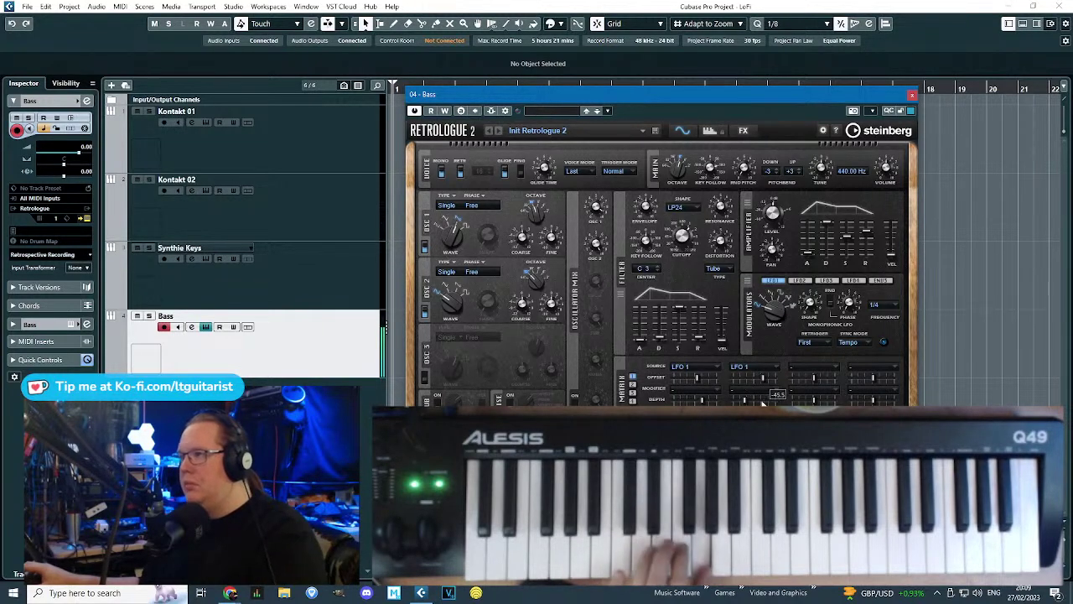
{"action": "left_click", "coordinate": [756, 410]}
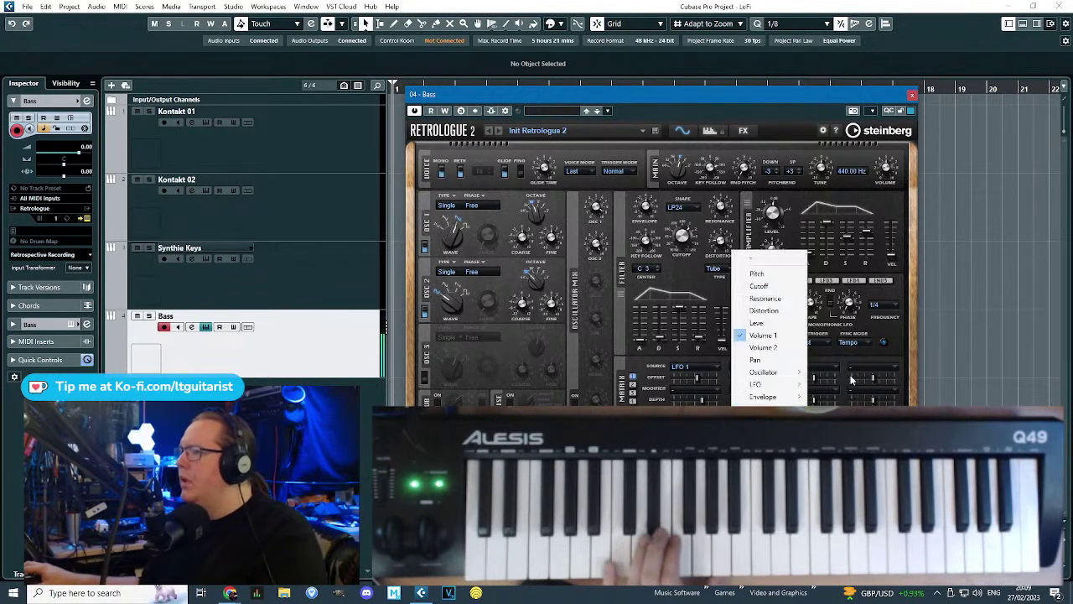
{"action": "mouse_move", "coordinate": [767, 372]}
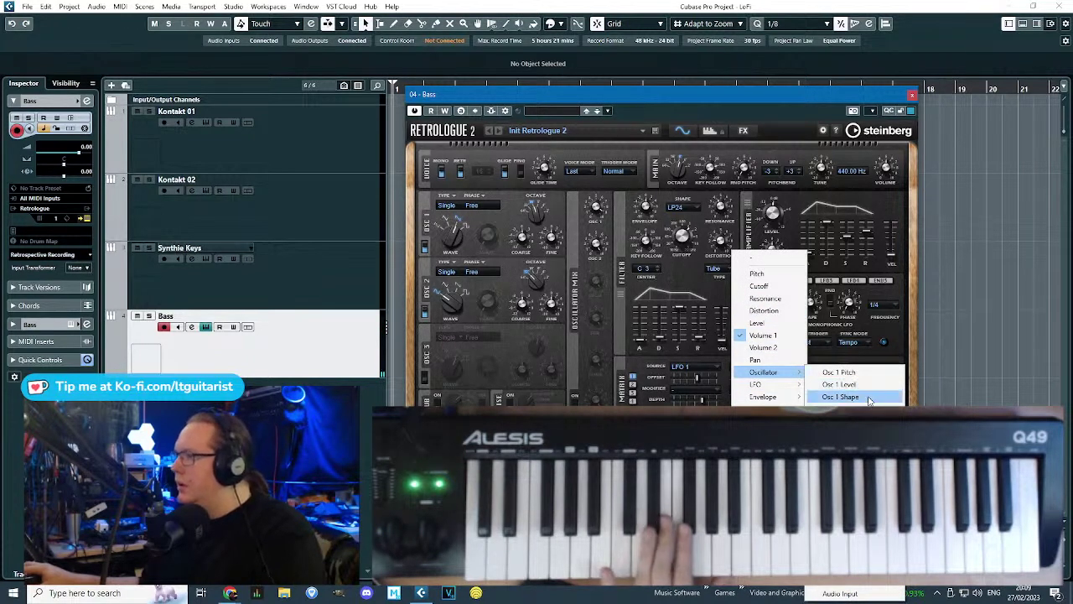
{"action": "left_click", "coordinate": [876, 378]}
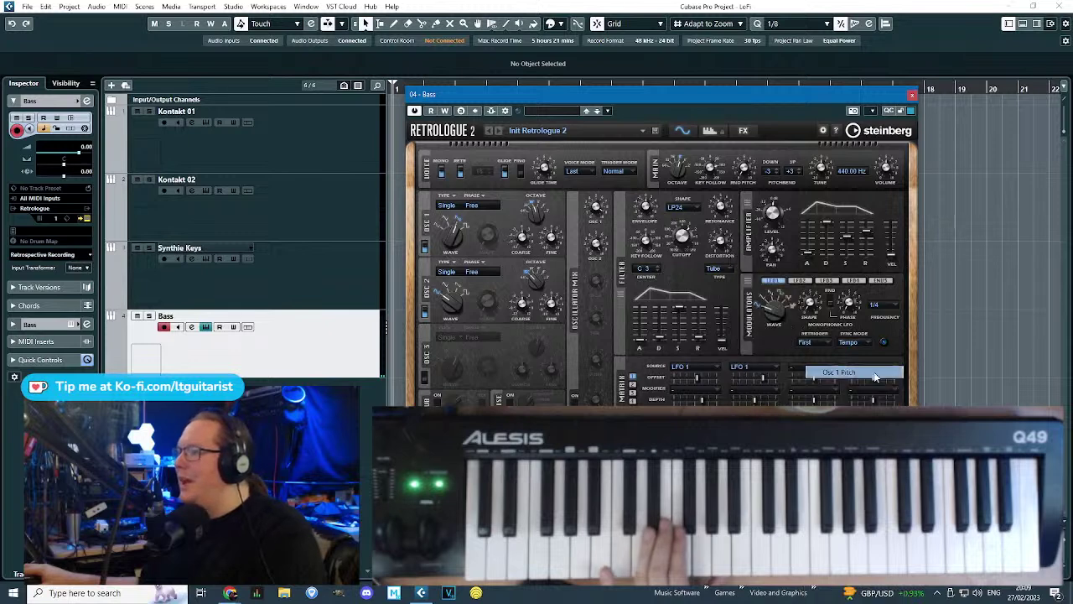
{"action": "left_click_drag", "start_coordinate": [757, 380], "coordinate": [755, 400]}
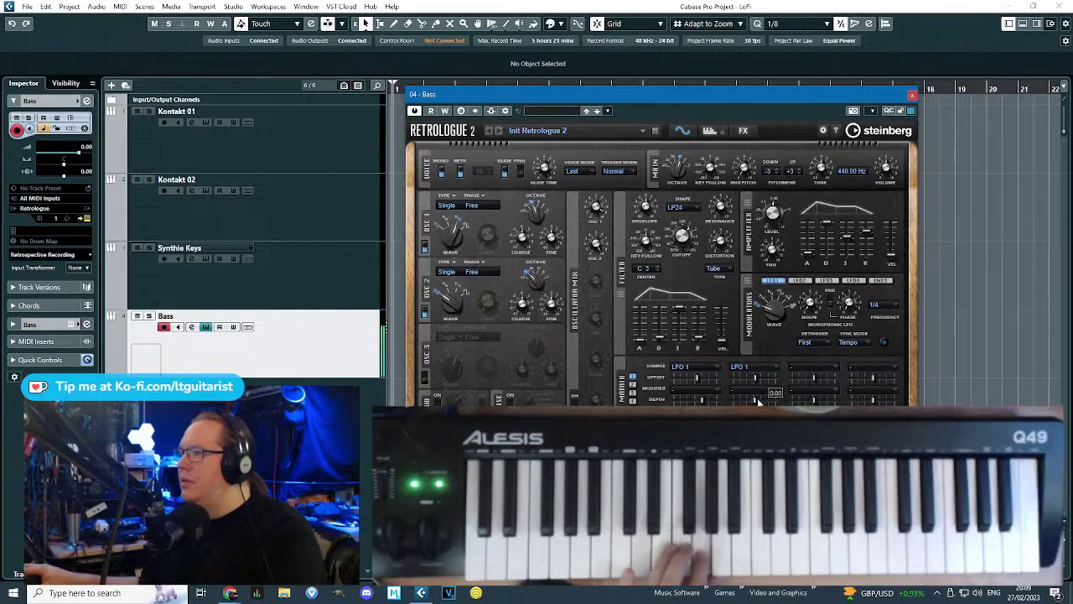
{"action": "scroll", "coordinate": [754, 379], "scroll_direction": "down", "scroll_amount": 3}
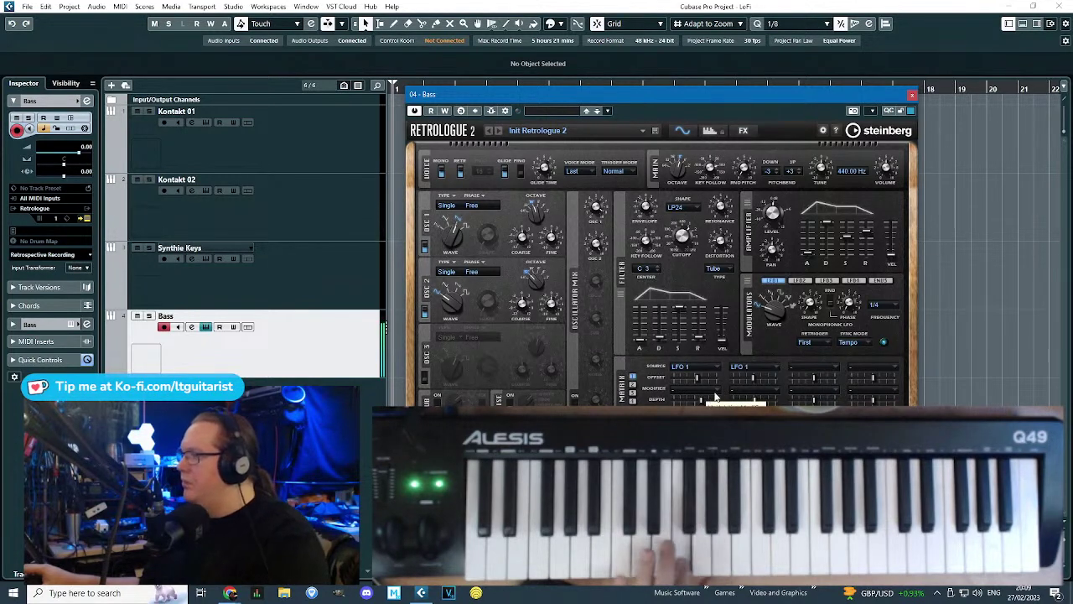
Adjust the Bass filter's cutoff and envelope amount, and reshape its filter envelope with a longer attack, decay and release.
{"action": "mouse_move", "coordinate": [683, 255]}
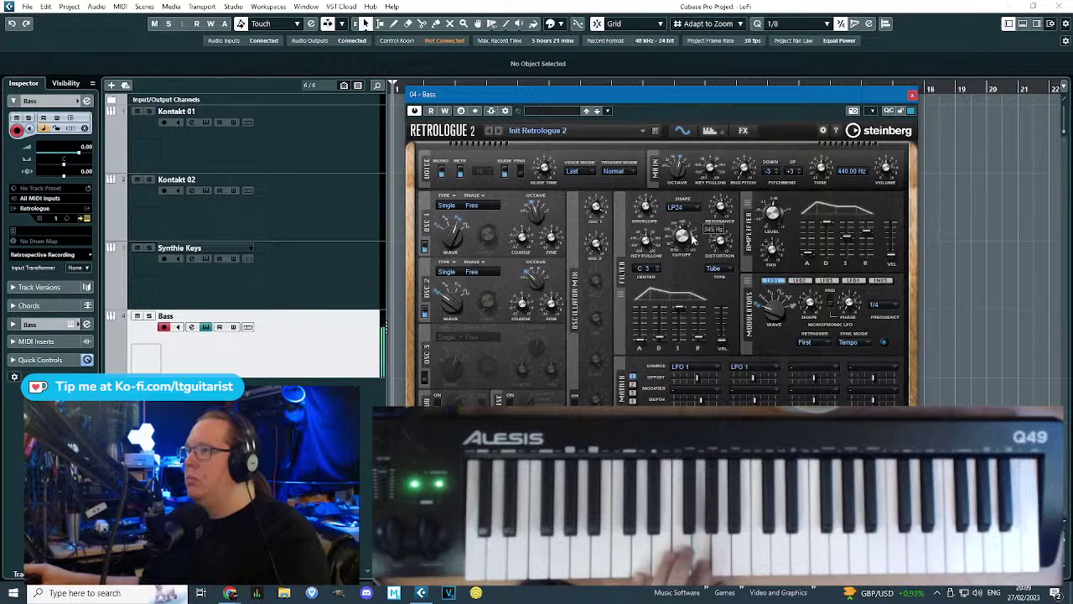
{"action": "left_click_drag", "start_coordinate": [692, 229], "coordinate": [681, 258]}
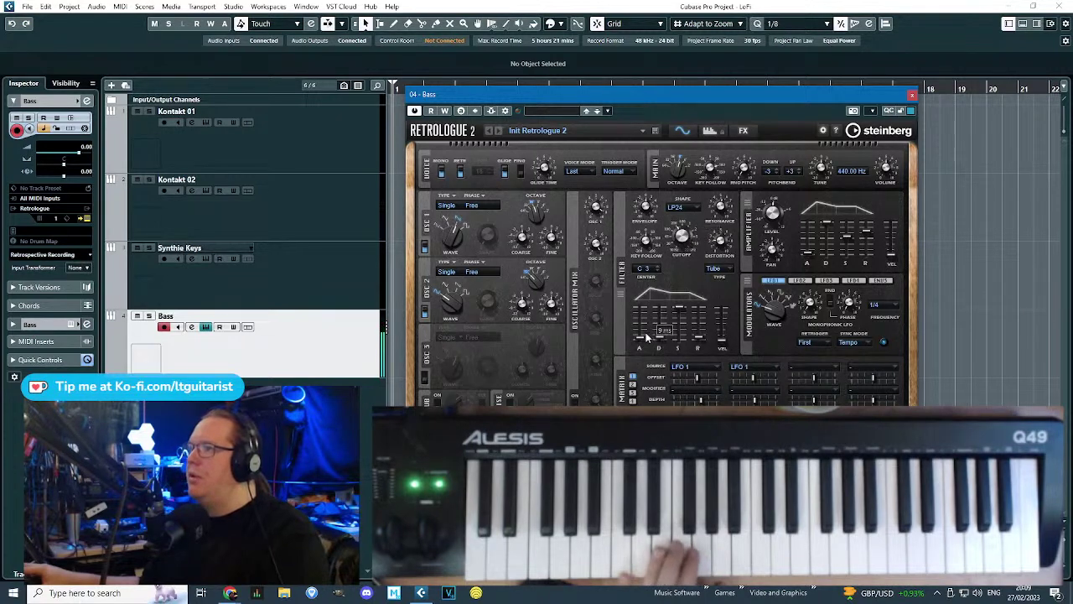
{"action": "left_click_drag", "start_coordinate": [646, 340], "coordinate": [664, 243]}
{"action": "left_click_drag", "start_coordinate": [649, 197], "coordinate": [648, 212]}
{"action": "left_click_drag", "start_coordinate": [642, 333], "coordinate": [698, 327]}
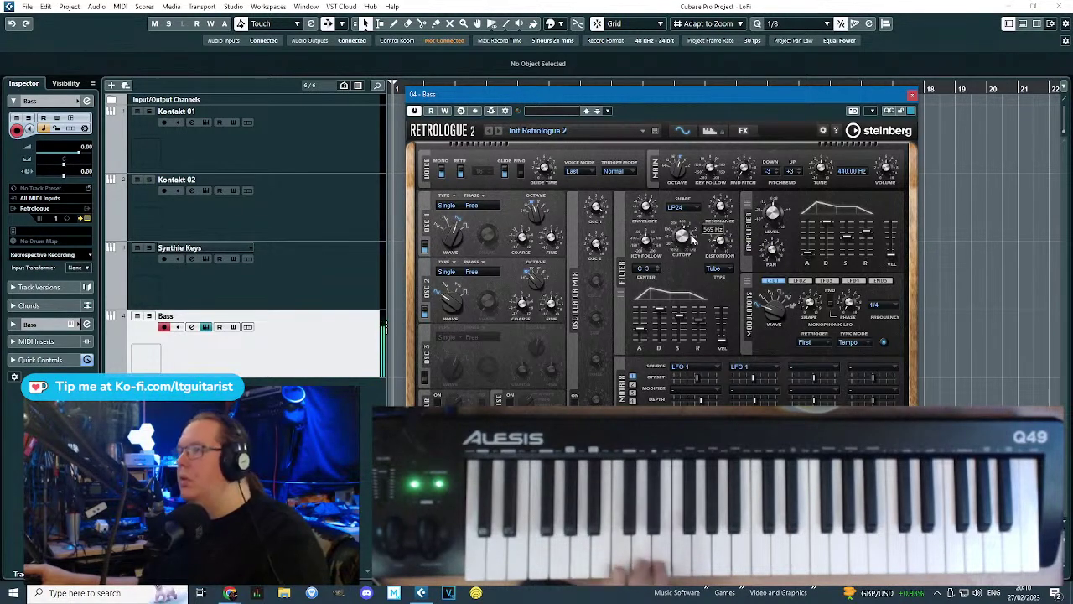
Fine-tune the Bass filter's envelope amount and set its cutoff to about 507 Hz.
{"action": "left_click_drag", "start_coordinate": [648, 219], "coordinate": [646, 233]}
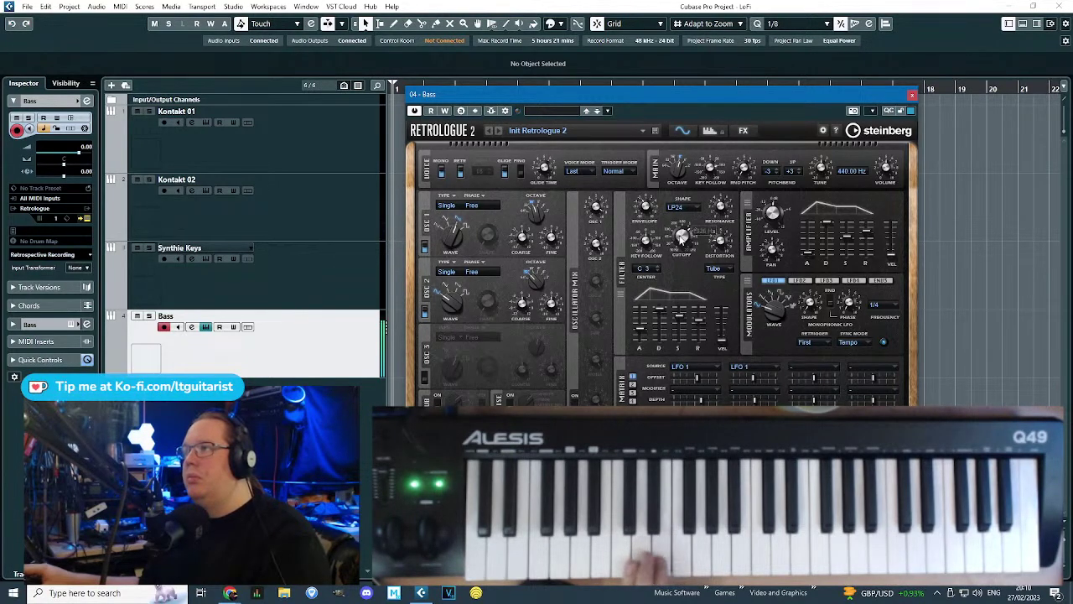
{"action": "left_click_drag", "start_coordinate": [652, 206], "coordinate": [652, 198]}
{"action": "left_click_drag", "start_coordinate": [682, 236], "coordinate": [682, 237]}
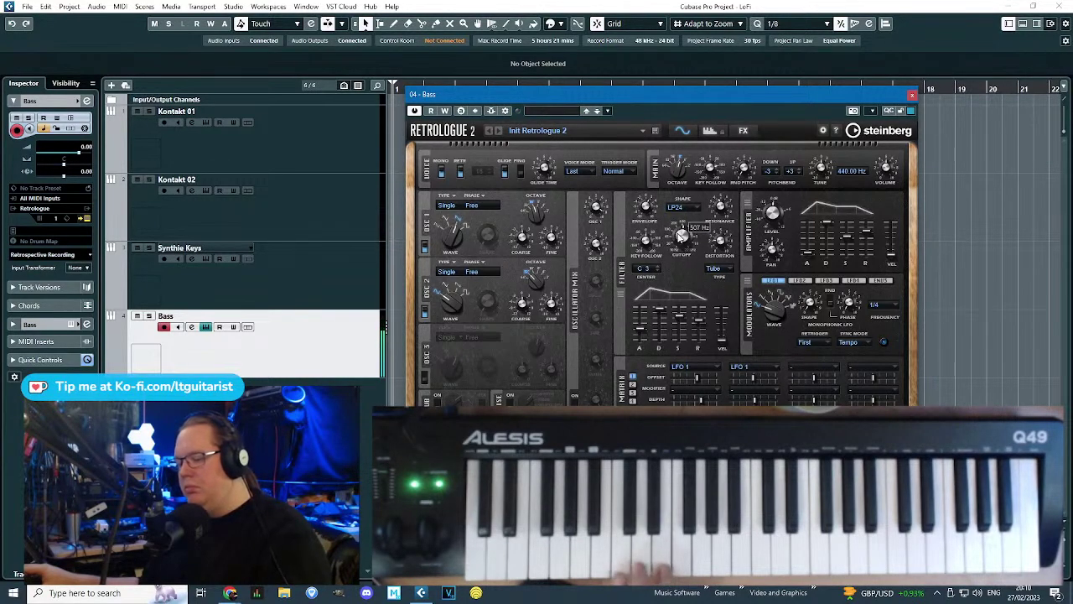
{"action": "mouse_move", "coordinate": [710, 237]}
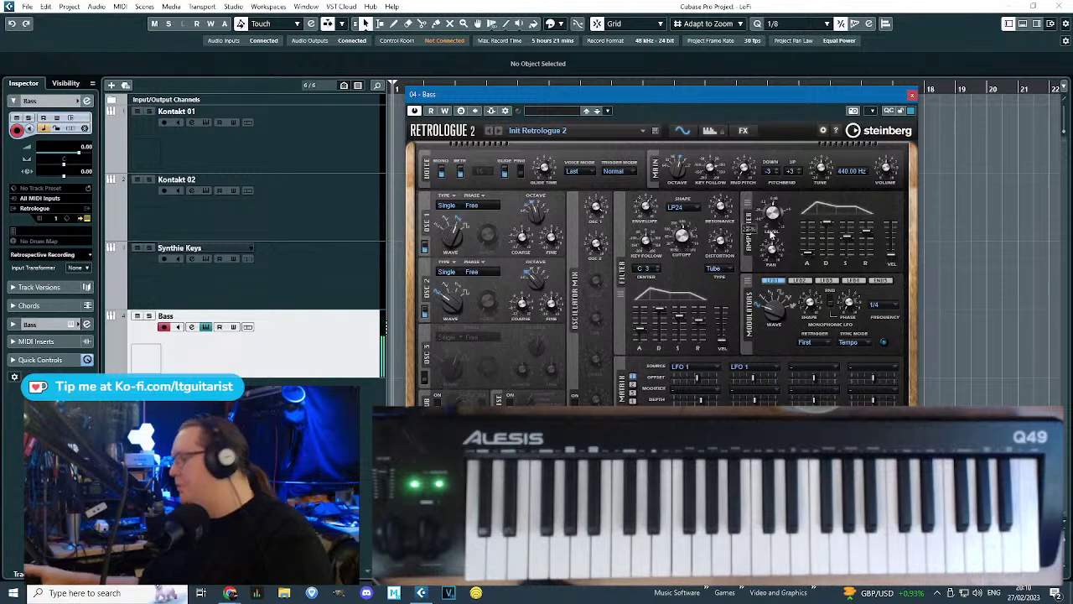
Close the Bass instrument window and reduce the height of all four instrument tracks together.
{"action": "left_click", "coordinate": [912, 94]}
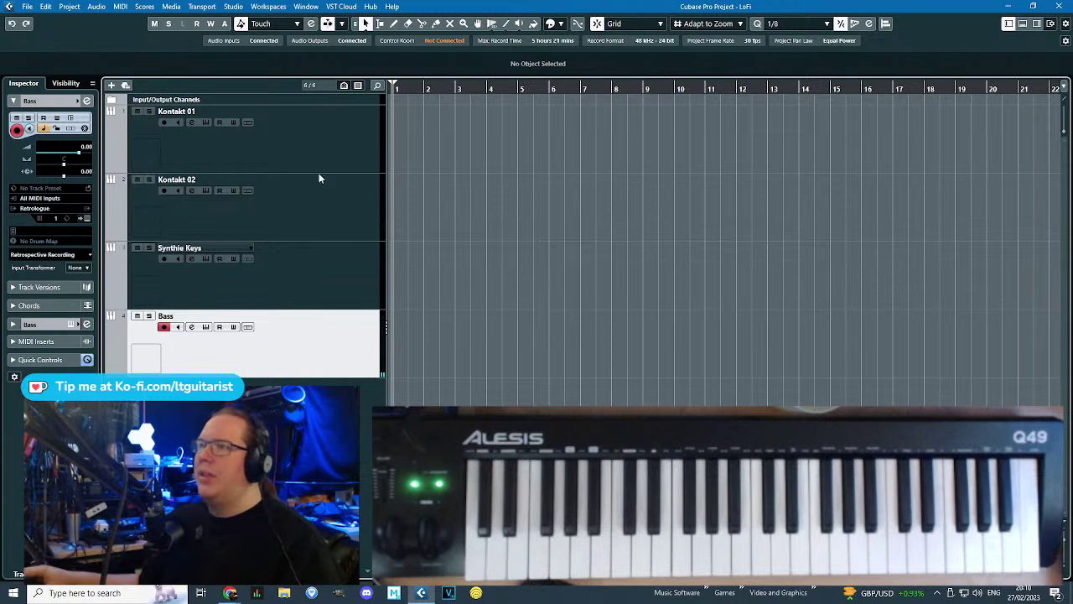
{"action": "key", "text": "ctrl+a"}
{"action": "left_click_drag", "start_coordinate": [338, 165], "coordinate": [338, 134]}
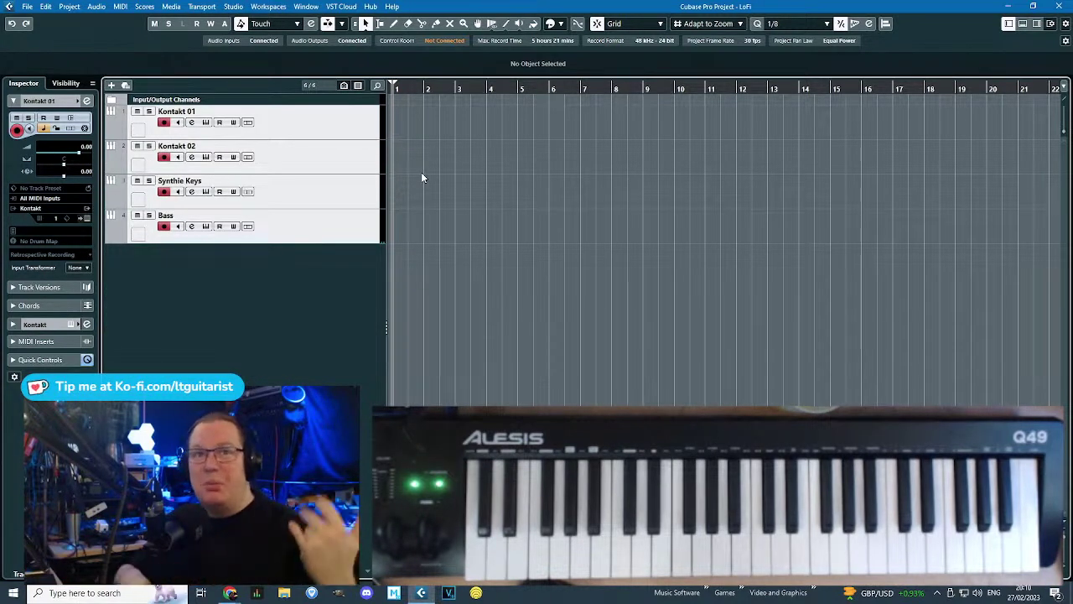
Open the Retrologue on the Synthie Keys track and set its filter distortion type to Rate.
{"action": "left_click", "coordinate": [328, 198]}
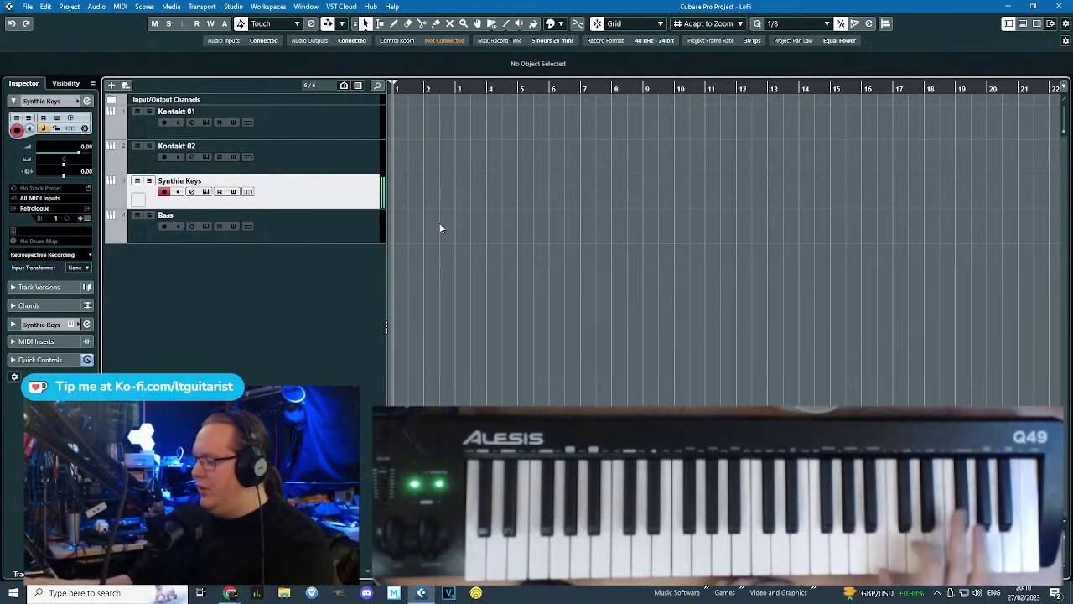
{"action": "left_click", "coordinate": [87, 219]}
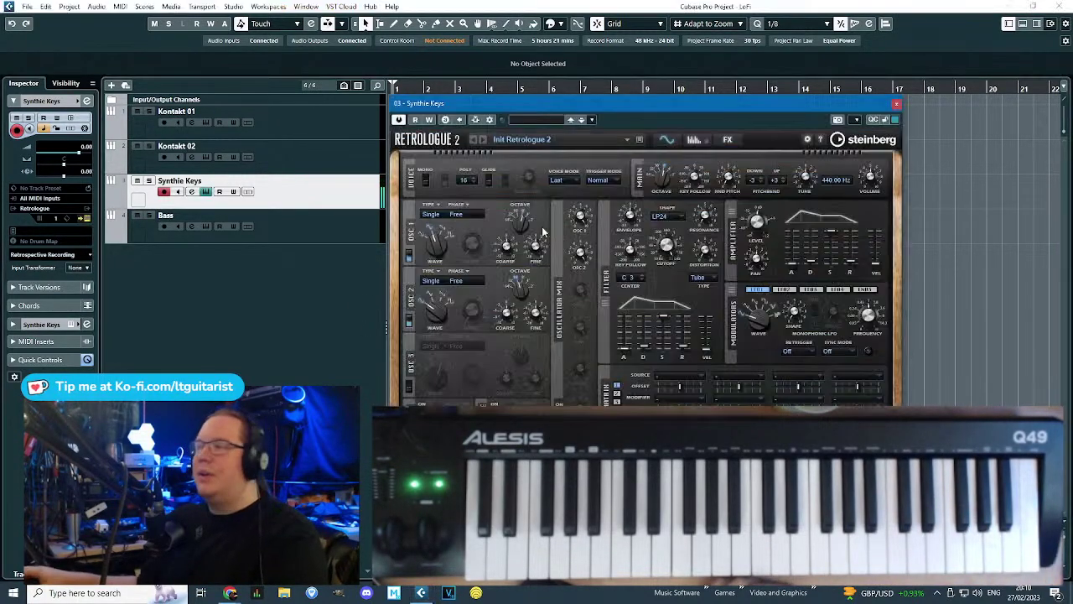
{"action": "left_click", "coordinate": [697, 276]}
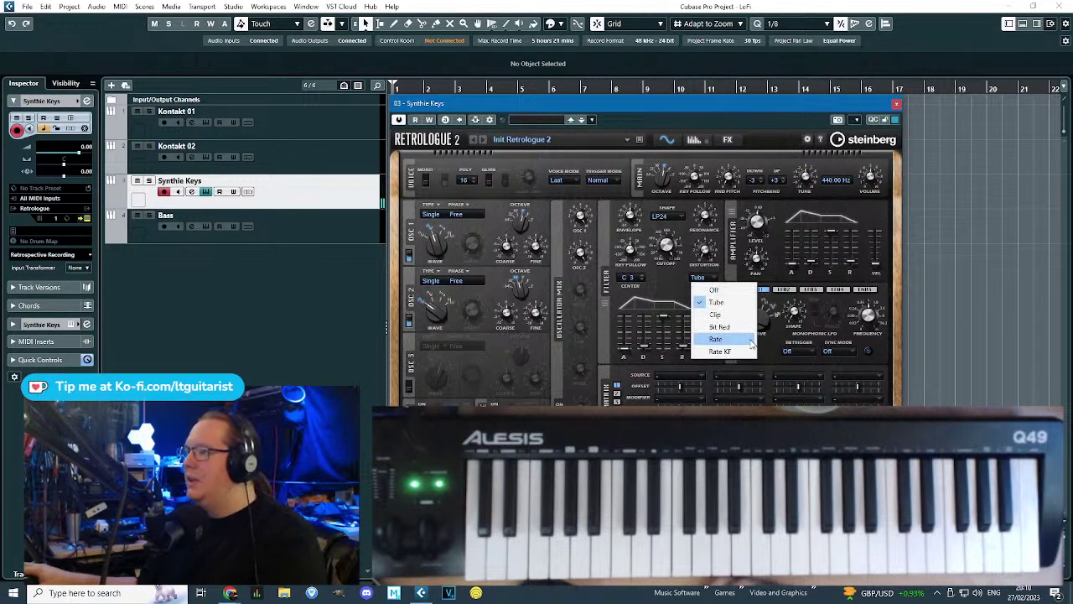
{"action": "left_click", "coordinate": [739, 339]}
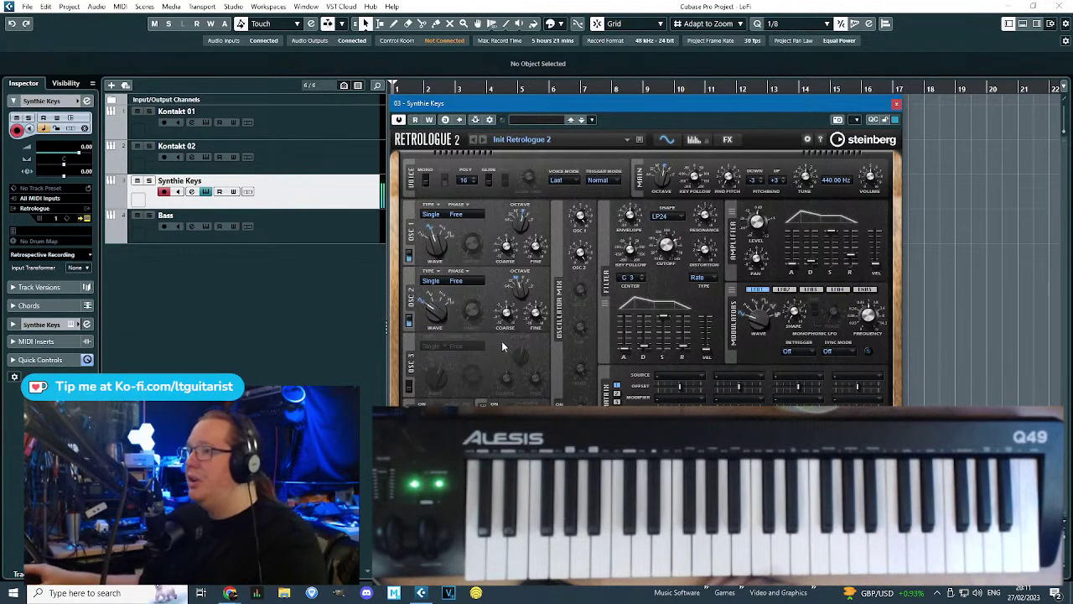
Enable oscillator 3 on the Synthie Keys Retrologue, adjust its waveform and octave, and close the instrument.
{"action": "left_click", "coordinate": [410, 388]}
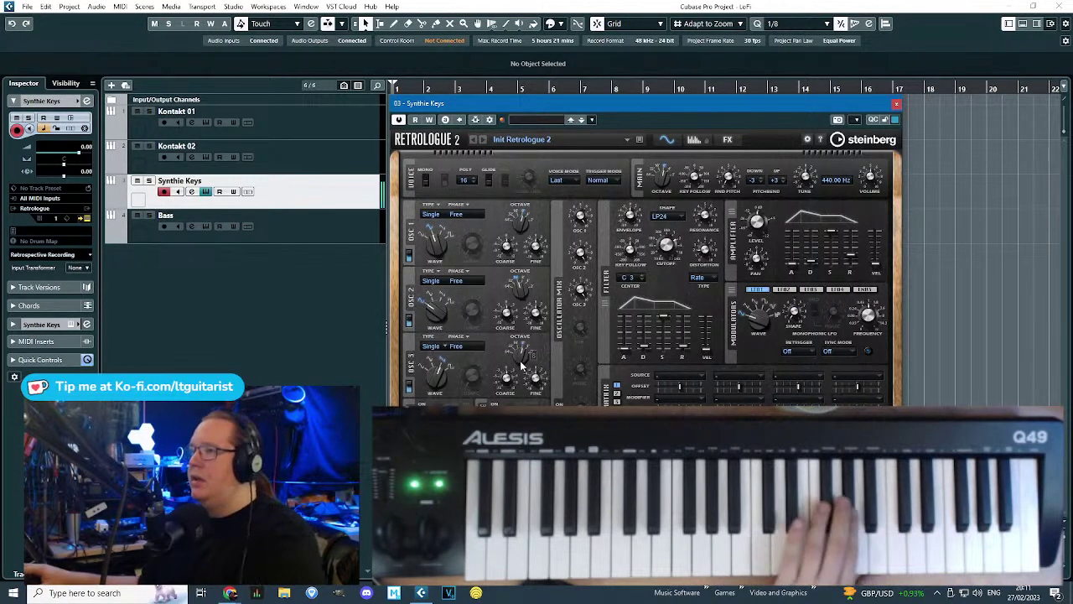
{"action": "left_click_drag", "start_coordinate": [474, 379], "coordinate": [527, 356]}
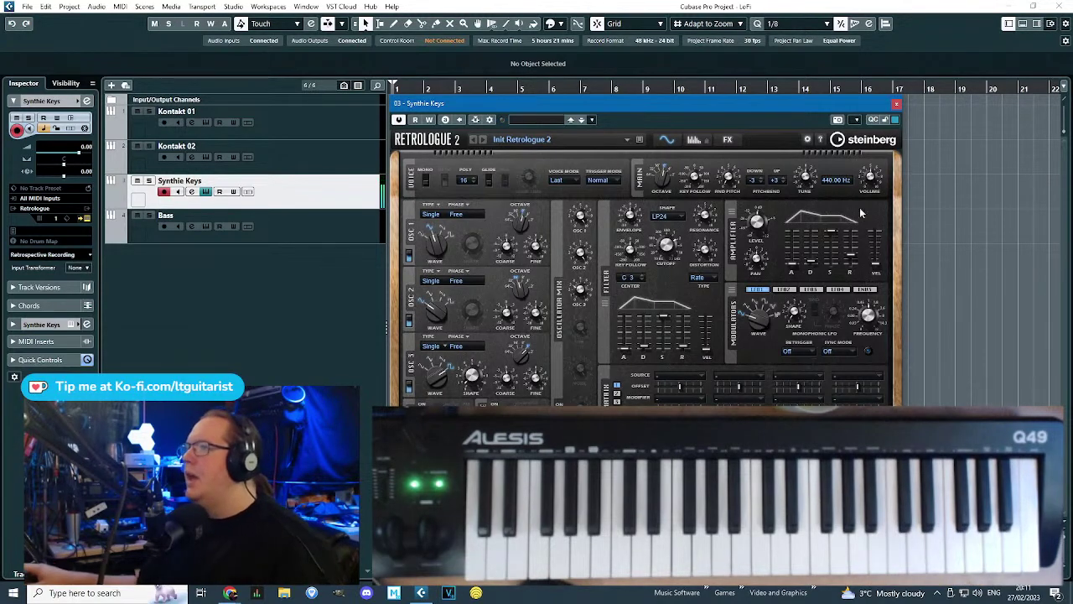
{"action": "left_click", "coordinate": [898, 107]}
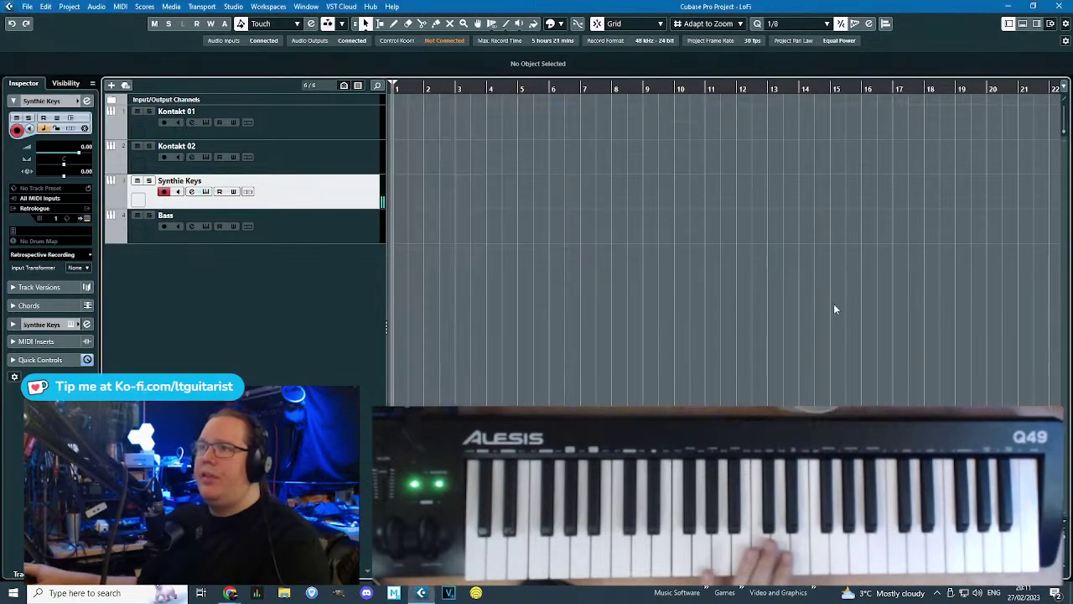
Open the Kontakt 02 track's instrument and turn down the SHK fader in the Green Bag loop mixer, closing it when done.
{"action": "left_click", "coordinate": [359, 216]}
{"action": "left_click", "coordinate": [346, 202]}
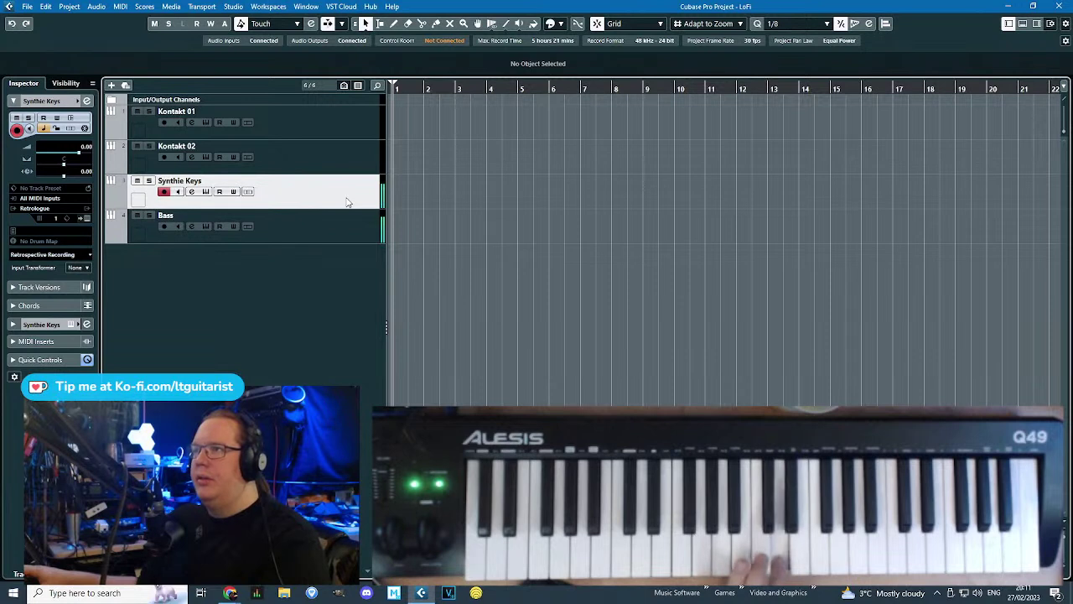
{"action": "left_click", "coordinate": [345, 159]}
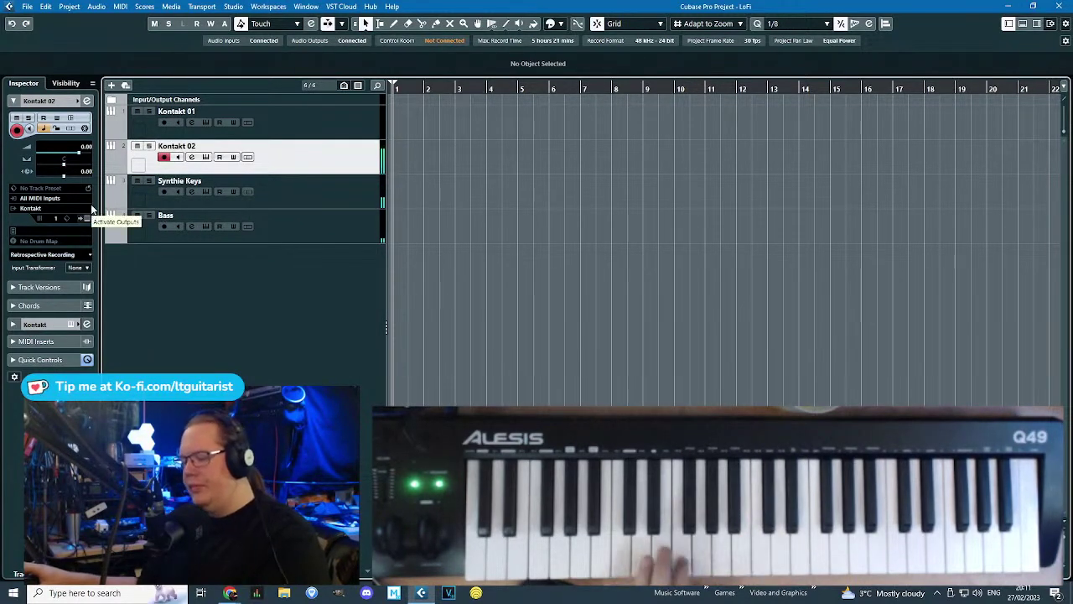
{"action": "left_click", "coordinate": [205, 157]}
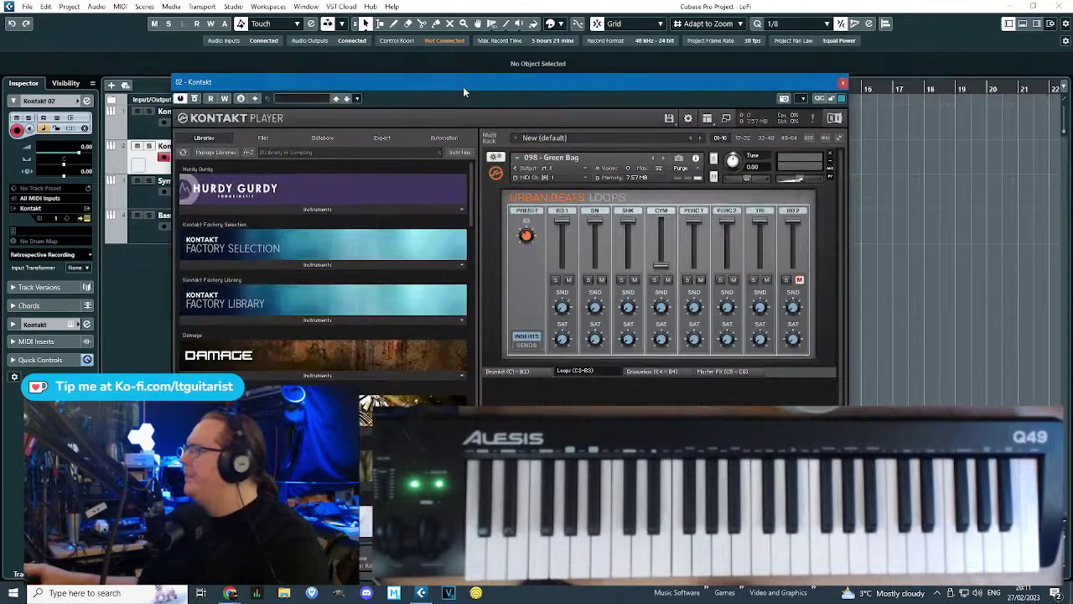
{"action": "left_click_drag", "start_coordinate": [462, 86], "coordinate": [551, 77]}
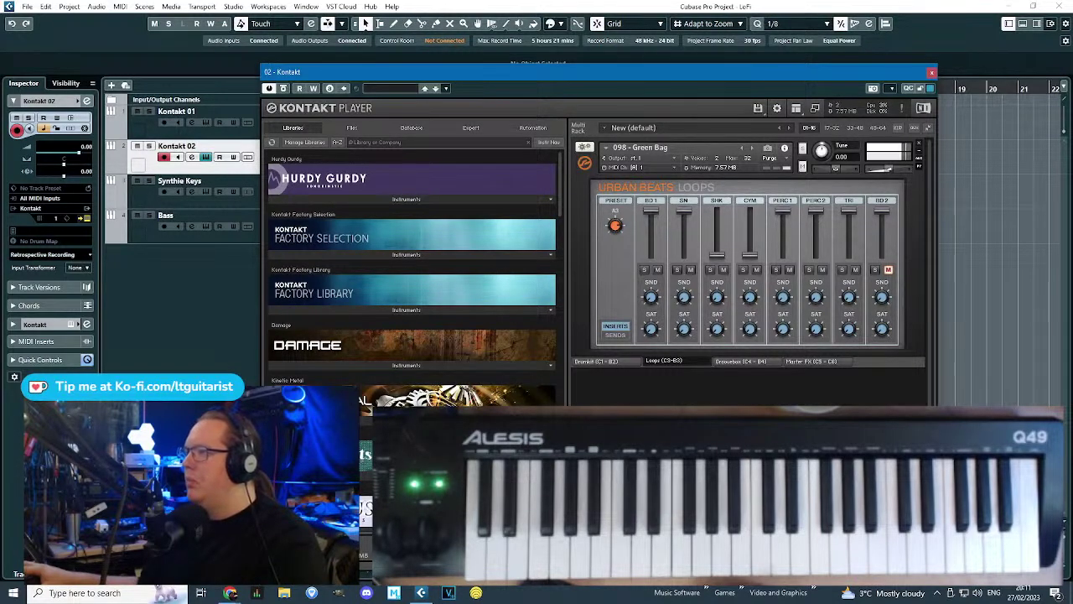
{"action": "left_click", "coordinate": [930, 73]}
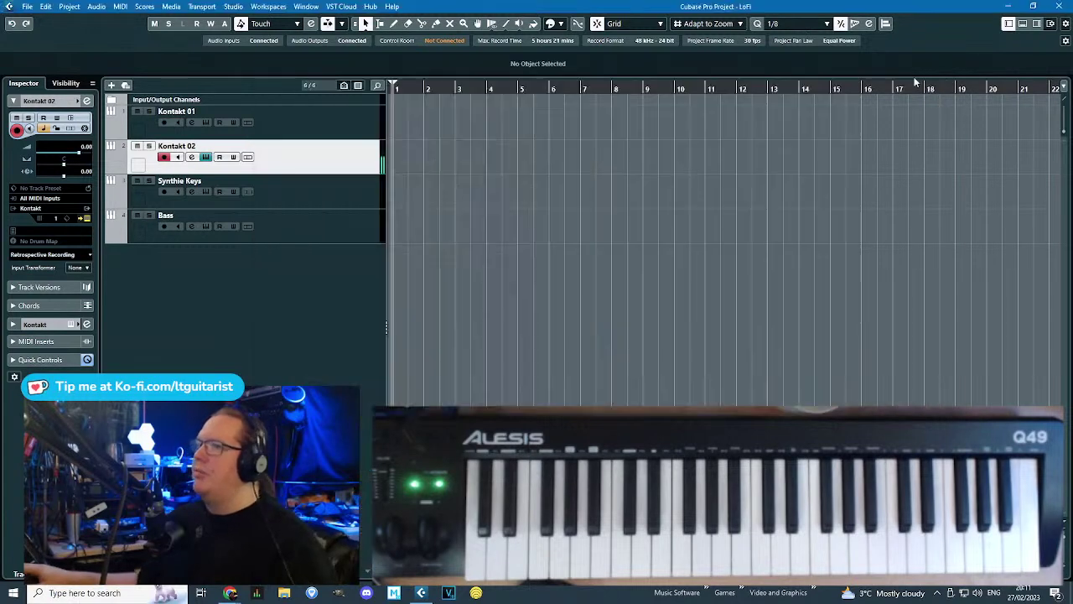
Lower the Synthie Keys track volume to about -2.19 dB and rename the Kontakt 02 track to Percussion.
{"action": "left_click", "coordinate": [270, 201]}
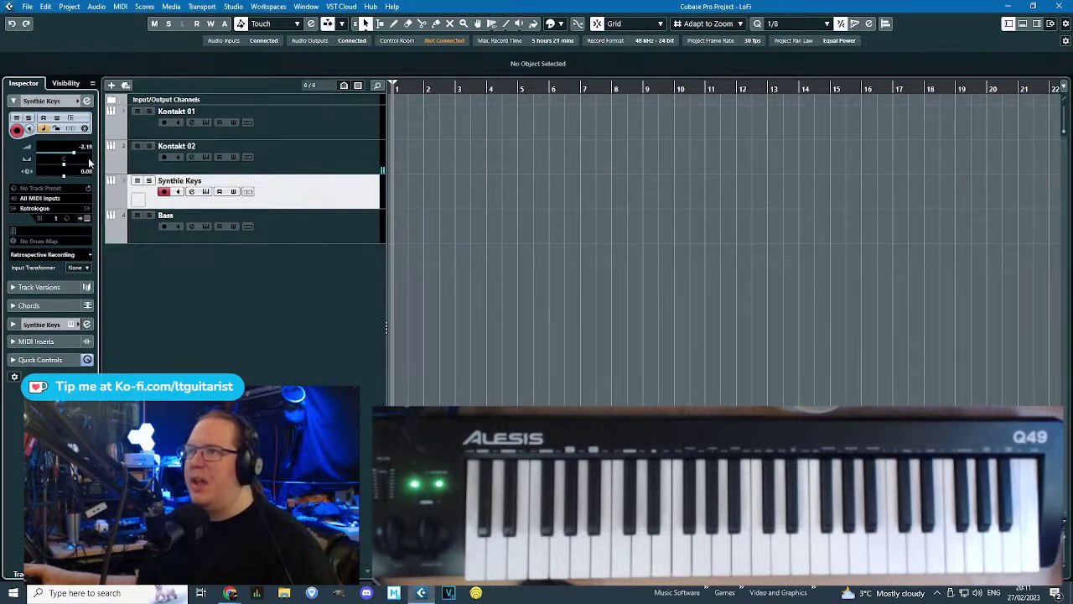
{"action": "key", "text": "Up"}
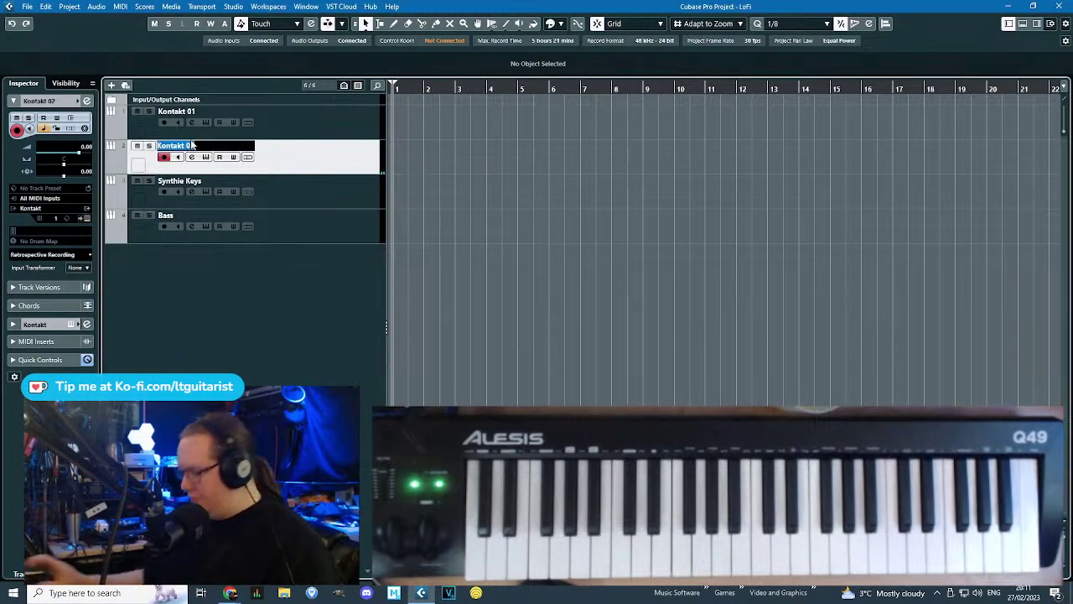
{"action": "key", "text": "Return"}
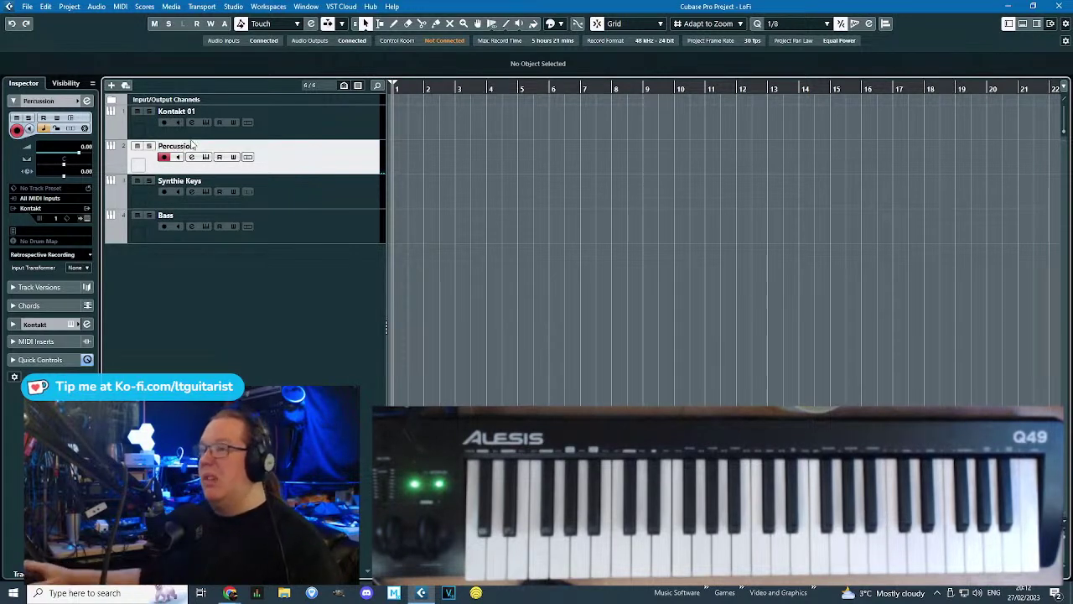
Rename the Kontakt 01 track to Kit.
{"action": "left_click", "coordinate": [289, 128]}
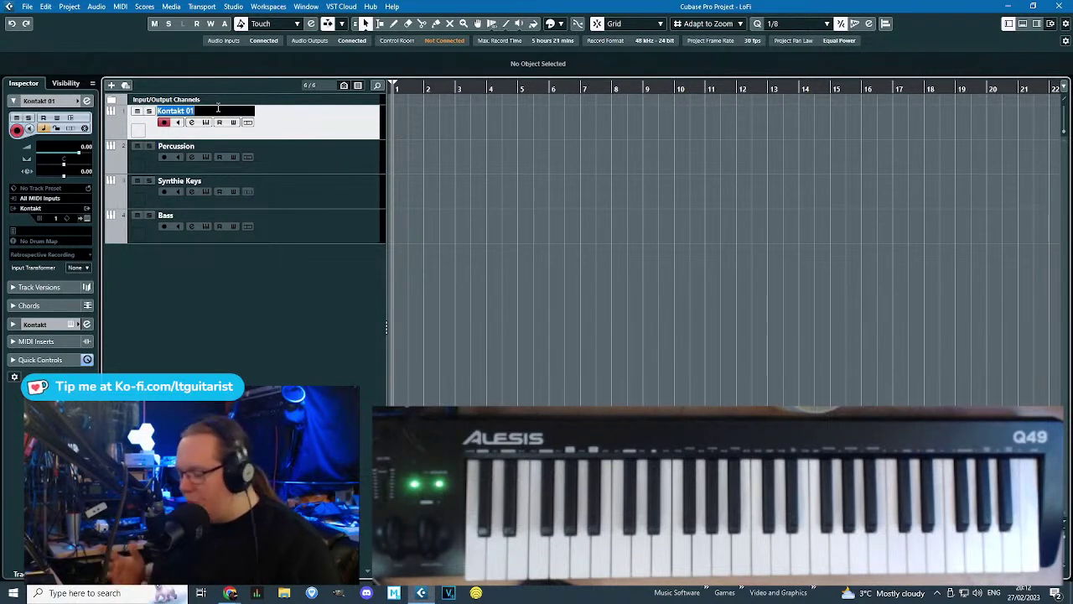
{"action": "type", "text": "it"}
{"action": "key", "text": "Return"}
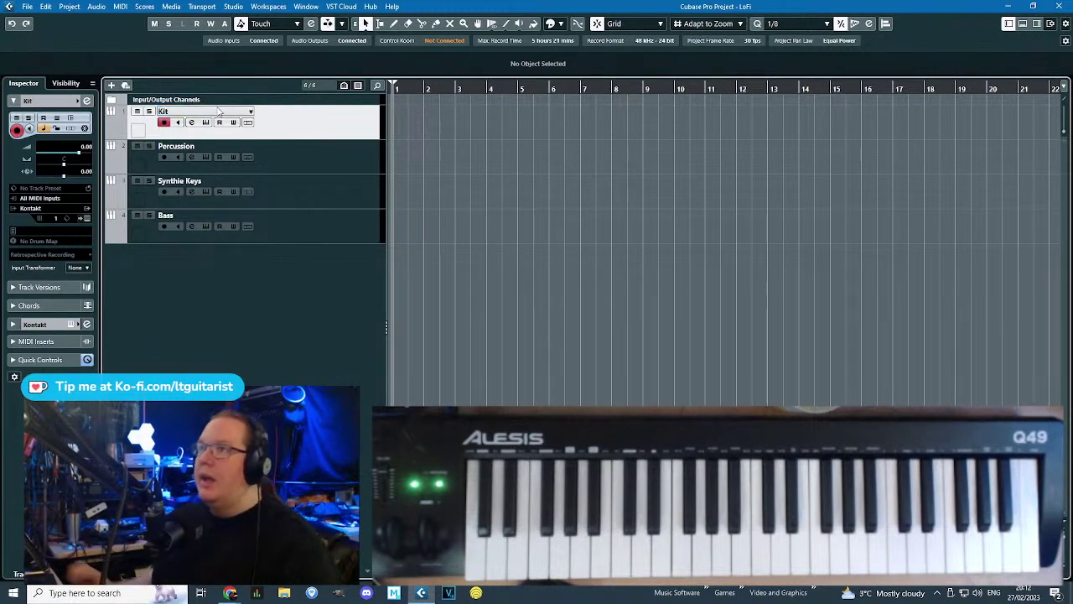
Open the Kit track's Kontakt, load AR60s Late Kit Full from the Abbey Road 60s Drummer library, and close the instrument.
{"action": "left_click", "coordinate": [83, 220]}
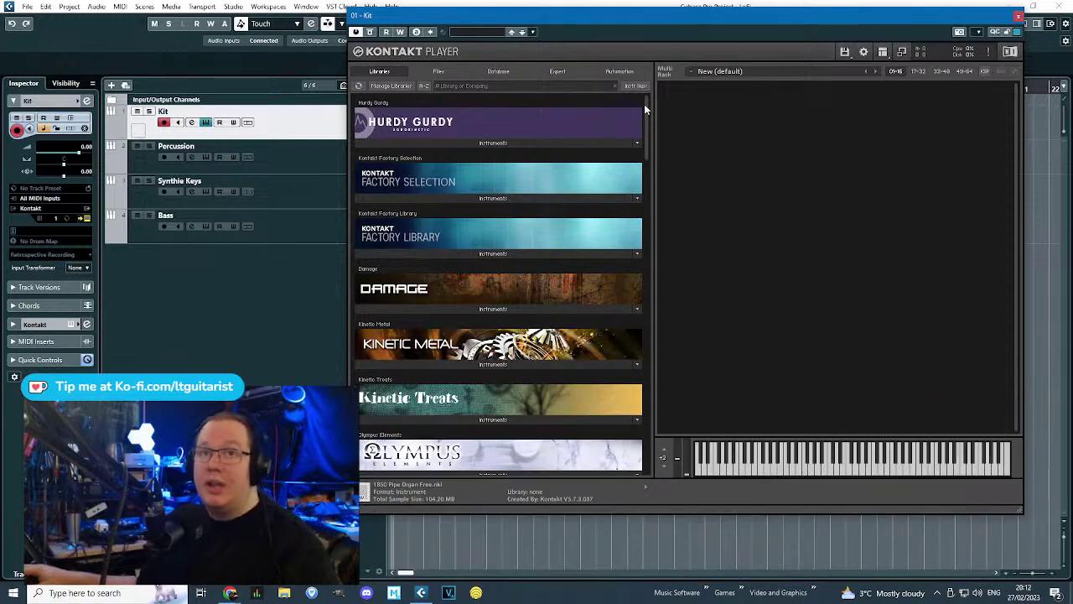
{"action": "left_click_drag", "start_coordinate": [653, 119], "coordinate": [654, 436]}
{"action": "left_click", "coordinate": [507, 467]}
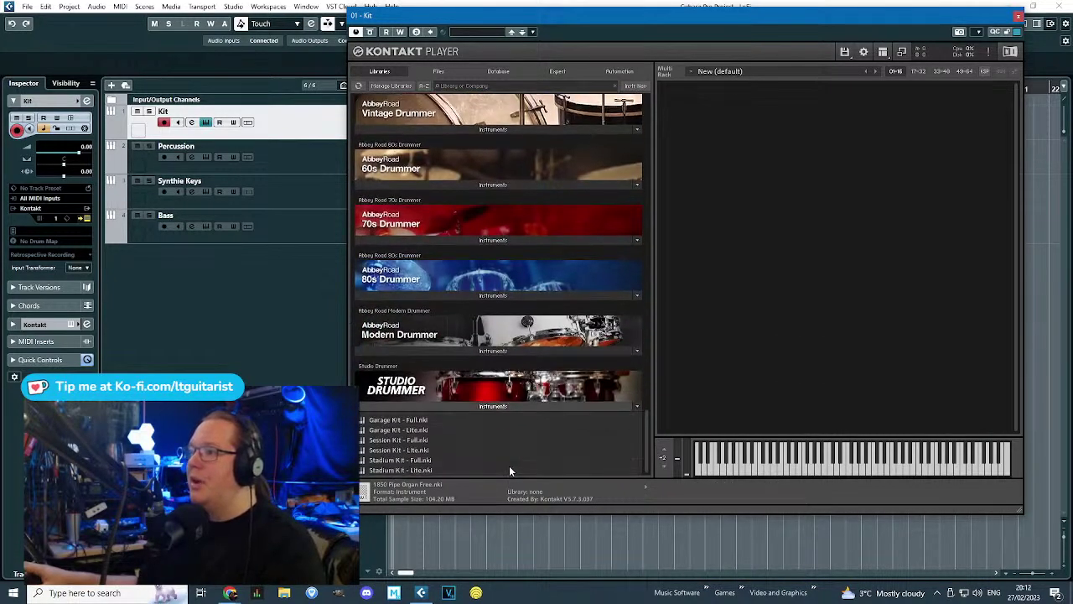
{"action": "left_click", "coordinate": [412, 178]}
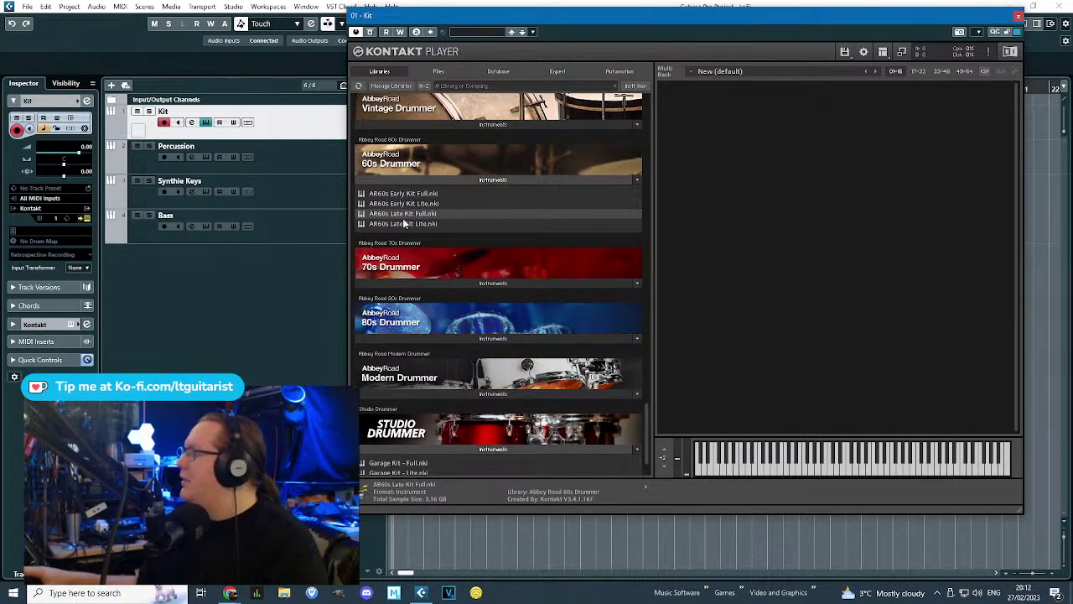
{"action": "double_click", "coordinate": [404, 220]}
{"action": "left_click", "coordinate": [745, 141]}
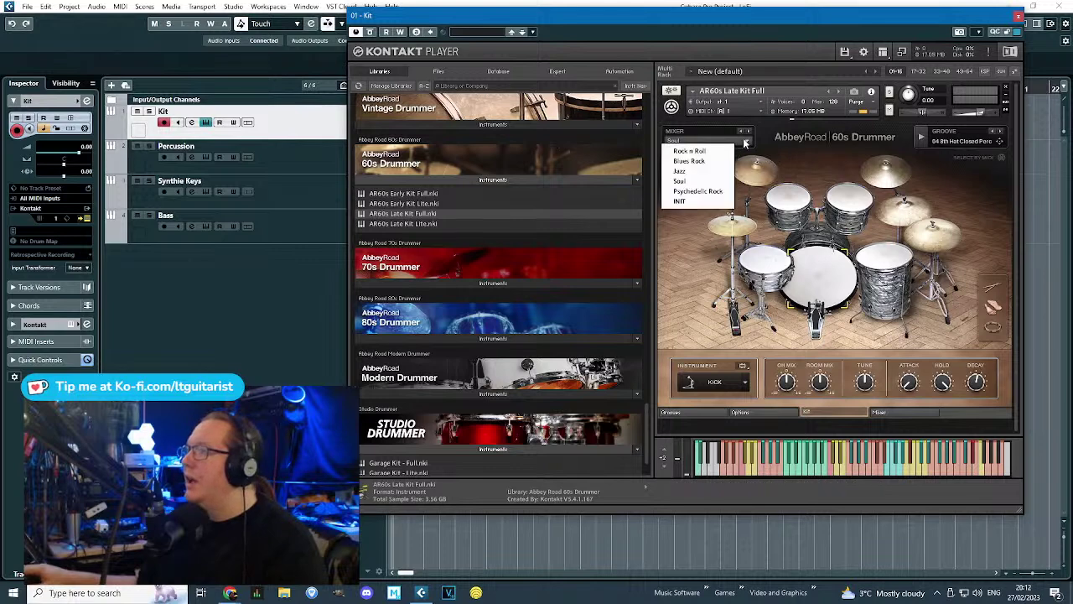
{"action": "left_click", "coordinate": [718, 342]}
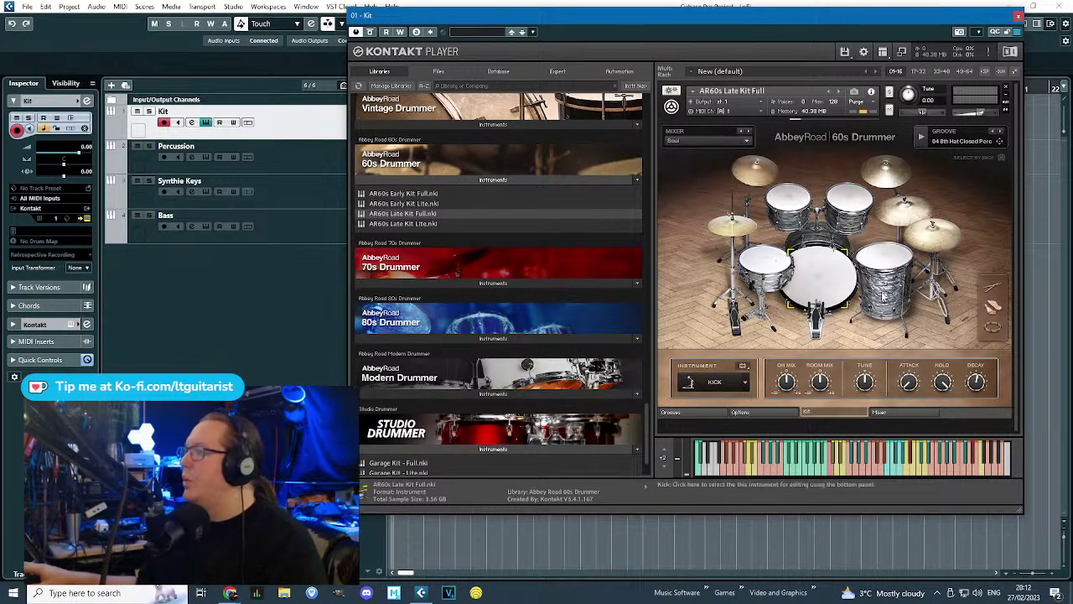
{"action": "left_click", "coordinate": [1018, 15]}
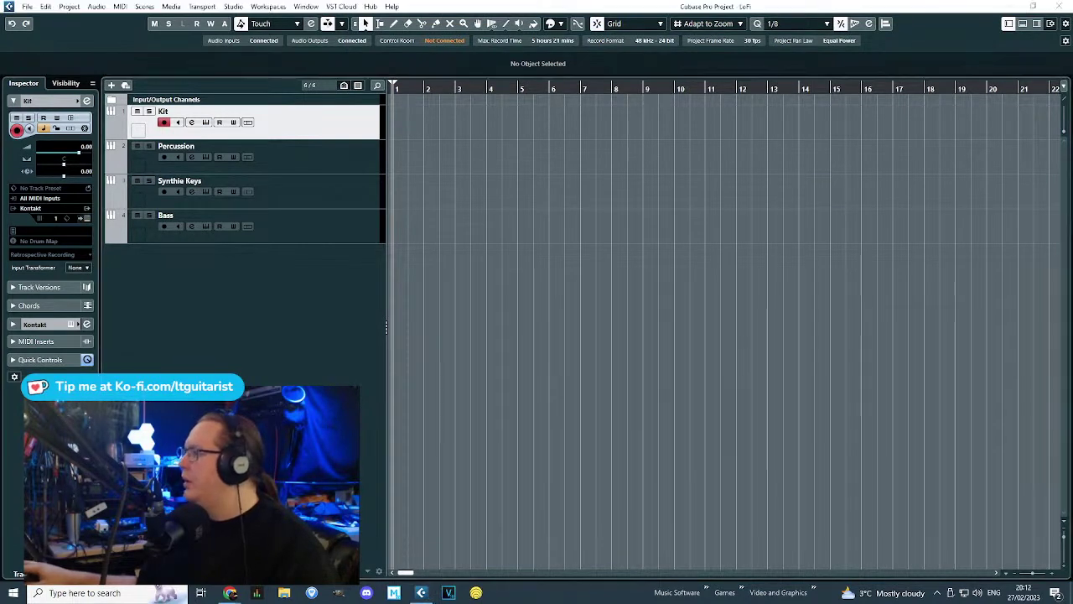
Set the project tempo to 144 BPM, then add a tempo track and place it above the Kit track.
{"action": "key", "text": "F2"}
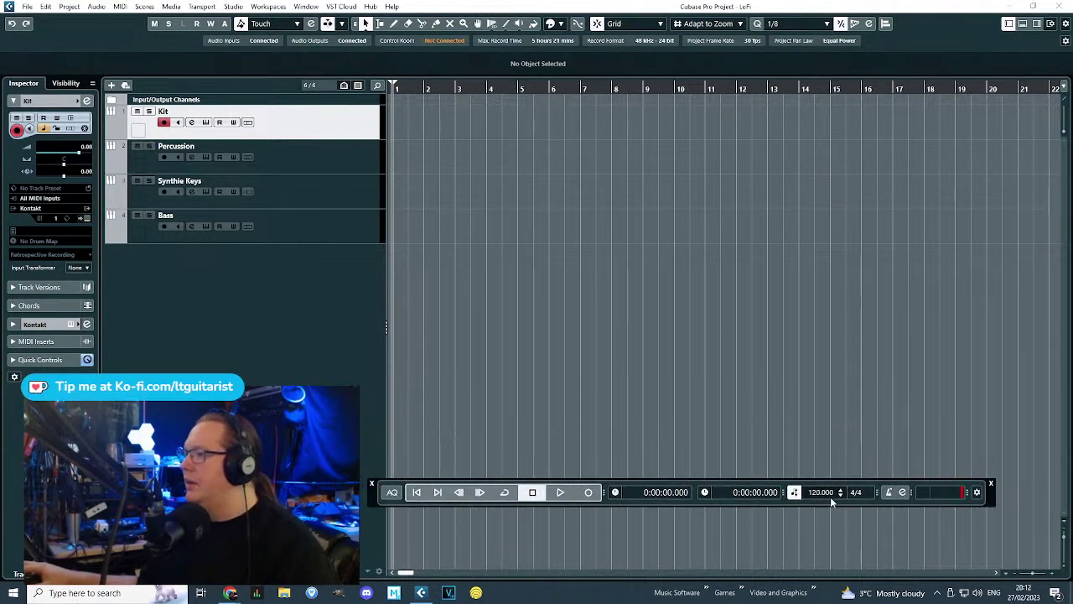
{"action": "scroll", "coordinate": [643, 387], "scroll_direction": "down", "scroll_amount": 5}
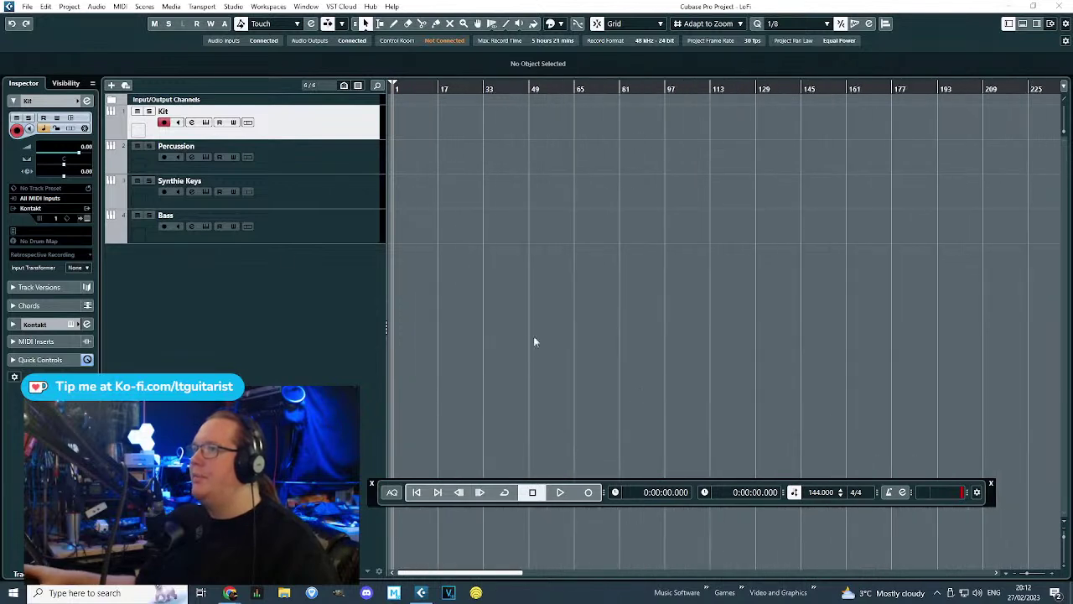
{"action": "right_click", "coordinate": [279, 256]}
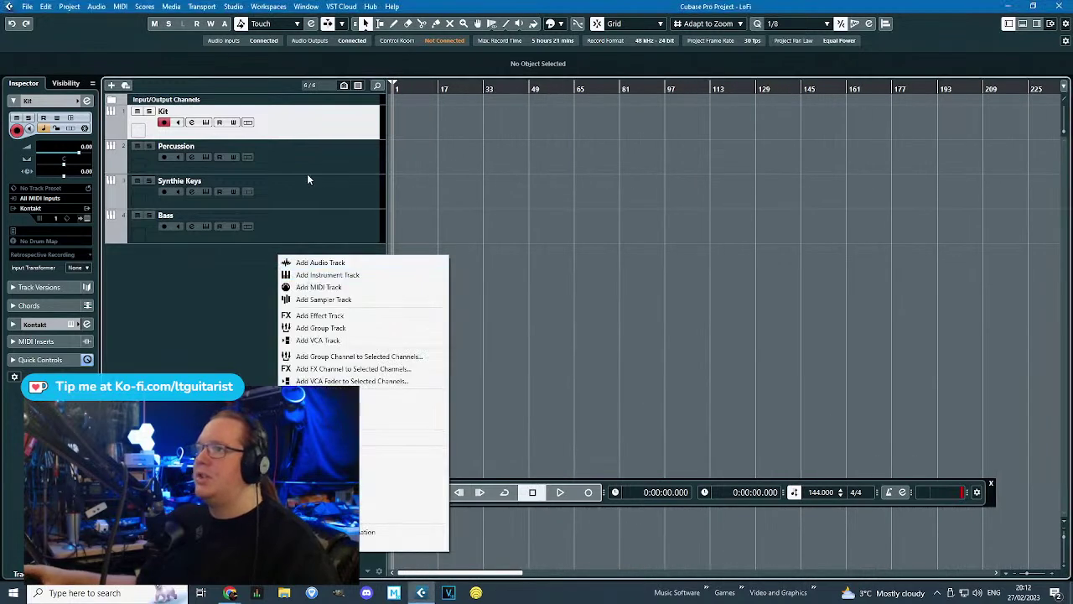
{"action": "left_click", "coordinate": [382, 480]}
{"action": "left_click_drag", "start_coordinate": [177, 171], "coordinate": [213, 110]}
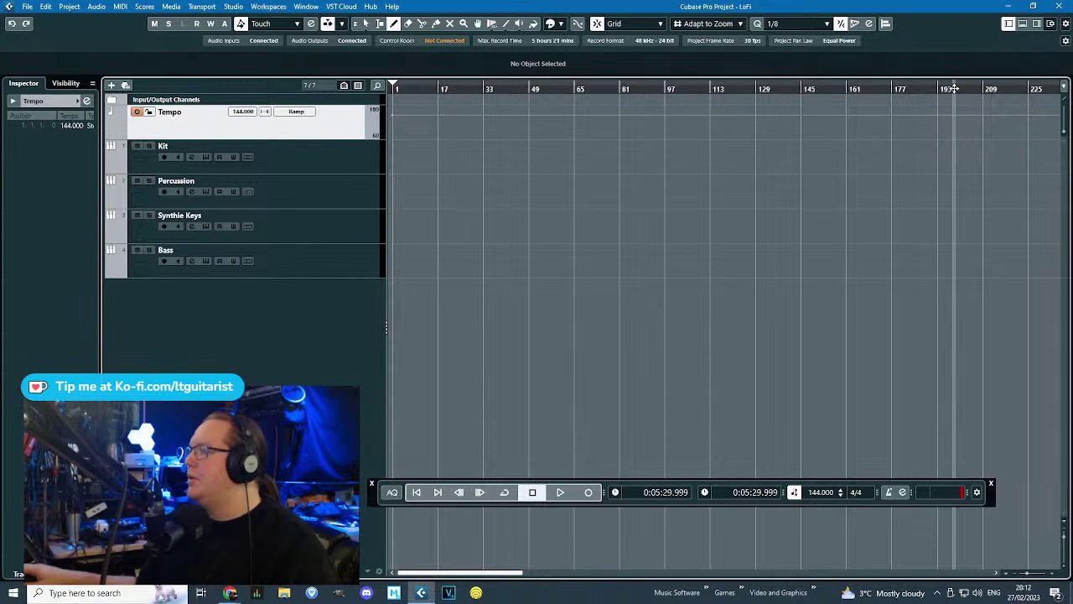
Draw tempo points of 85 at bar 215, 110 at bar 216 and 150 at bar 221 on the tempo track.
{"action": "left_click", "coordinate": [1012, 88]}
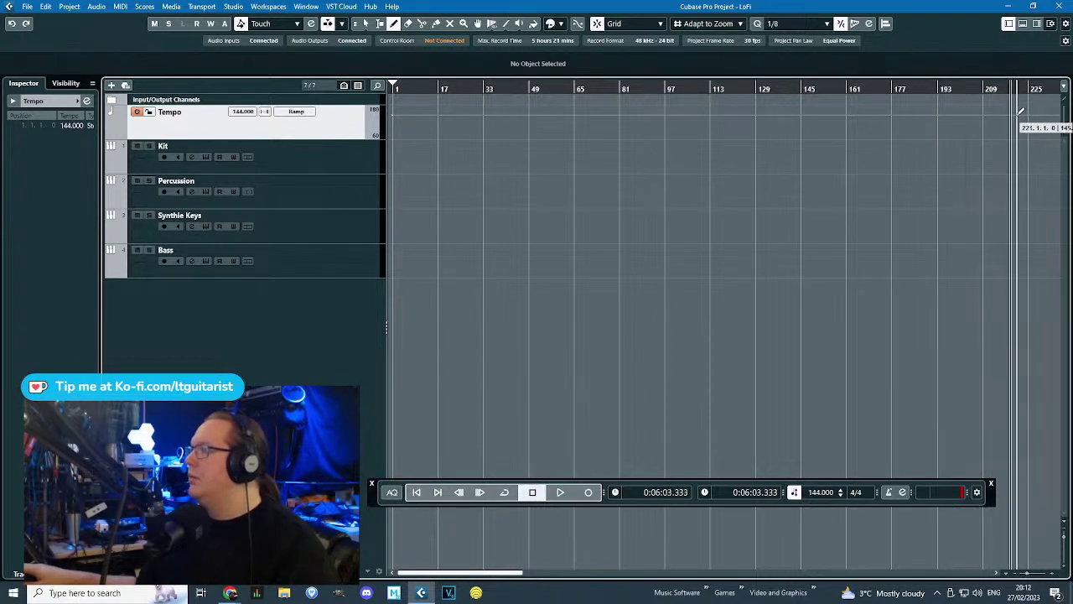
{"action": "left_click", "coordinate": [1018, 113]}
{"action": "key", "text": "h"}
{"action": "mouse_move", "coordinate": [1014, 126]}
{"action": "left_mouse_down"}
{"action": "mouse_move", "coordinate": [989, 110]}
{"action": "mouse_move", "coordinate": [984, 130]}
{"action": "left_mouse_up"}
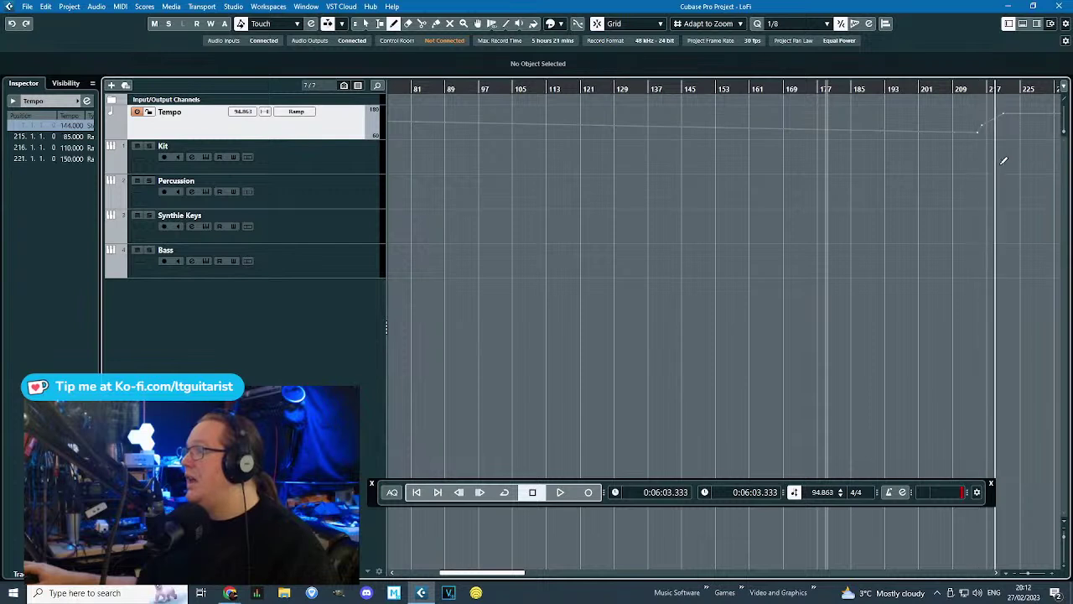
Lower the tempo point at bar 1 to 85 BPM.
{"action": "scroll", "coordinate": [987, 156], "scroll_direction": "down", "scroll_amount": 1}
{"action": "key", "text": "1"}
{"action": "scroll", "coordinate": [494, 177], "scroll_direction": "down", "scroll_amount": 3}
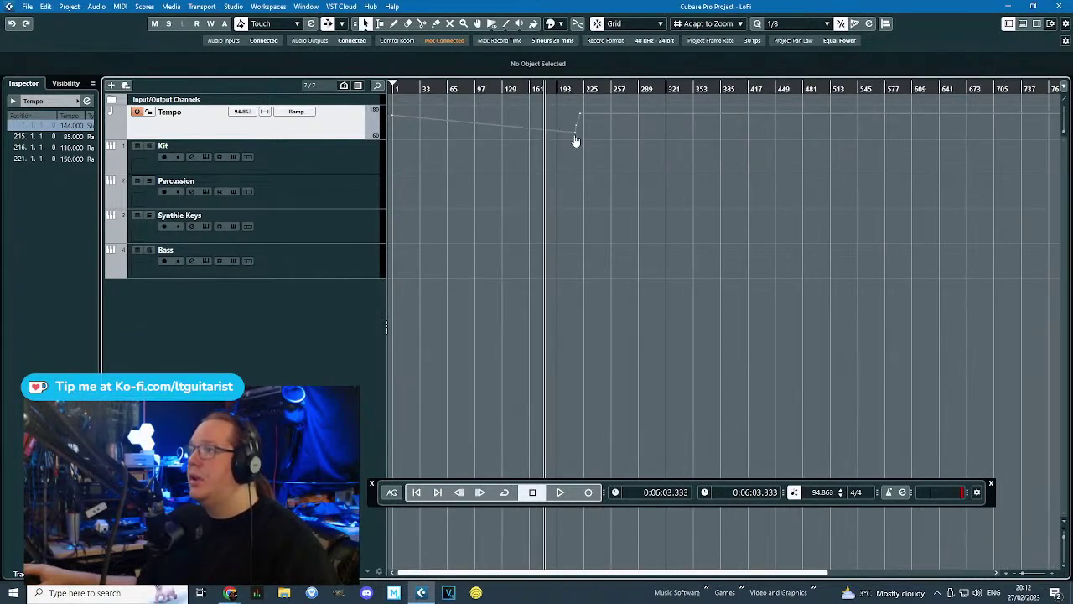
{"action": "left_click_drag", "start_coordinate": [394, 116], "coordinate": [394, 137]}
{"action": "key", "text": "h"}
{"action": "key", "text": "h"}
{"action": "key", "text": "h"}
{"action": "key", "text": "h"}
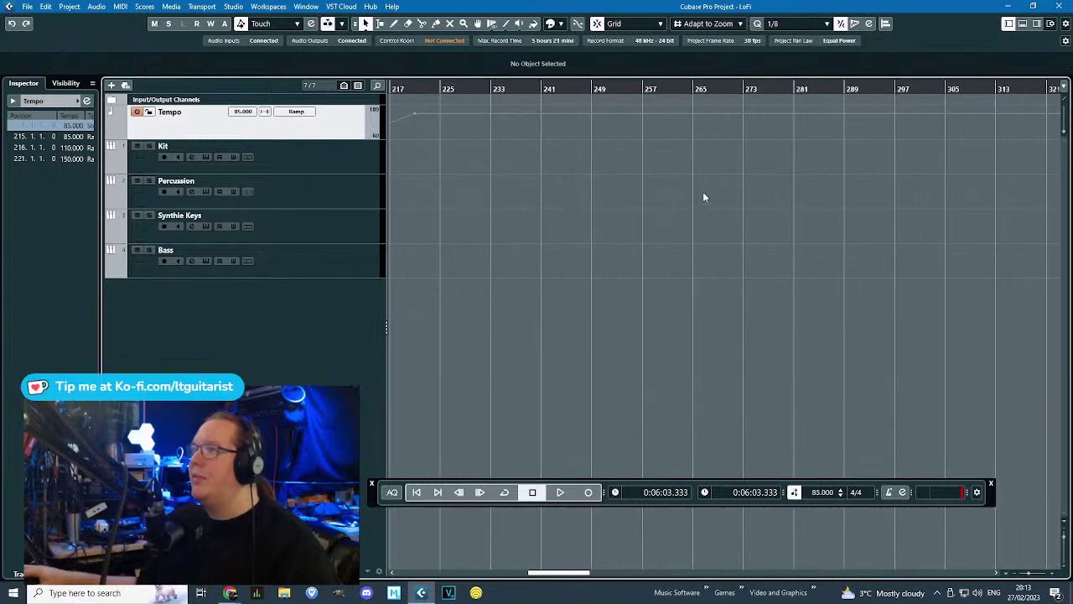
Lock the tempo track and draw a four-bar part on the Kit track from bar 225 to bar 229.
{"action": "left_click", "coordinate": [531, 90]}
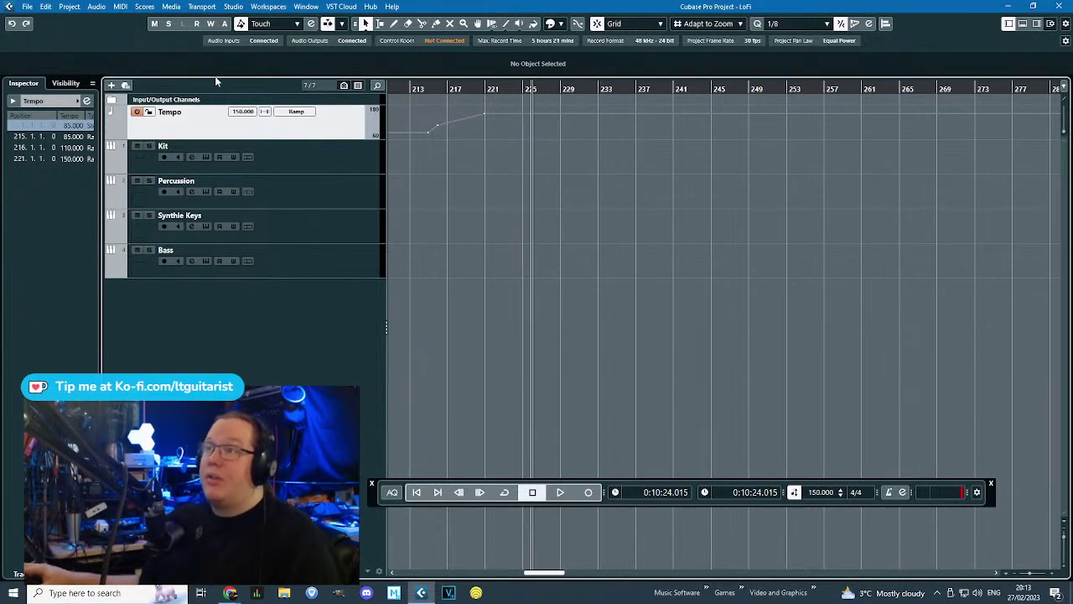
{"action": "left_click", "coordinate": [394, 24]}
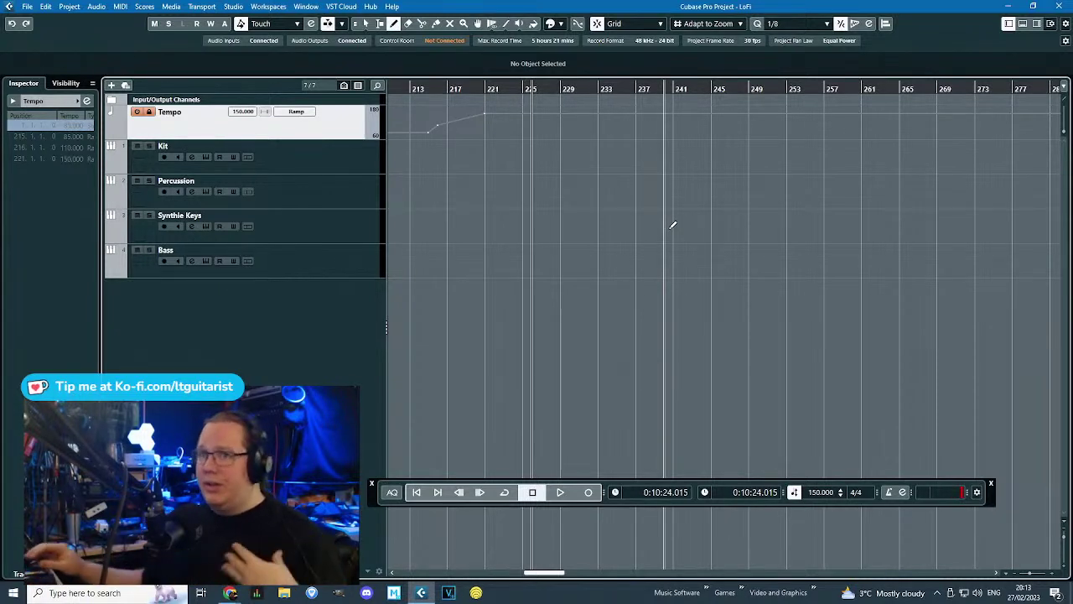
{"action": "left_click_drag", "start_coordinate": [528, 158], "coordinate": [570, 159]}
{"action": "key", "text": "1"}
{"action": "key", "text": "h"}
{"action": "key", "text": "h"}
{"action": "key", "text": "h"}
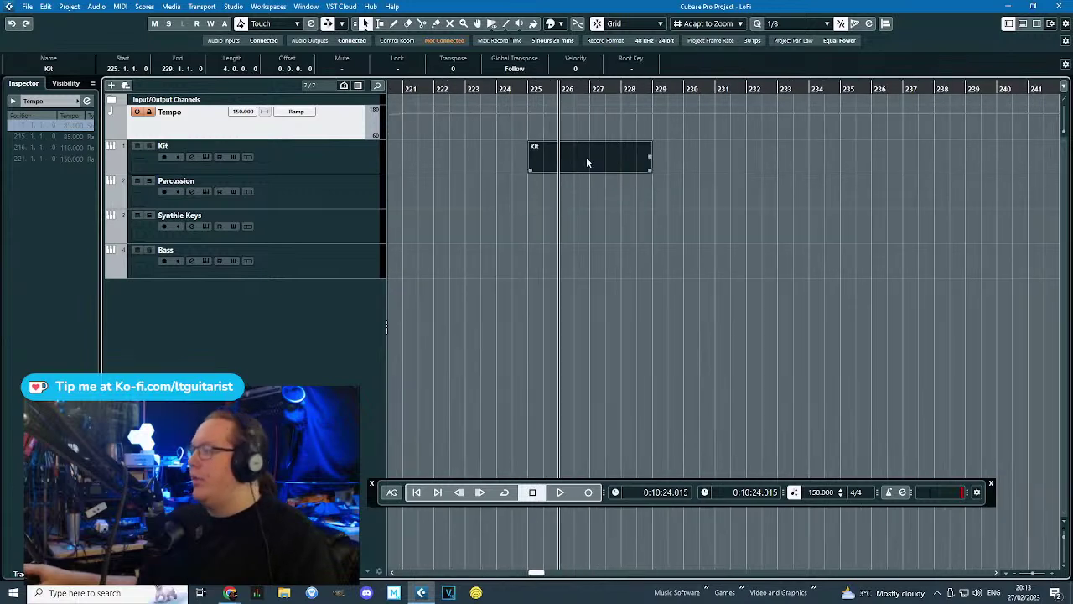
Open the Kit part in the Key Editor and enter C1 notes at 225.1 and 225.2.3 and a D#1 note at 225.2.
{"action": "double_click", "coordinate": [586, 156]}
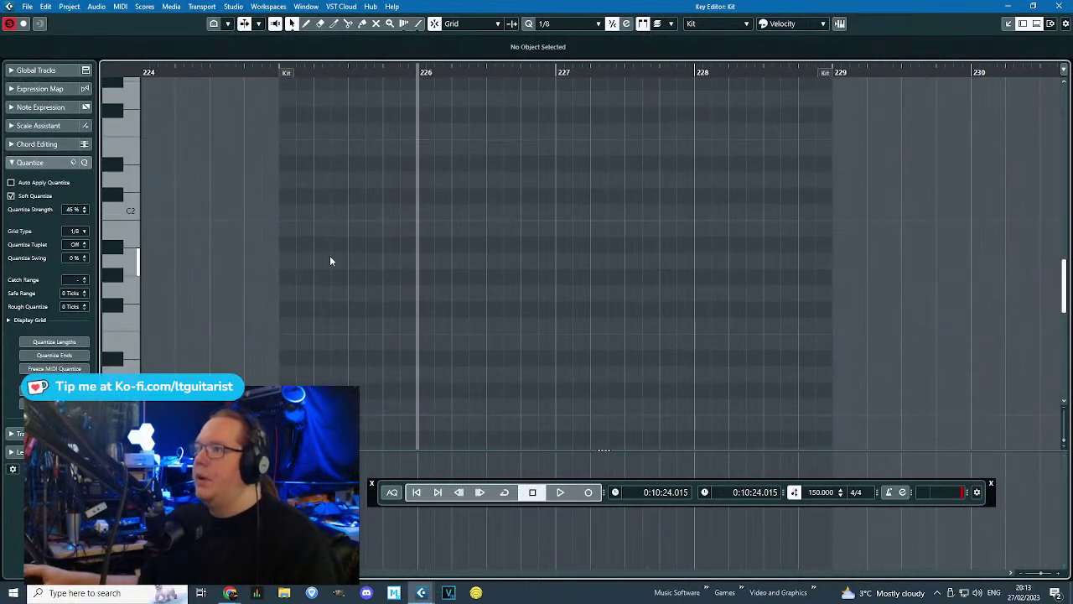
{"action": "double_click", "coordinate": [329, 260]}
{"action": "left_click_drag", "start_coordinate": [335, 260], "coordinate": [304, 394]}
{"action": "left_click", "coordinate": [279, 468]}
{"action": "left_click", "coordinate": [364, 417]}
{"action": "left_click_drag", "start_coordinate": [366, 408], "coordinate": [344, 361]}
{"action": "scroll", "coordinate": [295, 408], "scroll_direction": "up", "scroll_amount": 2}
{"action": "key", "text": "ctrl+d"}
{"action": "double_click", "coordinate": [388, 374]}
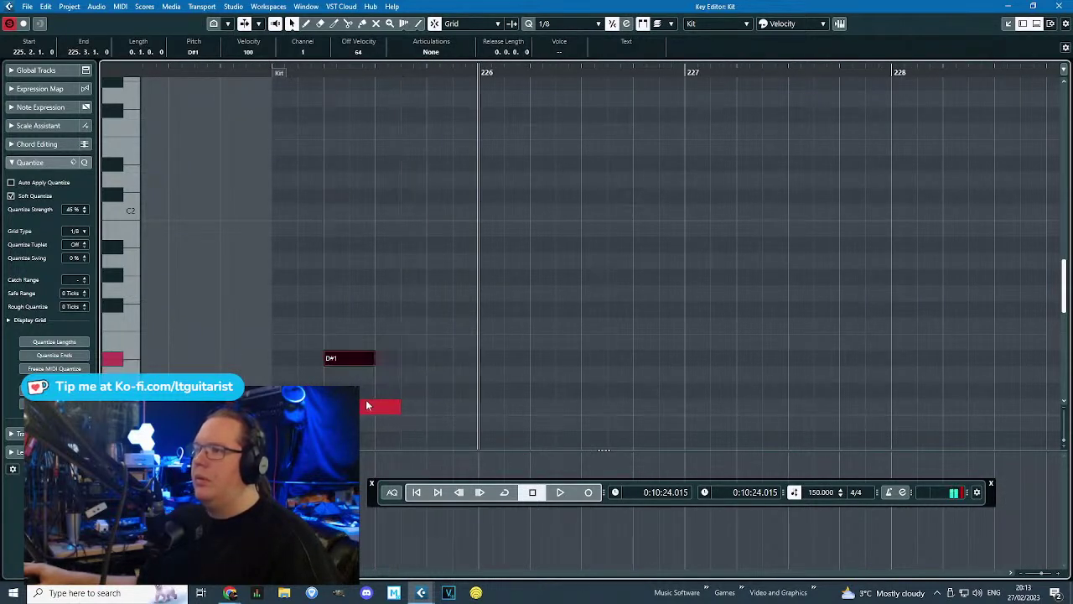
{"action": "left_click", "coordinate": [366, 405]}
On a 1/16 grid, shorten the first C1 and D#1 to eighths, move the second C1 to 225.1.4, and add an eighth-note D#1 at 225.4.
{"action": "left_click", "coordinate": [560, 23]}
{"action": "left_click", "coordinate": [570, 117]}
{"action": "scroll", "coordinate": [436, 181], "scroll_direction": "down", "scroll_amount": 2}
{"action": "left_click", "coordinate": [555, 24]}
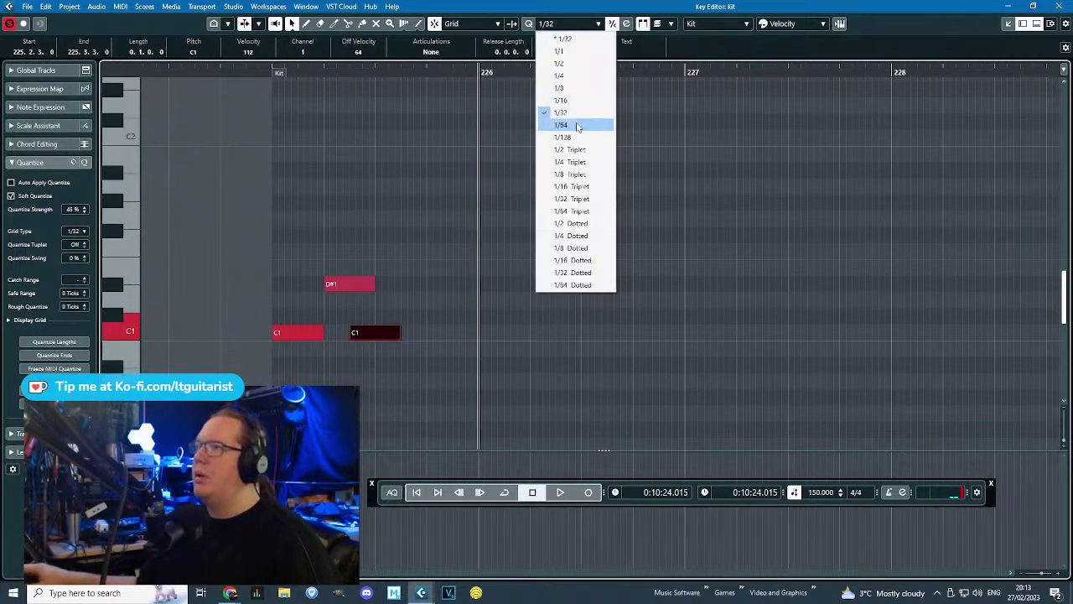
{"action": "left_click", "coordinate": [577, 101]}
{"action": "scroll", "coordinate": [318, 334], "scroll_direction": "up", "scroll_amount": 1}
{"action": "left_click_drag", "start_coordinate": [326, 333], "coordinate": [287, 334]}
{"action": "left_click_drag", "start_coordinate": [416, 331], "coordinate": [358, 332]}
{"action": "double_click", "coordinate": [486, 284]}
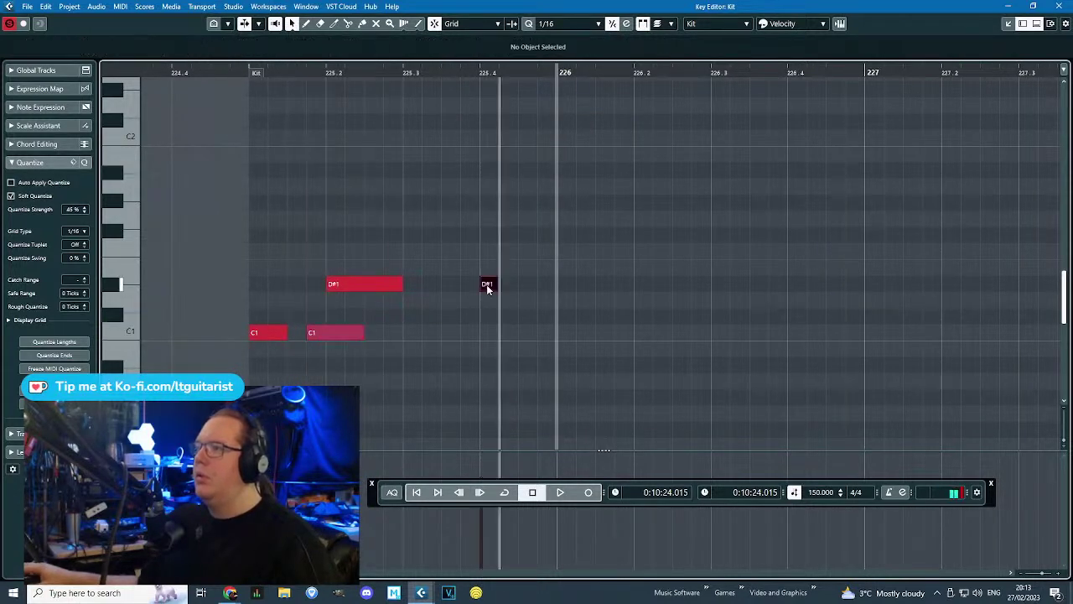
{"action": "left_click_drag", "start_coordinate": [403, 283], "coordinate": [364, 284]}
Fill bar 225 with consecutive eighth-note F#1 notes and play the pattern.
{"action": "left_click", "coordinate": [273, 235]}
{"action": "left_click", "coordinate": [273, 235], "text": "alt"}
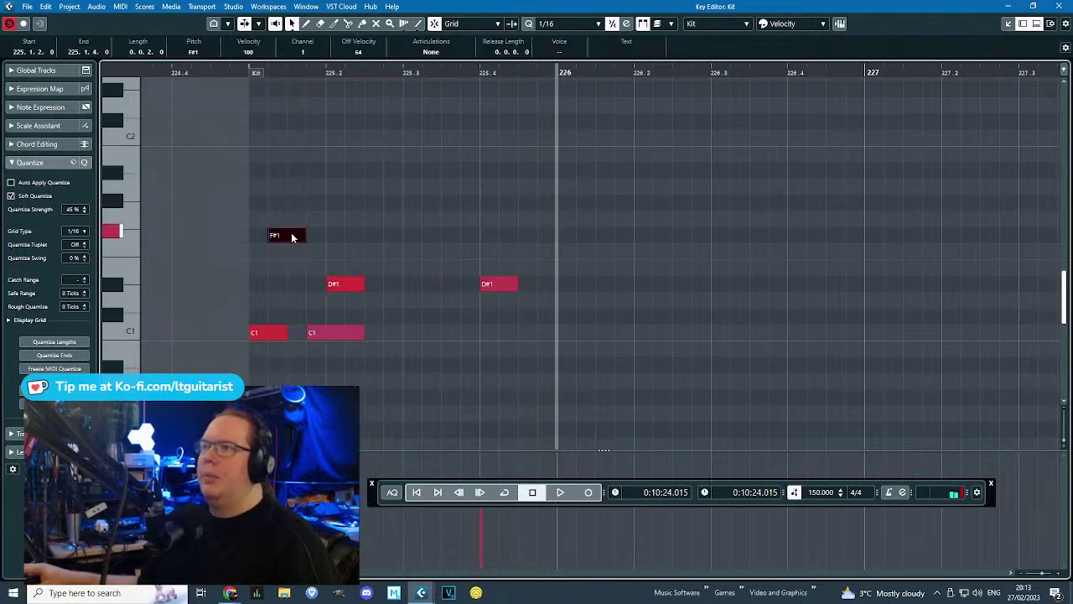
{"action": "left_click_drag", "start_coordinate": [354, 194], "coordinate": [268, 239]}
{"action": "key", "text": "ctrl+d"}
{"action": "key", "text": "ctrl+d"}
{"action": "key", "text": "ctrl+d"}
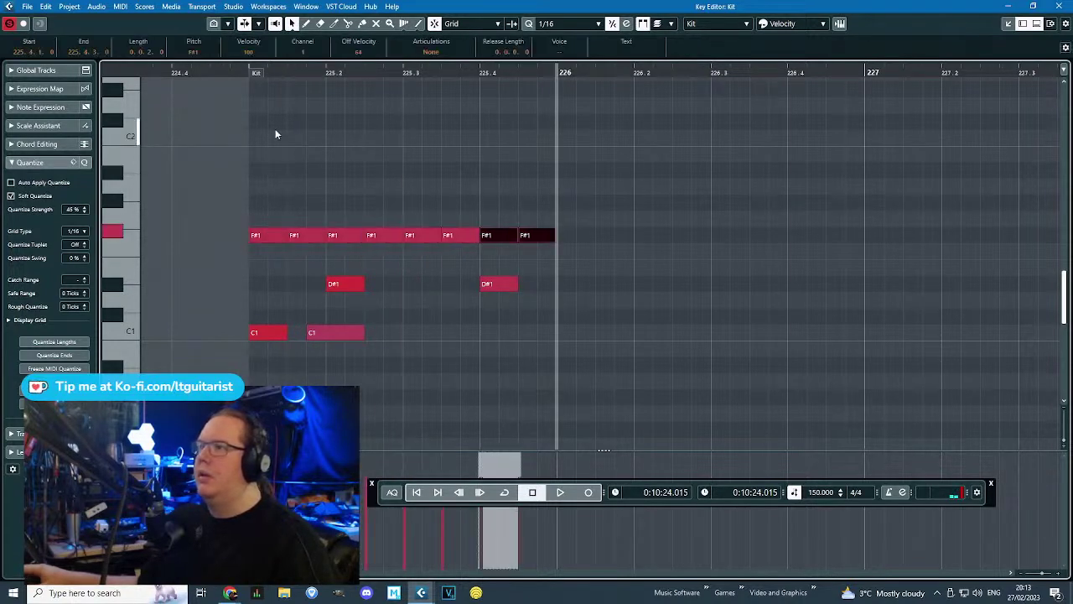
{"action": "key", "text": "space"}
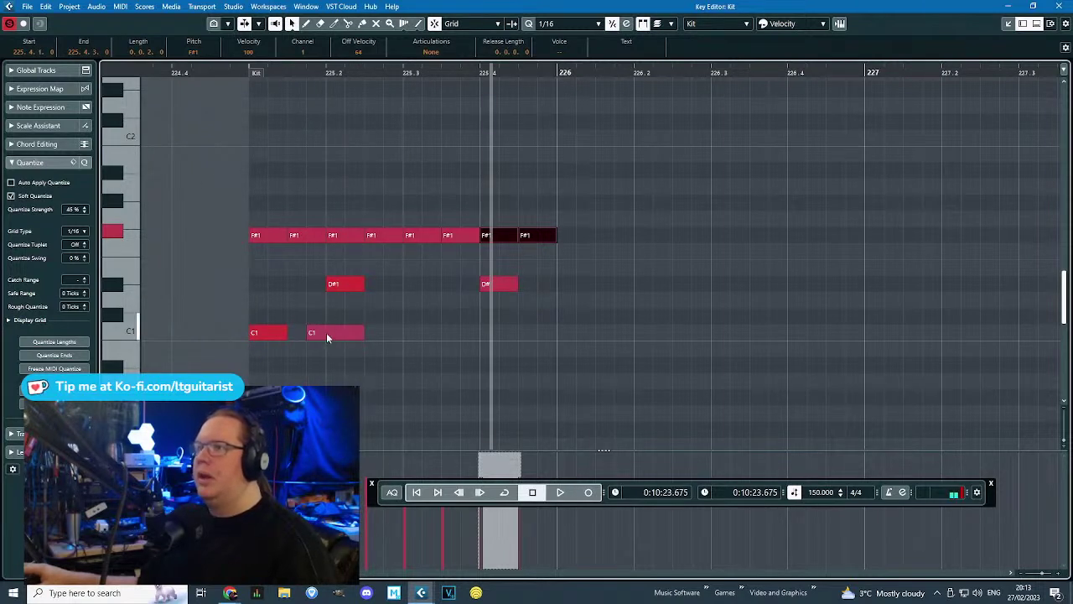
Add a sixteenth-note D1 at 225.1.2 and play the bar from its start.
{"action": "left_click", "coordinate": [277, 300]}
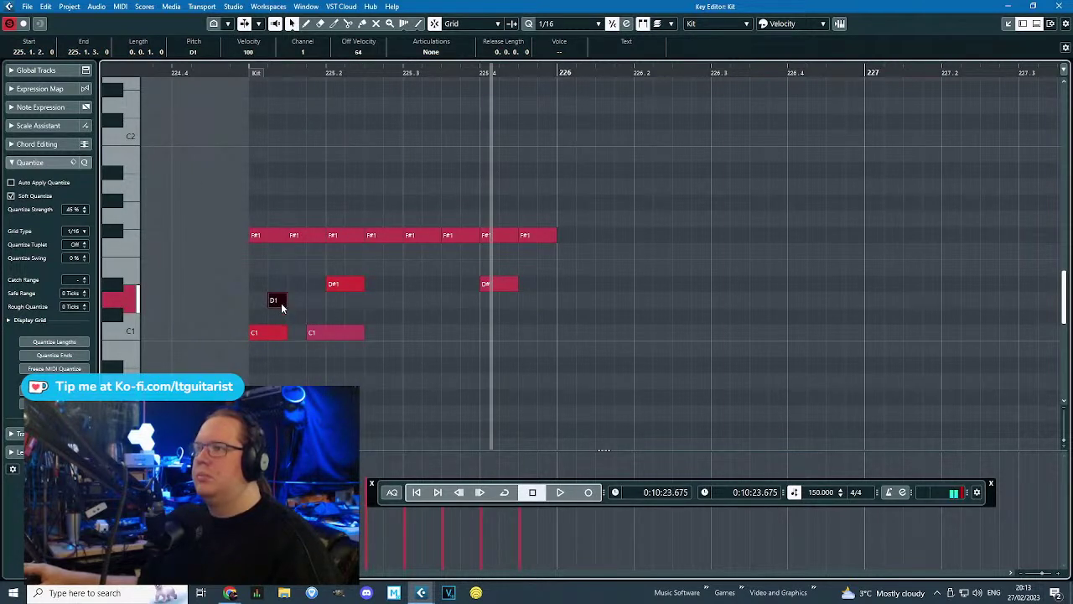
{"action": "left_click", "coordinate": [241, 115]}
{"action": "left_click", "coordinate": [249, 73]}
{"action": "key", "text": "space"}
{"action": "key", "text": "space"}
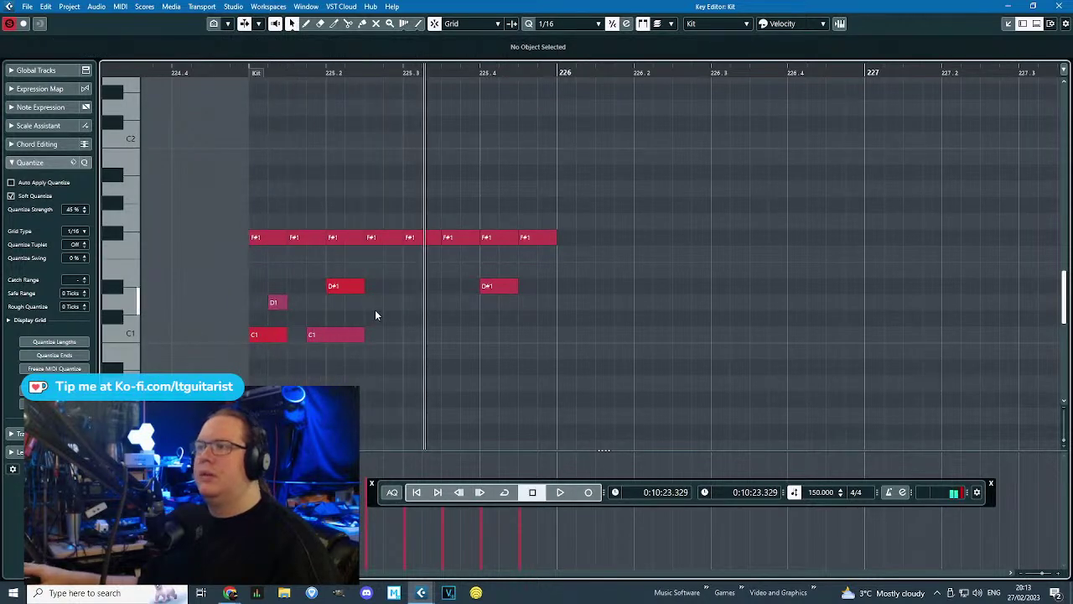
Add lower-velocity D1 notes at 225.2.3 and 225.3.2 plus a C1 note at 225.3.3, and play the bar.
{"action": "left_click", "coordinate": [375, 303]}
{"action": "left_click", "coordinate": [431, 304]}
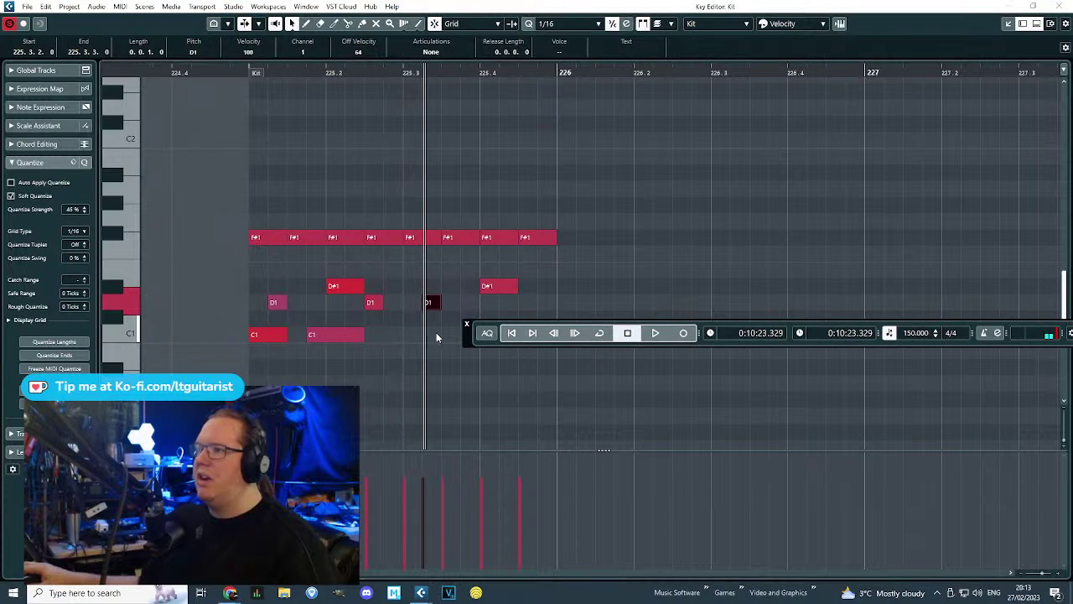
{"action": "left_click", "coordinate": [375, 302], "text": "shift"}
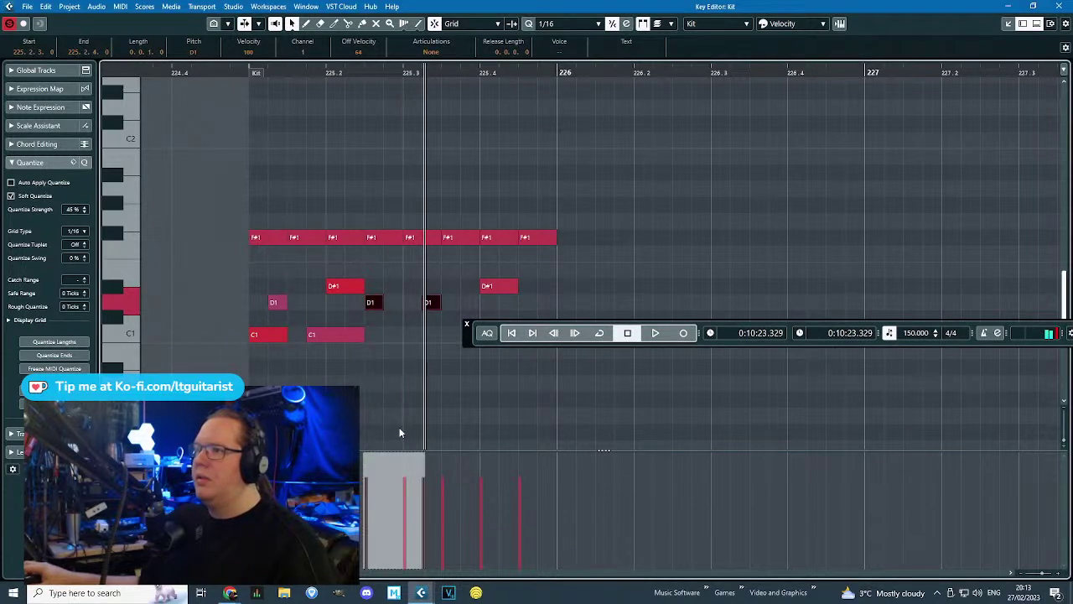
{"action": "left_click", "coordinate": [450, 334]}
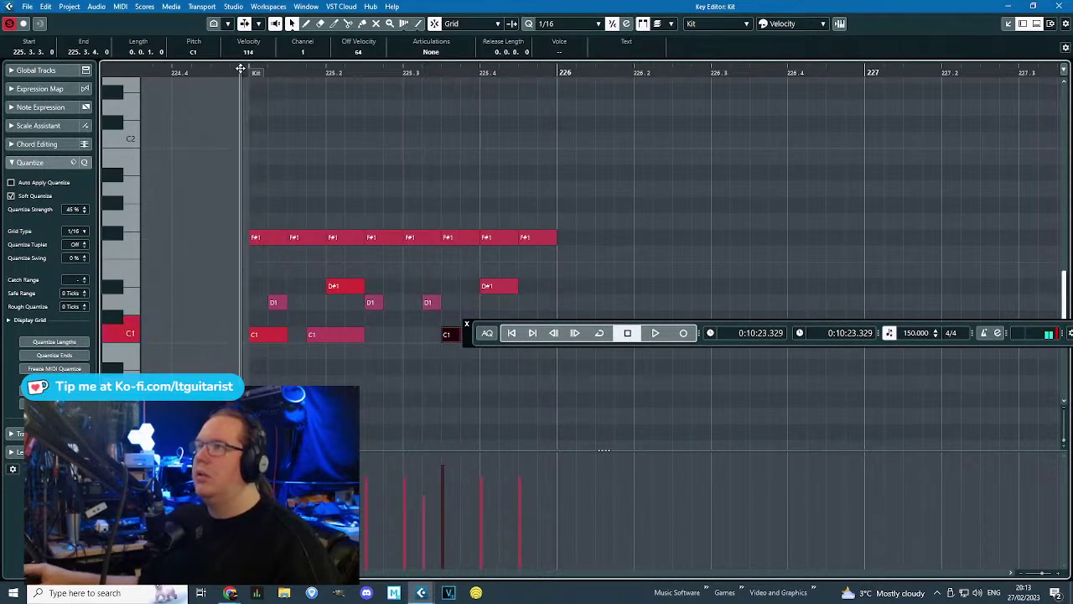
{"action": "left_click_drag", "start_coordinate": [241, 69], "coordinate": [244, 73]}
{"action": "key", "text": "space"}
{"action": "key", "text": "space"}
Move the D1 note at 225.2.3 one sixteenth later to 225.2.4 and play the bar again.
{"action": "left_click_drag", "start_coordinate": [466, 334], "coordinate": [370, 436]}
{"action": "left_click_drag", "start_coordinate": [382, 302], "coordinate": [400, 302]}
{"action": "left_click", "coordinate": [279, 101]}
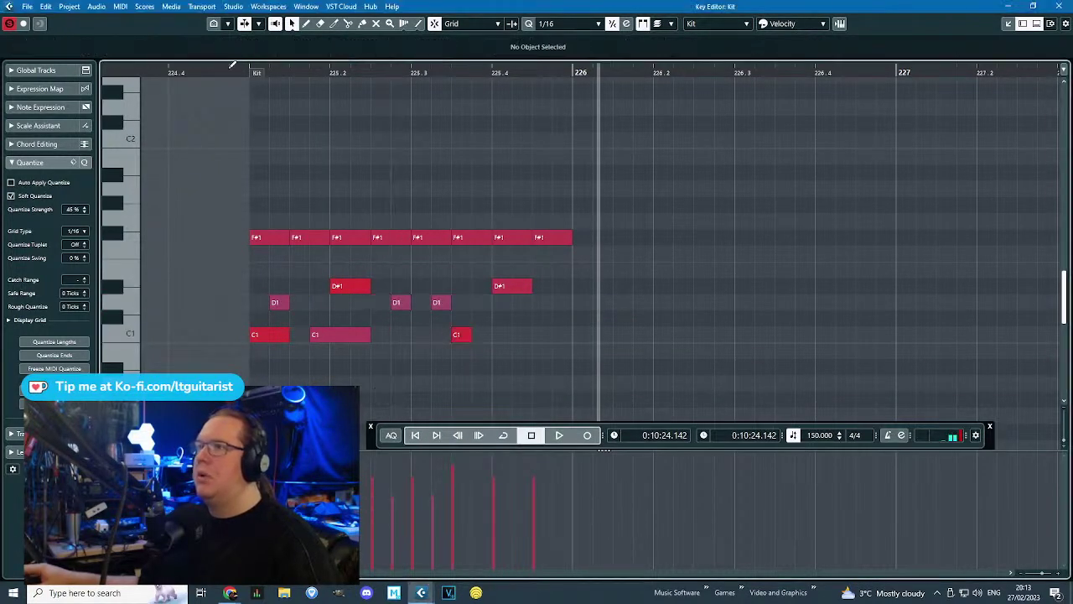
{"action": "left_click", "coordinate": [243, 69]}
{"action": "key", "text": "space"}
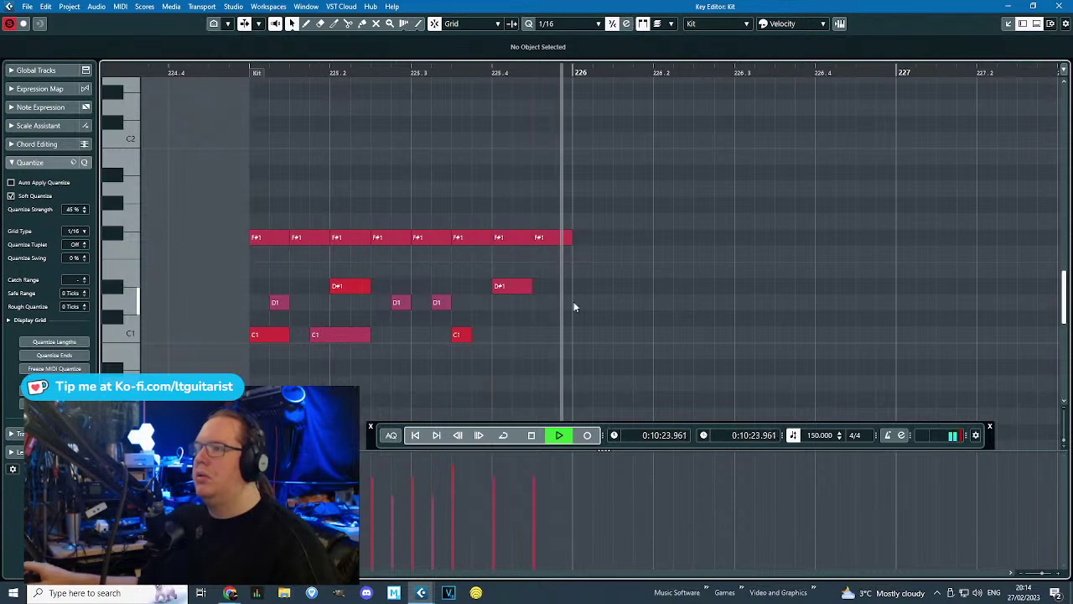
{"action": "key", "text": "space"}
Delete every second F#1 note in bar 225, leaving one on each beat.
{"action": "left_click", "coordinate": [301, 237]}
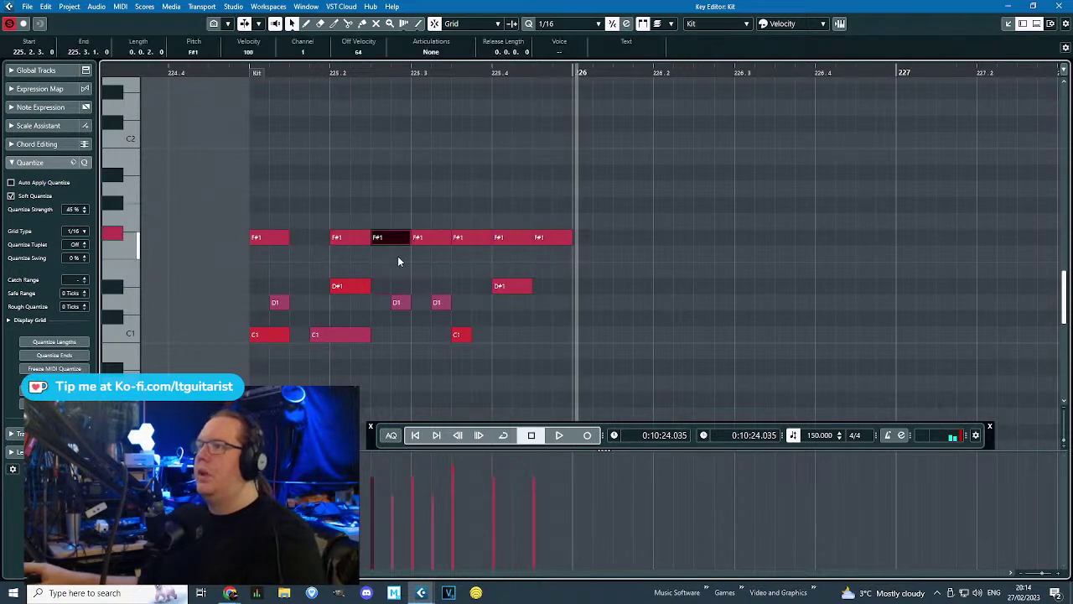
{"action": "key", "text": "Delete"}
{"action": "left_click", "coordinate": [475, 237]}
{"action": "key", "text": "Delete"}
{"action": "left_click", "coordinate": [550, 238]}
{"action": "key", "text": "Delete"}
Raise the velocity of the four remaining F#1 notes and play the bar.
{"action": "left_click_drag", "start_coordinate": [565, 203], "coordinate": [281, 255]}
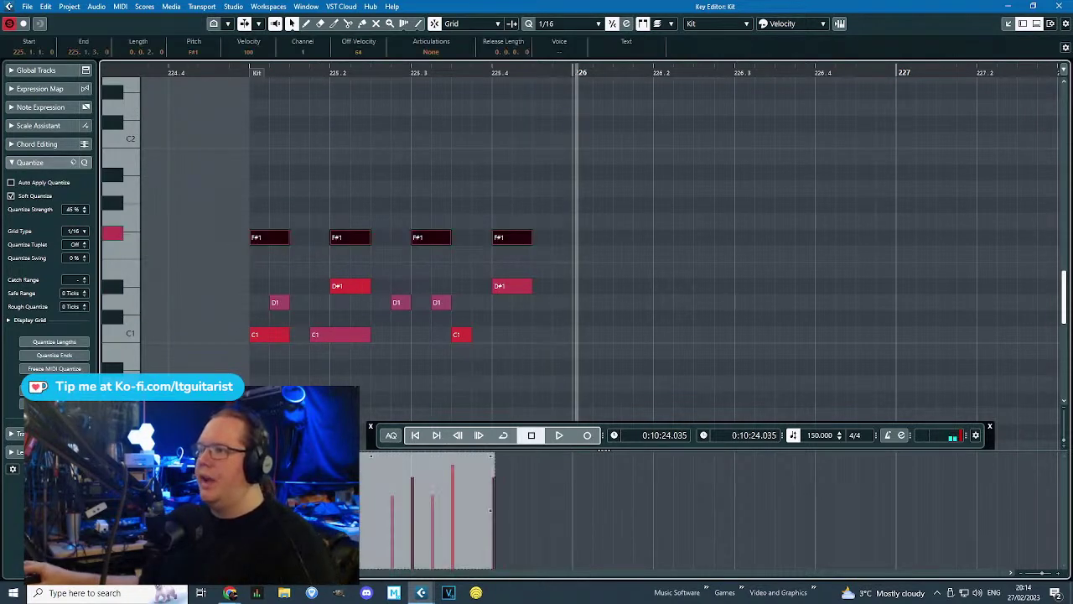
{"action": "left_click", "coordinate": [226, 80]}
{"action": "key", "text": "space"}
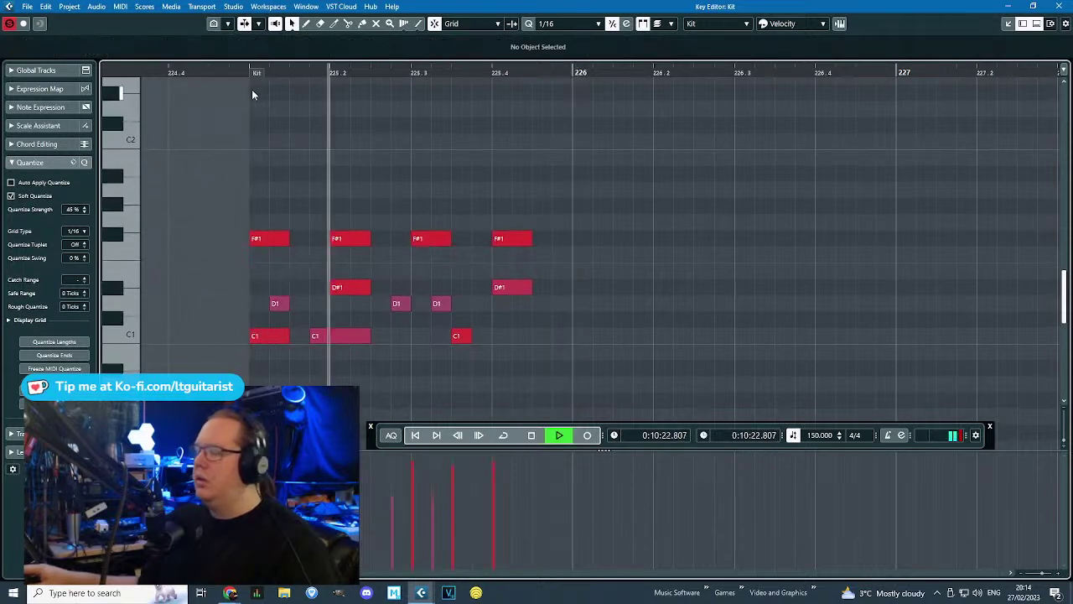
{"action": "key", "text": "space"}
Duplicate the bar 225 drum pattern into bar 226, shift its first C1 copy to 225.4.3, and play both bars.
{"action": "left_click_drag", "start_coordinate": [659, 204], "coordinate": [186, 416]}
{"action": "key", "text": "ctrl+d"}
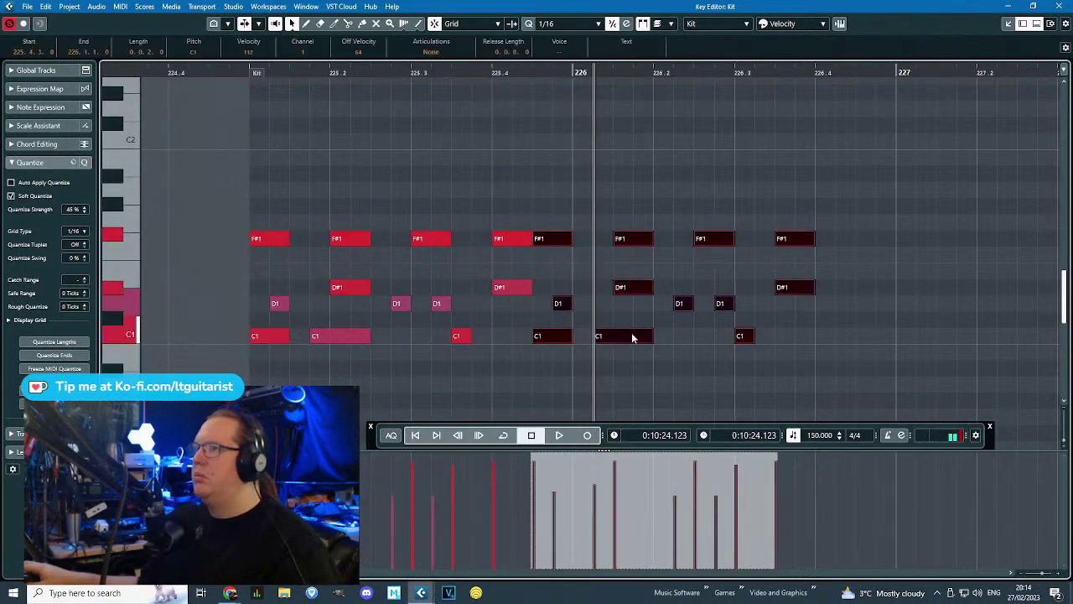
{"action": "left_click", "coordinate": [550, 370]}
{"action": "mouse_move", "coordinate": [559, 336]}
{"action": "left_mouse_down"}
{"action": "mouse_move", "coordinate": [599, 336]}
{"action": "mouse_move", "coordinate": [558, 339]}
{"action": "left_mouse_up"}
{"action": "left_click_drag", "start_coordinate": [230, 72], "coordinate": [230, 68]}
{"action": "key", "text": "space"}
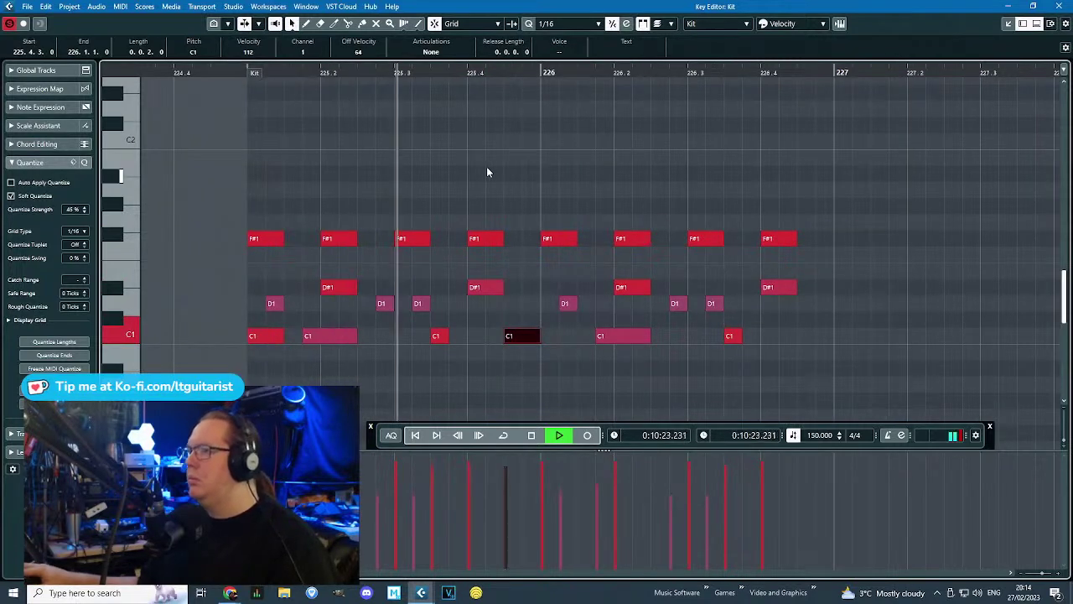
{"action": "key", "text": "space"}
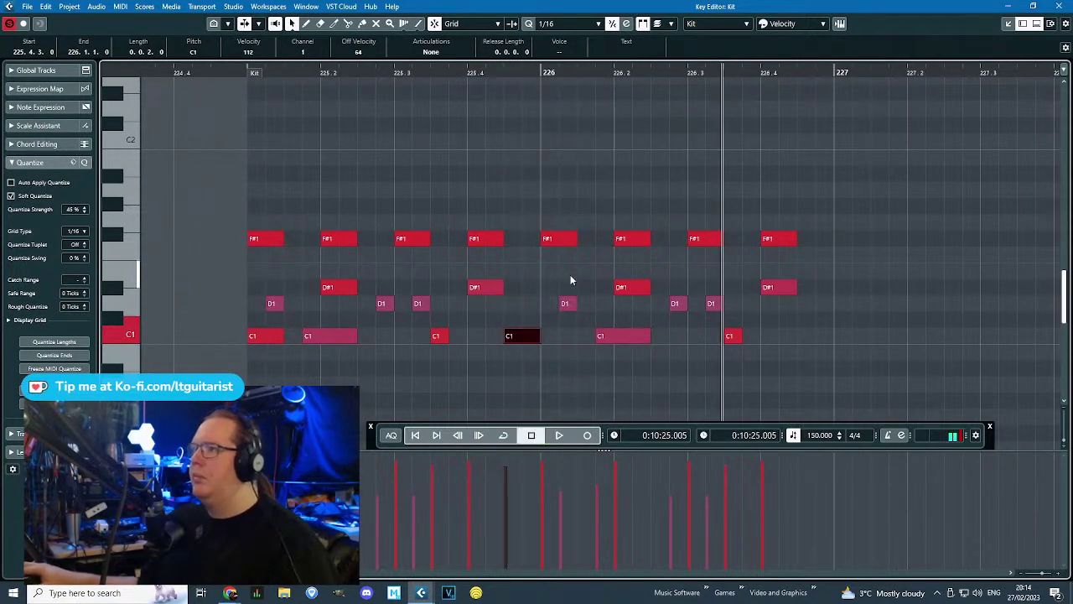
In bar 226, delete the D1 at 226.1.2, shift the C1 to 226.1.3 and D1 to 226.2.3, and place a C1 at 226.3.1.
{"action": "left_click", "coordinate": [566, 302]}
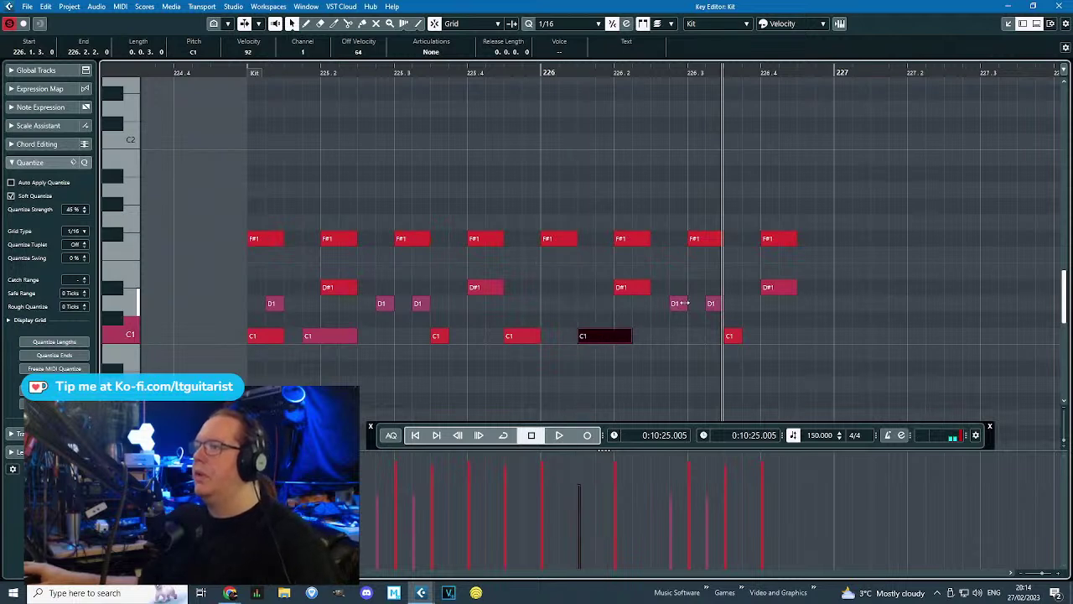
{"action": "left_click_drag", "start_coordinate": [679, 308], "coordinate": [660, 303]}
{"action": "left_click_drag", "start_coordinate": [730, 336], "coordinate": [710, 335]}
Delete the D1 note at 226.3.2, set the C1 at 226.3.3 to velocity 113, and play both bars.
{"action": "left_click", "coordinate": [713, 304]}
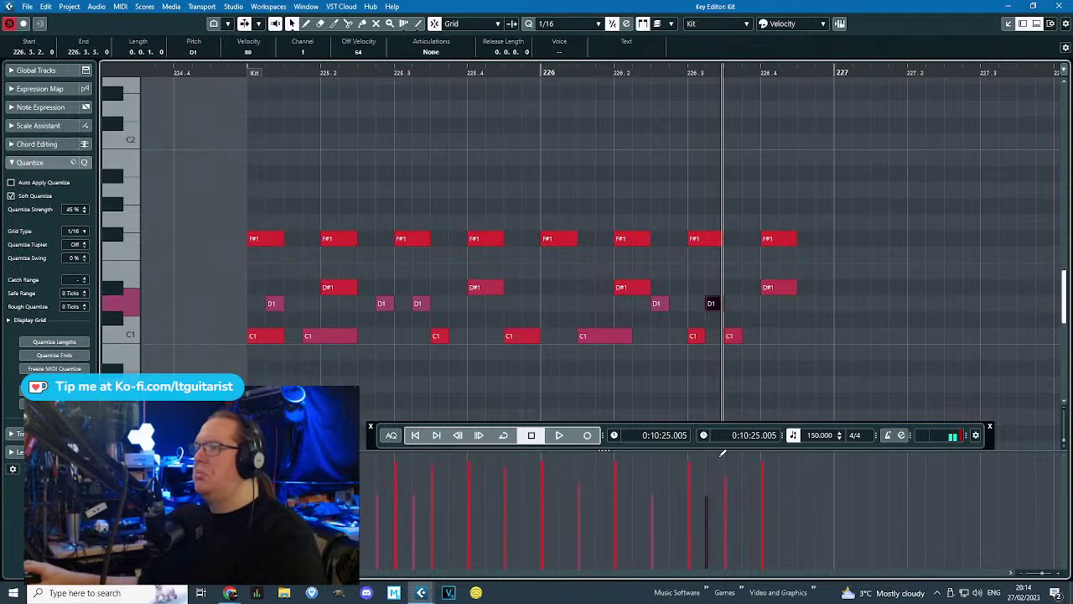
{"action": "left_click", "coordinate": [258, 65]}
{"action": "key", "text": "space"}
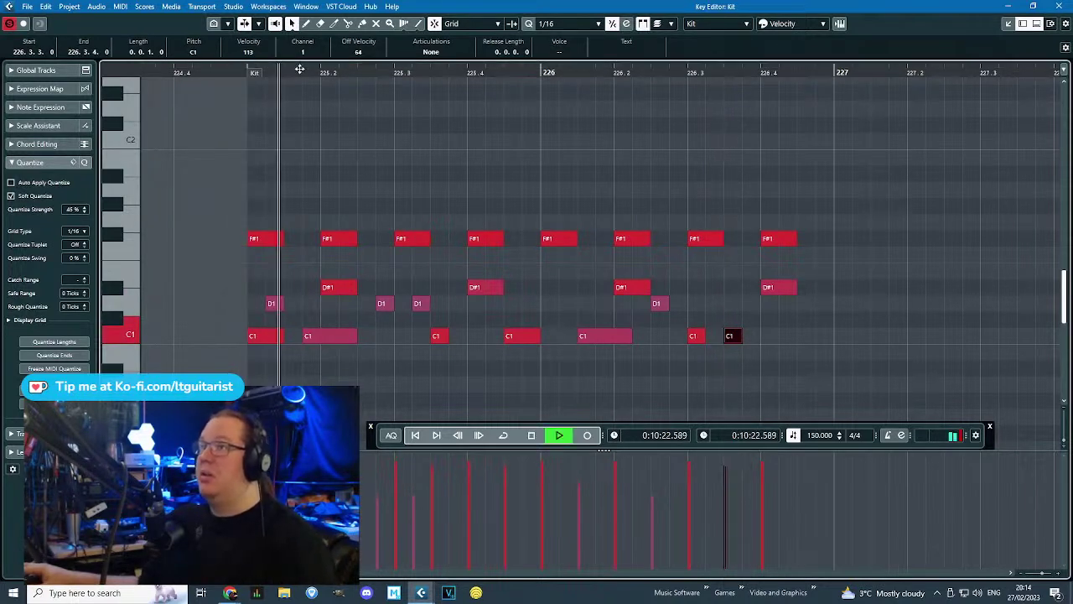
{"action": "left_click", "coordinate": [753, 140]}
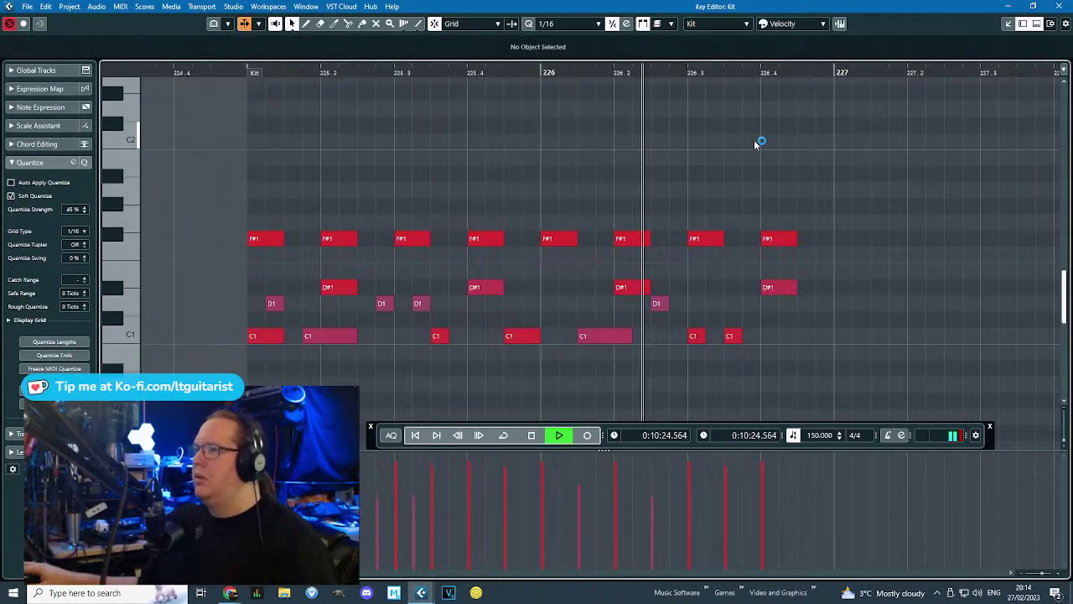
{"action": "key", "text": "space"}
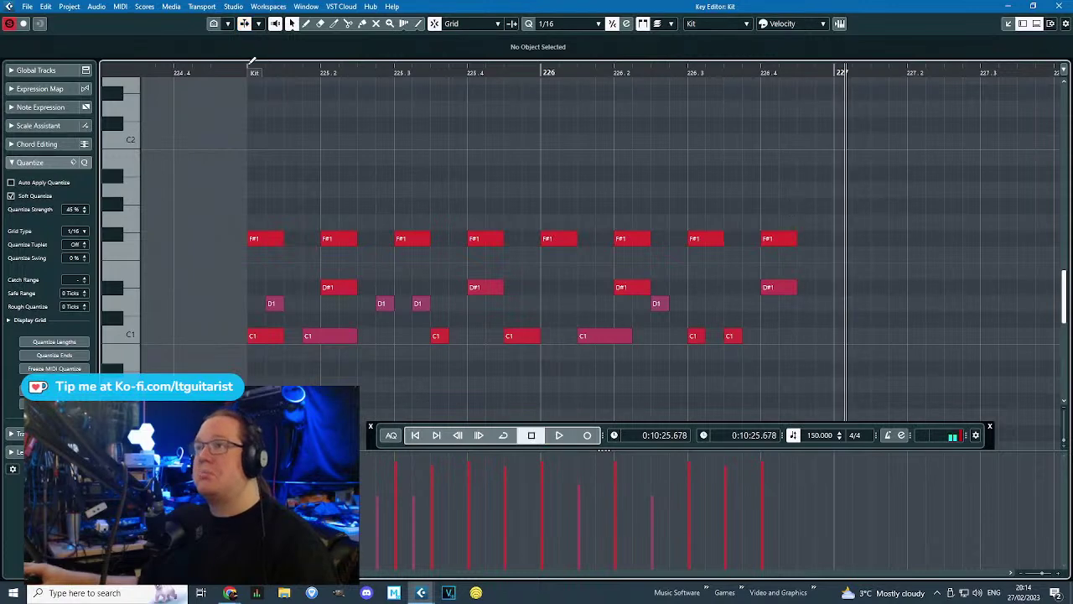
Set the locators from bar 225 to bar 227 and duplicate the two-bar drum pattern so the copy starts at bar 227.
{"action": "left_click_drag", "start_coordinate": [250, 62], "coordinate": [783, 136]}
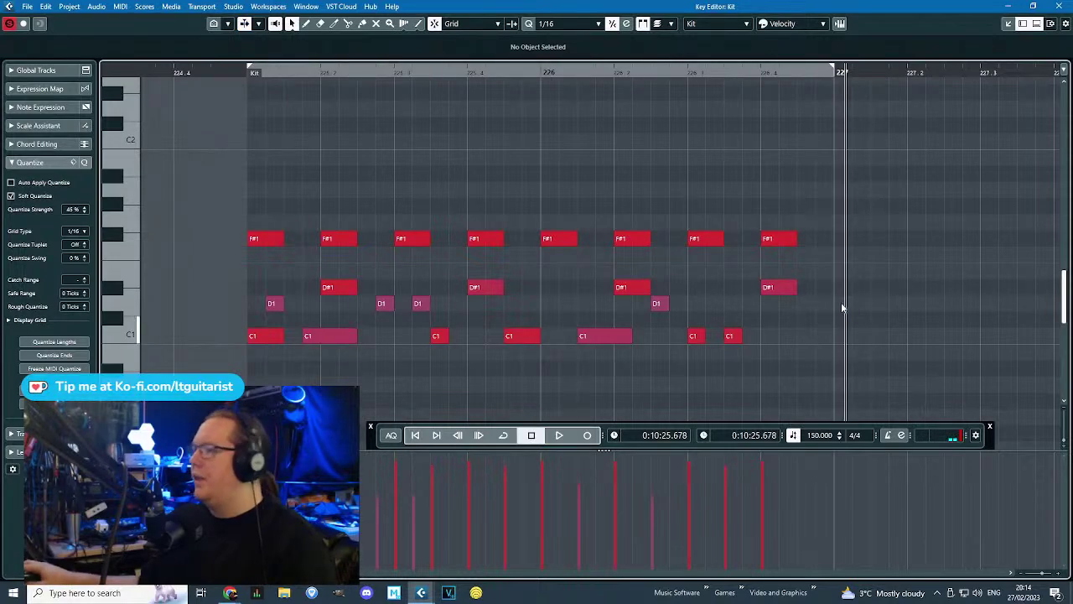
{"action": "scroll", "coordinate": [587, 238], "scroll_direction": "down", "scroll_amount": 3}
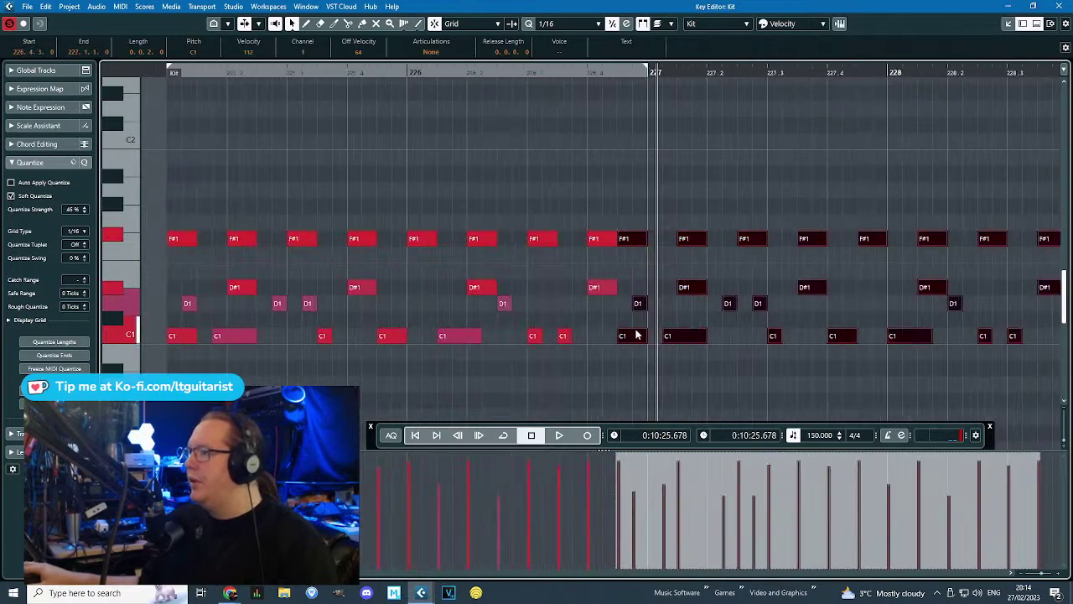
{"action": "left_click_drag", "start_coordinate": [641, 337], "coordinate": [666, 339]}
{"action": "left_click", "coordinate": [720, 163]}
{"action": "key", "text": "g"}
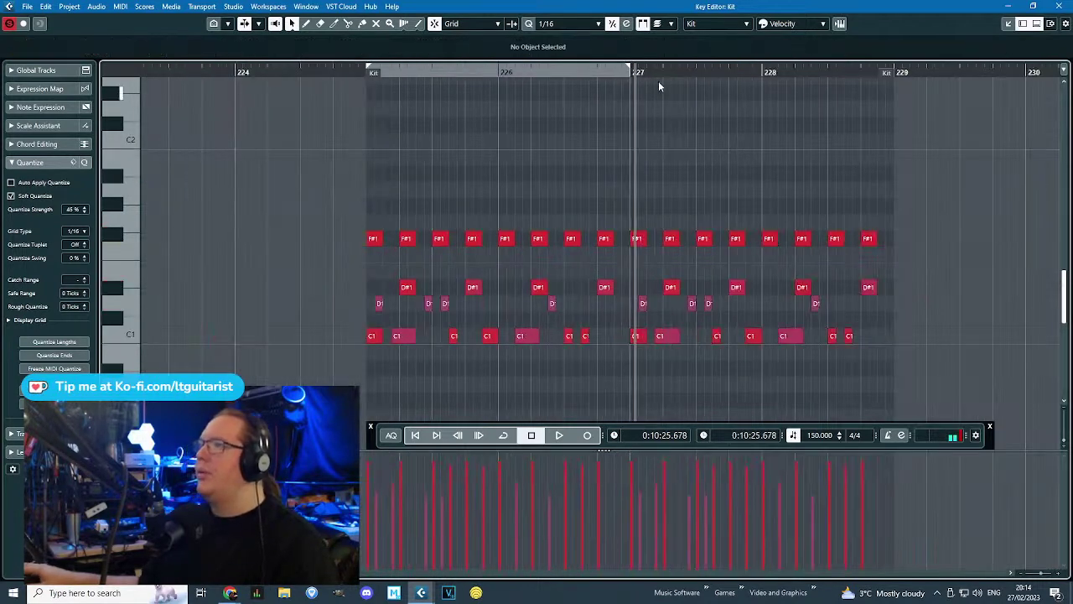
Extend the locator range to bar 229 and change the F#1 notes in bars 227 and 228 to D2, with C#2 at 227.1.1.
{"action": "left_click_drag", "start_coordinate": [630, 67], "coordinate": [929, 128]}
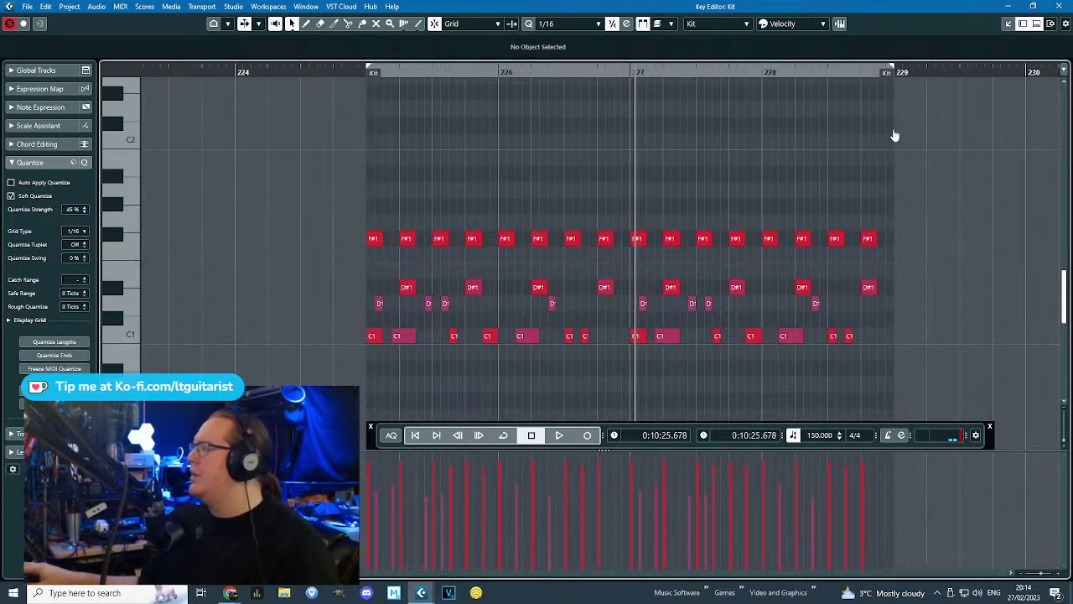
{"action": "scroll", "coordinate": [944, 289], "scroll_direction": "up", "scroll_amount": 2}
{"action": "left_click_drag", "start_coordinate": [913, 160], "coordinate": [846, 117]}
{"action": "left_click", "coordinate": [562, 262]}
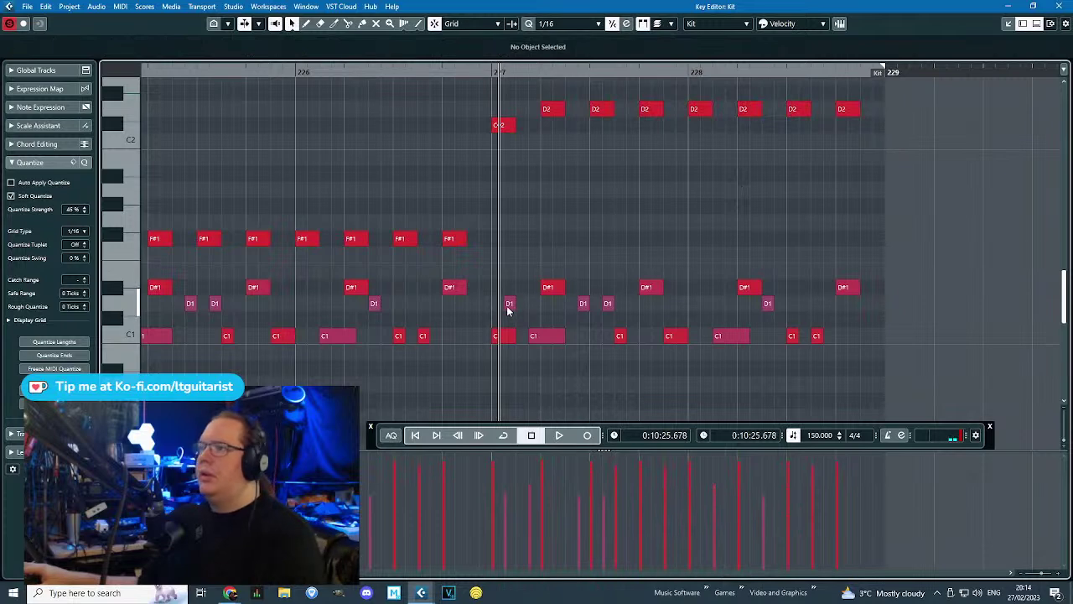
Delete the C1, D1 and D#1 notes in bars 227 and 228, keeping only the C1 at 227.1.1.
{"action": "left_click_drag", "start_coordinate": [536, 257], "coordinate": [874, 361]}
{"action": "key", "text": "Delete"}
{"action": "scroll", "coordinate": [537, 338], "scroll_direction": "up", "scroll_amount": 2, "text": "ctrl"}
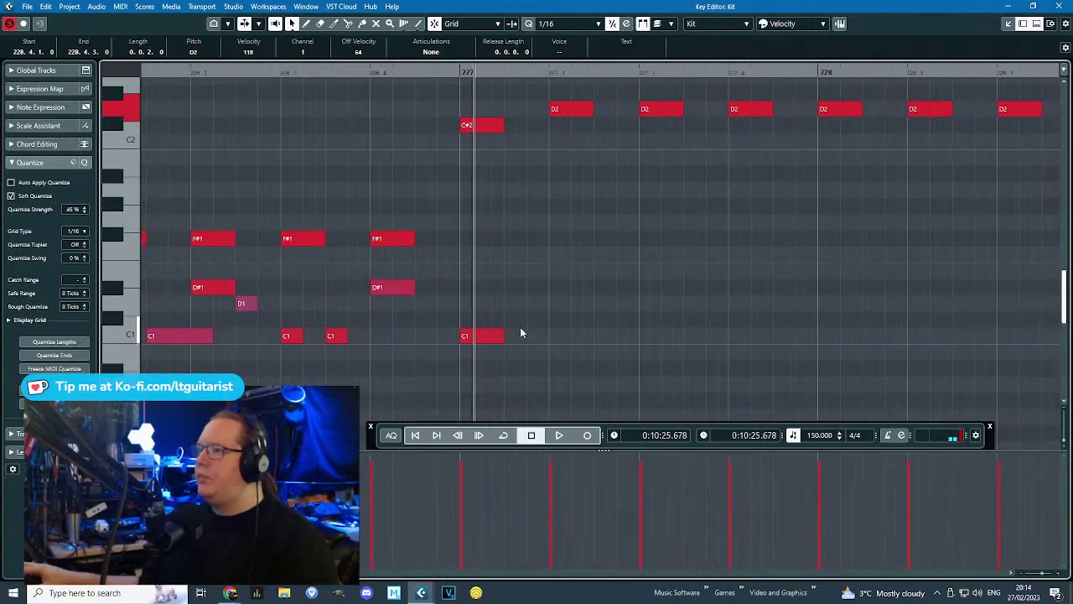
Add a D1 note at 227.1.2, a C1 at 227.1.4 and a D#1 at 227.2.1, and play from bar 227.
{"action": "left_click", "coordinate": [493, 304]}
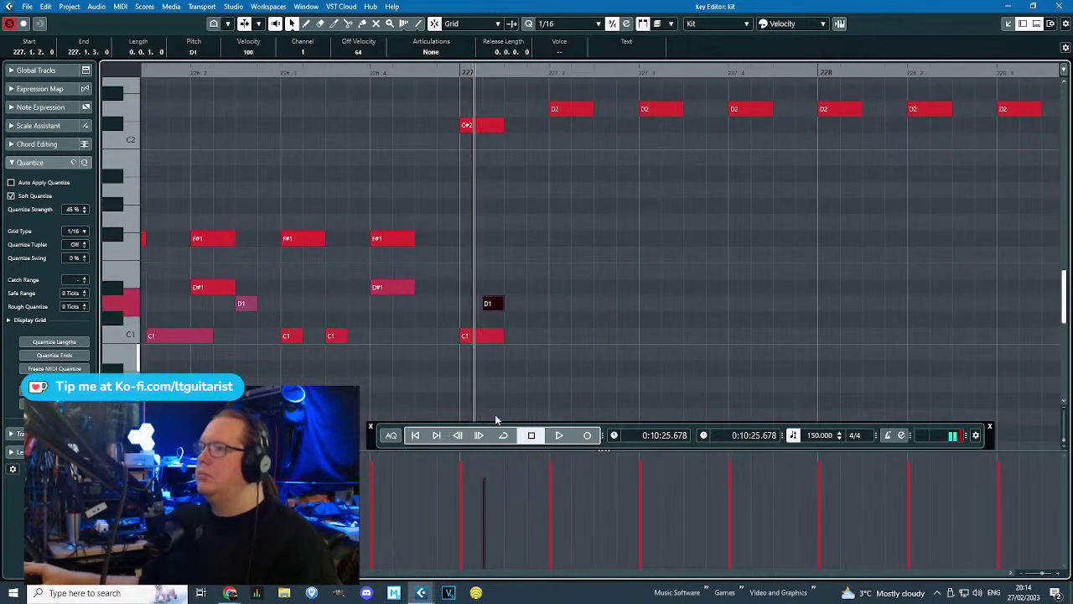
{"action": "double_click", "coordinate": [539, 338]}
{"action": "mouse_move", "coordinate": [562, 285]}
{"action": "left_mouse_down"}
{"action": "mouse_move", "coordinate": [574, 275]}
{"action": "mouse_move", "coordinate": [576, 285]}
{"action": "left_mouse_up"}
{"action": "left_click", "coordinate": [459, 70]}
{"action": "key", "text": "space"}
{"action": "scroll", "coordinate": [513, 295], "scroll_direction": "down", "scroll_amount": 4, "text": "ctrl"}
{"action": "scroll", "coordinate": [487, 309], "scroll_direction": "up", "scroll_amount": 5, "text": "ctrl"}
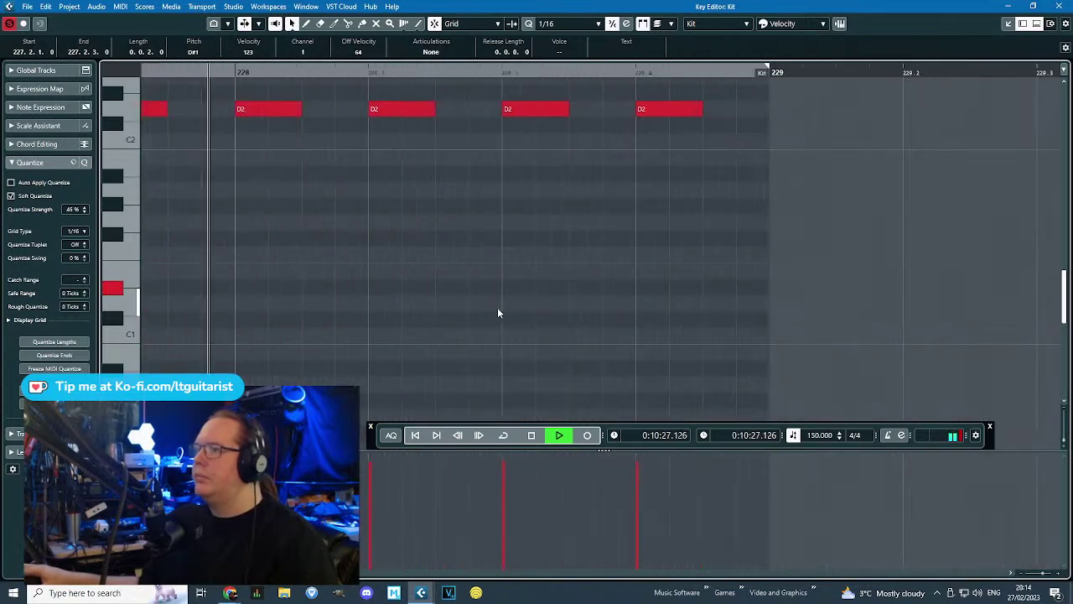
{"action": "key", "text": "space"}
Move the D1 note one sixteenth later to 227.1.3 with velocity 83 and play from bar 227.
{"action": "scroll", "coordinate": [452, 252], "scroll_direction": "down", "scroll_amount": 3}
{"action": "scroll", "coordinate": [417, 210], "scroll_direction": "down", "scroll_amount": 3, "text": "ctrl"}
{"action": "scroll", "coordinate": [403, 192], "scroll_direction": "left", "scroll_amount": 3}
{"action": "left_click", "coordinate": [534, 179]}
{"action": "scroll", "coordinate": [486, 180], "scroll_direction": "up", "scroll_amount": 2, "text": "ctrl"}
{"action": "left_click_drag", "start_coordinate": [434, 155], "coordinate": [476, 156]}
{"action": "scroll", "coordinate": [517, 199], "scroll_direction": "up", "scroll_amount": 2}
{"action": "left_click", "coordinate": [399, 70]}
{"action": "key", "text": "space"}
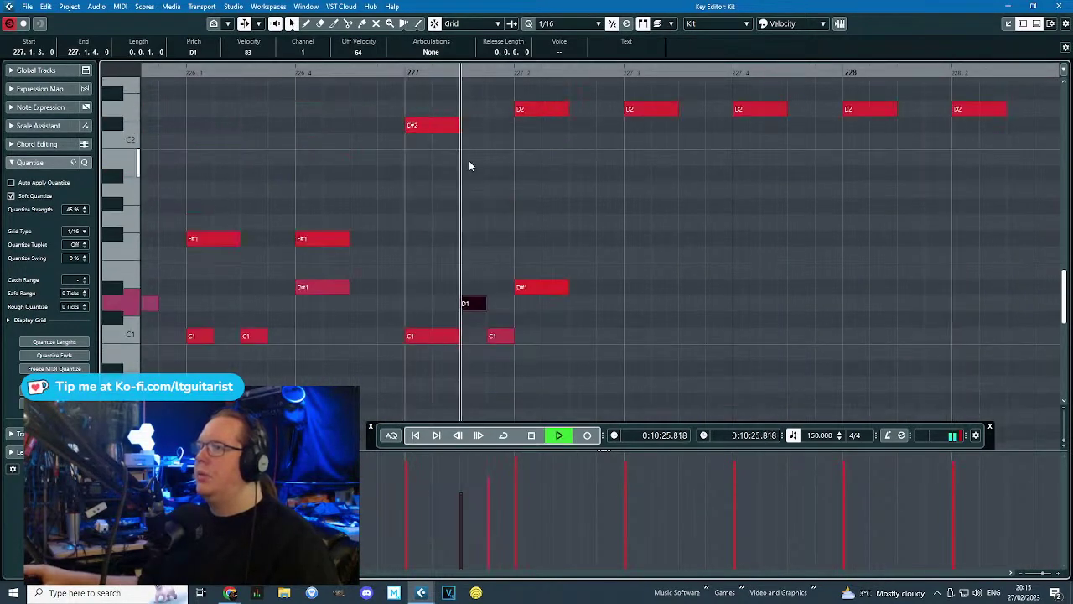
{"action": "left_click", "coordinate": [500, 335]}
{"action": "key", "text": "space"}
Move the C1 note from 227.1.4 to 227.2.3 and the D1 note to 227.3.1, and play the bar.
{"action": "left_click", "coordinate": [520, 289]}
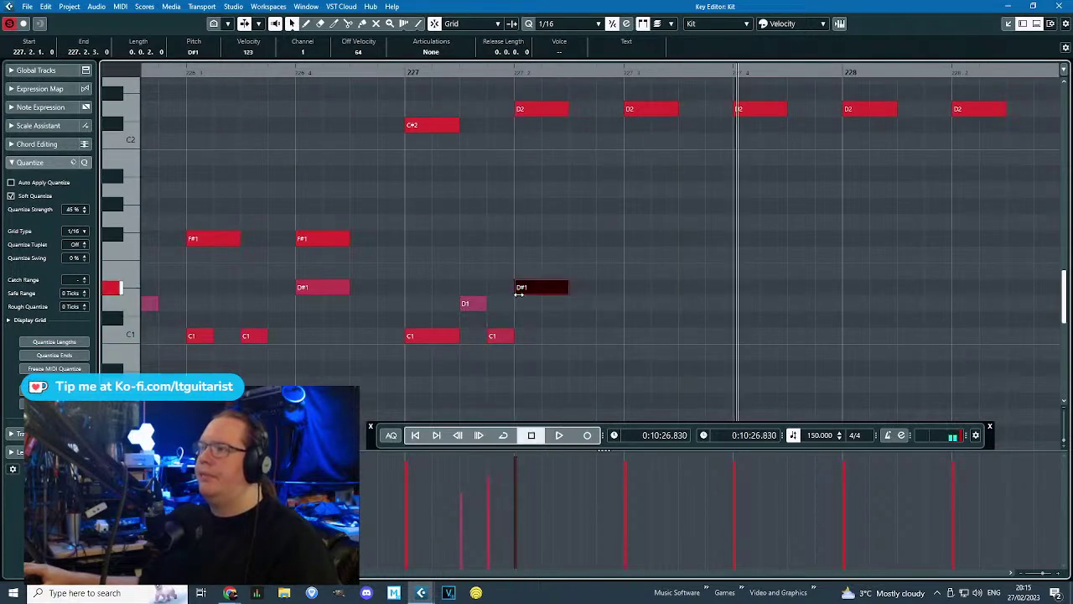
{"action": "left_click_drag", "start_coordinate": [499, 335], "coordinate": [581, 336]}
{"action": "left_click_drag", "start_coordinate": [467, 304], "coordinate": [637, 309]}
{"action": "key", "text": "space"}
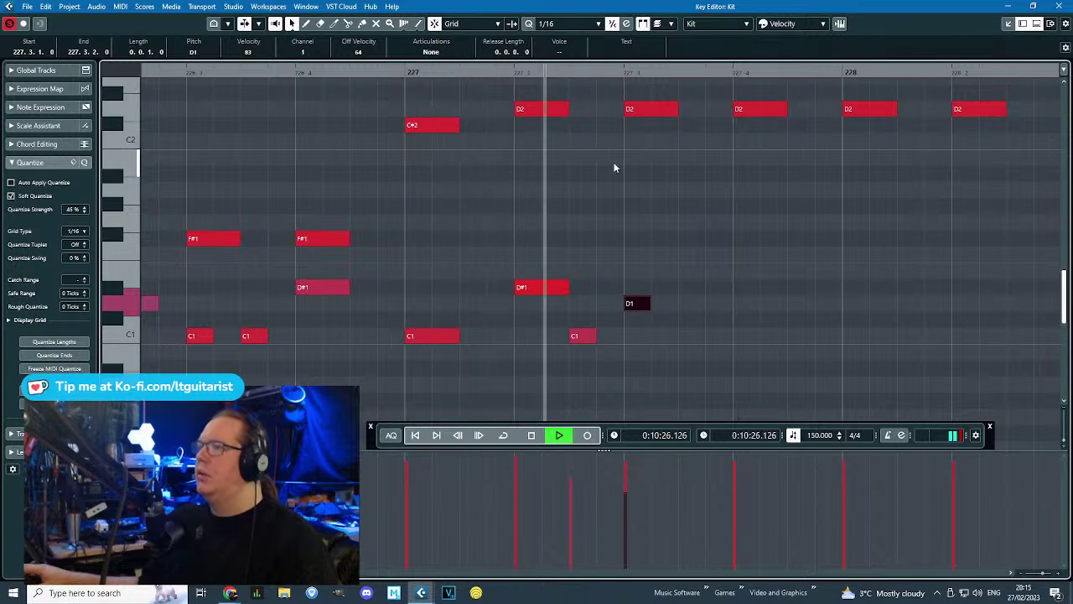
{"action": "key", "text": "space"}
Add a D#1 note at 227.3.4 and a C1 note at 227.4.3, and play from bar 227.
{"action": "left_click_drag", "start_coordinate": [730, 293], "coordinate": [773, 291]}
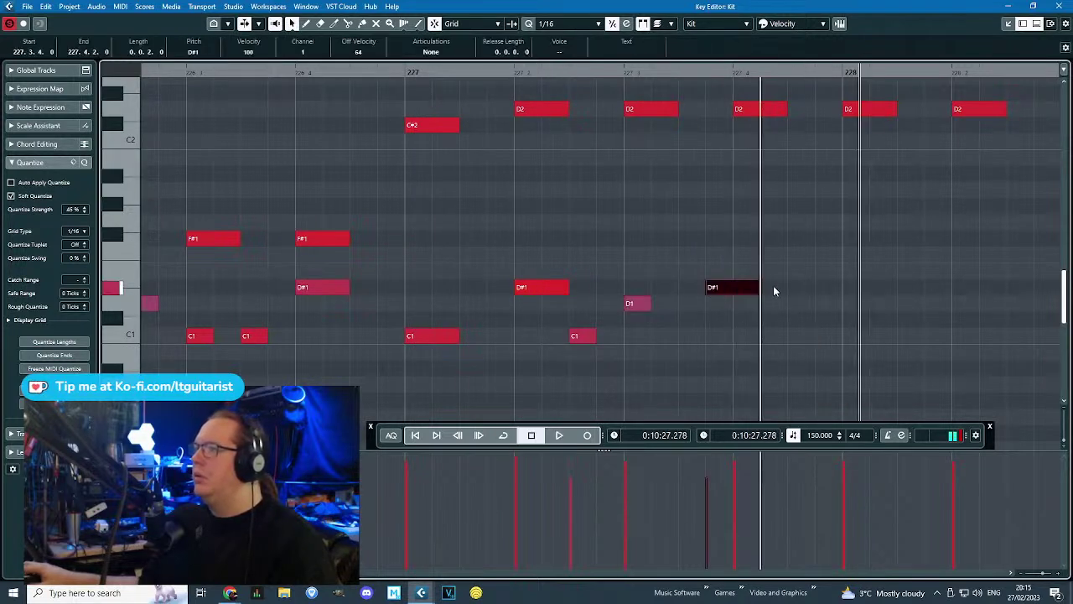
{"action": "left_click", "coordinate": [805, 337]}
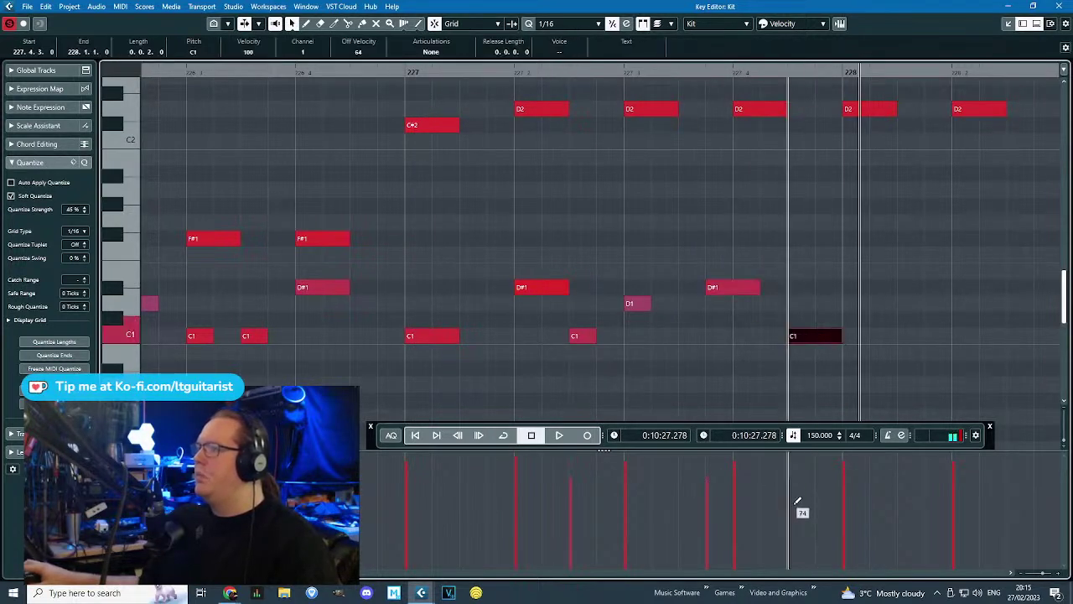
{"action": "left_click", "coordinate": [413, 72]}
{"action": "key", "text": "space"}
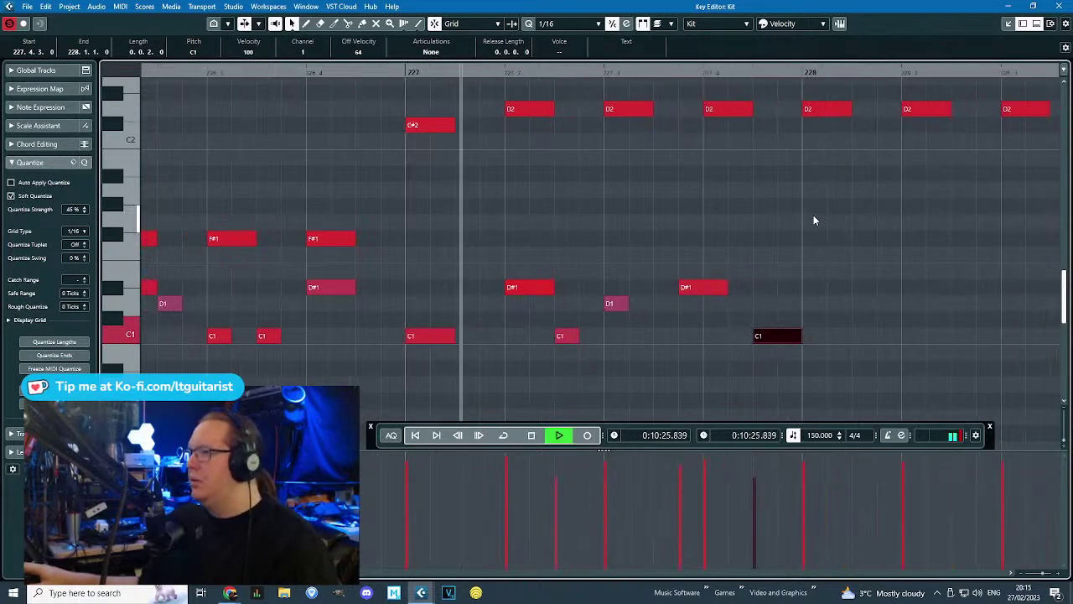
{"action": "key", "text": "space"}
Move the second D#1 note to 227.3.3 at velocity 114, play bar 227, and raise the velocity of the C1 at 227.4.3.
{"action": "left_click_drag", "start_coordinate": [706, 289], "coordinate": [679, 289]}
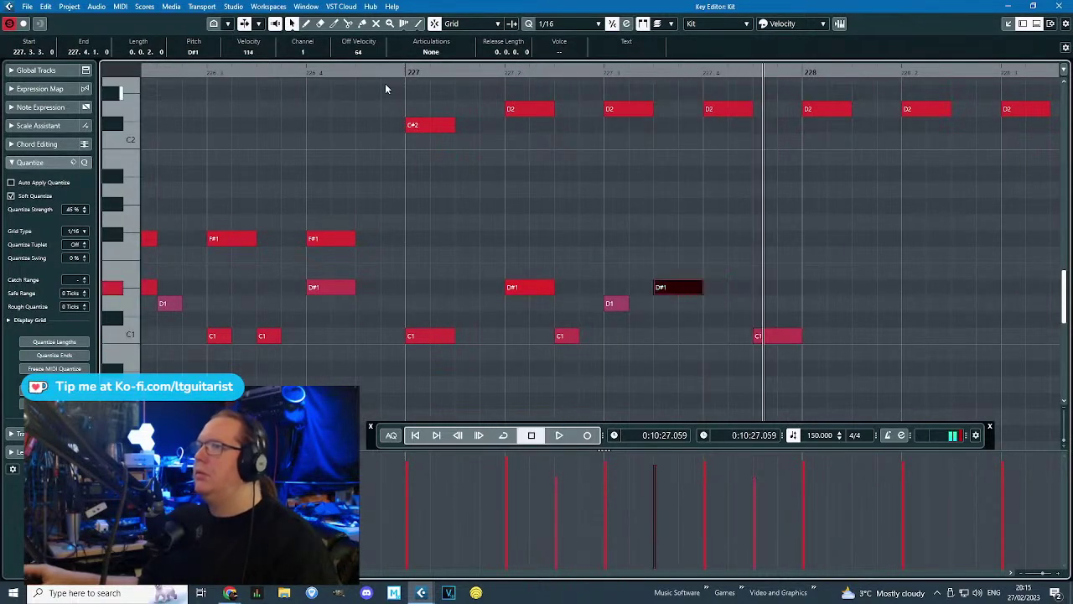
{"action": "left_click", "coordinate": [401, 72]}
{"action": "key", "text": "space"}
{"action": "left_click", "coordinate": [856, 273]}
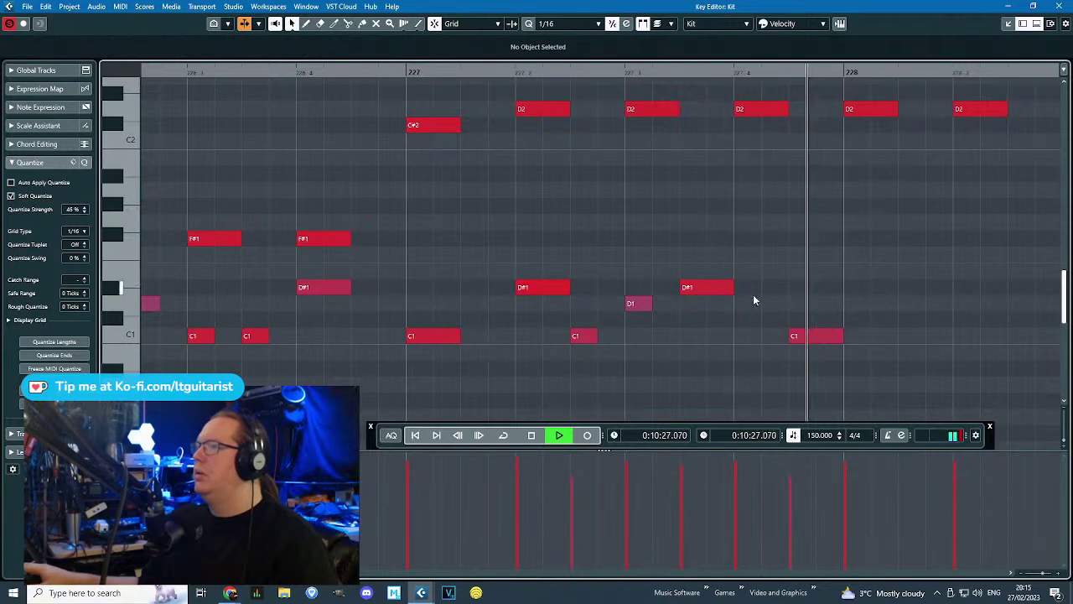
{"action": "left_click", "coordinate": [809, 335]}
{"action": "key", "text": "space"}
Duplicate the C1, D1 and D#1 notes of bar 227 into bar 228 and play from bar 227.
{"action": "left_click_drag", "start_coordinate": [961, 333], "coordinate": [1065, 321]}
{"action": "scroll", "coordinate": [704, 327], "scroll_direction": "down", "scroll_amount": 4}
{"action": "left_click_drag", "start_coordinate": [761, 357], "coordinate": [670, 325]}
{"action": "scroll", "coordinate": [752, 325], "scroll_direction": "up", "scroll_amount": 1}
{"action": "left_click_drag", "start_coordinate": [807, 258], "coordinate": [537, 356]}
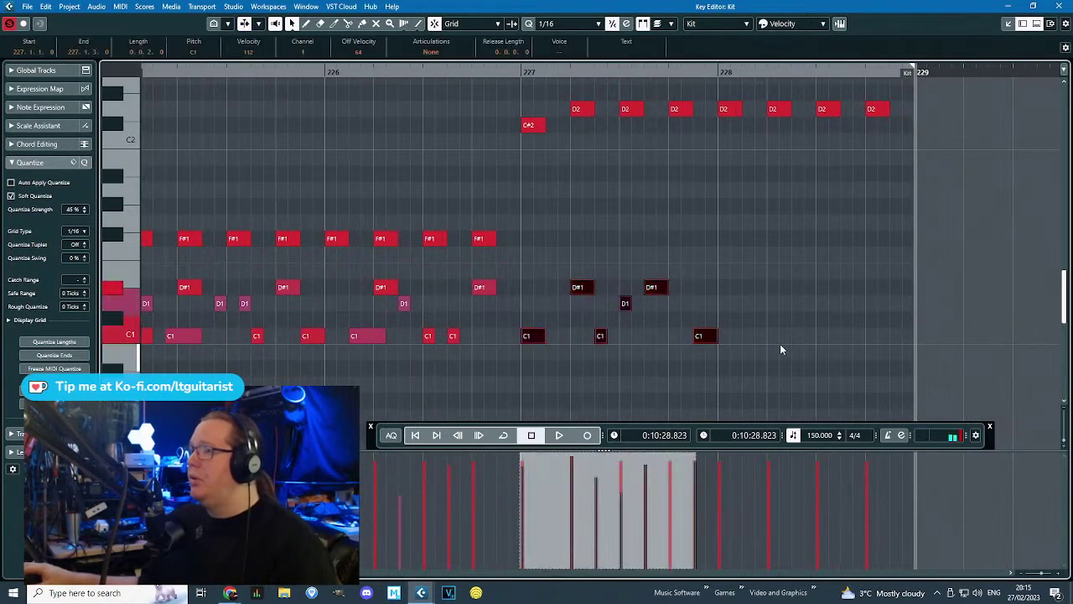
{"action": "key", "text": "ctrl+d"}
{"action": "scroll", "coordinate": [765, 346], "scroll_direction": "up", "scroll_amount": 2}
{"action": "left_click", "coordinate": [670, 290]}
{"action": "left_click", "coordinate": [401, 72]}
{"action": "key", "text": "space"}
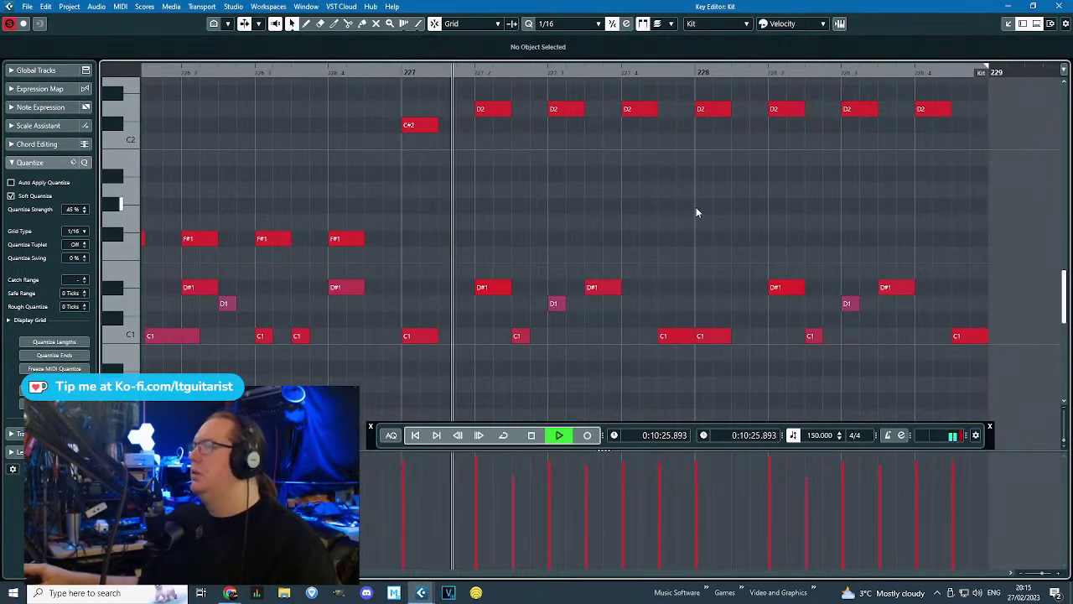
{"action": "key", "text": "space"}
In bar 228, move the first C1 to 228.2.3 and the second D#1 to 228.4.1, and lower the D1 at 228.3.1 to C1.
{"action": "left_click_drag", "start_coordinate": [716, 335], "coordinate": [831, 336]}
{"action": "left_click_drag", "start_coordinate": [895, 286], "coordinate": [932, 289]}
{"action": "left_click_drag", "start_coordinate": [855, 308], "coordinate": [853, 336]}
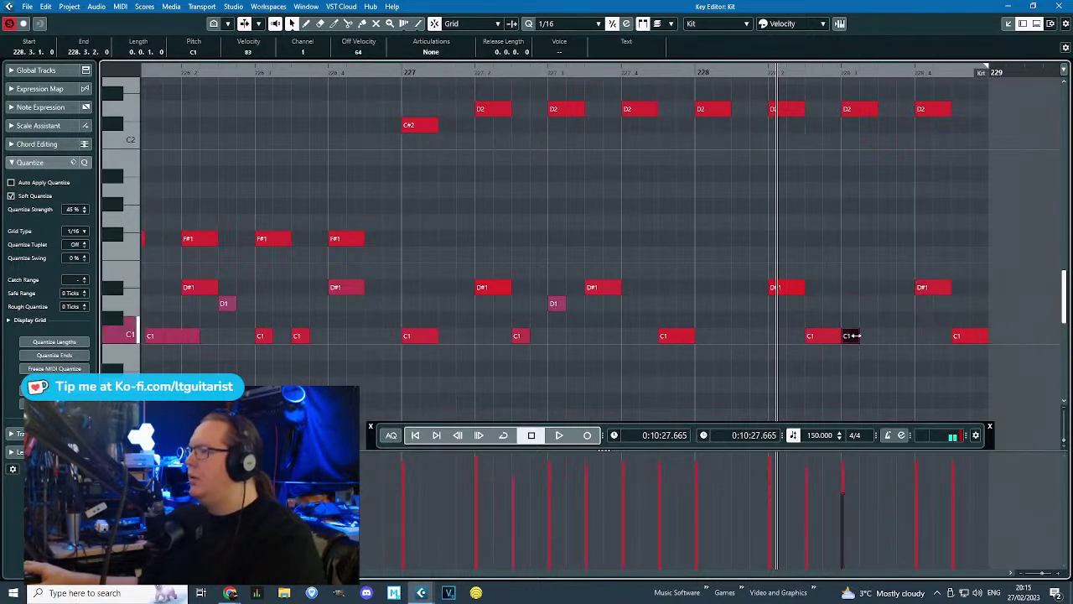
Replace the C1 note at 228.4.3 with one at 228.3.3 and play bar 228.
{"action": "left_click", "coordinate": [959, 335]}
{"action": "key", "text": "Delete"}
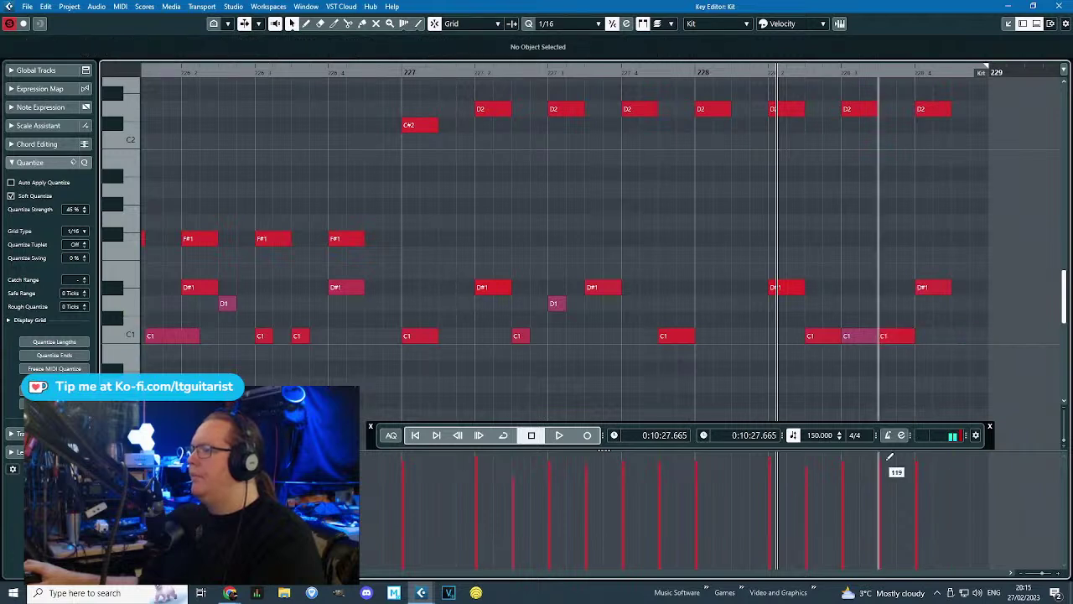
{"action": "key", "text": "space"}
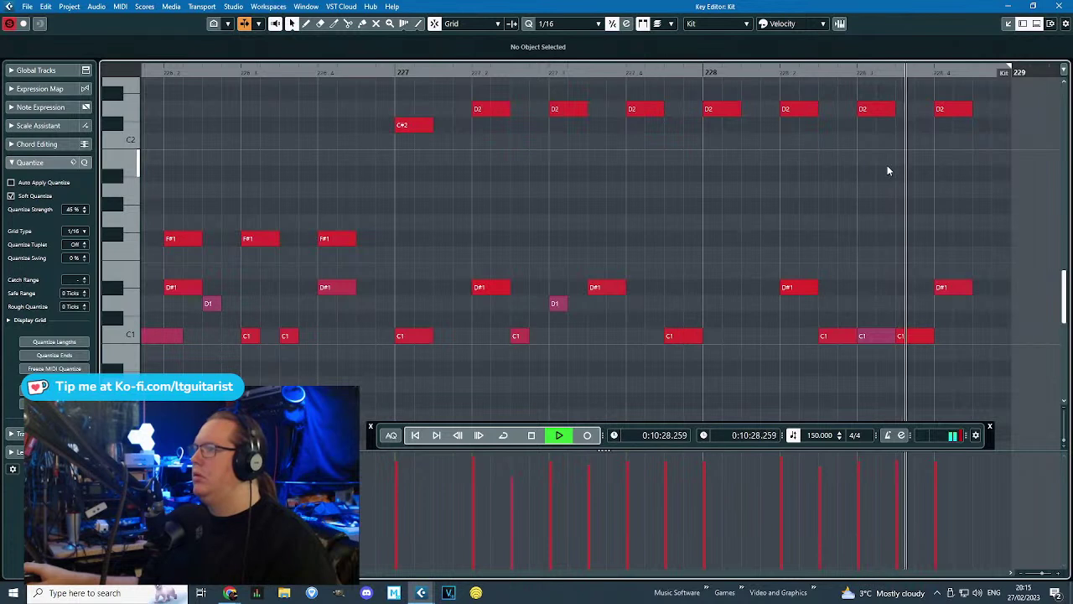
{"action": "key", "text": "space"}
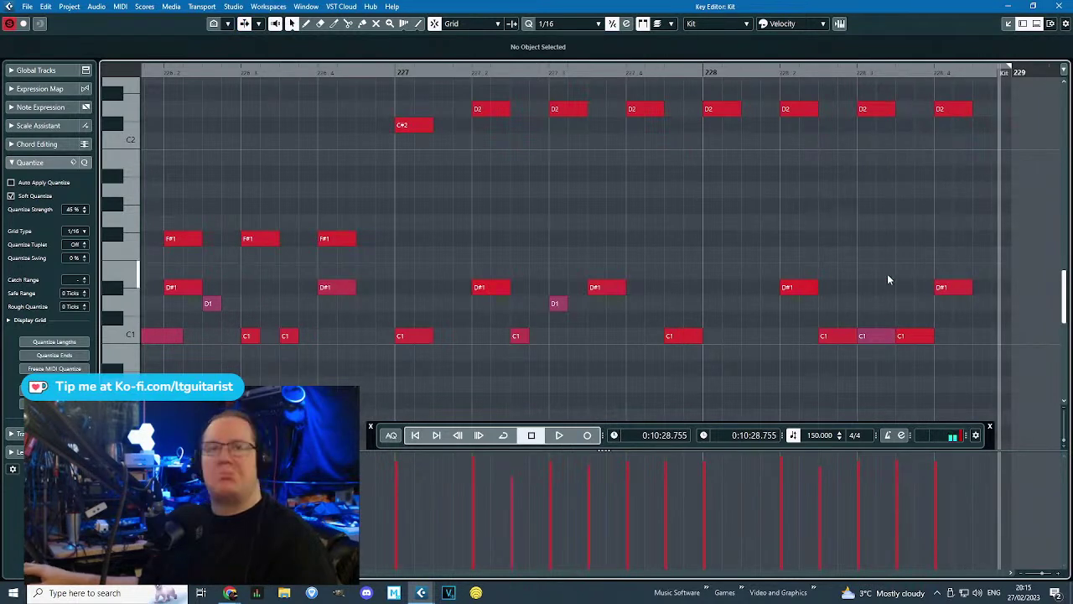
Add a D1 note at 228.3.2 with velocity 85 and play bars 227 and 228.
{"action": "double_click", "coordinate": [886, 306]}
{"action": "left_click", "coordinate": [877, 491]}
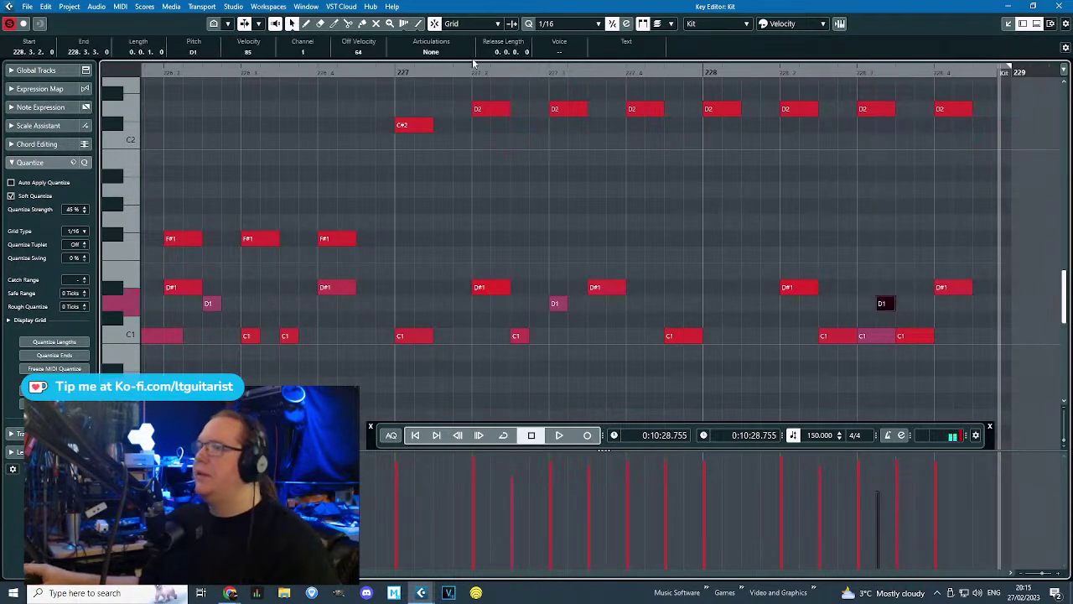
{"action": "key", "text": "space"}
{"action": "left_click_drag", "start_coordinate": [421, 72], "coordinate": [402, 34]}
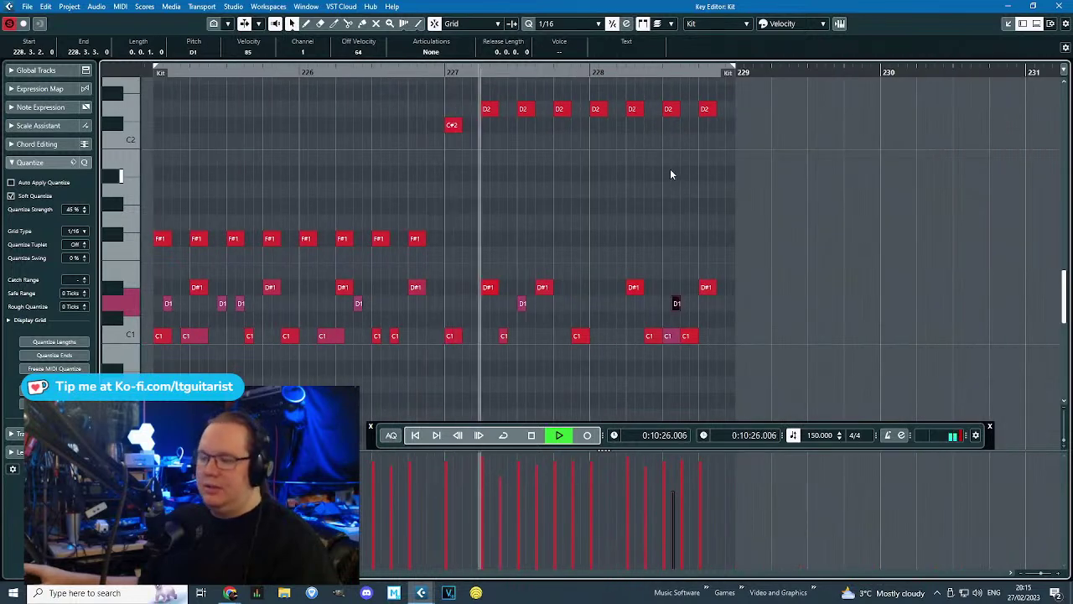
{"action": "key", "text": "h"}
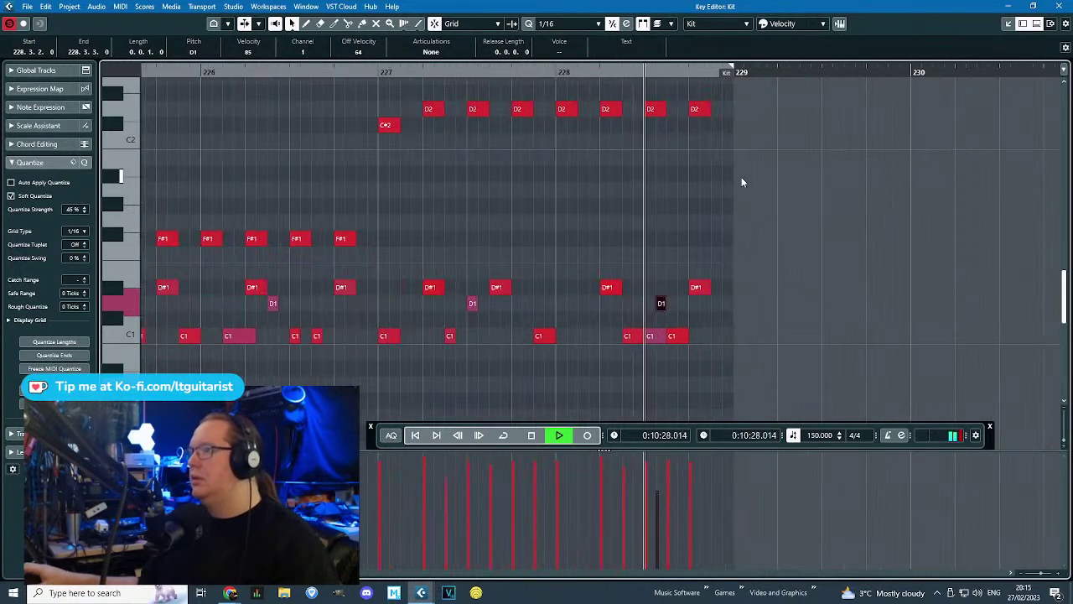
{"action": "key", "text": "space"}
{"action": "key", "text": "g"}
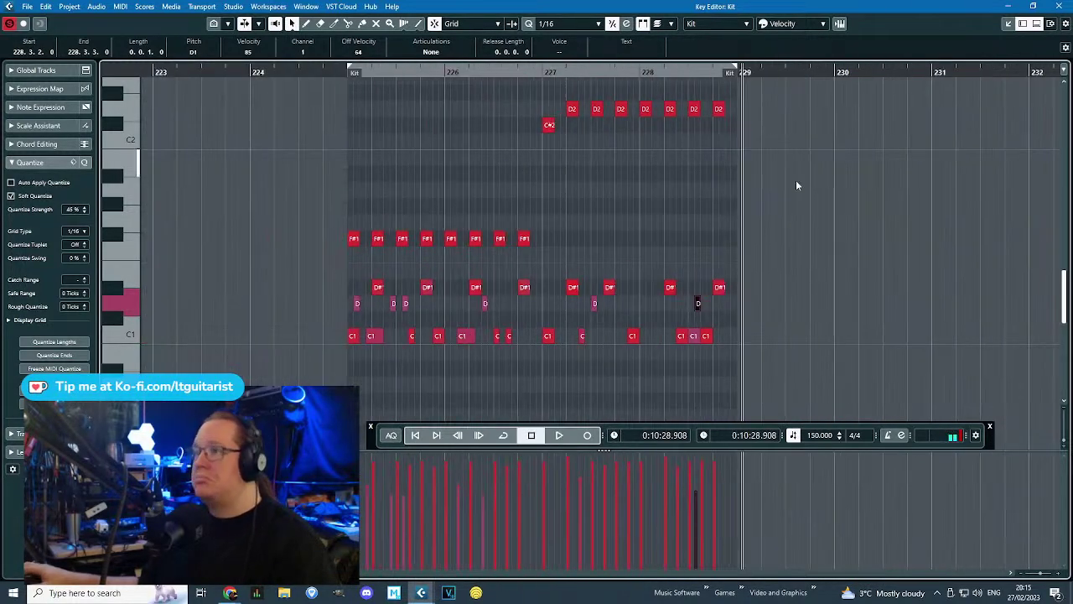
{"action": "left_click", "coordinate": [779, 163]}
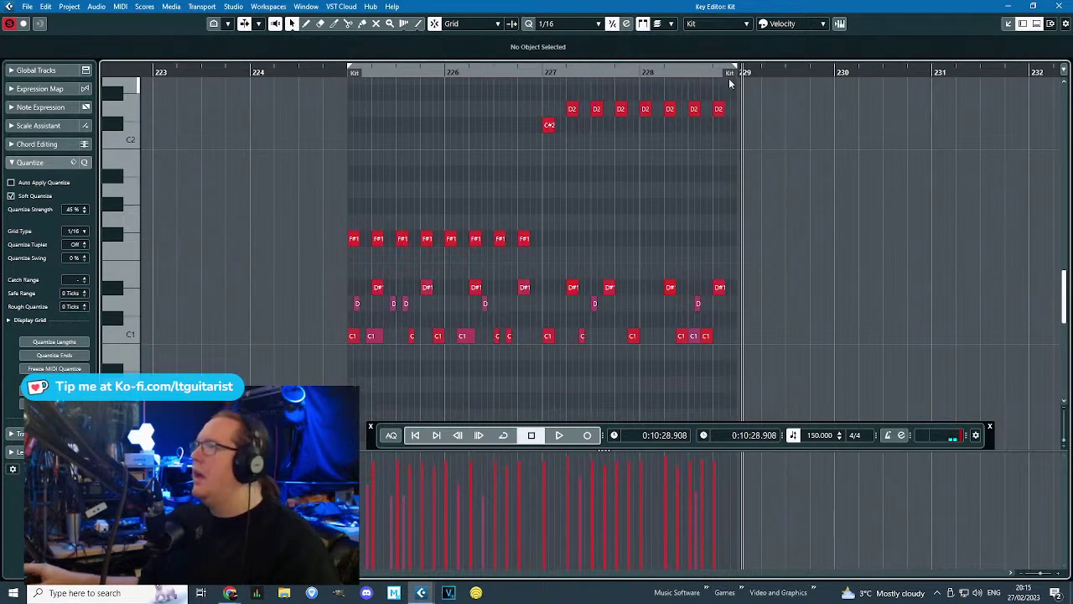
Close the key editor, move the second Kit part to bar 231 with a copy at 233, and duplicate the first Kit part to bar 227.
{"action": "left_click", "coordinate": [1058, 5]}
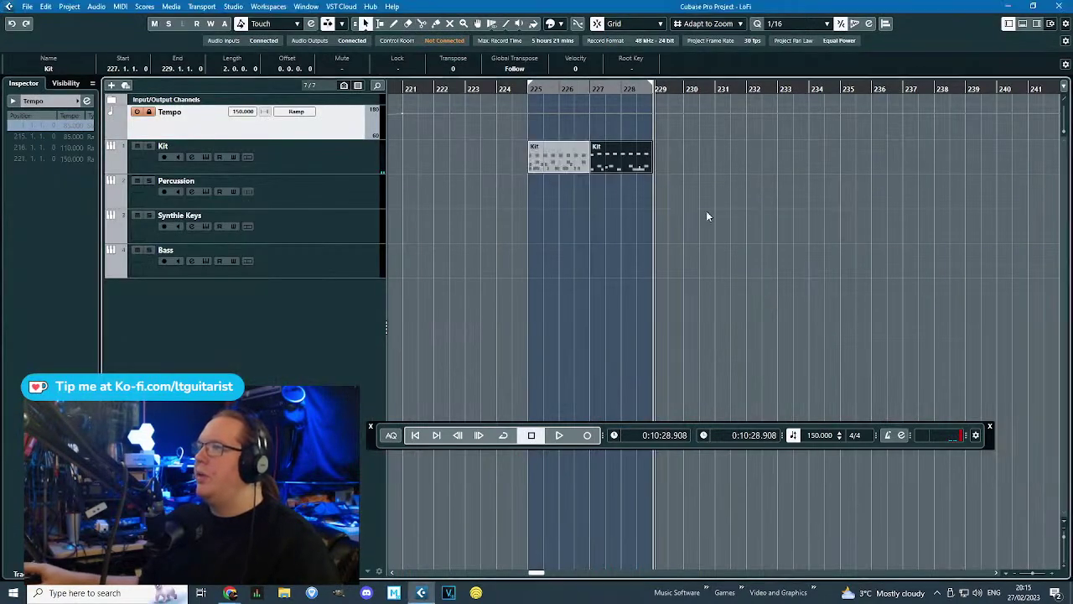
{"action": "key", "text": "h"}
{"action": "left_click_drag", "start_coordinate": [631, 161], "coordinate": [771, 155]}
{"action": "left_click", "coordinate": [474, 158]}
{"action": "key", "text": "ctrl+d"}
{"action": "key", "text": "ctrl+d"}
{"action": "left_click", "coordinate": [970, 221]}
{"action": "left_click_drag", "start_coordinate": [969, 220], "coordinate": [818, 159]}
{"action": "left_click", "coordinate": [712, 167]}
Open the Kit part at bar 227 and add C1, A1, G1 and F1 notes from 228.4.1 to 228.4.4 as a fill.
{"action": "double_click", "coordinate": [609, 156]}
{"action": "scroll", "coordinate": [349, 226], "scroll_direction": "up", "scroll_amount": 4}
{"action": "left_click_drag", "start_coordinate": [421, 266], "coordinate": [400, 269]}
{"action": "double_click", "coordinate": [403, 320]}
{"action": "left_click_drag", "start_coordinate": [419, 219], "coordinate": [444, 171]}
{"action": "left_click", "coordinate": [463, 188], "text": "alt"}
{"action": "left_click_drag", "start_coordinate": [474, 208], "coordinate": [475, 206]}
{"action": "left_click", "coordinate": [496, 235], "text": "alt"}
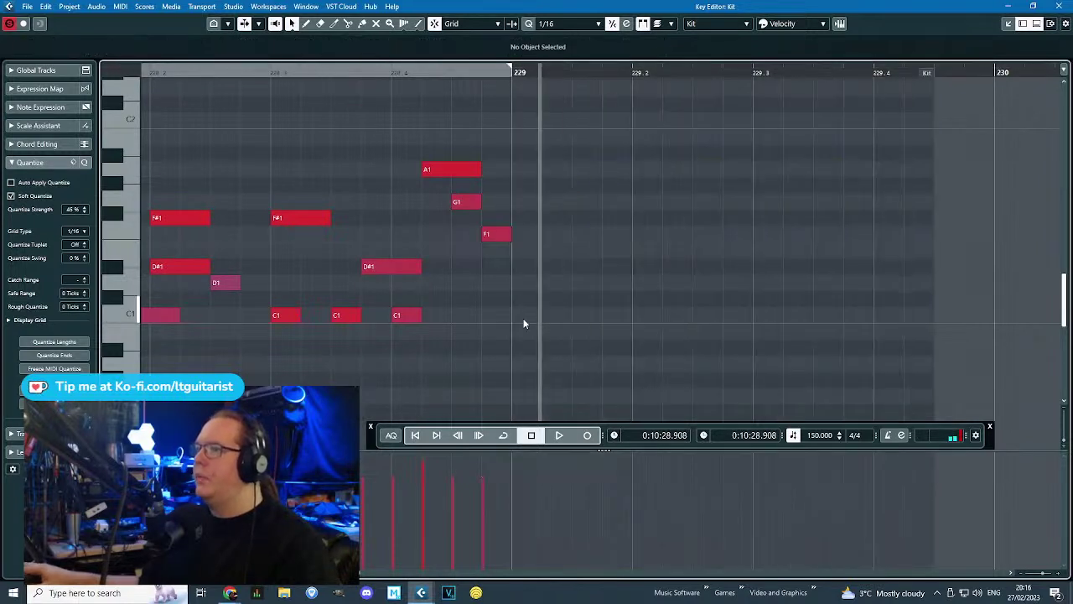
Add a C1 note and a three-sixteenths-long C#2 note at 229.1.1.
{"action": "left_click_drag", "start_coordinate": [528, 174], "coordinate": [565, 152]}
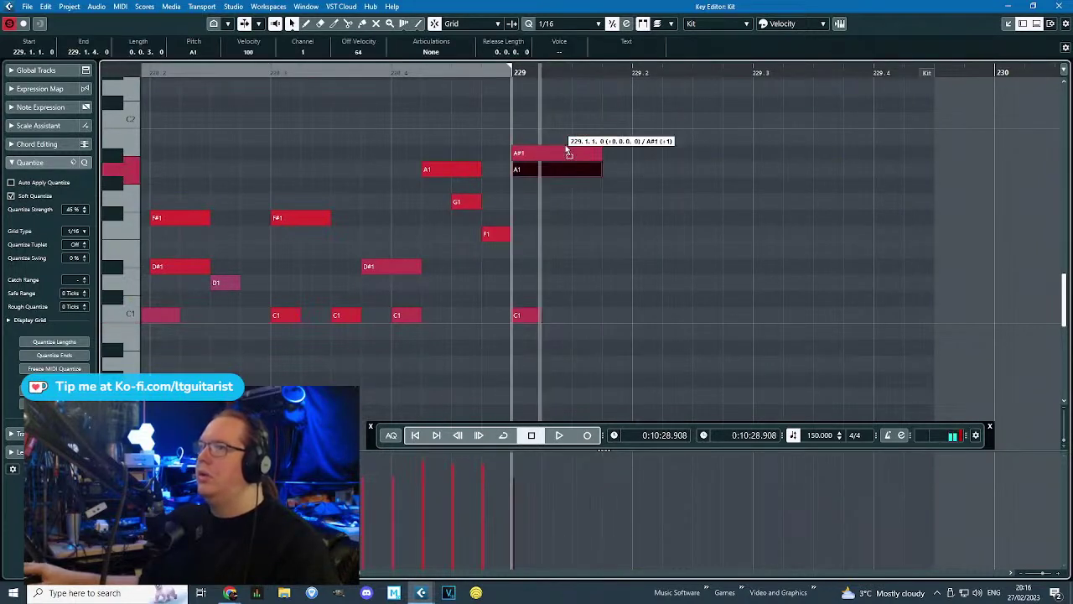
{"action": "left_click_drag", "start_coordinate": [565, 114], "coordinate": [566, 115]}
{"action": "key", "text": "g"}
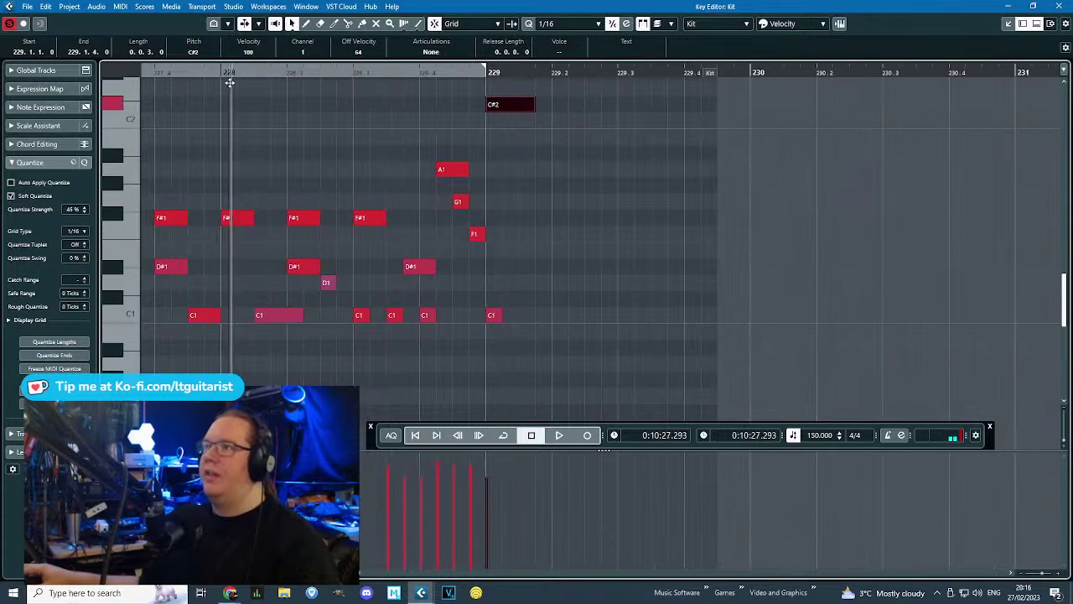
Play the fill from bar 228 and shorten the A1 note at 228.4.2 to one sixteenth.
{"action": "left_click_drag", "start_coordinate": [243, 80], "coordinate": [236, 80]}
{"action": "key", "text": "space"}
{"action": "left_click", "coordinate": [509, 213]}
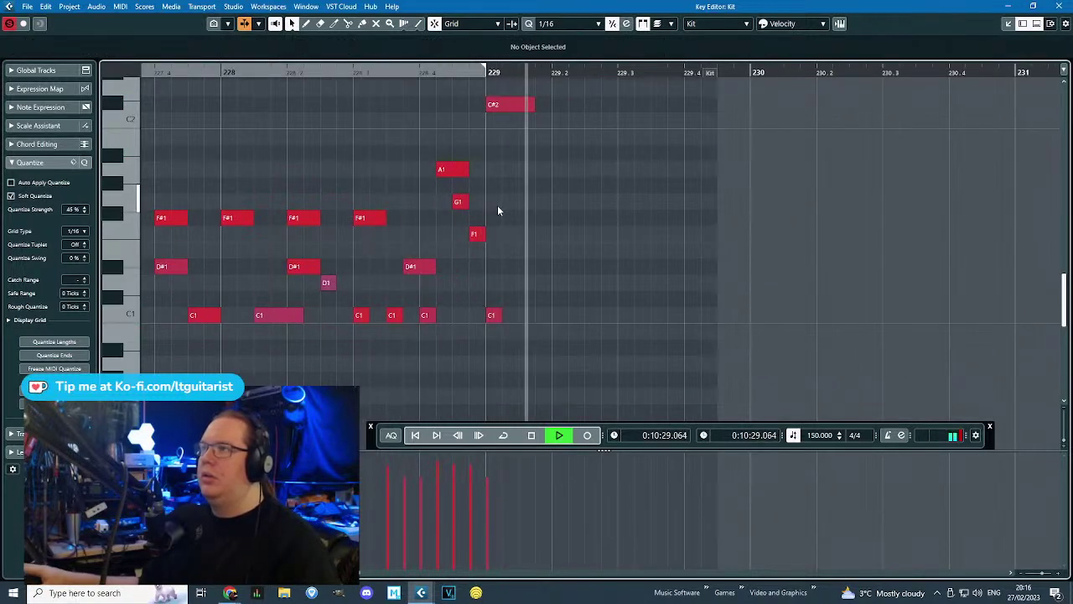
{"action": "key", "text": "space"}
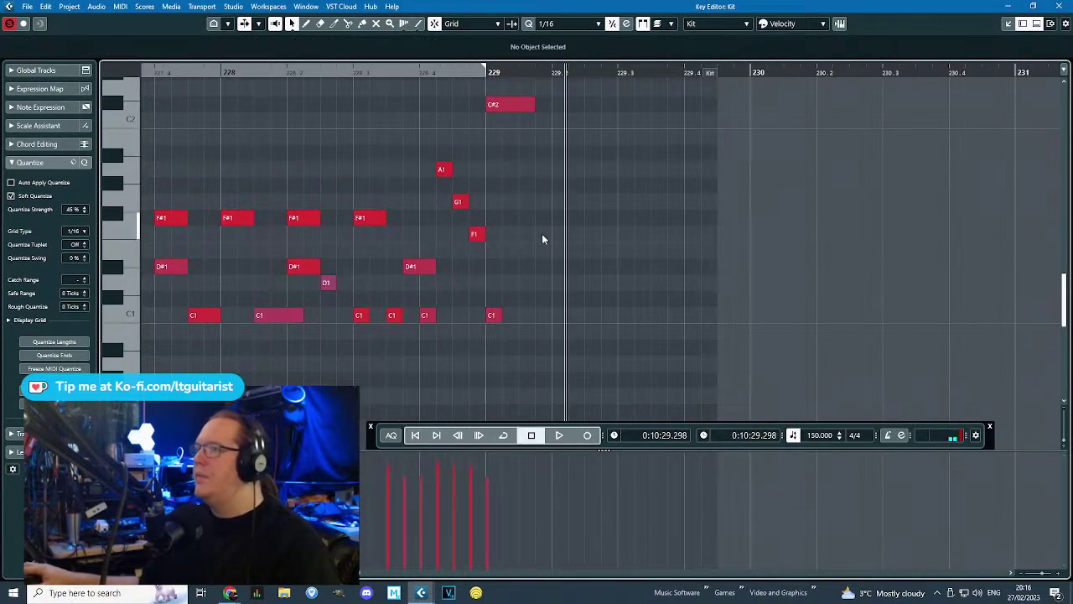
Shift the Kit material from bar 231 to bar 233, extend its start back to bar 232 and open it for note editing.
{"action": "left_click", "coordinate": [1055, 6]}
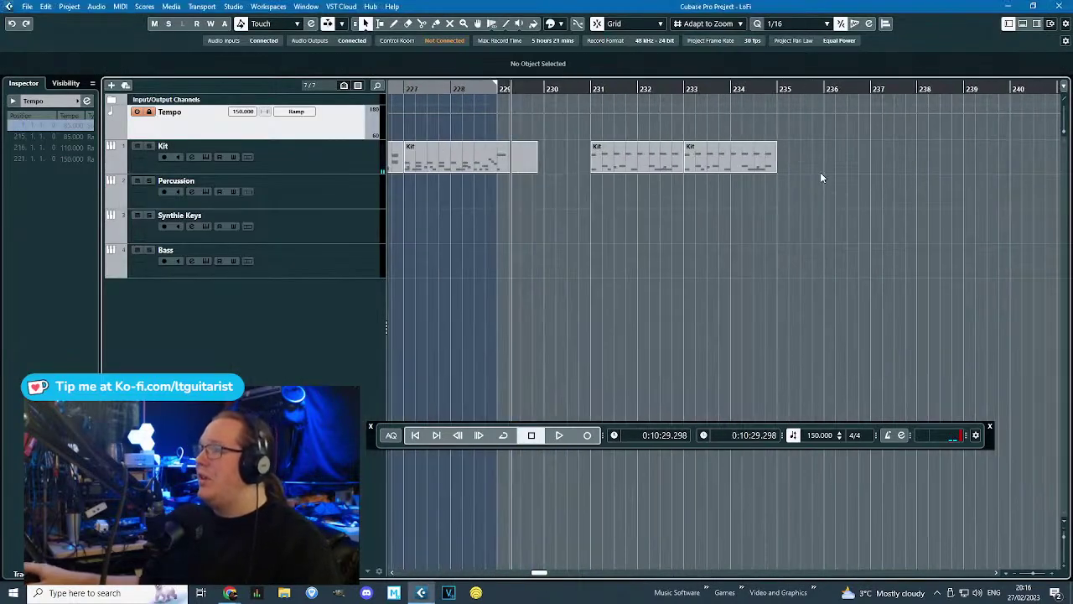
{"action": "left_click_drag", "start_coordinate": [773, 171], "coordinate": [640, 168]}
{"action": "left_click", "coordinate": [696, 184]}
{"action": "double_click", "coordinate": [641, 170]}
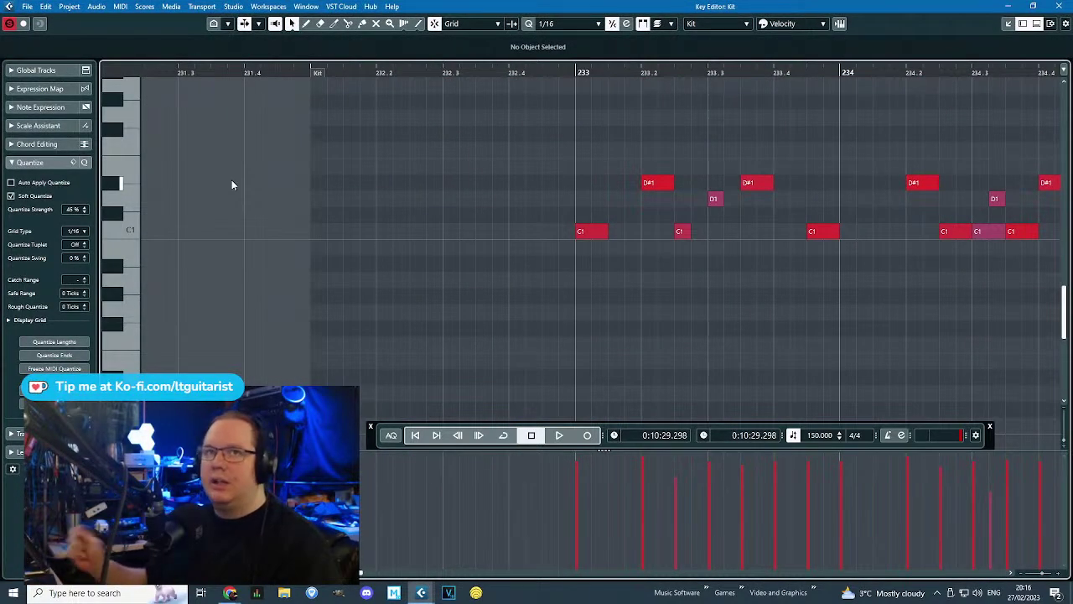
Add a C1 note two sixteenths long and a C#2 note three sixteenths long at 232.1.1.
{"action": "left_click_drag", "start_coordinate": [311, 232], "coordinate": [347, 234]}
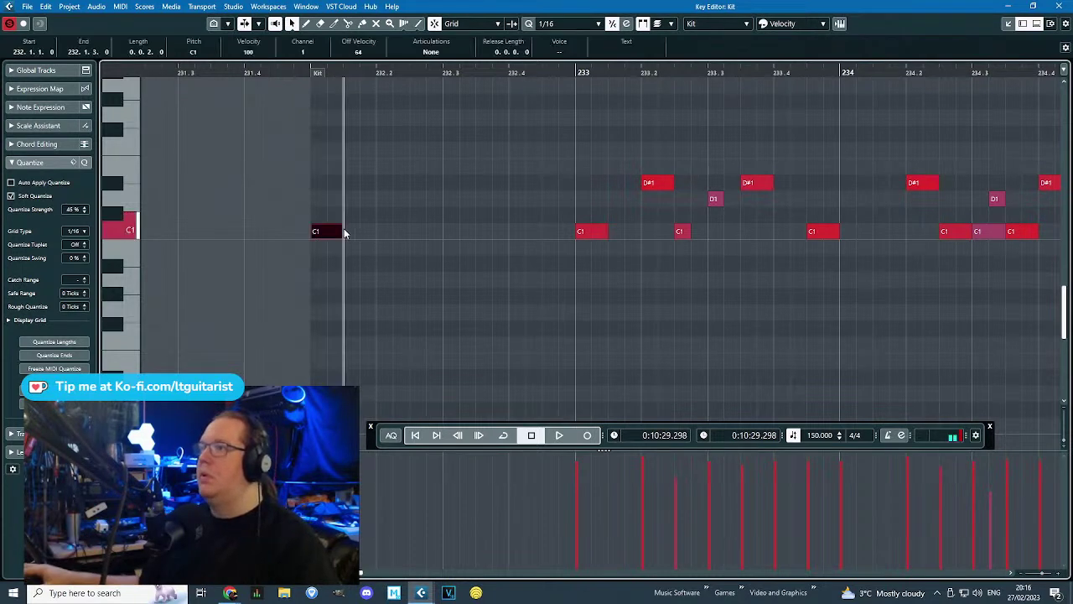
{"action": "left_click", "coordinate": [318, 171]}
{"action": "mouse_move", "coordinate": [319, 171]}
{"action": "left_mouse_down"}
{"action": "mouse_move", "coordinate": [343, 93]}
{"action": "mouse_move", "coordinate": [343, 170]}
{"action": "left_mouse_up"}
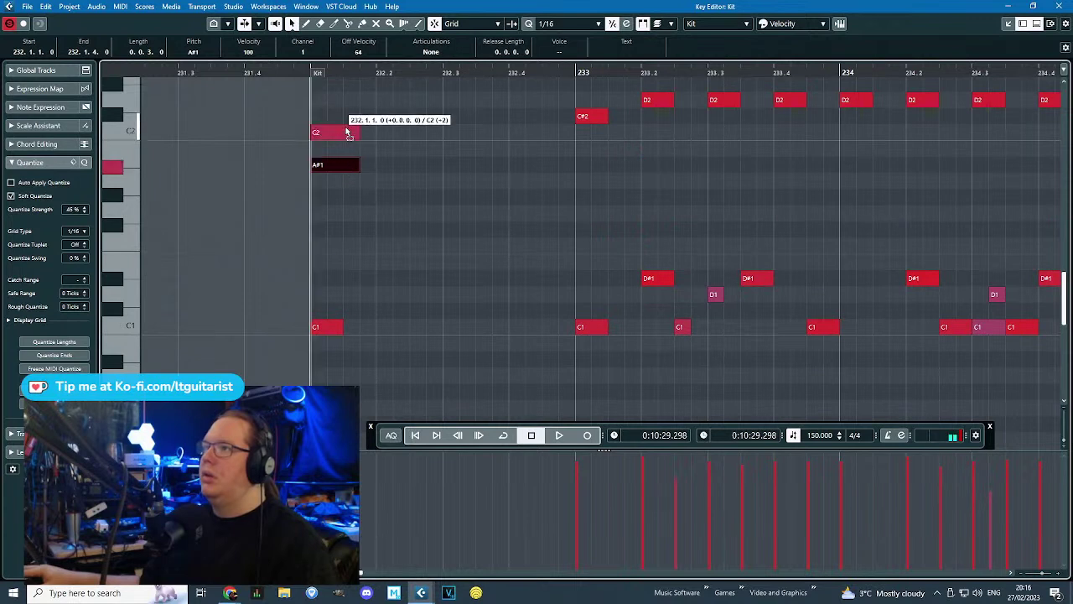
{"action": "left_click_drag", "start_coordinate": [346, 127], "coordinate": [343, 112]}
Add D#1 notes at 232.2.1 and 232.3.1, raise their velocities with the second at 112, and add a C1 at 232.3.3.
{"action": "left_click_drag", "start_coordinate": [379, 261], "coordinate": [487, 291]}
{"action": "key", "text": "Down"}
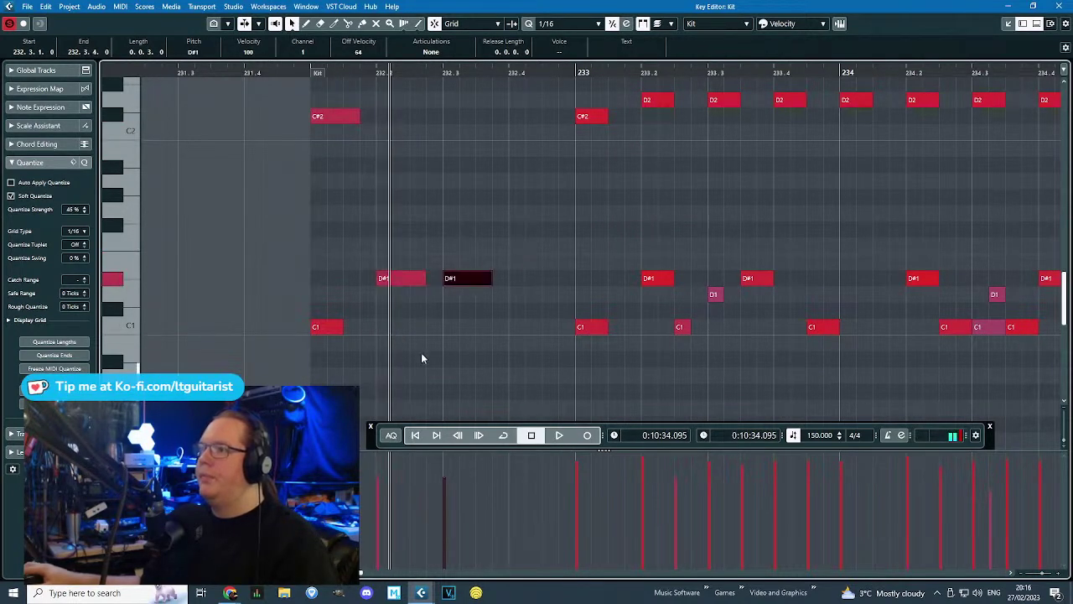
{"action": "left_click_drag", "start_coordinate": [391, 457], "coordinate": [459, 462]}
{"action": "left_click_drag", "start_coordinate": [307, 69], "coordinate": [311, 77]}
{"action": "key", "text": "space"}
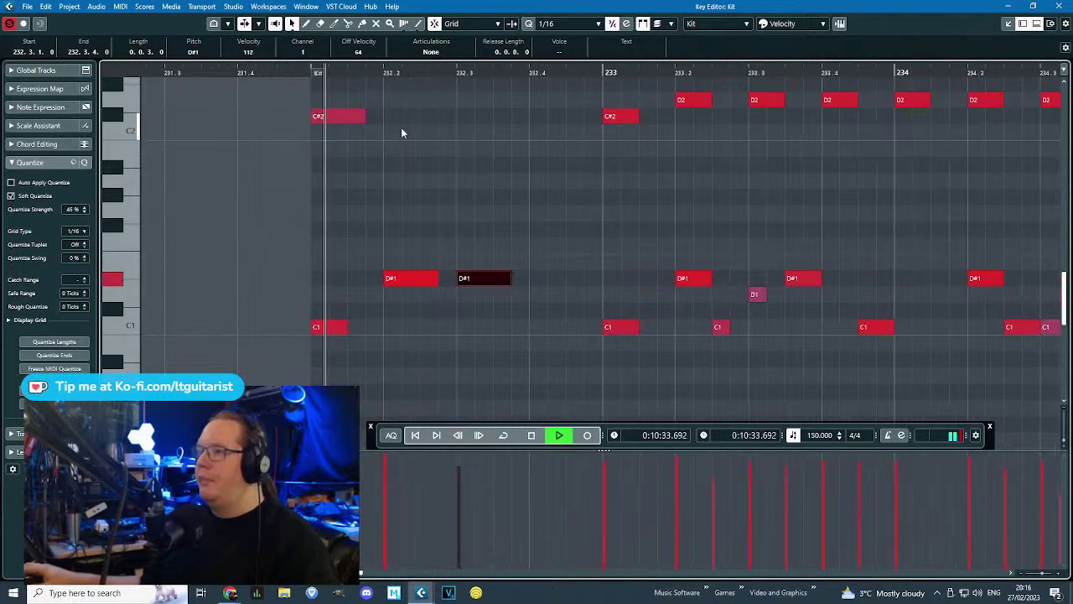
{"action": "key", "text": "space"}
{"action": "left_click", "coordinate": [499, 331]}
{"action": "left_click", "coordinate": [498, 326]}
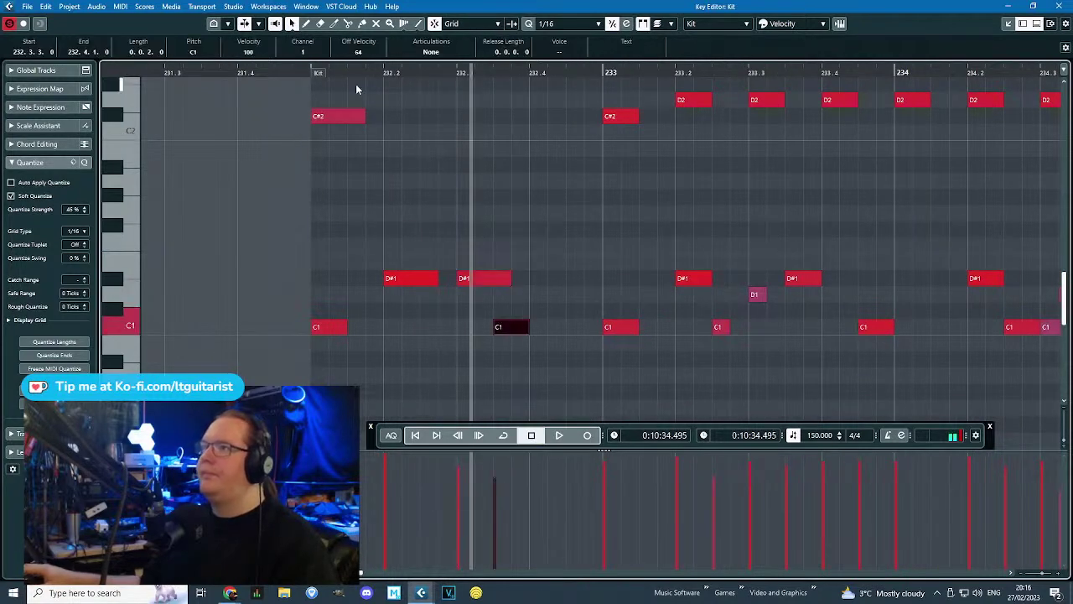
Extend the part's start to bar 231, move the five bar 232 notes one bar earlier and play them.
{"action": "left_click_drag", "start_coordinate": [309, 74], "coordinate": [424, 120]}
{"action": "left_click_drag", "start_coordinate": [584, 97], "coordinate": [930, 349]}
{"action": "left_click_drag", "start_coordinate": [743, 113], "coordinate": [451, 114]}
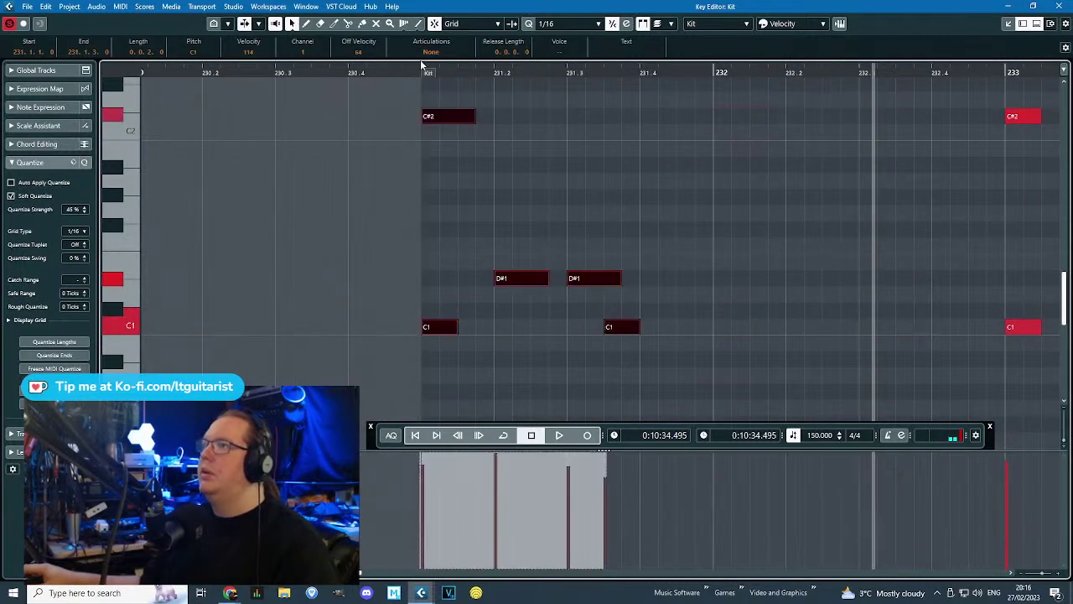
{"action": "key", "text": "space"}
{"action": "key", "text": "space"}
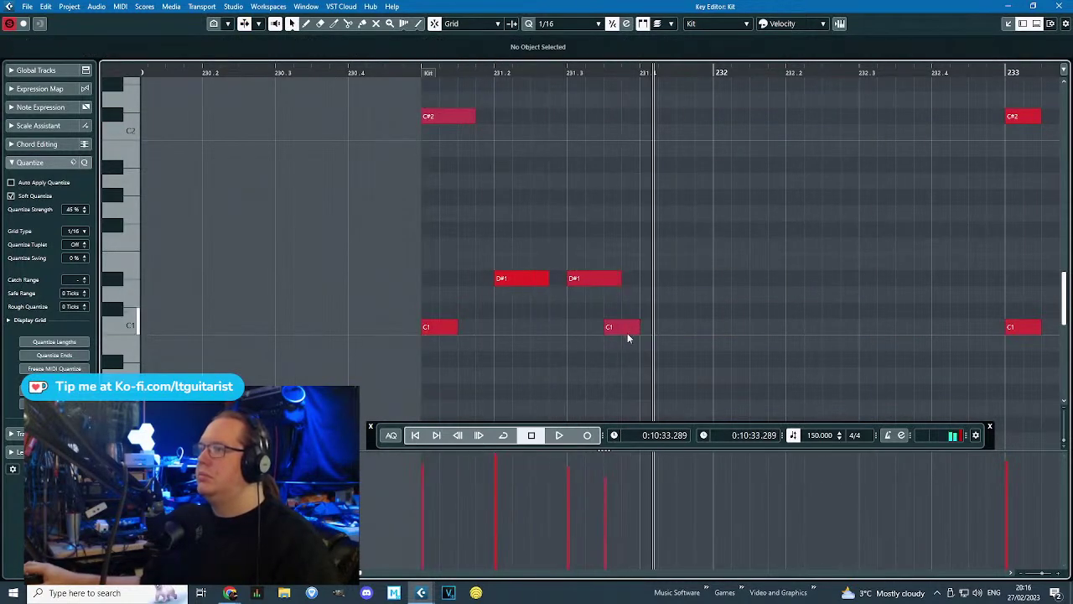
Move the C1 at 231.3.3 to 231.4.1, add a D#1 at 231.4.3 with velocity 120, and play bar 231.
{"action": "left_click_drag", "start_coordinate": [627, 333], "coordinate": [662, 331]}
{"action": "left_click_drag", "start_coordinate": [697, 281], "coordinate": [735, 282]}
{"action": "key", "text": "space"}
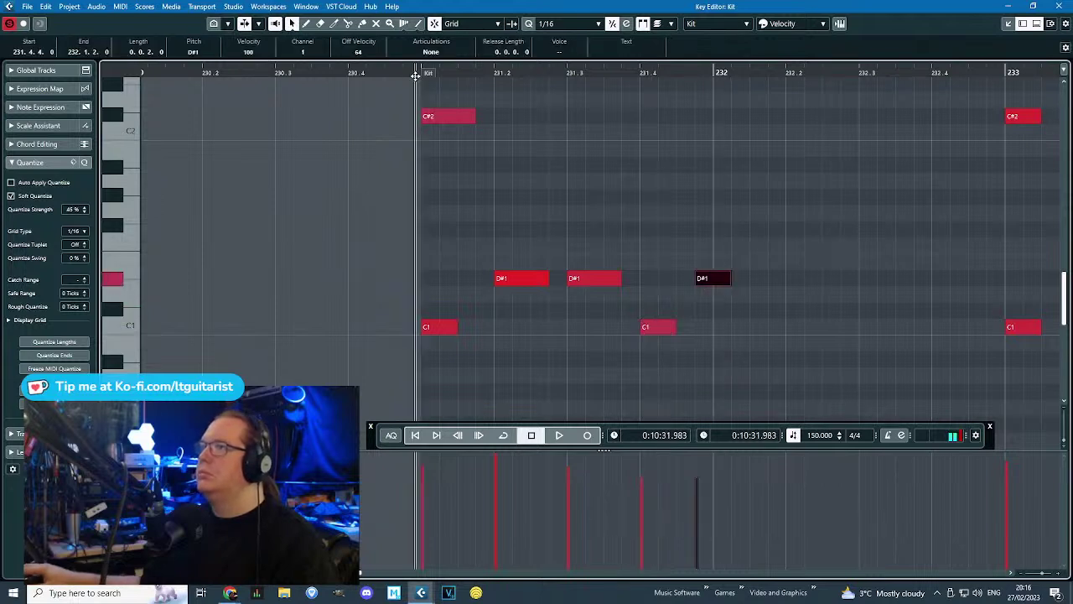
{"action": "left_click", "coordinate": [669, 220]}
{"action": "key", "text": "space"}
{"action": "left_click_drag", "start_coordinate": [727, 282], "coordinate": [709, 283]}
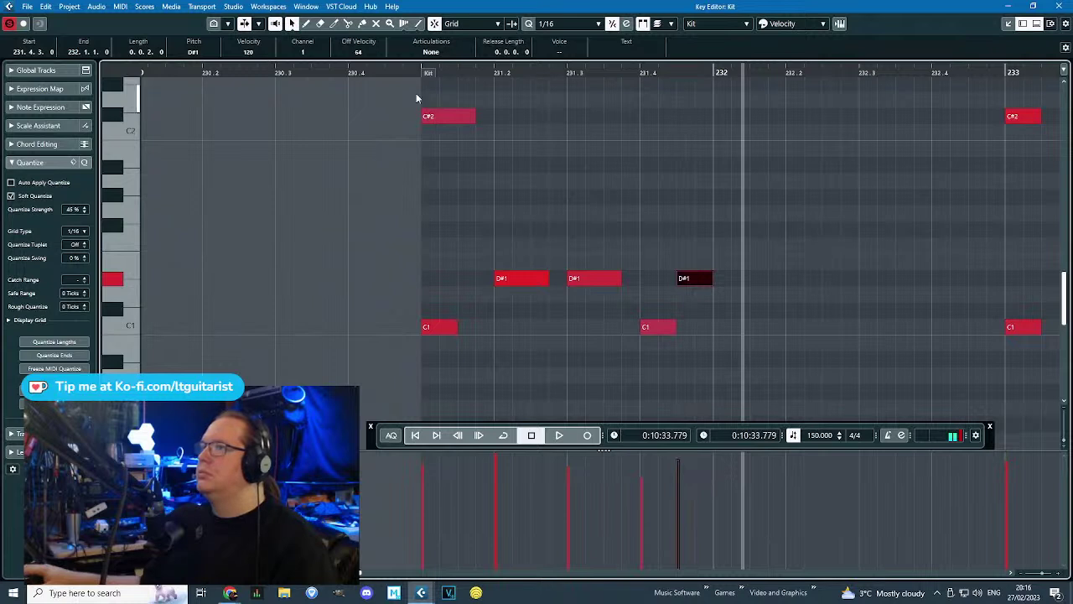
{"action": "left_click", "coordinate": [417, 72]}
{"action": "key", "text": "space"}
{"action": "key", "text": "space"}
Add an A1 note two sixteenths long at 231.3.3 and play from bar 231.
{"action": "double_click", "coordinate": [590, 229]}
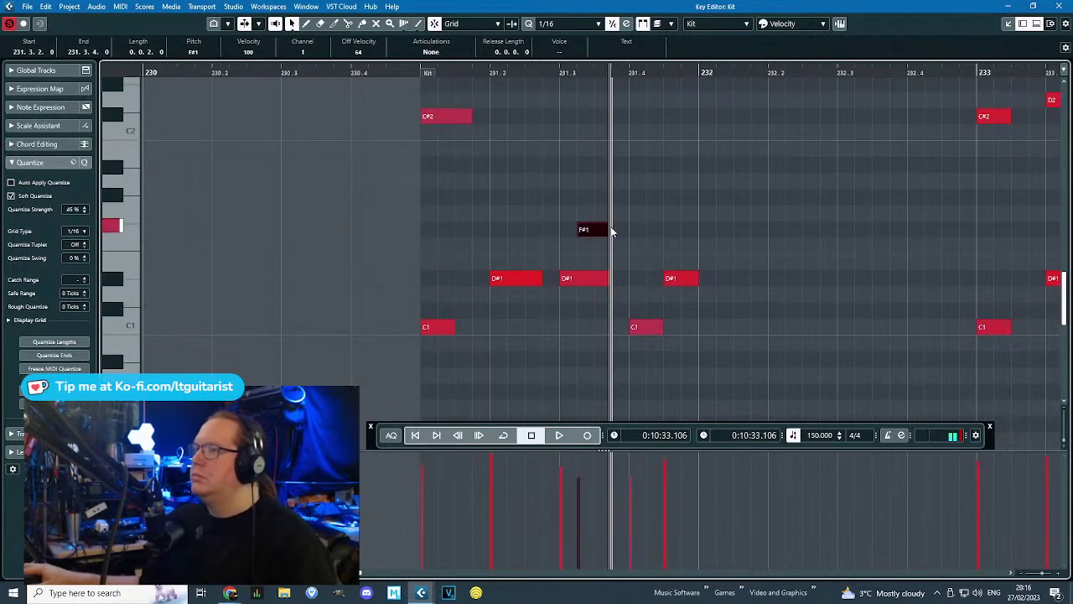
{"action": "left_click_drag", "start_coordinate": [597, 229], "coordinate": [614, 181]}
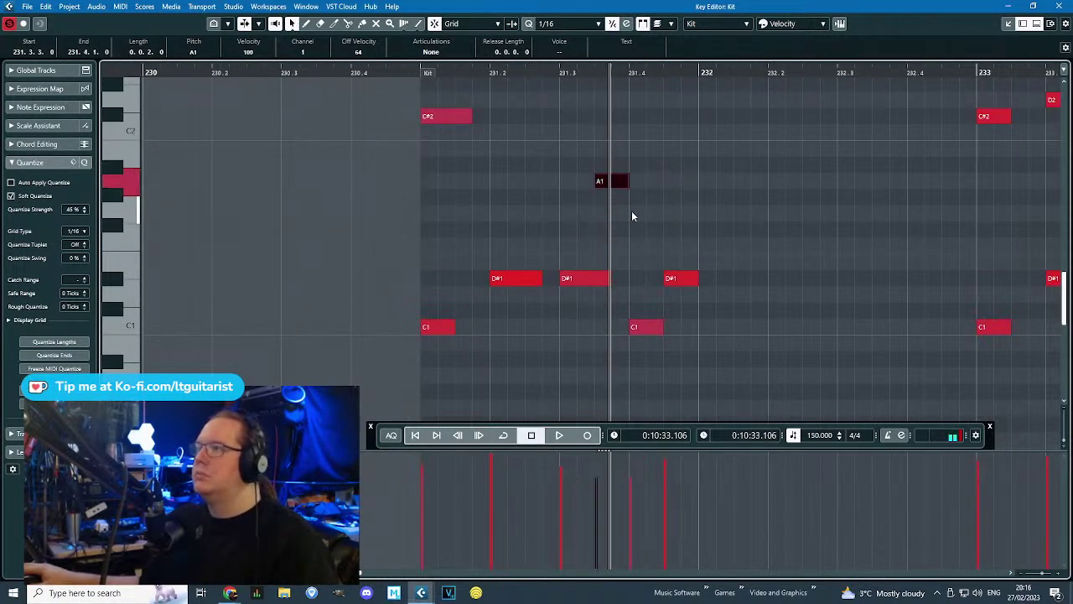
{"action": "key", "text": "space"}
{"action": "key", "text": "h"}
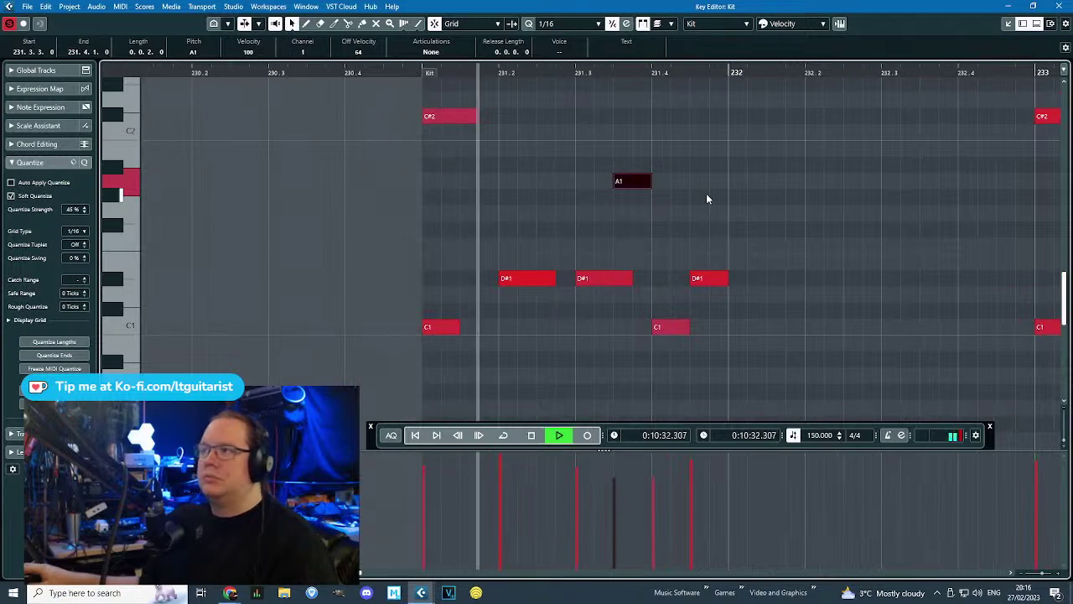
{"action": "key", "text": "space"}
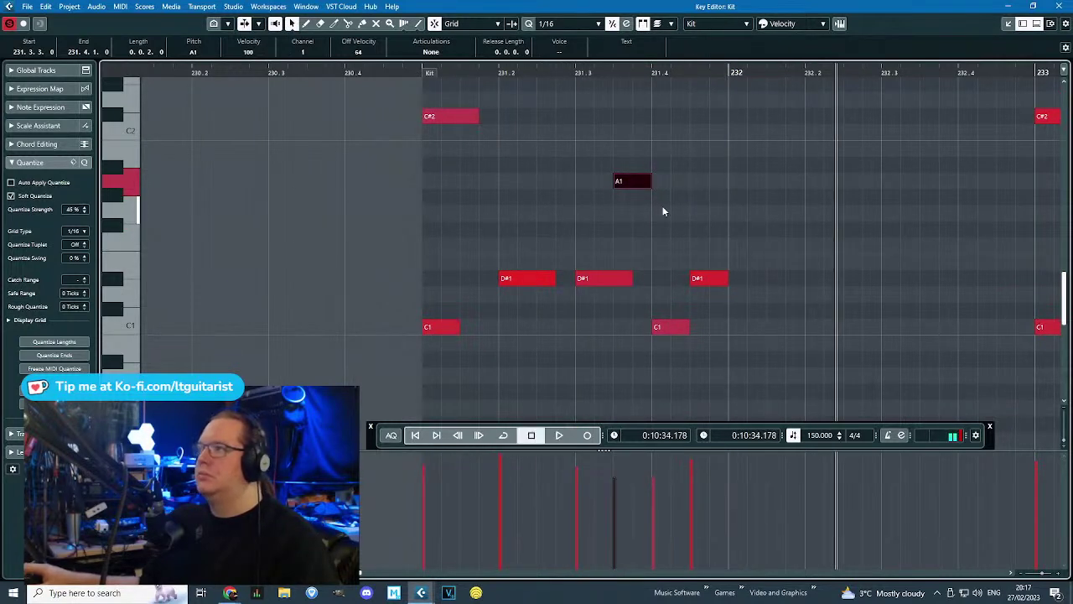
Add a G1 note two sixteenths long at 231.4.1 and play bar 231 again.
{"action": "left_click_drag", "start_coordinate": [663, 211], "coordinate": [691, 212]}
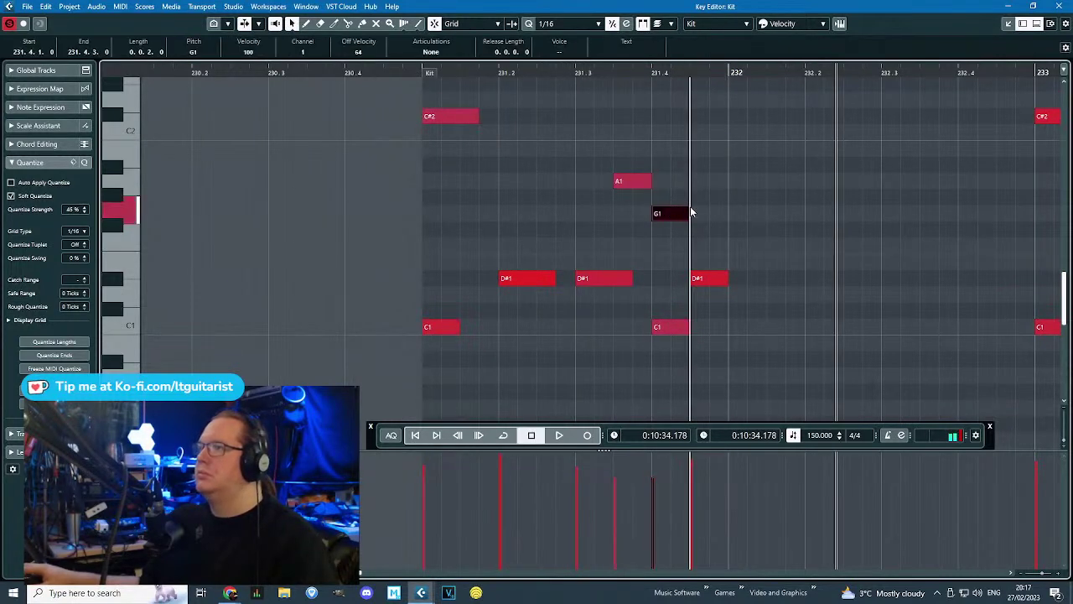
{"action": "left_click", "coordinate": [423, 82]}
{"action": "key", "text": "space"}
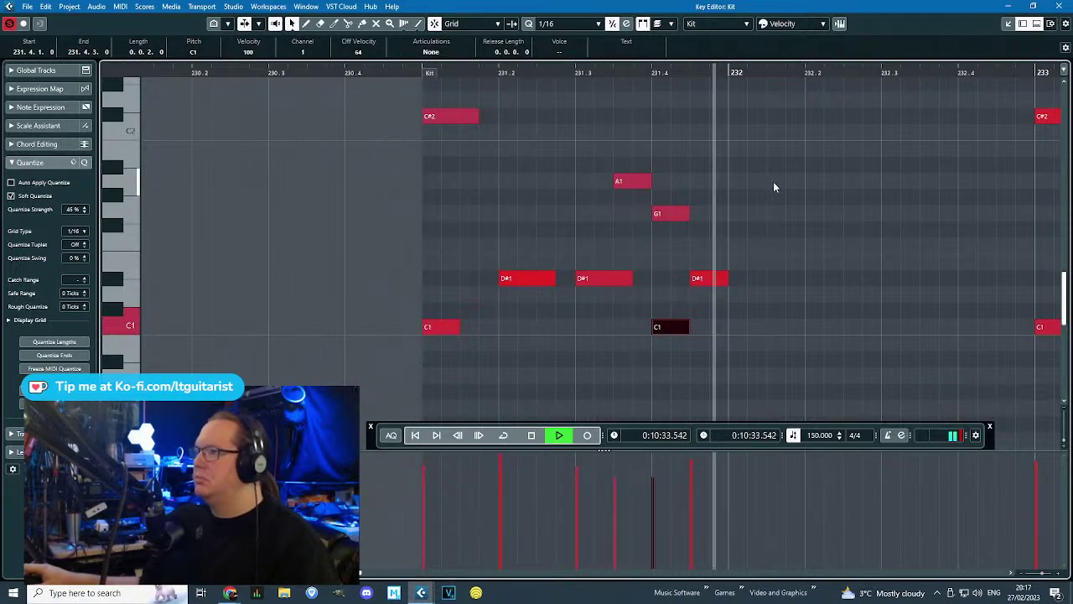
{"action": "scroll", "coordinate": [781, 307], "scroll_direction": "down", "scroll_amount": 2}
{"action": "key", "text": "space"}
Add a C1 note at 232.2.3 and sixteenth-long D#1 notes at 232.3.1, 232.3.2, 232.3.3, 232.4.1 and 232.4.3.
{"action": "left_click_drag", "start_coordinate": [978, 235], "coordinate": [1063, 228]}
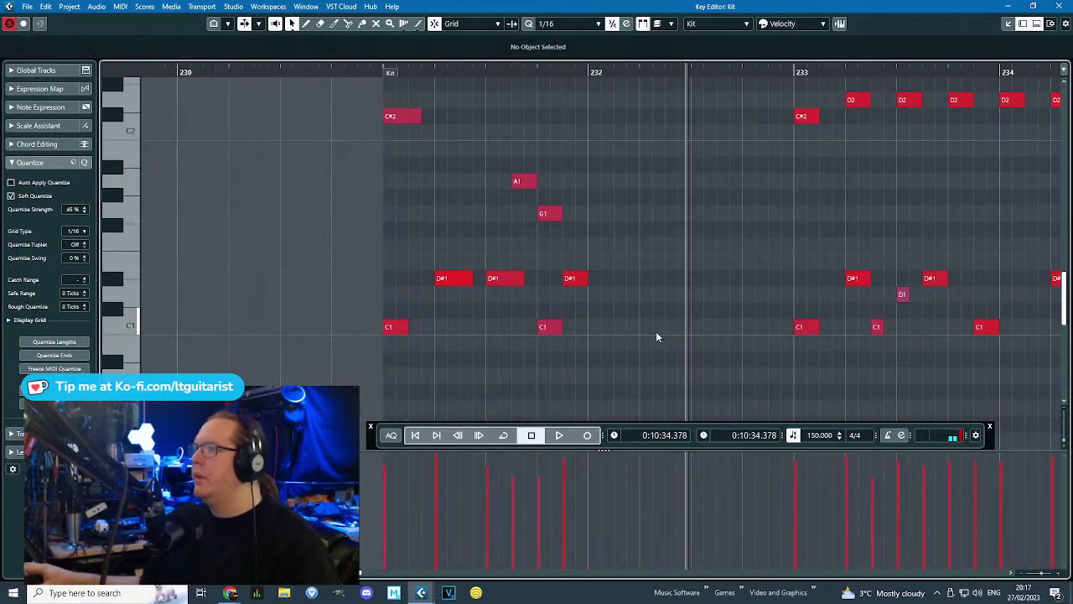
{"action": "left_click_drag", "start_coordinate": [666, 328], "coordinate": [690, 331]}
{"action": "left_click", "coordinate": [698, 278]}
{"action": "left_click", "coordinate": [711, 279]}
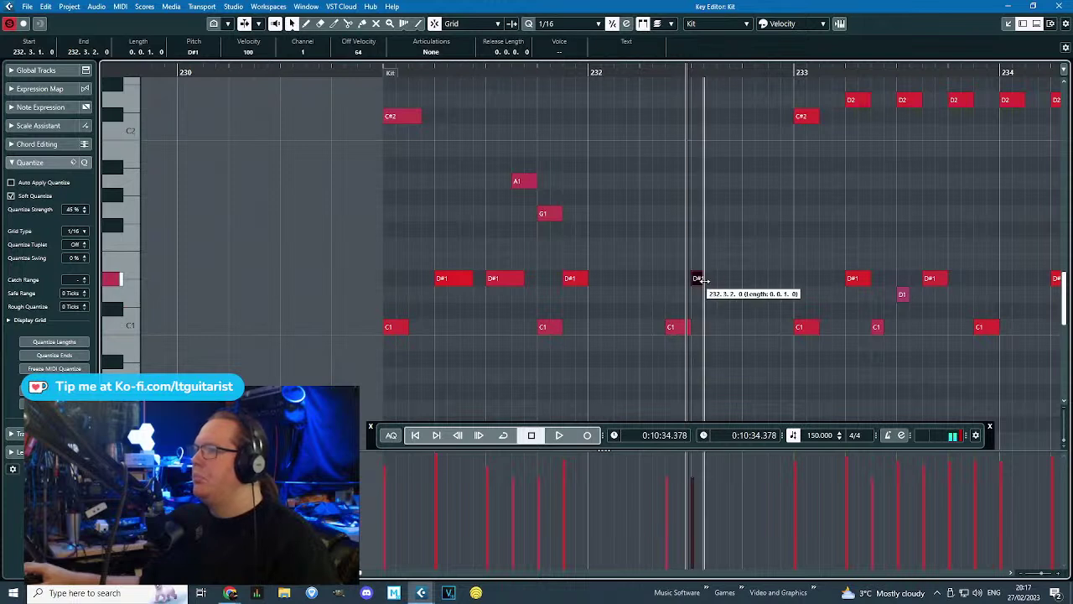
{"action": "left_click", "coordinate": [724, 279]}
{"action": "left_click", "coordinate": [754, 279]}
{"action": "left_click", "coordinate": [772, 278]}
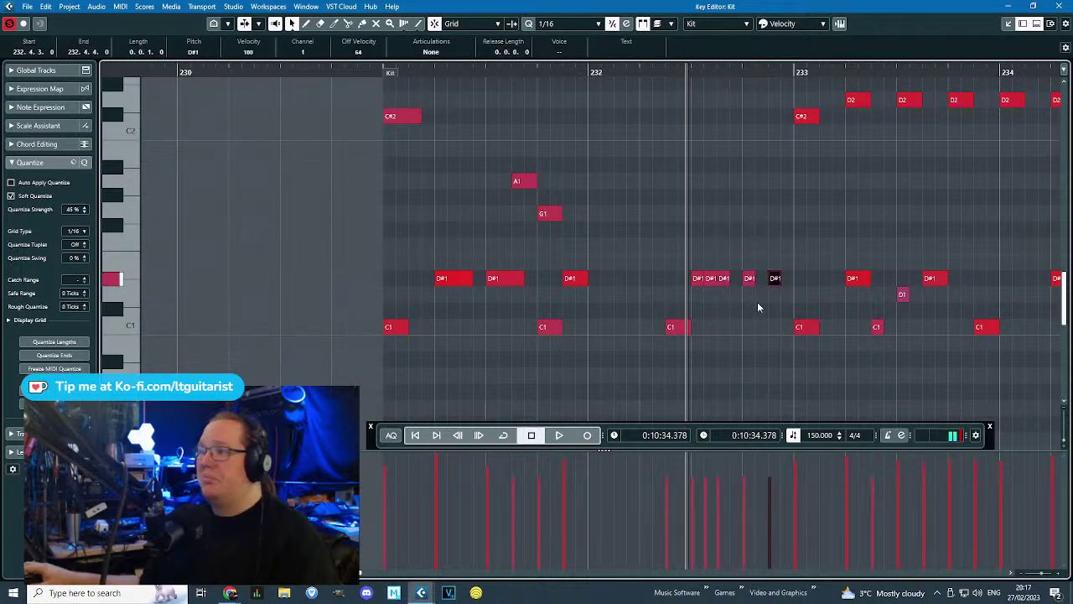
Raise the velocities of the new bar 232 snare notes, lower the D#1 at 232.3.3 to D1, and play from bar 231.
{"action": "left_click_drag", "start_coordinate": [753, 463], "coordinate": [776, 459]}
{"action": "left_click_drag", "start_coordinate": [725, 281], "coordinate": [723, 294]}
{"action": "left_click", "coordinate": [409, 84]}
{"action": "key", "text": "space"}
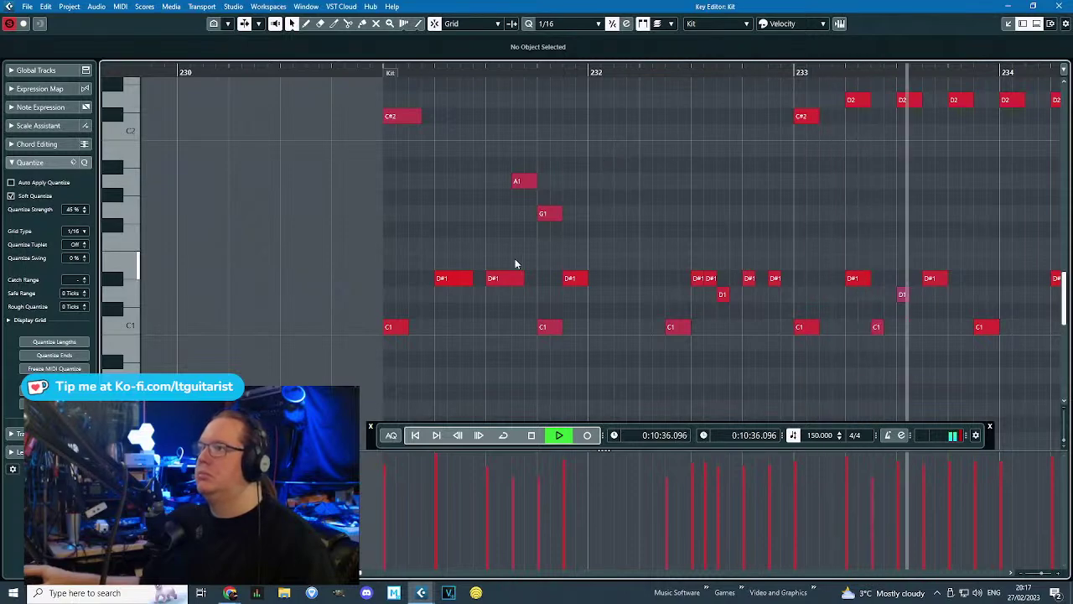
{"action": "key", "text": "g"}
{"action": "key", "text": "g"}
{"action": "key", "text": "space"}
Fill beat four of bar 236 with four sixteenth D#1 notes, add a G1 at 236.3.4 and delete the D2 at 236.4.1.
{"action": "key", "text": "ctrl+e"}
{"action": "key", "text": "Return"}
{"action": "scroll", "coordinate": [575, 342], "scroll_direction": "up", "scroll_amount": 6}
{"action": "key", "text": "ctrl+d"}
{"action": "left_click_drag", "start_coordinate": [532, 331], "coordinate": [496, 260]}
{"action": "double_click", "coordinate": [494, 315]}
{"action": "left_click", "coordinate": [521, 154]}
{"action": "key", "text": "Delete"}
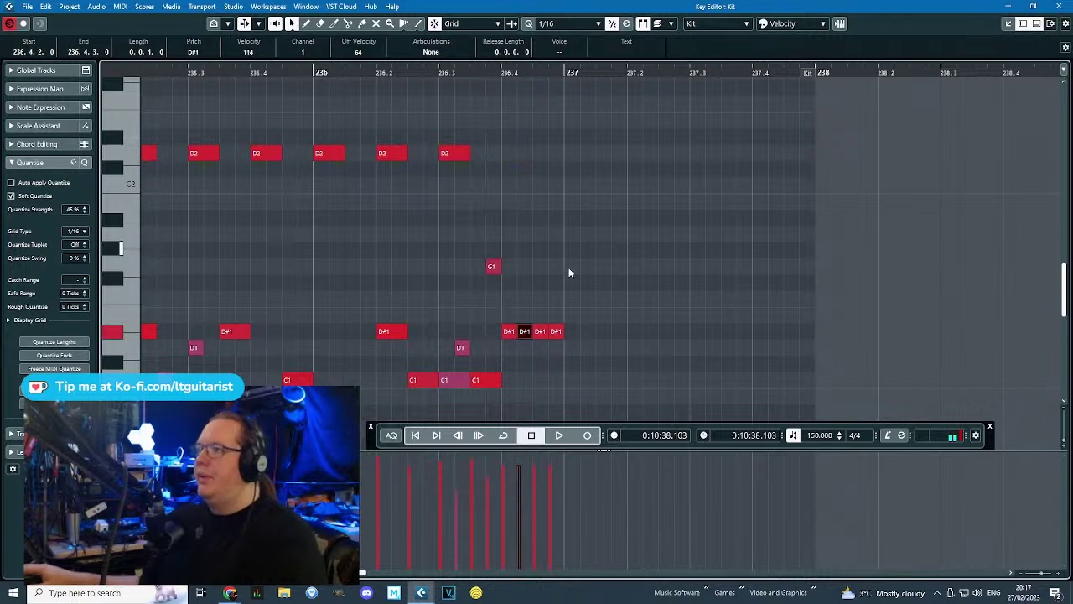
Add C1 and G2 notes, each three sixteenths long, at 237.1.1 and play the ending from bar 236.
{"action": "left_click_drag", "start_coordinate": [570, 169], "coordinate": [615, 176]}
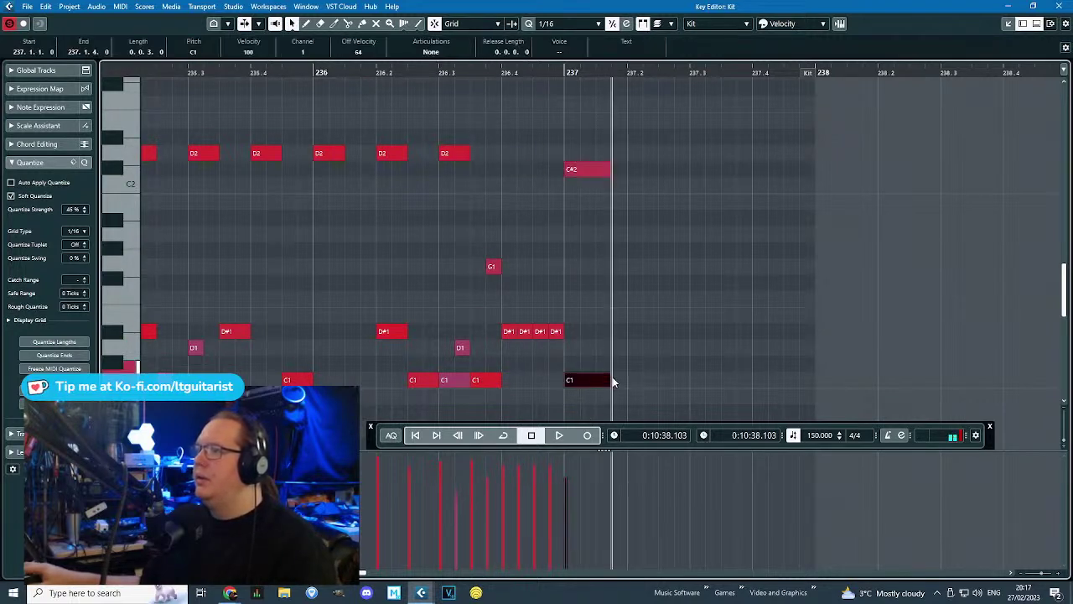
{"action": "scroll", "coordinate": [611, 378], "scroll_direction": "up", "scroll_amount": 2}
{"action": "left_click_drag", "start_coordinate": [600, 243], "coordinate": [600, 147]}
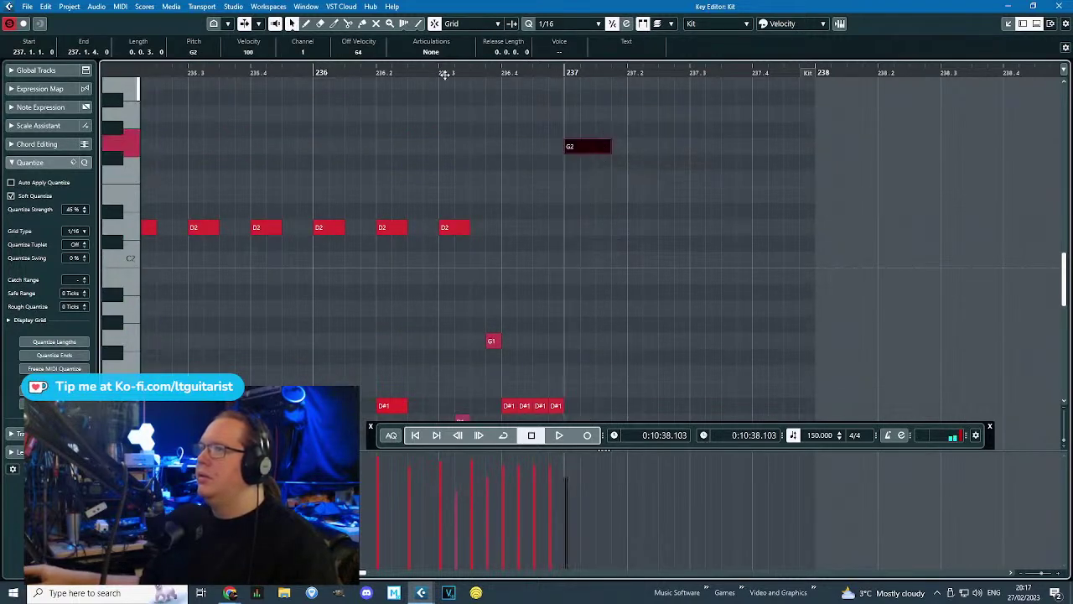
{"action": "left_click_drag", "start_coordinate": [421, 72], "coordinate": [421, 92]}
{"action": "key", "text": "space"}
{"action": "scroll", "coordinate": [575, 344], "scroll_direction": "down", "scroll_amount": 2}
{"action": "key", "text": "space"}
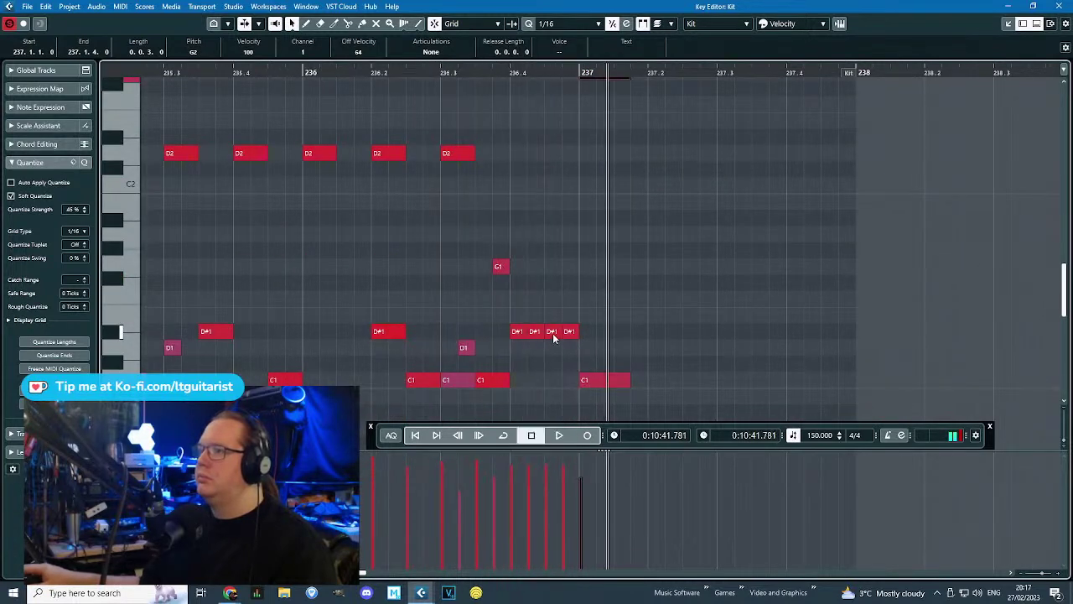
Remove the D#1 at 236.4.2, lower the one at 236.4.4 to D1, and play the ending.
{"action": "left_click_drag", "start_coordinate": [555, 350], "coordinate": [571, 349]}
{"action": "left_click_drag", "start_coordinate": [369, 73], "coordinate": [368, 67]}
{"action": "left_click", "coordinate": [623, 220]}
{"action": "key", "text": "space"}
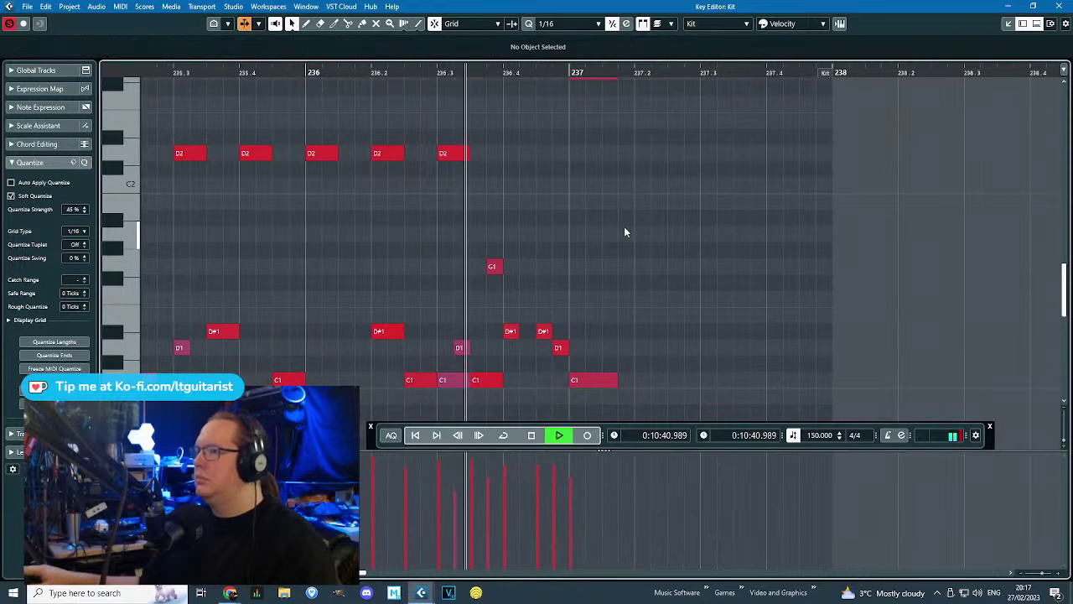
{"action": "key", "text": "space"}
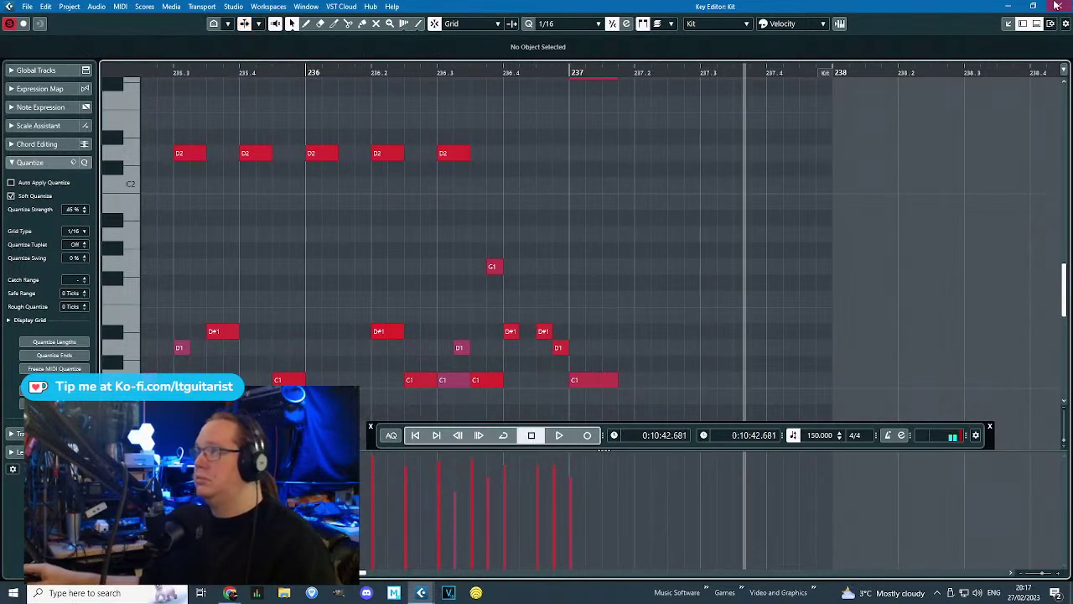
Close the key editor, split the last Kit part at bar 233, and move its first two bars to bar 223 and the rest to bar 231.
{"action": "key", "text": "Escape"}
{"action": "key", "text": "h"}
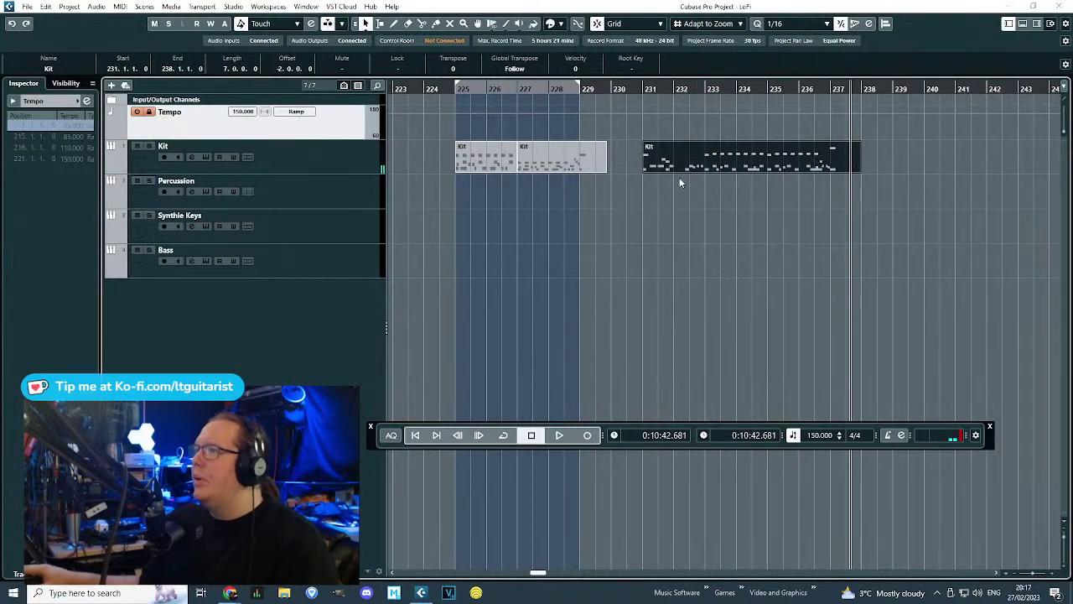
{"action": "left_click", "coordinate": [705, 170], "text": "alt"}
{"action": "left_click_drag", "start_coordinate": [686, 168], "coordinate": [435, 162]}
{"action": "left_click", "coordinate": [760, 165]}
{"action": "left_click_drag", "start_coordinate": [793, 164], "coordinate": [740, 164]}
Set the locators to span bars 223 to 236 and glue all the Kit parts into one.
{"action": "left_click", "coordinate": [604, 166]}
{"action": "key", "text": "g"}
{"action": "left_click_drag", "start_coordinate": [497, 87], "coordinate": [722, 106]}
{"action": "left_click_drag", "start_coordinate": [757, 221], "coordinate": [515, 163]}
{"action": "key", "text": "4"}
{"action": "left_click", "coordinate": [521, 154]}
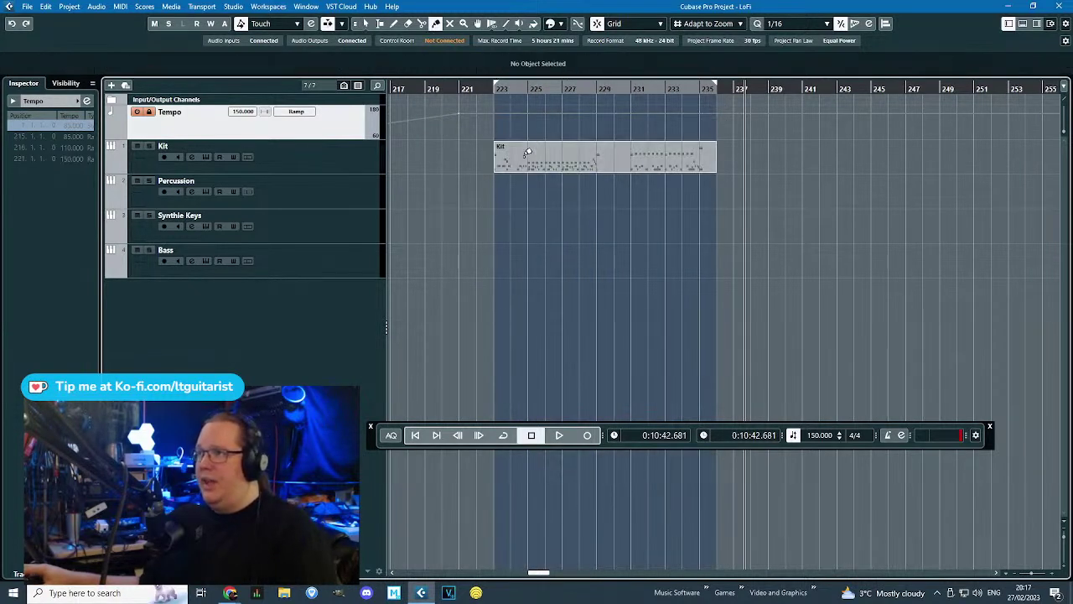
Extend the right locator to bar 237 and check the Kit instrument's velocity, MIDI mapping and randomize options.
{"action": "left_click_drag", "start_coordinate": [714, 87], "coordinate": [735, 87]}
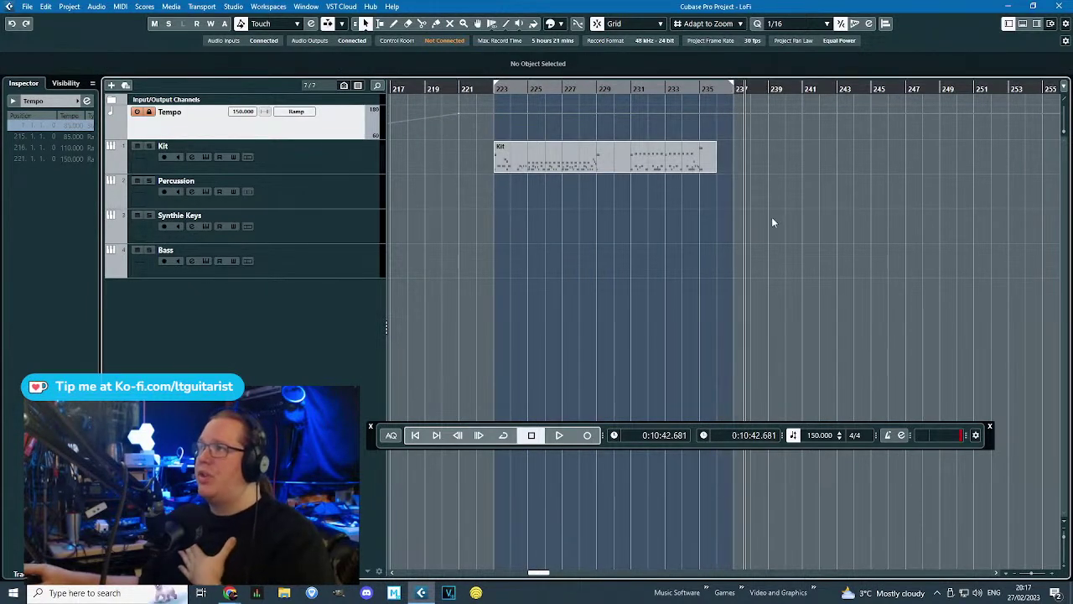
{"action": "left_click", "coordinate": [242, 153]}
{"action": "left_click", "coordinate": [15, 325]}
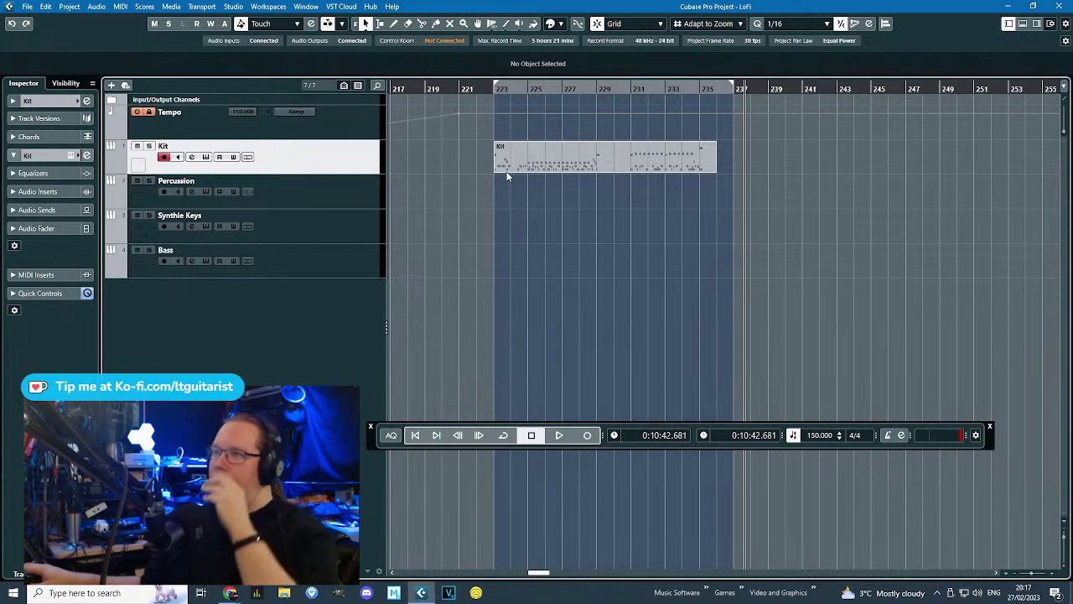
{"action": "left_click", "coordinate": [72, 154]}
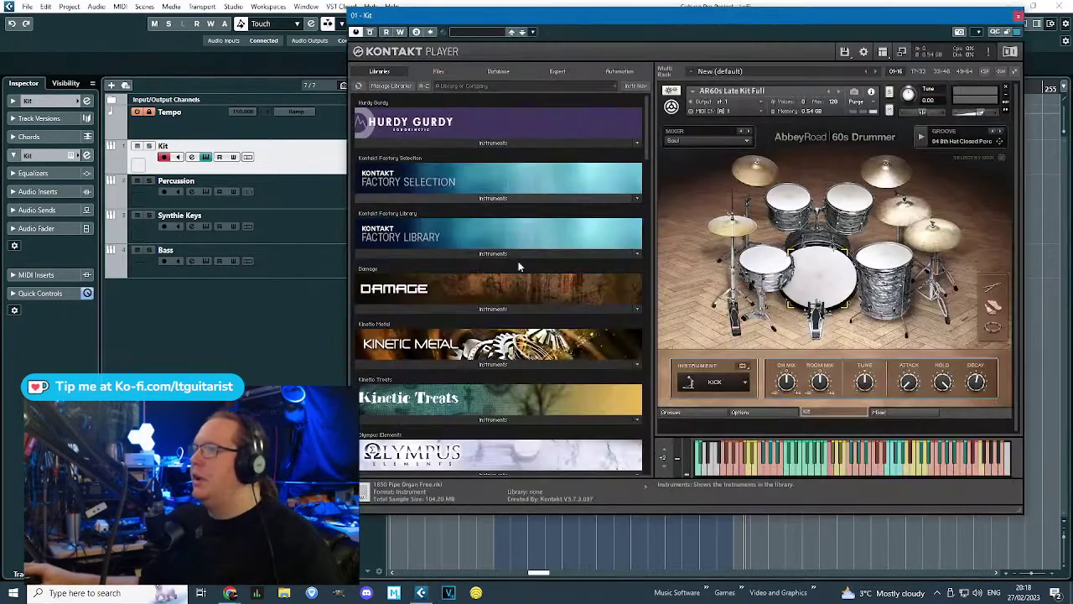
{"action": "left_click", "coordinate": [749, 411]}
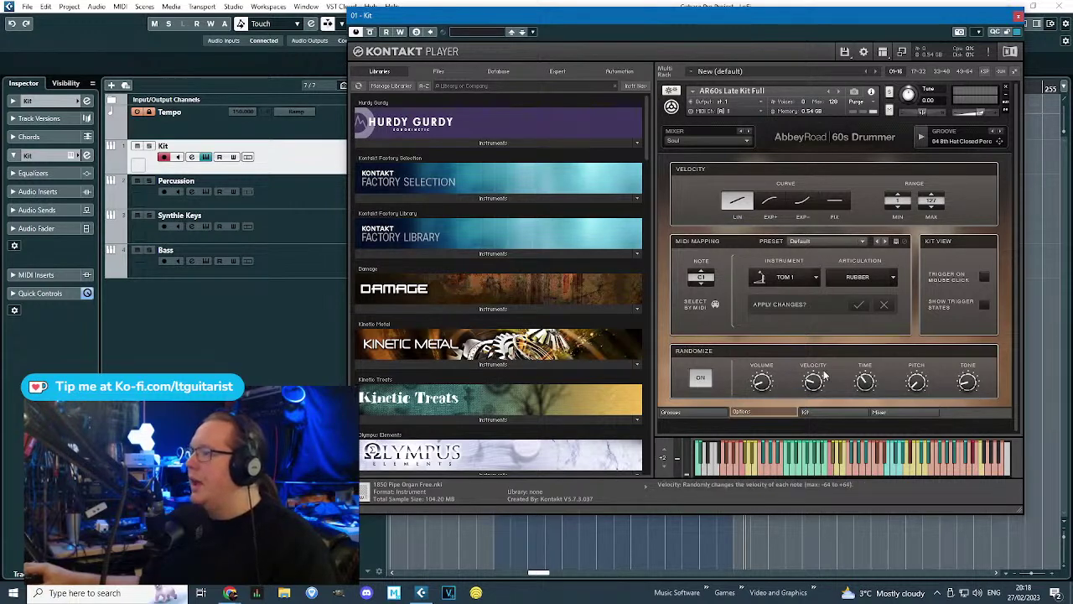
{"action": "left_click", "coordinate": [1017, 16]}
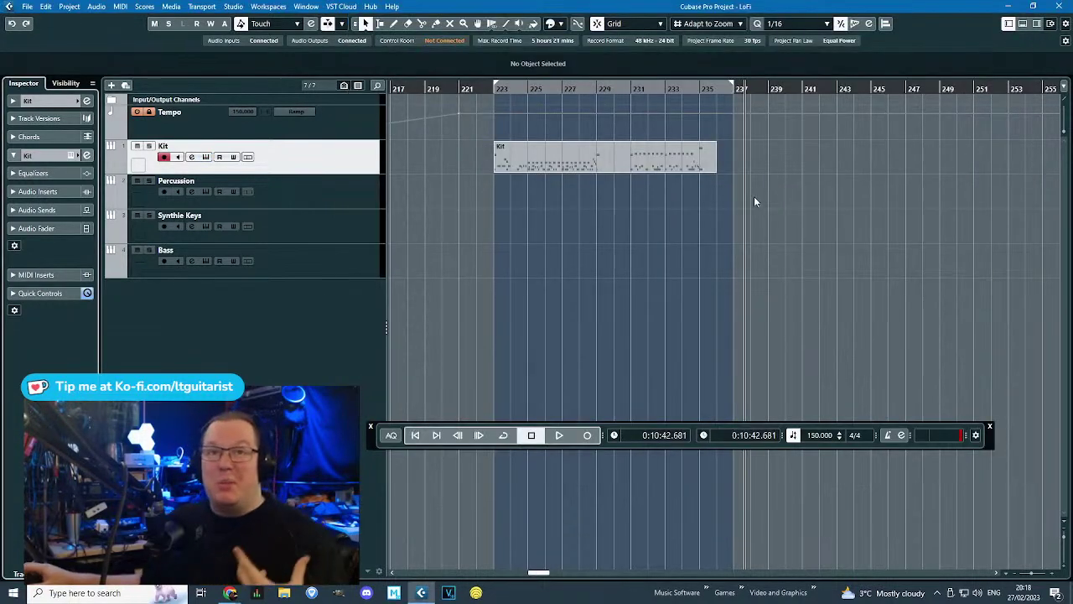
Move the left locator to bar 221 and lengthen the Kit part at both ends to span bars 221 to 237.
{"action": "left_click", "coordinate": [464, 92]}
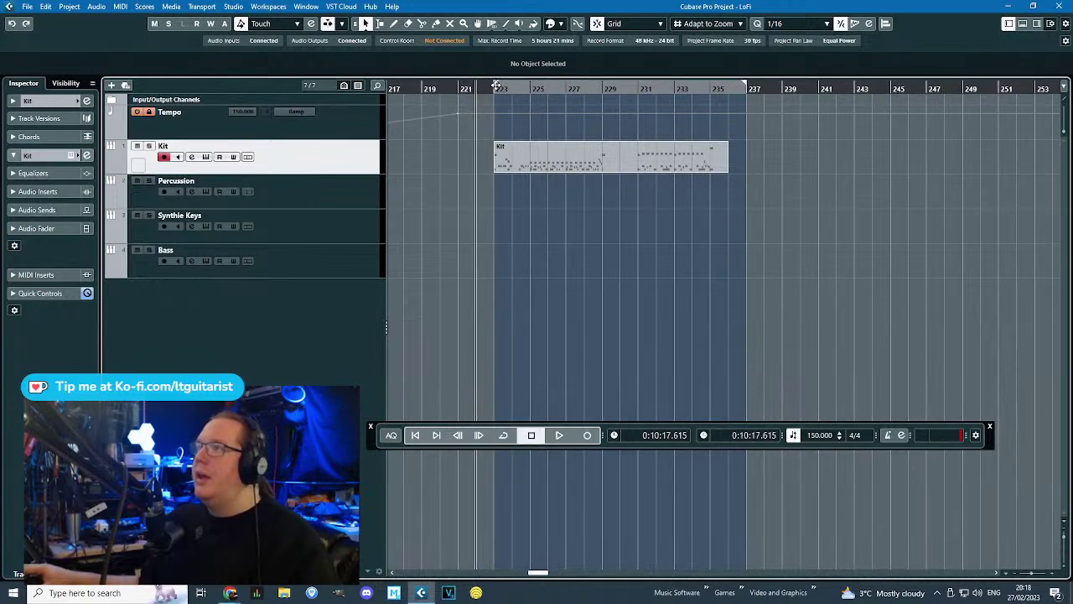
{"action": "left_click", "coordinate": [25, 7]}
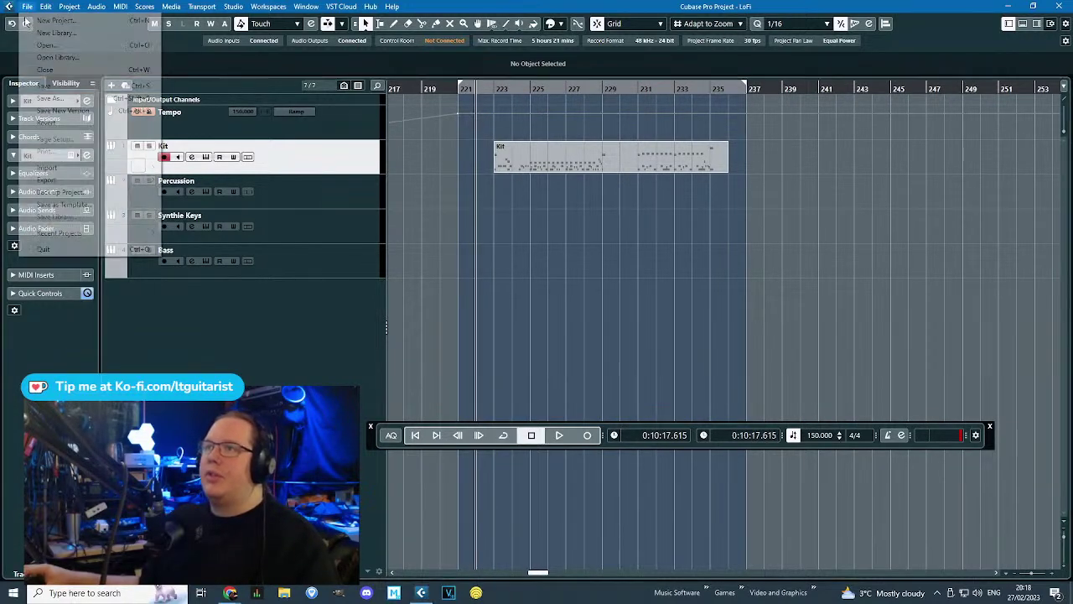
{"action": "left_click", "coordinate": [465, 219]}
{"action": "left_click", "coordinate": [495, 159]}
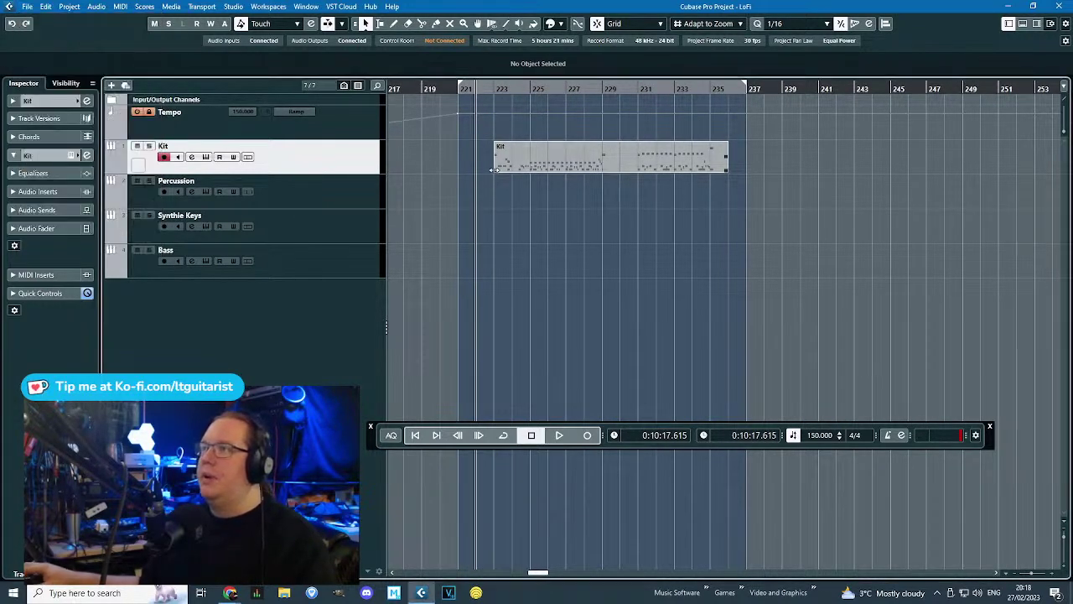
{"action": "left_click_drag", "start_coordinate": [496, 159], "coordinate": [469, 172]}
{"action": "left_click_drag", "start_coordinate": [723, 175], "coordinate": [746, 173]}
Render the lengthened Kit part in place as an audio event on a new track.
{"action": "right_click", "coordinate": [746, 168]}
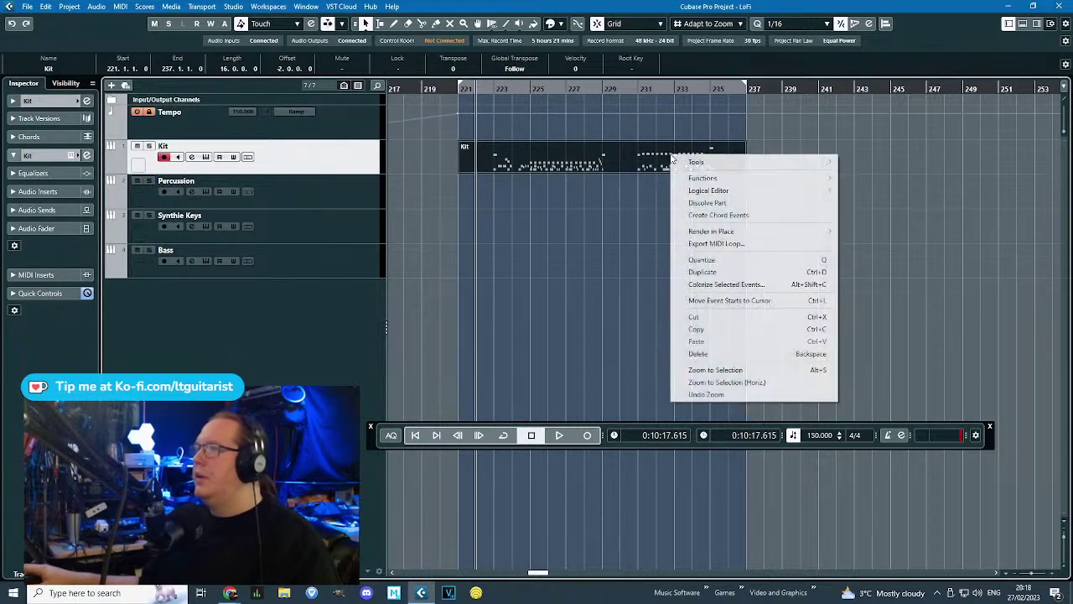
{"action": "mouse_move", "coordinate": [754, 168]}
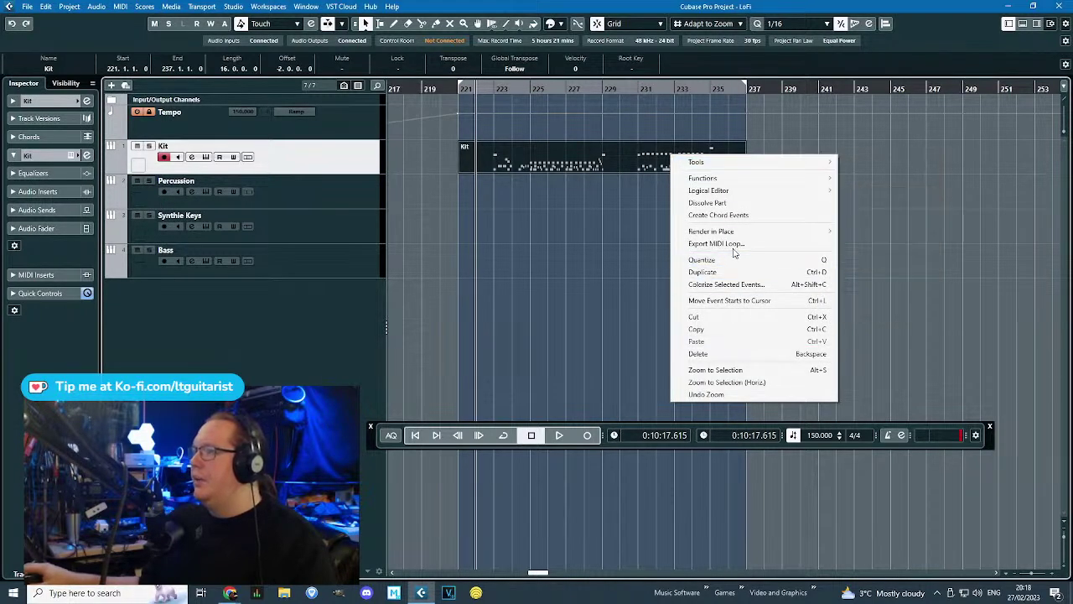
{"action": "mouse_move", "coordinate": [755, 232]}
{"action": "left_click", "coordinate": [924, 235]}
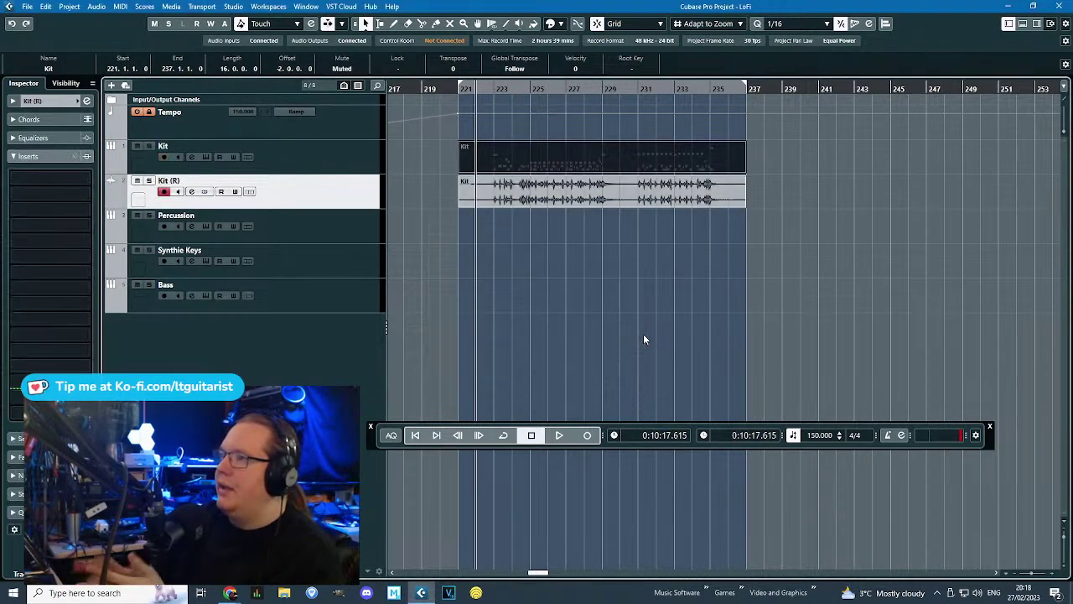
{"action": "left_click", "coordinate": [609, 318]}
{"action": "scroll", "coordinate": [609, 316], "scroll_direction": "up", "scroll_amount": 1}
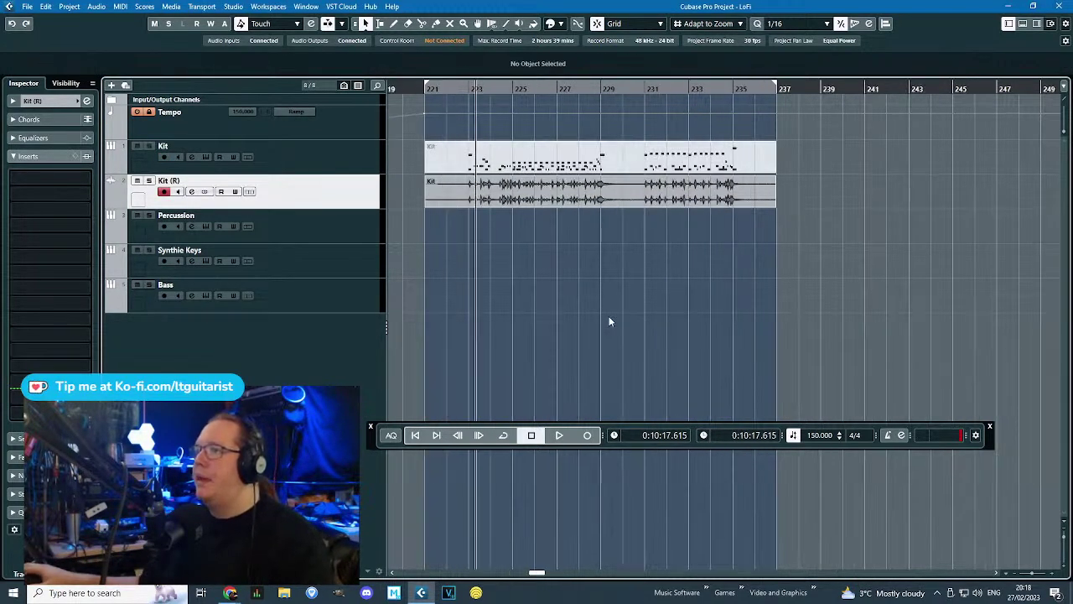
Move the rendered audio event on the Kit (R) track from bar 221 back to bar 5.
{"action": "scroll", "coordinate": [608, 316], "scroll_direction": "down", "scroll_amount": 10}
{"action": "scroll", "coordinate": [654, 306], "scroll_direction": "left", "scroll_amount": 2}
{"action": "left_click_drag", "start_coordinate": [650, 292], "coordinate": [723, 299]}
{"action": "left_click_drag", "start_coordinate": [785, 191], "coordinate": [427, 193]}
{"action": "left_click_drag", "start_coordinate": [478, 294], "coordinate": [603, 314]}
{"action": "left_click_drag", "start_coordinate": [582, 191], "coordinate": [431, 193]}
{"action": "scroll", "coordinate": [412, 206], "scroll_direction": "up", "scroll_amount": 8}
{"action": "left_click_drag", "start_coordinate": [596, 208], "coordinate": [644, 204]}
{"action": "left_click_drag", "start_coordinate": [617, 201], "coordinate": [661, 197]}
{"action": "left_click_drag", "start_coordinate": [627, 257], "coordinate": [265, 254]}
{"action": "left_click_drag", "start_coordinate": [734, 207], "coordinate": [517, 208]}
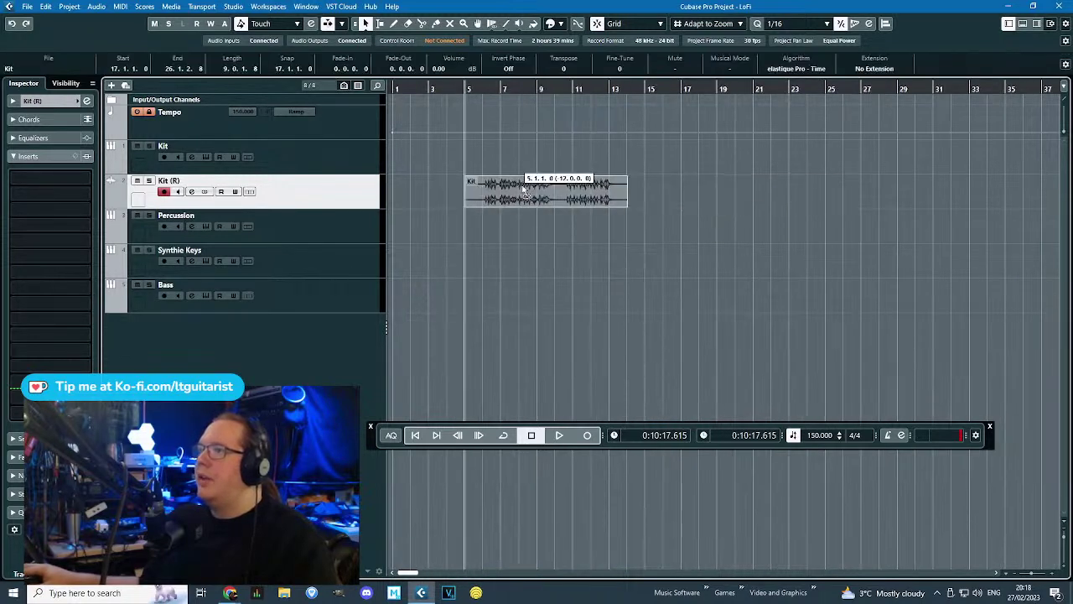
Examine the original Kit MIDI part and count through its bars with the cursor from bar 225.
{"action": "key", "text": "g"}
{"action": "left_click_drag", "start_coordinate": [825, 249], "coordinate": [1063, 272]}
{"action": "scroll", "coordinate": [599, 219], "scroll_direction": "left", "scroll_amount": 4}
{"action": "key", "text": "h"}
{"action": "left_click", "coordinate": [543, 155]}
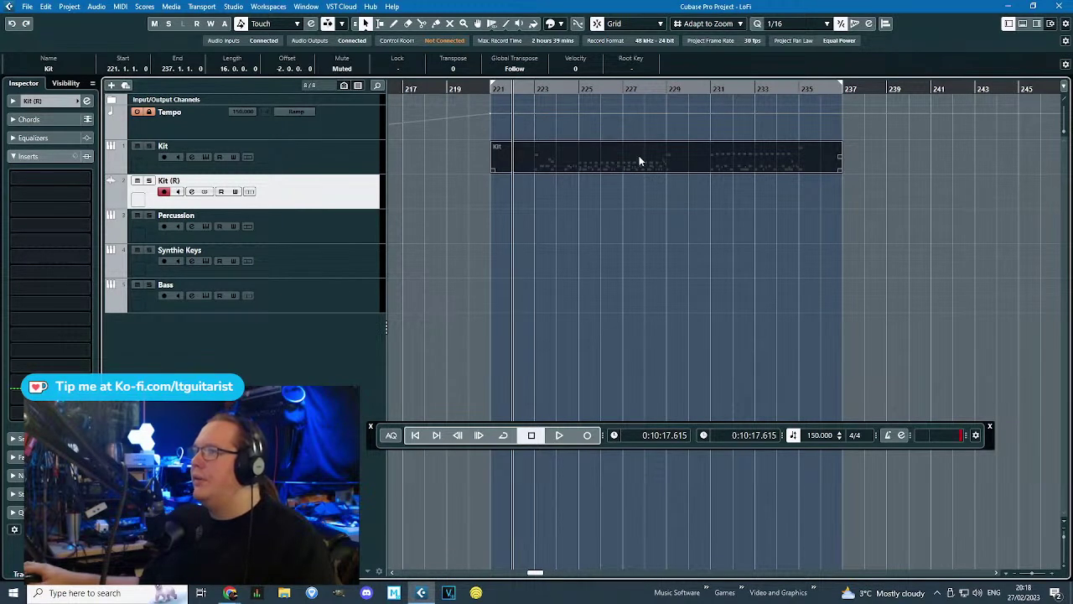
{"action": "key", "text": "h"}
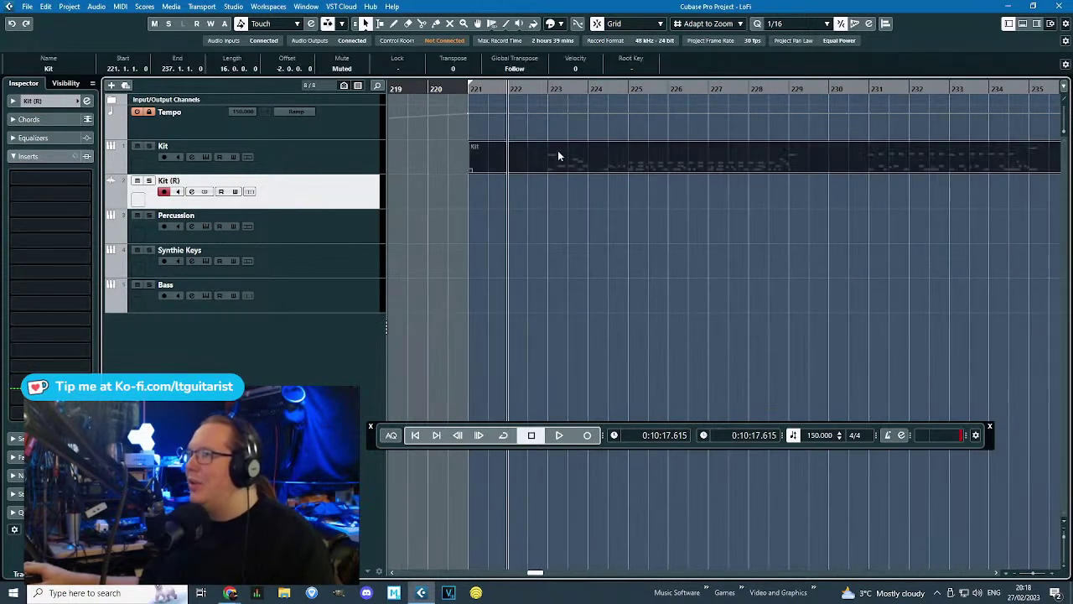
{"action": "left_click", "coordinate": [490, 114]}
{"action": "left_click_drag", "start_coordinate": [571, 89], "coordinate": [620, 93]}
{"action": "left_click", "coordinate": [650, 90]}
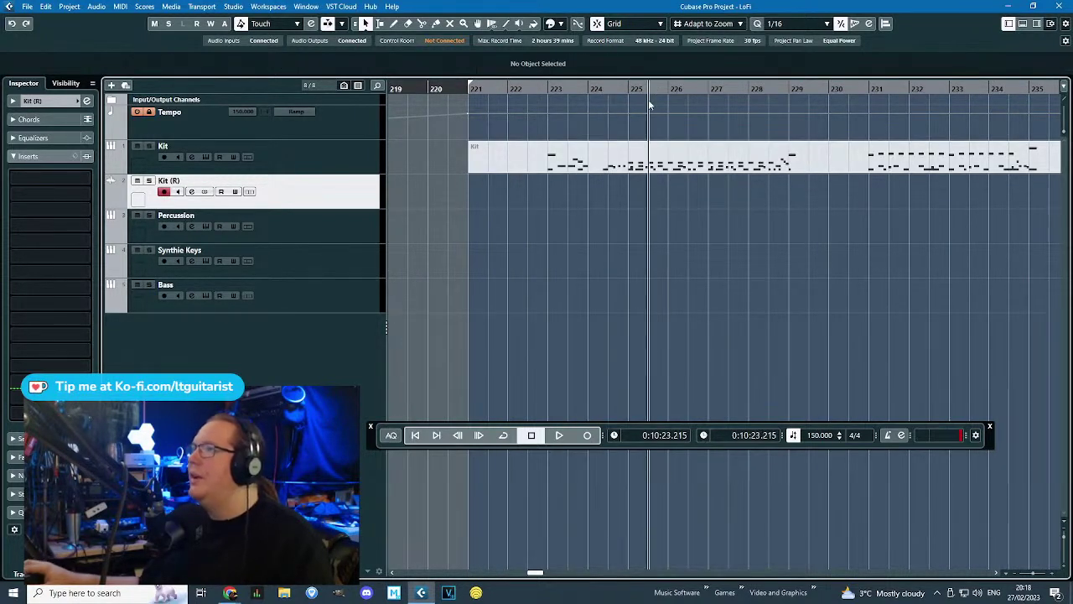
{"action": "left_click", "coordinate": [686, 89]}
{"action": "left_click", "coordinate": [727, 90]}
{"action": "left_click", "coordinate": [768, 90]}
{"action": "left_click", "coordinate": [810, 92]}
{"action": "left_click", "coordinate": [850, 90]}
{"action": "left_click_drag", "start_coordinate": [999, 283], "coordinate": [554, 276]}
{"action": "left_click_drag", "start_coordinate": [441, 86], "coordinate": [646, 91]}
Move the Kit audio event to bar 1 and time-stretch its end to bar 17.
{"action": "left_click_drag", "start_coordinate": [649, 285], "coordinate": [134, 287]}
{"action": "scroll", "coordinate": [524, 201], "scroll_direction": "up", "scroll_amount": 2}
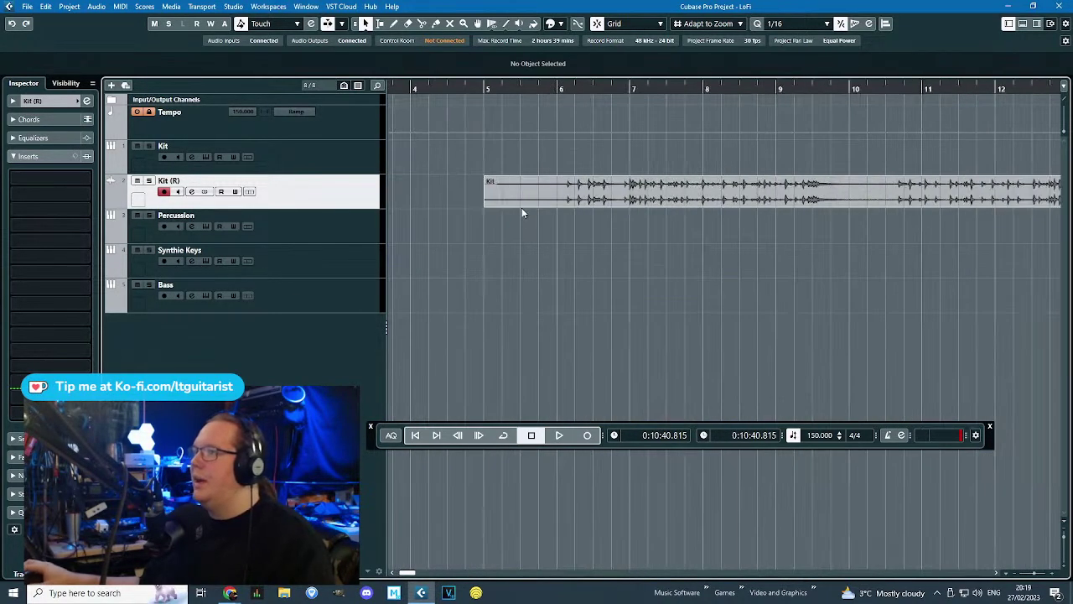
{"action": "scroll", "coordinate": [503, 202], "scroll_direction": "down", "scroll_amount": 4}
{"action": "left_click", "coordinate": [514, 198]}
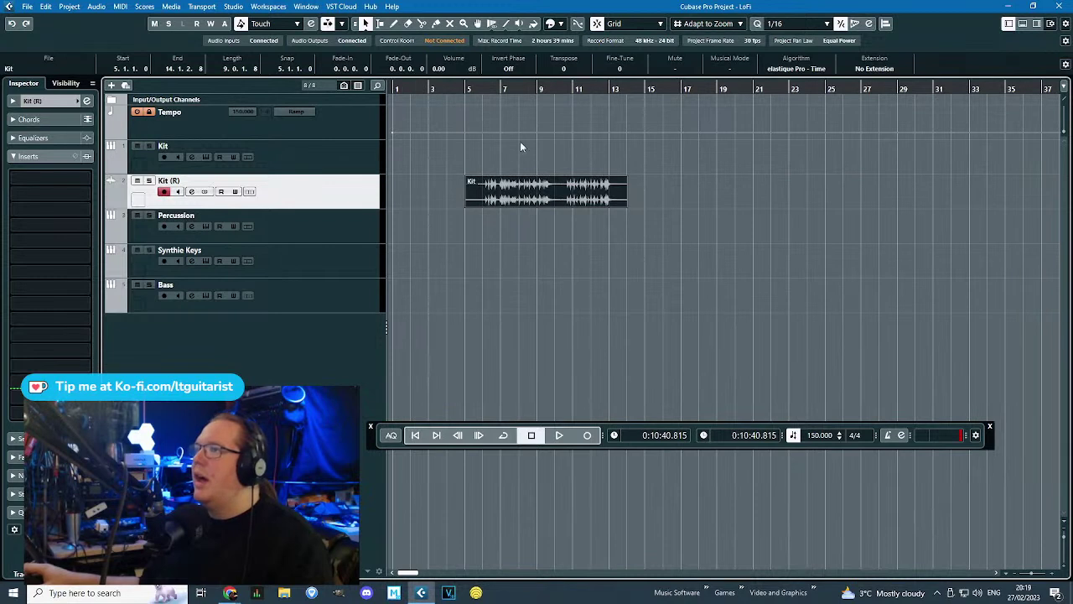
{"action": "left_click_drag", "start_coordinate": [509, 201], "coordinate": [435, 201]}
{"action": "key", "text": "1"}
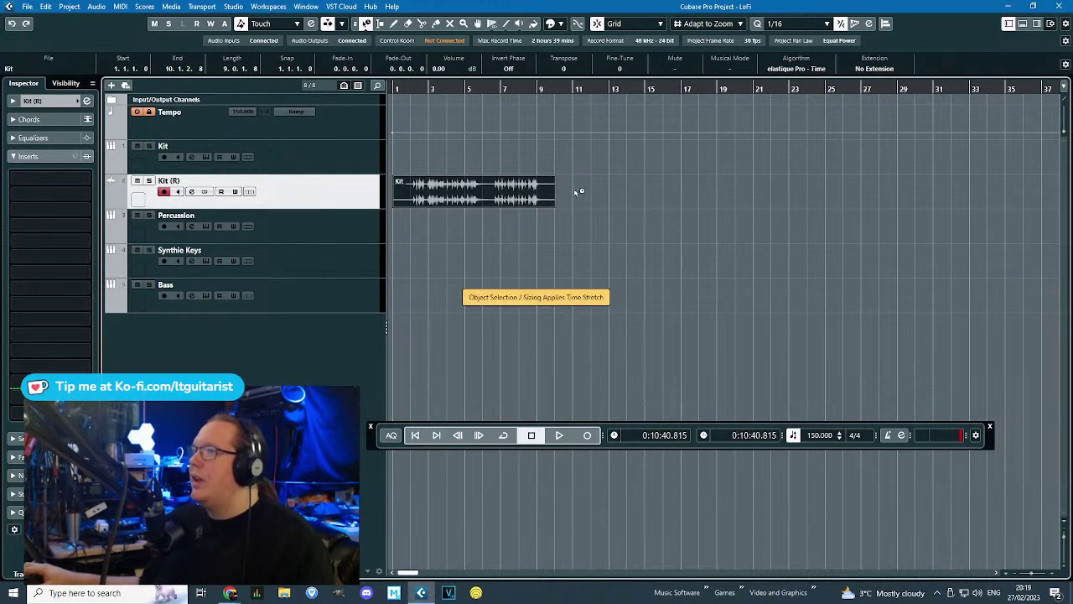
{"action": "left_click_drag", "start_coordinate": [556, 204], "coordinate": [676, 209]}
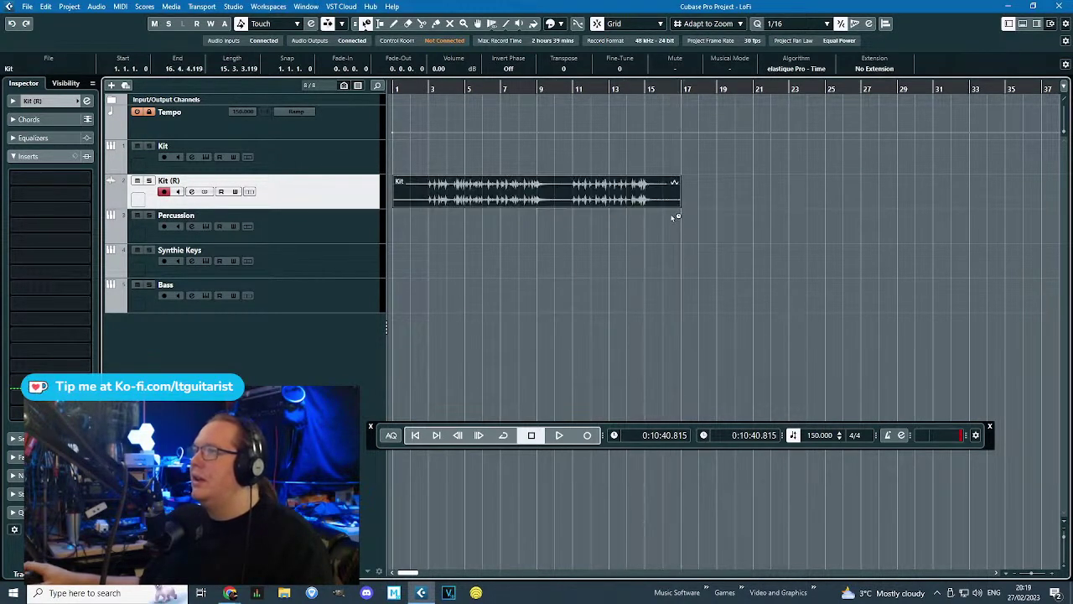
{"action": "key", "text": "1"}
{"action": "left_click", "coordinate": [640, 234]}
Set the Kit audio's stretch algorithm to elastique efficient - Tape in the sample editor and return to the project.
{"action": "double_click", "coordinate": [570, 196]}
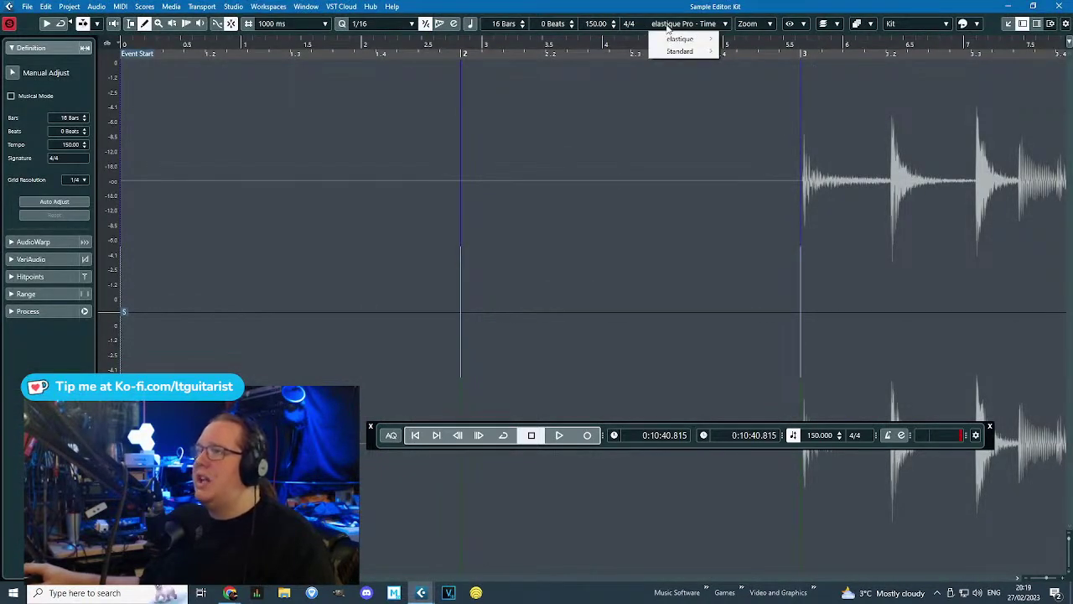
{"action": "left_click", "coordinate": [668, 27]}
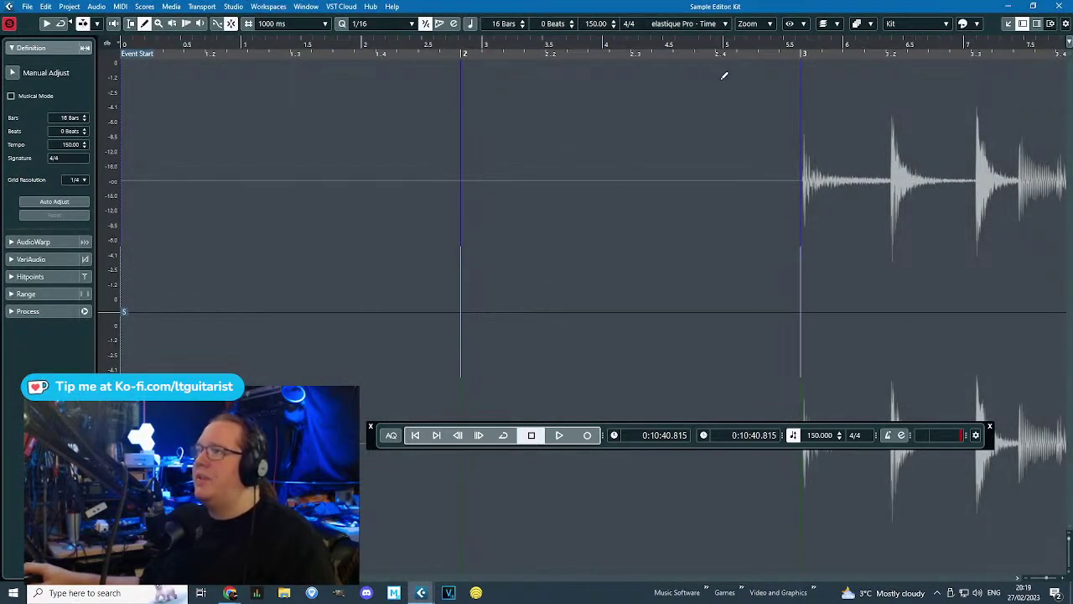
{"action": "left_click", "coordinate": [683, 28]}
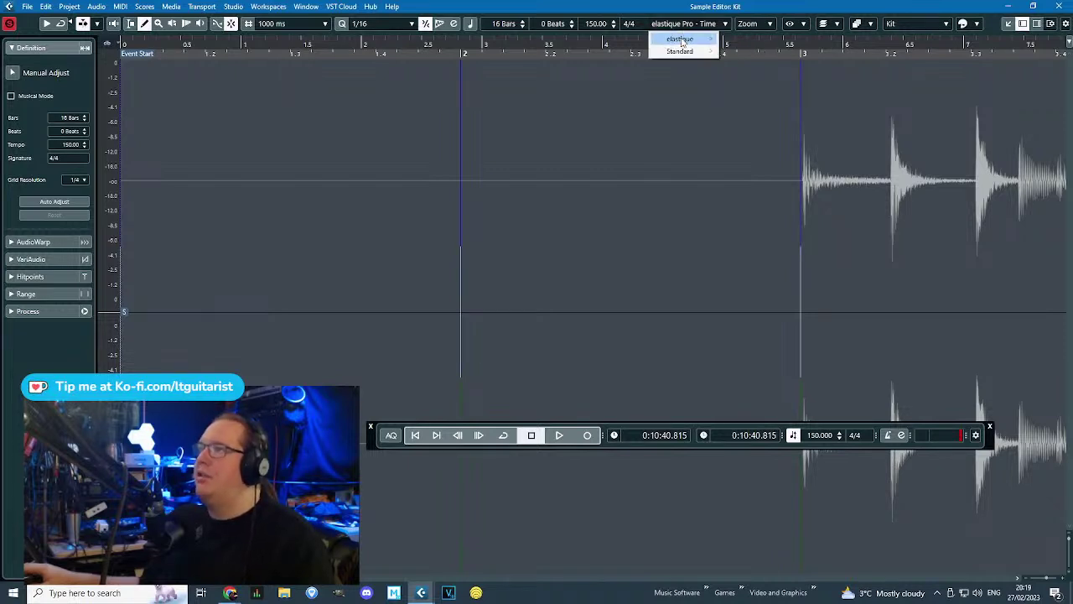
{"action": "mouse_move", "coordinate": [681, 40]}
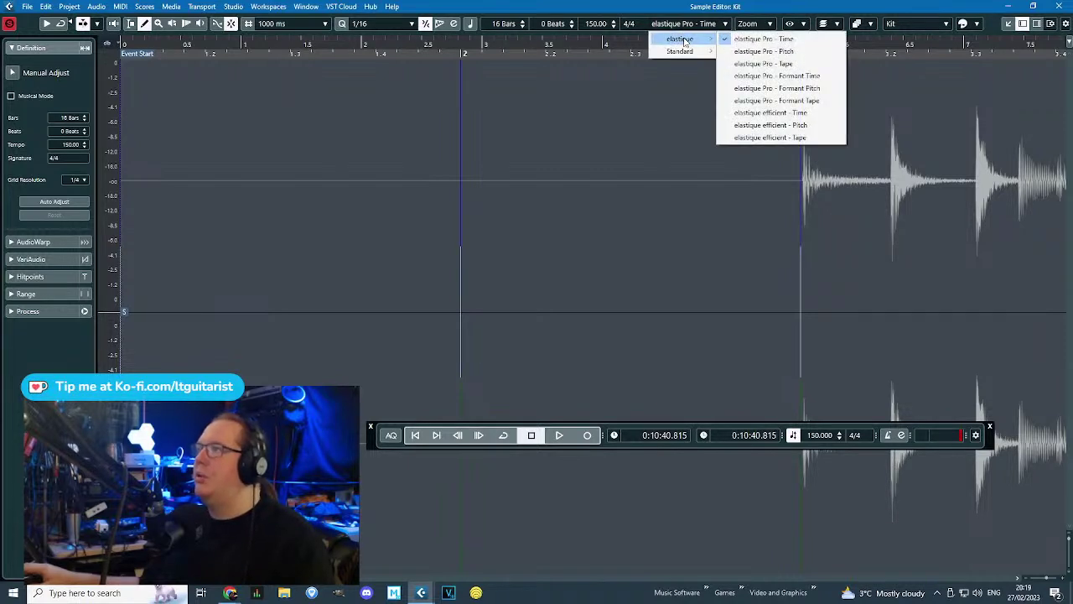
{"action": "left_click", "coordinate": [818, 139]}
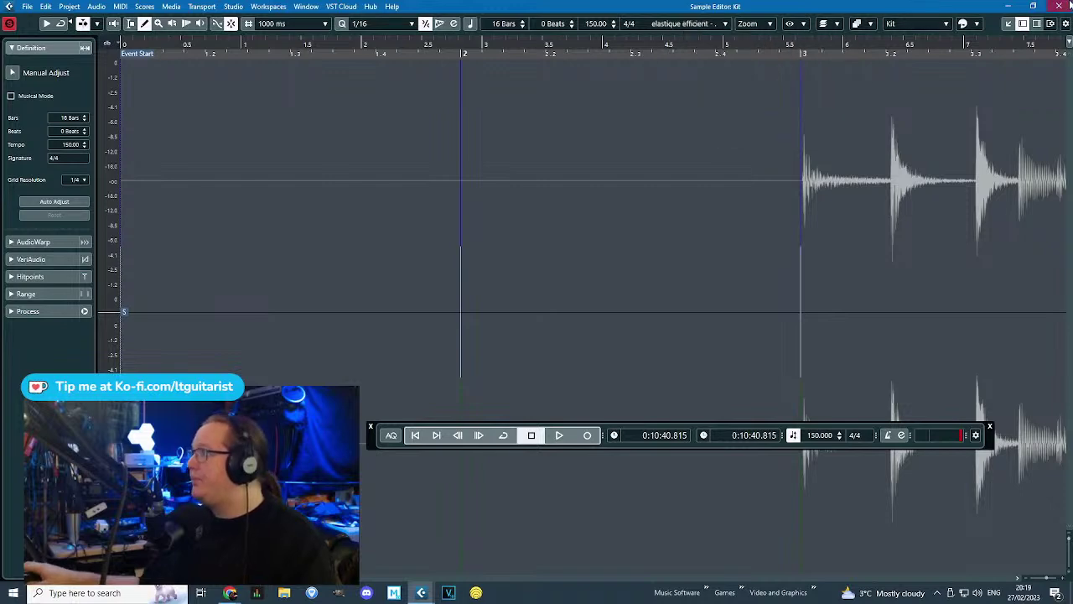
{"action": "left_click", "coordinate": [1059, 6]}
{"action": "left_click", "coordinate": [560, 354]}
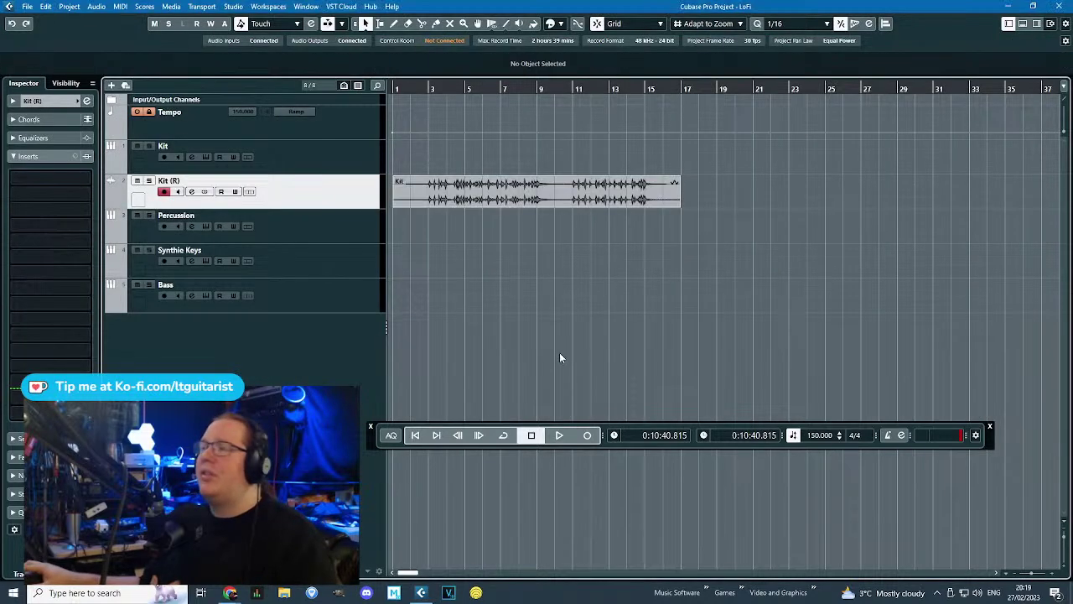
Play the stretched Kit audio from bar 3, split it there and delete the empty two bars before it.
{"action": "left_click", "coordinate": [427, 88]}
{"action": "key", "text": "space"}
{"action": "key", "text": "h"}
{"action": "key", "text": "h"}
{"action": "key", "text": "h"}
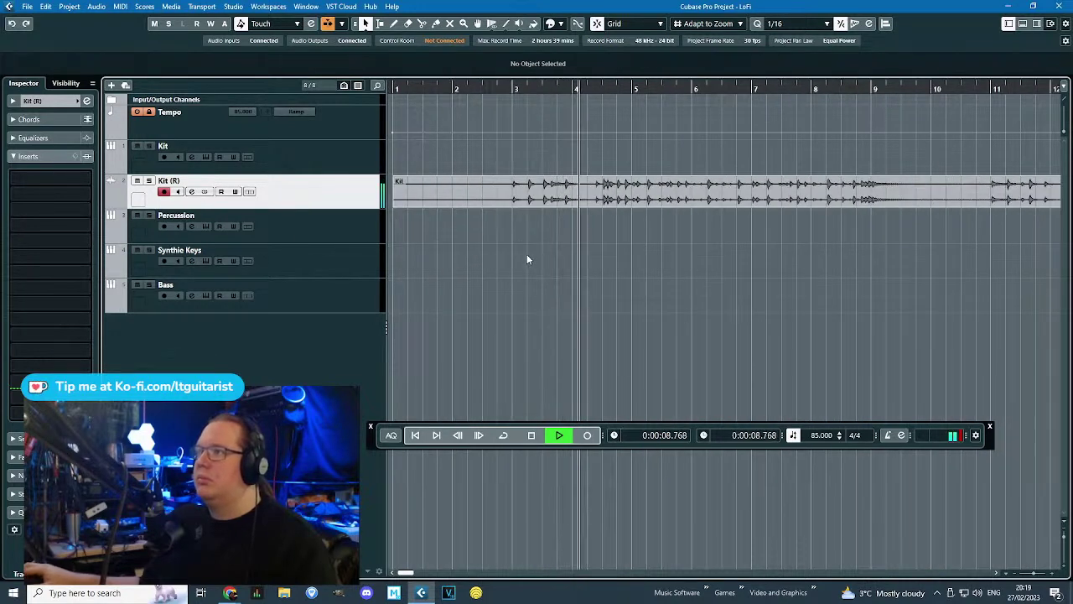
{"action": "left_click", "coordinate": [511, 196], "text": "alt"}
{"action": "left_click", "coordinate": [487, 199]}
{"action": "key", "text": "Delete"}
{"action": "key", "text": "F6"}
{"action": "key", "text": "F6"}
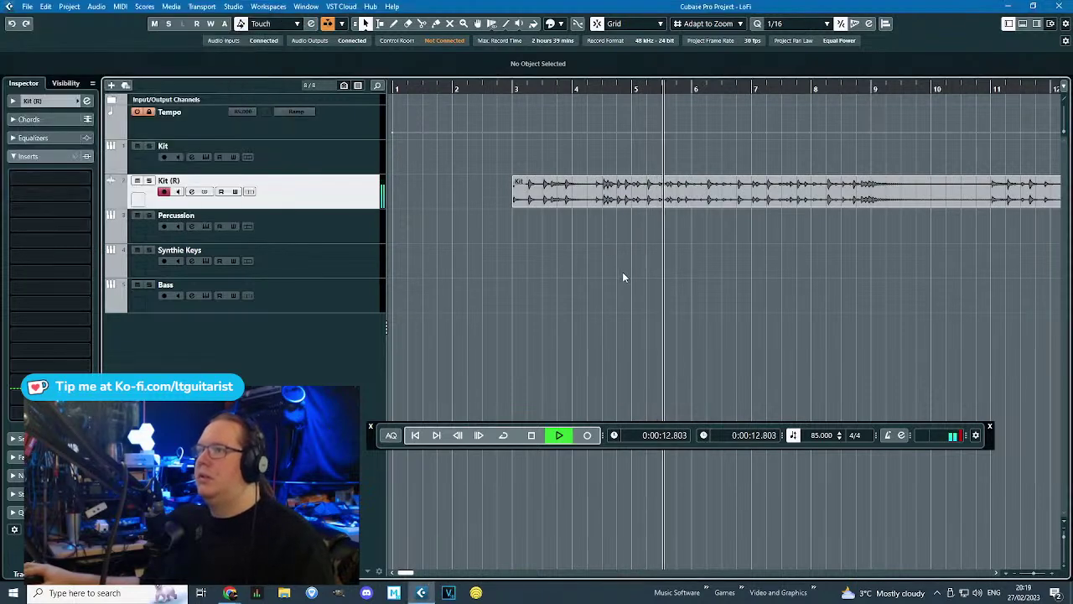
Listen to the Kit audio through to bar 8 while viewing the whole event, and stop playback.
{"action": "key", "text": "g"}
{"action": "key", "text": "g"}
{"action": "key", "text": "g"}
{"action": "scroll", "coordinate": [675, 277], "scroll_direction": "down", "scroll_amount": 2}
{"action": "scroll", "coordinate": [529, 239], "scroll_direction": "up", "scroll_amount": 2}
{"action": "scroll", "coordinate": [554, 239], "scroll_direction": "up", "scroll_amount": 2}
{"action": "mouse_move", "coordinate": [579, 261]}
{"action": "left_mouse_down"}
{"action": "mouse_move", "coordinate": [522, 277]}
{"action": "mouse_move", "coordinate": [675, 241]}
{"action": "mouse_move", "coordinate": [666, 250]}
{"action": "left_mouse_up"}
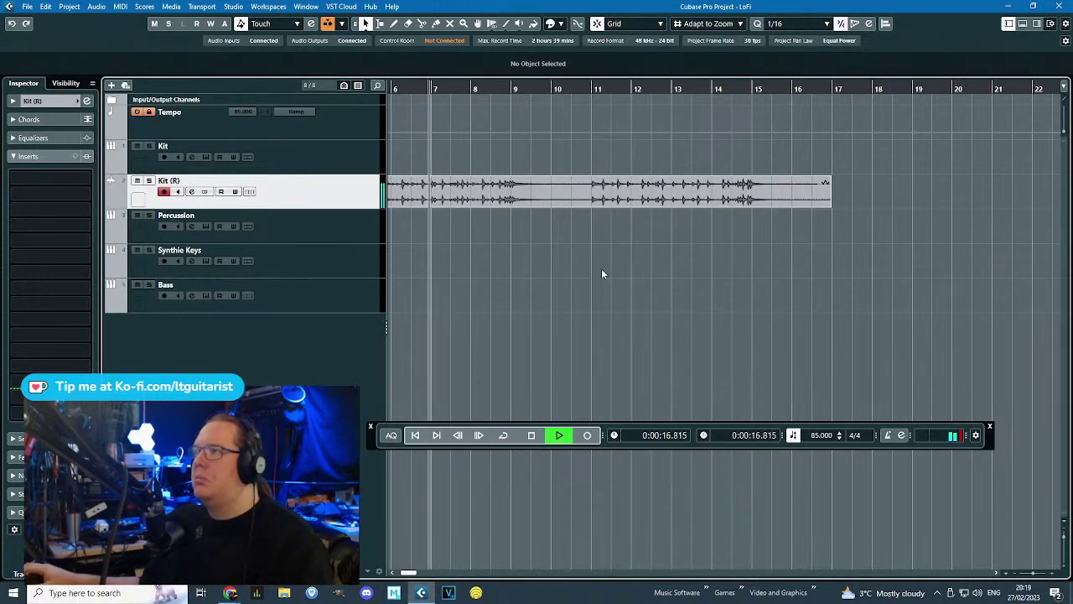
{"action": "mouse_move", "coordinate": [532, 271]}
{"action": "left_mouse_down"}
{"action": "mouse_move", "coordinate": [440, 263]}
{"action": "mouse_move", "coordinate": [553, 260]}
{"action": "left_mouse_up"}
{"action": "key", "text": "g"}
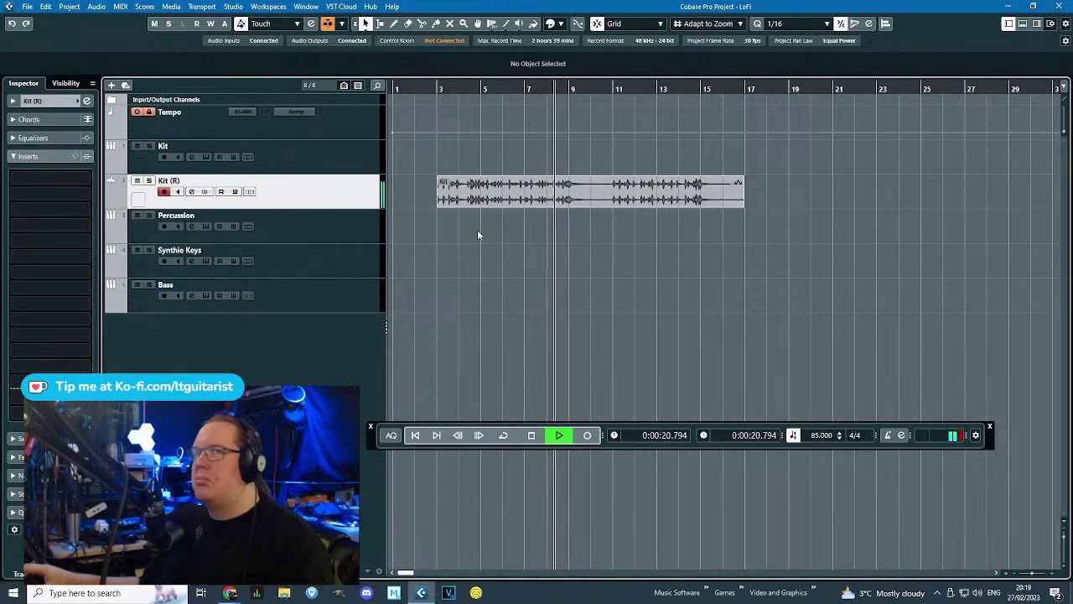
{"action": "key", "text": "space"}
Enlarge and unlock the tempo track, and raise the tempo points at bars 1 and 215 to 93 BPM.
{"action": "left_click", "coordinate": [321, 131]}
{"action": "left_click_drag", "start_coordinate": [324, 162], "coordinate": [325, 239]}
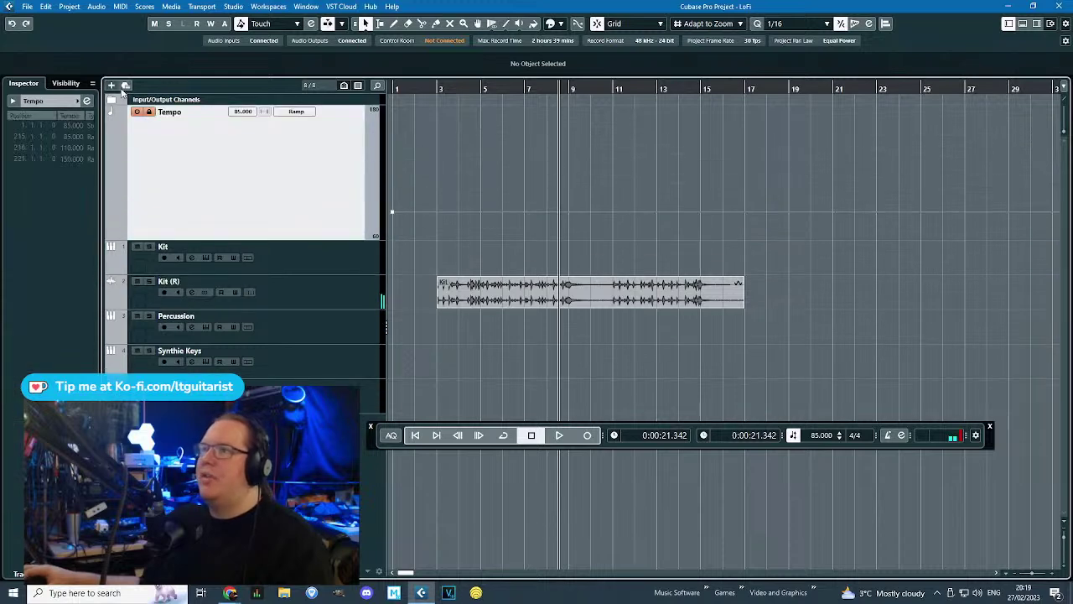
{"action": "key", "text": "g"}
{"action": "key", "text": "g"}
{"action": "key", "text": "g"}
{"action": "key", "text": "g"}
{"action": "key", "text": "g"}
{"action": "key", "text": "g"}
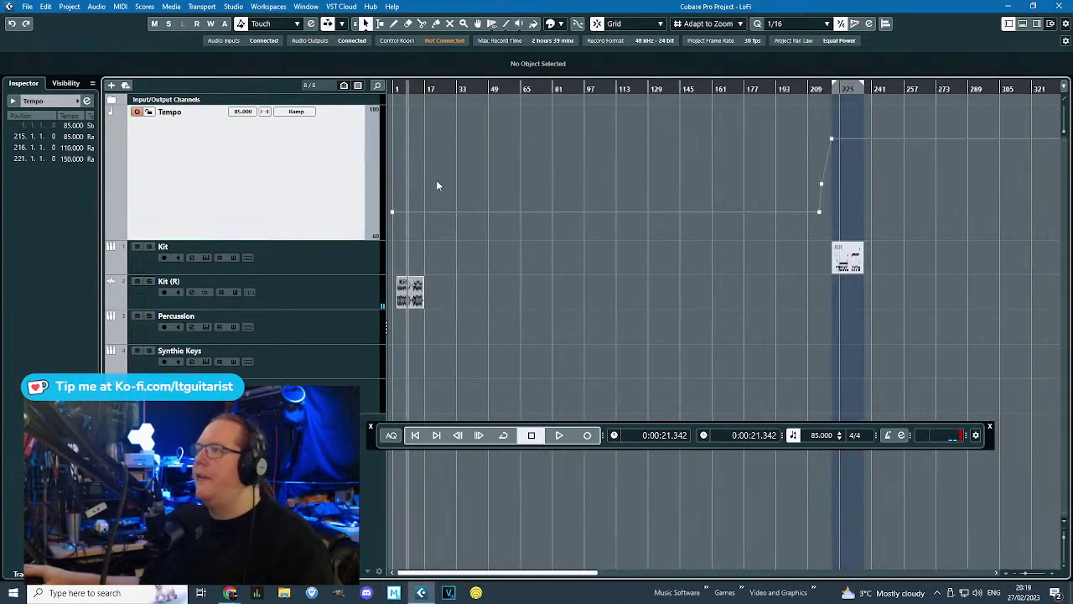
{"action": "left_click_drag", "start_coordinate": [339, 202], "coordinate": [340, 202]}
{"action": "scroll", "coordinate": [549, 220], "scroll_direction": "up", "scroll_amount": 7}
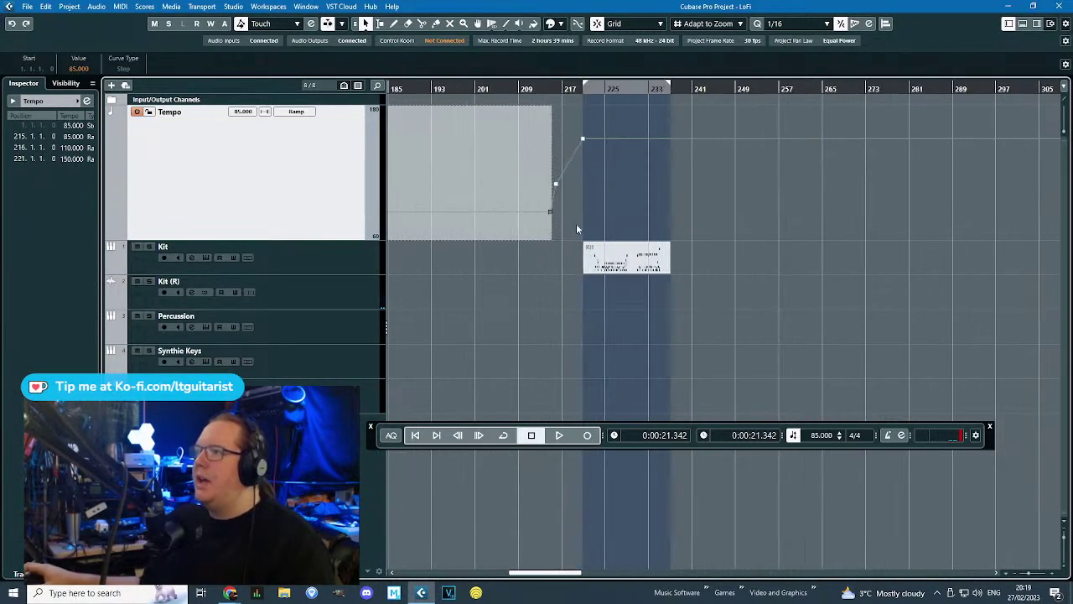
{"action": "left_click_drag", "start_coordinate": [550, 212], "coordinate": [549, 204]}
{"action": "left_click", "coordinate": [479, 298]}
{"action": "scroll", "coordinate": [479, 297], "scroll_direction": "left", "scroll_amount": 15}
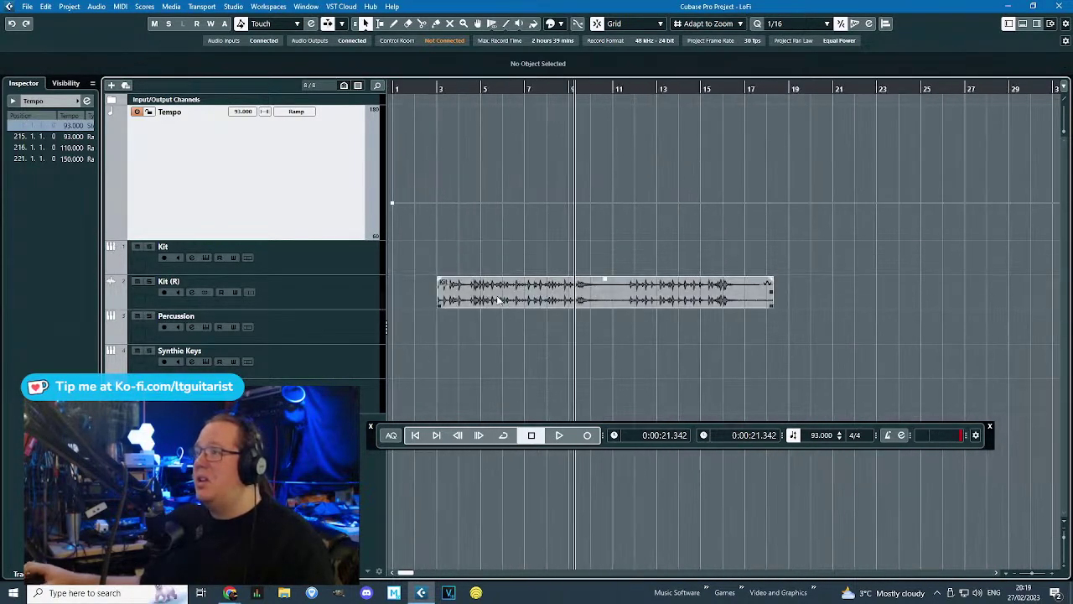
Time-stretch the Kit audio event so it ends at bar 17, and play it from bar 3.
{"action": "left_click", "coordinate": [550, 300]}
{"action": "left_click_drag", "start_coordinate": [436, 89], "coordinate": [434, 95]}
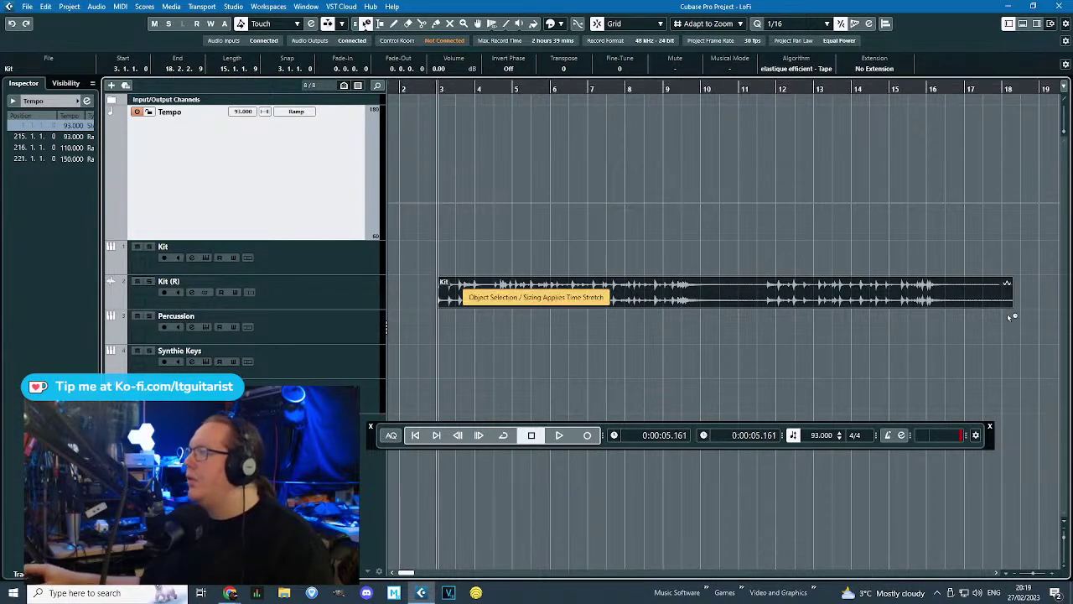
{"action": "left_click_drag", "start_coordinate": [1009, 304], "coordinate": [964, 305]}
{"action": "left_click", "coordinate": [929, 337]}
{"action": "key", "text": "space"}
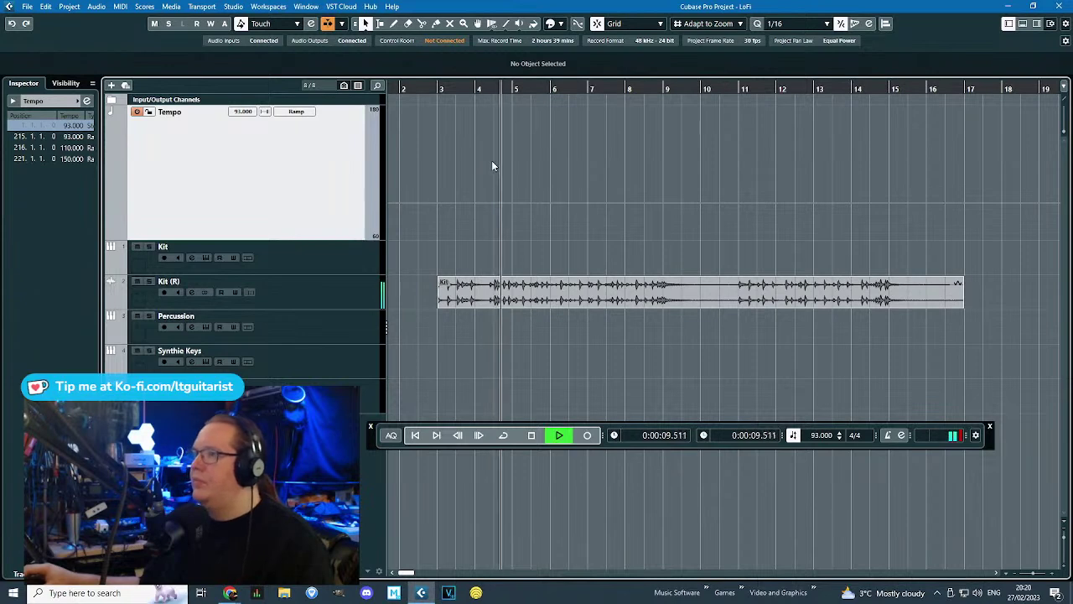
Listen to the stretched Kit audio around bars 4 to 6, replay that passage and stop playback.
{"action": "scroll", "coordinate": [499, 326], "scroll_direction": "up", "scroll_amount": 3}
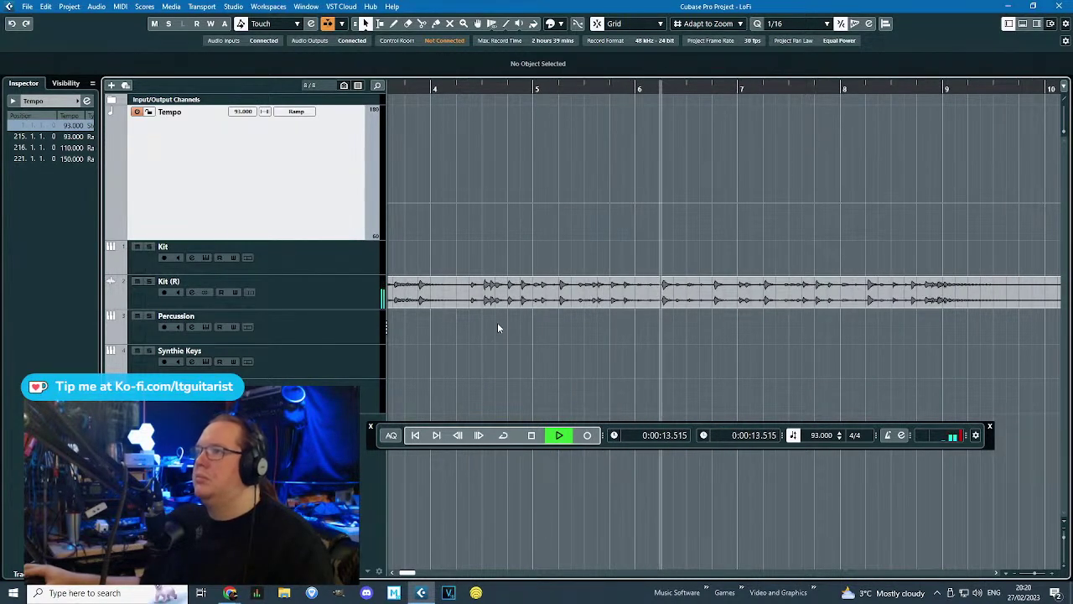
{"action": "scroll", "coordinate": [511, 243], "scroll_direction": "up", "scroll_amount": 1}
{"action": "left_click_drag", "start_coordinate": [517, 90], "coordinate": [552, 307]}
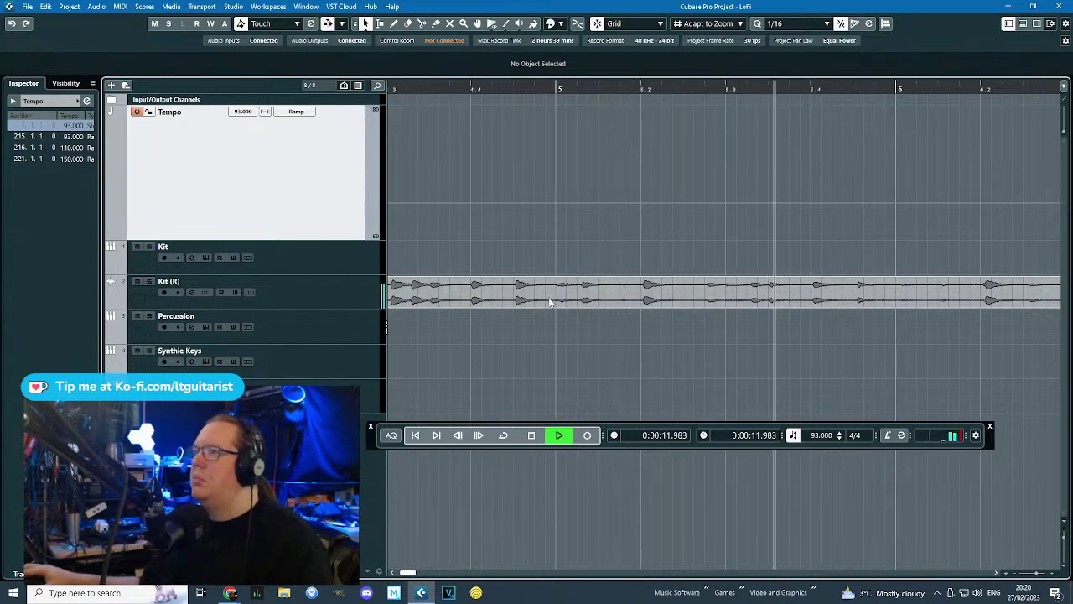
{"action": "scroll", "coordinate": [547, 310], "scroll_direction": "down", "scroll_amount": 4}
{"action": "scroll", "coordinate": [542, 312], "scroll_direction": "down", "scroll_amount": 3}
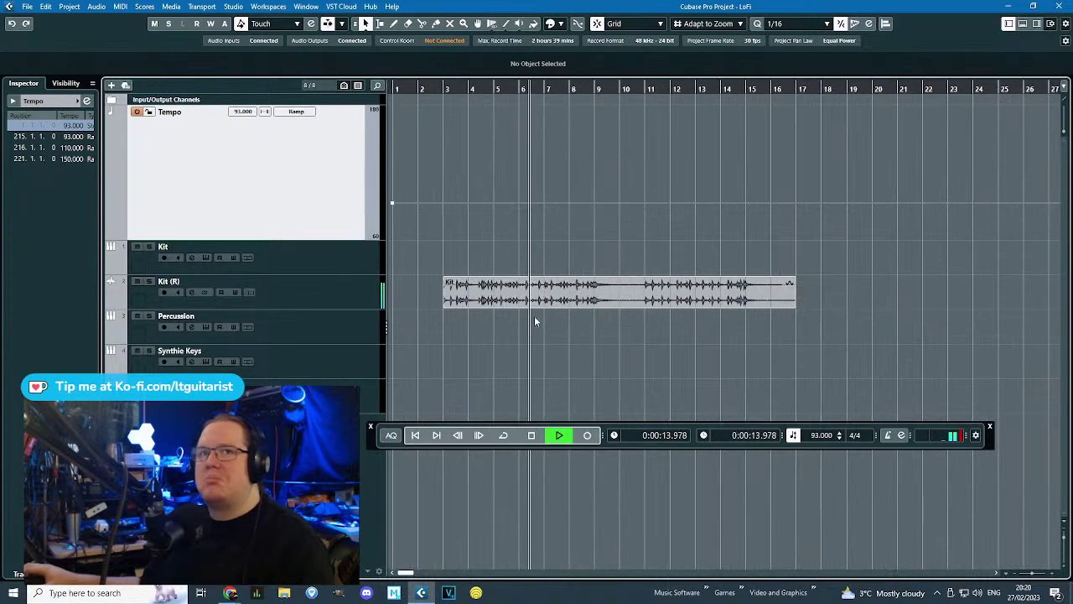
{"action": "scroll", "coordinate": [530, 320], "scroll_direction": "down", "scroll_amount": 3}
{"action": "scroll", "coordinate": [516, 302], "scroll_direction": "down", "scroll_amount": 4}
{"action": "key", "text": "space"}
Raise the tempo points at bars 1 and 215 to 99 BPM.
{"action": "left_click_drag", "start_coordinate": [646, 223], "coordinate": [395, 199]}
{"action": "left_click", "coordinate": [477, 260]}
{"action": "scroll", "coordinate": [482, 260], "scroll_direction": "up", "scroll_amount": 5}
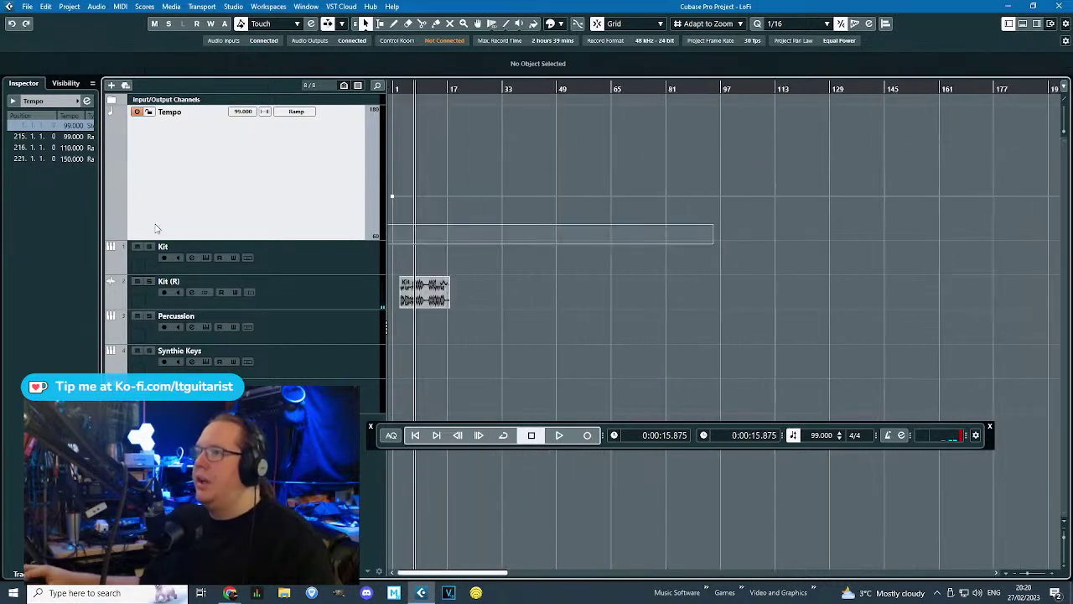
Time-stretch the Kit audio event to end at bar 17 at the new tempo and return to normal object selection.
{"action": "left_click", "coordinate": [571, 303]}
{"action": "left_click_drag", "start_coordinate": [642, 308], "coordinate": [622, 304]}
{"action": "key", "text": "1"}
Lock the tempo track and reduce its height while playing the Kit audio from bar 3.
{"action": "left_click_drag", "start_coordinate": [567, 340], "coordinate": [261, 315]}
{"action": "left_click", "coordinate": [440, 90]}
{"action": "key", "text": "space"}
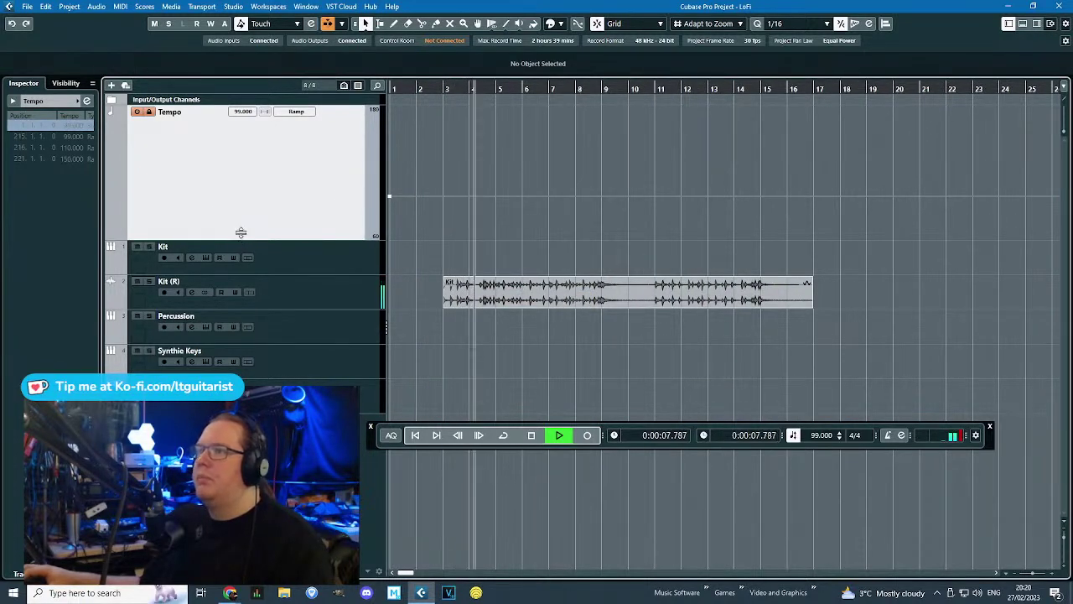
{"action": "left_click_drag", "start_coordinate": [239, 241], "coordinate": [268, 136]}
Split the Kit audio at 4.2, at bars 5, 7 and 9, and at the end of the silent gap.
{"action": "scroll", "coordinate": [468, 277], "scroll_direction": "up", "scroll_amount": 3, "text": "ctrl"}
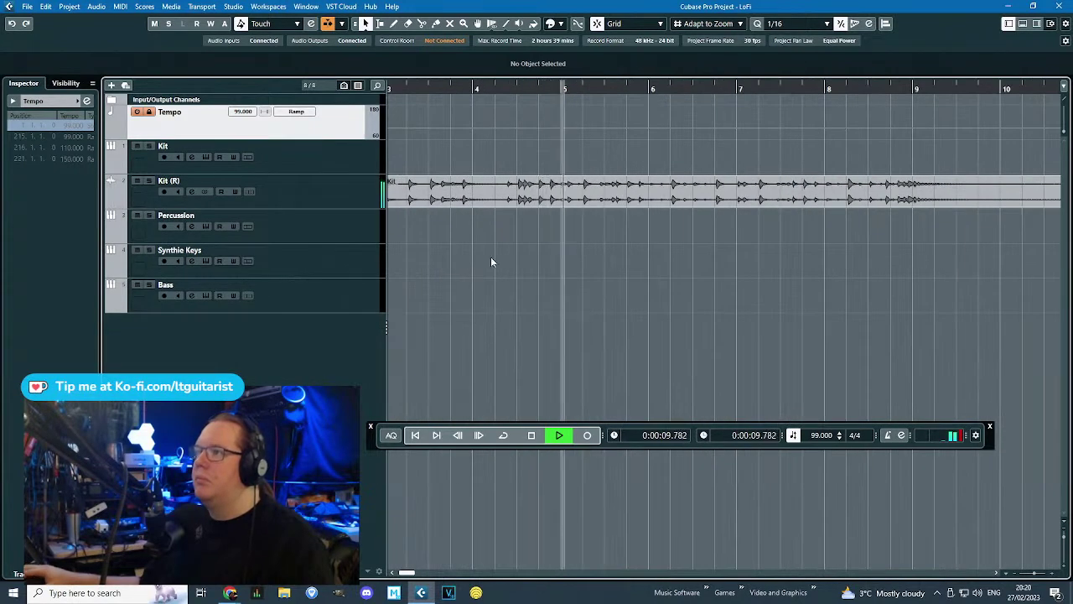
{"action": "left_click", "coordinate": [495, 193], "text": "alt"}
{"action": "scroll", "coordinate": [505, 259], "scroll_direction": "down", "scroll_amount": 3, "text": "ctrl"}
{"action": "scroll", "coordinate": [526, 208], "scroll_direction": "up", "scroll_amount": 3, "text": "ctrl"}
{"action": "left_click", "coordinate": [520, 201], "text": "alt"}
{"action": "left_click", "coordinate": [687, 195]}
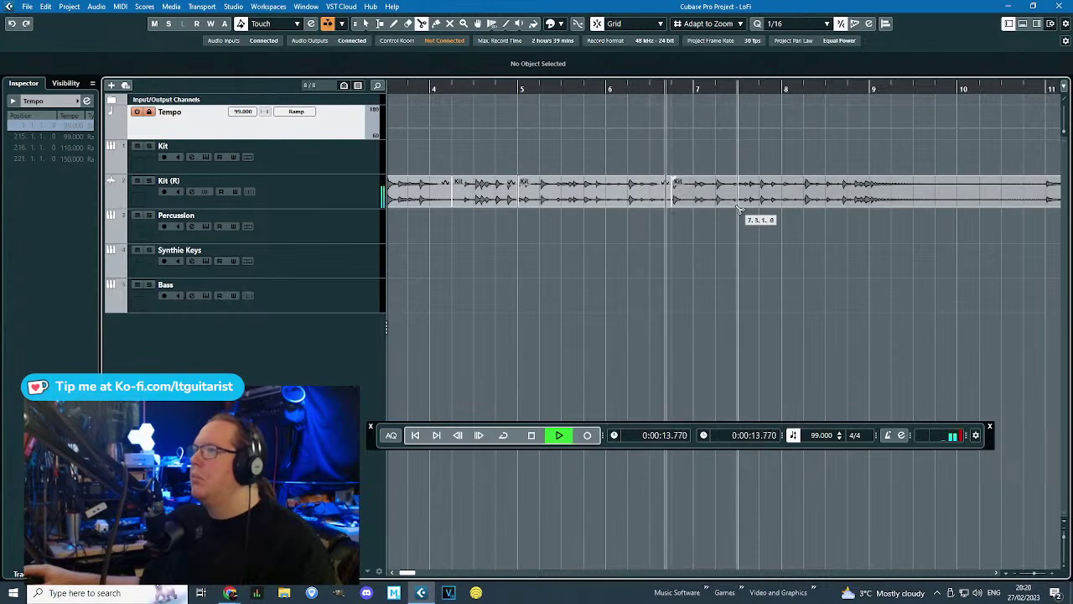
{"action": "left_click", "coordinate": [868, 198]}
{"action": "scroll", "coordinate": [930, 305], "scroll_direction": "down", "scroll_amount": 3, "text": "ctrl"}
{"action": "scroll", "coordinate": [914, 252], "scroll_direction": "up", "scroll_amount": 1, "text": "ctrl"}
{"action": "left_click", "coordinate": [819, 198], "text": "alt"}
Delete the silent Kit segment after bar 9 and the segment before 4.2.
{"action": "left_click", "coordinate": [773, 196]}
{"action": "key", "text": "Delete"}
{"action": "left_click", "coordinate": [487, 204]}
{"action": "key", "text": "Delete"}
{"action": "scroll", "coordinate": [488, 214], "scroll_direction": "up", "scroll_amount": 2, "text": "ctrl"}
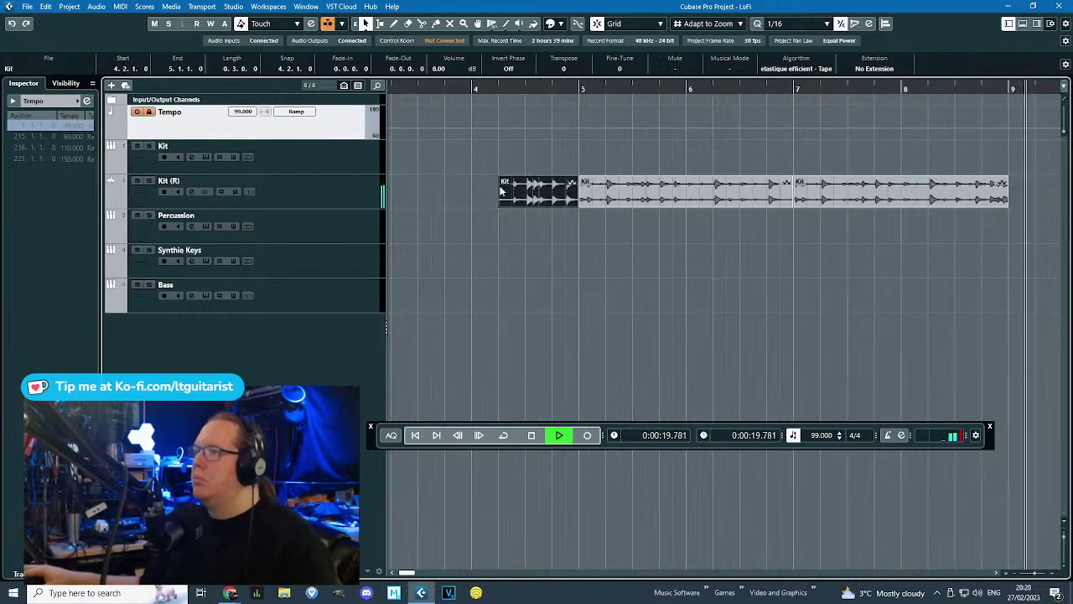
Stop playback, split the remaining Kit audio at bar 13 and delete the part after it.
{"action": "scroll", "coordinate": [545, 252], "scroll_direction": "down", "scroll_amount": 4, "text": "ctrl"}
{"action": "key", "text": "space"}
{"action": "left_click", "coordinate": [710, 199], "text": "alt"}
{"action": "left_click", "coordinate": [752, 198]}
{"action": "key", "text": "Delete"}
Move the Kit segment at bar 11 to bar 20 and the segment at bar 7 to bar 15.
{"action": "left_click", "coordinate": [581, 201]}
{"action": "left_click_drag", "start_coordinate": [684, 198], "coordinate": [922, 198]}
{"action": "left_click_drag", "start_coordinate": [592, 195], "coordinate": [803, 197]}
Duplicate the two-bar Kit segment at bar 5 three times to fill up to bar 13.
{"action": "left_click", "coordinate": [530, 196]}
{"action": "key", "text": "ctrl+d"}
{"action": "key", "text": "ctrl+d"}
{"action": "key", "text": "ctrl+d"}
Move all the Kit audio segments twelve bars on so the first starts at 16.2.
{"action": "left_click_drag", "start_coordinate": [931, 274], "coordinate": [784, 188]}
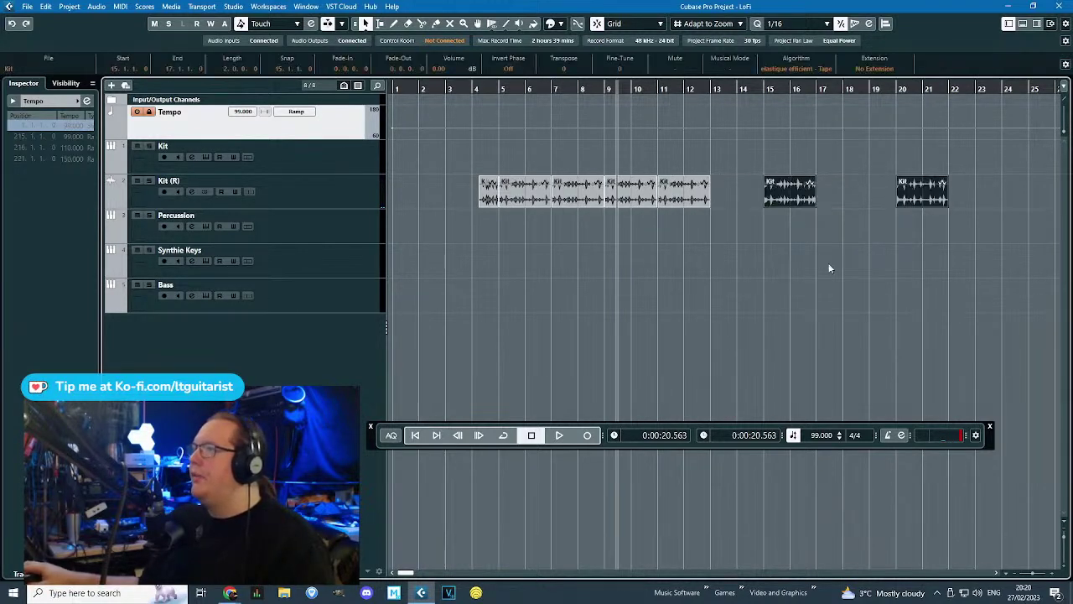
{"action": "left_click_drag", "start_coordinate": [832, 261], "coordinate": [1045, 305]}
{"action": "key", "text": "g"}
{"action": "left_click_drag", "start_coordinate": [876, 271], "coordinate": [590, 206]}
{"action": "key", "text": "g"}
{"action": "key", "text": "g"}
{"action": "key", "text": "g"}
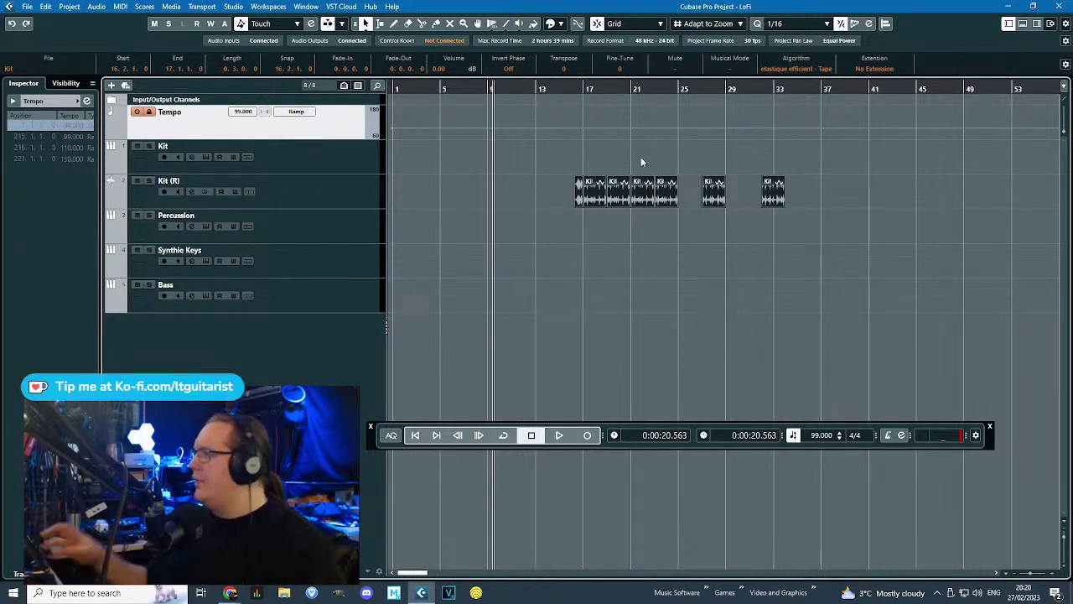
Colour the four two-bar Kit segments from bar 17 to bar 25 blue.
{"action": "left_click", "coordinate": [723, 244]}
{"action": "scroll", "coordinate": [723, 244], "scroll_direction": "up", "scroll_amount": 2}
{"action": "left_click_drag", "start_coordinate": [656, 243], "coordinate": [490, 174]}
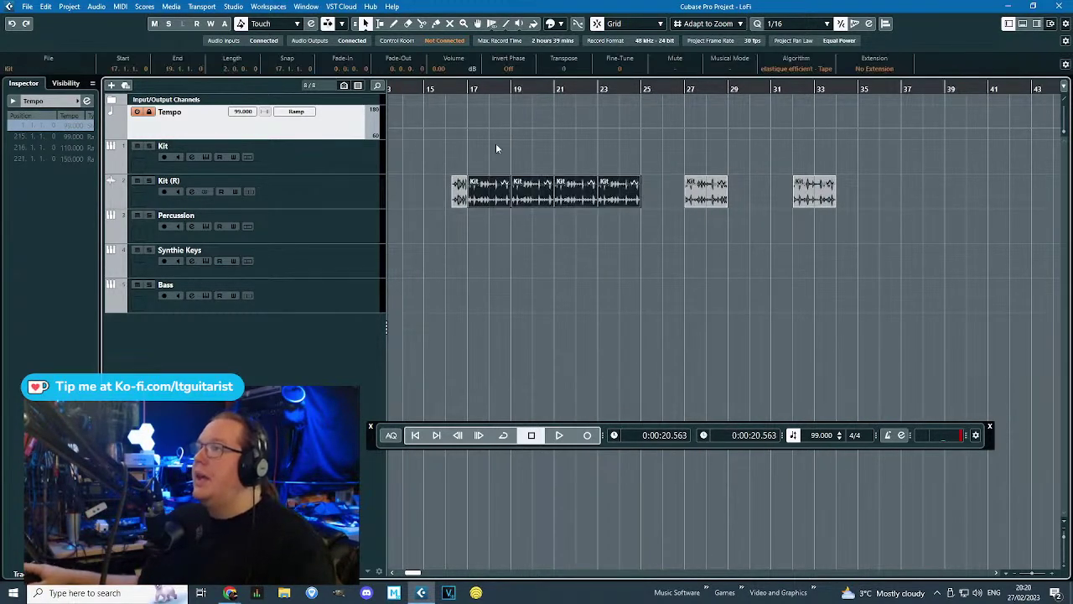
{"action": "left_click", "coordinate": [558, 22]}
{"action": "left_click", "coordinate": [578, 75]}
Place four copies of the bar 27 Kit segment in a row from bar 25 and move the last segment to bar 33.
{"action": "left_click_drag", "start_coordinate": [913, 241], "coordinate": [629, 193]}
{"action": "scroll", "coordinate": [810, 313], "scroll_direction": "up", "scroll_amount": 1}
{"action": "left_click", "coordinate": [810, 314]}
{"action": "key", "text": "ctrl+d"}
{"action": "key", "text": "ctrl+d"}
{"action": "key", "text": "ctrl+d"}
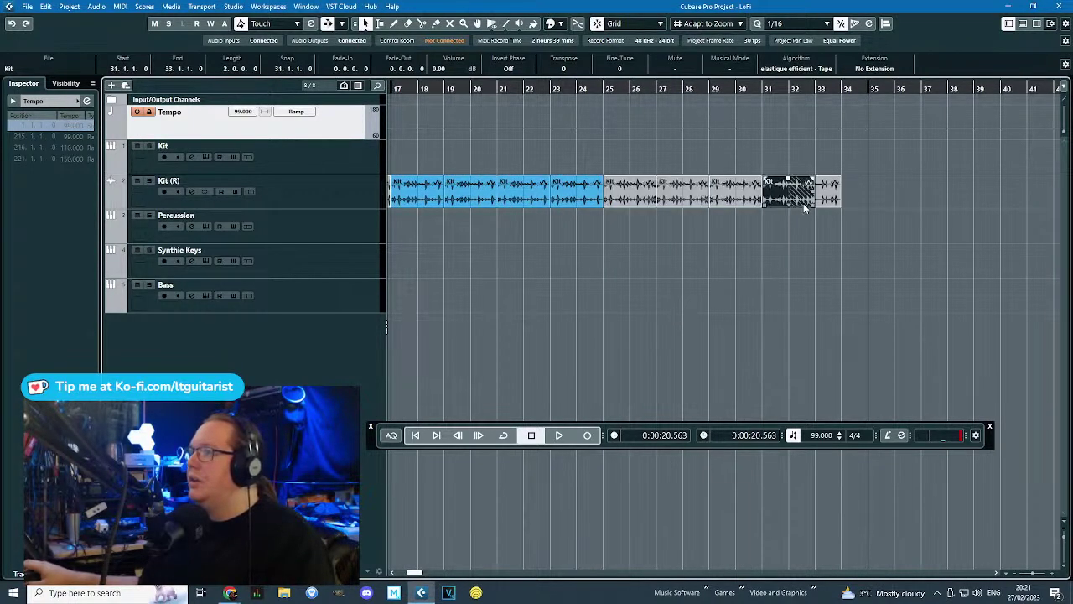
{"action": "left_click_drag", "start_coordinate": [830, 200], "coordinate": [860, 201]}
Play from bar 25, replace the Kit segment at bar 23 with the one from bar 25, and stop playback.
{"action": "left_click", "coordinate": [605, 89]}
{"action": "key", "text": "space"}
{"action": "left_click", "coordinate": [564, 198]}
{"action": "key", "text": "Delete"}
{"action": "left_click_drag", "start_coordinate": [632, 201], "coordinate": [570, 186]}
{"action": "key", "text": "space"}
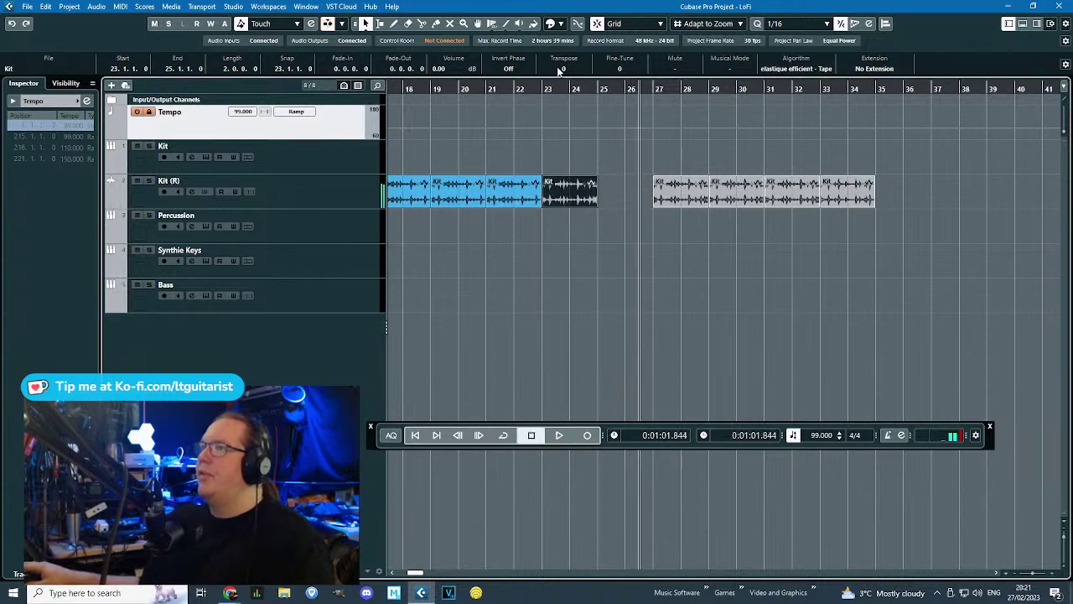
Colour the segment at bar 23 blue and move the four uncoloured segments so they start at bar 25.
{"action": "left_click", "coordinate": [559, 26]}
{"action": "left_click", "coordinate": [577, 75]}
{"action": "left_click_drag", "start_coordinate": [911, 273], "coordinate": [623, 202]}
{"action": "left_click", "coordinate": [603, 77]}
Listen to the Kit transition at bar 25, restarting playback from just before it and examining the waveform closely.
{"action": "key", "text": "space"}
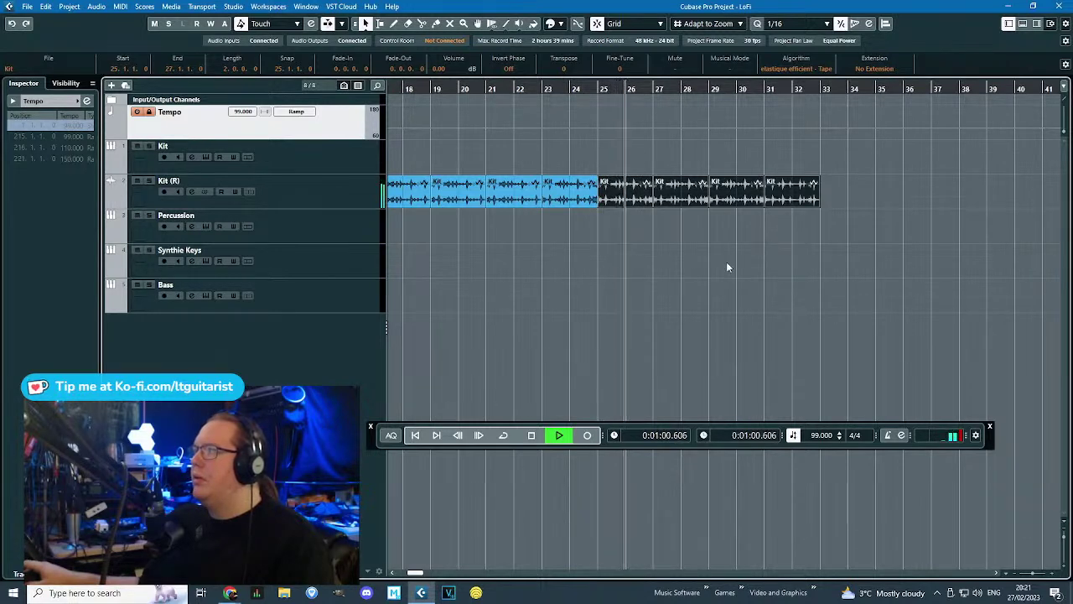
{"action": "scroll", "coordinate": [687, 274], "scroll_direction": "down", "scroll_amount": 2}
{"action": "scroll", "coordinate": [687, 273], "scroll_direction": "up", "scroll_amount": 2}
{"action": "scroll", "coordinate": [687, 273], "scroll_direction": "up", "scroll_amount": 3}
{"action": "scroll", "coordinate": [685, 274], "scroll_direction": "down", "scroll_amount": 3}
{"action": "key", "text": "space"}
{"action": "left_click", "coordinate": [590, 94]}
{"action": "key", "text": "space"}
{"action": "scroll", "coordinate": [599, 256], "scroll_direction": "up", "scroll_amount": 3}
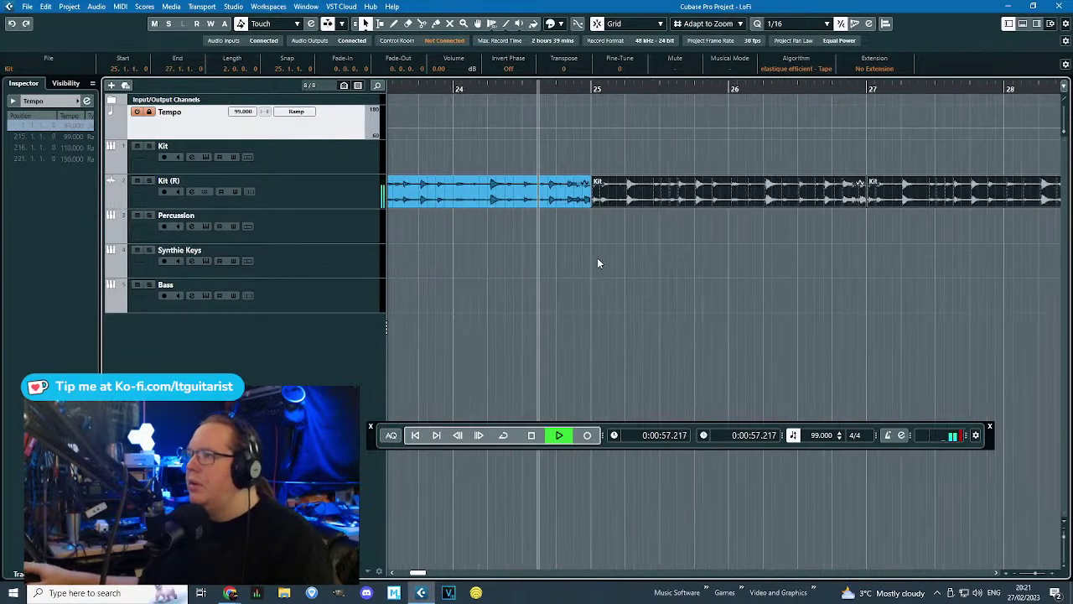
Delete the four uncoloured Kit segments from bar 25 onward.
{"action": "scroll", "coordinate": [597, 260], "scroll_direction": "down", "scroll_amount": 5}
{"action": "key", "text": "Delete"}
{"action": "scroll", "coordinate": [580, 295], "scroll_direction": "down", "scroll_amount": 2}
{"action": "scroll", "coordinate": [546, 265], "scroll_direction": "up", "scroll_amount": 2}
Extend the blue Kit segment at bar 23 to about bar 33 to expose its remaining audio, and split it at bar 25.
{"action": "left_click", "coordinate": [462, 202]}
{"action": "left_click_drag", "start_coordinate": [466, 206], "coordinate": [851, 197]}
{"action": "scroll", "coordinate": [470, 203], "scroll_direction": "up", "scroll_amount": 2}
{"action": "left_click", "coordinate": [490, 202], "text": "alt"}
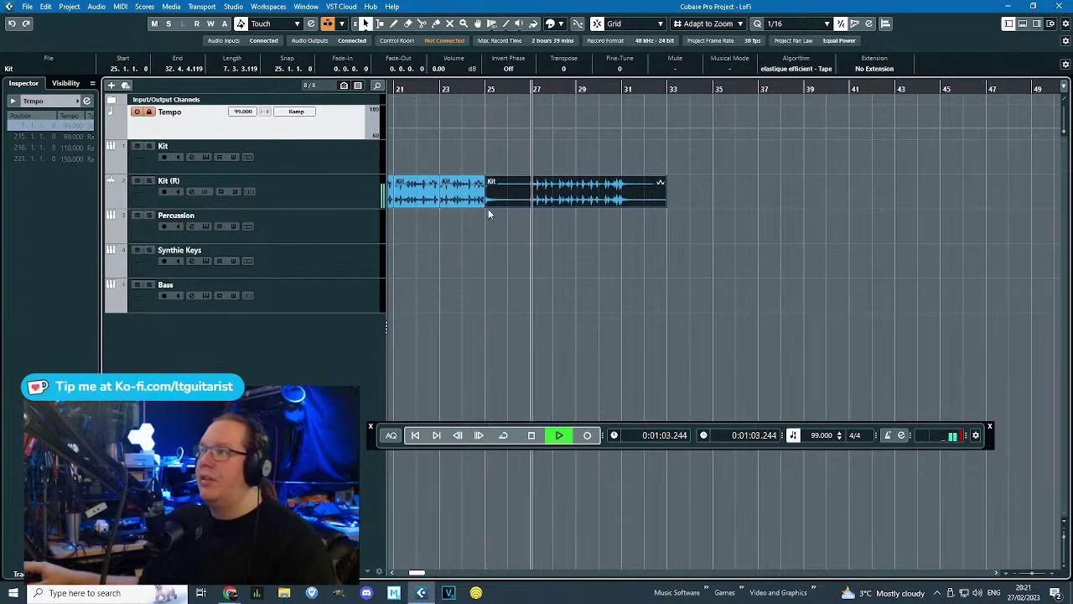
Cut the extended Kit audio into two-bar pieces at bars 25 and 29 and delete the leftover parts.
{"action": "left_click", "coordinate": [490, 215]}
{"action": "mouse_move", "coordinate": [487, 205]}
{"action": "left_mouse_down"}
{"action": "mouse_move", "coordinate": [556, 205]}
{"action": "mouse_move", "coordinate": [493, 198]}
{"action": "left_mouse_up"}
{"action": "scroll", "coordinate": [531, 231], "scroll_direction": "up", "scroll_amount": 2}
{"action": "left_click", "coordinate": [613, 200], "text": "alt"}
{"action": "left_click", "coordinate": [704, 204], "text": "alt"}
{"action": "left_click", "coordinate": [694, 237]}
{"action": "left_click", "coordinate": [738, 195]}
{"action": "key", "text": "Delete"}
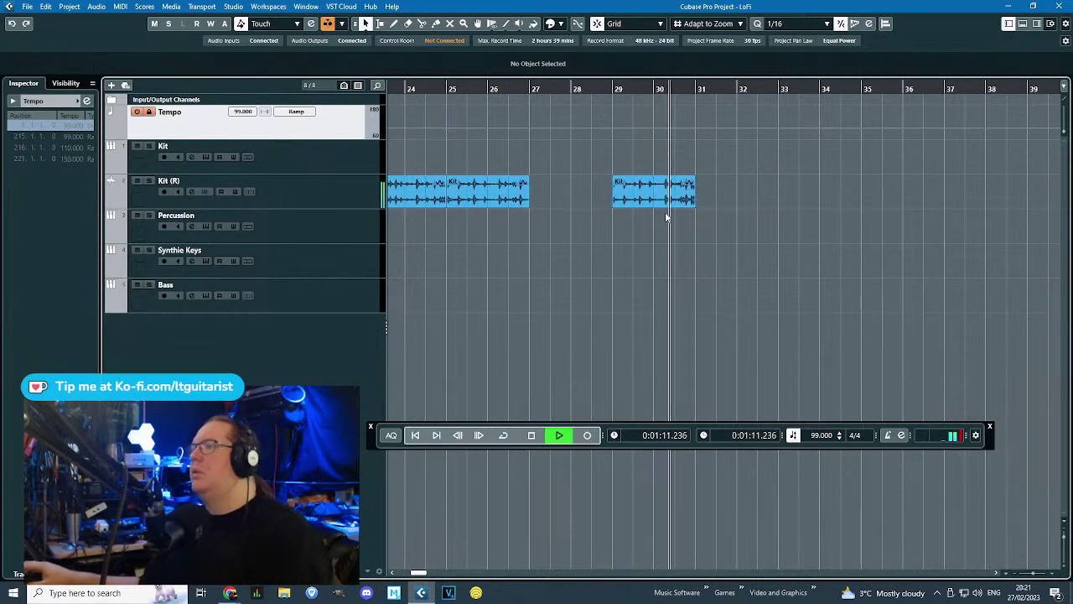
Move the Kit piece at bar 29 to bar 27 and colour it and the piece before it yellow.
{"action": "left_click_drag", "start_coordinate": [670, 193], "coordinate": [587, 193]}
{"action": "left_click_drag", "start_coordinate": [645, 262], "coordinate": [503, 196]}
{"action": "left_click", "coordinate": [551, 23]}
{"action": "left_click", "coordinate": [611, 55]}
Duplicate the two yellow pieces to reach bar 33, and repeat the whole section from bar 17 once, up to bar 49.
{"action": "left_click_drag", "start_coordinate": [631, 239], "coordinate": [508, 194]}
{"action": "key", "text": "ctrl+d"}
{"action": "scroll", "coordinate": [653, 308], "scroll_direction": "down", "scroll_amount": 3}
{"action": "left_click_drag", "start_coordinate": [915, 270], "coordinate": [570, 173]}
{"action": "key", "text": "ctrl+d"}
{"action": "left_click", "coordinate": [501, 307]}
Listen to the repeated Kit sections while viewing the arrangement up close and as a whole.
{"action": "scroll", "coordinate": [508, 290], "scroll_direction": "down", "scroll_amount": 3}
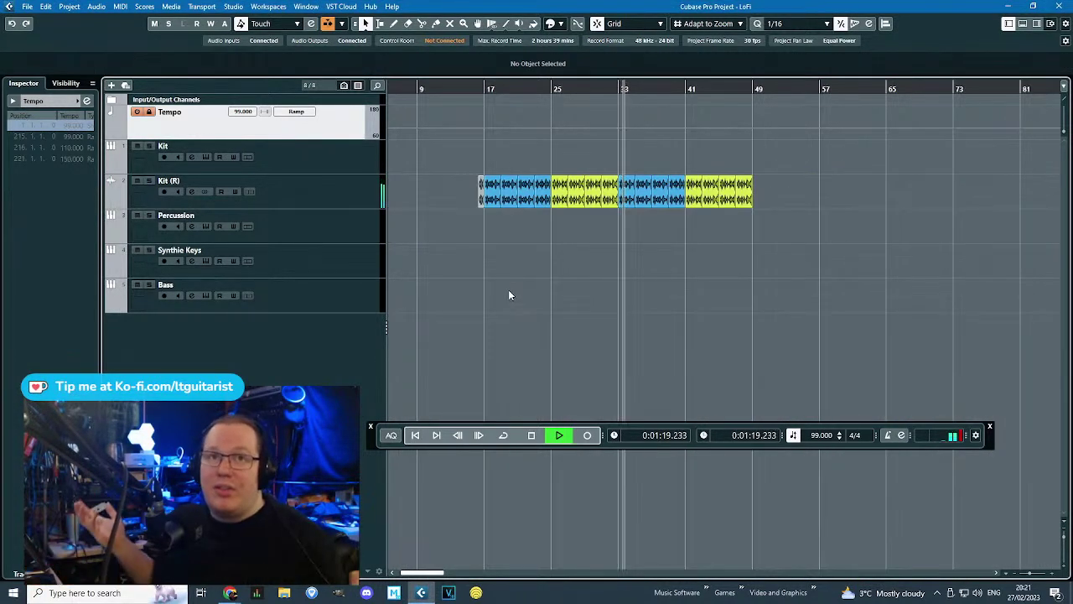
{"action": "scroll", "coordinate": [641, 276], "scroll_direction": "up", "scroll_amount": 4}
{"action": "scroll", "coordinate": [639, 321], "scroll_direction": "up", "scroll_amount": 3}
{"action": "scroll", "coordinate": [613, 316], "scroll_direction": "down", "scroll_amount": 7}
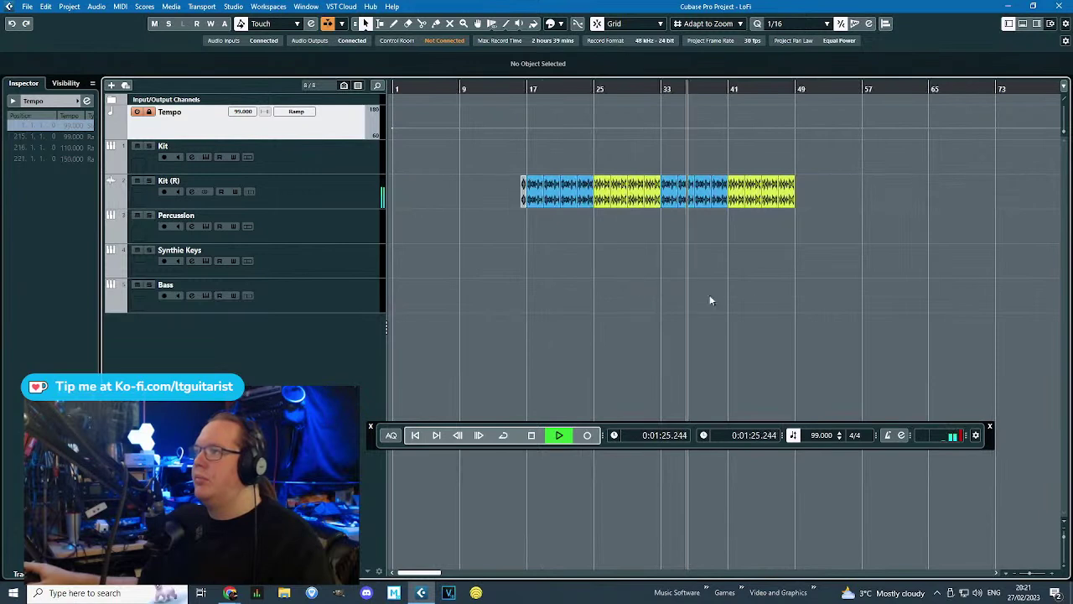
Stop playback and add the Steinberg Frequency equalizer as the first insert on the Kit (R) track.
{"action": "left_click", "coordinate": [341, 204]}
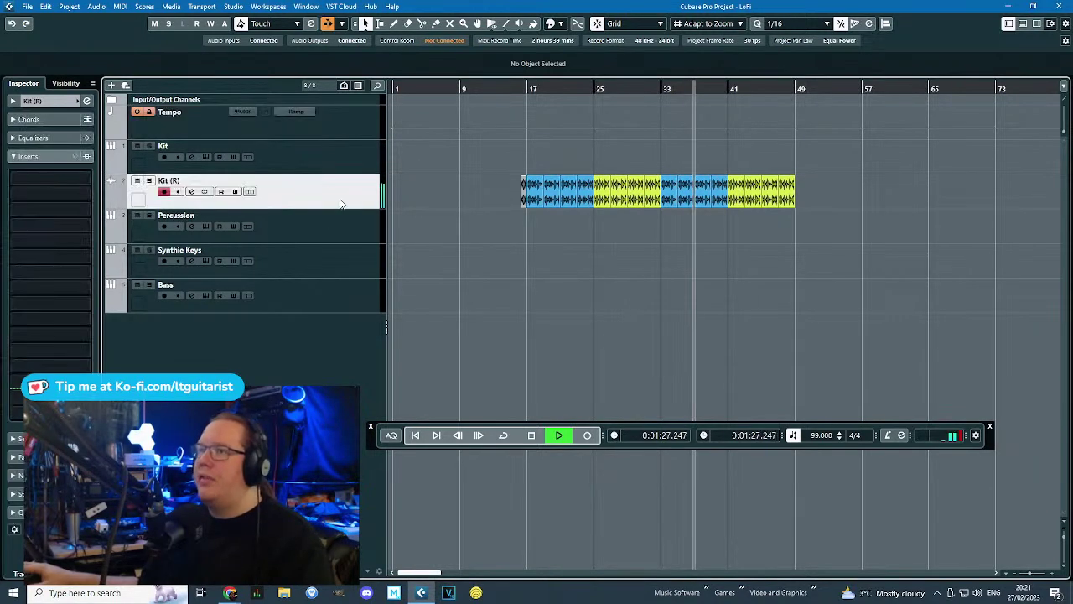
{"action": "key", "text": "space"}
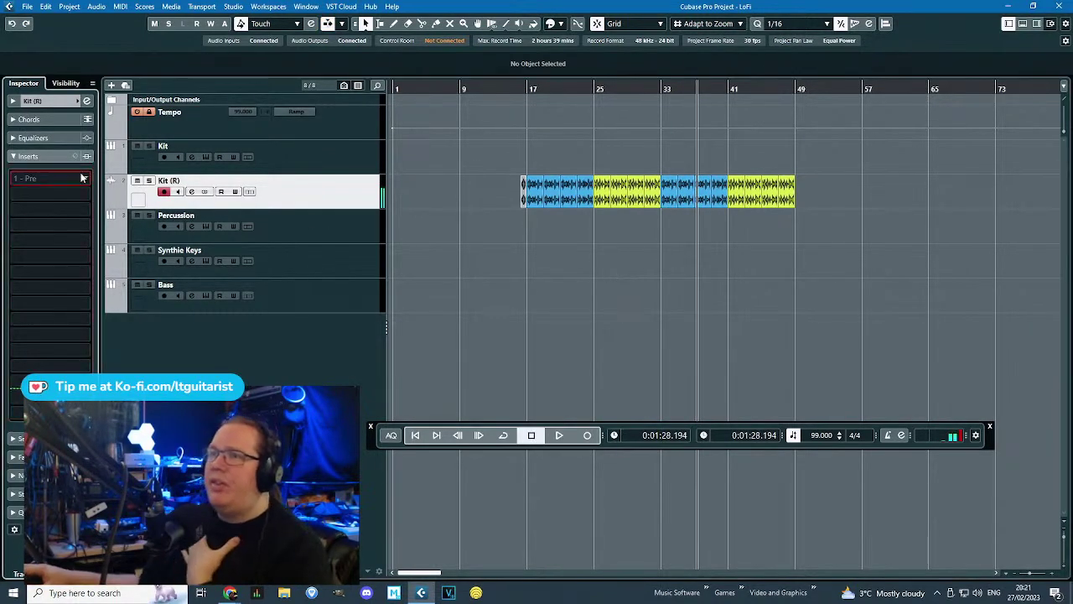
{"action": "left_click", "coordinate": [50, 178]}
{"action": "left_click", "coordinate": [27, 301]}
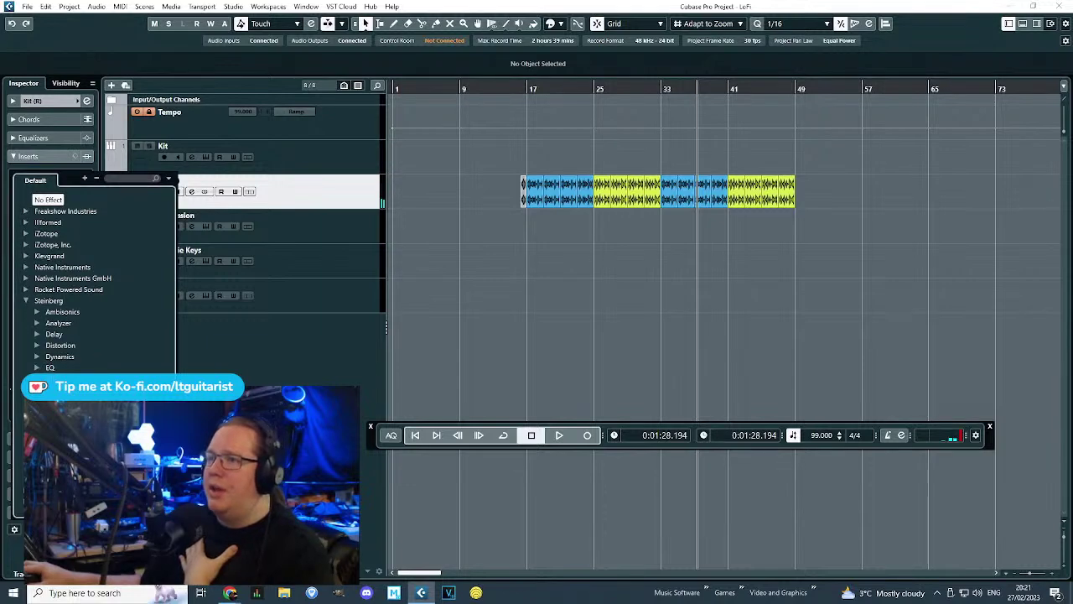
{"action": "left_click", "coordinate": [63, 390]}
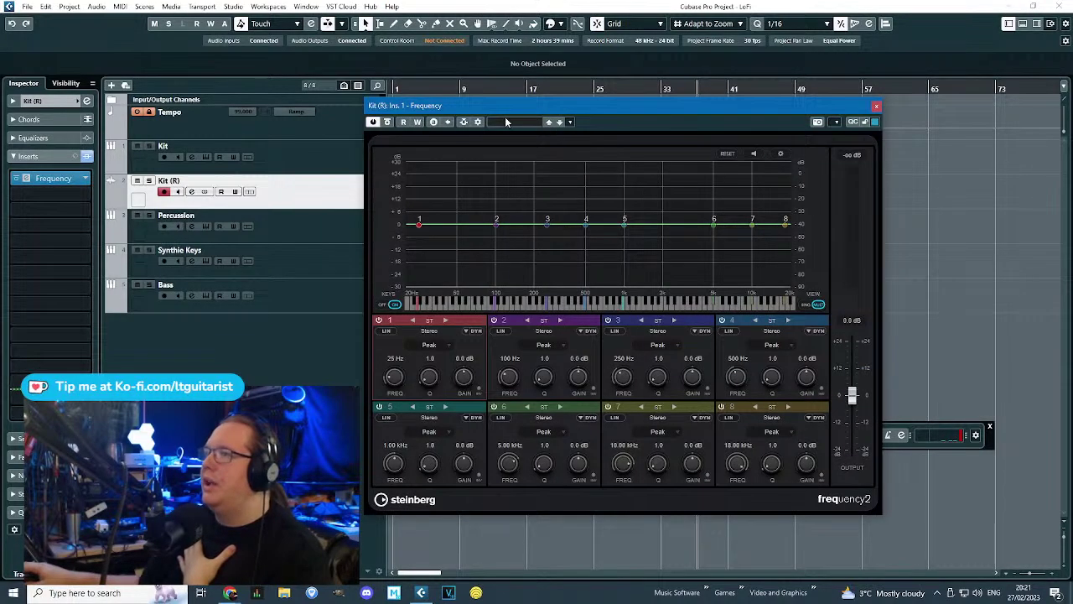
Search the Frequency presets for "mons" and load Monster Drums.
{"action": "left_click", "coordinate": [506, 122]}
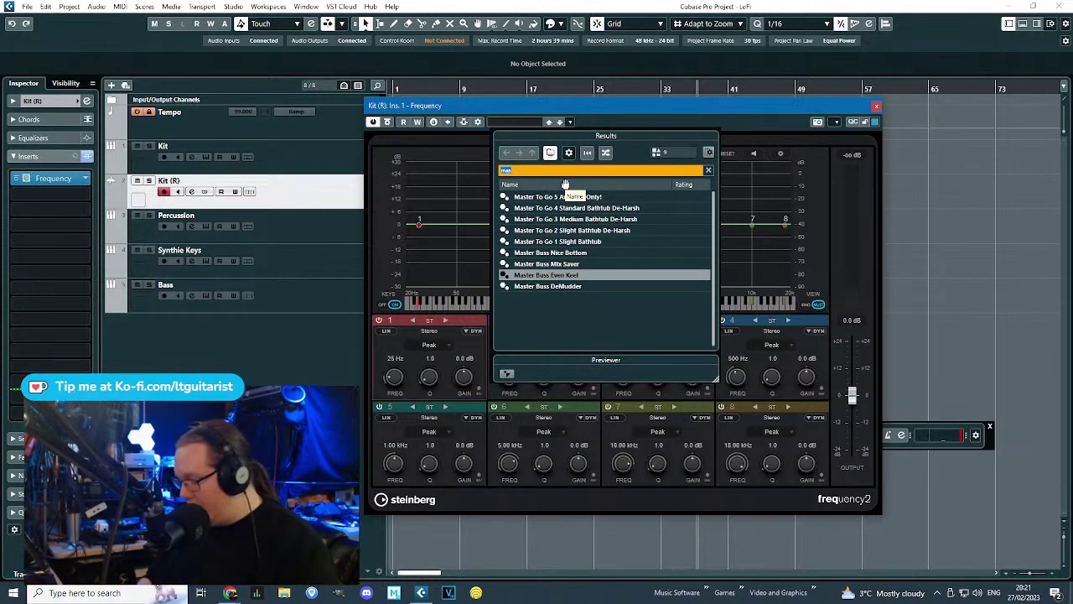
{"action": "type", "text": "mons"}
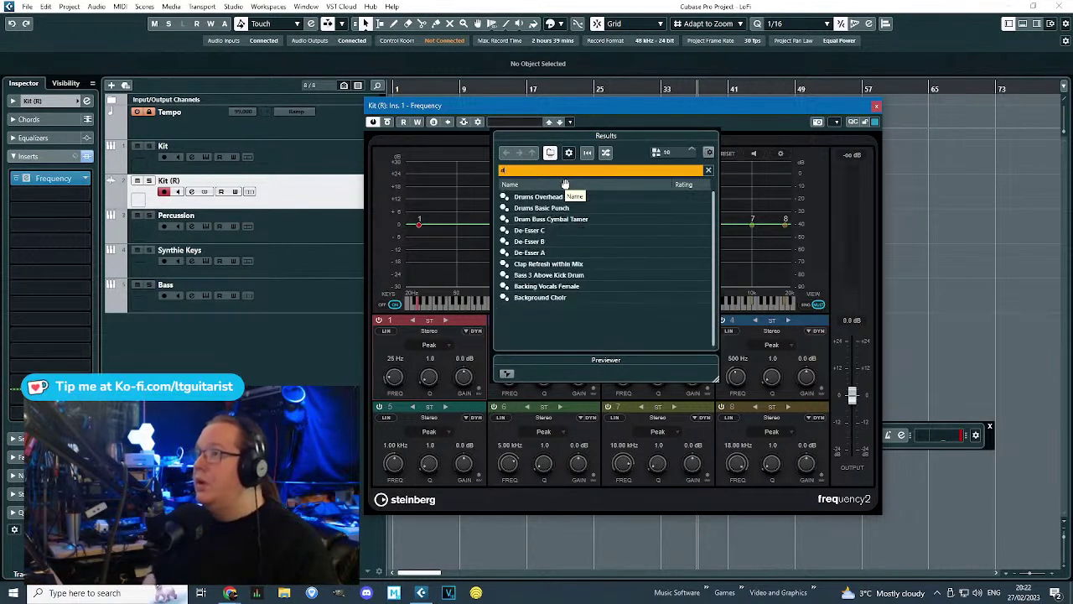
{"action": "double_click", "coordinate": [515, 200]}
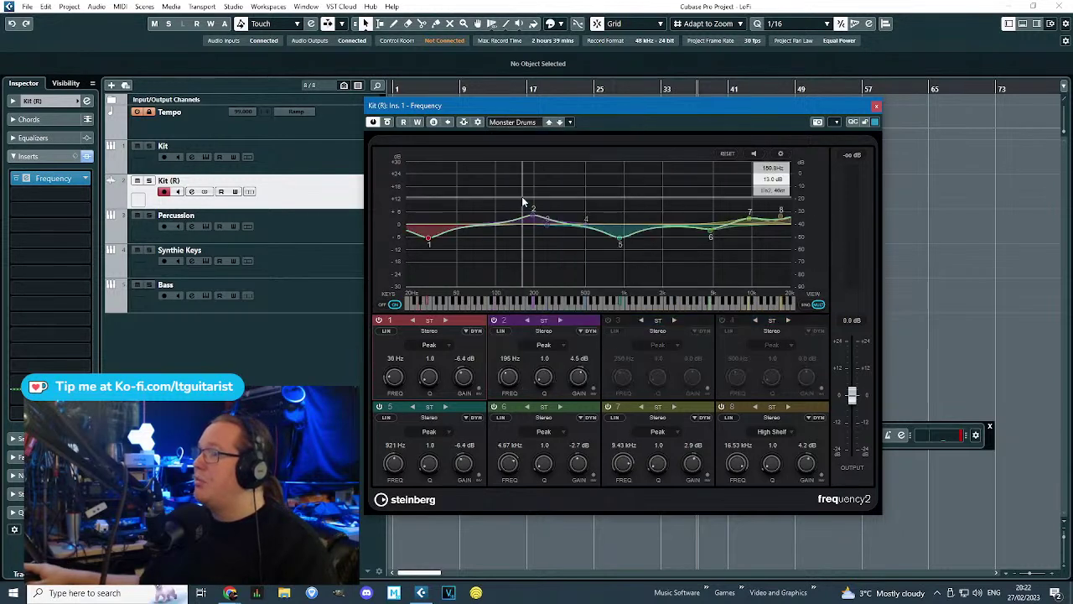
Play the Kit audio from bar 17 through the Monster Drums equalizer and close its editor.
{"action": "left_click_drag", "start_coordinate": [536, 105], "coordinate": [435, 208]}
{"action": "key", "text": "space"}
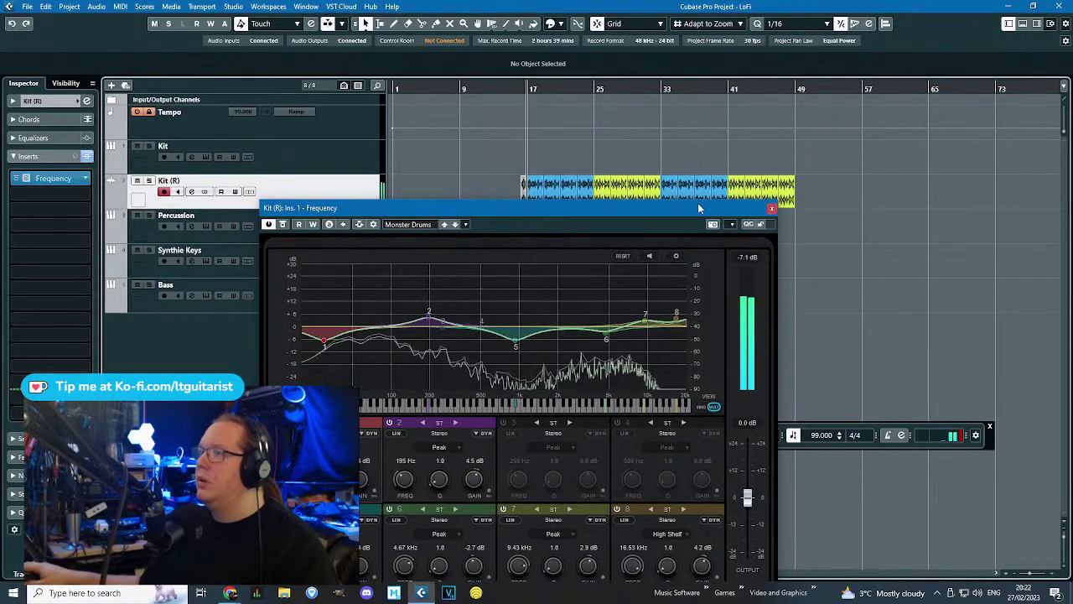
{"action": "left_click", "coordinate": [771, 208]}
{"action": "double_click", "coordinate": [84, 181]}
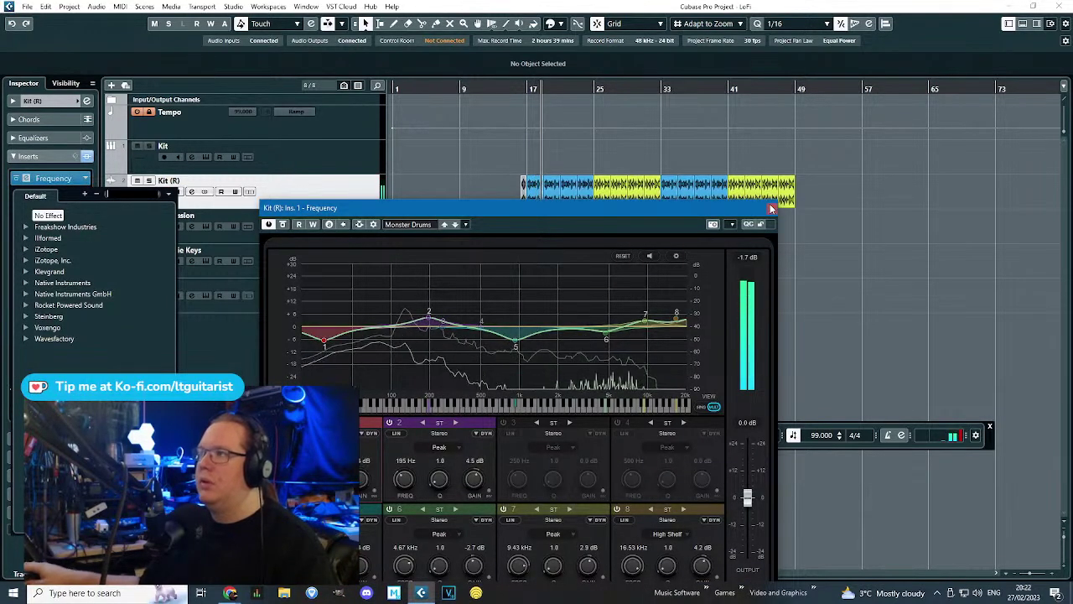
{"action": "left_click", "coordinate": [836, 208]}
{"action": "left_click", "coordinate": [772, 209]}
{"action": "left_click", "coordinate": [51, 192]}
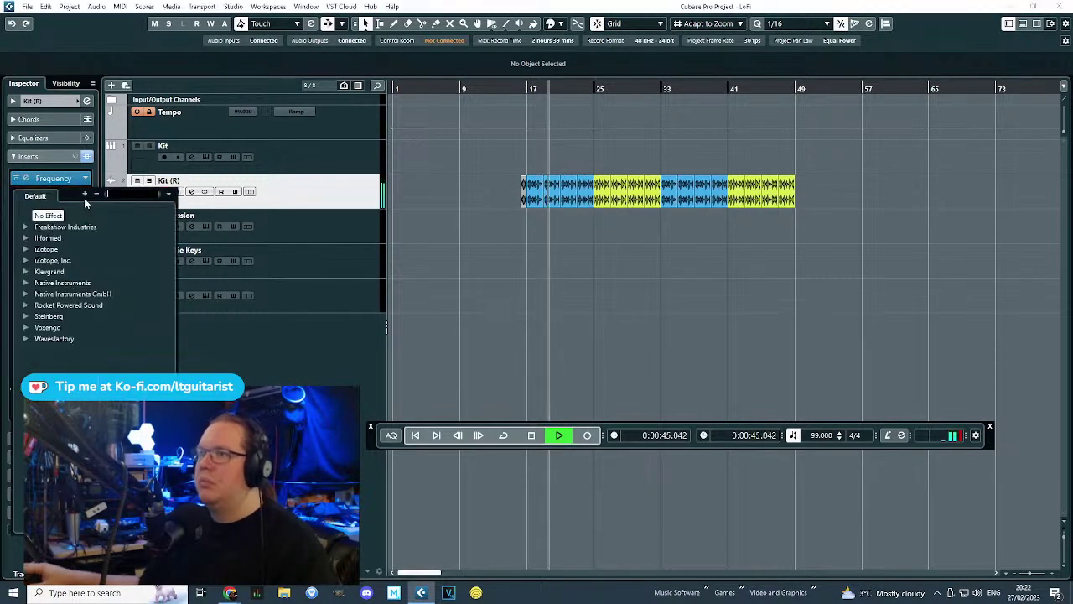
{"action": "left_click", "coordinate": [31, 317]}
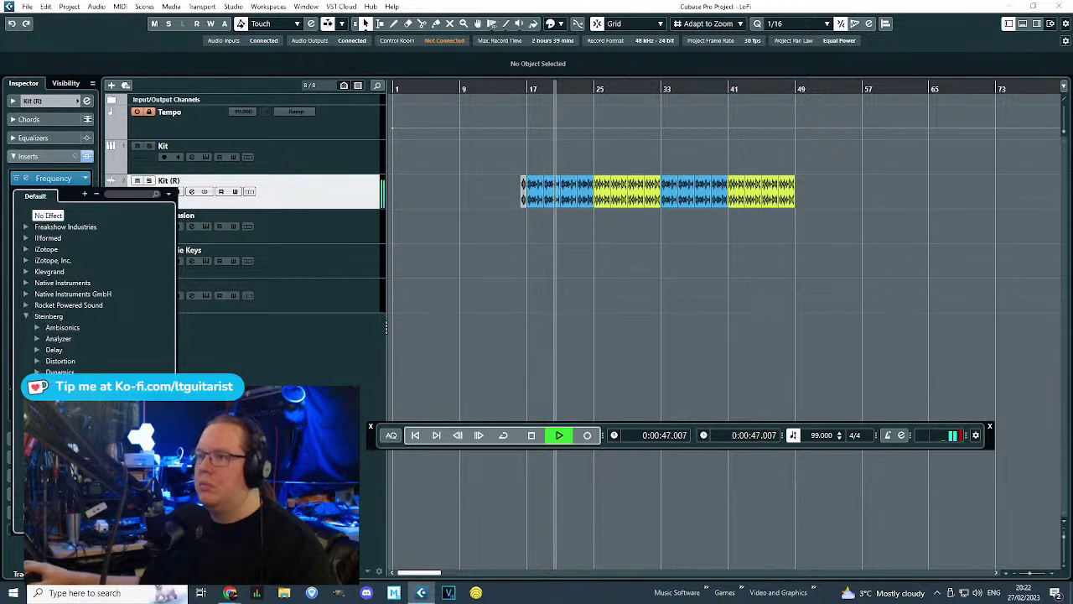
{"action": "left_click", "coordinate": [613, 328]}
{"action": "key", "text": "space"}
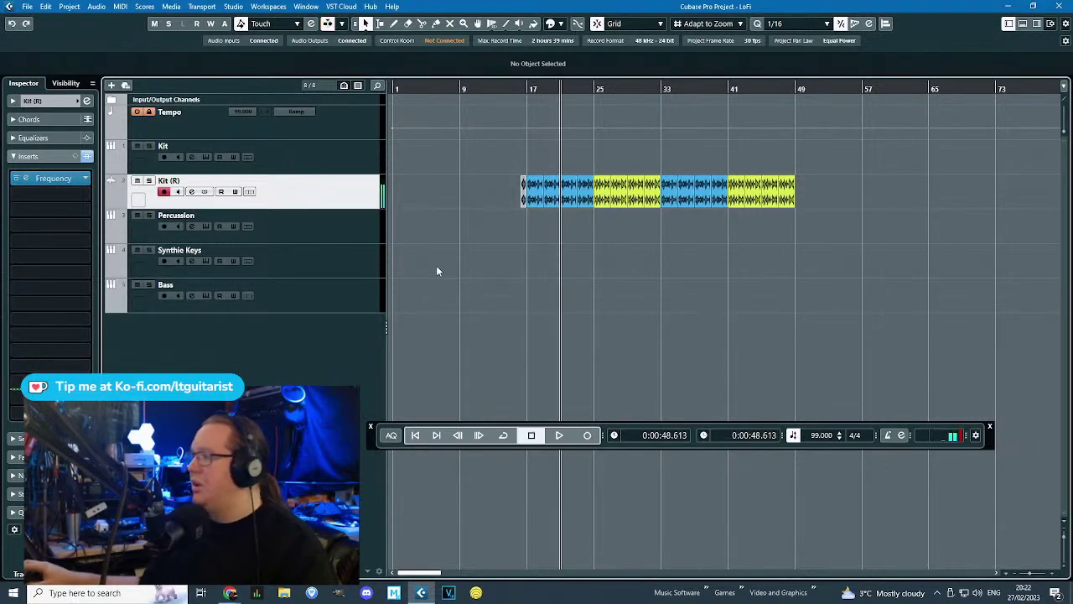
Select the Percussion track and open its Kontakt Player instrument.
{"action": "left_click", "coordinate": [217, 237]}
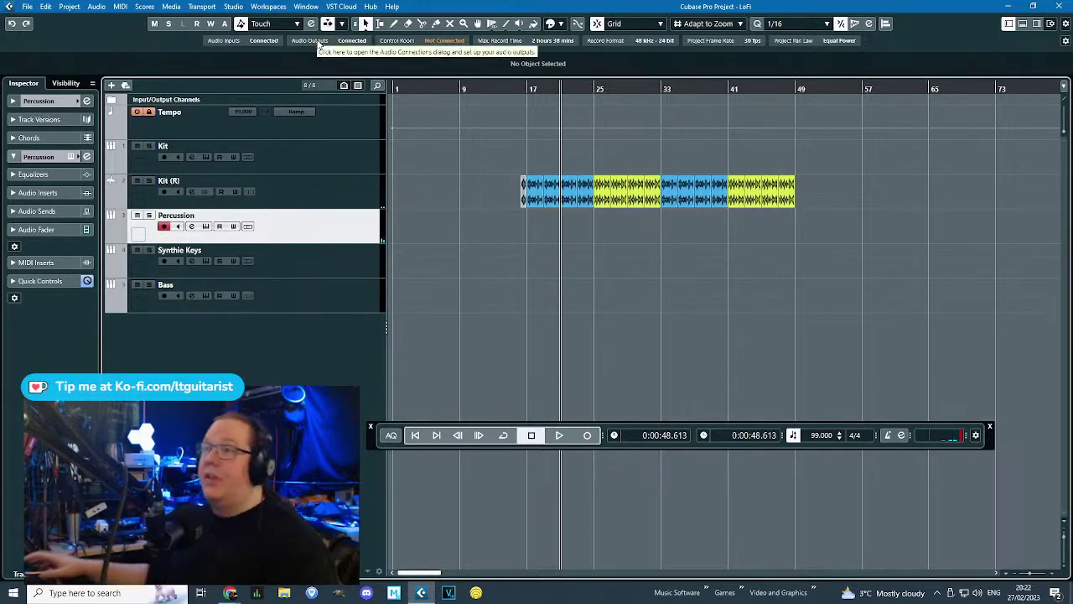
{"action": "left_click", "coordinate": [70, 157]}
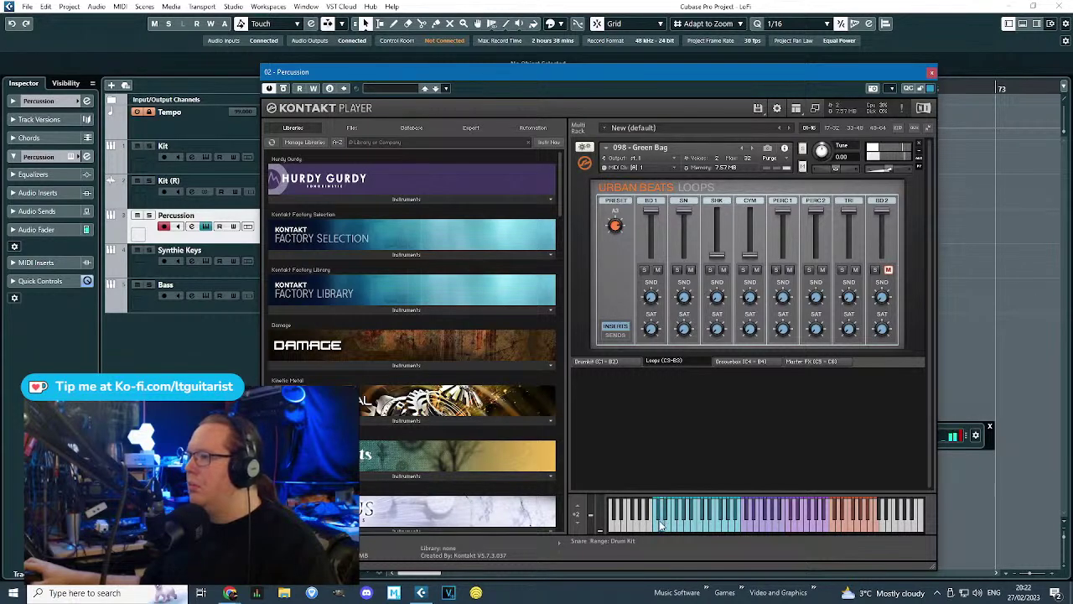
Review the Drumkit page of the Green Bag instrument in Kontakt Player and close the instrument window.
{"action": "left_click", "coordinate": [610, 361]}
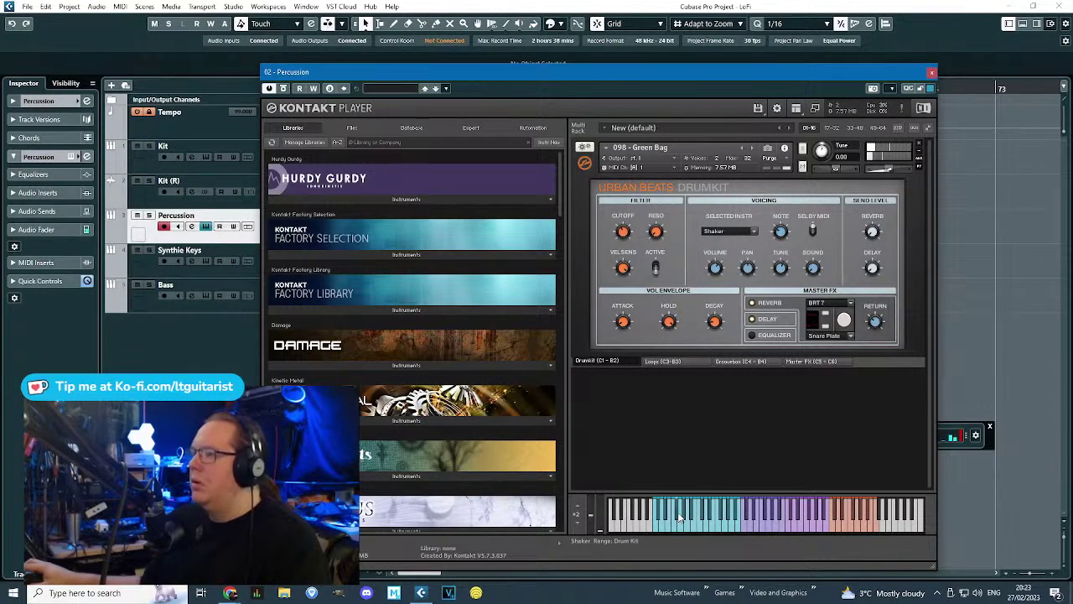
{"action": "left_click", "coordinate": [931, 72]}
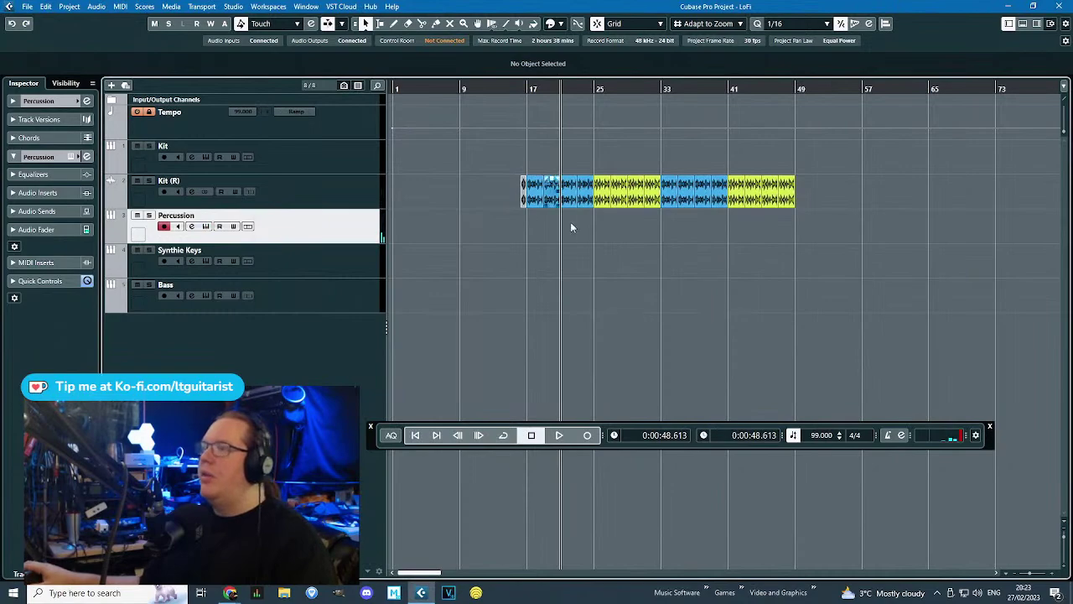
Create a two-bar part from bar 17 to 19 on the Percussion track and open it in the Key Editor.
{"action": "key", "text": "h"}
{"action": "mouse_move", "coordinate": [477, 227]}
{"action": "left_mouse_down"}
{"action": "mouse_move", "coordinate": [525, 232]}
{"action": "mouse_move", "coordinate": [513, 235]}
{"action": "left_mouse_up"}
{"action": "double_click", "coordinate": [469, 231]}
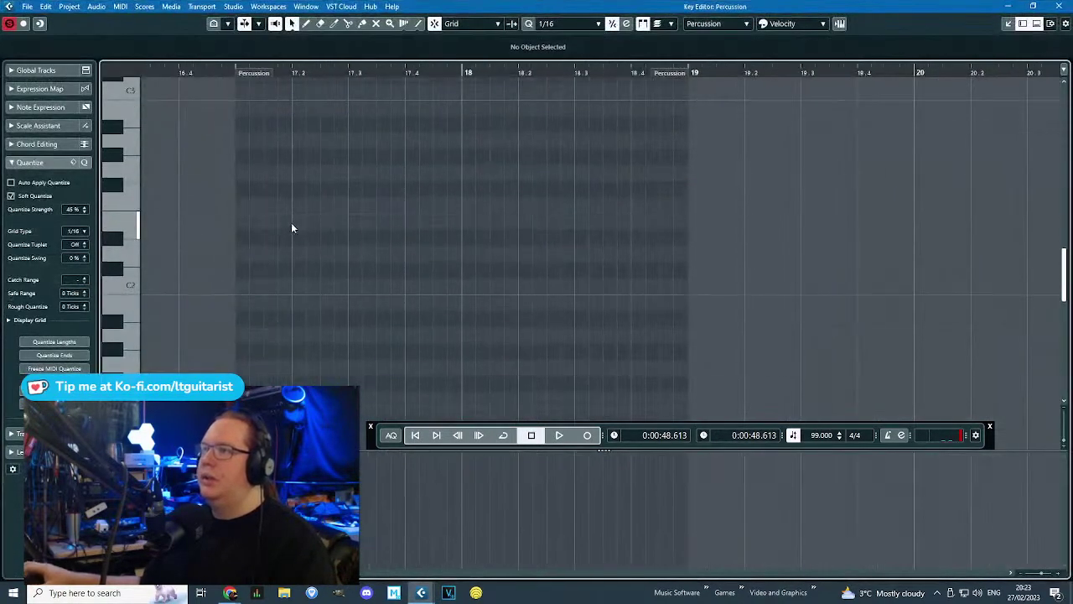
Draw eighth-length C1 notes at 17.1 and 17.3.3 and D1 notes at 17.2 and 17.4.
{"action": "mouse_move", "coordinate": [278, 260]}
{"action": "left_mouse_down"}
{"action": "mouse_move", "coordinate": [363, 260]}
{"action": "mouse_move", "coordinate": [277, 401]}
{"action": "mouse_move", "coordinate": [330, 376]}
{"action": "mouse_move", "coordinate": [278, 406]}
{"action": "left_mouse_up"}
{"action": "left_click_drag", "start_coordinate": [334, 376], "coordinate": [320, 375]}
{"action": "left_click", "coordinate": [363, 376]}
{"action": "left_click_drag", "start_coordinate": [409, 374], "coordinate": [430, 377]}
{"action": "left_click_drag", "start_coordinate": [381, 407], "coordinate": [405, 407]}
Add F#1 notes on every offbeat eighth of bar 17 and play the pattern from the bar's start.
{"action": "mouse_move", "coordinate": [253, 342]}
{"action": "left_mouse_down"}
{"action": "mouse_move", "coordinate": [275, 342]}
{"action": "mouse_move", "coordinate": [281, 311]}
{"action": "mouse_move", "coordinate": [357, 313]}
{"action": "mouse_move", "coordinate": [277, 307]}
{"action": "left_mouse_up"}
{"action": "key", "text": "ctrl+d"}
{"action": "left_click_drag", "start_coordinate": [364, 311], "coordinate": [392, 313]}
{"action": "left_click", "coordinate": [226, 73]}
{"action": "key", "text": "space"}
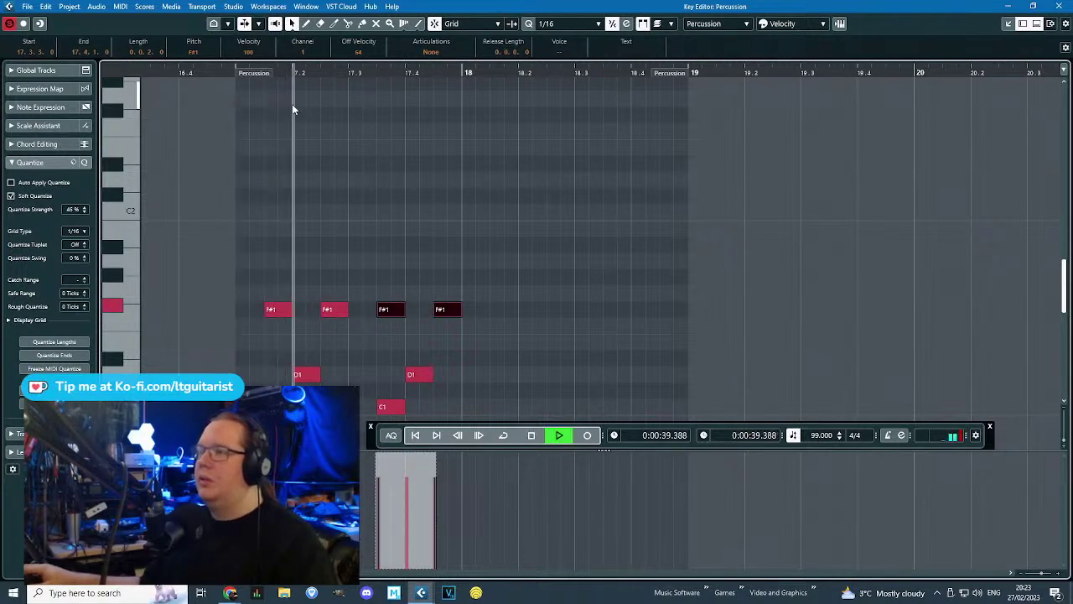
Duplicate all bar 17 notes into bar 18 and stop playback.
{"action": "left_click", "coordinate": [554, 212]}
{"action": "left_click_drag", "start_coordinate": [562, 209], "coordinate": [247, 415]}
{"action": "key", "text": "ctrl+d"}
{"action": "key", "text": "space"}
Raise the velocity of the C1 notes on each bar's first beat and all D1 notes to about 114, and audition them.
{"action": "left_click", "coordinate": [427, 392]}
{"action": "left_click", "coordinate": [250, 369]}
{"action": "left_click", "coordinate": [466, 367], "text": "shift"}
{"action": "left_click_drag", "start_coordinate": [214, 309], "coordinate": [639, 339]}
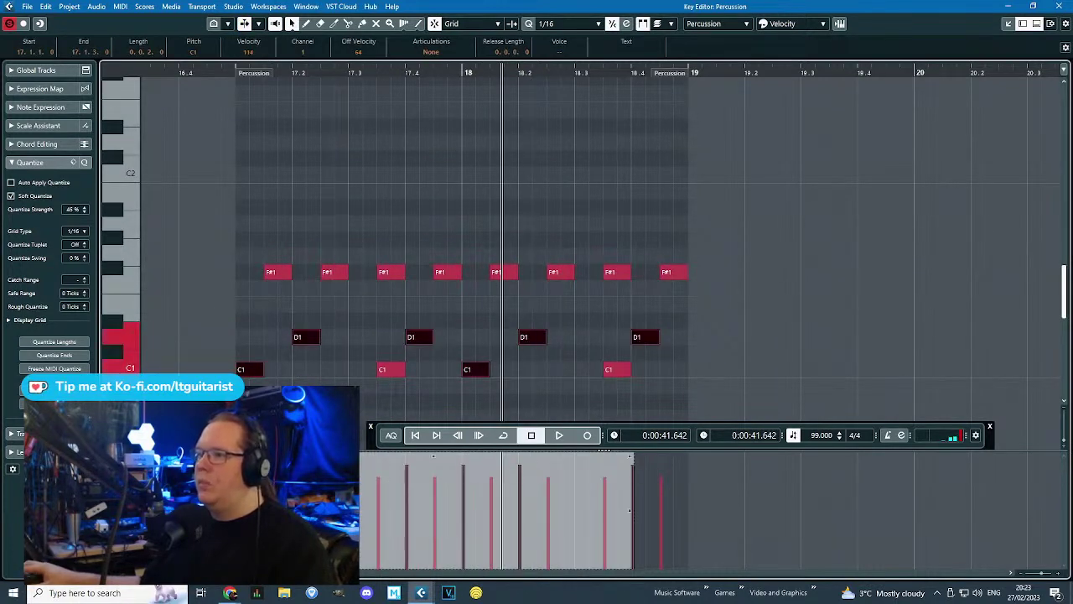
{"action": "key", "text": "space"}
{"action": "left_click", "coordinate": [427, 161]}
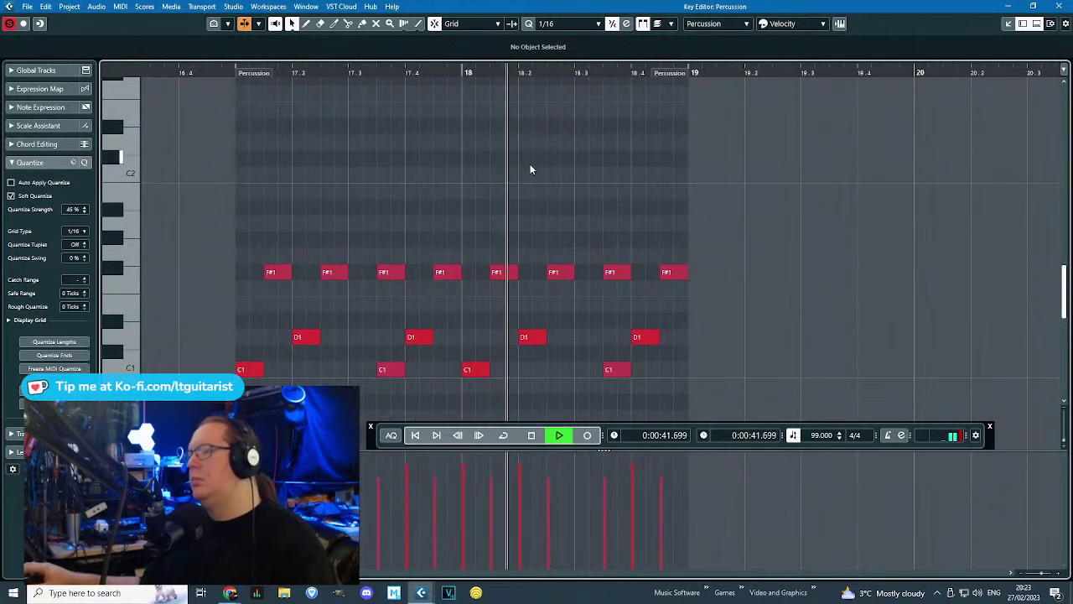
{"action": "key", "text": "space"}
Add sixteenth-length fill notes, D#1 at 18.2.4 and E1 at 18.3.2, and play bar 18 to check them.
{"action": "left_click", "coordinate": [550, 320]}
{"action": "left_click", "coordinate": [564, 305]}
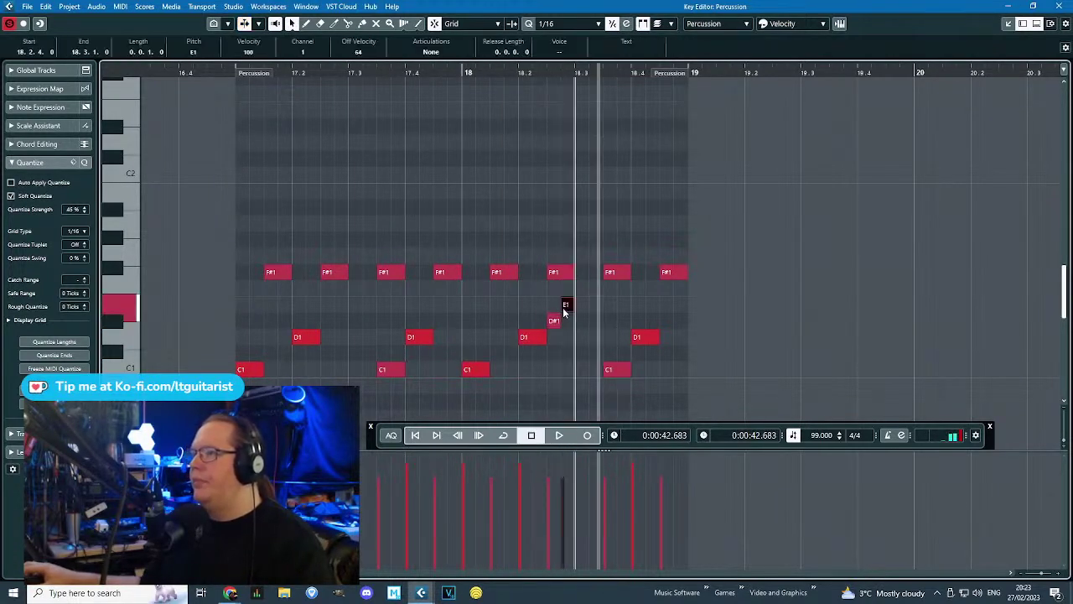
{"action": "left_click_drag", "start_coordinate": [566, 305], "coordinate": [575, 337]}
{"action": "left_click", "coordinate": [566, 323]}
{"action": "left_click", "coordinate": [461, 73]}
{"action": "key", "text": "space"}
{"action": "left_click", "coordinate": [621, 149]}
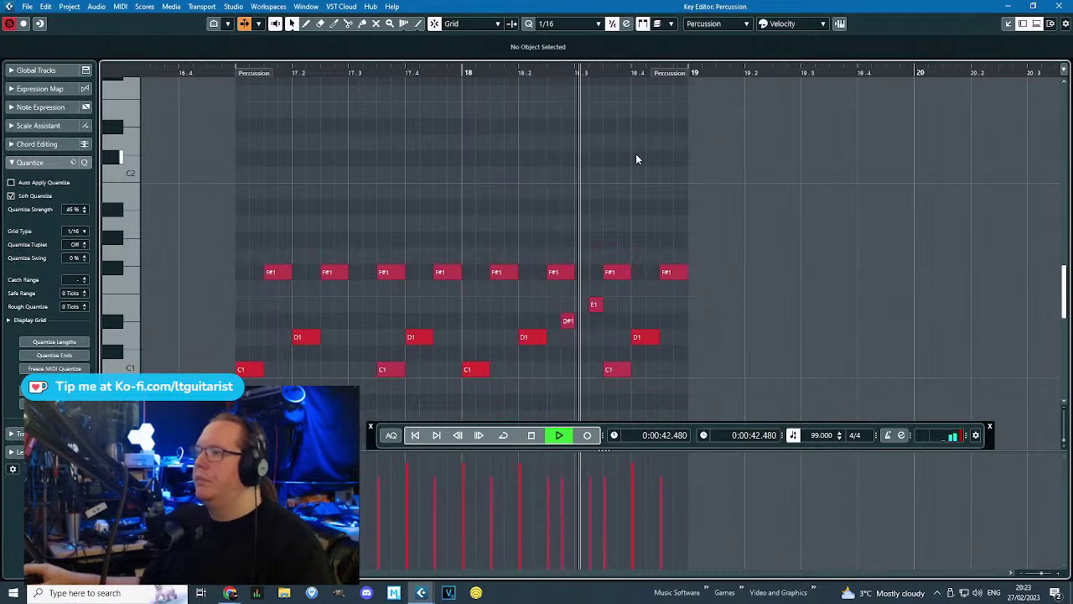
{"action": "key", "text": "space"}
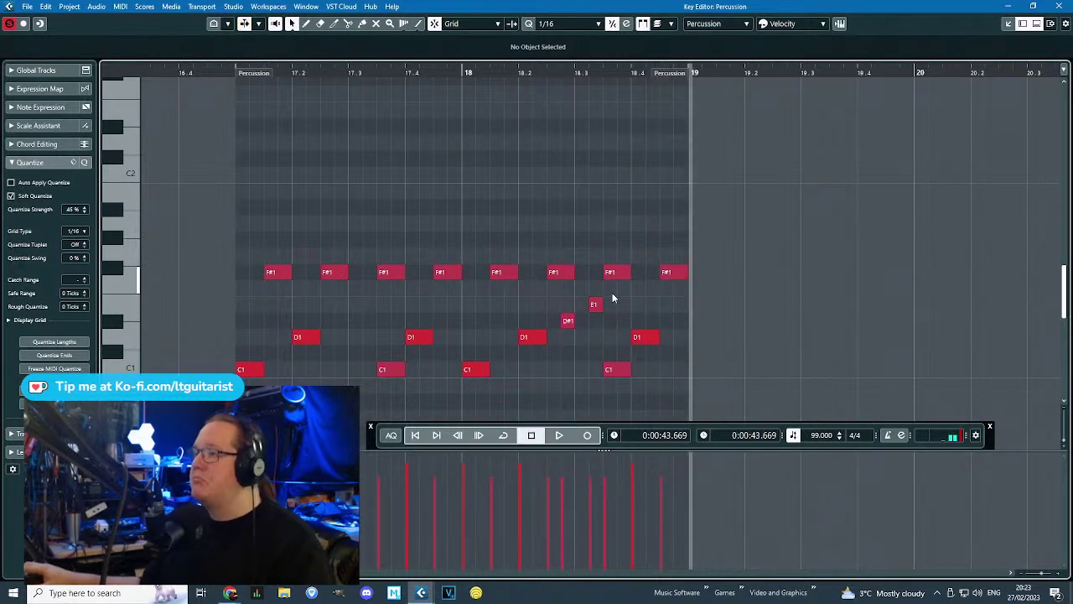
Close the Key Editor and duplicate the Percussion part three times to fill the track up to bar 25.
{"action": "left_click", "coordinate": [1053, 5]}
{"action": "key", "text": "ctrl+d"}
{"action": "key", "text": "ctrl+d"}
{"action": "key", "text": "ctrl+d"}
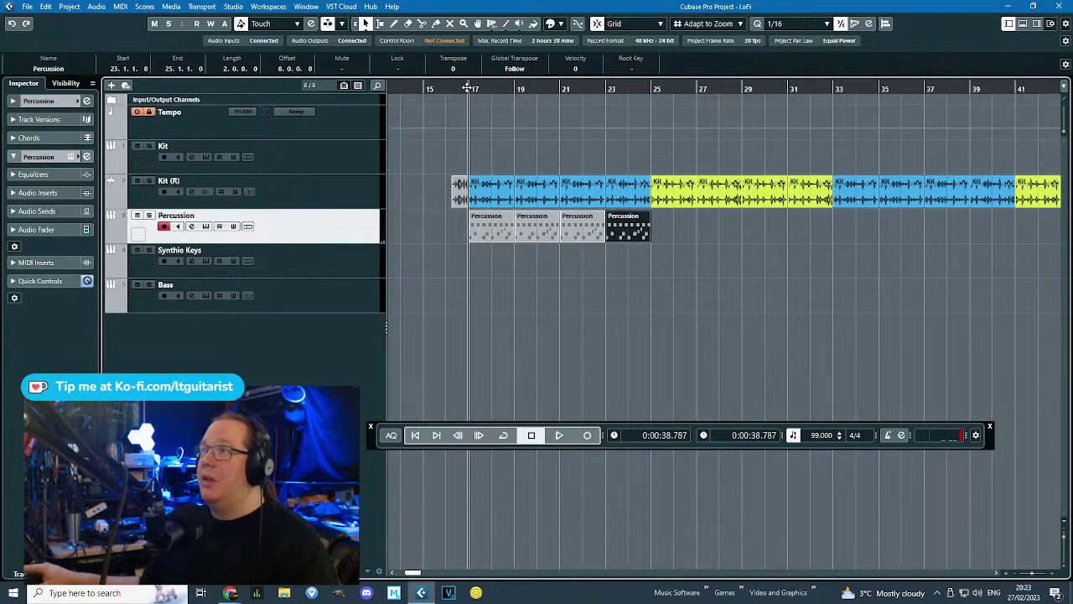
Play the arrangement and set the locator range from bar 17 to bar 25.
{"action": "key", "text": "space"}
{"action": "left_click_drag", "start_coordinate": [470, 82], "coordinate": [650, 113]}
{"action": "left_click", "coordinate": [666, 354]}
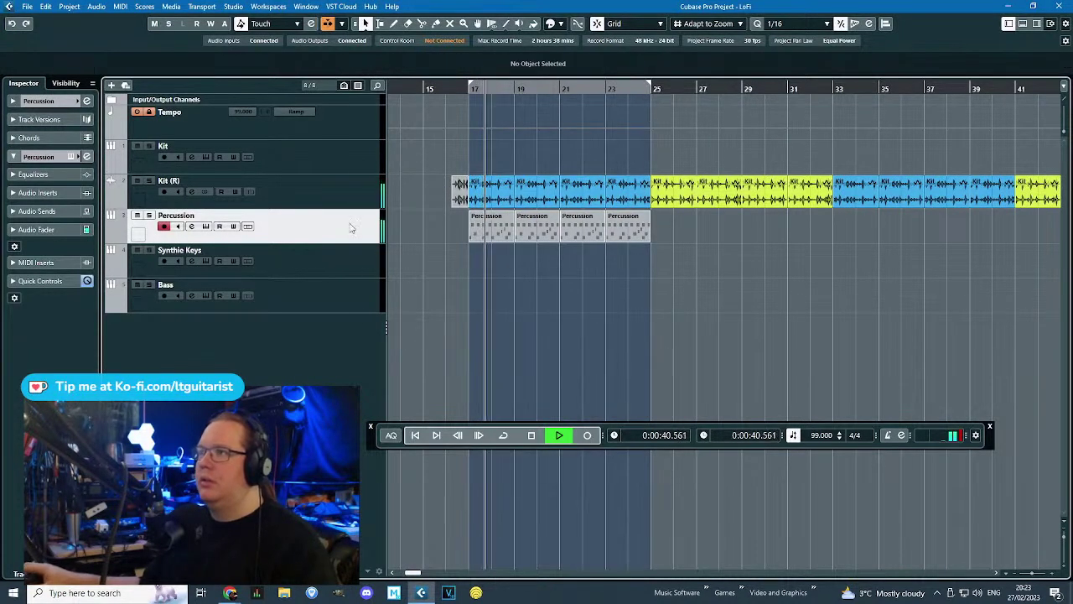
In Kit (R)'s Frequency equalizer, turn band 1 into a low-cut filter above 100 Hz and boost band 2 further around 197 Hz.
{"action": "left_click", "coordinate": [343, 194]}
{"action": "left_click", "coordinate": [33, 156]}
{"action": "left_click", "coordinate": [67, 179]}
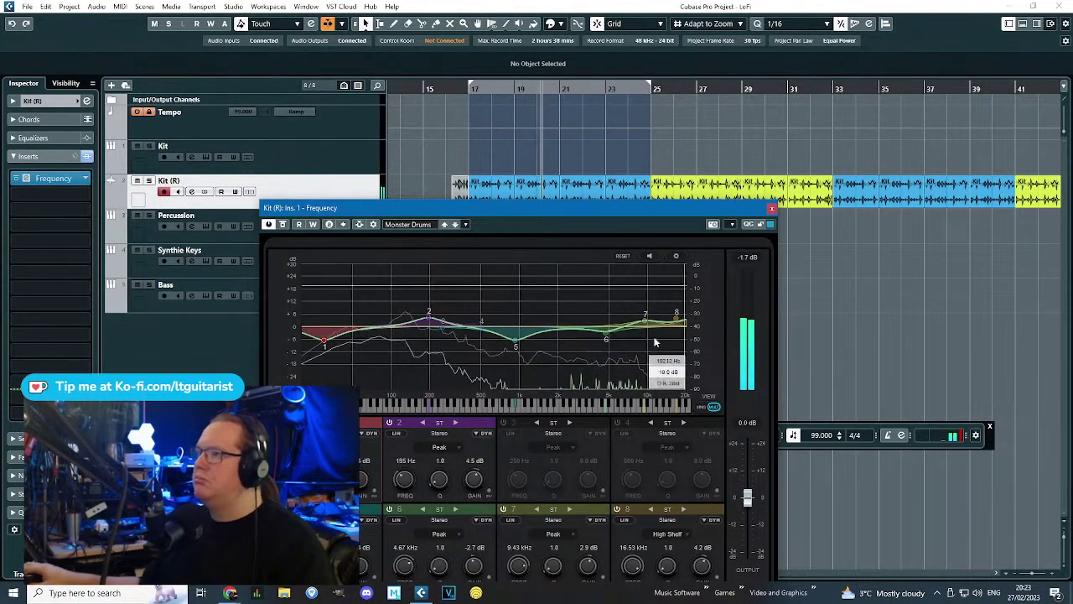
{"action": "left_click_drag", "start_coordinate": [323, 342], "coordinate": [318, 349]}
{"action": "left_click", "coordinate": [330, 447]}
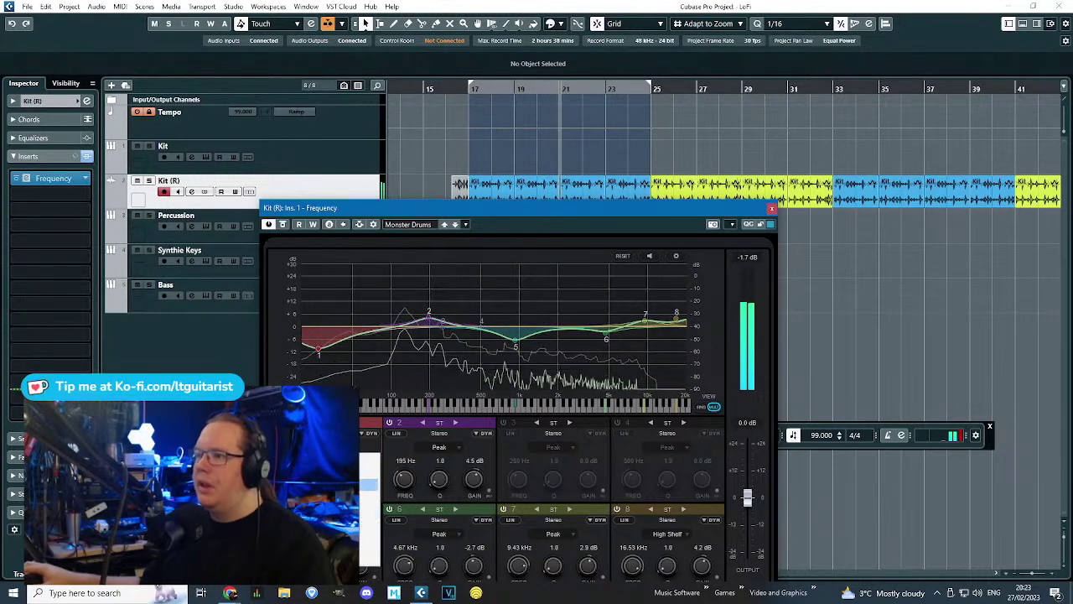
{"action": "left_click", "coordinate": [330, 484]}
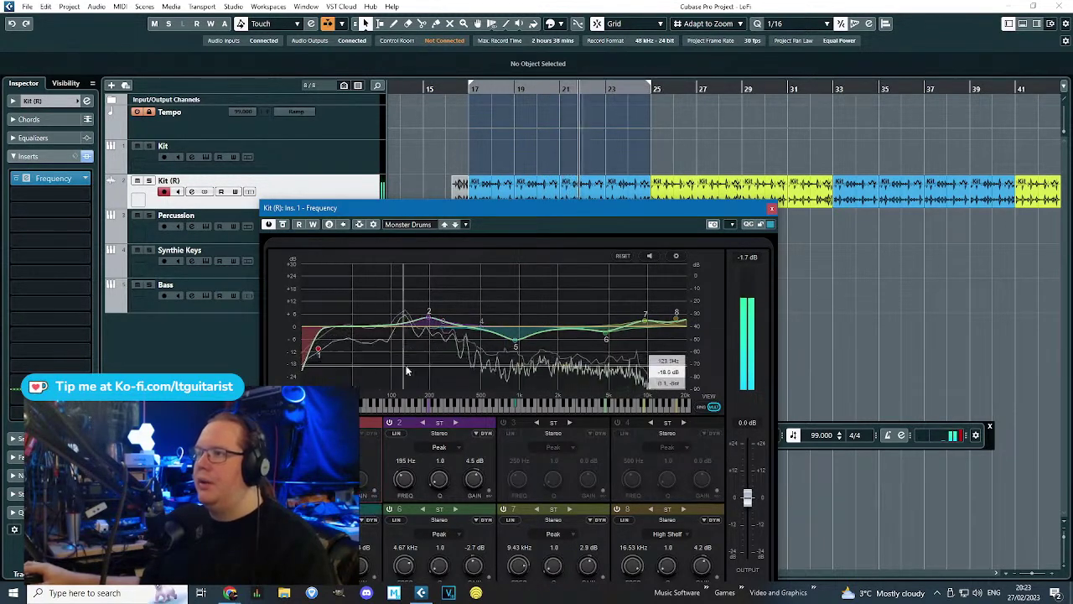
{"action": "left_click_drag", "start_coordinate": [319, 349], "coordinate": [413, 369]}
{"action": "mouse_move", "coordinate": [427, 316]}
{"action": "left_mouse_down"}
{"action": "mouse_move", "coordinate": [439, 311]}
{"action": "mouse_move", "coordinate": [425, 317]}
{"action": "left_mouse_up"}
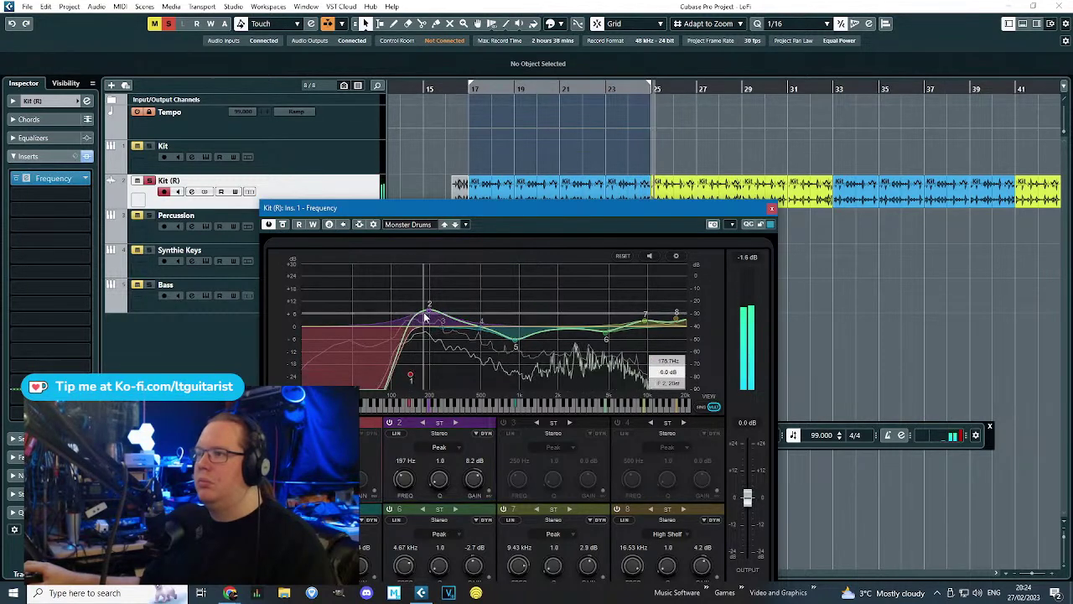
{"action": "left_click", "coordinate": [771, 208]}
Play from bar 17 with the Percussion track soloed alongside Kit (R), and stop playback.
{"action": "left_click", "coordinate": [466, 88]}
{"action": "left_click", "coordinate": [302, 232]}
{"action": "key", "text": "s"}
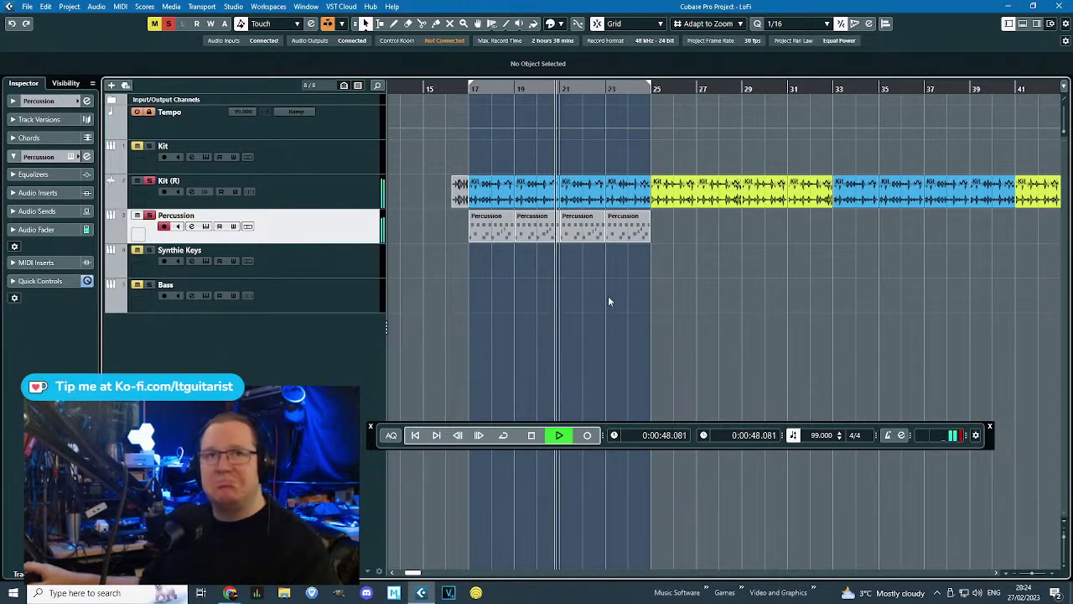
{"action": "key", "text": "space"}
Paste a copy of the Percussion part at bar 25 and play with the locators set around bars 25 to 27.
{"action": "left_click_drag", "start_coordinate": [467, 303], "coordinate": [698, 227]}
{"action": "left_click", "coordinate": [672, 252]}
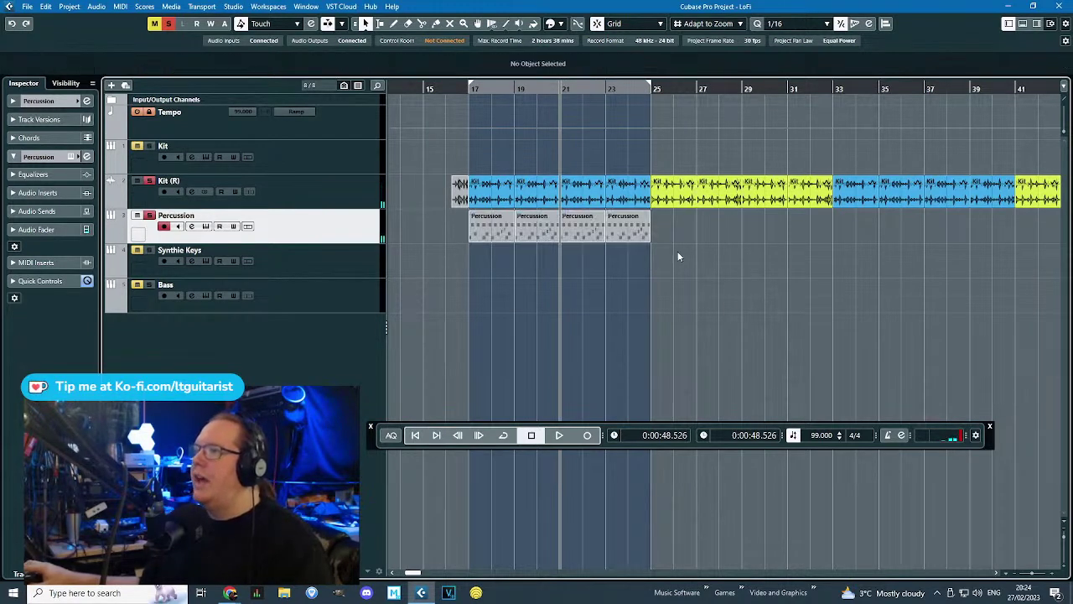
{"action": "key", "text": "ctrl+v"}
{"action": "left_click_drag", "start_coordinate": [651, 82], "coordinate": [697, 82]}
{"action": "key", "text": "KP_1"}
{"action": "key", "text": "space"}
Open the bar 25 Percussion part in the Key Editor and draw an eighth-length E1 note at 25.2.1.
{"action": "scroll", "coordinate": [720, 331], "scroll_direction": "up", "scroll_amount": 2}
{"action": "double_click", "coordinate": [622, 238]}
{"action": "key", "text": "space"}
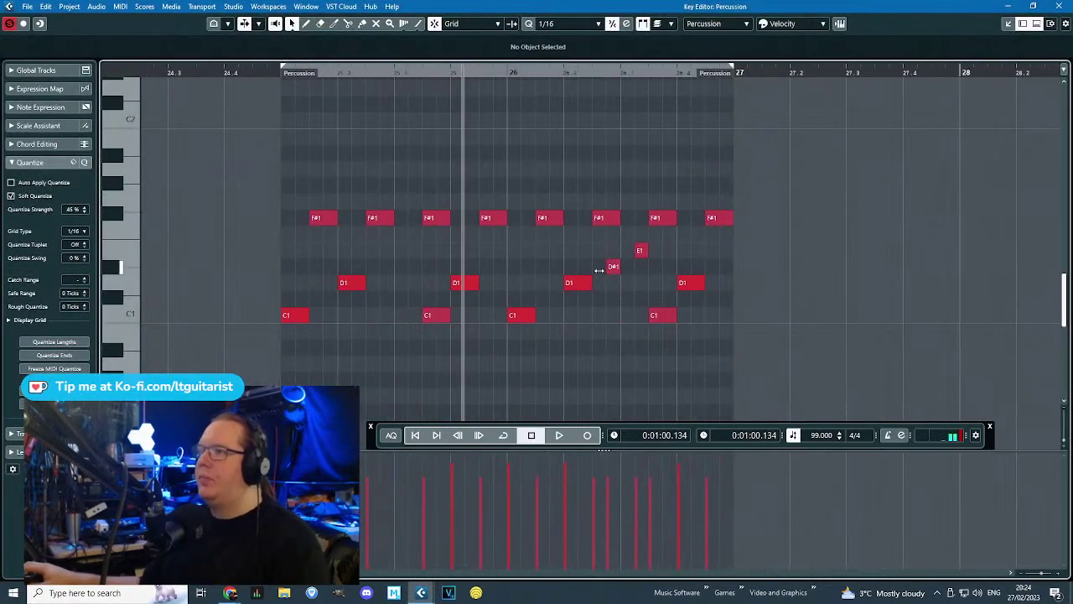
{"action": "left_click", "coordinate": [350, 251]}
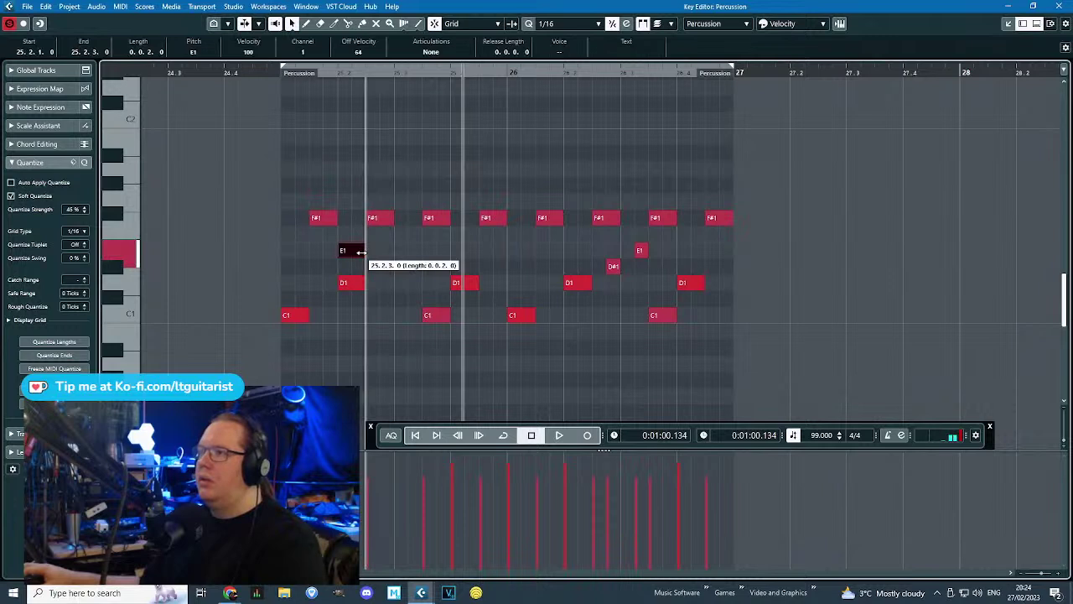
{"action": "left_click", "coordinate": [357, 267]}
{"action": "left_click_drag", "start_coordinate": [358, 266], "coordinate": [357, 251]}
Delete every other note from the bar 25 part, keeping only the first C1 and the E1 at 25.2.1.
{"action": "left_click_drag", "start_coordinate": [336, 276], "coordinate": [750, 290]}
{"action": "key", "text": "Delete"}
{"action": "left_click_drag", "start_coordinate": [419, 274], "coordinate": [733, 339]}
{"action": "key", "text": "Delete"}
{"action": "left_click_drag", "start_coordinate": [811, 191], "coordinate": [299, 189]}
{"action": "left_click_drag", "start_coordinate": [272, 165], "coordinate": [745, 216]}
{"action": "key", "text": "Delete"}
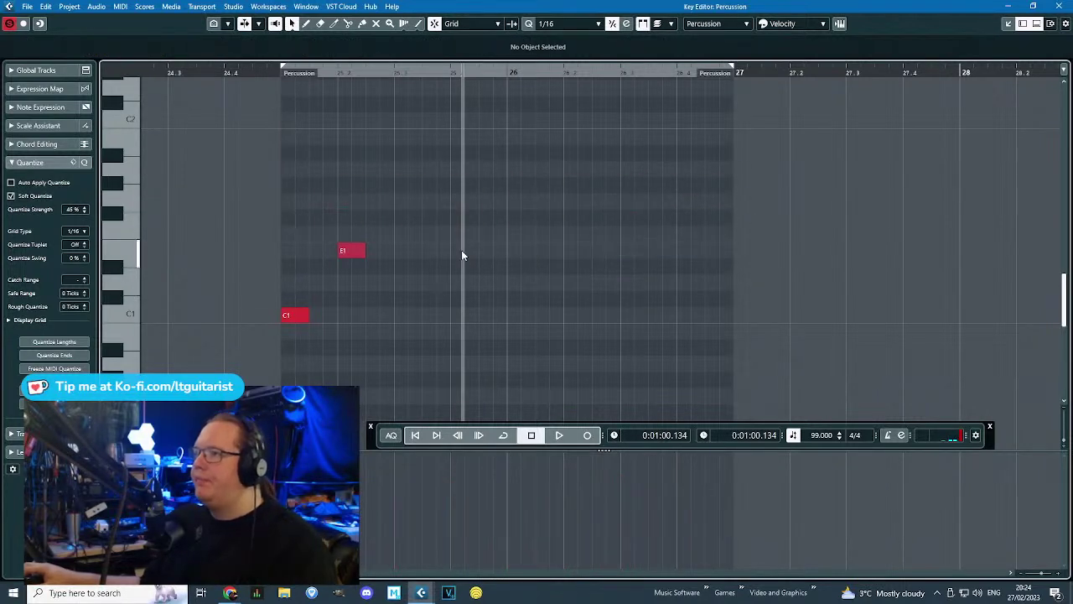
Add an eighth-length E1 note at 25.4.1 and raise the velocity of both E1 notes.
{"action": "left_click_drag", "start_coordinate": [461, 254], "coordinate": [508, 243]}
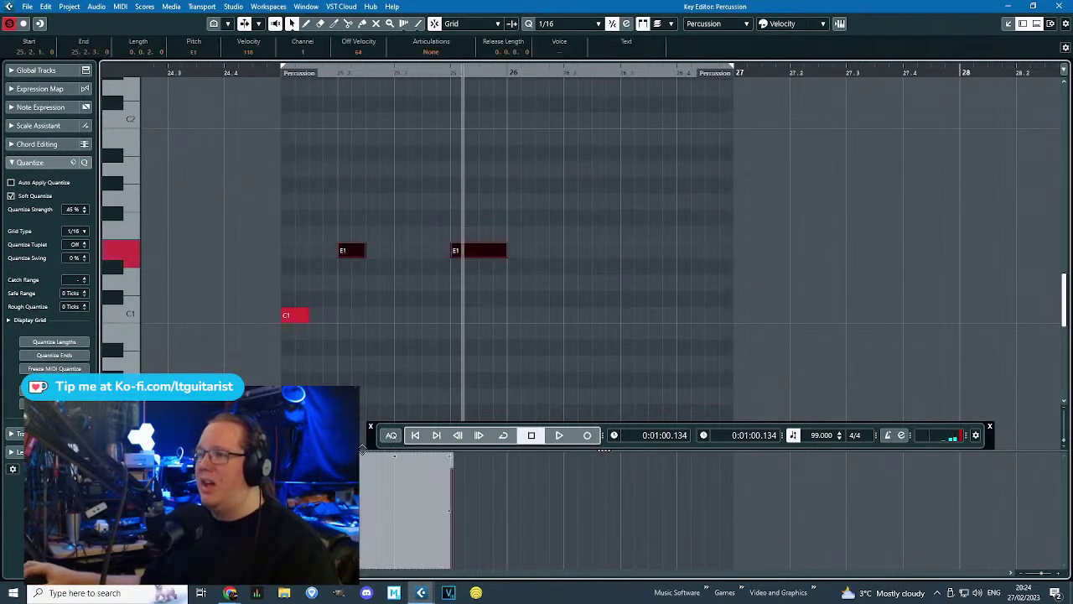
{"action": "left_click", "coordinate": [419, 362]}
{"action": "left_click_drag", "start_coordinate": [502, 252], "coordinate": [478, 251]}
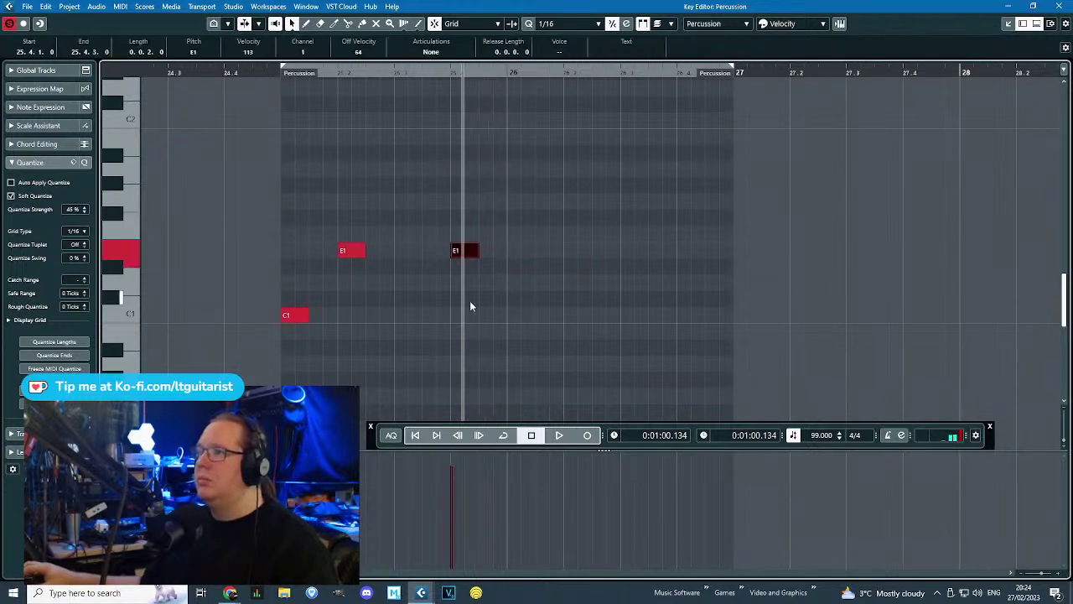
Duplicate the bar 25 notes into bar 26 and move the copied C1 an eighth earlier to 25.4.3.
{"action": "key", "text": "ctrl+a"}
{"action": "key", "text": "ctrl+d"}
{"action": "left_click_drag", "start_coordinate": [493, 317], "coordinate": [534, 315]}
{"action": "left_click", "coordinate": [528, 270]}
{"action": "left_click_drag", "start_coordinate": [526, 317], "coordinate": [502, 321]}
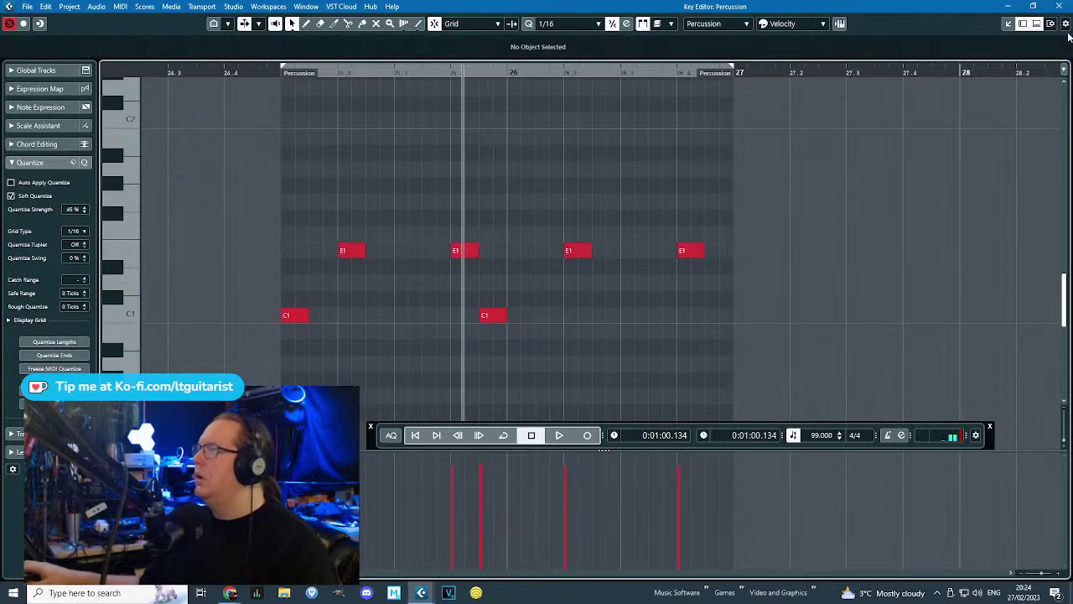
Audition the bar 25 part with the kit and move its second E1 note an eighth earlier to 25.3.3.
{"action": "left_click", "coordinate": [1057, 6]}
{"action": "key", "text": "space"}
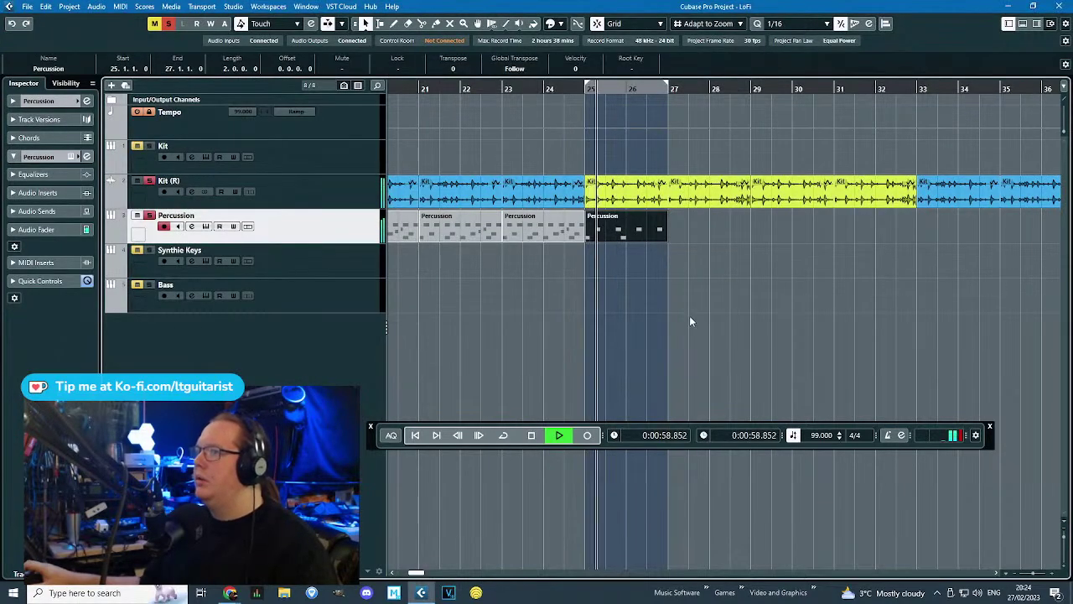
{"action": "scroll", "coordinate": [689, 316], "scroll_direction": "up", "scroll_amount": 3}
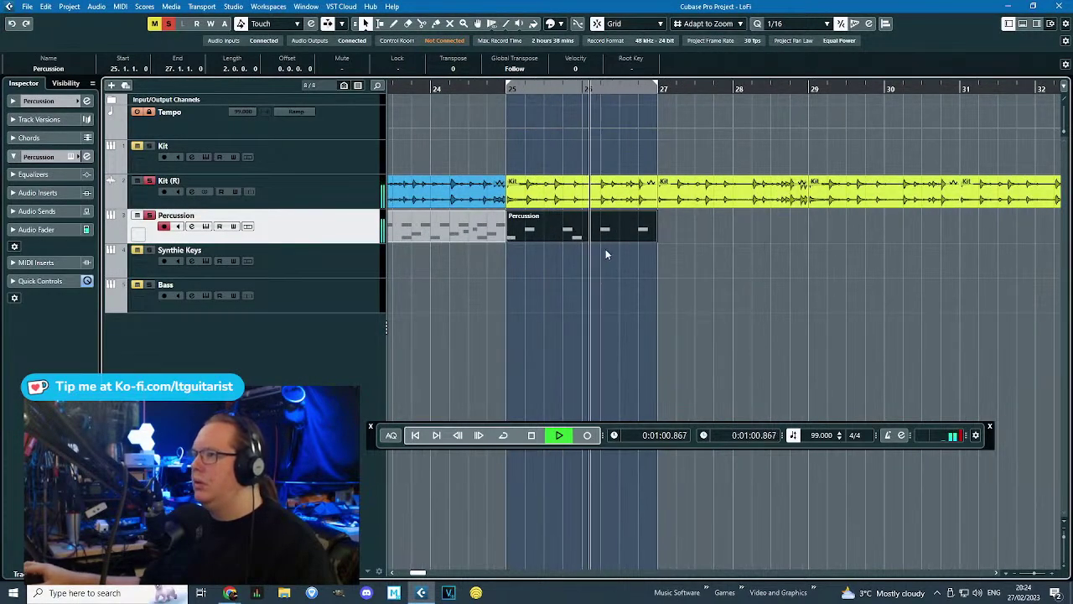
{"action": "key", "text": "space"}
{"action": "key", "text": "Return"}
{"action": "left_click_drag", "start_coordinate": [321, 246], "coordinate": [293, 247]}
{"action": "left_click", "coordinate": [1057, 6]}
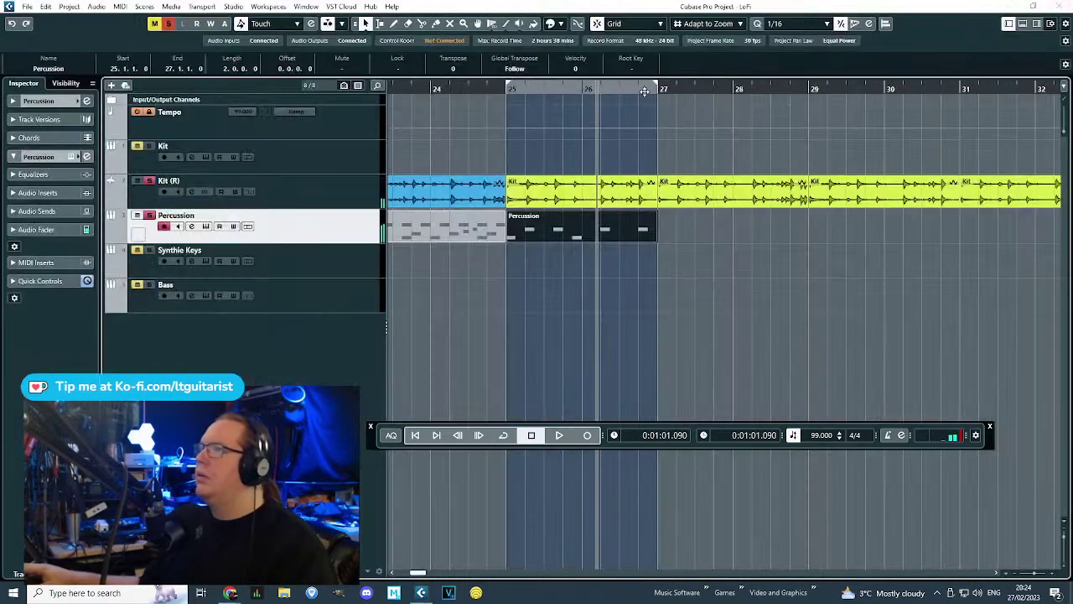
Play the revised part and add an eighth-length C1 note at 26.3.3 in the Key Editor.
{"action": "key", "text": "space"}
{"action": "key", "text": "h"}
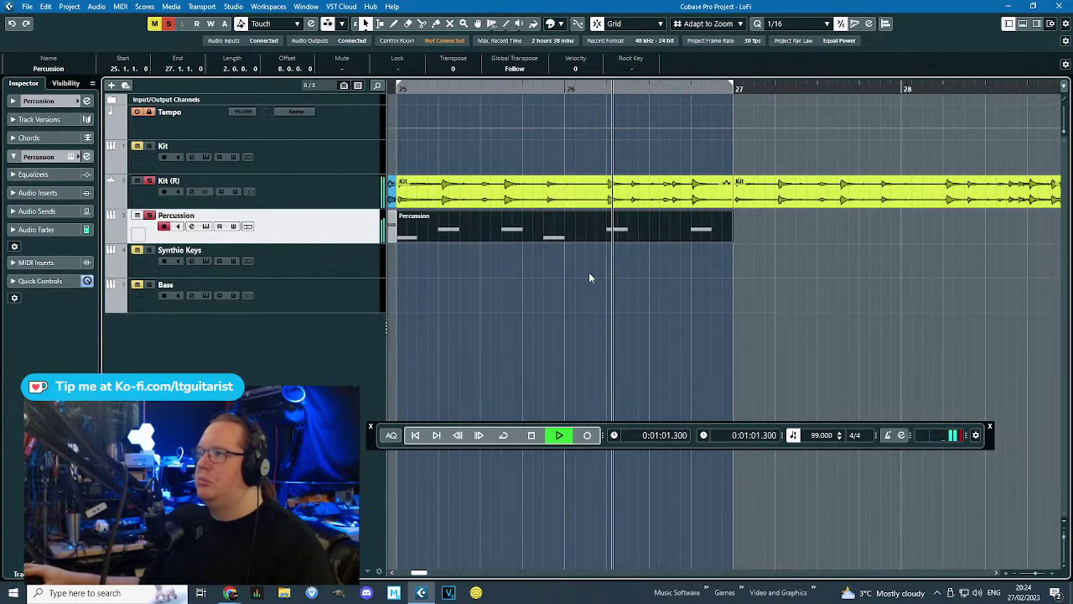
{"action": "key", "text": "space"}
{"action": "double_click", "coordinate": [694, 225]}
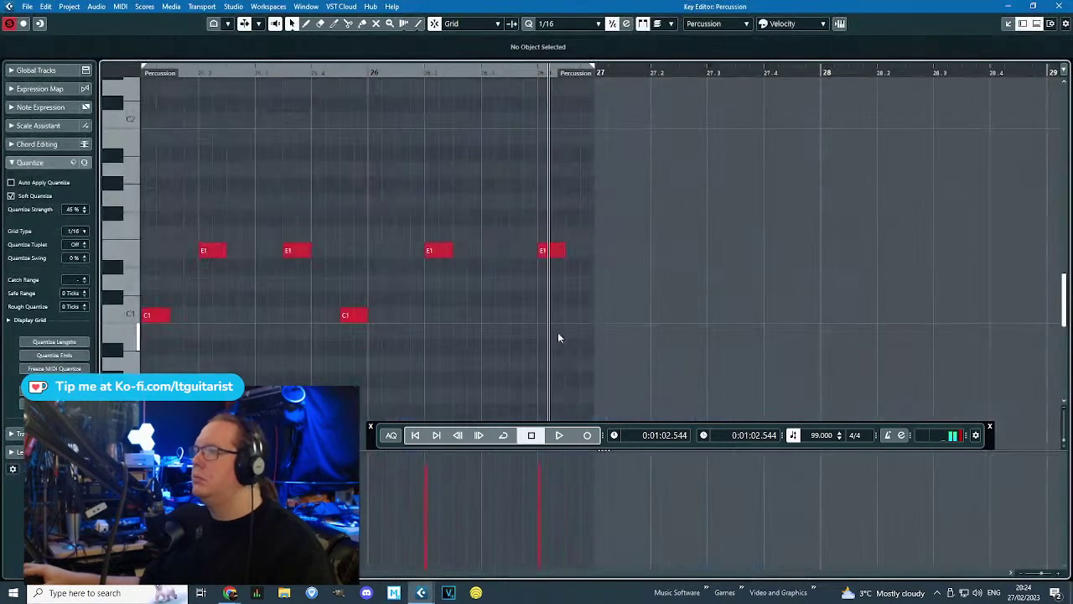
{"action": "left_click_drag", "start_coordinate": [516, 316], "coordinate": [537, 316]}
{"action": "left_click", "coordinate": [1058, 6]}
Duplicate the bar 25 Percussion part, and duplicate the resulting pair to fill the track up to bar 33.
{"action": "left_click_drag", "start_coordinate": [834, 291], "coordinate": [610, 236]}
{"action": "key", "text": "ctrl+d"}
{"action": "scroll", "coordinate": [598, 276], "scroll_direction": "down", "scroll_amount": 3}
{"action": "left_click_drag", "start_coordinate": [876, 286], "coordinate": [602, 235]}
{"action": "key", "text": "ctrl+d"}
{"action": "scroll", "coordinate": [600, 252], "scroll_direction": "down", "scroll_amount": 2}
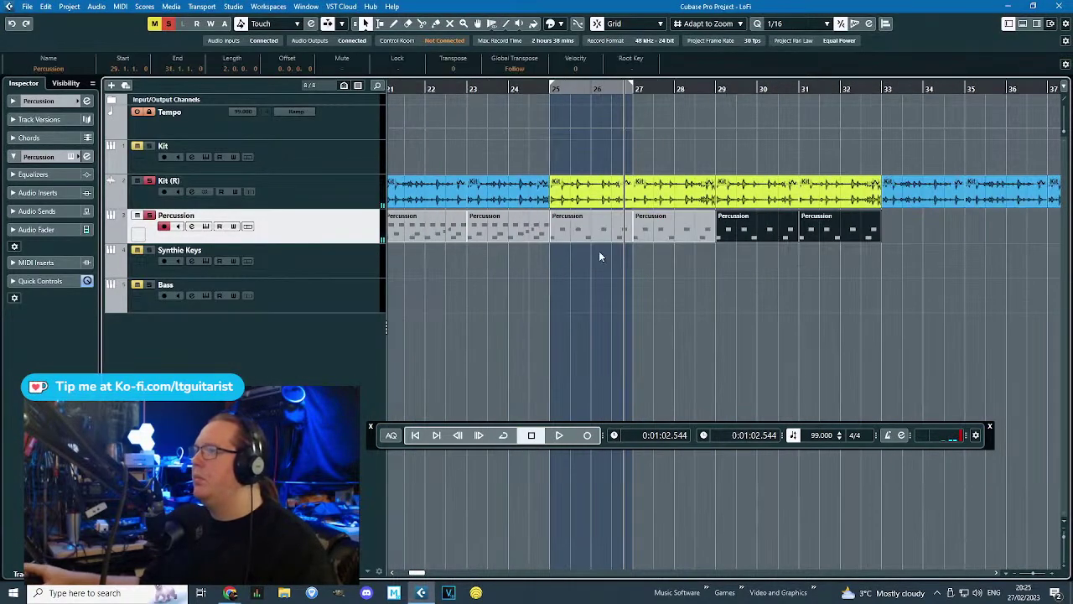
Colour the Percussion parts in bars 25 to 33 yellow-green and those in bars 17 to 25 light blue.
{"action": "scroll", "coordinate": [830, 276], "scroll_direction": "down", "scroll_amount": 1}
{"action": "left_click_drag", "start_coordinate": [839, 288], "coordinate": [643, 220]}
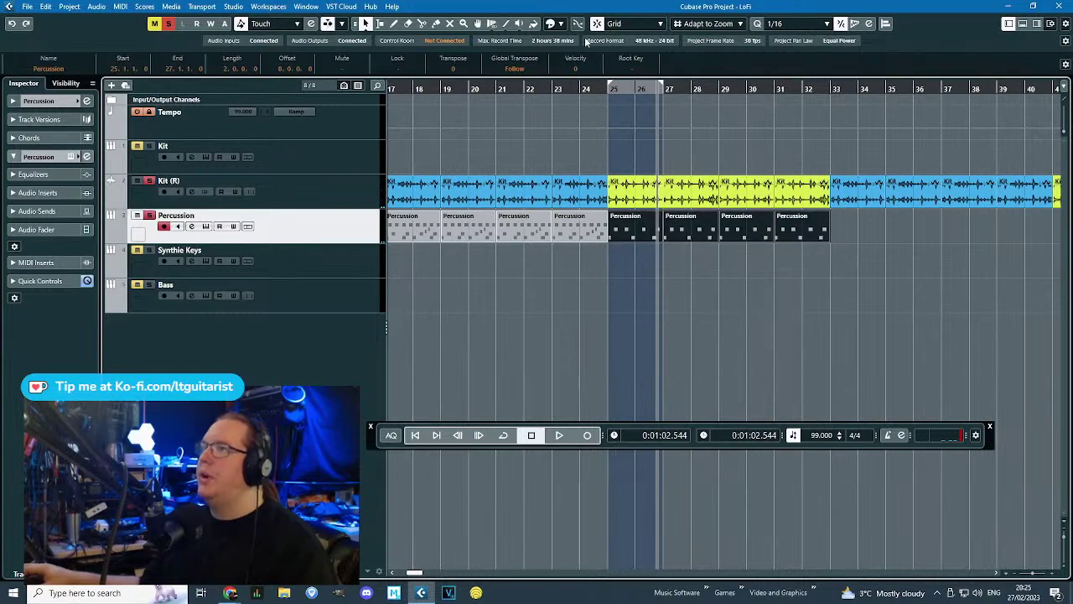
{"action": "left_click", "coordinate": [558, 26]}
{"action": "left_click", "coordinate": [611, 56]}
{"action": "scroll", "coordinate": [536, 268], "scroll_direction": "left", "scroll_amount": 2}
{"action": "left_click_drag", "start_coordinate": [600, 279], "coordinate": [461, 239]}
{"action": "left_click", "coordinate": [577, 26]}
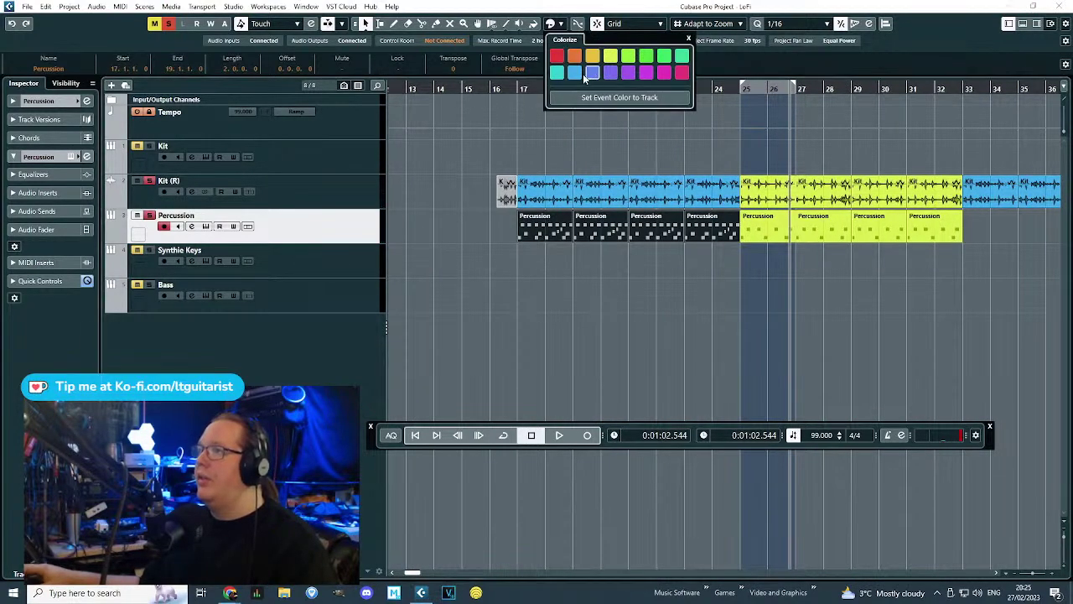
{"action": "left_click", "coordinate": [575, 72]}
Duplicate all the coloured Percussion parts so they fill bars 33 to 49.
{"action": "left_click", "coordinate": [495, 284]}
{"action": "key", "text": "g"}
{"action": "left_click_drag", "start_coordinate": [870, 300], "coordinate": [554, 231]}
{"action": "key", "text": "ctrl+d"}
{"action": "left_click", "coordinate": [679, 333]}
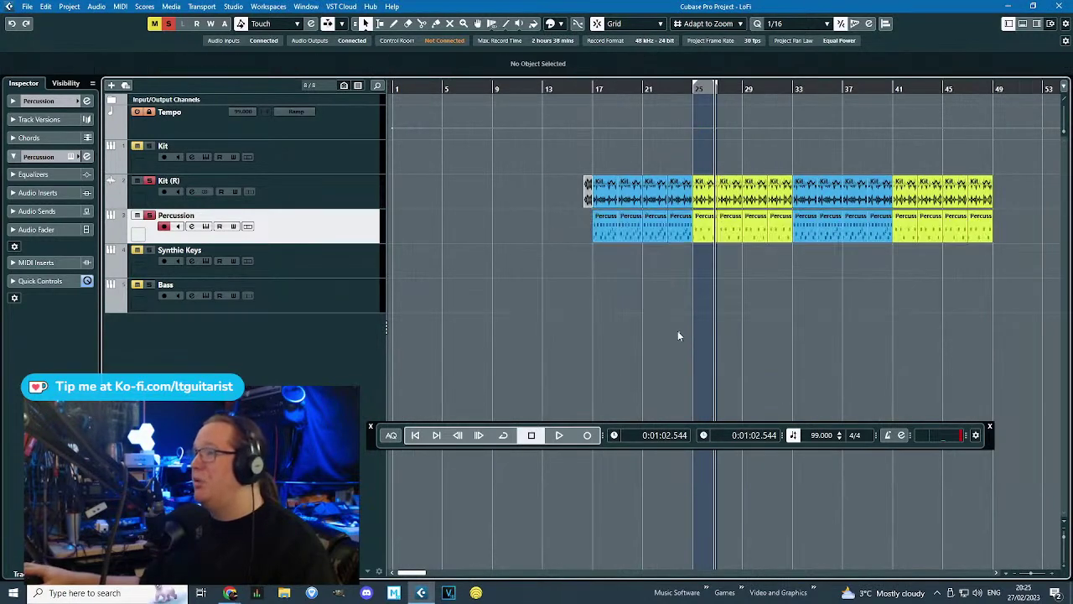
Play the arrangement from bar 17 and check the transition between the blue and yellow-green sections at bar 25.
{"action": "left_click", "coordinate": [598, 89]}
{"action": "key", "text": "space"}
{"action": "scroll", "coordinate": [628, 310], "scroll_direction": "up", "scroll_amount": 3}
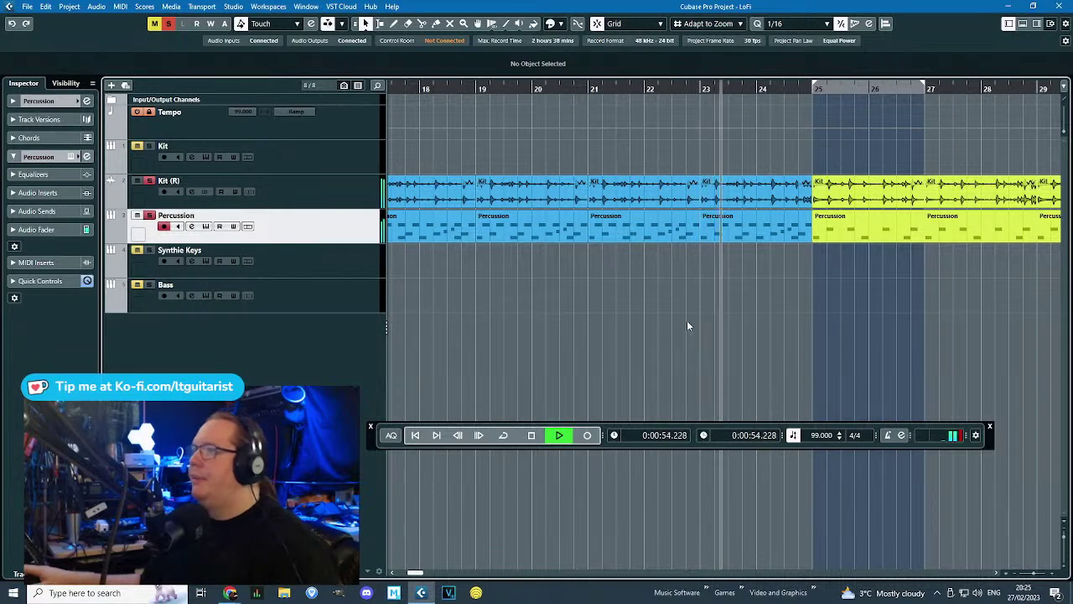
{"action": "left_click_drag", "start_coordinate": [774, 302], "coordinate": [982, 306]}
{"action": "scroll", "coordinate": [675, 280], "scroll_direction": "up", "scroll_amount": 3}
{"action": "scroll", "coordinate": [814, 295], "scroll_direction": "down", "scroll_amount": 1}
{"action": "left_click_drag", "start_coordinate": [841, 294], "coordinate": [641, 299]}
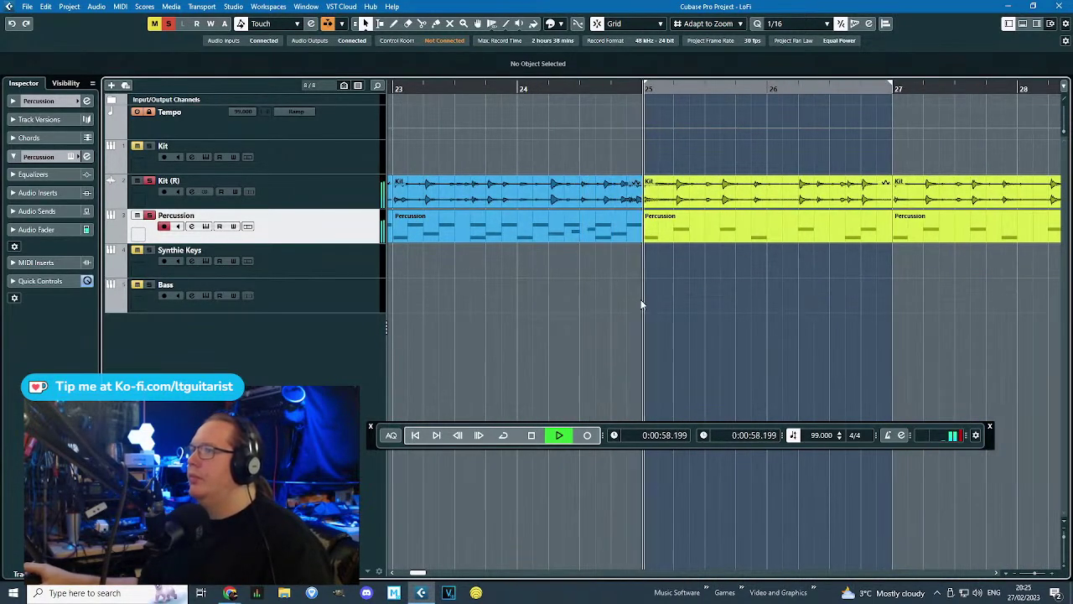
{"action": "scroll", "coordinate": [638, 297], "scroll_direction": "down", "scroll_amount": 3}
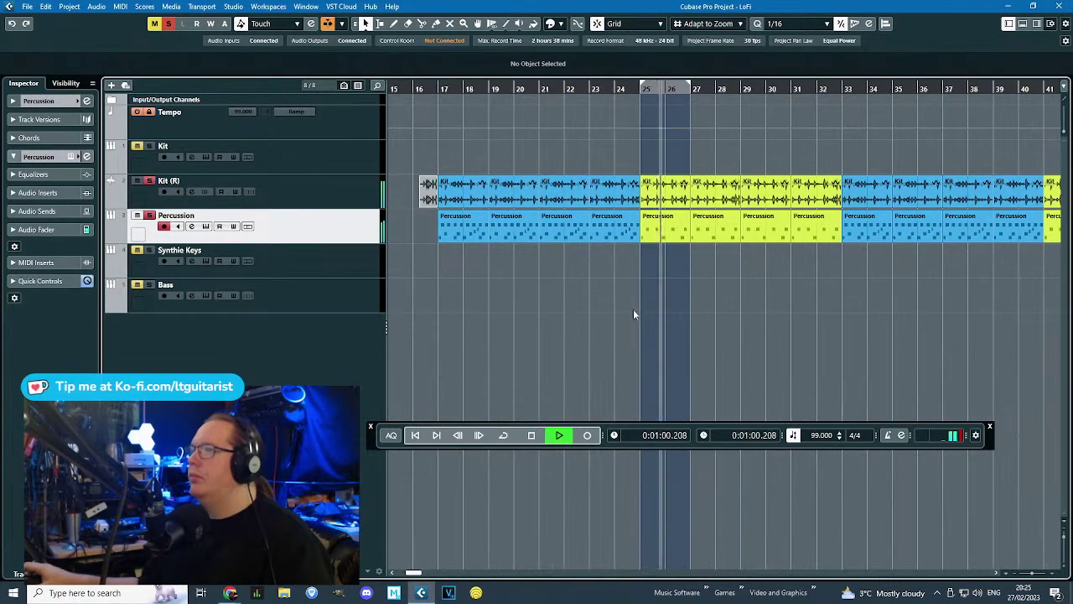
Listen through the yellow-green section from bar 25 until the blue section returns at bar 33, and stop playback.
{"action": "scroll", "coordinate": [633, 309], "scroll_direction": "up", "scroll_amount": 1}
{"action": "scroll", "coordinate": [803, 301], "scroll_direction": "up", "scroll_amount": 4}
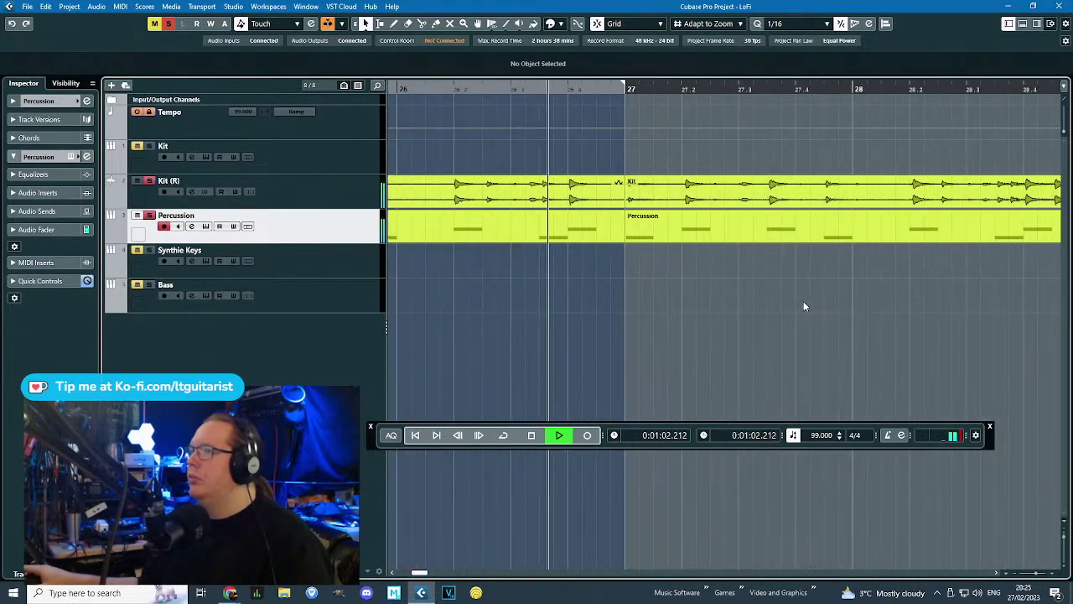
{"action": "scroll", "coordinate": [801, 303], "scroll_direction": "down", "scroll_amount": 4}
{"action": "left_click_drag", "start_coordinate": [799, 296], "coordinate": [1061, 299]}
{"action": "scroll", "coordinate": [670, 340], "scroll_direction": "up", "scroll_amount": 3}
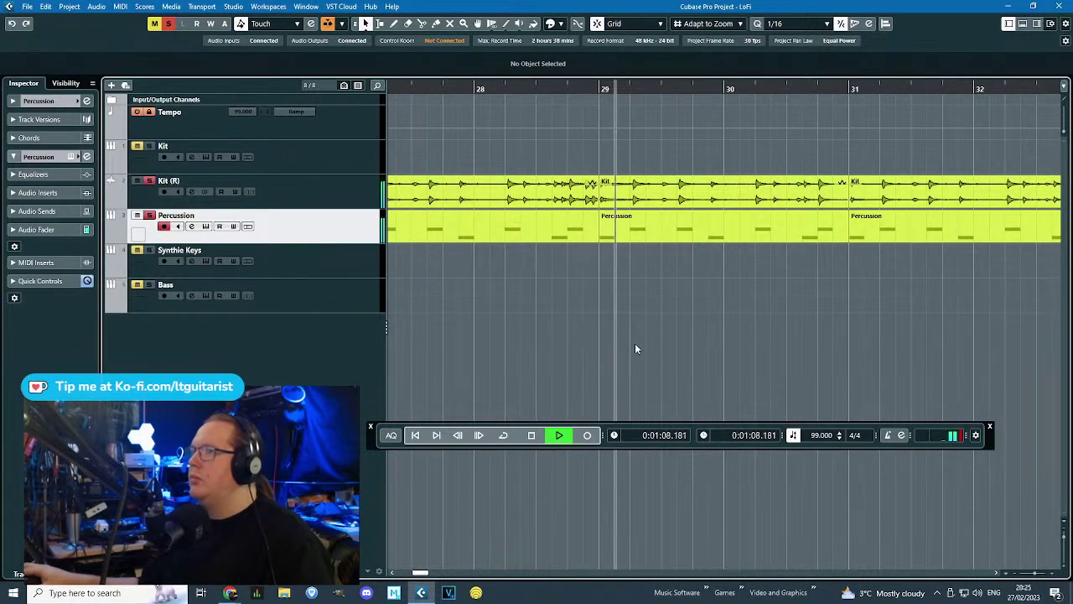
{"action": "scroll", "coordinate": [635, 343], "scroll_direction": "down", "scroll_amount": 4}
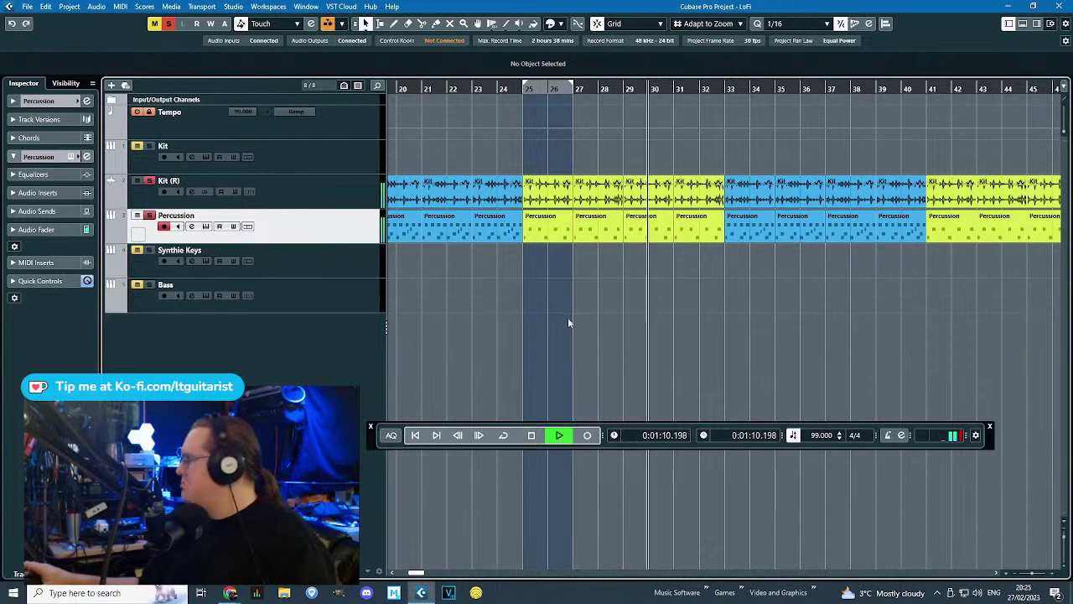
{"action": "scroll", "coordinate": [581, 317], "scroll_direction": "down", "scroll_amount": 2}
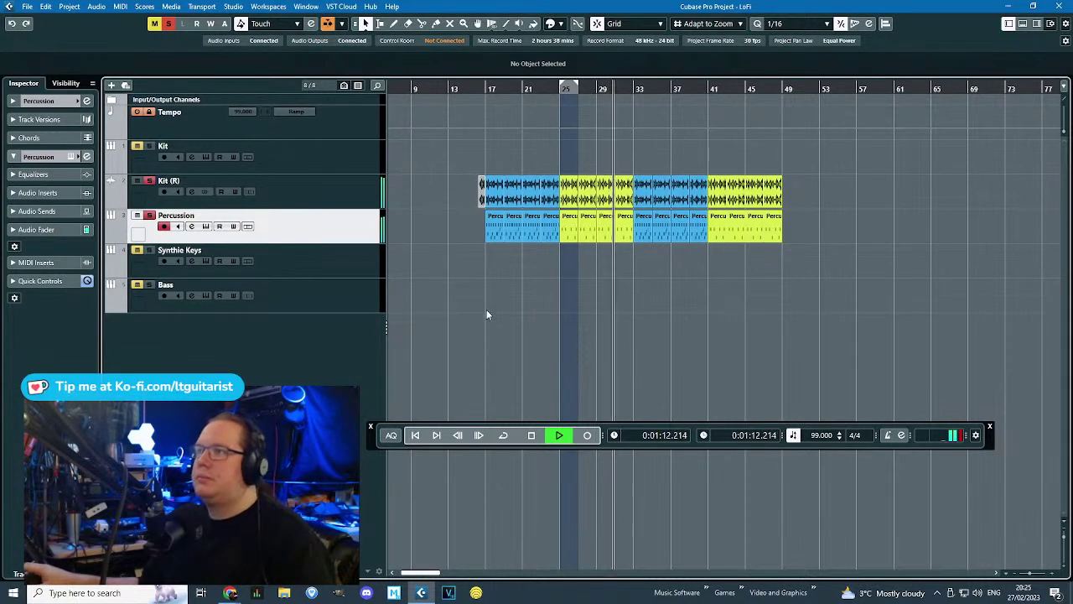
{"action": "scroll", "coordinate": [659, 322], "scroll_direction": "up", "scroll_amount": 3}
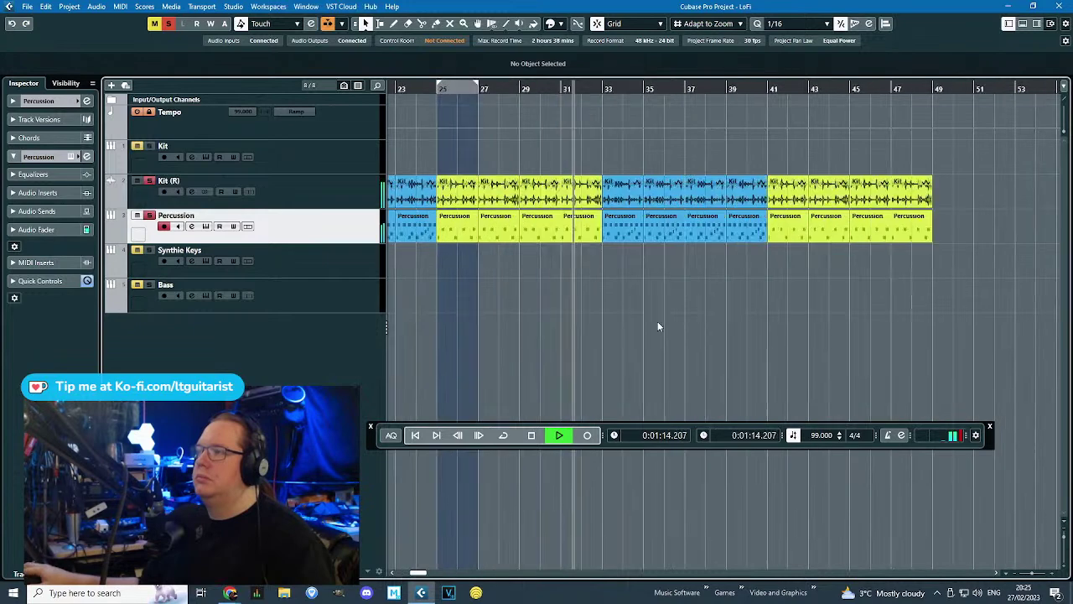
{"action": "scroll", "coordinate": [558, 302], "scroll_direction": "up", "scroll_amount": 3}
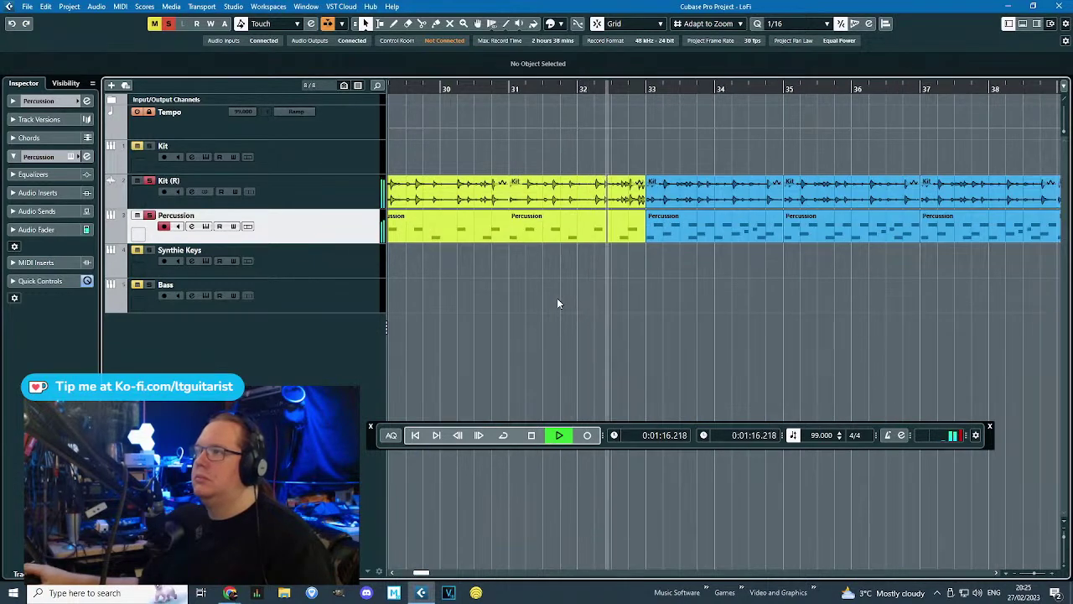
{"action": "scroll", "coordinate": [551, 298], "scroll_direction": "down", "scroll_amount": 5}
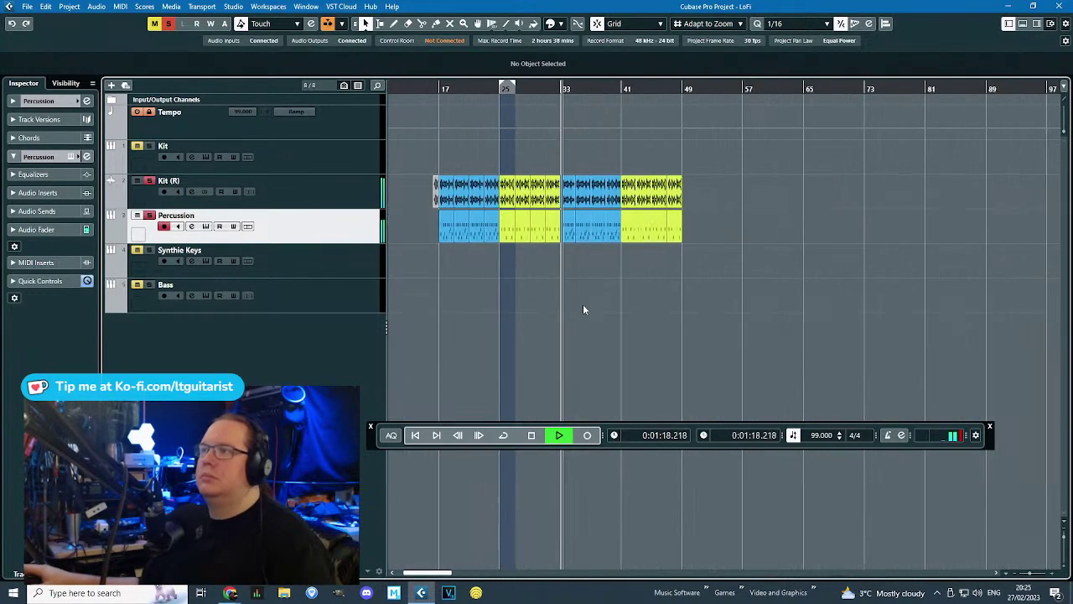
{"action": "key", "text": "space"}
Play the arrangement from bar 17 with the Synthie Keys track selected, and check which instrument that track uses.
{"action": "key", "text": "Up"}
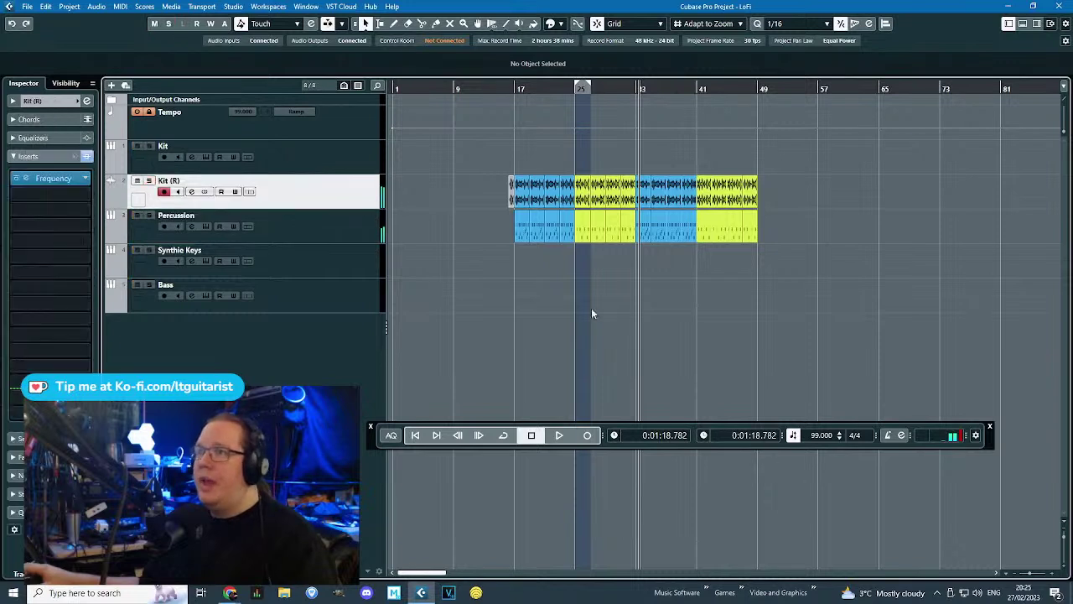
{"action": "left_click", "coordinate": [334, 279]}
{"action": "left_click", "coordinate": [357, 263]}
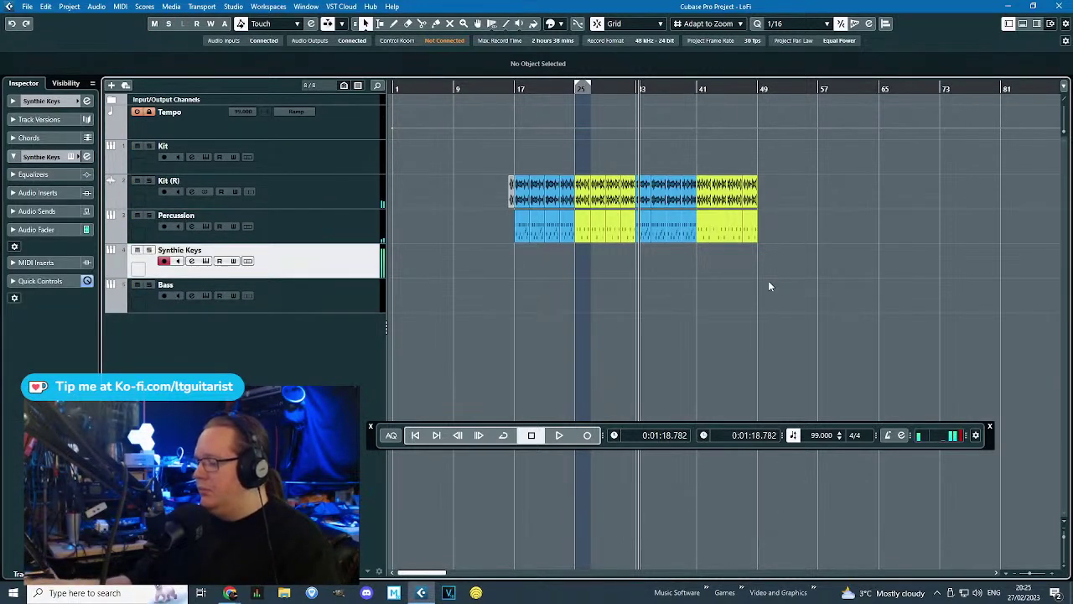
{"action": "left_click", "coordinate": [516, 88]}
{"action": "key", "text": "space"}
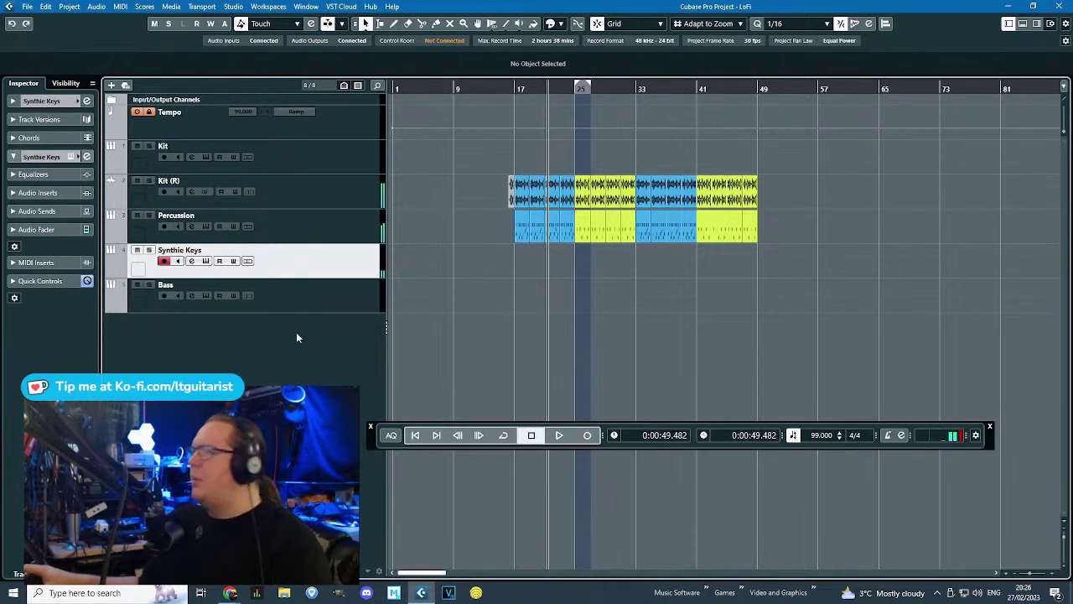
{"action": "left_click", "coordinate": [72, 158]}
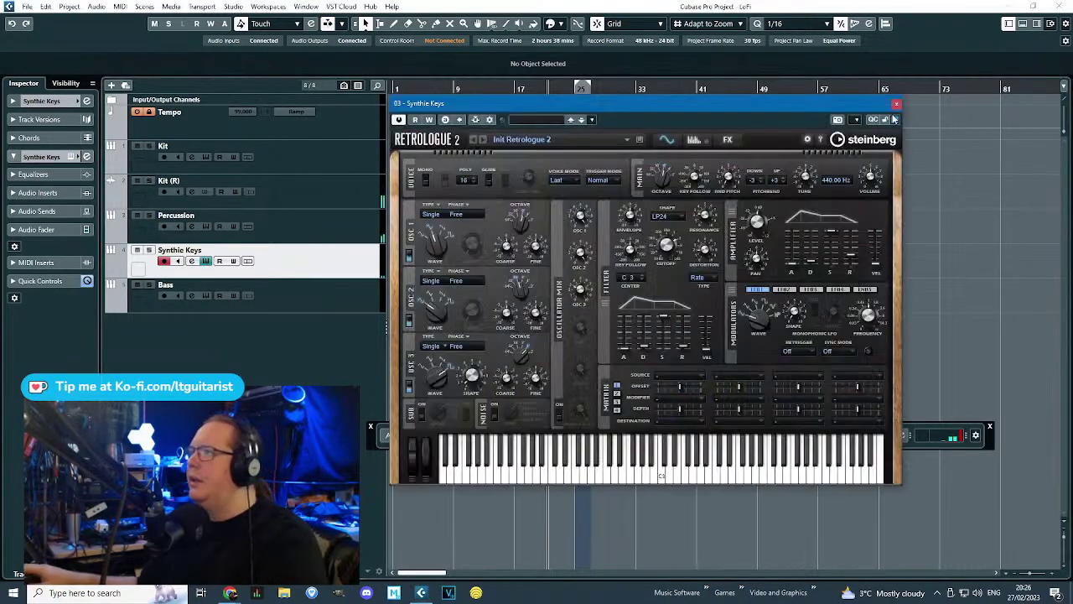
{"action": "left_click", "coordinate": [896, 103]}
Add an instrument track that uses HALion Sonic SE.
{"action": "right_click", "coordinate": [253, 343]}
{"action": "left_click", "coordinate": [326, 61]}
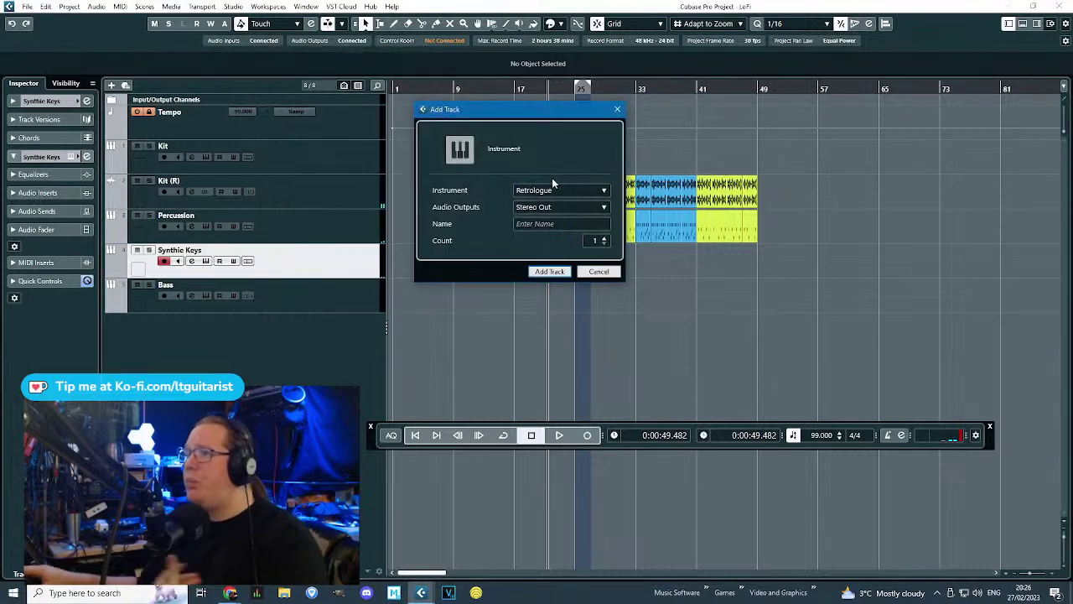
{"action": "left_click", "coordinate": [553, 190]}
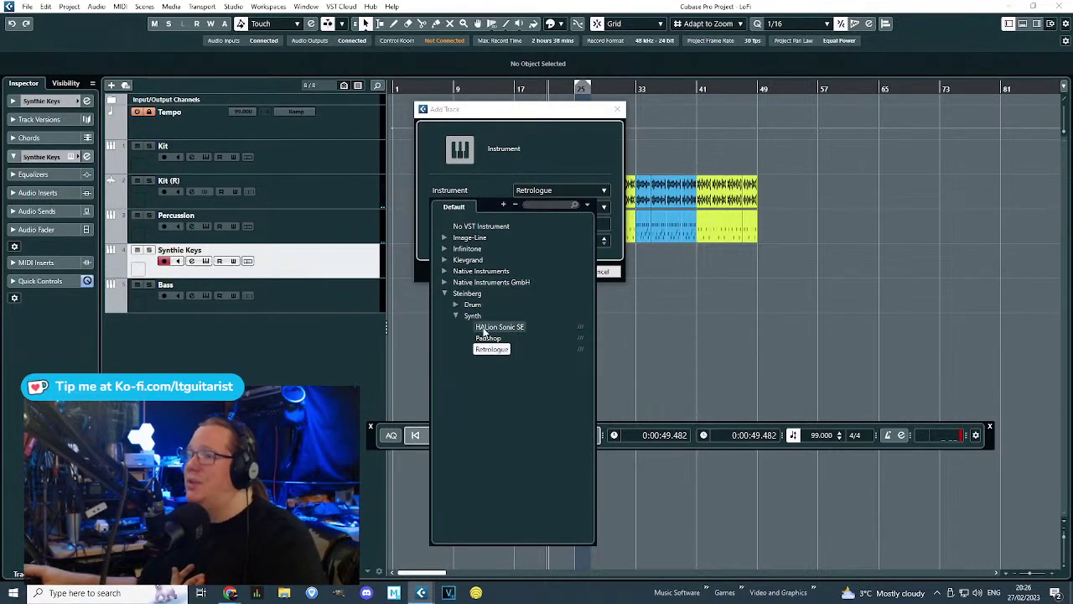
{"action": "left_click", "coordinate": [486, 328]}
{"action": "left_click", "coordinate": [549, 270]}
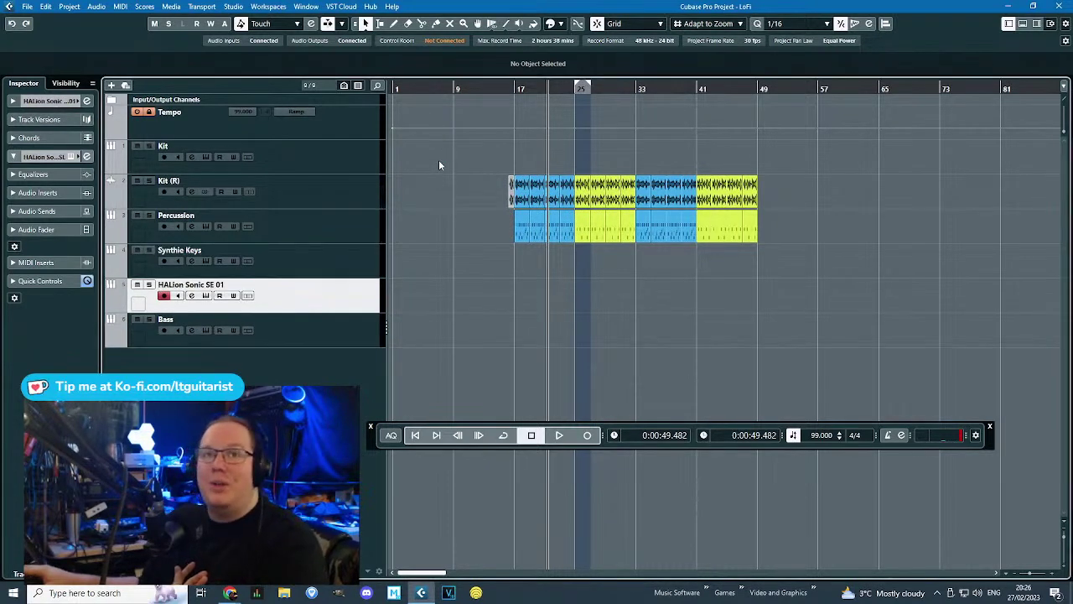
Load the Sunday Vibe preset from the LoFi Piano set into the HALion Sonic SE track and show its sound controls.
{"action": "left_click", "coordinate": [206, 296]}
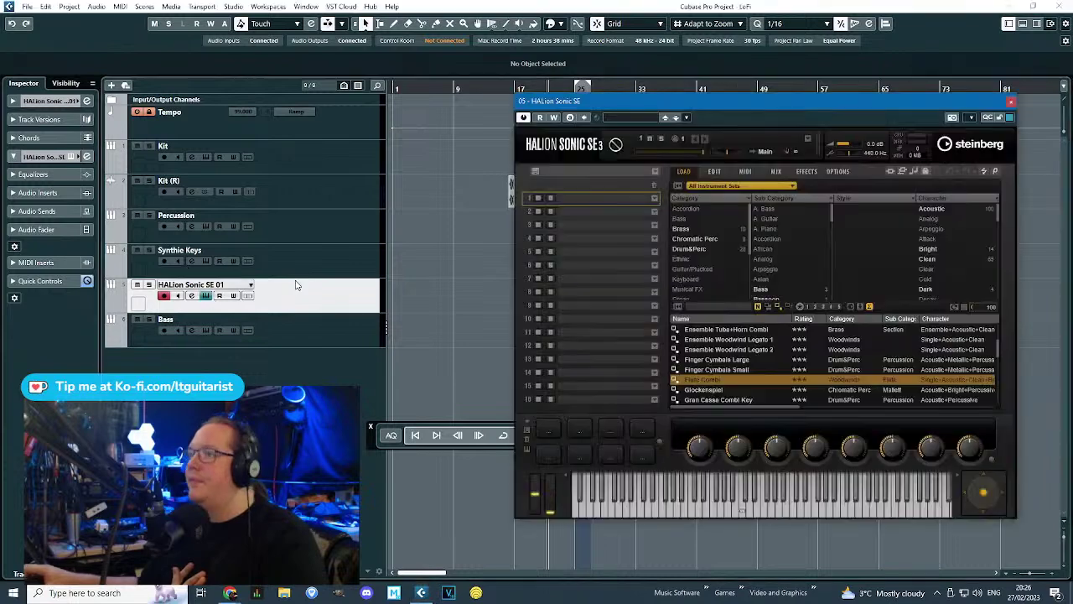
{"action": "left_click", "coordinate": [832, 263]}
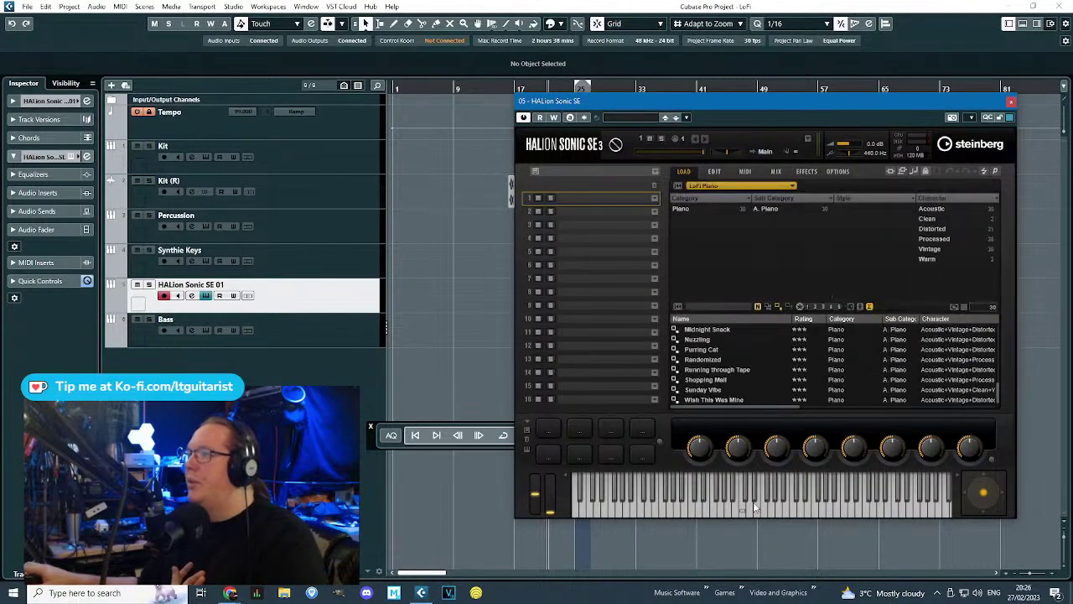
{"action": "left_click", "coordinate": [718, 390]}
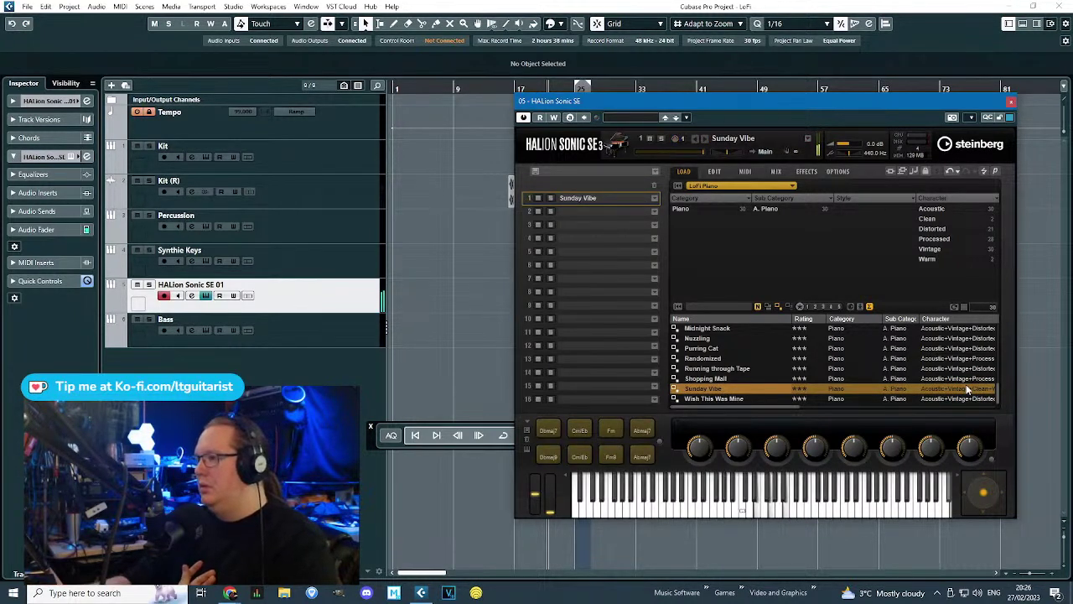
{"action": "left_click", "coordinate": [713, 173]}
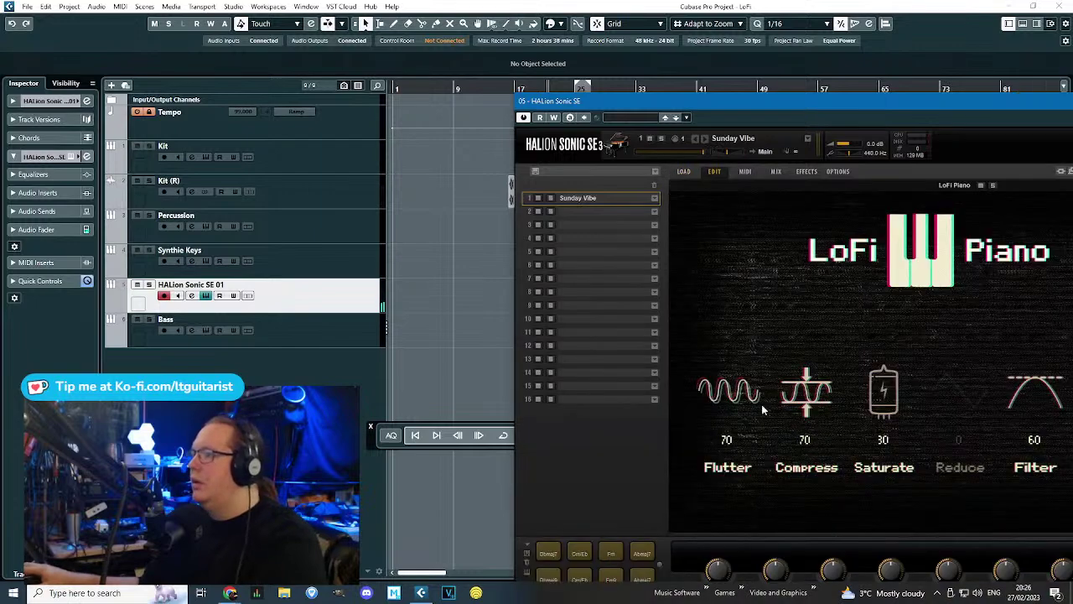
Set the LoFi Piano's Flutter to 63, Compress to 67, Saturate to 18, Reduce to 58 and Filter to 0.
{"action": "left_click_drag", "start_coordinate": [741, 101], "coordinate": [553, 14]}
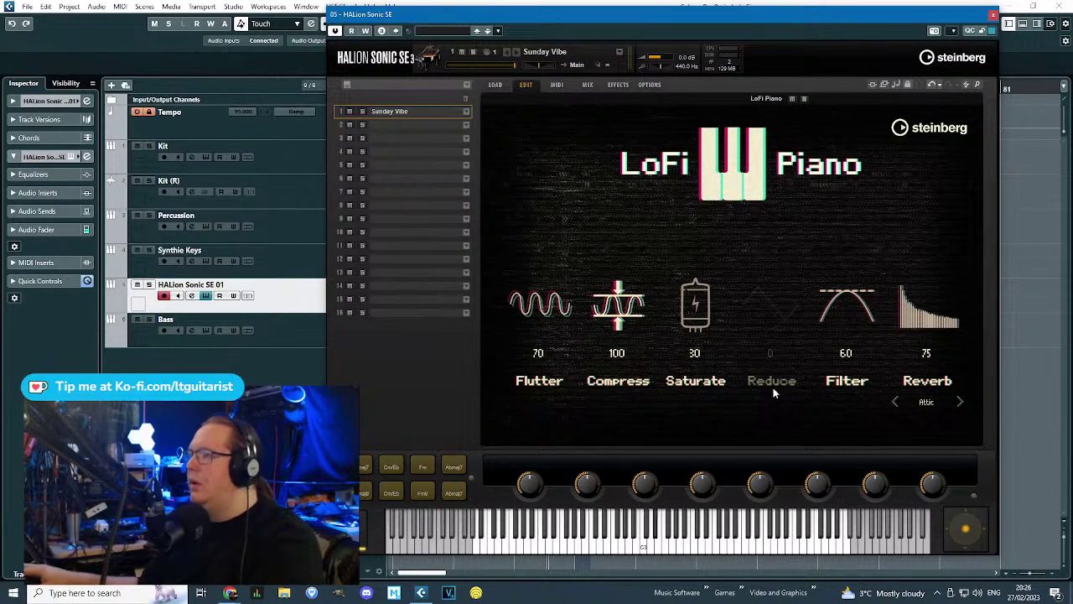
{"action": "left_click_drag", "start_coordinate": [782, 246], "coordinate": [776, 298]}
{"action": "left_click_drag", "start_coordinate": [714, 308], "coordinate": [714, 302]}
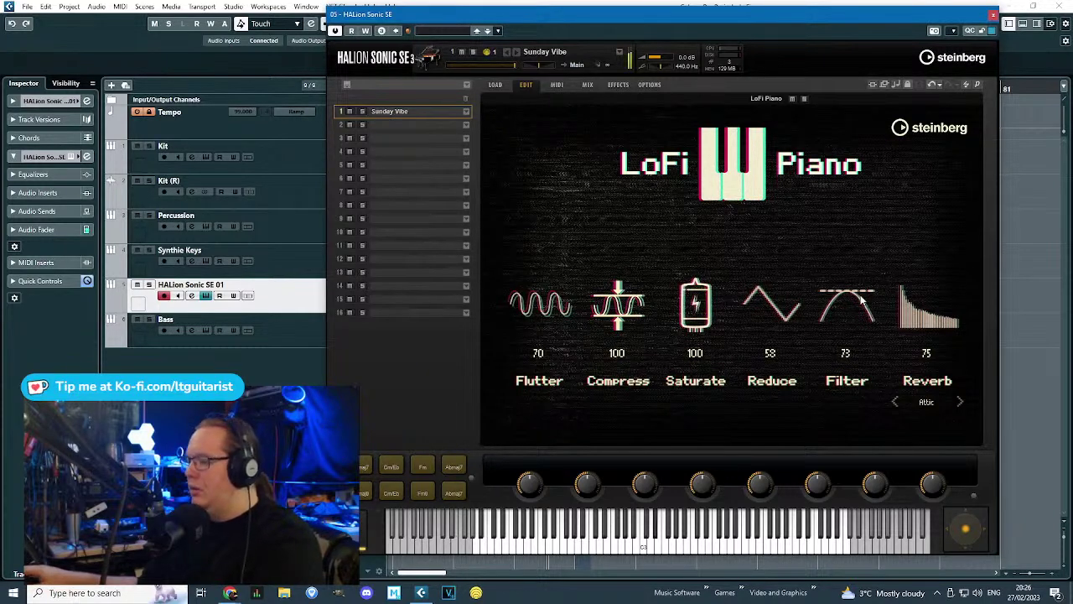
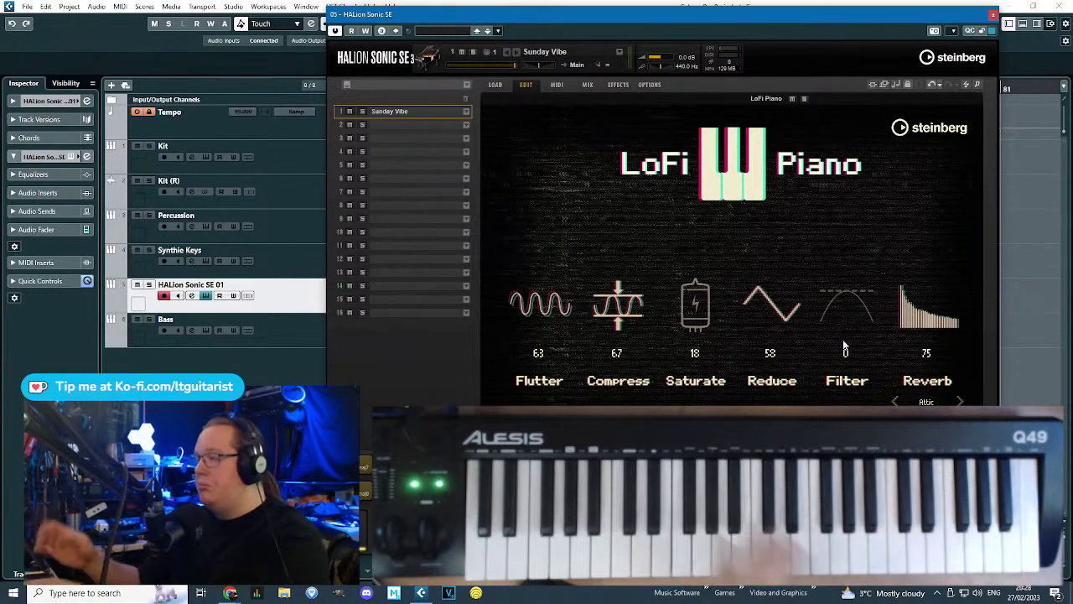
{"action": "left_click", "coordinate": [992, 15]}
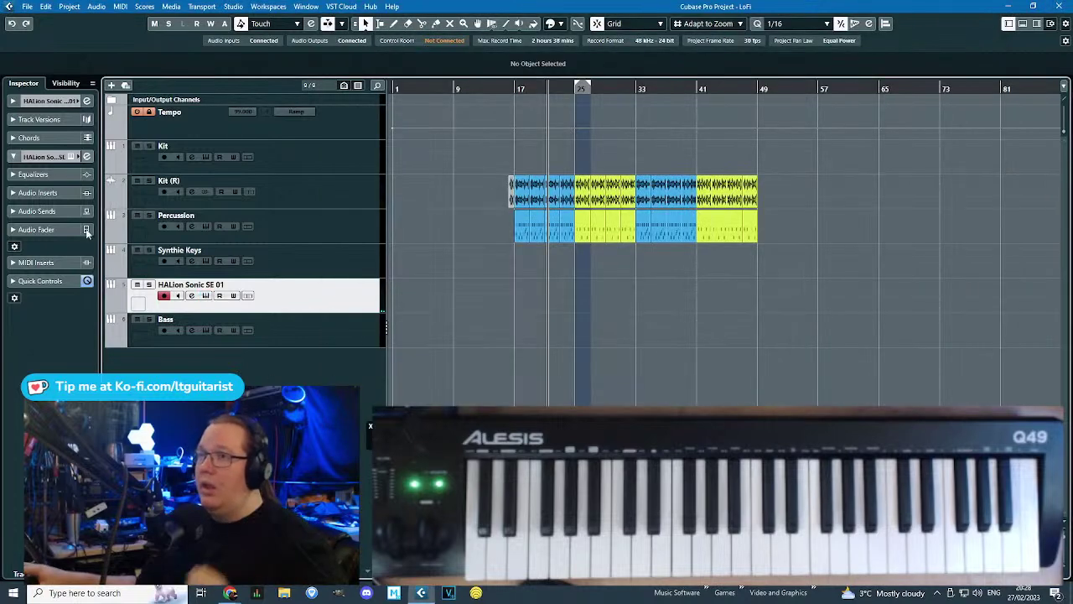
Insert the retrospectively recorded MIDI performance as a part on the HALion Sonic SE 01 track.
{"action": "left_click", "coordinate": [11, 159]}
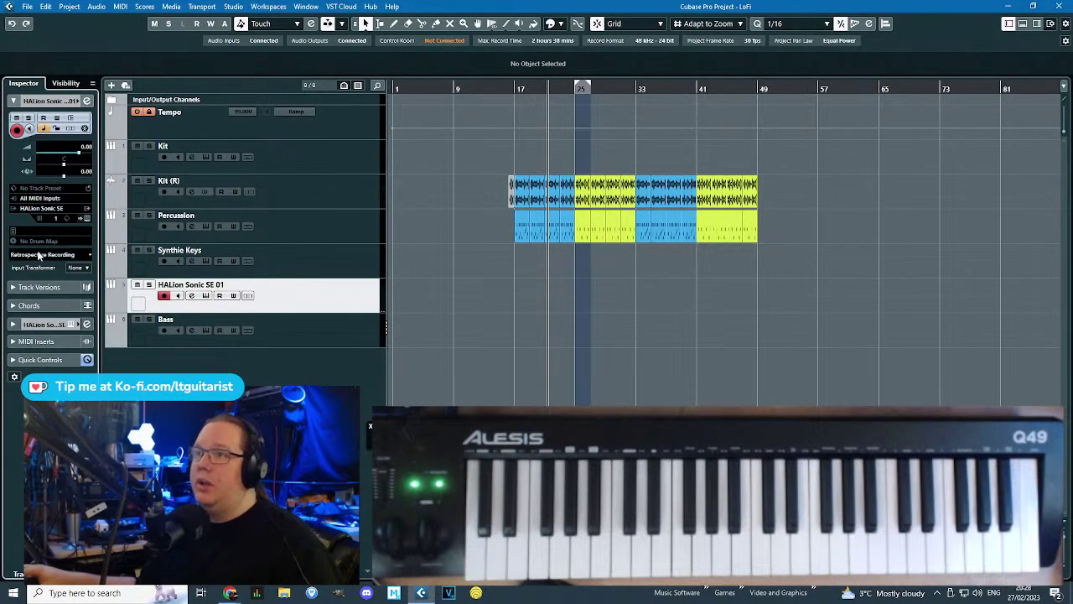
{"action": "left_click", "coordinate": [89, 254]}
{"action": "left_click", "coordinate": [119, 268]}
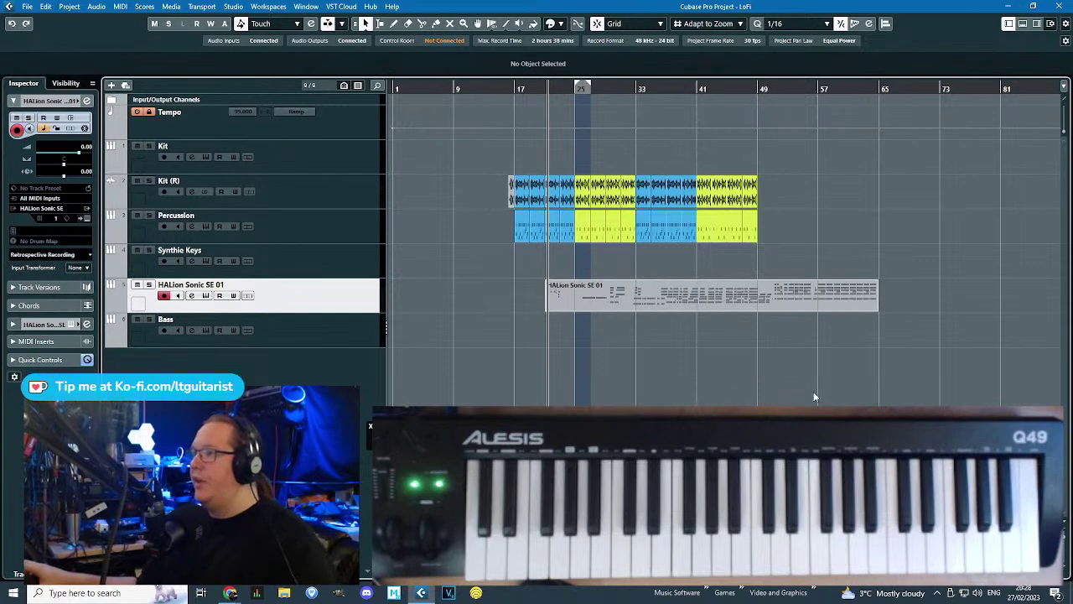
Split the HALion Sonic SE 01 part before the wanted take and delete the earlier section.
{"action": "scroll", "coordinate": [847, 365], "scroll_direction": "up", "scroll_amount": 3}
{"action": "scroll", "coordinate": [847, 366], "scroll_direction": "up", "scroll_amount": 3}
{"action": "left_click", "coordinate": [677, 302], "text": "alt"}
{"action": "left_click_drag", "start_coordinate": [644, 354], "coordinate": [610, 235]}
{"action": "key", "text": "Delete"}
Position the remaining HALion Sonic SE 01 part so that it runs from bar 17 to about bar 25.
{"action": "scroll", "coordinate": [670, 307], "scroll_direction": "down", "scroll_amount": 5}
{"action": "left_click_drag", "start_coordinate": [703, 296], "coordinate": [505, 296]}
{"action": "left_click_drag", "start_coordinate": [540, 352], "coordinate": [703, 381]}
{"action": "left_click_drag", "start_coordinate": [841, 305], "coordinate": [680, 295]}
{"action": "scroll", "coordinate": [671, 305], "scroll_direction": "up", "scroll_amount": 3}
{"action": "left_click_drag", "start_coordinate": [748, 296], "coordinate": [517, 294]}
{"action": "left_click_drag", "start_coordinate": [563, 378], "coordinate": [419, 344]}
{"action": "left_click_drag", "start_coordinate": [666, 295], "coordinate": [504, 306]}
Open the HALion Sonic SE 01 part in the Key Editor and shift the first chord to the start of bar 17.
{"action": "double_click", "coordinate": [505, 304]}
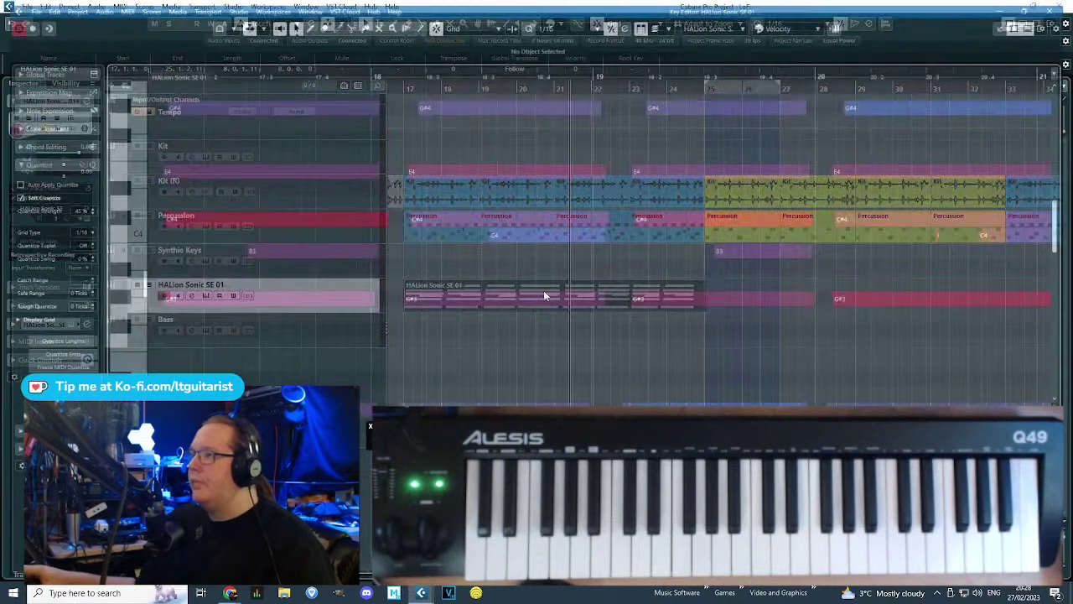
{"action": "scroll", "coordinate": [369, 331], "scroll_direction": "left", "scroll_amount": 2}
{"action": "scroll", "coordinate": [429, 322], "scroll_direction": "down", "scroll_amount": 5}
{"action": "left_click_drag", "start_coordinate": [404, 347], "coordinate": [342, 109]}
{"action": "scroll", "coordinate": [343, 129], "scroll_direction": "down", "scroll_amount": 4}
{"action": "scroll", "coordinate": [344, 129], "scroll_direction": "up", "scroll_amount": 3}
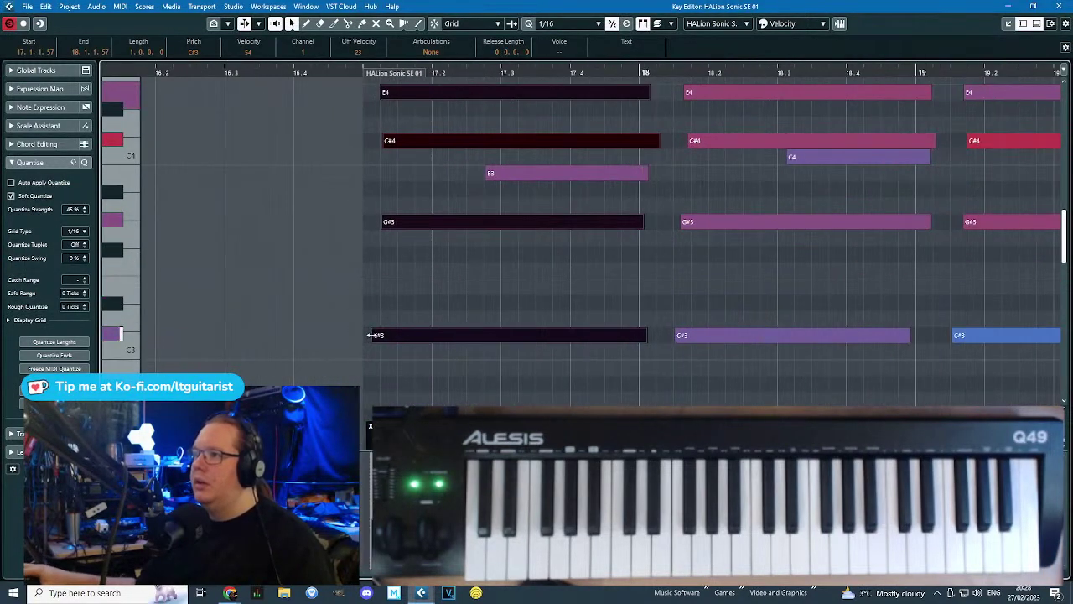
{"action": "scroll", "coordinate": [373, 335], "scroll_direction": "down", "scroll_amount": 2}
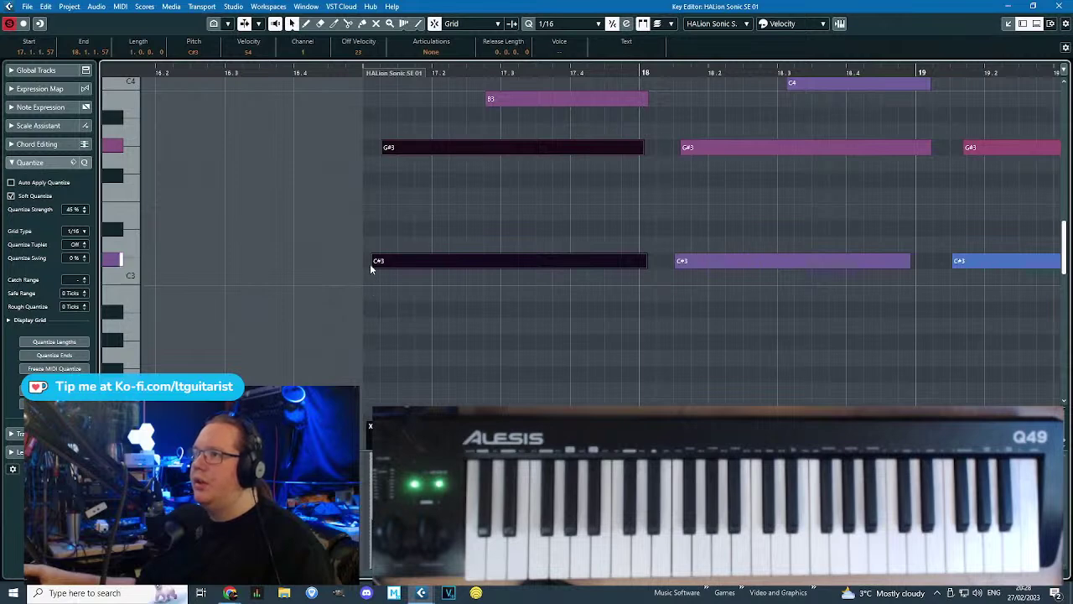
{"action": "left_click", "coordinate": [655, 303]}
Try to shift the bar 18 chord earlier towards the start of the bar.
{"action": "scroll", "coordinate": [729, 126], "scroll_direction": "up", "scroll_amount": 8}
{"action": "left_click_drag", "start_coordinate": [729, 125], "coordinate": [728, 124]}
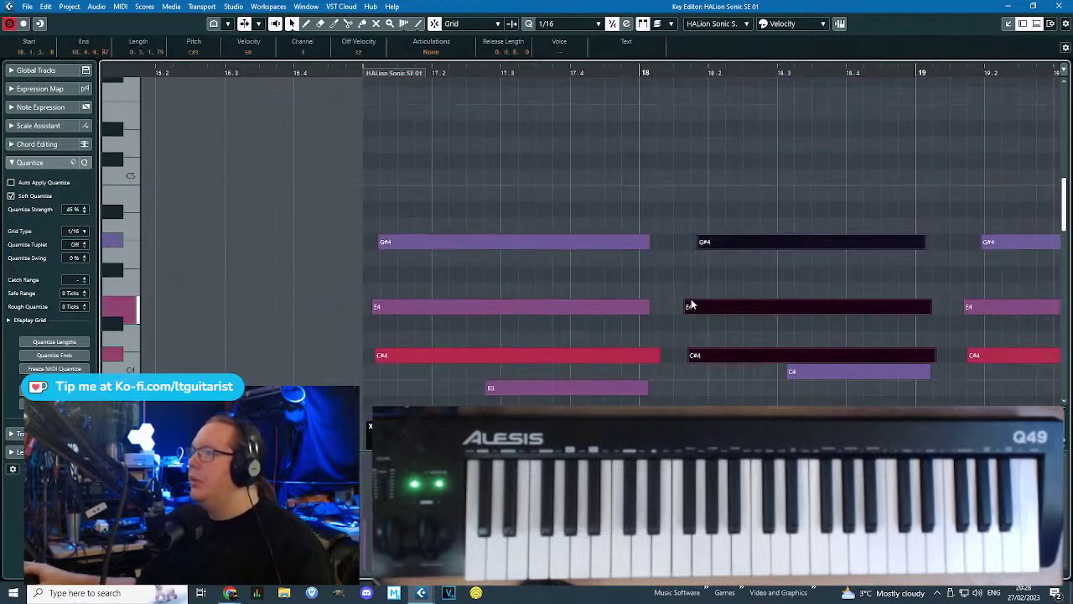
{"action": "scroll", "coordinate": [677, 175], "scroll_direction": "down", "scroll_amount": 6}
{"action": "left_click_drag", "start_coordinate": [681, 328], "coordinate": [675, 328]}
Try to shorten all the notes in the part together.
{"action": "scroll", "coordinate": [586, 332], "scroll_direction": "down", "scroll_amount": 5}
{"action": "left_click_drag", "start_coordinate": [961, 364], "coordinate": [502, 44]}
{"action": "scroll", "coordinate": [889, 316], "scroll_direction": "up", "scroll_amount": 3}
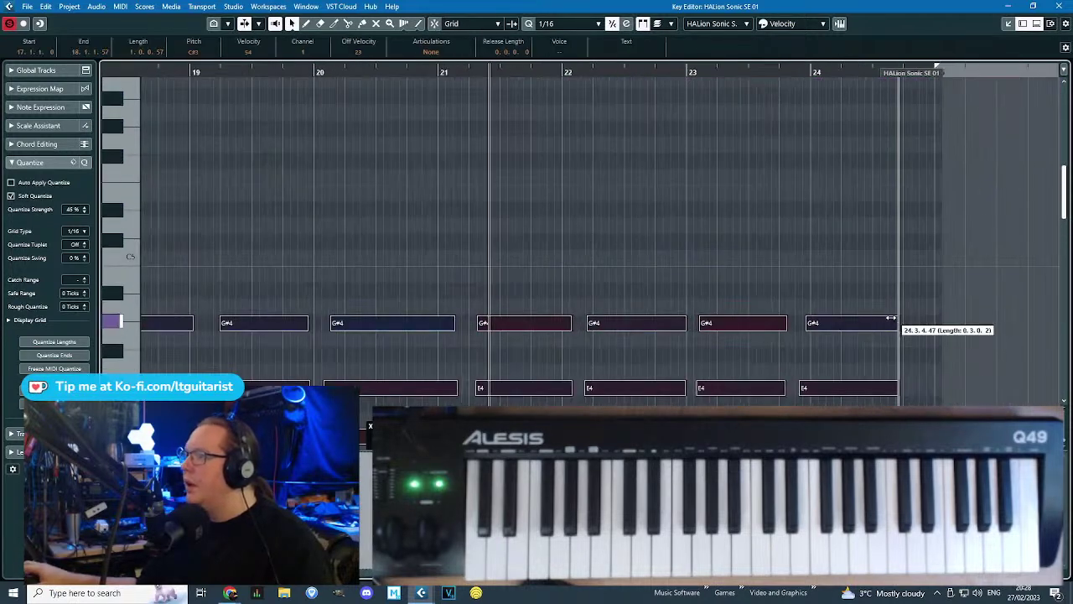
{"action": "scroll", "coordinate": [871, 298], "scroll_direction": "down", "scroll_amount": 3}
{"action": "left_click_drag", "start_coordinate": [893, 247], "coordinate": [895, 248]}
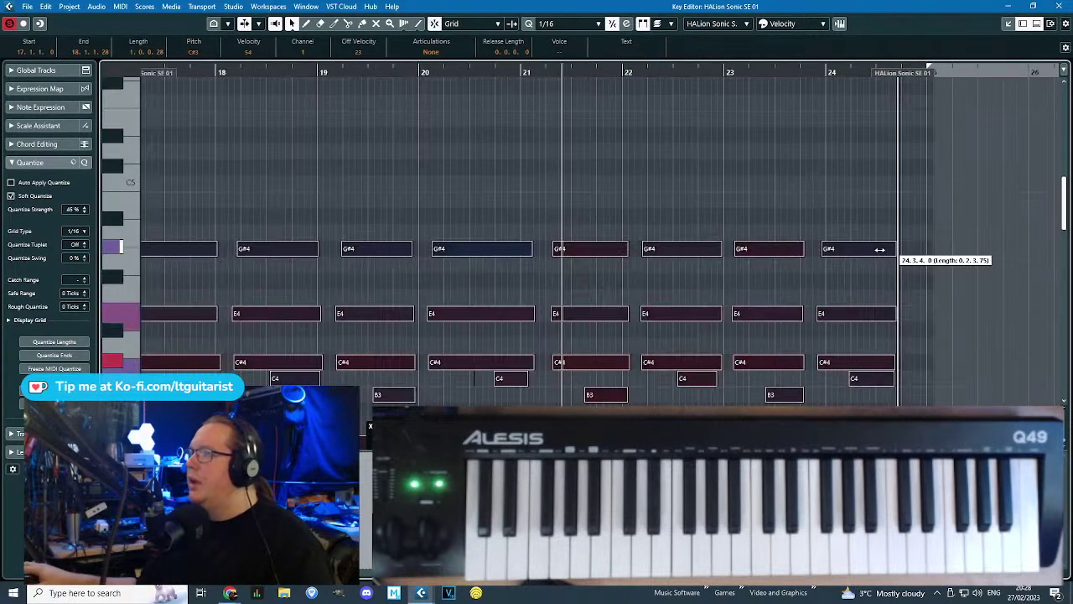
Delete all notes from bar 21 onward and the stray short note in bar 20.
{"action": "scroll", "coordinate": [946, 293], "scroll_direction": "down", "scroll_amount": 14}
{"action": "left_click_drag", "start_coordinate": [935, 290], "coordinate": [570, 104]}
{"action": "key", "text": "Delete"}
{"action": "left_click", "coordinate": [474, 289]}
{"action": "key", "text": "Delete"}
Shorten the chord notes in bars 17 to 20 together, excluding the B3 and C4 passing notes.
{"action": "left_click_drag", "start_coordinate": [386, 110], "coordinate": [13, 91]}
{"action": "scroll", "coordinate": [394, 251], "scroll_direction": "down", "scroll_amount": 3}
{"action": "left_click_drag", "start_coordinate": [399, 332], "coordinate": [665, 230]}
{"action": "left_click_drag", "start_coordinate": [773, 153], "coordinate": [421, 201]}
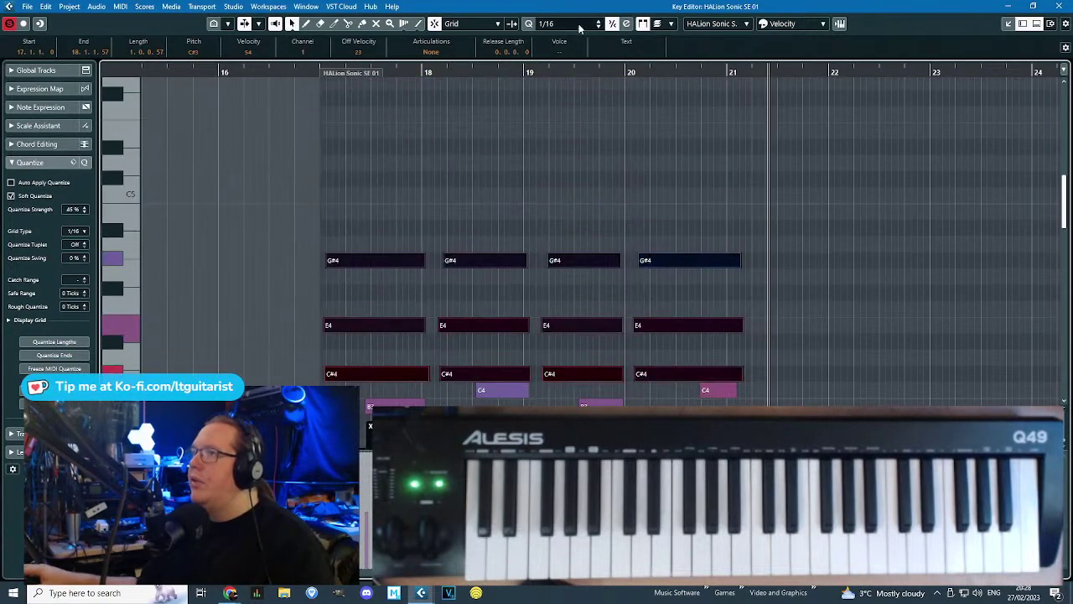
{"action": "scroll", "coordinate": [671, 226], "scroll_direction": "down", "scroll_amount": 3}
{"action": "left_click_drag", "start_coordinate": [736, 118], "coordinate": [717, 119]}
{"action": "left_click", "coordinate": [704, 130]}
Move the bar 18 chord earlier so its C#3 bass note starts exactly on bar 18.
{"action": "scroll", "coordinate": [352, 252], "scroll_direction": "down", "scroll_amount": 2}
{"action": "scroll", "coordinate": [332, 336], "scroll_direction": "up", "scroll_amount": 3}
{"action": "left_click_drag", "start_coordinate": [593, 400], "coordinate": [591, 127]}
{"action": "scroll", "coordinate": [590, 144], "scroll_direction": "down", "scroll_amount": 3}
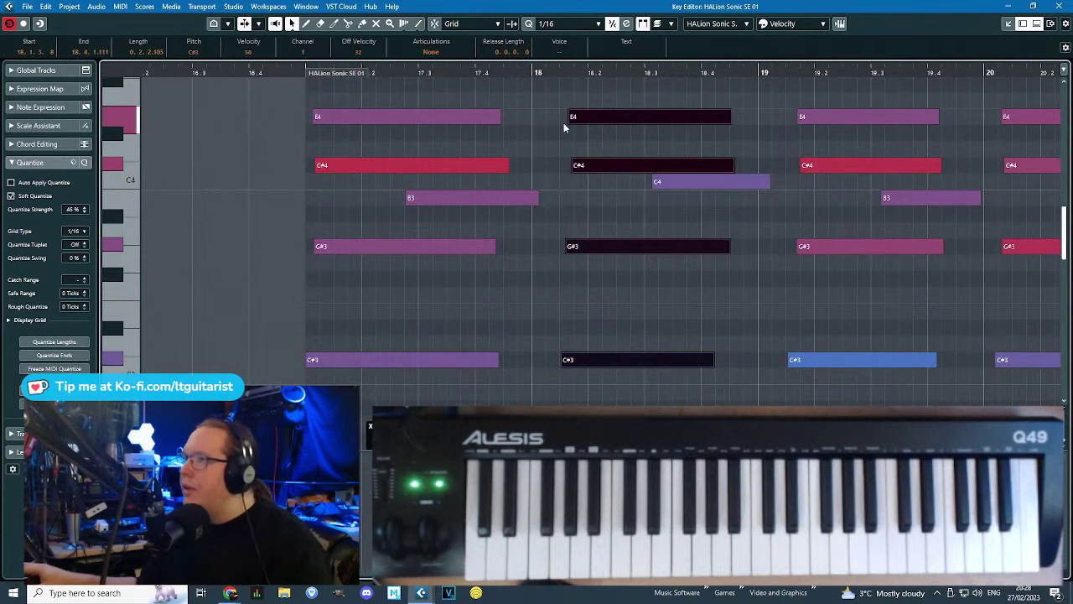
{"action": "mouse_move", "coordinate": [566, 361]}
{"action": "left_mouse_down"}
{"action": "mouse_move", "coordinate": [552, 369]}
{"action": "mouse_move", "coordinate": [551, 359]}
{"action": "left_mouse_up"}
Move the bar 19 chord earlier so its C#3 bass note starts exactly on bar 19.
{"action": "left_click_drag", "start_coordinate": [842, 379], "coordinate": [808, 89]}
{"action": "scroll", "coordinate": [827, 179], "scroll_direction": "down", "scroll_amount": 4}
{"action": "scroll", "coordinate": [809, 137], "scroll_direction": "up", "scroll_amount": 2}
{"action": "left_click_drag", "start_coordinate": [817, 210], "coordinate": [781, 227]}
Move the bar 20 chord earlier so its C#3 bass note starts exactly on bar 20.
{"action": "scroll", "coordinate": [773, 300], "scroll_direction": "down", "scroll_amount": 3}
{"action": "scroll", "coordinate": [782, 227], "scroll_direction": "down", "scroll_amount": 2}
{"action": "left_click_drag", "start_coordinate": [921, 282], "coordinate": [899, 74]}
{"action": "scroll", "coordinate": [865, 307], "scroll_direction": "up", "scroll_amount": 1}
{"action": "scroll", "coordinate": [868, 309], "scroll_direction": "up", "scroll_amount": 1}
{"action": "scroll", "coordinate": [868, 308], "scroll_direction": "down", "scroll_amount": 4}
{"action": "left_click_drag", "start_coordinate": [916, 136], "coordinate": [910, 142]}
{"action": "scroll", "coordinate": [905, 145], "scroll_direction": "up", "scroll_amount": 3}
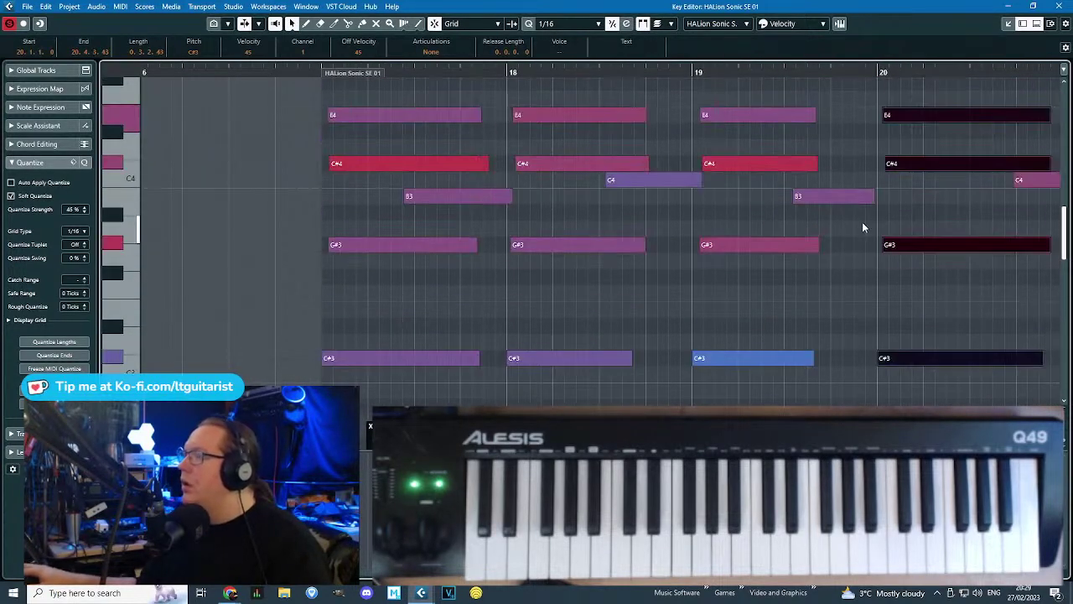
{"action": "left_click", "coordinate": [862, 221]}
Raise the velocities of the four C#3 bass notes in bars 17 to 20, bringing the first to 79.
{"action": "left_click_drag", "start_coordinate": [307, 314], "coordinate": [1058, 373]}
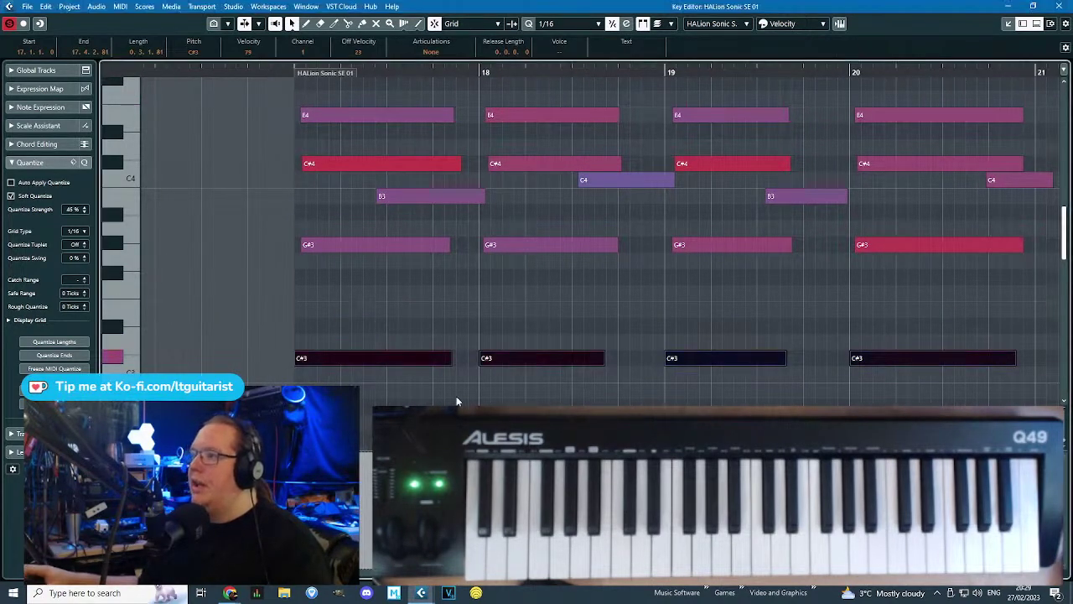
{"action": "key", "text": "ctrl+shift+a"}
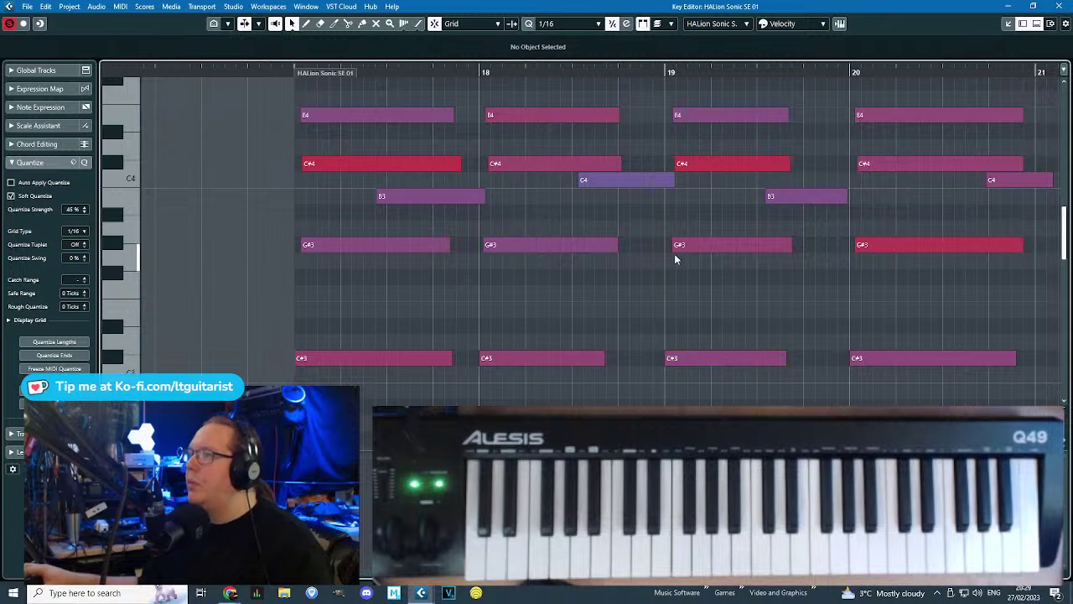
Extend the start of bar 19's C#4 note slightly earlier and play the chord part from bar 17.
{"action": "left_click", "coordinate": [675, 164]}
{"action": "left_click", "coordinate": [553, 276]}
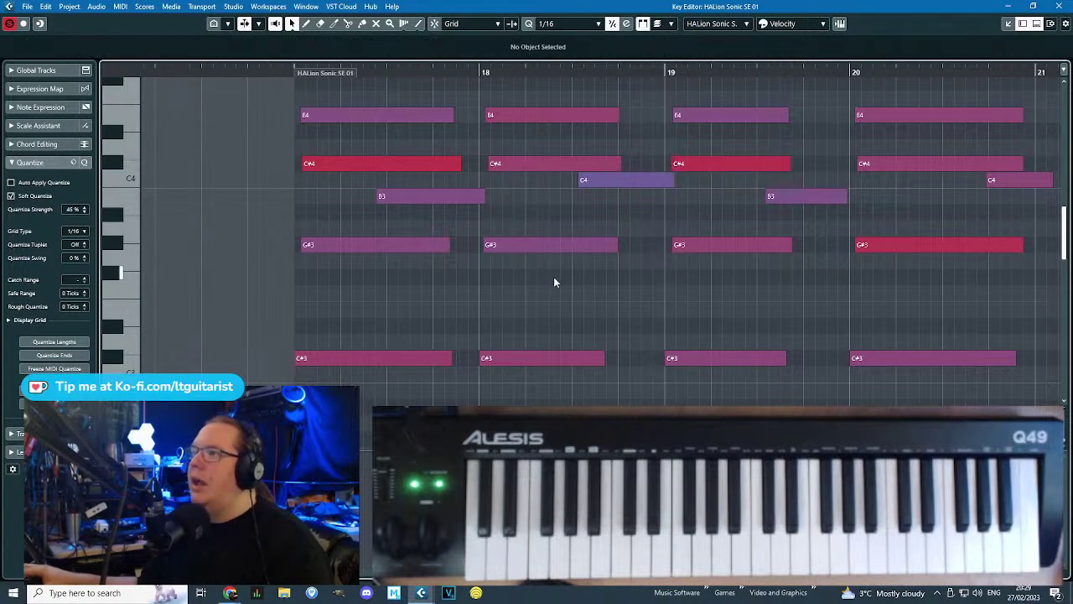
{"action": "left_click_drag", "start_coordinate": [285, 71], "coordinate": [288, 73]}
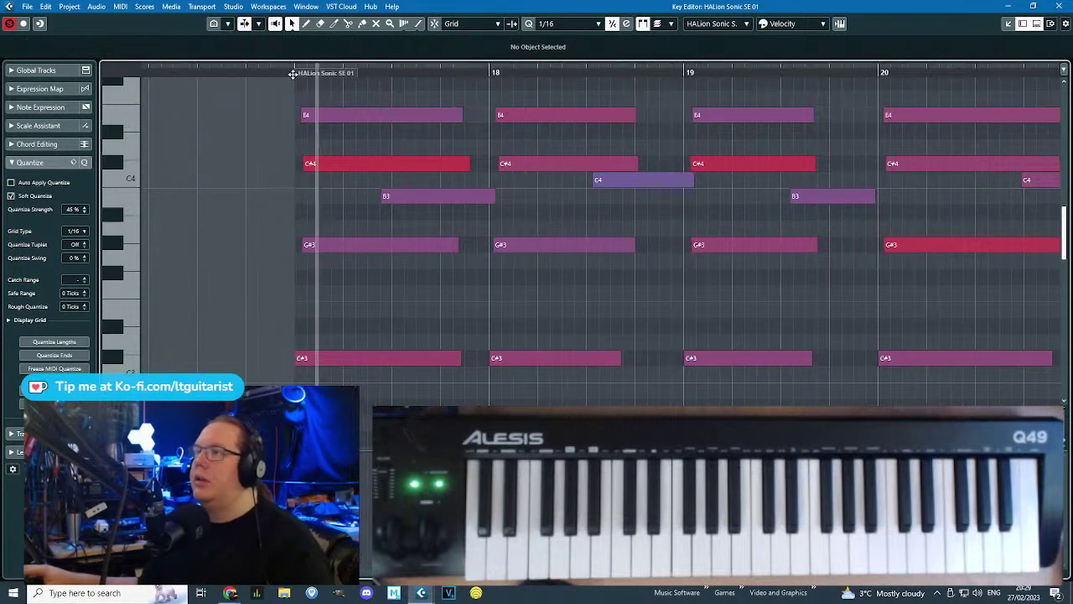
Align the B3 and C4 passing notes to start on beat 3 of bars 17 to 20, and shorten bar 18's C4.
{"action": "left_click_drag", "start_coordinate": [391, 197], "coordinate": [392, 198]}
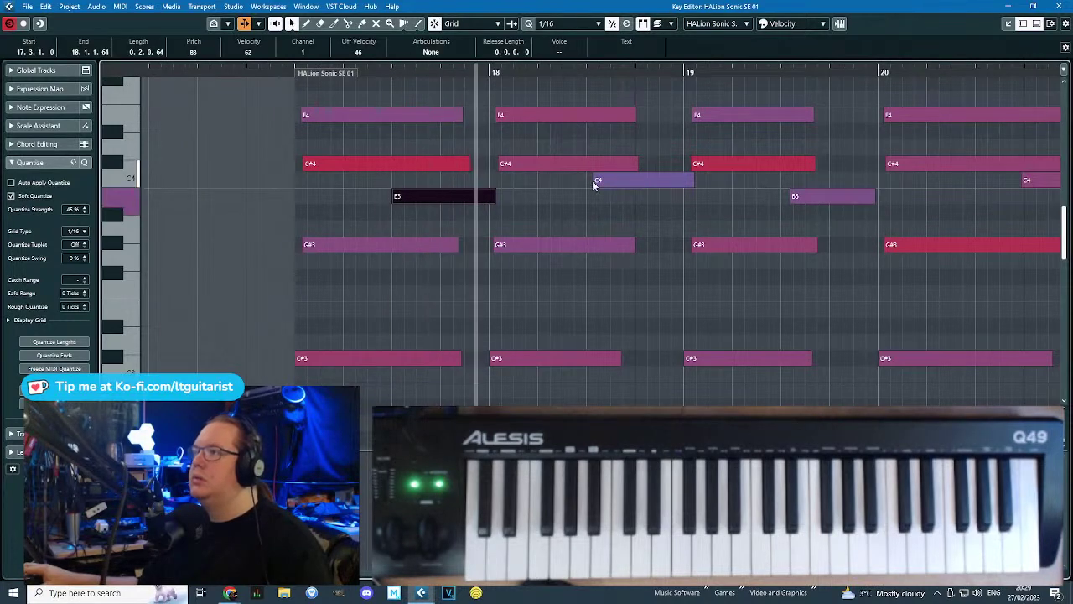
{"action": "left_click_drag", "start_coordinate": [591, 182], "coordinate": [592, 182]}
{"action": "left_click_drag", "start_coordinate": [693, 185], "coordinate": [671, 185]}
{"action": "left_click_drag", "start_coordinate": [807, 200], "coordinate": [798, 199]}
{"action": "scroll", "coordinate": [758, 210], "scroll_direction": "down", "scroll_amount": 2}
{"action": "scroll", "coordinate": [917, 182], "scroll_direction": "up", "scroll_amount": 1}
{"action": "left_click_drag", "start_coordinate": [917, 183], "coordinate": [880, 181]}
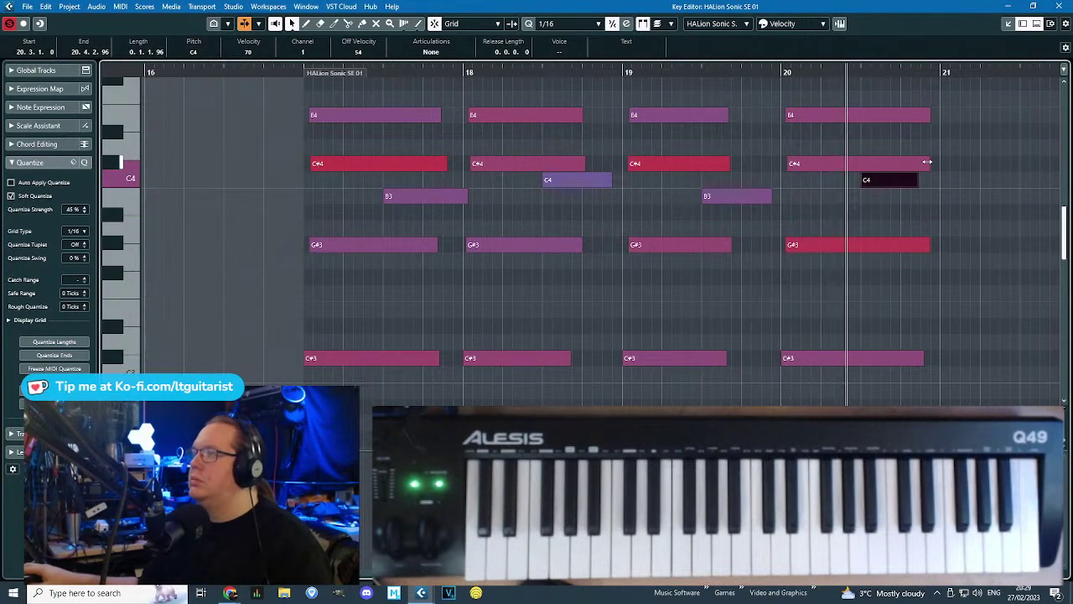
Return to the project window and trim the HALion Sonic SE 01 part to end at bar 21, removing the empty remainder.
{"action": "left_click", "coordinate": [1057, 6]}
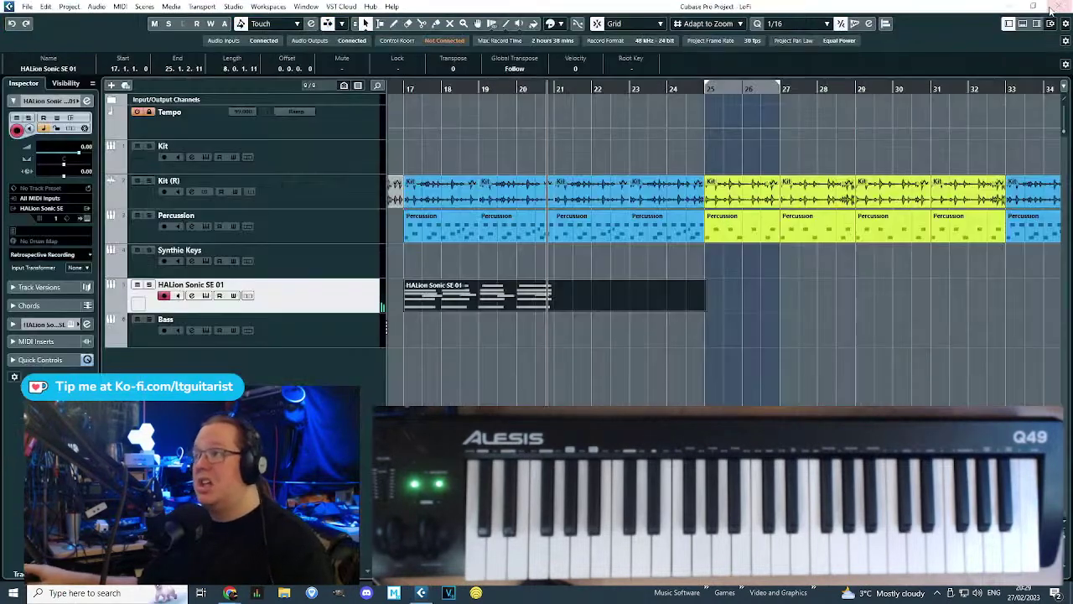
{"action": "left_click_drag", "start_coordinate": [552, 297], "coordinate": [570, 296]}
{"action": "key", "text": "Delete"}
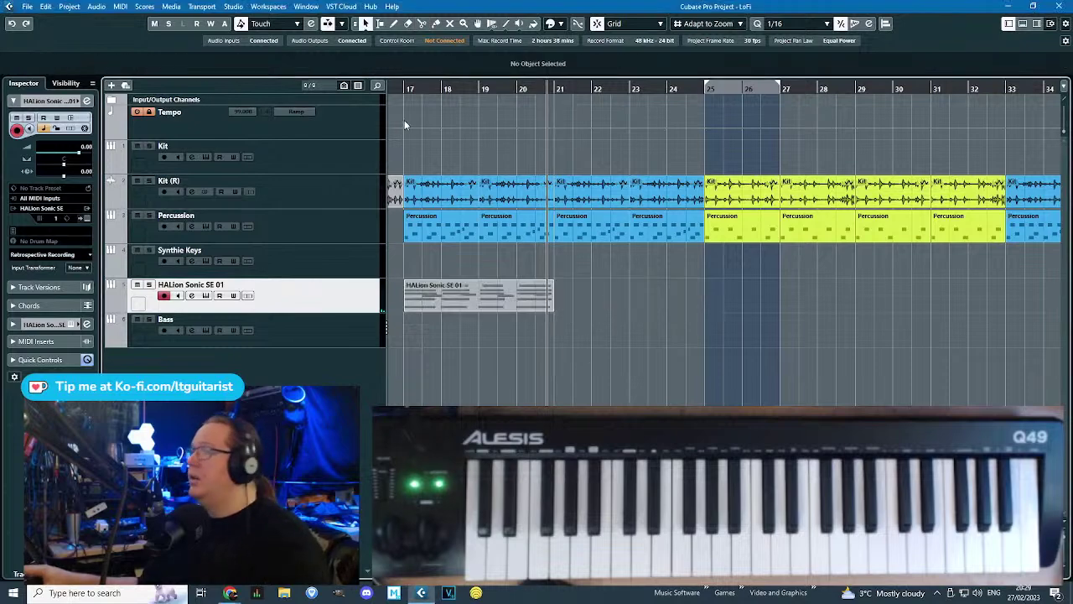
Reopen the piano part, move the four B3 and C4 passing notes an eighth note earlier, the first to 17.2.3.0, and close the editor.
{"action": "key", "text": "h"}
{"action": "key", "text": "h"}
{"action": "key", "text": "h"}
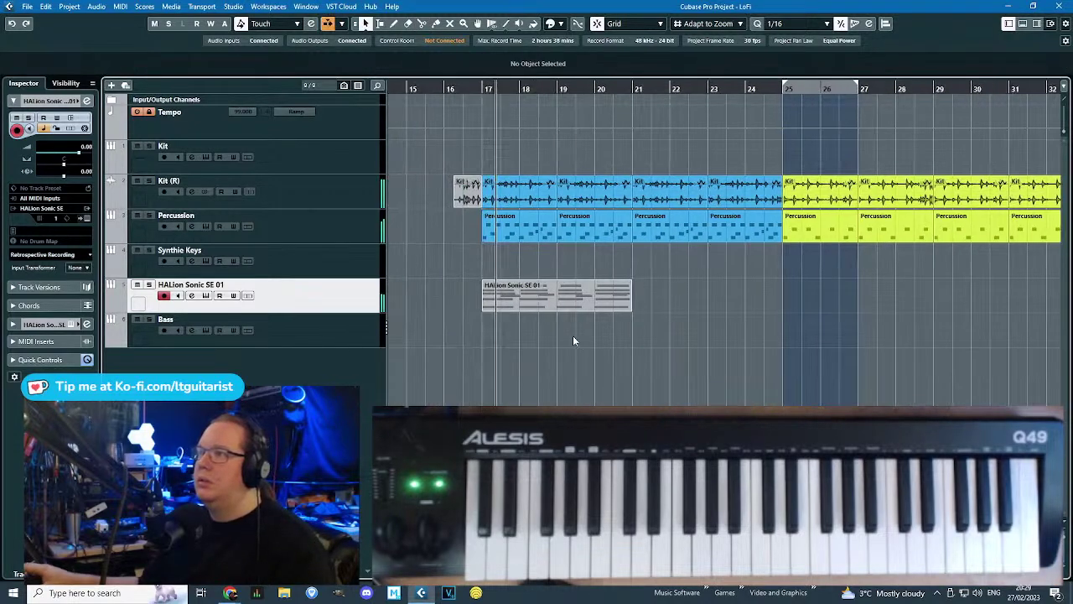
{"action": "left_click", "coordinate": [541, 300]}
{"action": "double_click", "coordinate": [542, 300]}
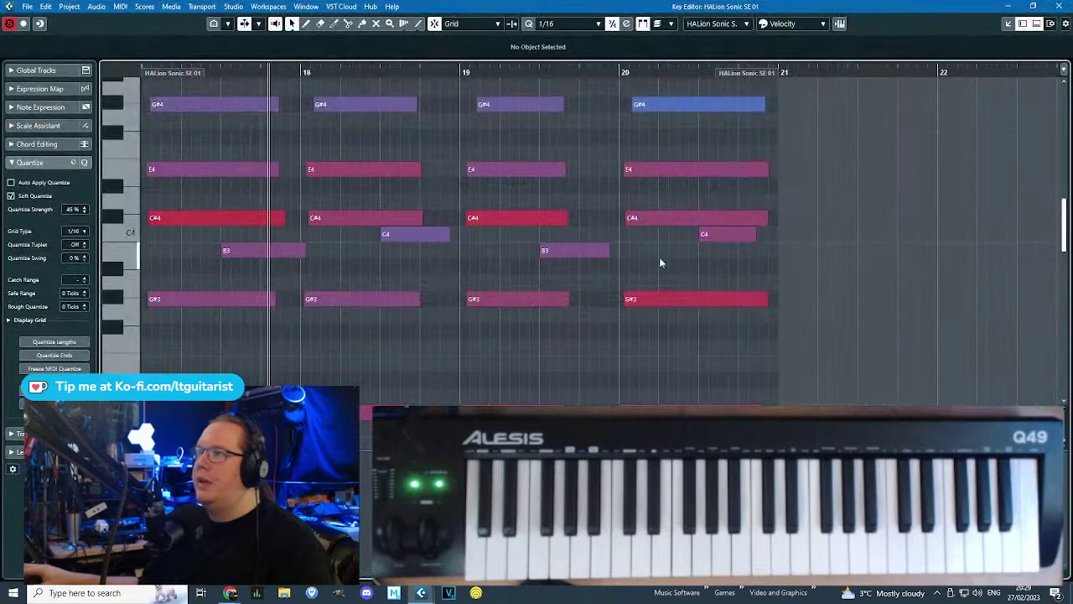
{"action": "left_click_drag", "start_coordinate": [705, 266], "coordinate": [238, 254]}
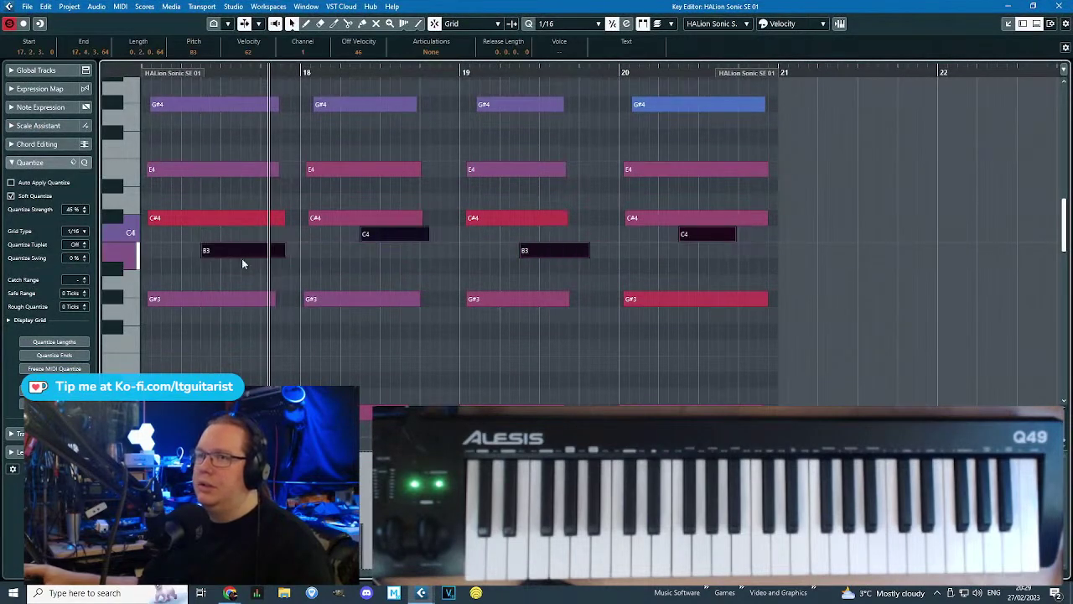
{"action": "left_click", "coordinate": [1057, 6]}
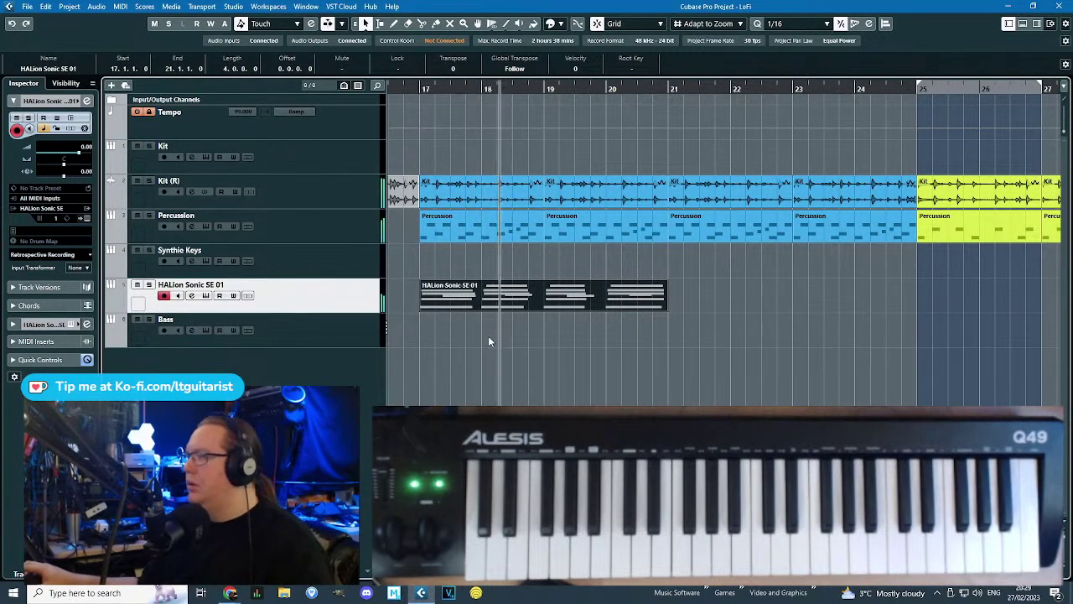
Reopen the piano part and extend the starts of the G#4 notes in bars 18 to 20 and bar 20's C#4 slightly earlier.
{"action": "scroll", "coordinate": [486, 335], "scroll_direction": "up", "scroll_amount": 3}
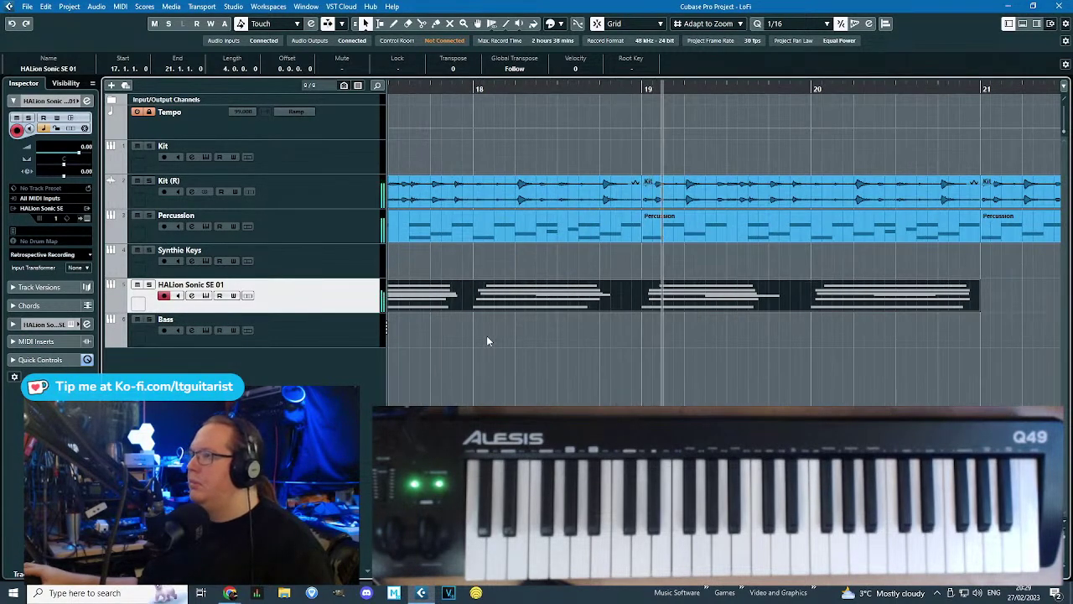
{"action": "scroll", "coordinate": [486, 335], "scroll_direction": "down", "scroll_amount": 2}
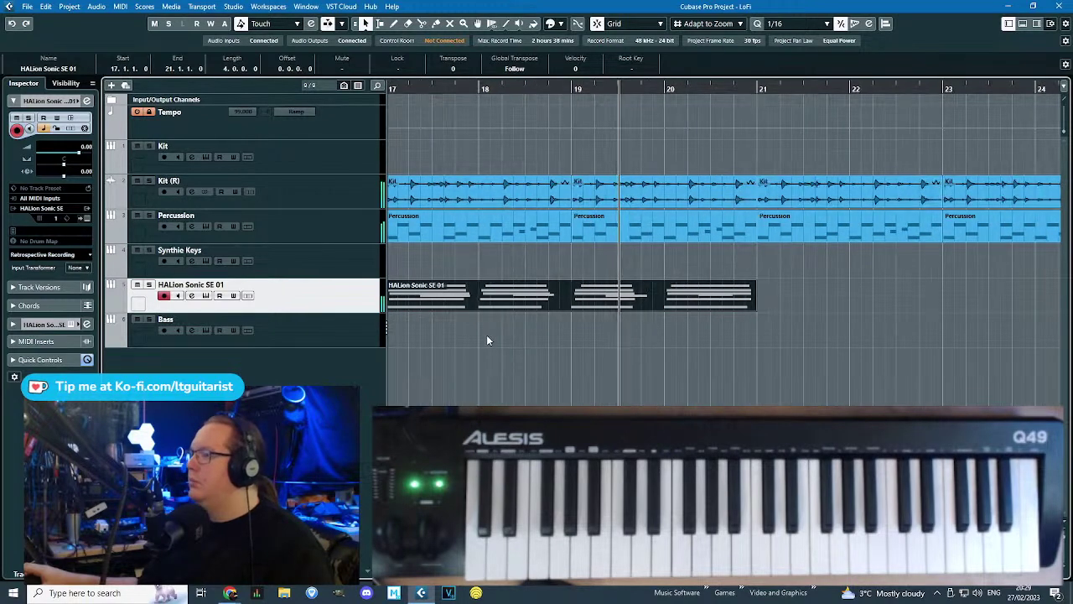
{"action": "double_click", "coordinate": [543, 293]}
{"action": "left_click_drag", "start_coordinate": [313, 104], "coordinate": [306, 104]}
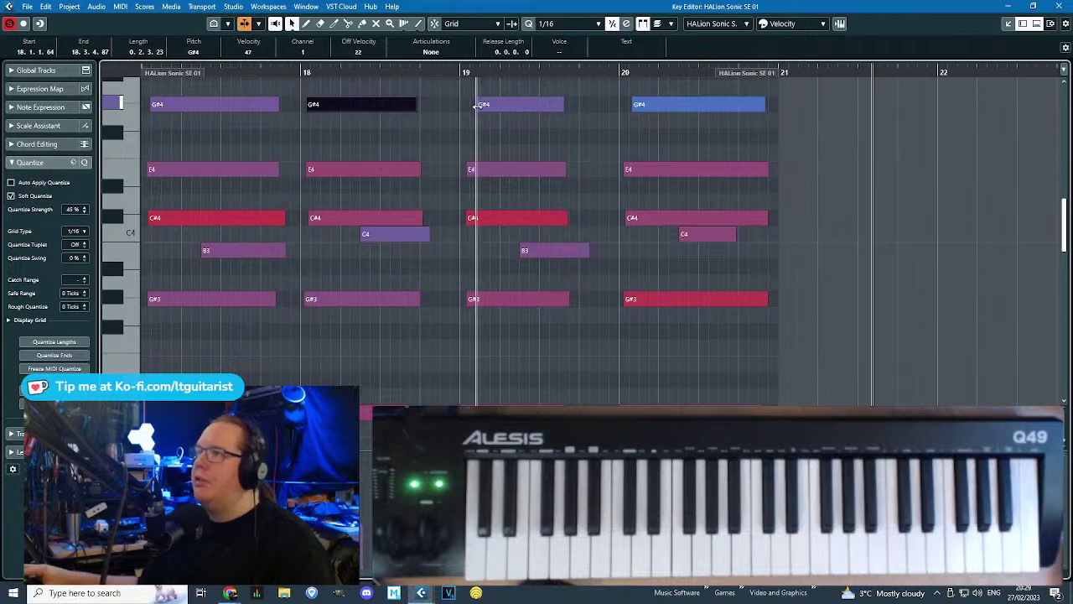
{"action": "left_click_drag", "start_coordinate": [477, 105], "coordinate": [471, 104]}
{"action": "left_click_drag", "start_coordinate": [632, 104], "coordinate": [625, 105]}
{"action": "left_click_drag", "start_coordinate": [627, 218], "coordinate": [624, 218]}
Extend the starts of bar 17's C#4, E4 and G#4 and bar 18's G#4 slightly earlier, with bar 17's G#4 at 17.1.1.63.
{"action": "left_click", "coordinate": [398, 184]}
{"action": "scroll", "coordinate": [388, 192], "scroll_direction": "left", "scroll_amount": 4}
{"action": "left_click_drag", "start_coordinate": [505, 216], "coordinate": [503, 216]}
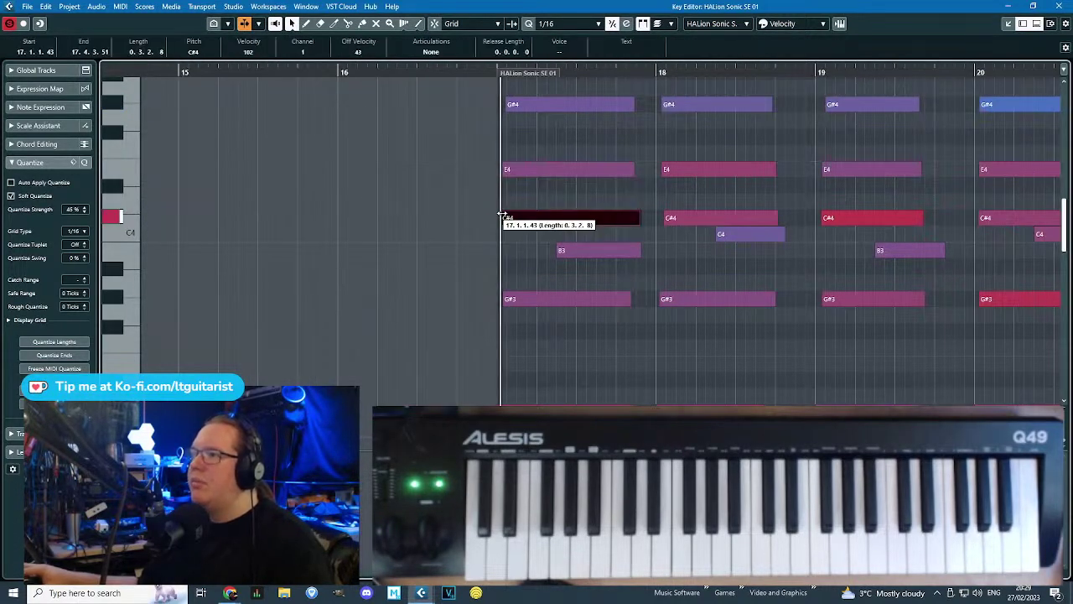
{"action": "left_click_drag", "start_coordinate": [504, 169], "coordinate": [501, 169]}
{"action": "left_click_drag", "start_coordinate": [507, 105], "coordinate": [504, 105]}
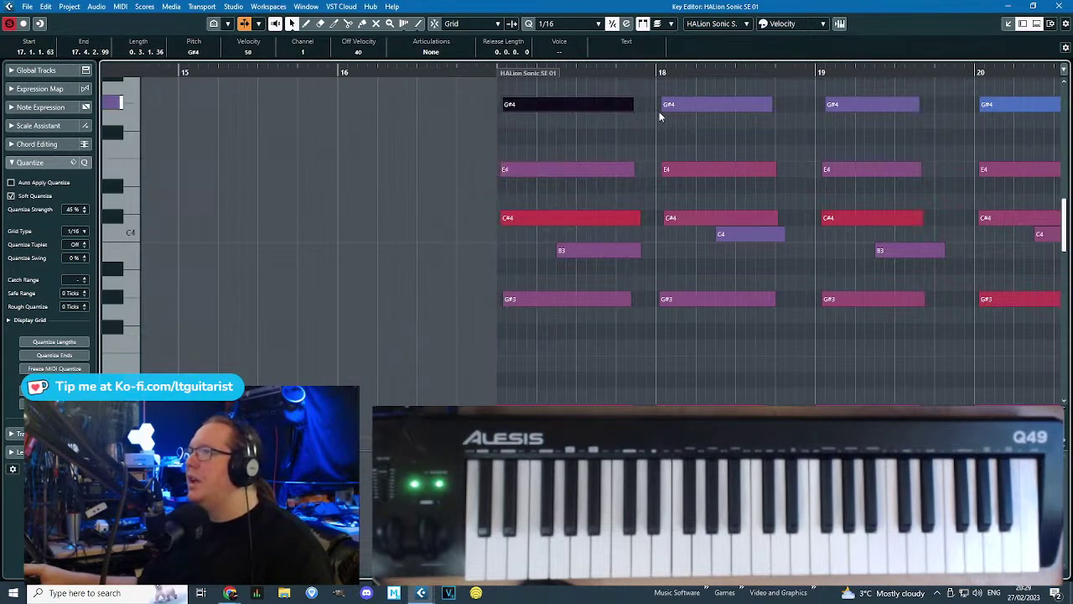
{"action": "left_click_drag", "start_coordinate": [662, 105], "coordinate": [660, 104]}
Fine-tune the note starts in bars 19 and 20, setting bar 20's E4 to 20.1.1.31 and bar 19's G#3 to 19.1.1.58.
{"action": "left_click", "coordinate": [830, 230]}
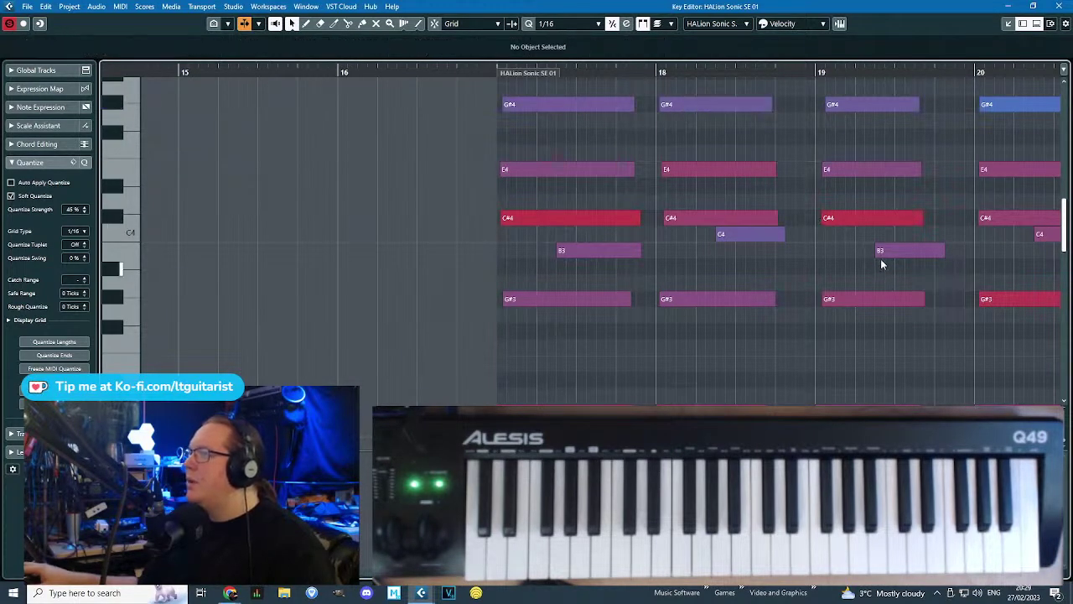
{"action": "left_click_drag", "start_coordinate": [822, 217], "coordinate": [820, 218]}
{"action": "left_click_drag", "start_coordinate": [876, 250], "coordinate": [877, 251]}
{"action": "left_click_drag", "start_coordinate": [934, 276], "coordinate": [1054, 252]}
{"action": "left_click", "coordinate": [782, 170]}
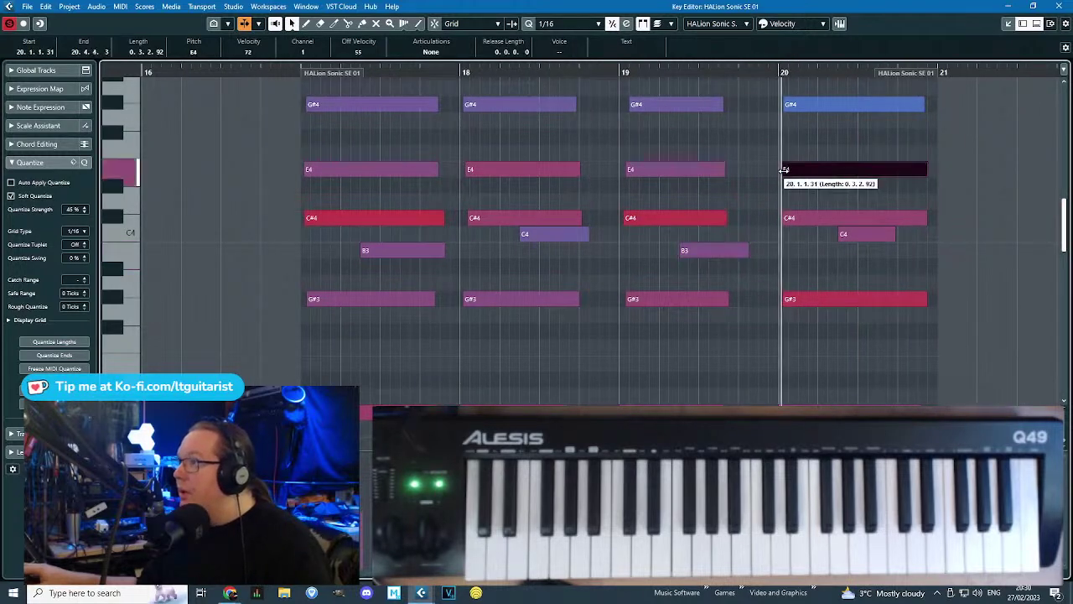
{"action": "left_click", "coordinate": [624, 298]}
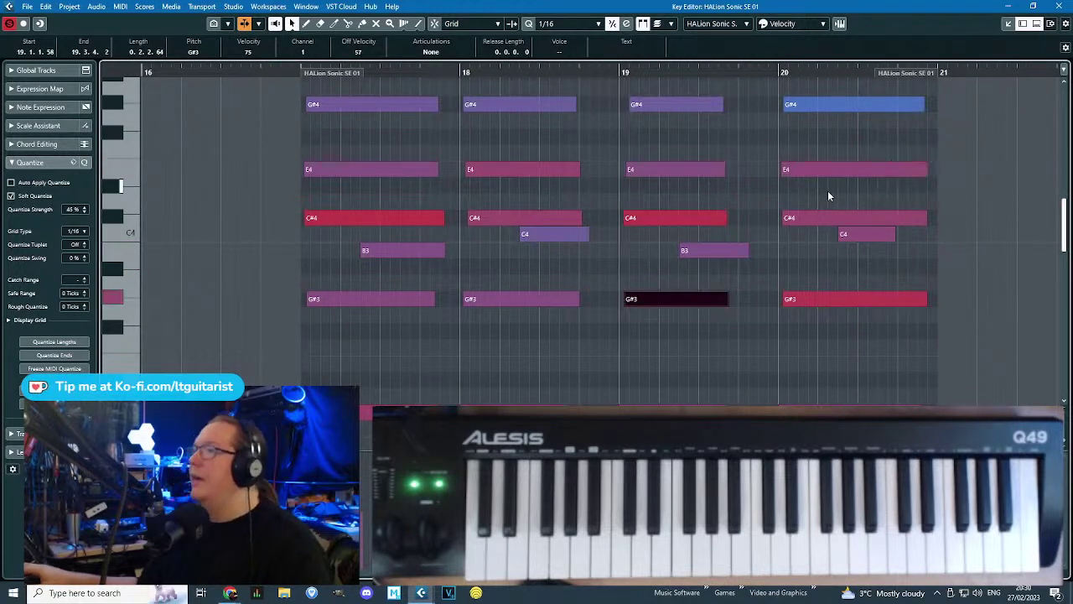
Raise the velocity of bar 20's G#4 to 81 and select all notes above the bass in bars 17 to 19.
{"action": "left_click", "coordinate": [910, 104]}
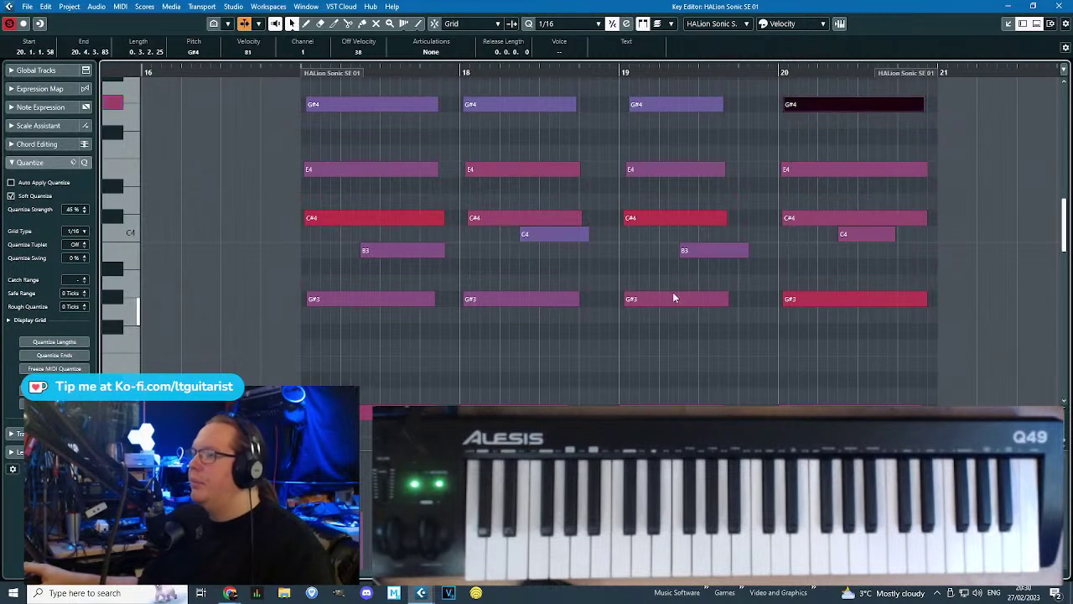
{"action": "left_click_drag", "start_coordinate": [363, 340], "coordinate": [696, 99]}
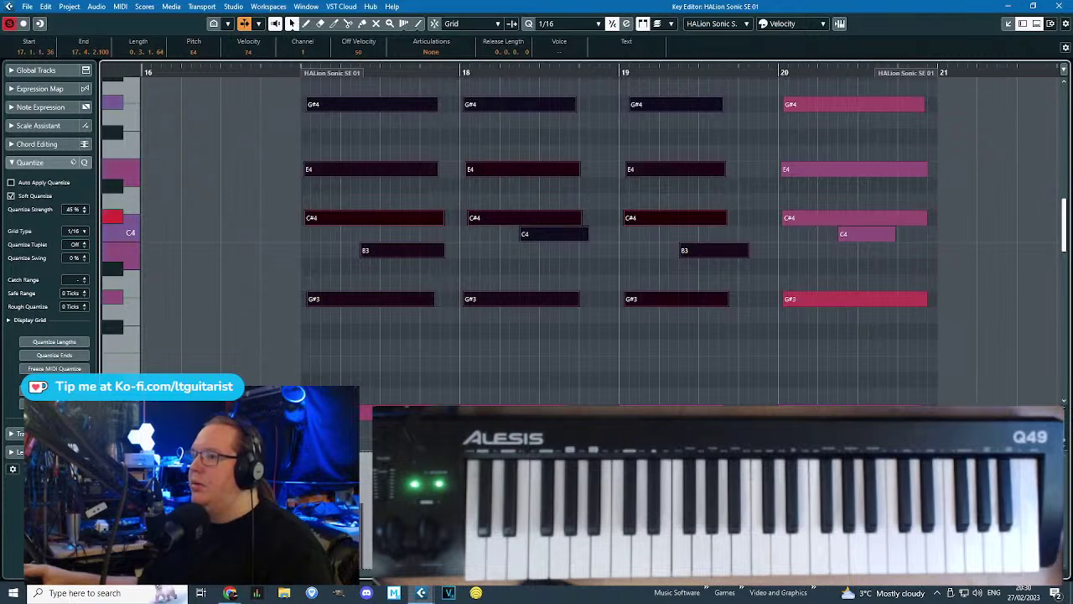
Examine the chord notes of the HALion Sonic SE 01 part in the Key Editor and return to the project arrangement.
{"action": "left_click", "coordinate": [295, 365]}
{"action": "scroll", "coordinate": [297, 369], "scroll_direction": "down", "scroll_amount": 3}
{"action": "scroll", "coordinate": [328, 373], "scroll_direction": "up", "scroll_amount": 6}
{"action": "scroll", "coordinate": [334, 336], "scroll_direction": "down", "scroll_amount": 4}
{"action": "left_click", "coordinate": [344, 218]}
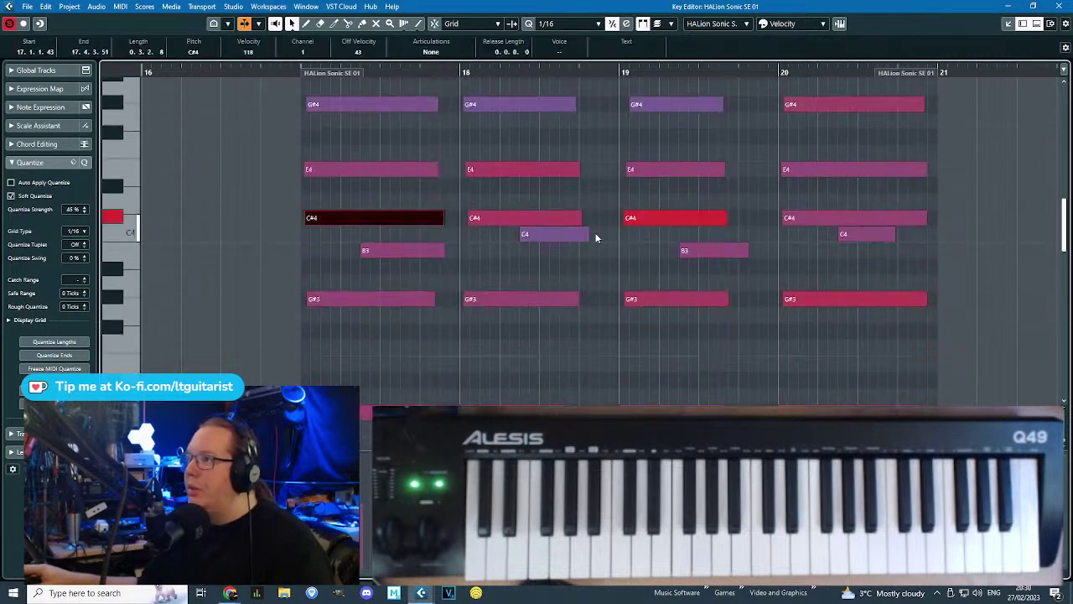
{"action": "left_click", "coordinate": [637, 218], "text": "shift"}
{"action": "scroll", "coordinate": [998, 309], "scroll_direction": "down", "scroll_amount": 4}
{"action": "left_click_drag", "start_coordinate": [1008, 314], "coordinate": [204, 67]}
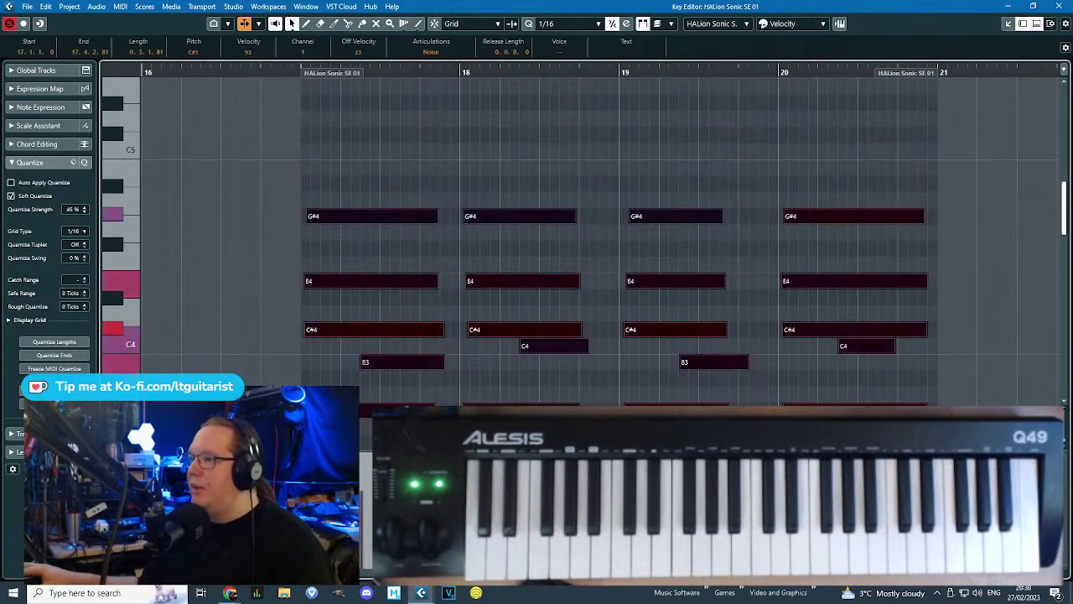
{"action": "left_click", "coordinate": [510, 117]}
{"action": "left_click", "coordinate": [1058, 6]}
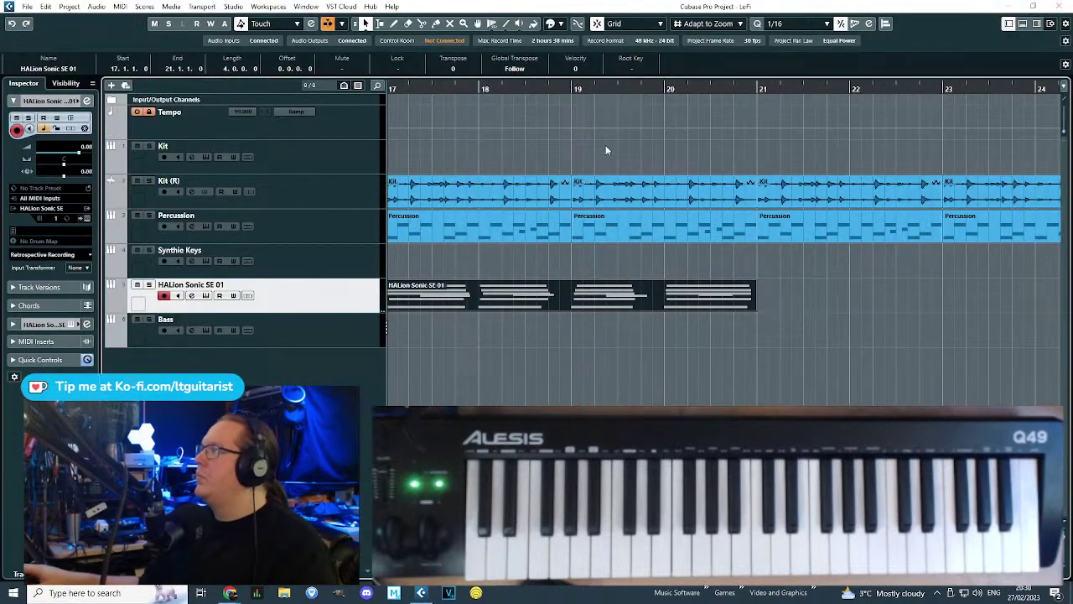
Play the arrangement from bar 17 to hear the chords with the drums and percussion.
{"action": "left_click", "coordinate": [449, 132]}
{"action": "scroll", "coordinate": [485, 112], "scroll_direction": "left", "scroll_amount": 2}
{"action": "left_click", "coordinate": [596, 87]}
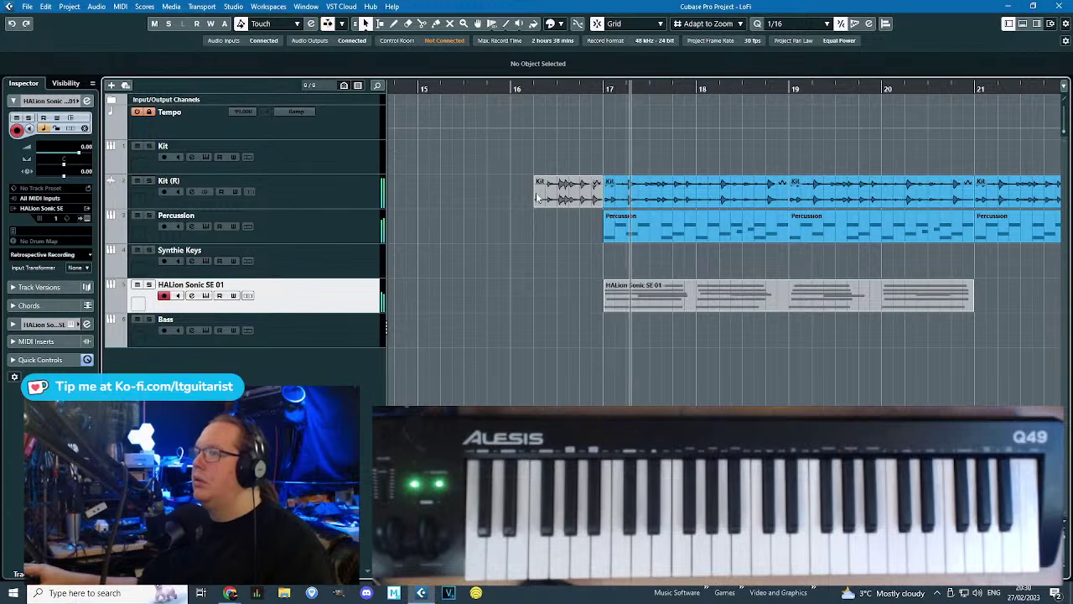
{"action": "scroll", "coordinate": [494, 282], "scroll_direction": "down", "scroll_amount": 3}
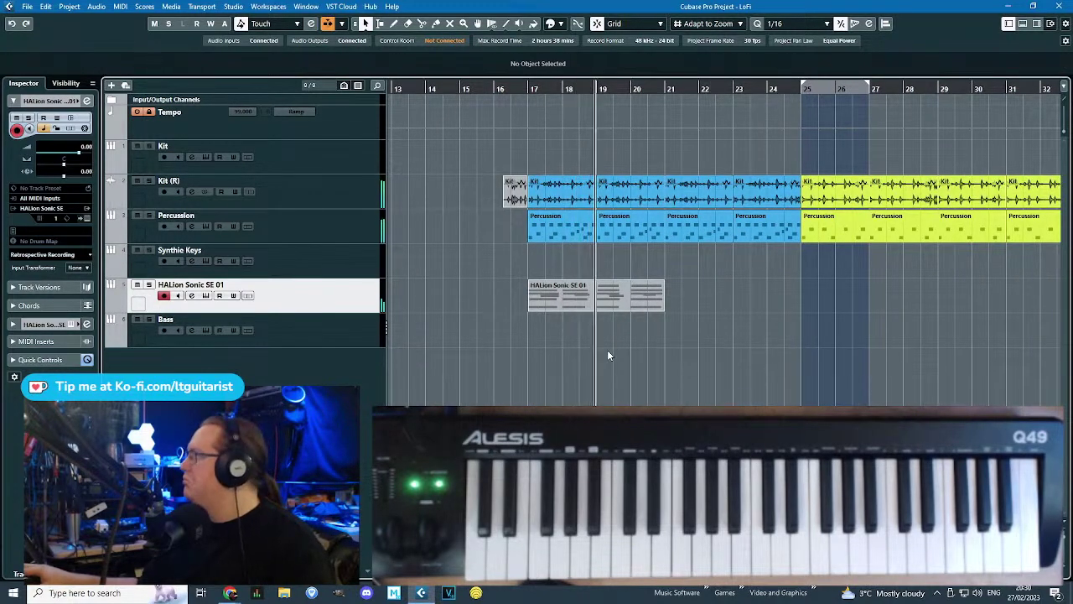
{"action": "left_click", "coordinate": [595, 298]}
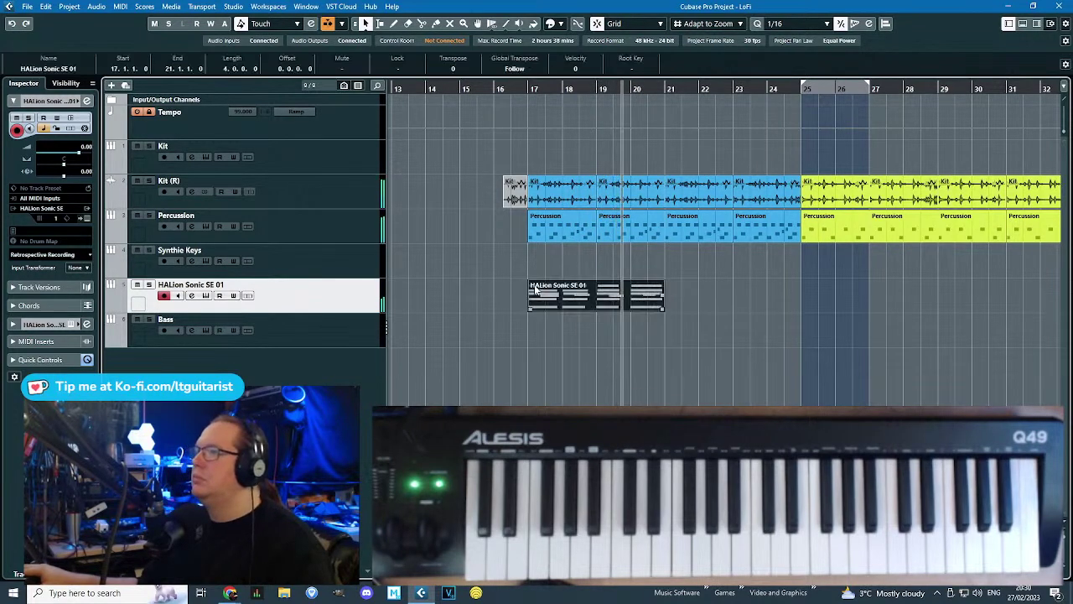
{"action": "key", "text": "ctrl+d"}
{"action": "scroll", "coordinate": [452, 351], "scroll_direction": "down", "scroll_amount": 2}
{"action": "scroll", "coordinate": [452, 349], "scroll_direction": "up", "scroll_amount": 1}
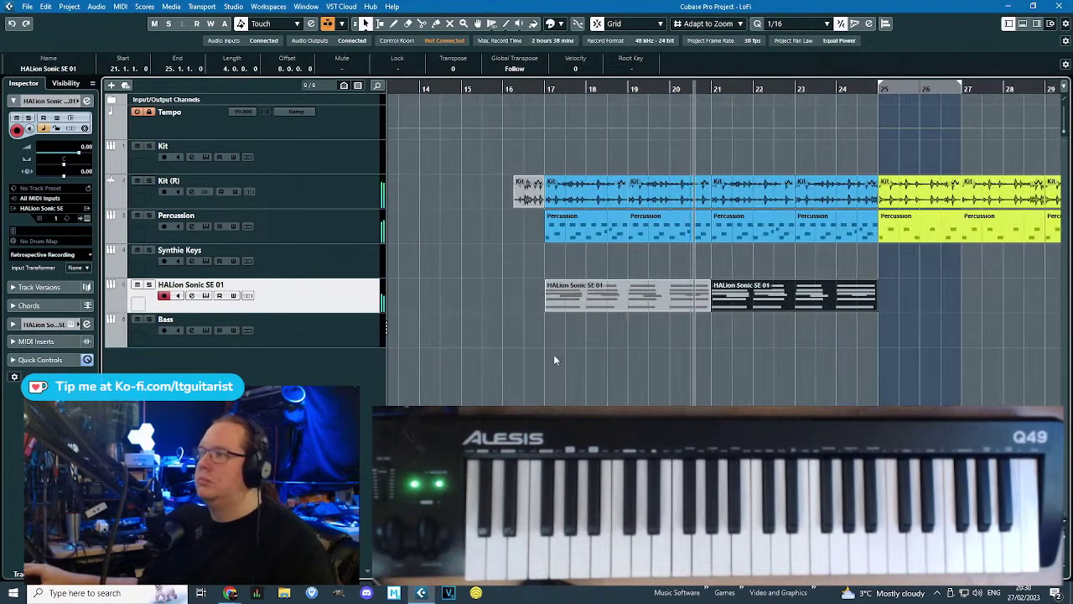
{"action": "scroll", "coordinate": [750, 342], "scroll_direction": "up", "scroll_amount": 1}
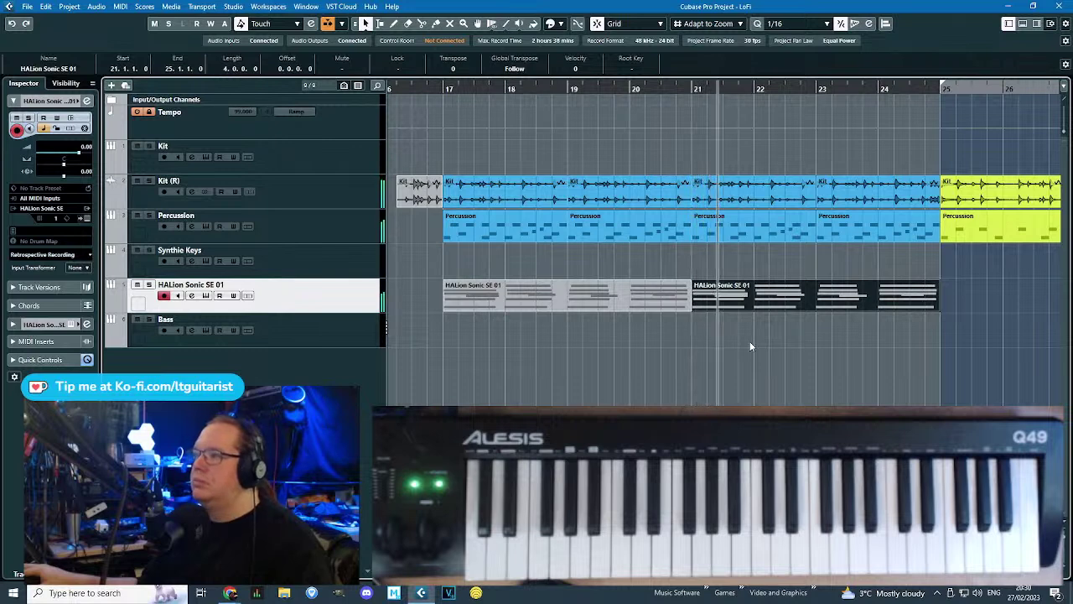
{"action": "scroll", "coordinate": [723, 339], "scroll_direction": "down", "scroll_amount": 1}
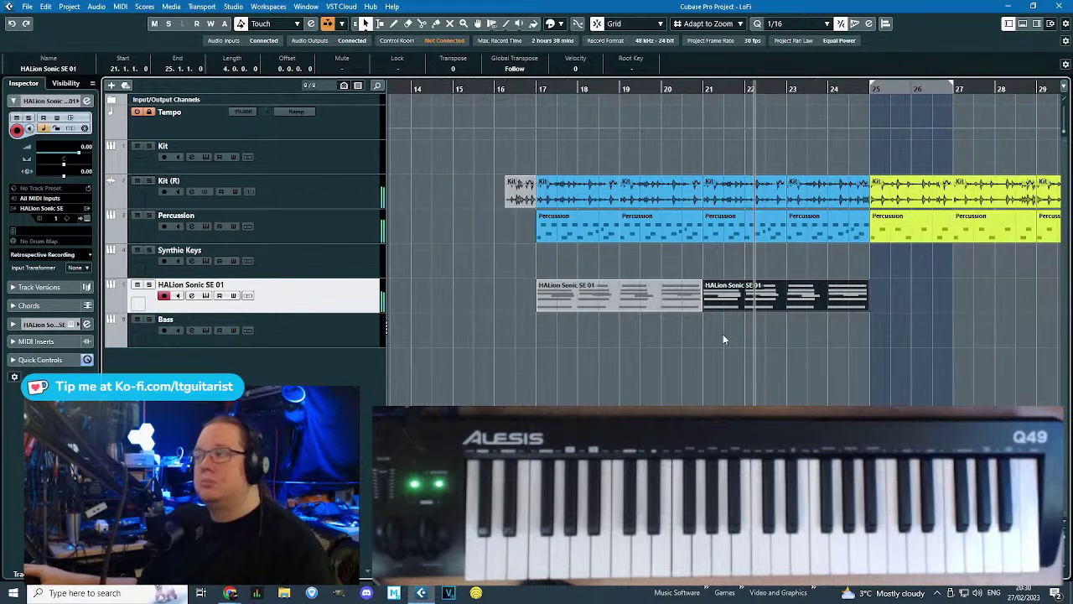
{"action": "left_click_drag", "start_coordinate": [789, 334], "coordinate": [764, 282]}
{"action": "key", "text": "Delete"}
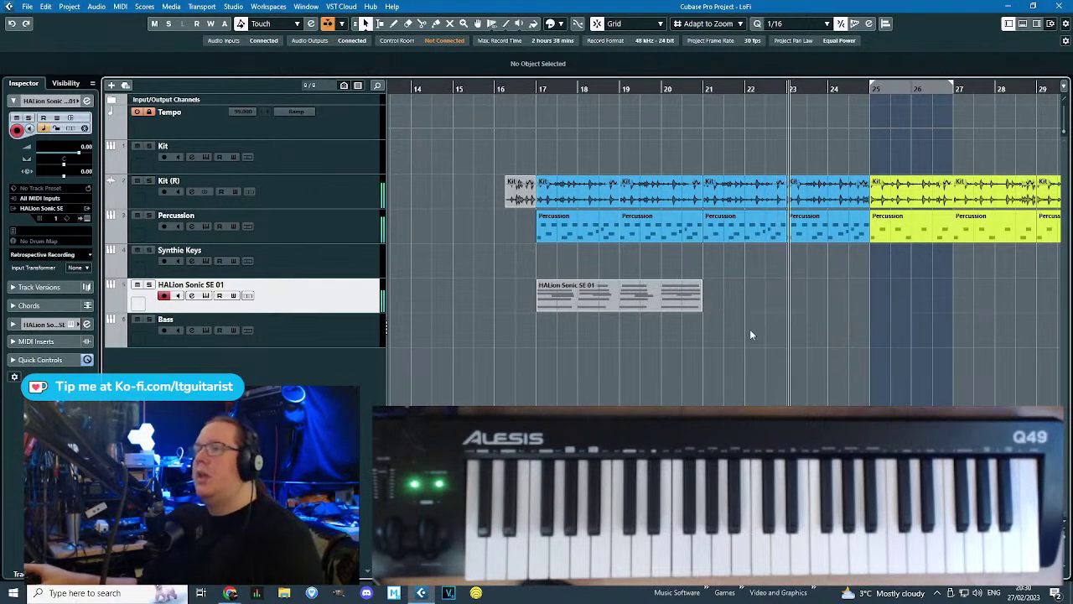
Render the HALion Sonic SE 01 MIDI part in place to audio with the current settings.
{"action": "left_click", "coordinate": [627, 293]}
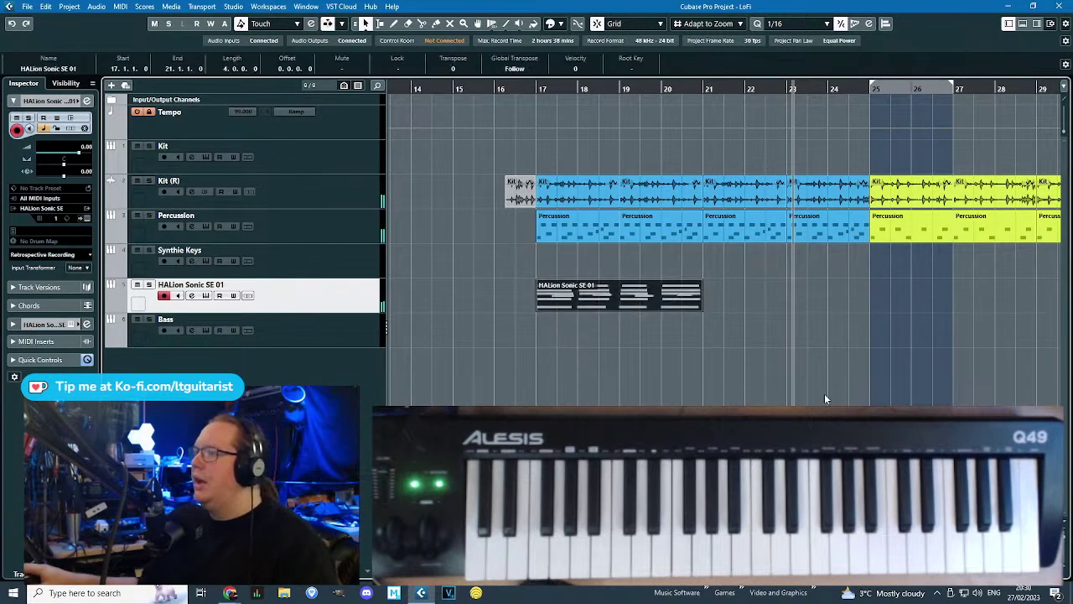
{"action": "right_click", "coordinate": [584, 295]}
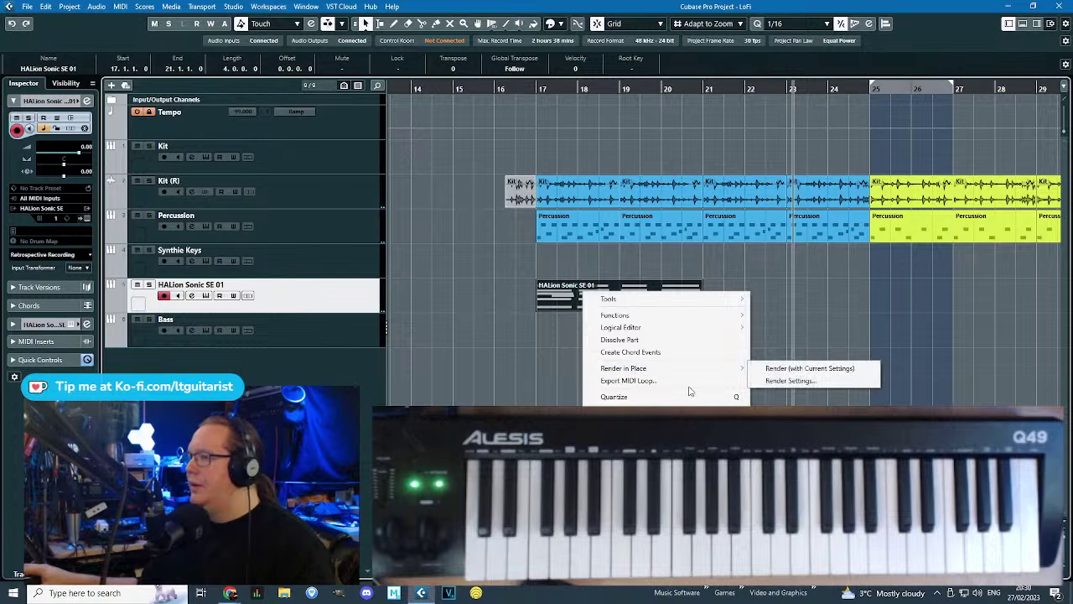
{"action": "mouse_move", "coordinate": [693, 374]}
{"action": "left_click", "coordinate": [784, 368]}
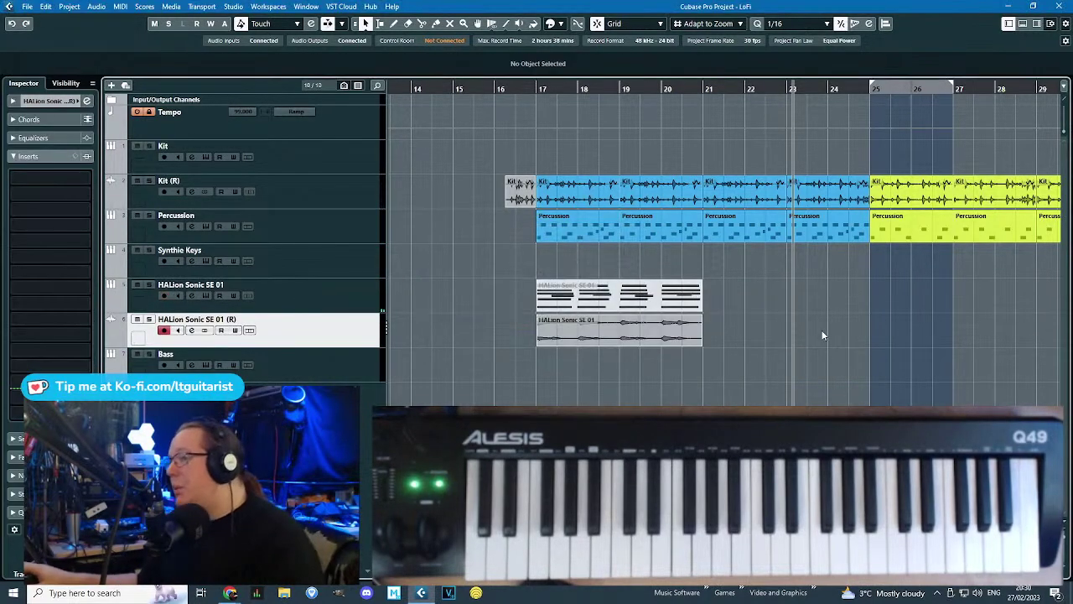
Solo the rendered audio track and place two copies of its four-bar clip before the original, at bars 9 and 13.
{"action": "left_click", "coordinate": [585, 285]}
{"action": "key", "text": "g"}
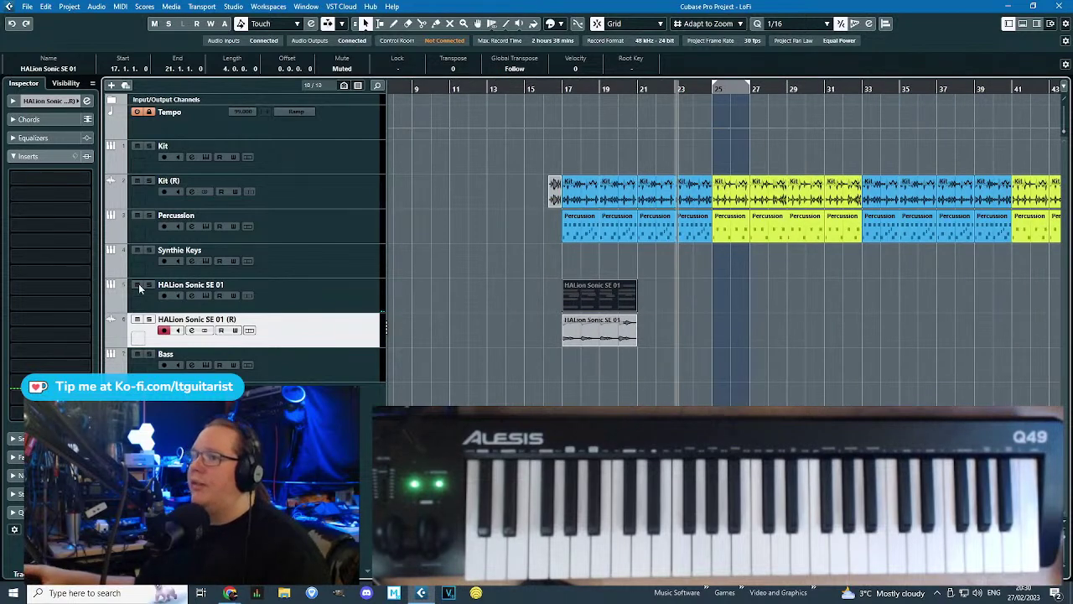
{"action": "key", "text": "h"}
{"action": "left_click", "coordinate": [844, 364]}
{"action": "left_click_drag", "start_coordinate": [842, 334], "coordinate": [672, 333]}
{"action": "key", "text": "ctrl+d"}
{"action": "left_click_drag", "start_coordinate": [788, 344], "coordinate": [457, 334]}
{"action": "left_click", "coordinate": [655, 335]}
{"action": "key", "text": "ctrl+d"}
{"action": "key", "text": "h"}
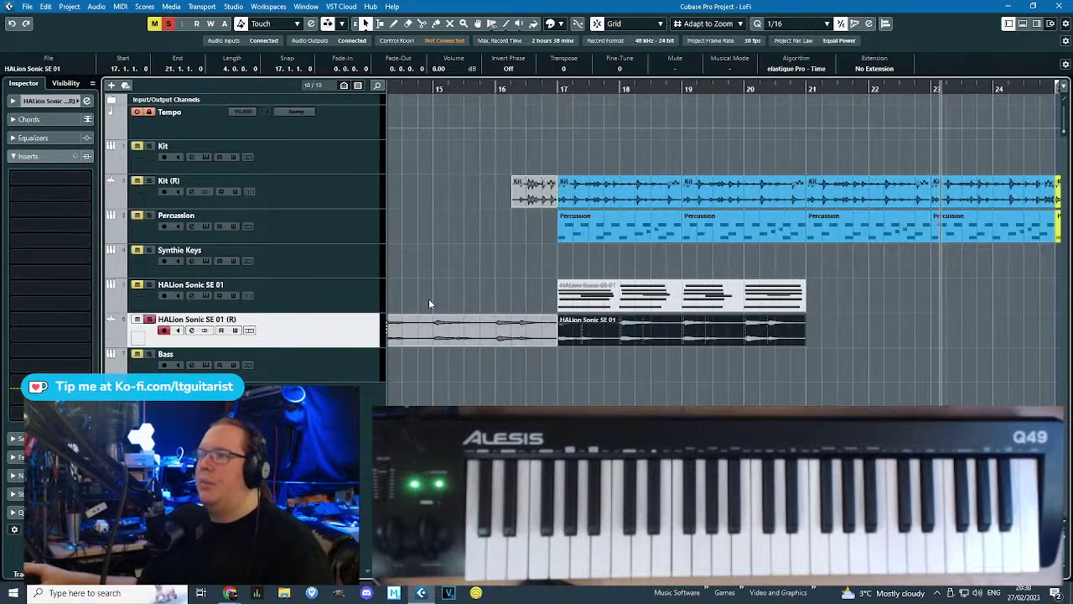
Increase the height of the rendered audio track and rename it Piano.
{"action": "left_click_drag", "start_coordinate": [317, 348], "coordinate": [312, 414]}
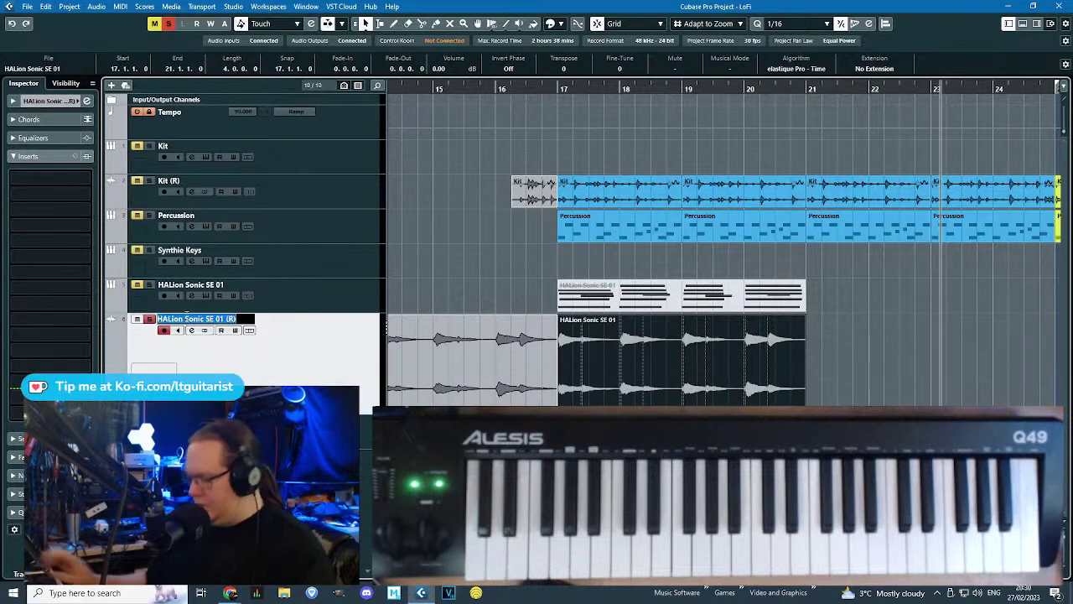
{"action": "key", "text": "Return"}
Raise the volume of all three clips on the Piano track to 5.03 dB.
{"action": "key", "text": "g"}
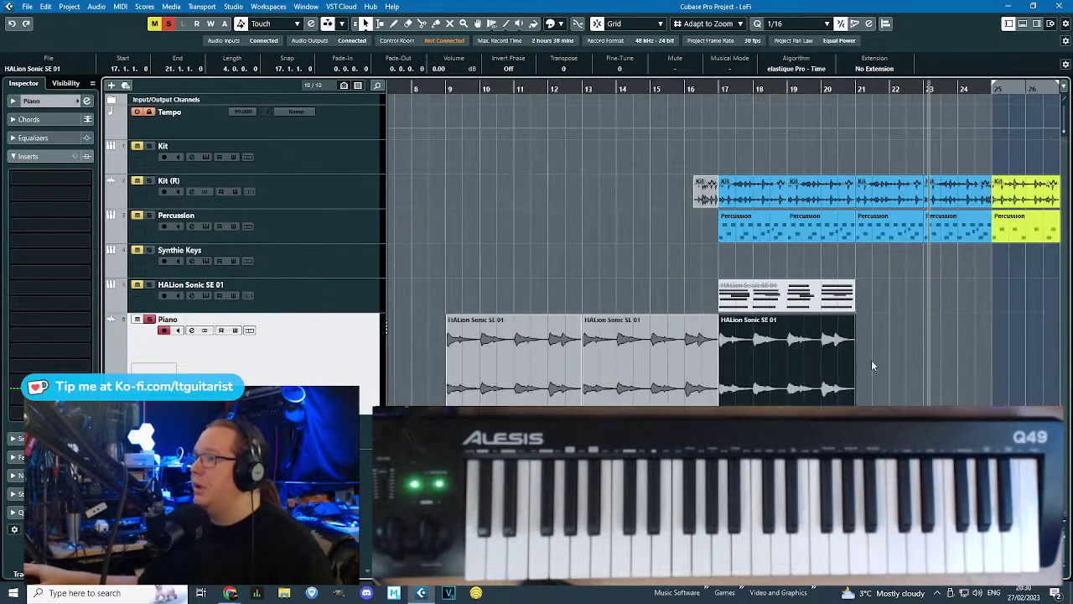
{"action": "left_click_drag", "start_coordinate": [873, 357], "coordinate": [567, 365]}
{"action": "left_click_drag", "start_coordinate": [514, 315], "coordinate": [513, 241]}
{"action": "left_click", "coordinate": [891, 288]}
Play the soloed Piano track from bar 17.
{"action": "key", "text": "h"}
{"action": "key", "text": "h"}
{"action": "key", "text": "space"}
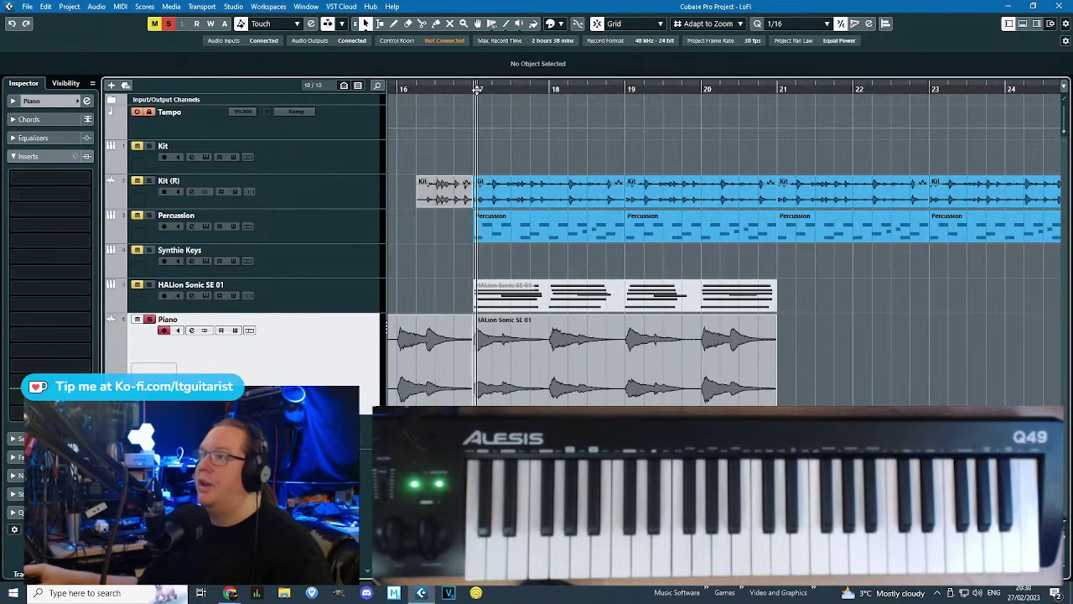
Split the piano clip starting at bar 17 at 17.3 and at 18, and delete the piece between the cuts.
{"action": "key", "text": "h"}
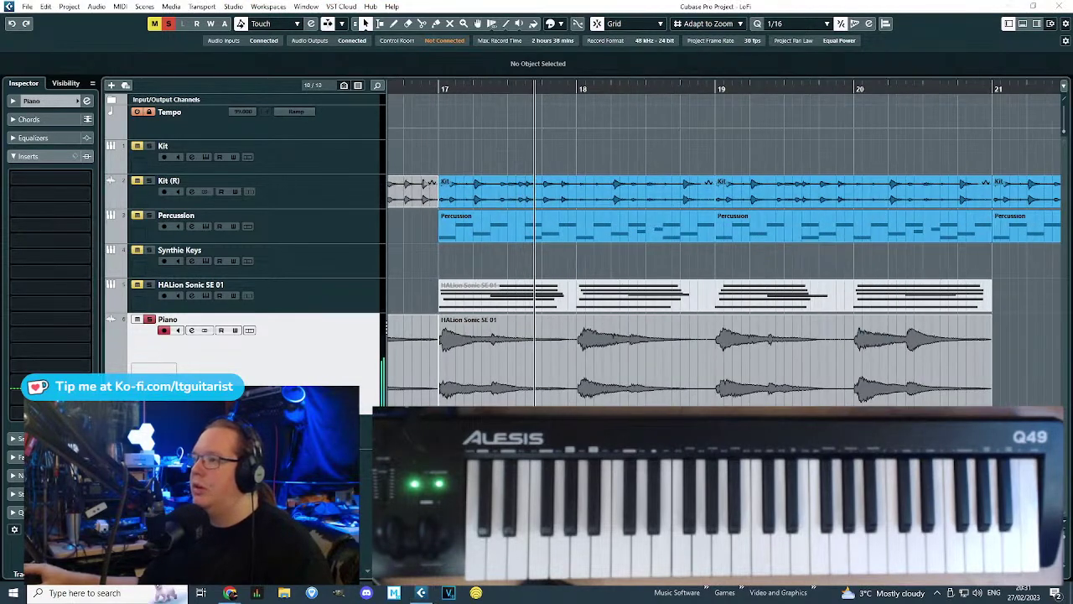
{"action": "key", "text": "3"}
{"action": "left_click", "coordinate": [513, 374]}
{"action": "left_click", "coordinate": [578, 375]}
{"action": "key", "text": "1"}
{"action": "left_click", "coordinate": [561, 386]}
{"action": "key", "text": "Delete"}
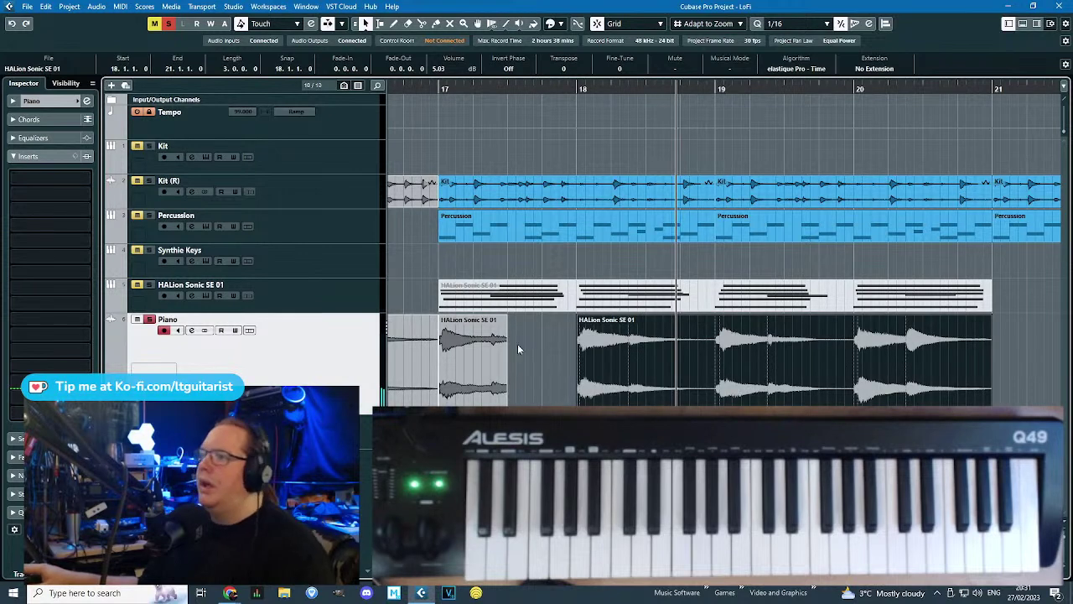
Play back the chopped piano from bar 17 and give the first slice a 0.0.0.20 fade-out.
{"action": "key", "text": "h"}
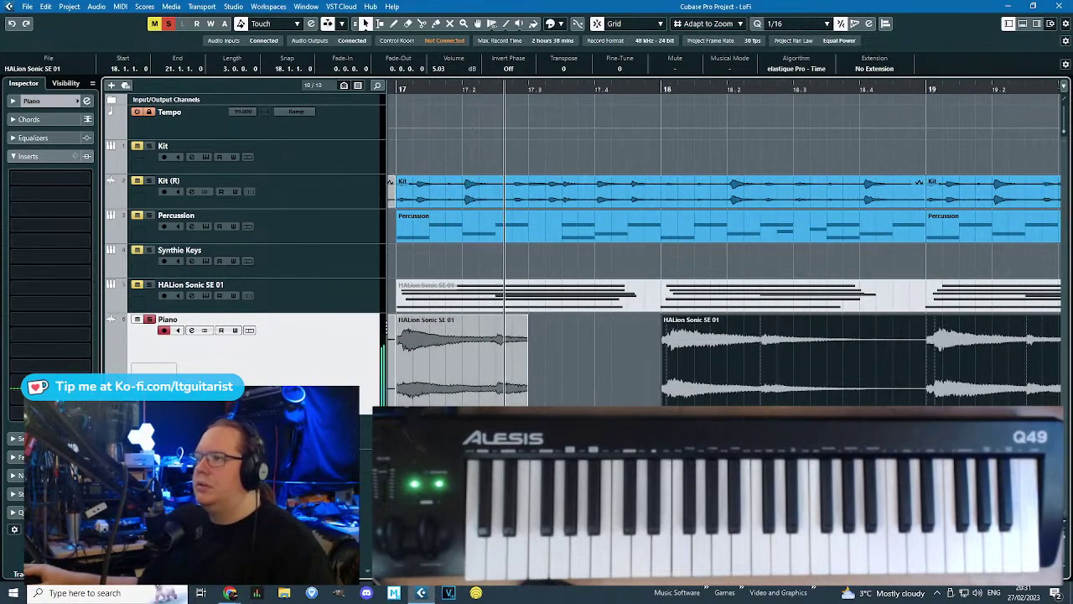
{"action": "key", "text": "space"}
{"action": "left_click_drag", "start_coordinate": [405, 89], "coordinate": [419, 124]}
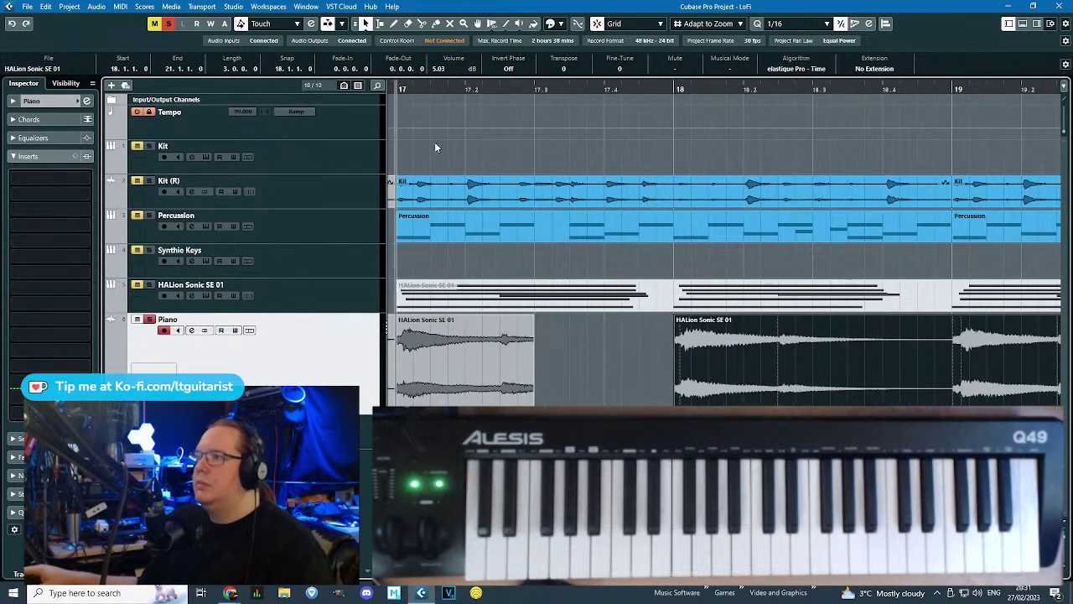
{"action": "left_click", "coordinate": [530, 320]}
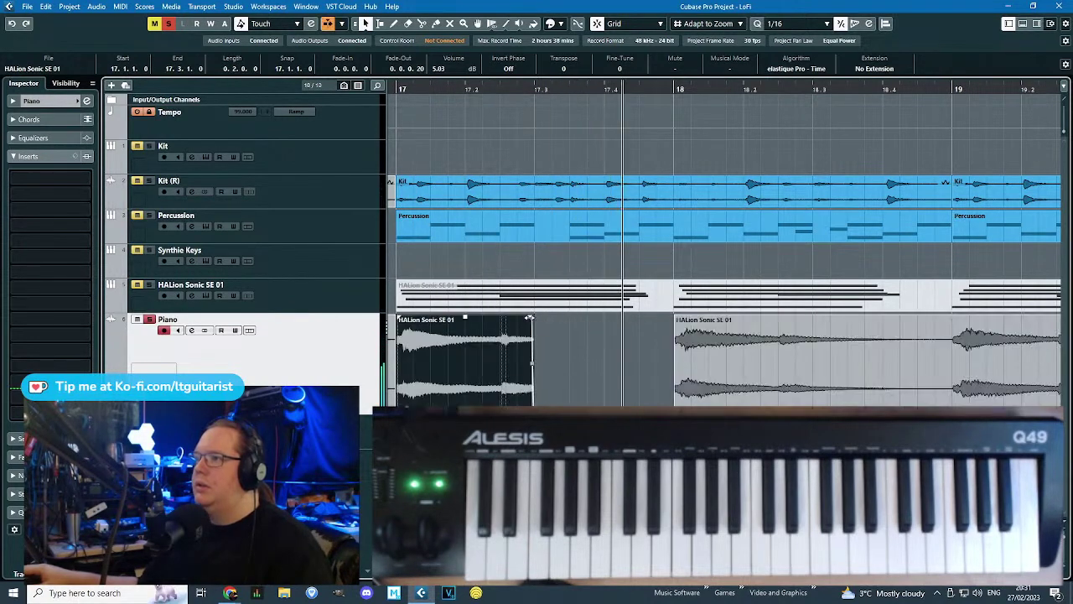
Duplicate the first piano slice at 17.3 and cut away the copy's first beat, keeping the piece from 17.4 to 18.
{"action": "key", "text": "ctrl+d"}
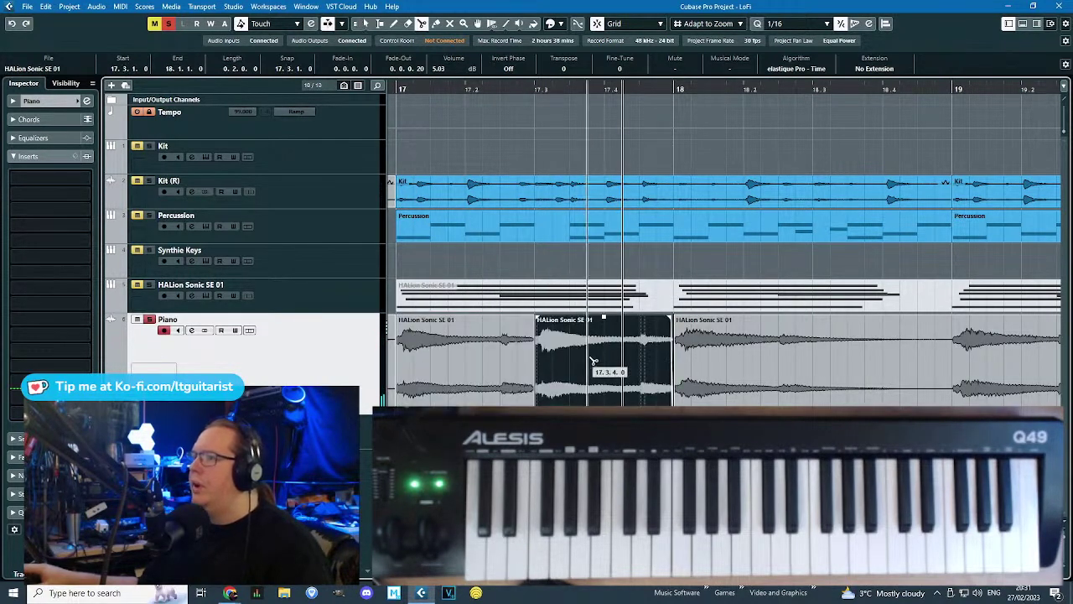
{"action": "left_click", "coordinate": [607, 363]}
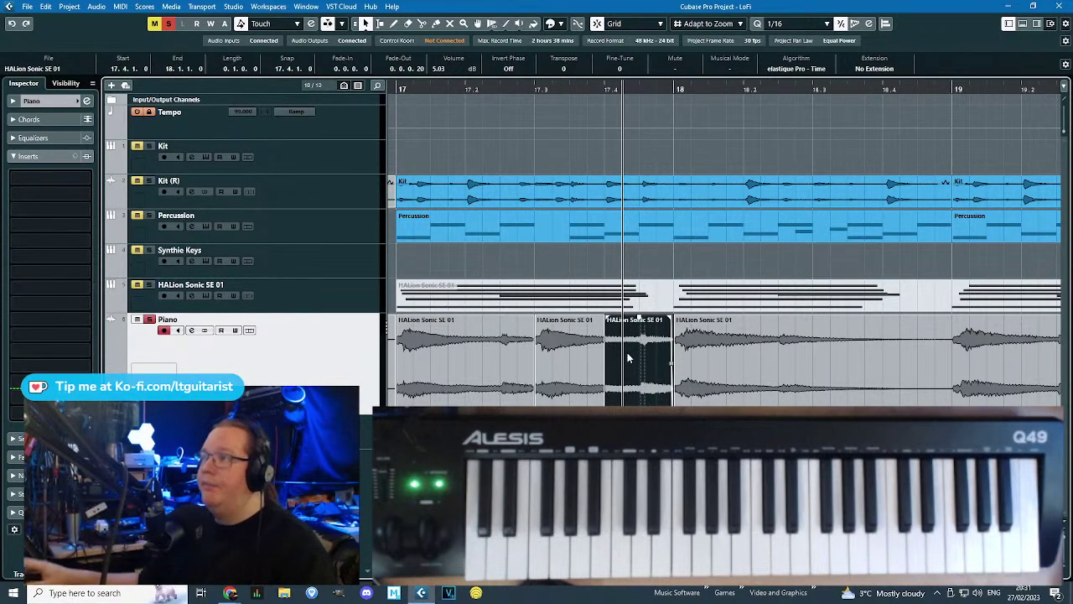
{"action": "left_click", "coordinate": [592, 360]}
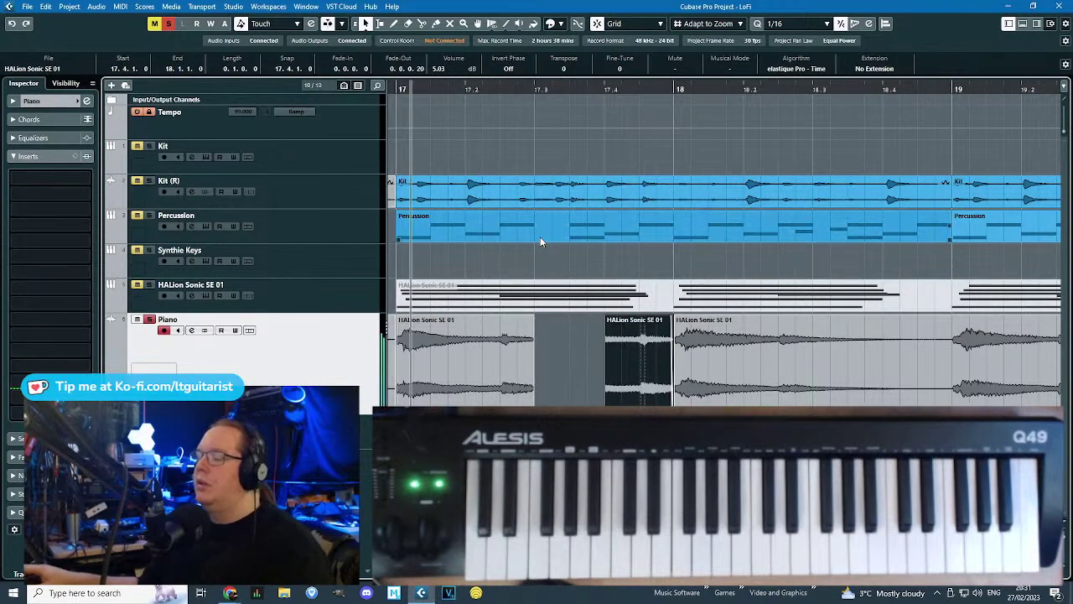
Try moving the one-beat piano piece to 17.3.3 and play back from bar 17.
{"action": "left_click_drag", "start_coordinate": [620, 343], "coordinate": [585, 365]}
{"action": "left_click_drag", "start_coordinate": [390, 87], "coordinate": [390, 94]}
{"action": "key", "text": "space"}
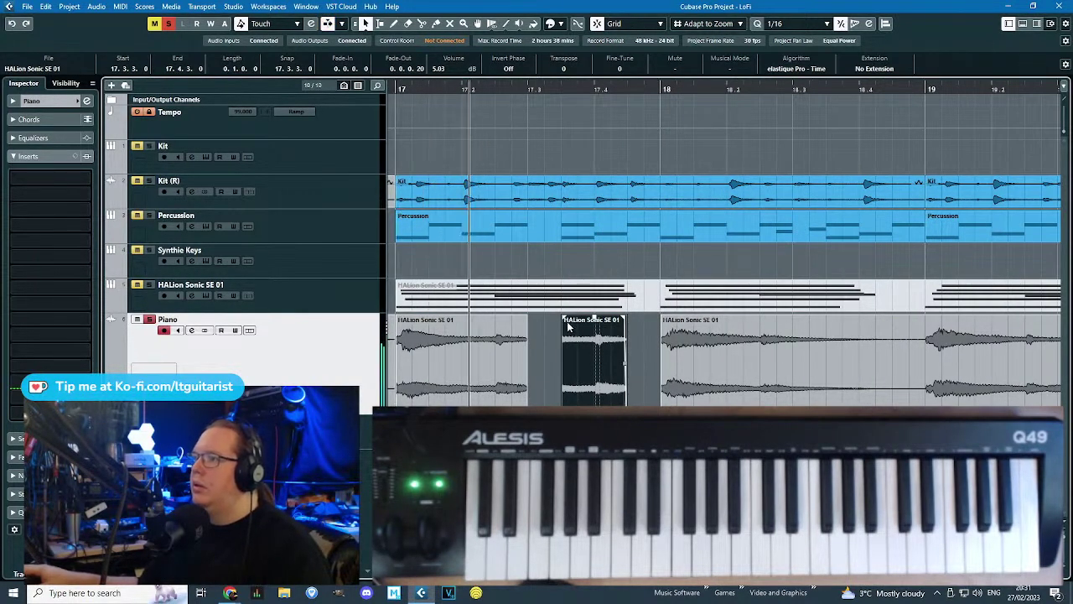
Place the one-beat piano piece at 17.4 with a 0.0.0.28 fade-in and play back from bar 17.
{"action": "left_click_drag", "start_coordinate": [562, 319], "coordinate": [605, 347]}
{"action": "left_click_drag", "start_coordinate": [397, 92], "coordinate": [395, 87]}
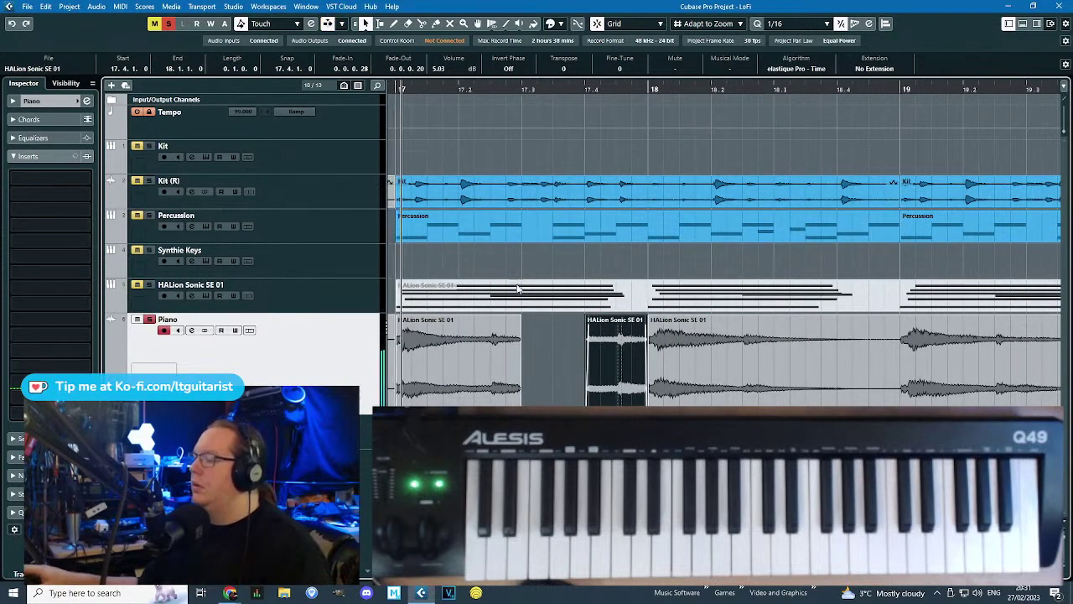
{"action": "left_click", "coordinate": [511, 259]}
{"action": "key", "text": "h"}
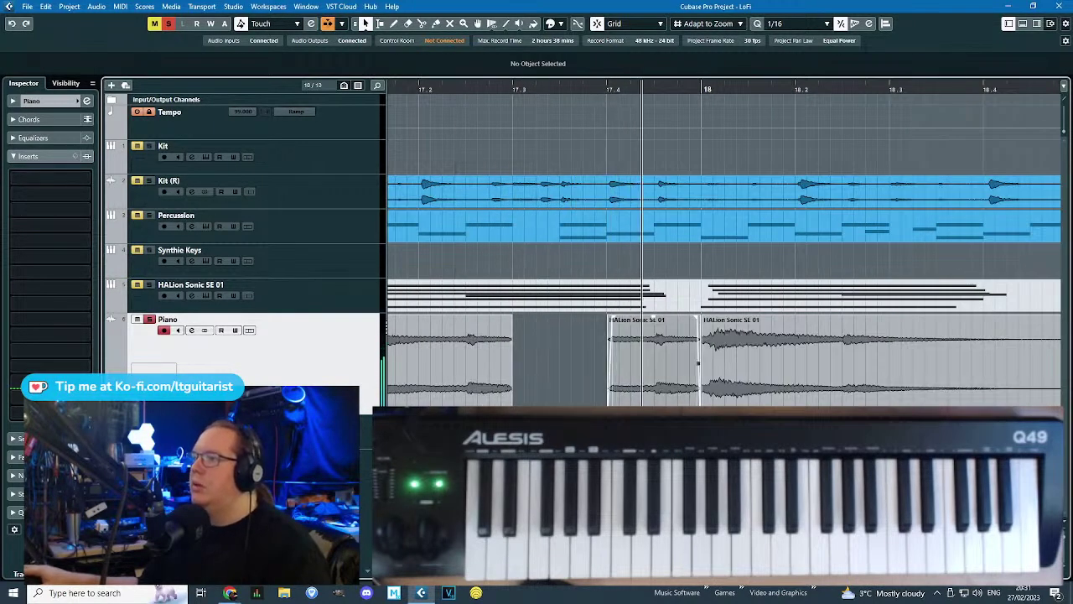
Delete the remaining piano clip from bar 18 onward and duplicate the two slices of bar 17 into bar 18.
{"action": "key", "text": "g"}
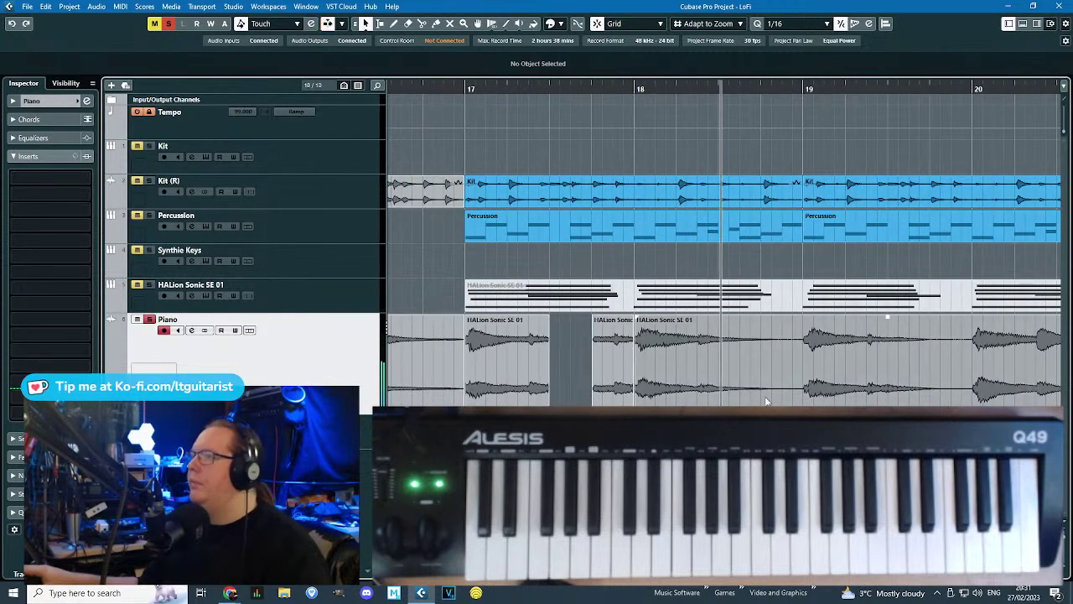
{"action": "key", "text": "g"}
{"action": "key", "text": "g"}
{"action": "left_click", "coordinate": [762, 398]}
{"action": "key", "text": "Delete"}
{"action": "left_click_drag", "start_coordinate": [737, 401], "coordinate": [580, 356]}
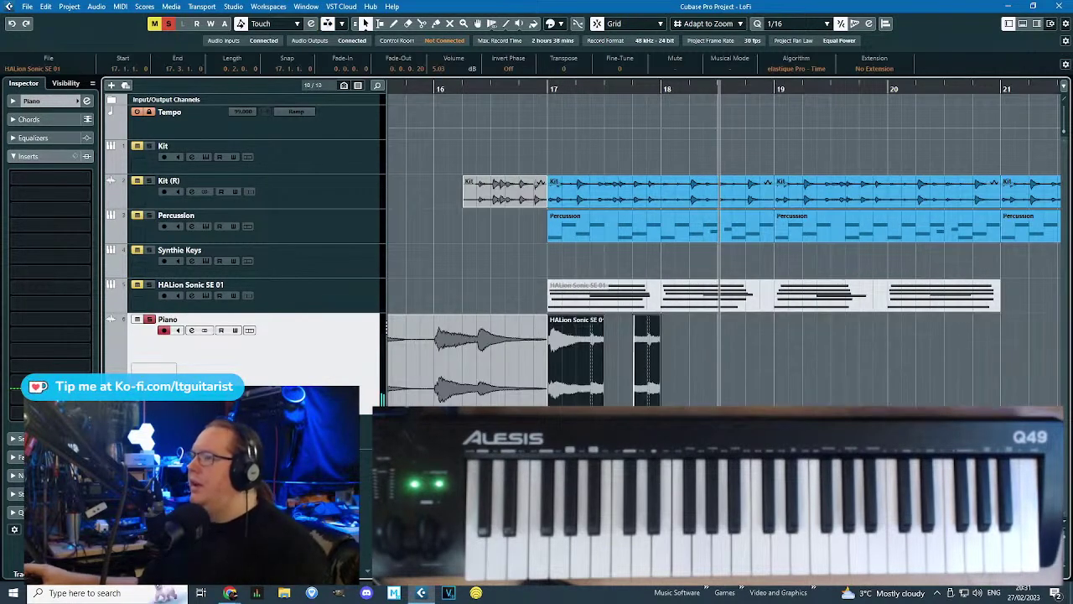
{"action": "key", "text": "ctrl+d"}
Return playback to bar 17 and select the longer piano slices at the start of bars 17 and 18.
{"action": "left_click_drag", "start_coordinate": [549, 89], "coordinate": [467, 109]}
{"action": "left_click", "coordinate": [767, 369]}
{"action": "left_click", "coordinate": [699, 368]}
{"action": "left_click", "coordinate": [483, 366], "text": "shift"}
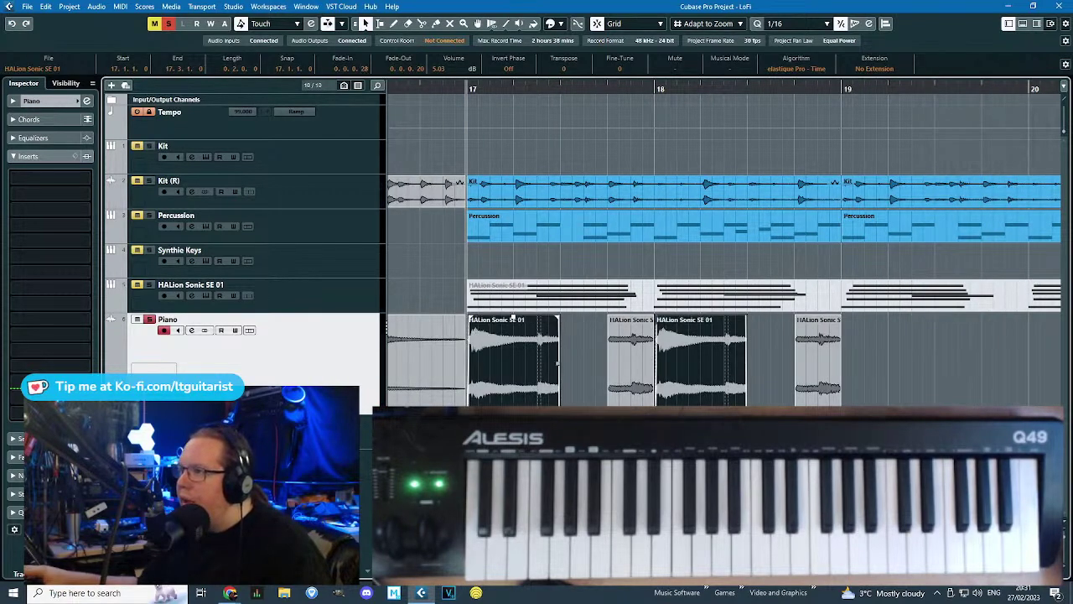
Add a 0.0.0.20 fade-out to the two full-length piano clips at bars 9 and 13.
{"action": "scroll", "coordinate": [476, 352], "scroll_direction": "down", "scroll_amount": 4}
{"action": "left_click_drag", "start_coordinate": [474, 421], "coordinate": [494, 374]}
{"action": "scroll", "coordinate": [712, 361], "scroll_direction": "up", "scroll_amount": 2}
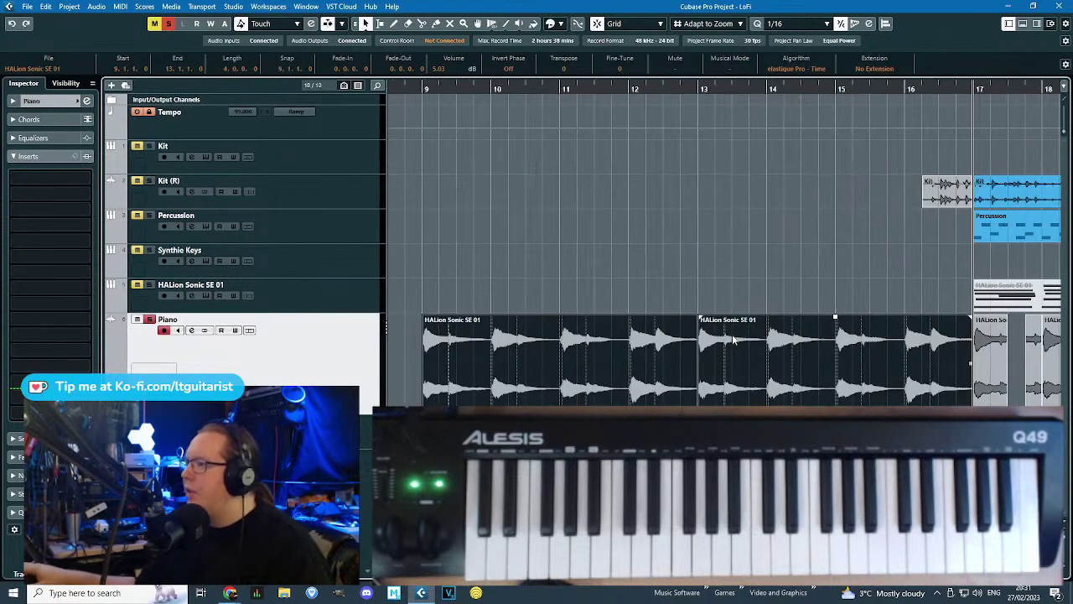
{"action": "scroll", "coordinate": [750, 325], "scroll_direction": "up", "scroll_amount": 3}
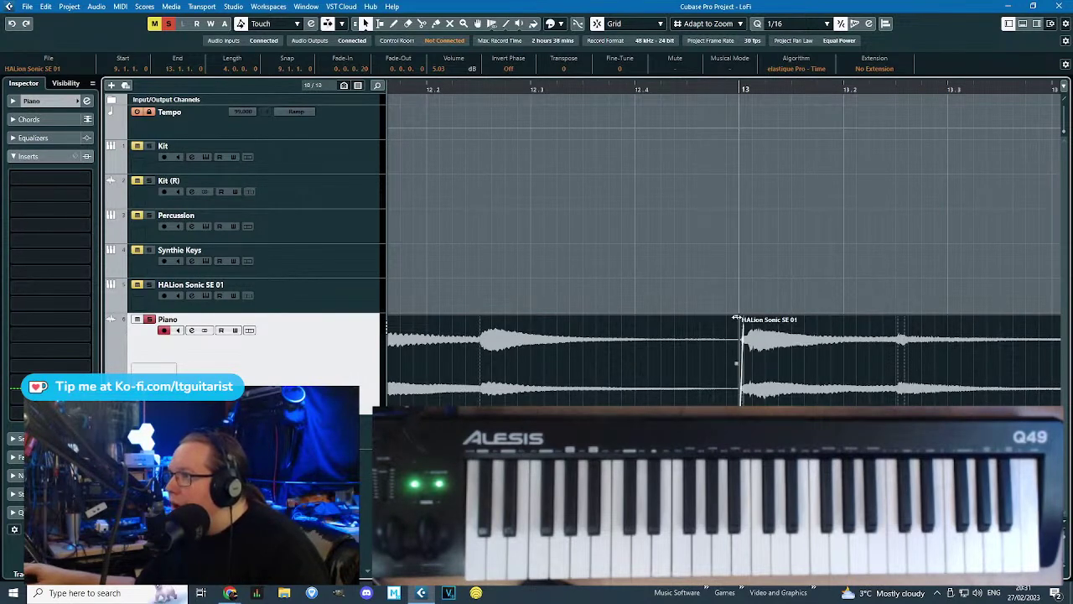
{"action": "scroll", "coordinate": [731, 331], "scroll_direction": "down", "scroll_amount": 5}
{"action": "left_click", "coordinate": [919, 352]}
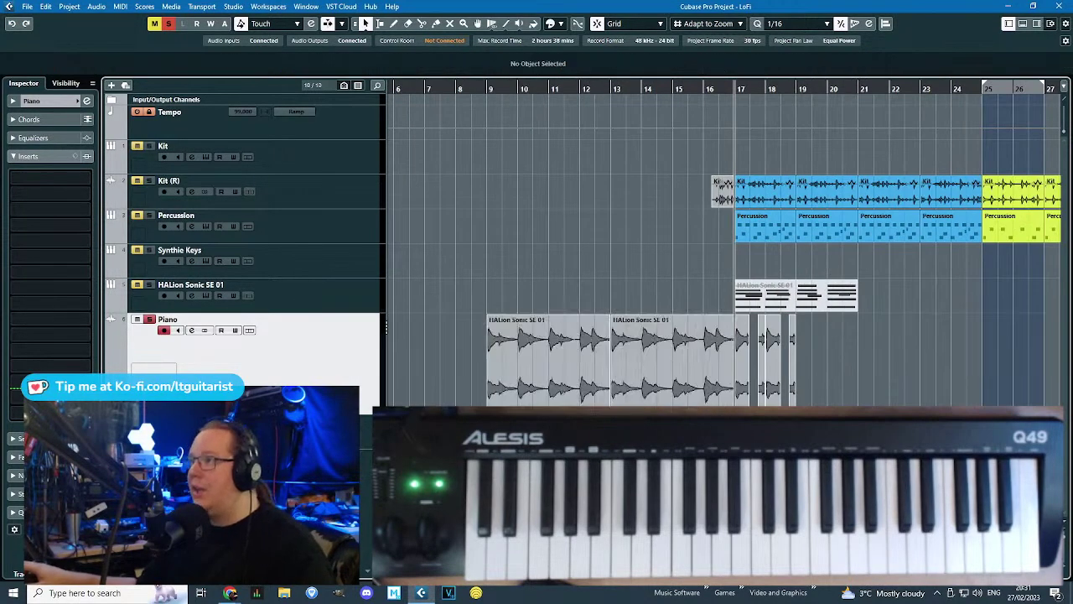
Play back the chopped piano, stop, and extend the one-beat slice before bar 18 back to start at 17.3.
{"action": "scroll", "coordinate": [919, 352], "scroll_direction": "up", "scroll_amount": 2}
{"action": "key", "text": "space"}
{"action": "scroll", "coordinate": [724, 251], "scroll_direction": "up", "scroll_amount": 3}
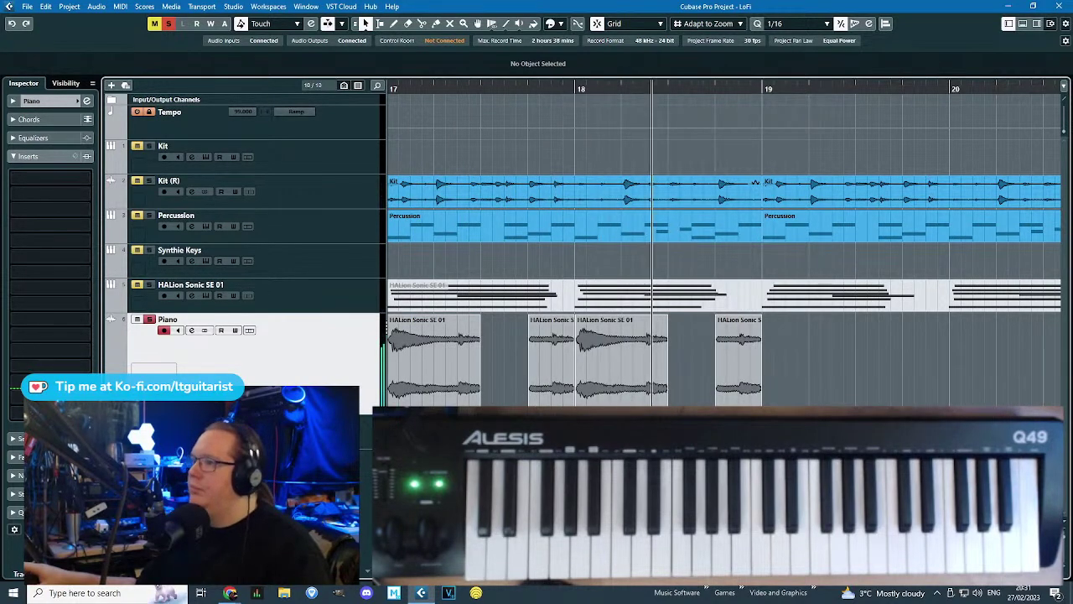
{"action": "key", "text": "space"}
{"action": "scroll", "coordinate": [505, 363], "scroll_direction": "left", "scroll_amount": 1}
{"action": "left_click", "coordinate": [506, 364]}
{"action": "key", "text": "ctrl+d"}
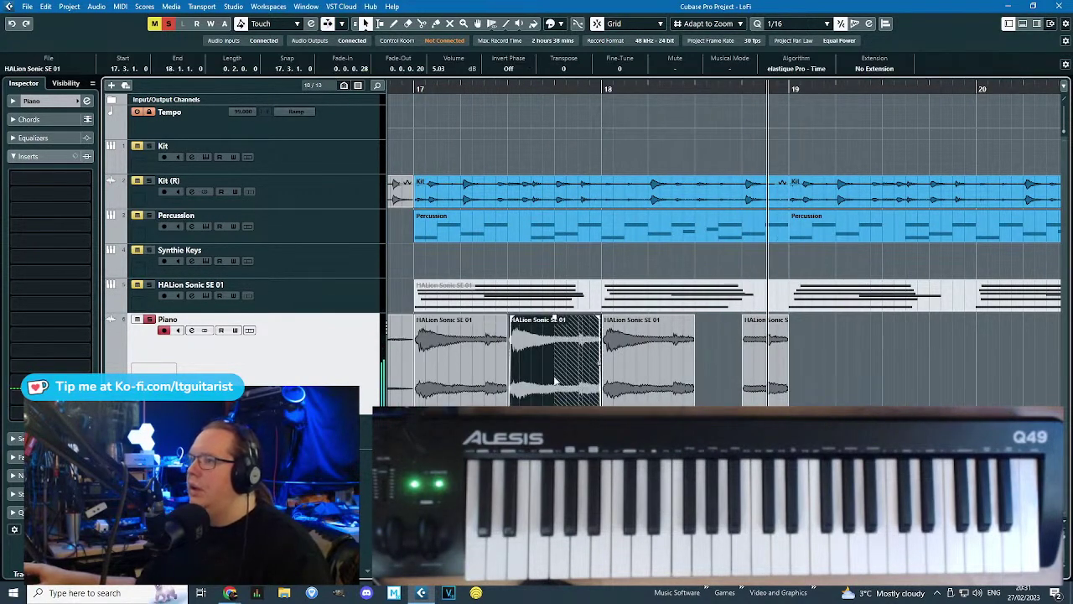
Split off the opening half beat of the slice at 17.3 and move it onto 17.4.
{"action": "left_click", "coordinate": [538, 372], "text": "alt"}
{"action": "key", "text": "Delete"}
{"action": "scroll", "coordinate": [541, 388], "scroll_direction": "up", "scroll_amount": 3}
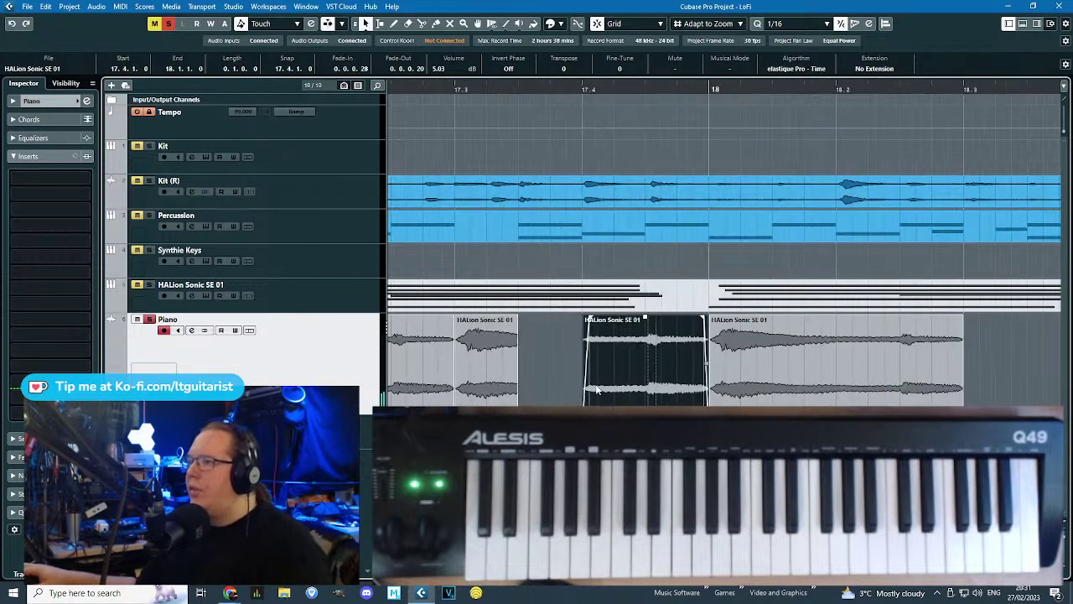
{"action": "left_click_drag", "start_coordinate": [503, 396], "coordinate": [583, 405]}
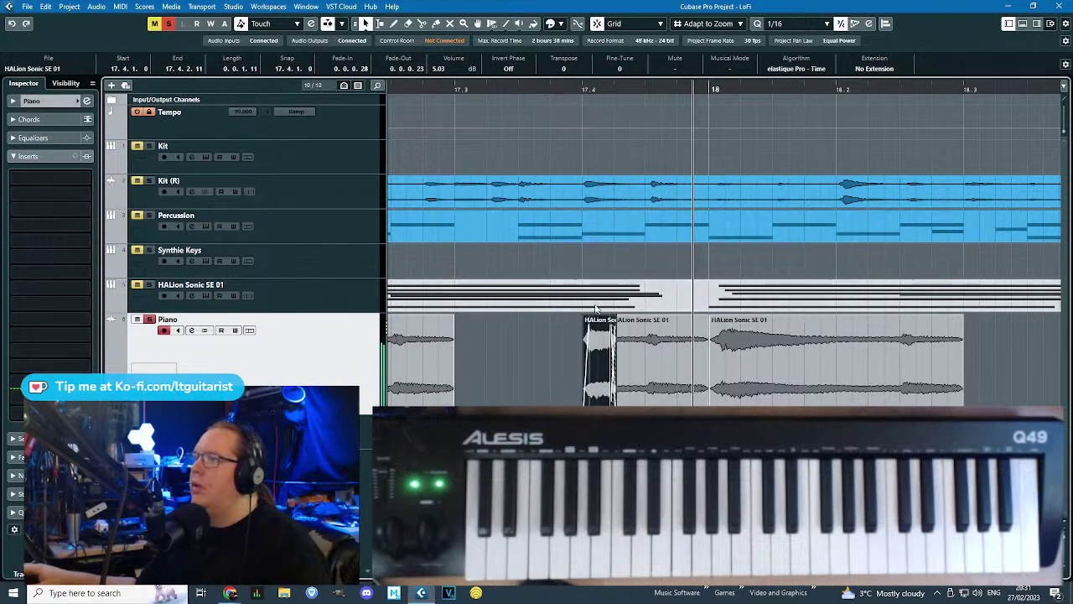
Lengthen the short piano slice at 17.4 to 0.0.2.11, removing the piece it covers.
{"action": "left_click", "coordinate": [637, 356]}
{"action": "scroll", "coordinate": [621, 377], "scroll_direction": "up", "scroll_amount": 2, "text": "ctrl"}
{"action": "left_click", "coordinate": [677, 379], "text": "alt"}
{"action": "left_click", "coordinate": [657, 375]}
{"action": "key", "text": "Delete"}
{"action": "left_click_drag", "start_coordinate": [610, 394], "coordinate": [681, 381]}
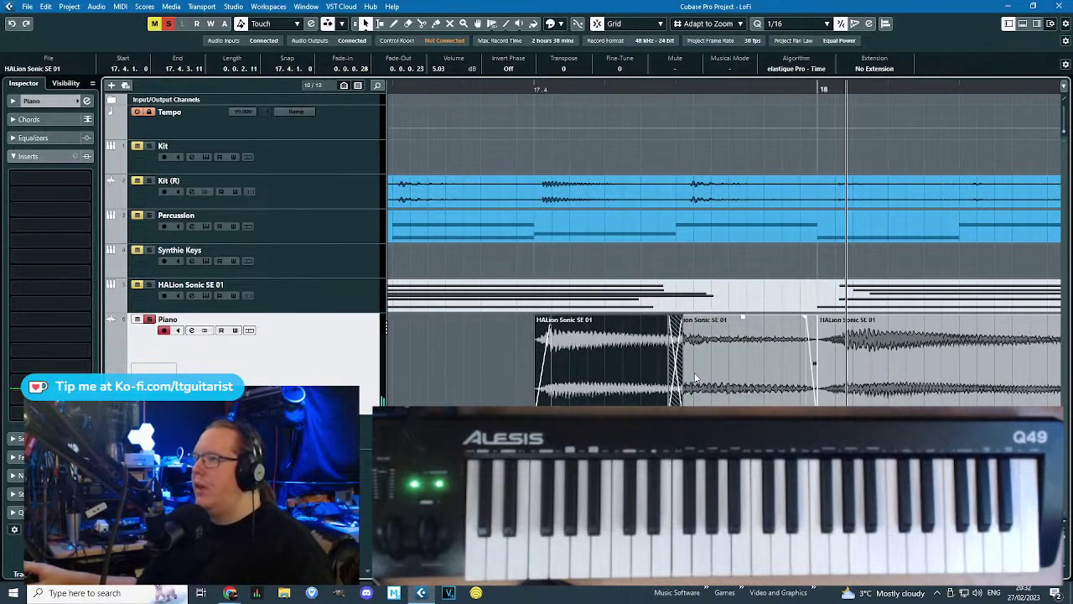
Play back the edited piano slices leading into bar 18.
{"action": "scroll", "coordinate": [671, 352], "scroll_direction": "down", "scroll_amount": 2, "text": "ctrl"}
{"action": "left_click", "coordinate": [506, 89]}
{"action": "key", "text": "space"}
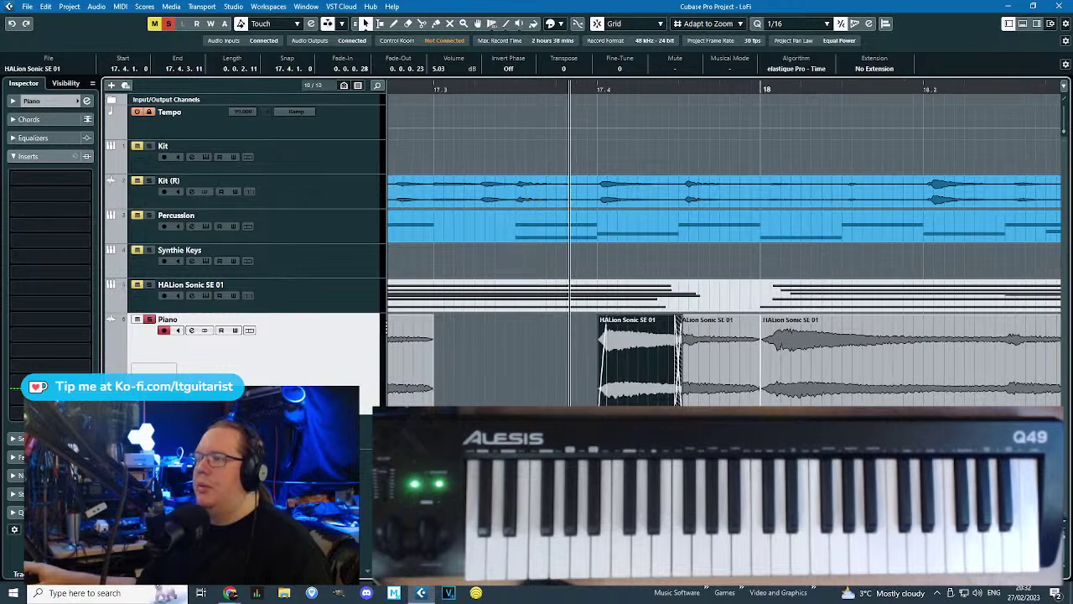
{"action": "key", "text": "g"}
{"action": "key", "text": "g"}
{"action": "key", "text": "space"}
Replace the piano slices in bar 18 with a duplicate of bar 17's slices and play from bar 17.
{"action": "left_click_drag", "start_coordinate": [796, 452], "coordinate": [991, 377]}
{"action": "key", "text": "Delete"}
{"action": "left_click_drag", "start_coordinate": [842, 452], "coordinate": [645, 384]}
{"action": "key", "text": "ctrl+d"}
{"action": "left_click", "coordinate": [567, 100]}
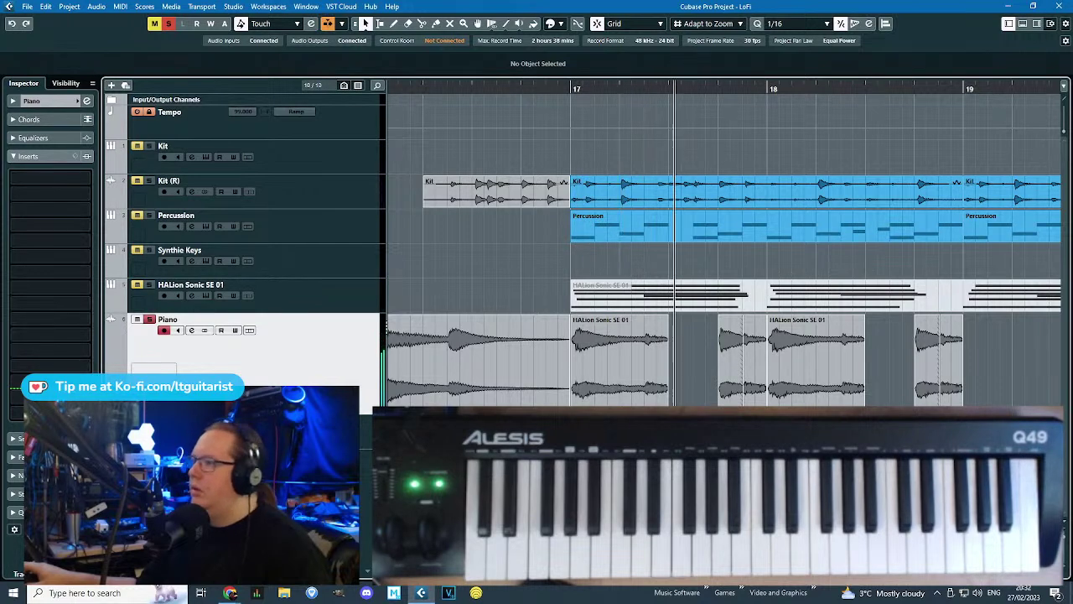
Extend the starts of the short piano slices at 17.4 and 18.4 slightly ahead of the beat.
{"action": "left_click", "coordinate": [731, 397]}
{"action": "left_click", "coordinate": [924, 397], "text": "shift"}
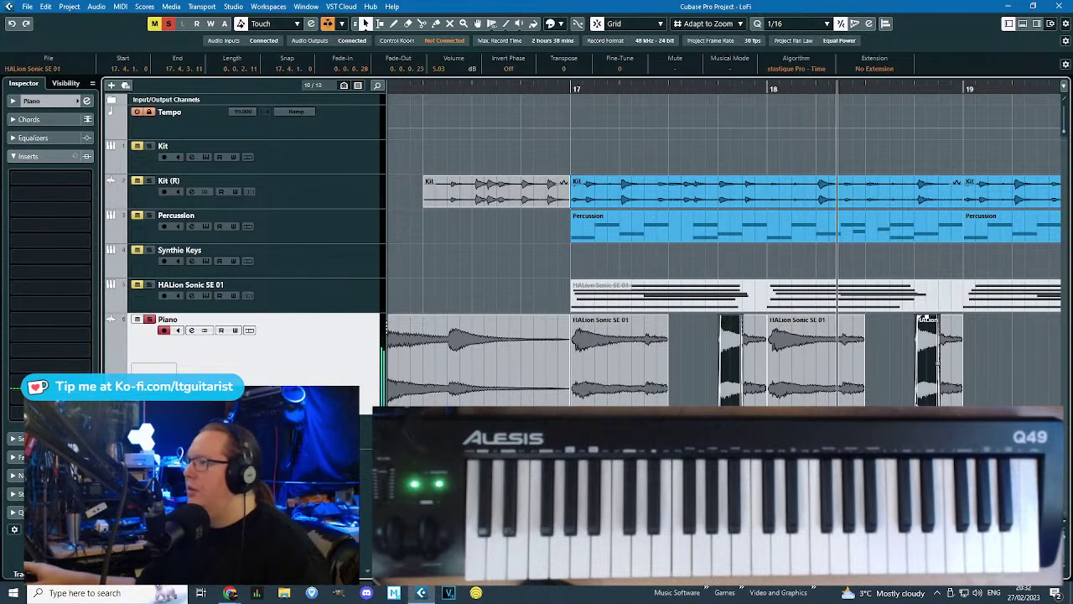
{"action": "scroll", "coordinate": [919, 399], "scroll_direction": "up", "scroll_amount": 3, "text": "ctrl"}
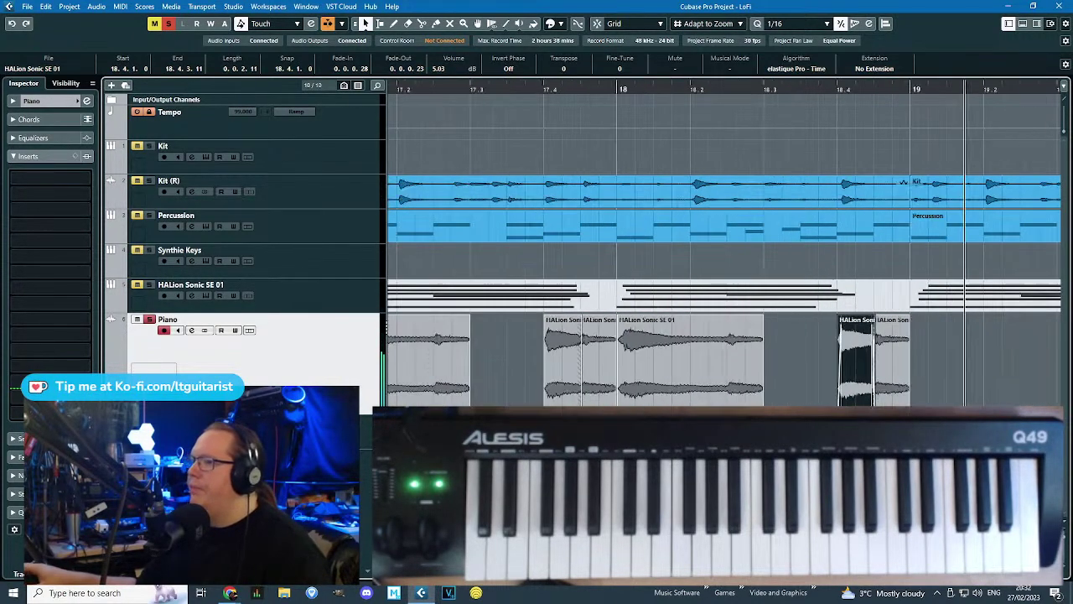
{"action": "left_click_drag", "start_coordinate": [550, 403], "coordinate": [536, 404]}
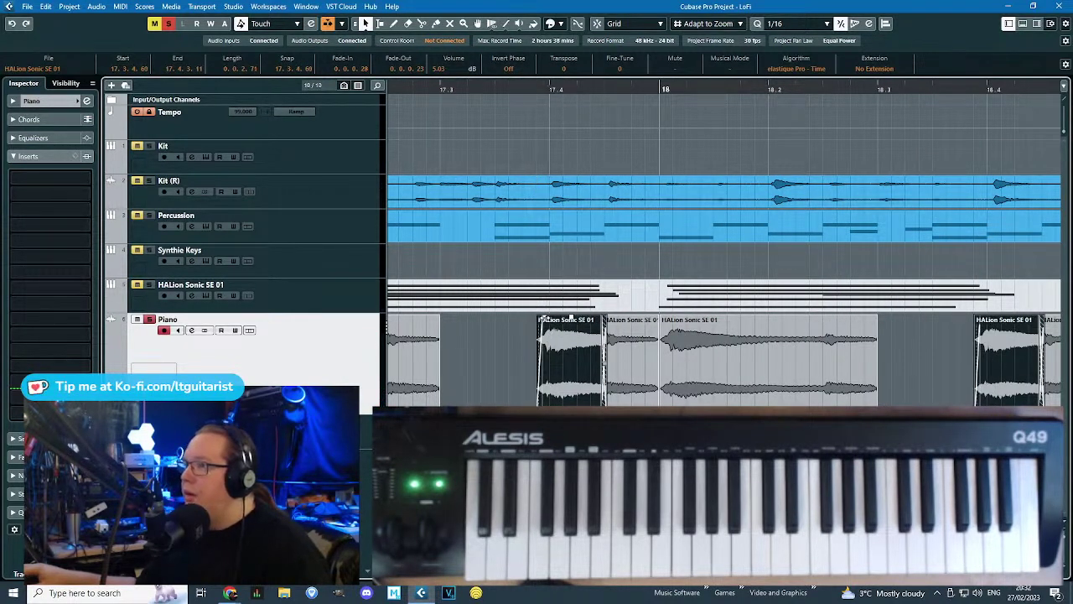
{"action": "scroll", "coordinate": [542, 348], "scroll_direction": "down", "scroll_amount": 2, "text": "ctrl"}
{"action": "left_click", "coordinate": [521, 348]}
{"action": "scroll", "coordinate": [687, 344], "scroll_direction": "down", "scroll_amount": 3, "text": "ctrl"}
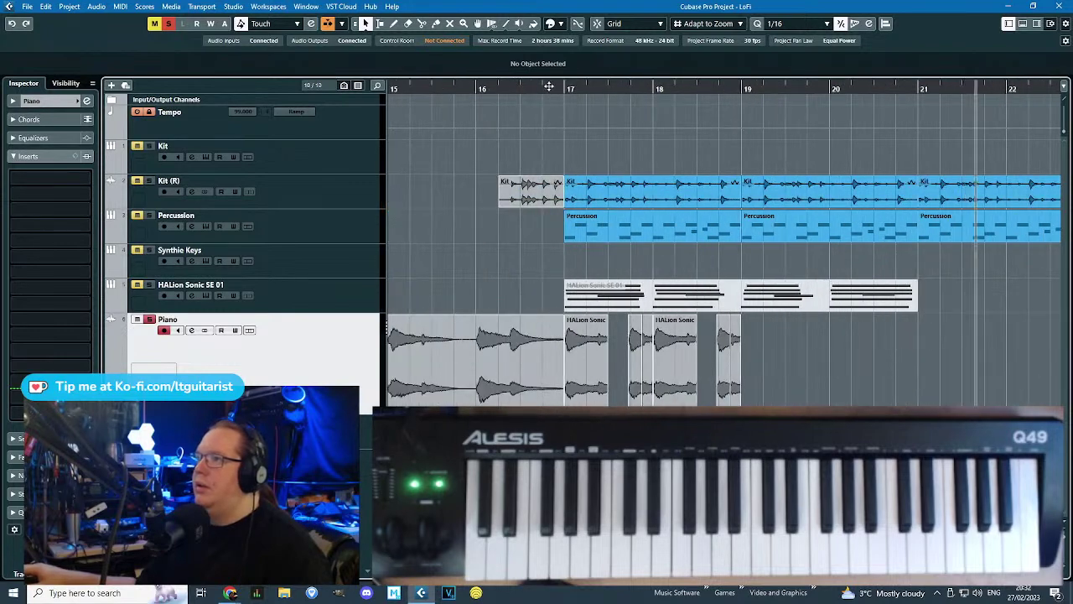
Play from bar 17 and duplicate the piano slices of bars 17 and 18 into bars 19 and 20.
{"action": "left_click", "coordinate": [549, 87]}
{"action": "left_click_drag", "start_coordinate": [823, 423], "coordinate": [594, 347]}
{"action": "key", "text": "ctrl+d"}
{"action": "key", "text": "h"}
{"action": "mouse_move", "coordinate": [690, 368]}
{"action": "left_mouse_down"}
{"action": "mouse_move", "coordinate": [746, 370]}
{"action": "mouse_move", "coordinate": [690, 366]}
{"action": "left_mouse_up"}
{"action": "key", "text": "g"}
{"action": "key", "text": "g"}
{"action": "key", "text": "g"}
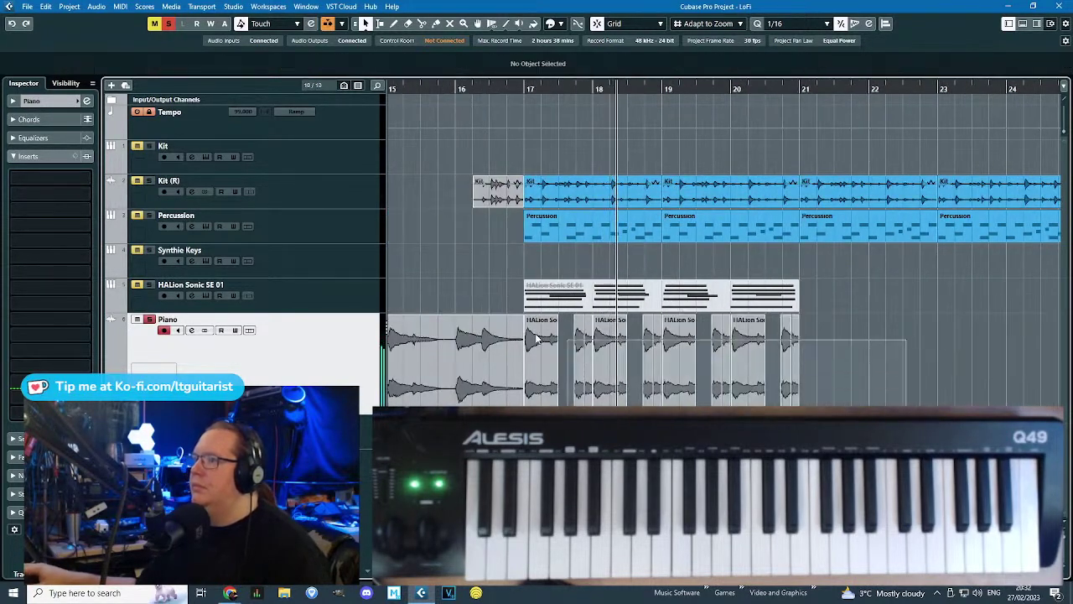
Duplicate the piano slices of bars 17 to 20 into bars 21 to 24.
{"action": "key", "text": "ctrl+d"}
{"action": "key", "text": "h"}
{"action": "key", "text": "h"}
{"action": "left_click_drag", "start_coordinate": [757, 369], "coordinate": [729, 360]}
{"action": "key", "text": "h"}
{"action": "key", "text": "h"}
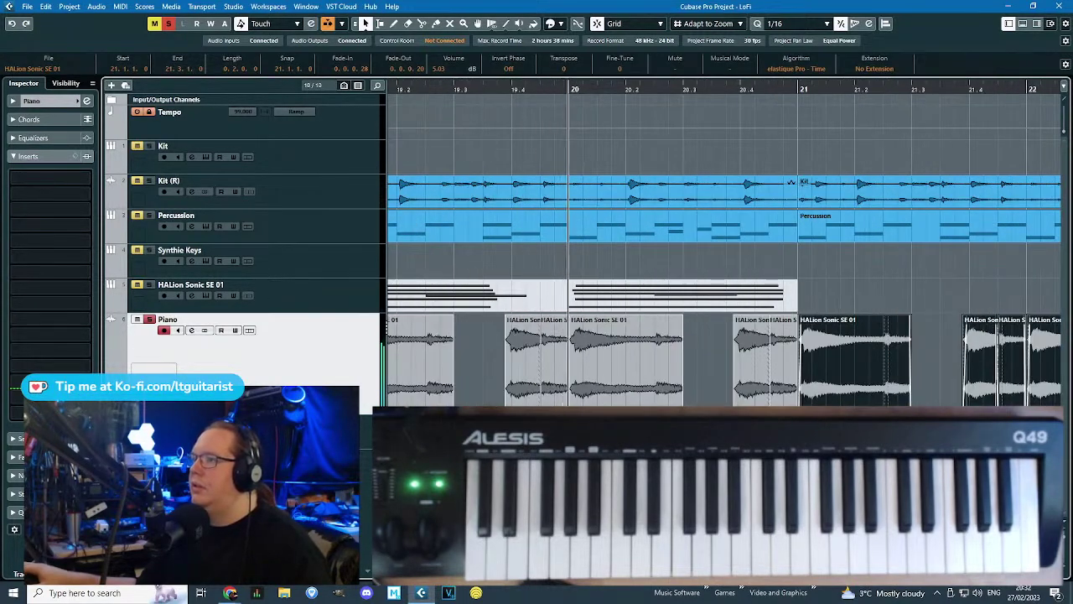
Delete the piano slices in bar 20 and everything from bar 21 onward.
{"action": "left_click", "coordinate": [726, 391]}
{"action": "left_click", "coordinate": [817, 384]}
{"action": "key", "text": "g"}
{"action": "key", "text": "g"}
{"action": "key", "text": "g"}
{"action": "key", "text": "g"}
{"action": "key", "text": "g"}
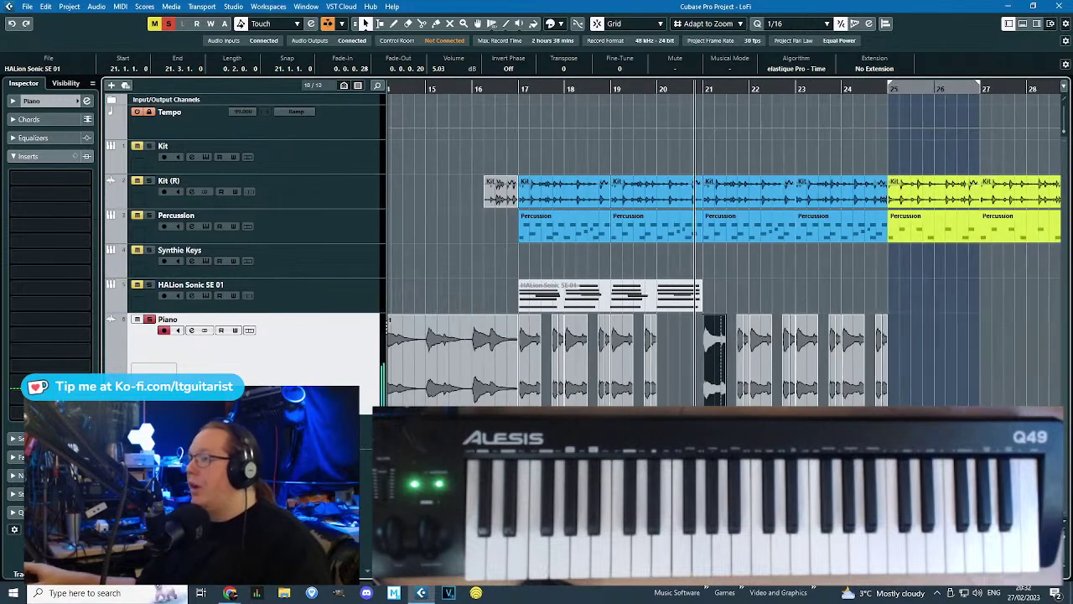
{"action": "key", "text": "Delete"}
Duplicate the four-bar piano clip at bar 13 to bar 17 and trim the copy to bar 20 only.
{"action": "left_click", "coordinate": [487, 360]}
{"action": "key", "text": "ctrl+d"}
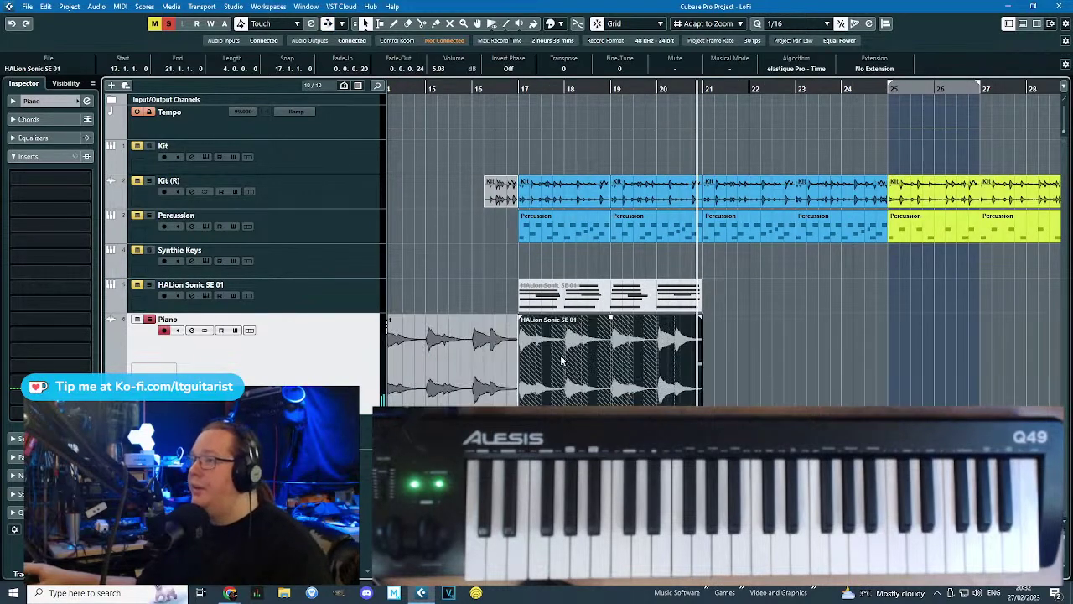
{"action": "key", "text": "ctrl+z"}
{"action": "left_click", "coordinate": [694, 379]}
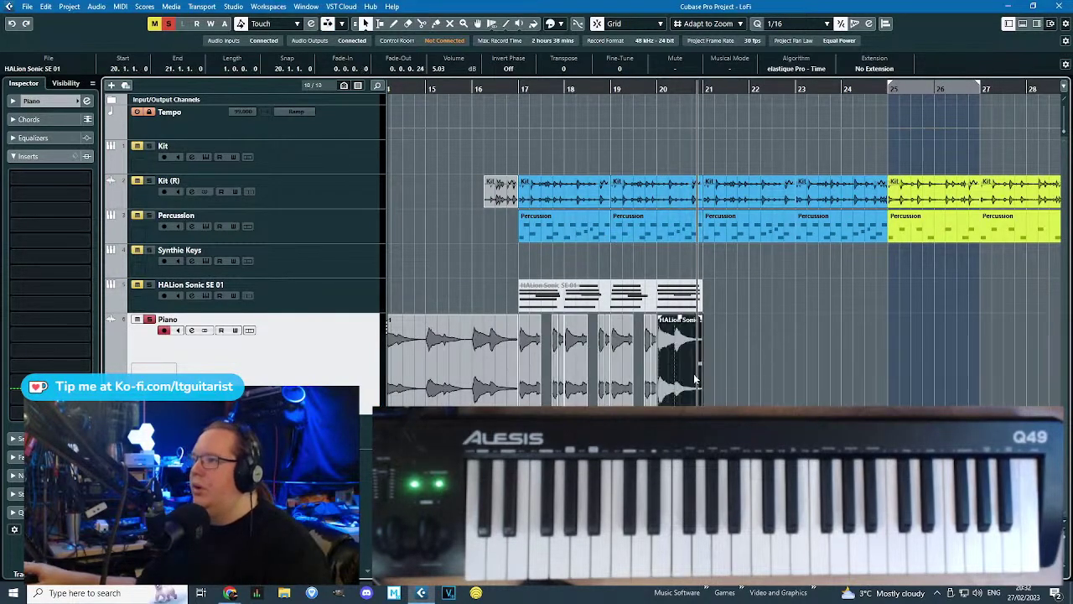
Add a 0.0.0.28 fade-in and a 0.0.0.75 fade-out to the piano clip in bar 20.
{"action": "double_click", "coordinate": [642, 89]}
{"action": "scroll", "coordinate": [677, 320], "scroll_direction": "up", "scroll_amount": 5}
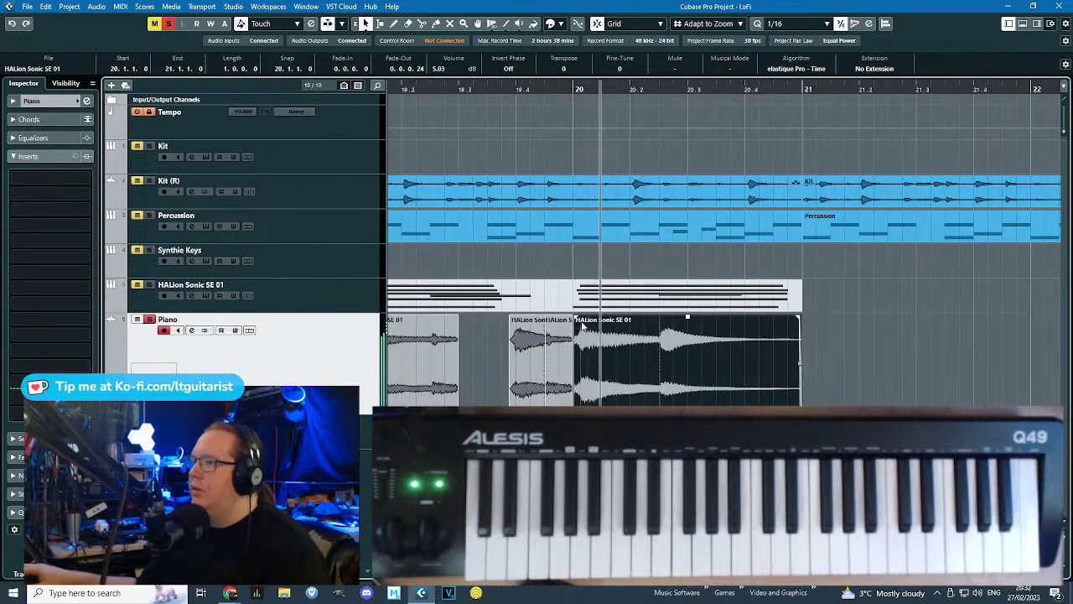
{"action": "left_click_drag", "start_coordinate": [576, 317], "coordinate": [579, 317]}
{"action": "left_click_drag", "start_coordinate": [798, 317], "coordinate": [793, 317]}
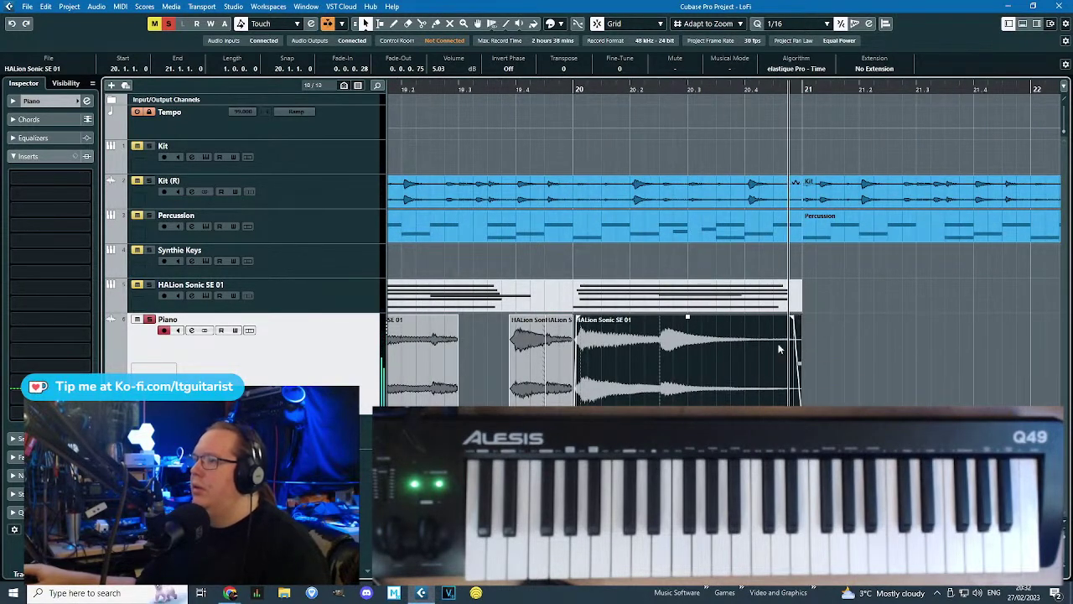
{"action": "scroll", "coordinate": [645, 394], "scroll_direction": "down", "scroll_amount": 3}
{"action": "scroll", "coordinate": [628, 405], "scroll_direction": "up", "scroll_amount": 5}
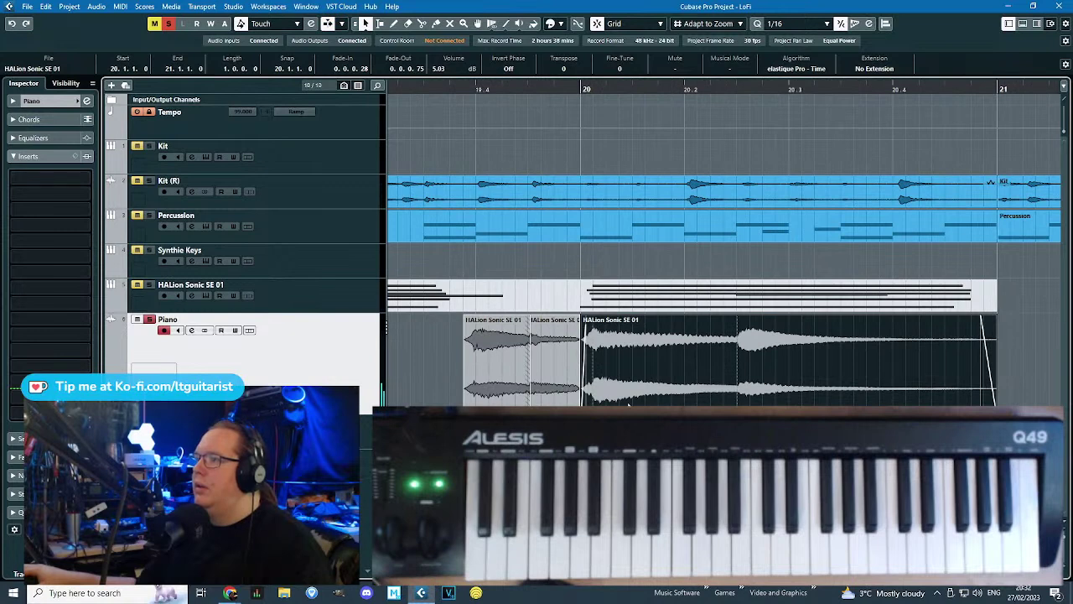
Split the piano clip in bar 20 at 20.1.3 and 20.2.3.
{"action": "left_click", "coordinate": [620, 362]}
{"action": "key", "text": "ctrl+z"}
{"action": "left_click", "coordinate": [632, 364]}
{"action": "left_click", "coordinate": [742, 371]}
{"action": "key", "text": "1"}
Replace the middle slice of bar 20 with two copies of the first slice and give all three 0.0.0.29 fade-outs.
{"action": "left_click", "coordinate": [689, 370]}
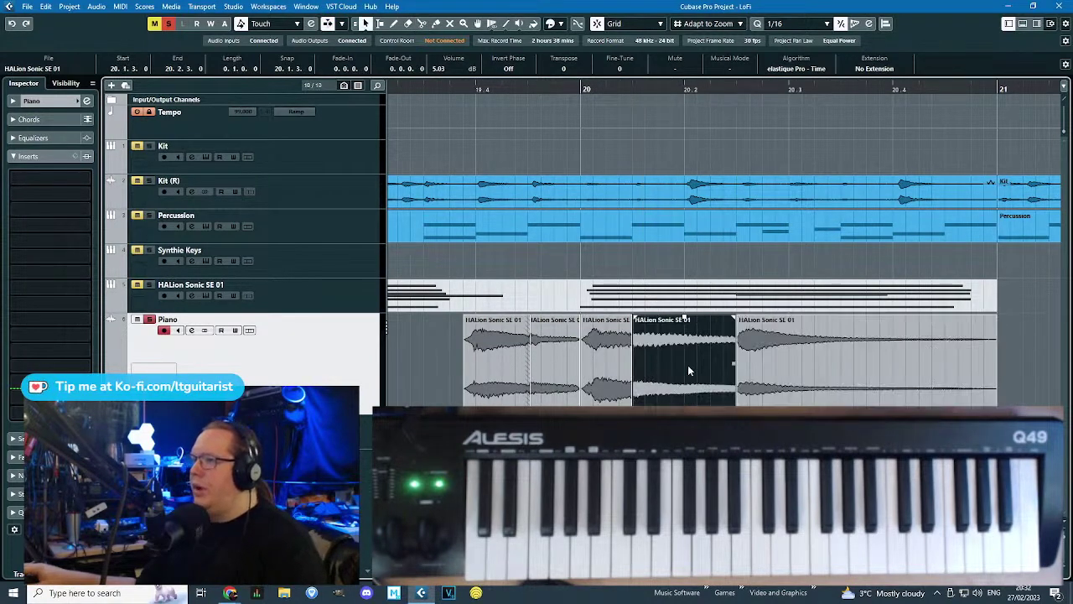
{"action": "key", "text": "Delete"}
{"action": "left_click", "coordinate": [608, 363]}
{"action": "key", "text": "ctrl+d"}
{"action": "key", "text": "ctrl+d"}
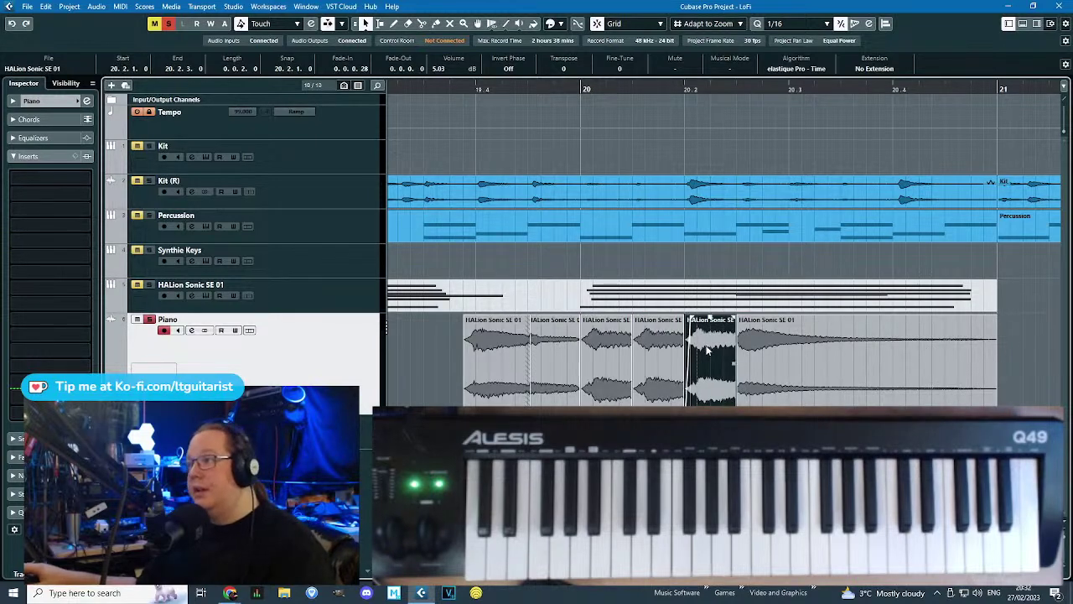
{"action": "left_click_drag", "start_coordinate": [608, 419], "coordinate": [732, 334]}
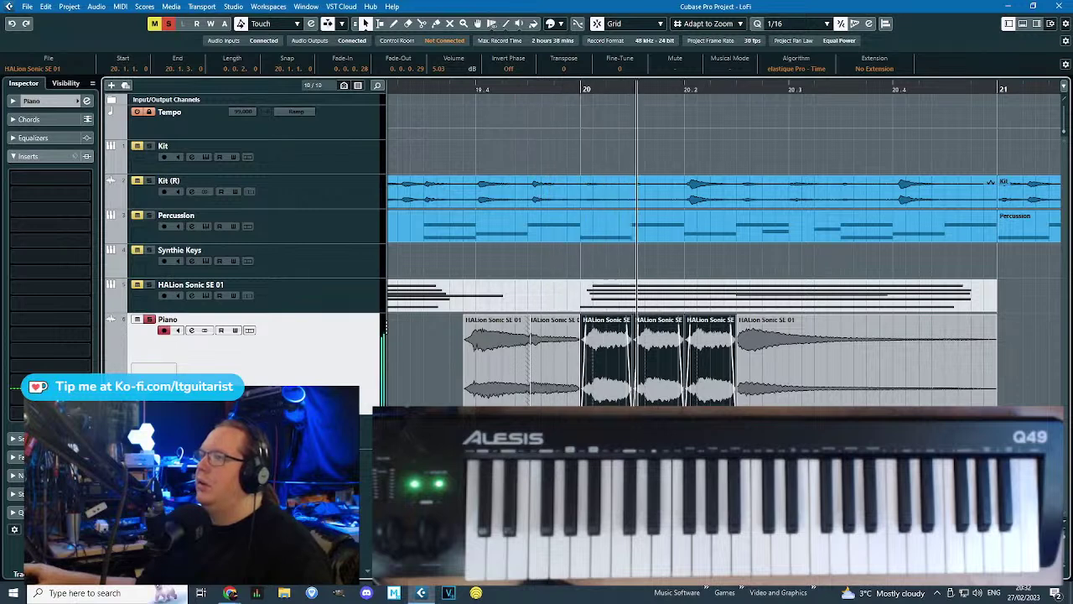
Delete the two copied piano slices at 20.1.3 and 20.2.1.
{"action": "left_click", "coordinate": [670, 378]}
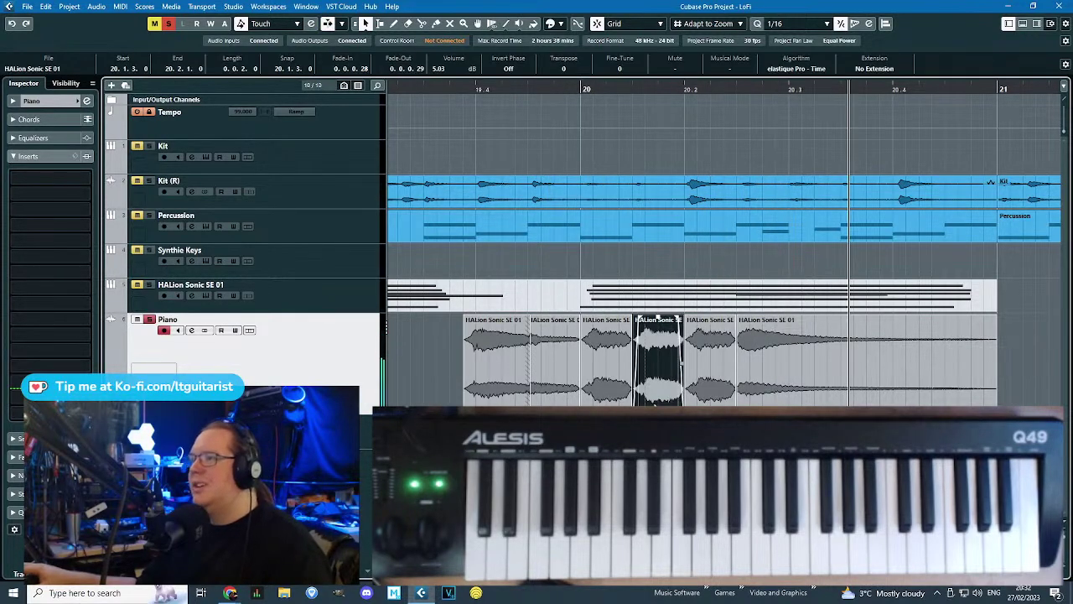
{"action": "key", "text": "Delete"}
{"action": "key", "text": "Delete"}
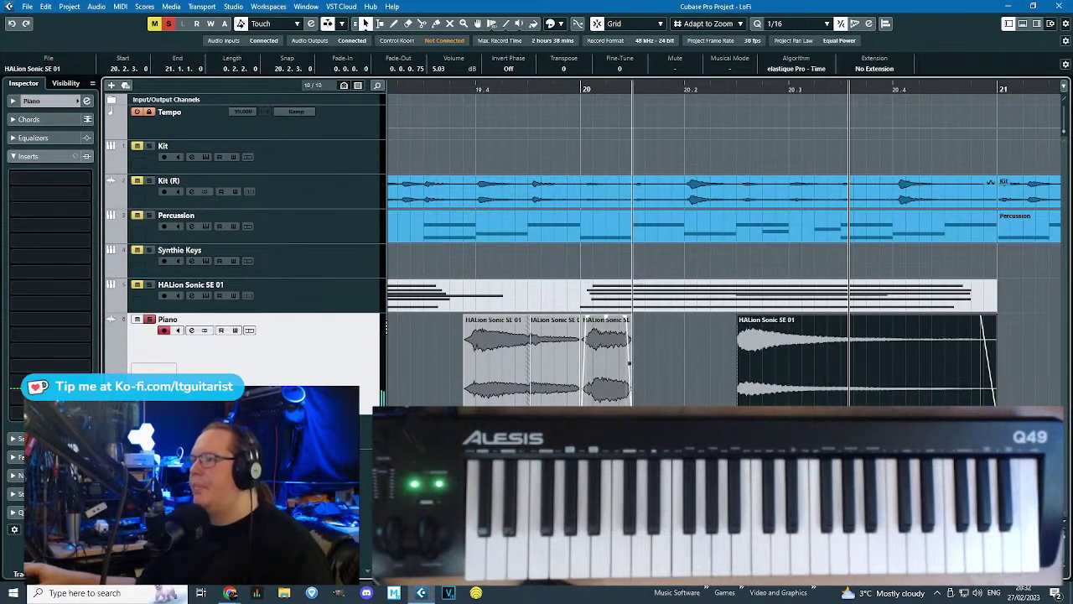
Extend the first slice of bar 20 to 20.2.3, split it at 20.1.3 and 20.2.1, and adjust the pieces' fades.
{"action": "left_click_drag", "start_coordinate": [629, 363], "coordinate": [736, 363]}
{"action": "left_click_drag", "start_coordinate": [644, 387], "coordinate": [672, 387]}
{"action": "key", "text": "ctrl+z"}
{"action": "key", "text": "ctrl+z"}
{"action": "key", "text": "ctrl+z"}
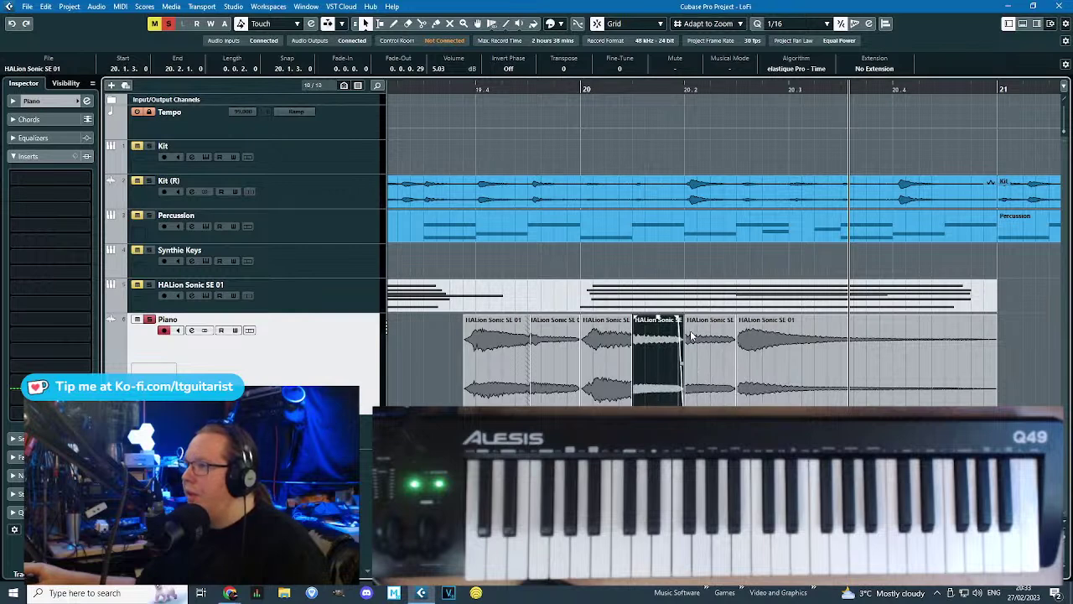
{"action": "left_click", "coordinate": [687, 327], "text": "shift"}
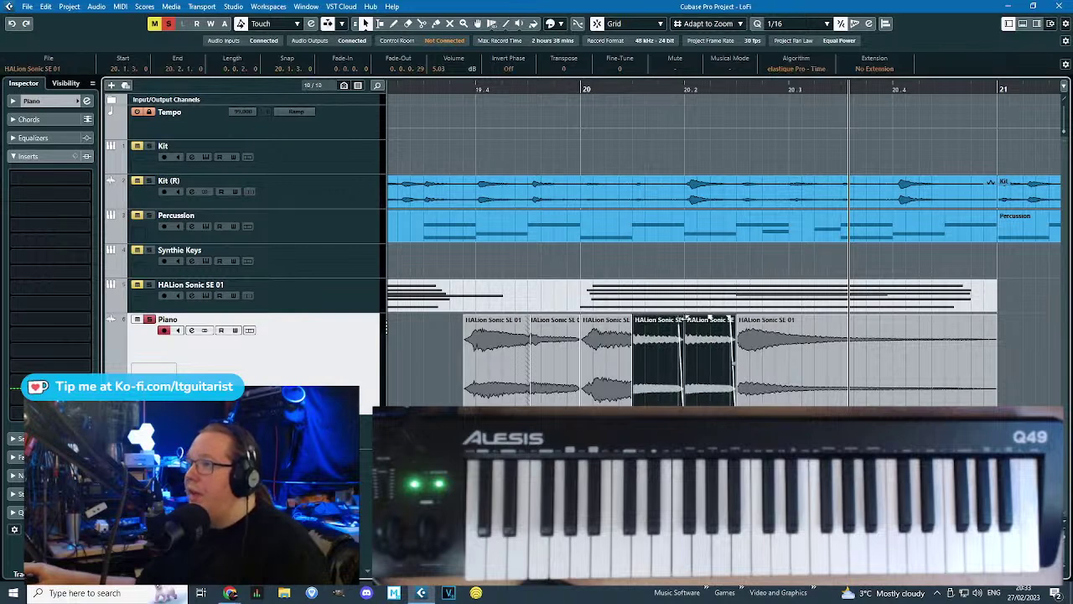
{"action": "left_click", "coordinate": [627, 320]}
{"action": "left_click", "coordinate": [597, 261]}
Play back the piano from beat 4 of bar 19 through bar 20.
{"action": "left_click_drag", "start_coordinate": [559, 86], "coordinate": [424, 84]}
{"action": "key", "text": "space"}
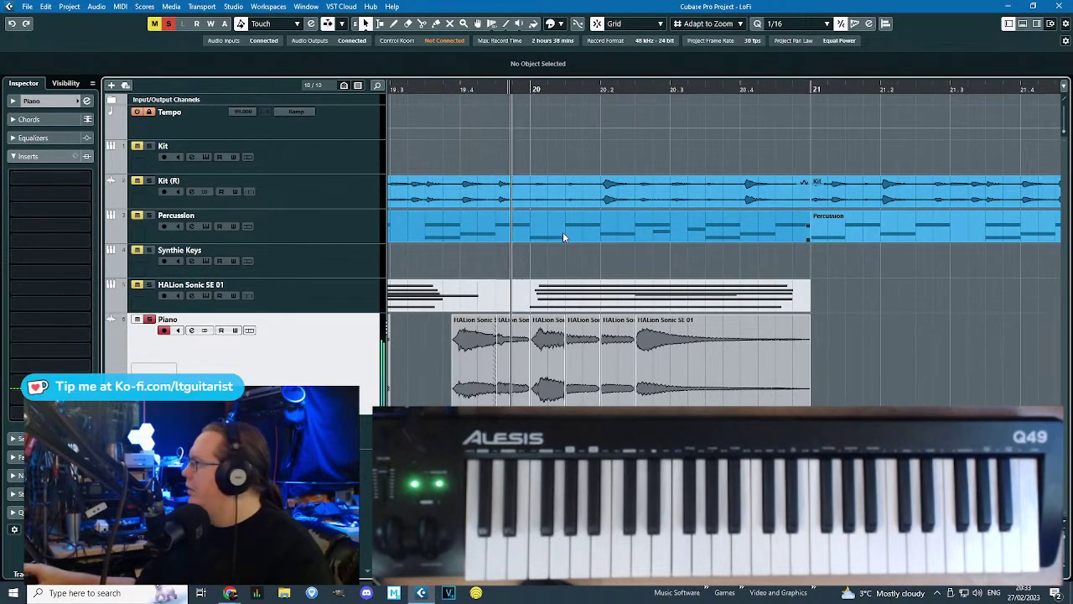
{"action": "scroll", "coordinate": [725, 362], "scroll_direction": "right", "scroll_amount": 1}
{"action": "key", "text": "h"}
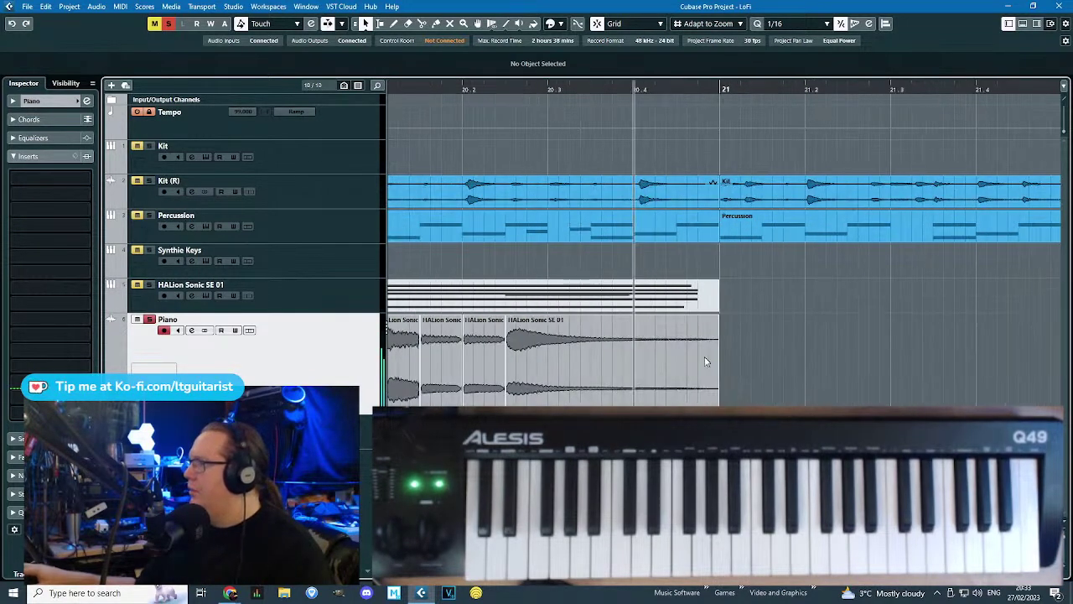
Audition the long piano slice from 20.2.3 and split it at 20.4.
{"action": "key", "text": "3"}
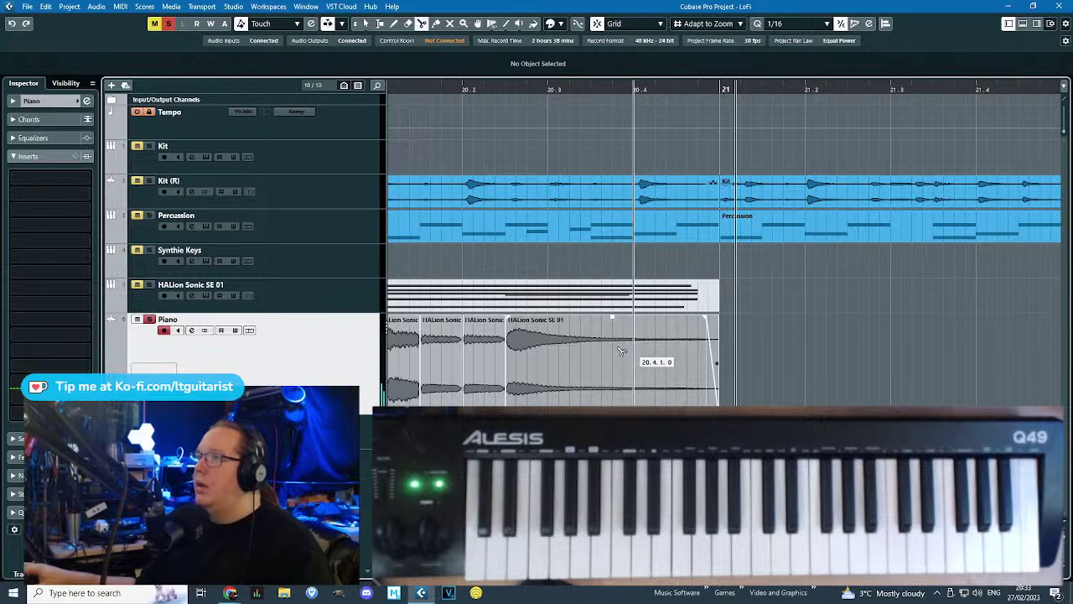
{"action": "left_click", "coordinate": [506, 88]}
{"action": "key", "text": "space"}
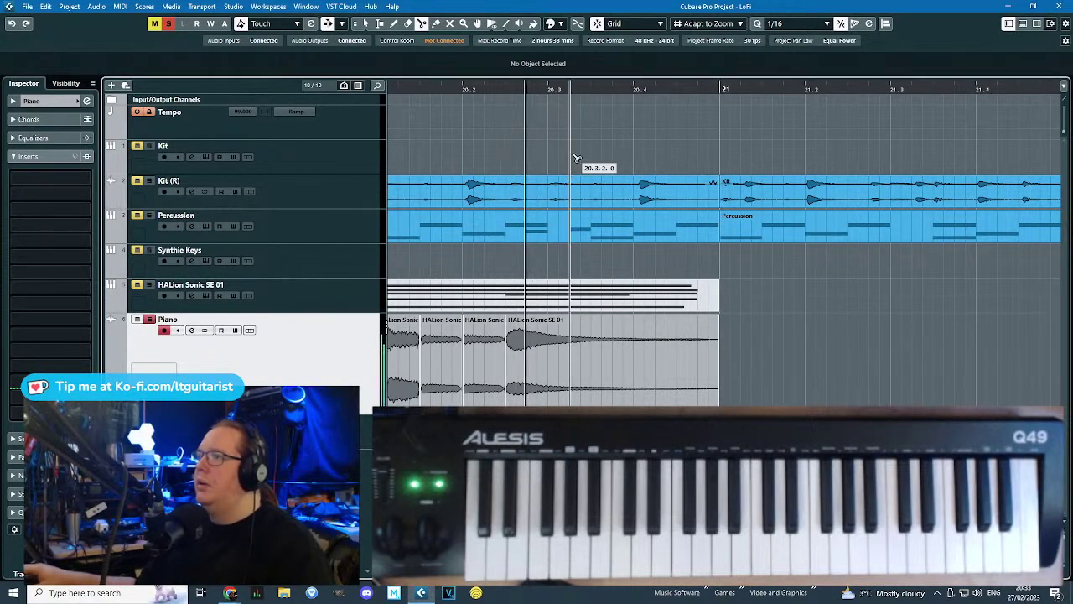
{"action": "left_click", "coordinate": [613, 352]}
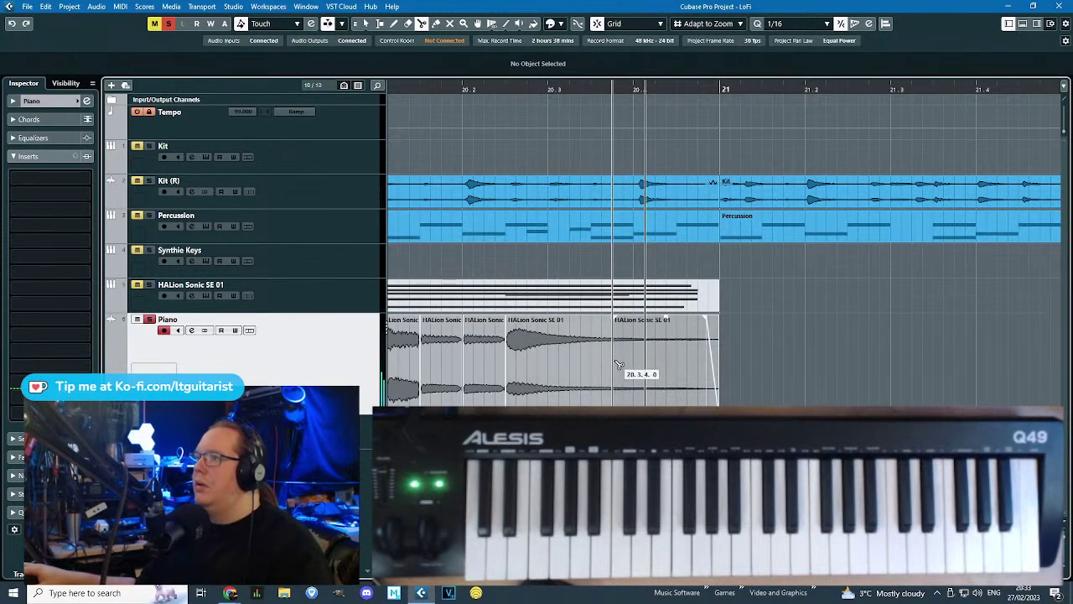
{"action": "key", "text": "ctrl+z"}
{"action": "left_click", "coordinate": [634, 371]}
{"action": "key", "text": "1"}
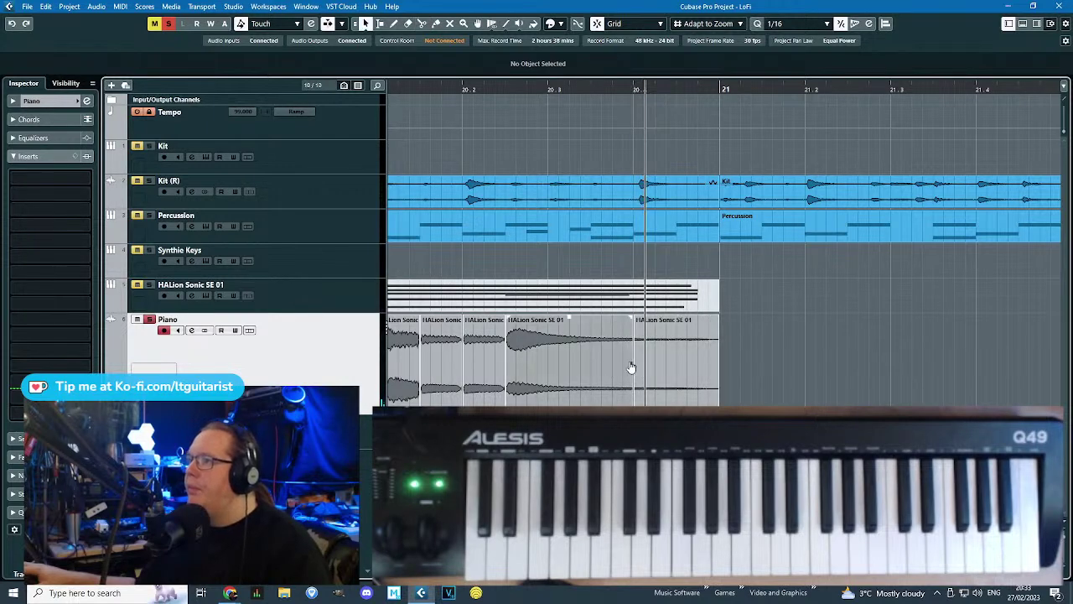
Try splitting the long piano slice at 20.3.3 and removing the piece before 20.4.
{"action": "left_click", "coordinate": [656, 368]}
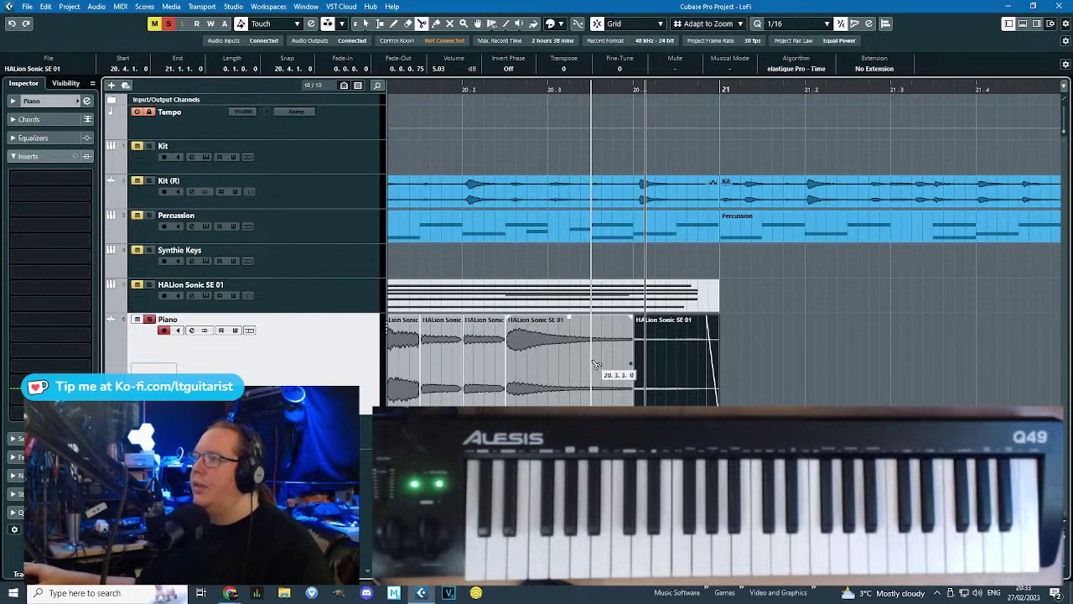
{"action": "left_click", "coordinate": [595, 364]}
{"action": "key", "text": "1"}
{"action": "left_click", "coordinate": [619, 376]}
{"action": "key", "text": "Delete"}
{"action": "left_click_drag", "start_coordinate": [600, 386], "coordinate": [644, 366]}
{"action": "left_click_drag", "start_coordinate": [710, 358], "coordinate": [634, 404]}
{"action": "left_click", "coordinate": [696, 264]}
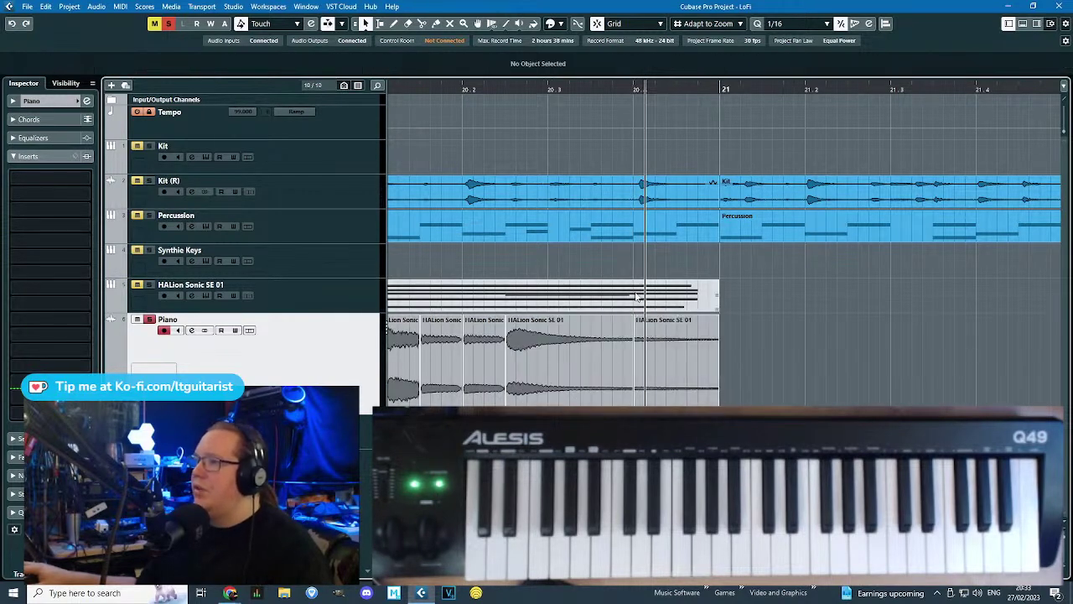
Add a 0.0.0.15 fade-in and a 0.0.0.19 fade-out to the piano slice from 20.4 to bar 21.
{"action": "left_click", "coordinate": [716, 362]}
{"action": "left_click_drag", "start_coordinate": [633, 317], "coordinate": [629, 318]}
{"action": "left_click_drag", "start_coordinate": [717, 318], "coordinate": [715, 364]}
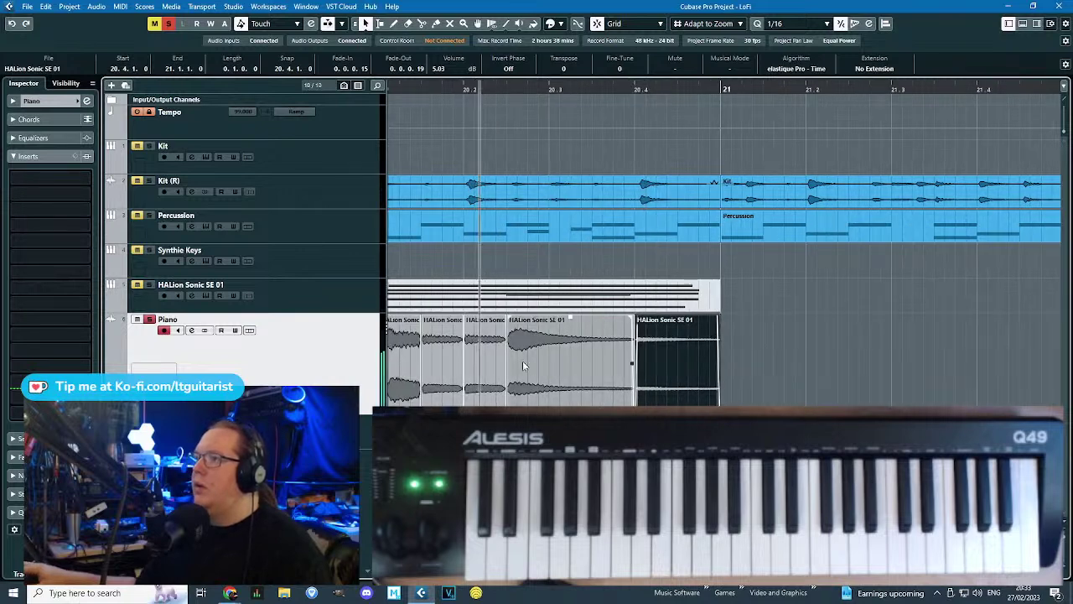
Add a 0.0.0.4 fade-in to the long piano slice running from 20.2.3 to 20.4.
{"action": "scroll", "coordinate": [508, 323], "scroll_direction": "up", "scroll_amount": 2}
{"action": "left_click", "coordinate": [510, 318]}
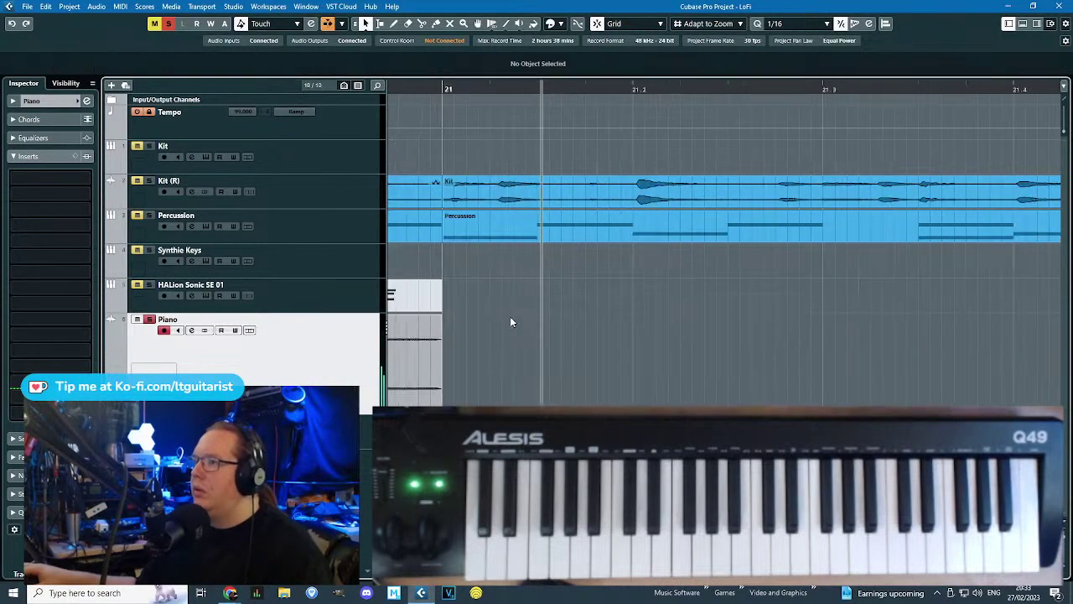
{"action": "scroll", "coordinate": [519, 323], "scroll_direction": "left", "scroll_amount": 3}
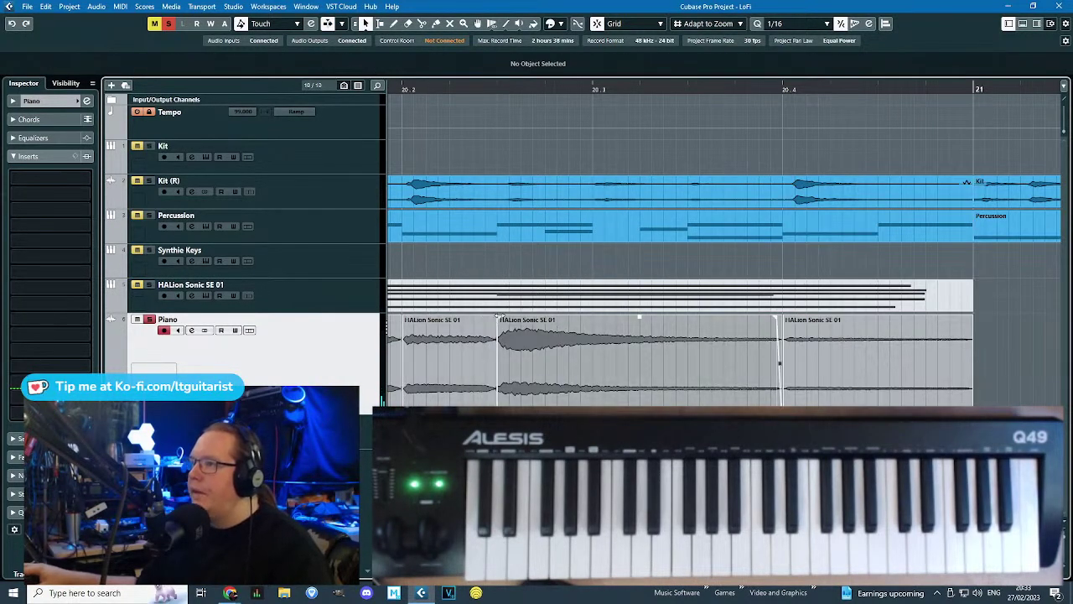
{"action": "left_click", "coordinate": [554, 323]}
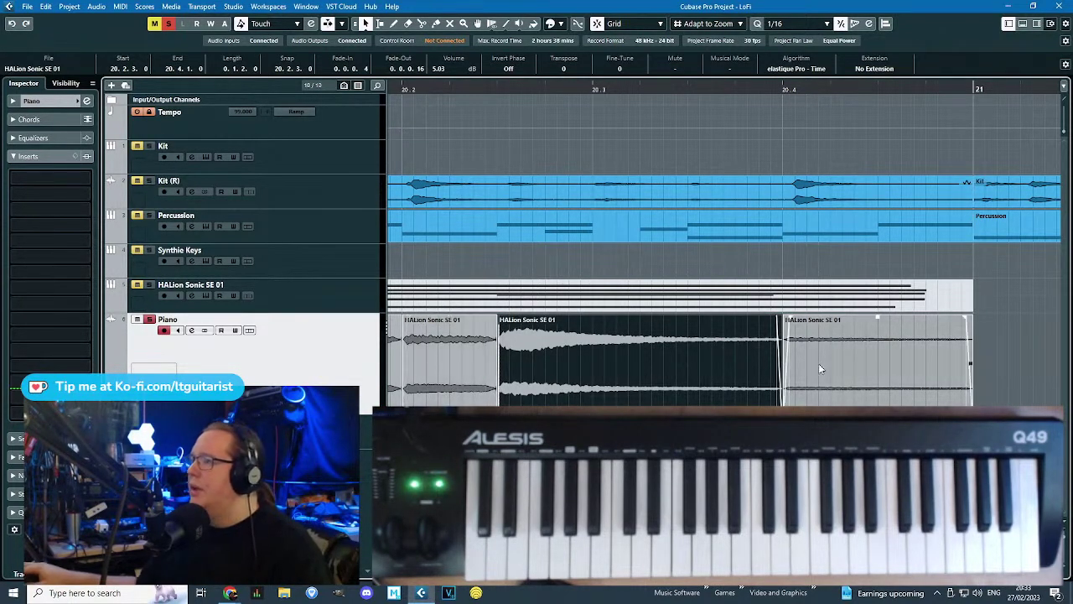
Duplicate all the chopped piano slices of bars 17 to 20 so the copies fill bars 21 to 24.
{"action": "scroll", "coordinate": [767, 355], "scroll_direction": "down", "scroll_amount": 6}
{"action": "left_click", "coordinate": [859, 379]}
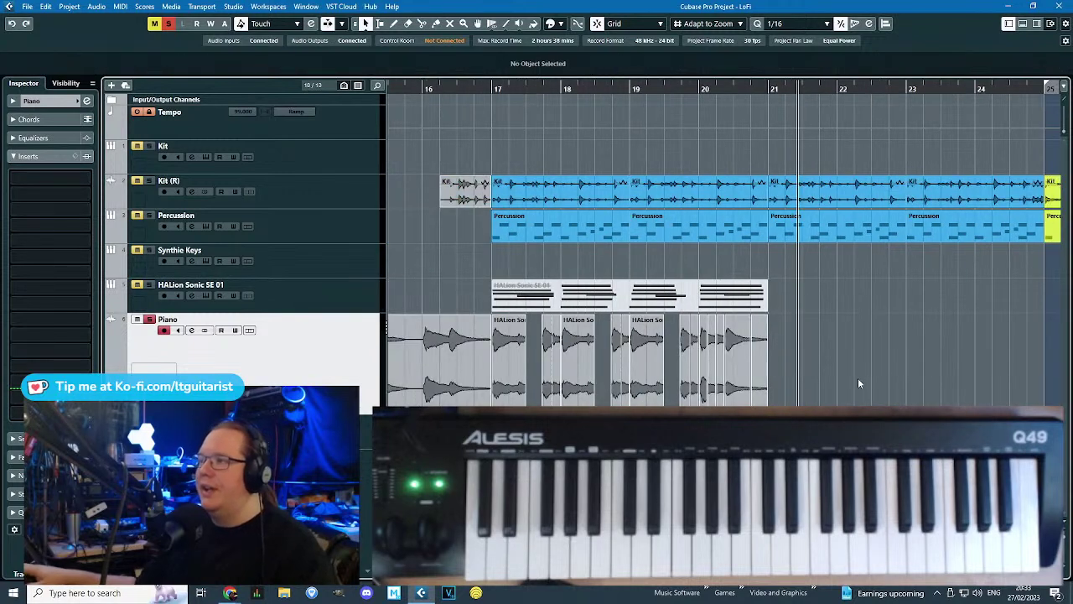
{"action": "left_click_drag", "start_coordinate": [496, 369], "coordinate": [494, 369]}
{"action": "key", "text": "ctrl+d"}
Colour all the chopped piano slices in bars 17 to 24 light blue.
{"action": "left_click_drag", "start_coordinate": [800, 363], "coordinate": [781, 361]}
{"action": "scroll", "coordinate": [769, 358], "scroll_direction": "down", "scroll_amount": 4}
{"action": "left_click", "coordinate": [715, 360]}
{"action": "left_click_drag", "start_coordinate": [714, 357], "coordinate": [622, 339]}
{"action": "left_click", "coordinate": [555, 27]}
{"action": "left_click", "coordinate": [594, 72]}
Turn off the Piano track's solo and play the piano with the drums from bar 16, clearing the clip selection.
{"action": "key", "text": "s"}
{"action": "left_click", "coordinate": [576, 86]}
{"action": "key", "text": "space"}
{"action": "key", "text": "h"}
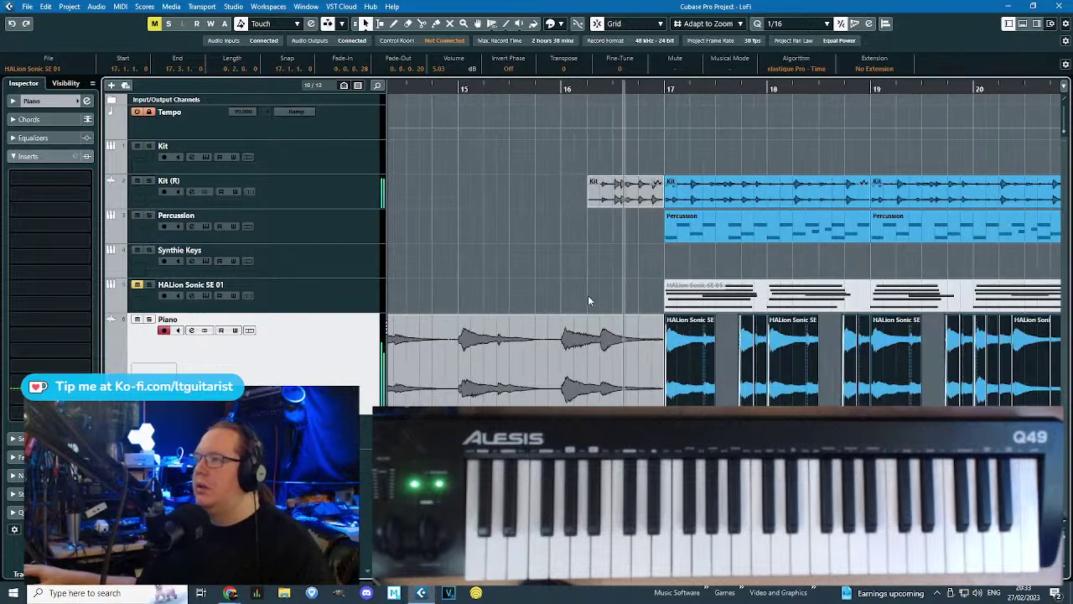
{"action": "key", "text": "g"}
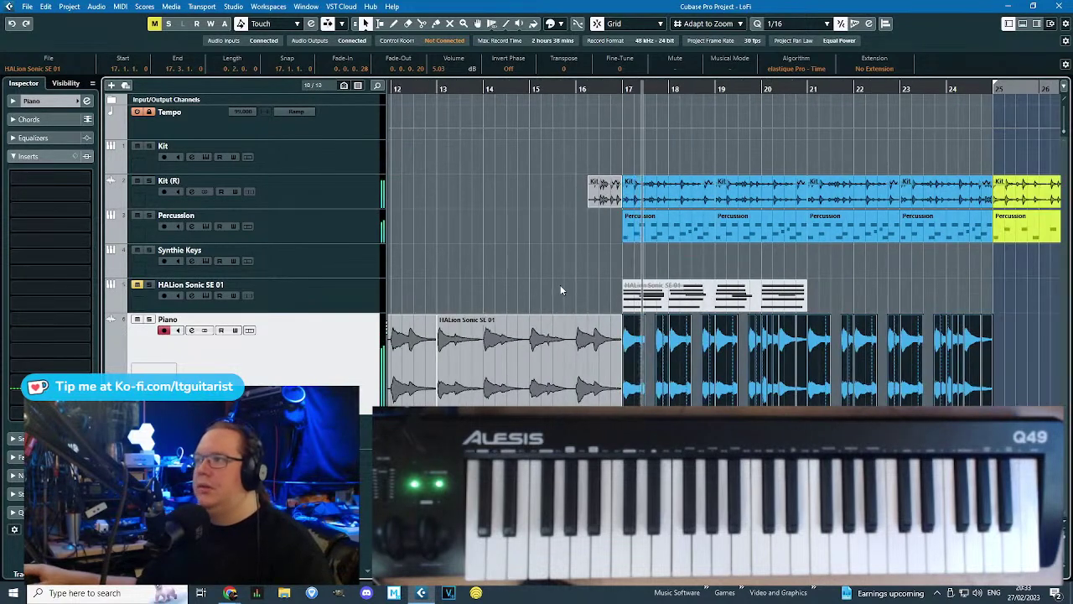
{"action": "left_click", "coordinate": [564, 329]}
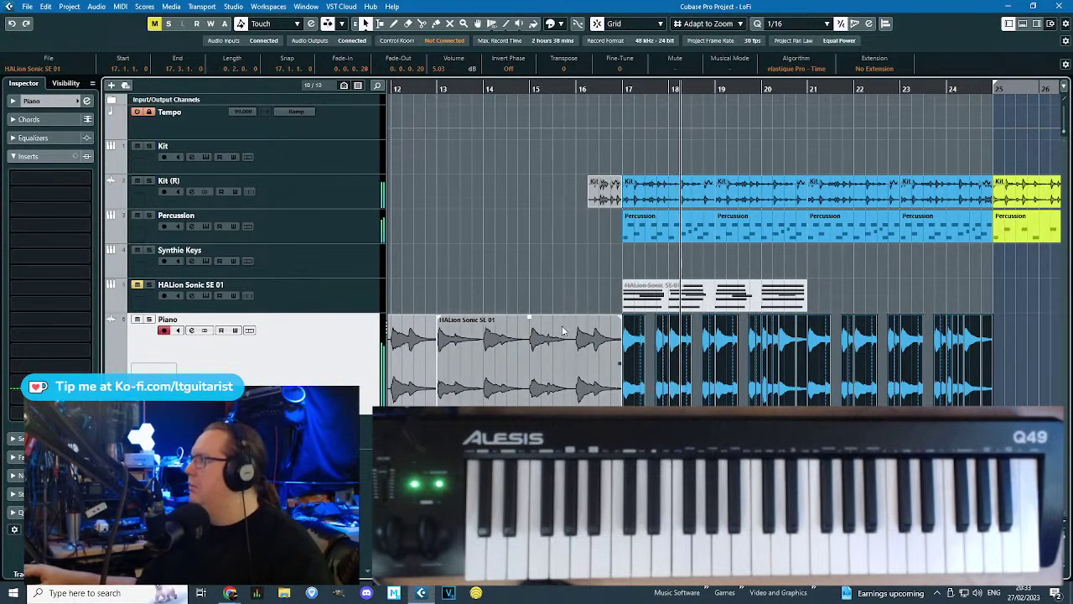
{"action": "left_click", "coordinate": [540, 264]}
Colour the two uncut piano clips in bars 9 to 16 and the kit pick-up before bar 17 purple.
{"action": "scroll", "coordinate": [543, 267], "scroll_direction": "down", "scroll_amount": 1}
{"action": "scroll", "coordinate": [446, 249], "scroll_direction": "left", "scroll_amount": 3}
{"action": "scroll", "coordinate": [538, 255], "scroll_direction": "down", "scroll_amount": 4}
{"action": "left_click", "coordinate": [584, 396]}
{"action": "scroll", "coordinate": [556, 398], "scroll_direction": "down", "scroll_amount": 3}
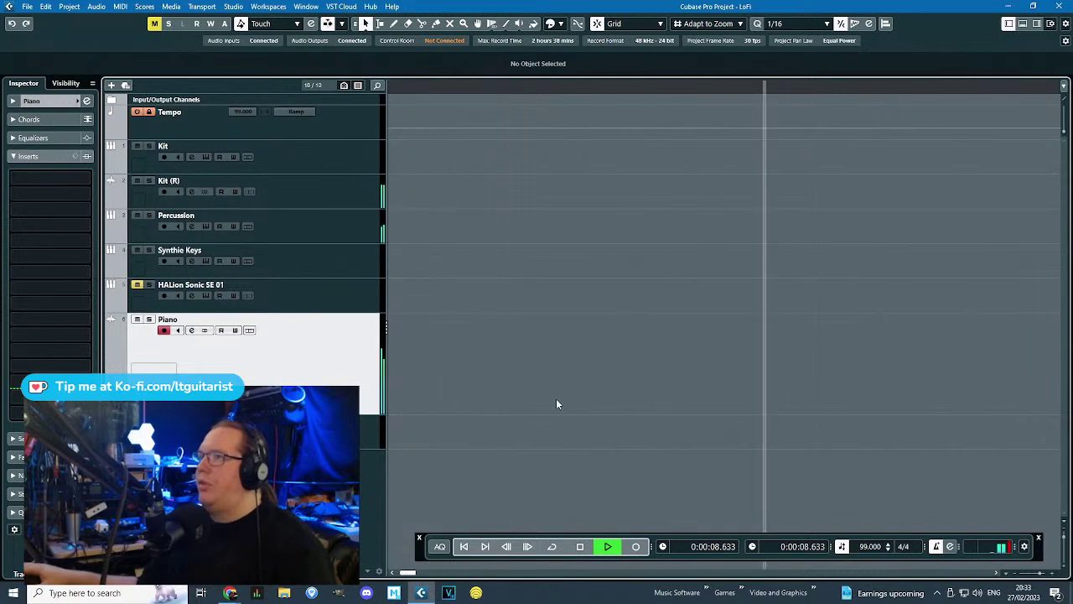
{"action": "scroll", "coordinate": [556, 404], "scroll_direction": "down", "scroll_amount": 6}
{"action": "key", "text": "space"}
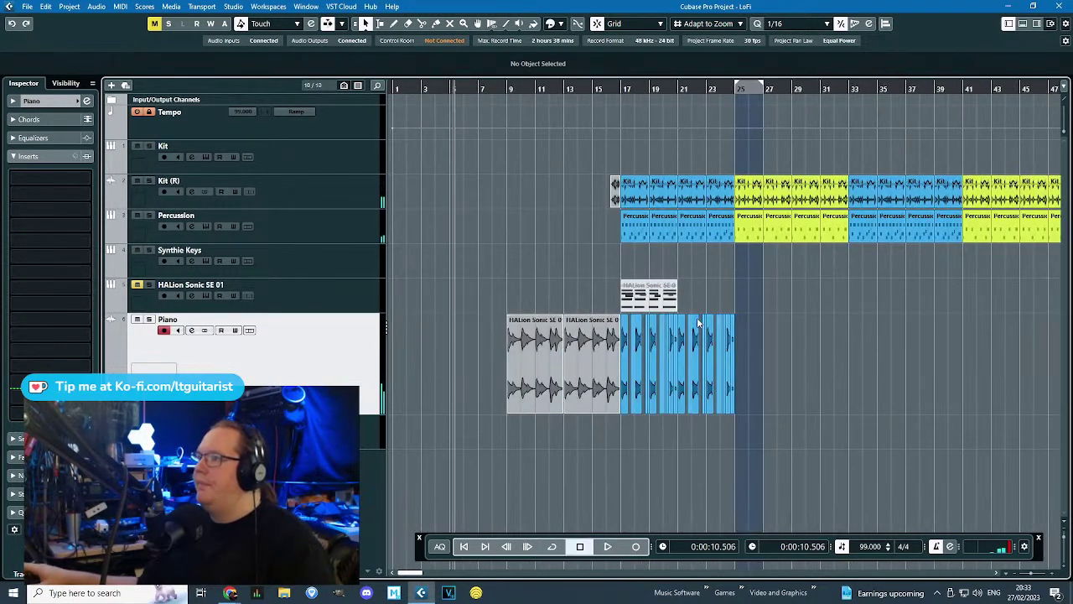
{"action": "key", "text": "space"}
{"action": "left_click_drag", "start_coordinate": [554, 467], "coordinate": [398, 369]}
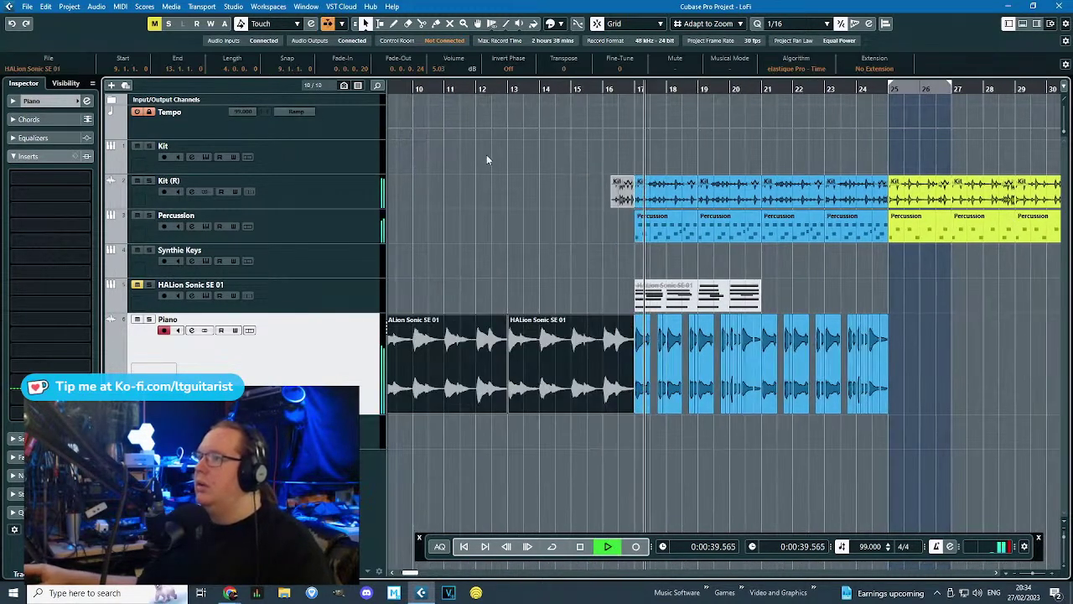
{"action": "left_click_drag", "start_coordinate": [531, 184], "coordinate": [618, 175]}
{"action": "left_click", "coordinate": [553, 24]}
{"action": "left_click", "coordinate": [595, 73]}
{"action": "left_click", "coordinate": [577, 236]}
Listen to the piano slices with the drums through bars 17 to 24, then stop playback.
{"action": "scroll", "coordinate": [743, 352], "scroll_direction": "up", "scroll_amount": 3}
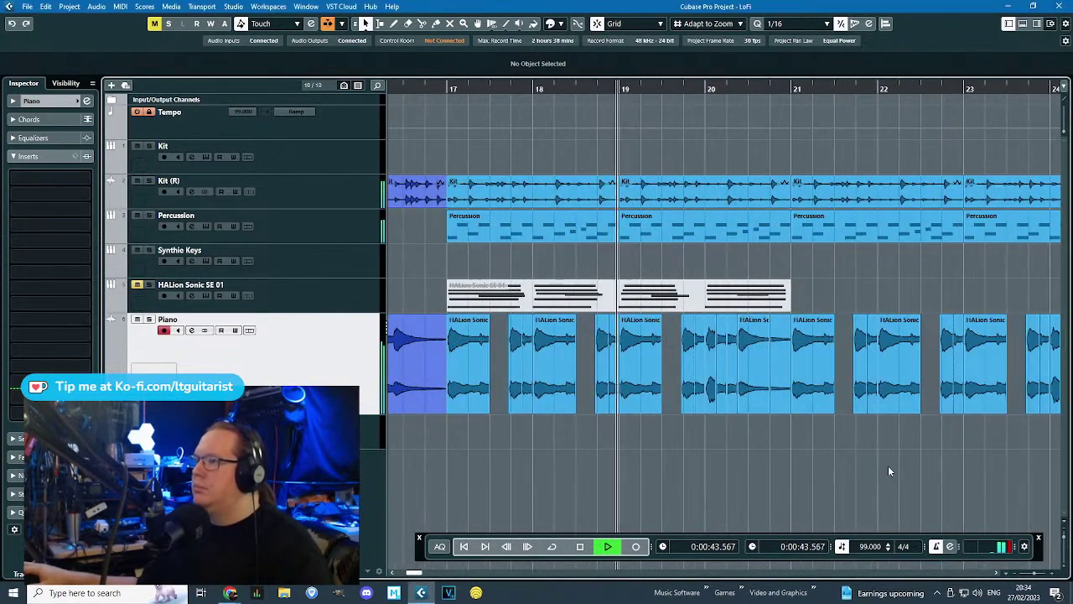
{"action": "scroll", "coordinate": [675, 430], "scroll_direction": "down", "scroll_amount": 3}
{"action": "scroll", "coordinate": [667, 461], "scroll_direction": "up", "scroll_amount": 4}
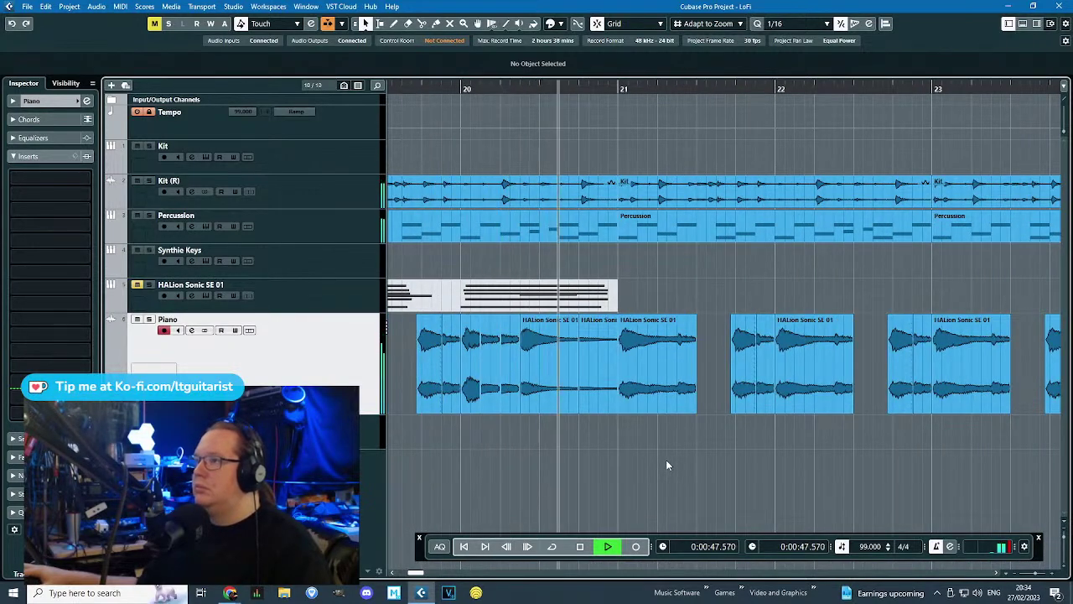
{"action": "scroll", "coordinate": [665, 459], "scroll_direction": "down", "scroll_amount": 2}
{"action": "scroll", "coordinate": [666, 459], "scroll_direction": "down", "scroll_amount": 2}
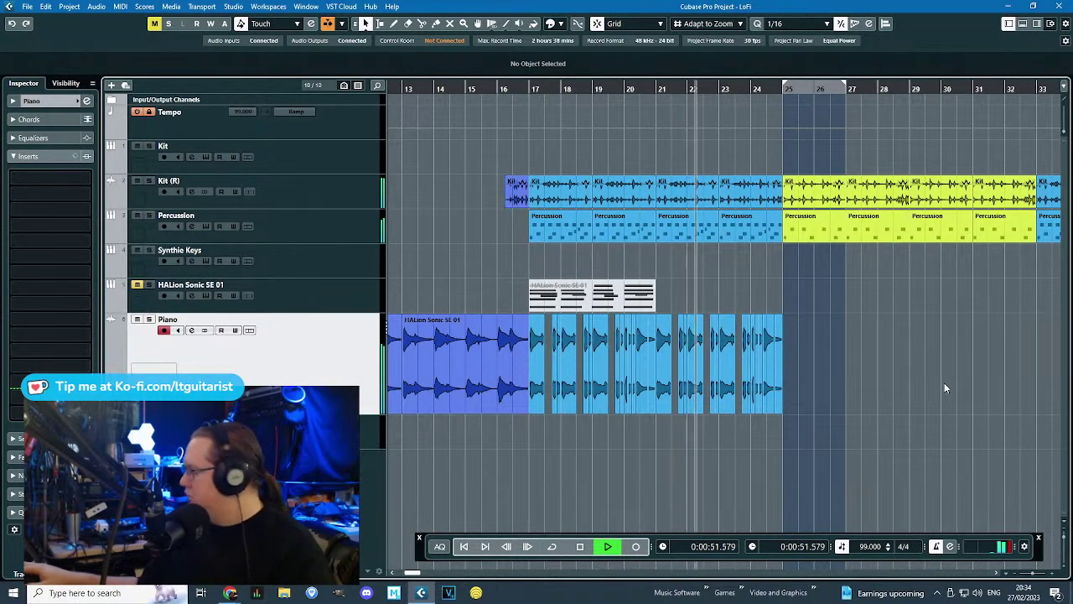
{"action": "scroll", "coordinate": [801, 409], "scroll_direction": "up", "scroll_amount": 2}
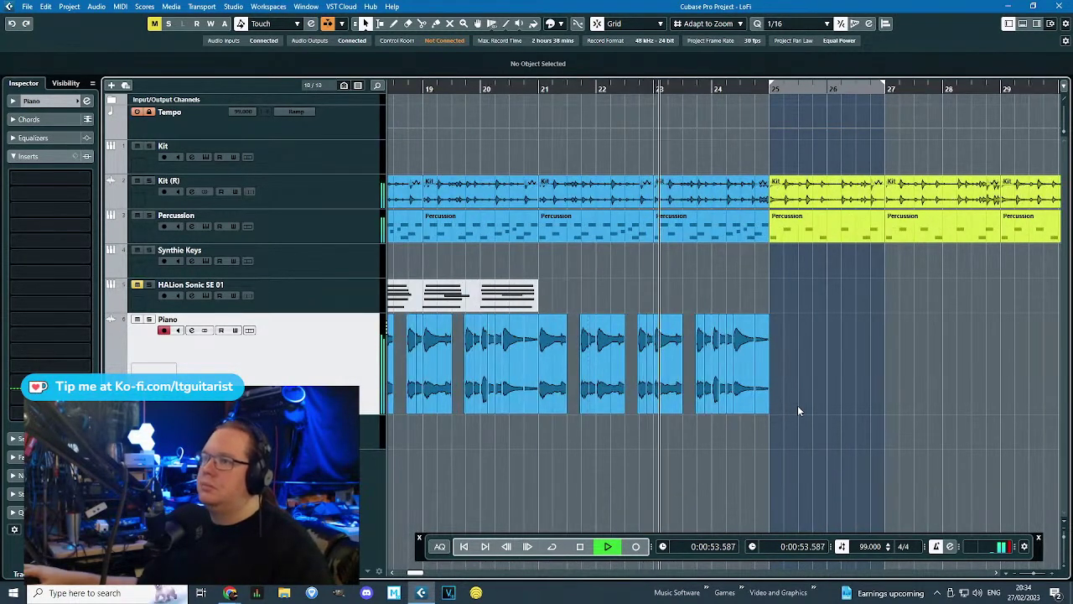
{"action": "scroll", "coordinate": [797, 404], "scroll_direction": "down", "scroll_amount": 3}
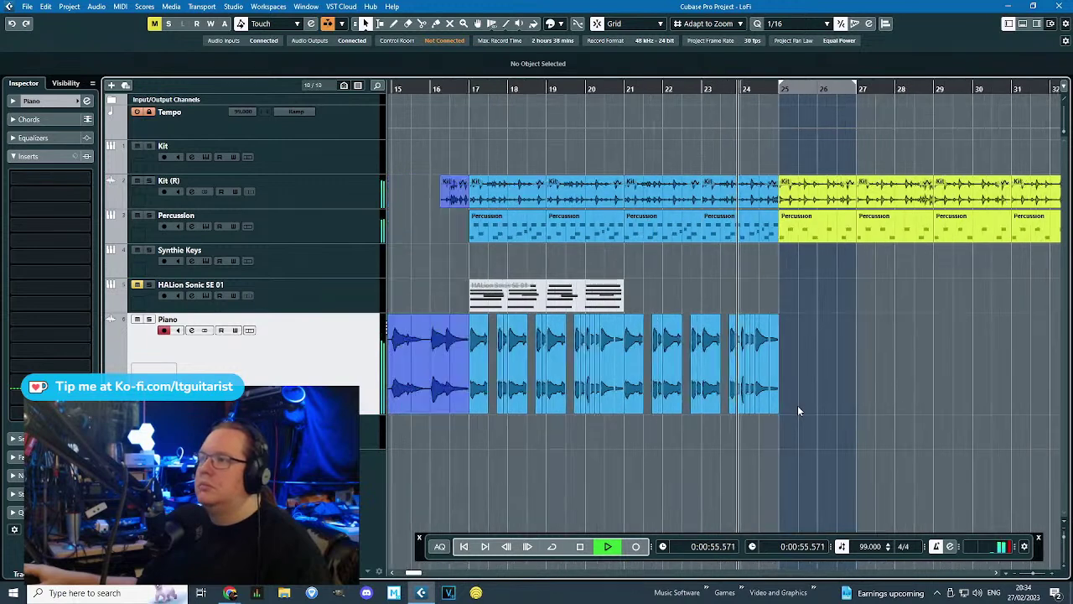
{"action": "left_click_drag", "start_coordinate": [550, 87], "coordinate": [501, 91]}
{"action": "key", "text": "space"}
Insert the Frequency equalizer in the Piano track's first slot and load the Acoustic Piano preset found by searching "piano".
{"action": "left_click", "coordinate": [50, 176]}
{"action": "left_click", "coordinate": [25, 300]}
{"action": "left_click", "coordinate": [66, 401]}
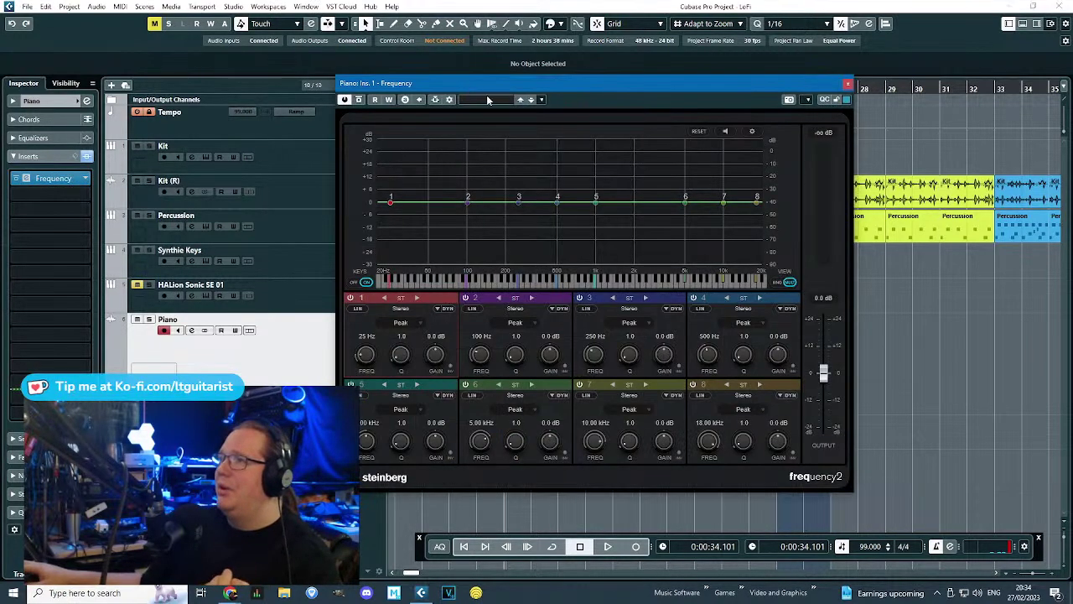
{"action": "left_click", "coordinate": [487, 99]}
{"action": "left_click", "coordinate": [553, 150]}
{"action": "type", "text": "piano"}
{"action": "double_click", "coordinate": [520, 241]}
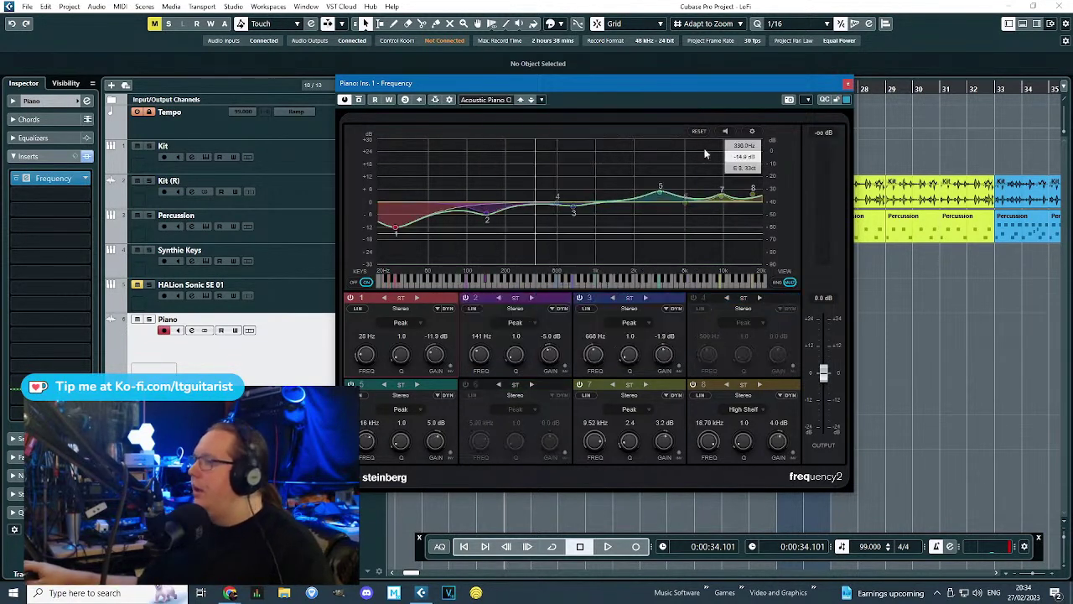
Lower Frequency band 1 to -20.7 dB at 24 Hz and band 2 to -6.6 dB, and start playback.
{"action": "left_click_drag", "start_coordinate": [397, 232], "coordinate": [389, 248]}
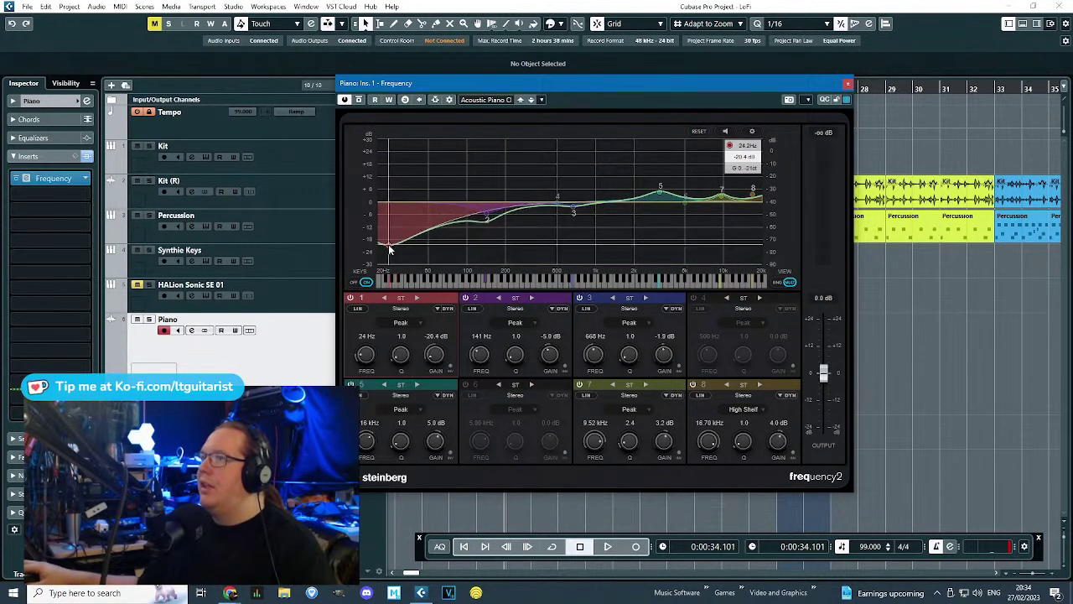
{"action": "left_click_drag", "start_coordinate": [488, 212], "coordinate": [497, 217]}
{"action": "left_click_drag", "start_coordinate": [537, 86], "coordinate": [822, 97]}
{"action": "key", "text": "space"}
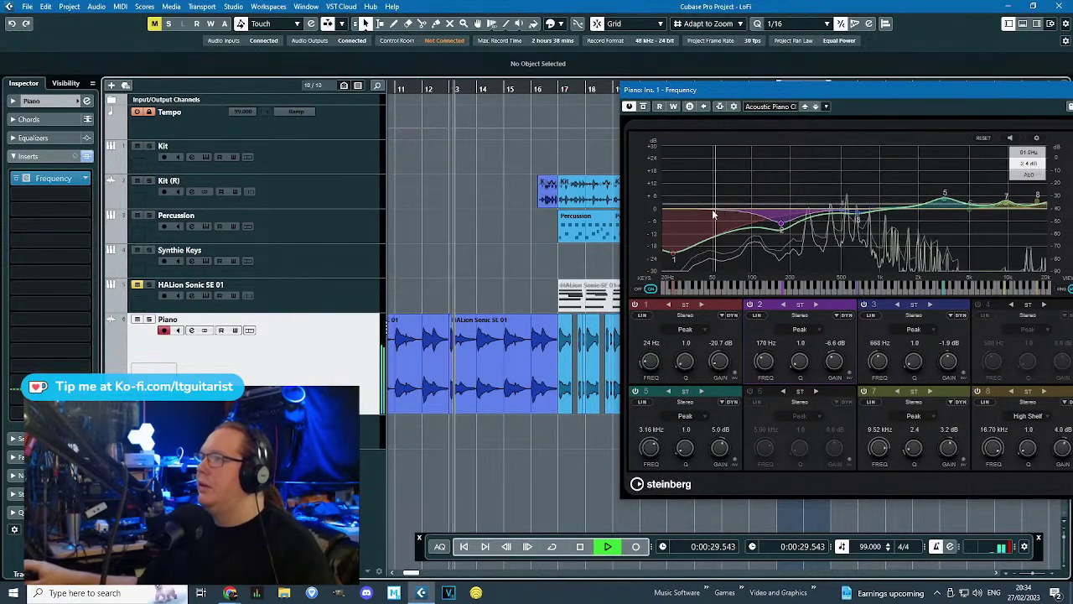
Set Frequency band 5 to 2.55 kHz at 7.2 dB and high-shelf band 8 to 15.56 kHz at 4.5 dB.
{"action": "left_click_drag", "start_coordinate": [944, 194], "coordinate": [933, 197]}
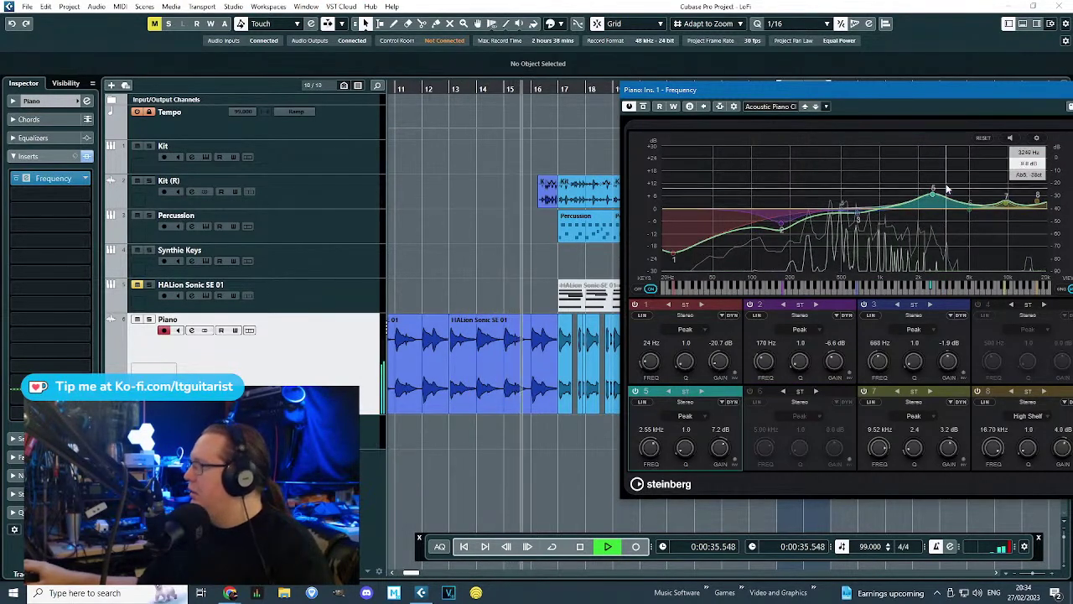
{"action": "left_click_drag", "start_coordinate": [1034, 93], "coordinate": [879, 96]}
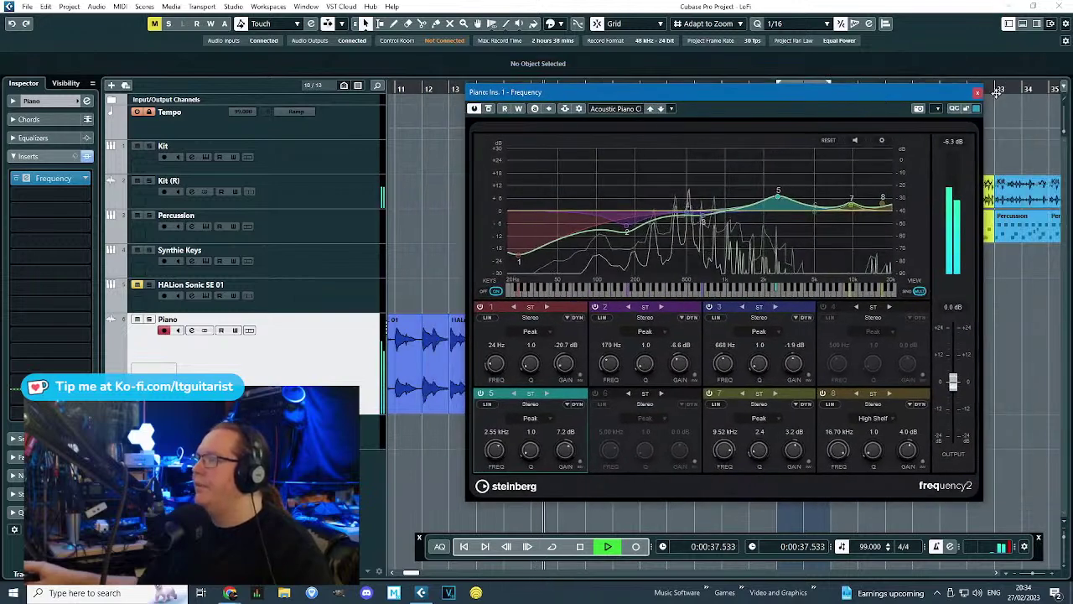
{"action": "left_click_drag", "start_coordinate": [883, 203], "coordinate": [878, 201]}
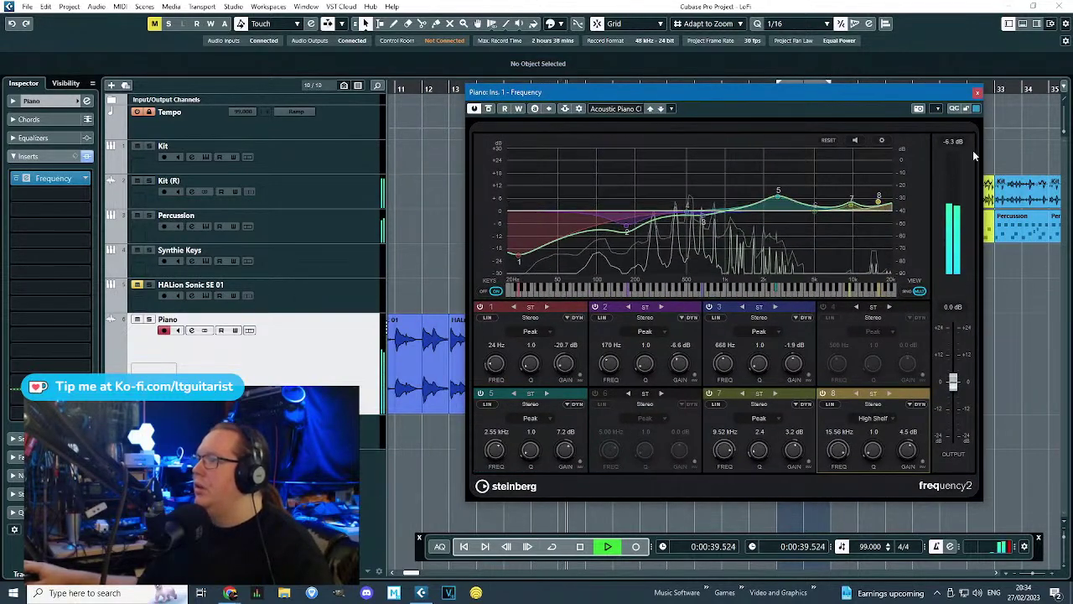
{"action": "left_click", "coordinate": [977, 93]}
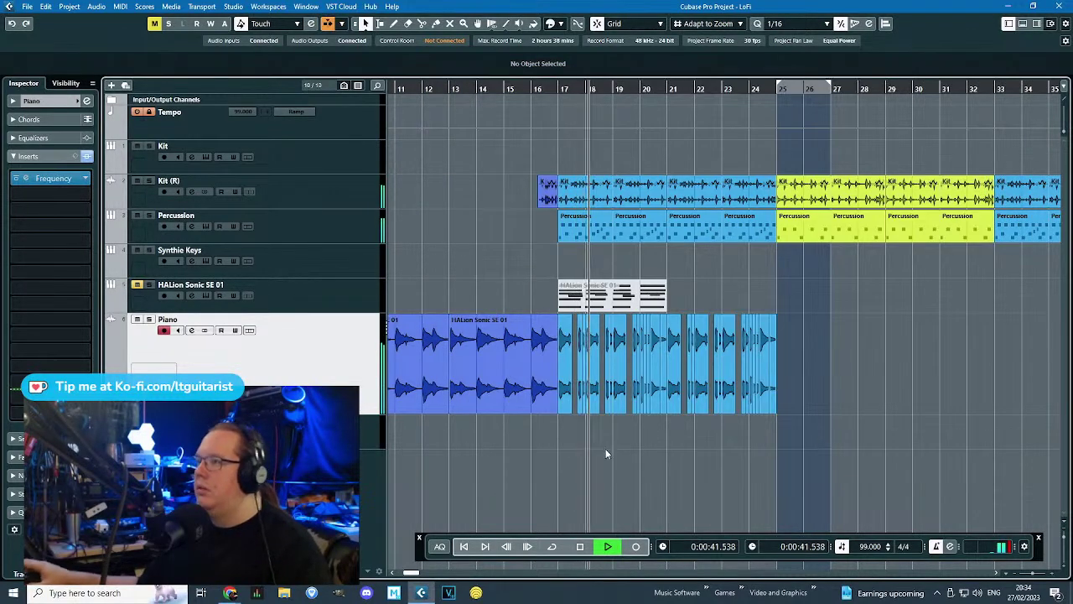
Reopen the piano's Frequency equalizer and set band 1 to 26 Hz at -15.9 dB and band 2 to 178 Hz at -7.2 dB.
{"action": "scroll", "coordinate": [618, 451], "scroll_direction": "up", "scroll_amount": 3, "text": "ctrl"}
{"action": "scroll", "coordinate": [618, 451], "scroll_direction": "down", "scroll_amount": 3, "text": "ctrl"}
{"action": "left_click", "coordinate": [50, 177]}
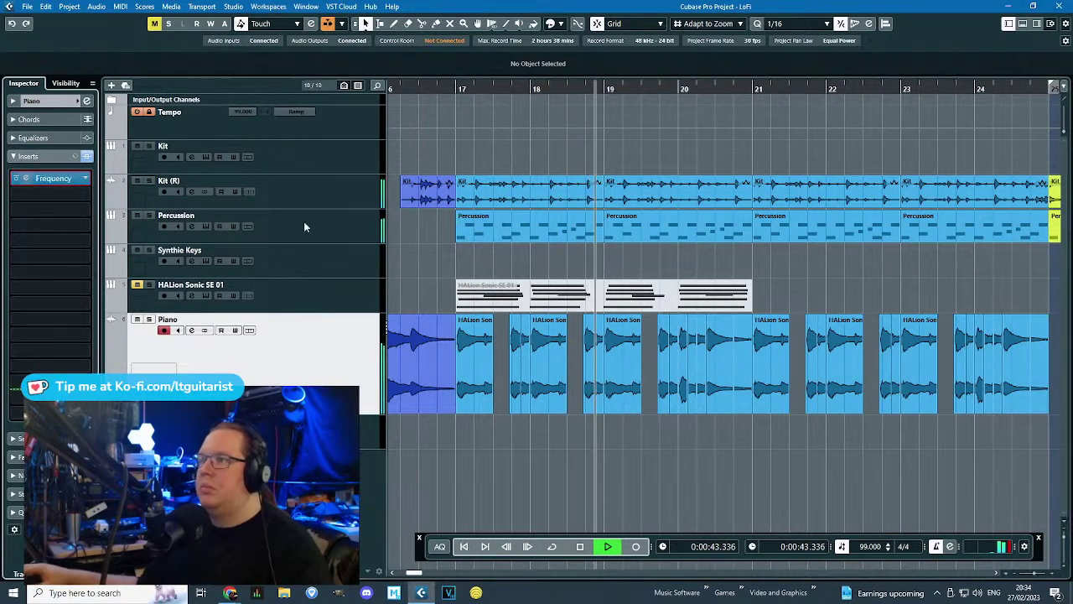
{"action": "left_click_drag", "start_coordinate": [519, 254], "coordinate": [521, 244]}
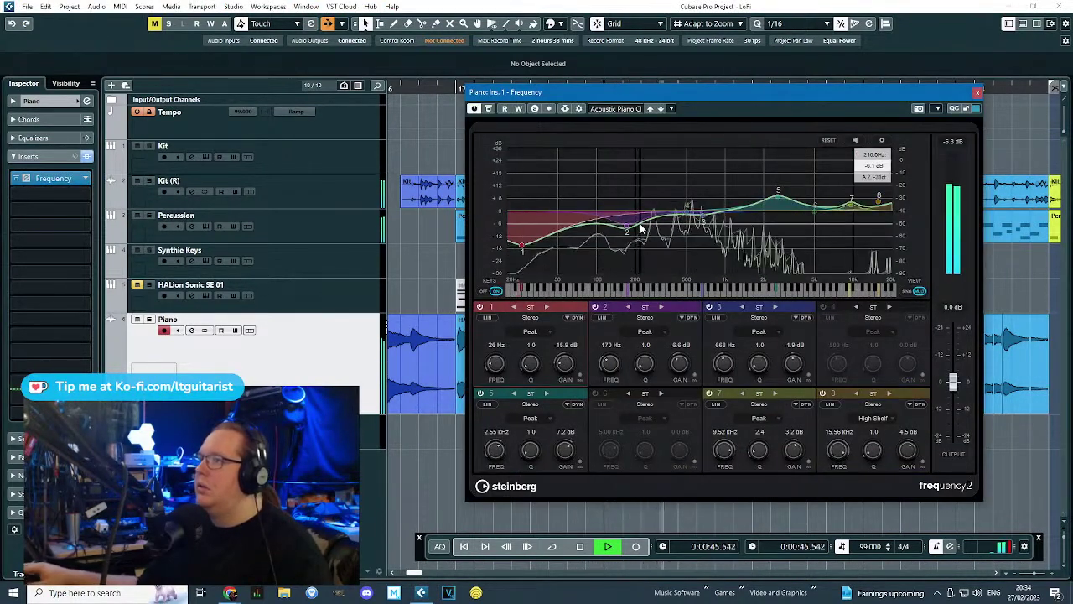
{"action": "left_click_drag", "start_coordinate": [625, 224], "coordinate": [628, 226]}
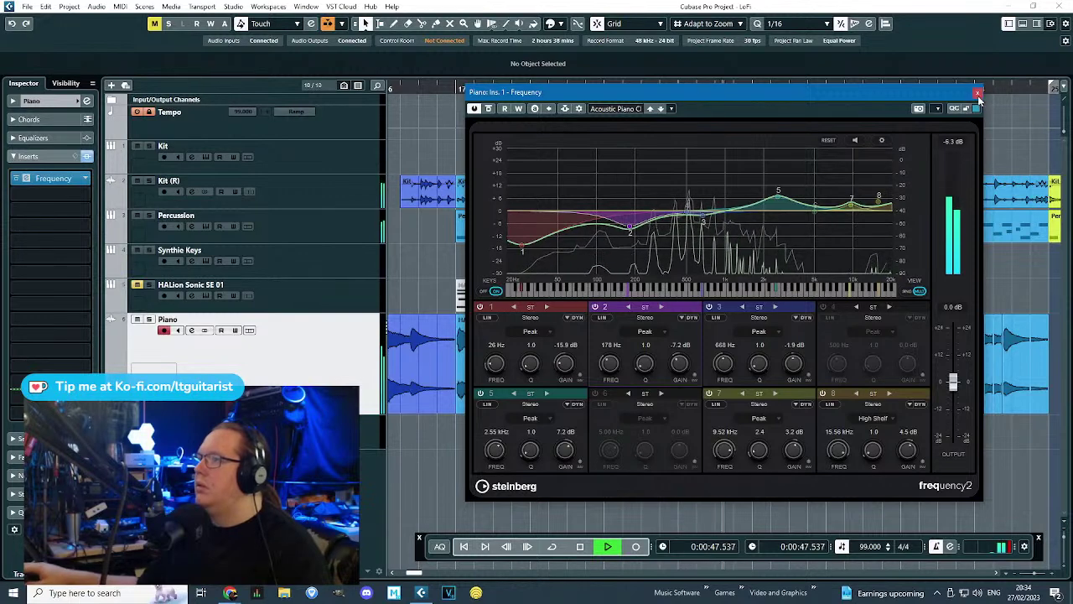
{"action": "left_click", "coordinate": [977, 93]}
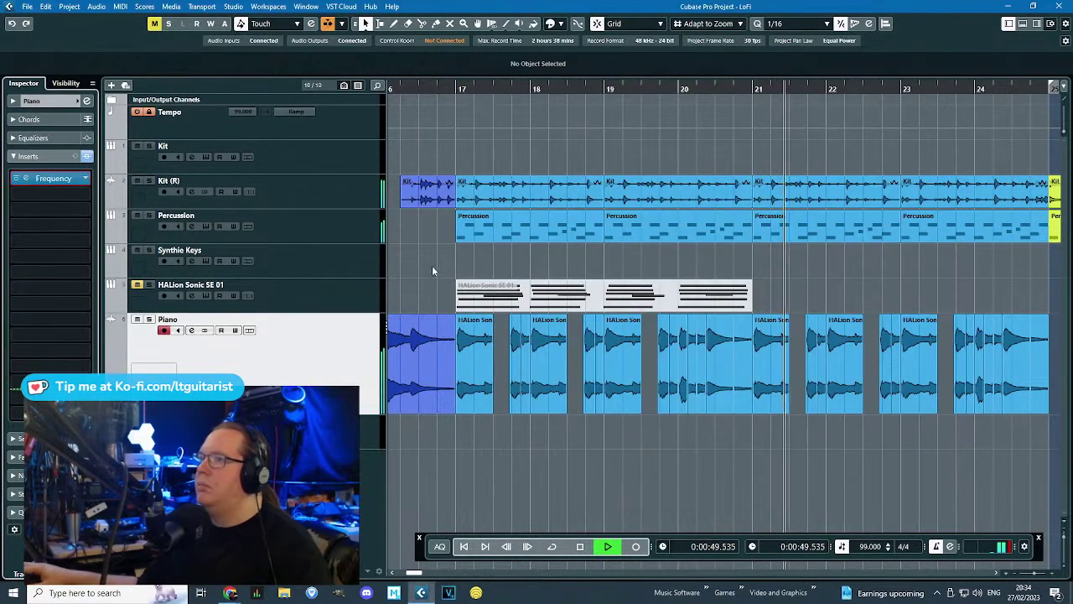
Set the locator range from bar 17 to bar 25.
{"action": "scroll", "coordinate": [430, 273], "scroll_direction": "down", "scroll_amount": 2}
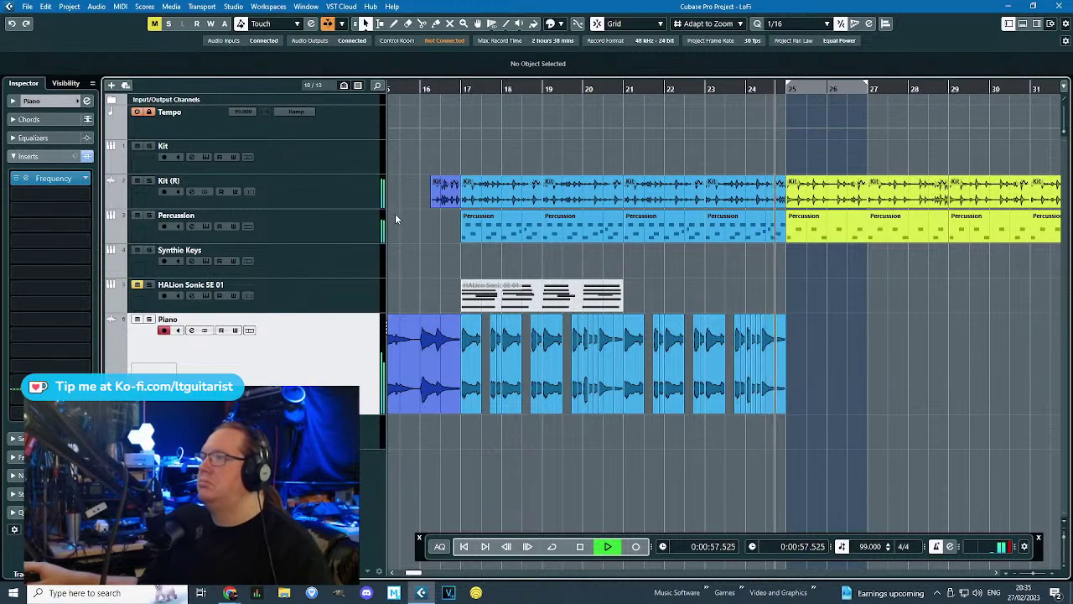
{"action": "left_click_drag", "start_coordinate": [465, 82], "coordinate": [787, 138]}
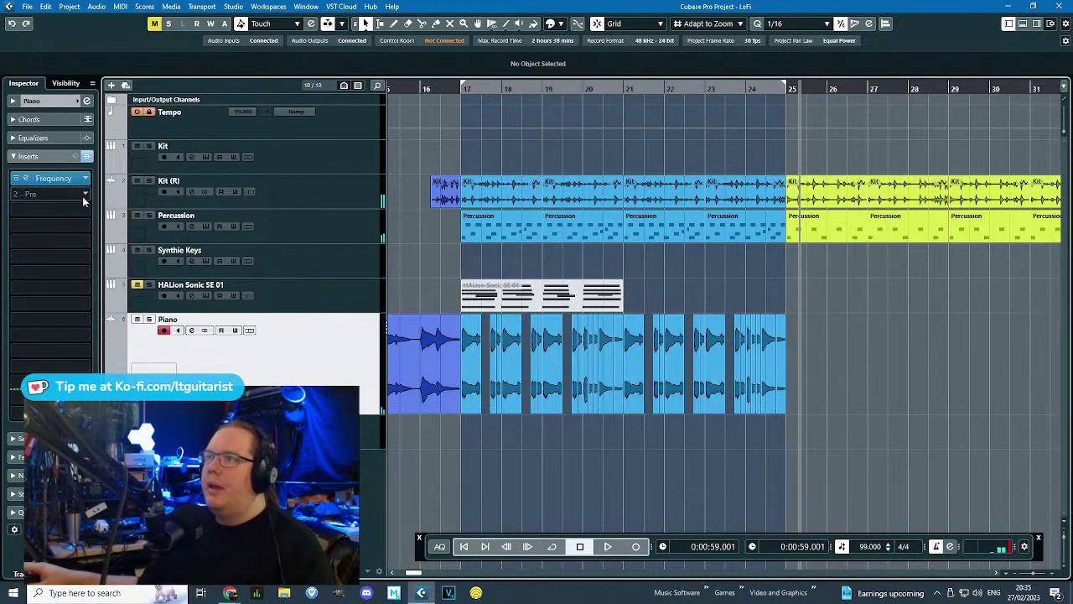
Add StereoDelay as the Piano track's second insert and solo the track with the playhead just before bar 17.
{"action": "left_click", "coordinate": [83, 196]}
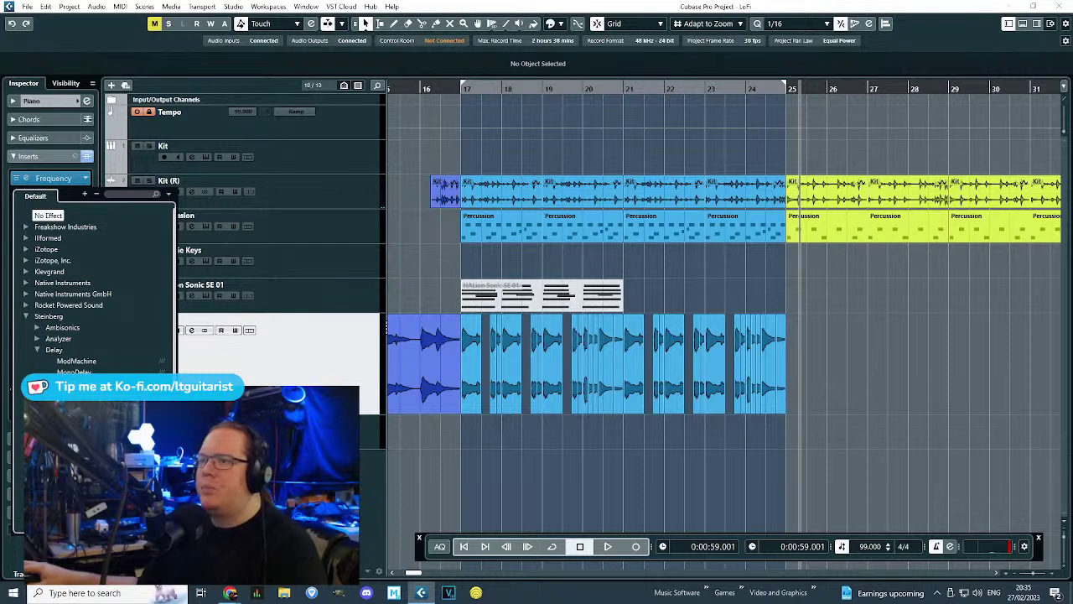
{"action": "left_click", "coordinate": [76, 405]}
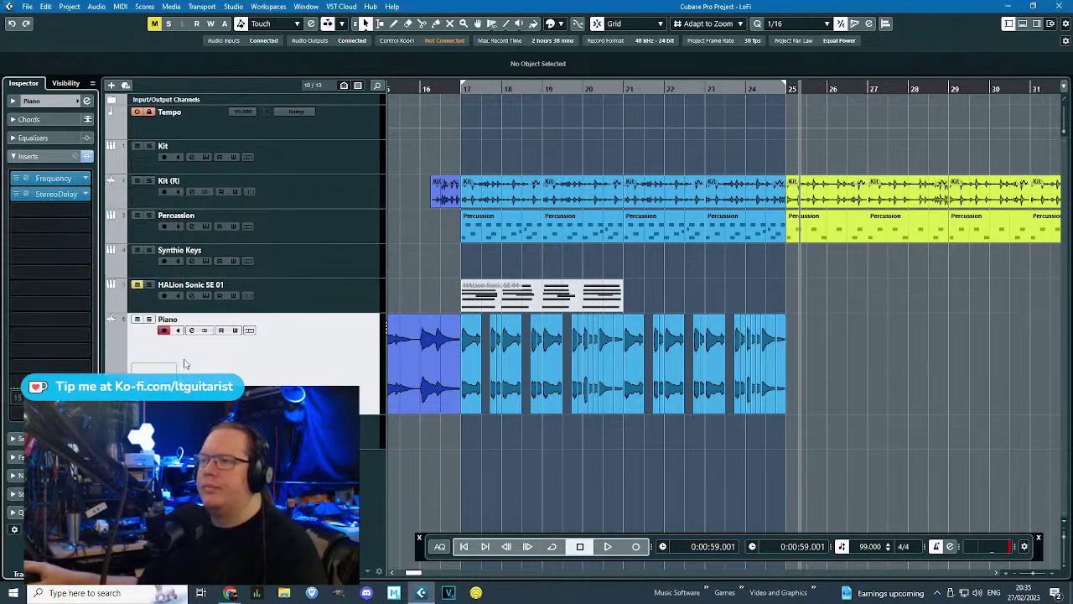
{"action": "left_click", "coordinate": [442, 88]}
{"action": "key", "text": "s"}
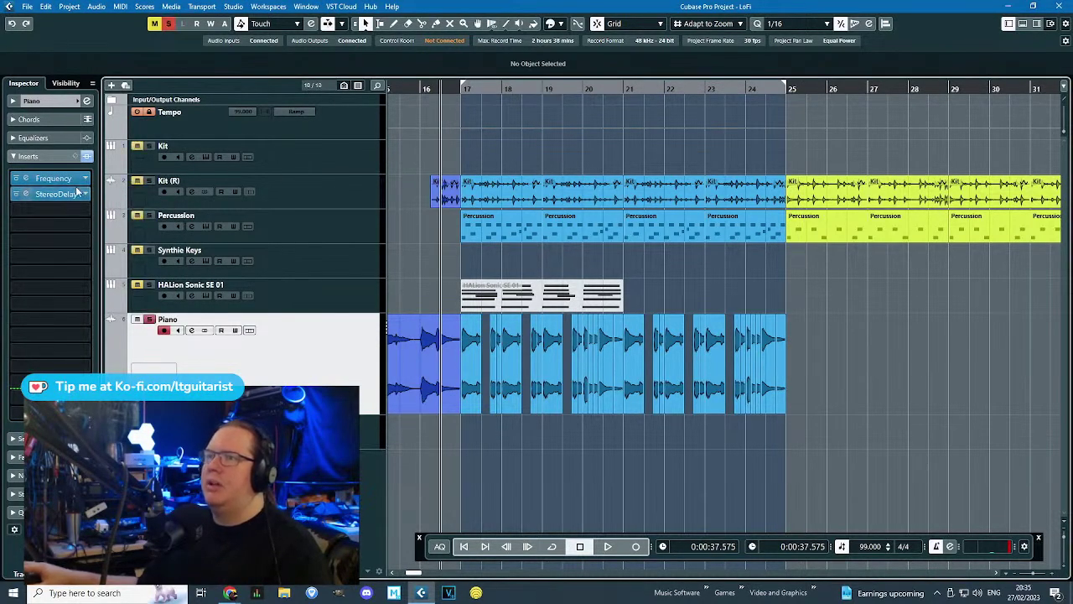
Set StereoDelay's Delay 1 to 1/8, 80.5% feedback, 22.5% mix and 200.1 Hz low filter; Delay 2 to 1/4, 9.5% mix and 14% pan.
{"action": "left_click", "coordinate": [80, 193]}
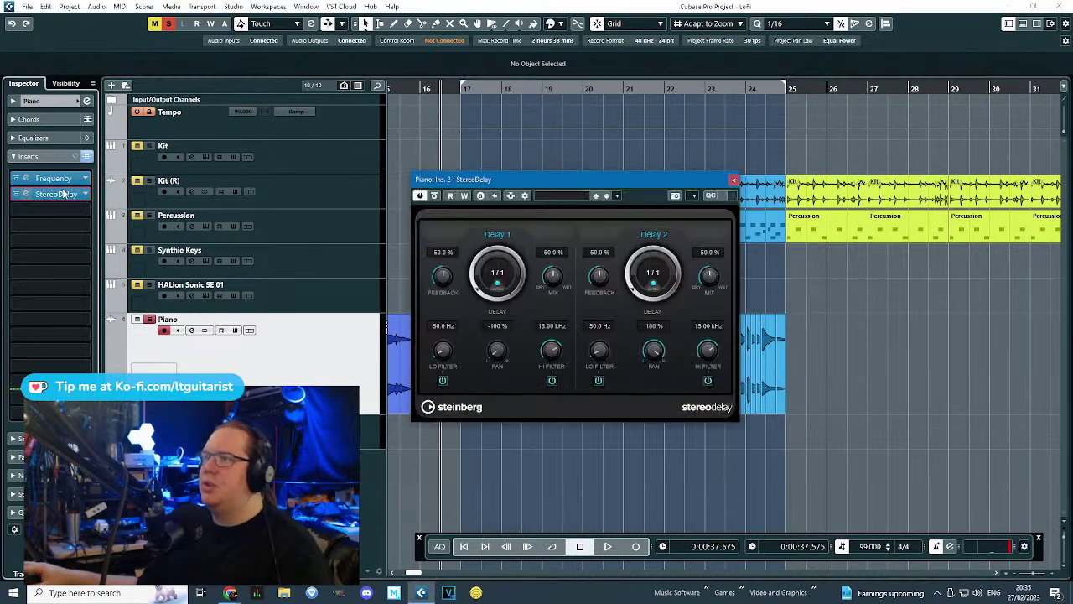
{"action": "left_click", "coordinate": [12, 100]}
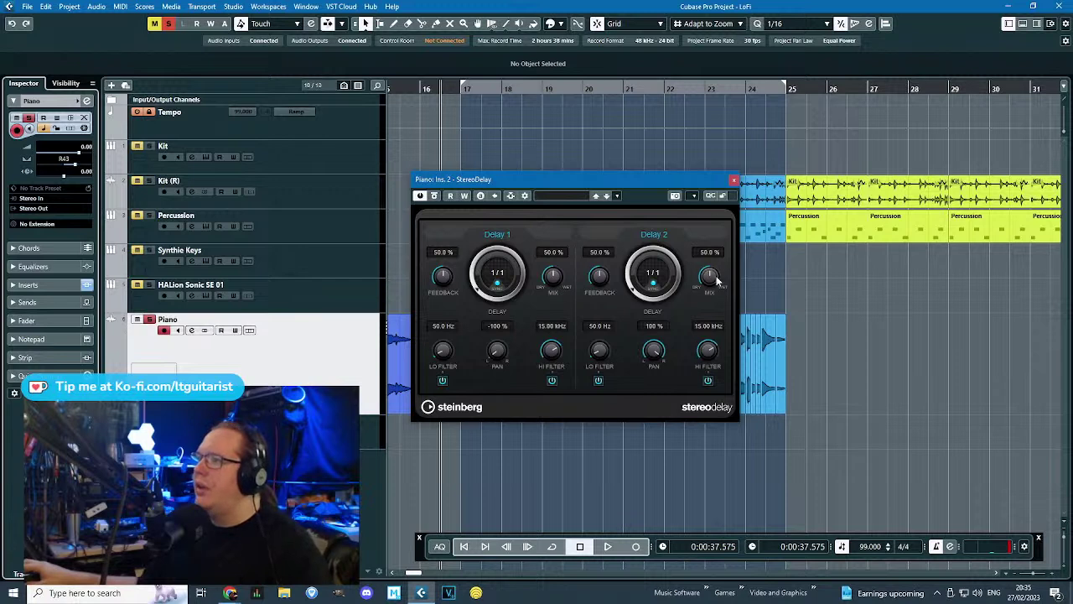
{"action": "left_click_drag", "start_coordinate": [718, 285], "coordinate": [692, 360]}
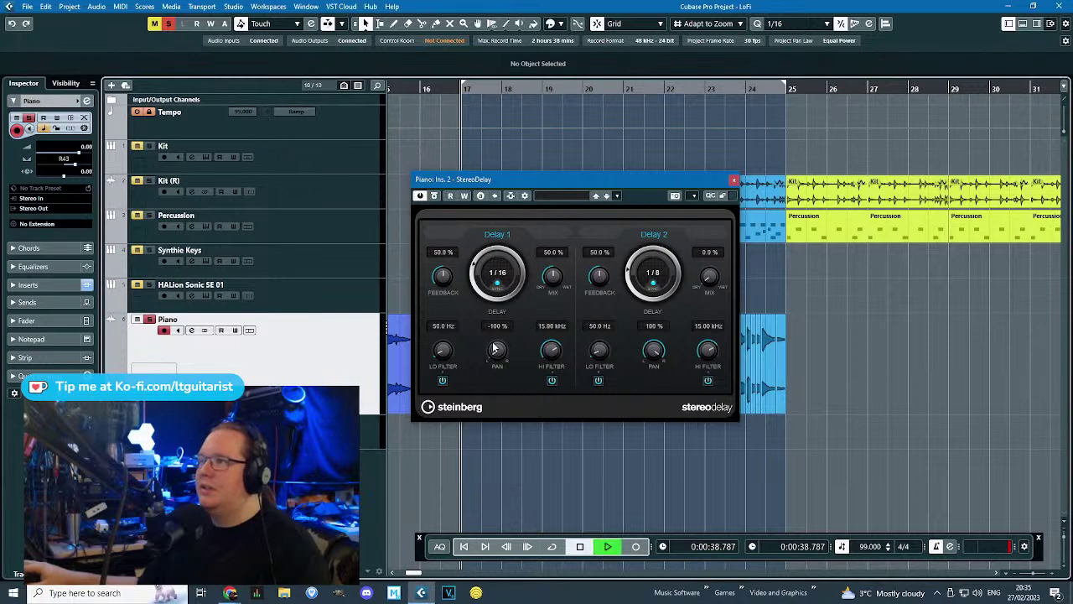
{"action": "left_click_drag", "start_coordinate": [442, 282], "coordinate": [447, 256]}
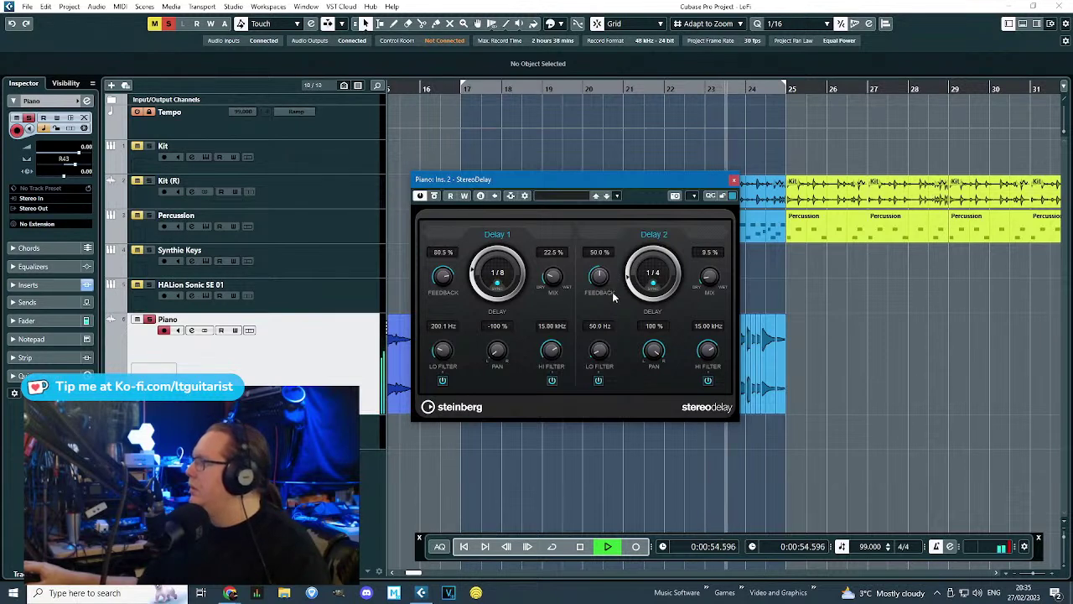
{"action": "left_click_drag", "start_coordinate": [653, 350], "coordinate": [657, 403]}
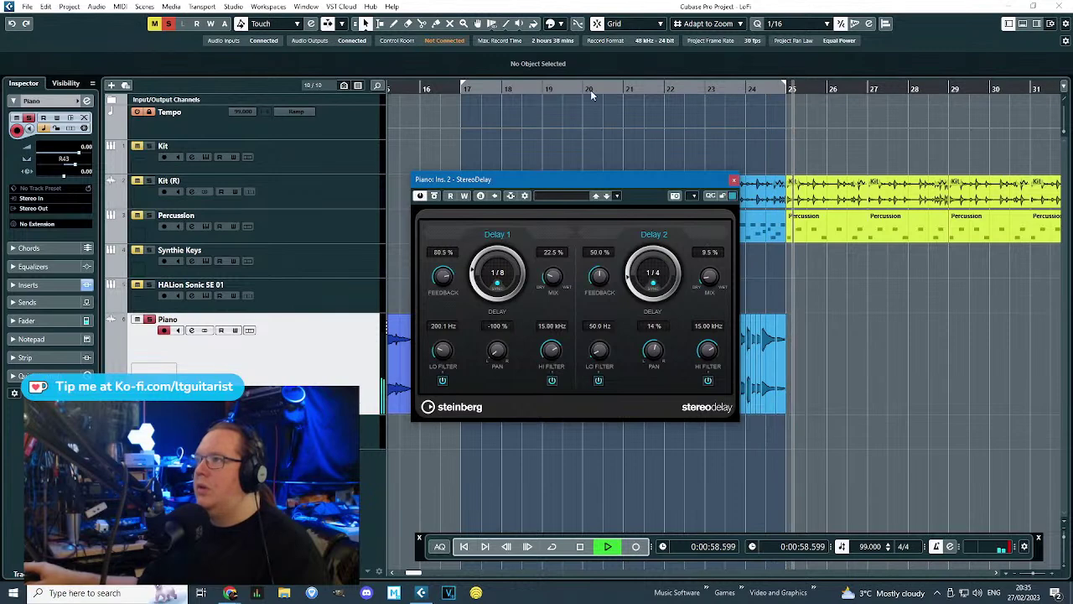
Replay from bar 17 and set Delay 1 to 43% feedback and 24.5% mix, and Delay 2 to 24.5% feedback and 12.5% mix.
{"action": "left_click", "coordinate": [453, 87]}
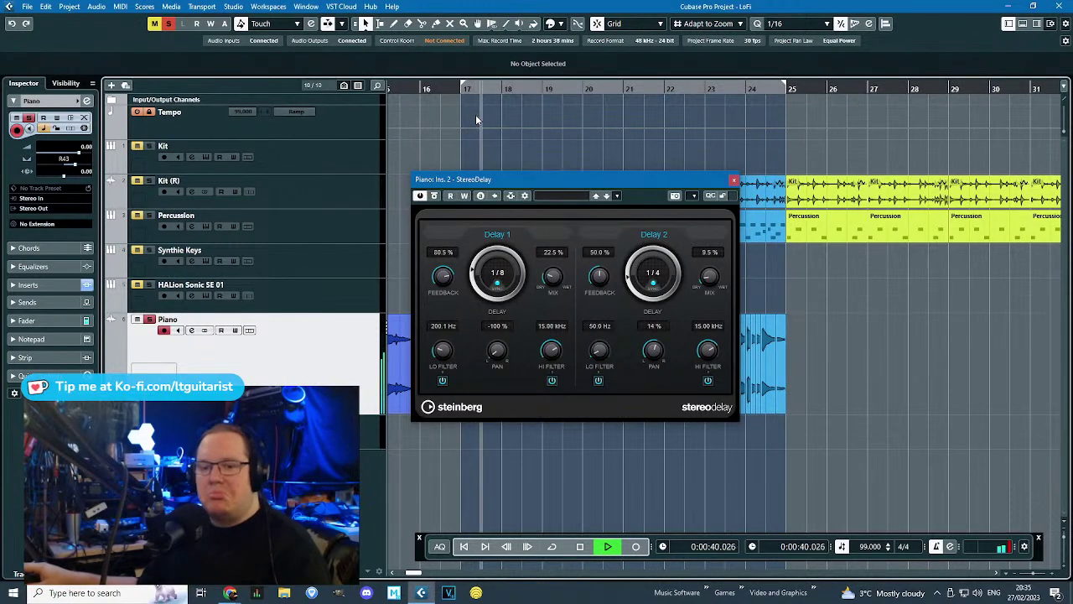
{"action": "left_click_drag", "start_coordinate": [718, 277], "coordinate": [720, 270]}
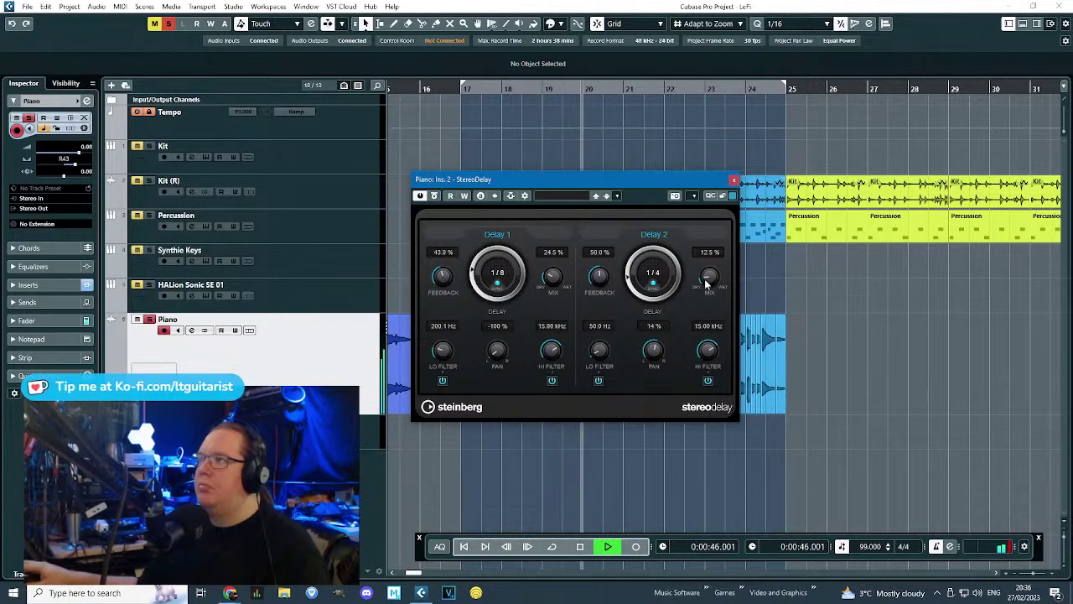
{"action": "left_click_drag", "start_coordinate": [602, 279], "coordinate": [604, 327]}
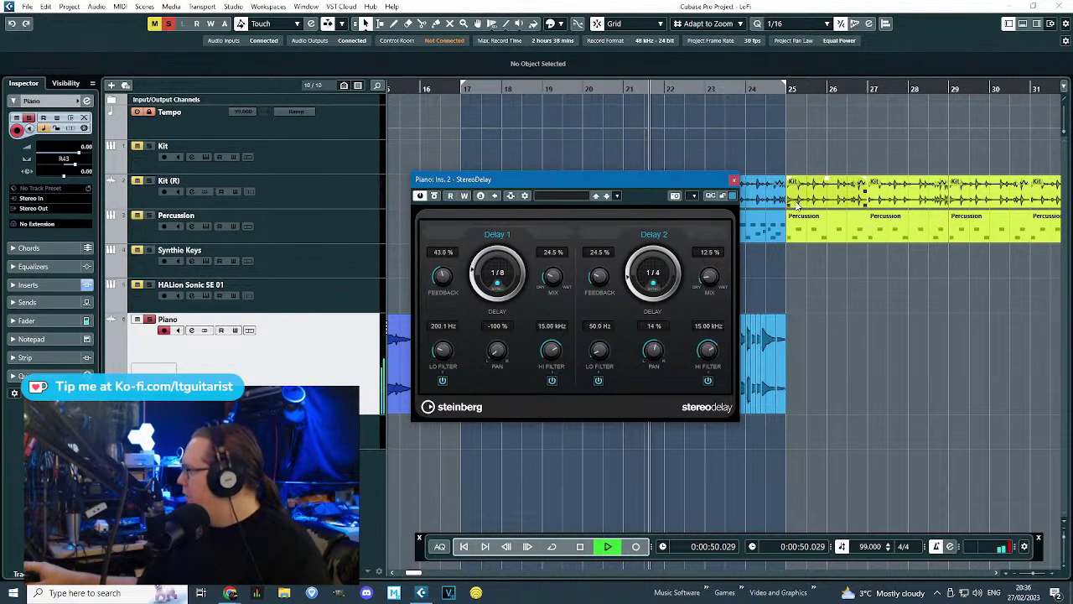
{"action": "left_click", "coordinate": [733, 179]}
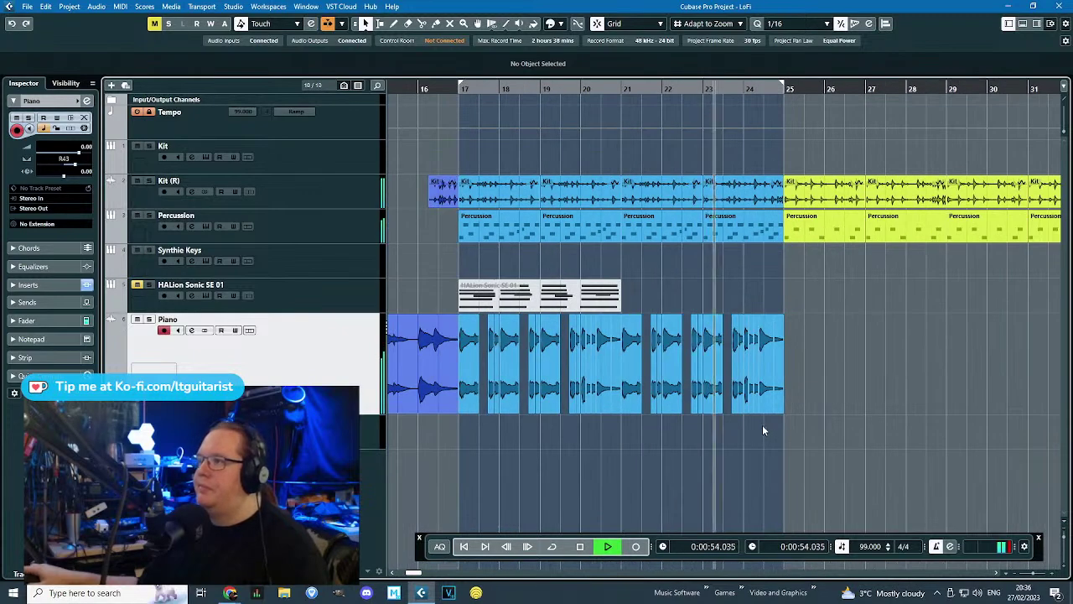
Listen to the unsoloed piano with the drums up to bar 25, and return the playhead to before bar 17.
{"action": "scroll", "coordinate": [762, 426], "scroll_direction": "up", "scroll_amount": 3}
{"action": "scroll", "coordinate": [761, 426], "scroll_direction": "down", "scroll_amount": 4}
{"action": "scroll", "coordinate": [761, 426], "scroll_direction": "down", "scroll_amount": 3}
{"action": "scroll", "coordinate": [699, 322], "scroll_direction": "up", "scroll_amount": 4}
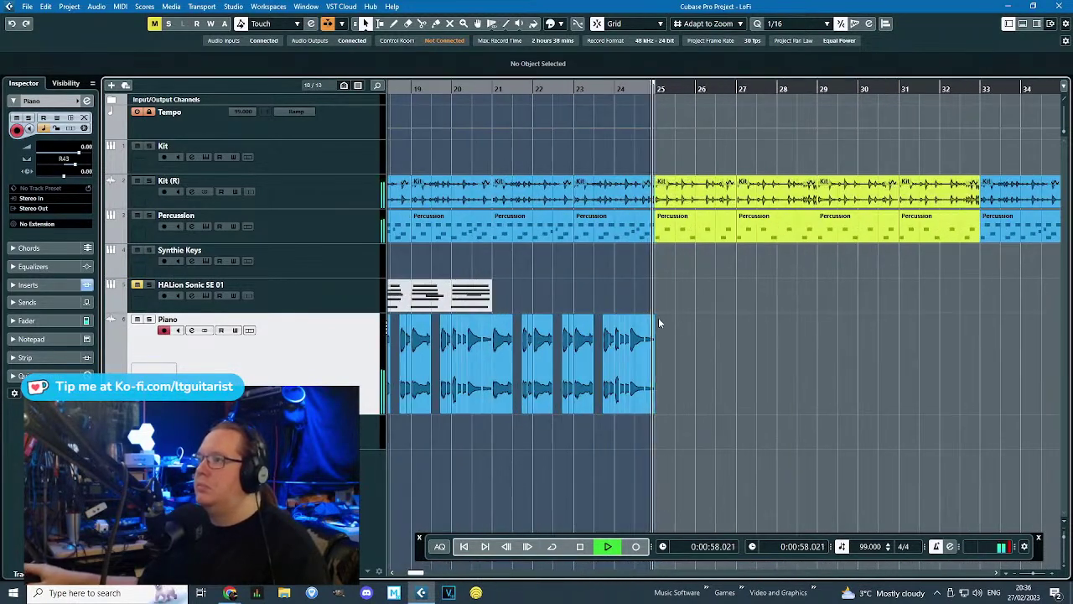
{"action": "scroll", "coordinate": [659, 318], "scroll_direction": "down", "scroll_amount": 2}
{"action": "key", "text": "space"}
{"action": "left_click", "coordinate": [419, 91]}
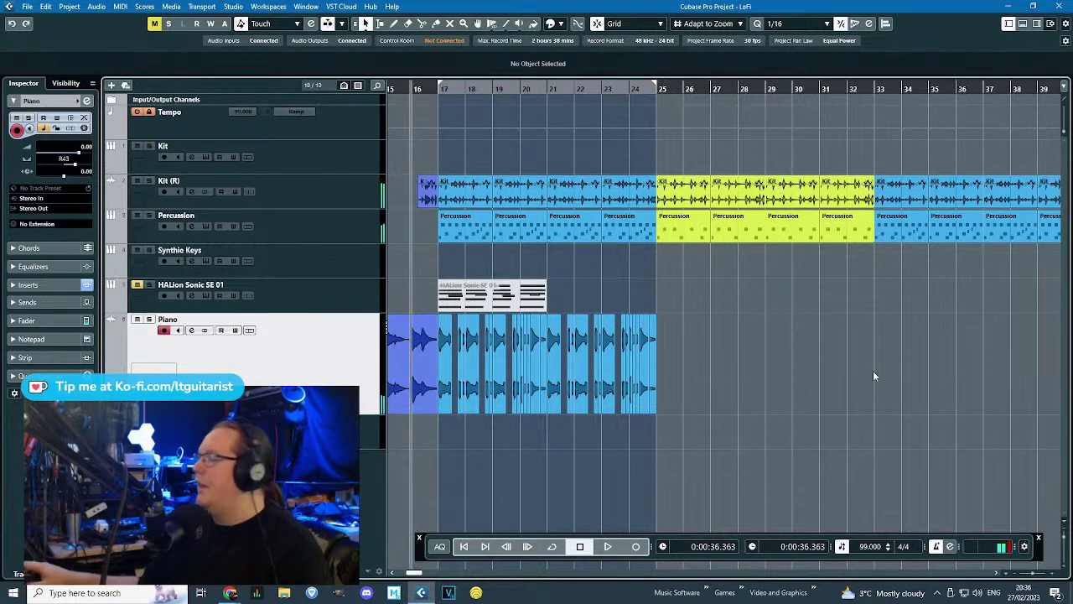
Select the Bass track and turn on cycle playback of bars 17 to 25 to try out the bass.
{"action": "left_click", "coordinate": [361, 446]}
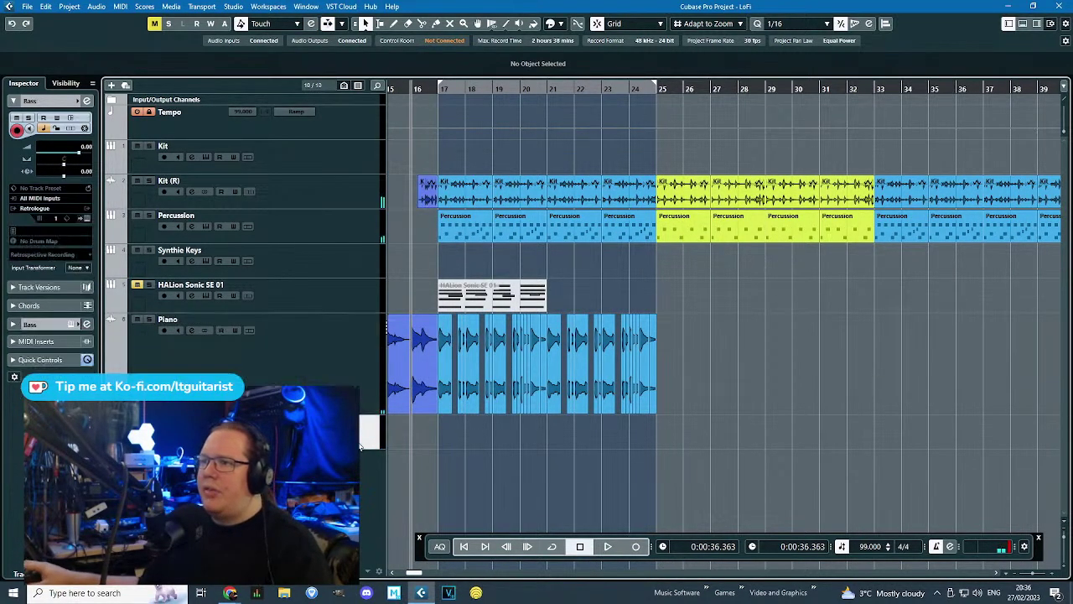
{"action": "left_click", "coordinate": [551, 547]}
{"action": "key", "text": "space"}
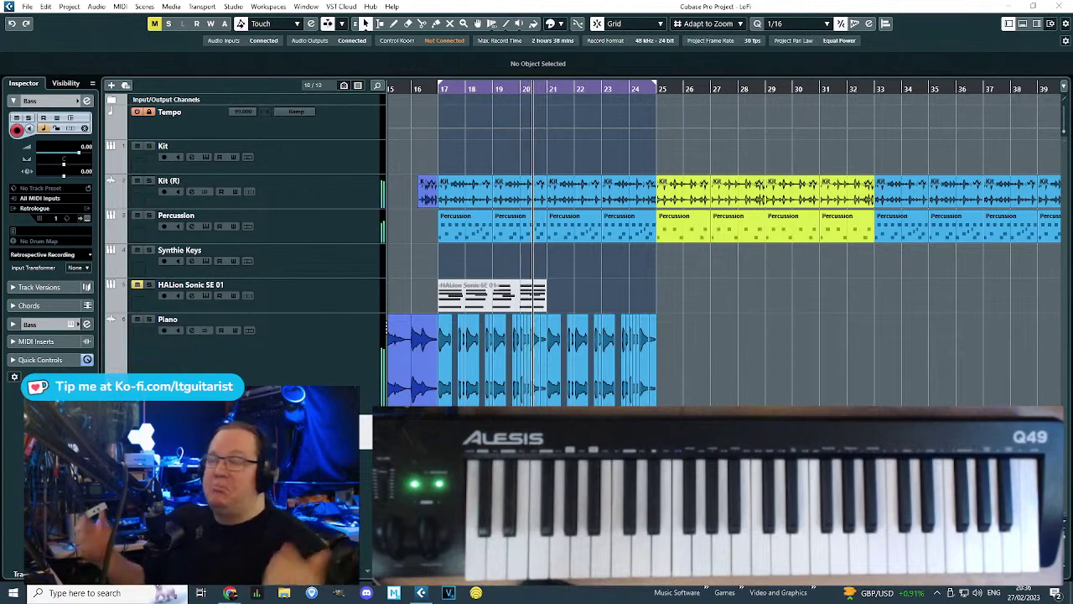
{"action": "key", "text": "space"}
Create a Bass part from bar 17 to 25 and draw a grid-snapped C#2 note at the start of bar 17.
{"action": "double_click", "coordinate": [469, 427]}
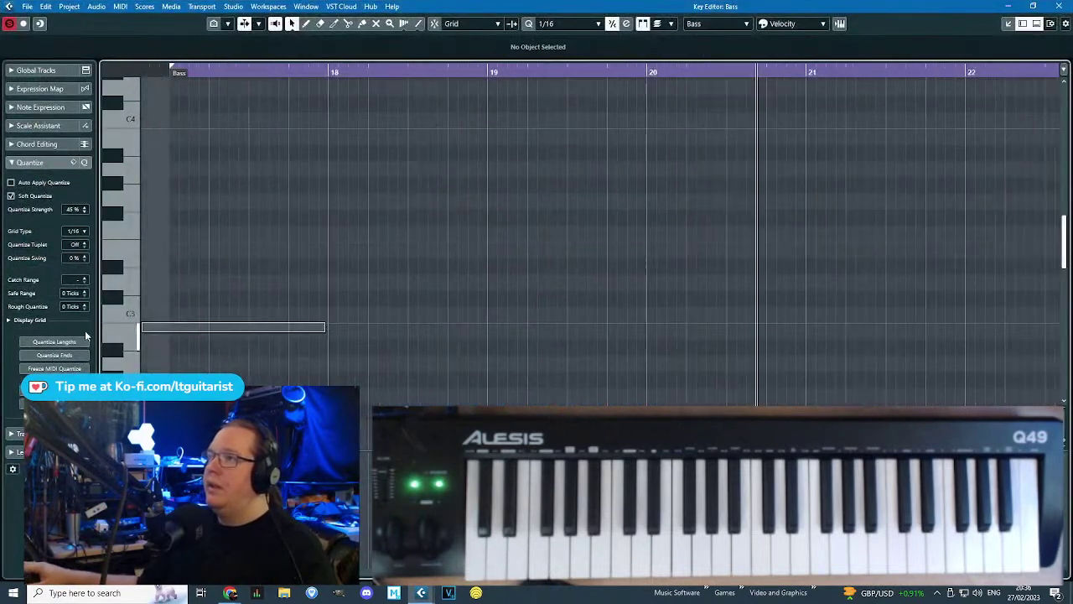
{"action": "key", "text": "g"}
{"action": "key", "text": "g"}
{"action": "scroll", "coordinate": [360, 316], "scroll_direction": "down", "scroll_amount": 3}
{"action": "mouse_move", "coordinate": [370, 212]}
{"action": "left_mouse_down"}
{"action": "mouse_move", "coordinate": [388, 224]}
{"action": "mouse_move", "coordinate": [446, 212]}
{"action": "mouse_move", "coordinate": [315, 187]}
{"action": "left_mouse_up"}
{"action": "scroll", "coordinate": [335, 201], "scroll_direction": "up", "scroll_amount": 2}
{"action": "key", "text": "j"}
{"action": "left_click", "coordinate": [266, 72]}
{"action": "key", "text": "space"}
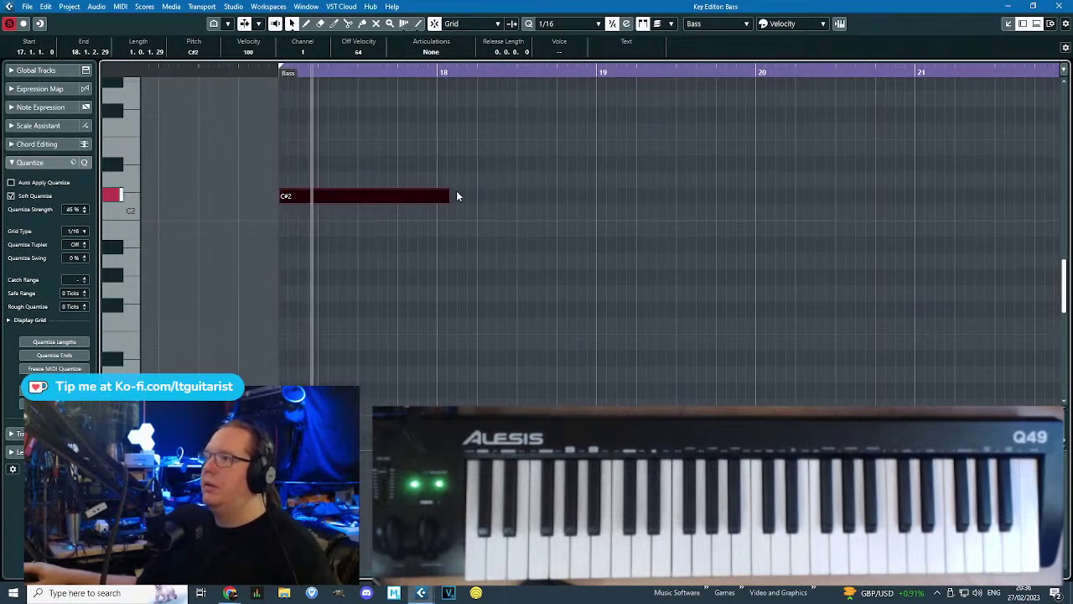
Shorten the C#2 to two beats and add two-beat G#1, F#1 and C#1 notes at the starts of bars 18, 19 and 20.
{"action": "left_click_drag", "start_coordinate": [447, 194], "coordinate": [475, 285]}
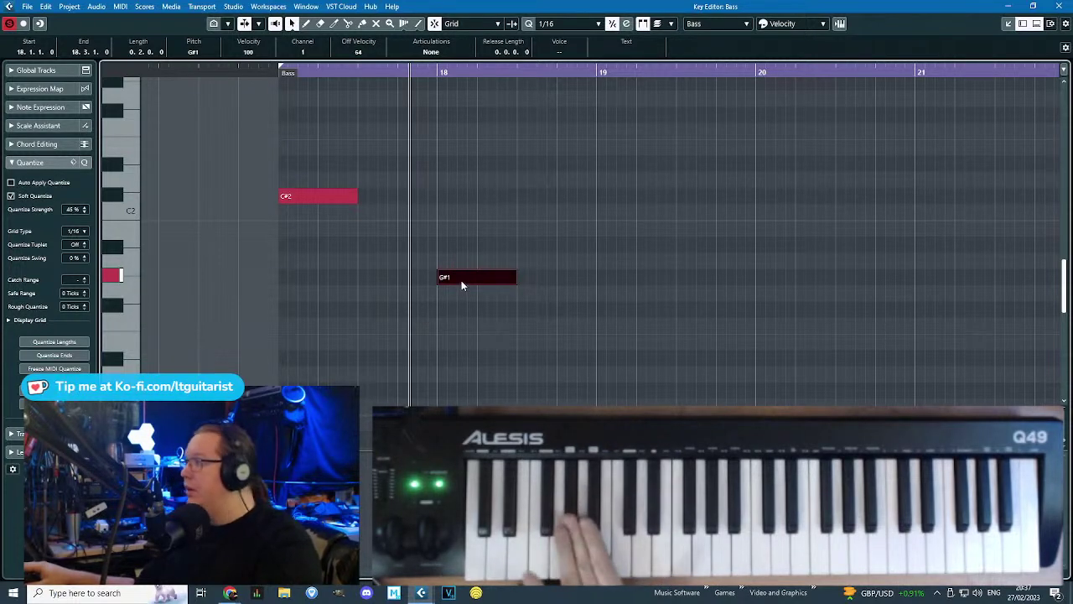
{"action": "key", "text": "alt+d"}
{"action": "left_click_drag", "start_coordinate": [554, 283], "coordinate": [634, 310]}
{"action": "left_click_drag", "start_coordinate": [704, 314], "coordinate": [788, 394]}
{"action": "left_click", "coordinate": [552, 171]}
{"action": "left_click", "coordinate": [1068, 5]}
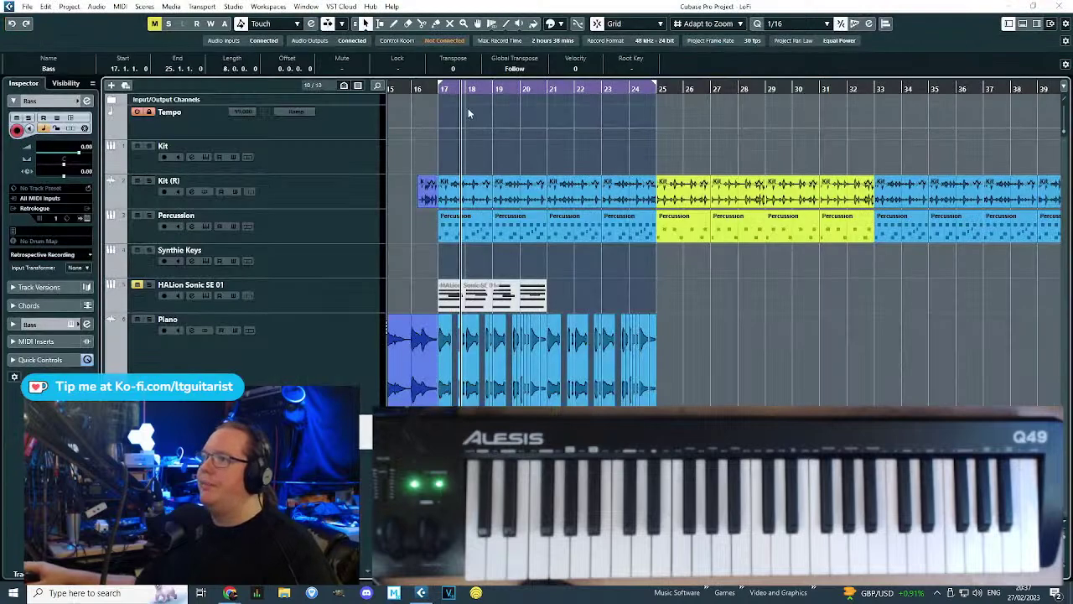
Split the Bass part at bar 21 and delete the section from bar 21 to 25.
{"action": "left_click_drag", "start_coordinate": [437, 90], "coordinate": [424, 321]}
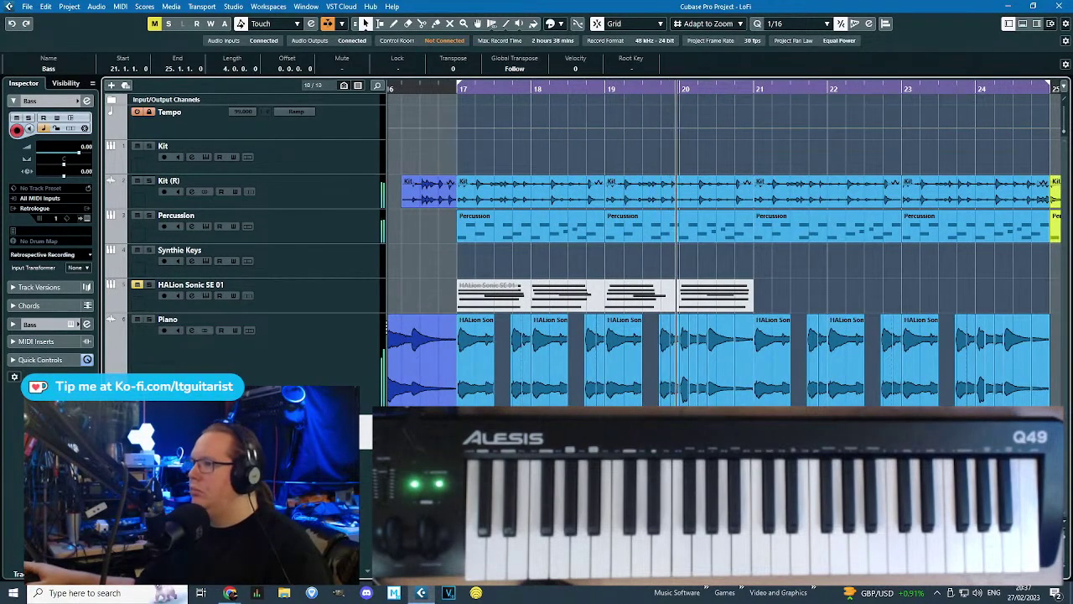
{"action": "key", "text": "g"}
{"action": "key", "text": "g"}
{"action": "key", "text": "Delete"}
{"action": "key", "text": "h"}
{"action": "key", "text": "h"}
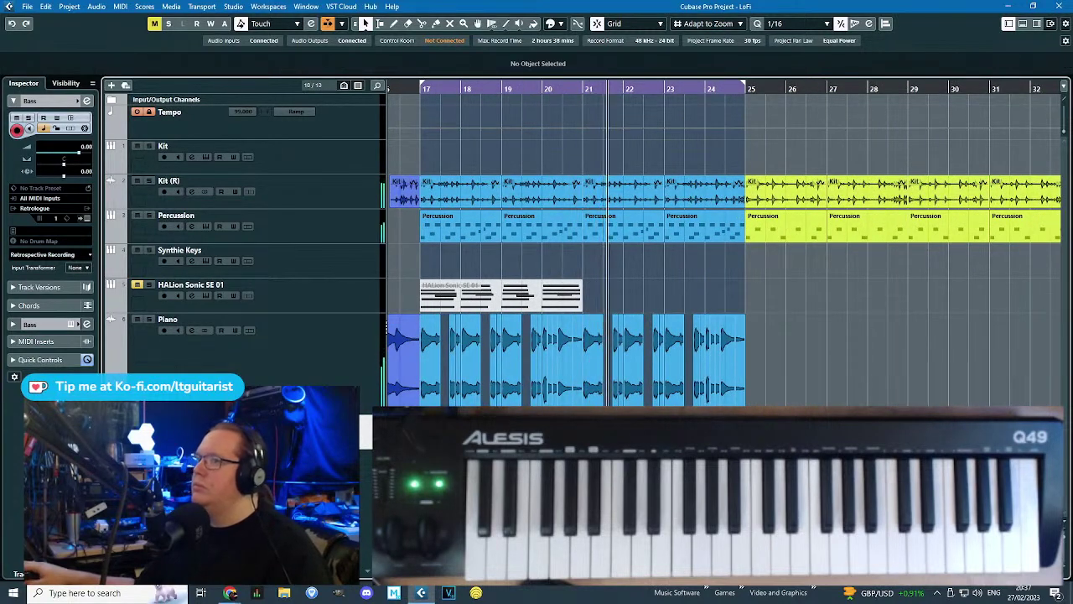
Solo the Bass track and, in its Retrologue, set the LFO 1 frequency to 1/8 and adjust the first matrix slot's depth.
{"action": "key", "text": "s"}
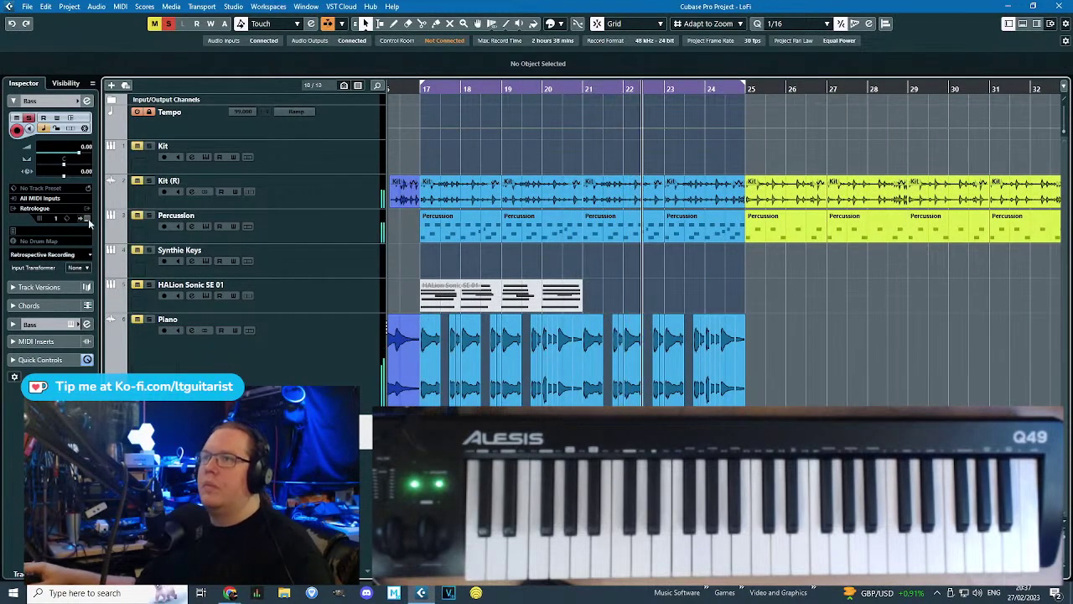
{"action": "left_click", "coordinate": [86, 324]}
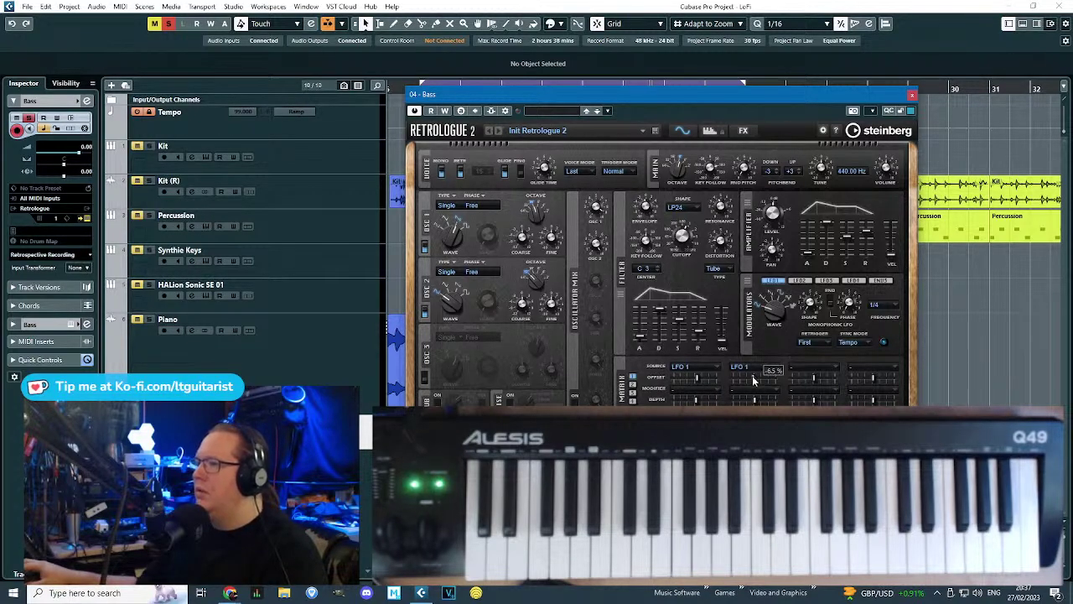
{"action": "left_click", "coordinate": [875, 304]}
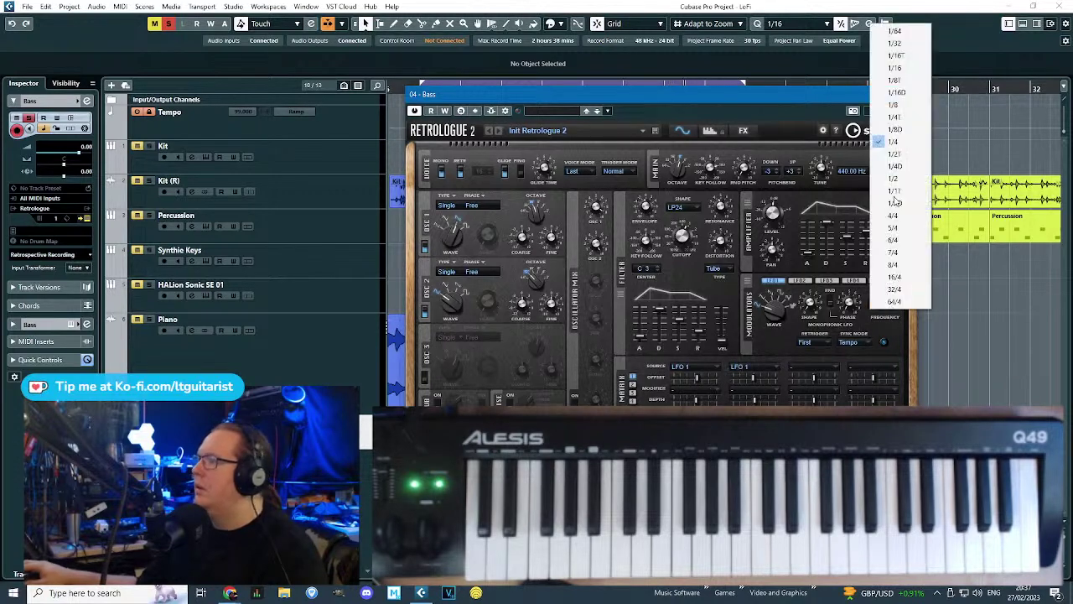
{"action": "left_click", "coordinate": [898, 111]}
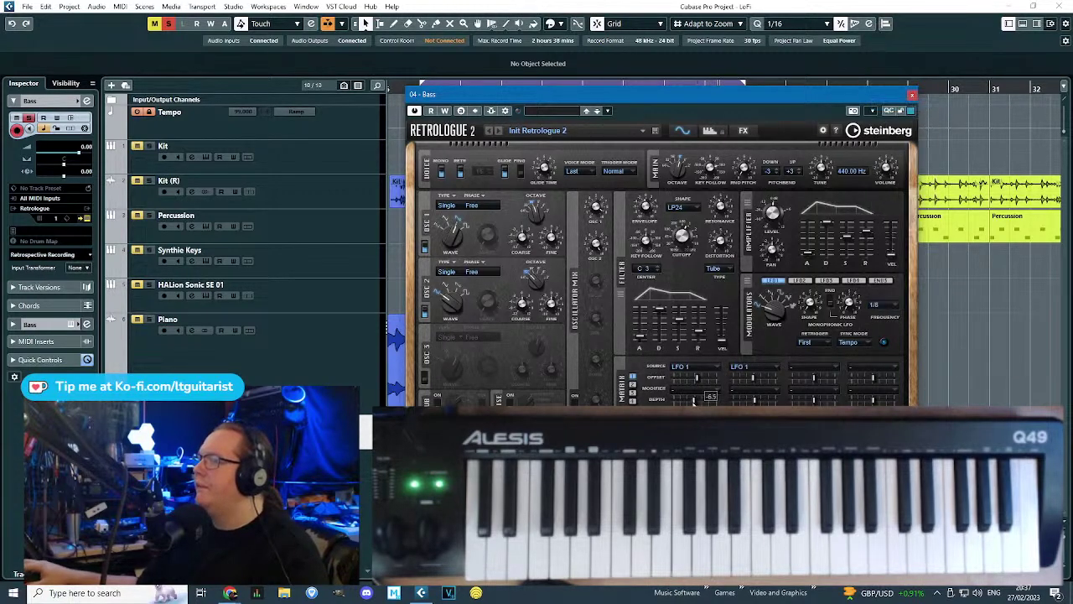
{"action": "mouse_move", "coordinate": [692, 398]}
{"action": "left_mouse_down"}
{"action": "mouse_move", "coordinate": [702, 403]}
{"action": "mouse_move", "coordinate": [693, 381]}
{"action": "left_mouse_up"}
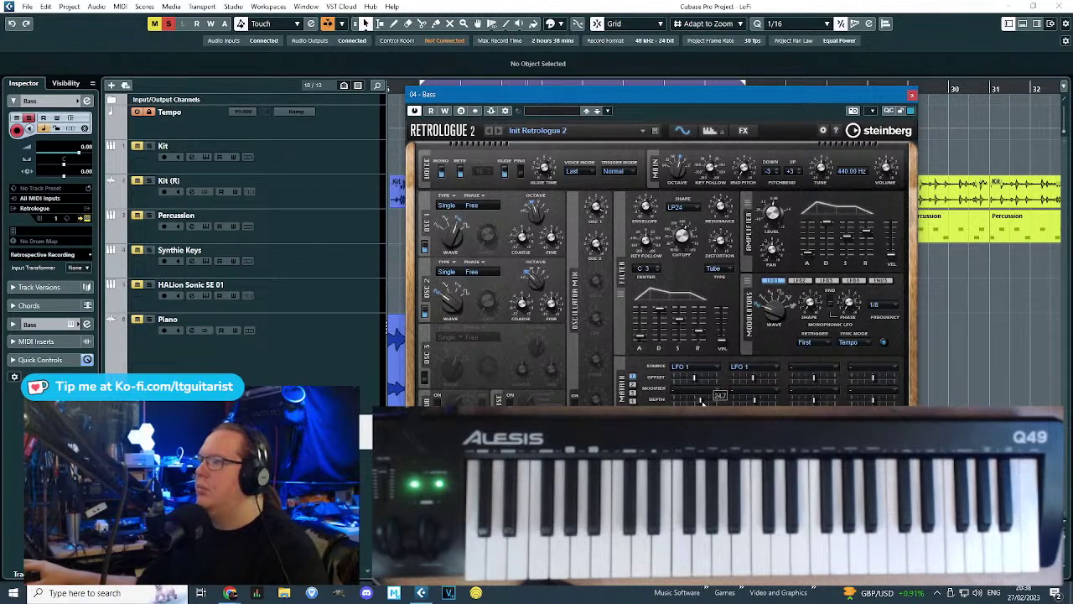
Try Retrologue's noise oscillator on the bass sound, turn it off and close the instrument.
{"action": "left_click", "coordinate": [510, 403]}
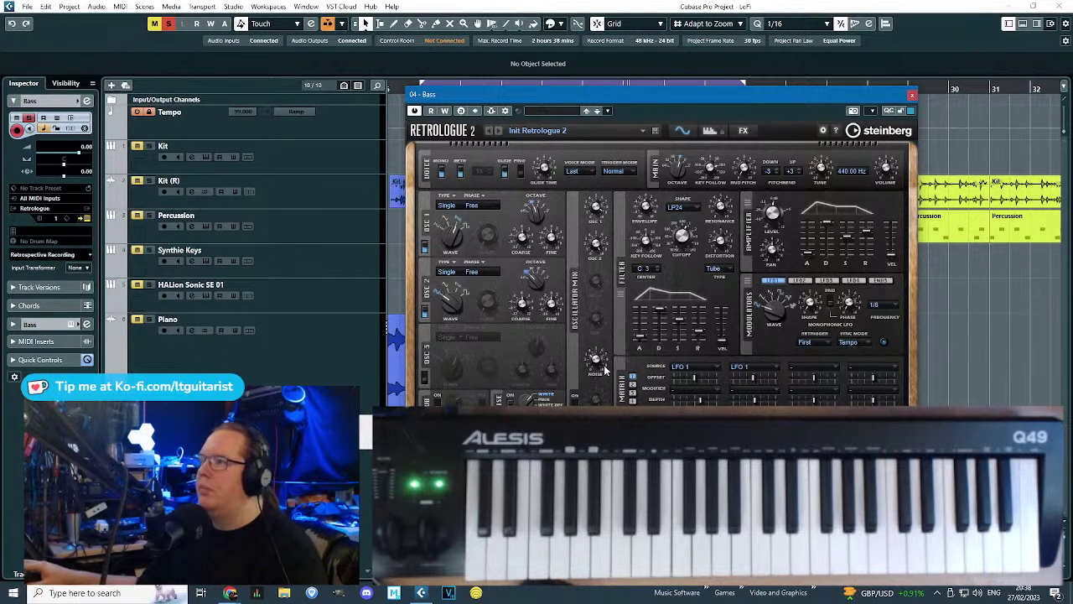
{"action": "left_click", "coordinate": [510, 402]}
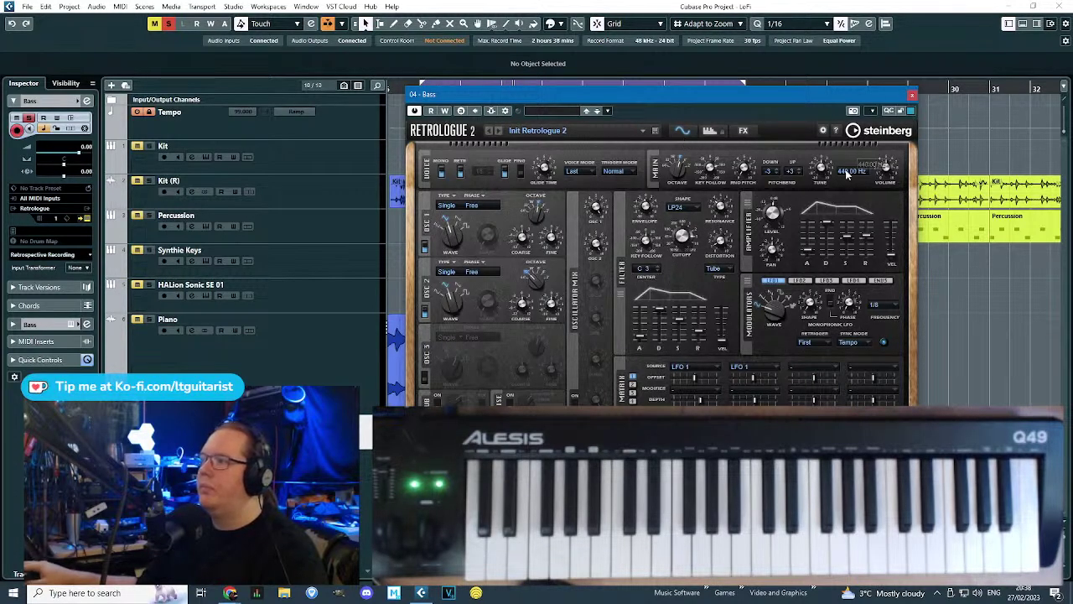
{"action": "left_click", "coordinate": [912, 96]}
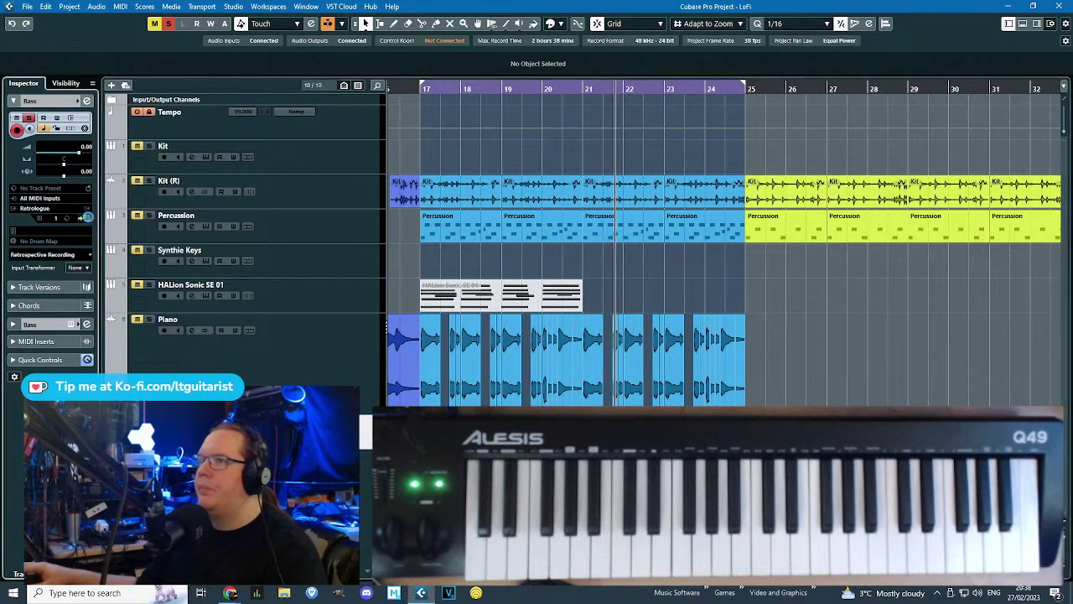
{"action": "left_click", "coordinate": [87, 217]}
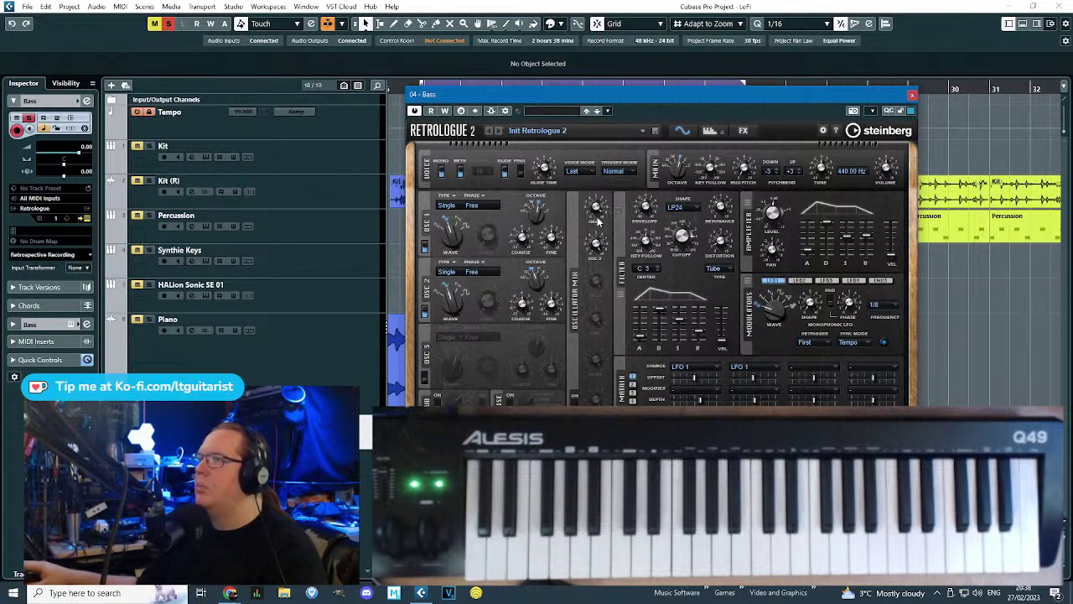
{"action": "left_click", "coordinate": [912, 94]}
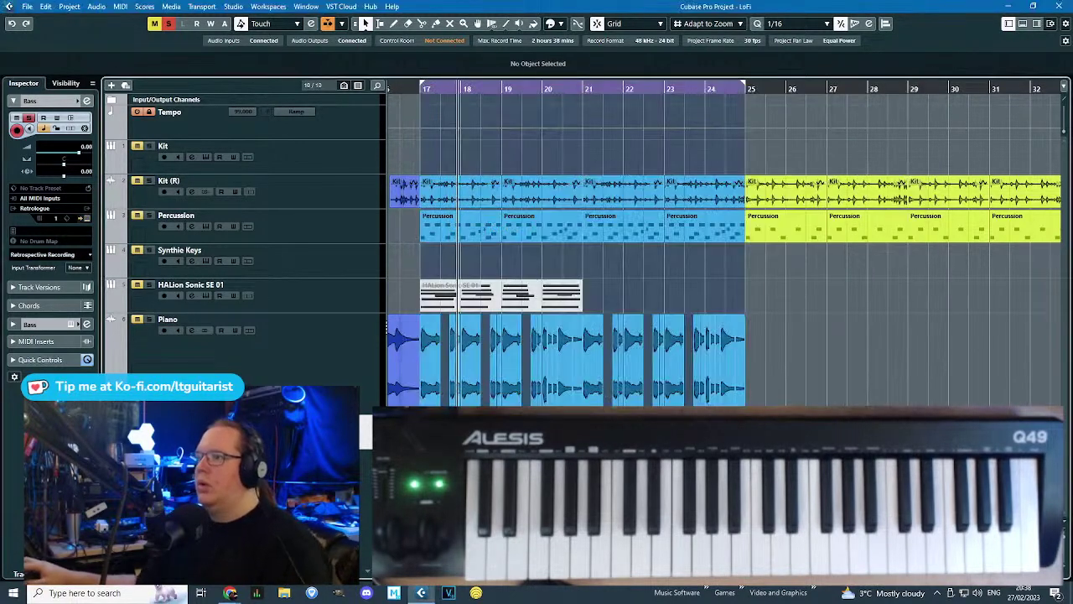
Reopen the Bass part's notes and shorten the opening C#2 to end at 17.2.3.
{"action": "key", "text": "Return"}
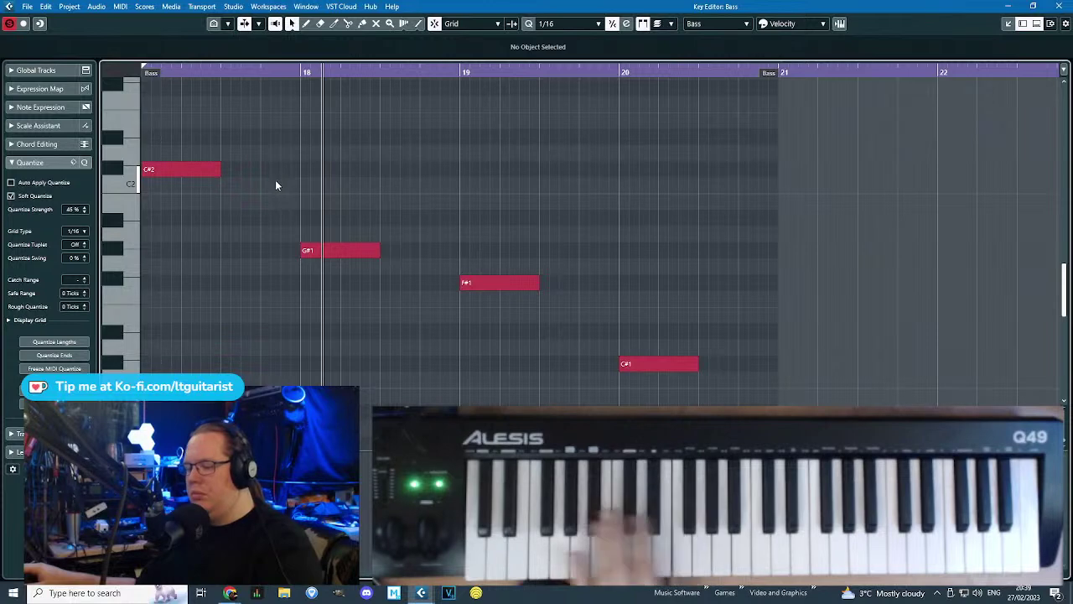
{"action": "scroll", "coordinate": [322, 202], "scroll_direction": "left", "scroll_amount": 2}
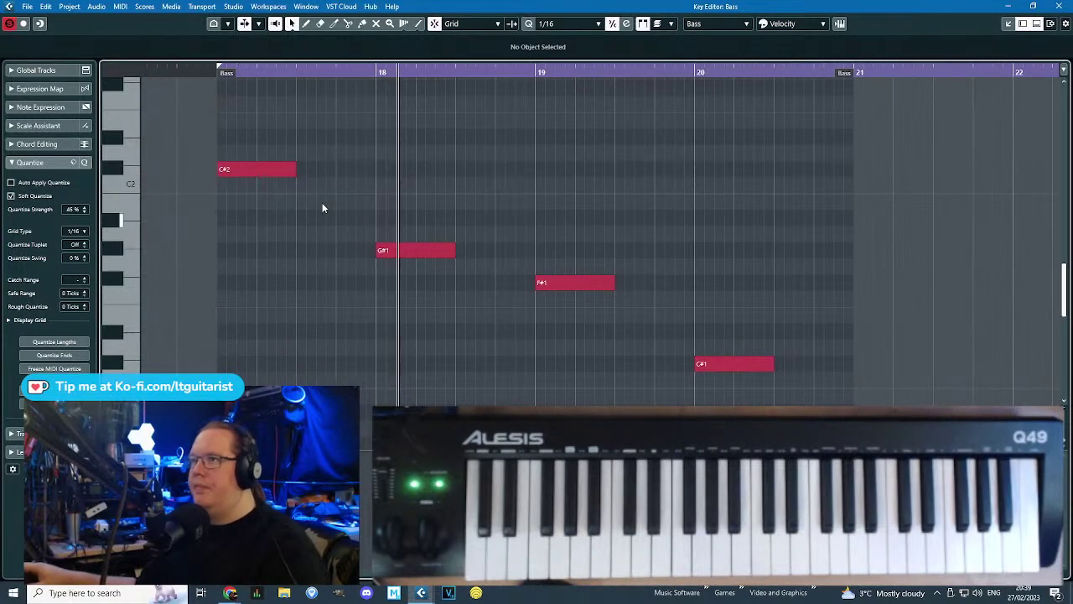
{"action": "left_click", "coordinate": [251, 168]}
{"action": "left_click", "coordinate": [214, 70]}
{"action": "key", "text": "space"}
{"action": "scroll", "coordinate": [227, 182], "scroll_direction": "up", "scroll_amount": 1}
{"action": "left_click_drag", "start_coordinate": [317, 183], "coordinate": [292, 188]}
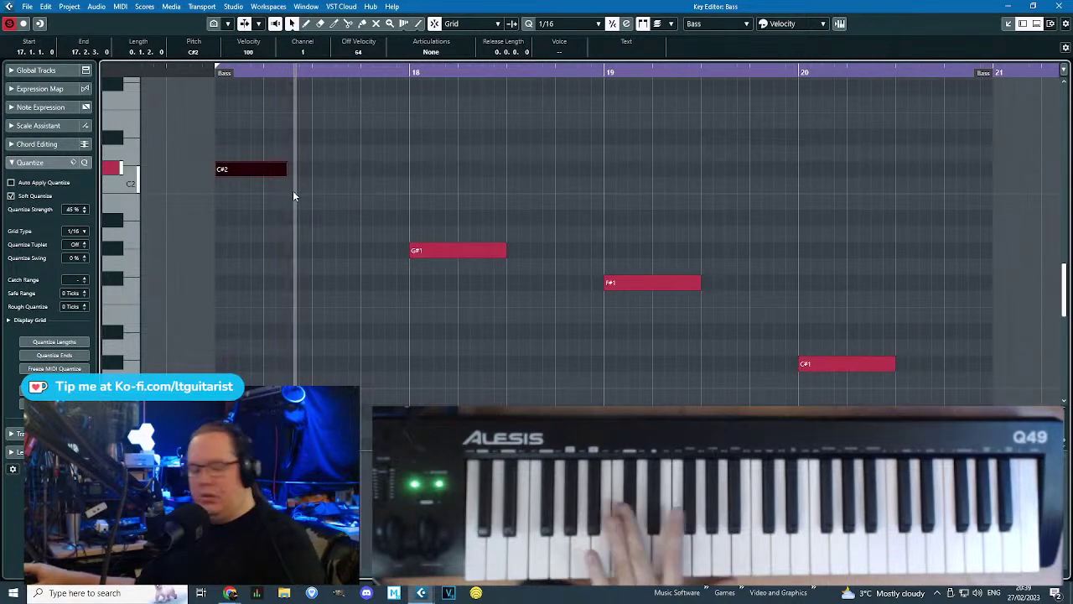
Add a G#2 note at 17.2.3 and an F#2 note at 17.3.3, each two sixteenths long.
{"action": "scroll", "coordinate": [328, 227], "scroll_direction": "up", "scroll_amount": 1}
{"action": "left_click", "coordinate": [295, 161]}
{"action": "mouse_move", "coordinate": [295, 161]}
{"action": "left_mouse_down"}
{"action": "mouse_move", "coordinate": [331, 159]}
{"action": "mouse_move", "coordinate": [332, 133]}
{"action": "mouse_move", "coordinate": [312, 131]}
{"action": "left_mouse_up"}
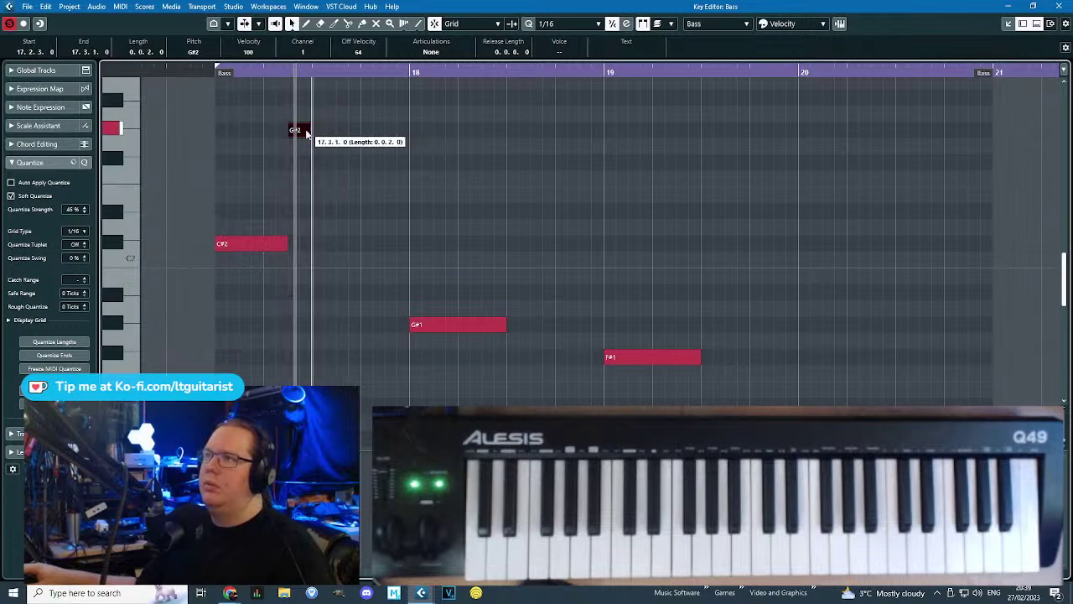
{"action": "scroll", "coordinate": [265, 203], "scroll_direction": "up", "scroll_amount": 4}
{"action": "key", "text": "space"}
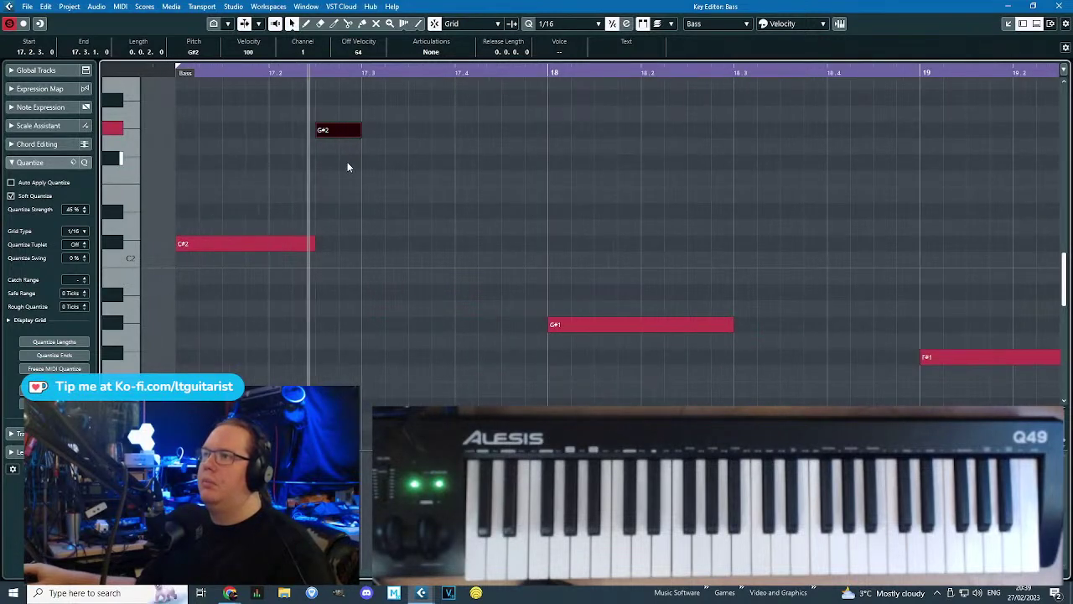
{"action": "left_click_drag", "start_coordinate": [410, 179], "coordinate": [449, 170]}
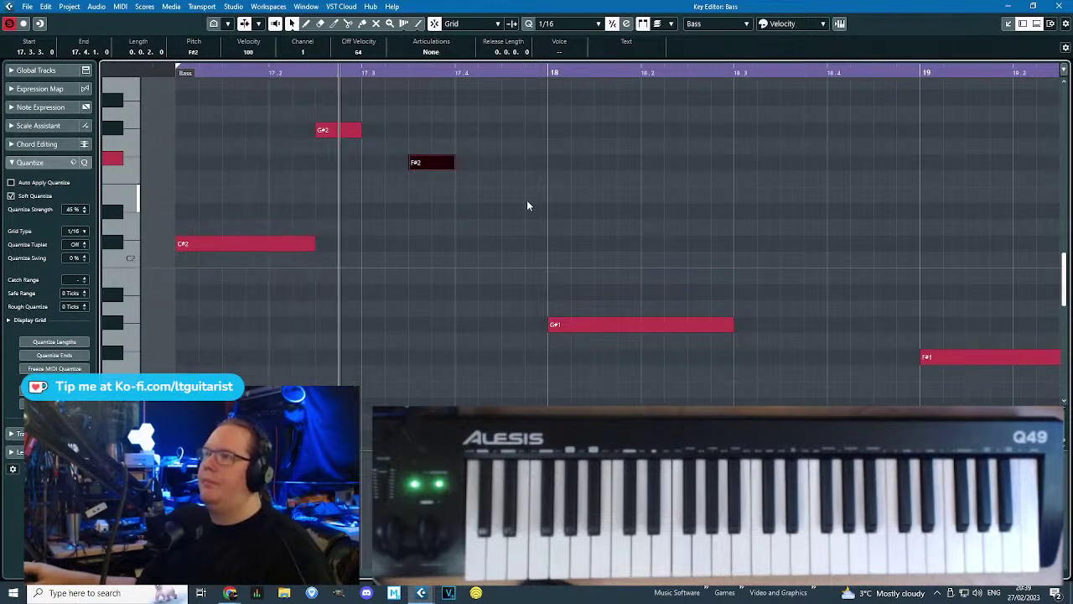
Shorten the G#2 at 17.2.3 to one sixteenth, extend the opening C#2 slightly to 17.2.3.19, and play the bass line back.
{"action": "mouse_move", "coordinate": [430, 165]}
{"action": "left_mouse_down"}
{"action": "mouse_move", "coordinate": [388, 168]}
{"action": "mouse_move", "coordinate": [441, 165]}
{"action": "left_mouse_up"}
{"action": "key", "text": "space"}
{"action": "left_click_drag", "start_coordinate": [359, 130], "coordinate": [336, 130]}
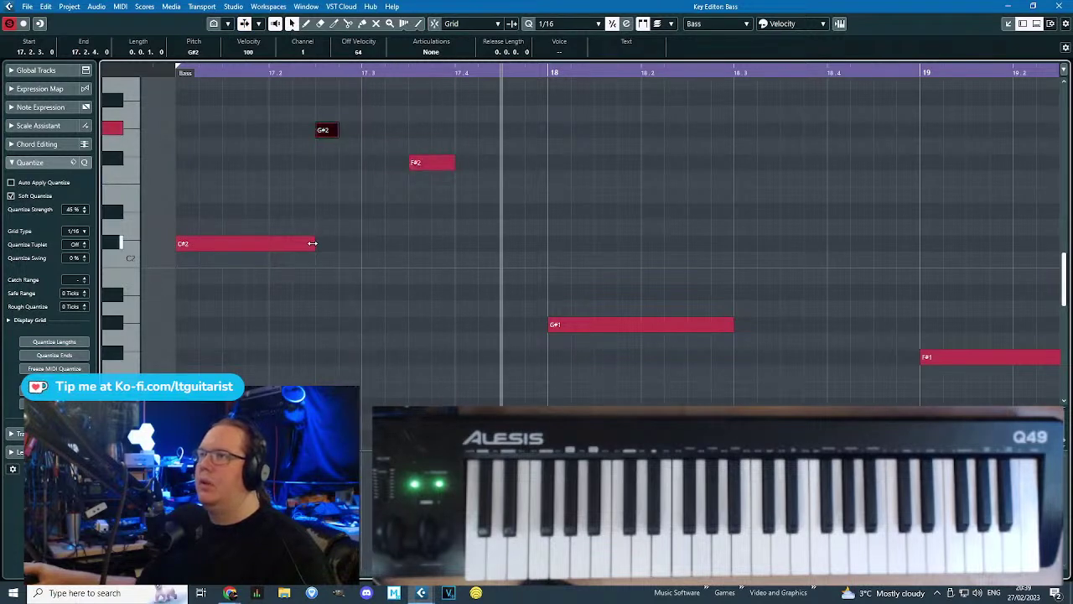
{"action": "left_click_drag", "start_coordinate": [312, 243], "coordinate": [316, 243]}
{"action": "left_click_drag", "start_coordinate": [168, 72], "coordinate": [170, 76]}
{"action": "key", "text": "space"}
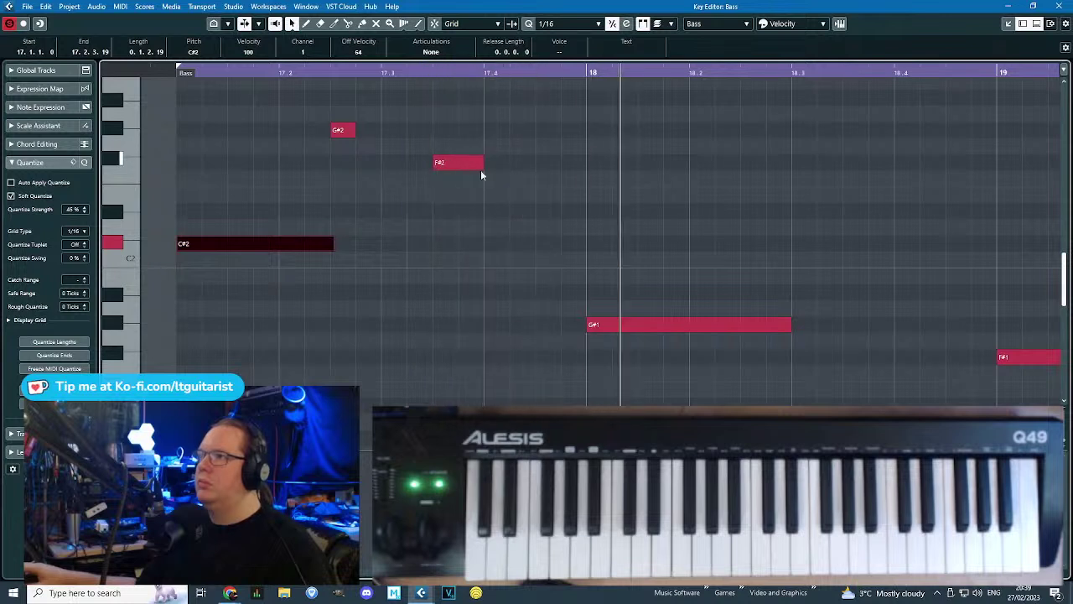
Move the F#2 to 17.4.1 and stretch it just past bar 18, and lengthen the G#2 at 17.2.3 to two sixteenths.
{"action": "left_click", "coordinate": [460, 164]}
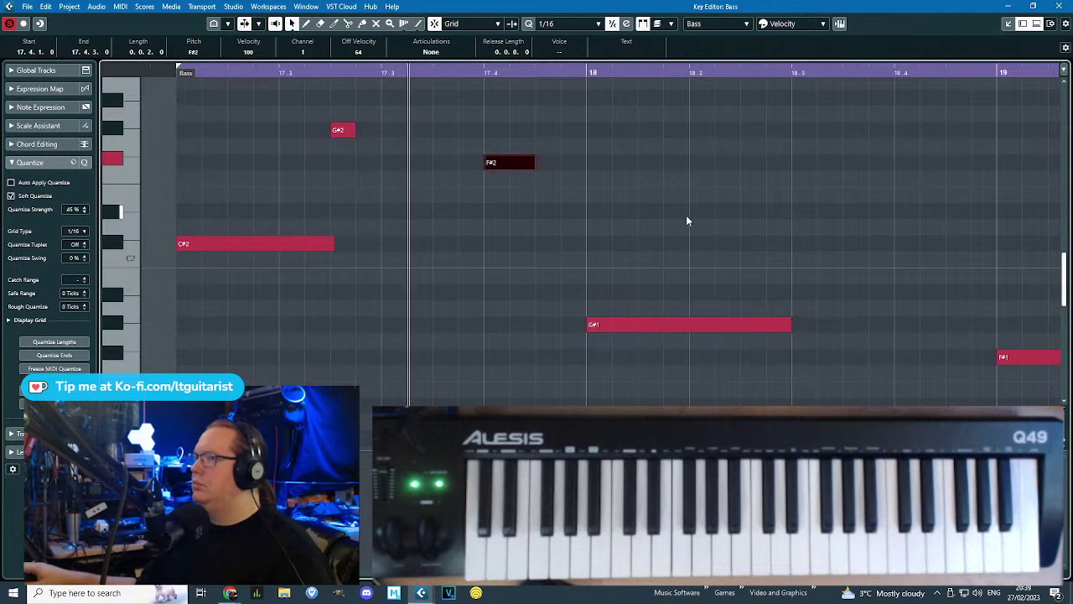
{"action": "left_click_drag", "start_coordinate": [352, 130], "coordinate": [381, 131]}
{"action": "left_click_drag", "start_coordinate": [534, 167], "coordinate": [636, 167]}
{"action": "key", "text": "h"}
{"action": "scroll", "coordinate": [553, 251], "scroll_direction": "down", "scroll_amount": 4}
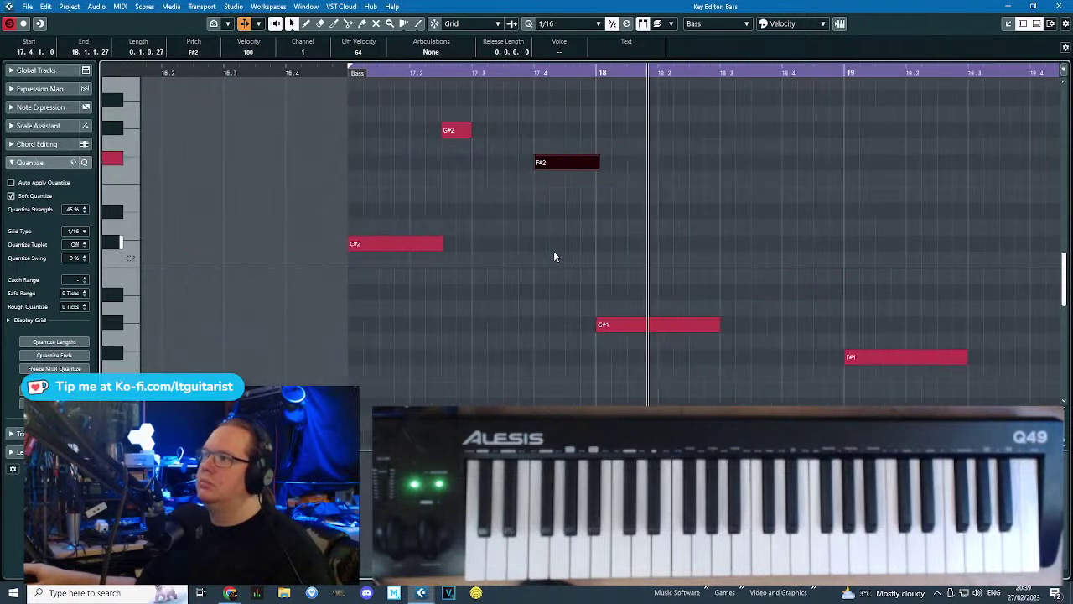
{"action": "left_click_drag", "start_coordinate": [901, 277], "coordinate": [879, 277]}
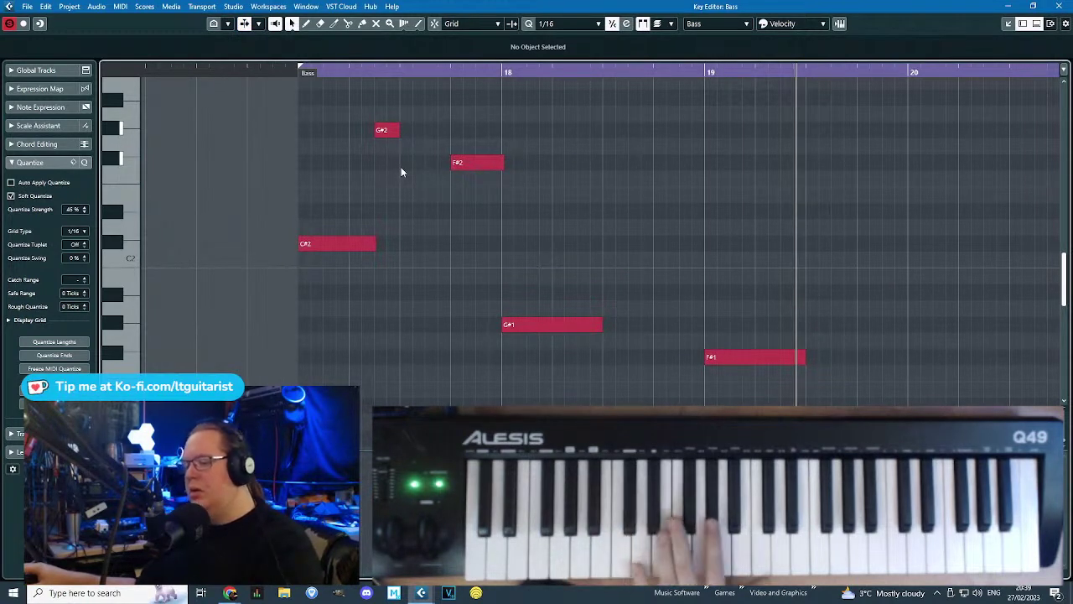
Change the note at 17.2.3 to E2 and the one at 17.4.1 to G#2 ending at 18.1.1, and play them back.
{"action": "left_click", "coordinate": [390, 131]}
{"action": "left_click_drag", "start_coordinate": [390, 139], "coordinate": [391, 200]}
{"action": "left_click_drag", "start_coordinate": [487, 162], "coordinate": [488, 129]}
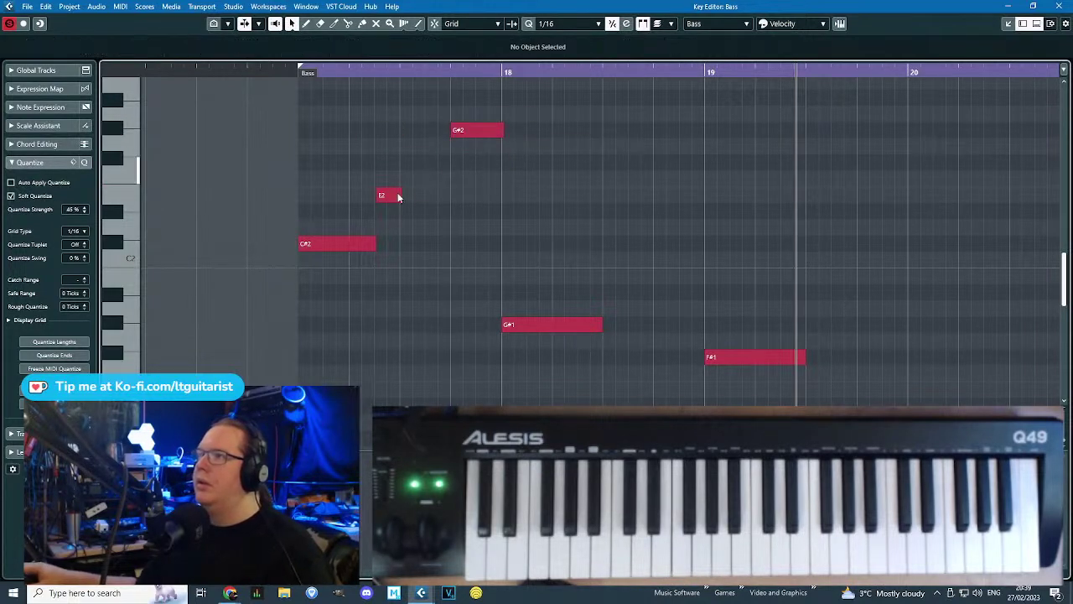
{"action": "left_click", "coordinate": [386, 194]}
{"action": "key", "text": "space"}
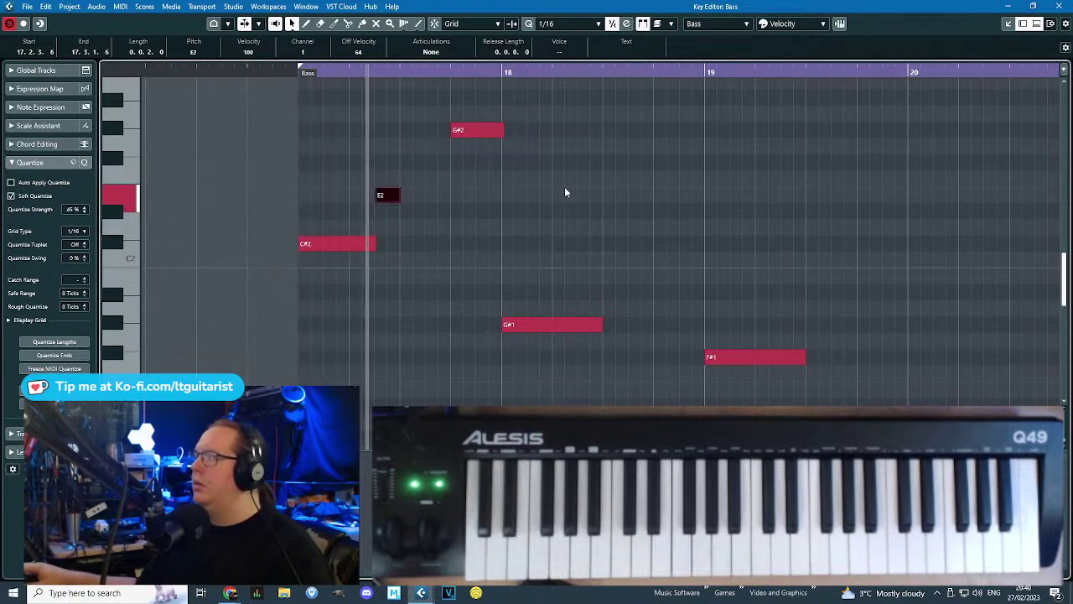
{"action": "left_click", "coordinate": [499, 132]}
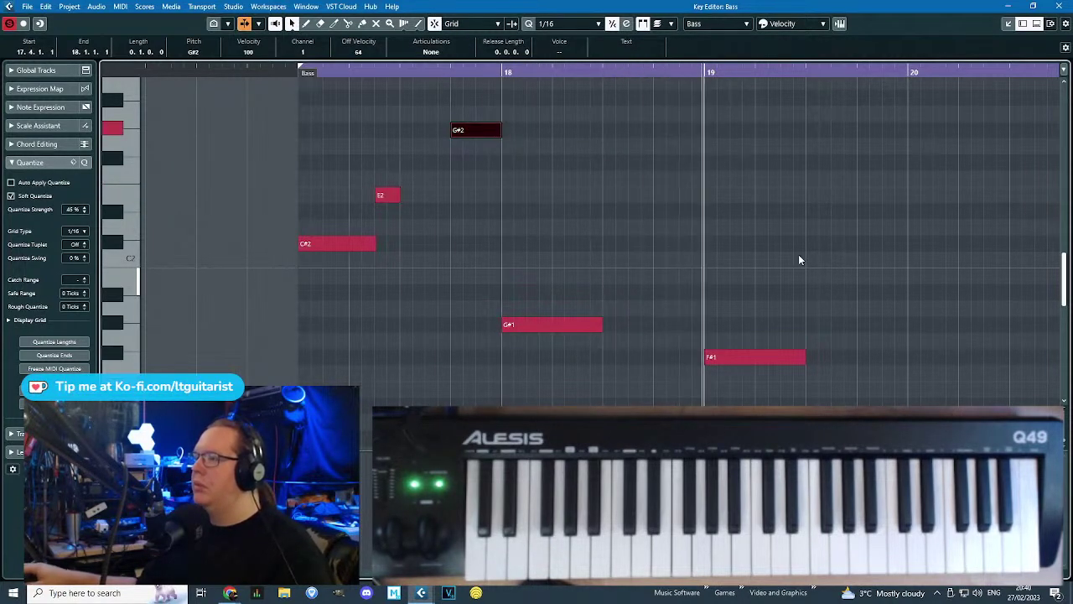
{"action": "left_click", "coordinate": [761, 311]}
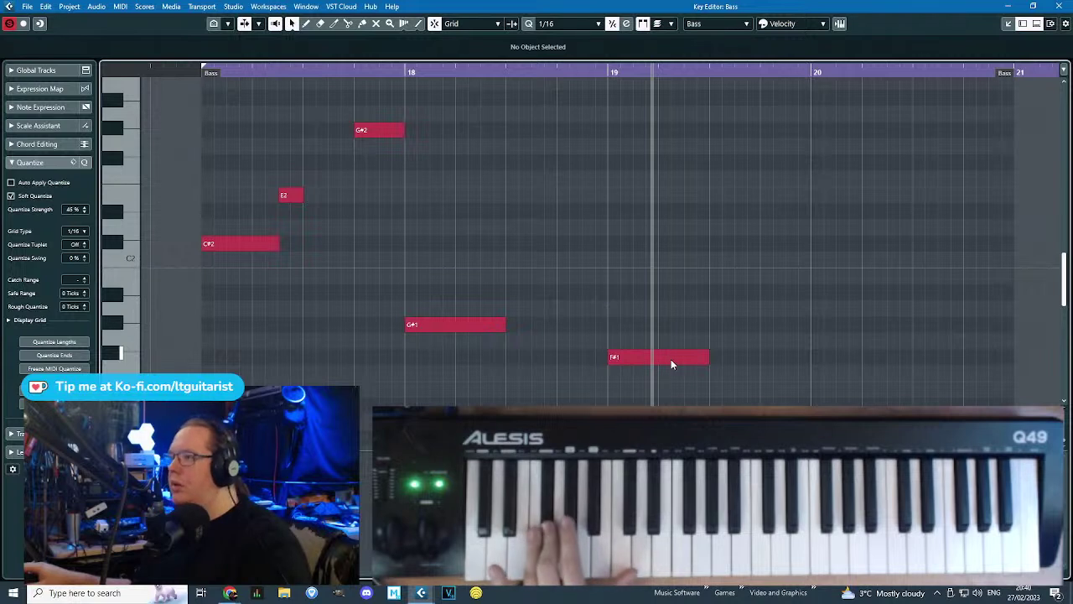
Shorten the F#1 in bar 19 to about 19.2.3, add a roughly two-sixteenth G#1 at 19.2.3, and play from bar 19.
{"action": "left_click", "coordinate": [607, 75]}
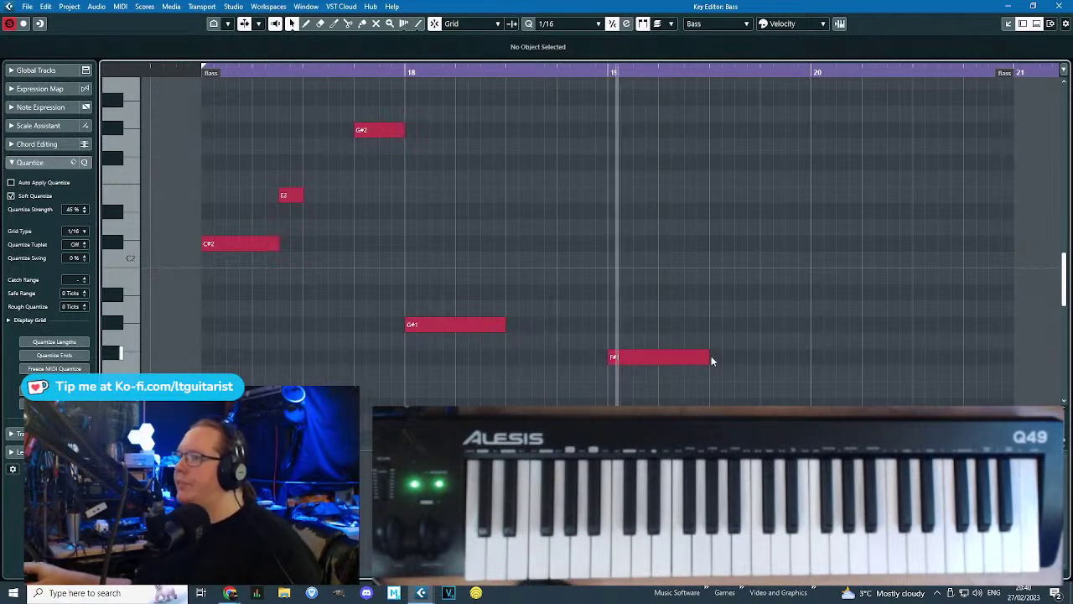
{"action": "left_click_drag", "start_coordinate": [707, 357], "coordinate": [711, 325]}
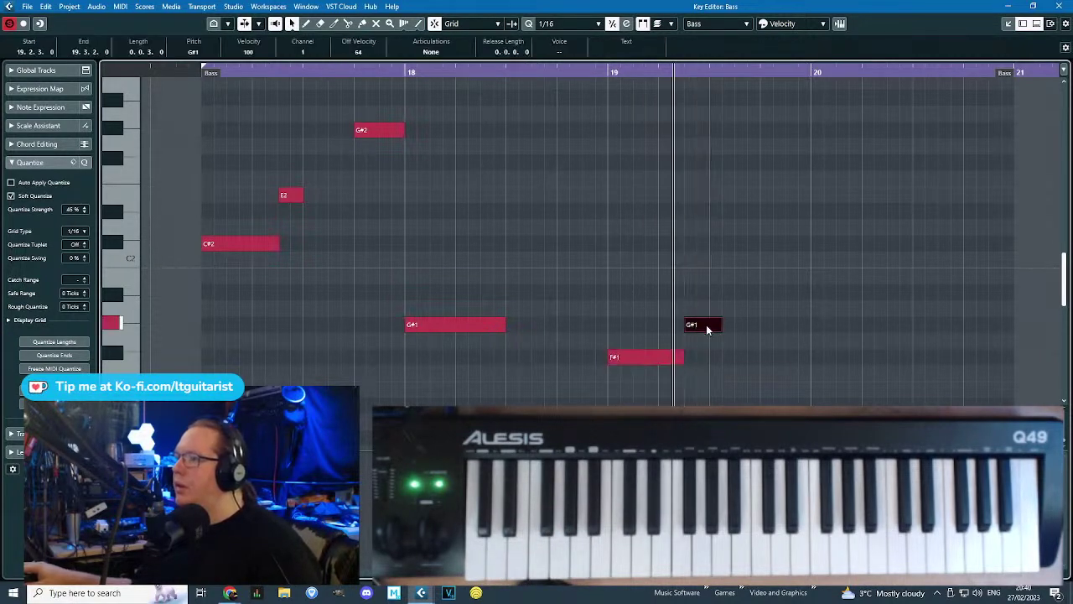
{"action": "left_click_drag", "start_coordinate": [684, 359], "coordinate": [687, 359]}
{"action": "left_click_drag", "start_coordinate": [709, 326], "coordinate": [708, 326]}
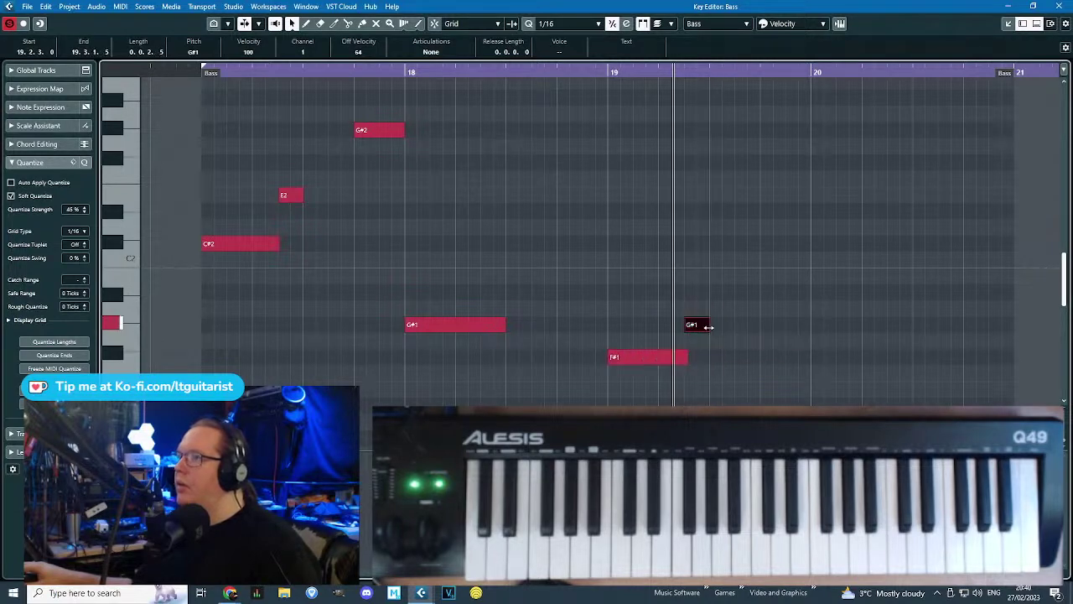
{"action": "left_click", "coordinate": [601, 82]}
{"action": "left_click", "coordinate": [602, 72]}
{"action": "key", "text": "space"}
Shorten the G#1 at 19.2.3 and the E2 at 17.2.3 to slightly over one sixteenth each.
{"action": "scroll", "coordinate": [893, 347], "scroll_direction": "up", "scroll_amount": 2}
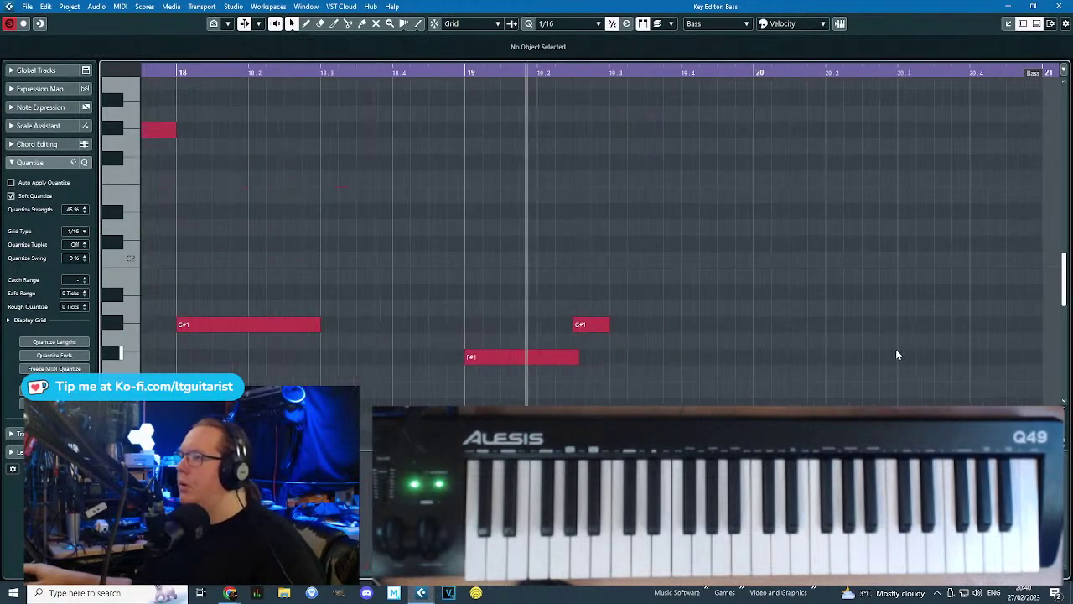
{"action": "scroll", "coordinate": [811, 334], "scroll_direction": "down", "scroll_amount": 3}
{"action": "left_click", "coordinate": [587, 250]}
{"action": "left_click", "coordinate": [156, 139]}
{"action": "scroll", "coordinate": [156, 139], "scroll_direction": "left", "scroll_amount": 5}
{"action": "left_click", "coordinate": [417, 121]}
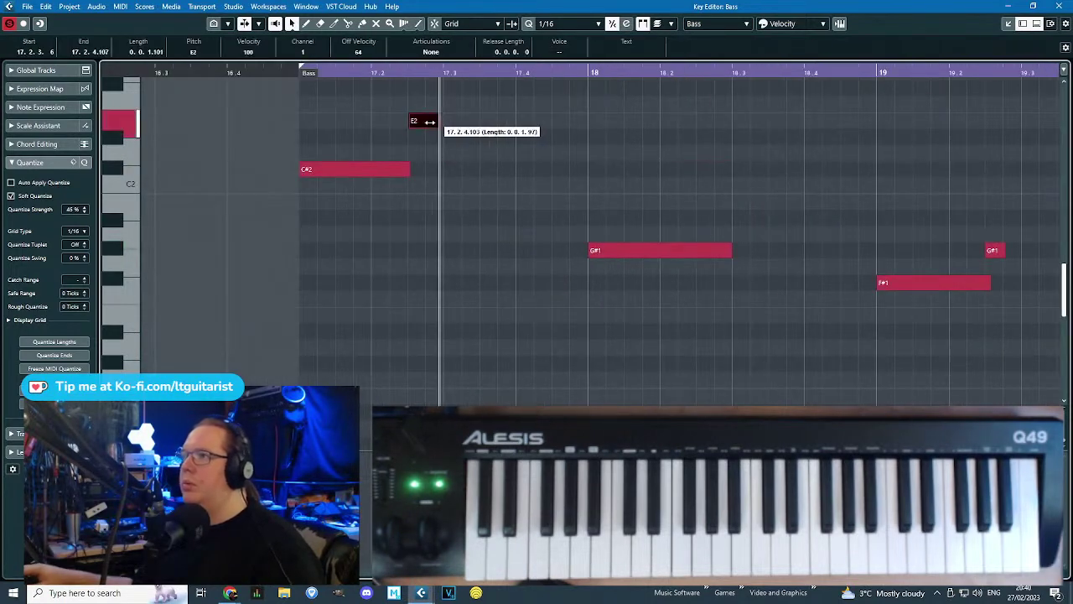
{"action": "scroll", "coordinate": [431, 215], "scroll_direction": "down", "scroll_amount": 2}
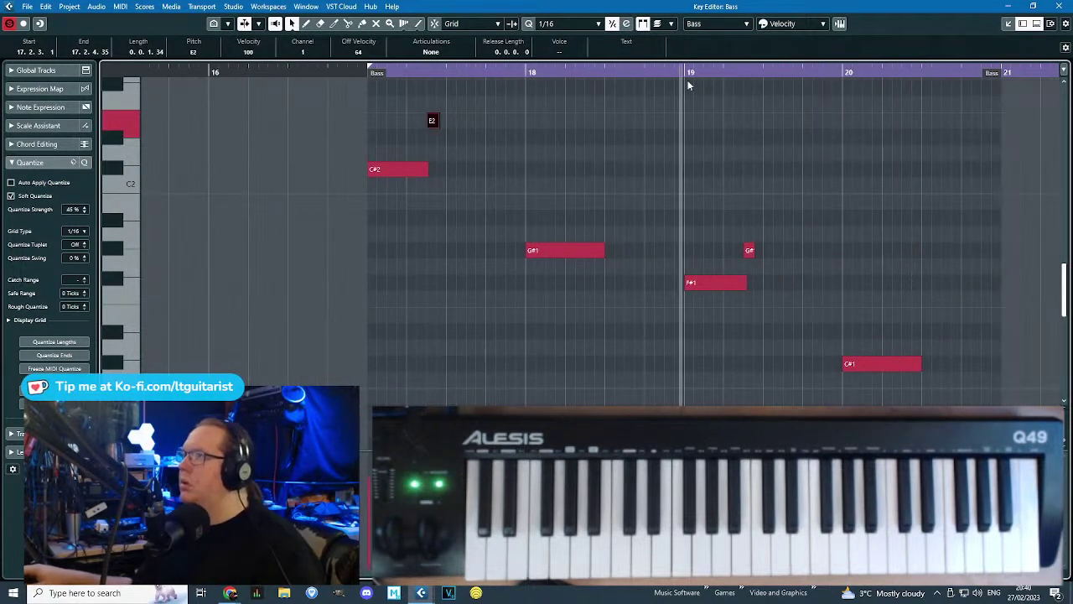
Add an E1 note at about 19.4.1 that ends slightly past bar 20, and play the phrase from bar 19.
{"action": "scroll", "coordinate": [821, 333], "scroll_direction": "up", "scroll_amount": 2}
{"action": "left_click_drag", "start_coordinate": [760, 300], "coordinate": [874, 322]}
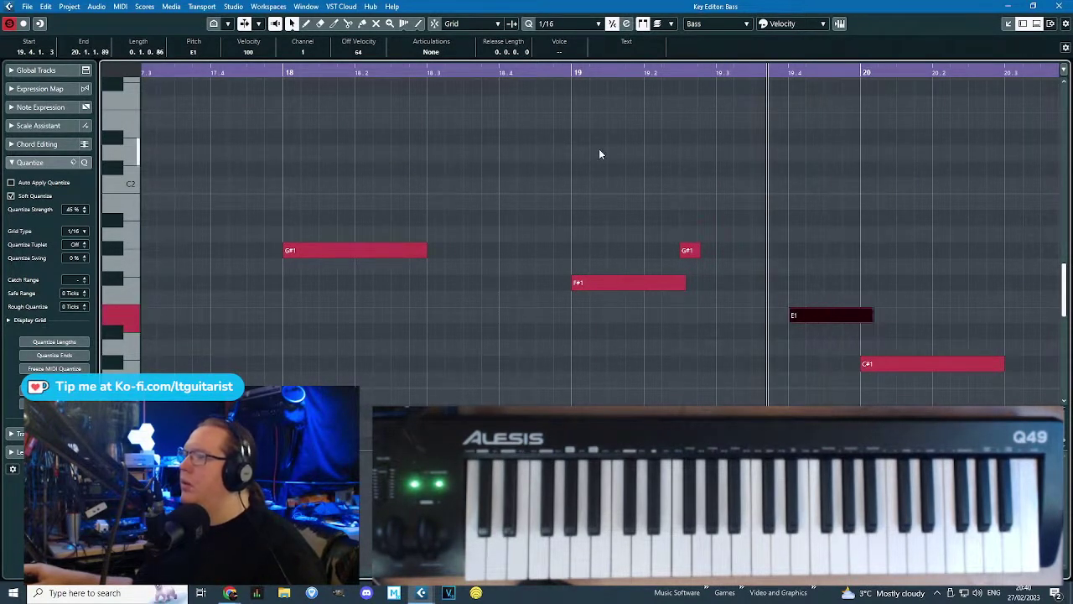
{"action": "left_click", "coordinate": [570, 75]}
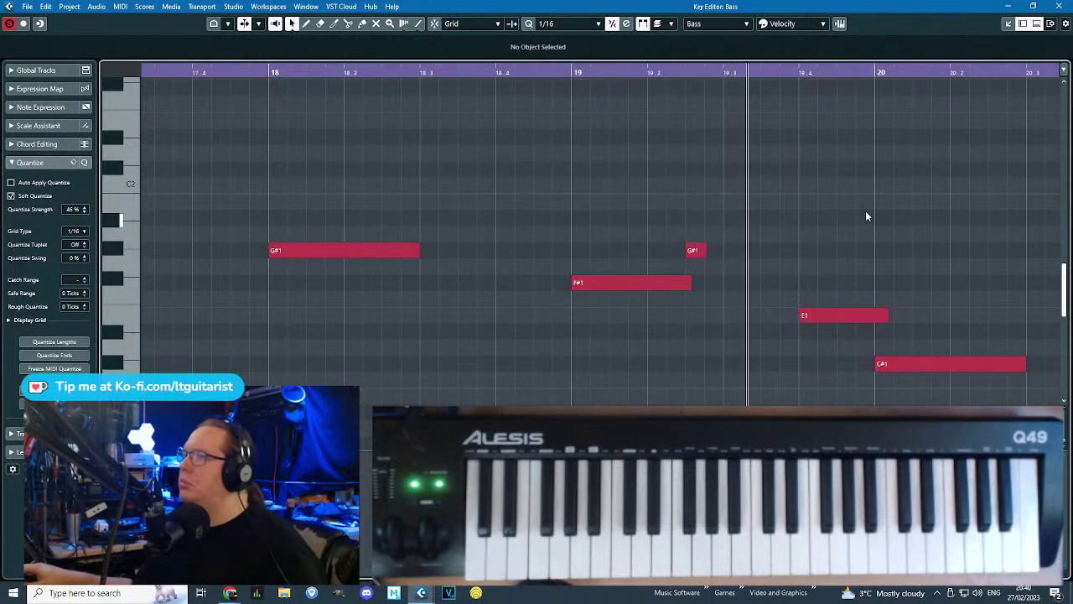
{"action": "scroll", "coordinate": [780, 377], "scroll_direction": "down", "scroll_amount": 2}
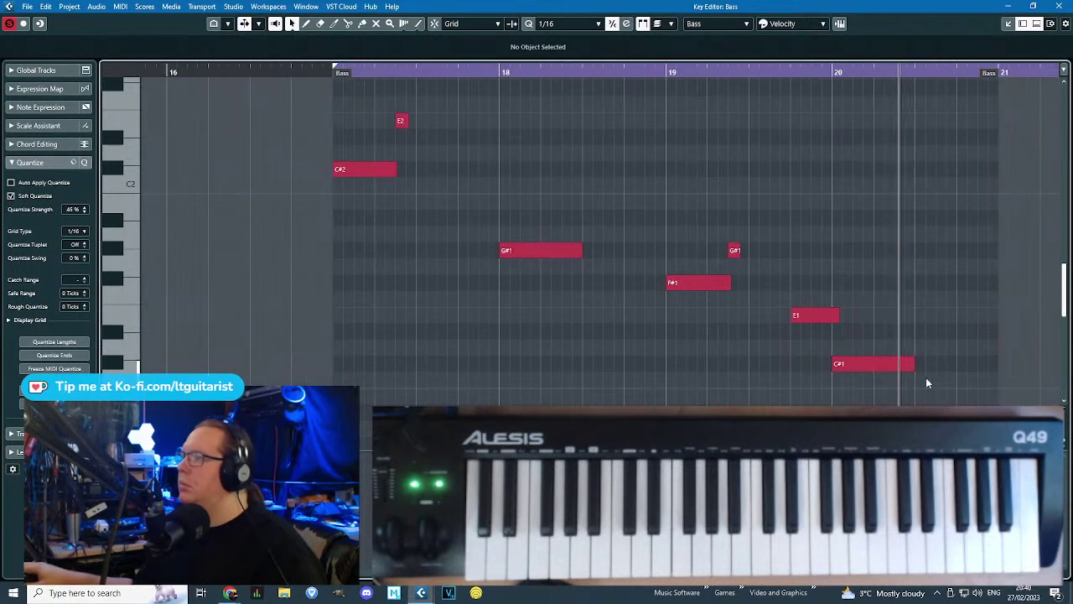
{"action": "key", "text": "space"}
Close the note editor, duplicate the Bass part to bars 21–25, and play the arrangement from bar 17.
{"action": "left_click", "coordinate": [1058, 6]}
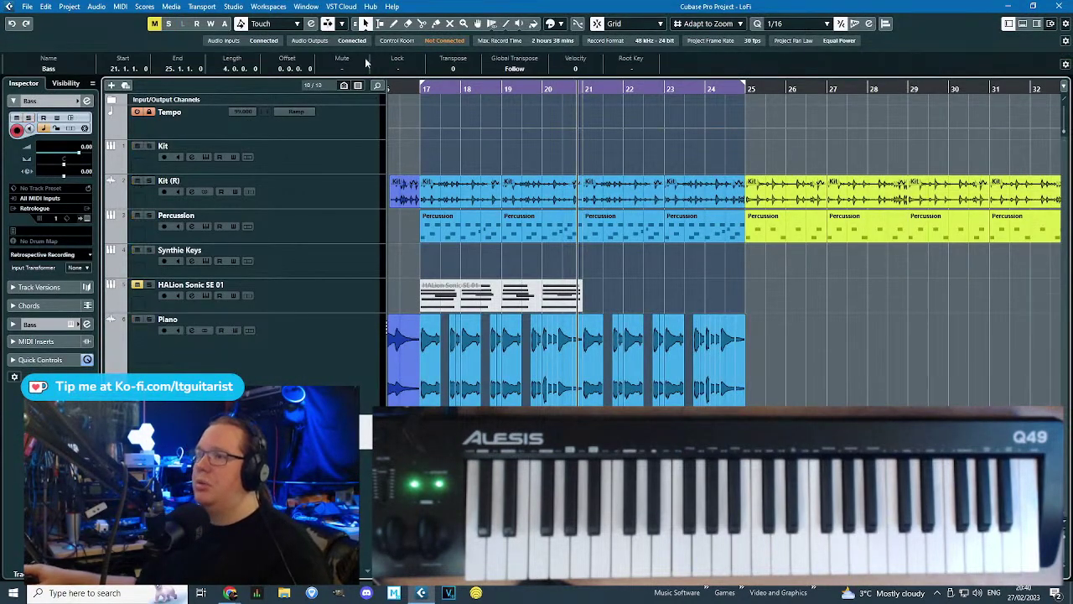
{"action": "left_click", "coordinate": [413, 88]}
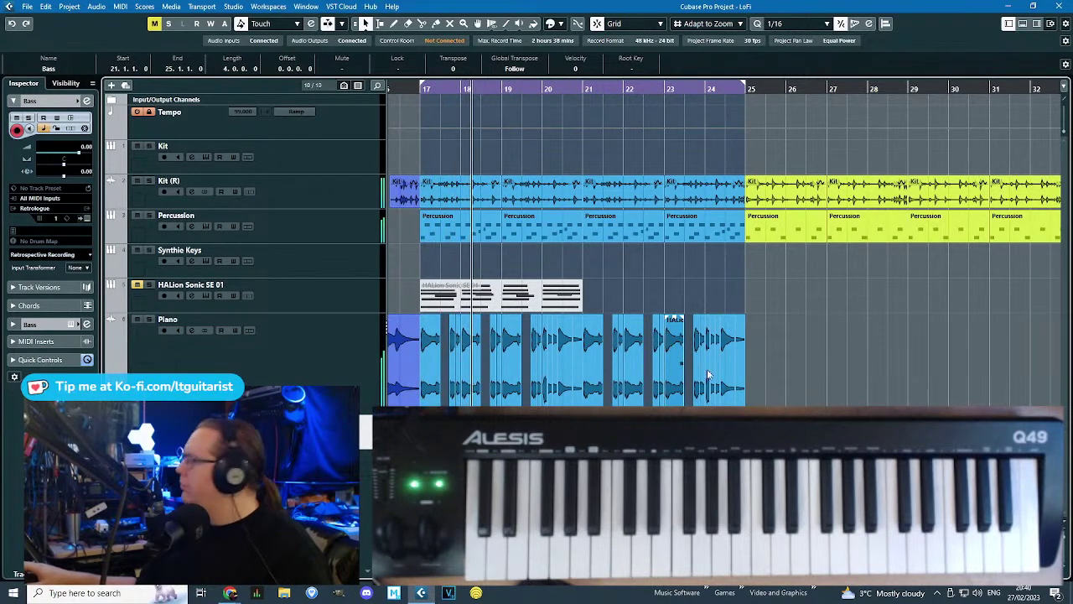
{"action": "left_click", "coordinate": [687, 419]}
{"action": "key", "text": "h"}
{"action": "key", "text": "h"}
{"action": "key", "text": "h"}
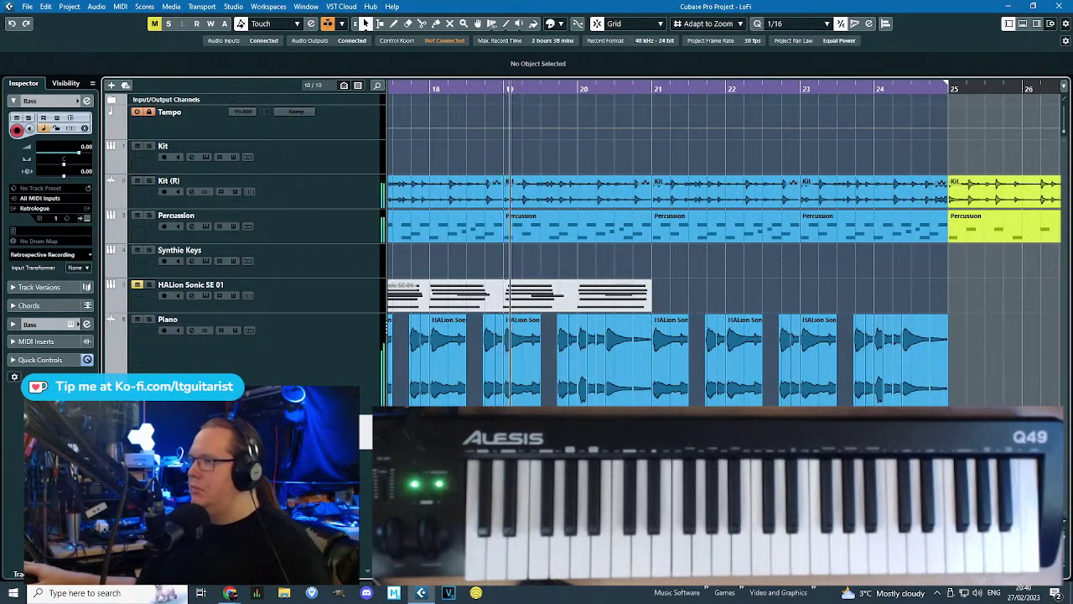
{"action": "key", "text": "g"}
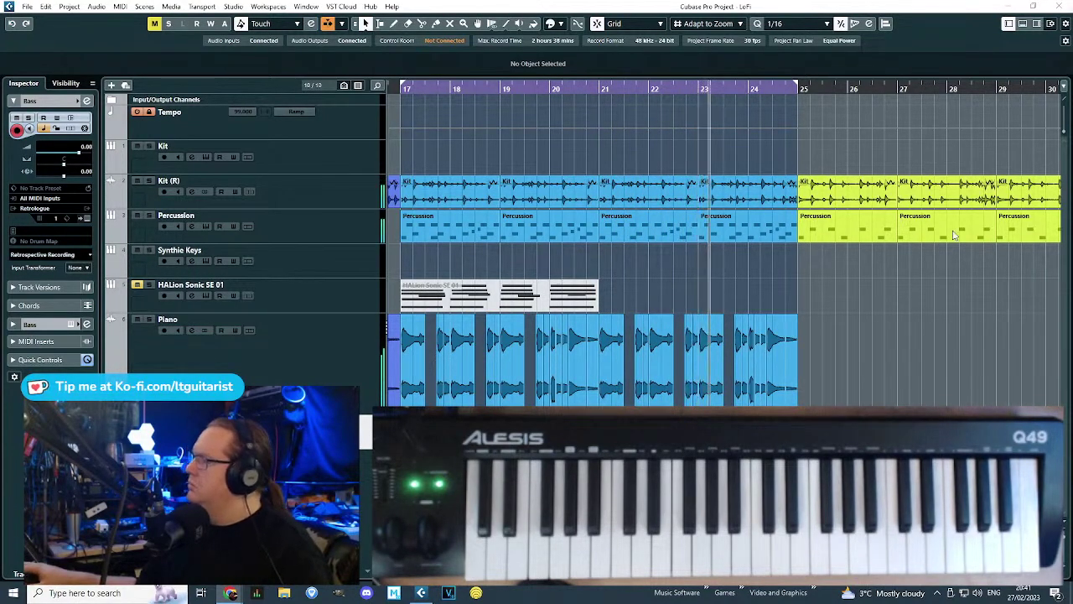
In the second Bass part, raise the final C#1 at bar 24 to C#2 and the E1 before it to B1.
{"action": "double_click", "coordinate": [670, 428]}
{"action": "left_click", "coordinate": [629, 362]}
{"action": "left_click", "coordinate": [694, 396]}
{"action": "left_click", "coordinate": [694, 411]}
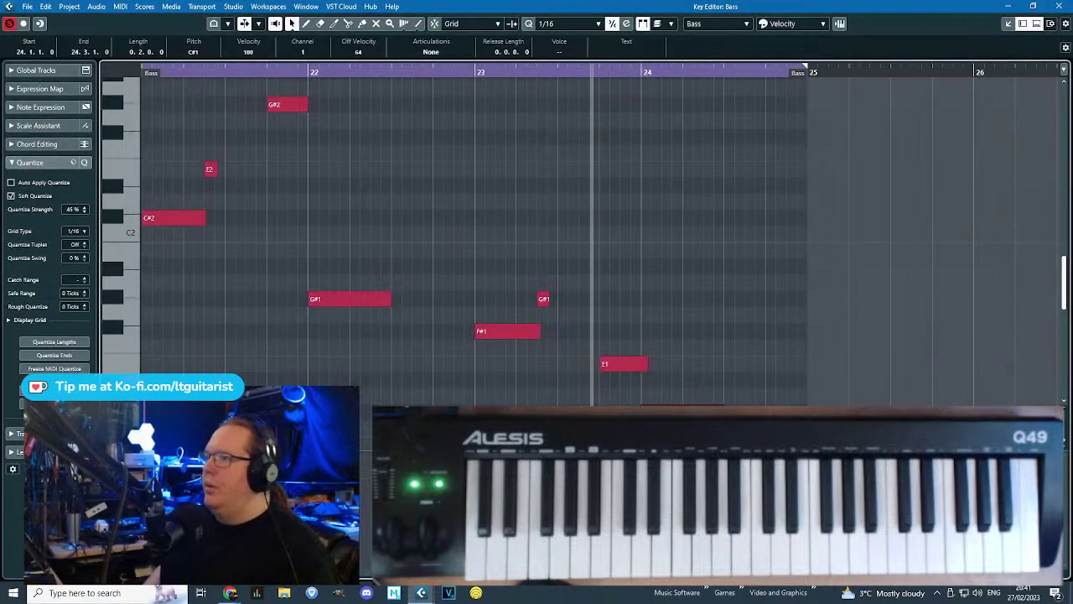
{"action": "left_click", "coordinate": [656, 382]}
{"action": "left_click_drag", "start_coordinate": [606, 367], "coordinate": [605, 224]}
{"action": "key", "text": "Down"}
{"action": "key", "text": "space"}
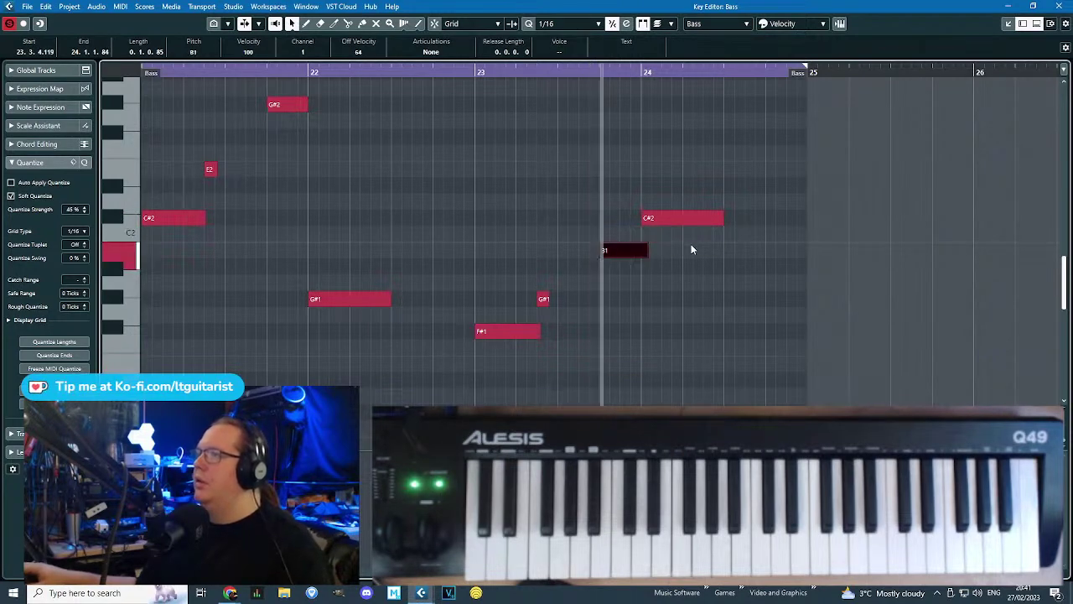
{"action": "left_click", "coordinate": [1058, 6]}
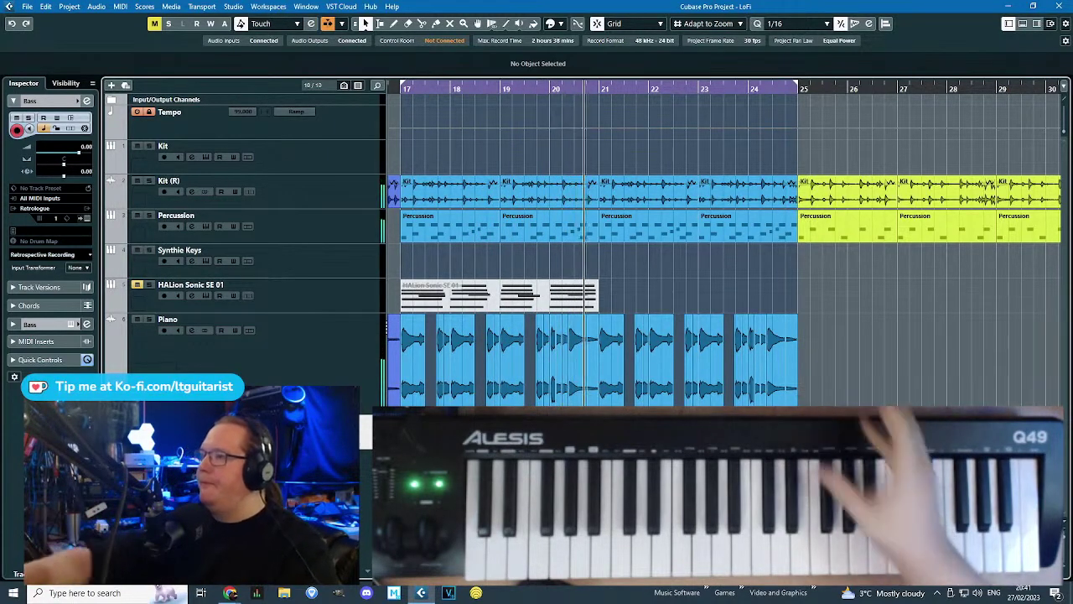
Reduce the Piano track's height, select the Synthie Keys track and open its Retrologue instrument.
{"action": "key", "text": "g"}
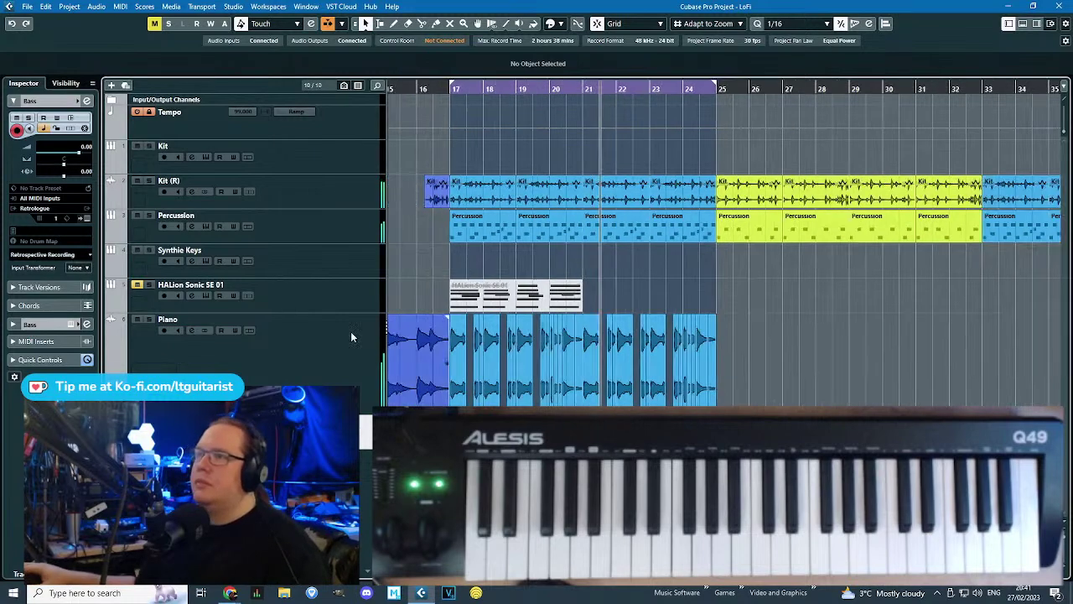
{"action": "key", "text": "Up"}
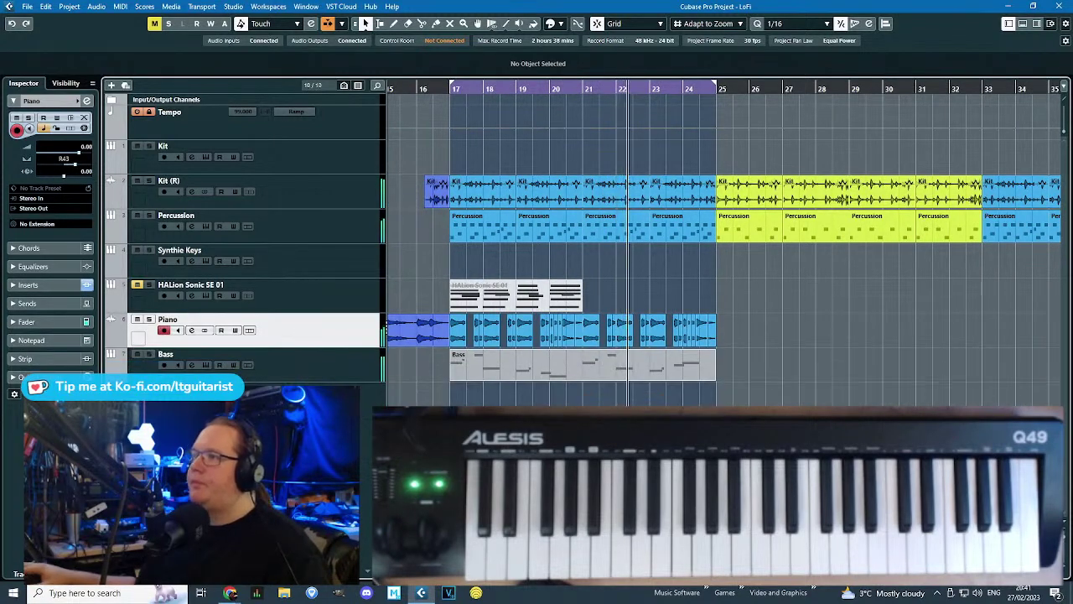
{"action": "key", "text": "h"}
{"action": "key", "text": "g"}
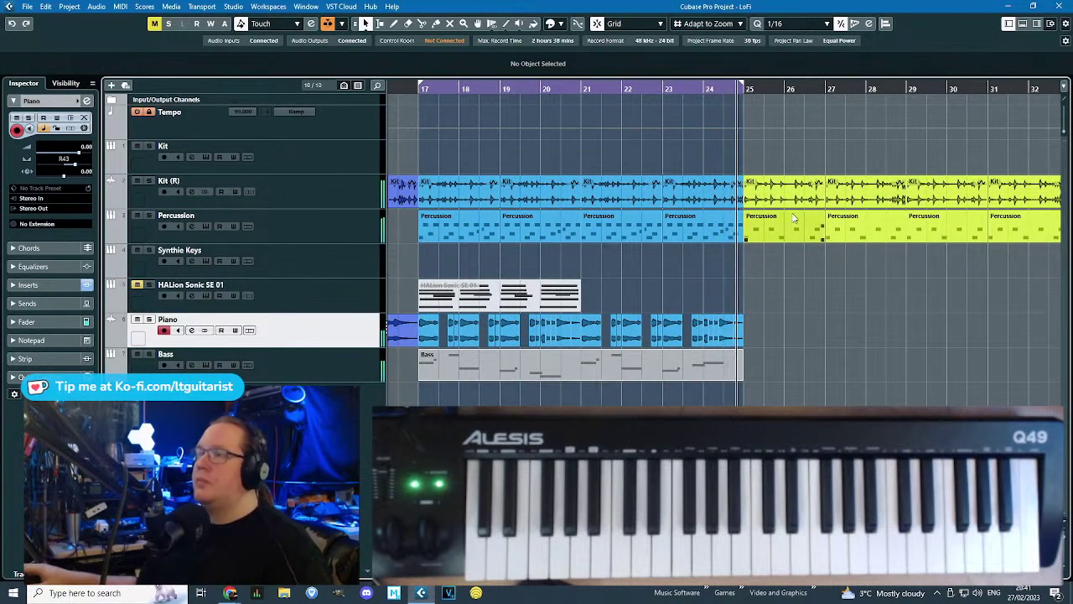
{"action": "left_click", "coordinate": [319, 267]}
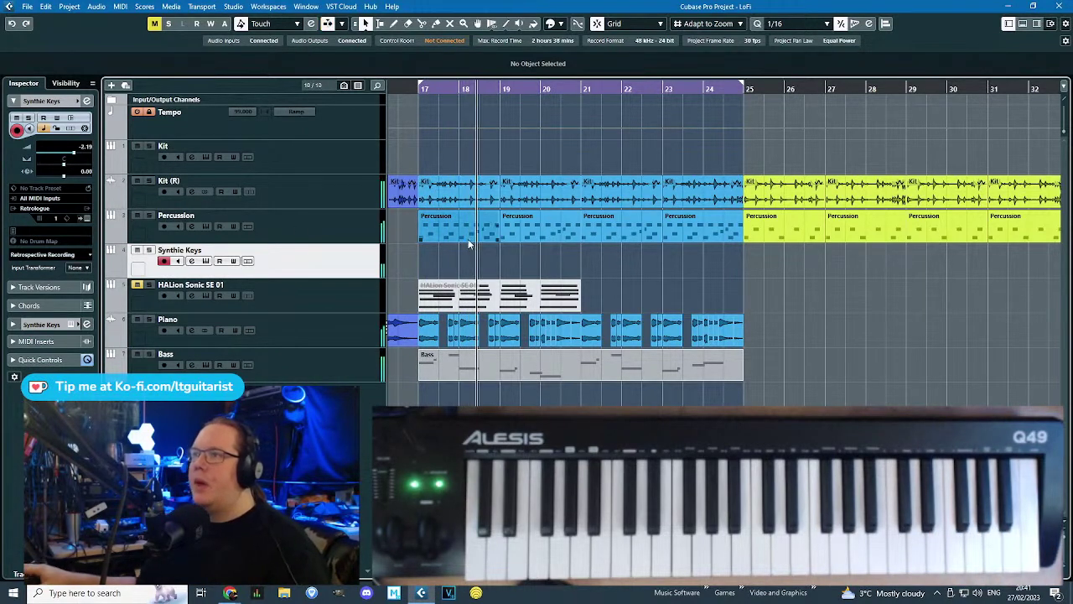
{"action": "left_click", "coordinate": [88, 218]}
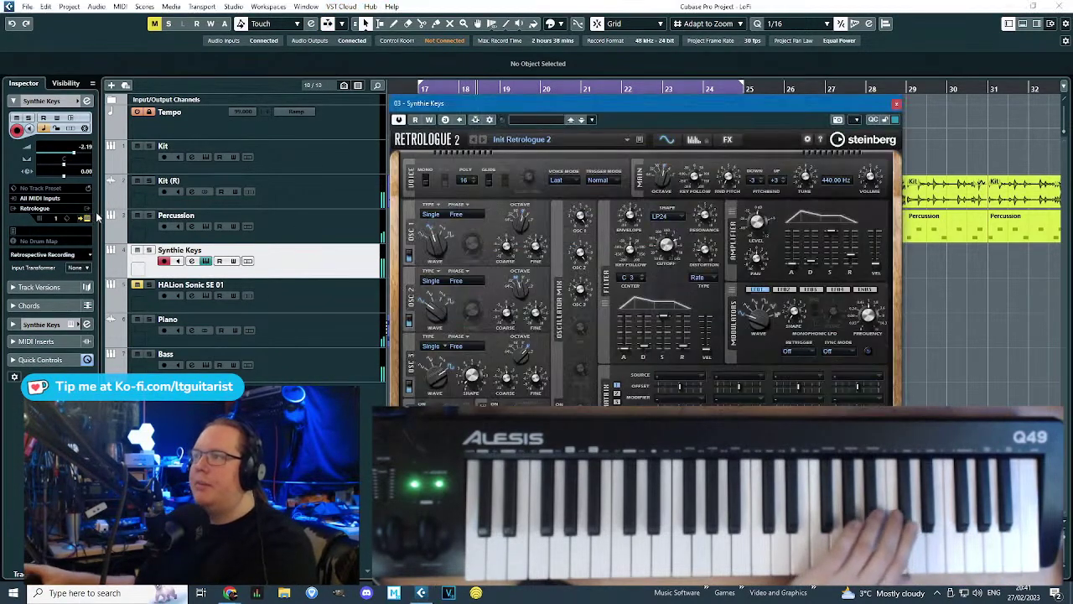
Set the Synthie Keys Retrologue filter cutoff to about 774 Hz, adjust the filter envelope and choose the BP24 filter shape.
{"action": "left_click_drag", "start_coordinate": [499, 103], "coordinate": [501, 105]}
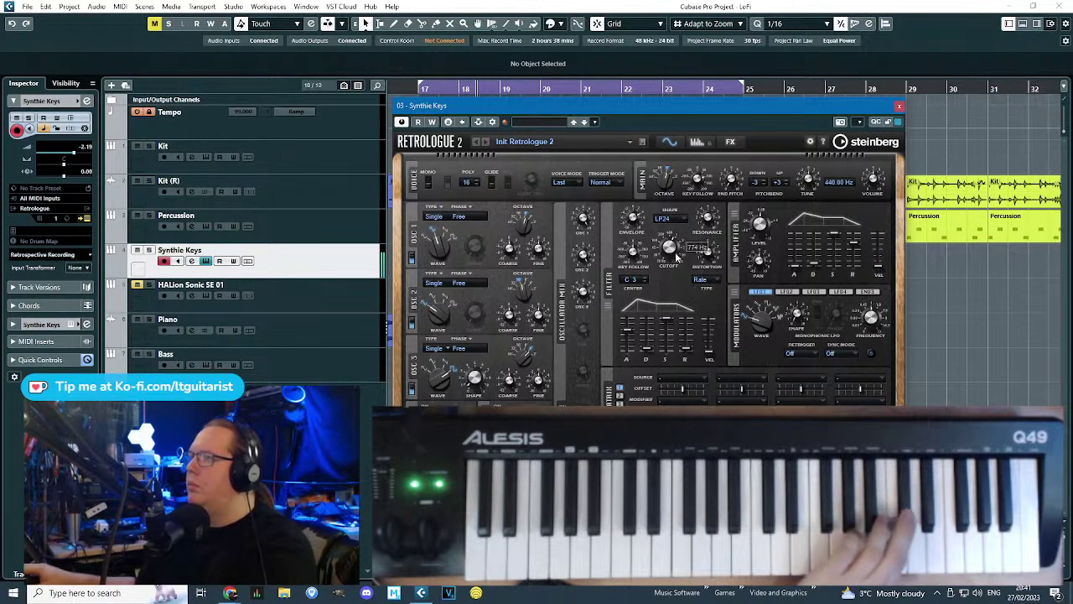
{"action": "left_click_drag", "start_coordinate": [668, 323], "coordinate": [669, 328]}
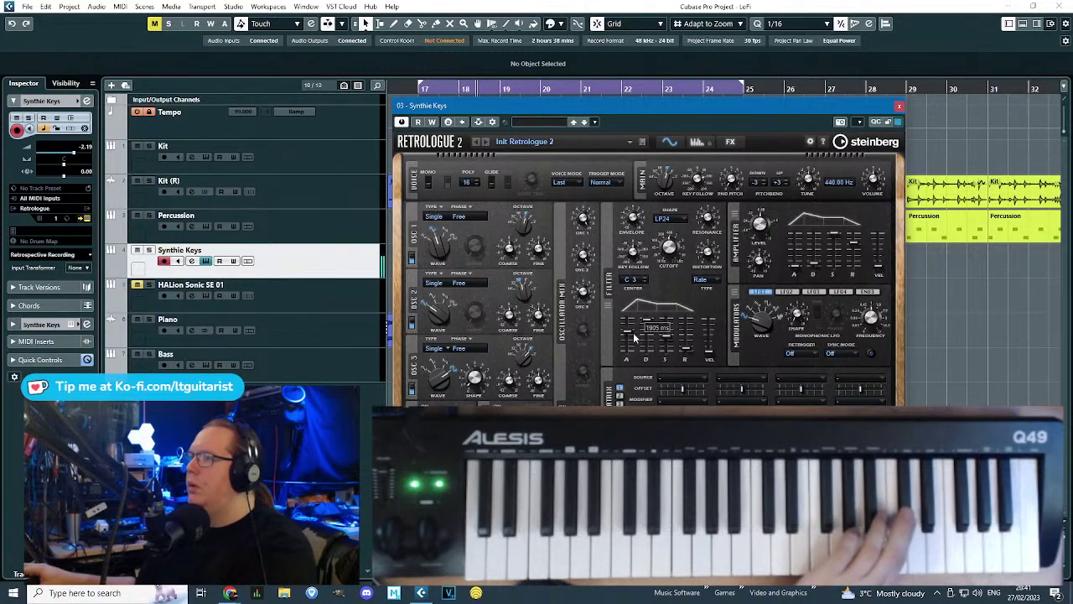
{"action": "left_click", "coordinate": [673, 217]}
{"action": "left_click", "coordinate": [675, 291]}
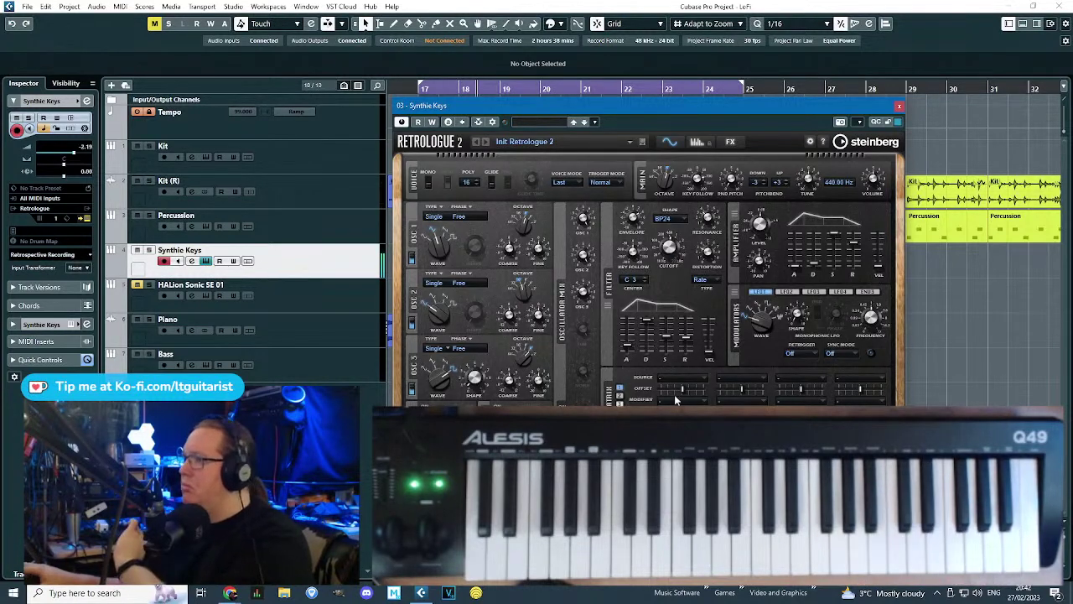
Turn on the Delay effect in the Synthie Keys Retrologue.
{"action": "left_click", "coordinate": [730, 142]}
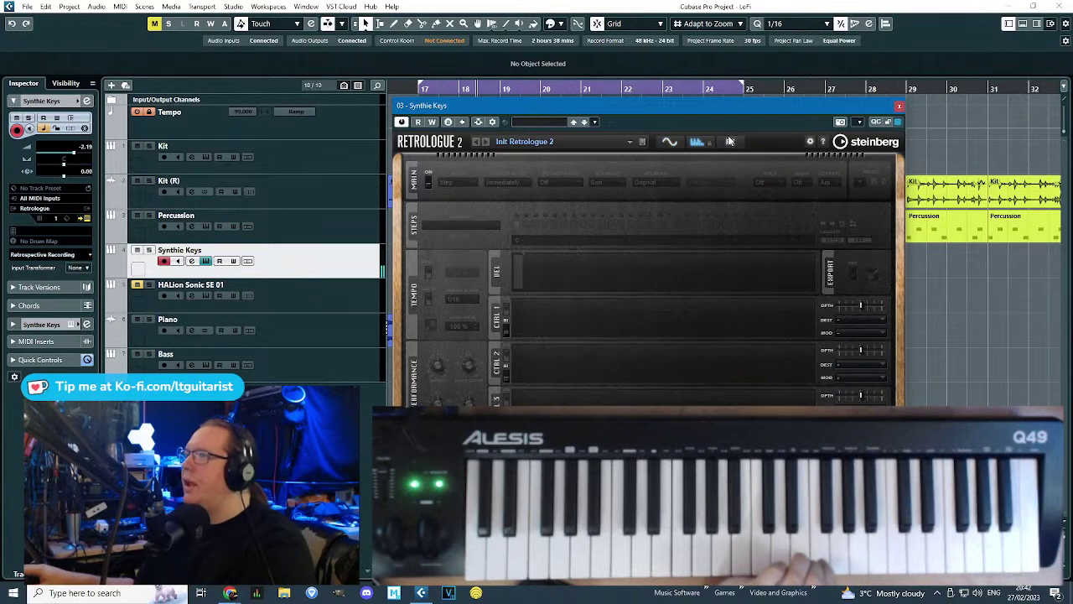
{"action": "left_click", "coordinate": [734, 186]}
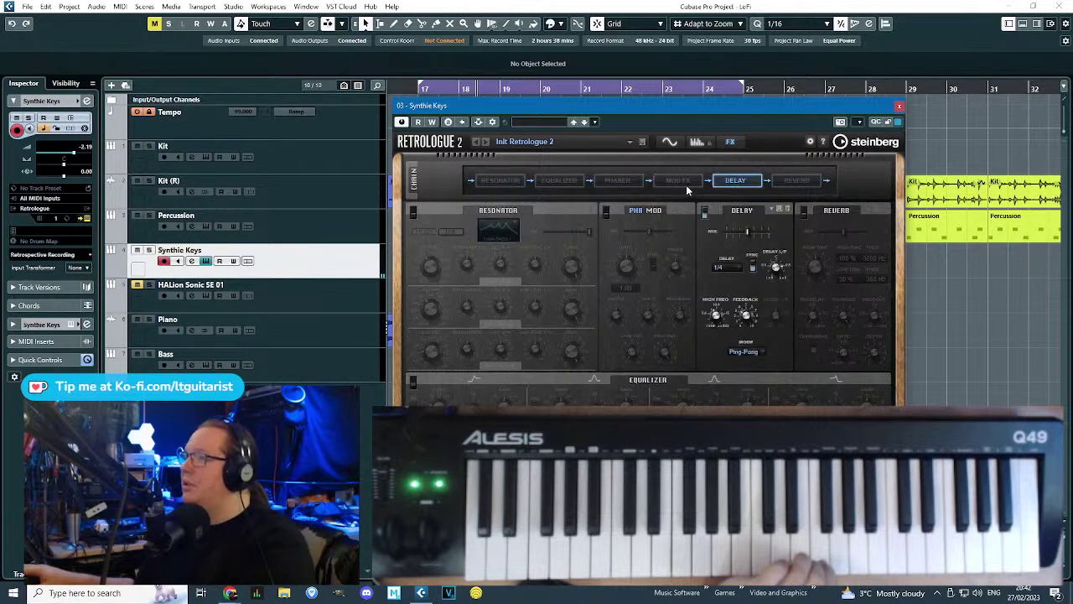
Turn on the Mod FX and Reverb effects in the Synthie Keys Retrologue, keeping the Phaser off.
{"action": "left_click", "coordinate": [688, 182]}
{"action": "left_click", "coordinate": [606, 213]}
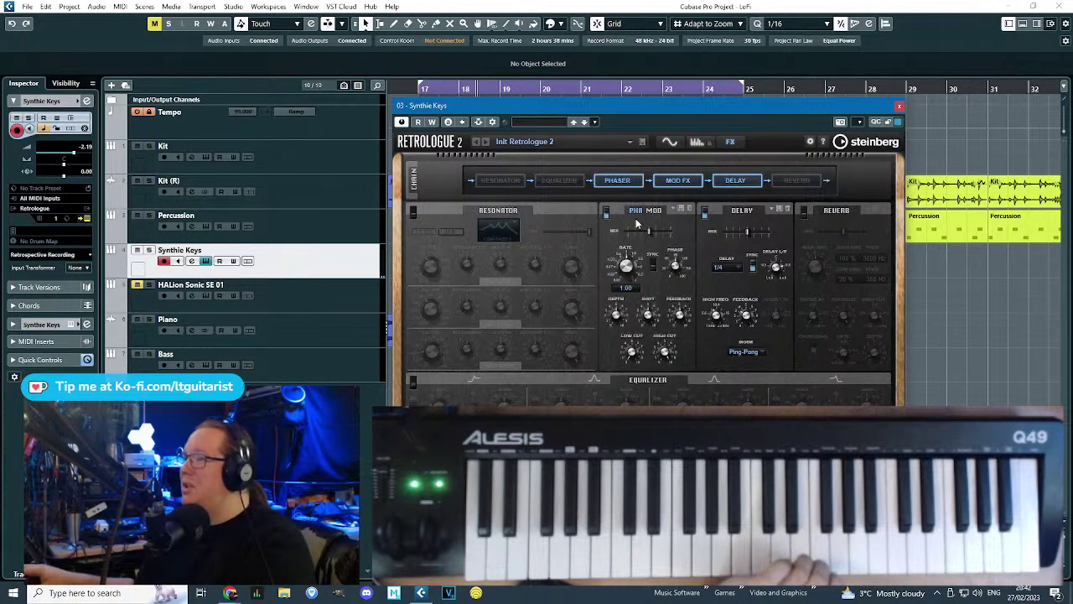
{"action": "left_click", "coordinate": [651, 211]}
{"action": "left_click", "coordinate": [605, 210]}
{"action": "left_click", "coordinate": [652, 212]}
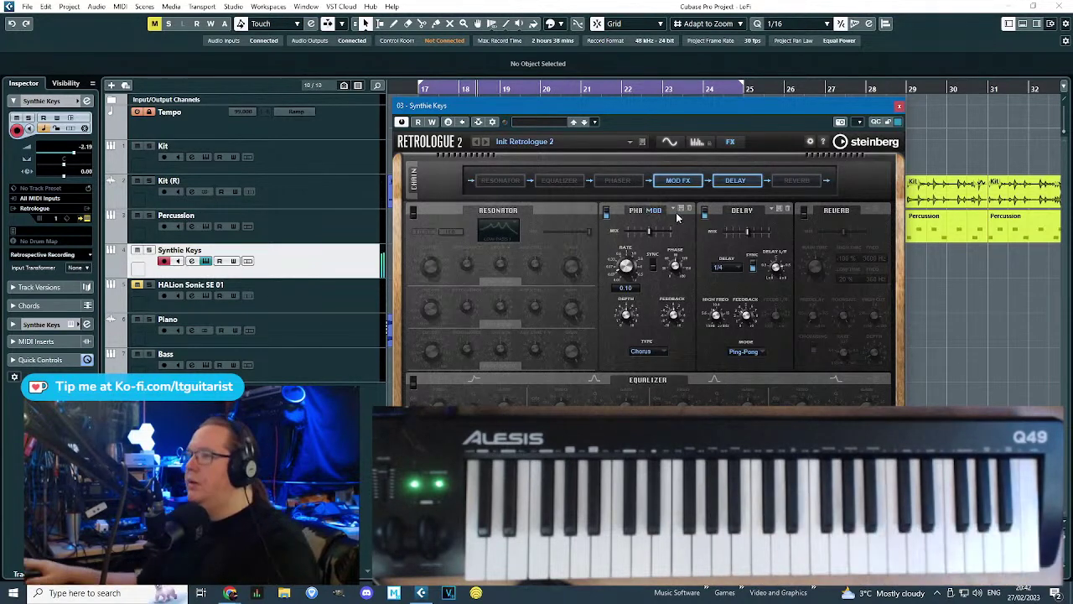
{"action": "left_click", "coordinate": [805, 181]}
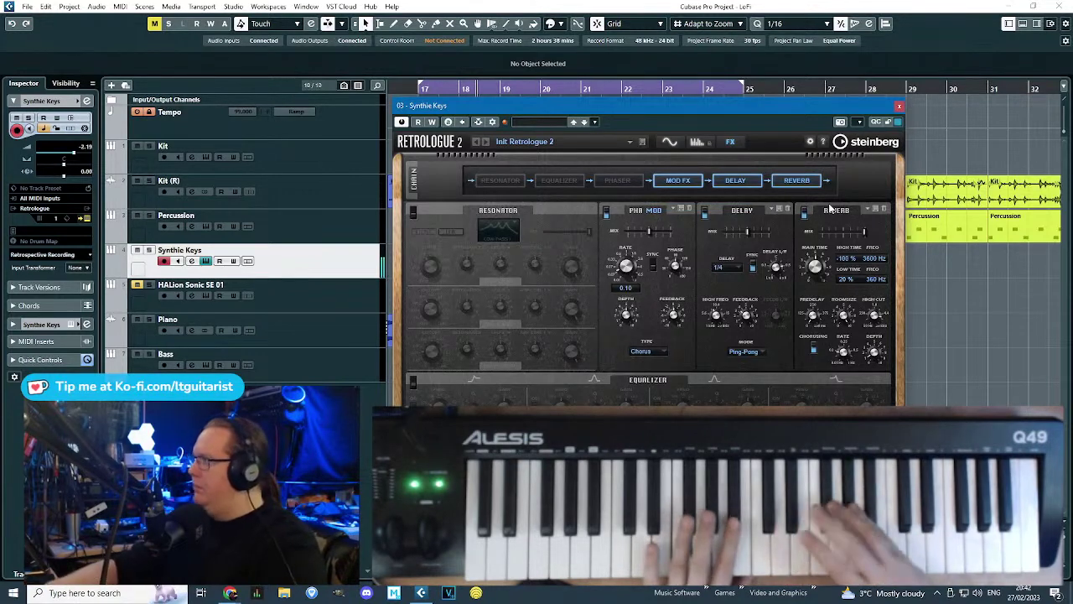
Close the Retrologue and create an empty Synthie Keys part spanning bars 17 to 25.
{"action": "left_click", "coordinate": [899, 108]}
{"action": "double_click", "coordinate": [522, 265]}
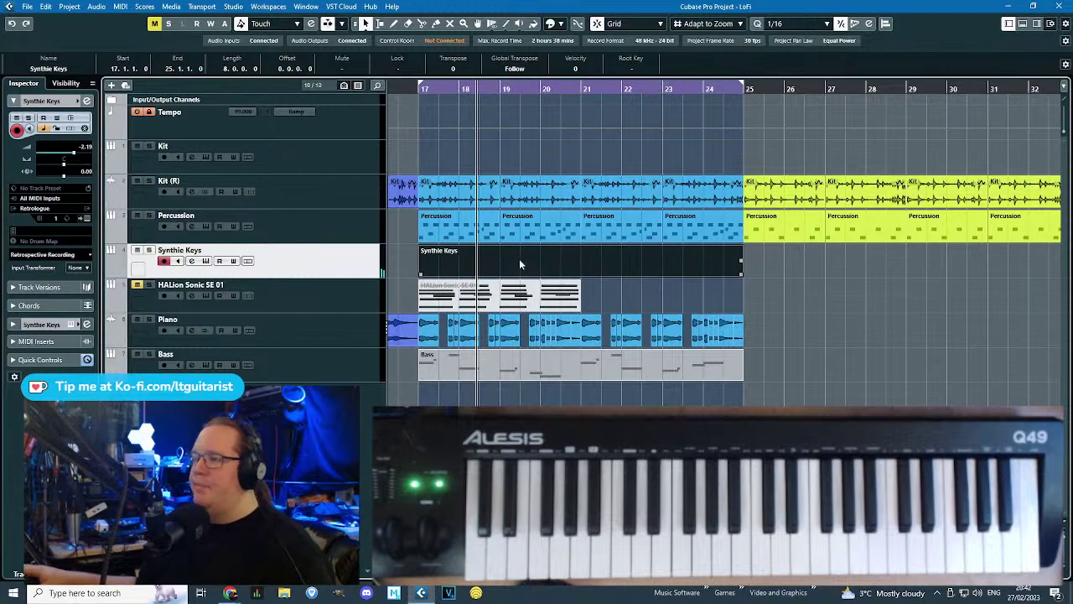
{"action": "double_click", "coordinate": [522, 258]}
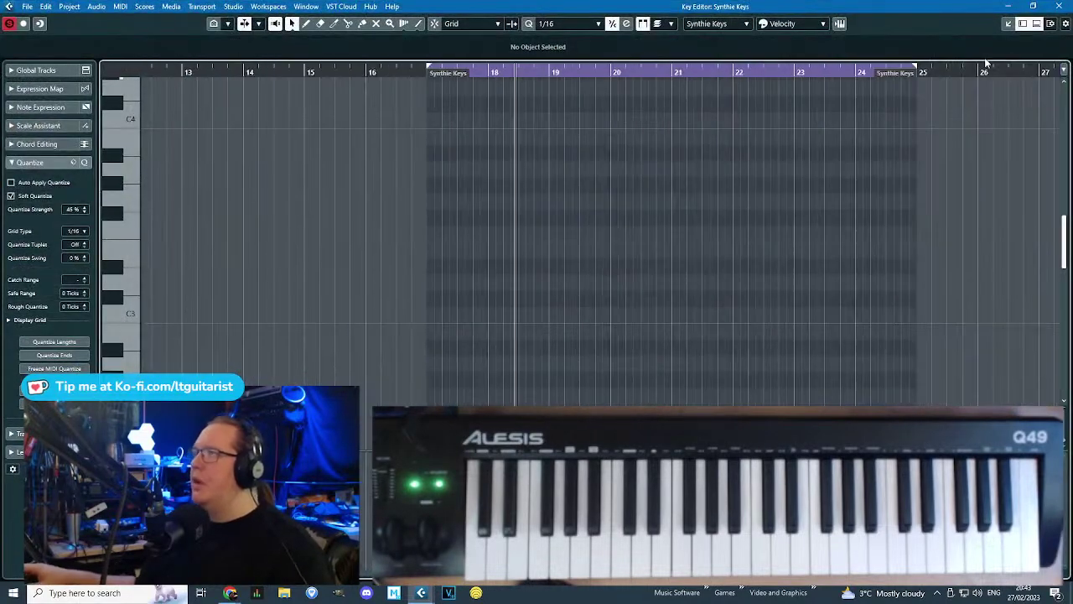
{"action": "left_click", "coordinate": [1061, 6]}
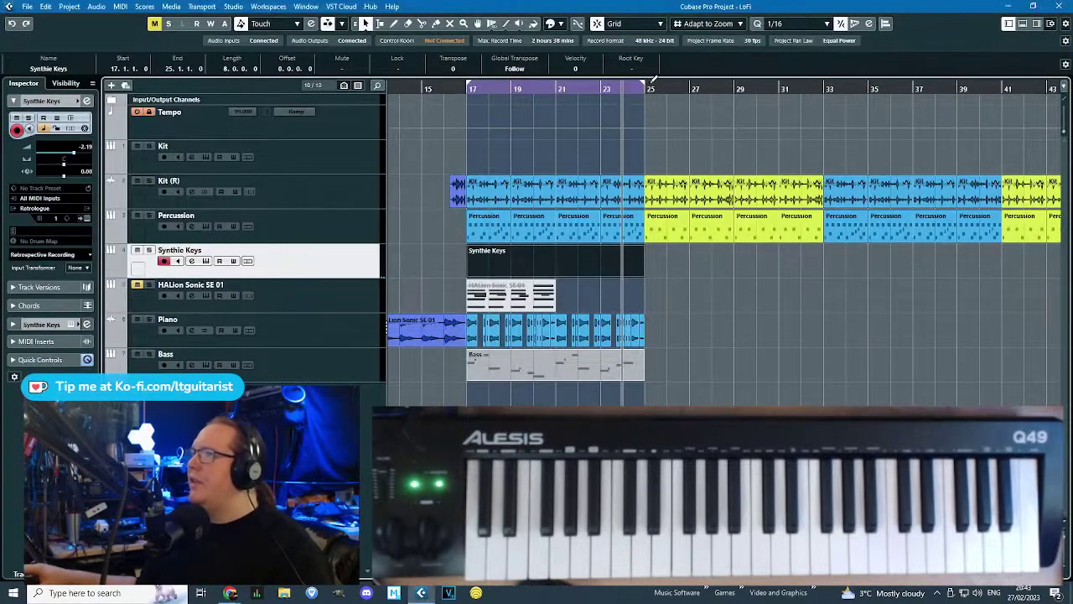
Extend the cycle range to bar 33 and move the empty Synthie Keys part to start at bar 25.
{"action": "left_click_drag", "start_coordinate": [647, 84], "coordinate": [812, 114]}
{"action": "left_click_drag", "start_coordinate": [601, 265], "coordinate": [779, 265]}
{"action": "left_click", "coordinate": [679, 393]}
{"action": "scroll", "coordinate": [675, 390], "scroll_direction": "up", "scroll_amount": 4}
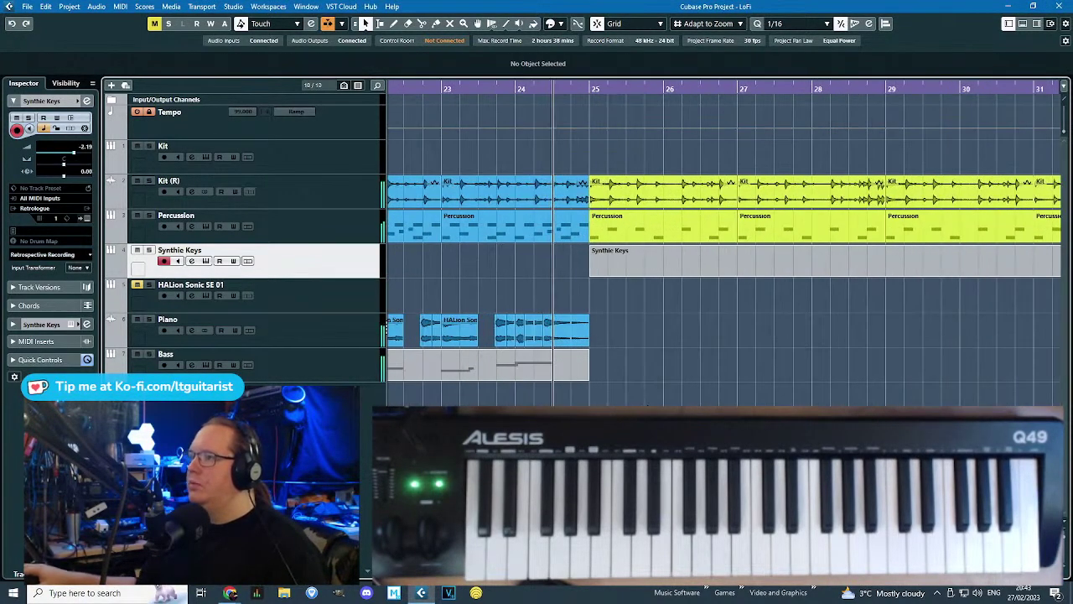
Extend the start of the Synthie Keys part back to bar 24 and open the part for note editing.
{"action": "key", "text": "space"}
{"action": "left_click_drag", "start_coordinate": [589, 273], "coordinate": [551, 269]}
{"action": "double_click", "coordinate": [550, 269]}
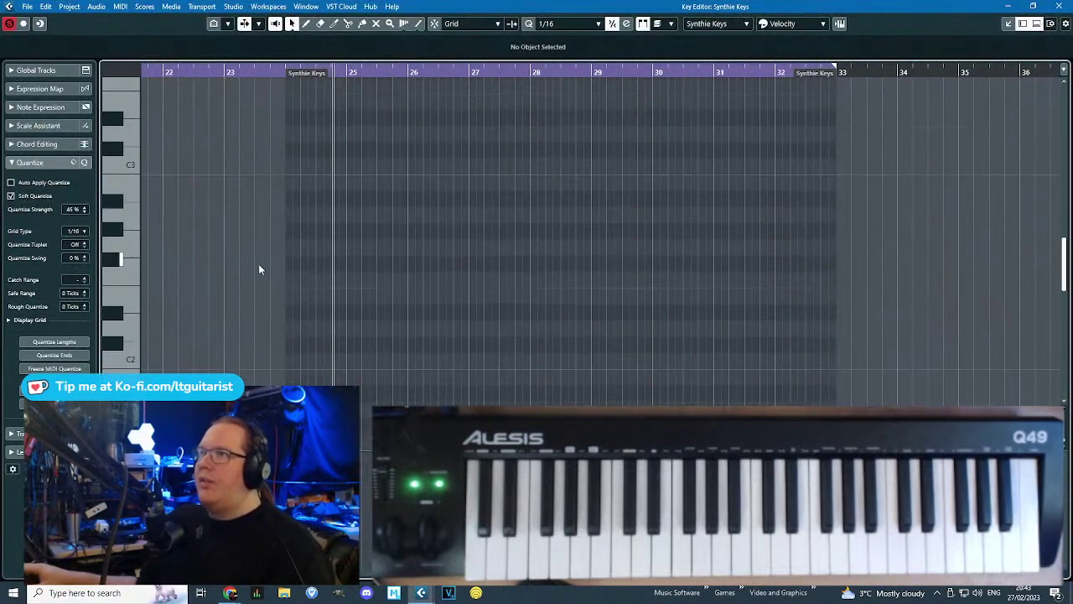
Draw an ascending F#2, A#2 and D#3 figure at the start of bar 24 in the Synthie Keys part.
{"action": "scroll", "coordinate": [311, 339], "scroll_direction": "down", "scroll_amount": 3}
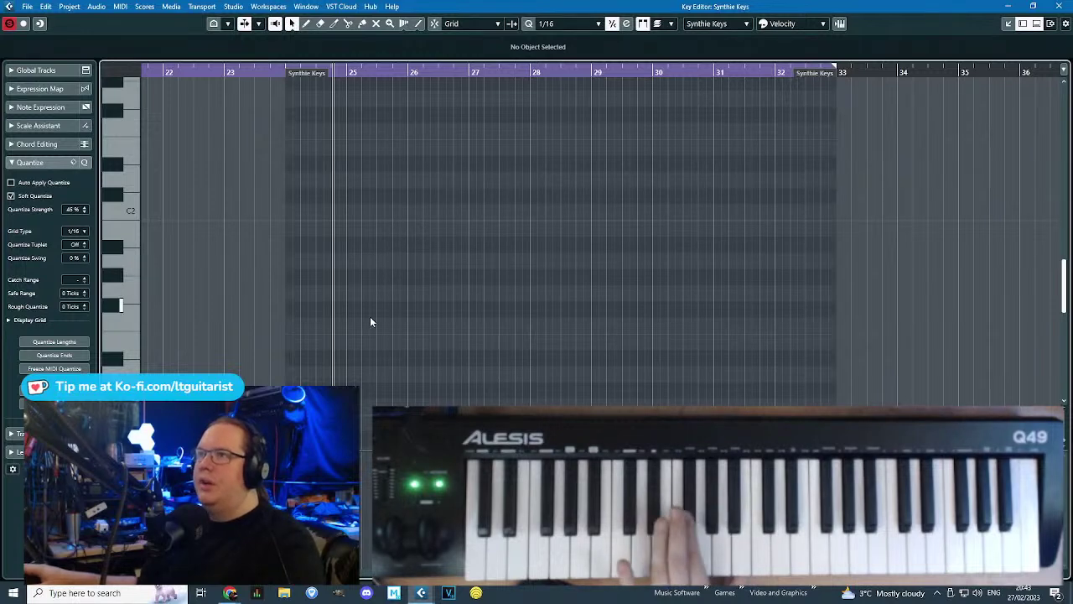
{"action": "scroll", "coordinate": [306, 216], "scroll_direction": "up", "scroll_amount": 2}
{"action": "left_click_drag", "start_coordinate": [289, 190], "coordinate": [320, 193]}
{"action": "scroll", "coordinate": [285, 206], "scroll_direction": "up", "scroll_amount": 3}
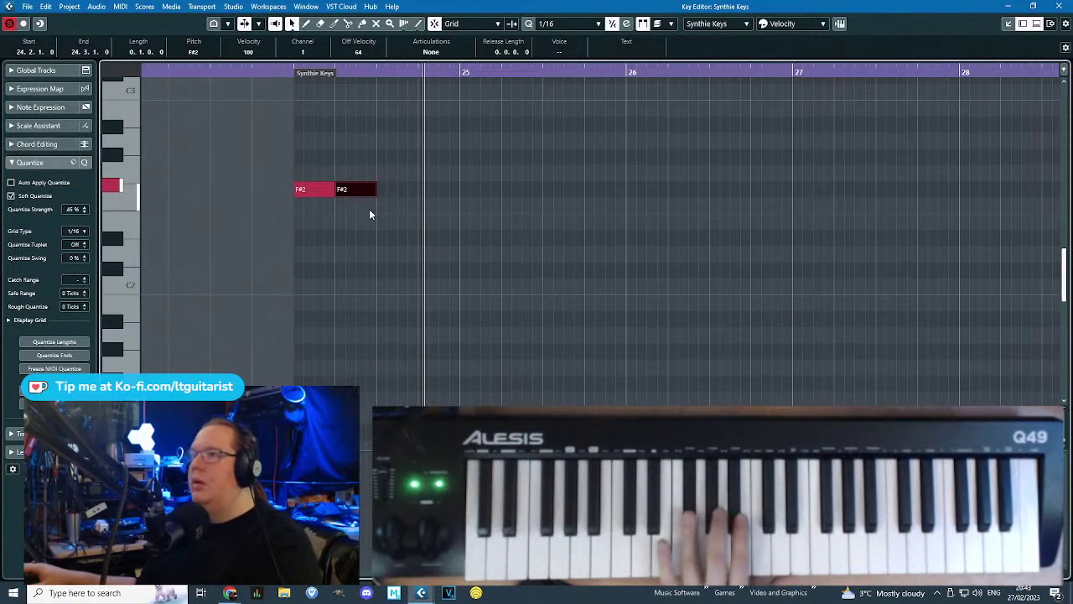
{"action": "left_click", "coordinate": [359, 146]}
{"action": "left_click_drag", "start_coordinate": [354, 187], "coordinate": [355, 126]}
{"action": "scroll", "coordinate": [422, 293], "scroll_direction": "up", "scroll_amount": 3}
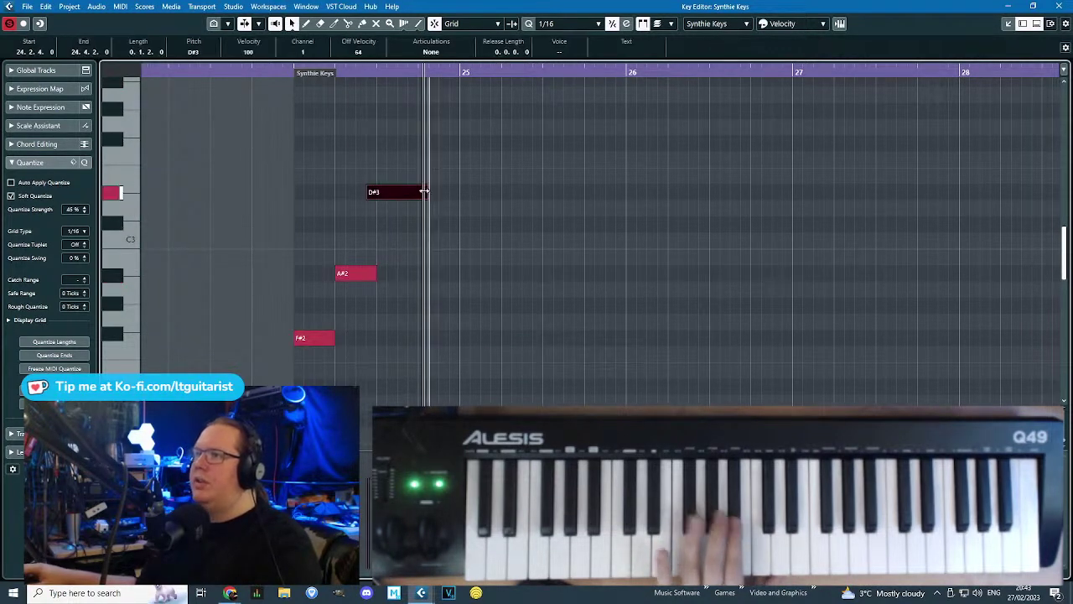
Shorten the F#2, A#2 and D#3 notes to two sixteenths each and stagger their starts one sixteenth apart.
{"action": "scroll", "coordinate": [314, 302], "scroll_direction": "up", "scroll_amount": 2}
{"action": "left_click_drag", "start_coordinate": [351, 278], "coordinate": [304, 278]}
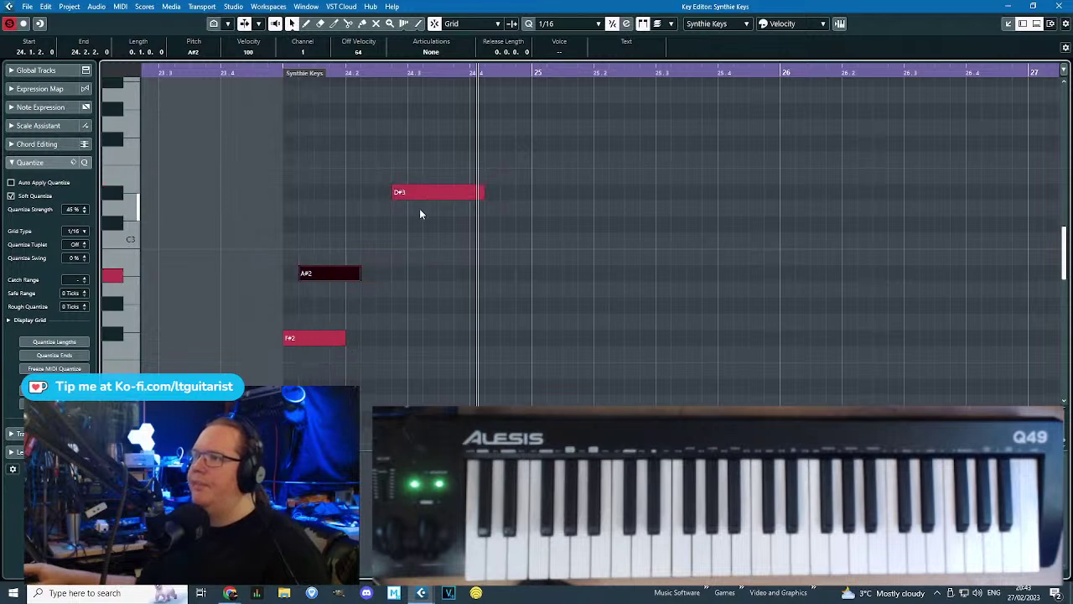
{"action": "left_click_drag", "start_coordinate": [435, 192], "coordinate": [357, 194]}
{"action": "left_click_drag", "start_coordinate": [263, 163], "coordinate": [354, 335]}
{"action": "left_click_drag", "start_coordinate": [355, 274], "coordinate": [330, 274]}
{"action": "left_click", "coordinate": [387, 268]}
{"action": "left_click_drag", "start_coordinate": [375, 195], "coordinate": [340, 194]}
Duplicate the three-note figure every three sixteenths until it occurs eight times in a row.
{"action": "key", "text": "ctrl+a"}
{"action": "key", "text": "ctrl+d"}
{"action": "left_click_drag", "start_coordinate": [358, 339], "coordinate": [389, 338]}
{"action": "key", "text": "ctrl+a"}
{"action": "key", "text": "ctrl+d"}
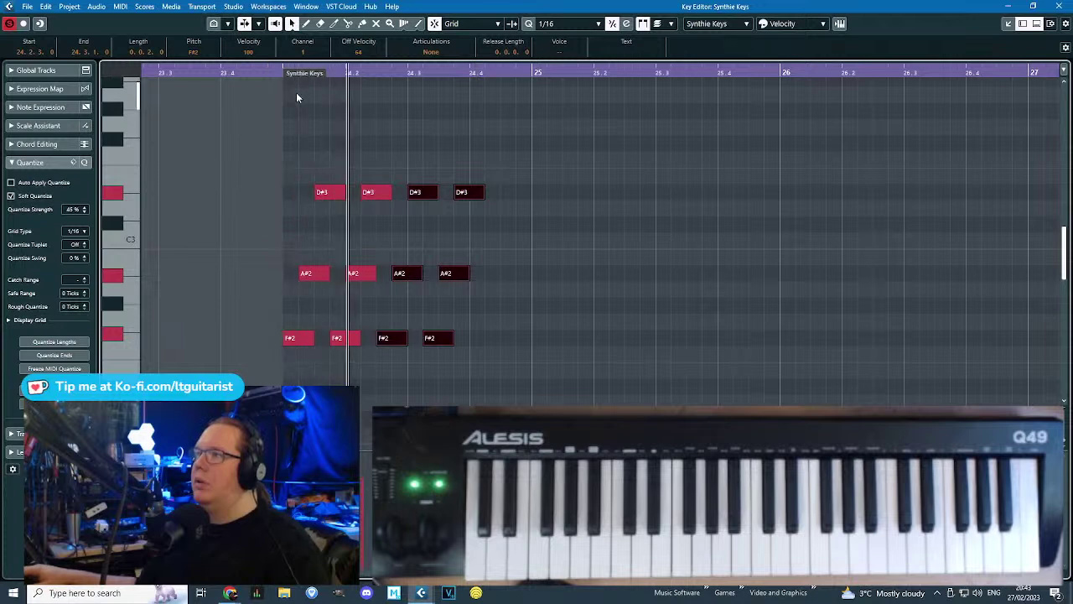
{"action": "key", "text": "ctrl+a"}
{"action": "key", "text": "ctrl+d"}
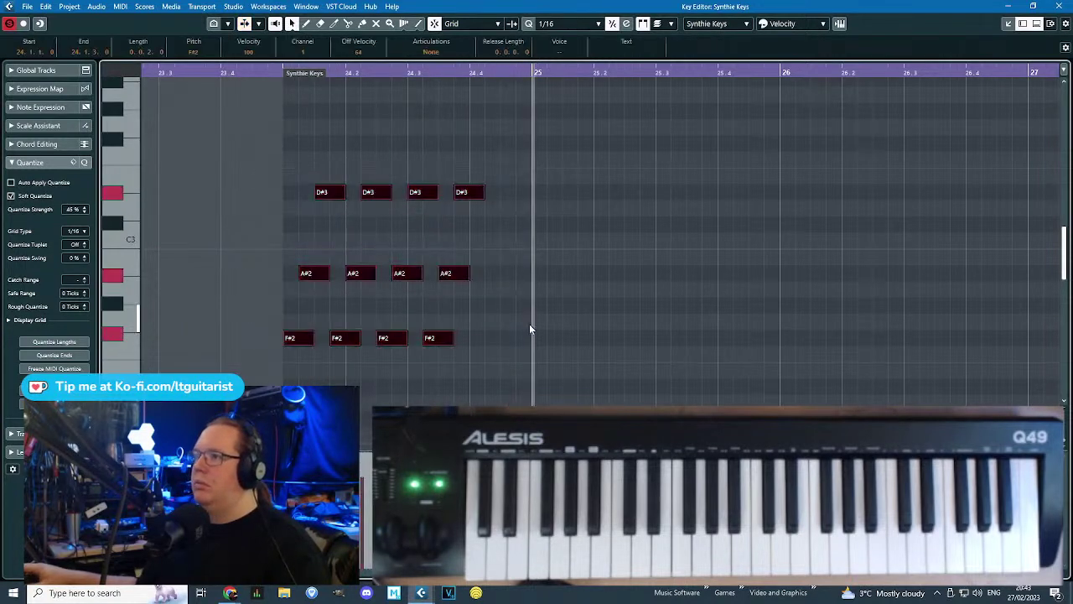
{"action": "left_click_drag", "start_coordinate": [492, 341], "coordinate": [476, 339]}
{"action": "left_click", "coordinate": [788, 212]}
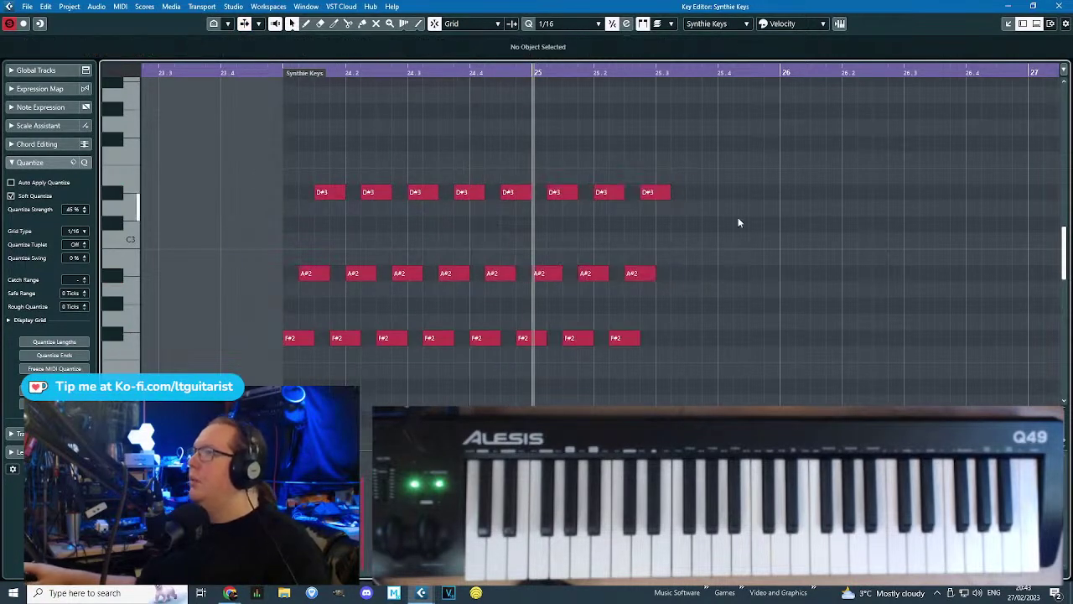
Split the Synthie Keys part at 25.4.1 and delete the notes that run past bar 25.
{"action": "left_click", "coordinate": [1058, 6]}
{"action": "key", "text": "h"}
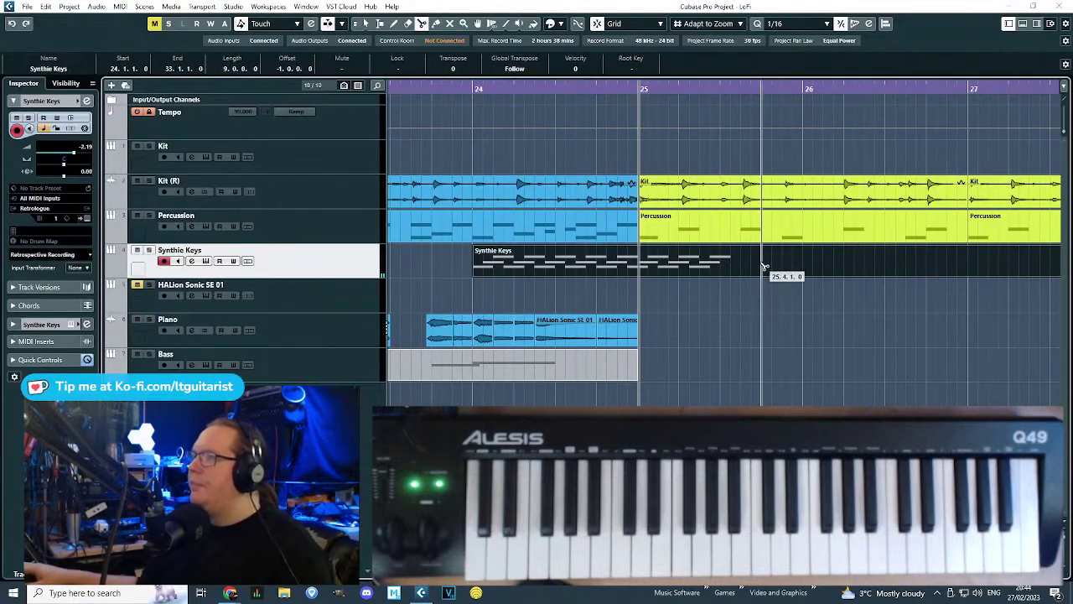
{"action": "left_click", "coordinate": [763, 270], "text": "alt"}
{"action": "double_click", "coordinate": [711, 265]}
{"action": "left_click_drag", "start_coordinate": [575, 139], "coordinate": [402, 362]}
{"action": "key", "text": "Delete"}
{"action": "left_click", "coordinate": [1059, 7]}
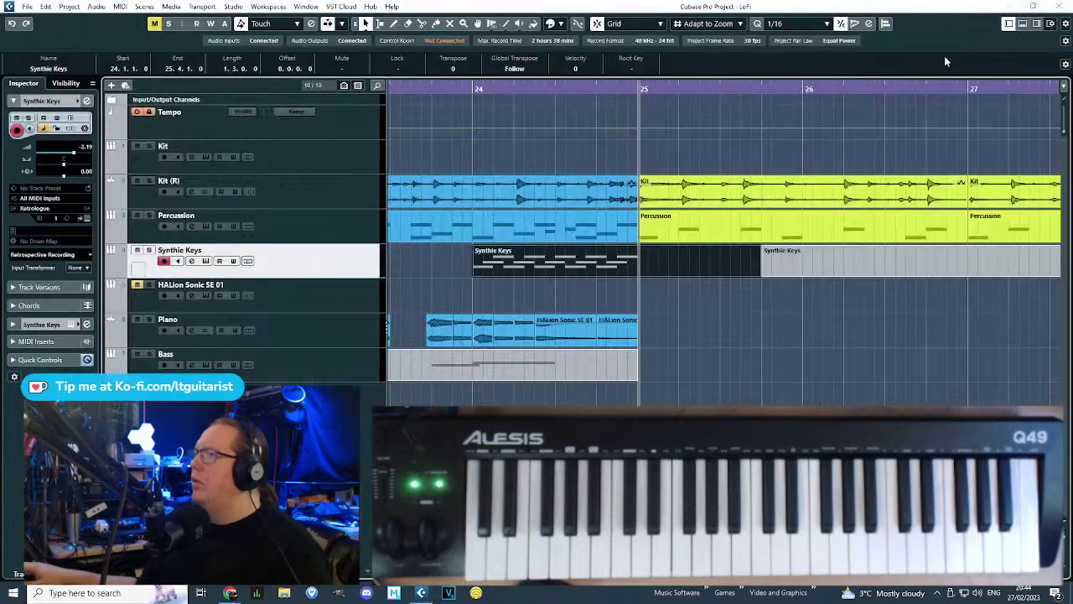
Trim the Synthie Keys part to the first half of bar 24, duplicate it into the second half and glue the two together.
{"action": "key", "text": "Delete"}
{"action": "left_click", "coordinate": [626, 272]}
{"action": "left_click_drag", "start_coordinate": [637, 273], "coordinate": [554, 285]}
{"action": "key", "text": "1"}
{"action": "key", "text": "ctrl+d"}
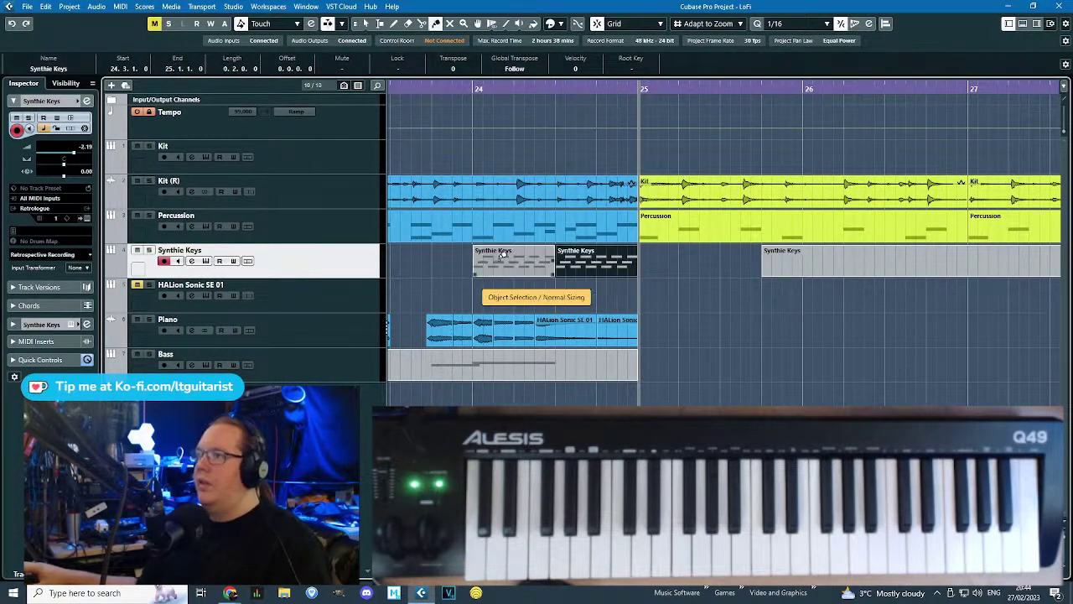
{"action": "left_click", "coordinate": [502, 254]}
{"action": "key", "text": "1"}
Transpose all Synthie Keys notes in bar 24 down two semitones to E2, G#2 and C#3 and play them back.
{"action": "left_click", "coordinate": [477, 87]}
{"action": "key", "text": "space"}
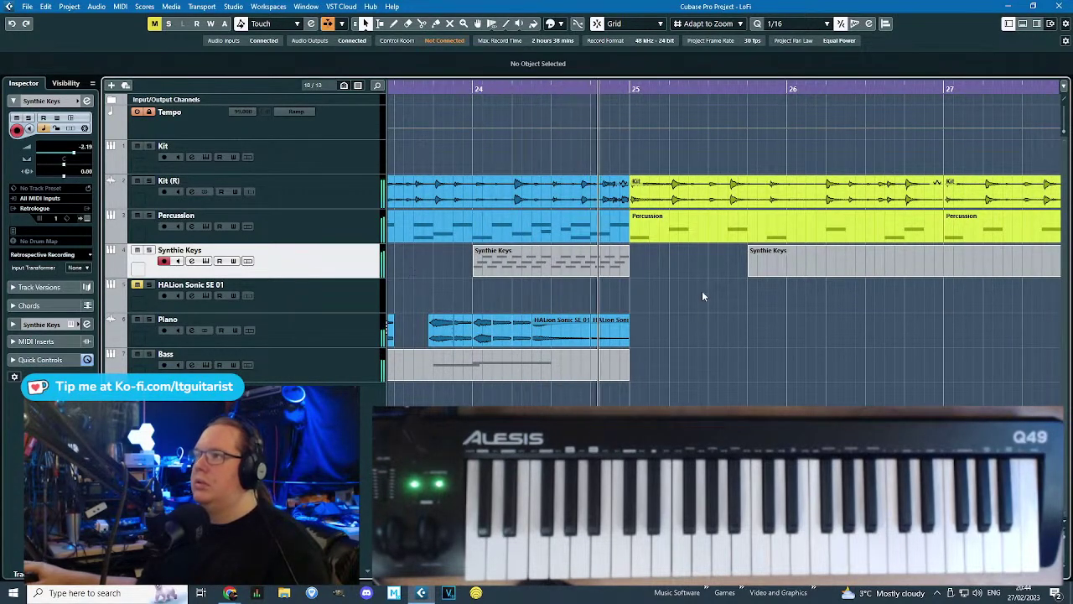
{"action": "double_click", "coordinate": [584, 266]}
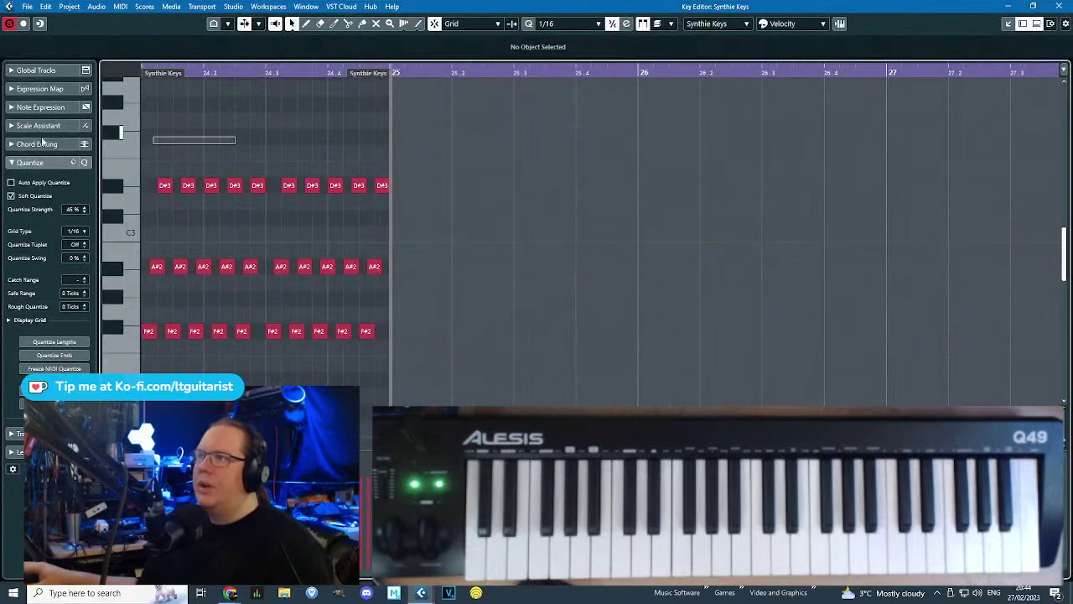
{"action": "scroll", "coordinate": [252, 205], "scroll_direction": "left", "scroll_amount": 2}
{"action": "scroll", "coordinate": [335, 243], "scroll_direction": "up", "scroll_amount": 2}
{"action": "left_click_drag", "start_coordinate": [354, 103], "coordinate": [1048, 337]}
{"action": "key", "text": "Down"}
{"action": "key", "text": "Down"}
{"action": "left_click", "coordinate": [706, 160]}
{"action": "left_click_drag", "start_coordinate": [423, 72], "coordinate": [449, 100]}
{"action": "key", "text": "space"}
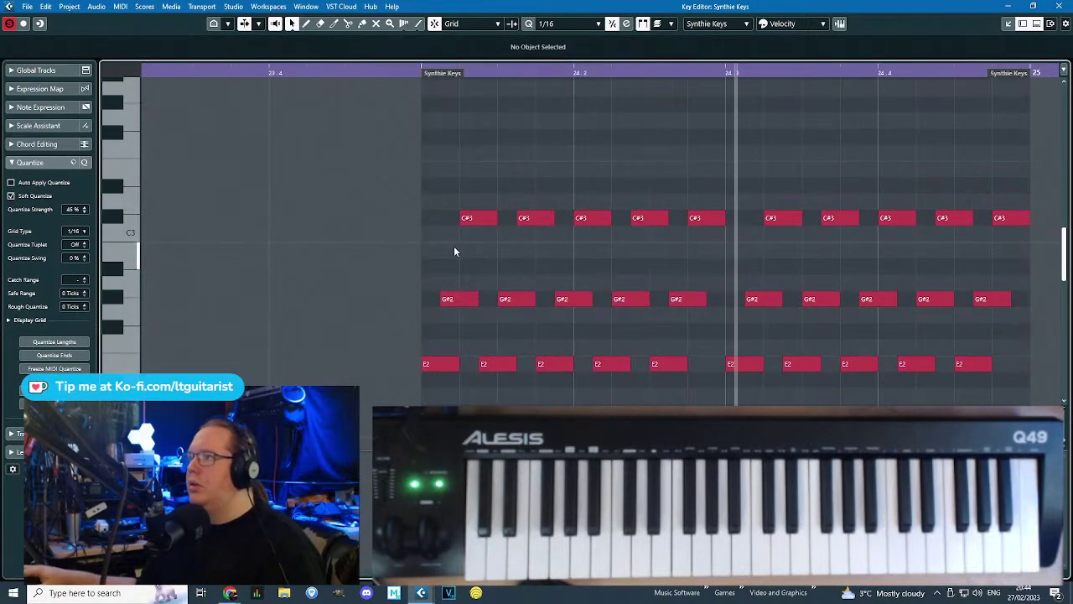
Transpose all Synthie Keys notes up nine semitones to C#3, F3 and A#3 and play them back.
{"action": "scroll", "coordinate": [452, 243], "scroll_direction": "down", "scroll_amount": 2}
{"action": "key", "text": "ctrl+a"}
{"action": "key", "text": "space"}
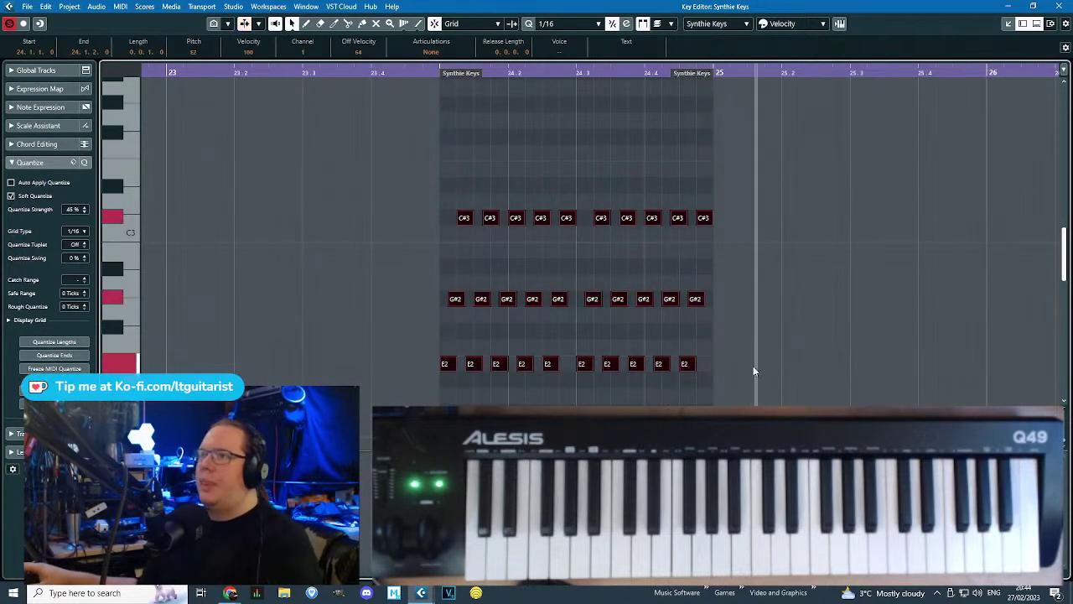
{"action": "key", "text": "Up"}
{"action": "key", "text": "Up"}
{"action": "key", "text": "Up"}
{"action": "key", "text": "Up"}
{"action": "key", "text": "Up"}
{"action": "key", "text": "Up"}
{"action": "key", "text": "Up"}
{"action": "key", "text": "Up"}
{"action": "key", "text": "Up"}
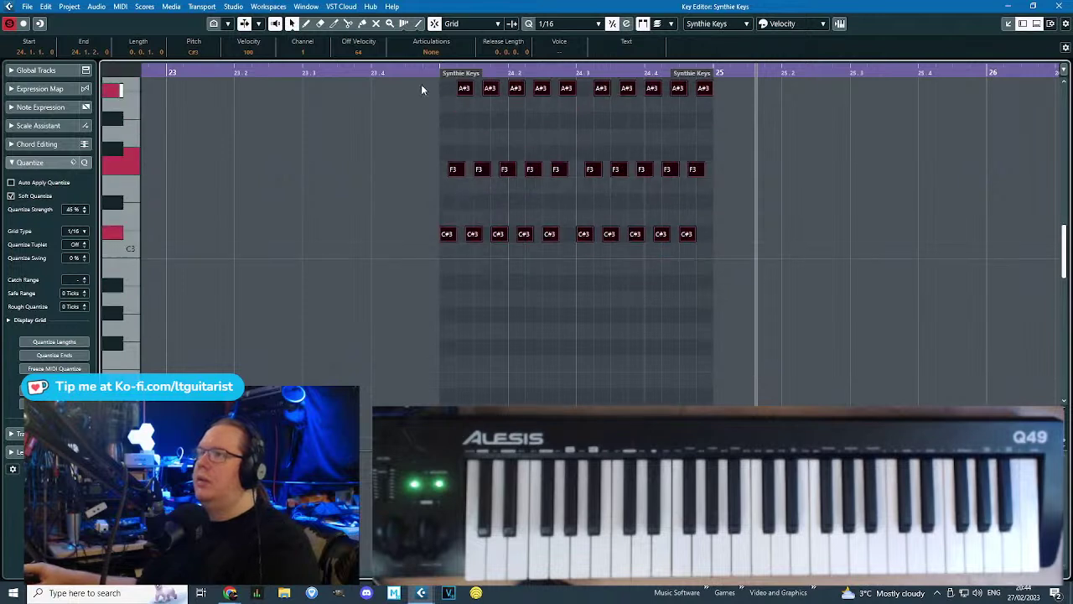
{"action": "left_click", "coordinate": [425, 72]}
{"action": "key", "text": "space"}
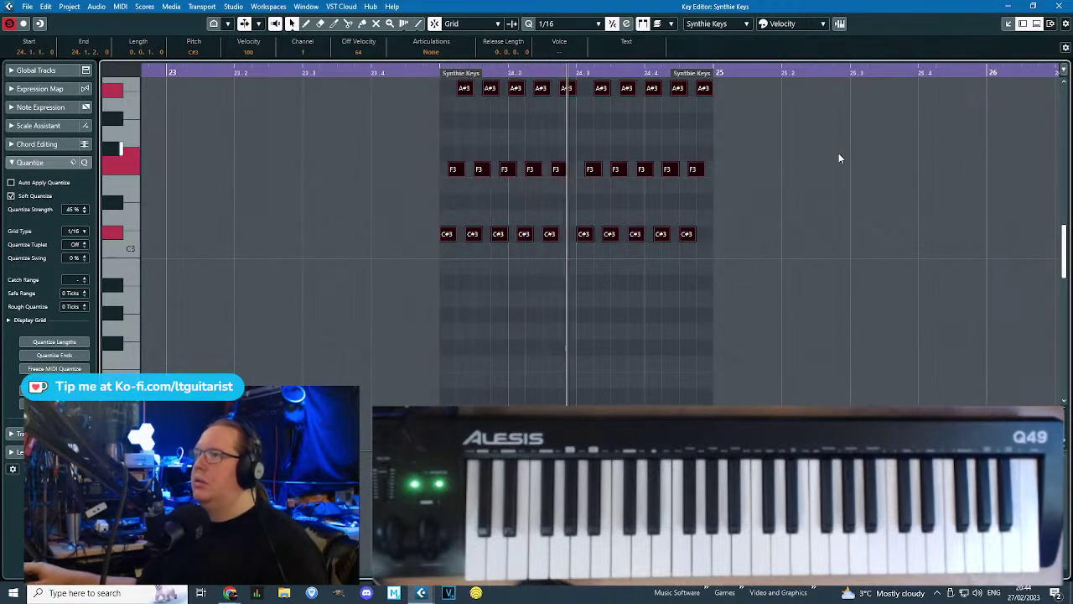
{"action": "left_click", "coordinate": [978, 83]}
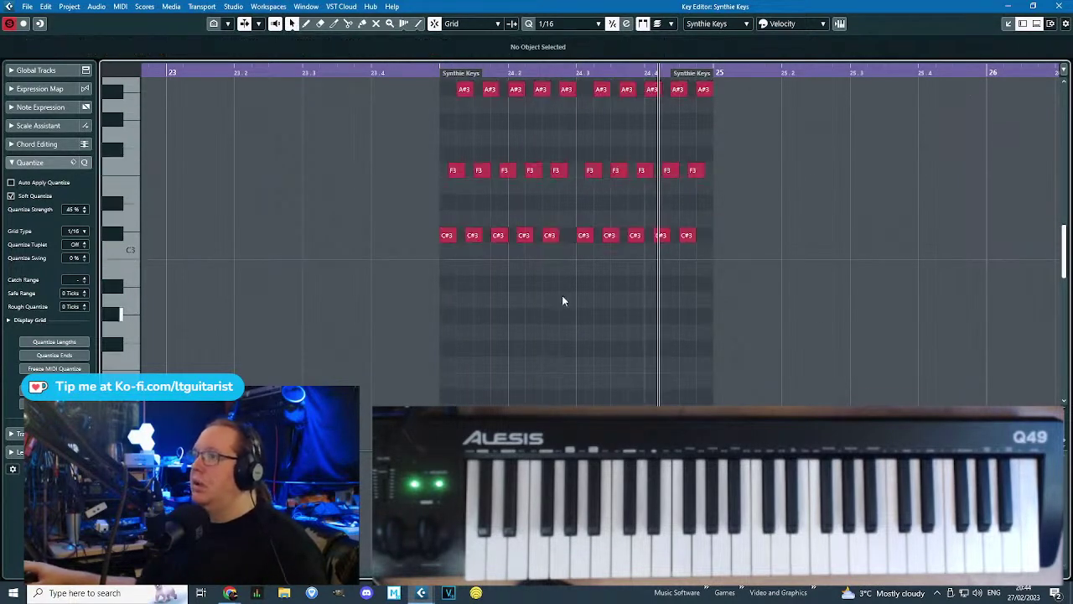
Shape the Synthie Keys note velocities into a gradual rise across bar 24, then play the part back in the arrangement.
{"action": "key", "text": "ctrl+a"}
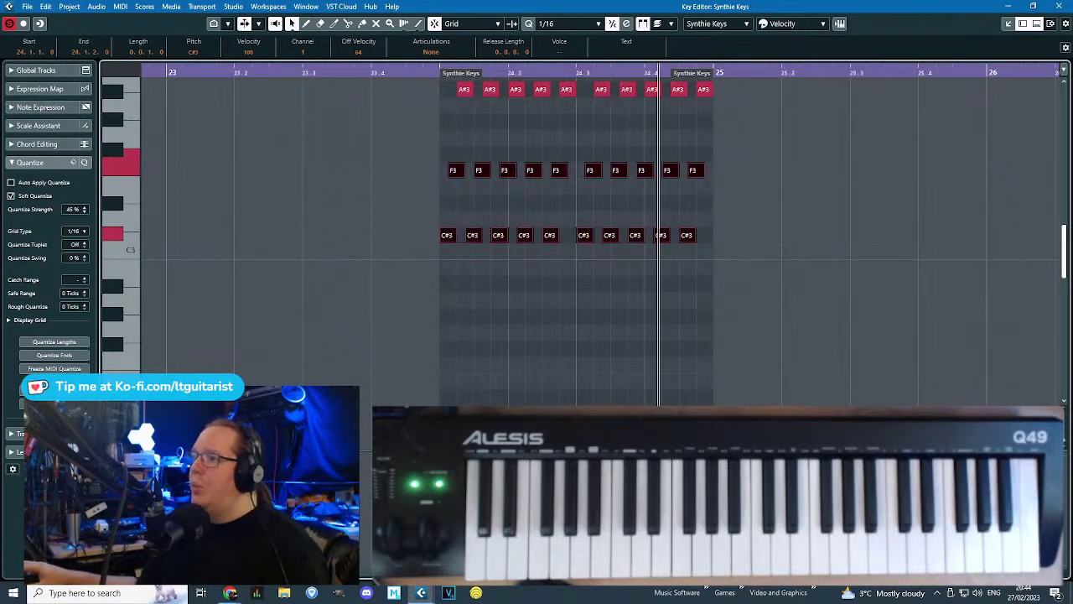
{"action": "left_click_drag", "start_coordinate": [404, 407], "coordinate": [755, 86]}
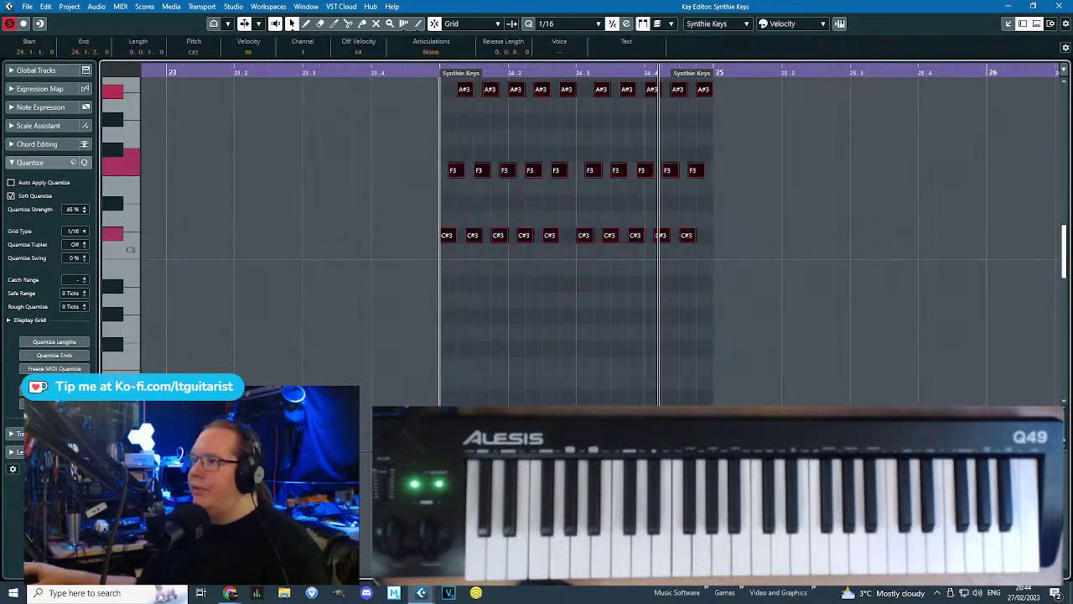
{"action": "scroll", "coordinate": [784, 151], "scroll_direction": "up", "scroll_amount": 3}
{"action": "left_click_drag", "start_coordinate": [785, 152], "coordinate": [411, 290]}
{"action": "left_click_drag", "start_coordinate": [402, 419], "coordinate": [644, 285]}
{"action": "left_click_drag", "start_coordinate": [466, 180], "coordinate": [723, 345]}
{"action": "left_click_drag", "start_coordinate": [702, 395], "coordinate": [426, 283]}
{"action": "left_click_drag", "start_coordinate": [430, 199], "coordinate": [617, 414]}
{"action": "left_click", "coordinate": [417, 390]}
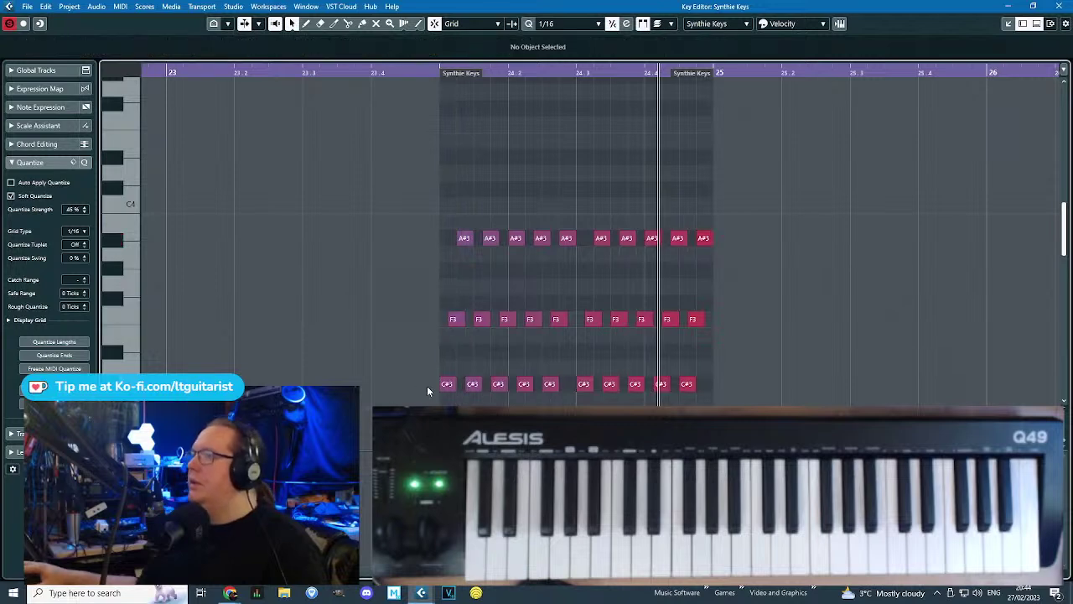
{"action": "left_click", "coordinate": [1058, 6]}
{"action": "left_click", "coordinate": [466, 89]}
{"action": "key", "text": "space"}
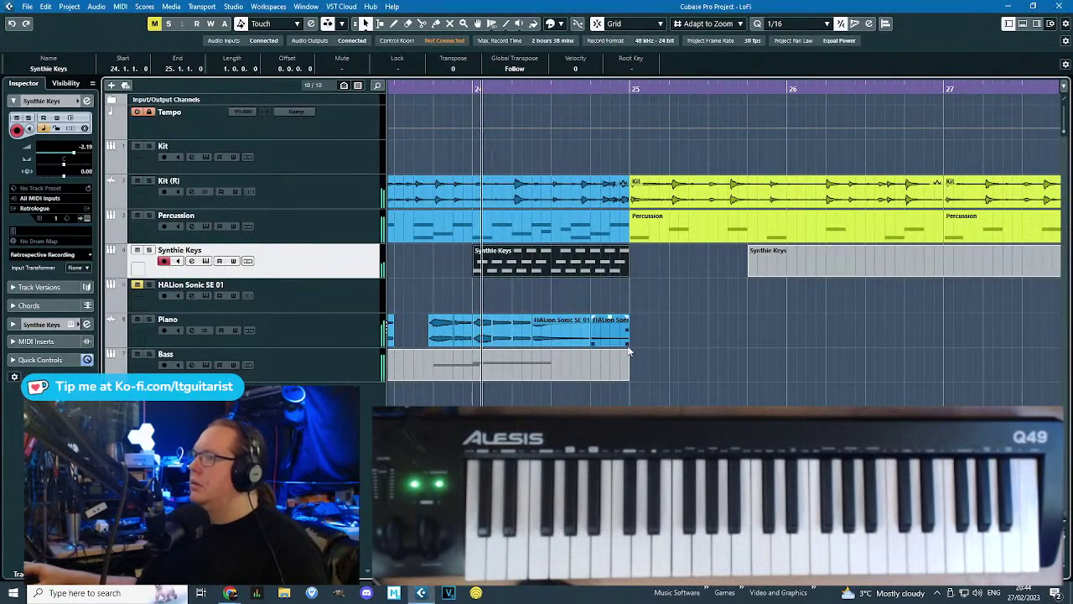
{"action": "left_click", "coordinate": [709, 403]}
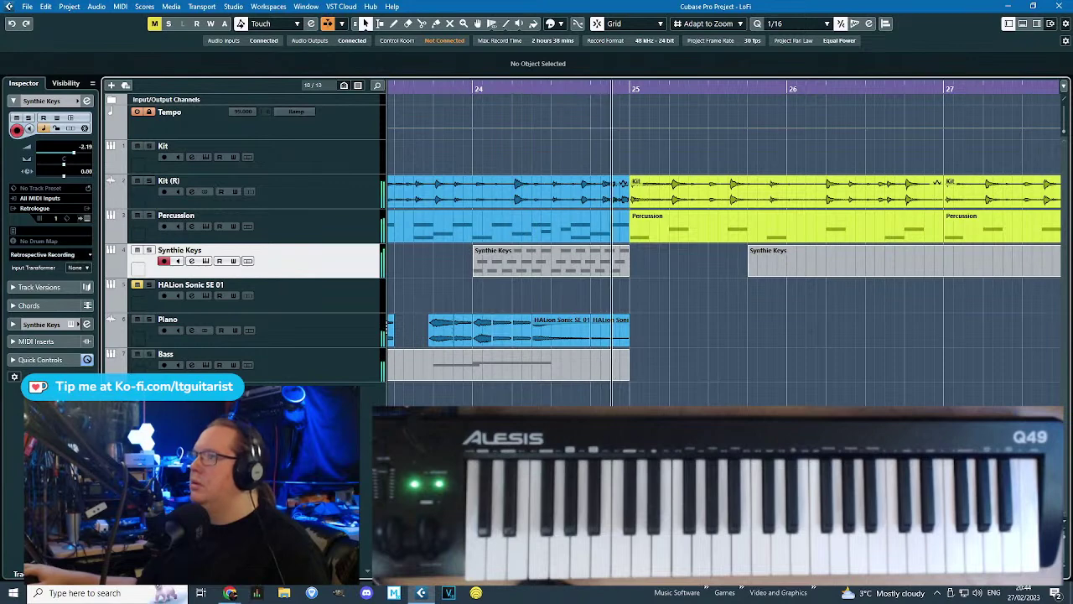
Lower every F3 note in the Synthie Keys part to E3 and play the part back.
{"action": "double_click", "coordinate": [601, 276]}
{"action": "scroll", "coordinate": [182, 174], "scroll_direction": "down", "scroll_amount": 4}
{"action": "scroll", "coordinate": [248, 212], "scroll_direction": "up", "scroll_amount": 2}
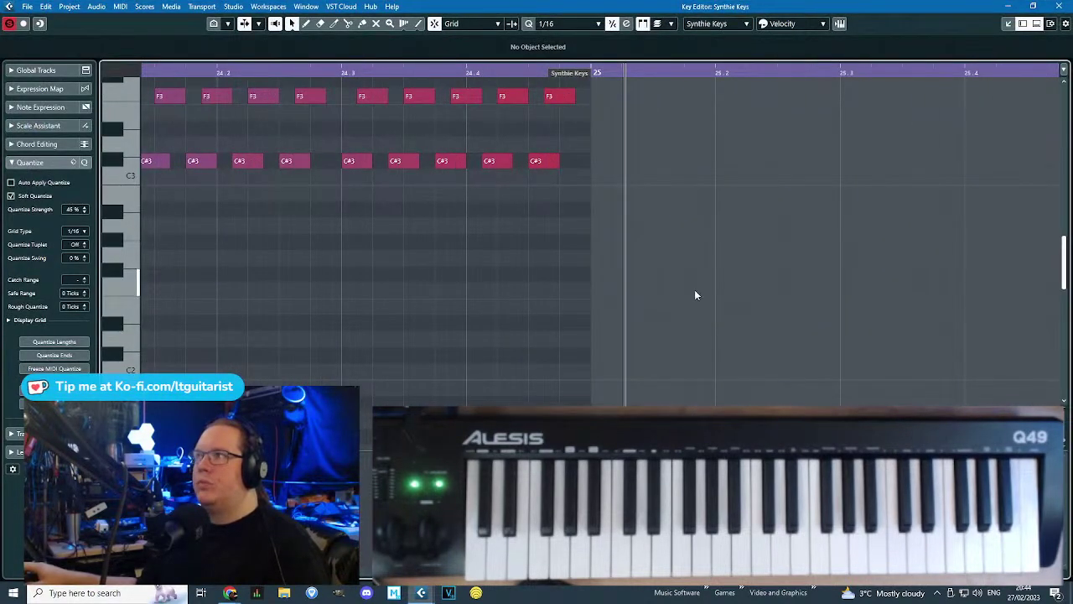
{"action": "scroll", "coordinate": [695, 290], "scroll_direction": "left", "scroll_amount": 1}
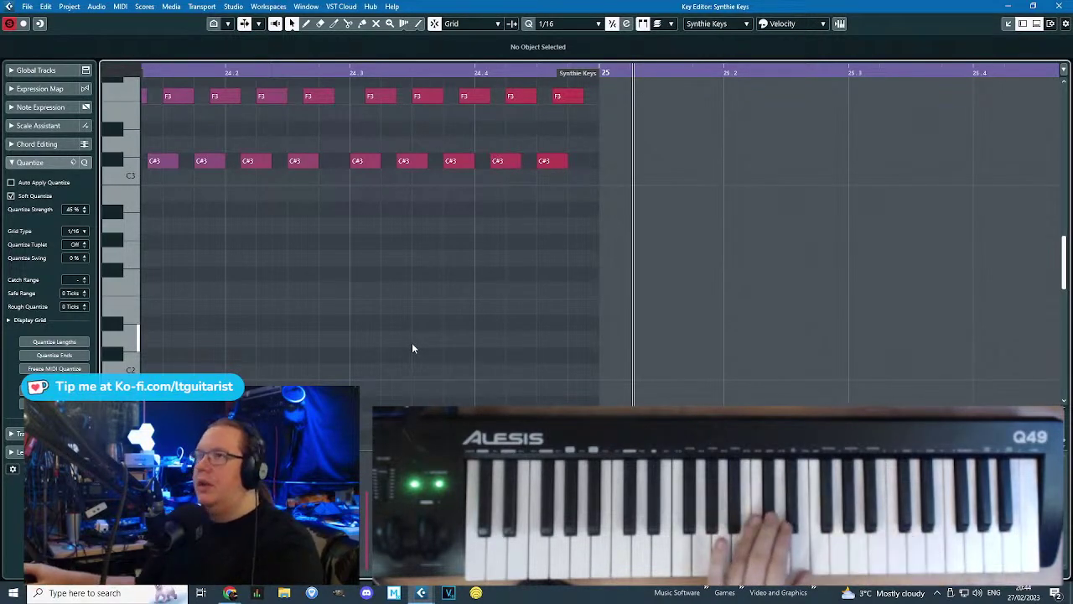
{"action": "scroll", "coordinate": [412, 348], "scroll_direction": "up", "scroll_amount": 3}
{"action": "left_click_drag", "start_coordinate": [210, 237], "coordinate": [144, 273]}
{"action": "key", "text": "Down"}
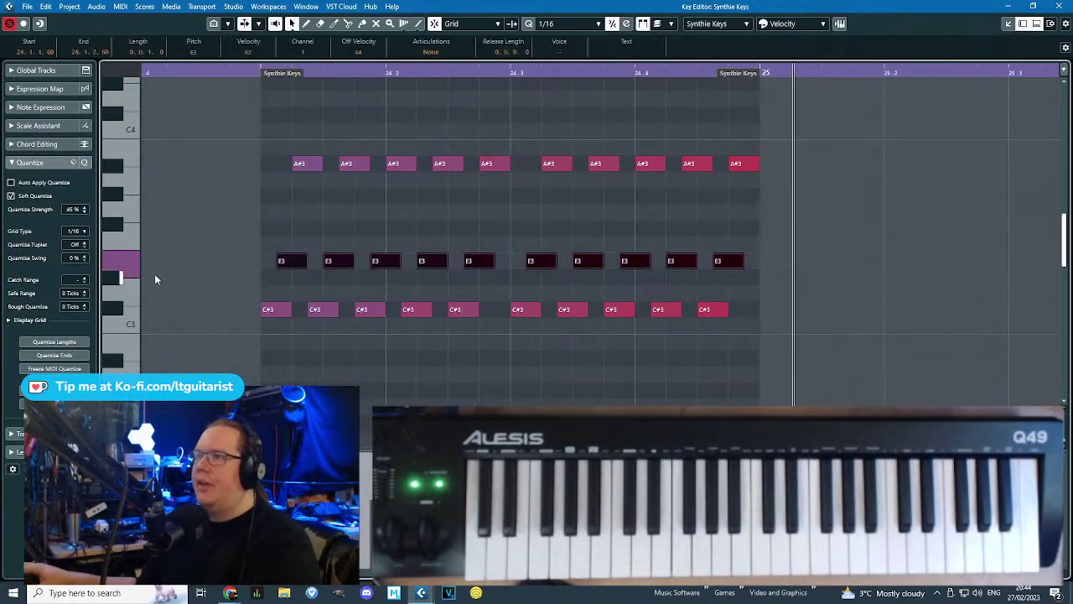
{"action": "left_click", "coordinate": [251, 74]}
{"action": "key", "text": "space"}
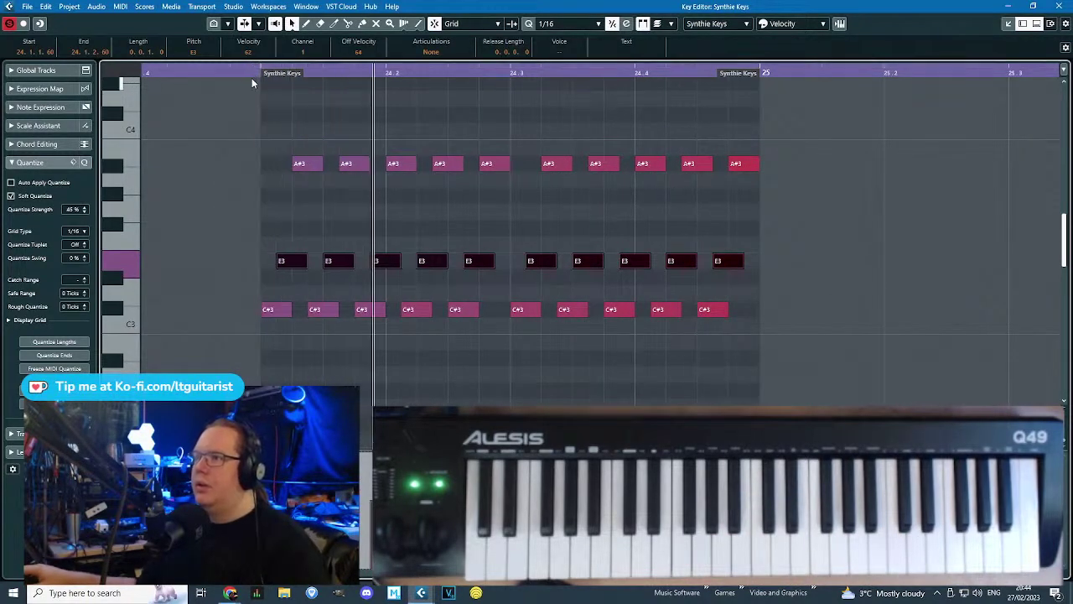
{"action": "key", "text": "space"}
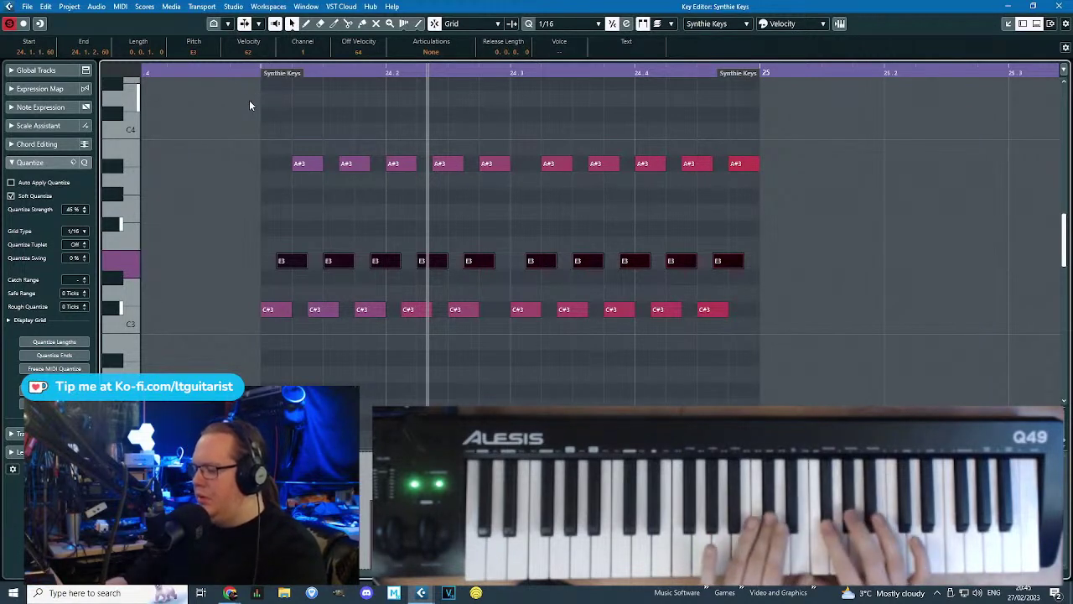
Lower every A#3 note in the Synthie Keys part to G#3 and play bar 24 back.
{"action": "scroll", "coordinate": [249, 106], "scroll_direction": "up", "scroll_amount": 2}
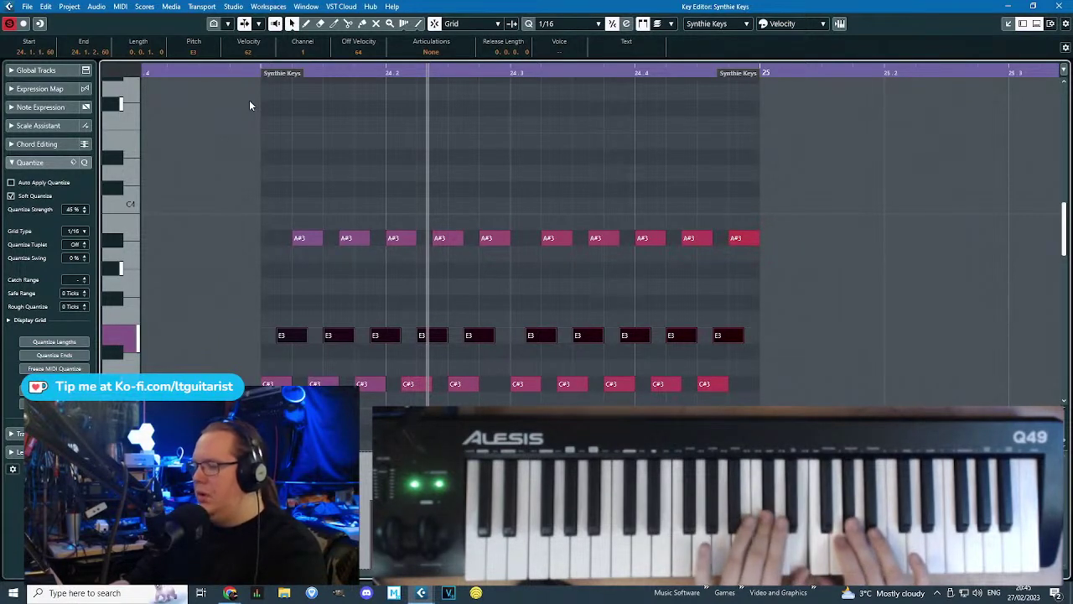
{"action": "left_click_drag", "start_coordinate": [230, 139], "coordinate": [740, 271]}
{"action": "left_click", "coordinate": [715, 249]}
{"action": "left_click", "coordinate": [263, 69]}
{"action": "key", "text": "space"}
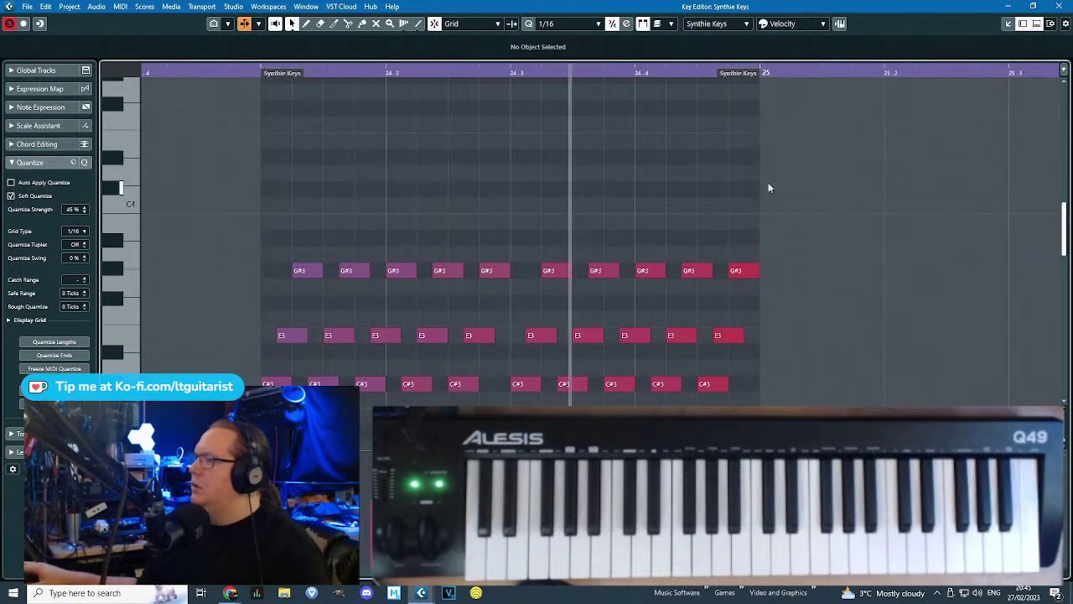
Return to the arrangement and draw a curved Synthie Keys volume automation rise from about -16 dB at bar 24 to -2.19 dB at bar 25.
{"action": "left_click", "coordinate": [1059, 6]}
{"action": "key", "text": "KP_Subtract"}
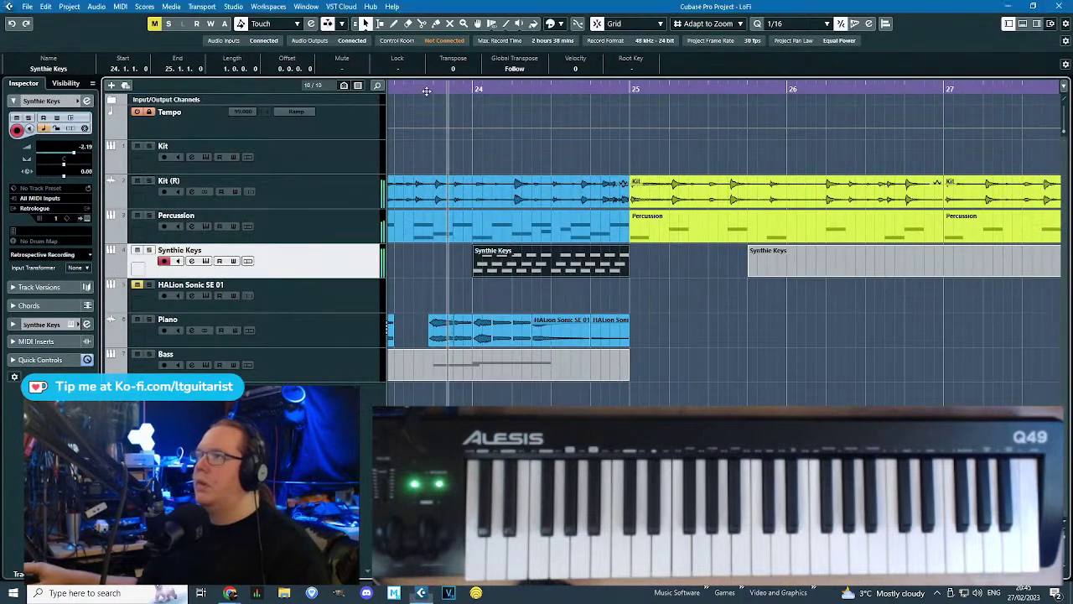
{"action": "left_click", "coordinate": [138, 266]}
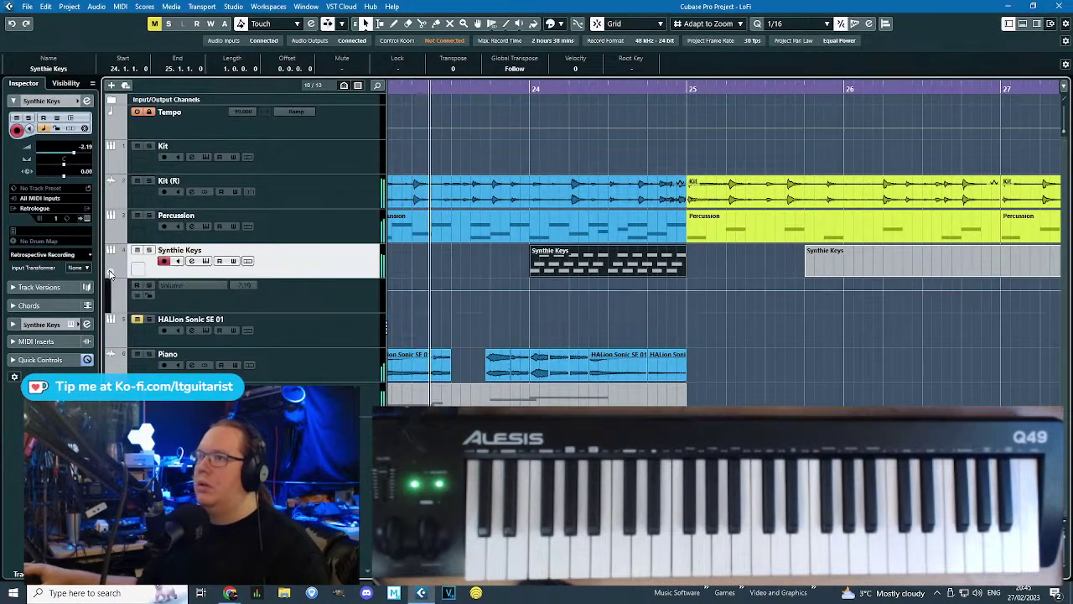
{"action": "left_click", "coordinate": [686, 289]}
{"action": "left_click", "coordinate": [531, 300]}
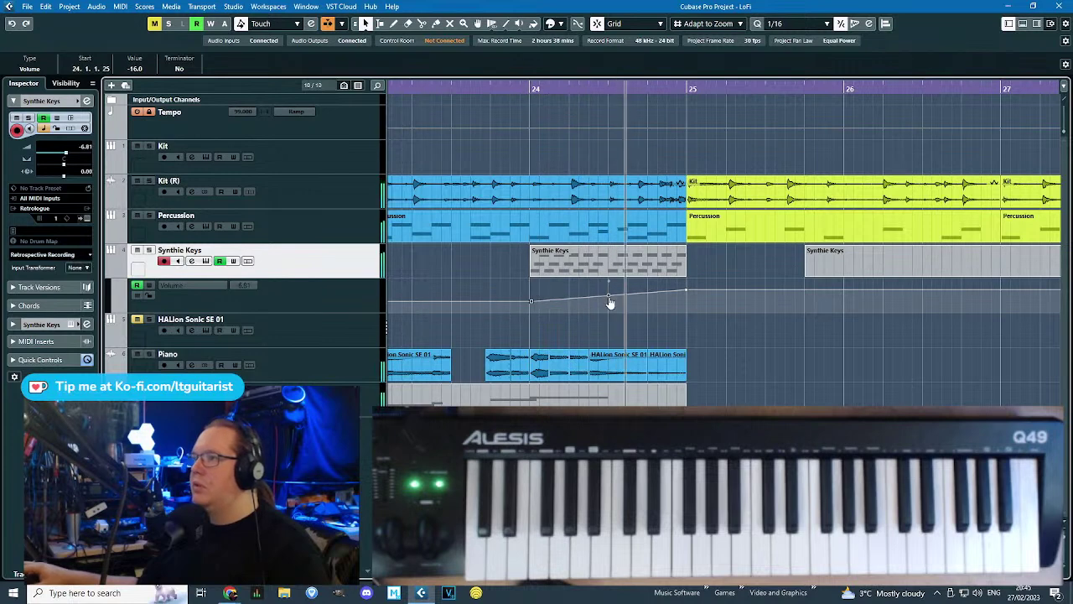
{"action": "key", "text": "g"}
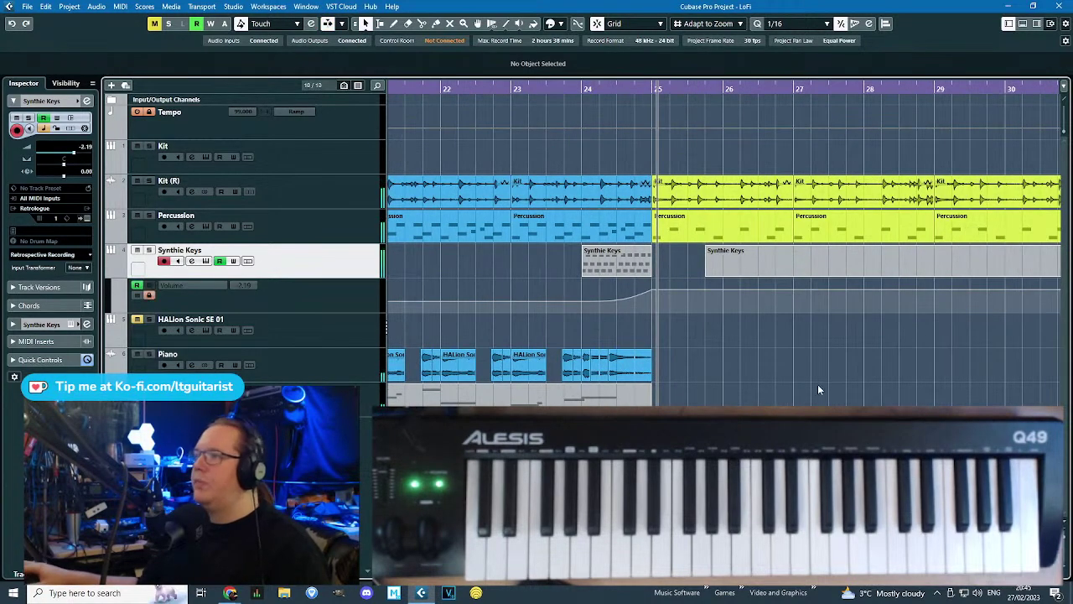
Delete the empty Synthie Keys part that follows bar 25, and stop playback.
{"action": "key", "text": "g"}
{"action": "left_click", "coordinate": [744, 270]}
{"action": "key", "text": "Delete"}
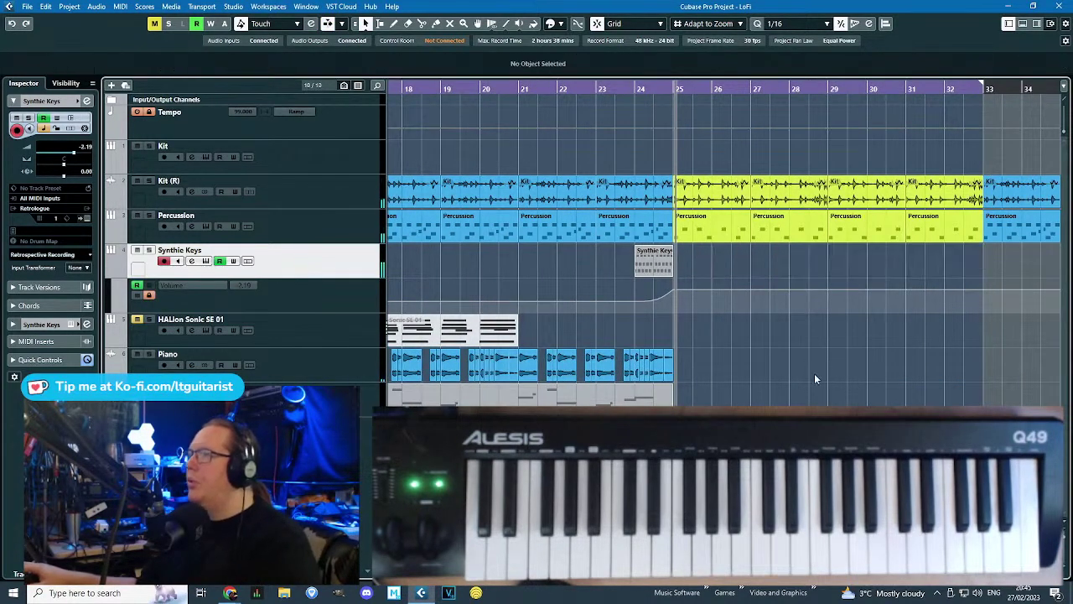
{"action": "key", "text": "space"}
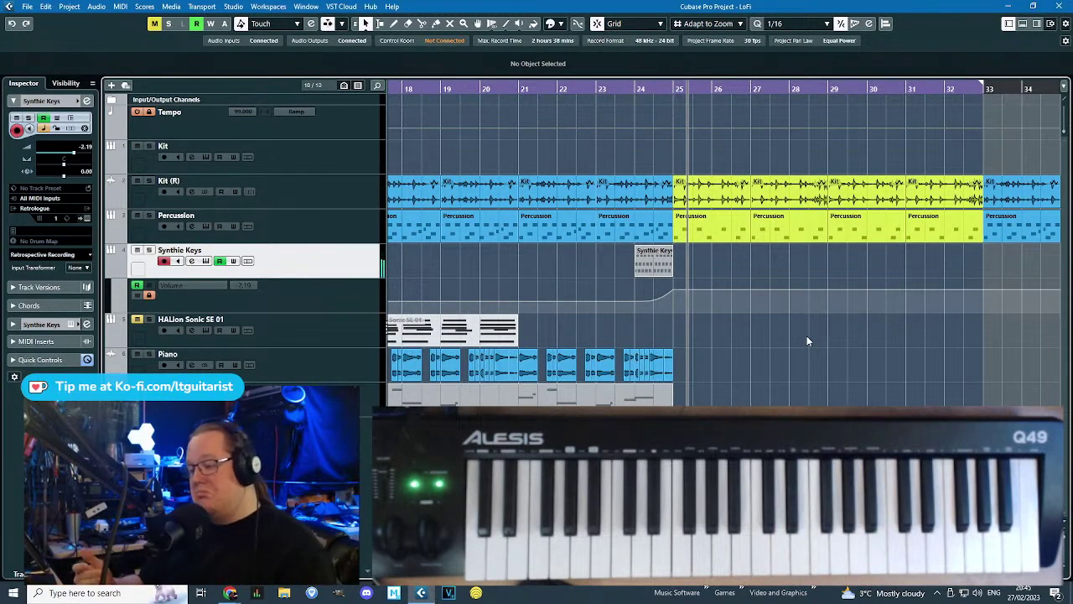
Insert the Synthie Keys retrospective recording as a linear recording, split it just after bar 55 and delete the portion before the split.
{"action": "scroll", "coordinate": [806, 340], "scroll_direction": "up", "scroll_amount": 3}
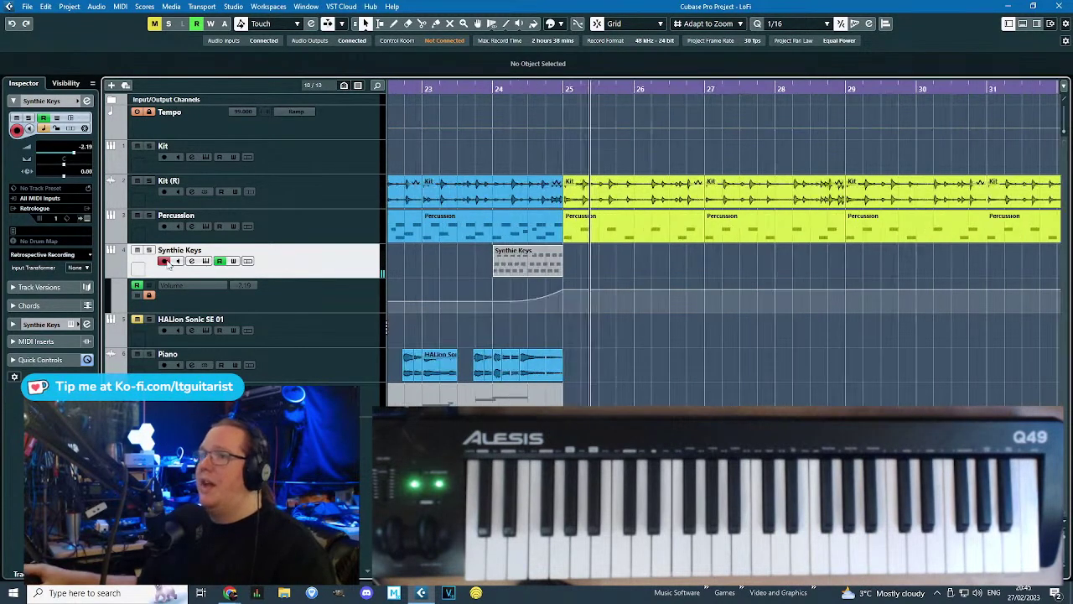
{"action": "left_click", "coordinate": [46, 255]}
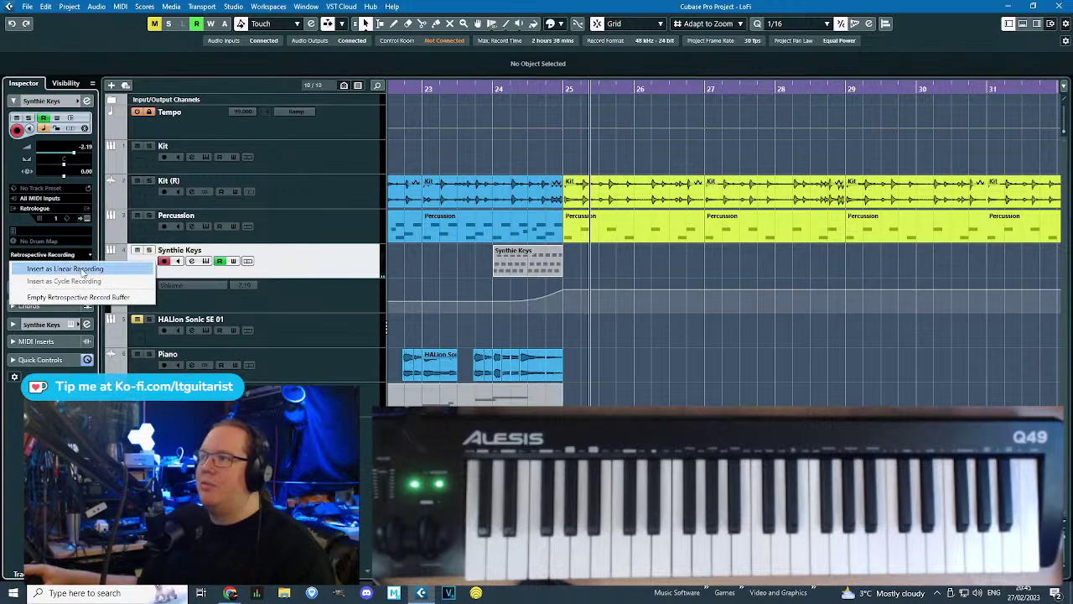
{"action": "left_click", "coordinate": [50, 268]}
{"action": "scroll", "coordinate": [890, 313], "scroll_direction": "down", "scroll_amount": 5}
{"action": "scroll", "coordinate": [890, 313], "scroll_direction": "up", "scroll_amount": 5}
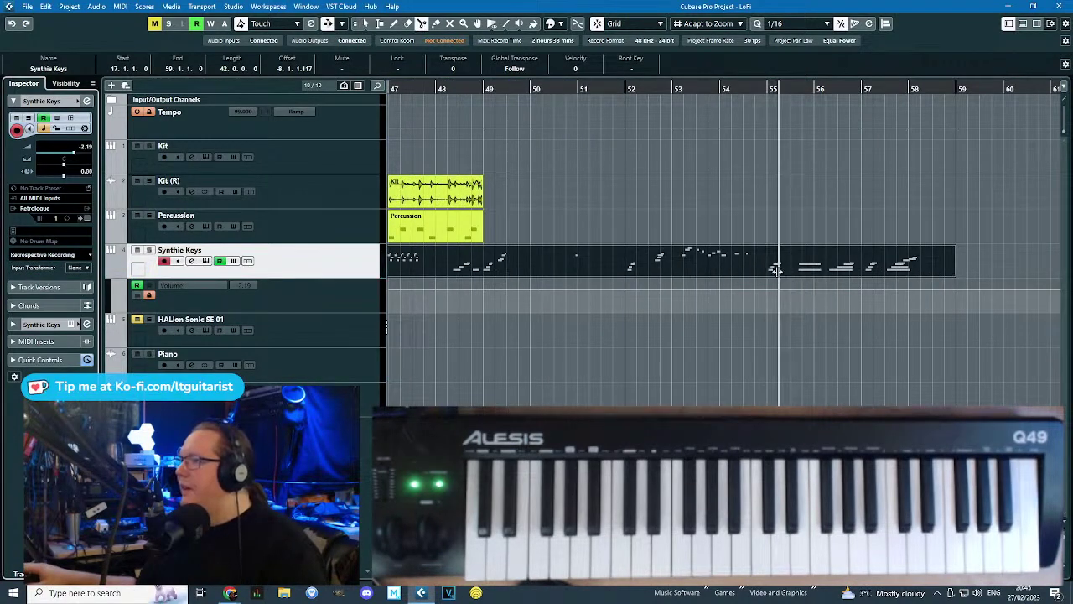
{"action": "left_click", "coordinate": [779, 275]}
{"action": "key", "text": "1"}
{"action": "key", "text": "Delete"}
Play back the remaining Synthie Keys phrase from just after bar 55.
{"action": "left_click", "coordinate": [792, 89]}
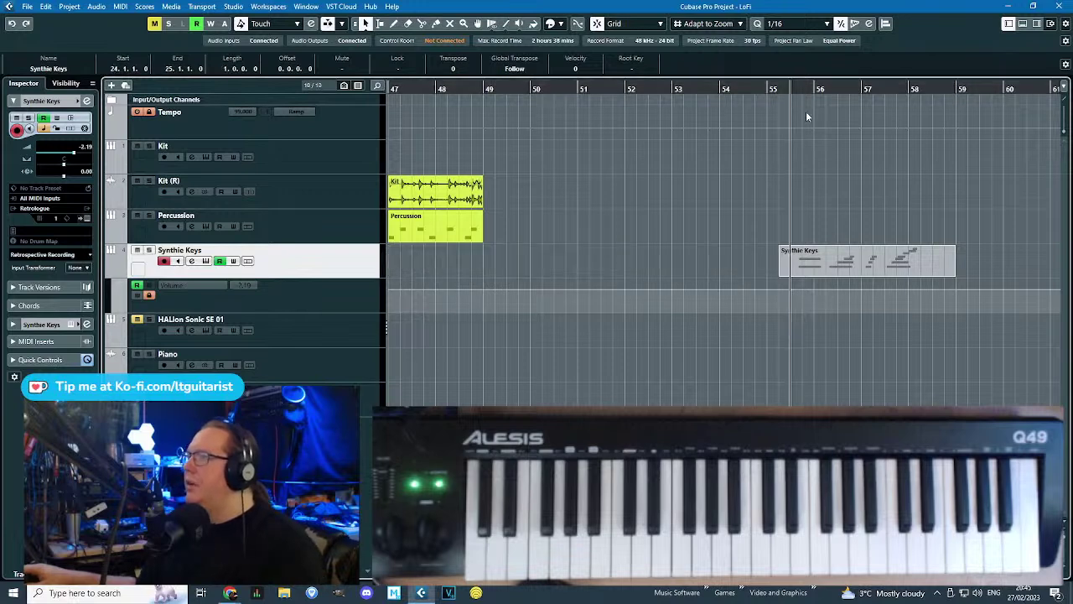
{"action": "scroll", "coordinate": [783, 292], "scroll_direction": "down", "scroll_amount": 4}
{"action": "scroll", "coordinate": [783, 293], "scroll_direction": "up", "scroll_amount": 4}
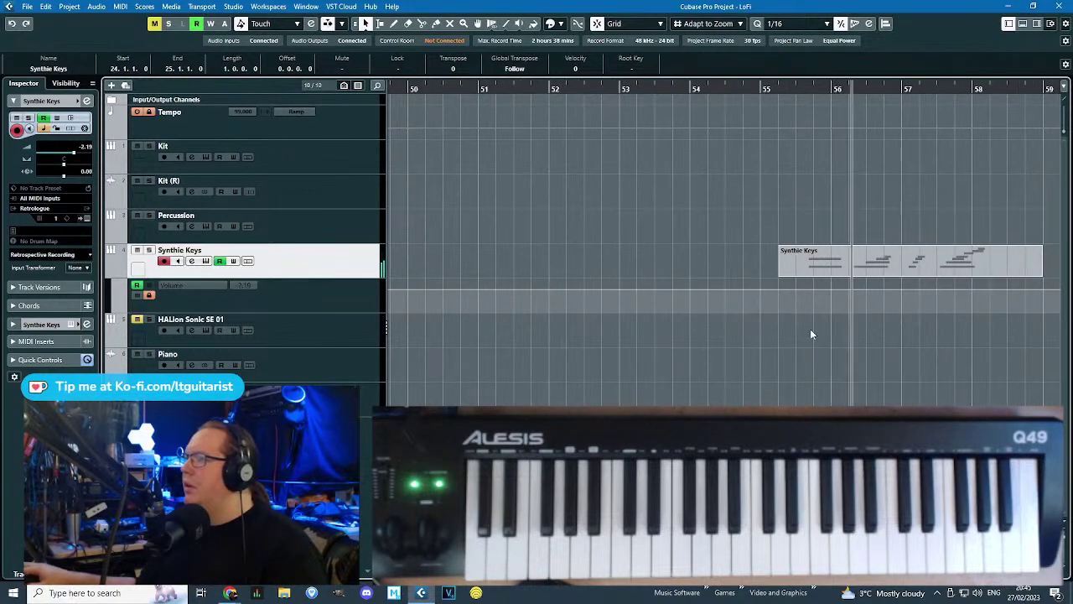
{"action": "scroll", "coordinate": [811, 335], "scroll_direction": "down", "scroll_amount": 1}
{"action": "scroll", "coordinate": [887, 355], "scroll_direction": "down", "scroll_amount": 1}
{"action": "scroll", "coordinate": [883, 356], "scroll_direction": "up", "scroll_amount": 1}
{"action": "scroll", "coordinate": [876, 357], "scroll_direction": "down", "scroll_amount": 4}
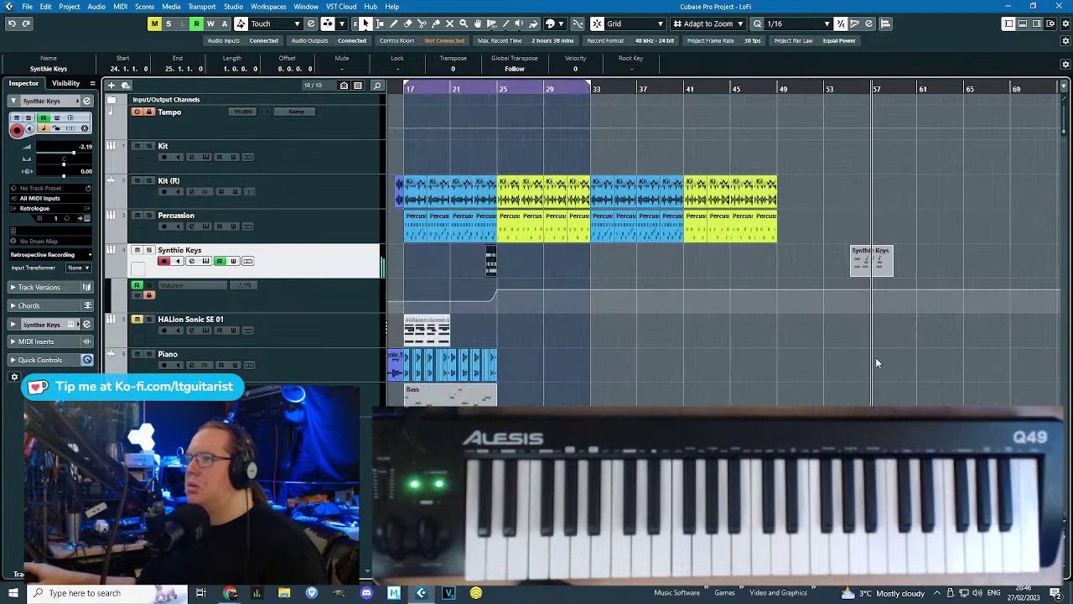
Undo the deletion, split and insertion of the Synthie Keys retrospective recording.
{"action": "key", "text": "ctrl+z"}
{"action": "scroll", "coordinate": [759, 265], "scroll_direction": "up", "scroll_amount": 2}
{"action": "left_click", "coordinate": [473, 267]}
{"action": "scroll", "coordinate": [587, 277], "scroll_direction": "left", "scroll_amount": 5}
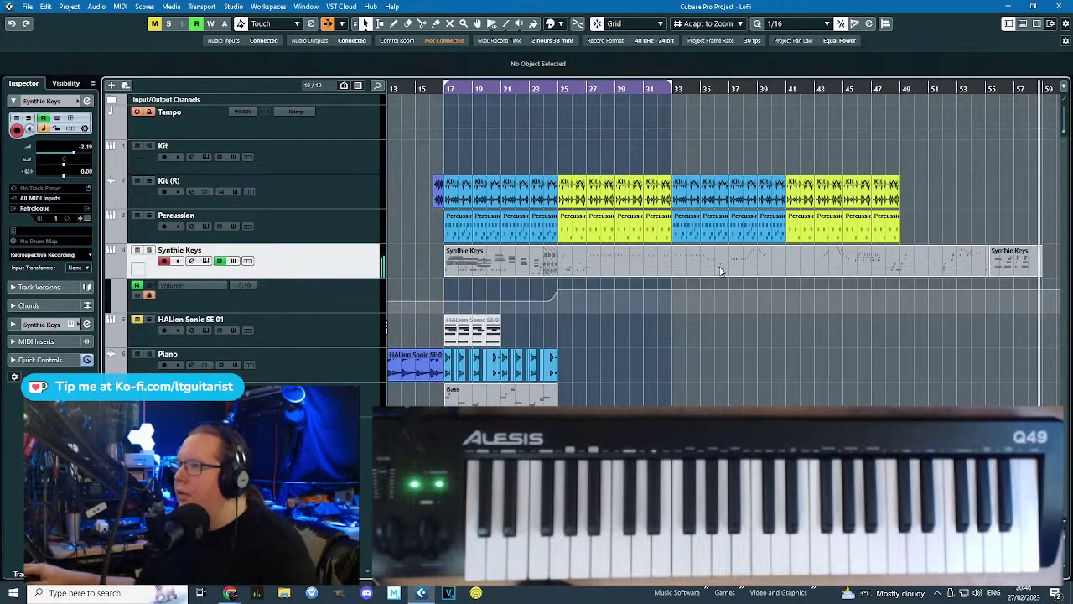
{"action": "key", "text": "ctrl+z"}
{"action": "key", "text": "ctrl+z"}
Insert the newly played chords as a linear retrospective recording, trim the part's start to bar 27 and move it to bar 25.
{"action": "left_click", "coordinate": [554, 87]}
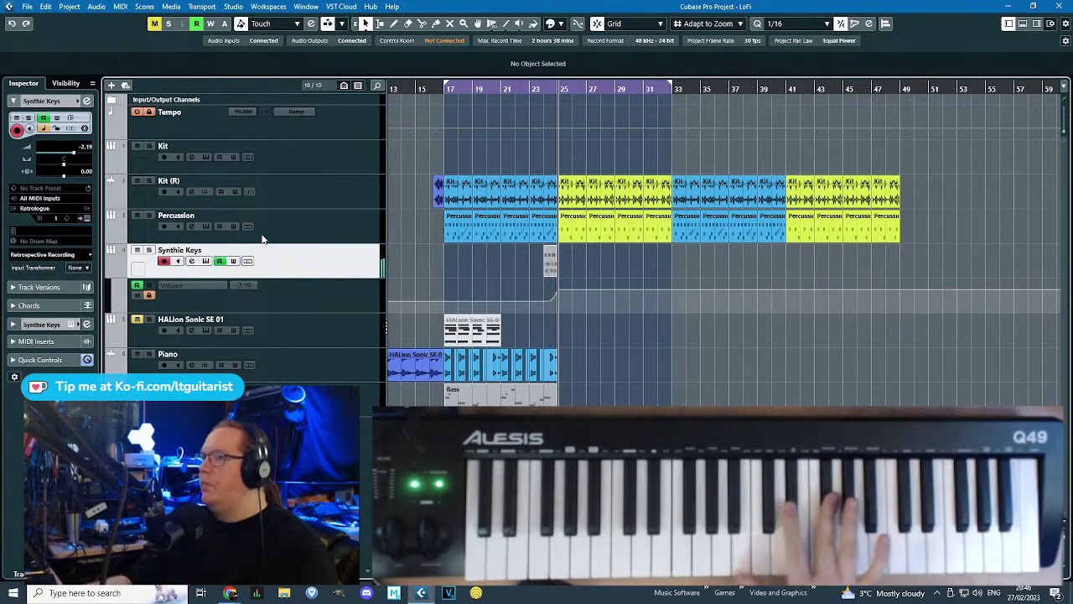
{"action": "left_click", "coordinate": [44, 254]}
{"action": "left_click", "coordinate": [80, 269]}
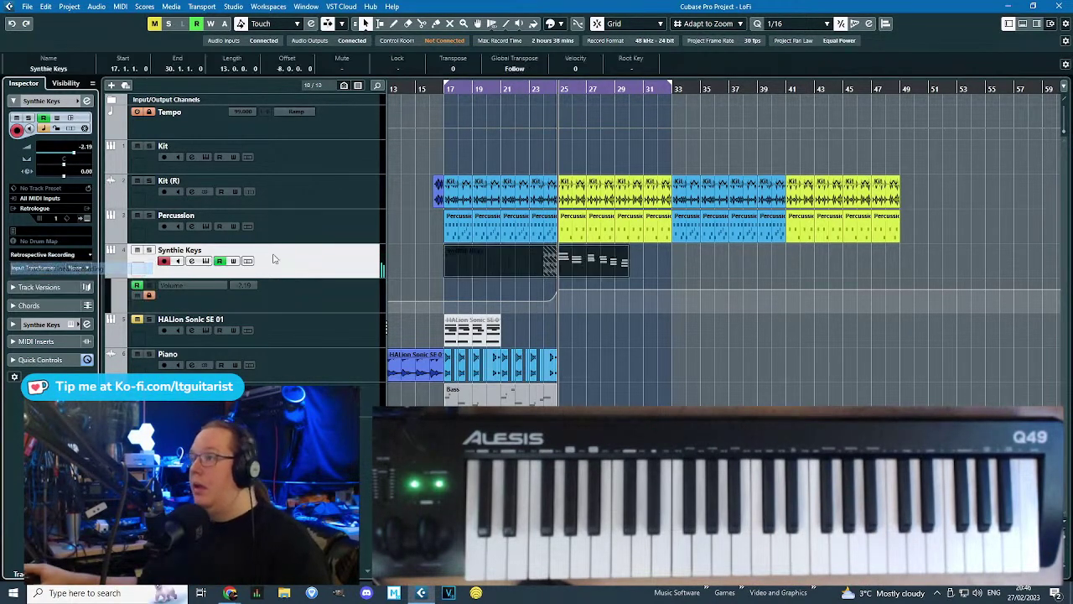
{"action": "left_click_drag", "start_coordinate": [445, 273], "coordinate": [578, 286]}
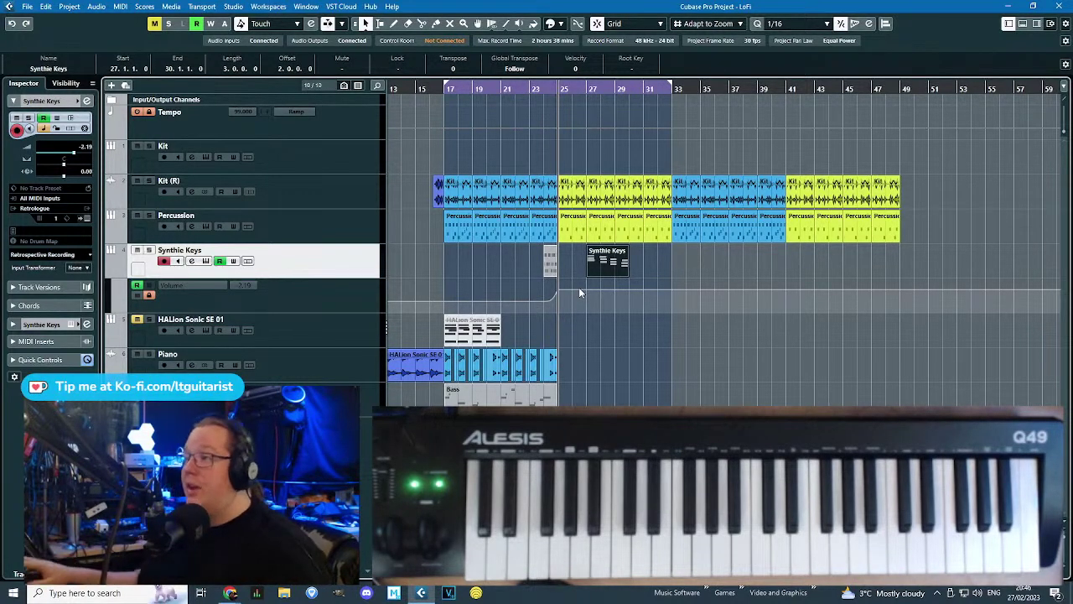
{"action": "scroll", "coordinate": [596, 260], "scroll_direction": "up", "scroll_amount": 3}
{"action": "left_click_drag", "start_coordinate": [599, 262], "coordinate": [550, 262]}
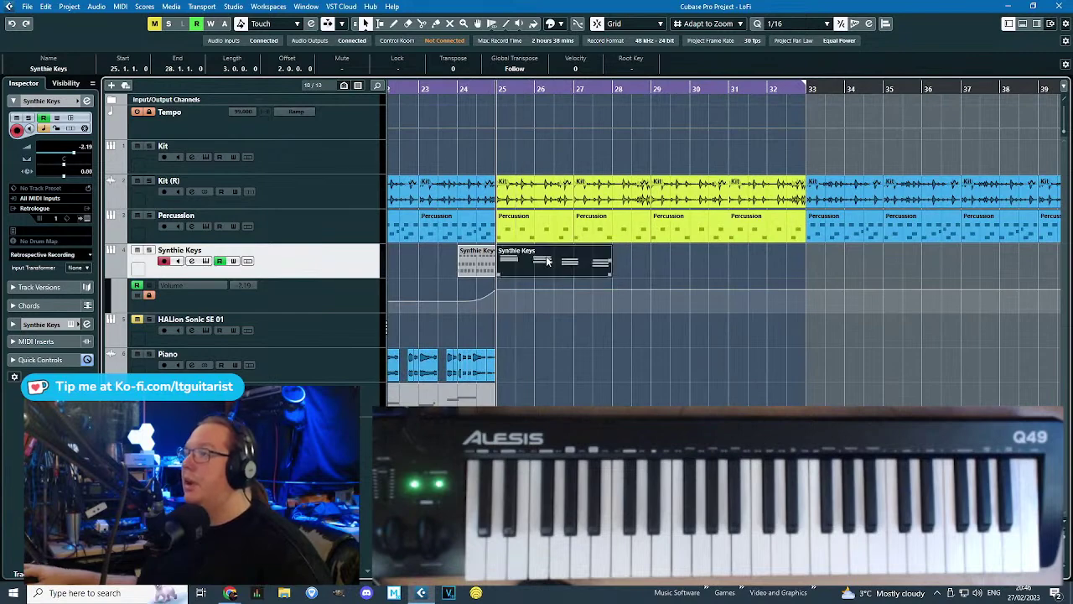
Open the new chord part, align its B3 note with the second chord, and shift all notes earlier so the first chord starts at bar 25.
{"action": "double_click", "coordinate": [550, 261]}
{"action": "scroll", "coordinate": [232, 328], "scroll_direction": "down", "scroll_amount": 3}
{"action": "left_click_drag", "start_coordinate": [208, 143], "coordinate": [870, 436]}
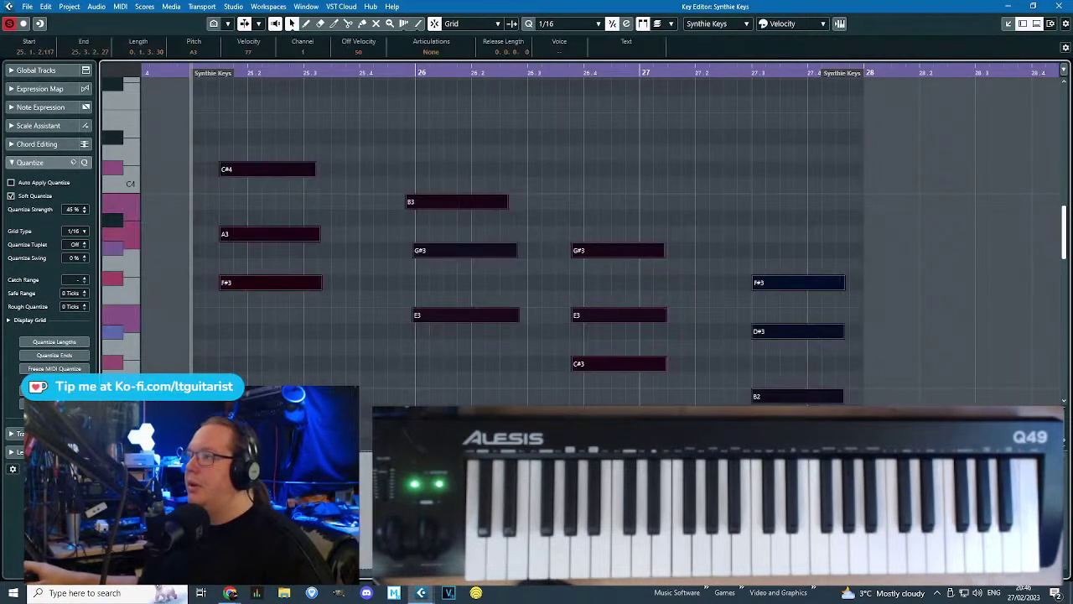
{"action": "left_click", "coordinate": [588, 264]}
{"action": "left_click_drag", "start_coordinate": [405, 201], "coordinate": [417, 201]}
{"action": "left_click", "coordinate": [878, 120]}
{"action": "left_click_drag", "start_coordinate": [882, 102], "coordinate": [208, 403]}
{"action": "left_click_drag", "start_coordinate": [249, 169], "coordinate": [223, 170]}
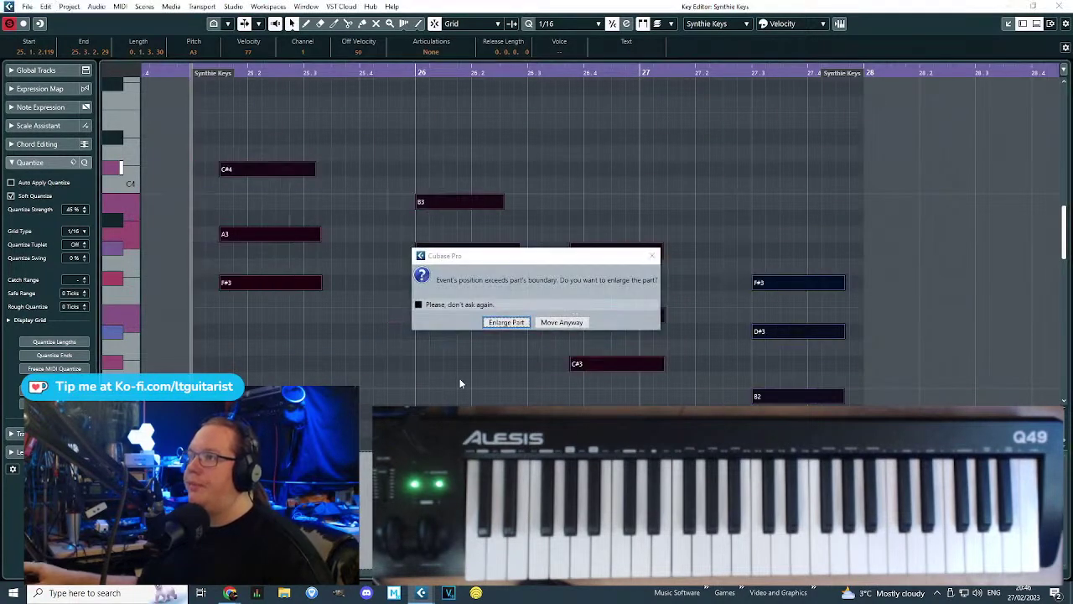
{"action": "left_click", "coordinate": [553, 327]}
{"action": "left_click", "coordinate": [262, 205]}
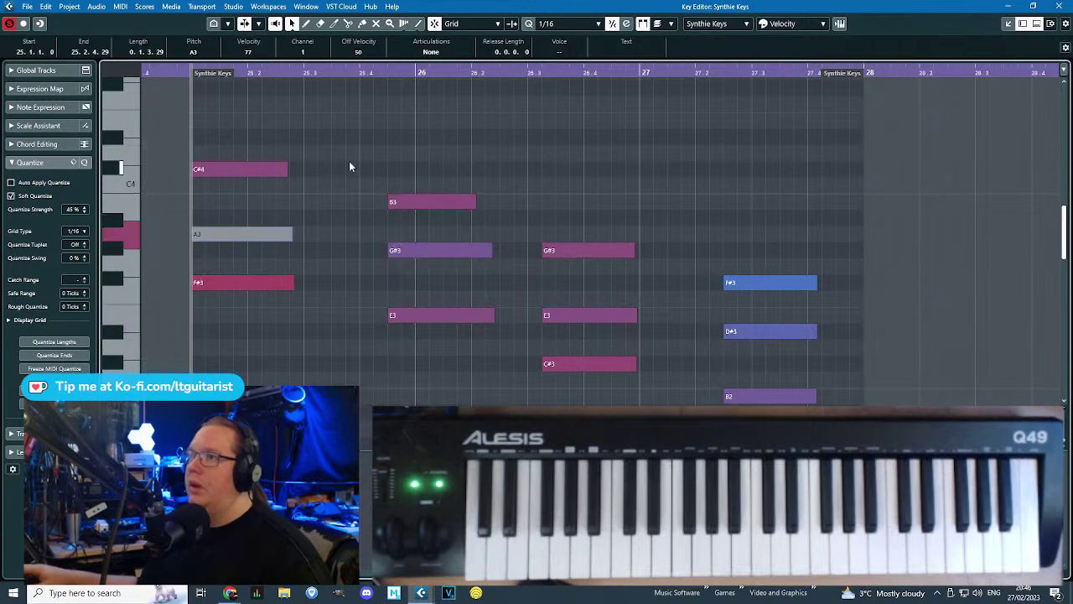
Place the second, third and fourth chords at the starts of bars 26, 27 and 28, extending the part to bar 29.
{"action": "left_click_drag", "start_coordinate": [449, 362], "coordinate": [451, 365]}
{"action": "left_click_drag", "start_coordinate": [390, 249], "coordinate": [417, 252]}
{"action": "left_click_drag", "start_coordinate": [564, 225], "coordinate": [582, 369]}
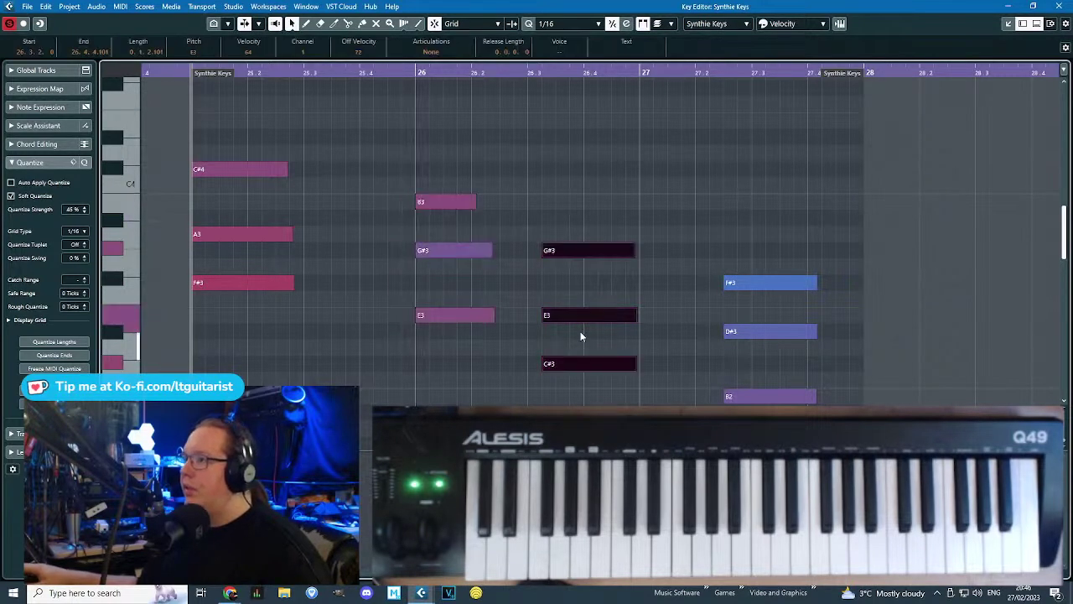
{"action": "key", "text": "g"}
{"action": "left_click_drag", "start_coordinate": [801, 75], "coordinate": [951, 116]}
{"action": "left_click_drag", "start_coordinate": [864, 235], "coordinate": [717, 401]}
{"action": "left_click_drag", "start_coordinate": [759, 297], "coordinate": [851, 302]}
{"action": "left_click_drag", "start_coordinate": [705, 376], "coordinate": [602, 158]}
{"action": "left_click_drag", "start_coordinate": [636, 216], "coordinate": [701, 217]}
Raise the velocities of the second, third and fourth chords, and lengthen the third and fourth chords to nearly a full bar.
{"action": "left_click", "coordinate": [710, 164]}
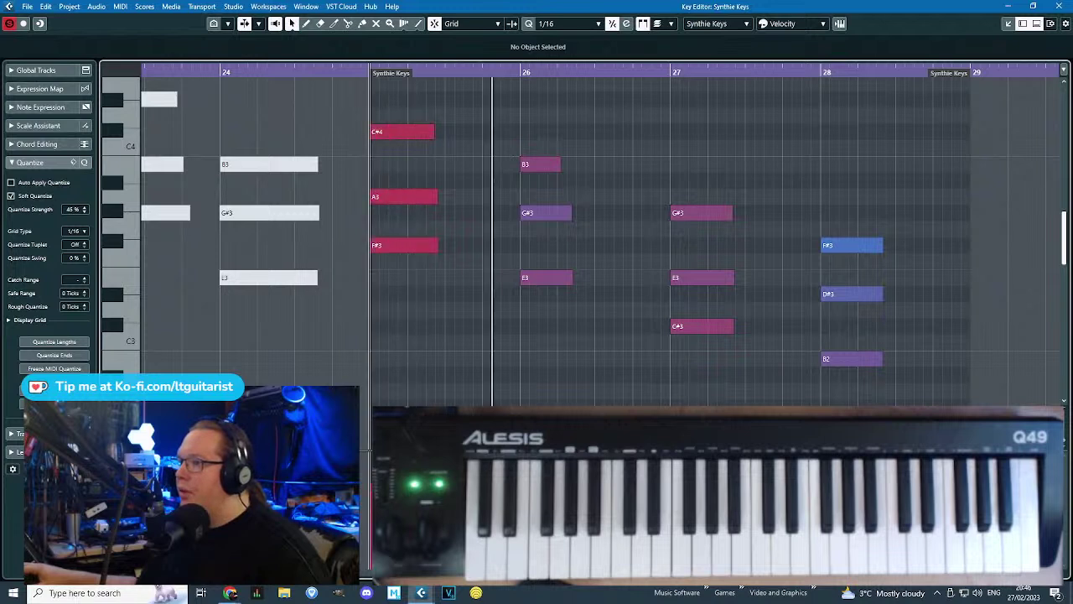
{"action": "left_click_drag", "start_coordinate": [807, 382], "coordinate": [959, 265]}
{"action": "left_click_drag", "start_coordinate": [733, 368], "coordinate": [789, 207]}
{"action": "left_click_drag", "start_coordinate": [594, 121], "coordinate": [540, 284]}
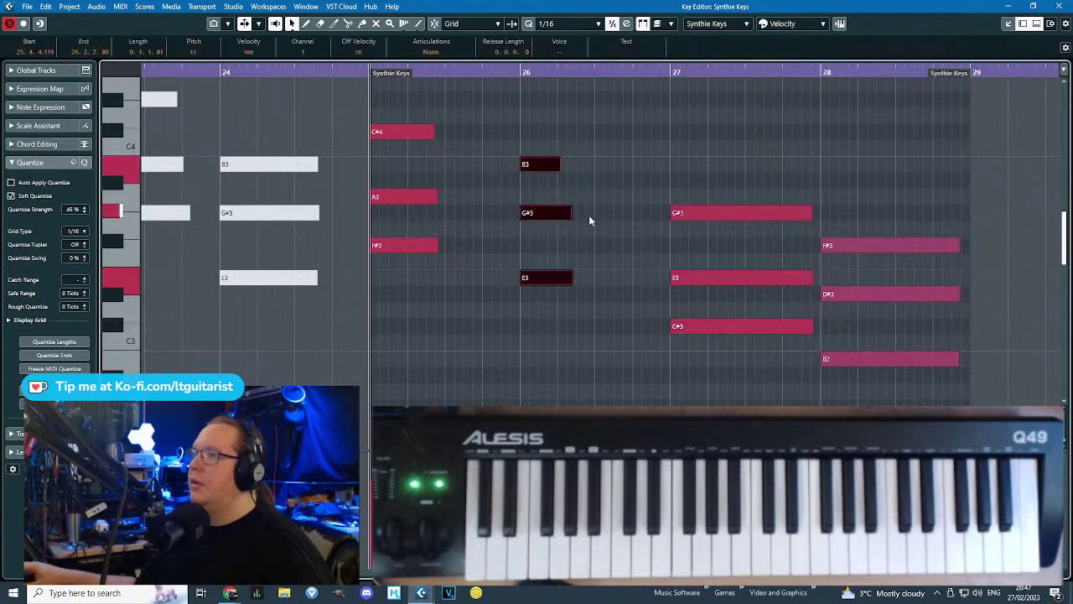
{"action": "left_click", "coordinate": [423, 116]}
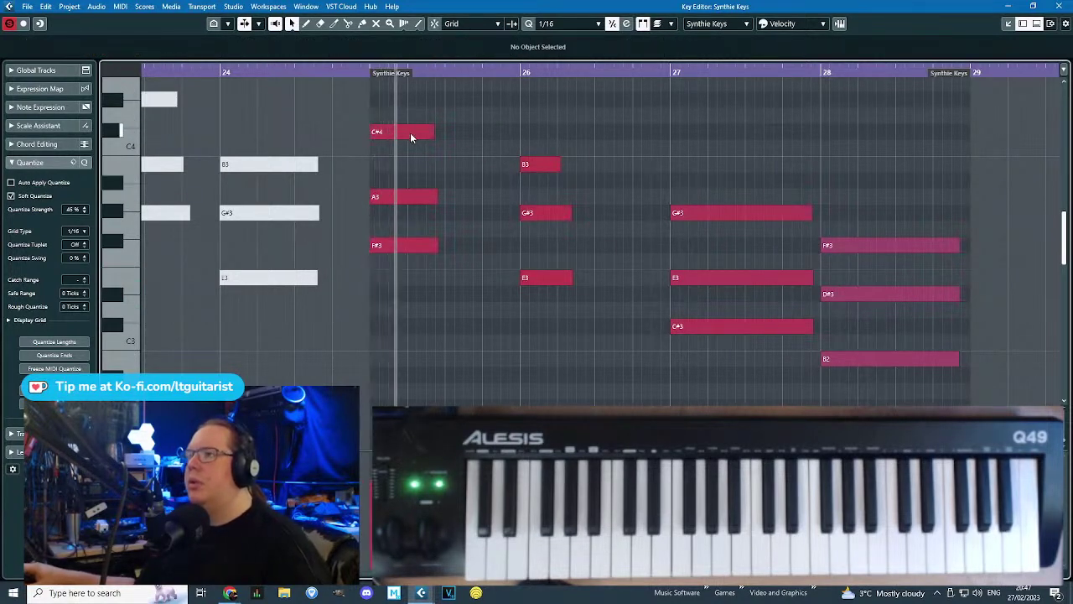
Shorten the notes of the first and second chords to slightly uneven lengths of about one beat.
{"action": "left_click_drag", "start_coordinate": [444, 116], "coordinate": [434, 246]}
{"action": "left_click_drag", "start_coordinate": [435, 131], "coordinate": [412, 134]}
{"action": "left_click_drag", "start_coordinate": [486, 129], "coordinate": [556, 302]}
{"action": "left_click_drag", "start_coordinate": [571, 213], "coordinate": [561, 214]}
{"action": "left_click", "coordinate": [575, 229]}
{"action": "left_click_drag", "start_coordinate": [550, 163], "coordinate": [558, 164]}
{"action": "left_click_drag", "start_coordinate": [415, 196], "coordinate": [409, 196]}
Shorten the notes of the third and fourth chords to slightly uneven lengths of about one beat.
{"action": "left_click_drag", "start_coordinate": [742, 189], "coordinate": [793, 330]}
{"action": "left_click_drag", "start_coordinate": [812, 280], "coordinate": [711, 293]}
{"action": "left_click_drag", "start_coordinate": [851, 201], "coordinate": [901, 369]}
{"action": "left_click_drag", "start_coordinate": [958, 297], "coordinate": [799, 282]}
{"action": "left_click_drag", "start_coordinate": [709, 278], "coordinate": [712, 277]}
{"action": "left_click", "coordinate": [742, 236]}
{"action": "left_click_drag", "start_coordinate": [710, 213], "coordinate": [713, 213]}
{"action": "left_click", "coordinate": [648, 182]}
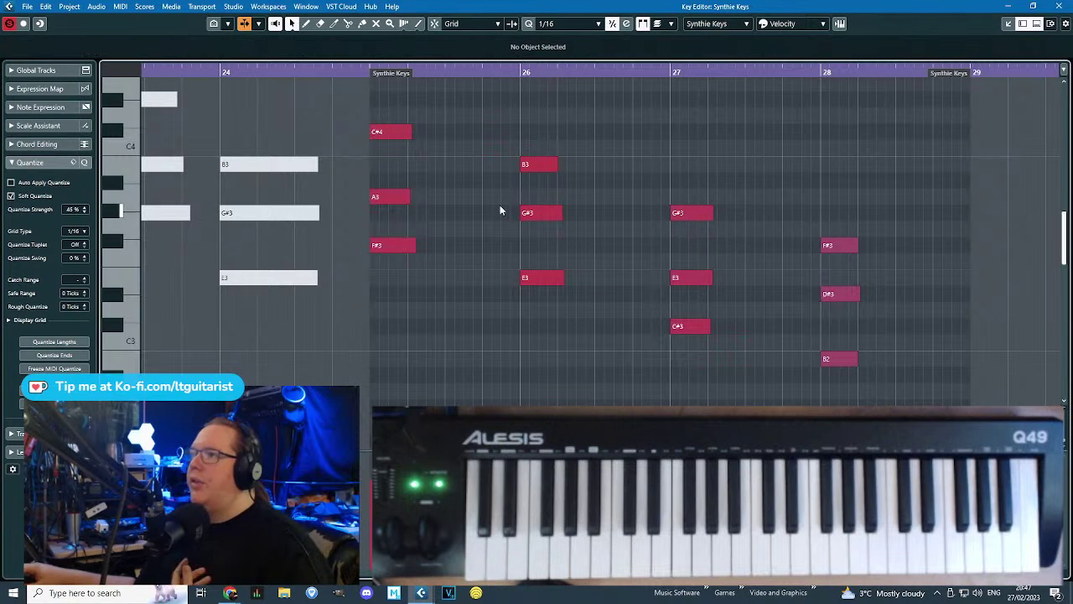
Trim the first chord's A3 note slightly and lengthen the fourth chord's F#3 note a little.
{"action": "left_click_drag", "start_coordinate": [410, 196], "coordinate": [407, 196]}
{"action": "left_click", "coordinate": [437, 167]}
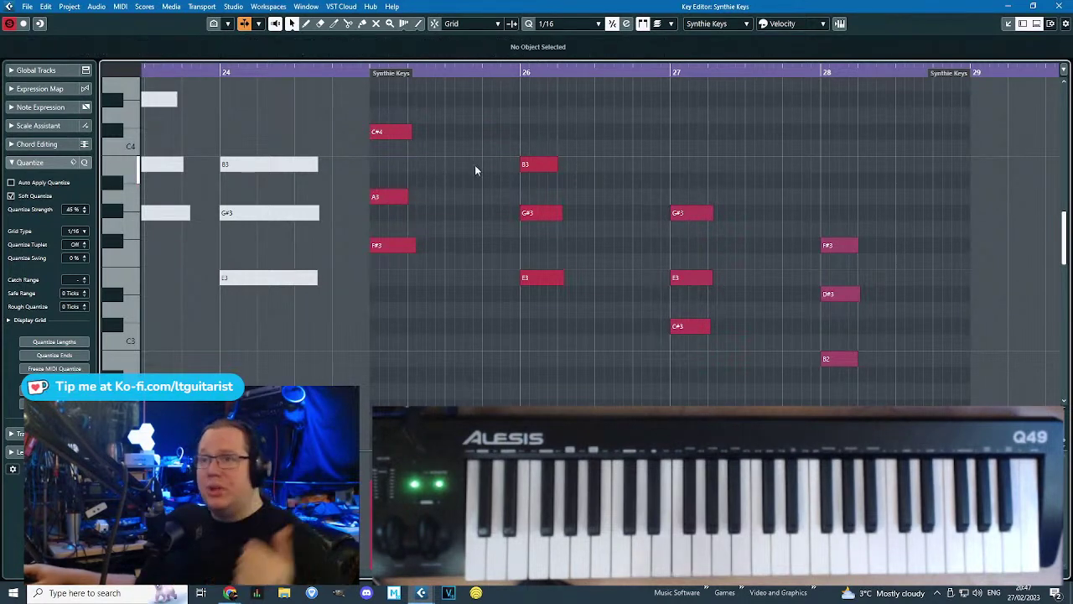
{"action": "left_click_drag", "start_coordinate": [855, 247], "coordinate": [862, 247]}
{"action": "left_click", "coordinate": [755, 310]}
{"action": "key", "text": "space"}
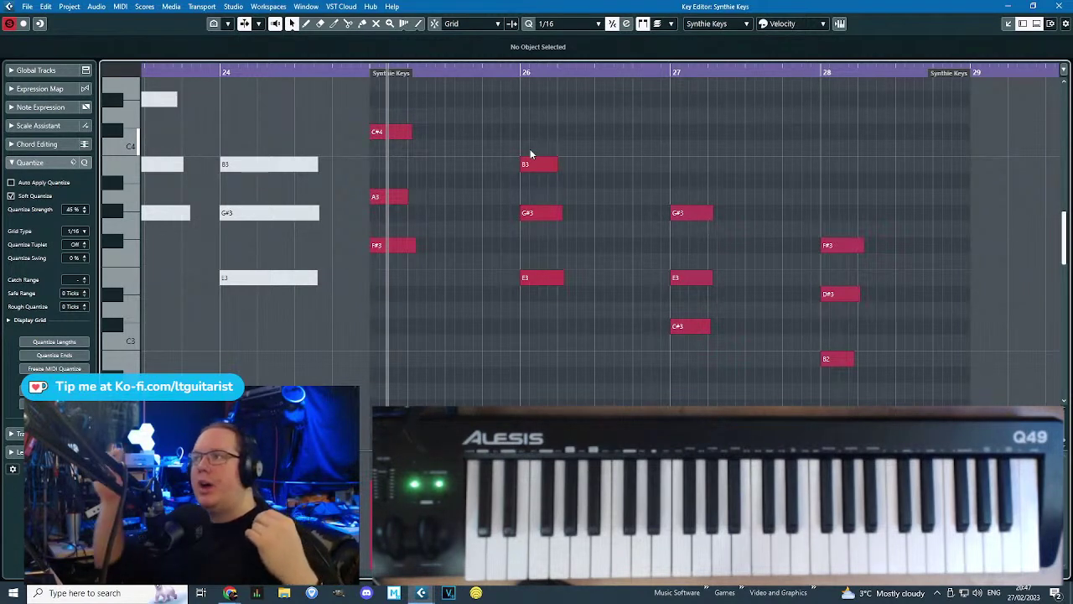
Play the four Synthie Keys chords back from bar 25.
{"action": "left_click", "coordinate": [530, 277]}
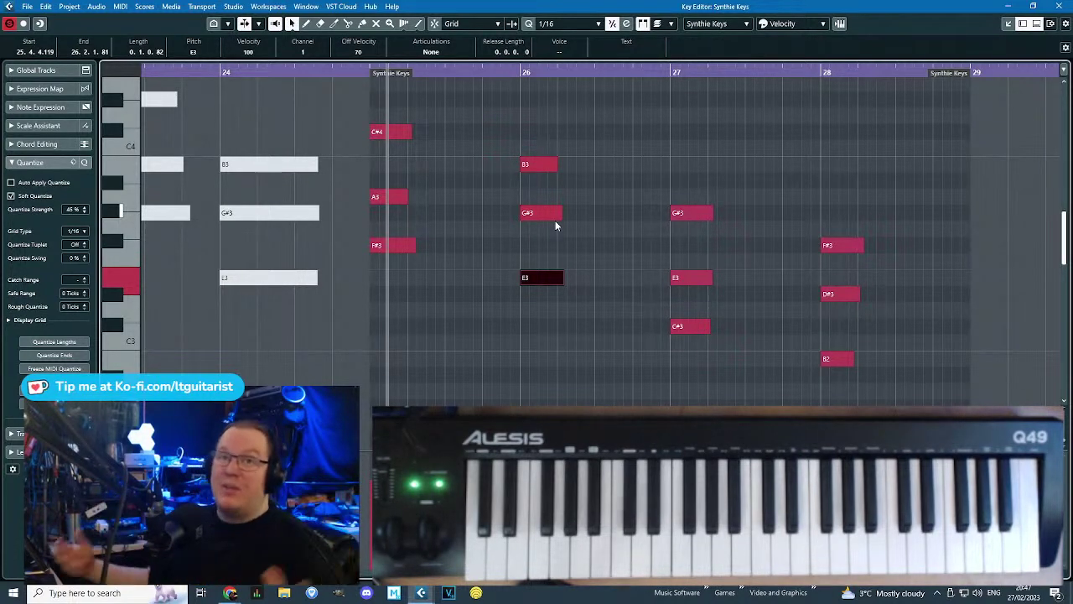
{"action": "left_click", "coordinate": [363, 72]}
{"action": "key", "text": "space"}
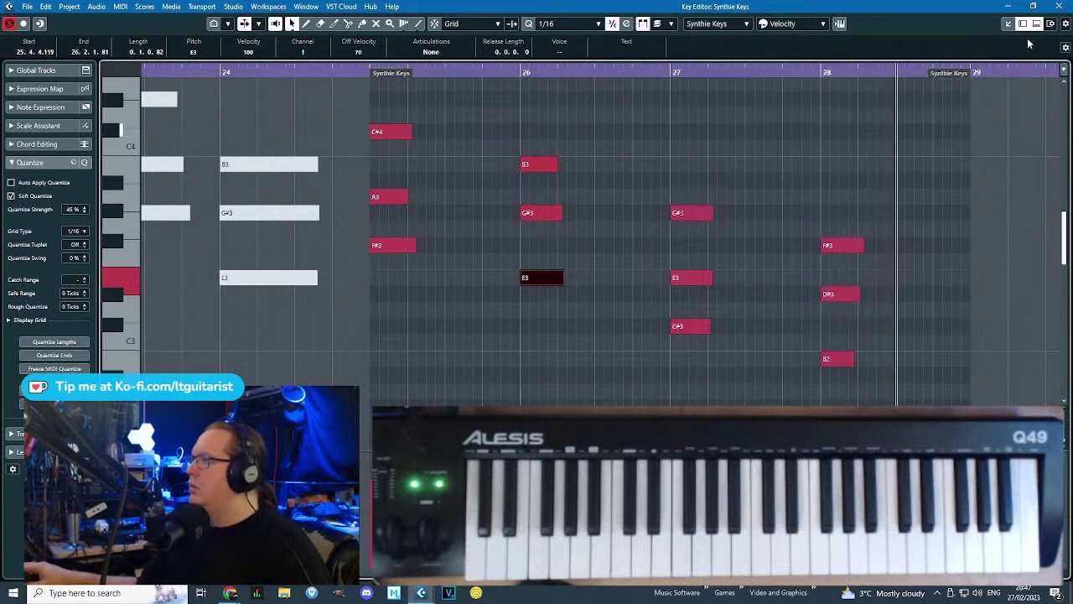
Return to the arrangement and duplicate the four-bar Synthie Keys chord part to bar 29, playing it from bar 25.
{"action": "left_click", "coordinate": [1059, 6]}
{"action": "left_click", "coordinate": [496, 88]}
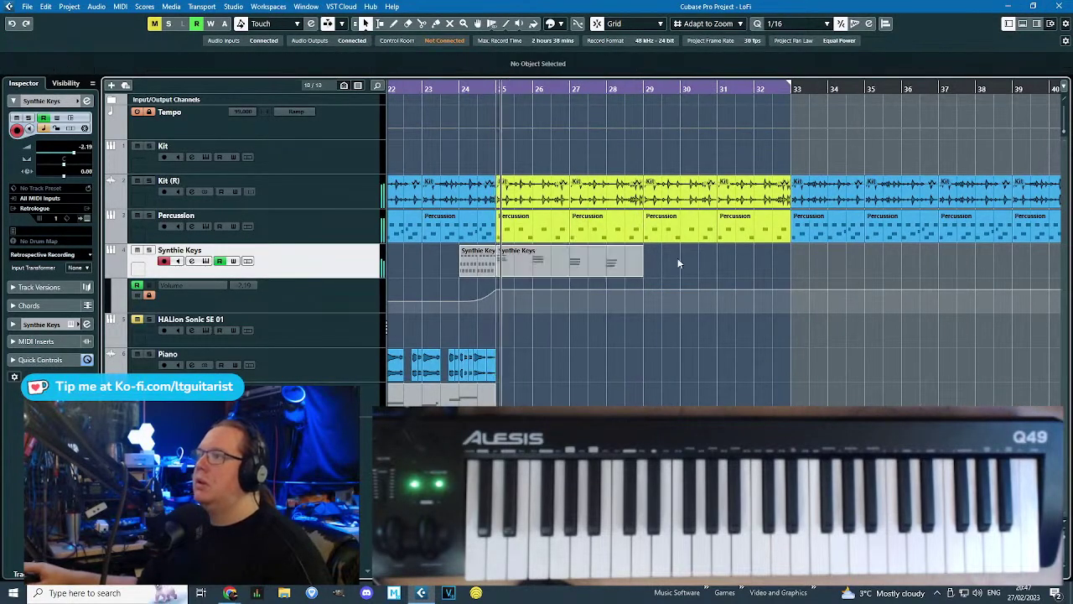
{"action": "key", "text": "ctrl+d"}
{"action": "left_click", "coordinate": [690, 350]}
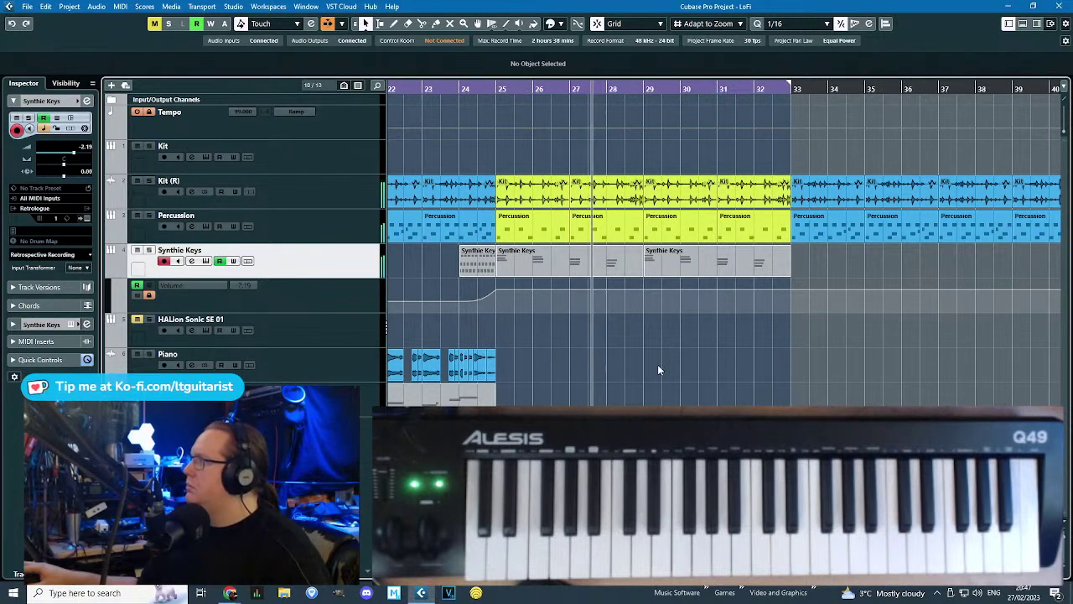
Move both Synthie Keys chord parts one beat later so that the first one starts at 25.2.
{"action": "scroll", "coordinate": [657, 363], "scroll_direction": "down", "scroll_amount": 1}
{"action": "key", "text": "h"}
{"action": "key", "text": "h"}
{"action": "key", "text": "h"}
{"action": "key", "text": "h"}
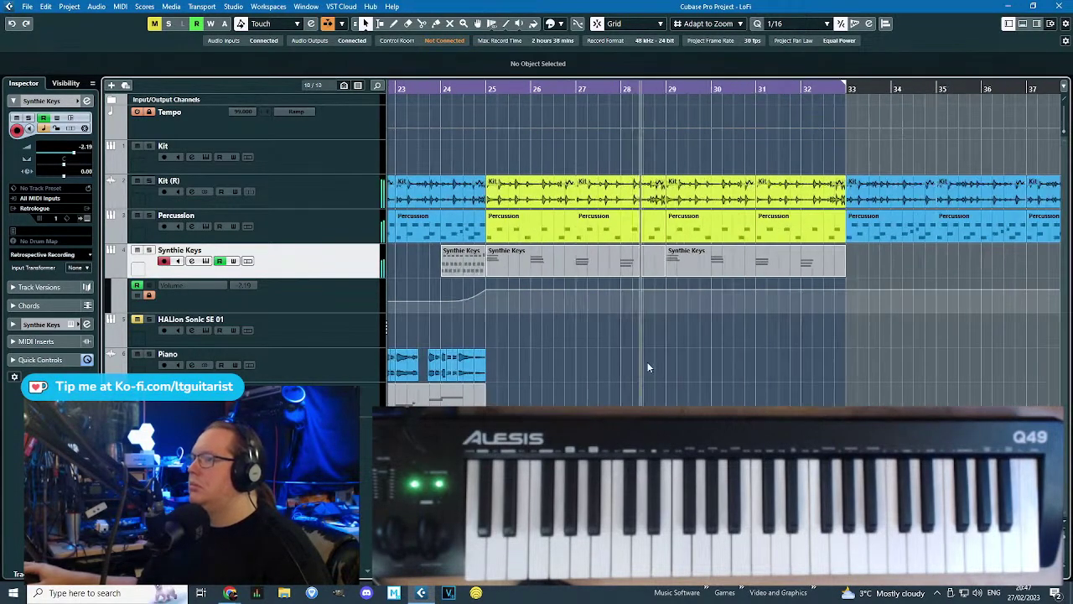
{"action": "mouse_move", "coordinate": [841, 349]}
{"action": "left_mouse_down"}
{"action": "mouse_move", "coordinate": [536, 264]}
{"action": "mouse_move", "coordinate": [463, 274]}
{"action": "left_mouse_up"}
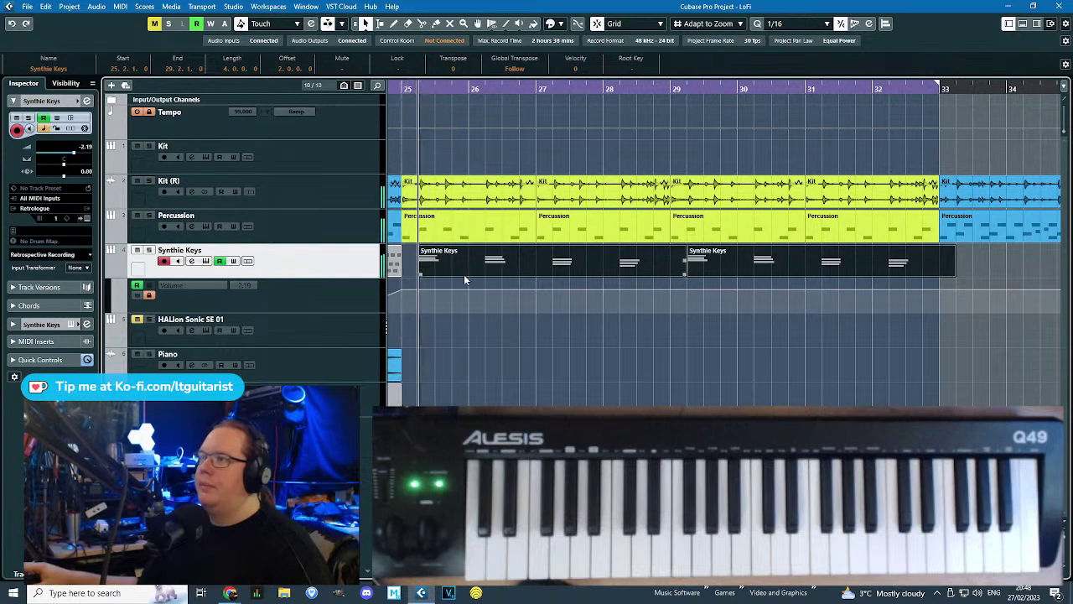
Try extending the start of the first Synthie Keys chord part back to bar 25.
{"action": "left_click", "coordinate": [498, 301]}
{"action": "left_click_drag", "start_coordinate": [420, 273], "coordinate": [402, 274]}
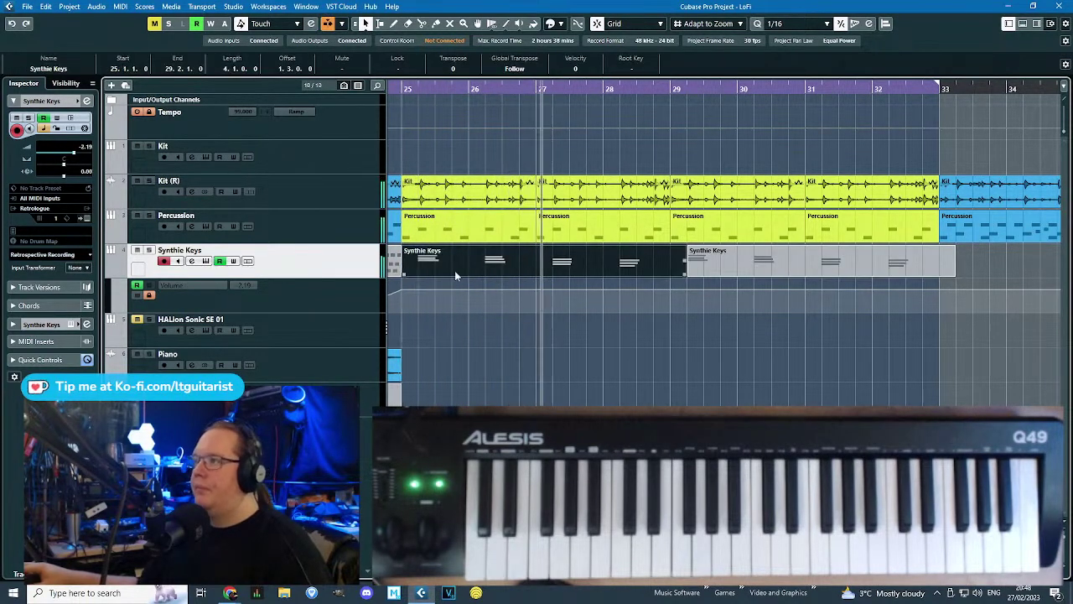
{"action": "left_click", "coordinate": [689, 275]}
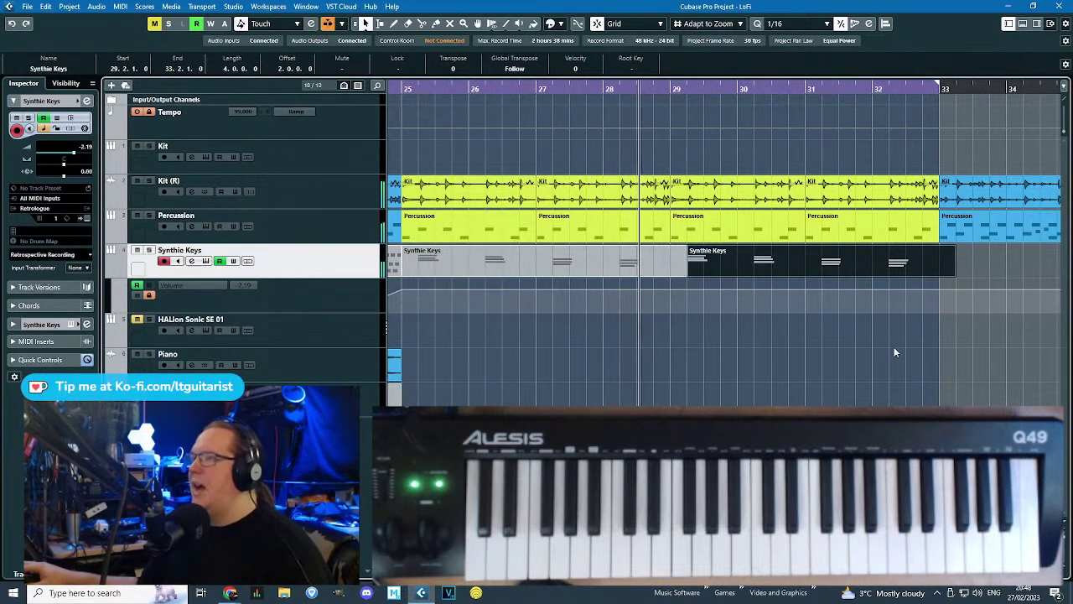
Undo the start extension and the one-beat shift, returning the Synthie Keys chord parts to bars 25 and 29.
{"action": "key", "text": "ctrl+Right"}
{"action": "key", "text": "ctrl+Left"}
{"action": "key", "text": "ctrl+Left"}
{"action": "left_click", "coordinate": [790, 377]}
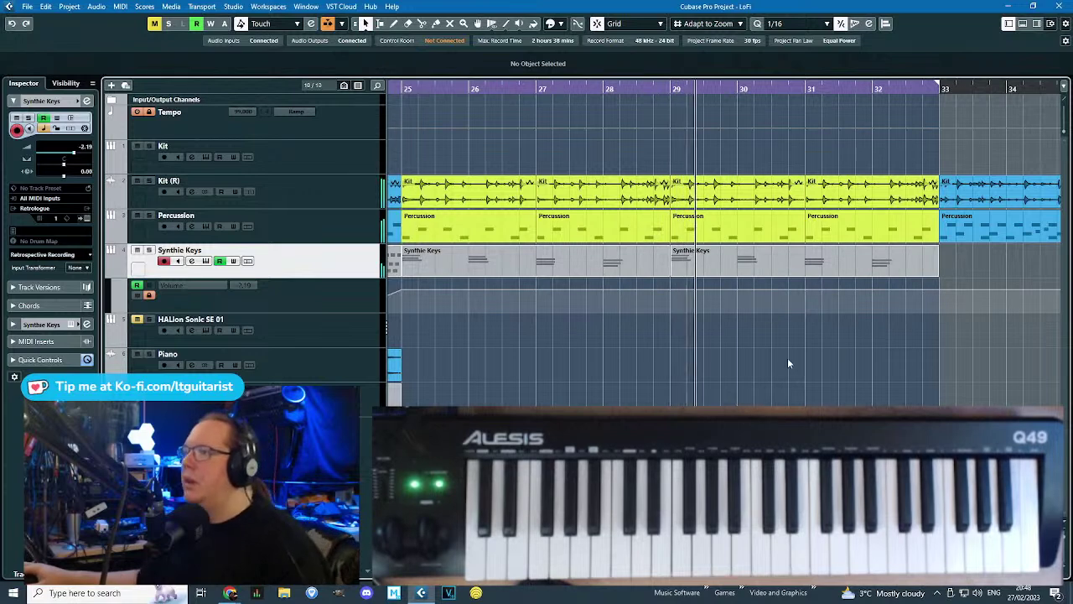
Colour both Synthie Keys chord parts at bars 25 and 29 yellow.
{"action": "key", "text": "g"}
{"action": "key", "text": "g"}
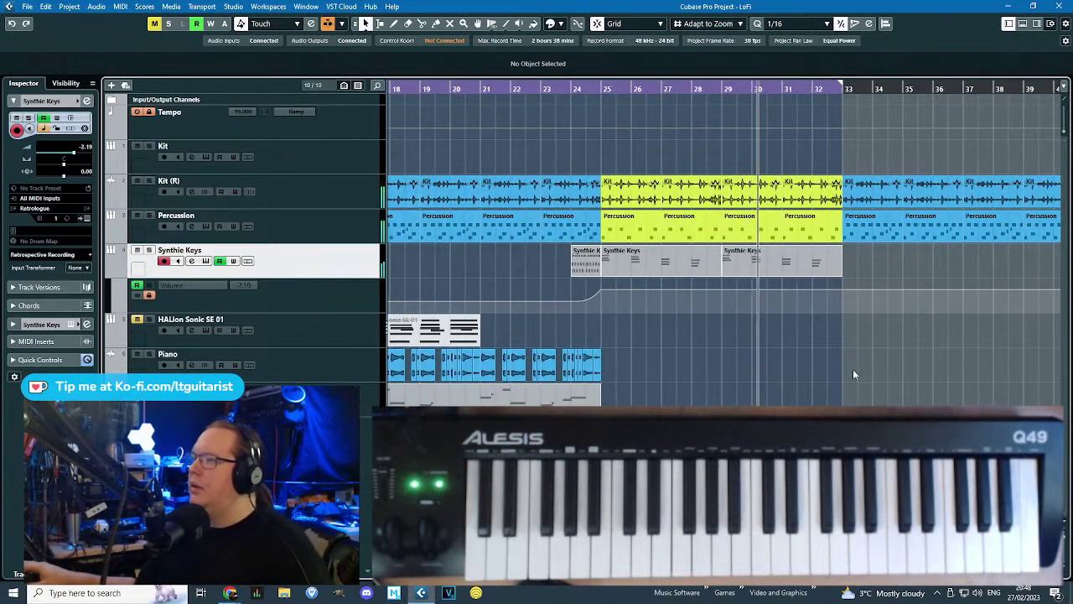
{"action": "left_click_drag", "start_coordinate": [867, 274], "coordinate": [637, 253]}
{"action": "left_click", "coordinate": [553, 24]}
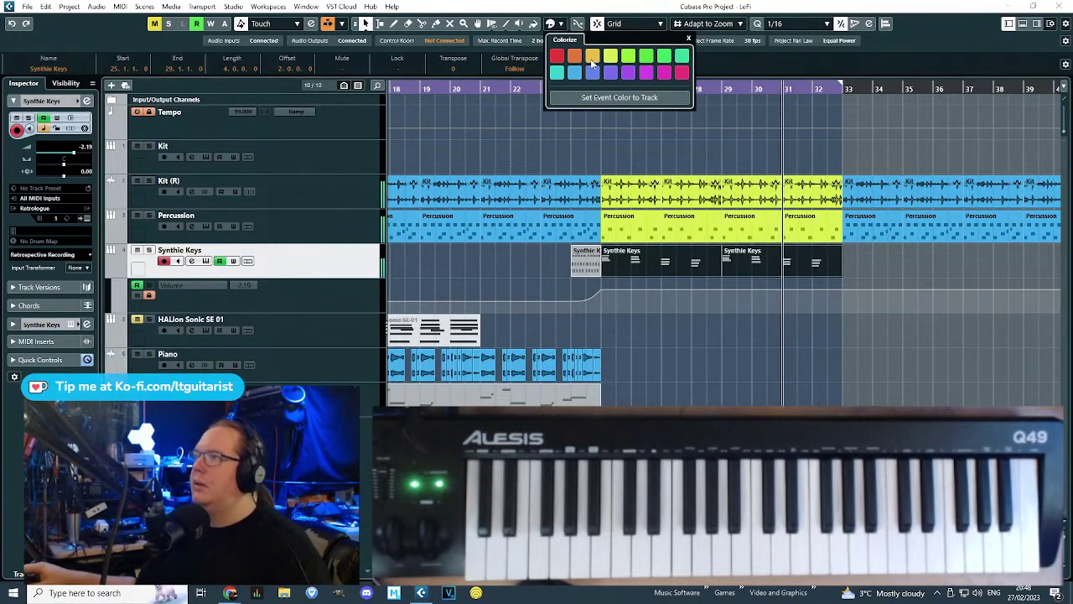
{"action": "left_click", "coordinate": [610, 56]}
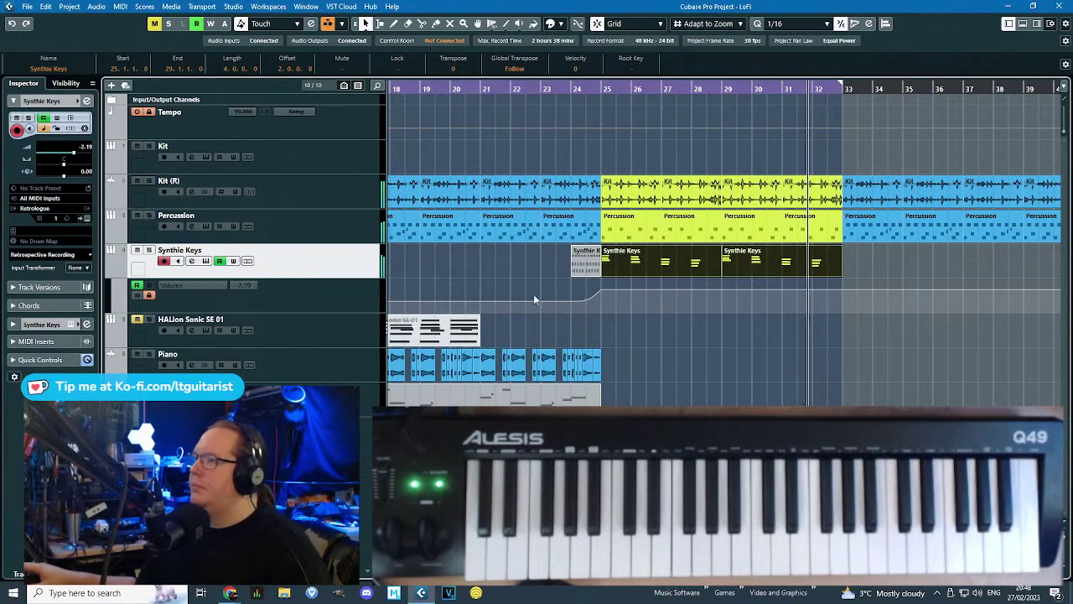
Colour the Synthie Keys arpeggio part at bar 24 light blue and clear the selection.
{"action": "left_click", "coordinate": [580, 267]}
{"action": "left_click", "coordinate": [561, 24]}
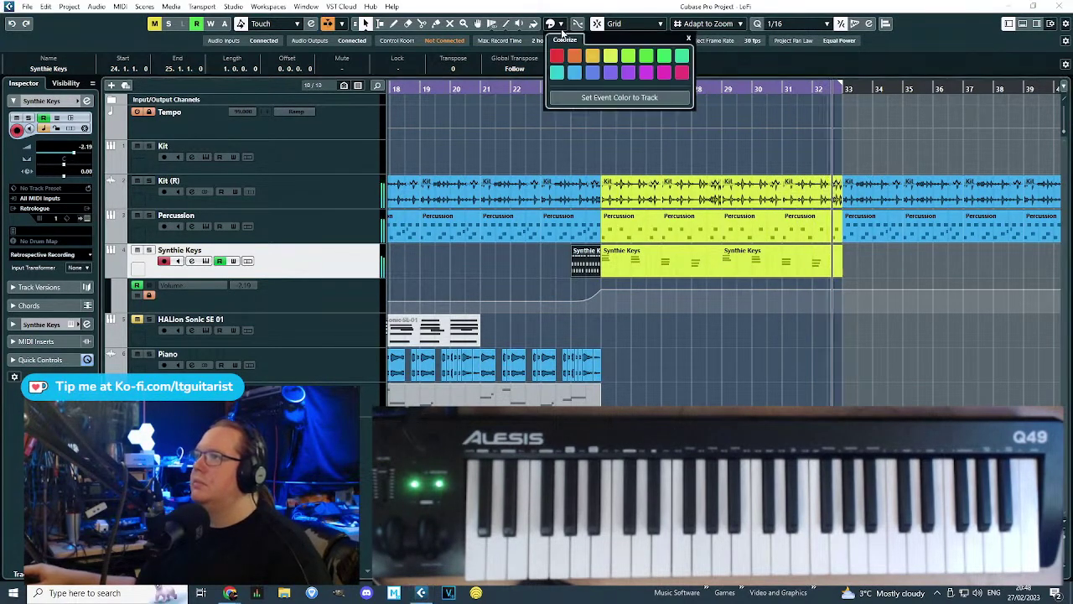
{"action": "left_click", "coordinate": [575, 73]}
{"action": "key", "text": "g"}
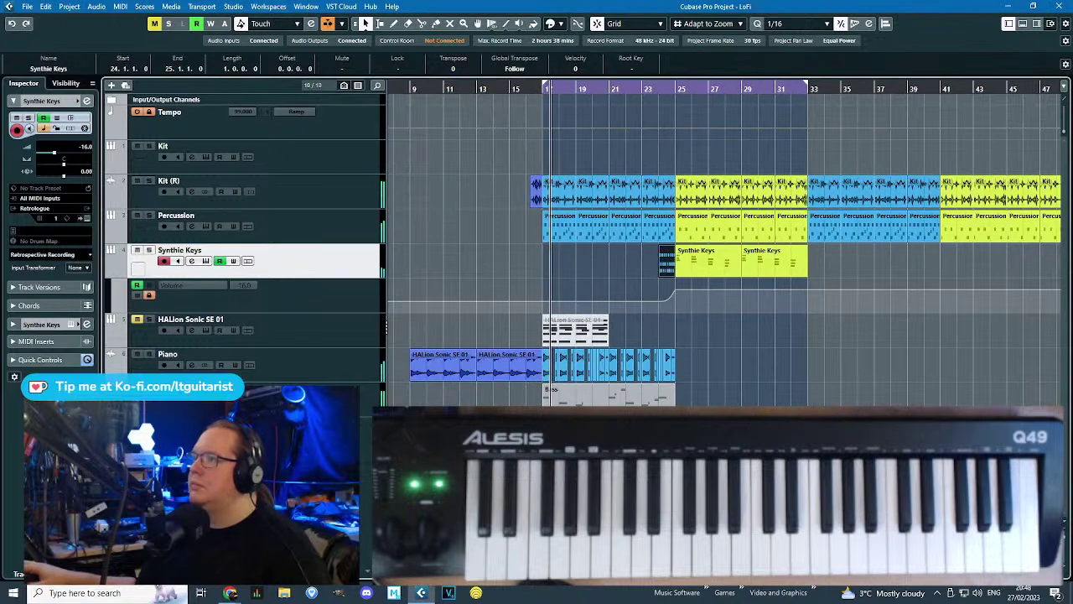
{"action": "left_click", "coordinate": [736, 371]}
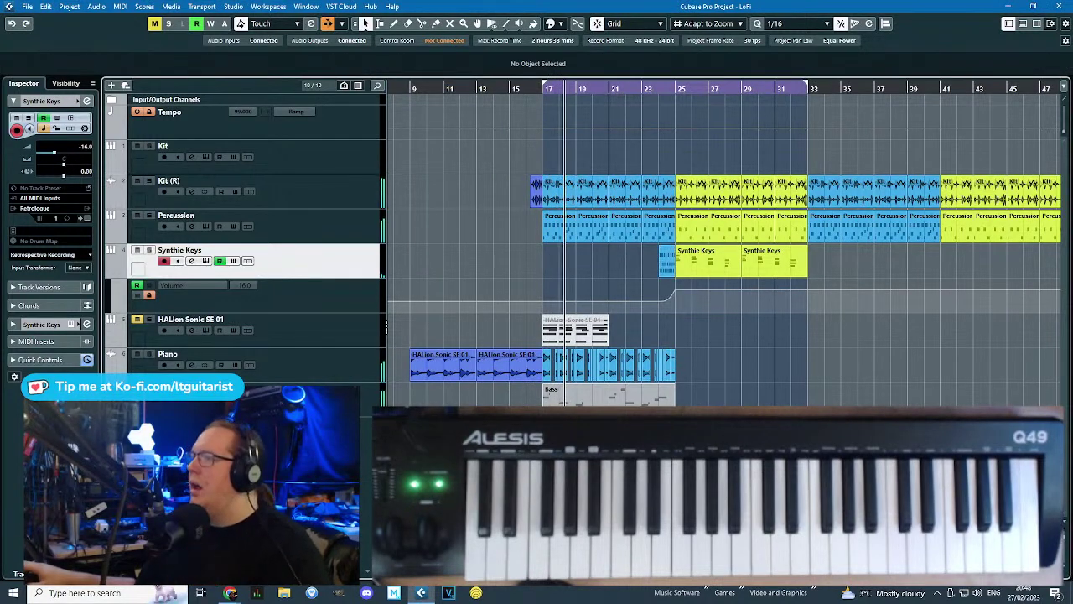
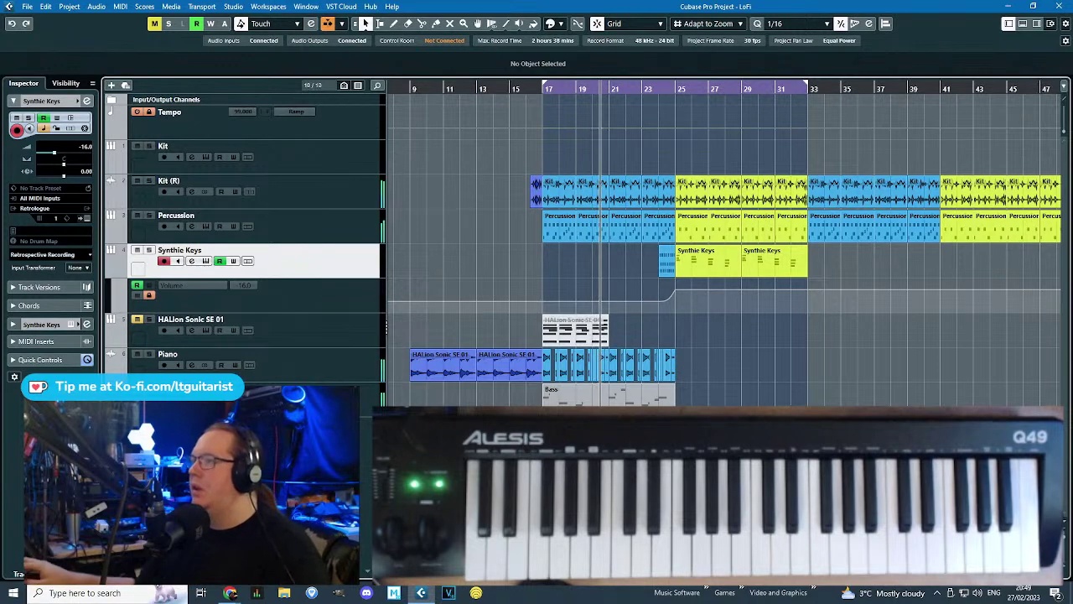
Open the bar 25 Synthie Keys chord part for note editing and lower the first chord's F#3 note to E3.
{"action": "double_click", "coordinate": [723, 264]}
{"action": "scroll", "coordinate": [244, 238], "scroll_direction": "left", "scroll_amount": 2}
{"action": "left_click", "coordinate": [232, 245]}
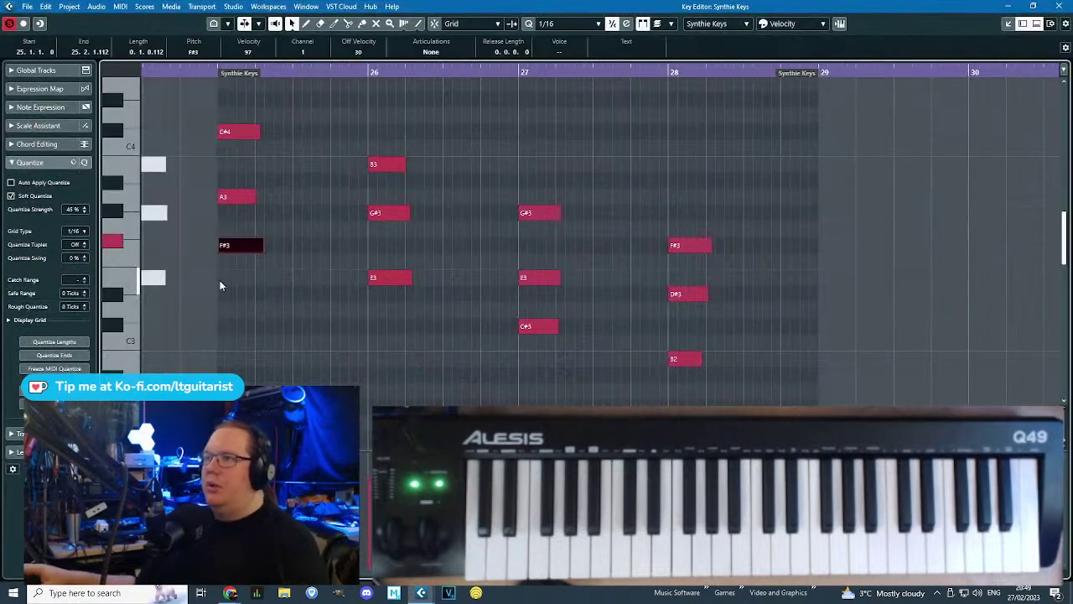
{"action": "key", "text": "Down"}
{"action": "key", "text": "Down"}
Lower the second chord's bottom note to D#3.
{"action": "left_click_drag", "start_coordinate": [332, 346], "coordinate": [421, 253]}
{"action": "key", "text": "Down"}
{"action": "key", "text": "Down"}
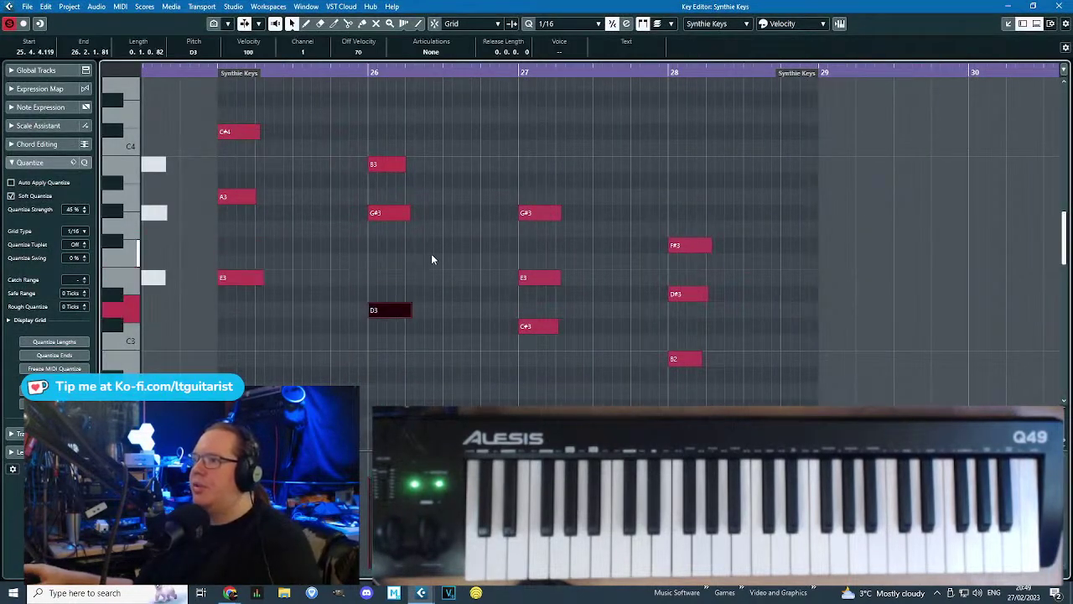
{"action": "key", "text": "Up"}
Lower the third chord's bottom note to B2 and the fourth chord's bottom note to A2.
{"action": "left_click_drag", "start_coordinate": [512, 341], "coordinate": [545, 317]}
{"action": "key", "text": "Down"}
{"action": "key", "text": "Down"}
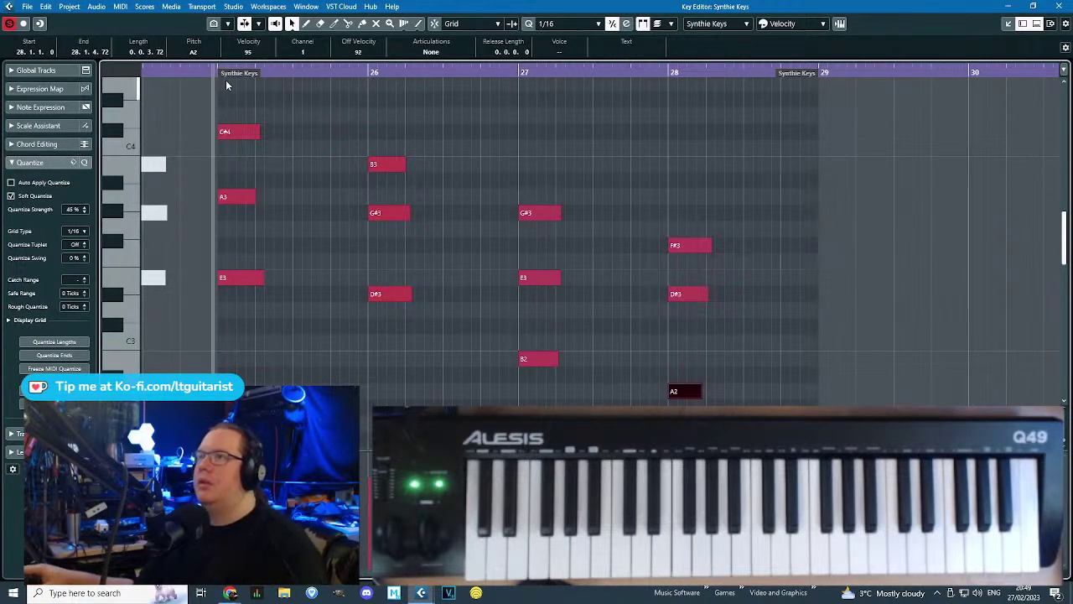
{"action": "left_click", "coordinate": [283, 107]}
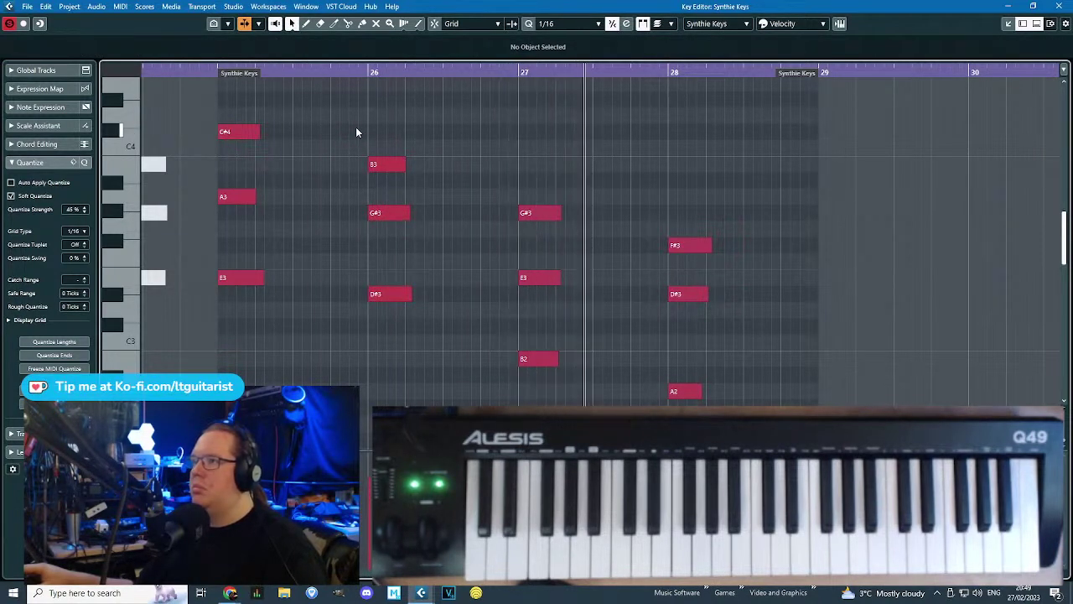
Raise the fourth chord's bottom note to A#2 and play the chords from bar 27.
{"action": "key", "text": "space"}
{"action": "left_click", "coordinate": [687, 391]}
{"action": "key", "text": "Up"}
{"action": "left_click", "coordinate": [493, 116]}
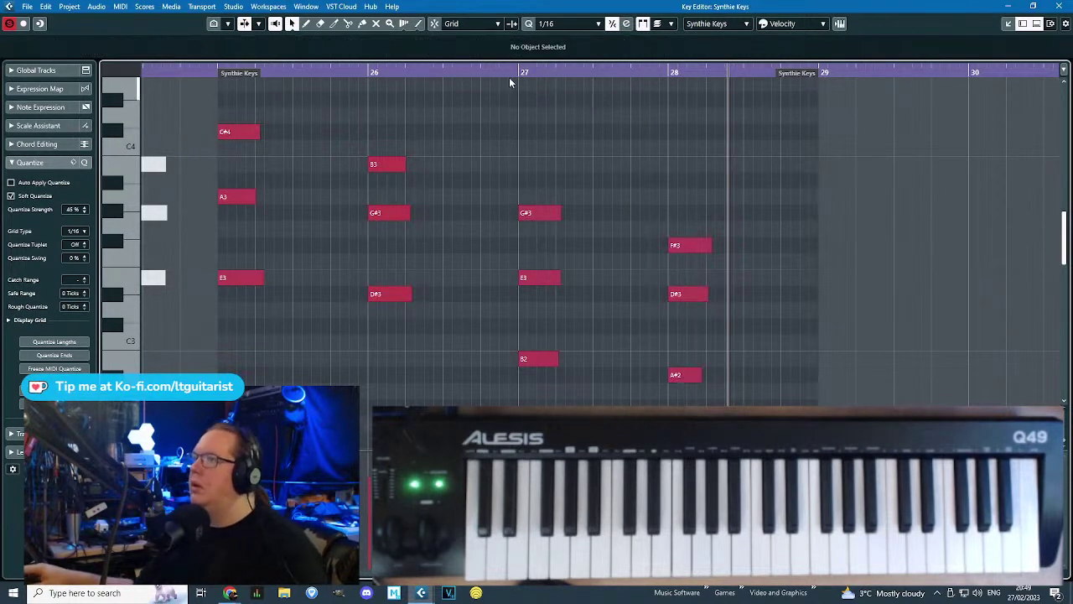
{"action": "left_click_drag", "start_coordinate": [518, 73], "coordinate": [518, 68]}
{"action": "key", "text": "space"}
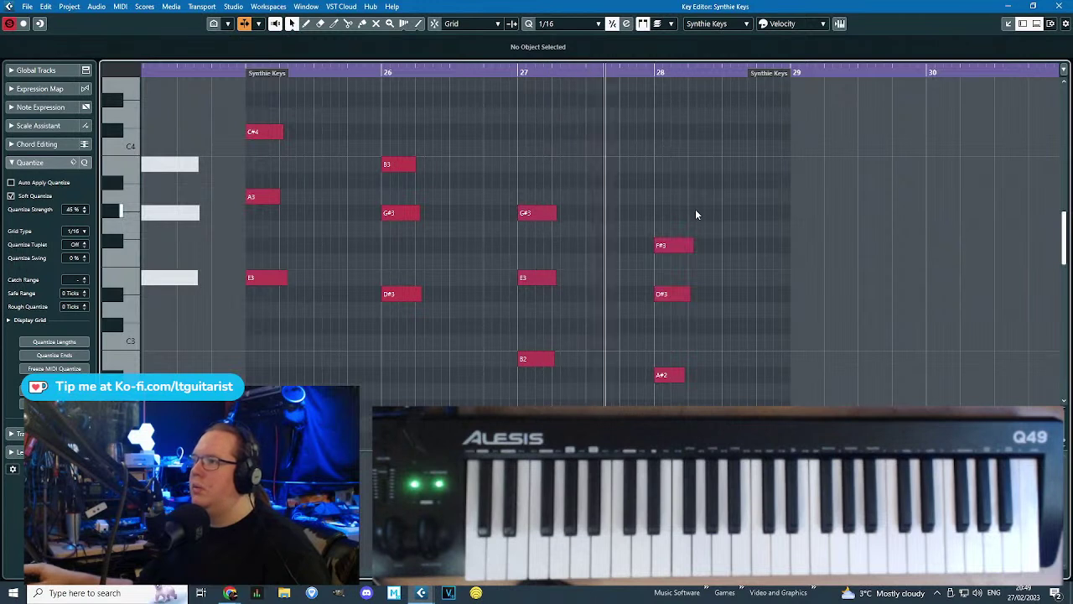
Lengthen the fourth chord's bottom note slightly, raise it to B2 and play the last chords back.
{"action": "left_click_drag", "start_coordinate": [686, 379], "coordinate": [690, 381]}
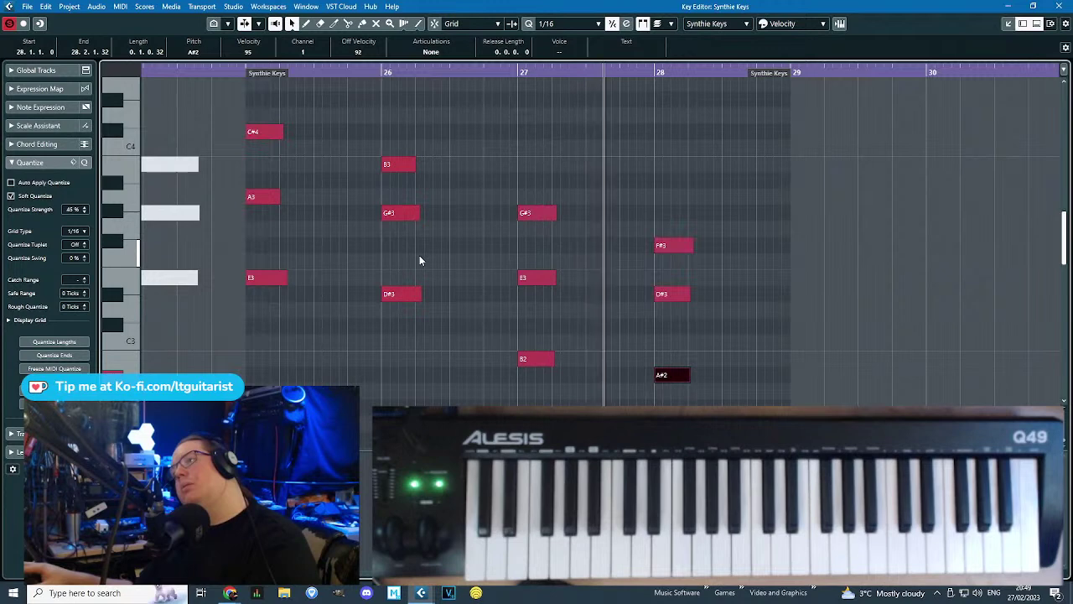
{"action": "key", "text": "Up"}
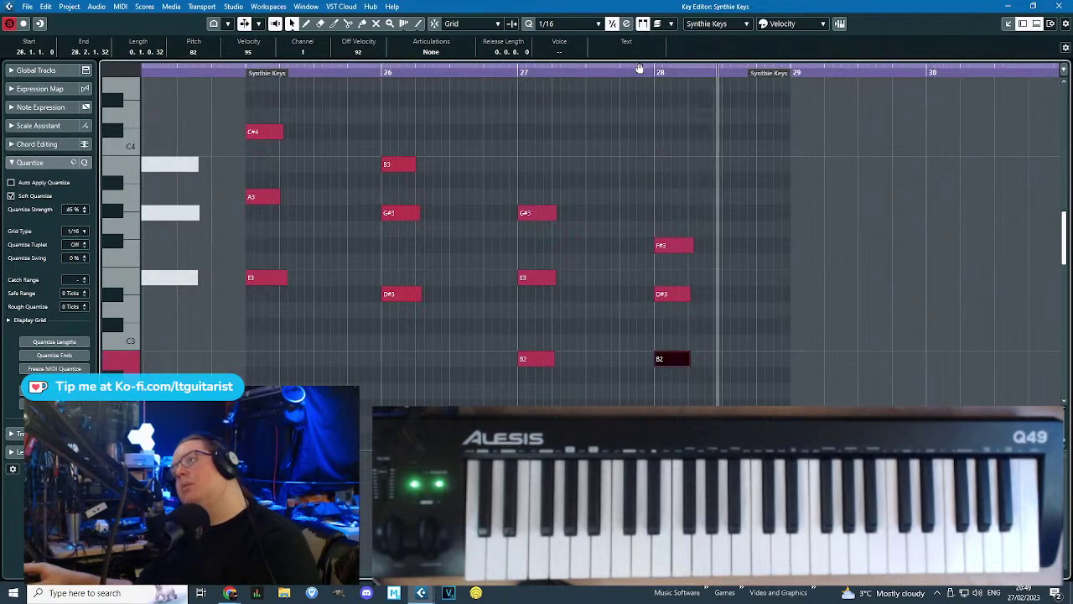
{"action": "left_click_drag", "start_coordinate": [642, 69], "coordinate": [562, 131]}
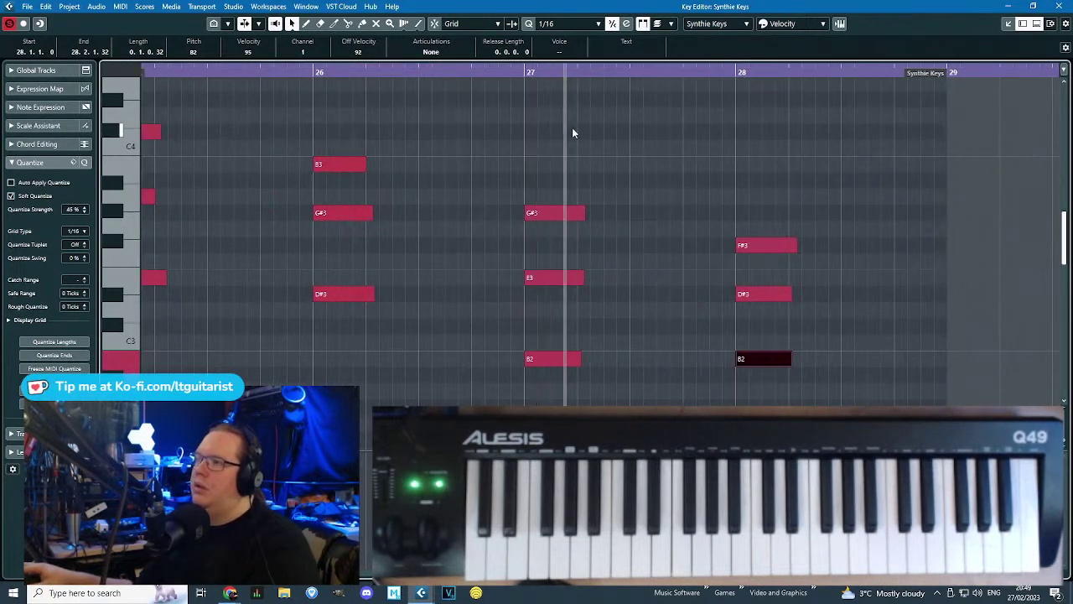
{"action": "left_click", "coordinate": [563, 130]}
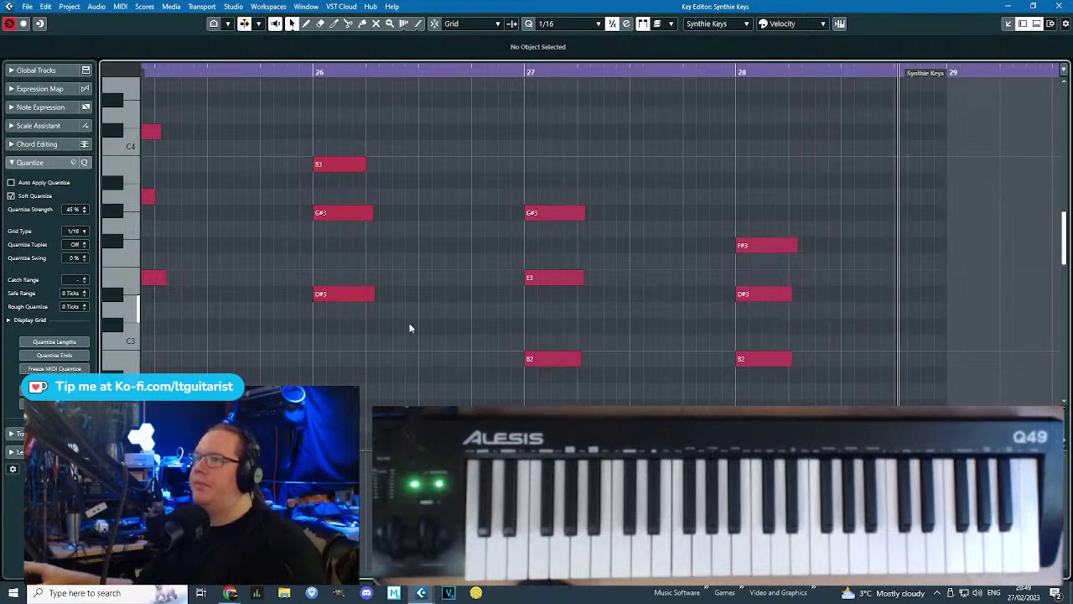
Move the second and fourth chords about an eighth note earlier and play the part from bar 25.
{"action": "left_click_drag", "start_coordinate": [409, 324], "coordinate": [310, 155]}
{"action": "left_click_drag", "start_coordinate": [722, 164], "coordinate": [784, 369]}
{"action": "left_click_drag", "start_coordinate": [770, 247], "coordinate": [720, 250]}
{"action": "scroll", "coordinate": [634, 178], "scroll_direction": "down", "scroll_amount": 2}
{"action": "left_click_drag", "start_coordinate": [405, 161], "coordinate": [422, 161]}
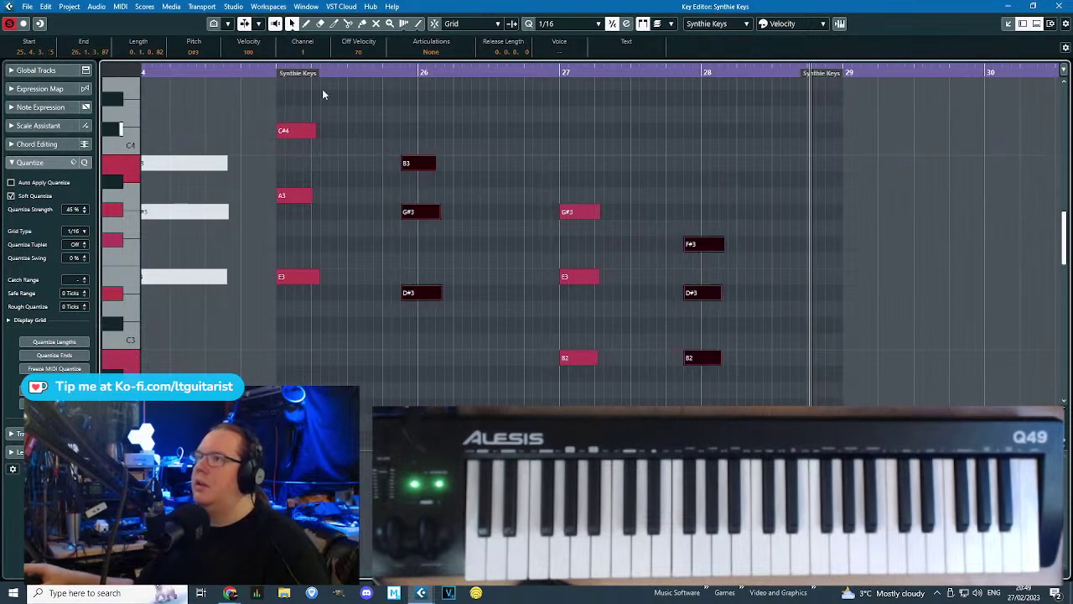
{"action": "left_click", "coordinate": [275, 71]}
{"action": "key", "text": "space"}
{"action": "left_click", "coordinate": [613, 114]}
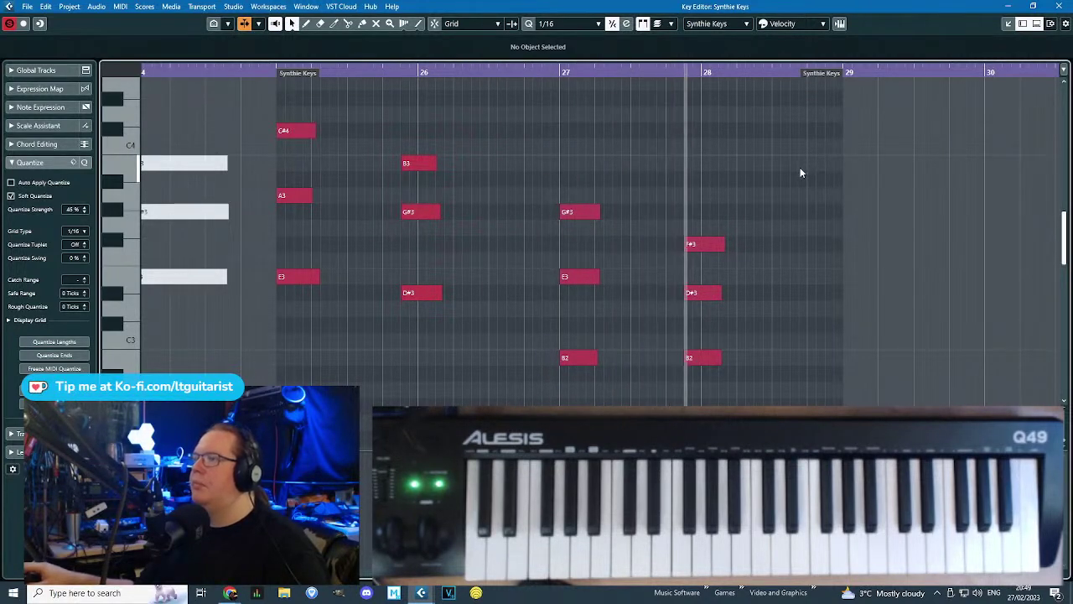
Lengthen all notes of the second and fourth chords by about an eighth note and play from just before bar 25.
{"action": "left_click_drag", "start_coordinate": [884, 172], "coordinate": [678, 370]}
{"action": "key", "text": "space"}
{"action": "left_click_drag", "start_coordinate": [466, 139], "coordinate": [423, 314]}
{"action": "left_click_drag", "start_coordinate": [440, 212], "coordinate": [459, 213]}
{"action": "left_click", "coordinate": [430, 188]}
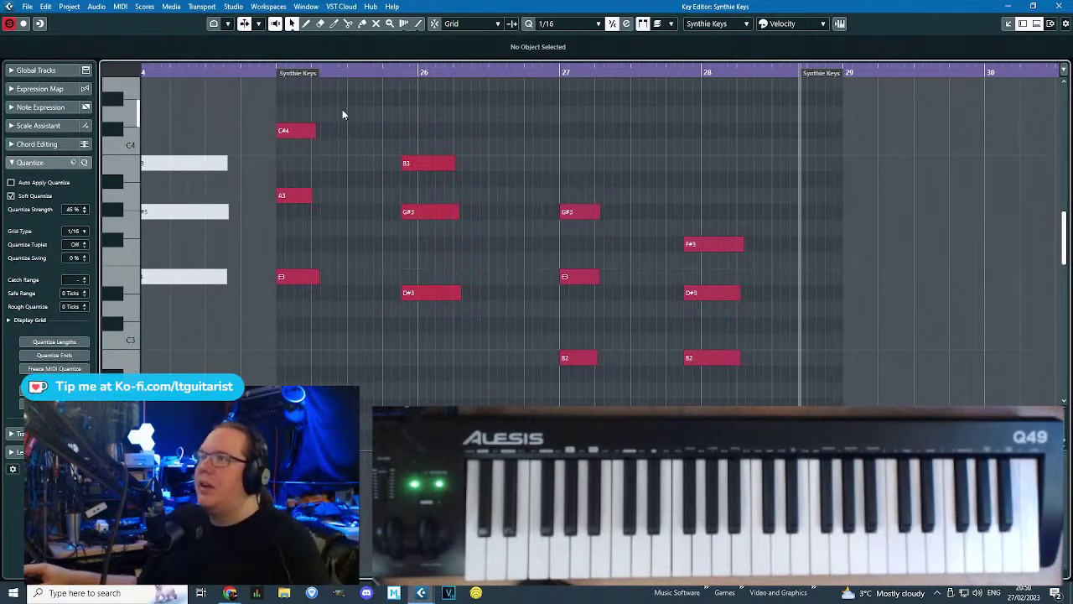
{"action": "left_click", "coordinate": [259, 72]}
{"action": "key", "text": "space"}
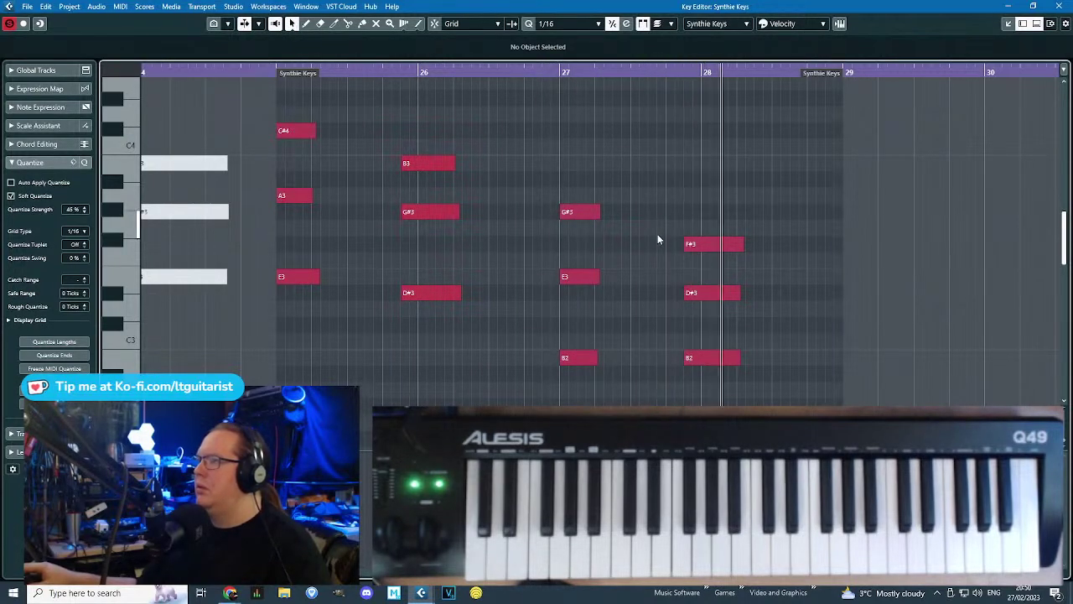
Return to the arrangement and replace the bar 29 chord part with a duplicate of the edited bar 25 part.
{"action": "left_click", "coordinate": [1058, 6]}
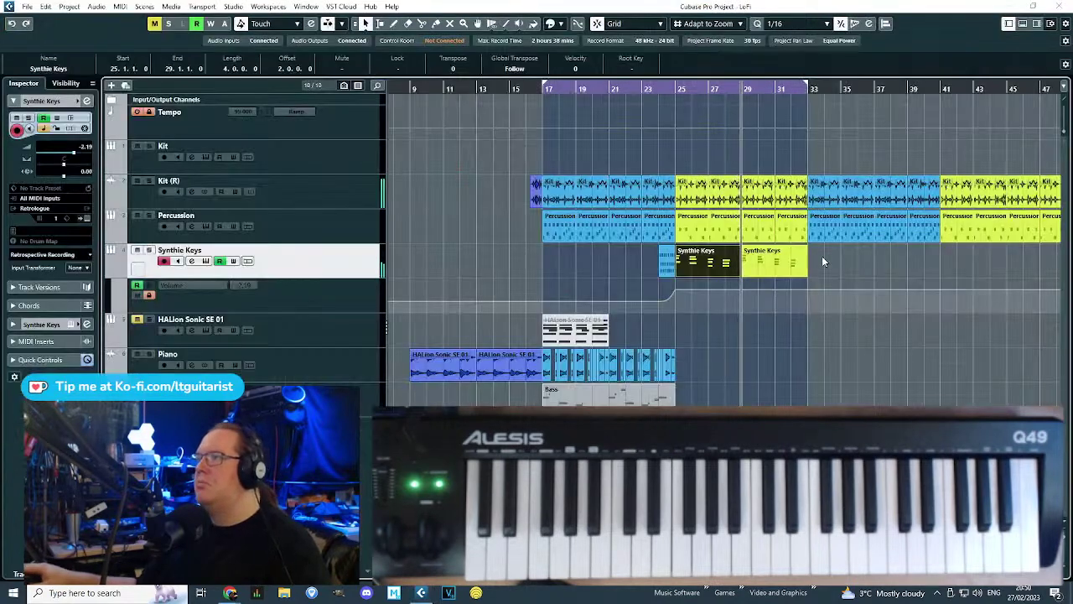
{"action": "left_click", "coordinate": [722, 265]}
{"action": "key", "text": "ctrl+d"}
{"action": "key", "text": "h"}
{"action": "key", "text": "g"}
{"action": "key", "text": "h"}
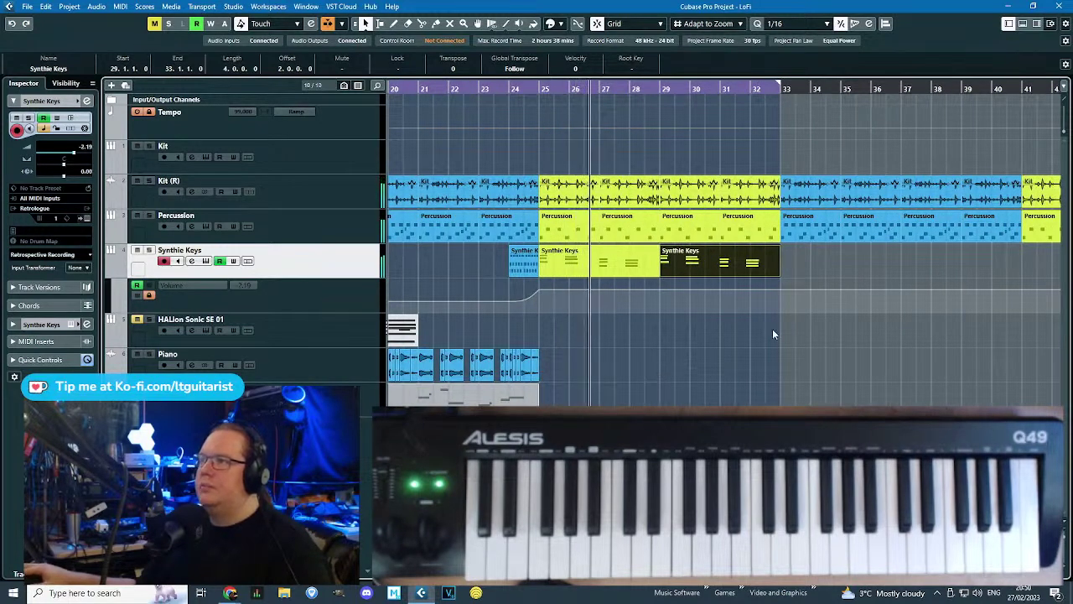
{"action": "scroll", "coordinate": [767, 329], "scroll_direction": "down", "scroll_amount": 2}
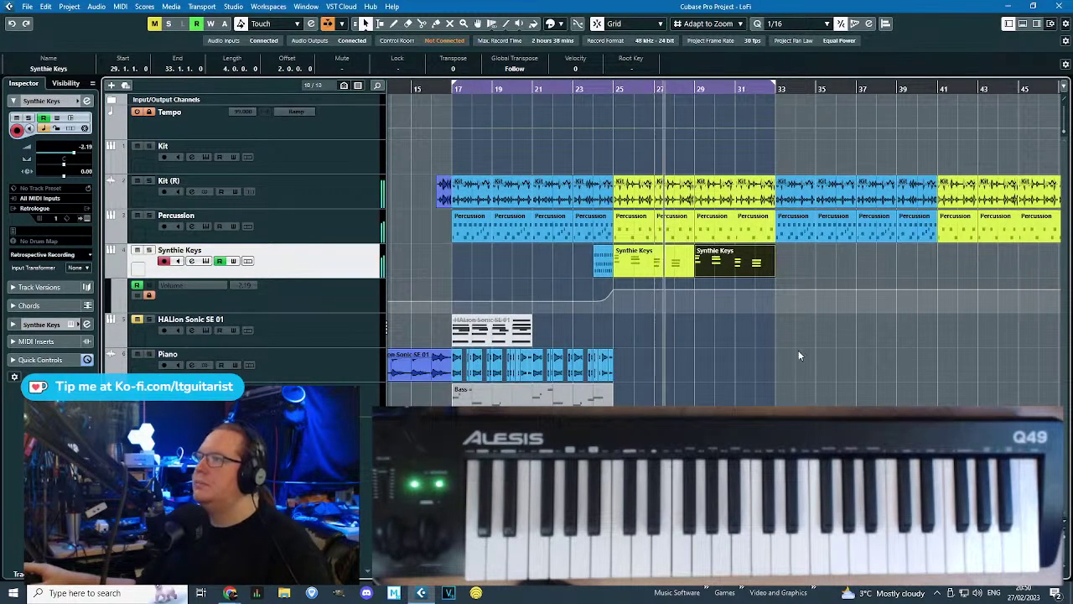
{"action": "left_click", "coordinate": [1014, 386]}
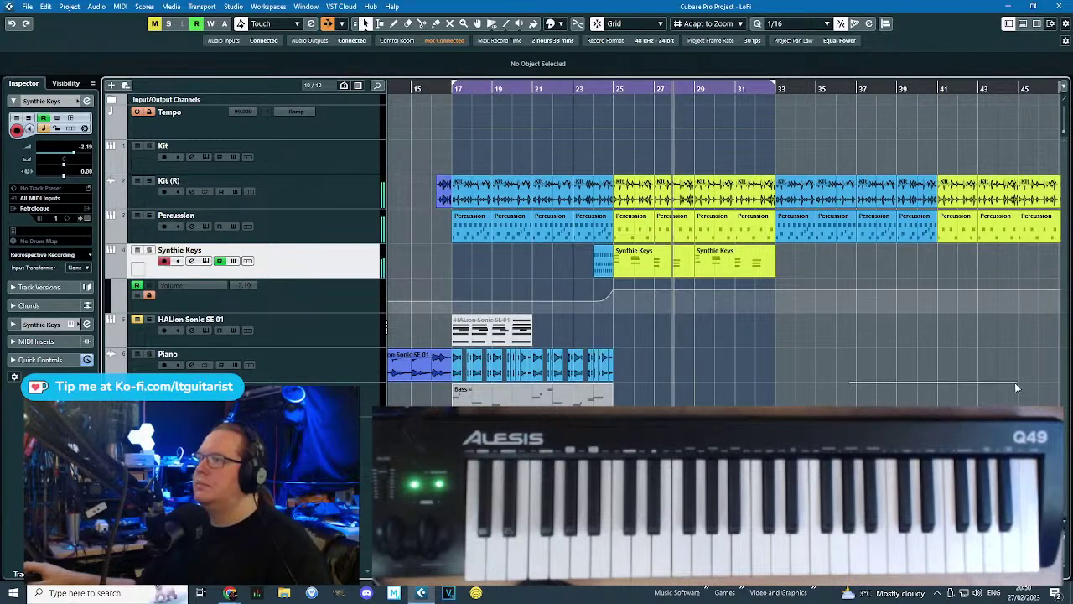
Try removing both Synthie Keys chord parts, then undo both deletions.
{"action": "left_click", "coordinate": [657, 264]}
{"action": "key", "text": "Delete"}
{"action": "left_click", "coordinate": [726, 274]}
{"action": "key", "text": "Delete"}
{"action": "left_click", "coordinate": [584, 89]}
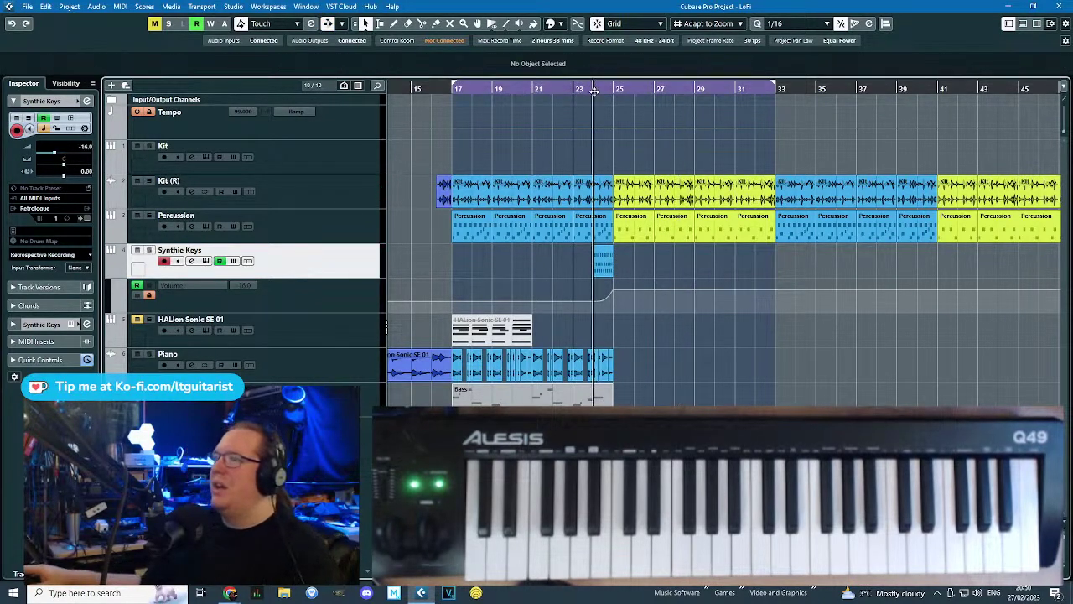
{"action": "scroll", "coordinate": [656, 353], "scroll_direction": "up", "scroll_amount": 4}
{"action": "key", "text": "ctrl+z"}
{"action": "key", "text": "ctrl+z"}
Move both chord parts from the Synthie Keys track onto the unmuted HALion Sonic SE 01 track at bar 25.
{"action": "left_click", "coordinate": [637, 273]}
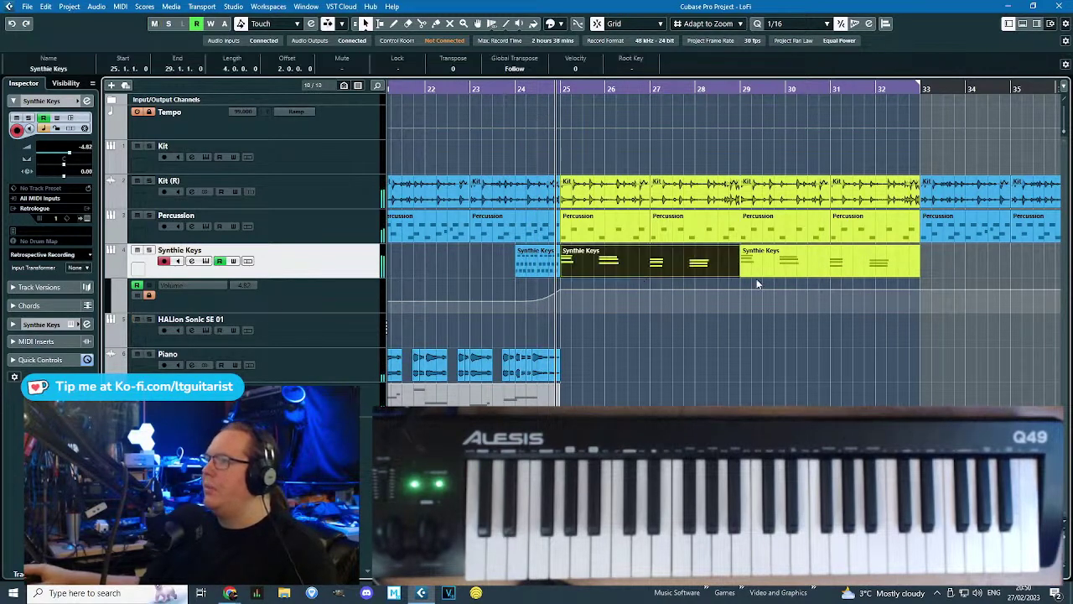
{"action": "left_click", "coordinate": [774, 275], "text": "shift"}
{"action": "left_click_drag", "start_coordinate": [662, 269], "coordinate": [663, 335]}
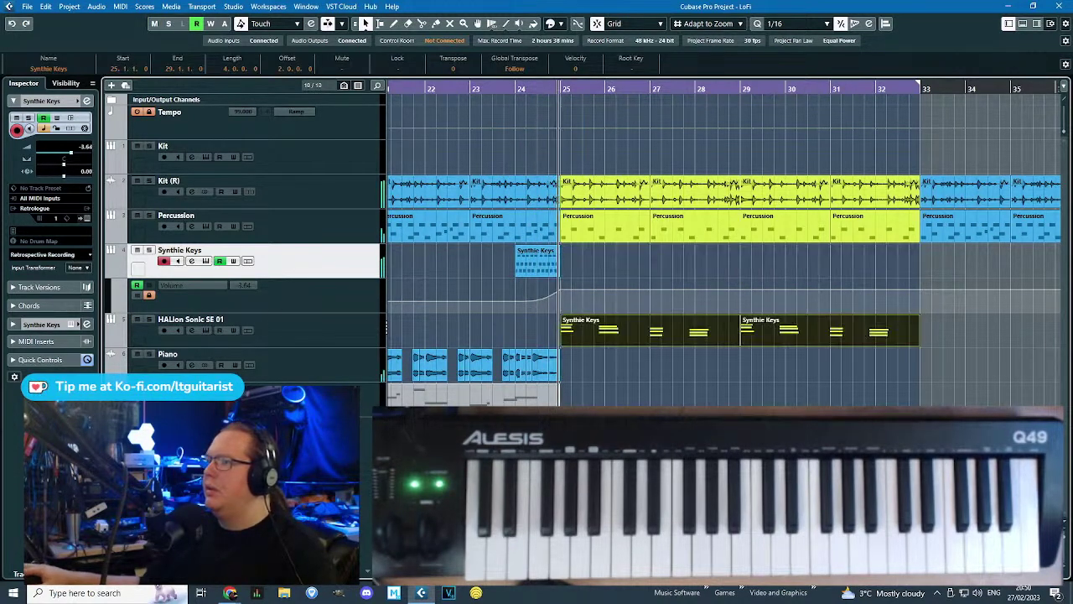
{"action": "left_click", "coordinate": [655, 369]}
{"action": "scroll", "coordinate": [654, 369], "scroll_direction": "down", "scroll_amount": 4}
{"action": "scroll", "coordinate": [654, 369], "scroll_direction": "down", "scroll_amount": 3}
{"action": "left_click_drag", "start_coordinate": [555, 335], "coordinate": [411, 338]}
{"action": "left_click", "coordinate": [436, 374]}
{"action": "scroll", "coordinate": [645, 397], "scroll_direction": "up", "scroll_amount": 6}
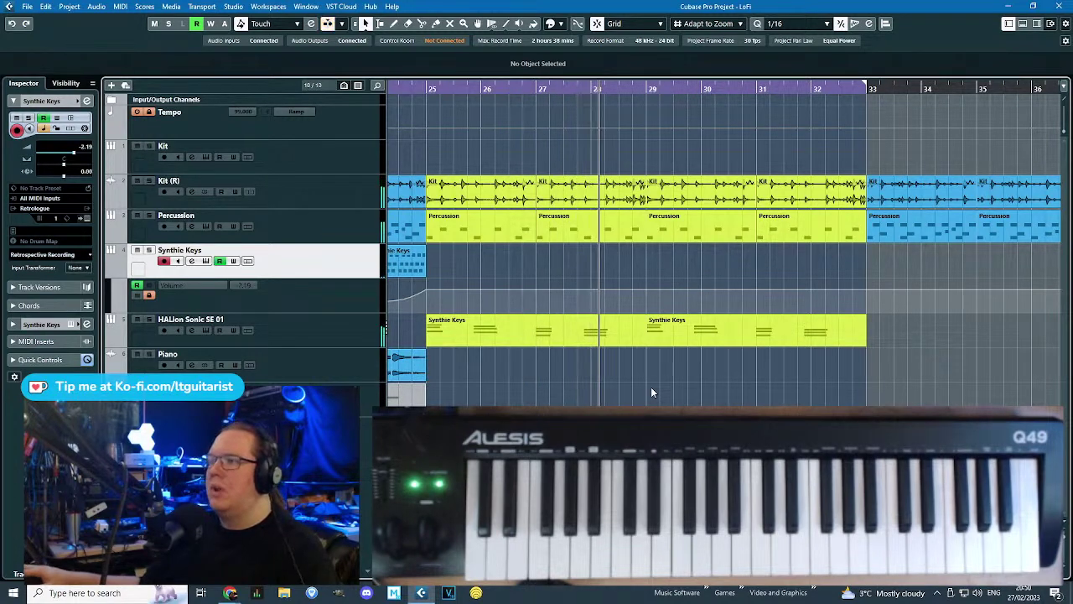
Open the bar 25 HALion Sonic part for note editing and lengthen the first chord's three notes to about half a bar.
{"action": "double_click", "coordinate": [508, 339]}
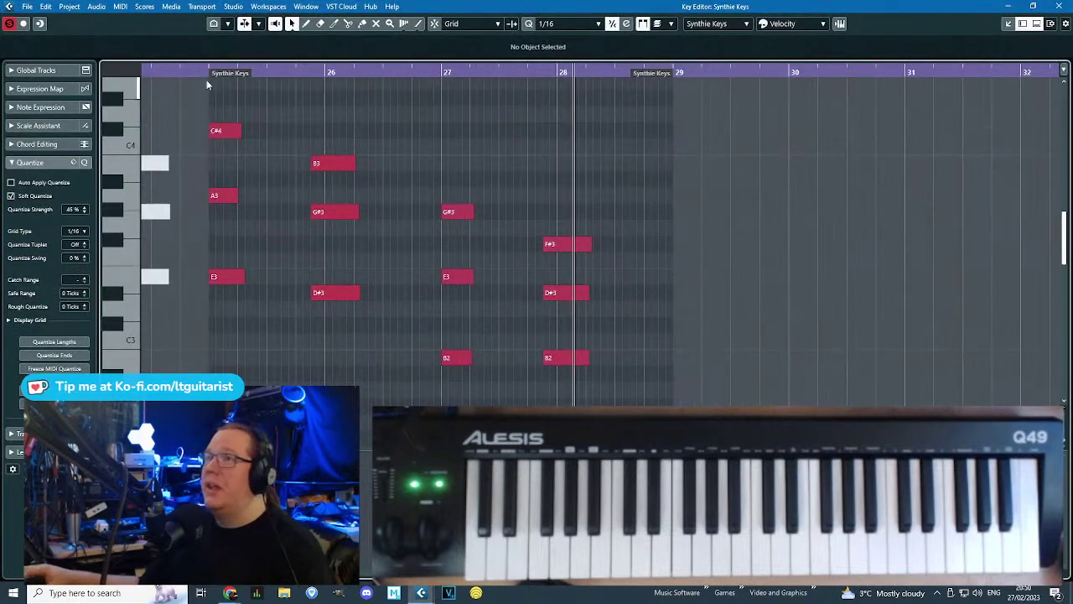
{"action": "key", "text": "h"}
{"action": "left_click", "coordinate": [288, 195]}
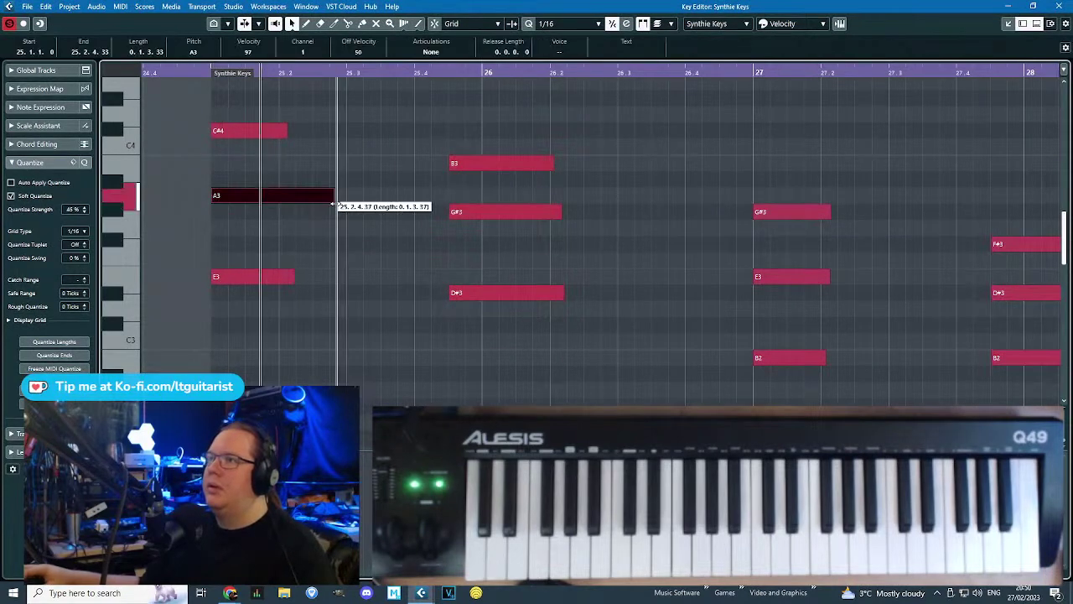
{"action": "left_click_drag", "start_coordinate": [281, 138], "coordinate": [343, 153]}
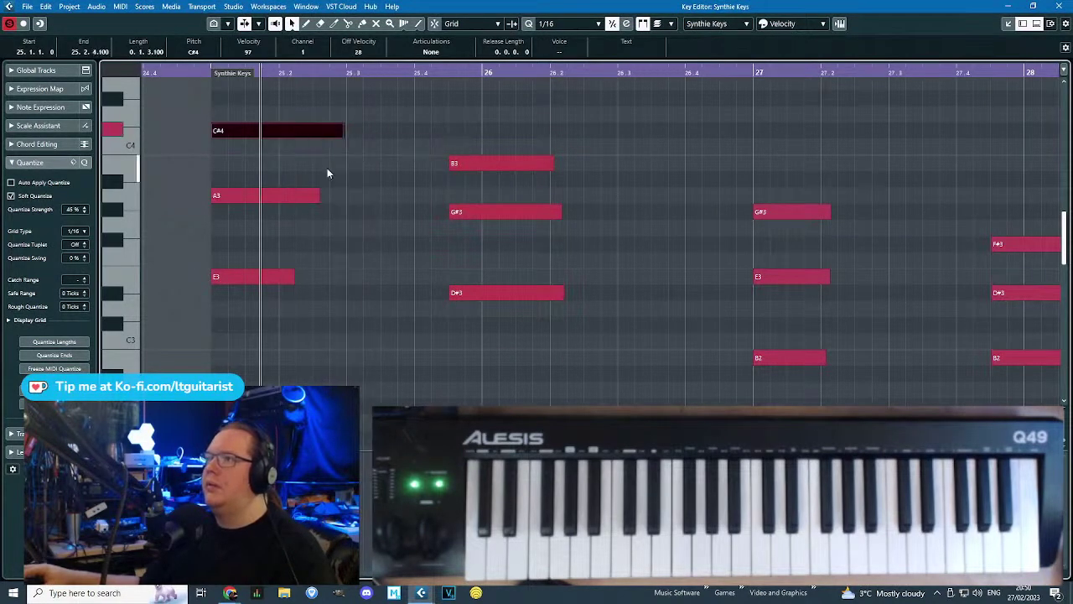
{"action": "left_click_drag", "start_coordinate": [318, 195], "coordinate": [343, 196]}
{"action": "left_click_drag", "start_coordinate": [292, 277], "coordinate": [349, 277]}
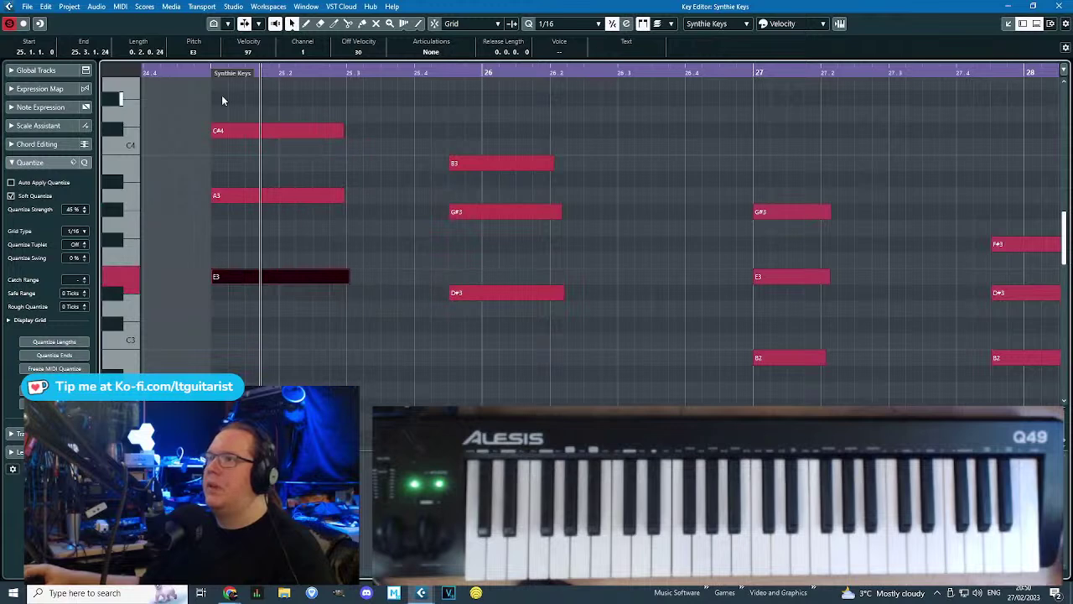
{"action": "key", "text": "space"}
{"action": "key", "text": "space"}
Turn on snap, add a D#2 note at 25.2 and an A#2 note at 25.2.3, and play from bar 25.
{"action": "scroll", "coordinate": [303, 314], "scroll_direction": "down", "scroll_amount": 2}
{"action": "scroll", "coordinate": [304, 314], "scroll_direction": "up", "scroll_amount": 2}
{"action": "scroll", "coordinate": [302, 336], "scroll_direction": "down", "scroll_amount": 3}
{"action": "left_click_drag", "start_coordinate": [305, 337], "coordinate": [369, 342]}
{"action": "mouse_move", "coordinate": [347, 348]}
{"action": "left_mouse_down"}
{"action": "mouse_move", "coordinate": [325, 299]}
{"action": "mouse_move", "coordinate": [325, 339]}
{"action": "mouse_move", "coordinate": [304, 338]}
{"action": "left_mouse_up"}
{"action": "key", "text": "j"}
{"action": "mouse_move", "coordinate": [306, 338]}
{"action": "left_mouse_down"}
{"action": "mouse_move", "coordinate": [324, 339]}
{"action": "mouse_move", "coordinate": [307, 337]}
{"action": "left_mouse_up"}
{"action": "mouse_move", "coordinate": [302, 276]}
{"action": "left_mouse_down"}
{"action": "mouse_move", "coordinate": [363, 283]}
{"action": "mouse_move", "coordinate": [314, 235]}
{"action": "mouse_move", "coordinate": [350, 228]}
{"action": "left_mouse_up"}
{"action": "left_click", "coordinate": [211, 72]}
{"action": "key", "text": "space"}
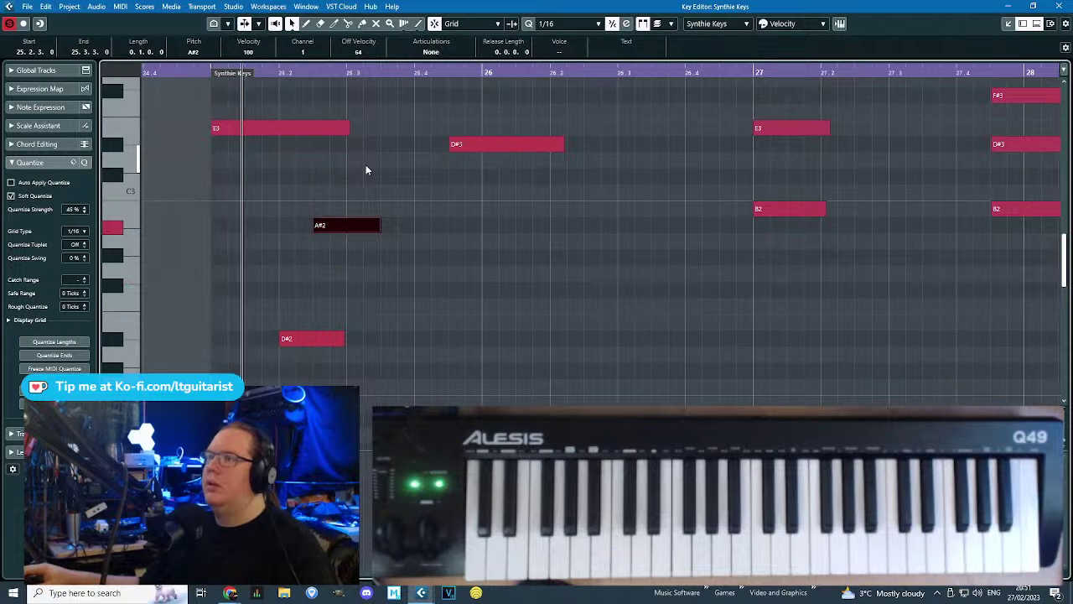
Raise the added D#2 note at 25.2 to F#2.
{"action": "scroll", "coordinate": [366, 303], "scroll_direction": "up", "scroll_amount": 3}
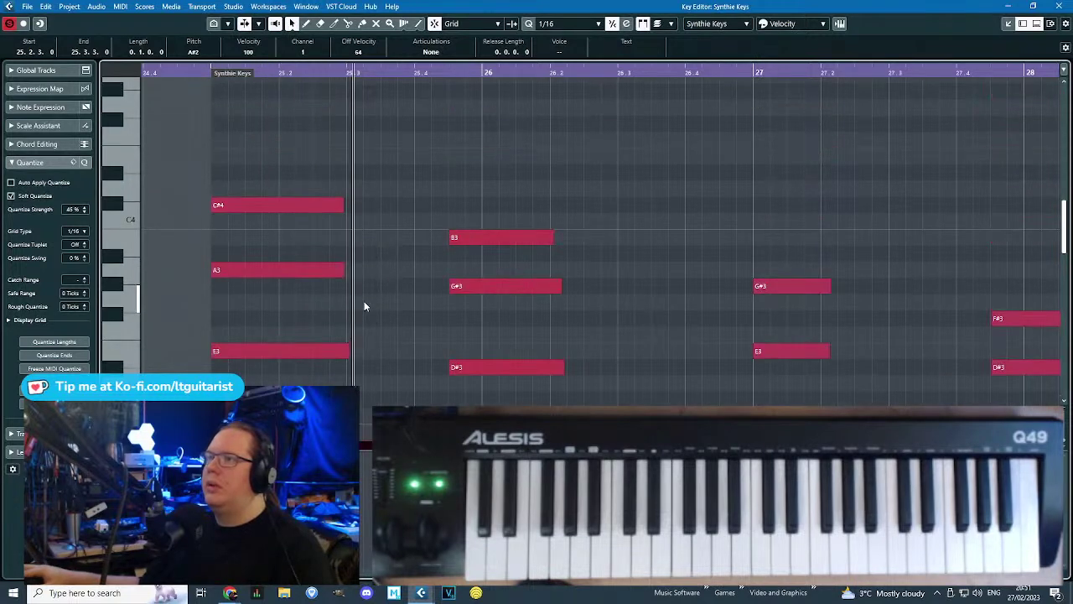
{"action": "left_click", "coordinate": [260, 344]}
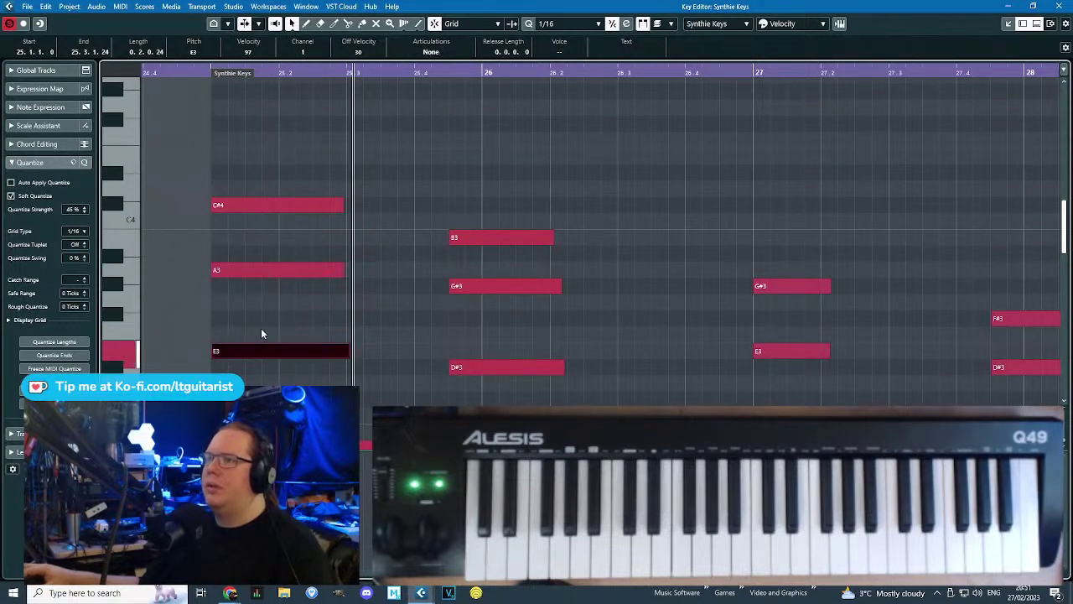
{"action": "scroll", "coordinate": [298, 336], "scroll_direction": "down", "scroll_amount": 4}
{"action": "left_click", "coordinate": [309, 265]}
{"action": "left_click_drag", "start_coordinate": [308, 265], "coordinate": [308, 272]}
{"action": "left_click_drag", "start_coordinate": [310, 331], "coordinate": [314, 219]}
{"action": "scroll", "coordinate": [342, 242], "scroll_direction": "up", "scroll_amount": 2}
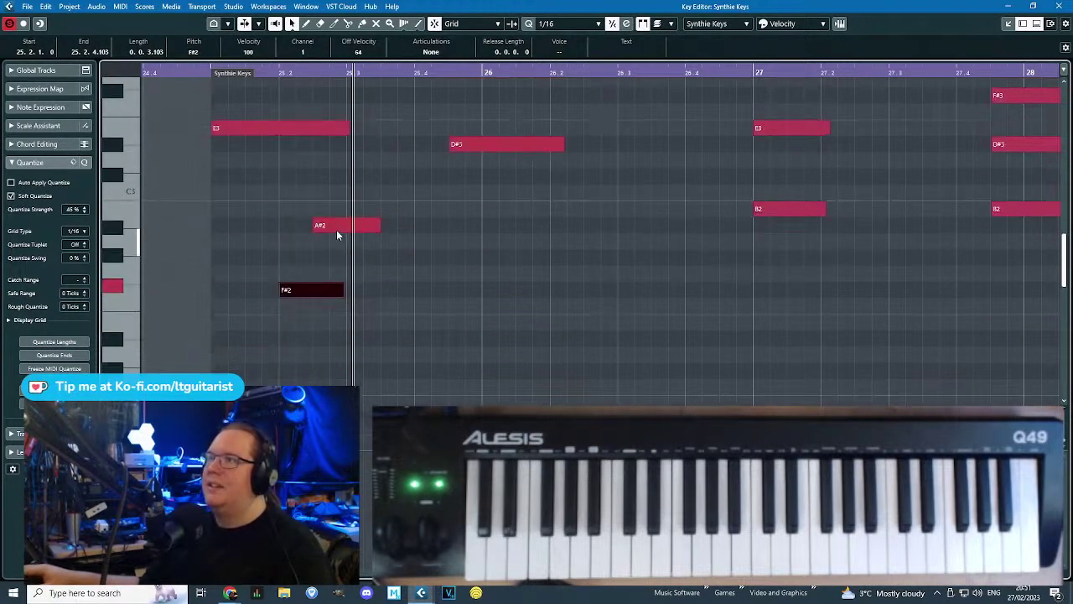
Play from bar 25, lower the A#2 note to A2 and lengthen it by about a sixteenth.
{"action": "left_click", "coordinate": [204, 74]}
{"action": "key", "text": "space"}
{"action": "scroll", "coordinate": [306, 224], "scroll_direction": "up", "scroll_amount": 2}
{"action": "scroll", "coordinate": [335, 299], "scroll_direction": "down", "scroll_amount": 1}
{"action": "key", "text": "space"}
{"action": "left_click_drag", "start_coordinate": [334, 290], "coordinate": [342, 325]}
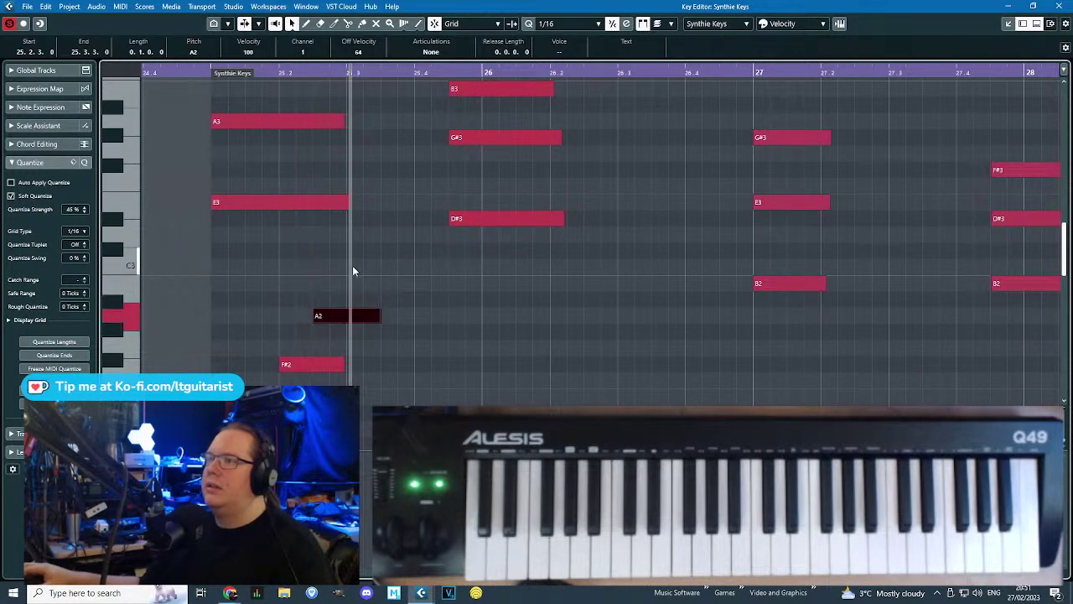
{"action": "left_click", "coordinate": [206, 77]}
{"action": "key", "text": "space"}
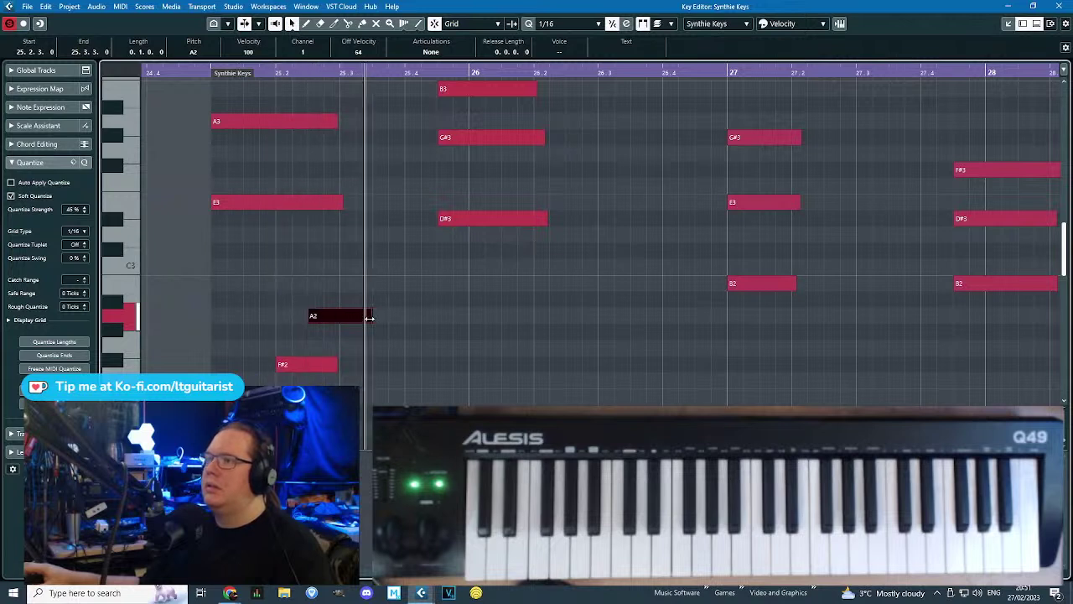
{"action": "left_click_drag", "start_coordinate": [369, 318], "coordinate": [389, 317]}
Add a B2 note at 25.4 and extend the first chord's three notes to about beat 25.4.
{"action": "double_click", "coordinate": [421, 290]}
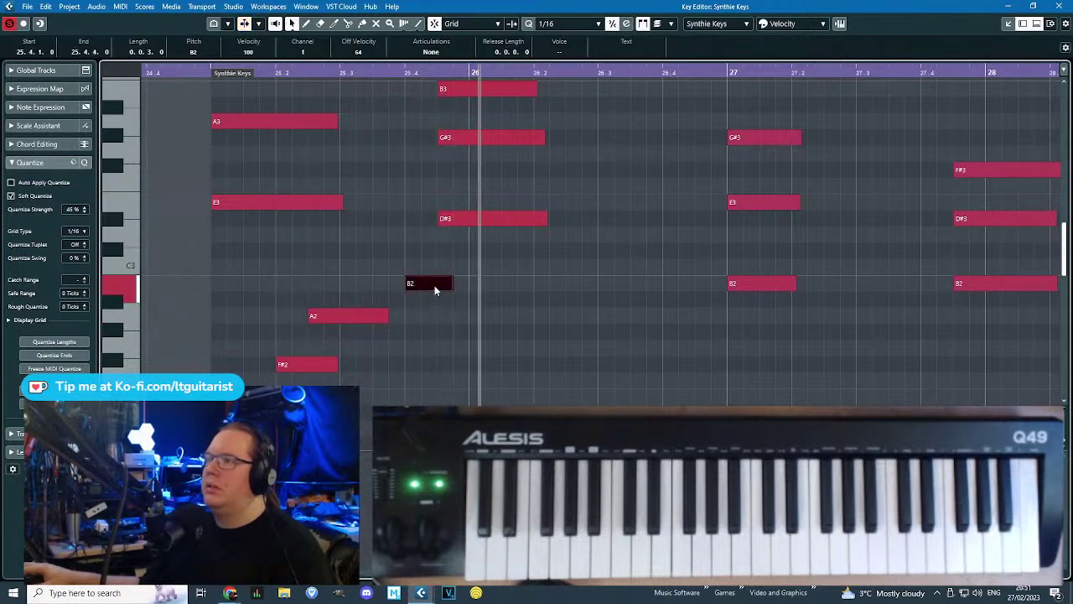
{"action": "scroll", "coordinate": [435, 291], "scroll_direction": "up", "scroll_amount": 4}
{"action": "left_click_drag", "start_coordinate": [355, 181], "coordinate": [415, 348]}
{"action": "left_click_drag", "start_coordinate": [451, 431], "coordinate": [436, 432]}
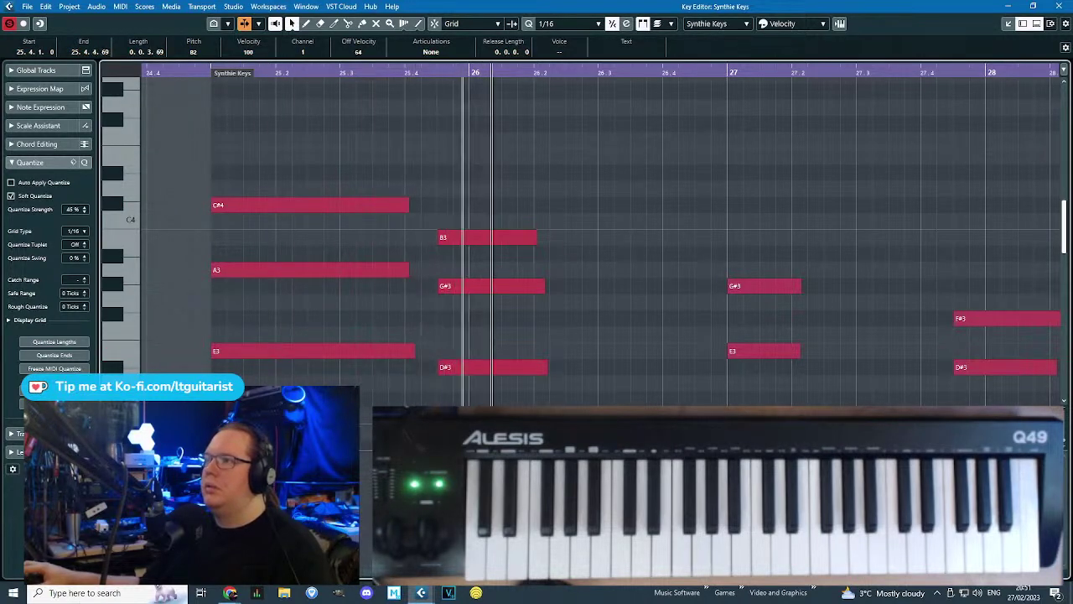
Duplicate the bar 25 low run to 26.2, transposed to D#2, F#2 and G#2, and play the part from bar 25.
{"action": "scroll", "coordinate": [525, 323], "scroll_direction": "down", "scroll_amount": 4}
{"action": "left_click_drag", "start_coordinate": [549, 399], "coordinate": [273, 287]}
{"action": "key", "text": "ctrl+d"}
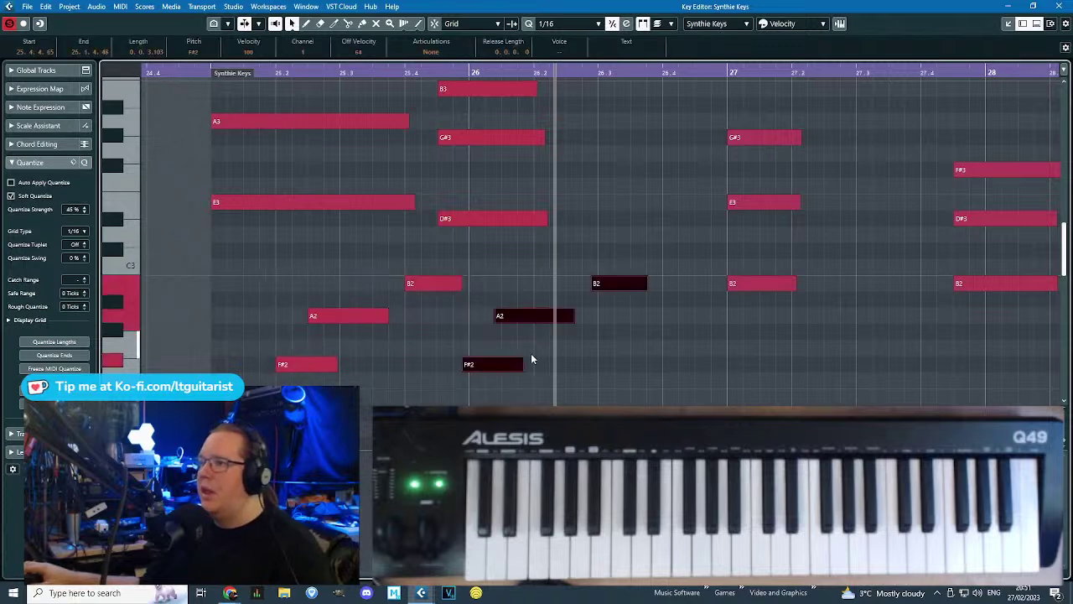
{"action": "left_click_drag", "start_coordinate": [495, 364], "coordinate": [566, 412]}
{"action": "left_click", "coordinate": [547, 315]}
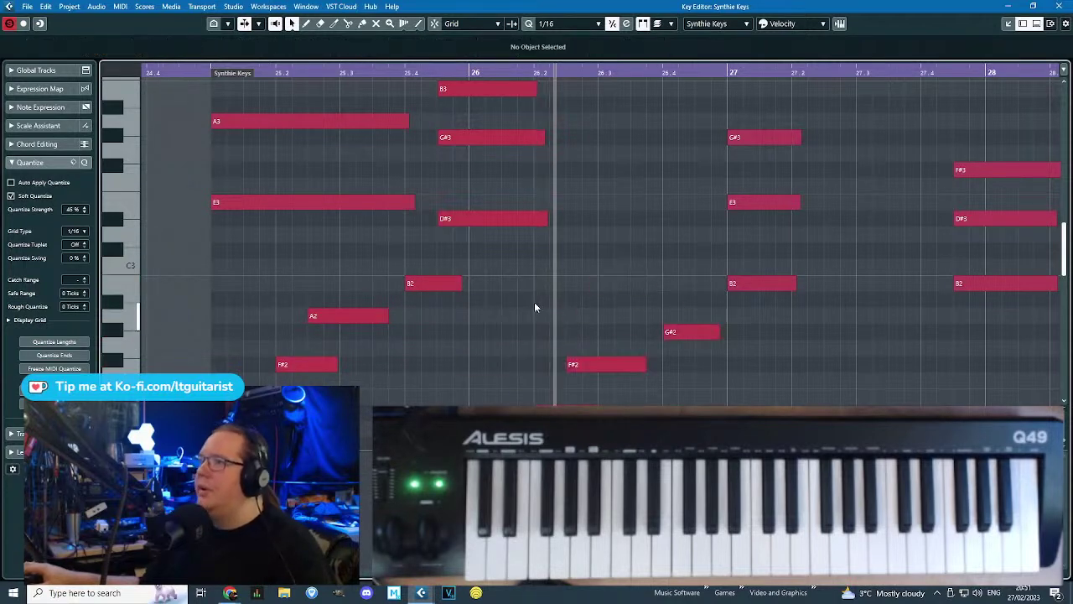
{"action": "left_click_drag", "start_coordinate": [216, 71], "coordinate": [488, 232]}
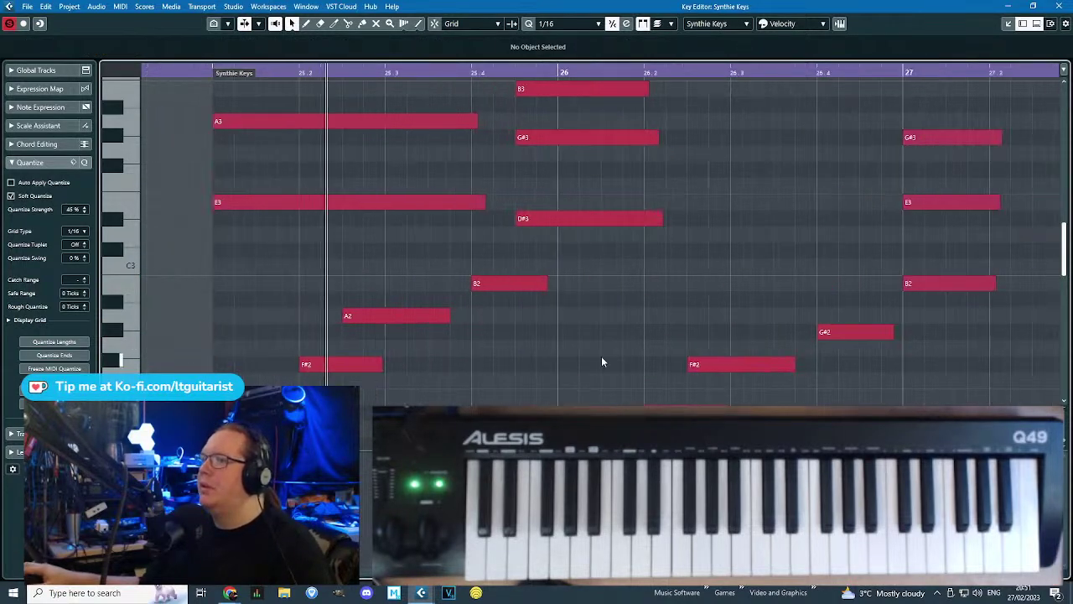
{"action": "scroll", "coordinate": [602, 356], "scroll_direction": "down", "scroll_amount": 2}
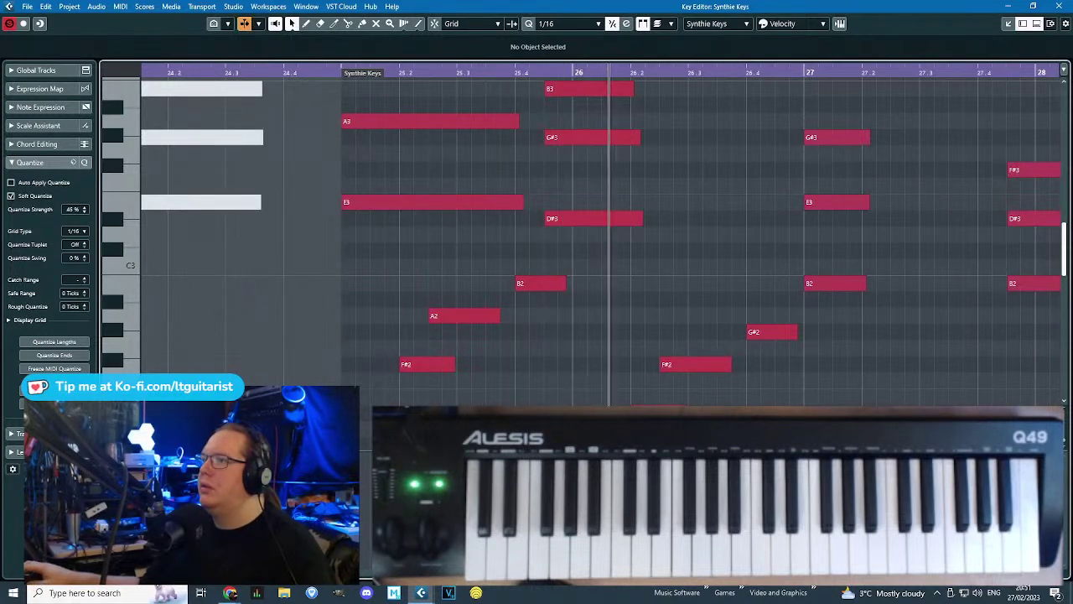
{"action": "scroll", "coordinate": [744, 394], "scroll_direction": "right", "scroll_amount": 3}
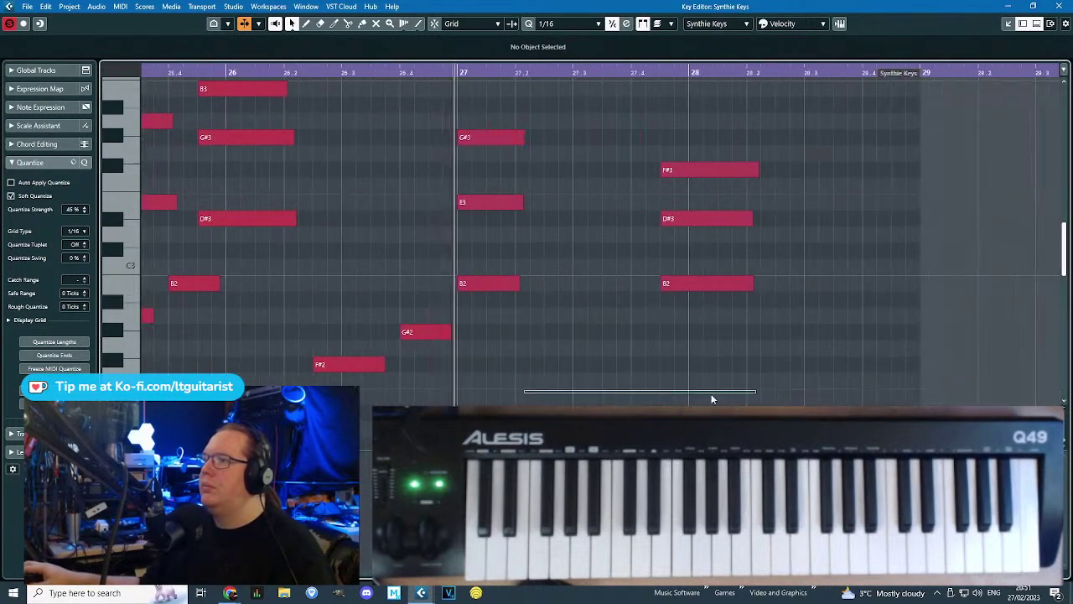
{"action": "scroll", "coordinate": [327, 254], "scroll_direction": "down", "scroll_amount": 2}
{"action": "left_click_drag", "start_coordinate": [165, 72], "coordinate": [254, 154]}
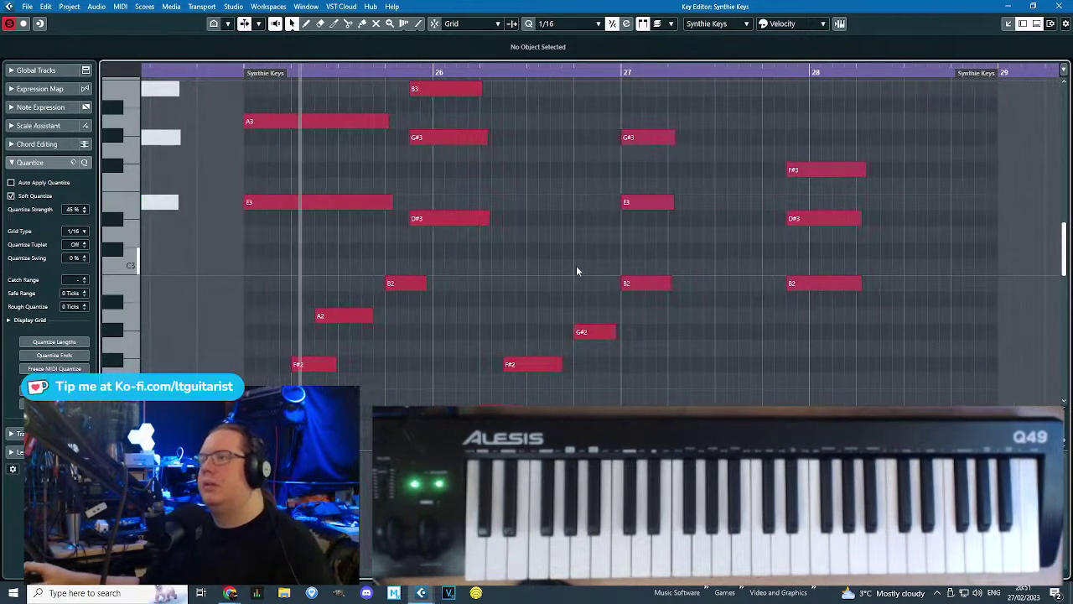
Move the second and fourth chords to start exactly on bars 26 and 28, and play from bar 25.
{"action": "left_click_drag", "start_coordinate": [544, 247], "coordinate": [430, 67]}
{"action": "left_click_drag", "start_coordinate": [800, 156], "coordinate": [823, 311]}
{"action": "key", "text": "j"}
{"action": "left_click_drag", "start_coordinate": [798, 248], "coordinate": [821, 250]}
{"action": "left_click", "coordinate": [708, 172]}
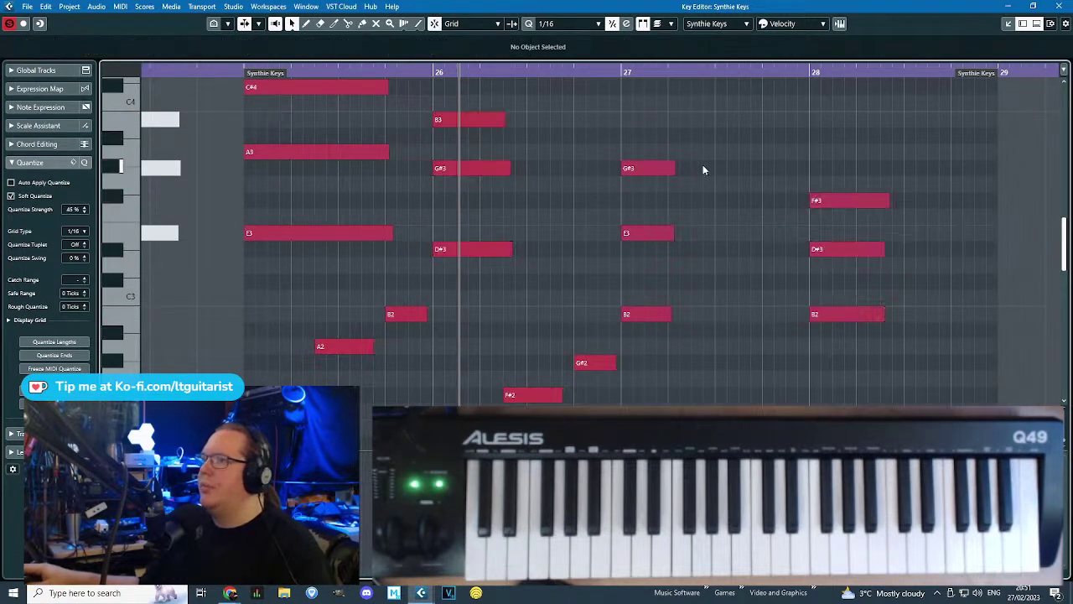
{"action": "left_click_drag", "start_coordinate": [232, 74], "coordinate": [232, 71]}
{"action": "key", "text": "space"}
Lengthen the notes of all four chords so that each chord nearly fills its bar.
{"action": "left_click_drag", "start_coordinate": [369, 251], "coordinate": [413, 101]}
{"action": "left_click_drag", "start_coordinate": [786, 136], "coordinate": [679, 311]}
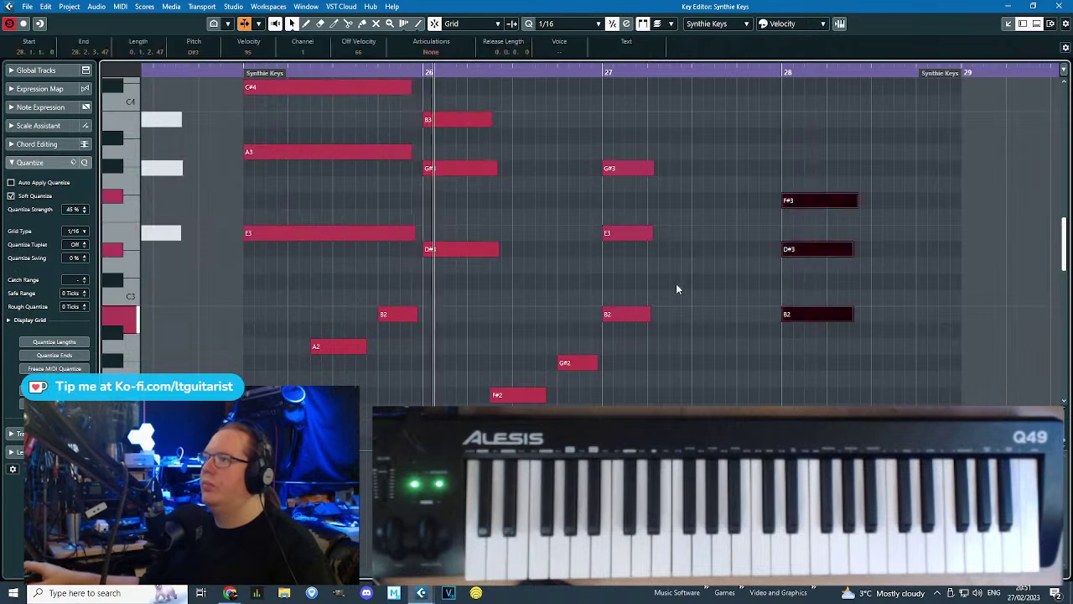
{"action": "left_click_drag", "start_coordinate": [529, 112], "coordinate": [475, 256]}
{"action": "left_click_drag", "start_coordinate": [496, 168], "coordinate": [586, 169]}
{"action": "left_click_drag", "start_coordinate": [627, 132], "coordinate": [770, 313]}
{"action": "left_click_drag", "start_coordinate": [880, 388], "coordinate": [952, 222]}
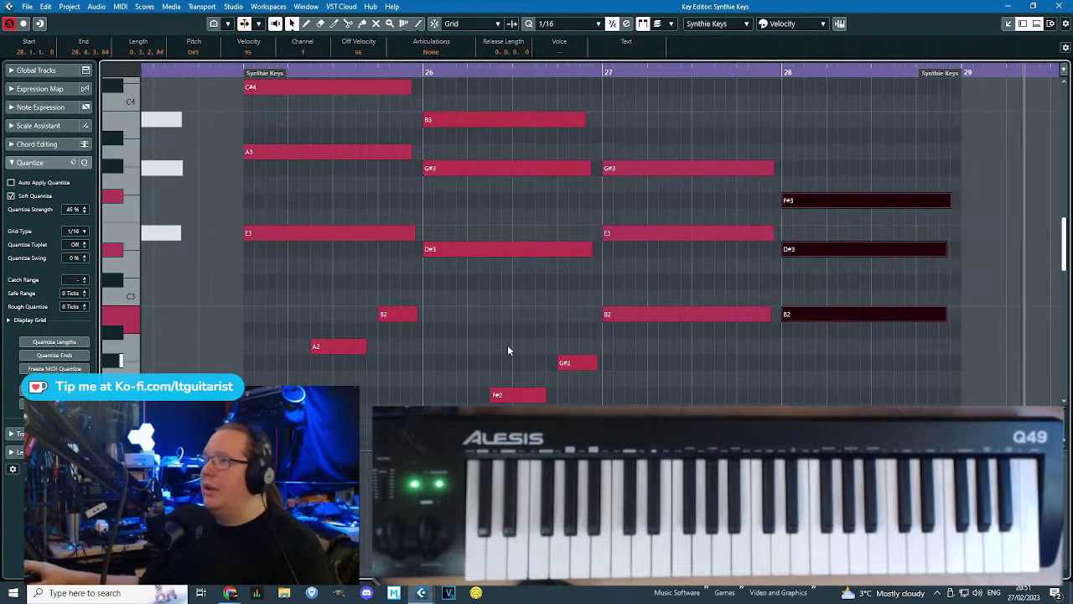
Copy the three-note bar 26 run to 27.2 as B1, D2 and E2, and raise its D2 to D#2.
{"action": "scroll", "coordinate": [409, 315], "scroll_direction": "down", "scroll_amount": 3}
{"action": "left_click_drag", "start_coordinate": [670, 408], "coordinate": [439, 278]}
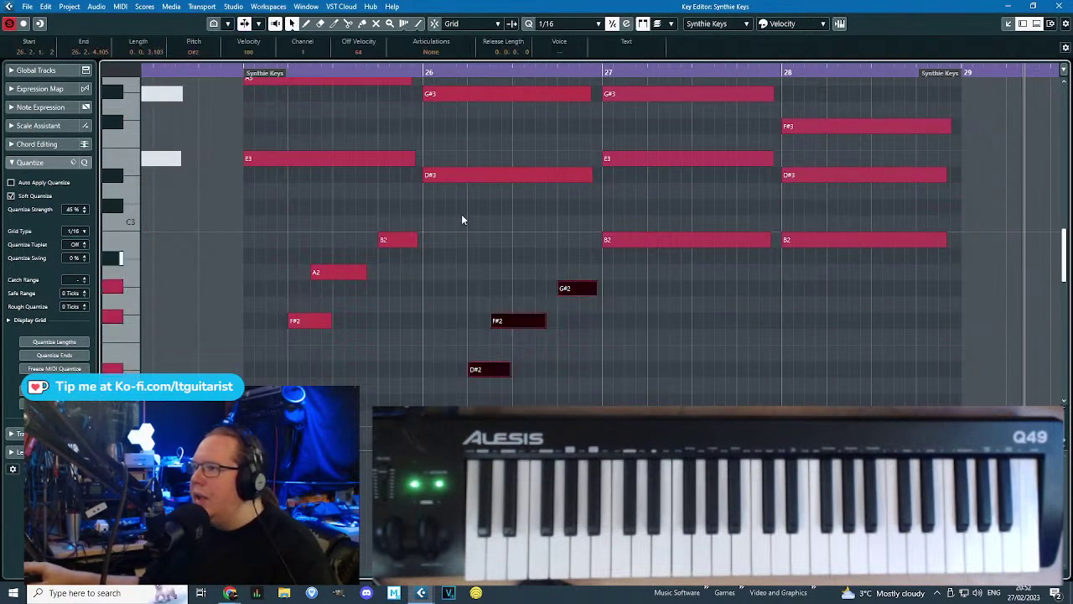
{"action": "left_click", "coordinate": [422, 79]}
{"action": "key", "text": "space"}
{"action": "scroll", "coordinate": [560, 371], "scroll_direction": "up", "scroll_amount": 3}
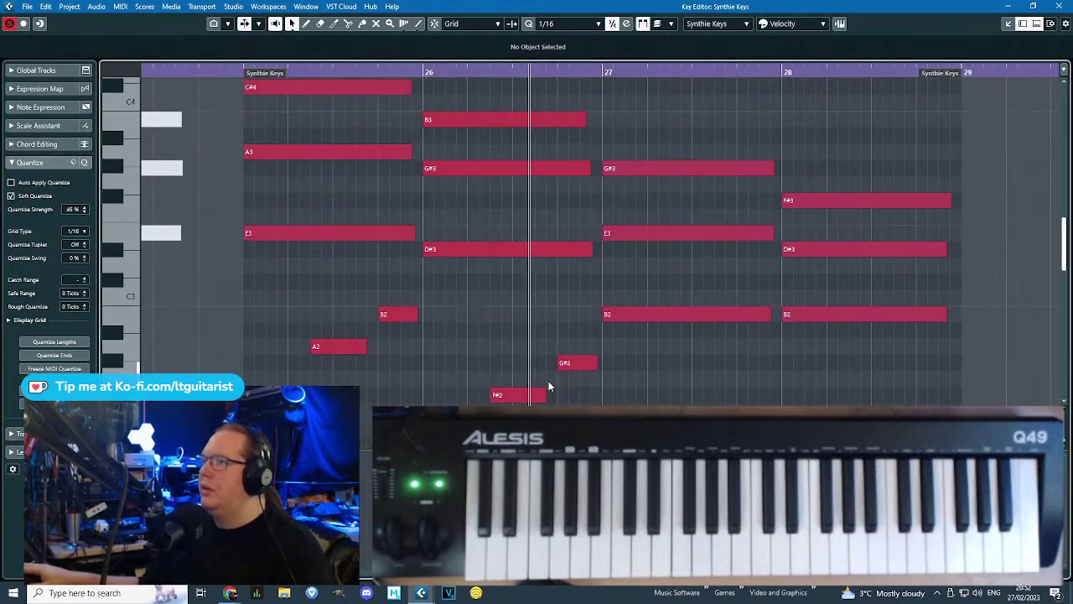
{"action": "scroll", "coordinate": [548, 380], "scroll_direction": "down", "scroll_amount": 6}
{"action": "left_click_drag", "start_coordinate": [605, 397], "coordinate": [463, 201]}
{"action": "left_click_drag", "start_coordinate": [470, 294], "coordinate": [667, 379]}
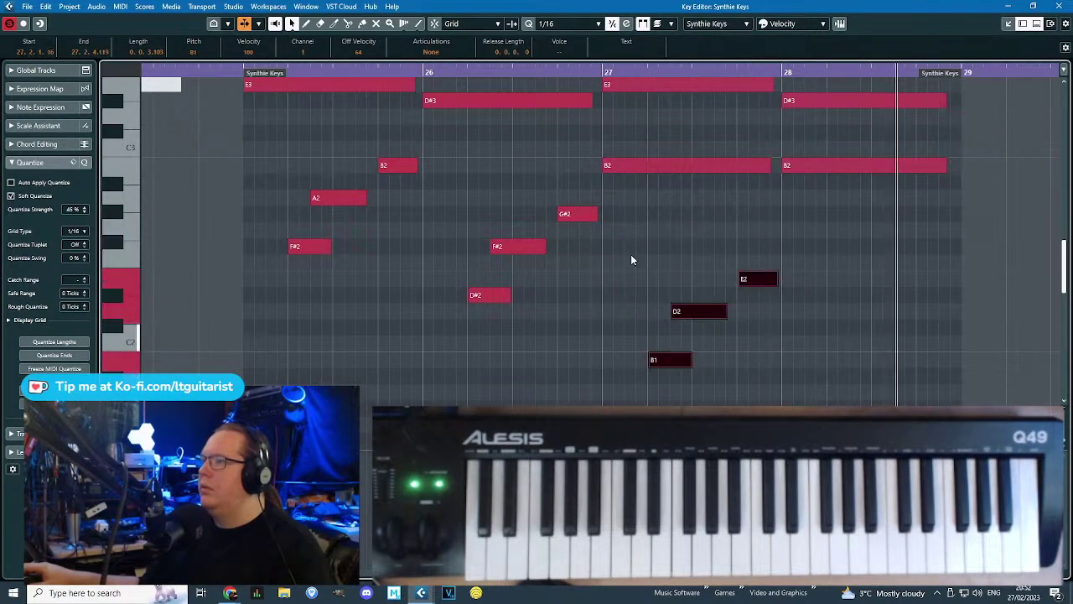
{"action": "left_click", "coordinate": [835, 378]}
{"action": "left_click_drag", "start_coordinate": [716, 315], "coordinate": [706, 296]}
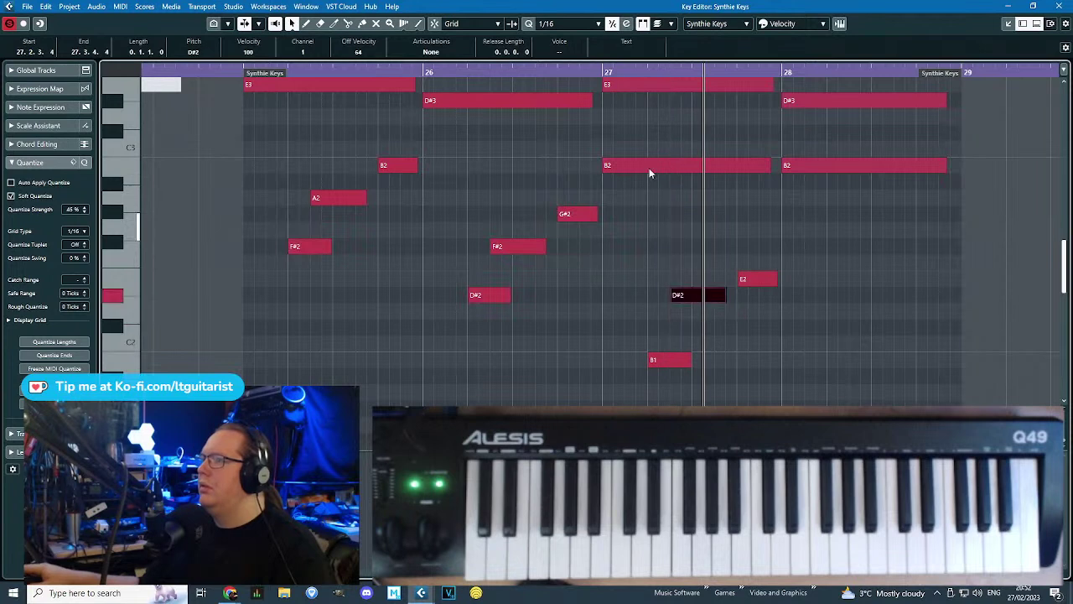
{"action": "left_click", "coordinate": [601, 79]}
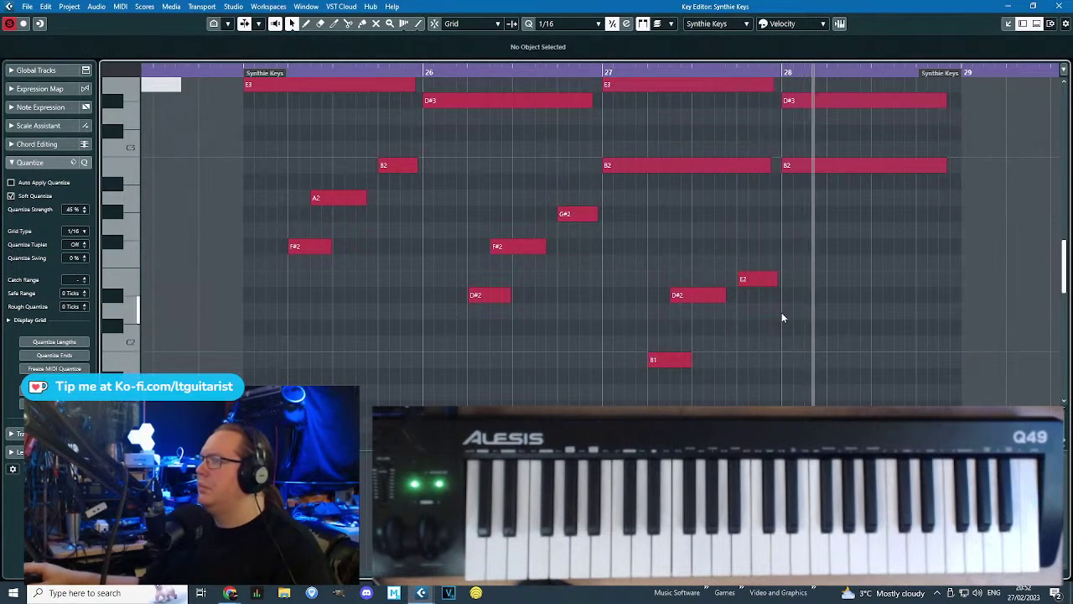
Add a B1 note nearly filling bar 28 and raise the bar 27 run to C#2, E2 and F#2.
{"action": "mouse_move", "coordinate": [785, 312]}
{"action": "left_mouse_down"}
{"action": "mouse_move", "coordinate": [861, 329]}
{"action": "mouse_move", "coordinate": [830, 348]}
{"action": "left_mouse_up"}
{"action": "left_click_drag", "start_coordinate": [674, 359], "coordinate": [674, 328]}
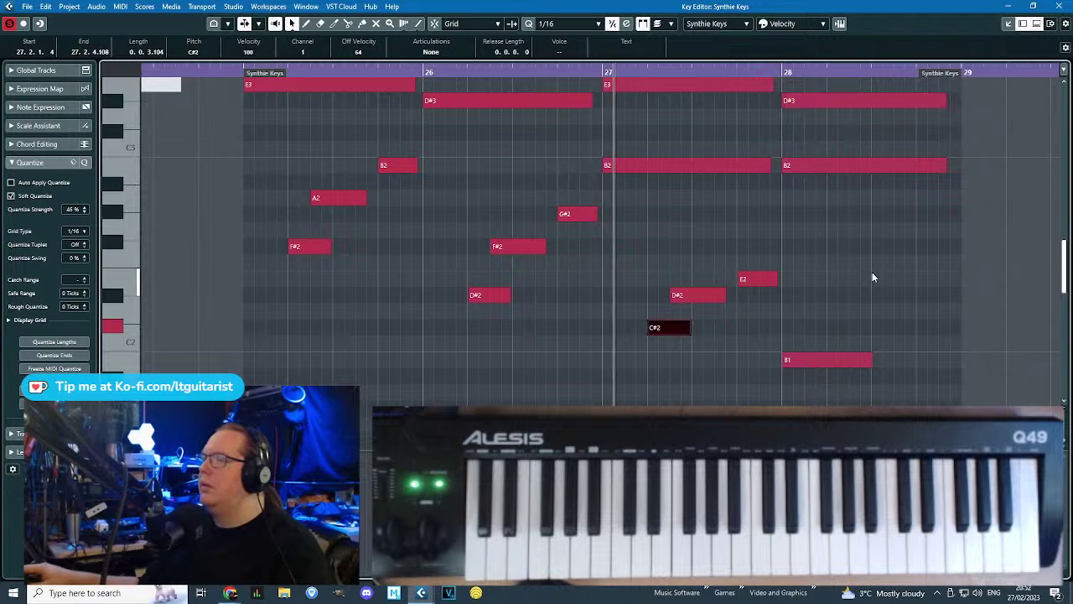
{"action": "mouse_move", "coordinate": [686, 300]}
{"action": "left_mouse_down"}
{"action": "mouse_move", "coordinate": [686, 267]}
{"action": "mouse_move", "coordinate": [685, 282]}
{"action": "left_mouse_up"}
{"action": "left_click_drag", "start_coordinate": [757, 279], "coordinate": [758, 253]}
{"action": "key", "text": "h"}
{"action": "left_click_drag", "start_coordinate": [895, 361], "coordinate": [982, 362]}
Shorten the bar 28 B1 note to about half a bar and add E2 at 28.3 and D2 at 28.4.
{"action": "scroll", "coordinate": [905, 387], "scroll_direction": "down", "scroll_amount": 4}
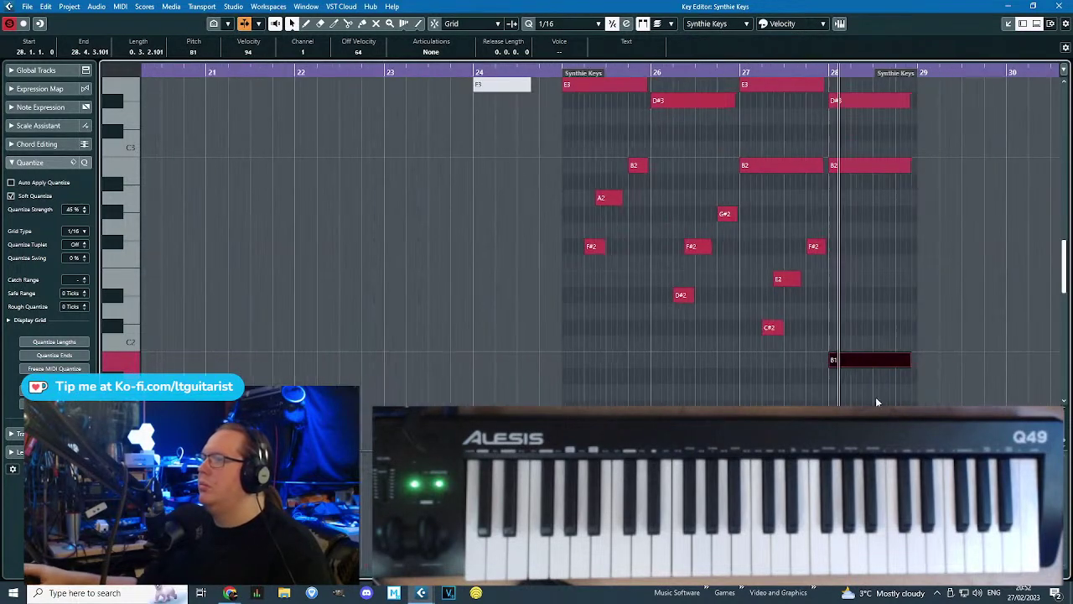
{"action": "scroll", "coordinate": [897, 384], "scroll_direction": "up", "scroll_amount": 3}
{"action": "left_click", "coordinate": [896, 382]}
{"action": "scroll", "coordinate": [895, 387], "scroll_direction": "down", "scroll_amount": 3}
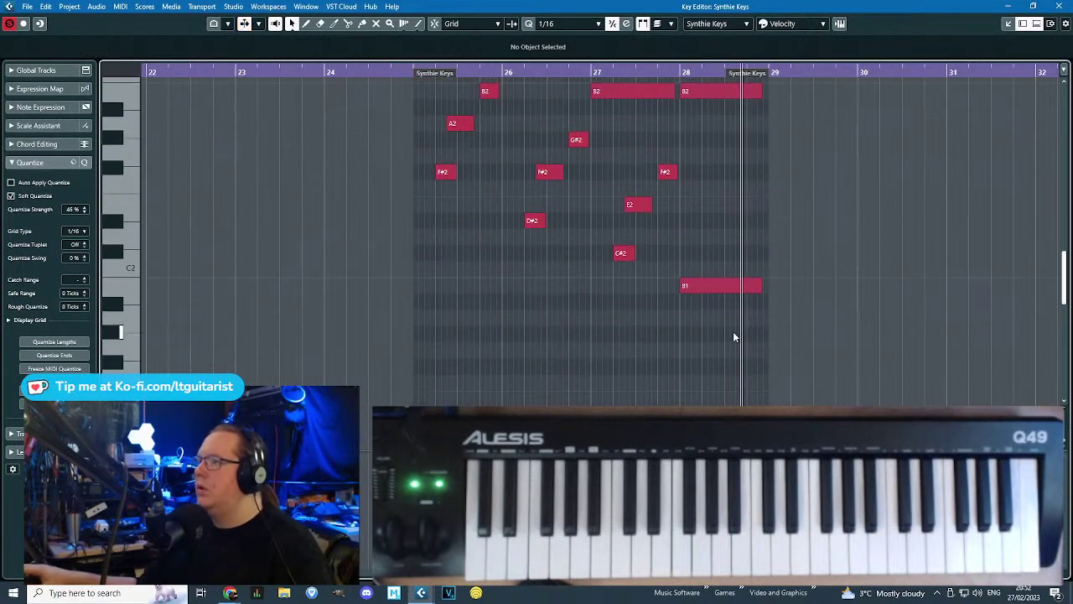
{"action": "left_click_drag", "start_coordinate": [728, 237], "coordinate": [773, 237]}
{"action": "scroll", "coordinate": [771, 238], "scroll_direction": "up", "scroll_amount": 3}
{"action": "mouse_move", "coordinate": [741, 204]}
{"action": "left_mouse_down"}
{"action": "mouse_move", "coordinate": [663, 209]}
{"action": "mouse_move", "coordinate": [746, 203]}
{"action": "mouse_move", "coordinate": [724, 204]}
{"action": "mouse_move", "coordinate": [755, 236]}
{"action": "left_mouse_up"}
{"action": "left_click", "coordinate": [731, 228]}
{"action": "left_click_drag", "start_coordinate": [753, 285], "coordinate": [677, 288]}
Return to the arrangement and replace the bar 29 HALion Sonic part with a duplicate of the edited bar 25 part.
{"action": "scroll", "coordinate": [630, 300], "scroll_direction": "down", "scroll_amount": 3}
{"action": "scroll", "coordinate": [877, 153], "scroll_direction": "up", "scroll_amount": 4}
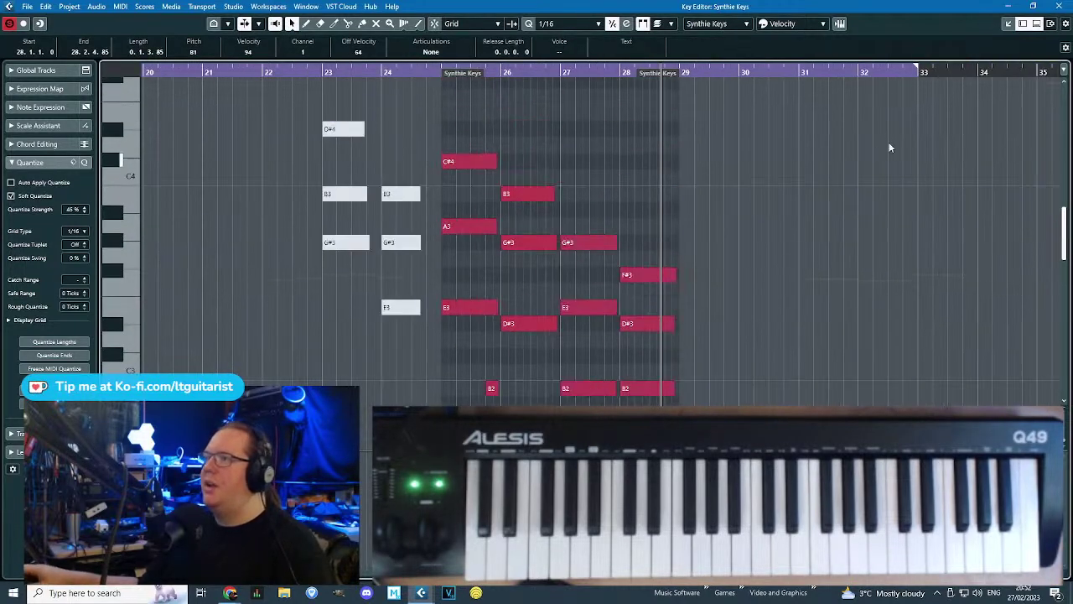
{"action": "scroll", "coordinate": [867, 208], "scroll_direction": "down", "scroll_amount": 5}
{"action": "left_click", "coordinate": [1060, 7]}
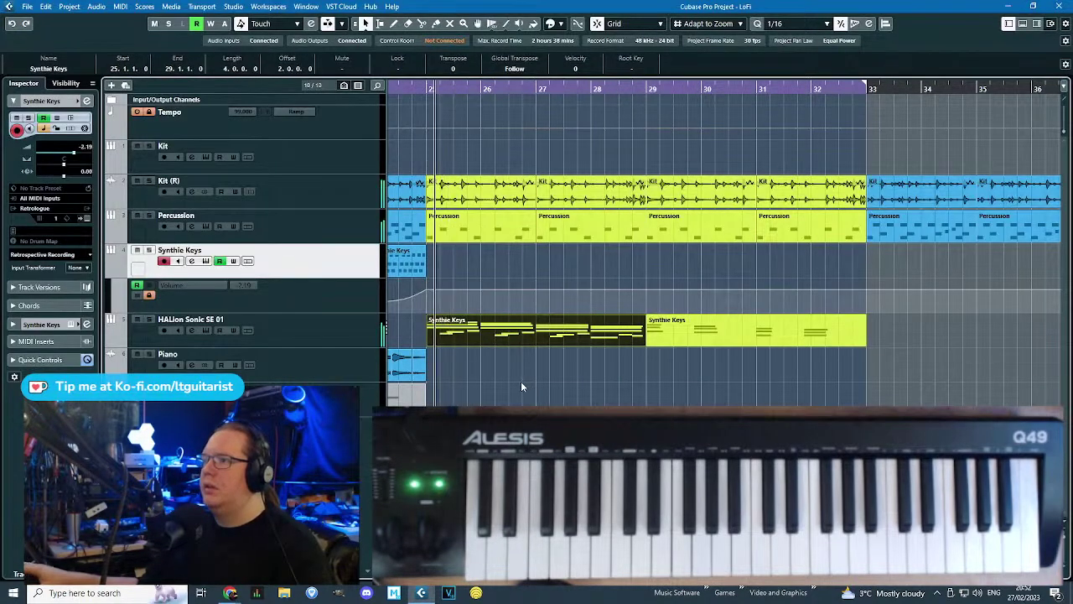
{"action": "scroll", "coordinate": [520, 382], "scroll_direction": "up", "scroll_amount": 2}
{"action": "scroll", "coordinate": [519, 381], "scroll_direction": "down", "scroll_amount": 2}
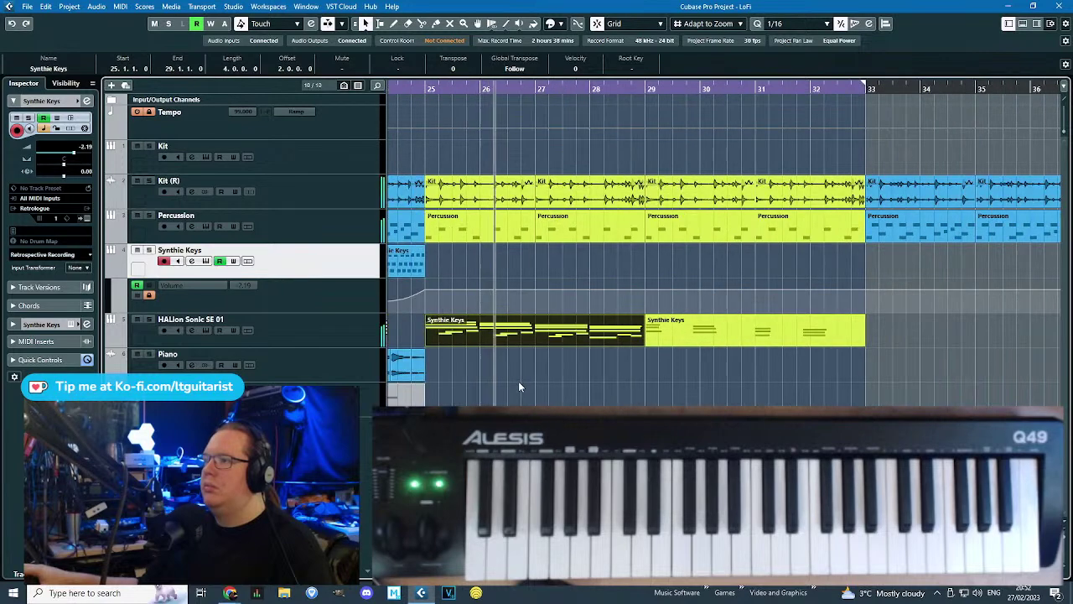
{"action": "left_click", "coordinate": [624, 338]}
{"action": "key", "text": "Delete"}
{"action": "left_click", "coordinate": [569, 338]}
{"action": "key", "text": "ctrl+d"}
{"action": "scroll", "coordinate": [575, 396], "scroll_direction": "up", "scroll_amount": 3}
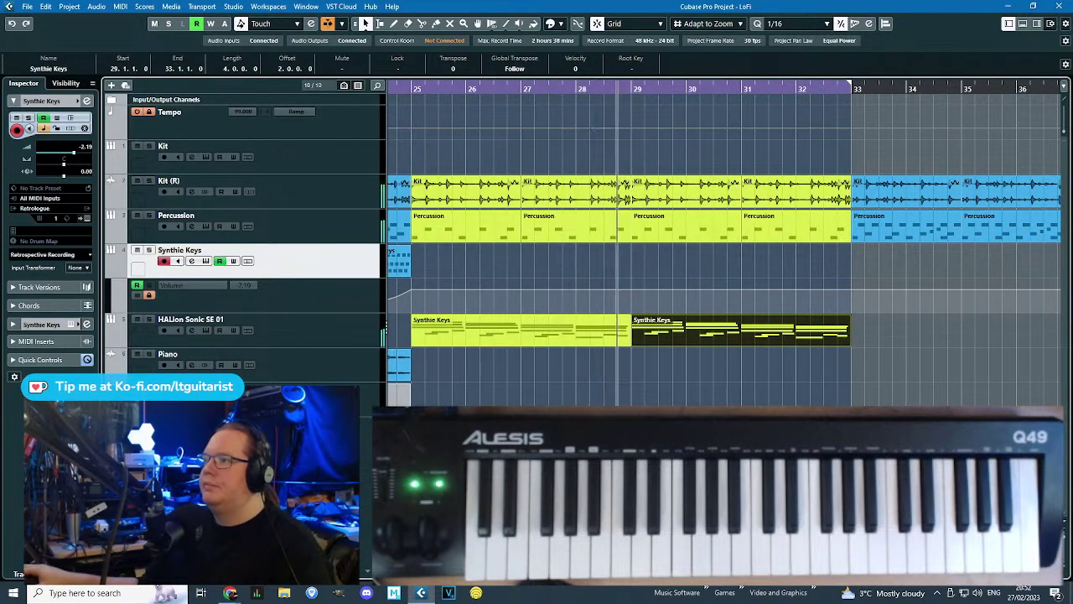
Reopen the bar 25 part and raise the D2 note at 28.4 to D#2.
{"action": "double_click", "coordinate": [596, 326]}
{"action": "key", "text": "space"}
{"action": "scroll", "coordinate": [401, 315], "scroll_direction": "up", "scroll_amount": 2}
{"action": "left_click_drag", "start_coordinate": [390, 311], "coordinate": [390, 294]}
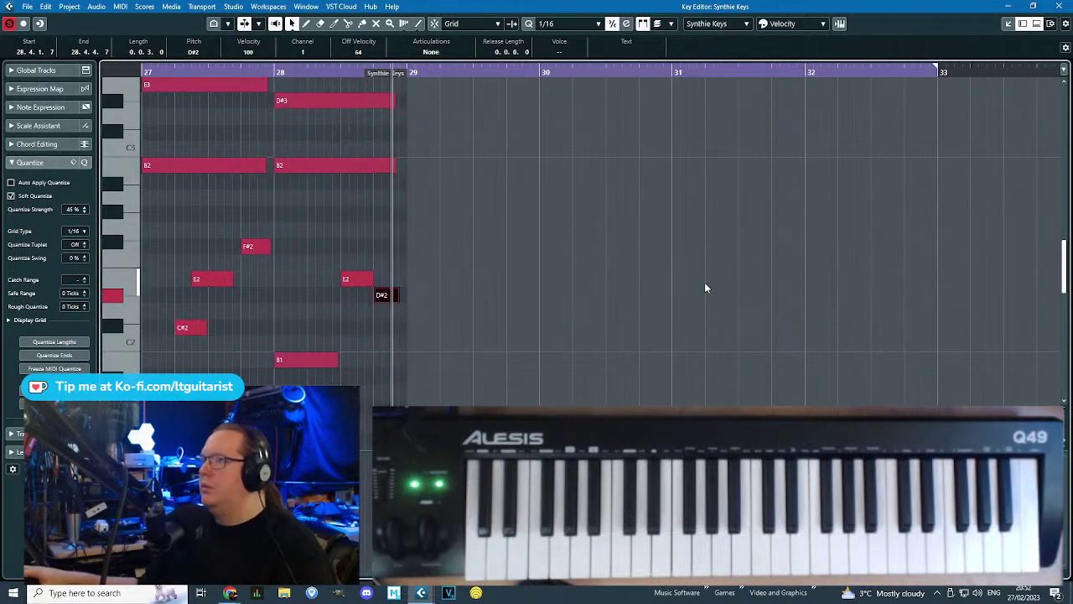
Return to the arrangement and delete the HALion Sonic part at bar 29.
{"action": "left_click", "coordinate": [1059, 6]}
{"action": "left_click_drag", "start_coordinate": [839, 378], "coordinate": [748, 310]}
{"action": "key", "text": "Delete"}
Reopen the bar 25 HALion Sonic part and raise the B2 chord notes in bars 27 and 28 an octave to B3.
{"action": "double_click", "coordinate": [582, 322]}
{"action": "scroll", "coordinate": [537, 306], "scroll_direction": "up", "scroll_amount": 3}
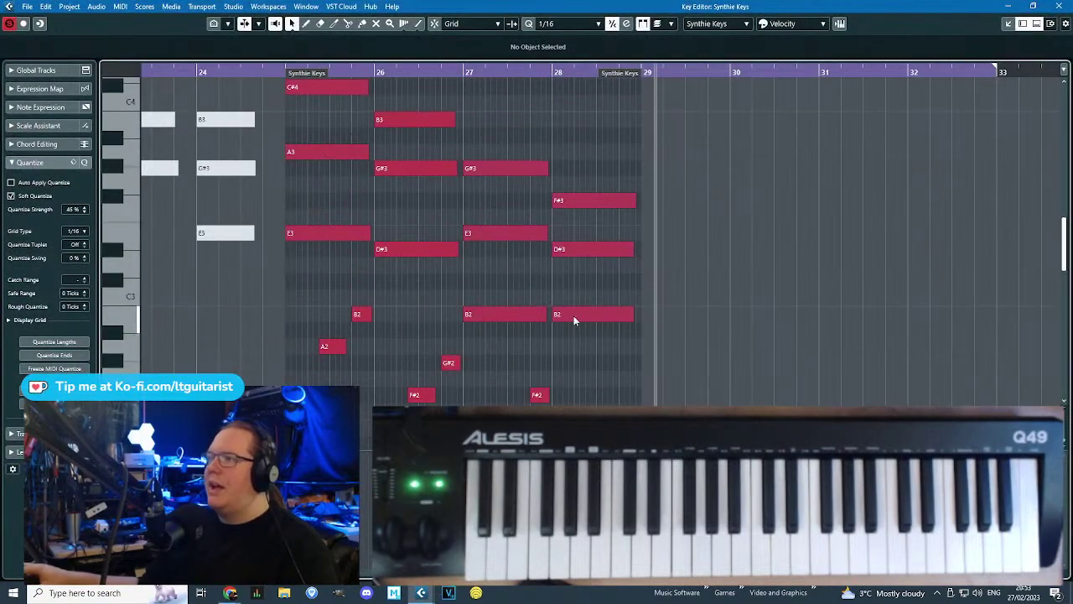
{"action": "left_click_drag", "start_coordinate": [536, 293], "coordinate": [632, 358]}
{"action": "scroll", "coordinate": [632, 358], "scroll_direction": "up", "scroll_amount": 1}
{"action": "key", "text": "shift+Up"}
Lower the velocity of the upper chord notes, A3 to 71, and delay the A3, B3, bar 27 E3 and bar 28 D#3 starts by about 25 ticks.
{"action": "left_click_drag", "start_coordinate": [697, 118], "coordinate": [360, 336]}
{"action": "key", "text": "space"}
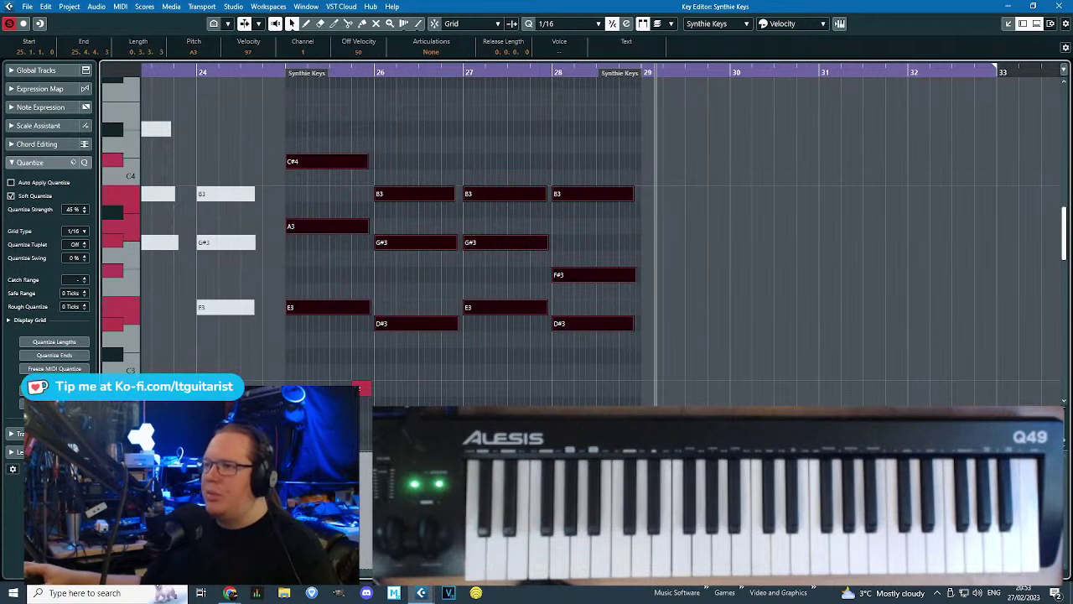
{"action": "left_click_drag", "start_coordinate": [302, 72], "coordinate": [309, 327]}
{"action": "left_click", "coordinate": [352, 225]}
{"action": "left_click", "coordinate": [511, 194], "text": "shift"}
{"action": "left_click_drag", "start_coordinate": [576, 286], "coordinate": [736, 344]}
{"action": "left_click_drag", "start_coordinate": [739, 156], "coordinate": [656, 216]}
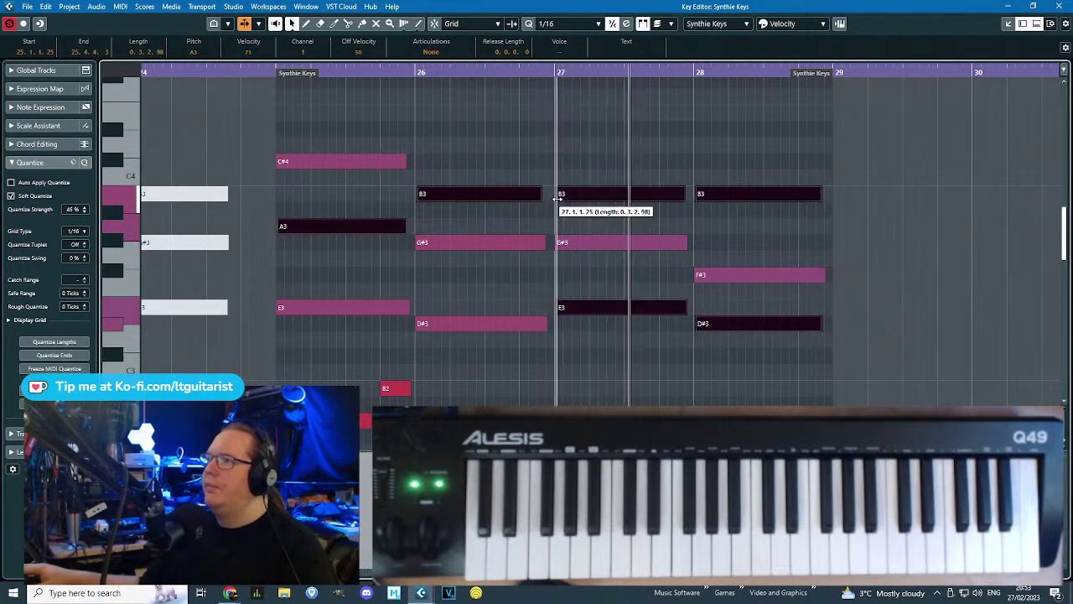
Nudge the G#3 starts in bars 26 and 27 and the bar 26 D#3 start slightly earlier, with C#4 starting at 25.1.1.21.
{"action": "left_click", "coordinate": [557, 242]}
{"action": "left_click_drag", "start_coordinate": [417, 244], "coordinate": [415, 244]}
{"action": "left_click_drag", "start_coordinate": [416, 325], "coordinate": [414, 324]}
{"action": "left_click", "coordinate": [281, 161]}
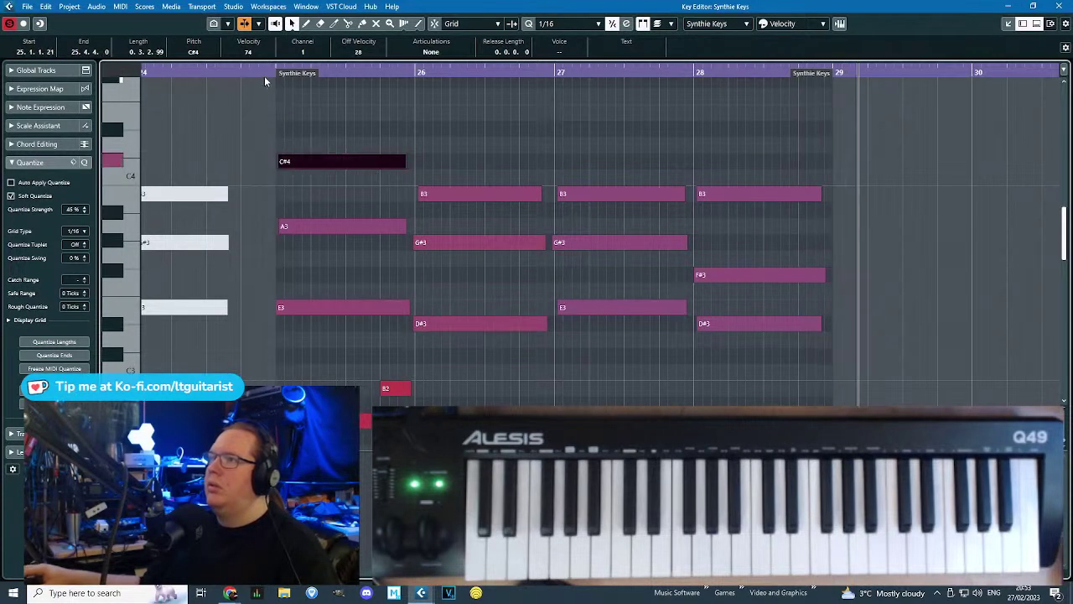
Play the chords from just before bar 25 and shorten the bar 28 F#3 to end at 28.4.2.116.
{"action": "left_click_drag", "start_coordinate": [264, 77], "coordinate": [266, 92]}
{"action": "left_click", "coordinate": [721, 326]}
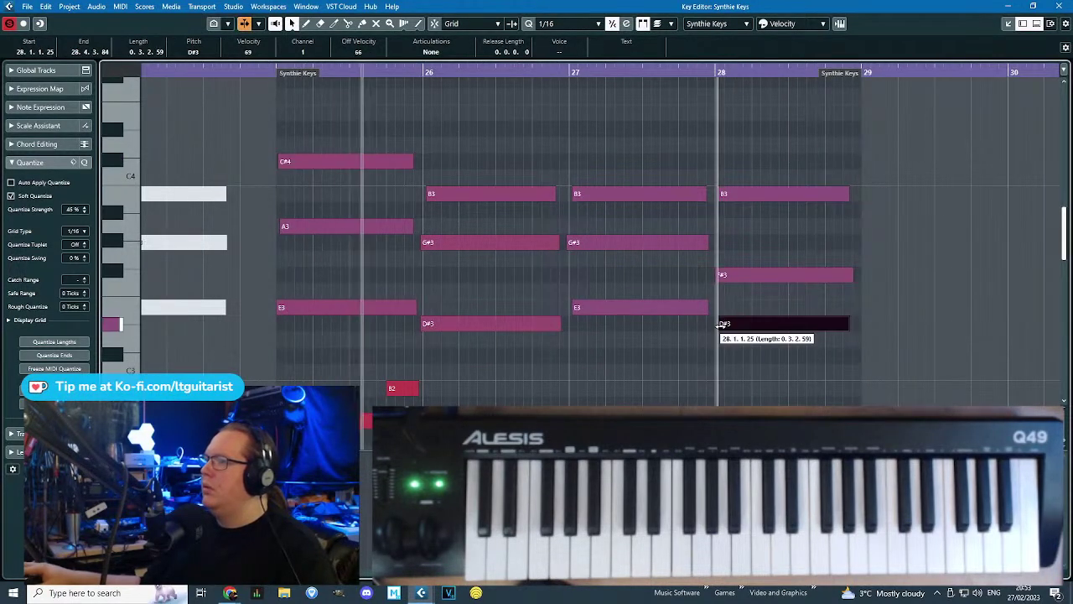
{"action": "left_click_drag", "start_coordinate": [851, 275], "coordinate": [841, 277]}
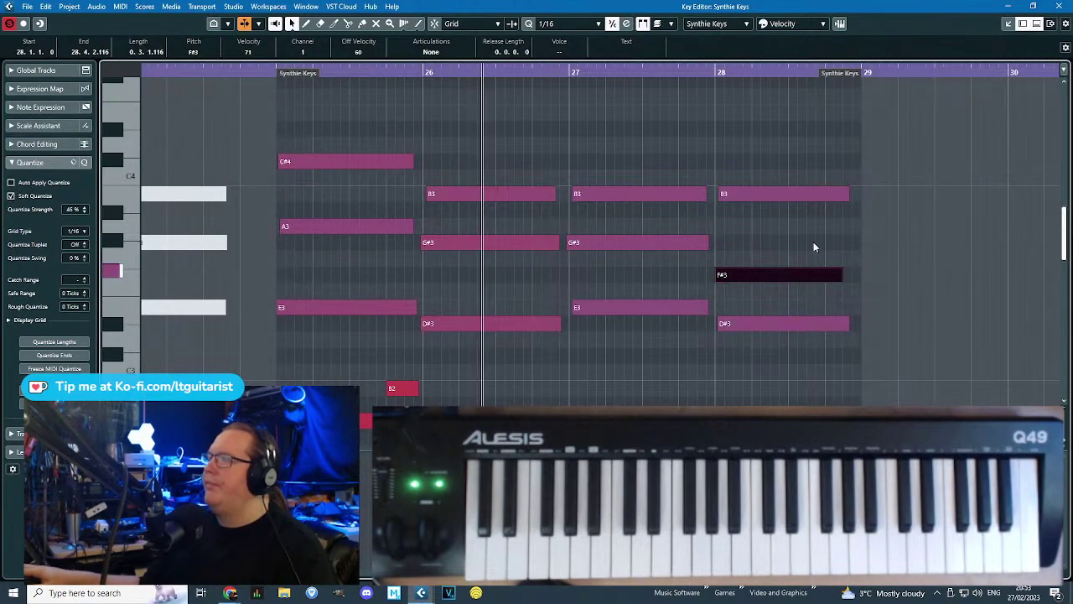
Return to the arrangement and duplicate the edited HALion Sonic part to bar 29.
{"action": "key", "text": "Escape"}
{"action": "key", "text": "ctrl+d"}
{"action": "scroll", "coordinate": [566, 372], "scroll_direction": "down", "scroll_amount": 2}
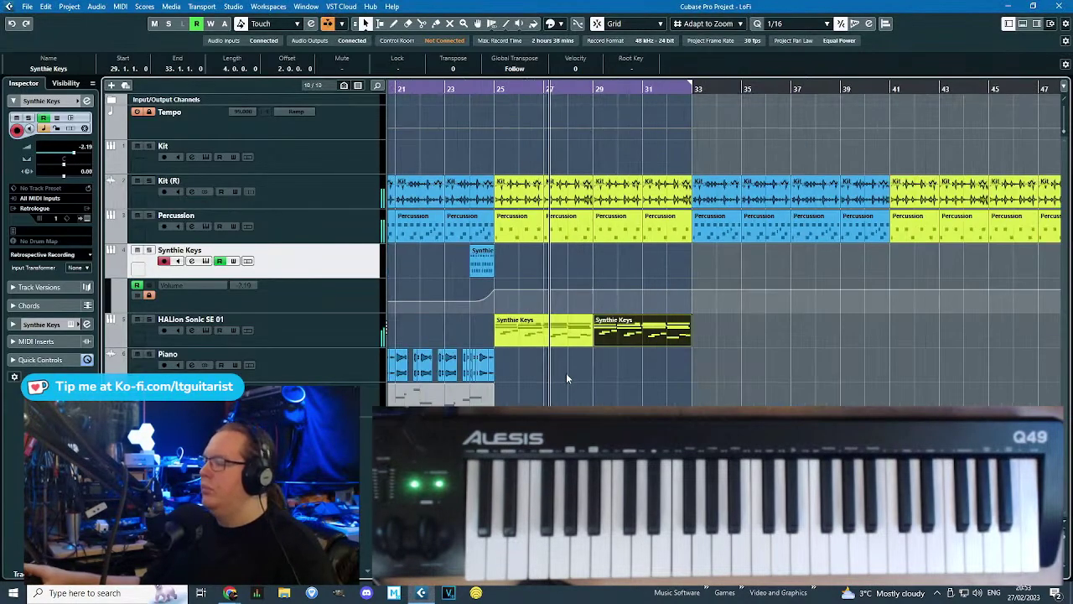
{"action": "scroll", "coordinate": [566, 372], "scroll_direction": "down", "scroll_amount": 3}
{"action": "scroll", "coordinate": [565, 374], "scroll_direction": "up", "scroll_amount": 4}
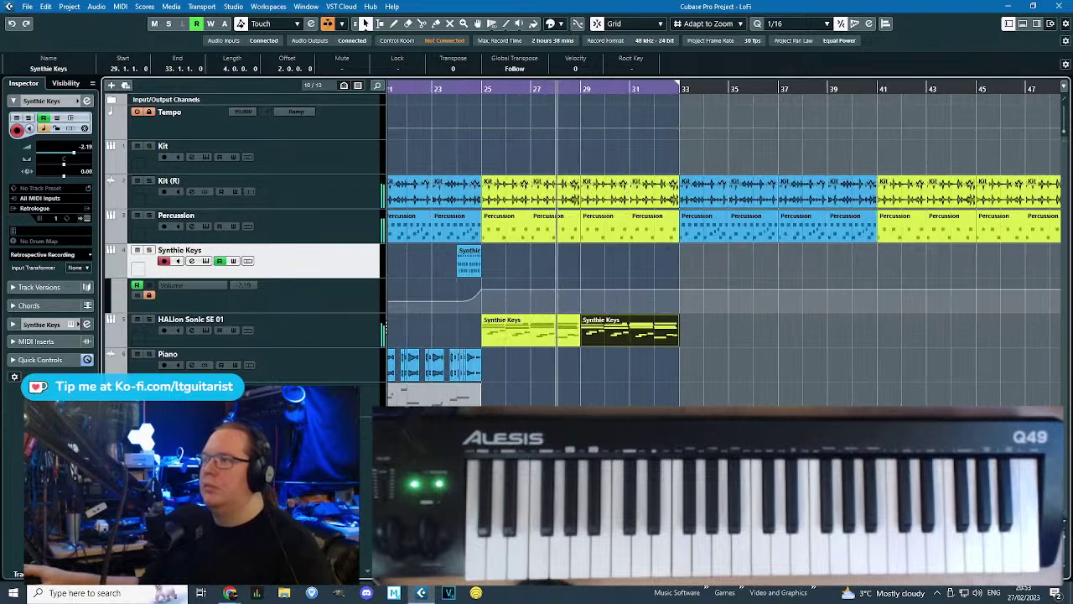
{"action": "left_click", "coordinate": [736, 405]}
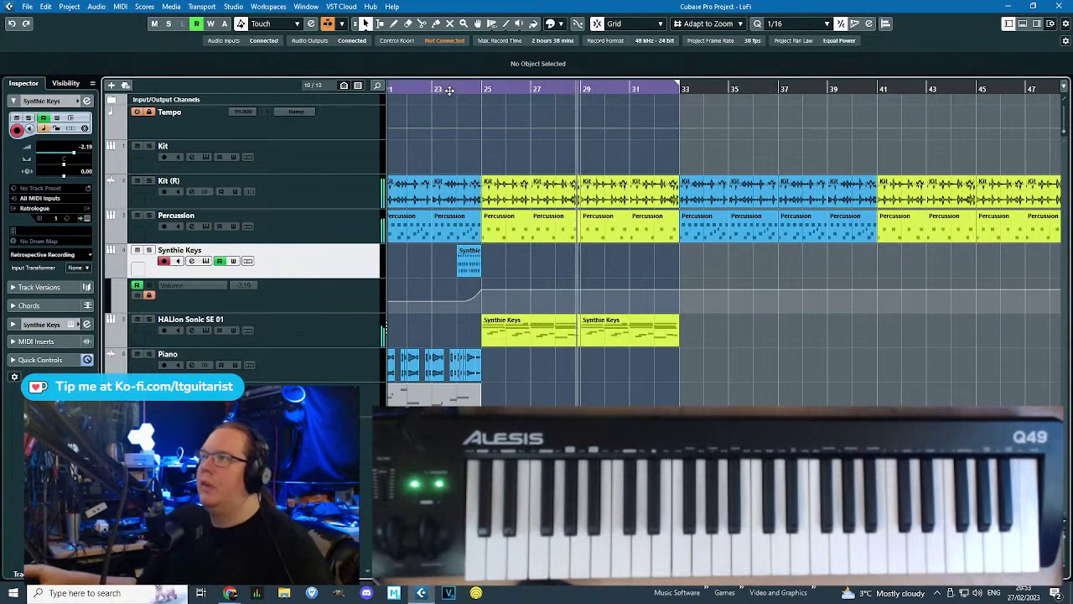
Shape the Synthie Keys volume automation to drop after its bar 25 peak to a lower level through bar 33.
{"action": "scroll", "coordinate": [453, 277], "scroll_direction": "up", "scroll_amount": 2}
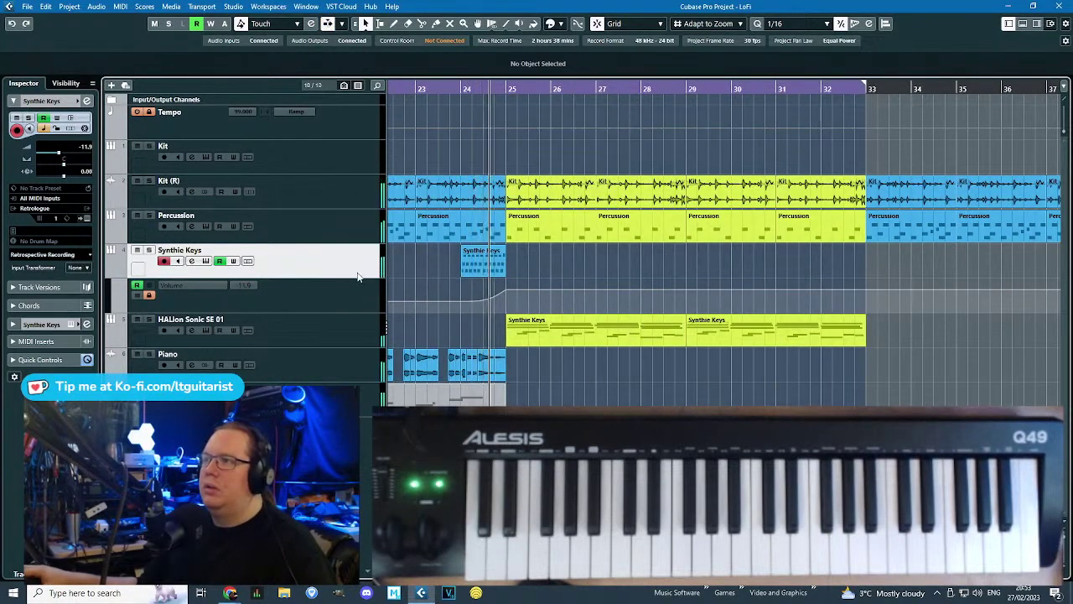
{"action": "left_click", "coordinate": [865, 298]}
{"action": "left_click_drag", "start_coordinate": [686, 296], "coordinate": [595, 307]}
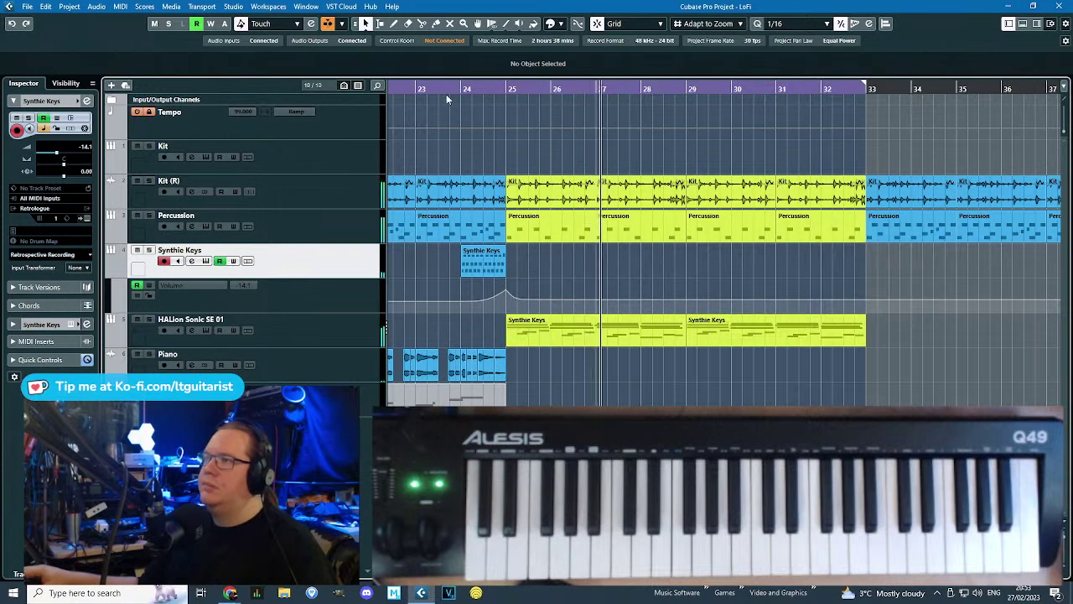
{"action": "left_click_drag", "start_coordinate": [448, 89], "coordinate": [448, 92]}
{"action": "left_click_drag", "start_coordinate": [886, 300], "coordinate": [886, 297]}
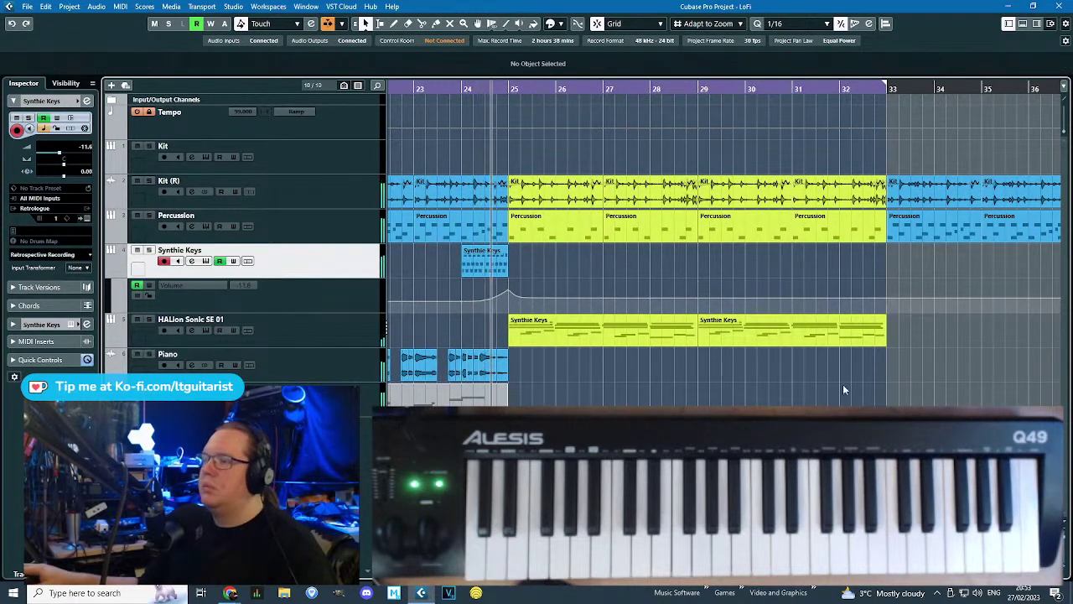
Copy the bar 25 HALion Sonic part onto the Synthie Keys track at bar 25 and open the copy.
{"action": "left_click", "coordinate": [595, 342]}
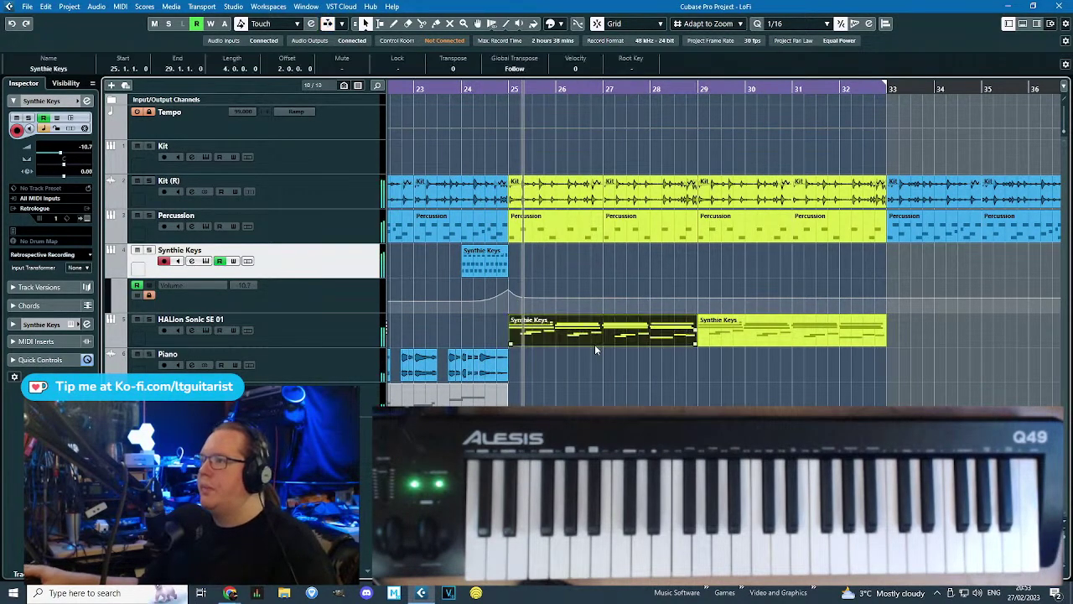
{"action": "left_click", "coordinate": [551, 334]}
{"action": "mouse_move", "coordinate": [738, 326]}
{"action": "left_mouse_down"}
{"action": "mouse_move", "coordinate": [543, 251]}
{"action": "mouse_move", "coordinate": [541, 260]}
{"action": "mouse_move", "coordinate": [341, 89]}
{"action": "mouse_move", "coordinate": [253, 98]}
{"action": "left_mouse_up"}
{"action": "double_click", "coordinate": [540, 262]}
Delete the chord notes and the extra run notes in the copied part, keeping one low note per bar.
{"action": "key", "text": "Delete"}
{"action": "scroll", "coordinate": [264, 184], "scroll_direction": "up", "scroll_amount": 2}
{"action": "left_click_drag", "start_coordinate": [521, 267], "coordinate": [371, 199]}
{"action": "key", "text": "Delete"}
{"action": "left_click_drag", "start_coordinate": [401, 124], "coordinate": [342, 199]}
{"action": "key", "text": "Delete"}
{"action": "left_click_drag", "start_coordinate": [326, 108], "coordinate": [259, 154]}
{"action": "key", "text": "Delete"}
Place the remaining low notes on the first beats of bars 25 to 28 and trim them to about one beat each.
{"action": "scroll", "coordinate": [266, 196], "scroll_direction": "up", "scroll_amount": 3}
{"action": "left_click_drag", "start_coordinate": [275, 198], "coordinate": [231, 198]}
{"action": "left_click_drag", "start_coordinate": [301, 201], "coordinate": [273, 200]}
{"action": "left_click_drag", "start_coordinate": [431, 210], "coordinate": [576, 279]}
{"action": "left_click", "coordinate": [840, 300]}
Raise the four notes two octaves to F#4, D#4, C#4 and B3 and play the arrangement from just before bar 25.
{"action": "left_click_drag", "start_coordinate": [855, 315], "coordinate": [224, 152]}
{"action": "key", "text": "shift+Up"}
{"action": "key", "text": "shift+Up"}
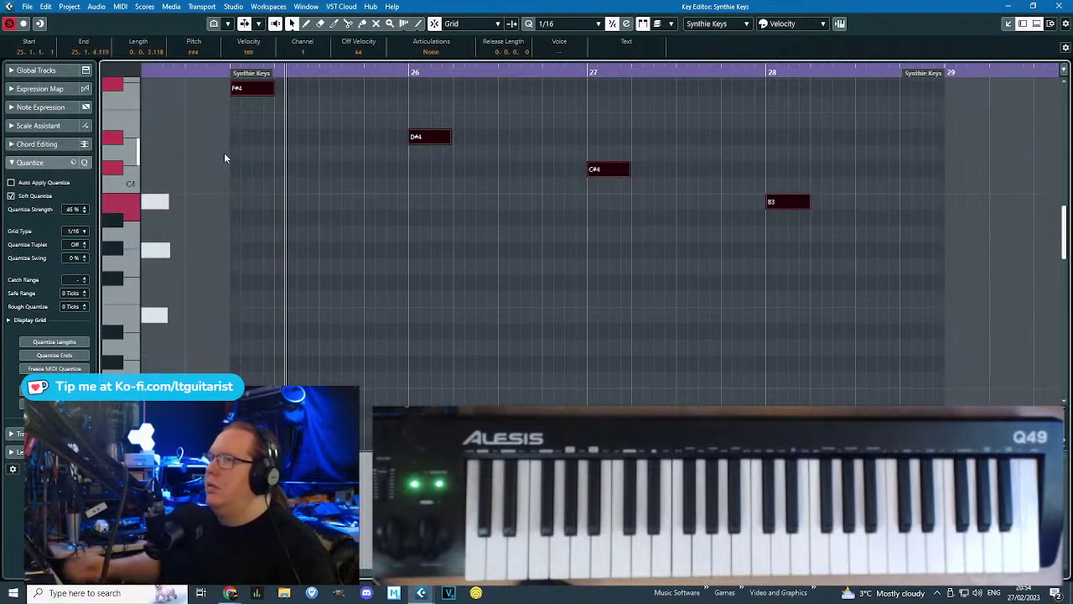
{"action": "left_click", "coordinate": [1062, 6]}
{"action": "double_click", "coordinate": [502, 87]}
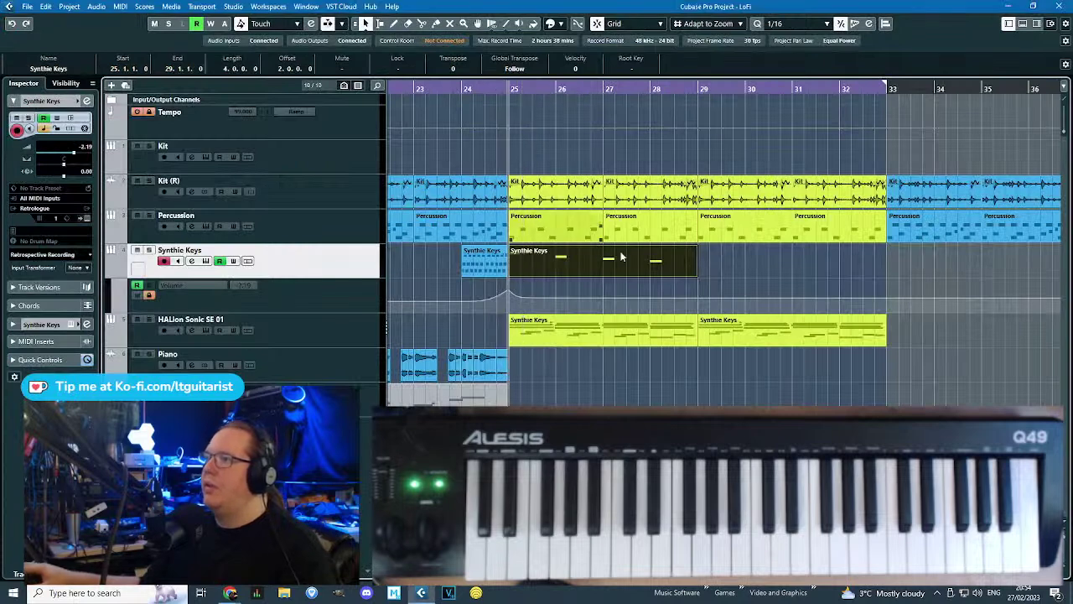
Raise the Synthie Keys volume automation point at bar 33 to -7.70.
{"action": "left_click", "coordinate": [456, 312]}
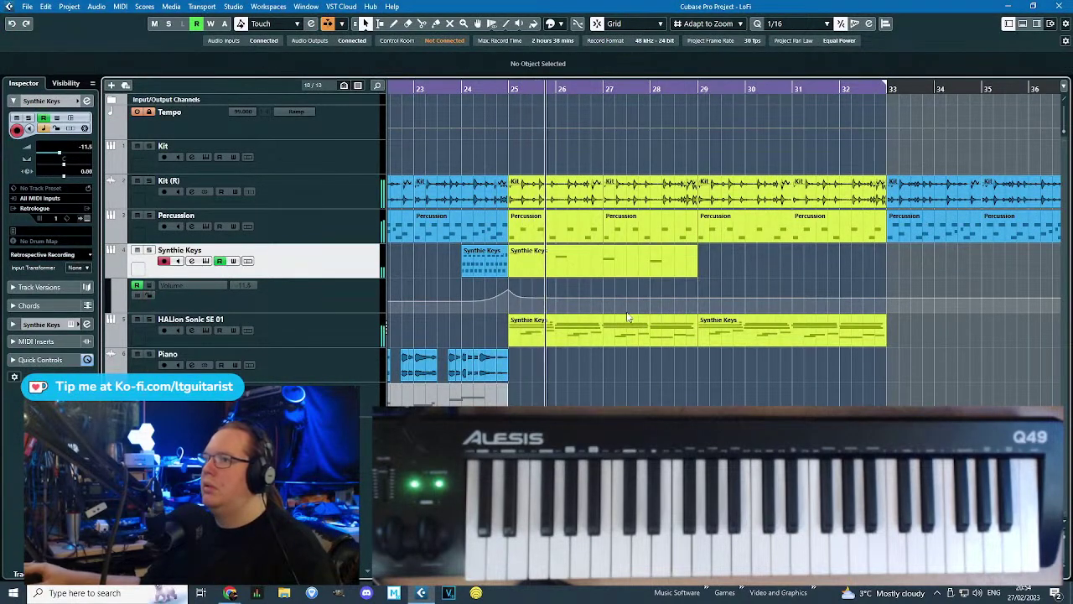
{"action": "left_click", "coordinate": [888, 299]}
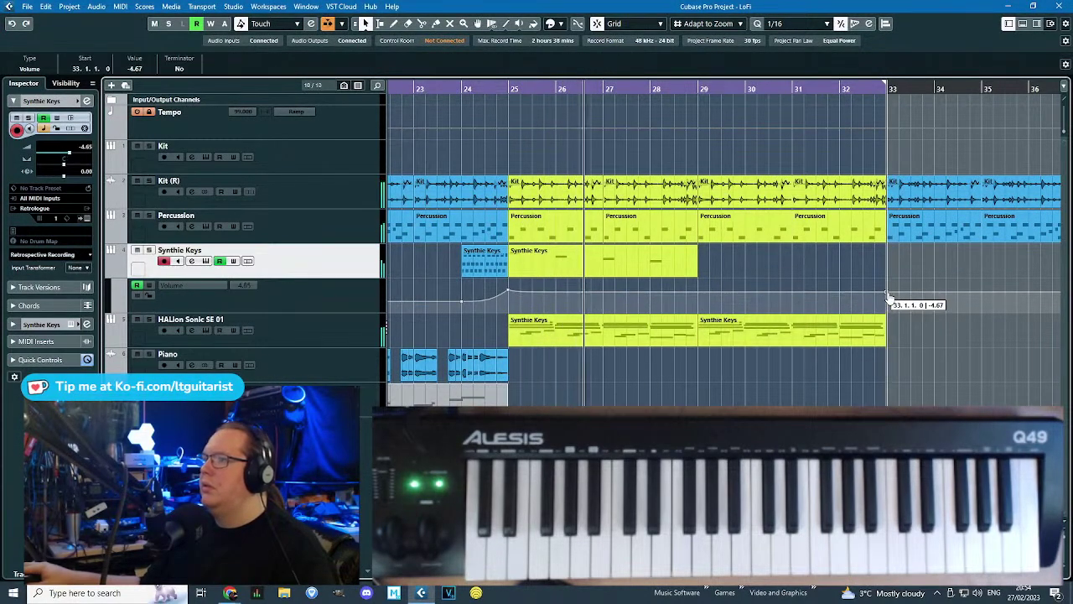
{"action": "left_click", "coordinate": [149, 294]}
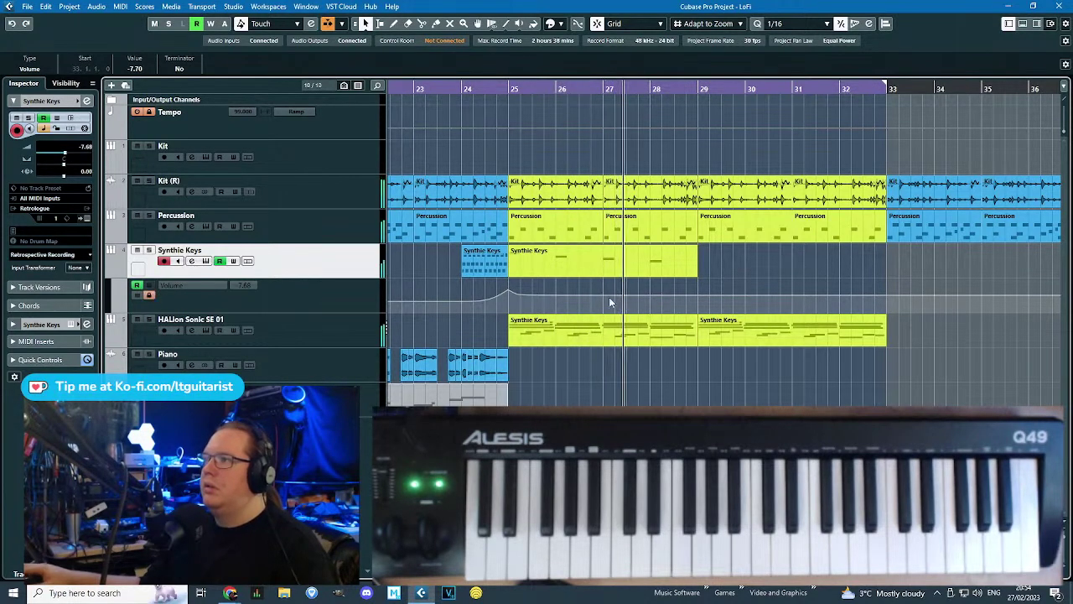
Duplicate the four-note Synthie Keys part to bar 29 and deselect everything.
{"action": "left_click", "coordinate": [624, 263]}
{"action": "key", "text": "ctrl+d"}
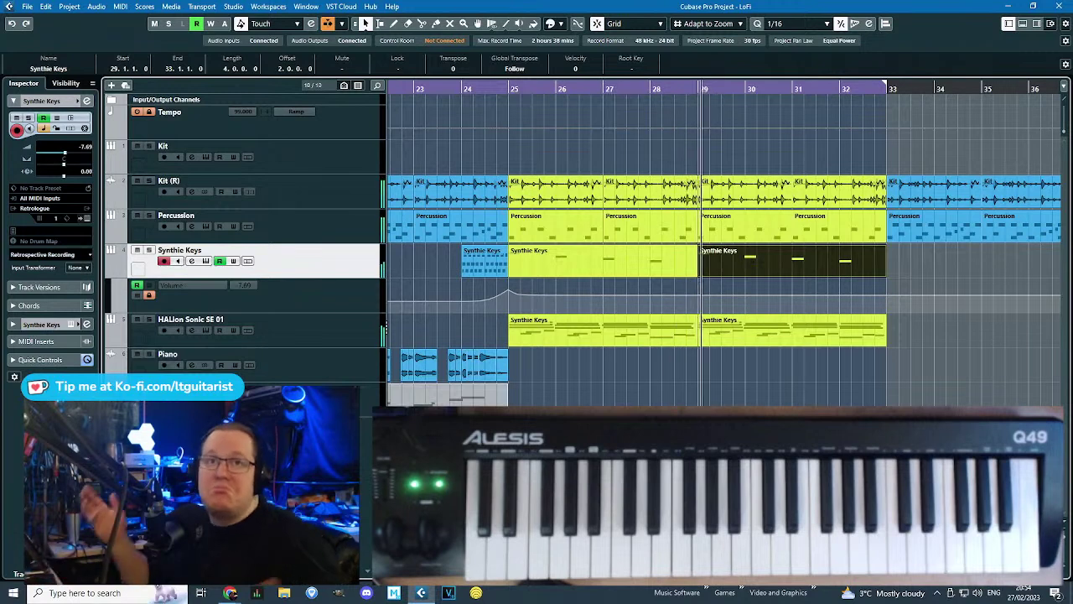
{"action": "key", "text": "ctrl+shift+a"}
{"action": "key", "text": "g"}
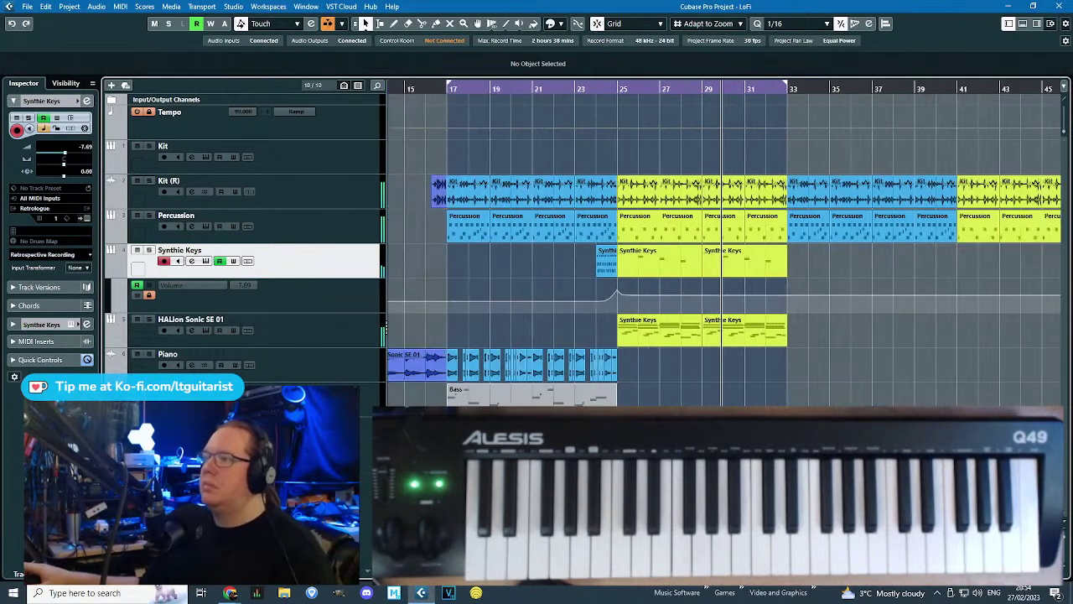
Pan the Synthie Keys track left to about L30 and the HALion Sonic SE 01 track right to about R40.
{"action": "left_click", "coordinate": [354, 337]}
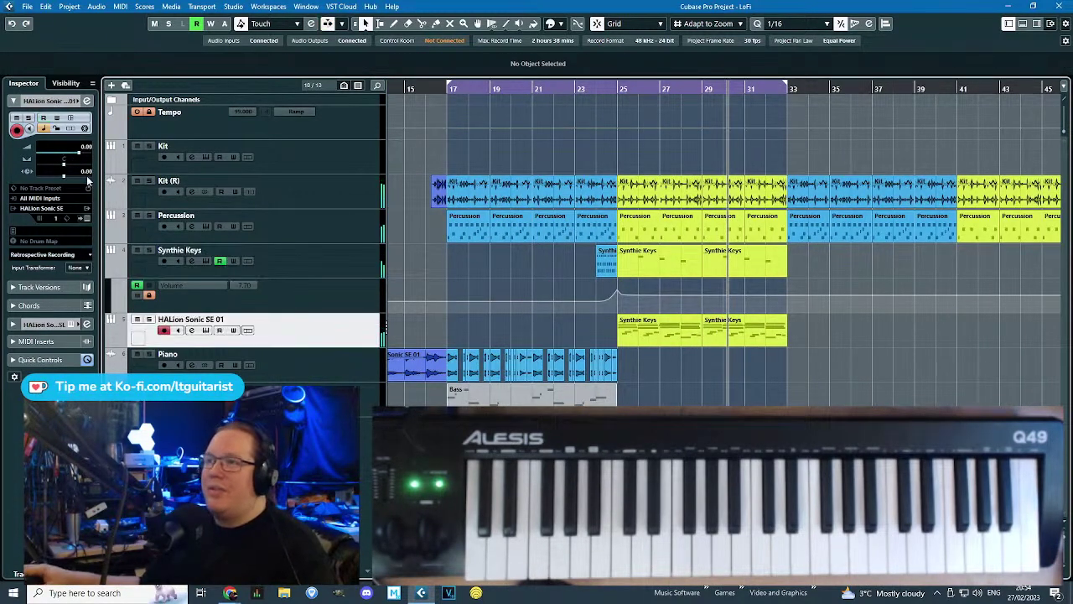
{"action": "left_click", "coordinate": [326, 260]}
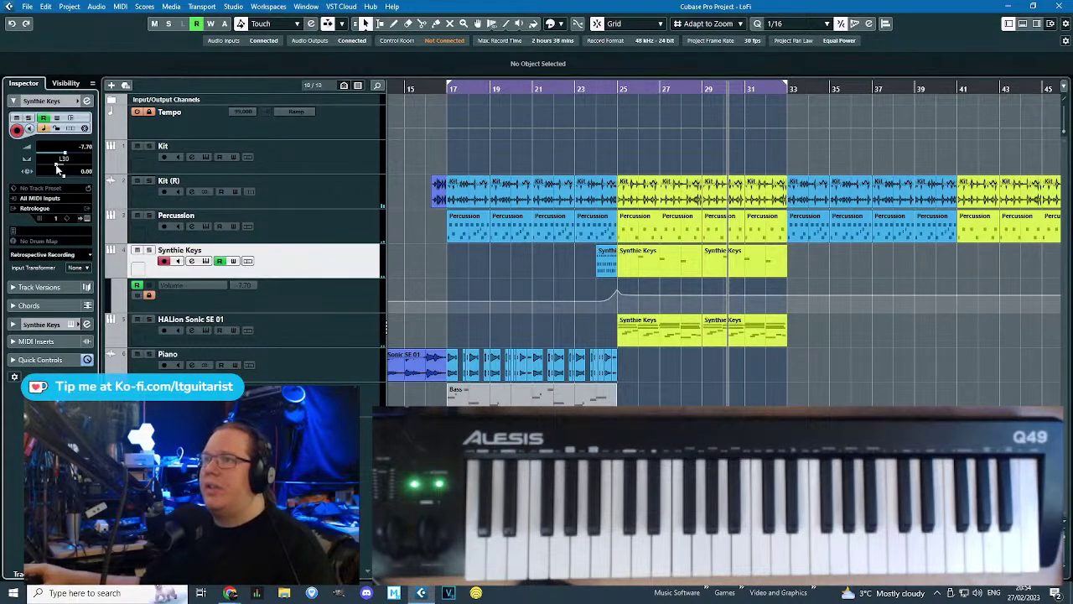
{"action": "left_click", "coordinate": [287, 329]}
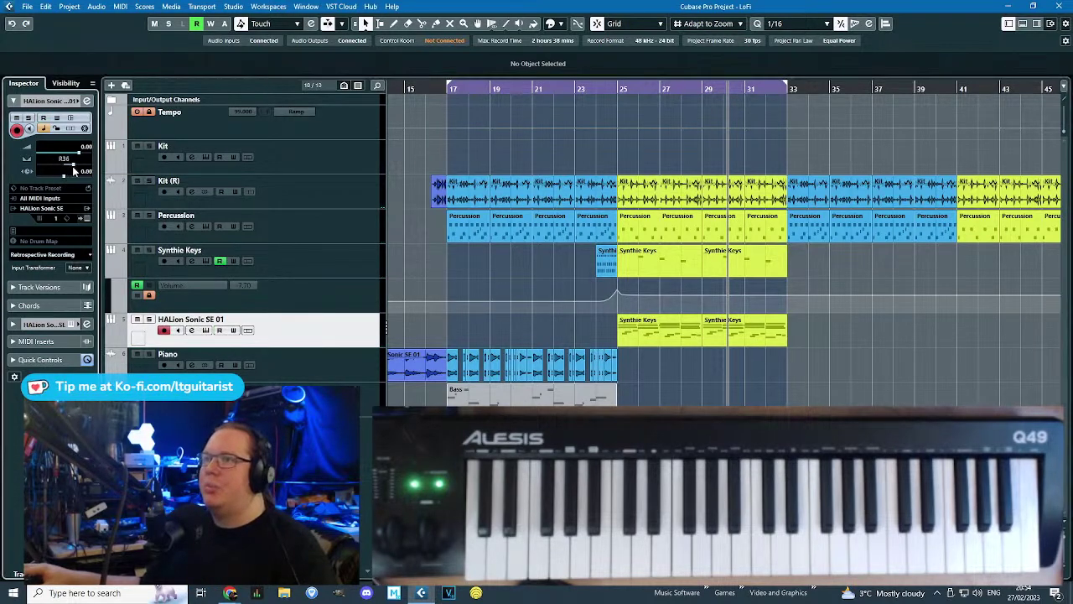
{"action": "left_click", "coordinate": [364, 367]}
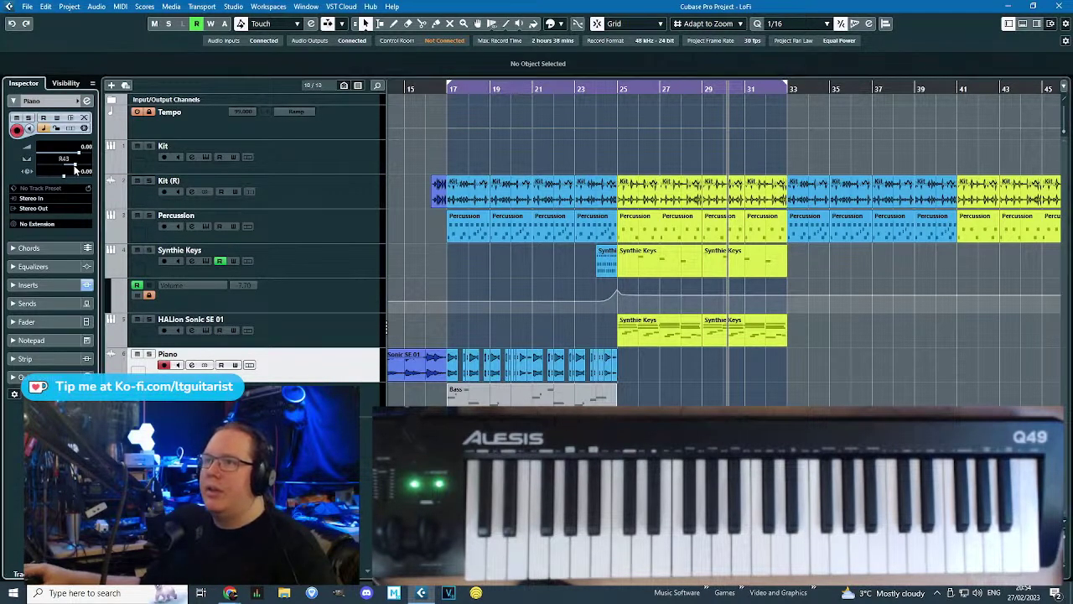
{"action": "left_click", "coordinate": [301, 312]}
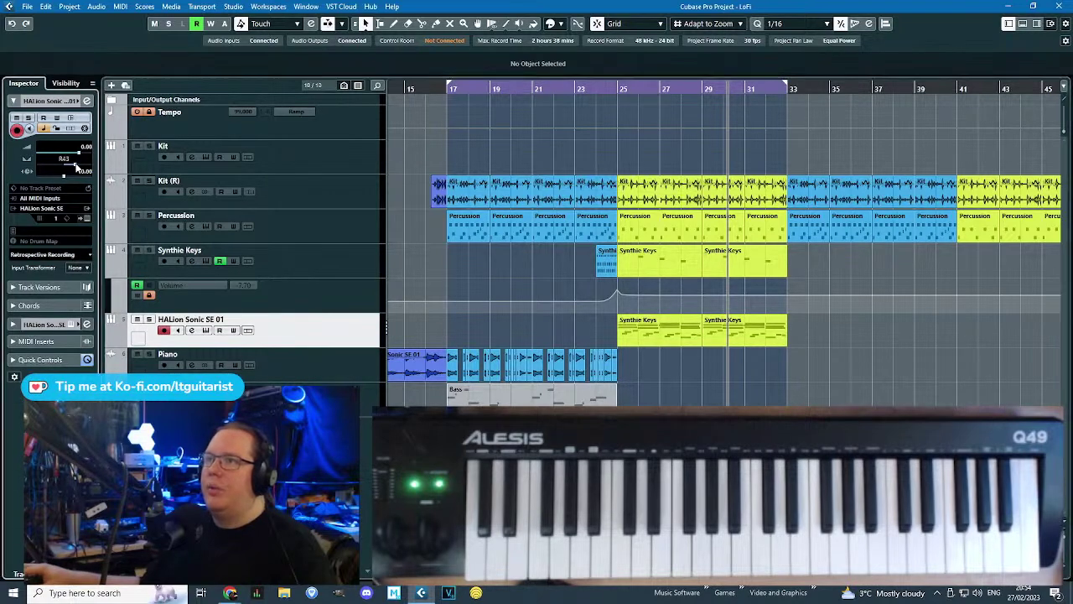
Copy the first yellow Synthie Keys part onto the Bass track, starting at bar 25.
{"action": "left_click", "coordinate": [676, 390]}
{"action": "left_click", "coordinate": [310, 394]}
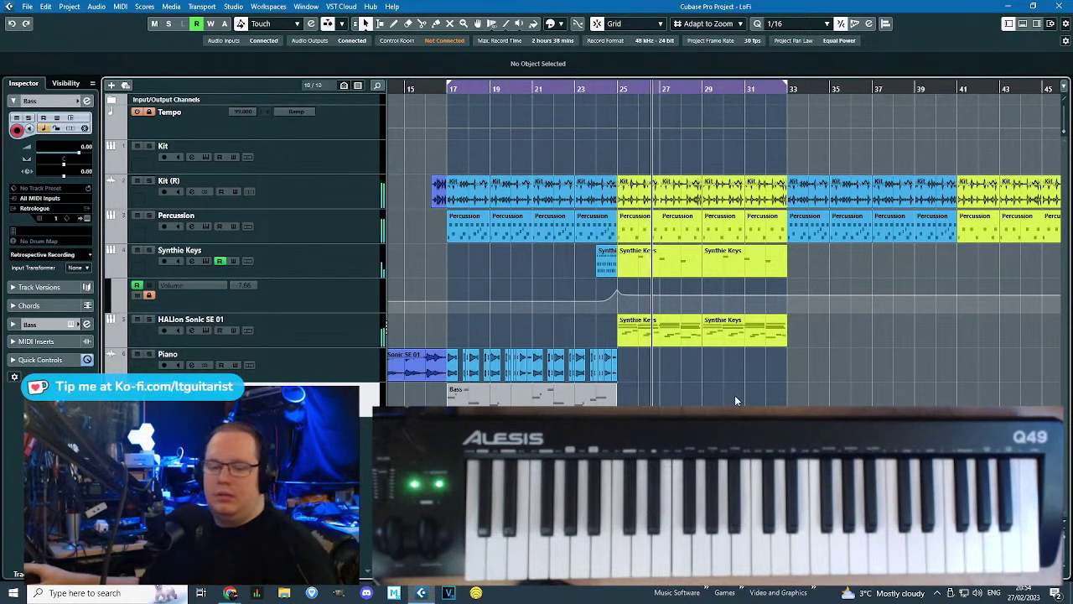
{"action": "left_click", "coordinate": [765, 402]}
{"action": "scroll", "coordinate": [785, 396], "scroll_direction": "up", "scroll_amount": 6}
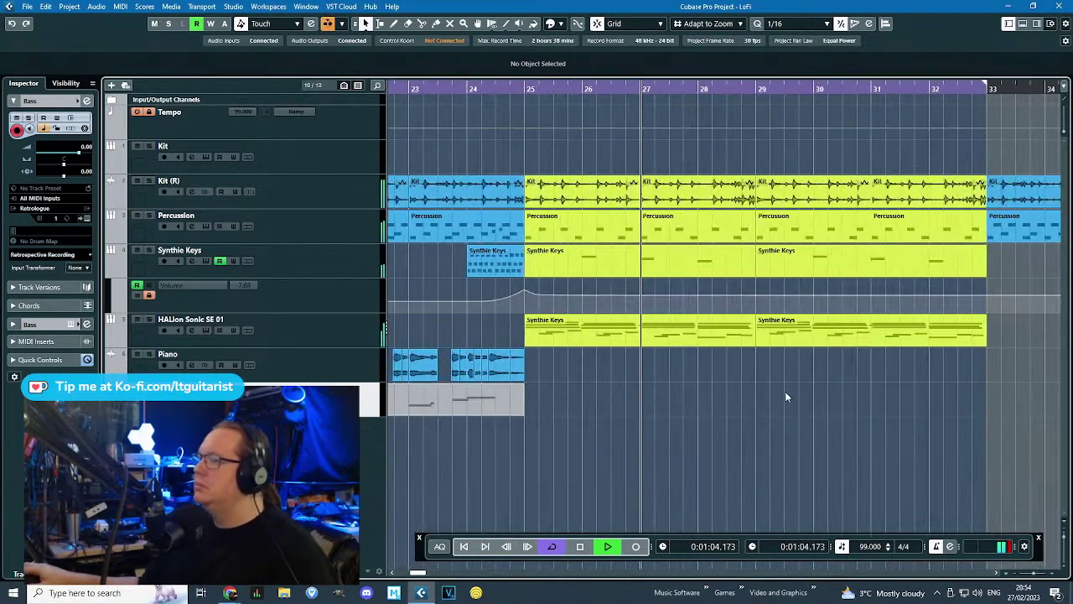
{"action": "key", "text": "g"}
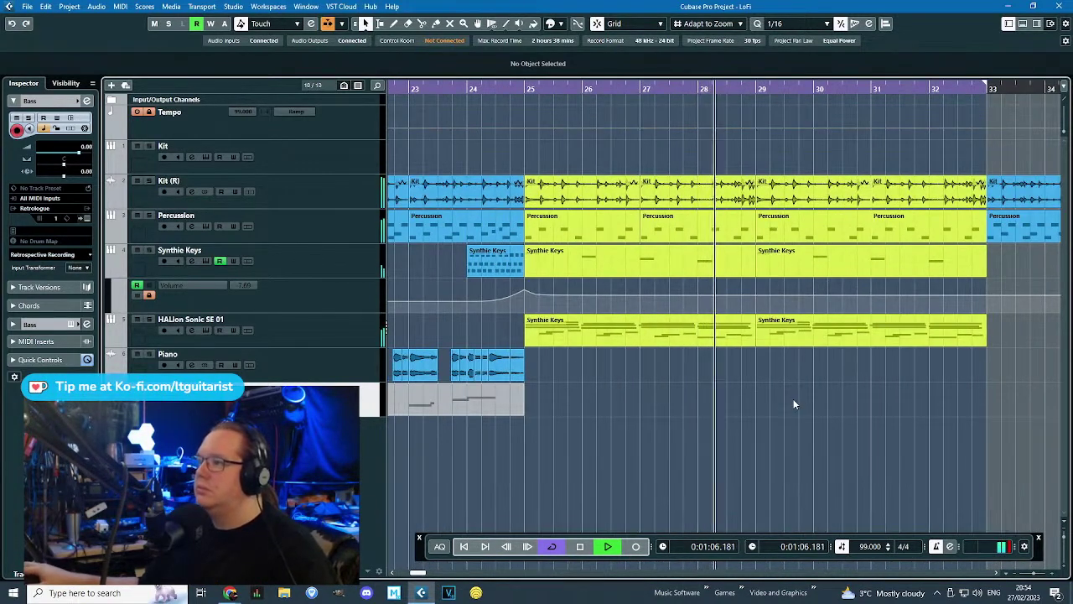
{"action": "key", "text": "g"}
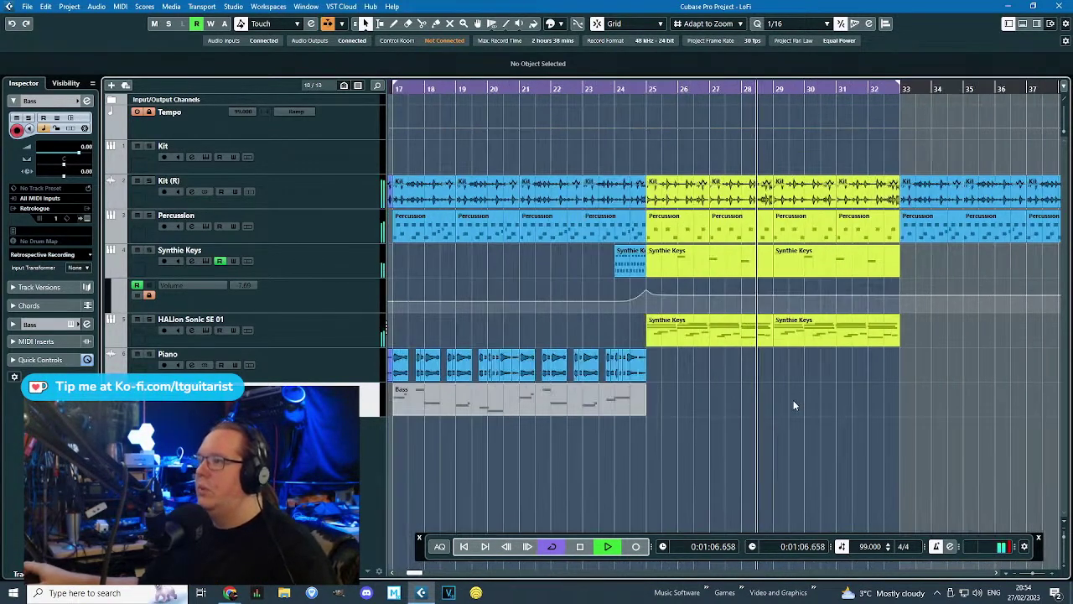
{"action": "left_click", "coordinate": [742, 261]}
{"action": "left_click_drag", "start_coordinate": [817, 266], "coordinate": [702, 405]}
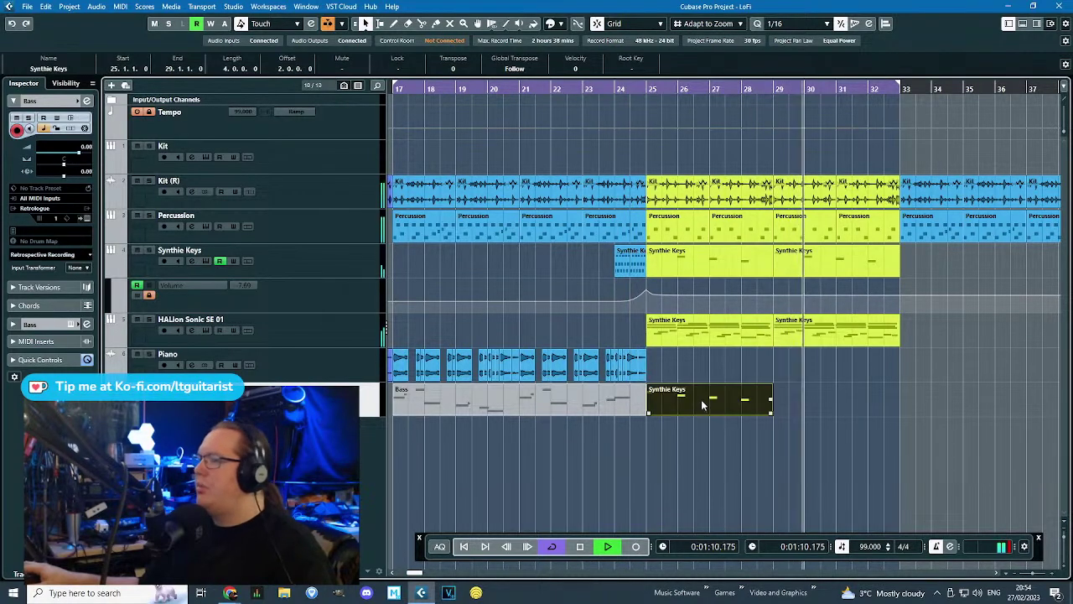
Transpose all notes of the copied part on the Bass track down two octaves and listen to them in the Key Editor.
{"action": "double_click", "coordinate": [702, 404]}
{"action": "left_click_drag", "start_coordinate": [474, 356], "coordinate": [239, 139]}
{"action": "key", "text": "shift+Down"}
{"action": "key", "text": "shift+Down"}
{"action": "left_click", "coordinate": [244, 70]}
{"action": "key", "text": "space"}
{"action": "scroll", "coordinate": [255, 213], "scroll_direction": "up", "scroll_amount": 4}
{"action": "scroll", "coordinate": [256, 218], "scroll_direction": "down", "scroll_amount": 3}
{"action": "scroll", "coordinate": [266, 216], "scroll_direction": "up", "scroll_amount": 2}
{"action": "left_click", "coordinate": [379, 185]}
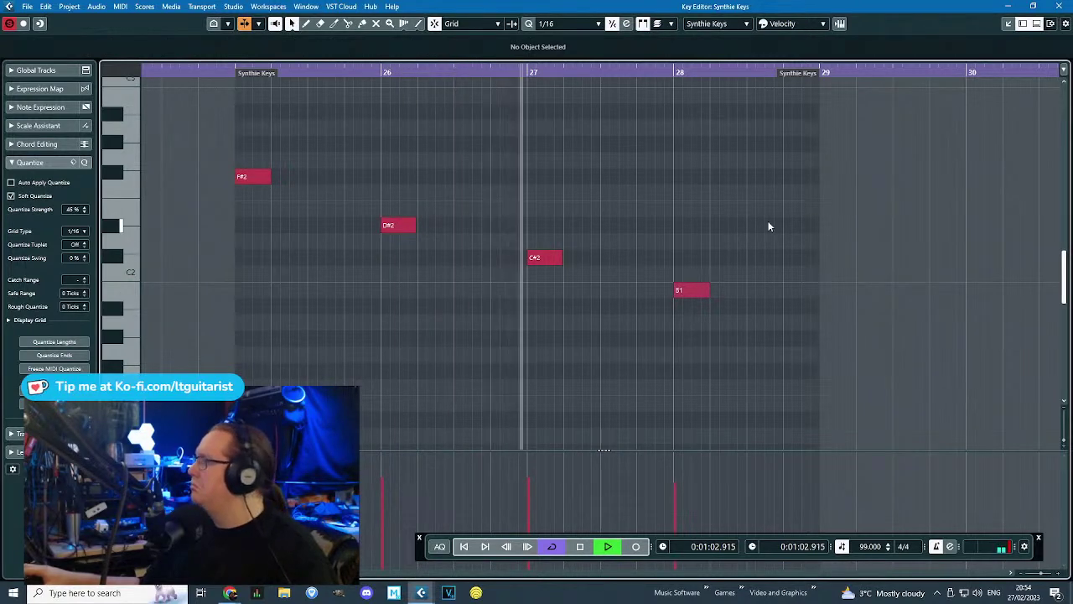
{"action": "key", "text": "Return"}
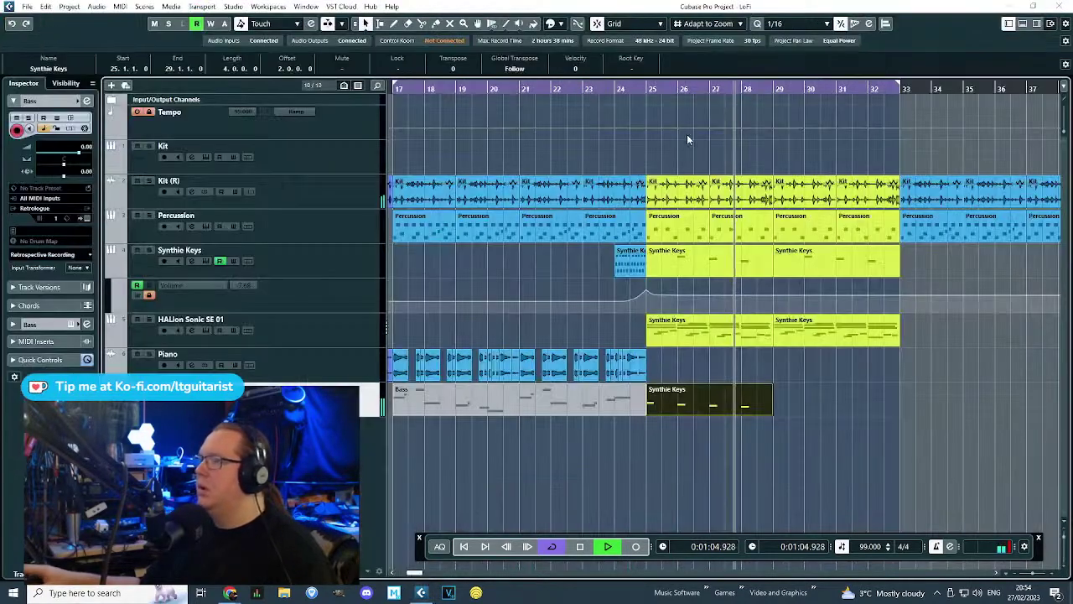
Duplicate the transposed Bass track part directly behind itself so the bass line fills bars 25 to 33.
{"action": "left_click", "coordinate": [756, 286]}
{"action": "left_click", "coordinate": [713, 387]}
{"action": "key", "text": "ctrl+d"}
{"action": "left_click", "coordinate": [923, 474]}
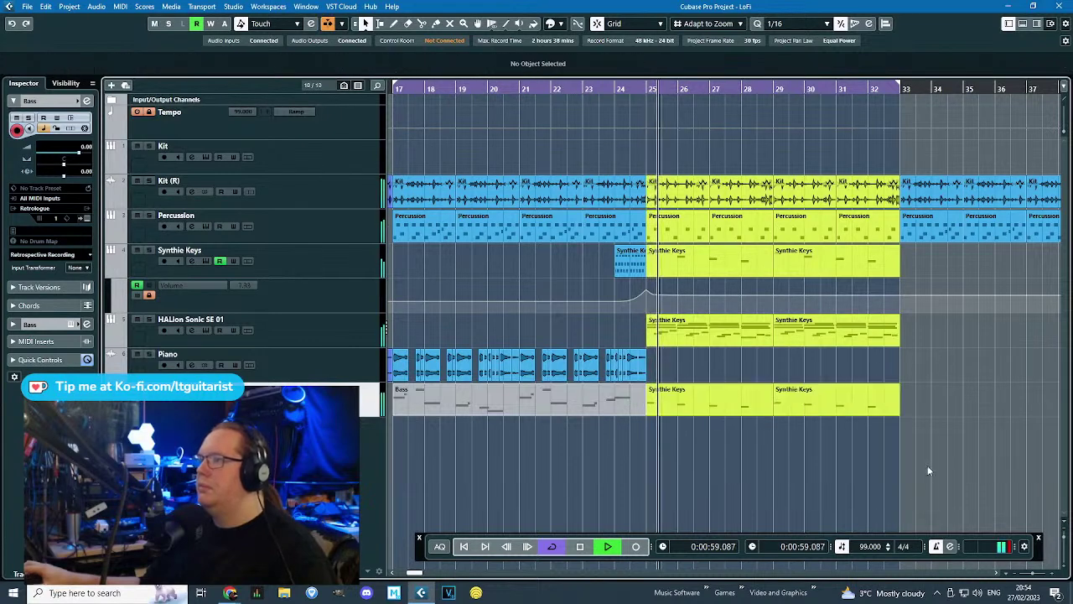
Play back the looped section between bars 17 and 33 to review the arrangement, and stop playback.
{"action": "scroll", "coordinate": [923, 475], "scroll_direction": "down", "scroll_amount": 3}
{"action": "scroll", "coordinate": [1020, 439], "scroll_direction": "right", "scroll_amount": 3}
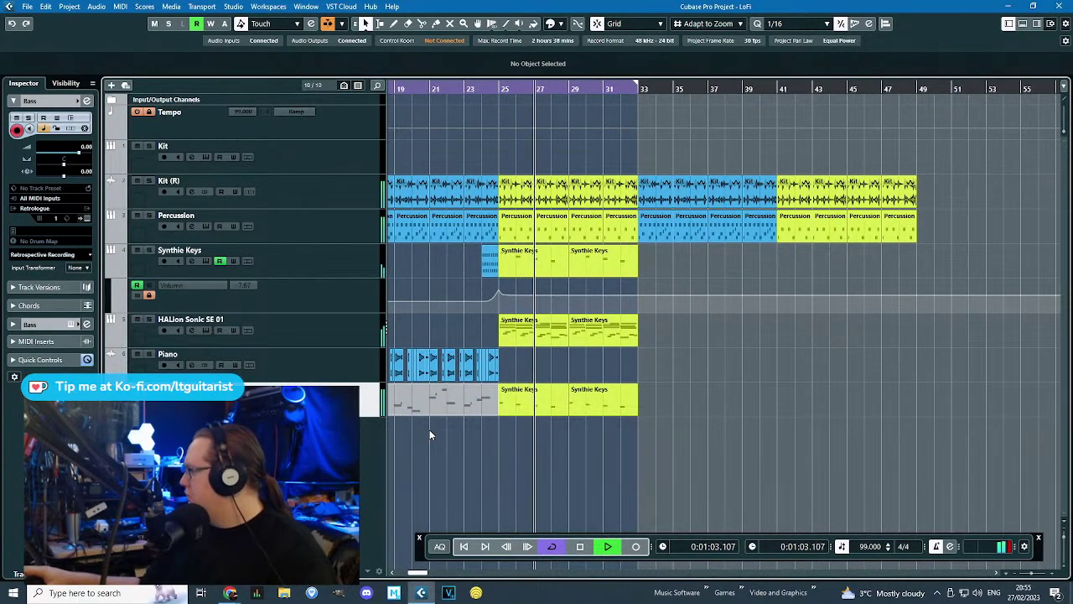
{"action": "scroll", "coordinate": [580, 438], "scroll_direction": "up", "scroll_amount": 2}
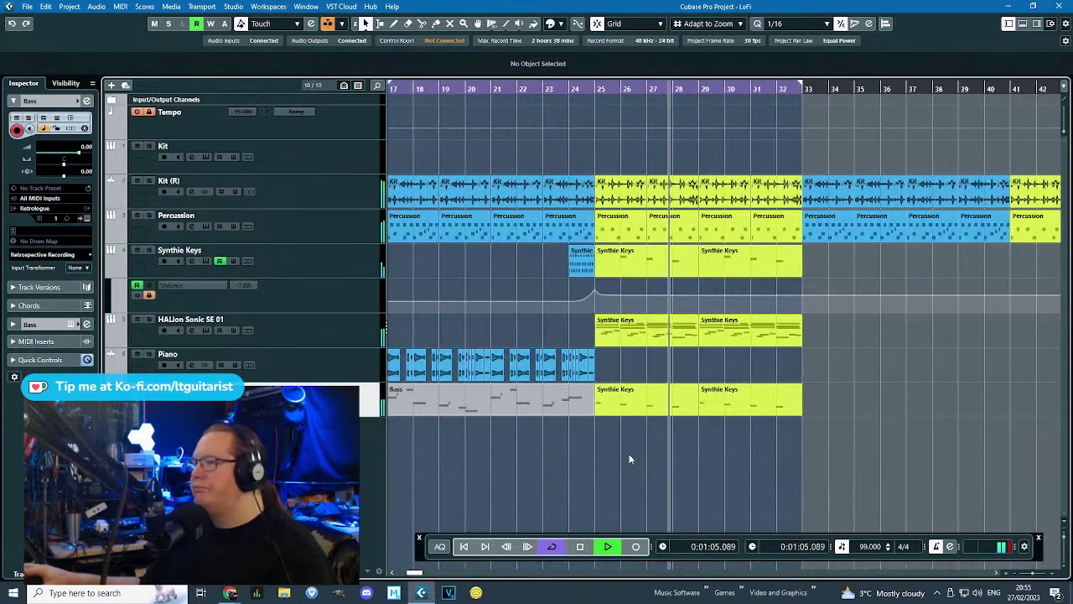
{"action": "scroll", "coordinate": [617, 452], "scroll_direction": "down", "scroll_amount": 3}
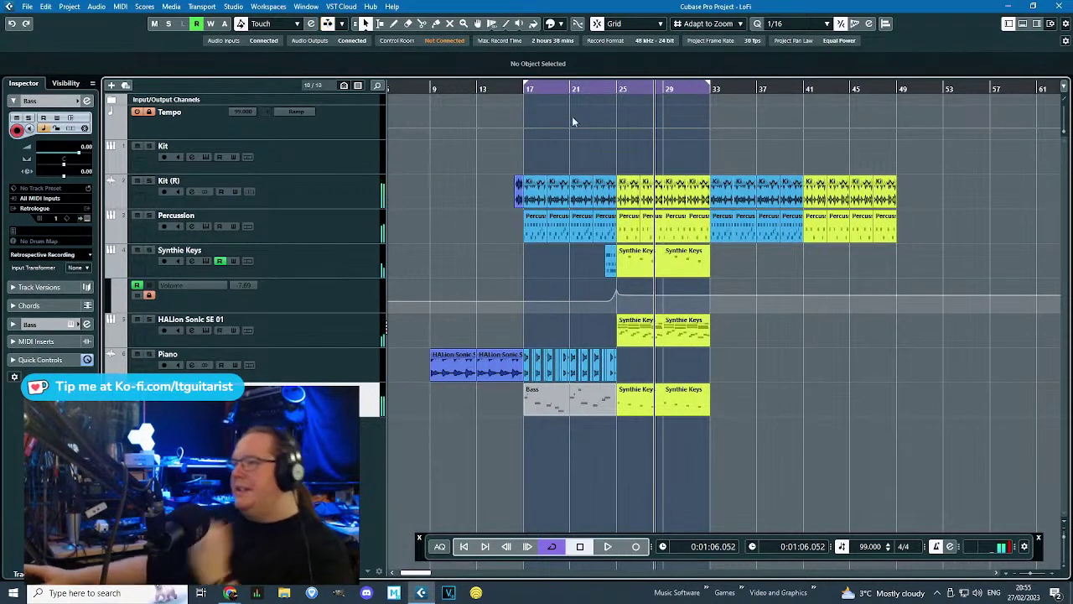
{"action": "left_click_drag", "start_coordinate": [523, 91], "coordinate": [500, 91]}
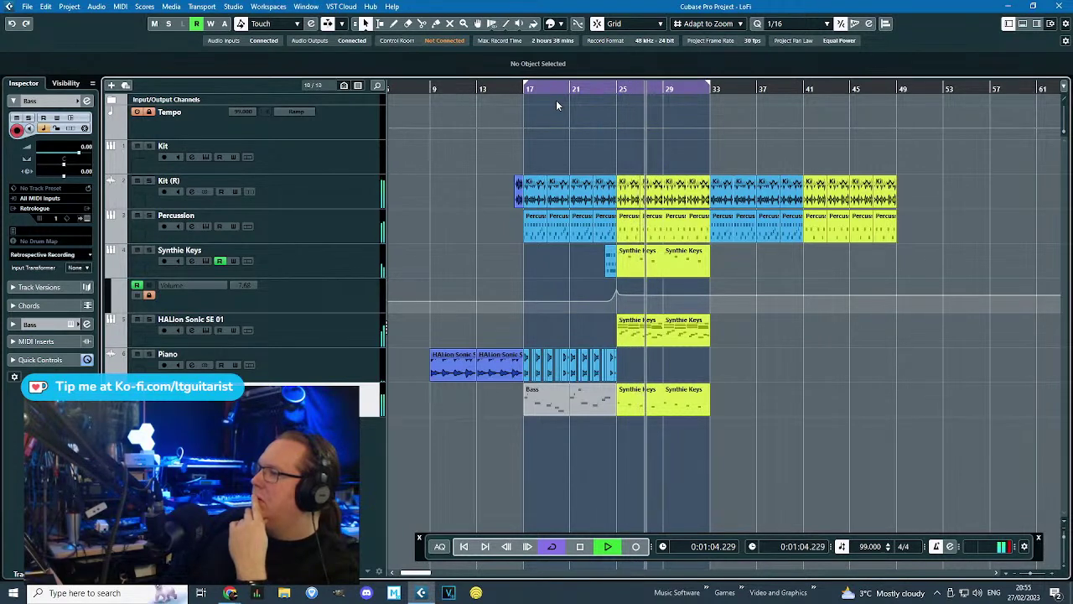
{"action": "key", "text": "space"}
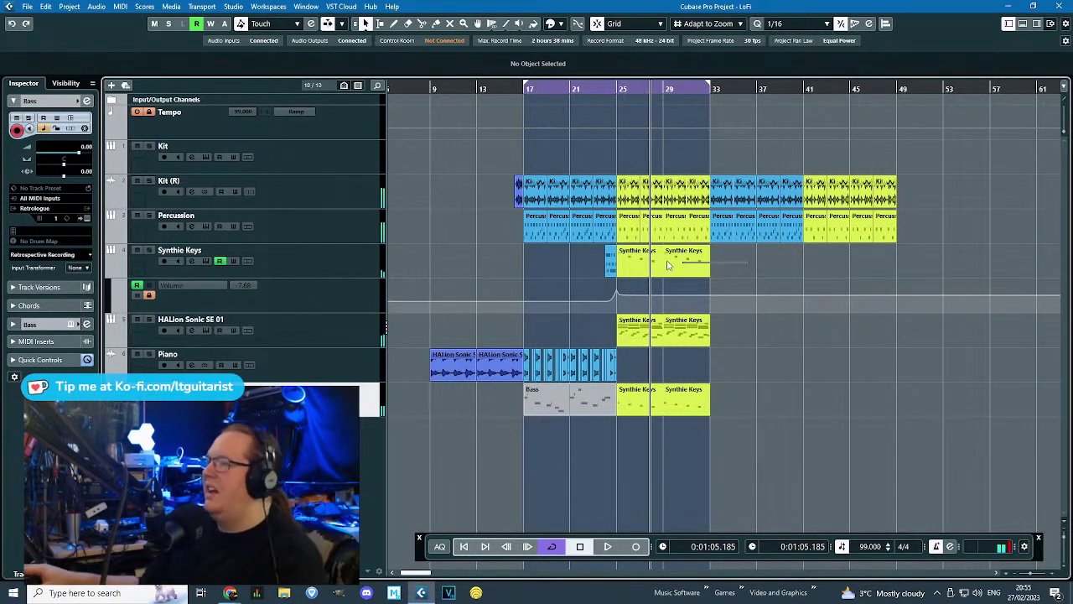
Delete the yellow parts at bars 25 to 33 from the Synthie Keys, HALion Sonic SE 01 and Bass tracks.
{"action": "left_click_drag", "start_coordinate": [680, 262], "coordinate": [660, 267]}
{"action": "key", "text": "Delete"}
{"action": "left_click_drag", "start_coordinate": [729, 334], "coordinate": [644, 418]}
{"action": "key", "text": "Delete"}
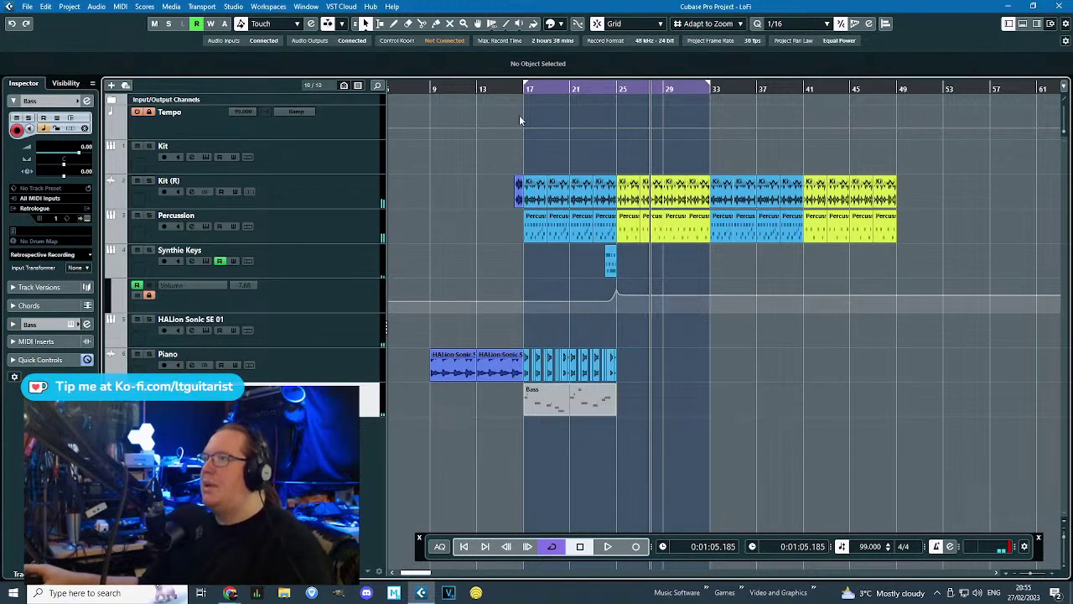
Hide the Synthie Keys volume automation lane and play the transition into bar 25 with the HALion Sonic SE 01 track selected.
{"action": "left_click_drag", "start_coordinate": [520, 94], "coordinate": [520, 91]}
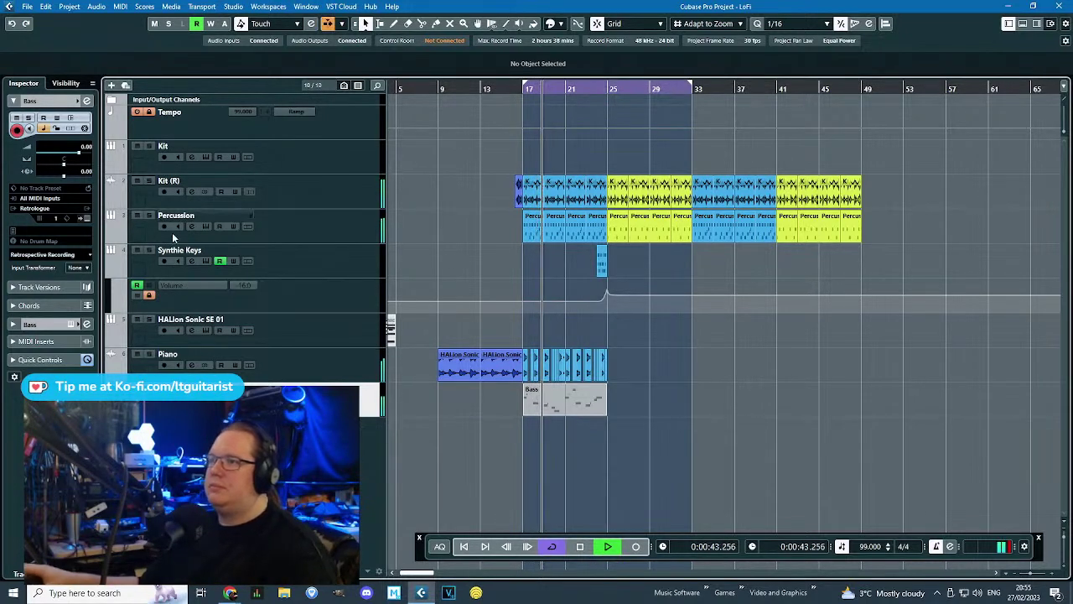
{"action": "left_click", "coordinate": [112, 275]}
{"action": "scroll", "coordinate": [701, 353], "scroll_direction": "up", "scroll_amount": 3}
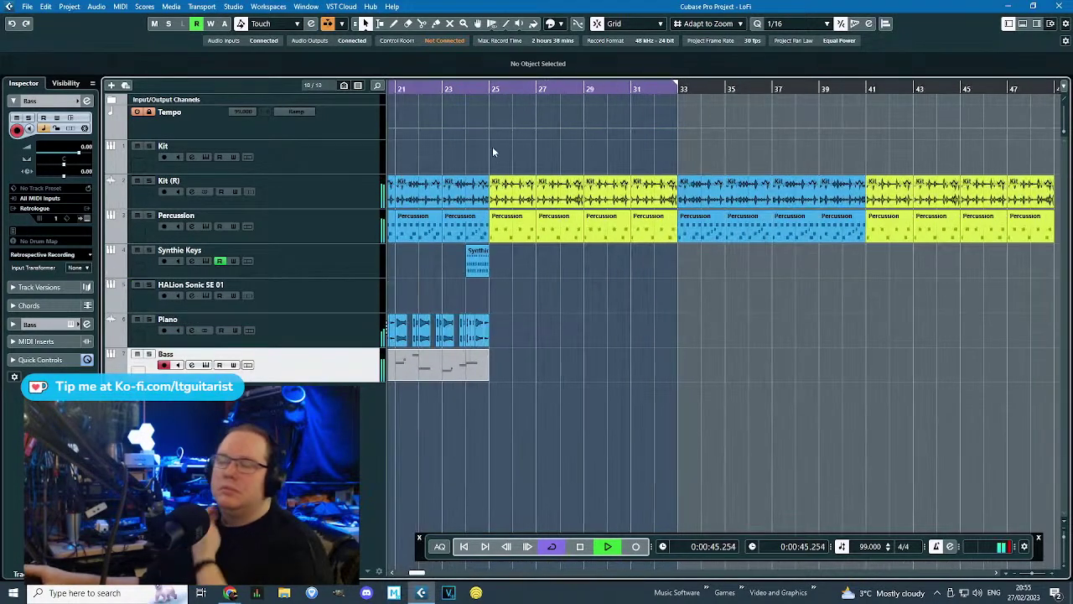
{"action": "left_click", "coordinate": [469, 105]}
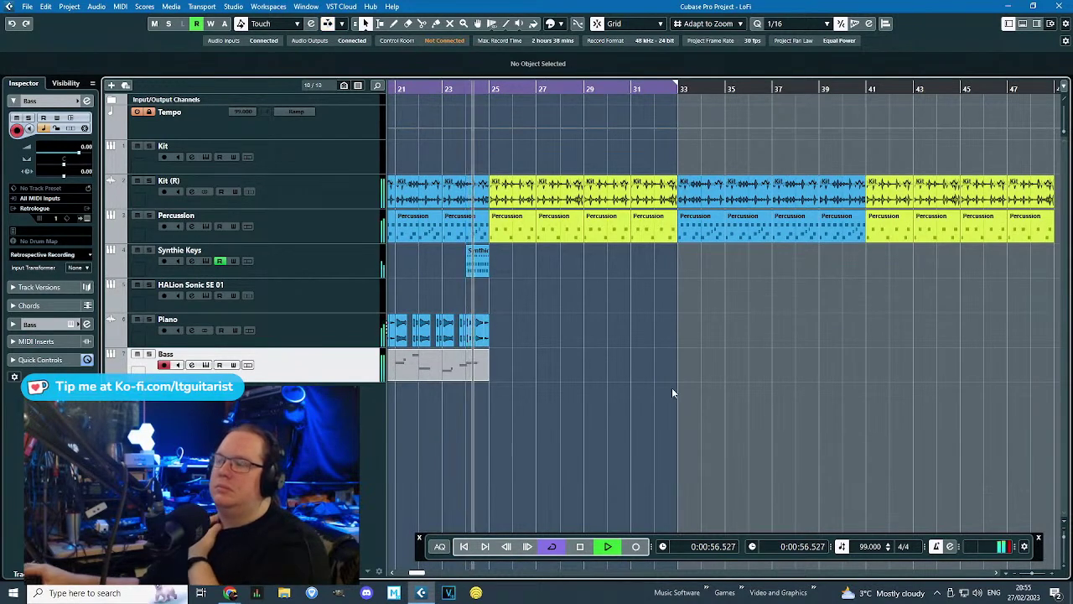
{"action": "left_click", "coordinate": [343, 302]}
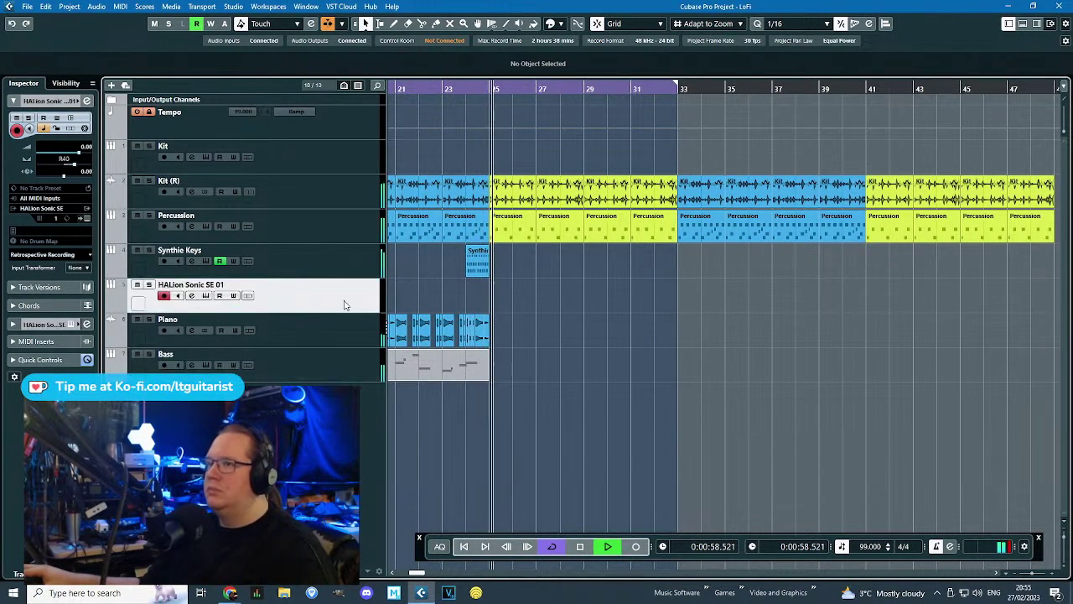
{"action": "key", "text": "space"}
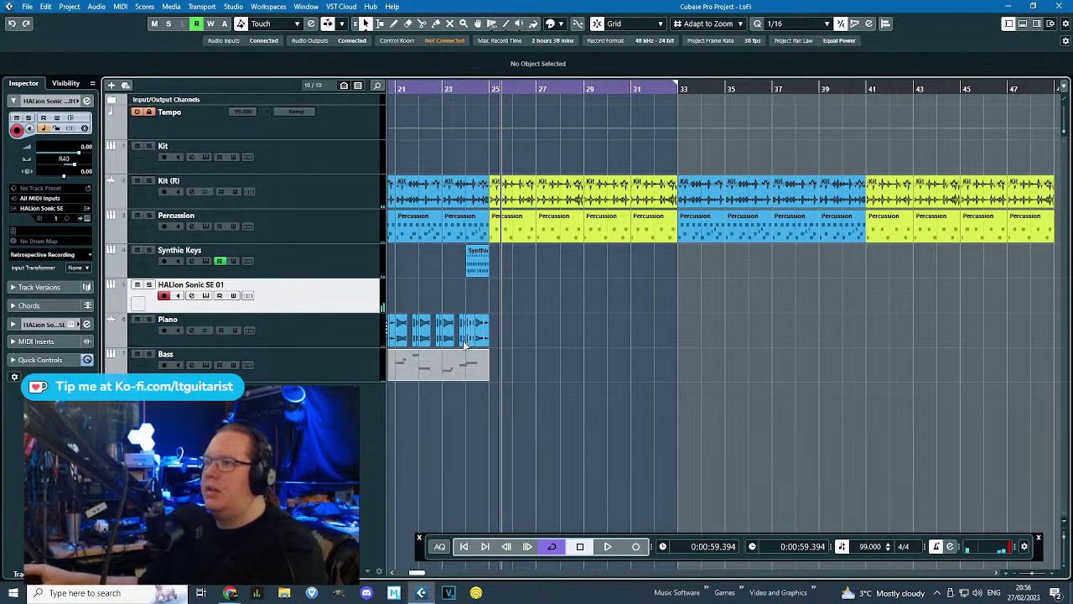
Examine the notes of the original Bass part at bars 17 to 25 in the Key Editor, and close it.
{"action": "double_click", "coordinate": [461, 379]}
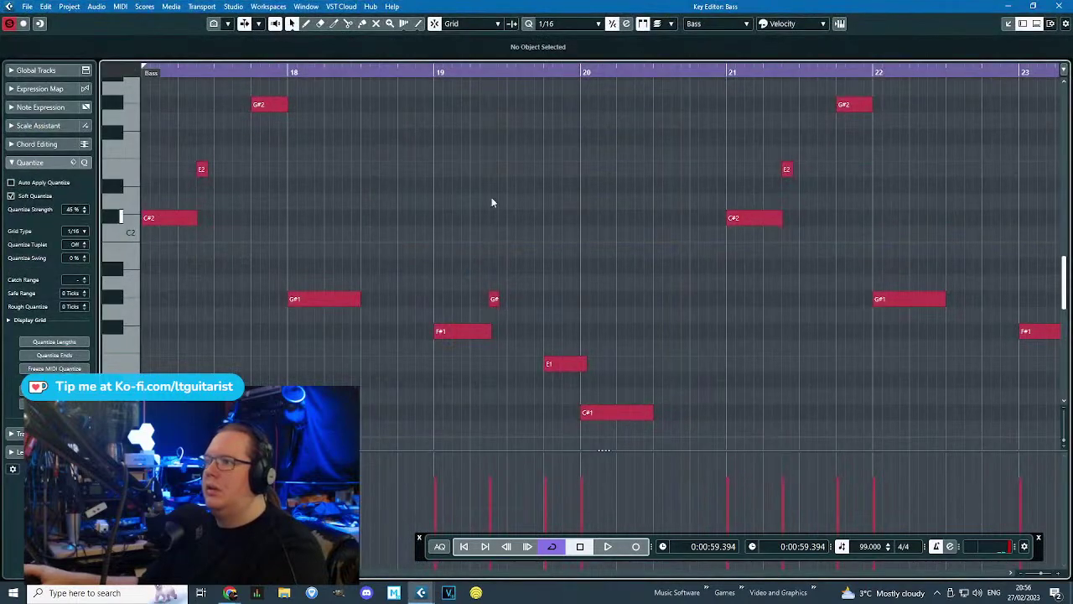
{"action": "left_click_drag", "start_coordinate": [464, 73], "coordinate": [461, 61]}
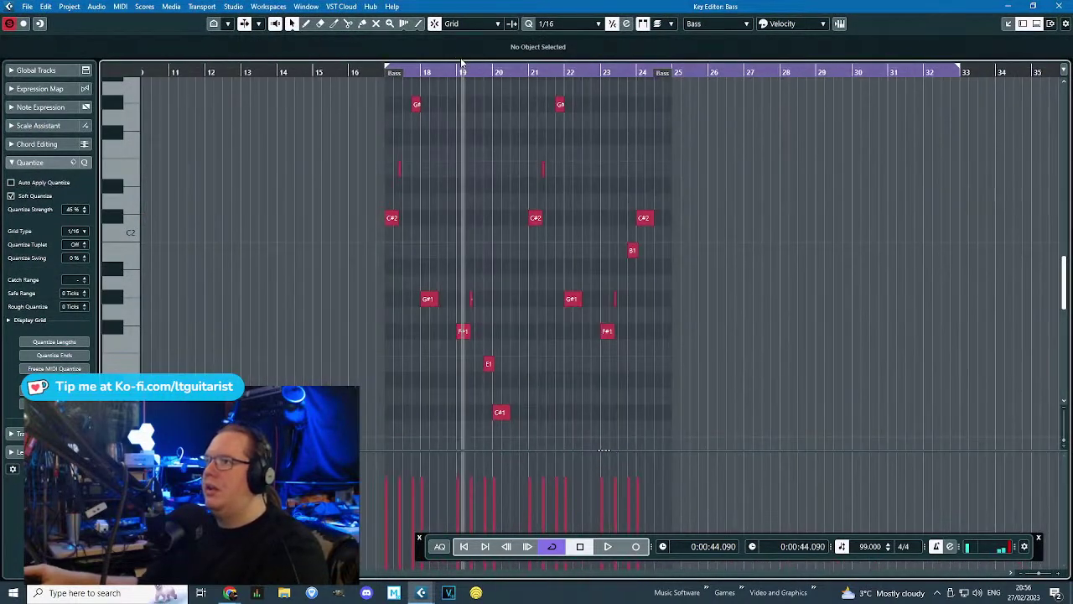
{"action": "left_click", "coordinate": [1061, 6]}
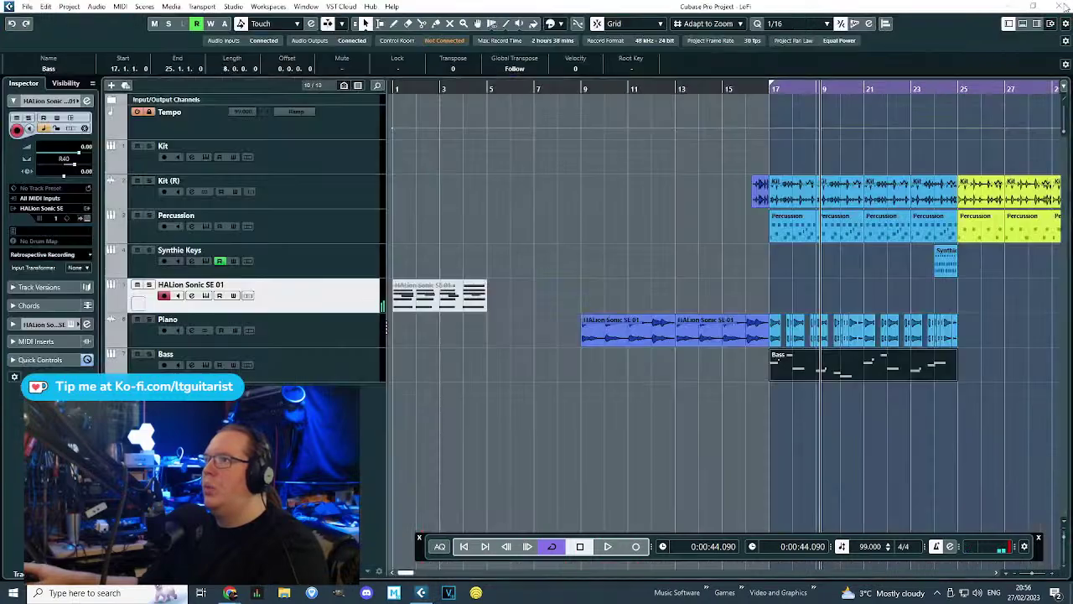
Examine the chord and melody notes of the HALion Sonic SE 01 part at bars 29 to 33 and play it from bar 31.
{"action": "scroll", "coordinate": [956, 444], "scroll_direction": "right", "scroll_amount": 3}
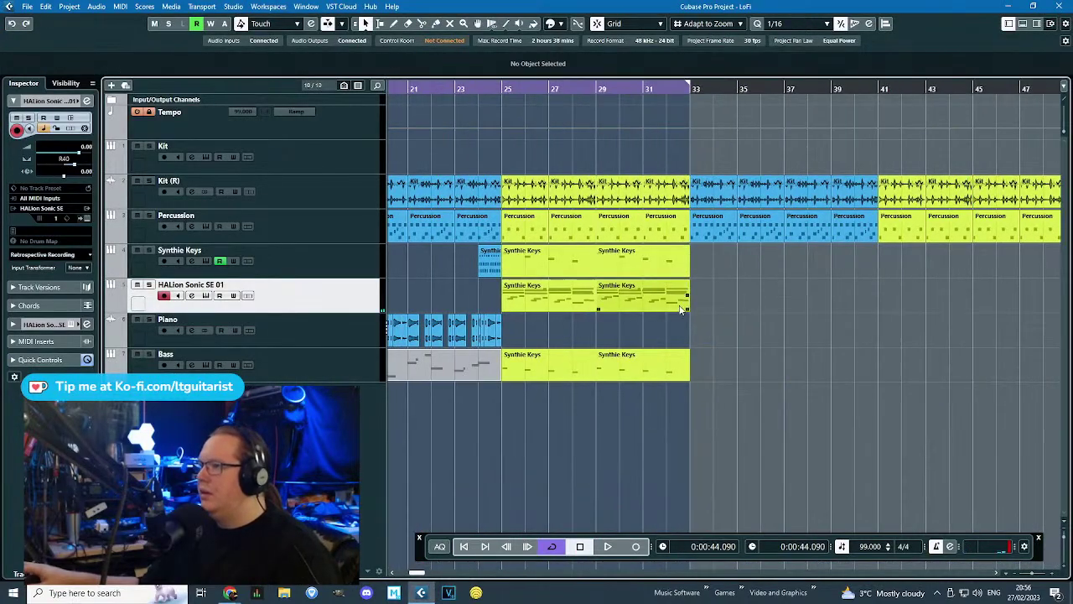
{"action": "double_click", "coordinate": [681, 309]}
{"action": "scroll", "coordinate": [527, 342], "scroll_direction": "up", "scroll_amount": 1}
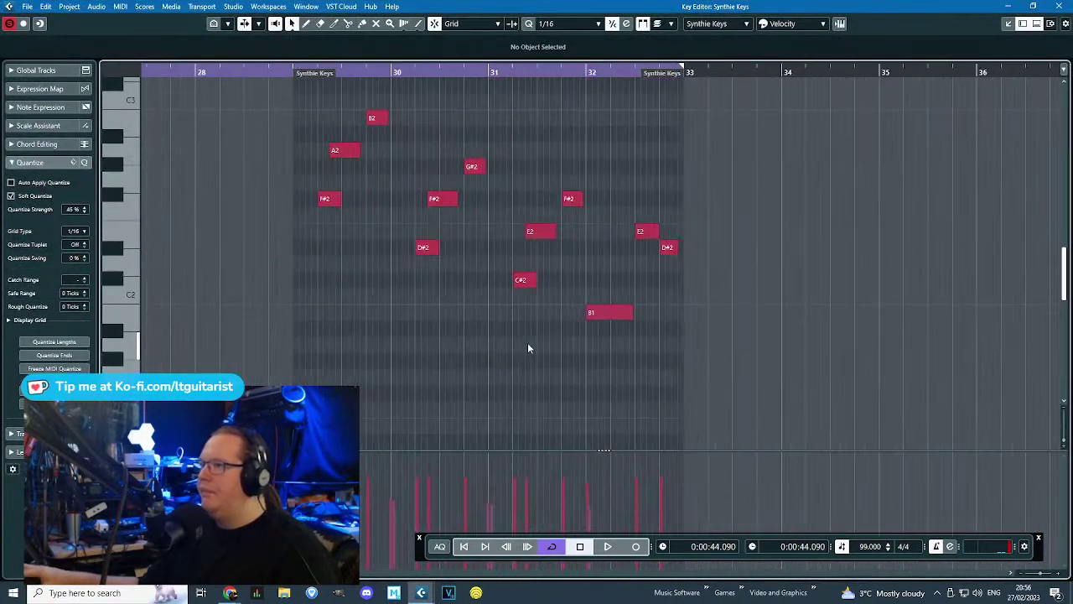
{"action": "scroll", "coordinate": [534, 348], "scroll_direction": "up", "scroll_amount": 3}
{"action": "scroll", "coordinate": [535, 353], "scroll_direction": "up", "scroll_amount": 2}
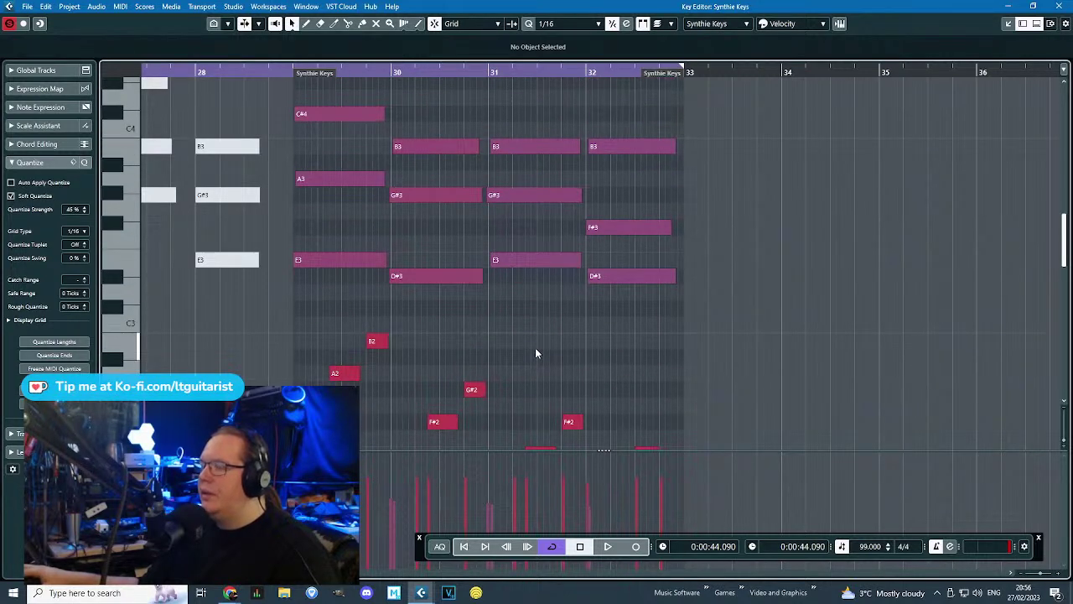
{"action": "scroll", "coordinate": [537, 353], "scroll_direction": "down", "scroll_amount": 2}
{"action": "scroll", "coordinate": [534, 347], "scroll_direction": "down", "scroll_amount": 4}
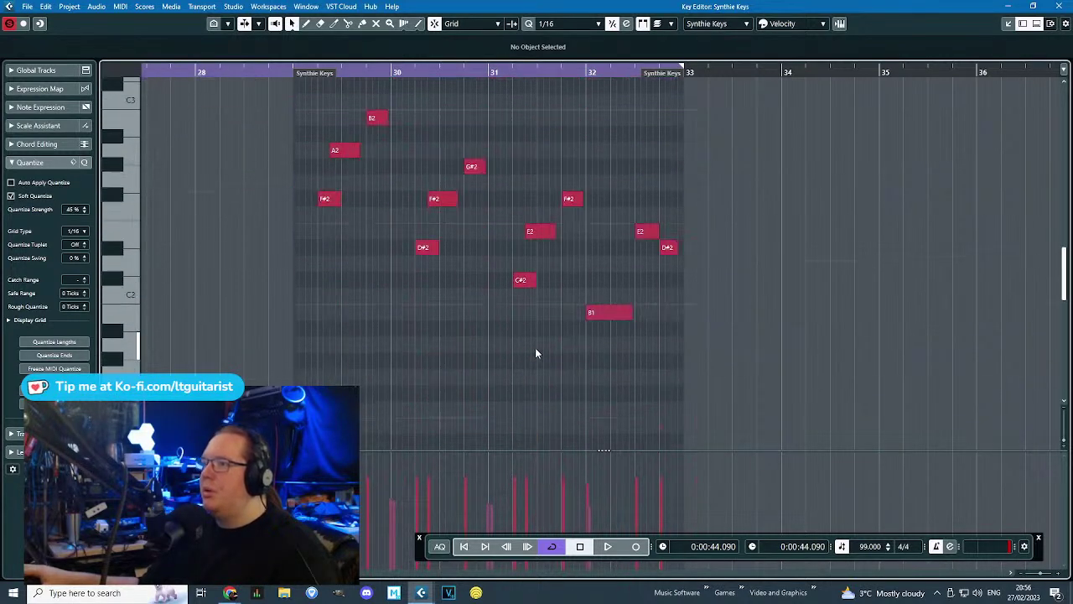
{"action": "scroll", "coordinate": [535, 347], "scroll_direction": "up", "scroll_amount": 4}
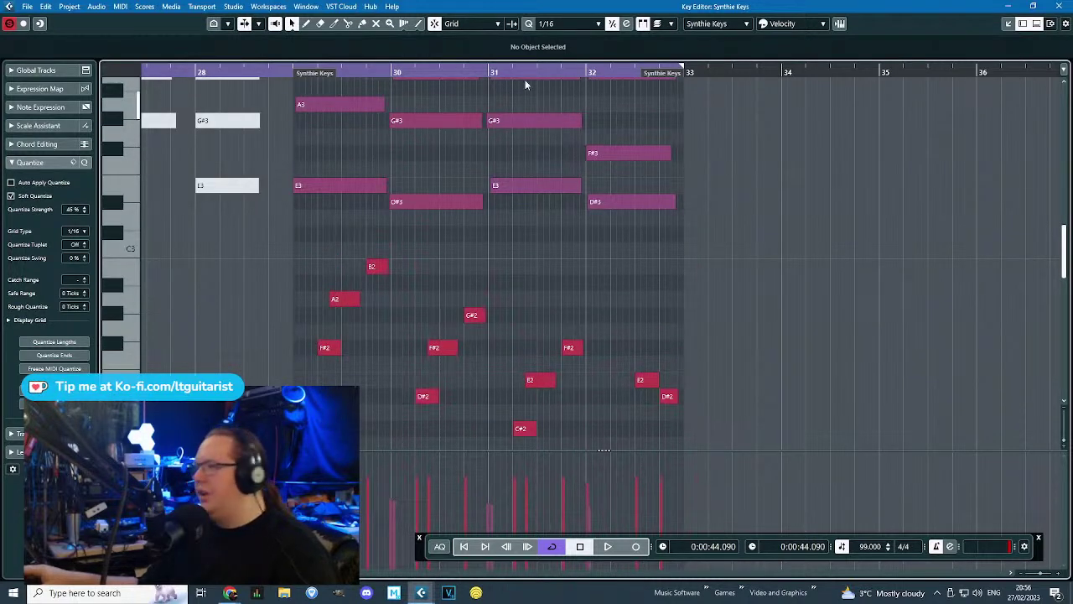
{"action": "left_click", "coordinate": [494, 72]}
{"action": "key", "text": "space"}
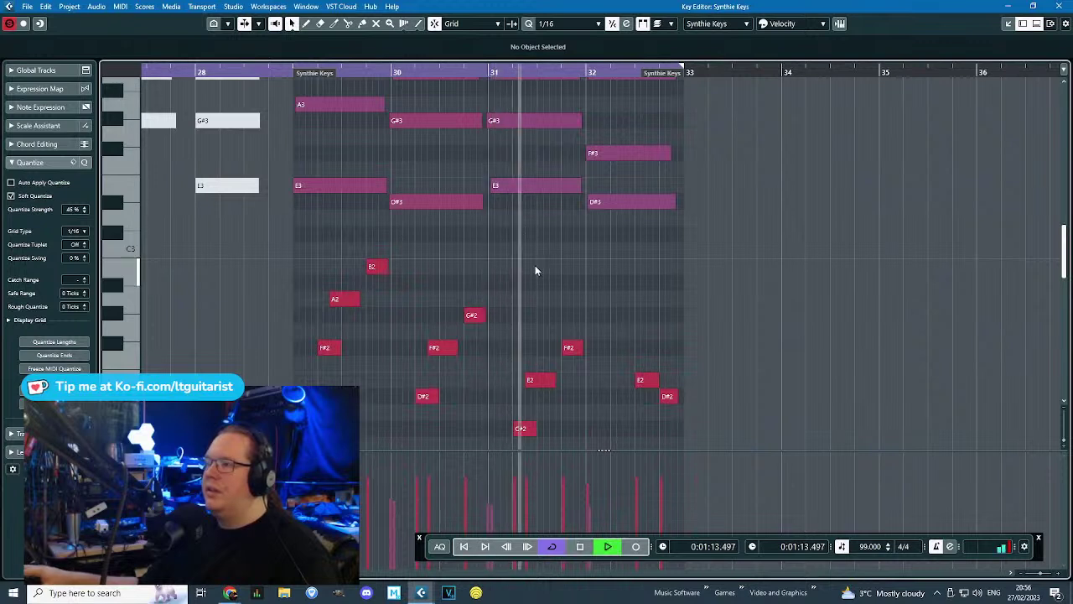
{"action": "scroll", "coordinate": [536, 268], "scroll_direction": "down", "scroll_amount": 2}
{"action": "key", "text": "space"}
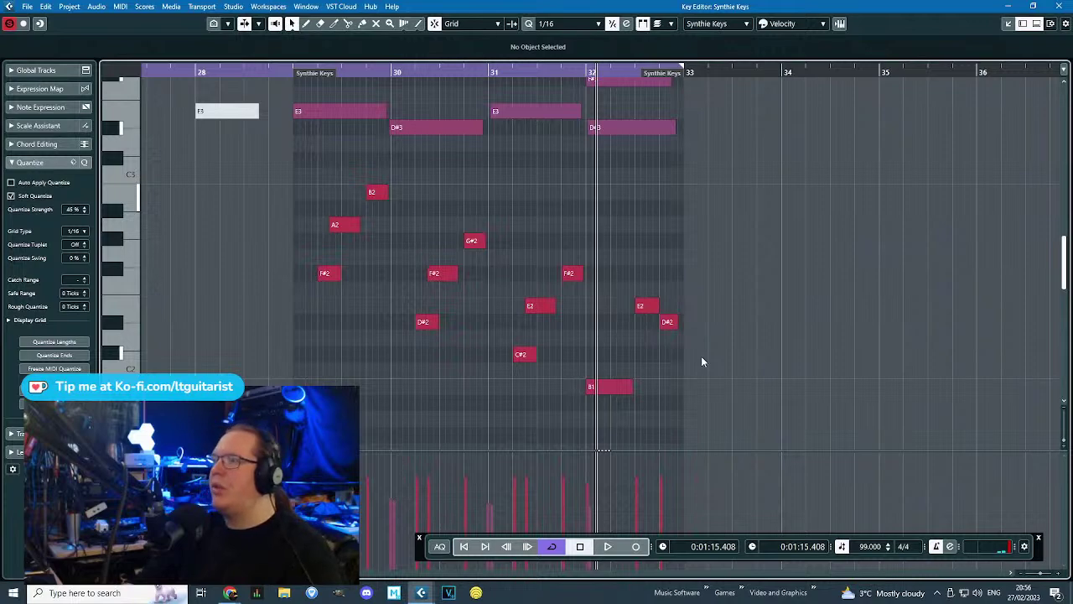
{"action": "left_click", "coordinate": [1058, 6]}
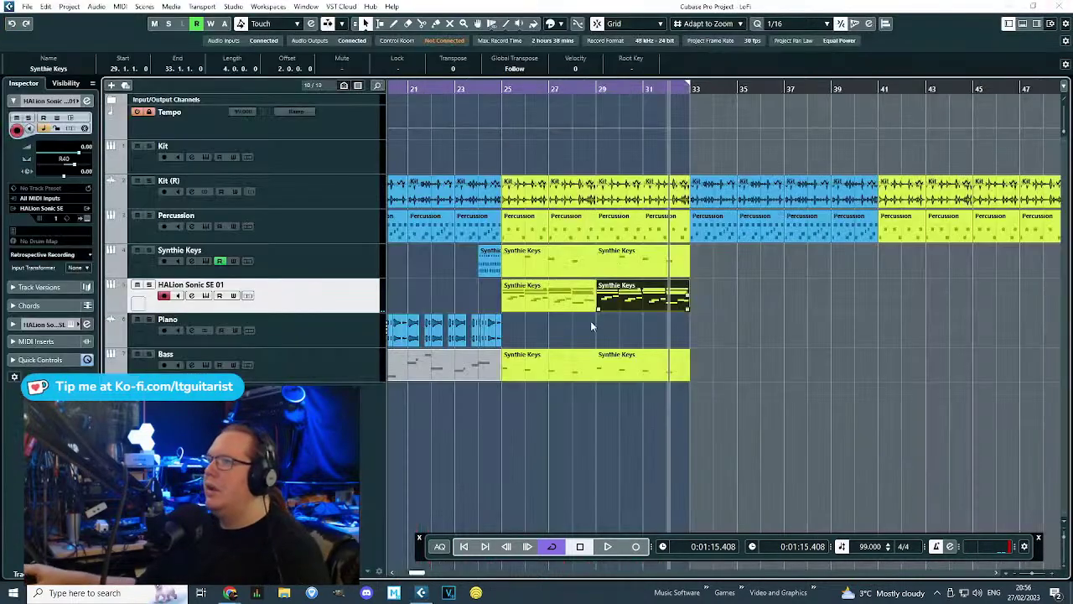
Transpose all notes of the HALion Sonic SE 01 track's part at bars 25 to 29 up two semitones.
{"action": "double_click", "coordinate": [575, 298]}
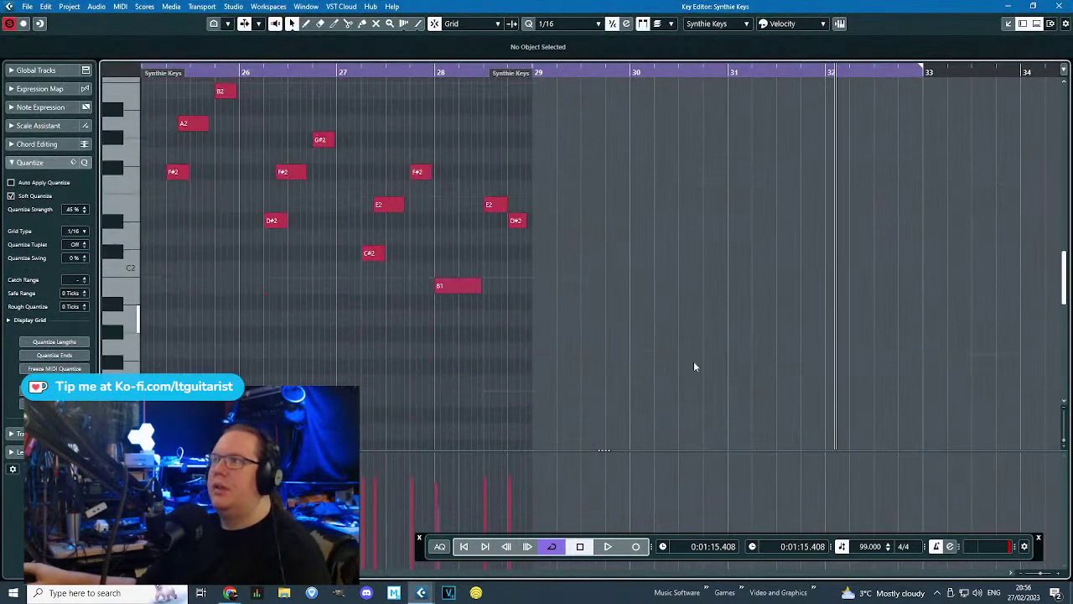
{"action": "mouse_move", "coordinate": [148, 140]}
{"action": "left_mouse_down"}
{"action": "mouse_move", "coordinate": [343, 109]}
{"action": "mouse_move", "coordinate": [376, 47]}
{"action": "mouse_move", "coordinate": [407, 81]}
{"action": "mouse_move", "coordinate": [382, 126]}
{"action": "left_mouse_up"}
{"action": "scroll", "coordinate": [384, 133], "scroll_direction": "down", "scroll_amount": 3}
{"action": "key", "text": "Up"}
{"action": "key", "text": "Up"}
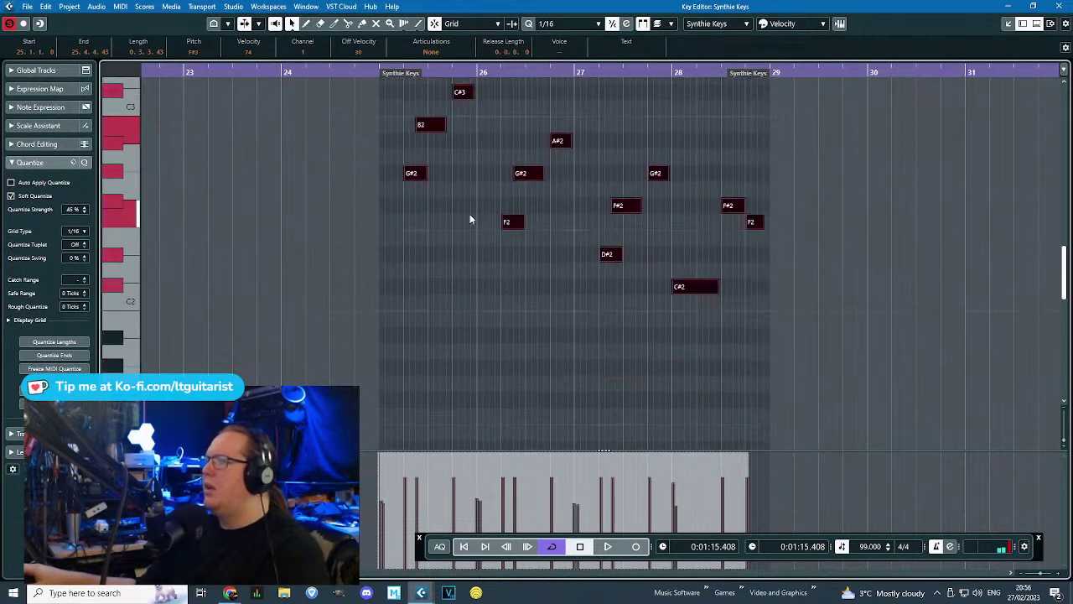
Play the transposed part from bar 25 and examine its melody and chord notes.
{"action": "scroll", "coordinate": [458, 211], "scroll_direction": "up", "scroll_amount": 3}
{"action": "left_click_drag", "start_coordinate": [373, 72], "coordinate": [373, 63]}
{"action": "scroll", "coordinate": [450, 235], "scroll_direction": "down", "scroll_amount": 1}
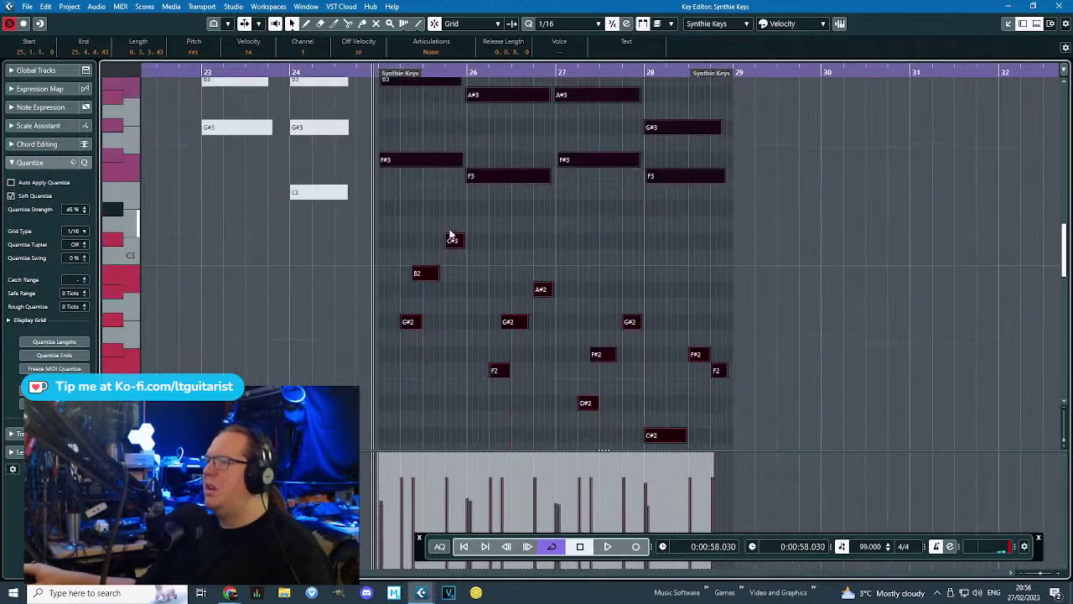
{"action": "left_click", "coordinate": [741, 307]}
{"action": "key", "text": "space"}
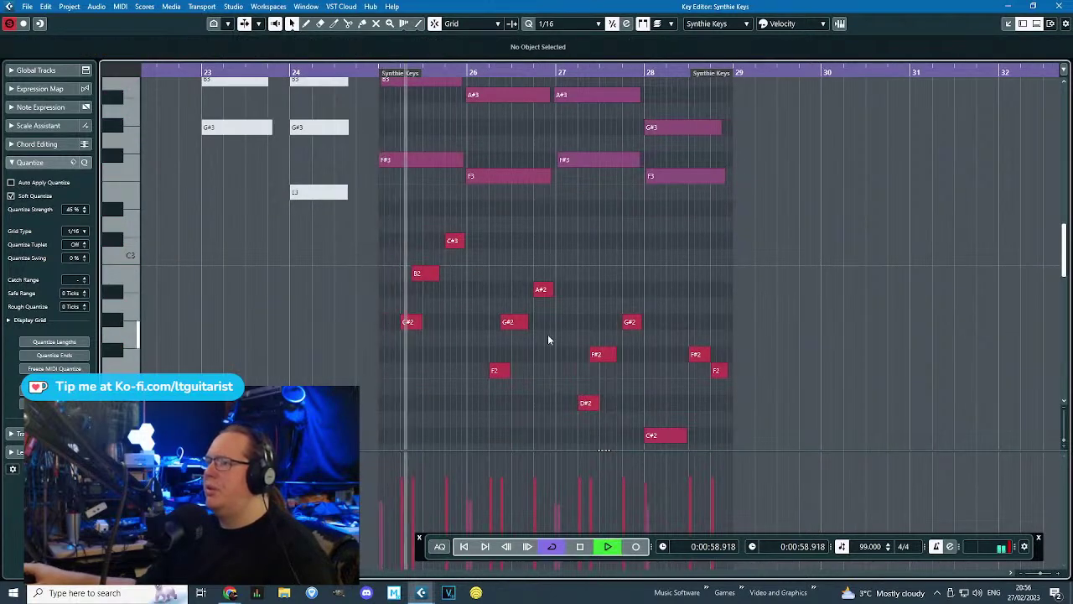
{"action": "scroll", "coordinate": [548, 333], "scroll_direction": "up", "scroll_amount": 2}
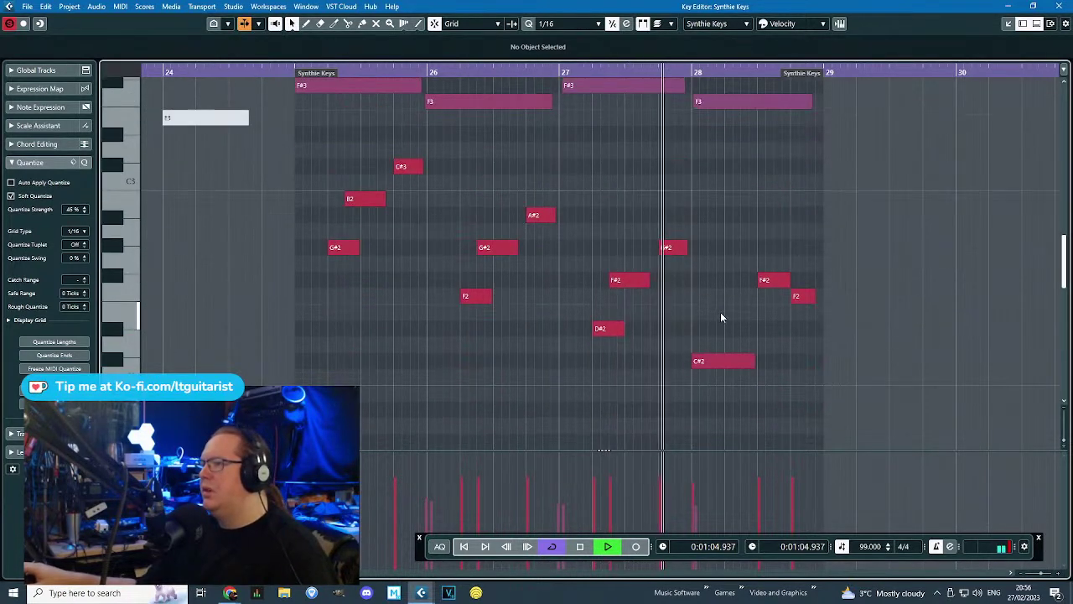
{"action": "scroll", "coordinate": [721, 317], "scroll_direction": "up", "scroll_amount": 3}
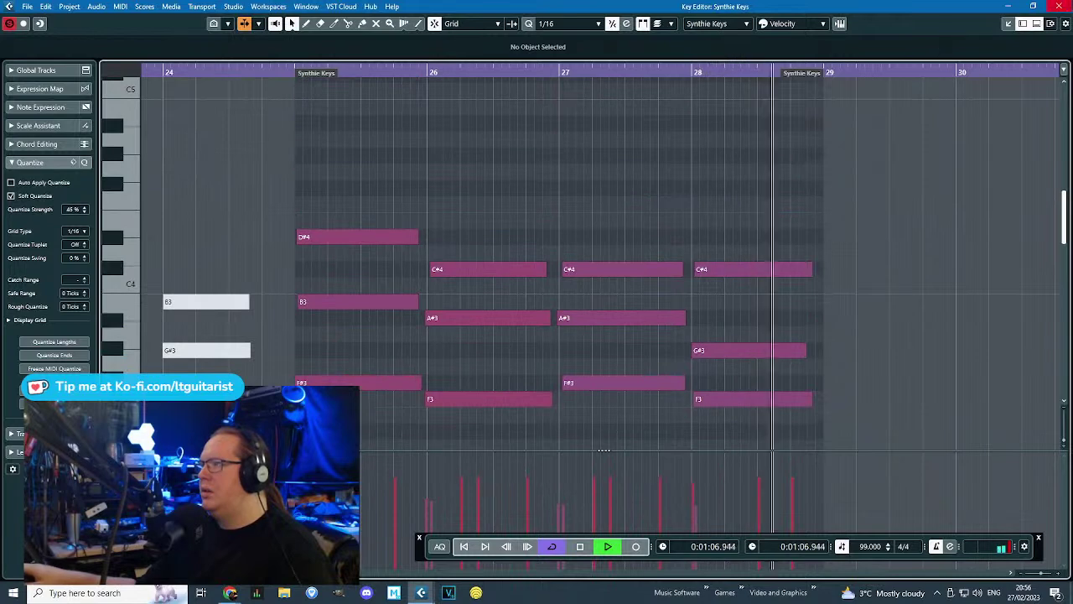
Close the Key Editor and delete the Synthie Keys and Bass parts at bars 25 to 33 and the HALion Sonic SE 01 part at bars 29 to 33.
{"action": "left_click", "coordinate": [1059, 6]}
{"action": "left_click", "coordinate": [549, 261]}
{"action": "key", "text": "Delete"}
{"action": "left_click", "coordinate": [549, 365]}
{"action": "key", "text": "Delete"}
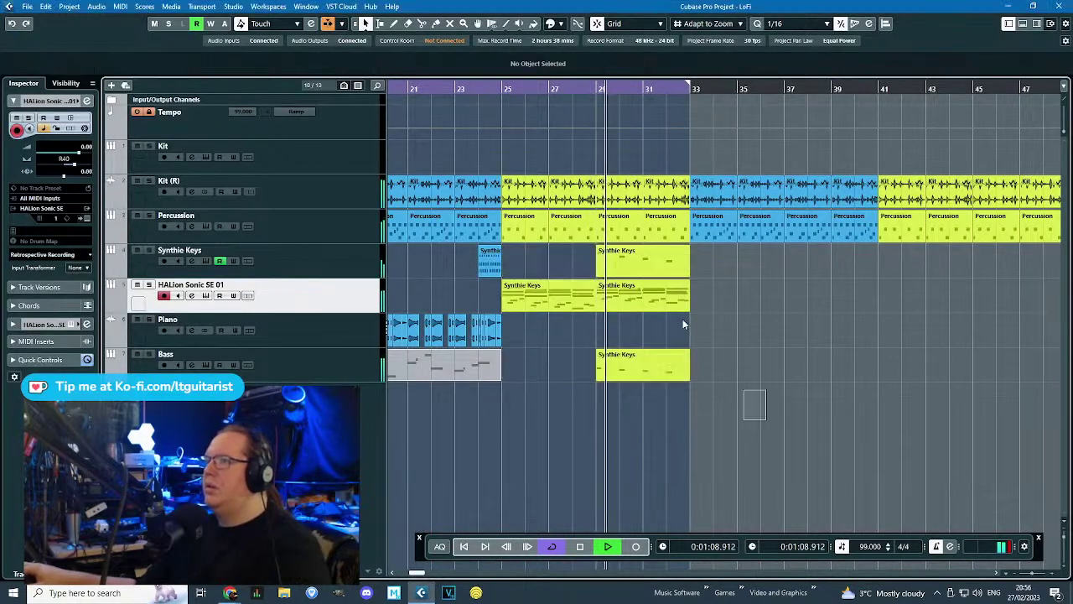
{"action": "left_click_drag", "start_coordinate": [766, 421], "coordinate": [622, 267]}
{"action": "key", "text": "Delete"}
Play the transition from bar 24 into the HALion Sonic SE 01 part at bar 25.
{"action": "left_click", "coordinate": [481, 89]}
{"action": "key", "text": "h"}
{"action": "key", "text": "h"}
{"action": "key", "text": "h"}
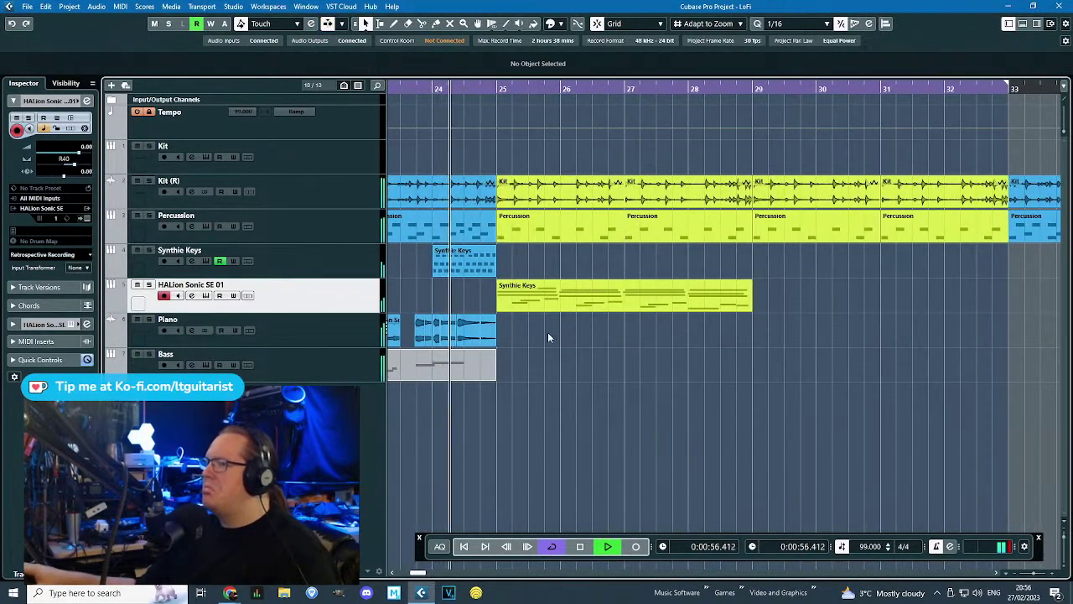
{"action": "scroll", "coordinate": [545, 332], "scroll_direction": "down", "scroll_amount": 1, "text": "ctrl"}
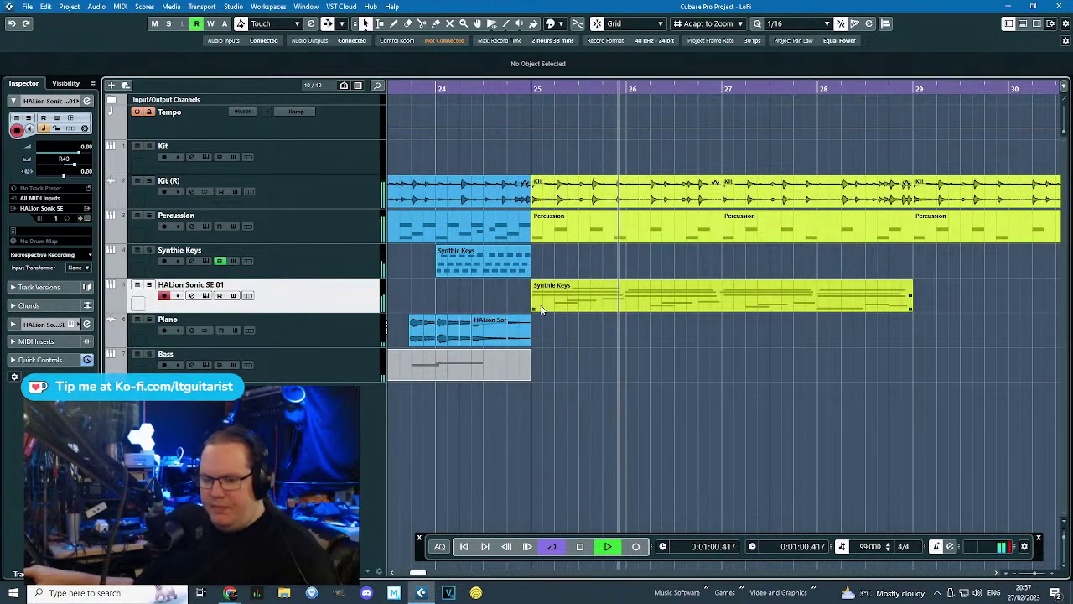
Stop playback and delete the HALion Sonic SE 01 part at bars 25 to 29.
{"action": "scroll", "coordinate": [541, 309], "scroll_direction": "down", "scroll_amount": 2}
{"action": "key", "text": "space"}
{"action": "left_click", "coordinate": [604, 297]}
{"action": "key", "text": "Delete"}
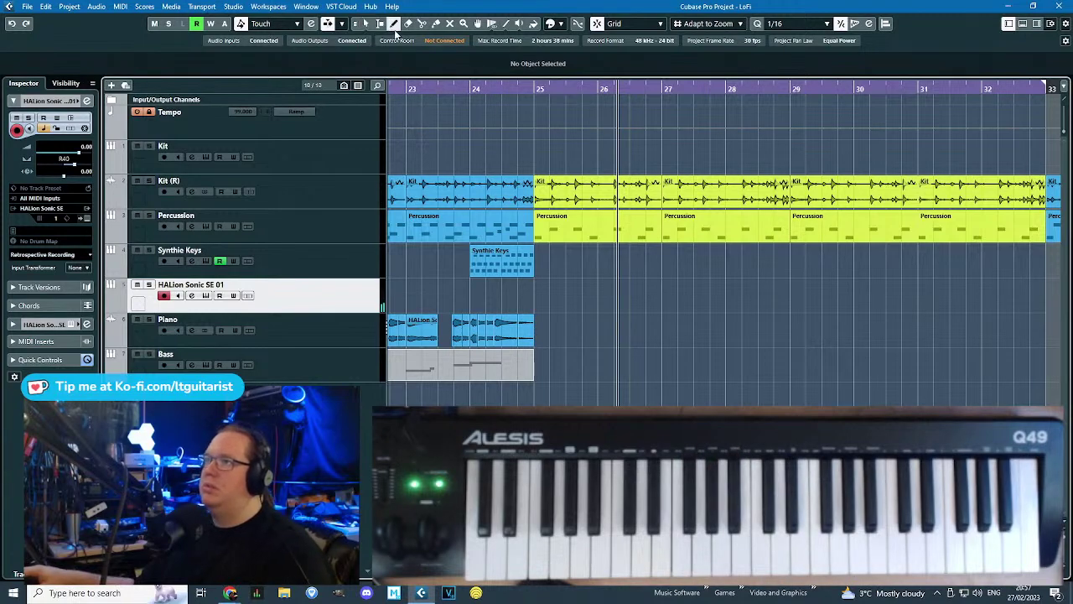
Draw a new HALion Sonic SE 01 part from bar 25 to 27, enter B1 notes at 25.1.1 and 25.1.4, and audition them.
{"action": "left_click_drag", "start_coordinate": [540, 296], "coordinate": [662, 298]}
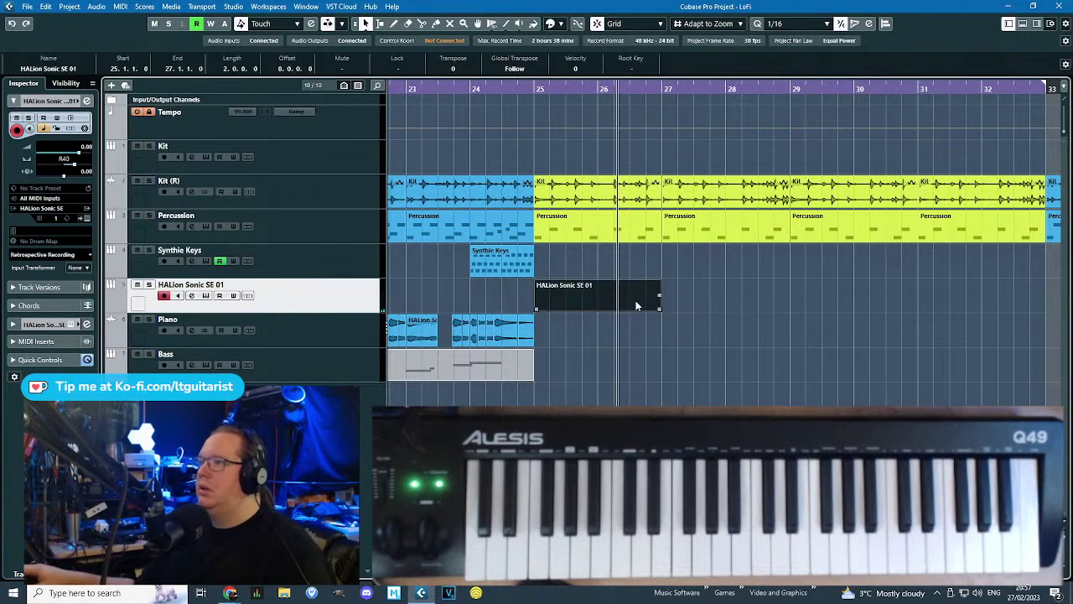
{"action": "double_click", "coordinate": [635, 300]}
{"action": "mouse_move", "coordinate": [413, 345]}
{"action": "left_mouse_down"}
{"action": "mouse_move", "coordinate": [498, 349]}
{"action": "mouse_move", "coordinate": [438, 346]}
{"action": "mouse_move", "coordinate": [440, 379]}
{"action": "mouse_move", "coordinate": [367, 379]}
{"action": "mouse_move", "coordinate": [404, 378]}
{"action": "left_mouse_up"}
{"action": "scroll", "coordinate": [443, 377], "scroll_direction": "up", "scroll_amount": 2}
{"action": "scroll", "coordinate": [371, 382], "scroll_direction": "up", "scroll_amount": 3}
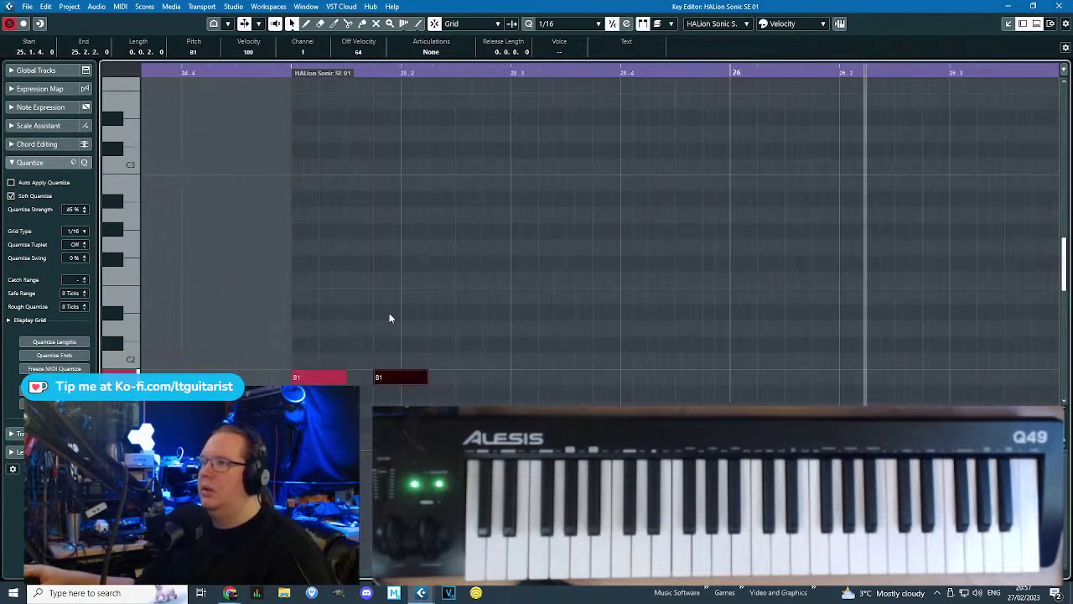
{"action": "left_click", "coordinate": [284, 76]}
{"action": "key", "text": "space"}
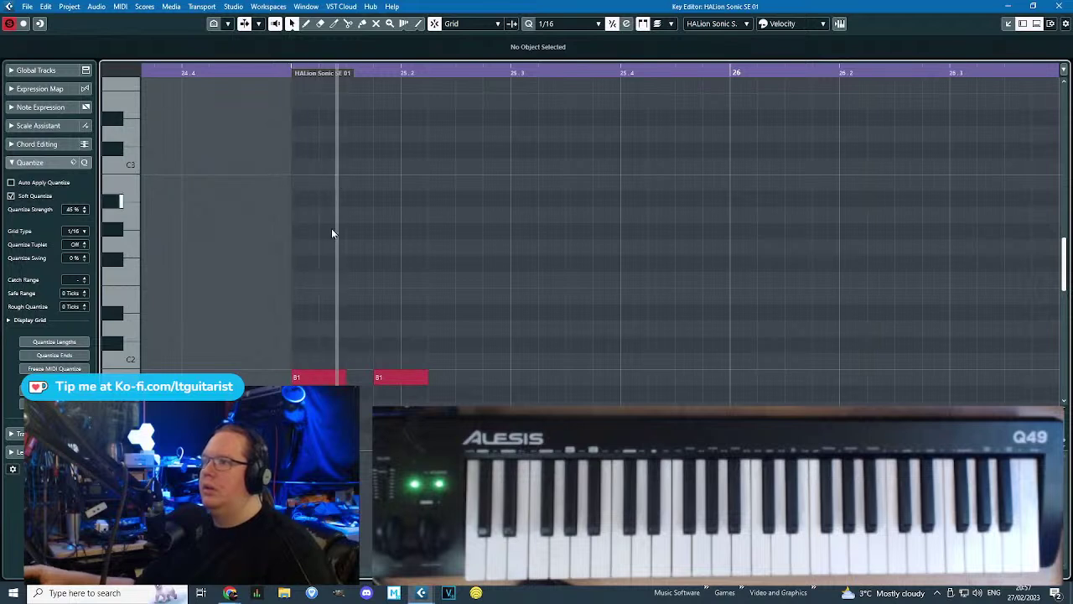
Rework the two B1 notes as sixteenths at 25.1.1 and 25.1.3 and add copies of both at F#2.
{"action": "left_click_drag", "start_coordinate": [285, 74], "coordinate": [287, 82]}
{"action": "left_click_drag", "start_coordinate": [312, 323], "coordinate": [356, 377]}
{"action": "left_click", "coordinate": [369, 377]}
{"action": "left_click_drag", "start_coordinate": [439, 391], "coordinate": [310, 371]}
{"action": "key", "text": "ctrl+d"}
{"action": "left_click_drag", "start_coordinate": [390, 379], "coordinate": [305, 266]}
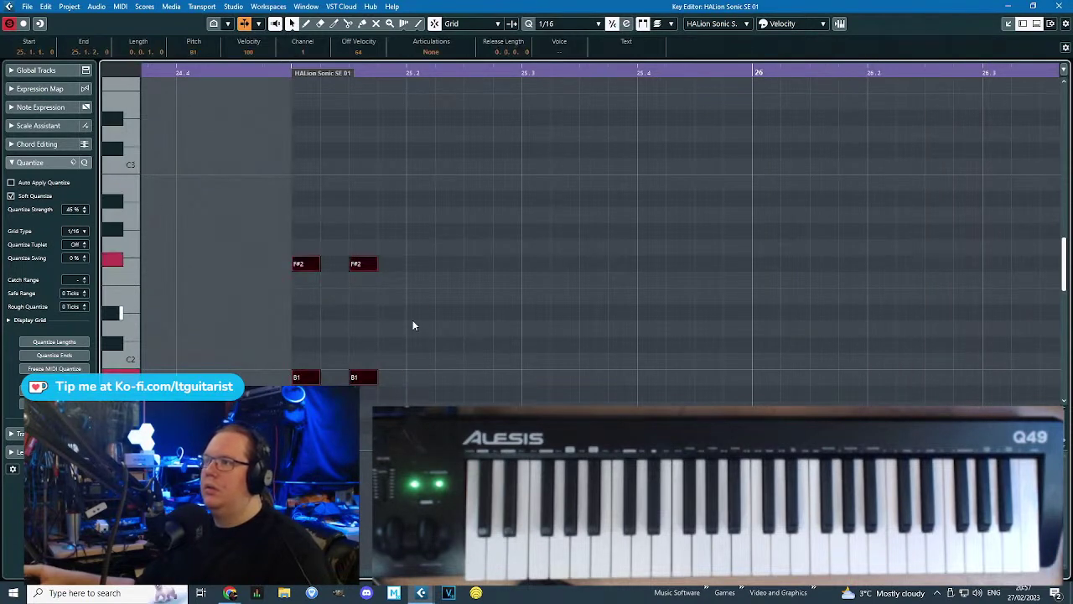
Add a C#2 and G#2 note pair at 25.2.3, removing the surplus copies, and play the pattern from bar 25.
{"action": "left_click_drag", "start_coordinate": [399, 380], "coordinate": [482, 347]}
{"action": "left_click_drag", "start_coordinate": [589, 382], "coordinate": [528, 224]}
{"action": "key", "text": "Delete"}
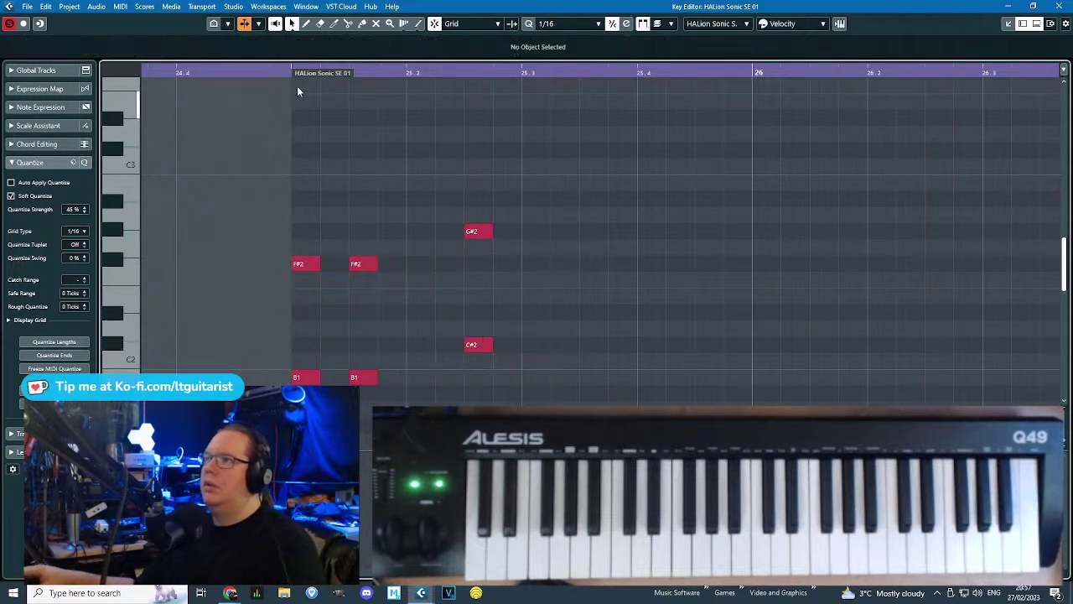
{"action": "left_click", "coordinate": [297, 67]}
{"action": "left_click", "coordinate": [296, 73]}
{"action": "key", "text": "space"}
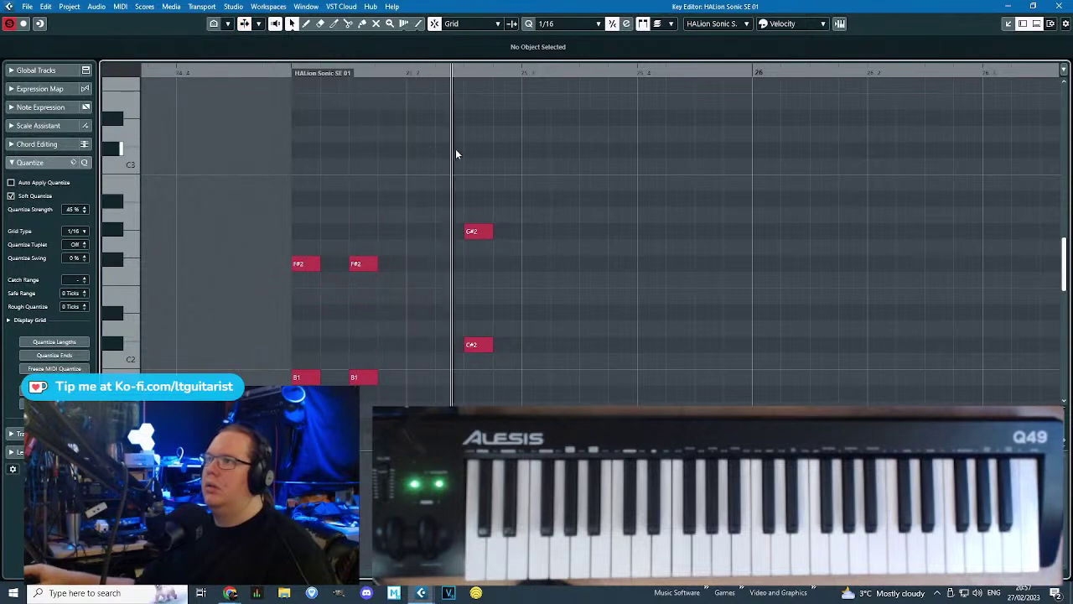
Extend the C#2 and G#2 notes to bar 27, start the upper notes slightly late with F#2 at 25.1.1.7, and close the editor.
{"action": "left_click_drag", "start_coordinate": [456, 148], "coordinate": [501, 342]}
{"action": "scroll", "coordinate": [490, 256], "scroll_direction": "down", "scroll_amount": 3}
{"action": "left_click_drag", "start_coordinate": [613, 376], "coordinate": [485, 187]}
{"action": "left_click_drag", "start_coordinate": [493, 231], "coordinate": [848, 320]}
{"action": "scroll", "coordinate": [386, 335], "scroll_direction": "up", "scroll_amount": 2}
{"action": "left_click_drag", "start_coordinate": [291, 220], "coordinate": [584, 293]}
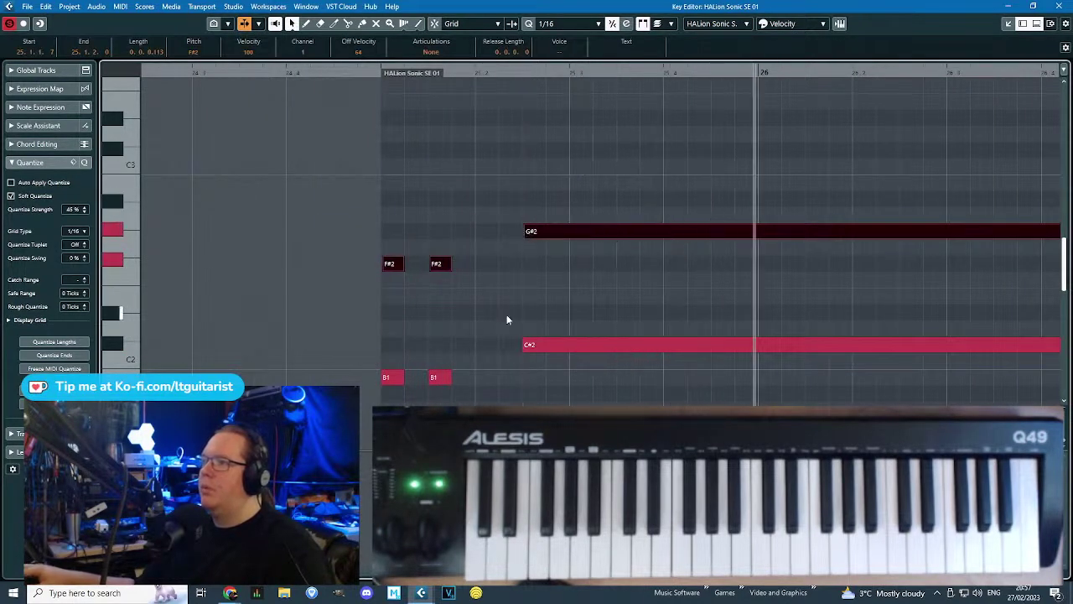
{"action": "scroll", "coordinate": [499, 323], "scroll_direction": "down", "scroll_amount": 2}
{"action": "scroll", "coordinate": [493, 327], "scroll_direction": "down", "scroll_amount": 2}
{"action": "left_click", "coordinate": [1059, 6]}
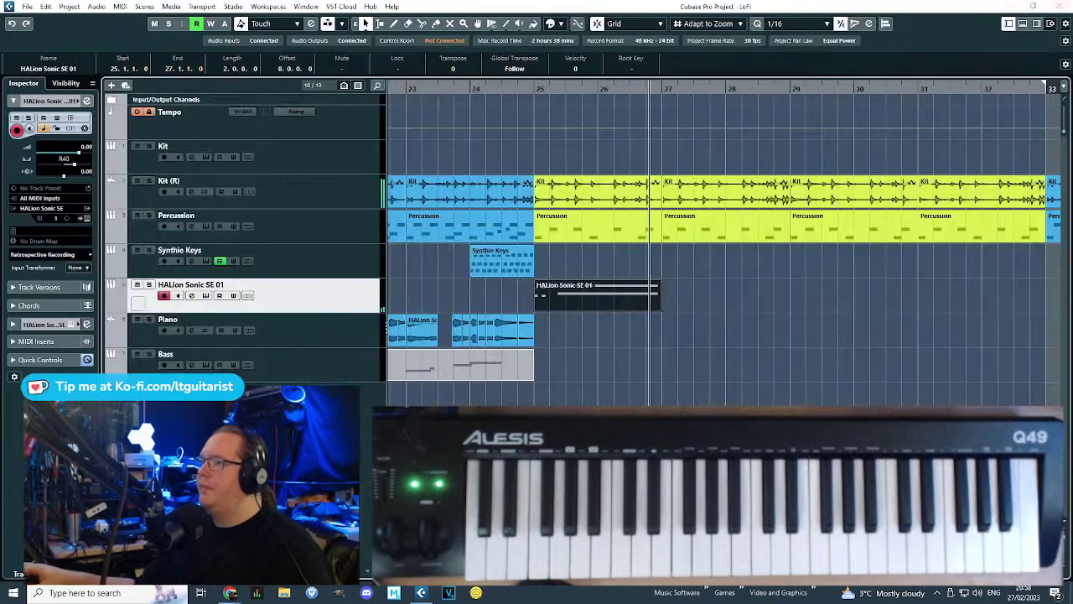
Duplicate the two-bar HALion Sonic SE 01 part three times so it fills bars 25 to 33.
{"action": "key", "text": "ctrl+d"}
{"action": "key", "text": "ctrl+d"}
{"action": "key", "text": "ctrl+d"}
Play the transition into bar 25 to hear the duplicated HALion Sonic SE 01 parts in context.
{"action": "left_click", "coordinate": [531, 89]}
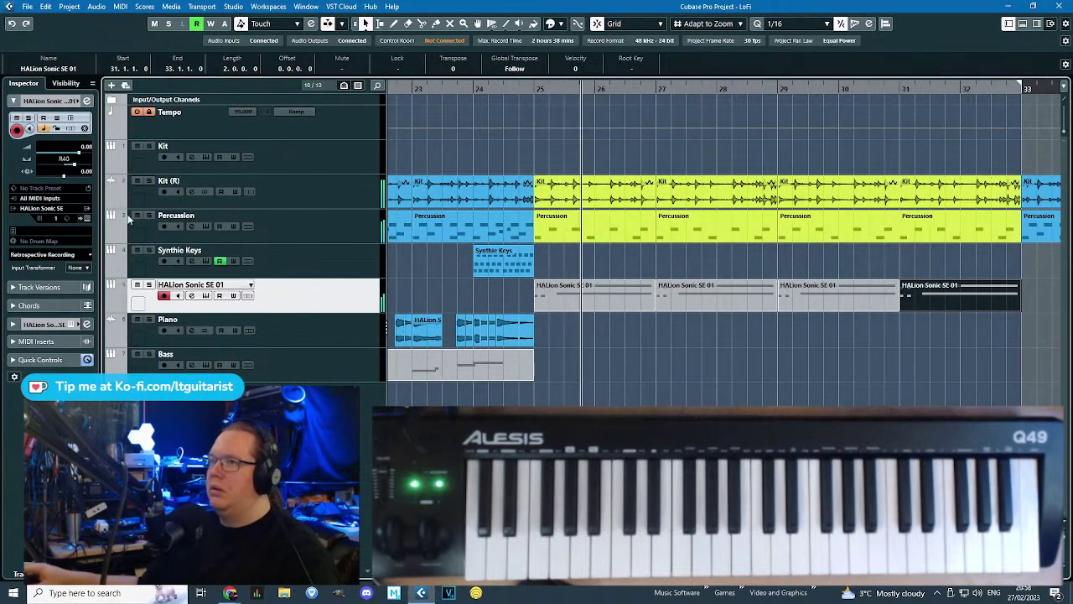
{"action": "left_click", "coordinate": [438, 88]}
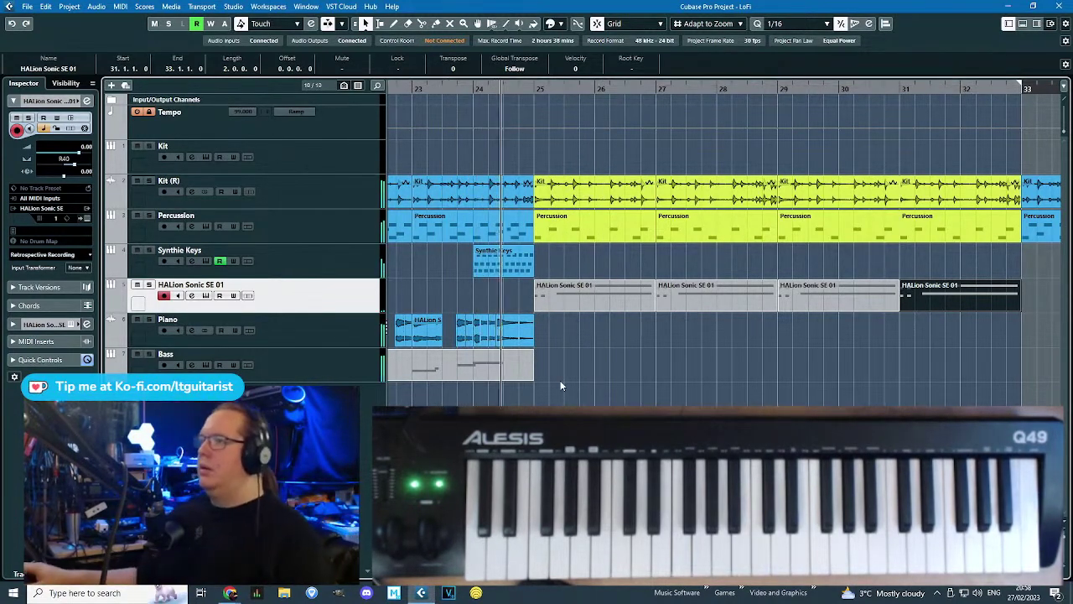
{"action": "scroll", "coordinate": [558, 391], "scroll_direction": "up", "scroll_amount": 2}
{"action": "scroll", "coordinate": [474, 258], "scroll_direction": "down", "scroll_amount": 2}
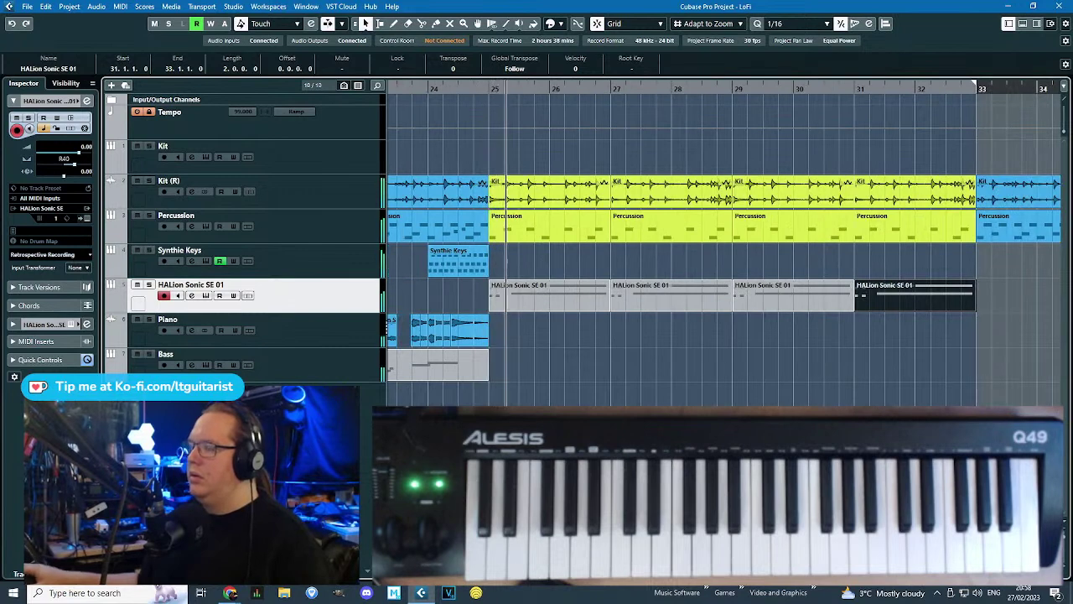
{"action": "scroll", "coordinate": [443, 113], "scroll_direction": "down", "scroll_amount": 1}
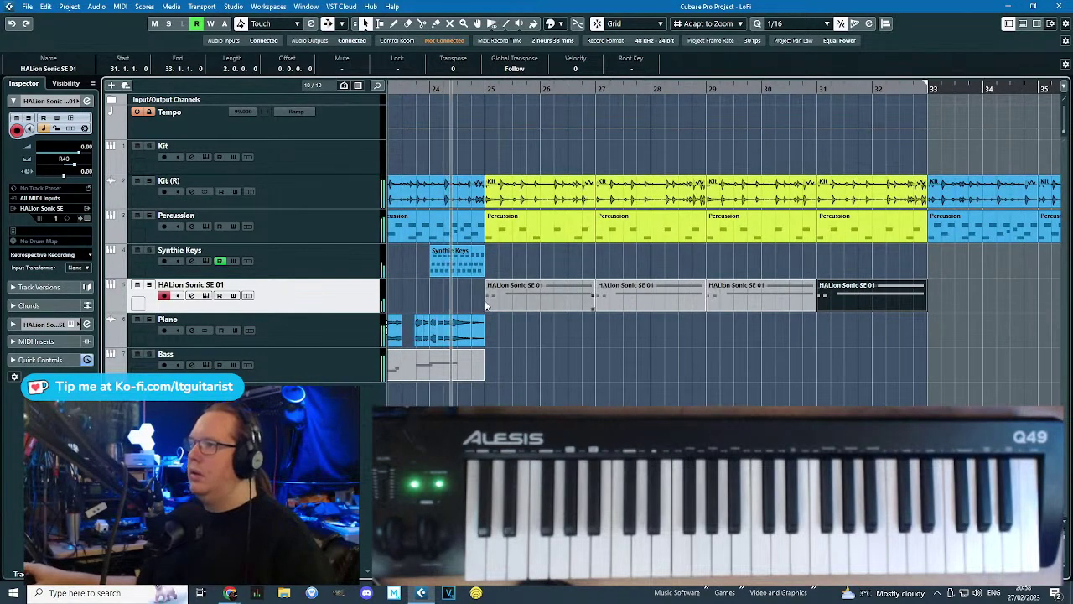
Move the four HALion Sonic SE 01 parts one and a half beats earlier and delete the opening stabs of the first part.
{"action": "left_click_drag", "start_coordinate": [950, 352], "coordinate": [469, 300]}
{"action": "scroll", "coordinate": [516, 297], "scroll_direction": "up", "scroll_amount": 3}
{"action": "left_click", "coordinate": [446, 315]}
{"action": "left_click", "coordinate": [408, 299]}
{"action": "key", "text": "Delete"}
{"action": "scroll", "coordinate": [620, 367], "scroll_direction": "down", "scroll_amount": 3}
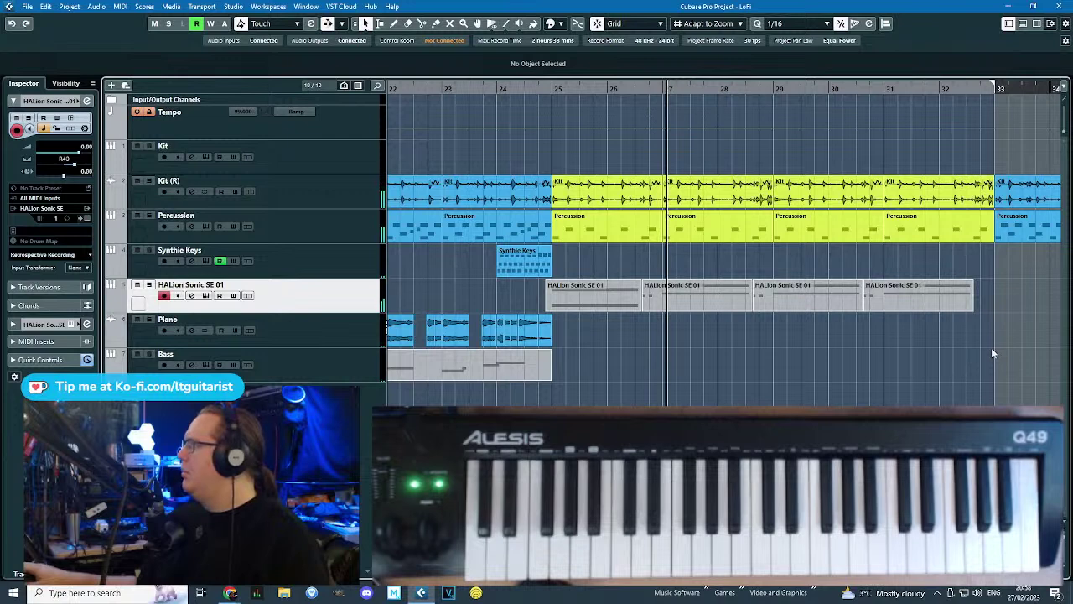
Delete three of the shifted HALion Sonic SE 01 parts and place the remaining one at 26.3.3.
{"action": "left_click", "coordinate": [610, 302]}
{"action": "key", "text": "Delete"}
{"action": "left_click_drag", "start_coordinate": [857, 369], "coordinate": [939, 285]}
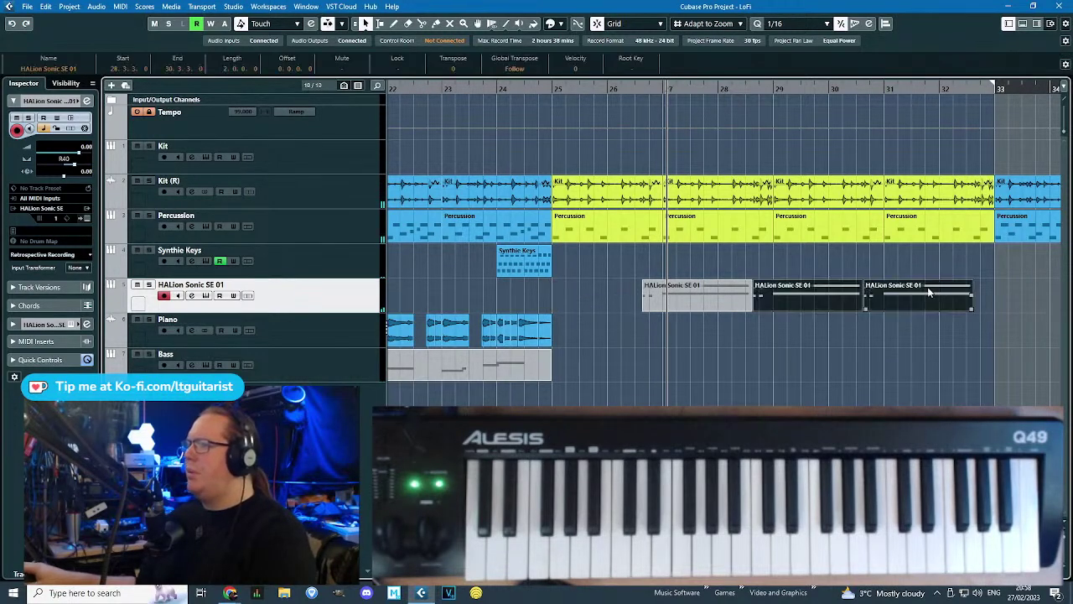
{"action": "key", "text": "Delete"}
{"action": "scroll", "coordinate": [635, 278], "scroll_direction": "up", "scroll_amount": 2}
{"action": "left_click_drag", "start_coordinate": [803, 299], "coordinate": [989, 299]}
{"action": "scroll", "coordinate": [803, 359], "scroll_direction": "up", "scroll_amount": 2}
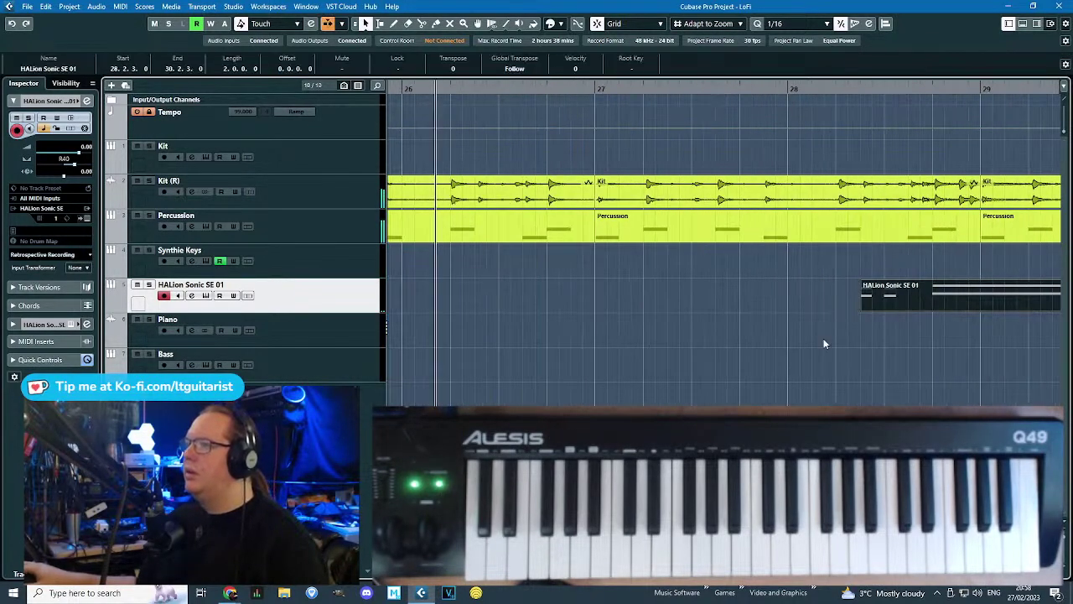
{"action": "left_click_drag", "start_coordinate": [887, 302], "coordinate": [597, 296]}
{"action": "scroll", "coordinate": [546, 298], "scroll_direction": "up", "scroll_amount": 2}
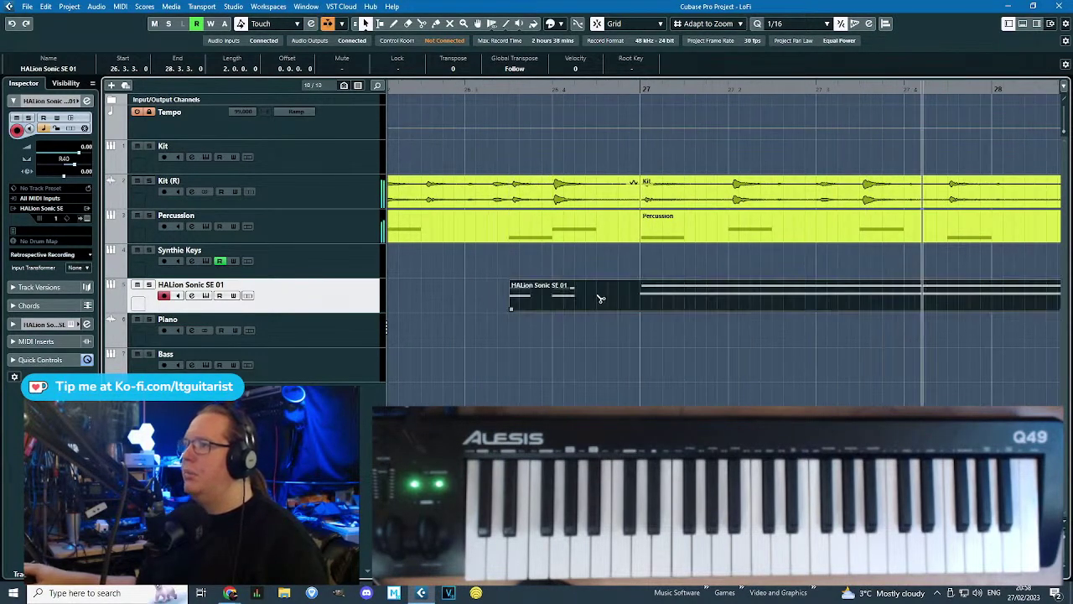
Split the two stabs from the long chord, move them to 26.4.1, glue the pieces together and play them.
{"action": "left_click", "coordinate": [600, 297], "text": "alt"}
{"action": "left_click_drag", "start_coordinate": [413, 88], "coordinate": [366, 98]}
{"action": "left_click", "coordinate": [543, 356]}
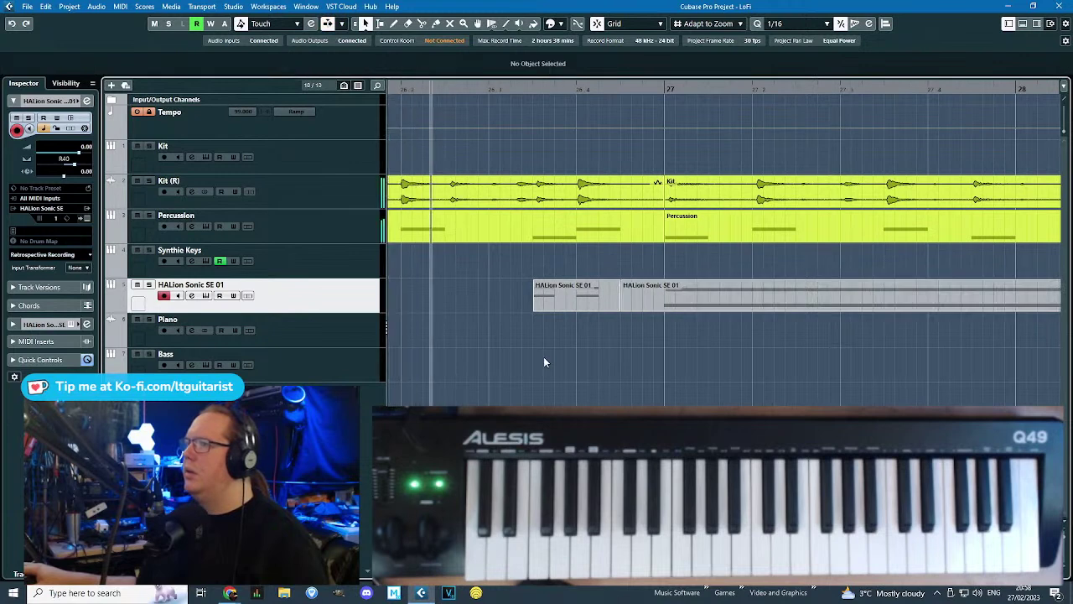
{"action": "left_click_drag", "start_coordinate": [563, 298], "coordinate": [608, 294]}
{"action": "key", "text": "4"}
{"action": "left_click", "coordinate": [610, 293]}
{"action": "left_click_drag", "start_coordinate": [528, 88], "coordinate": [479, 91]}
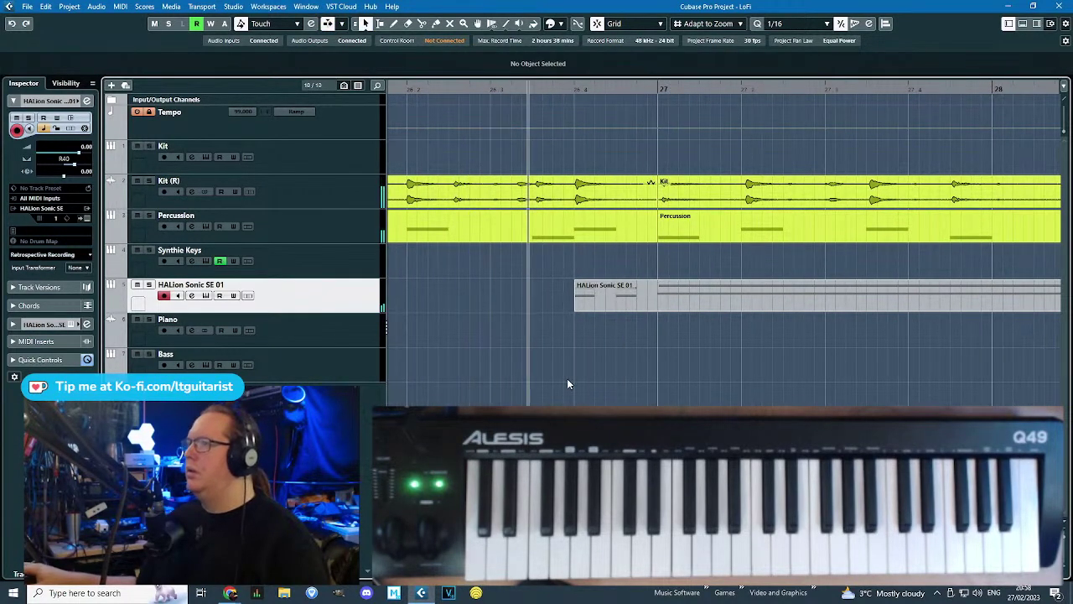
Split off the two stabs again, move them to 26.3.1 and, after playing them, glue them back to the chord.
{"action": "left_click", "coordinate": [647, 303], "text": "alt"}
{"action": "left_click_drag", "start_coordinate": [630, 304], "coordinate": [552, 303]}
{"action": "left_click_drag", "start_coordinate": [540, 89], "coordinate": [452, 88]}
{"action": "scroll", "coordinate": [498, 331], "scroll_direction": "up", "scroll_amount": 2}
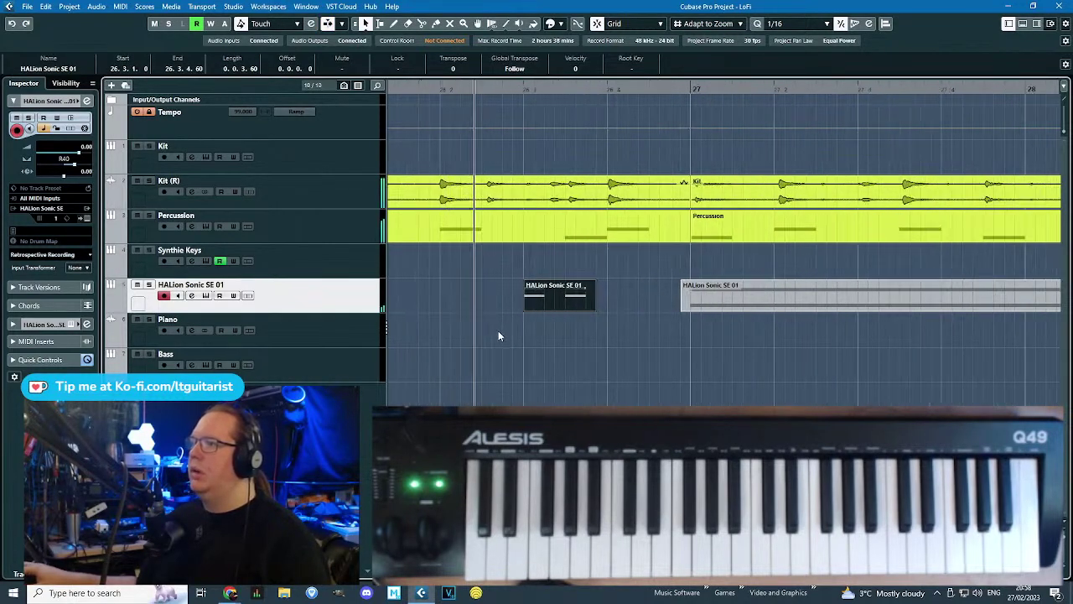
{"action": "key", "text": "4"}
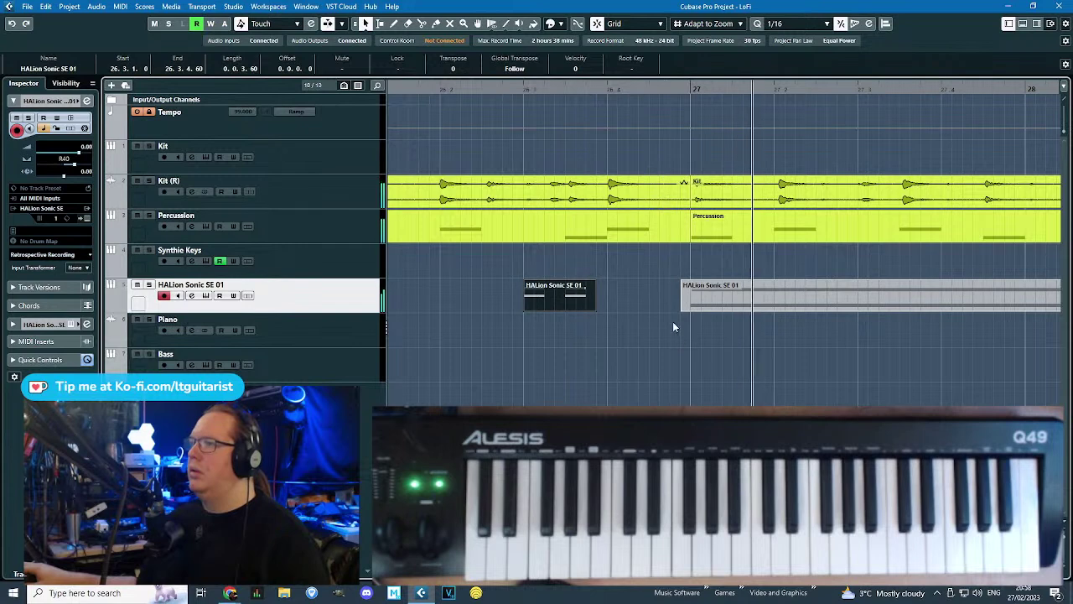
{"action": "left_click", "coordinate": [578, 294]}
{"action": "key", "text": "1"}
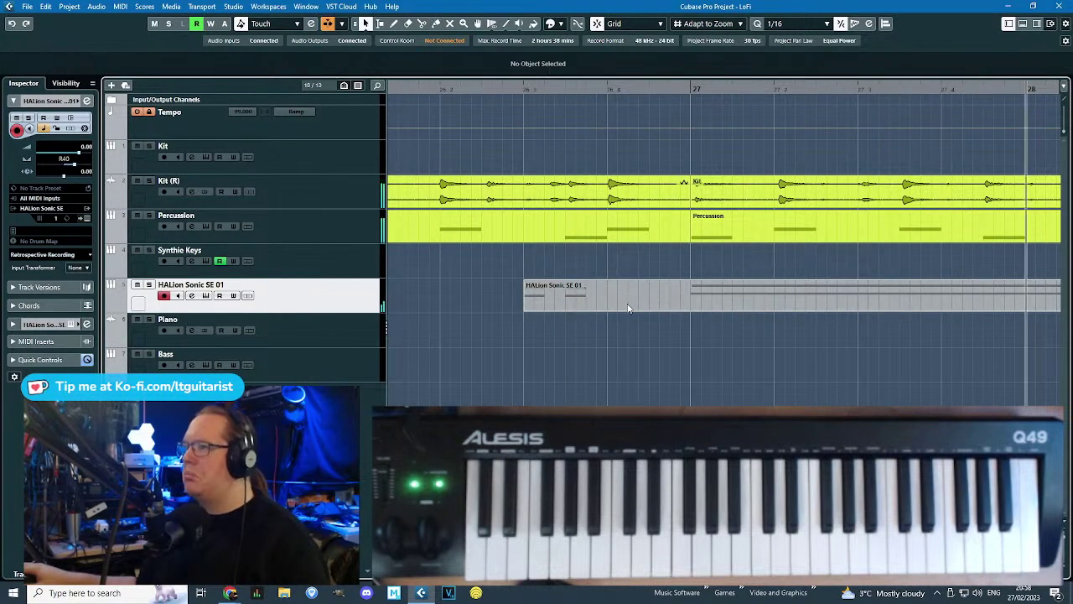
Try to repeat the glued HALion Sonic SE 01 part with a copy placed at 28.3.1.
{"action": "scroll", "coordinate": [628, 310], "scroll_direction": "down", "scroll_amount": 3}
{"action": "scroll", "coordinate": [592, 343], "scroll_direction": "down", "scroll_amount": 3}
{"action": "scroll", "coordinate": [696, 303], "scroll_direction": "up", "scroll_amount": 2}
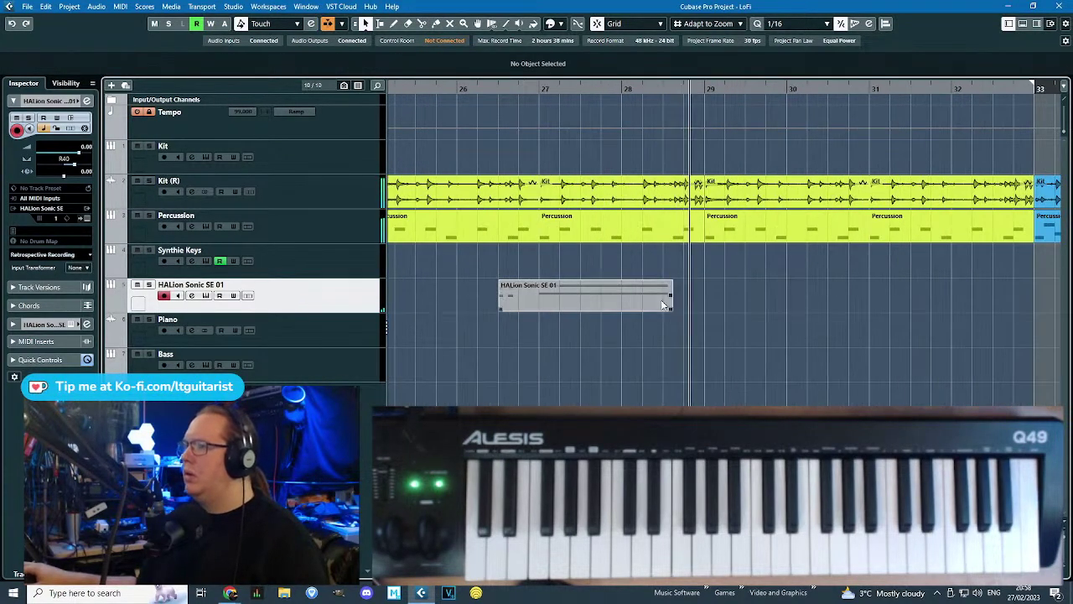
{"action": "left_click", "coordinate": [665, 300]}
{"action": "key", "text": "ctrl+d"}
{"action": "left_click_drag", "start_coordinate": [702, 306], "coordinate": [692, 305]}
{"action": "scroll", "coordinate": [641, 342], "scroll_direction": "up", "scroll_amount": 3}
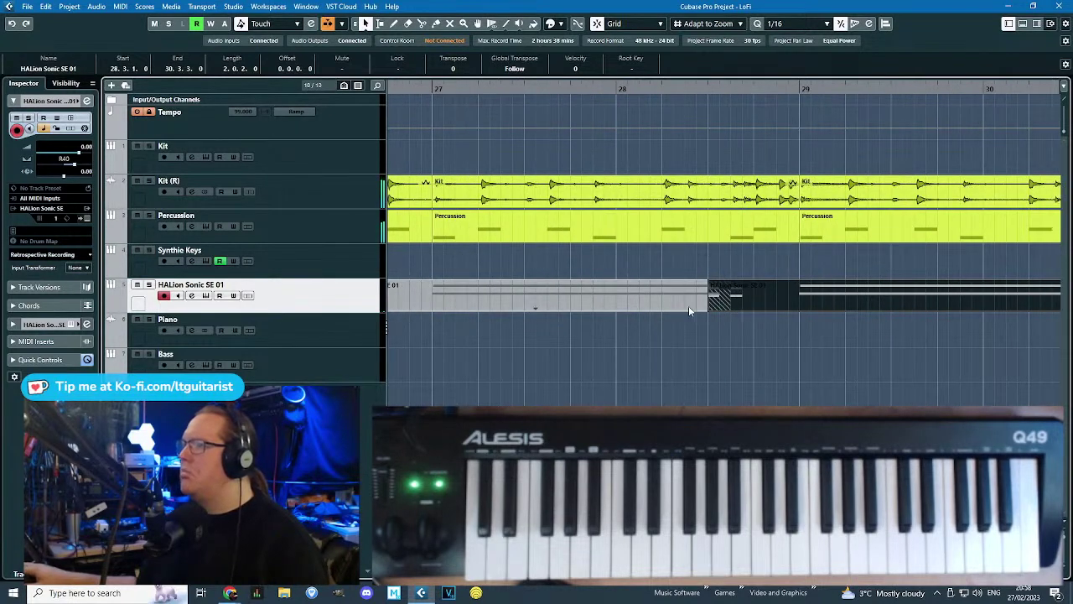
{"action": "scroll", "coordinate": [701, 308], "scroll_direction": "down", "scroll_amount": 2}
{"action": "key", "text": "Delete"}
Split the HALion Sonic SE 01 part at bar 27 and shorten its chord section to end at 28.3.1.
{"action": "left_click", "coordinate": [603, 299]}
{"action": "left_click", "coordinate": [528, 299], "text": "alt"}
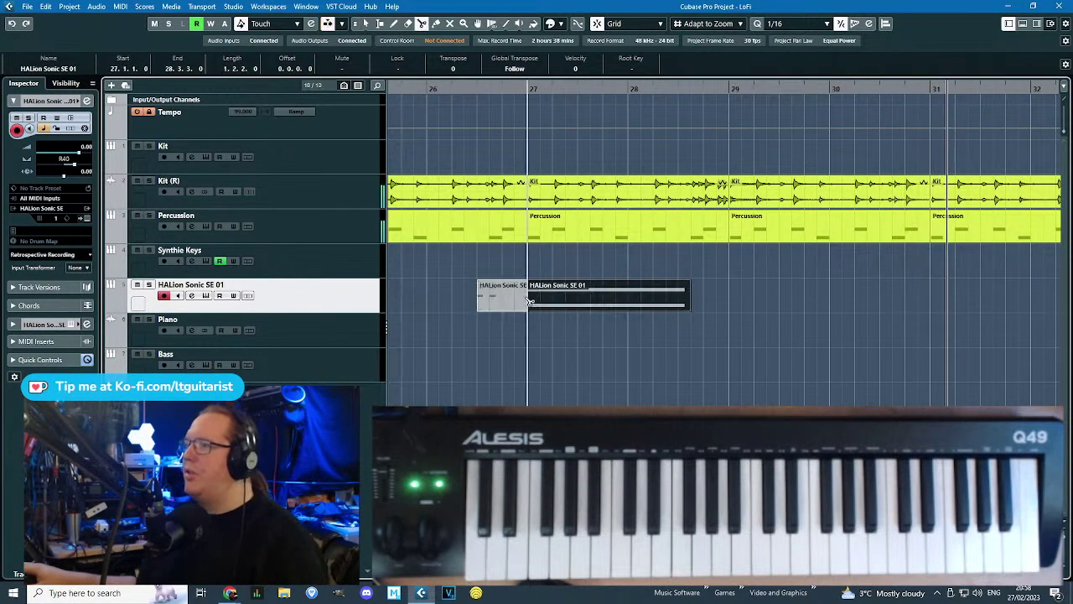
{"action": "key", "text": "1"}
{"action": "left_click_drag", "start_coordinate": [679, 306], "coordinate": [676, 306]}
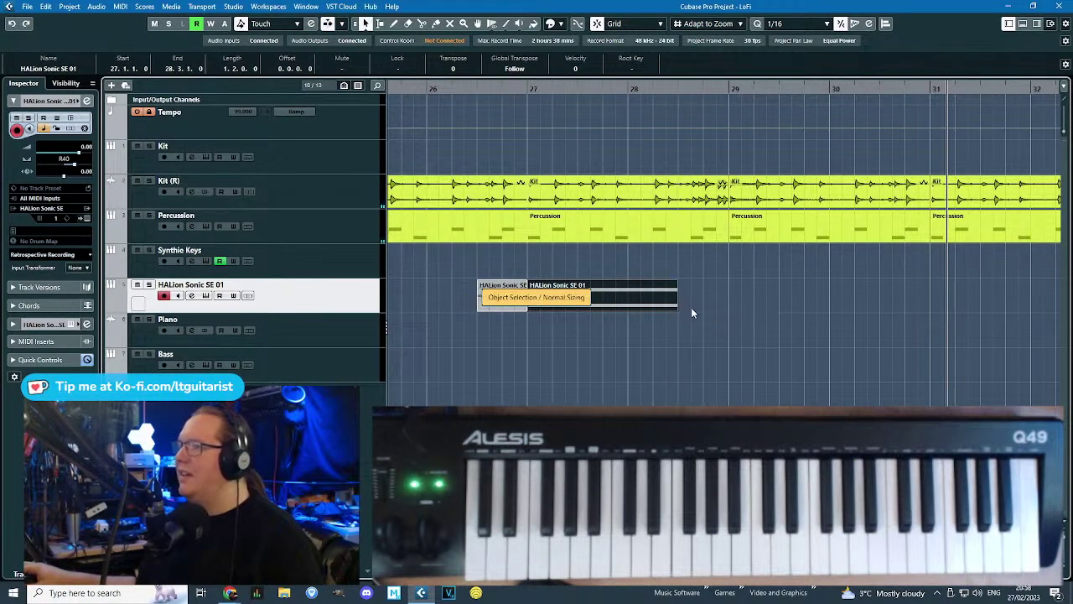
Try ending the chord section at 28.2.3, set its end back to 28.3.1 and start playback.
{"action": "left_click_drag", "start_coordinate": [688, 309], "coordinate": [671, 307]}
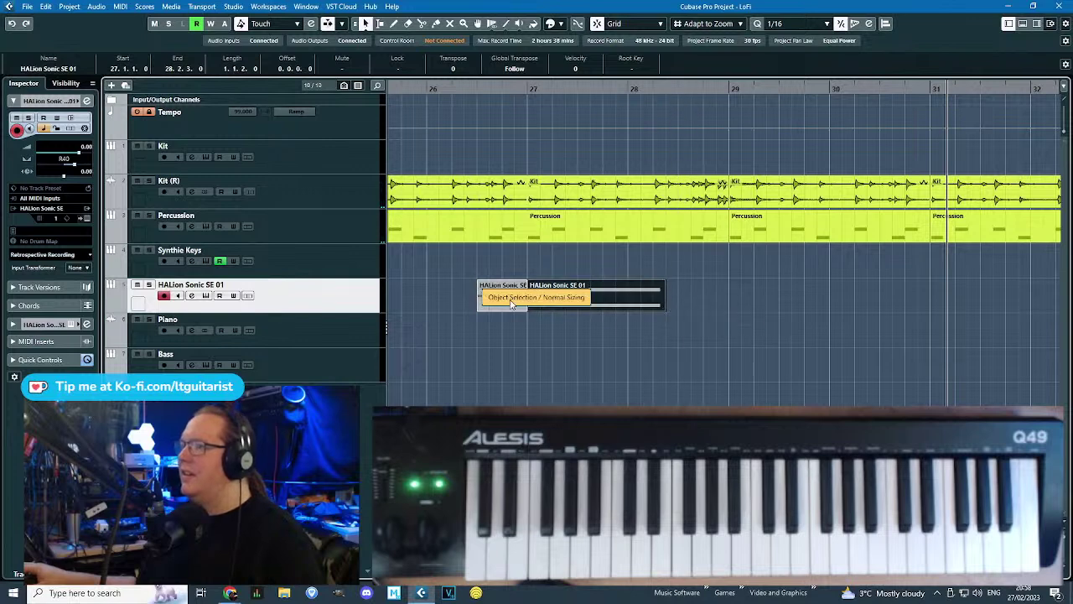
{"action": "left_click", "coordinate": [667, 314]}
{"action": "left_click_drag", "start_coordinate": [665, 310], "coordinate": [677, 310]}
{"action": "left_click_drag", "start_coordinate": [402, 95], "coordinate": [413, 92]}
{"action": "double_click", "coordinate": [413, 92]}
Repeat the stab-and-chord part with two copies, placed at 28.3.1 and 30.3.1.
{"action": "scroll", "coordinate": [551, 312], "scroll_direction": "down", "scroll_amount": 3}
{"action": "left_click_drag", "start_coordinate": [639, 356], "coordinate": [612, 302]}
{"action": "key", "text": "ctrl+d"}
{"action": "key", "text": "ctrl+d"}
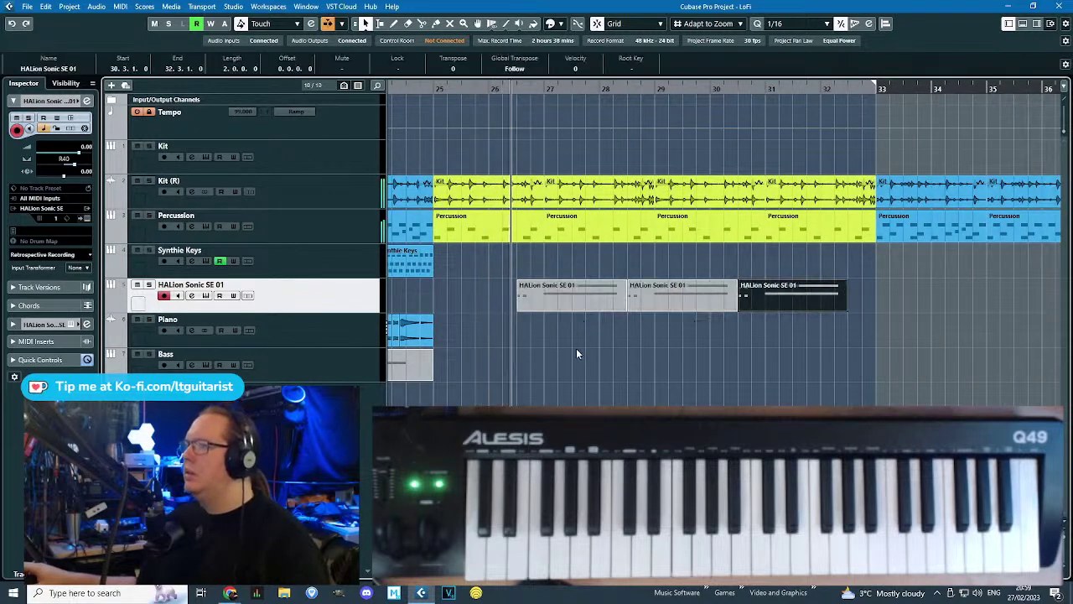
{"action": "scroll", "coordinate": [576, 349], "scroll_direction": "up", "scroll_amount": 1}
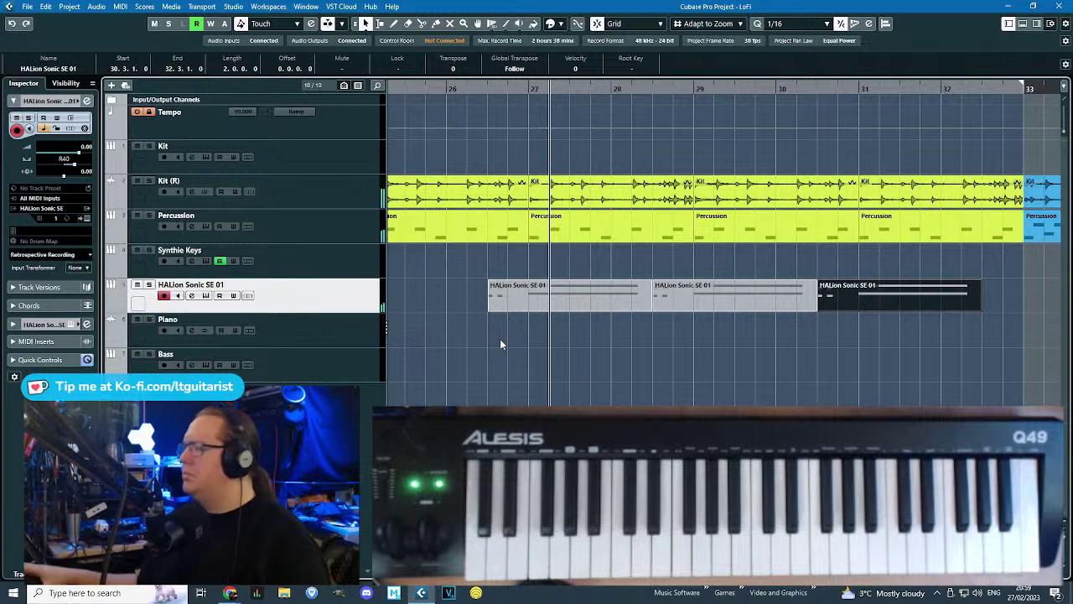
{"action": "scroll", "coordinate": [514, 314], "scroll_direction": "up", "scroll_amount": 3}
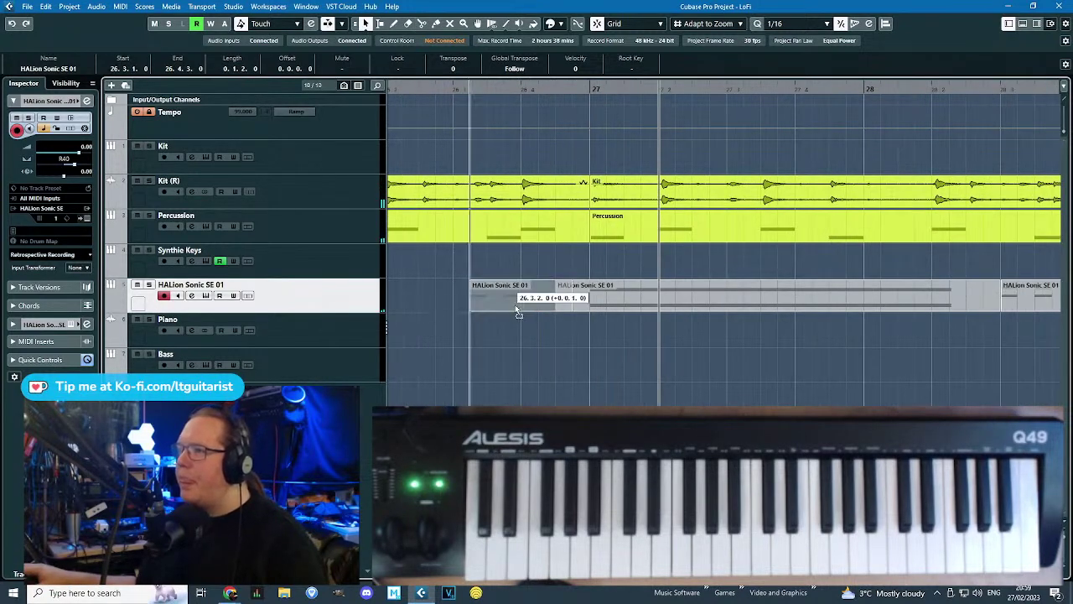
Move the two stabs of the first part to 26.3.2, glue them back to the chord and play the result.
{"action": "left_click", "coordinate": [520, 306]}
{"action": "key", "text": "ctrl+z"}
{"action": "key", "text": "4"}
{"action": "left_click", "coordinate": [508, 288]}
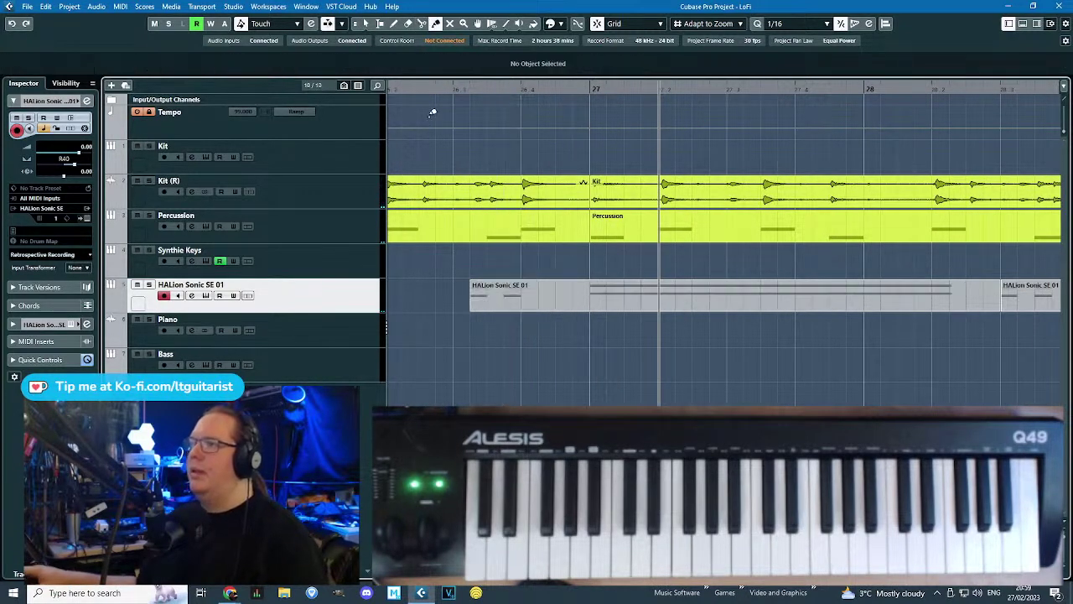
{"action": "left_click_drag", "start_coordinate": [471, 305], "coordinate": [517, 305]}
{"action": "left_click", "coordinate": [418, 88]}
{"action": "key", "text": "space"}
{"action": "left_click", "coordinate": [553, 295], "text": "alt"}
{"action": "key", "text": "4"}
{"action": "left_click", "coordinate": [522, 298]}
{"action": "left_click", "coordinate": [447, 87]}
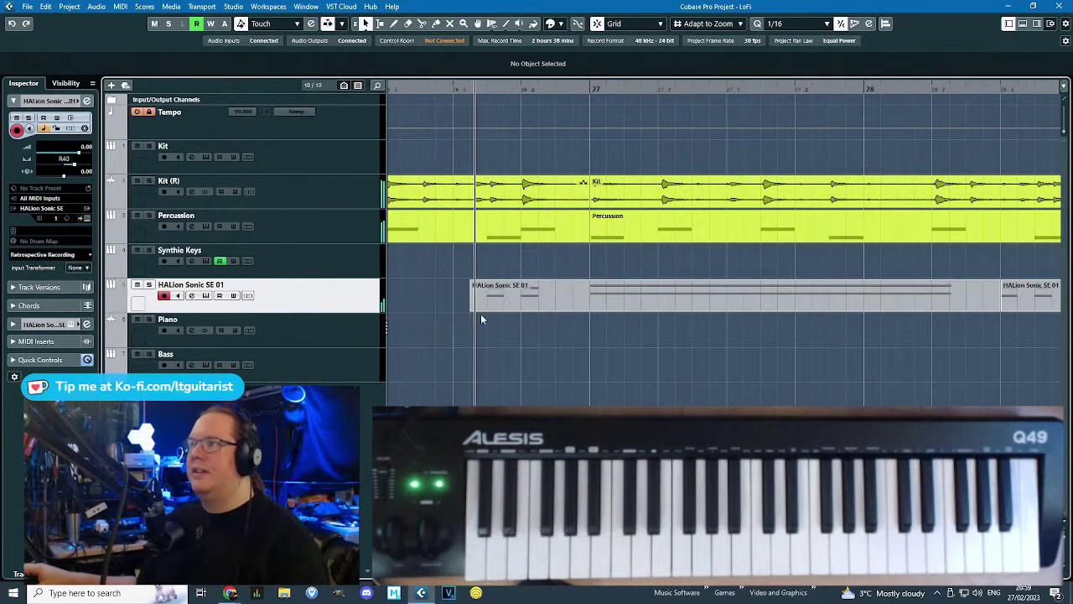
Delete the two copies at 28.3.1 and 30.3.1.
{"action": "scroll", "coordinate": [466, 336], "scroll_direction": "down", "scroll_amount": 5, "text": "ctrl"}
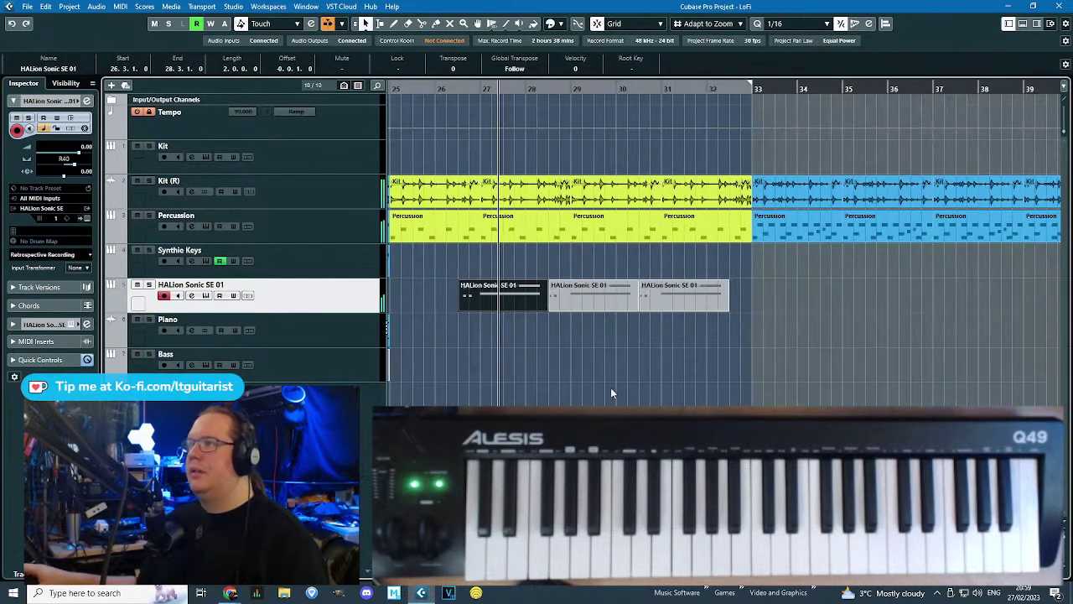
{"action": "left_click_drag", "start_coordinate": [623, 284], "coordinate": [622, 284]}
{"action": "key", "text": "Delete"}
Move the remaining HALion Sonic SE 01 part to 26.4.3 and play it with the drums.
{"action": "left_click", "coordinate": [470, 297]}
{"action": "scroll", "coordinate": [470, 297], "scroll_direction": "up", "scroll_amount": 5, "text": "ctrl"}
{"action": "left_click_drag", "start_coordinate": [501, 294], "coordinate": [546, 290]}
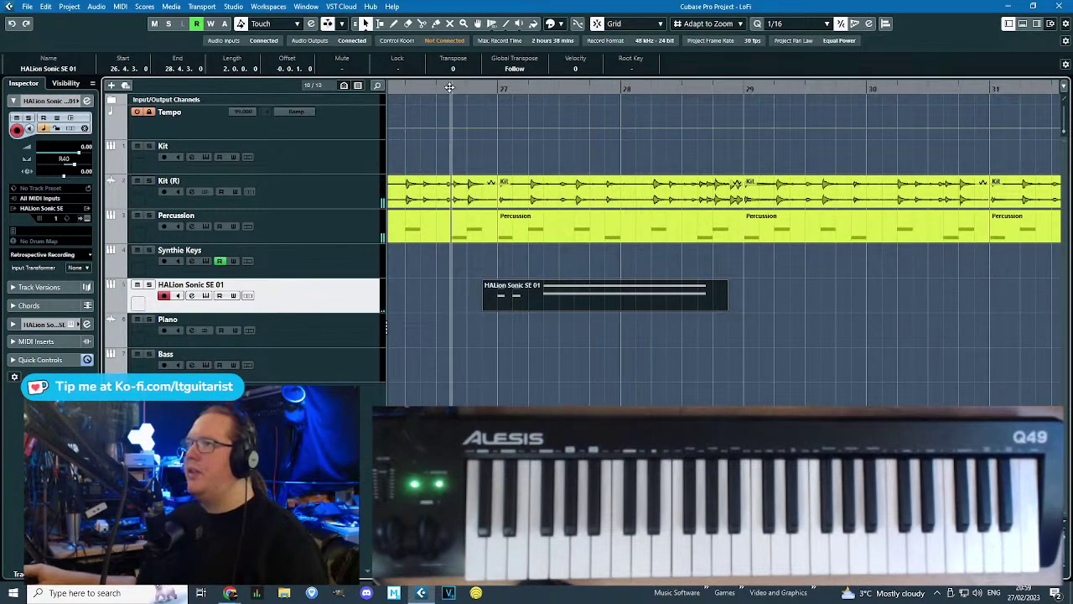
{"action": "left_click_drag", "start_coordinate": [451, 87], "coordinate": [425, 96]}
{"action": "key", "text": "space"}
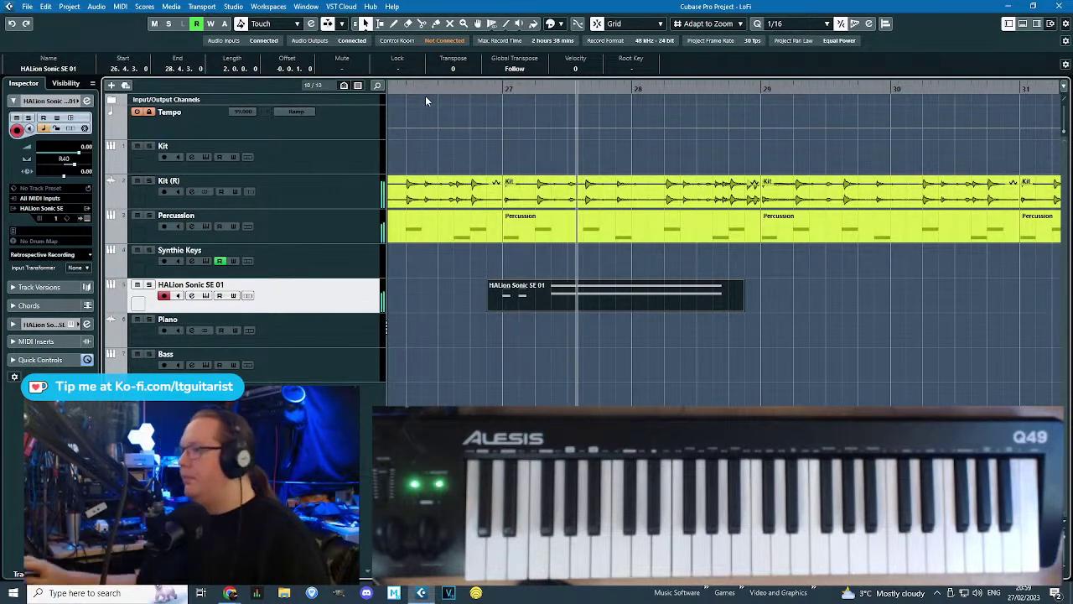
Lengthen the HALion Sonic SE 01 part to 2.0.2.0 and repeat it with copies up to the end of the yellow section.
{"action": "left_click_drag", "start_coordinate": [740, 310], "coordinate": [785, 311]}
{"action": "key", "text": "ctrl+d"}
{"action": "scroll", "coordinate": [763, 344], "scroll_direction": "down", "scroll_amount": 6}
{"action": "scroll", "coordinate": [780, 346], "scroll_direction": "up", "scroll_amount": 4}
{"action": "left_click_drag", "start_coordinate": [866, 341], "coordinate": [617, 295]}
{"action": "key", "text": "ctrl+d"}
Reposition the repeated copies so they overlap, placing the third part at 30.4.3.
{"action": "left_click_drag", "start_coordinate": [761, 299], "coordinate": [732, 297]}
{"action": "left_click", "coordinate": [737, 322]}
{"action": "scroll", "coordinate": [707, 306], "scroll_direction": "up", "scroll_amount": 3}
{"action": "left_click", "coordinate": [707, 301]}
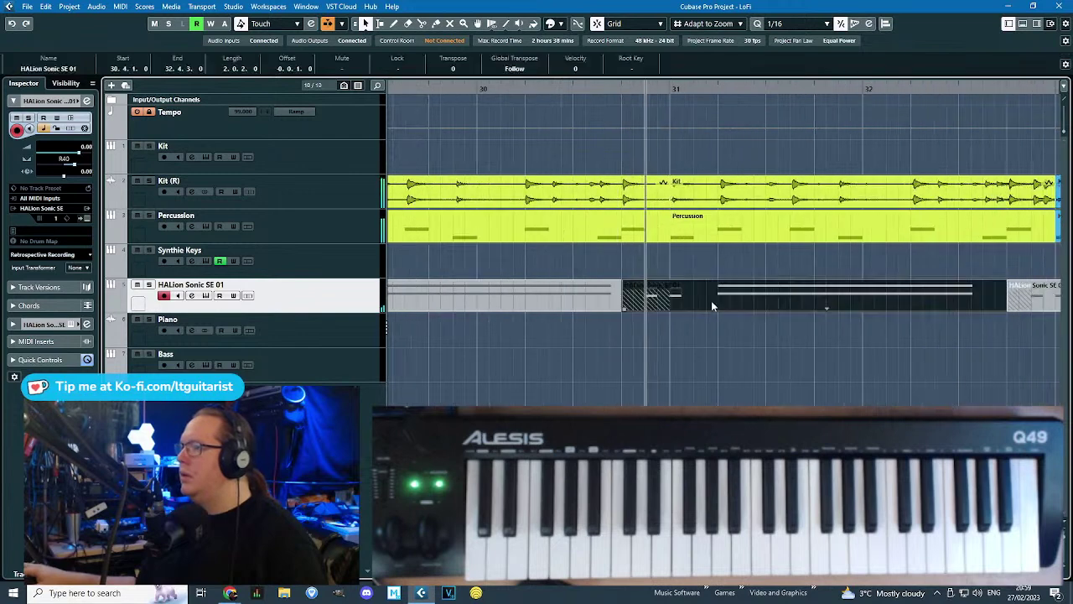
{"action": "scroll", "coordinate": [716, 308], "scroll_direction": "down", "scroll_amount": 4}
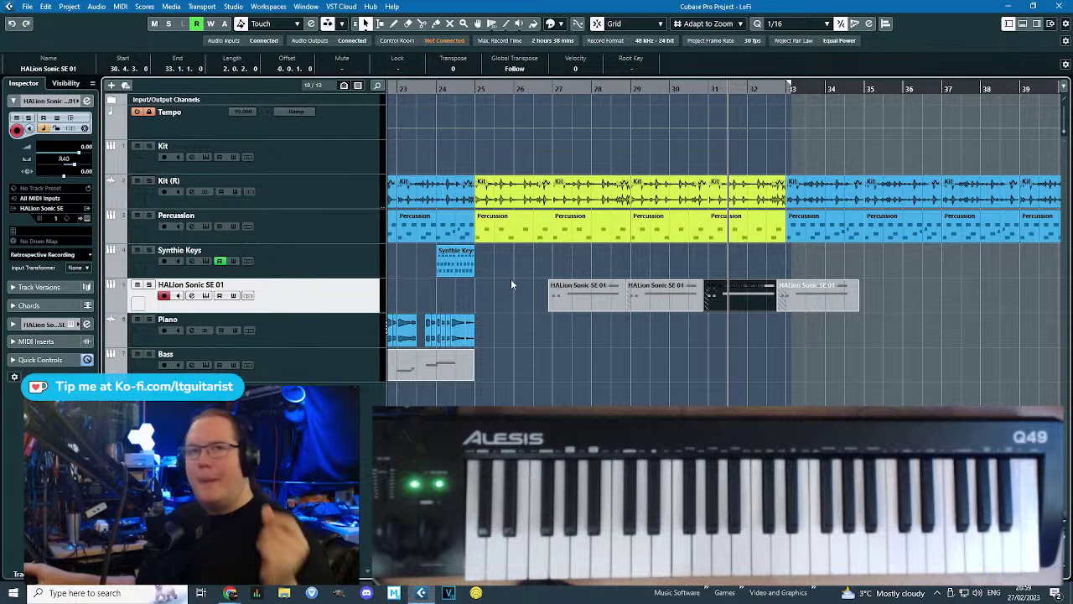
Move the first HALion Sonic SE 01 part to 26.2.3 and play it soloed.
{"action": "scroll", "coordinate": [512, 329], "scroll_direction": "up", "scroll_amount": 4}
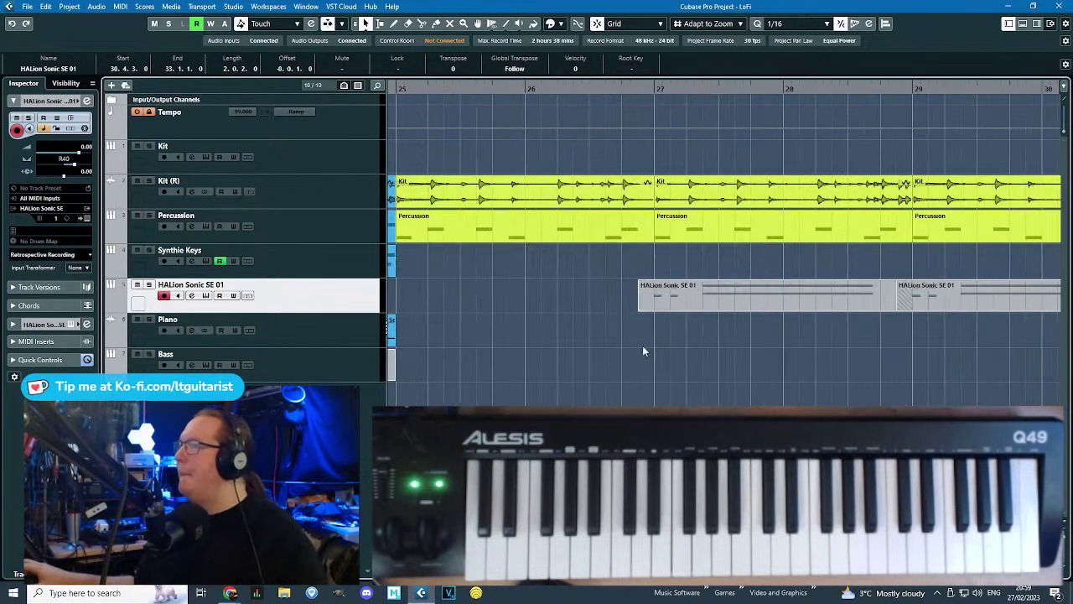
{"action": "left_click_drag", "start_coordinate": [717, 302], "coordinate": [653, 304]}
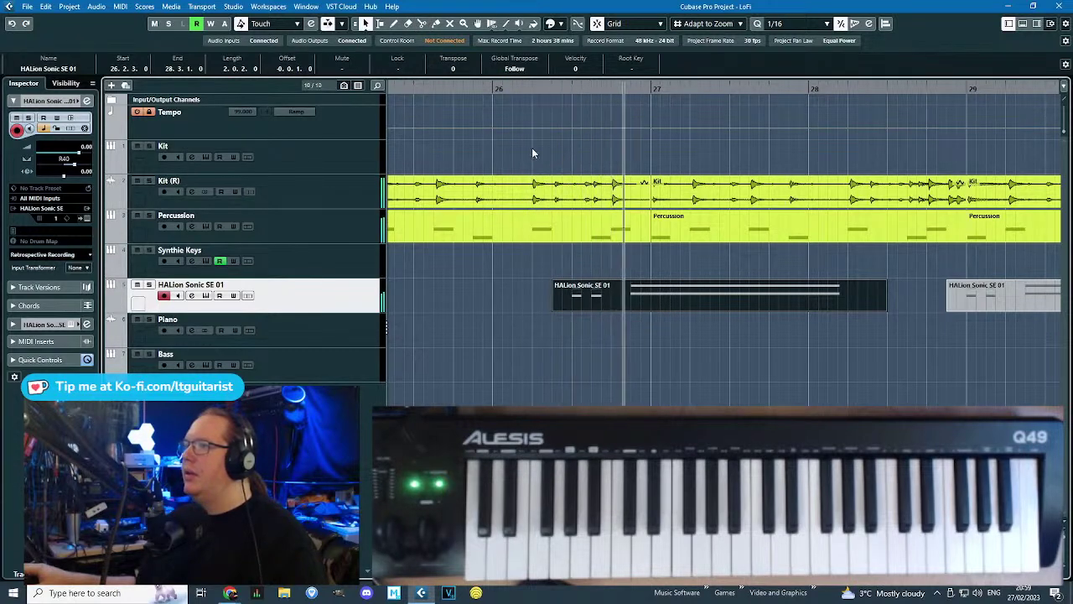
{"action": "left_click", "coordinate": [481, 89]}
{"action": "key", "text": "s"}
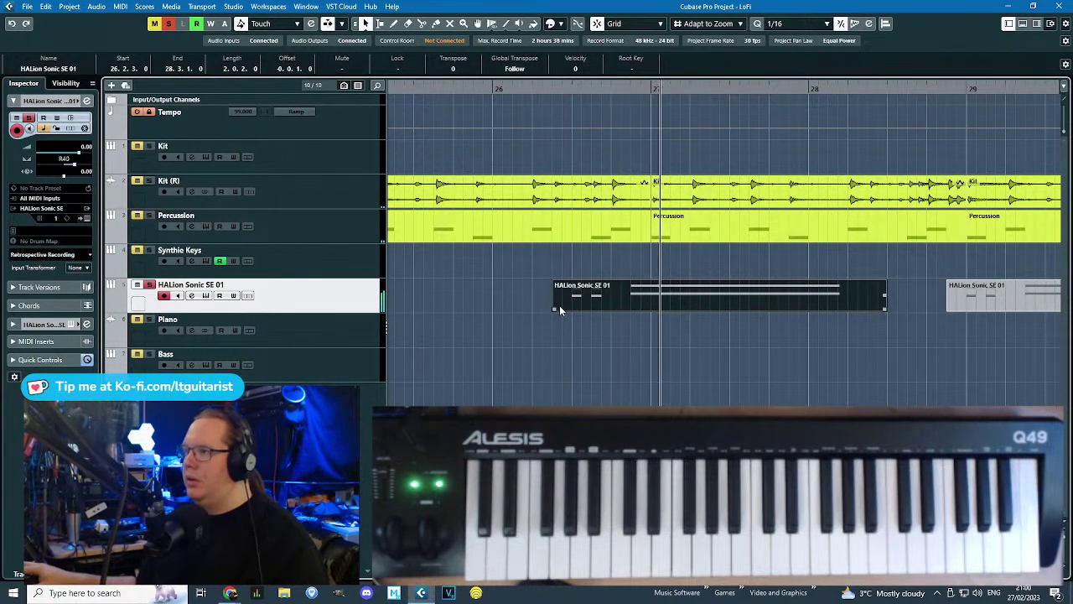
Extend the first part's start back to 26.1.1 and delete the other copies after it.
{"action": "left_click_drag", "start_coordinate": [555, 307], "coordinate": [494, 307]}
{"action": "scroll", "coordinate": [599, 315], "scroll_direction": "down", "scroll_amount": 2}
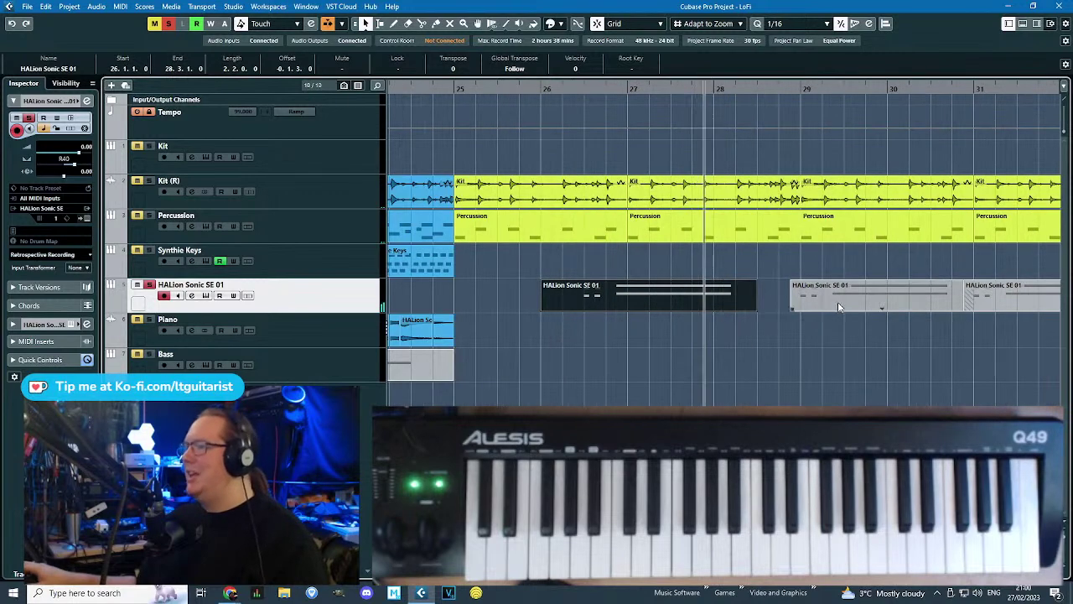
{"action": "left_click", "coordinate": [882, 306]}
{"action": "key", "text": "Delete"}
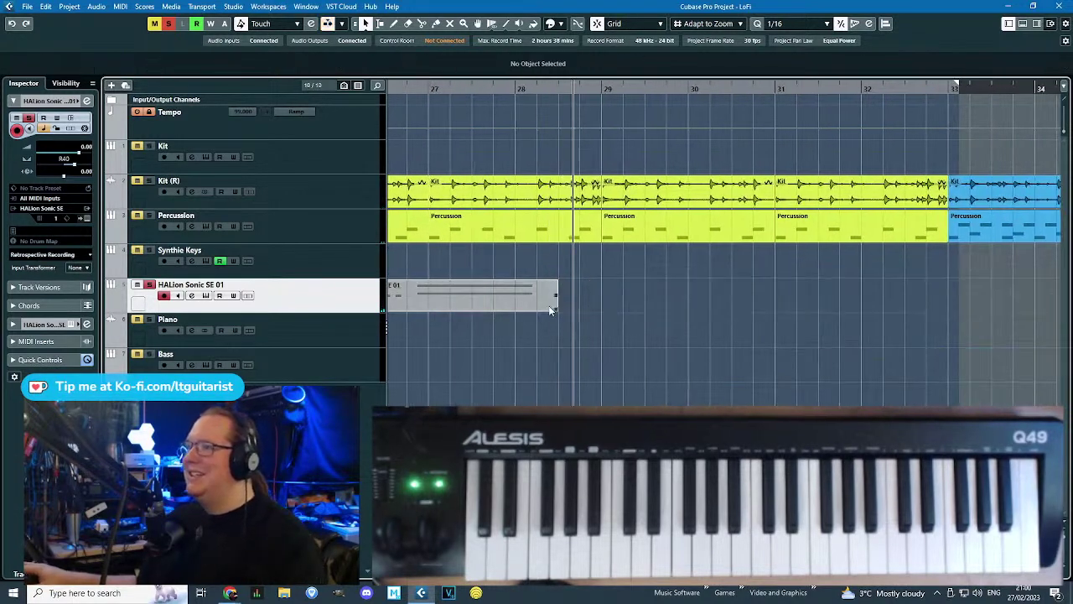
Shorten the part to end at 28.2.1 and duplicate it three times in a row.
{"action": "scroll", "coordinate": [419, 318], "scroll_direction": "left", "scroll_amount": 3}
{"action": "left_click", "coordinate": [671, 307]}
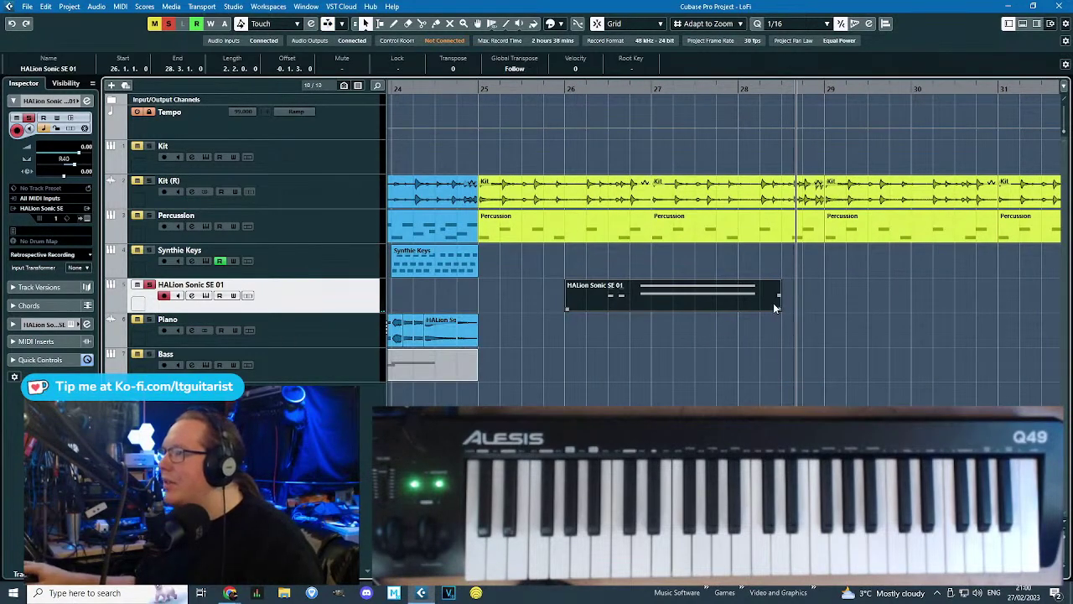
{"action": "left_click_drag", "start_coordinate": [779, 308], "coordinate": [757, 313]}
{"action": "key", "text": "ctrl+d"}
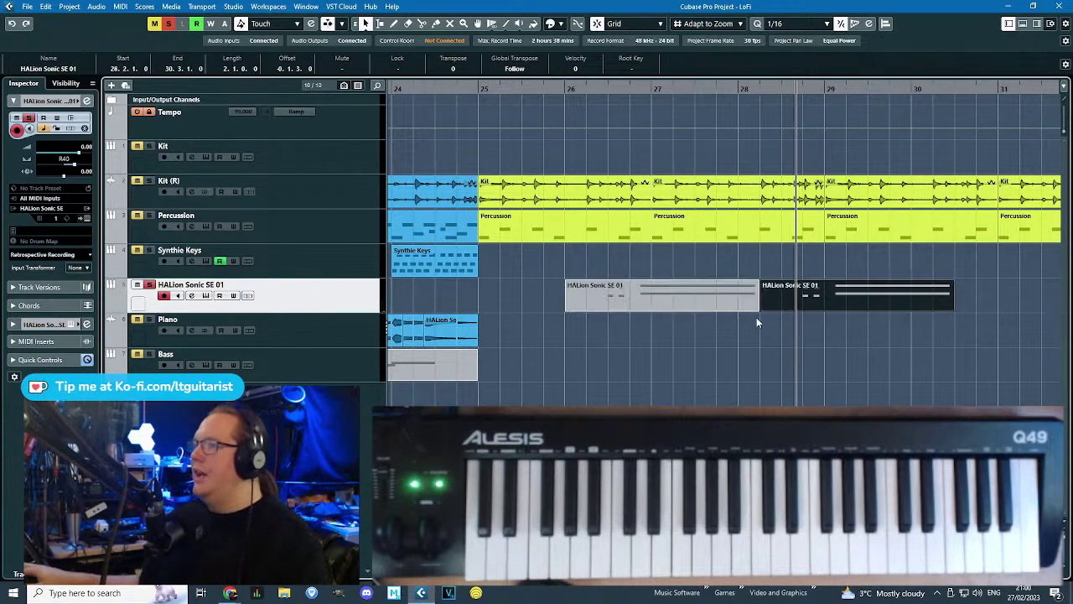
{"action": "scroll", "coordinate": [760, 323], "scroll_direction": "down", "scroll_amount": 2}
{"action": "key", "text": "ctrl+d"}
{"action": "key", "text": "ctrl+d"}
Try the last copy at 23.4.1, play from bar 23 without solo and delete that copy.
{"action": "left_click_drag", "start_coordinate": [1013, 305], "coordinate": [585, 300]}
{"action": "left_click", "coordinate": [480, 88]}
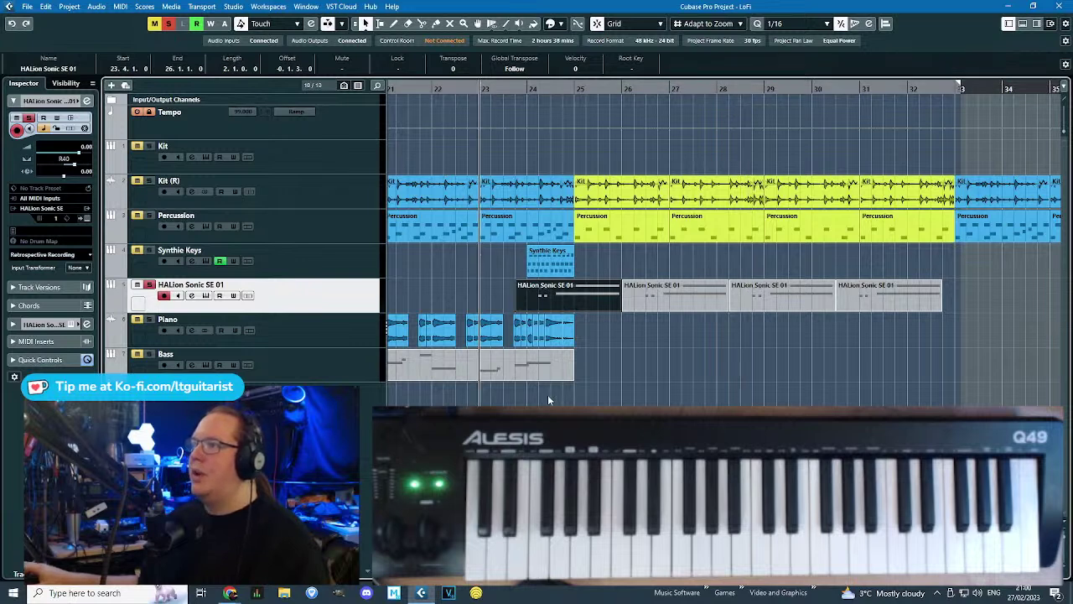
{"action": "key", "text": "h"}
{"action": "key", "text": "h"}
{"action": "key", "text": "h"}
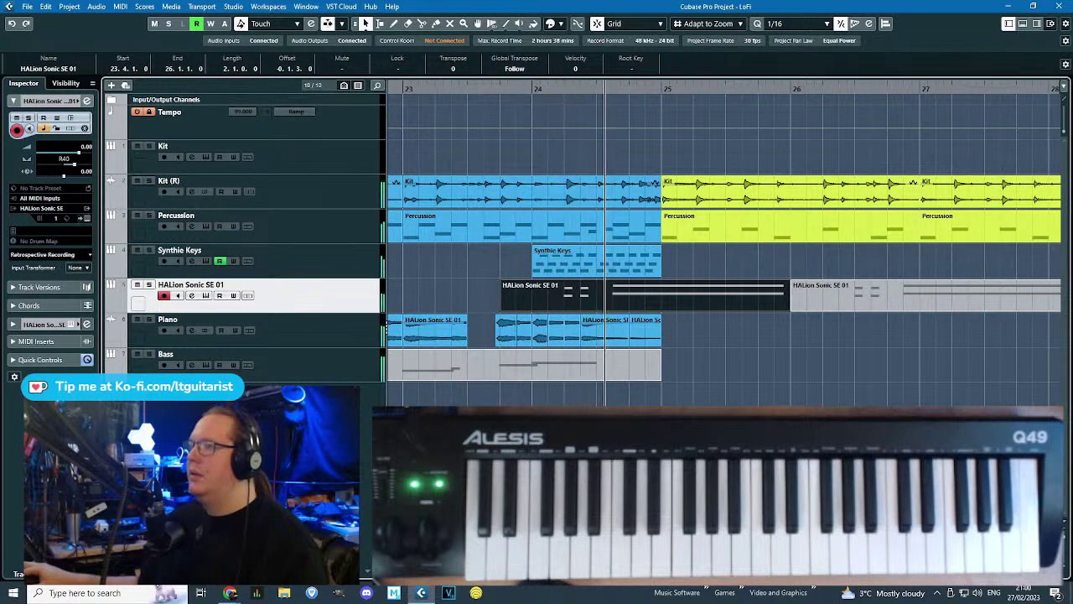
{"action": "key", "text": "g"}
{"action": "key", "text": "g"}
{"action": "key", "text": "Delete"}
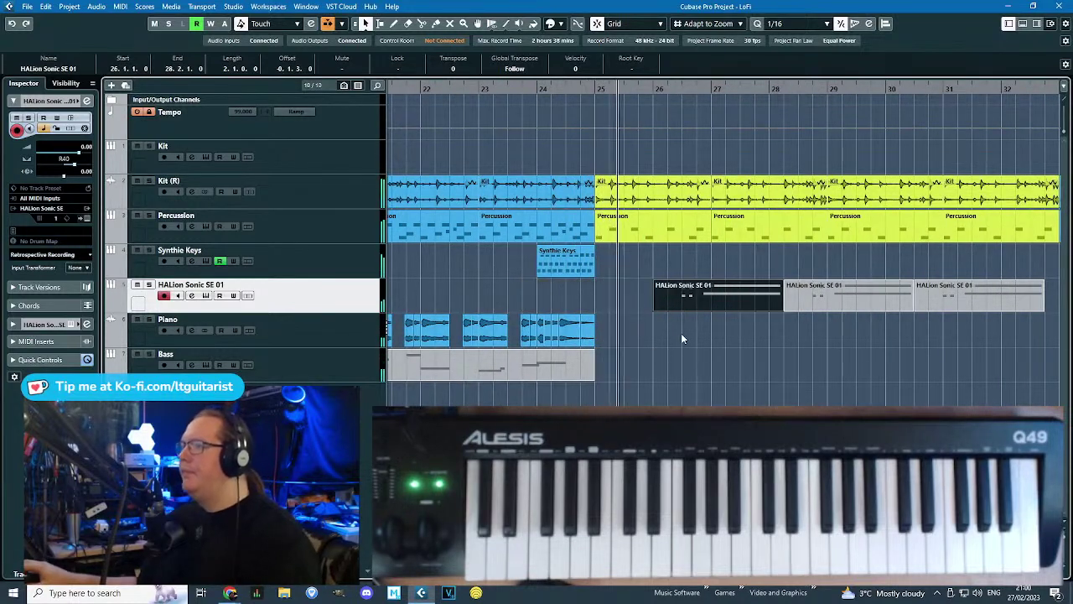
Listen to the section and delete the HALion Sonic SE 01 part at 26.1.1.
{"action": "scroll", "coordinate": [695, 339], "scroll_direction": "up", "scroll_amount": 1}
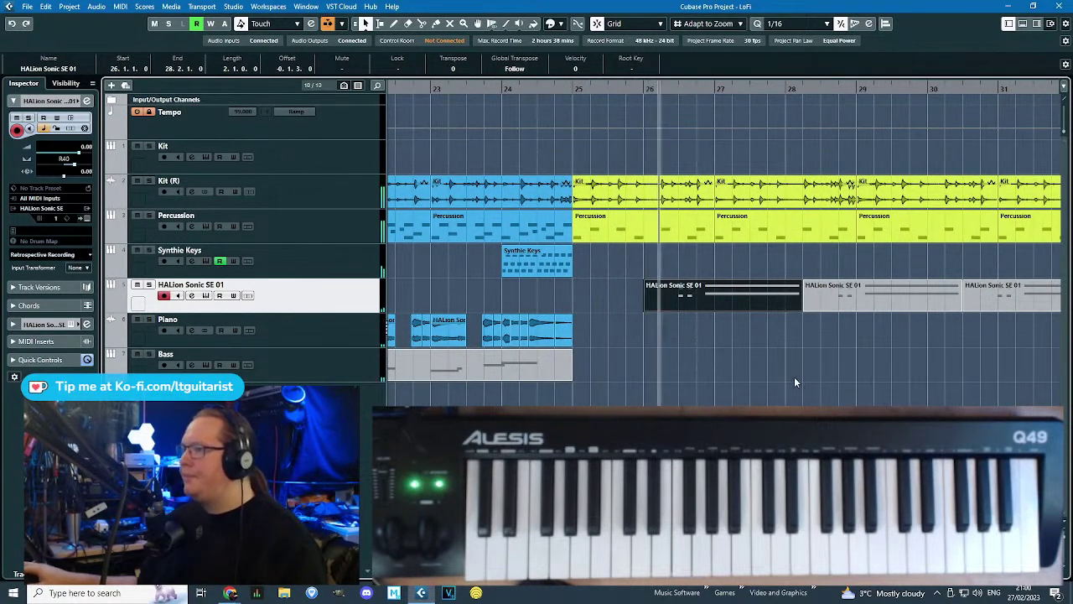
{"action": "left_click", "coordinate": [754, 375]}
{"action": "left_click_drag", "start_coordinate": [1044, 372], "coordinate": [1061, 391]}
{"action": "left_click", "coordinate": [564, 297]}
{"action": "key", "text": "Delete"}
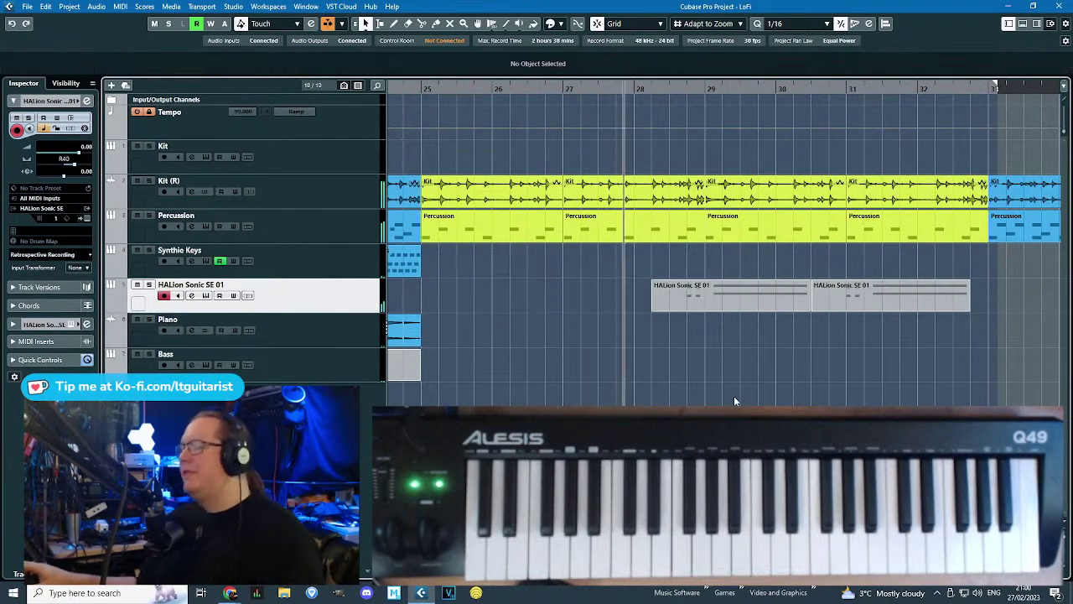
Move the part at 28.2.1 to 28.1.1 and delete the part at 30.3.1.
{"action": "scroll", "coordinate": [734, 395], "scroll_direction": "up", "scroll_amount": 3}
{"action": "left_click_drag", "start_coordinate": [723, 294], "coordinate": [686, 301]}
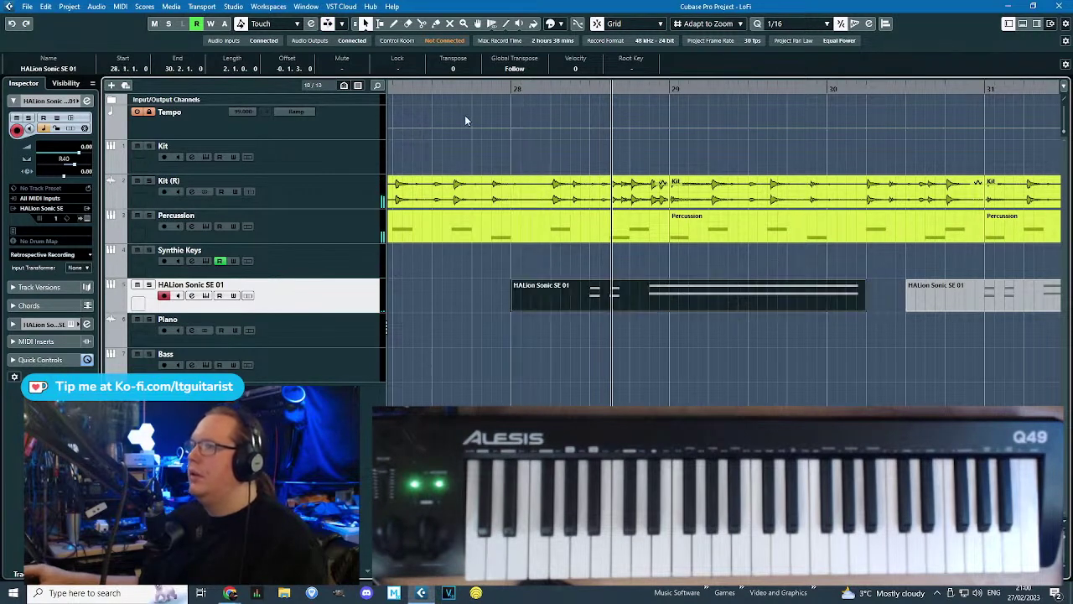
{"action": "scroll", "coordinate": [801, 313], "scroll_direction": "down", "scroll_amount": 3}
{"action": "left_click", "coordinate": [789, 299]}
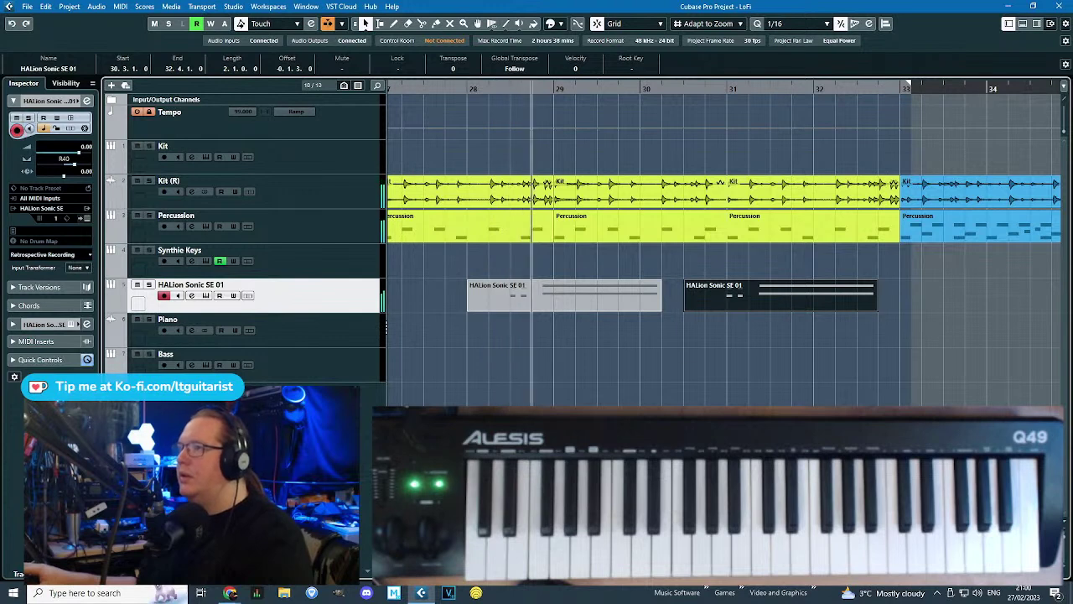
{"action": "left_click", "coordinate": [750, 299]}
{"action": "key", "text": "Delete"}
Trim the remaining part's start to 28.3.1 and extend its end to 31.3.1.
{"action": "left_click", "coordinate": [654, 310]}
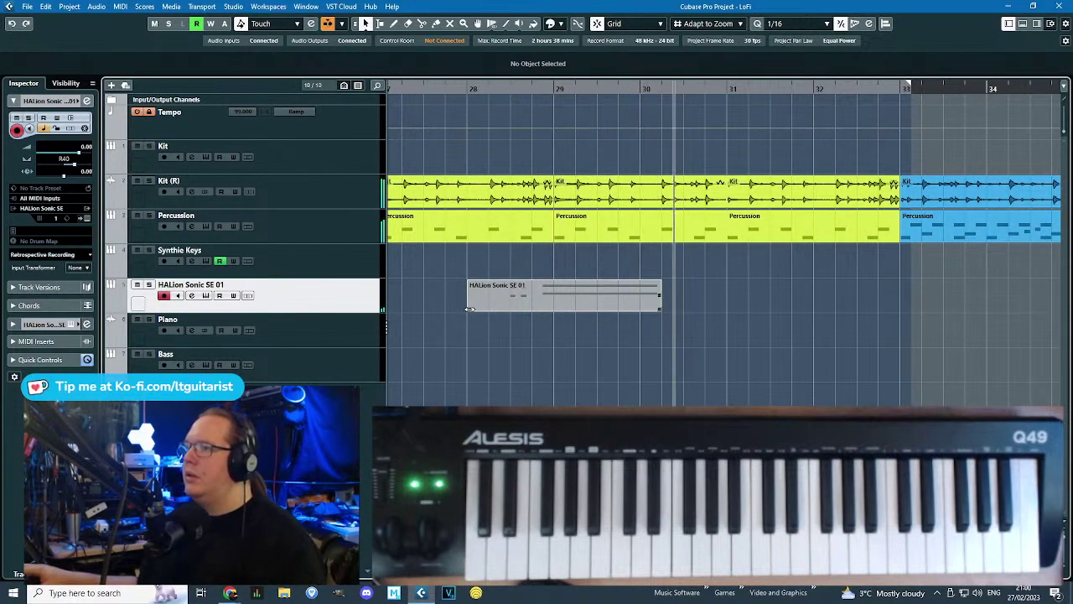
{"action": "left_click_drag", "start_coordinate": [469, 308], "coordinate": [509, 316]}
{"action": "left_click_drag", "start_coordinate": [658, 305], "coordinate": [726, 313]}
{"action": "left_click", "coordinate": [525, 265]}
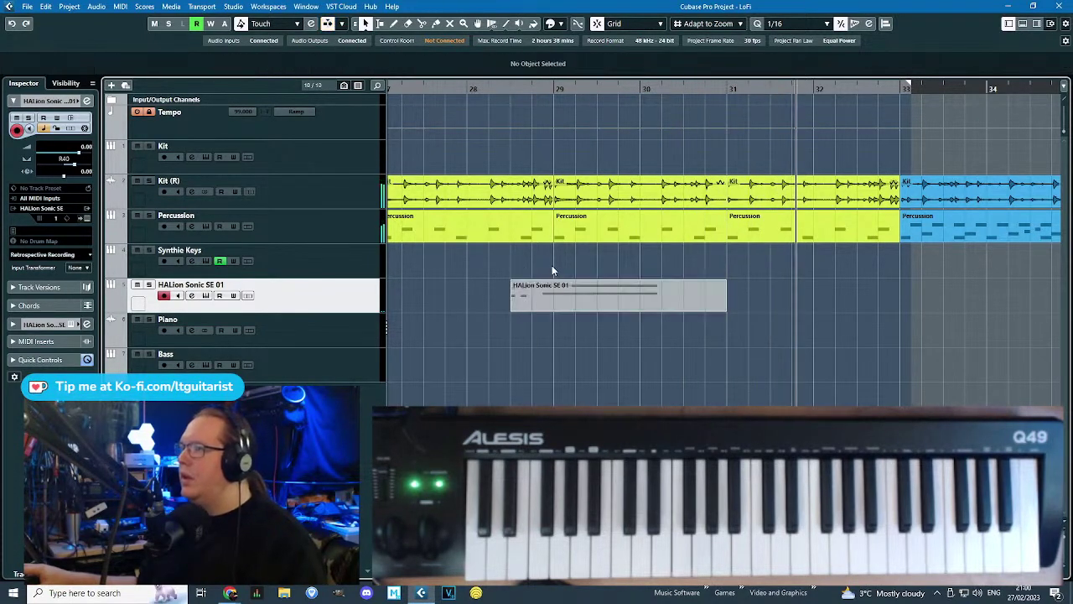
{"action": "left_click_drag", "start_coordinate": [724, 306], "coordinate": [769, 321]}
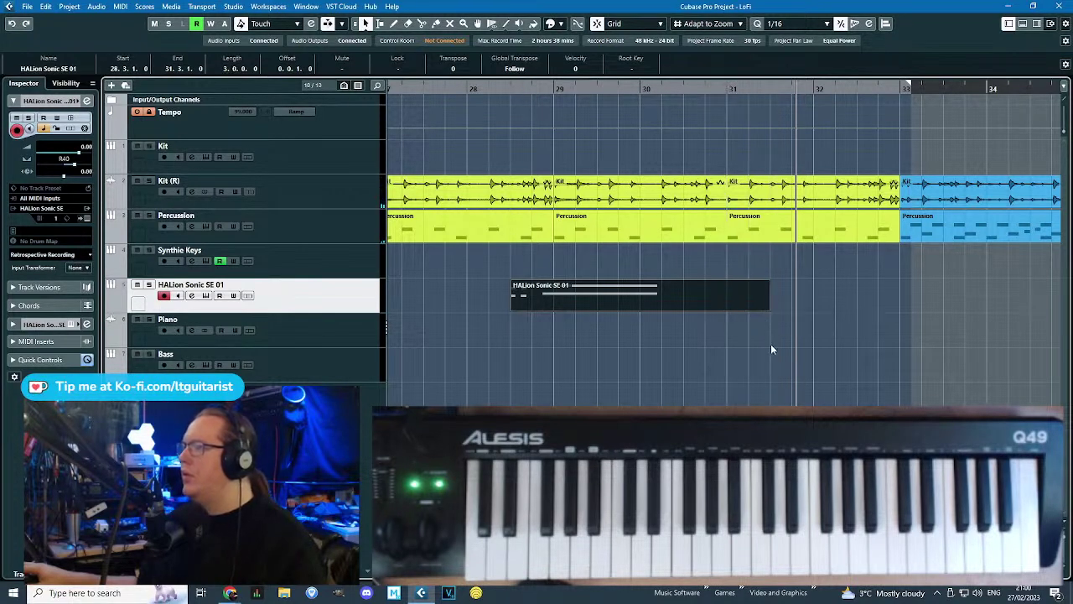
Duplicate the three-bar part to 31.3.1 and play both parts from bar 28.
{"action": "key", "text": "ctrl+d"}
{"action": "scroll", "coordinate": [671, 316], "scroll_direction": "down", "scroll_amount": 1}
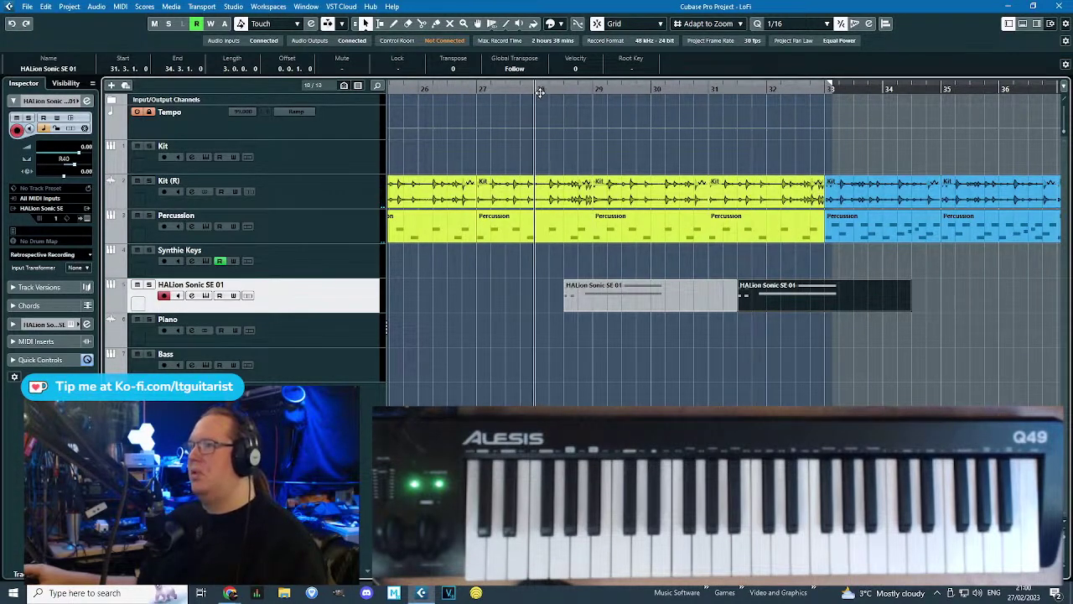
{"action": "left_click_drag", "start_coordinate": [540, 91], "coordinate": [545, 84]}
{"action": "left_click_drag", "start_coordinate": [844, 388], "coordinate": [590, 279]}
{"action": "left_click", "coordinate": [622, 387]}
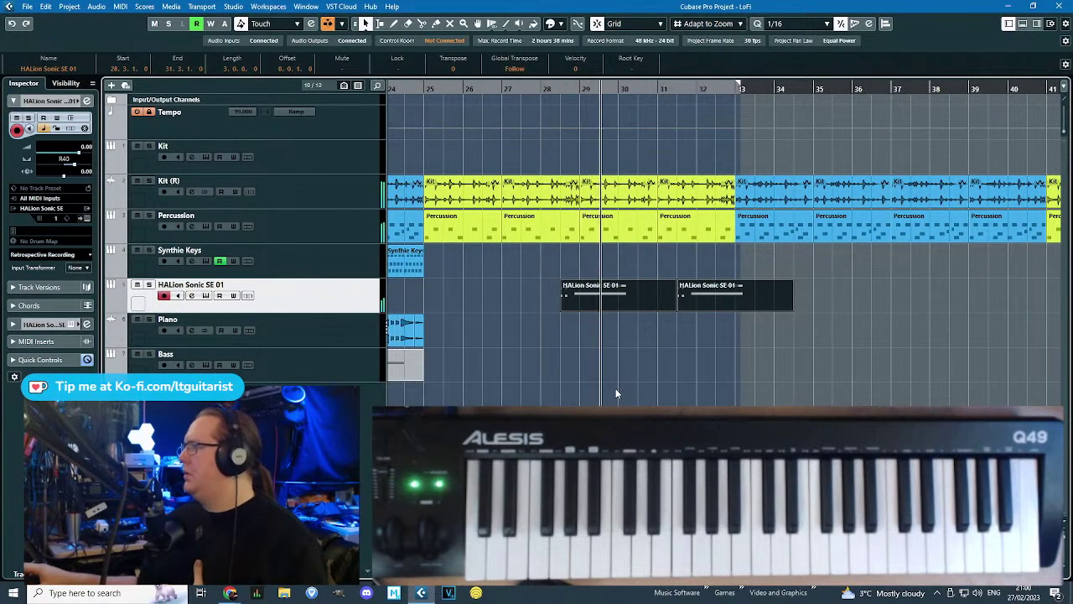
{"action": "left_click", "coordinate": [766, 386]}
Shorten the first part to end at 30.3.1, move the copy to start there and play both.
{"action": "scroll", "coordinate": [728, 387], "scroll_direction": "up", "scroll_amount": 2}
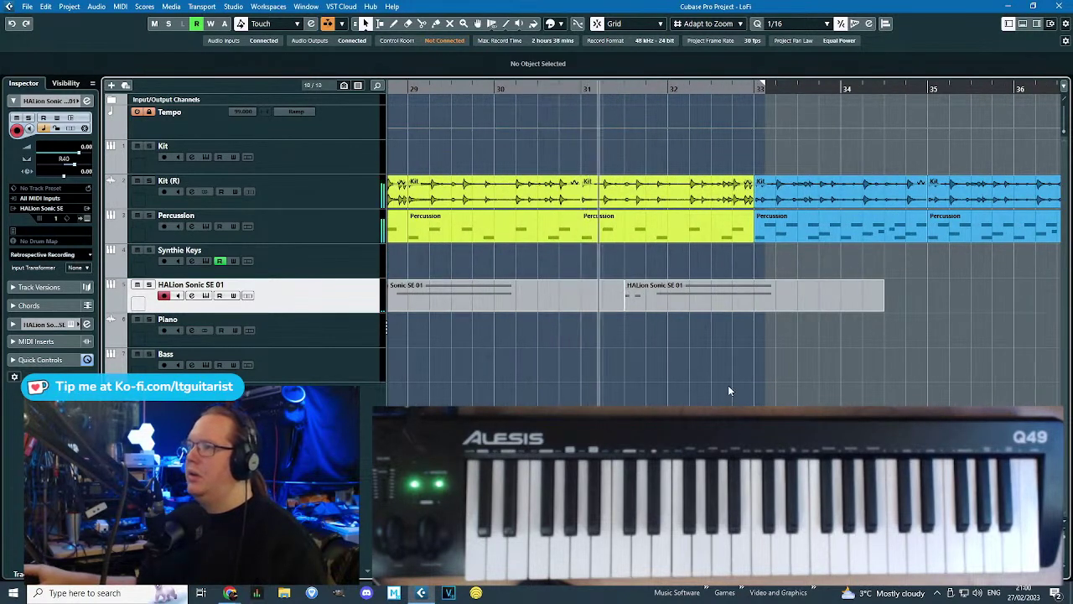
{"action": "scroll", "coordinate": [726, 390], "scroll_direction": "up", "scroll_amount": 1}
{"action": "left_click_drag", "start_coordinate": [630, 299], "coordinate": [815, 298]}
{"action": "scroll", "coordinate": [723, 310], "scroll_direction": "down", "scroll_amount": 3}
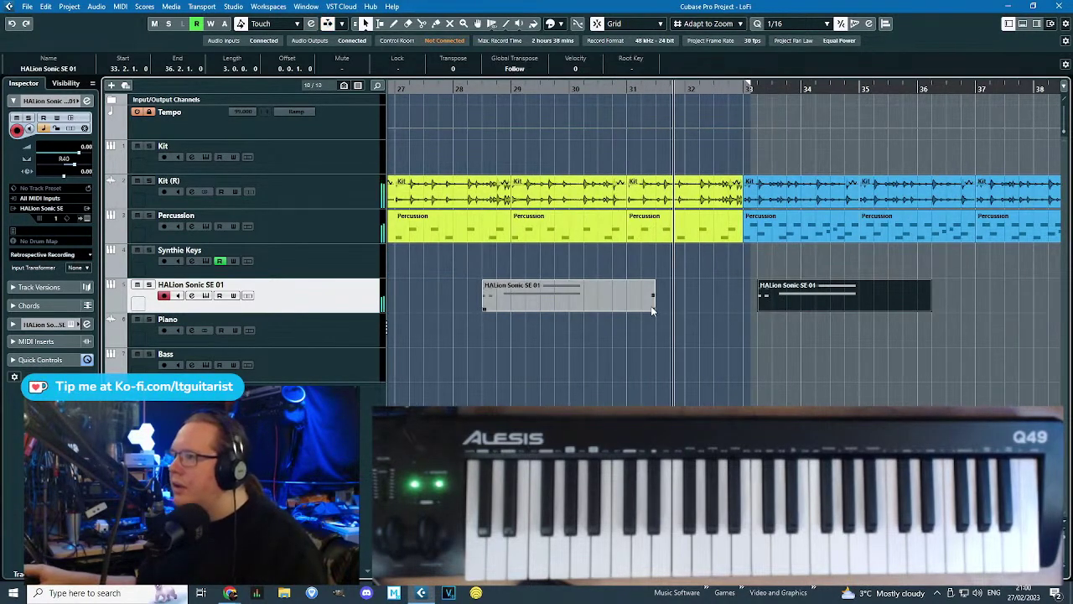
{"action": "left_click_drag", "start_coordinate": [651, 305], "coordinate": [597, 305]}
{"action": "left_click_drag", "start_coordinate": [788, 298], "coordinate": [630, 297]}
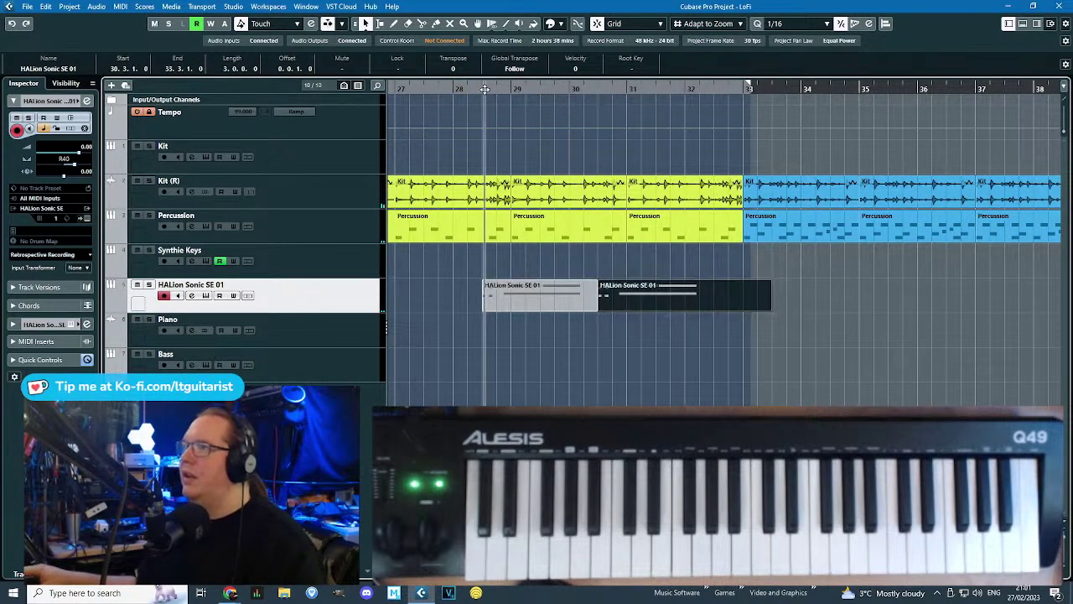
{"action": "left_click_drag", "start_coordinate": [485, 89], "coordinate": [498, 321]}
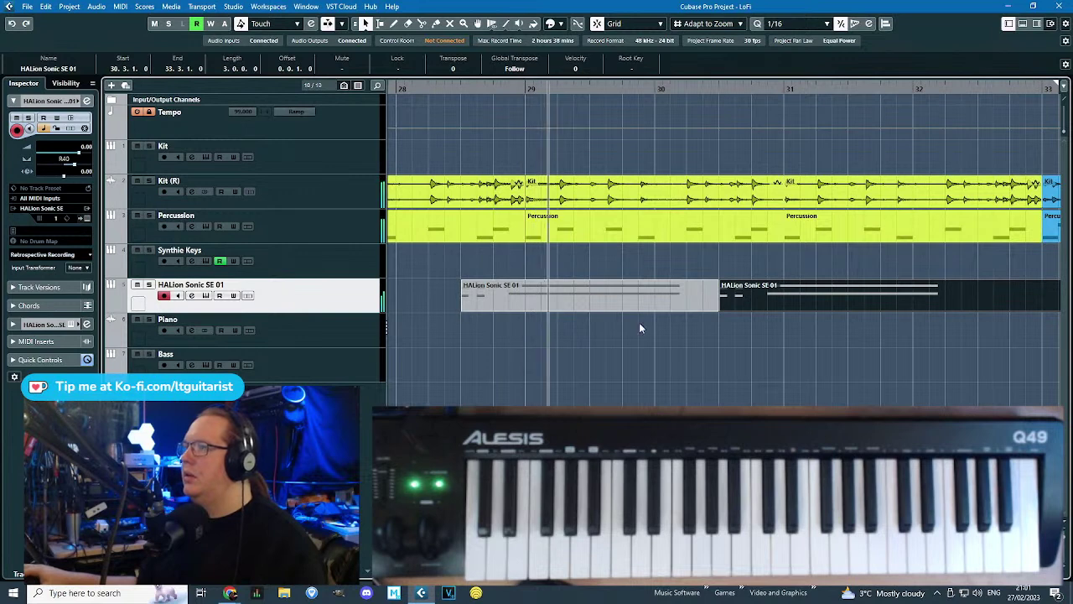
{"action": "scroll", "coordinate": [703, 376], "scroll_direction": "down", "scroll_amount": 2}
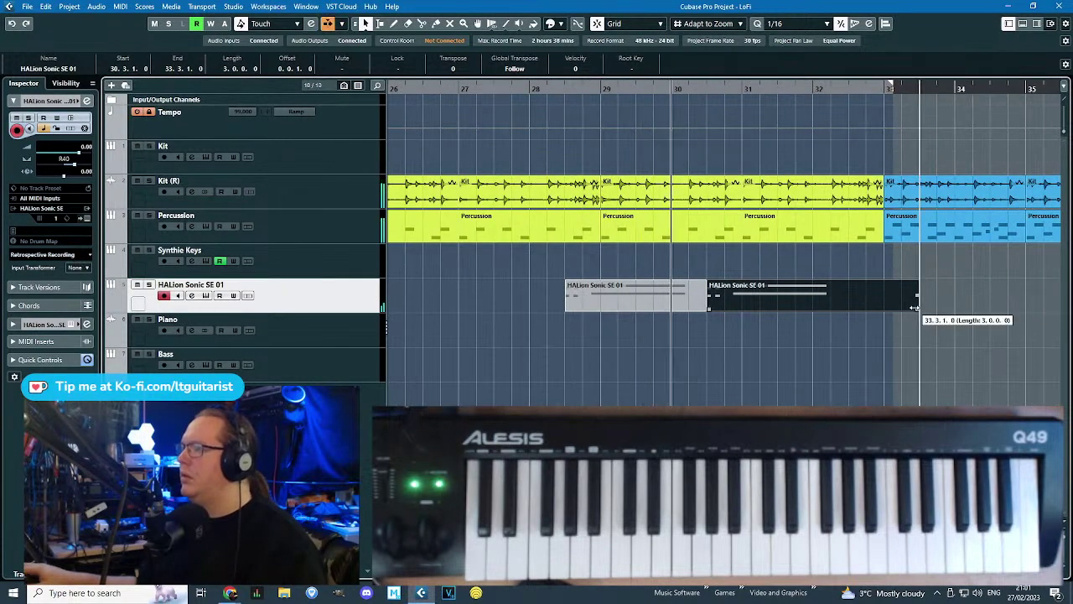
Trim the second HALion Sonic SE 01 part to end at 33.1.1 and glue both parts into one.
{"action": "left_click_drag", "start_coordinate": [917, 308], "coordinate": [883, 309]}
{"action": "left_click", "coordinate": [882, 324]}
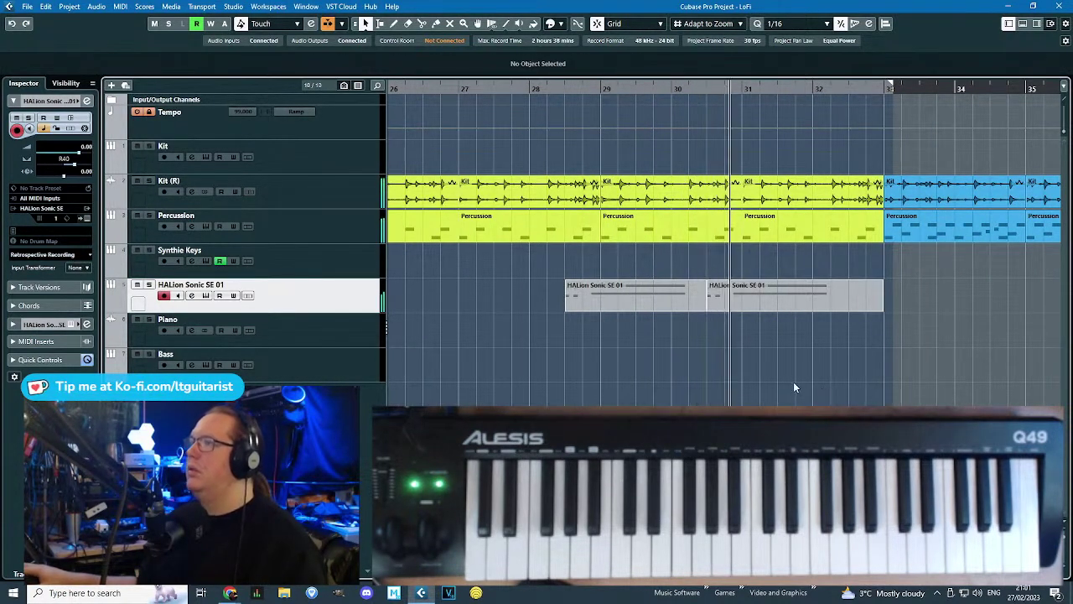
{"action": "scroll", "coordinate": [796, 382], "scroll_direction": "down", "scroll_amount": 1}
{"action": "key", "text": "4"}
{"action": "left_click", "coordinate": [693, 290]}
{"action": "key", "text": "1"}
{"action": "left_click", "coordinate": [863, 308]}
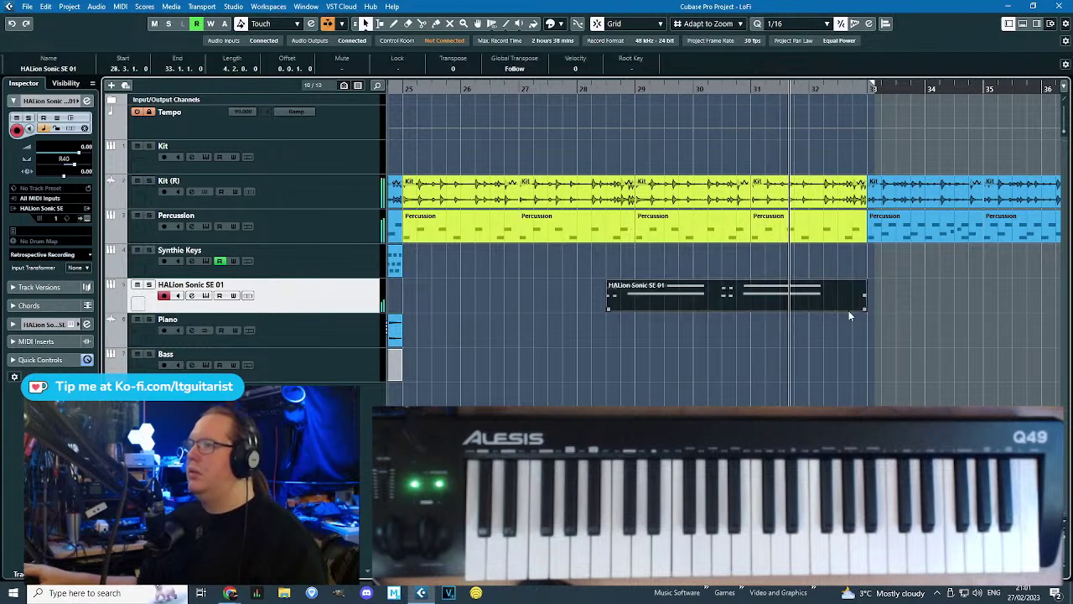
Duplicate the glued part and move the copy to start at 24.1.1.
{"action": "scroll", "coordinate": [858, 306], "scroll_direction": "down", "scroll_amount": 1}
{"action": "key", "text": "ctrl+d"}
{"action": "left_click_drag", "start_coordinate": [858, 305], "coordinate": [603, 283]}
{"action": "scroll", "coordinate": [591, 306], "scroll_direction": "up", "scroll_amount": 2}
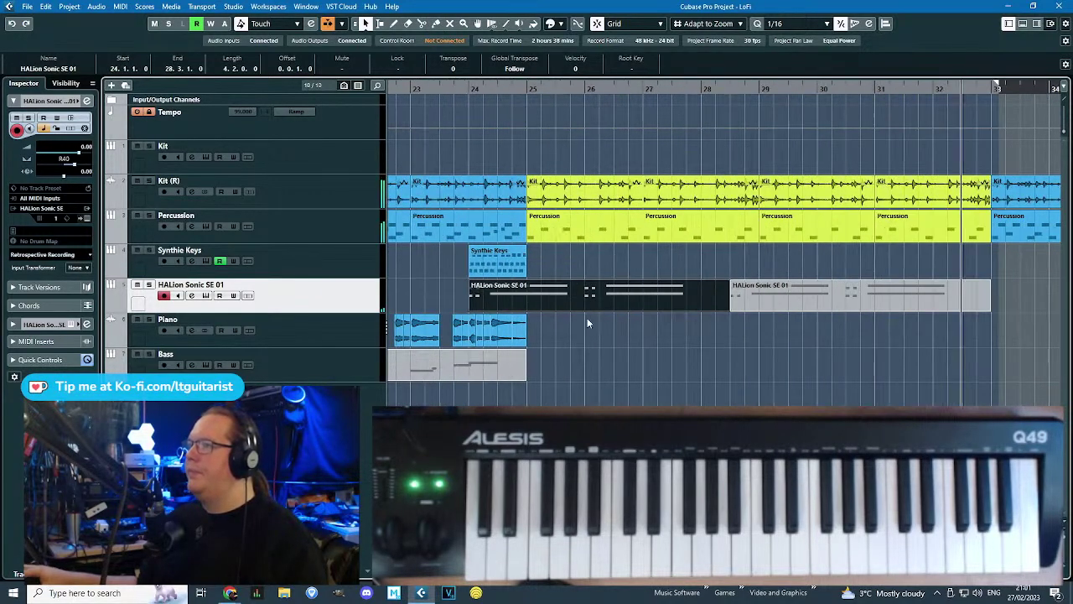
Split the copied part at 26.1.1 and 26.2.1 and copy the short stab piece to 32.4.1.
{"action": "key", "text": "3"}
{"action": "left_click", "coordinate": [588, 303]}
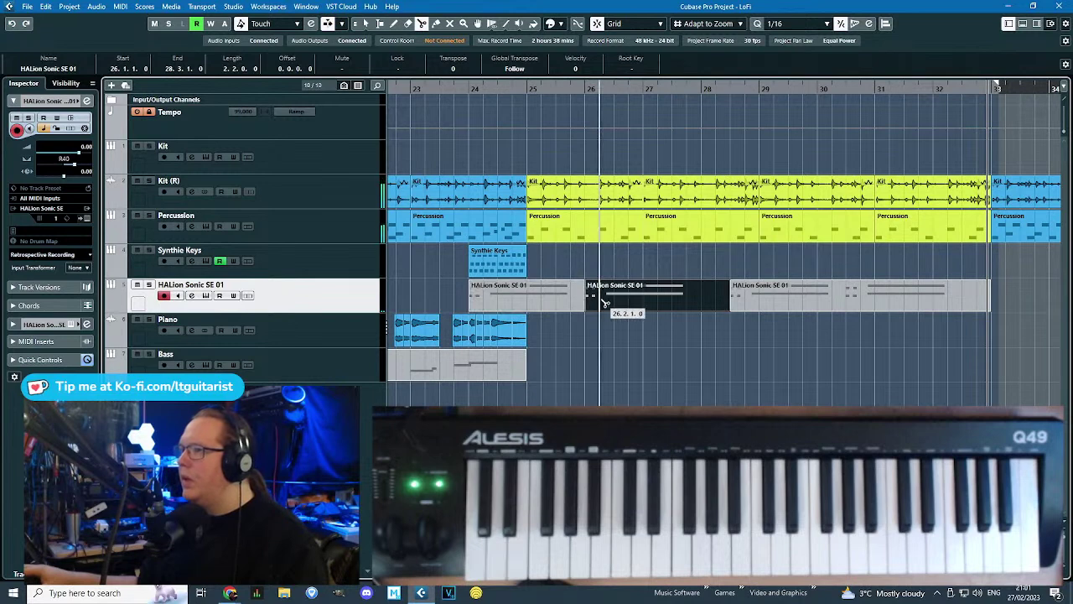
{"action": "left_click", "coordinate": [599, 300]}
{"action": "key", "text": "1"}
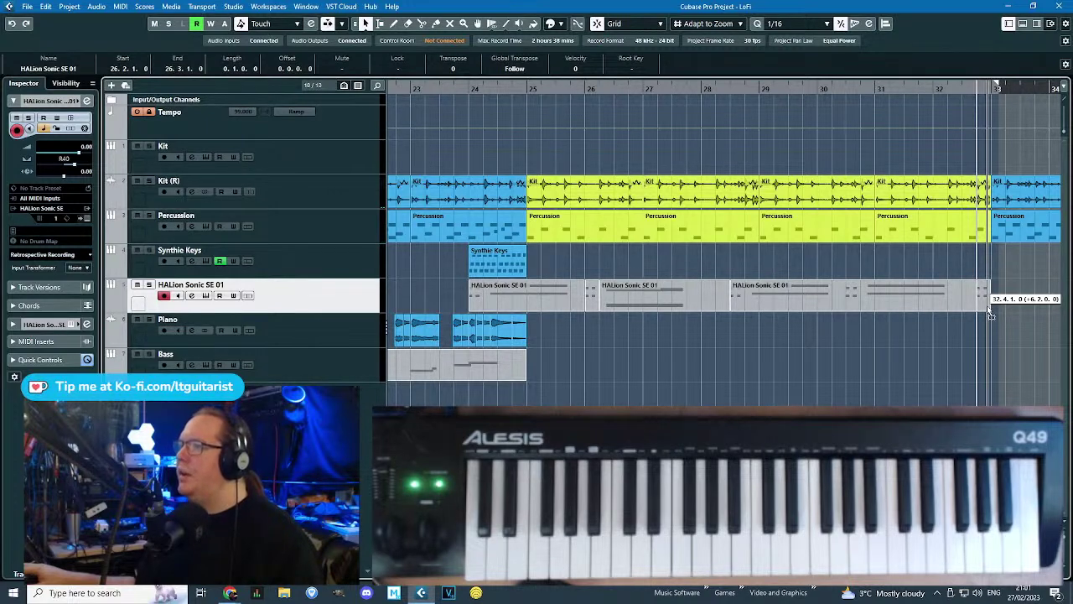
{"action": "left_click_drag", "start_coordinate": [987, 305], "coordinate": [987, 305]}
Undo the stab copy and both splits, and delete the copied part that starts at 24.1.1.
{"action": "key", "text": "ctrl+z"}
{"action": "key", "text": "ctrl+z"}
{"action": "key", "text": "ctrl+z"}
{"action": "left_click_drag", "start_coordinate": [635, 348], "coordinate": [558, 285]}
{"action": "key", "text": "Delete"}
Extend the remaining glued part's start back to 28.1.1.
{"action": "left_click", "coordinate": [771, 394]}
{"action": "scroll", "coordinate": [761, 391], "scroll_direction": "up", "scroll_amount": 2}
{"action": "left_click_drag", "start_coordinate": [957, 382], "coordinate": [752, 327]}
{"action": "left_click_drag", "start_coordinate": [699, 305], "coordinate": [647, 332]}
{"action": "left_click", "coordinate": [663, 345]}
{"action": "scroll", "coordinate": [681, 353], "scroll_direction": "down", "scroll_amount": 1}
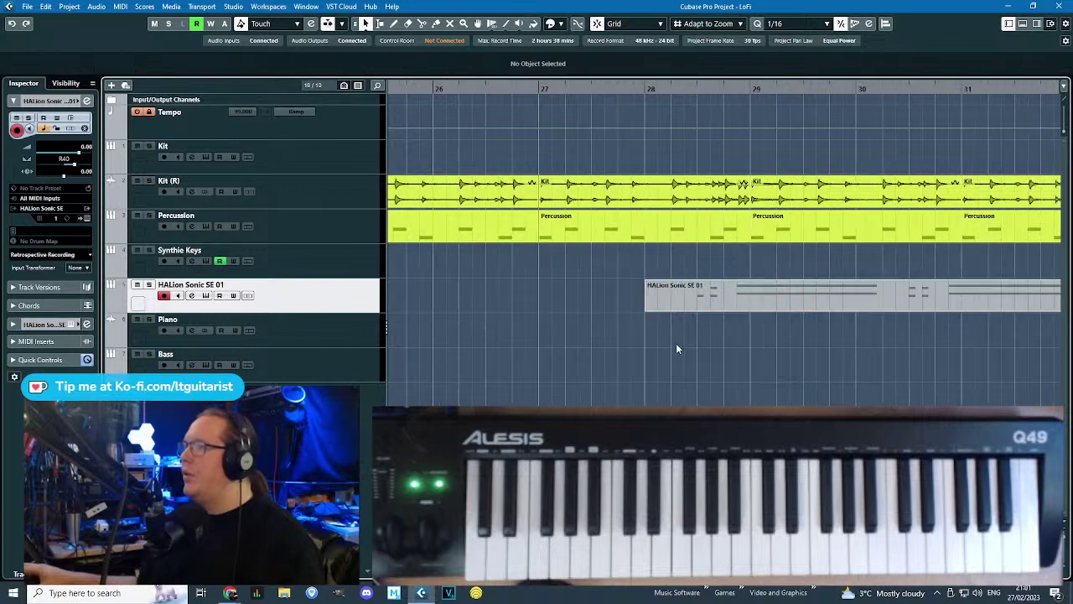
{"action": "left_click_drag", "start_coordinate": [759, 328], "coordinate": [866, 355]}
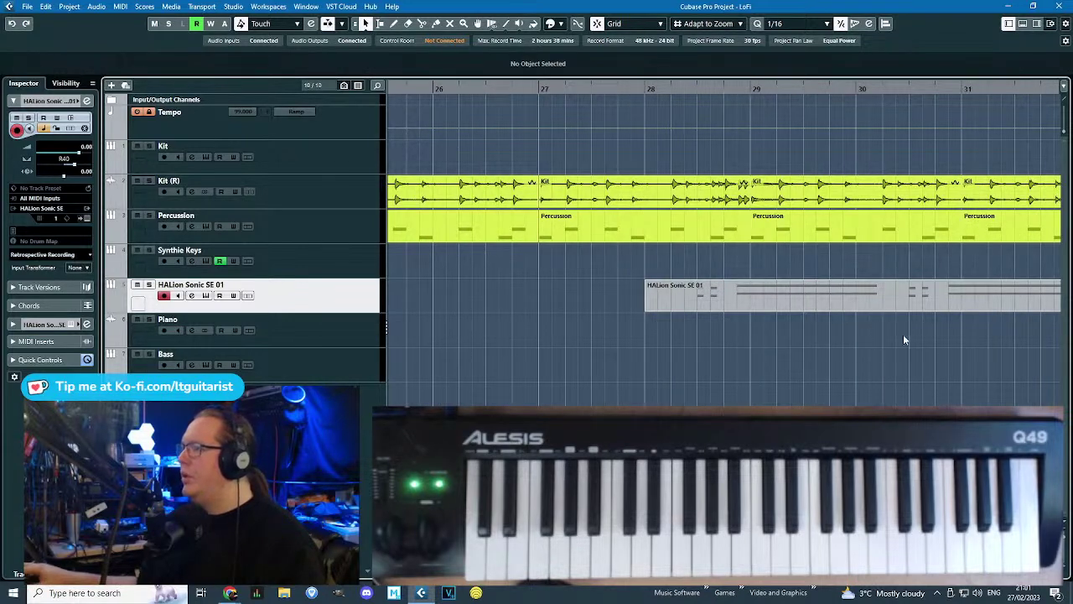
Split the glued part at 30.3.1, delete the remainder and trim its start to 28.3.1.
{"action": "left_click", "coordinate": [908, 304], "text": "alt"}
{"action": "left_click", "coordinate": [926, 304]}
{"action": "key", "text": "Delete"}
{"action": "left_click", "coordinate": [679, 307]}
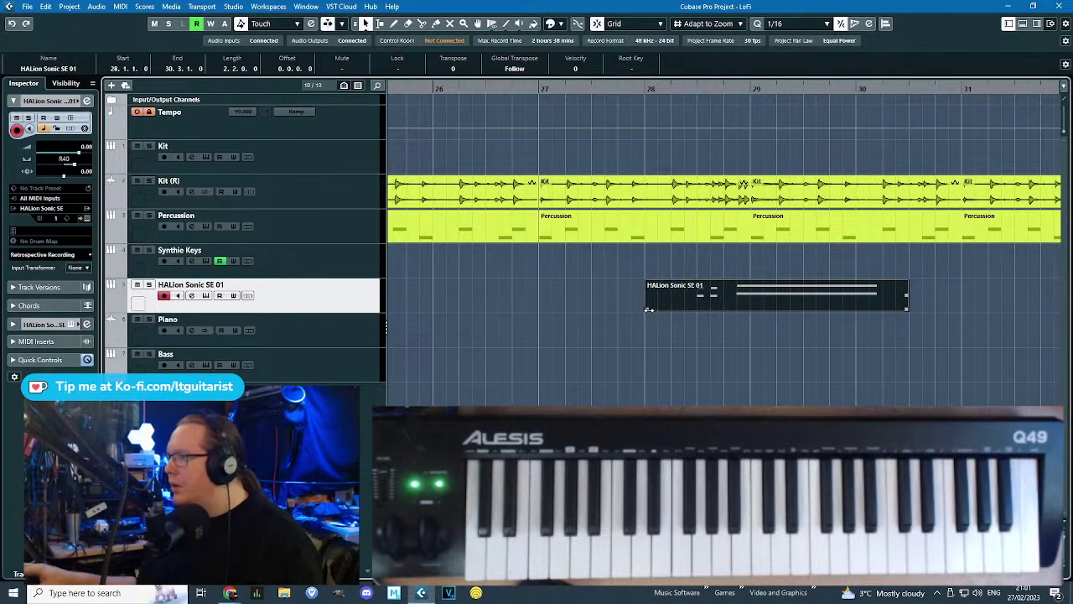
{"action": "left_click_drag", "start_coordinate": [648, 310], "coordinate": [698, 311]}
{"action": "left_click_drag", "start_coordinate": [765, 317], "coordinate": [805, 335]}
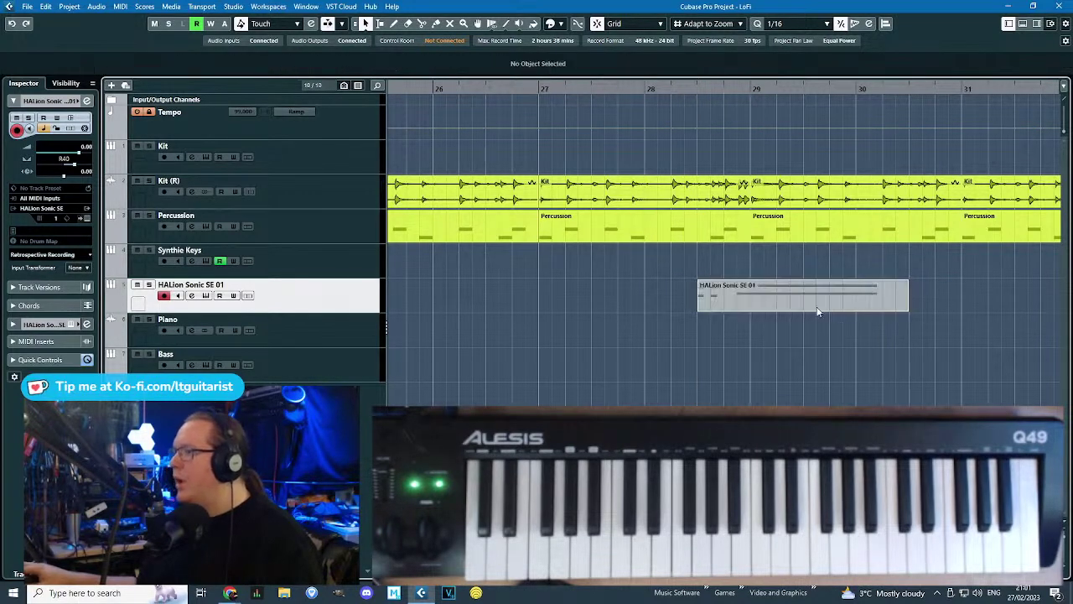
Duplicate the two-bar part twice, placing the copies at 30.3.1 and 32.3.1.
{"action": "left_click", "coordinate": [838, 306]}
{"action": "scroll", "coordinate": [661, 352], "scroll_direction": "down", "scroll_amount": 3}
{"action": "key", "text": "ctrl+d"}
{"action": "key", "text": "ctrl+d"}
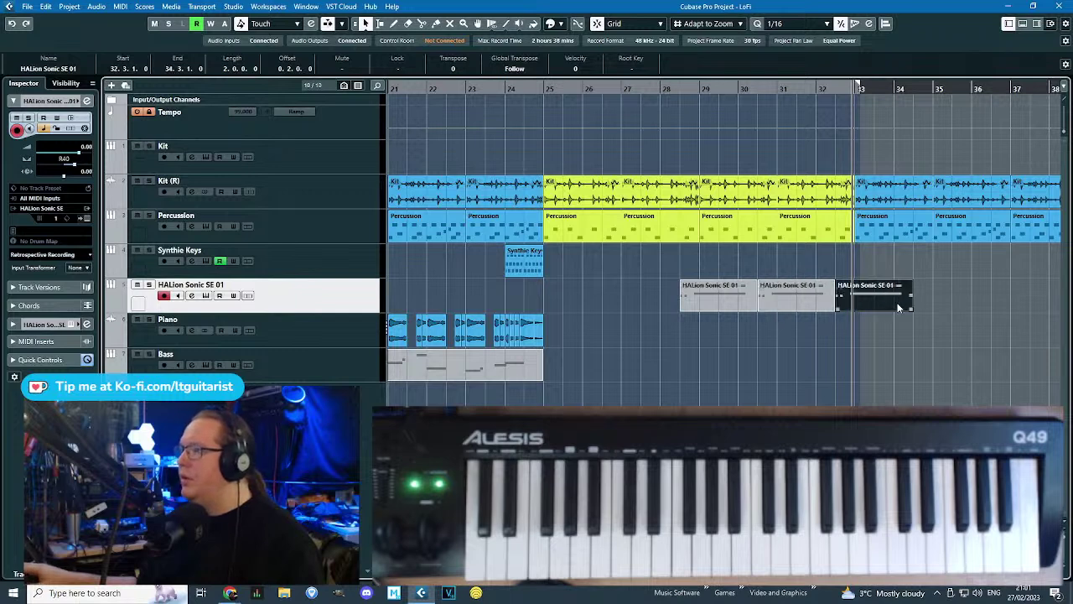
Place another copy of the two-bar part at 26.3.1 and delete the surplus piece before it.
{"action": "left_click_drag", "start_coordinate": [913, 300], "coordinate": [555, 296]}
{"action": "left_click", "coordinate": [581, 328]}
{"action": "left_click", "coordinate": [578, 307]}
{"action": "key", "text": "Delete"}
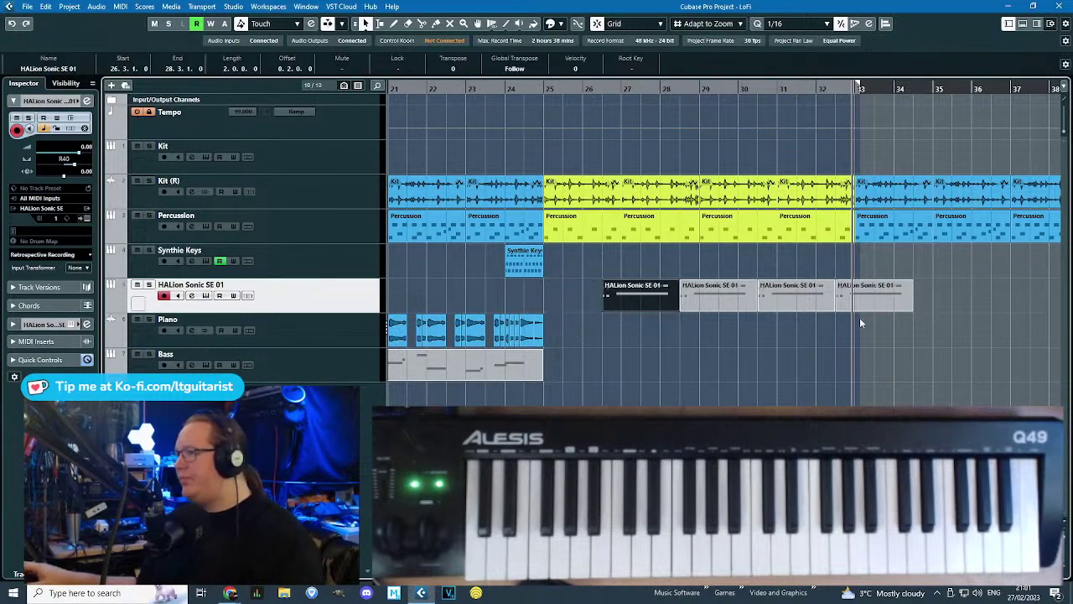
Split the last chord part at 32.4.1 and delete everything after the cut.
{"action": "scroll", "coordinate": [842, 340], "scroll_direction": "up", "scroll_amount": 3}
{"action": "scroll", "coordinate": [826, 341], "scroll_direction": "up", "scroll_amount": 2}
{"action": "left_click", "coordinate": [871, 296], "text": "alt"}
{"action": "left_click", "coordinate": [899, 334]}
{"action": "left_click", "coordinate": [899, 302]}
{"action": "key", "text": "Delete"}
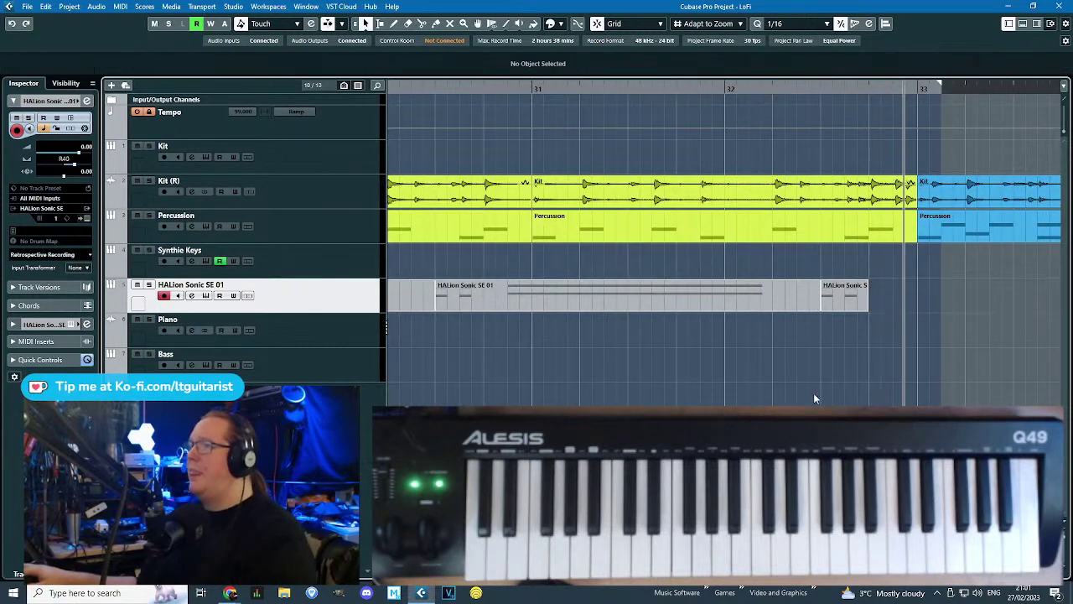
Play the repeated chord parts from about bar 26.
{"action": "scroll", "coordinate": [583, 173], "scroll_direction": "down", "scroll_amount": 5}
{"action": "left_click", "coordinate": [450, 90]}
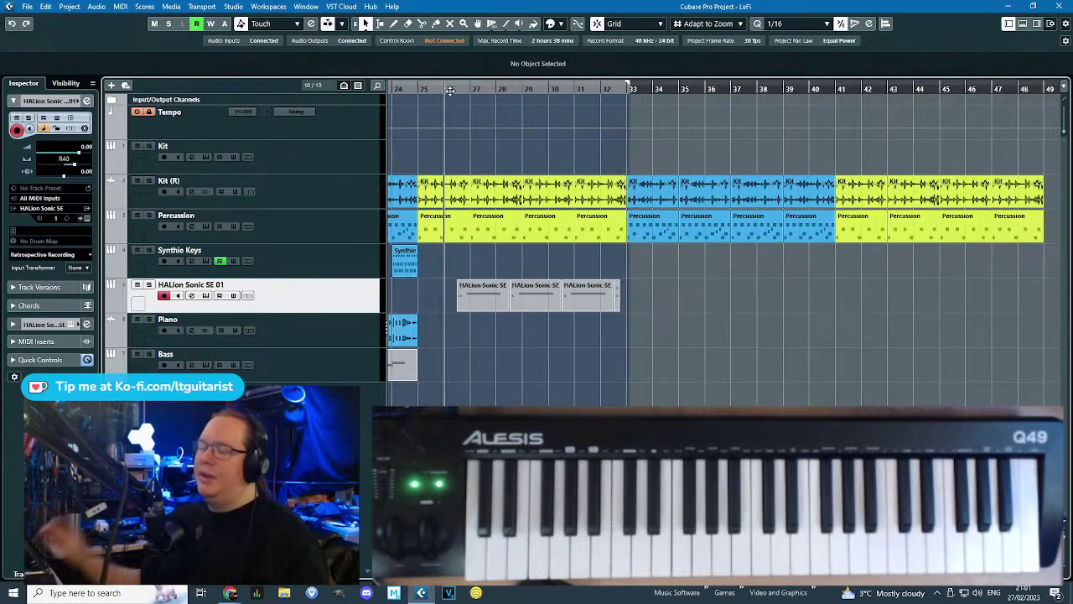
{"action": "key", "text": "space"}
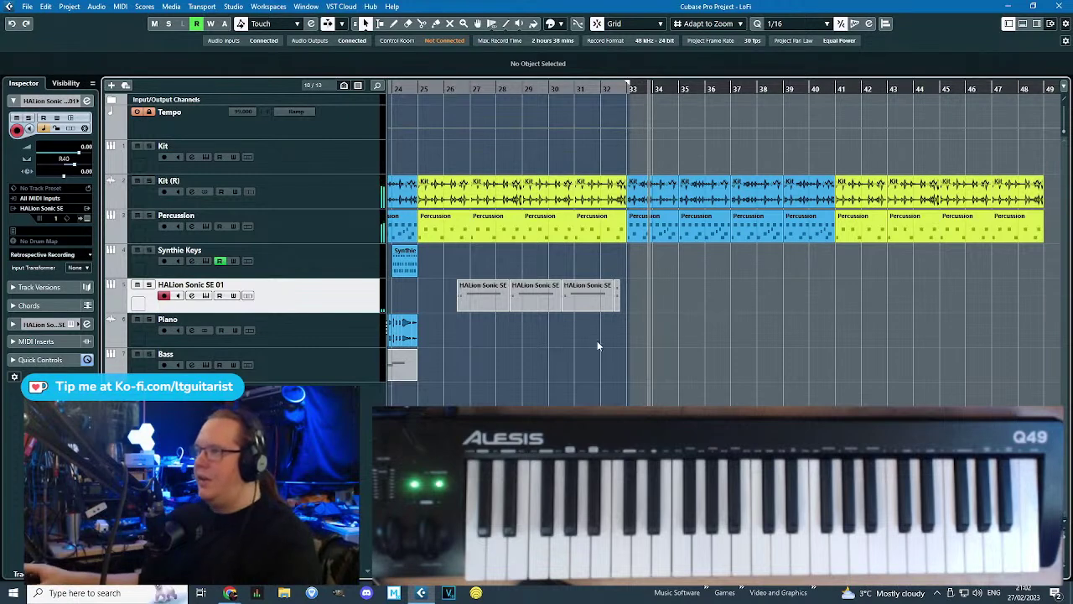
Delete the short fragment at 32.3.1 and colour the three remaining chord parts yellow.
{"action": "left_click", "coordinate": [617, 294]}
{"action": "key", "text": "Delete"}
{"action": "left_click_drag", "start_coordinate": [650, 392], "coordinate": [746, 413]}
{"action": "left_click_drag", "start_coordinate": [744, 412], "coordinate": [490, 290]}
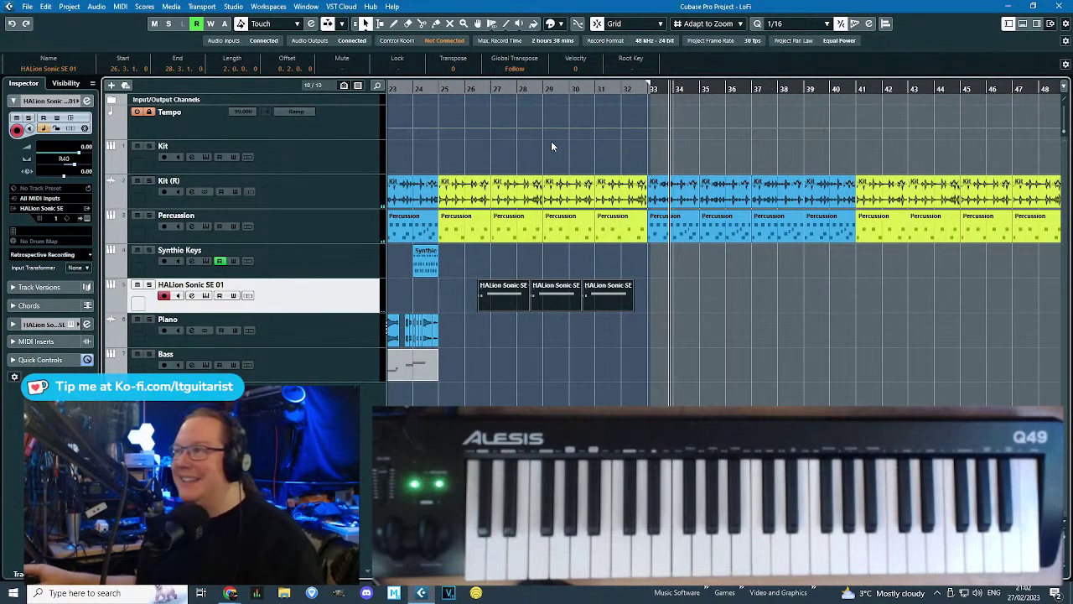
{"action": "left_click", "coordinate": [561, 25]}
{"action": "left_click", "coordinate": [734, 393]}
Play the transition into the yellow section from shortly before bar 25.
{"action": "scroll", "coordinate": [721, 394], "scroll_direction": "down", "scroll_amount": 3}
{"action": "left_click", "coordinate": [611, 158]}
{"action": "scroll", "coordinate": [609, 156], "scroll_direction": "up", "scroll_amount": 4}
{"action": "left_click", "coordinate": [610, 91]}
{"action": "mouse_move", "coordinate": [611, 90]}
{"action": "left_mouse_down"}
{"action": "mouse_move", "coordinate": [497, 126]}
{"action": "mouse_move", "coordinate": [611, 90]}
{"action": "left_mouse_up"}
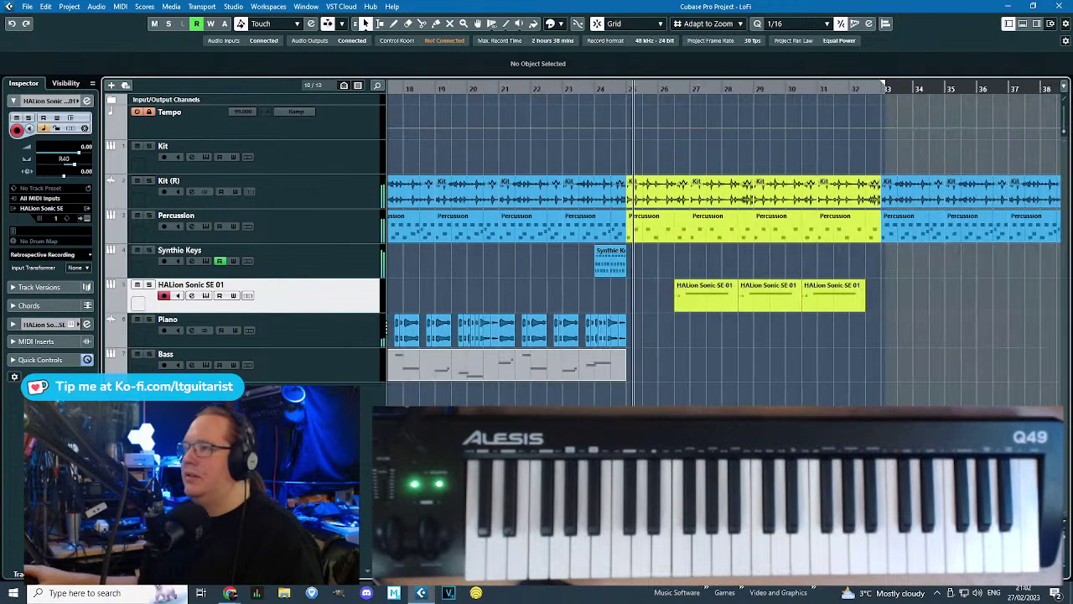
{"action": "key", "text": "h"}
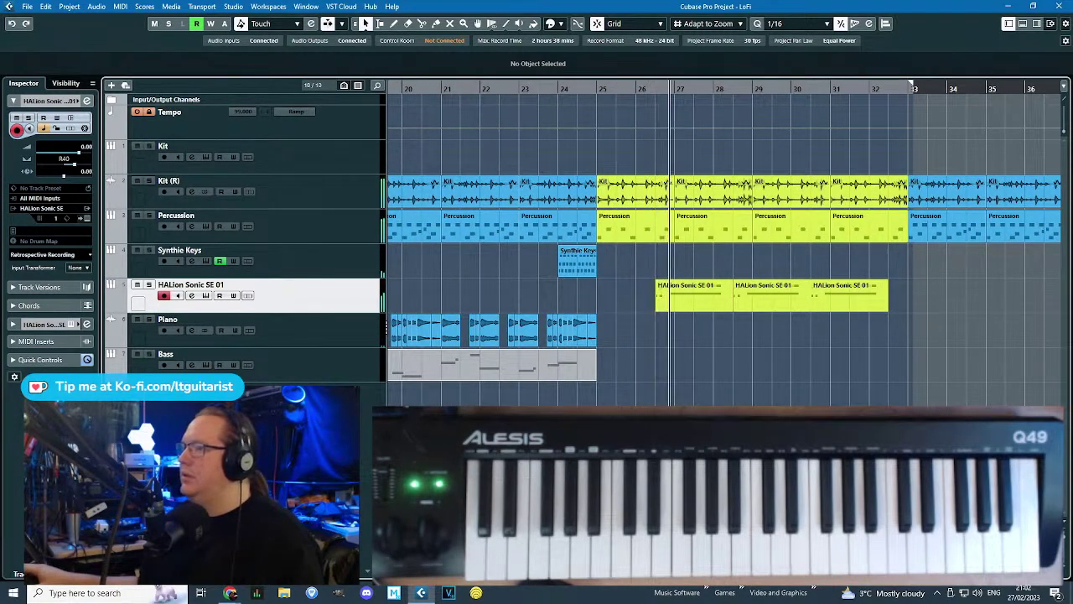
Copy the first chord part to the Bass track, keep its lowest notes and shorten the C#2 to end at 27.4.4.30.
{"action": "left_click_drag", "start_coordinate": [683, 302], "coordinate": [683, 379]}
{"action": "double_click", "coordinate": [683, 373]}
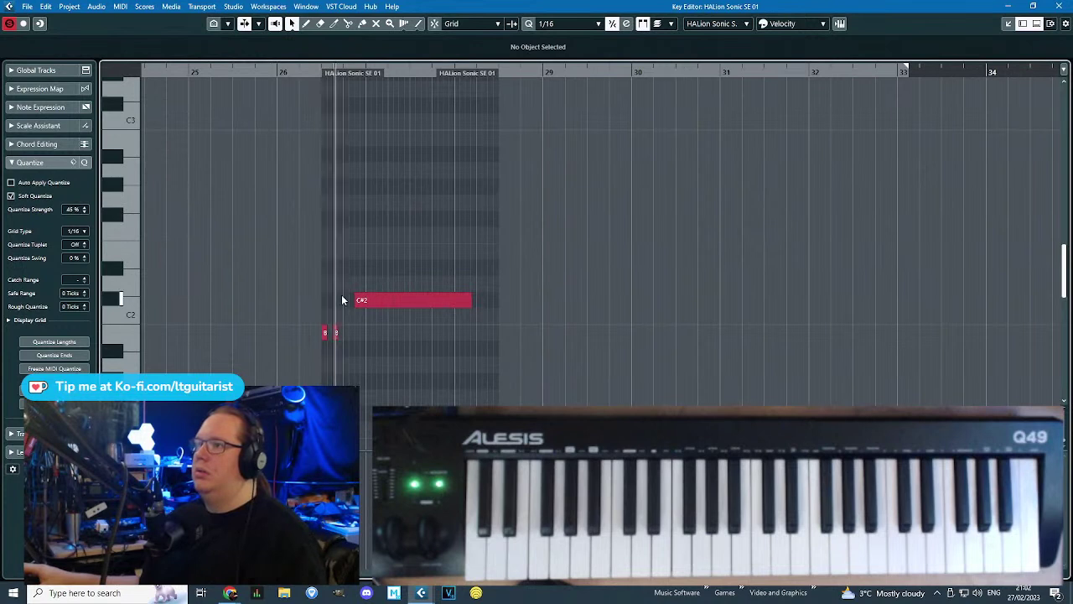
{"action": "scroll", "coordinate": [326, 293], "scroll_direction": "up", "scroll_amount": 3}
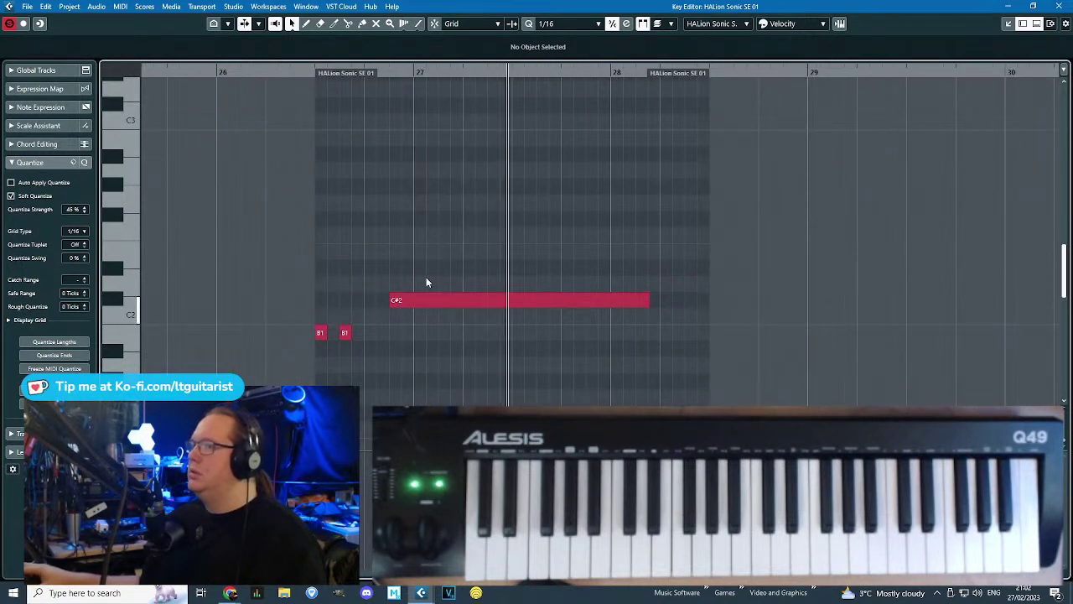
{"action": "left_click_drag", "start_coordinate": [645, 300], "coordinate": [601, 300]}
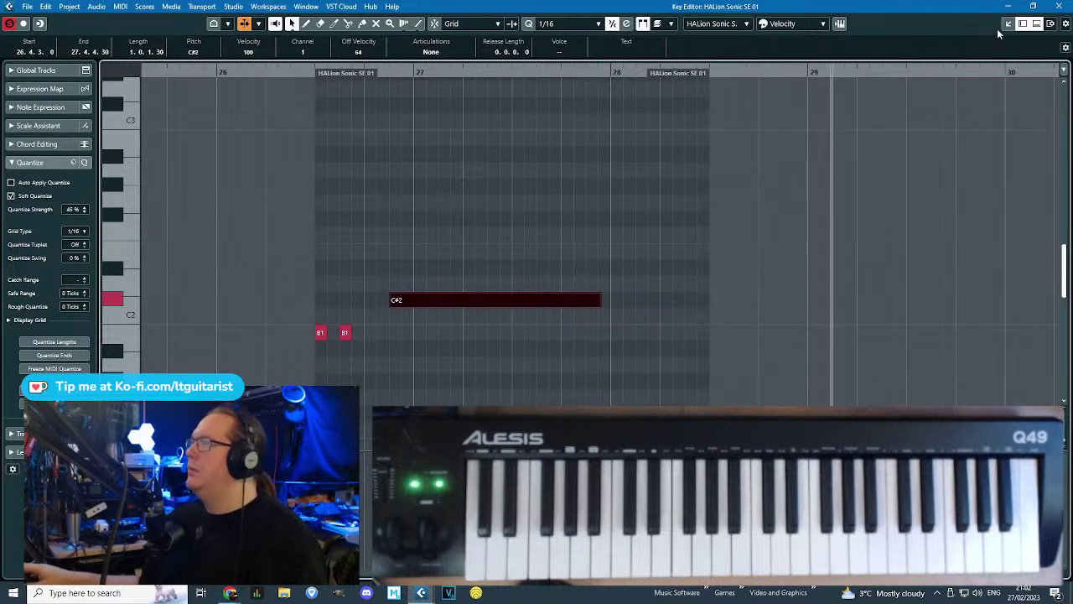
Close the Key Editor and duplicate the new bass part to 28.3.1 and 30.3.1.
{"action": "left_click", "coordinate": [1055, 6]}
{"action": "key", "text": "ctrl+d"}
{"action": "key", "text": "g"}
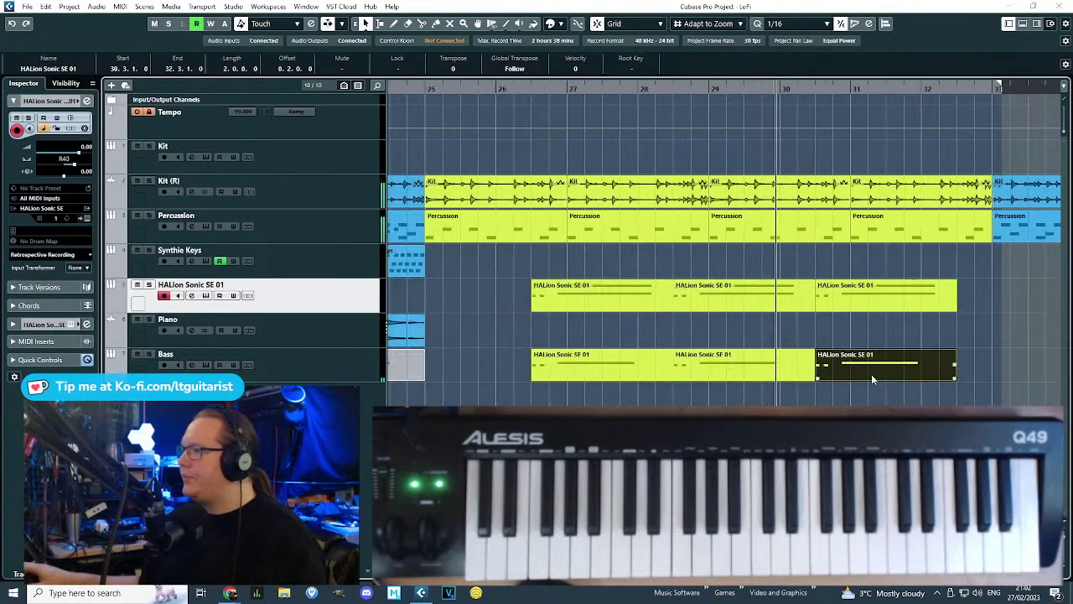
Make another copy of the bass part and place it directly before the one at 26.3.1.
{"action": "key", "text": "g"}
{"action": "key", "text": "g"}
{"action": "key", "text": "ctrl+d"}
{"action": "left_click_drag", "start_coordinate": [965, 366], "coordinate": [584, 374]}
{"action": "scroll", "coordinate": [534, 394], "scroll_direction": "up", "scroll_amount": 2}
{"action": "mouse_move", "coordinate": [519, 380]}
{"action": "left_mouse_down"}
{"action": "mouse_move", "coordinate": [547, 378]}
{"action": "mouse_move", "coordinate": [514, 373]}
{"action": "left_mouse_up"}
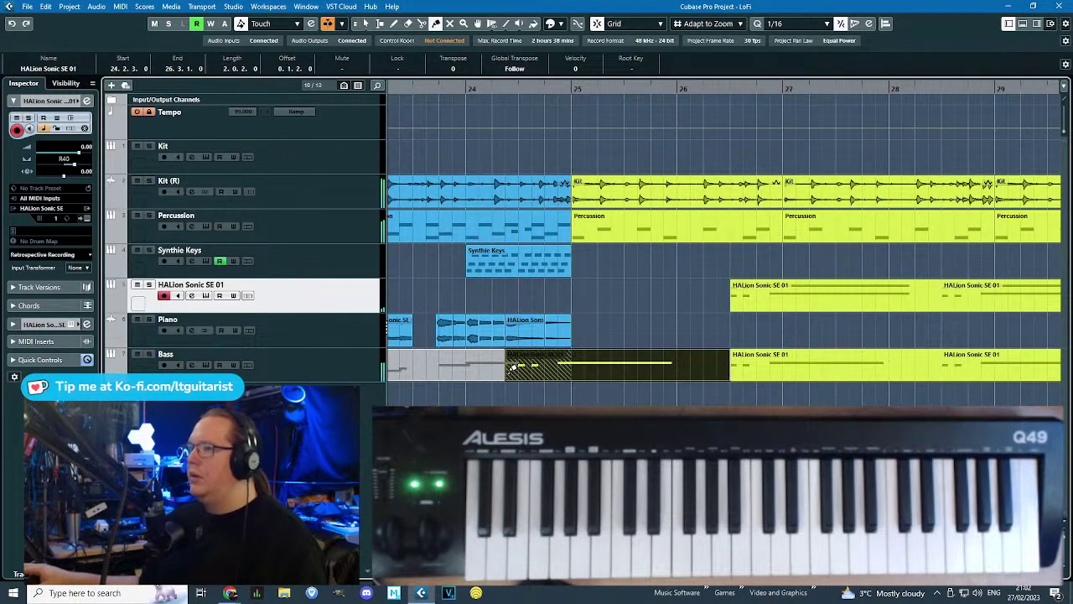
Try gluing the new copy to the preceding grey bass part and undo the join.
{"action": "key", "text": "4"}
{"action": "left_click", "coordinate": [502, 370]}
{"action": "key", "text": "1"}
{"action": "key", "text": "h"}
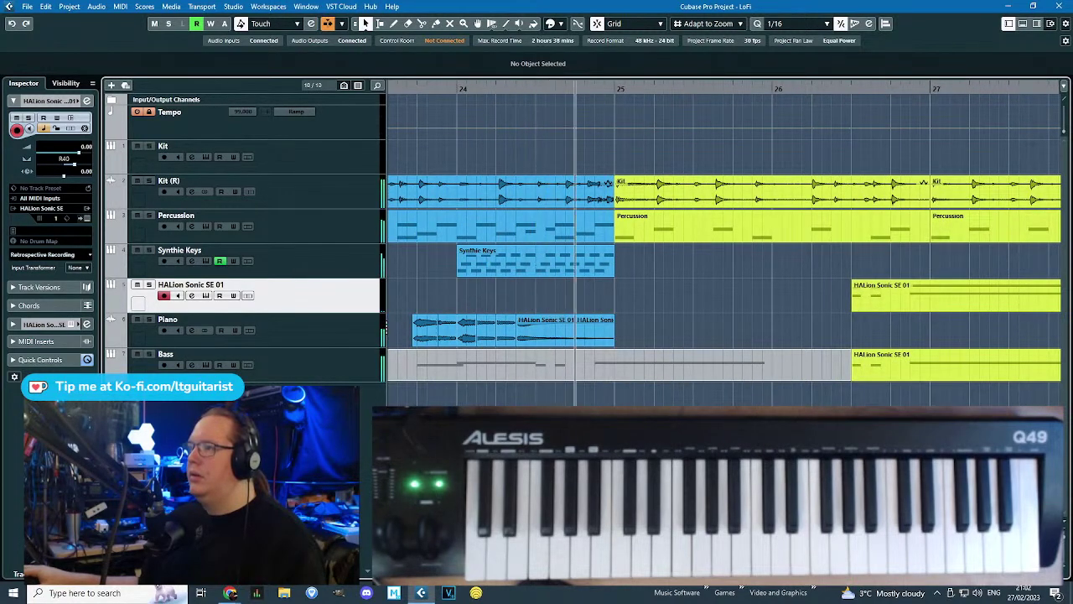
{"action": "key", "text": "ctrl+z"}
Trim the copied bass part's start to 25.1.1 and glue it to the yellow bass part that follows.
{"action": "left_click_drag", "start_coordinate": [518, 377], "coordinate": [615, 382]}
{"action": "key", "text": "4"}
{"action": "left_click", "coordinate": [571, 361]}
{"action": "key", "text": "ctrl+z"}
{"action": "key", "text": "1"}
{"action": "scroll", "coordinate": [562, 381], "scroll_direction": "down", "scroll_amount": 2}
{"action": "left_click", "coordinate": [755, 394]}
{"action": "key", "text": "3"}
{"action": "left_click", "coordinate": [700, 371]}
{"action": "key", "text": "1"}
Glue the remaining yellow bass parts into one and extend its end to 33.1.1.
{"action": "scroll", "coordinate": [700, 370], "scroll_direction": "right", "scroll_amount": 5}
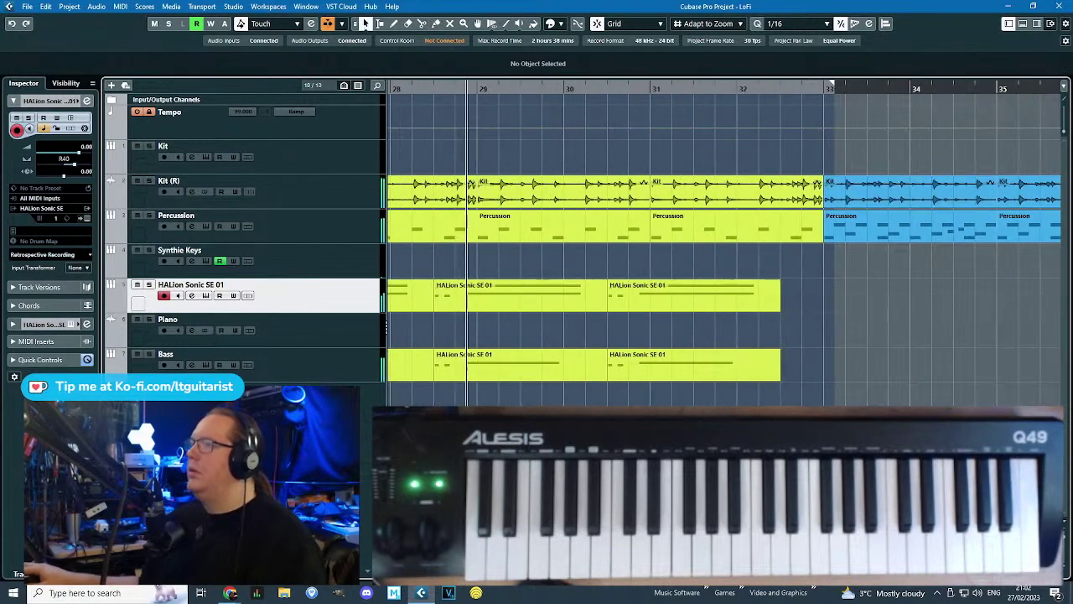
{"action": "scroll", "coordinate": [504, 382], "scroll_direction": "down", "scroll_amount": 3}
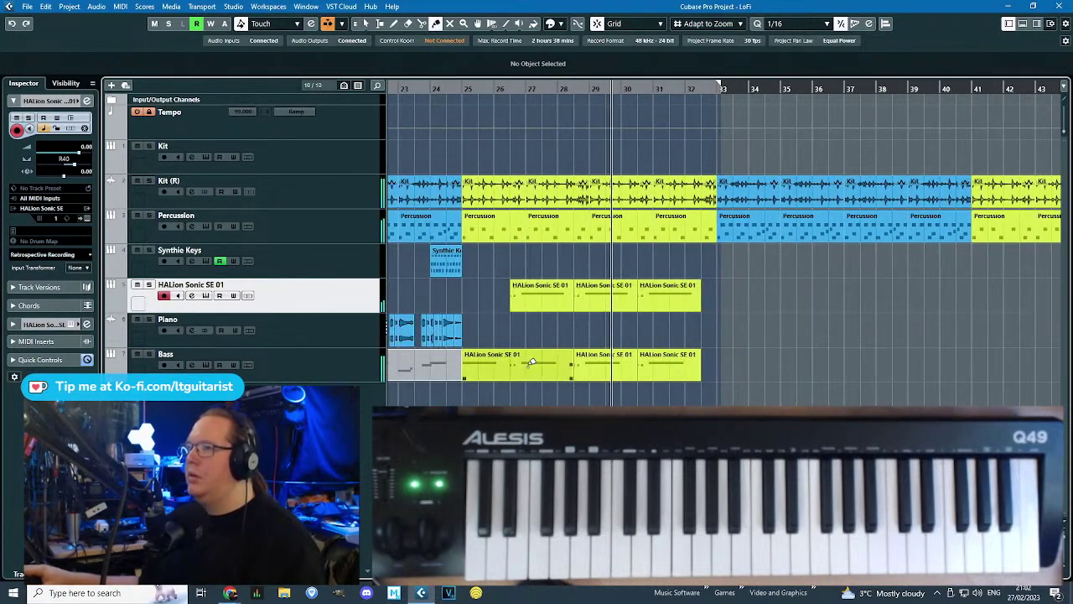
{"action": "scroll", "coordinate": [700, 383], "scroll_direction": "up", "scroll_amount": 3}
{"action": "left_click_drag", "start_coordinate": [701, 378], "coordinate": [728, 380]}
{"action": "key", "text": "h"}
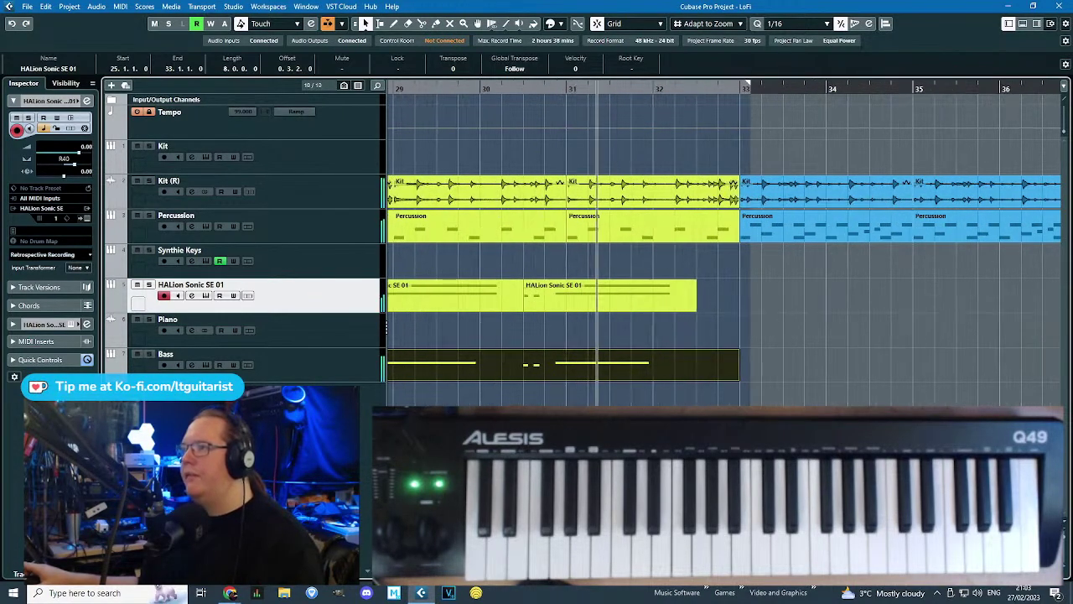
Play the end of the yellow section from about bar 30 and stop at about 32.2.1.
{"action": "key", "text": "h"}
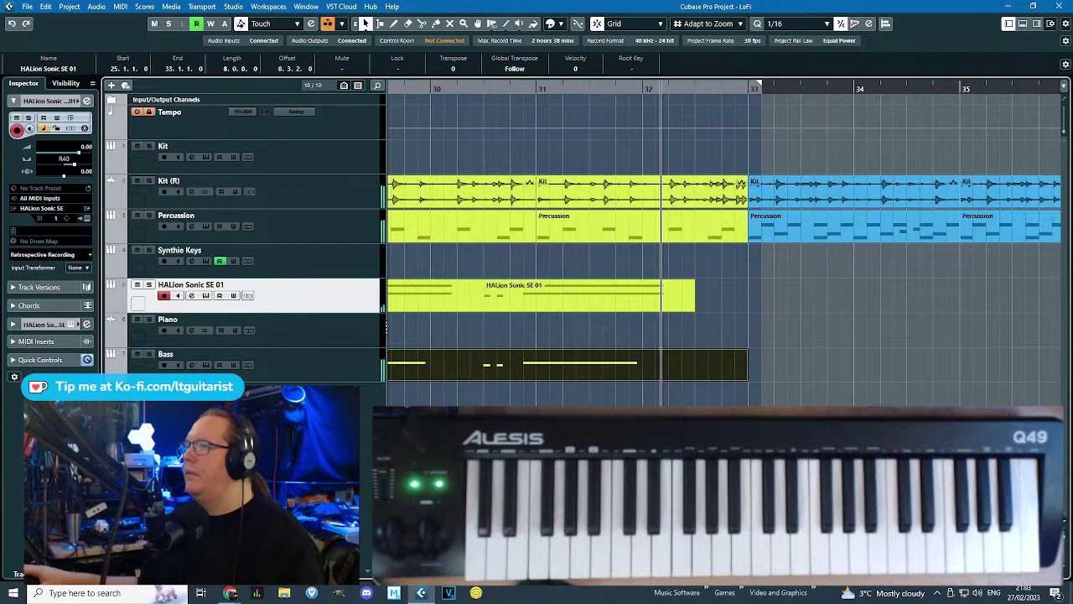
{"action": "key", "text": "g"}
{"action": "key", "text": "g"}
{"action": "left_click", "coordinate": [667, 392]}
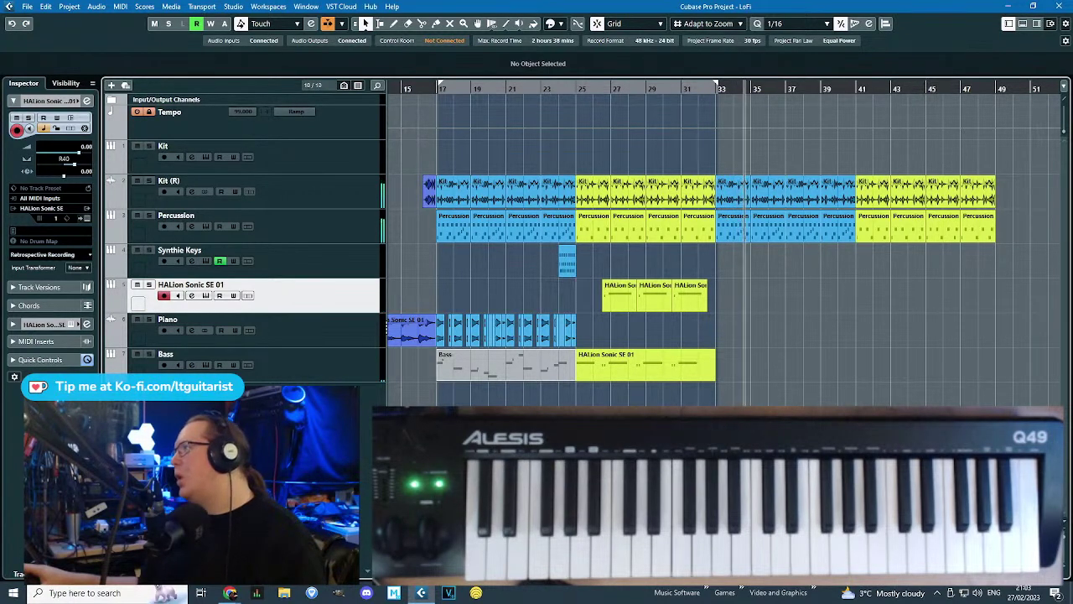
{"action": "left_click", "coordinate": [672, 88]}
{"action": "key", "text": "h"}
{"action": "key", "text": "h"}
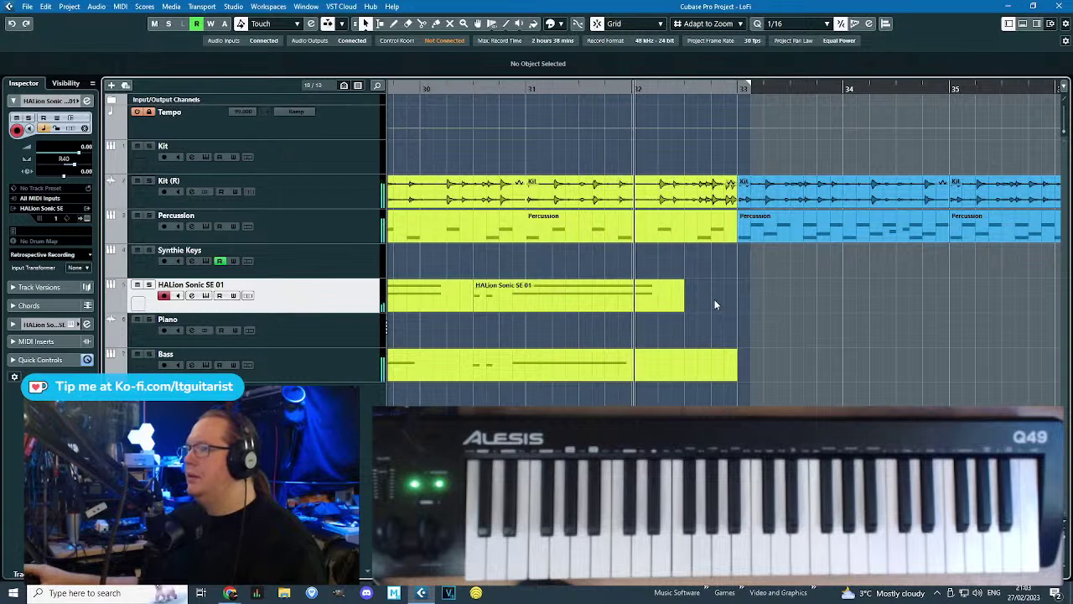
{"action": "key", "text": "space"}
Split Kit (R) at 32.2.3 and Percussion at 32.2.1, and delete their remainders up to bar 33.
{"action": "left_click", "coordinate": [673, 195], "text": "alt"}
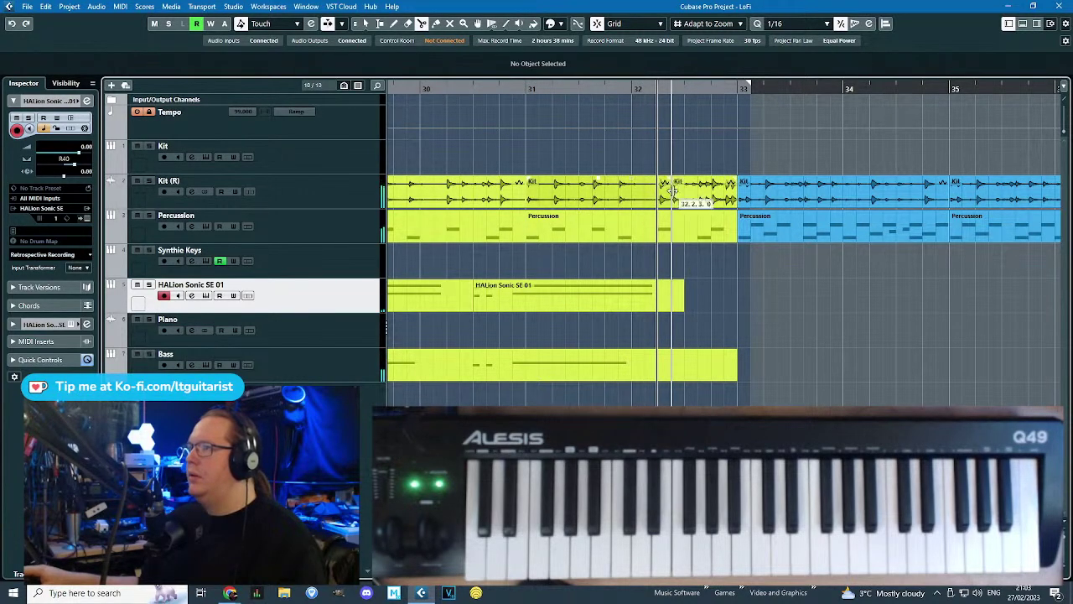
{"action": "left_click", "coordinate": [660, 243], "text": "alt"}
{"action": "key", "text": "Delete"}
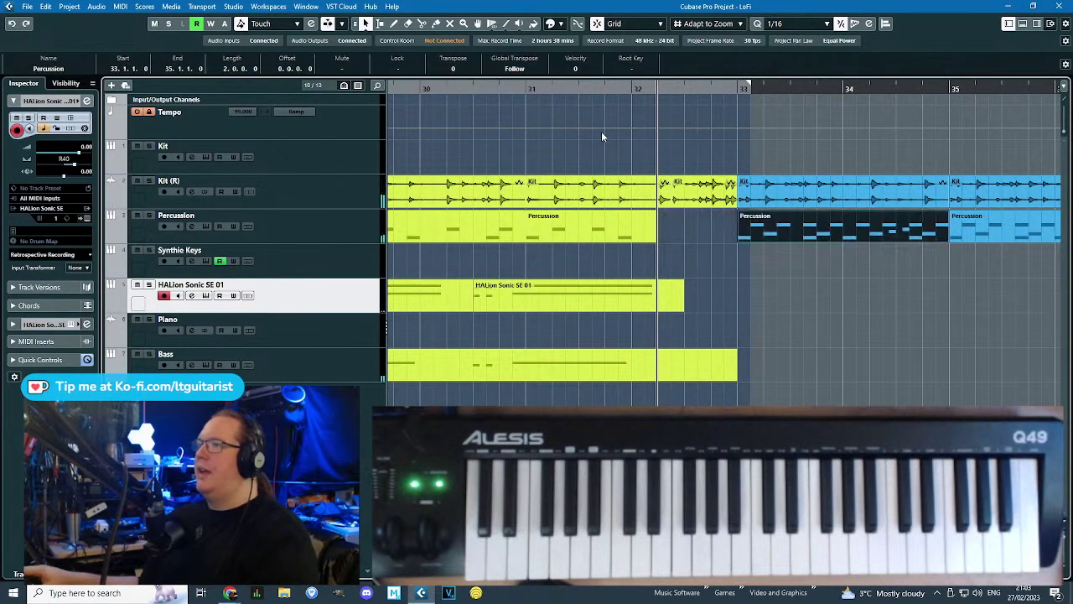
{"action": "left_click", "coordinate": [700, 192]}
{"action": "key", "text": "Delete"}
Give the shortened Kit (R) event a 0.0.0.25 fade-out and play the ending from bar 31.
{"action": "double_click", "coordinate": [527, 88]}
{"action": "scroll", "coordinate": [656, 206], "scroll_direction": "up", "scroll_amount": 3}
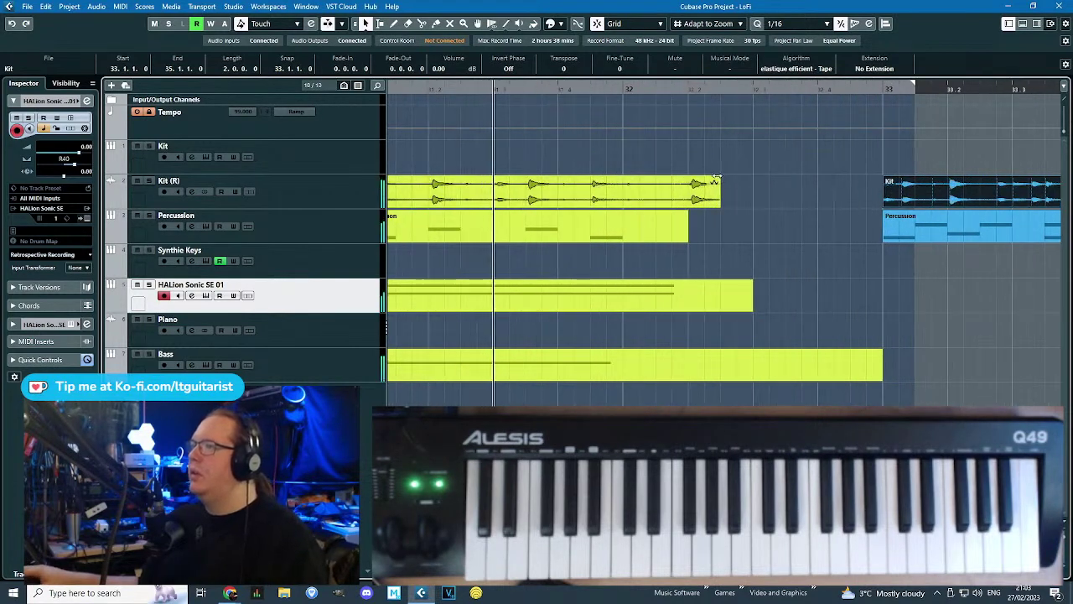
{"action": "left_click", "coordinate": [718, 181]}
{"action": "key", "text": "space"}
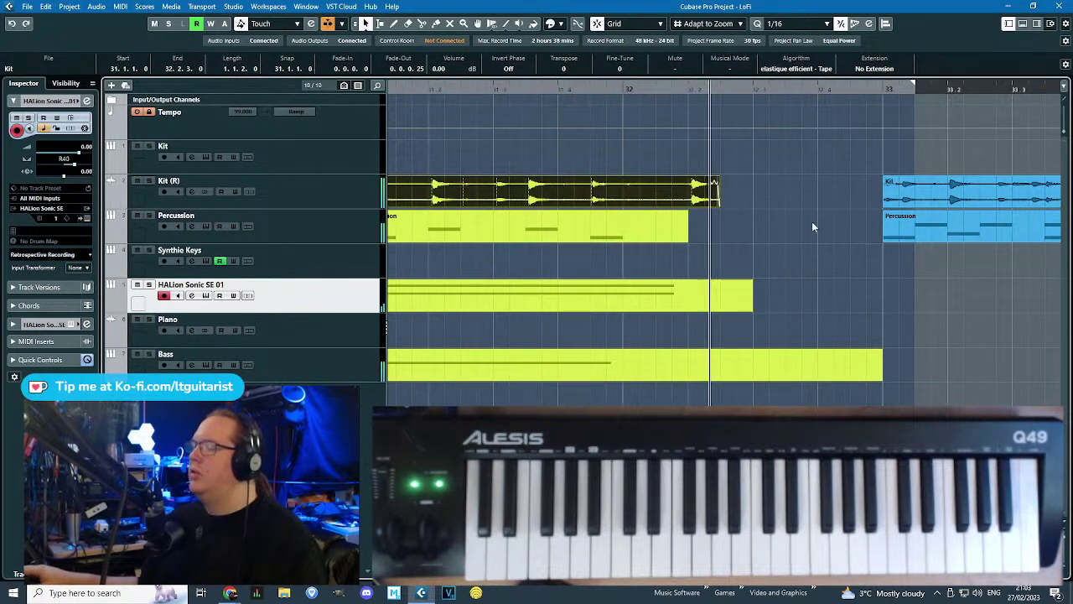
{"action": "key", "text": "g"}
{"action": "key", "text": "g"}
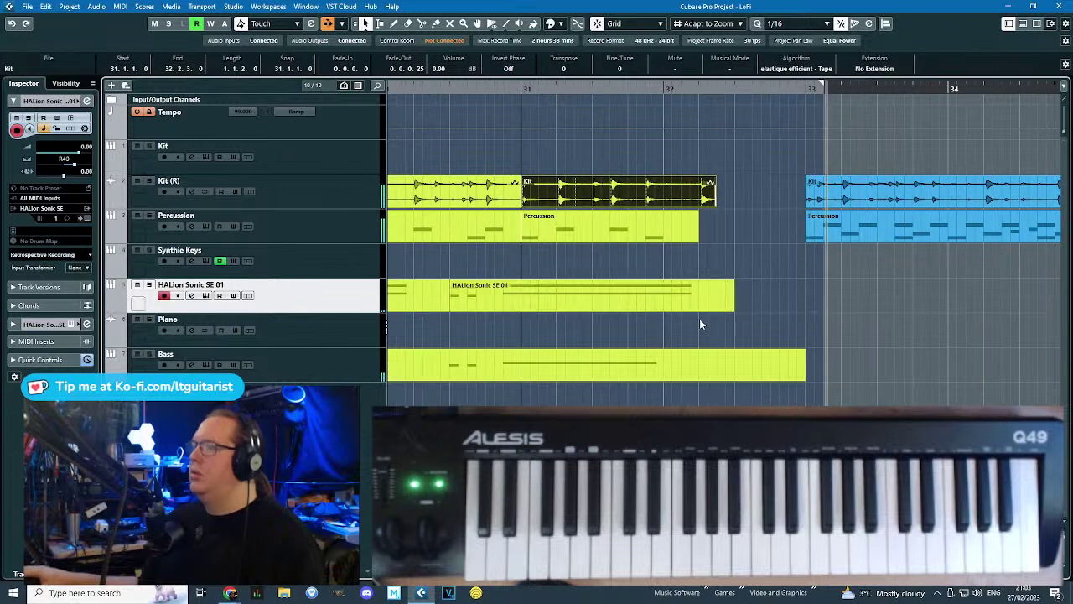
Split the HALion Sonic SE 01 and Bass parts at 32.2.1 and delete everything after the cut.
{"action": "left_click_drag", "start_coordinate": [714, 307], "coordinate": [748, 307]}
{"action": "left_click_drag", "start_coordinate": [718, 264], "coordinate": [726, 361]}
{"action": "left_click", "coordinate": [703, 309], "text": "alt"}
{"action": "left_click", "coordinate": [729, 332]}
{"action": "left_click_drag", "start_coordinate": [714, 401], "coordinate": [746, 283]}
{"action": "key", "text": "Delete"}
Split the Kit (R) event at 32.2.1 to isolate its final hit before the break.
{"action": "scroll", "coordinate": [654, 243], "scroll_direction": "down", "scroll_amount": 2}
{"action": "scroll", "coordinate": [664, 230], "scroll_direction": "up", "scroll_amount": 5}
{"action": "key", "text": "h"}
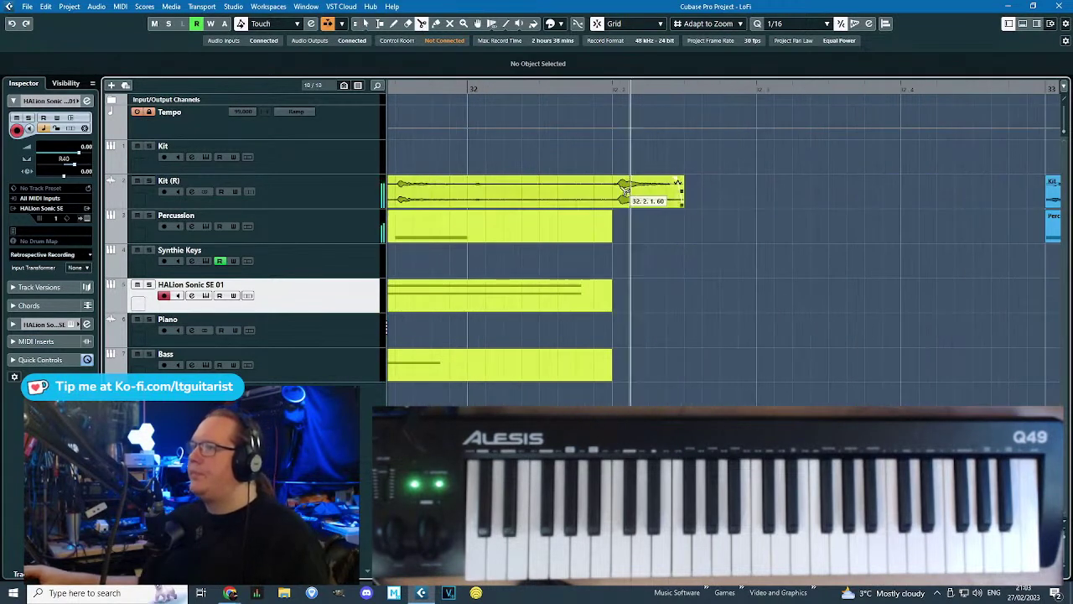
{"action": "left_click", "coordinate": [658, 203]}
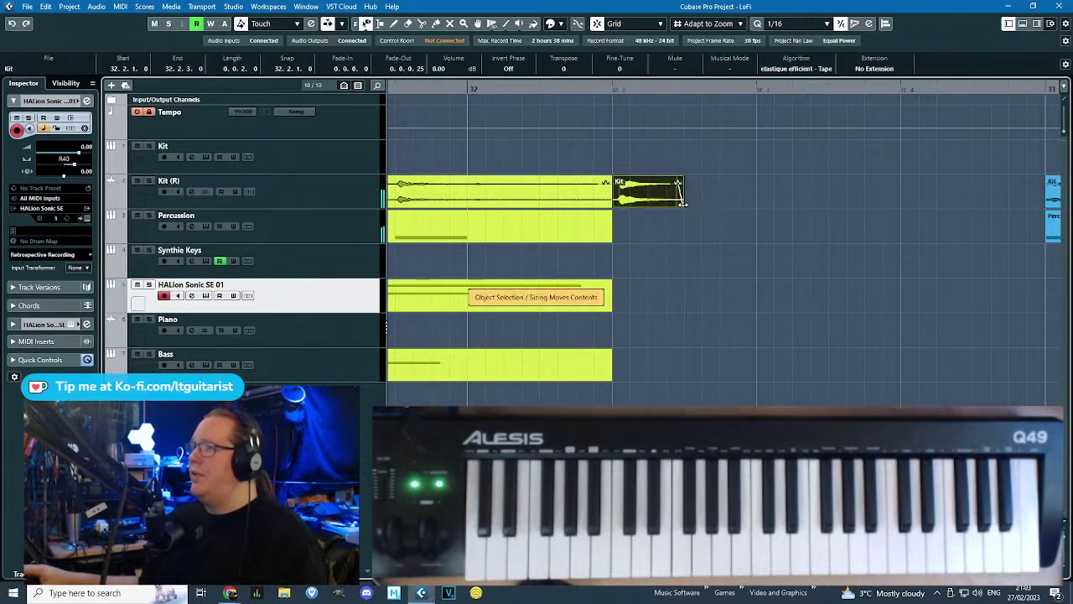
Time-stretch the isolated Kit (R) hit almost up to bar 33, to a length of 0.2.3.114, and start it at 32.1.4.70.
{"action": "left_click_drag", "start_coordinate": [684, 206], "coordinate": [749, 209]}
{"action": "left_click_drag", "start_coordinate": [648, 197], "coordinate": [654, 199]}
{"action": "left_click", "coordinate": [464, 99]}
{"action": "key", "text": "space"}
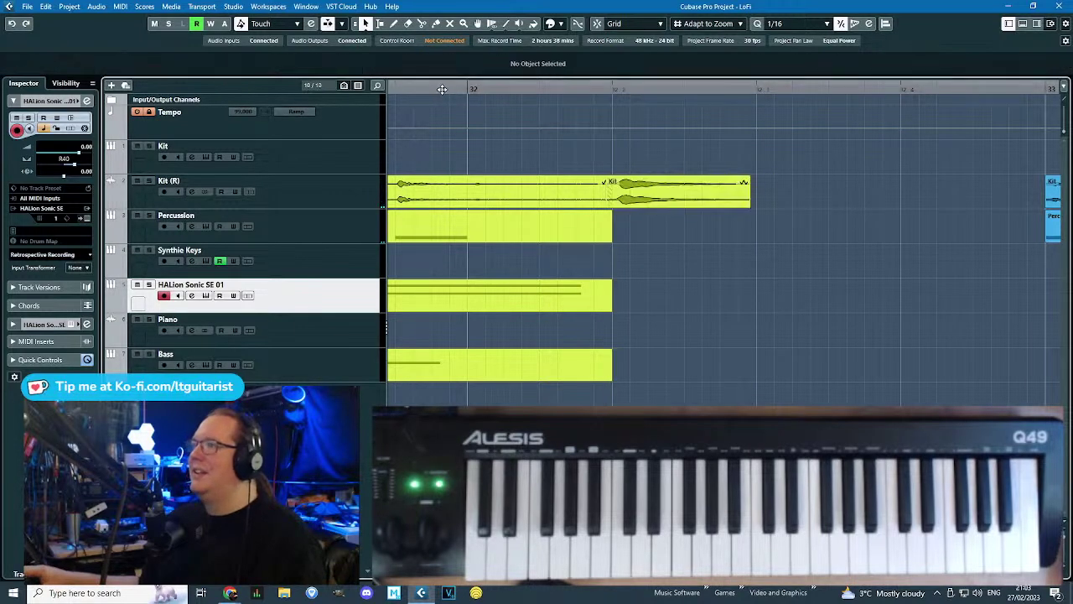
{"action": "left_click_drag", "start_coordinate": [749, 195], "coordinate": [1036, 232]}
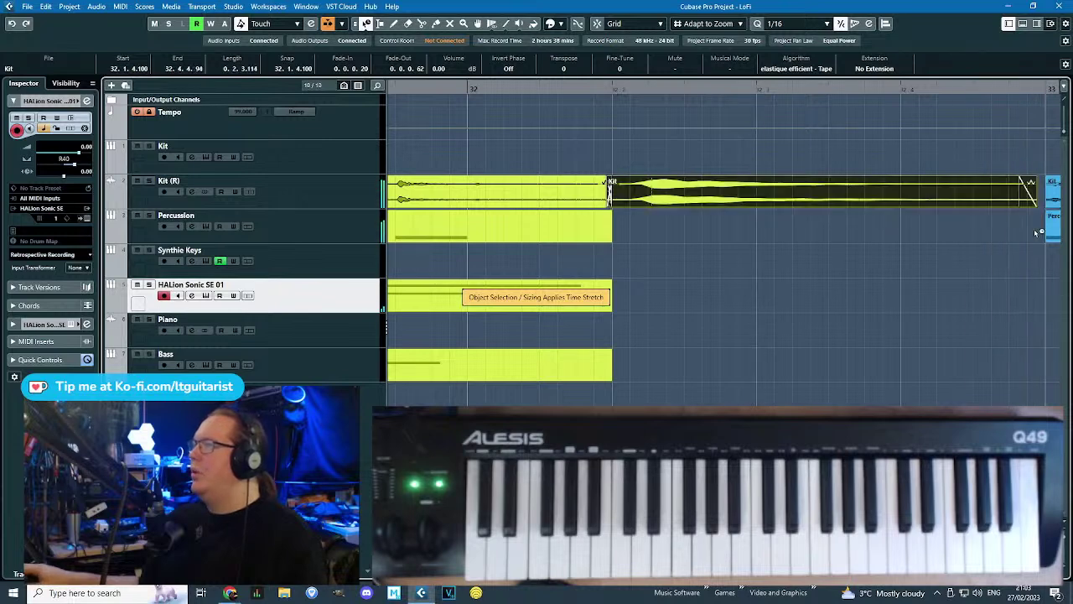
{"action": "scroll", "coordinate": [672, 257], "scroll_direction": "down", "scroll_amount": 4}
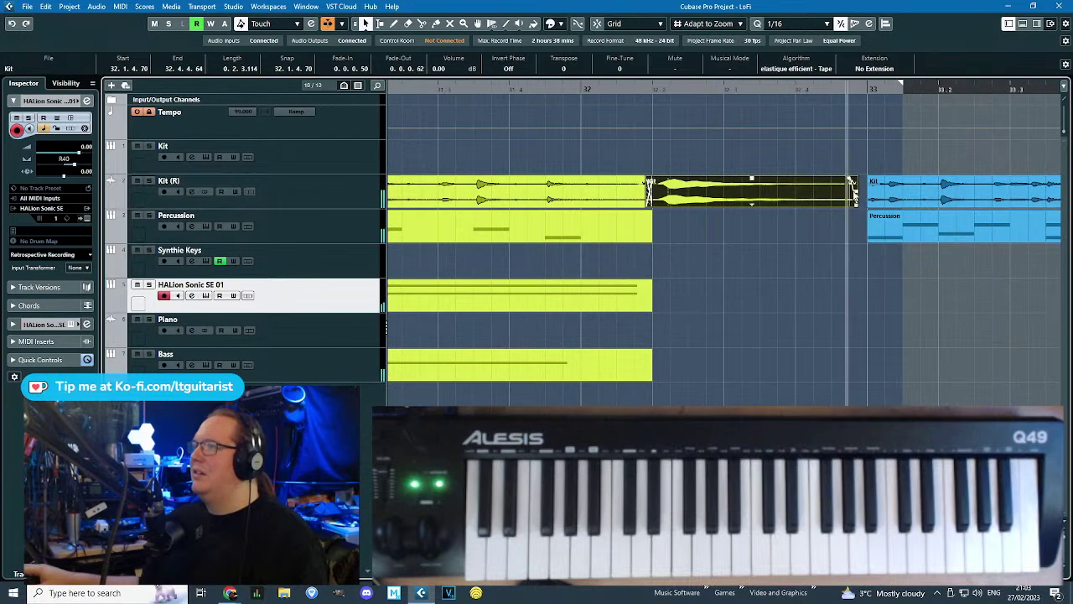
Lengthen the stretched Kit (R) hit's fade-out to 0.0.2.81 and play the ending from about 31.3.
{"action": "left_click_drag", "start_coordinate": [852, 181], "coordinate": [811, 181]}
{"action": "left_click", "coordinate": [464, 88]}
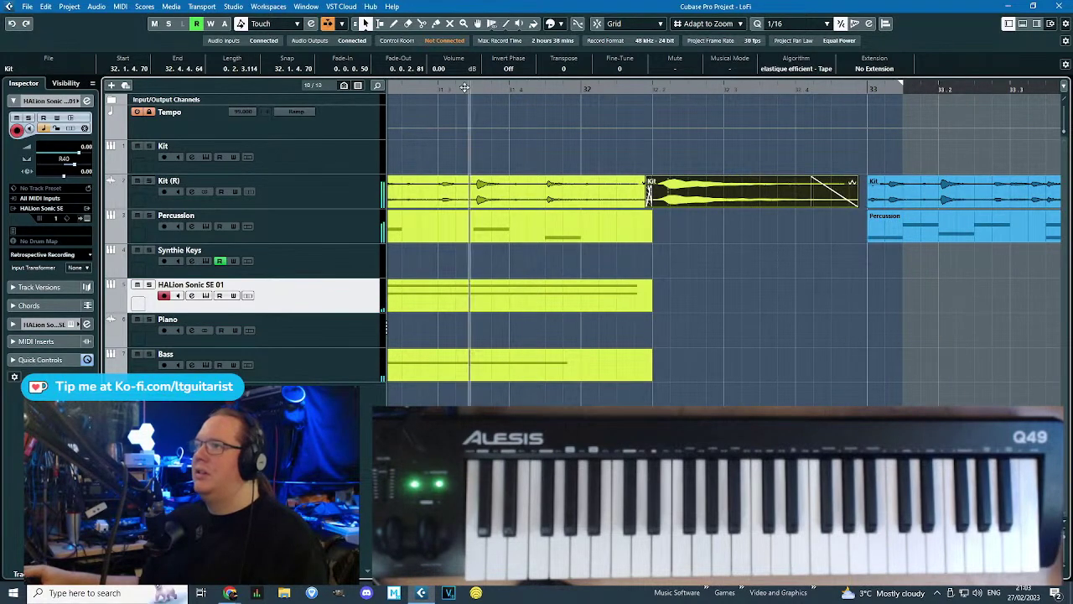
{"action": "left_click", "coordinate": [737, 280]}
{"action": "scroll", "coordinate": [726, 279], "scroll_direction": "up", "scroll_amount": 2}
{"action": "scroll", "coordinate": [726, 277], "scroll_direction": "down", "scroll_amount": 5}
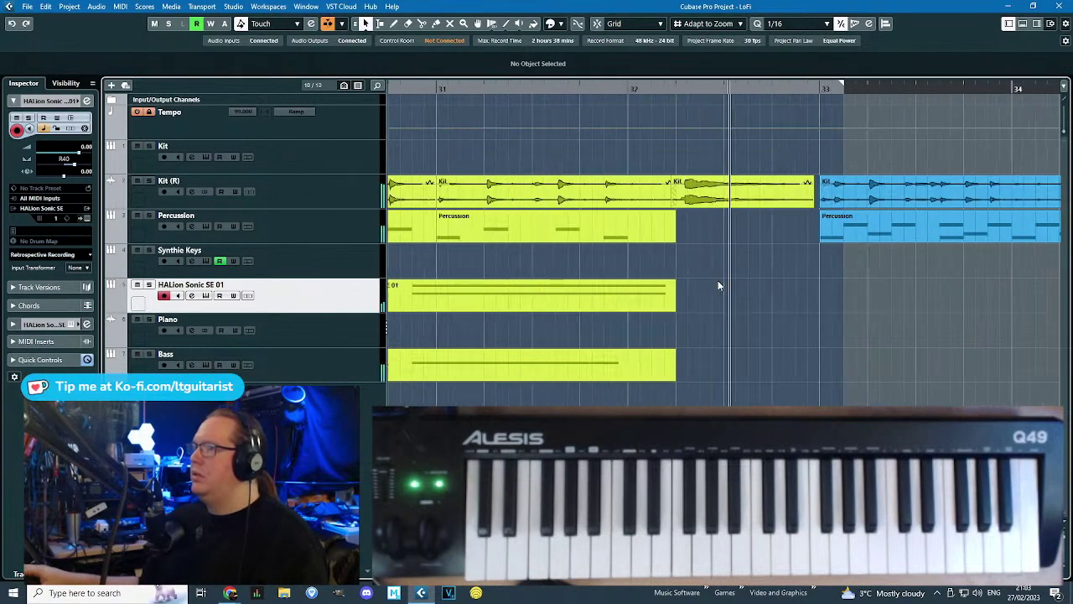
Play the arrangement from bar 17 through the yellow section and examine the transition at bar 25 and the break before bar 33.
{"action": "scroll", "coordinate": [718, 280], "scroll_direction": "down", "scroll_amount": 3}
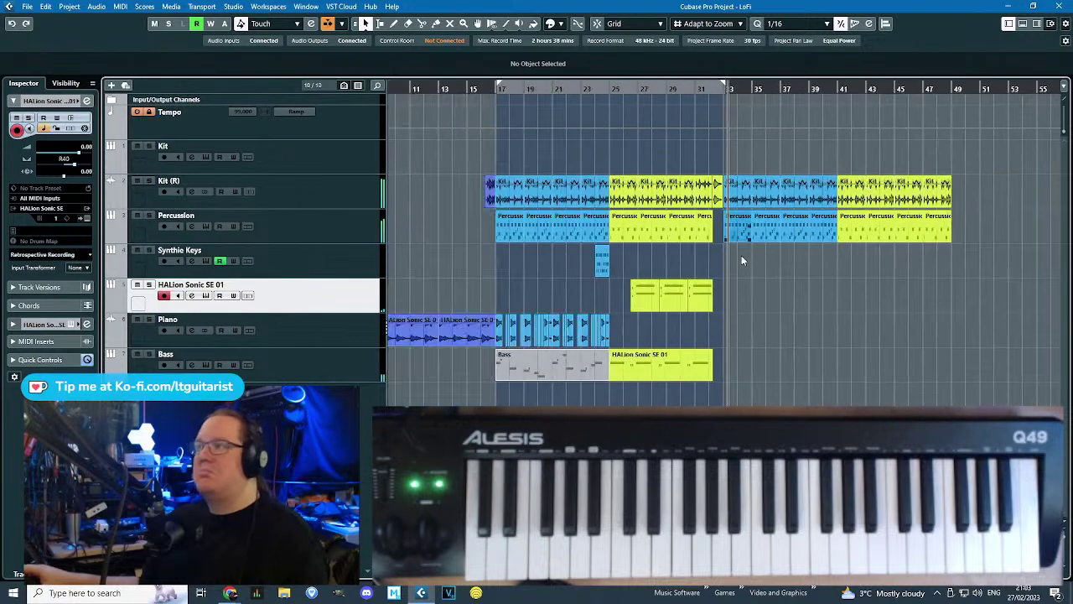
{"action": "scroll", "coordinate": [504, 107], "scroll_direction": "up", "scroll_amount": 2}
{"action": "scroll", "coordinate": [504, 107], "scroll_direction": "up", "scroll_amount": 2}
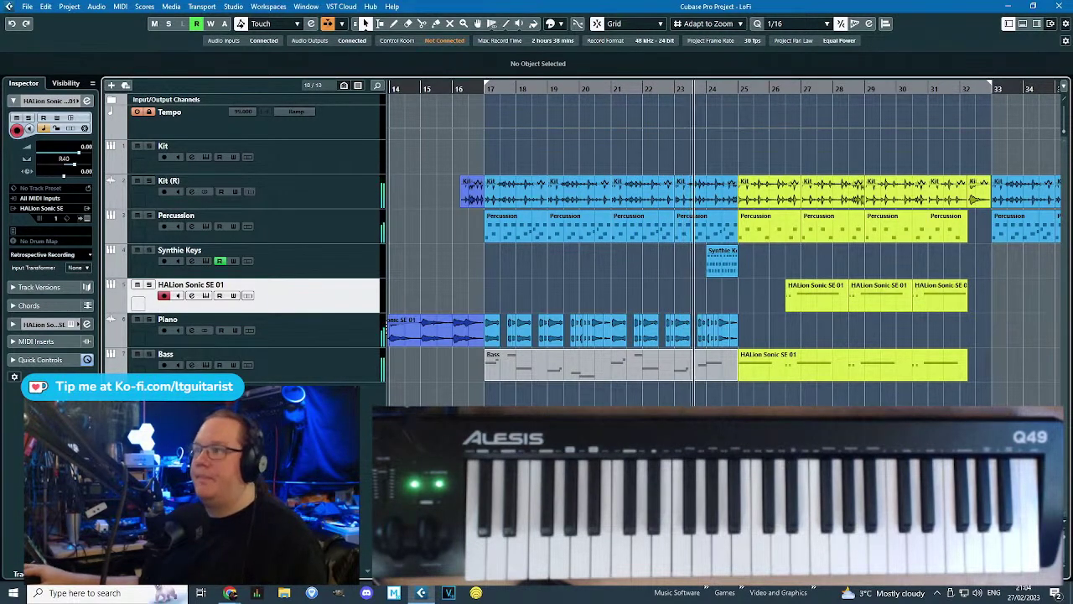
{"action": "key", "text": "g"}
{"action": "key", "text": "h"}
{"action": "key", "text": "h"}
{"action": "key", "text": "h"}
{"action": "key", "text": "h"}
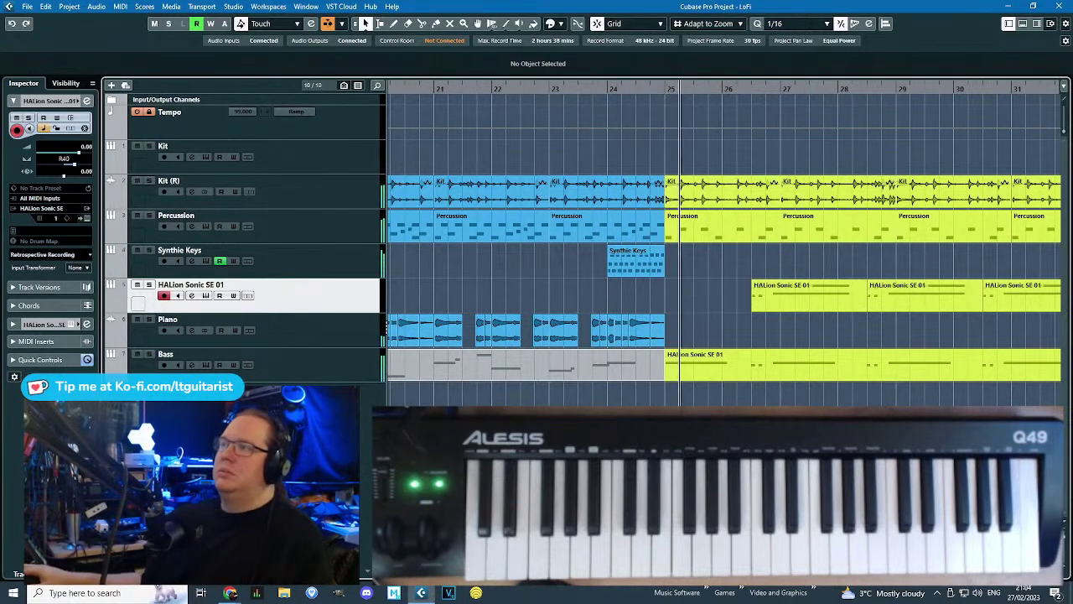
{"action": "key", "text": "g"}
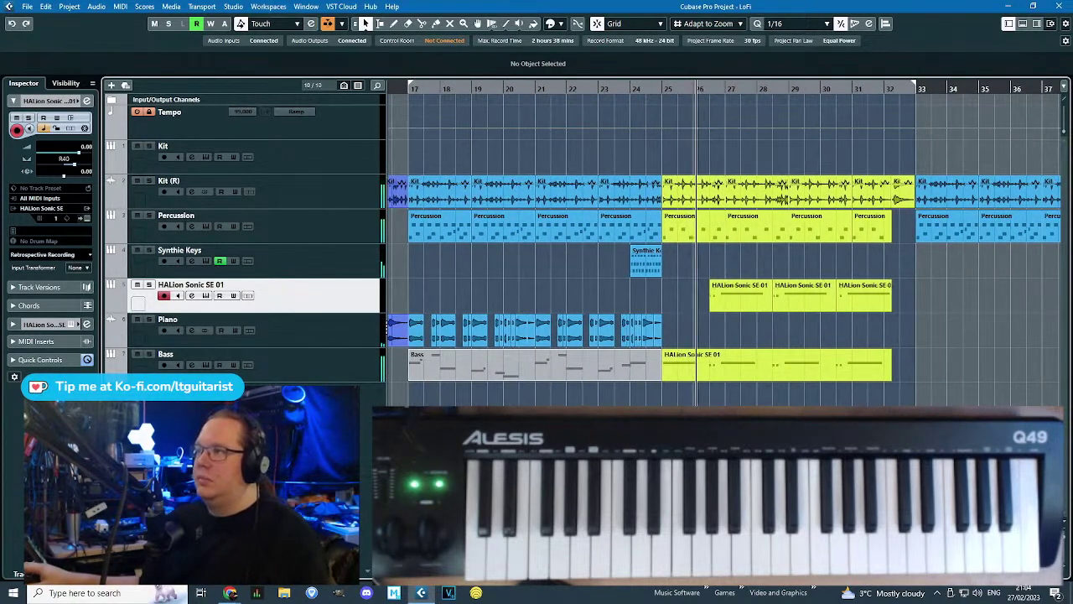
{"action": "key", "text": "h"}
{"action": "key", "text": "g"}
{"action": "key", "text": "h"}
{"action": "key", "text": "h"}
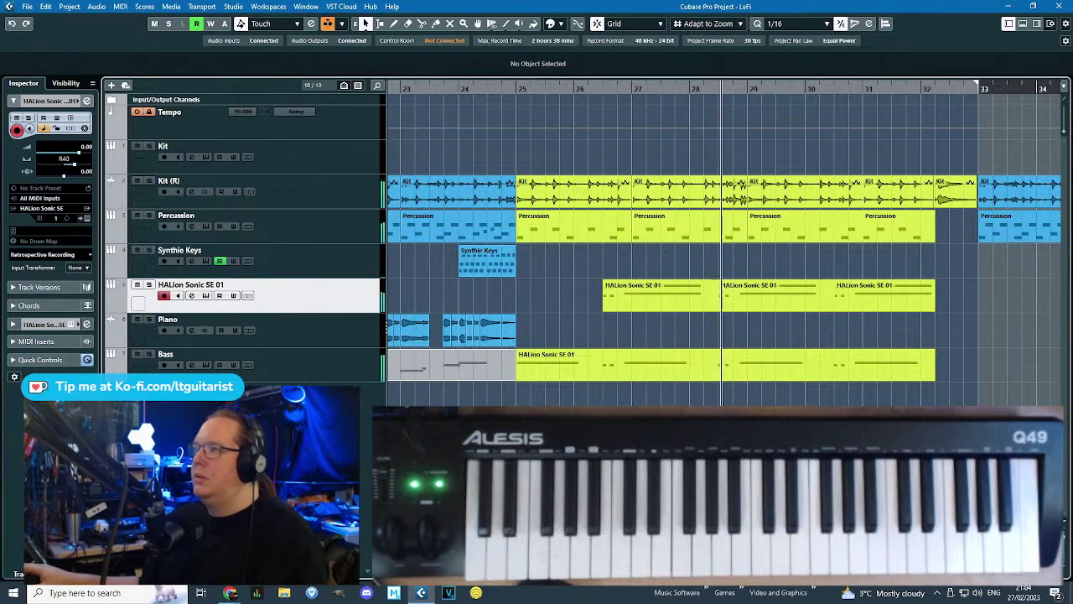
{"action": "key", "text": "g"}
{"action": "key", "text": "h"}
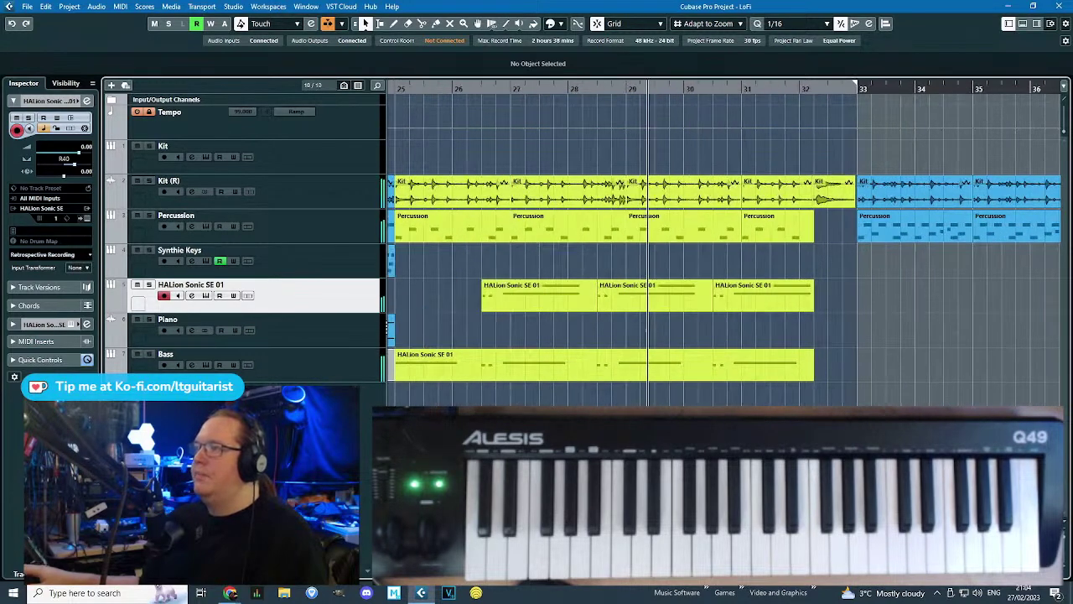
{"action": "key", "text": "g"}
{"action": "key", "text": "g"}
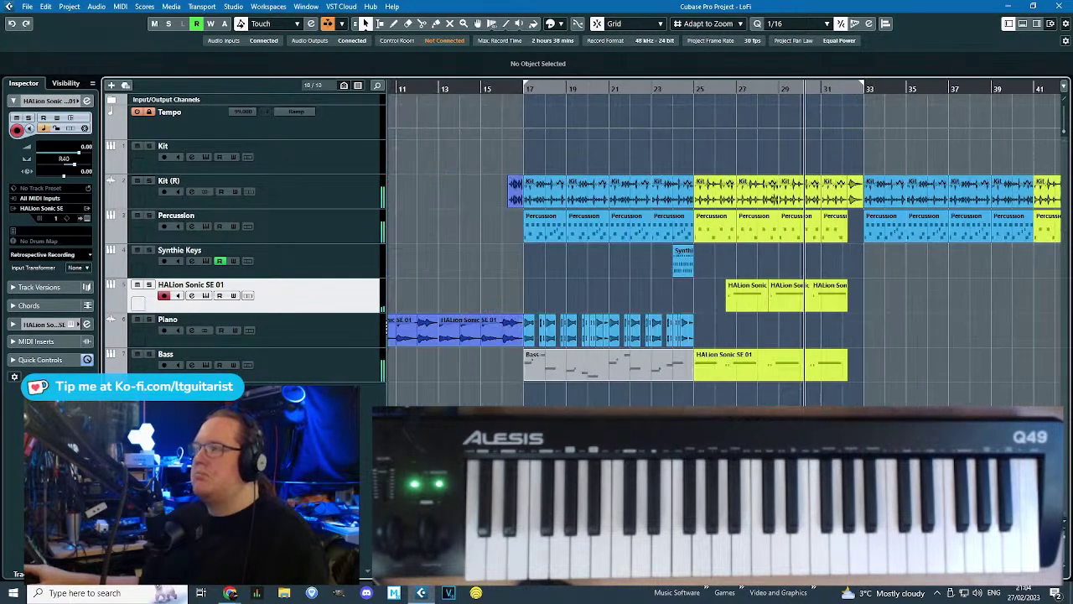
{"action": "scroll", "coordinate": [864, 243], "scroll_direction": "up", "scroll_amount": 3}
{"action": "scroll", "coordinate": [864, 243], "scroll_direction": "down", "scroll_amount": 4}
{"action": "scroll", "coordinate": [863, 243], "scroll_direction": "up", "scroll_amount": 2}
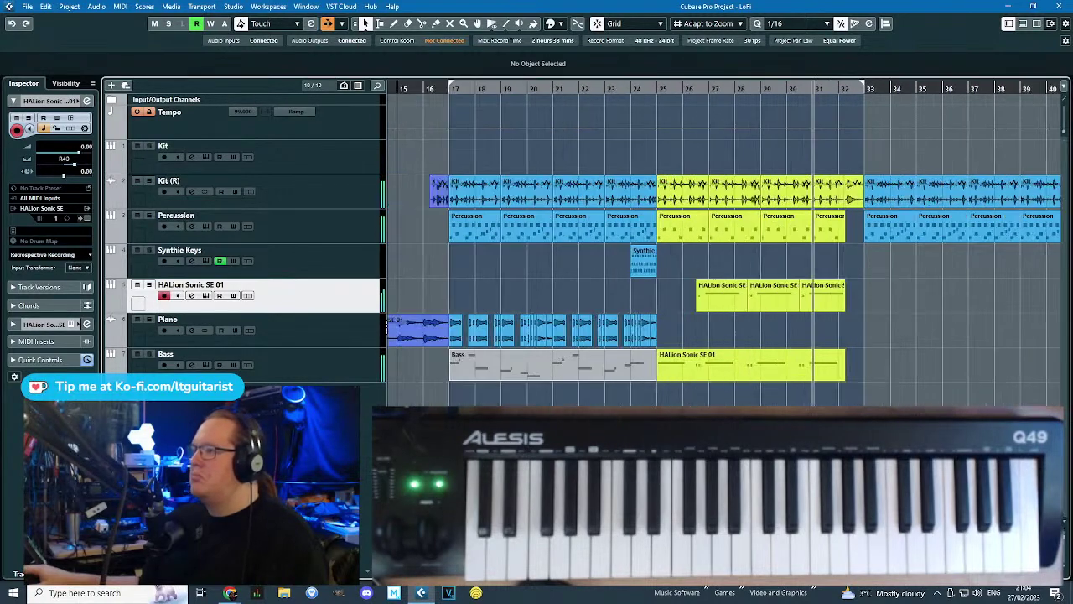
{"action": "key", "text": "h"}
{"action": "key", "text": "h"}
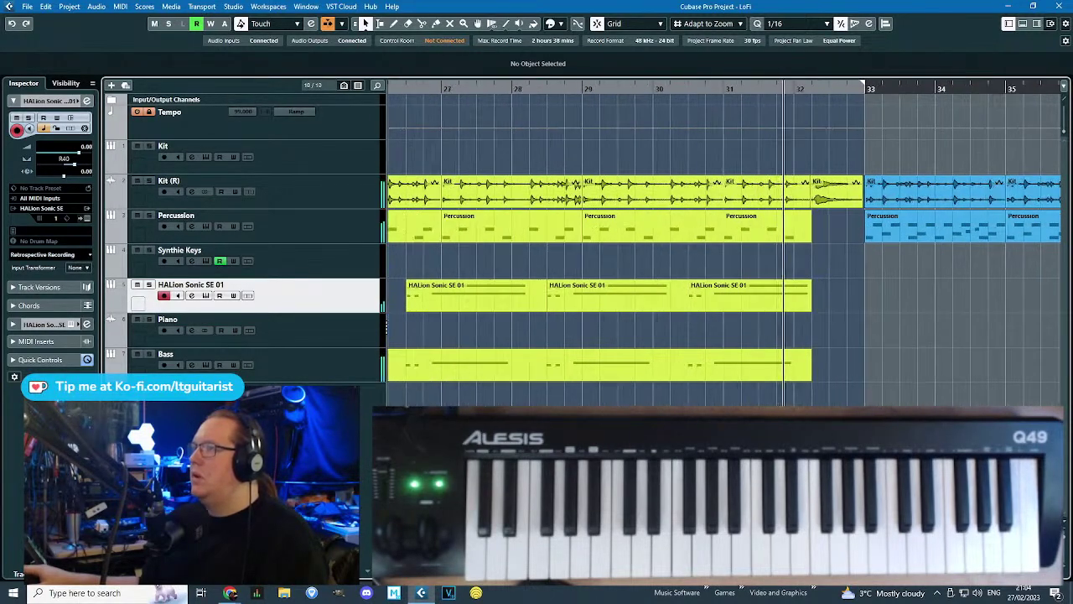
{"action": "key", "text": "h"}
{"action": "key", "text": "h"}
{"action": "key", "text": "h"}
{"action": "key", "text": "space"}
Move the stretched Kit (R) hit earlier to start at 32.1.4.0 and turn on cycle playback.
{"action": "left_click_drag", "start_coordinate": [718, 201], "coordinate": [695, 204]}
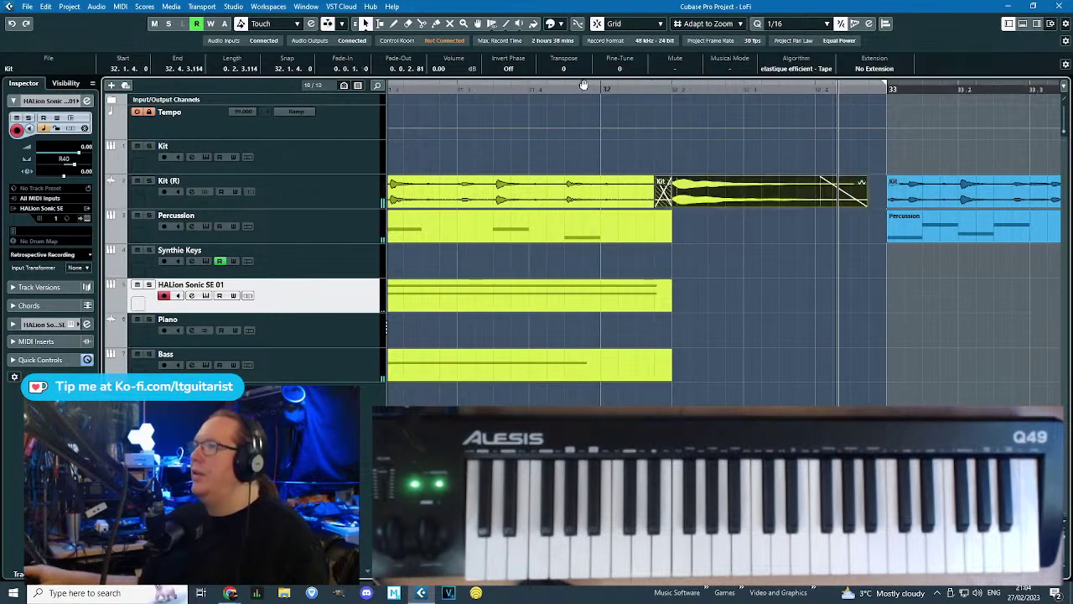
{"action": "left_click", "coordinate": [583, 85]}
{"action": "left_click", "coordinate": [721, 371]}
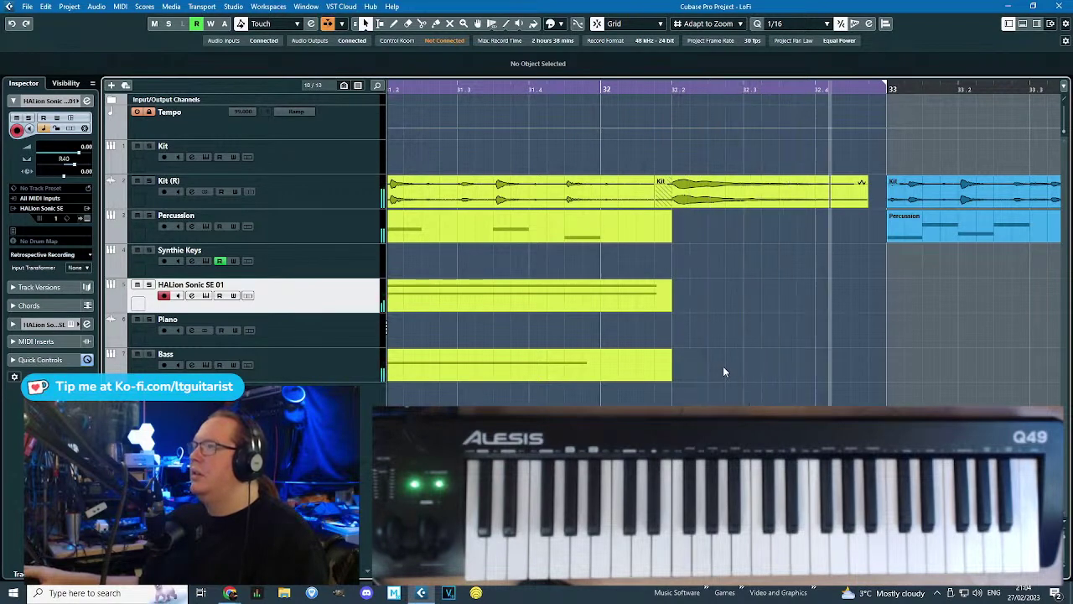
Play the lead-in to bar 17, examine the Kit, Piano and Bass entries there, and stop shortly after bar 17.
{"action": "left_click_drag", "start_coordinate": [780, 87], "coordinate": [780, 67]}
{"action": "key", "text": "g"}
{"action": "key", "text": "g"}
{"action": "key", "text": "g"}
{"action": "key", "text": "g"}
{"action": "key", "text": "g"}
{"action": "key", "text": "g"}
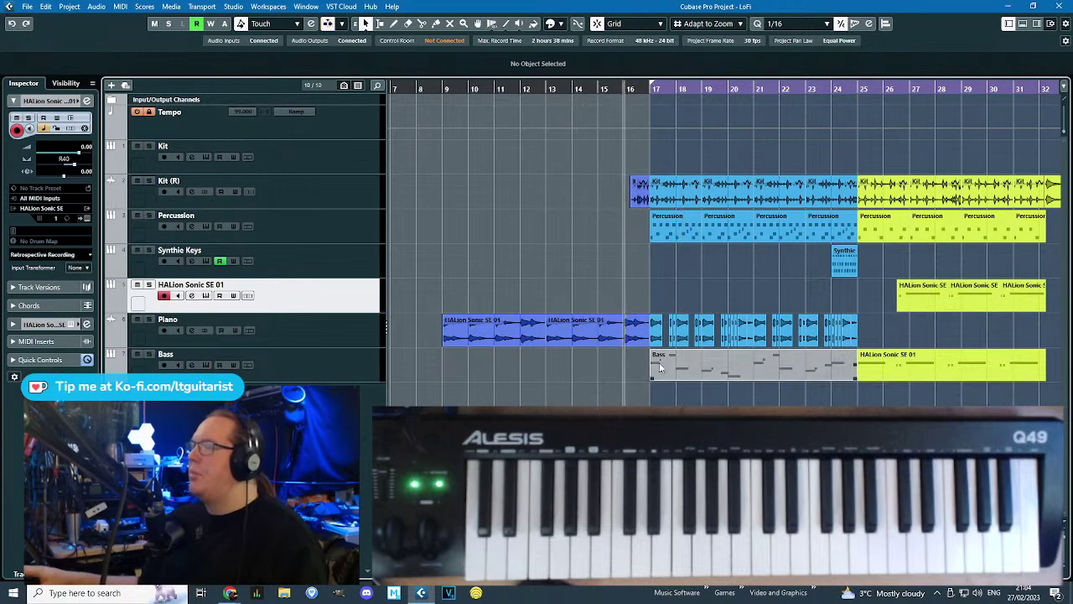
{"action": "key", "text": "h"}
{"action": "key", "text": "h"}
{"action": "key", "text": "h"}
{"action": "key", "text": "h"}
{"action": "key", "text": "h"}
{"action": "key", "text": "h"}
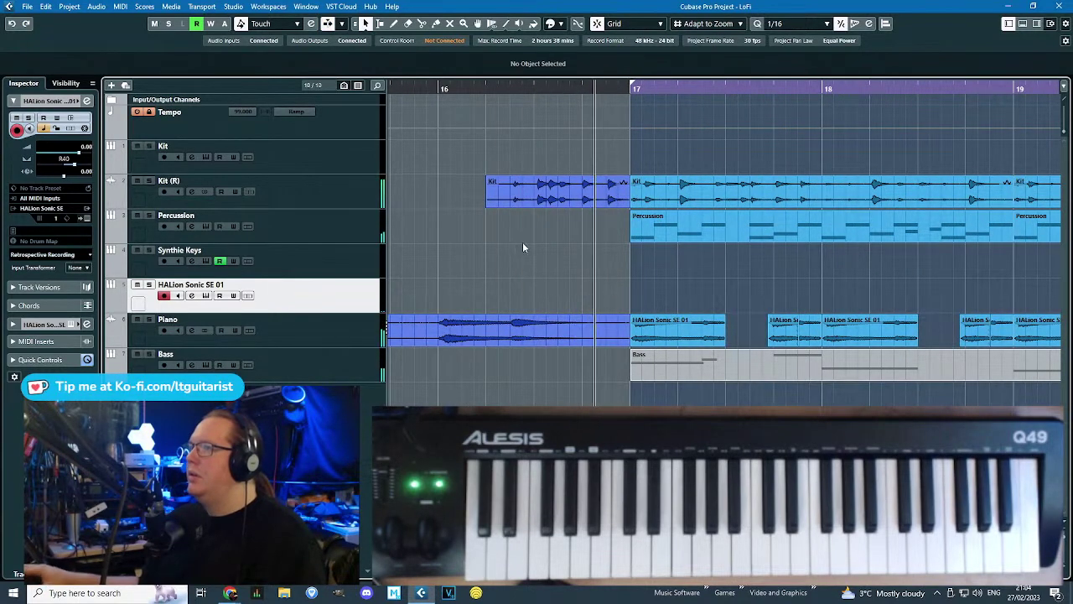
{"action": "key", "text": "g"}
{"action": "key", "text": "g"}
{"action": "key", "text": "g"}
{"action": "key", "text": "g"}
{"action": "key", "text": "g"}
{"action": "key", "text": "space"}
Add an instrument track that uses Padshop.
{"action": "scroll", "coordinate": [621, 300], "scroll_direction": "right", "scroll_amount": 1}
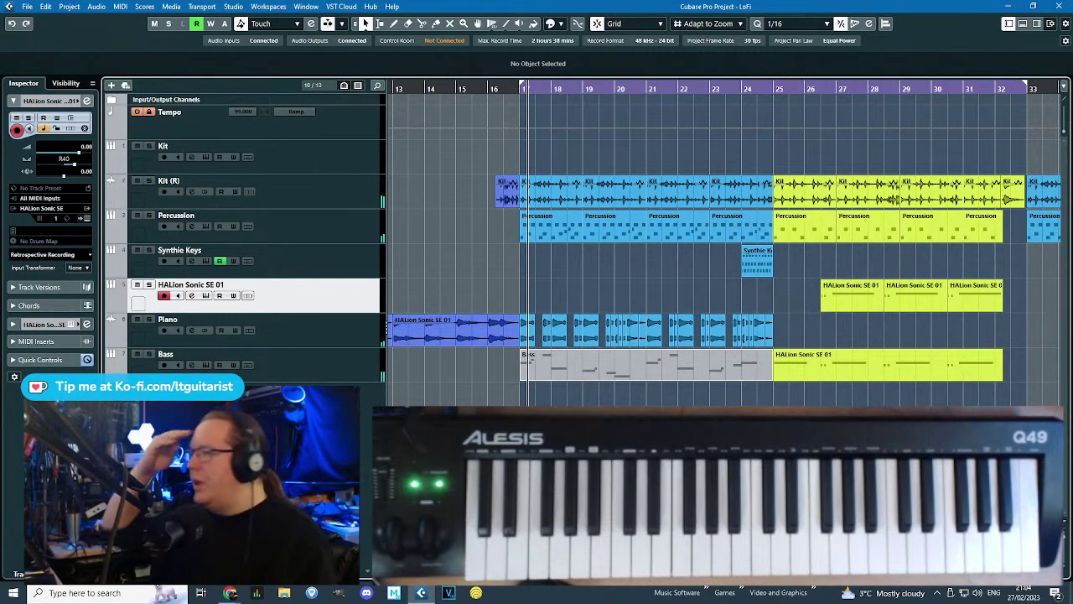
{"action": "right_click", "coordinate": [315, 149]}
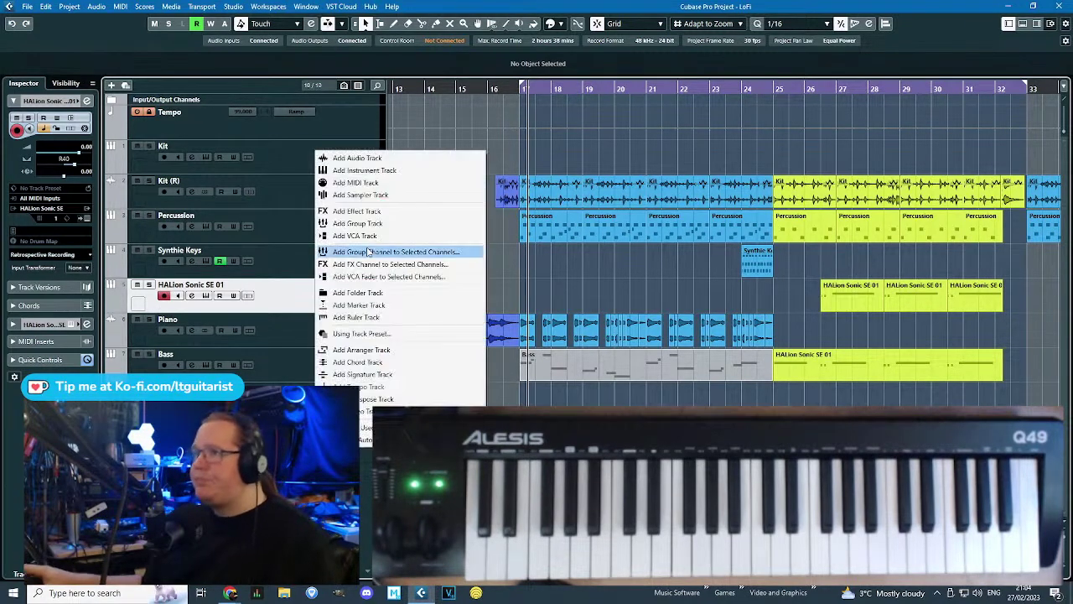
{"action": "left_click", "coordinate": [383, 170]}
{"action": "left_click", "coordinate": [551, 191]}
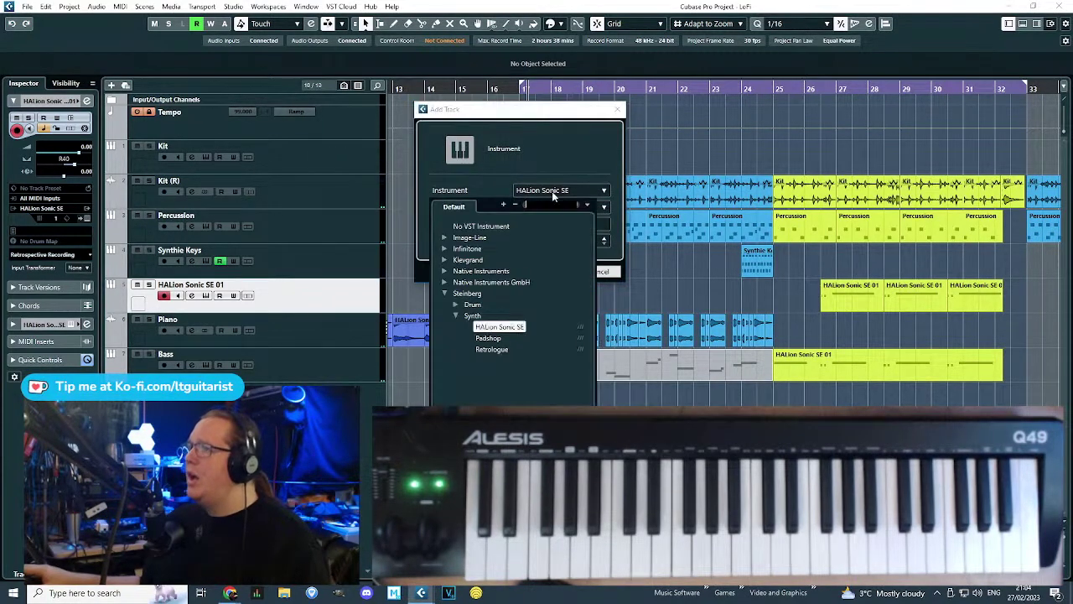
{"action": "left_click", "coordinate": [494, 338]}
{"action": "left_click", "coordinate": [547, 270]}
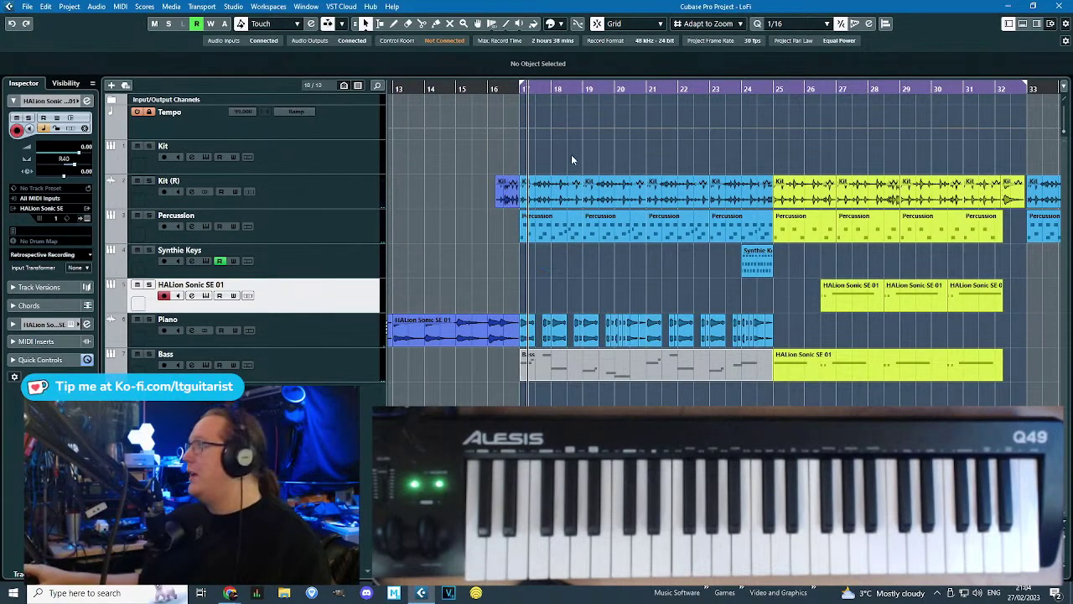
Move the Padshop 01 track below the other tracks and the Bass track directly under Percussion.
{"action": "left_click_drag", "start_coordinate": [310, 329], "coordinate": [347, 356]}
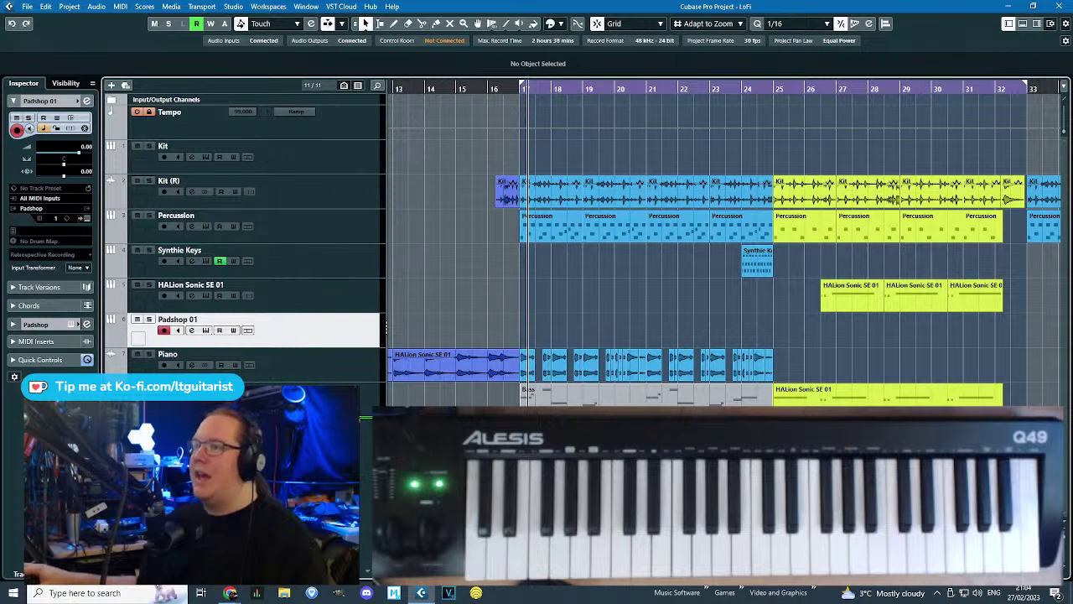
{"action": "left_click_drag", "start_coordinate": [347, 402], "coordinate": [344, 411]}
{"action": "left_click_drag", "start_coordinate": [311, 371], "coordinate": [316, 258]}
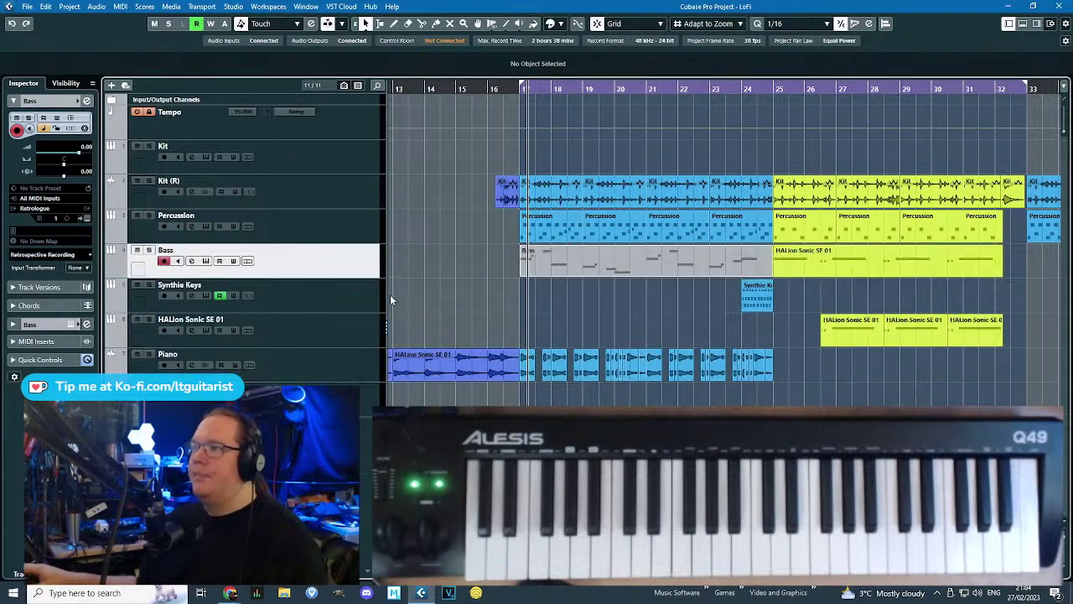
Rename the Kit (R) track to Ac Kit, Percussion to HipHop Kit, and HALion Sonic SE 01 to Piano.
{"action": "left_click", "coordinate": [193, 188]}
{"action": "double_click", "coordinate": [191, 180]}
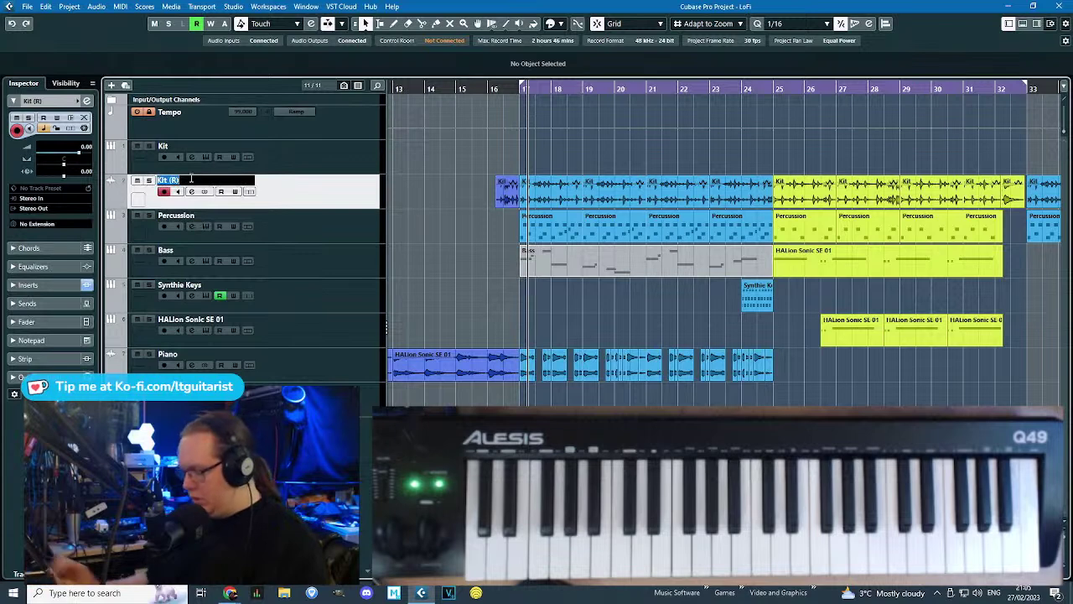
{"action": "type", "text": "Ac Kit"}
{"action": "double_click", "coordinate": [173, 217]}
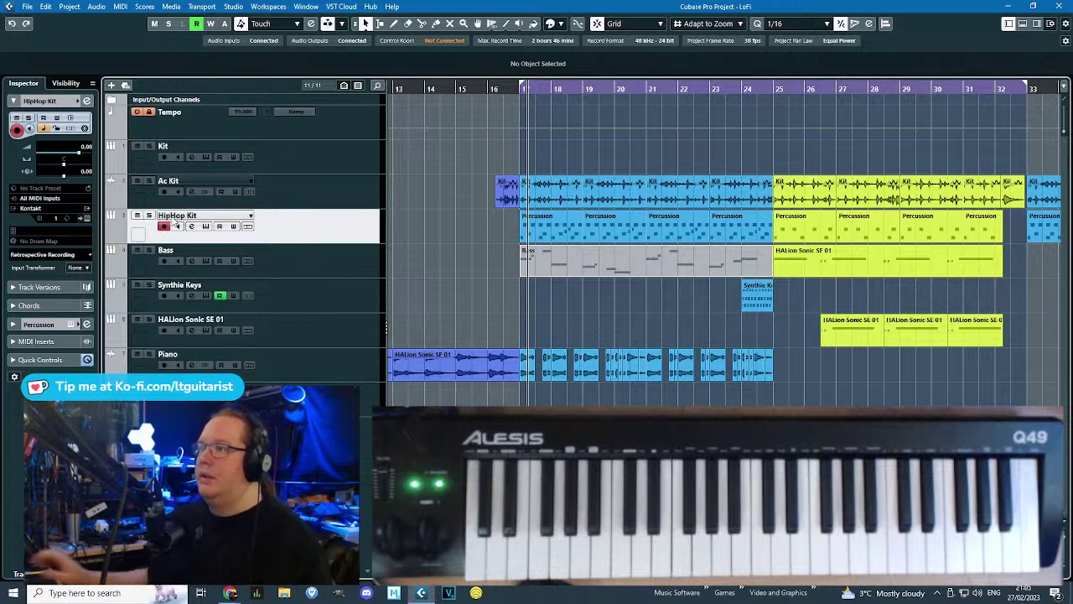
{"action": "left_click", "coordinate": [311, 296]}
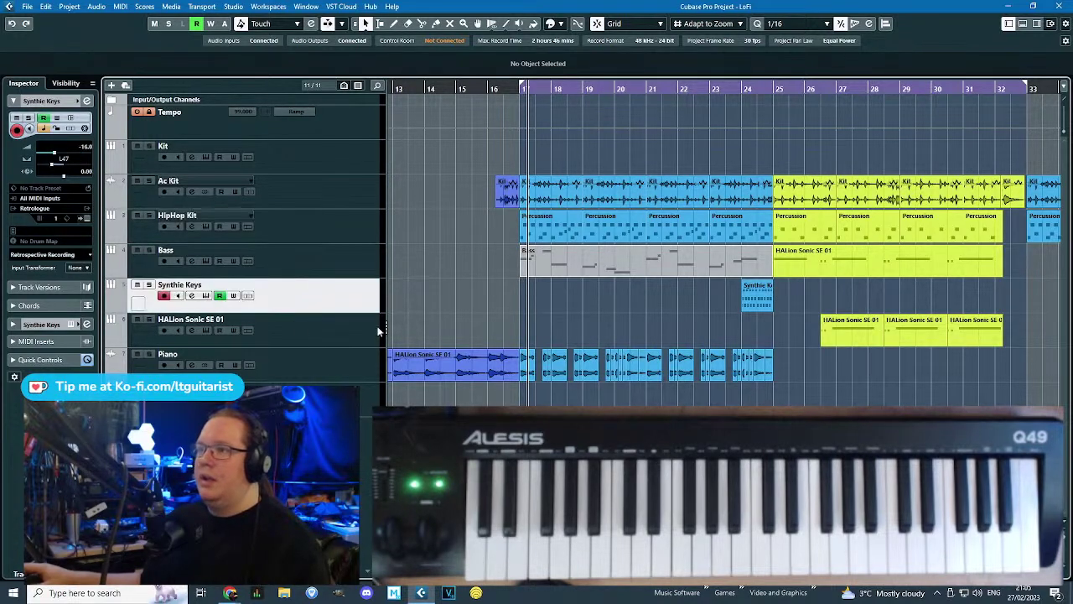
{"action": "double_click", "coordinate": [220, 324]}
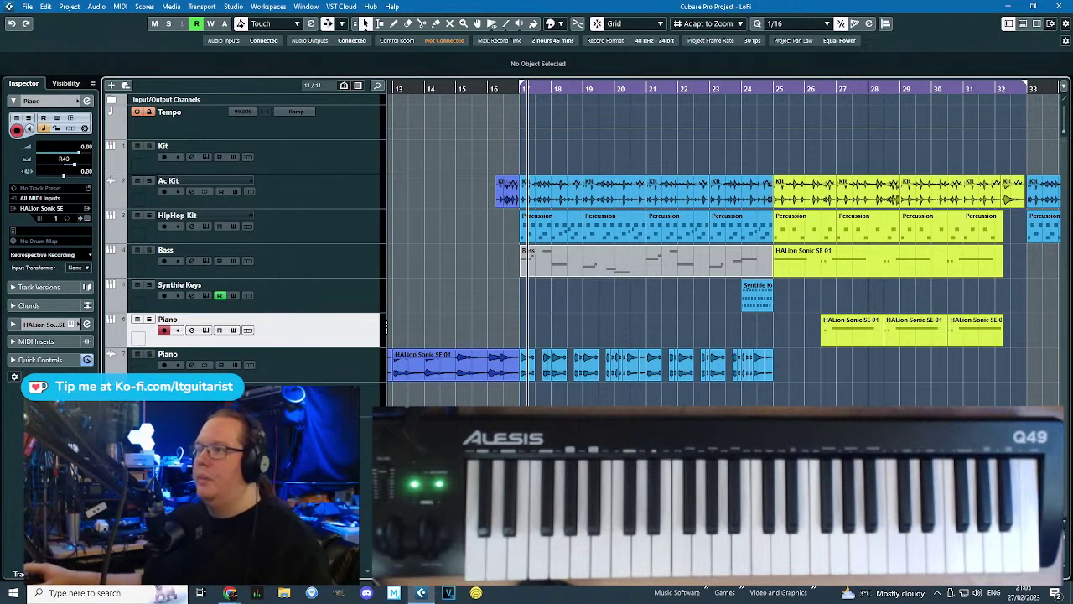
Open the Padshop 01 track's instrument and its preset browser.
{"action": "left_click", "coordinate": [192, 398]}
{"action": "left_click", "coordinate": [87, 219]}
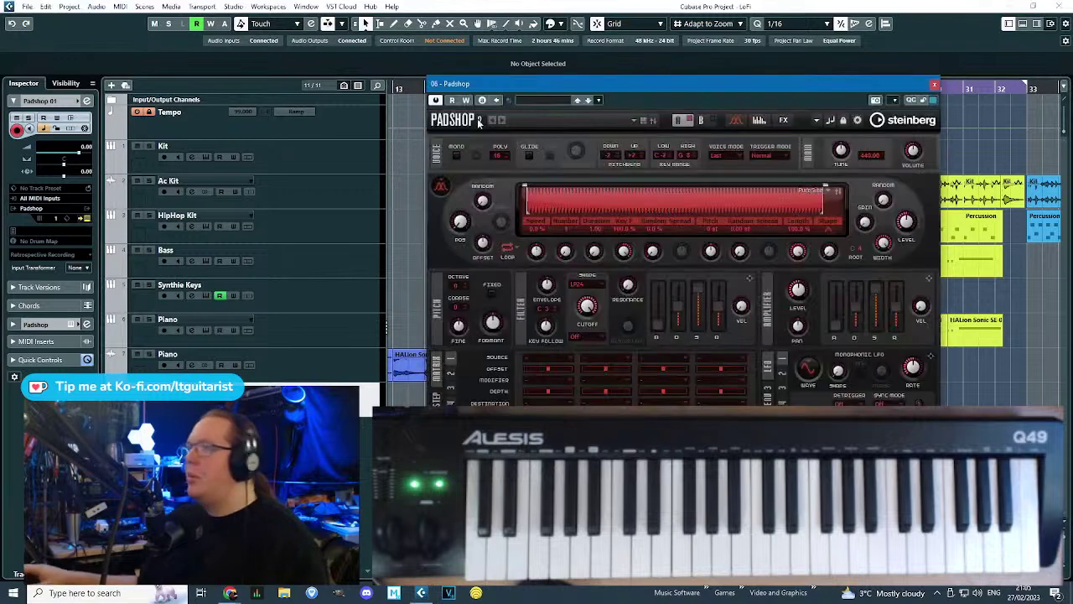
{"action": "left_click_drag", "start_coordinate": [553, 85], "coordinate": [500, 91]}
{"action": "left_click", "coordinate": [495, 107]}
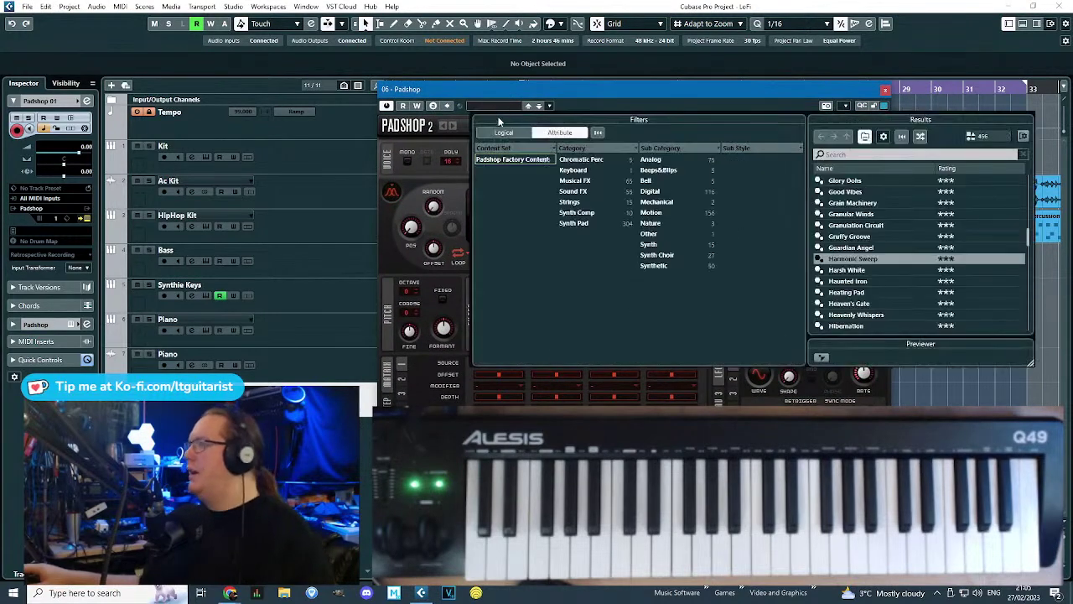
Browse the Padshop factory presets in the Nature and Synthetic sub categories, clearing each filter.
{"action": "left_click", "coordinate": [668, 222]}
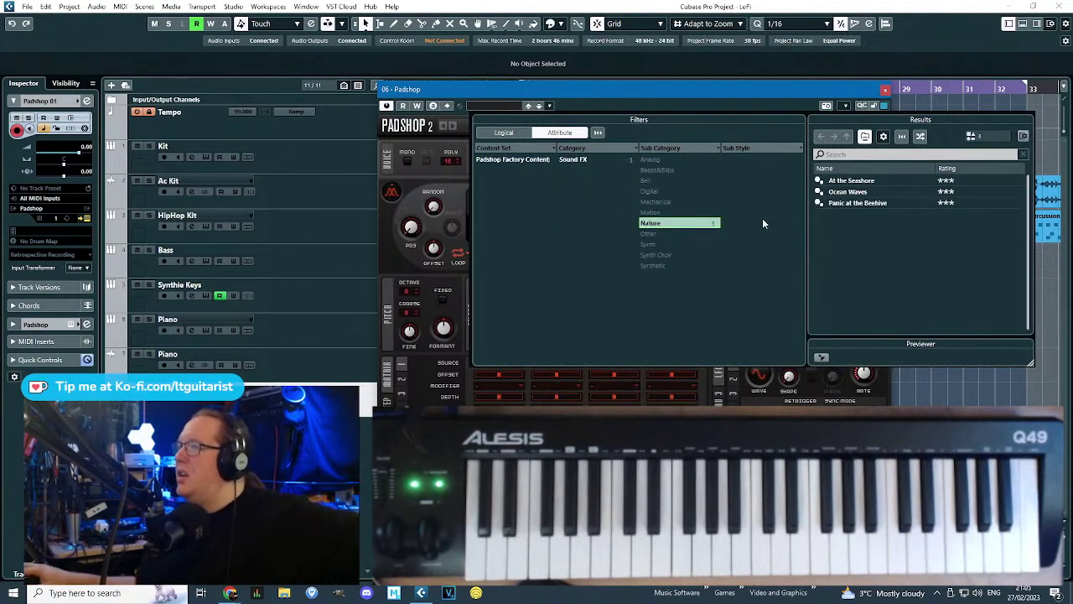
{"action": "left_click", "coordinate": [676, 223]}
{"action": "left_click", "coordinate": [661, 265]}
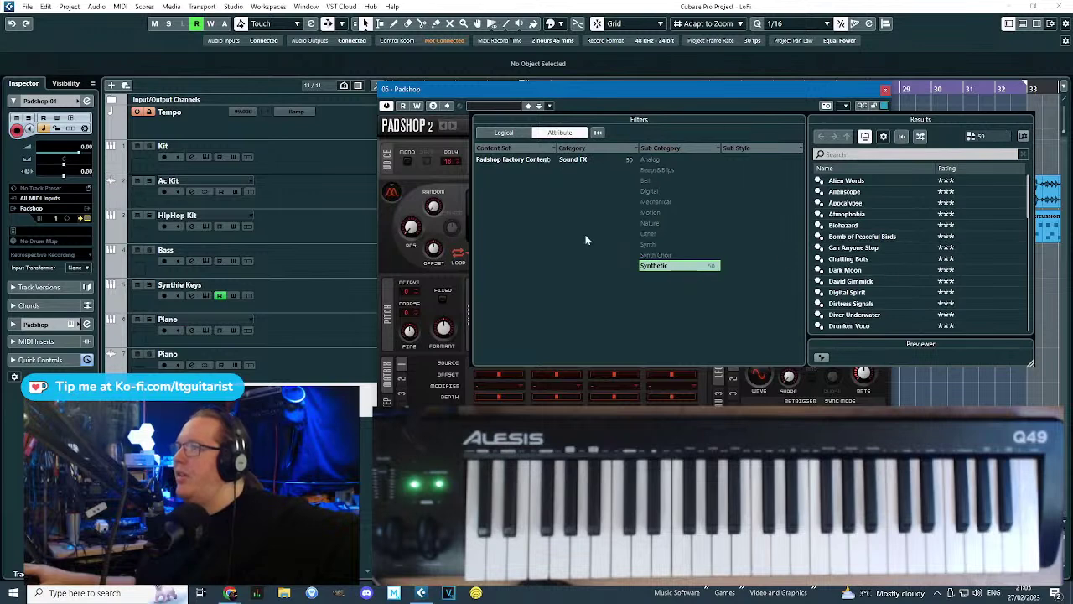
{"action": "left_click", "coordinate": [682, 267]}
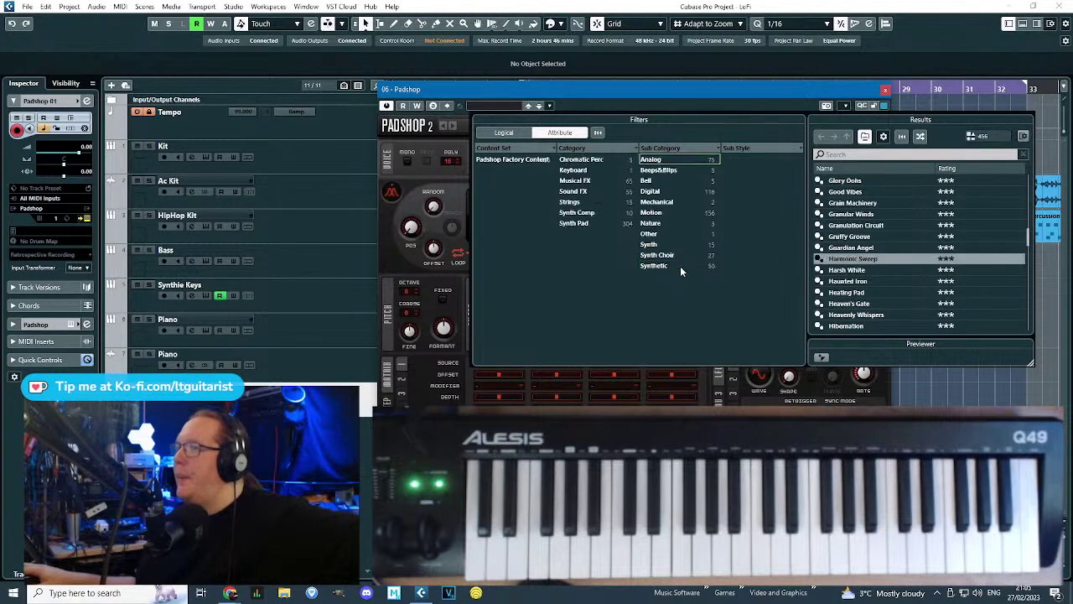
Filter the Padshop presets to the Motion sub category, try the Venom preset, and load the Vermicular preset.
{"action": "left_click", "coordinate": [664, 213]}
{"action": "scroll", "coordinate": [899, 287], "scroll_direction": "down", "scroll_amount": 10}
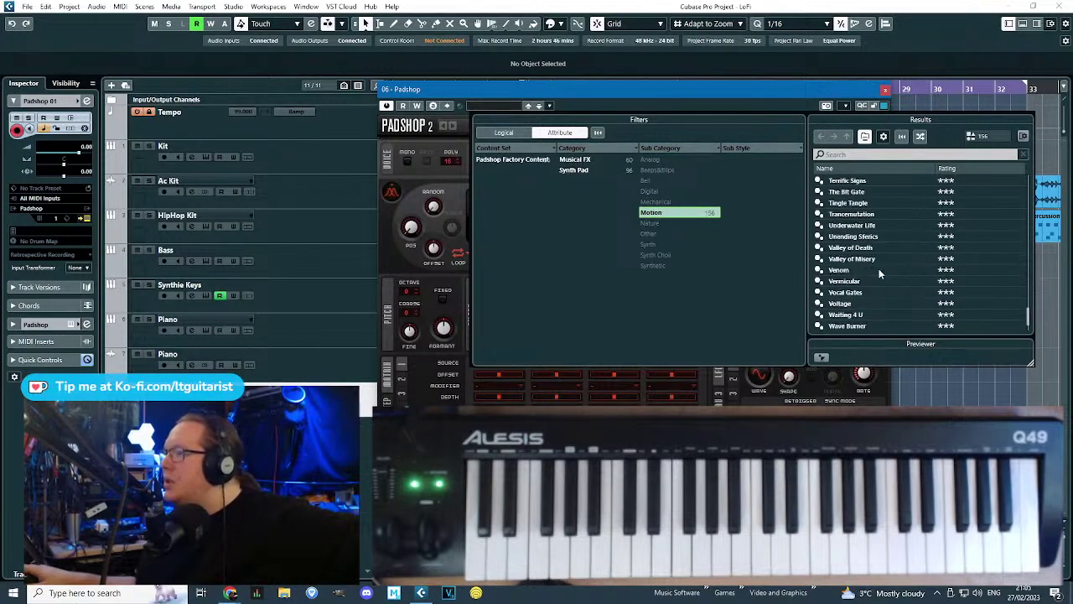
{"action": "double_click", "coordinate": [878, 269]}
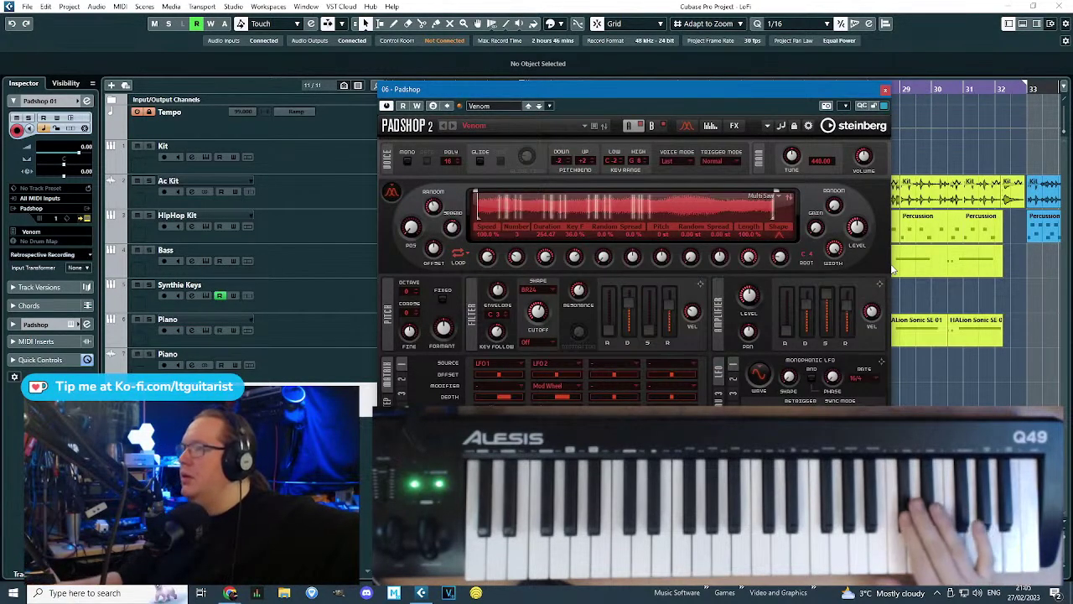
{"action": "left_click", "coordinate": [539, 107]}
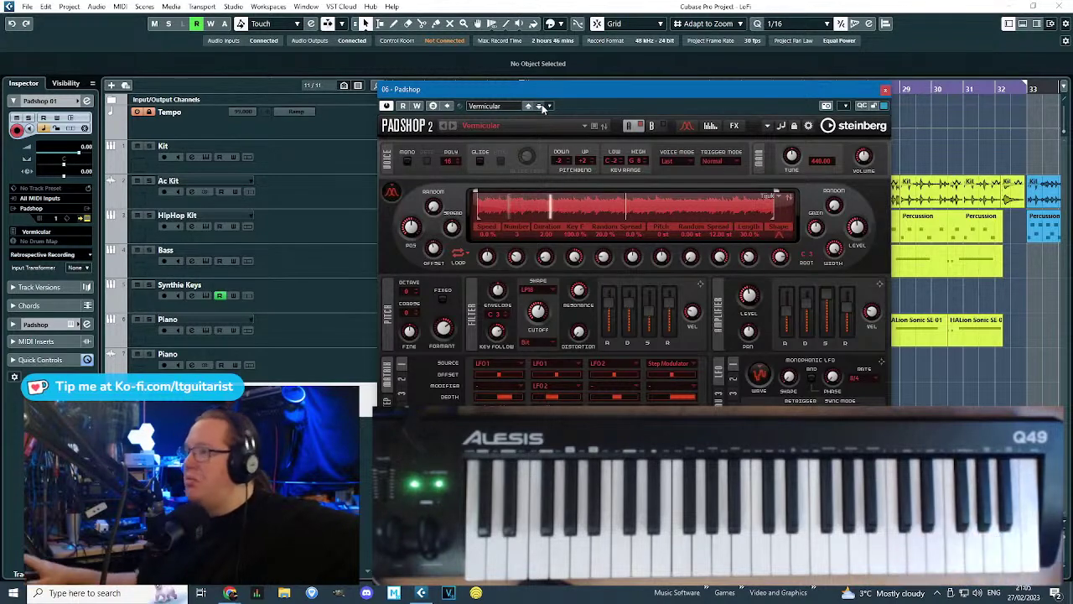
Move the Padshop window off the arrangement, audition the Vermicular sound with the song, and close the window.
{"action": "left_click_drag", "start_coordinate": [571, 90], "coordinate": [771, 148]}
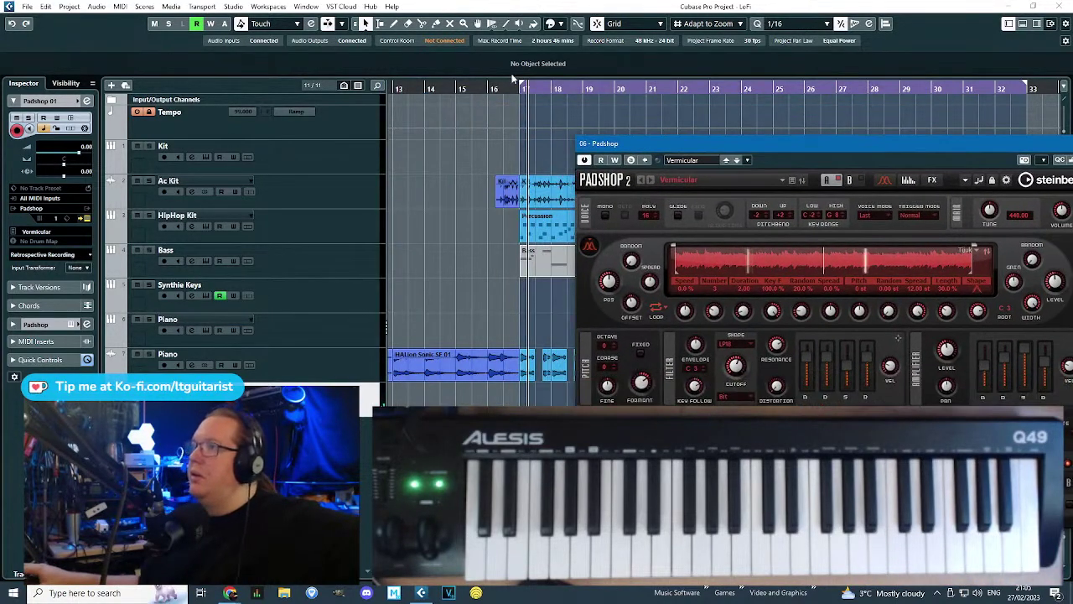
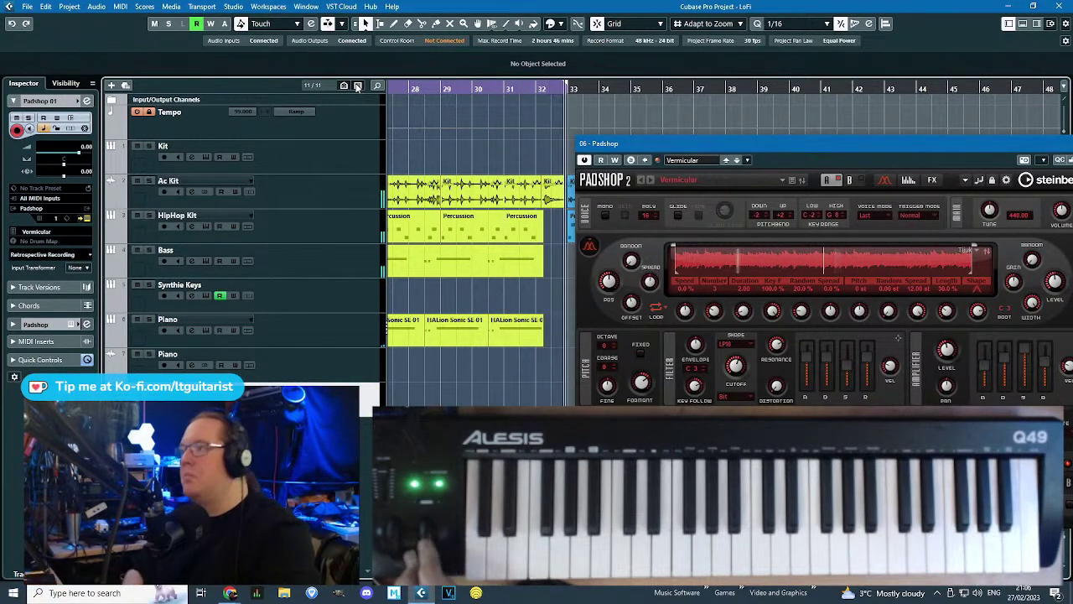
{"action": "key", "text": "space"}
{"action": "left_click_drag", "start_coordinate": [1068, 150], "coordinate": [831, 131]}
{"action": "left_click", "coordinate": [857, 123]}
Undo the part misplaced on Synthie Keys and create an empty part on the Padshop 01 track from bar 17 to 33.
{"action": "double_click", "coordinate": [572, 288]}
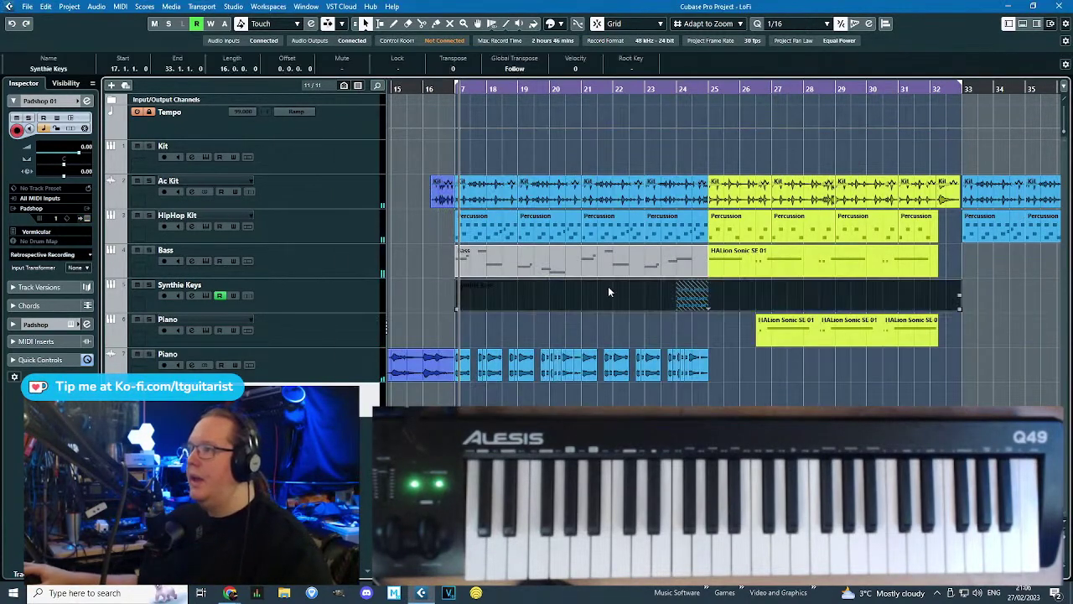
{"action": "key", "text": "ctrl+z"}
{"action": "scroll", "coordinate": [619, 378], "scroll_direction": "down", "scroll_amount": 4}
{"action": "left_click", "coordinate": [621, 396]}
{"action": "scroll", "coordinate": [521, 404], "scroll_direction": "up", "scroll_amount": 3}
{"action": "key", "text": "ctrl+z"}
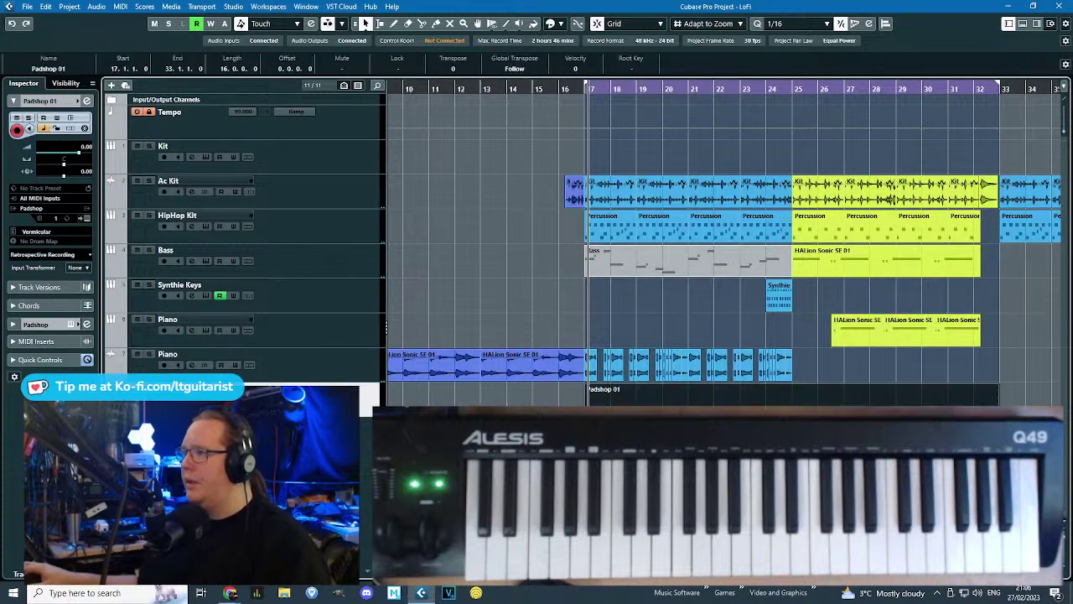
Move the Padshop 01 part eight bars earlier to start at bar 9 and split it at bar 17.
{"action": "left_click", "coordinate": [536, 394]}
{"action": "scroll", "coordinate": [537, 394], "scroll_direction": "left", "scroll_amount": 2}
{"action": "left_click_drag", "start_coordinate": [704, 394], "coordinate": [495, 394]}
{"action": "left_click", "coordinate": [642, 394], "text": "alt"}
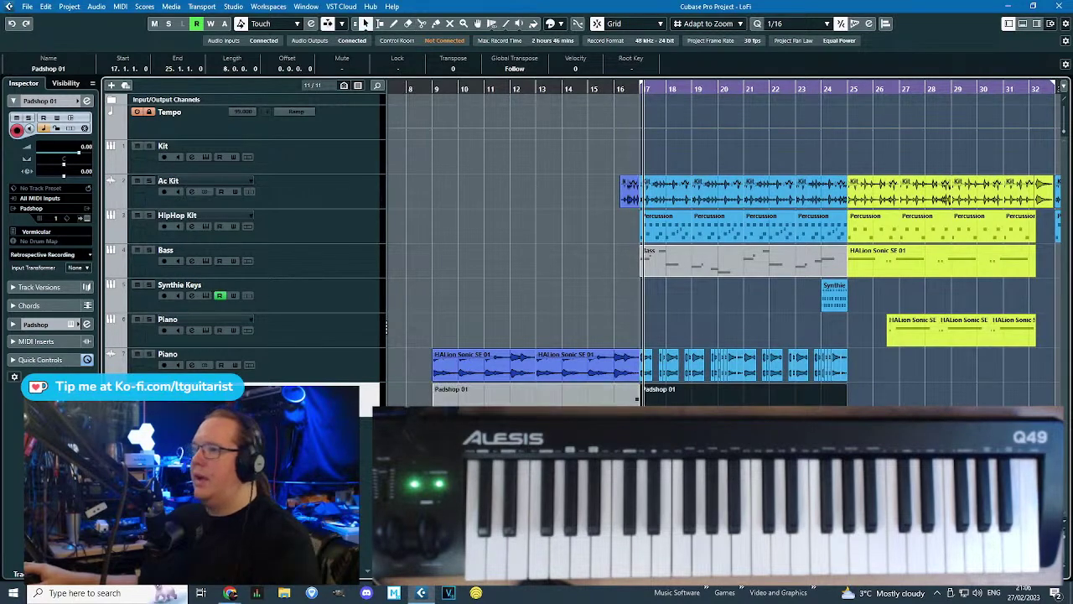
Draw a long D#3 note in the Padshop 01 part at bar 9 and move it up to C#4 at the part's beginning.
{"action": "double_click", "coordinate": [620, 394]}
{"action": "scroll", "coordinate": [317, 269], "scroll_direction": "down", "scroll_amount": 3}
{"action": "left_click_drag", "start_coordinate": [286, 267], "coordinate": [532, 273]}
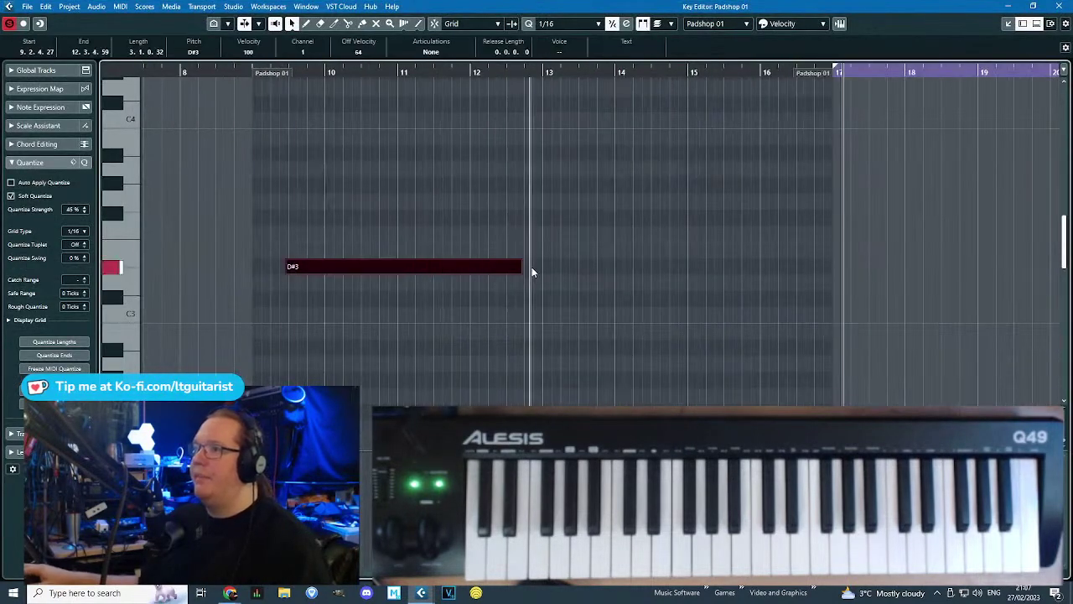
{"action": "left_click_drag", "start_coordinate": [390, 269], "coordinate": [350, 110]}
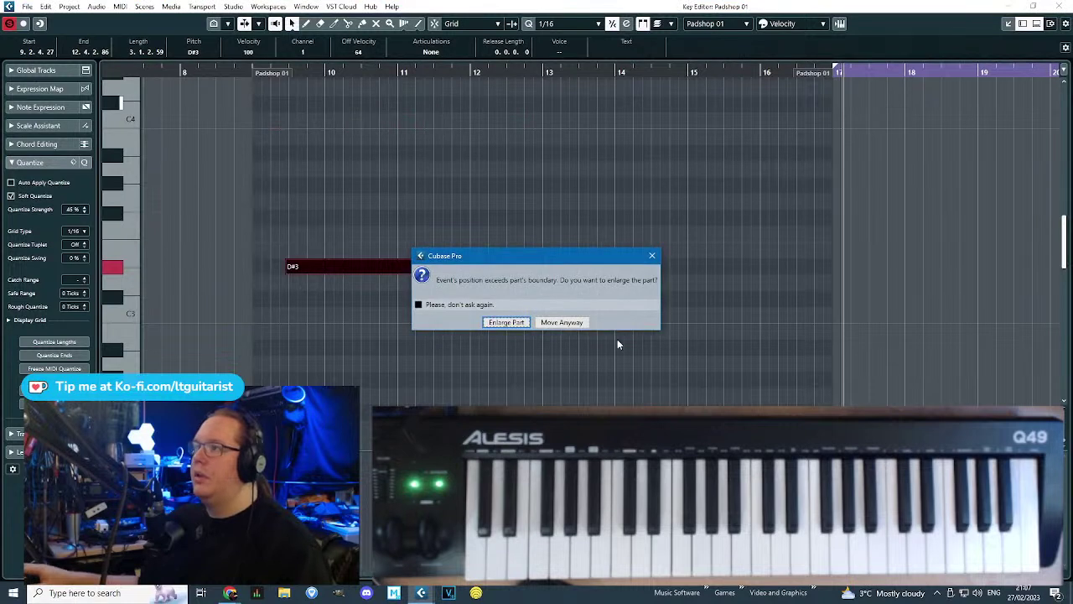
{"action": "left_click", "coordinate": [581, 323]}
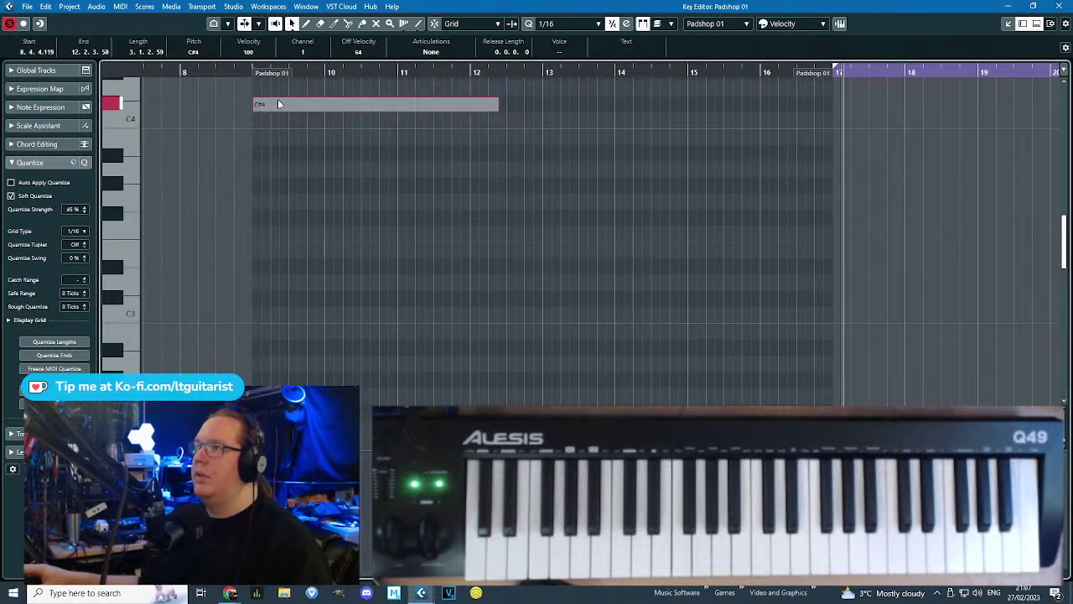
Trim the C#4 note to start at 9.1.1.0, extend its end to 16.4.3.0, and leave the Key Editor.
{"action": "left_click_drag", "start_coordinate": [250, 104], "coordinate": [253, 106]}
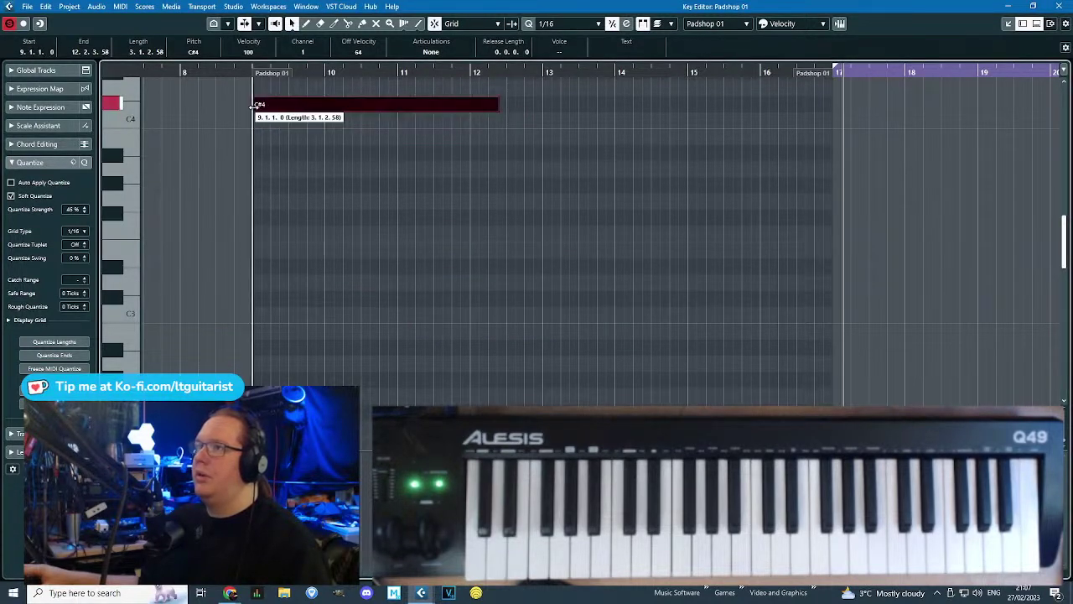
{"action": "left_click_drag", "start_coordinate": [498, 107], "coordinate": [839, 166]}
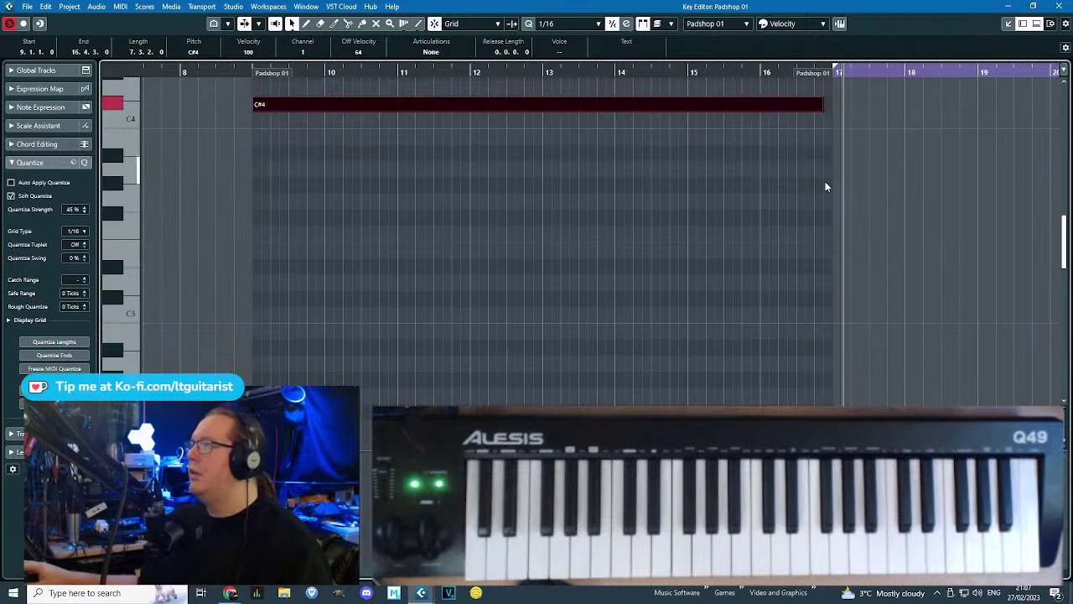
{"action": "left_click", "coordinate": [1020, 6]}
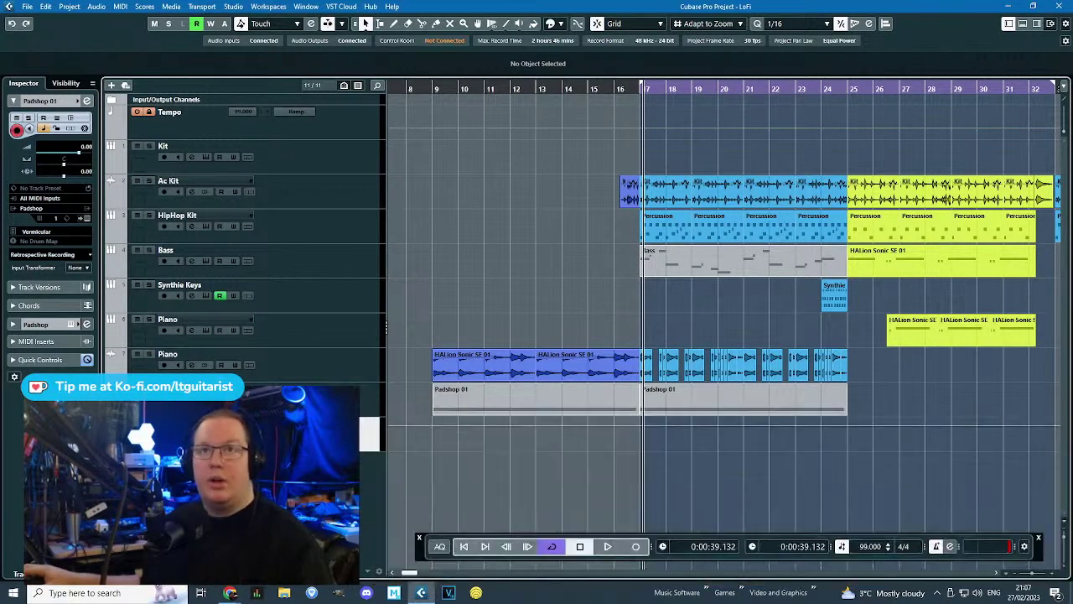
Automate the Padshop 01 volume as a curved rise from -17.0 at bar 9 to bar 17, lowering the end point slightly during playback.
{"action": "left_click", "coordinate": [643, 420]}
{"action": "left_click", "coordinate": [434, 437]}
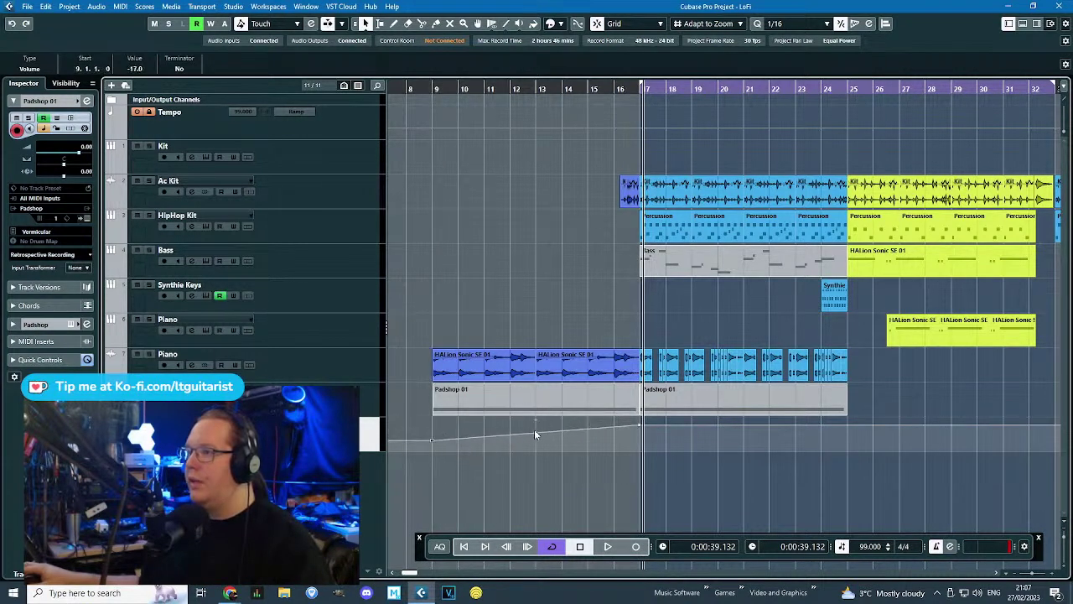
{"action": "left_click", "coordinate": [433, 89]}
{"action": "key", "text": "space"}
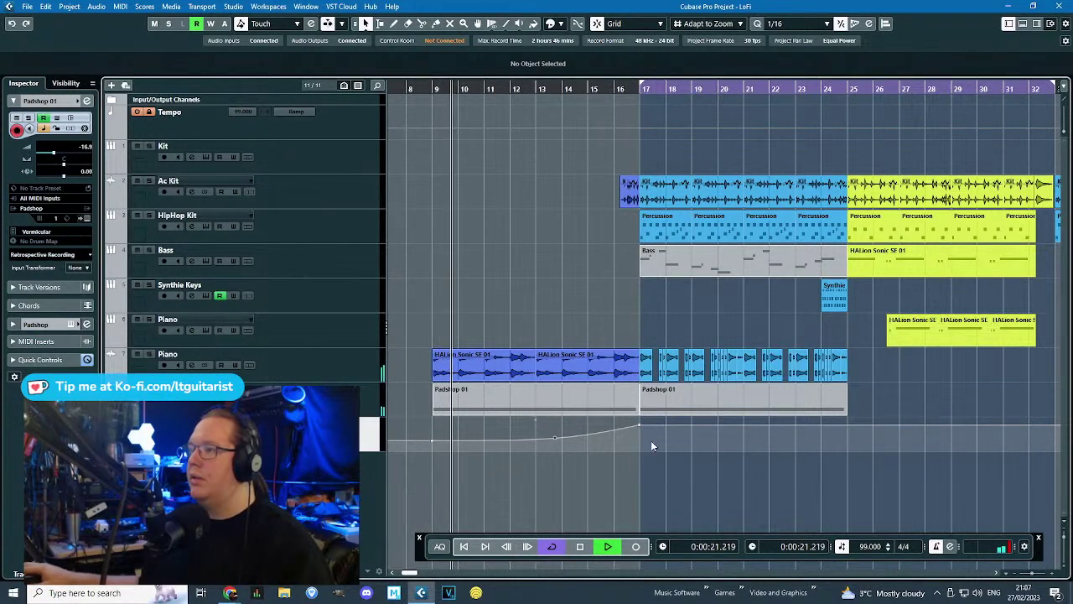
{"action": "left_click_drag", "start_coordinate": [639, 425], "coordinate": [639, 431]}
{"action": "left_click", "coordinate": [615, 460]}
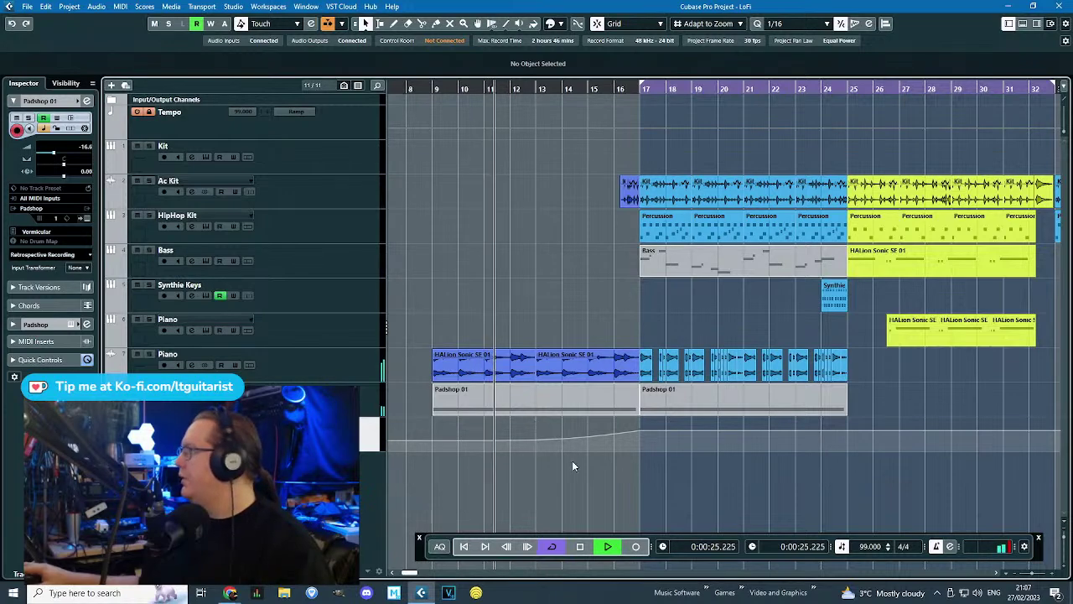
Stop playback, open the first Padshop 01 part for editing, and show its CC 1 (Modulation) controller lane.
{"action": "left_click", "coordinate": [560, 389]}
{"action": "double_click", "coordinate": [560, 390]}
{"action": "key", "text": "space"}
{"action": "left_click", "coordinate": [119, 459]}
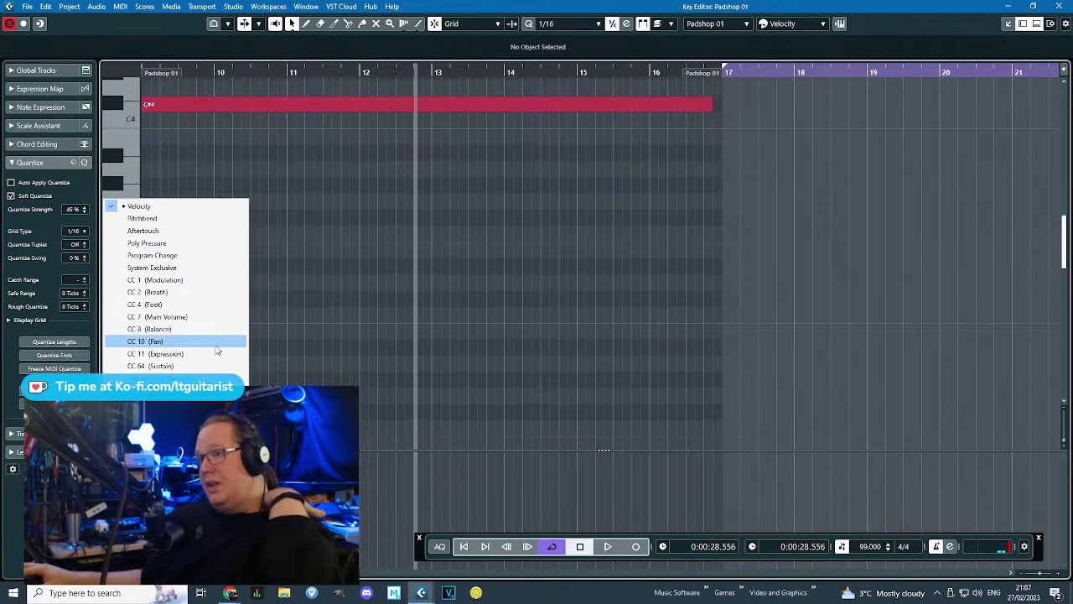
{"action": "left_click", "coordinate": [210, 280]}
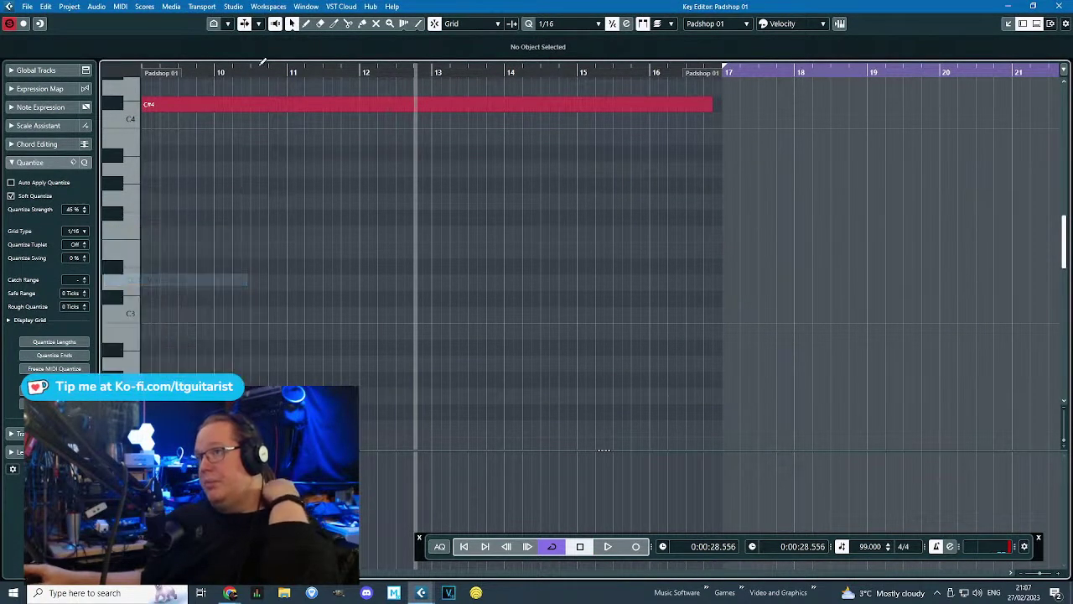
Draw a curved modulation rise from 0 just after bar 9 to 112 at 16.4.1.0, moving the transport bar out of the way.
{"action": "left_click", "coordinate": [306, 24]}
{"action": "scroll", "coordinate": [430, 366], "scroll_direction": "down", "scroll_amount": 1}
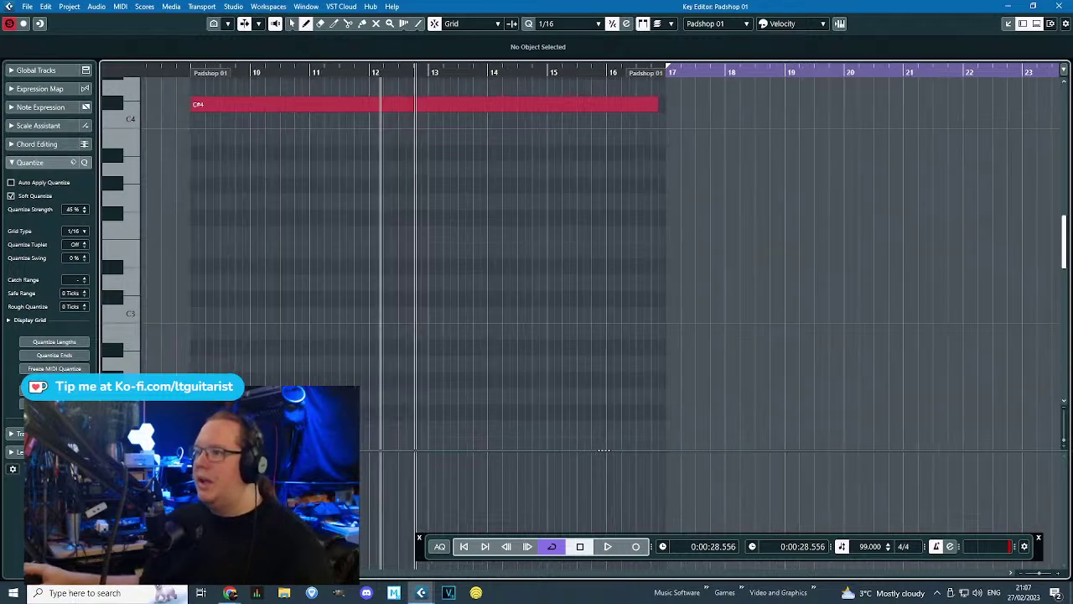
{"action": "left_click_drag", "start_coordinate": [193, 543], "coordinate": [201, 569]}
{"action": "key", "text": "1"}
{"action": "left_click_drag", "start_coordinate": [421, 553], "coordinate": [507, 379]}
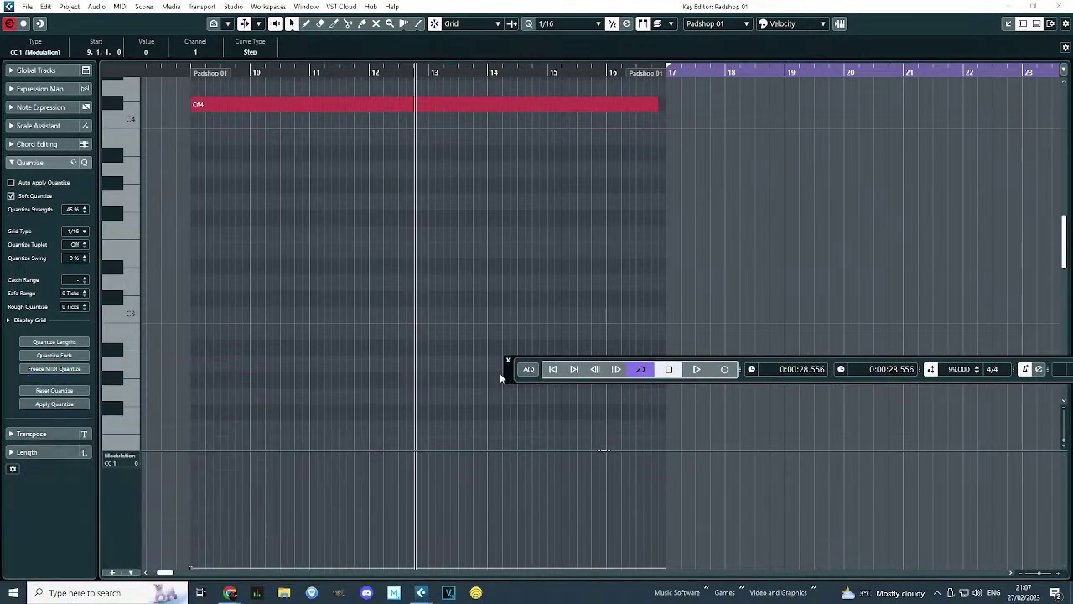
{"action": "left_click_drag", "start_coordinate": [191, 569], "coordinate": [204, 576]}
{"action": "mouse_move", "coordinate": [641, 563]}
{"action": "left_mouse_down"}
{"action": "mouse_move", "coordinate": [659, 467]}
{"action": "mouse_move", "coordinate": [652, 450]}
{"action": "mouse_move", "coordinate": [653, 463]}
{"action": "left_mouse_up"}
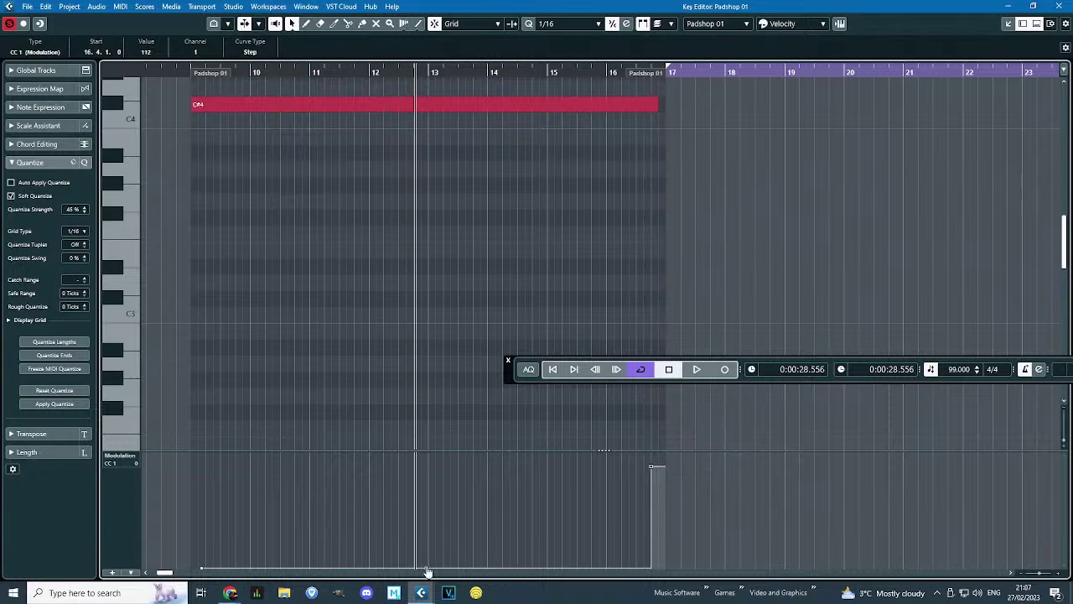
{"action": "left_click_drag", "start_coordinate": [428, 572], "coordinate": [476, 530]}
Add a modulation point of 0 at 17.1.1.0 and curve the drop from the peak down to it.
{"action": "scroll", "coordinate": [671, 469], "scroll_direction": "up", "scroll_amount": 3}
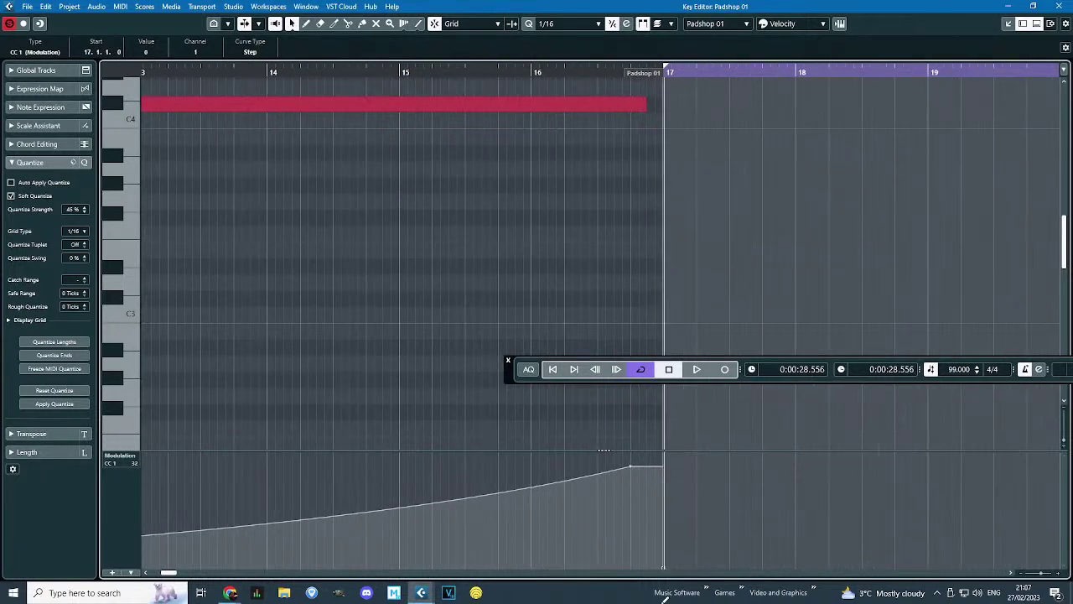
{"action": "scroll", "coordinate": [335, 369], "scroll_direction": "down", "scroll_amount": 3}
{"action": "left_click_drag", "start_coordinate": [342, 364], "coordinate": [144, 369]}
{"action": "scroll", "coordinate": [273, 423], "scroll_direction": "left", "scroll_amount": 2}
{"action": "scroll", "coordinate": [547, 465], "scroll_direction": "left", "scroll_amount": 4}
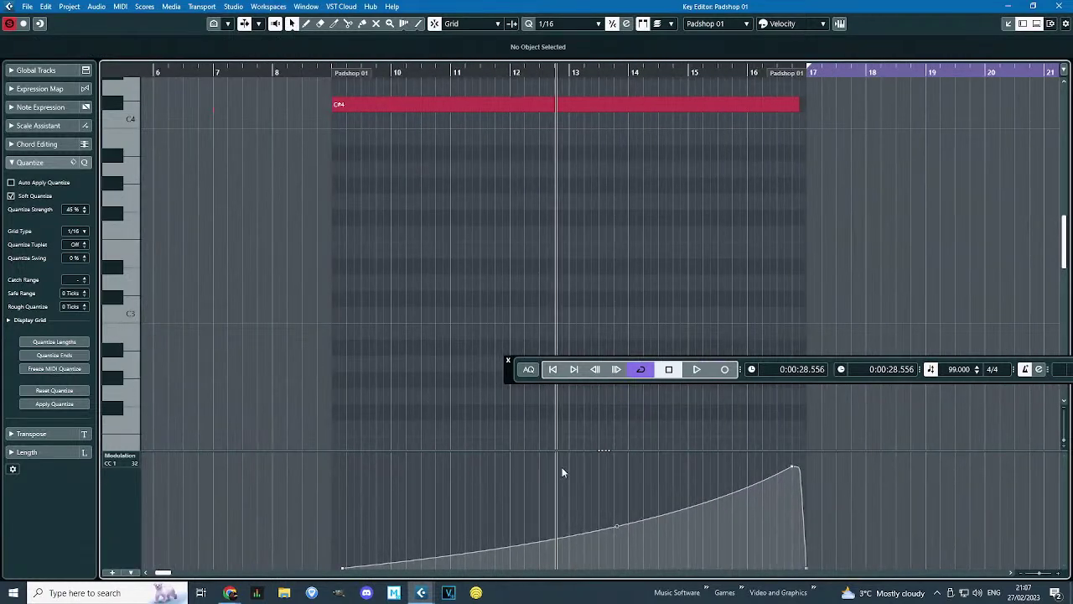
Shape a modulation peak of 67 at 12.1.1.0 falling to 0 at 13.1.1.0, holding 0 until about the middle of bar 13.
{"action": "left_click_drag", "start_coordinate": [531, 544], "coordinate": [580, 567]}
{"action": "scroll", "coordinate": [569, 524], "scroll_direction": "up", "scroll_amount": 3}
{"action": "left_click_drag", "start_coordinate": [548, 528], "coordinate": [440, 512]}
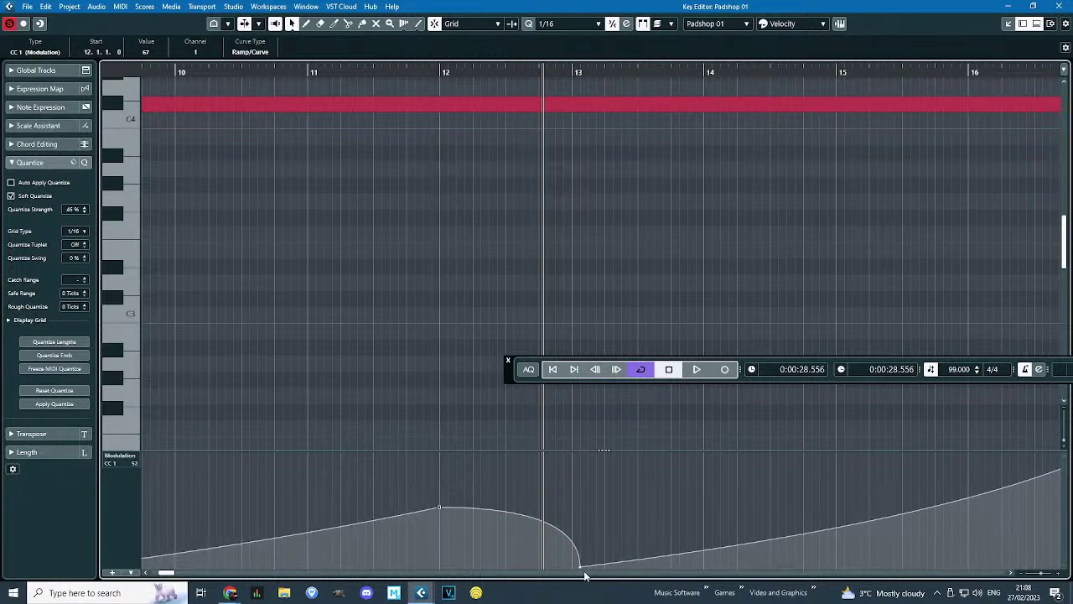
{"action": "left_click_drag", "start_coordinate": [581, 568], "coordinate": [646, 567]}
{"action": "left_click_drag", "start_coordinate": [547, 574], "coordinate": [572, 580]}
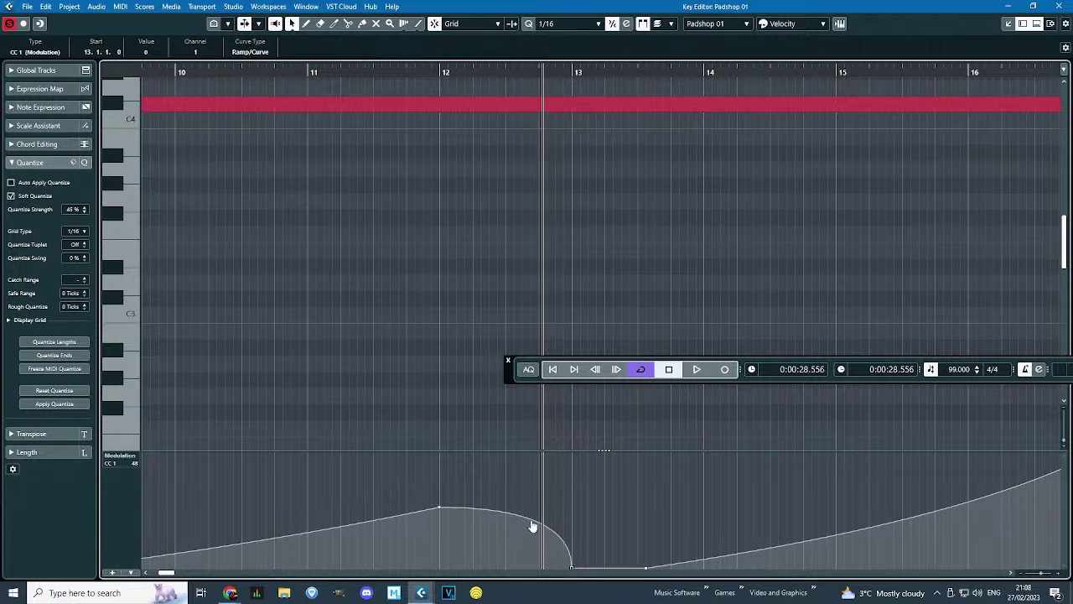
Bend both modulation rises downward so each swell builds slowly before its peak, and close the Key Editor.
{"action": "scroll", "coordinate": [481, 524], "scroll_direction": "down", "scroll_amount": 2}
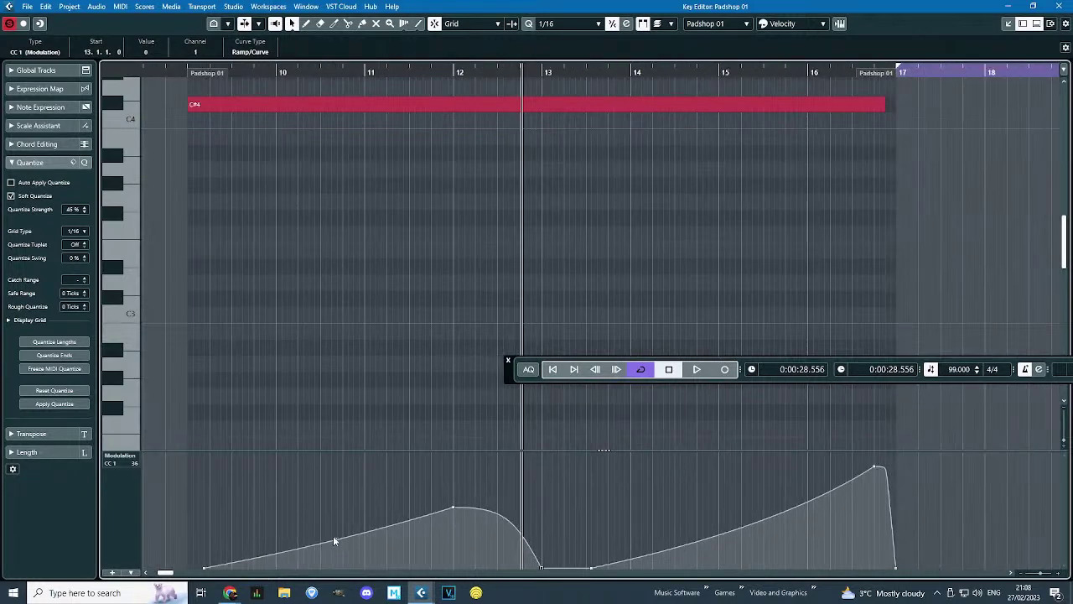
{"action": "left_click_drag", "start_coordinate": [332, 541], "coordinate": [365, 558]}
{"action": "left_click_drag", "start_coordinate": [752, 524], "coordinate": [777, 556]}
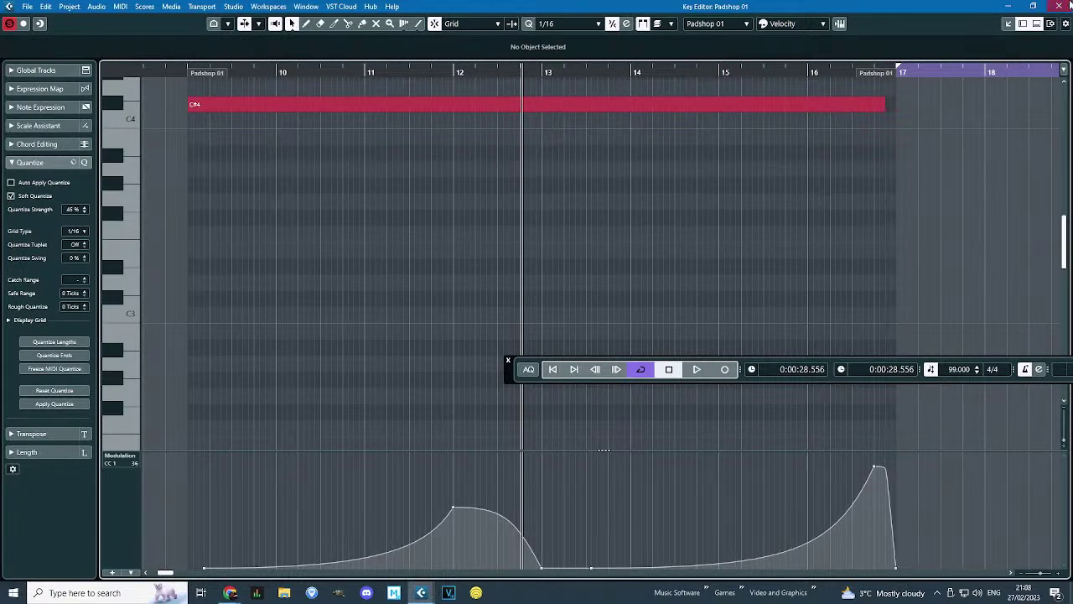
{"action": "left_click", "coordinate": [1062, 6]}
Lock the Padshop 01 volume automation and play the arrangement from just before bar 8.
{"action": "left_click", "coordinate": [497, 196]}
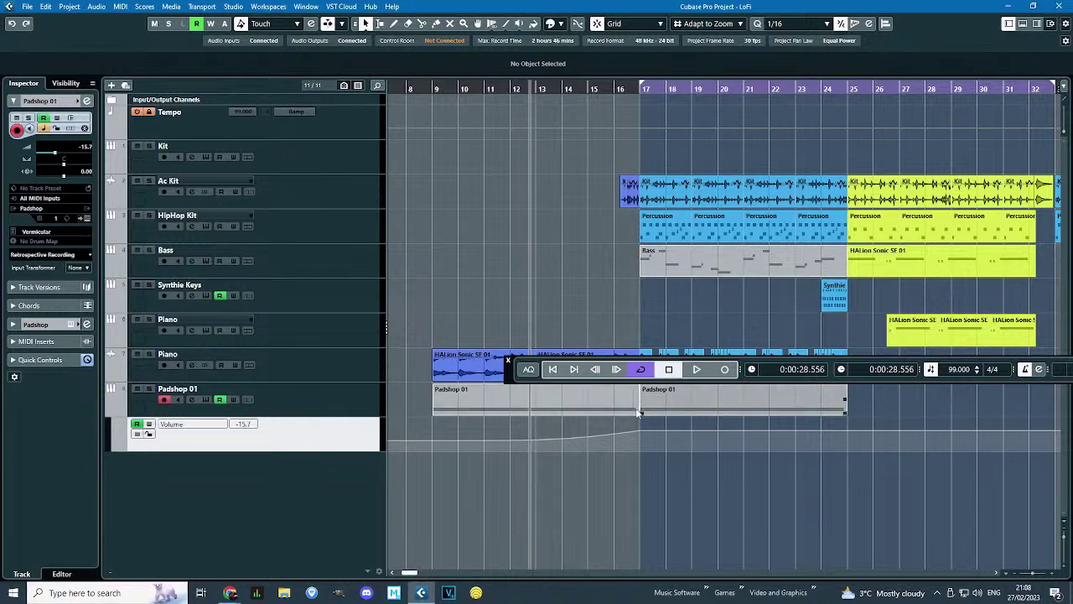
{"action": "left_click", "coordinate": [149, 433]}
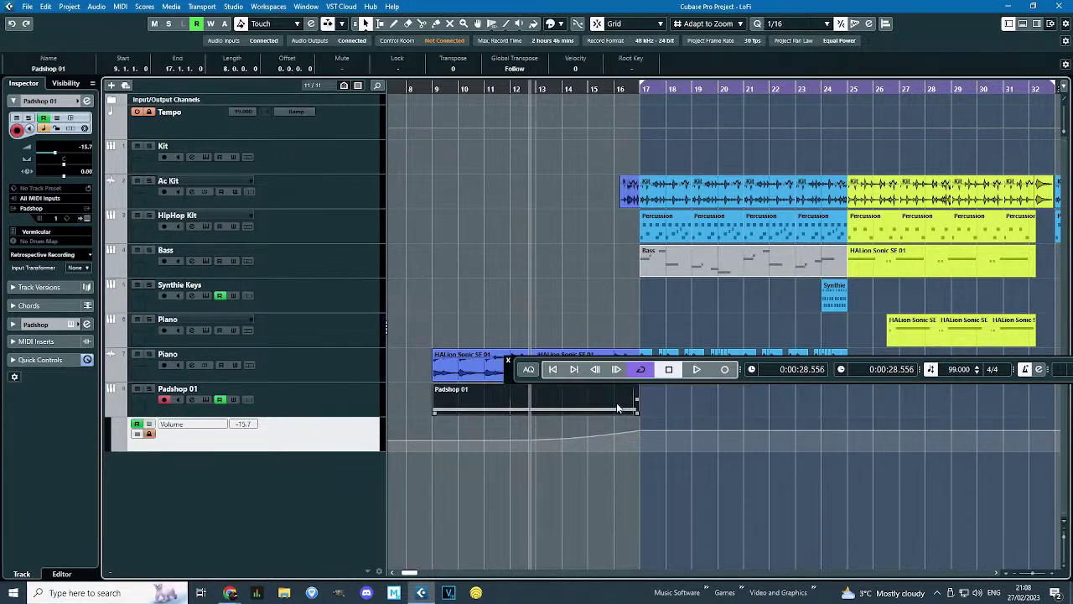
{"action": "left_click", "coordinate": [415, 89]}
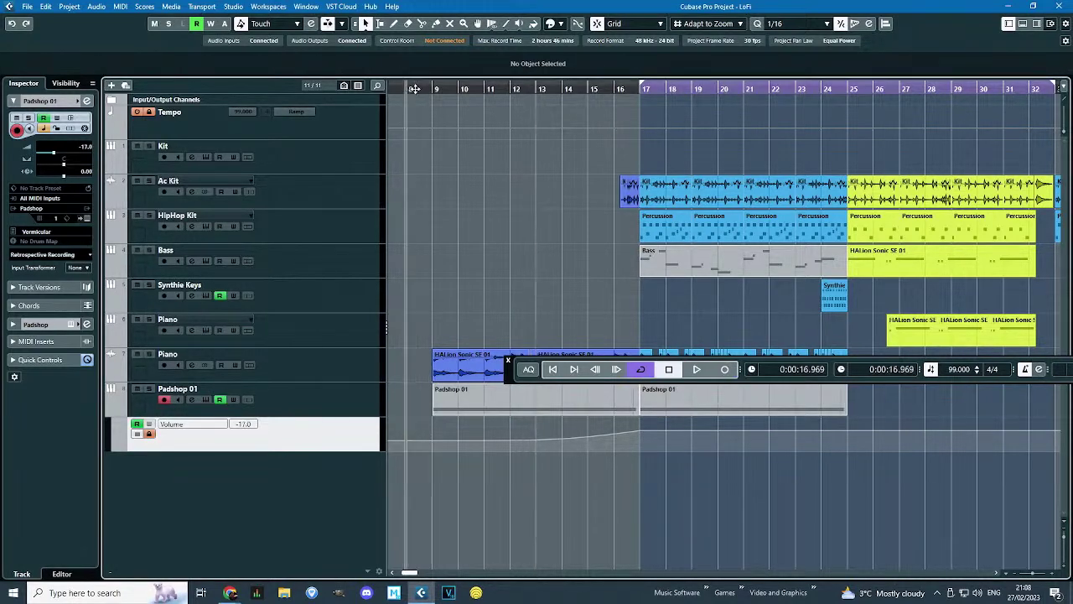
{"action": "key", "text": "space"}
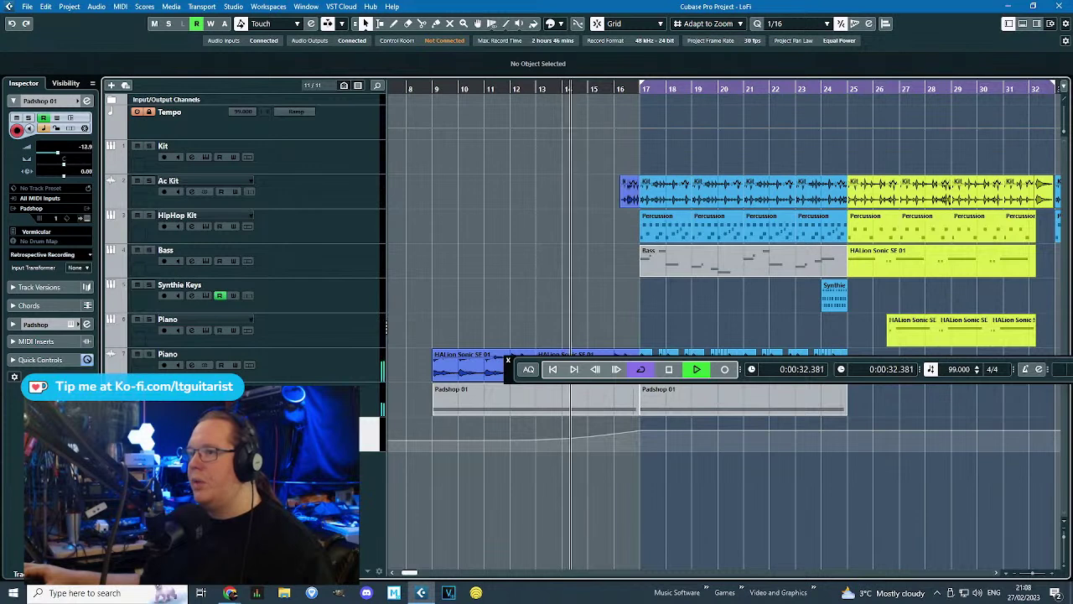
Raise the Padshop 01 volume point at bar 9, reshape its rise to bar 17, and move the transport bar off the lower tracks.
{"action": "left_click_drag", "start_coordinate": [352, 451], "coordinate": [352, 496]}
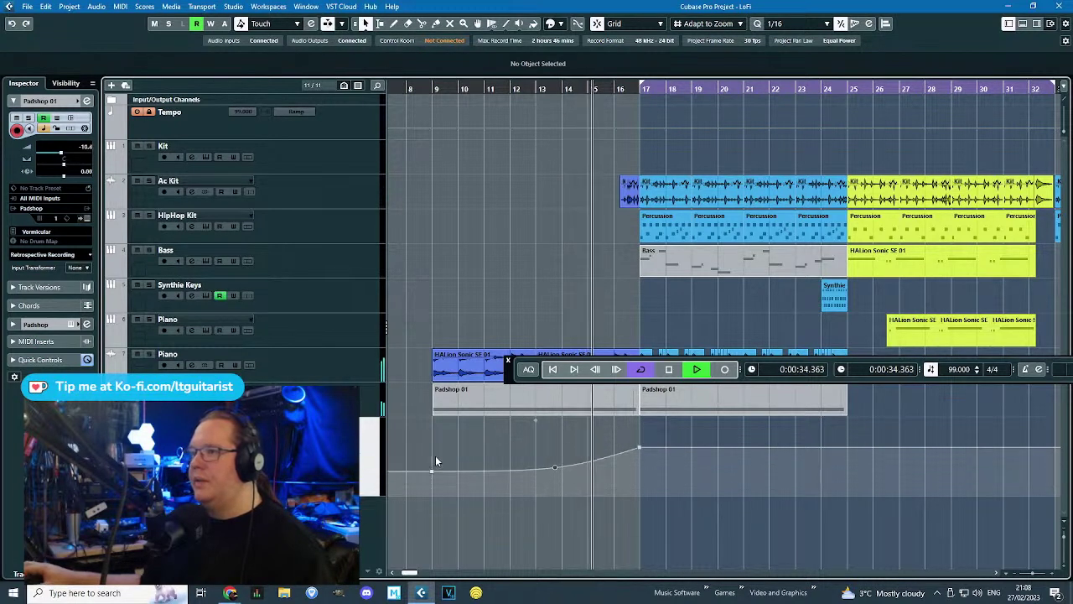
{"action": "left_click_drag", "start_coordinate": [433, 475], "coordinate": [433, 464]}
{"action": "left_click_drag", "start_coordinate": [555, 463], "coordinate": [560, 466]}
{"action": "left_click_drag", "start_coordinate": [508, 373], "coordinate": [414, 147]}
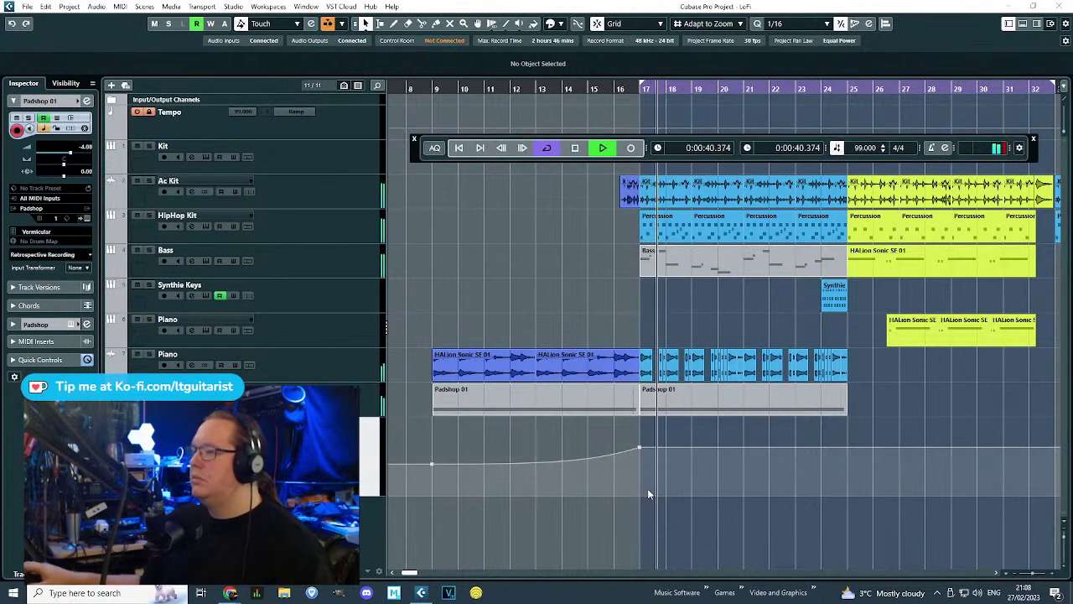
Add a volume point of -9.37 at 17.3.1.0, set the 17.1.1.0 peak to -4.79, and curve the drop between them.
{"action": "scroll", "coordinate": [647, 494], "scroll_direction": "up", "scroll_amount": 2}
{"action": "left_click", "coordinate": [658, 462]}
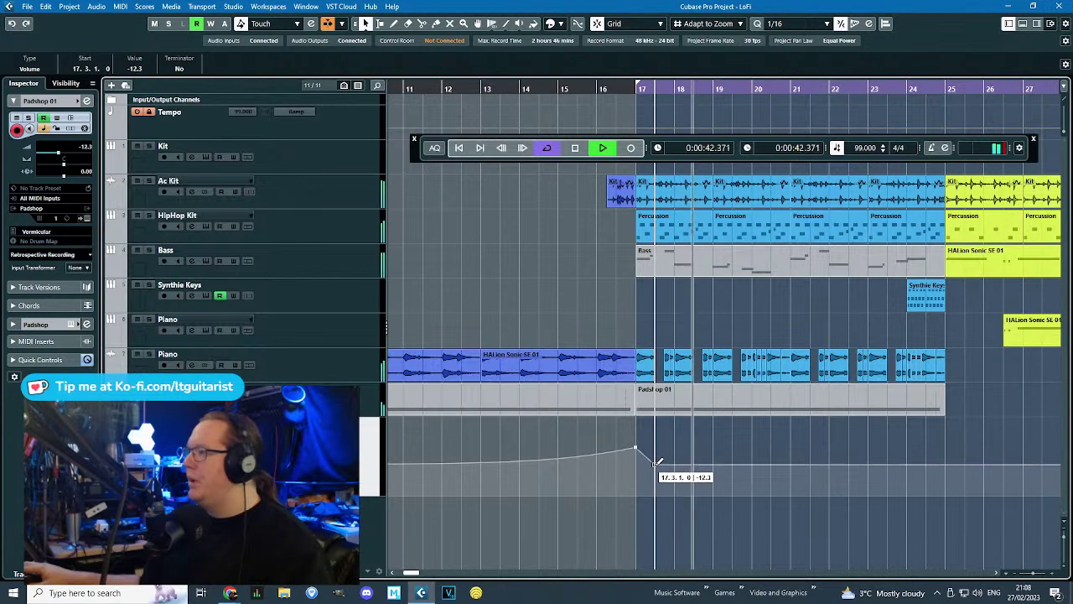
{"action": "scroll", "coordinate": [655, 463], "scroll_direction": "up", "scroll_amount": 2}
{"action": "mouse_move", "coordinate": [640, 455]}
{"action": "left_mouse_down"}
{"action": "mouse_move", "coordinate": [656, 462]}
{"action": "mouse_move", "coordinate": [625, 451]}
{"action": "left_mouse_up"}
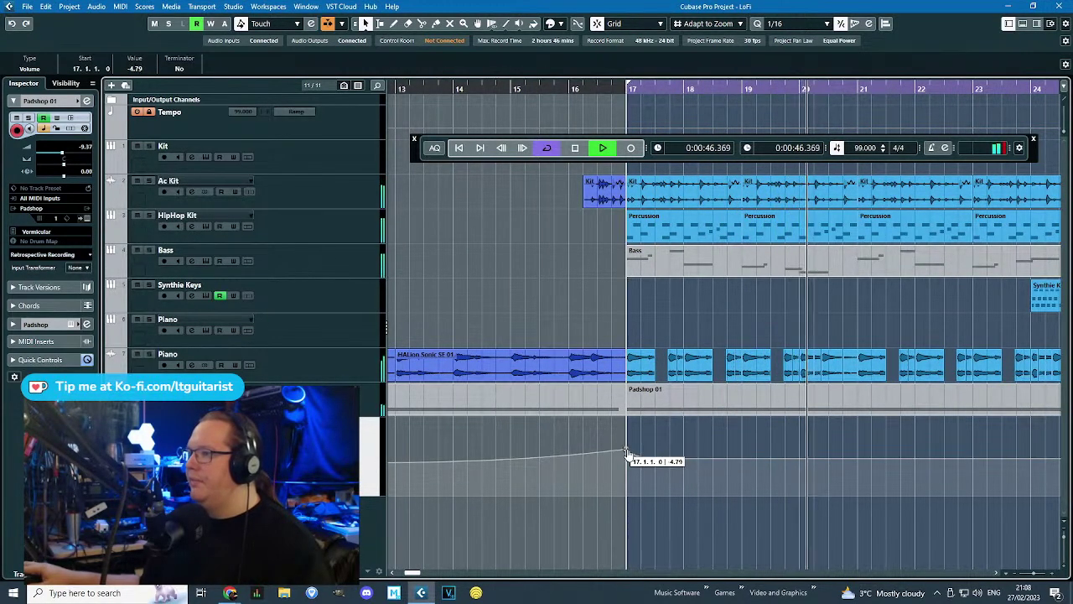
{"action": "left_click", "coordinate": [658, 461]}
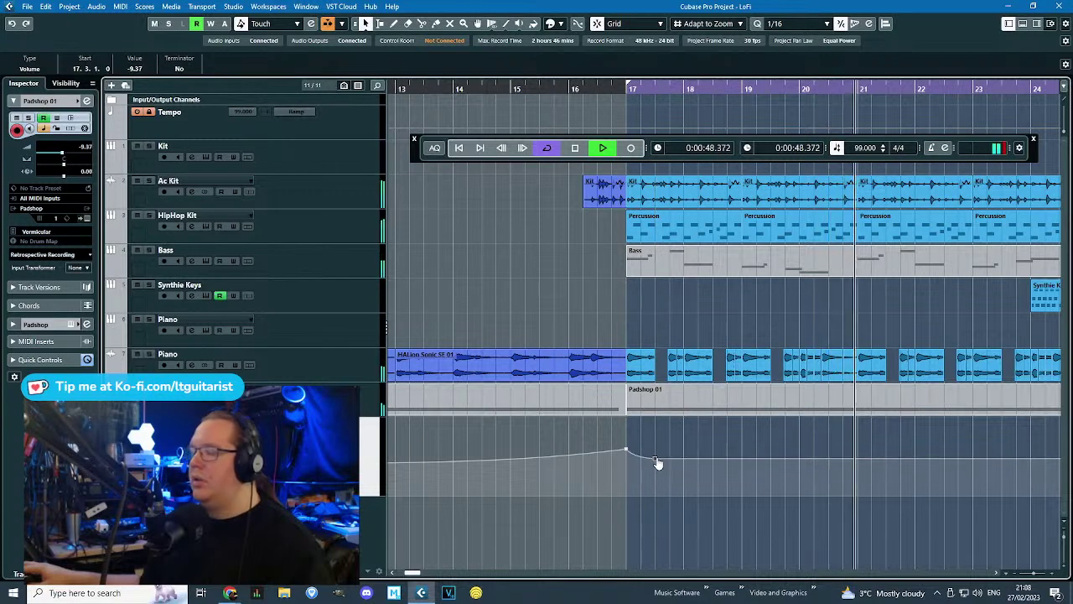
In the Padshop part starting at bar 17, set the modulation point at 21.1.1.0 to 0 and bend the last rise upward.
{"action": "scroll", "coordinate": [672, 469], "scroll_direction": "down", "scroll_amount": 3}
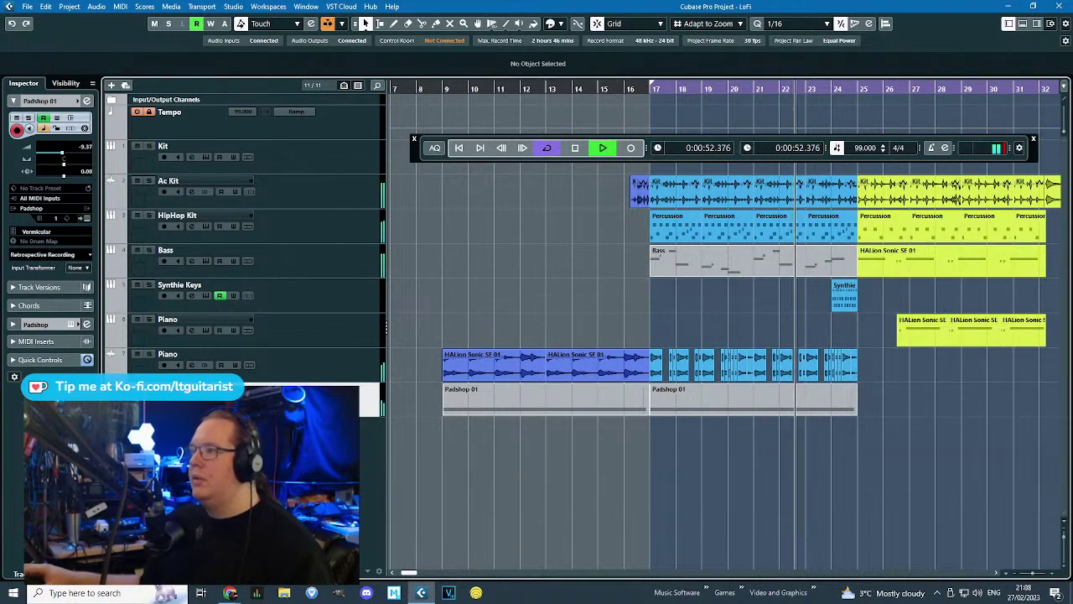
{"action": "scroll", "coordinate": [946, 495], "scroll_direction": "up", "scroll_amount": 3}
{"action": "scroll", "coordinate": [1007, 472], "scroll_direction": "right", "scroll_amount": 4}
{"action": "left_click", "coordinate": [732, 404]}
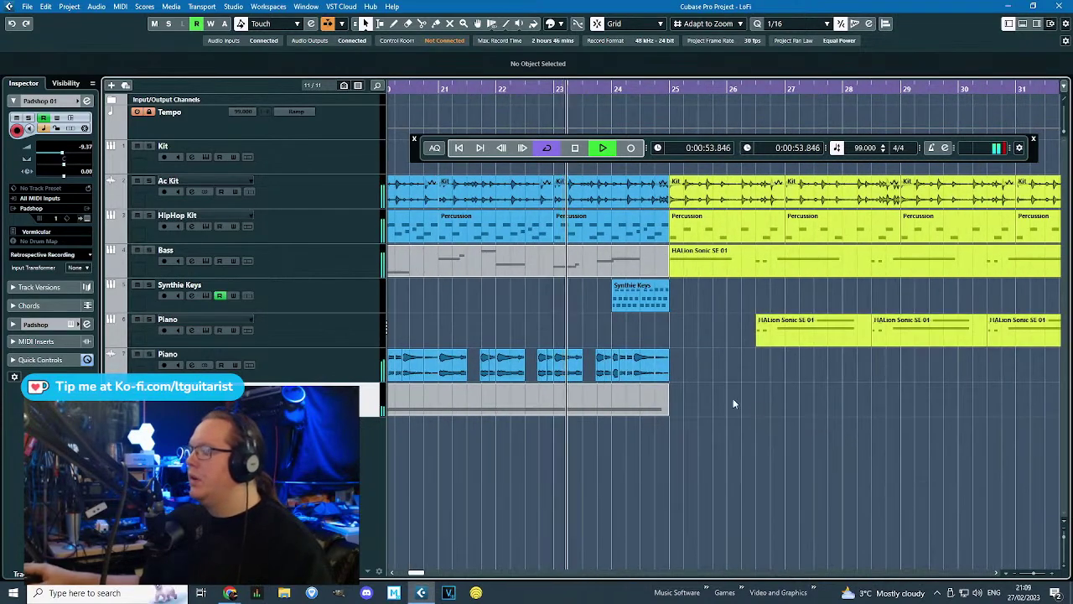
{"action": "double_click", "coordinate": [637, 407]}
{"action": "key", "text": "space"}
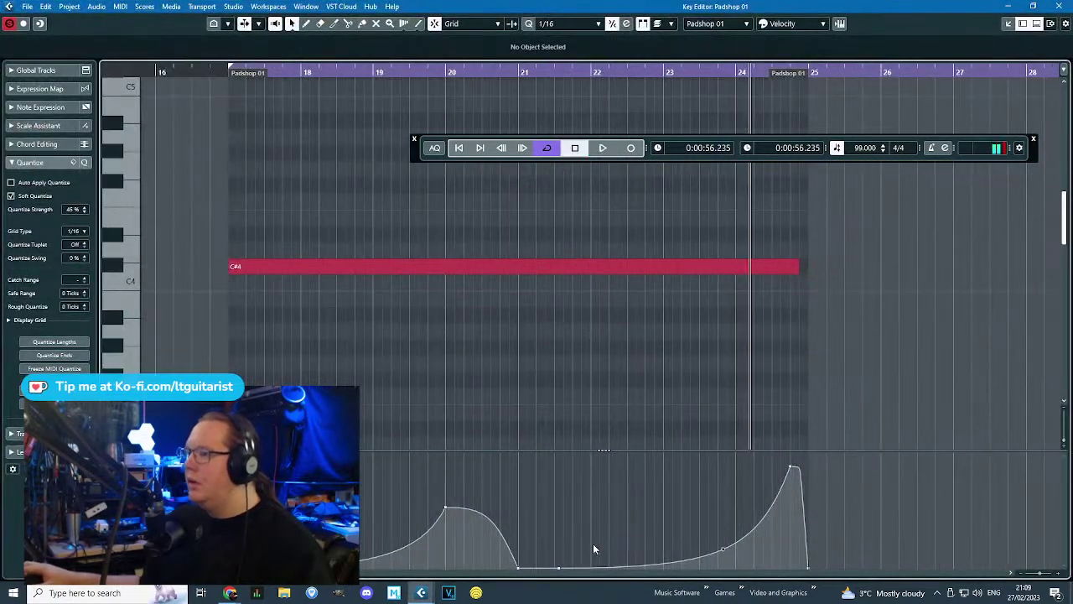
{"action": "left_click", "coordinate": [520, 570]}
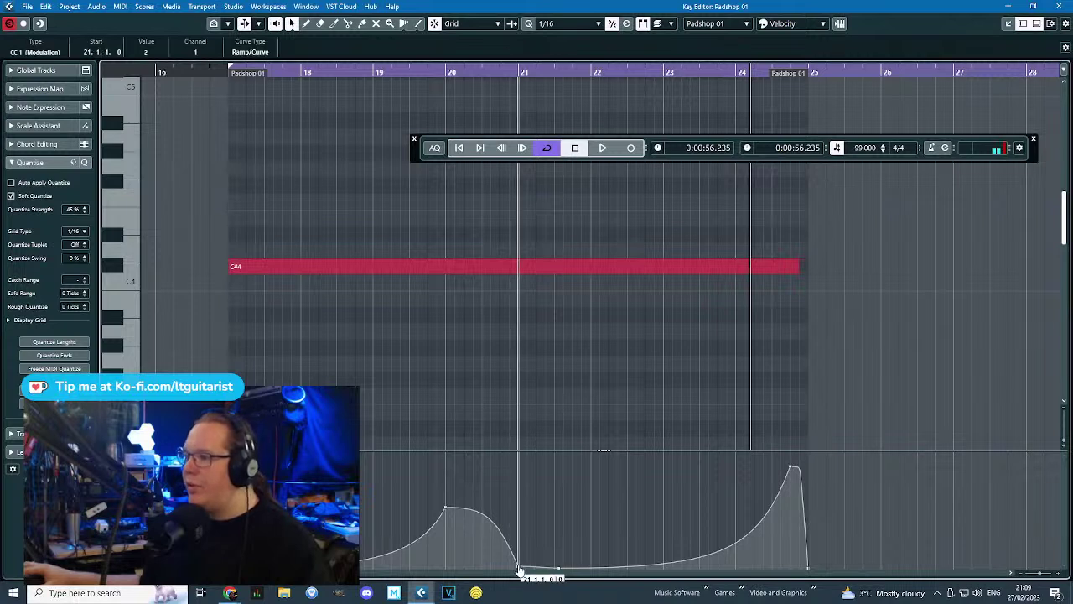
{"action": "left_click_drag", "start_coordinate": [723, 553], "coordinate": [684, 494]}
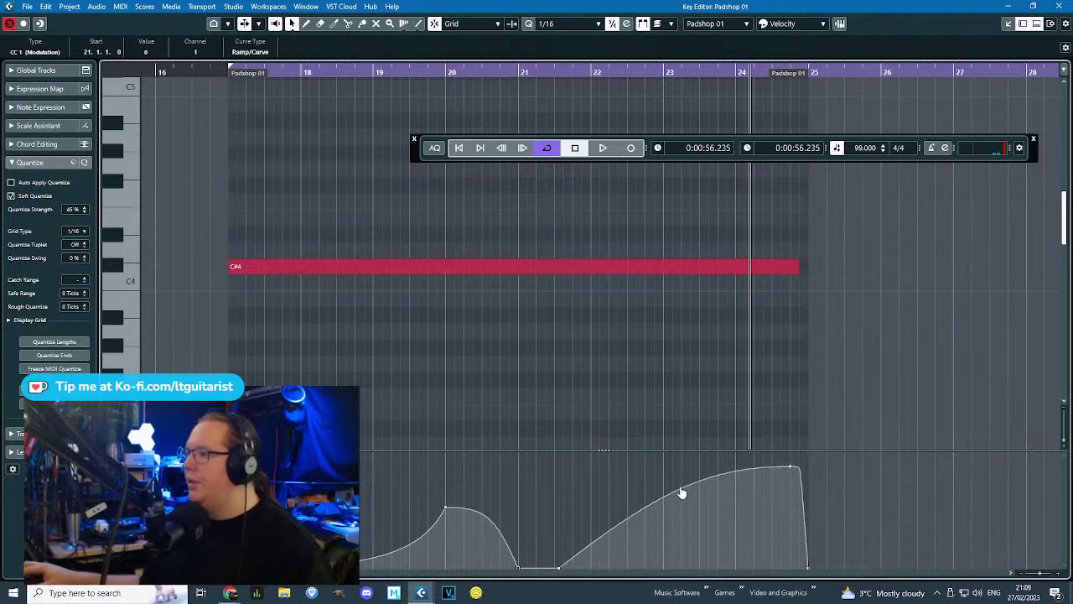
Form a modulation plateau near bar 24 before a higher final peak, lower the 20.1.1.0 peak to 56, and close the Key Editor.
{"action": "key", "text": "space"}
{"action": "left_click", "coordinate": [791, 468]}
{"action": "mouse_move", "coordinate": [790, 468]}
{"action": "left_mouse_down"}
{"action": "mouse_move", "coordinate": [734, 490]}
{"action": "mouse_move", "coordinate": [790, 473]}
{"action": "mouse_move", "coordinate": [790, 456]}
{"action": "left_mouse_up"}
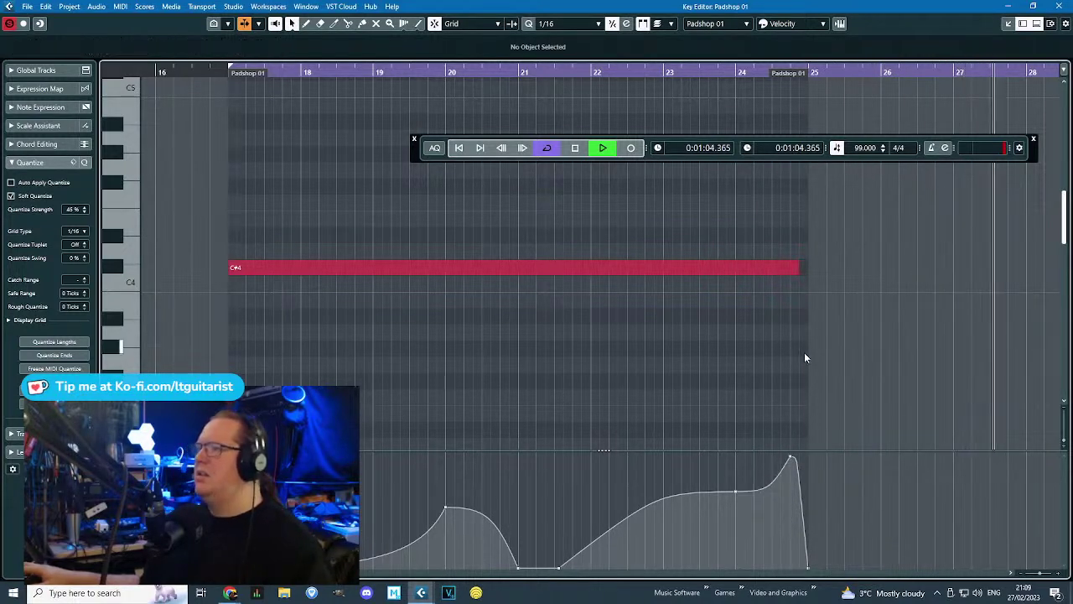
{"action": "left_click_drag", "start_coordinate": [444, 509], "coordinate": [445, 517]}
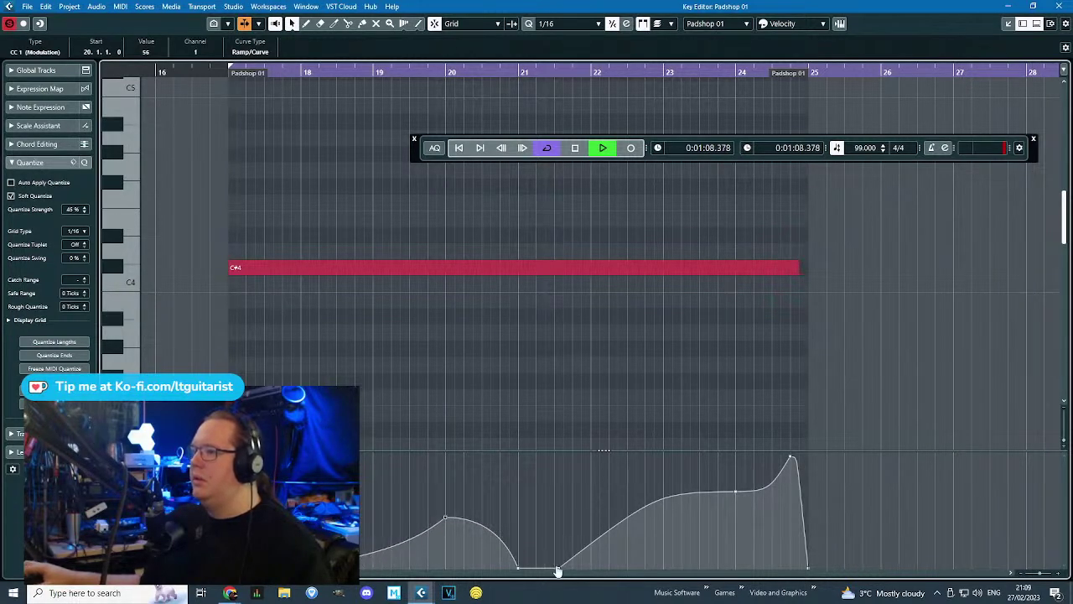
{"action": "left_click", "coordinate": [1055, 6]}
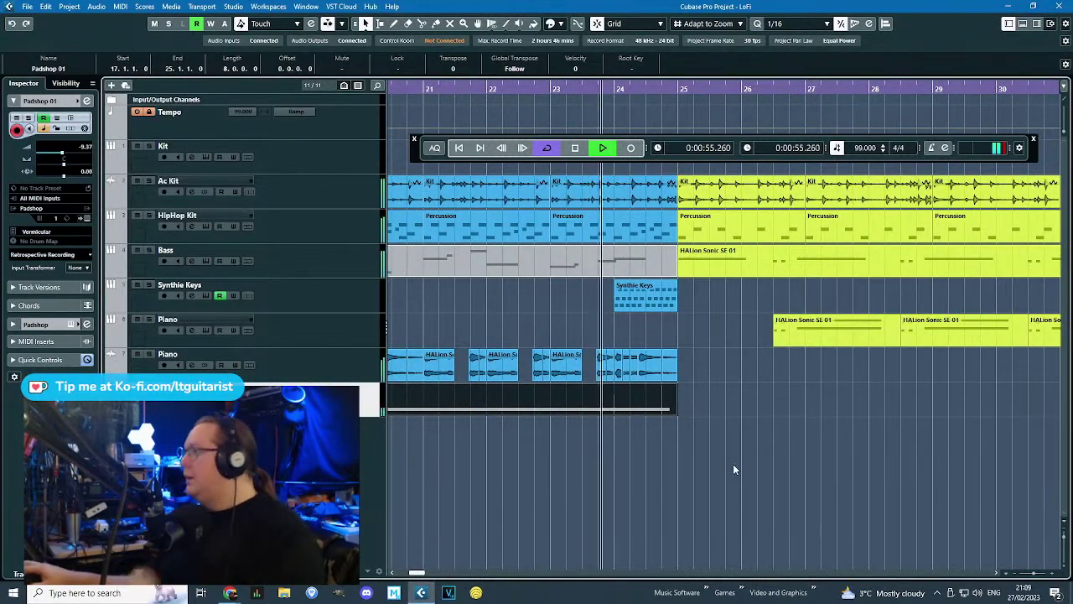
Colour the Padshop part starting at bar 17 light blue to match the other parts in that section.
{"action": "scroll", "coordinate": [673, 427], "scroll_direction": "down", "scroll_amount": 3}
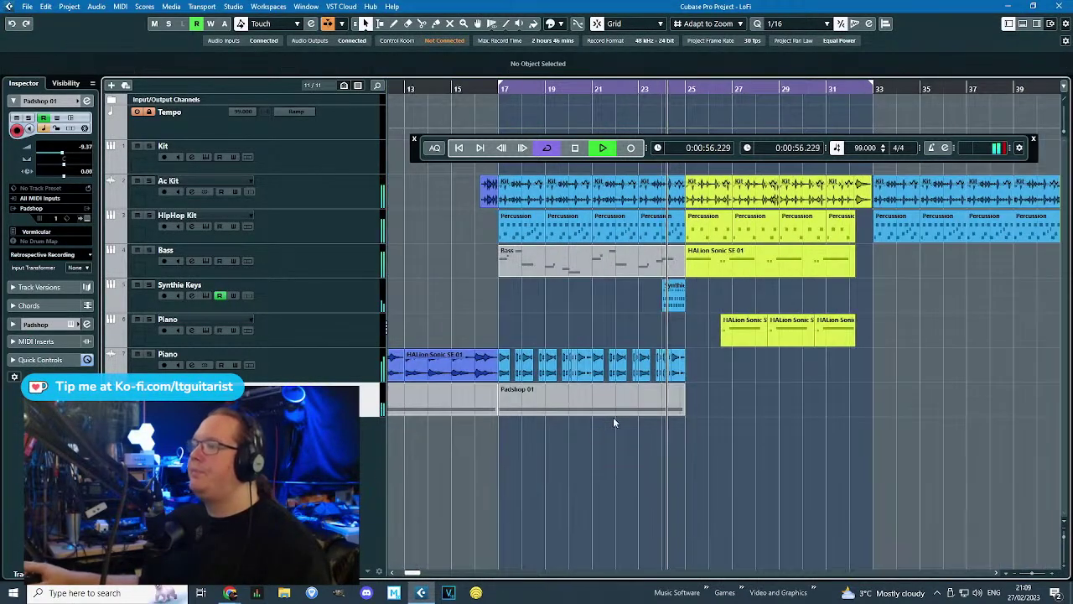
{"action": "left_click", "coordinate": [551, 23]}
{"action": "left_click", "coordinate": [560, 72]}
Try colouring the Padshop part that starts at bar 9 yellow.
{"action": "left_click_drag", "start_coordinate": [565, 503], "coordinate": [388, 489]}
{"action": "left_click", "coordinate": [453, 399]}
{"action": "left_click", "coordinate": [550, 23]}
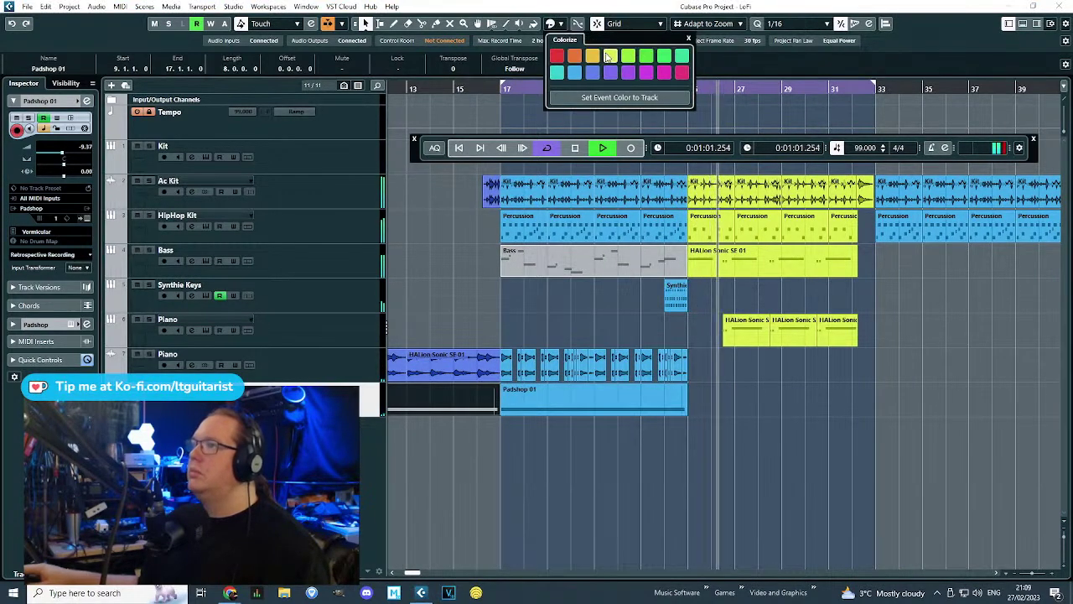
{"action": "left_click", "coordinate": [609, 56]}
Colour the Padshop part starting at bar 9 violet-blue to match the piano part above it.
{"action": "left_click", "coordinate": [627, 476]}
{"action": "left_click", "coordinate": [476, 406]}
{"action": "left_click", "coordinate": [551, 23]}
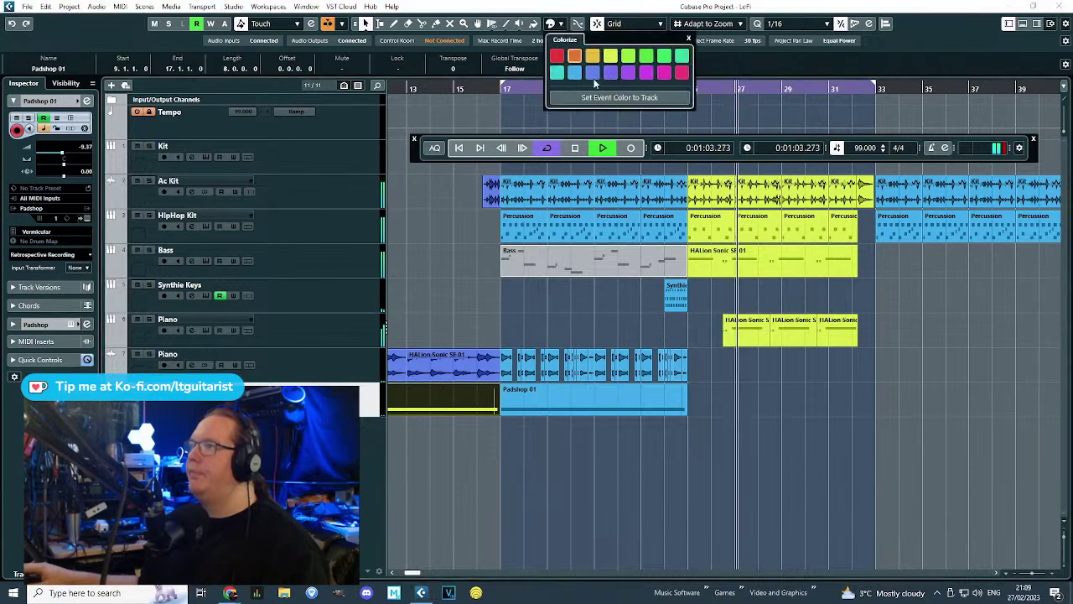
{"action": "left_click", "coordinate": [591, 72]}
{"action": "left_click", "coordinate": [477, 305]}
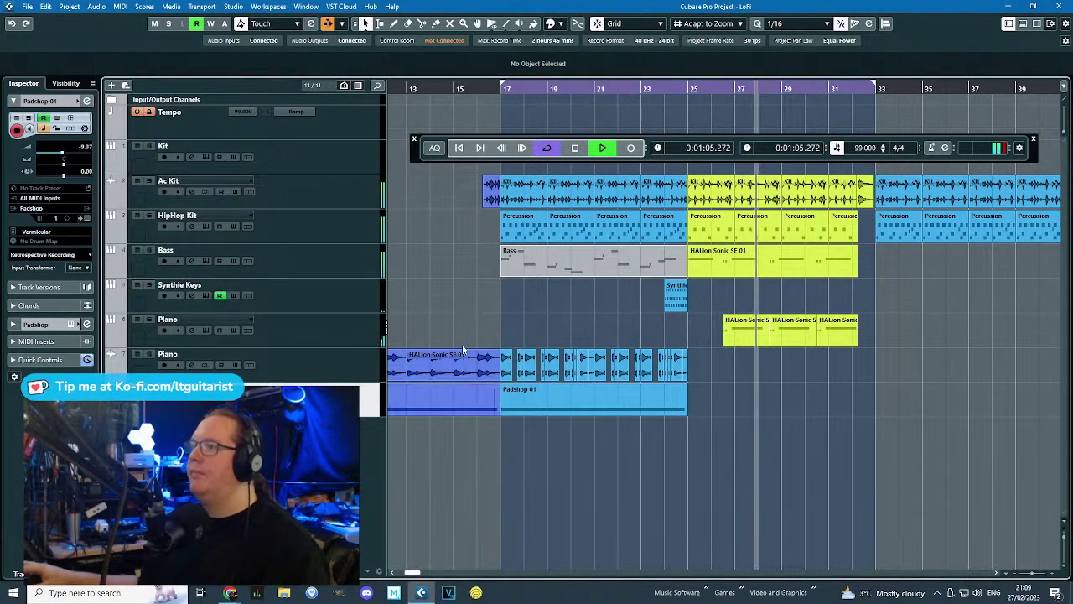
Duplicate the light blue Padshop part from bar 17 so the copy starts at bar 25, and stop playback.
{"action": "key", "text": "a"}
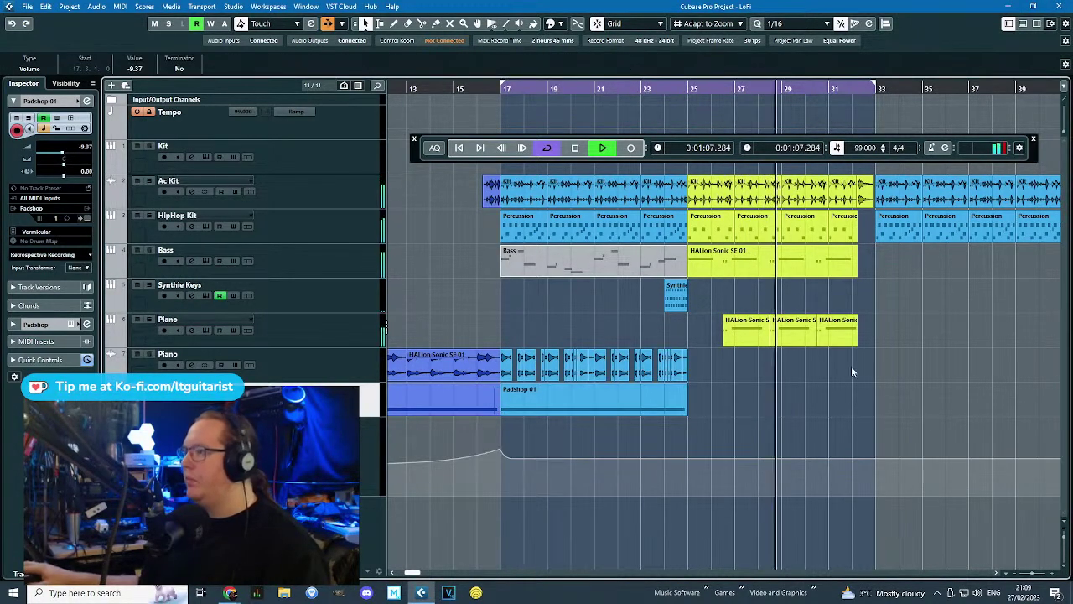
{"action": "left_click", "coordinate": [661, 400]}
{"action": "key", "text": "ctrl+d"}
{"action": "scroll", "coordinate": [856, 420], "scroll_direction": "up", "scroll_amount": 2}
{"action": "key", "text": "space"}
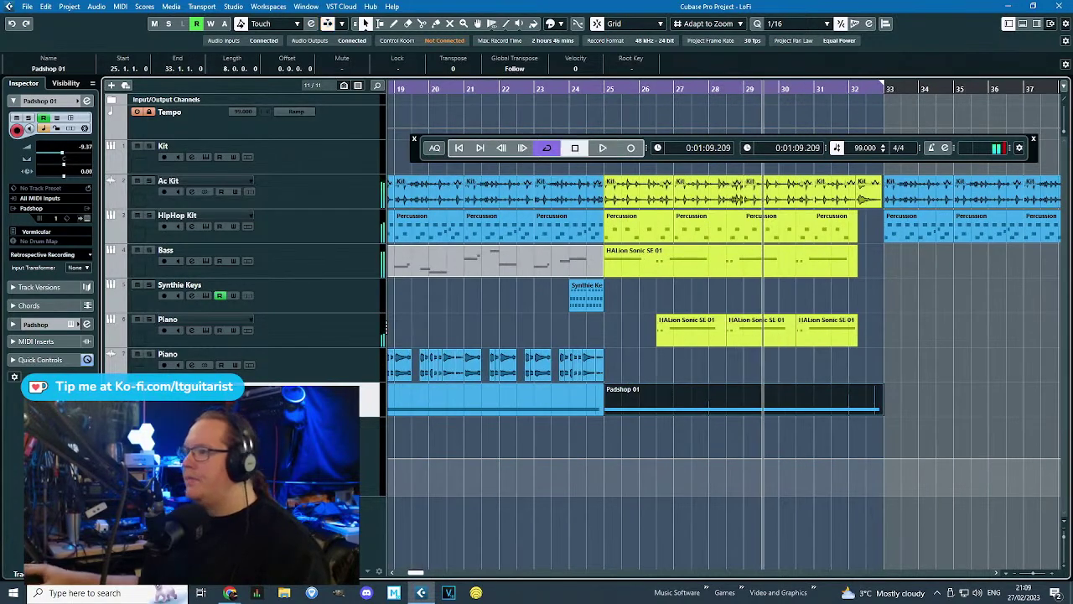
Open the Padshop part at bar 25 and shorten its C#4 note so it starts at bar 29.
{"action": "left_click", "coordinate": [741, 403]}
{"action": "key", "text": "1"}
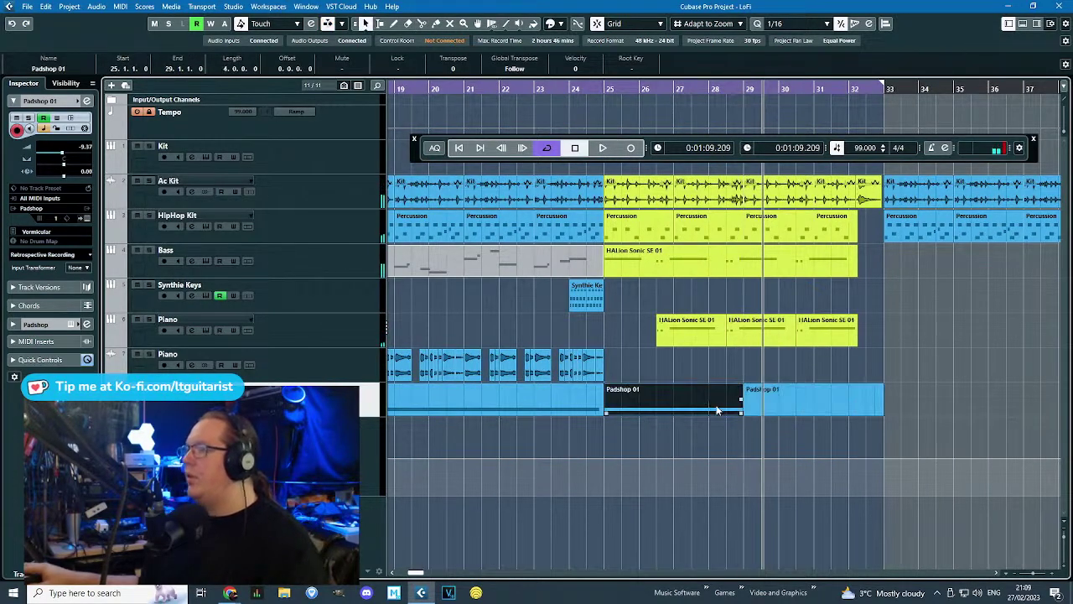
{"action": "double_click", "coordinate": [737, 392]}
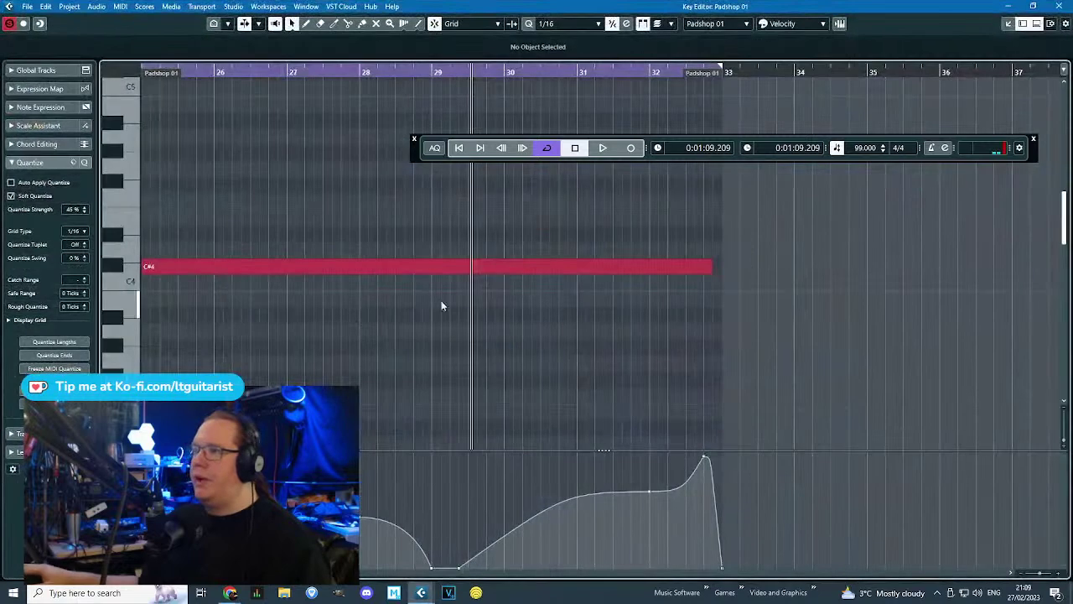
{"action": "left_click_drag", "start_coordinate": [144, 266], "coordinate": [447, 268]}
Replace the modulation curve from bar 29 with one short pulse peaking at 29.2.1.0 and falling to 0 at 29.3.1.0.
{"action": "left_click_drag", "start_coordinate": [720, 460], "coordinate": [658, 524]}
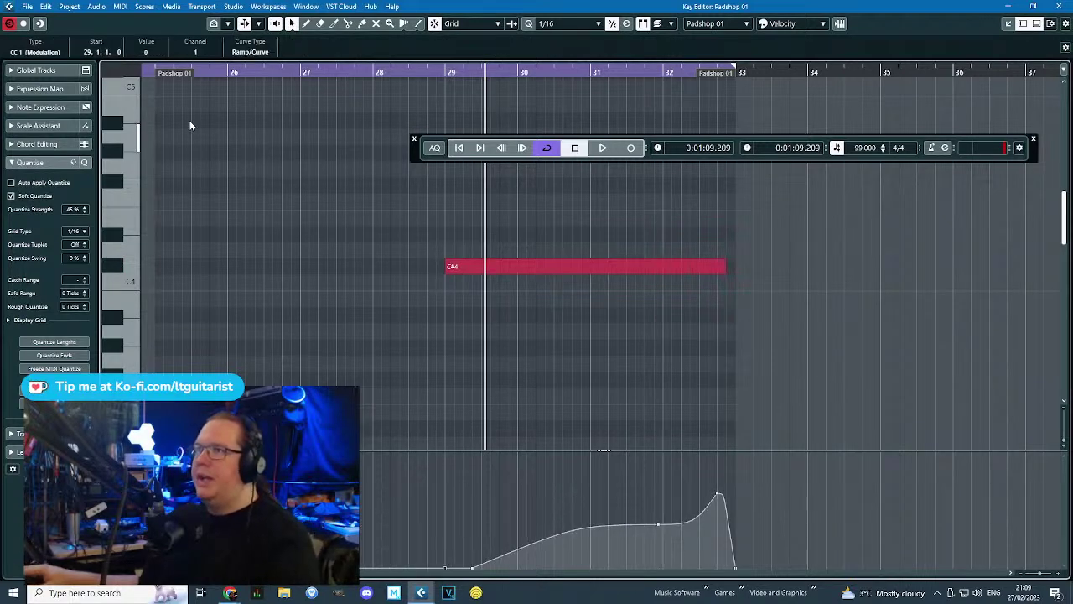
{"action": "scroll", "coordinate": [482, 498], "scroll_direction": "up", "scroll_amount": 2}
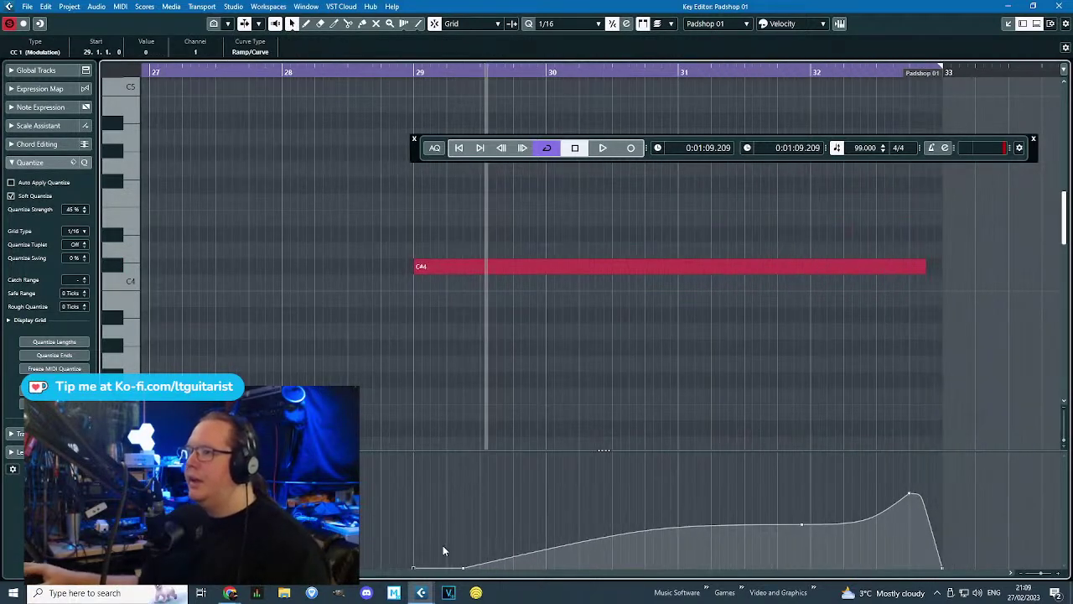
{"action": "left_click_drag", "start_coordinate": [462, 568], "coordinate": [483, 580]}
{"action": "left_click_drag", "start_coordinate": [635, 473], "coordinate": [992, 570]}
{"action": "key", "text": "Delete"}
Duplicate the half-bar modulation pulse repeatedly to fill the note from bar 29 to bar 33.
{"action": "left_click_drag", "start_coordinate": [362, 493], "coordinate": [554, 568]}
{"action": "key", "text": "ctrl+d"}
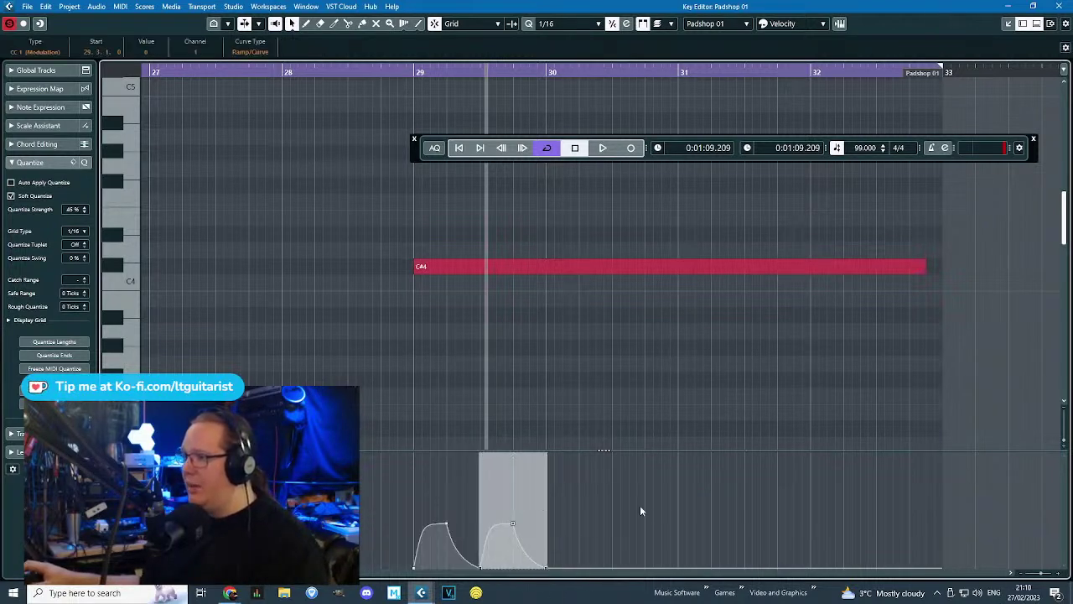
{"action": "key", "text": "ctrl+d"}
{"action": "key", "text": "ctrl+d"}
{"action": "key", "text": "ctrl+d"}
{"action": "key", "text": "ctrl+d"}
{"action": "key", "text": "ctrl+d"}
{"action": "key", "text": "ctrl+d"}
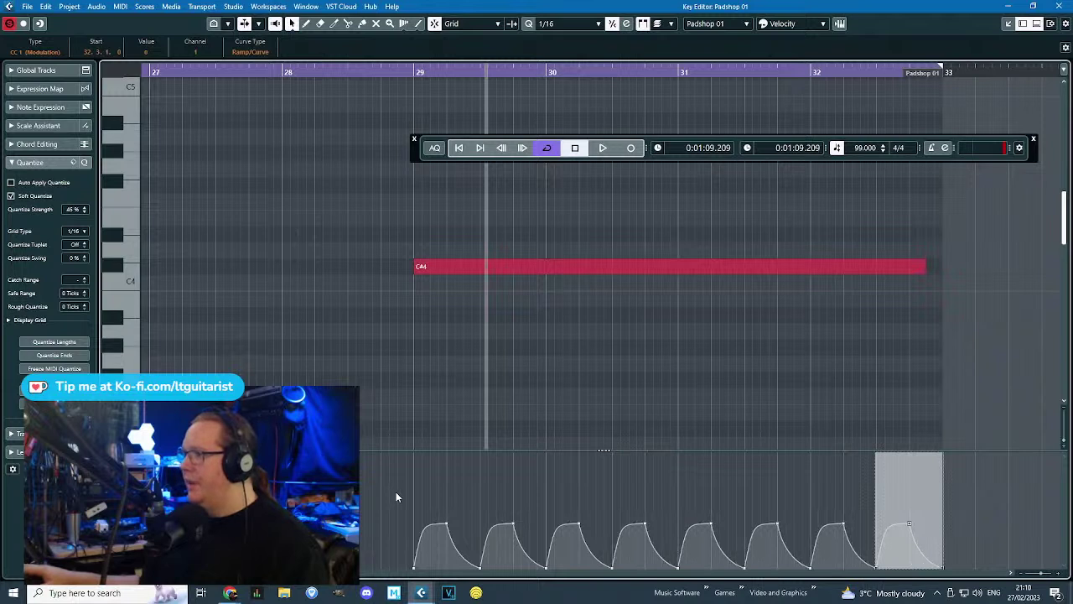
{"action": "left_click", "coordinate": [394, 496]}
Vary the modulation pulse peaks, setting 29.4.1.0 to 43 and 31.4.1.0 to 68, and raise the peaks progressively towards bar 33.
{"action": "left_click_drag", "start_coordinate": [513, 524], "coordinate": [513, 529]}
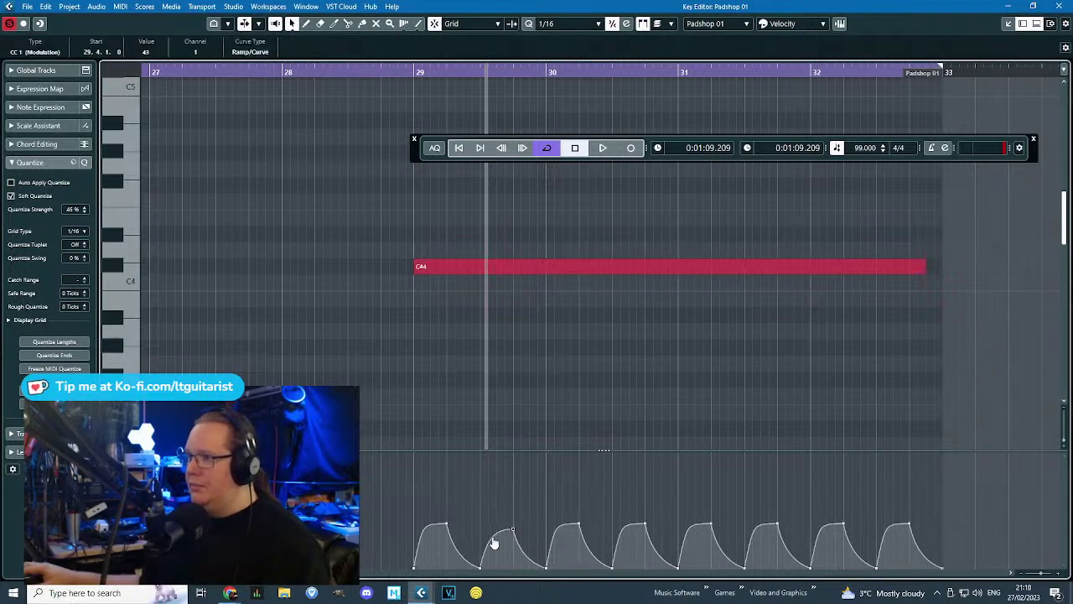
{"action": "left_click_drag", "start_coordinate": [578, 520], "coordinate": [578, 511]}
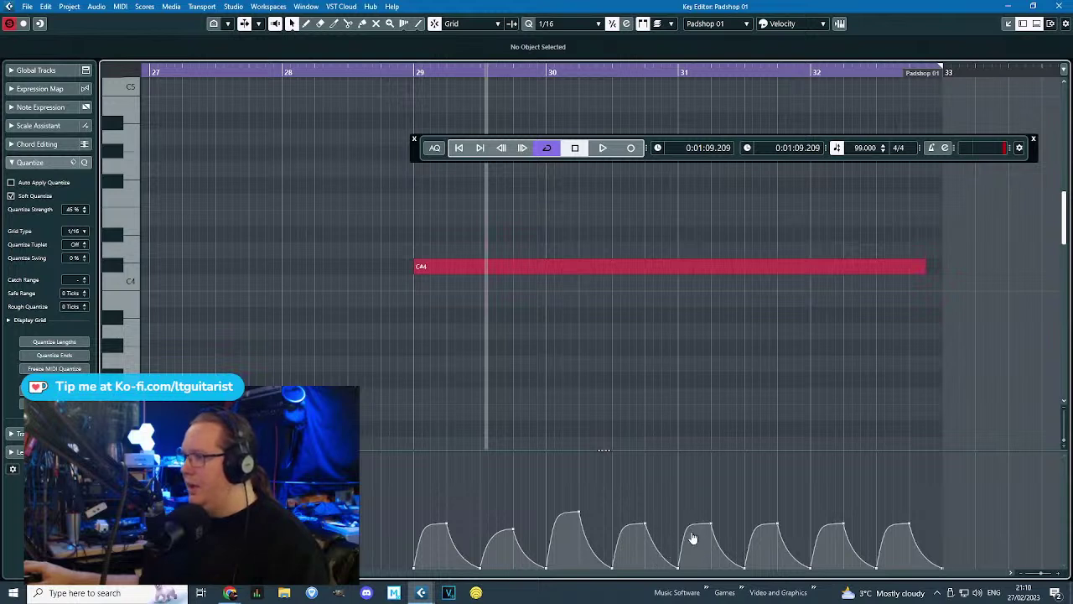
{"action": "left_click_drag", "start_coordinate": [710, 528], "coordinate": [717, 515]}
{"action": "left_click_drag", "start_coordinate": [779, 527], "coordinate": [777, 508]}
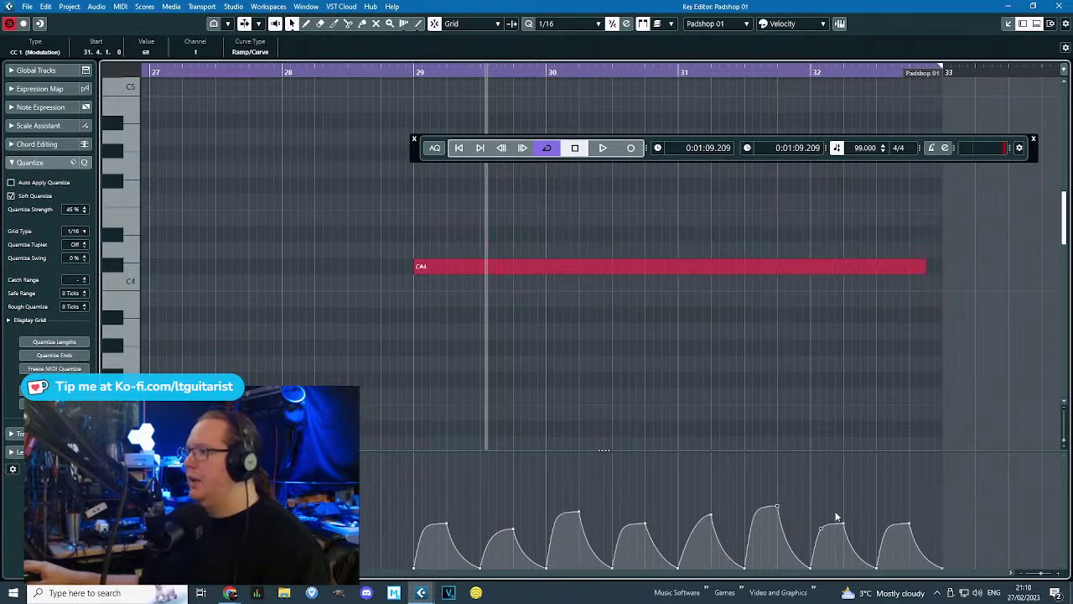
{"action": "left_click_drag", "start_coordinate": [844, 526], "coordinate": [843, 501]}
{"action": "left_click_drag", "start_coordinate": [910, 524], "coordinate": [913, 491]}
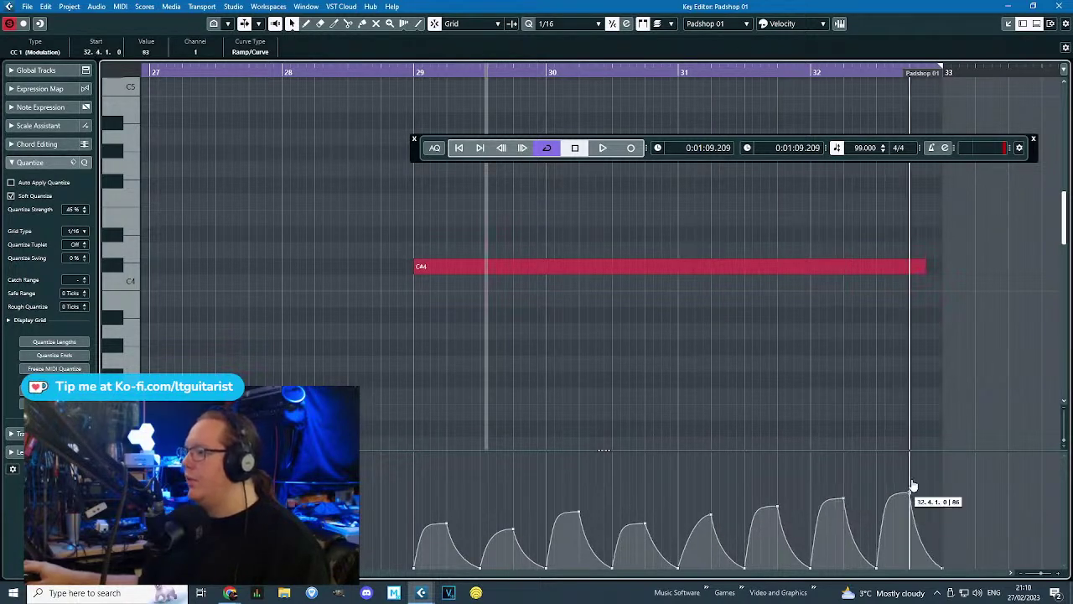
Raise the valleys between the later pulses, lower the 30.2.1.0 peak to 51, set 31.1.1.0 to 6, and close the Key Editor.
{"action": "left_click_drag", "start_coordinate": [811, 568], "coordinate": [811, 553]}
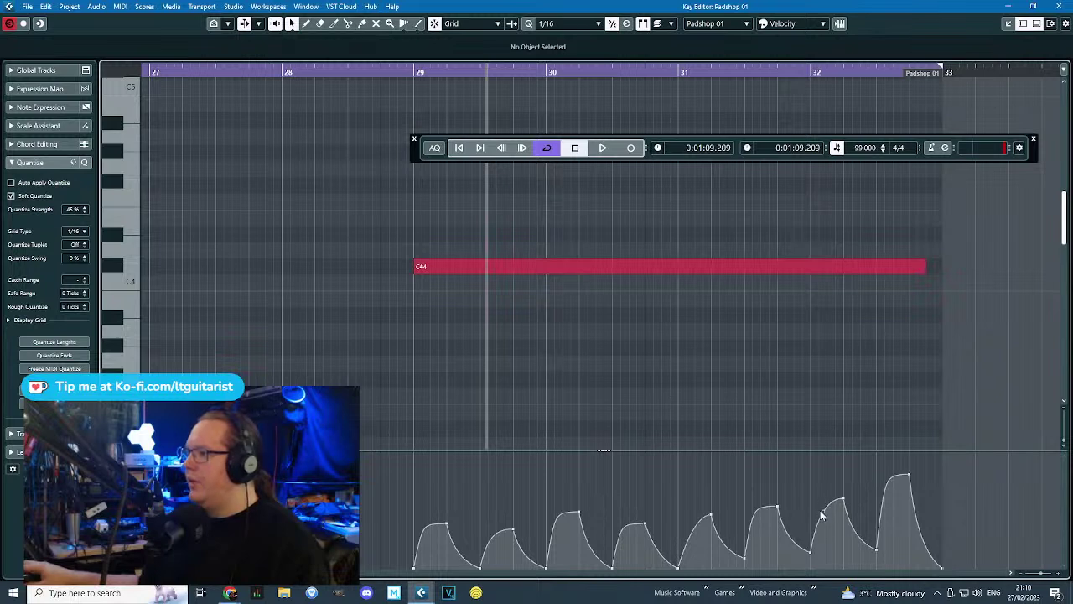
{"action": "left_click_drag", "start_coordinate": [577, 514], "coordinate": [580, 525]}
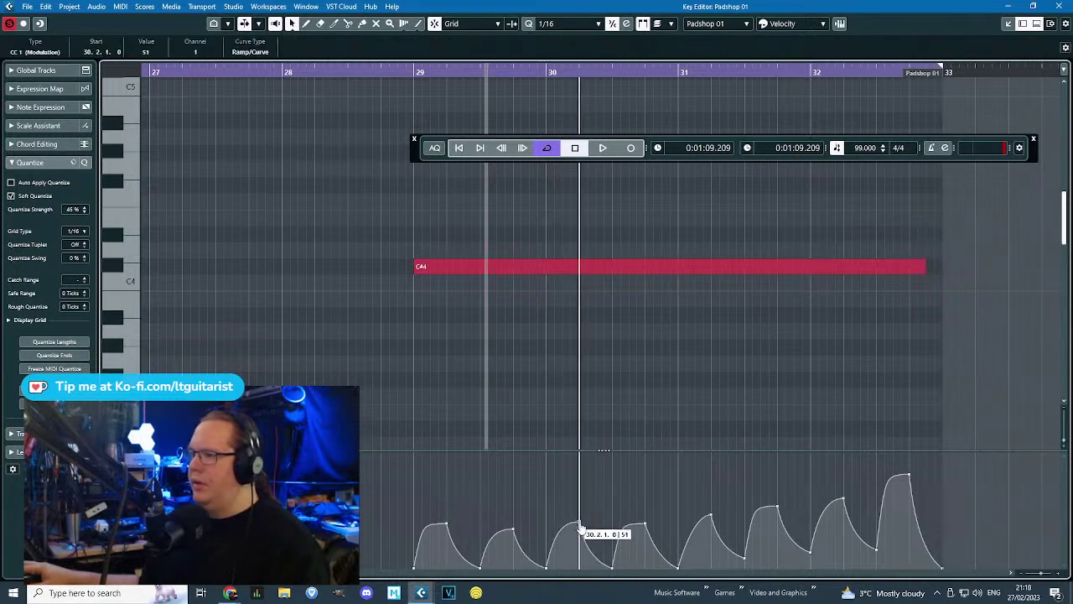
{"action": "left_click", "coordinate": [679, 564]}
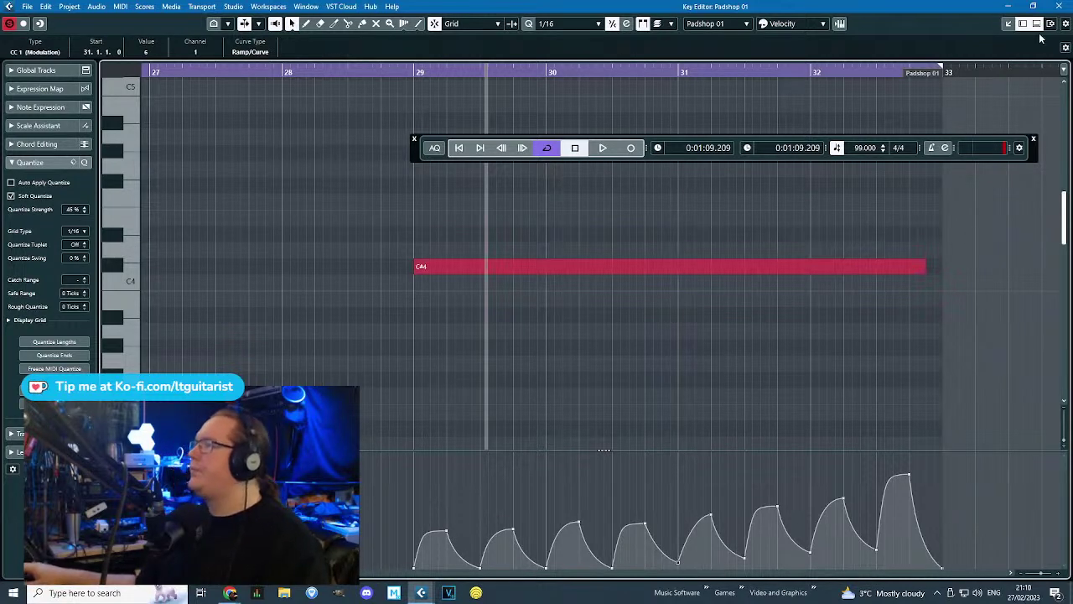
{"action": "left_click", "coordinate": [1057, 7]}
Play from the middle of bar 28, split the copied Padshop part at bar 29, and delete its empty first half.
{"action": "double_click", "coordinate": [722, 90]}
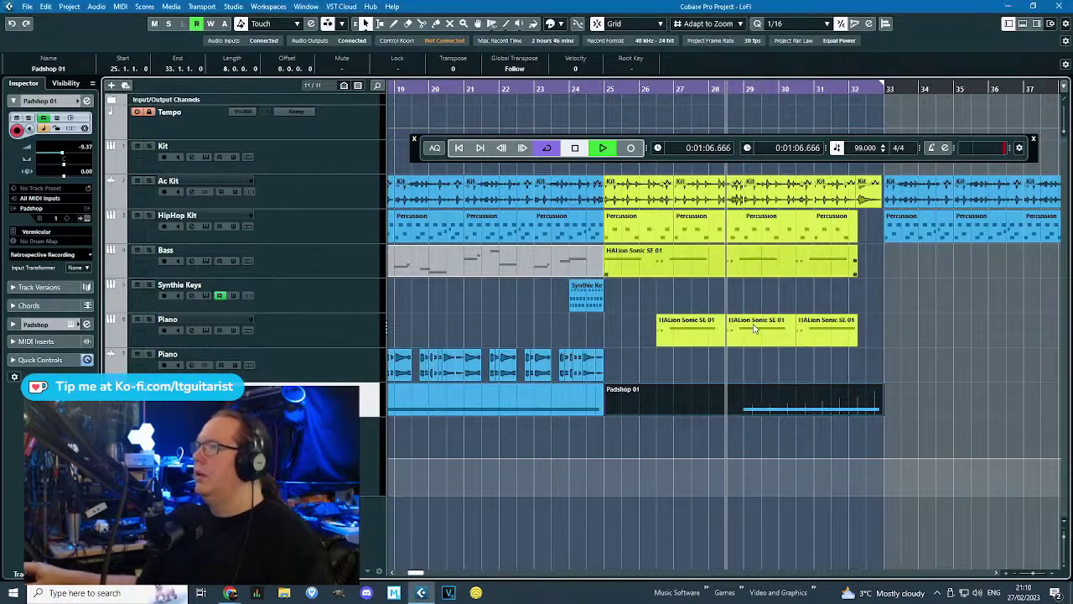
{"action": "left_click", "coordinate": [745, 410], "text": "alt"}
{"action": "left_click", "coordinate": [712, 409]}
{"action": "key", "text": "Delete"}
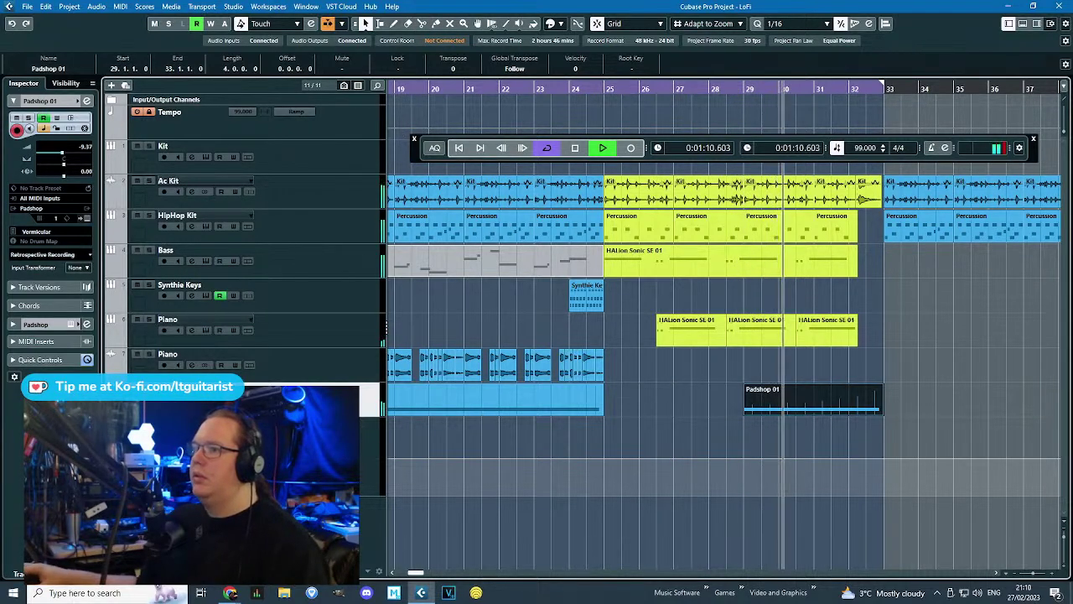
Draw Padshop volume automation that falls in a curve from bar 25 to about -15.5 dB at bar 29.
{"action": "left_click", "coordinate": [603, 461]}
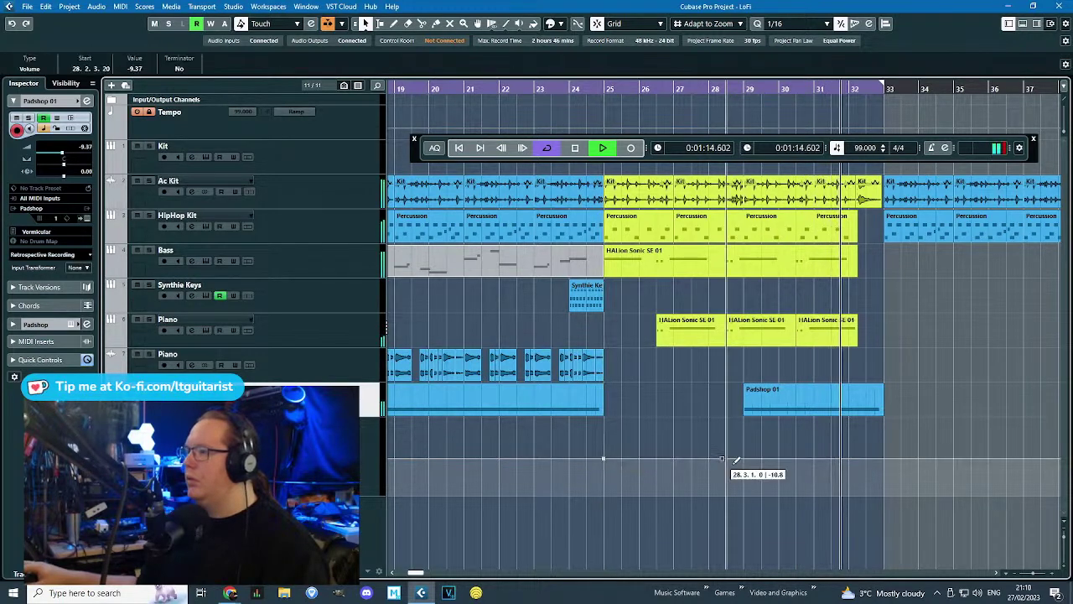
{"action": "left_click_drag", "start_coordinate": [743, 458], "coordinate": [743, 469]}
{"action": "left_click", "coordinate": [669, 470]}
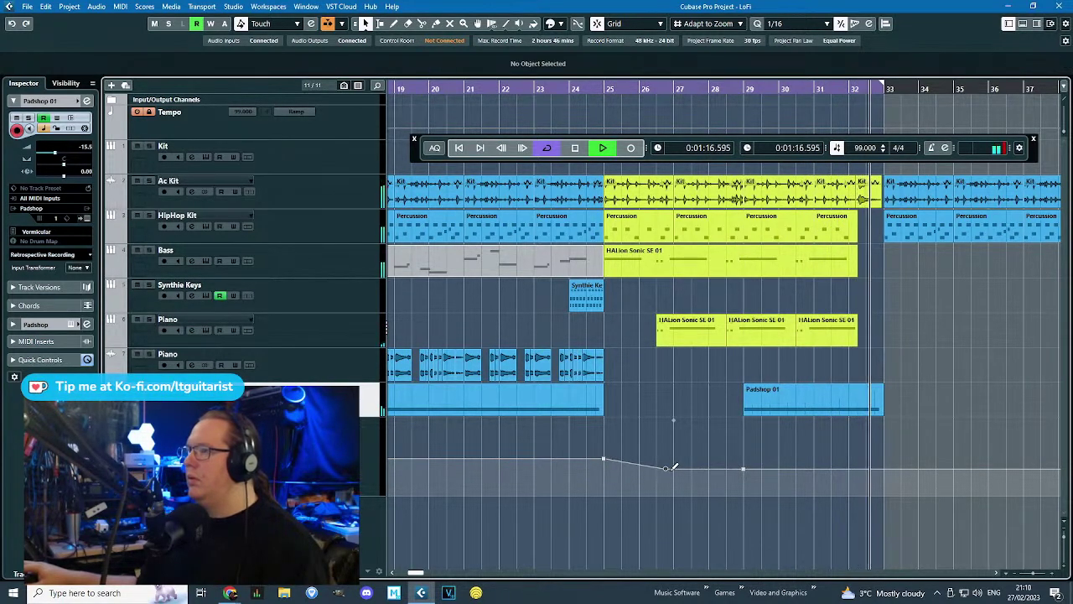
{"action": "left_click", "coordinate": [674, 467]}
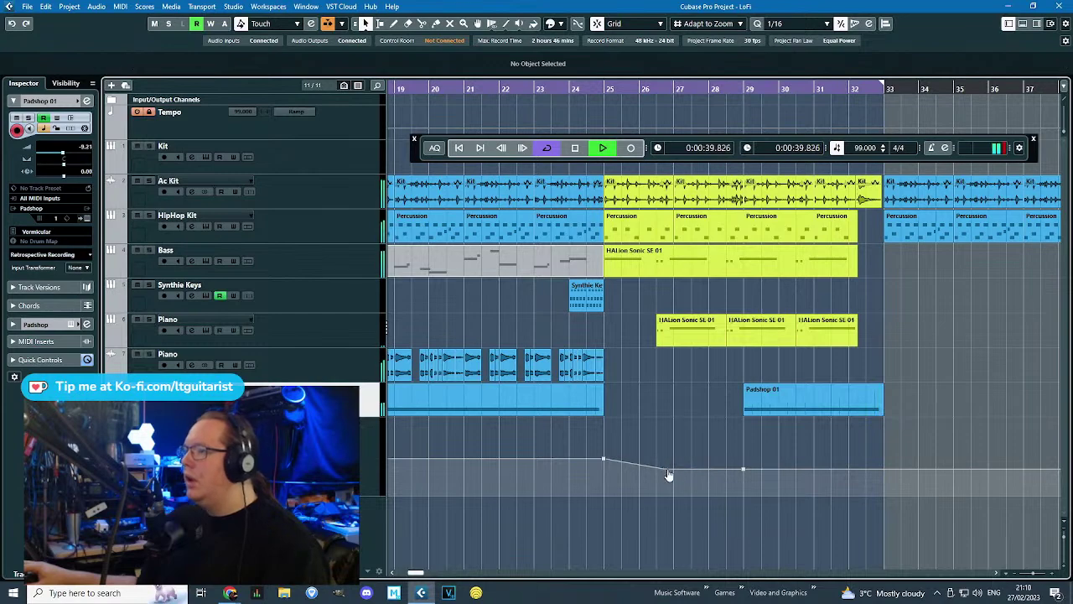
Open the Padshop part at bar 29 for note editing and shorten its C#4 note to end at 32.2.1.0.
{"action": "scroll", "coordinate": [909, 420], "scroll_direction": "up", "scroll_amount": 3}
{"action": "left_click", "coordinate": [793, 88]}
{"action": "left_click", "coordinate": [791, 412]}
{"action": "double_click", "coordinate": [792, 406]}
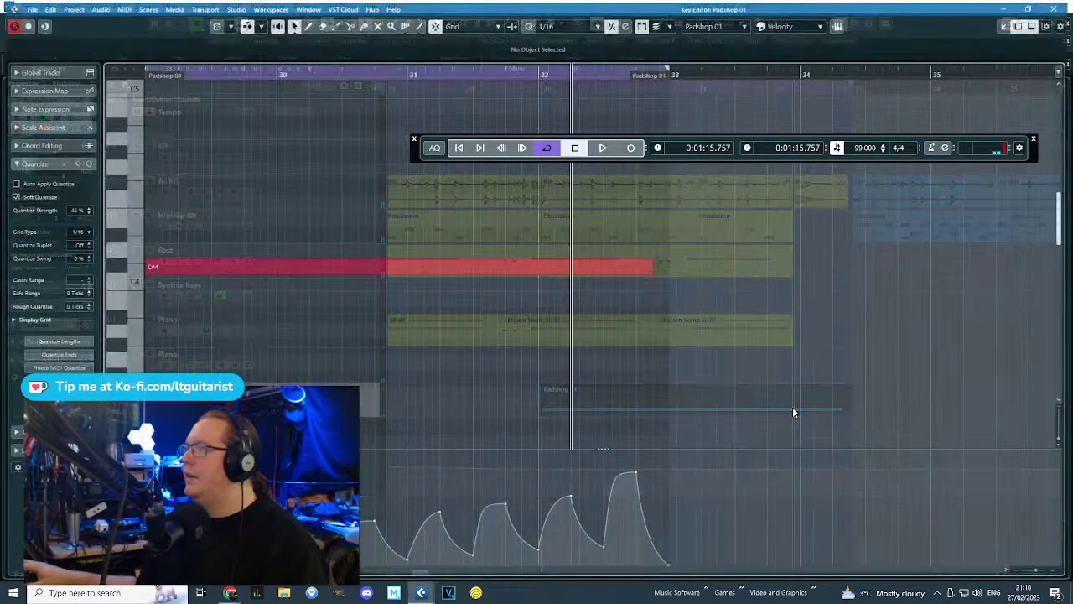
{"action": "left_click_drag", "start_coordinate": [693, 267], "coordinate": [472, 298]}
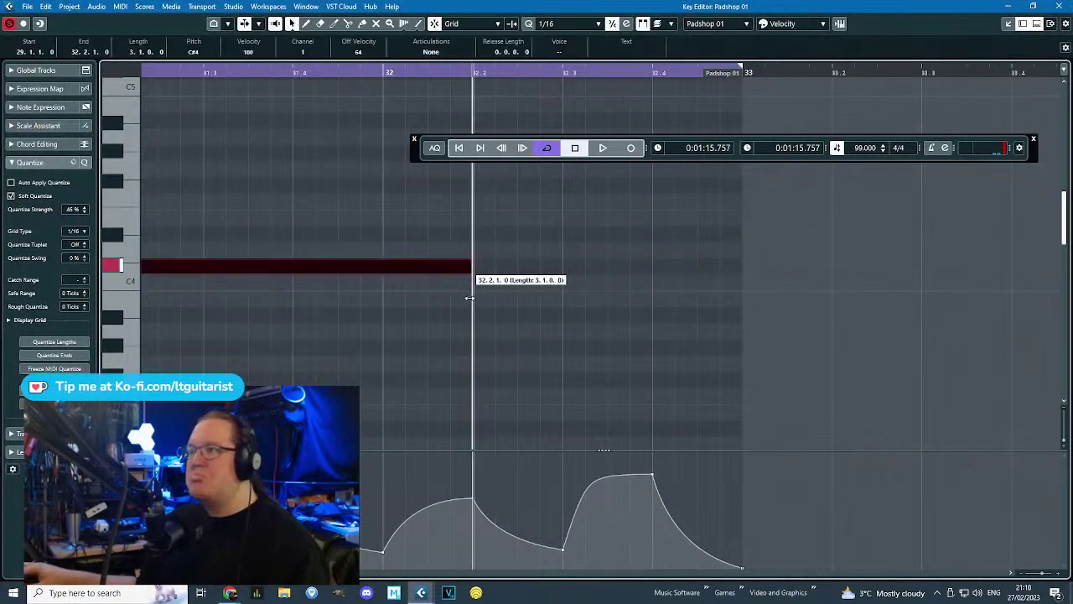
Delete the modulation pulses beyond the shortened note so the curve tapers down after bar 32, and close the Key Editor.
{"action": "left_click_drag", "start_coordinate": [482, 460], "coordinate": [788, 579]}
{"action": "key", "text": "Delete"}
{"action": "key", "text": "Delete"}
{"action": "left_click_drag", "start_coordinate": [509, 490], "coordinate": [708, 600]}
{"action": "left_click", "coordinate": [466, 555], "text": "alt"}
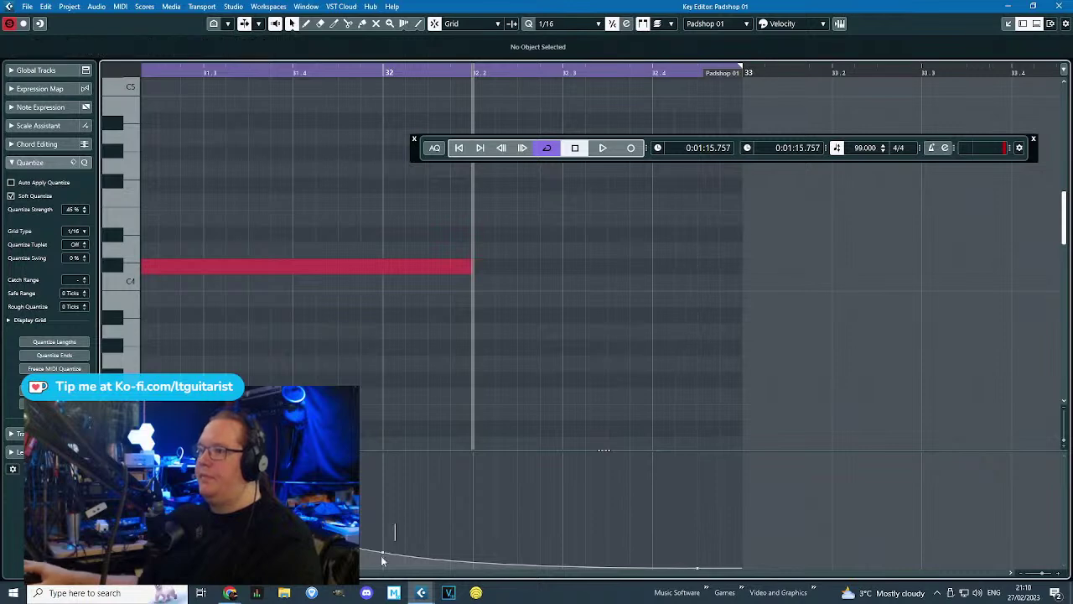
{"action": "left_click", "coordinate": [440, 546]}
{"action": "left_click", "coordinate": [1057, 6]}
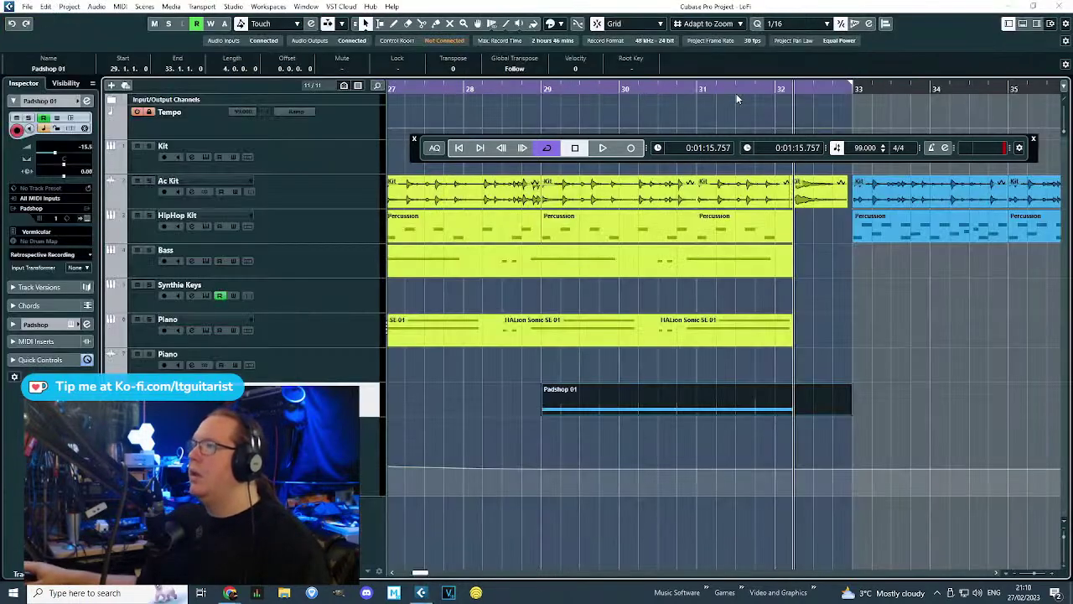
Play back the section's ending around bars 31 to 33, moving the transport bar clear below the tracks.
{"action": "key", "text": "space"}
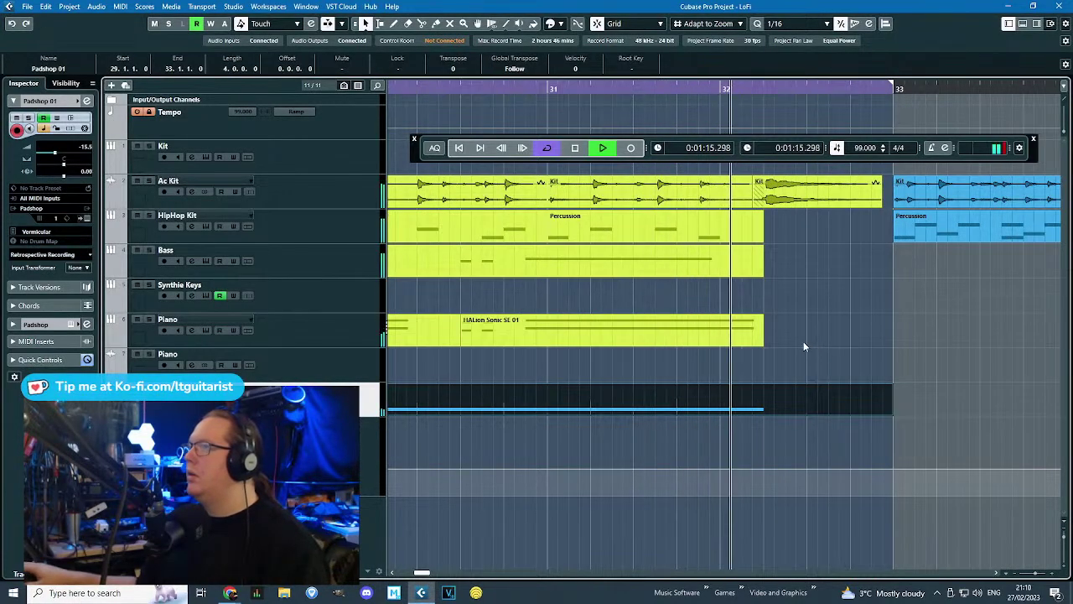
{"action": "key", "text": "space"}
{"action": "left_click_drag", "start_coordinate": [443, 136], "coordinate": [468, 283]}
{"action": "left_click", "coordinate": [709, 99]}
{"action": "key", "text": "space"}
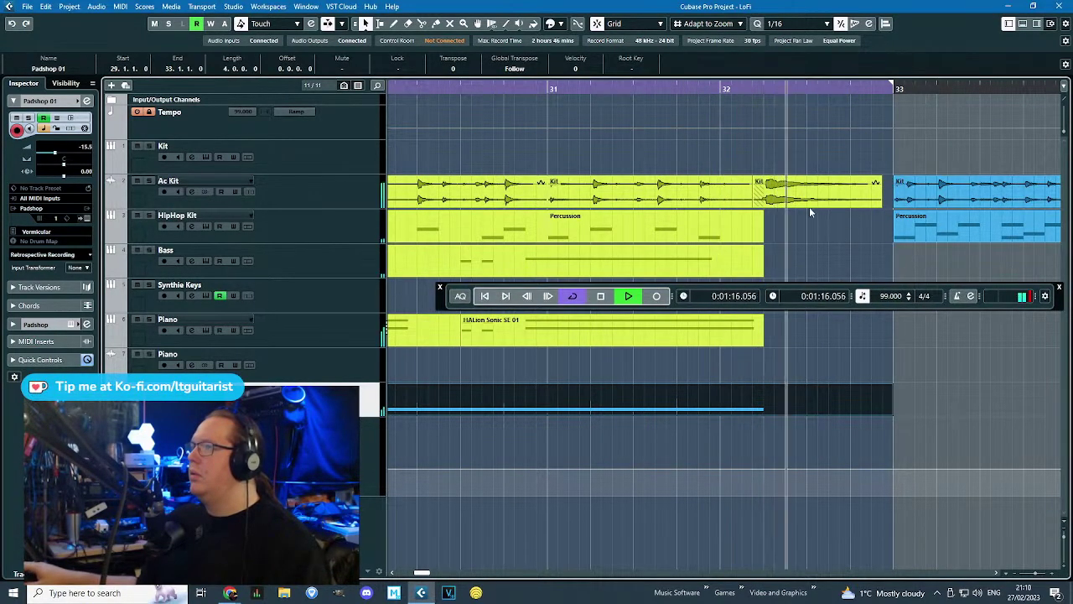
{"action": "key", "text": "space"}
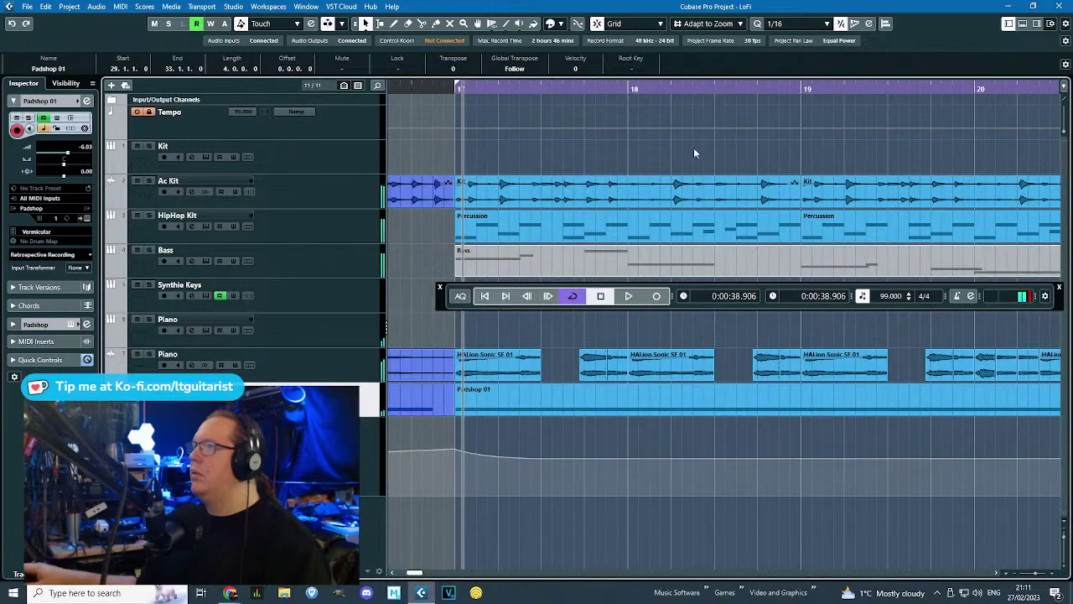
{"action": "scroll", "coordinate": [505, 380], "scroll_direction": "down", "scroll_amount": 8}
{"action": "scroll", "coordinate": [612, 431], "scroll_direction": "up", "scroll_amount": 3}
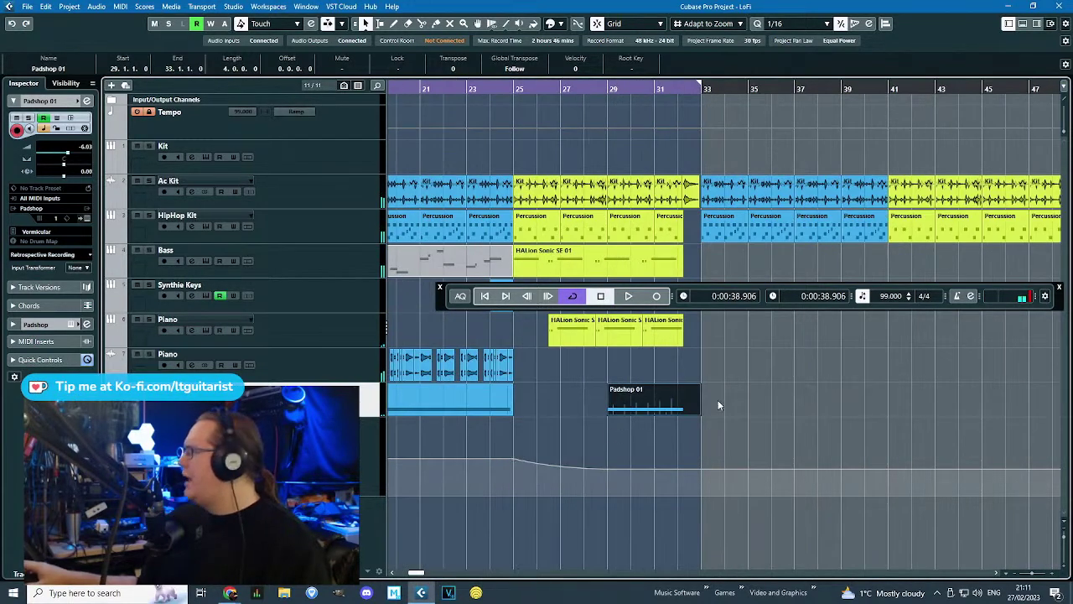
{"action": "left_click_drag", "start_coordinate": [625, 86], "coordinate": [592, 116]}
{"action": "key", "text": "space"}
{"action": "left_click_drag", "start_coordinate": [447, 306], "coordinate": [435, 550]}
{"action": "scroll", "coordinate": [704, 277], "scroll_direction": "up", "scroll_amount": 3}
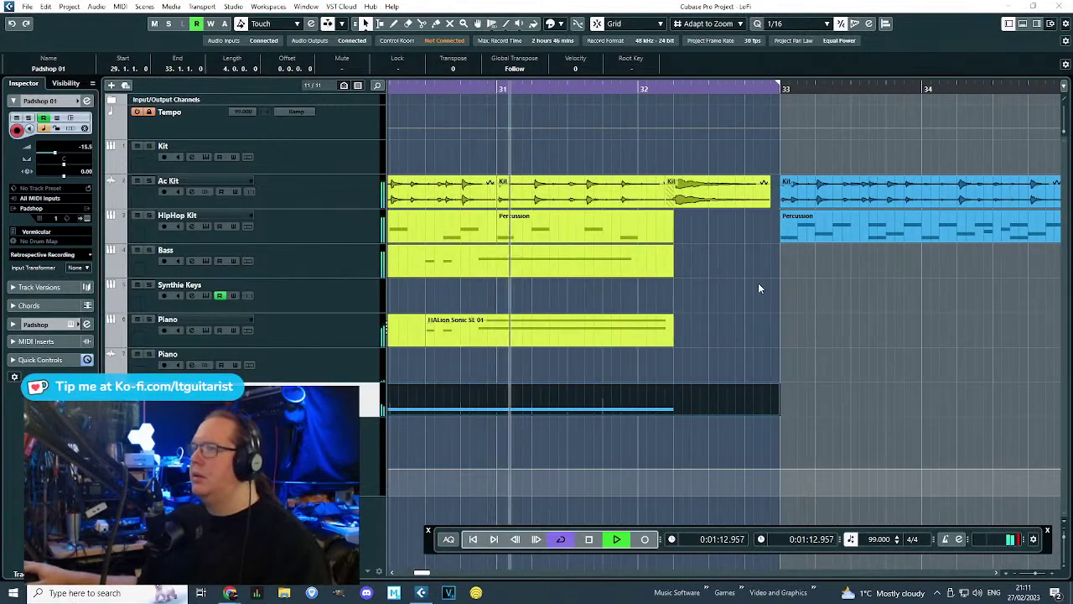
Split the last Ac Kit beat before bar 32 and move the ringing final hit earlier to start at 31.4.2.0.
{"action": "left_click", "coordinate": [630, 189]}
{"action": "scroll", "coordinate": [688, 219], "scroll_direction": "up", "scroll_amount": 2}
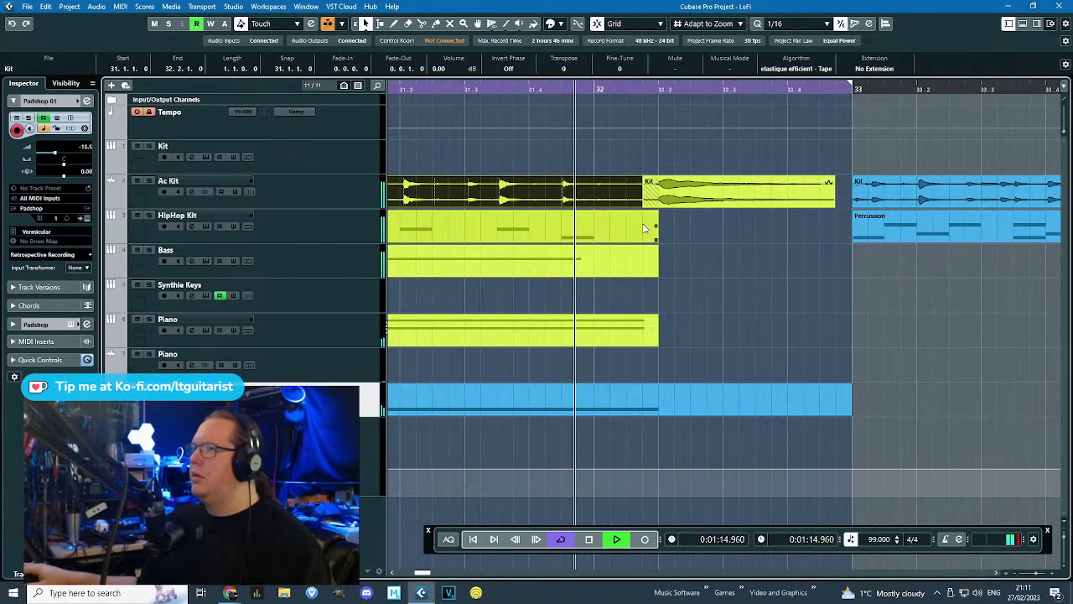
{"action": "left_click", "coordinate": [563, 192], "text": "alt"}
{"action": "key", "text": "space"}
{"action": "left_click_drag", "start_coordinate": [720, 204], "coordinate": [622, 198]}
{"action": "left_click_drag", "start_coordinate": [409, 90], "coordinate": [387, 90]}
Play the moved Ac Kit hit and lengthen its fade-out to about 0.0.3.11.
{"action": "key", "text": "space"}
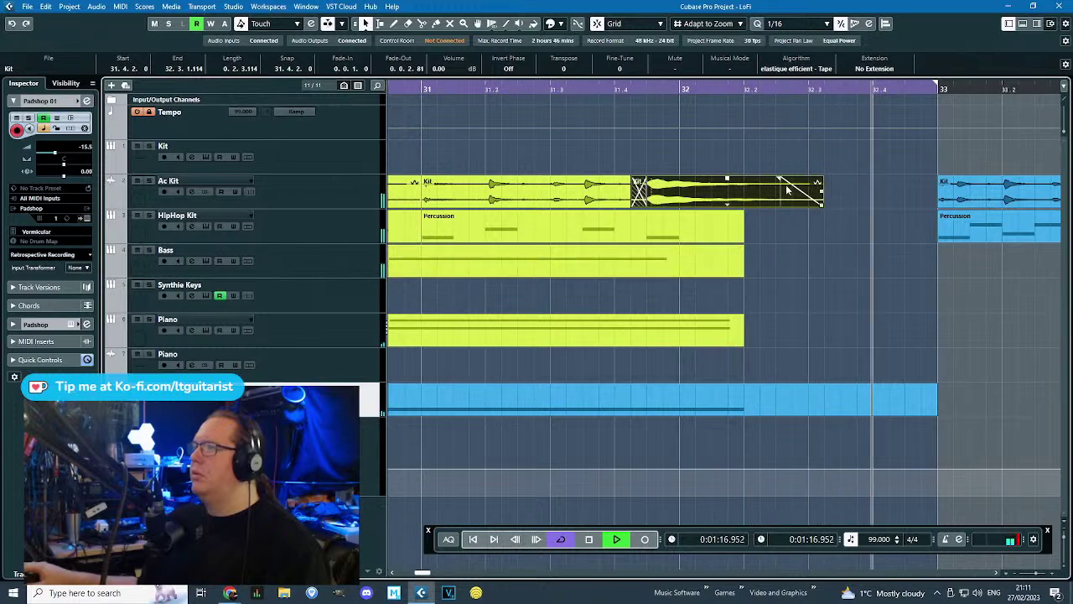
{"action": "left_click_drag", "start_coordinate": [779, 178], "coordinate": [773, 179]}
{"action": "scroll", "coordinate": [762, 206], "scroll_direction": "down", "scroll_amount": 3}
{"action": "key", "text": "space"}
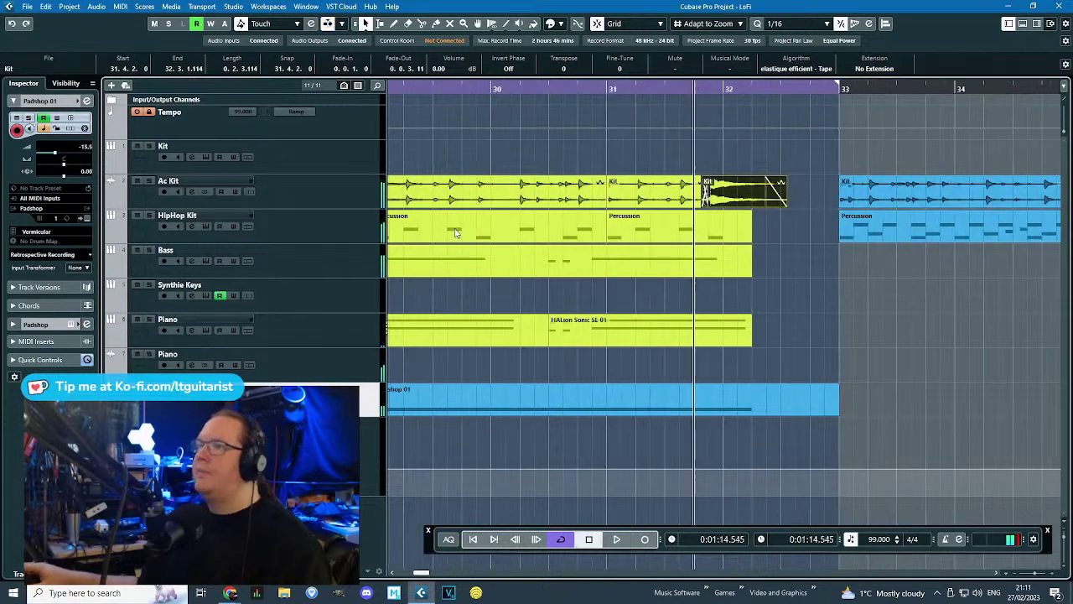
Add a RoomWorks reverb to the fourth insert slot of the Ac Kit track.
{"action": "left_click", "coordinate": [192, 205]}
{"action": "left_click", "coordinate": [21, 285]}
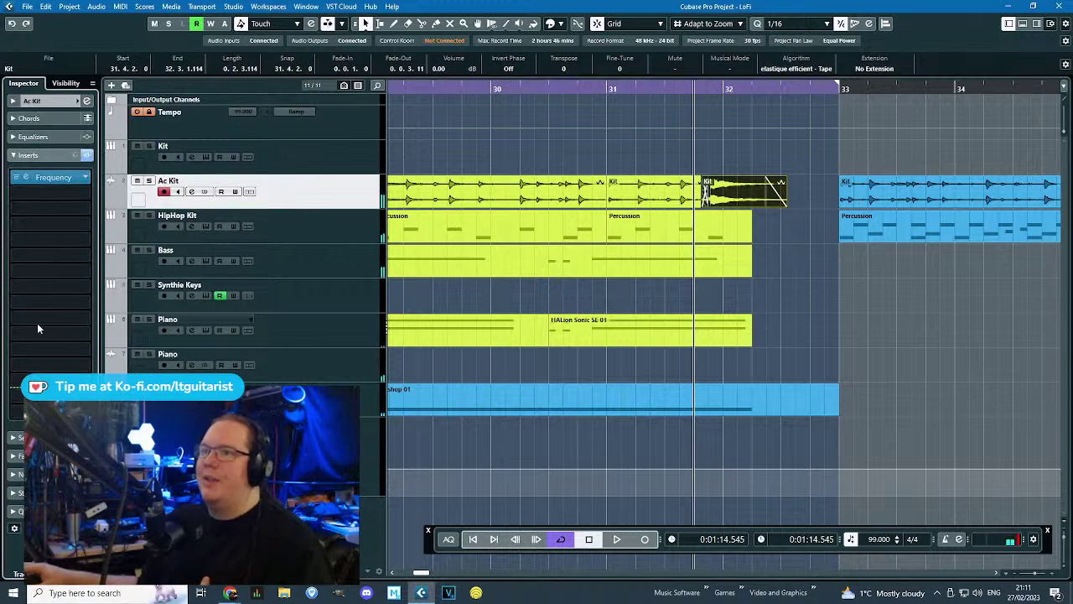
{"action": "left_click", "coordinate": [80, 225]}
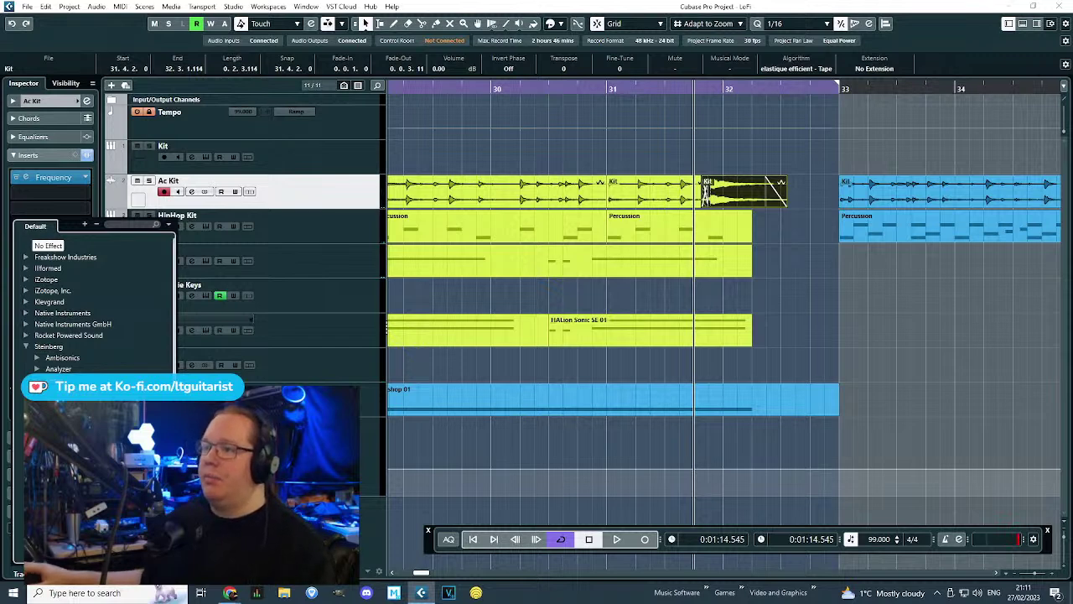
{"action": "left_click", "coordinate": [80, 514]}
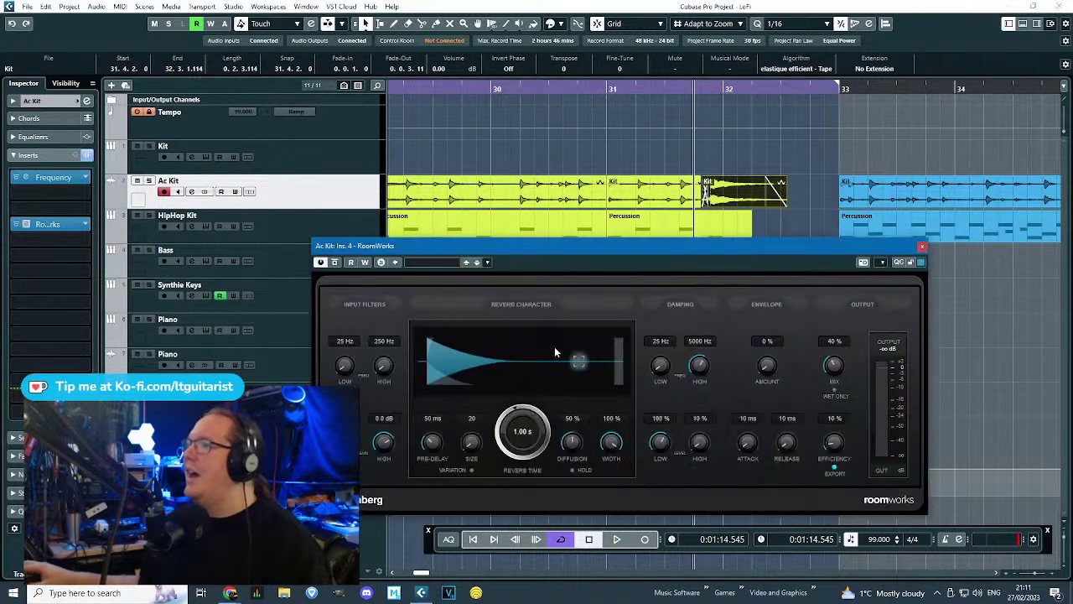
Set the RoomWorks mix to 31%, the reverb time to 4.90 s and the pre-delay to 32 ms during playback.
{"action": "key", "text": "space"}
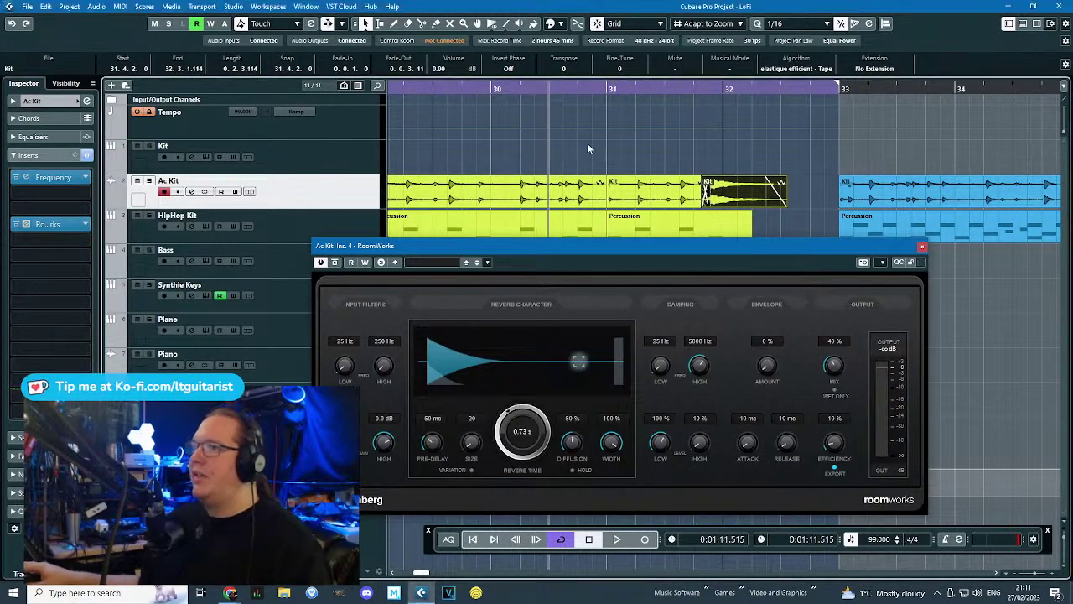
{"action": "left_click_drag", "start_coordinate": [830, 364], "coordinate": [830, 356]}
{"action": "left_click_drag", "start_coordinate": [510, 415], "coordinate": [513, 387]}
{"action": "left_click_drag", "start_coordinate": [430, 442], "coordinate": [426, 459]}
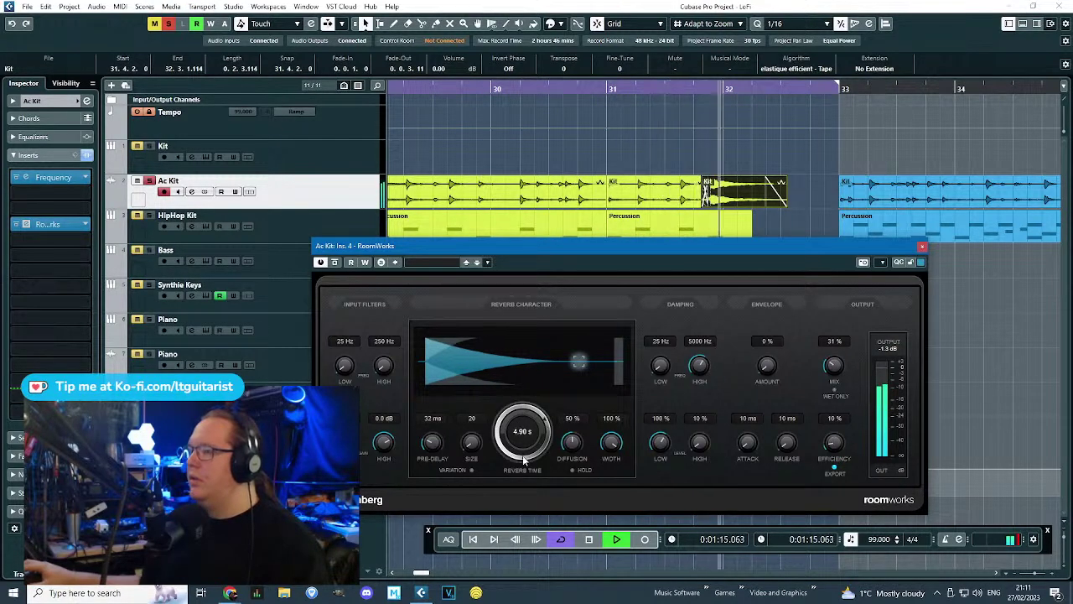
Show the RoomWorks mix automation under Ac Kit and draw it at 0%, rising from about 31.4 into bar 32.
{"action": "right_click", "coordinate": [835, 367]}
{"action": "left_click", "coordinate": [866, 400]}
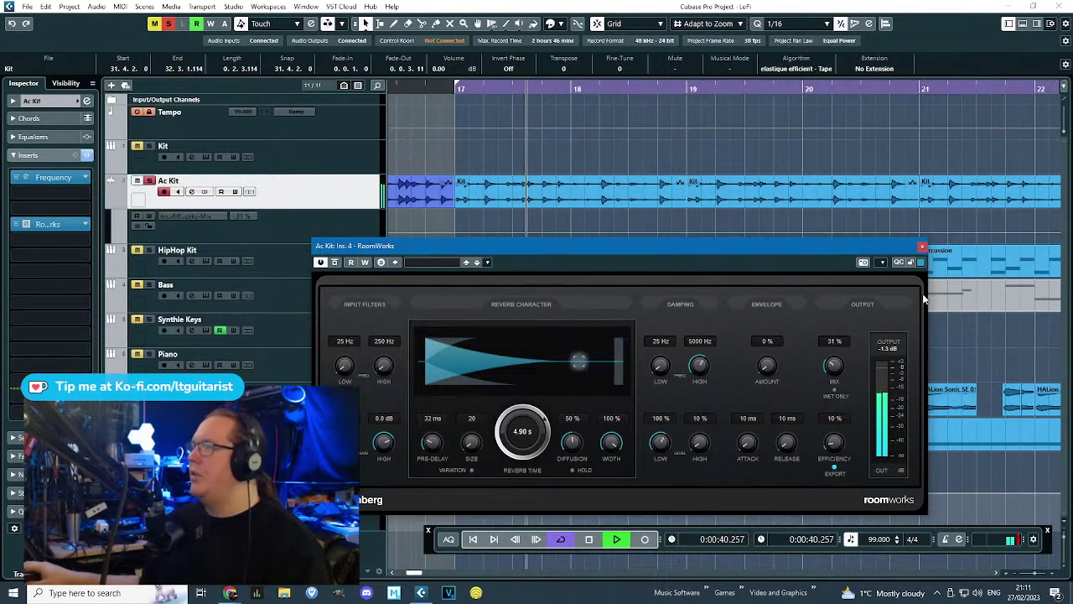
{"action": "left_click", "coordinate": [922, 246]}
{"action": "scroll", "coordinate": [528, 327], "scroll_direction": "down", "scroll_amount": 8}
{"action": "key", "text": "space"}
{"action": "scroll", "coordinate": [888, 229], "scroll_direction": "up", "scroll_amount": 6}
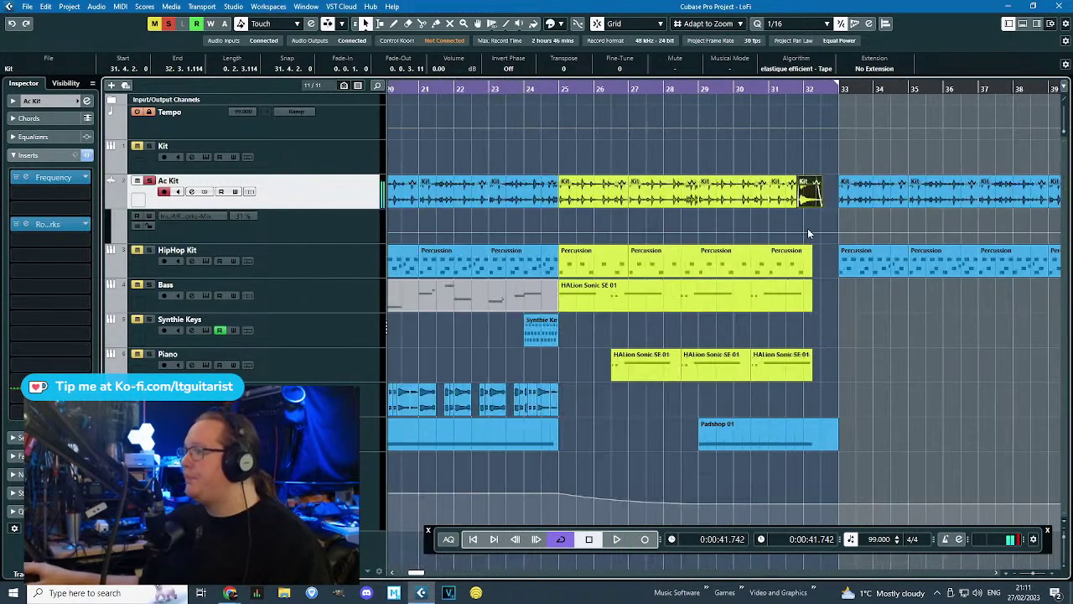
{"action": "mouse_move", "coordinate": [844, 231]}
{"action": "left_mouse_down"}
{"action": "mouse_move", "coordinate": [784, 254]}
{"action": "mouse_move", "coordinate": [773, 239]}
{"action": "mouse_move", "coordinate": [819, 230]}
{"action": "left_mouse_up"}
{"action": "scroll", "coordinate": [803, 255], "scroll_direction": "up", "scroll_amount": 3}
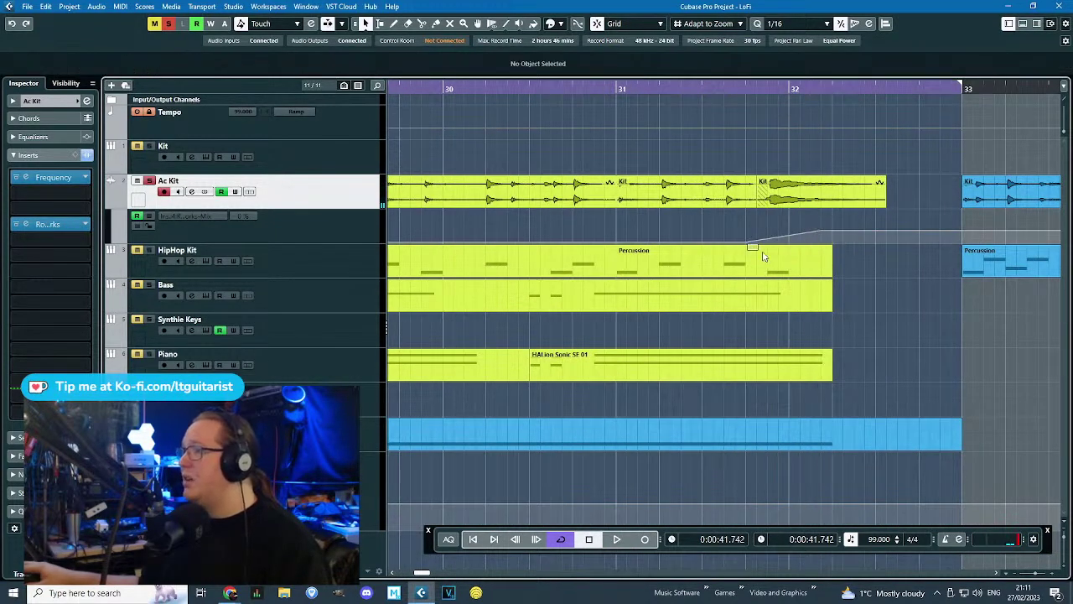
{"action": "left_click_drag", "start_coordinate": [748, 244], "coordinate": [767, 260]}
Return the reverb mix automation to 0% at bar 33, curve its ramps, and set the 32.2.1.0 point to 50%.
{"action": "left_click", "coordinate": [695, 87]}
{"action": "key", "text": "space"}
{"action": "left_click_drag", "start_coordinate": [952, 311], "coordinate": [940, 347]}
{"action": "left_click_drag", "start_coordinate": [628, 239], "coordinate": [799, 243]}
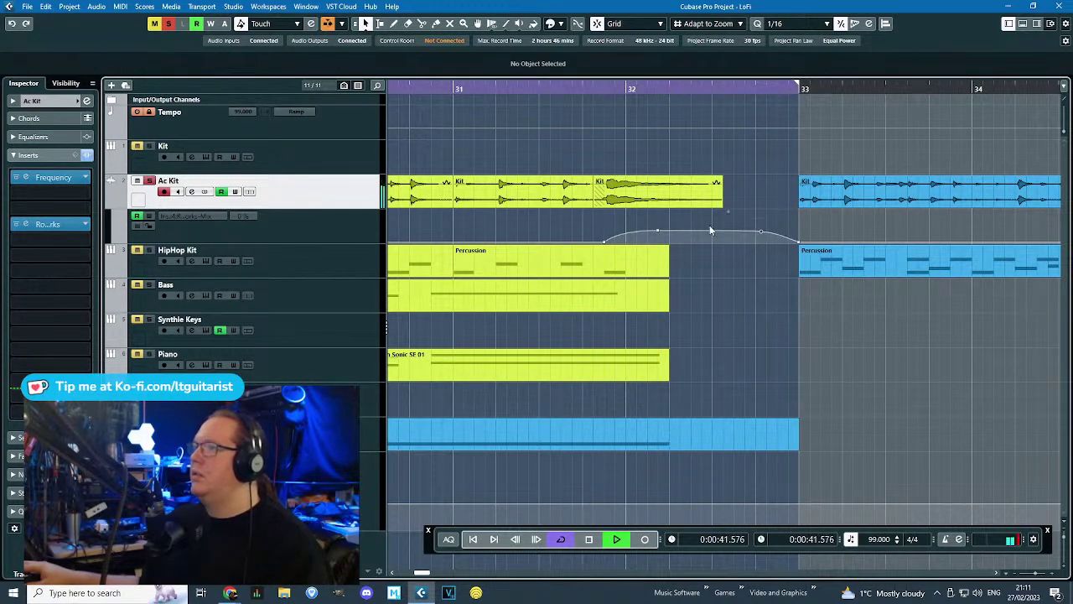
{"action": "left_click_drag", "start_coordinate": [658, 232], "coordinate": [671, 231]}
{"action": "left_click", "coordinate": [527, 90]}
{"action": "scroll", "coordinate": [626, 239], "scroll_direction": "up", "scroll_amount": 3}
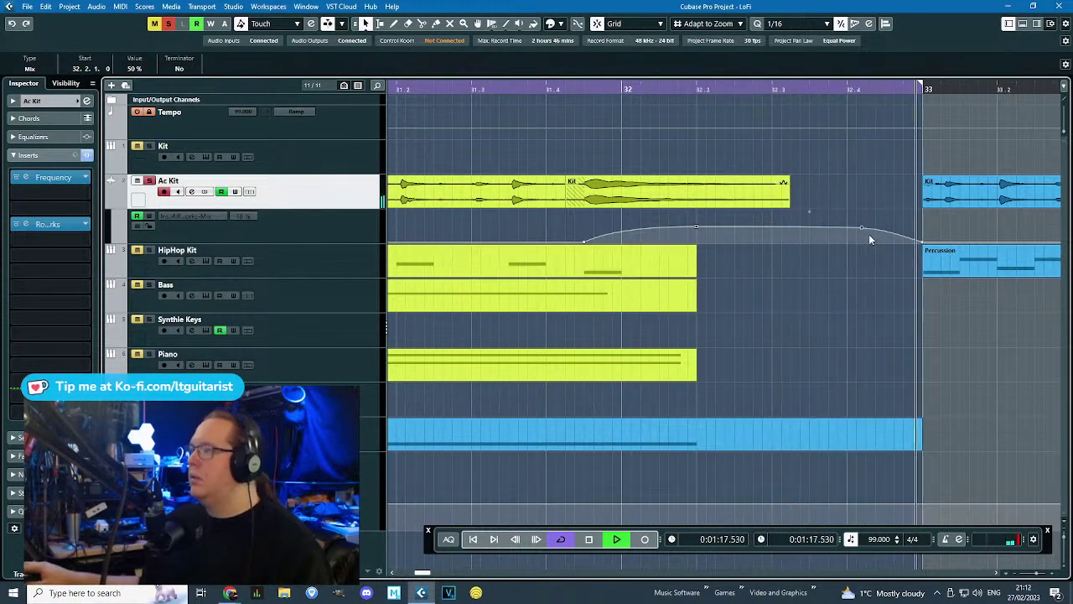
Unsolo Ac Kit and play the full arrangement from around bar 30 through the section's ending.
{"action": "scroll", "coordinate": [446, 316], "scroll_direction": "down", "scroll_amount": 6}
{"action": "key", "text": "s"}
{"action": "left_click", "coordinate": [735, 86]}
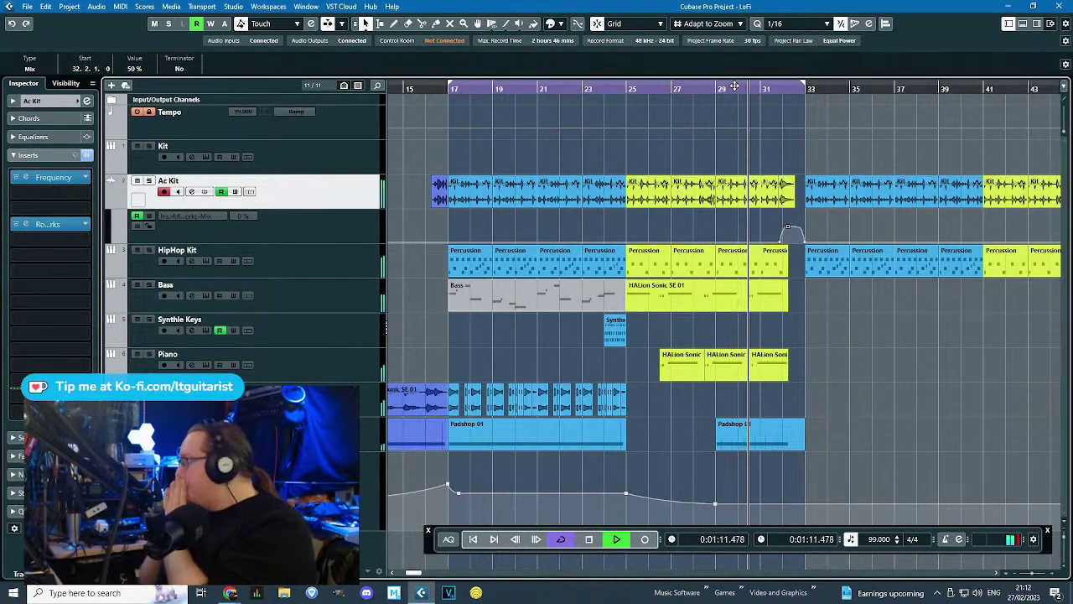
{"action": "left_click", "coordinate": [846, 427]}
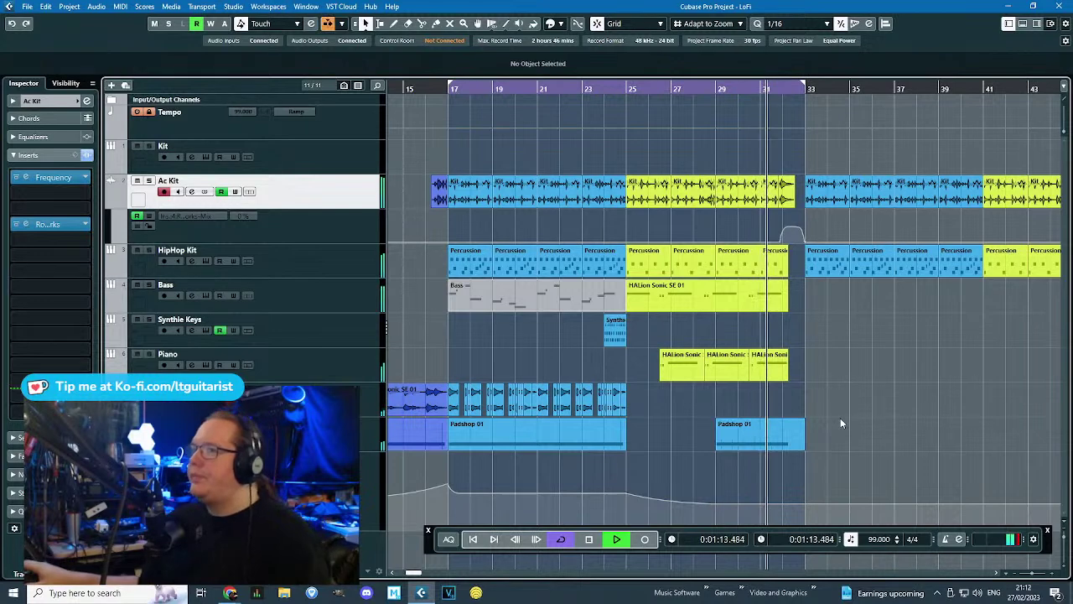
{"action": "scroll", "coordinate": [846, 428], "scroll_direction": "up", "scroll_amount": 2}
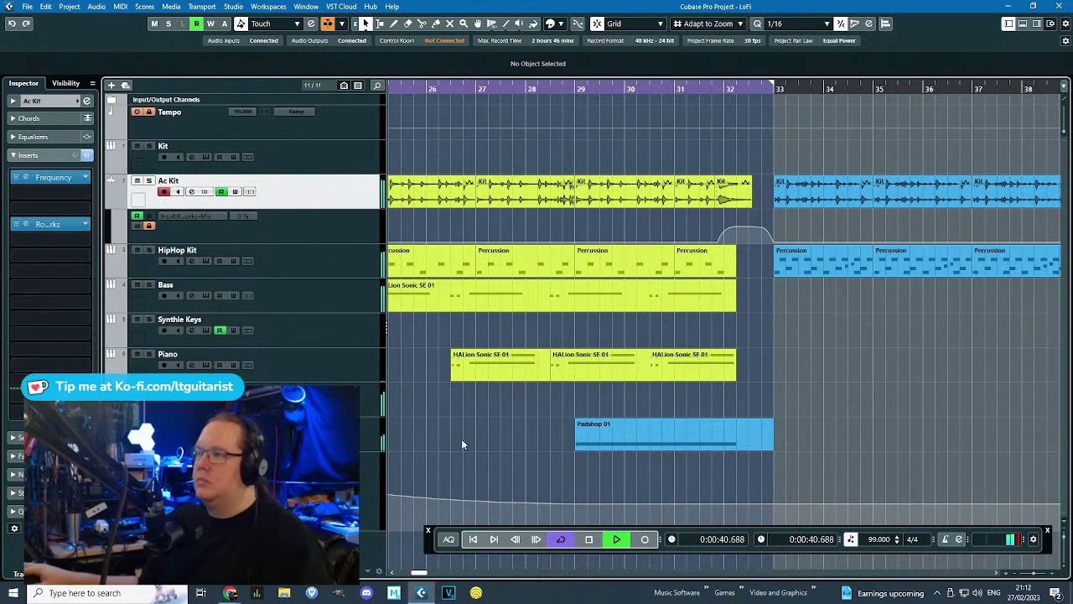
Colour the Padshop part at bar 29 yellow to match the rest of its section.
{"action": "scroll", "coordinate": [511, 414], "scroll_direction": "down", "scroll_amount": 4}
{"action": "left_click", "coordinate": [540, 432]}
{"action": "left_click", "coordinate": [578, 24]}
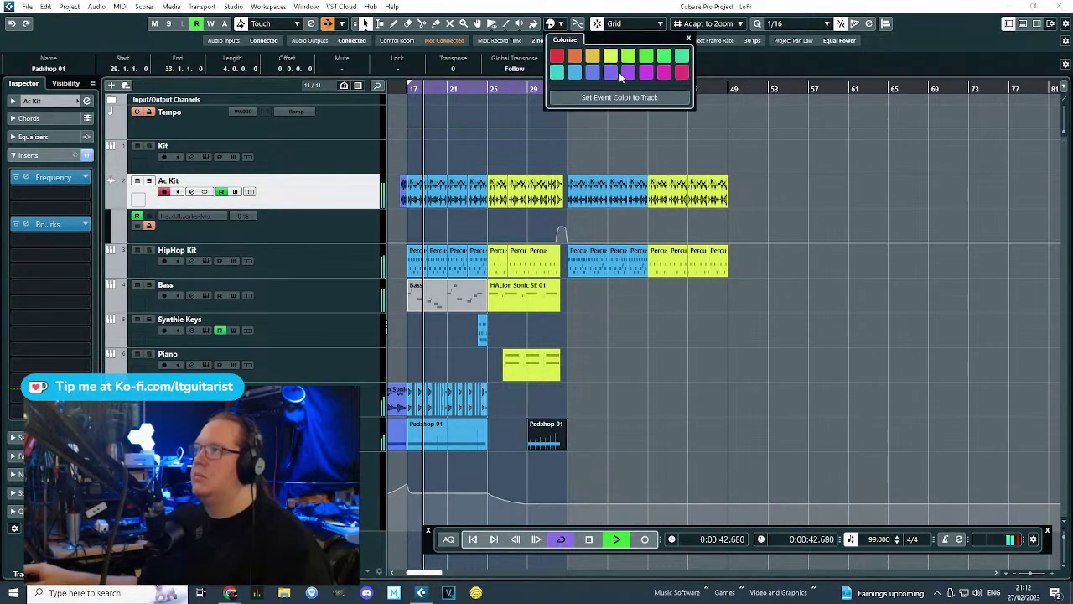
{"action": "left_click", "coordinate": [611, 56]}
{"action": "left_click", "coordinate": [427, 350]}
Colour the grey Bass part at bar 17 blue to match its section.
{"action": "scroll", "coordinate": [445, 359], "scroll_direction": "up", "scroll_amount": 4}
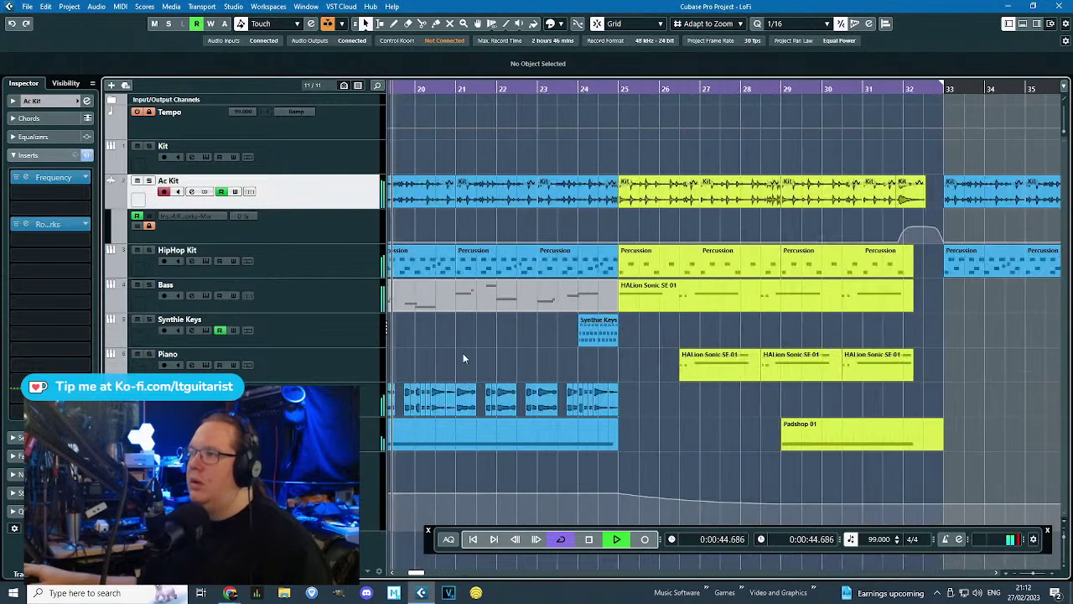
{"action": "scroll", "coordinate": [466, 365], "scroll_direction": "down", "scroll_amount": 2}
{"action": "left_click", "coordinate": [464, 303]}
{"action": "left_click", "coordinate": [554, 23]}
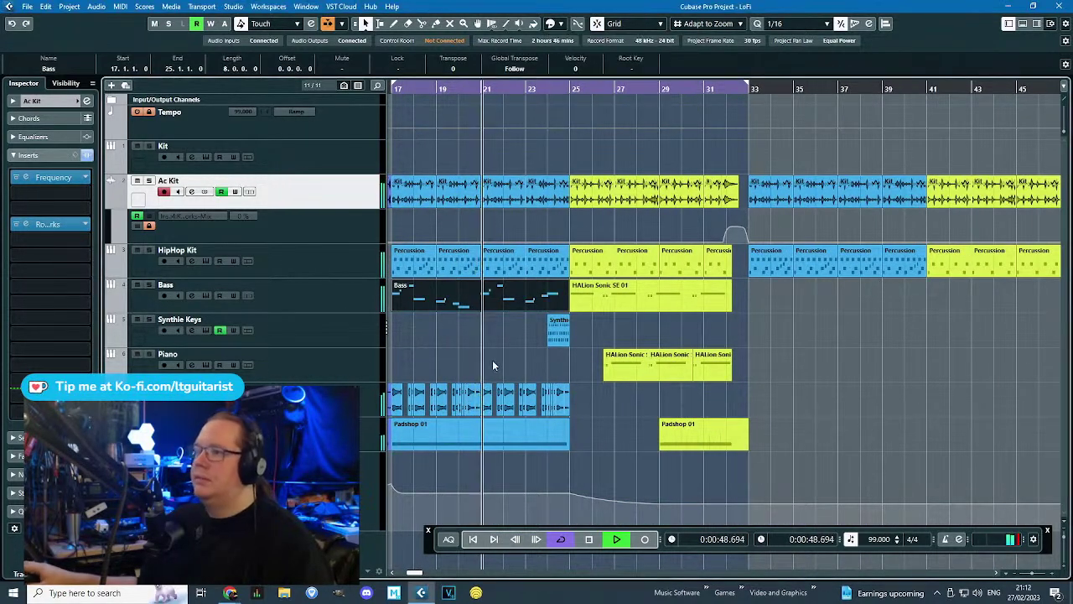
{"action": "left_click_drag", "start_coordinate": [491, 365], "coordinate": [436, 373]}
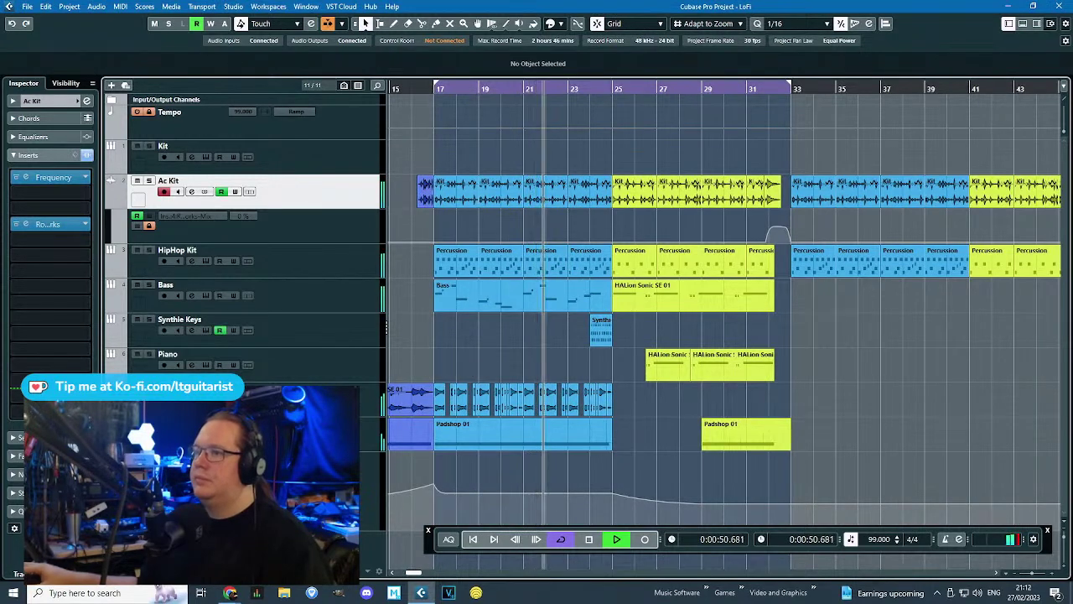
Hide the Padshop volume automation lane and select the Padshop track.
{"action": "scroll", "coordinate": [528, 344], "scroll_direction": "left", "scroll_amount": 3}
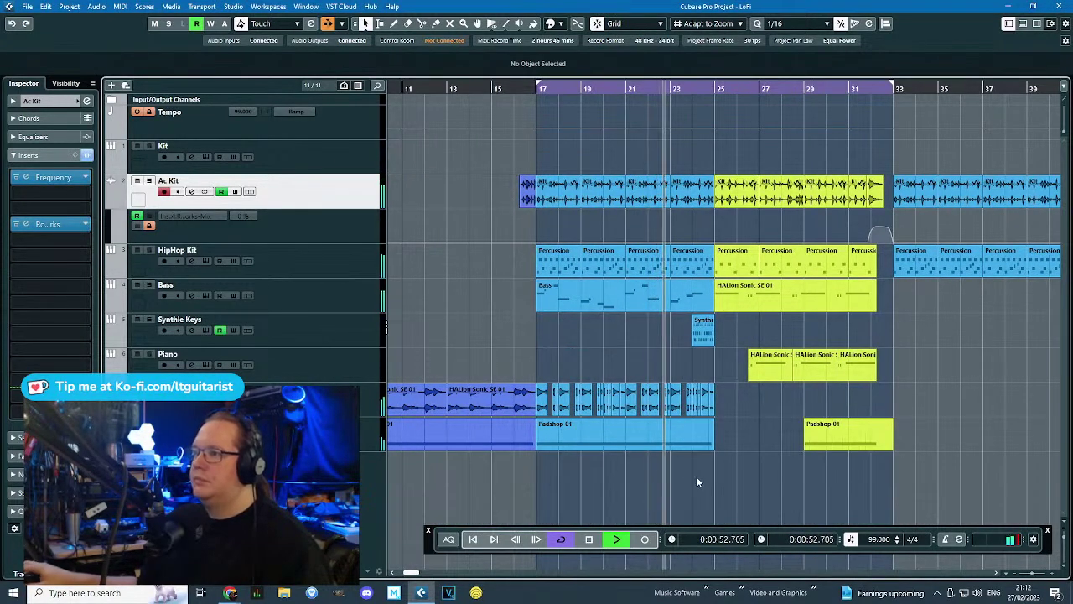
{"action": "scroll", "coordinate": [746, 475], "scroll_direction": "up", "scroll_amount": 2}
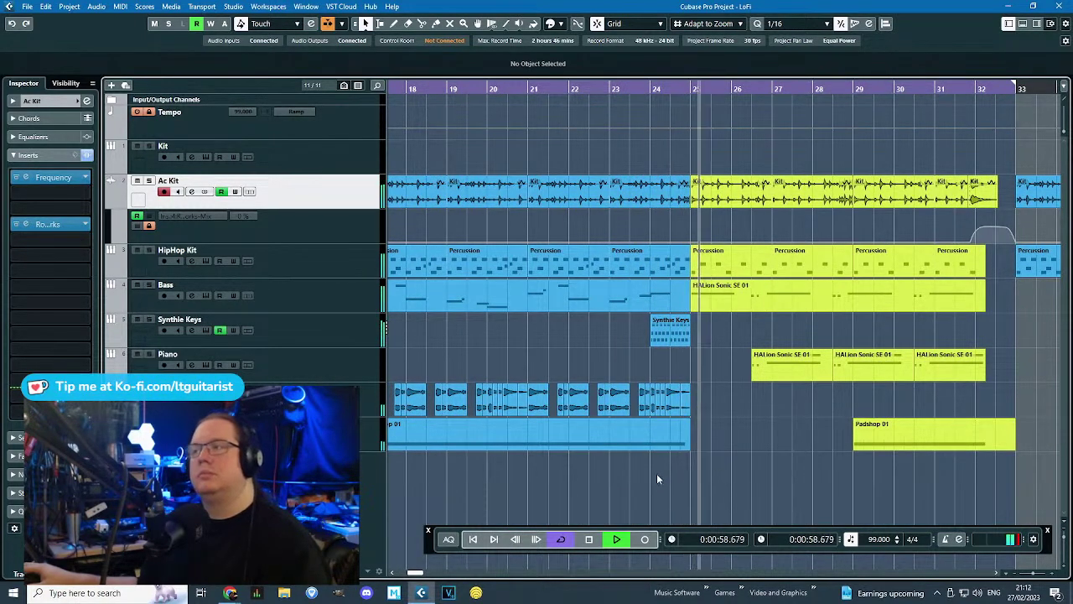
{"action": "left_click", "coordinate": [369, 433]}
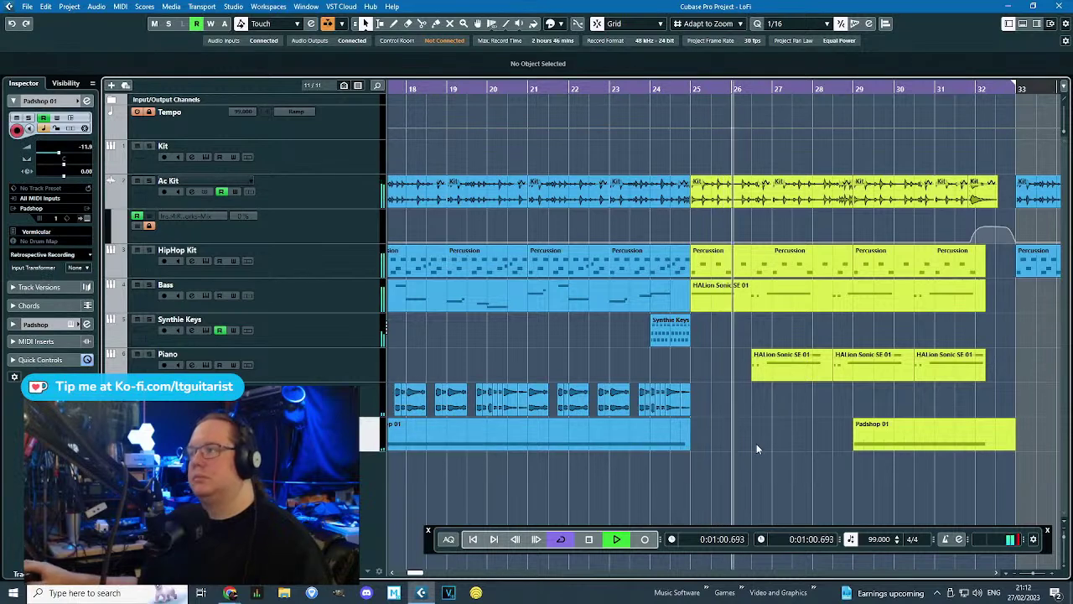
Play the yellow section from around bar 26 into bar 28 and stop.
{"action": "key", "text": "g"}
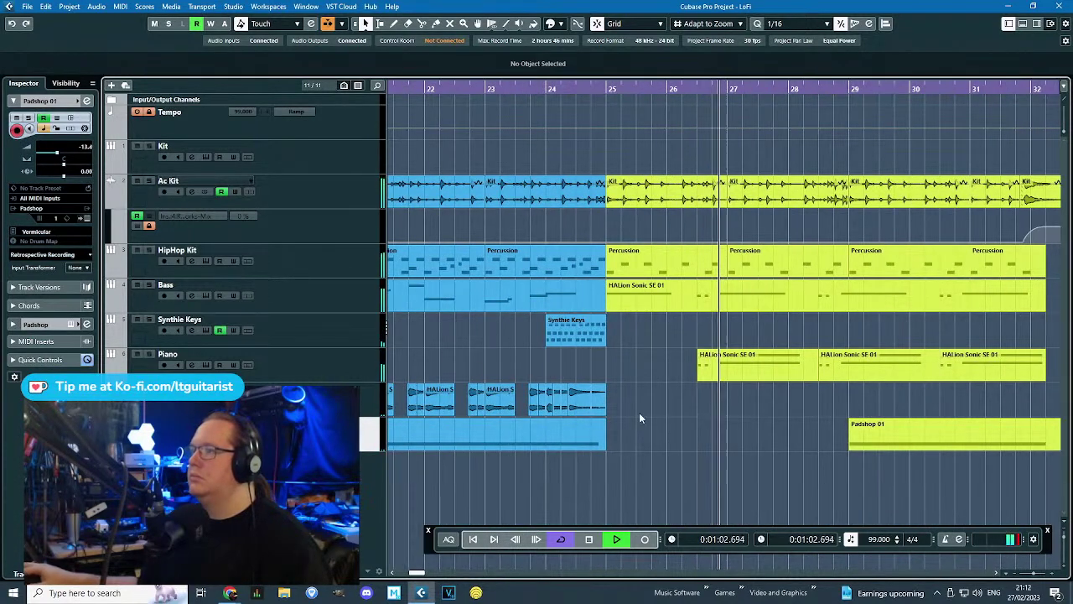
{"action": "key", "text": "h"}
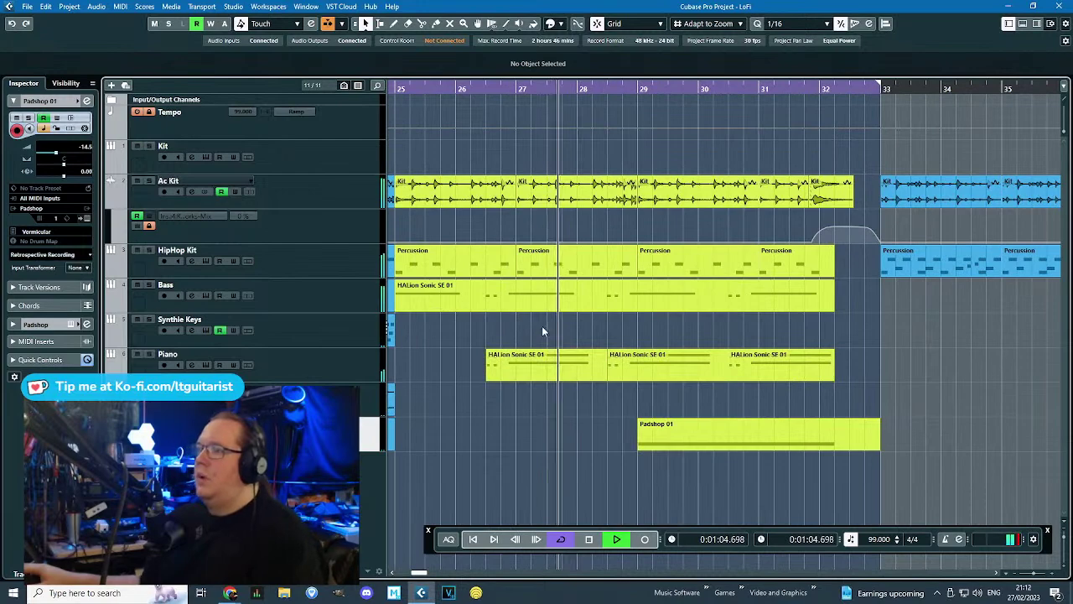
{"action": "scroll", "coordinate": [529, 328], "scroll_direction": "left", "scroll_amount": 3}
{"action": "left_click_drag", "start_coordinate": [677, 325], "coordinate": [793, 338]}
{"action": "key", "text": "space"}
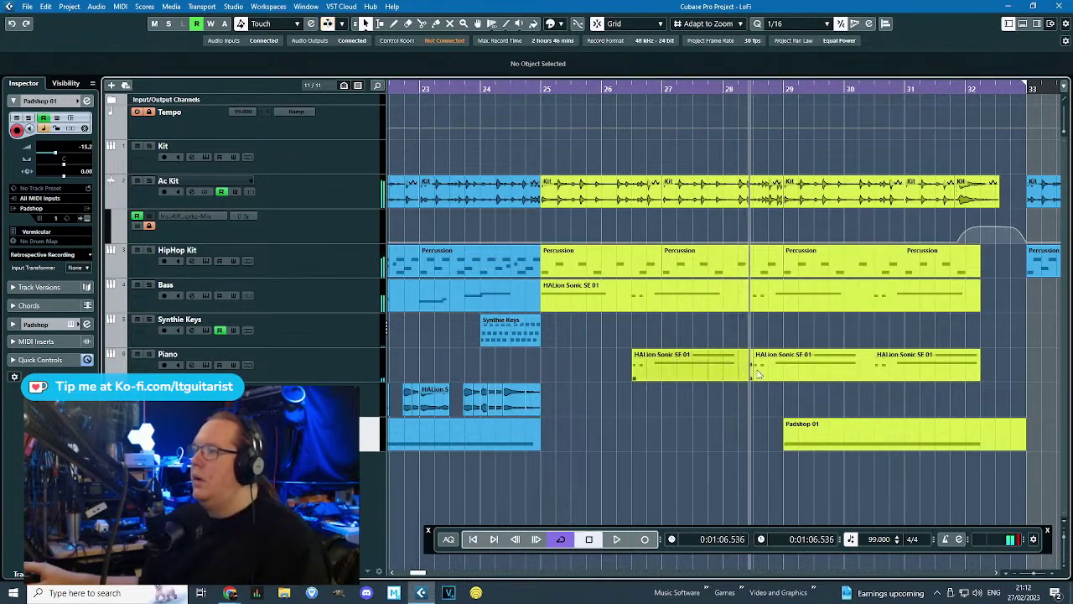
Open the first yellow Piano part for note editing and play it around bar 27.
{"action": "double_click", "coordinate": [679, 367]}
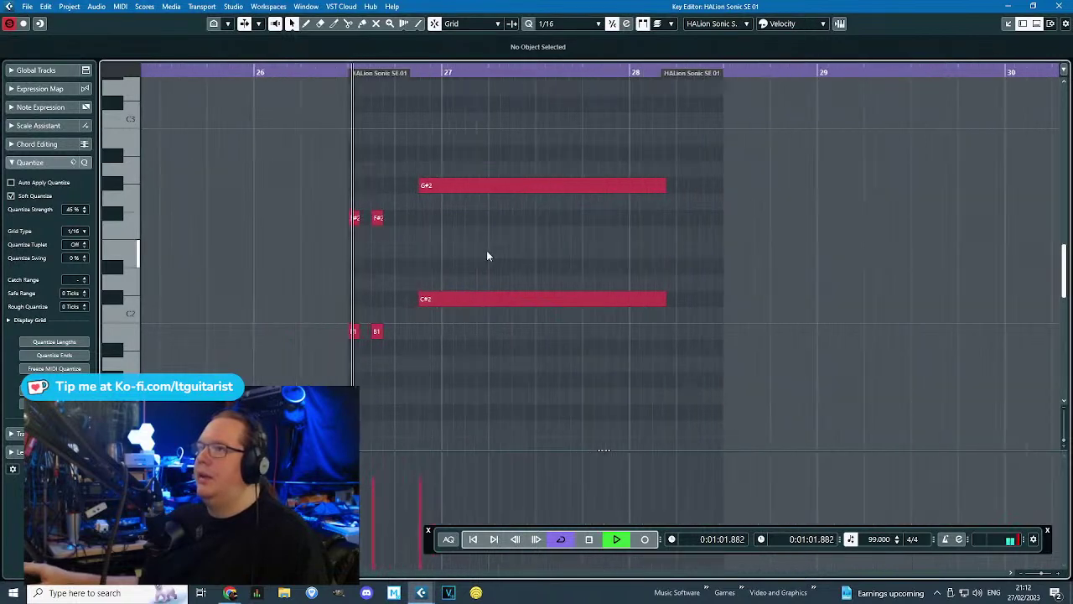
{"action": "scroll", "coordinate": [488, 252], "scroll_direction": "up", "scroll_amount": 2, "text": "ctrl"}
{"action": "scroll", "coordinate": [486, 252], "scroll_direction": "up", "scroll_amount": 2}
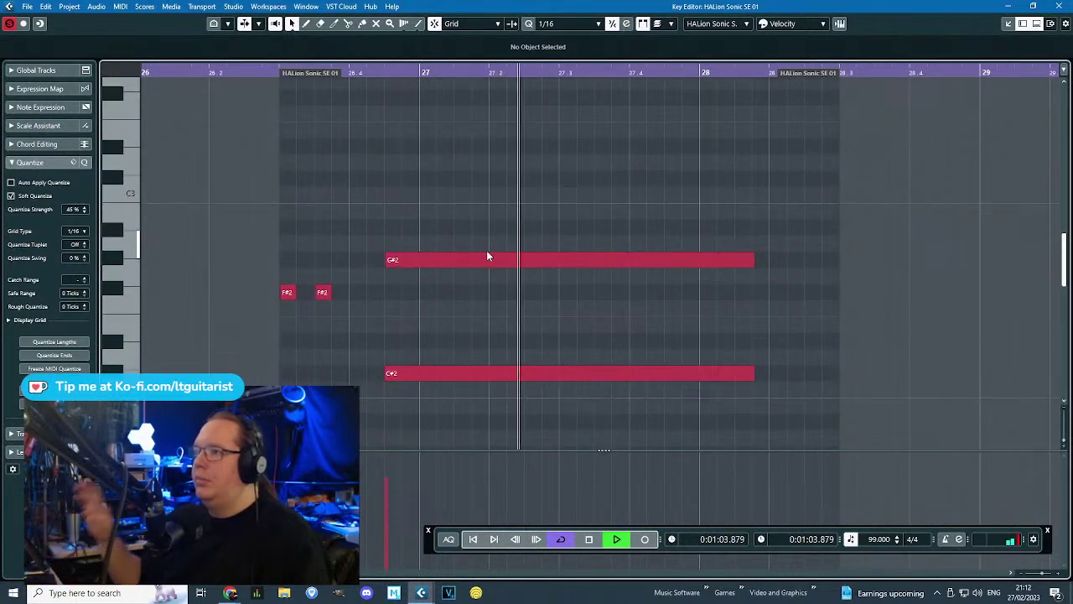
{"action": "key", "text": "space"}
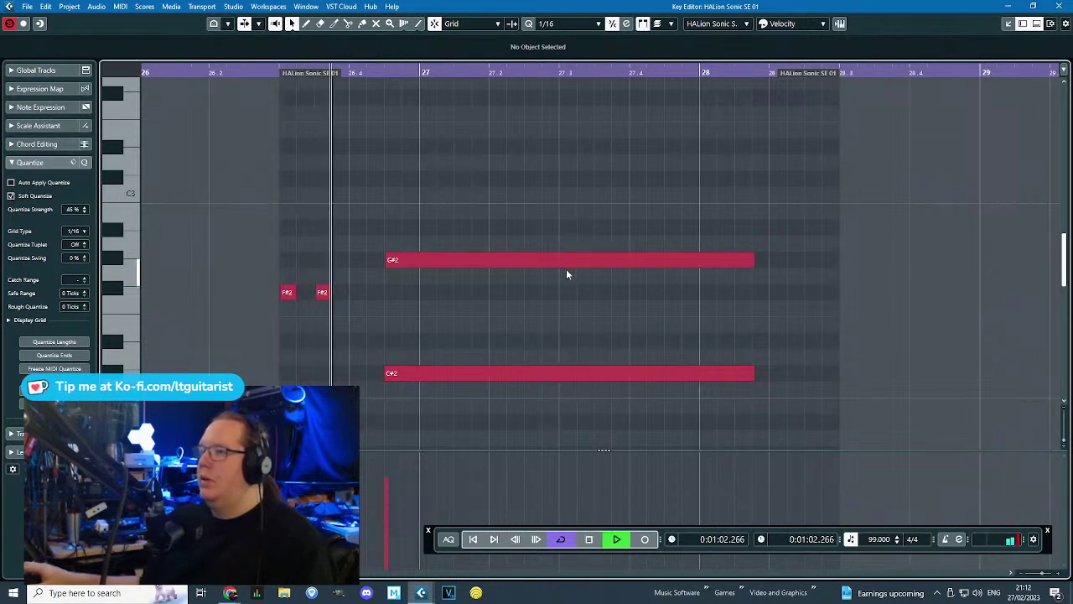
{"action": "scroll", "coordinate": [568, 277], "scroll_direction": "up", "scroll_amount": 6}
{"action": "key", "text": "space"}
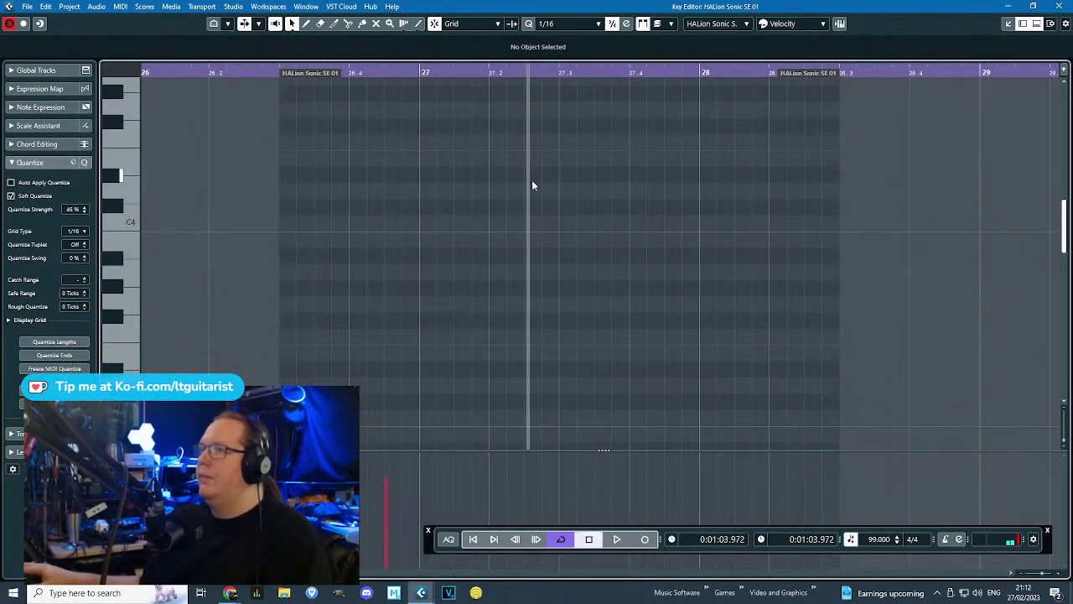
Add a C#4 note at 27.2.3 in the Piano part, with a very short B3 grace note leading into it.
{"action": "left_click", "coordinate": [532, 176]}
{"action": "left_click_drag", "start_coordinate": [556, 161], "coordinate": [563, 214]}
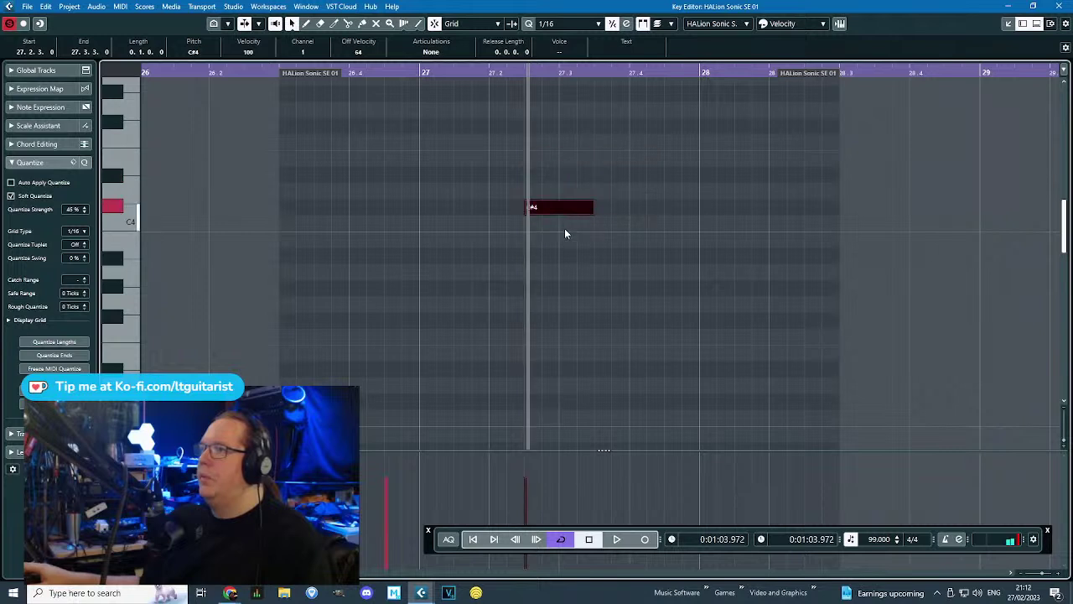
{"action": "scroll", "coordinate": [563, 218], "scroll_direction": "up", "scroll_amount": 2}
{"action": "left_click", "coordinate": [492, 236]}
{"action": "left_click", "coordinate": [485, 239]}
{"action": "mouse_move", "coordinate": [484, 239]}
{"action": "left_mouse_down"}
{"action": "mouse_move", "coordinate": [513, 243]}
{"action": "mouse_move", "coordinate": [498, 240]}
{"action": "left_mouse_up"}
{"action": "left_click", "coordinate": [422, 81]}
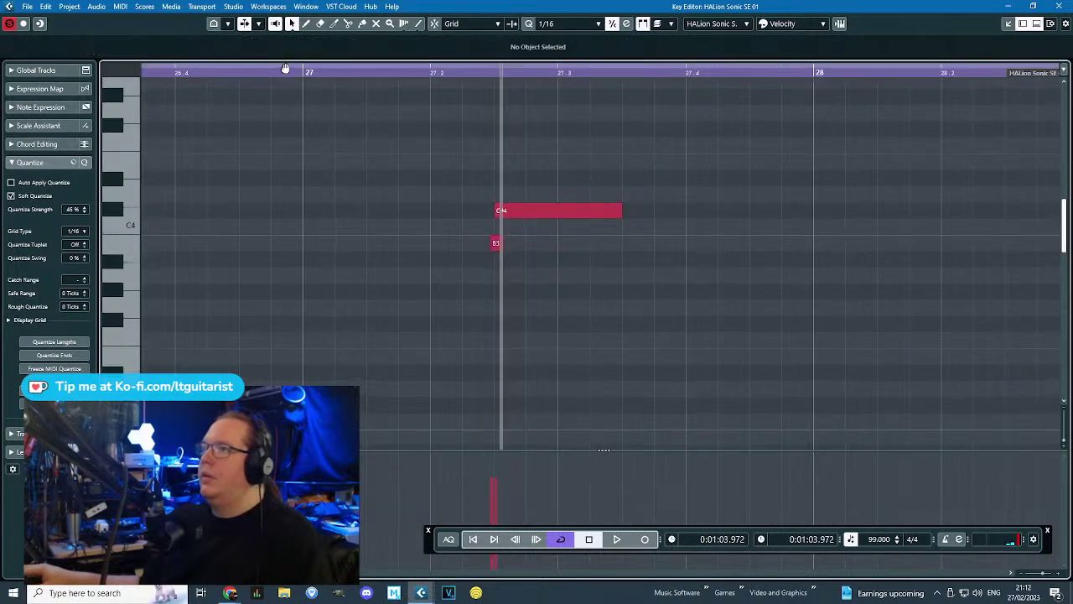
Shorten the C#4 to 0.0.1.32, start the B3 grace note at 27.2.2.94 and play the phrase.
{"action": "left_click", "coordinate": [286, 71]}
{"action": "key", "text": "space"}
{"action": "left_click", "coordinate": [277, 72]}
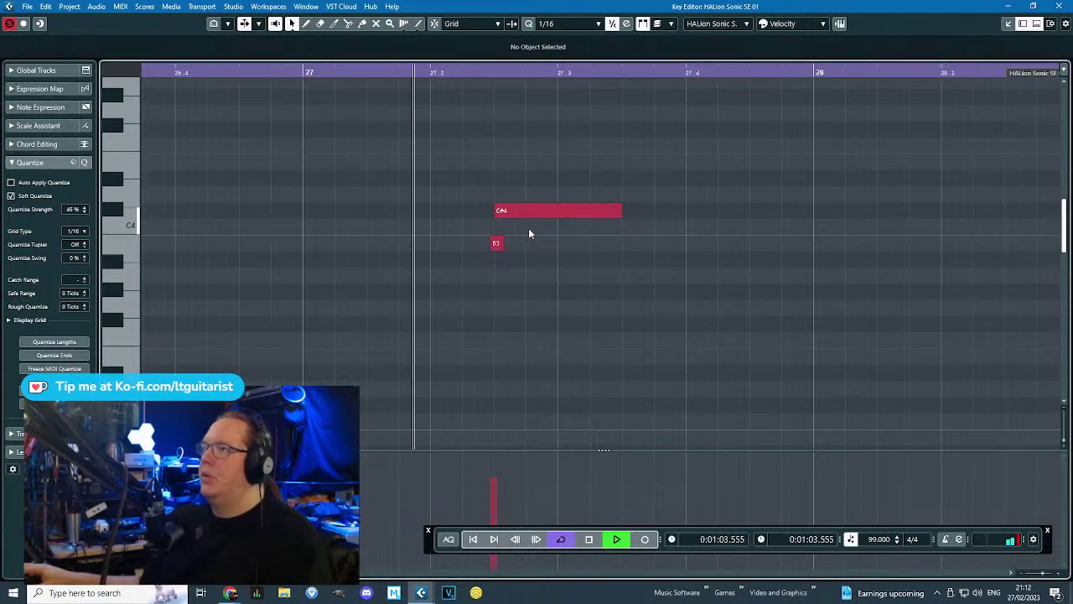
{"action": "key", "text": "space"}
{"action": "left_click_drag", "start_coordinate": [622, 211], "coordinate": [534, 211]}
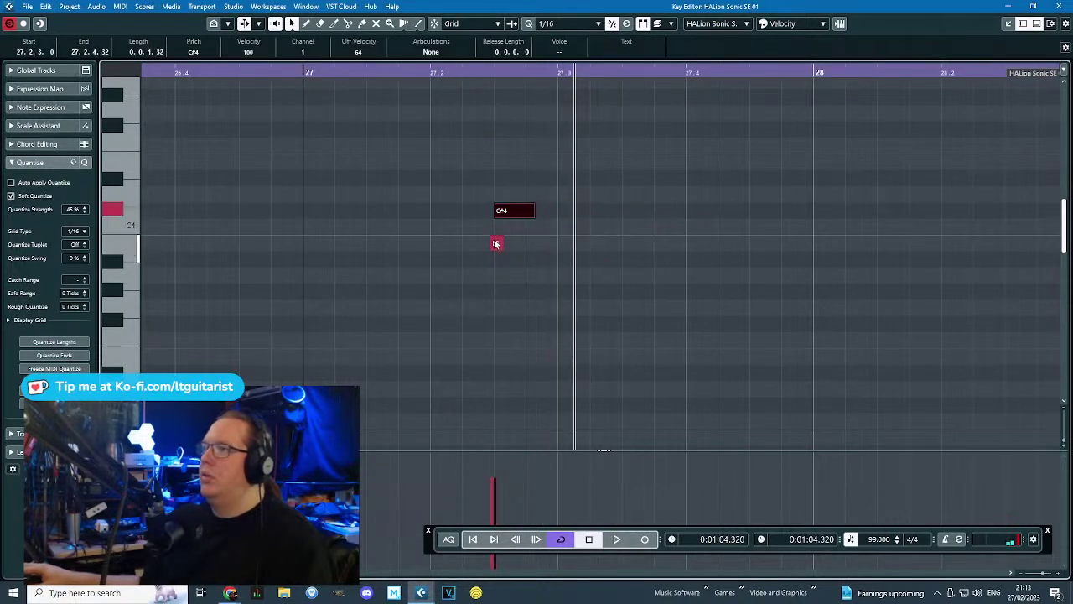
{"action": "key", "text": "space"}
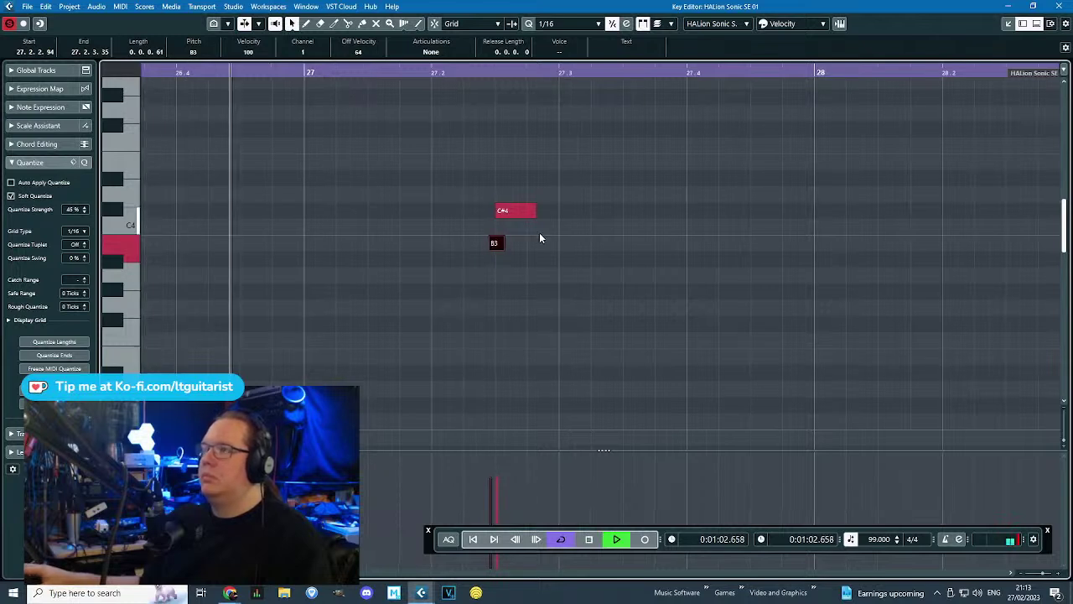
{"action": "key", "text": "space"}
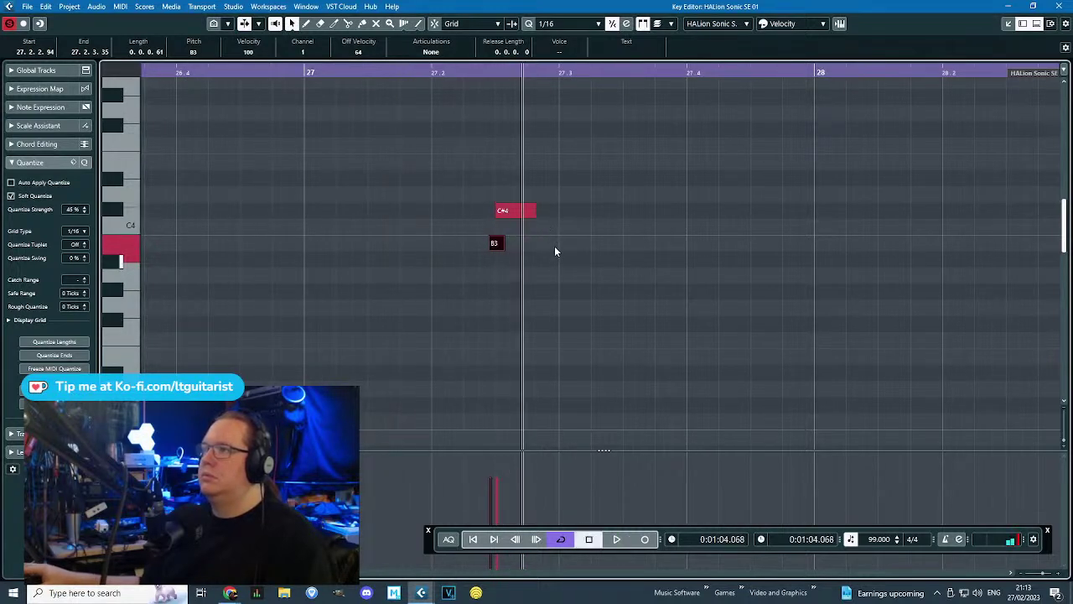
Raise the C#4 to E4 and its grace note from B3 to D#4, and play the result.
{"action": "left_click_drag", "start_coordinate": [521, 191], "coordinate": [520, 164]}
{"action": "left_click_drag", "start_coordinate": [496, 242], "coordinate": [497, 181]}
{"action": "key", "text": "space"}
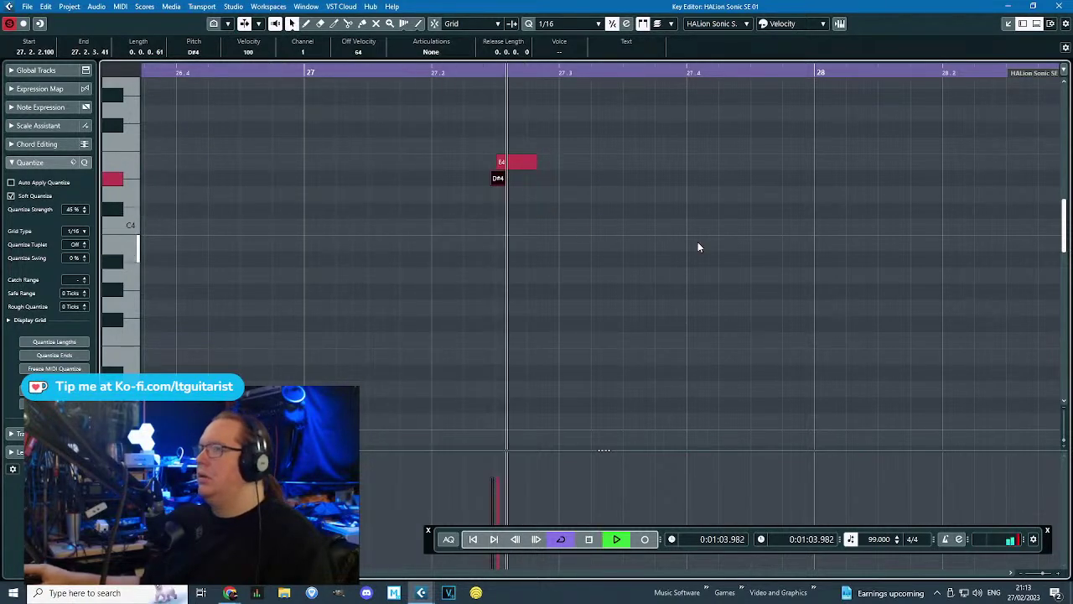
{"action": "key", "text": "space"}
Add a D#4 at beat 27.3 and a quantized C#4 half a beat after it.
{"action": "left_click_drag", "start_coordinate": [592, 181], "coordinate": [587, 181]}
{"action": "key", "text": "space"}
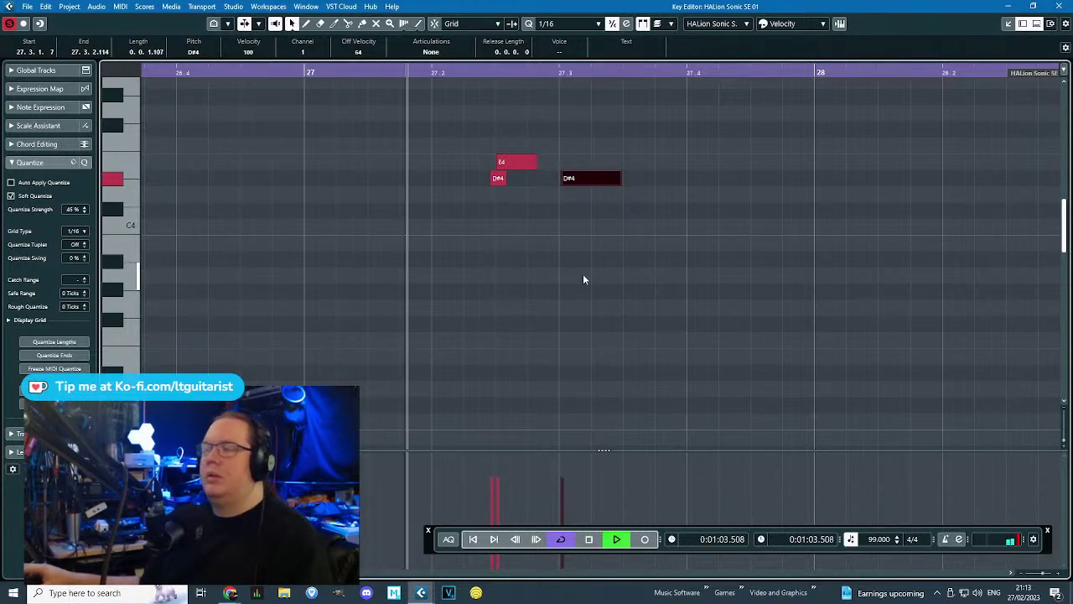
{"action": "key", "text": "space"}
{"action": "left_click_drag", "start_coordinate": [630, 214], "coordinate": [680, 220]}
{"action": "key", "text": "q"}
Continue the melody with a B3 at beat 27.4, a C#4 half a beat after it and a G#3 at 28.1.1, and play it.
{"action": "mouse_move", "coordinate": [696, 259]}
{"action": "left_mouse_down"}
{"action": "mouse_move", "coordinate": [766, 272]}
{"action": "mouse_move", "coordinate": [732, 244]}
{"action": "left_mouse_up"}
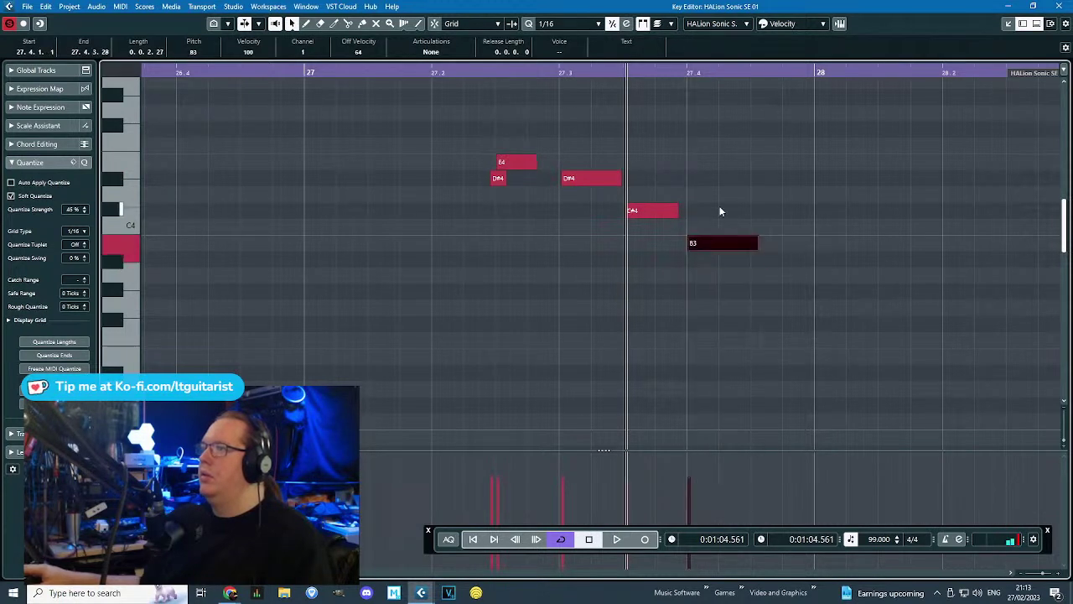
{"action": "left_click_drag", "start_coordinate": [761, 210], "coordinate": [815, 209]}
{"action": "left_click", "coordinate": [816, 291]}
{"action": "left_click_drag", "start_coordinate": [817, 291], "coordinate": [902, 291]}
{"action": "key", "text": "space"}
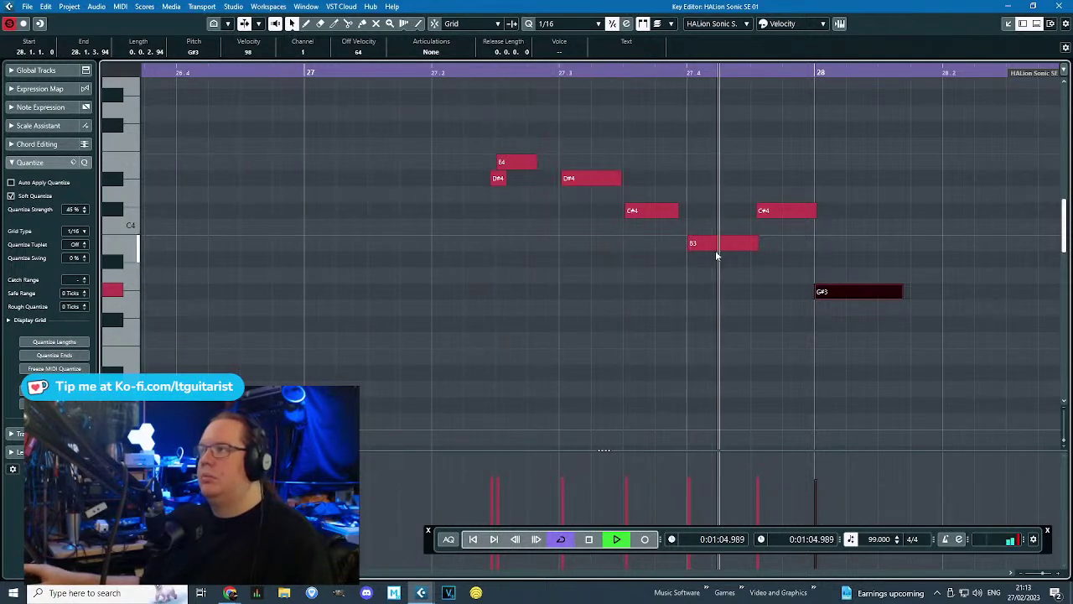
Move the second C#4 to the start of bar 28 and the G#3 to about 28.1.3.
{"action": "left_click_drag", "start_coordinate": [776, 216], "coordinate": [838, 219]}
{"action": "key", "text": "space"}
{"action": "left_click_drag", "start_coordinate": [849, 294], "coordinate": [929, 288]}
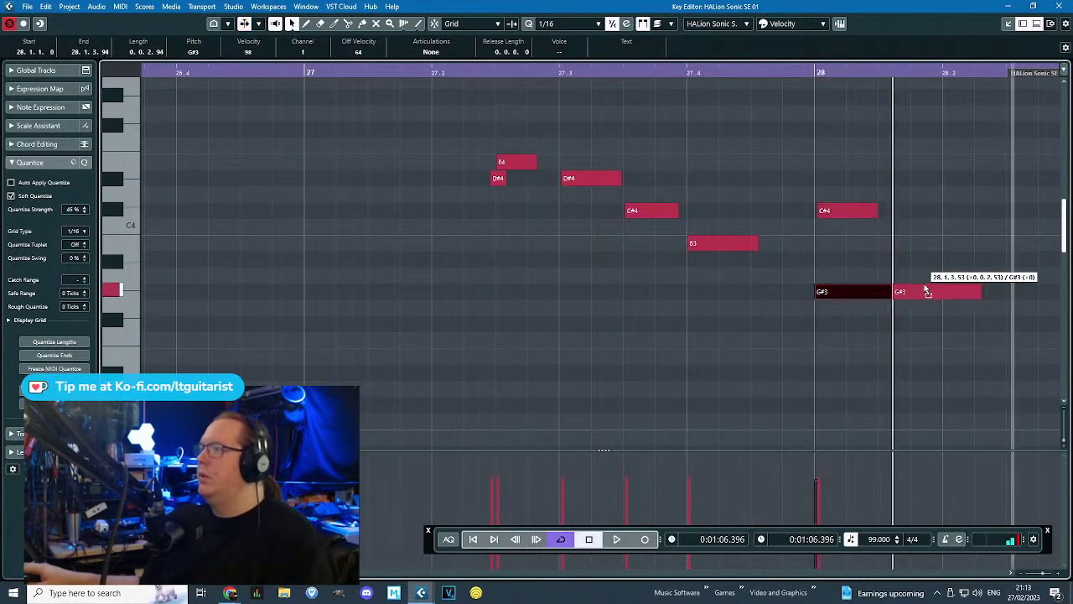
Lengthen the B3, shorten the C#4 at bar 28 to 0.0.1.15 and replay the melody from beat 27.2.
{"action": "left_click_drag", "start_coordinate": [757, 243], "coordinate": [764, 243]}
{"action": "left_click", "coordinate": [425, 79]}
{"action": "left_click", "coordinate": [418, 71]}
{"action": "left_click_drag", "start_coordinate": [873, 215], "coordinate": [852, 215]}
{"action": "key", "text": "space"}
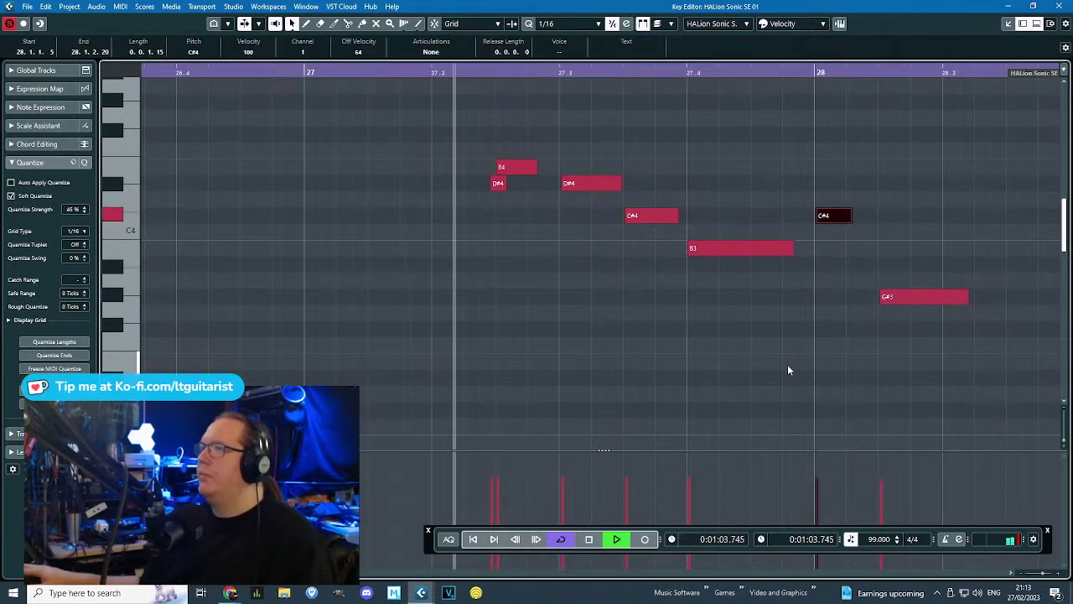
Lengthen the E4 to 0.0.2.22 so it reaches the following D#4.
{"action": "left_click_drag", "start_coordinate": [956, 373], "coordinate": [1060, 380]}
{"action": "left_click_drag", "start_coordinate": [460, 169], "coordinate": [490, 170]}
{"action": "scroll", "coordinate": [651, 241], "scroll_direction": "down", "scroll_amount": 2}
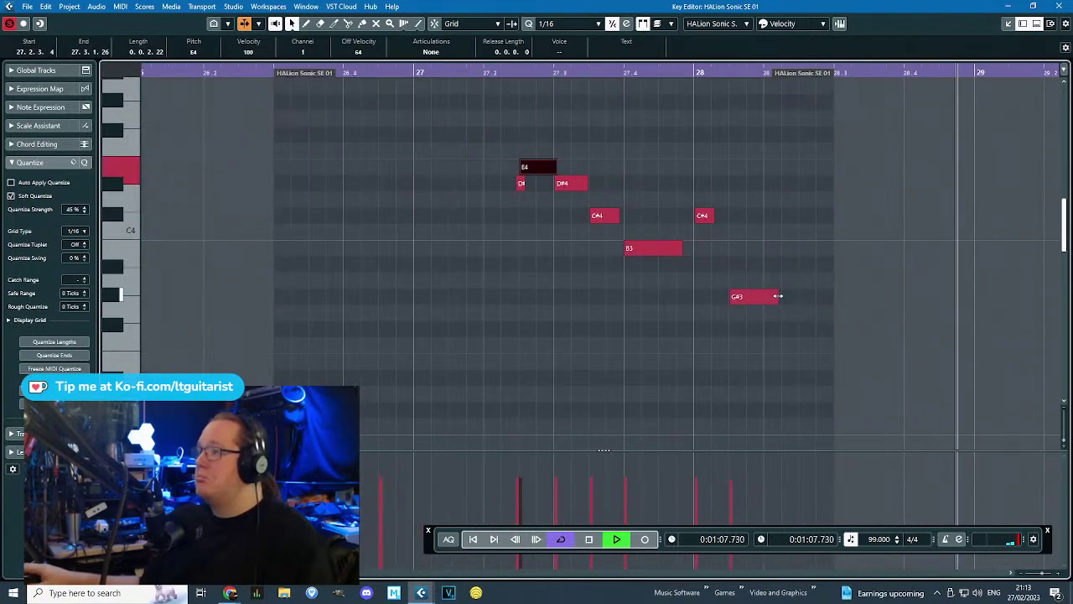
{"action": "left_click", "coordinate": [783, 297]}
Lower the velocity of all the melody notes to about 78 and close the note editor.
{"action": "left_click_drag", "start_coordinate": [434, 98], "coordinate": [855, 334]}
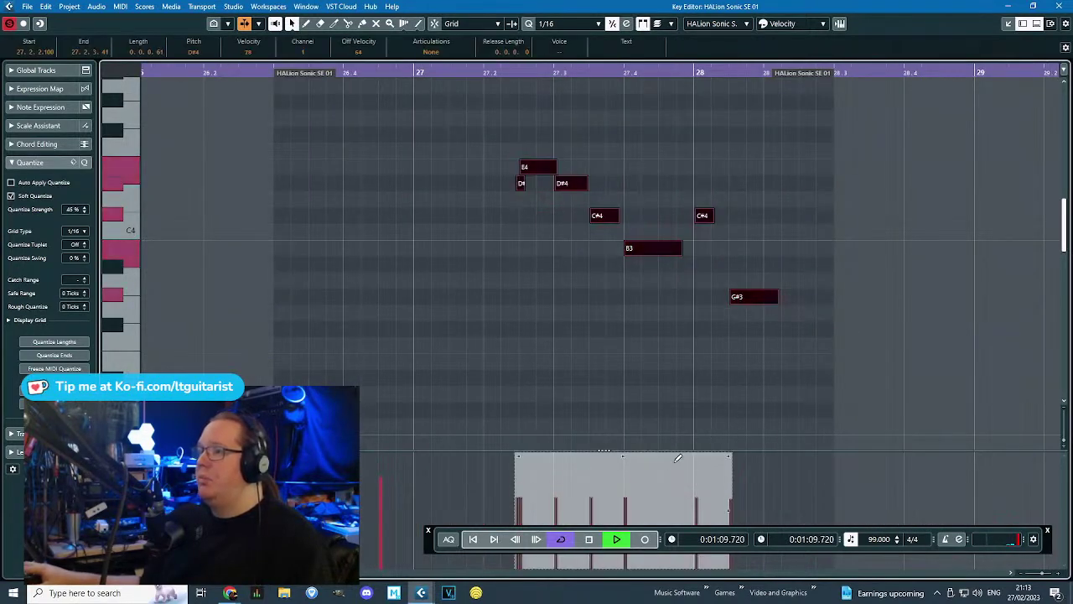
{"action": "left_click", "coordinate": [622, 400]}
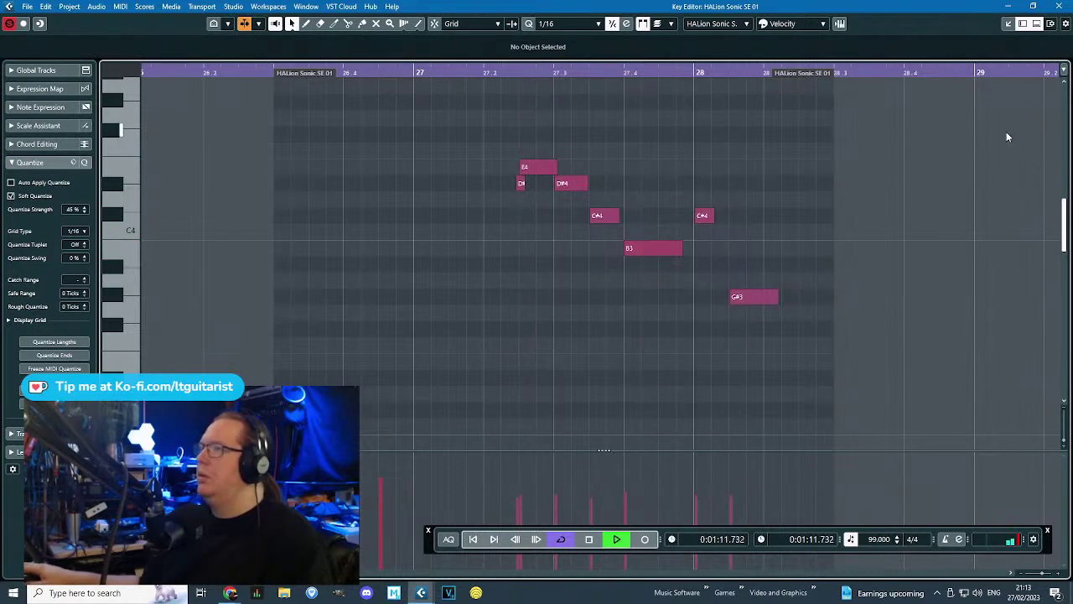
{"action": "left_click", "coordinate": [1058, 6]}
Play the Piano part in context, reopen it and shift the whole melody about half a beat later, to around beat 27.3.
{"action": "left_click", "coordinate": [627, 88]}
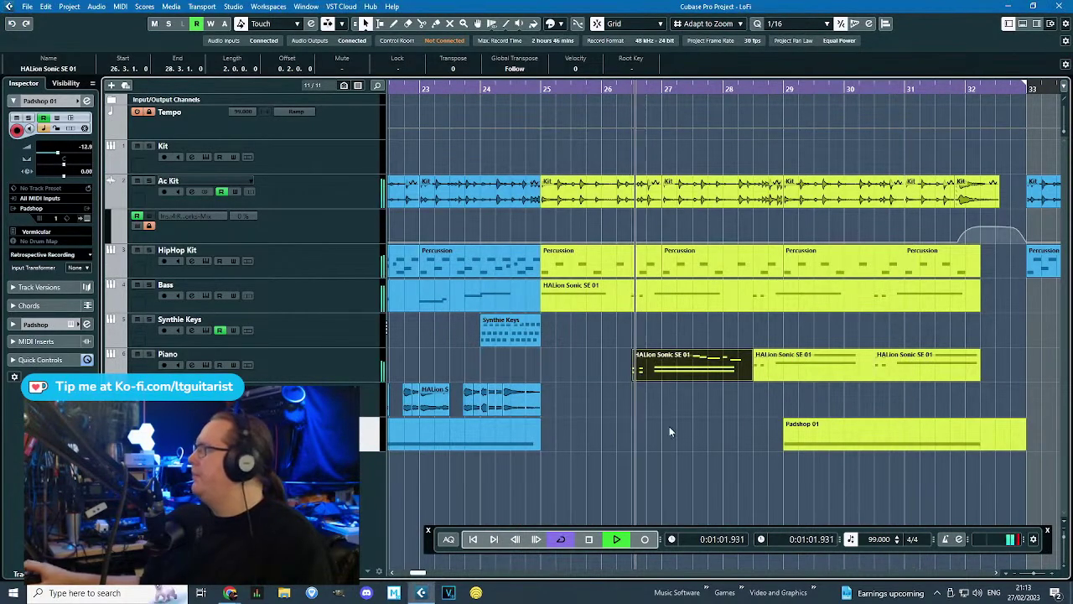
{"action": "scroll", "coordinate": [674, 423], "scroll_direction": "up", "scroll_amount": 1}
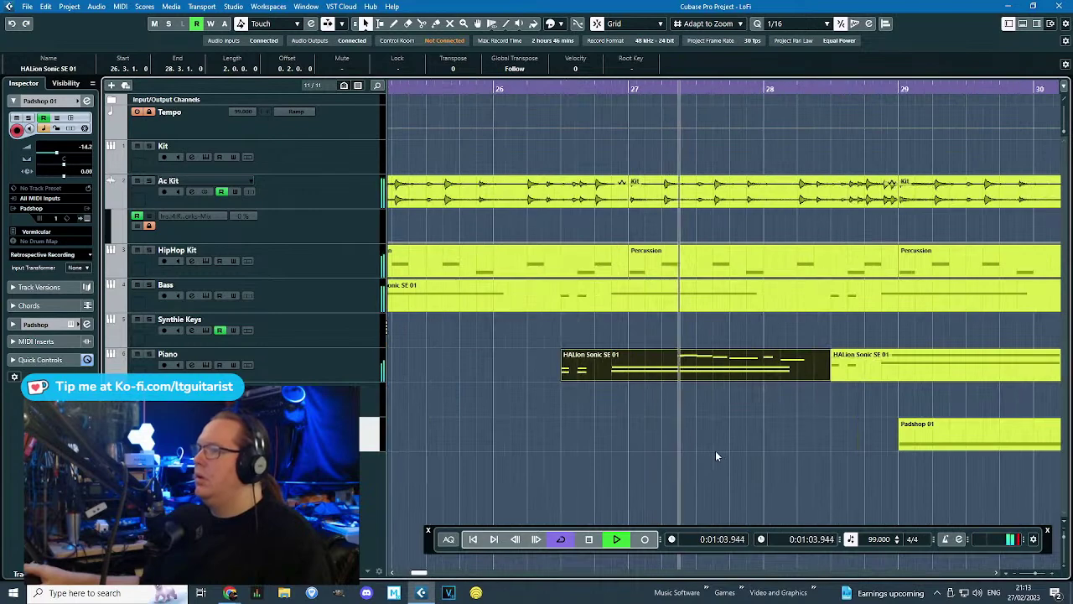
{"action": "double_click", "coordinate": [672, 362]}
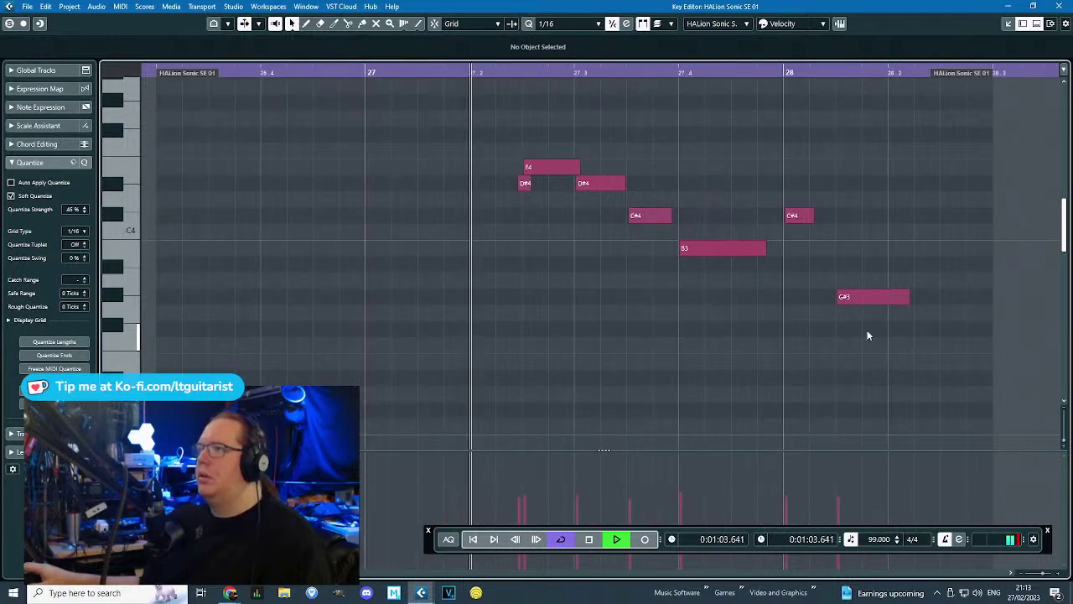
{"action": "left_click_drag", "start_coordinate": [450, 139], "coordinate": [922, 329]}
{"action": "key", "text": "space"}
{"action": "left_click_drag", "start_coordinate": [564, 168], "coordinate": [594, 175]}
Play the shifted melody from just before the Piano part's start and close the note editor.
{"action": "scroll", "coordinate": [579, 160], "scroll_direction": "down", "scroll_amount": 1}
{"action": "left_click", "coordinate": [283, 73]}
{"action": "key", "text": "space"}
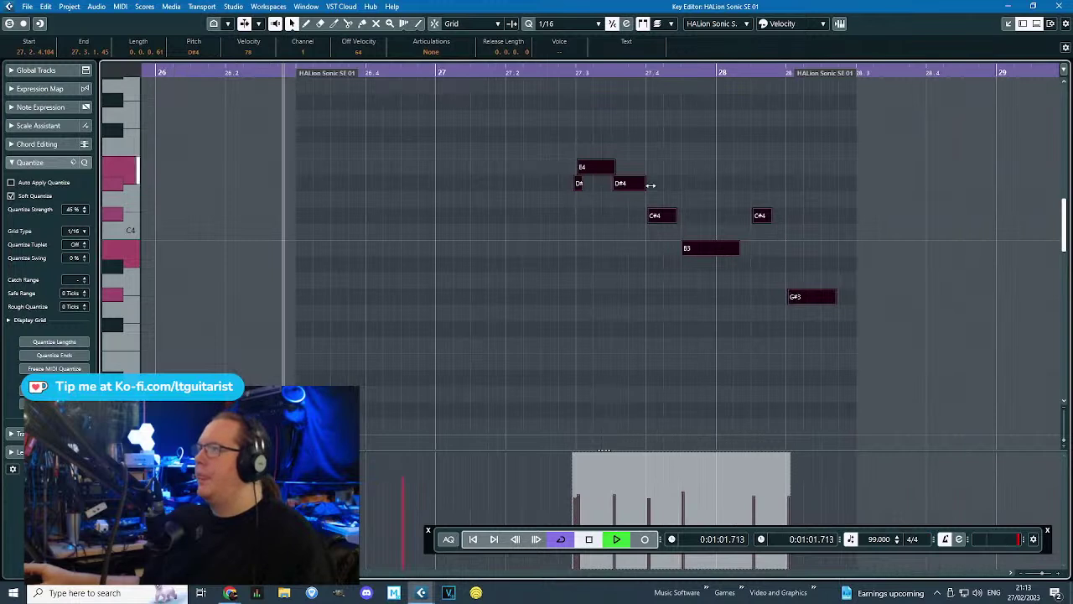
{"action": "scroll", "coordinate": [819, 239], "scroll_direction": "up", "scroll_amount": 1}
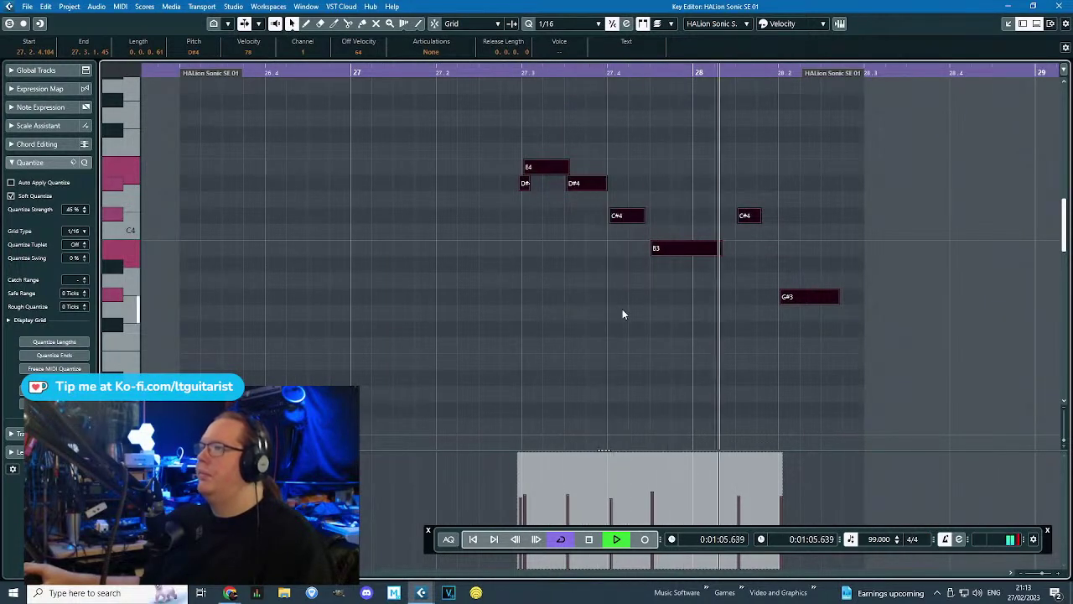
{"action": "left_click", "coordinate": [1059, 6]}
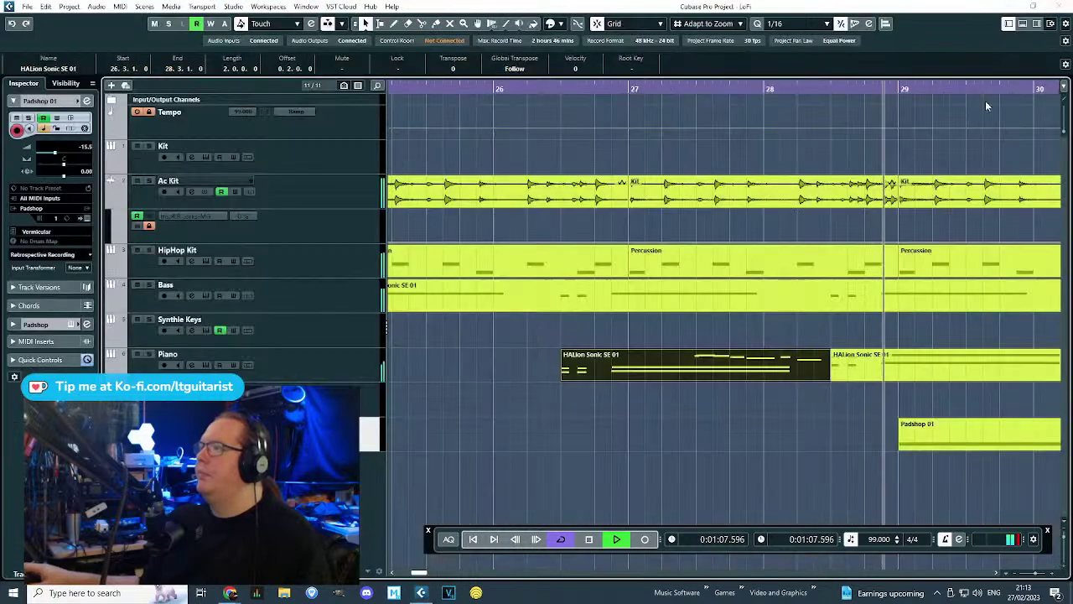
Play the arrangement through the yellow section's ending before bar 33, checking where the parts stop.
{"action": "scroll", "coordinate": [759, 465], "scroll_direction": "down", "scroll_amount": 2}
{"action": "left_click_drag", "start_coordinate": [744, 476], "coordinate": [1069, 485]}
{"action": "scroll", "coordinate": [972, 379], "scroll_direction": "down", "scroll_amount": 2}
{"action": "scroll", "coordinate": [933, 400], "scroll_direction": "up", "scroll_amount": 2}
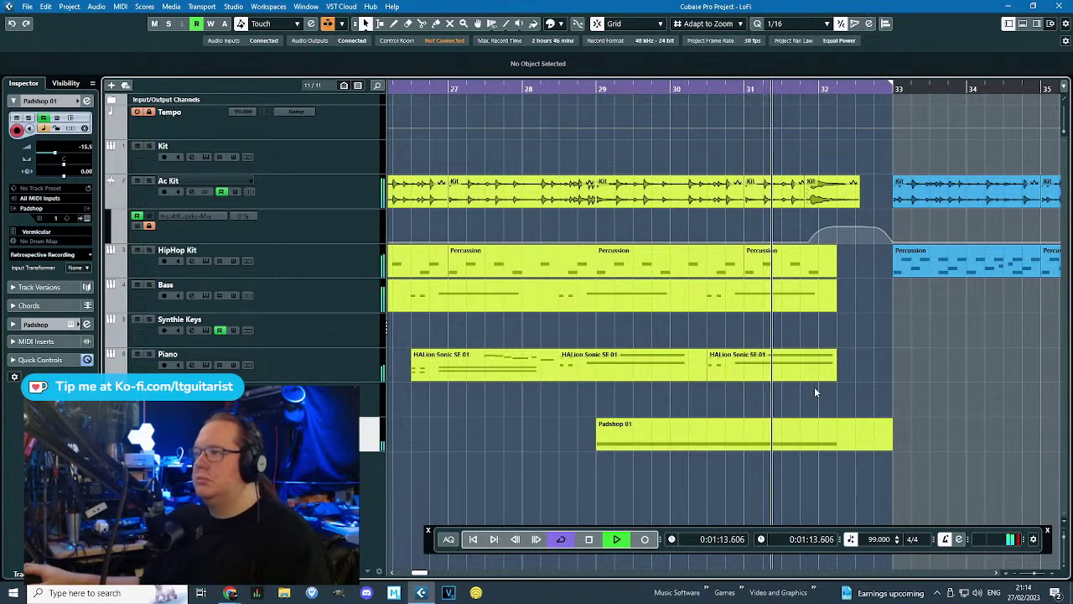
{"action": "scroll", "coordinate": [813, 386], "scroll_direction": "down", "scroll_amount": 1}
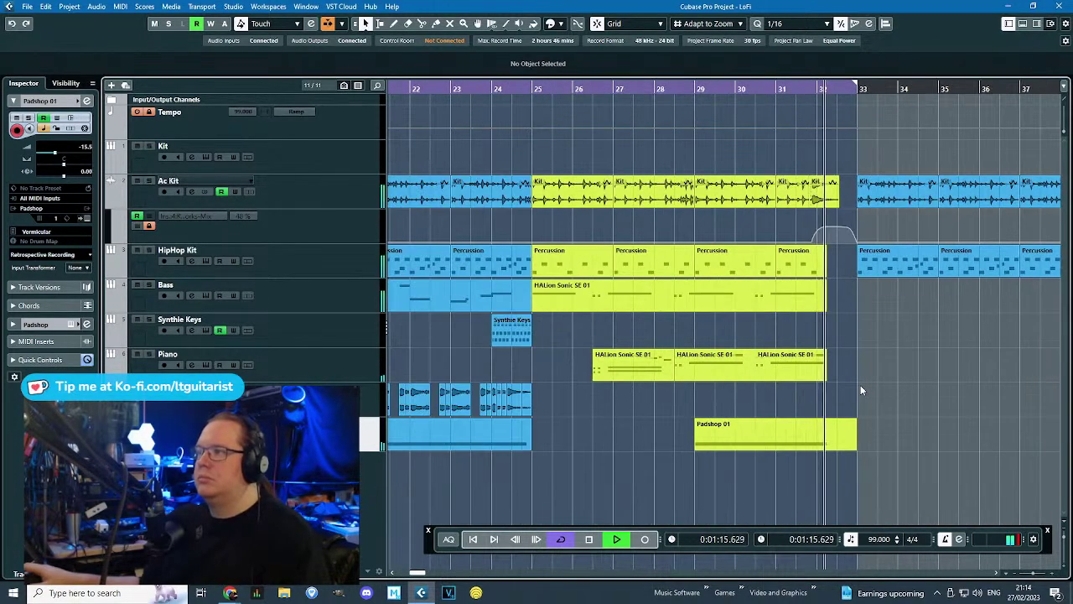
{"action": "scroll", "coordinate": [859, 383], "scroll_direction": "up", "scroll_amount": 1}
{"action": "scroll", "coordinate": [779, 311], "scroll_direction": "up", "scroll_amount": 1}
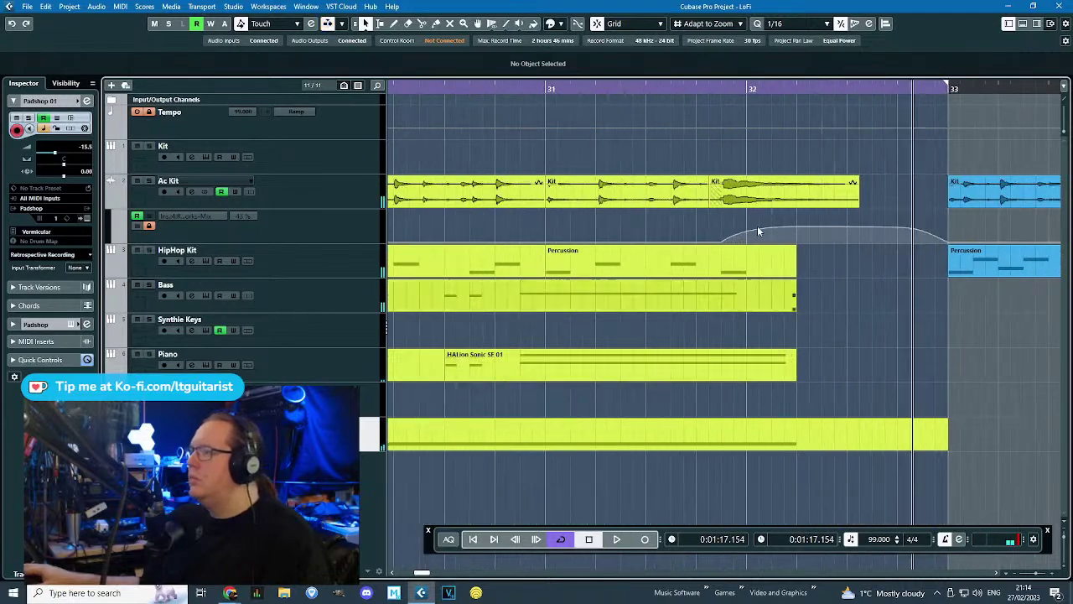
Shorten the final Piano chord, G#2 and C#2, to end at 31.4.3 with the last drum hit, and close the editor.
{"action": "left_click", "coordinate": [719, 88]}
{"action": "double_click", "coordinate": [746, 374]}
{"action": "left_click_drag", "start_coordinate": [739, 132], "coordinate": [669, 331]}
{"action": "key", "text": "ctrl+a"}
{"action": "left_click_drag", "start_coordinate": [718, 298], "coordinate": [613, 298]}
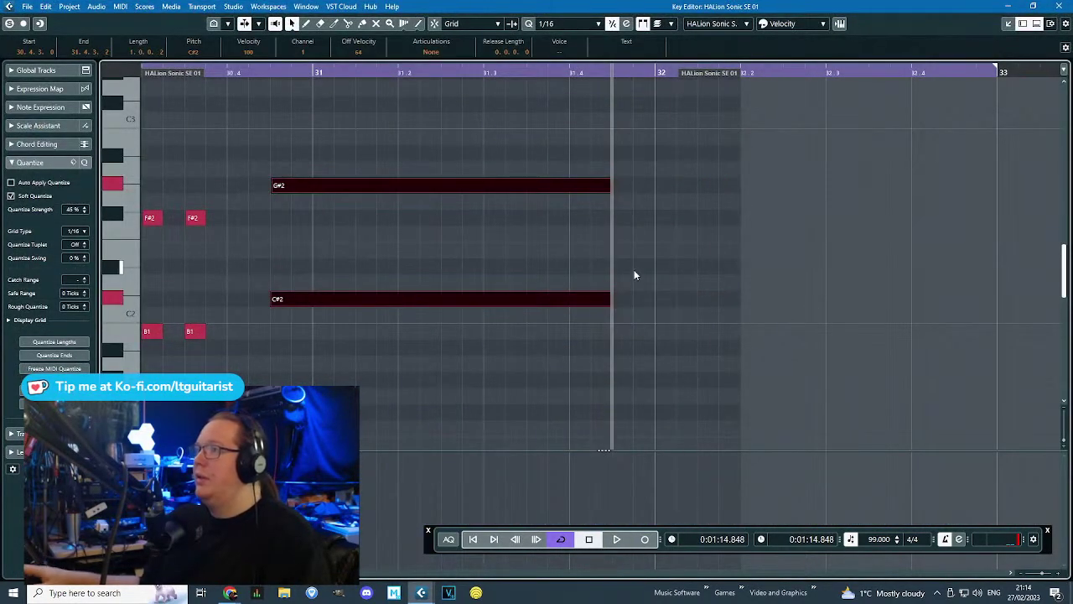
{"action": "left_click", "coordinate": [1058, 6]}
Shorten the C#4 in the yellow Padshop part to end around 31.4.3 and move the transport bar off the controller lane.
{"action": "double_click", "coordinate": [766, 425]}
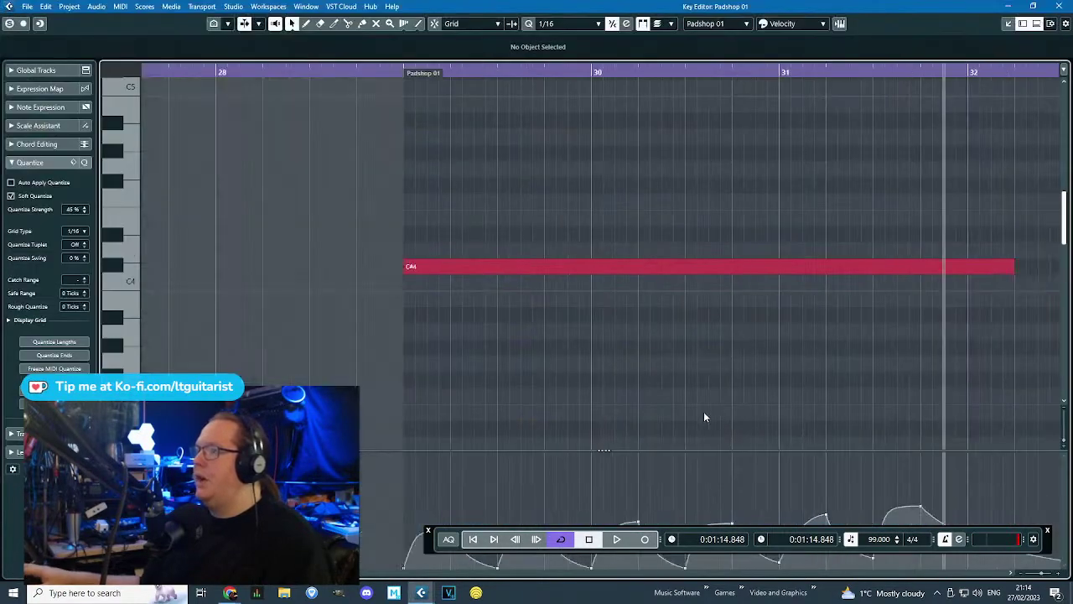
{"action": "left_click_drag", "start_coordinate": [872, 269], "coordinate": [743, 268]}
{"action": "left_click_drag", "start_coordinate": [427, 543], "coordinate": [1062, 456]}
Set the last modulation peak to 74 at 31.4.1.76 and bring the curve down to 0 at 31.4.3.32.
{"action": "left_click_drag", "start_coordinate": [708, 508], "coordinate": [714, 501]}
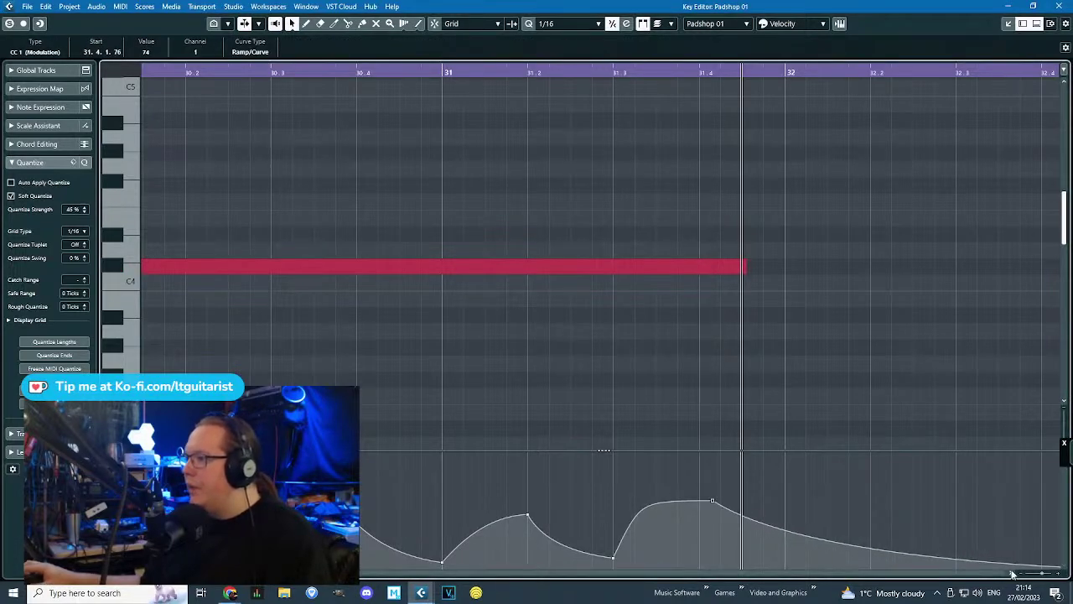
{"action": "scroll", "coordinate": [989, 561], "scroll_direction": "down", "scroll_amount": 1}
{"action": "left_click_drag", "start_coordinate": [933, 549], "coordinate": [833, 573]}
{"action": "scroll", "coordinate": [820, 539], "scroll_direction": "up", "scroll_amount": 1}
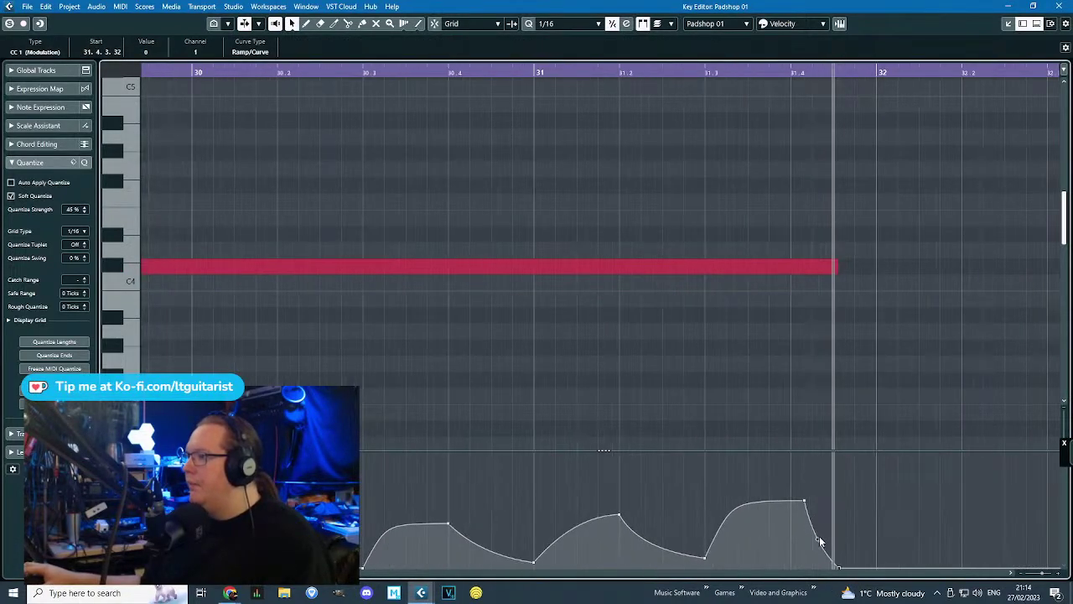
Play the yellow Padshop part's ending from about 31.3 to check the modulation fade, close its editor and deselect the part.
{"action": "left_click", "coordinate": [729, 71]}
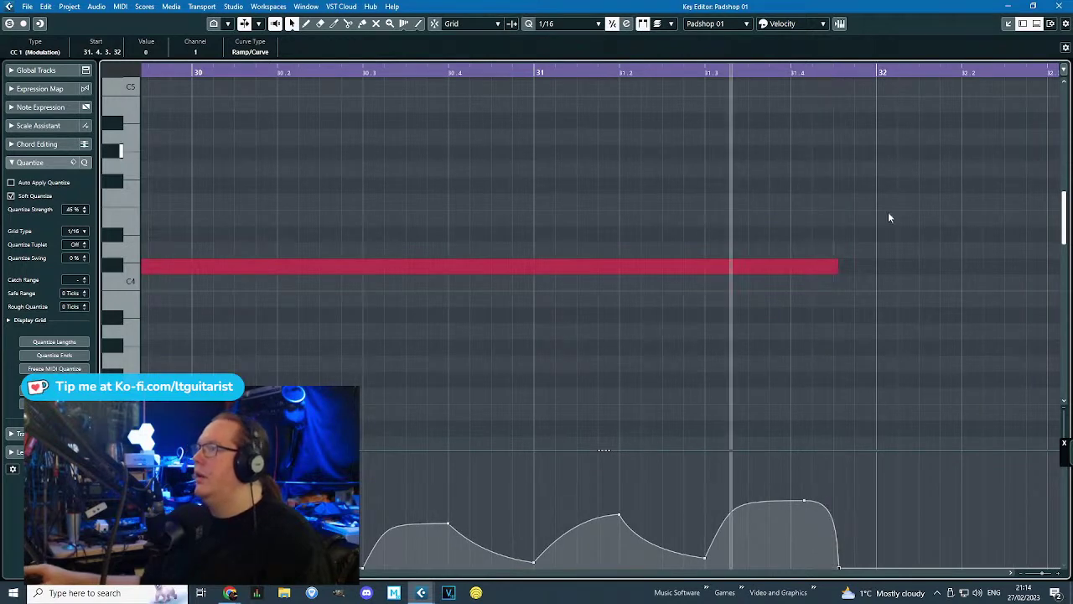
{"action": "key", "text": "space"}
{"action": "scroll", "coordinate": [890, 430], "scroll_direction": "up", "scroll_amount": 1}
{"action": "scroll", "coordinate": [883, 386], "scroll_direction": "down", "scroll_amount": 2}
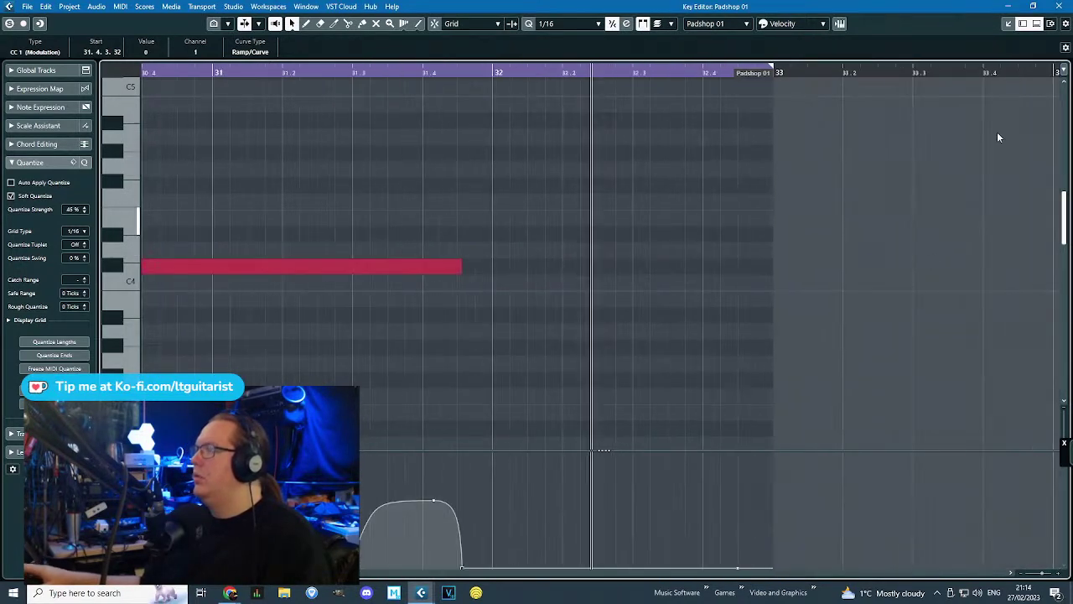
{"action": "left_click", "coordinate": [1060, 6]}
{"action": "scroll", "coordinate": [726, 476], "scroll_direction": "down", "scroll_amount": 3}
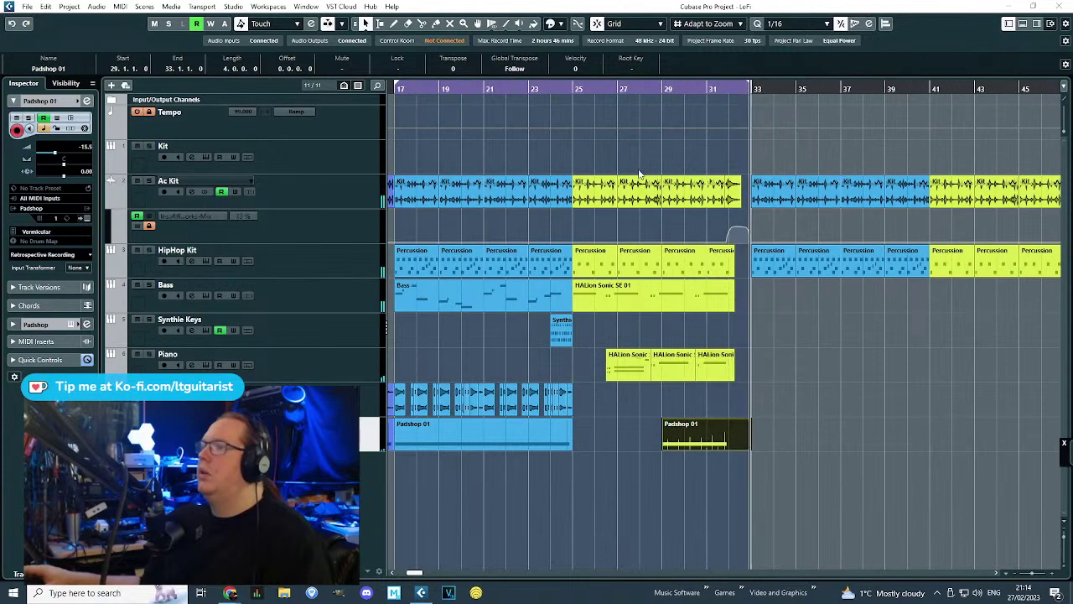
{"action": "left_click", "coordinate": [733, 523]}
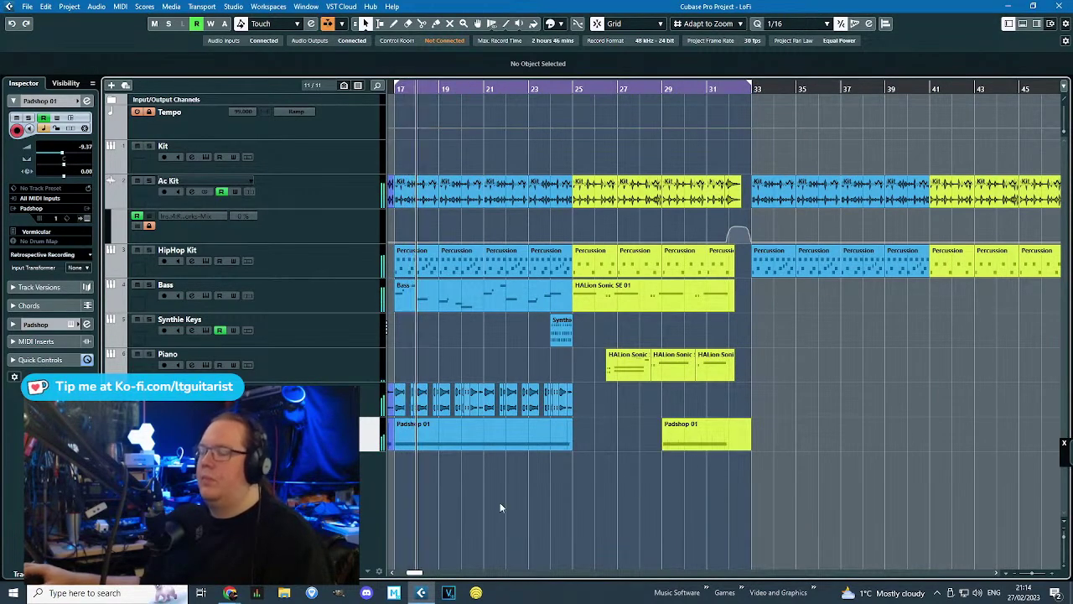
Extend the yellow Piano parts back to bar 25 and out to bar 33, and glue them into one continuous part.
{"action": "scroll", "coordinate": [470, 504], "scroll_direction": "left", "scroll_amount": 3}
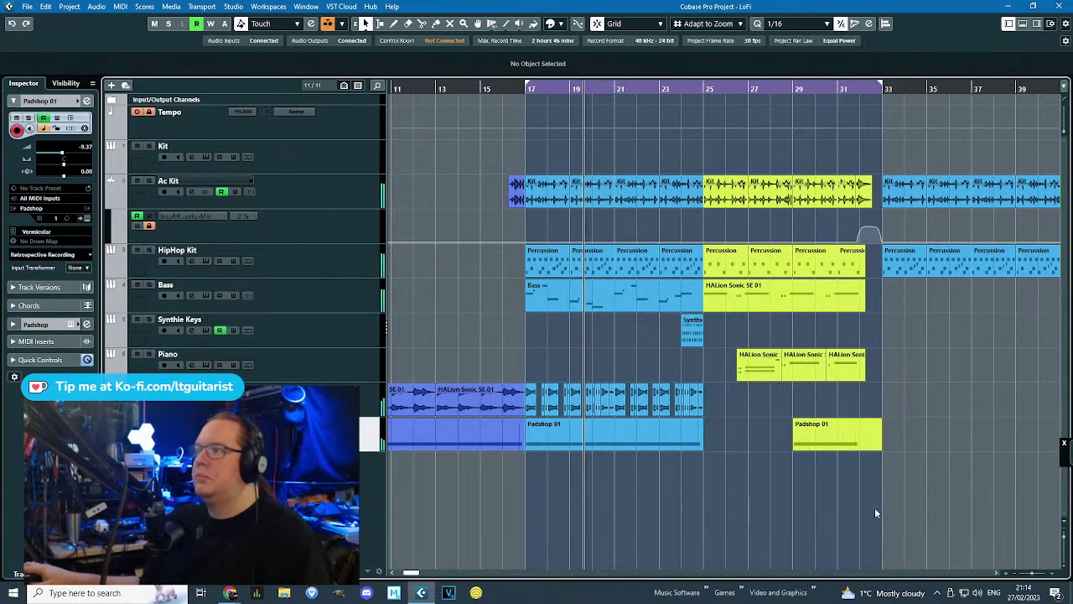
{"action": "scroll", "coordinate": [807, 432], "scroll_direction": "up", "scroll_amount": 1}
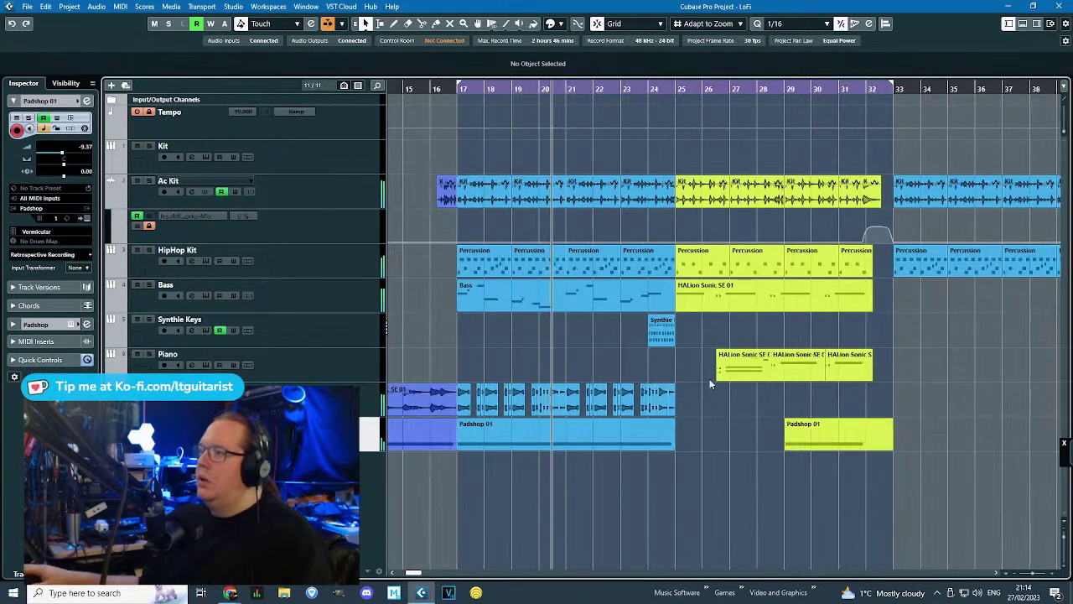
{"action": "left_click_drag", "start_coordinate": [717, 376], "coordinate": [675, 379]}
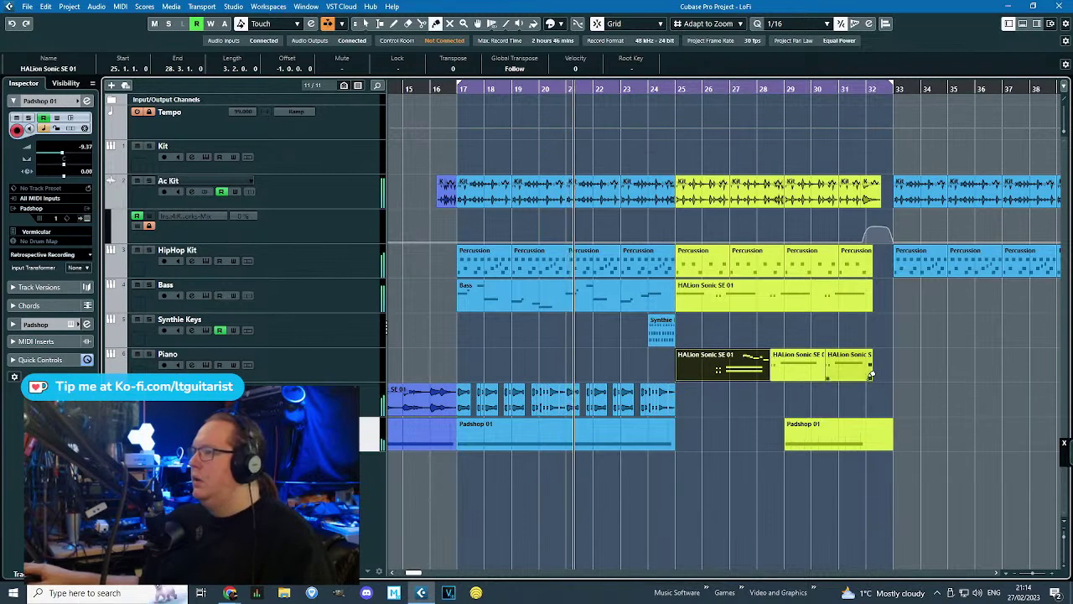
{"action": "left_click_drag", "start_coordinate": [870, 379], "coordinate": [893, 379]}
{"action": "key", "text": "4"}
{"action": "left_click", "coordinate": [755, 366]}
{"action": "left_click", "coordinate": [754, 365]}
{"action": "key", "text": "1"}
Play the arrangement from bar 23 through the yellow section to about bar 31, checking how the piano and pad parts sit together.
{"action": "scroll", "coordinate": [852, 382], "scroll_direction": "up", "scroll_amount": 1}
{"action": "scroll", "coordinate": [686, 497], "scroll_direction": "up", "scroll_amount": 4}
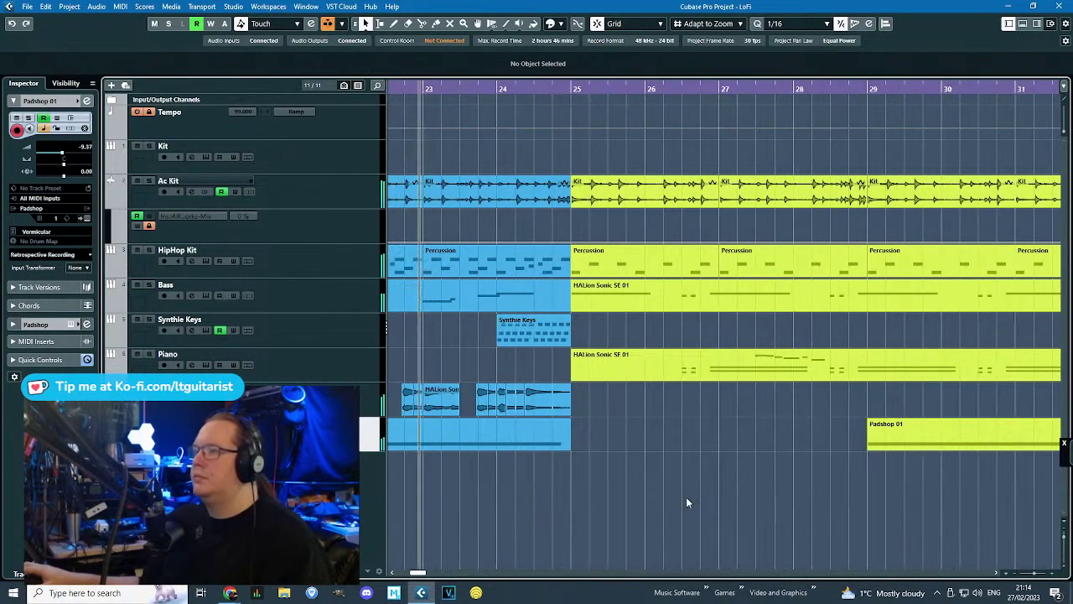
{"action": "scroll", "coordinate": [674, 474], "scroll_direction": "down", "scroll_amount": 2}
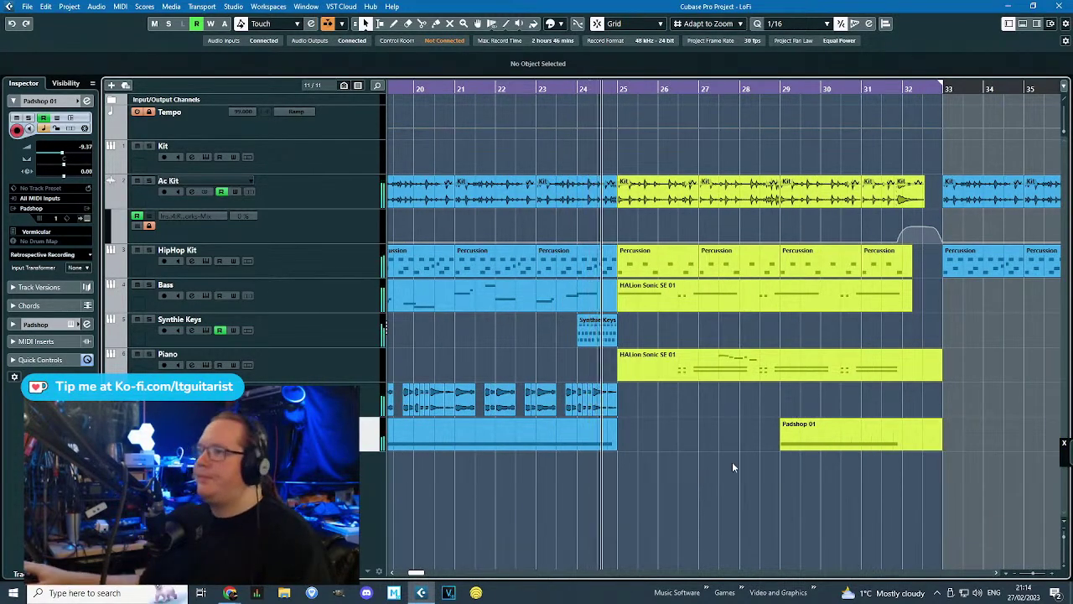
{"action": "scroll", "coordinate": [709, 475], "scroll_direction": "up", "scroll_amount": 1}
{"action": "scroll", "coordinate": [681, 467], "scroll_direction": "down", "scroll_amount": 1}
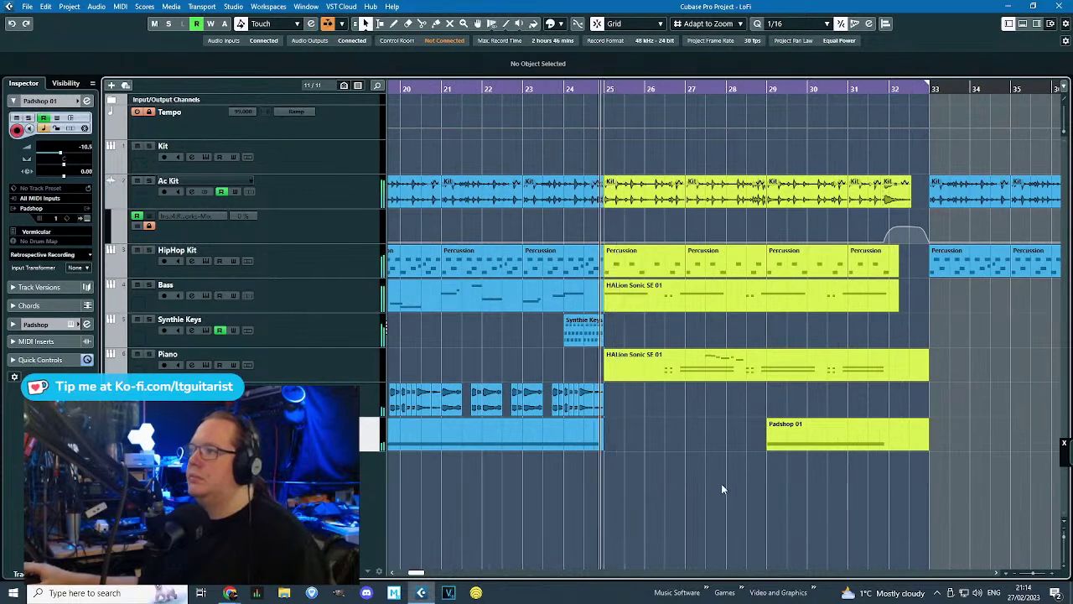
{"action": "scroll", "coordinate": [721, 485], "scroll_direction": "up", "scroll_amount": 1}
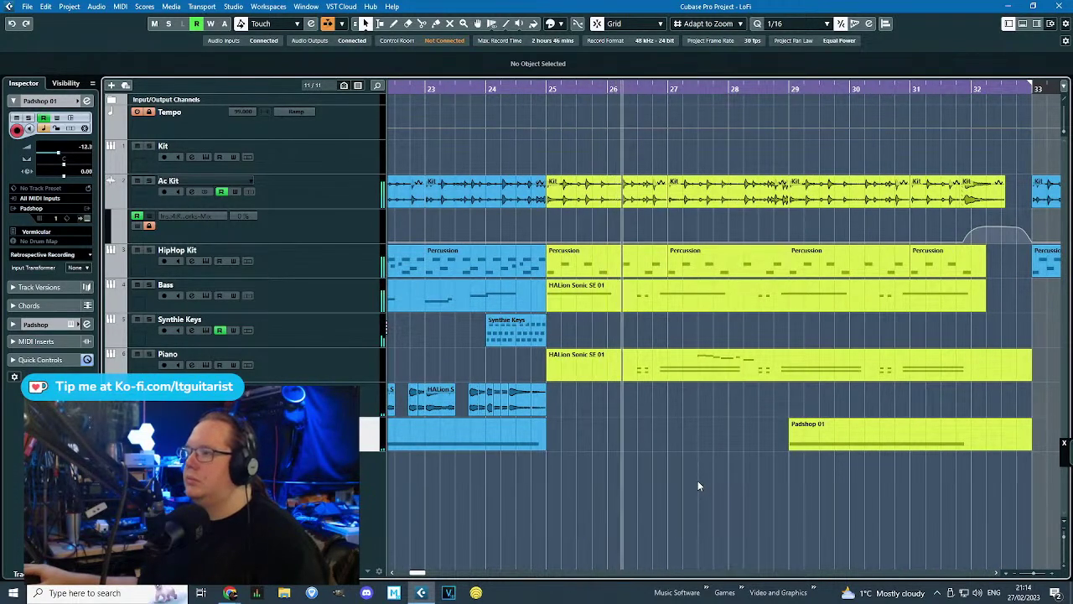
{"action": "scroll", "coordinate": [700, 482], "scroll_direction": "down", "scroll_amount": 1}
{"action": "left_click_drag", "start_coordinate": [772, 492], "coordinate": [933, 502]}
{"action": "scroll", "coordinate": [1037, 509], "scroll_direction": "right", "scroll_amount": 2}
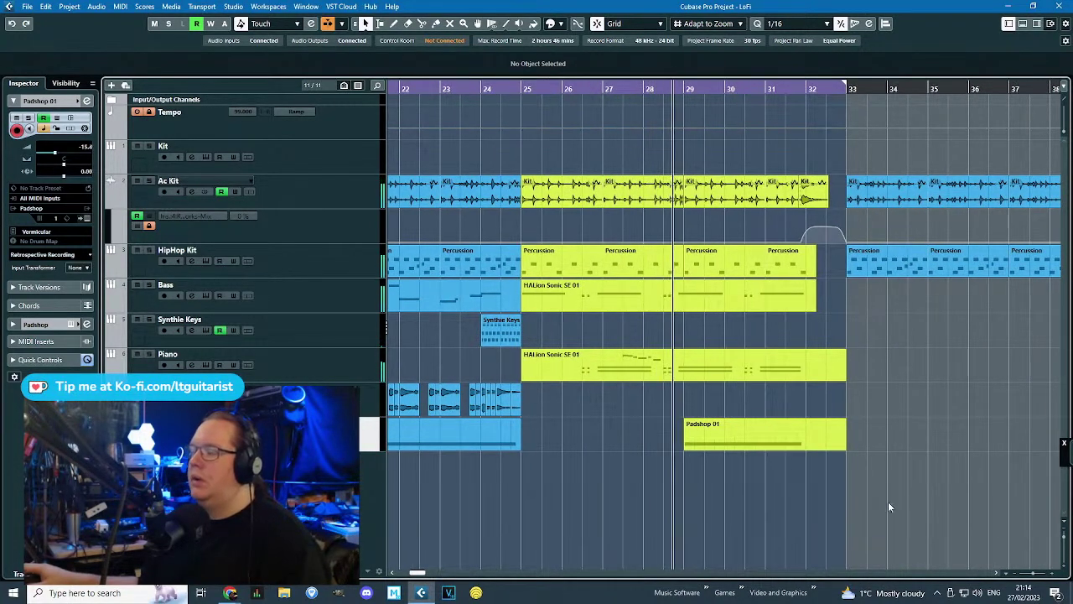
{"action": "scroll", "coordinate": [867, 509], "scroll_direction": "up", "scroll_amount": 1}
{"action": "scroll", "coordinate": [863, 507], "scroll_direction": "down", "scroll_amount": 1}
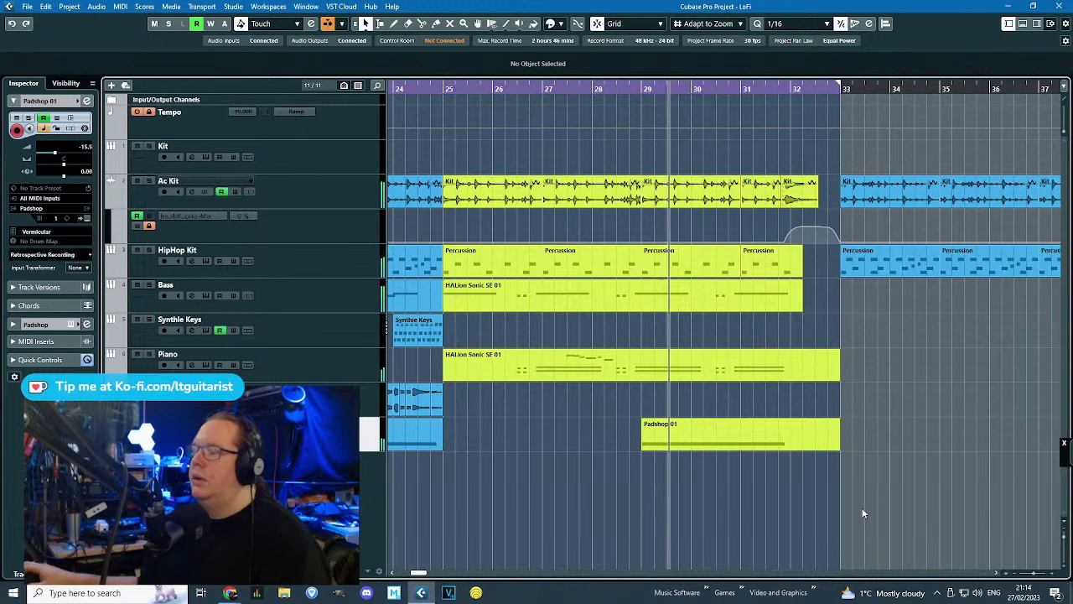
{"action": "scroll", "coordinate": [850, 503], "scroll_direction": "up", "scroll_amount": 1}
{"action": "scroll", "coordinate": [780, 489], "scroll_direction": "down", "scroll_amount": 1}
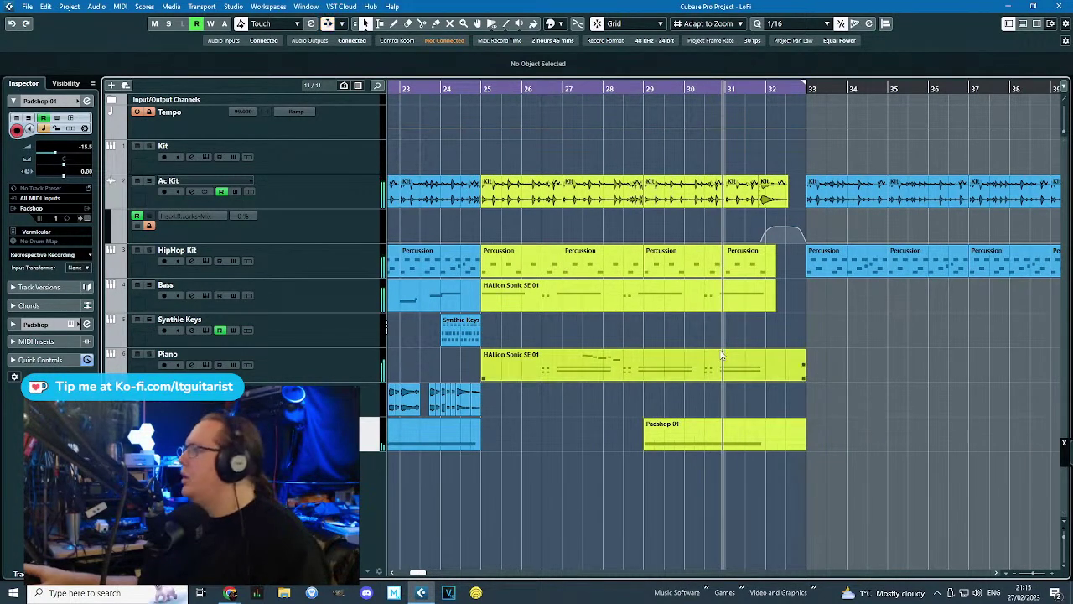
Show the media browser beside the arrangement and open its VST Effects collection.
{"action": "left_click", "coordinate": [1051, 23]}
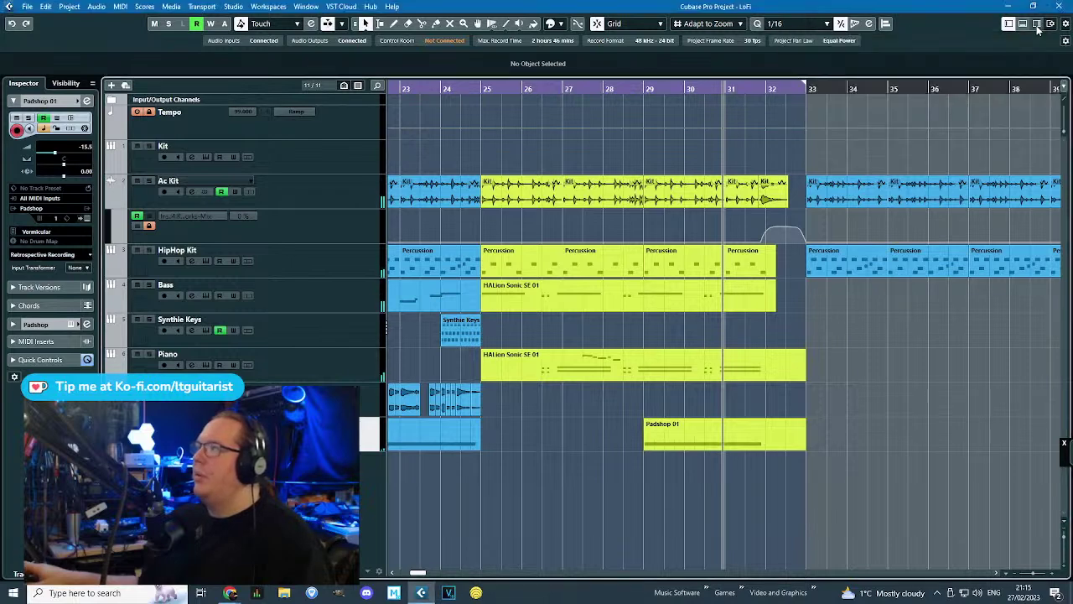
{"action": "left_click", "coordinate": [1036, 24]}
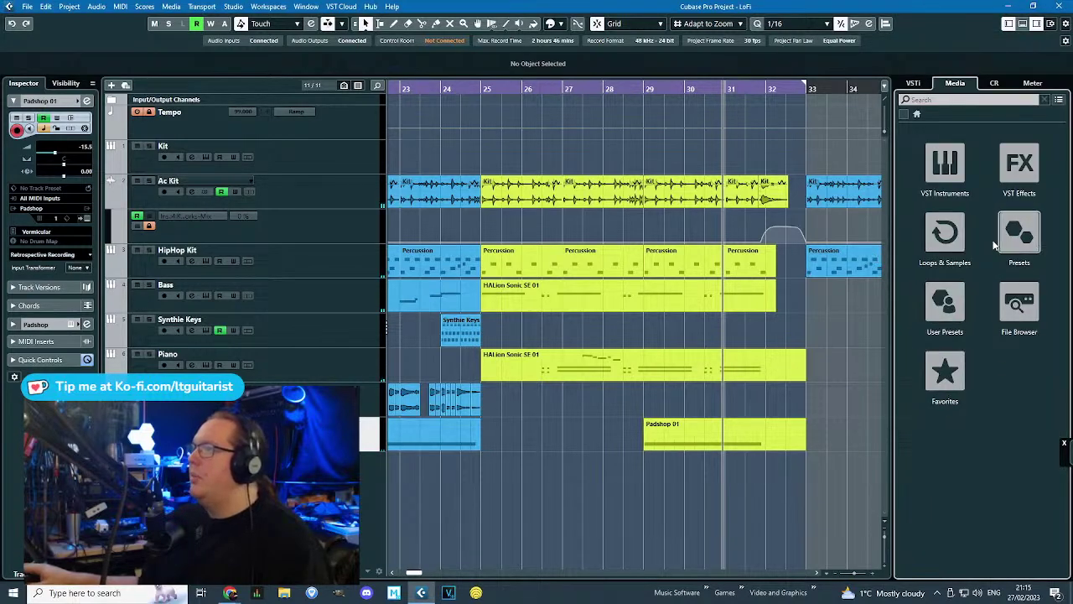
{"action": "left_click", "coordinate": [1021, 171]}
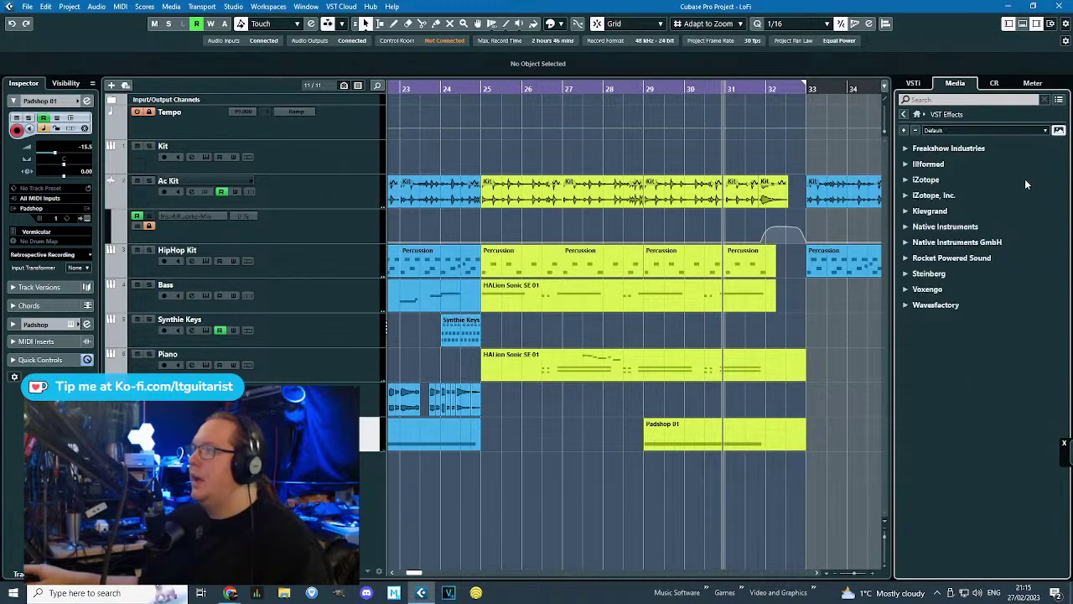
Browse the Loops & Samples collection and open the Bloom library's vocal samples.
{"action": "left_click", "coordinate": [905, 116]}
{"action": "left_click", "coordinate": [942, 232]}
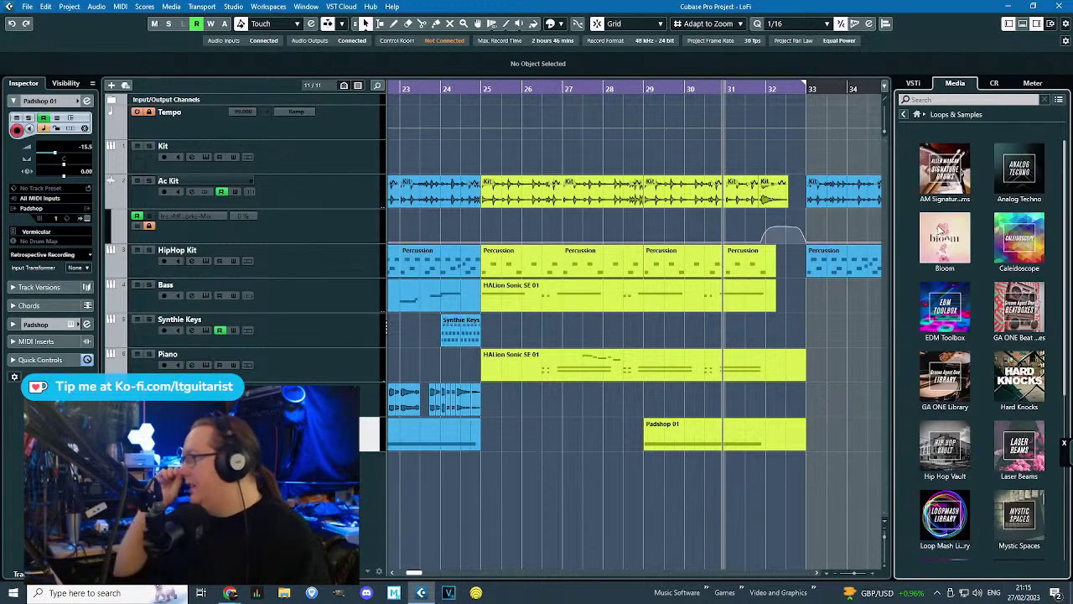
{"action": "left_click", "coordinate": [941, 229]}
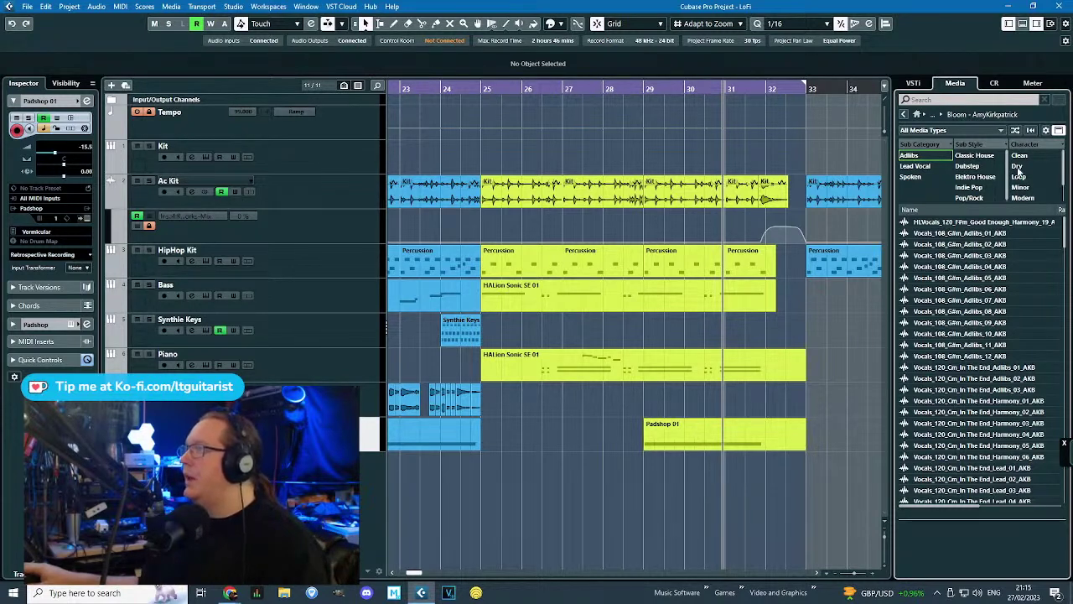
{"action": "left_click", "coordinate": [903, 116]}
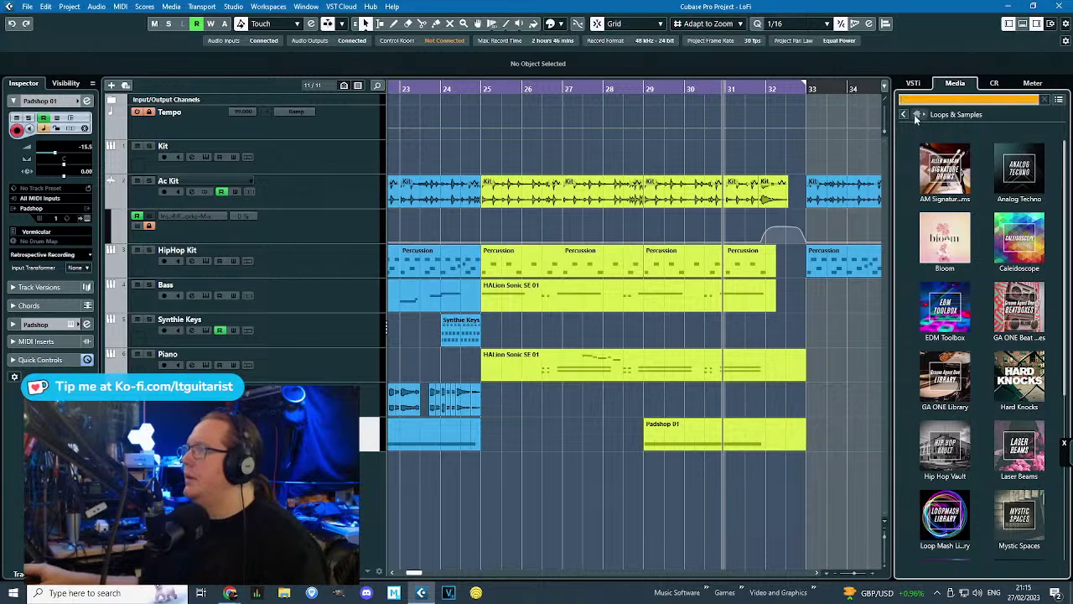
{"action": "left_click", "coordinate": [952, 248]}
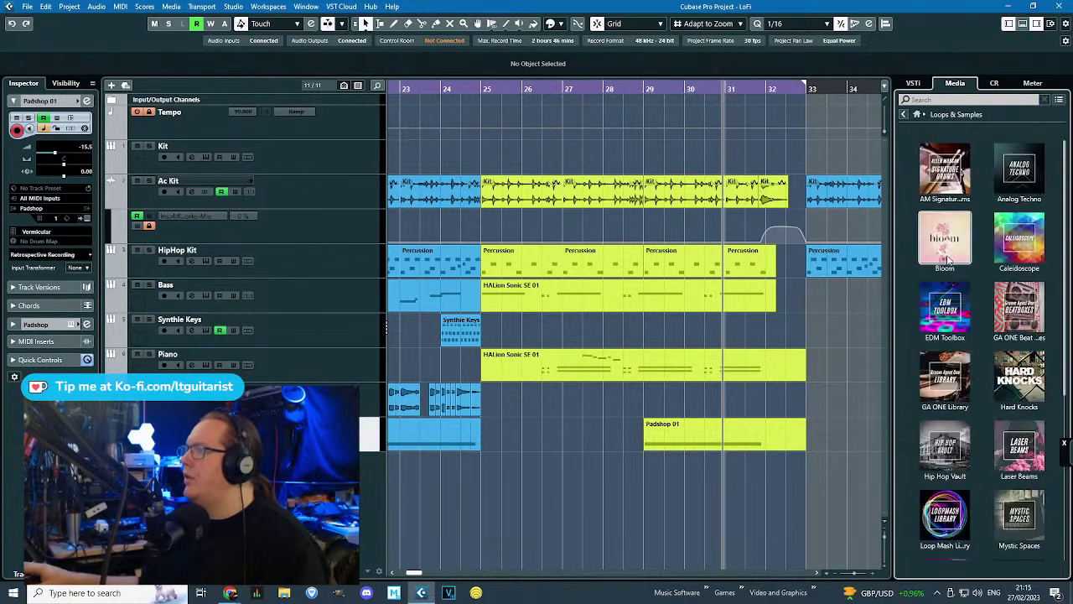
{"action": "left_click", "coordinate": [1000, 131]}
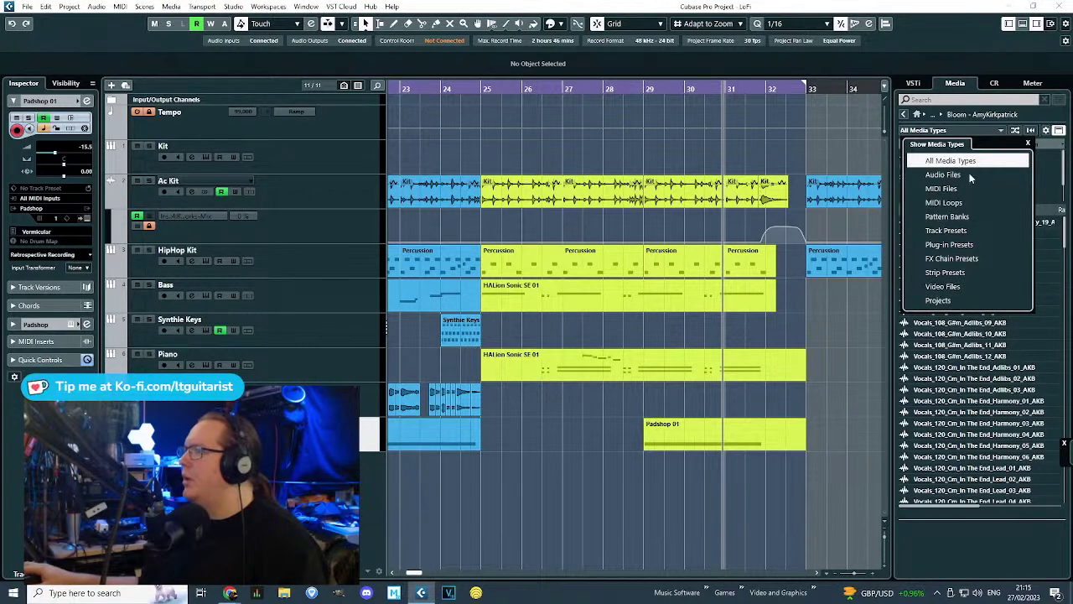
{"action": "left_click", "coordinate": [1057, 118]}
{"action": "left_click", "coordinate": [1057, 131]}
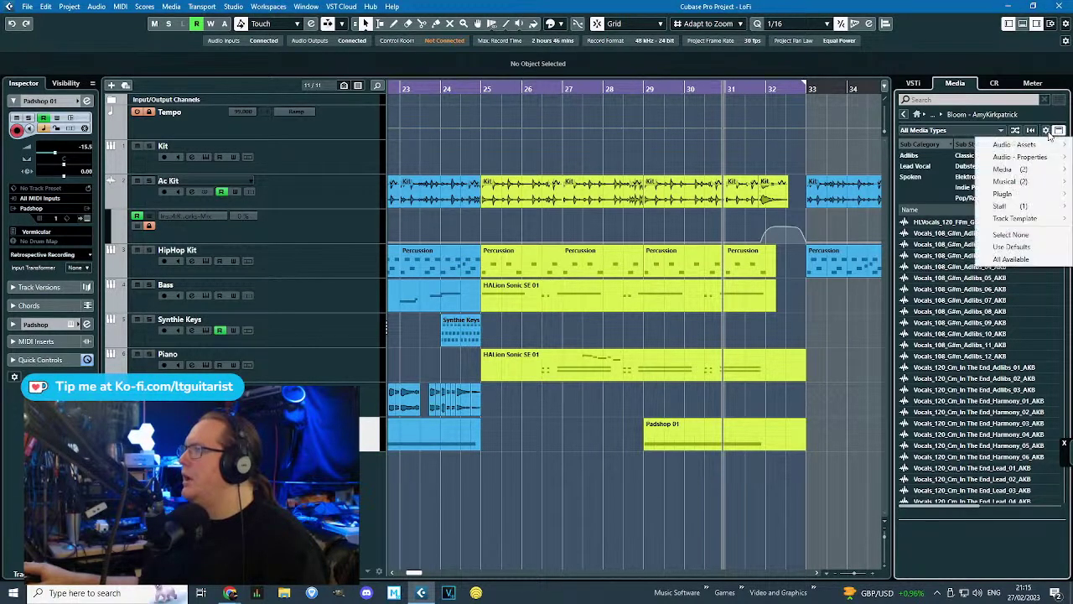
{"action": "left_click", "coordinate": [1050, 135]}
{"action": "left_click_drag", "start_coordinate": [1015, 203], "coordinate": [984, 200]}
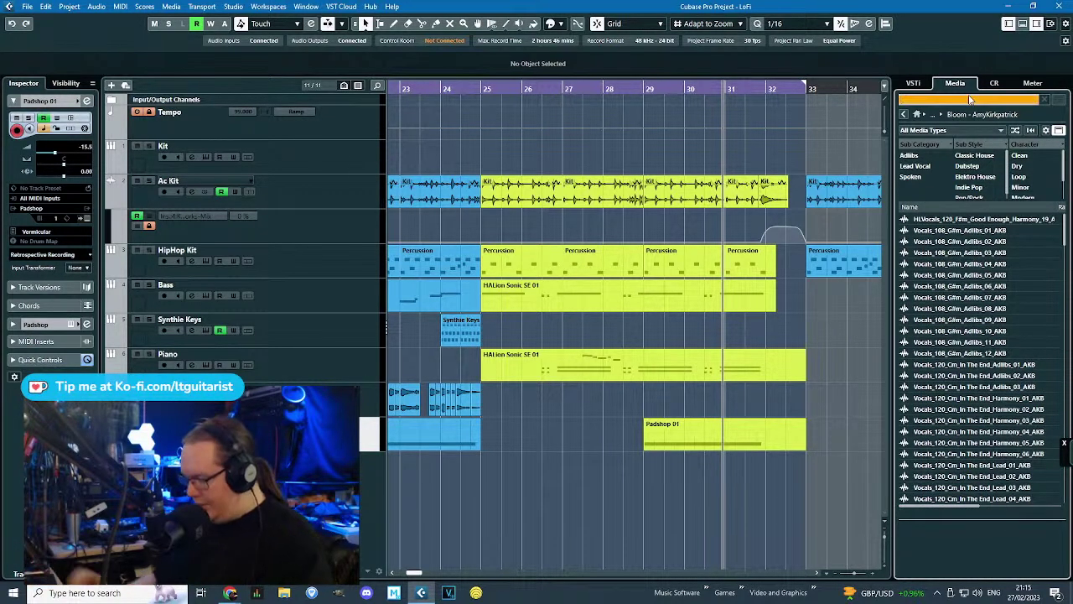
Filter the sample browser for "C#" and open the Hip Hop Vault library.
{"action": "type", "text": "c"}
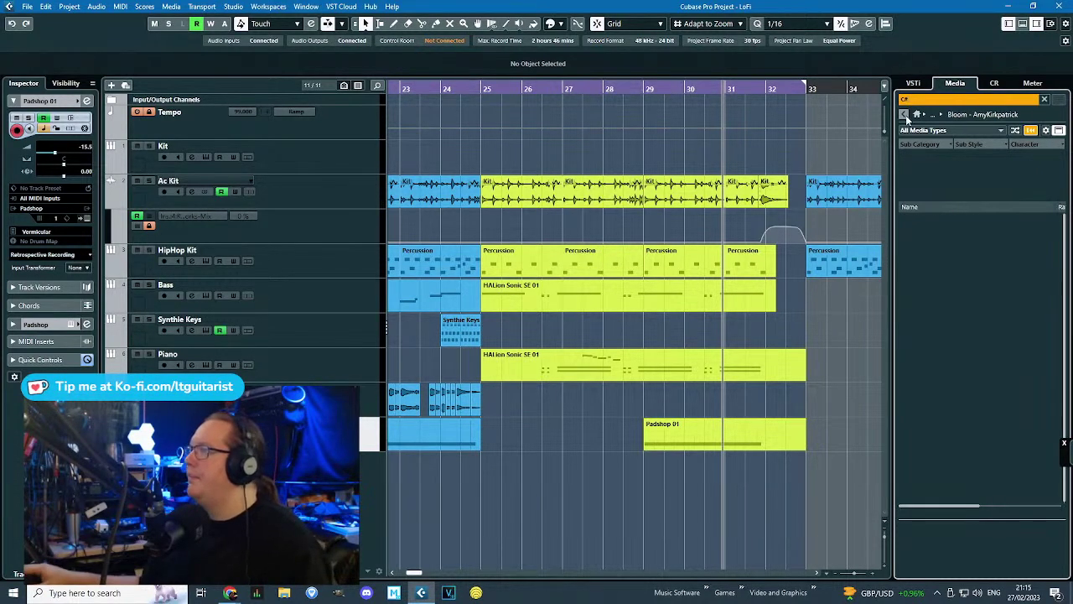
{"action": "left_click", "coordinate": [905, 116]}
{"action": "left_click", "coordinate": [948, 456]}
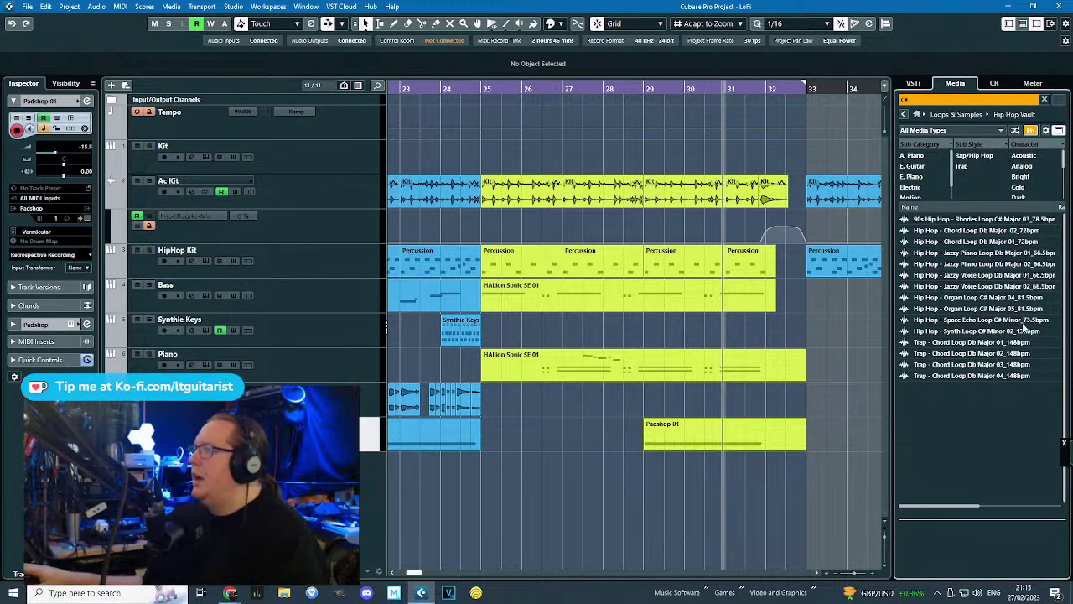
Preview the Hip Hop Jazzy Piano Loop Db Major 01 and the Trap Chord Loop Db Major 01.
{"action": "left_click", "coordinate": [958, 254]}
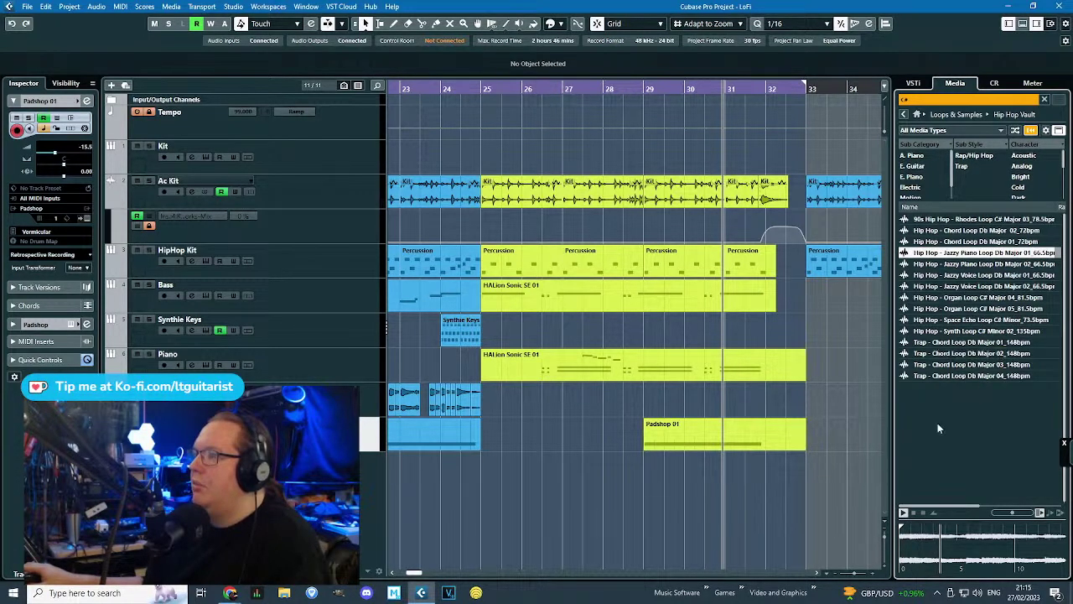
{"action": "left_click", "coordinate": [960, 551]}
{"action": "left_click", "coordinate": [968, 342]}
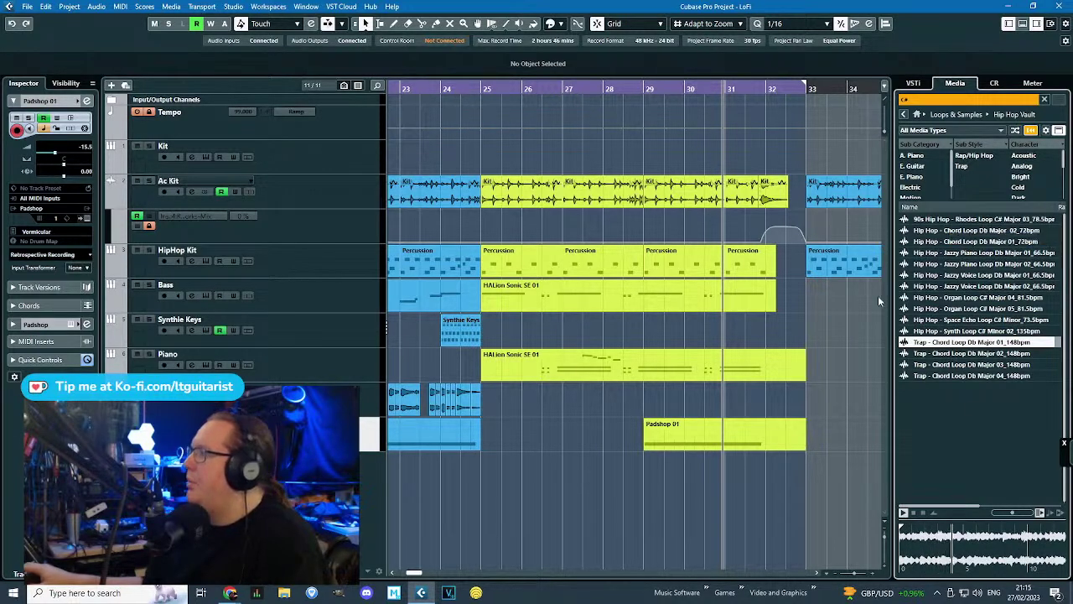
Connect the Control Room's Monitor 1 bus to the Focusrite USB ASIO device in the Audio Connections.
{"action": "left_click", "coordinate": [587, 413]}
{"action": "left_click", "coordinate": [540, 118]}
{"action": "key", "text": "space"}
{"action": "left_click", "coordinate": [443, 42]}
{"action": "left_click", "coordinate": [517, 123]}
{"action": "left_click", "coordinate": [574, 124]}
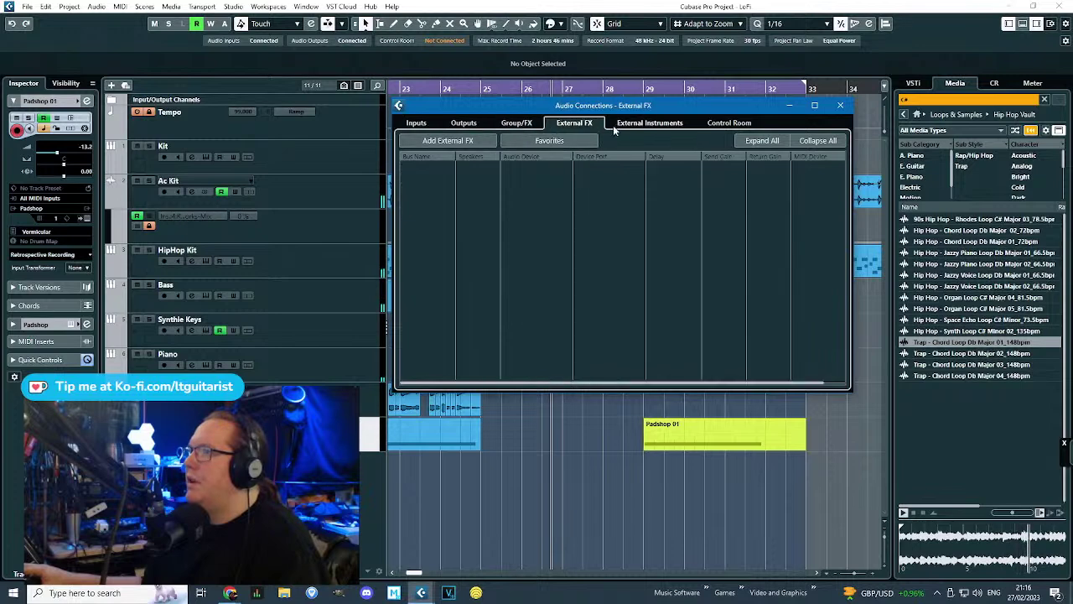
{"action": "left_click", "coordinate": [649, 123]}
{"action": "left_click", "coordinate": [729, 123]}
{"action": "left_click", "coordinate": [564, 167]}
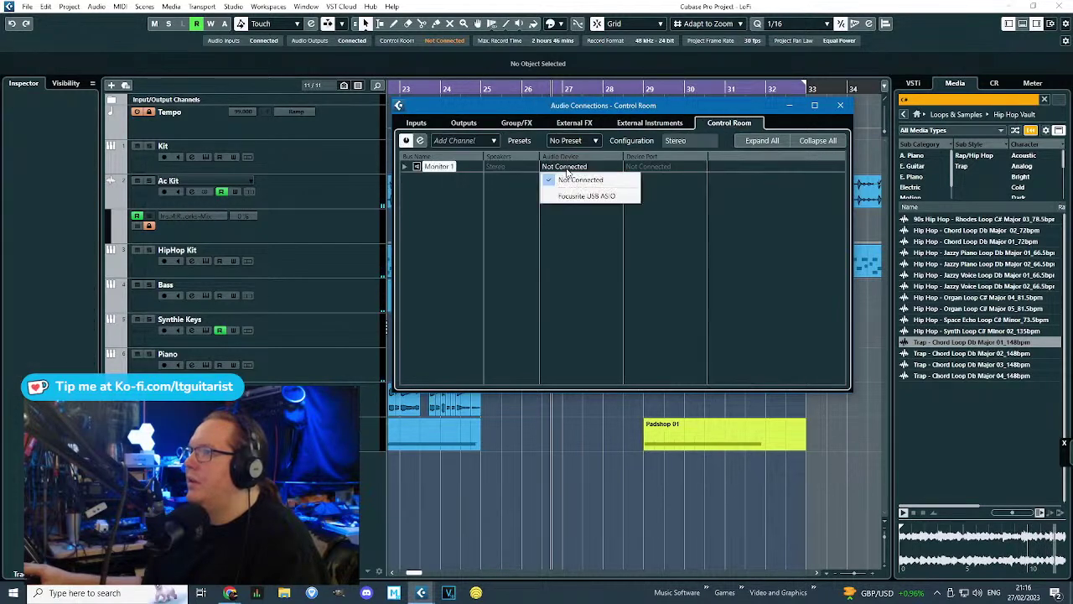
{"action": "left_click", "coordinate": [587, 196]}
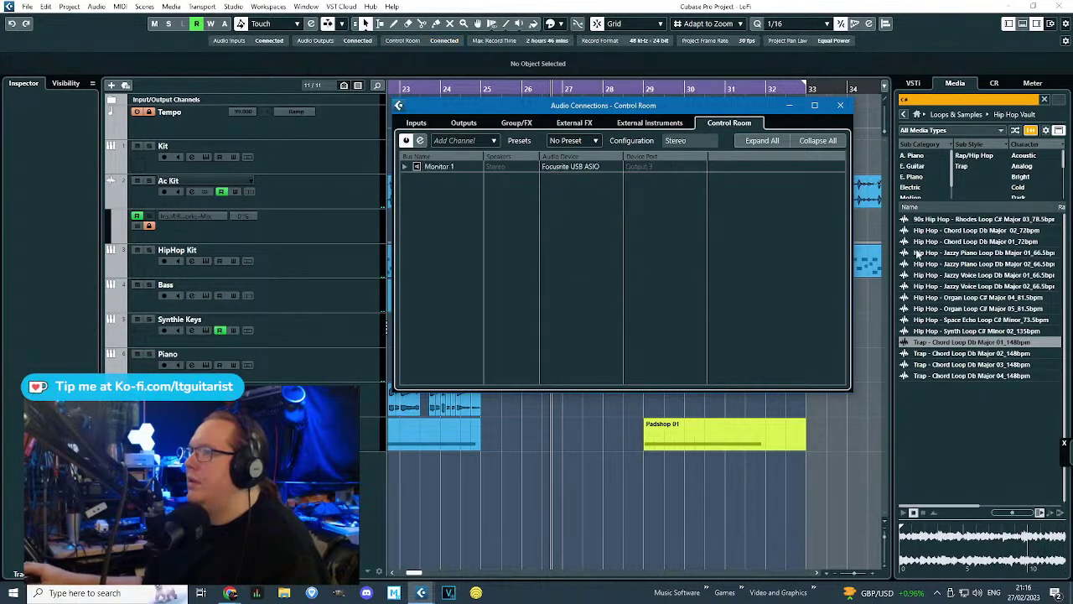
Preview some loops and add Hip Hop - Jazzy Voice Loop Db Major 02_66.5bpm on a new track at bar 25.
{"action": "left_click", "coordinate": [966, 320]}
{"action": "left_click", "coordinate": [971, 342]}
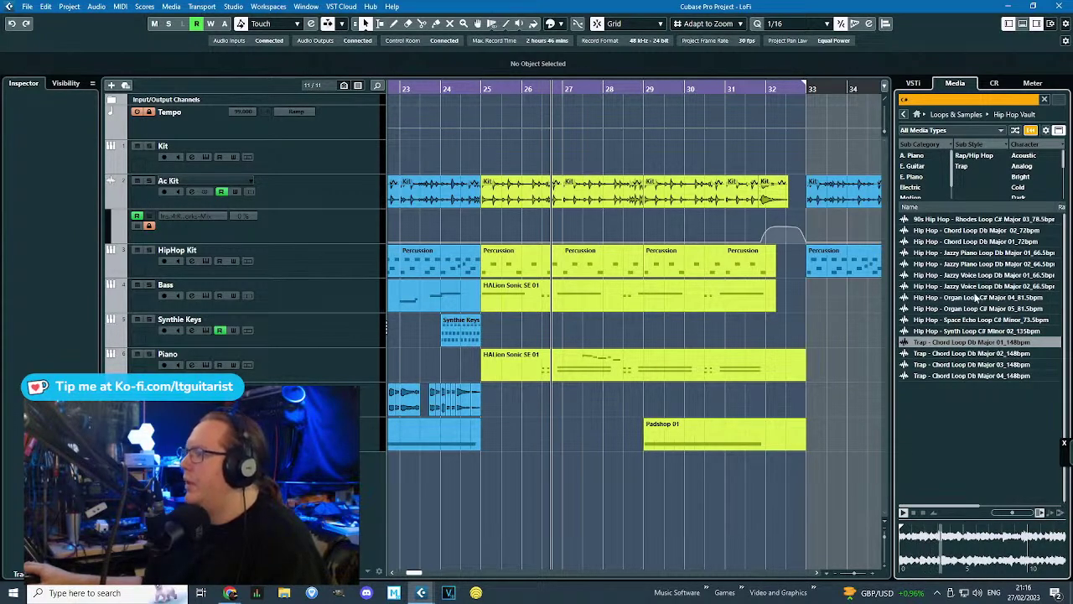
{"action": "left_click_drag", "start_coordinate": [952, 287], "coordinate": [488, 476]}
{"action": "left_click", "coordinate": [444, 493]}
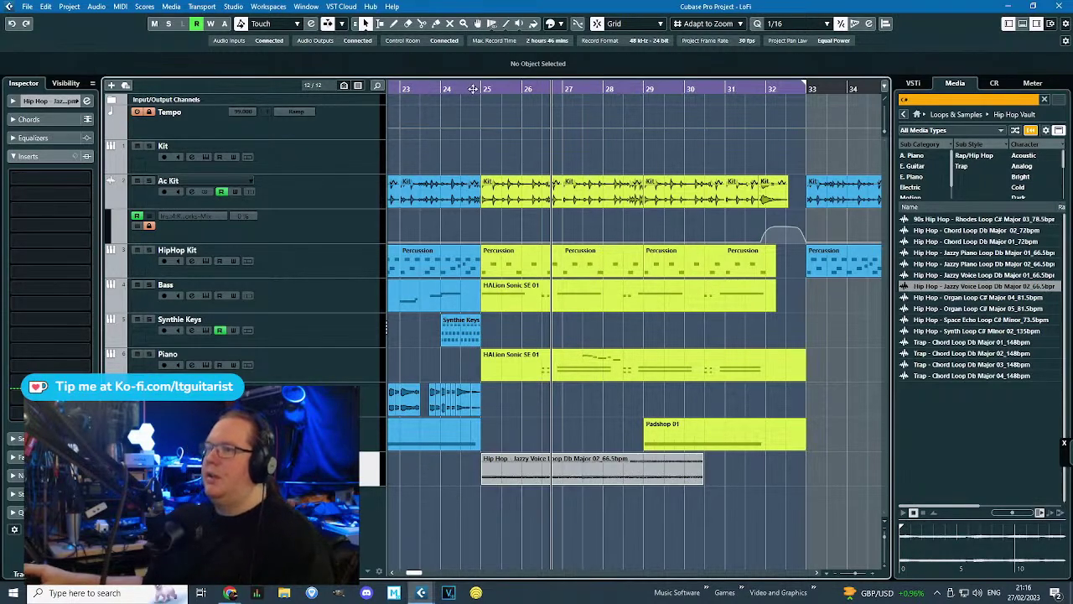
Play the voice loop soloed from bar 25 and raise its event volume to 7.93 dB.
{"action": "left_click", "coordinate": [473, 88]}
{"action": "key", "text": "space"}
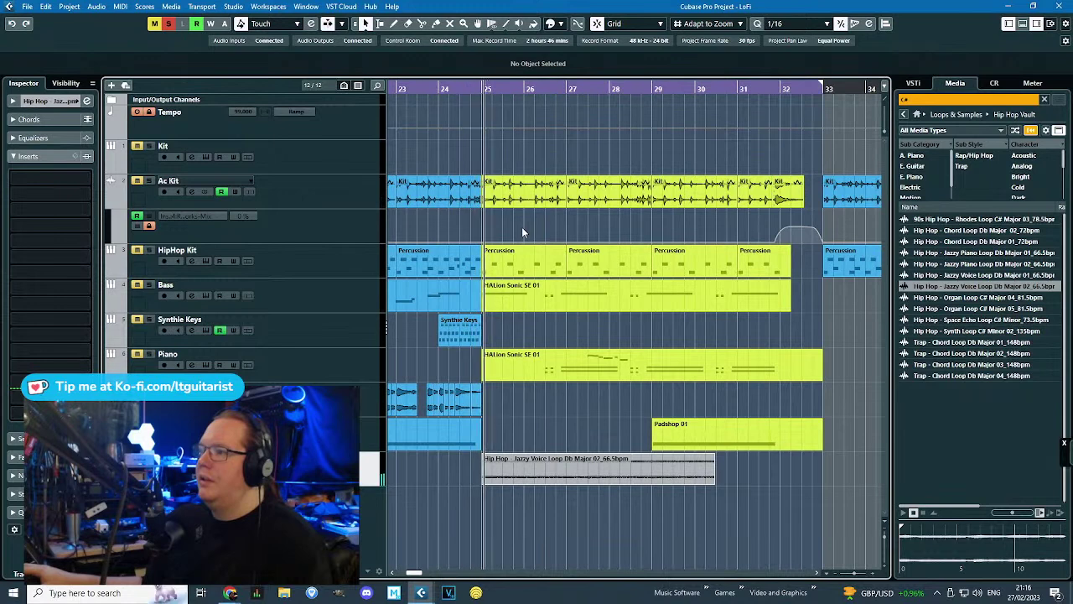
{"action": "key", "text": "g"}
{"action": "left_click", "coordinate": [545, 469]}
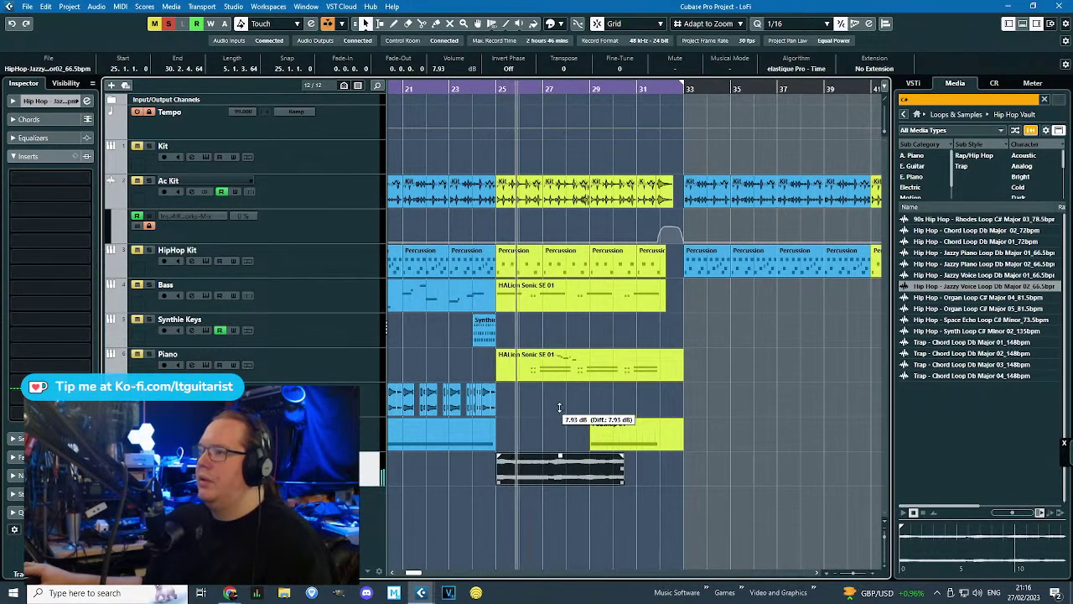
{"action": "scroll", "coordinate": [513, 566], "scroll_direction": "up", "scroll_amount": 2}
{"action": "scroll", "coordinate": [518, 558], "scroll_direction": "up", "scroll_amount": 1}
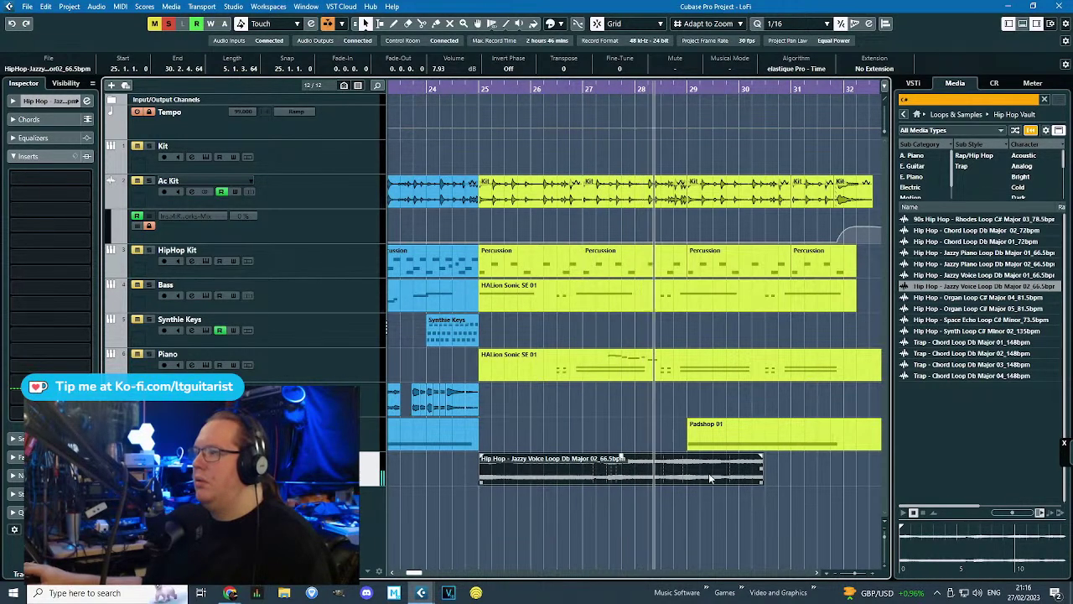
Split the voice loop at bar 27 and delete the part after the cut.
{"action": "scroll", "coordinate": [486, 448], "scroll_direction": "up", "scroll_amount": 3}
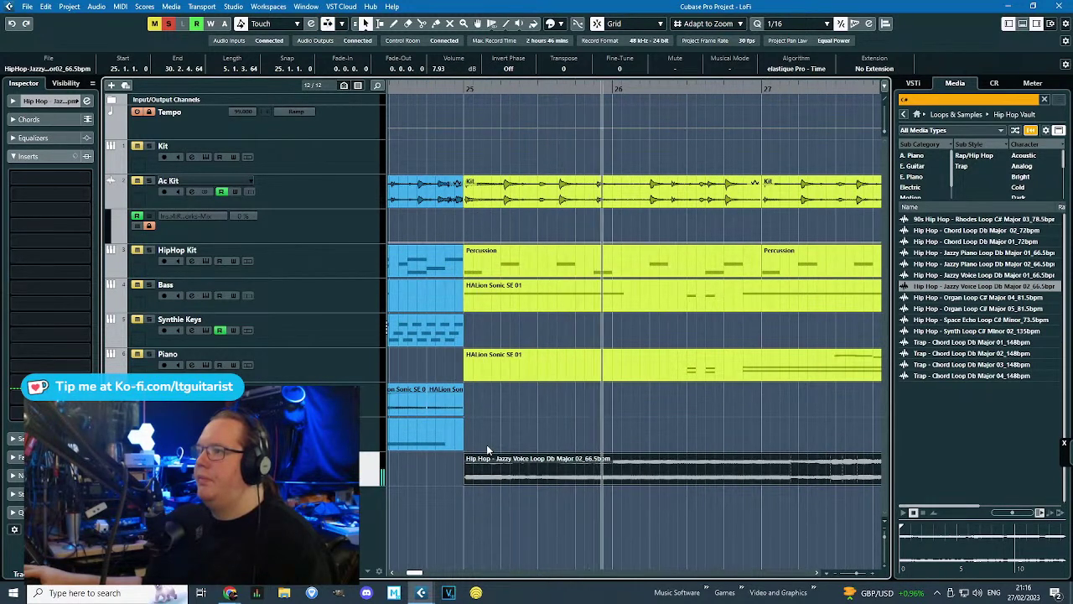
{"action": "key", "text": "3"}
{"action": "left_click", "coordinate": [762, 476]}
{"action": "key", "text": "1"}
{"action": "left_click", "coordinate": [711, 518]}
{"action": "scroll", "coordinate": [653, 522], "scroll_direction": "right", "scroll_amount": 2}
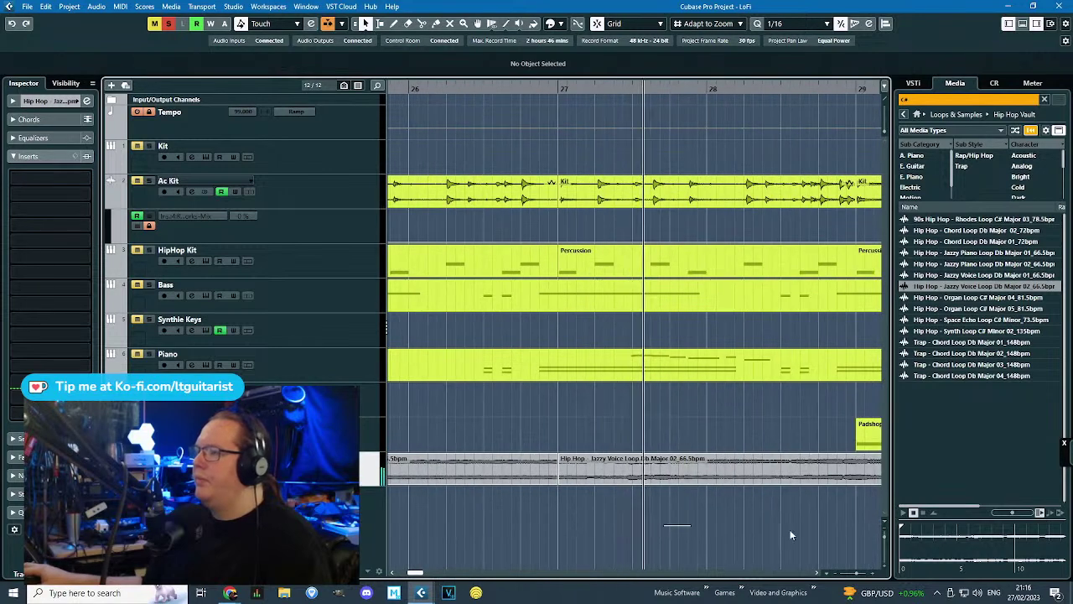
{"action": "scroll", "coordinate": [663, 523], "scroll_direction": "down", "scroll_amount": 2}
{"action": "scroll", "coordinate": [621, 524], "scroll_direction": "right", "scroll_amount": 1}
{"action": "left_click", "coordinate": [523, 471]}
{"action": "key", "text": "Delete"}
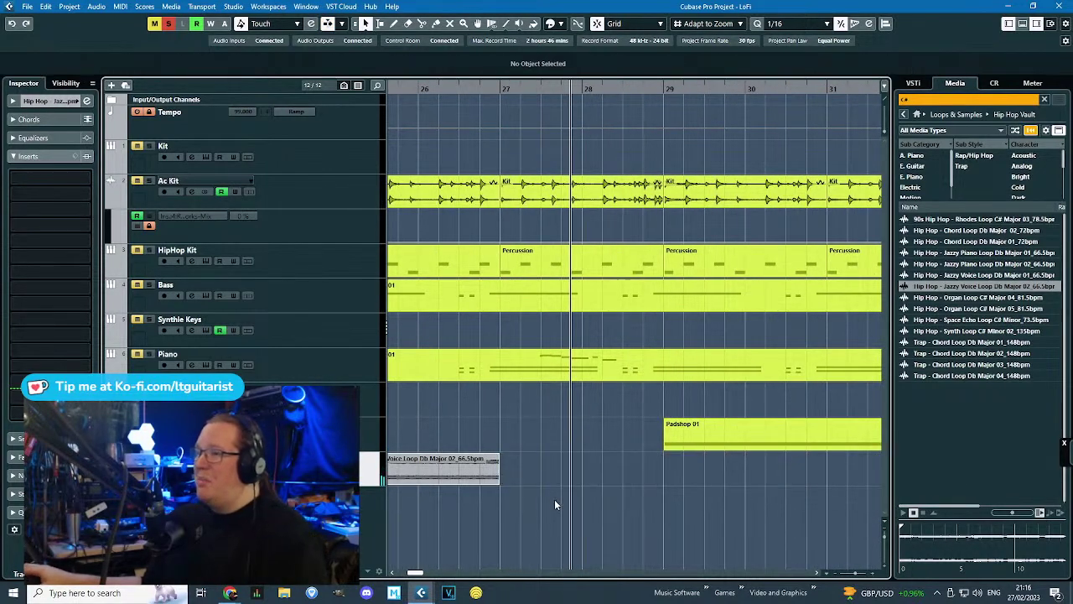
Play the full arrangement from just before bar 25 and add a short fade-out to the voice loop's end.
{"action": "scroll", "coordinate": [553, 503], "scroll_direction": "down", "scroll_amount": 2}
{"action": "left_click", "coordinate": [426, 142]}
{"action": "key", "text": "space"}
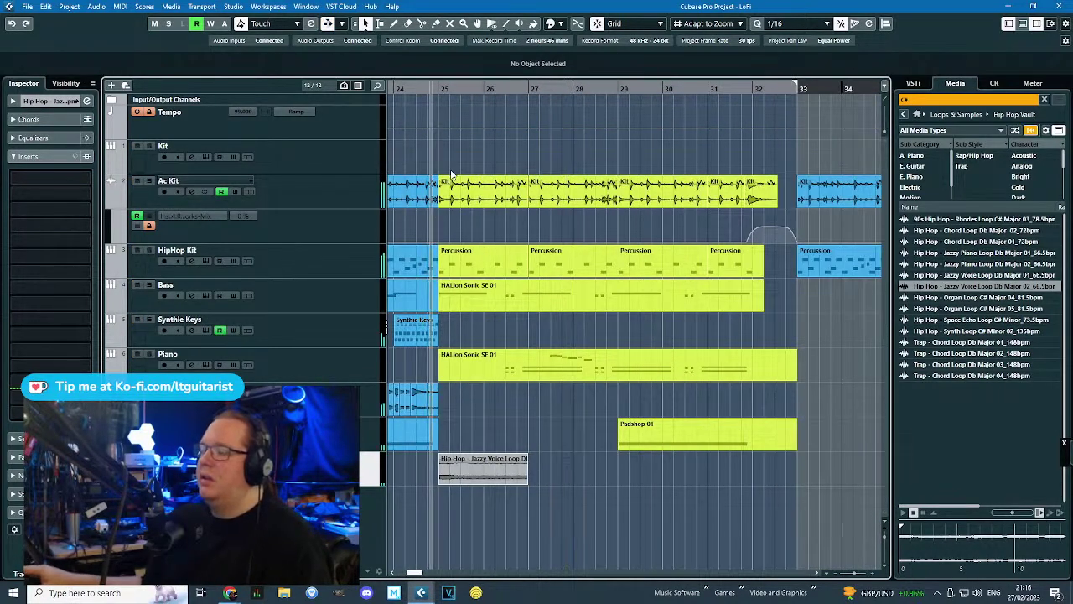
{"action": "scroll", "coordinate": [469, 424], "scroll_direction": "up", "scroll_amount": 1}
{"action": "scroll", "coordinate": [453, 429], "scroll_direction": "up", "scroll_amount": 1}
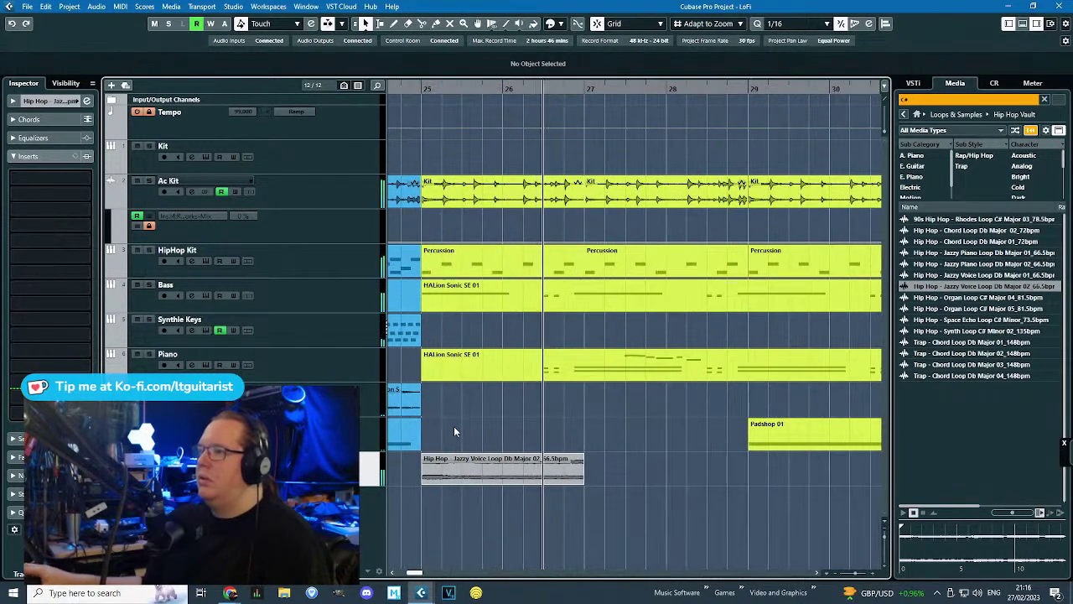
{"action": "left_click", "coordinate": [507, 462]}
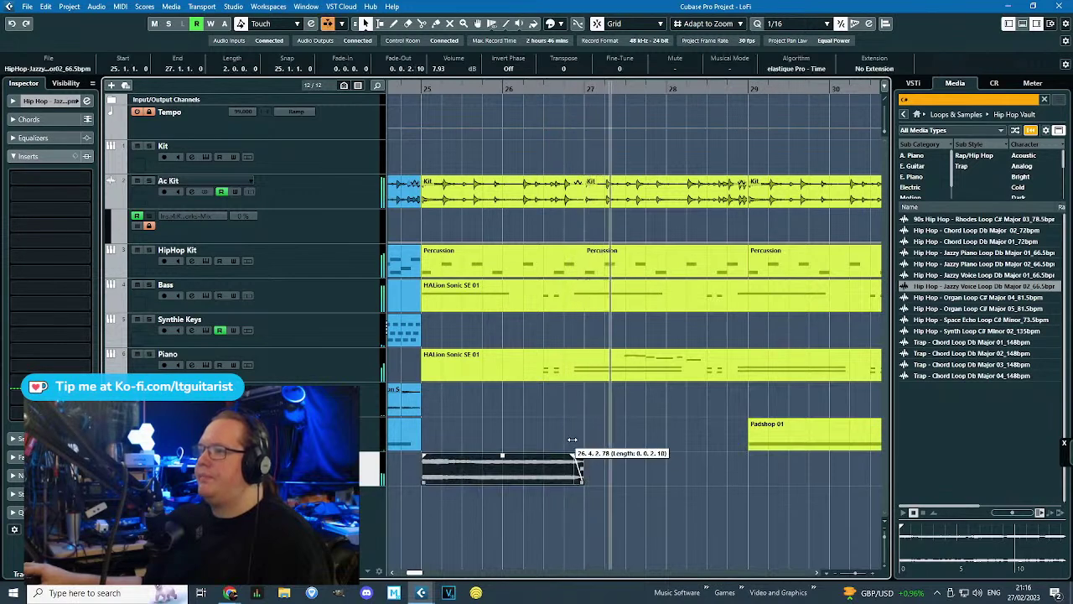
{"action": "left_click", "coordinate": [408, 100]}
{"action": "left_click_drag", "start_coordinate": [417, 87], "coordinate": [420, 117]}
{"action": "scroll", "coordinate": [507, 439], "scroll_direction": "down", "scroll_amount": 3}
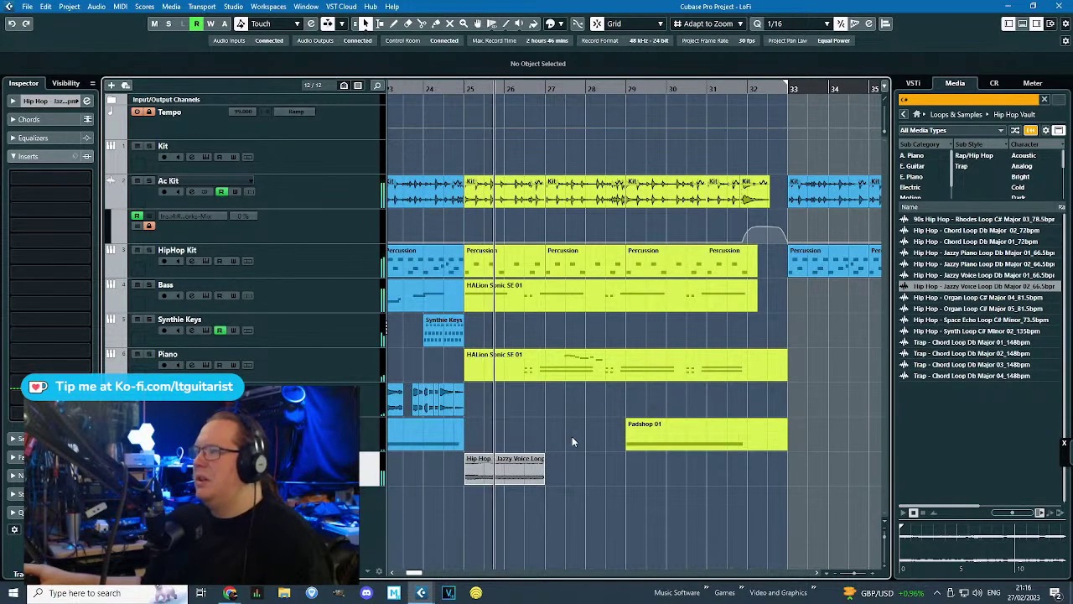
Delete the shortened voice loop event at bar 25.
{"action": "left_click_drag", "start_coordinate": [572, 436], "coordinate": [504, 485]}
{"action": "left_click", "coordinate": [513, 469]}
{"action": "key", "text": "Delete"}
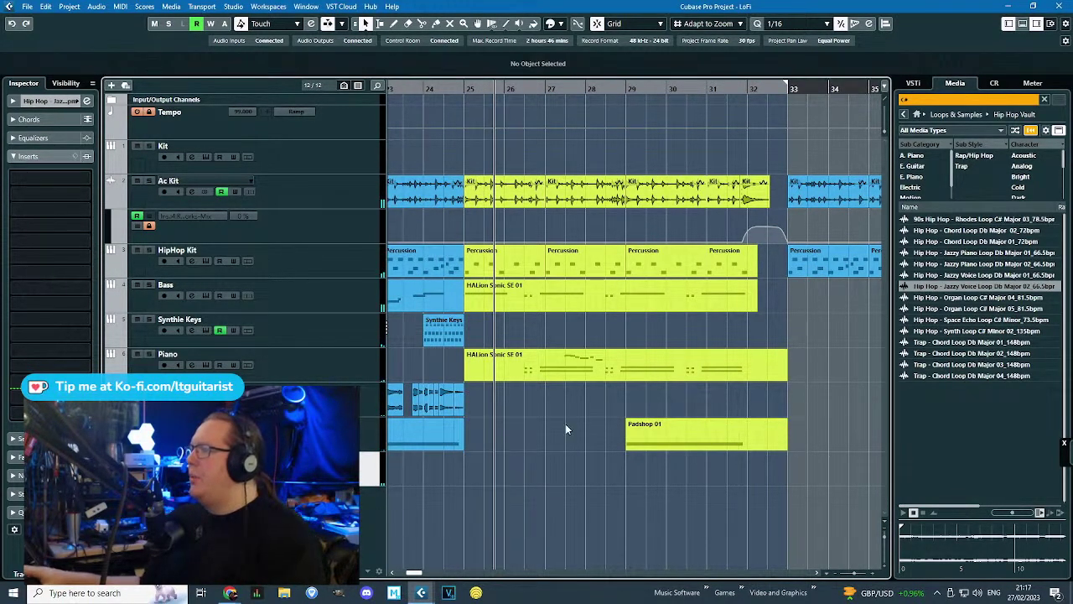
Place Hip Hop - Emotional Piano Loop C#Minor 04_152bpm from the Hard Knocks library at bar 25 and play it soloed.
{"action": "left_click", "coordinate": [988, 222]}
{"action": "left_click", "coordinate": [904, 114]}
{"action": "left_click", "coordinate": [1022, 352]}
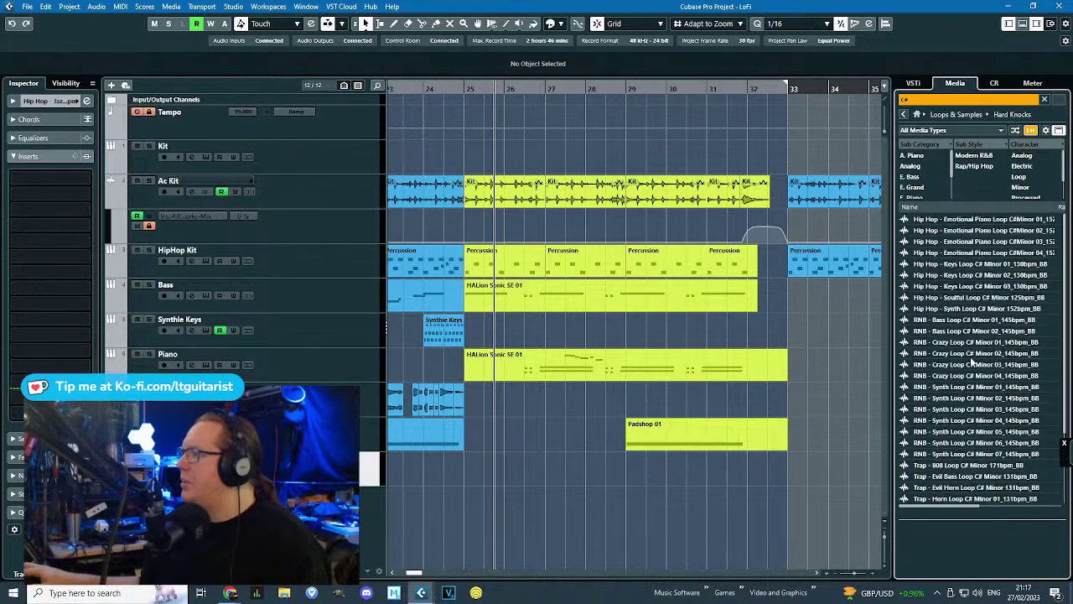
{"action": "left_click_drag", "start_coordinate": [982, 254], "coordinate": [442, 497]}
{"action": "left_click_drag", "start_coordinate": [465, 87], "coordinate": [510, 424]}
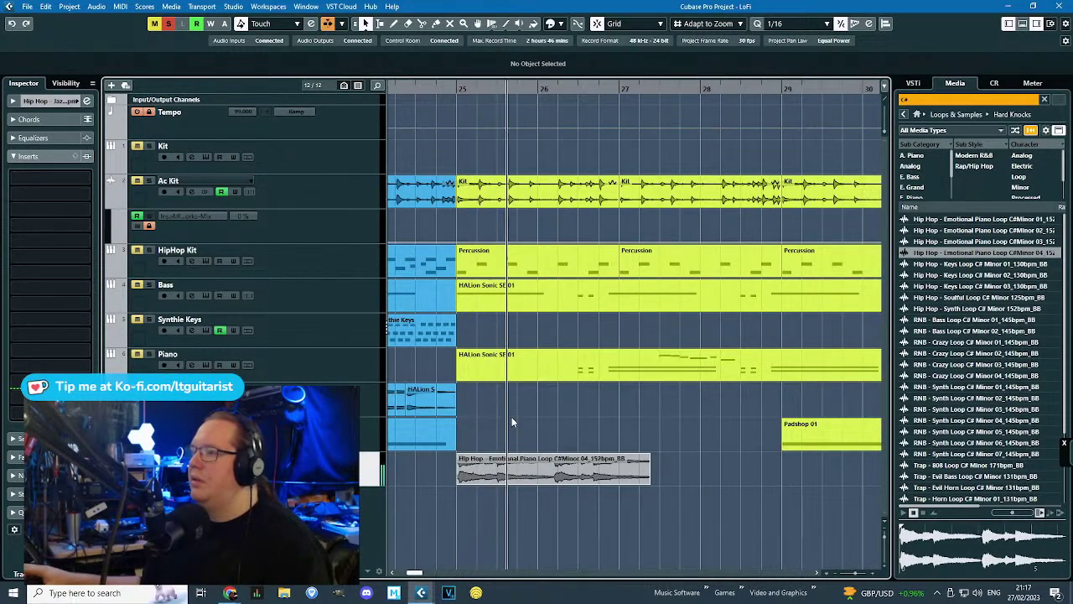
{"action": "scroll", "coordinate": [518, 418], "scroll_direction": "up", "scroll_amount": 2}
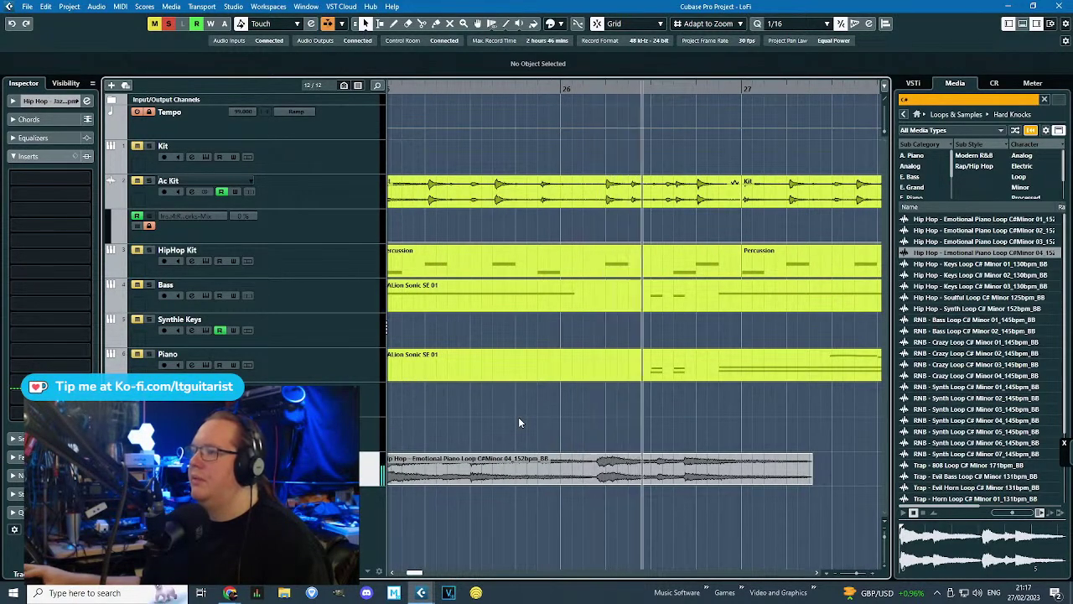
{"action": "scroll", "coordinate": [518, 417], "scroll_direction": "down", "scroll_amount": 2}
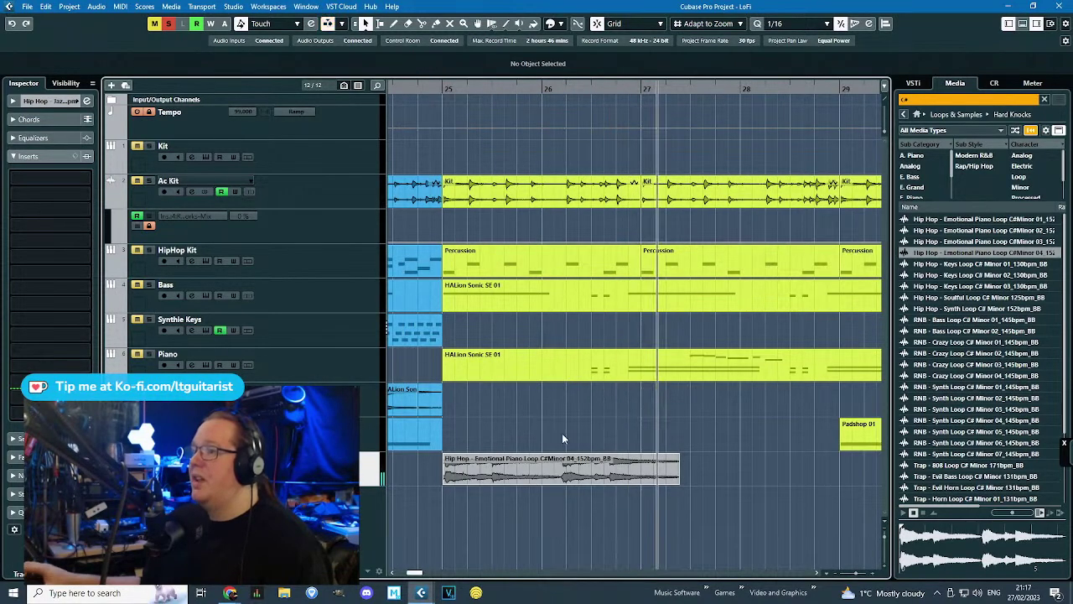
{"action": "left_click_drag", "start_coordinate": [463, 87], "coordinate": [454, 88]}
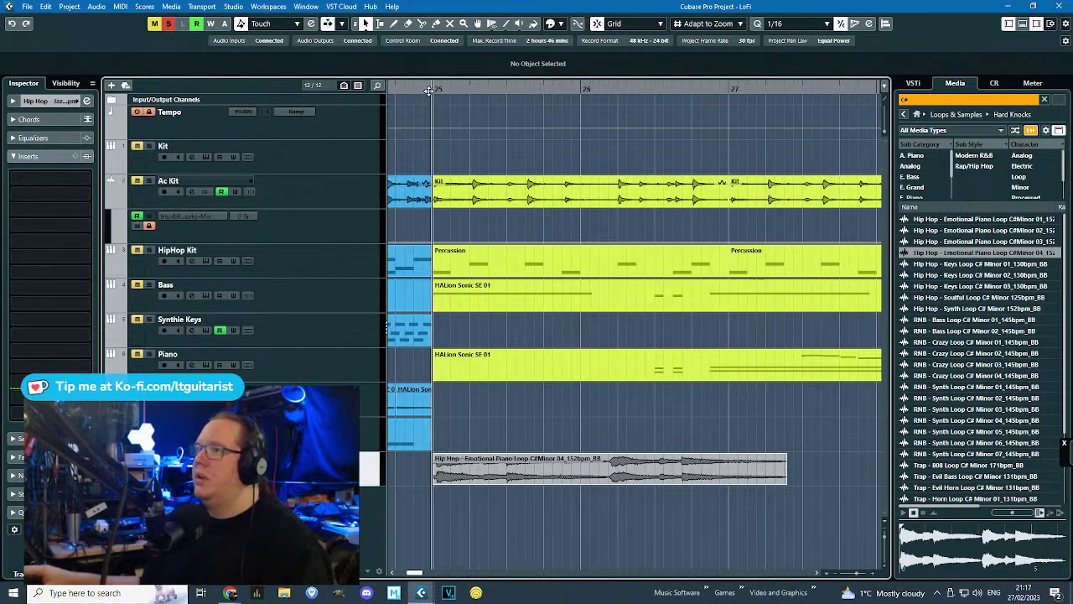
Split the piano loop at 25.3 and at bar 26, and move the remaining part to about 26.4.
{"action": "scroll", "coordinate": [465, 404], "scroll_direction": "down", "scroll_amount": 1}
{"action": "scroll", "coordinate": [489, 433], "scroll_direction": "up", "scroll_amount": 3}
{"action": "left_click", "coordinate": [513, 468], "text": "alt"}
{"action": "key", "text": "space"}
{"action": "scroll", "coordinate": [511, 465], "scroll_direction": "down", "scroll_amount": 2}
{"action": "left_click_drag", "start_coordinate": [537, 468], "coordinate": [722, 467]}
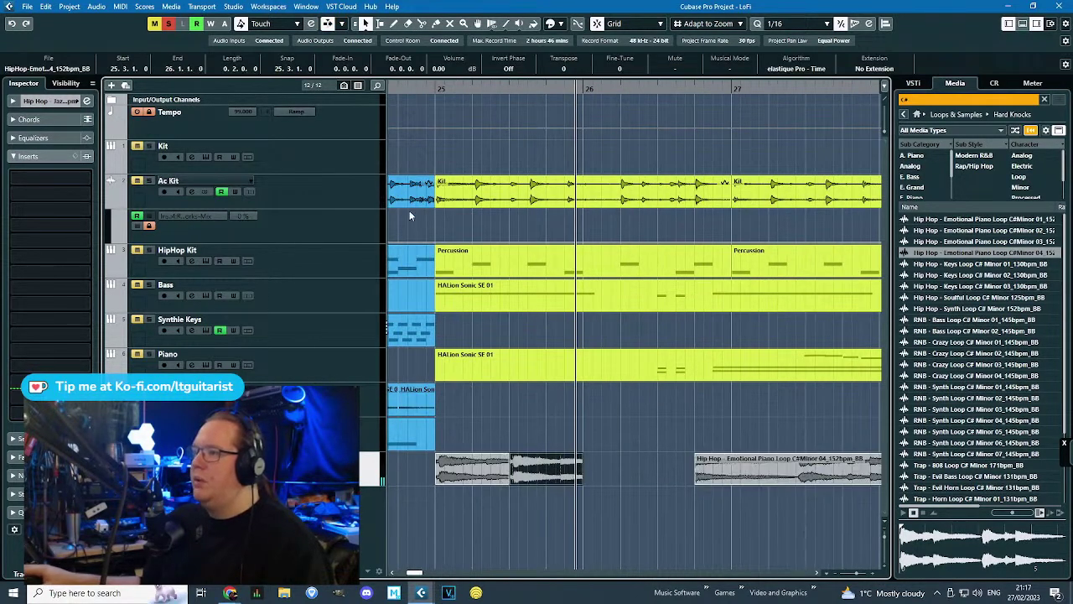
{"action": "left_click", "coordinate": [587, 432]}
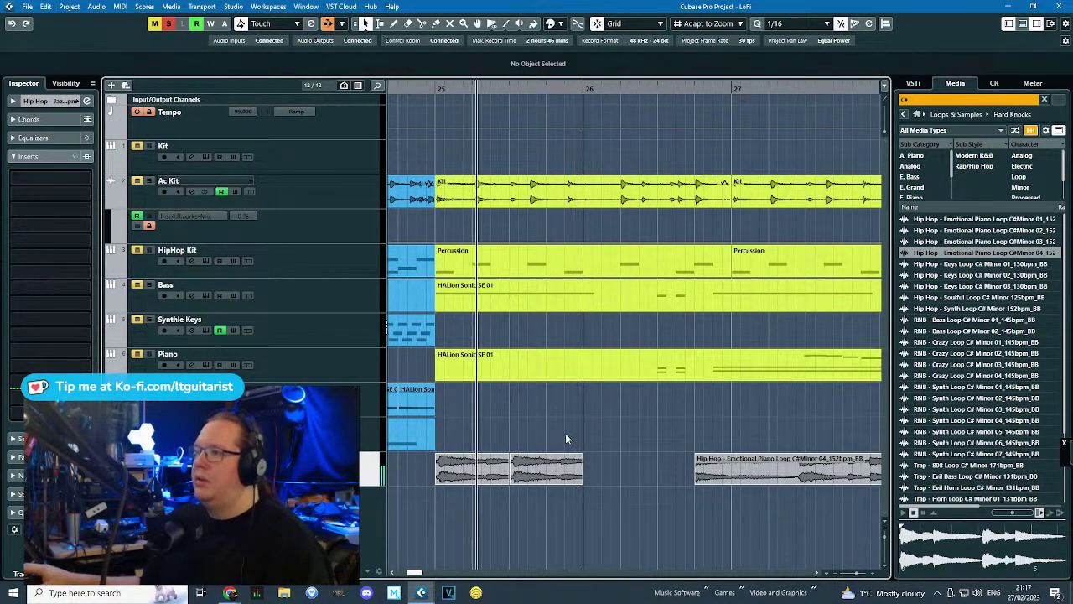
Move the second piano slice about an eighth note later, extend the first slice up to it, and replay from bar 25.
{"action": "scroll", "coordinate": [476, 461], "scroll_direction": "up", "scroll_amount": 1}
{"action": "scroll", "coordinate": [476, 462], "scroll_direction": "down", "scroll_amount": 1}
{"action": "key", "text": "space"}
{"action": "left_click_drag", "start_coordinate": [543, 470], "coordinate": [609, 469]}
{"action": "left_click_drag", "start_coordinate": [508, 484], "coordinate": [527, 484]}
{"action": "left_click_drag", "start_coordinate": [598, 460], "coordinate": [552, 459]}
{"action": "left_click", "coordinate": [434, 97]}
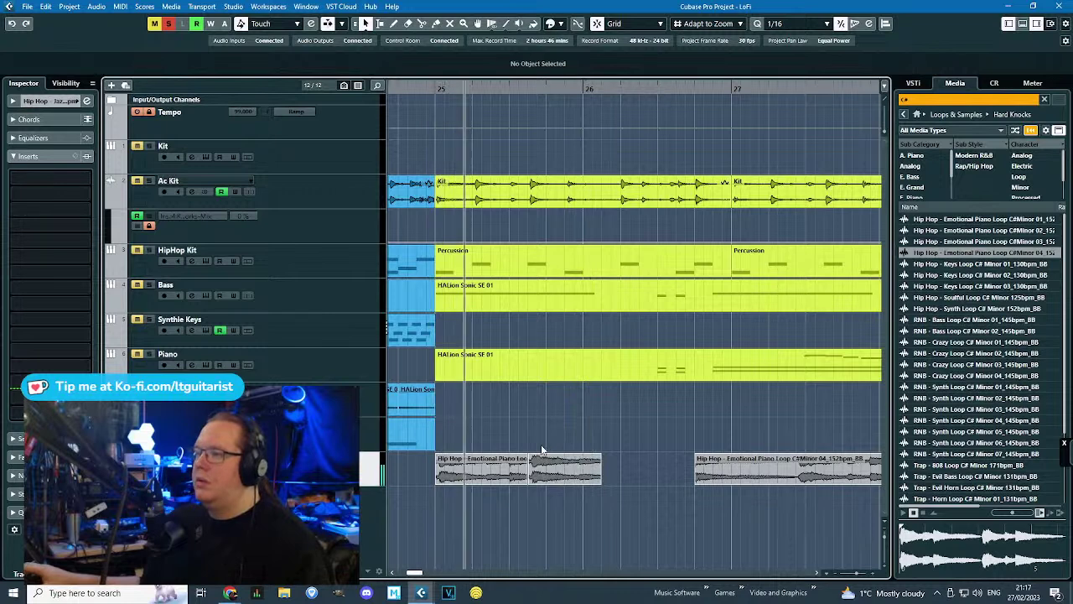
Extend the second piano slice by about an eighth note and delete the leftover loop section after it.
{"action": "scroll", "coordinate": [514, 451], "scroll_direction": "up", "scroll_amount": 1}
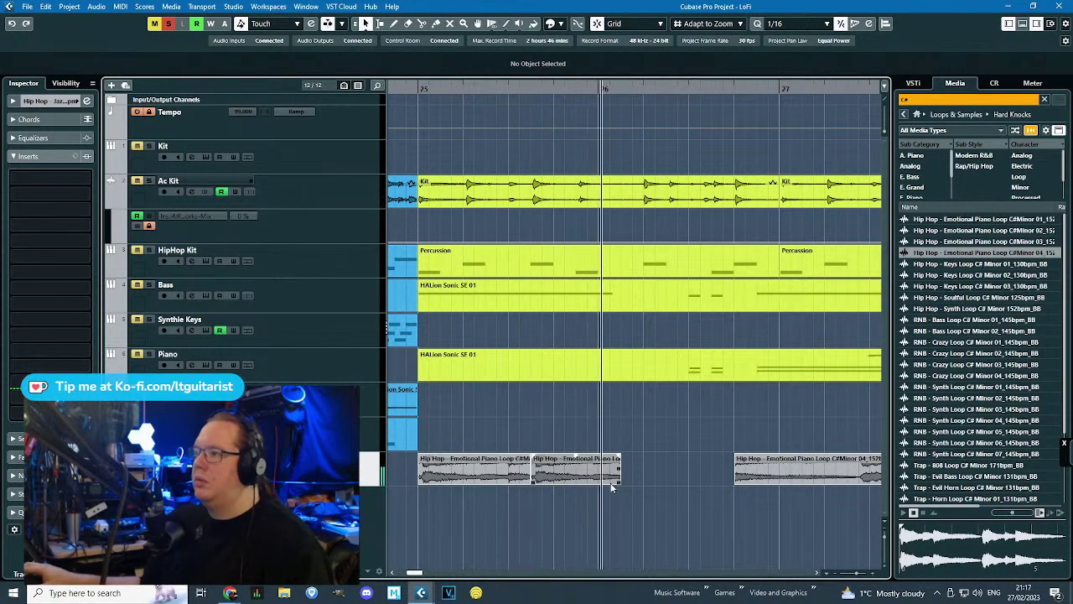
{"action": "left_click_drag", "start_coordinate": [619, 481], "coordinate": [643, 482]}
{"action": "scroll", "coordinate": [643, 482], "scroll_direction": "down", "scroll_amount": 1}
{"action": "left_click", "coordinate": [732, 481]}
{"action": "key", "text": "Delete"}
Duplicate the two piano slices directly after themselves and play the result.
{"action": "left_click_drag", "start_coordinate": [705, 507], "coordinate": [560, 463]}
{"action": "key", "text": "ctrl+d"}
{"action": "scroll", "coordinate": [758, 512], "scroll_direction": "up", "scroll_amount": 2}
{"action": "left_click", "coordinate": [704, 533]}
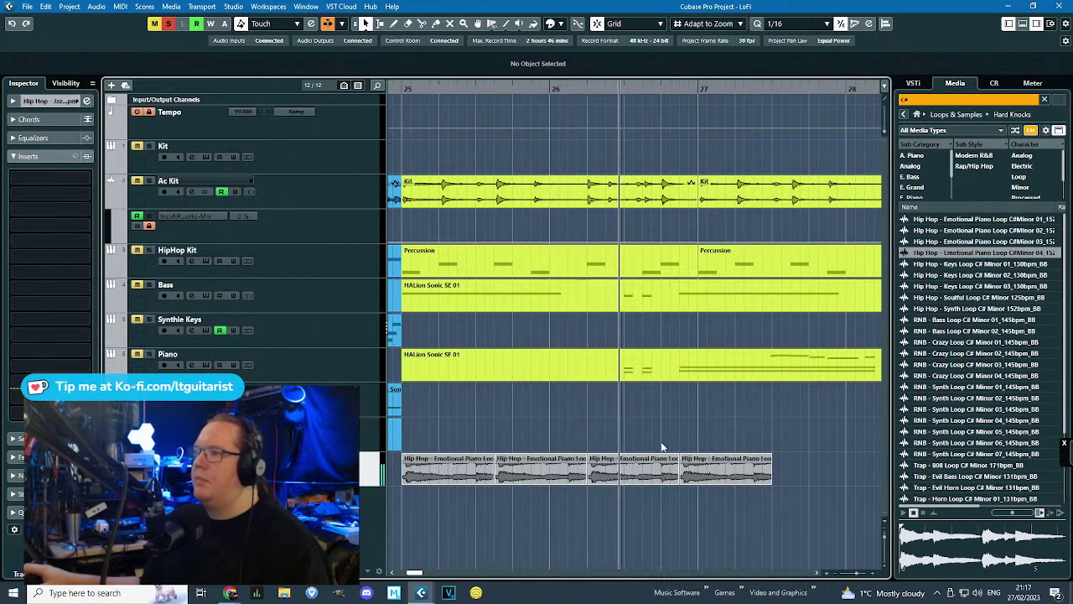
{"action": "key", "text": "space"}
Reduce the piano loop to its first beat by deleting the other slices and cutting off everything after 25.2.
{"action": "left_click_drag", "start_coordinate": [752, 437], "coordinate": [550, 498]}
{"action": "key", "text": "Delete"}
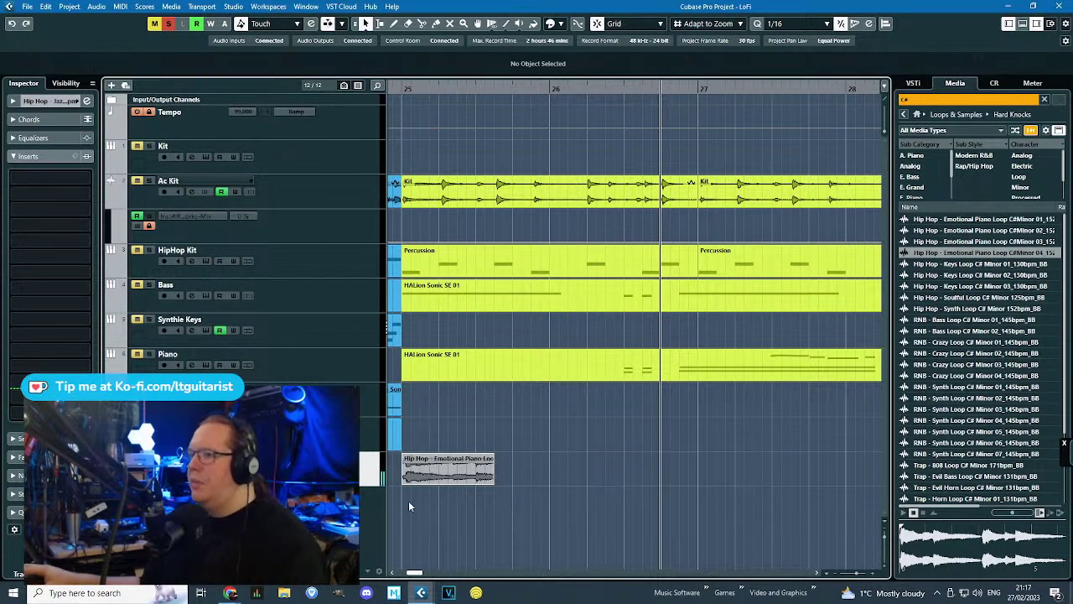
{"action": "scroll", "coordinate": [474, 395], "scroll_direction": "left", "scroll_amount": 1}
{"action": "scroll", "coordinate": [474, 396], "scroll_direction": "up", "scroll_amount": 2}
{"action": "scroll", "coordinate": [515, 341], "scroll_direction": "up", "scroll_amount": 2}
{"action": "scroll", "coordinate": [668, 468], "scroll_direction": "down", "scroll_amount": 1}
{"action": "left_click", "coordinate": [642, 476], "text": "alt"}
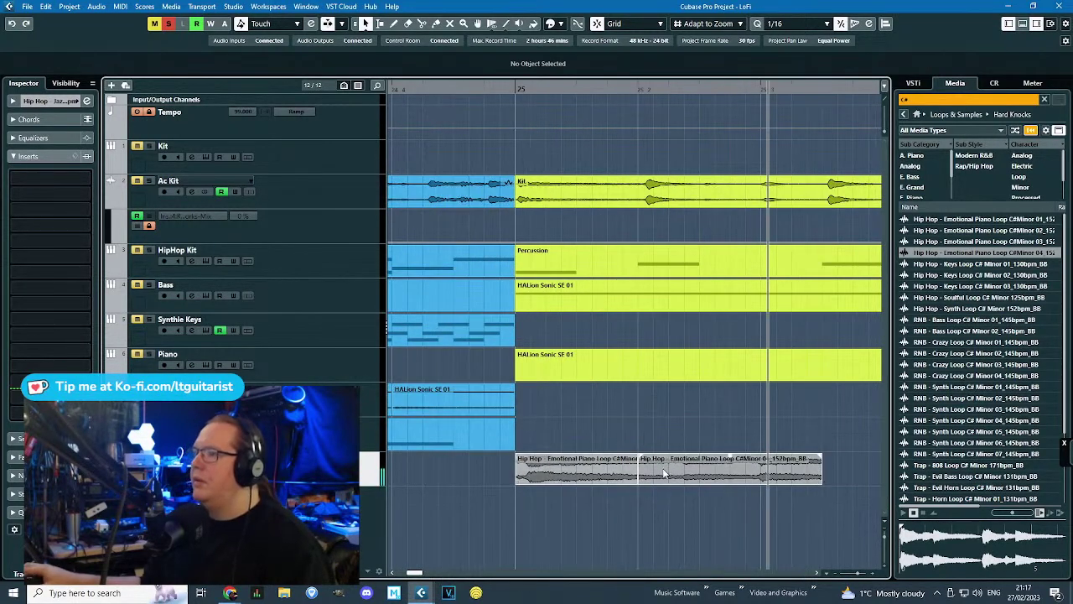
{"action": "left_click", "coordinate": [663, 468]}
{"action": "key", "text": "Delete"}
Add a 0.0.0.35 fade-out to the one-beat piano slice and play it with the full mix.
{"action": "left_click", "coordinate": [592, 466]}
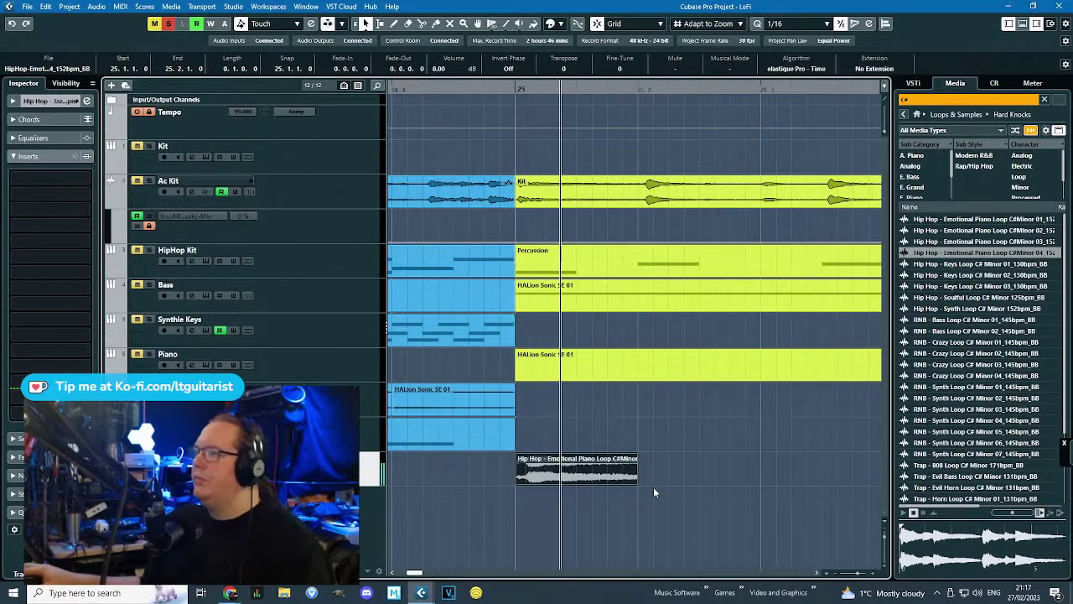
{"action": "left_click_drag", "start_coordinate": [635, 455], "coordinate": [634, 455]}
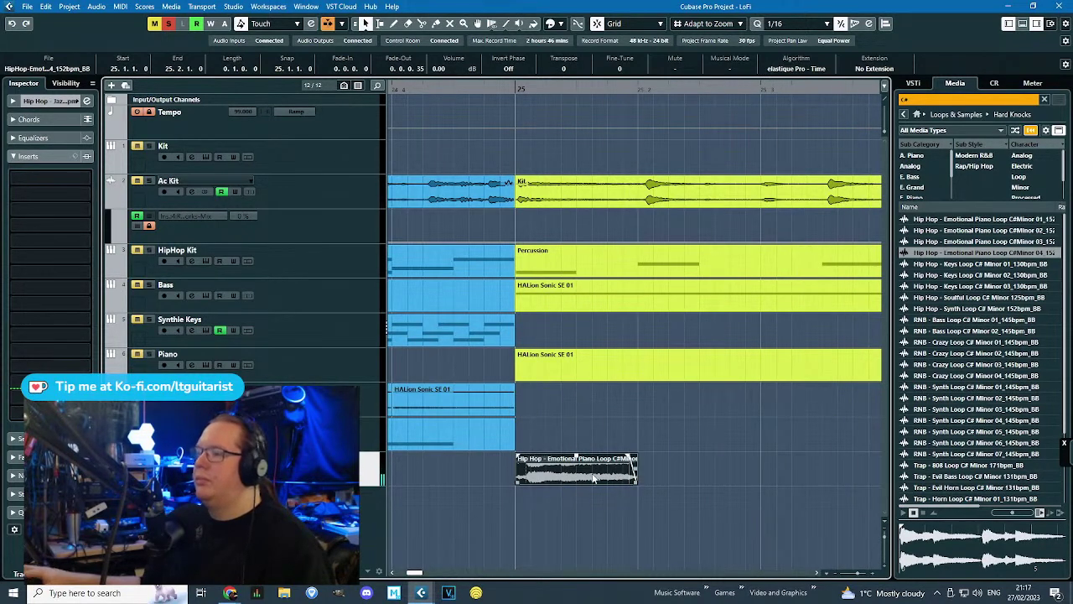
{"action": "scroll", "coordinate": [592, 478], "scroll_direction": "down", "scroll_amount": 2}
{"action": "scroll", "coordinate": [563, 479], "scroll_direction": "up", "scroll_amount": 3}
{"action": "scroll", "coordinate": [551, 477], "scroll_direction": "down", "scroll_amount": 2}
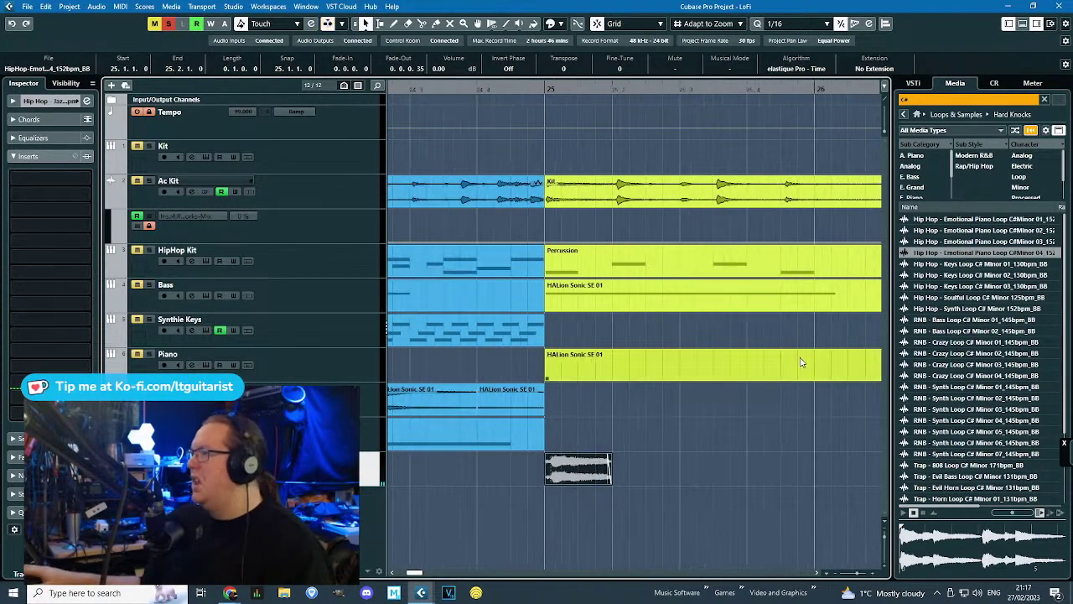
{"action": "scroll", "coordinate": [570, 528], "scroll_direction": "down", "scroll_amount": 3}
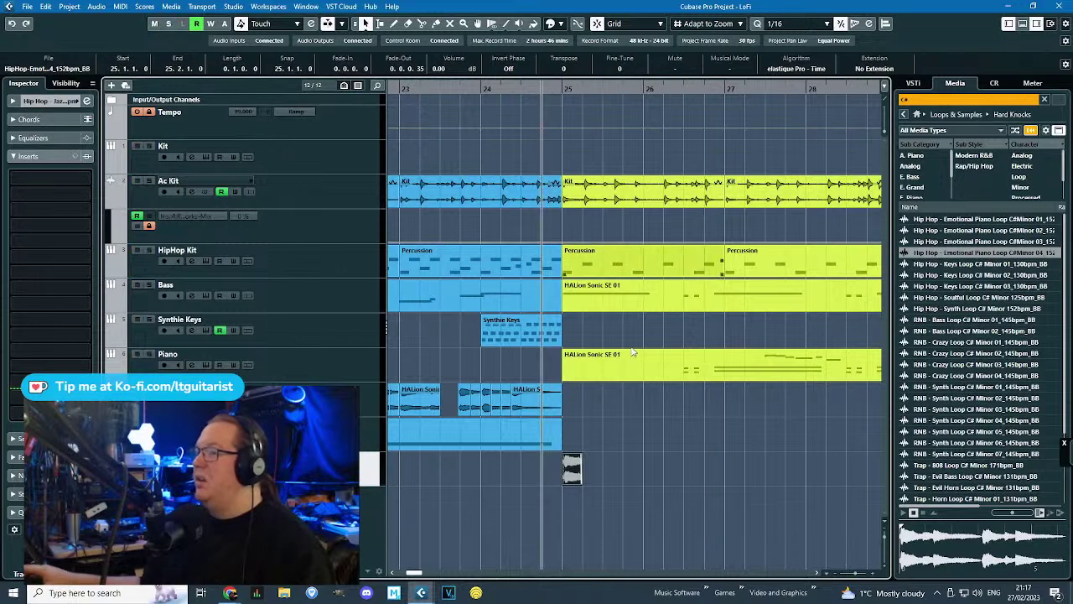
{"action": "scroll", "coordinate": [619, 443], "scroll_direction": "up", "scroll_amount": 3}
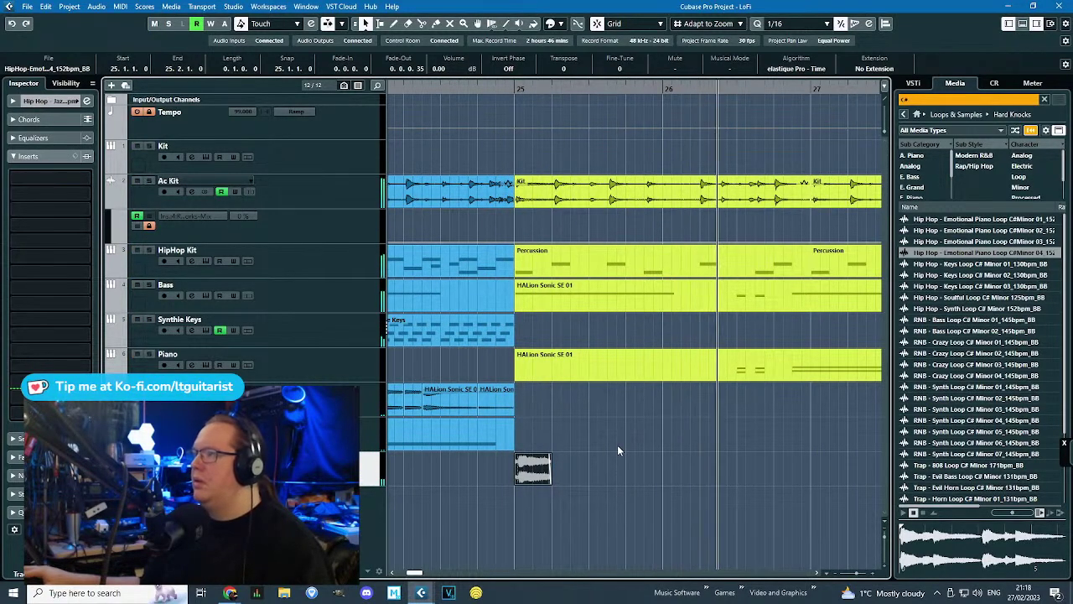
Copy the one-beat piano slice to 26.3, shift the copy to 26.4.3, and replay that passage.
{"action": "scroll", "coordinate": [524, 495], "scroll_direction": "down", "scroll_amount": 3}
{"action": "left_click_drag", "start_coordinate": [625, 491], "coordinate": [644, 484]}
{"action": "left_click_drag", "start_coordinate": [627, 91], "coordinate": [628, 86]}
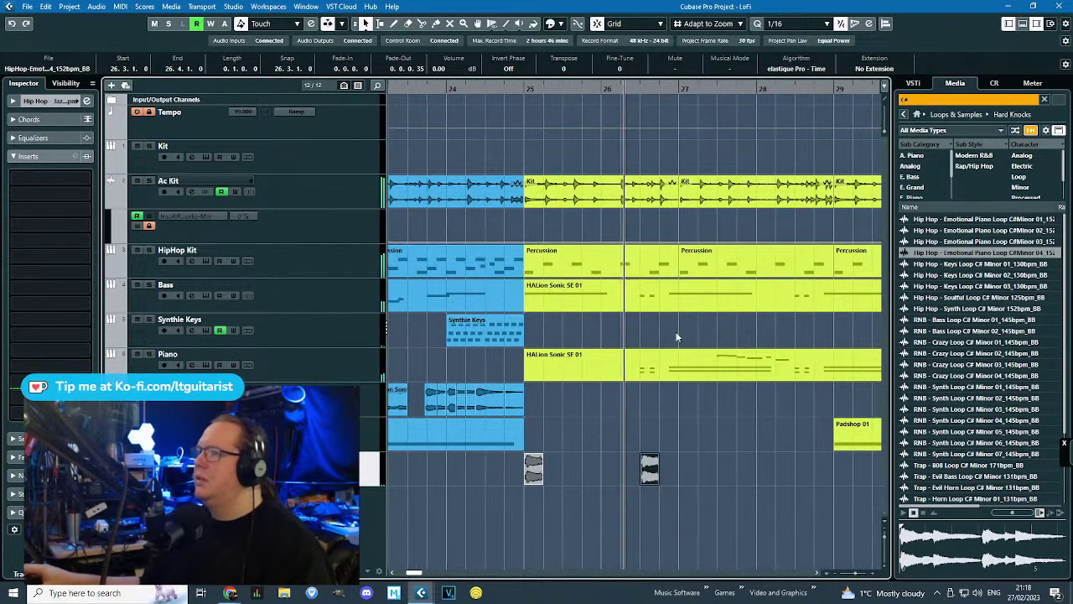
{"action": "left_click_drag", "start_coordinate": [658, 474], "coordinate": [702, 476]}
{"action": "scroll", "coordinate": [678, 476], "scroll_direction": "up", "scroll_amount": 5}
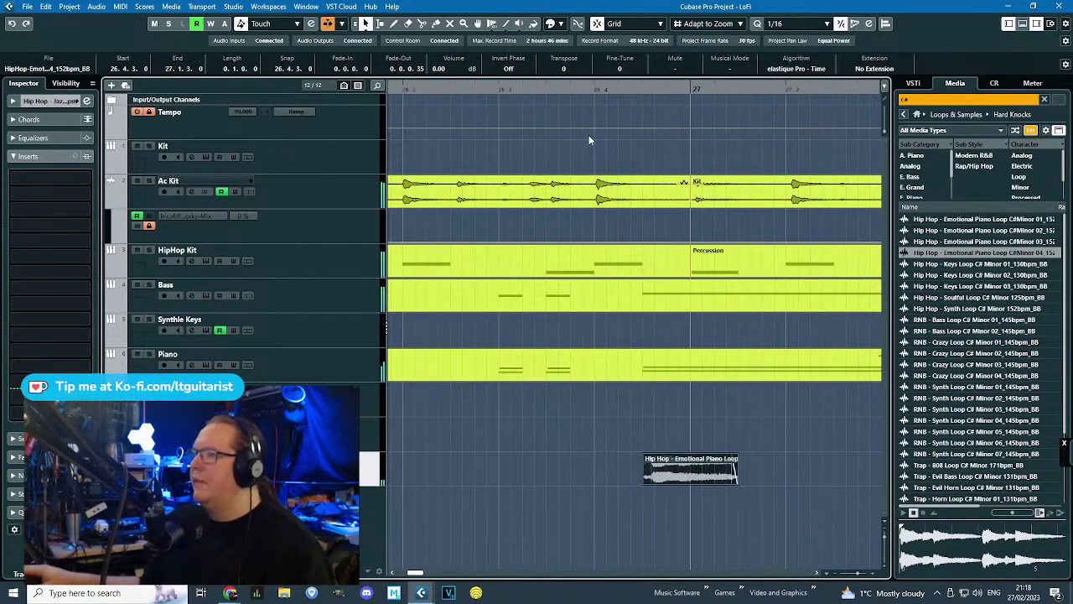
{"action": "left_click", "coordinate": [584, 95]}
Delete both Emotional Piano Loop slices from the audio track.
{"action": "scroll", "coordinate": [662, 494], "scroll_direction": "down", "scroll_amount": 5}
{"action": "left_click_drag", "start_coordinate": [713, 520], "coordinate": [525, 480]}
{"action": "key", "text": "Delete"}
Open the Piano part at bar 25 in the Key Editor, check its lower long note, and close the editor.
{"action": "double_click", "coordinate": [640, 369]}
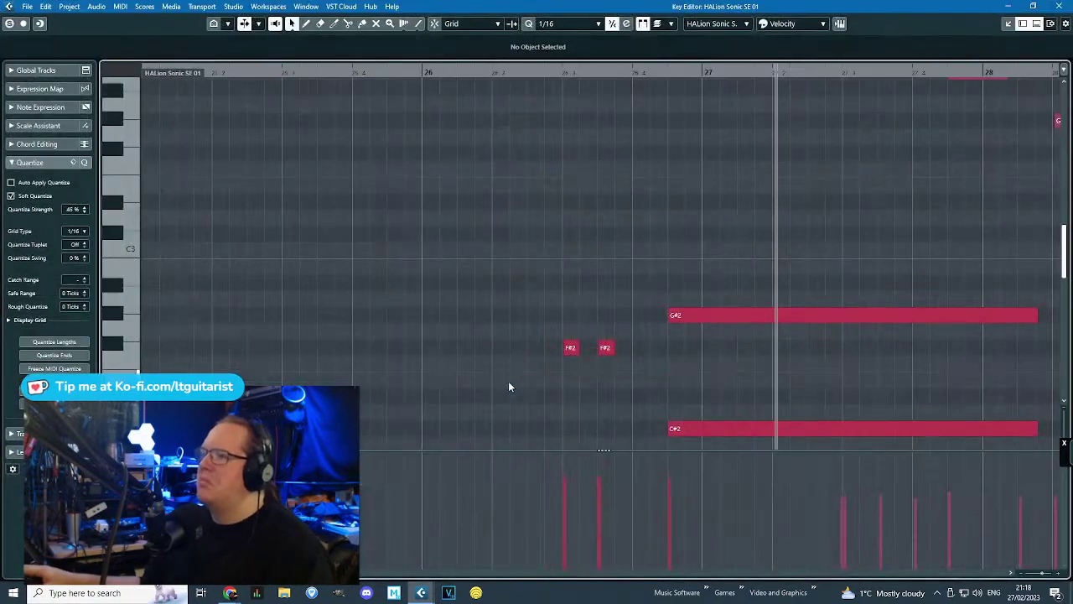
{"action": "scroll", "coordinate": [618, 393], "scroll_direction": "down", "scroll_amount": 4}
{"action": "left_click", "coordinate": [694, 280]}
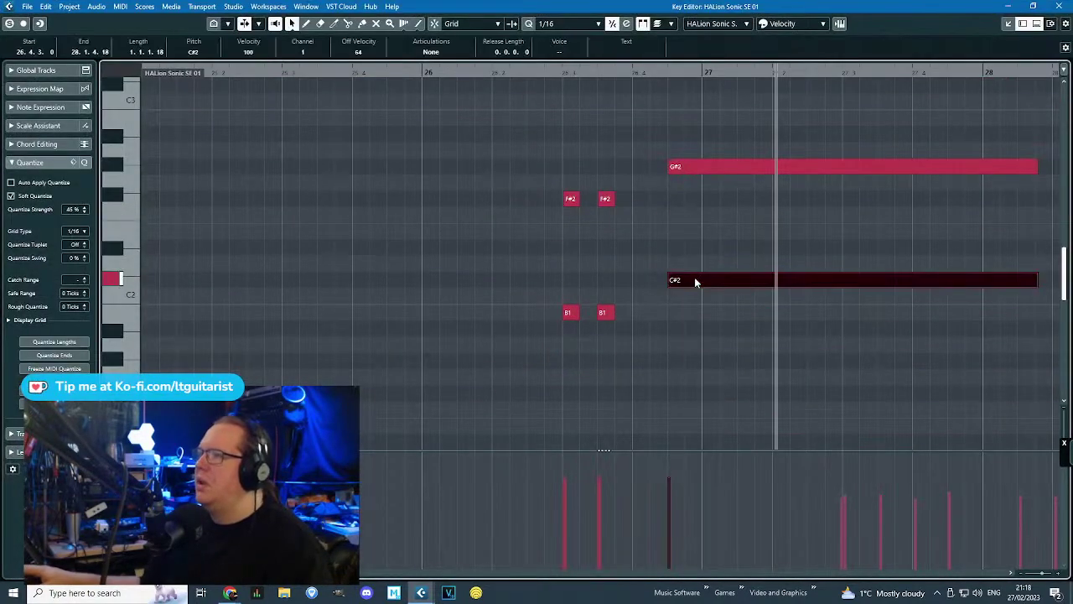
{"action": "left_click", "coordinate": [1048, 6]}
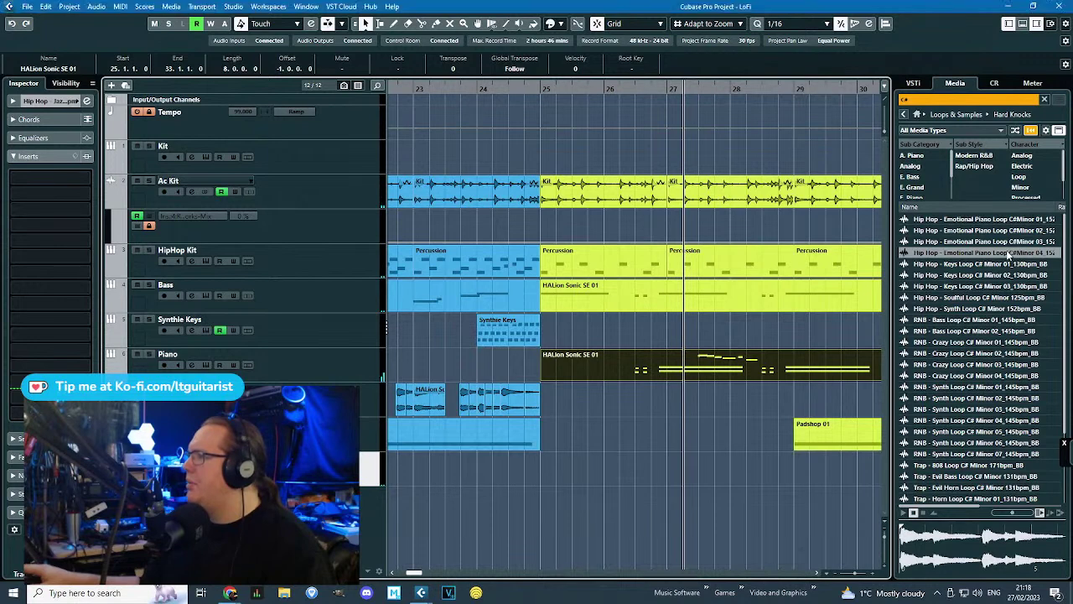
Place Trap - Music Box Loop C# Minor 01_120bpm at bar 25 on the audio track and play it soloed.
{"action": "left_click", "coordinate": [941, 475]}
{"action": "scroll", "coordinate": [934, 480], "scroll_direction": "down", "scroll_amount": 3}
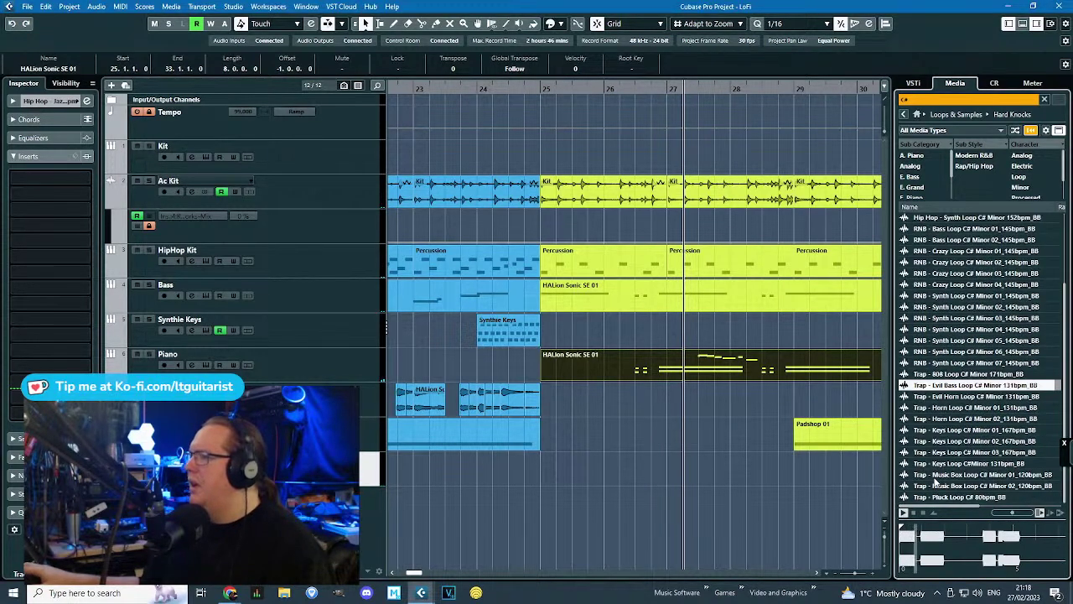
{"action": "left_click_drag", "start_coordinate": [950, 479], "coordinate": [546, 473]}
{"action": "key", "text": "s"}
{"action": "key", "text": "space"}
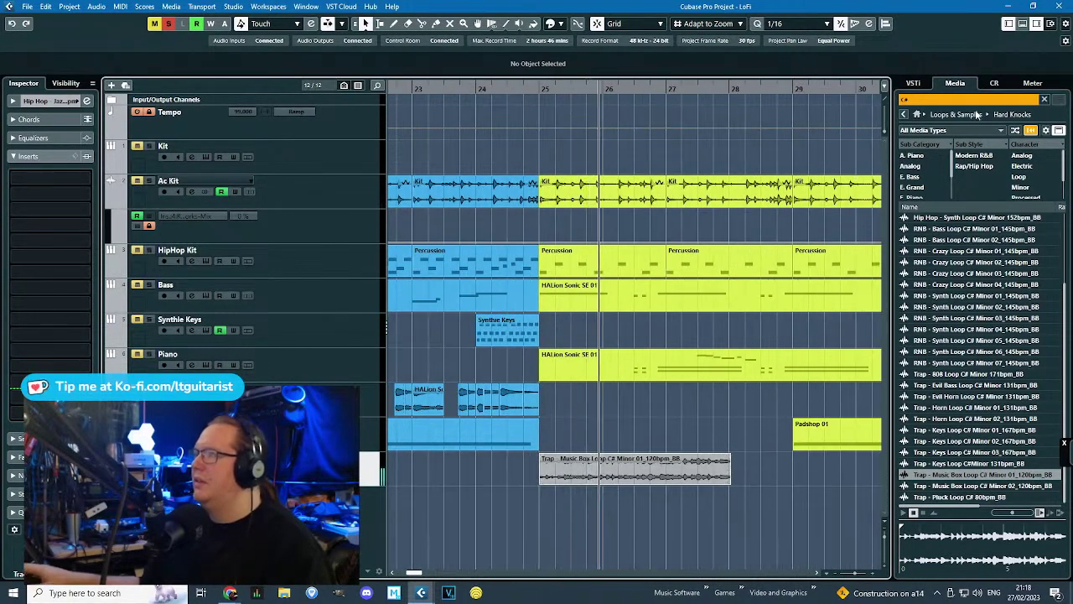
Clear the C# media search and hide the media browser.
{"action": "left_click", "coordinate": [1044, 100]}
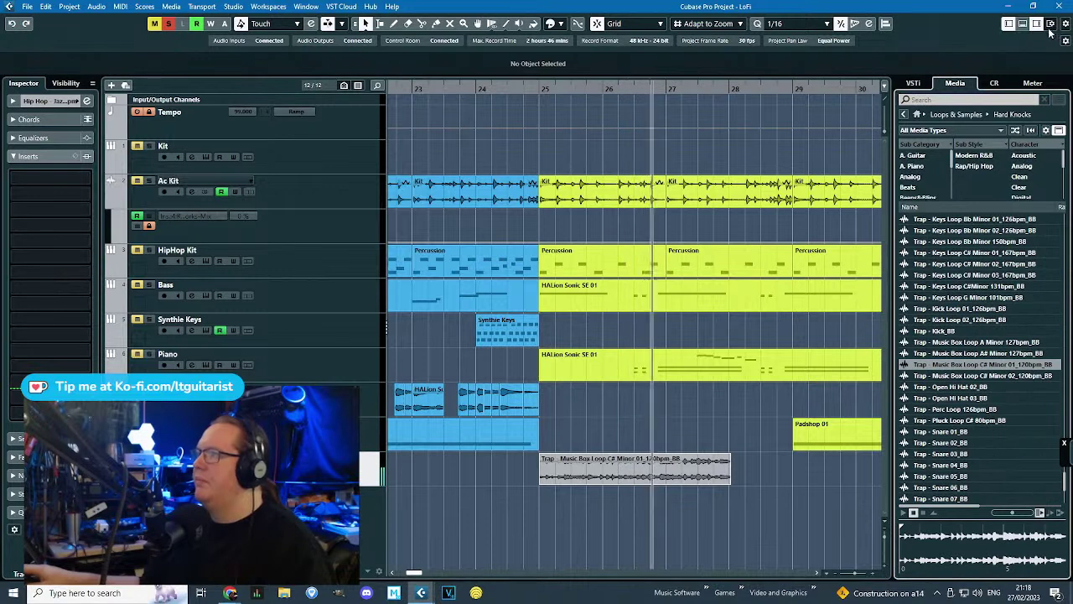
{"action": "left_click", "coordinate": [1036, 24]}
{"action": "scroll", "coordinate": [669, 429], "scroll_direction": "up", "scroll_amount": 2}
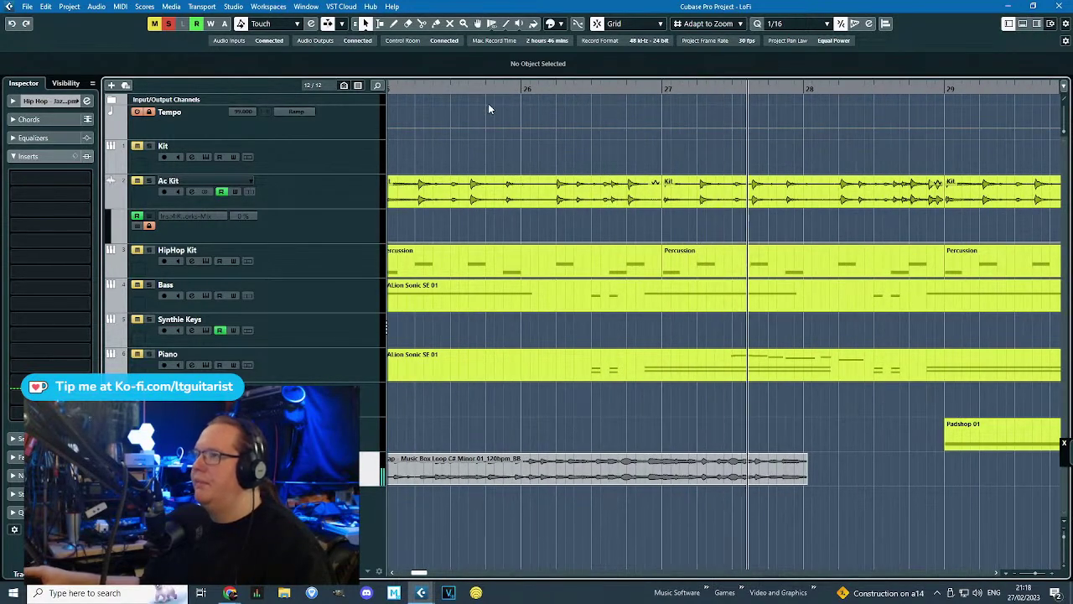
Shorten the music box loop to end at 25.3 and replay it from bar 25.
{"action": "scroll", "coordinate": [547, 354], "scroll_direction": "down", "scroll_amount": 2}
{"action": "left_click", "coordinate": [597, 481]}
{"action": "left_click_drag", "start_coordinate": [667, 482], "coordinate": [514, 482]}
{"action": "scroll", "coordinate": [519, 491], "scroll_direction": "up", "scroll_amount": 1}
{"action": "scroll", "coordinate": [519, 491], "scroll_direction": "up", "scroll_amount": 1}
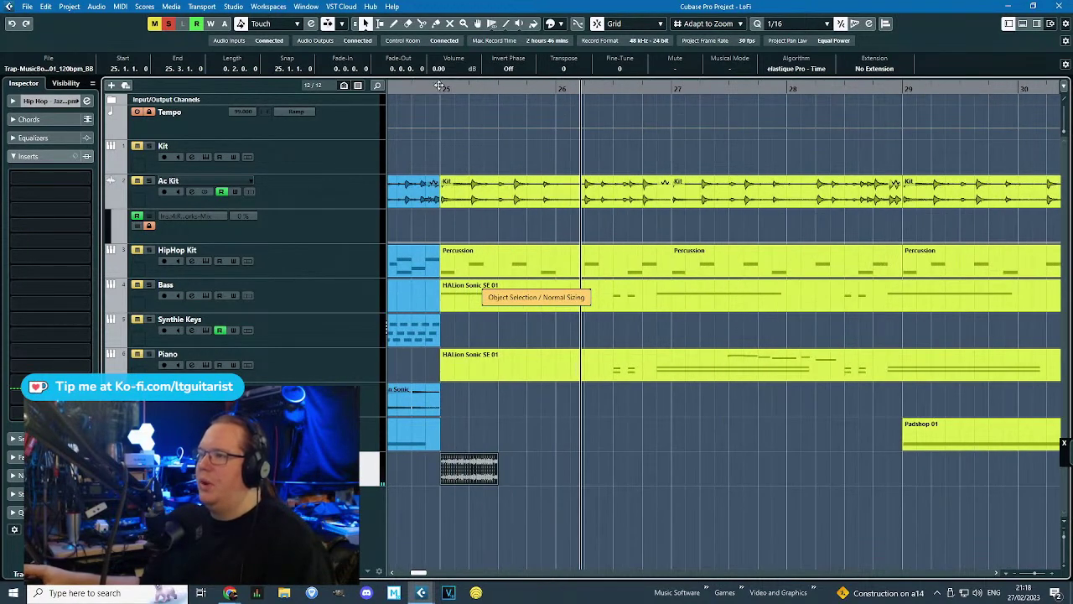
{"action": "scroll", "coordinate": [419, 86], "scroll_direction": "up", "scroll_amount": 1}
{"action": "left_click", "coordinate": [423, 156]}
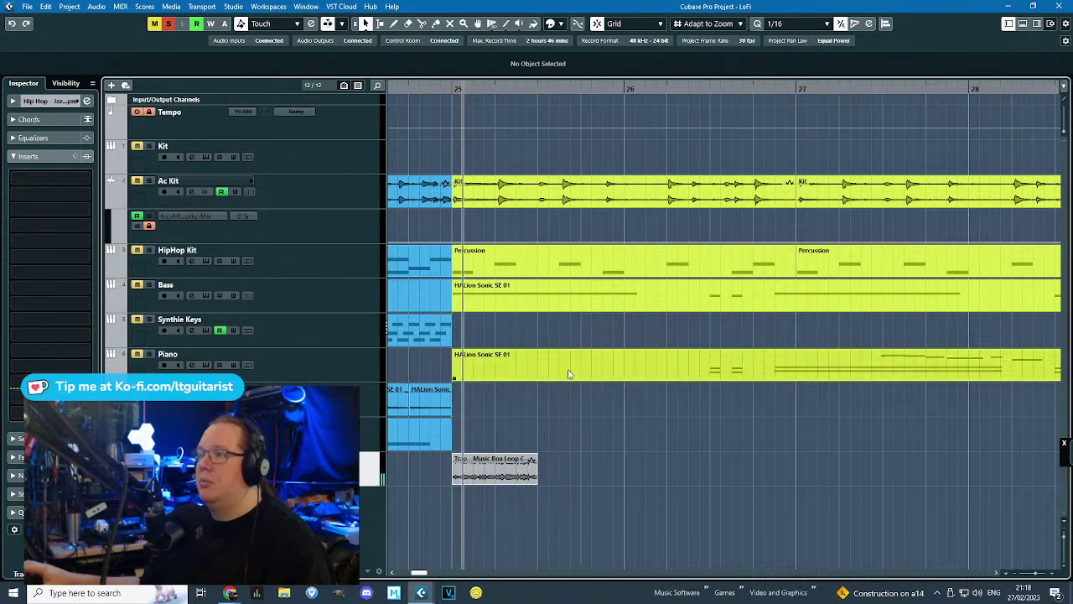
{"action": "scroll", "coordinate": [500, 461], "scroll_direction": "up", "scroll_amount": 1}
{"action": "scroll", "coordinate": [526, 519], "scroll_direction": "left", "scroll_amount": 1}
{"action": "left_click", "coordinate": [449, 127]}
{"action": "left_click", "coordinate": [424, 125]}
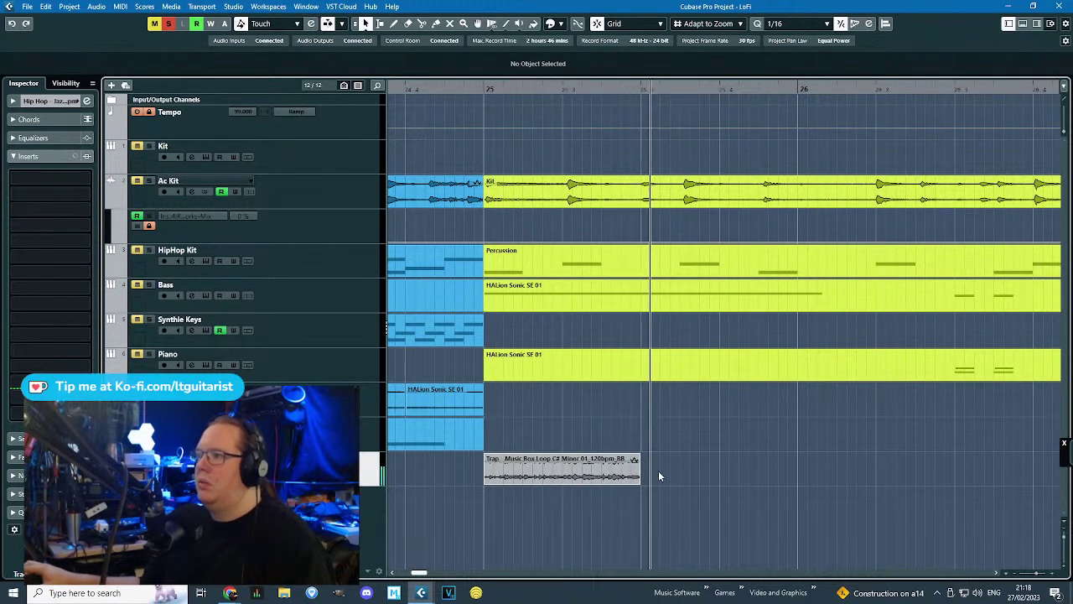
Duplicate the two-beat music box slice until it fills bars 25 and 26.
{"action": "left_click", "coordinate": [629, 473]}
{"action": "key", "text": "ctrl+d"}
{"action": "left_click_drag", "start_coordinate": [817, 542], "coordinate": [586, 481]}
{"action": "key", "text": "ctrl+d"}
{"action": "scroll", "coordinate": [551, 485], "scroll_direction": "down", "scroll_amount": 2}
{"action": "left_click", "coordinate": [466, 489]}
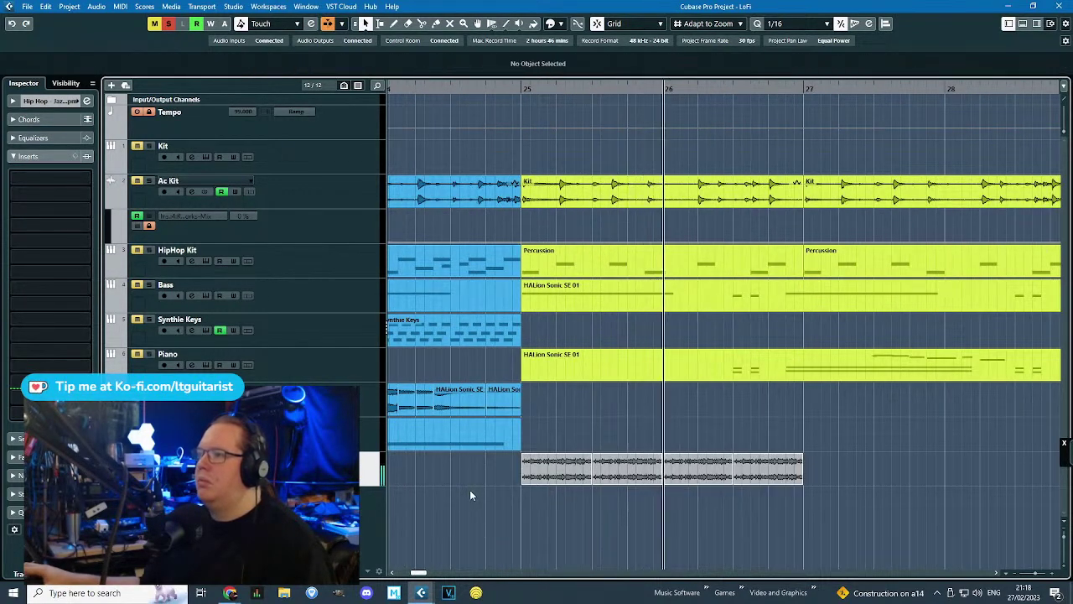
Delete the three music box copies and replay the remaining first slice from bar 25.
{"action": "left_click_drag", "start_coordinate": [849, 541], "coordinate": [592, 477]}
{"action": "key", "text": "Delete"}
{"action": "left_click", "coordinate": [571, 480]}
{"action": "key", "text": "1"}
{"action": "left_click", "coordinate": [522, 136]}
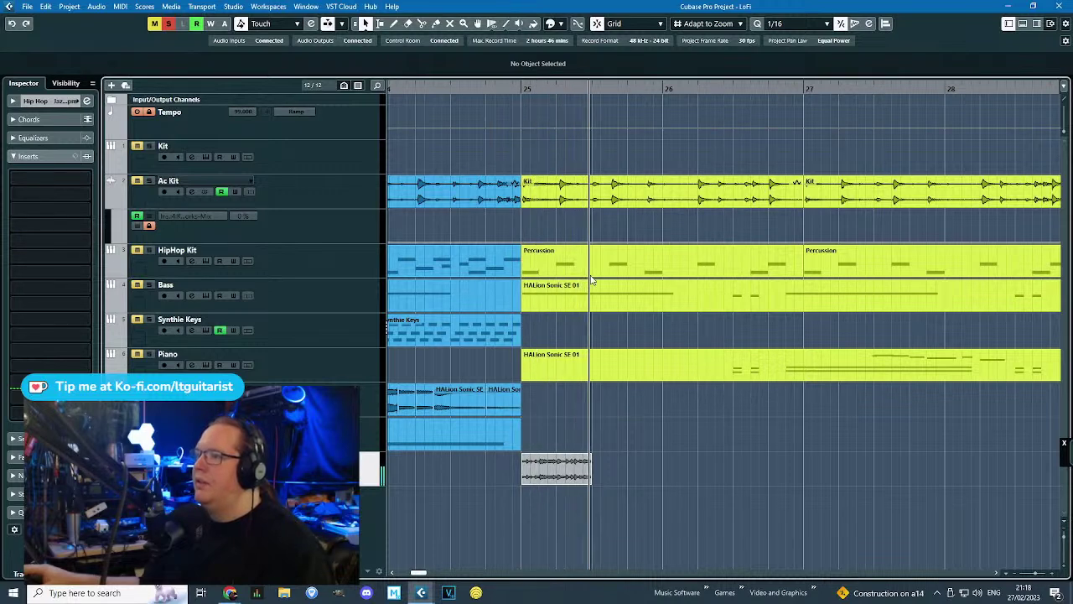
Duplicate the music box slice to 25.3, replay it, and duplicate the pair to bar 26.
{"action": "left_click", "coordinate": [582, 480]}
{"action": "key", "text": "ctrl+d"}
{"action": "key", "text": "space"}
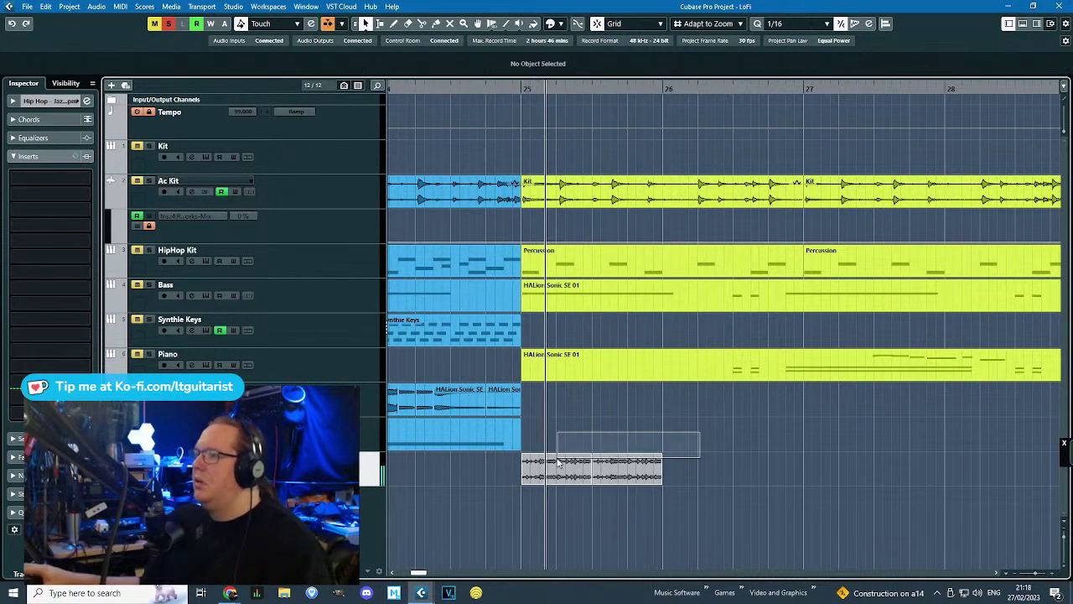
{"action": "left_click", "coordinate": [562, 467]}
{"action": "left_click", "coordinate": [624, 468], "text": "shift"}
{"action": "key", "text": "ctrl+d"}
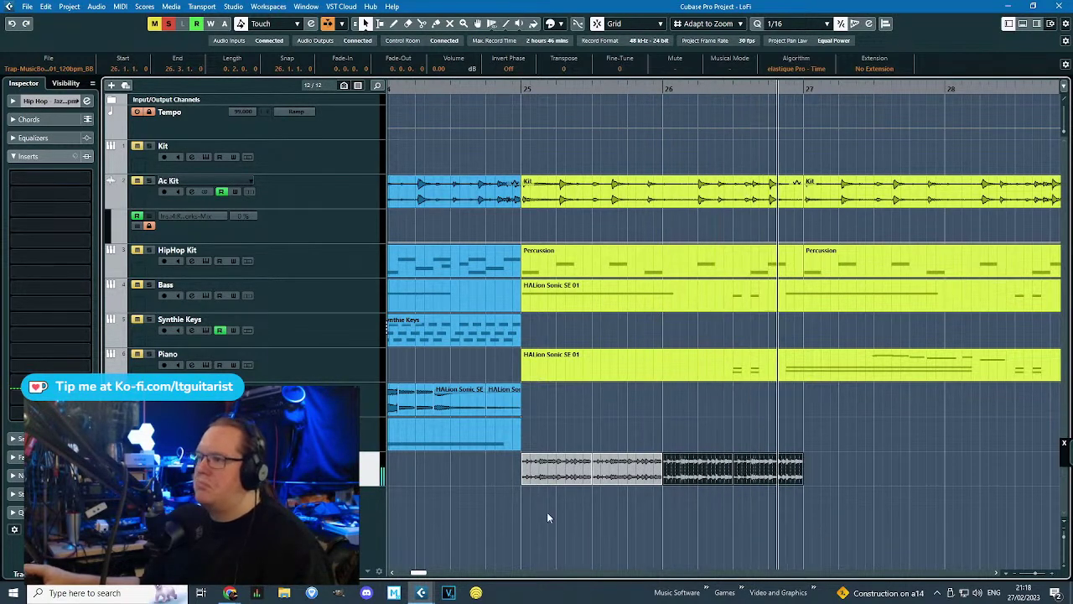
Resize the first music box slice and delete the copies after it, replaying from bar 25.
{"action": "scroll", "coordinate": [527, 501], "scroll_direction": "up", "scroll_amount": 3}
{"action": "scroll", "coordinate": [516, 495], "scroll_direction": "up", "scroll_amount": 2}
{"action": "left_click_drag", "start_coordinate": [517, 481], "coordinate": [553, 481]}
{"action": "scroll", "coordinate": [553, 494], "scroll_direction": "down", "scroll_amount": 3}
{"action": "left_click", "coordinate": [746, 500]}
{"action": "left_click_drag", "start_coordinate": [767, 484], "coordinate": [853, 474]}
{"action": "key", "text": "Delete"}
{"action": "left_click", "coordinate": [671, 474]}
{"action": "key", "text": "Delete"}
{"action": "left_click_drag", "start_coordinate": [531, 88], "coordinate": [533, 96]}
{"action": "key", "text": "space"}
Duplicate the resized music box slice and the resulting pair to cover bars 25 and 26.
{"action": "left_click_drag", "start_coordinate": [684, 416], "coordinate": [610, 474]}
{"action": "left_click", "coordinate": [611, 474]}
{"action": "key", "text": "ctrl+d"}
{"action": "left_click_drag", "start_coordinate": [565, 500], "coordinate": [781, 452]}
{"action": "key", "text": "ctrl+d"}
{"action": "scroll", "coordinate": [763, 460], "scroll_direction": "down", "scroll_amount": 3}
Extend all four music box slices to close the gaps between them, and duplicate the group to bar 27.
{"action": "left_click_drag", "start_coordinate": [885, 498], "coordinate": [647, 479]}
{"action": "scroll", "coordinate": [643, 480], "scroll_direction": "up", "scroll_amount": 4}
{"action": "scroll", "coordinate": [643, 481], "scroll_direction": "up", "scroll_amount": 5}
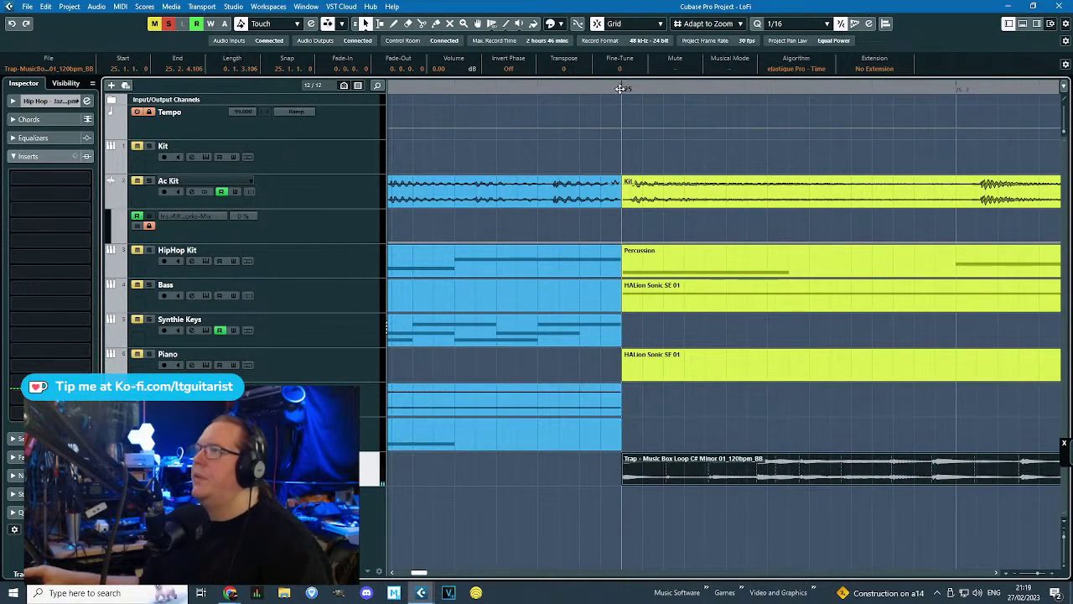
{"action": "scroll", "coordinate": [667, 422], "scroll_direction": "down", "scroll_amount": 2}
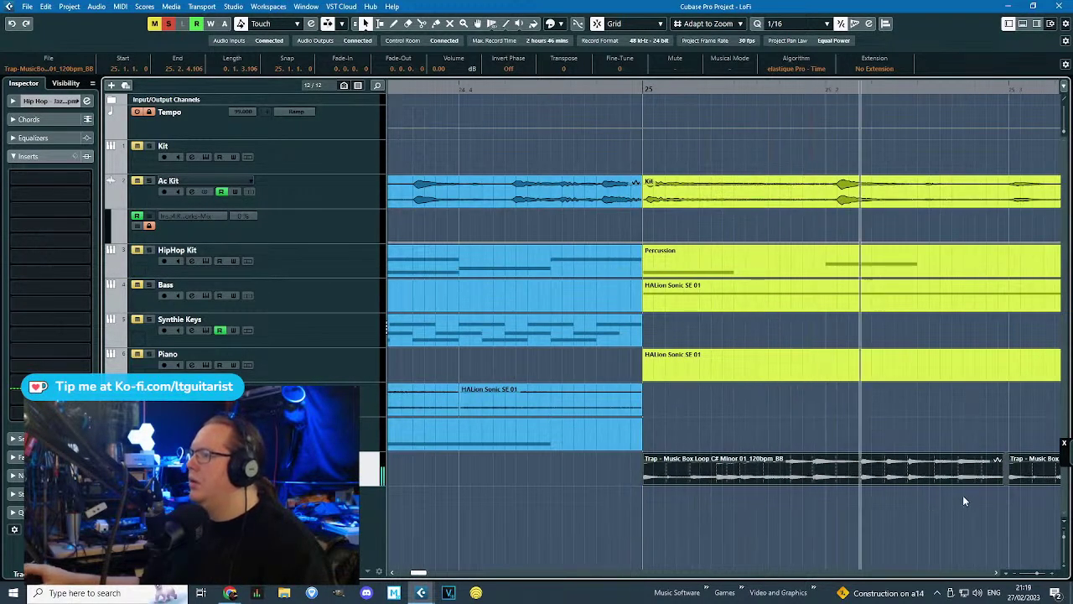
{"action": "key", "text": "1"}
{"action": "key", "text": "1"}
{"action": "left_click_drag", "start_coordinate": [825, 481], "coordinate": [834, 483]}
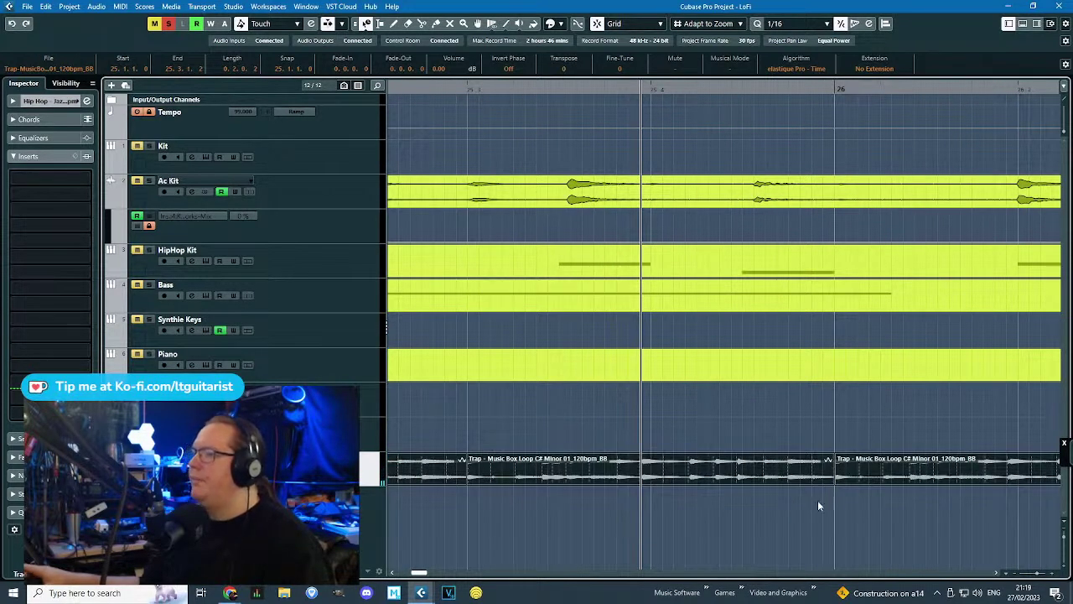
{"action": "scroll", "coordinate": [810, 499], "scroll_direction": "down", "scroll_amount": 4}
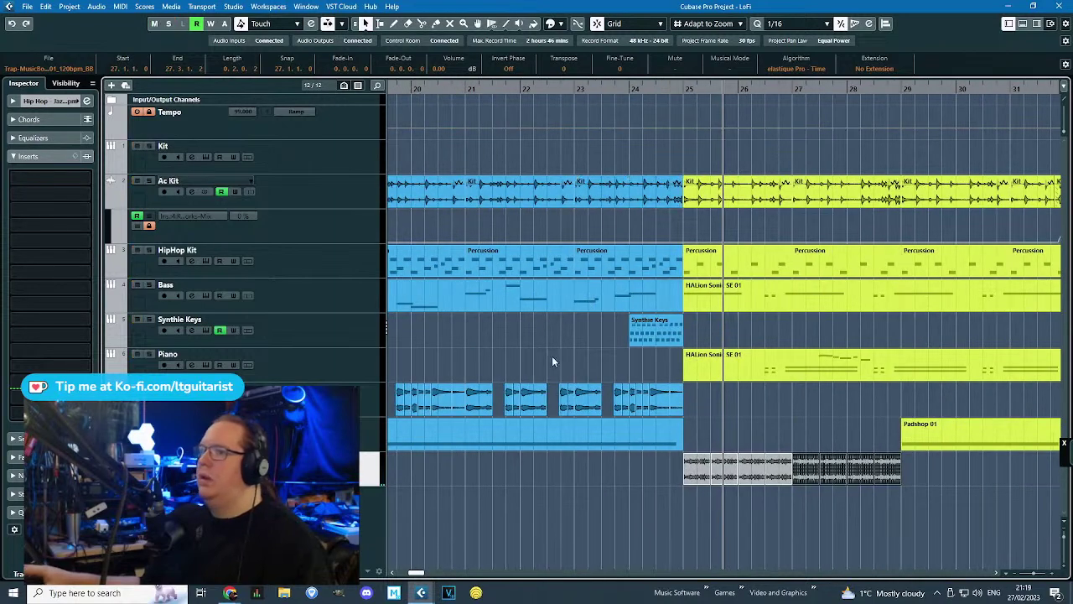
Play the full mix with the music box slices from about 24.3.
{"action": "left_click_drag", "start_coordinate": [656, 93], "coordinate": [657, 402]}
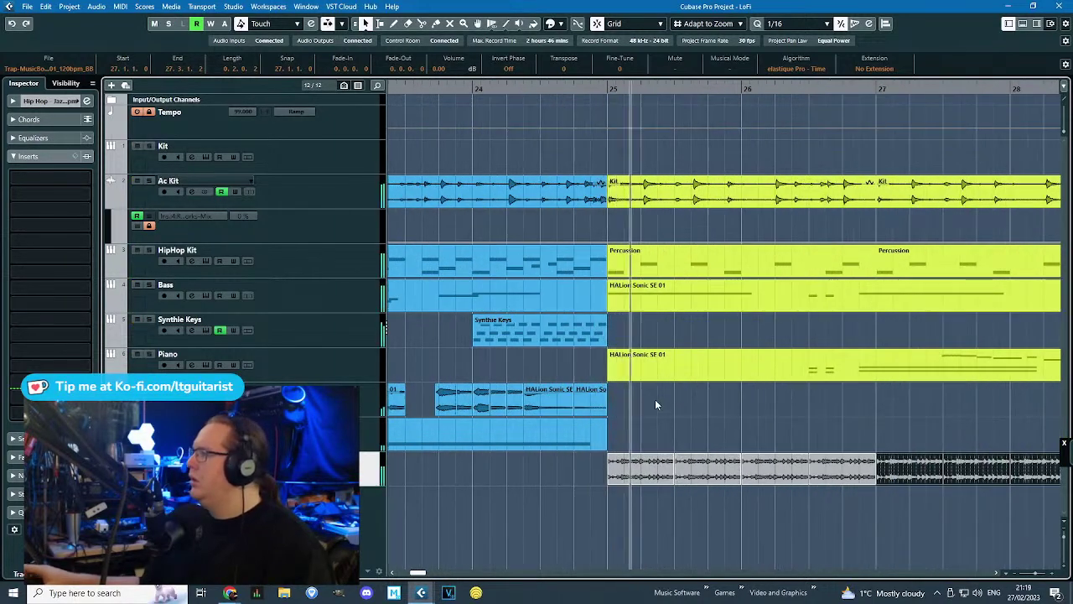
{"action": "left_click", "coordinate": [689, 425]}
{"action": "scroll", "coordinate": [688, 424], "scroll_direction": "down", "scroll_amount": 2}
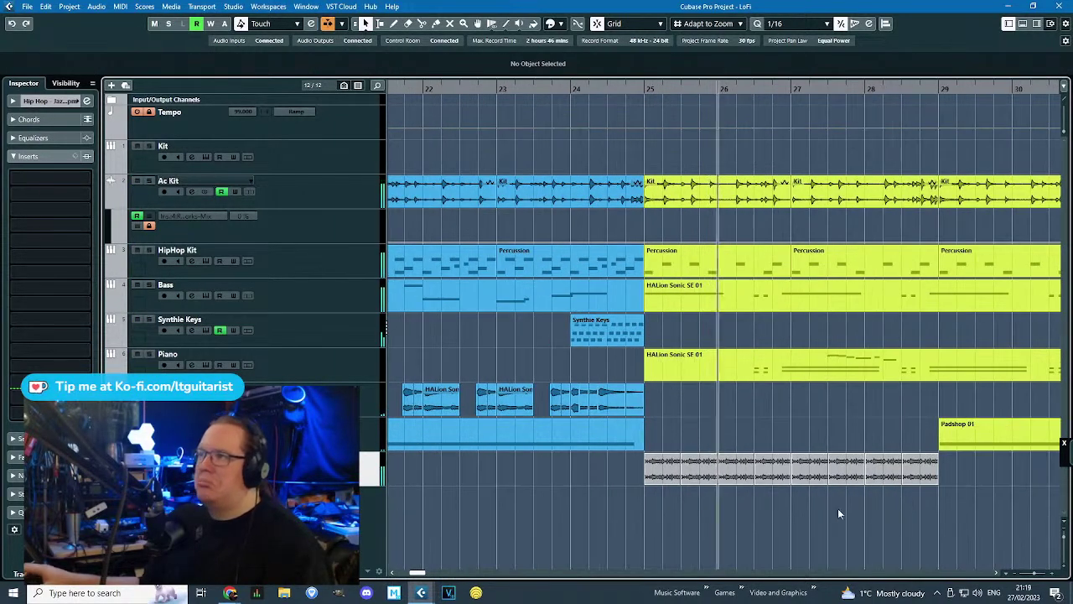
Duplicate the music box slices from bars 25 to 28 so they continue from bar 29 up to bar 33.
{"action": "scroll", "coordinate": [933, 522], "scroll_direction": "right", "scroll_amount": 3}
{"action": "left_click_drag", "start_coordinate": [840, 521], "coordinate": [526, 489]}
{"action": "left_click_drag", "start_coordinate": [575, 489], "coordinate": [899, 482]}
{"action": "key", "text": "ctrl+d"}
{"action": "scroll", "coordinate": [897, 498], "scroll_direction": "down", "scroll_amount": 1}
{"action": "left_click_drag", "start_coordinate": [948, 520], "coordinate": [972, 522]}
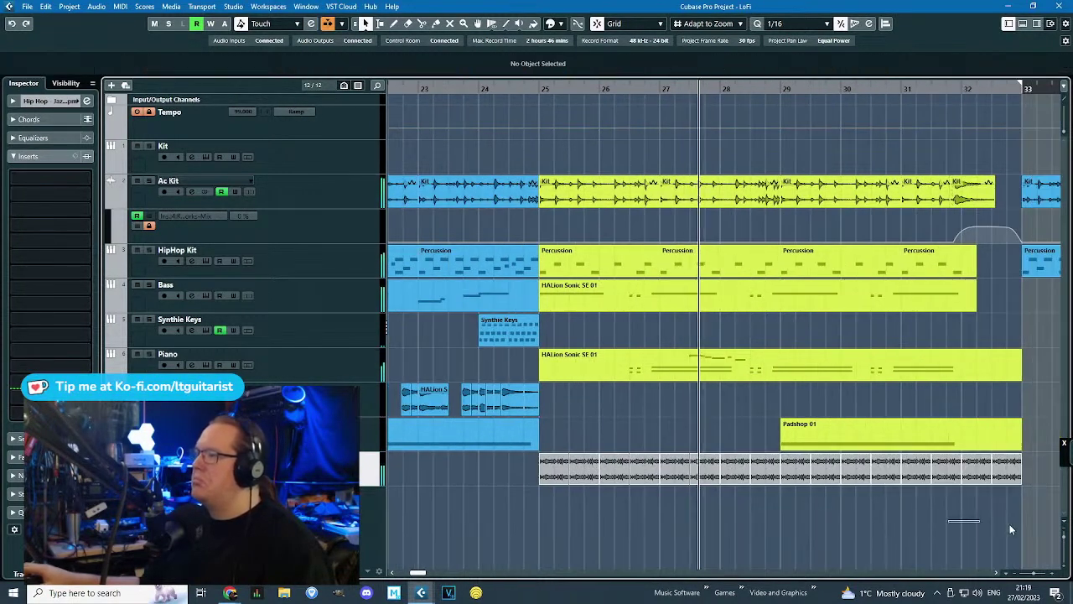
Select all the music box slices from bar 25 to bar 33 and replay the section from bar 25.
{"action": "scroll", "coordinate": [964, 521], "scroll_direction": "right", "scroll_amount": 8}
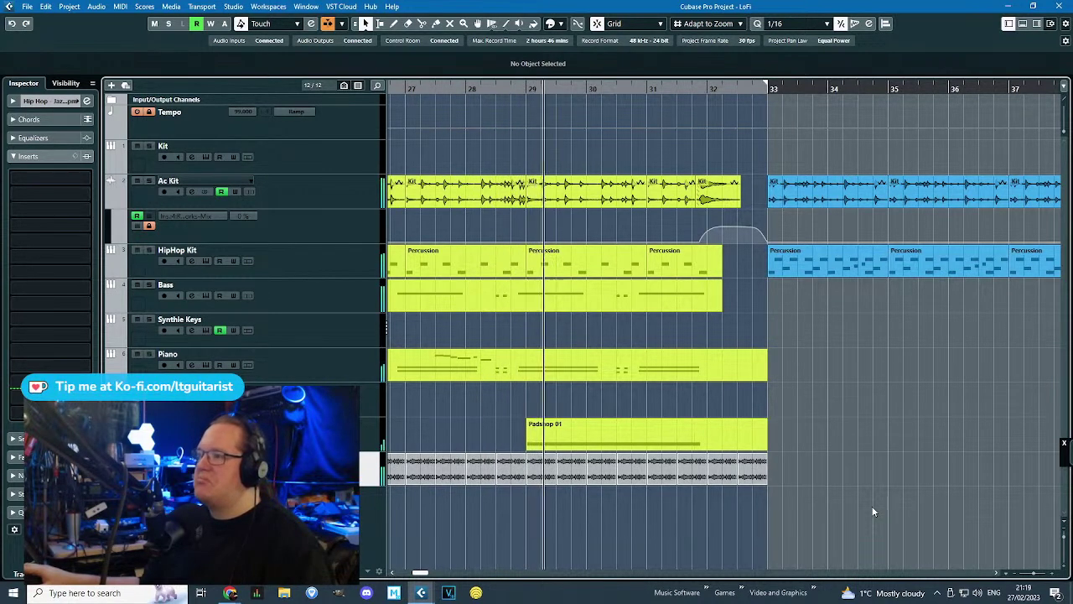
{"action": "left_click_drag", "start_coordinate": [880, 522], "coordinate": [390, 474]}
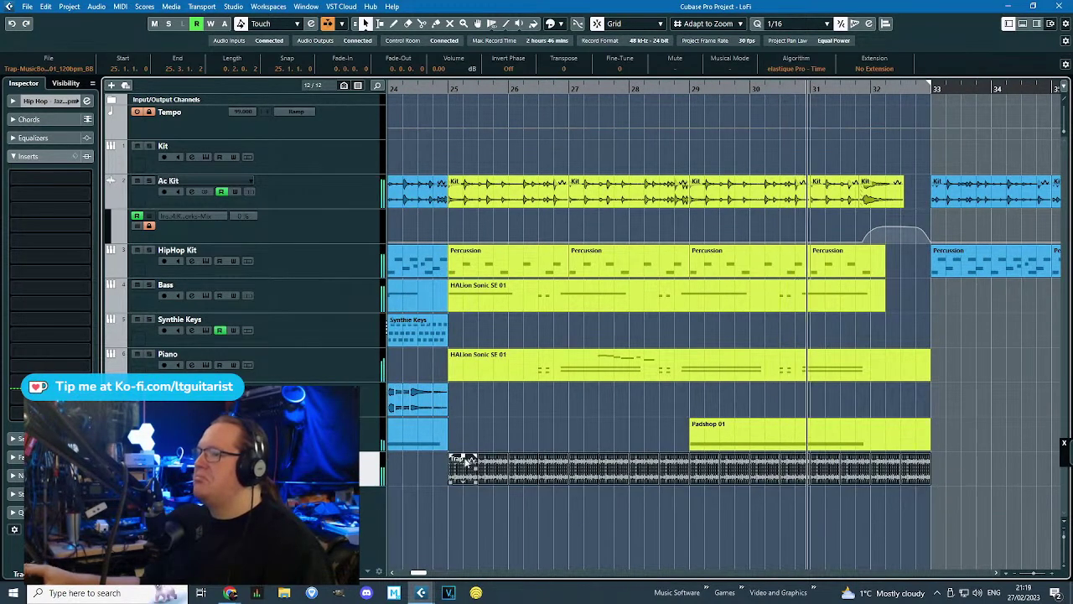
{"action": "left_click", "coordinate": [445, 90]}
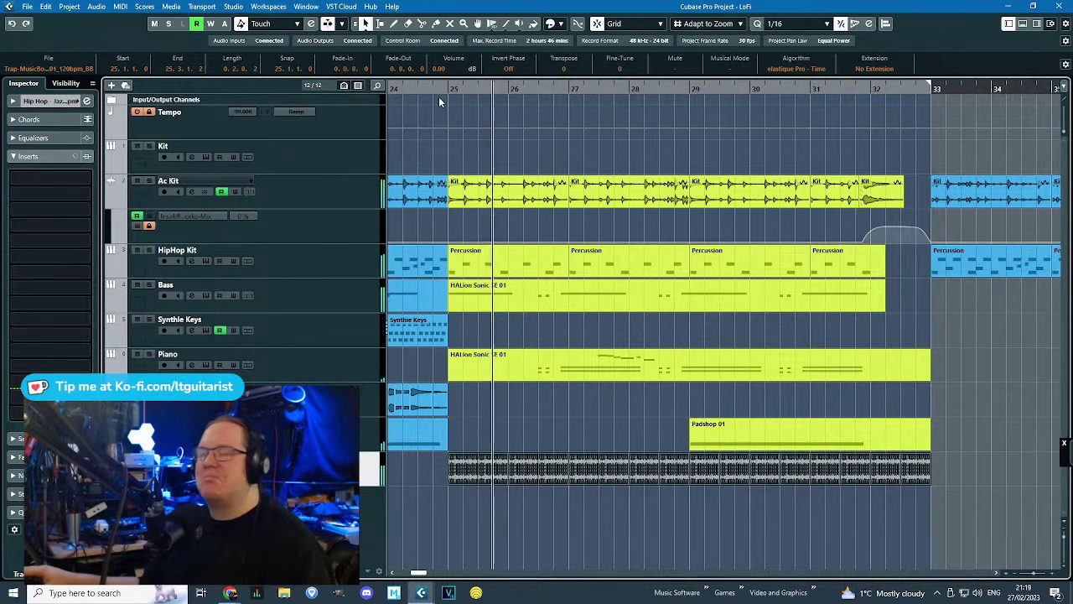
Solo the music box track and delete all of its slices except the first one at bar 25.
{"action": "key", "text": "s"}
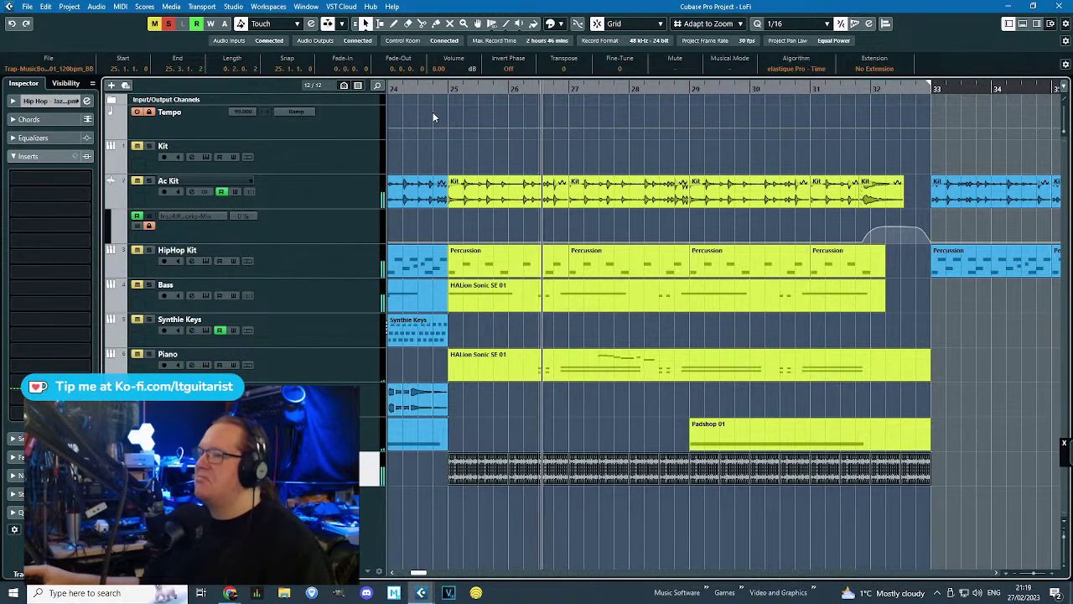
{"action": "left_click", "coordinate": [529, 403]}
{"action": "scroll", "coordinate": [531, 401], "scroll_direction": "down", "scroll_amount": 3}
{"action": "left_click_drag", "start_coordinate": [747, 494], "coordinate": [516, 480]}
{"action": "key", "text": "Delete"}
{"action": "scroll", "coordinate": [505, 513], "scroll_direction": "up", "scroll_amount": 5}
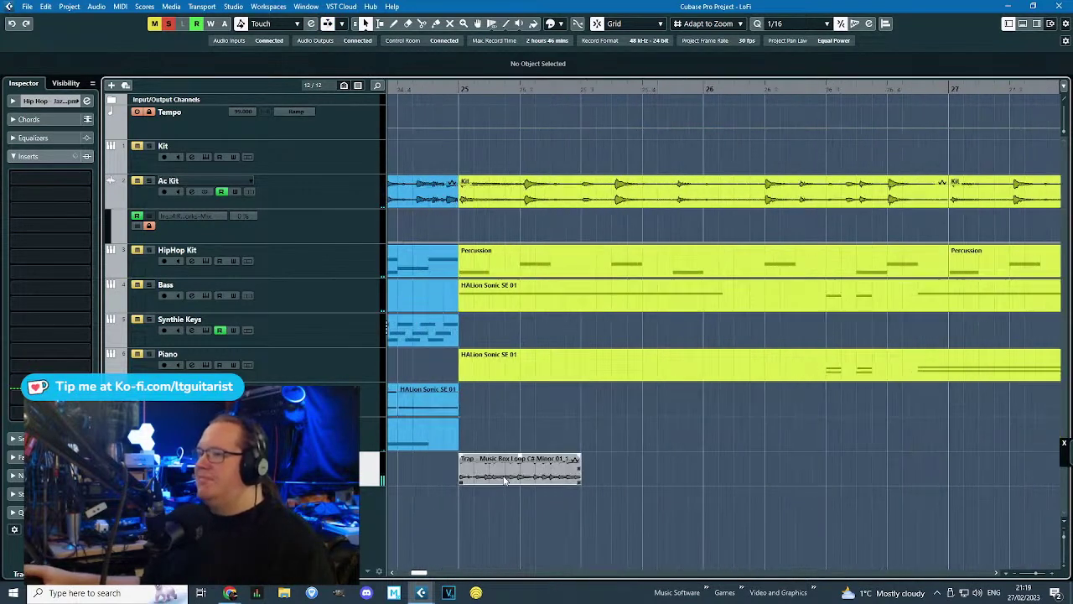
Split the remaining music box slice at 25.2, delete its second half, and play from bar 25.
{"action": "left_click", "coordinate": [519, 475], "text": "alt"}
{"action": "key", "text": "Delete"}
{"action": "left_click_drag", "start_coordinate": [459, 88], "coordinate": [459, 94]}
{"action": "key", "text": "space"}
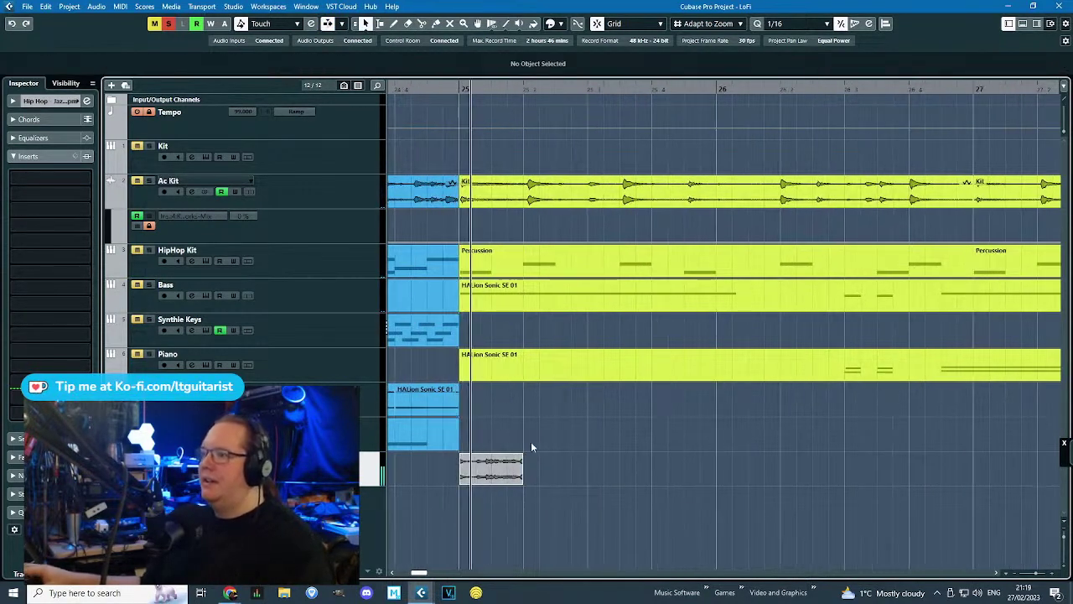
Copy the one-beat music box slice to 25.2.3 and 25.3, and play the resulting pattern.
{"action": "left_click_drag", "start_coordinate": [521, 454], "coordinate": [585, 475]}
{"action": "left_click", "coordinate": [622, 476]}
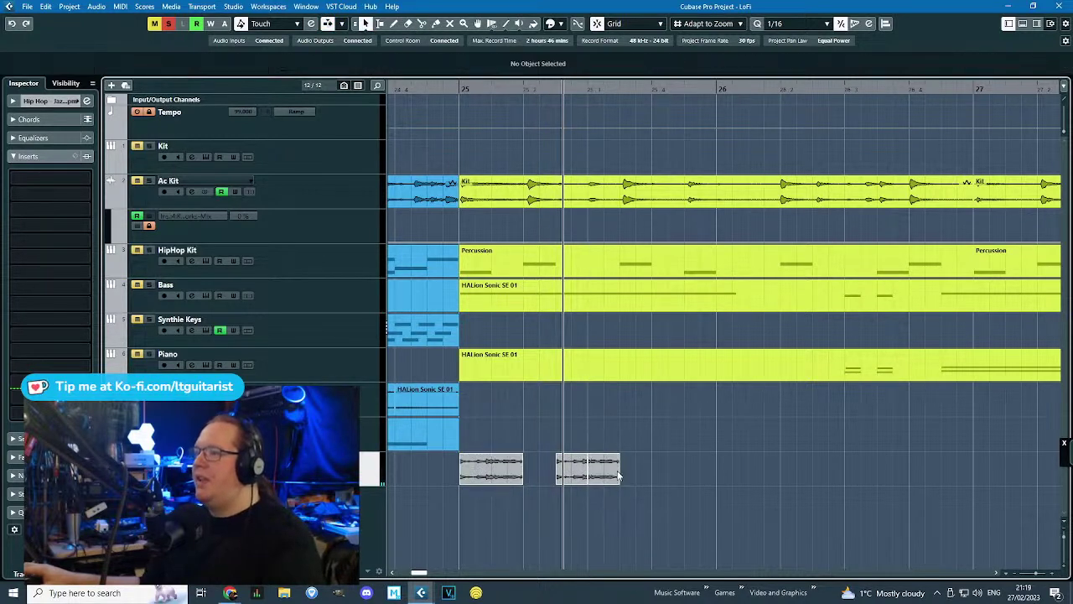
{"action": "left_click_drag", "start_coordinate": [508, 469], "coordinate": [605, 477]}
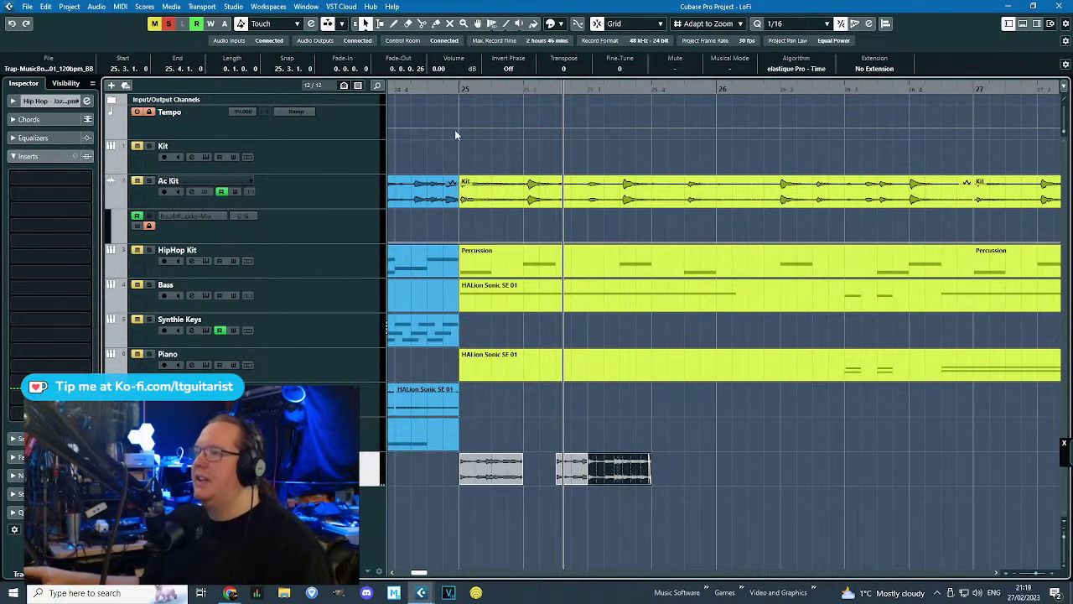
{"action": "left_click", "coordinate": [698, 467]}
{"action": "key", "text": "space"}
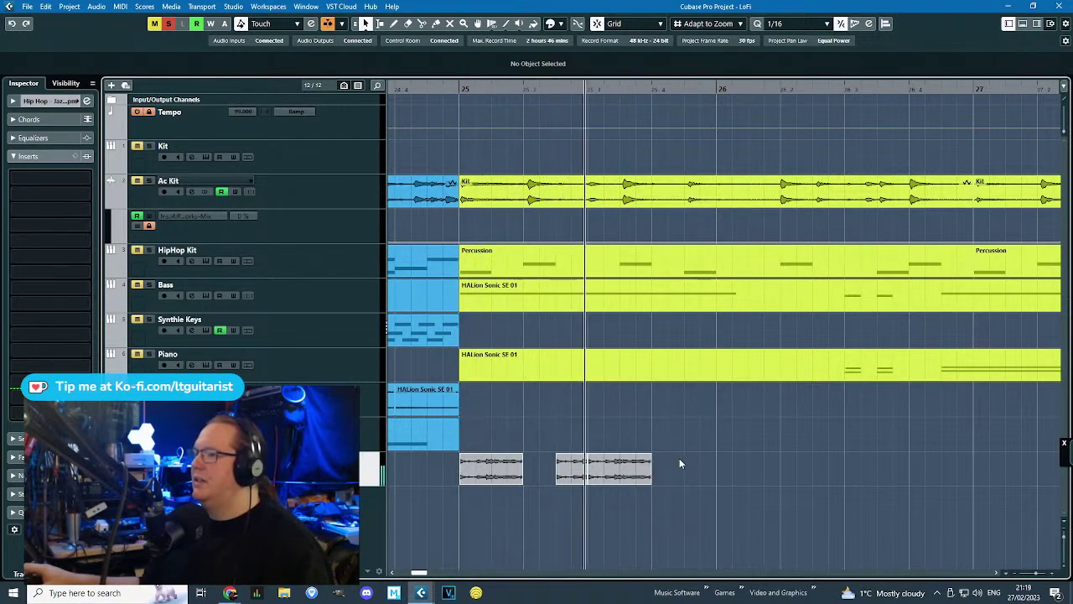
Duplicate the three music box slices, place the copies at the start of bar 26, and play from bar 25.
{"action": "left_click_drag", "start_coordinate": [687, 493], "coordinate": [495, 469]}
{"action": "key", "text": "space"}
{"action": "key", "text": "ctrl+d"}
{"action": "left_click_drag", "start_coordinate": [672, 478], "coordinate": [734, 479]}
{"action": "left_click", "coordinate": [698, 413]}
{"action": "left_click", "coordinate": [462, 92]}
{"action": "key", "text": "space"}
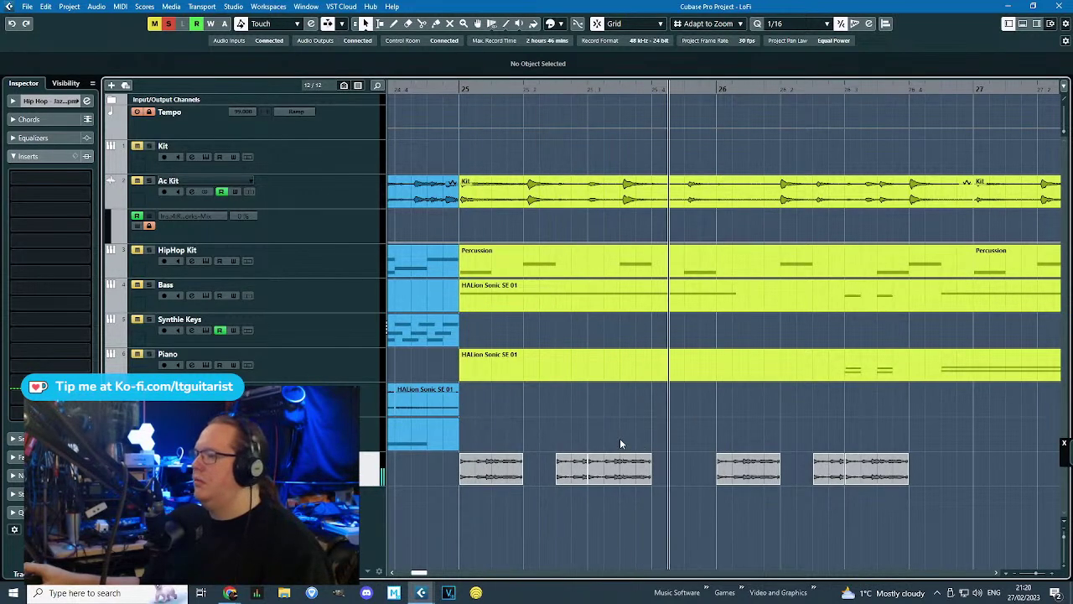
Duplicate the slices of bars 25 and 26 to start at bar 27, and play them with the full mix.
{"action": "left_click_drag", "start_coordinate": [904, 531], "coordinate": [503, 482]}
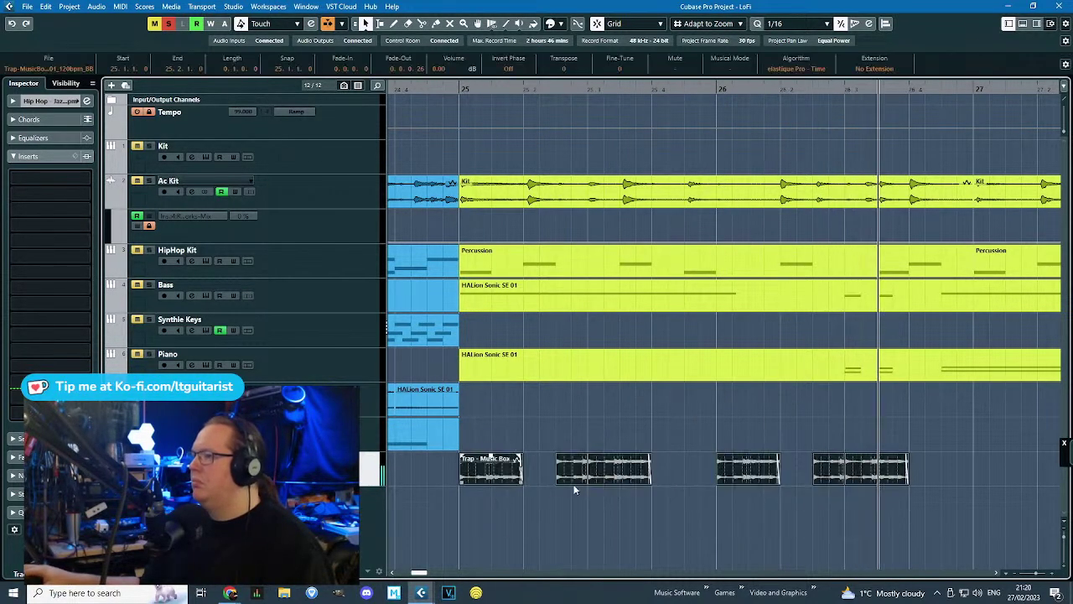
{"action": "key", "text": "g"}
{"action": "key", "text": "ctrl+d"}
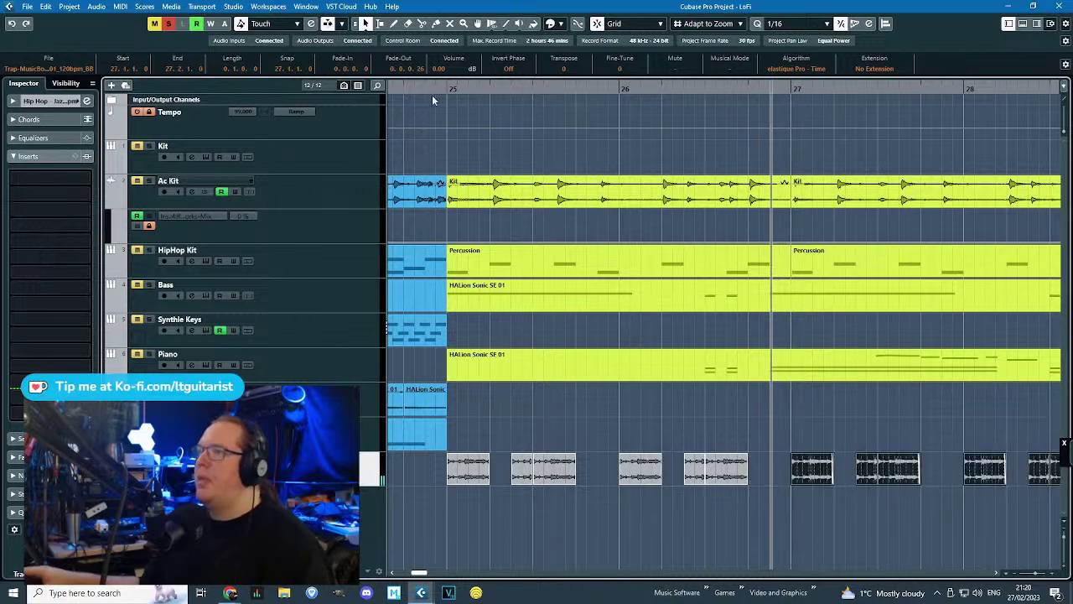
{"action": "left_click", "coordinate": [429, 90]}
{"action": "key", "text": "g"}
{"action": "left_click", "coordinate": [539, 422]}
{"action": "key", "text": "space"}
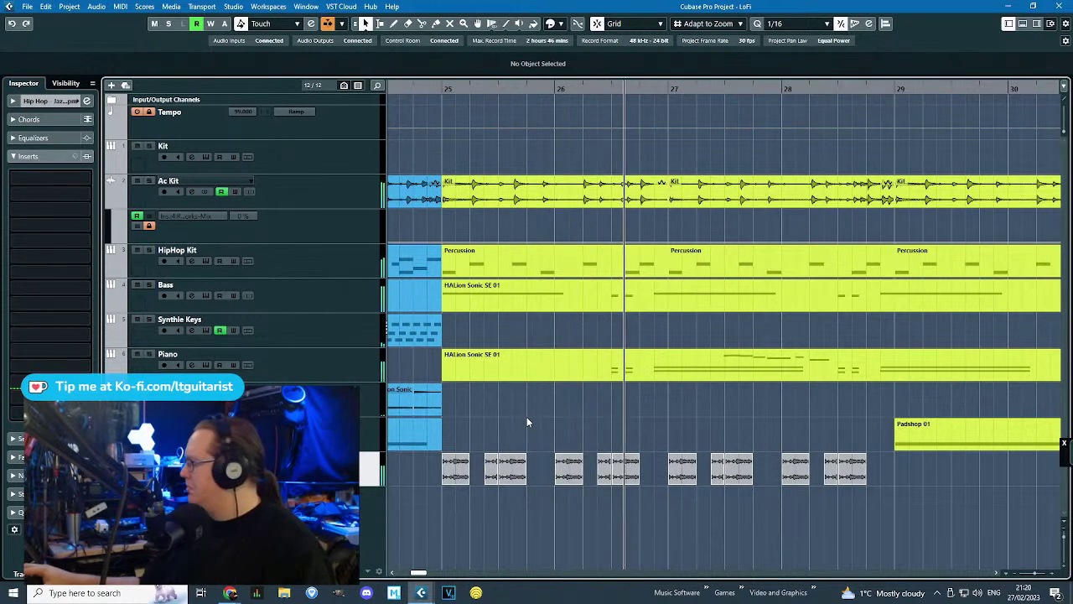
Duplicate the music box slices of bars 25 to 28 so the pattern continues from bar 29 to bar 33.
{"action": "scroll", "coordinate": [529, 444], "scroll_direction": "down", "scroll_amount": 3}
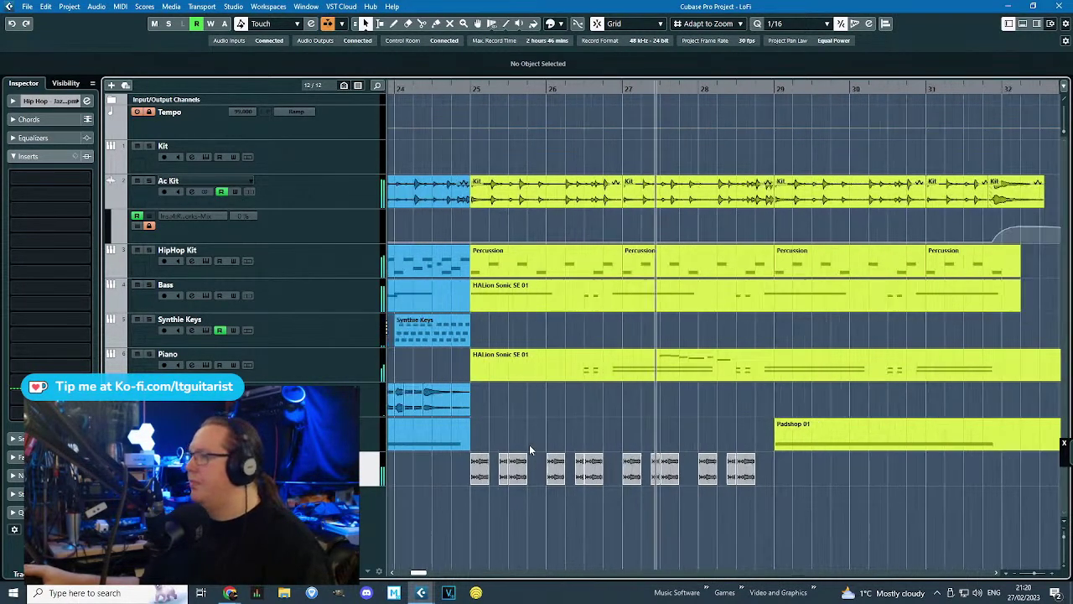
{"action": "left_click_drag", "start_coordinate": [779, 511], "coordinate": [478, 469]}
{"action": "key", "text": "ctrl+d"}
{"action": "scroll", "coordinate": [865, 495], "scroll_direction": "up", "scroll_amount": 4}
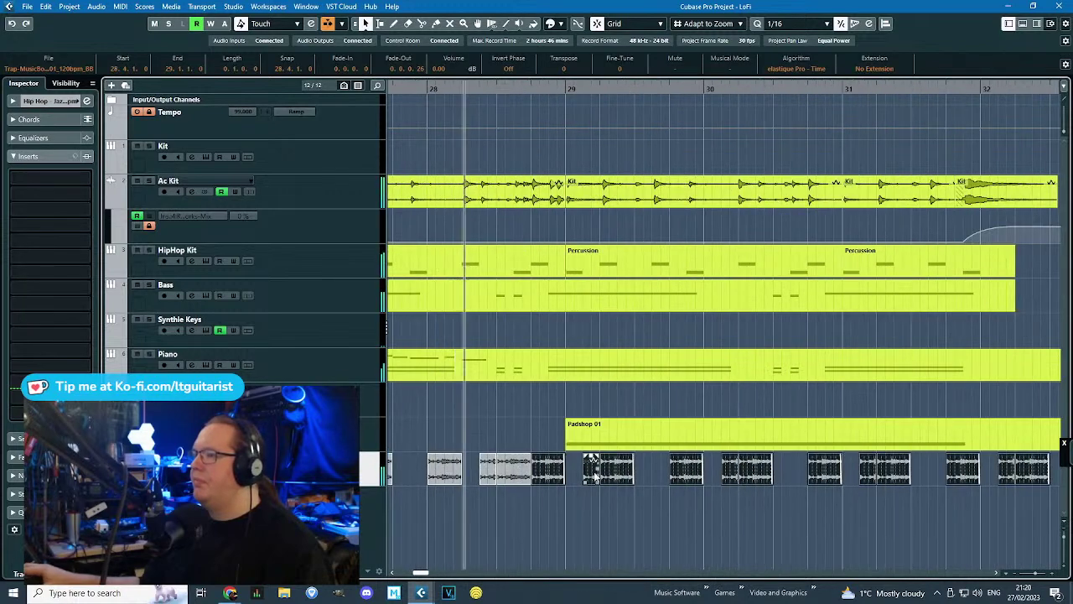
{"action": "scroll", "coordinate": [584, 502], "scroll_direction": "down", "scroll_amount": 2}
{"action": "left_click", "coordinate": [584, 498]}
{"action": "scroll", "coordinate": [584, 498], "scroll_direction": "down", "scroll_amount": 2}
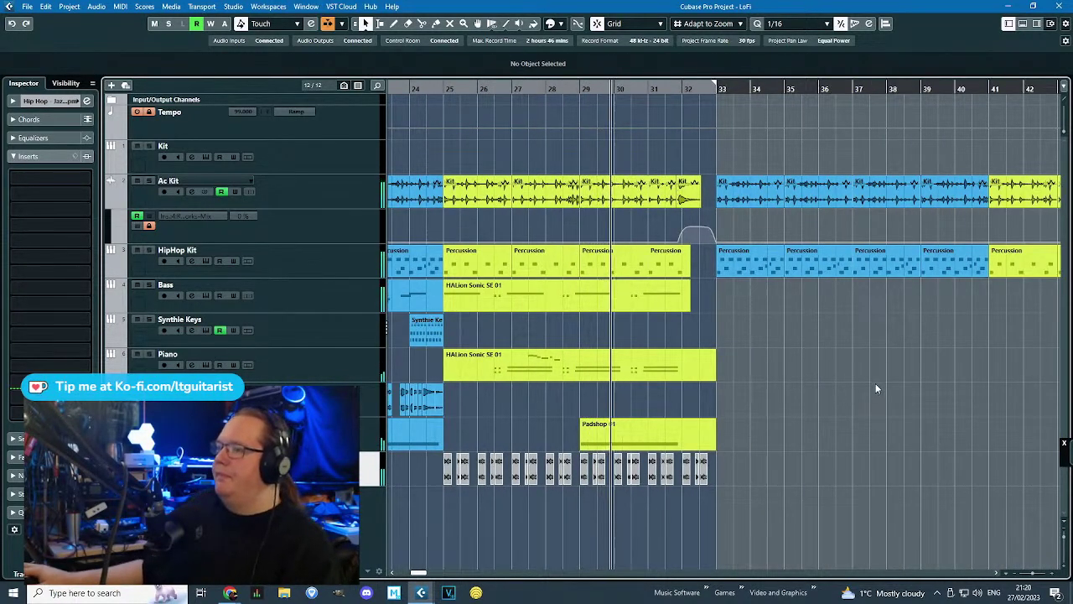
Solo the music box track and set the playback loop range from bar 25 to bar 33.
{"action": "key", "text": "s"}
{"action": "left_click", "coordinate": [411, 100]}
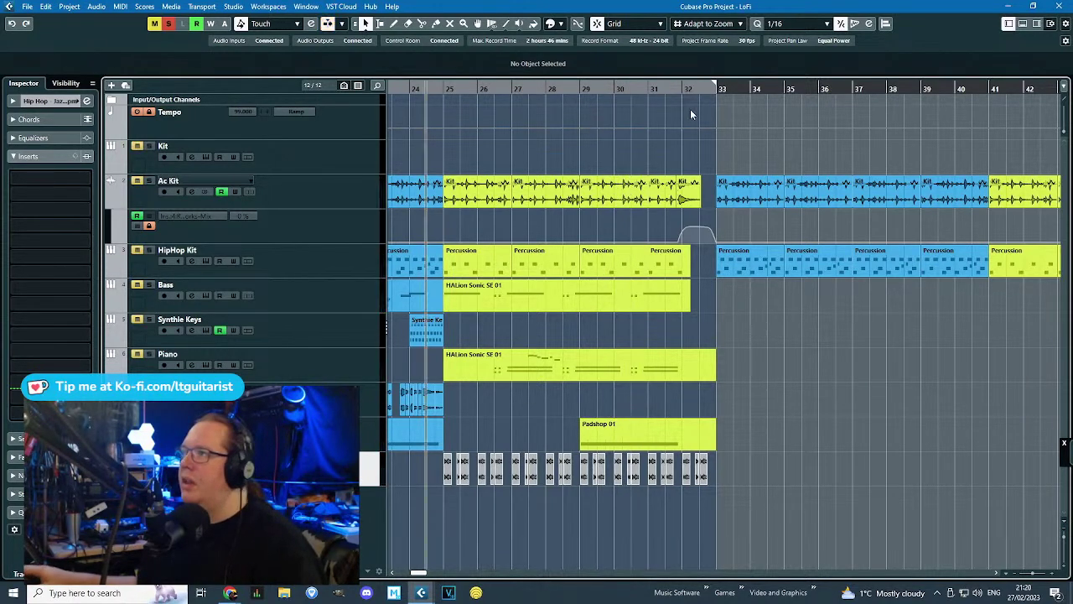
{"action": "left_click_drag", "start_coordinate": [450, 83], "coordinate": [717, 87]}
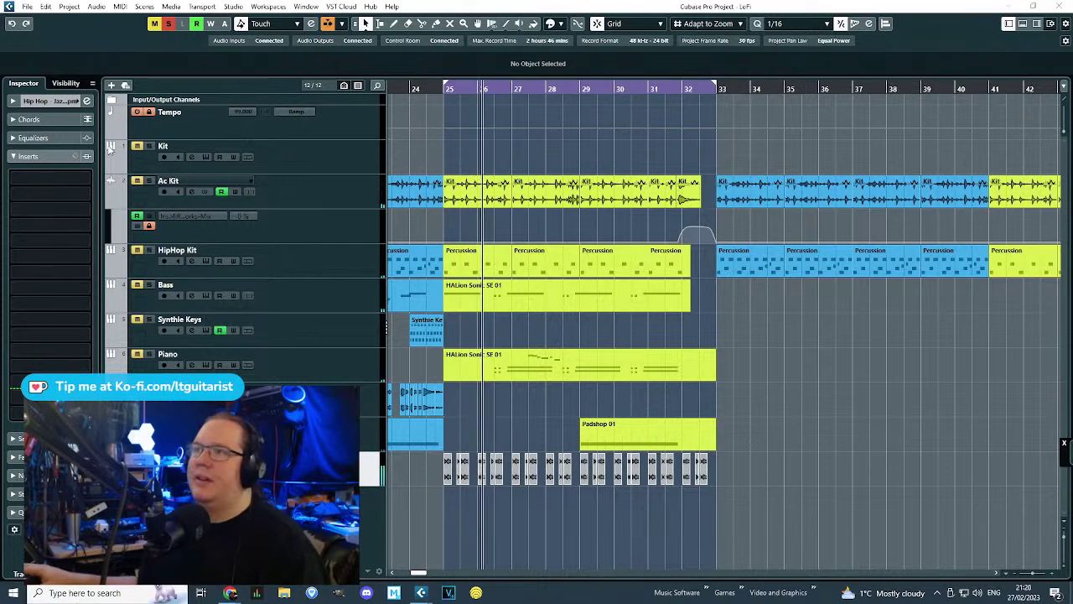
Add the Steinberg Frequency EQ as the first insert on the music box track and open its editor.
{"action": "left_click", "coordinate": [50, 177]}
{"action": "left_click", "coordinate": [26, 300]}
{"action": "left_click", "coordinate": [37, 356]}
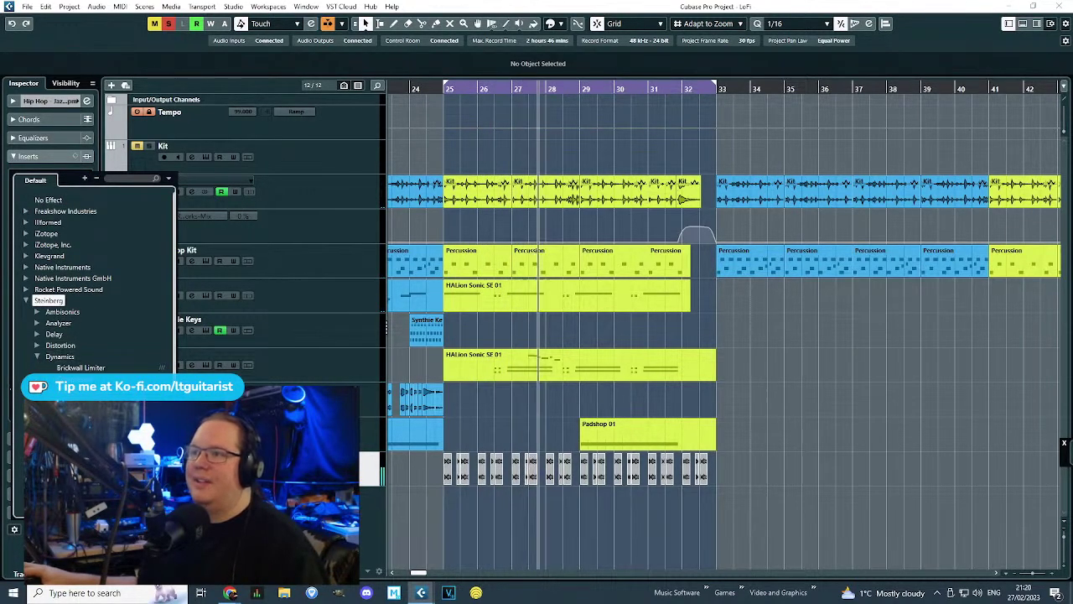
{"action": "left_click", "coordinate": [37, 357]}
{"action": "left_click", "coordinate": [70, 423]}
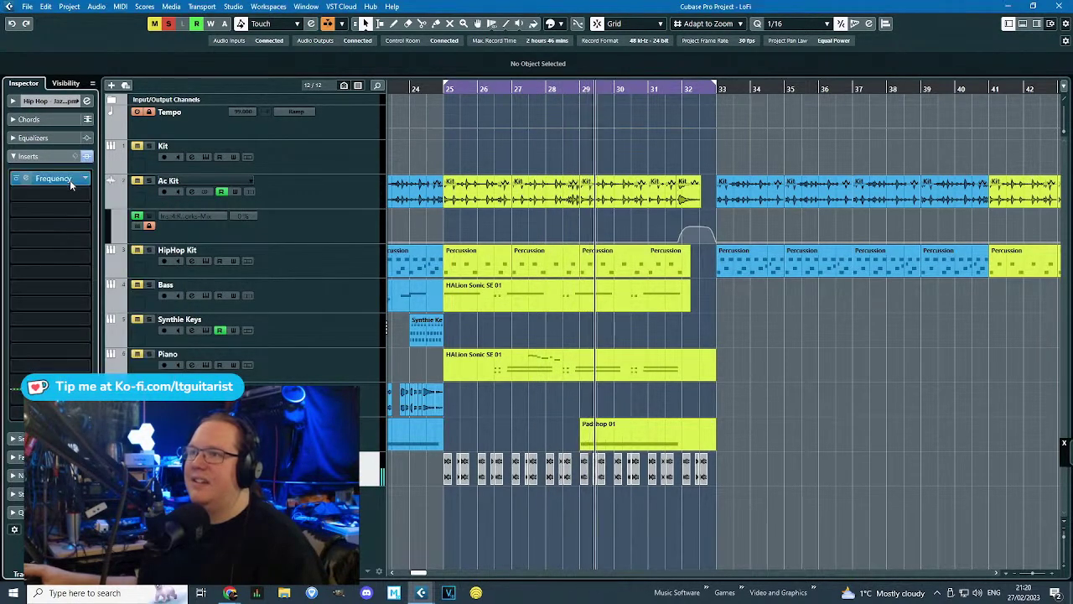
{"action": "left_click", "coordinate": [62, 179]}
{"action": "left_click", "coordinate": [63, 178]}
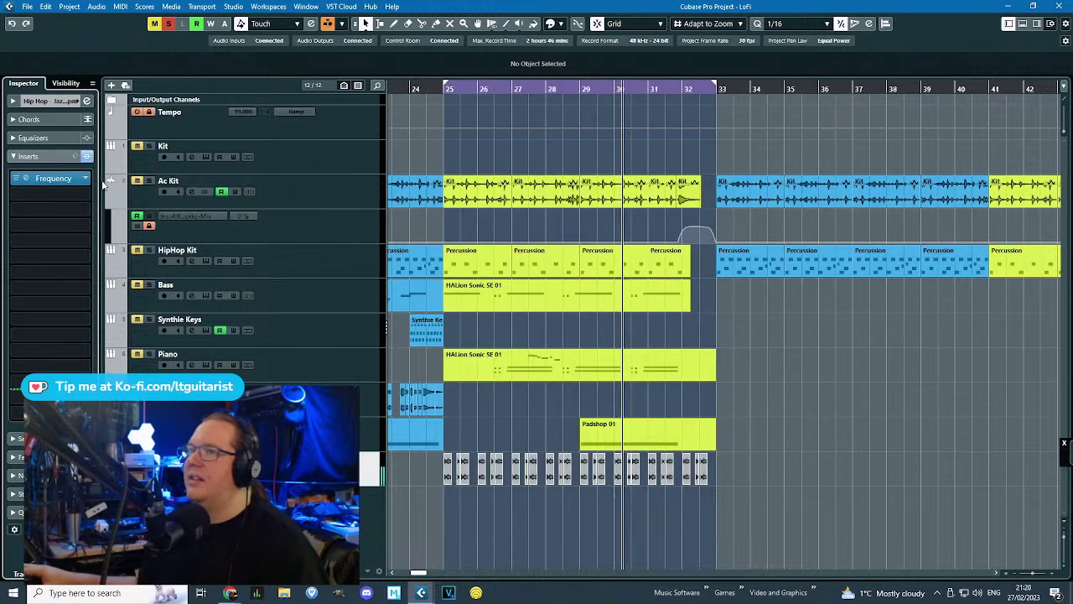
{"action": "left_click", "coordinate": [64, 179]}
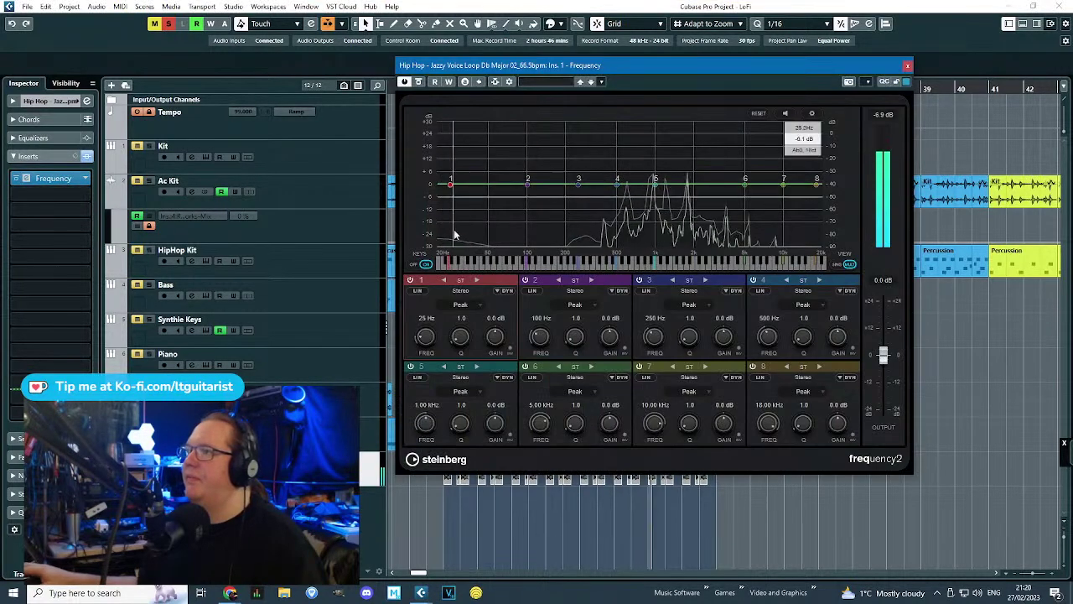
Set EQ band 1 to Cut 24 at 1.38 kHz and boost band 6 by 14.3 dB at 2.22 kHz.
{"action": "left_click", "coordinate": [461, 304]}
{"action": "left_click_drag", "start_coordinate": [458, 194], "coordinate": [646, 227]}
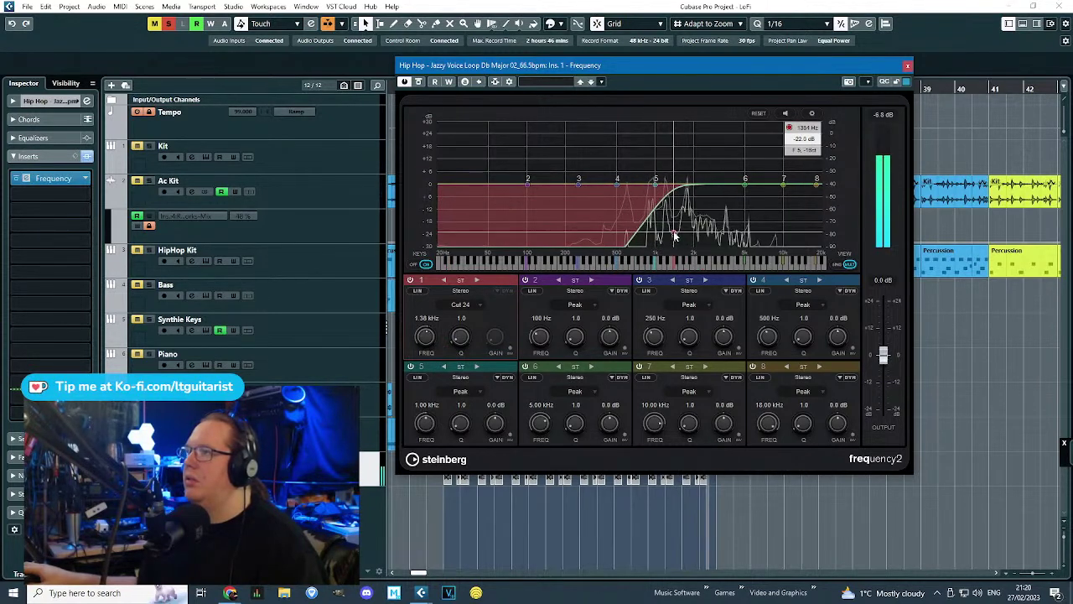
{"action": "left_click_drag", "start_coordinate": [746, 181], "coordinate": [702, 156]}
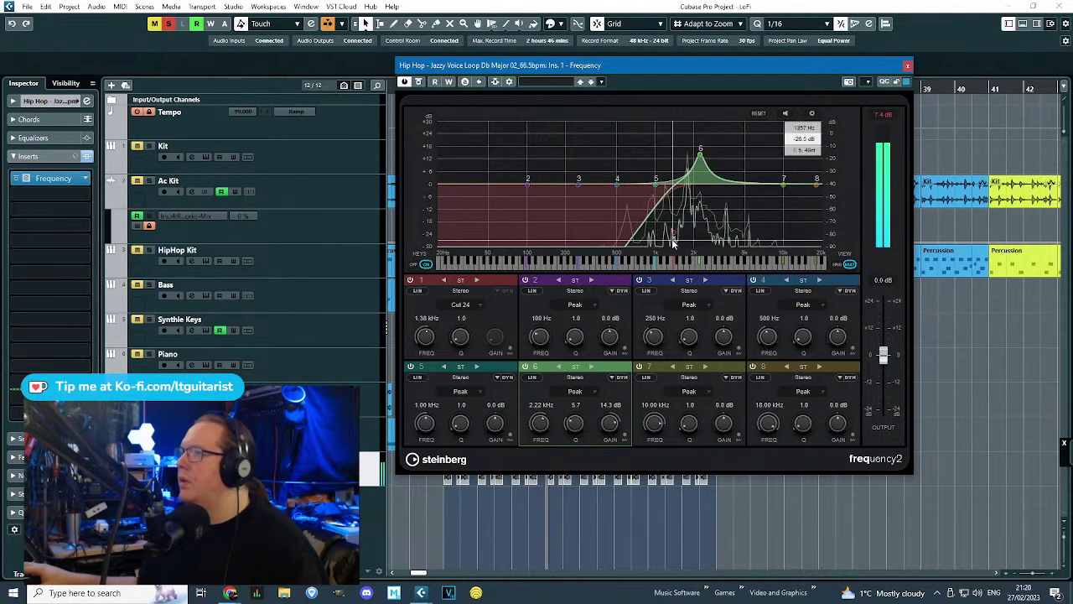
Set EQ band 8 to -12.2 dB at 19.60 kHz and band 7 to -4.5 dB at 11.75 kHz, then close the EQ.
{"action": "left_click_drag", "start_coordinate": [816, 179], "coordinate": [821, 209]}
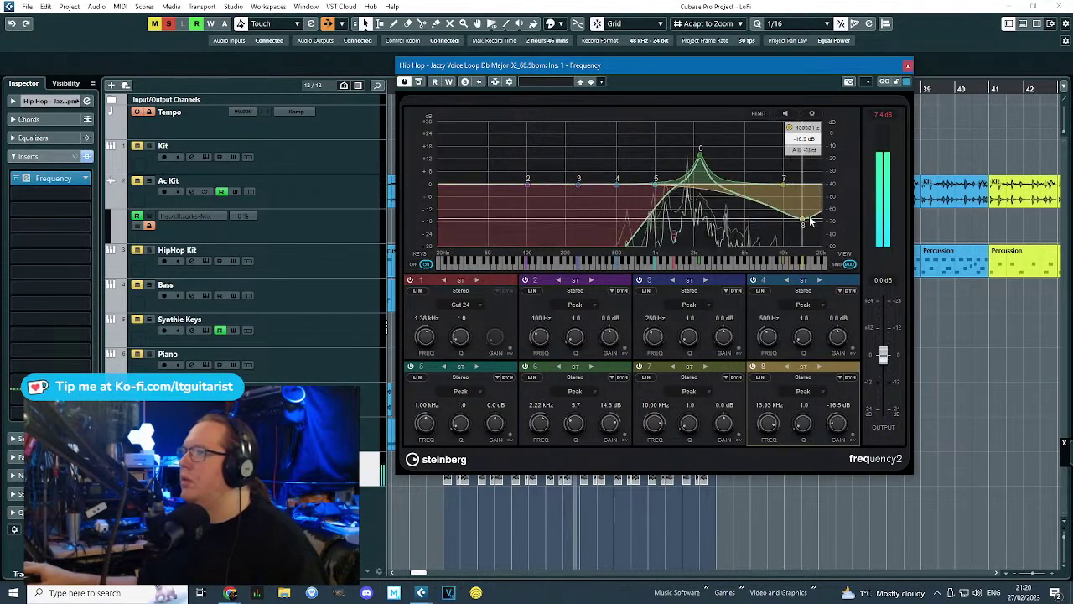
{"action": "left_click_drag", "start_coordinate": [783, 180], "coordinate": [793, 198]}
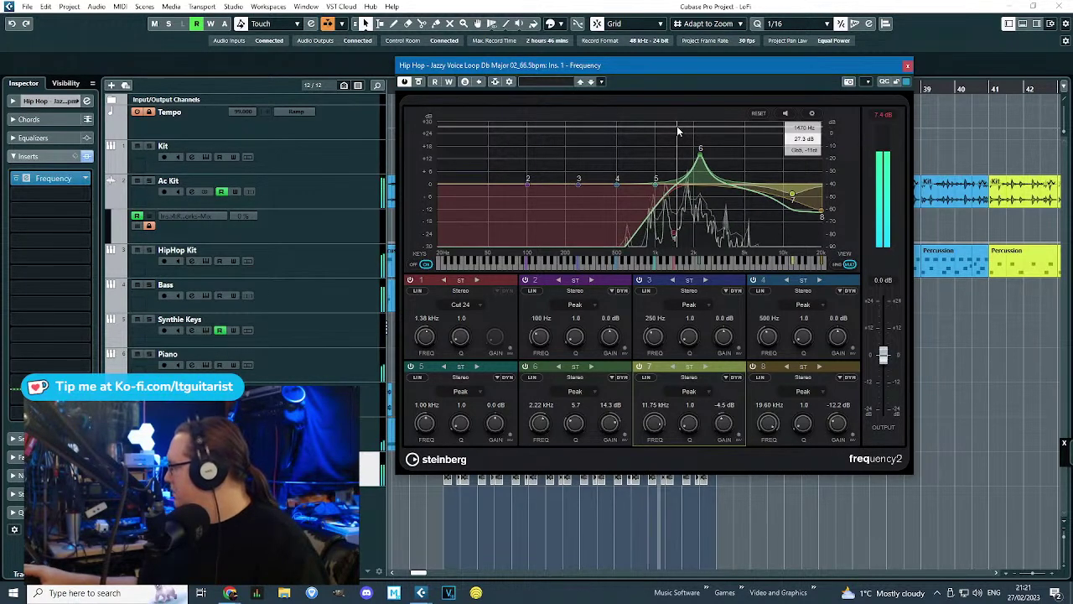
{"action": "left_click", "coordinate": [907, 66]}
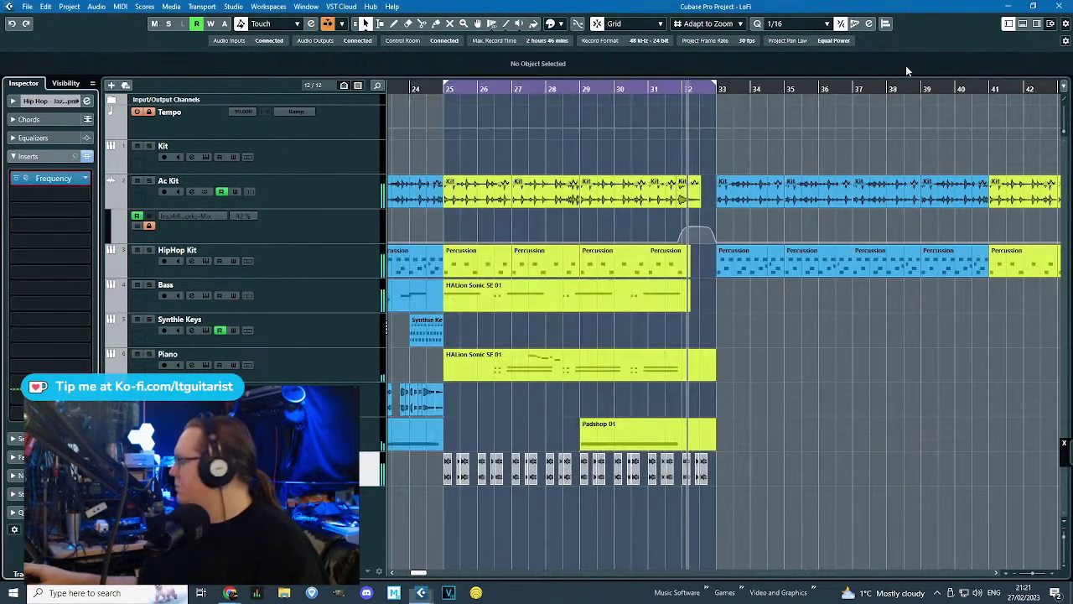
Delete the music box slices in bar 32 so the pattern stops before the section's ending.
{"action": "key", "text": "h"}
{"action": "key", "text": "h"}
{"action": "key", "text": "h"}
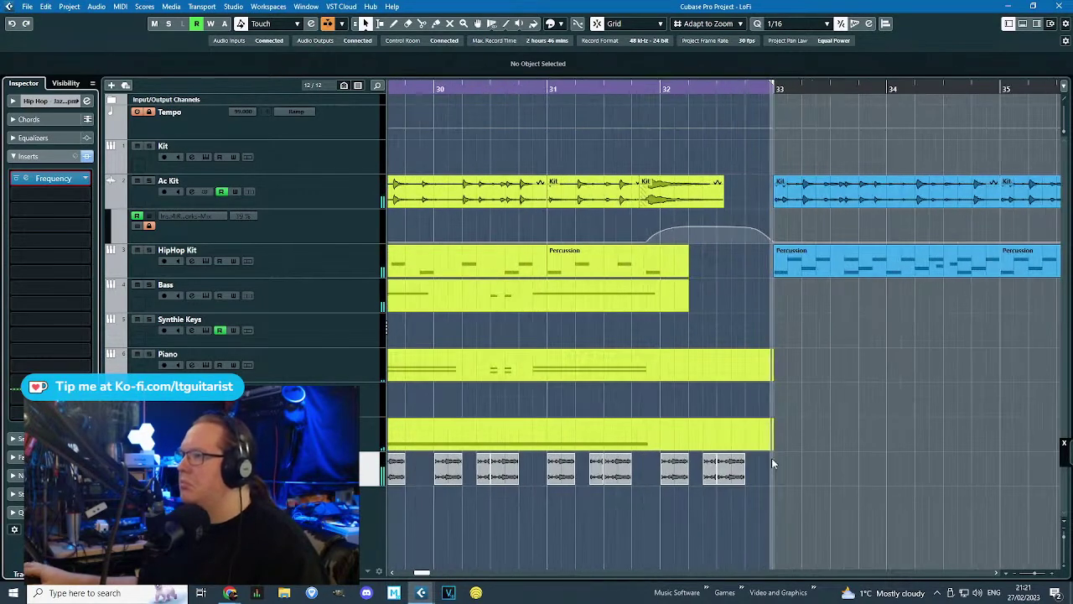
{"action": "left_click_drag", "start_coordinate": [786, 457], "coordinate": [652, 479]}
{"action": "key", "text": "Delete"}
{"action": "scroll", "coordinate": [658, 474], "scroll_direction": "down", "scroll_amount": 7}
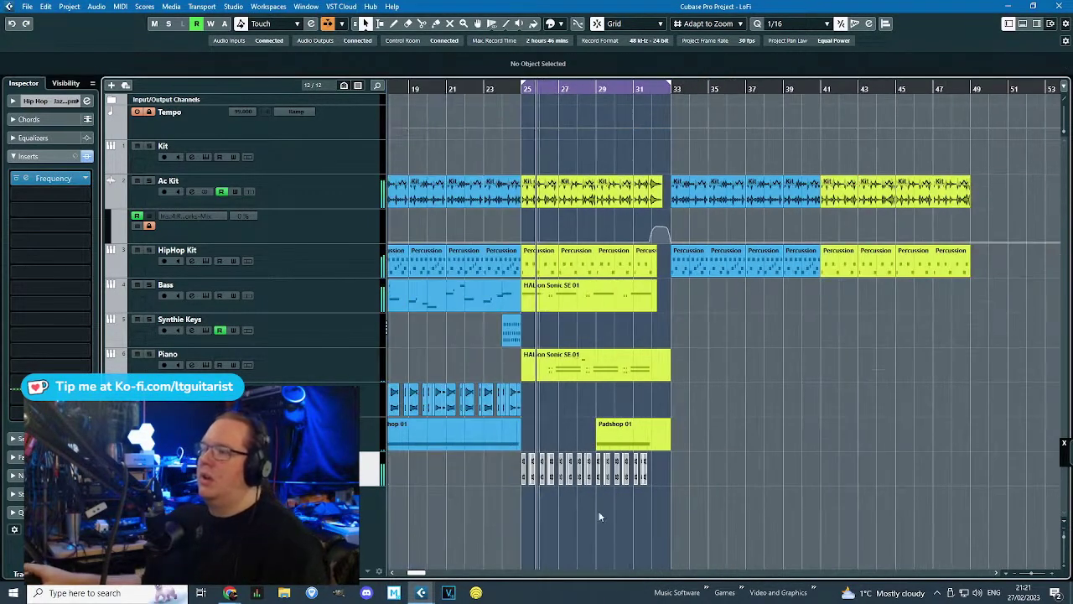
Listen to the equalized music box pattern with the full mix in the section from bar 25.
{"action": "scroll", "coordinate": [549, 500], "scroll_direction": "up", "scroll_amount": 11}
{"action": "scroll", "coordinate": [543, 499], "scroll_direction": "up", "scroll_amount": 2}
{"action": "key", "text": "space"}
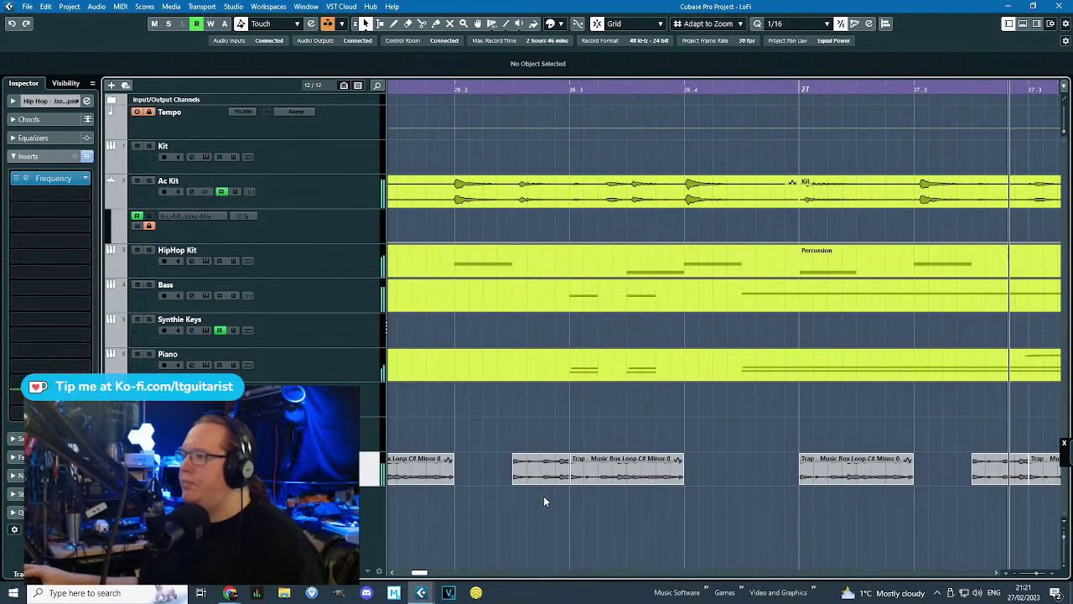
{"action": "scroll", "coordinate": [544, 496], "scroll_direction": "down", "scroll_amount": 6}
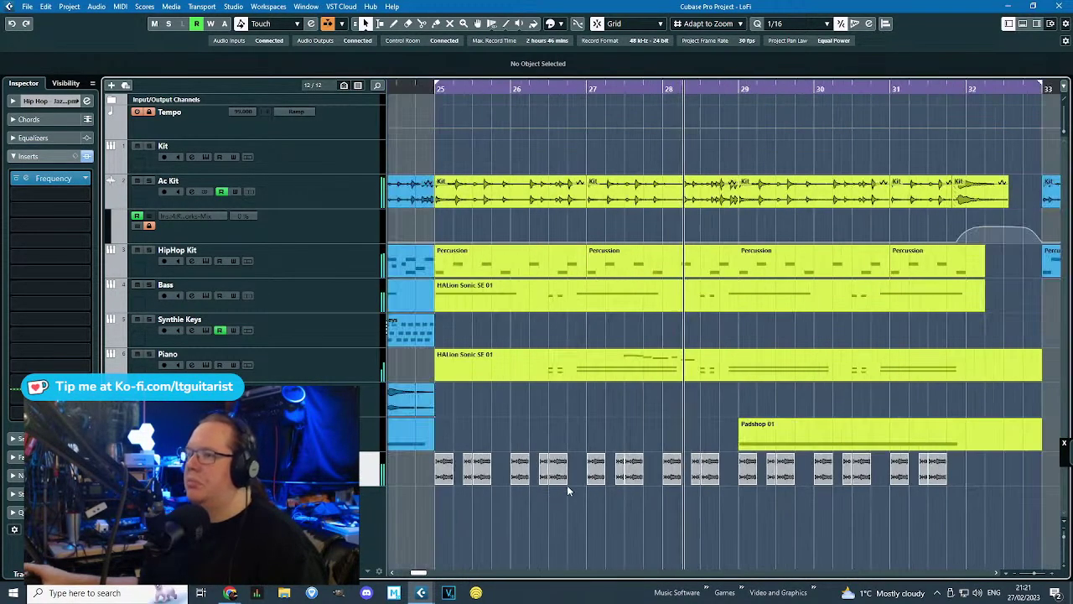
{"action": "key", "text": "space"}
Add the Steinberg Chopper modulation effect as the second insert on the music box track.
{"action": "left_click", "coordinate": [85, 195]}
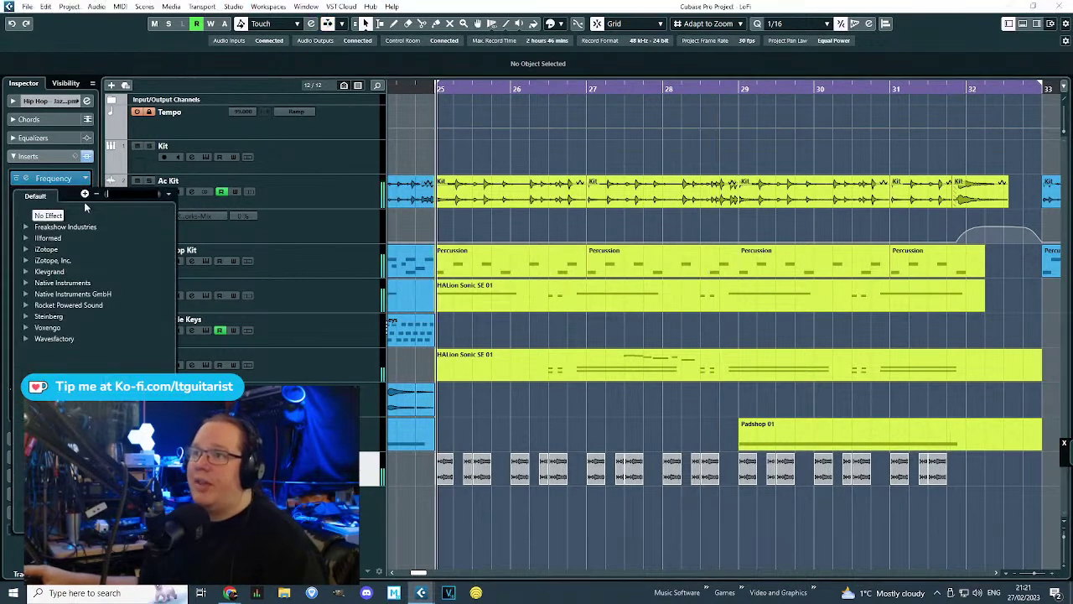
{"action": "left_click", "coordinate": [26, 316]}
{"action": "left_click", "coordinate": [37, 371]}
{"action": "scroll", "coordinate": [42, 352], "scroll_direction": "down", "scroll_amount": 5}
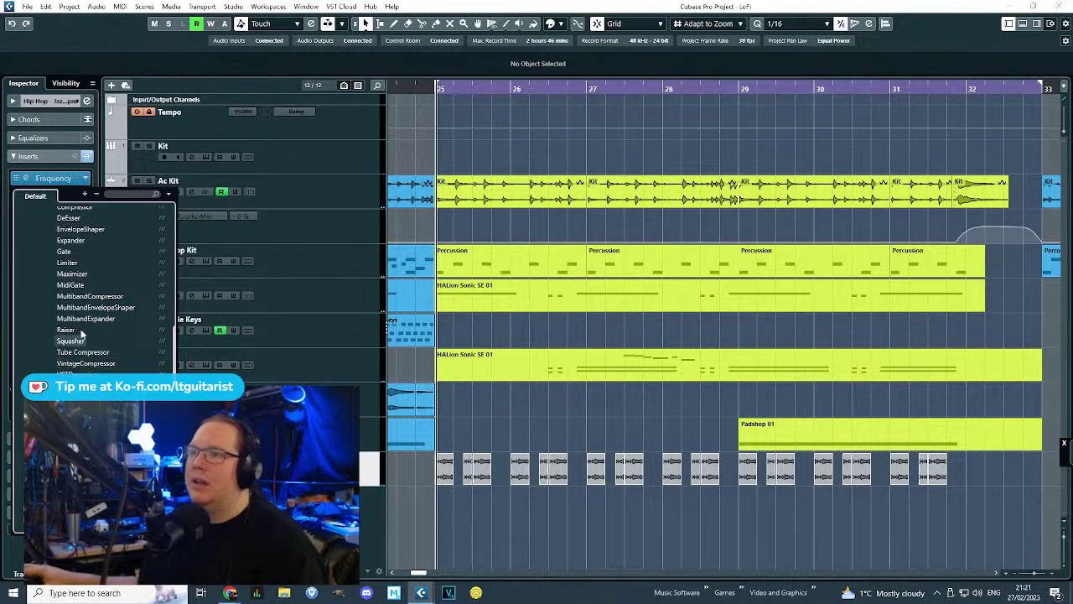
{"action": "scroll", "coordinate": [84, 293], "scroll_direction": "down", "scroll_amount": 4}
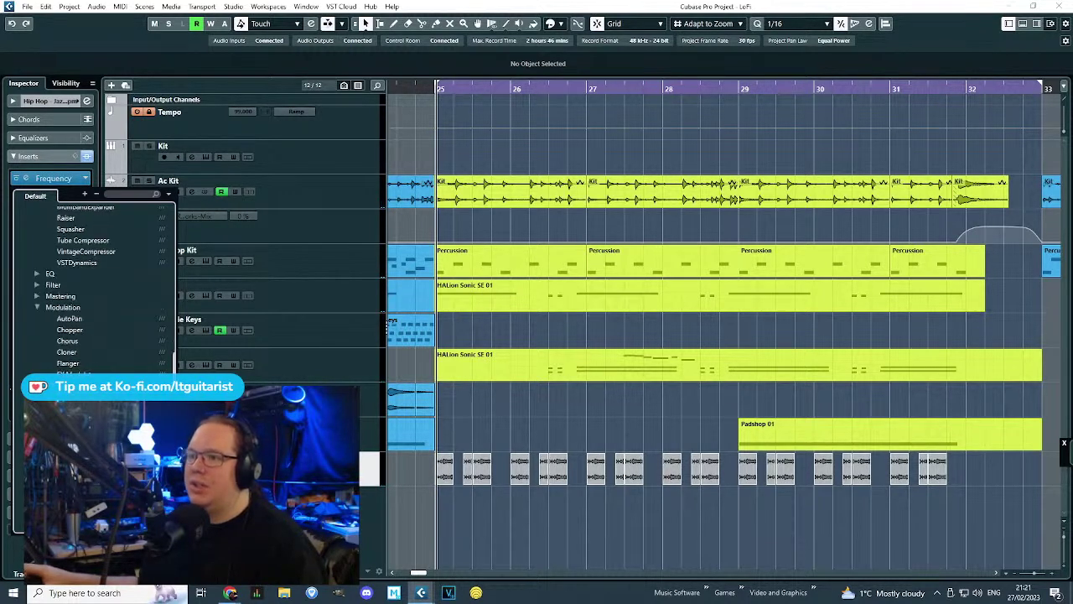
{"action": "left_click", "coordinate": [66, 341]}
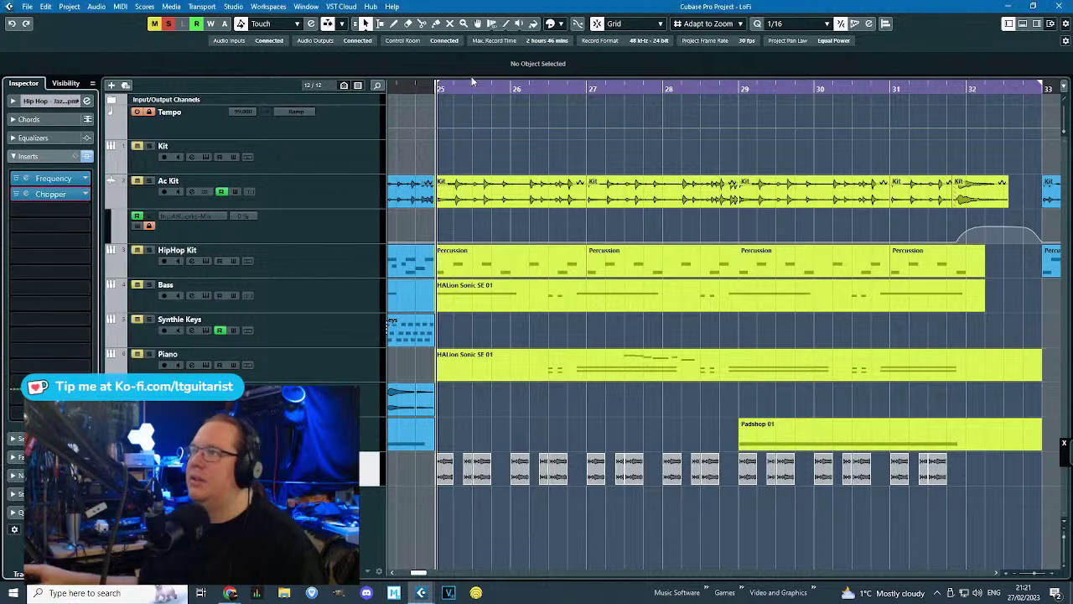
Play the soloed music box track and set the Chopper to speed 1/32, a square waveform and 92 % mix.
{"action": "key", "text": "space"}
{"action": "left_click", "coordinate": [50, 193]}
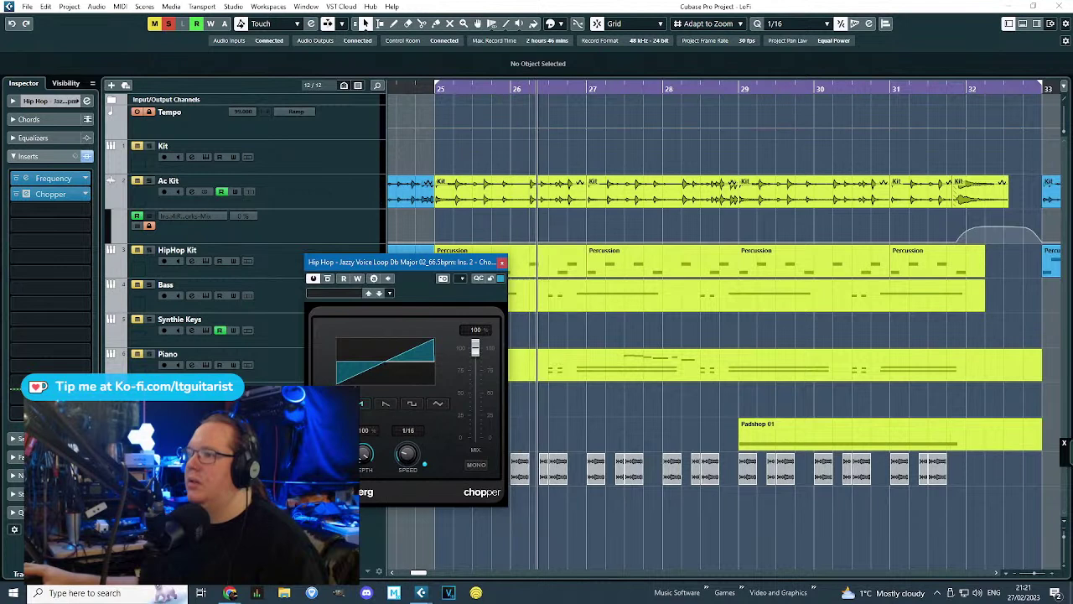
{"action": "left_click_drag", "start_coordinate": [400, 452], "coordinate": [395, 358]}
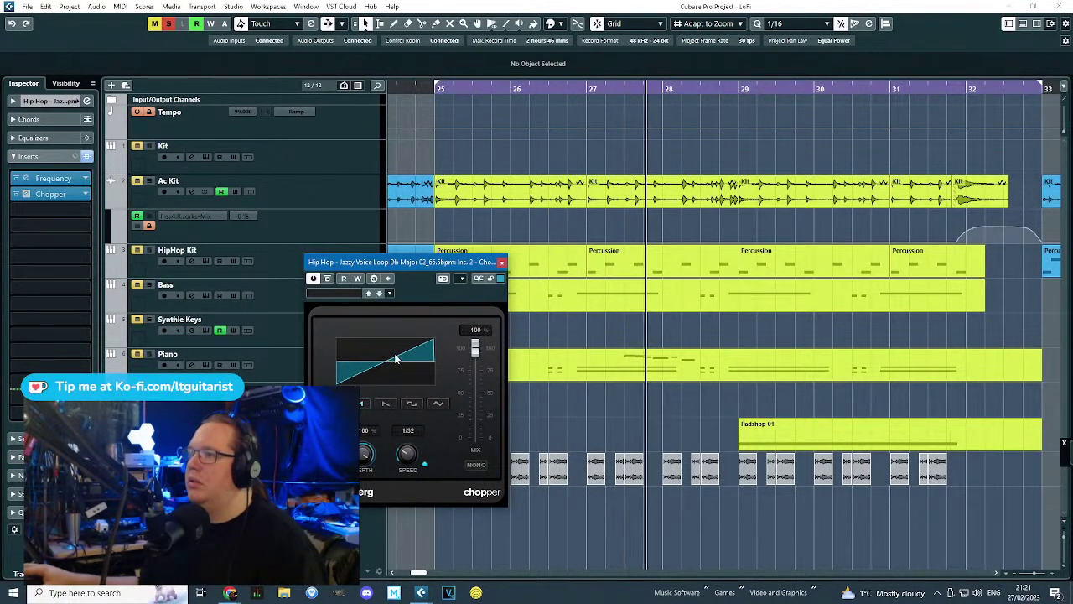
{"action": "left_click", "coordinate": [414, 404]}
{"action": "mouse_move", "coordinate": [479, 348]}
{"action": "left_mouse_down"}
{"action": "mouse_move", "coordinate": [481, 378]}
{"action": "mouse_move", "coordinate": [481, 359]}
{"action": "left_mouse_up"}
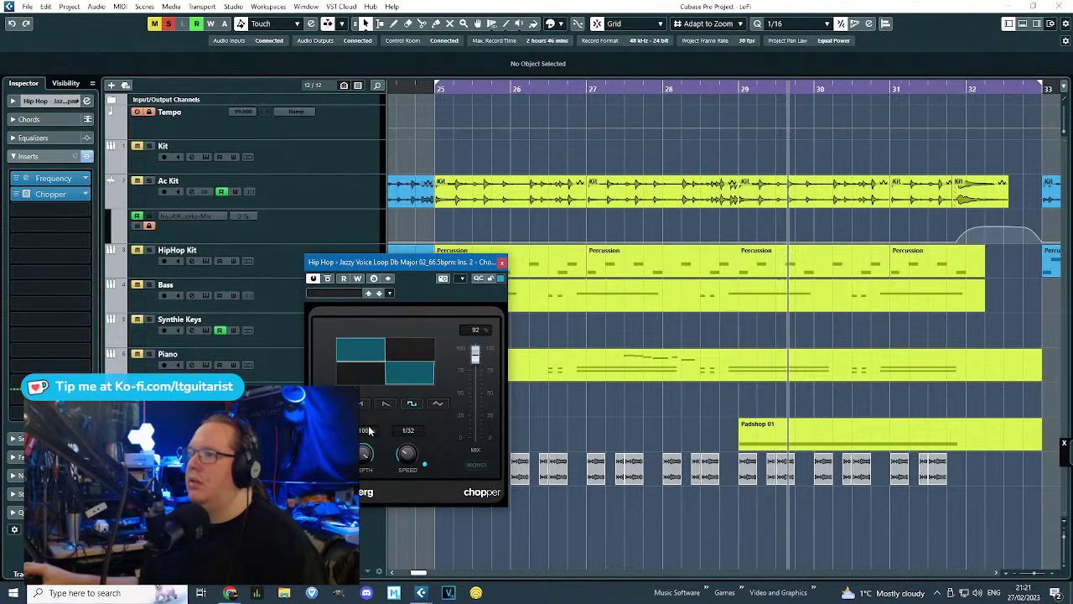
Play the section from bar 25 and set the Chopper to depth 90, speed 1/8 and 75 % mix, with mono off.
{"action": "left_click_drag", "start_coordinate": [402, 461], "coordinate": [374, 507]}
{"action": "left_click_drag", "start_coordinate": [373, 465], "coordinate": [375, 423]}
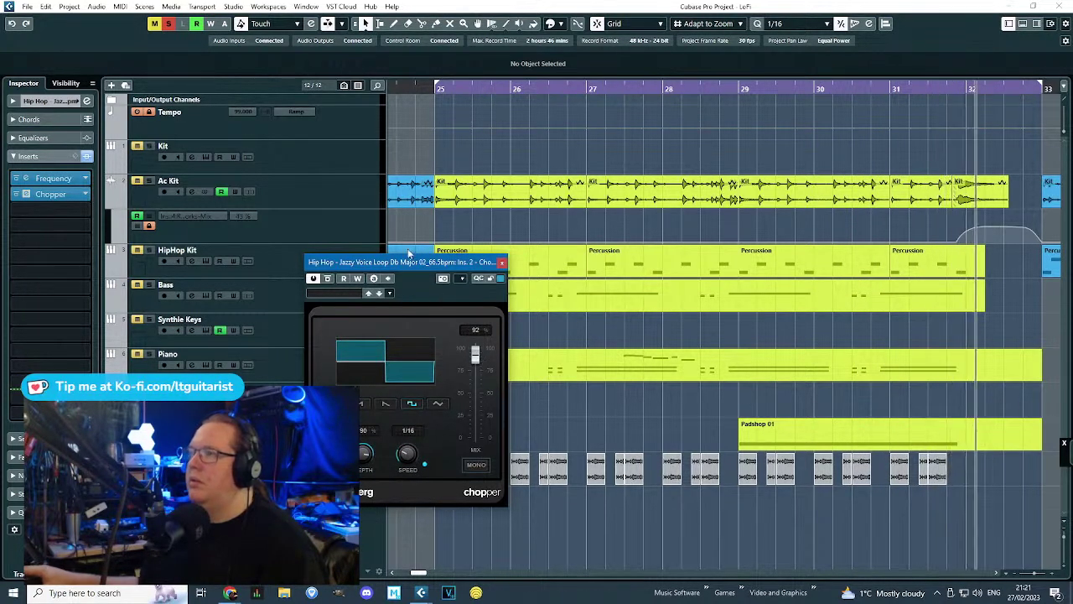
{"action": "left_click", "coordinate": [434, 90]}
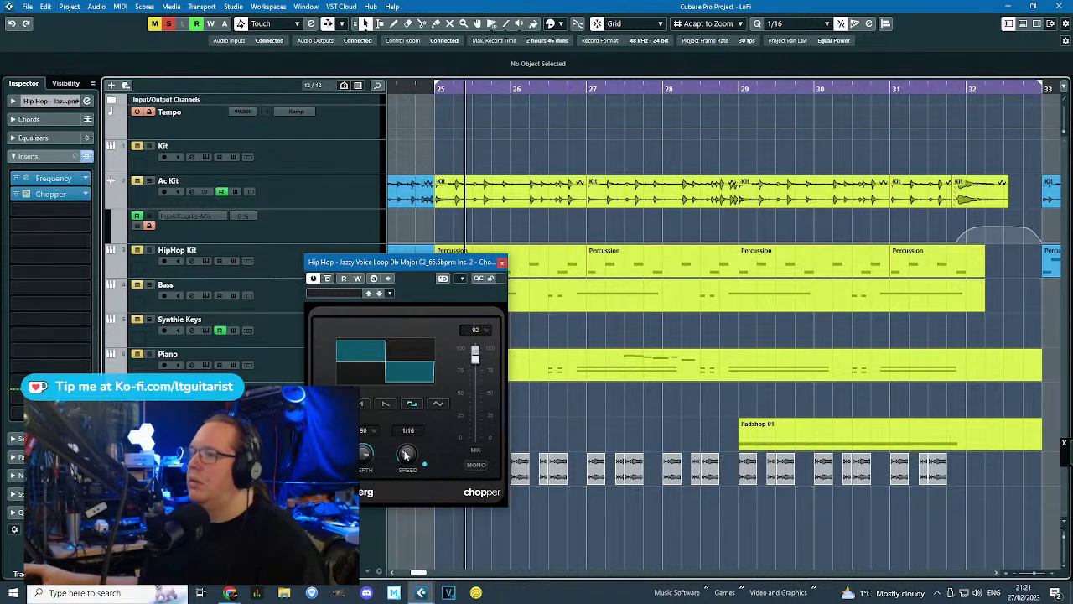
{"action": "left_click_drag", "start_coordinate": [403, 453], "coordinate": [408, 471]}
{"action": "left_click_drag", "start_coordinate": [475, 354], "coordinate": [477, 375]}
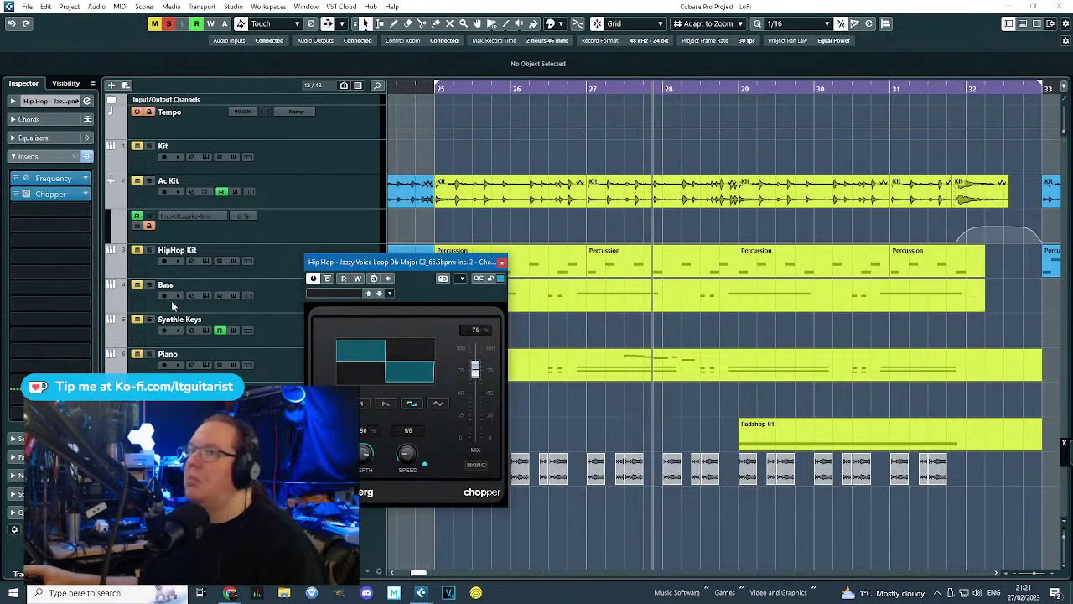
Add PingPongDelay as the third insert with the low filter at 294.9 Hz, feedback 32.5 % and mix 15.5 %.
{"action": "left_click", "coordinate": [77, 208]}
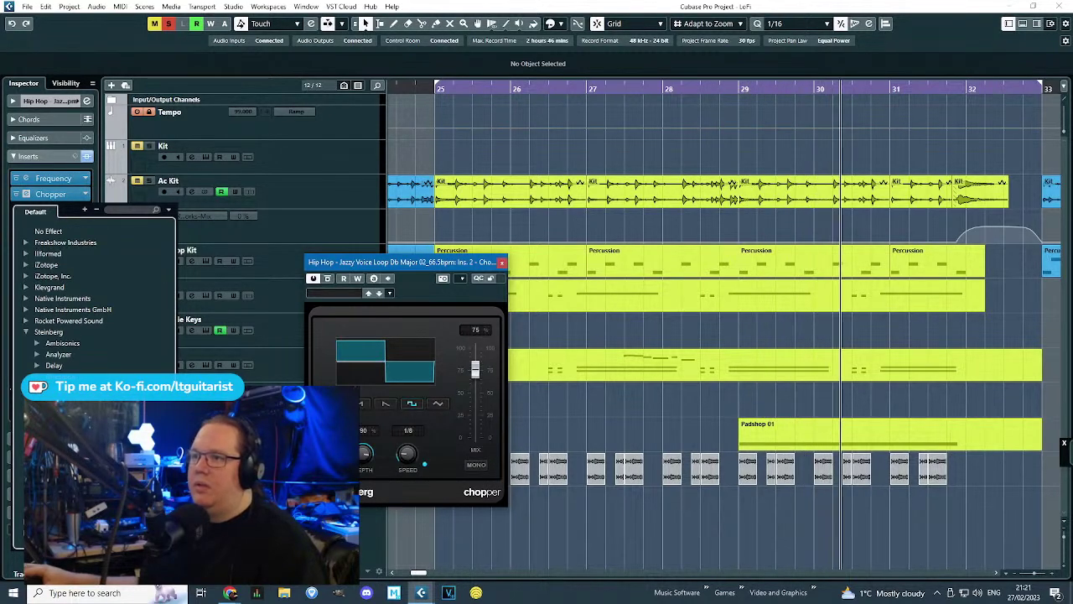
{"action": "left_click", "coordinate": [53, 365]}
{"action": "left_click", "coordinate": [67, 399]}
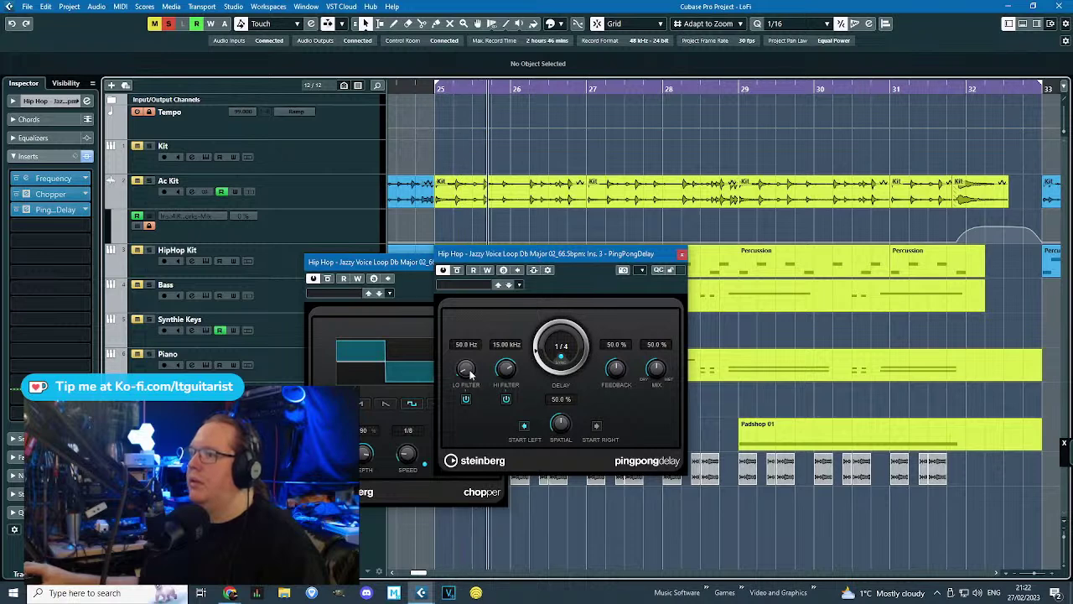
{"action": "left_click_drag", "start_coordinate": [469, 373], "coordinate": [506, 371]}
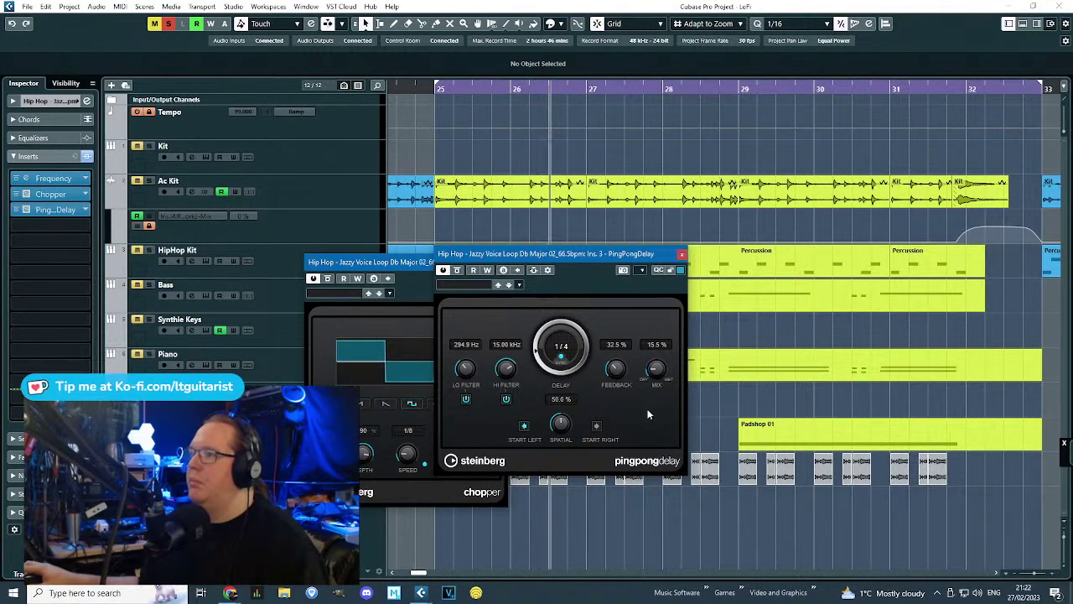
{"action": "left_click", "coordinate": [682, 253]}
{"action": "left_click", "coordinate": [501, 261]}
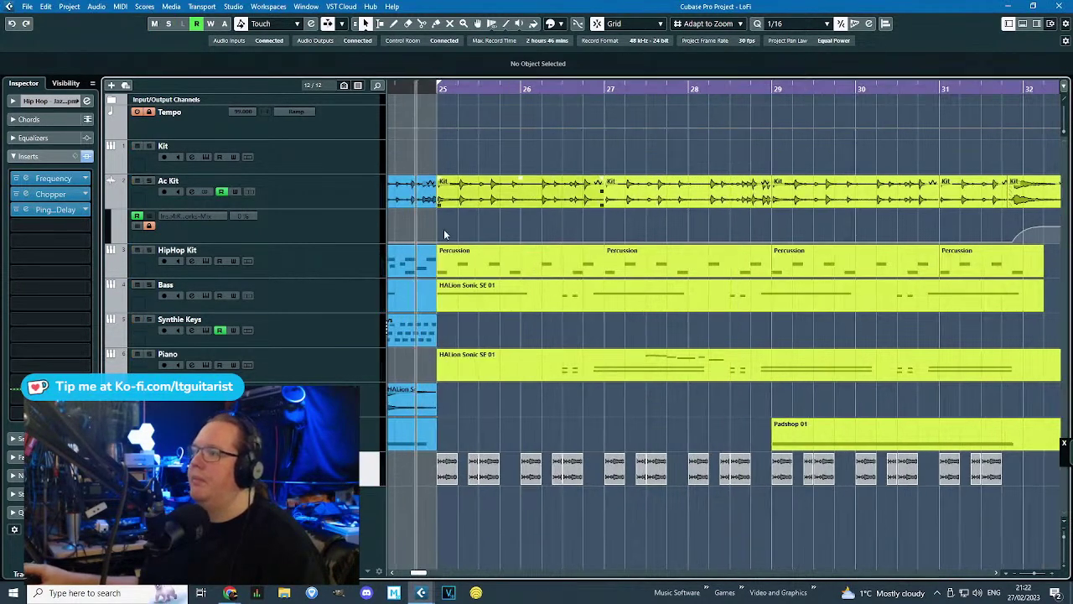
Lower the music box track's volume to -14.5 while the full mix plays.
{"action": "scroll", "coordinate": [464, 409], "scroll_direction": "down", "scroll_amount": 6}
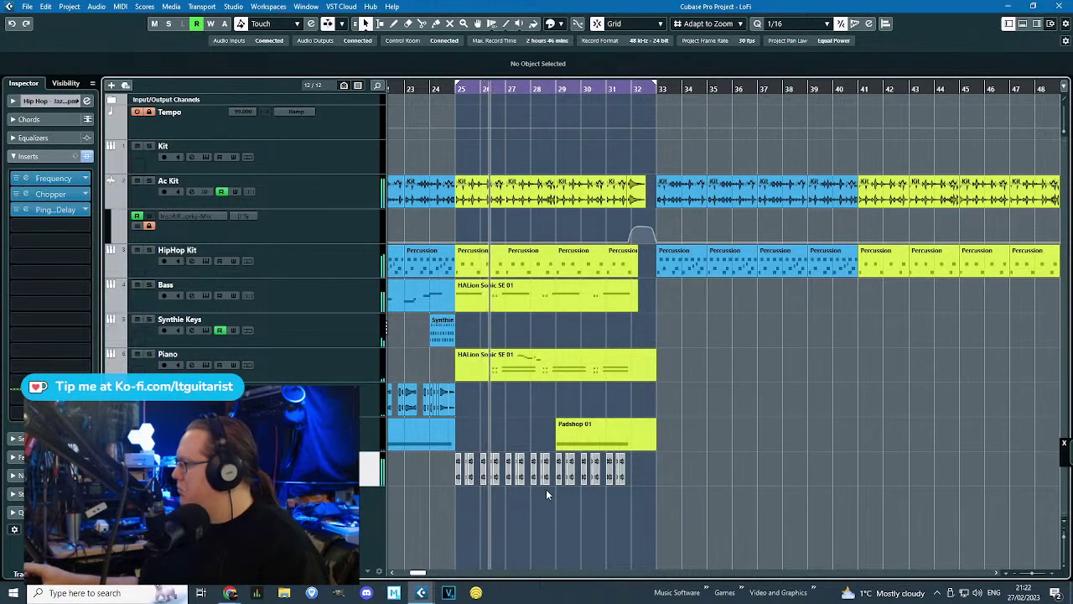
{"action": "scroll", "coordinate": [546, 491], "scroll_direction": "up", "scroll_amount": 4}
{"action": "left_click", "coordinate": [29, 101]}
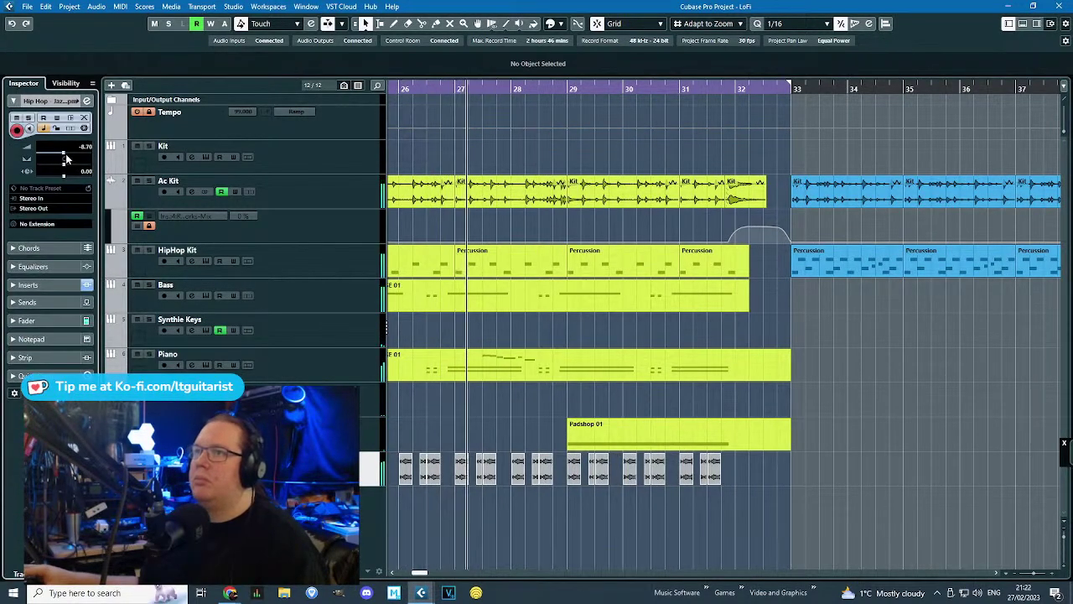
{"action": "left_click_drag", "start_coordinate": [65, 154], "coordinate": [57, 156]}
Examine the whole arrangement from bar 1 to bar 49 while the mix plays.
{"action": "scroll", "coordinate": [446, 416], "scroll_direction": "down", "scroll_amount": 3}
{"action": "left_click_drag", "start_coordinate": [457, 416], "coordinate": [579, 416]}
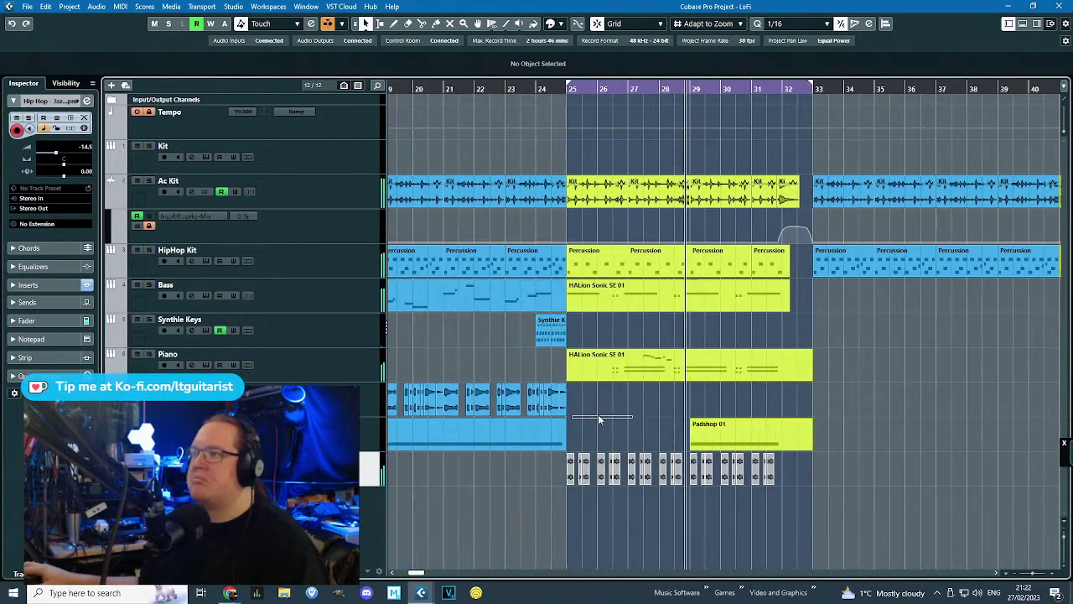
{"action": "key", "text": "g"}
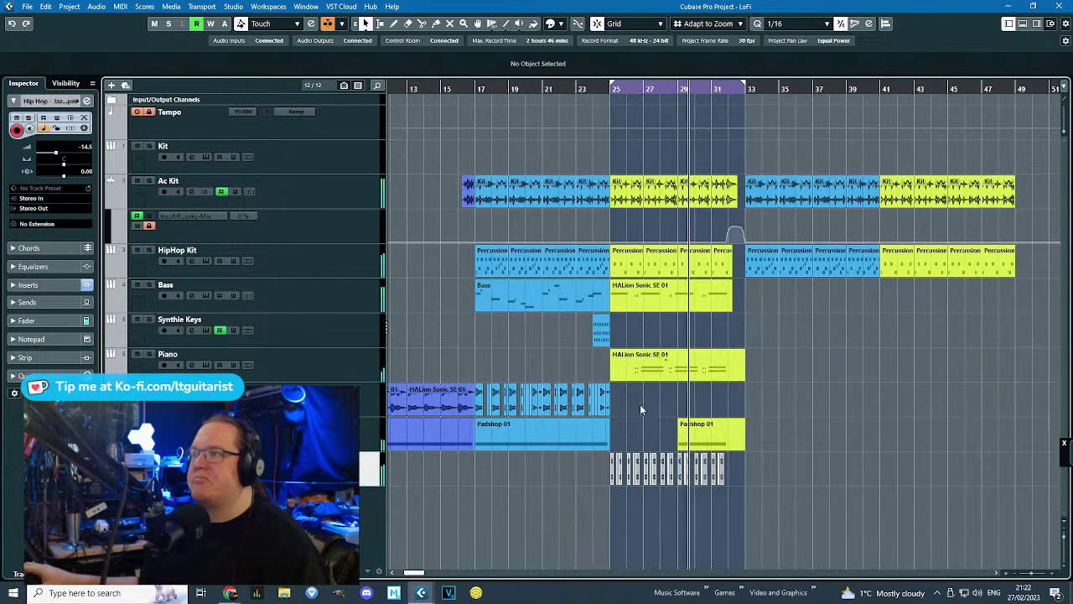
{"action": "scroll", "coordinate": [553, 362], "scroll_direction": "left", "scroll_amount": 4}
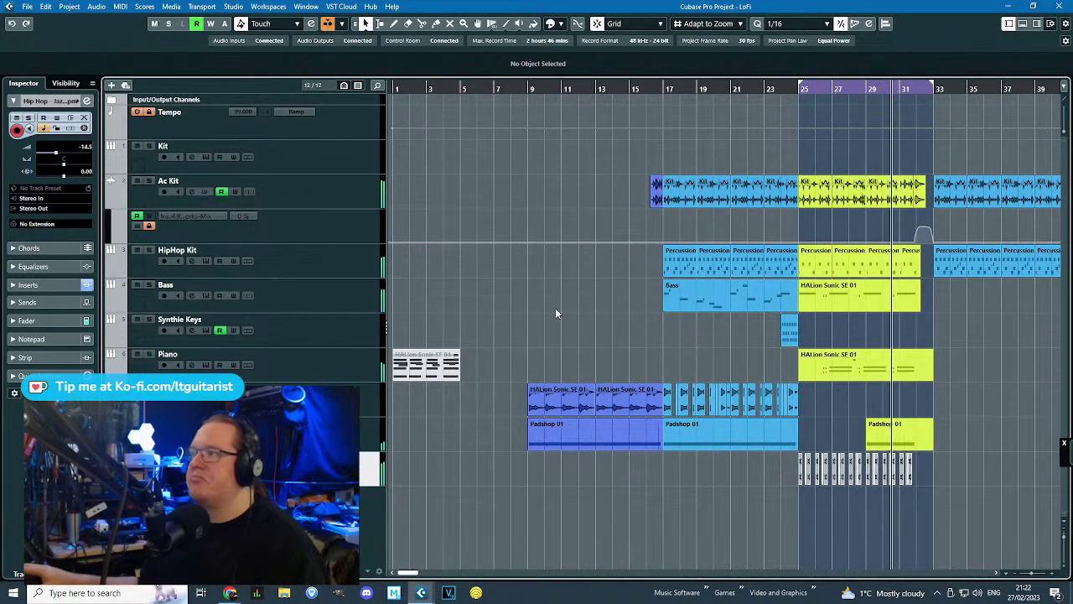
{"action": "scroll", "coordinate": [963, 497], "scroll_direction": "up", "scroll_amount": 3}
{"action": "scroll", "coordinate": [963, 498], "scroll_direction": "down", "scroll_amount": 4}
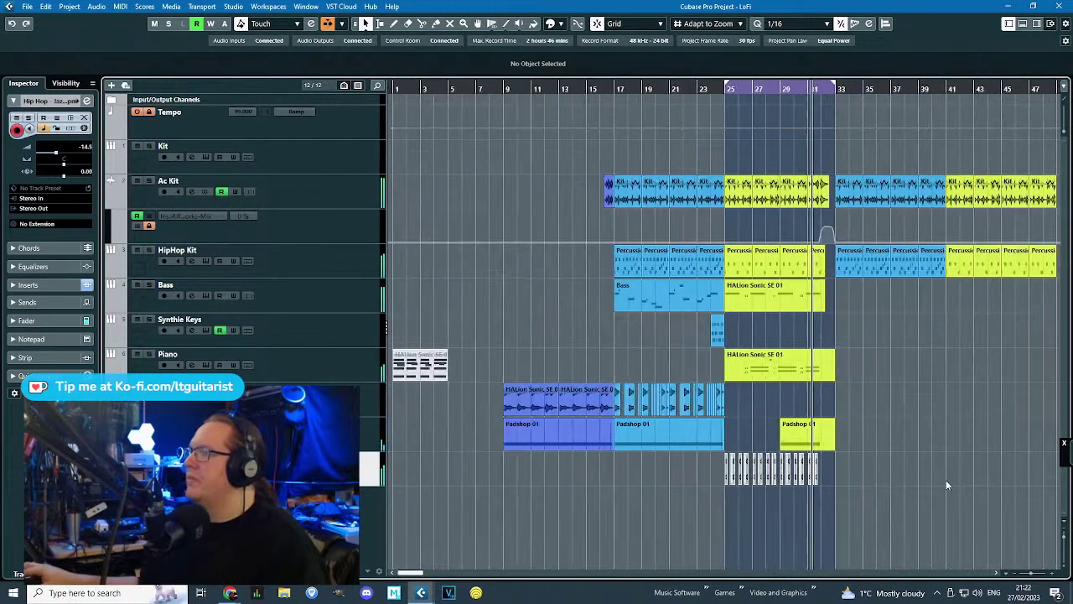
{"action": "scroll", "coordinate": [653, 359], "scroll_direction": "right", "scroll_amount": 4}
{"action": "scroll", "coordinate": [478, 147], "scroll_direction": "left", "scroll_amount": 4}
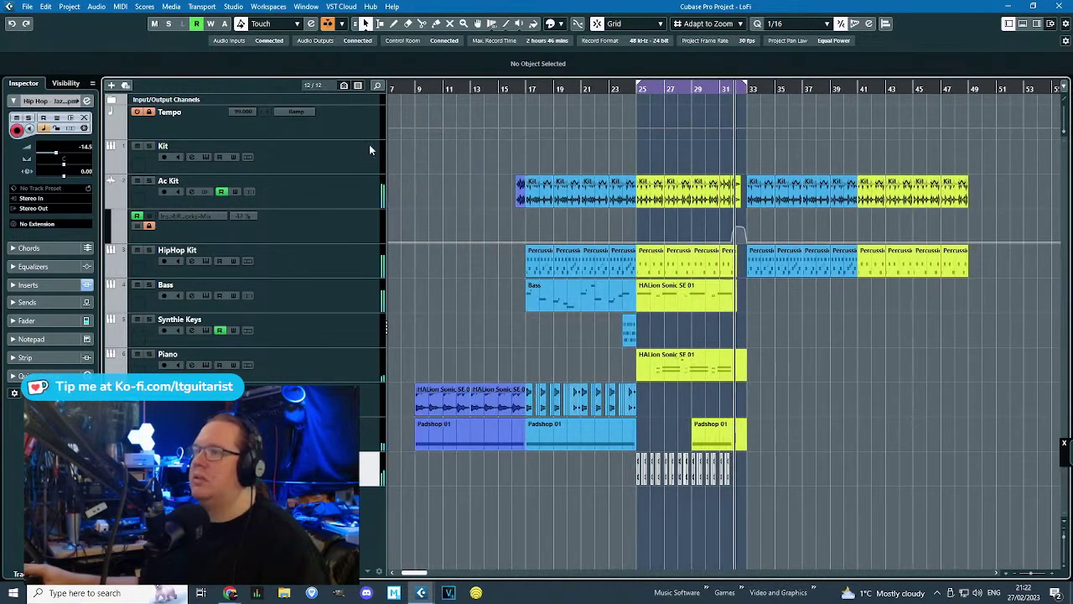
Delete the drum events from bar 33 onward on the Ac Kit and HipHop Kit tracks.
{"action": "left_click", "coordinate": [319, 191]}
{"action": "left_click_drag", "start_coordinate": [969, 177], "coordinate": [760, 272]}
{"action": "key", "text": "Delete"}
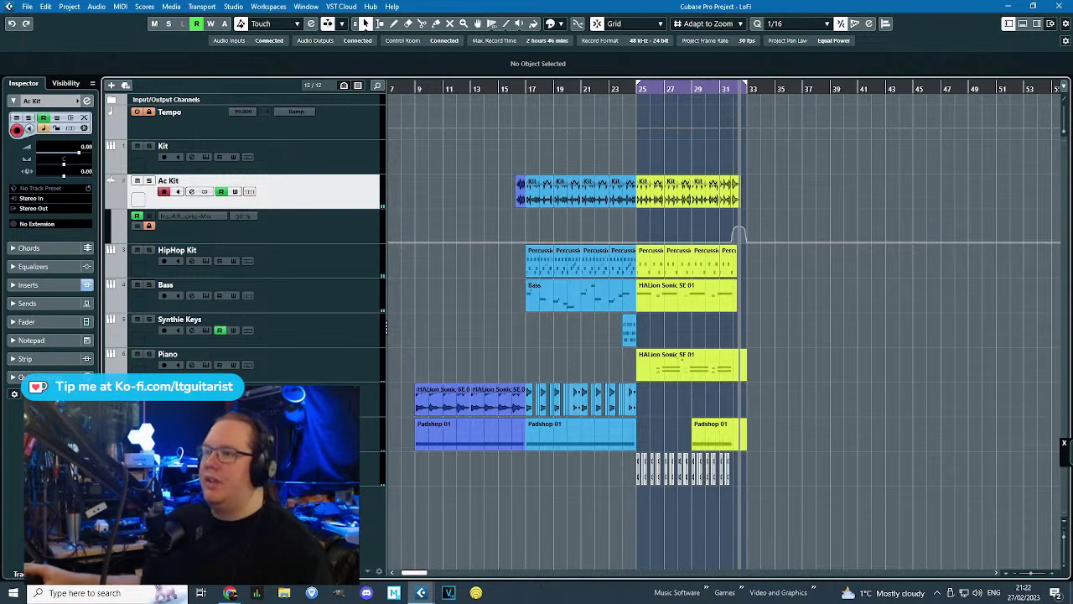
Select all the instrument tracks and show their used automation lanes.
{"action": "left_click", "coordinate": [316, 160]}
{"action": "right_click", "coordinate": [339, 183]}
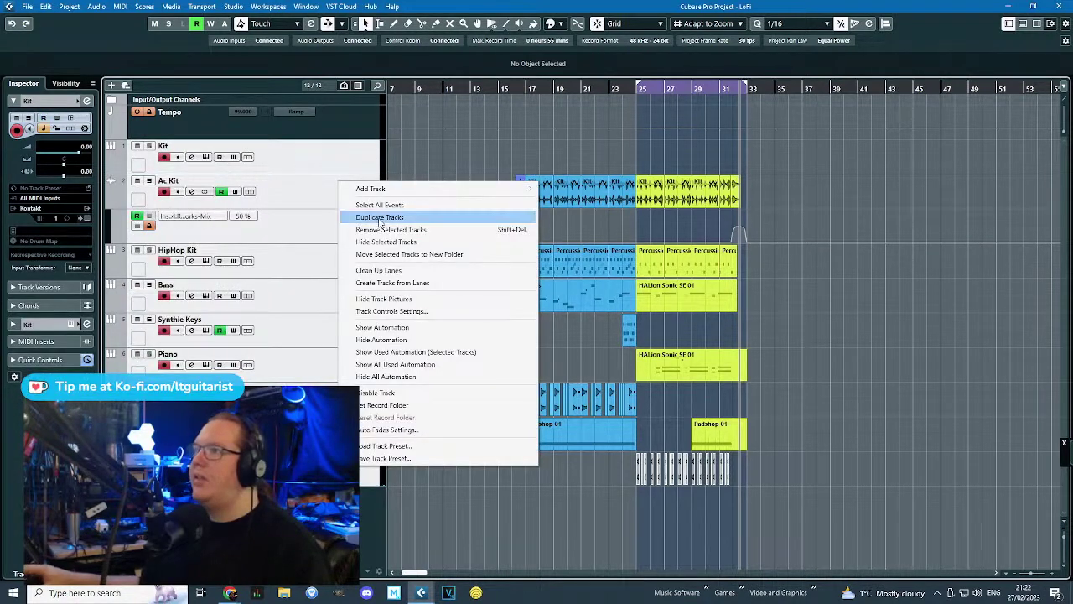
{"action": "left_click", "coordinate": [442, 353]}
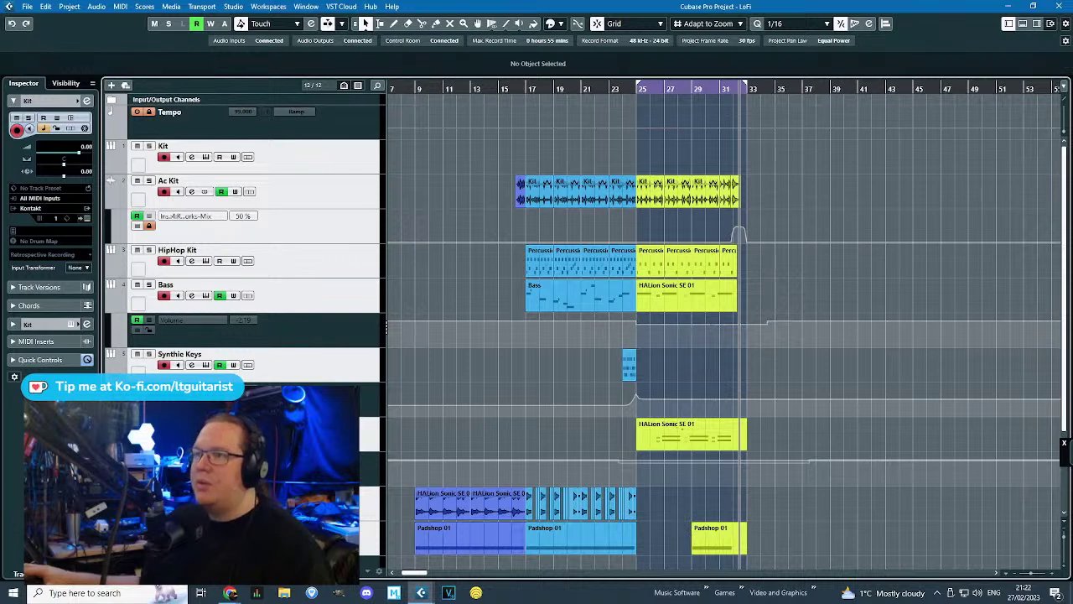
Duplicate all events and automation between bars 17 and 33 and move the copy to start at bar 33.
{"action": "scroll", "coordinate": [149, 227], "scroll_direction": "down", "scroll_amount": 3}
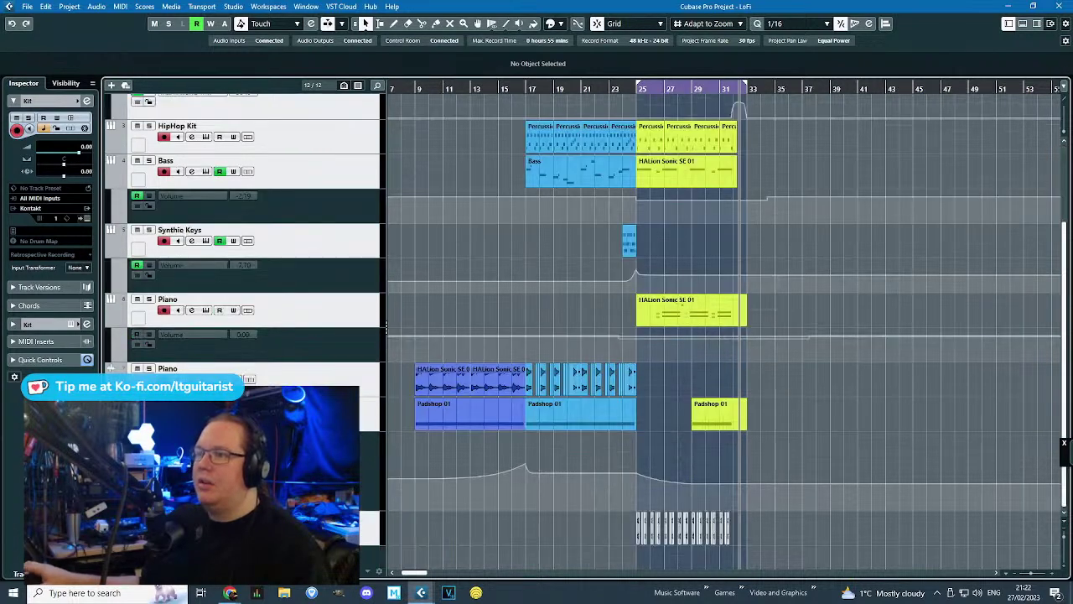
{"action": "left_click", "coordinate": [369, 469]}
{"action": "left_click_drag", "start_coordinate": [800, 445], "coordinate": [531, 123]}
{"action": "scroll", "coordinate": [488, 234], "scroll_direction": "down", "scroll_amount": 3}
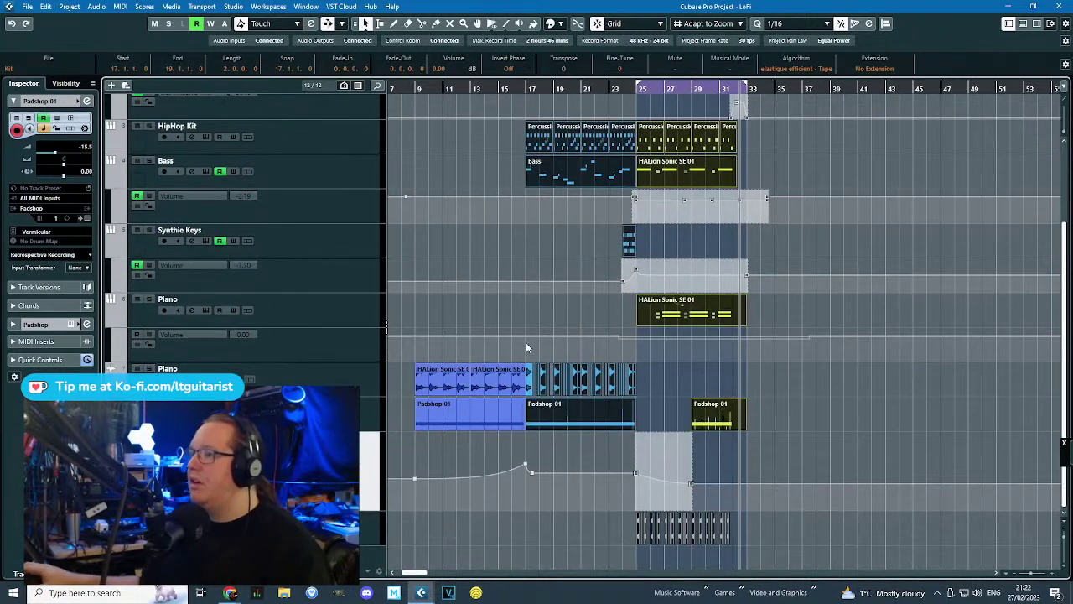
{"action": "key", "text": "ctrl+d"}
{"action": "scroll", "coordinate": [685, 413], "scroll_direction": "up", "scroll_amount": 3}
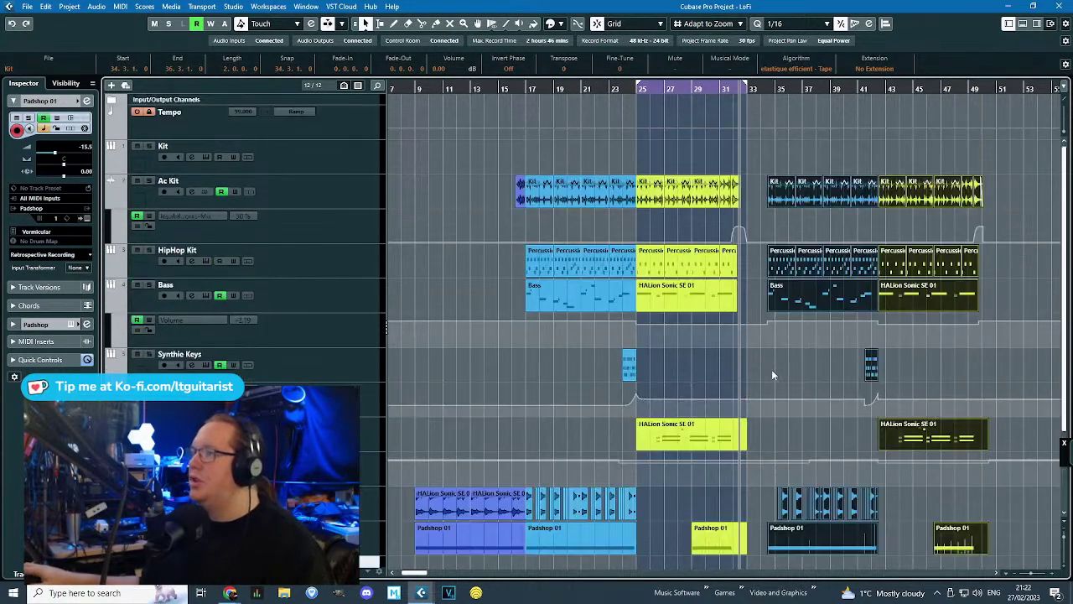
{"action": "scroll", "coordinate": [788, 256], "scroll_direction": "up", "scroll_amount": 2}
{"action": "left_click_drag", "start_coordinate": [787, 255], "coordinate": [750, 256]}
{"action": "left_click", "coordinate": [720, 366]}
Level the Bass volume automation at 0.00 through bar 49 and lock its automation lane.
{"action": "scroll", "coordinate": [721, 368], "scroll_direction": "up", "scroll_amount": 3}
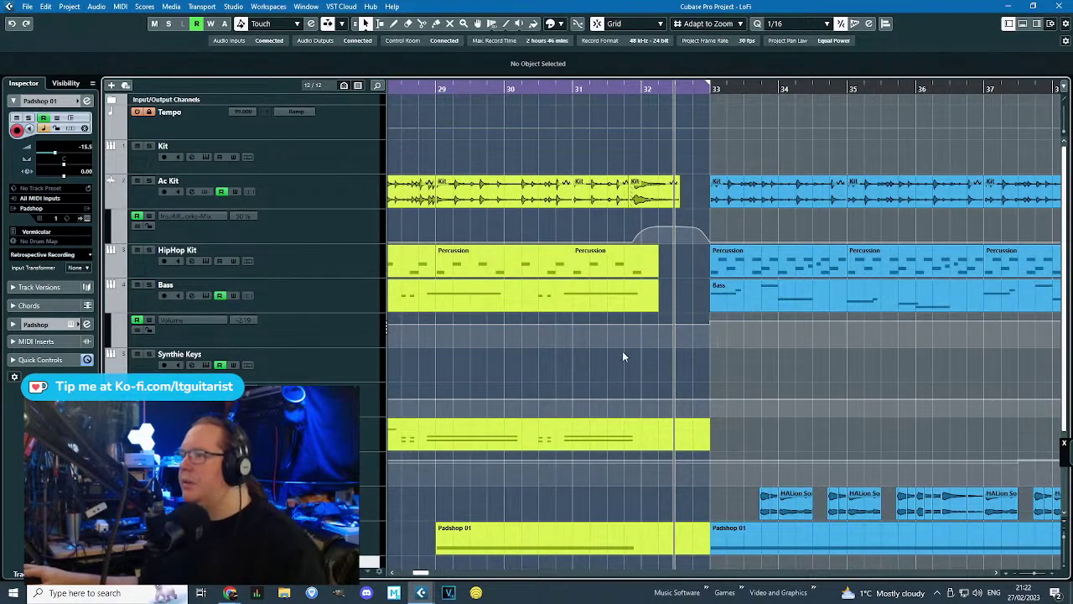
{"action": "scroll", "coordinate": [625, 356], "scroll_direction": "down", "scroll_amount": 5}
{"action": "left_click_drag", "start_coordinate": [535, 330], "coordinate": [640, 328]}
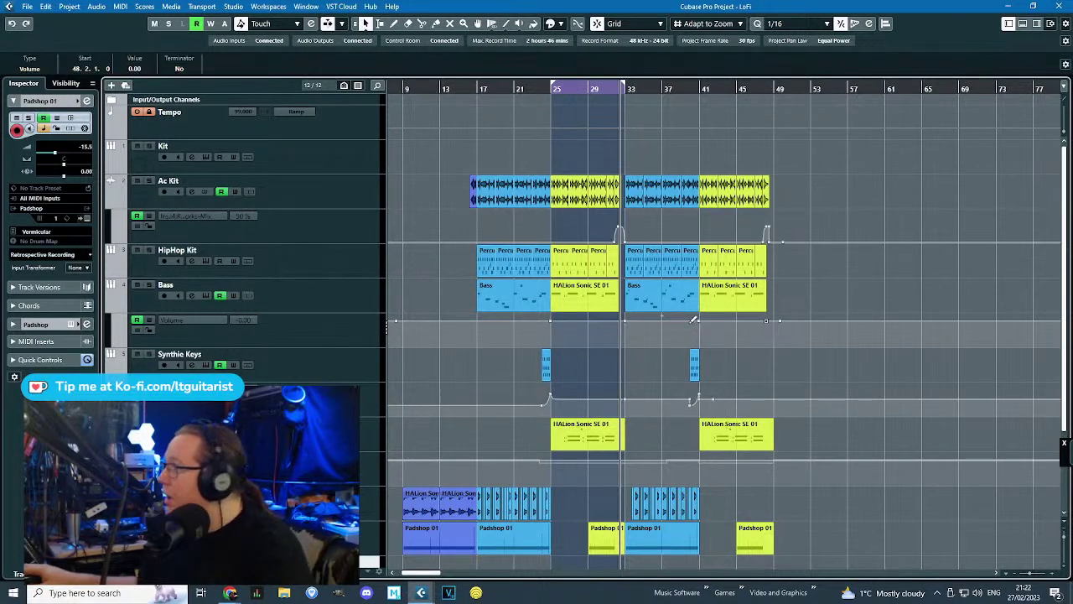
{"action": "left_click", "coordinate": [154, 329]}
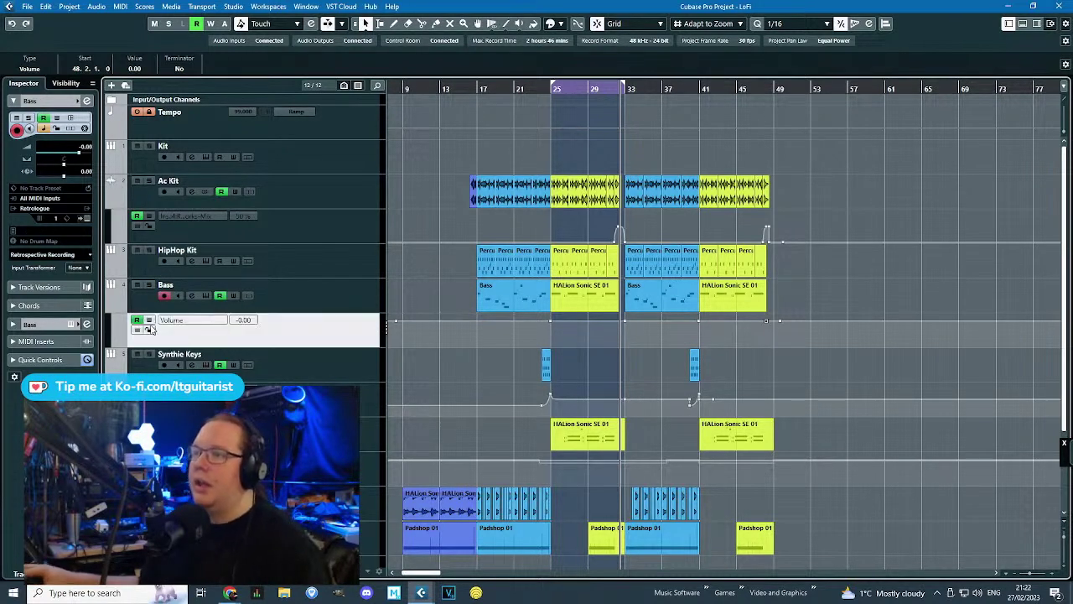
{"action": "left_click", "coordinate": [130, 309]}
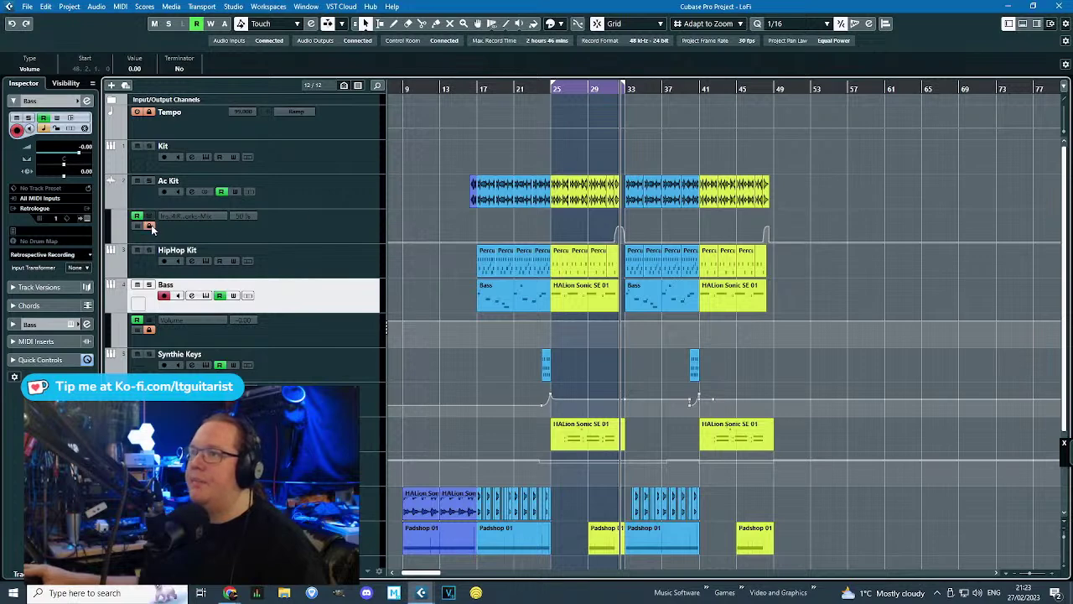
End the Ac Kit's last mix automation curve at bar 49 with 0 % and hide the lane.
{"action": "left_click", "coordinate": [115, 202]}
{"action": "scroll", "coordinate": [717, 270], "scroll_direction": "up", "scroll_amount": 5}
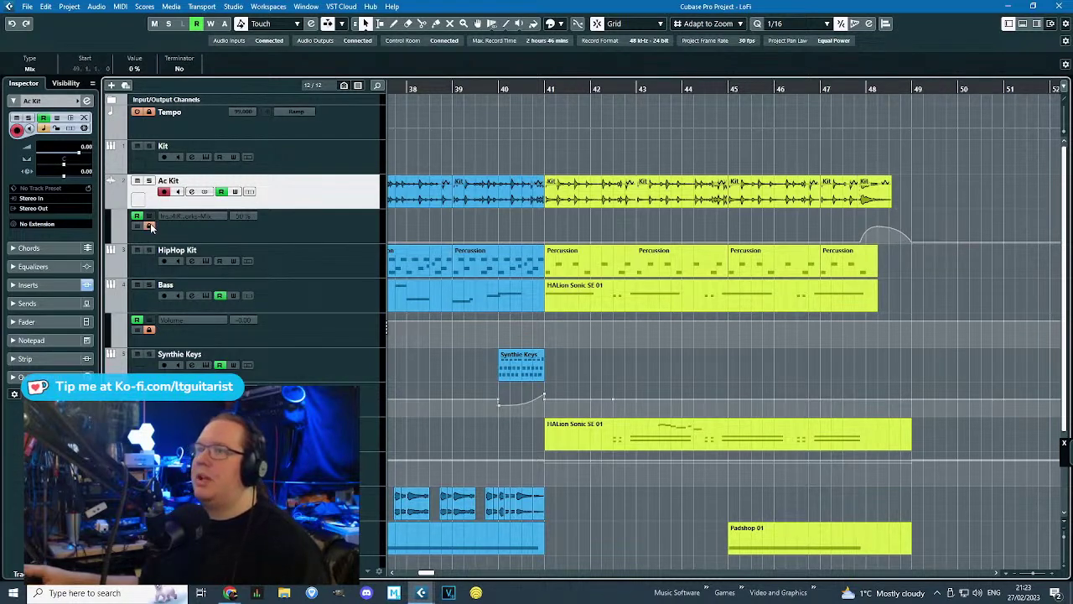
{"action": "left_click", "coordinate": [114, 203]}
Smooth the Synthie Keys volume automation between bars 33 and 40, and reshape the pad's volume automation into a short rise into bar 33.
{"action": "scroll", "coordinate": [451, 333], "scroll_direction": "down", "scroll_amount": 4}
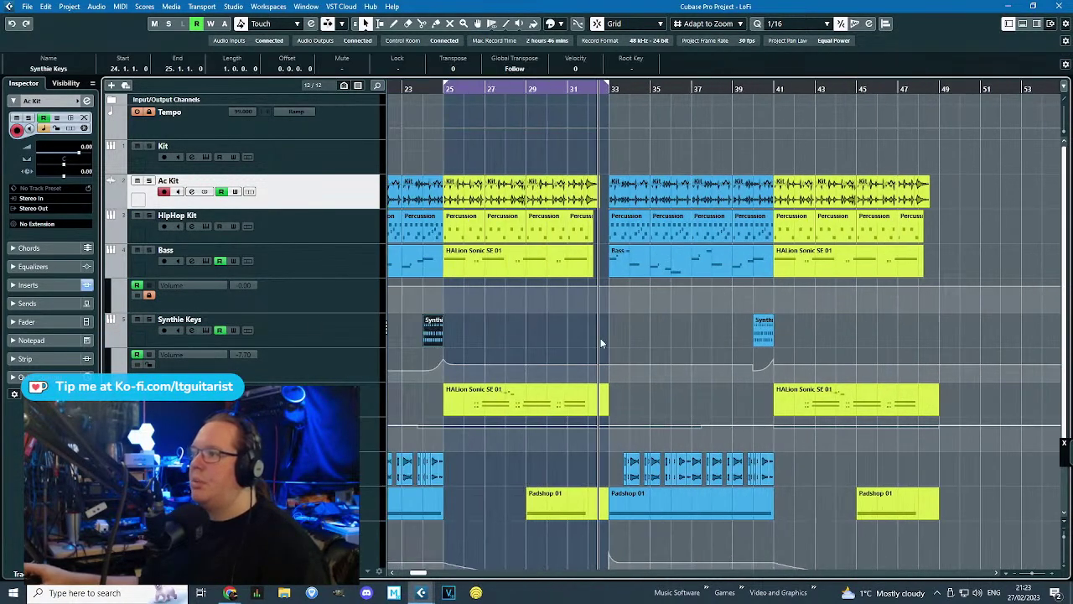
{"action": "scroll", "coordinate": [728, 372], "scroll_direction": "up", "scroll_amount": 1}
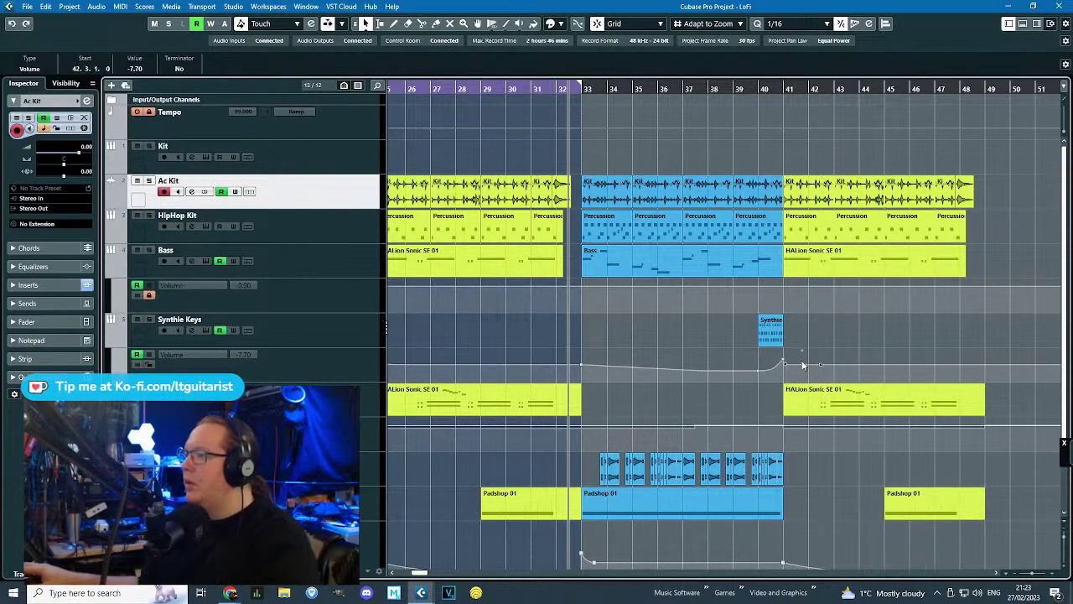
{"action": "scroll", "coordinate": [574, 449], "scroll_direction": "down", "scroll_amount": 2}
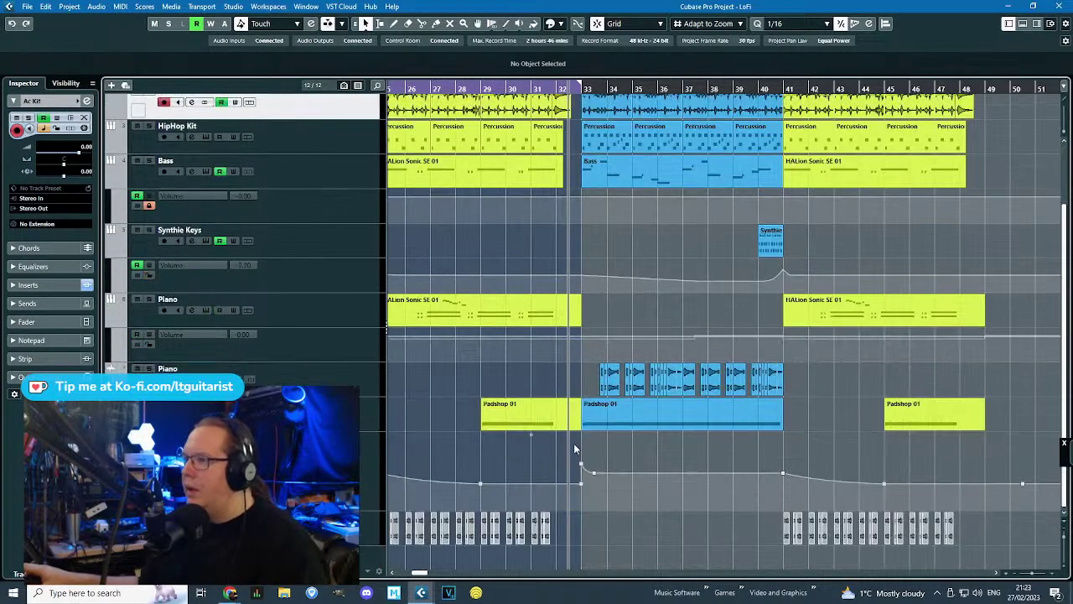
{"action": "left_click", "coordinate": [581, 466]}
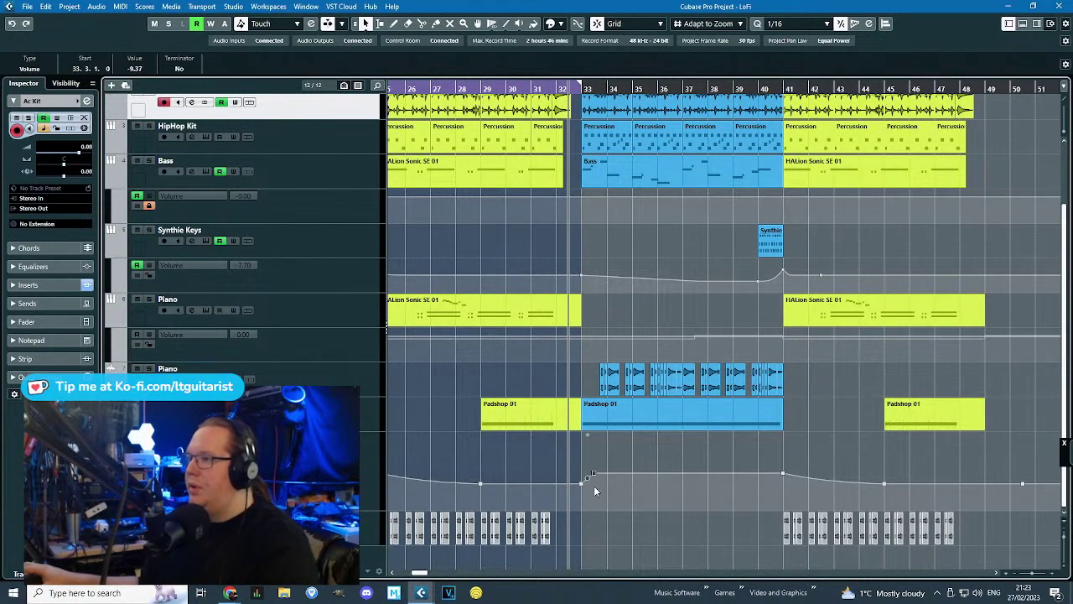
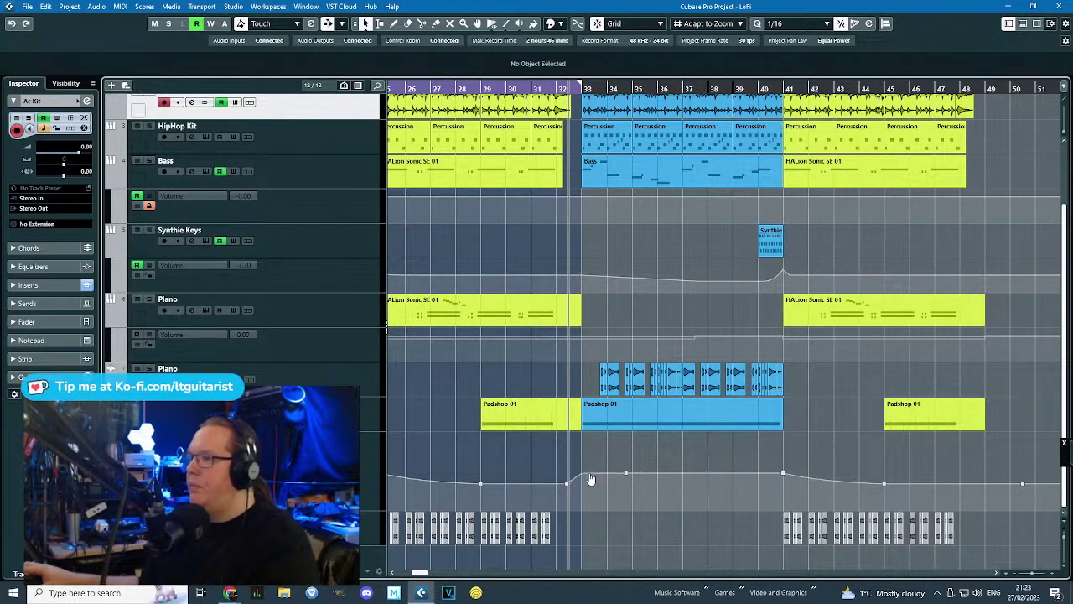
Listen to the full mix across the transition at bar 33 into the duplicated section.
{"action": "scroll", "coordinate": [659, 448], "scroll_direction": "down", "scroll_amount": 2, "text": "ctrl"}
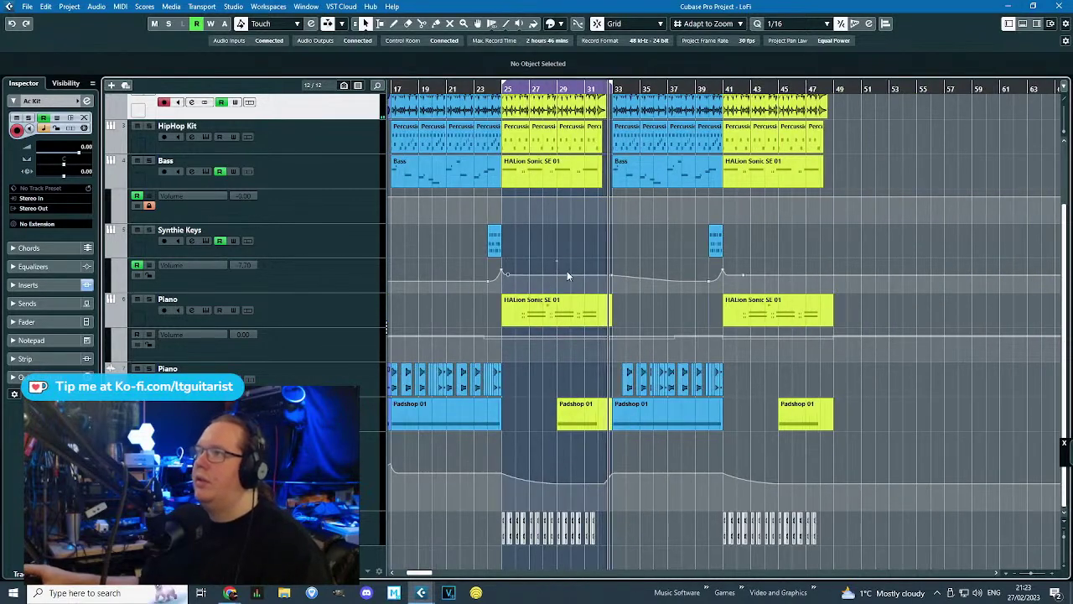
{"action": "scroll", "coordinate": [569, 262], "scroll_direction": "up", "scroll_amount": 2}
{"action": "scroll", "coordinate": [632, 327], "scroll_direction": "down", "scroll_amount": 2}
{"action": "scroll", "coordinate": [551, 402], "scroll_direction": "up", "scroll_amount": 2, "text": "ctrl"}
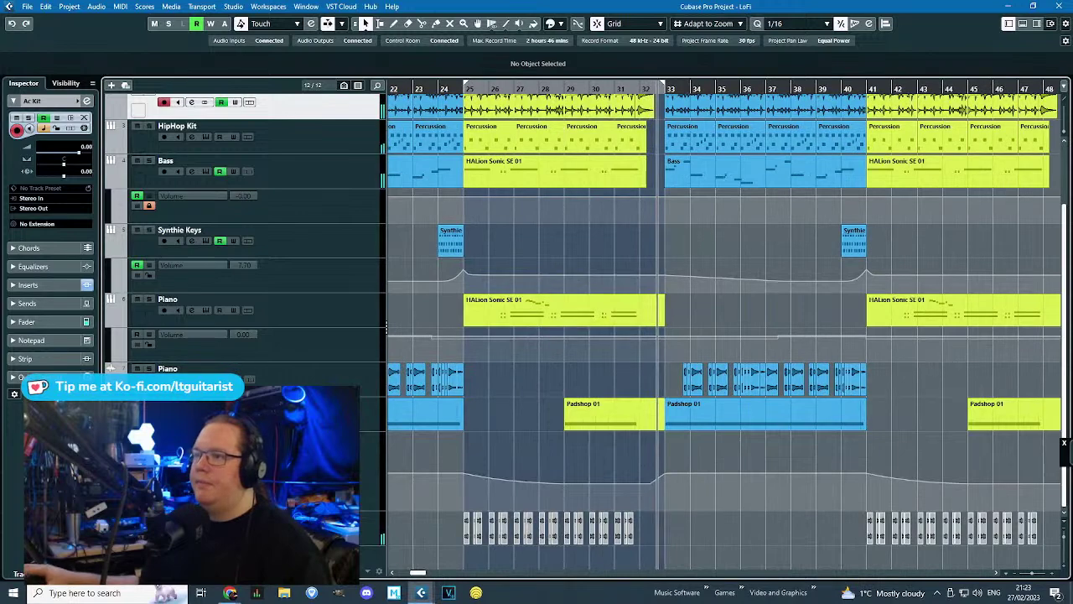
{"action": "scroll", "coordinate": [502, 375], "scroll_direction": "up", "scroll_amount": 2}
{"action": "scroll", "coordinate": [653, 384], "scroll_direction": "up", "scroll_amount": 3, "text": "ctrl"}
{"action": "scroll", "coordinate": [736, 323], "scroll_direction": "down", "scroll_amount": 1, "text": "ctrl"}
{"action": "scroll", "coordinate": [474, 348], "scroll_direction": "down", "scroll_amount": 2, "text": "ctrl"}
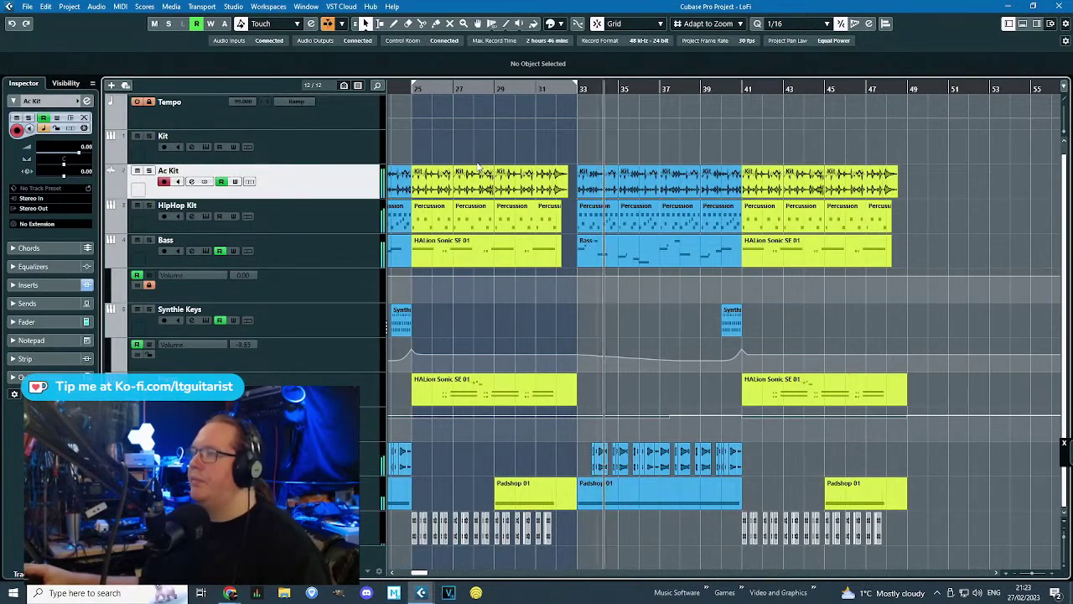
{"action": "scroll", "coordinate": [512, 134], "scroll_direction": "down", "scroll_amount": 3, "text": "ctrl"}
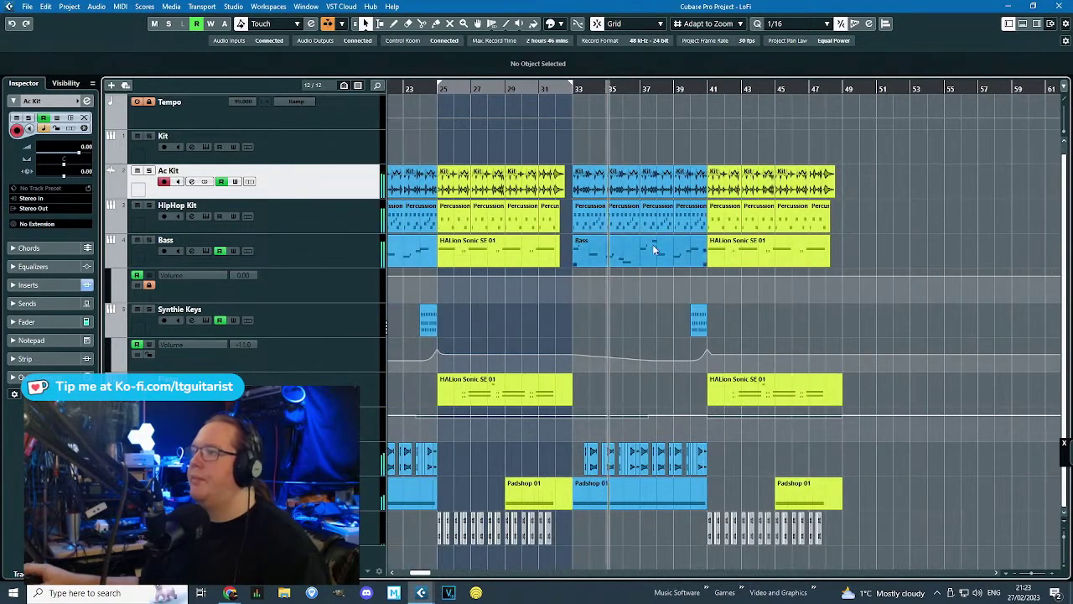
{"action": "scroll", "coordinate": [567, 299], "scroll_direction": "up", "scroll_amount": 6}
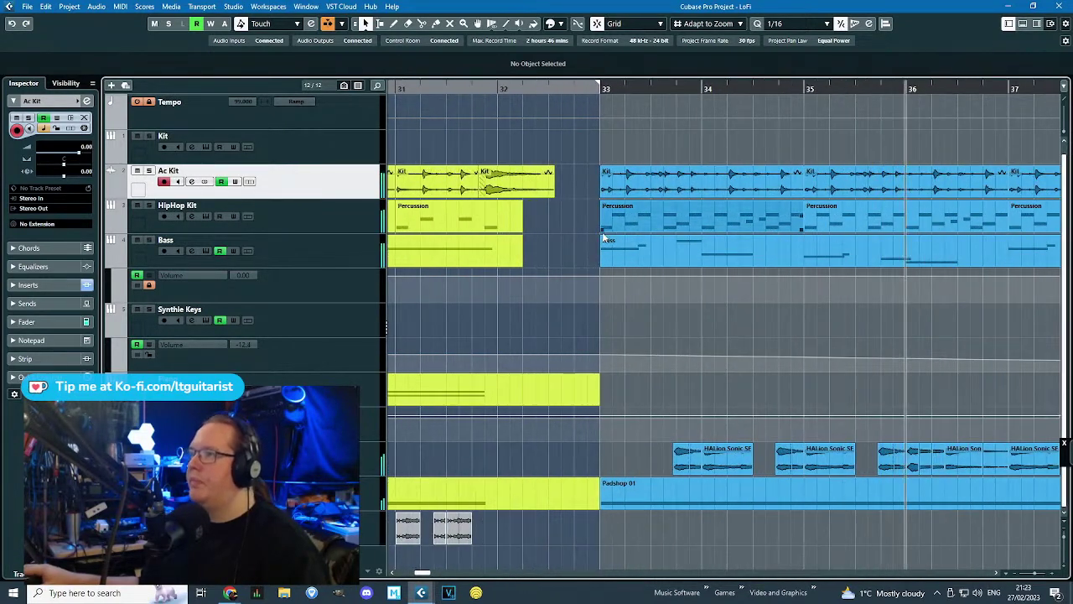
Extend the HipHop Kit part at bar 33 back to 32.3 and add two D1 sixteenth notes leading into bar 33.
{"action": "double_click", "coordinate": [612, 220]}
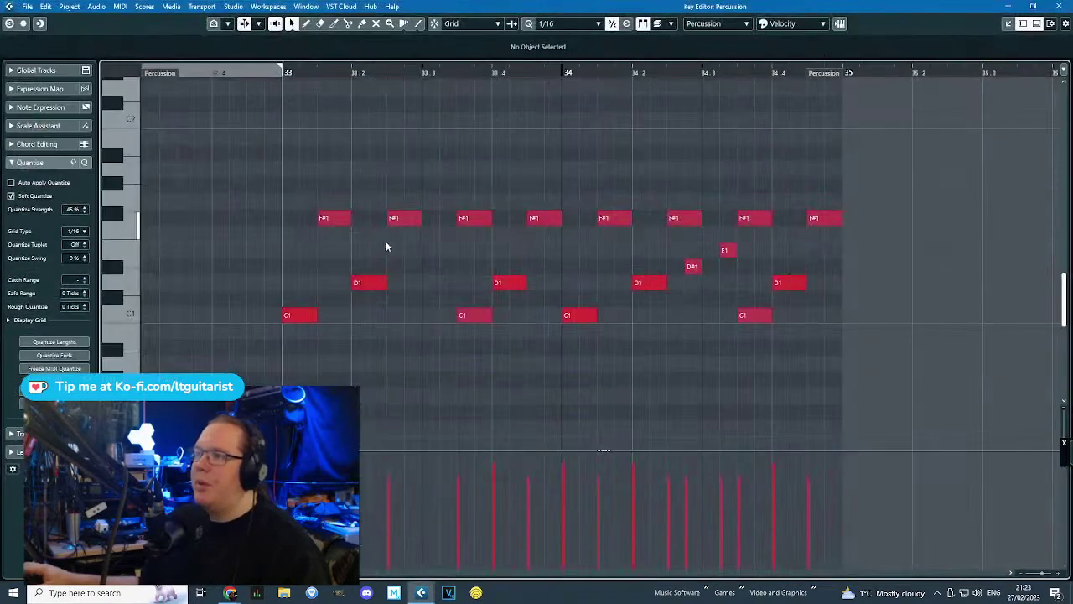
{"action": "scroll", "coordinate": [252, 277], "scroll_direction": "left", "scroll_amount": 1}
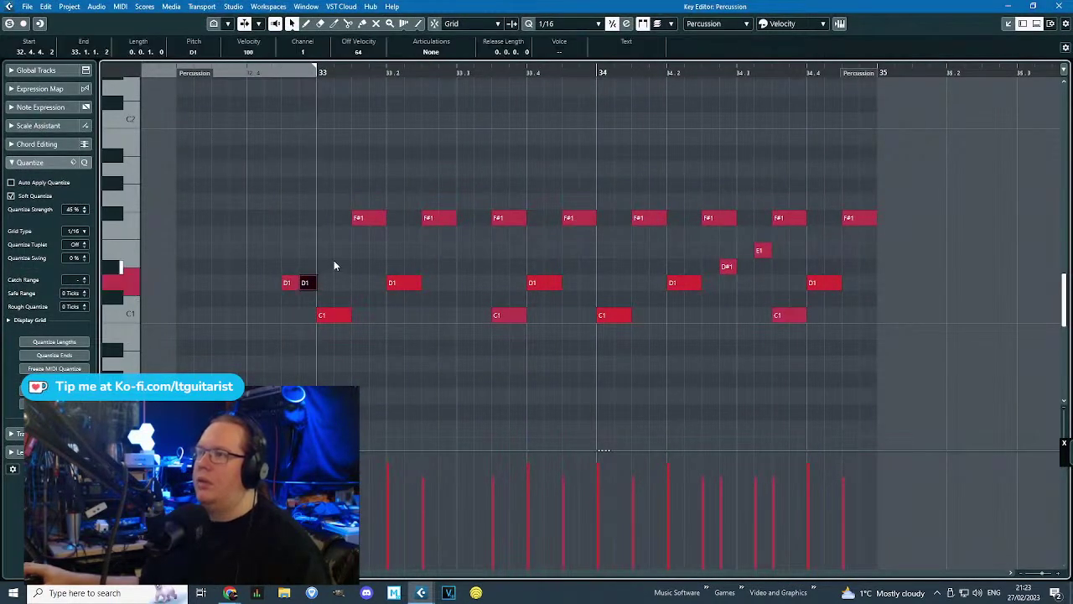
{"action": "left_click", "coordinate": [850, 147]}
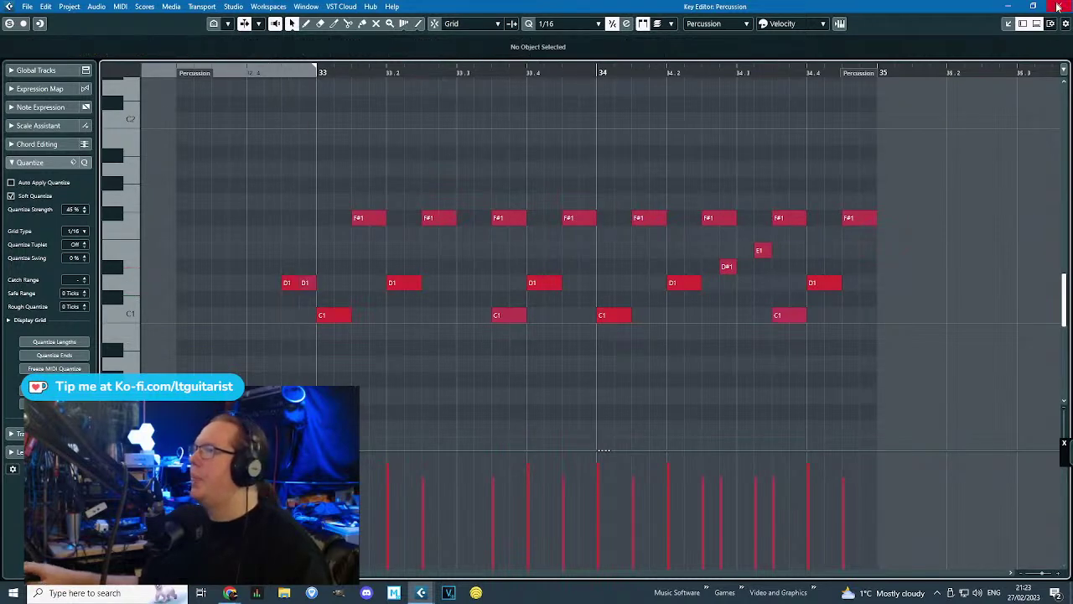
{"action": "left_click", "coordinate": [1058, 7]}
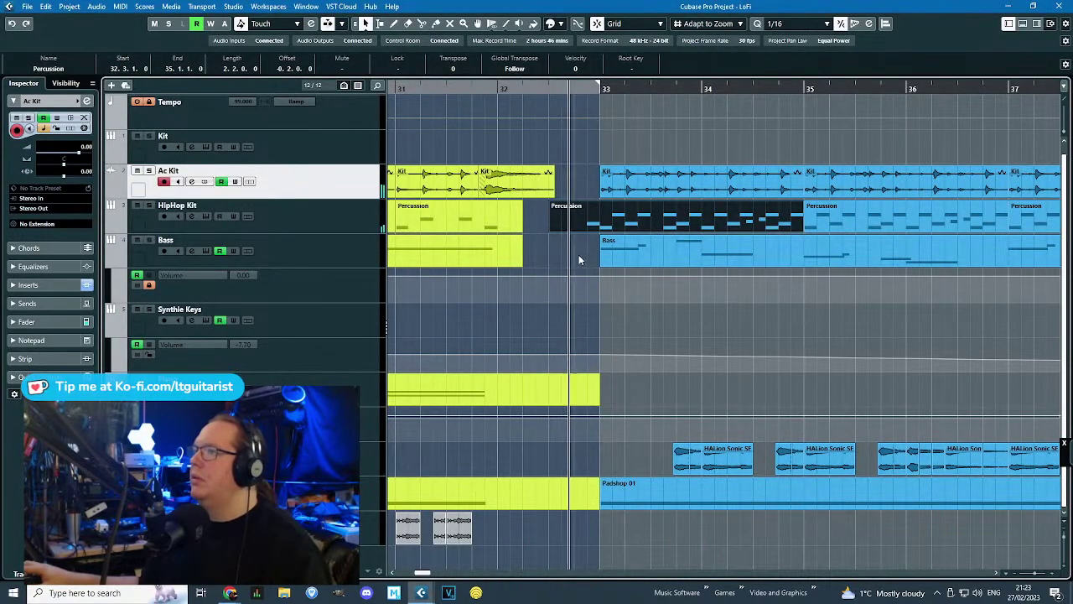
Hide the volume automation lanes of the Bass and Synthie Keys tracks.
{"action": "scroll", "coordinate": [559, 248], "scroll_direction": "down", "scroll_amount": 5}
{"action": "left_click_drag", "start_coordinate": [483, 305], "coordinate": [339, 304]}
{"action": "scroll", "coordinate": [639, 311], "scroll_direction": "down", "scroll_amount": 3}
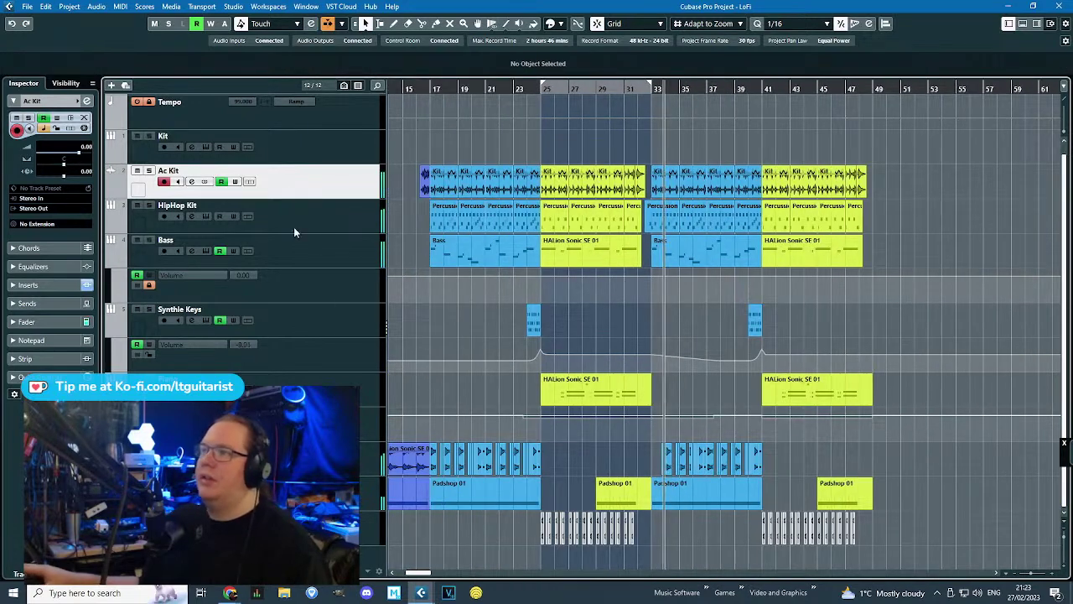
{"action": "left_click", "coordinate": [110, 263]}
{"action": "left_click", "coordinate": [109, 304]}
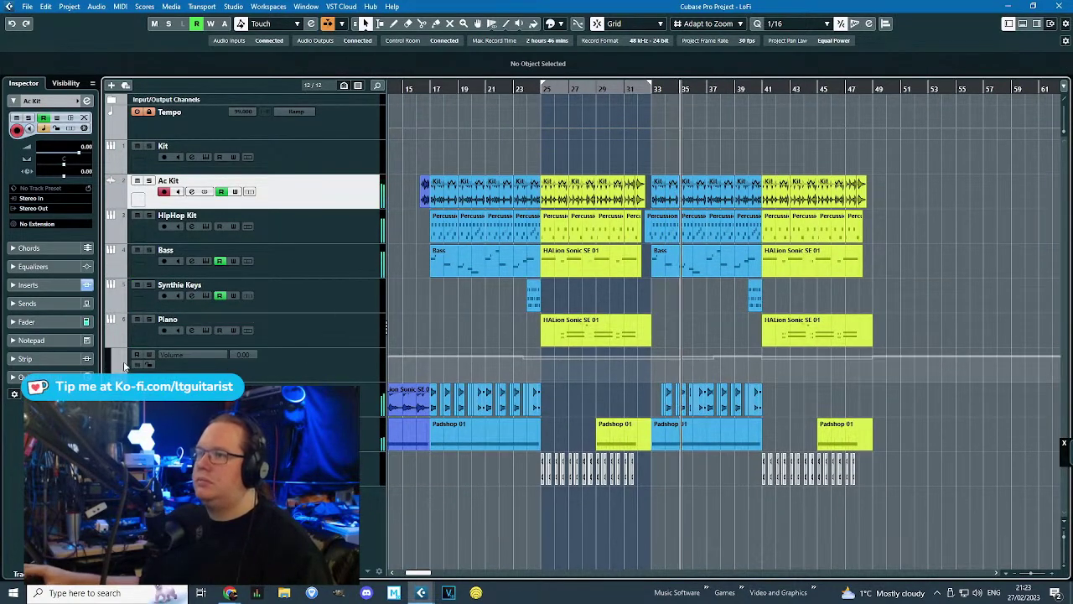
Flatten the upper Piano track's volume automation by deleting its points up to bar 49, with reading enabled, and hide the locked lane.
{"action": "left_click_drag", "start_coordinate": [502, 364], "coordinate": [779, 354]}
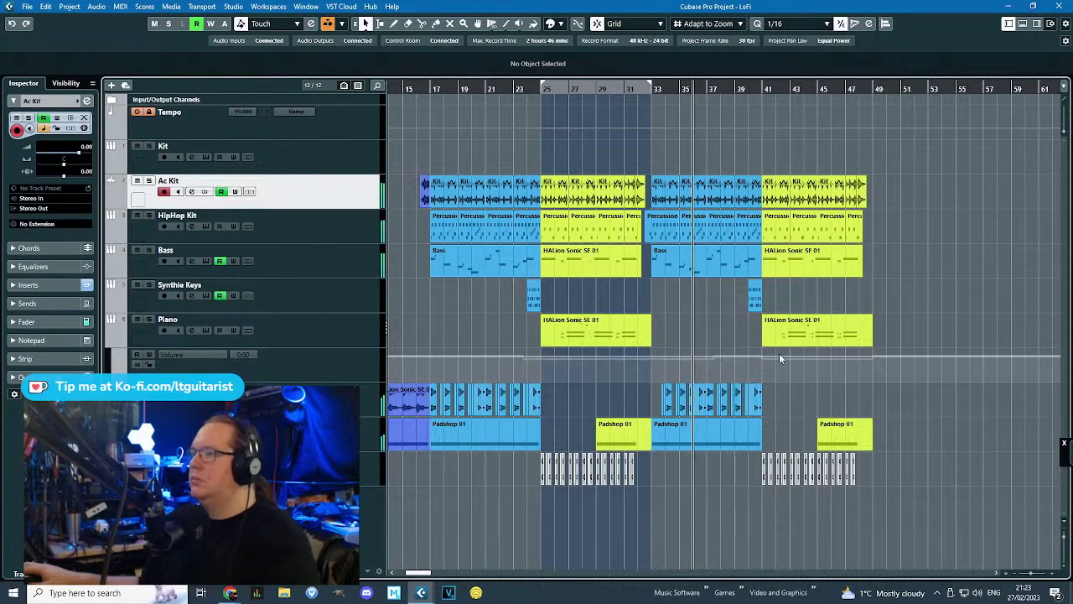
{"action": "left_click", "coordinate": [136, 355]}
{"action": "left_click_drag", "start_coordinate": [924, 380], "coordinate": [453, 357]}
{"action": "key", "text": "Delete"}
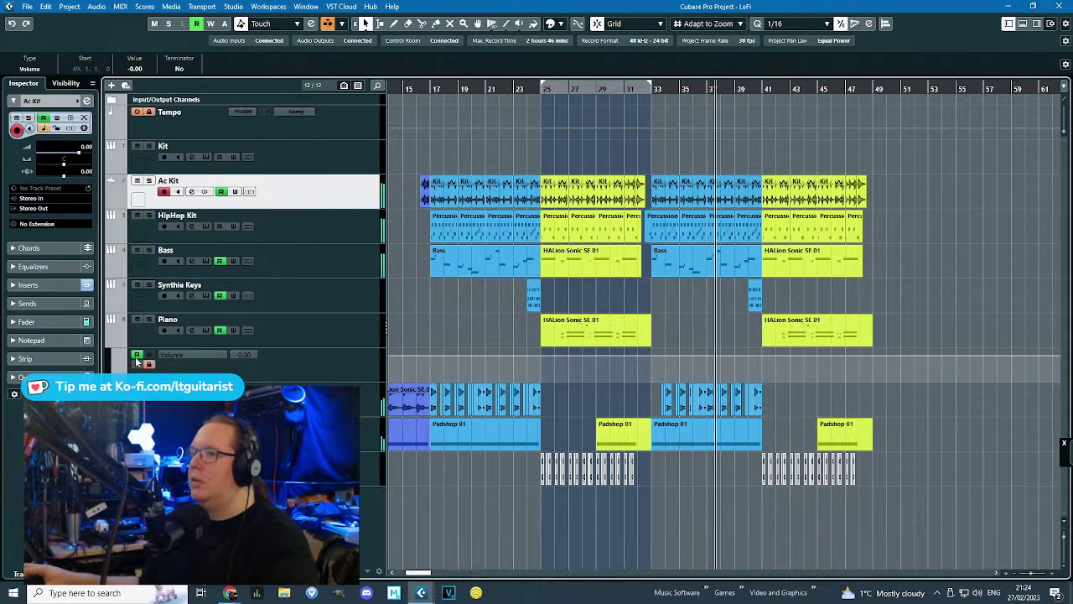
{"action": "left_click", "coordinate": [147, 364]}
Move the music box clips from the section at bar 25 to start at bar 33.
{"action": "scroll", "coordinate": [551, 452], "scroll_direction": "up", "scroll_amount": 4}
{"action": "left_click_drag", "start_coordinate": [805, 505], "coordinate": [776, 442]}
{"action": "key", "text": "space"}
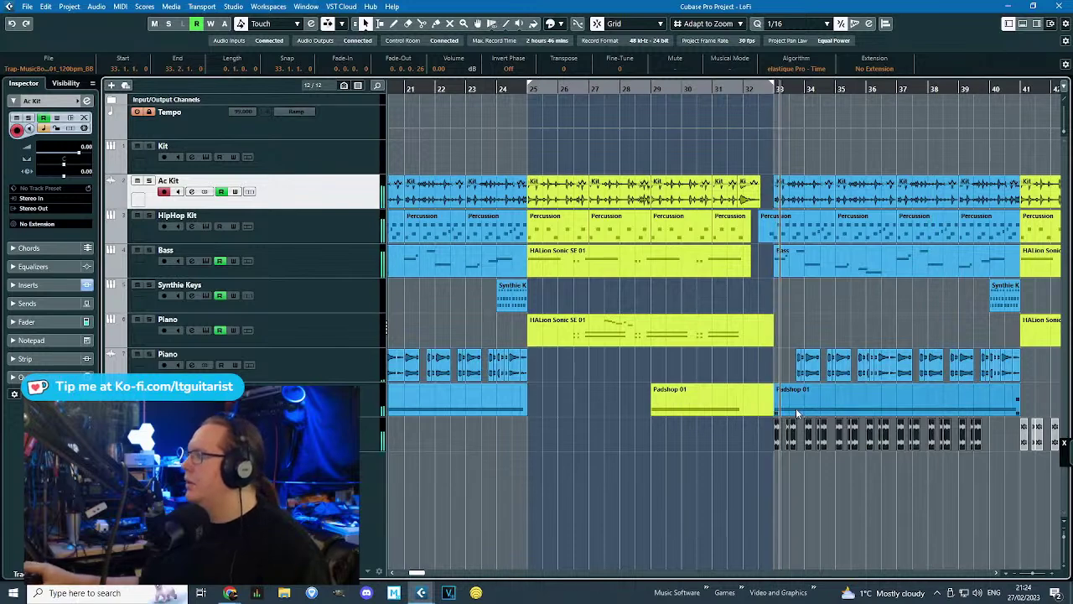
{"action": "left_click", "coordinate": [875, 492]}
{"action": "left_click_drag", "start_coordinate": [1060, 493], "coordinate": [1069, 495]}
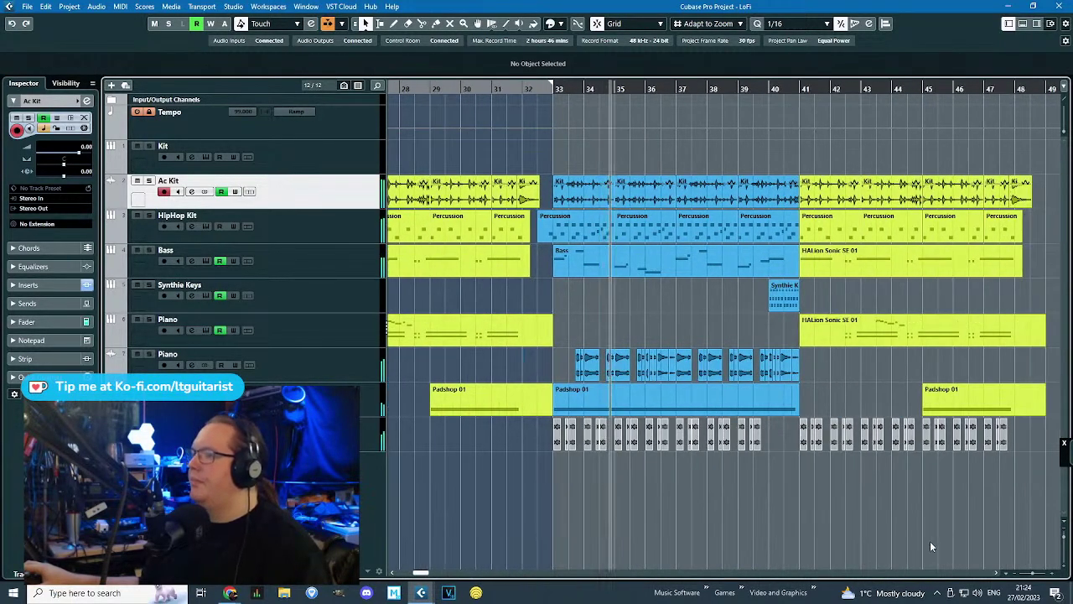
Delete the duplicated music box clips in bars 41 to 48.
{"action": "scroll", "coordinate": [844, 513], "scroll_direction": "down", "scroll_amount": 2}
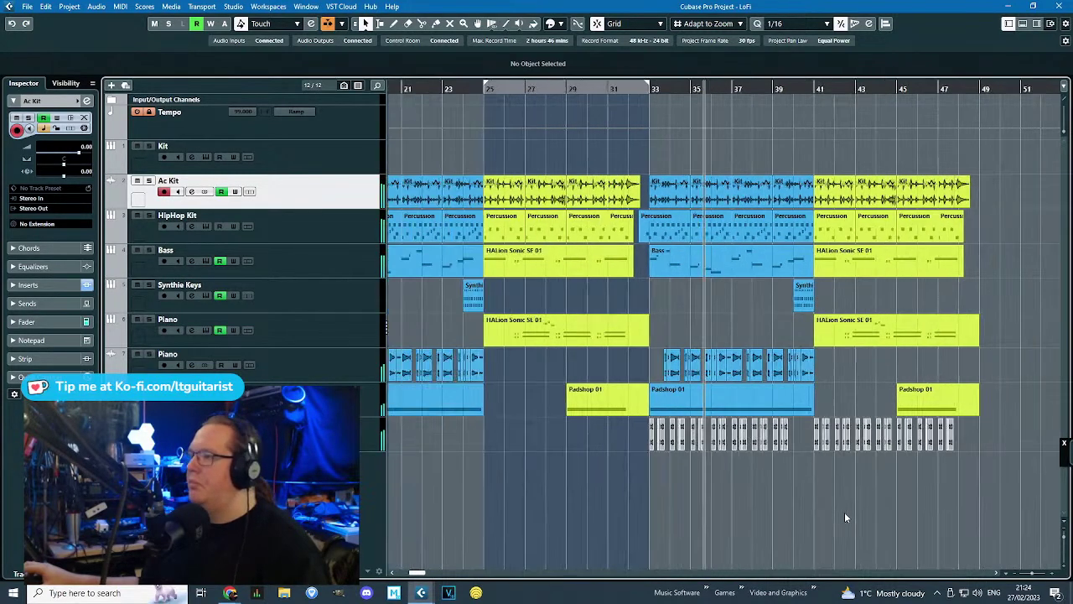
{"action": "scroll", "coordinate": [865, 513], "scroll_direction": "up", "scroll_amount": 3}
{"action": "scroll", "coordinate": [860, 511], "scroll_direction": "up", "scroll_amount": 1}
{"action": "scroll", "coordinate": [859, 510], "scroll_direction": "down", "scroll_amount": 2}
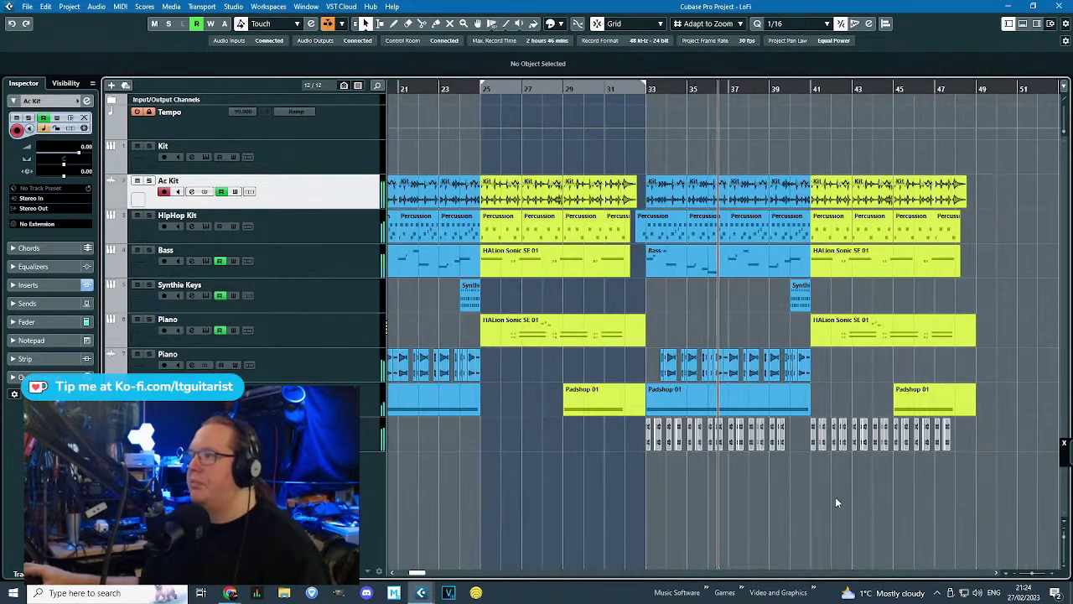
{"action": "left_click_drag", "start_coordinate": [1011, 478], "coordinate": [798, 419]}
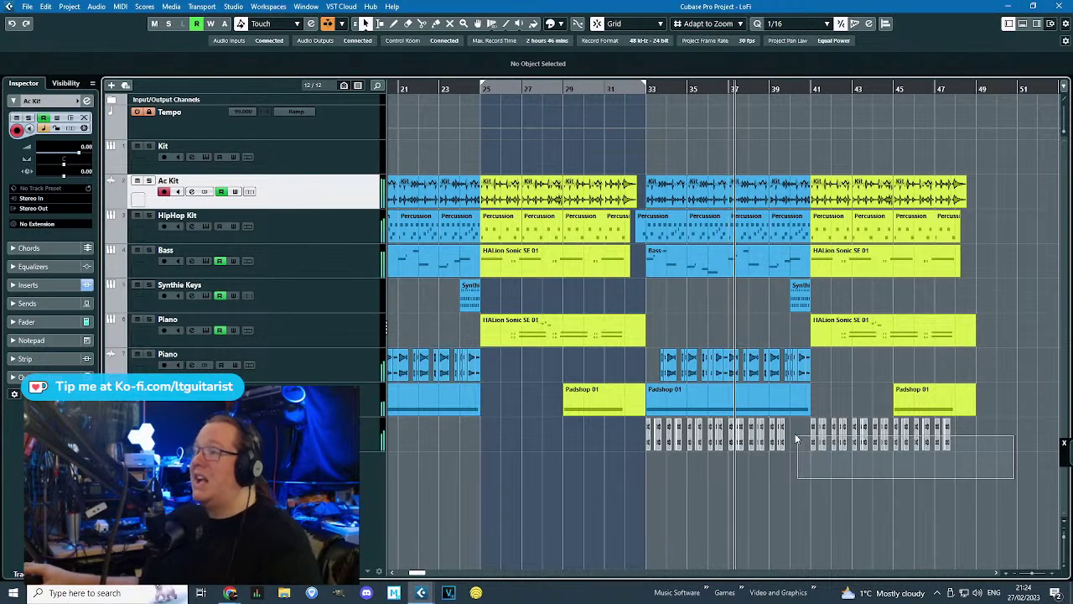
{"action": "key", "text": "Delete"}
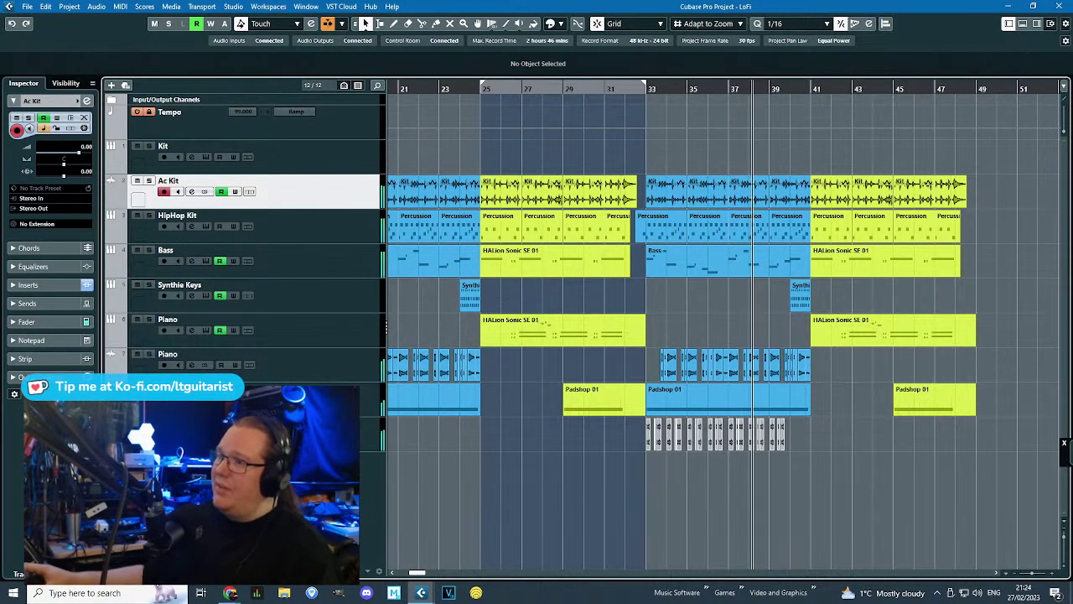
Rename the music box track as "Uh. Don't ask...".
{"action": "left_click", "coordinate": [293, 434]}
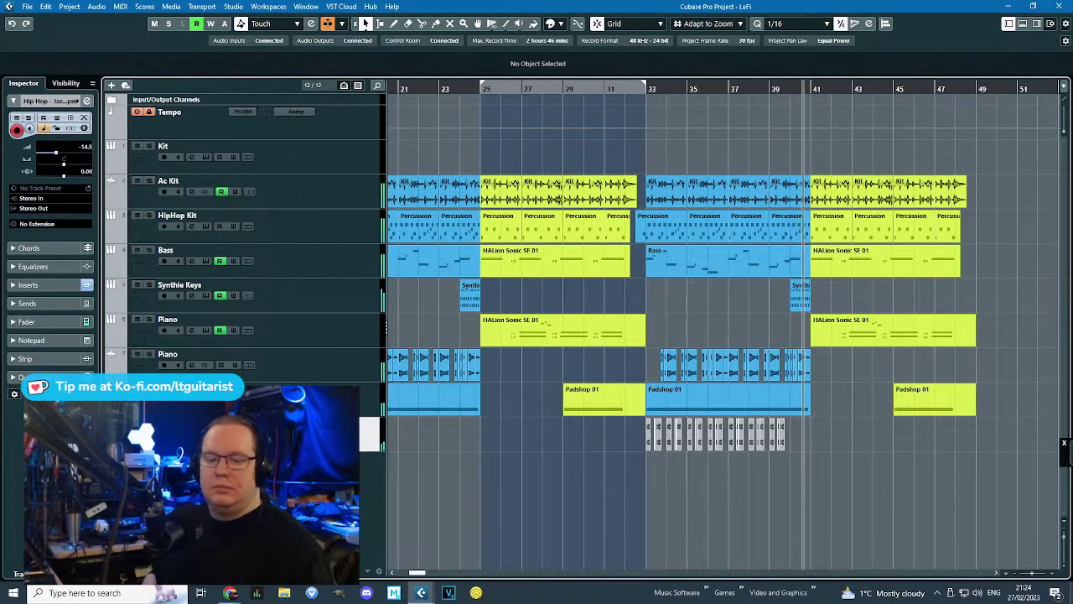
{"action": "type", "text": "Uh. Don' As"}
{"action": "key", "text": "BackSpace"}
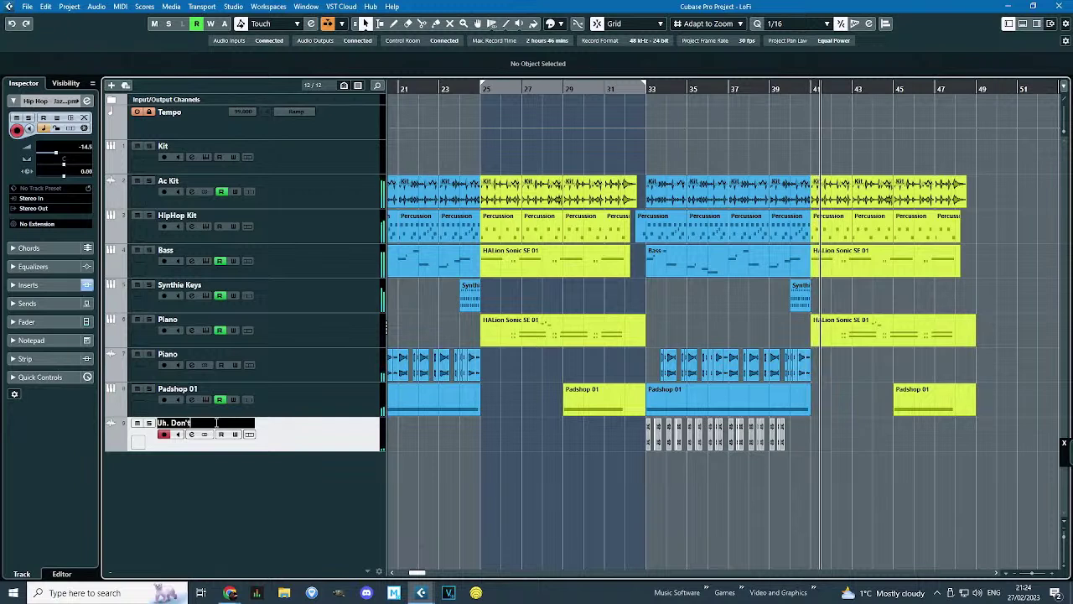
{"action": "type", "text": "'t ask,"}
{"action": "key", "text": "Return"}
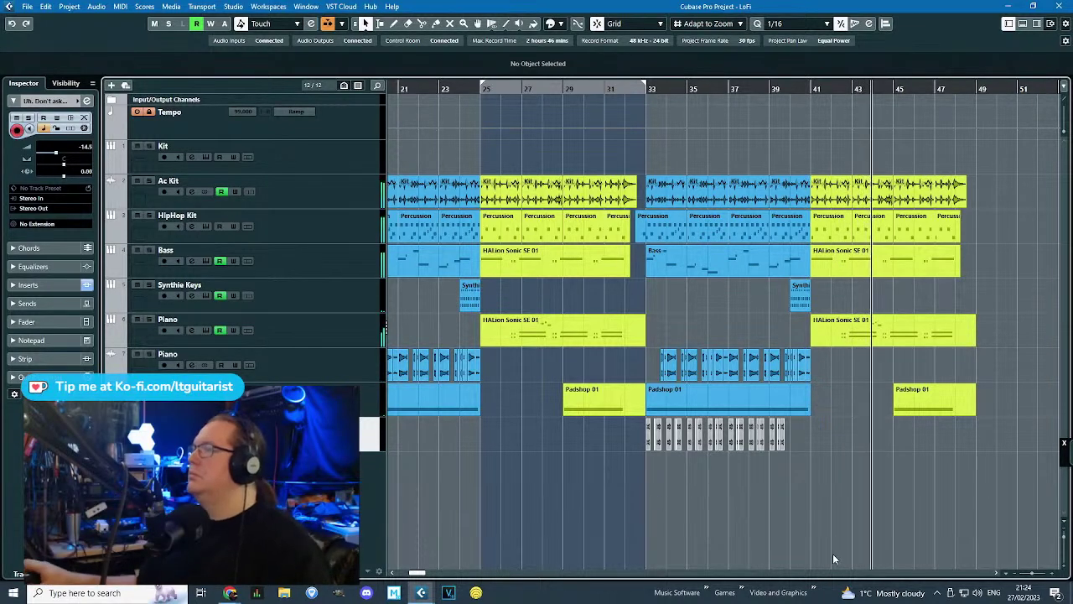
Listen to the arrangement and look over the sections between bar 17 and bar 49.
{"action": "scroll", "coordinate": [949, 485], "scroll_direction": "up", "scroll_amount": 3}
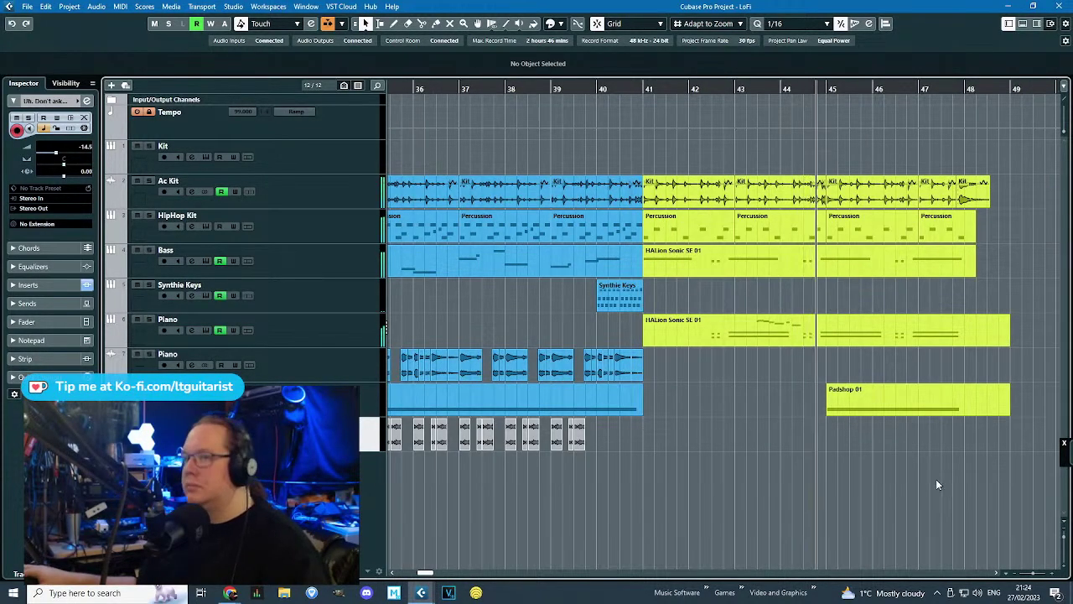
{"action": "scroll", "coordinate": [926, 504], "scroll_direction": "down", "scroll_amount": 5}
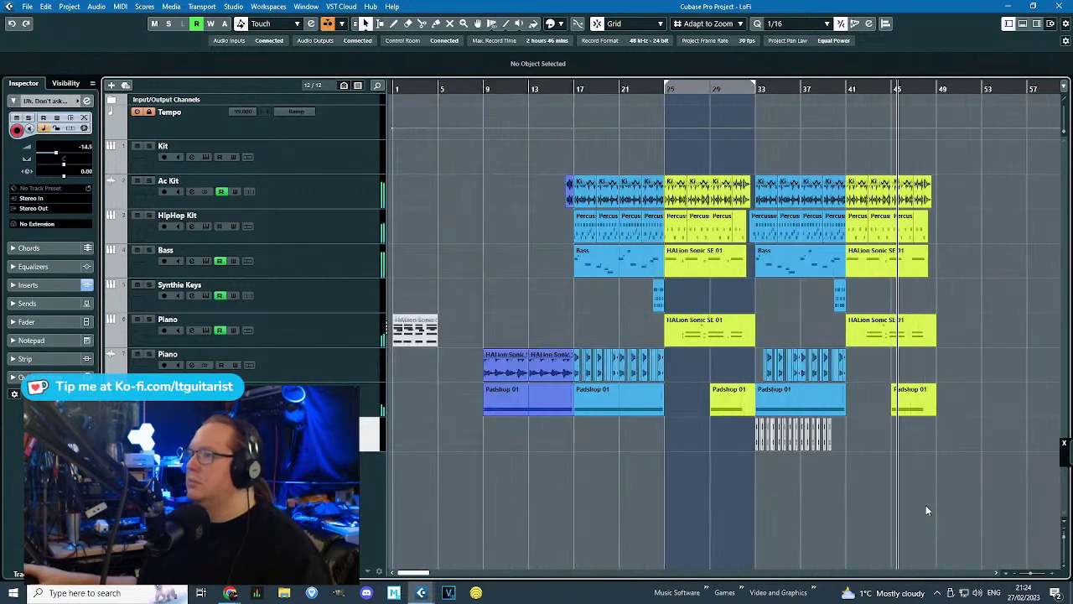
{"action": "key", "text": "space"}
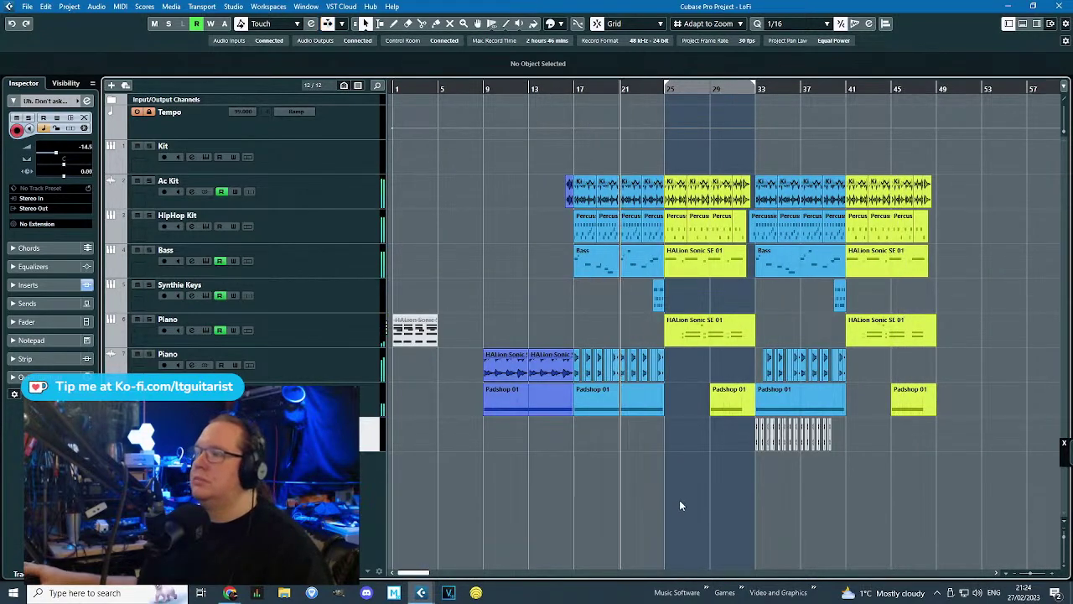
{"action": "scroll", "coordinate": [688, 513], "scroll_direction": "up", "scroll_amount": 3}
{"action": "scroll", "coordinate": [687, 513], "scroll_direction": "up", "scroll_amount": 1}
{"action": "scroll", "coordinate": [939, 526], "scroll_direction": "right", "scroll_amount": 4}
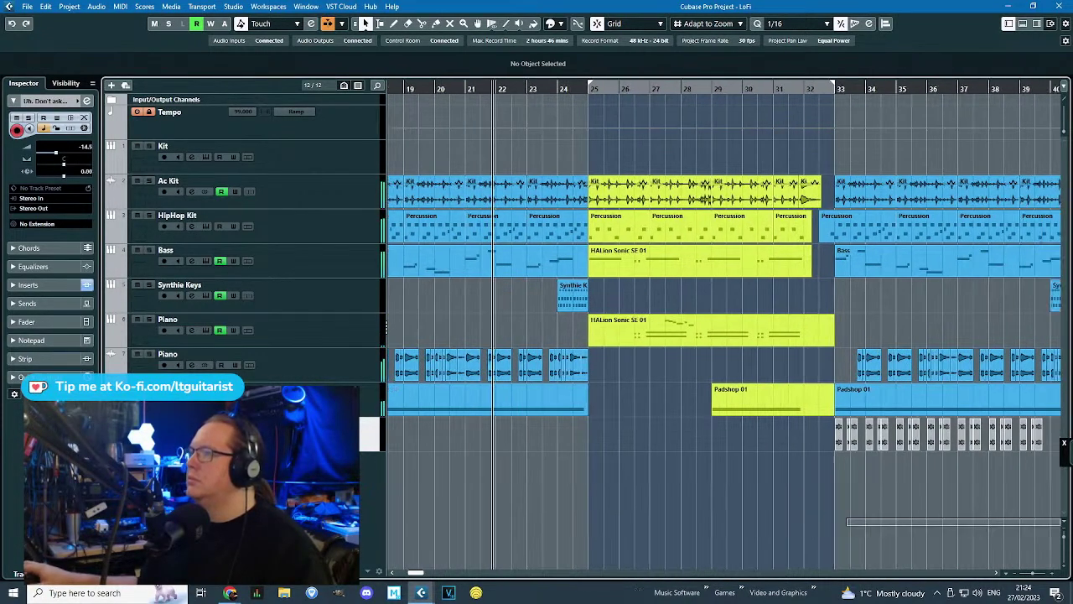
{"action": "scroll", "coordinate": [644, 448], "scroll_direction": "down", "scroll_amount": 3}
{"action": "scroll", "coordinate": [736, 489], "scroll_direction": "up", "scroll_amount": 5}
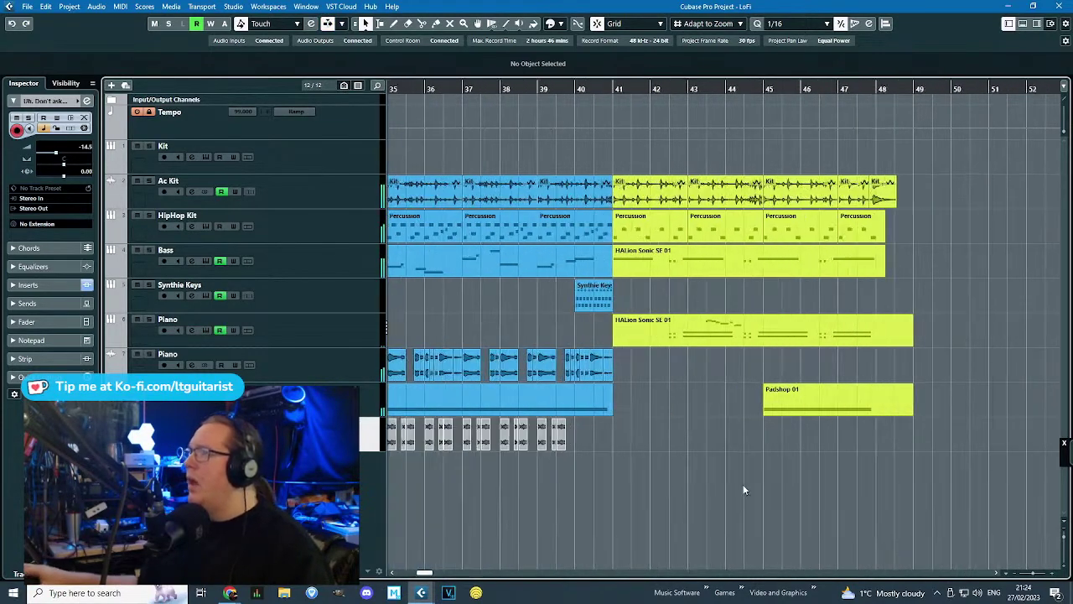
Glue the HipHop Kit percussion parts from bar 45 to 48.2 into one part.
{"action": "key", "text": "4"}
{"action": "left_click", "coordinate": [833, 216]}
{"action": "key", "text": "1"}
In the percussion part at bar 45, draw an A#1 sixteenth note followed by three G#1 sixteenth notes on the first beat.
{"action": "double_click", "coordinate": [815, 235]}
{"action": "scroll", "coordinate": [597, 250], "scroll_direction": "down", "scroll_amount": 3}
{"action": "mouse_move", "coordinate": [355, 184]}
{"action": "left_mouse_down"}
{"action": "mouse_move", "coordinate": [383, 186]}
{"action": "mouse_move", "coordinate": [369, 143]}
{"action": "left_mouse_up"}
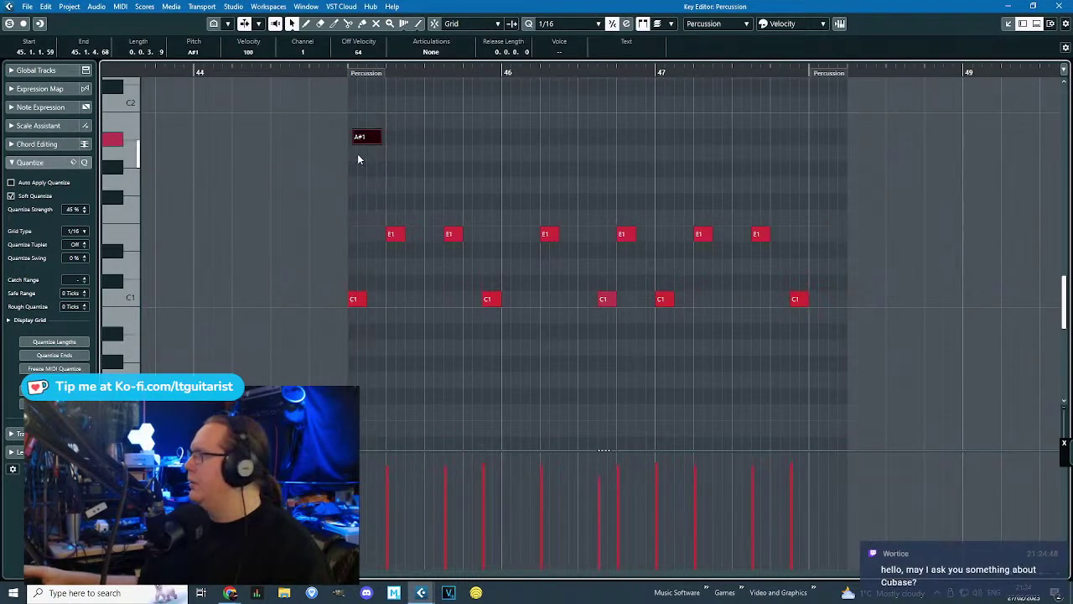
{"action": "scroll", "coordinate": [365, 151], "scroll_direction": "up", "scroll_amount": 3}
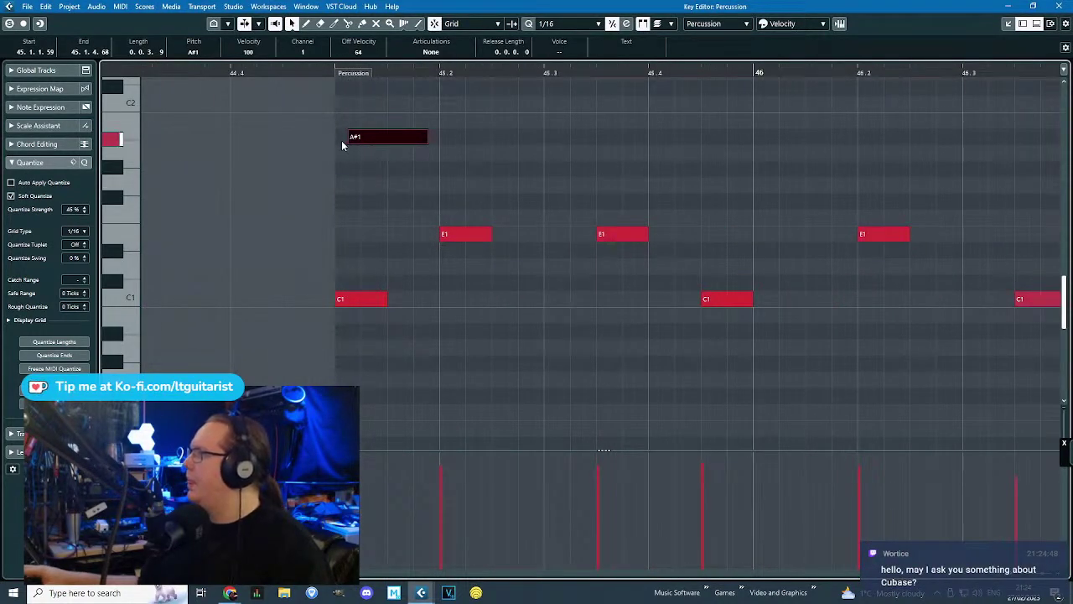
{"action": "left_click_drag", "start_coordinate": [390, 137], "coordinate": [353, 137]}
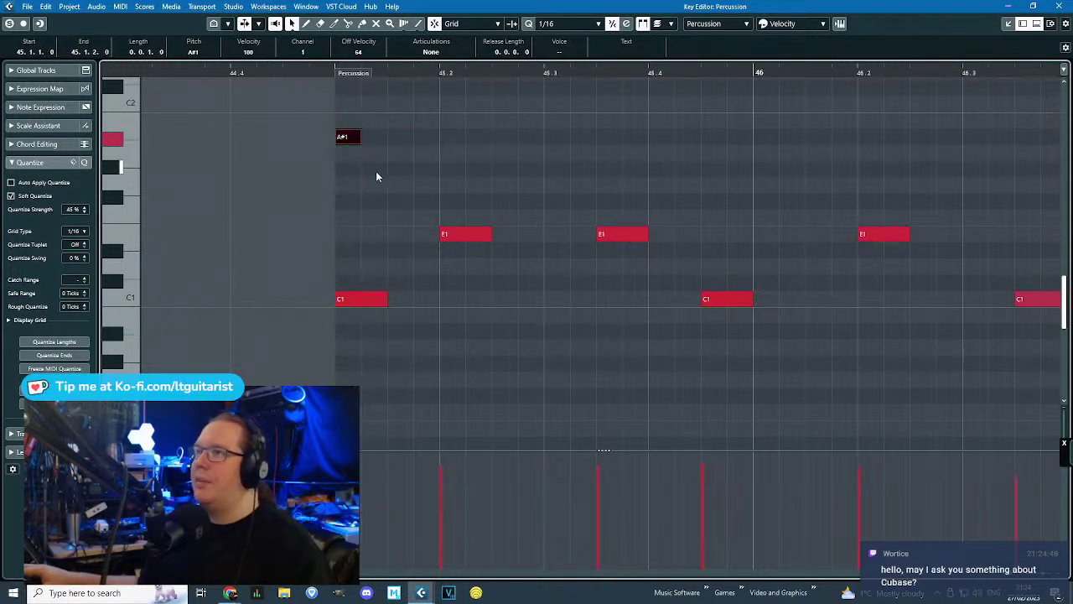
{"action": "left_click", "coordinate": [374, 169]}
{"action": "left_click", "coordinate": [402, 169]}
{"action": "left_click", "coordinate": [426, 170]}
Solo the percussion part and audition the new notes at the start of bar 45.
{"action": "left_click", "coordinate": [331, 73]}
{"action": "key", "text": "space"}
{"action": "key", "text": "space"}
{"action": "left_click", "coordinate": [256, 73]}
{"action": "key", "text": "s"}
{"action": "key", "text": "space"}
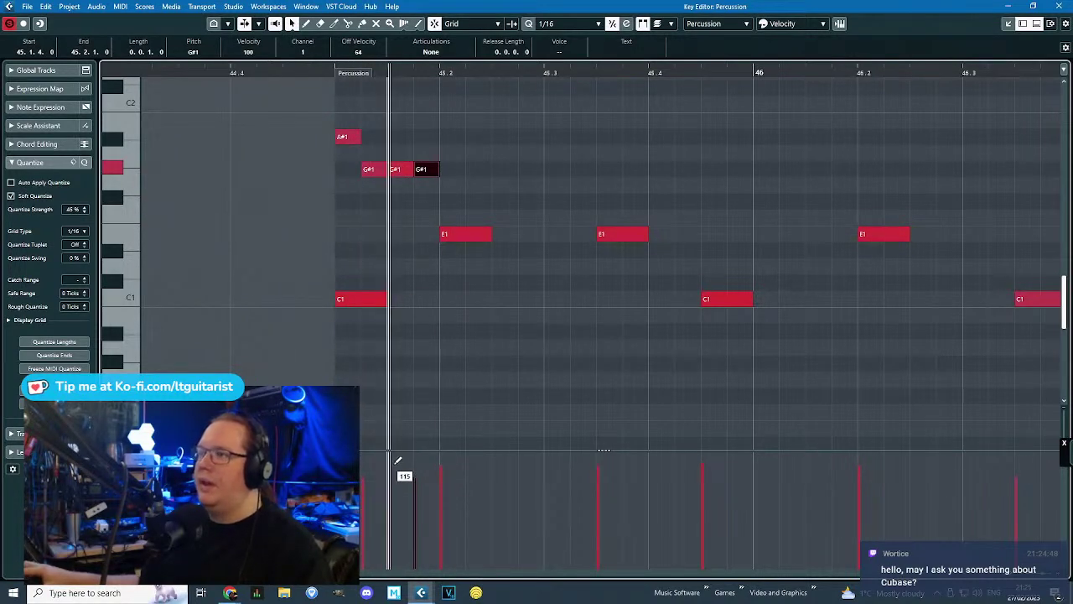
Duplicate the one-beat A#1 and G#1 pattern repeatedly from bar 45 into bar 48.
{"action": "left_click_drag", "start_coordinate": [490, 84], "coordinate": [317, 178]}
{"action": "key", "text": "alt+d"}
{"action": "left_click_drag", "start_coordinate": [303, 104], "coordinate": [668, 195]}
{"action": "key", "text": "alt+d"}
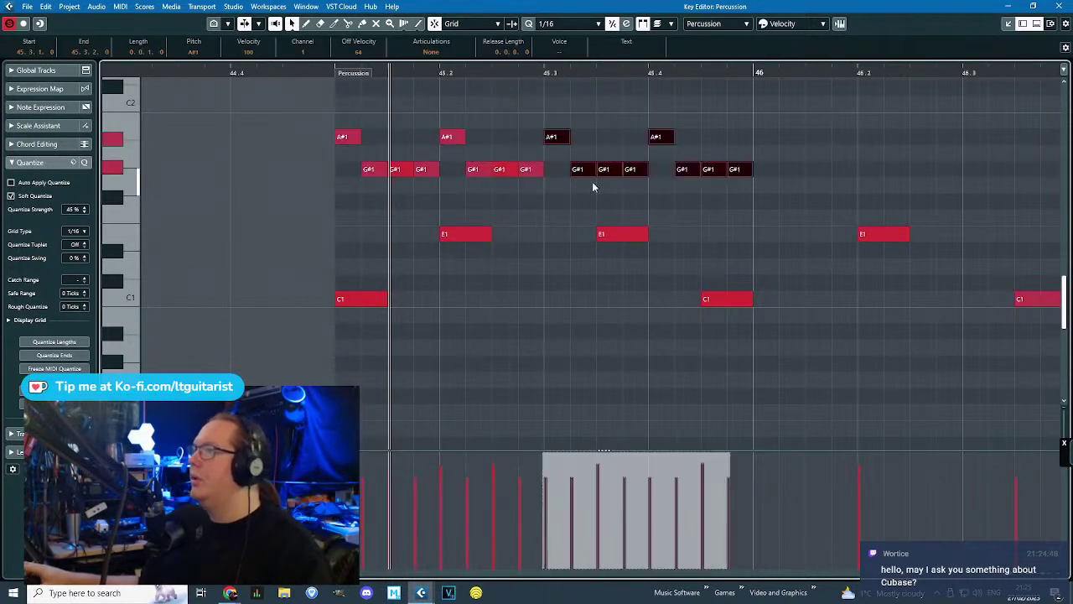
{"action": "key", "text": "alt+d"}
{"action": "key", "text": "g"}
{"action": "key", "text": "g"}
{"action": "key", "text": "alt+d"}
{"action": "key", "text": "alt+d"}
{"action": "key", "text": "alt+d"}
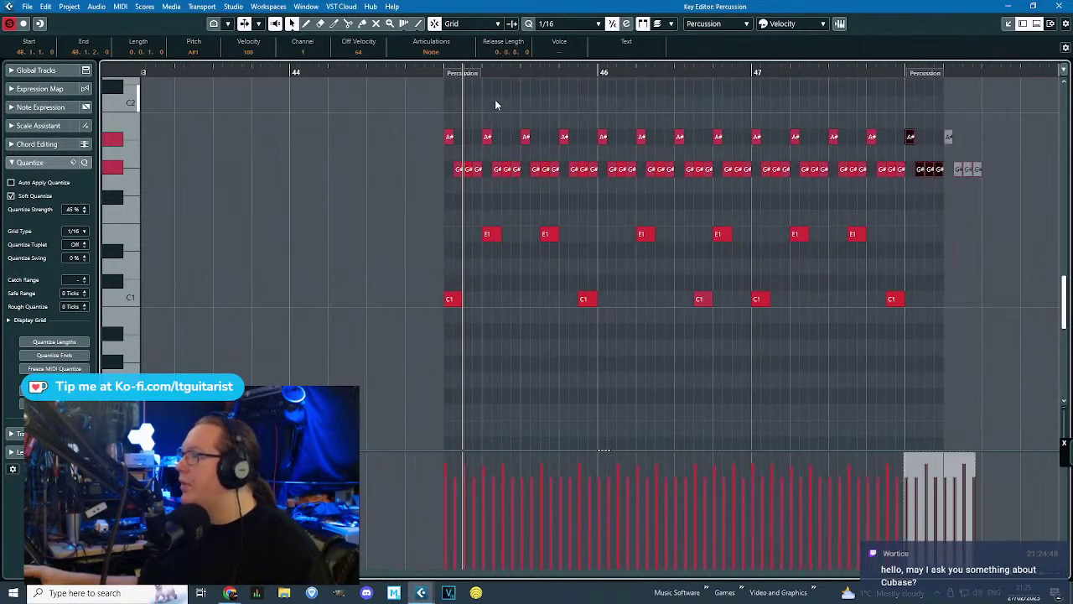
Delete the pattern copies in bar 48 and duplicate the last beat of bar 47 once to fill the part to its end.
{"action": "key", "text": "Delete"}
{"action": "left_click_drag", "start_coordinate": [878, 195], "coordinate": [875, 197]}
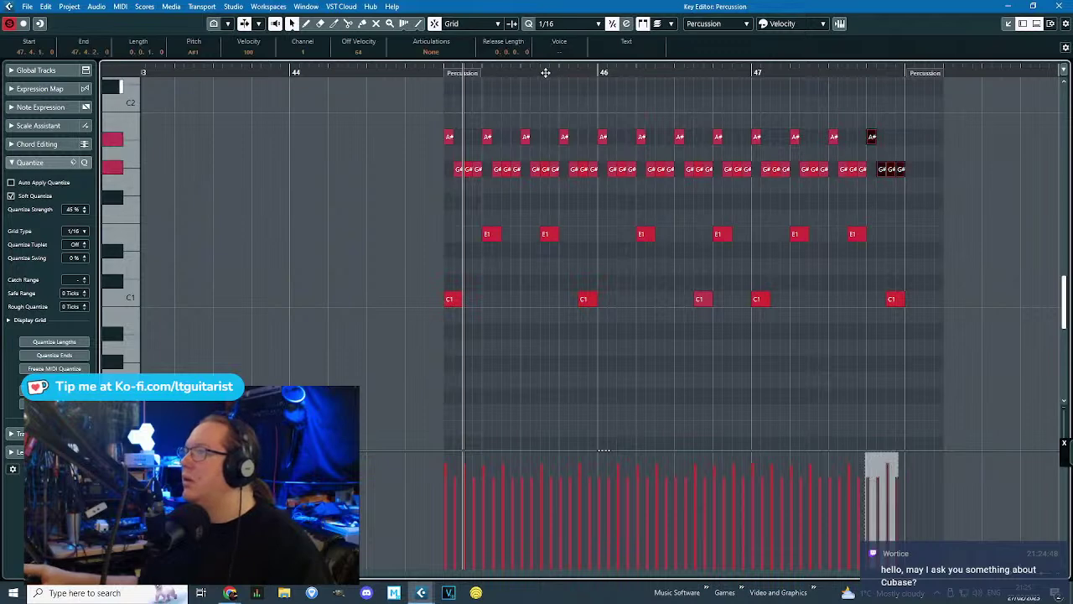
{"action": "key", "text": "alt+d"}
Listen to the soloed percussion pattern through bar 48 and return to the arrangement.
{"action": "key", "text": "space"}
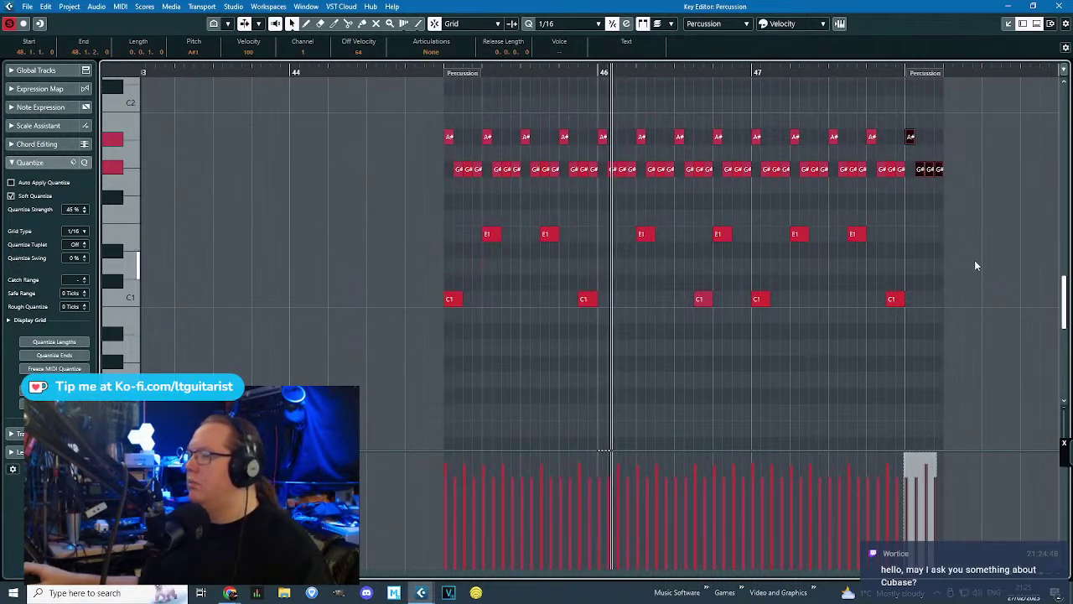
{"action": "scroll", "coordinate": [974, 260], "scroll_direction": "up", "scroll_amount": 2}
{"action": "left_click", "coordinate": [957, 208]}
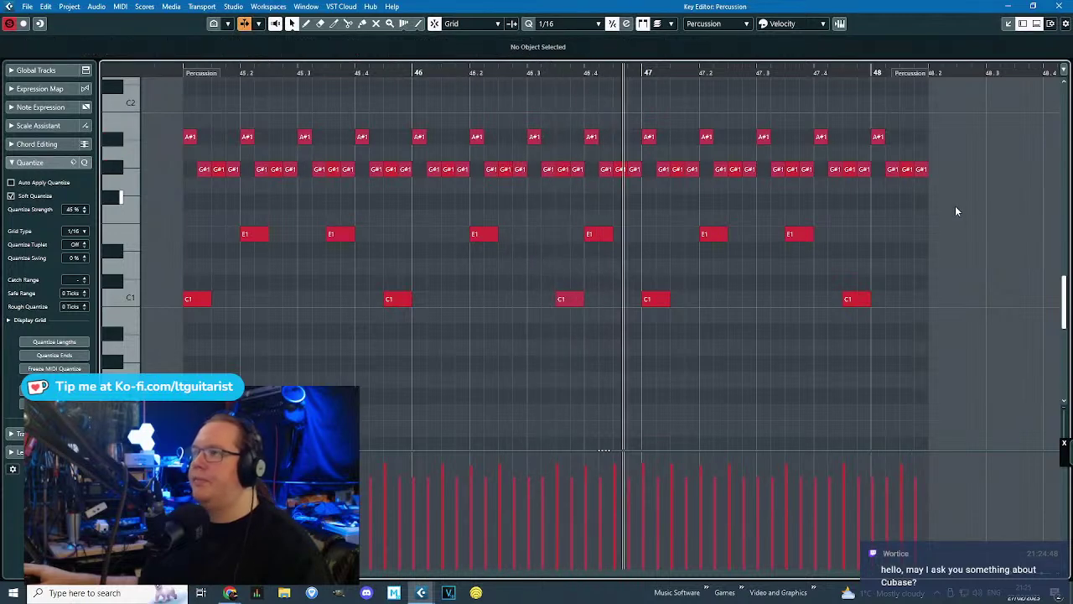
{"action": "left_click_drag", "start_coordinate": [985, 102], "coordinate": [424, 115]}
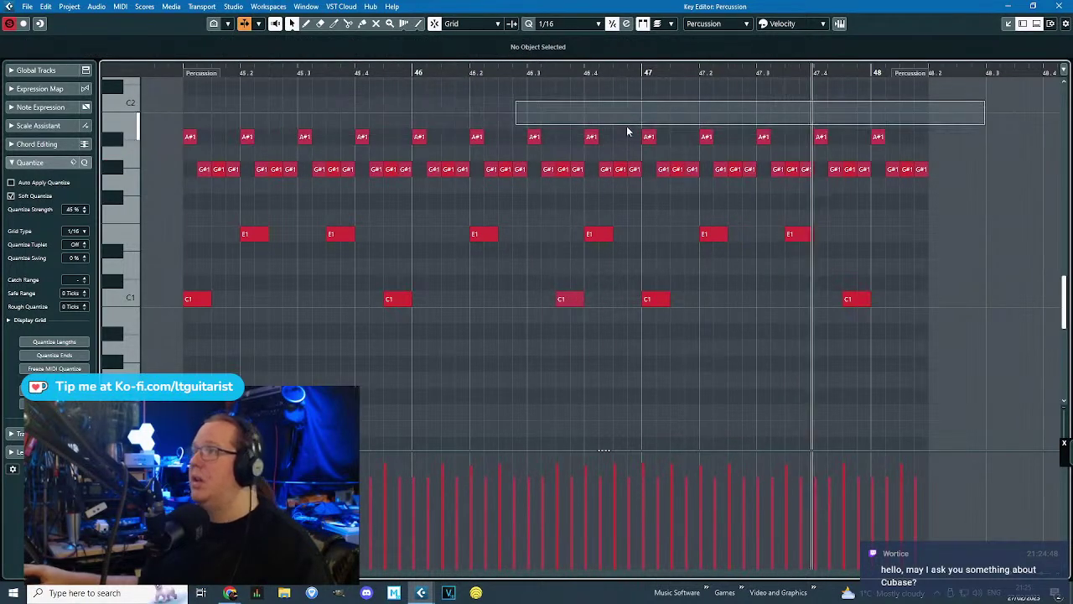
{"action": "left_click", "coordinate": [1059, 6]}
{"action": "scroll", "coordinate": [948, 244], "scroll_direction": "up", "scroll_amount": 3}
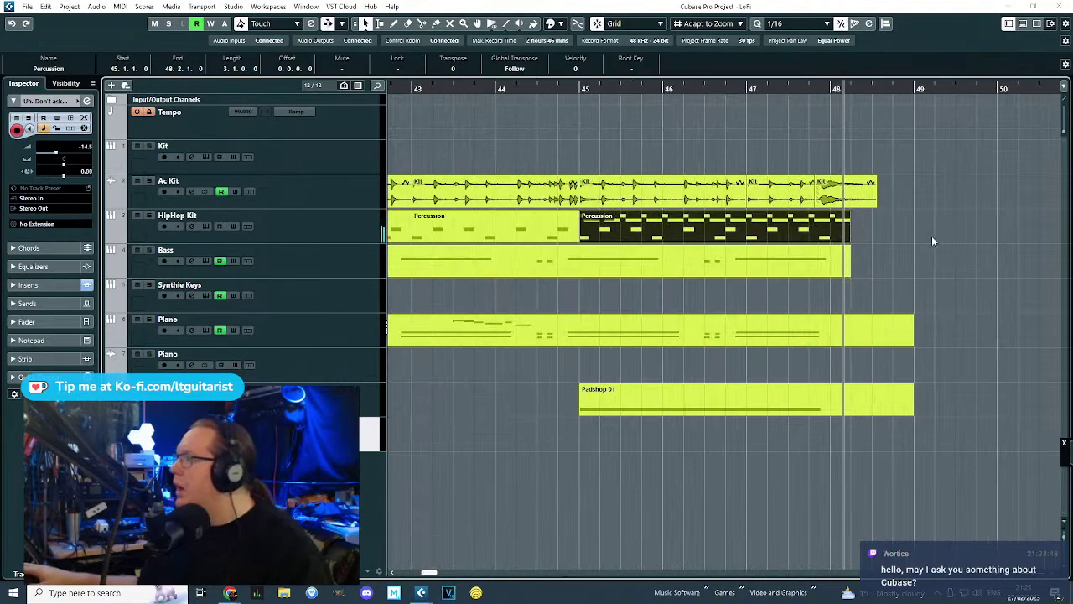
In the percussion part at bar 45, delete the A#1 and G#1 notes from 47.4.3 onward.
{"action": "double_click", "coordinate": [714, 220]}
{"action": "left_click_drag", "start_coordinate": [840, 192], "coordinate": [461, 104]}
{"action": "key", "text": "Delete"}
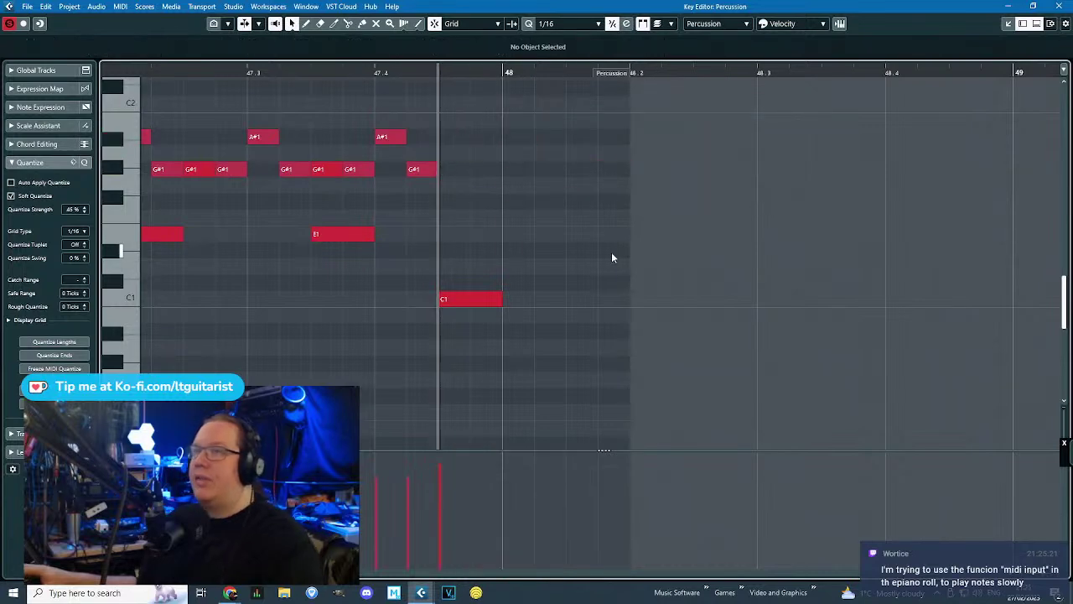
{"action": "key", "text": "g"}
{"action": "key", "text": "g"}
{"action": "key", "text": "g"}
{"action": "key", "text": "g"}
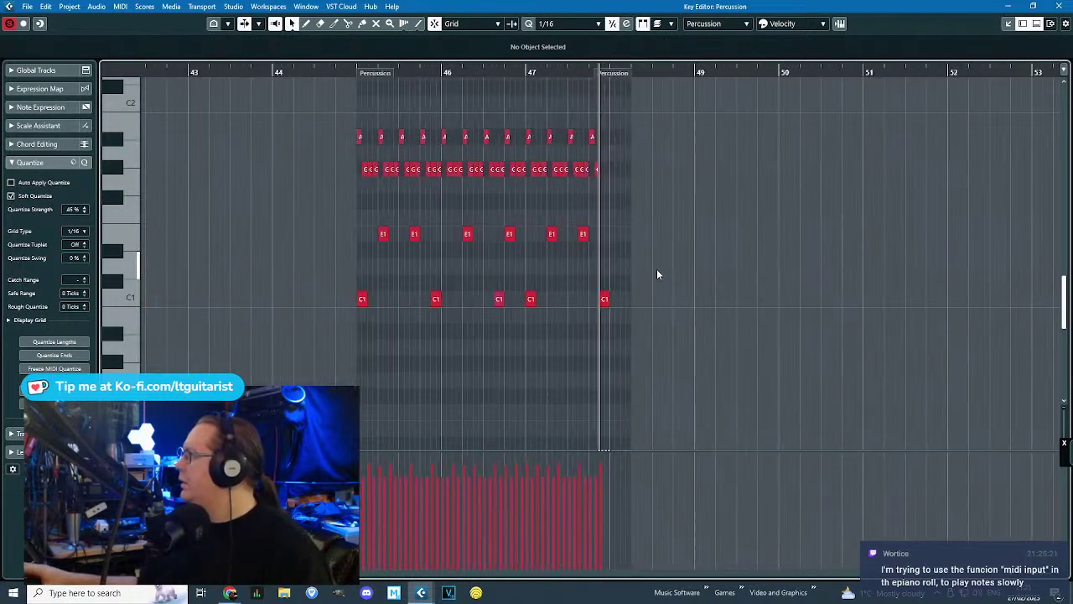
Return to the arrangement and listen to the full mix from bar 41 to the end of bar 48.
{"action": "left_click", "coordinate": [1037, 6]}
{"action": "scroll", "coordinate": [620, 145], "scroll_direction": "down", "scroll_amount": 8}
{"action": "left_click_drag", "start_coordinate": [452, 87], "coordinate": [426, 109]}
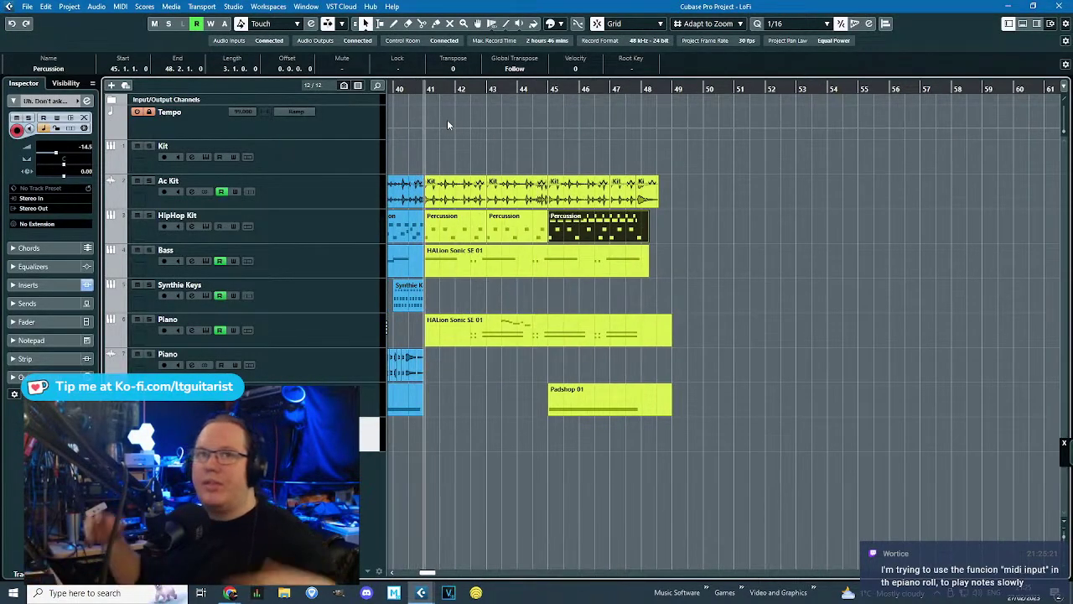
{"action": "key", "text": "space"}
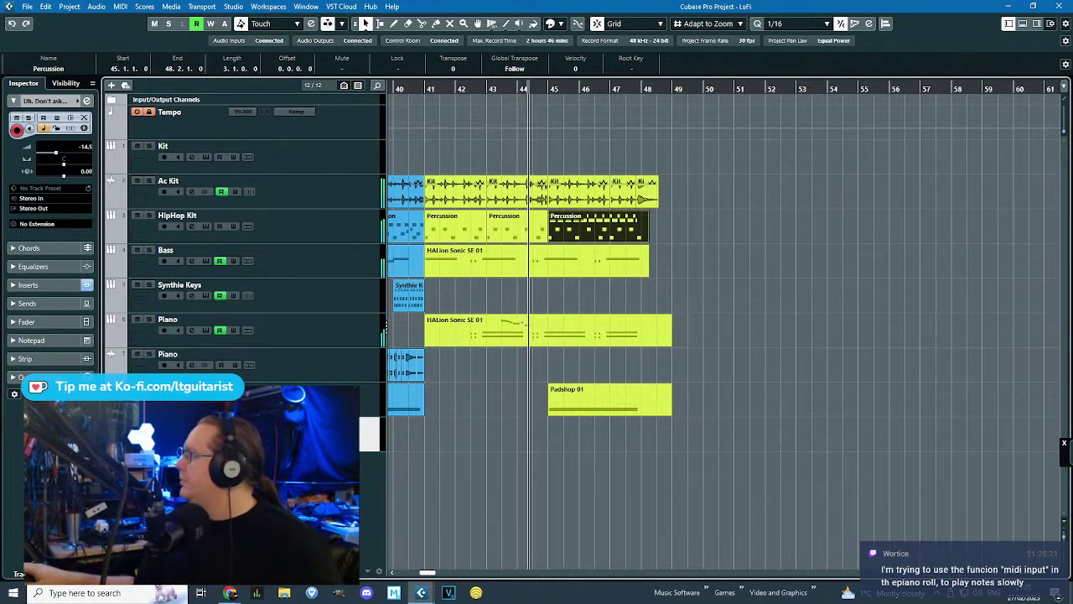
{"action": "key", "text": "F2"}
{"action": "left_click_drag", "start_coordinate": [897, 535], "coordinate": [880, 542]}
{"action": "left_click", "coordinate": [882, 404]}
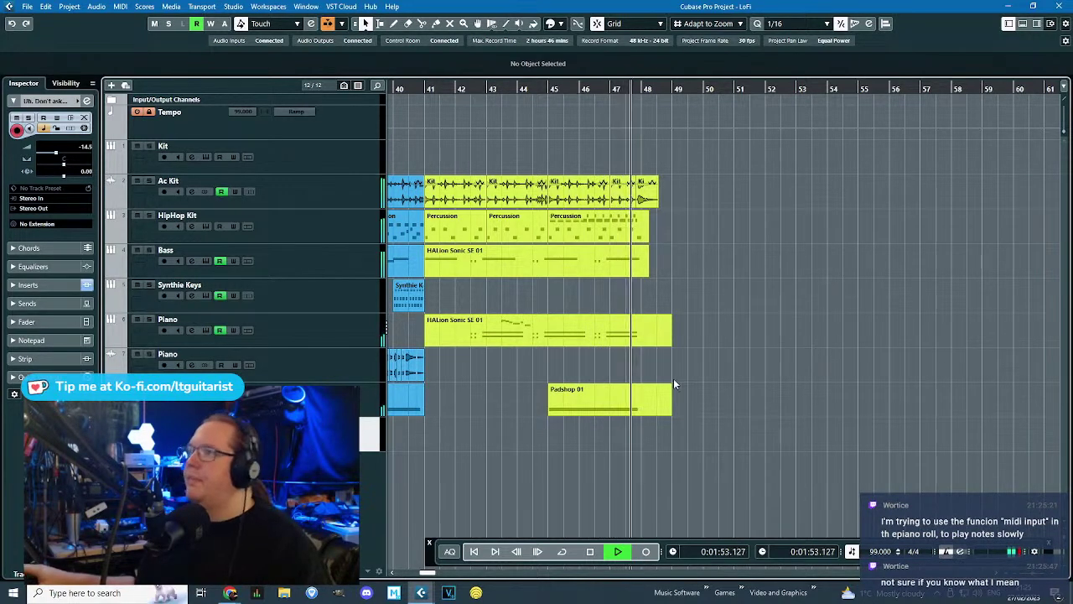
{"action": "scroll", "coordinate": [673, 379], "scroll_direction": "up", "scroll_amount": 3, "text": "ctrl"}
{"action": "scroll", "coordinate": [673, 383], "scroll_direction": "down", "scroll_amount": 6, "text": "ctrl"}
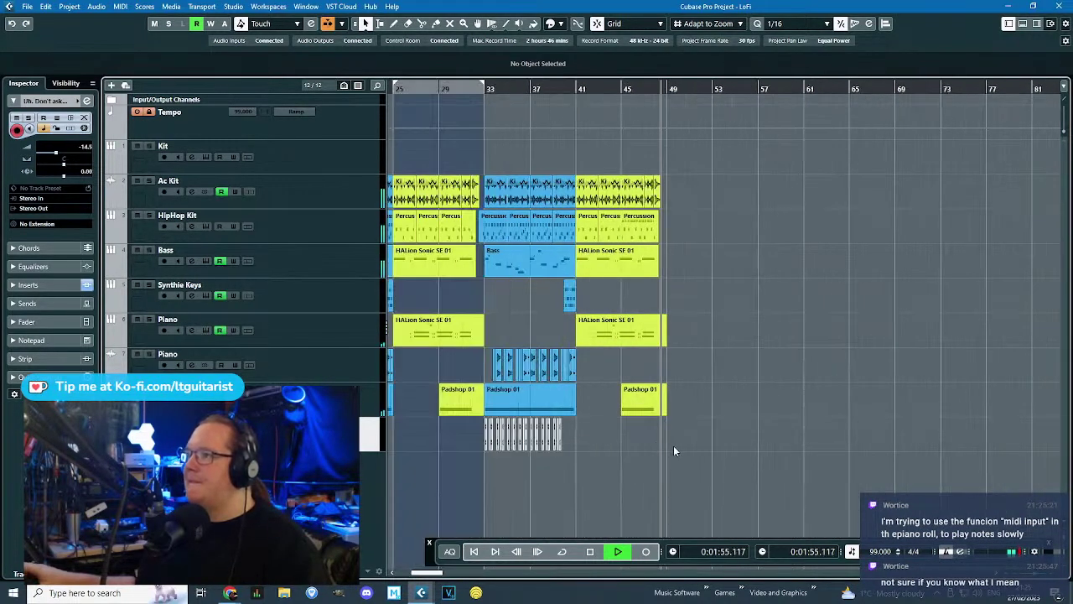
{"action": "key", "text": "space"}
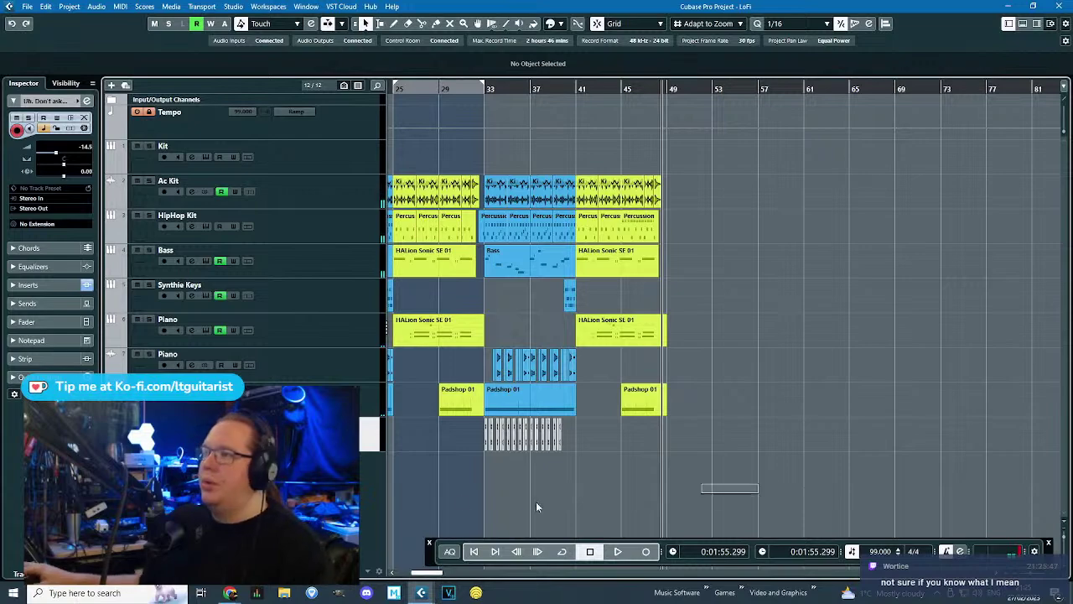
Open the piano part at bar 25 in the Key Editor, place the cursor within bar 25, and return to the arrangement.
{"action": "scroll", "coordinate": [653, 503], "scroll_direction": "up", "scroll_amount": 2, "text": "ctrl"}
{"action": "scroll", "coordinate": [852, 405], "scroll_direction": "up", "scroll_amount": 2, "text": "ctrl"}
{"action": "left_click", "coordinate": [545, 335]}
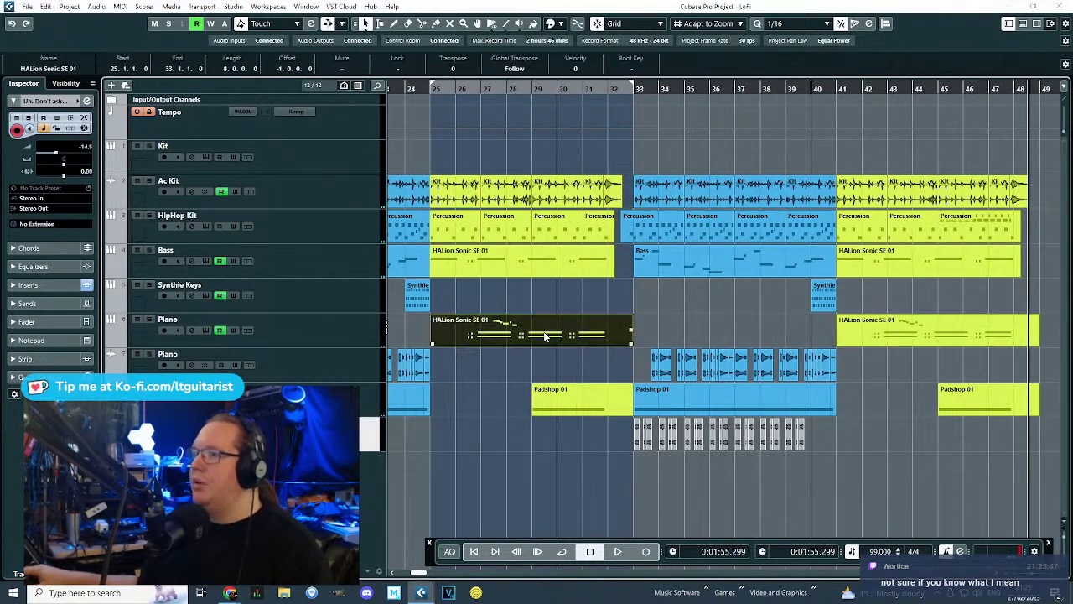
{"action": "double_click", "coordinate": [545, 335]}
{"action": "scroll", "coordinate": [276, 160], "scroll_direction": "up", "scroll_amount": 3, "text": "ctrl"}
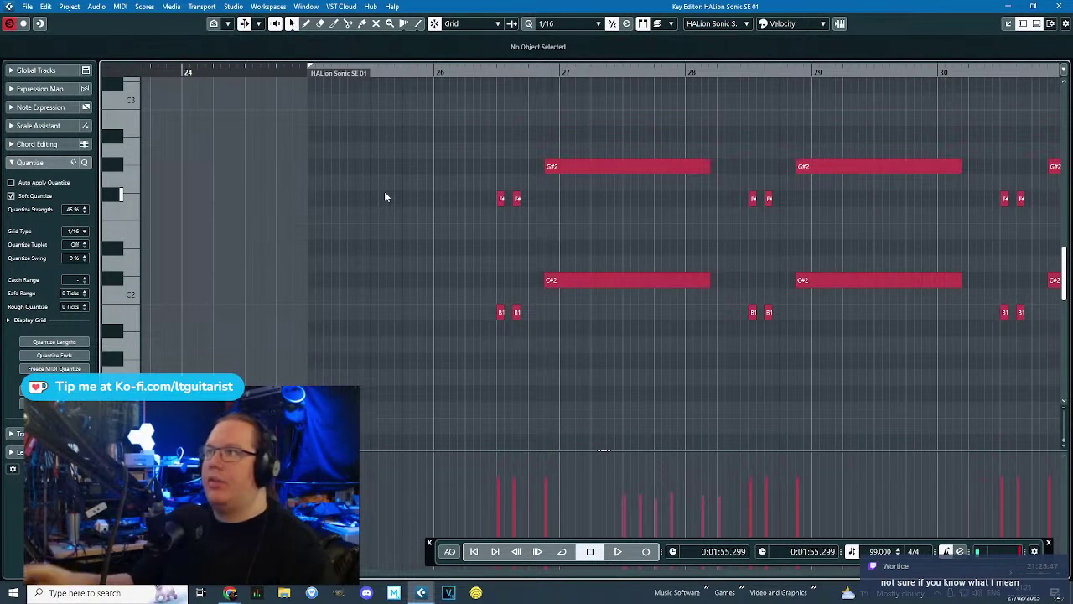
{"action": "left_click", "coordinate": [391, 74]}
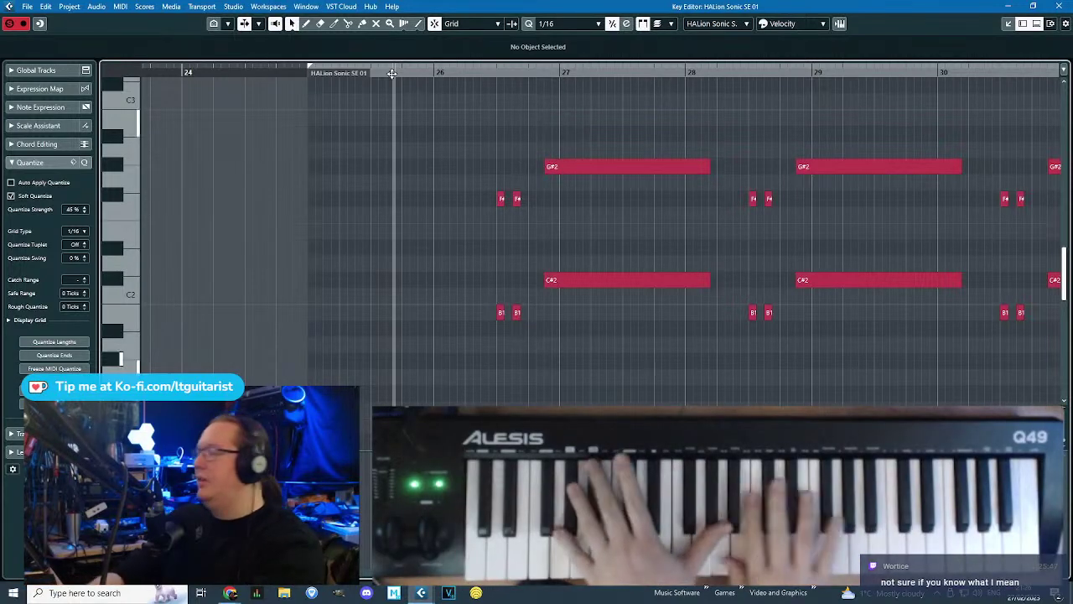
{"action": "left_click", "coordinate": [1058, 6]}
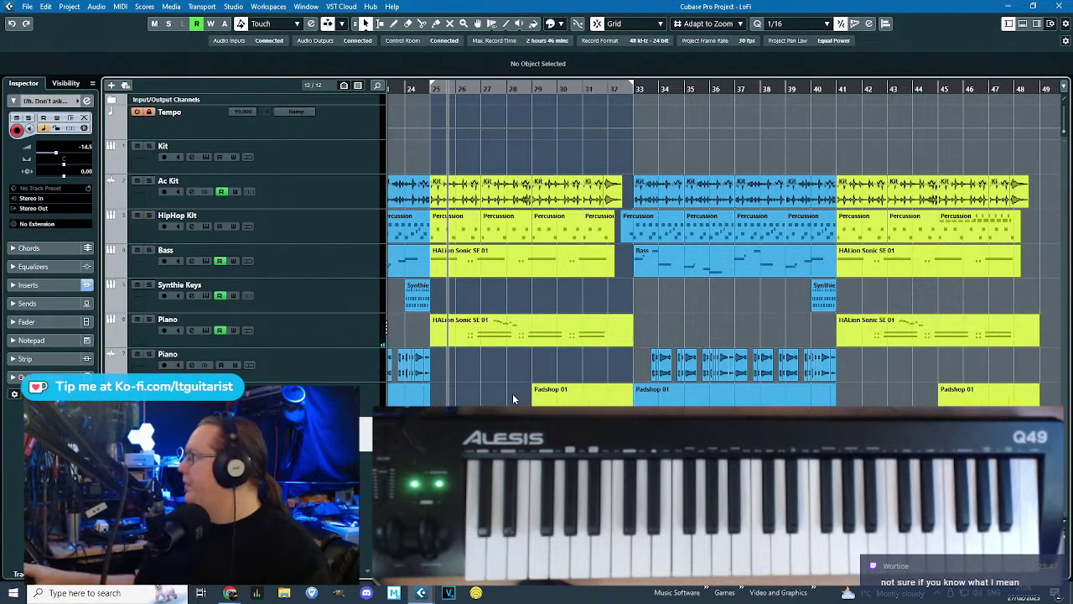
Reopen the piano part at bar 25 in the Key Editor with its whole note range in view.
{"action": "scroll", "coordinate": [513, 393], "scroll_direction": "down", "scroll_amount": 3}
{"action": "key", "text": "h"}
{"action": "key", "text": "h"}
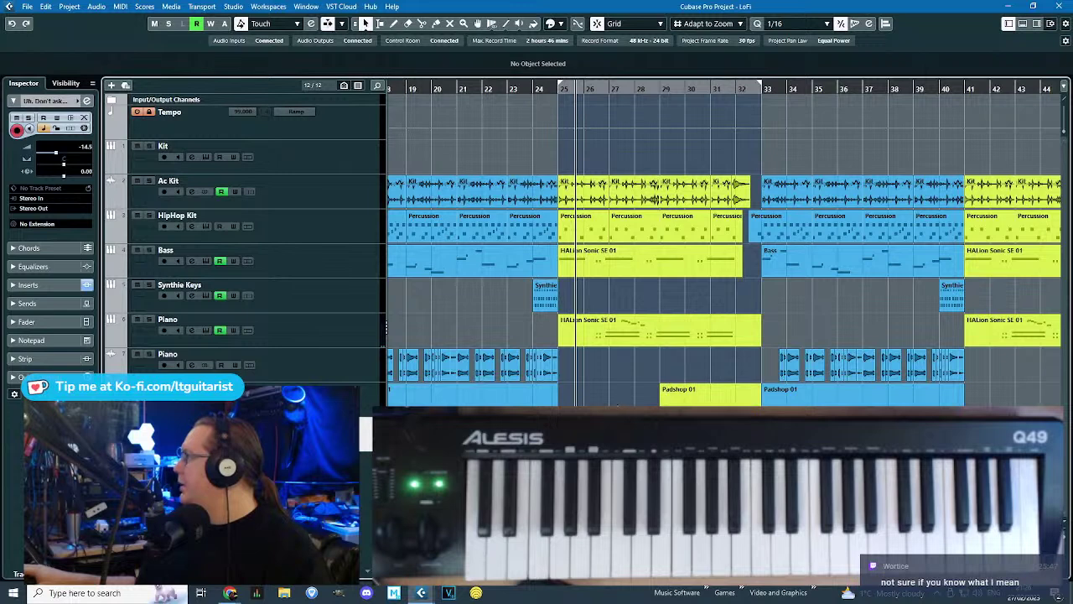
{"action": "left_click", "coordinate": [711, 339]}
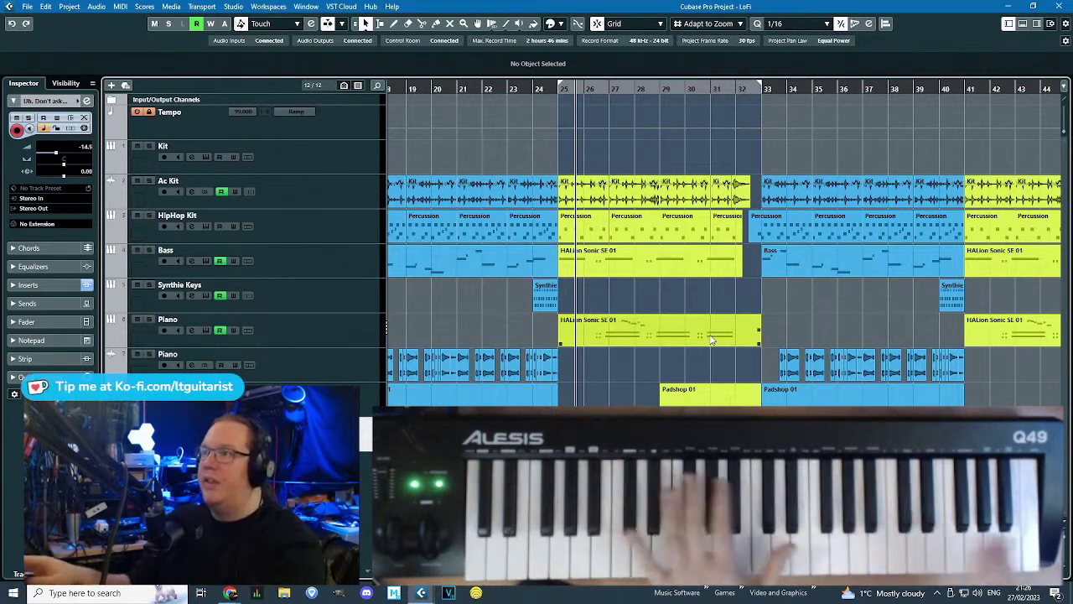
{"action": "left_click", "coordinate": [340, 339]}
{"action": "double_click", "coordinate": [591, 339]}
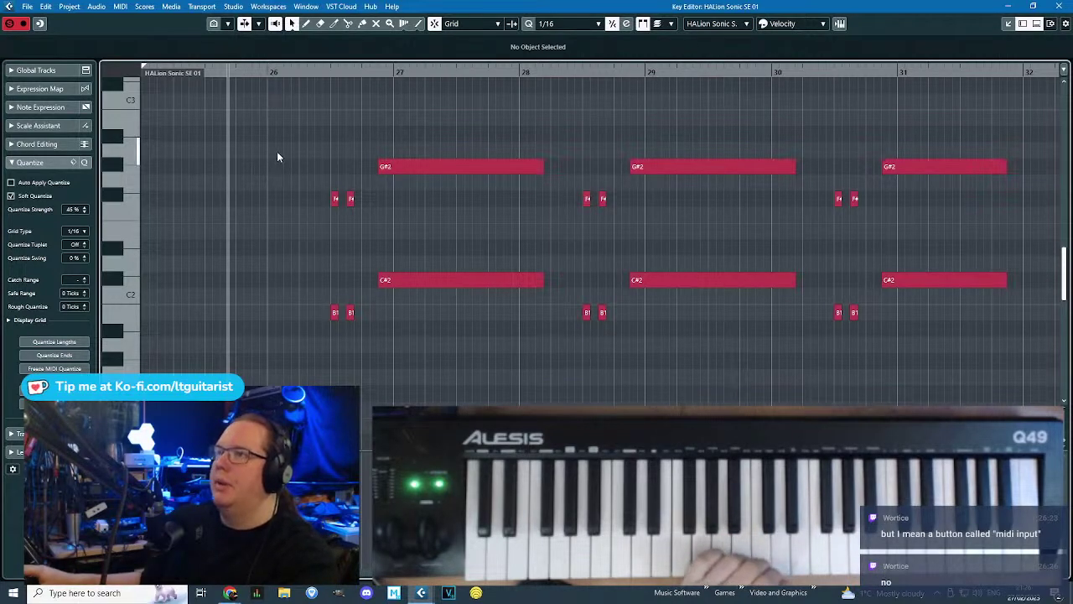
{"action": "scroll", "coordinate": [266, 146], "scroll_direction": "left", "scroll_amount": 3}
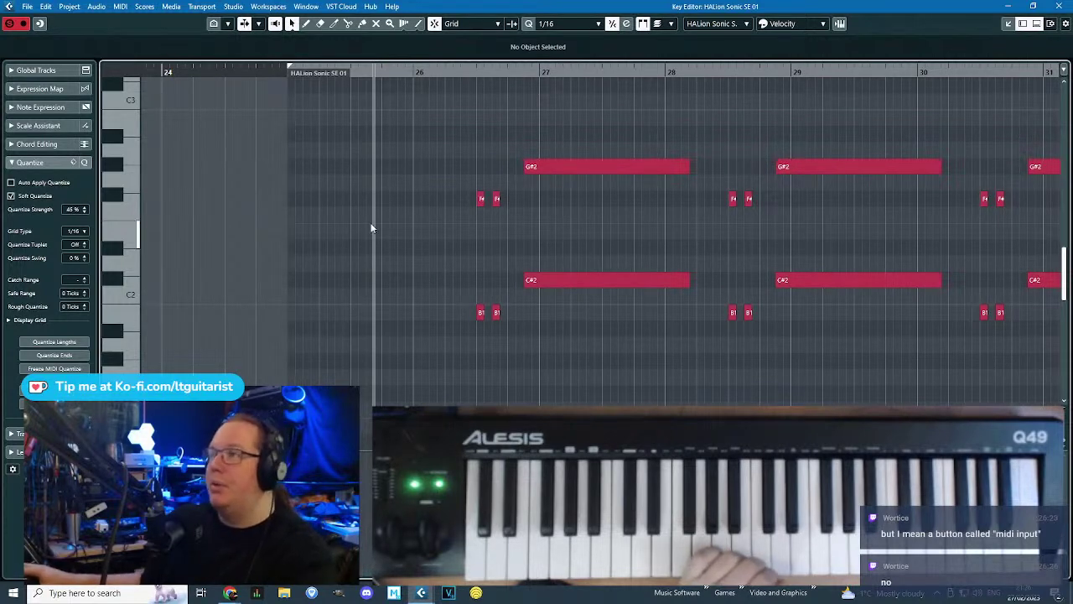
{"action": "scroll", "coordinate": [388, 71], "scroll_direction": "down", "scroll_amount": 5}
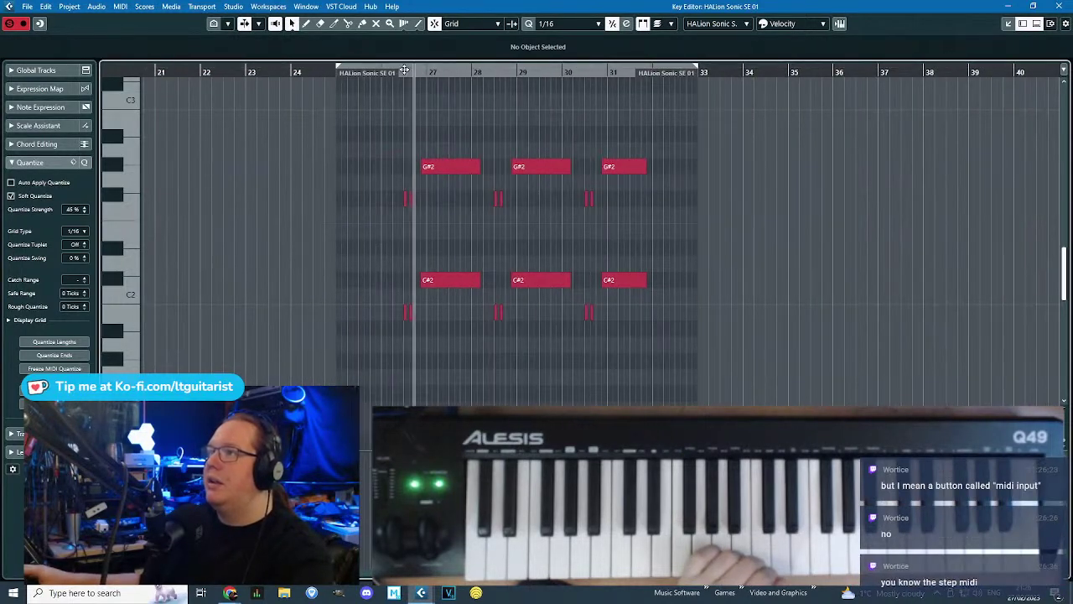
Draw trial G#2, F#2, D#2 and C2 notes in the empty bar 25 of the piano part.
{"action": "left_click_drag", "start_coordinate": [382, 72], "coordinate": [361, 93]}
{"action": "left_click", "coordinate": [345, 164]}
{"action": "mouse_move", "coordinate": [346, 165]}
{"action": "left_mouse_down"}
{"action": "mouse_move", "coordinate": [380, 166]}
{"action": "mouse_move", "coordinate": [394, 199]}
{"action": "left_mouse_up"}
{"action": "left_click", "coordinate": [357, 196]}
{"action": "left_click", "coordinate": [352, 246]}
{"action": "left_click_drag", "start_coordinate": [352, 247], "coordinate": [397, 254]}
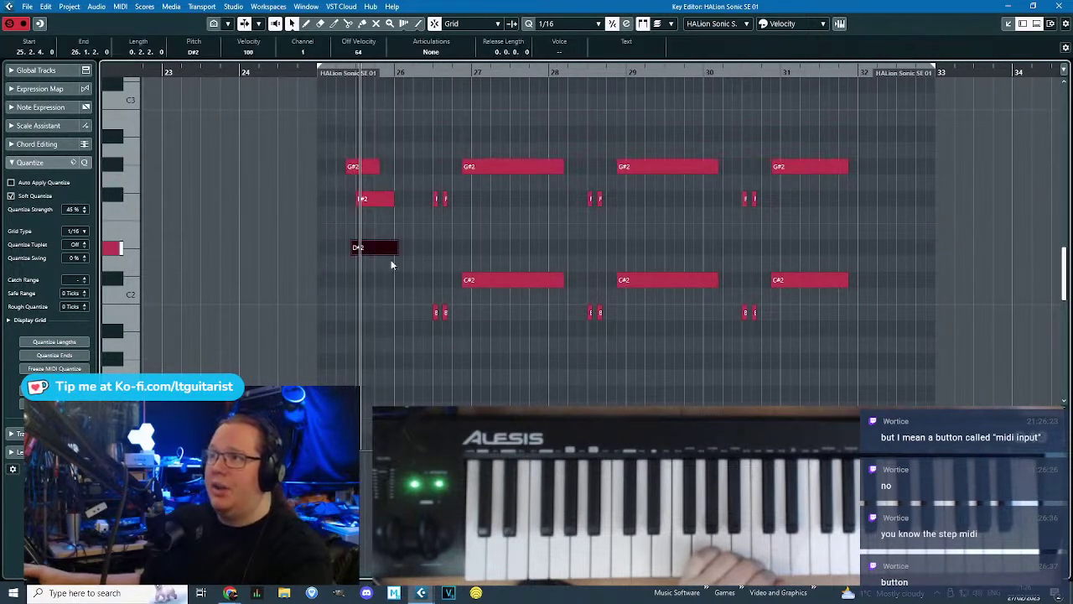
{"action": "left_click_drag", "start_coordinate": [344, 295], "coordinate": [393, 295]}
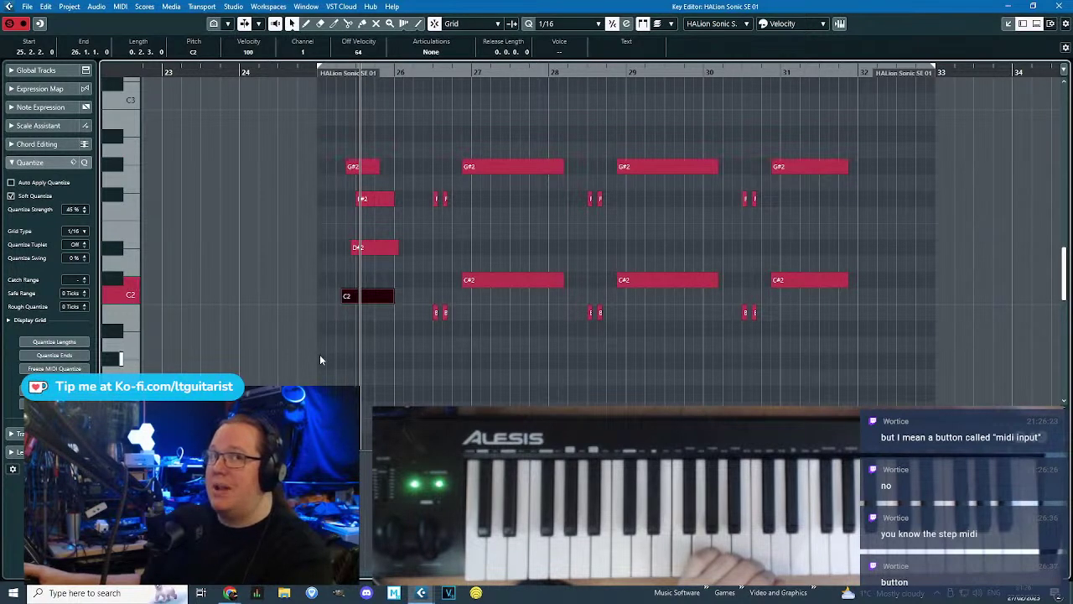
Delete the four trial notes from bar 25 of the piano part and clear the selection.
{"action": "left_click_drag", "start_coordinate": [304, 132], "coordinate": [378, 339]}
{"action": "key", "text": "Delete"}
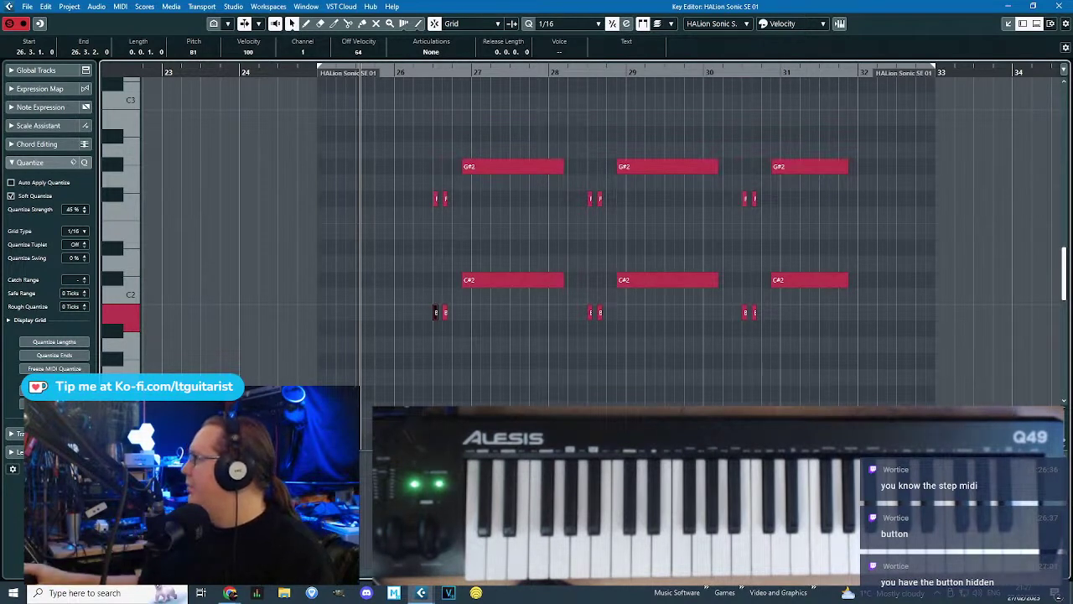
{"action": "left_click", "coordinate": [210, 93]}
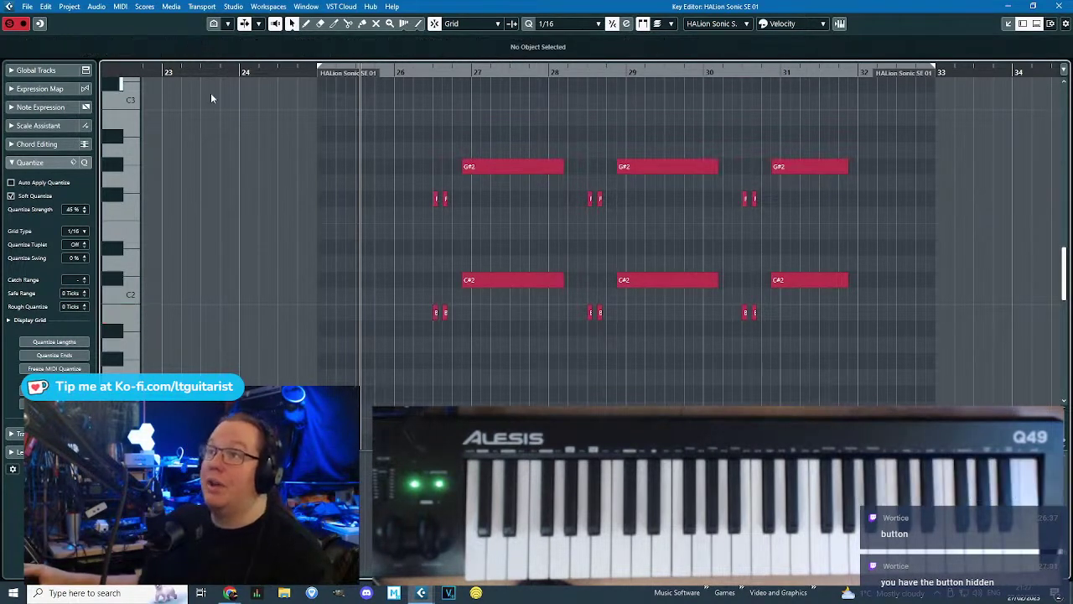
Look for the MIDI input control in the multi-part editing options and window layout, trying Status Line and Global Tracks on and off.
{"action": "key", "text": "alt+Tab"}
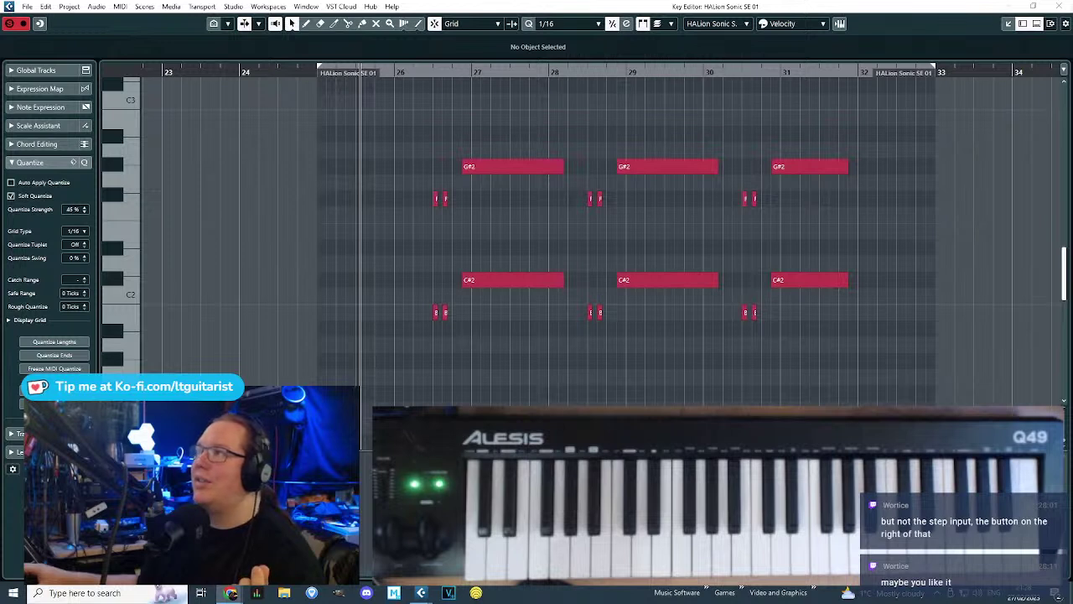
{"action": "left_click", "coordinate": [671, 25]}
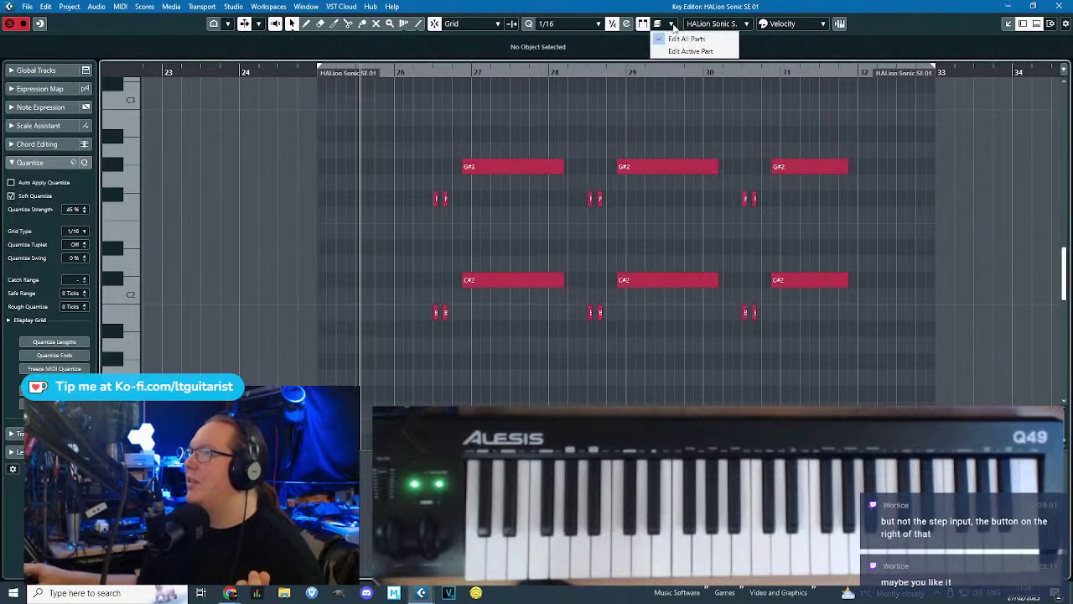
{"action": "left_click", "coordinate": [864, 38]}
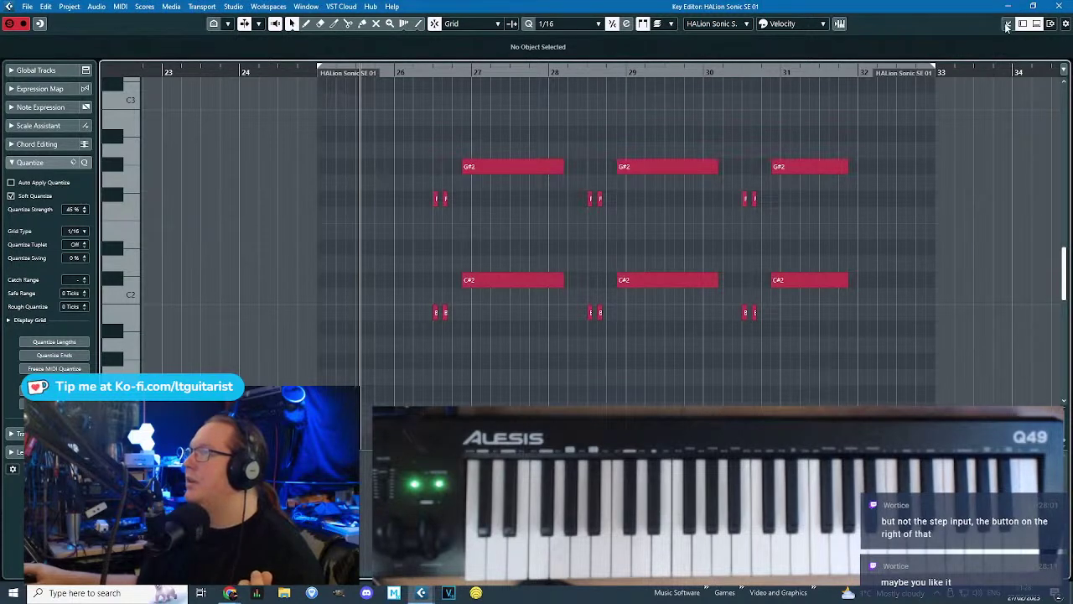
{"action": "left_click", "coordinate": [1050, 23]}
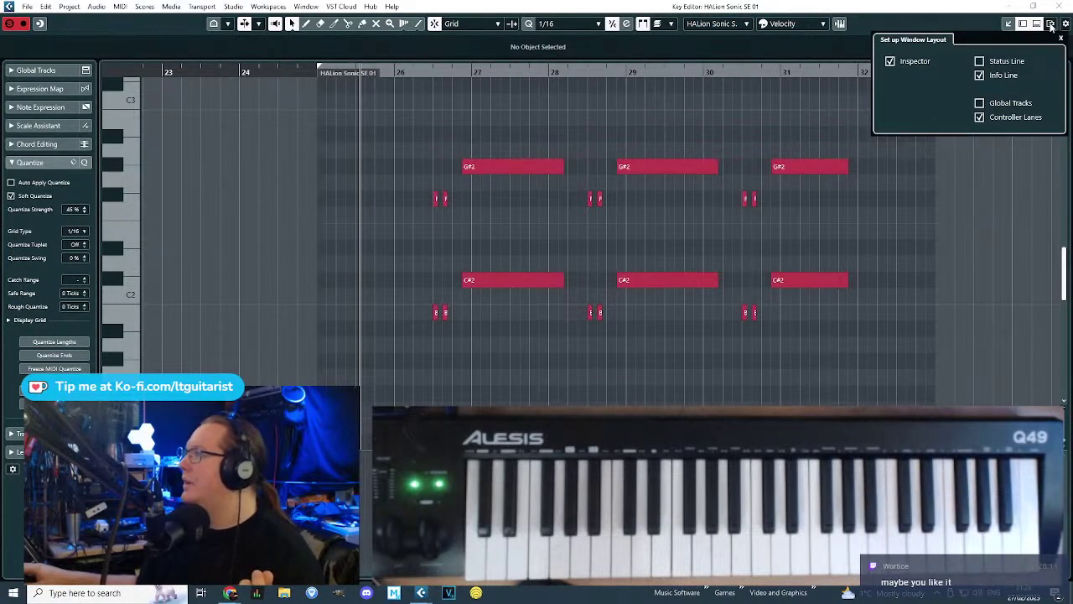
{"action": "left_click", "coordinate": [981, 62]}
{"action": "left_click", "coordinate": [980, 62]}
{"action": "left_click", "coordinate": [980, 103]}
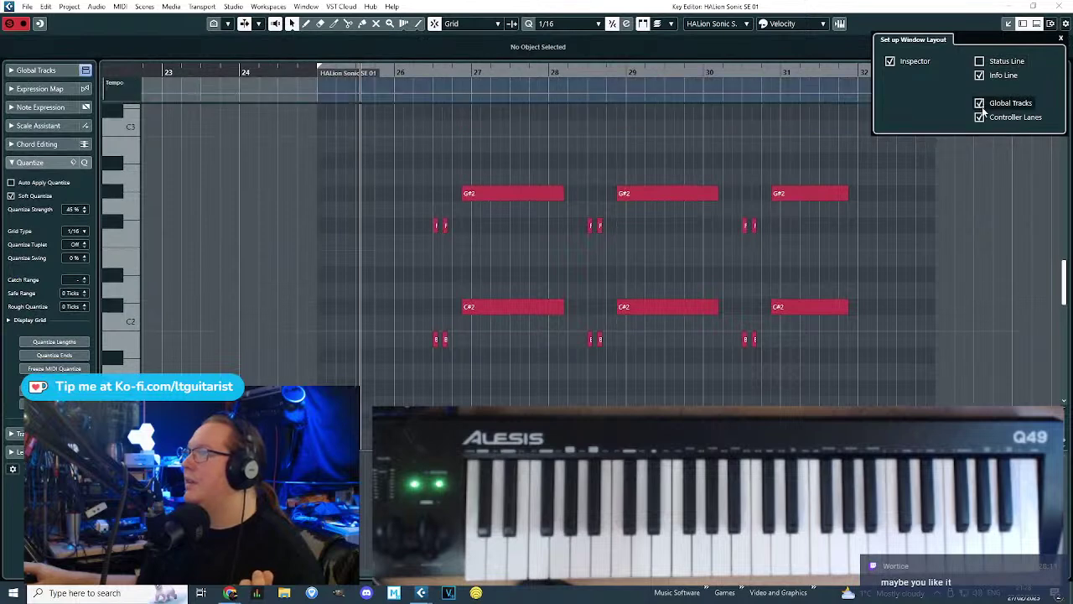
{"action": "left_click", "coordinate": [980, 103]}
Show the Step/MIDI Input controls in the Key Editor toolbar.
{"action": "right_click", "coordinate": [1063, 23]}
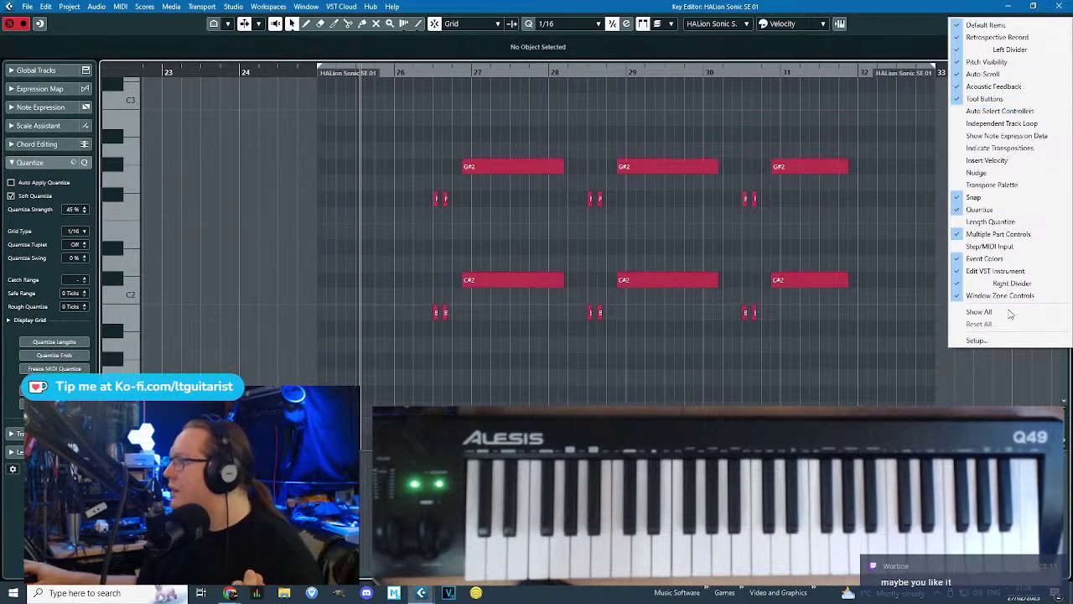
{"action": "left_click", "coordinate": [1005, 248]}
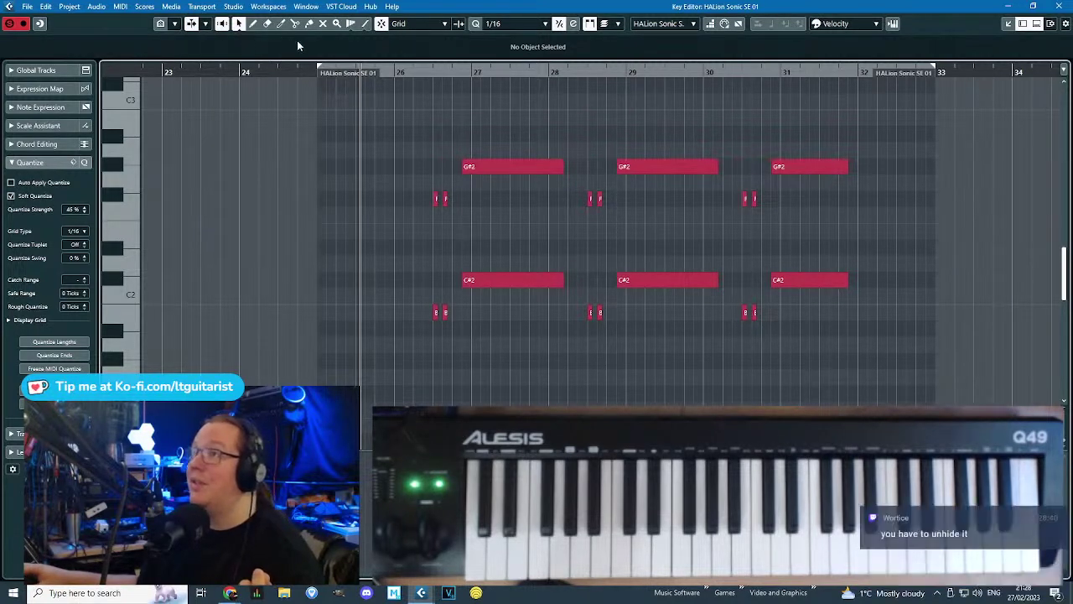
{"action": "left_click", "coordinate": [205, 24]}
{"action": "left_click", "coordinate": [166, 39]}
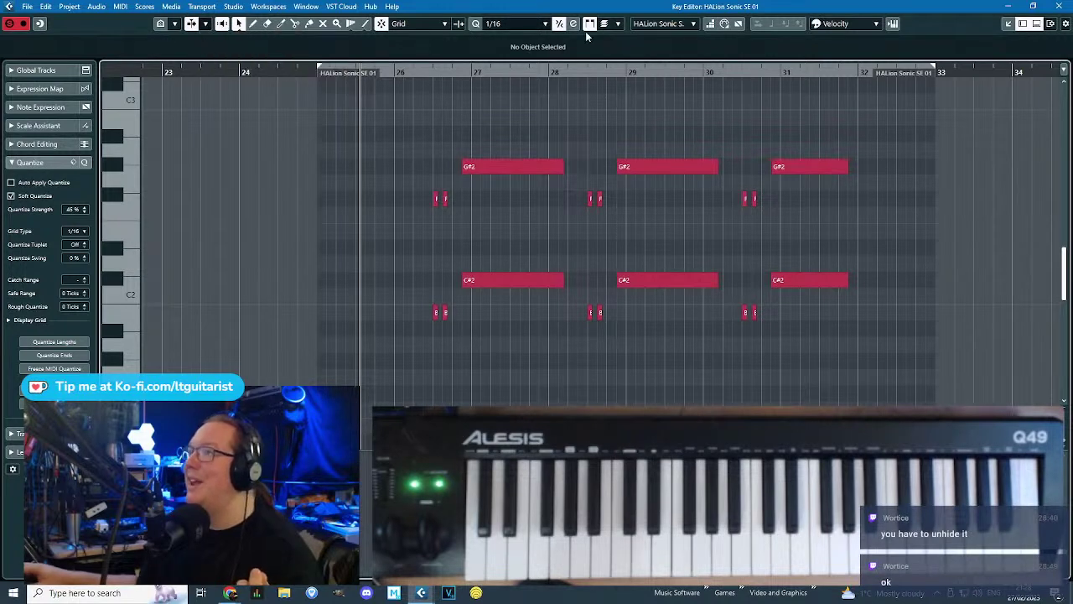
Try switching MIDI Input on and off in the Key Editor and leave it enabled.
{"action": "left_click", "coordinate": [724, 24]}
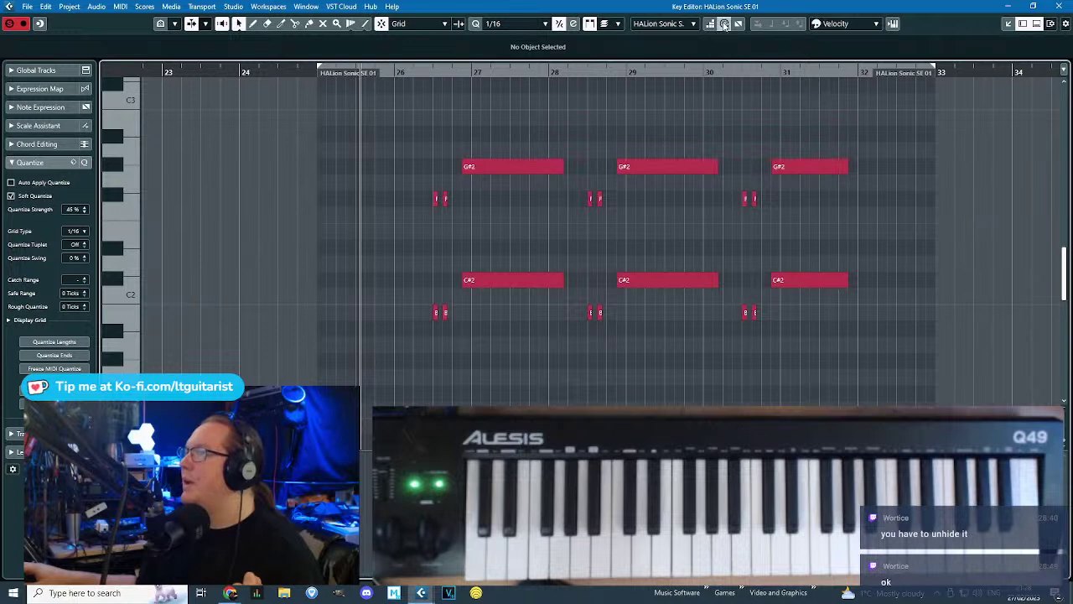
{"action": "left_click", "coordinate": [724, 24]}
{"action": "left_click", "coordinate": [724, 24]}
{"action": "left_click", "coordinate": [724, 24]}
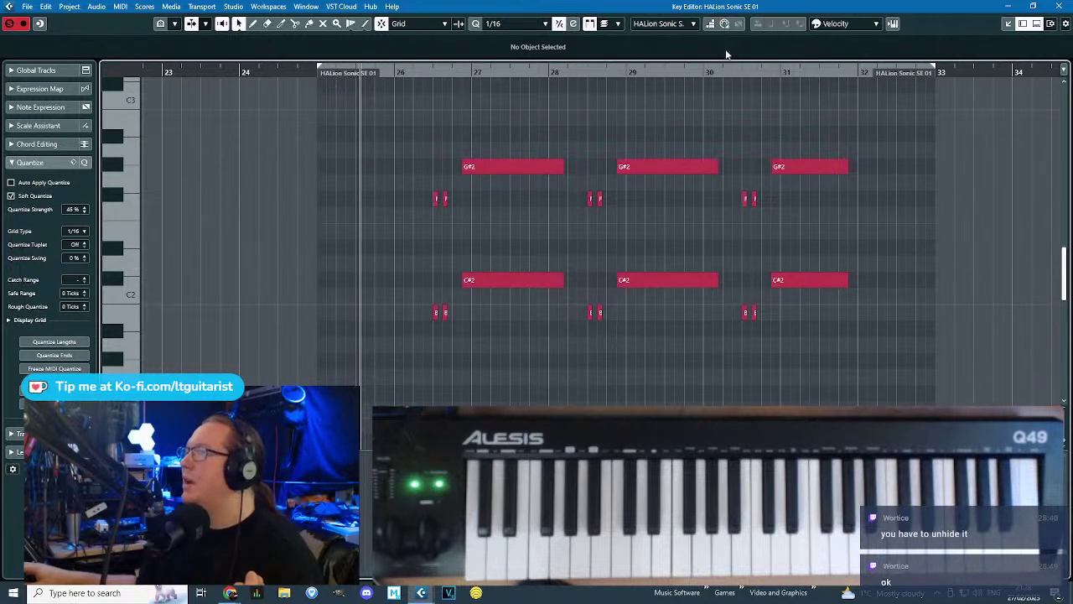
{"action": "left_click", "coordinate": [724, 24]}
{"action": "left_click", "coordinate": [724, 23]}
{"action": "left_click", "coordinate": [724, 23]}
{"action": "left_click", "coordinate": [724, 23]}
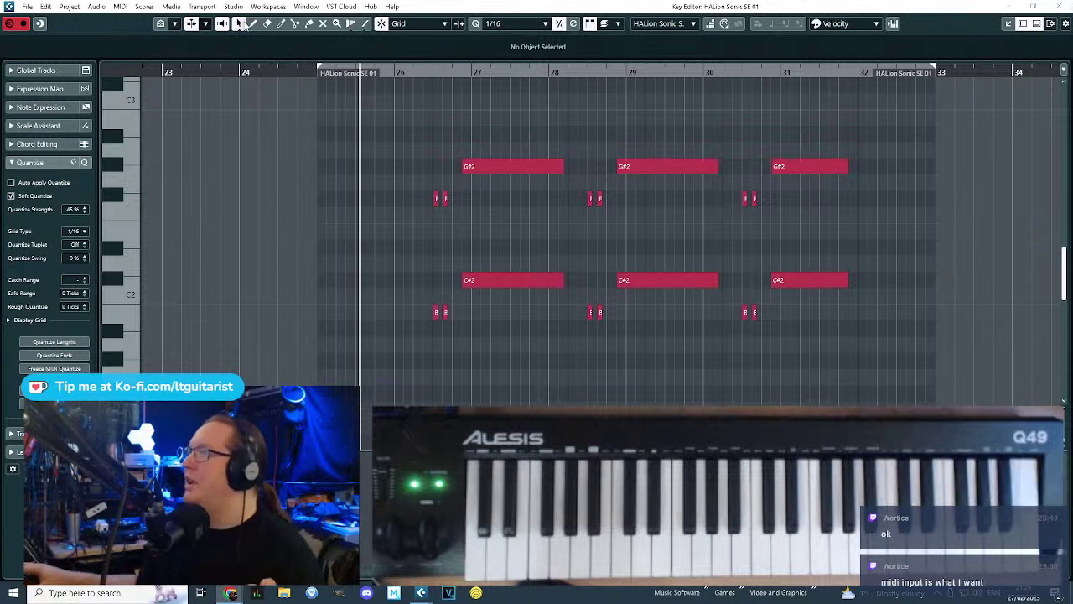
{"action": "left_click", "coordinate": [724, 24]}
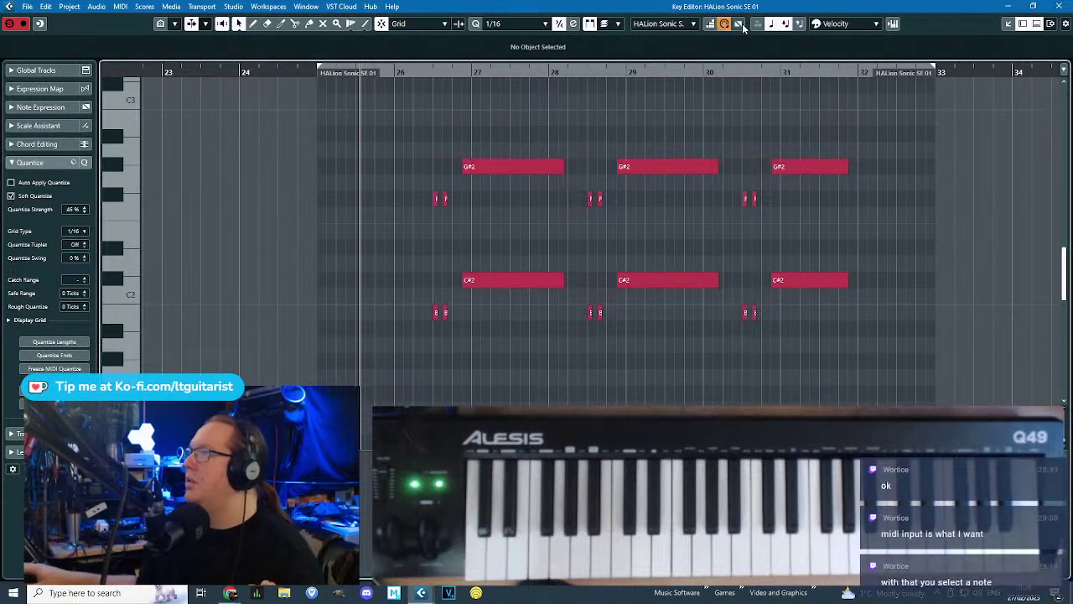
{"action": "left_click", "coordinate": [724, 25]}
{"action": "left_click", "coordinate": [724, 24]}
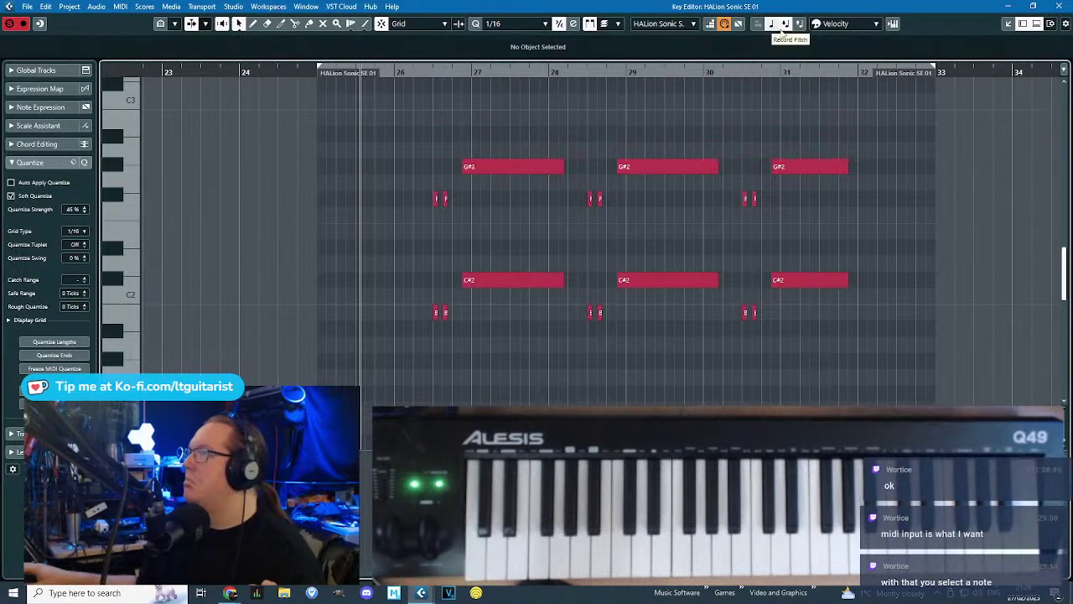
Try MIDI input from the keyboard on the existing piano notes in bars 26 to 31.
{"action": "left_click", "coordinate": [388, 71]}
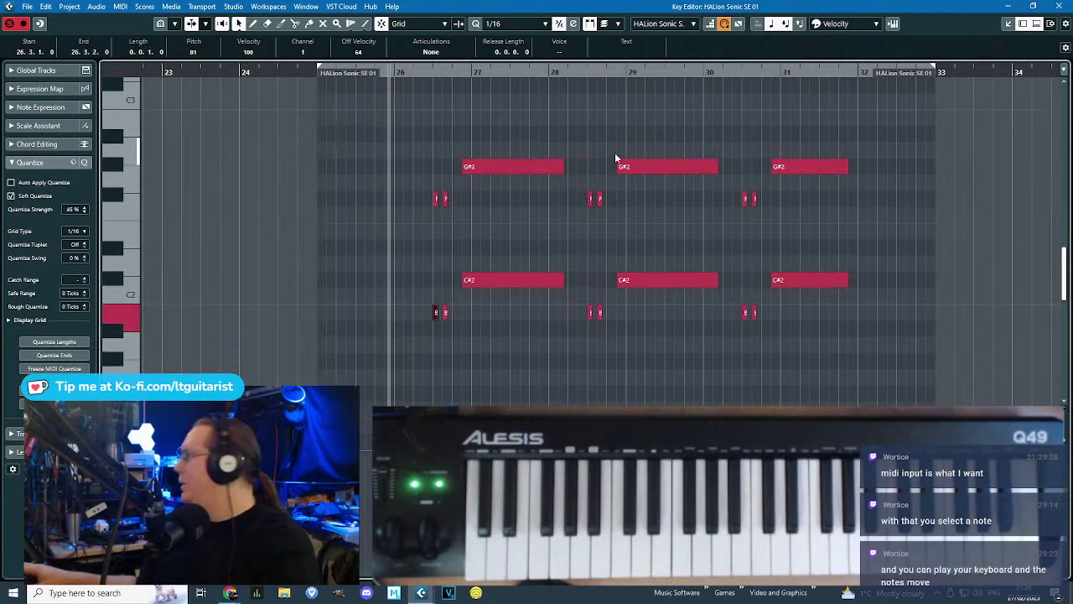
{"action": "scroll", "coordinate": [579, 187], "scroll_direction": "up", "scroll_amount": 4}
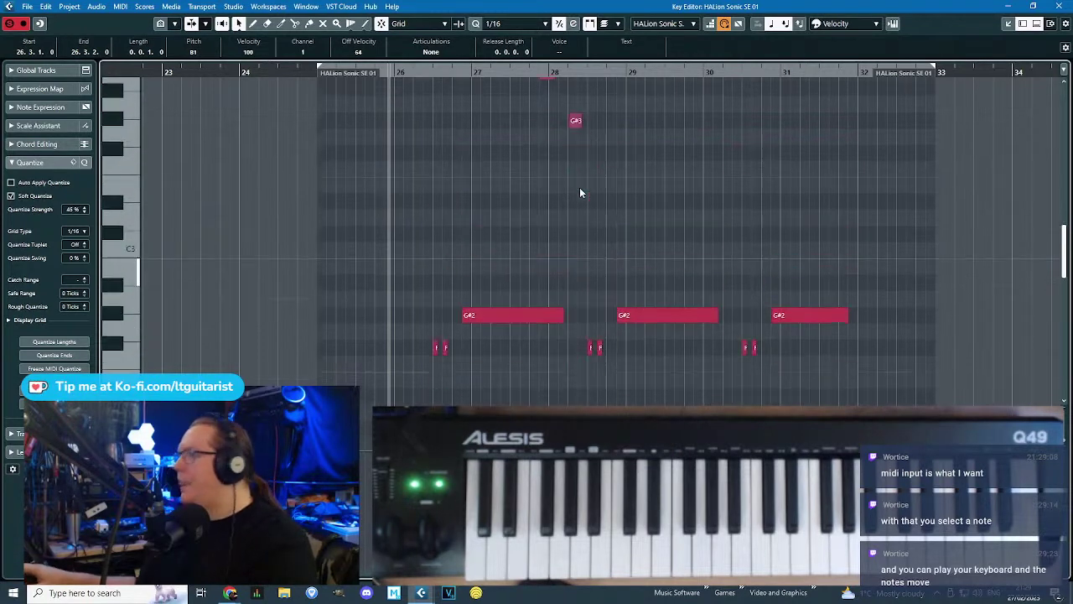
{"action": "scroll", "coordinate": [568, 185], "scroll_direction": "up", "scroll_amount": 4}
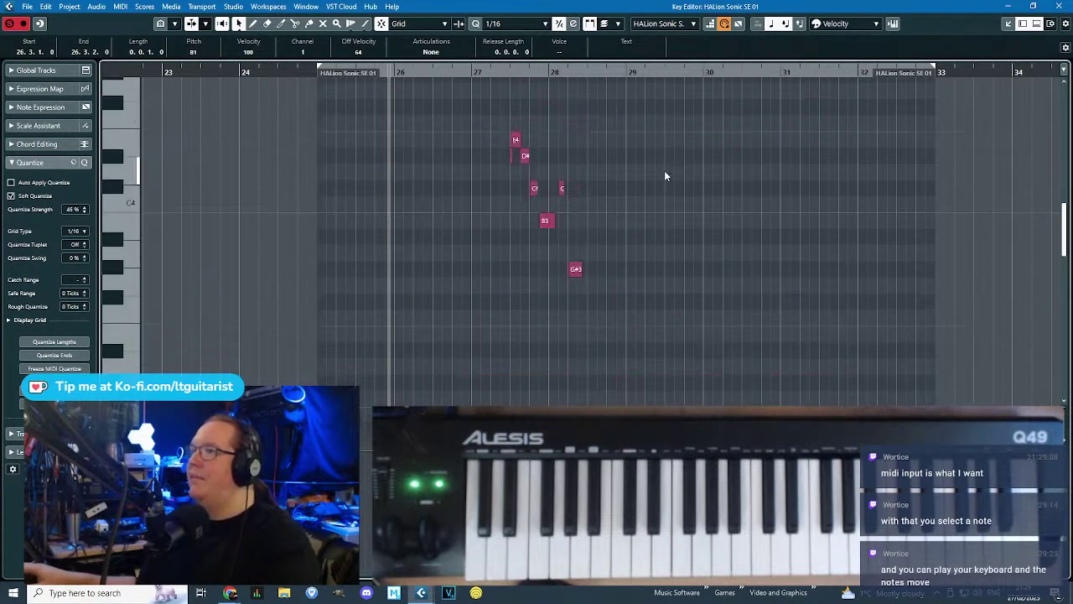
{"action": "scroll", "coordinate": [667, 171], "scroll_direction": "down", "scroll_amount": 10}
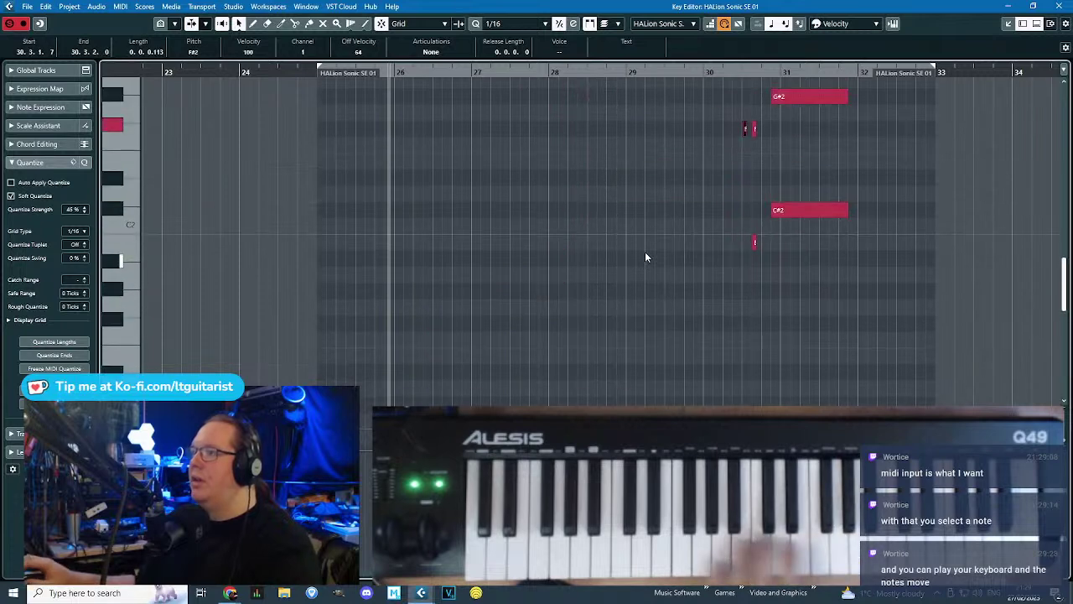
{"action": "scroll", "coordinate": [610, 261], "scroll_direction": "up", "scroll_amount": 2}
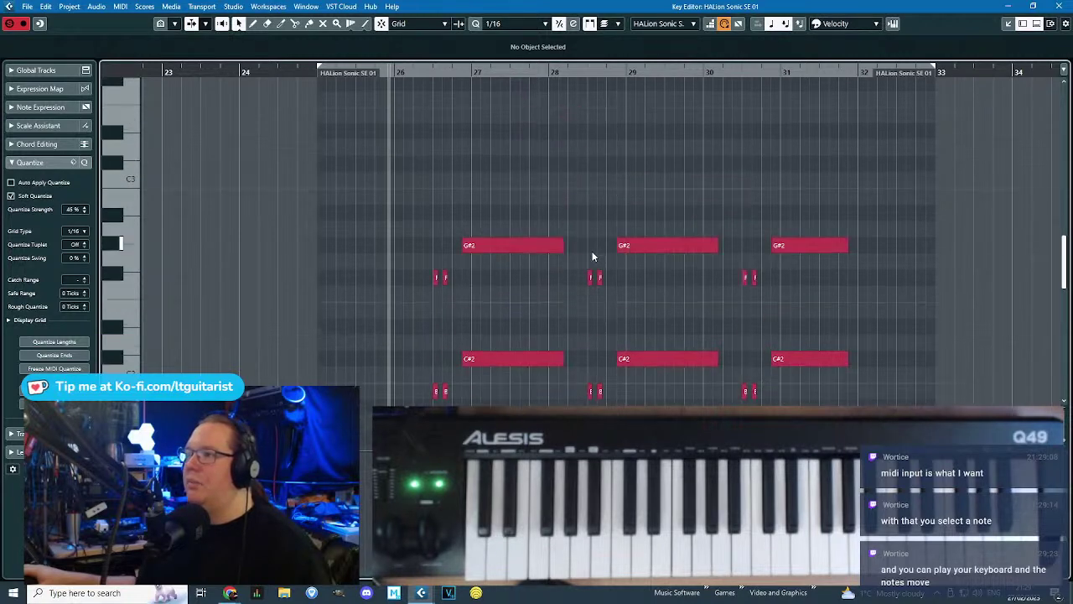
Try deleting piano notes around bars 27 and 28, close the Key Editor and undo the last two changes.
{"action": "scroll", "coordinate": [591, 250], "scroll_direction": "up", "scroll_amount": 2}
{"action": "left_click_drag", "start_coordinate": [710, 307], "coordinate": [454, 126]}
{"action": "key", "text": "Delete"}
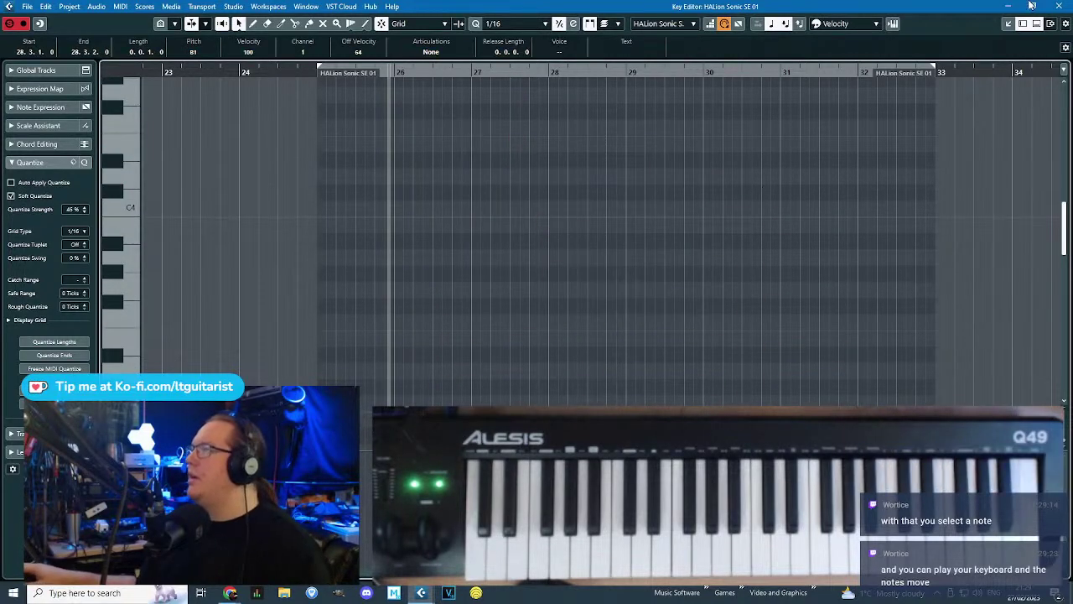
{"action": "left_click", "coordinate": [1058, 6]}
{"action": "key", "text": "ctrl+z"}
{"action": "key", "text": "ctrl+z"}
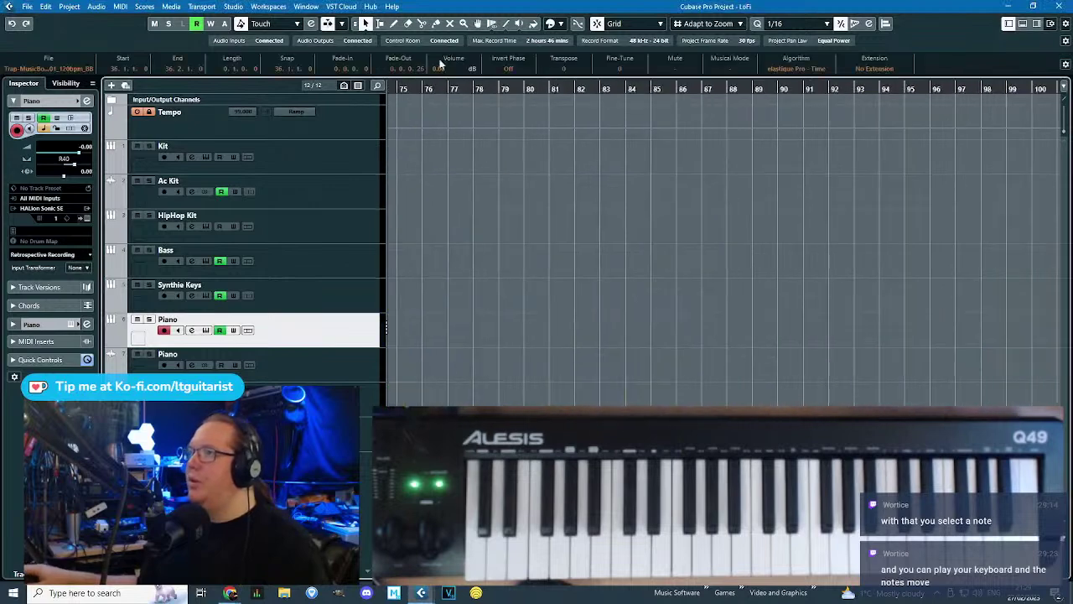
Draw an empty part from bar 78 to bar 85 on the Piano track and open it in the Key Editor.
{"action": "left_click_drag", "start_coordinate": [476, 333], "coordinate": [650, 337]}
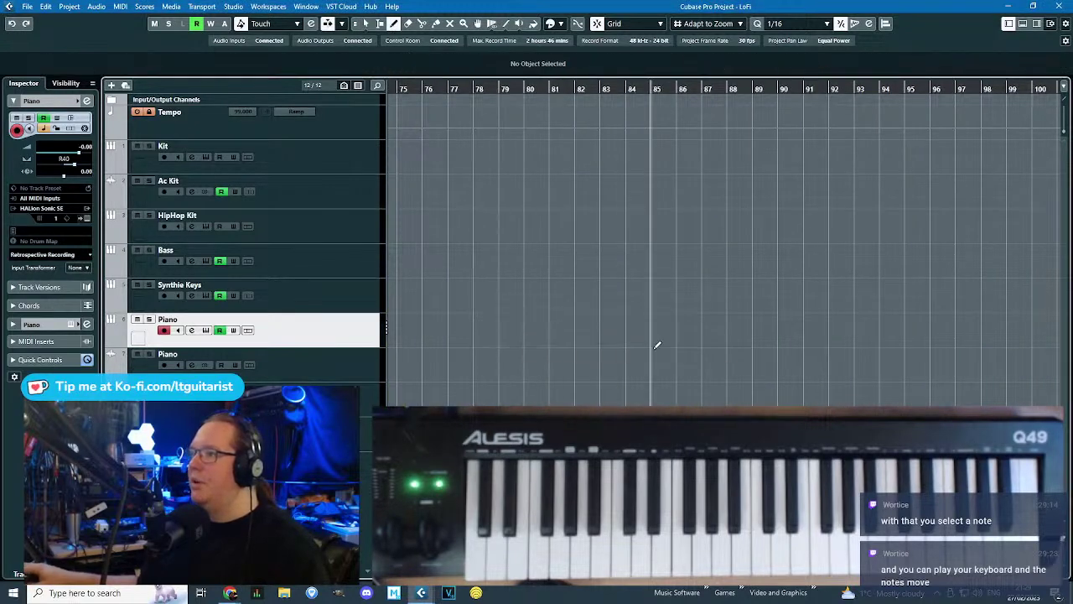
{"action": "double_click", "coordinate": [488, 342]}
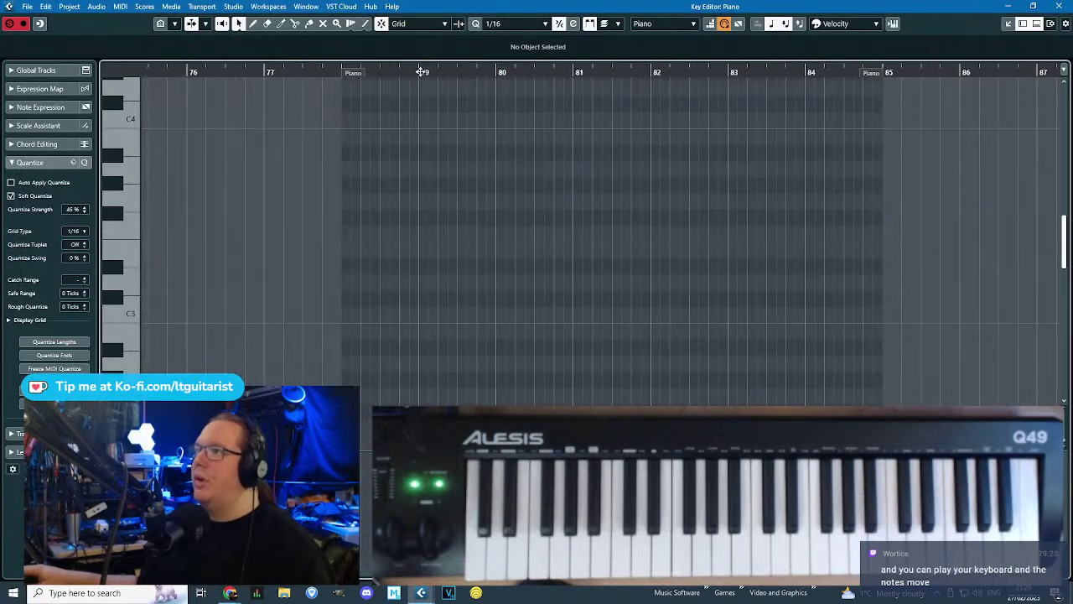
{"action": "left_click", "coordinate": [418, 73]}
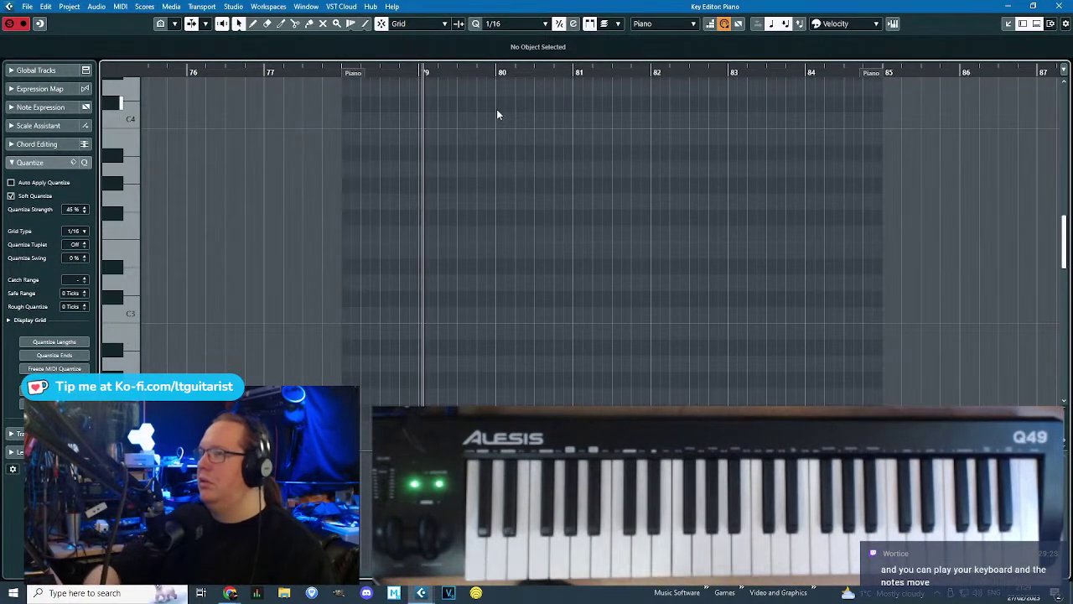
{"action": "scroll", "coordinate": [521, 298], "scroll_direction": "up", "scroll_amount": 4}
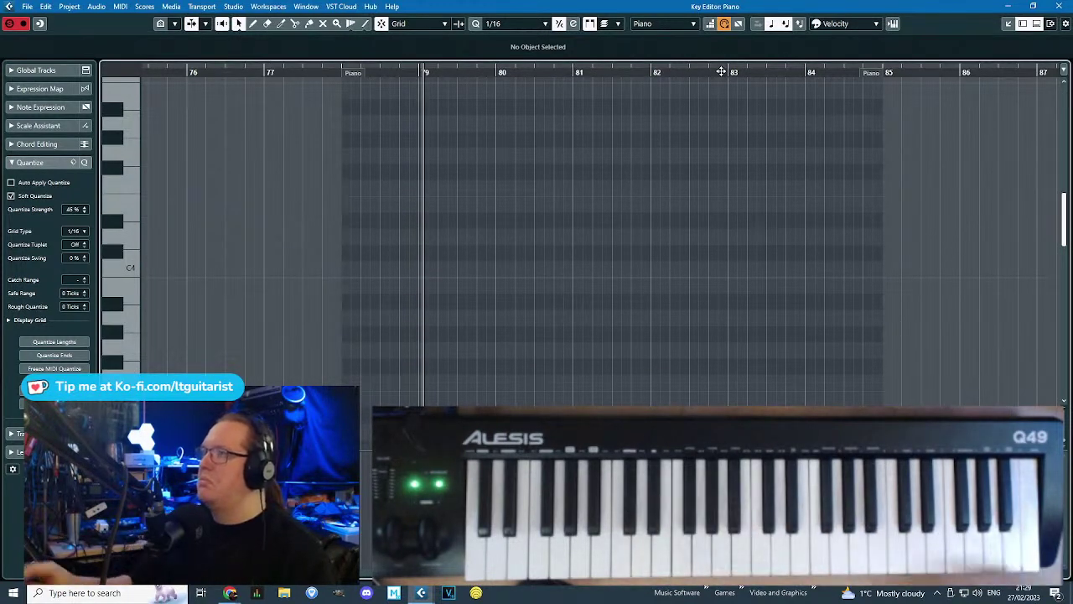
Switch MIDI Input off and draw four long overlapping notes, F3, G3, A#3 and C4, across bars 78 to 84.
{"action": "left_click", "coordinate": [737, 25]}
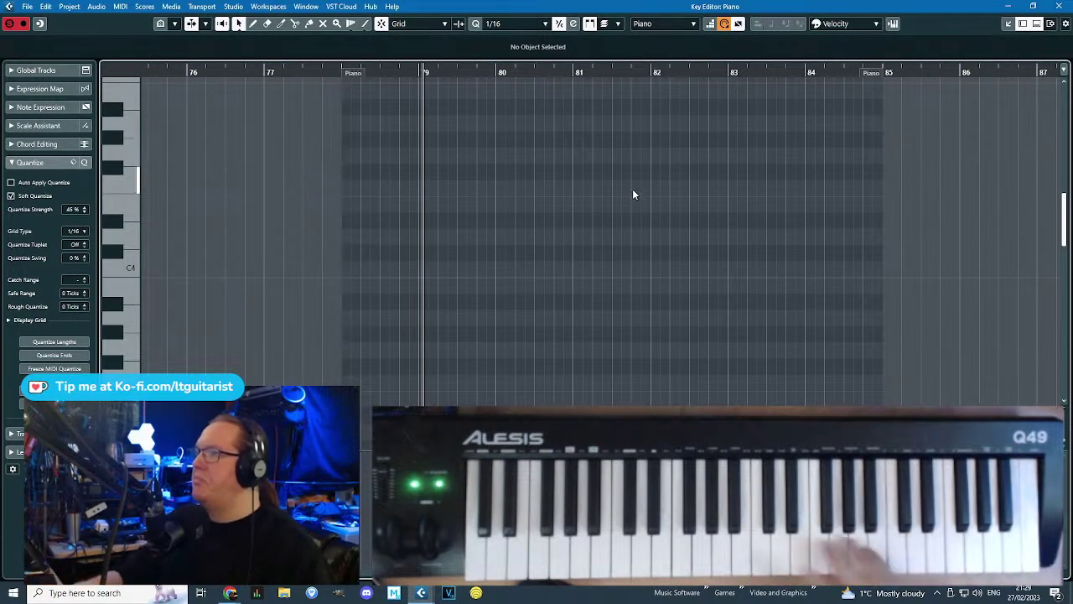
{"action": "scroll", "coordinate": [548, 264], "scroll_direction": "down", "scroll_amount": 4}
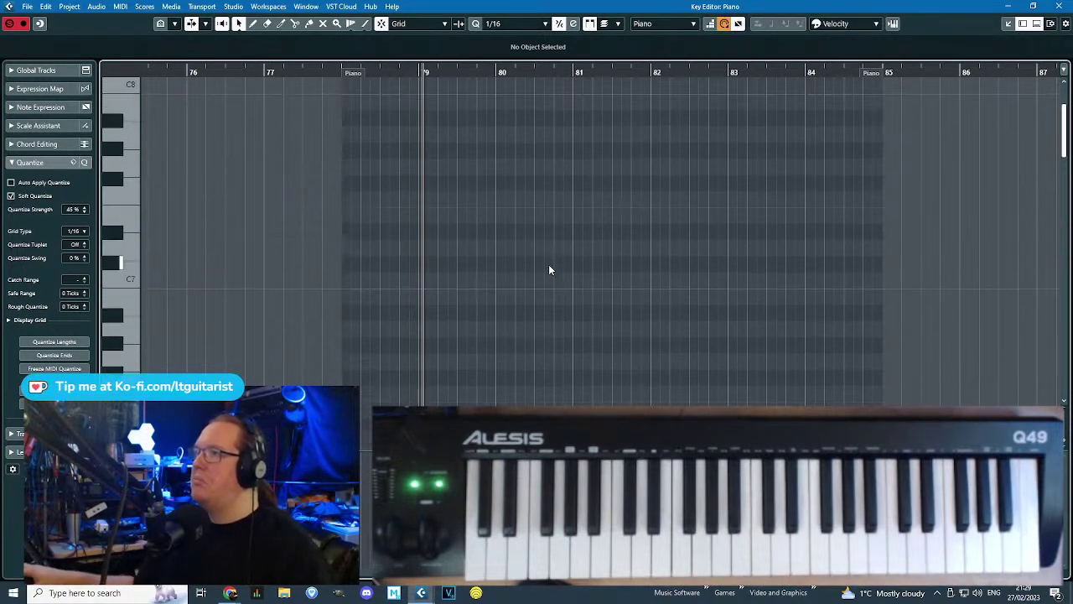
{"action": "left_click_drag", "start_coordinate": [408, 234], "coordinate": [534, 234]}
{"action": "left_click_drag", "start_coordinate": [503, 201], "coordinate": [703, 201]}
{"action": "left_click_drag", "start_coordinate": [596, 153], "coordinate": [824, 153]}
{"action": "left_click_drag", "start_coordinate": [670, 120], "coordinate": [824, 144]}
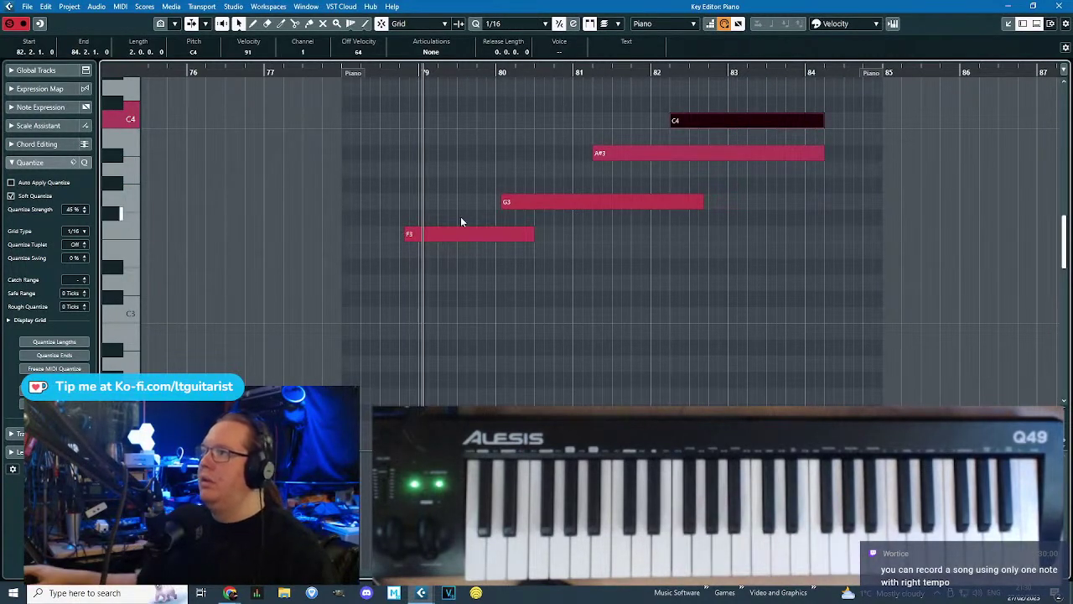
Switch on MIDI Input and Record Pitch in the Key Editor with the four trial notes selected.
{"action": "left_click", "coordinate": [409, 233]}
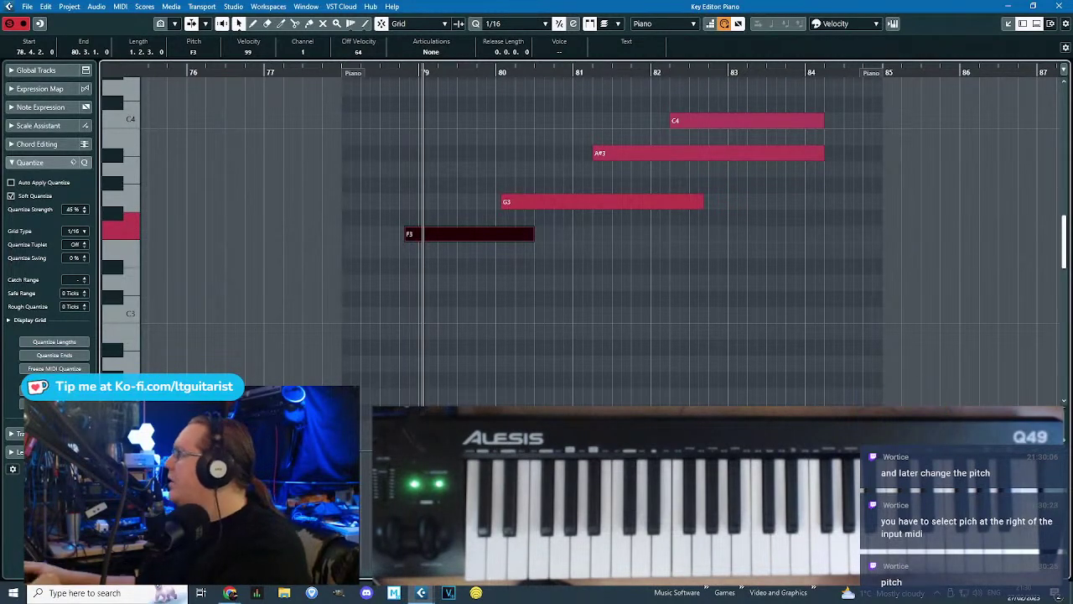
{"action": "key", "text": "alt+Tab"}
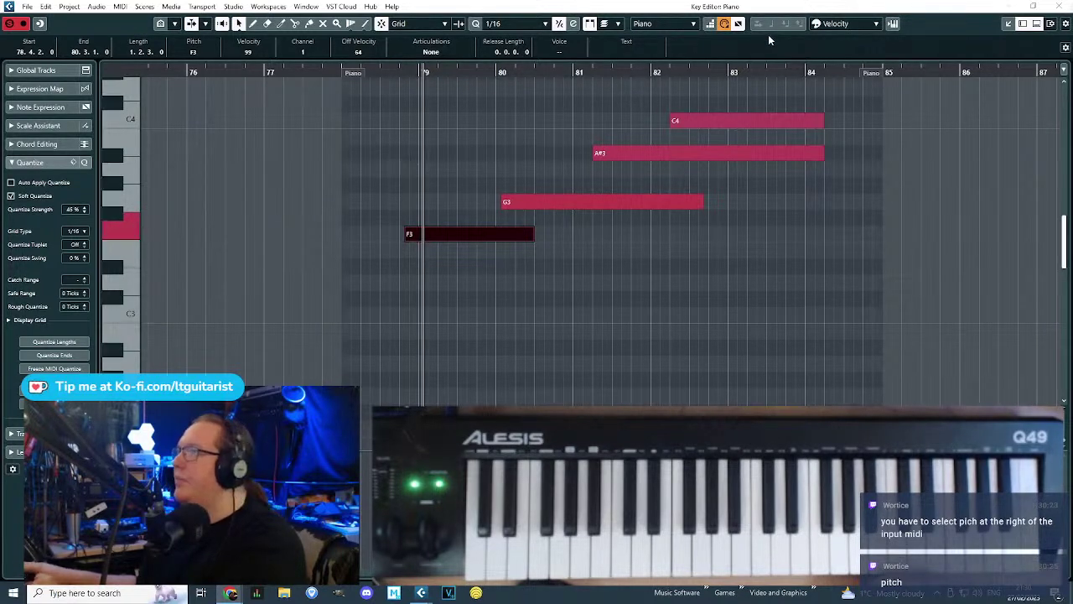
{"action": "left_click", "coordinate": [740, 25]}
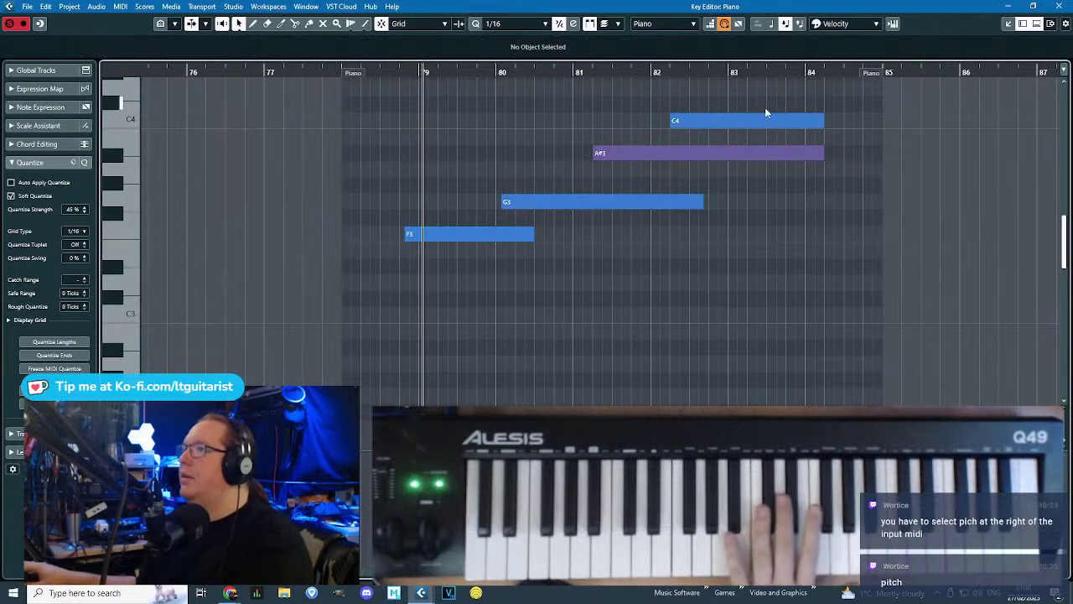
{"action": "left_click_drag", "start_coordinate": [759, 100], "coordinate": [470, 243]}
{"action": "left_click", "coordinate": [771, 25]}
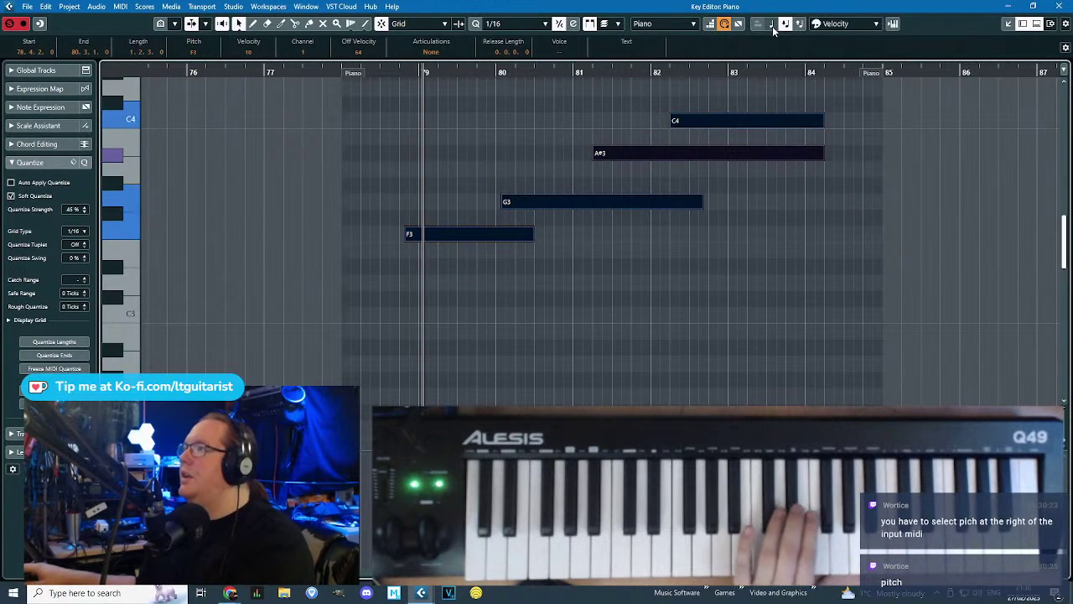
Replace the four long trial notes with five short notes, E3, G3, C#3, F3 and E3, spread over bars 78 to 83.
{"action": "left_click_drag", "start_coordinate": [851, 135], "coordinate": [491, 344]}
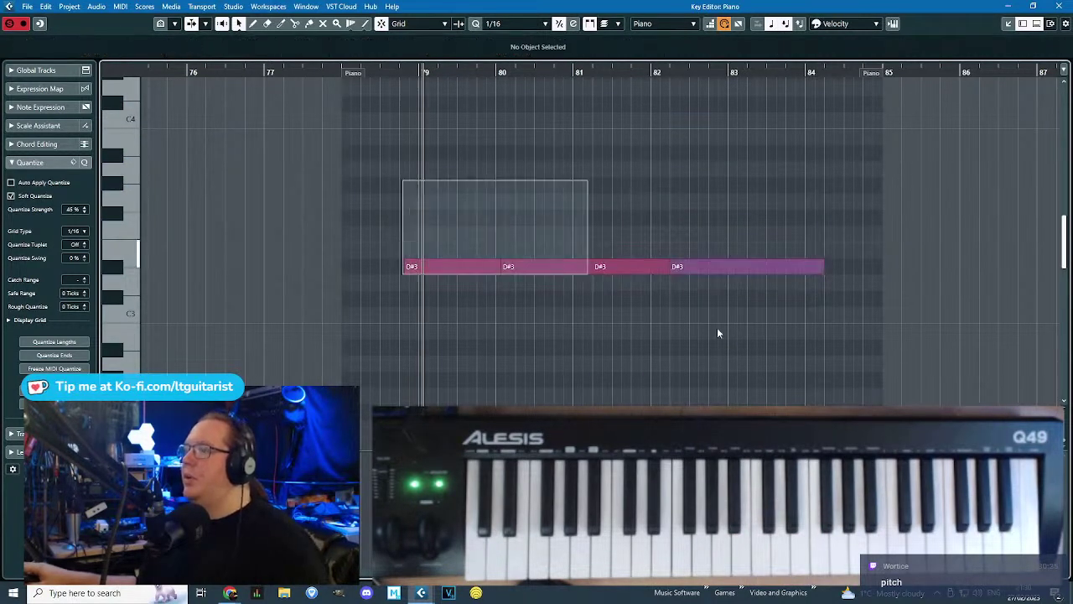
{"action": "key", "text": "Delete"}
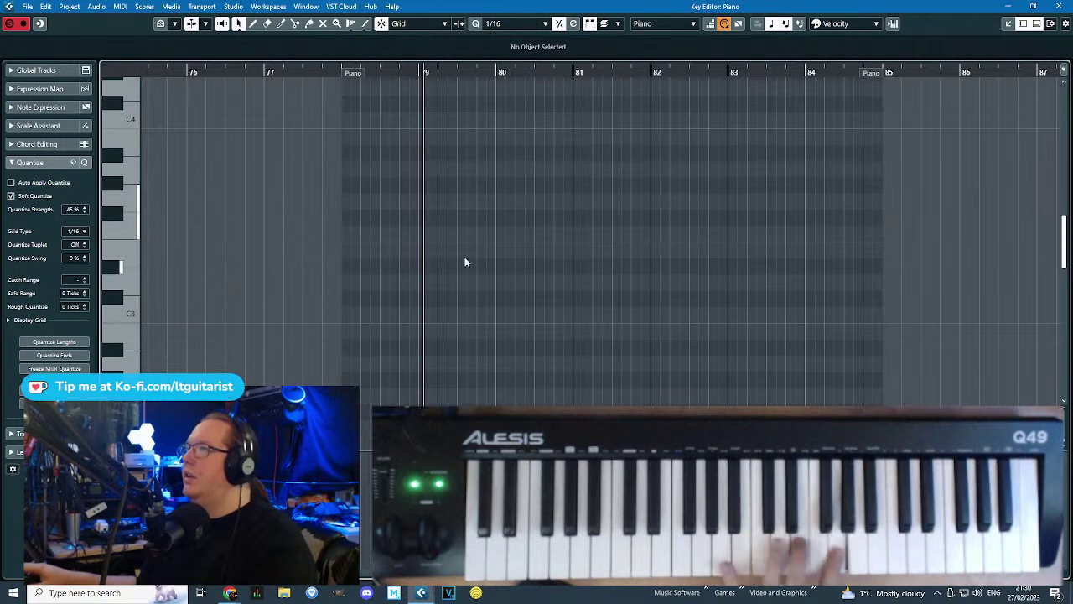
{"action": "double_click", "coordinate": [378, 249]}
{"action": "double_click", "coordinate": [441, 201]}
{"action": "left_click", "coordinate": [489, 280]}
{"action": "double_click", "coordinate": [565, 299]}
{"action": "double_click", "coordinate": [669, 234]}
{"action": "left_click", "coordinate": [754, 246]}
{"action": "double_click", "coordinate": [798, 251]}
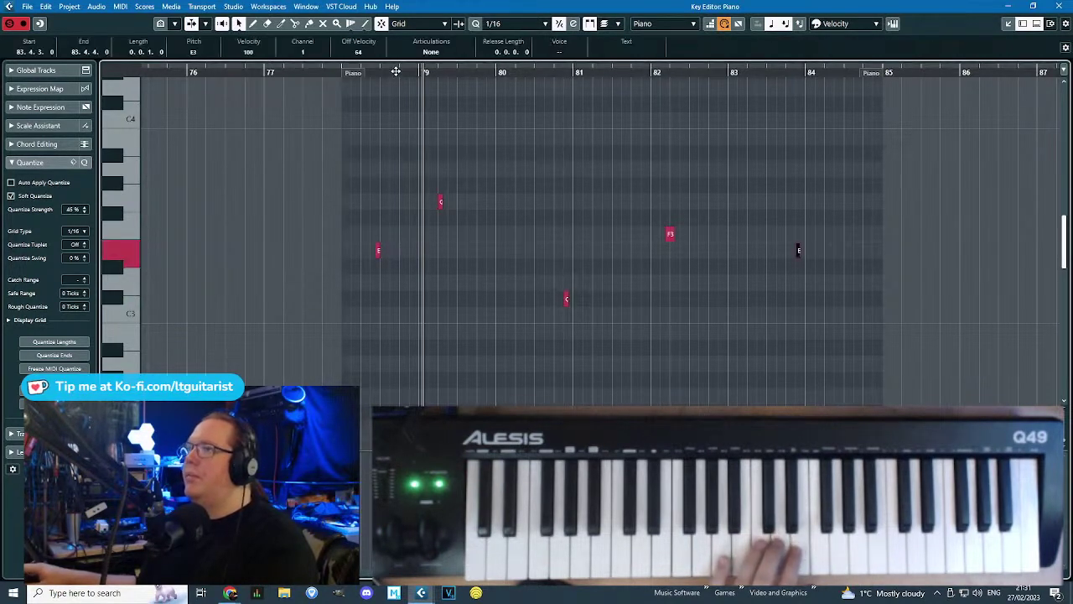
Try changing the pitches of the five short notes to C#3 and A#3 by playing the MIDI keyboard.
{"action": "left_click_drag", "start_coordinate": [373, 69], "coordinate": [355, 69]}
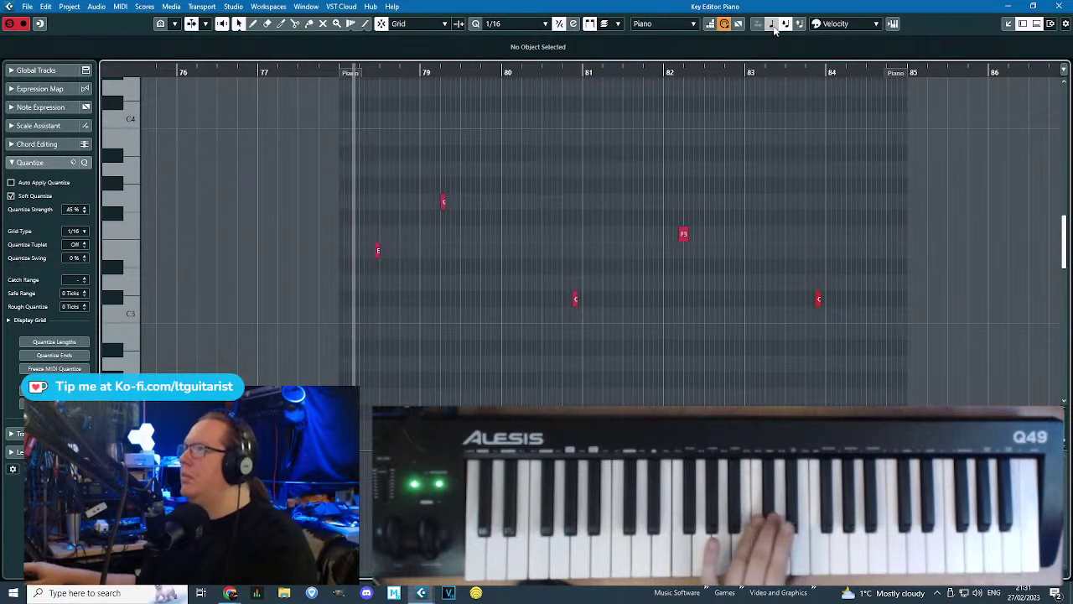
{"action": "left_click_drag", "start_coordinate": [312, 123], "coordinate": [903, 392]}
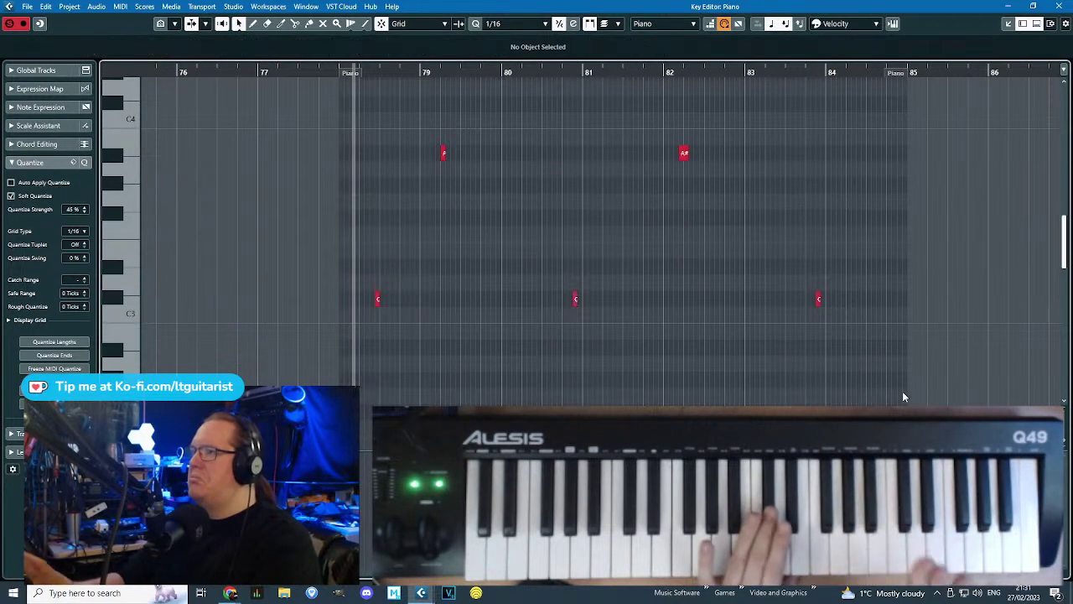
{"action": "left_click_drag", "start_coordinate": [860, 118], "coordinate": [305, 388]}
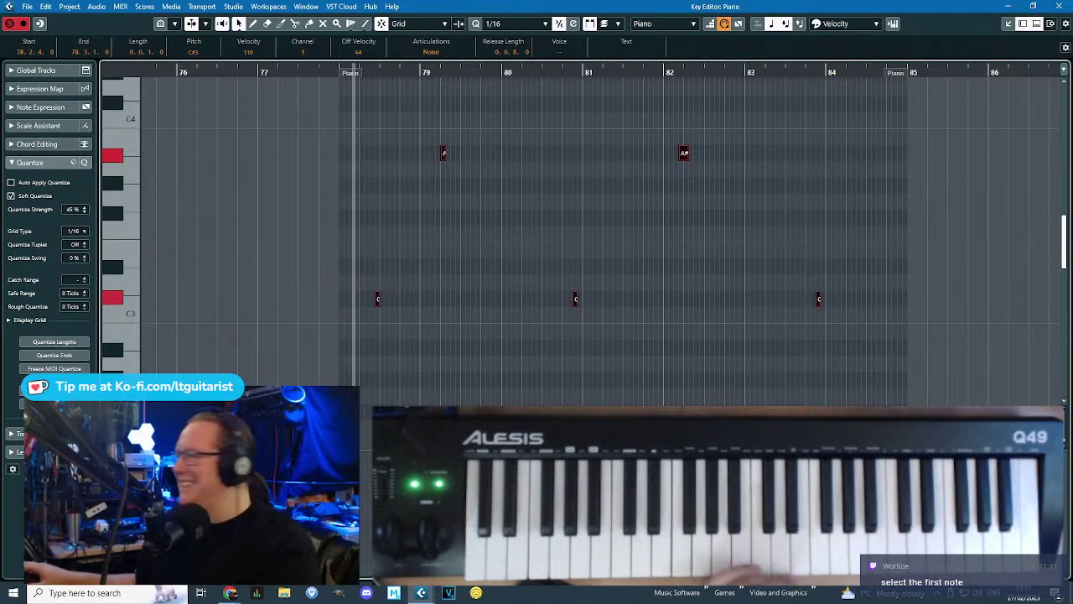
Delete the five trial notes from the bar 78 piano part and close the Key Editor.
{"action": "left_click", "coordinate": [893, 383]}
{"action": "left_click_drag", "start_coordinate": [894, 383], "coordinate": [282, 120]}
{"action": "key", "text": "Delete"}
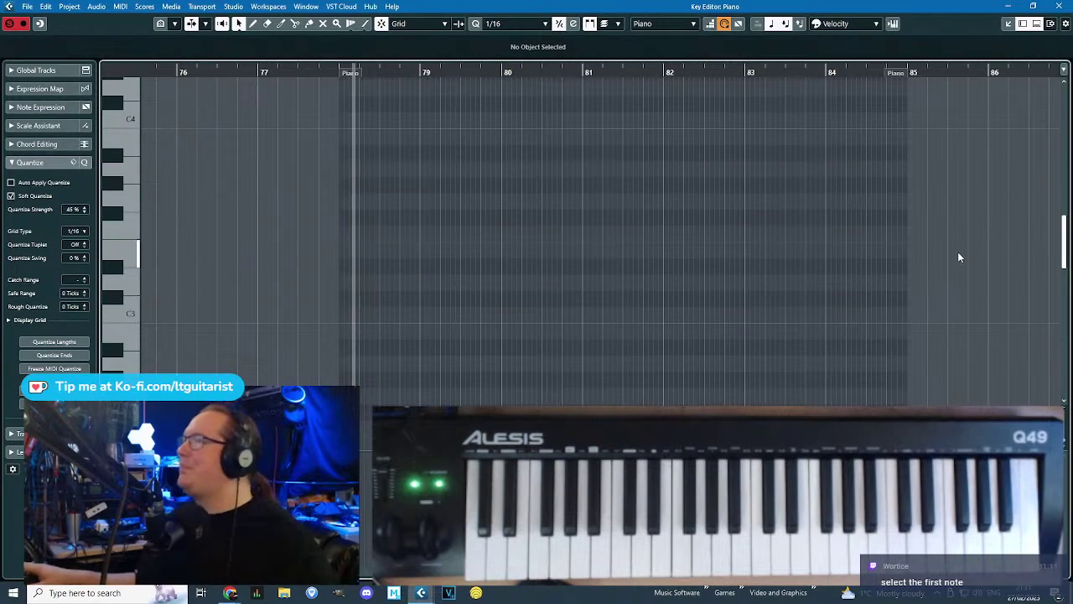
{"action": "scroll", "coordinate": [860, 309], "scroll_direction": "down", "scroll_amount": 3}
{"action": "left_click", "coordinate": [1059, 6]}
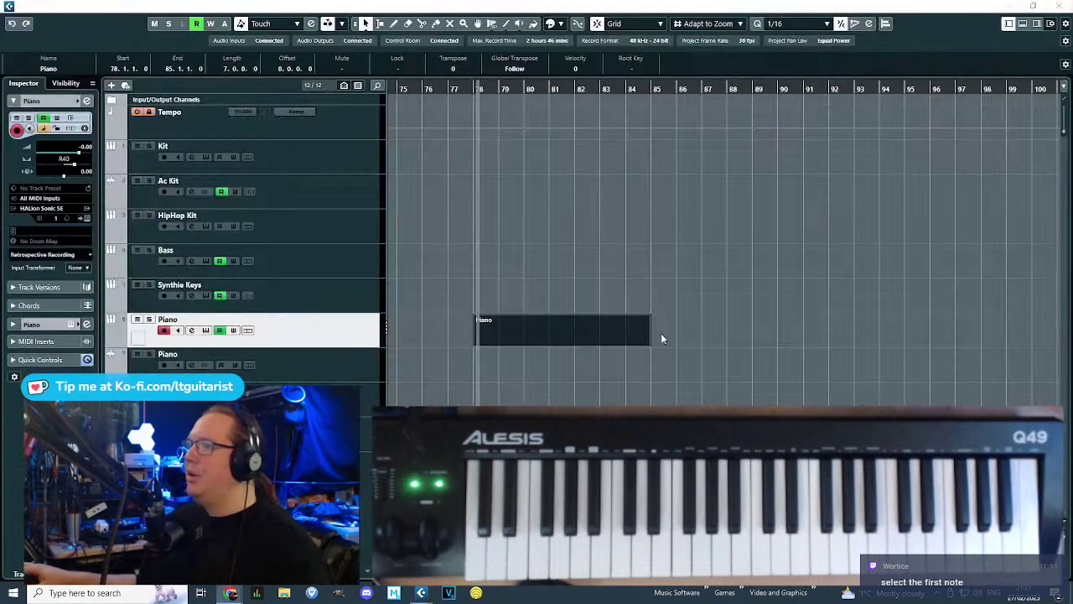
Play the arrangement from bar 9 and clear the event selection.
{"action": "left_click", "coordinate": [661, 357]}
{"action": "scroll", "coordinate": [661, 357], "scroll_direction": "down", "scroll_amount": 3}
{"action": "scroll", "coordinate": [722, 250], "scroll_direction": "left", "scroll_amount": 5}
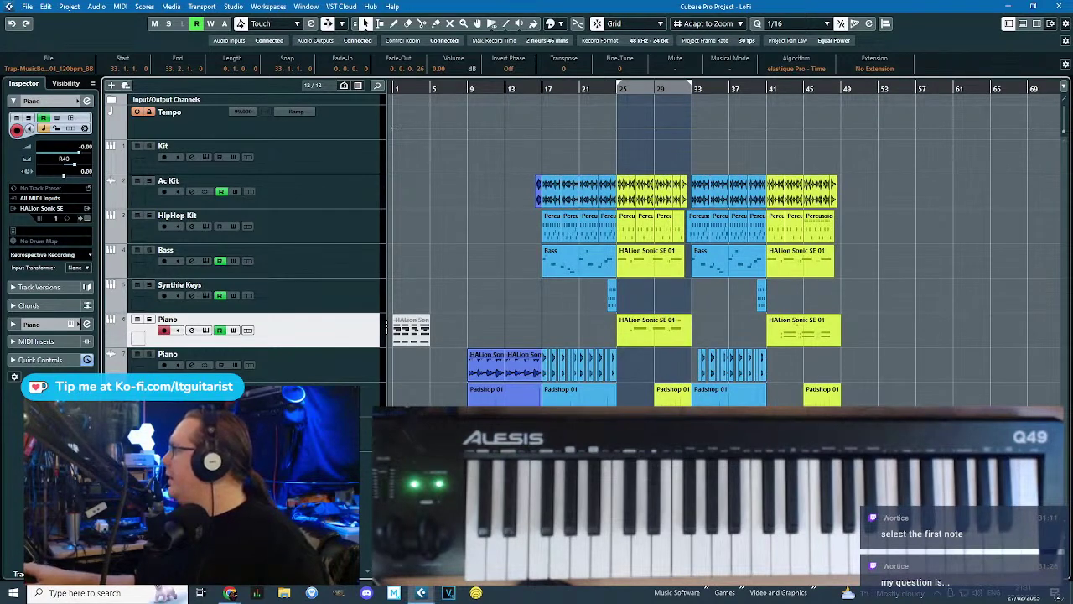
{"action": "left_click", "coordinate": [466, 89]}
{"action": "key", "text": "space"}
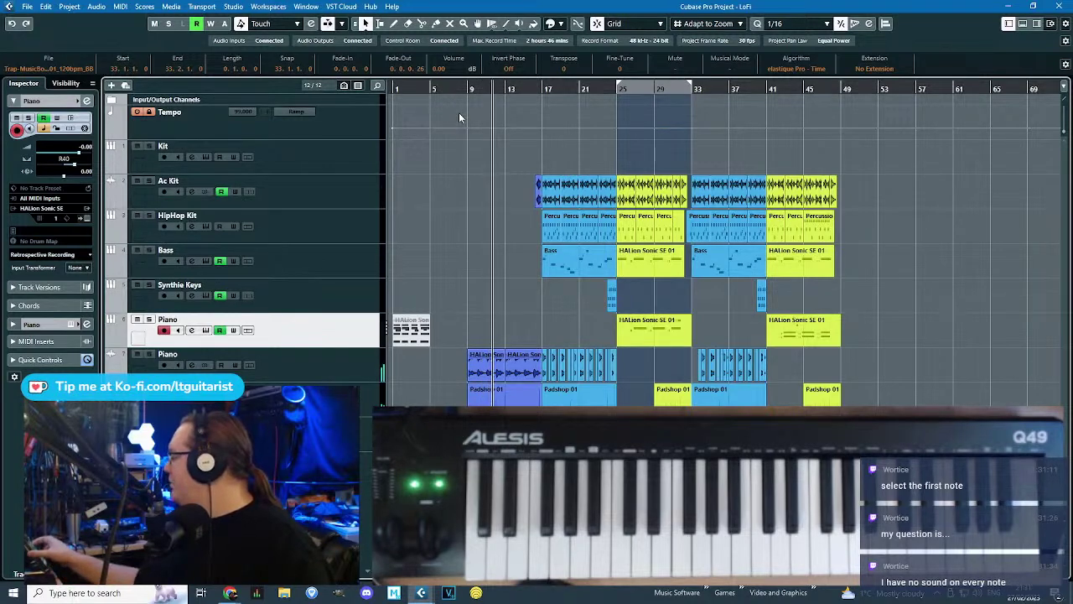
{"action": "left_click", "coordinate": [477, 277]}
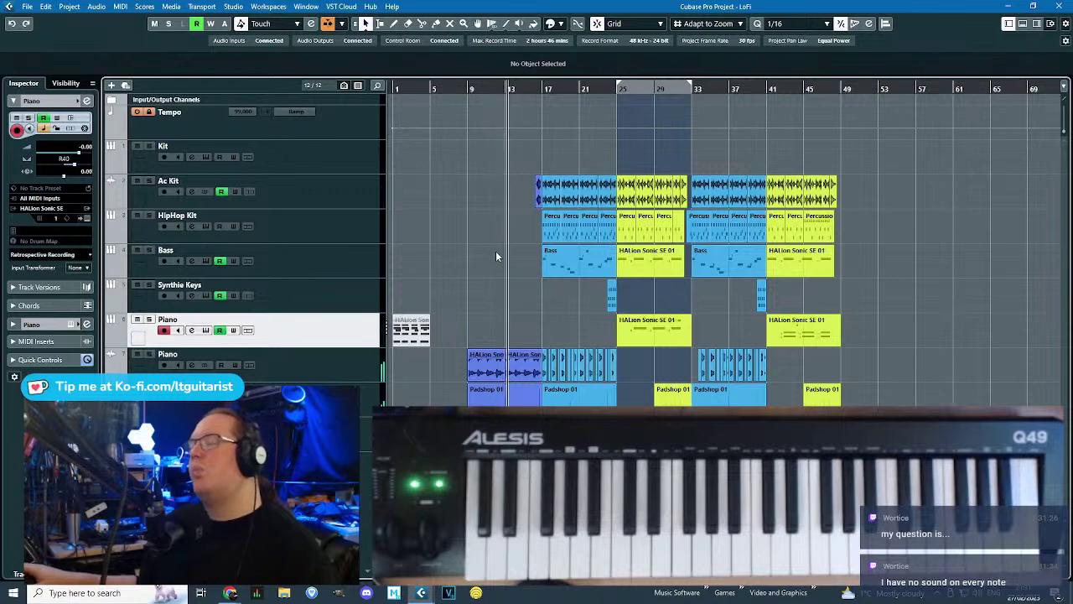
Open the Piano track's bar 25 part in the Key Editor and examine its notes during playback.
{"action": "key", "text": "g"}
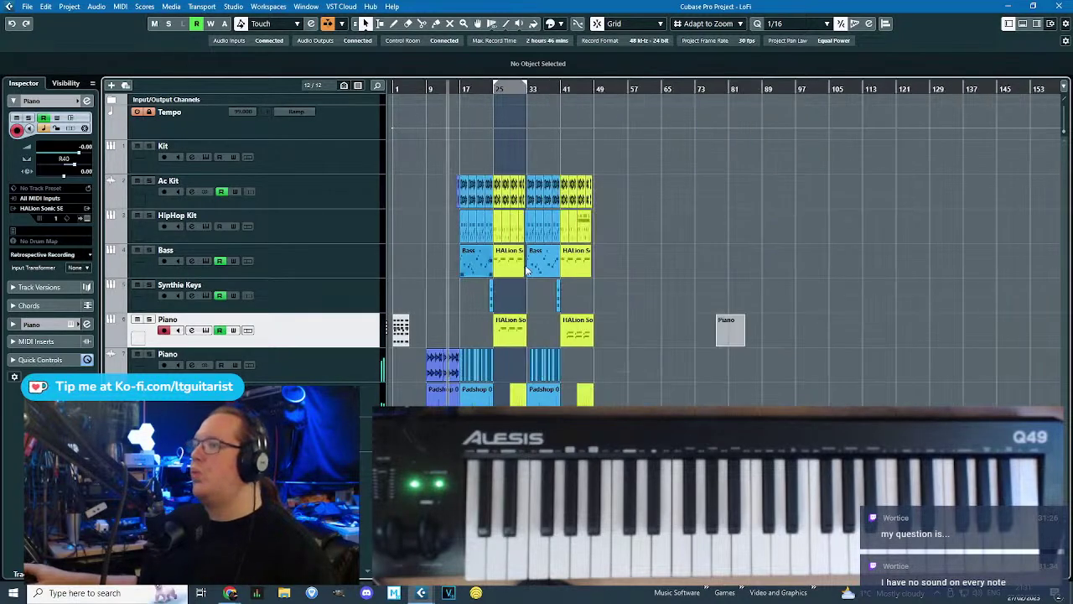
{"action": "left_click", "coordinate": [718, 337]}
{"action": "left_click", "coordinate": [491, 334]}
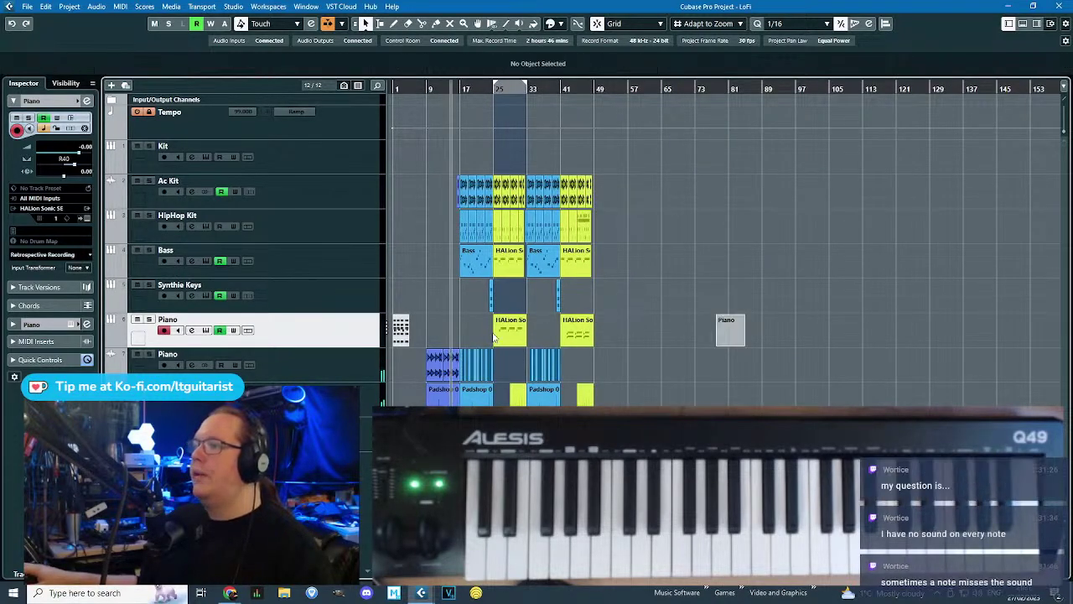
{"action": "double_click", "coordinate": [491, 337]}
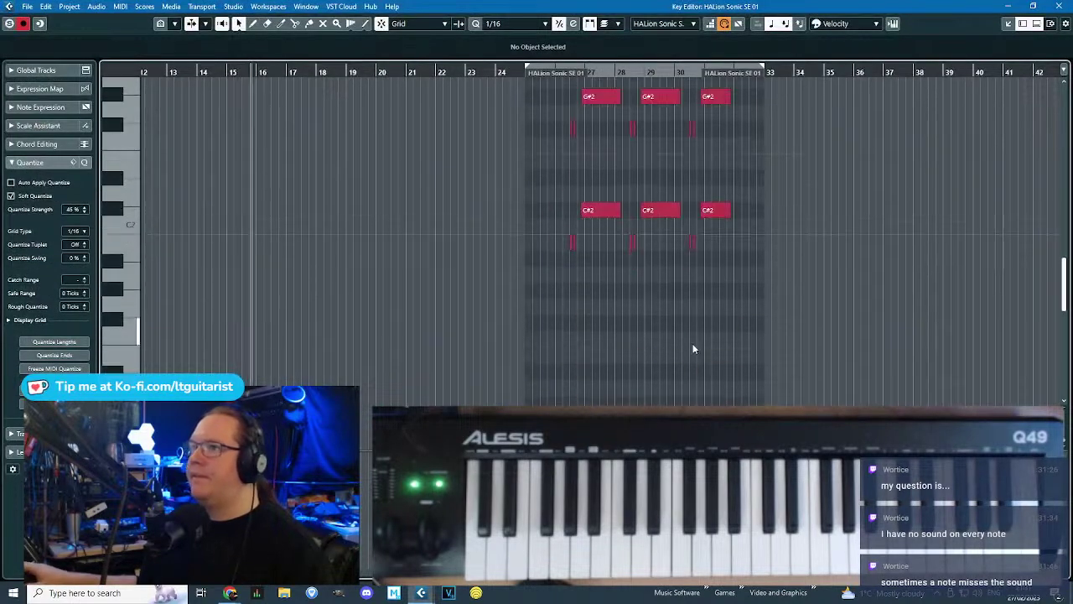
{"action": "scroll", "coordinate": [695, 345], "scroll_direction": "up", "scroll_amount": 2}
{"action": "scroll", "coordinate": [698, 344], "scroll_direction": "down", "scroll_amount": 1}
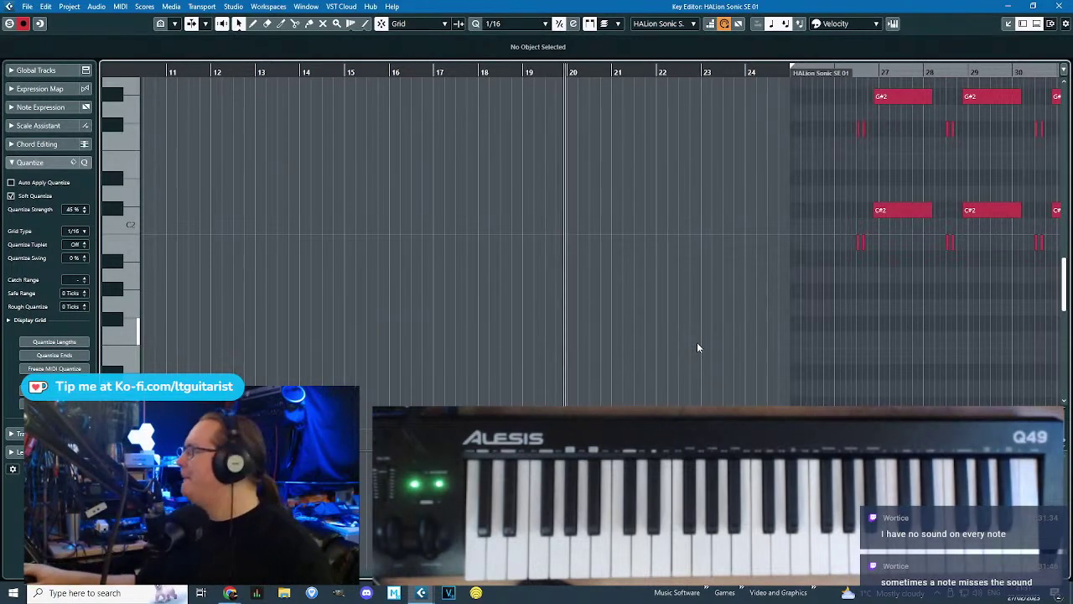
{"action": "key", "text": "g"}
{"action": "scroll", "coordinate": [846, 356], "scroll_direction": "up", "scroll_amount": 2}
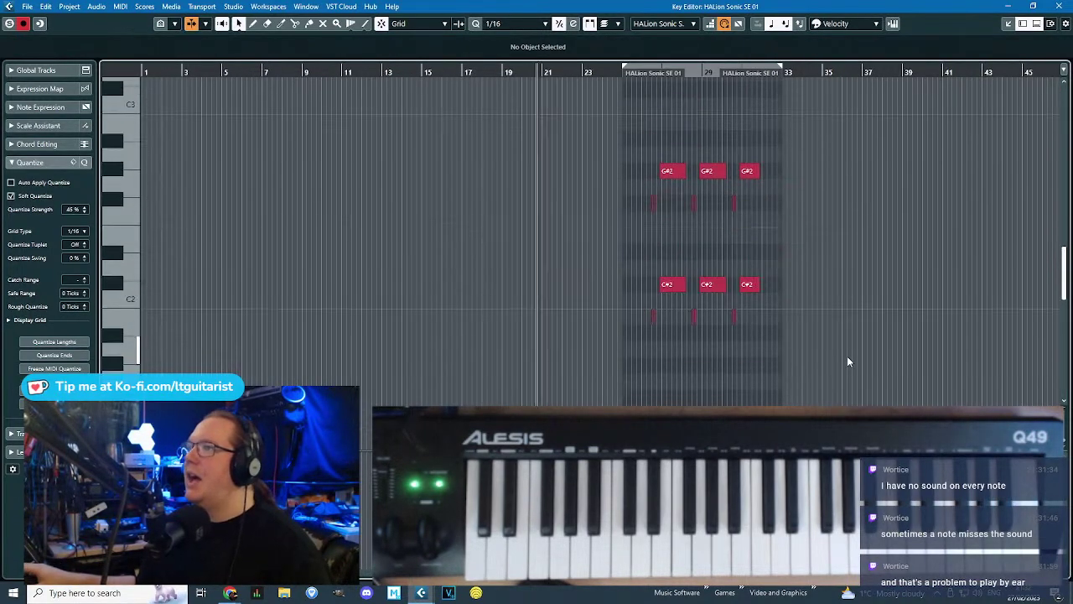
{"action": "scroll", "coordinate": [865, 366], "scroll_direction": "up", "scroll_amount": 2}
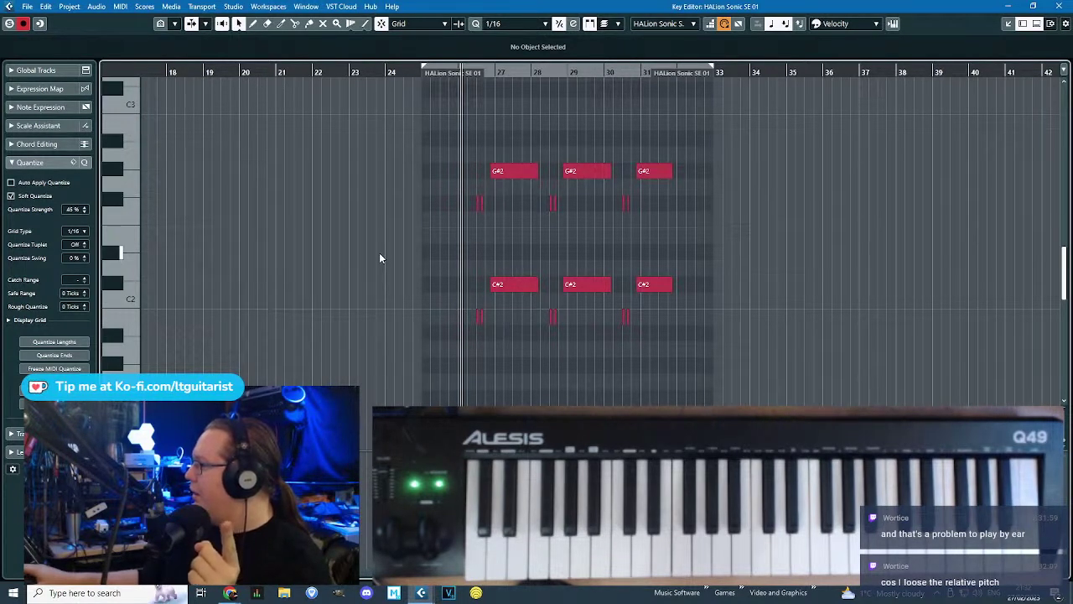
Examine the settings in every Key Editor inspector section, from Global Tracks to Length, leaving all of them collapsed.
{"action": "left_click", "coordinate": [12, 69]}
{"action": "left_click", "coordinate": [11, 70]}
{"action": "left_click", "coordinate": [11, 87]}
{"action": "left_click", "coordinate": [11, 87]}
{"action": "left_click", "coordinate": [11, 106]}
{"action": "left_click", "coordinate": [11, 105]}
{"action": "left_click", "coordinate": [11, 123]}
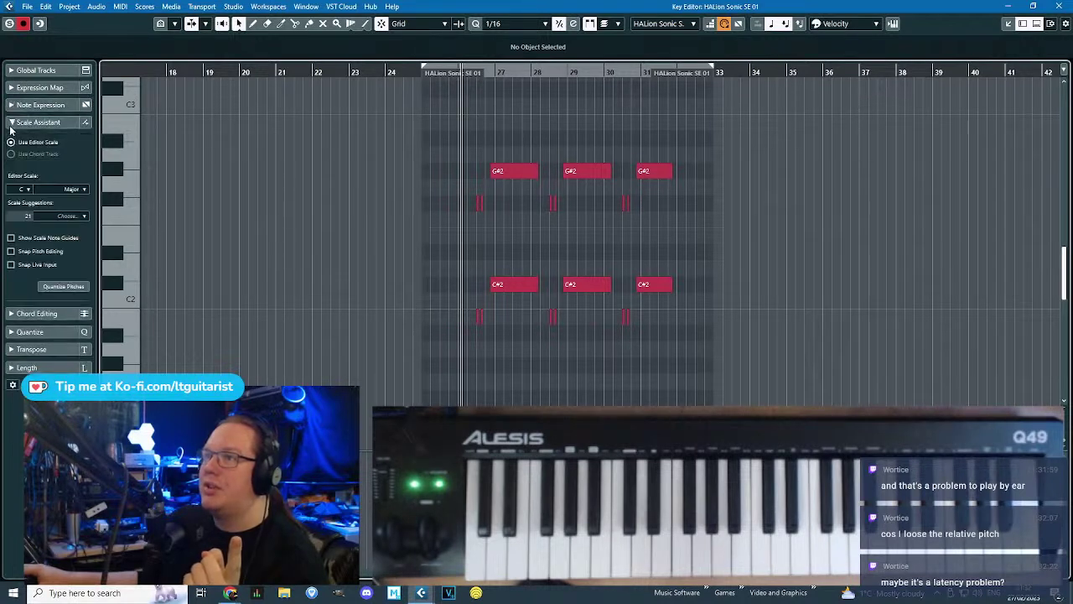
{"action": "left_click", "coordinate": [11, 122]}
{"action": "left_click", "coordinate": [12, 141]}
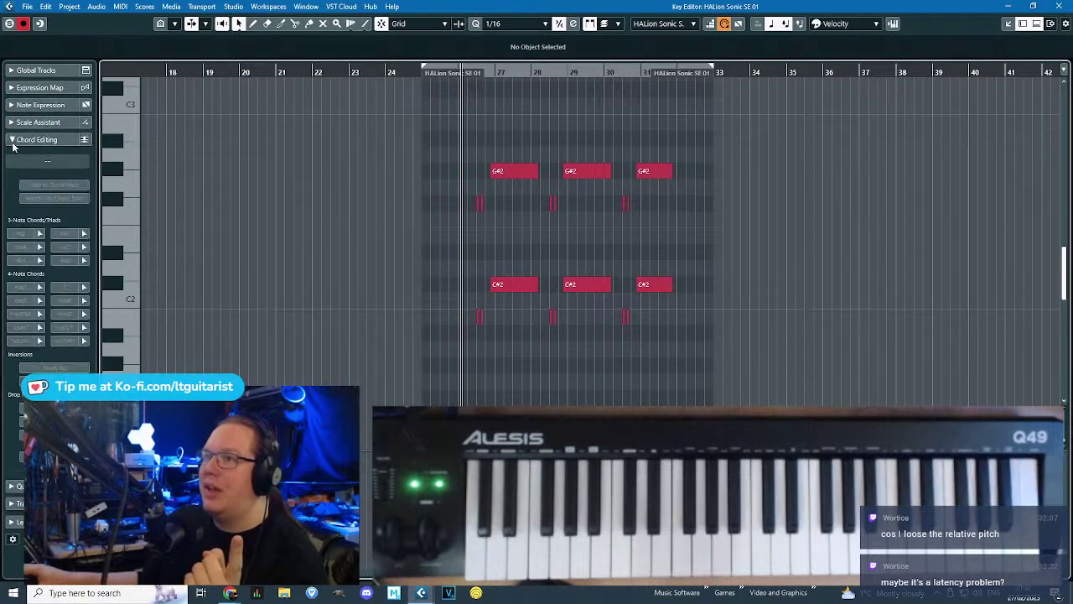
{"action": "left_click", "coordinate": [12, 143]}
{"action": "left_click", "coordinate": [12, 157]}
{"action": "left_click", "coordinate": [12, 160]}
{"action": "left_click", "coordinate": [12, 175]}
{"action": "left_click", "coordinate": [12, 174]}
{"action": "left_click", "coordinate": [11, 192]}
{"action": "left_click", "coordinate": [11, 192]}
Hide the Global Tracks section from the Key Editor inspector and check the setup of hidden and visible sections.
{"action": "right_click", "coordinate": [13, 206]}
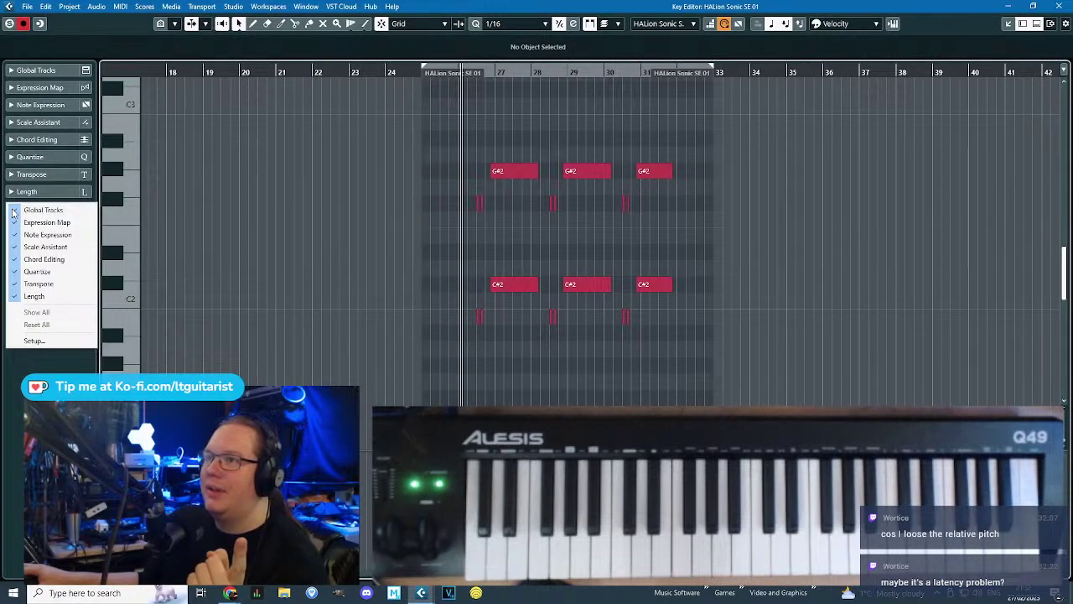
{"action": "left_click", "coordinate": [294, 249]}
{"action": "right_click", "coordinate": [12, 204]}
{"action": "left_click", "coordinate": [12, 208]}
{"action": "right_click", "coordinate": [11, 207]}
{"action": "left_click", "coordinate": [38, 330]}
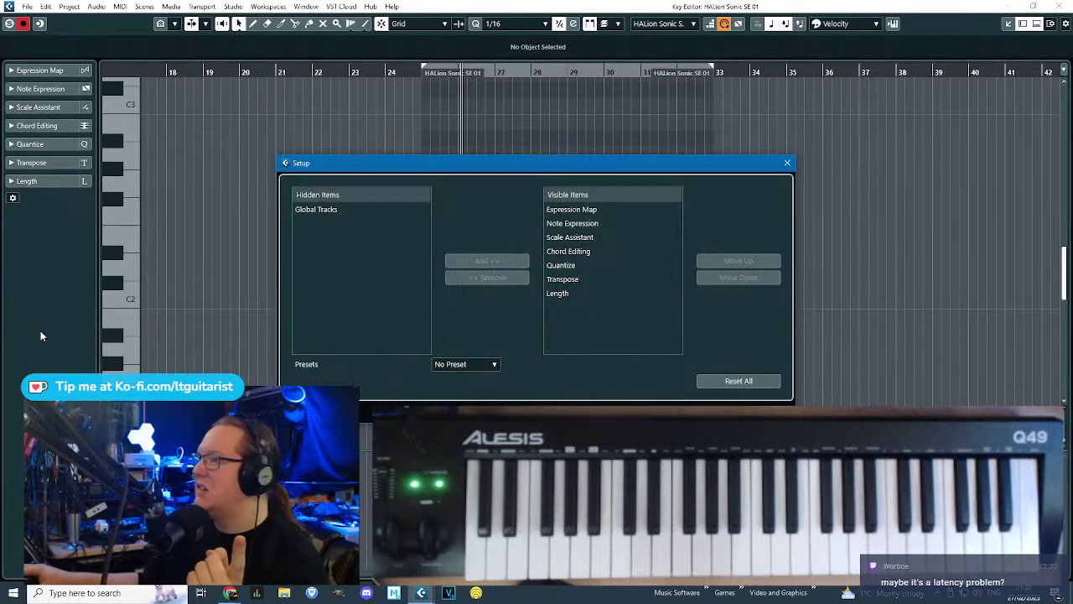
{"action": "left_click", "coordinate": [786, 162]}
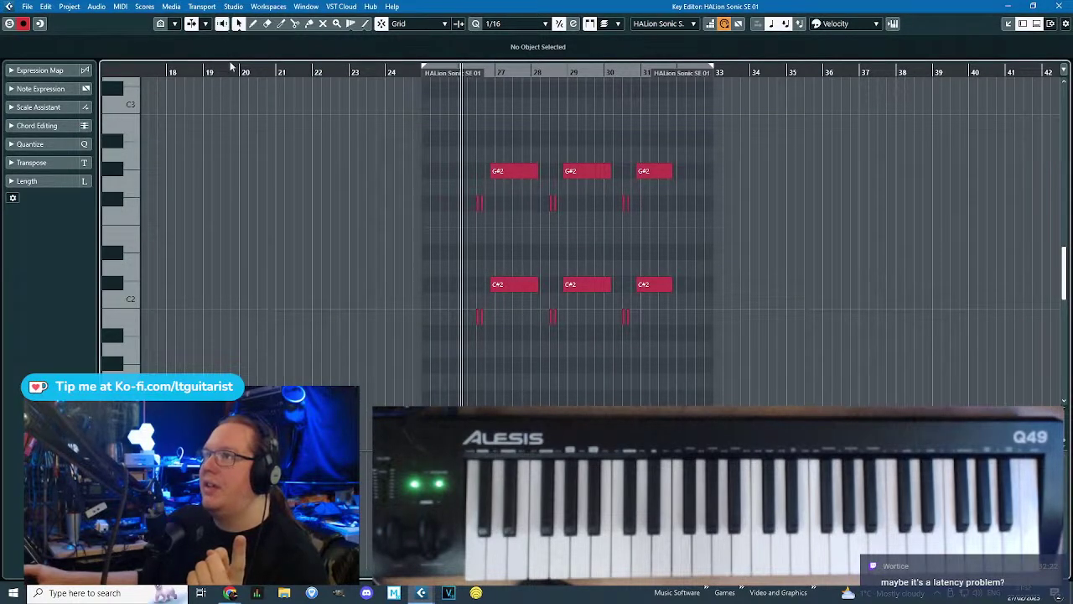
Audition the first long G#2 note of the bar 25 piano part and look through the available transport commands.
{"action": "mouse_move", "coordinate": [520, 180]}
{"action": "left_mouse_down"}
{"action": "mouse_move", "coordinate": [510, 180]}
{"action": "mouse_move", "coordinate": [510, 140]}
{"action": "mouse_move", "coordinate": [507, 171]}
{"action": "left_mouse_up"}
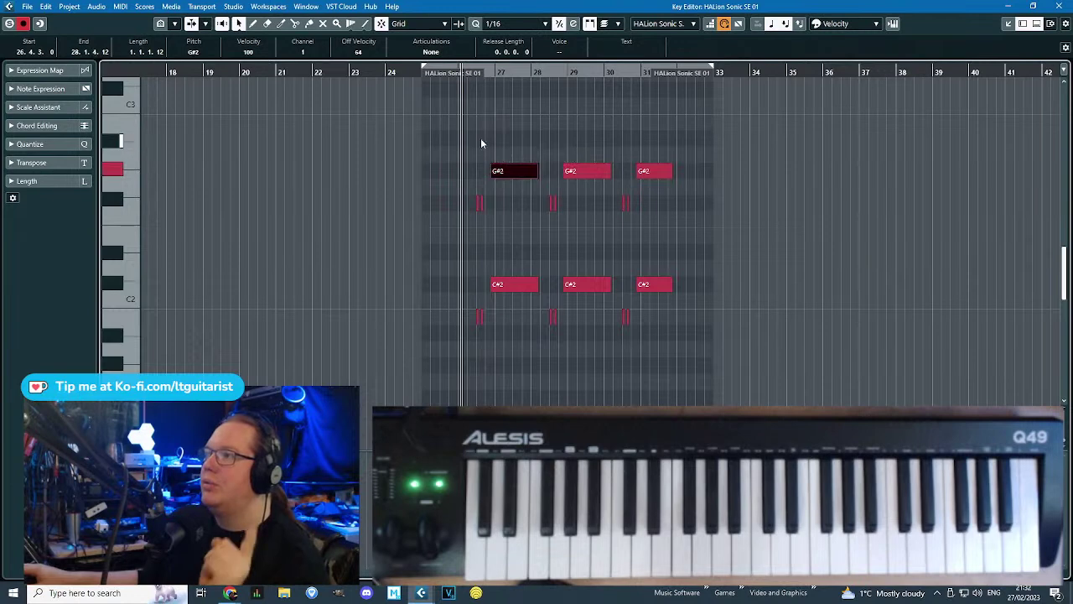
{"action": "left_click", "coordinate": [463, 161]}
{"action": "scroll", "coordinate": [540, 216], "scroll_direction": "up", "scroll_amount": 3}
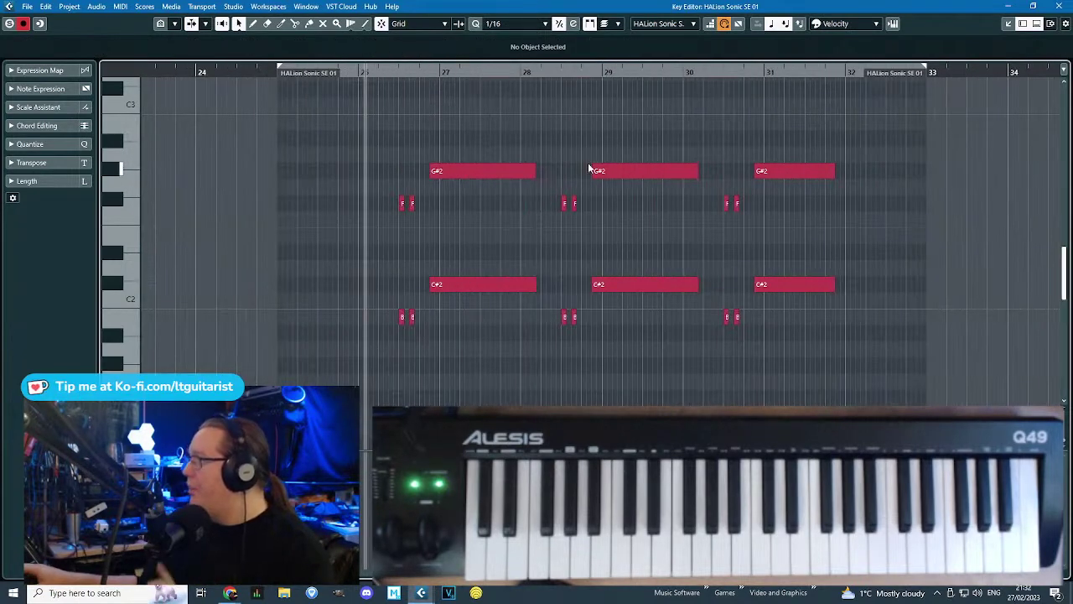
{"action": "scroll", "coordinate": [409, 194], "scroll_direction": "up", "scroll_amount": 4}
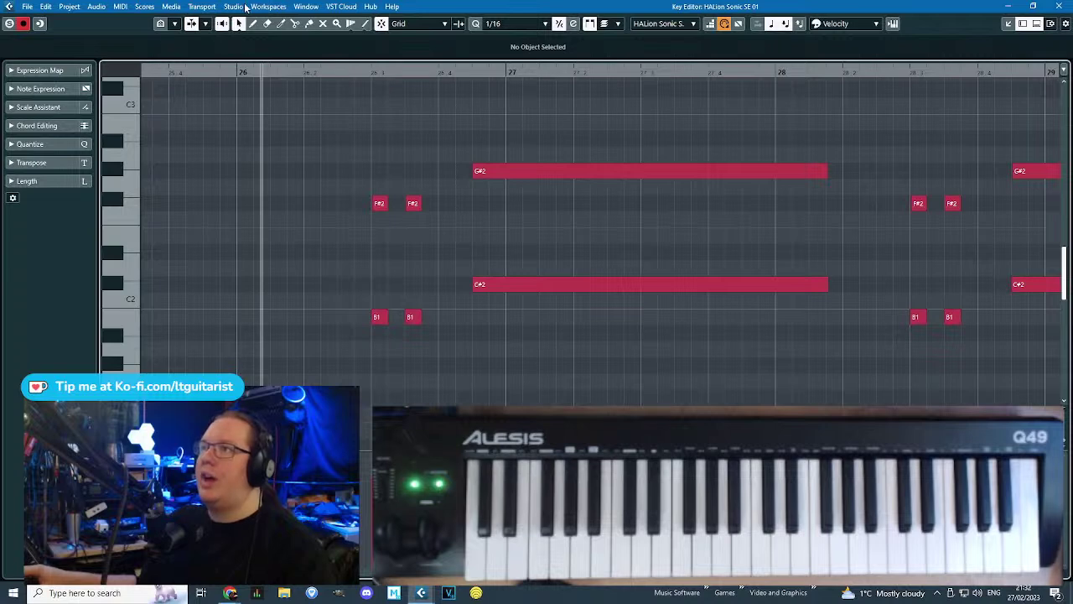
{"action": "left_click", "coordinate": [201, 8]}
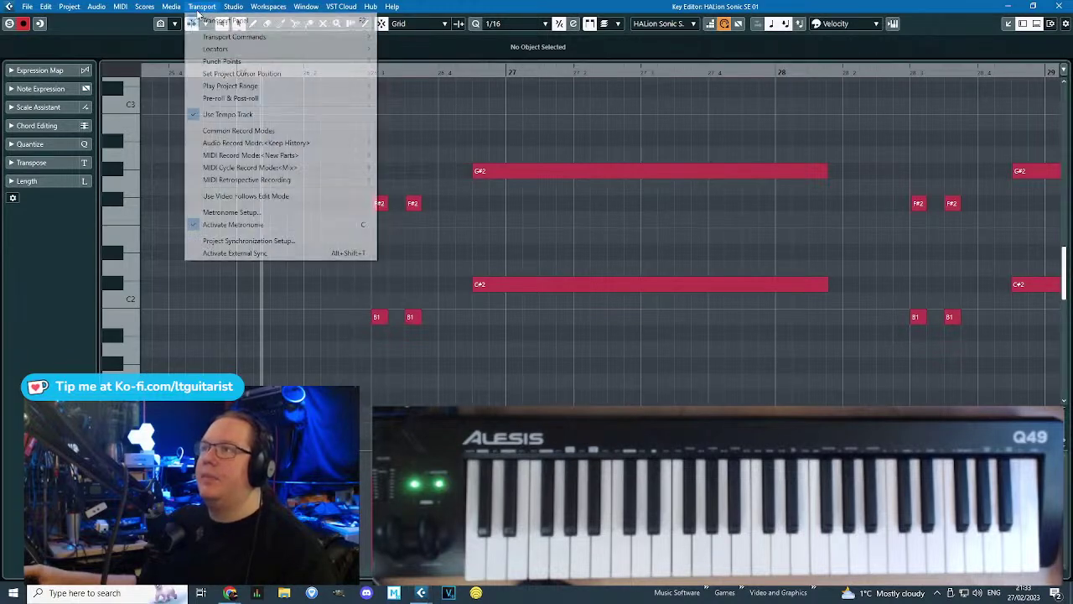
{"action": "left_click", "coordinate": [204, 10]}
{"action": "left_click", "coordinate": [207, 11]}
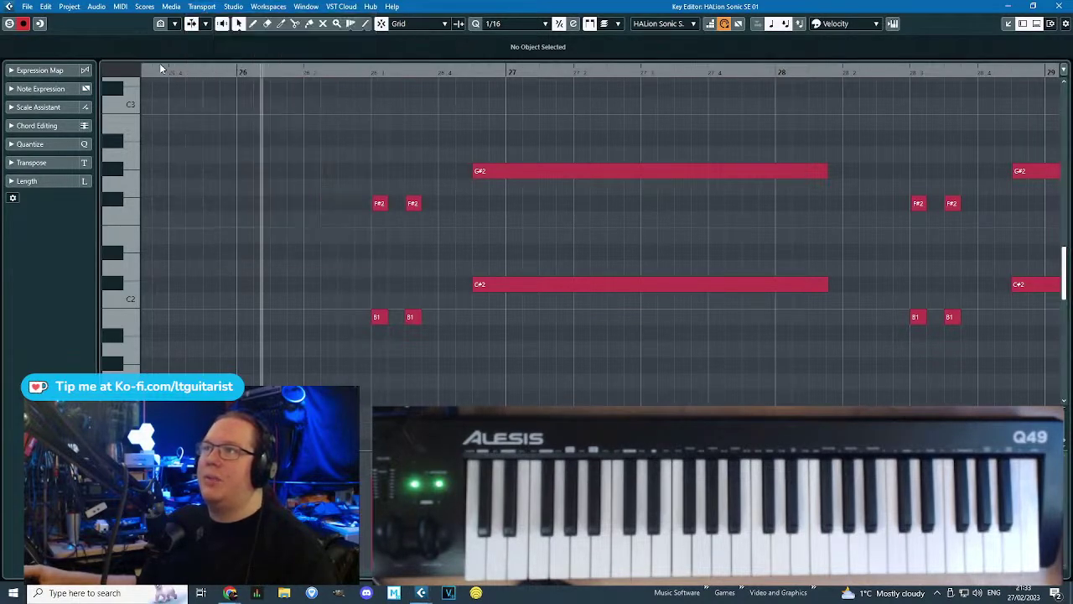
{"action": "left_click_drag", "start_coordinate": [165, 69], "coordinate": [179, 48]}
{"action": "left_click", "coordinate": [206, 8]}
{"action": "left_click", "coordinate": [188, 18]}
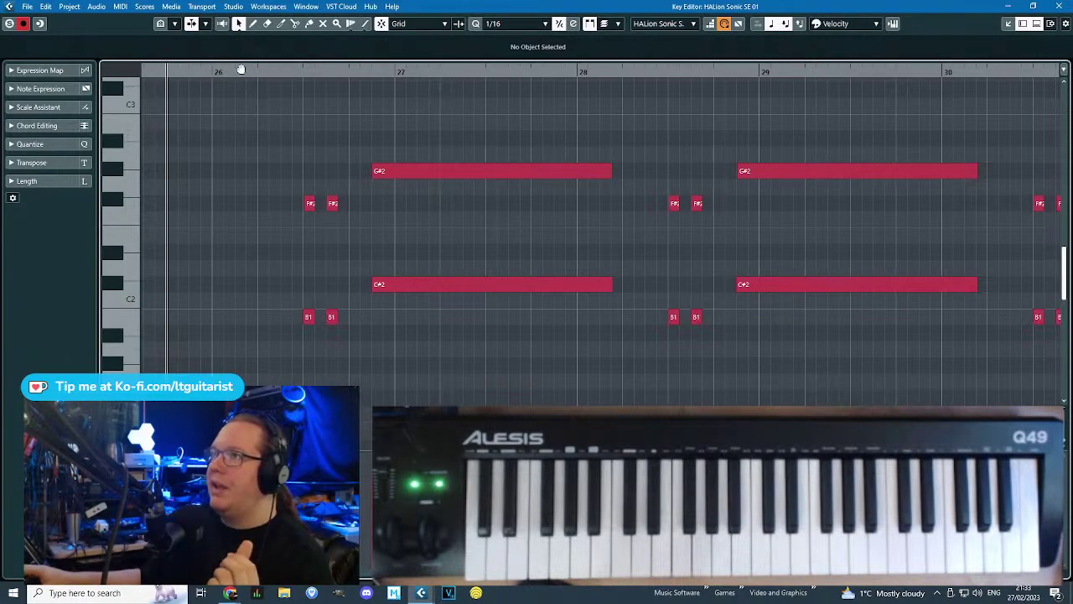
Try drawing A#2 and B2 notes and shifting the first long G#2 note around bar 27, and delete the trial notes.
{"action": "left_click_drag", "start_coordinate": [426, 170], "coordinate": [410, 138]}
{"action": "left_click_drag", "start_coordinate": [423, 120], "coordinate": [429, 185]}
{"action": "left_click_drag", "start_coordinate": [308, 136], "coordinate": [530, 120]}
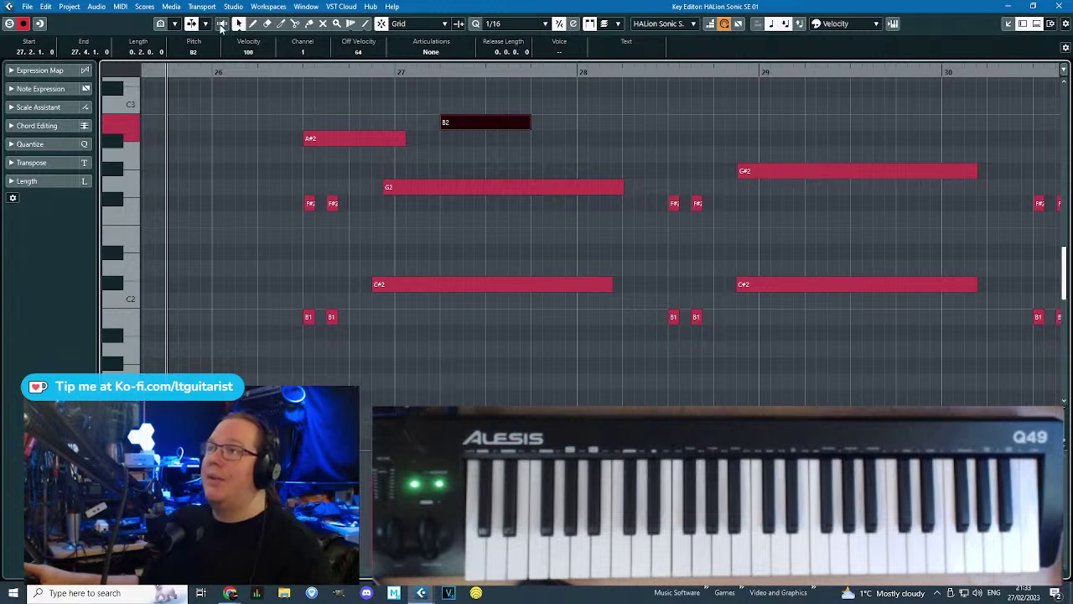
{"action": "left_click_drag", "start_coordinate": [332, 139], "coordinate": [289, 148]}
{"action": "left_click_drag", "start_coordinate": [480, 120], "coordinate": [454, 138]}
{"action": "left_click", "coordinate": [417, 192]}
{"action": "left_click_drag", "start_coordinate": [416, 192], "coordinate": [408, 164]}
{"action": "left_click_drag", "start_coordinate": [259, 91], "coordinate": [468, 122]}
{"action": "key", "text": "Delete"}
{"action": "left_click", "coordinate": [520, 129]}
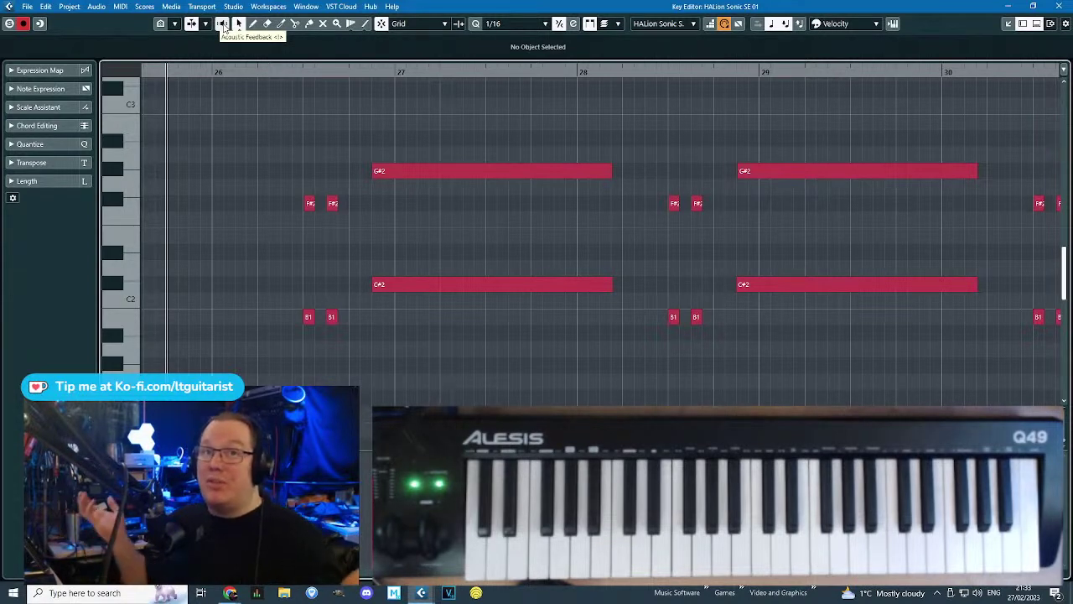
Activate cycle playback and Acoustic Feedback, and audition the first long G#2 note near bar 27.
{"action": "left_click", "coordinate": [240, 64]}
{"action": "left_click", "coordinate": [224, 29]}
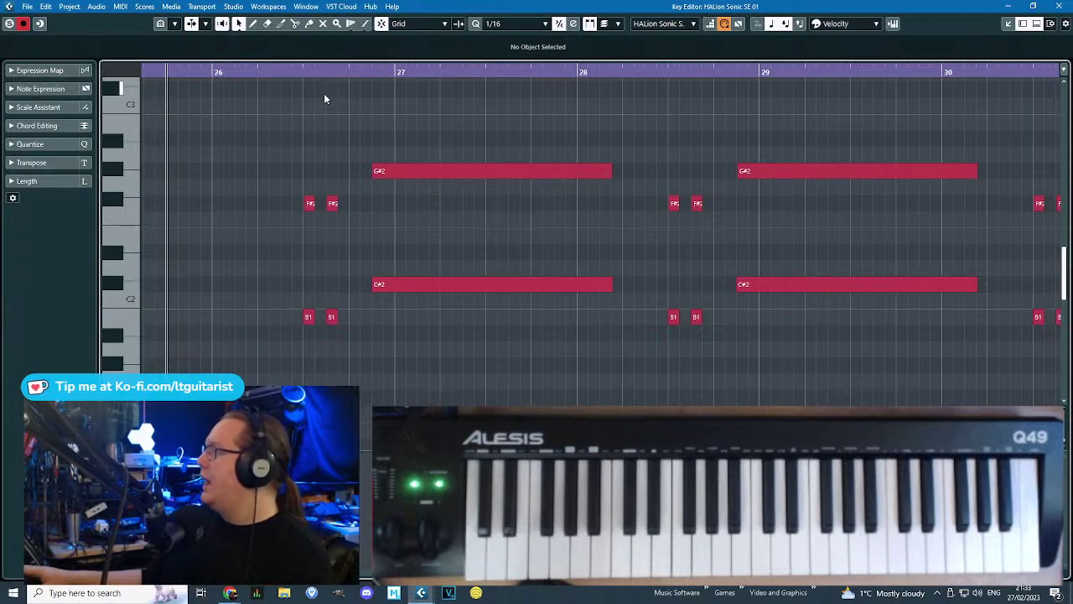
{"action": "mouse_move", "coordinate": [386, 170]}
{"action": "left_mouse_down"}
{"action": "mouse_move", "coordinate": [390, 143]}
{"action": "mouse_move", "coordinate": [387, 167]}
{"action": "left_mouse_up"}
{"action": "left_click", "coordinate": [379, 131]}
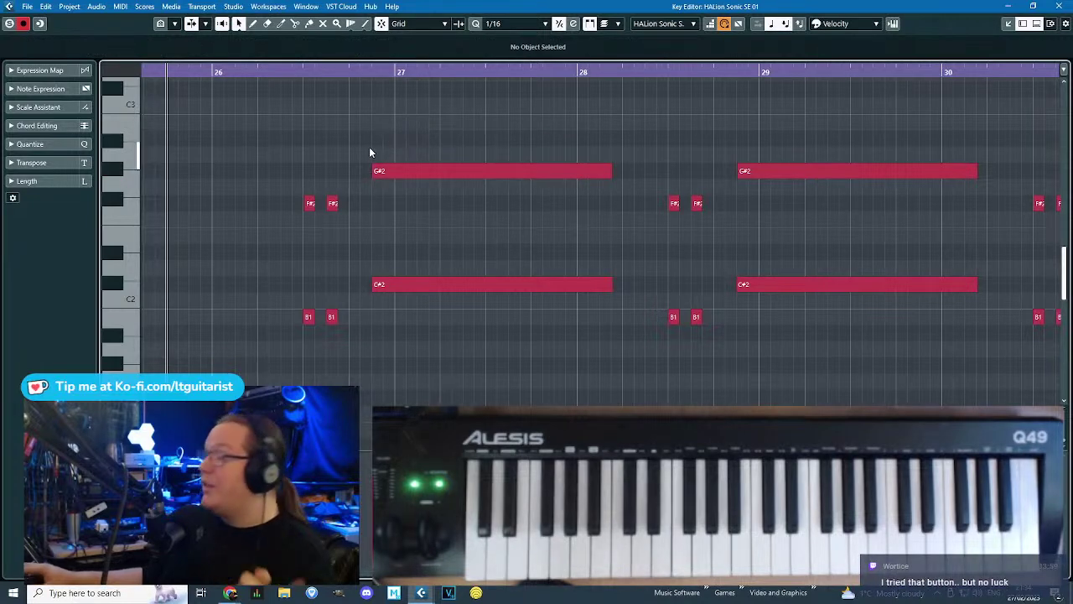
Glance through the project commands and play the bar 25 piano part from just after bar 26.
{"action": "left_click", "coordinate": [69, 7]}
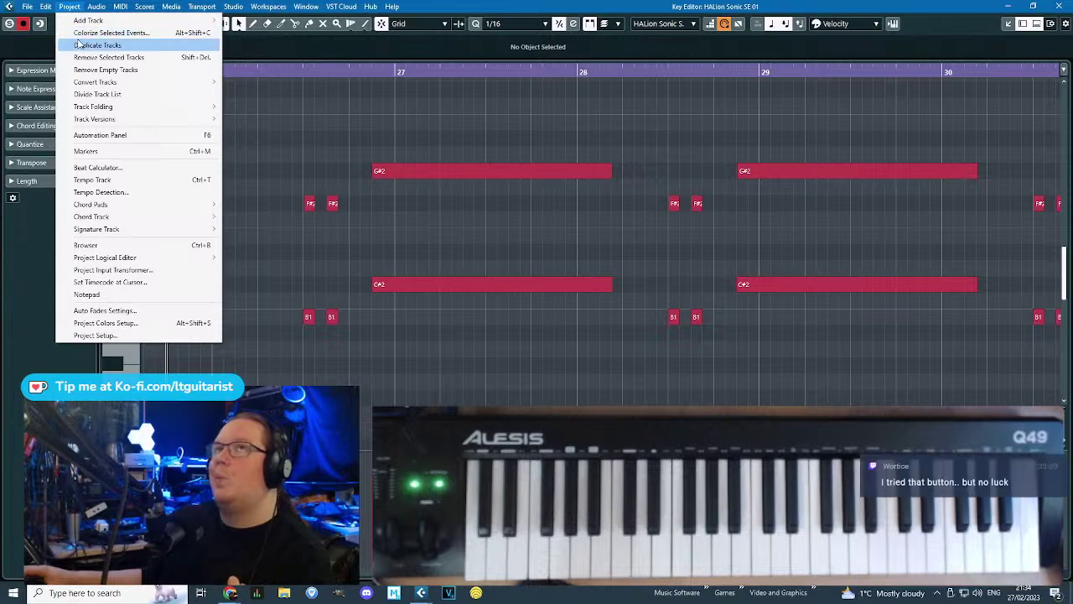
{"action": "left_click", "coordinate": [370, 79]}
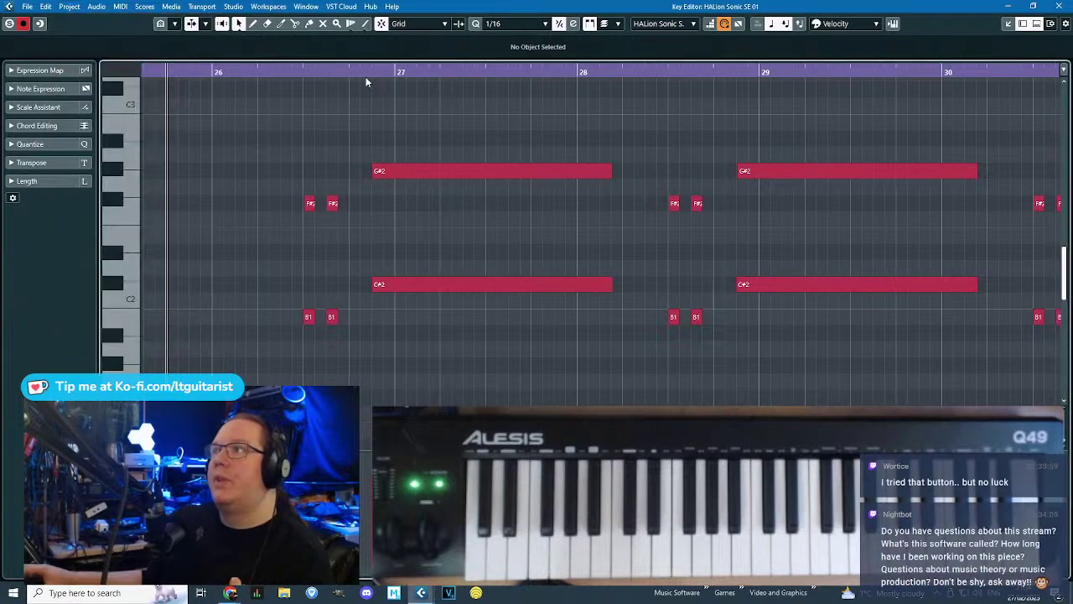
{"action": "left_click", "coordinate": [245, 73]}
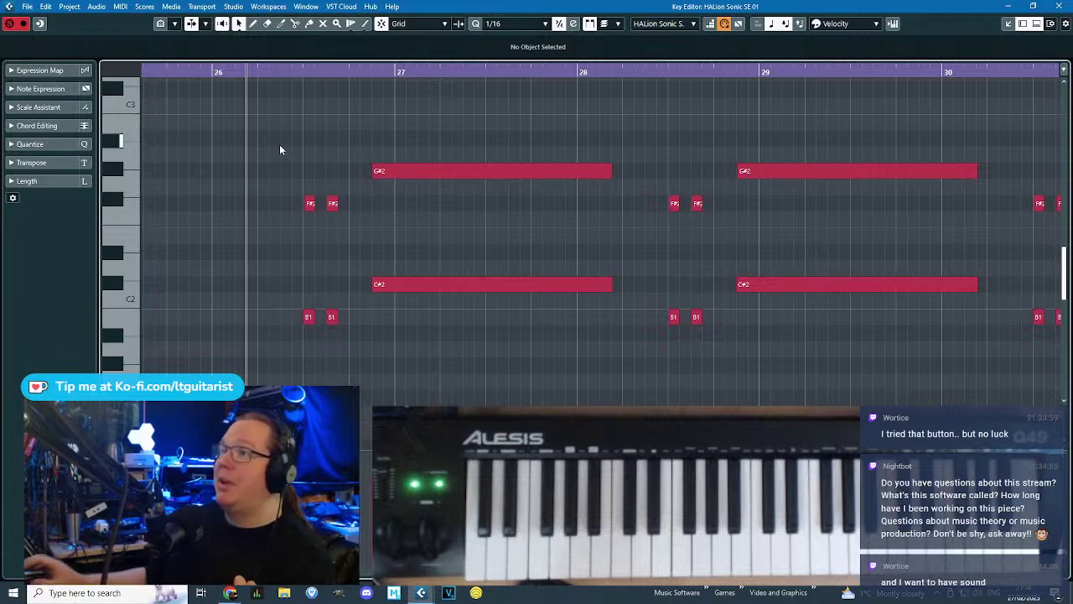
{"action": "key", "text": "space"}
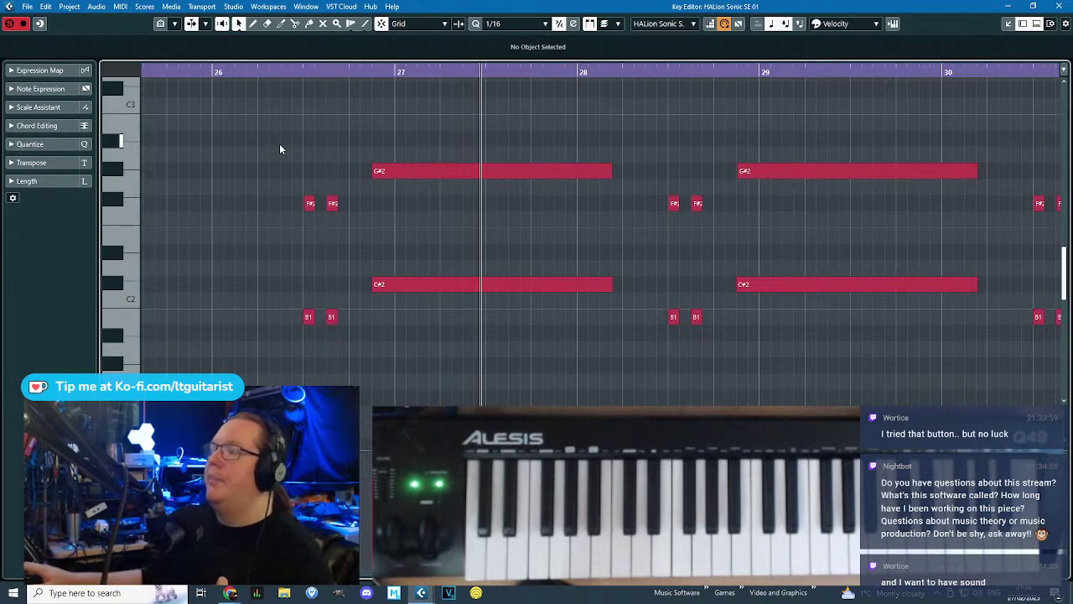
{"action": "left_click_drag", "start_coordinate": [287, 72], "coordinate": [234, 99]}
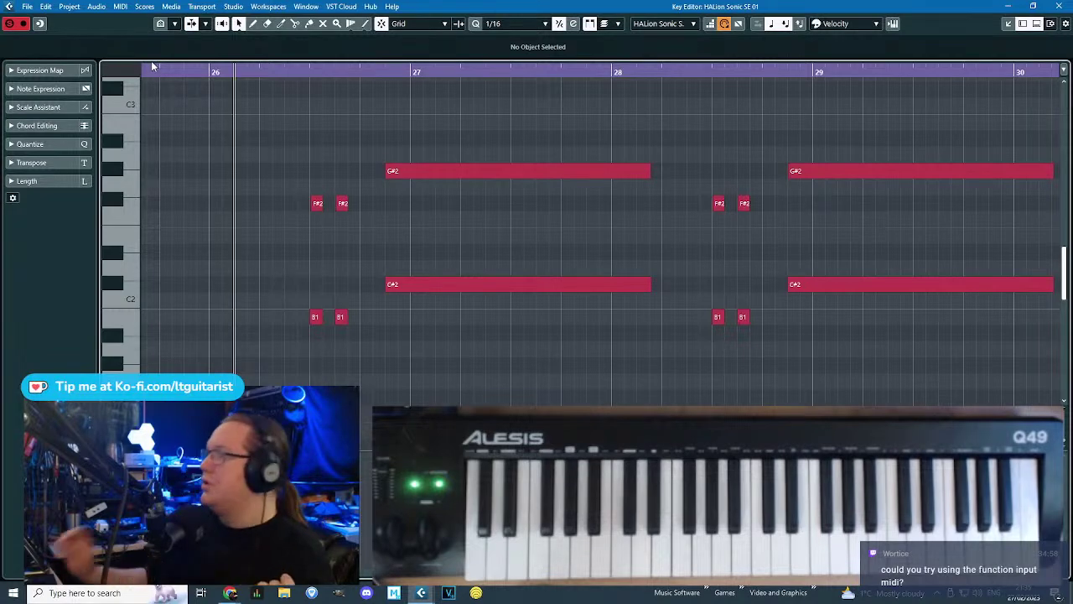
Close the Key Editor and open the Piano track's empty part at bar 78 for note editing.
{"action": "scroll", "coordinate": [308, 191], "scroll_direction": "down", "scroll_amount": 3}
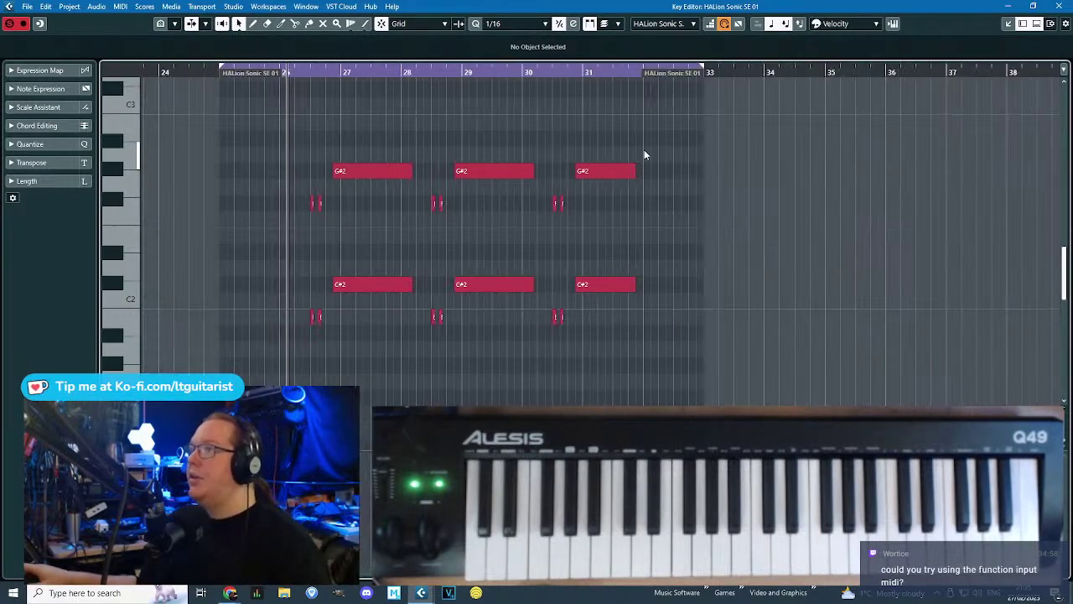
{"action": "left_click", "coordinate": [1058, 6]}
{"action": "scroll", "coordinate": [733, 388], "scroll_direction": "down", "scroll_amount": 3}
{"action": "scroll", "coordinate": [630, 373], "scroll_direction": "up", "scroll_amount": 6}
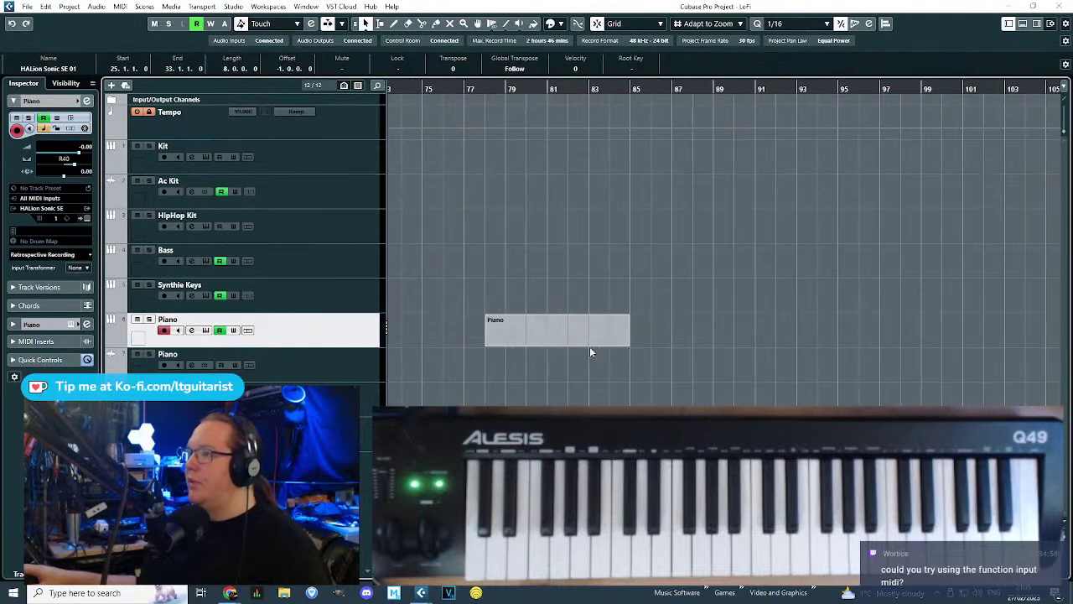
{"action": "double_click", "coordinate": [569, 327]}
Draw four trial notes at F#3, G3, F#3 and F#3 between bars 79 and 83, and place the cursor at bar 78.
{"action": "mouse_move", "coordinate": [200, 217]}
{"action": "left_mouse_down"}
{"action": "mouse_move", "coordinate": [302, 202]}
{"action": "mouse_move", "coordinate": [344, 218]}
{"action": "mouse_move", "coordinate": [450, 217]}
{"action": "left_mouse_up"}
{"action": "mouse_move", "coordinate": [427, 178]}
{"action": "left_mouse_down"}
{"action": "mouse_move", "coordinate": [306, 172]}
{"action": "mouse_move", "coordinate": [109, 189]}
{"action": "left_mouse_up"}
{"action": "left_click", "coordinate": [421, 71]}
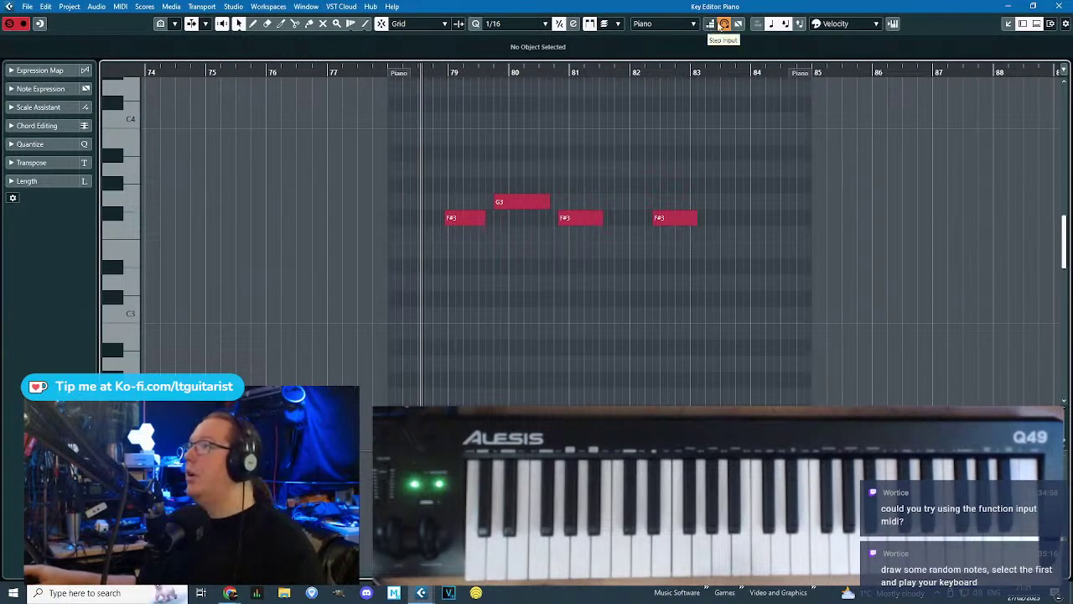
Try changing the four trial notes to A#2 through MIDI input by selecting them and playing the MIDI keyboard.
{"action": "left_click", "coordinate": [710, 24]}
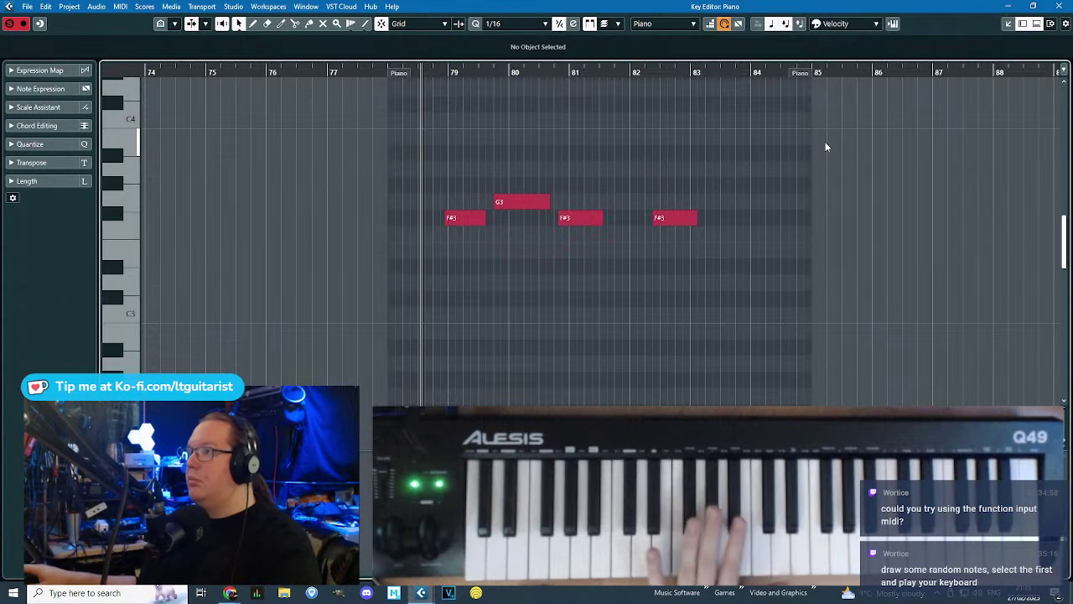
{"action": "left_click", "coordinate": [771, 25]}
{"action": "left_click_drag", "start_coordinate": [431, 173], "coordinate": [662, 275]}
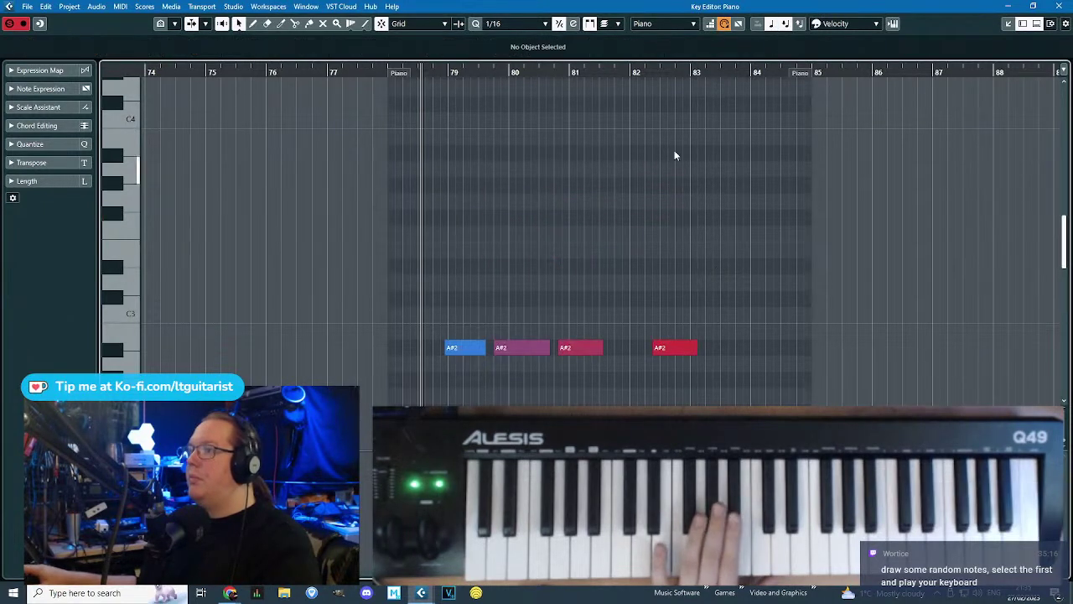
{"action": "left_click_drag", "start_coordinate": [427, 226], "coordinate": [858, 382]}
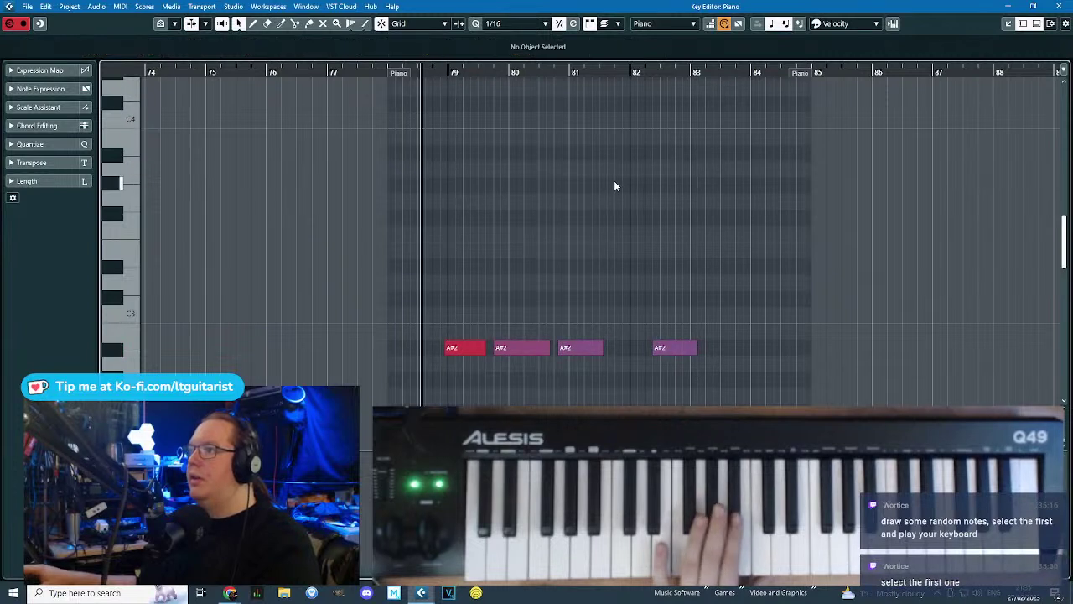
{"action": "left_click_drag", "start_coordinate": [815, 232], "coordinate": [337, 369]}
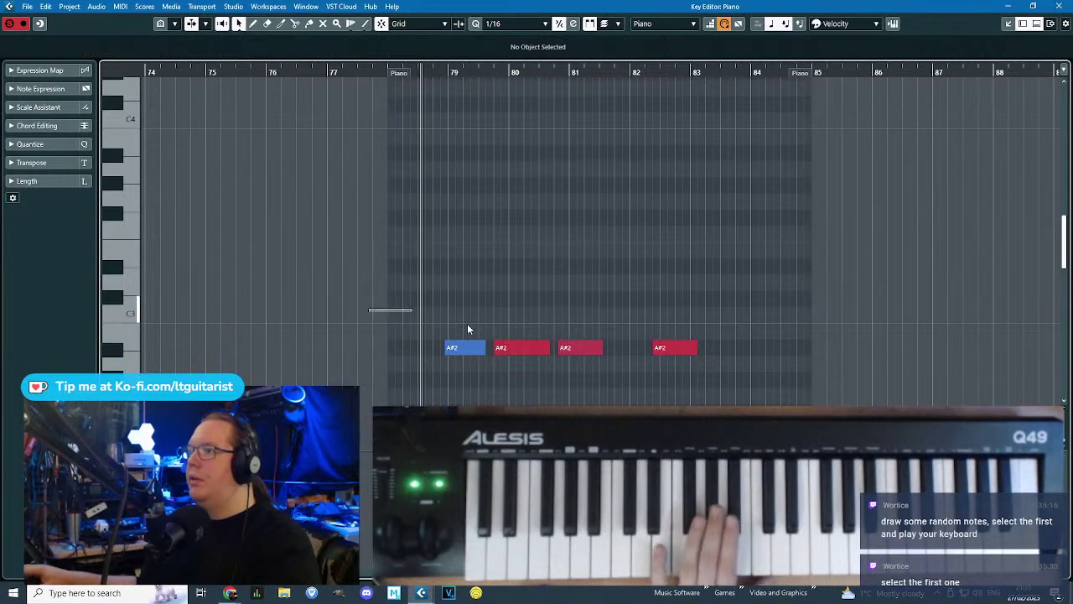
Try changing the four notes to A#3, F#3, D#3 and C#3 by reselecting them and playing the MIDI keyboard.
{"action": "left_click_drag", "start_coordinate": [394, 308], "coordinate": [770, 404]}
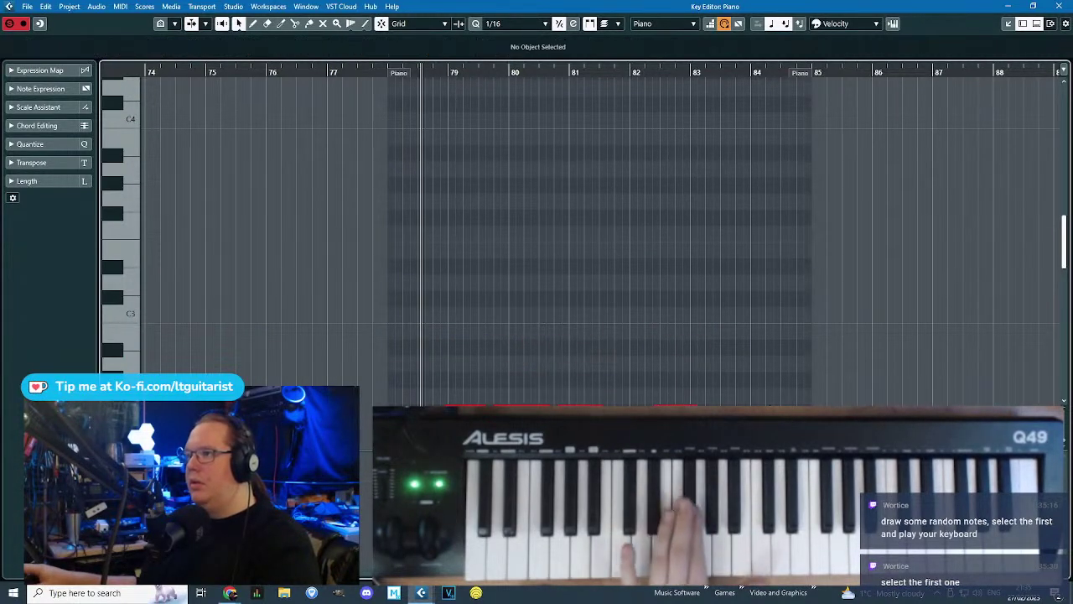
{"action": "left_click_drag", "start_coordinate": [790, 329], "coordinate": [370, 402]}
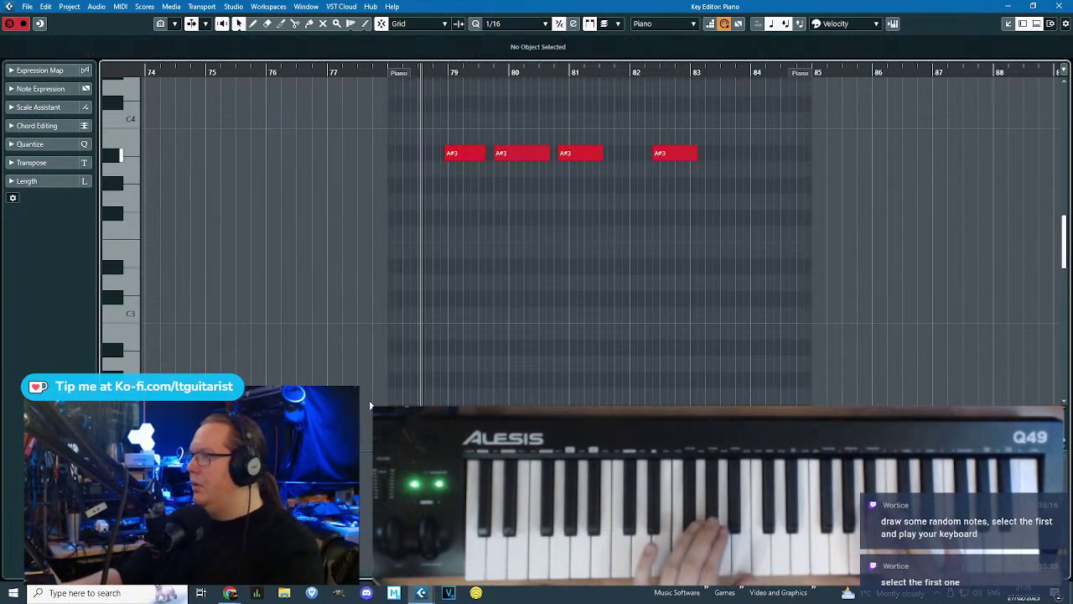
{"action": "left_click", "coordinate": [439, 153]}
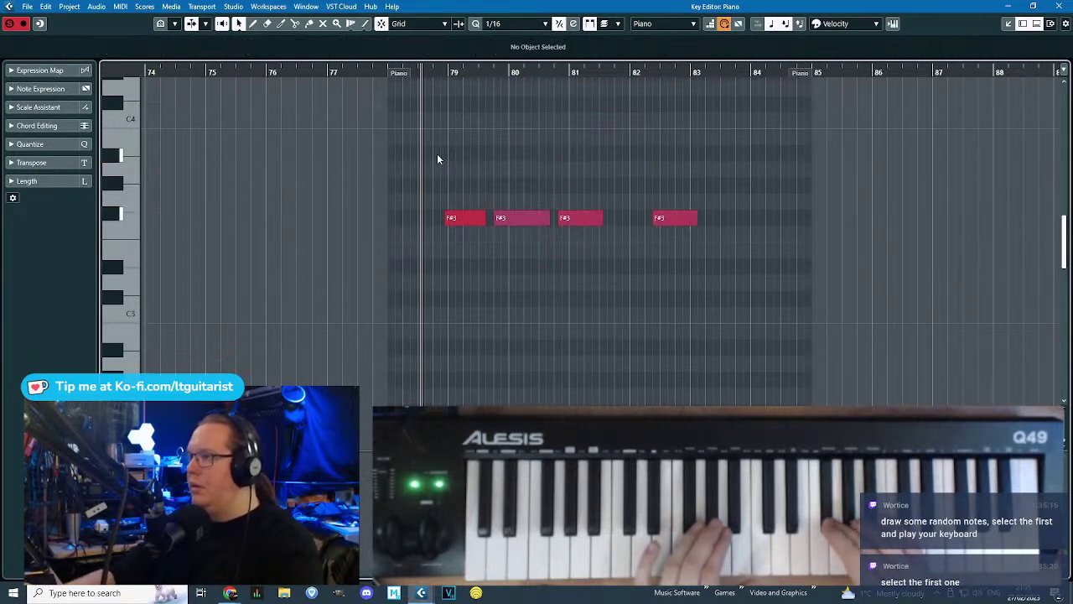
{"action": "left_click_drag", "start_coordinate": [414, 165], "coordinate": [834, 324]}
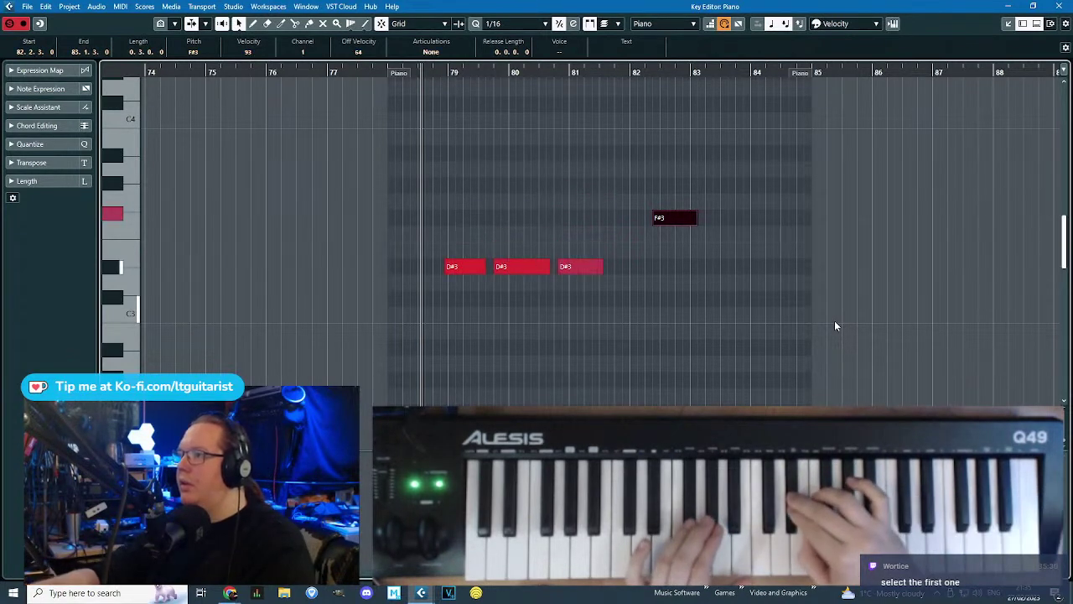
{"action": "left_click_drag", "start_coordinate": [834, 323], "coordinate": [337, 170]}
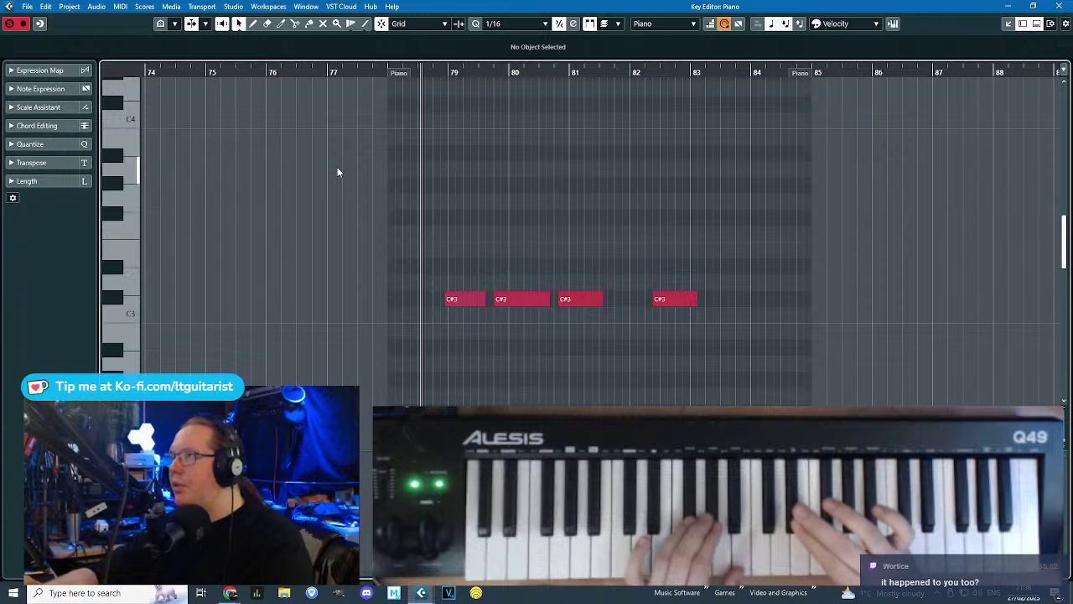
Change the pitches of all four trial notes to G#3 from the MIDI keyboard.
{"action": "left_click_drag", "start_coordinate": [381, 260], "coordinate": [763, 353]}
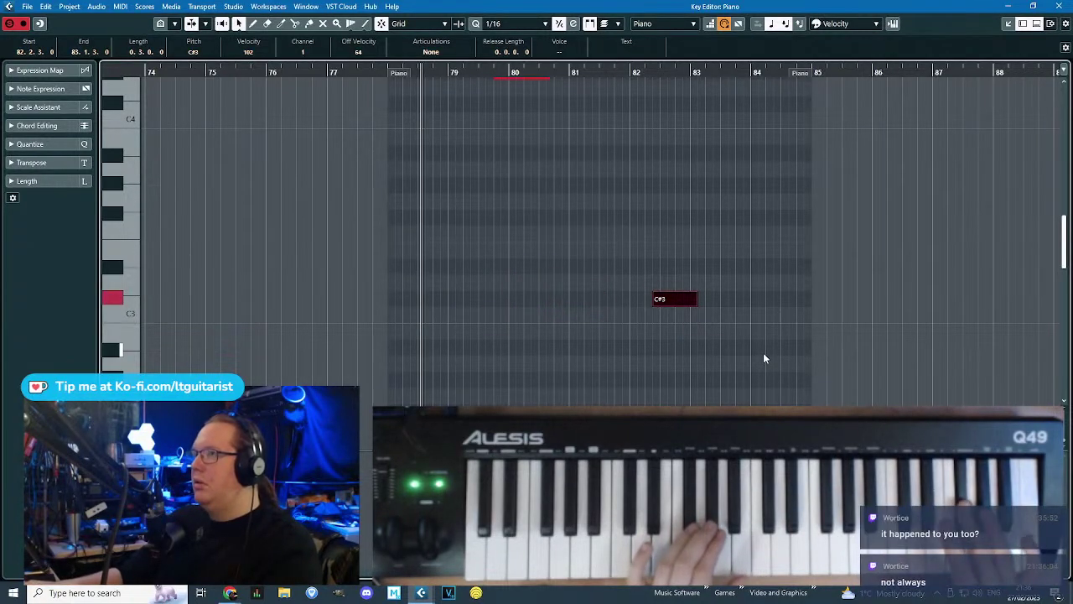
{"action": "scroll", "coordinate": [763, 354], "scroll_direction": "up", "scroll_amount": 4}
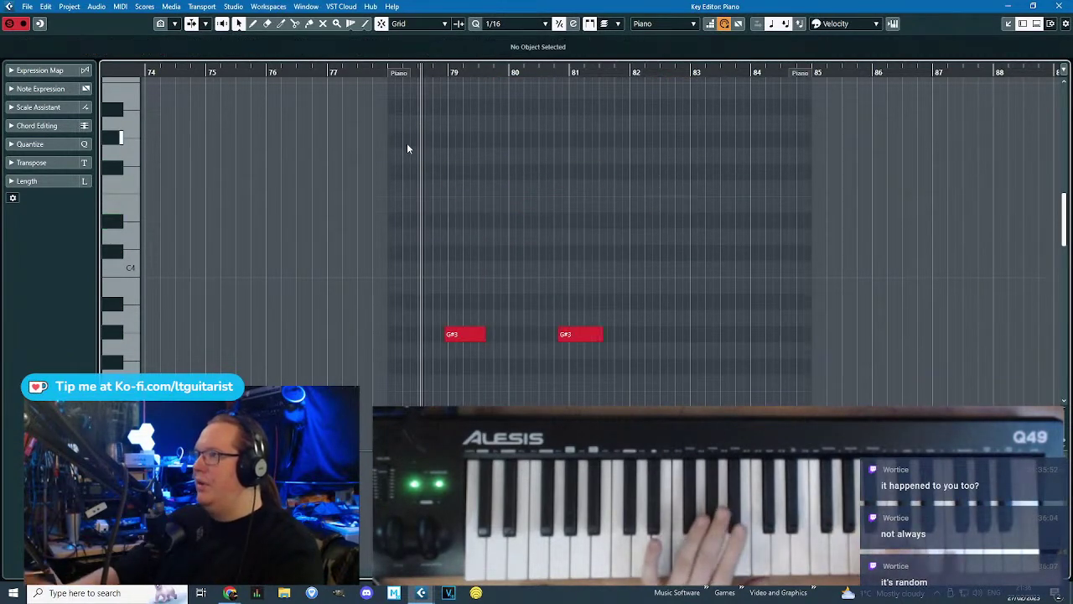
{"action": "scroll", "coordinate": [406, 144], "scroll_direction": "down", "scroll_amount": 2}
{"action": "left_click_drag", "start_coordinate": [389, 152], "coordinate": [700, 376]}
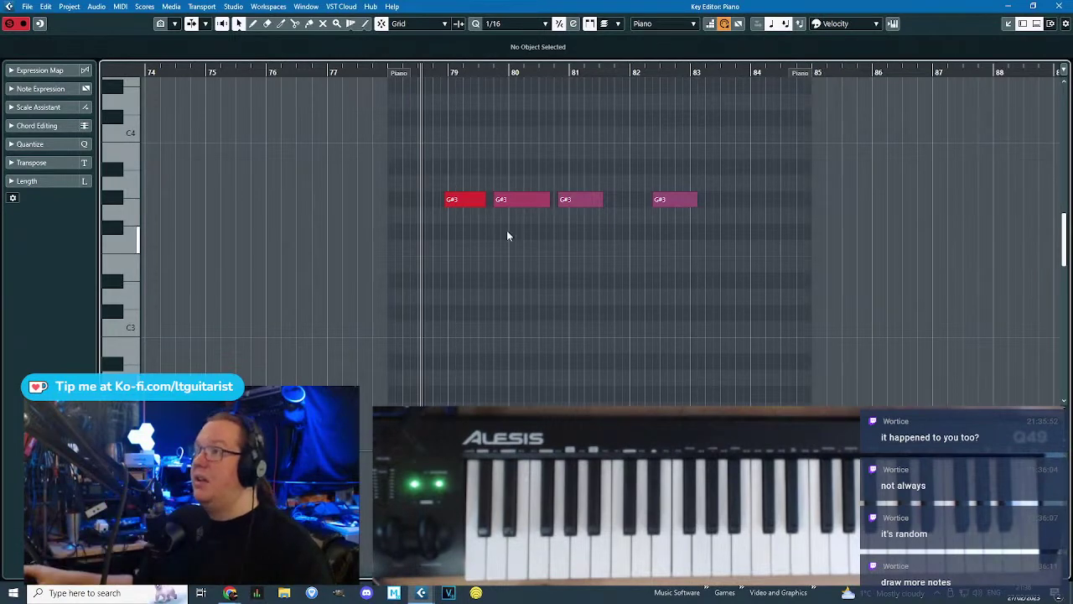
Add more overlapping trial notes between bars 79 and 84, select them and change their pitches to E3 and D3 from the MIDI keyboard.
{"action": "scroll", "coordinate": [496, 220], "scroll_direction": "up", "scroll_amount": 3}
{"action": "mouse_move", "coordinate": [452, 151]}
{"action": "left_mouse_down"}
{"action": "mouse_move", "coordinate": [535, 163]}
{"action": "mouse_move", "coordinate": [722, 159]}
{"action": "mouse_move", "coordinate": [784, 192]}
{"action": "left_mouse_up"}
{"action": "mouse_move", "coordinate": [776, 134]}
{"action": "left_mouse_down"}
{"action": "mouse_move", "coordinate": [877, 135]}
{"action": "mouse_move", "coordinate": [919, 118]}
{"action": "left_mouse_up"}
{"action": "left_click_drag", "start_coordinate": [974, 305], "coordinate": [412, 122]}
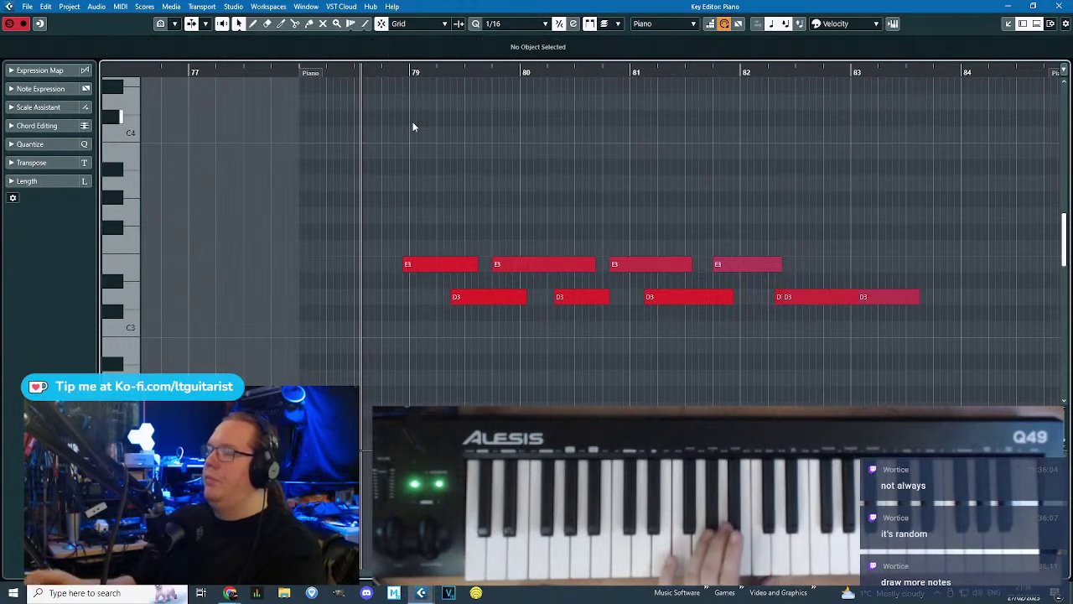
Change the trial notes to G#3, C4, E4, G4 and F#3 by reselecting them and playing the MIDI keyboard.
{"action": "left_click_drag", "start_coordinate": [399, 157], "coordinate": [198, 156]}
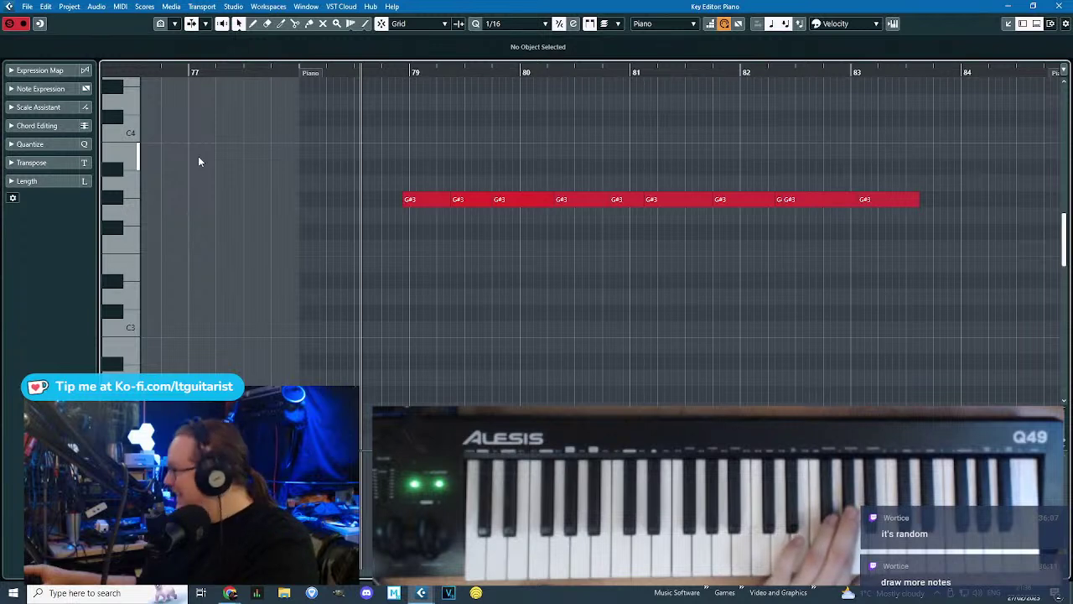
{"action": "left_click_drag", "start_coordinate": [198, 156], "coordinate": [973, 340]}
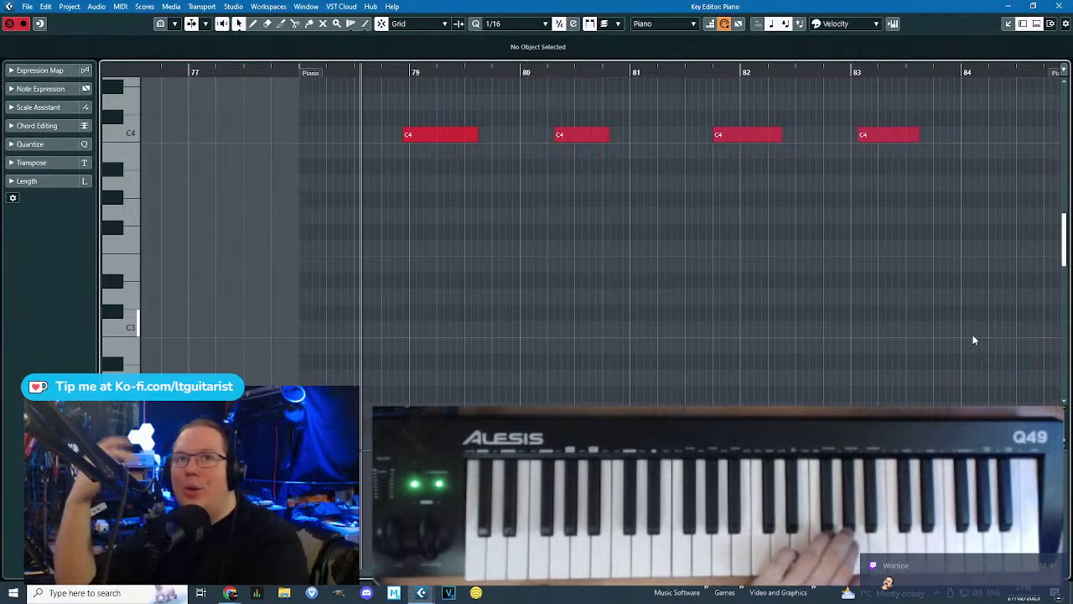
{"action": "scroll", "coordinate": [973, 340], "scroll_direction": "up", "scroll_amount": 5}
{"action": "left_click_drag", "start_coordinate": [989, 404], "coordinate": [469, 236]}
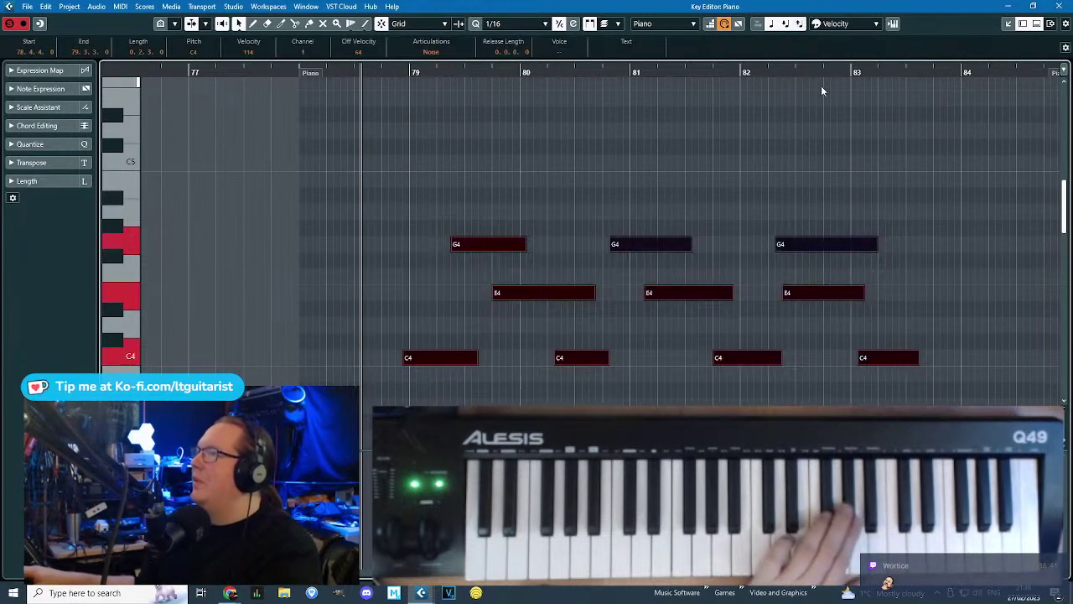
{"action": "key", "text": "Delete"}
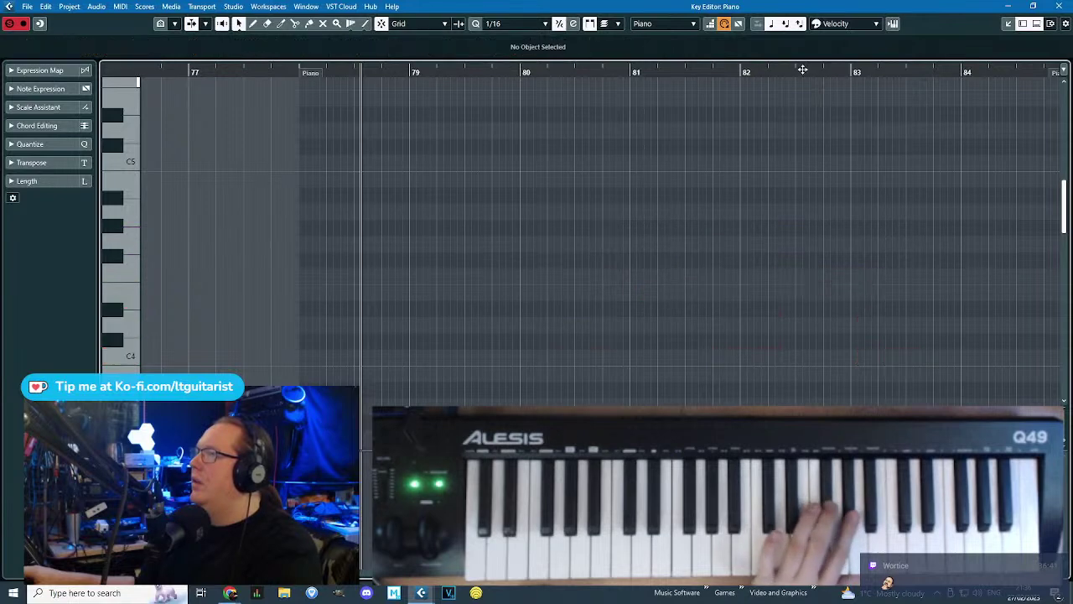
Turn off pitch recording for MIDI input and change only the velocities of the selected trial notes from the MIDI keyboard.
{"action": "left_click", "coordinate": [772, 29]}
{"action": "scroll", "coordinate": [658, 200], "scroll_direction": "down", "scroll_amount": 3}
{"action": "left_click_drag", "start_coordinate": [374, 195], "coordinate": [937, 405]}
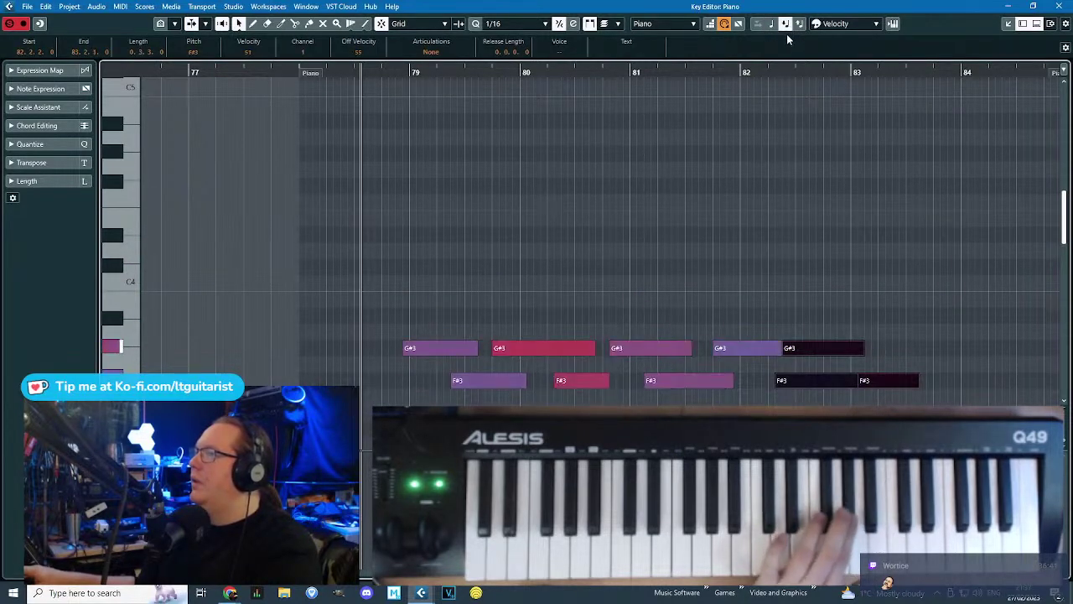
{"action": "left_click_drag", "start_coordinate": [375, 228], "coordinate": [956, 415]}
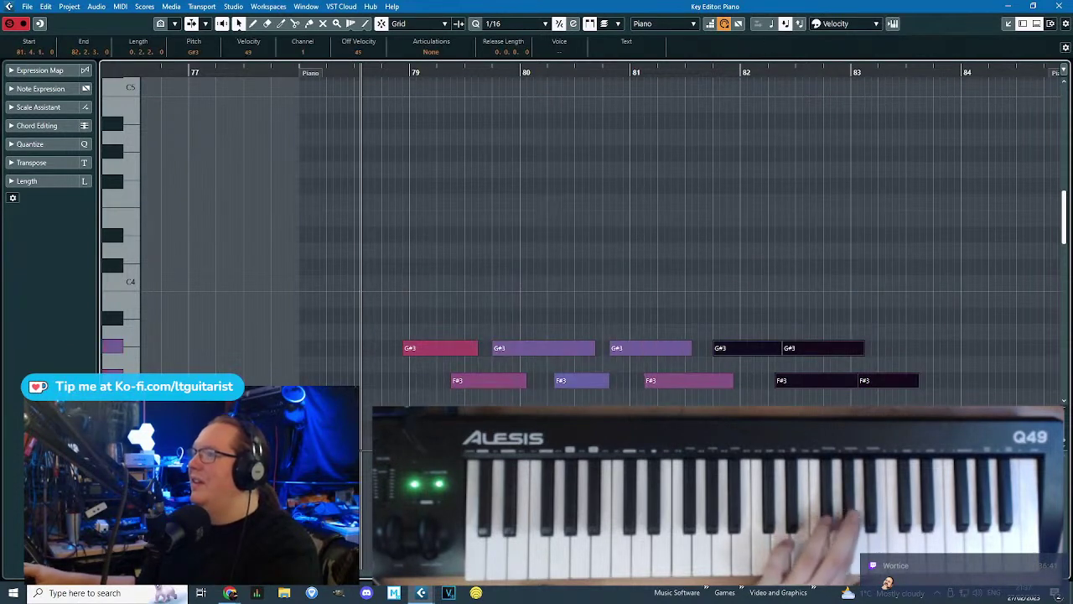
Play back the trial notes from bar 78 and reselect all of them.
{"action": "key", "text": "space"}
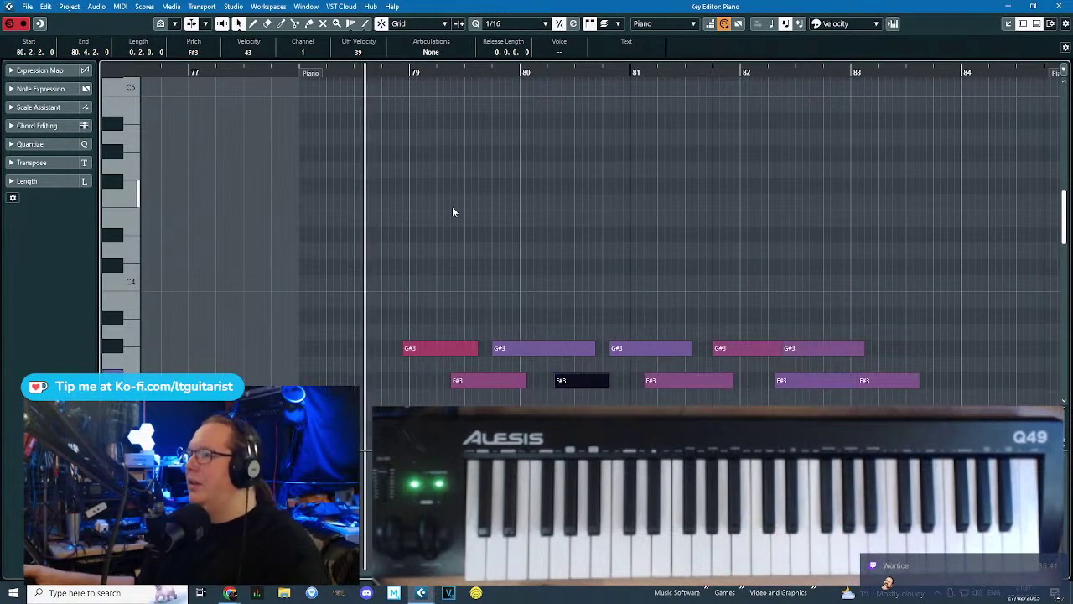
{"action": "key", "text": "space"}
{"action": "left_click_drag", "start_coordinate": [331, 229], "coordinate": [976, 424]}
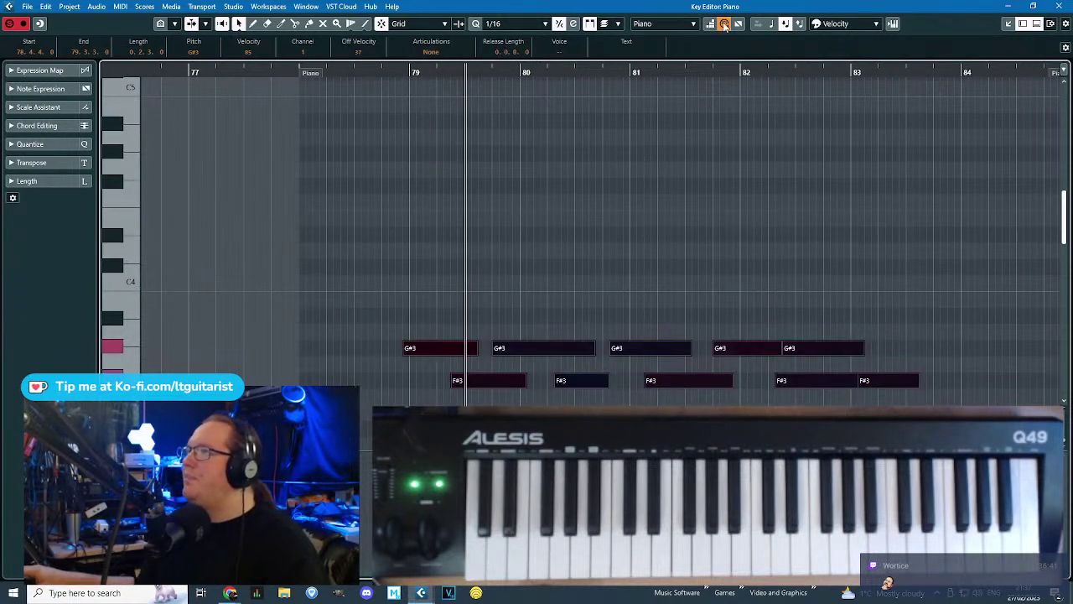
{"action": "left_click", "coordinate": [724, 25]}
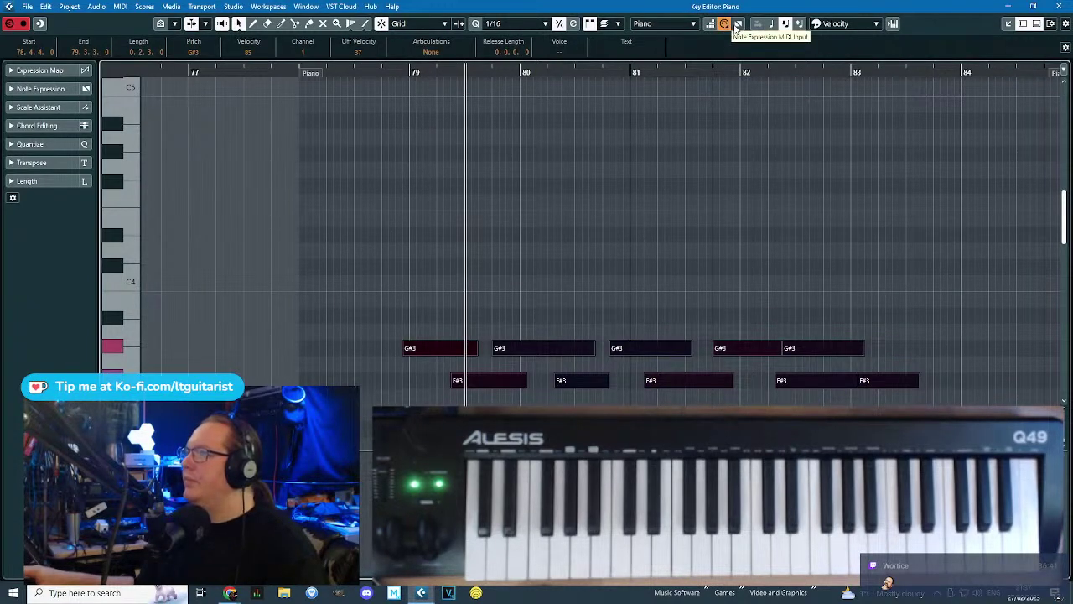
Delete the trial notes and draw six new ones at G4, F4, D#4, C4, F4 and A4 between bars 79 and 84.
{"action": "left_click_drag", "start_coordinate": [451, 231], "coordinate": [942, 407]}
{"action": "key", "text": "Delete"}
{"action": "double_click", "coordinate": [410, 169]}
{"action": "left_click_drag", "start_coordinate": [479, 202], "coordinate": [526, 207]}
{"action": "double_click", "coordinate": [626, 236]}
{"action": "double_click", "coordinate": [741, 283]}
Re-enable pitch and velocity recording for MIDI input with the new notes selected, and close the Key Editor.
{"action": "left_click_drag", "start_coordinate": [349, 101], "coordinate": [953, 351]}
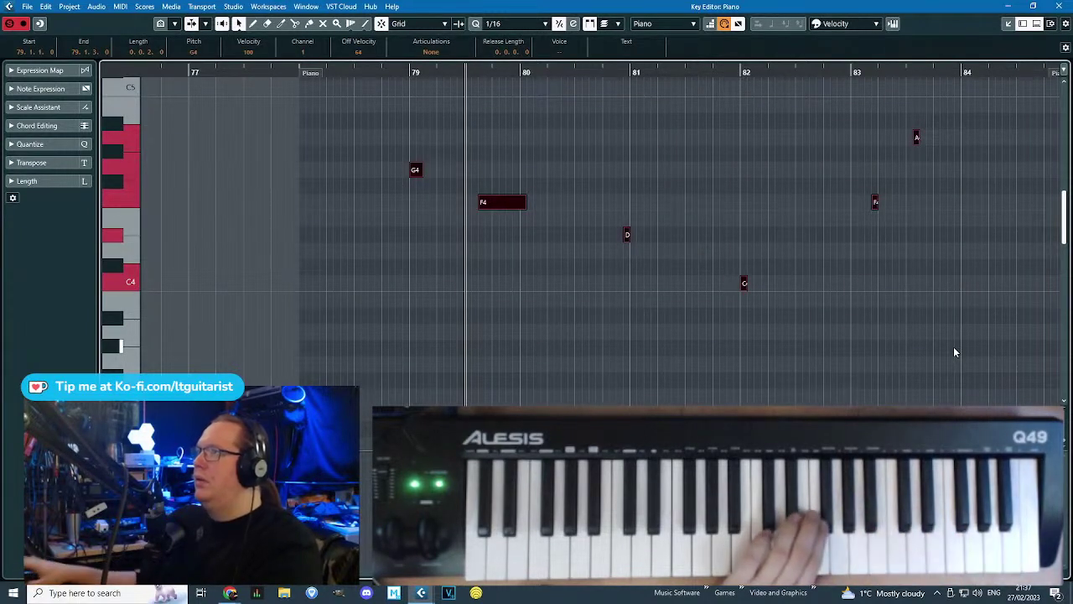
{"action": "left_click", "coordinate": [767, 28]}
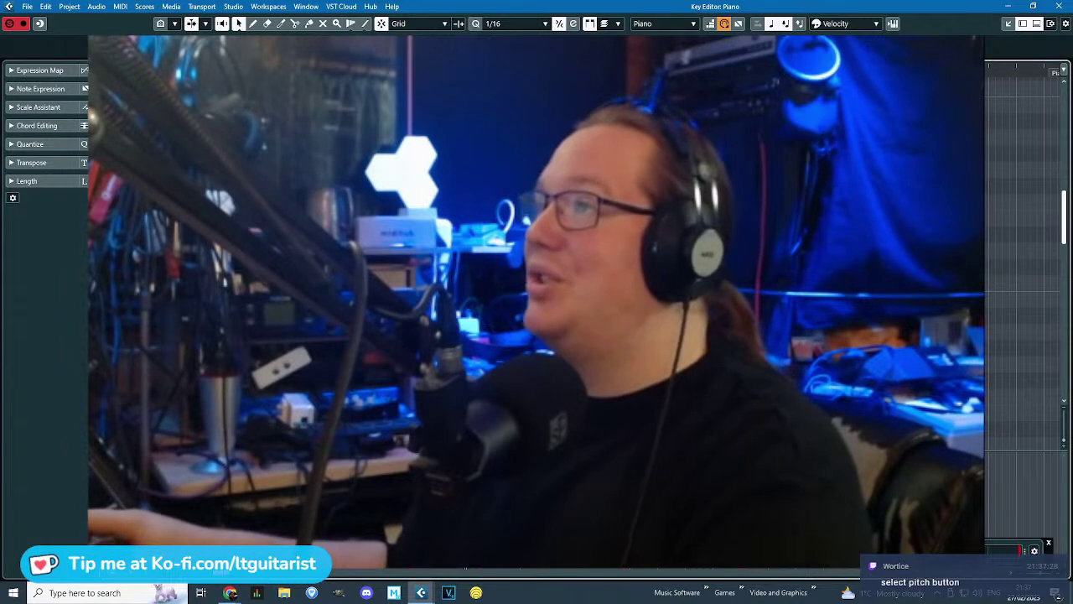
{"action": "left_click_drag", "start_coordinate": [984, 202], "coordinate": [992, 409]}
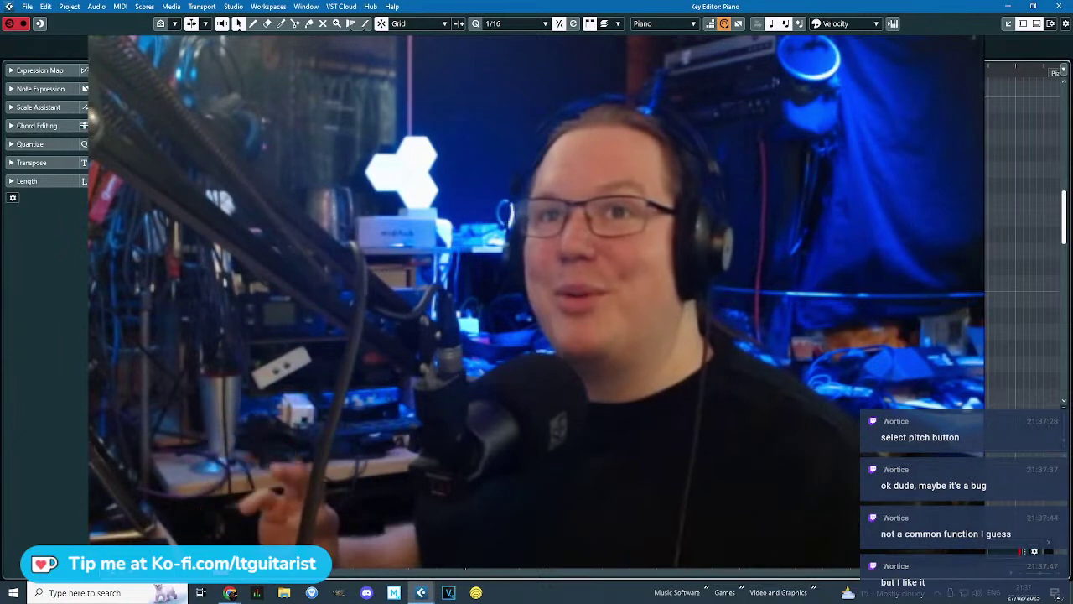
{"action": "left_click", "coordinate": [1059, 6]}
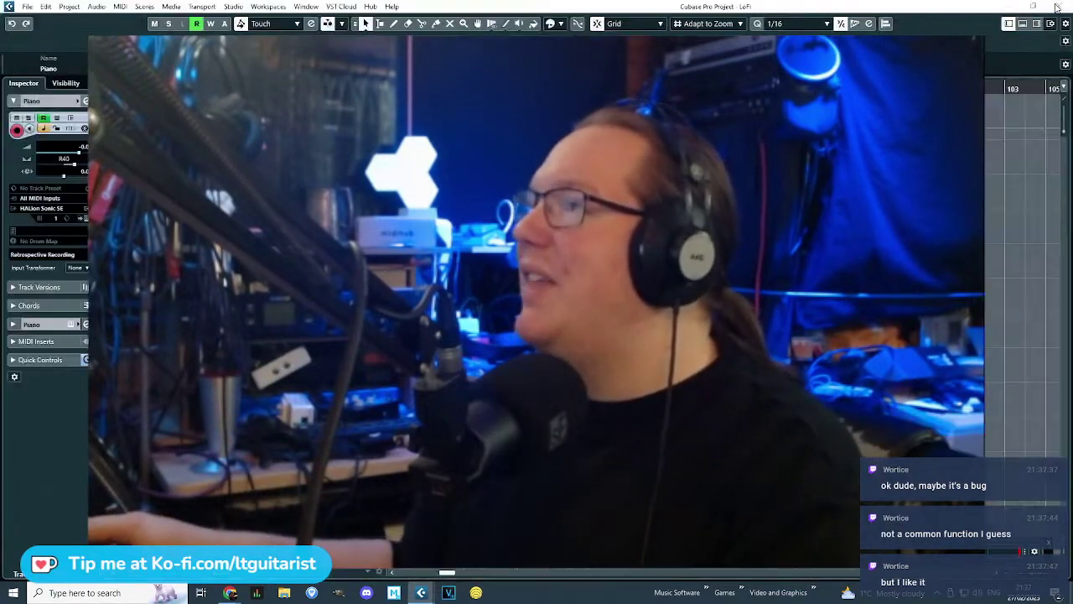
Open the HALion Sonic SE 01 piano clip at bars 41 to 49 in the Key Editor.
{"action": "key", "text": "g"}
{"action": "key", "text": "g"}
{"action": "key", "text": "g"}
{"action": "key", "text": "h"}
{"action": "key", "text": "h"}
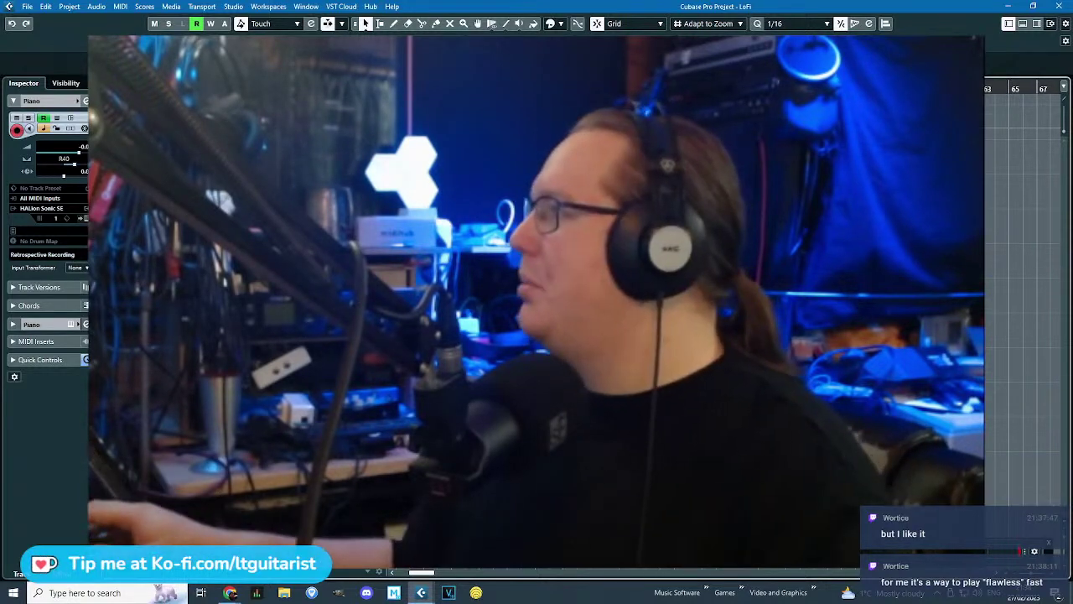
{"action": "double_click", "coordinate": [528, 109]}
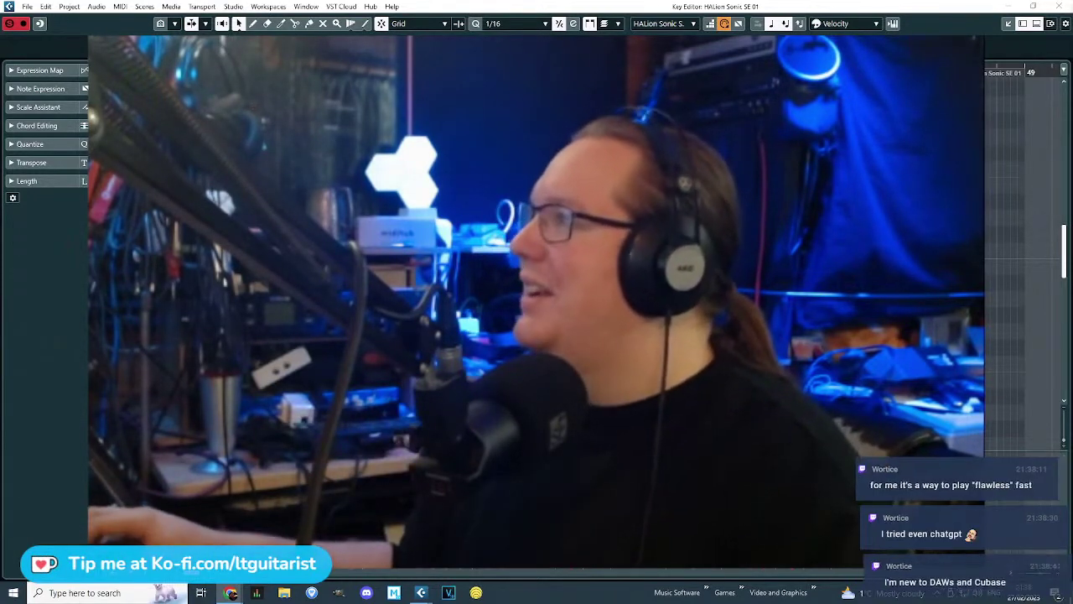
Switch to the browser, accept all cookies and read the Steinberg forum topic "Acoustic feedback doesn't always work properly".
{"action": "left_click_drag", "start_coordinate": [1072, 117], "coordinate": [838, 69]}
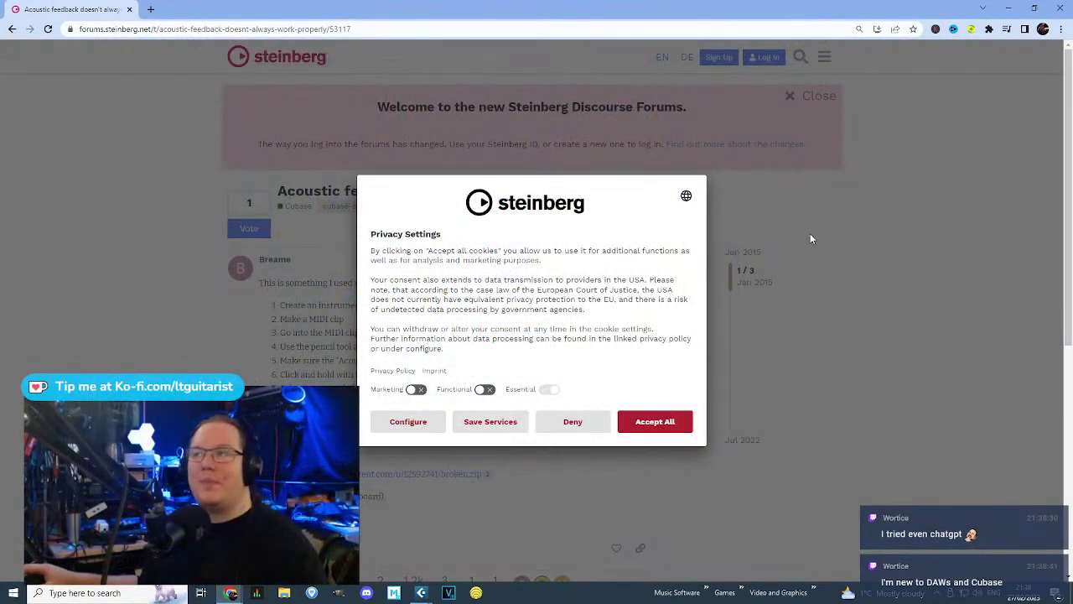
{"action": "left_click", "coordinate": [675, 424]}
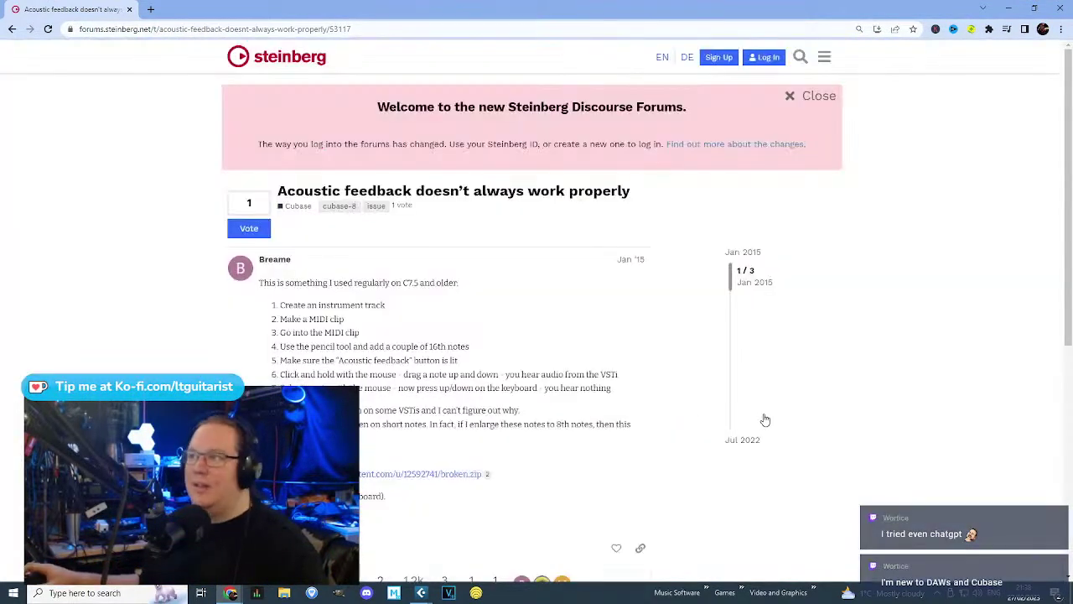
{"action": "scroll", "coordinate": [817, 412], "scroll_direction": "down", "scroll_amount": 1}
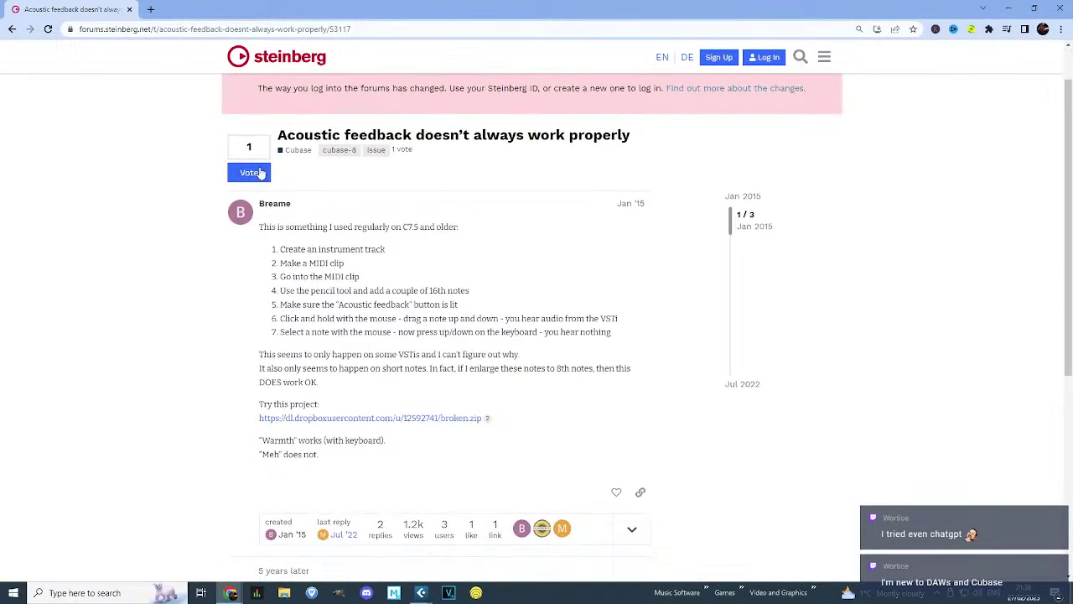
{"action": "scroll", "coordinate": [829, 360], "scroll_direction": "down", "scroll_amount": 3}
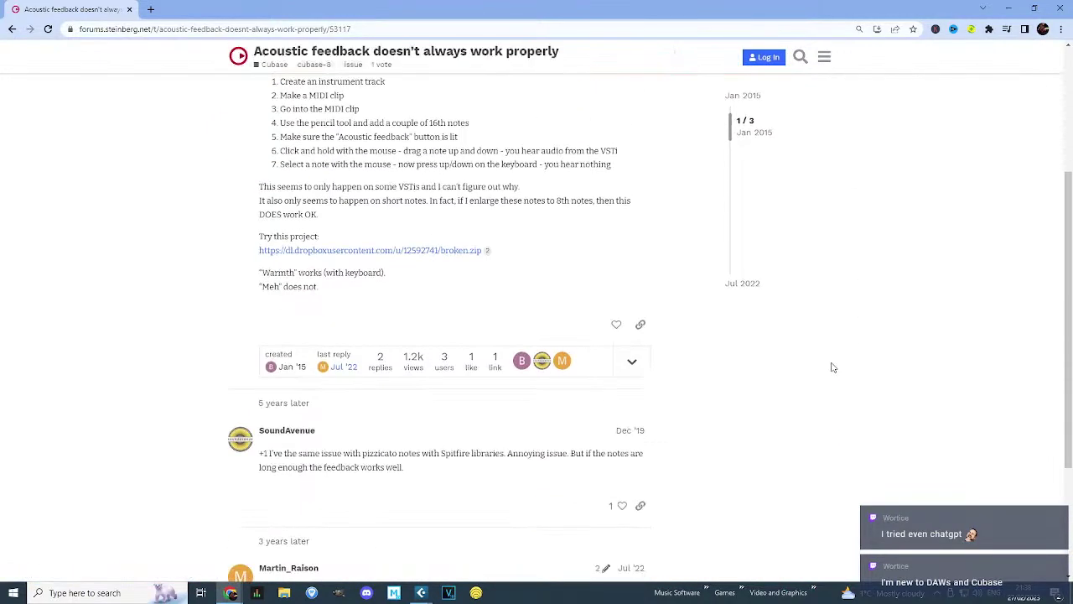
{"action": "scroll", "coordinate": [828, 369], "scroll_direction": "up", "scroll_amount": 4}
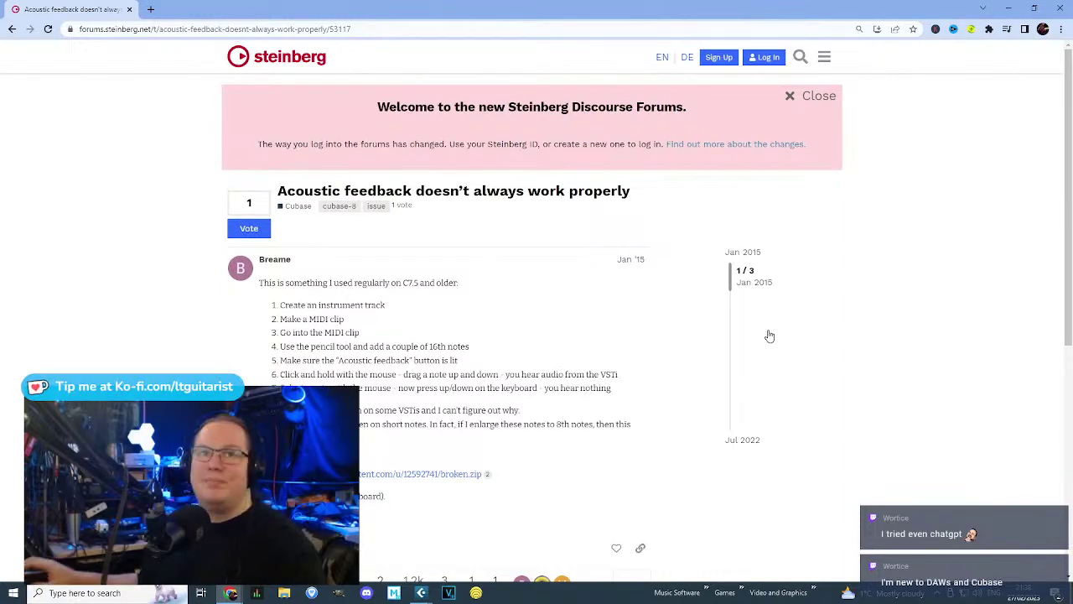
Return to Cubase and close the Key Editor of the piano clip at bars 41 to 49.
{"action": "left_click_drag", "start_coordinate": [575, 7], "coordinate": [421, 126]}
{"action": "left_click", "coordinate": [806, 130]}
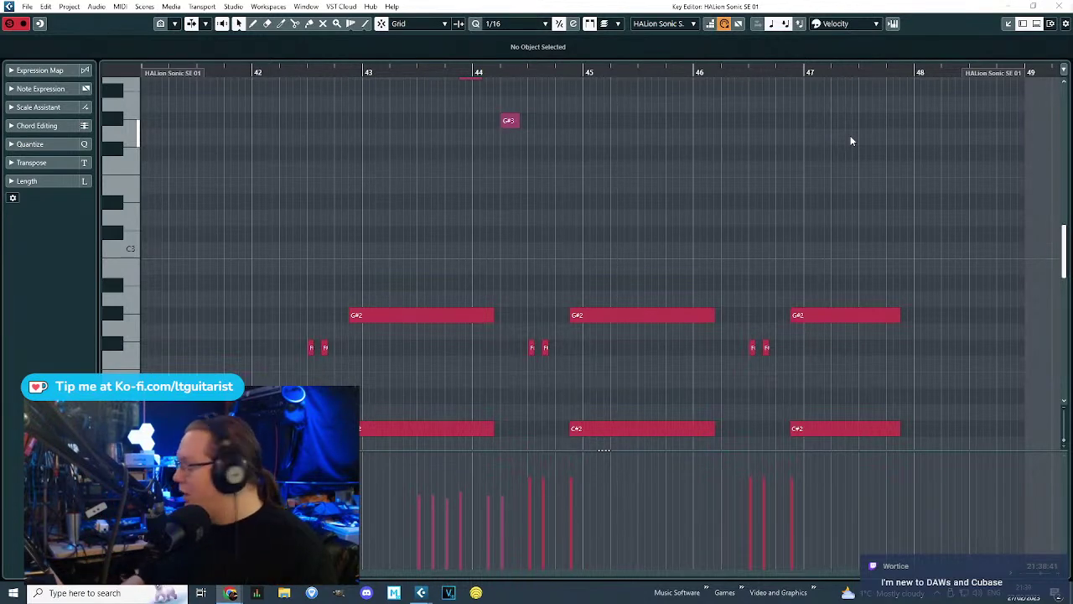
{"action": "left_click", "coordinate": [1058, 6]}
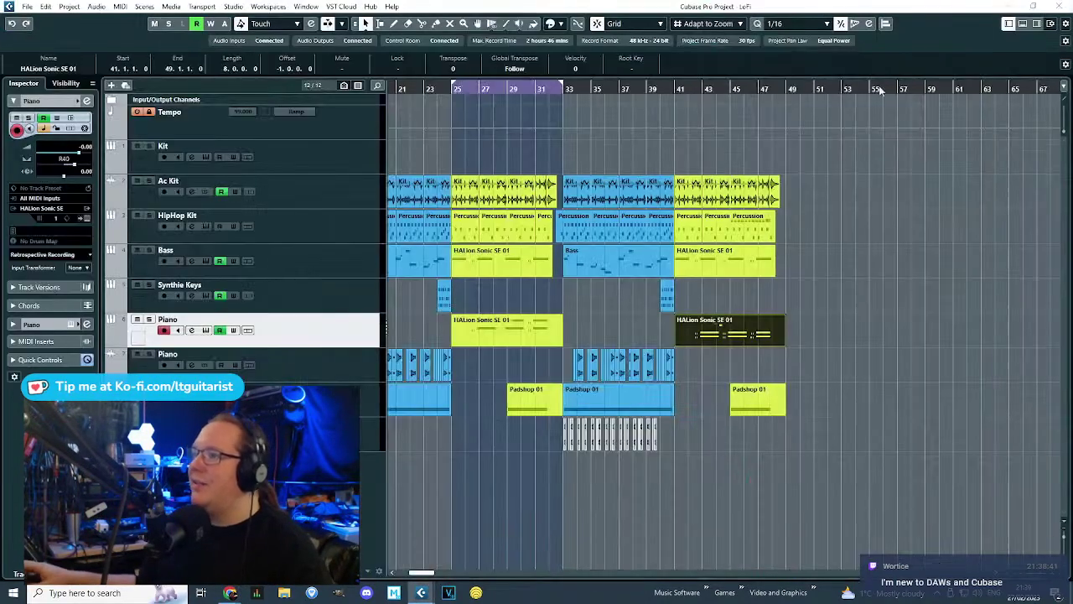
Move the cursor to just before bar 9 and set the cycle range from there to about bar 49.
{"action": "left_click_drag", "start_coordinate": [517, 465], "coordinate": [410, 454]}
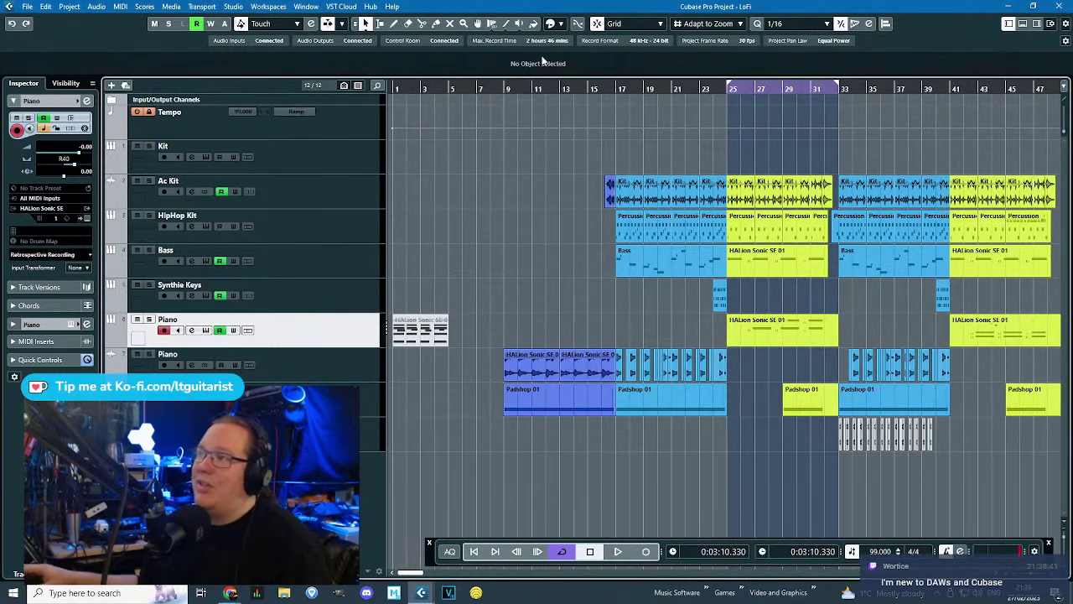
{"action": "left_click", "coordinate": [496, 101]}
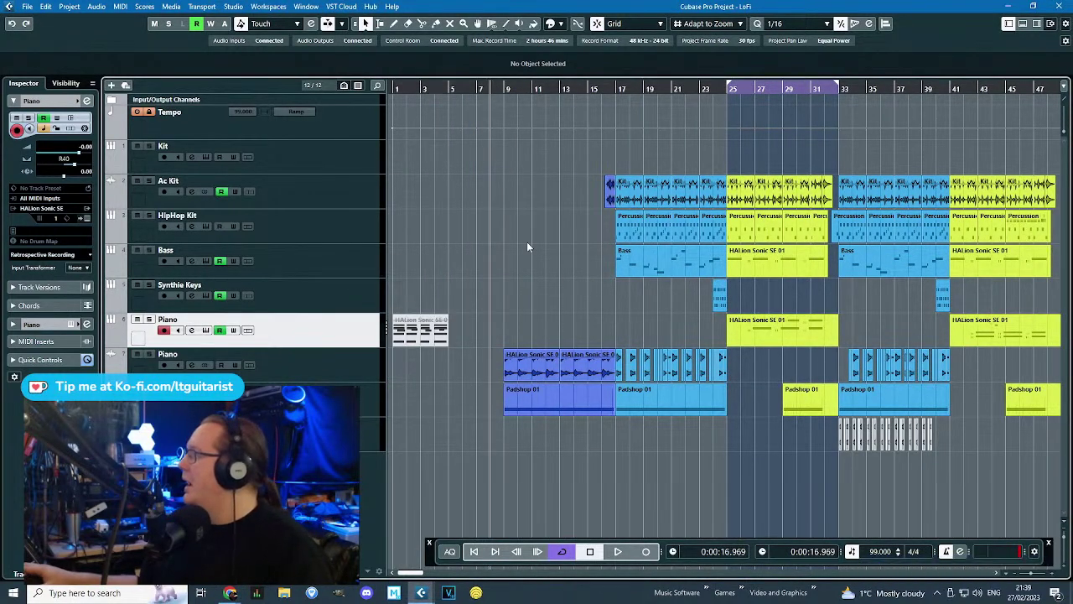
{"action": "scroll", "coordinate": [534, 239], "scroll_direction": "up", "scroll_amount": 3}
{"action": "mouse_move", "coordinate": [448, 85]}
{"action": "left_mouse_down"}
{"action": "mouse_move", "coordinate": [1061, 168]}
{"action": "mouse_move", "coordinate": [689, 223]}
{"action": "left_mouse_up"}
{"action": "scroll", "coordinate": [731, 506], "scroll_direction": "down", "scroll_amount": 3}
{"action": "scroll", "coordinate": [774, 272], "scroll_direction": "left", "scroll_amount": 5}
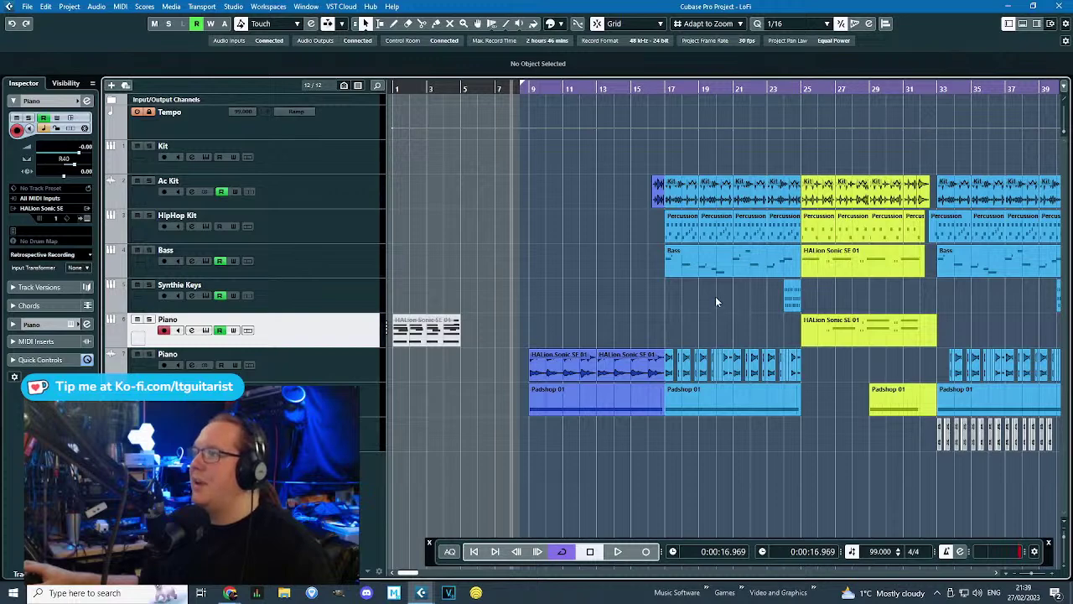
Examine the notes of the Bass clip at bars 17 to 25 in the Key Editor and close it.
{"action": "double_click", "coordinate": [715, 264]}
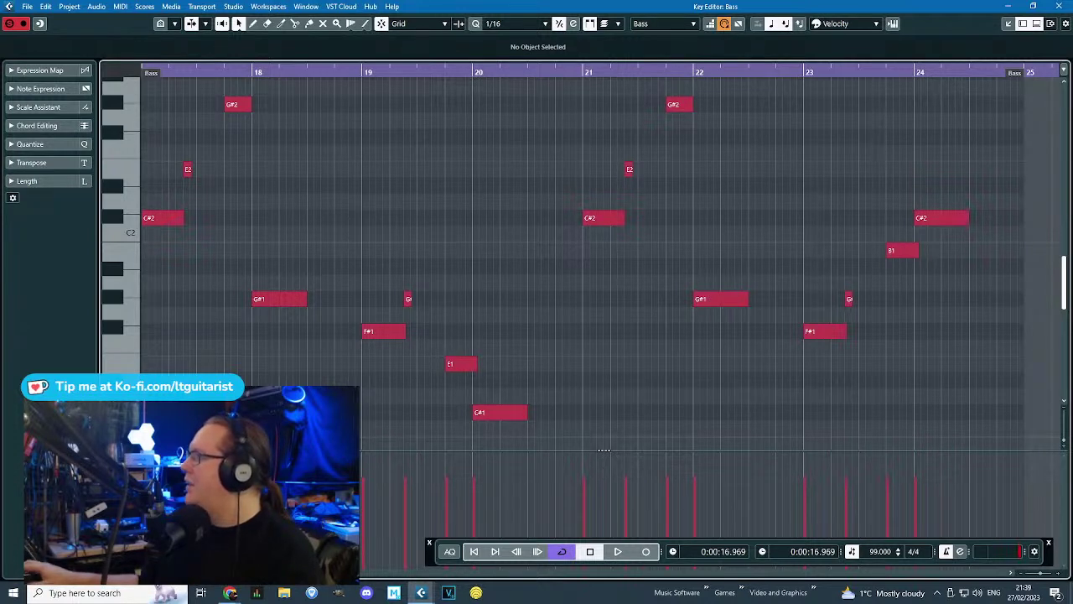
{"action": "left_click", "coordinate": [1056, 6]}
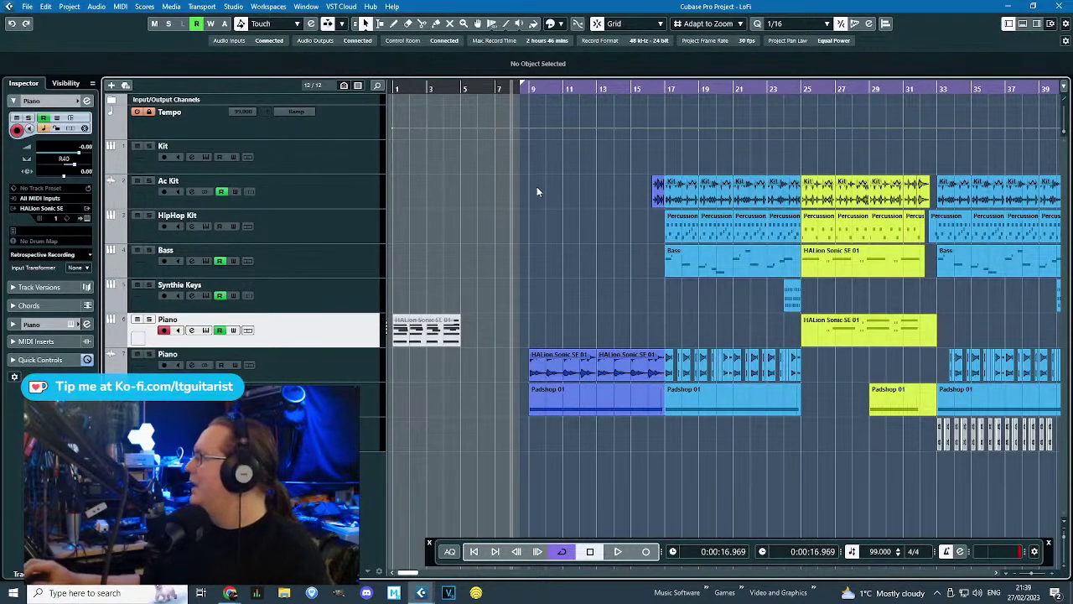
{"action": "key", "text": "alt+Tab"}
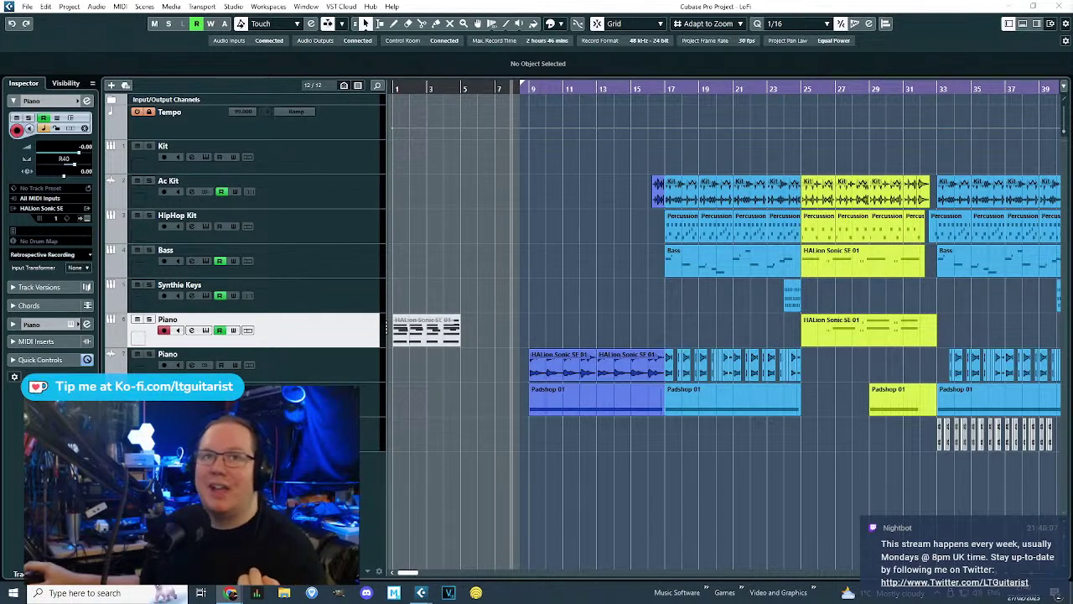
Examine the arrangement of all tracks between bars 9 and 49.
{"action": "left_click", "coordinate": [574, 227]}
{"action": "scroll", "coordinate": [574, 227], "scroll_direction": "down", "scroll_amount": 5}
{"action": "scroll", "coordinate": [458, 214], "scroll_direction": "right", "scroll_amount": 1}
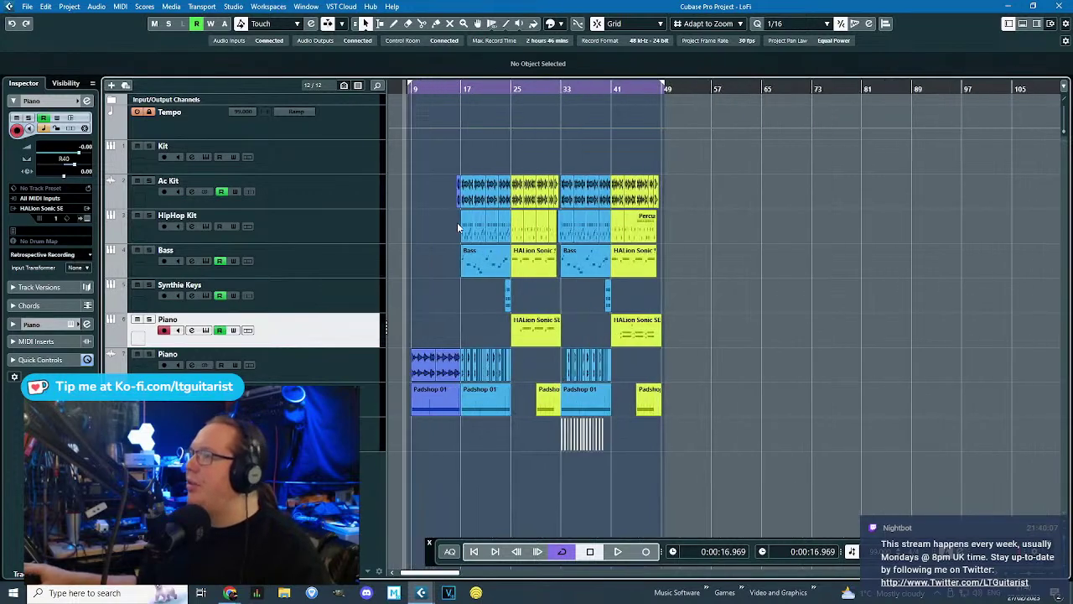
{"action": "scroll", "coordinate": [457, 220], "scroll_direction": "up", "scroll_amount": 4}
{"action": "scroll", "coordinate": [454, 273], "scroll_direction": "up", "scroll_amount": 1}
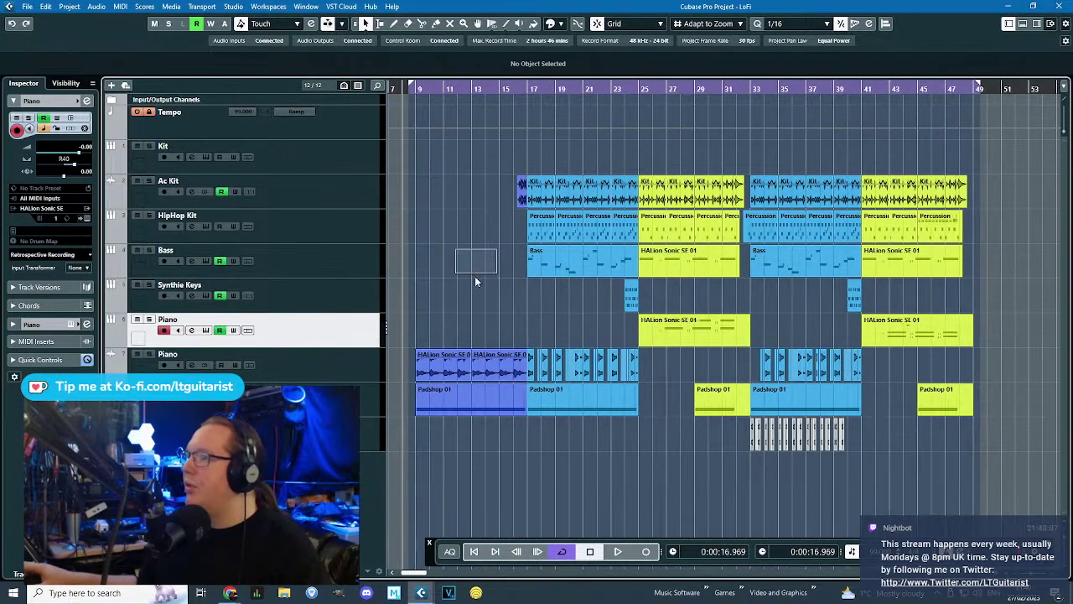
{"action": "scroll", "coordinate": [489, 287], "scroll_direction": "up", "scroll_amount": 2}
{"action": "scroll", "coordinate": [490, 287], "scroll_direction": "down", "scroll_amount": 3}
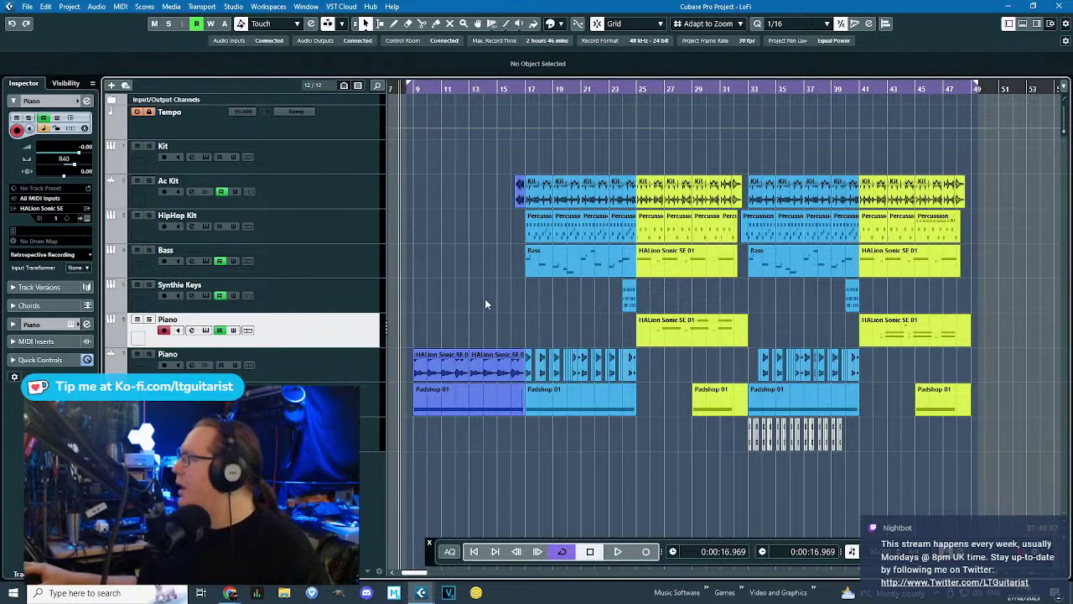
Replace the upper Piano track's clip at bars 25 to 33 with a copy of its clip at bars 41 to 49.
{"action": "left_click_drag", "start_coordinate": [636, 89], "coordinate": [834, 123]}
{"action": "left_click", "coordinate": [658, 97]}
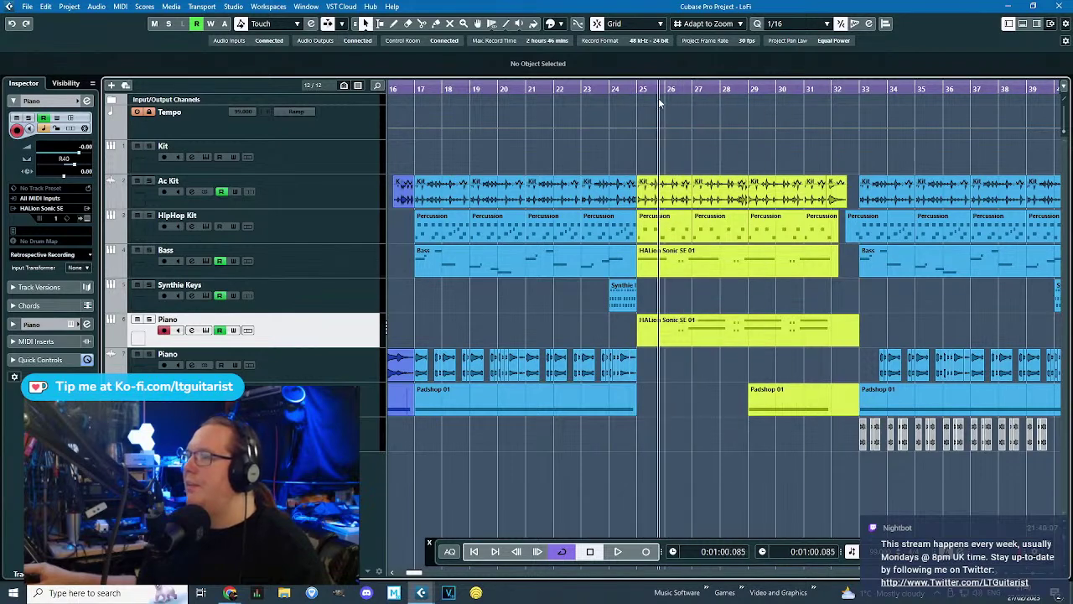
{"action": "scroll", "coordinate": [630, 351], "scroll_direction": "down", "scroll_amount": 3}
{"action": "scroll", "coordinate": [717, 372], "scroll_direction": "up", "scroll_amount": 2}
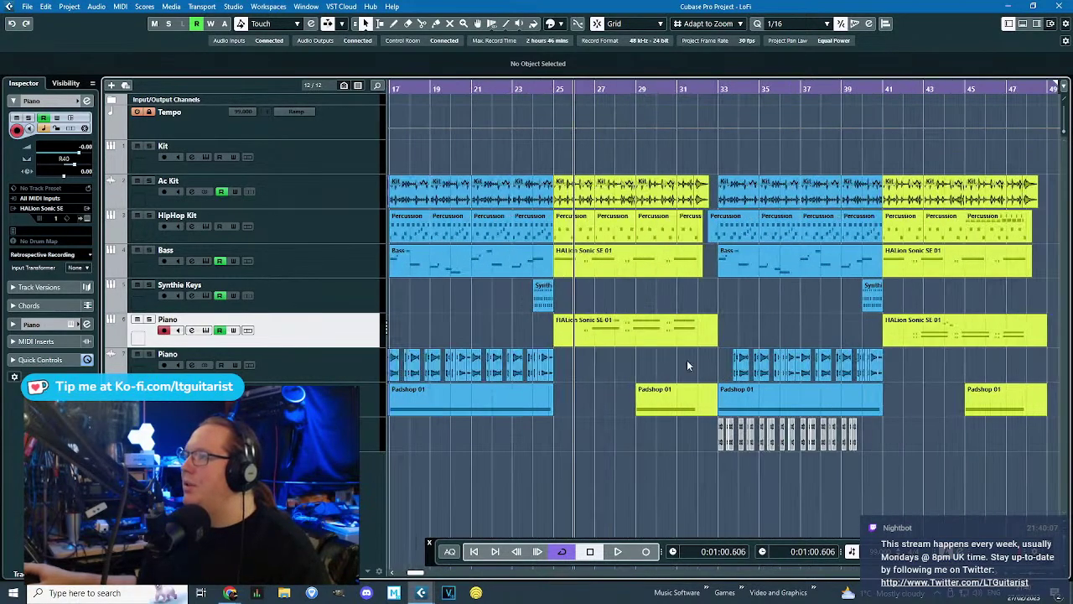
{"action": "left_click", "coordinate": [683, 340]}
{"action": "left_click", "coordinate": [926, 334]}
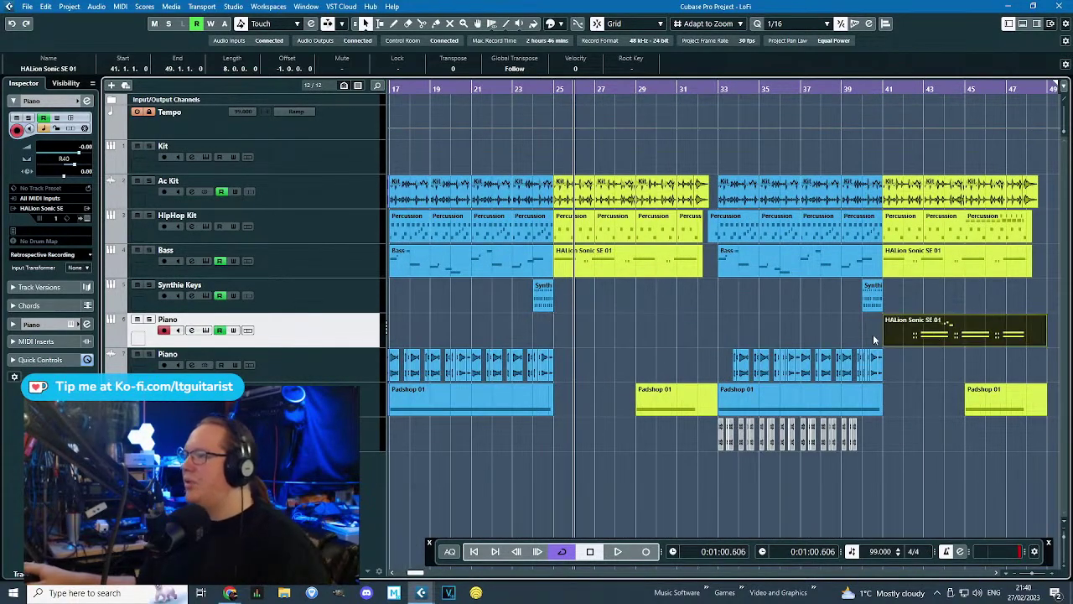
{"action": "key", "text": "ctrl+d"}
{"action": "left_click_drag", "start_coordinate": [947, 332], "coordinate": [459, 340]}
{"action": "left_click", "coordinate": [474, 377]}
{"action": "scroll", "coordinate": [474, 377], "scroll_direction": "left", "scroll_amount": 1}
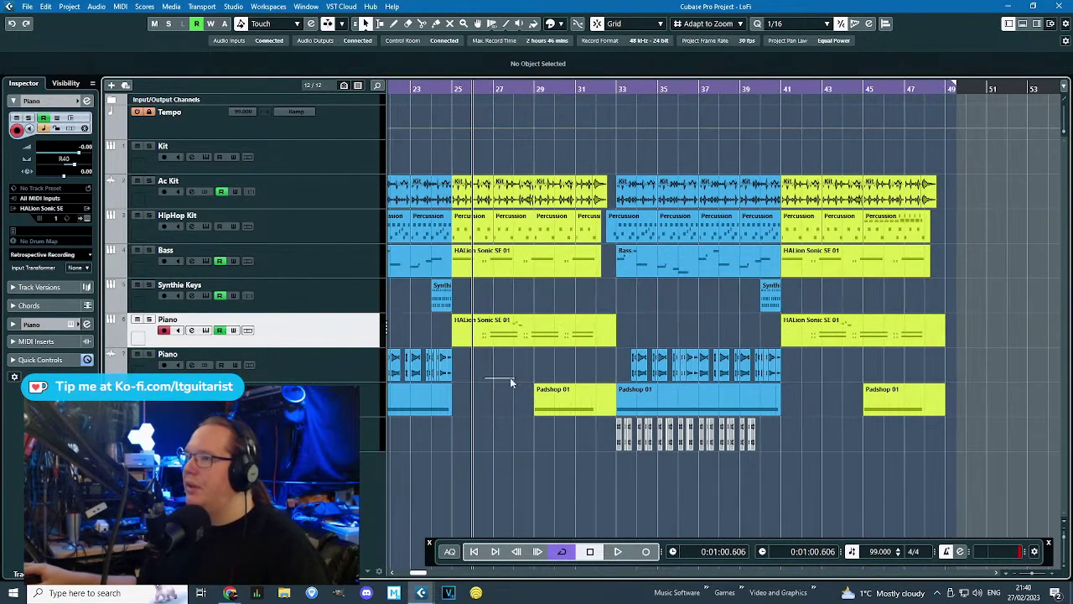
Move the cursor to just before bar 9 and play the arrangement from there to review all parts.
{"action": "scroll", "coordinate": [494, 349], "scroll_direction": "down", "scroll_amount": 1}
{"action": "scroll", "coordinate": [494, 350], "scroll_direction": "up", "scroll_amount": 3}
{"action": "scroll", "coordinate": [466, 174], "scroll_direction": "down", "scroll_amount": 3}
{"action": "left_click_drag", "start_coordinate": [462, 156], "coordinate": [536, 166]}
{"action": "scroll", "coordinate": [494, 157], "scroll_direction": "down", "scroll_amount": 1}
{"action": "scroll", "coordinate": [415, 144], "scroll_direction": "left", "scroll_amount": 1}
{"action": "left_click", "coordinate": [436, 89]}
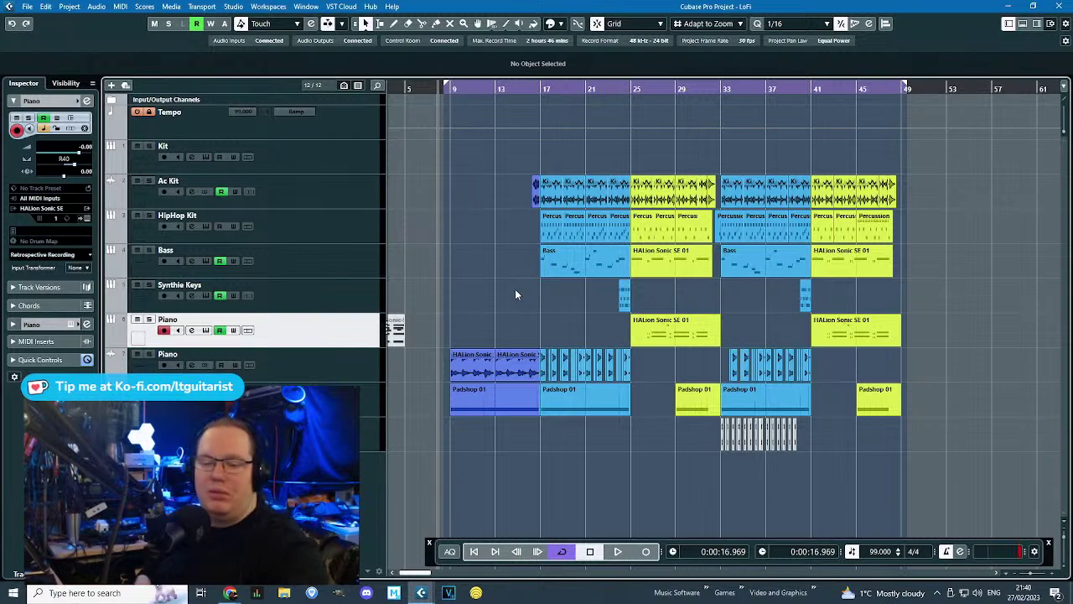
{"action": "key", "text": "space"}
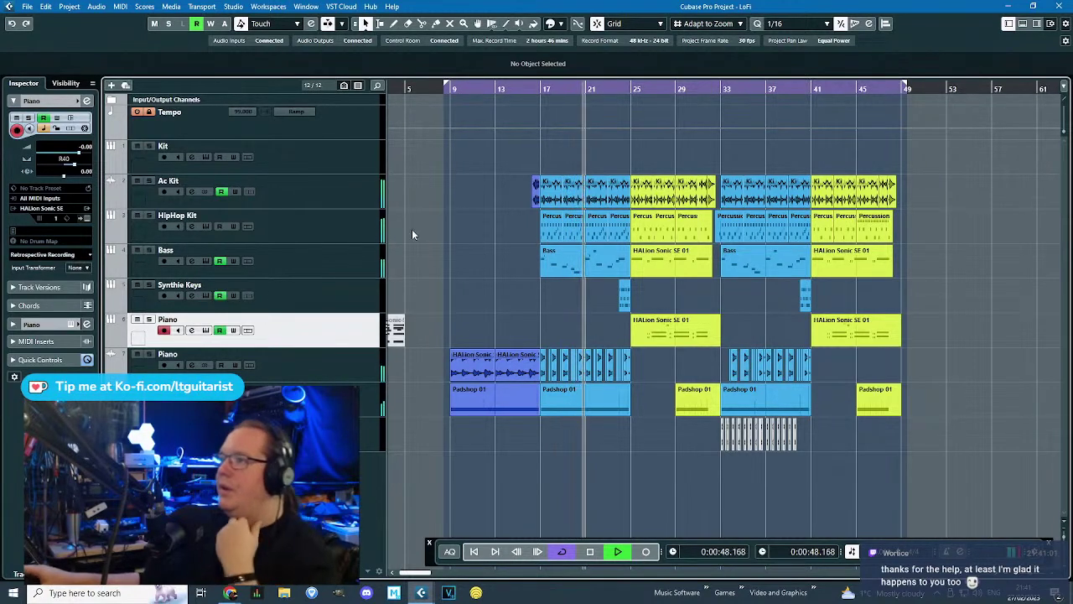
{"action": "left_click", "coordinate": [430, 250]}
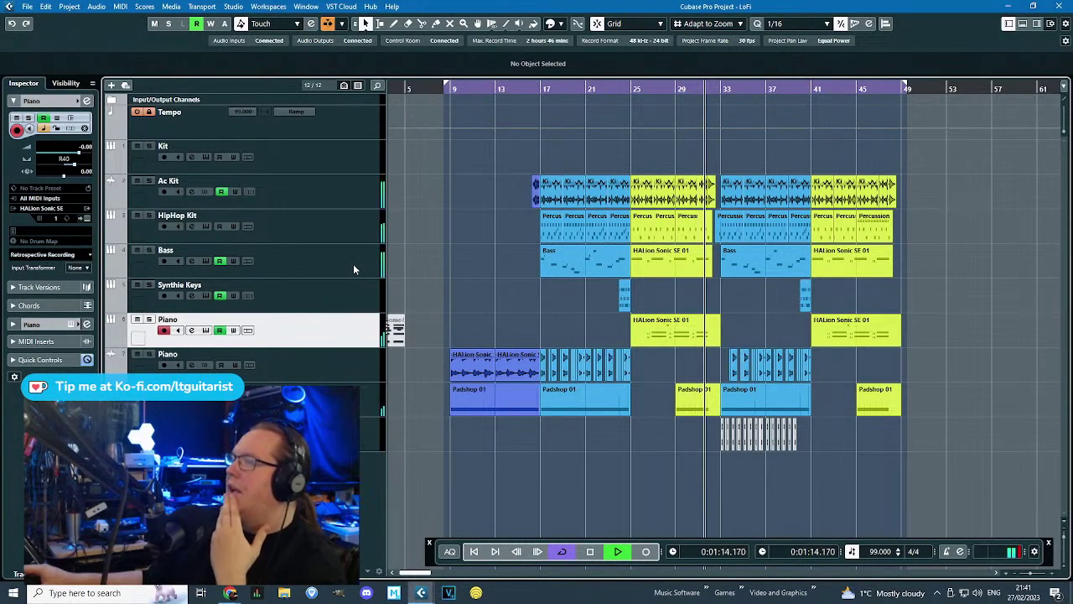
{"action": "right_click", "coordinate": [332, 237]}
{"action": "mouse_move", "coordinate": [436, 246]}
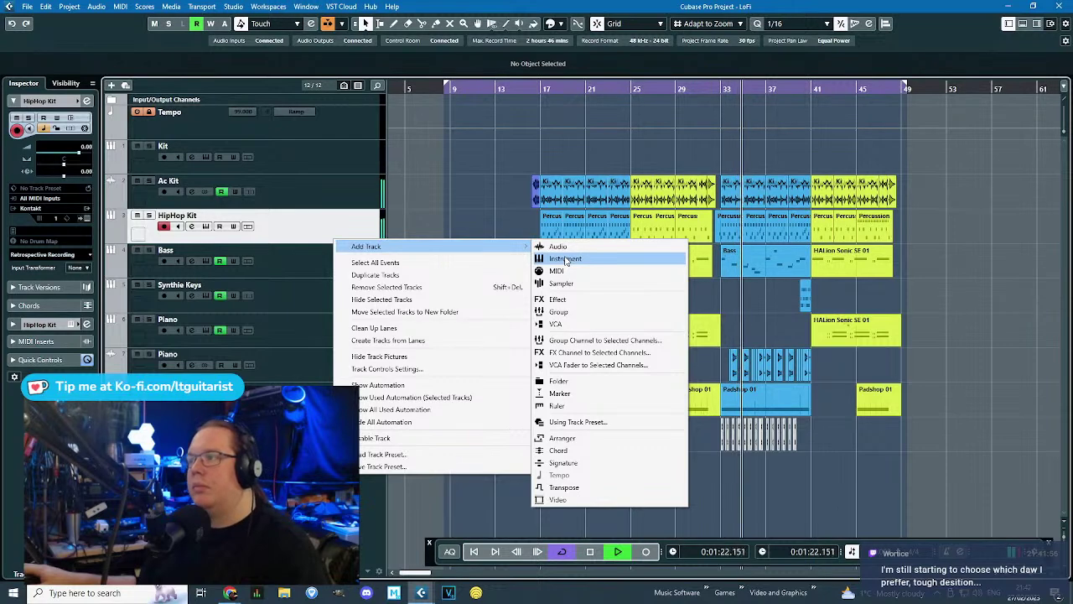
{"action": "left_click", "coordinate": [433, 190]}
Stop playback and select the sample clips between bars 33 and 41 on the lowest track.
{"action": "key", "text": "space"}
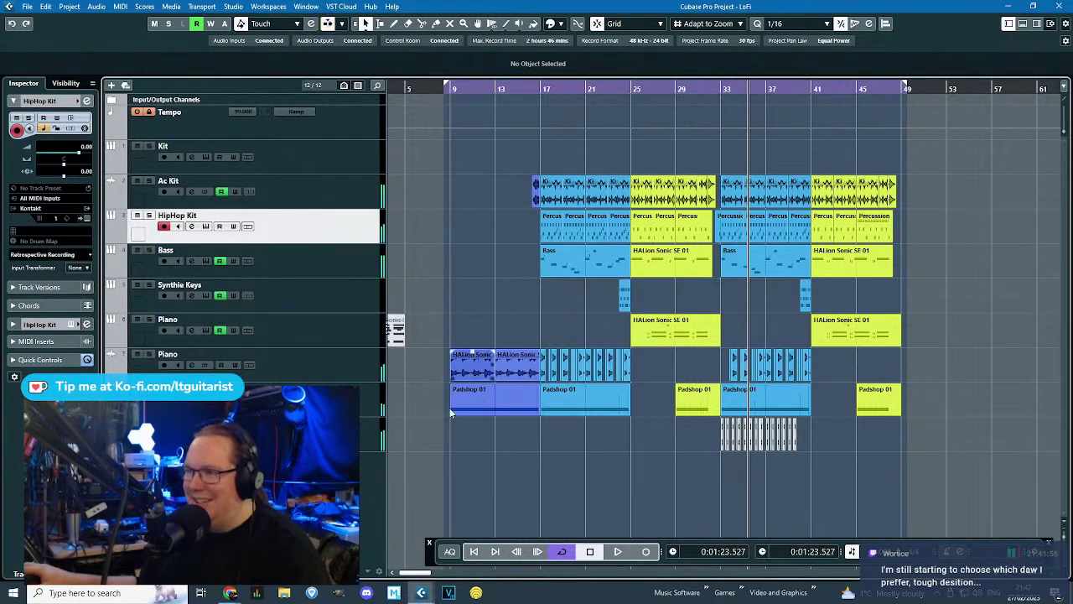
{"action": "left_click_drag", "start_coordinate": [583, 455], "coordinate": [830, 433]}
{"action": "left_click_drag", "start_coordinate": [835, 434], "coordinate": [647, 440]}
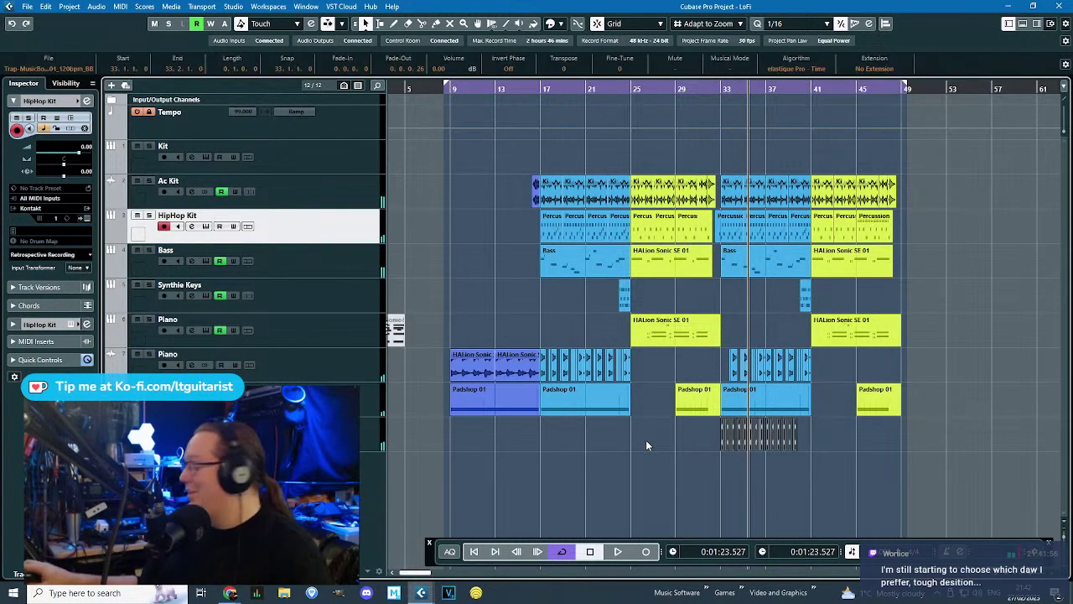
Add an instrument track below HipHop Kit using Kontakt from the Native Instruments GmbH 64-bit plug-ins.
{"action": "right_click", "coordinate": [339, 166]}
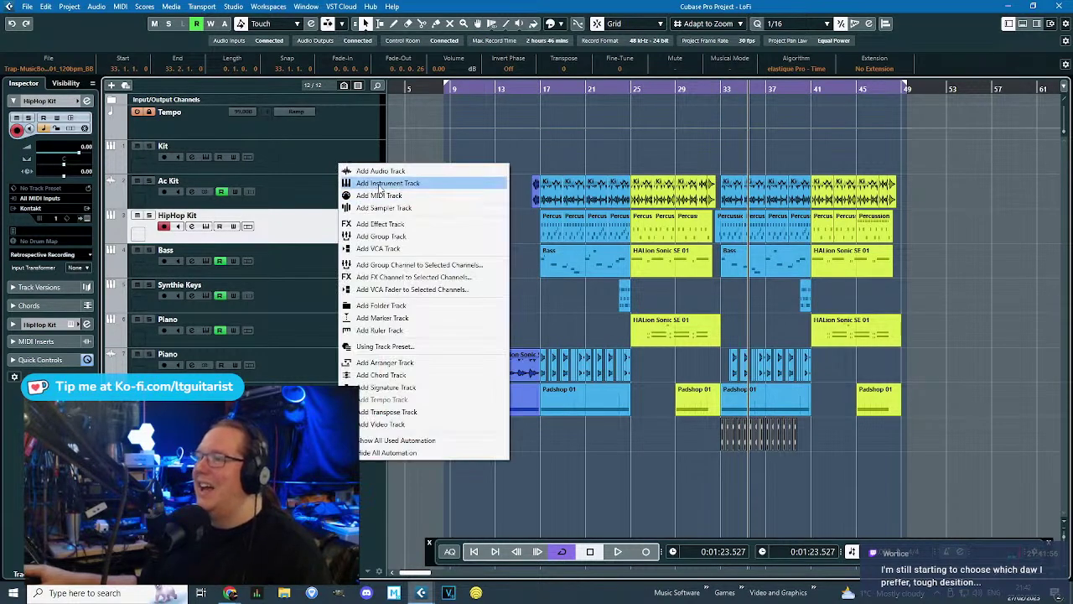
{"action": "left_click", "coordinate": [381, 186]}
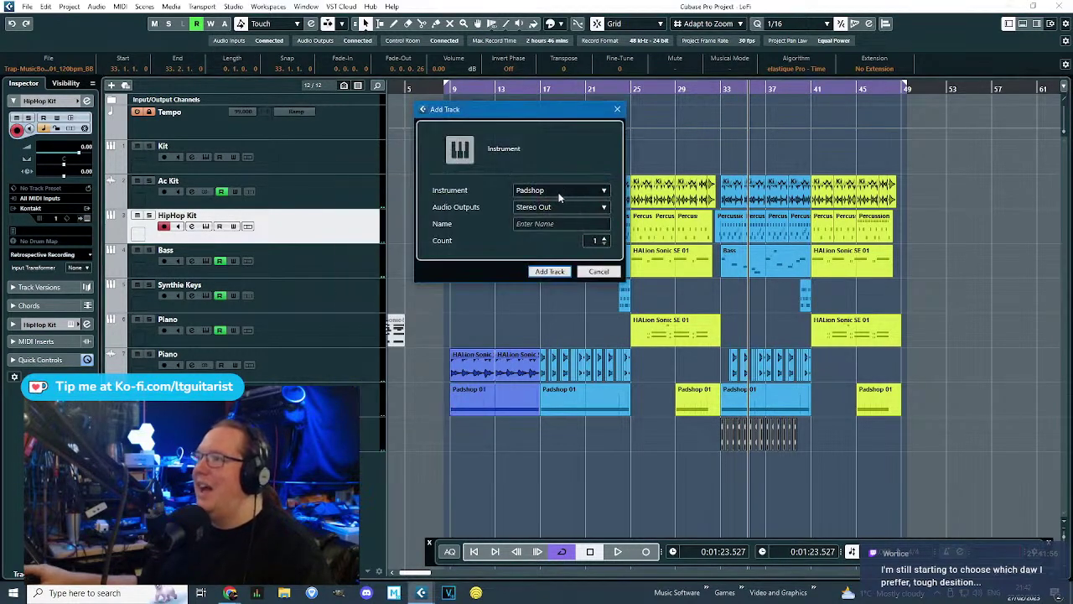
{"action": "left_click", "coordinate": [558, 191]}
{"action": "left_click", "coordinate": [445, 270]}
{"action": "left_click", "coordinate": [460, 282]}
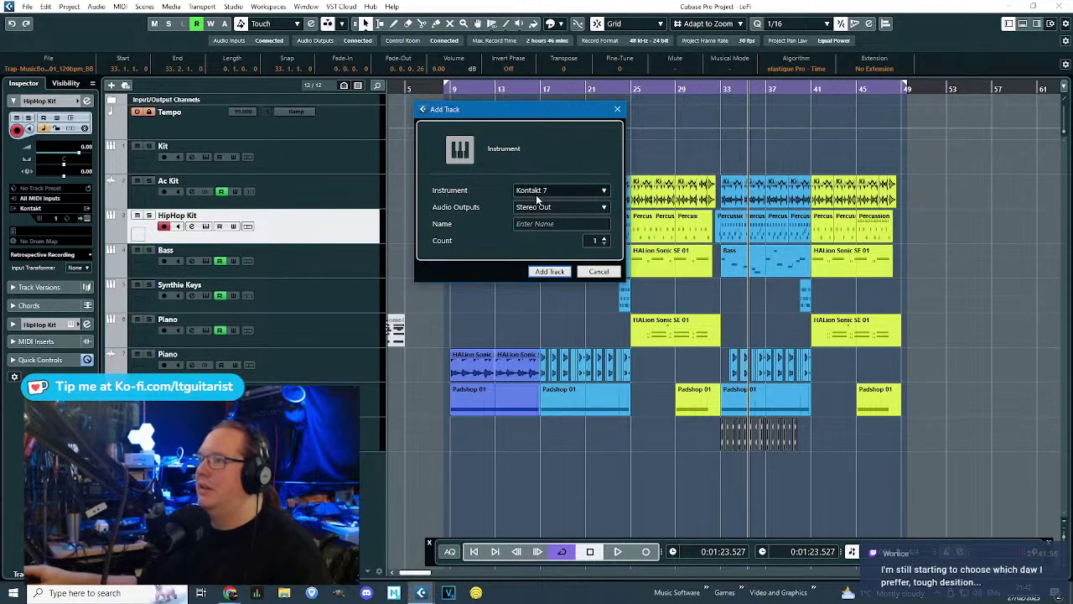
{"action": "left_click", "coordinate": [535, 198]}
{"action": "left_click", "coordinate": [445, 292]}
{"action": "left_click", "coordinate": [455, 305]}
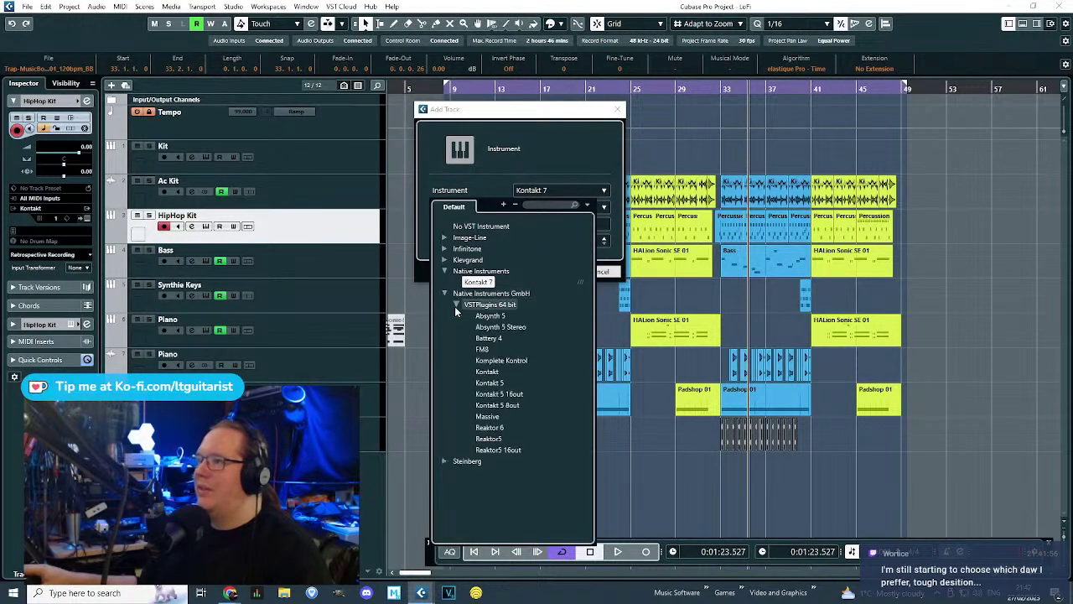
{"action": "left_click", "coordinate": [491, 373]}
{"action": "left_click", "coordinate": [555, 271]}
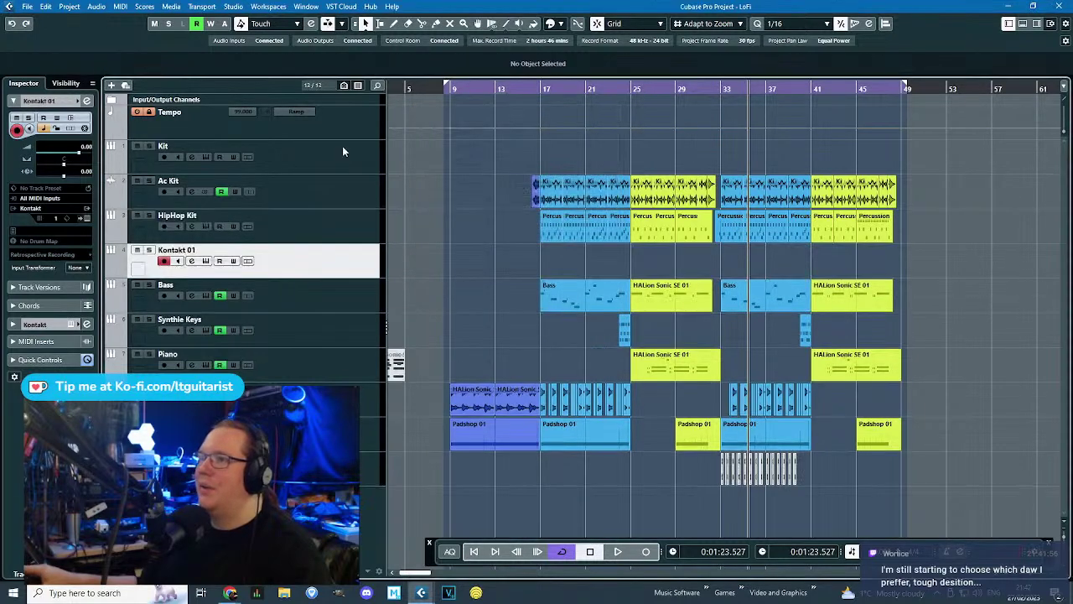
Open the new track's Kontakt instrument, show the Orchestral folder of the Kontakt Factory Library, and move the window off the track list.
{"action": "left_click", "coordinate": [87, 218]}
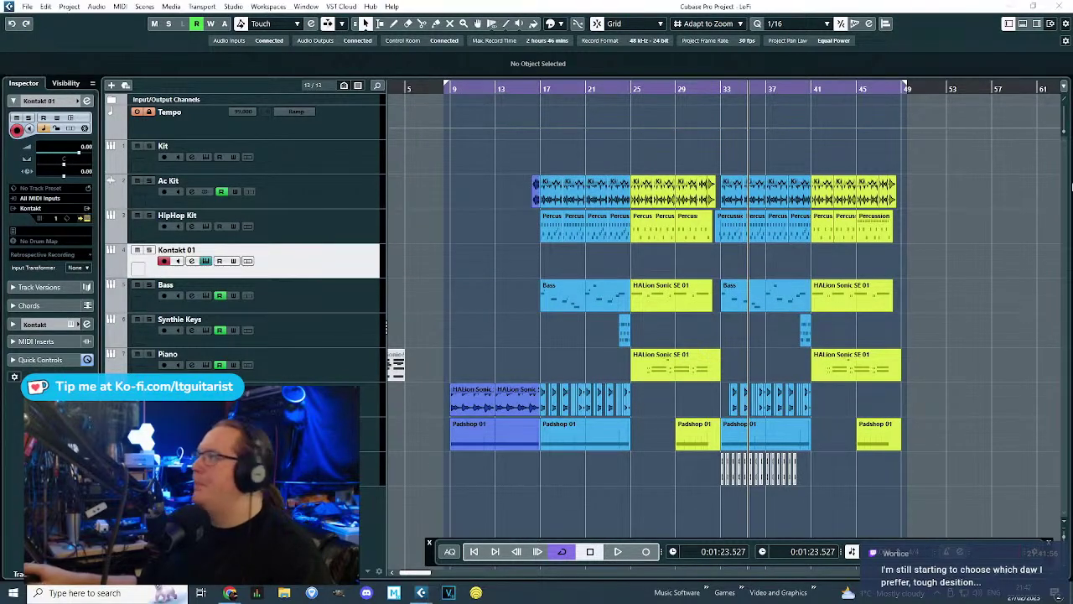
{"action": "scroll", "coordinate": [561, 151], "scroll_direction": "down", "scroll_amount": 5}
{"action": "scroll", "coordinate": [469, 168], "scroll_direction": "up", "scroll_amount": 5}
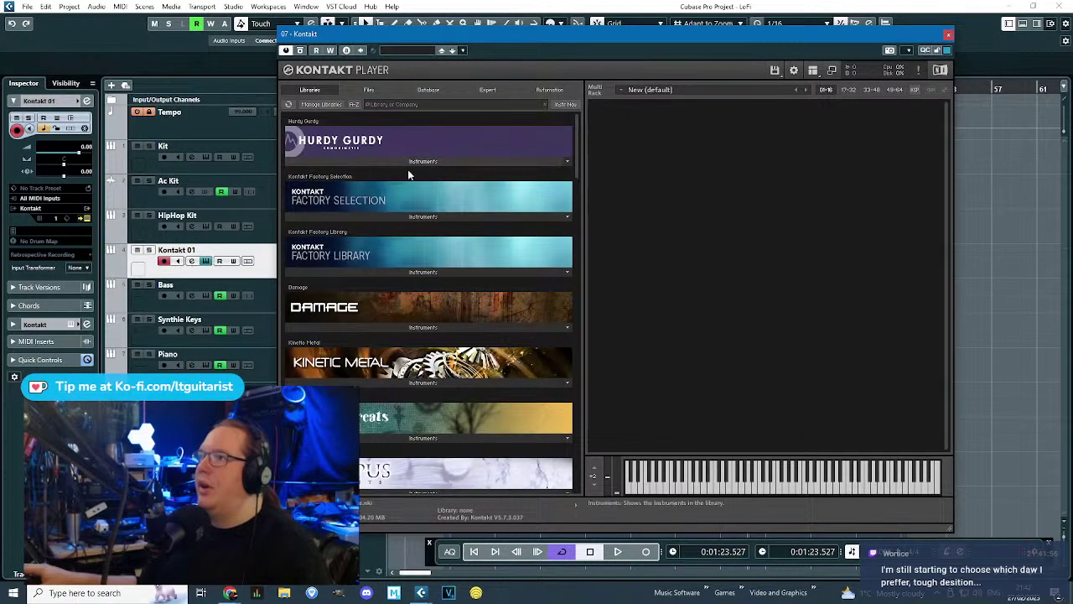
{"action": "left_click", "coordinate": [409, 272]}
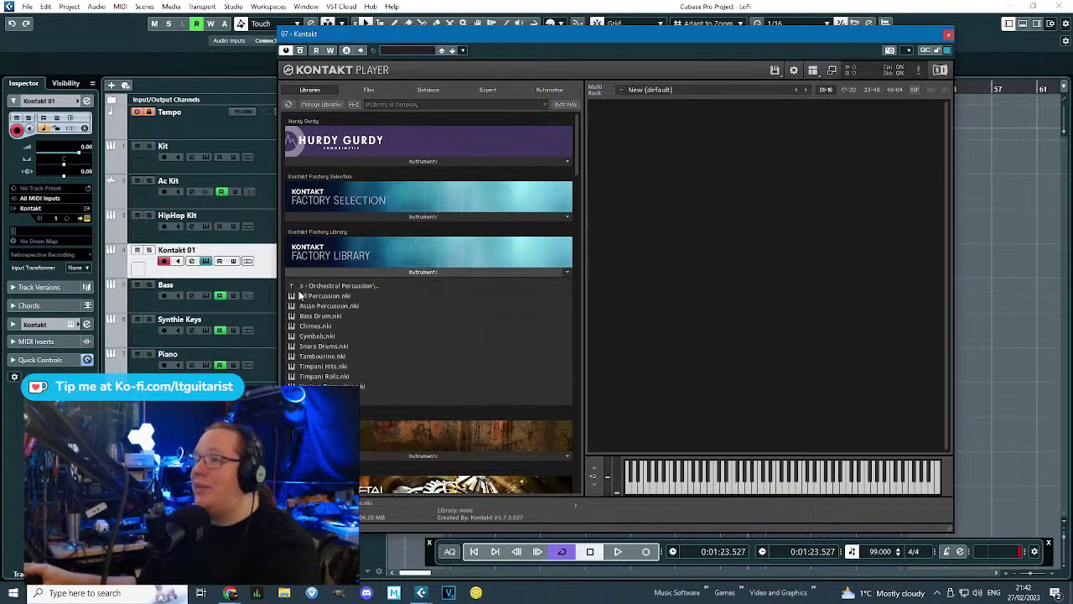
{"action": "left_click", "coordinate": [345, 285]}
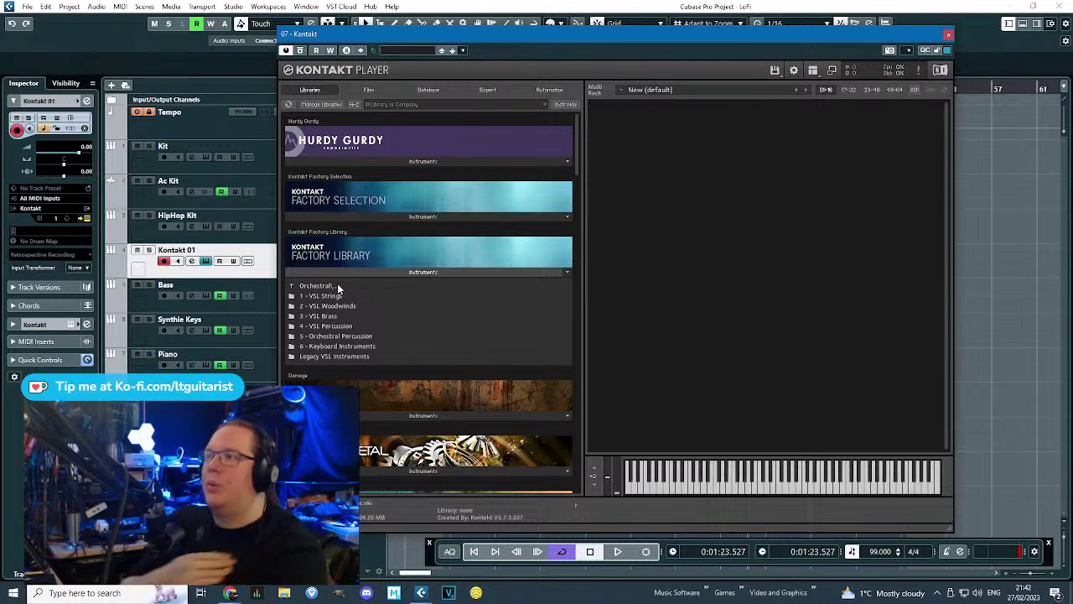
{"action": "left_click_drag", "start_coordinate": [448, 35], "coordinate": [564, 42]}
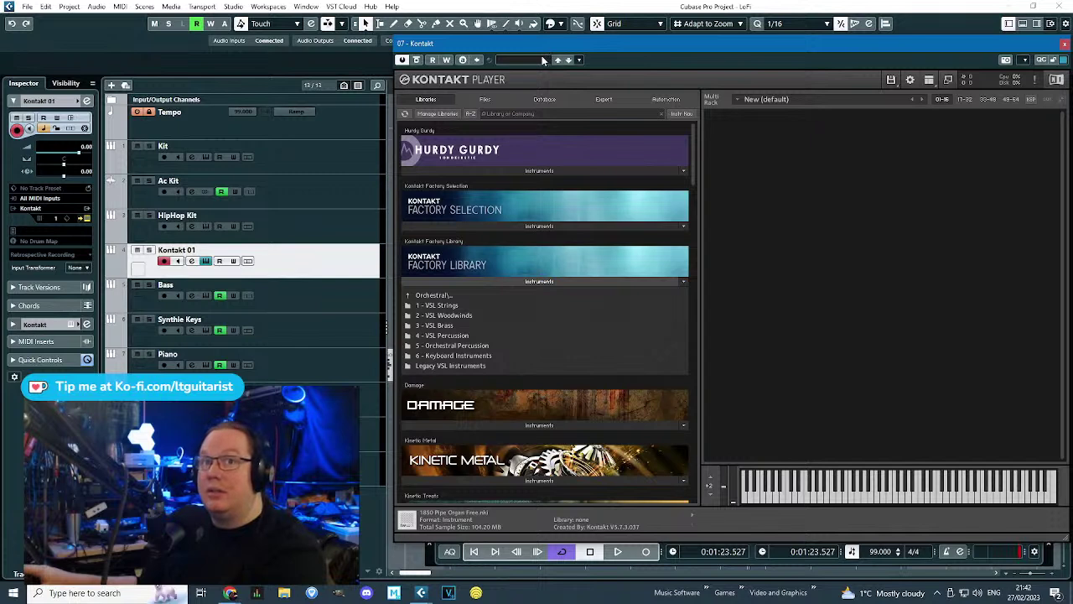
Load the Jazz Upright instrument from the Kontakt Factory Library's Band bass folder and close the Kontakt window.
{"action": "left_click", "coordinate": [457, 292]}
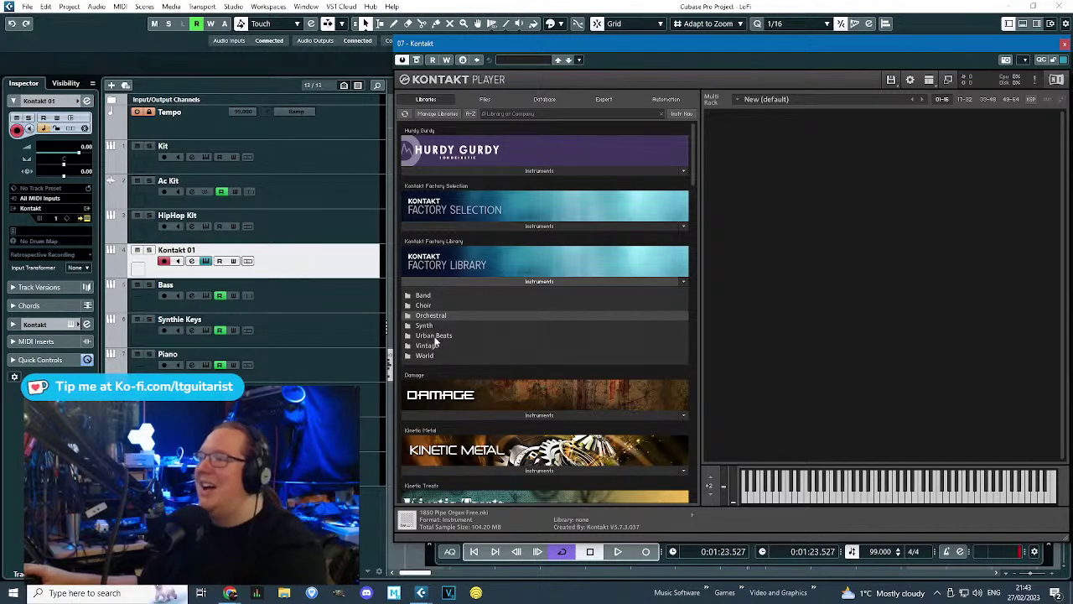
{"action": "left_click", "coordinate": [429, 296]}
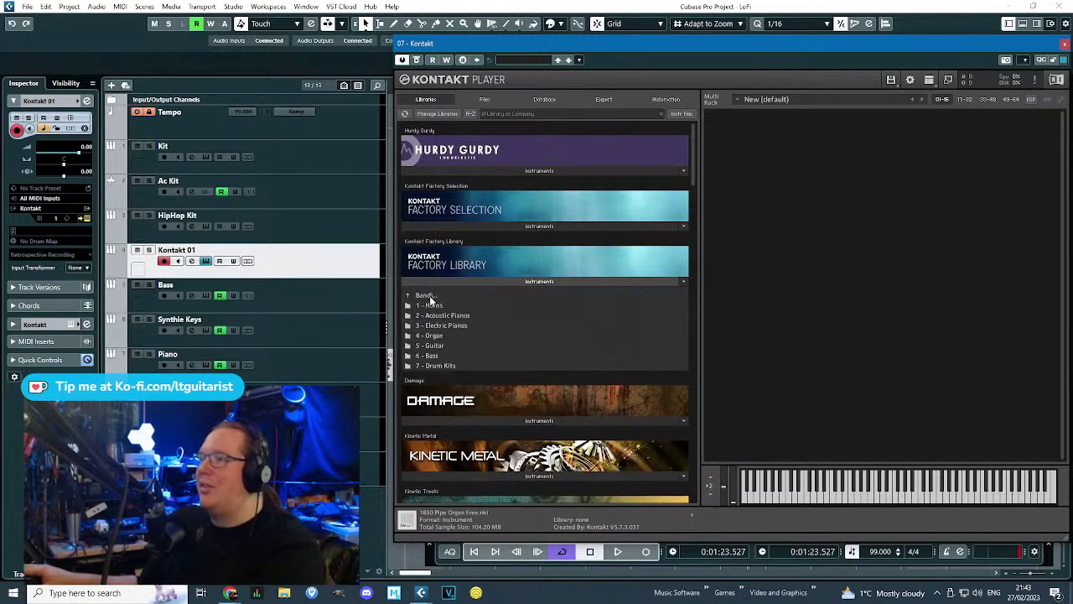
{"action": "left_click", "coordinate": [443, 357]}
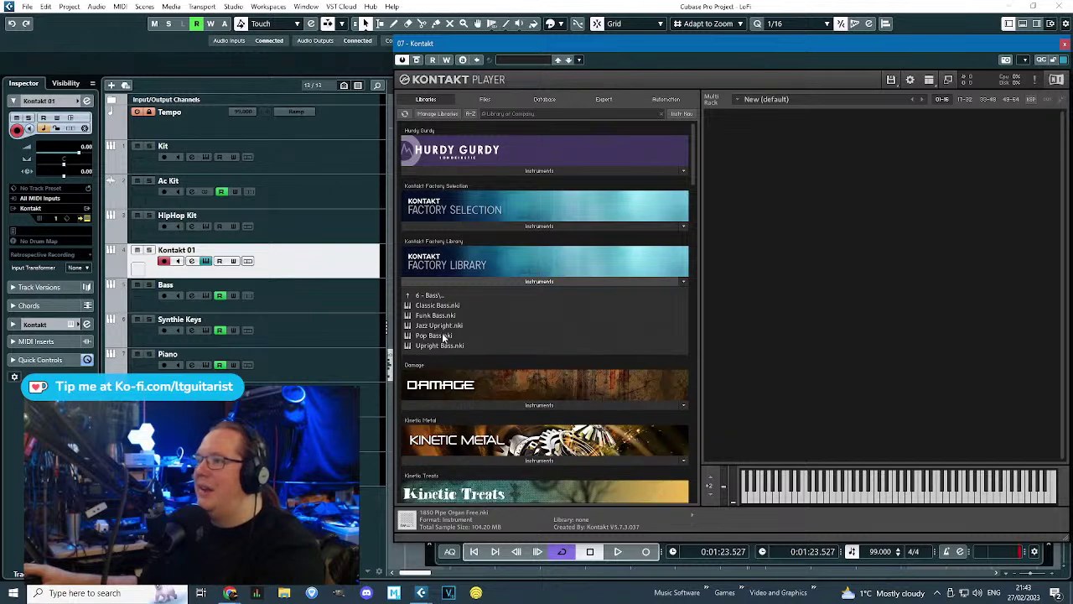
{"action": "left_click", "coordinate": [442, 328]}
{"action": "double_click", "coordinate": [442, 326]}
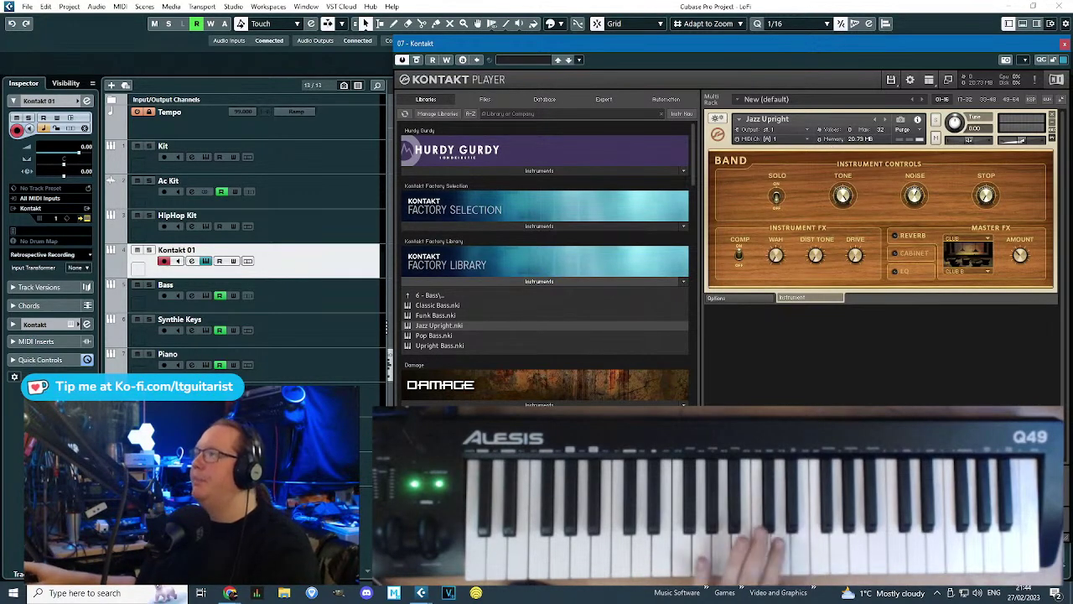
{"action": "left_click", "coordinate": [1064, 44]}
Play the arrangement from bar 25 to listen to the yellow section.
{"action": "left_click_drag", "start_coordinate": [628, 87], "coordinate": [630, 104]}
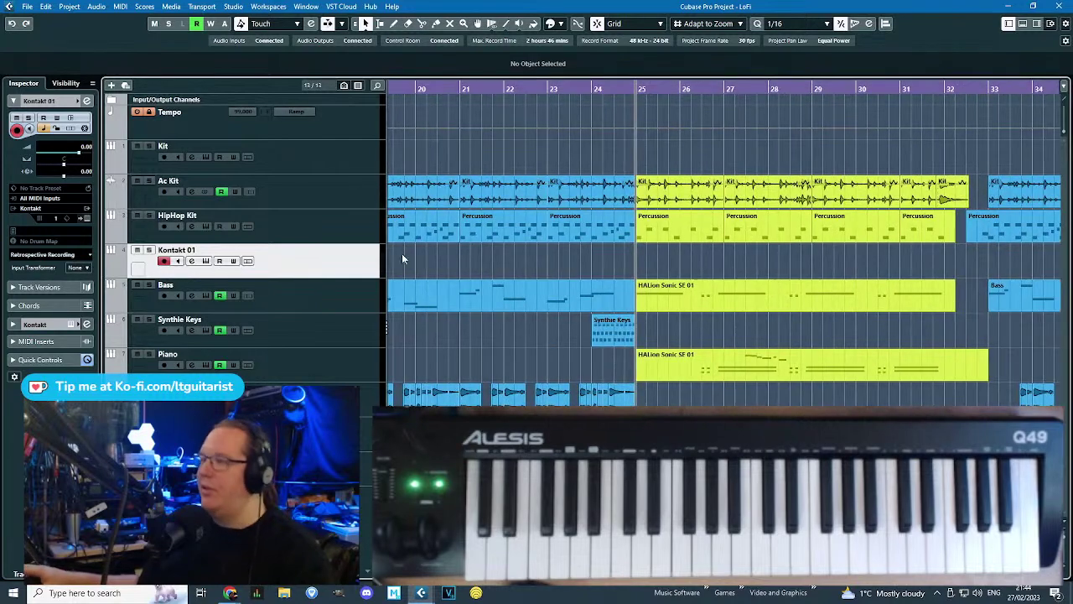
{"action": "key", "text": "space"}
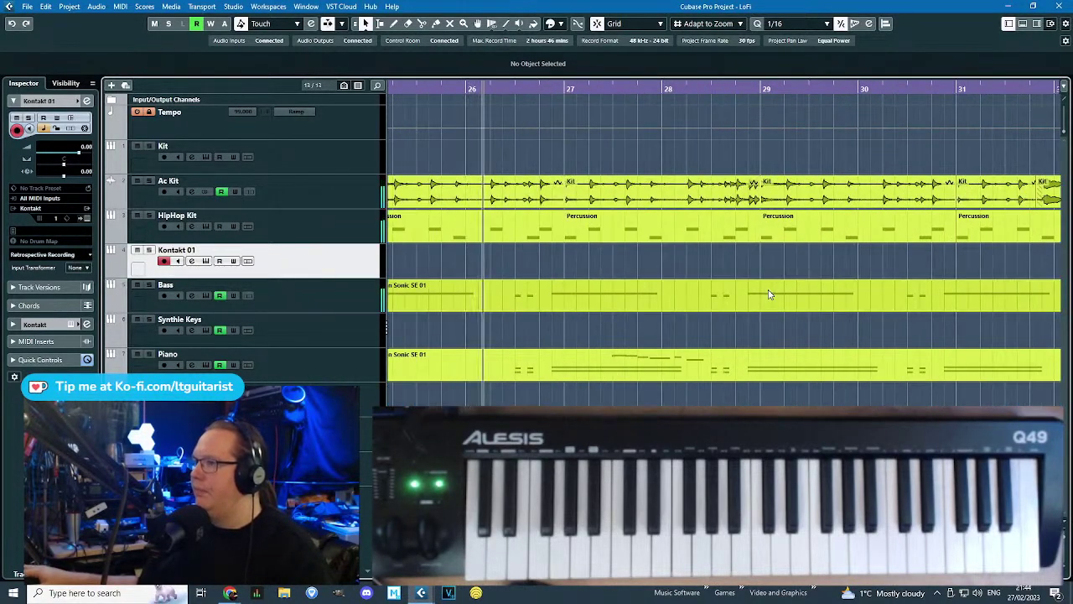
{"action": "key", "text": "h"}
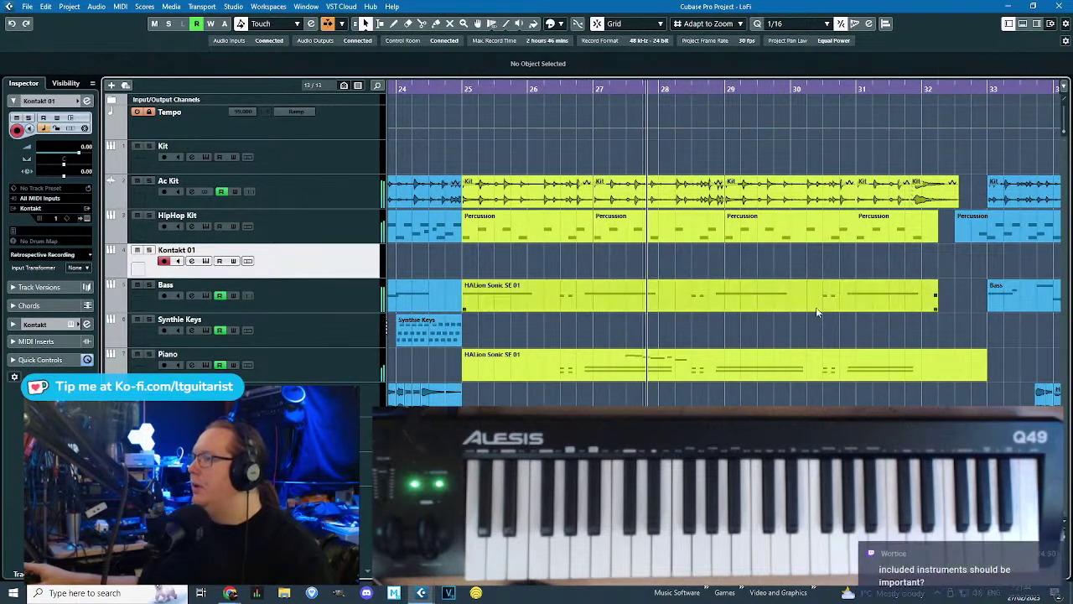
{"action": "scroll", "coordinate": [816, 297], "scroll_direction": "up", "scroll_amount": 1}
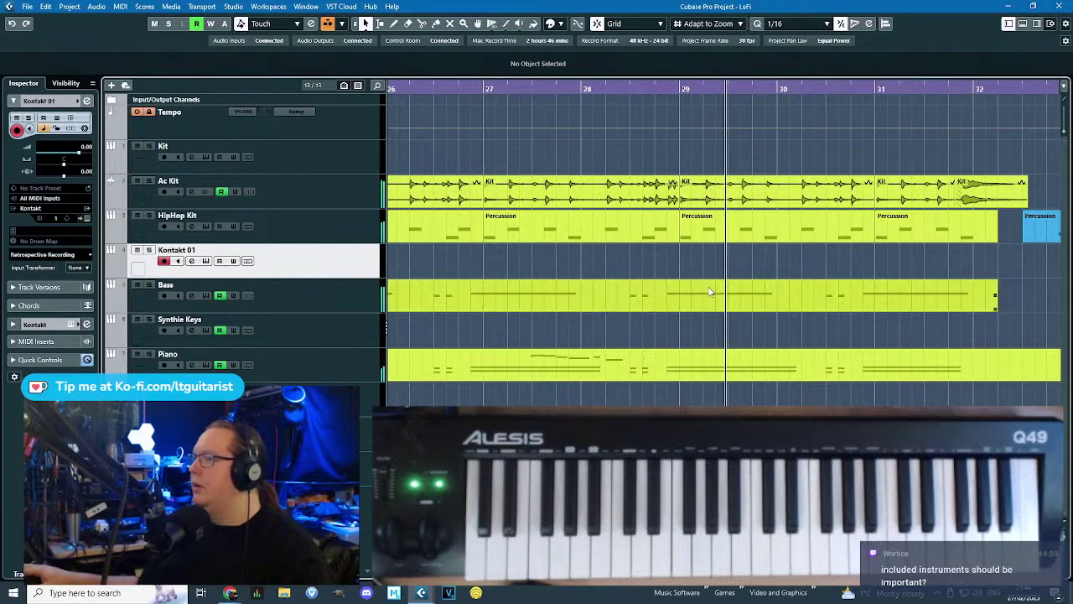
{"action": "key", "text": "g"}
{"action": "key", "text": "g"}
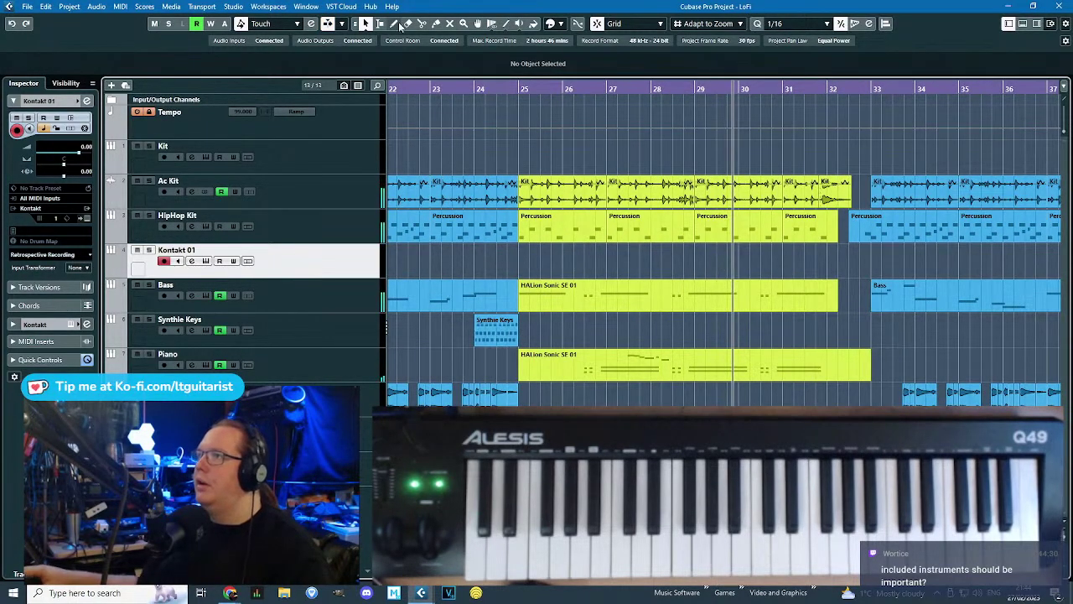
Draw an empty one-bar part on the Kontakt 01 track from bar 29 to bar 30.
{"action": "left_click", "coordinate": [400, 25]}
{"action": "key", "text": "h"}
{"action": "mouse_move", "coordinate": [666, 263]}
{"action": "left_mouse_down"}
{"action": "mouse_move", "coordinate": [786, 268]}
{"action": "mouse_move", "coordinate": [694, 273]}
{"action": "left_mouse_up"}
{"action": "key", "text": "1"}
{"action": "key", "text": "h"}
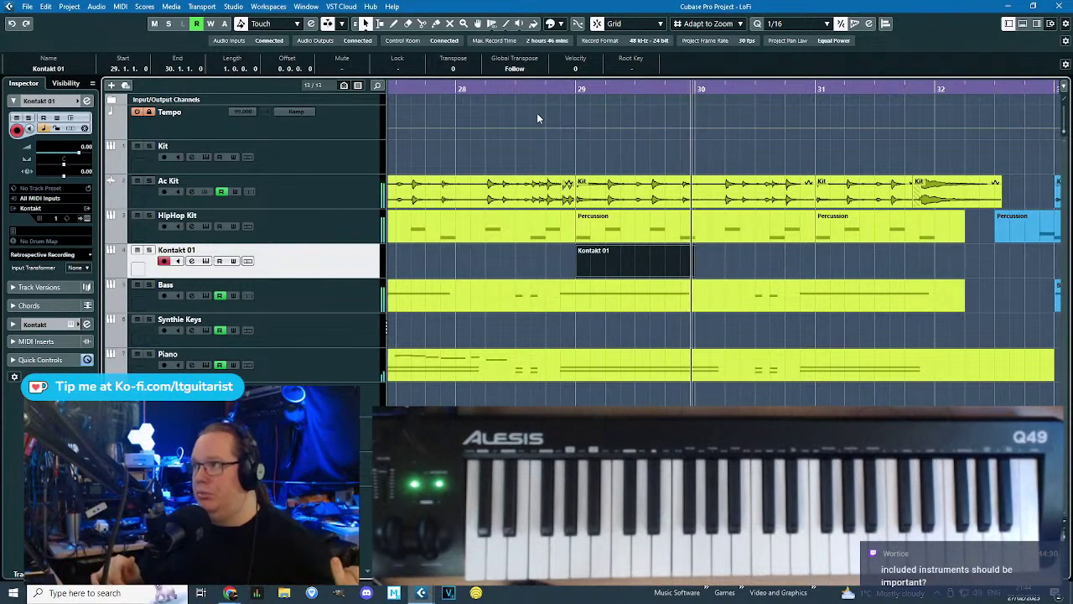
Shorten the sustained C#2 note across the start of bar 29 in the Bass part to about two beats.
{"action": "left_click", "coordinate": [540, 88]}
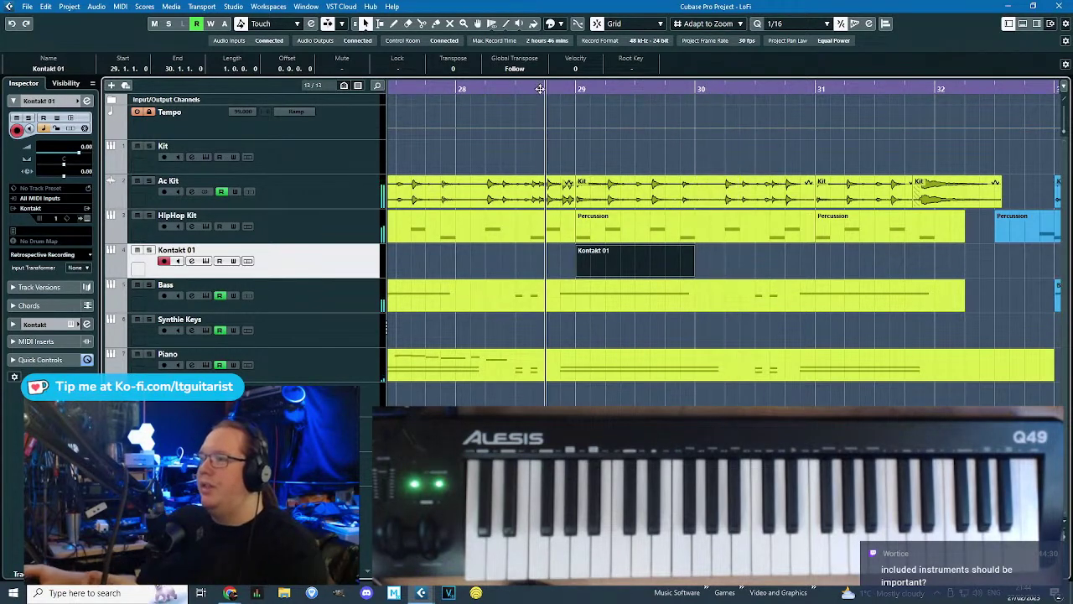
{"action": "left_click", "coordinate": [312, 309]}
{"action": "left_click", "coordinate": [539, 306]}
{"action": "double_click", "coordinate": [582, 301]}
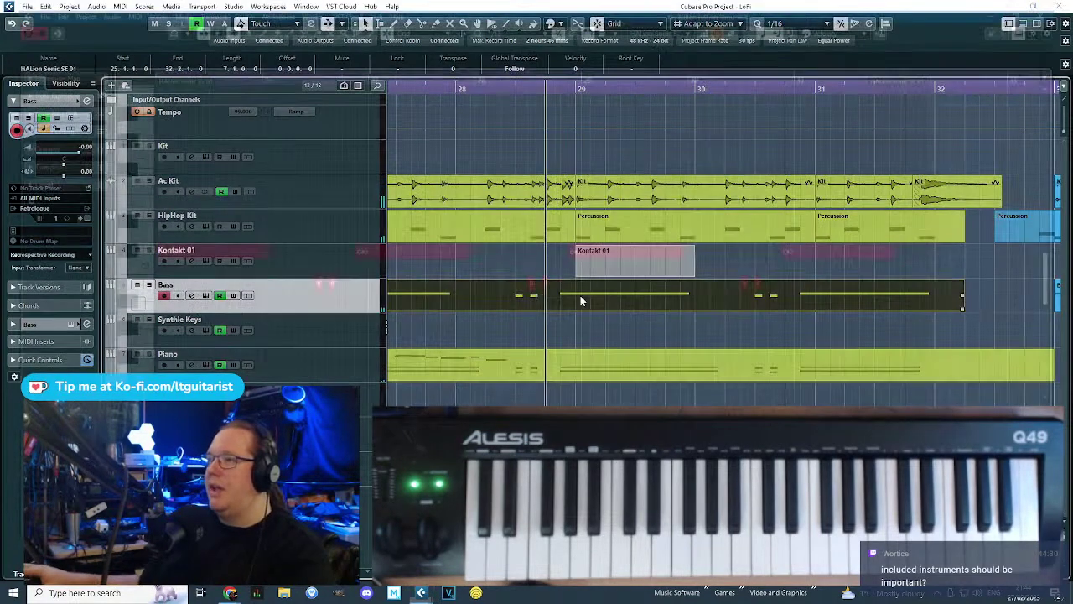
{"action": "scroll", "coordinate": [677, 282], "scroll_direction": "up", "scroll_amount": 3}
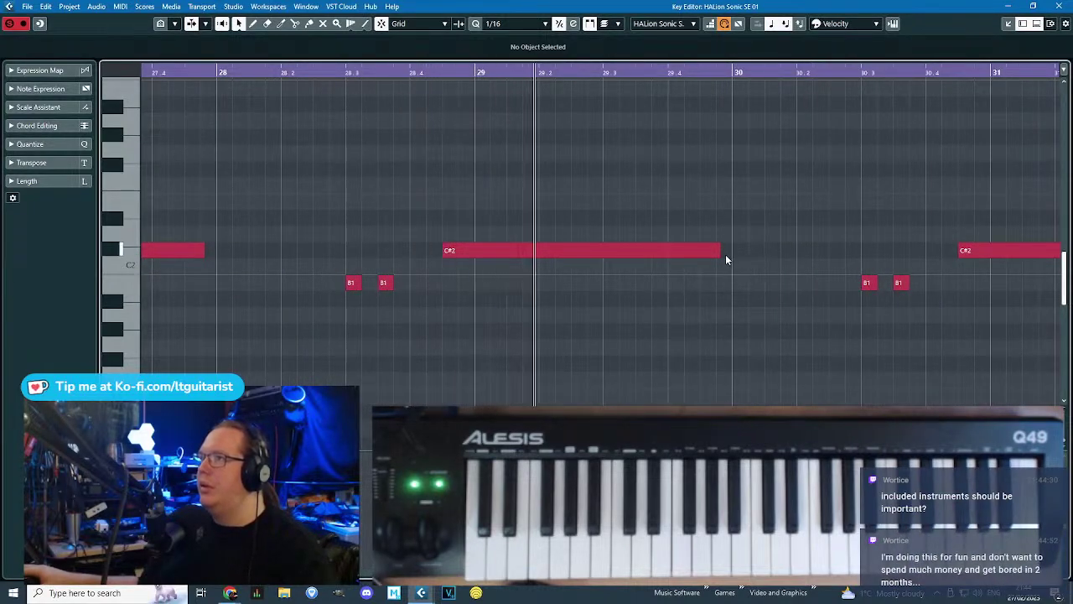
{"action": "left_click_drag", "start_coordinate": [719, 250], "coordinate": [569, 249]}
{"action": "left_click", "coordinate": [708, 203]}
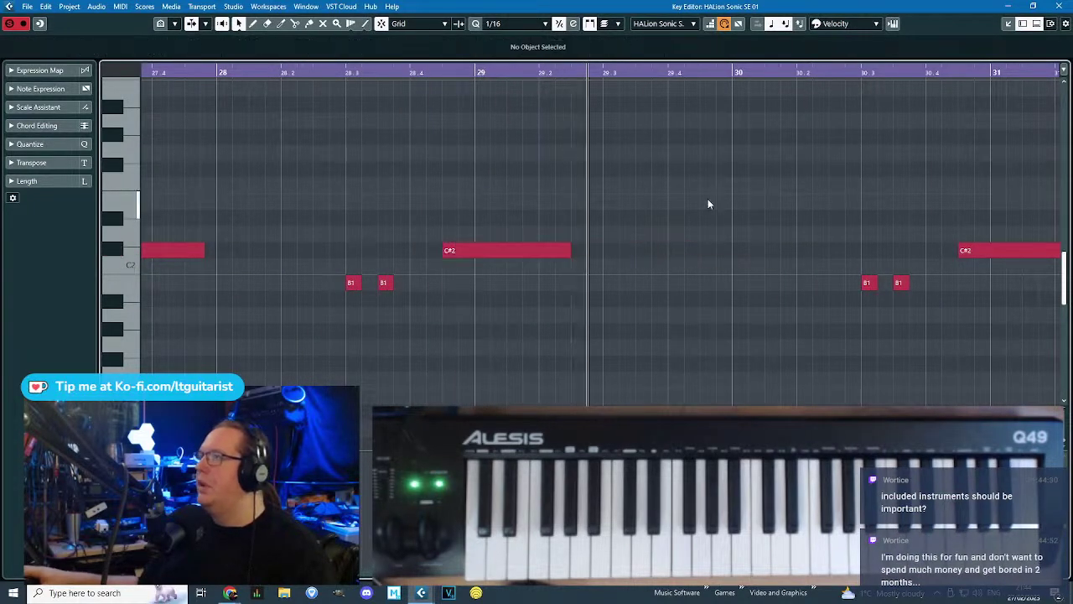
{"action": "left_click", "coordinate": [1065, 6]}
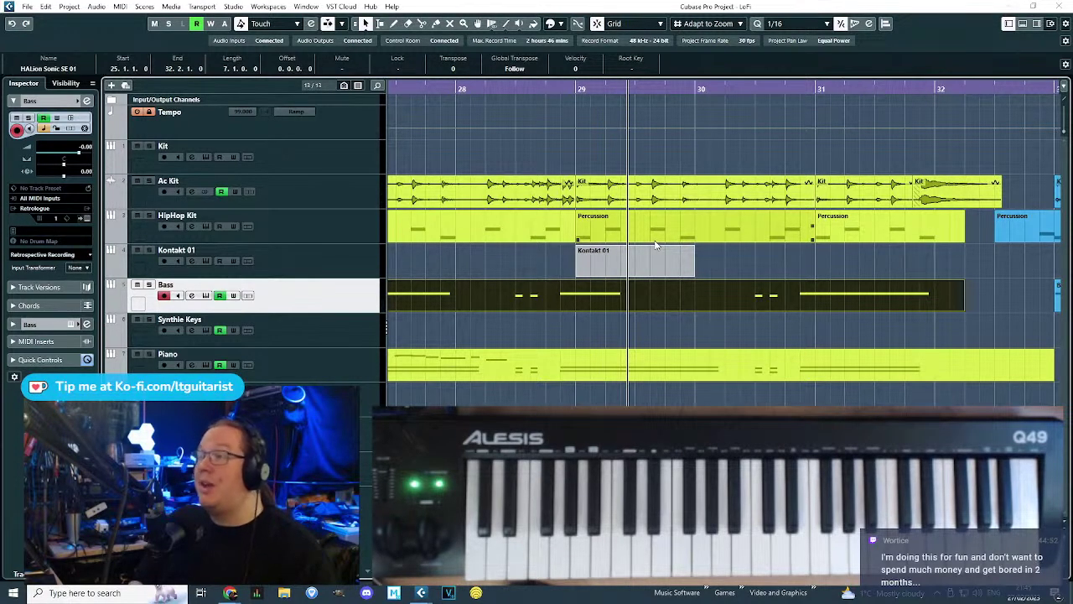
Open the Padshop 01 track's instrument and place its window clear of the track list.
{"action": "left_click", "coordinate": [517, 155]}
{"action": "scroll", "coordinate": [482, 326], "scroll_direction": "down", "scroll_amount": 2}
{"action": "scroll", "coordinate": [479, 320], "scroll_direction": "down", "scroll_amount": 3}
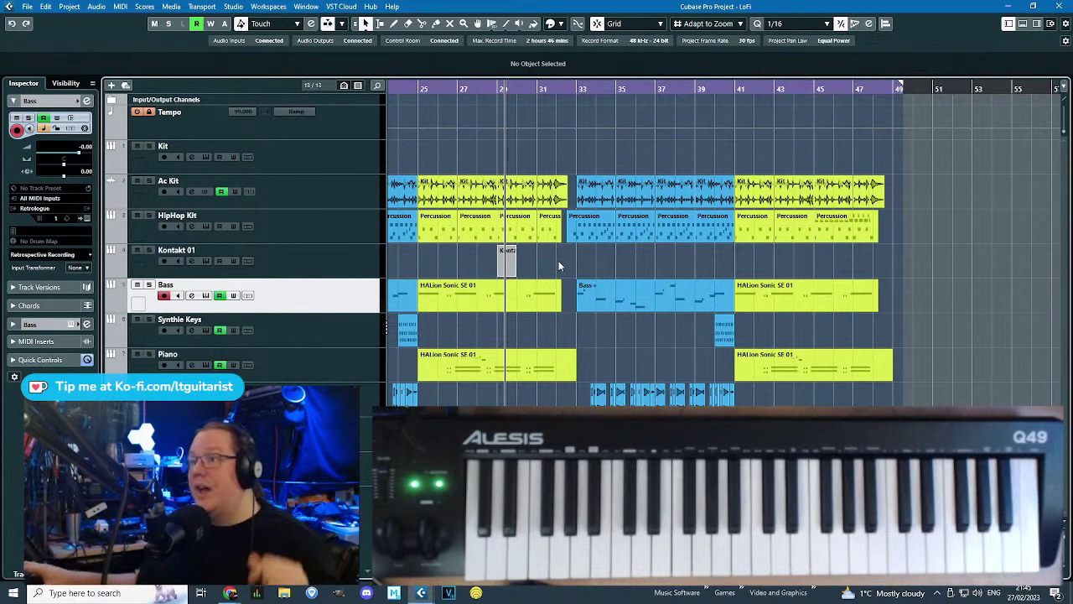
{"action": "left_click", "coordinate": [180, 433]}
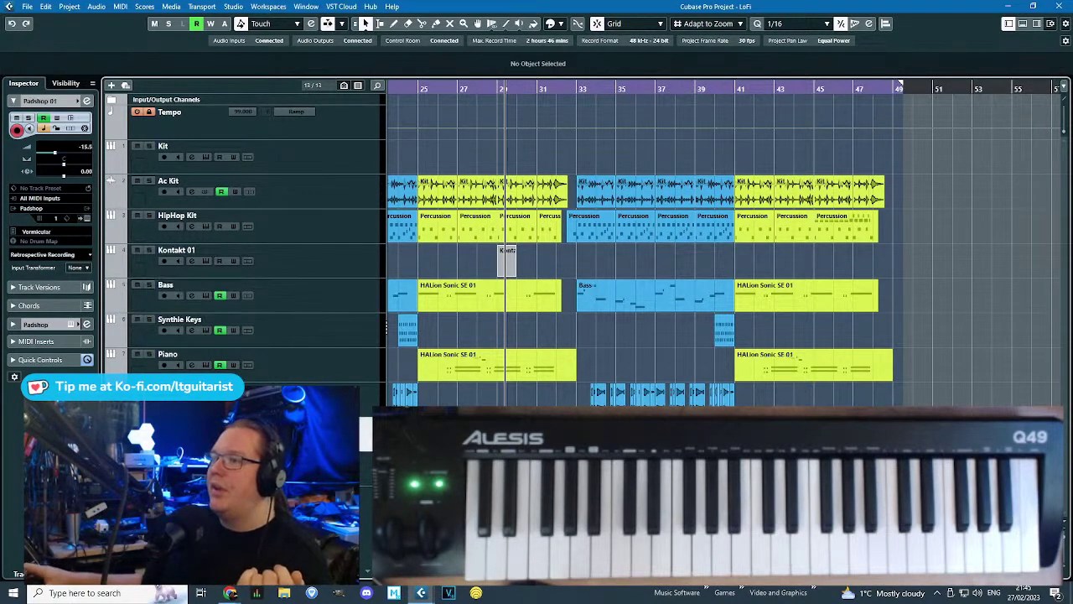
{"action": "left_click", "coordinate": [86, 221]}
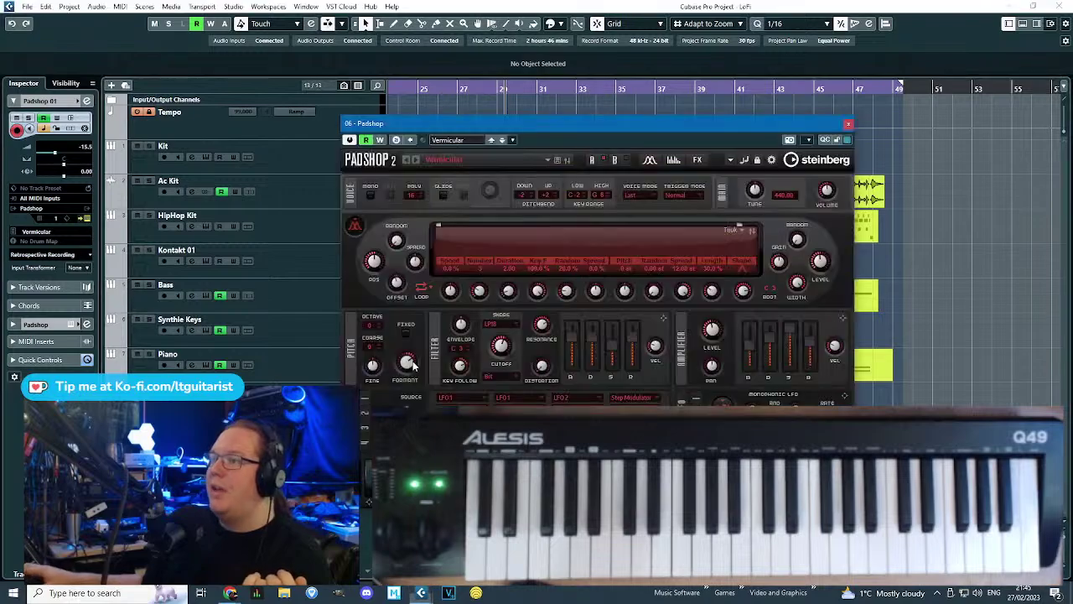
{"action": "left_click_drag", "start_coordinate": [503, 131], "coordinate": [568, 116]}
{"action": "left_click_drag", "start_coordinate": [484, 109], "coordinate": [472, 108]}
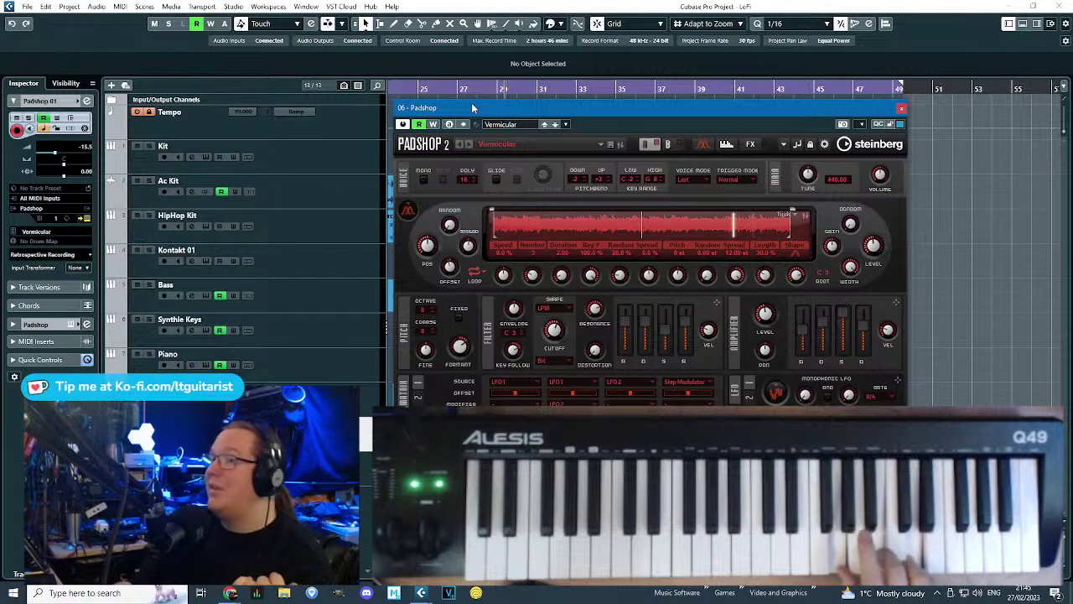
Open the Piano track's HALion Sonic SE instrument and look through its LoFi Piano presets.
{"action": "left_click", "coordinate": [340, 356]}
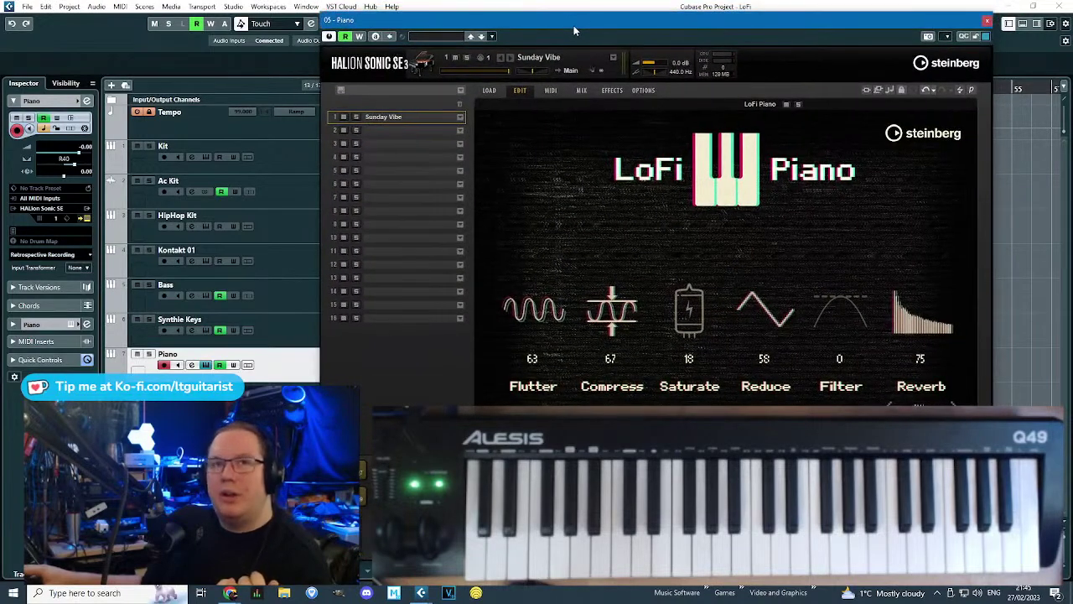
{"action": "left_click_drag", "start_coordinate": [574, 26], "coordinate": [574, 32]}
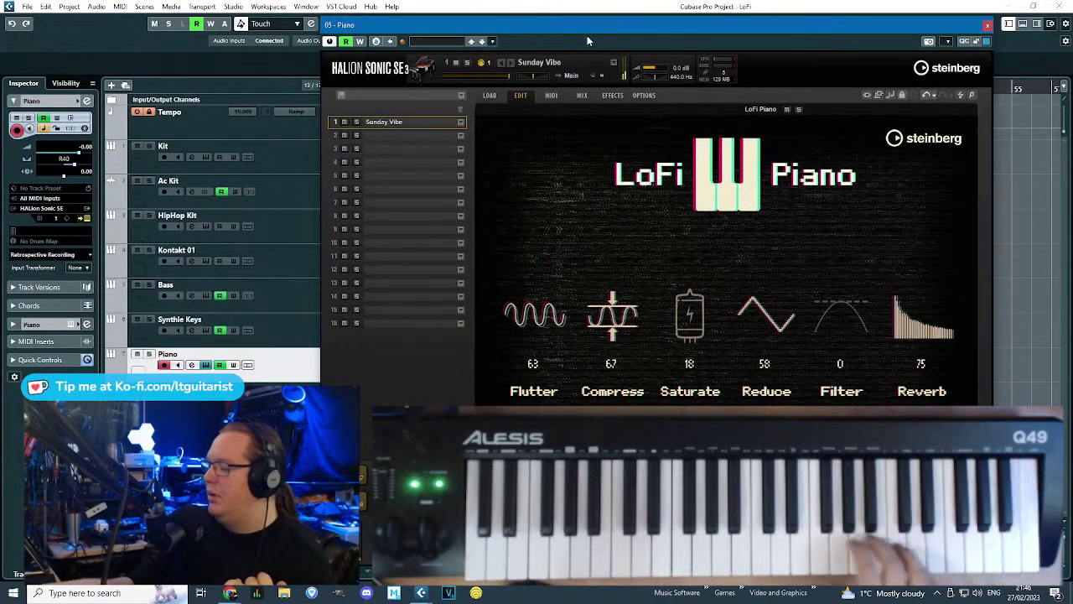
{"action": "left_click", "coordinate": [490, 95]}
{"action": "scroll", "coordinate": [546, 273], "scroll_direction": "up", "scroll_amount": 3}
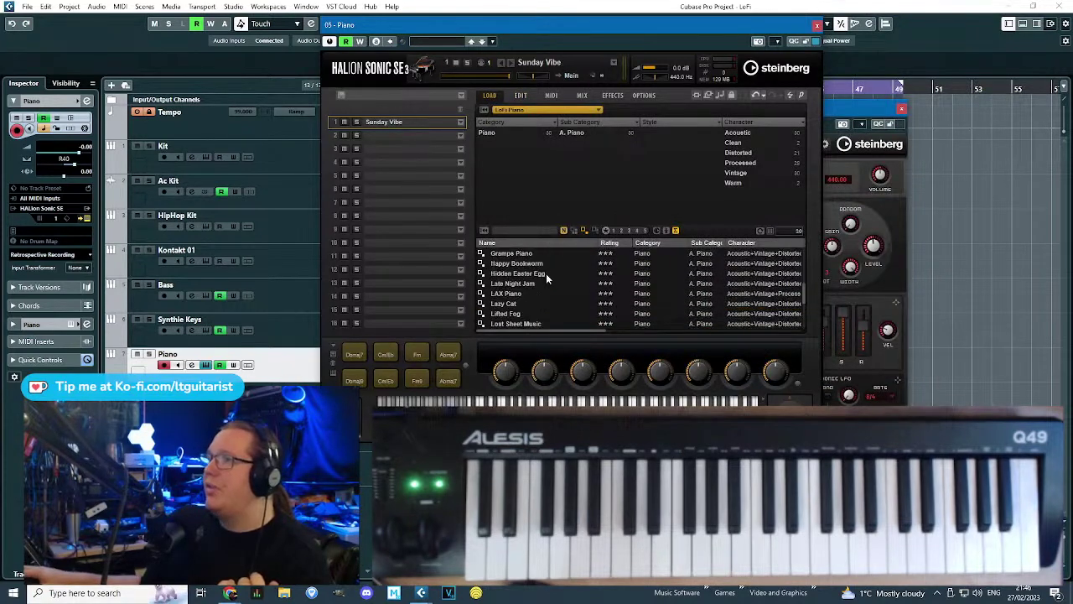
Switch the HALion Sonic SE preset browser from LoFi Piano to all instrument sets.
{"action": "left_click", "coordinate": [518, 110]}
{"action": "left_click", "coordinate": [392, 32]}
{"action": "mouse_move", "coordinate": [404, 24]}
{"action": "left_mouse_down"}
{"action": "mouse_move", "coordinate": [413, 21]}
{"action": "mouse_move", "coordinate": [402, 23]}
{"action": "left_mouse_up"}
{"action": "scroll", "coordinate": [577, 273], "scroll_direction": "up", "scroll_amount": 4}
{"action": "left_click", "coordinate": [518, 110]}
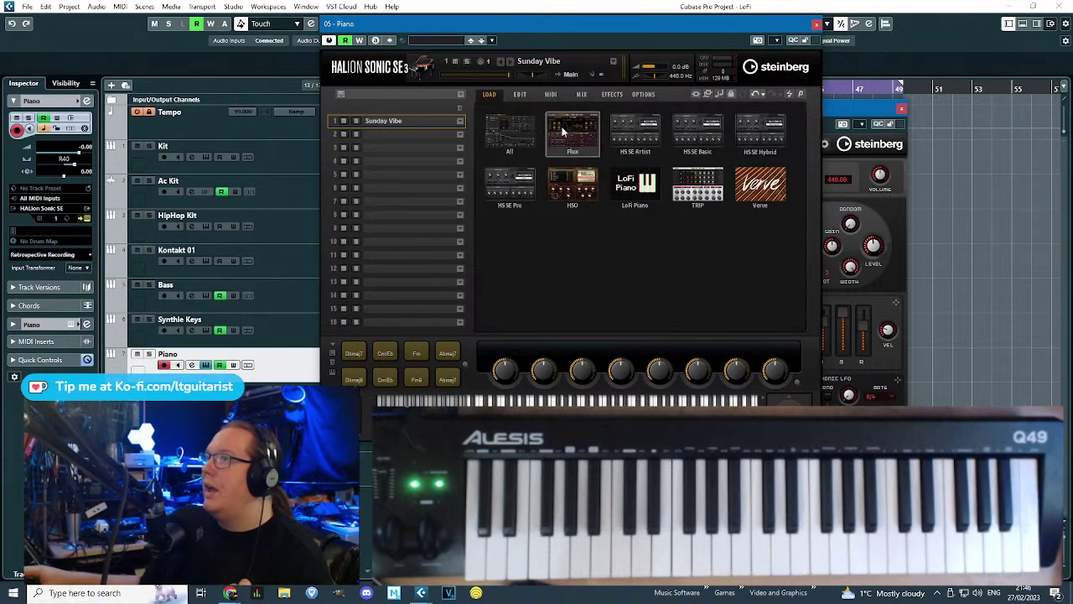
{"action": "left_click", "coordinate": [511, 134]}
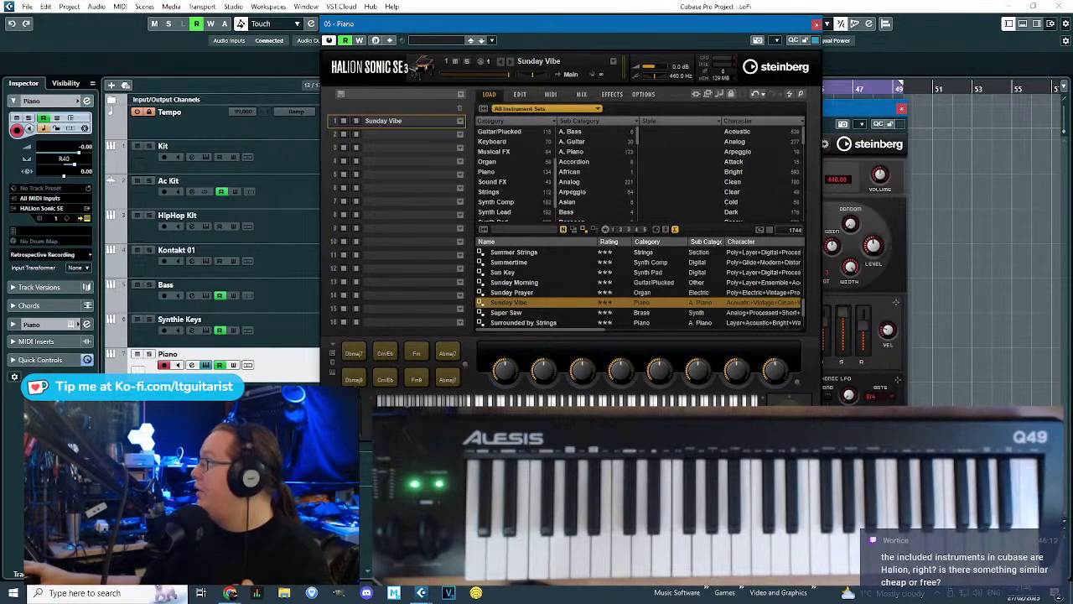
Filter the full preset list by category in turn: Accordion, Bass, Brass, Drum&Perc and Chromatic Perc.
{"action": "scroll", "coordinate": [507, 295], "scroll_direction": "up", "scroll_amount": 10}
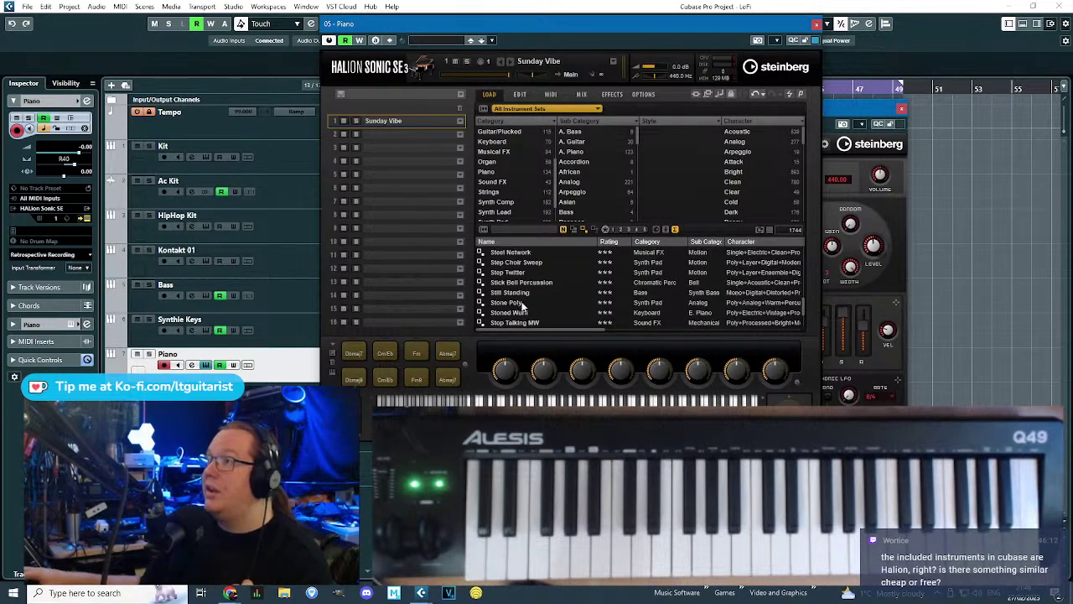
{"action": "scroll", "coordinate": [501, 202], "scroll_direction": "up", "scroll_amount": 2}
{"action": "left_click", "coordinate": [512, 132]}
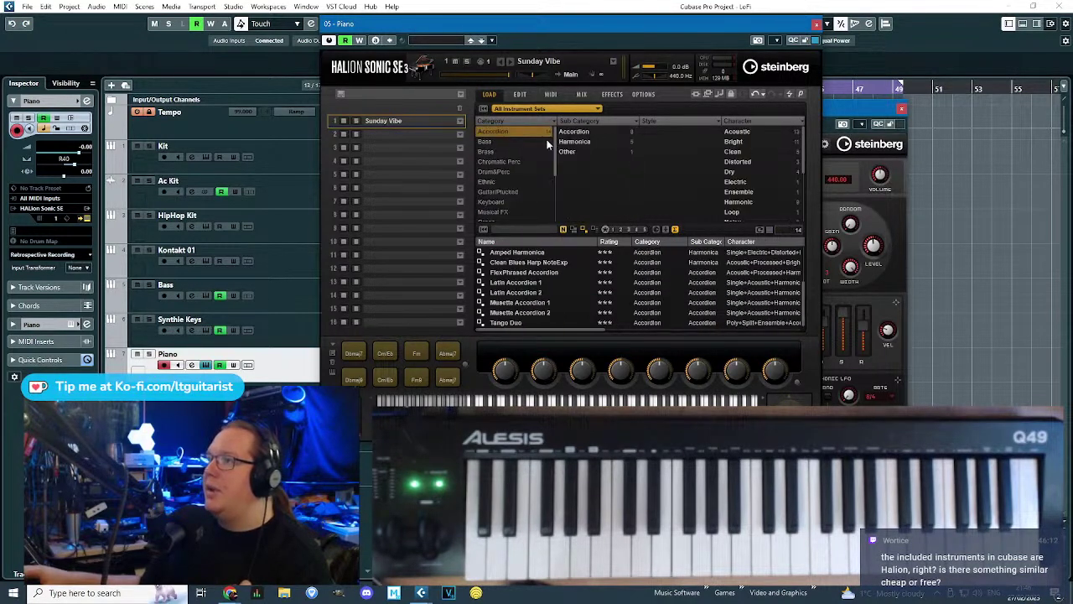
{"action": "left_click", "coordinate": [521, 141]}
{"action": "left_click", "coordinate": [512, 152]}
{"action": "left_click", "coordinate": [510, 169]}
{"action": "left_click", "coordinate": [508, 160]}
Look through the Accordion, Bass, Brass and Chromatic Perc presets again and clear the category filter.
{"action": "left_click", "coordinate": [503, 132]}
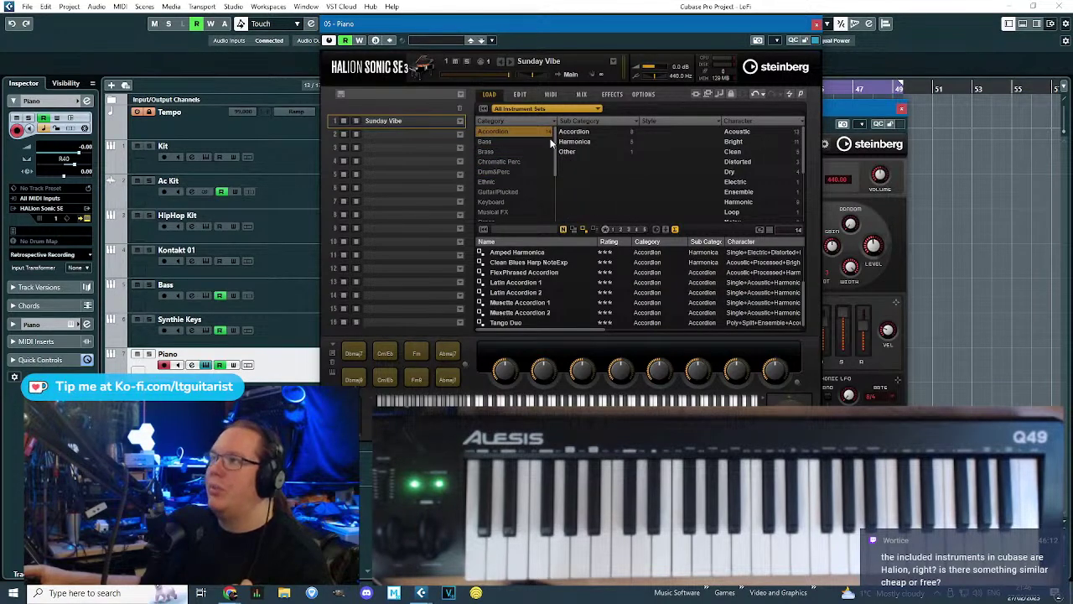
{"action": "left_click", "coordinate": [534, 141]}
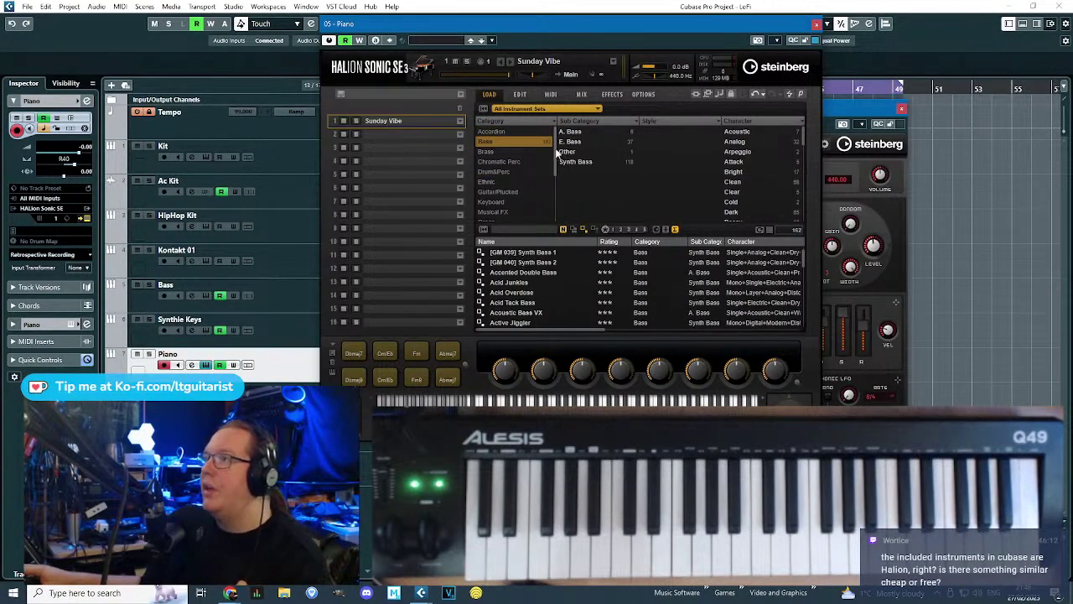
{"action": "left_click", "coordinate": [514, 151]}
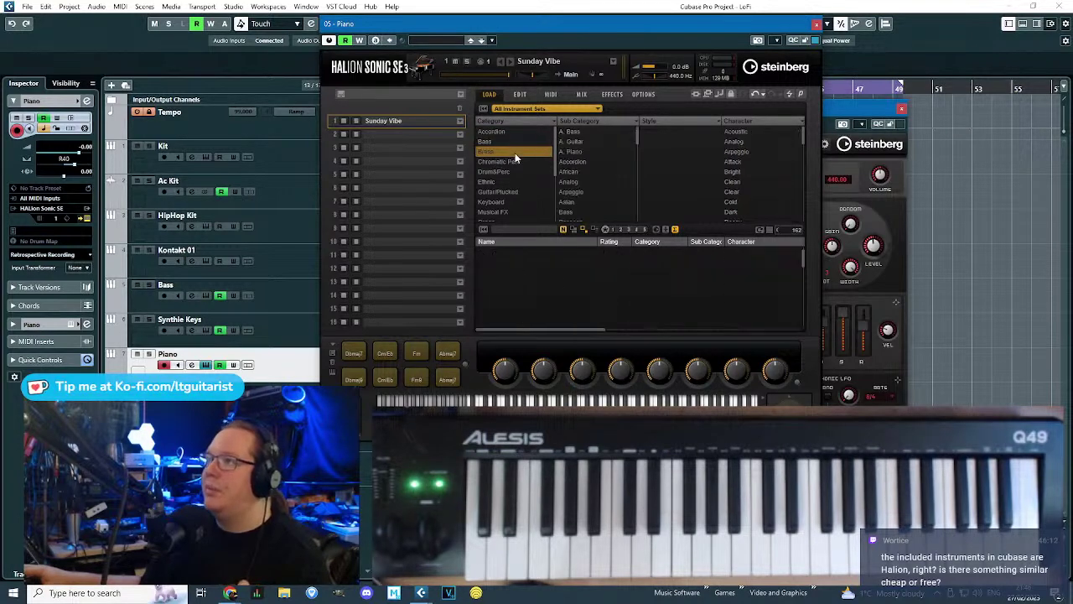
{"action": "left_click", "coordinate": [524, 162]}
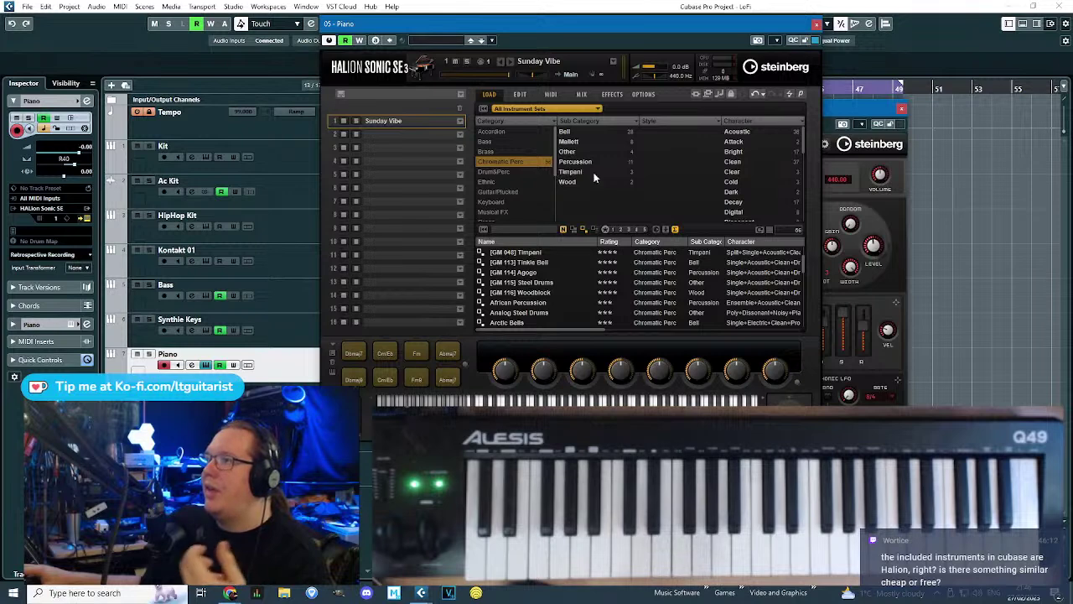
{"action": "left_click", "coordinate": [522, 172]}
{"action": "left_click", "coordinate": [527, 168]}
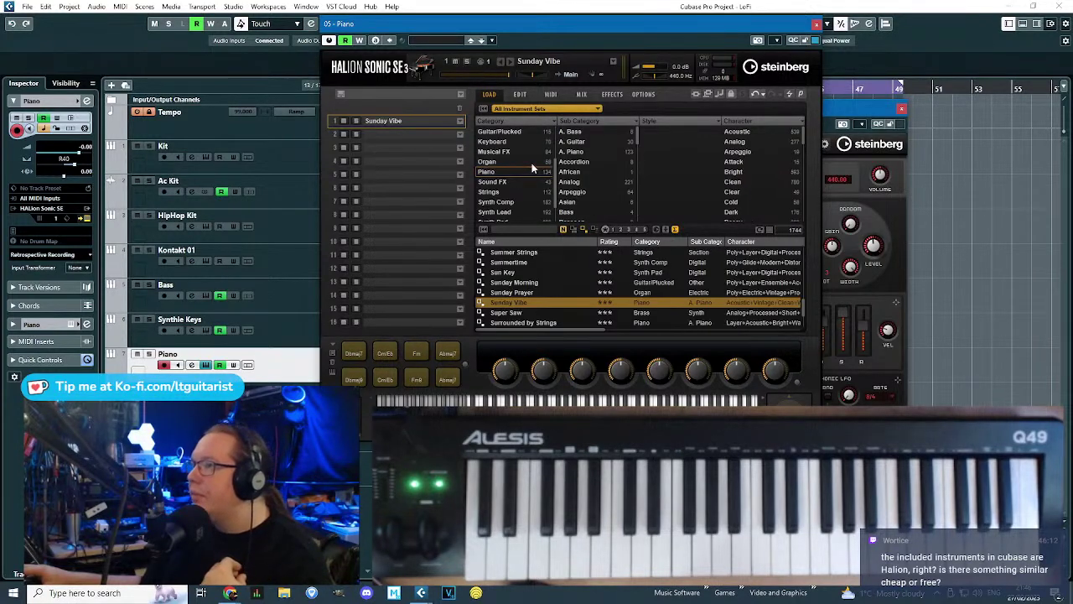
Examine the presets offered in the Organ, Musical FX, Chromatic Perc and Drum&Perc categories.
{"action": "left_click", "coordinate": [507, 164]}
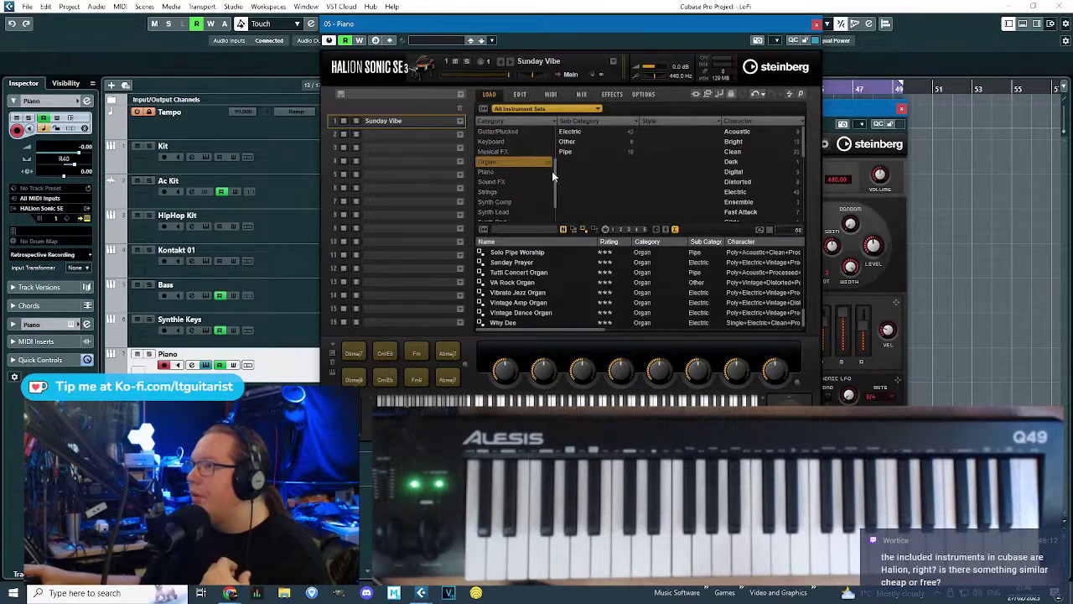
{"action": "left_click", "coordinate": [519, 152]}
{"action": "scroll", "coordinate": [523, 160], "scroll_direction": "up", "scroll_amount": 2}
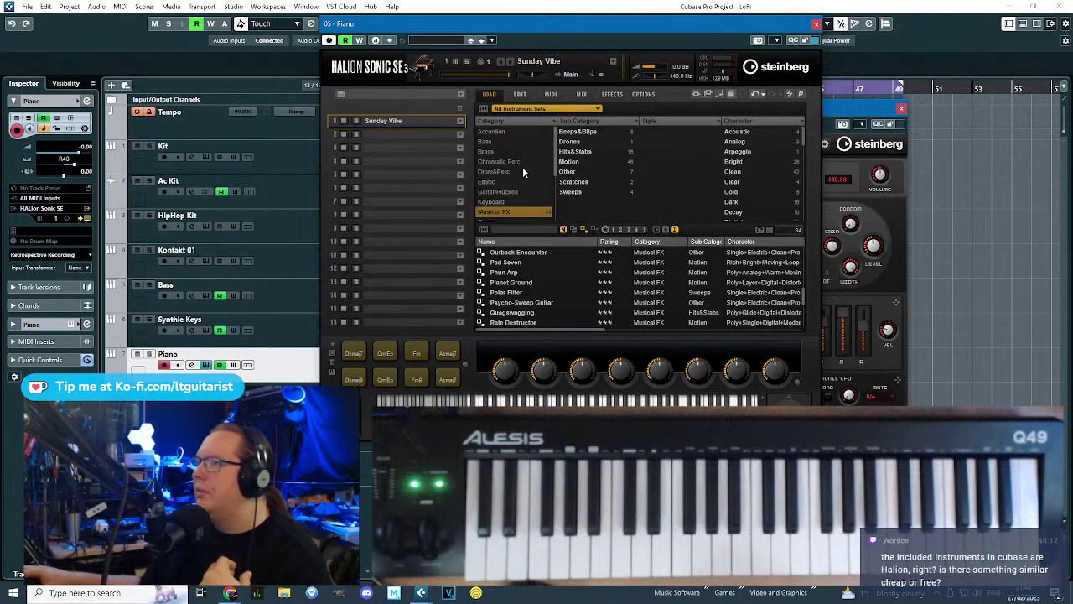
{"action": "left_click", "coordinate": [523, 164]}
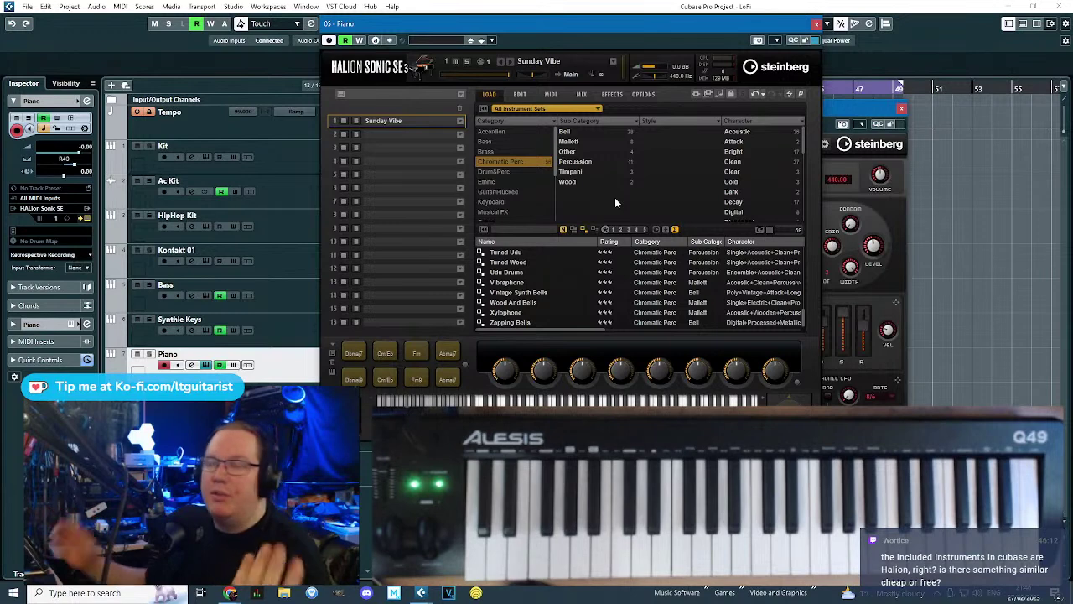
{"action": "left_click", "coordinate": [508, 171]}
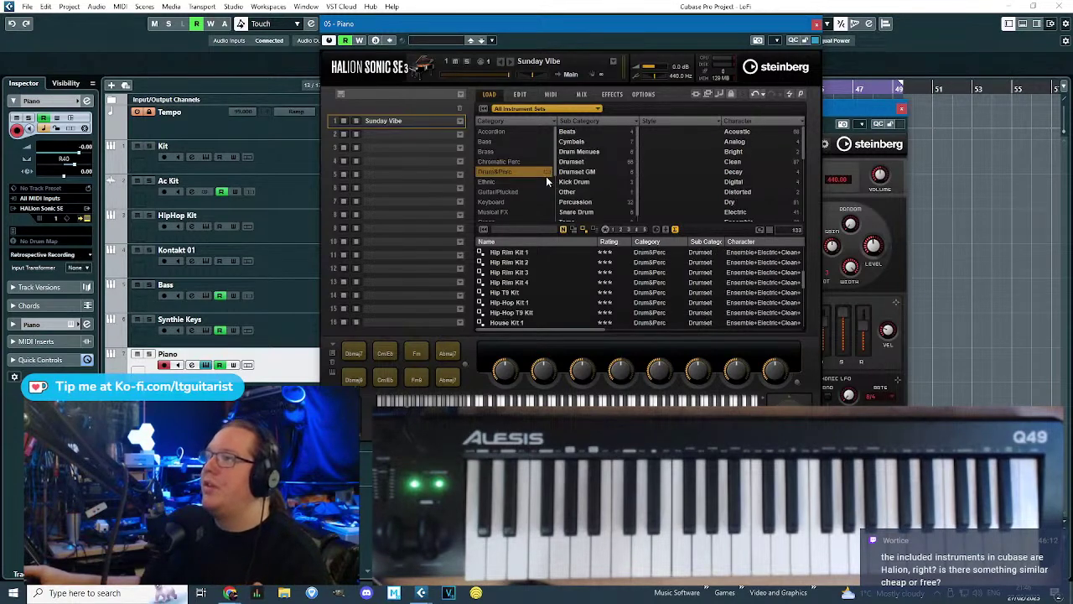
Examine the presets offered in the Ethnic, Synth Pad and Synth Lead categories of HALion Sonic SE.
{"action": "left_click", "coordinate": [503, 181]}
{"action": "scroll", "coordinate": [512, 193], "scroll_direction": "down", "scroll_amount": 2}
{"action": "scroll", "coordinate": [526, 201], "scroll_direction": "down", "scroll_amount": 1}
{"action": "left_click", "coordinate": [508, 211]}
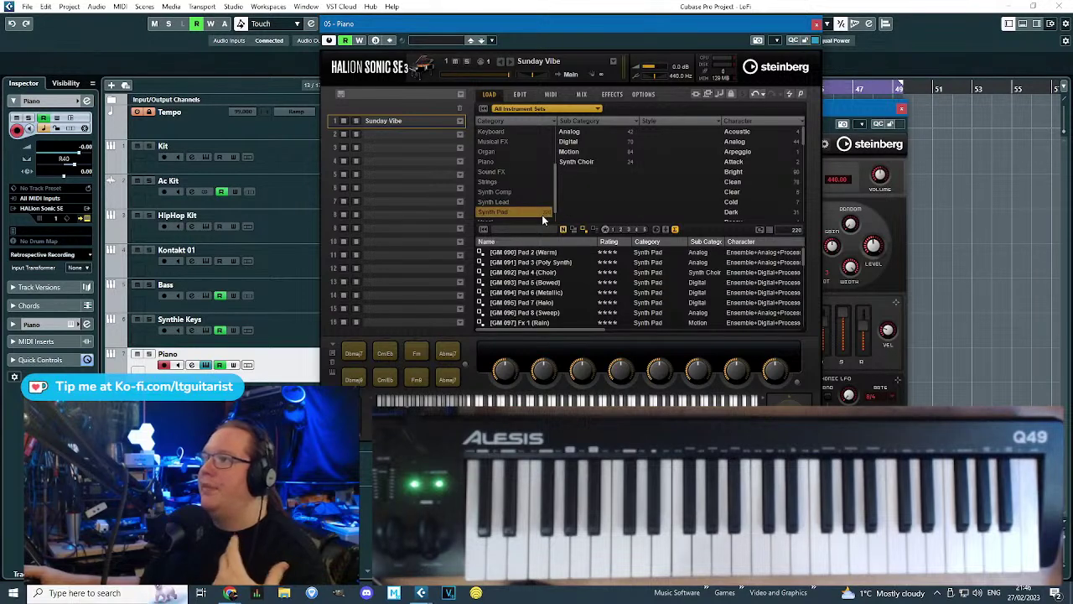
{"action": "left_click", "coordinate": [528, 202]}
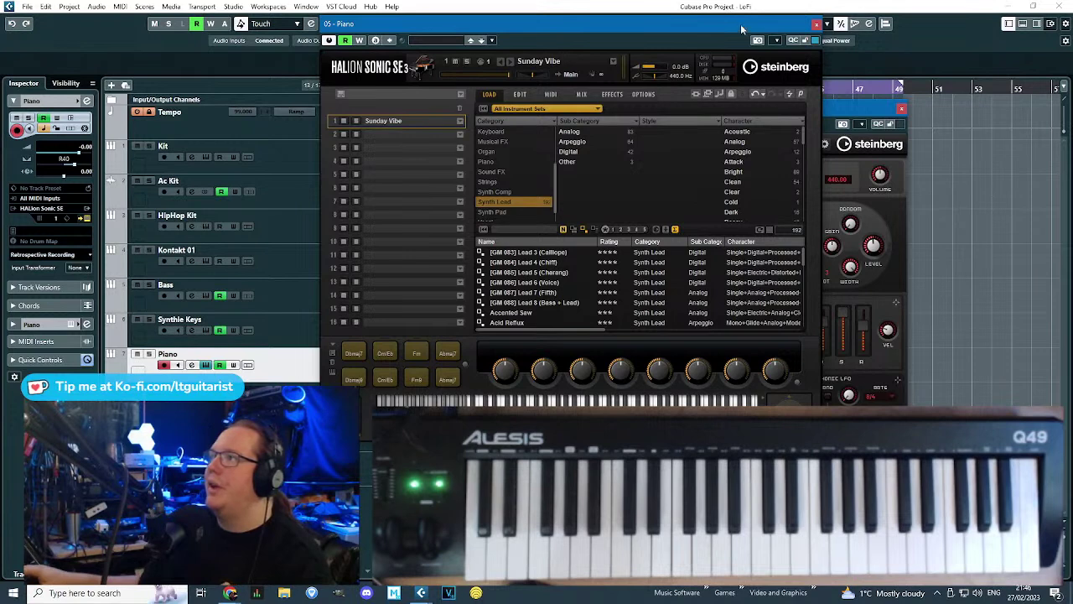
Close the HALion Sonic SE and Padshop windows and select the Kontakt 01 track.
{"action": "left_click", "coordinate": [816, 25]}
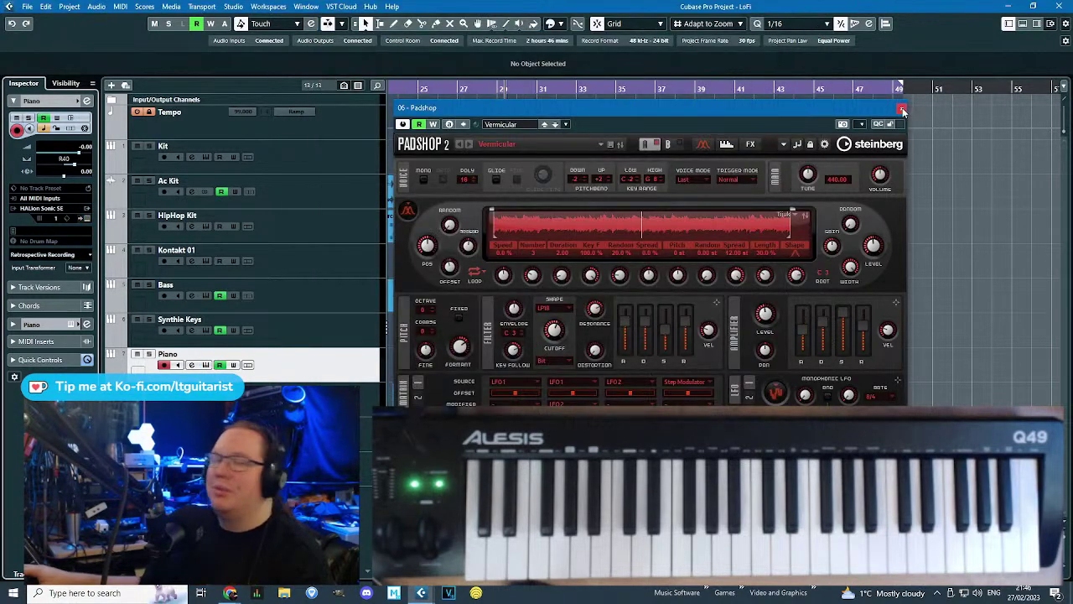
{"action": "left_click", "coordinate": [901, 109]}
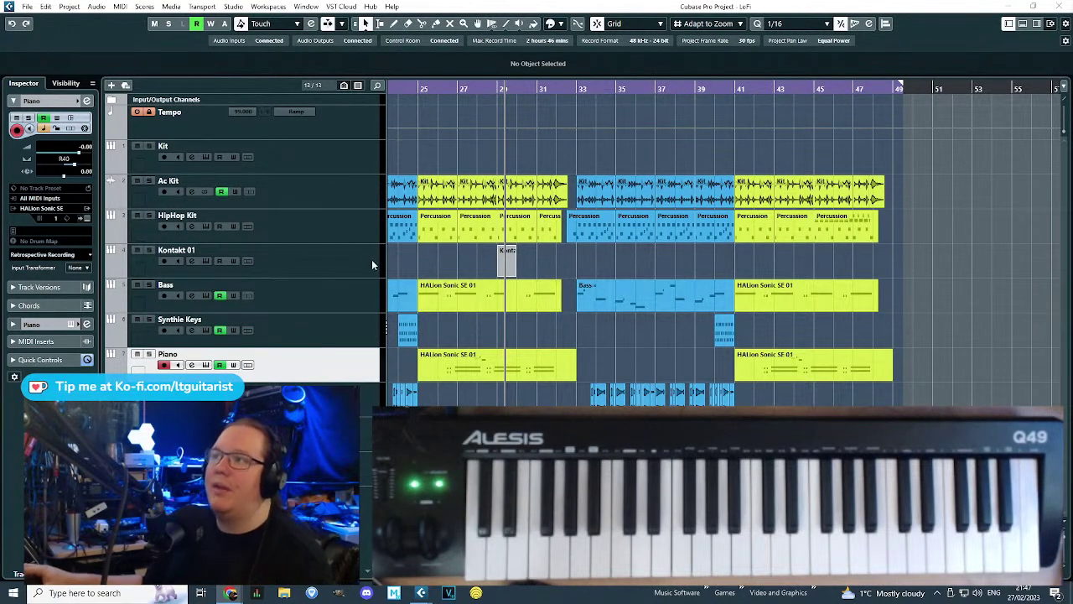
{"action": "left_click", "coordinate": [435, 258]}
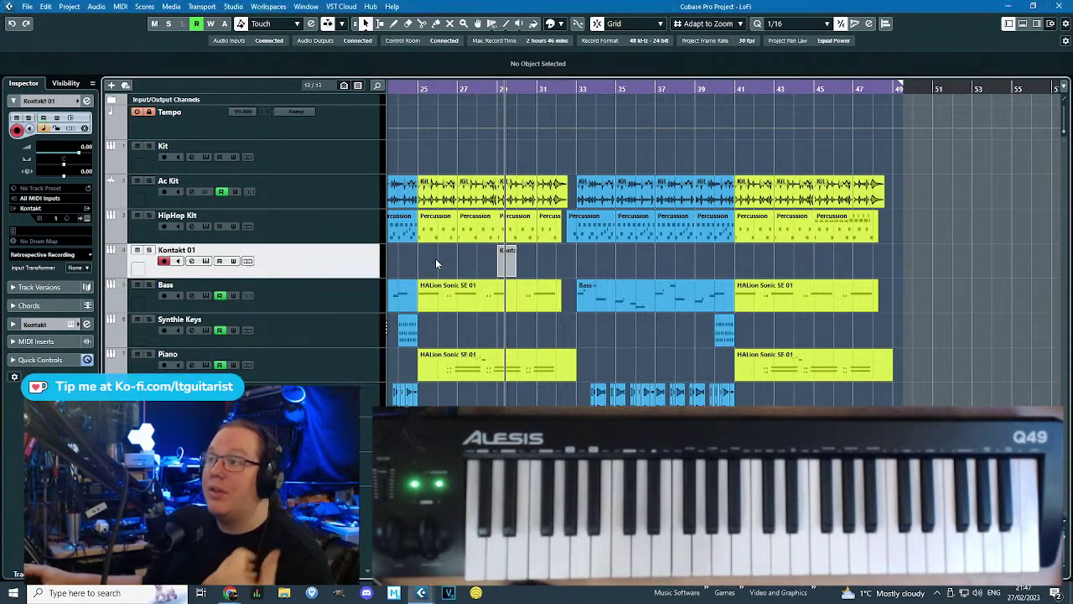
{"action": "left_click", "coordinate": [327, 307]}
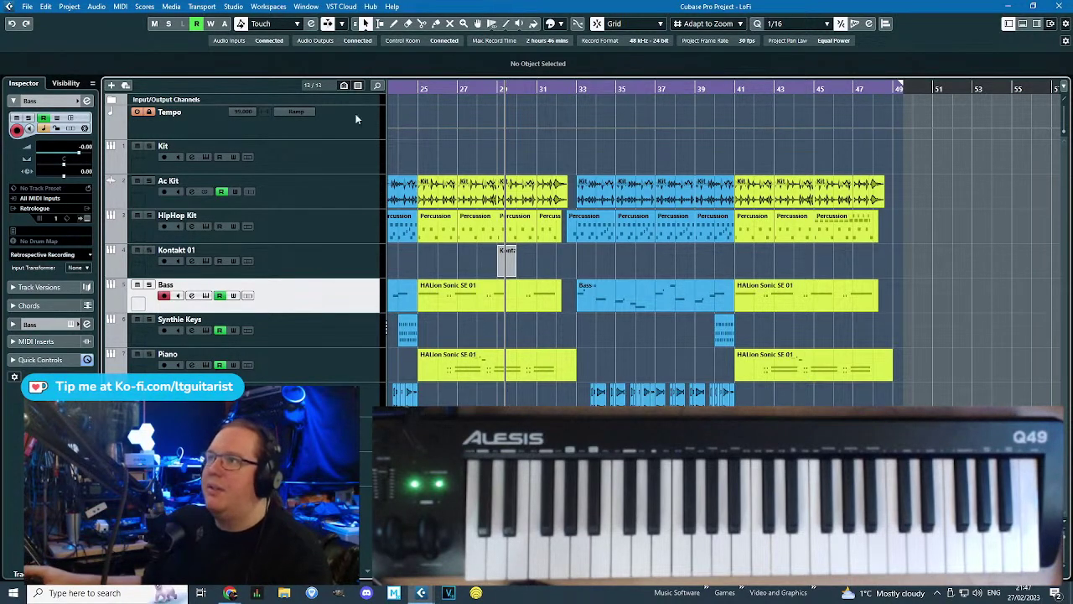
{"action": "left_click_drag", "start_coordinate": [277, 137], "coordinate": [281, 126]}
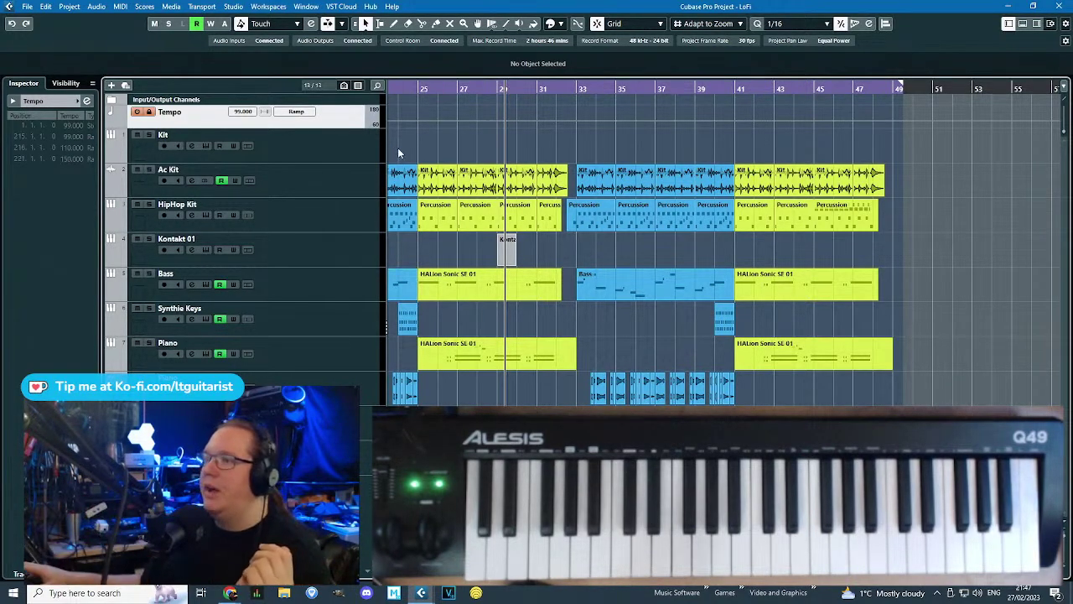
{"action": "left_click", "coordinate": [368, 345]}
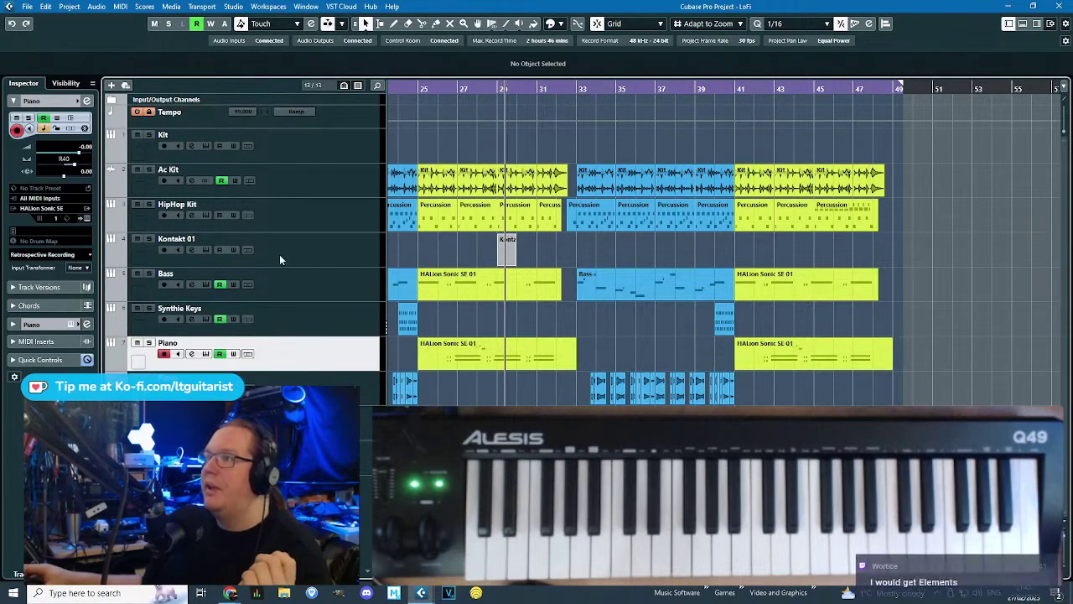
{"action": "left_click", "coordinate": [147, 236]}
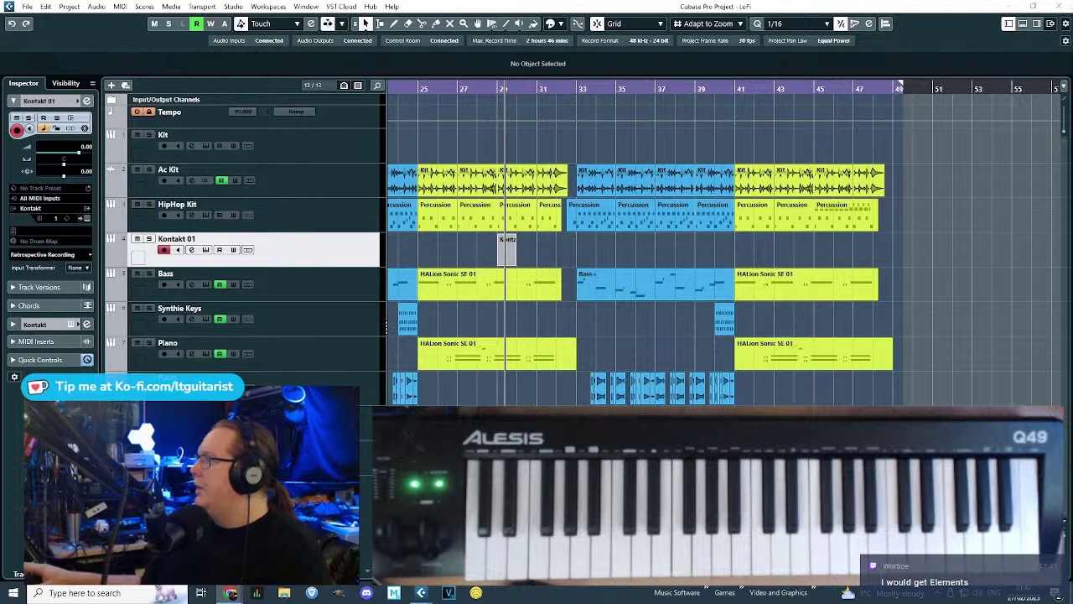
Switch to the browser with Steinberg's Cubase edition comparison page and limit the table to Cubase Elements 12.
{"action": "left_click_drag", "start_coordinate": [1072, 285], "coordinate": [570, 5]}
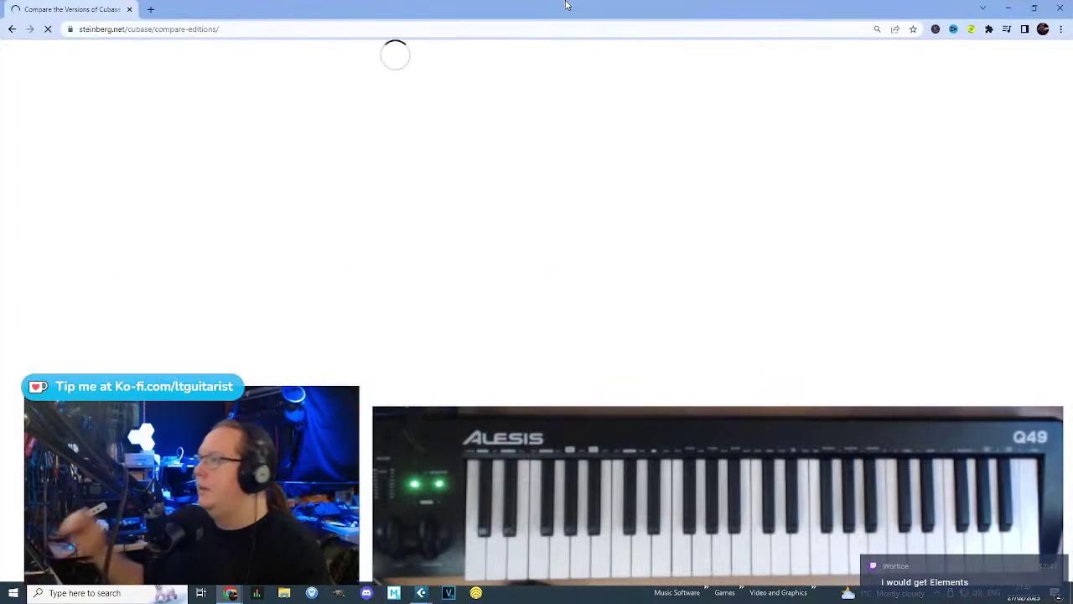
{"action": "scroll", "coordinate": [154, 227], "scroll_direction": "down", "scroll_amount": 6}
{"action": "scroll", "coordinate": [154, 228], "scroll_direction": "down", "scroll_amount": 2}
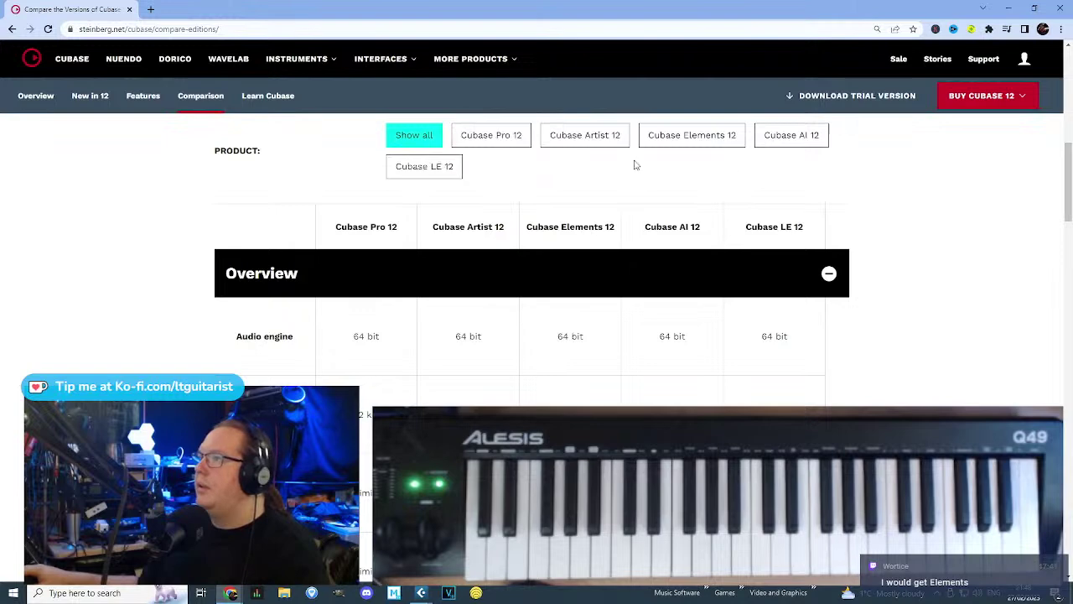
{"action": "left_click", "coordinate": [676, 134]}
{"action": "scroll", "coordinate": [201, 217], "scroll_direction": "down", "scroll_amount": 10}
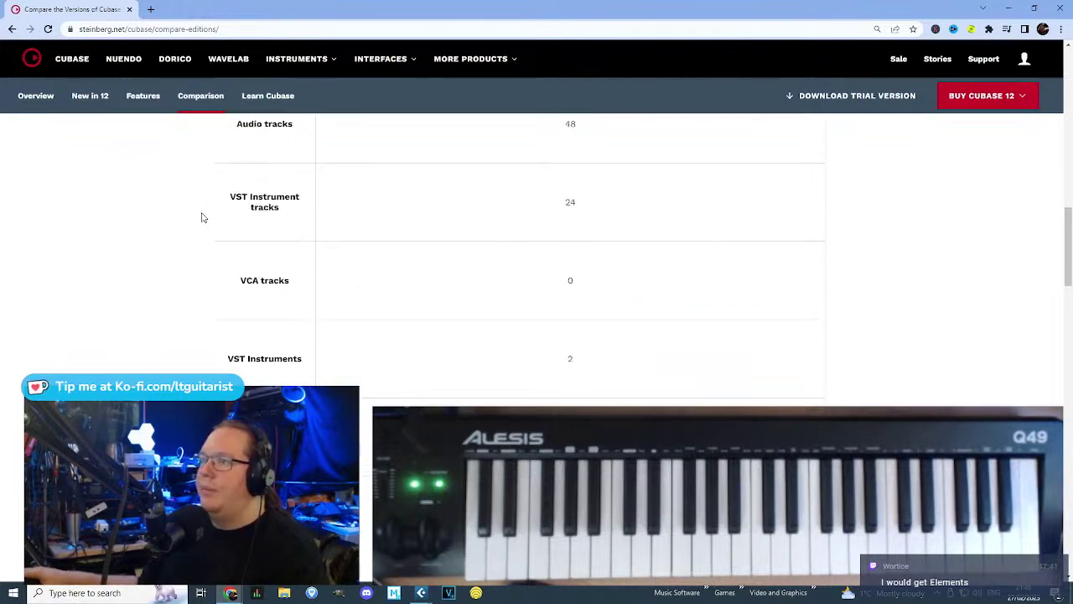
Expand the Virtual instruments section and examine which instruments Cubase Elements 12 includes.
{"action": "scroll", "coordinate": [201, 217], "scroll_direction": "down", "scroll_amount": 5}
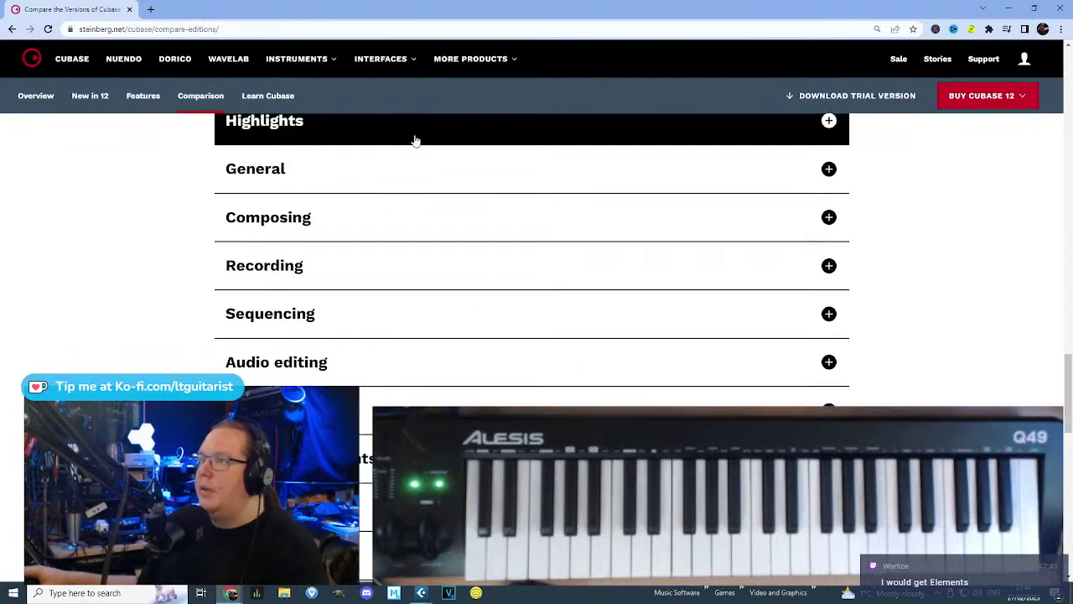
{"action": "scroll", "coordinate": [752, 381], "scroll_direction": "down", "scroll_amount": 2}
{"action": "left_click", "coordinate": [821, 358]}
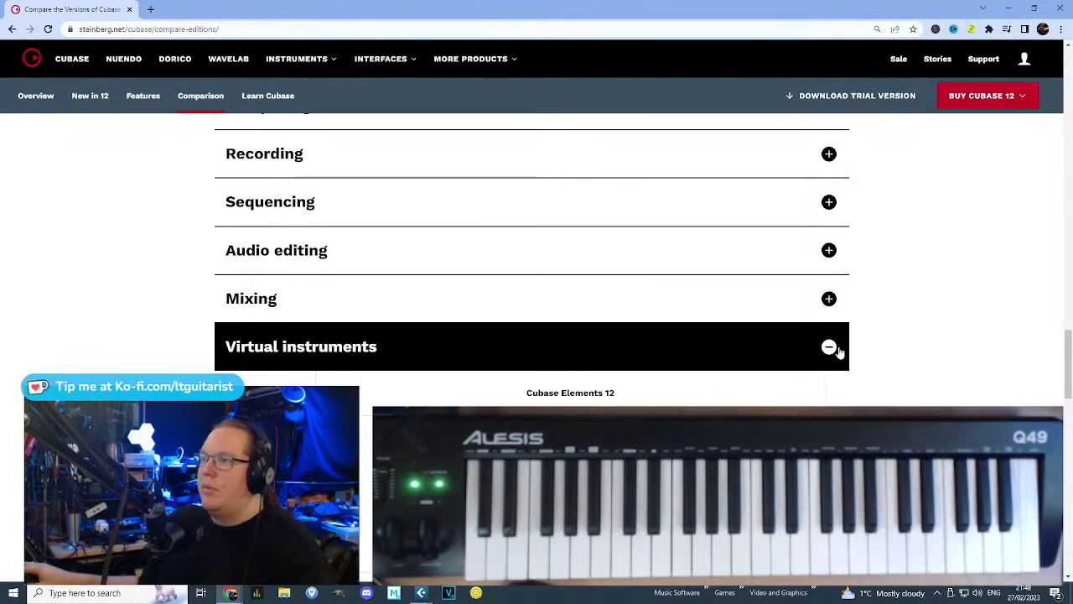
{"action": "scroll", "coordinate": [829, 356], "scroll_direction": "down", "scroll_amount": 2}
{"action": "scroll", "coordinate": [479, 342], "scroll_direction": "down", "scroll_amount": 2}
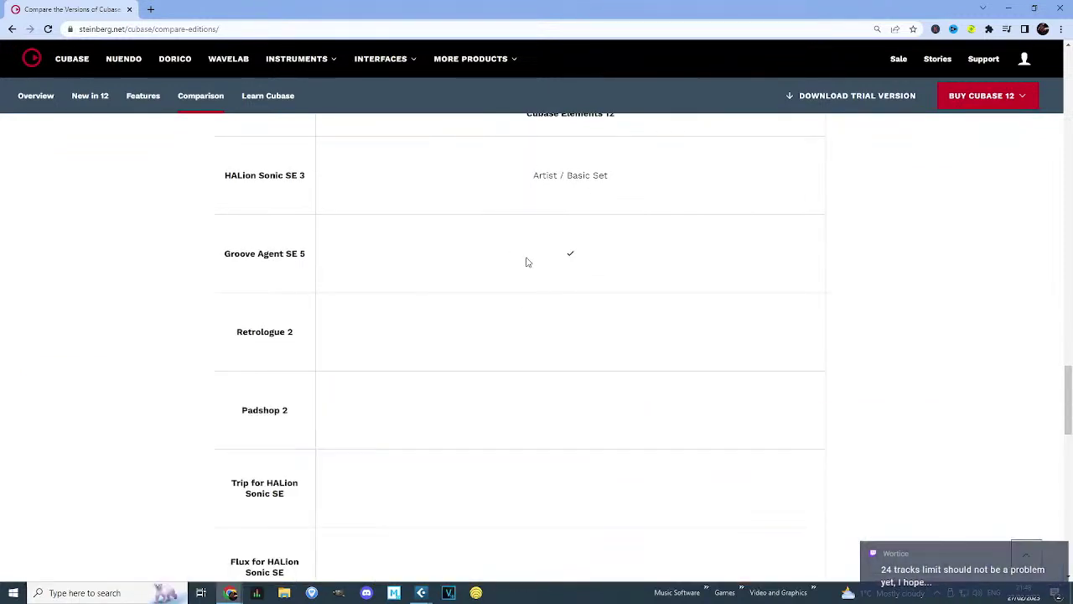
{"action": "scroll", "coordinate": [570, 264], "scroll_direction": "down", "scroll_amount": 1}
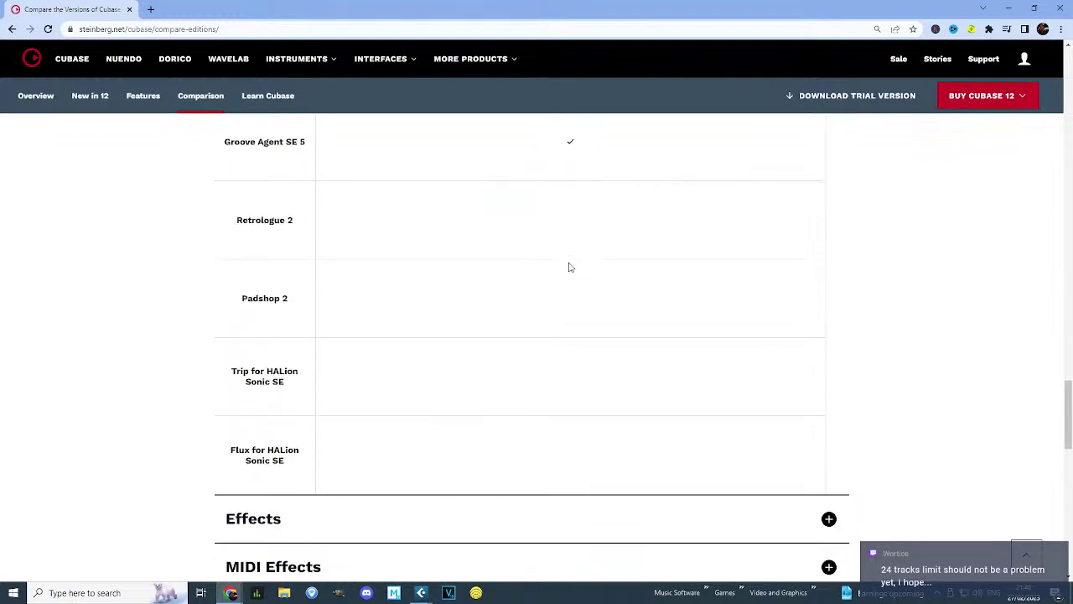
{"action": "scroll", "coordinate": [569, 273], "scroll_direction": "up", "scroll_amount": 2}
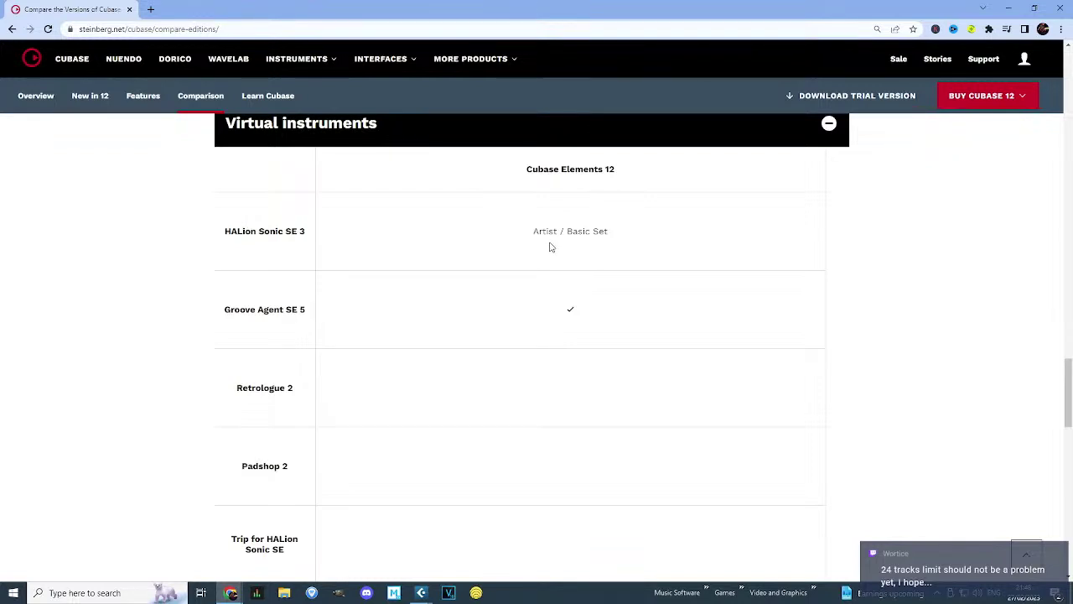
Expand the Effects section of the comparison table and look through the effects included in Cubase Elements 12.
{"action": "scroll", "coordinate": [565, 312], "scroll_direction": "down", "scroll_amount": 3}
{"action": "left_click", "coordinate": [579, 352]}
{"action": "scroll", "coordinate": [556, 352], "scroll_direction": "down", "scroll_amount": 7}
{"action": "scroll", "coordinate": [553, 302], "scroll_direction": "down", "scroll_amount": 11}
{"action": "scroll", "coordinate": [553, 301], "scroll_direction": "down", "scroll_amount": 16}
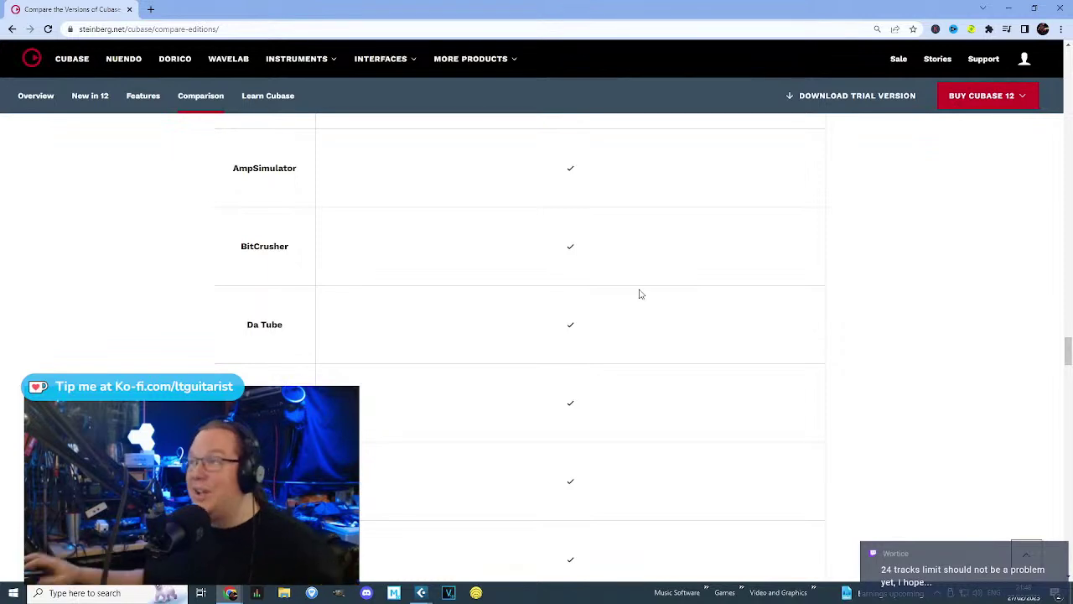
Move the browser window out of the way and return to the LoFi project in Cubase around bar 29.
{"action": "left_click_drag", "start_coordinate": [587, 8], "coordinate": [295, 83]}
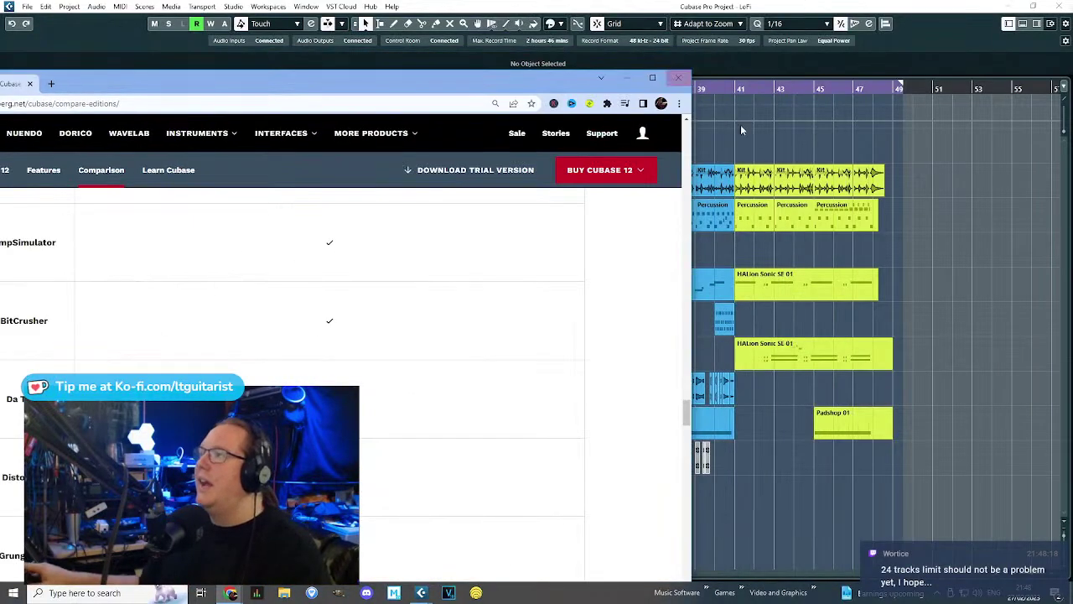
{"action": "left_click", "coordinate": [977, 309]}
{"action": "scroll", "coordinate": [494, 262], "scroll_direction": "up", "scroll_amount": 2}
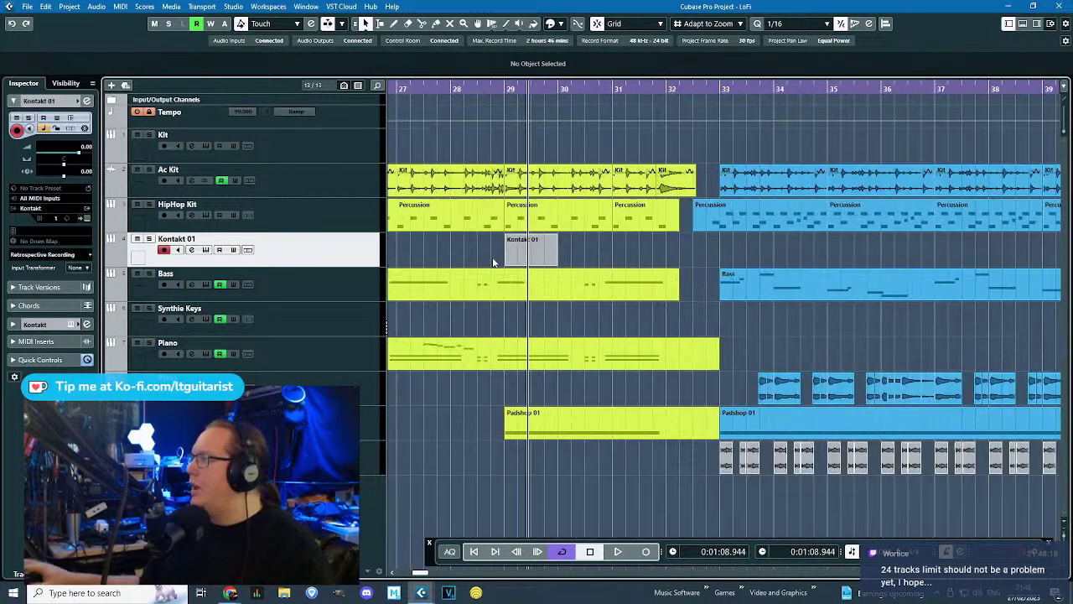
{"action": "left_click", "coordinate": [539, 255]}
{"action": "double_click", "coordinate": [539, 255]}
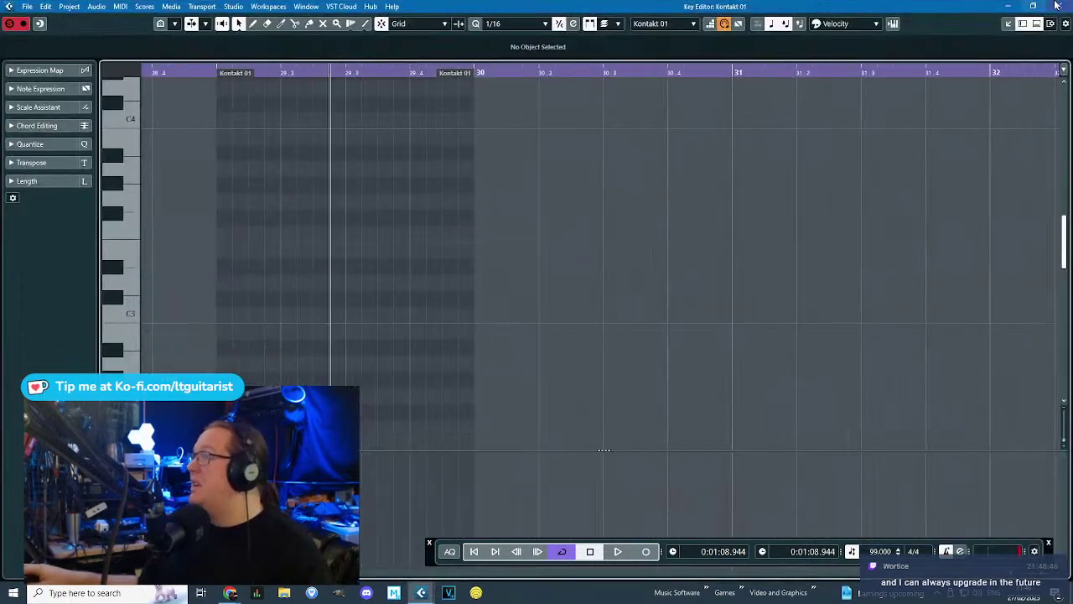
{"action": "left_click", "coordinate": [1051, 6]}
Rename the Kontakt 01 track as Double Bass and play the project from bar 27.
{"action": "left_click", "coordinate": [424, 91]}
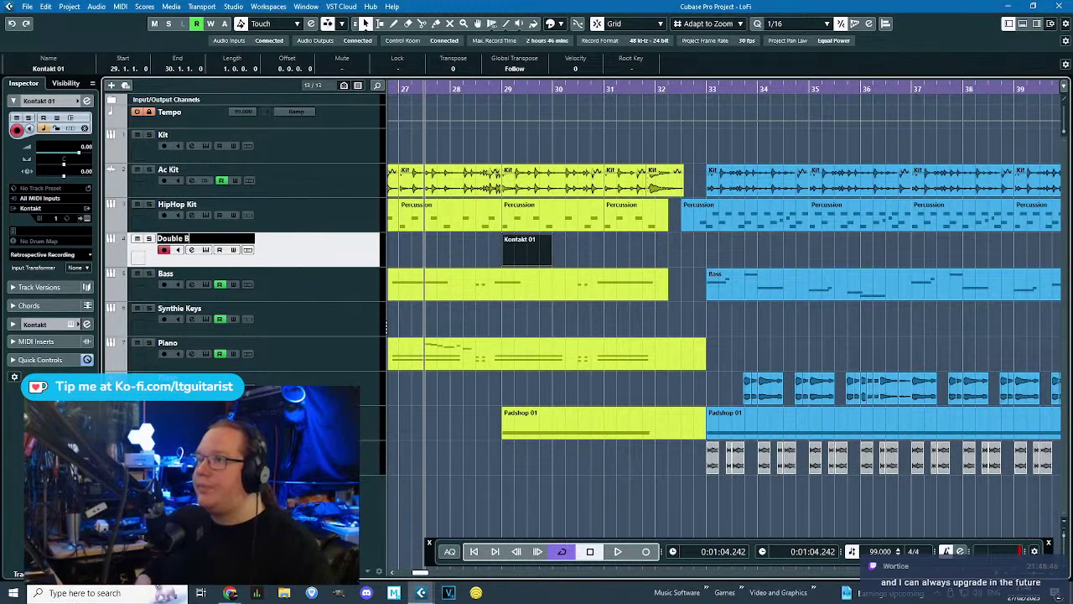
{"action": "left_click", "coordinate": [455, 250]}
{"action": "scroll", "coordinate": [522, 273], "scroll_direction": "up", "scroll_amount": 3}
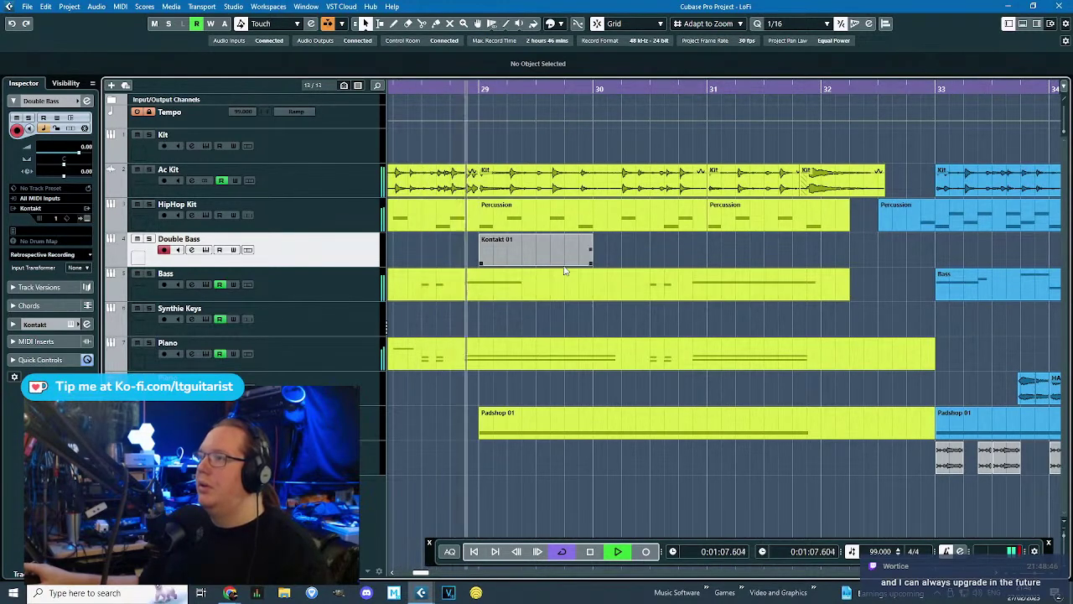
{"action": "key", "text": "space"}
Open the Kontakt 01 part in the Key Editor and draw a quarter-note C#2 at 29.3 with a sixteenth-note B1 before it.
{"action": "double_click", "coordinate": [556, 267]}
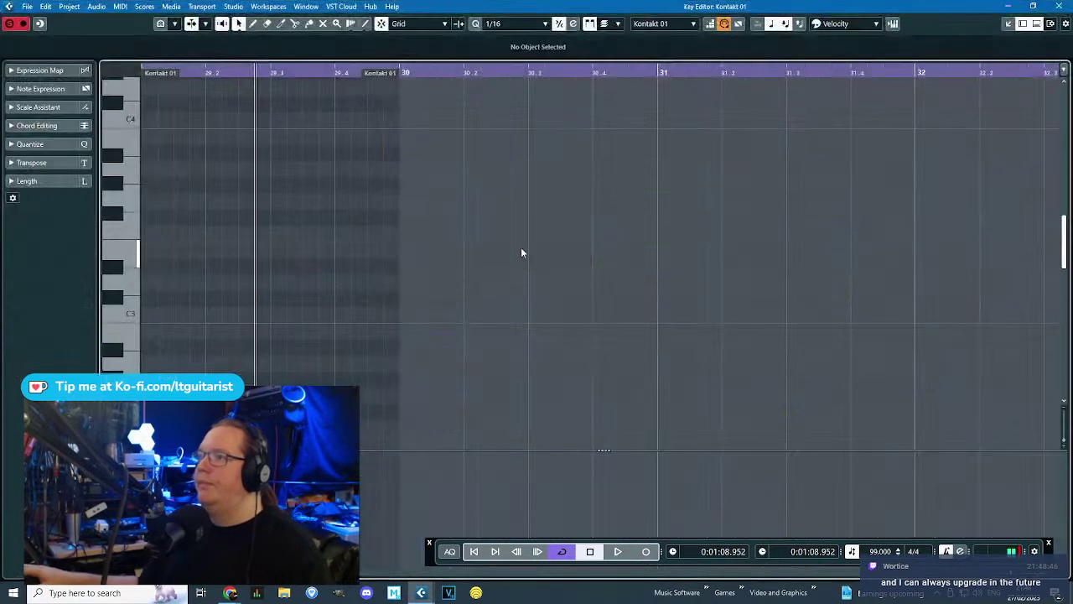
{"action": "scroll", "coordinate": [304, 219], "scroll_direction": "up", "scroll_amount": 3}
{"action": "scroll", "coordinate": [305, 219], "scroll_direction": "down", "scroll_amount": 1}
{"action": "left_click_drag", "start_coordinate": [319, 232], "coordinate": [427, 233]}
{"action": "mouse_move", "coordinate": [352, 232]}
{"action": "left_mouse_down"}
{"action": "mouse_move", "coordinate": [389, 276]}
{"action": "mouse_move", "coordinate": [397, 377]}
{"action": "left_mouse_up"}
{"action": "scroll", "coordinate": [398, 382], "scroll_direction": "down", "scroll_amount": 3}
{"action": "left_click_drag", "start_coordinate": [384, 160], "coordinate": [400, 274]}
{"action": "left_click", "coordinate": [363, 312]}
{"action": "left_click", "coordinate": [361, 305]}
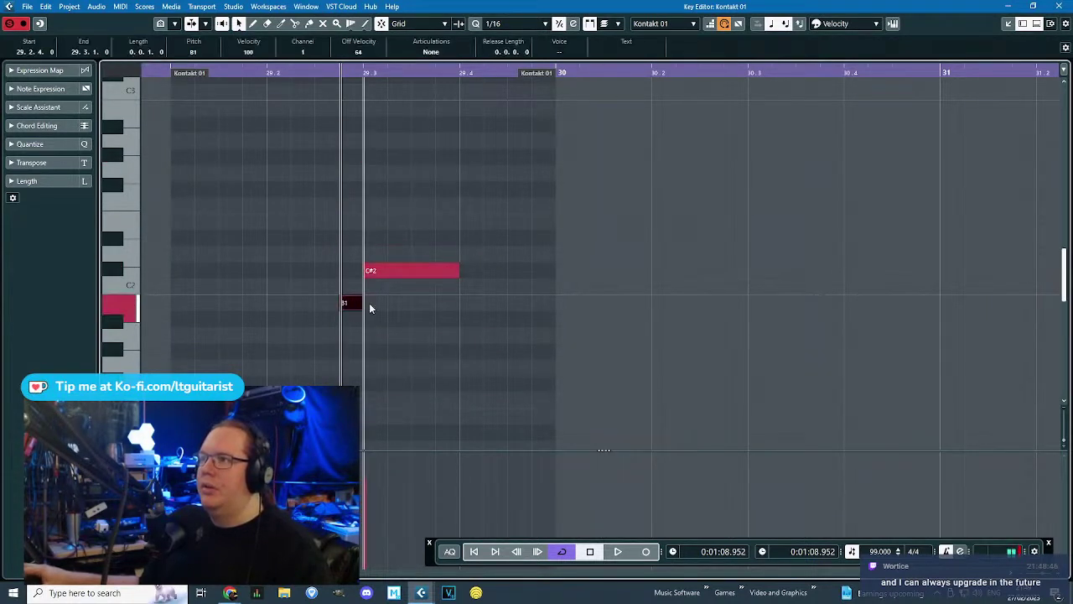
Adjust the B1 grace note to span 29.2.4.80 to 29.3.1.54, transpose both notes up one octave and audition them.
{"action": "left_click_drag", "start_coordinate": [361, 306], "coordinate": [374, 304]}
{"action": "left_click_drag", "start_coordinate": [398, 330], "coordinate": [353, 254]}
{"action": "key", "text": "shift+Up"}
{"action": "key", "text": "space"}
{"action": "key", "text": "space"}
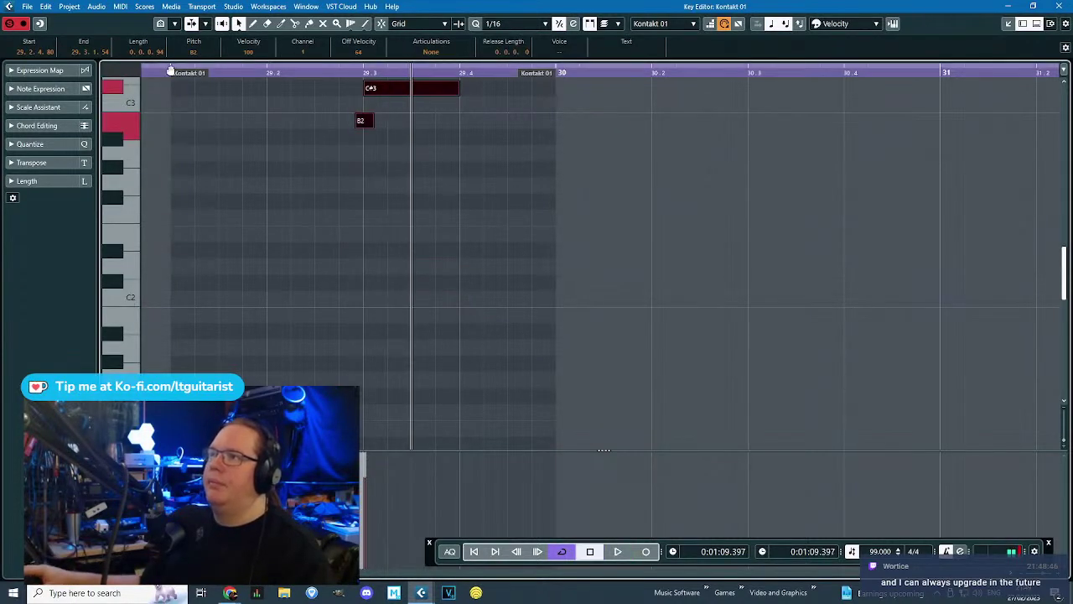
{"action": "left_click", "coordinate": [175, 80]}
{"action": "key", "text": "space"}
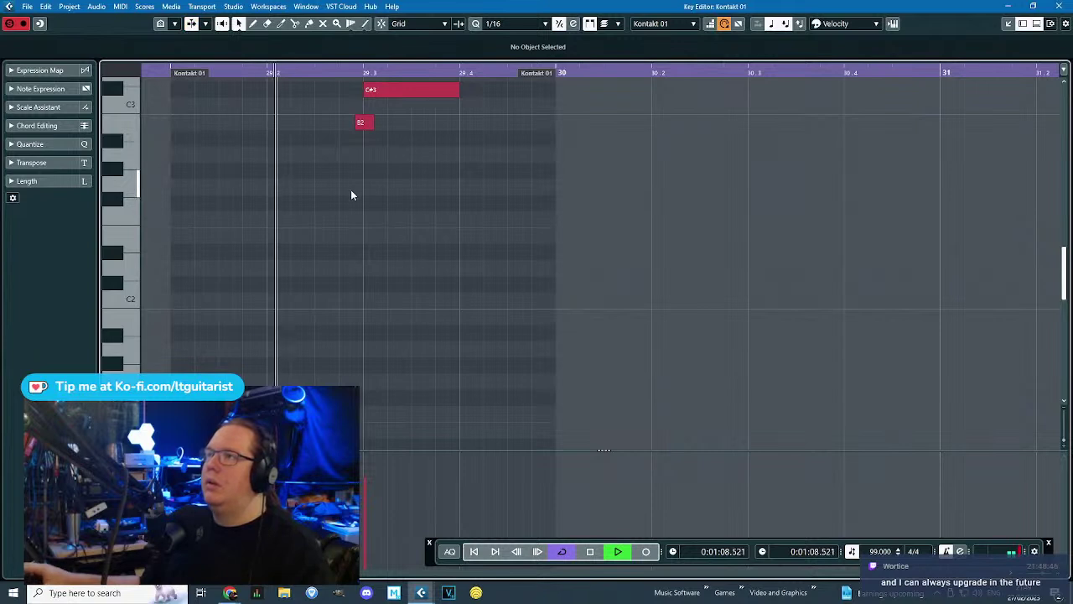
{"action": "key", "text": "space"}
Shorten the C#3 to an eighth note and follow it with eighth notes G#2, F#2 and C#2 up to bar 30.
{"action": "left_click_drag", "start_coordinate": [458, 91], "coordinate": [537, 285]}
{"action": "key", "text": "ctrl+d"}
{"action": "key", "text": "ctrl+d"}
{"action": "left_click", "coordinate": [171, 74]}
{"action": "key", "text": "space"}
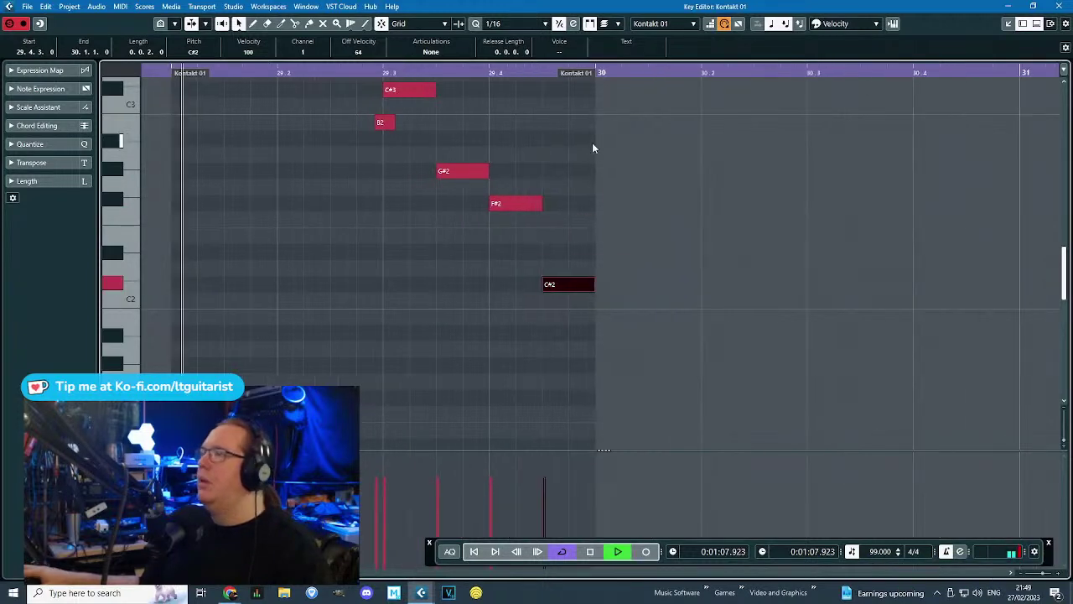
Extend the Kontakt 01 part to bar 31 and play the new bass phrase in bar 29.
{"action": "scroll", "coordinate": [591, 144], "scroll_direction": "down", "scroll_amount": 2}
{"action": "left_click_drag", "start_coordinate": [570, 74], "coordinate": [855, 73]}
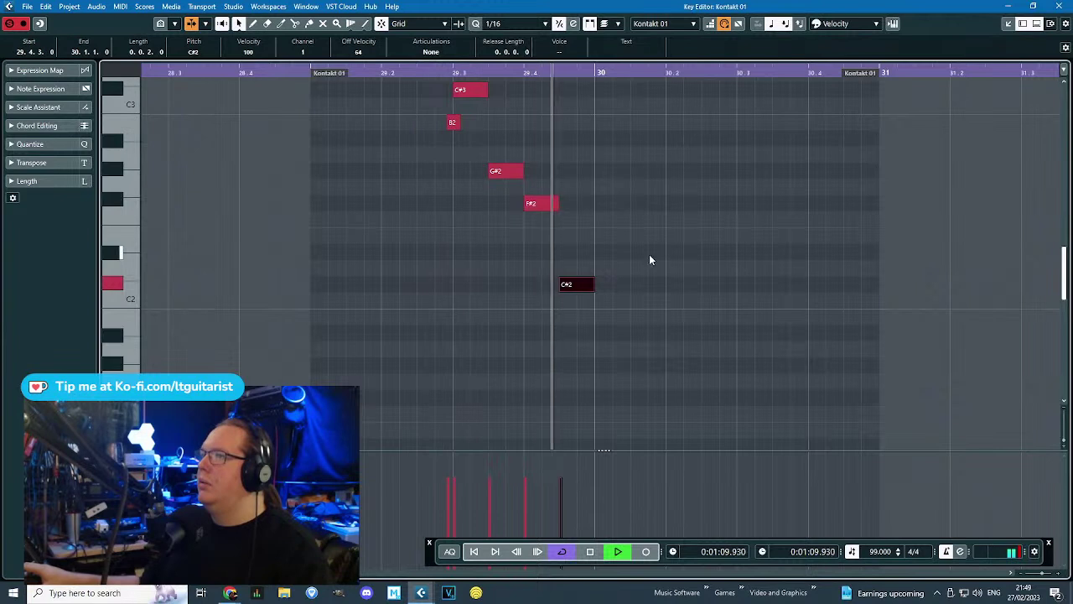
{"action": "key", "text": "space"}
{"action": "scroll", "coordinate": [616, 256], "scroll_direction": "up", "scroll_amount": 1}
{"action": "left_click", "coordinate": [359, 74]}
{"action": "key", "text": "space"}
{"action": "scroll", "coordinate": [529, 185], "scroll_direction": "up", "scroll_amount": 2}
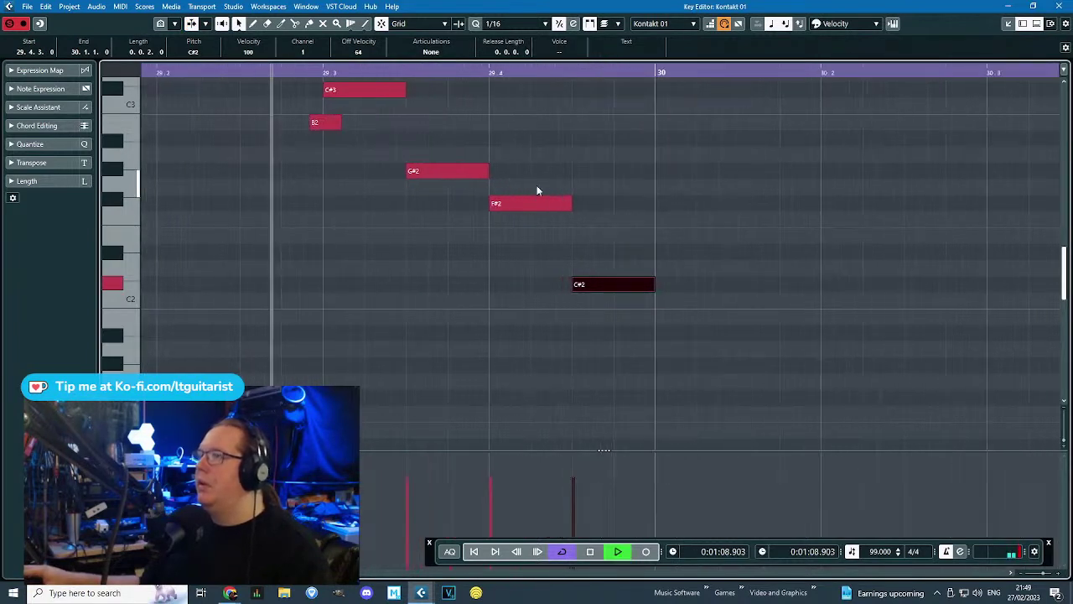
Shorten the F#2 note at 29.4 to a sixteenth note and audition the phrase.
{"action": "left_click_drag", "start_coordinate": [568, 203], "coordinate": [529, 203]}
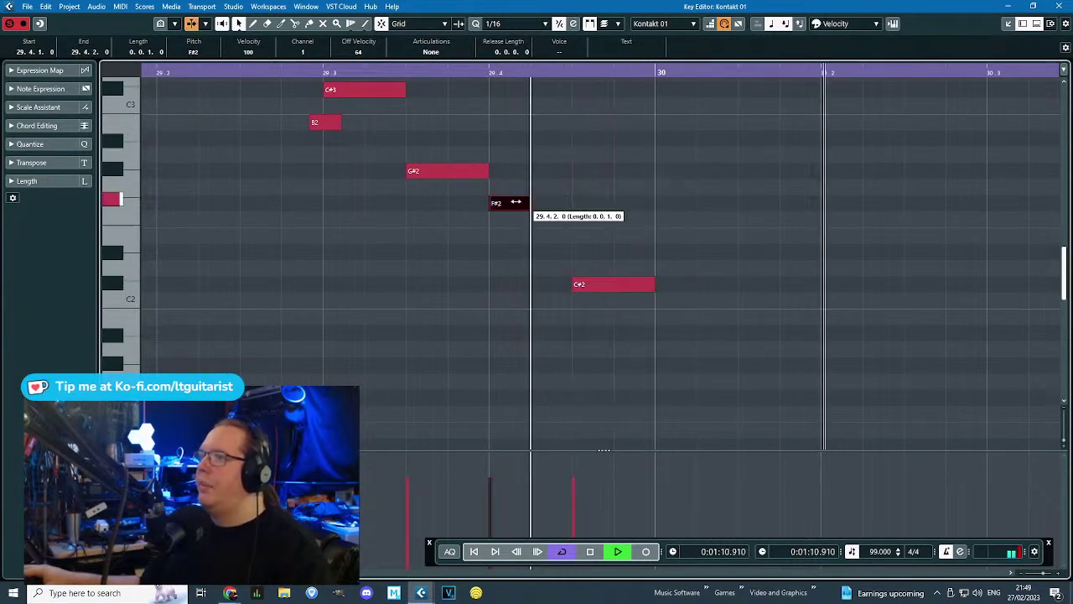
{"action": "key", "text": "space"}
{"action": "key", "text": "space"}
{"action": "key", "text": "space"}
Trim the starts of the first two notes so B2 begins at about 29.3 and C#3 at 29.3.1.24, and audition them.
{"action": "key", "text": "j"}
{"action": "left_click_drag", "start_coordinate": [311, 121], "coordinate": [335, 90]}
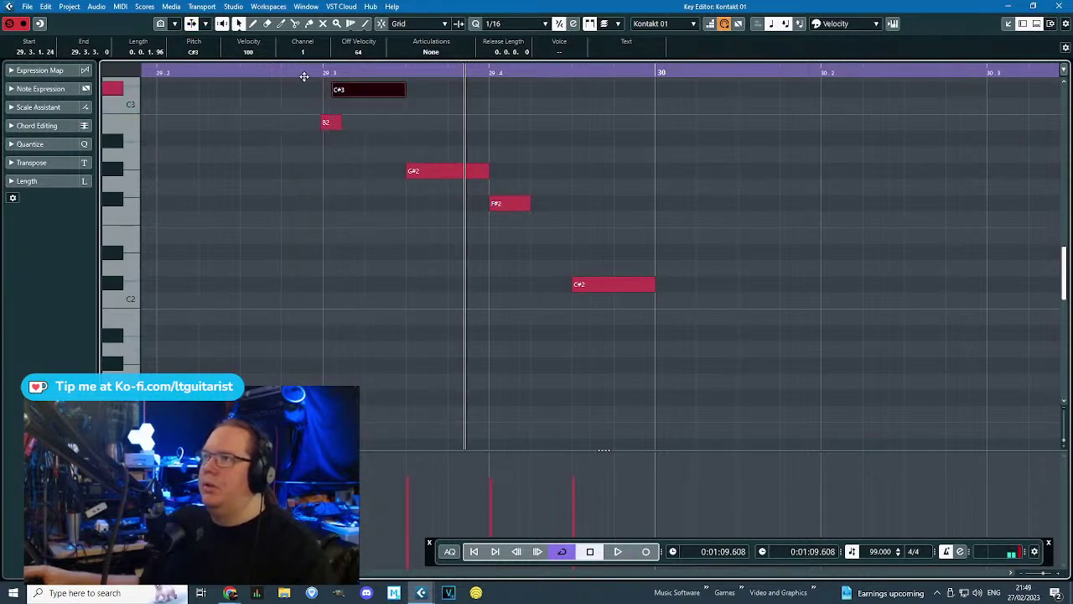
{"action": "key", "text": "space"}
{"action": "scroll", "coordinate": [285, 112], "scroll_direction": "down", "scroll_amount": 1}
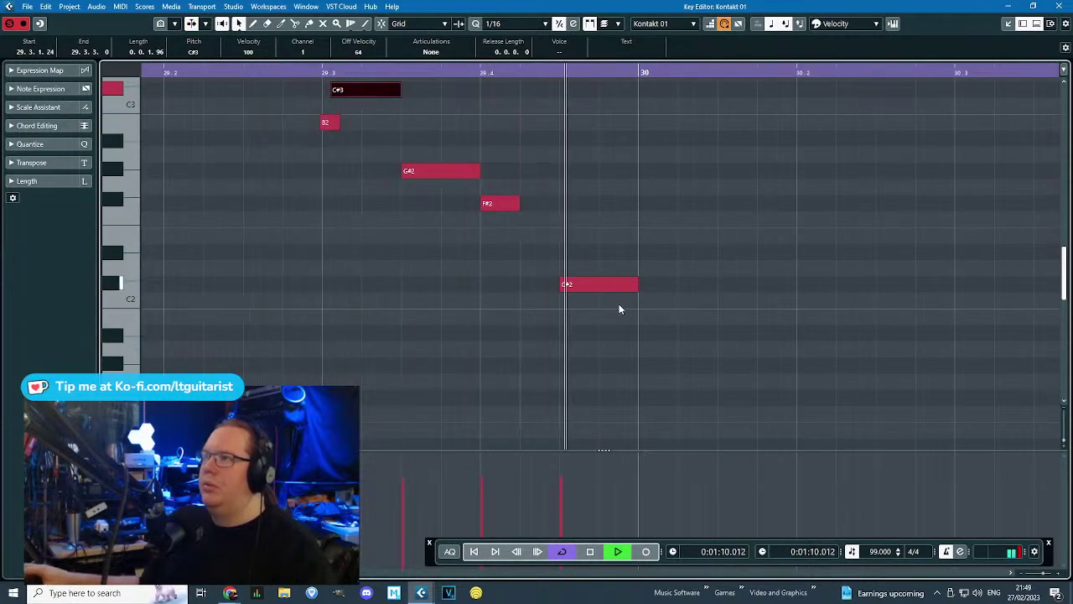
{"action": "key", "text": "space"}
Raise the velocity of the G#2 note to 115 and play the phrase again.
{"action": "left_click", "coordinate": [404, 468]}
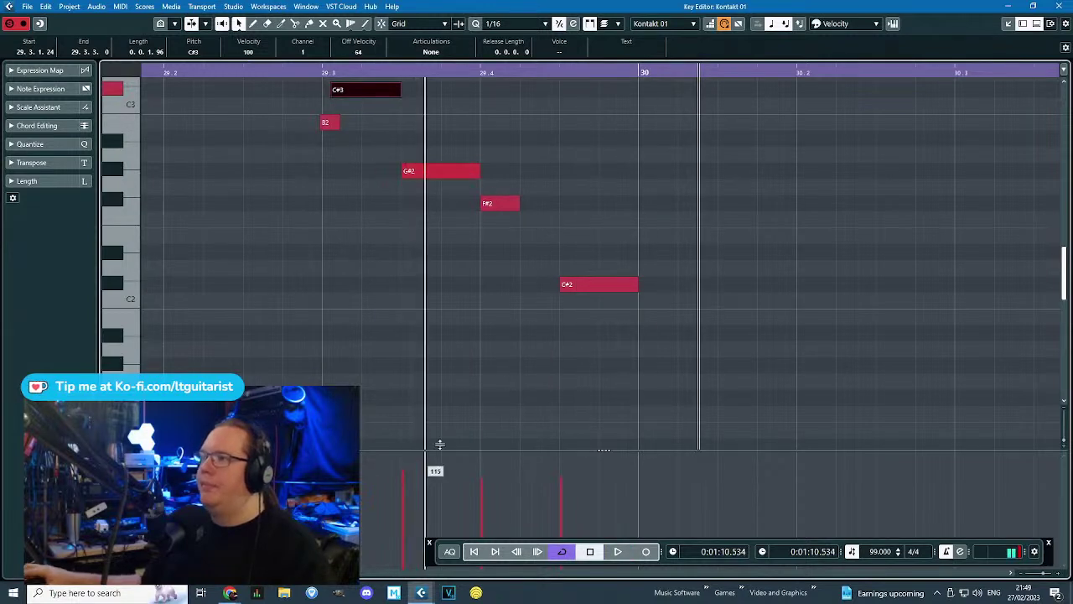
{"action": "scroll", "coordinate": [575, 237], "scroll_direction": "down", "scroll_amount": 2}
{"action": "left_click_drag", "start_coordinate": [426, 78], "coordinate": [428, 75]}
{"action": "key", "text": "space"}
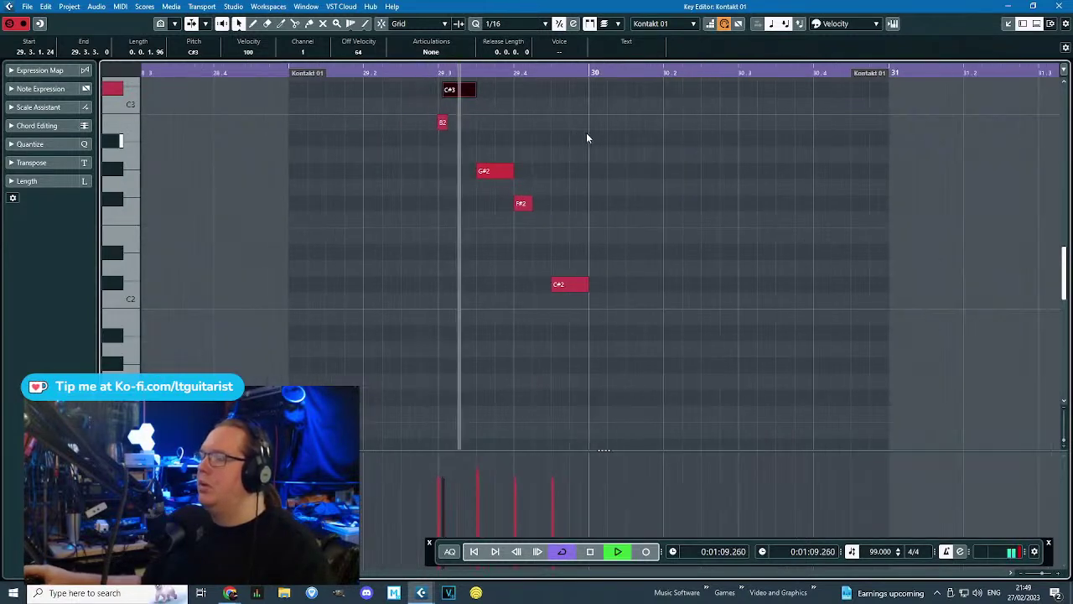
Lengthen the final C#2 note to 30.3, then add a B1 note in beat 30.3 and a C#2 note at 30.4.1.20.
{"action": "left_click_drag", "start_coordinate": [587, 288], "coordinate": [737, 290]}
{"action": "key", "text": "space"}
{"action": "left_click", "coordinate": [785, 311]}
{"action": "left_click", "coordinate": [787, 316]}
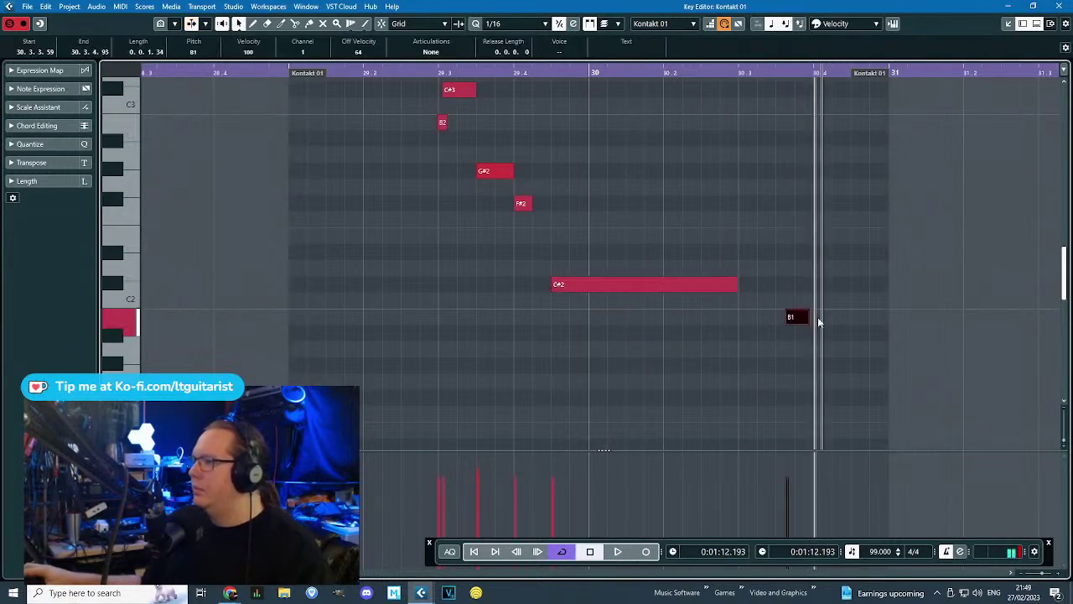
{"action": "left_click_drag", "start_coordinate": [820, 284], "coordinate": [870, 283]}
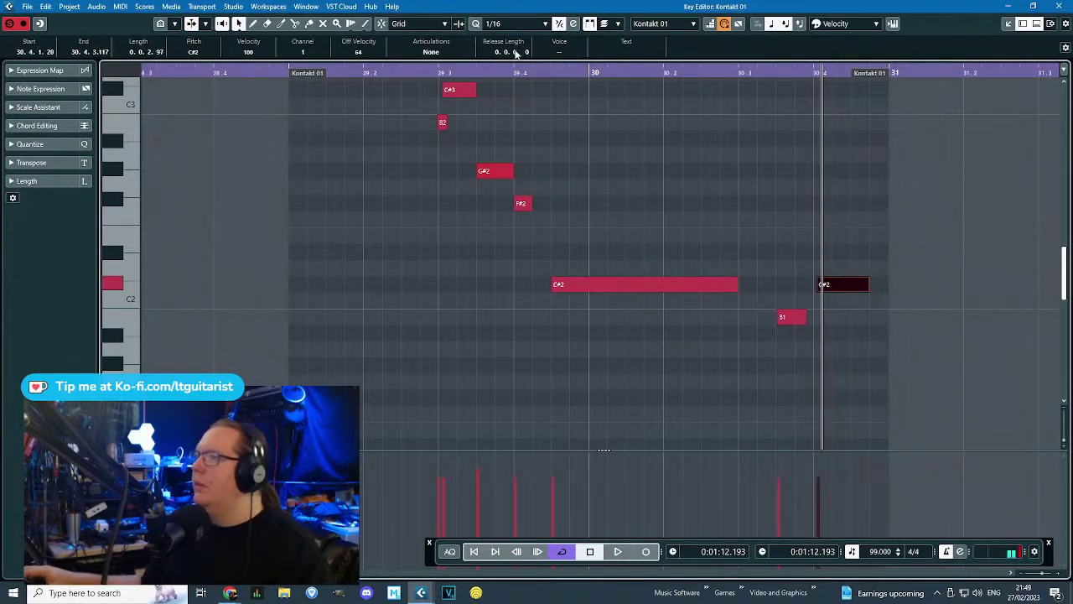
Return to the arrangement and play the extended Double Bass phrase from bar 29 with the other tracks.
{"action": "left_click", "coordinate": [1058, 6]}
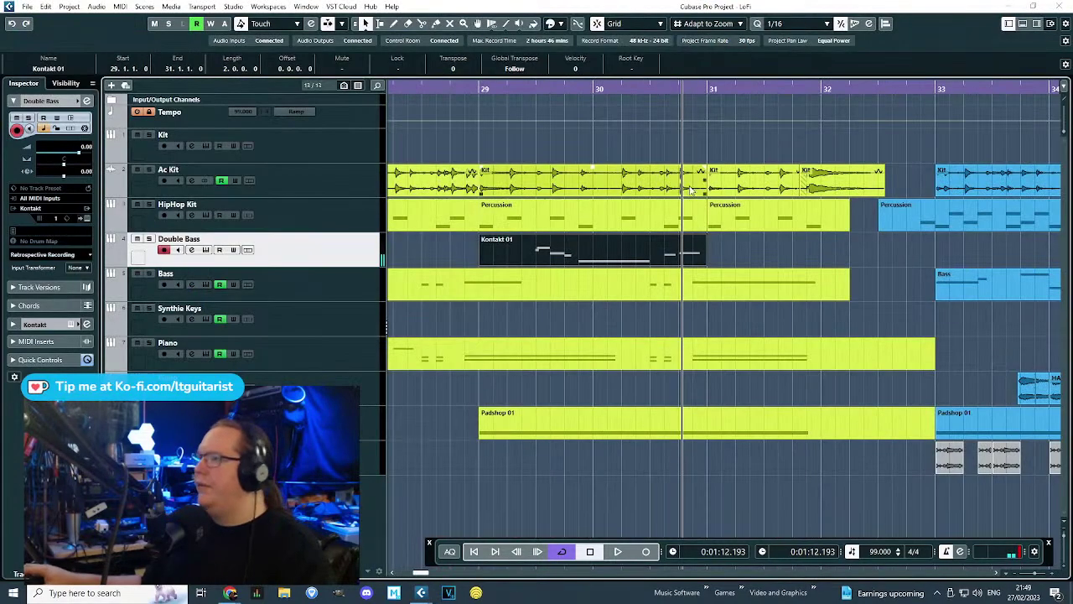
{"action": "left_click", "coordinate": [537, 106]}
{"action": "key", "text": "space"}
{"action": "left_click", "coordinate": [502, 92]}
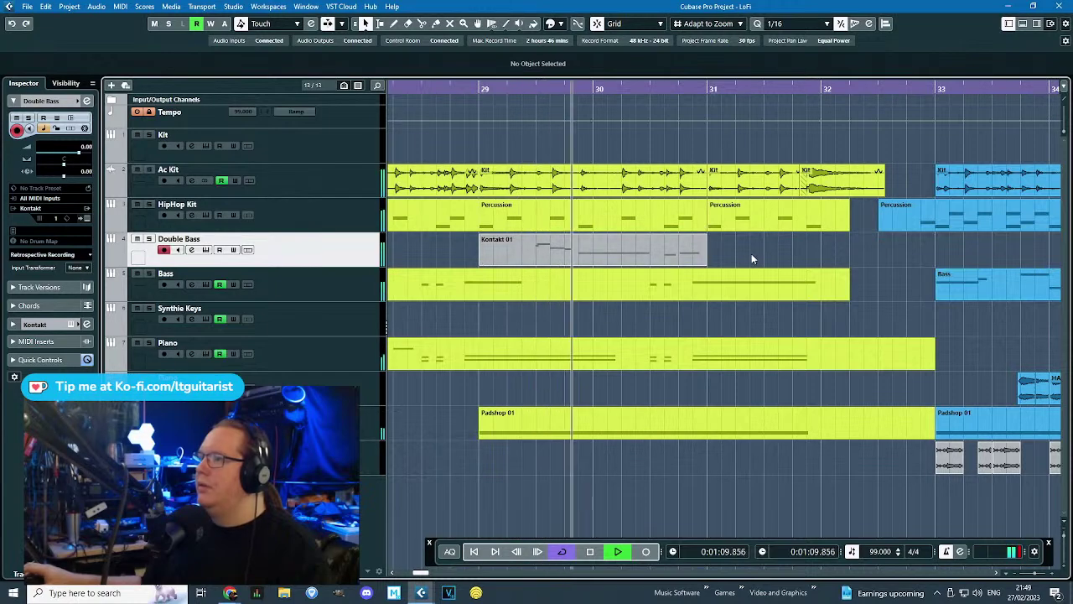
{"action": "scroll", "coordinate": [686, 251], "scroll_direction": "up", "scroll_amount": 2}
{"action": "key", "text": "space"}
In the Kontakt 01 part, shorten the long C#2 note to end at 30.1.4.4, move B1 to 30.2, and audition.
{"action": "double_click", "coordinate": [640, 250]}
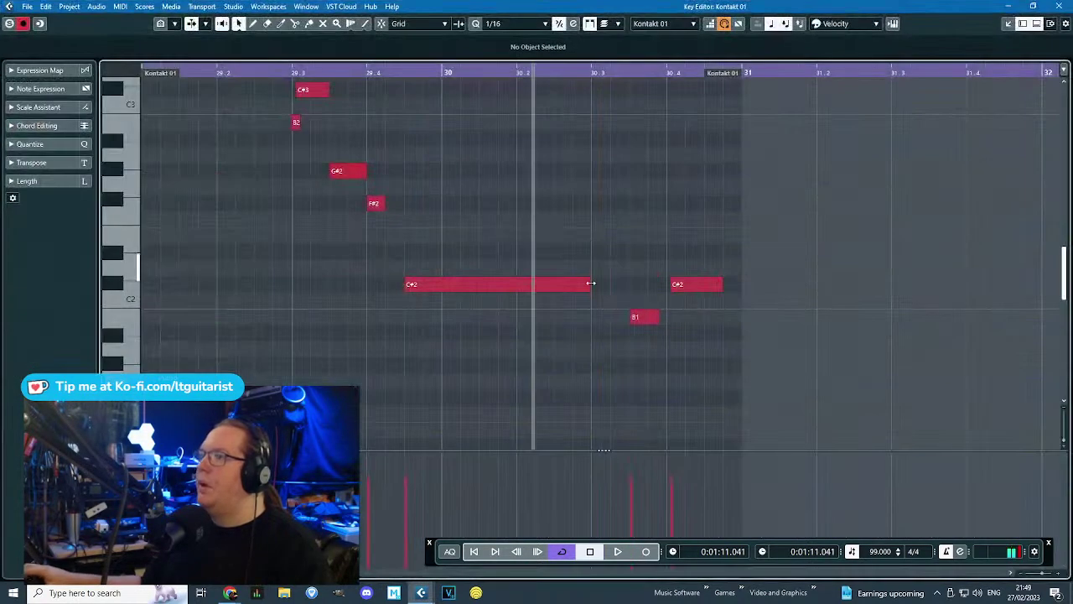
{"action": "left_click_drag", "start_coordinate": [589, 284], "coordinate": [498, 285]}
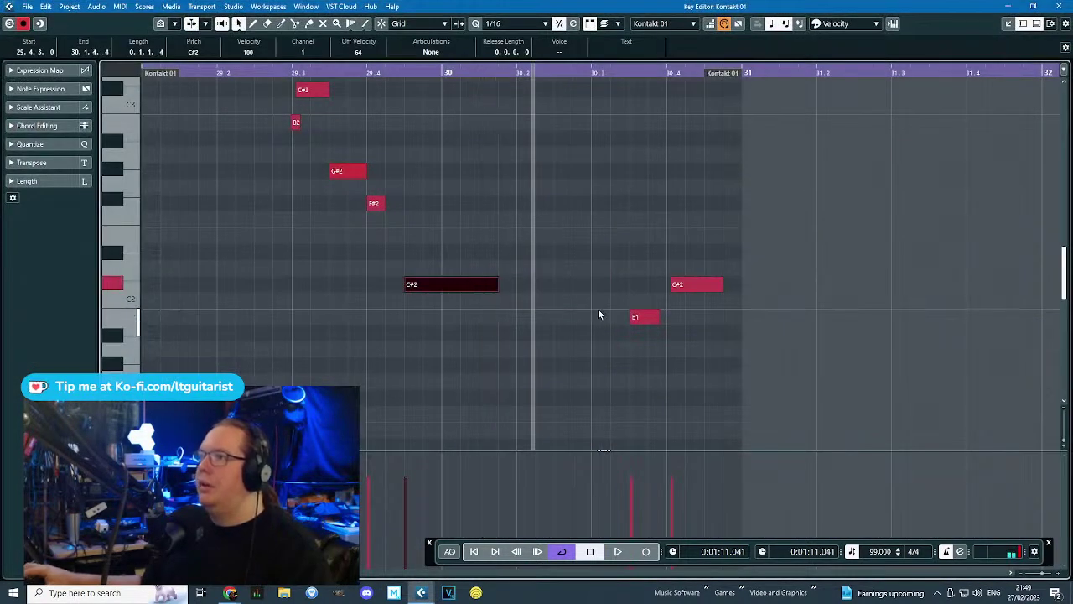
{"action": "left_click_drag", "start_coordinate": [642, 316], "coordinate": [530, 317]}
{"action": "left_click", "coordinate": [269, 72]}
{"action": "key", "text": "space"}
{"action": "left_click", "coordinate": [561, 193]}
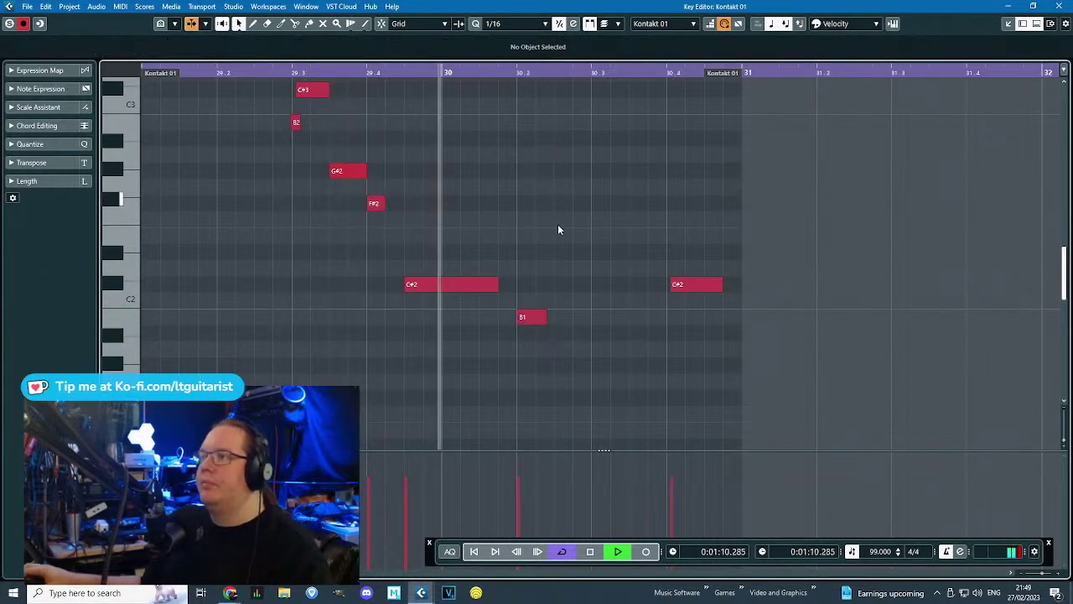
Move B1 earlier to about 30.1.3, shorten the long C#2 to meet it, delete the last C#2 note, and audition the phrase.
{"action": "mouse_move", "coordinate": [532, 316]}
{"action": "left_mouse_down"}
{"action": "mouse_move", "coordinate": [493, 316]}
{"action": "mouse_move", "coordinate": [483, 286]}
{"action": "left_mouse_up"}
{"action": "left_click_drag", "start_coordinate": [634, 322], "coordinate": [701, 278]}
{"action": "key", "text": "Delete"}
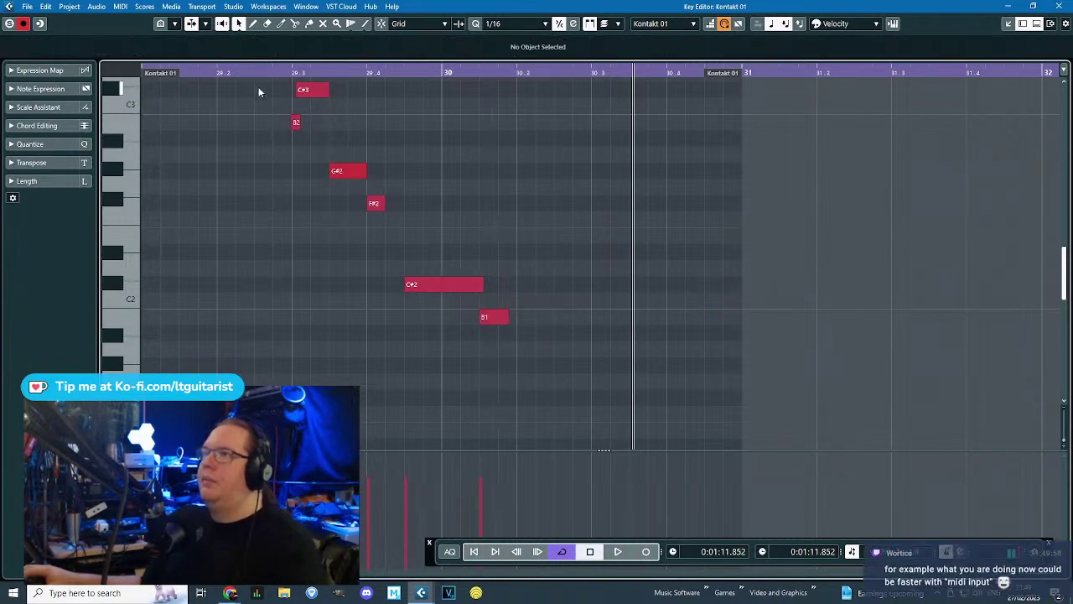
{"action": "left_click", "coordinate": [260, 72]}
{"action": "key", "text": "space"}
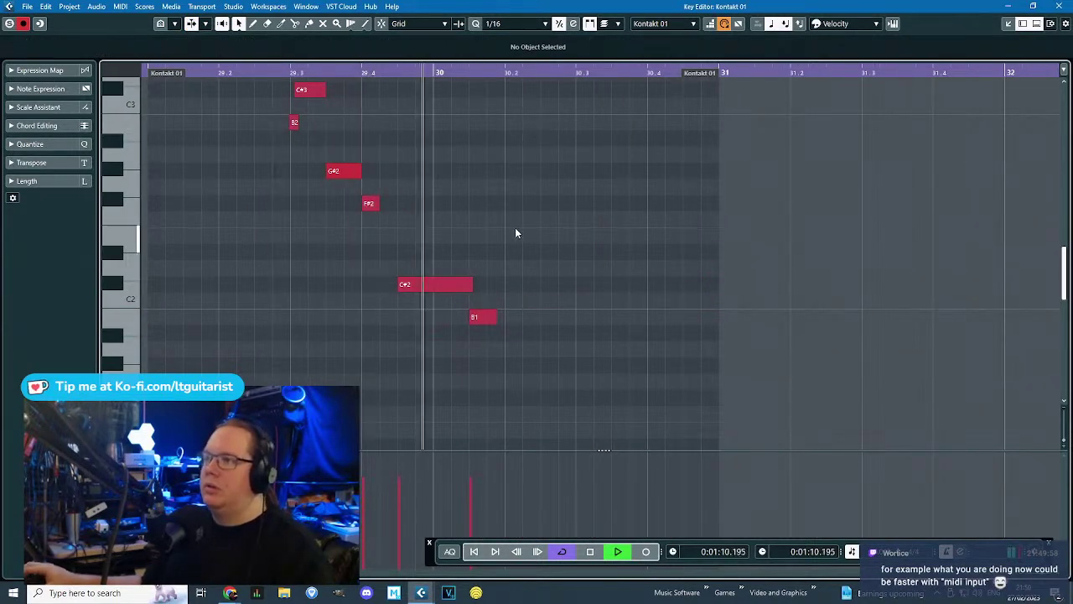
Select all notes of the Kontakt 01 phrase and check their velocities during playback.
{"action": "scroll", "coordinate": [646, 289], "scroll_direction": "down", "scroll_amount": 3}
{"action": "left_click_drag", "start_coordinate": [699, 369], "coordinate": [529, 181]}
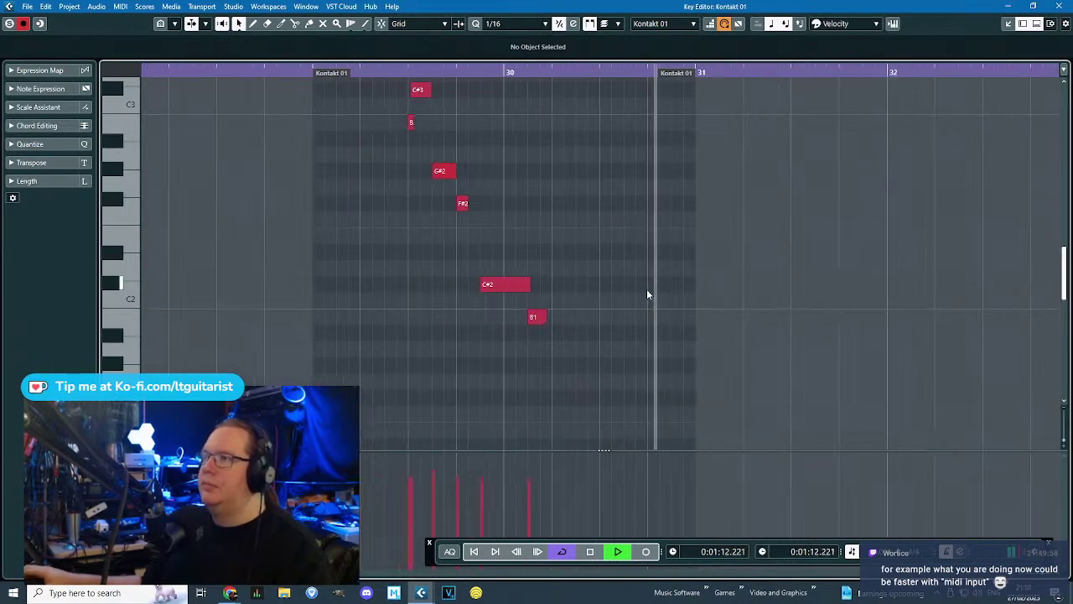
{"action": "key", "text": "ctrl+a"}
{"action": "scroll", "coordinate": [529, 181], "scroll_direction": "up", "scroll_amount": 2}
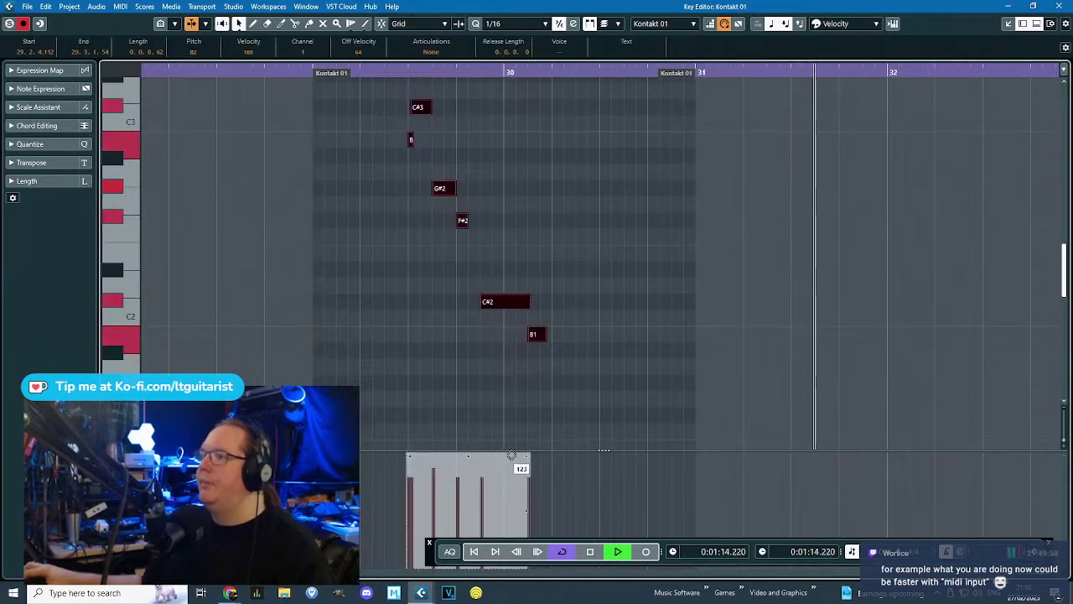
{"action": "left_click", "coordinate": [771, 218]}
Solo the Double Bass and Bass tracks in the arrangement and play them together from just before bar 29.
{"action": "left_click", "coordinate": [1058, 6]}
{"action": "scroll", "coordinate": [629, 232], "scroll_direction": "down", "scroll_amount": 2}
{"action": "key", "text": "space"}
{"action": "left_click_drag", "start_coordinate": [406, 88], "coordinate": [409, 113]}
{"action": "key", "text": "space"}
{"action": "left_click", "coordinate": [149, 238]}
{"action": "left_click", "coordinate": [149, 273]}
{"action": "scroll", "coordinate": [565, 308], "scroll_direction": "up", "scroll_amount": 4}
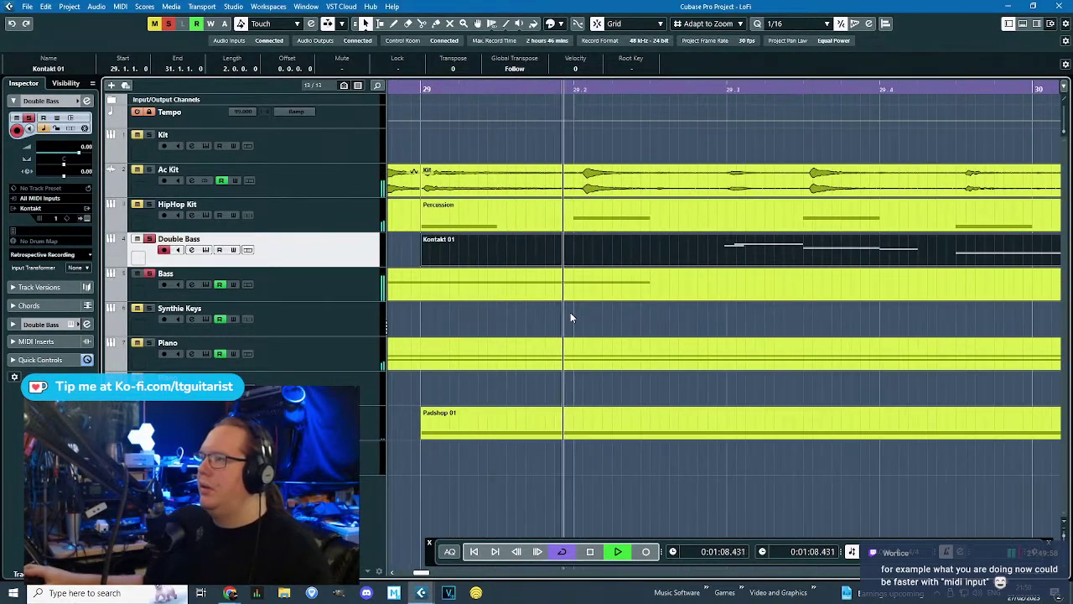
{"action": "scroll", "coordinate": [570, 317], "scroll_direction": "down", "scroll_amount": 4}
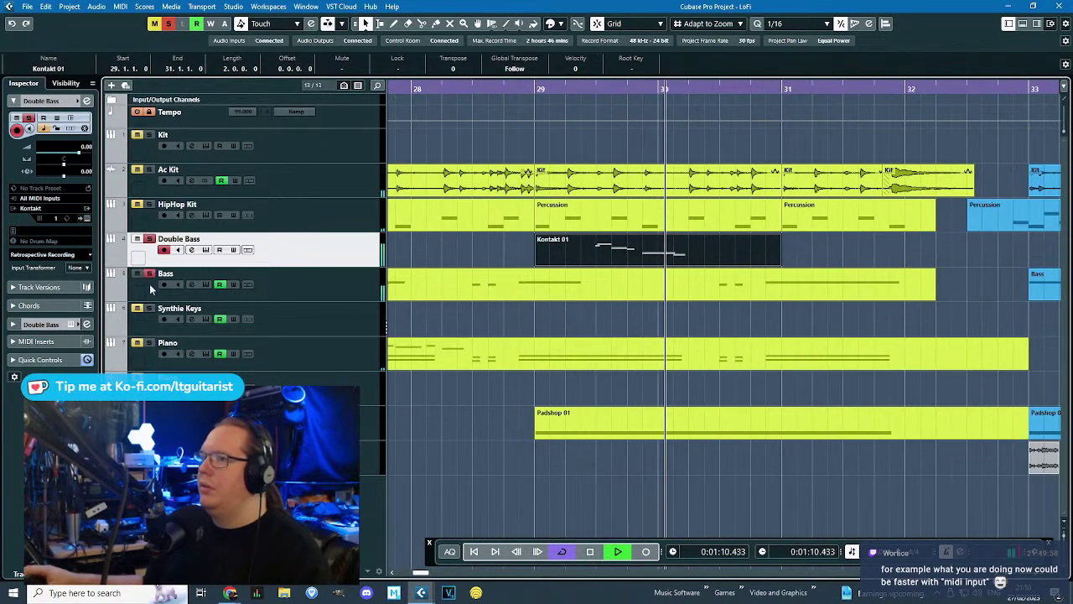
Show the Bass track's volume automation and add points that dip the level to minus infinity at 29.3.1.0.
{"action": "left_click", "coordinate": [111, 298]}
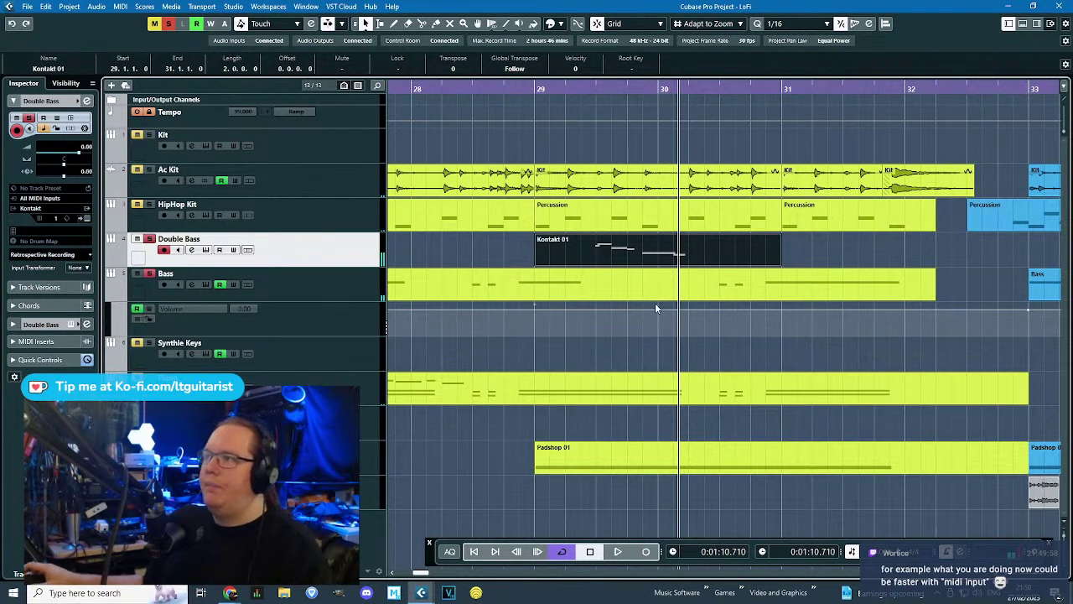
{"action": "scroll", "coordinate": [612, 308], "scroll_direction": "up", "scroll_amount": 2}
{"action": "left_click", "coordinate": [570, 315]}
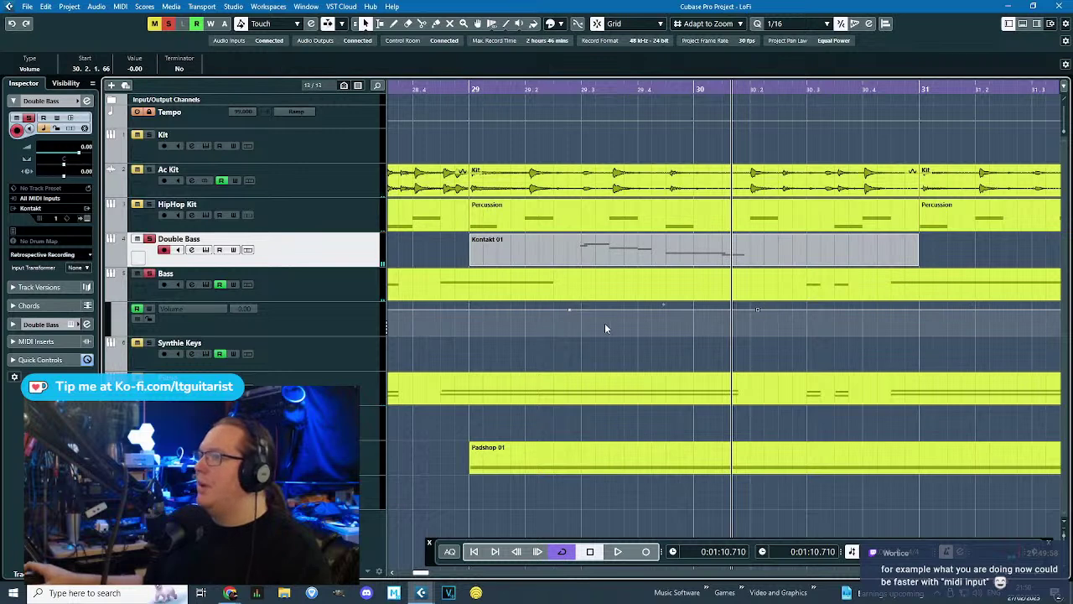
{"action": "scroll", "coordinate": [632, 321], "scroll_direction": "up", "scroll_amount": 2}
{"action": "left_click_drag", "start_coordinate": [554, 322], "coordinate": [555, 351]}
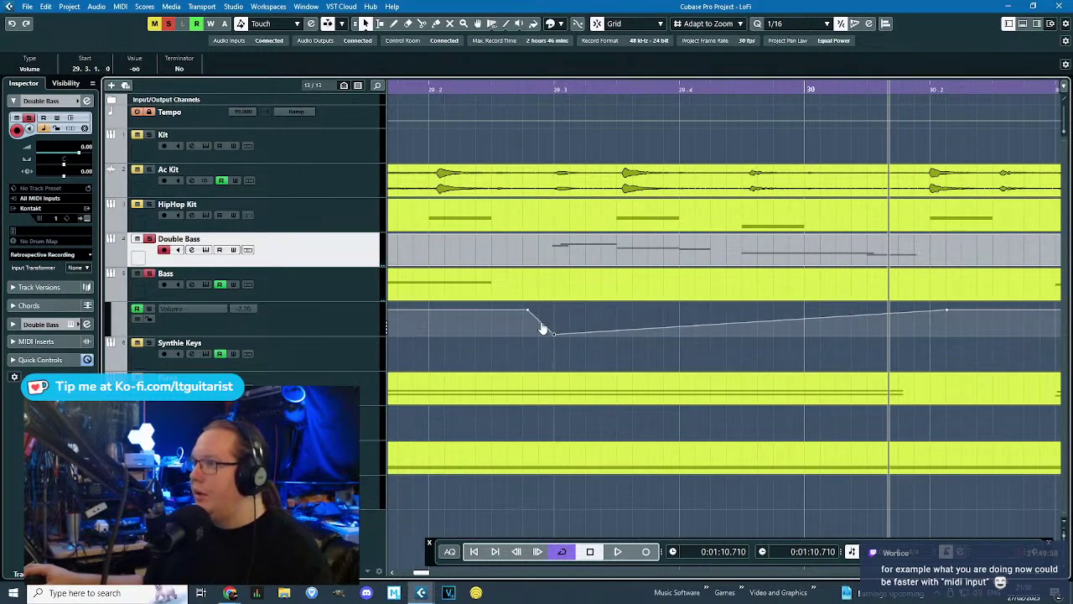
Curve the ramps of the Bass volume dip and move its recovery point to 30.2.3.107.
{"action": "scroll", "coordinate": [660, 328], "scroll_direction": "down", "scroll_amount": 3}
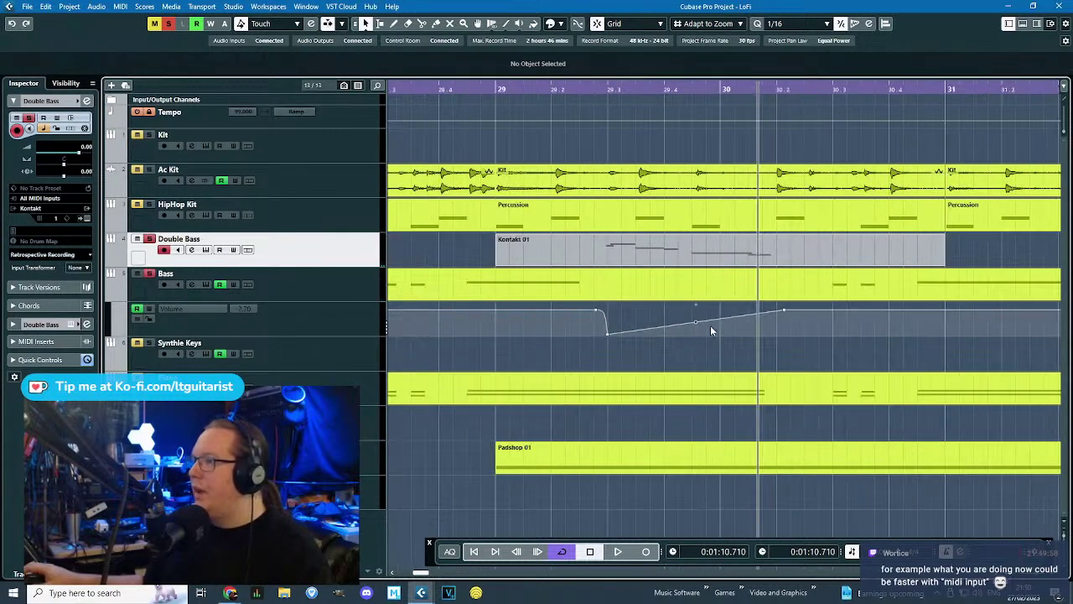
{"action": "left_click_drag", "start_coordinate": [695, 323], "coordinate": [750, 357]}
{"action": "left_click_drag", "start_coordinate": [783, 310], "coordinate": [817, 310]}
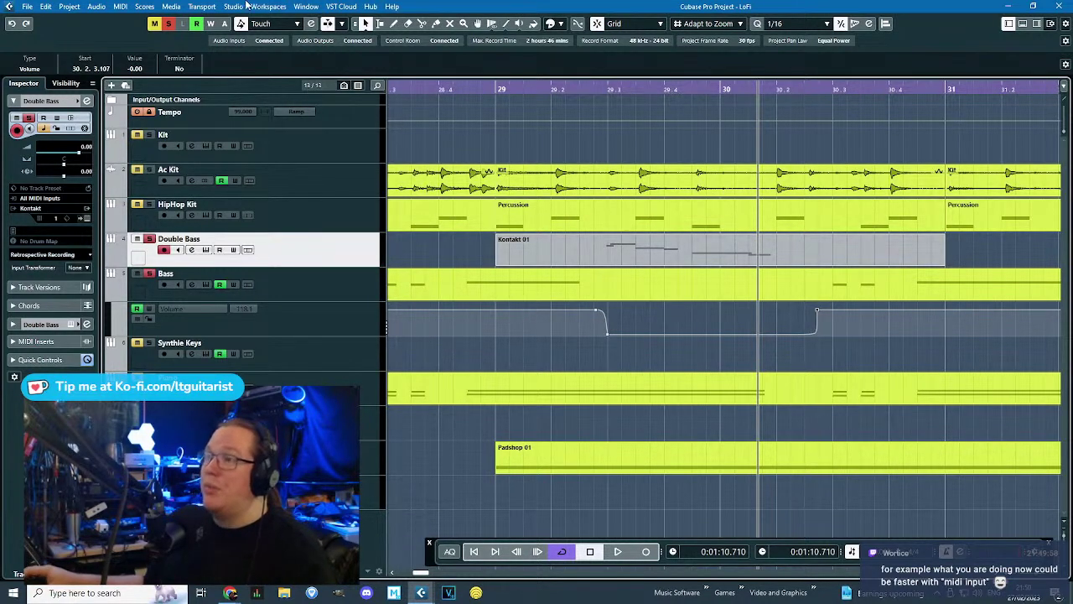
Play the soloed Bass and Double Bass tracks through the volume dip.
{"action": "left_click", "coordinate": [411, 86]}
{"action": "key", "text": "space"}
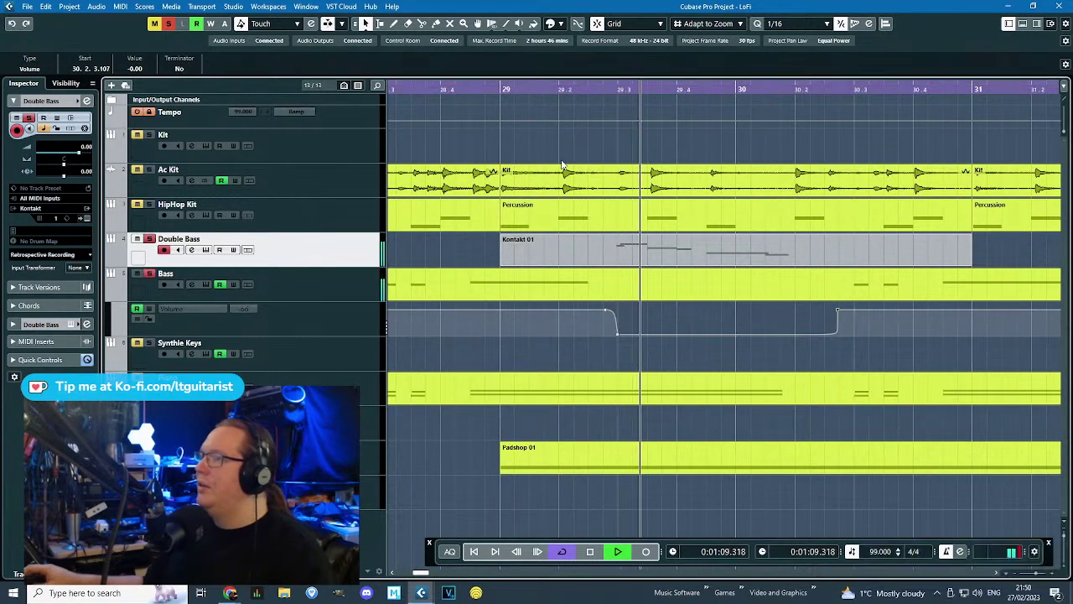
{"action": "scroll", "coordinate": [426, 299], "scroll_direction": "down", "scroll_amount": 2}
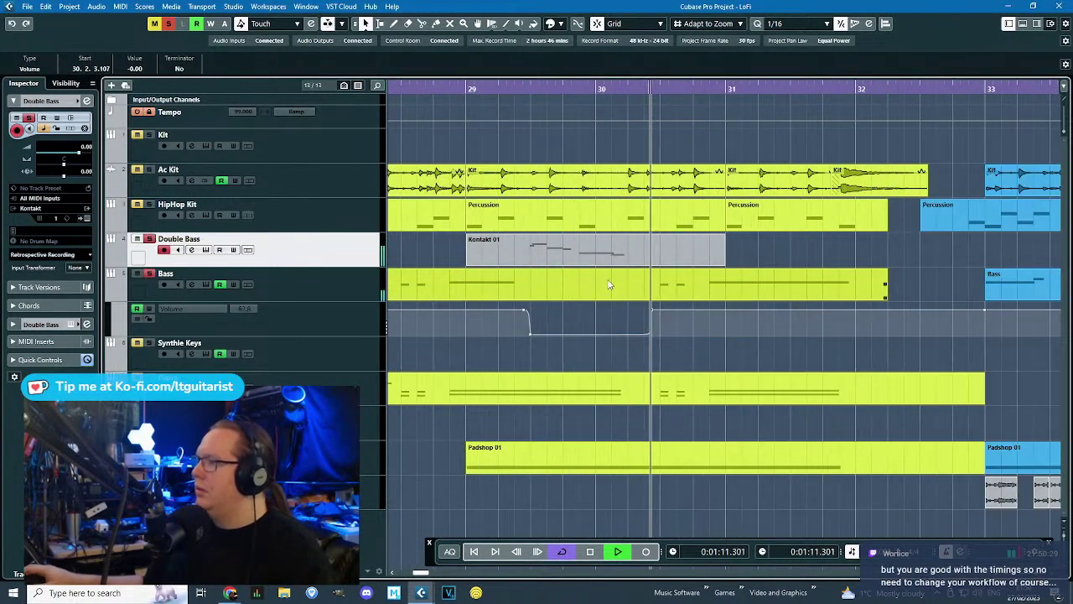
{"action": "key", "text": "space"}
Clear the solos on both bass tracks and lock the Bass track's volume automation.
{"action": "left_click", "coordinate": [152, 274]}
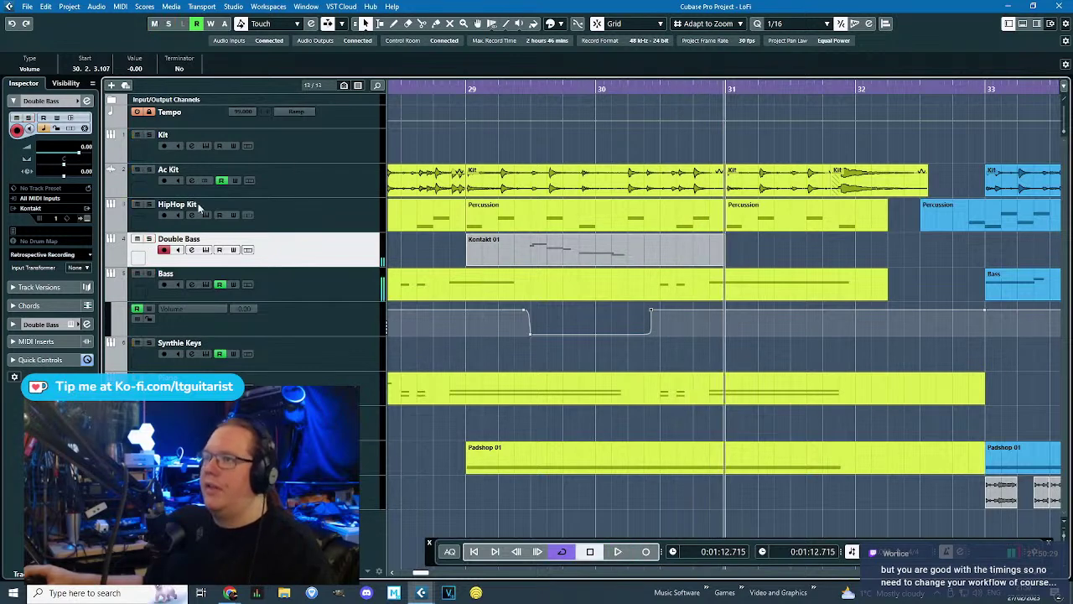
{"action": "left_click", "coordinate": [166, 325]}
{"action": "left_click", "coordinate": [149, 319]}
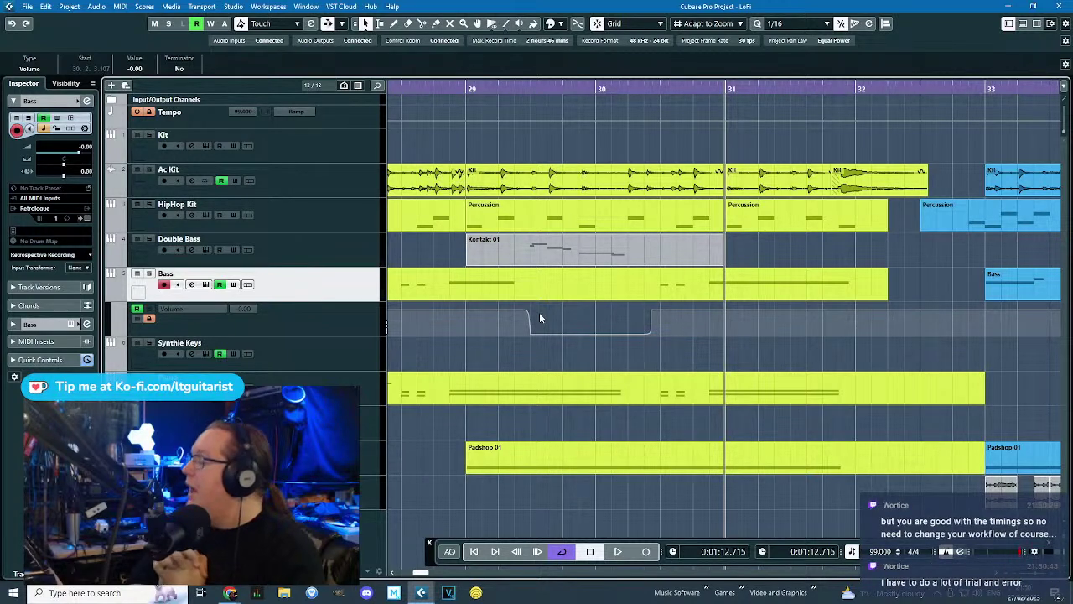
Colour the Kontakt 01 part on the Double Bass track yellow to match the surrounding section.
{"action": "left_click", "coordinate": [531, 291]}
{"action": "scroll", "coordinate": [543, 277], "scroll_direction": "down", "scroll_amount": 2}
{"action": "left_click", "coordinate": [557, 259]}
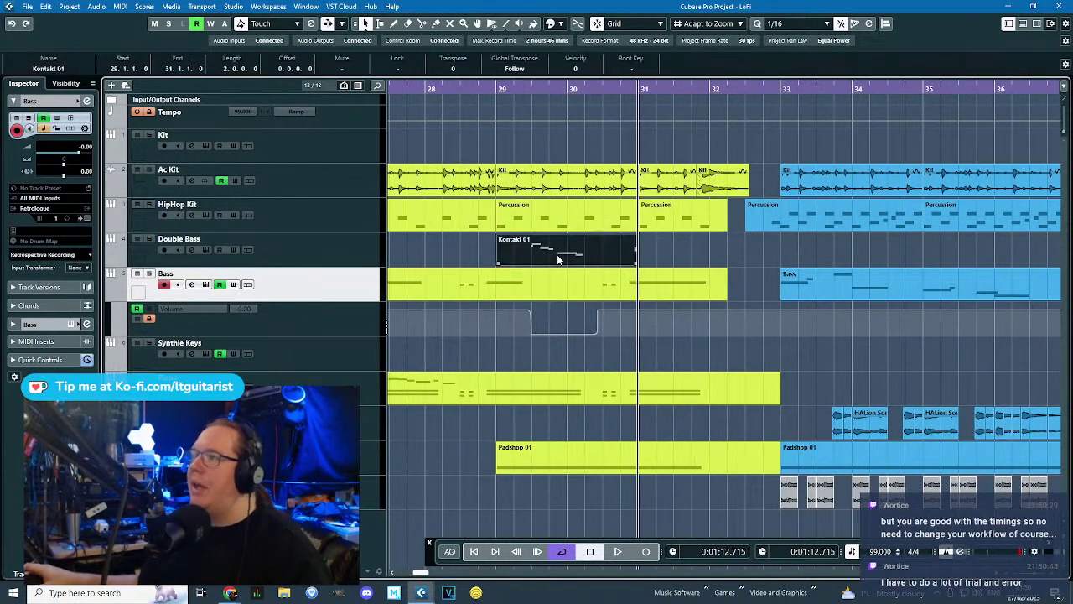
{"action": "left_click", "coordinate": [550, 23]}
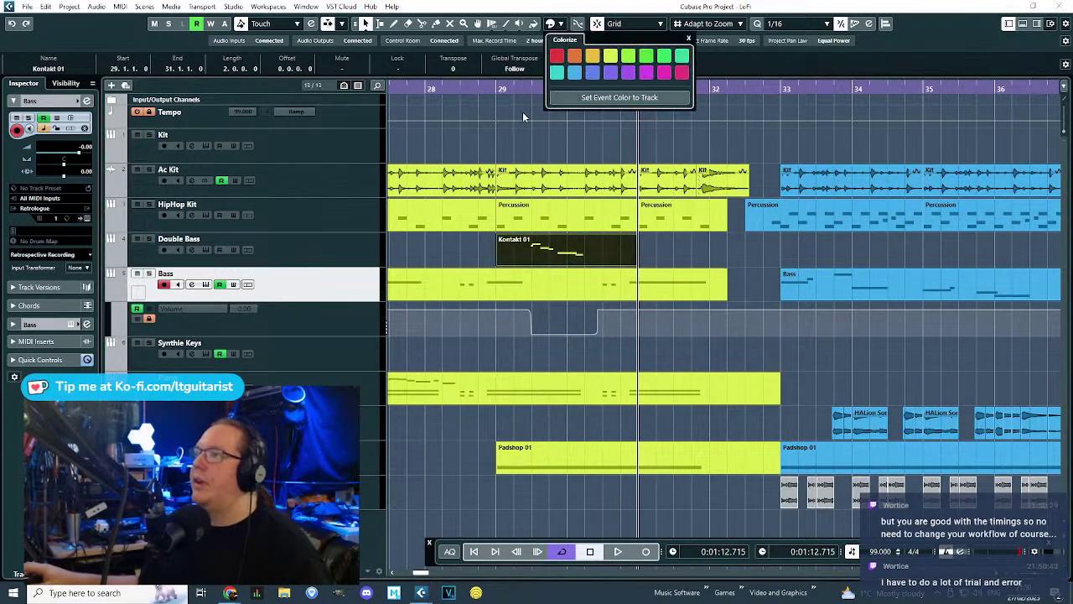
{"action": "left_click", "coordinate": [521, 157]}
Hide the Bass track's volume automation lane.
{"action": "scroll", "coordinate": [571, 139], "scroll_direction": "down", "scroll_amount": 3}
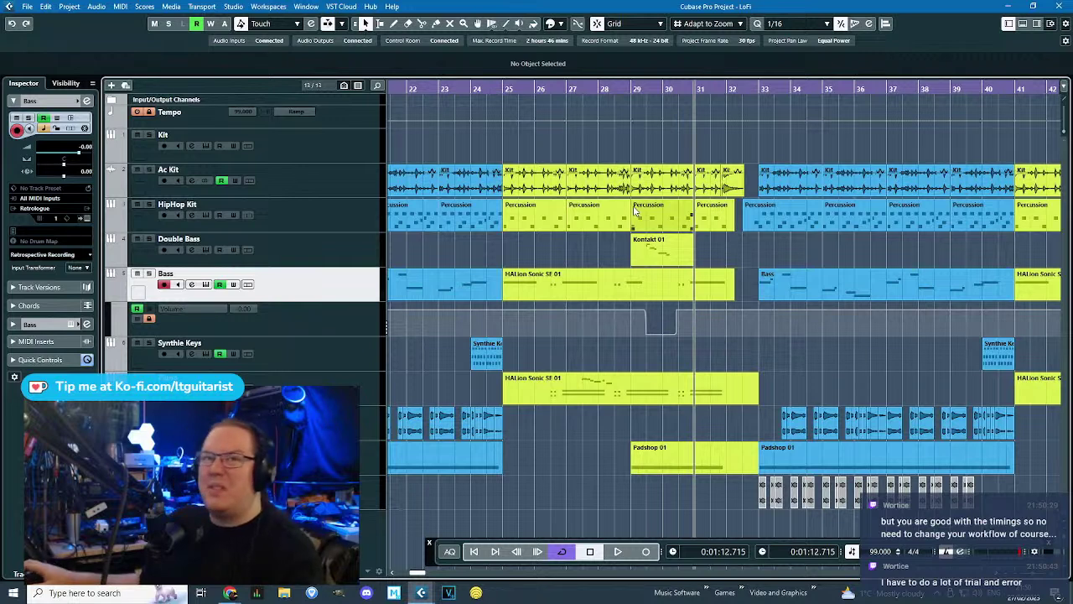
{"action": "left_click_drag", "start_coordinate": [508, 134], "coordinate": [658, 159]}
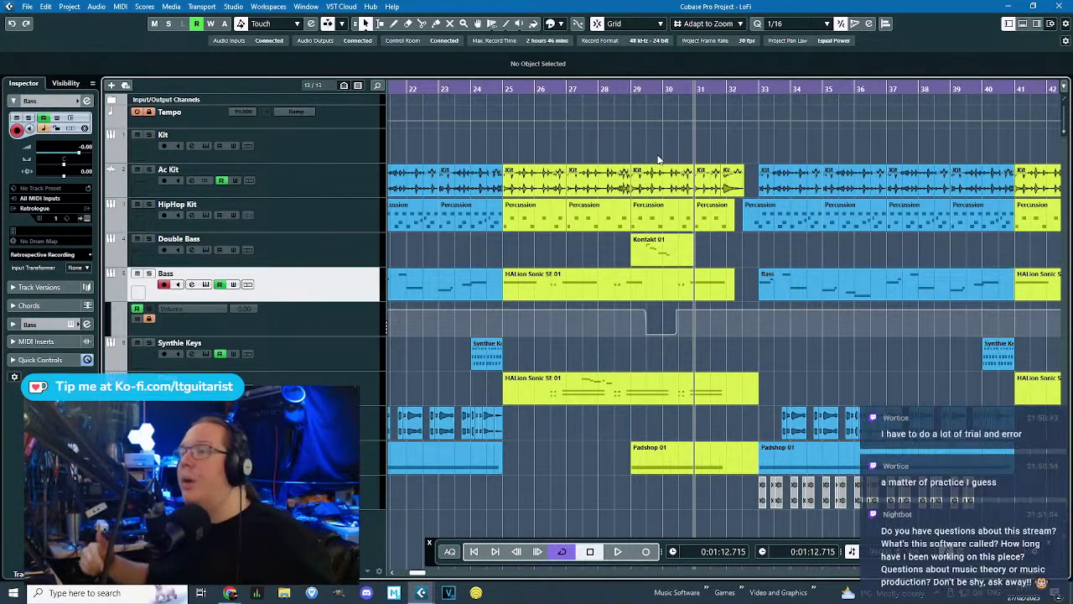
{"action": "left_click", "coordinate": [116, 297]}
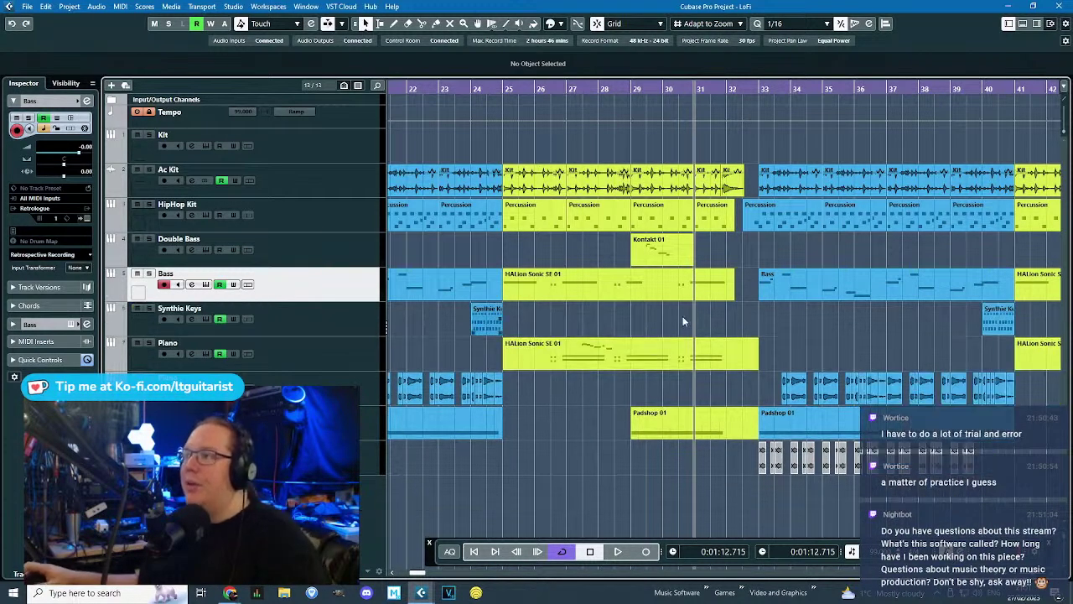
Inspect the notes of the Bass part starting at bar 25 and of the Kontakt 01 part in the Key Editor.
{"action": "double_click", "coordinate": [568, 275]}
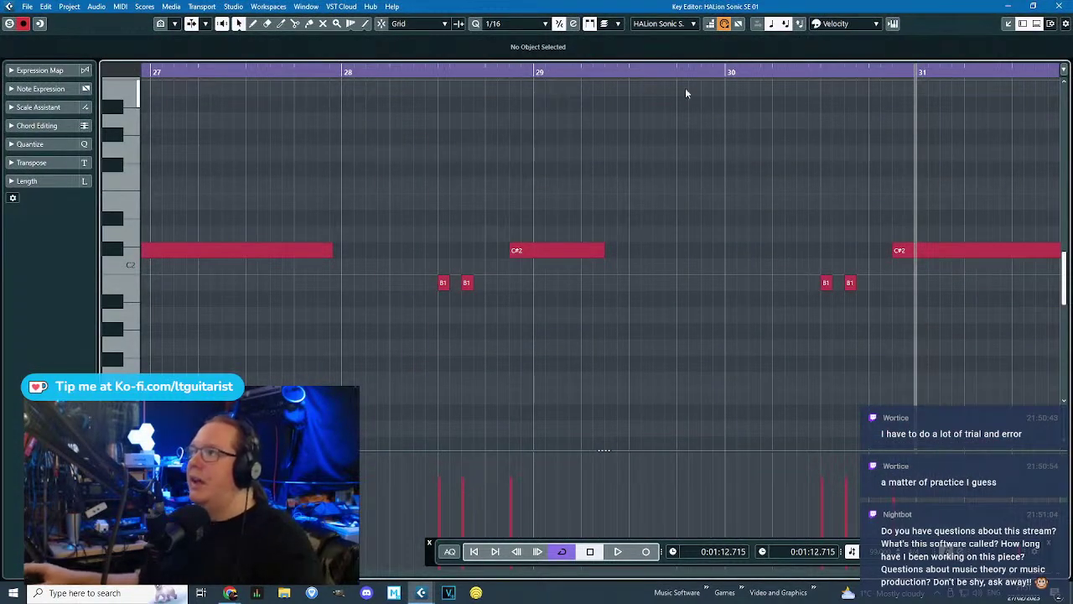
{"action": "left_click", "coordinate": [1058, 6]}
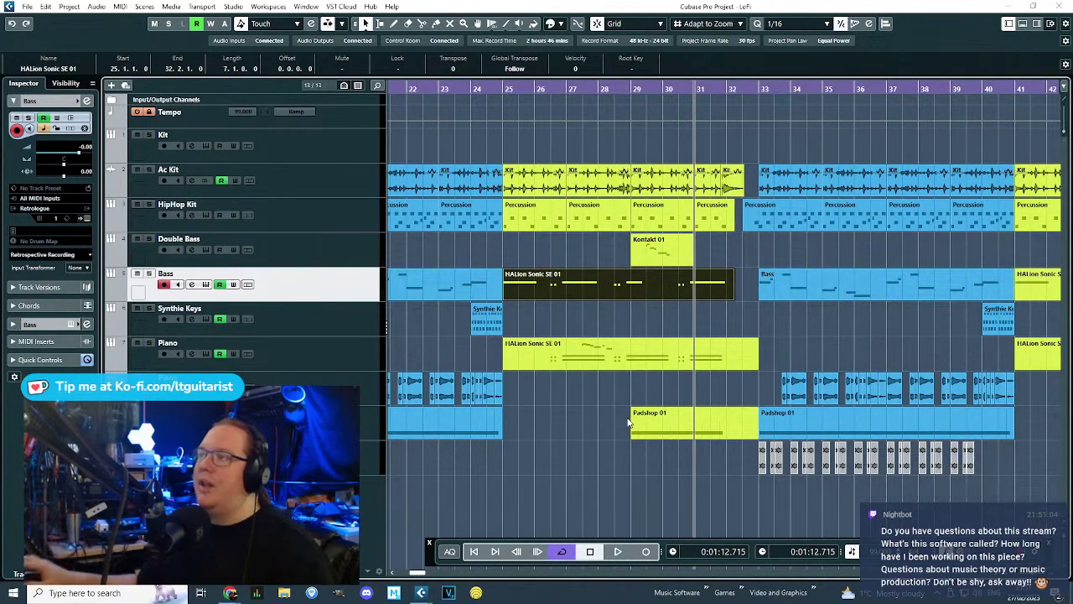
{"action": "scroll", "coordinate": [629, 268], "scroll_direction": "up", "scroll_amount": 2}
{"action": "double_click", "coordinate": [654, 250]}
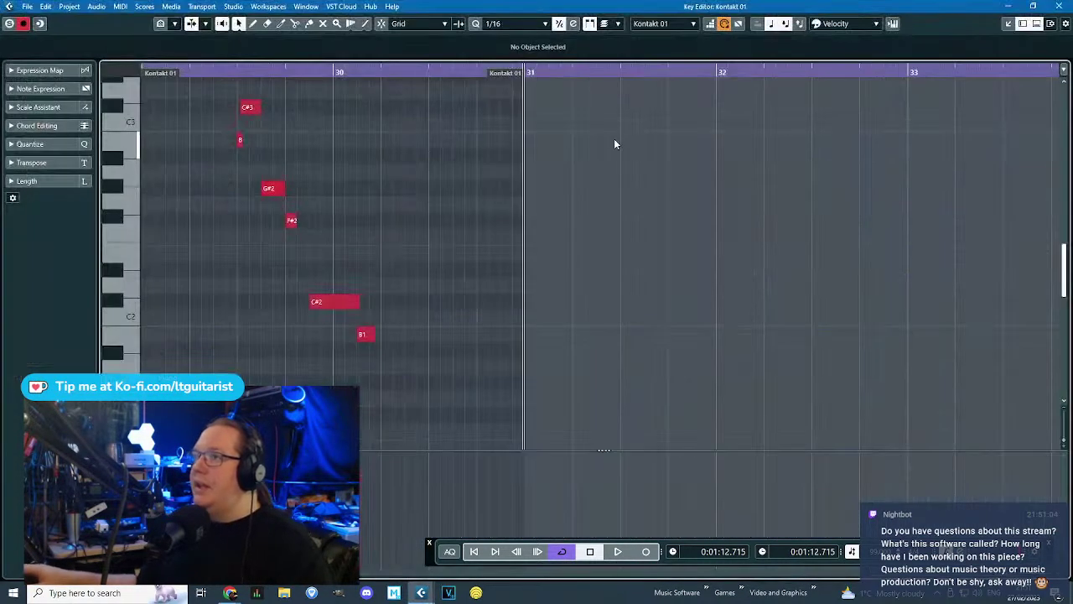
{"action": "left_click", "coordinate": [1058, 6]}
{"action": "scroll", "coordinate": [453, 402], "scroll_direction": "down", "scroll_amount": 4}
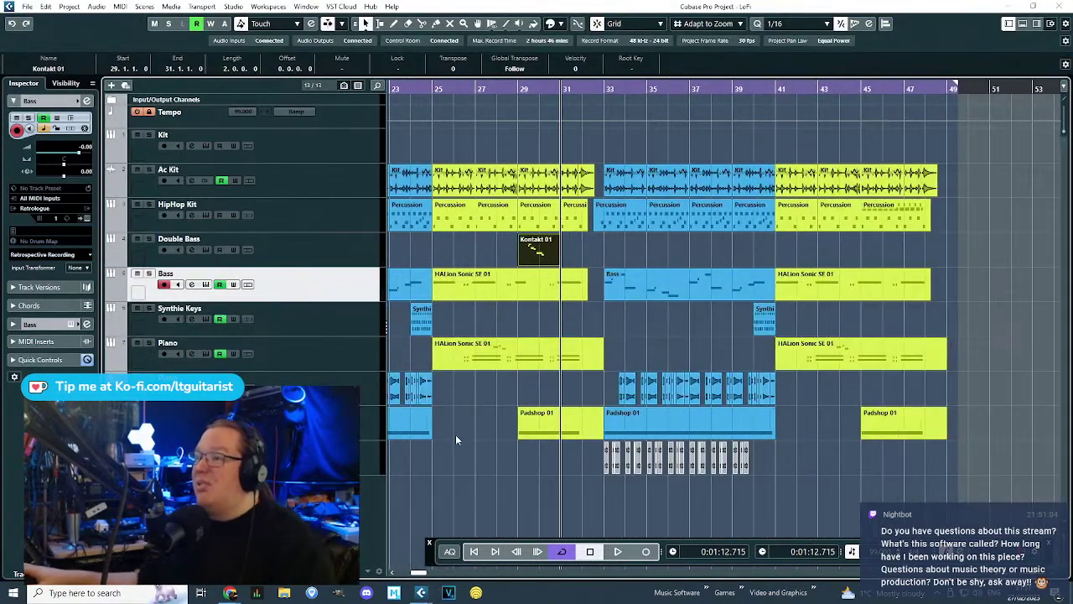
Play the arrangement briefly from bar 25, stop playback, and select the Ac Kit track.
{"action": "left_click", "coordinate": [453, 451]}
{"action": "scroll", "coordinate": [513, 273], "scroll_direction": "down", "scroll_amount": 2}
{"action": "scroll", "coordinate": [658, 483], "scroll_direction": "up", "scroll_amount": 5}
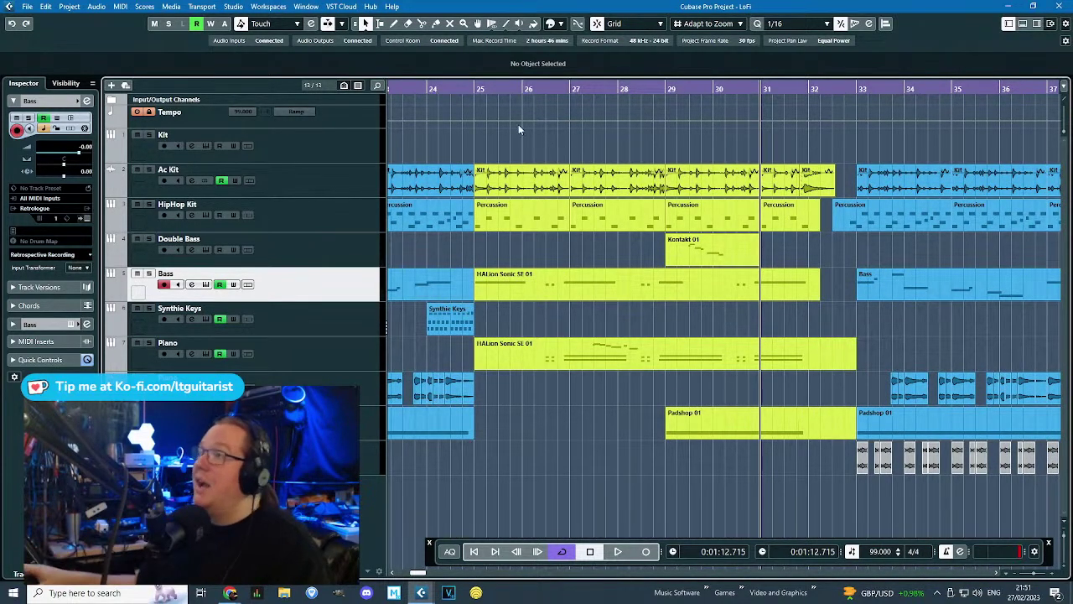
{"action": "left_click", "coordinate": [470, 89]}
{"action": "key", "text": "space"}
{"action": "scroll", "coordinate": [583, 211], "scroll_direction": "down", "scroll_amount": 3}
{"action": "scroll", "coordinate": [582, 438], "scroll_direction": "up", "scroll_amount": 5}
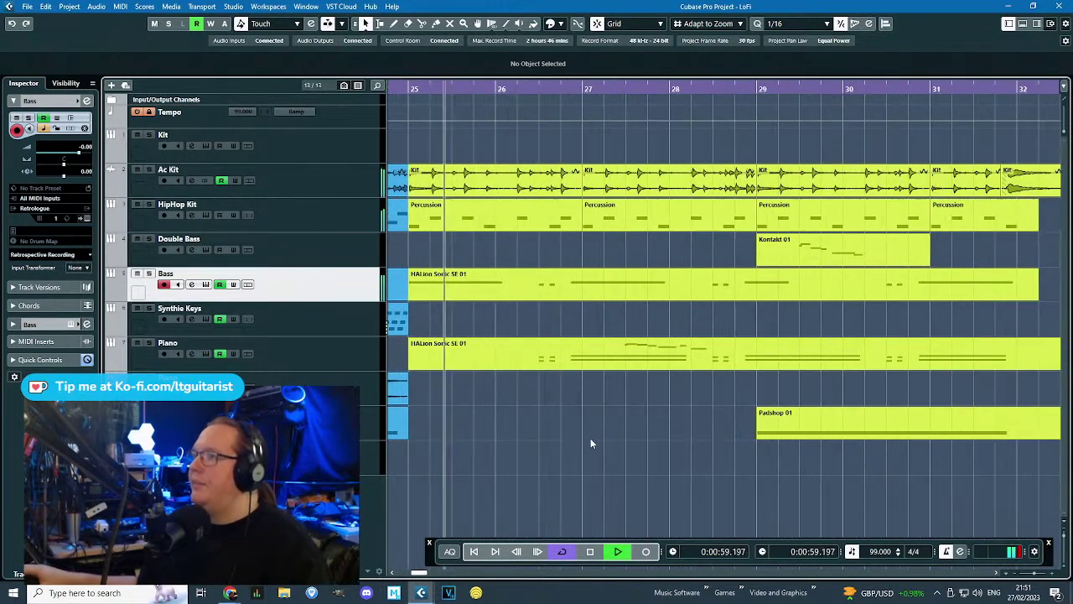
{"action": "scroll", "coordinate": [593, 439], "scroll_direction": "down", "scroll_amount": 5}
{"action": "scroll", "coordinate": [593, 437], "scroll_direction": "down", "scroll_amount": 2}
{"action": "key", "text": "space"}
{"action": "left_click", "coordinate": [318, 192]}
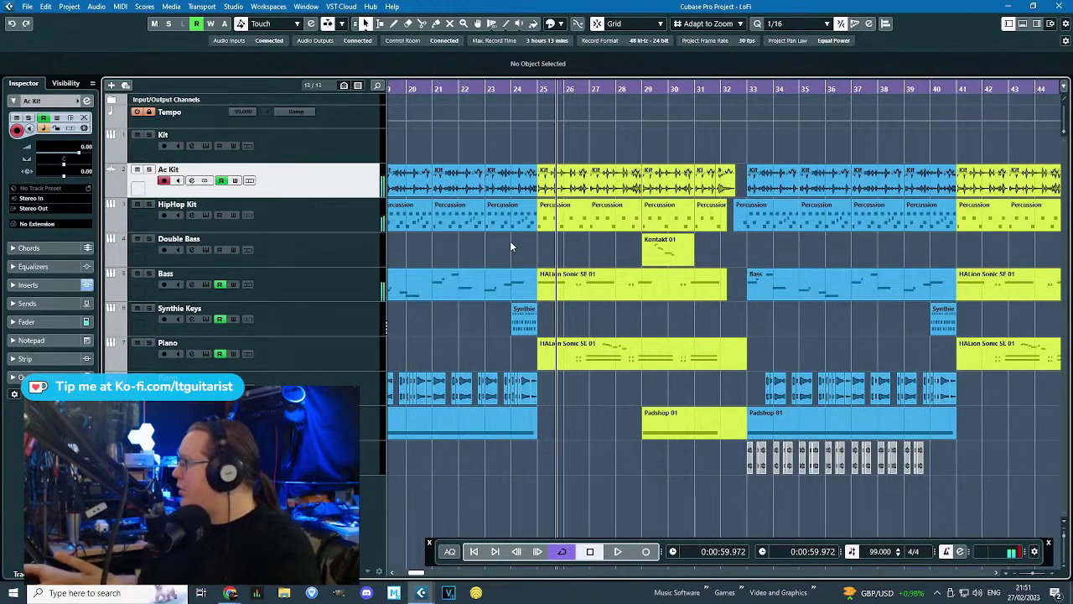
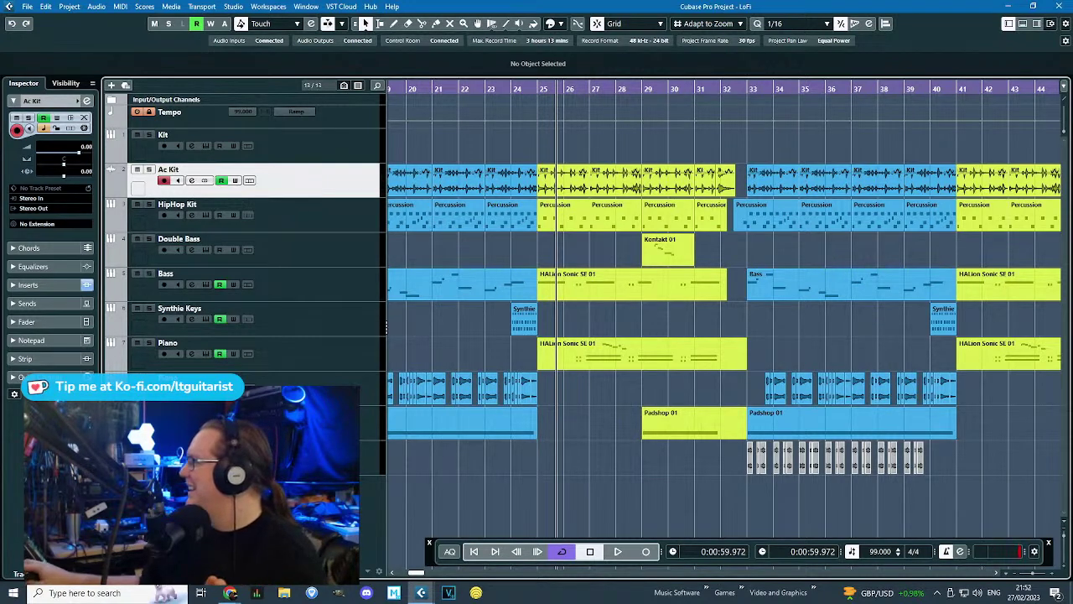
Start playback from bar 25 and show the Ac Kit track's insert effects.
{"action": "left_click", "coordinate": [536, 89]}
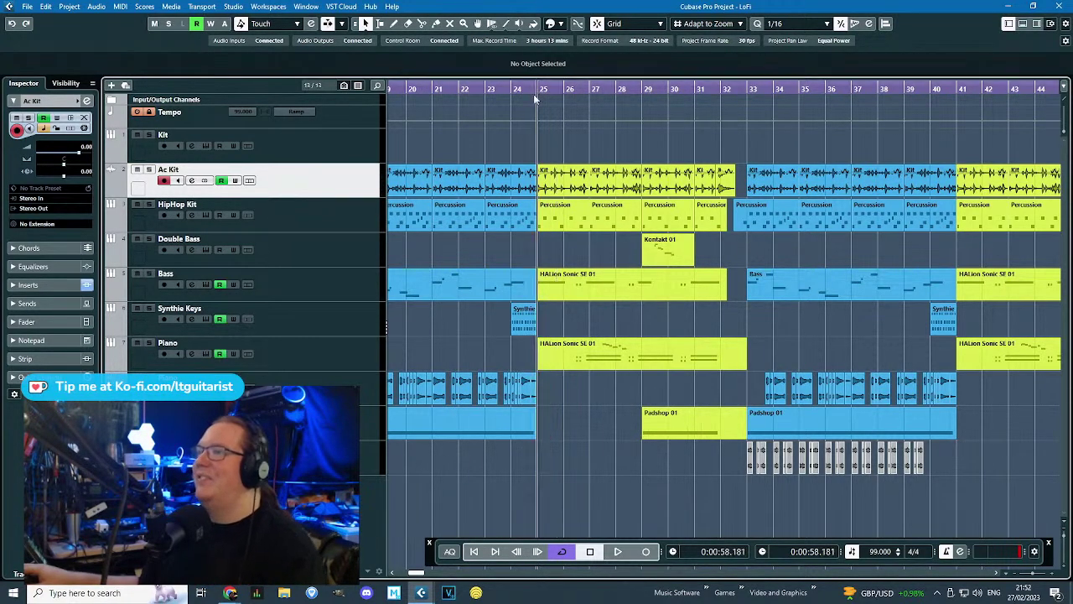
{"action": "key", "text": "space"}
{"action": "left_click", "coordinate": [17, 285]}
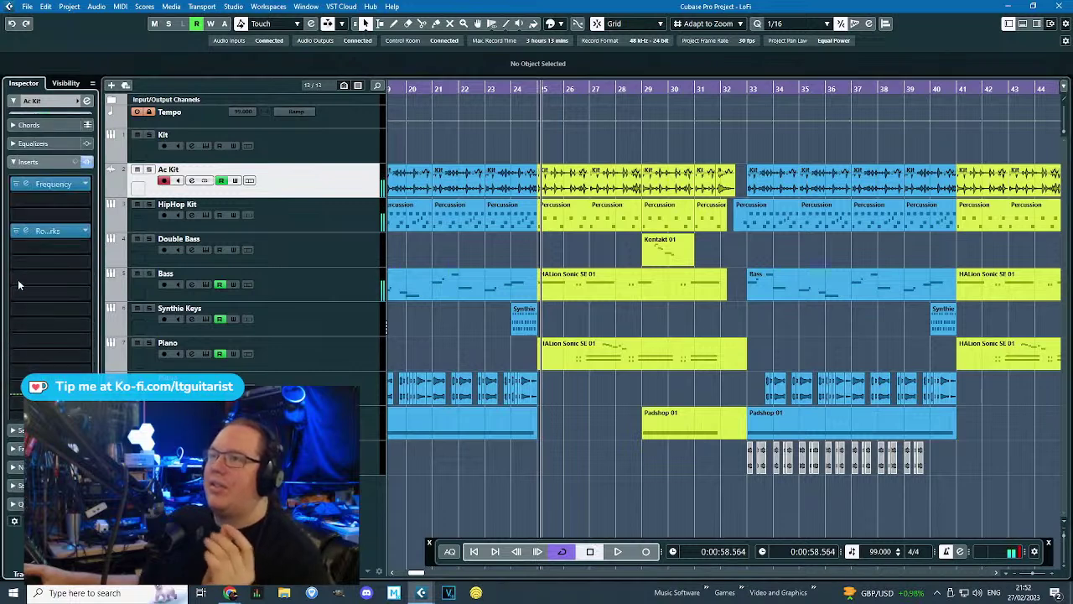
Load the Glitch2 effect into insert slot 7 of the Ac Kit track.
{"action": "left_click", "coordinate": [85, 271]}
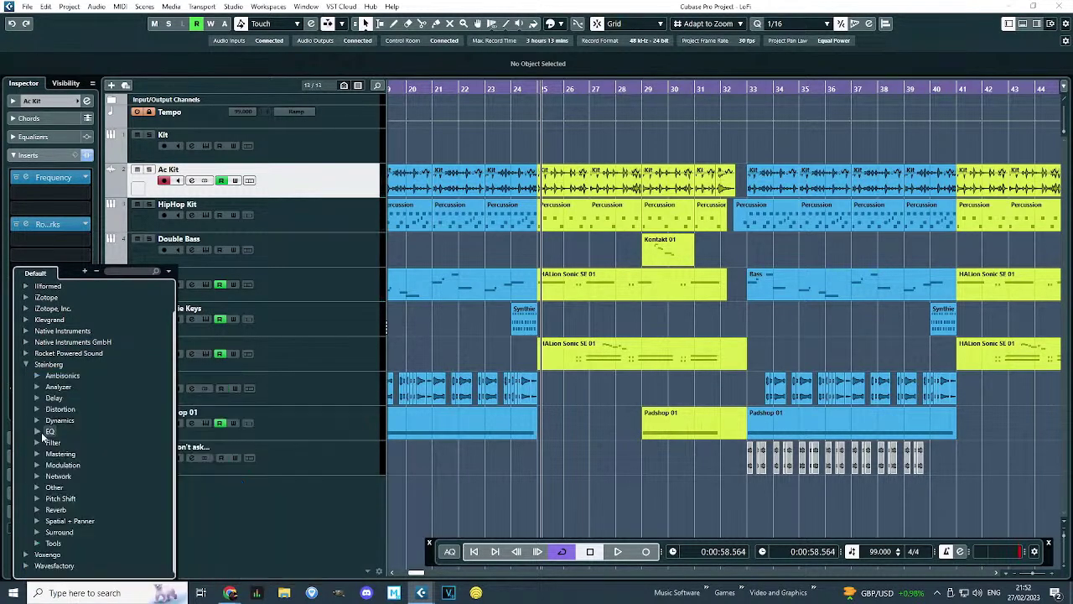
{"action": "left_click", "coordinate": [26, 286]}
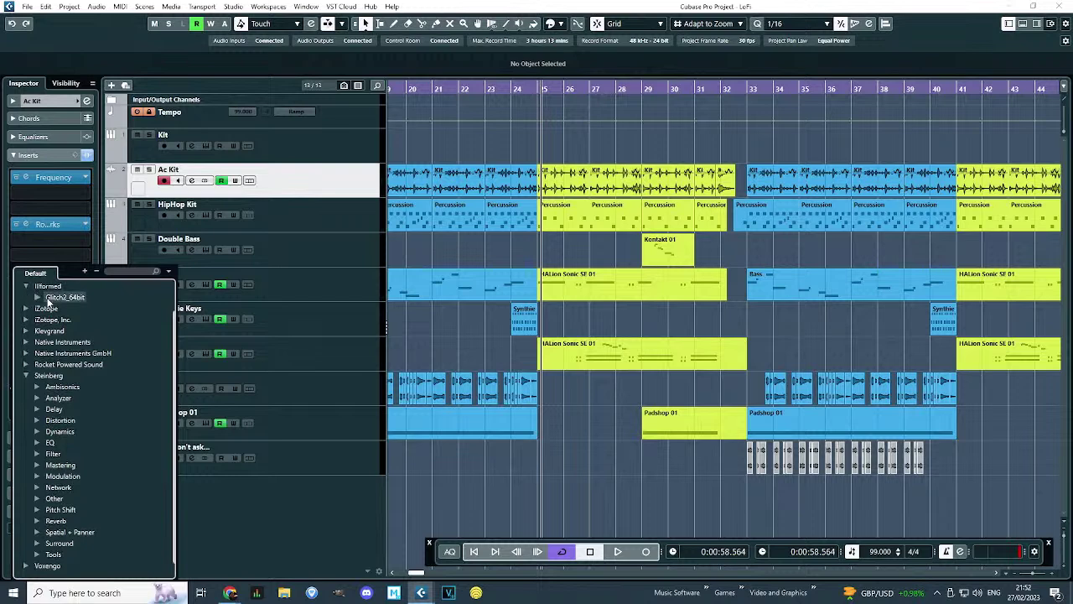
{"action": "left_click", "coordinate": [64, 308]}
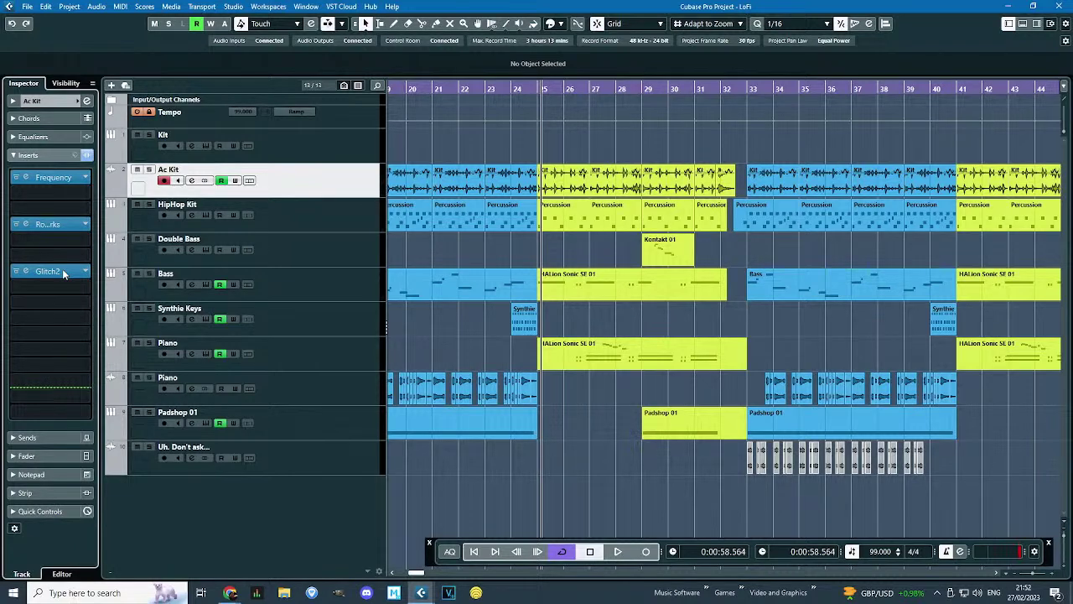
Replace Glitch2 in the Ac Kit track's inserts with Reaktor 6 FX and open the plug-in's editor.
{"action": "left_click", "coordinate": [64, 274]}
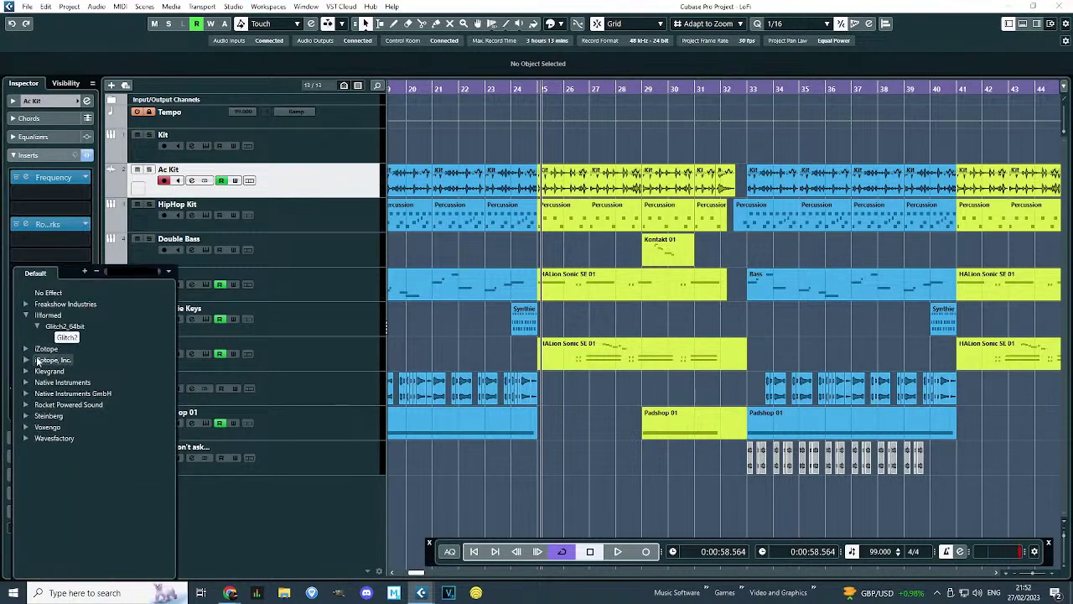
{"action": "left_click", "coordinate": [26, 382]}
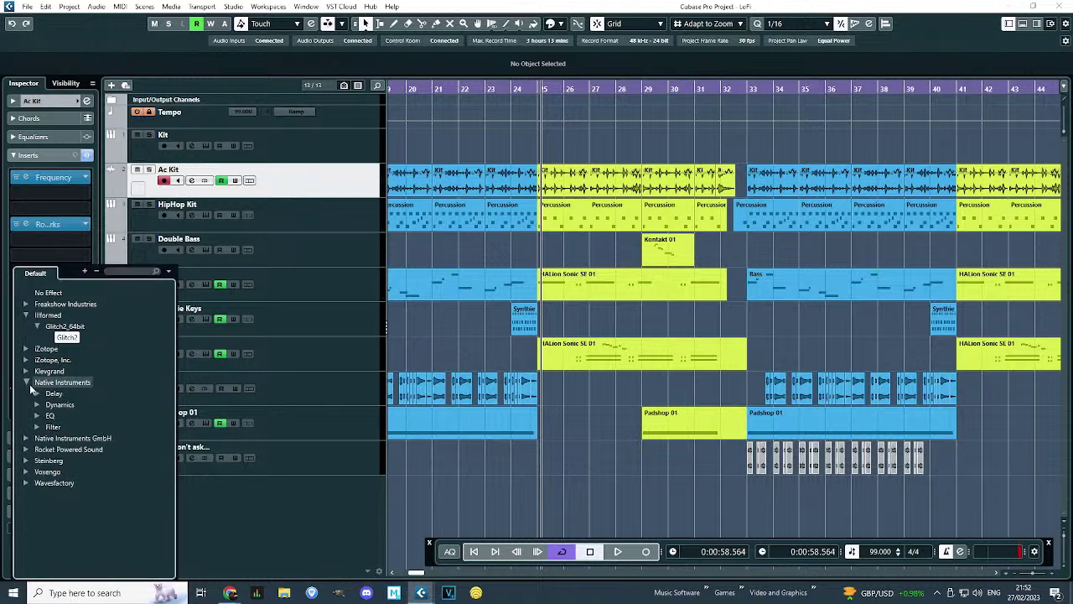
{"action": "left_click", "coordinate": [26, 438]}
{"action": "left_click", "coordinate": [37, 449]}
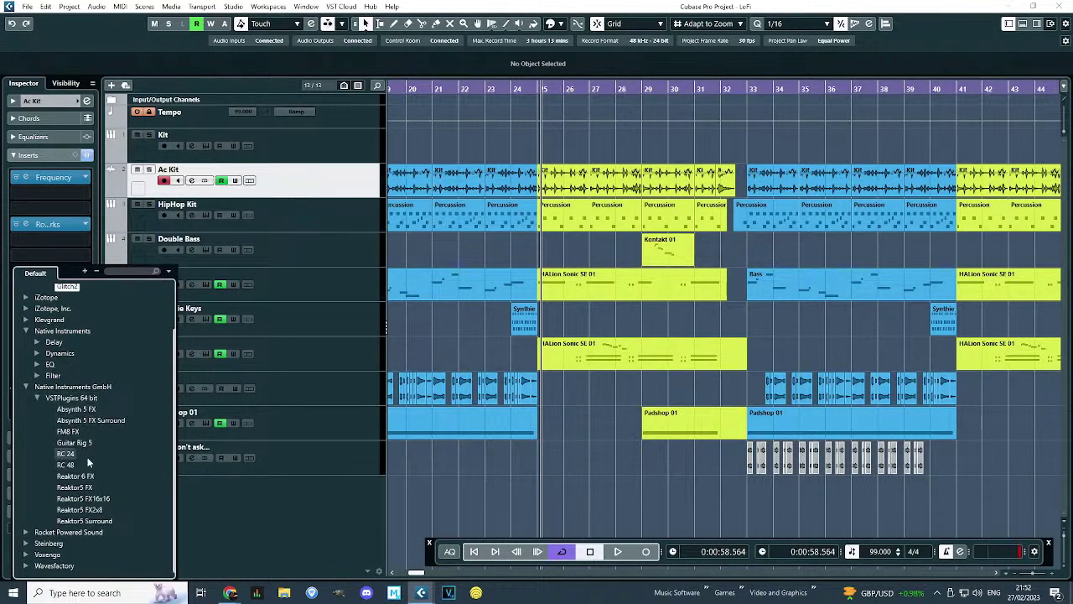
{"action": "left_click", "coordinate": [88, 479]}
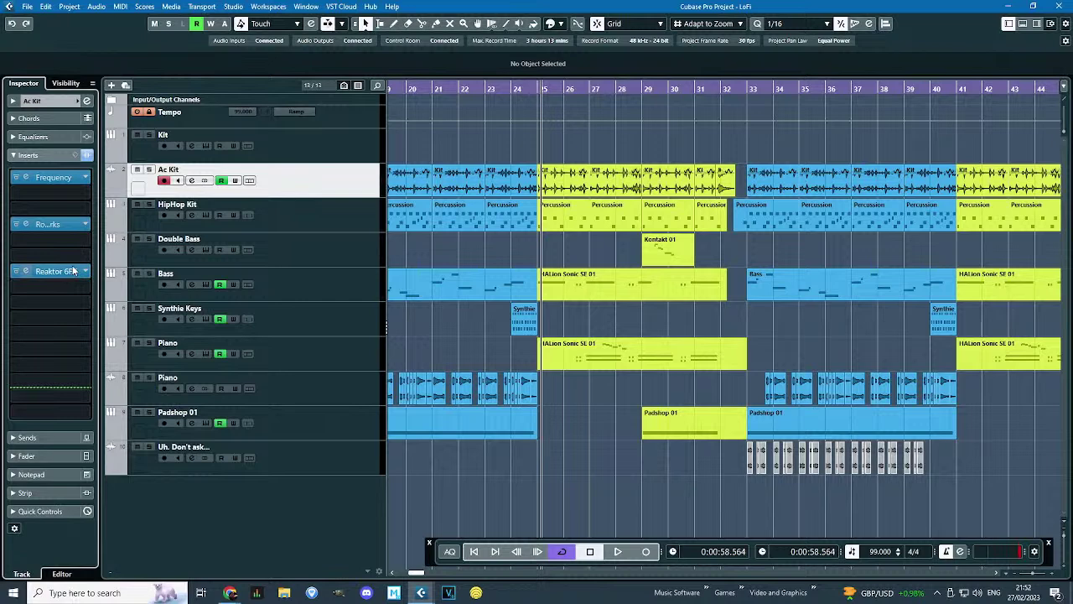
{"action": "left_click", "coordinate": [72, 272]}
{"action": "left_click_drag", "start_coordinate": [471, 67], "coordinate": [520, 63]}
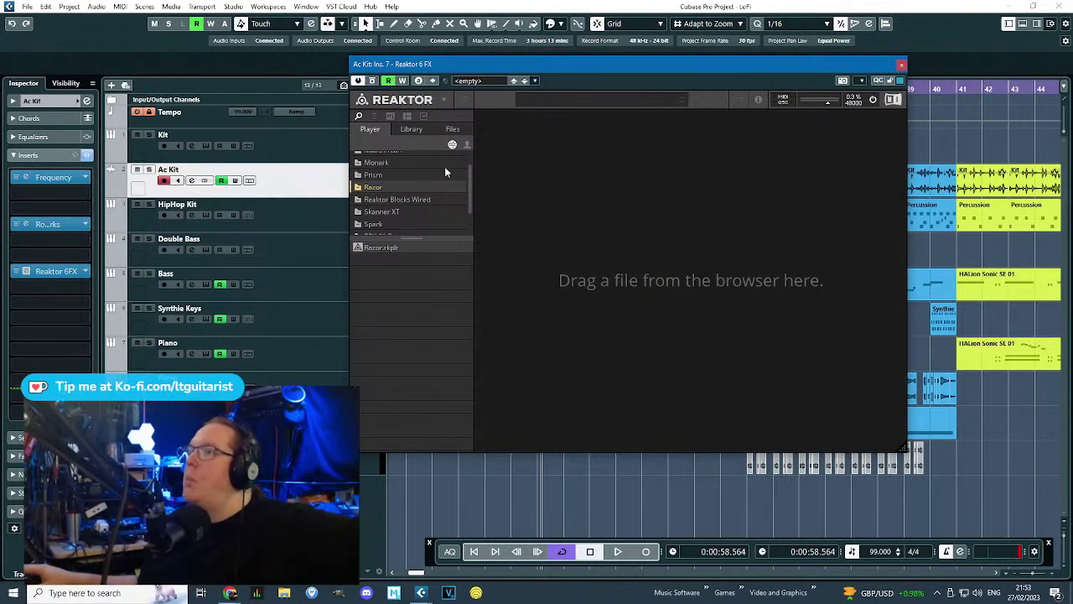
Browse the player folders in Reaktor and load the TRK-01 Bass ensemble.
{"action": "left_click", "coordinate": [408, 129]}
{"action": "left_click", "coordinate": [375, 129]}
{"action": "left_click_drag", "start_coordinate": [469, 175], "coordinate": [465, 202]}
{"action": "scroll", "coordinate": [465, 205], "scroll_direction": "up", "scroll_amount": 2}
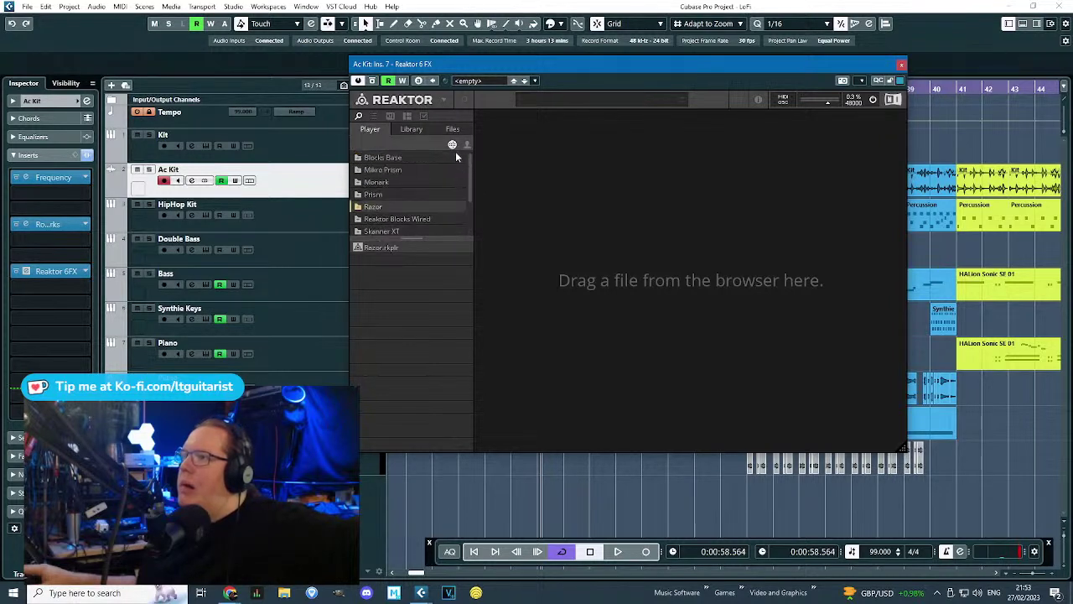
{"action": "left_click", "coordinate": [392, 169]}
{"action": "left_click", "coordinate": [385, 194]}
{"action": "left_click", "coordinate": [384, 207]}
{"action": "left_click", "coordinate": [389, 217]}
{"action": "scroll", "coordinate": [379, 224], "scroll_direction": "down", "scroll_amount": 1}
{"action": "scroll", "coordinate": [393, 221], "scroll_direction": "down", "scroll_amount": 3}
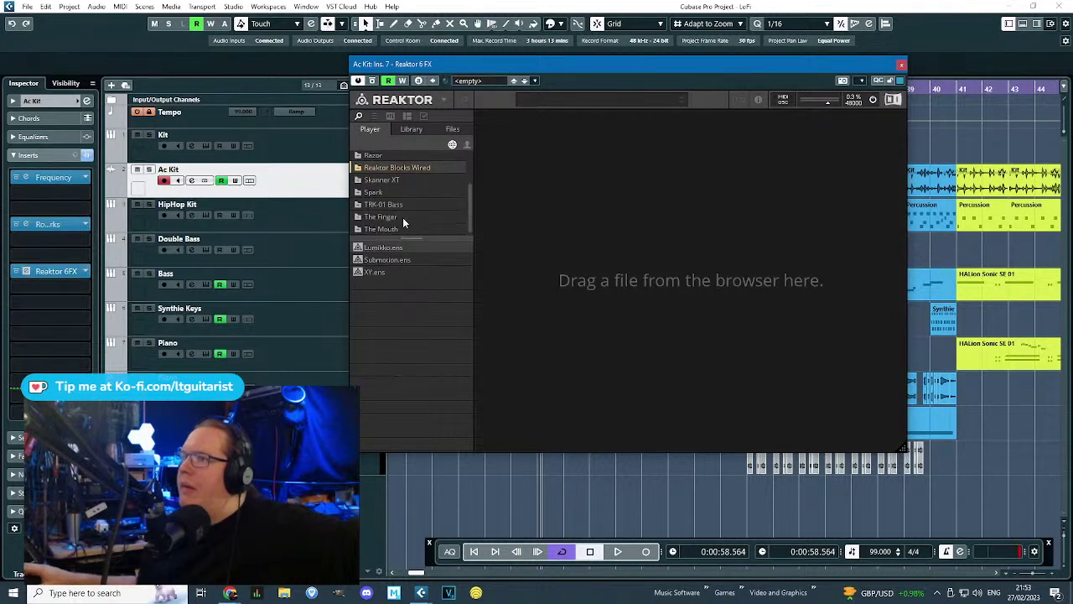
{"action": "left_click", "coordinate": [386, 205]}
{"action": "left_click", "coordinate": [381, 249]}
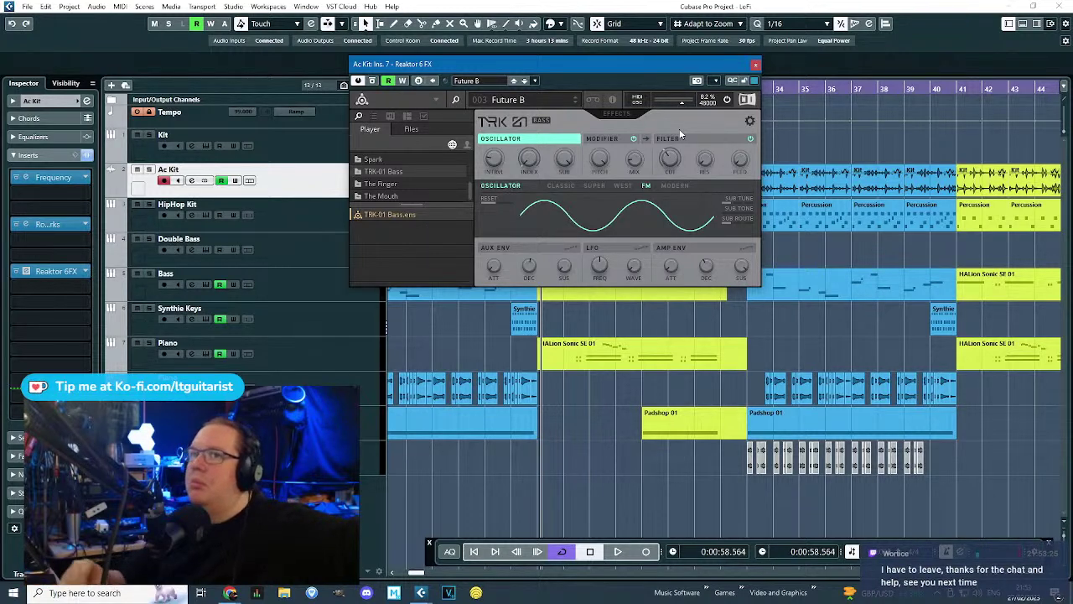
Load The Finger into Reaktor and choose its Screwdriver preset.
{"action": "left_click", "coordinate": [390, 185]}
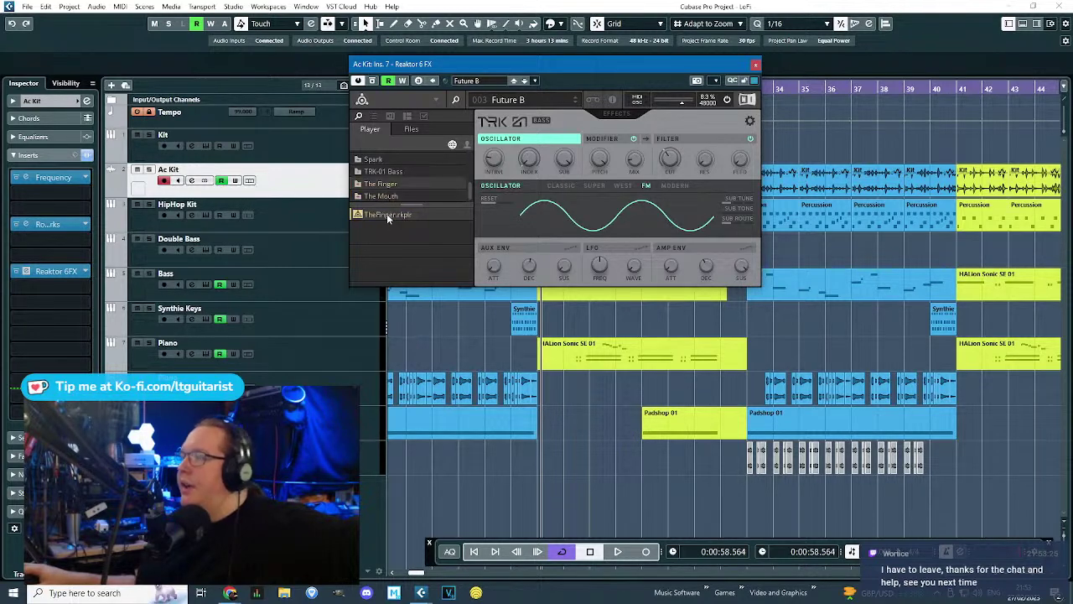
{"action": "double_click", "coordinate": [387, 213]}
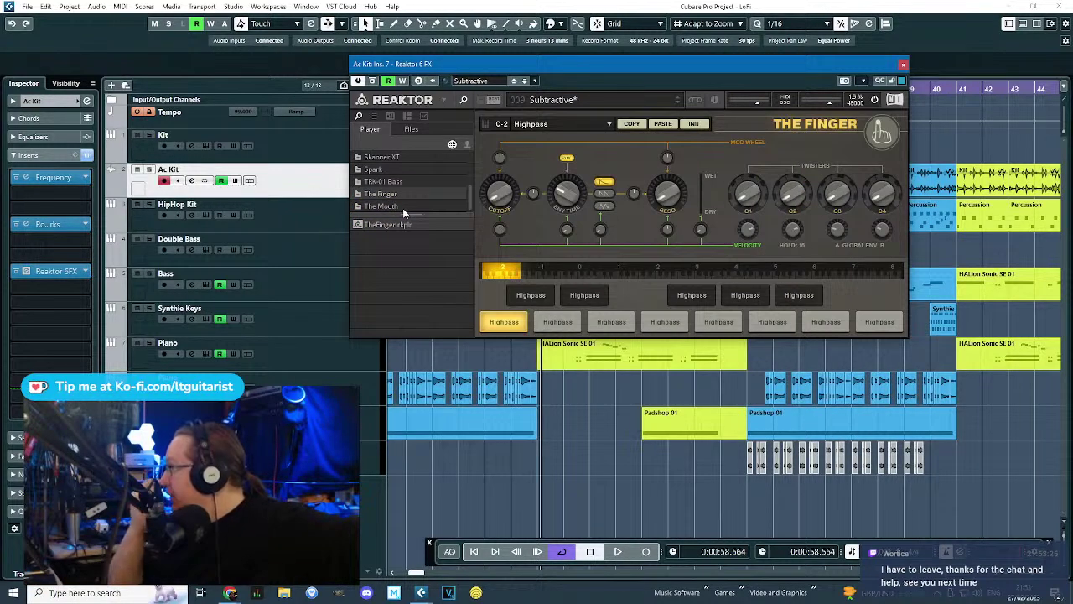
{"action": "left_click_drag", "start_coordinate": [570, 65], "coordinate": [562, 226]}
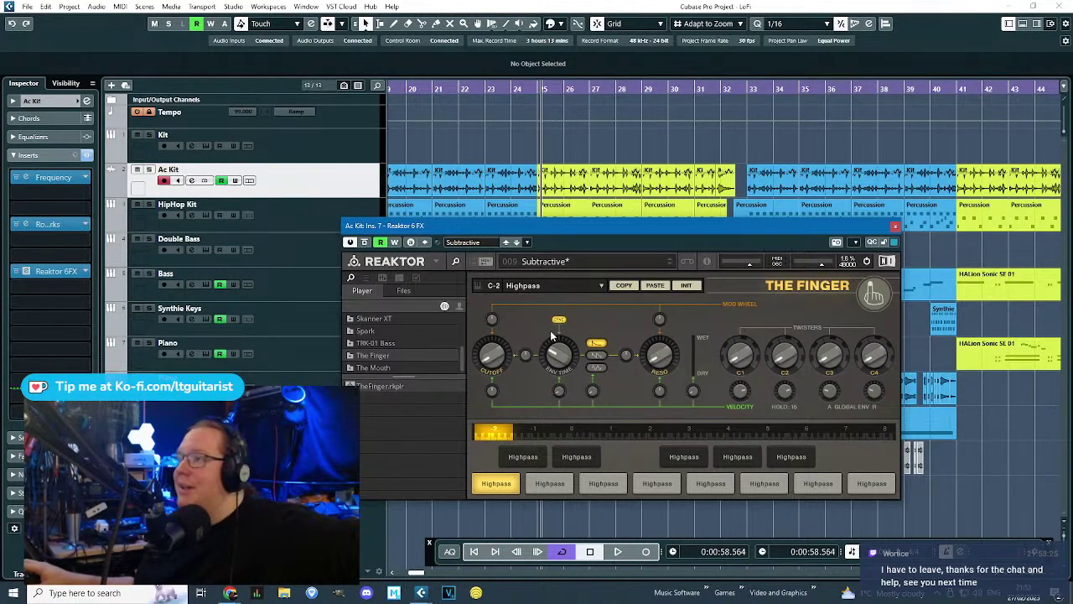
{"action": "left_click", "coordinate": [645, 265]}
{"action": "scroll", "coordinate": [576, 419], "scroll_direction": "down", "scroll_amount": 5}
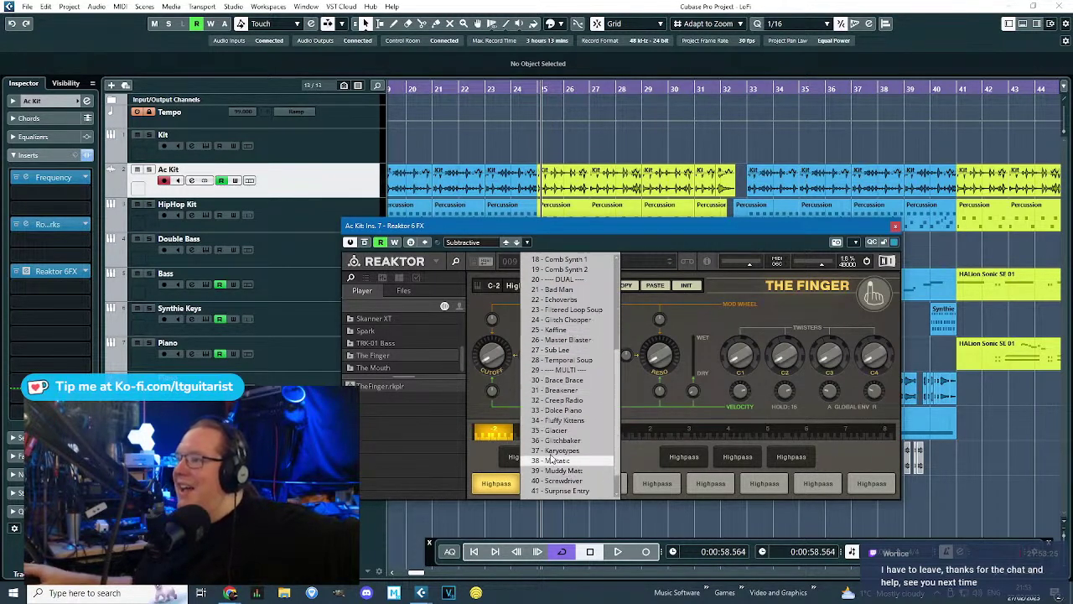
{"action": "scroll", "coordinate": [558, 458], "scroll_direction": "down", "scroll_amount": 1}
{"action": "left_click", "coordinate": [583, 453]}
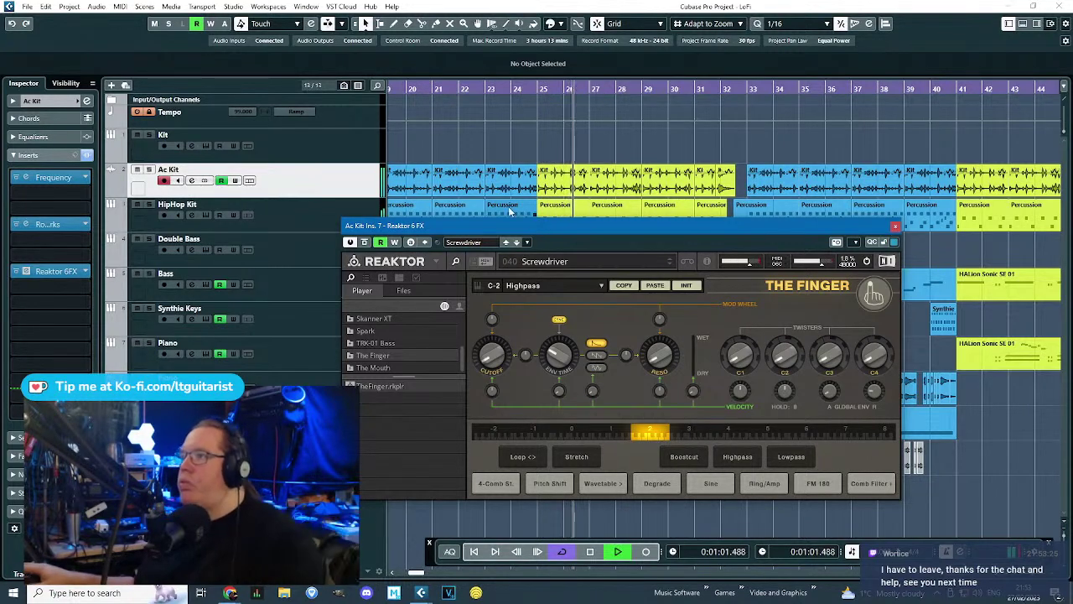
Close the Reaktor editor, add a MIDI track below Ac Kit, and route its output to Ac Kit's Reaktor 6 FX MIDI input.
{"action": "left_click", "coordinate": [895, 225]}
{"action": "right_click", "coordinate": [328, 185]}
{"action": "mouse_move", "coordinate": [360, 193]}
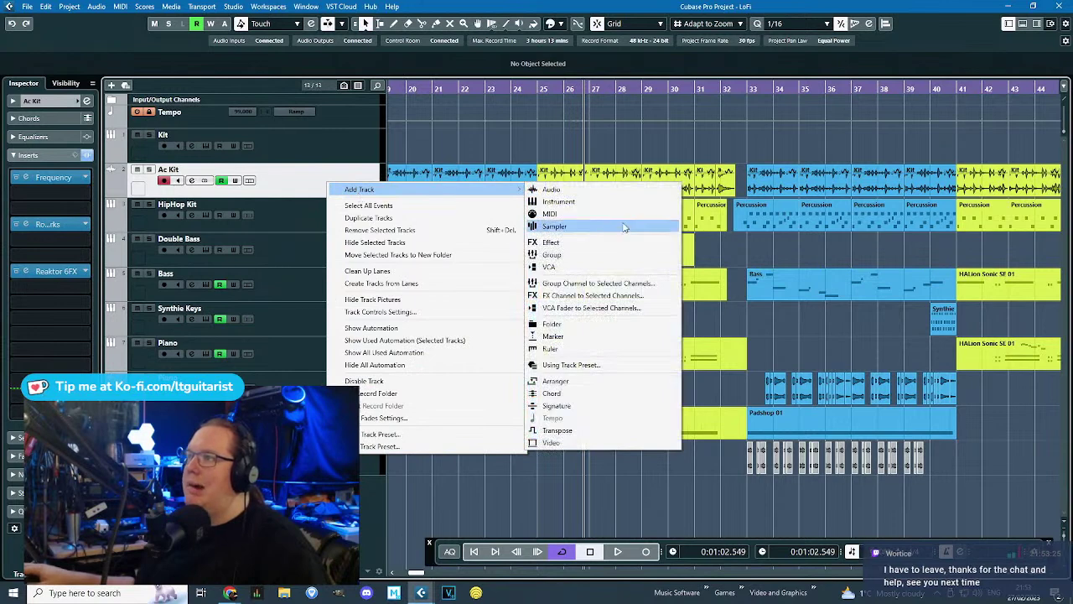
{"action": "left_click", "coordinate": [614, 213]}
{"action": "left_click", "coordinate": [560, 238]}
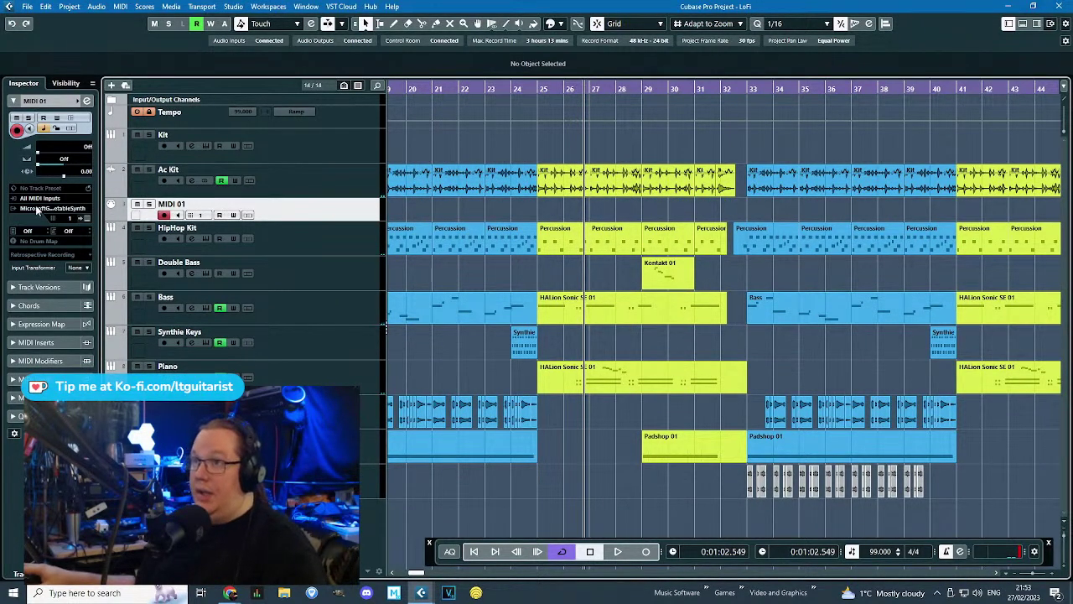
{"action": "left_click", "coordinate": [37, 208]}
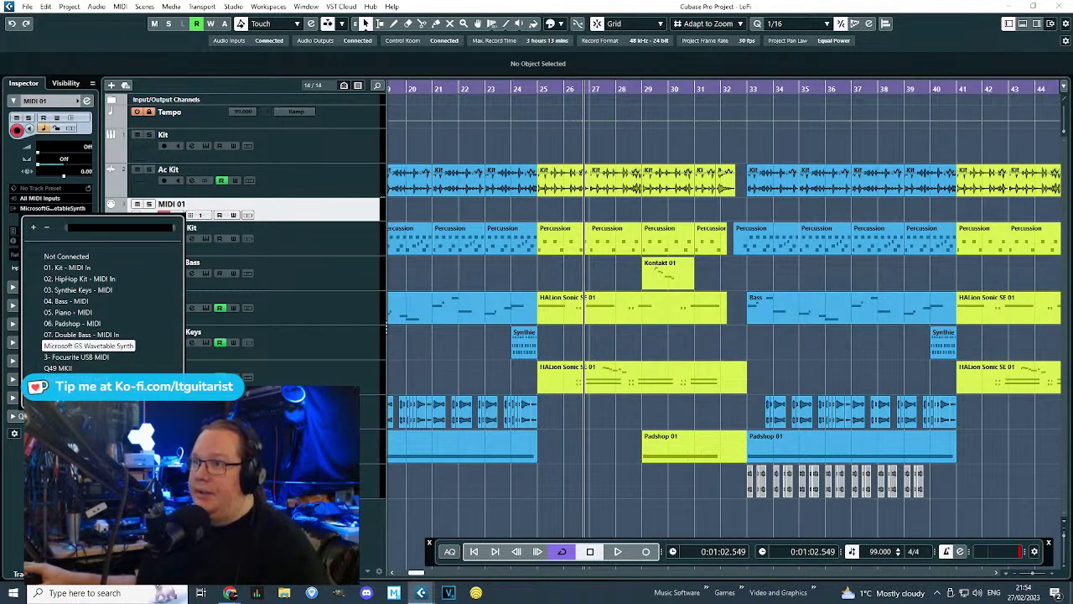
{"action": "left_click", "coordinate": [88, 382]}
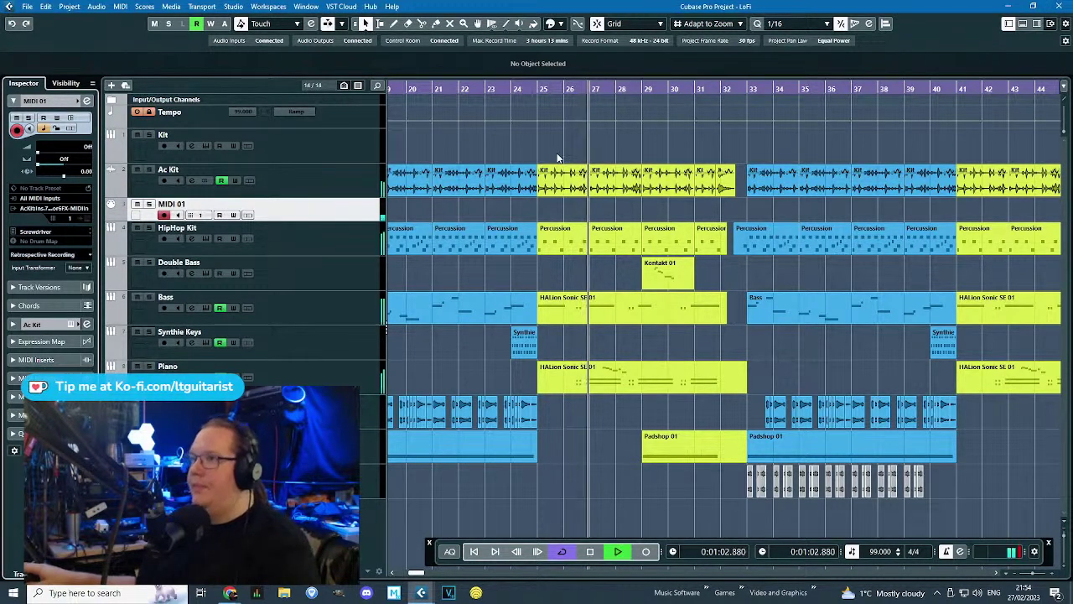
Solo the MIDI 01 track and draw a MIDI part on it from bar 25 to bar 29.
{"action": "left_click", "coordinate": [148, 204]}
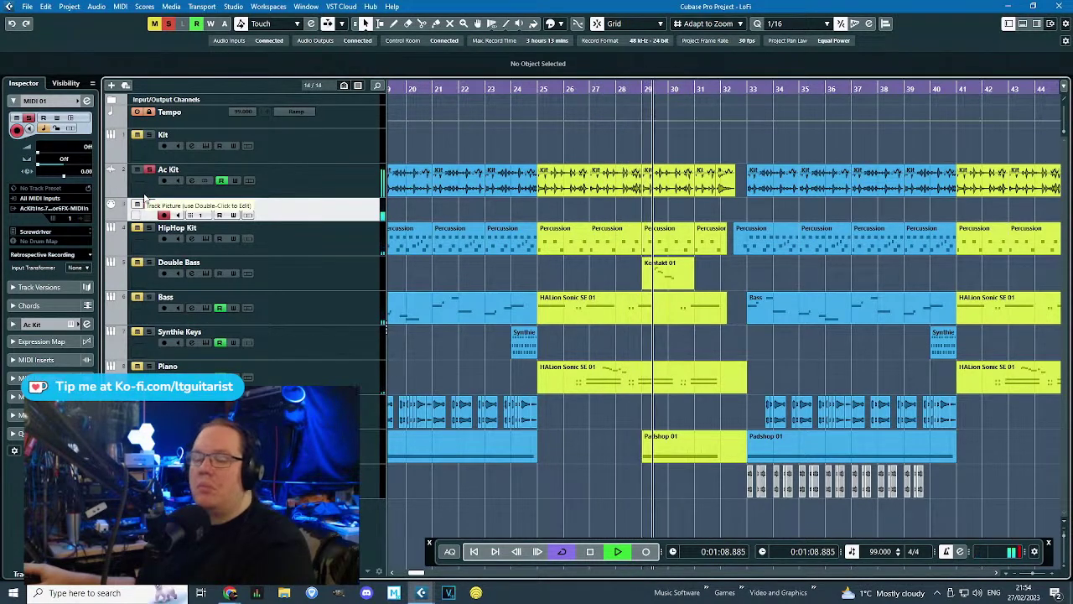
{"action": "left_click", "coordinate": [391, 23]}
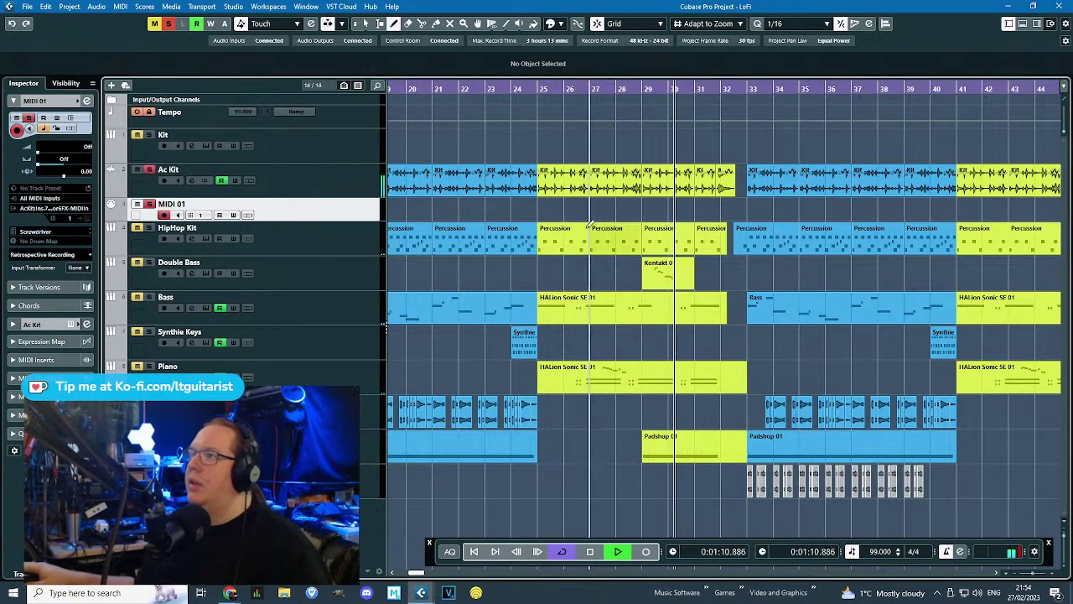
{"action": "key", "text": "space"}
{"action": "left_click_drag", "start_coordinate": [538, 212], "coordinate": [644, 217]}
{"action": "key", "text": "1"}
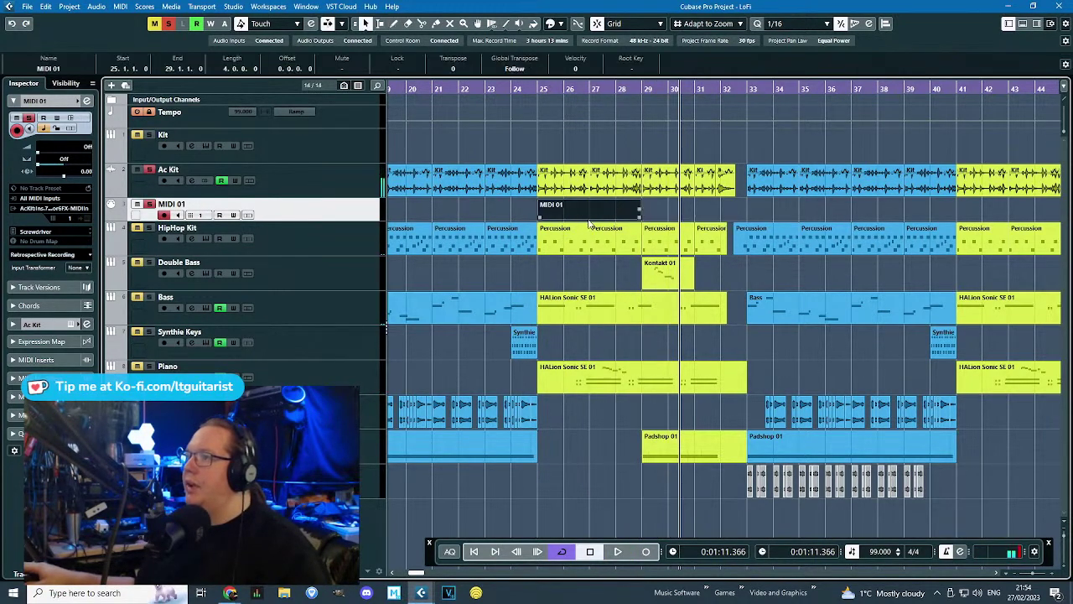
Add an F#3 note from 25.2.3 to 25.4.1 to the MIDI 01 part in the Key Editor.
{"action": "double_click", "coordinate": [595, 216]}
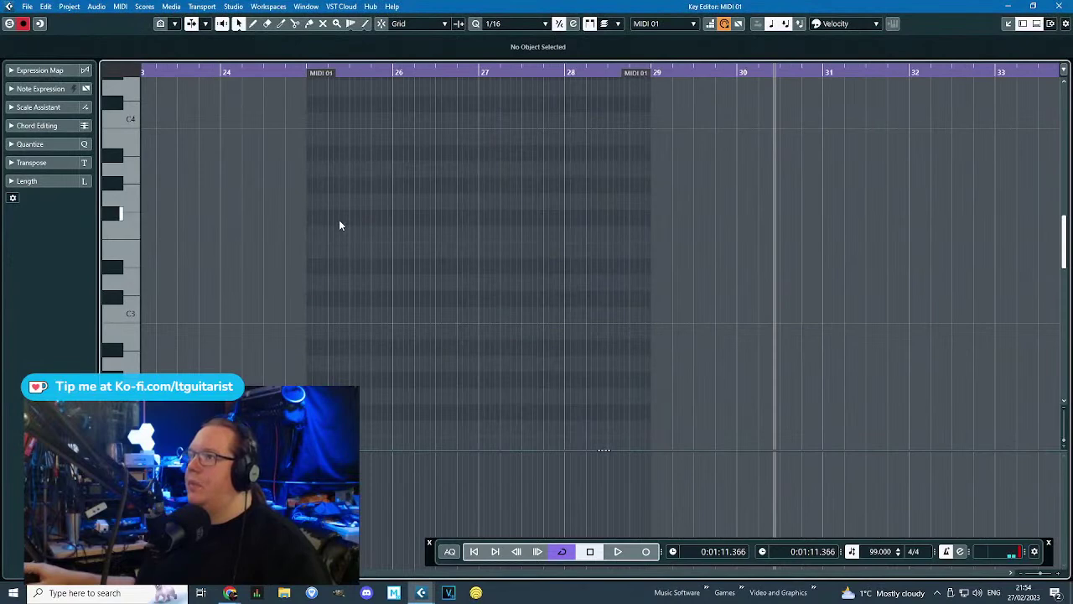
{"action": "left_click_drag", "start_coordinate": [341, 218], "coordinate": [467, 218]}
{"action": "left_click", "coordinate": [288, 73]}
{"action": "key", "text": "space"}
{"action": "key", "text": "h"}
{"action": "key", "text": "h"}
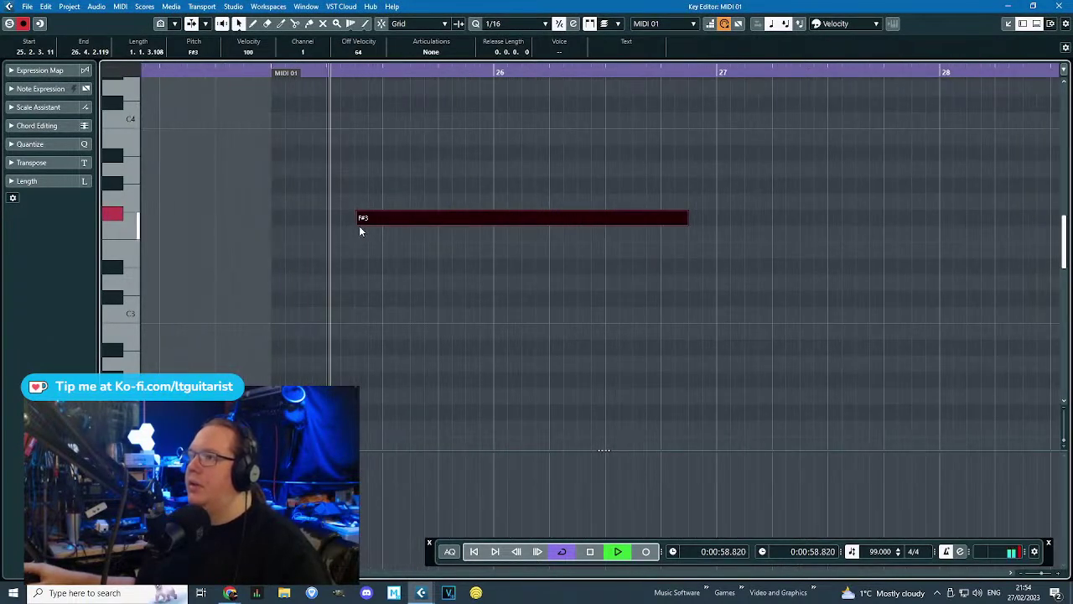
{"action": "left_click_drag", "start_coordinate": [359, 218], "coordinate": [356, 218]}
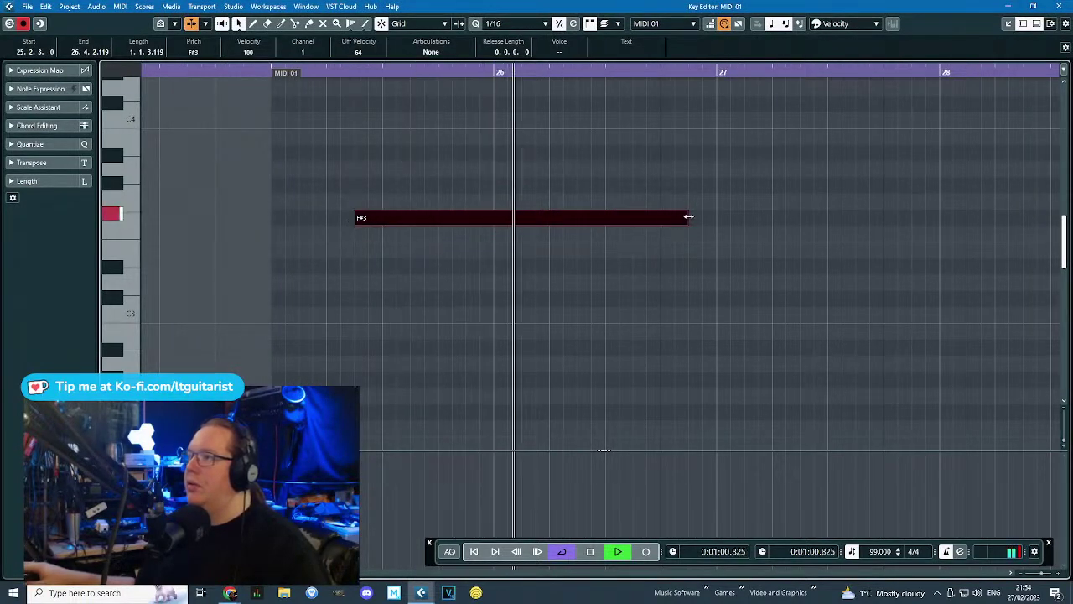
{"action": "left_click_drag", "start_coordinate": [688, 217], "coordinate": [438, 218]}
Add an A#3 note from 25.4.1 to 26.1.1 and a D#3 note from 26.1.1 to 26.2.1, auditioning the part.
{"action": "left_click_drag", "start_coordinate": [440, 152], "coordinate": [493, 154]}
{"action": "key", "text": "space"}
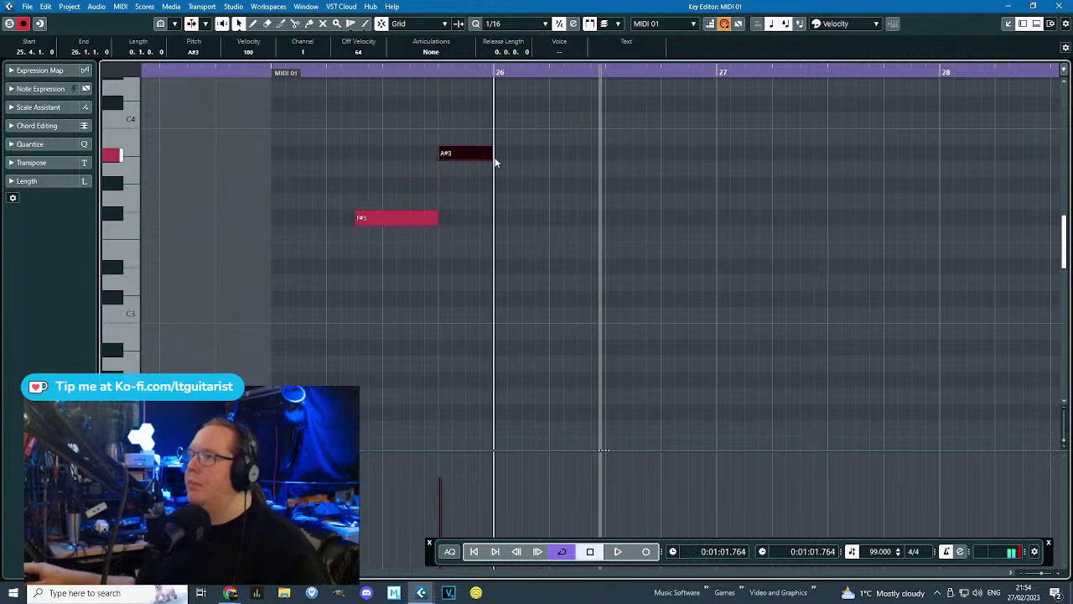
{"action": "left_click", "coordinate": [255, 75]}
{"action": "key", "text": "space"}
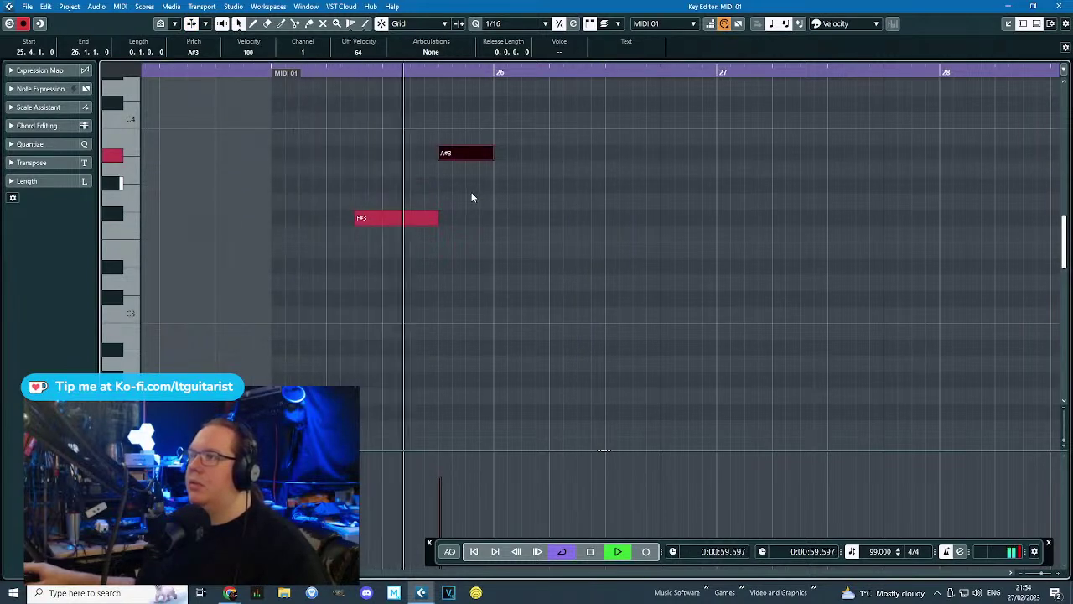
{"action": "key", "text": "space"}
{"action": "left_click_drag", "start_coordinate": [482, 266], "coordinate": [546, 265]}
{"action": "left_click", "coordinate": [563, 268]}
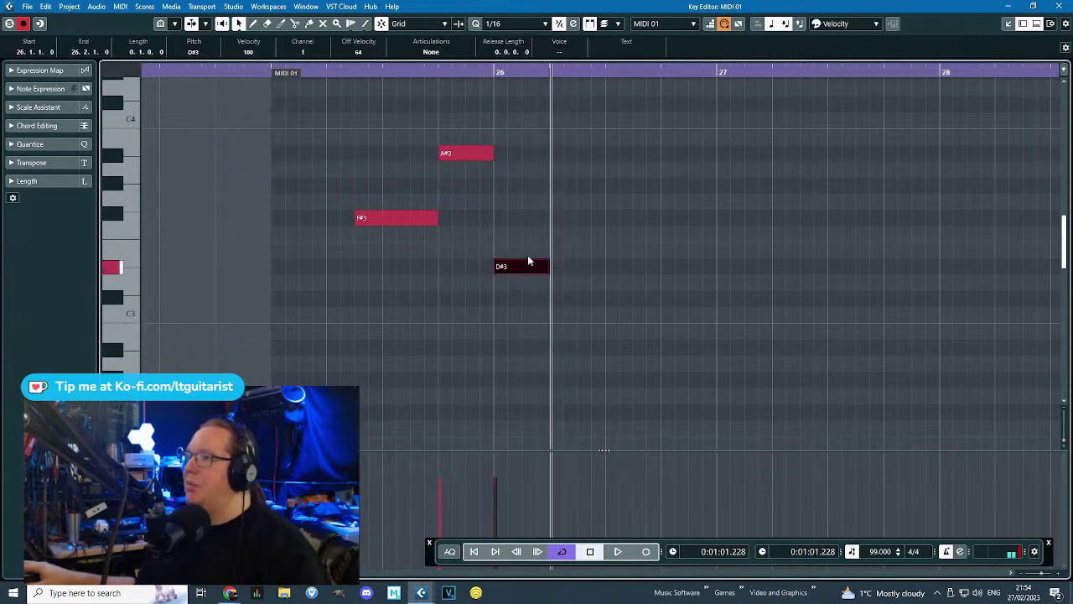
Move the A#3 note to G#2, starting at 25.3.1, and extend it to 26.1.1, auditioning the part.
{"action": "left_click_drag", "start_coordinate": [466, 153], "coordinate": [466, 380]}
{"action": "key", "text": "space"}
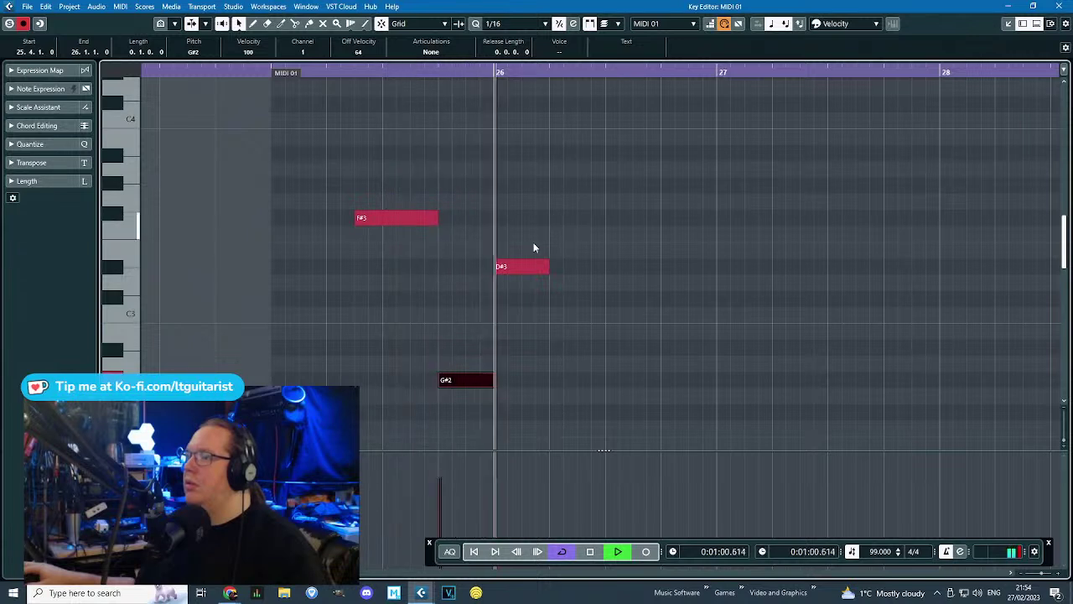
{"action": "key", "text": "space"}
{"action": "left_click_drag", "start_coordinate": [442, 381], "coordinate": [404, 383]}
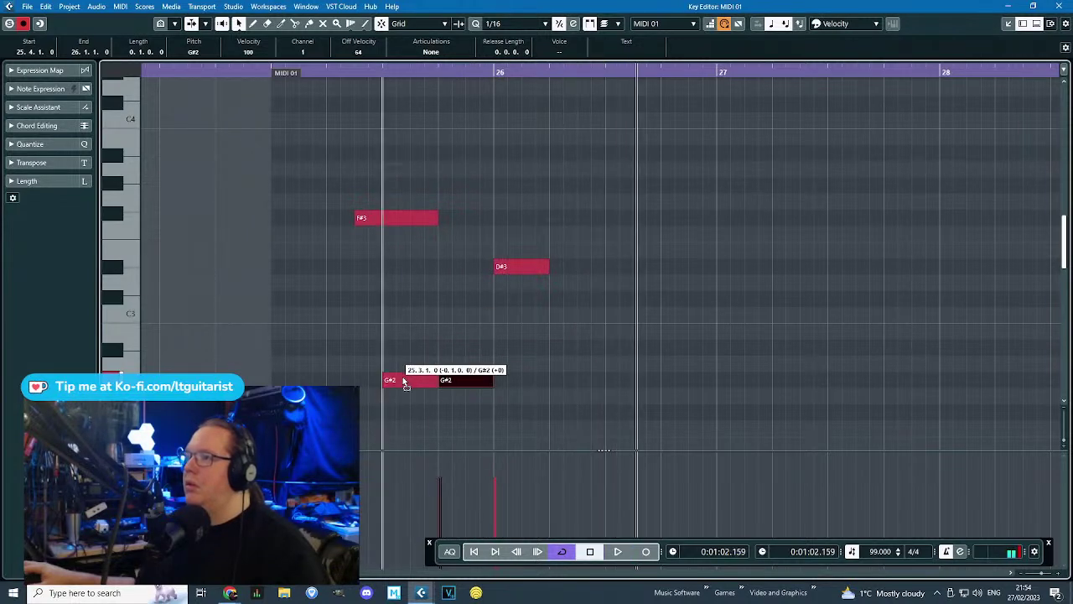
{"action": "left_click_drag", "start_coordinate": [288, 76], "coordinate": [337, 118]}
{"action": "key", "text": "space"}
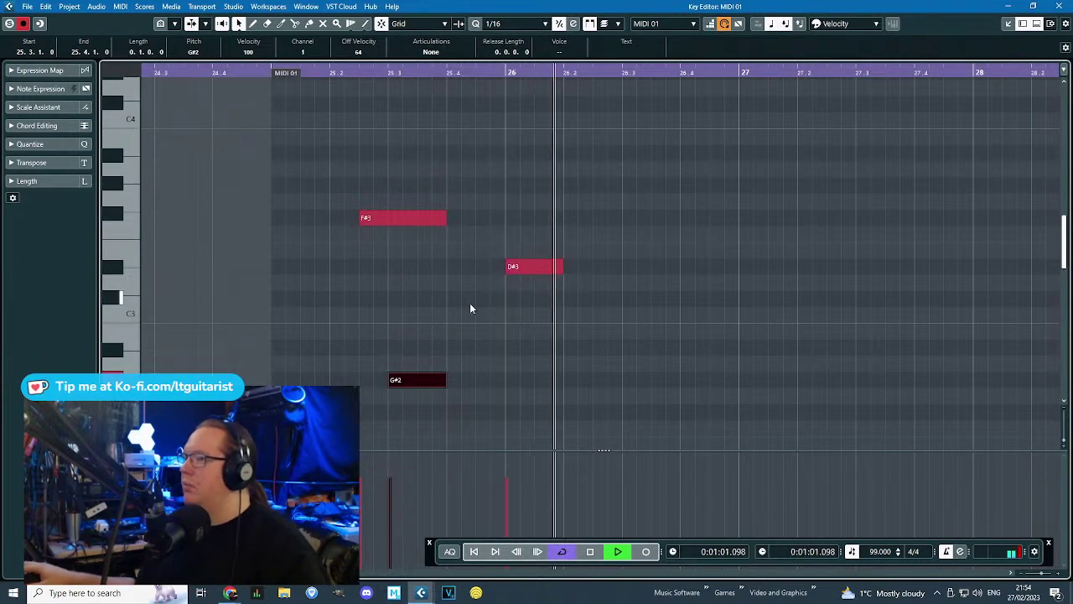
{"action": "key", "text": "space"}
{"action": "left_click_drag", "start_coordinate": [446, 382], "coordinate": [504, 382]}
Add a D3 note from 26.4.1 to 27.1.1 and play the part.
{"action": "left_click_drag", "start_coordinate": [669, 283], "coordinate": [718, 287]}
{"action": "key", "text": "space"}
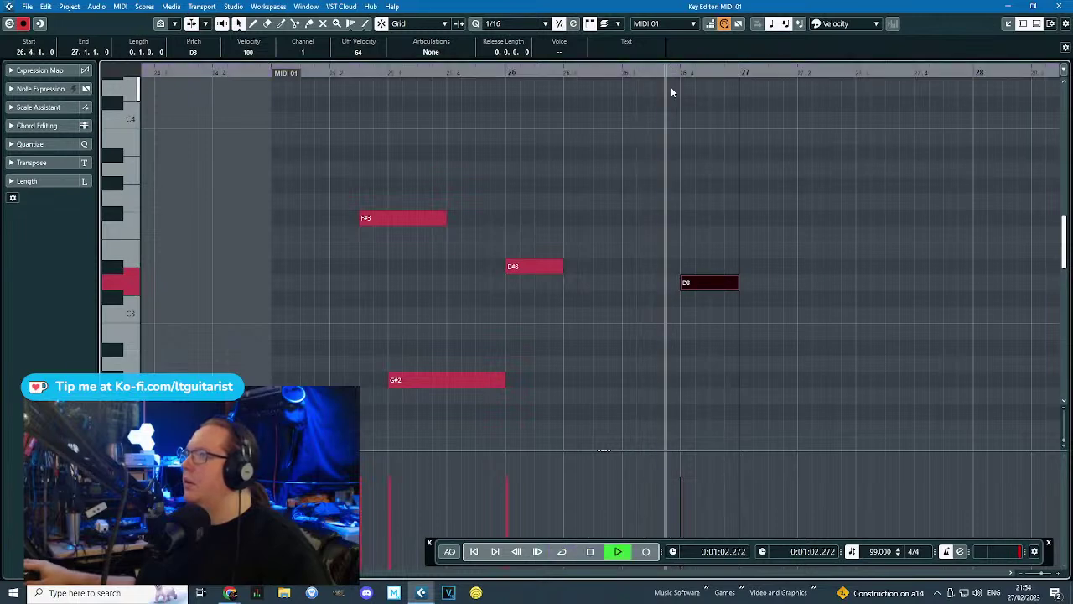
Check The Finger's key assignments in Reaktor 6 FX on the Ac Kit track, and reopen the MIDI 01 part in a maximized Key Editor.
{"action": "left_click", "coordinate": [1038, 6]}
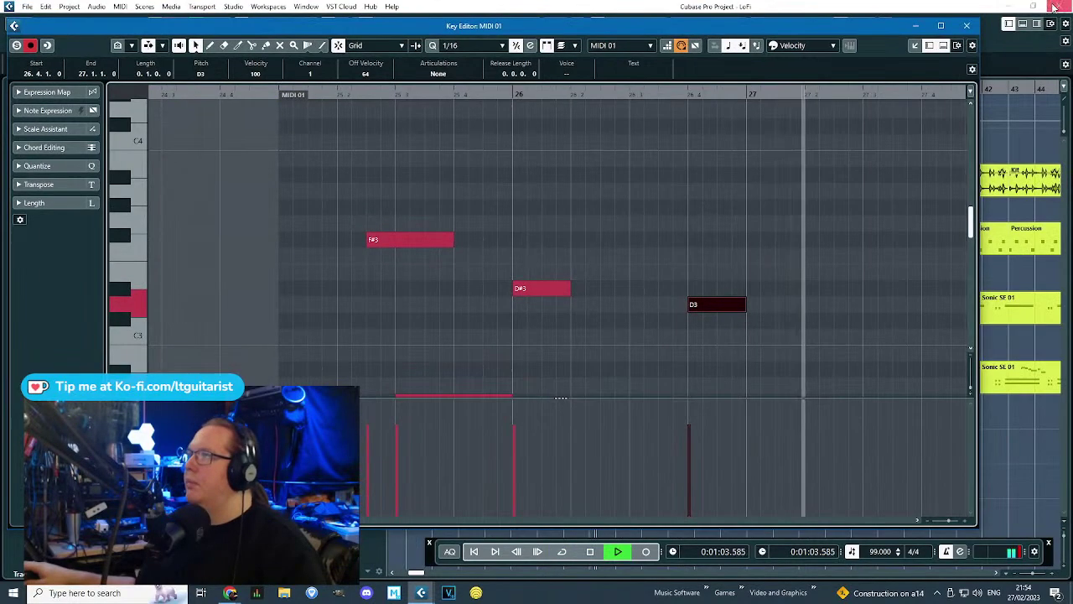
{"action": "left_click", "coordinate": [967, 26]}
{"action": "key", "text": "space"}
{"action": "left_click", "coordinate": [280, 193]}
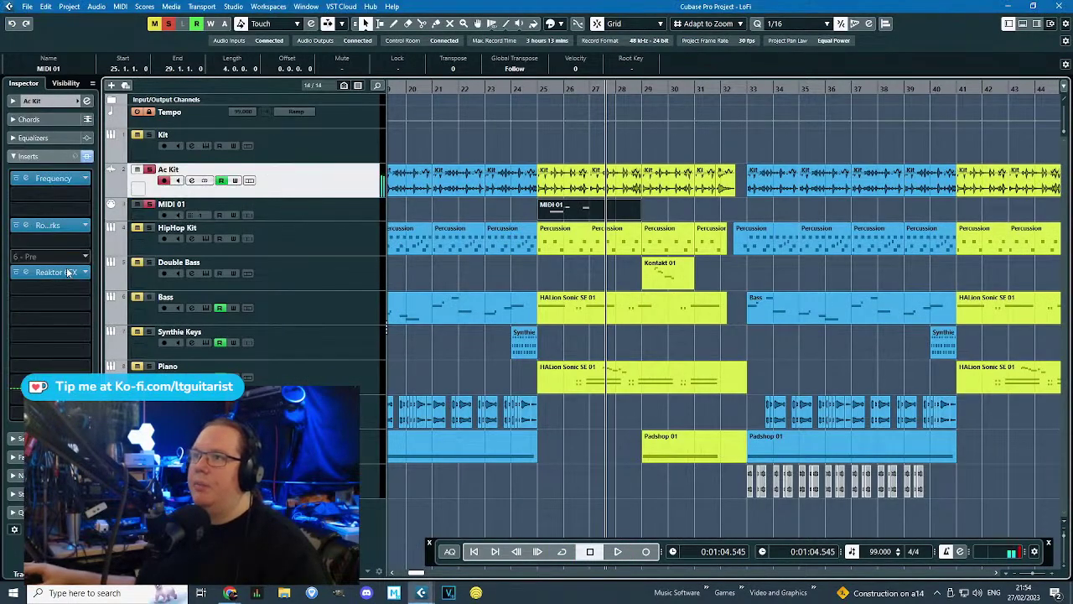
{"action": "left_click", "coordinate": [65, 273]}
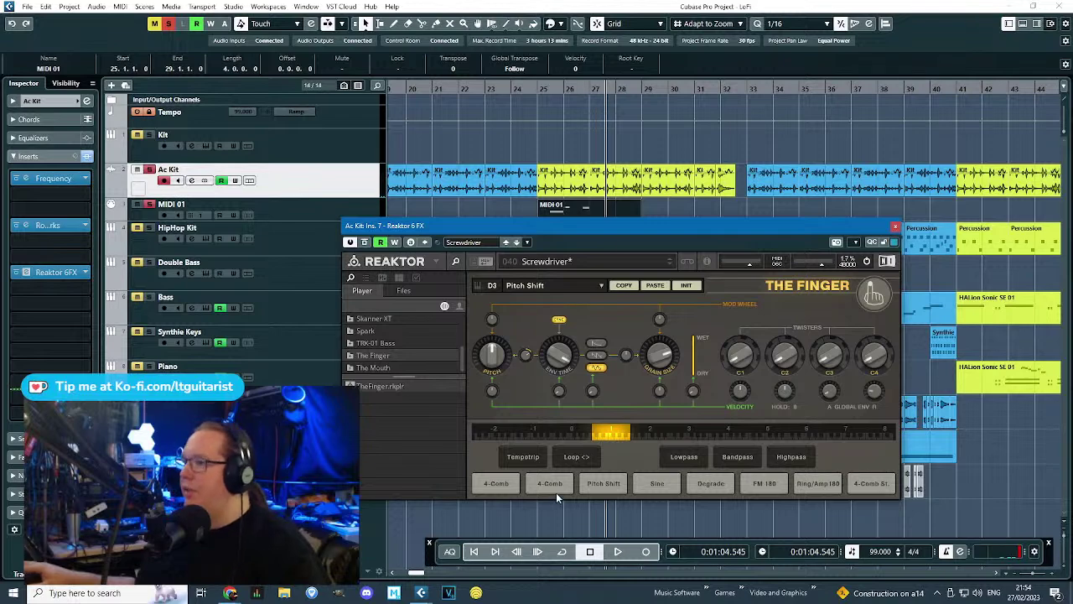
{"action": "double_click", "coordinate": [609, 209]}
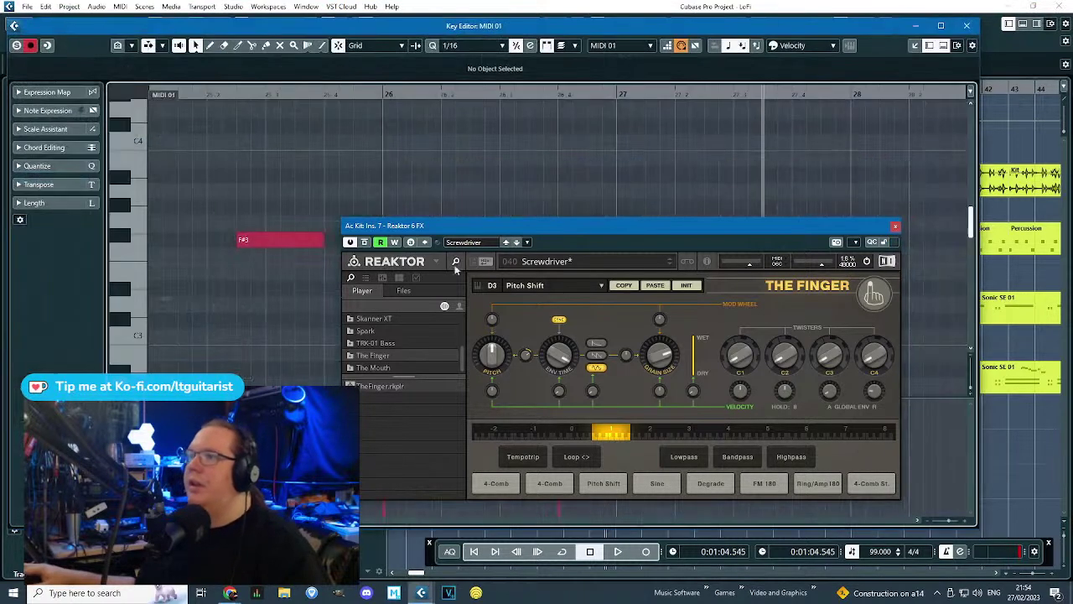
{"action": "left_click", "coordinate": [896, 225]}
{"action": "double_click", "coordinate": [622, 26]}
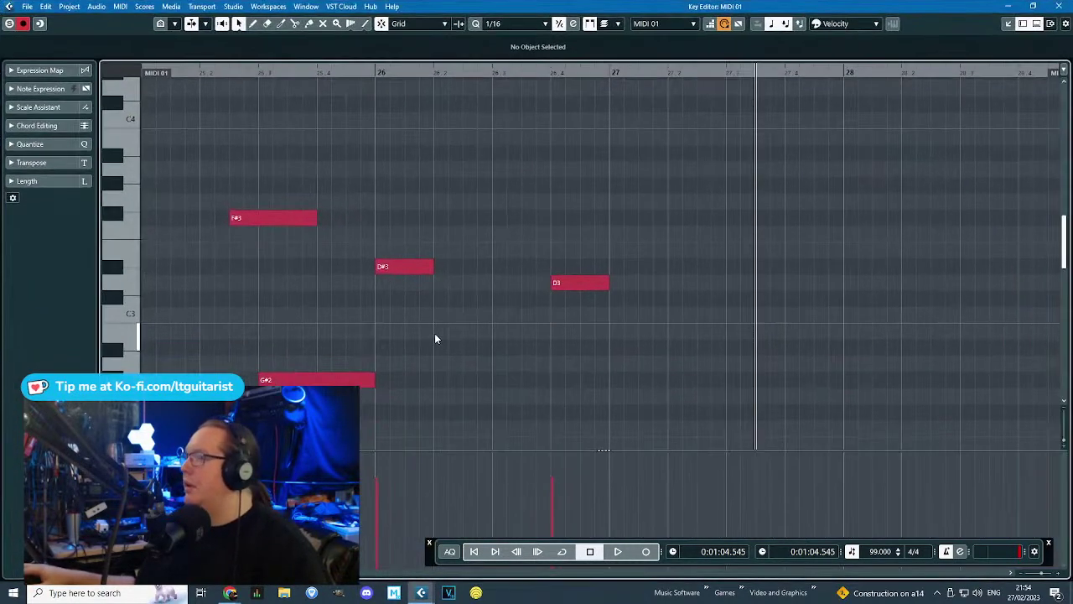
Add a G1 note from 26.1.1 to 26.2.1 to the MIDI 01 part.
{"action": "scroll", "coordinate": [446, 357], "scroll_direction": "down", "scroll_amount": 4}
{"action": "scroll", "coordinate": [414, 319], "scroll_direction": "up", "scroll_amount": 1}
{"action": "double_click", "coordinate": [417, 305]}
{"action": "left_click_drag", "start_coordinate": [446, 302], "coordinate": [423, 368]}
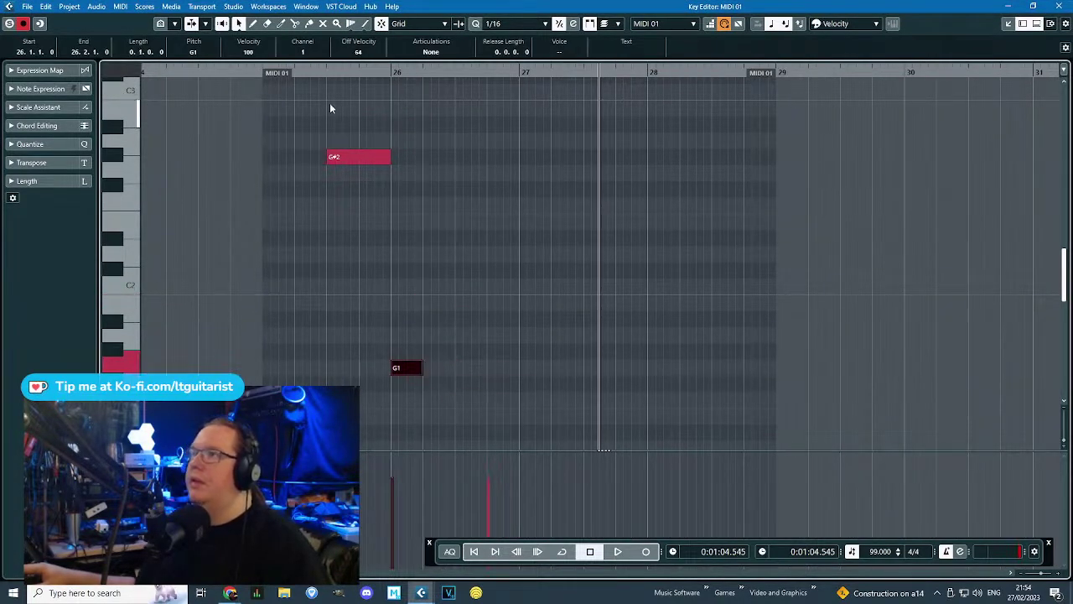
Move and shorten the G1 note to span 25.4.3 to 26.1.1, audition it, and trim the G#2 note to end at 25.4.3.
{"action": "key", "text": "space"}
{"action": "scroll", "coordinate": [365, 246], "scroll_direction": "up", "scroll_amount": 2, "text": "ctrl"}
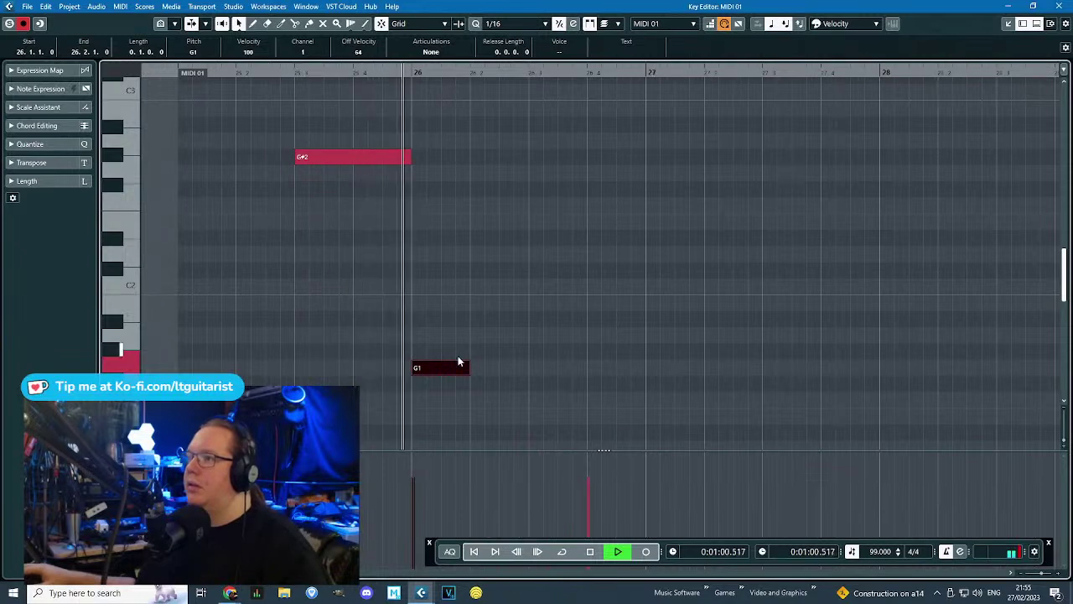
{"action": "left_click_drag", "start_coordinate": [462, 366], "coordinate": [384, 373]}
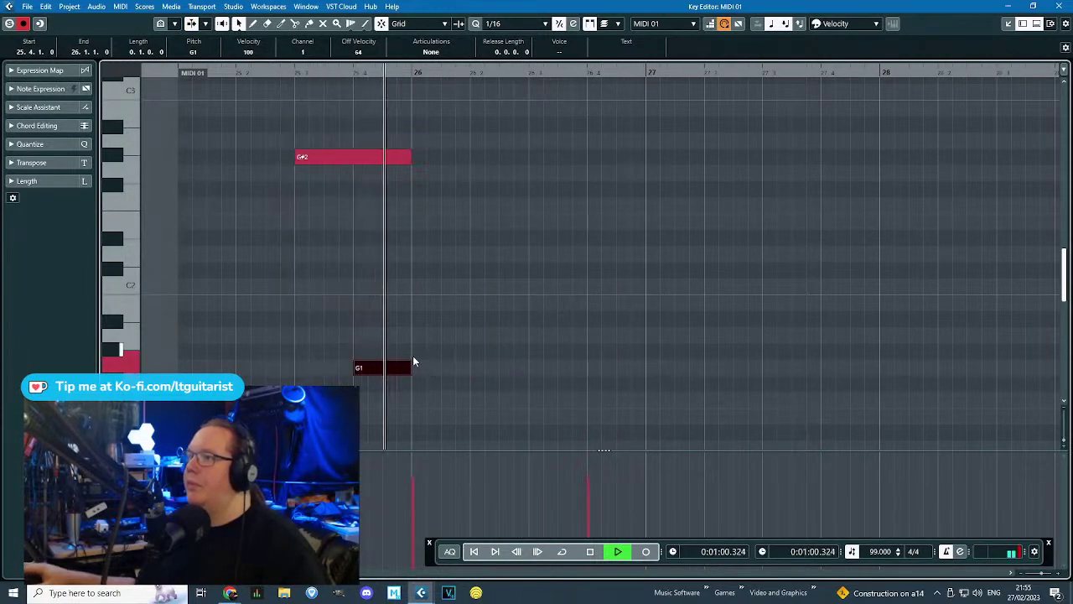
{"action": "mouse_move", "coordinate": [407, 367]}
{"action": "left_mouse_down"}
{"action": "mouse_move", "coordinate": [436, 369]}
{"action": "mouse_move", "coordinate": [411, 367]}
{"action": "left_mouse_up"}
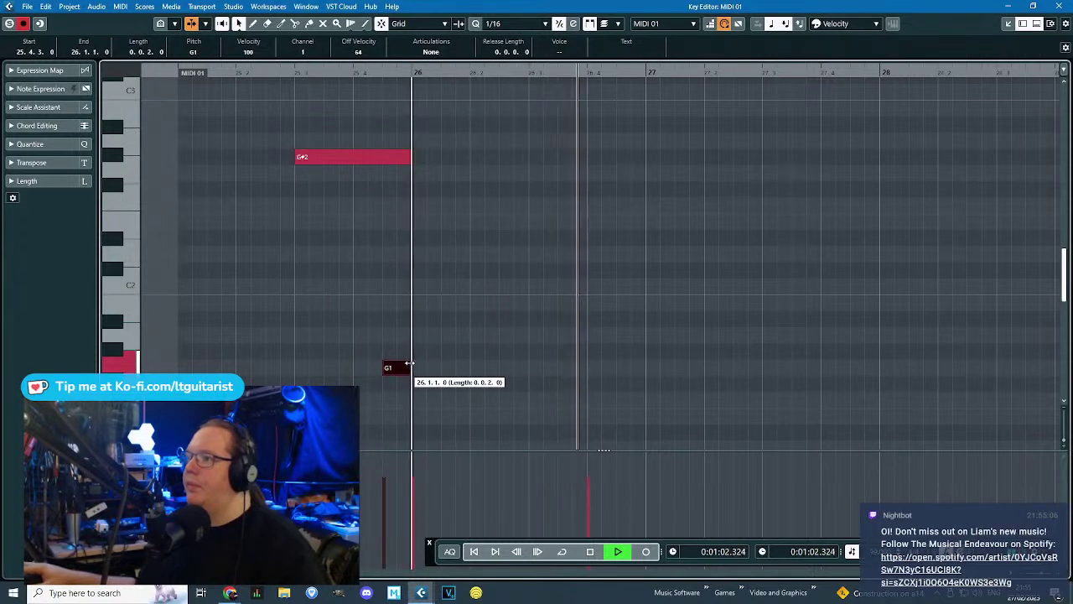
{"action": "key", "text": "space"}
{"action": "left_click_drag", "start_coordinate": [410, 156], "coordinate": [391, 156]}
Add a C#1 note from 26.1.1 to 26.2.1 and play the part from before bar 26.
{"action": "left_click_drag", "start_coordinate": [430, 290], "coordinate": [474, 290]}
{"action": "left_click_drag", "start_coordinate": [448, 366], "coordinate": [432, 430]}
{"action": "scroll", "coordinate": [467, 324], "scroll_direction": "down", "scroll_amount": 3}
{"action": "left_click_drag", "start_coordinate": [433, 270], "coordinate": [434, 319]}
{"action": "left_click", "coordinate": [443, 87]}
{"action": "left_click", "coordinate": [354, 69]}
{"action": "key", "text": "space"}
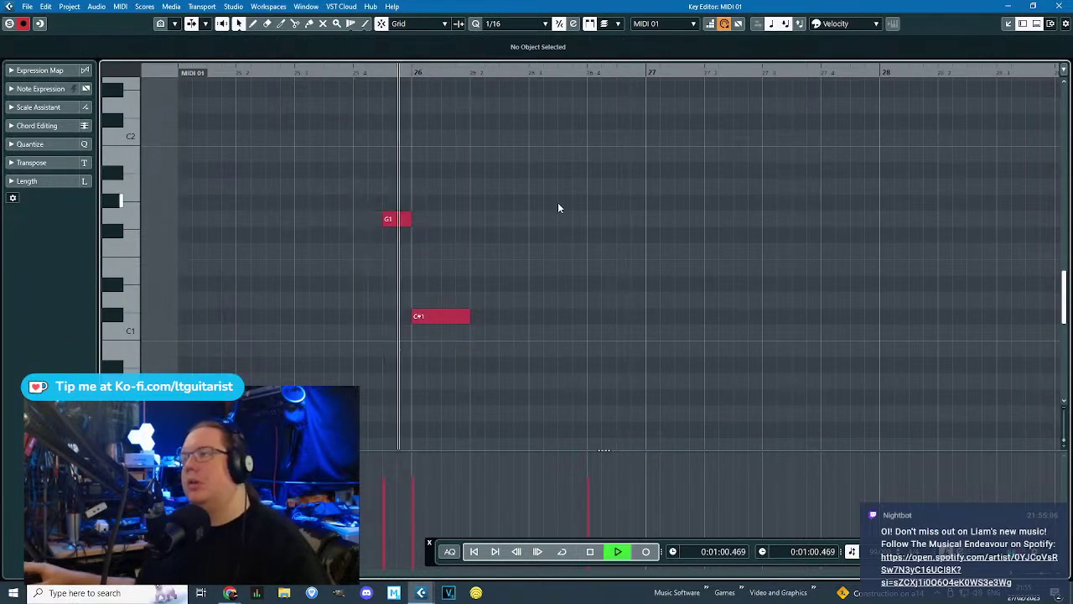
Raise the C#1 note to D1 and extend it to 26.3.1, auditioning the part.
{"action": "left_click_drag", "start_coordinate": [453, 317], "coordinate": [454, 300]}
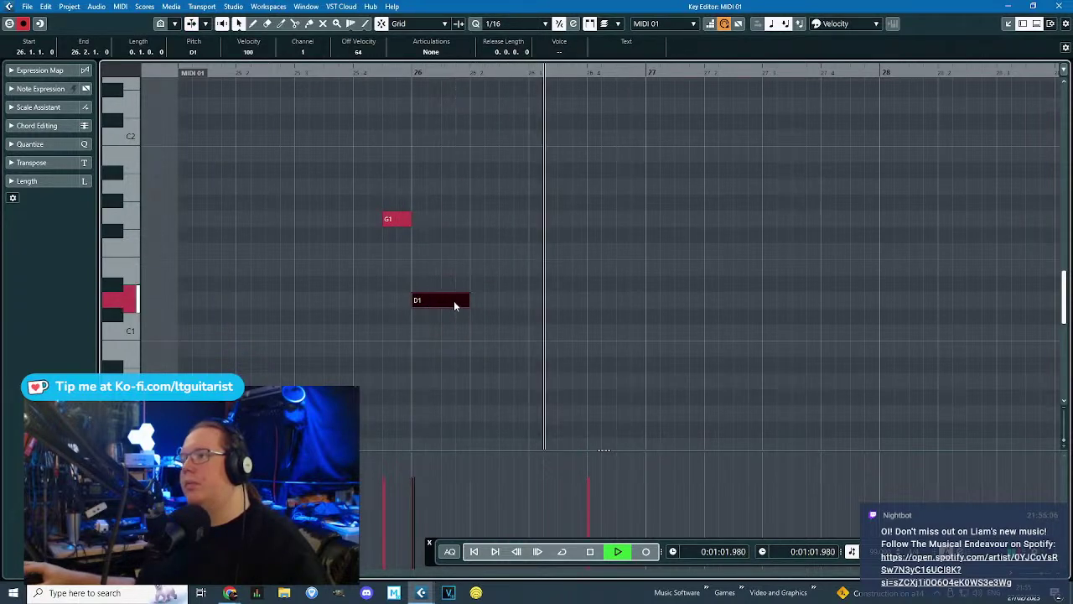
{"action": "left_click_drag", "start_coordinate": [469, 301], "coordinate": [528, 301]}
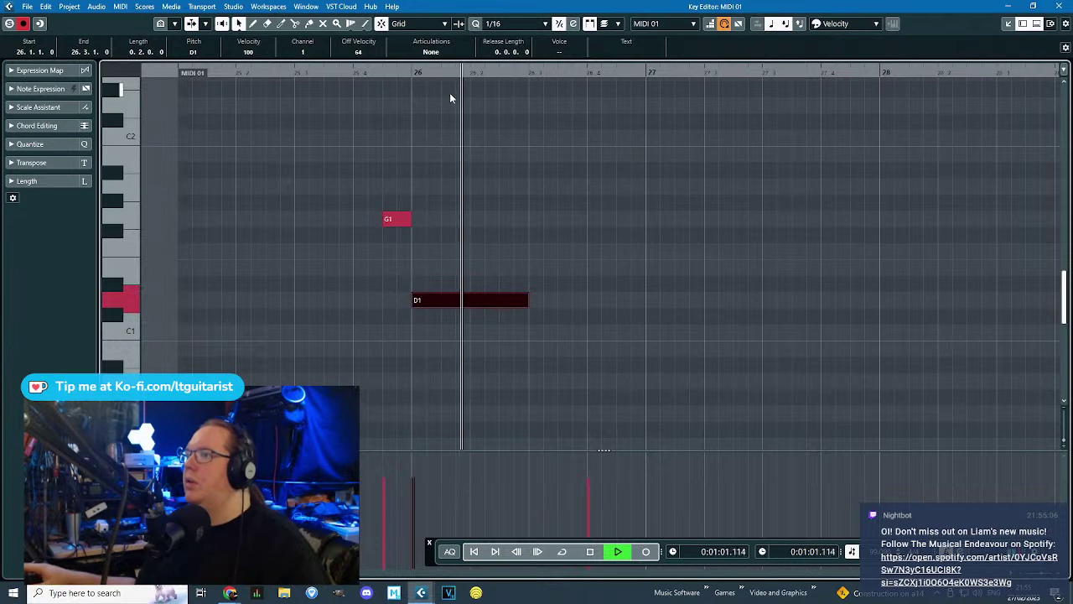
{"action": "key", "text": "space"}
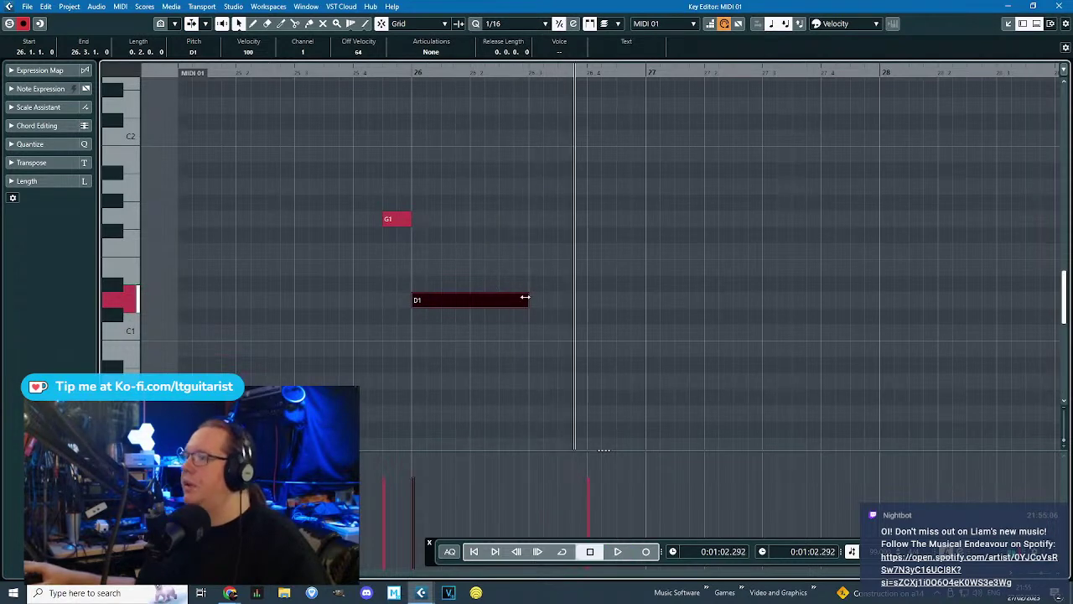
Raise the D1 note to D#1 and shift it to span 26.2.1 to 26.4.1, auditioning the part.
{"action": "key", "text": "space"}
{"action": "scroll", "coordinate": [544, 143], "scroll_direction": "up", "scroll_amount": 5}
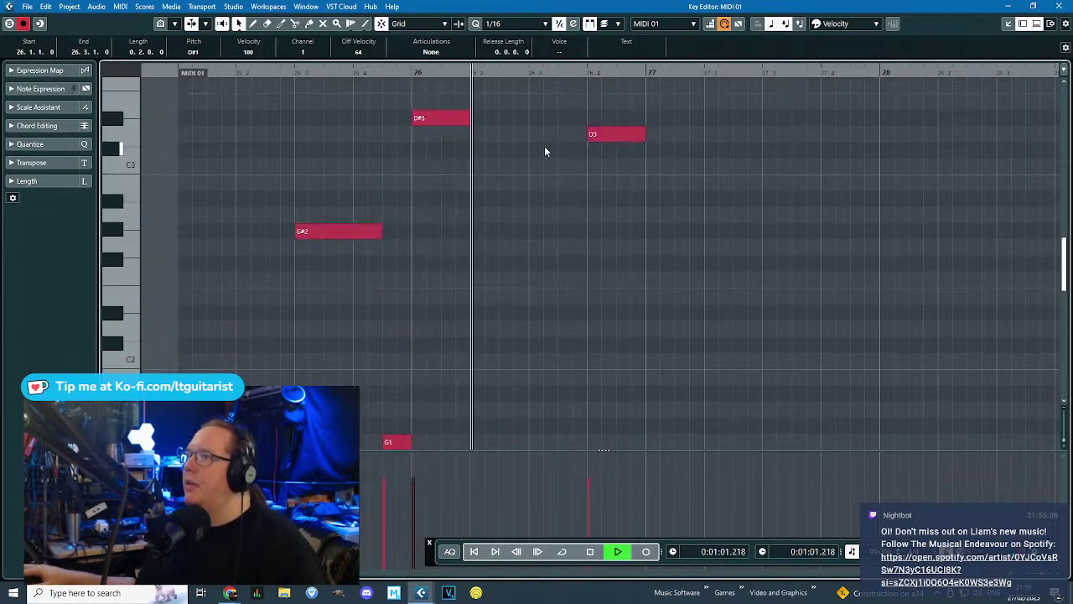
{"action": "scroll", "coordinate": [542, 146], "scroll_direction": "down", "scroll_amount": 5}
{"action": "key", "text": "space"}
{"action": "left_click_drag", "start_coordinate": [463, 214], "coordinate": [522, 212]}
{"action": "key", "text": "space"}
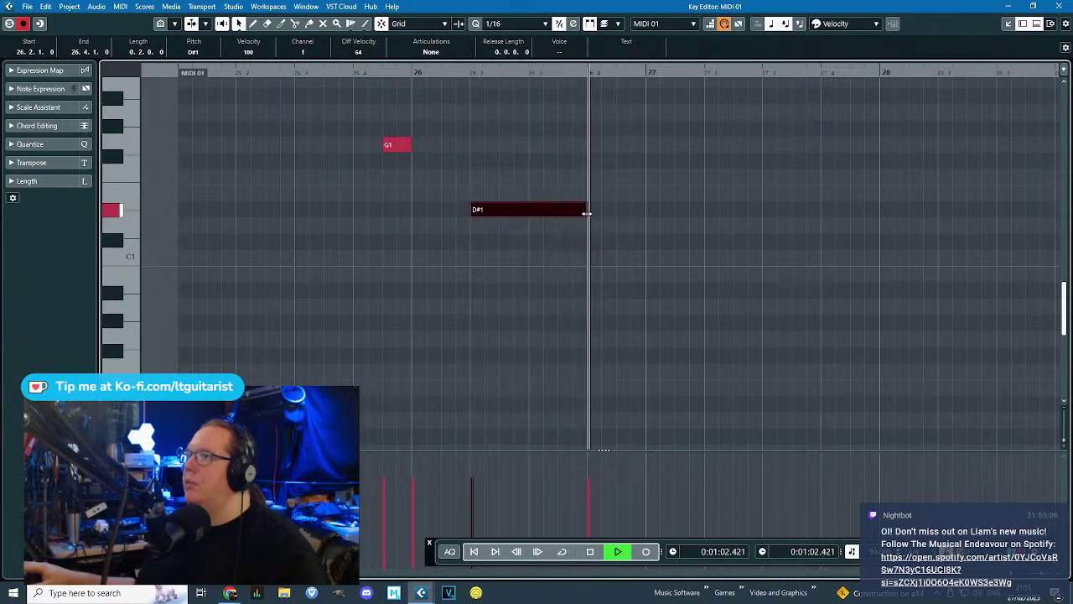
{"action": "scroll", "coordinate": [630, 218], "scroll_direction": "up", "scroll_amount": 2}
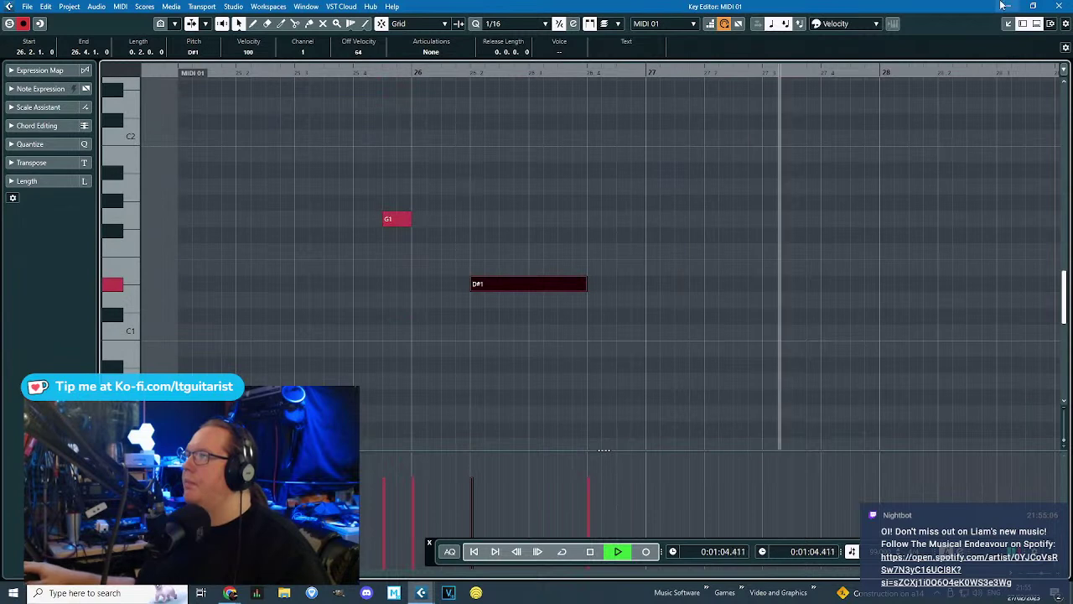
{"action": "key", "text": "space"}
Add a C#1 note from 27.1.1 to 27.2.1 and play the part from bar 27.
{"action": "scroll", "coordinate": [658, 338], "scroll_direction": "down", "scroll_amount": 6}
{"action": "left_click", "coordinate": [657, 328]}
{"action": "left_click", "coordinate": [659, 322]}
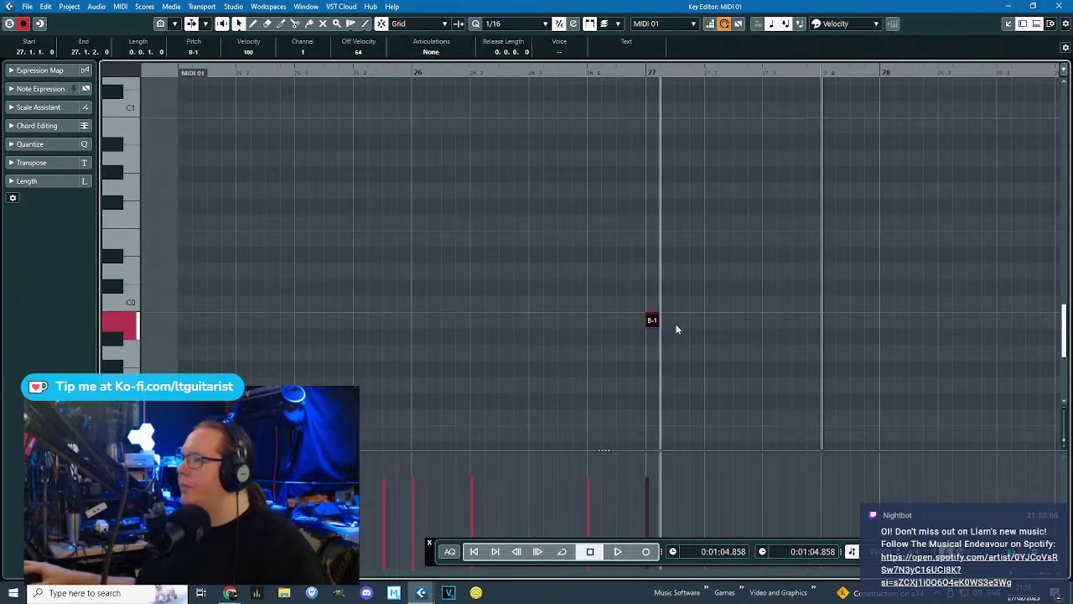
{"action": "key", "text": "space"}
{"action": "left_click_drag", "start_coordinate": [675, 320], "coordinate": [668, 92]}
{"action": "left_click", "coordinate": [643, 74]}
{"action": "scroll", "coordinate": [672, 204], "scroll_direction": "up", "scroll_amount": 1}
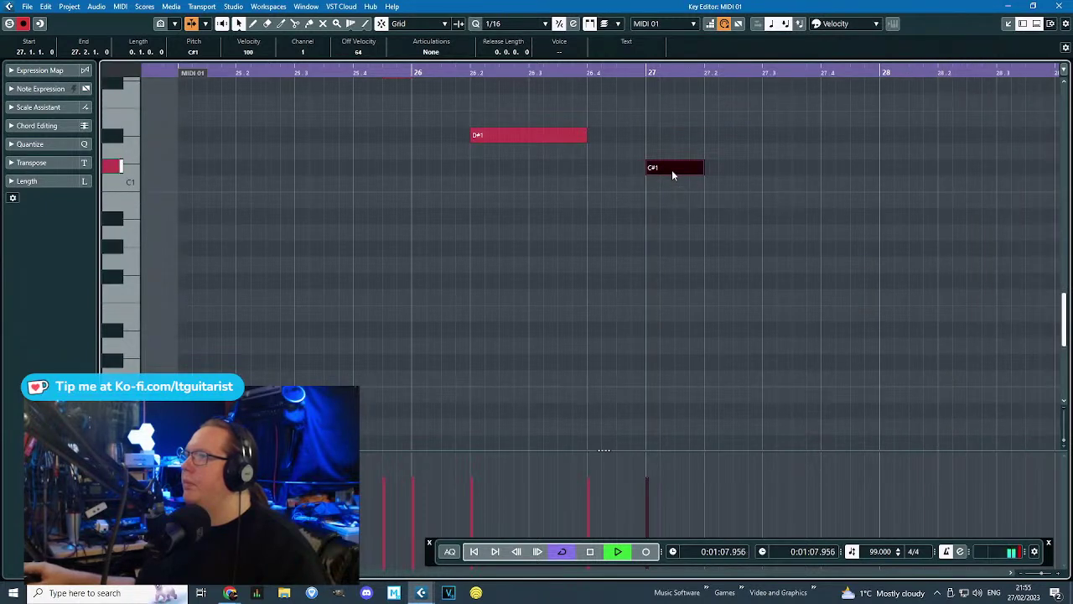
Turn off cycle playback, move the C#1 note to span 27.4.1 to 28.1.1, and replay from bar 27.
{"action": "key", "text": "KP_Divide"}
{"action": "left_click_drag", "start_coordinate": [672, 169], "coordinate": [836, 169]}
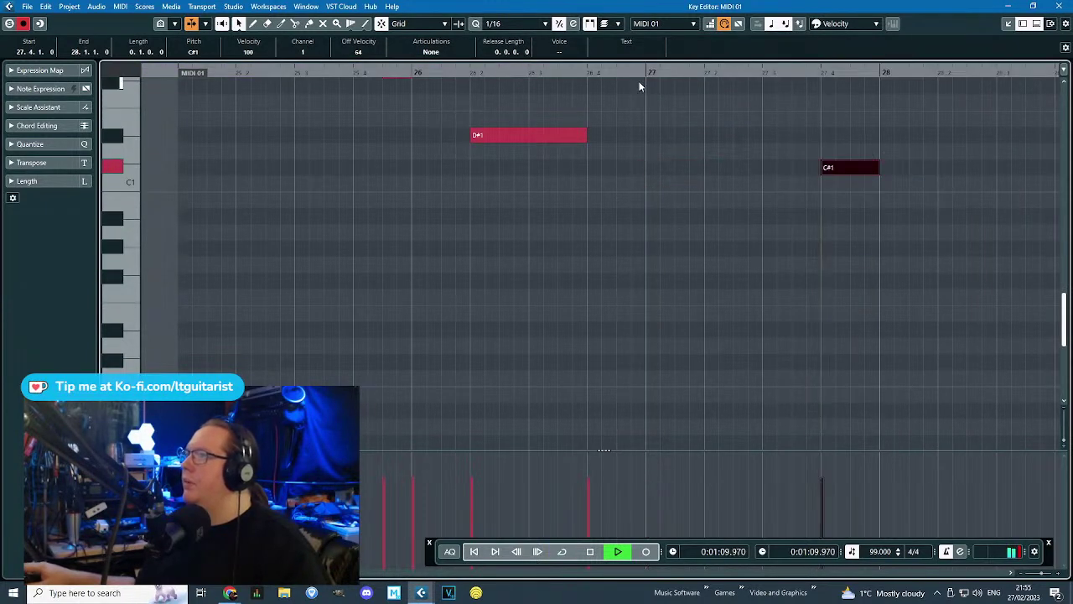
{"action": "left_click_drag", "start_coordinate": [637, 73], "coordinate": [637, 67]}
{"action": "left_click", "coordinate": [901, 268]}
{"action": "scroll", "coordinate": [906, 279], "scroll_direction": "up", "scroll_amount": 2}
{"action": "key", "text": "h"}
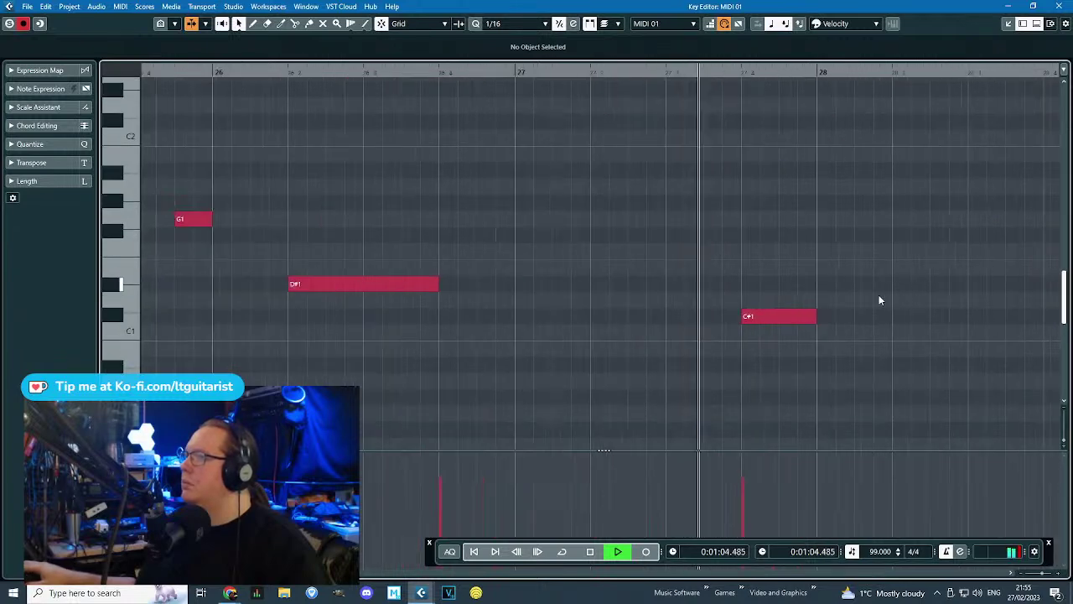
Move the C#1 note's start to 27.3.1 and extend it to 28.1.1, auditioning from bar 27.
{"action": "left_click_drag", "start_coordinate": [788, 317], "coordinate": [710, 316]}
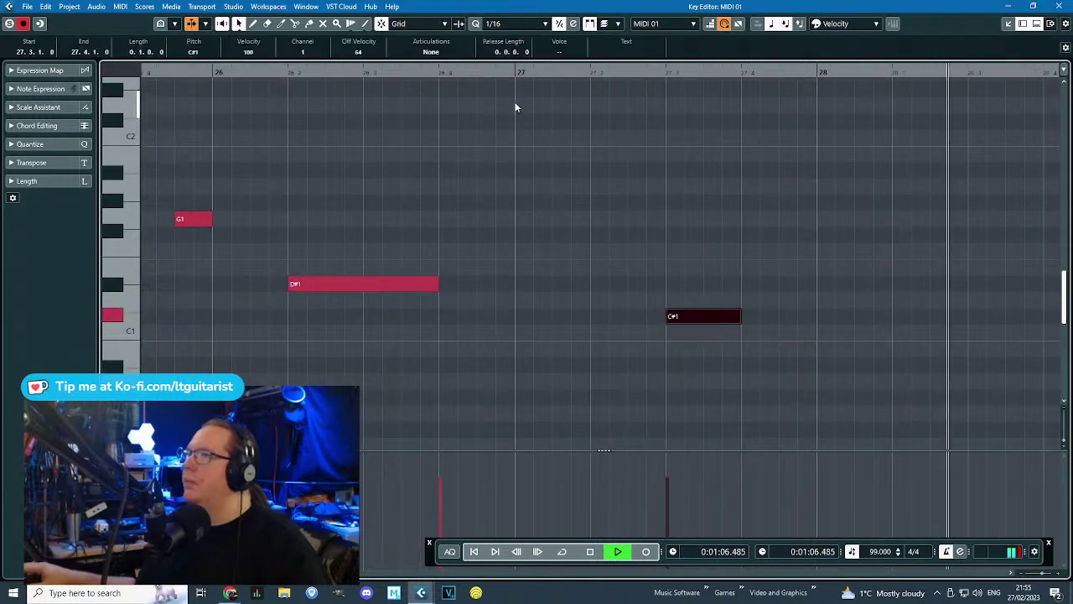
{"action": "left_click", "coordinate": [516, 106]}
{"action": "left_click", "coordinate": [516, 72]}
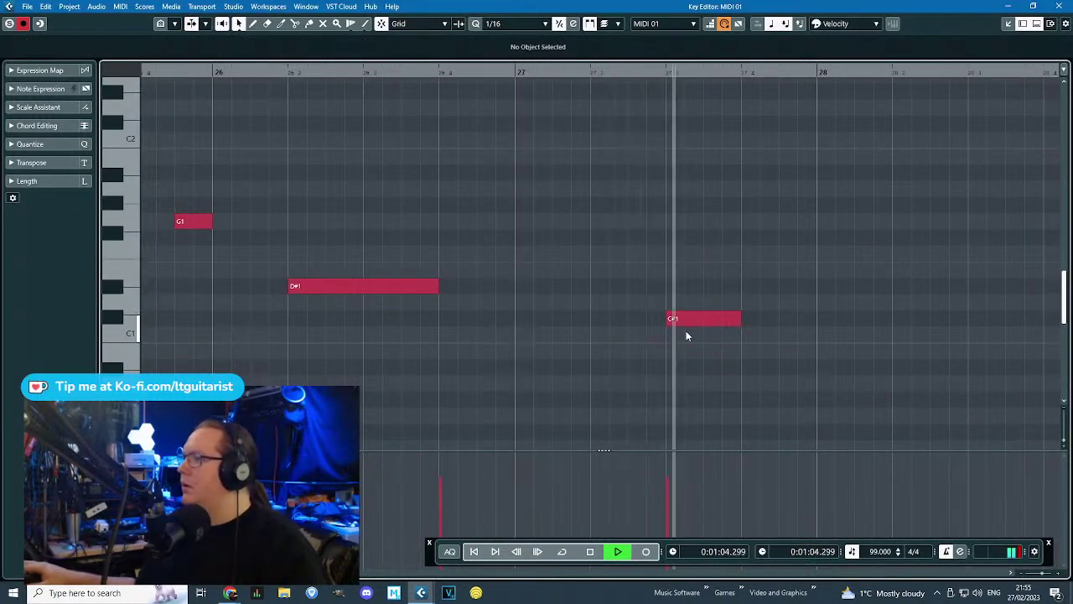
{"action": "left_click_drag", "start_coordinate": [738, 319], "coordinate": [816, 320]}
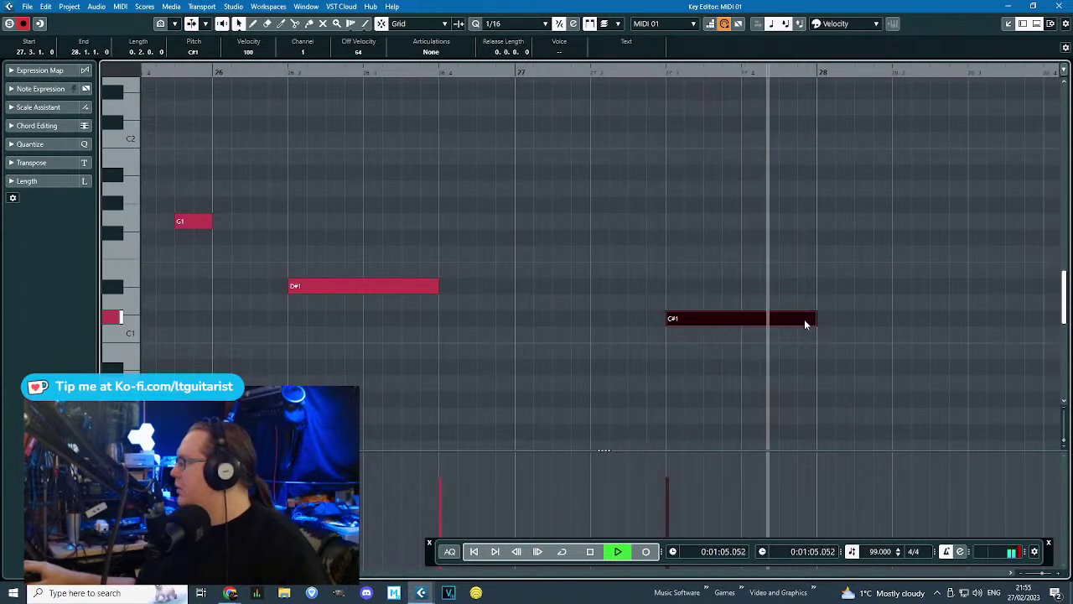
{"action": "key", "text": "space"}
Add a G1 note from 27.1.3 to 27.2.3 and a C2 note from 27.2.3 to 27.3.1, auditioning each.
{"action": "left_click_drag", "start_coordinate": [563, 219], "coordinate": [616, 219]}
{"action": "key", "text": "space"}
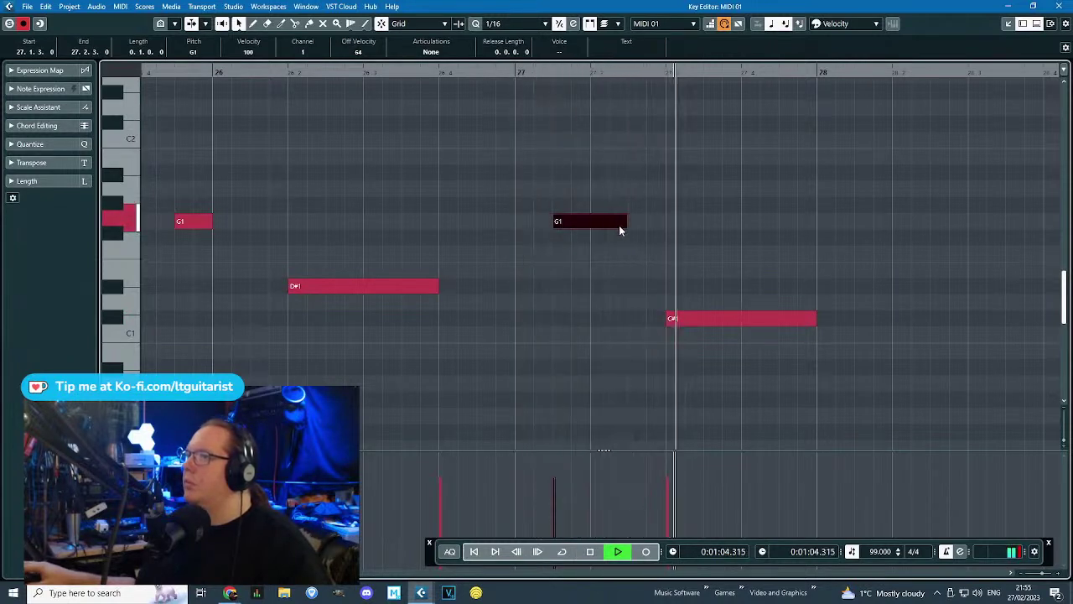
{"action": "key", "text": "space"}
{"action": "left_click_drag", "start_coordinate": [630, 140], "coordinate": [661, 143]}
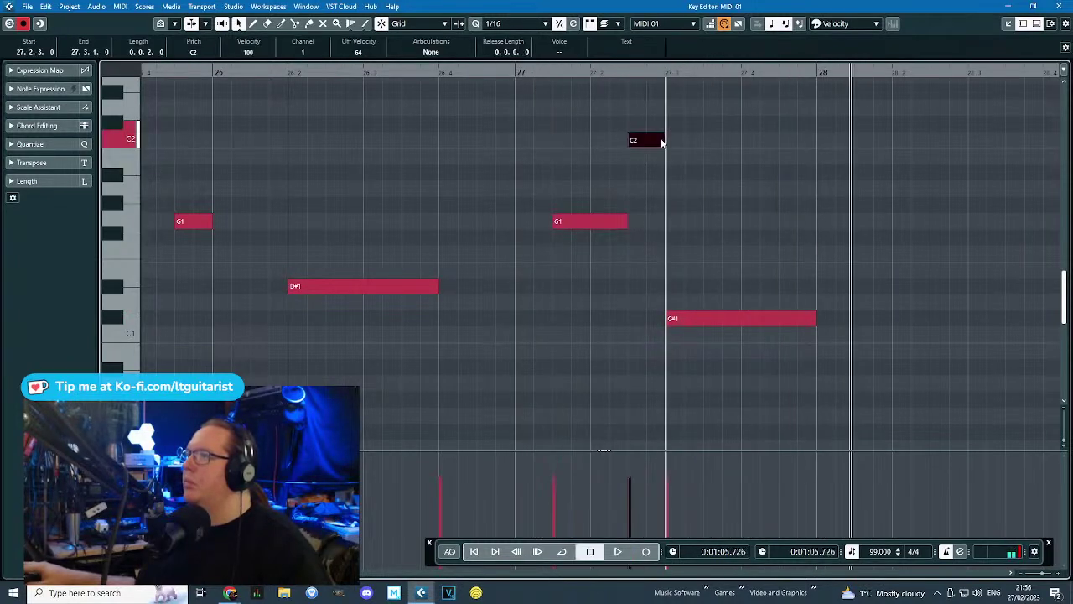
{"action": "scroll", "coordinate": [526, 82], "scroll_direction": "down", "scroll_amount": 1}
{"action": "key", "text": "space"}
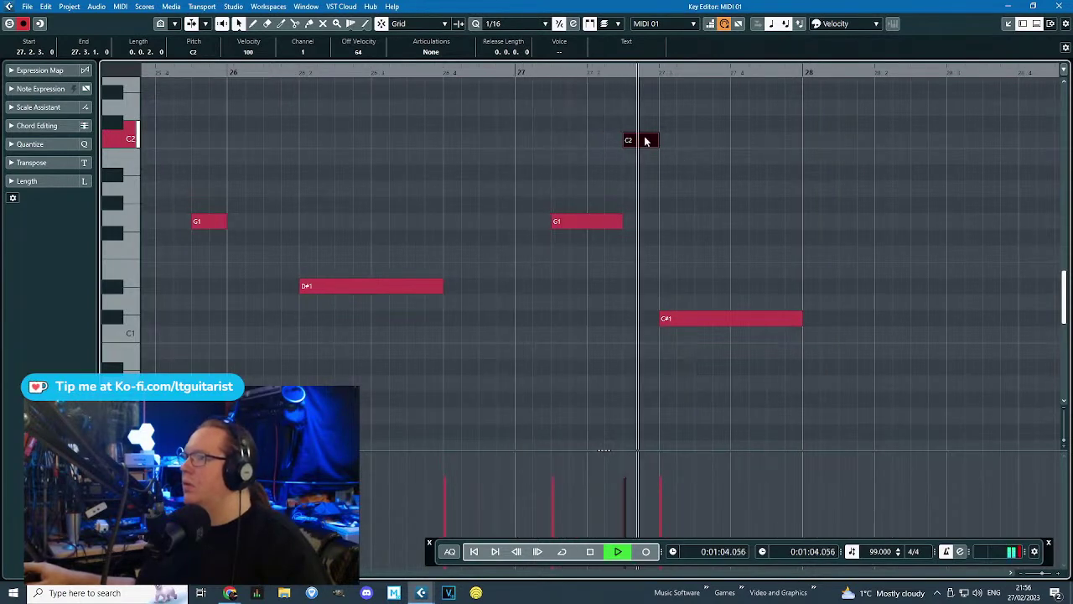
{"action": "key", "text": "space"}
Add an E1 note from 27.1.1 to 27.1.3, play the part with cycle on, and return to the project.
{"action": "left_click", "coordinate": [522, 285]}
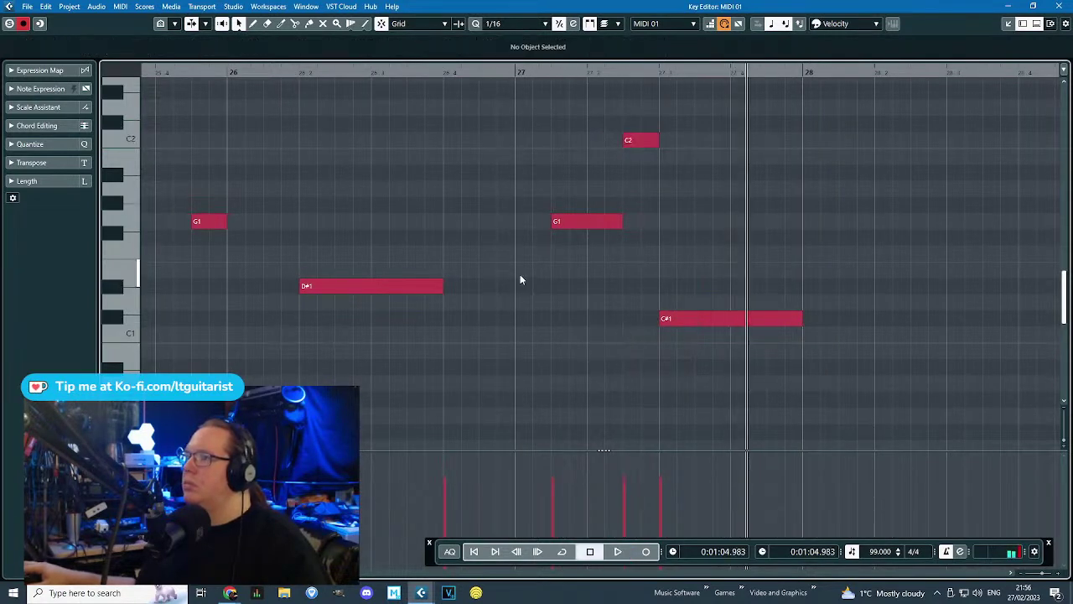
{"action": "double_click", "coordinate": [520, 274]}
{"action": "left_click", "coordinate": [502, 107]}
{"action": "key", "text": "space"}
{"action": "key", "text": "/"}
{"action": "left_click", "coordinate": [515, 72]}
{"action": "scroll", "coordinate": [521, 277], "scroll_direction": "down", "scroll_amount": 2}
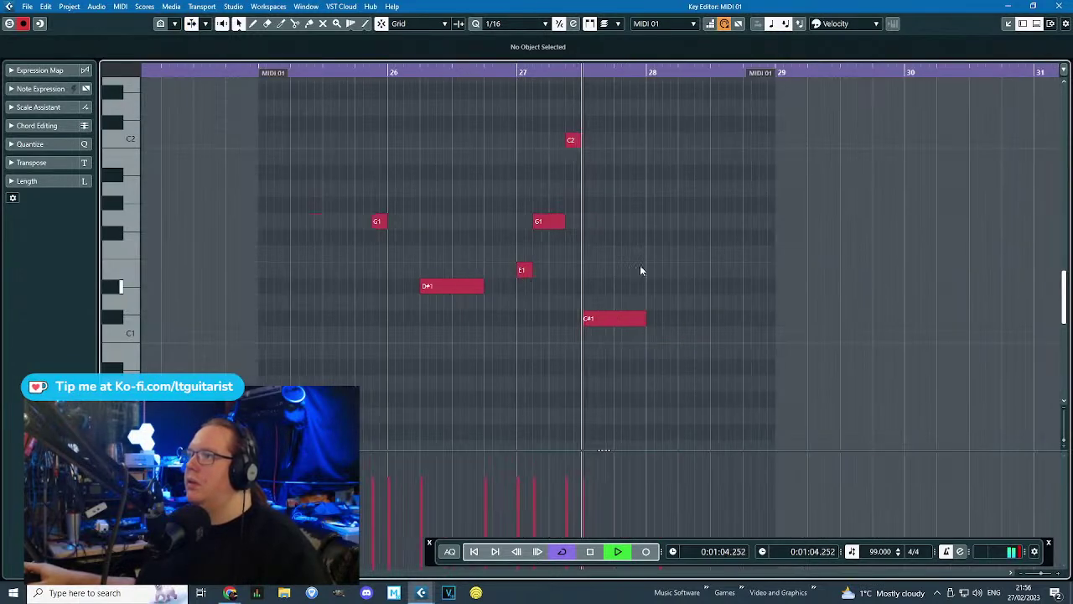
{"action": "left_click", "coordinate": [1059, 6]}
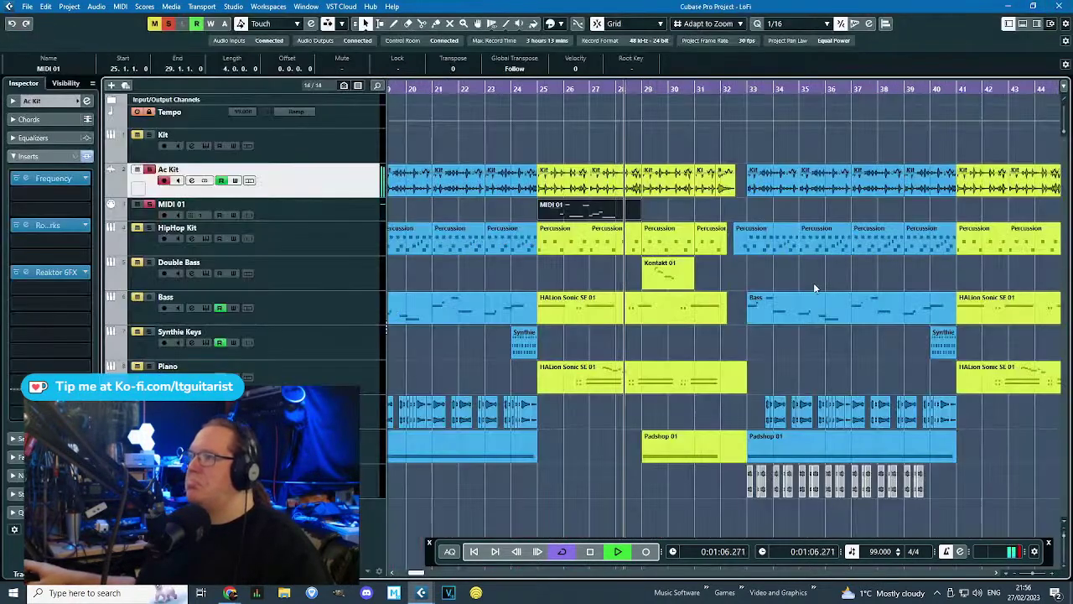
{"action": "scroll", "coordinate": [714, 250], "scroll_direction": "up", "scroll_amount": 2}
{"action": "key", "text": "space"}
Reopen the MIDI 01 part and add a G#1 note from 28.2.1 to 28.2.3, auditioning the part.
{"action": "double_click", "coordinate": [591, 214]}
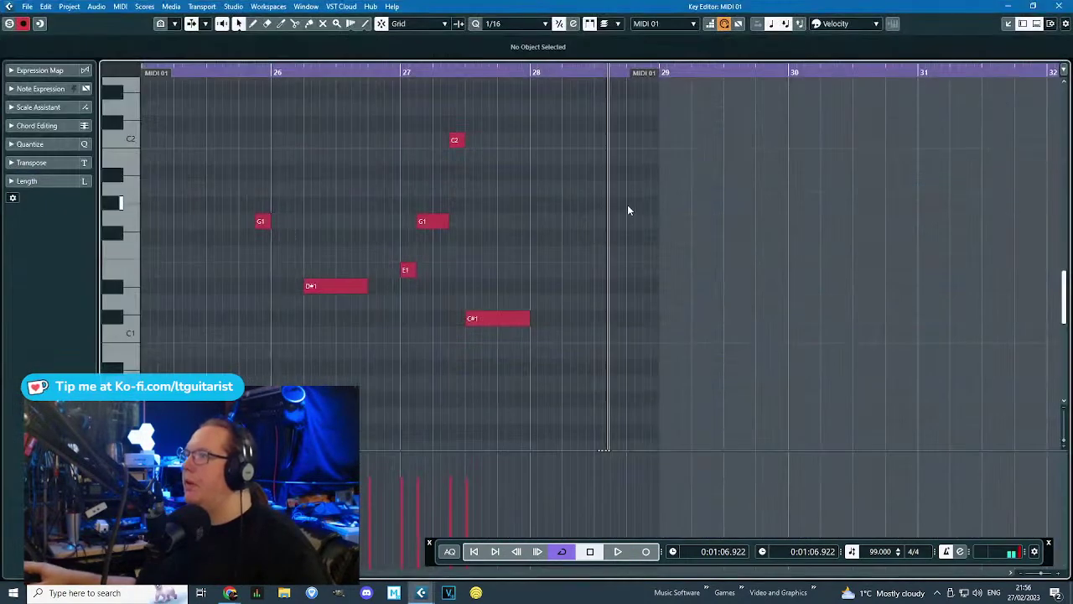
{"action": "left_click_drag", "start_coordinate": [628, 206], "coordinate": [659, 202]}
{"action": "key", "text": "space"}
{"action": "scroll", "coordinate": [660, 243], "scroll_direction": "up", "scroll_amount": 3}
{"action": "left_click", "coordinate": [428, 74]}
{"action": "left_click_drag", "start_coordinate": [622, 205], "coordinate": [511, 204]}
{"action": "scroll", "coordinate": [450, 104], "scroll_direction": "down", "scroll_amount": 1}
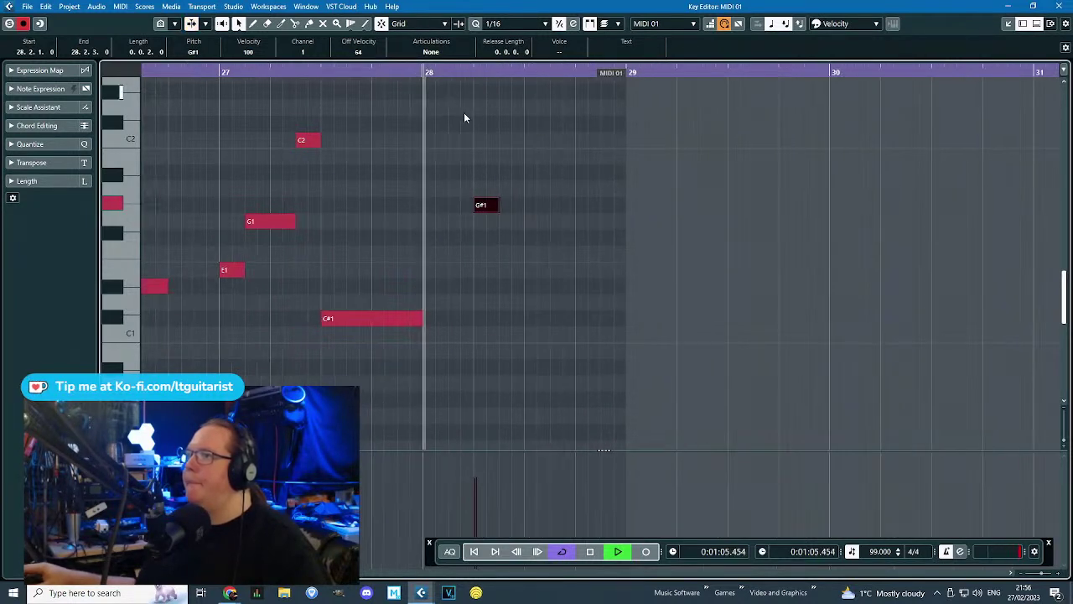
Duplicate the MIDI 01 part to bar 29 in the project, split the copy at 31.3.1, and delete the remainder.
{"action": "left_click", "coordinate": [1058, 5]}
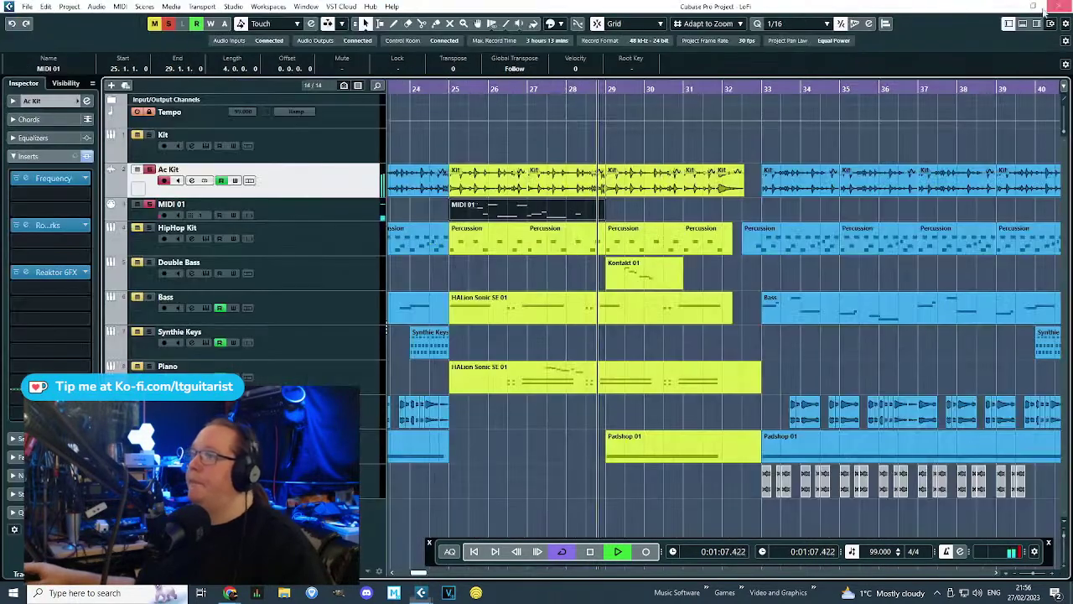
{"action": "key", "text": "ctrl+d"}
{"action": "scroll", "coordinate": [778, 260], "scroll_direction": "up", "scroll_amount": 5}
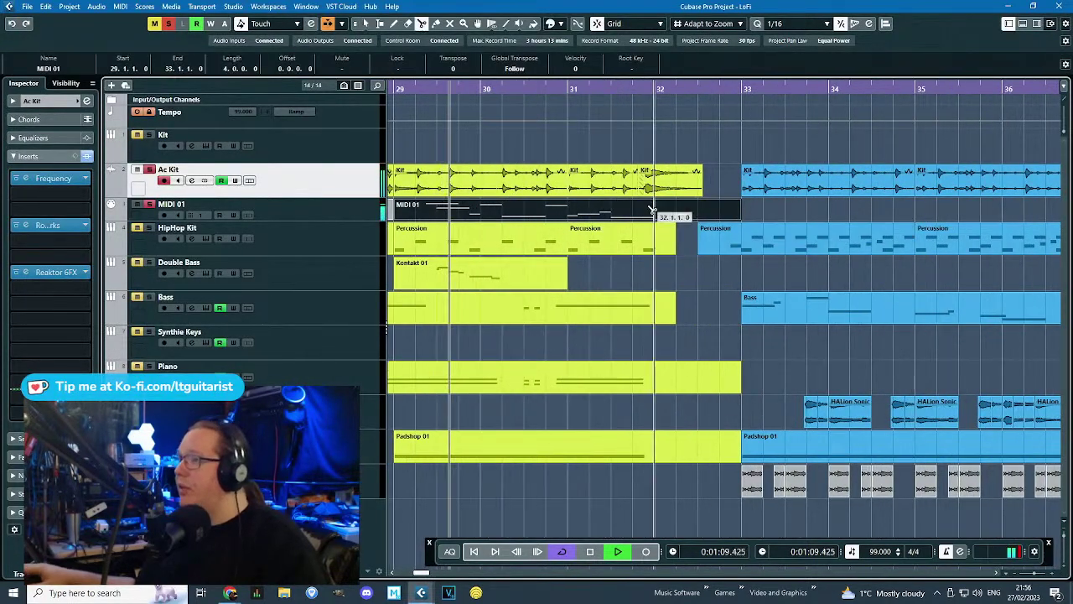
{"action": "left_click", "coordinate": [619, 216], "text": "alt"}
{"action": "key", "text": "Delete"}
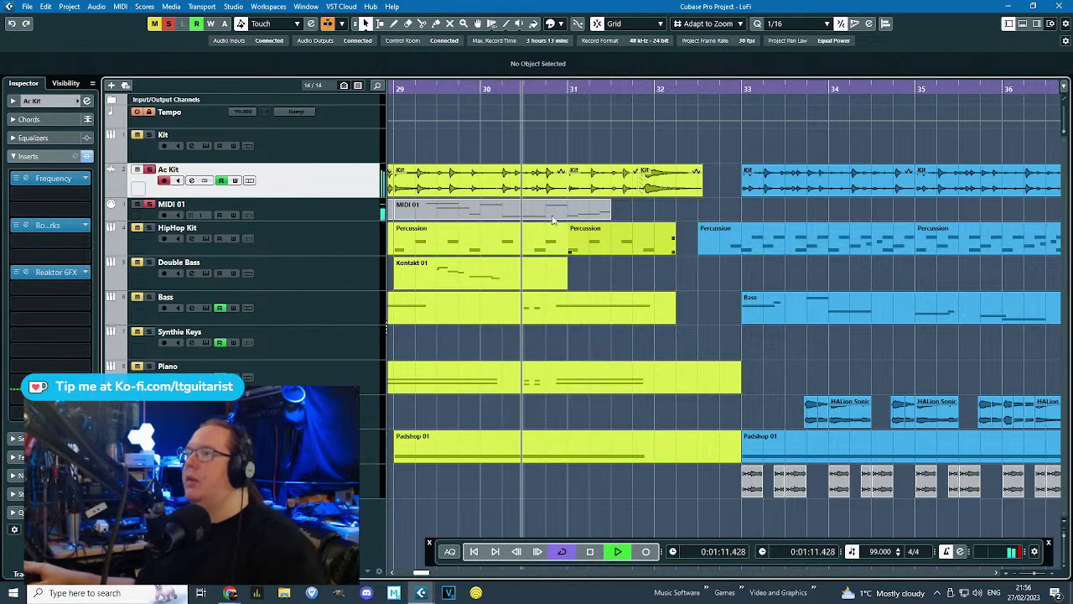
Clear all track mutes and solos and play the full arrangement from shortly before bar 25.
{"action": "key", "text": "g"}
{"action": "left_click_drag", "start_coordinate": [423, 90], "coordinate": [494, 134]}
{"action": "key", "text": "space"}
{"action": "scroll", "coordinate": [558, 278], "scroll_direction": "up", "scroll_amount": 4}
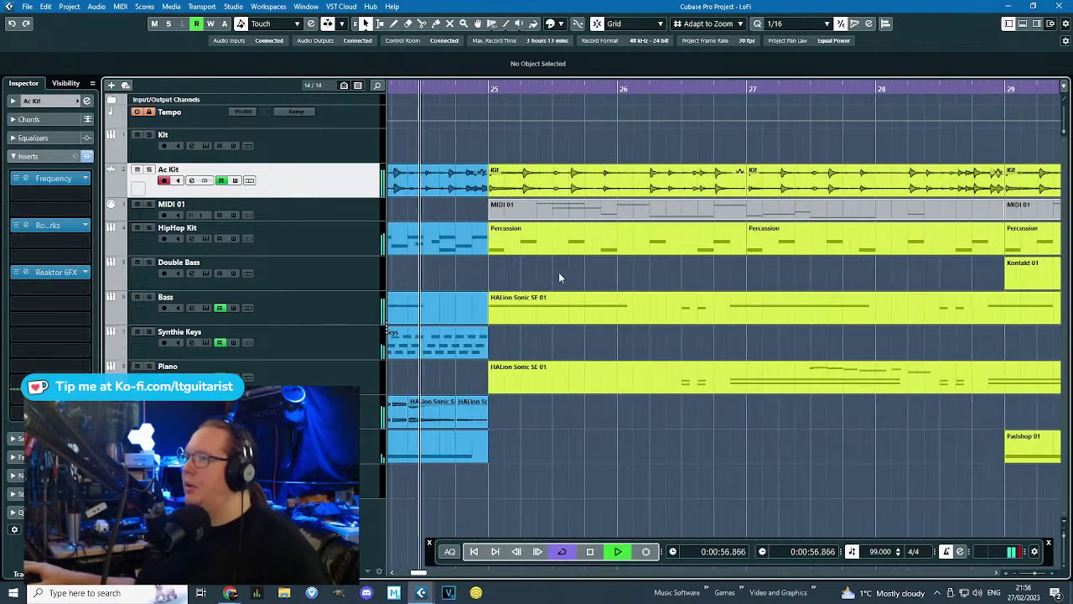
Duplicate the two MIDI 01 parts at bars 25 and 29 and move the copies to start at bar 41.
{"action": "key", "text": "g"}
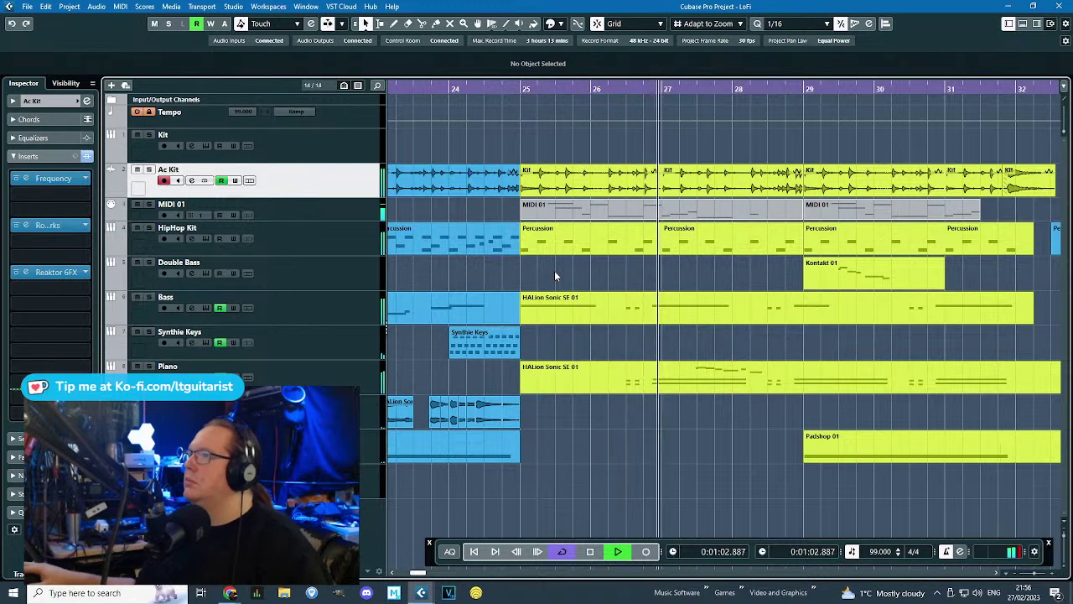
{"action": "key", "text": "g"}
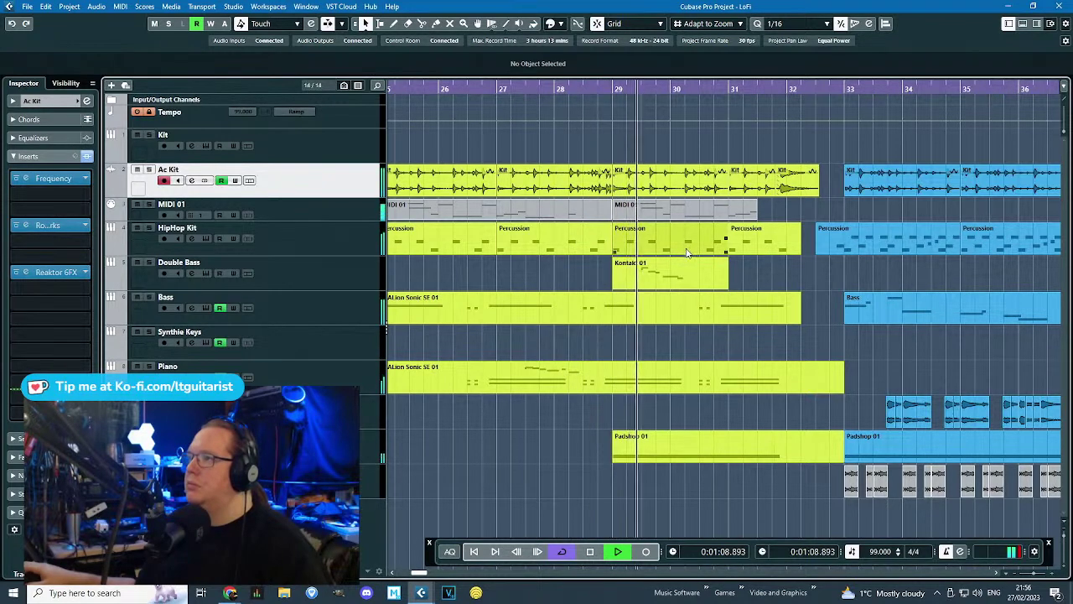
{"action": "key", "text": "g"}
{"action": "scroll", "coordinate": [684, 249], "scroll_direction": "up", "scroll_amount": 2}
{"action": "scroll", "coordinate": [685, 250], "scroll_direction": "down", "scroll_amount": 2}
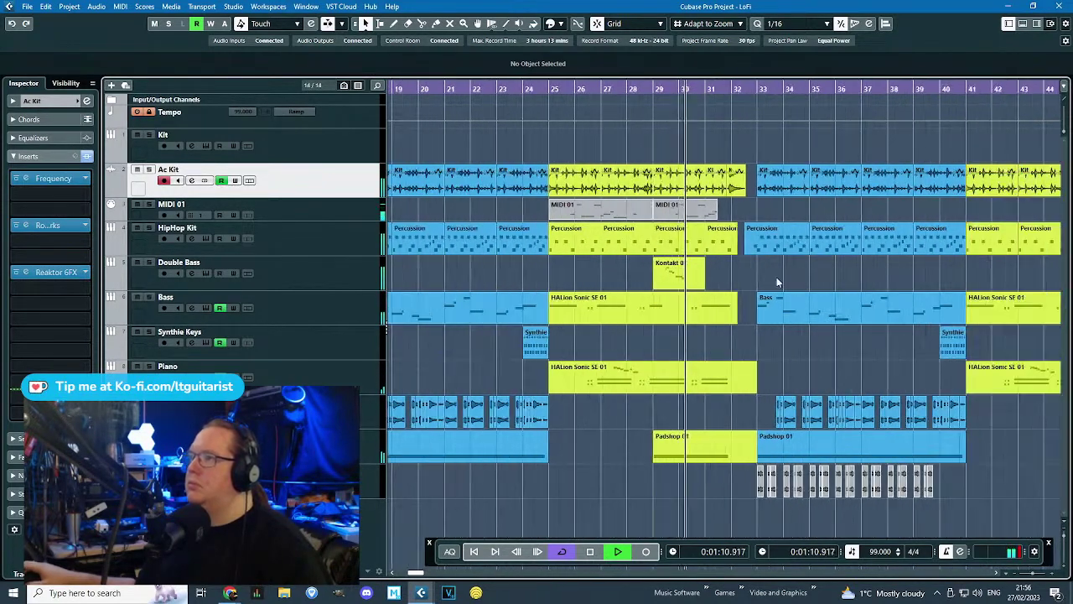
{"action": "scroll", "coordinate": [780, 279], "scroll_direction": "down", "scroll_amount": 1}
{"action": "left_click", "coordinate": [649, 217]}
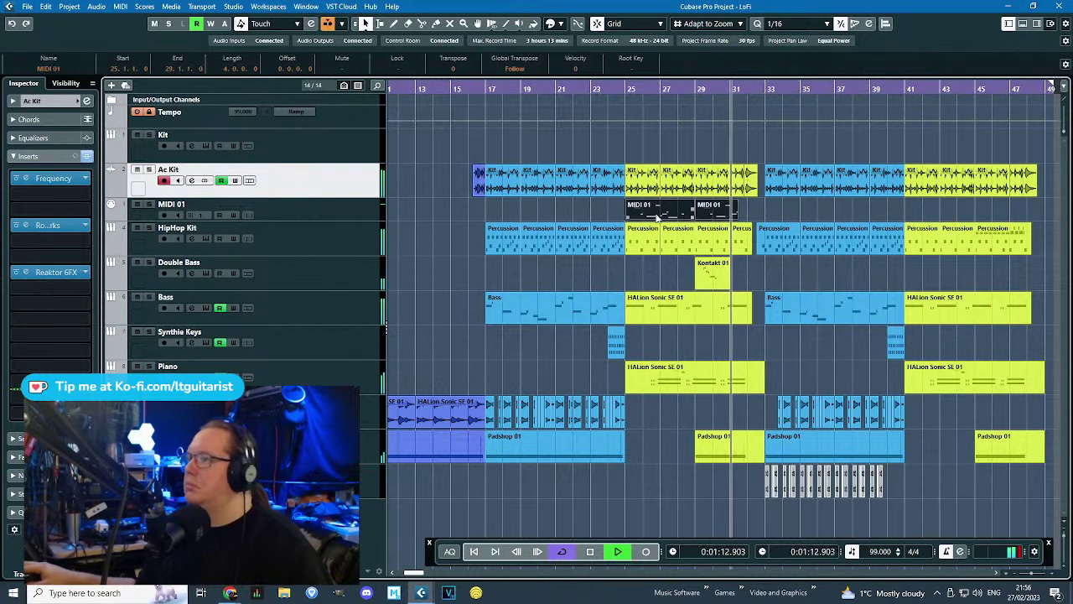
{"action": "key", "text": "ctrl+d"}
{"action": "left_click", "coordinate": [778, 236]}
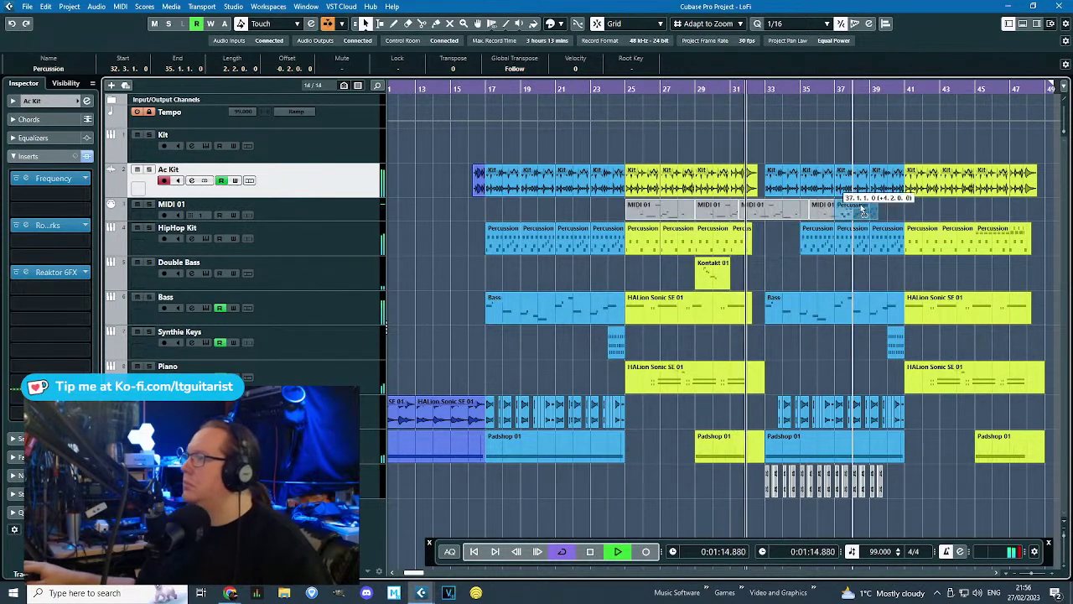
{"action": "left_click_drag", "start_coordinate": [873, 216], "coordinate": [777, 211]}
{"action": "left_click_drag", "start_coordinate": [777, 211], "coordinate": [943, 213]}
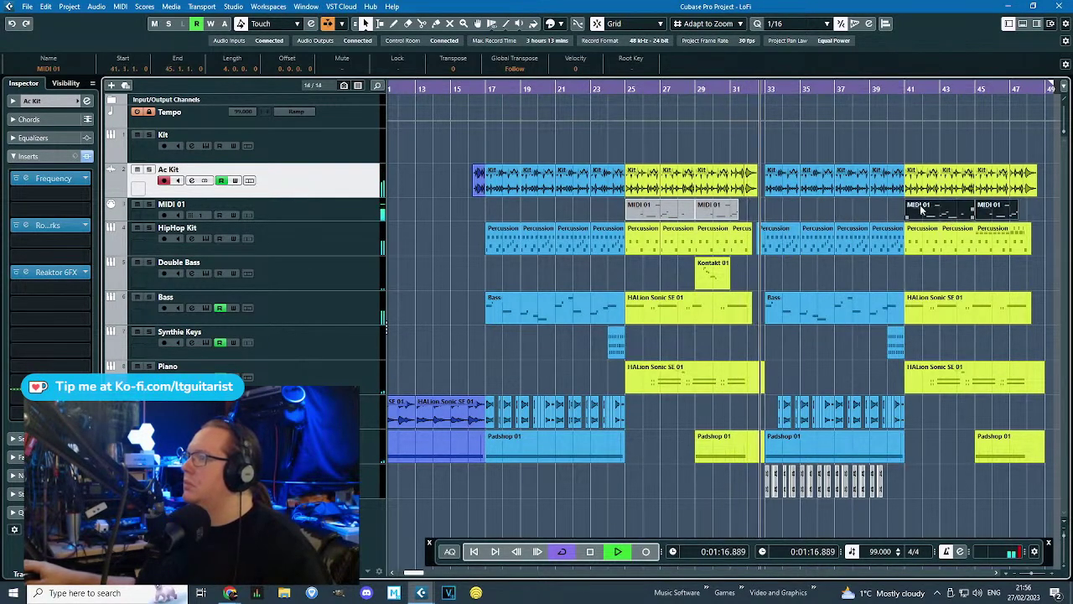
{"action": "left_click", "coordinate": [870, 217]}
Split the copied MIDI 01 part at 43.1.1 and 43.3.1, and twice more within bar 44.
{"action": "scroll", "coordinate": [981, 252], "scroll_direction": "right", "scroll_amount": 3}
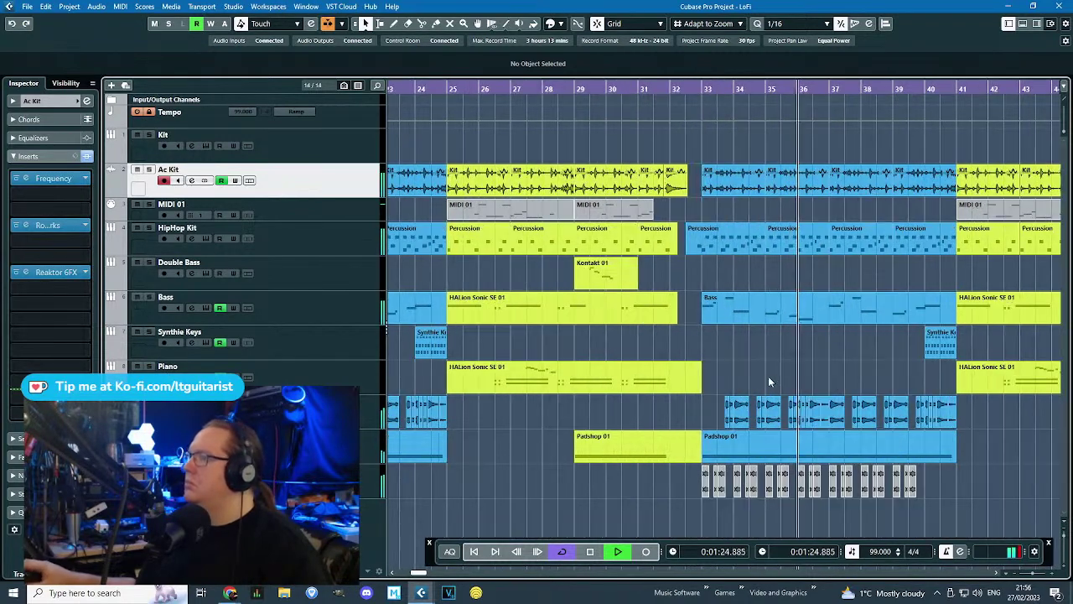
{"action": "scroll", "coordinate": [771, 377], "scroll_direction": "left", "scroll_amount": 3}
{"action": "scroll", "coordinate": [939, 310], "scroll_direction": "right", "scroll_amount": 2}
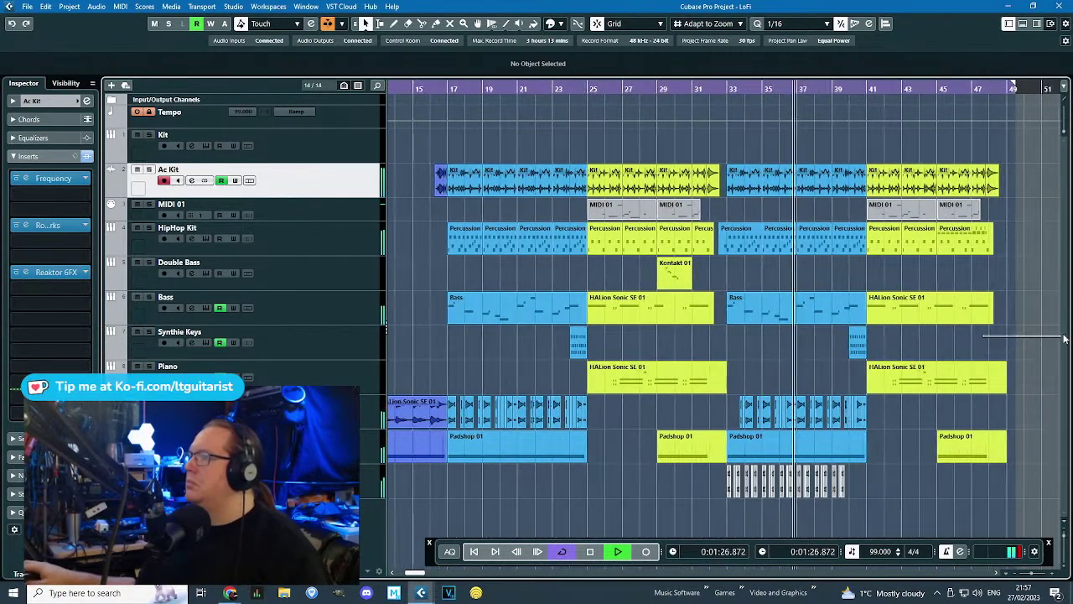
{"action": "scroll", "coordinate": [893, 278], "scroll_direction": "up", "scroll_amount": 3}
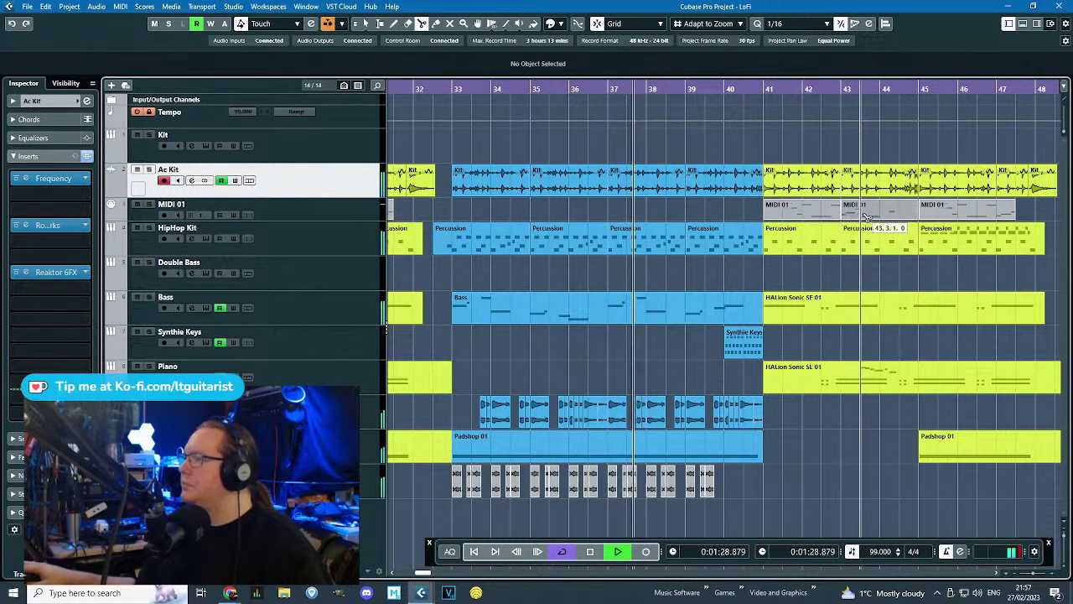
{"action": "scroll", "coordinate": [838, 222], "scroll_direction": "up", "scroll_amount": 3}
{"action": "left_click", "coordinate": [800, 215]}
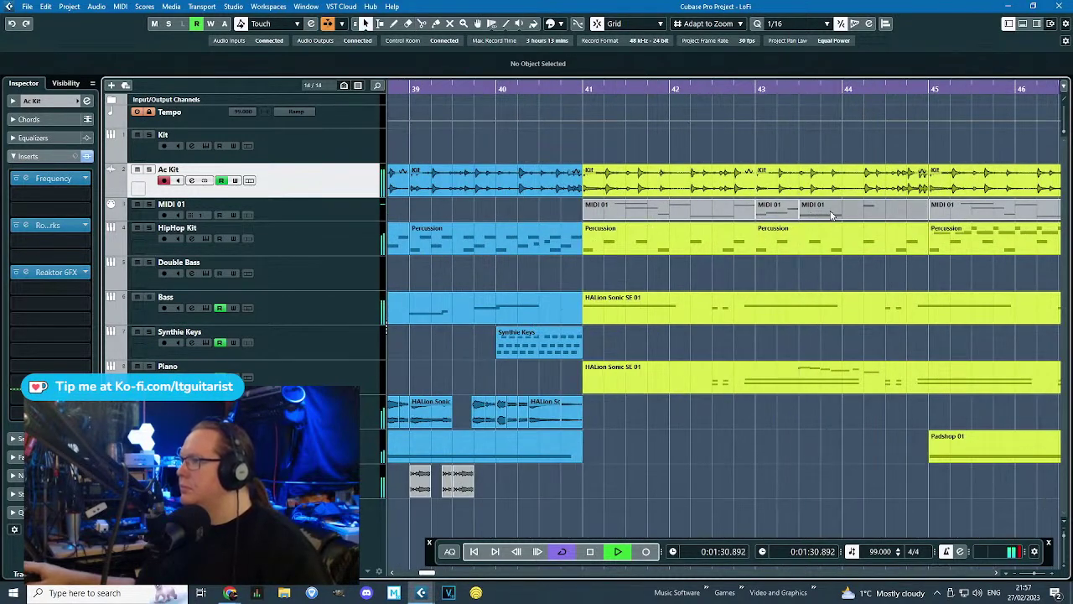
{"action": "left_click", "coordinate": [866, 211], "text": "alt"}
{"action": "left_click", "coordinate": [907, 210], "text": "alt"}
Delete the MIDI 01 pieces between 43.3.1 and bar 45, replacing them with two duplicates of the half-bar piece at 43.1.1.
{"action": "left_click", "coordinate": [885, 213]}
{"action": "key", "text": "Delete"}
{"action": "left_click", "coordinate": [827, 217]}
{"action": "key", "text": "Delete"}
{"action": "left_click", "coordinate": [778, 215]}
{"action": "key", "text": "ctrl+d"}
{"action": "key", "text": "ctrl+d"}
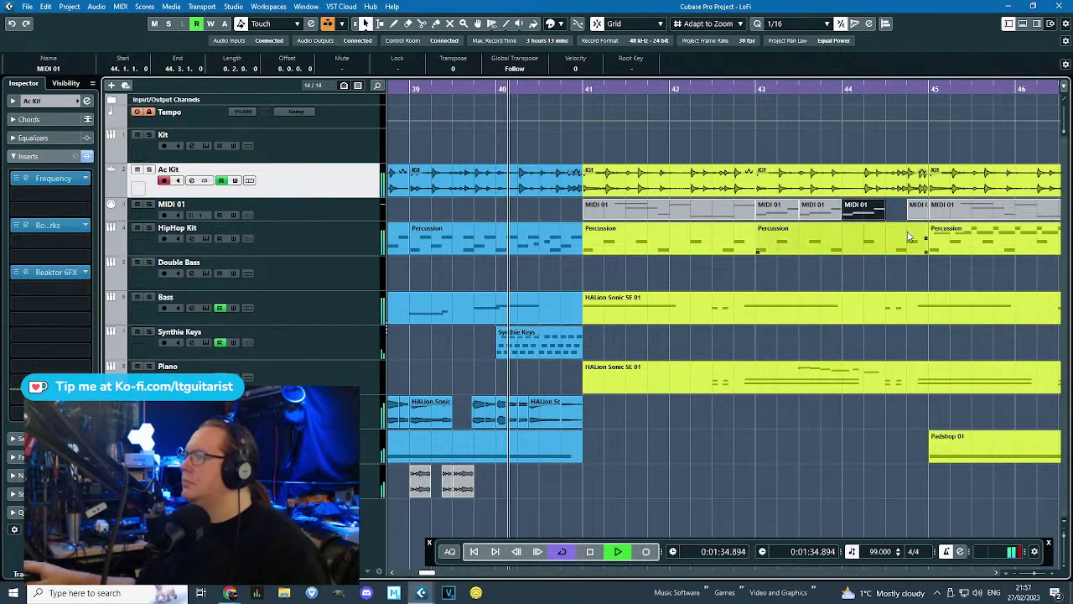
{"action": "left_click", "coordinate": [918, 216]}
{"action": "key", "text": "Delete"}
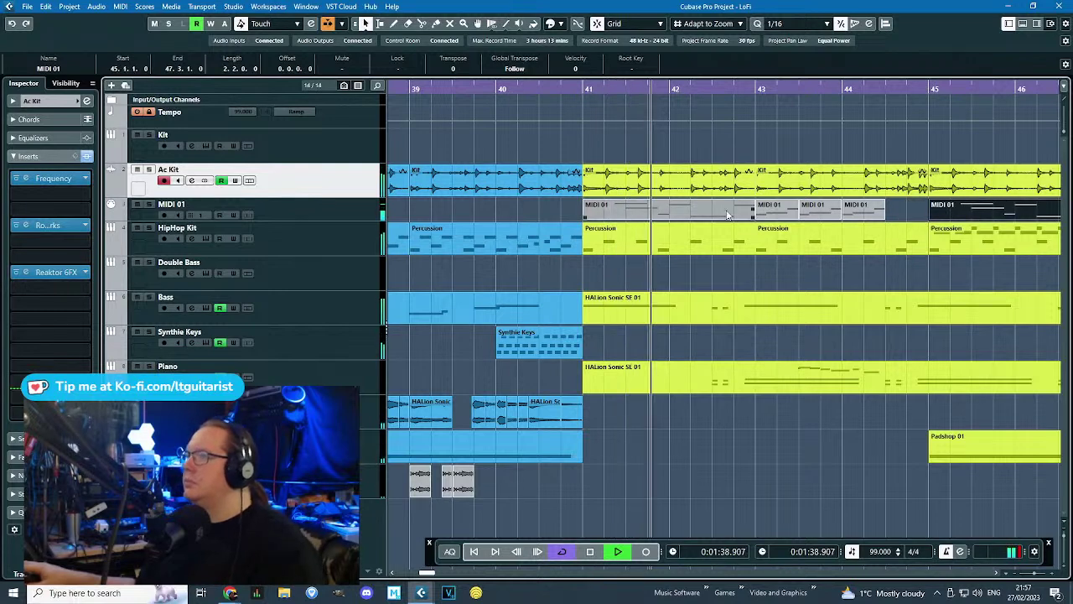
Glue the MIDI 01 parts from bar 41 to 47.3.1 into one continuous part.
{"action": "key", "text": "4"}
{"action": "left_click", "coordinate": [728, 210]}
{"action": "left_click", "coordinate": [729, 207]}
{"action": "left_click", "coordinate": [728, 207]}
{"action": "left_click", "coordinate": [730, 207]}
{"action": "key", "text": "1"}
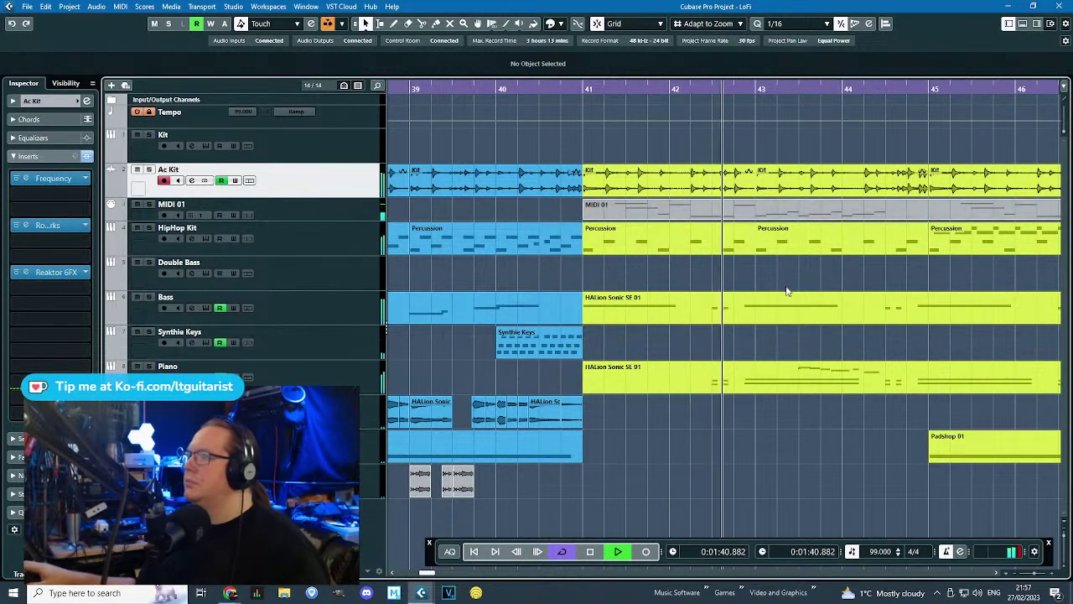
Reverse the one-beat Ac Kit audio slice from 44.4.1 to 45.1.1 and play from just before it.
{"action": "scroll", "coordinate": [786, 284], "scroll_direction": "up", "scroll_amount": 2}
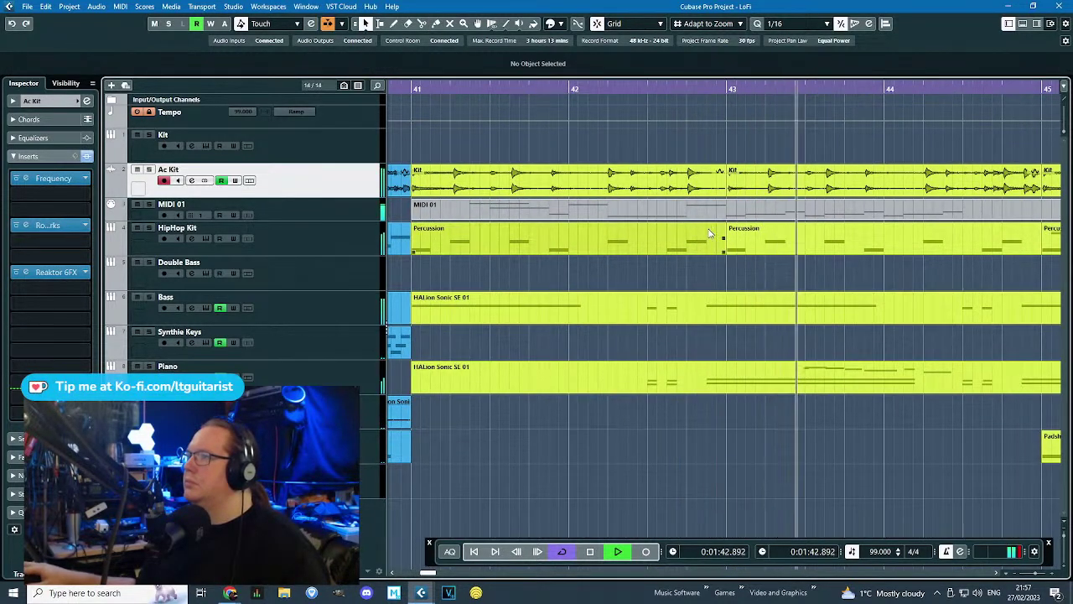
{"action": "key", "text": "g"}
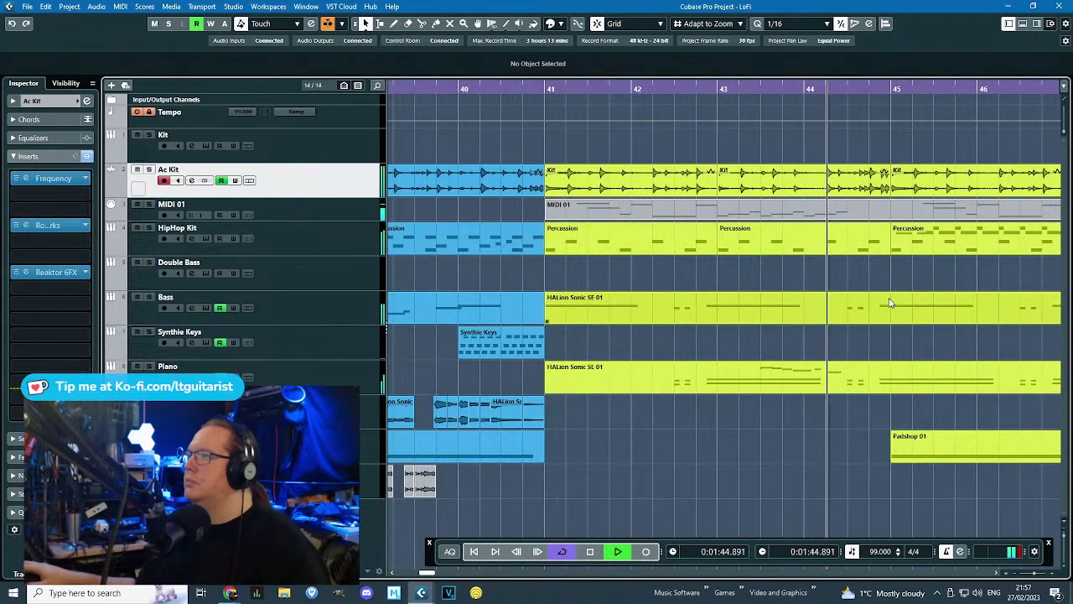
{"action": "key", "text": "g"}
{"action": "key", "text": "h"}
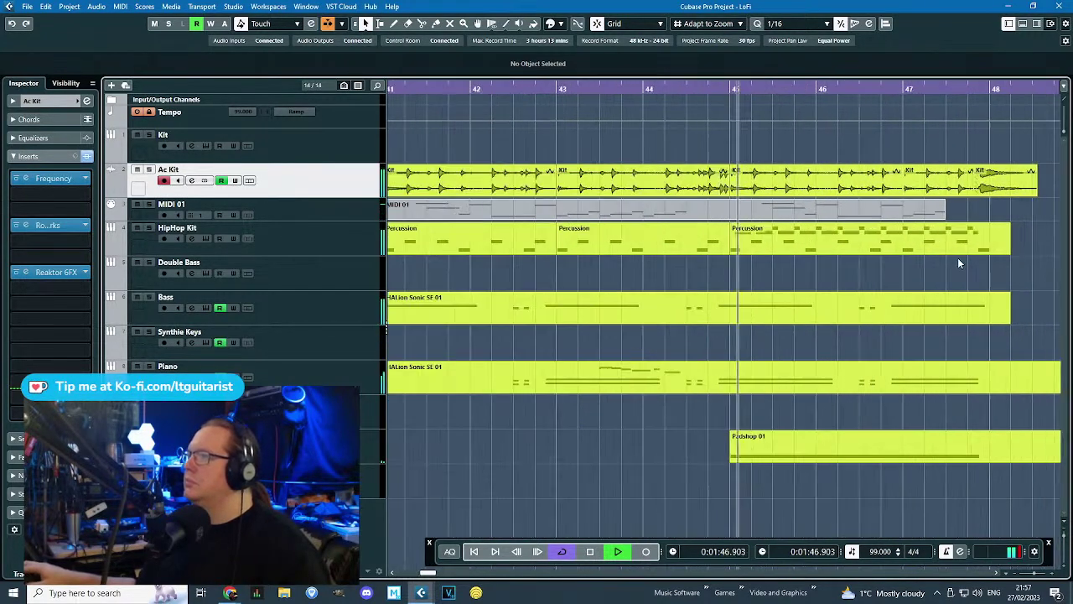
{"action": "key", "text": "space"}
{"action": "key", "text": "h"}
{"action": "left_click", "coordinate": [706, 182]}
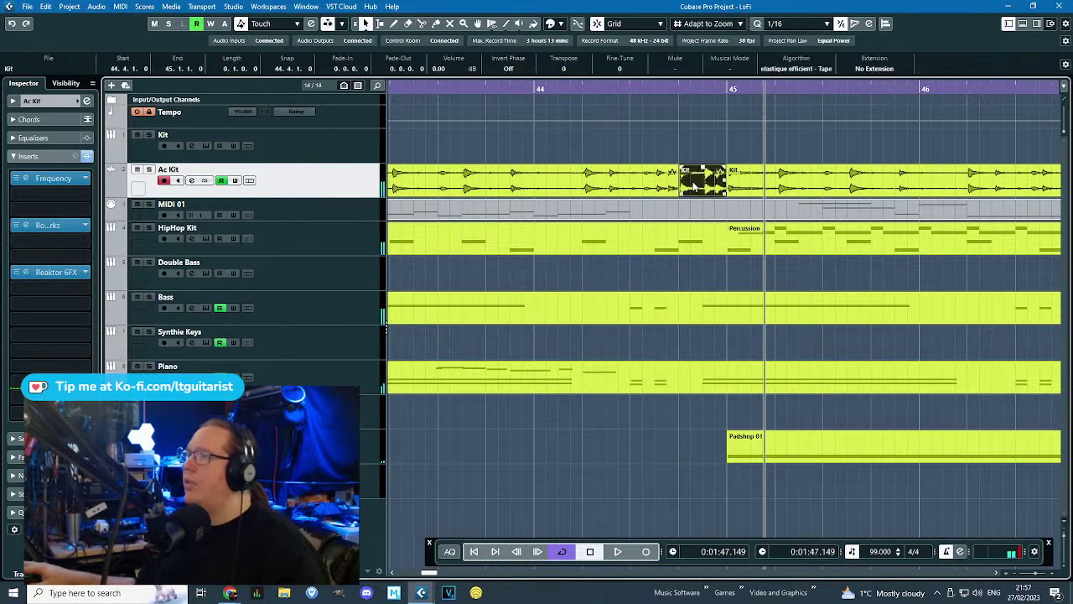
{"action": "right_click", "coordinate": [709, 182]}
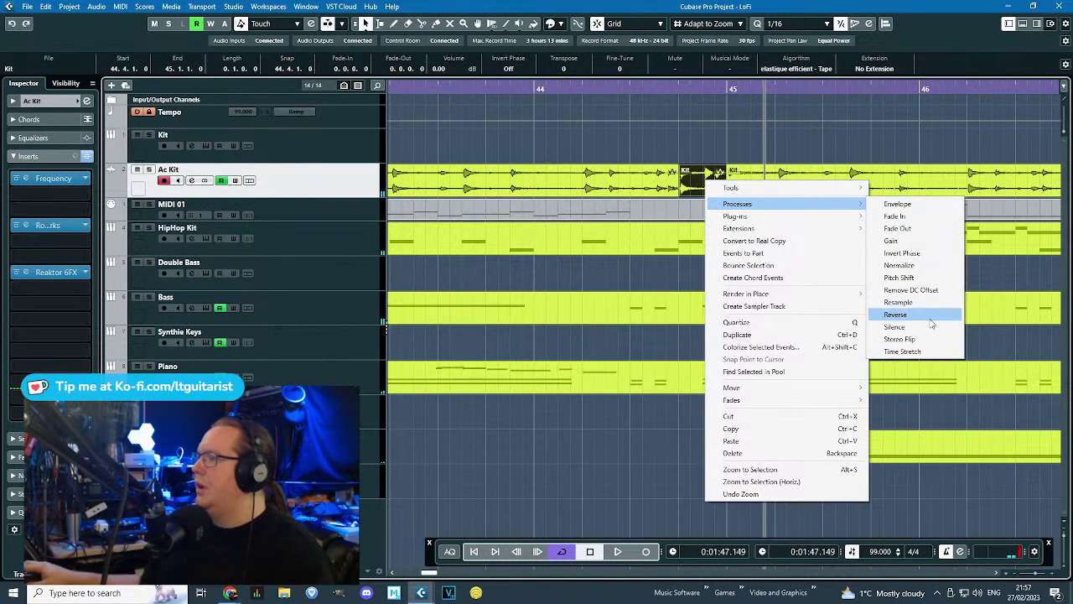
{"action": "left_click", "coordinate": [909, 317]}
{"action": "left_click", "coordinate": [612, 129]}
{"action": "key", "text": "space"}
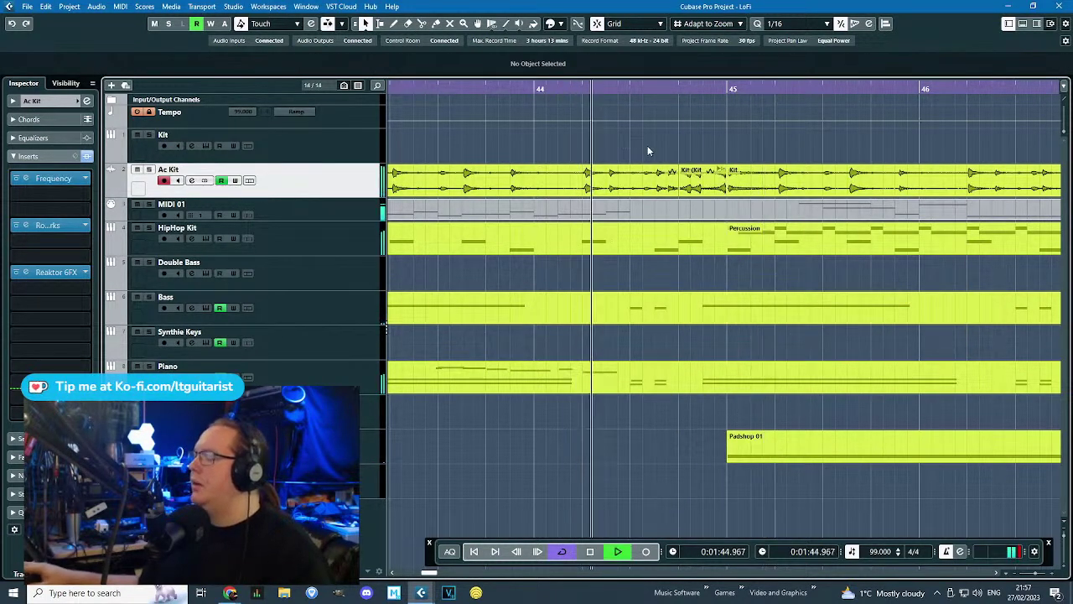
Split the Ac Kit event at 42.1.1 and 42.2.1 and delete the one-beat piece between the cuts.
{"action": "key", "text": "g"}
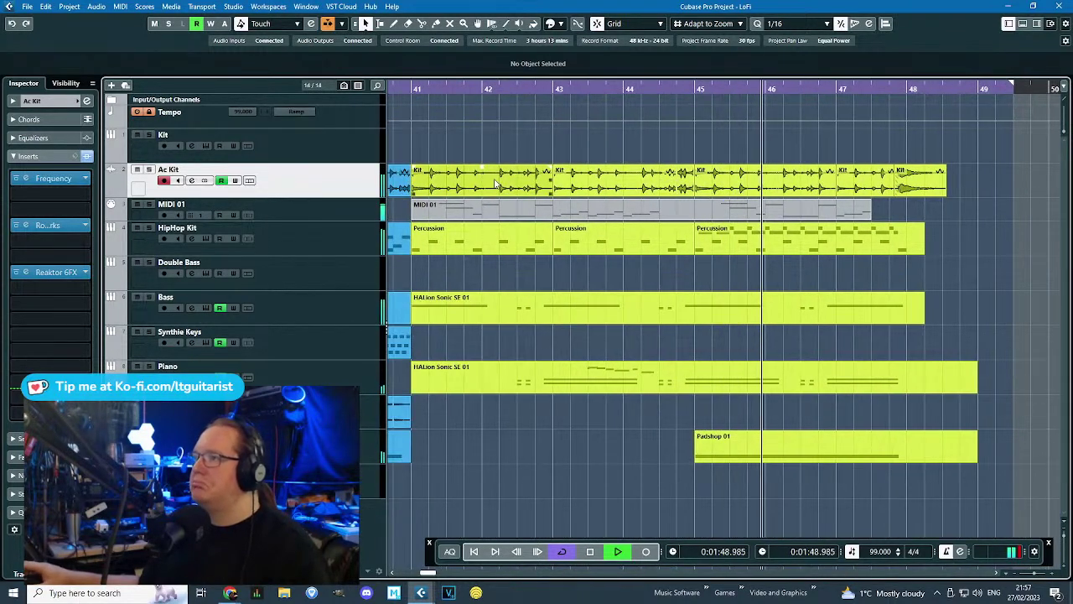
{"action": "key", "text": "h"}
{"action": "left_click", "coordinate": [508, 187], "text": "alt"}
{"action": "left_click", "coordinate": [473, 187], "text": "alt"}
{"action": "left_click", "coordinate": [466, 186]}
{"action": "left_click", "coordinate": [484, 187]}
{"action": "key", "text": "Delete"}
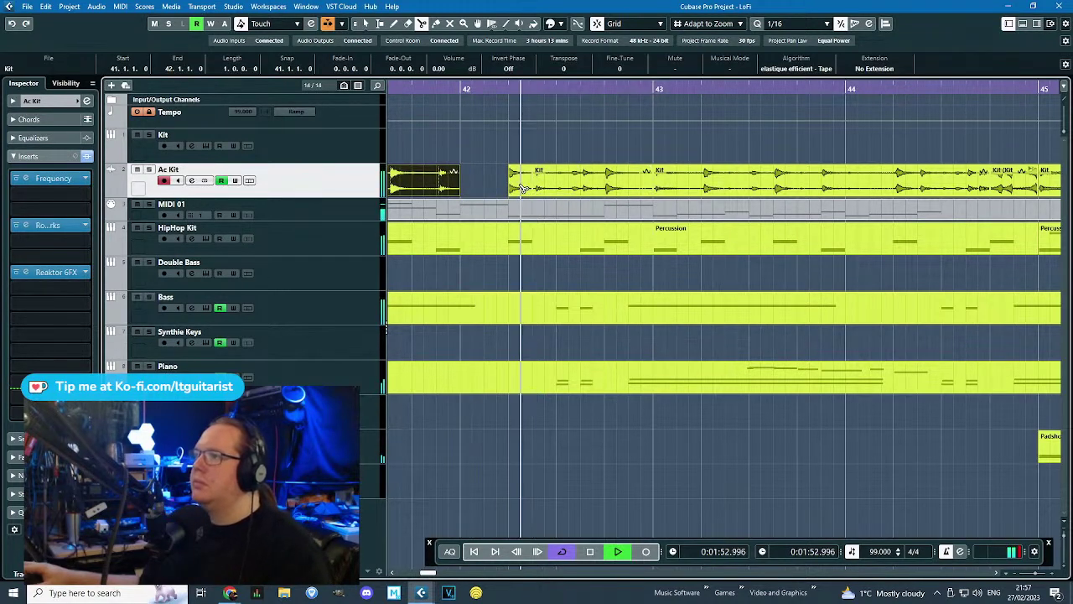
Split the Ac Kit event at 42.2.3 and copy the short slice starting at 42.2.1 to 42.1.3.
{"action": "left_click", "coordinate": [521, 182]}
{"action": "key", "text": "1"}
{"action": "left_click", "coordinate": [545, 182], "text": "alt"}
{"action": "key", "text": "1"}
{"action": "left_click_drag", "start_coordinate": [543, 182], "coordinate": [497, 186]}
{"action": "key", "text": "1"}
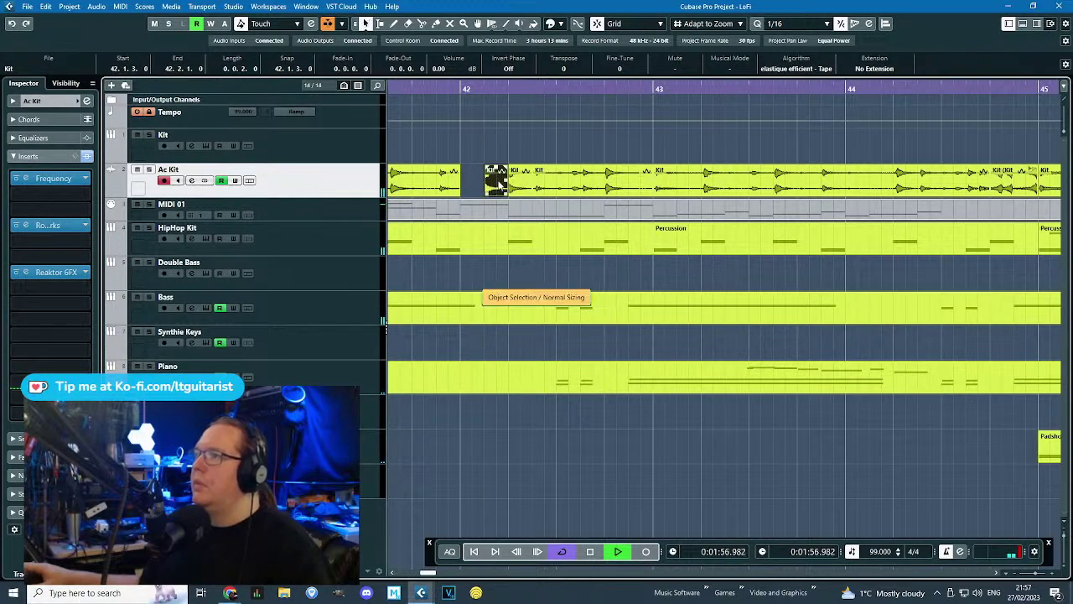
Reverse the copied Ac Kit slice at 42.1.3.
{"action": "right_click", "coordinate": [497, 178]}
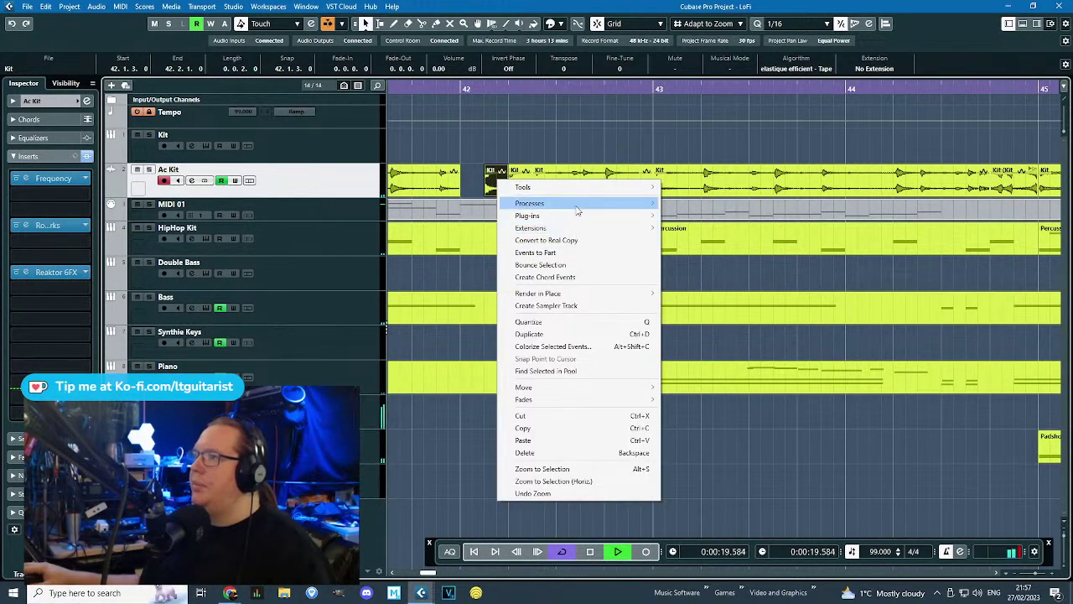
{"action": "mouse_move", "coordinate": [586, 208]}
{"action": "left_click", "coordinate": [709, 313]}
Move the reversed slice to 42.1.1, extend its end to fill the gap, and play from just before bar 42.
{"action": "key", "text": "1"}
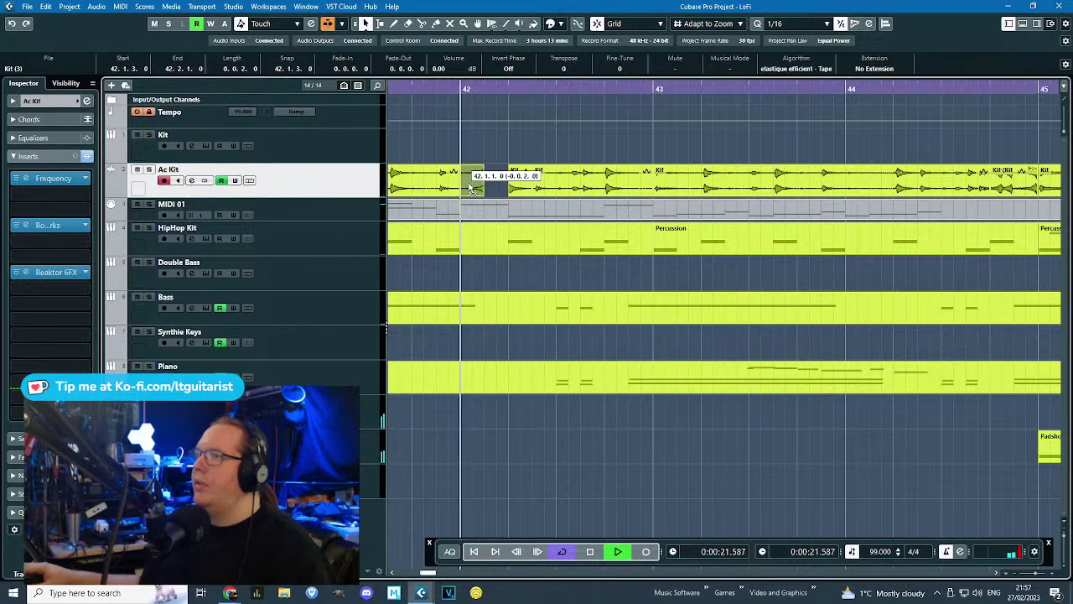
{"action": "key", "text": "1"}
{"action": "left_click_drag", "start_coordinate": [484, 196], "coordinate": [508, 196]}
{"action": "key", "text": "1"}
{"action": "left_click", "coordinate": [419, 89]}
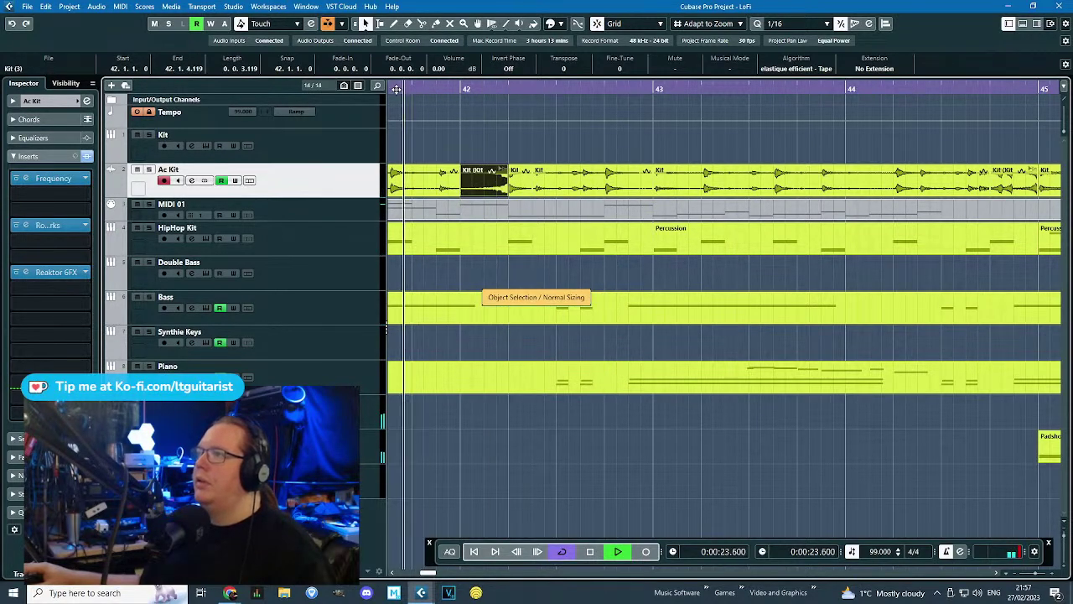
{"action": "key", "text": "space"}
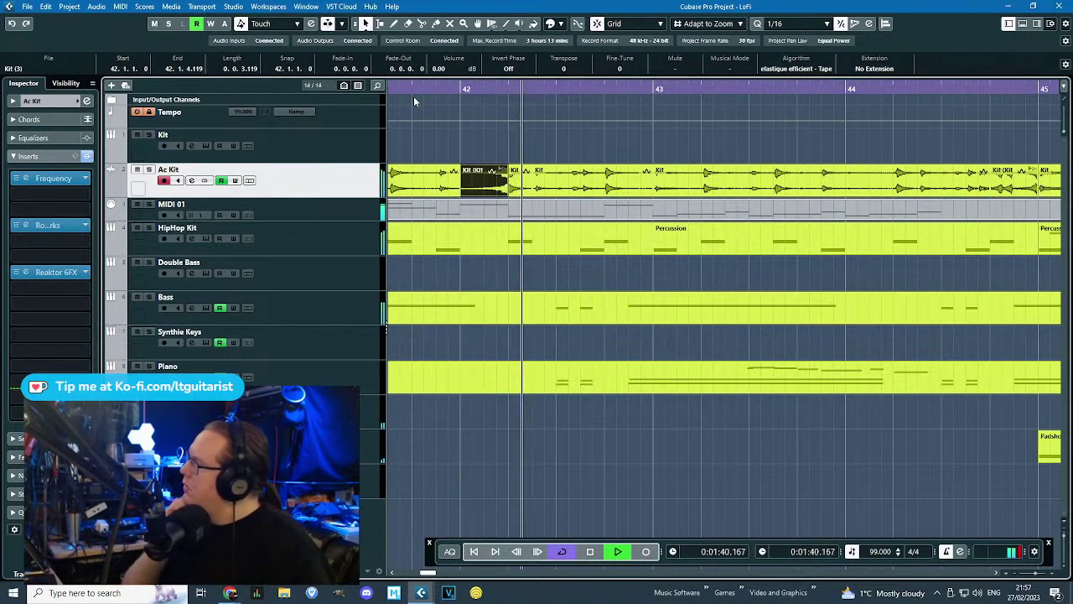
{"action": "scroll", "coordinate": [607, 220], "scroll_direction": "down", "scroll_amount": 5}
{"action": "left_click", "coordinate": [964, 178]}
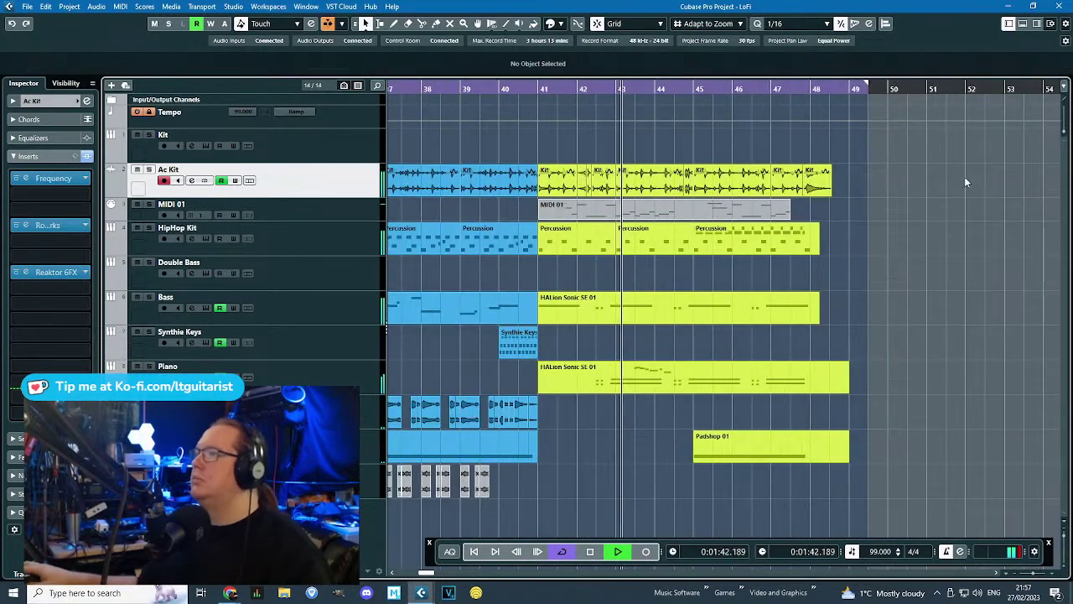
Trim the start of the reversed Ac Kit slice before bar 45 to 44.4.3 and replay that passage.
{"action": "key", "text": "h"}
{"action": "key", "text": "h"}
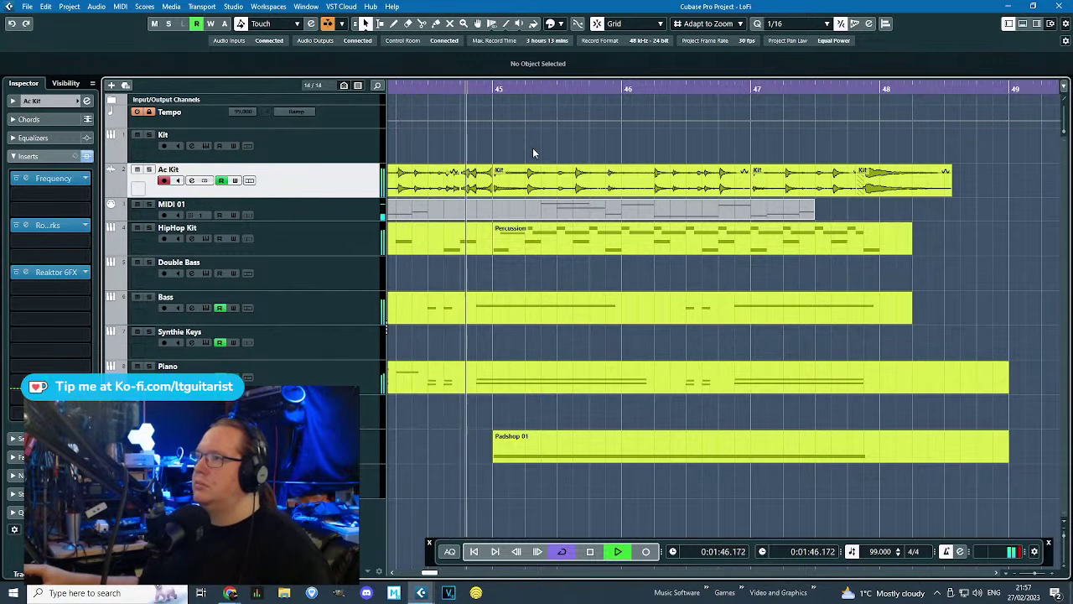
{"action": "key", "text": "h"}
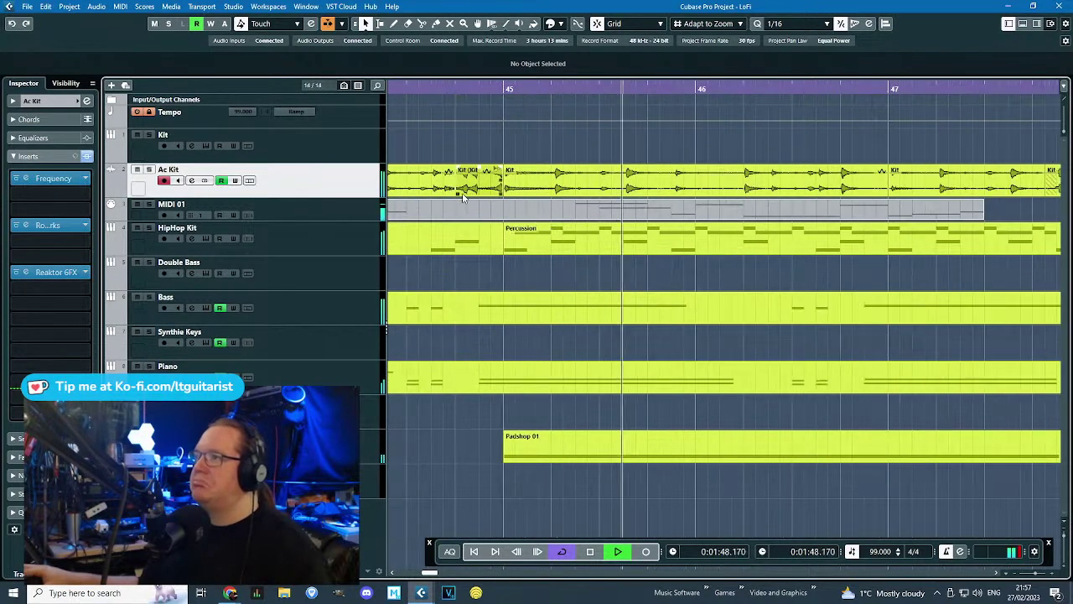
{"action": "left_click", "coordinate": [461, 191]}
{"action": "left_click_drag", "start_coordinate": [462, 193], "coordinate": [478, 192]}
{"action": "left_click", "coordinate": [411, 90]}
{"action": "left_click", "coordinate": [471, 137]}
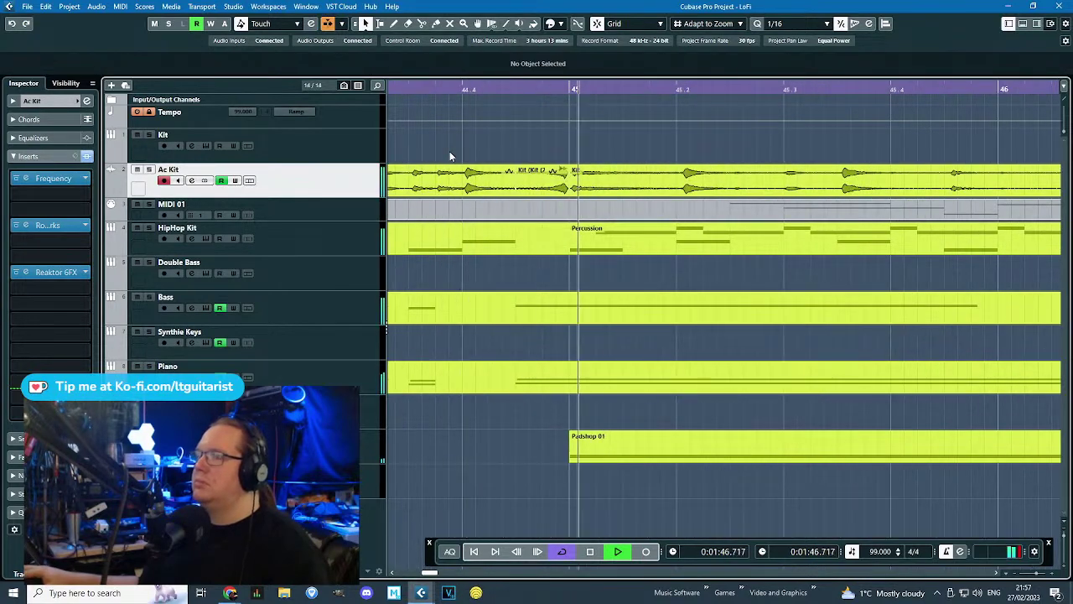
Play the edited ending from bar 45 to bar 49 and move the end of the cycle range slightly earlier.
{"action": "key", "text": "g"}
{"action": "key", "text": "g"}
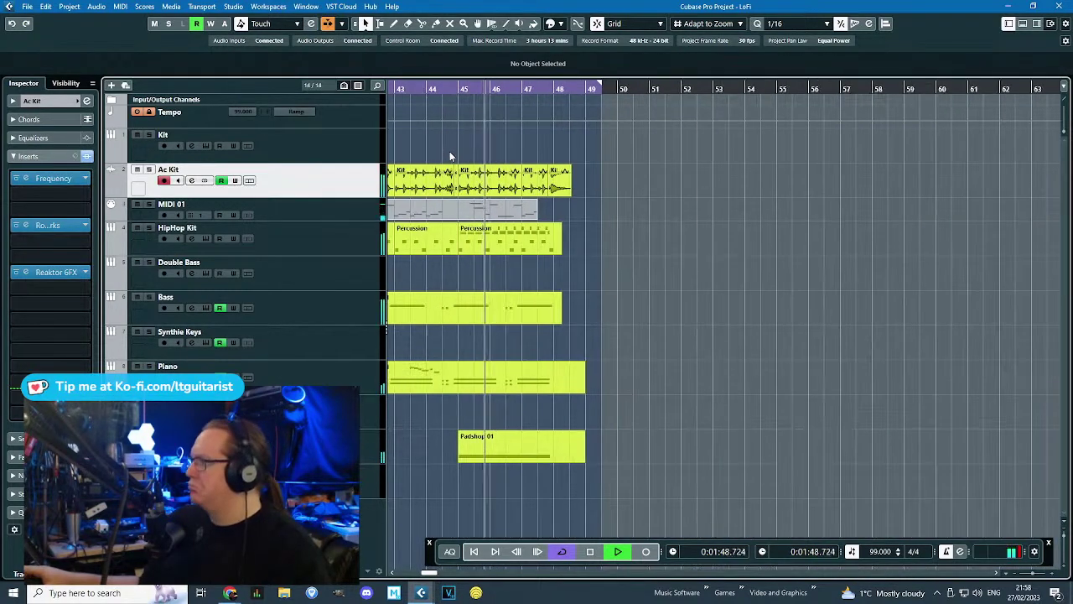
{"action": "left_click_drag", "start_coordinate": [445, 140], "coordinate": [676, 138]}
{"action": "key", "text": "h"}
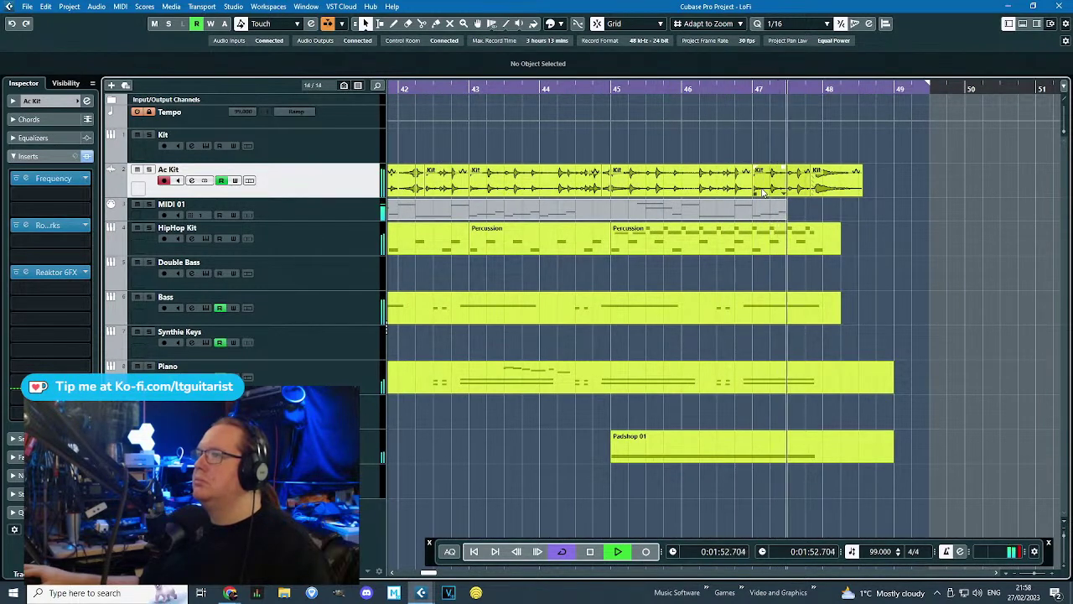
{"action": "key", "text": "g"}
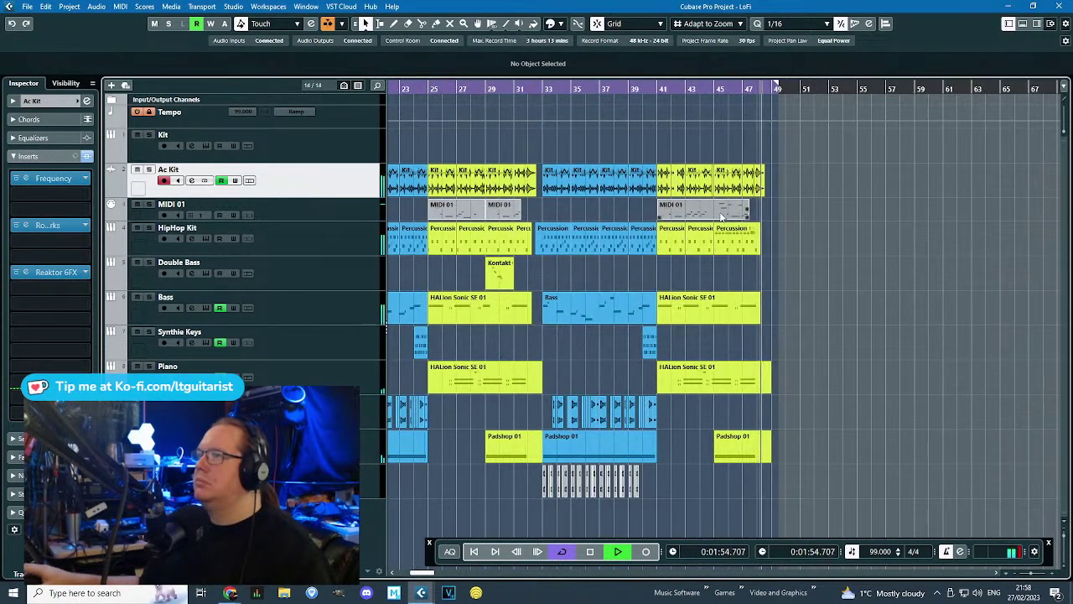
{"action": "key", "text": "h"}
{"action": "key", "text": "h"}
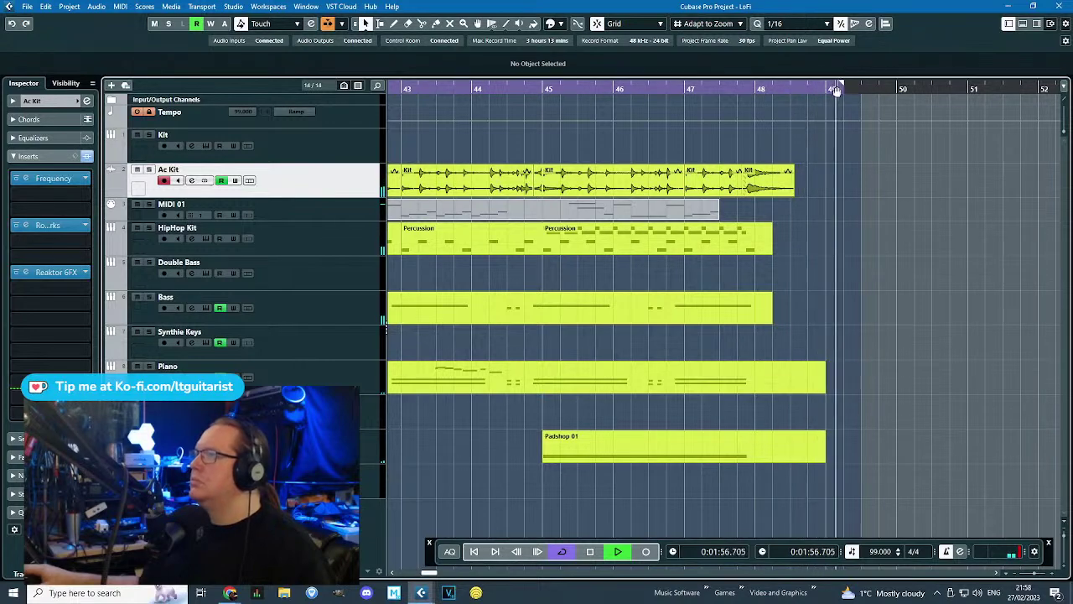
{"action": "left_click", "coordinate": [801, 89]}
{"action": "key", "text": "g"}
{"action": "scroll", "coordinate": [588, 139], "scroll_direction": "left", "scroll_amount": 4}
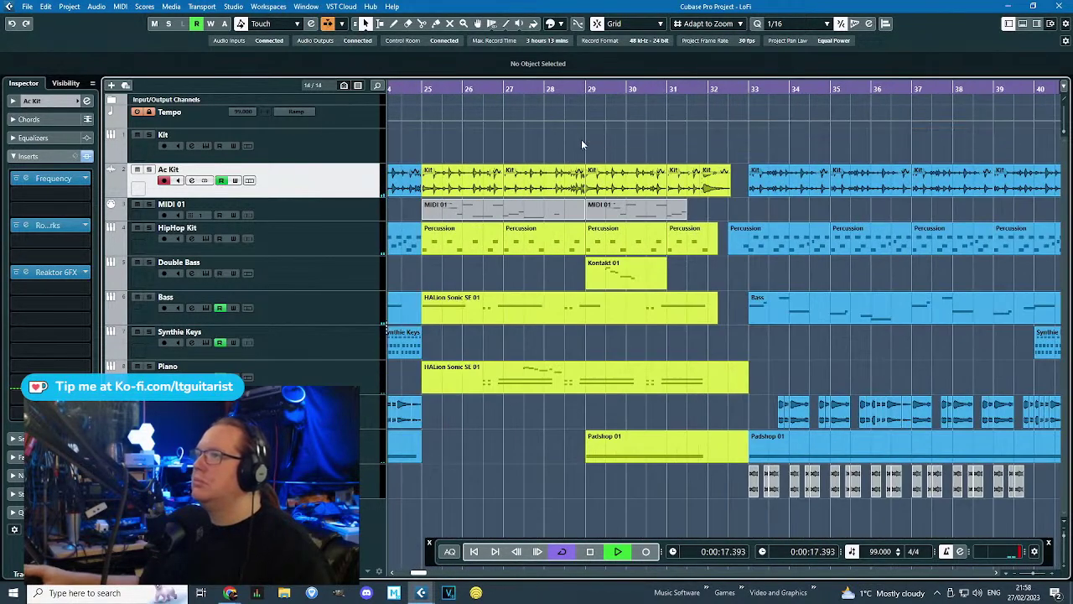
Move the start of the cycle range to bar 9 and play the opening of the arrangement.
{"action": "key", "text": "g"}
{"action": "key", "text": "g"}
{"action": "left_click_drag", "start_coordinate": [489, 133], "coordinate": [503, 94]}
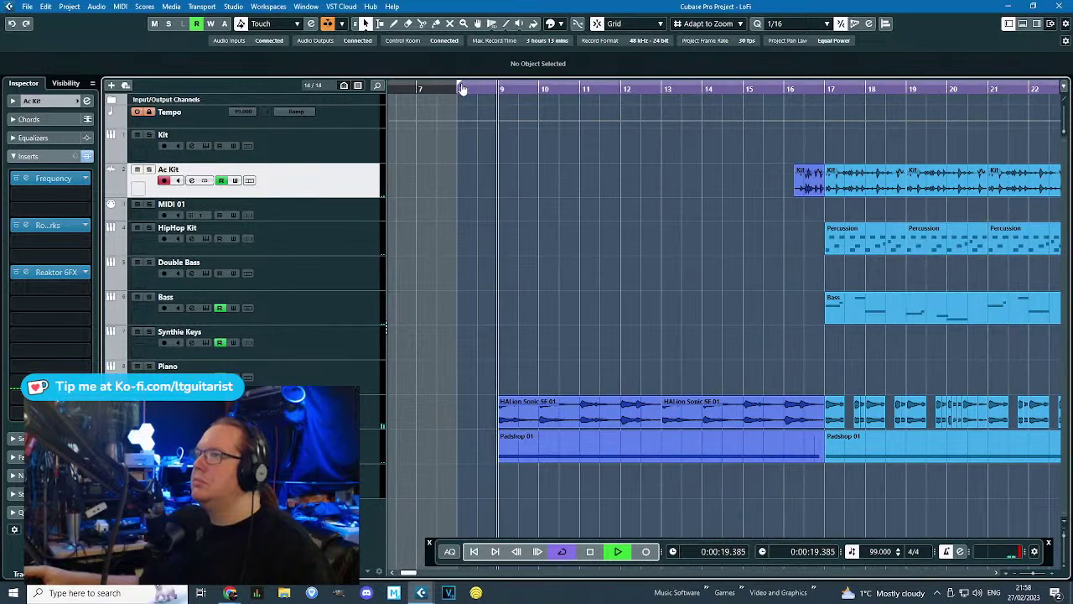
{"action": "key", "text": "shift+f"}
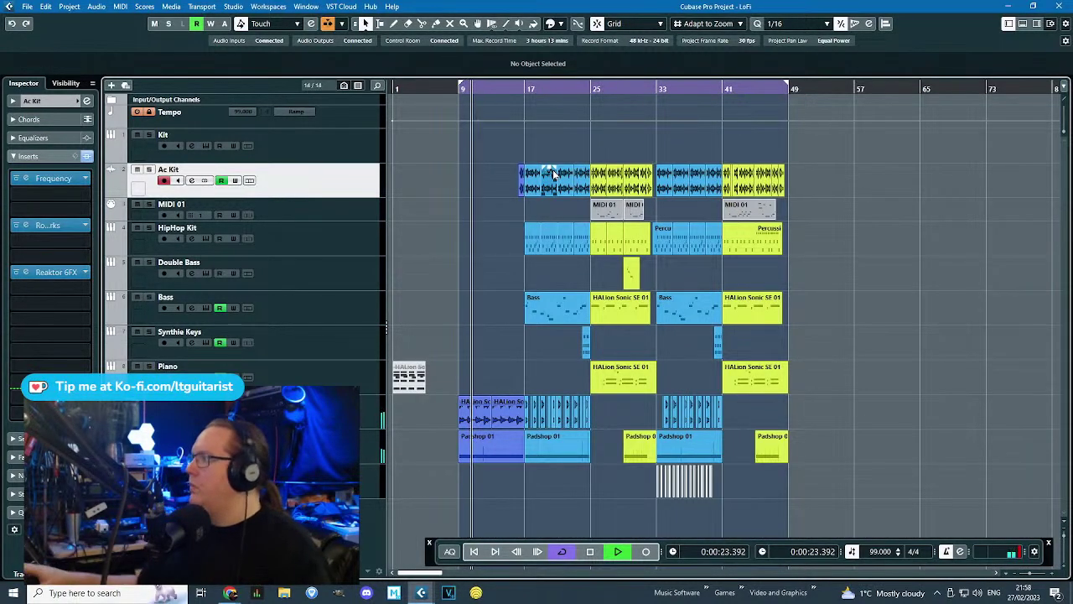
{"action": "key", "text": "h"}
{"action": "key", "text": "h"}
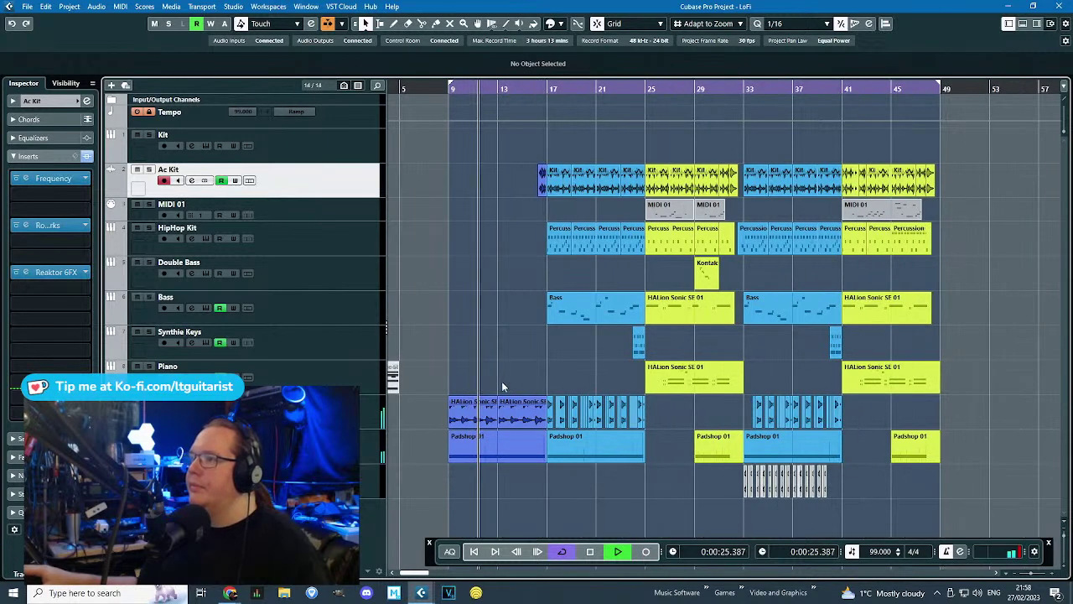
{"action": "key", "text": "h"}
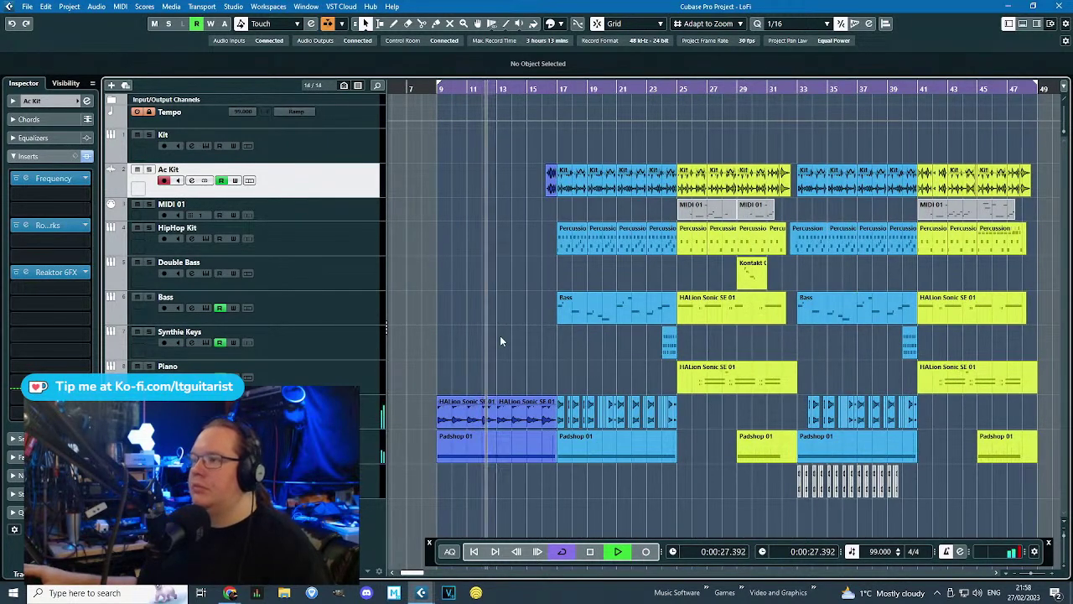
{"action": "key", "text": "space"}
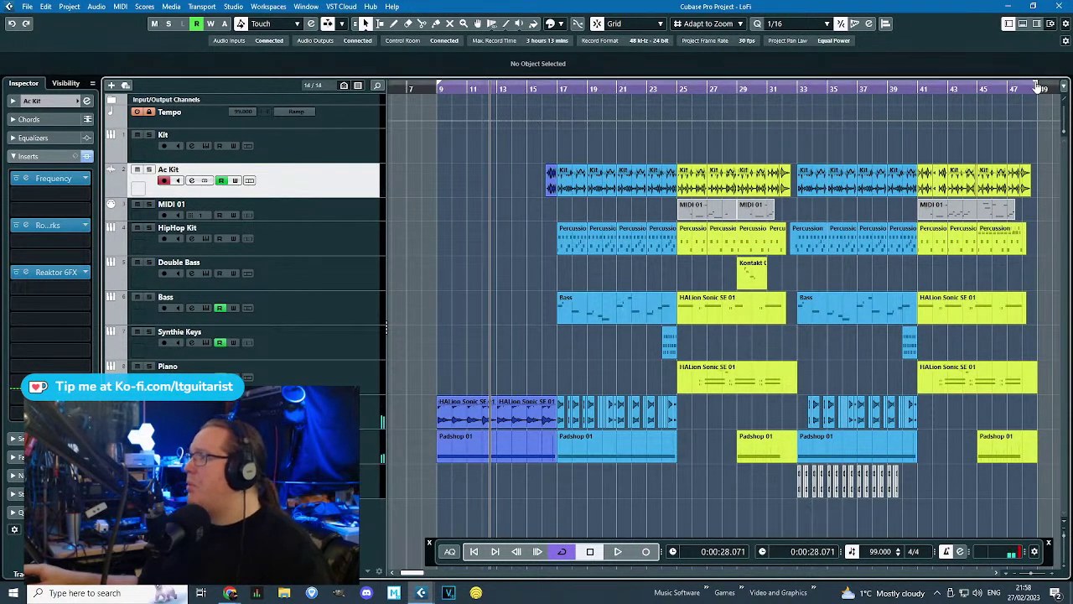
Extend the cycle range to bar 57 and copy the opening HALion Sonic SE 01 piano audio event to bar 49.
{"action": "key", "text": "g"}
{"action": "key", "text": "g"}
{"action": "left_click", "coordinate": [110, 425]}
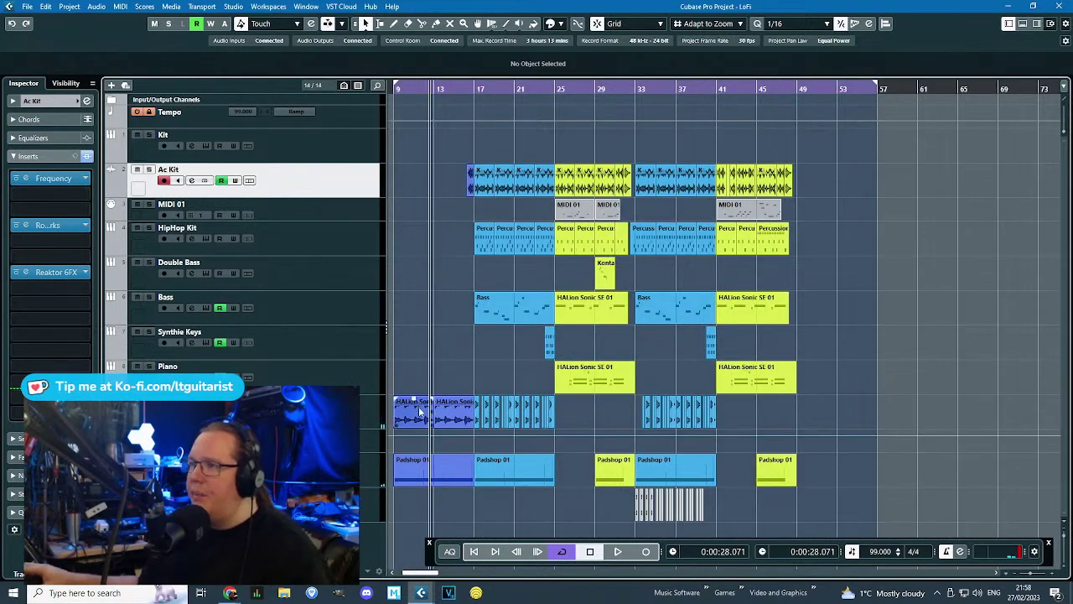
{"action": "left_click_drag", "start_coordinate": [412, 402], "coordinate": [820, 410]}
Copy the opening Padshop 01 part together with its rising volume automation to 49.1.1.
{"action": "left_click", "coordinate": [415, 474]}
{"action": "left_click", "coordinate": [111, 482]}
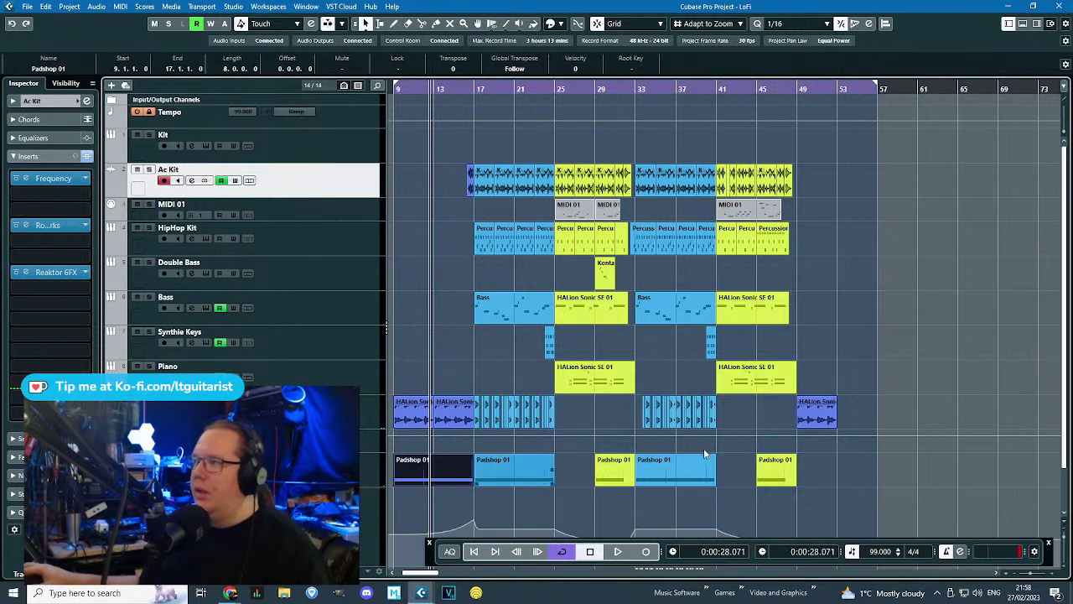
{"action": "scroll", "coordinate": [436, 468], "scroll_direction": "down", "scroll_amount": 2}
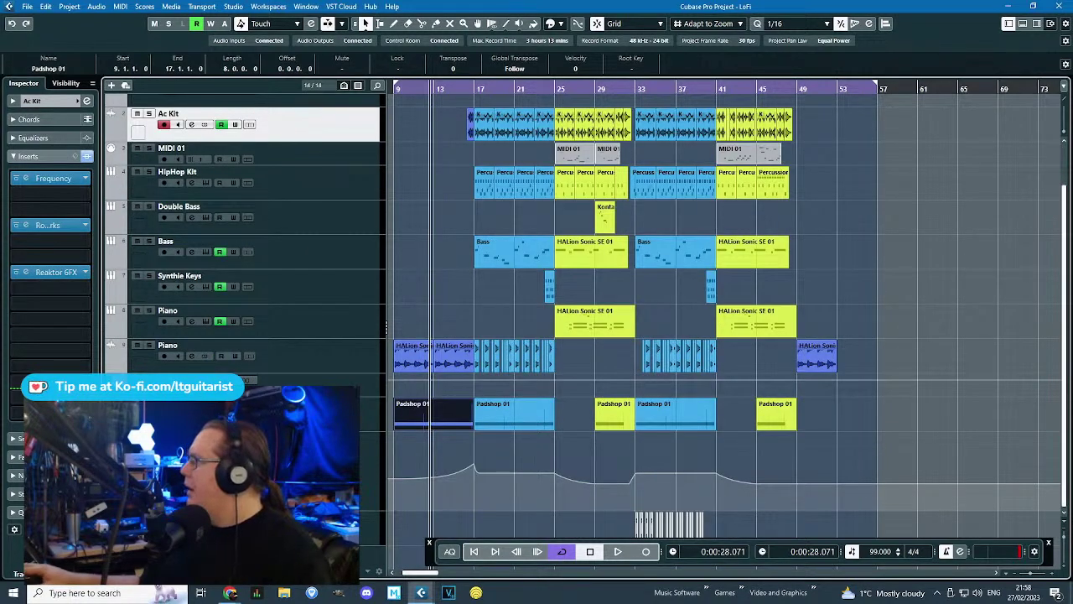
{"action": "left_click", "coordinate": [424, 433]}
{"action": "left_click", "coordinate": [424, 424]}
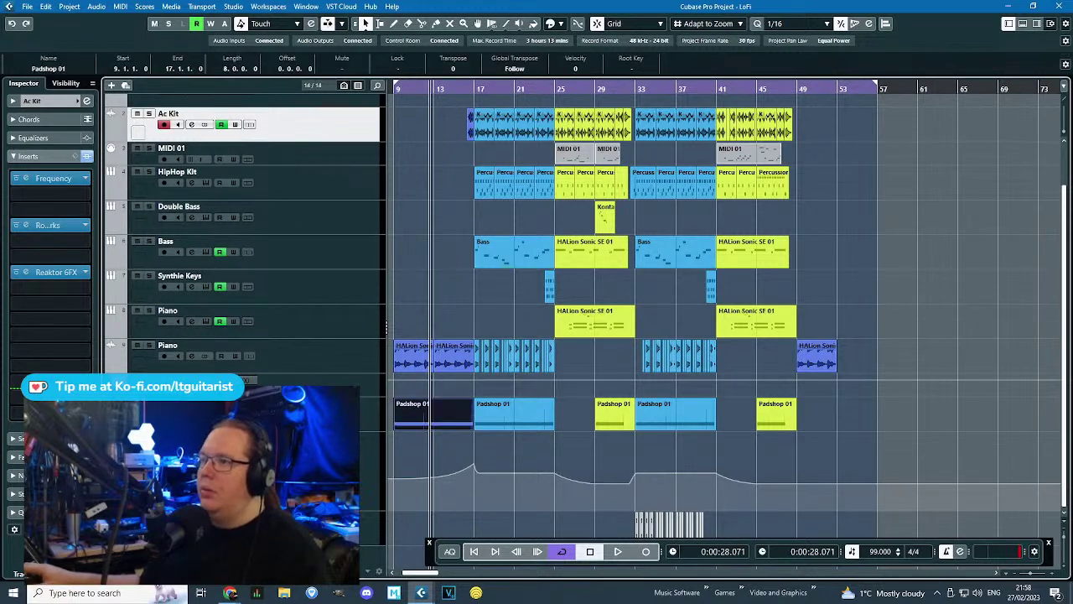
{"action": "left_click", "coordinate": [806, 89]}
{"action": "key", "text": "ctrl+v"}
{"action": "scroll", "coordinate": [853, 334], "scroll_direction": "up", "scroll_amount": 3}
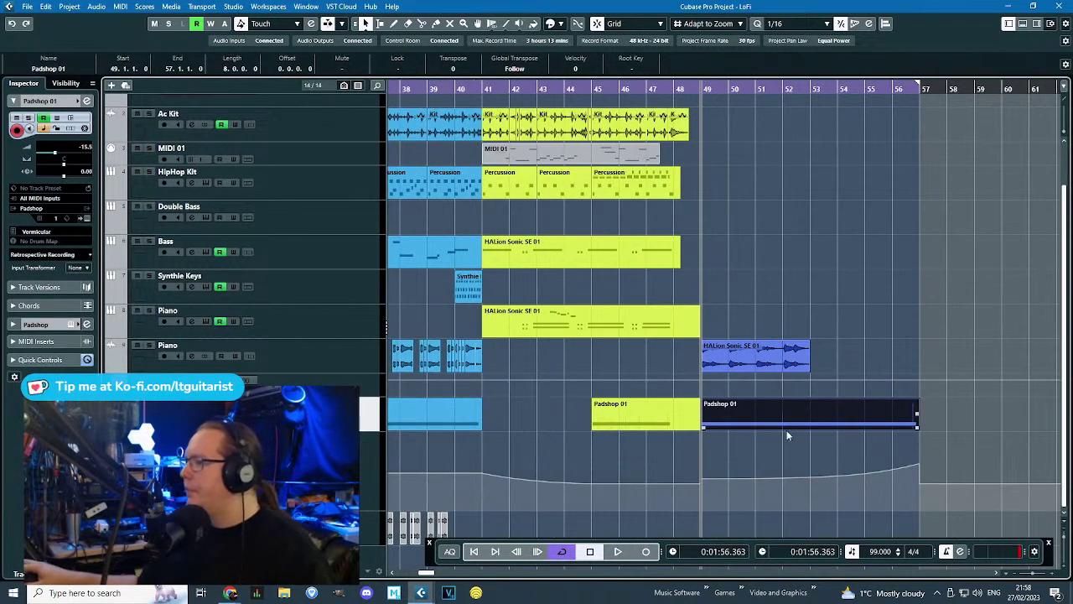
Smooth Padshop's volume automation into a continuous rise up to bar 57, followed by a curved fall to -13.7 at 58.3.1.
{"action": "scroll", "coordinate": [708, 460], "scroll_direction": "up", "scroll_amount": 2}
{"action": "left_click", "coordinate": [638, 480]}
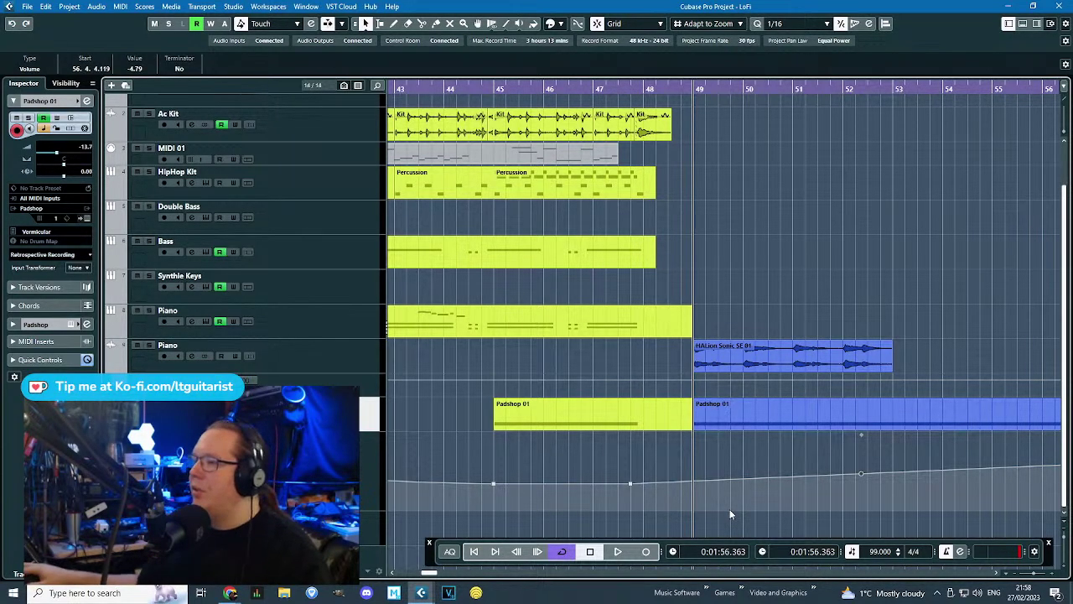
{"action": "left_click_drag", "start_coordinate": [862, 473], "coordinate": [989, 480]}
{"action": "scroll", "coordinate": [865, 488], "scroll_direction": "down", "scroll_amount": 3}
{"action": "scroll", "coordinate": [972, 461], "scroll_direction": "up", "scroll_amount": 2}
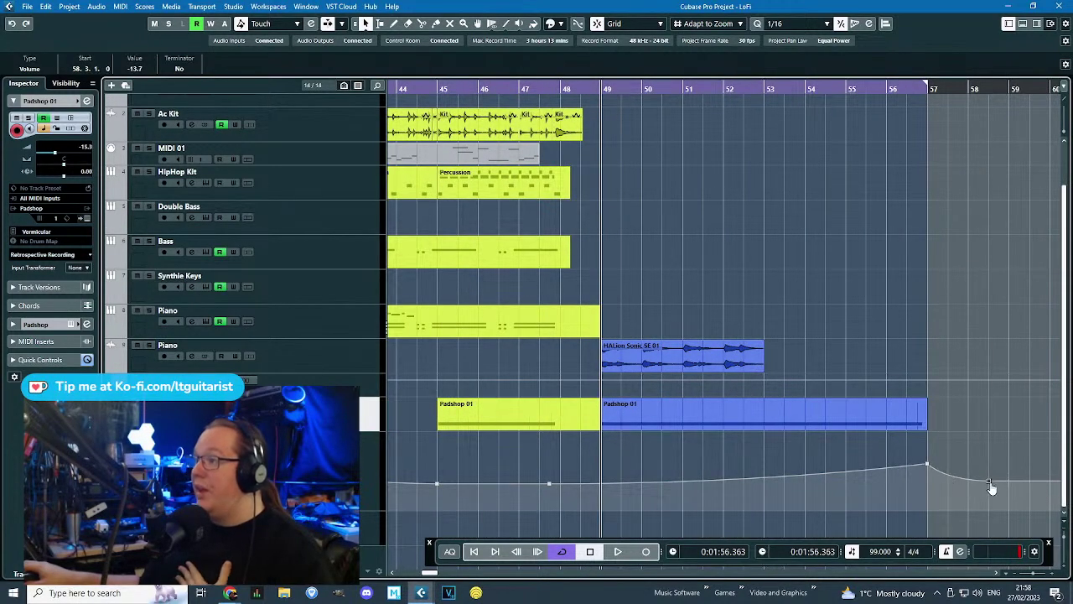
{"action": "left_click", "coordinate": [990, 468]}
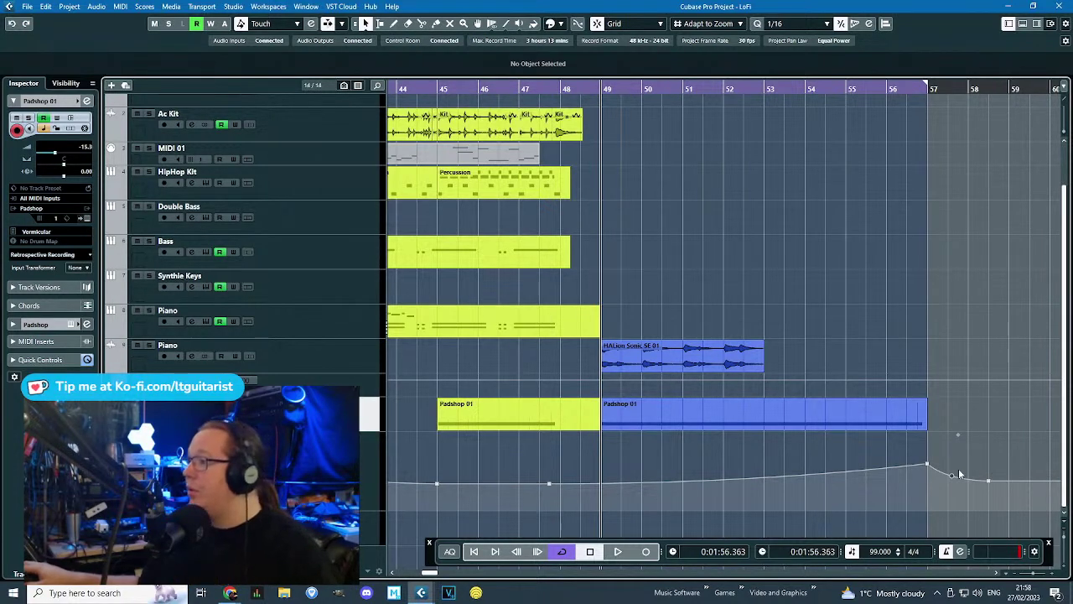
Duplicate the copied HALion Sonic SE 01 piano audio event so that it fills bars 53 to 57.
{"action": "scroll", "coordinate": [960, 474], "scroll_direction": "down", "scroll_amount": 4}
{"action": "scroll", "coordinate": [776, 482], "scroll_direction": "up", "scroll_amount": 1}
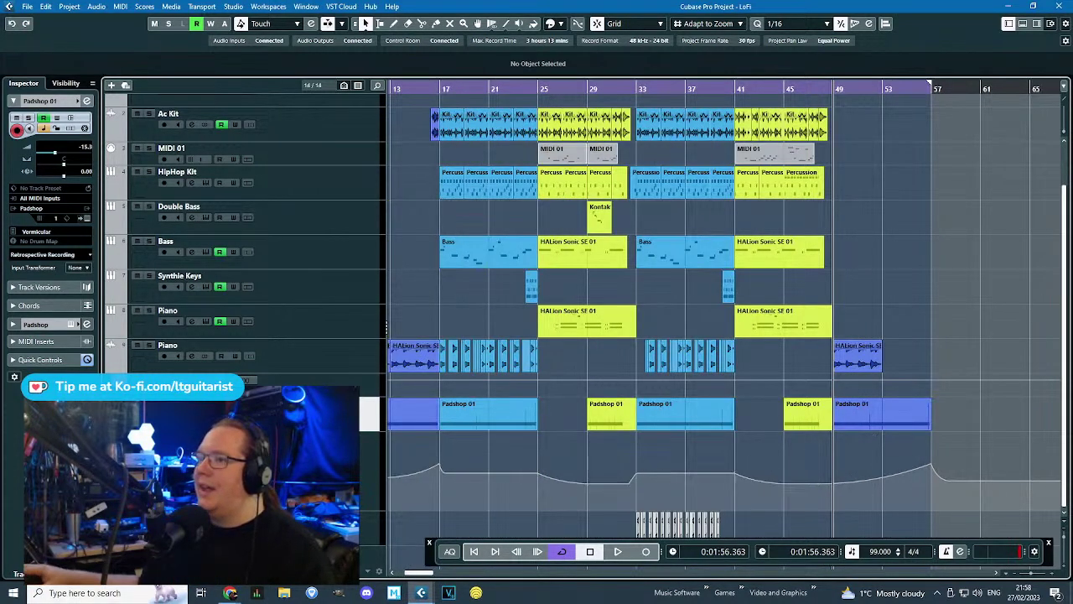
{"action": "scroll", "coordinate": [586, 243], "scroll_direction": "up", "scroll_amount": 1}
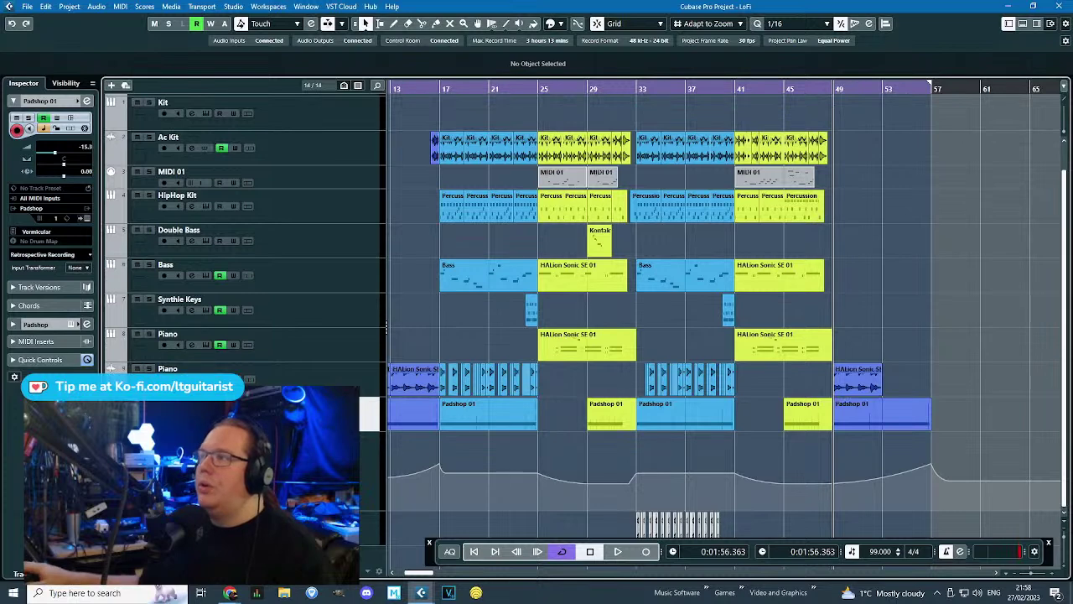
{"action": "scroll", "coordinate": [926, 501], "scroll_direction": "up", "scroll_amount": 3}
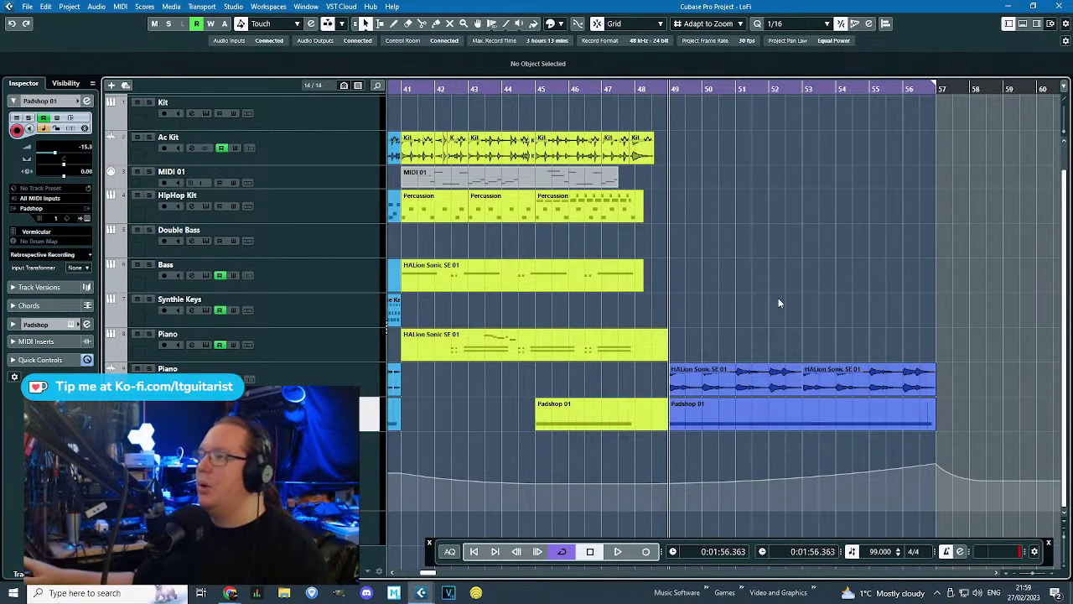
{"action": "scroll", "coordinate": [808, 305], "scroll_direction": "down", "scroll_amount": 3}
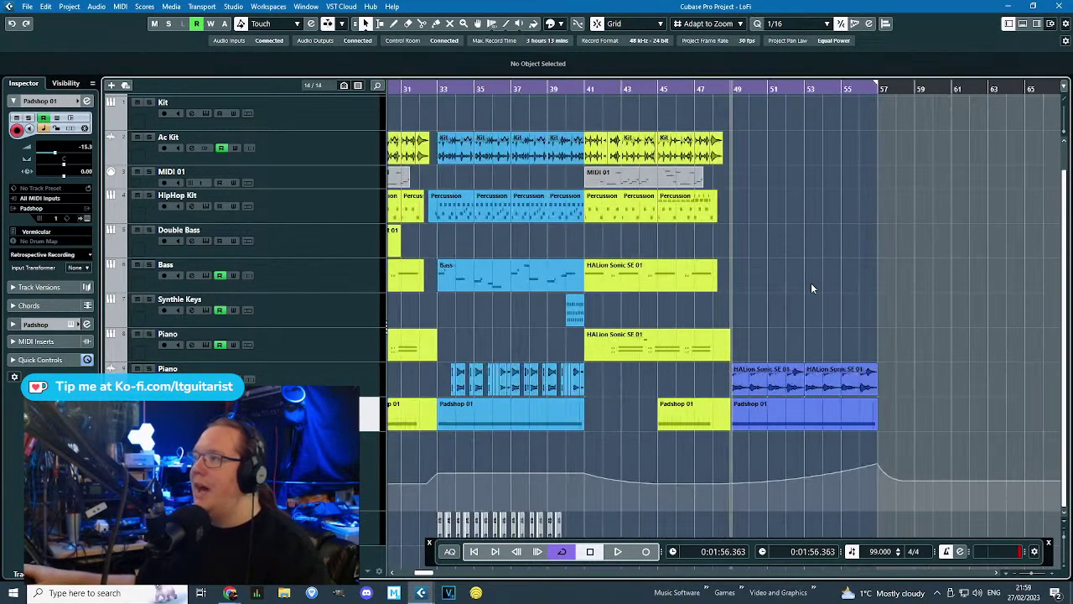
Copy a blue HipHop Kit Percussion part to bar 53 and duplicate it at bar 55.
{"action": "left_click", "coordinate": [483, 212]}
{"action": "left_click_drag", "start_coordinate": [535, 210], "coordinate": [823, 211]}
{"action": "left_click", "coordinate": [865, 242]}
{"action": "left_click", "coordinate": [814, 206]}
{"action": "key", "text": "ctrl+d"}
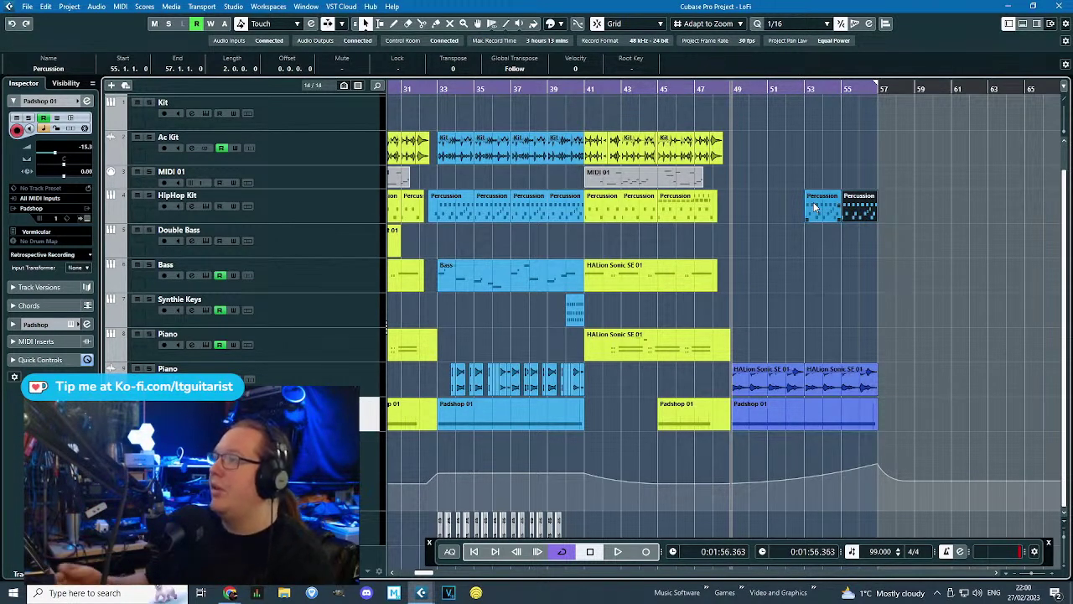
{"action": "left_click", "coordinate": [812, 477]}
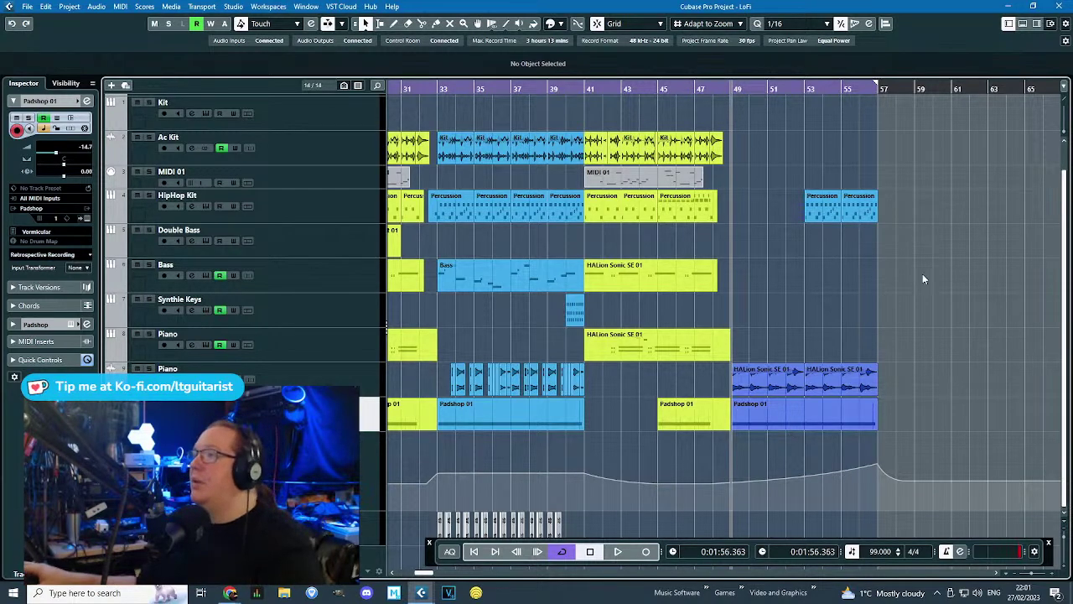
Delete all notes above E1 from the two Percussion parts at bars 53 and 55.
{"action": "double_click", "coordinate": [829, 206]}
{"action": "left_click_drag", "start_coordinate": [595, 161], "coordinate": [196, 230]}
{"action": "key", "text": "Delete"}
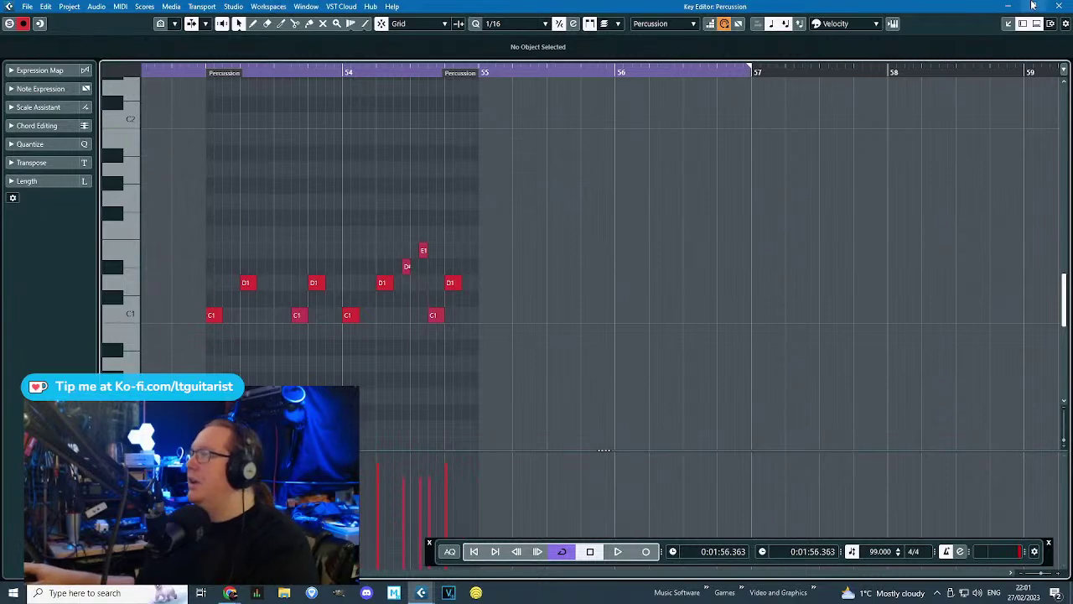
{"action": "left_click", "coordinate": [1060, 6]}
{"action": "double_click", "coordinate": [838, 205]}
{"action": "left_click_drag", "start_coordinate": [830, 132], "coordinate": [146, 223]}
{"action": "key", "text": "Delete"}
{"action": "left_click", "coordinate": [1060, 6]}
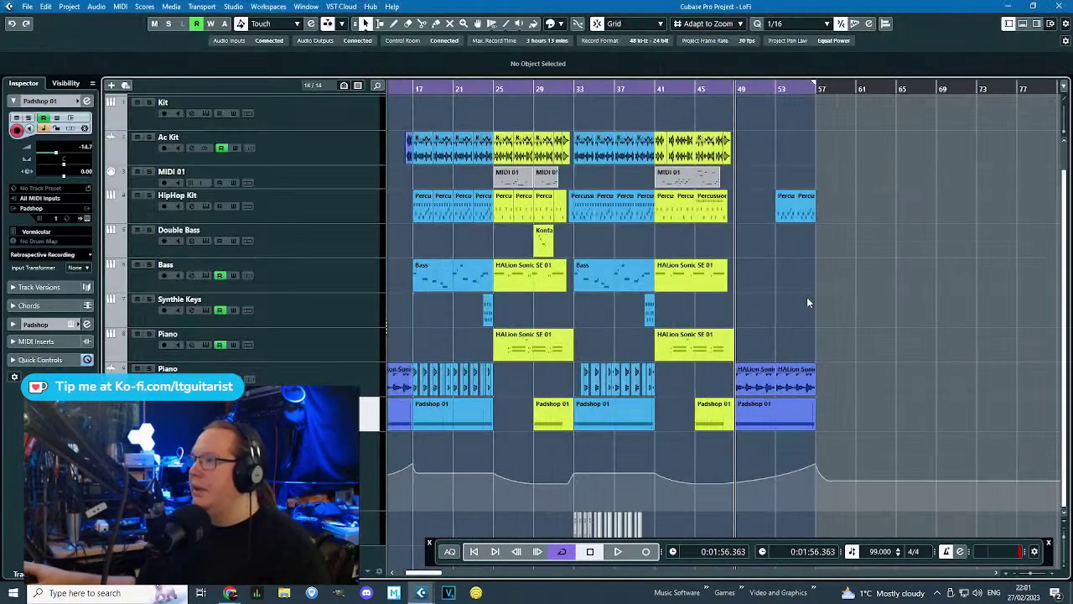
Colour all the percussion, piano and Padshop events between bars 49 and 57 blue-violet.
{"action": "left_click_drag", "start_coordinate": [886, 177], "coordinate": [743, 431]}
{"action": "left_click", "coordinate": [550, 24]}
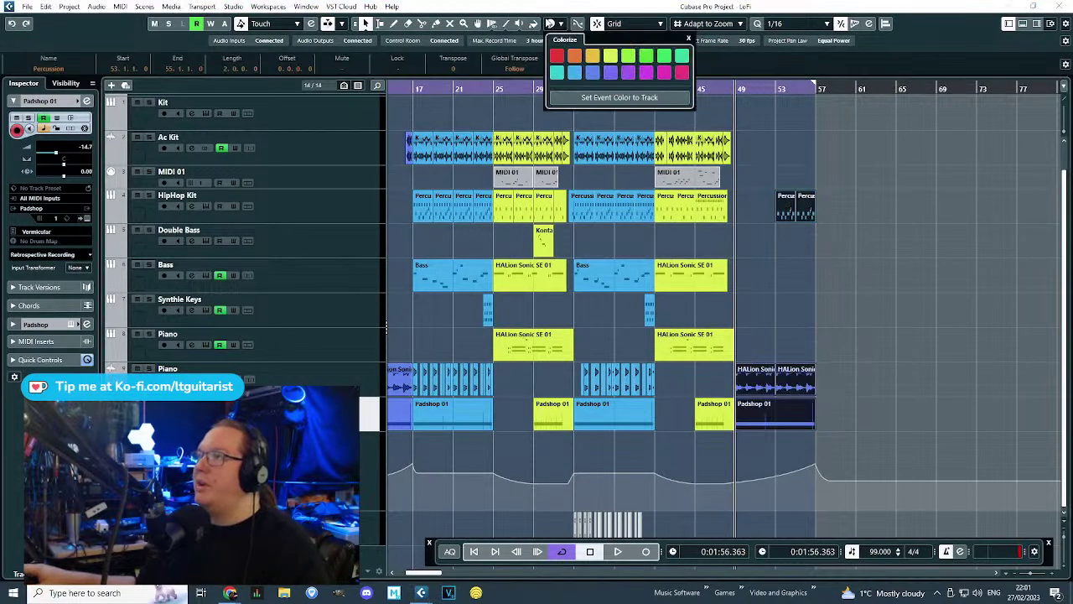
{"action": "left_click", "coordinate": [585, 77]}
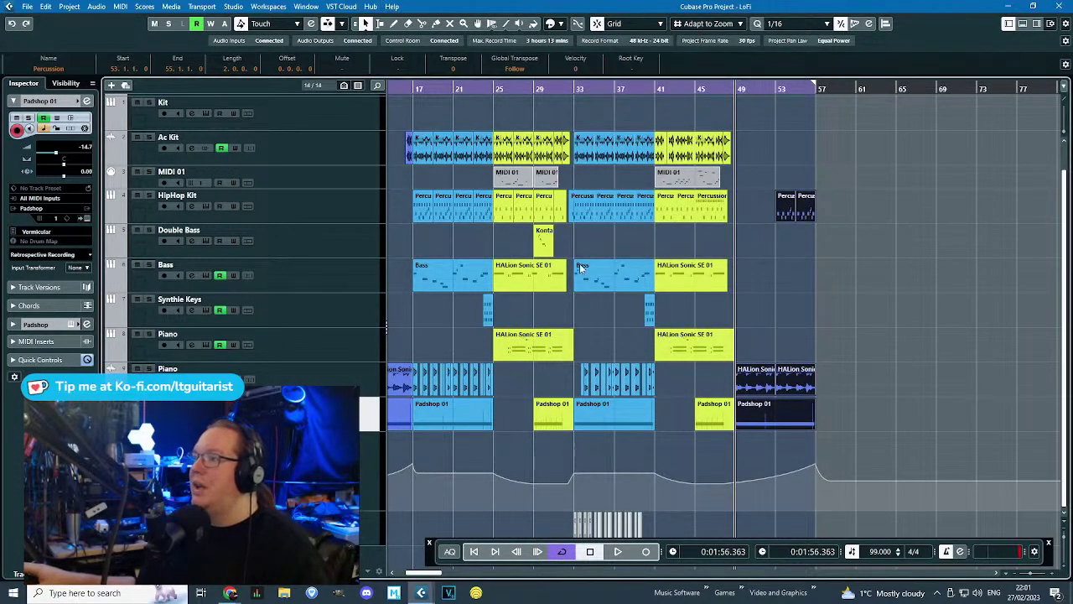
Show all used automation for the tracks from Ac Kit down to the last one.
{"action": "scroll", "coordinate": [637, 390], "scroll_direction": "up", "scroll_amount": 4}
{"action": "scroll", "coordinate": [513, 323], "scroll_direction": "down", "scroll_amount": 1}
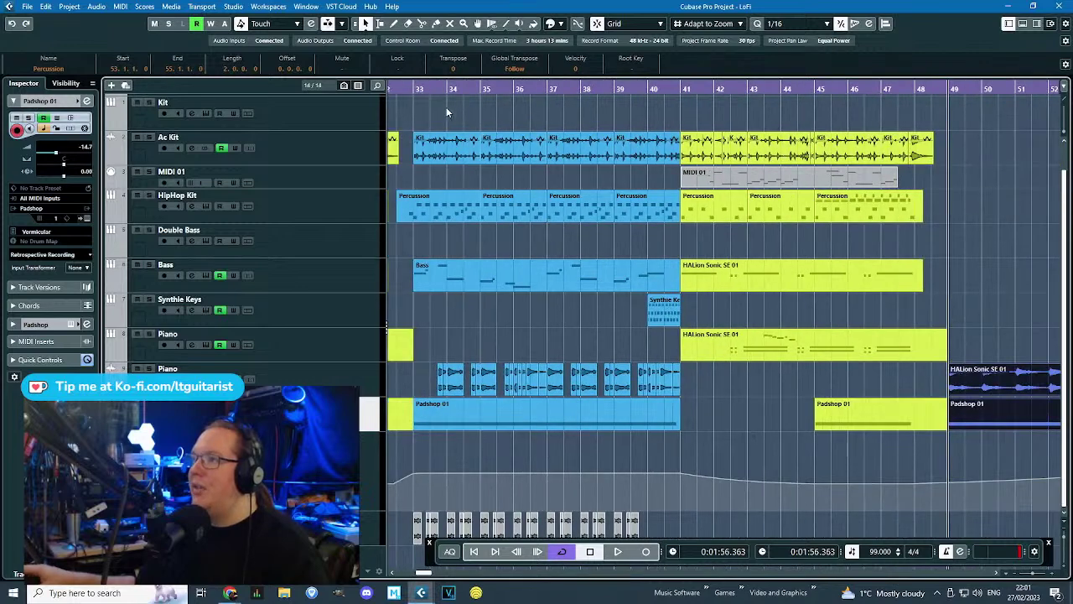
{"action": "left_click", "coordinate": [307, 207]}
{"action": "left_click", "coordinate": [137, 216]}
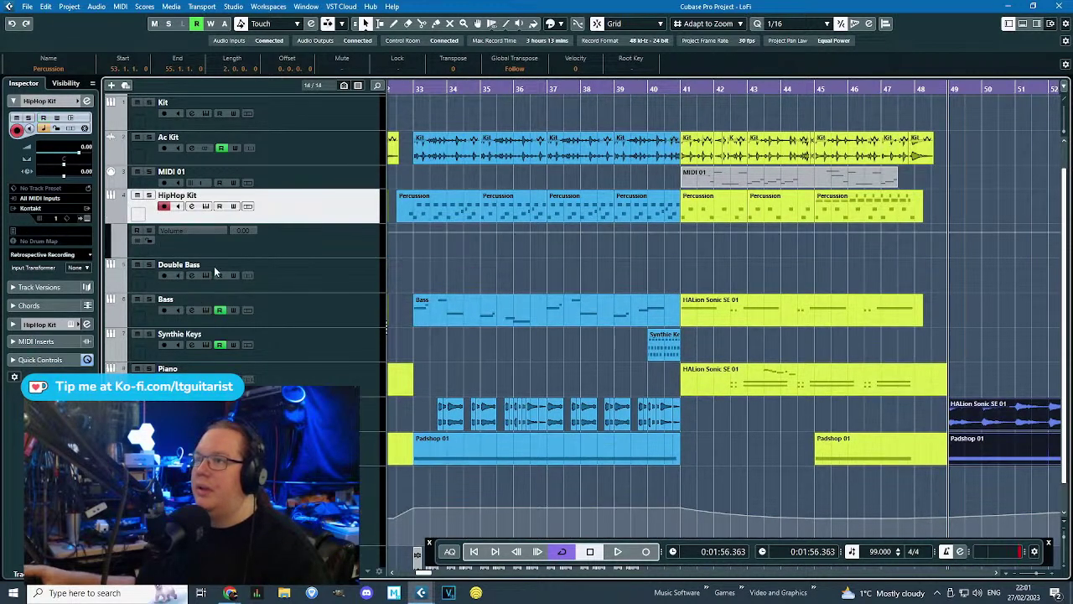
{"action": "left_click", "coordinate": [331, 158]}
{"action": "scroll", "coordinate": [362, 403], "scroll_direction": "down", "scroll_amount": 1}
{"action": "left_click", "coordinate": [364, 468], "text": "shift"}
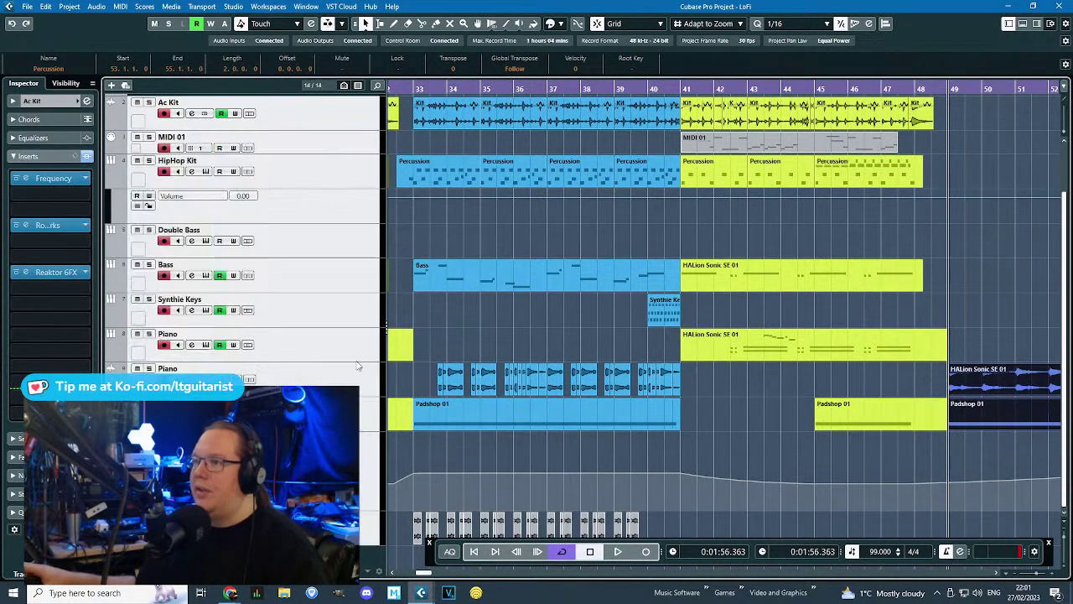
{"action": "scroll", "coordinate": [356, 335], "scroll_direction": "up", "scroll_amount": 2}
{"action": "right_click", "coordinate": [345, 183]}
{"action": "left_click", "coordinate": [403, 344]}
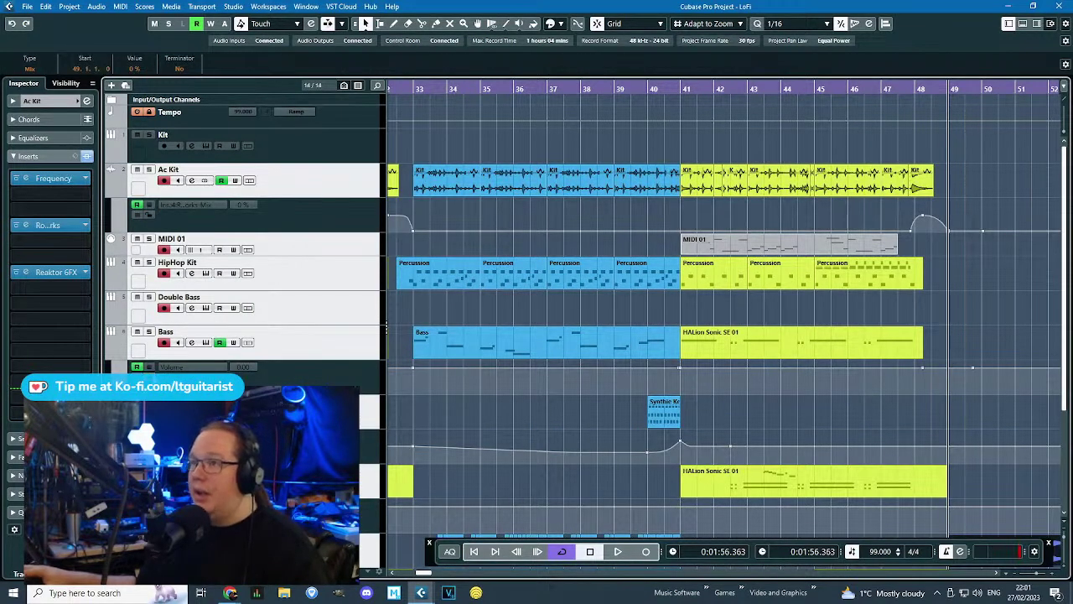
Copy all the events and automation between bars 33 and 41 and paste them at bar 57.
{"action": "scroll", "coordinate": [587, 336], "scroll_direction": "down", "scroll_amount": 3}
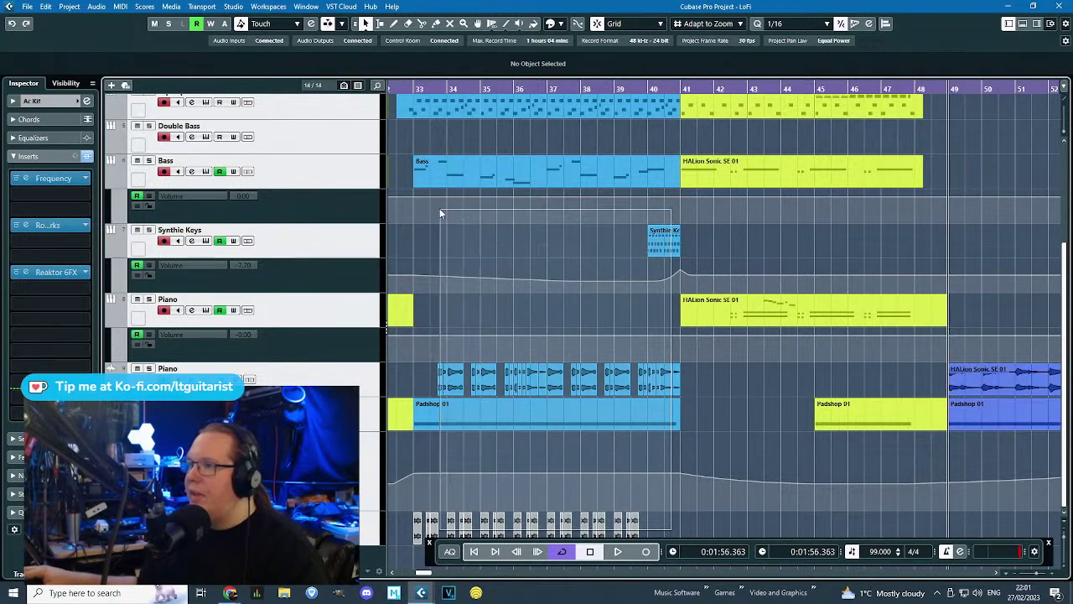
{"action": "scroll", "coordinate": [423, 109], "scroll_direction": "up", "scroll_amount": 2}
{"action": "scroll", "coordinate": [421, 94], "scroll_direction": "up", "scroll_amount": 2}
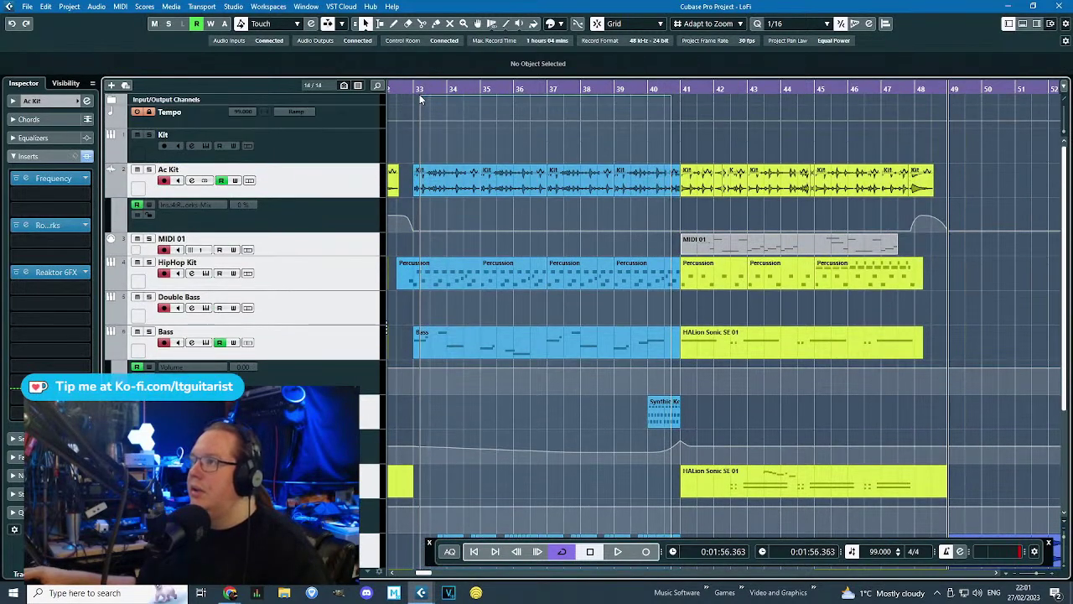
{"action": "left_click", "coordinate": [421, 146]}
{"action": "key", "text": "g"}
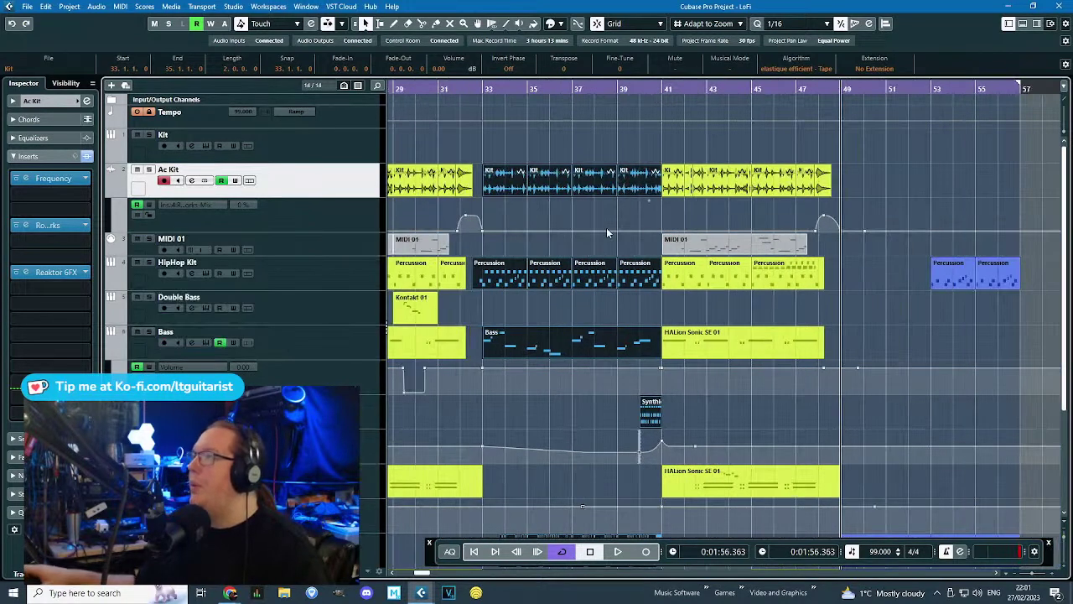
{"action": "left_click_drag", "start_coordinate": [1023, 88], "coordinate": [1029, 281]}
{"action": "key", "text": "ctrl+v"}
Trim the start of the first pasted HipHop Kit Percussion part to 57.1.1.
{"action": "scroll", "coordinate": [735, 176], "scroll_direction": "right", "scroll_amount": 3}
{"action": "left_click_drag", "start_coordinate": [836, 180], "coordinate": [790, 178]}
{"action": "left_click", "coordinate": [710, 275]}
{"action": "left_click_drag", "start_coordinate": [704, 289], "coordinate": [746, 287]}
Split the Percussion part that starts at bar 55 at 56.2.1 and delete the remainder behind the cut.
{"action": "left_click", "coordinate": [657, 284]}
{"action": "key", "text": "1"}
{"action": "left_click", "coordinate": [681, 285]}
{"action": "key", "text": "ctrl+z"}
{"action": "left_click", "coordinate": [680, 282], "text": "alt"}
{"action": "left_click", "coordinate": [680, 284]}
{"action": "key", "text": "Delete"}
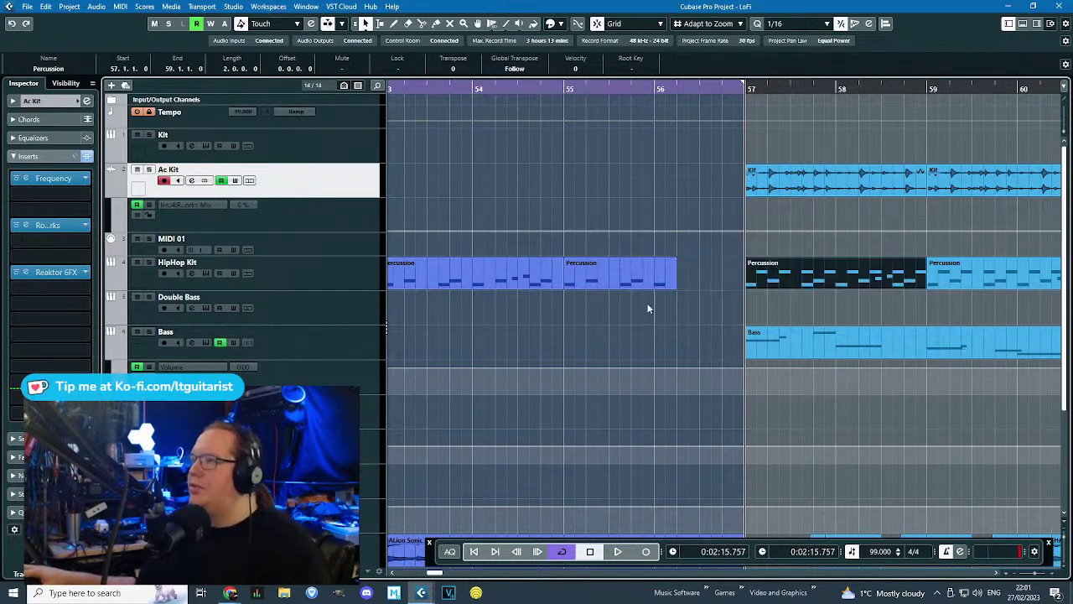
Extend the start of the first pasted Ac Kit event back to one beat before bar 55 and play from there.
{"action": "left_click_drag", "start_coordinate": [748, 192], "coordinate": [558, 168]}
{"action": "left_click", "coordinate": [549, 90]}
{"action": "key", "text": "space"}
{"action": "left_click", "coordinate": [636, 150]}
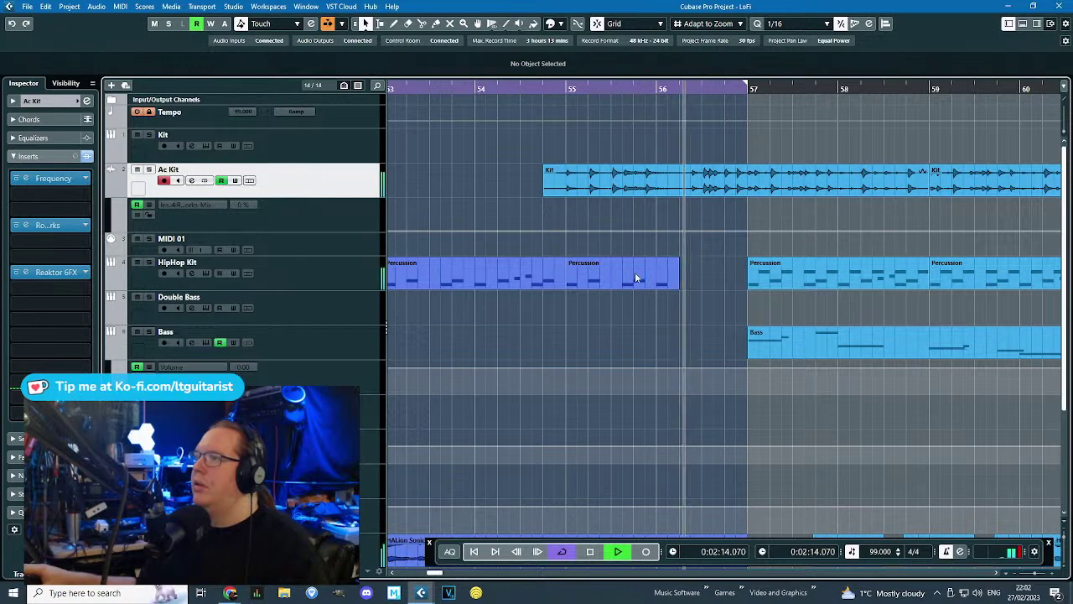
Delete the Percussion parts at bars 55 and 53 and extend the cycle range to just past bar 59.
{"action": "left_click", "coordinate": [620, 284]}
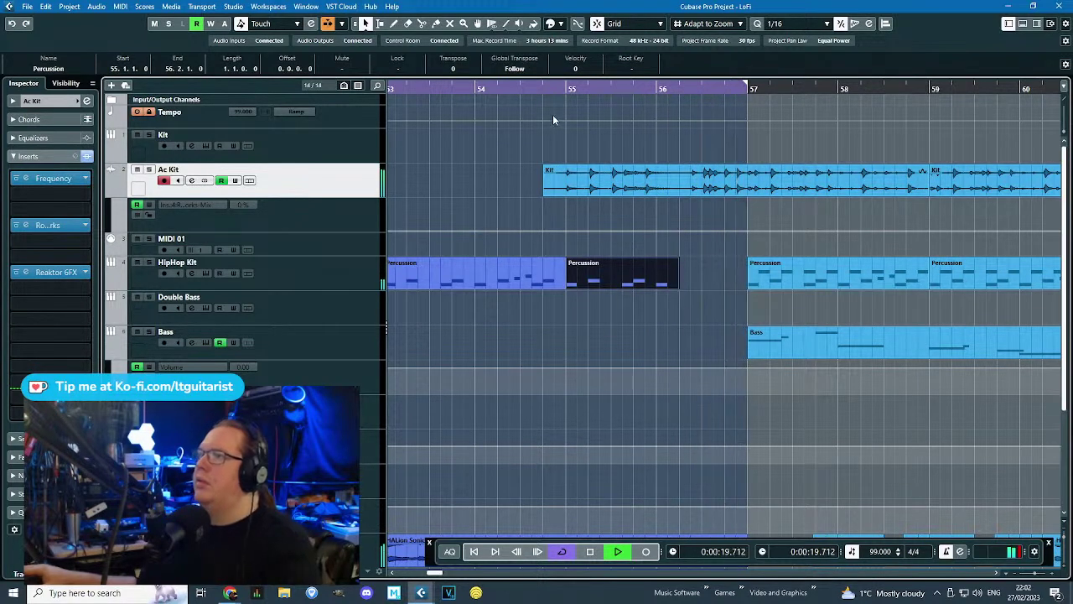
{"action": "key", "text": "Delete"}
{"action": "left_click", "coordinate": [500, 88]}
{"action": "left_click_drag", "start_coordinate": [748, 87], "coordinate": [963, 87]}
{"action": "scroll", "coordinate": [670, 324], "scroll_direction": "down", "scroll_amount": 2}
{"action": "left_click", "coordinate": [605, 277]}
{"action": "key", "text": "Delete"}
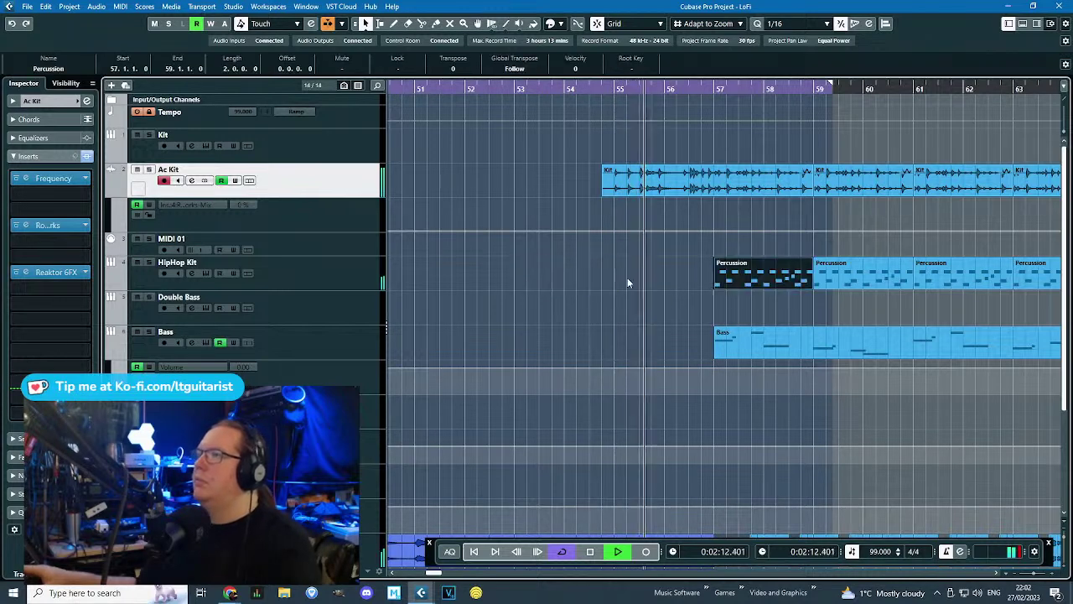
Split the extended Ac Kit event at bar 56.
{"action": "scroll", "coordinate": [651, 287], "scroll_direction": "up", "scroll_amount": 2}
{"action": "key", "text": "3"}
{"action": "left_click", "coordinate": [674, 186]}
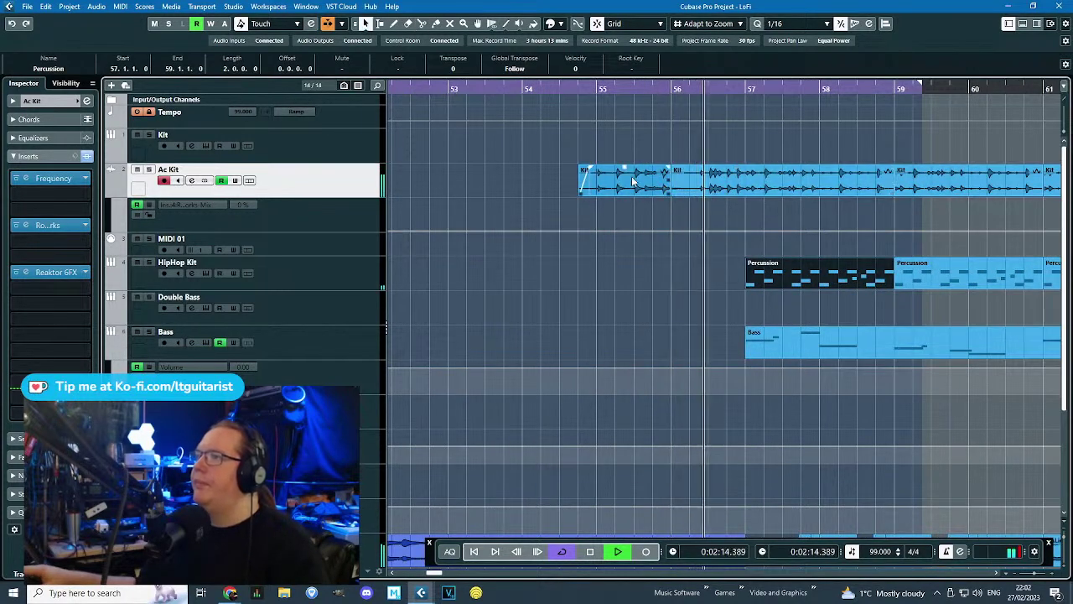
Trim the Ac Kit event before bar 56 to start at bar 55, copy it to bars 53 and 54, and play the result.
{"action": "key", "text": "1"}
{"action": "left_click", "coordinate": [600, 183]}
{"action": "left_click_drag", "start_coordinate": [637, 188], "coordinate": [486, 192]}
{"action": "left_click", "coordinate": [429, 152]}
{"action": "key", "text": "space"}
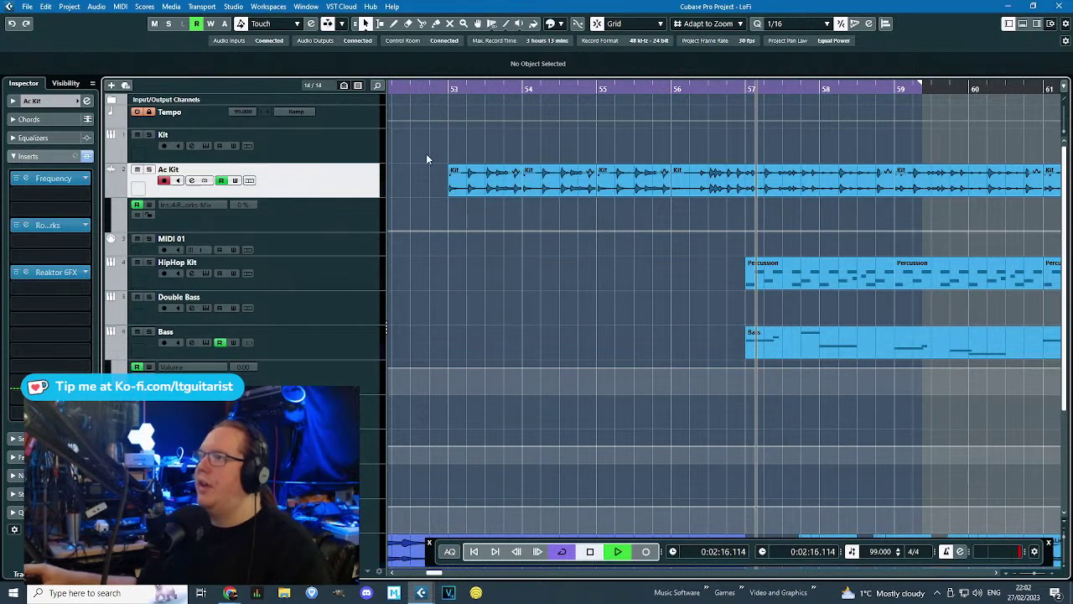
{"action": "left_click_drag", "start_coordinate": [443, 145], "coordinate": [640, 194]}
{"action": "left_click", "coordinate": [587, 284]}
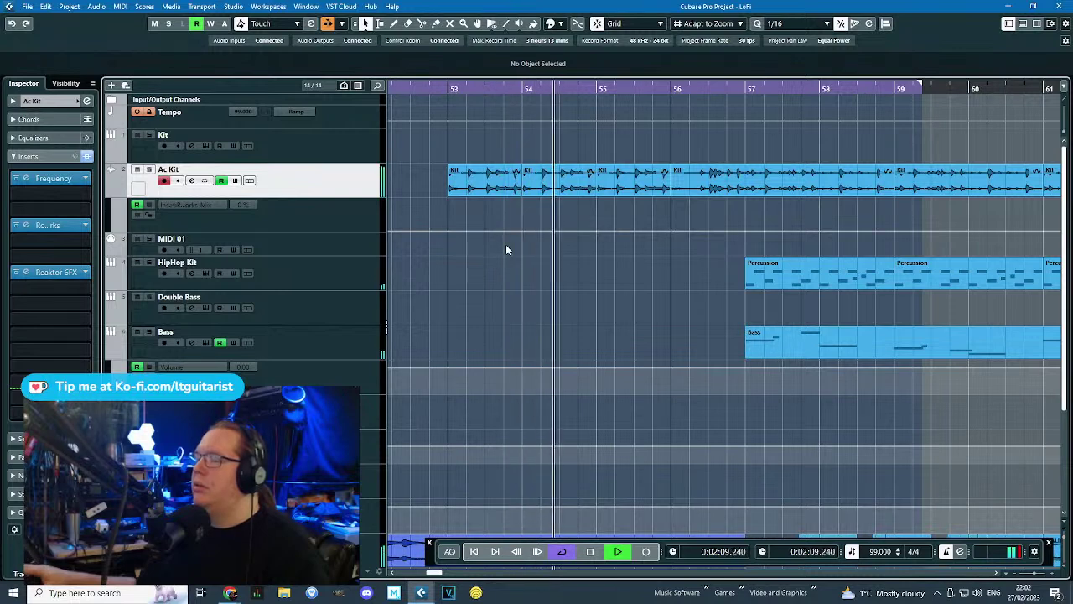
Split the bar 54 and bar 55 Ac Kit events at 54.4.3 and 55.4.3 and delete their last eighth notes.
{"action": "scroll", "coordinate": [505, 244], "scroll_direction": "up", "scroll_amount": 3}
{"action": "scroll", "coordinate": [506, 244], "scroll_direction": "down", "scroll_amount": 3}
{"action": "scroll", "coordinate": [630, 251], "scroll_direction": "up", "scroll_amount": 2}
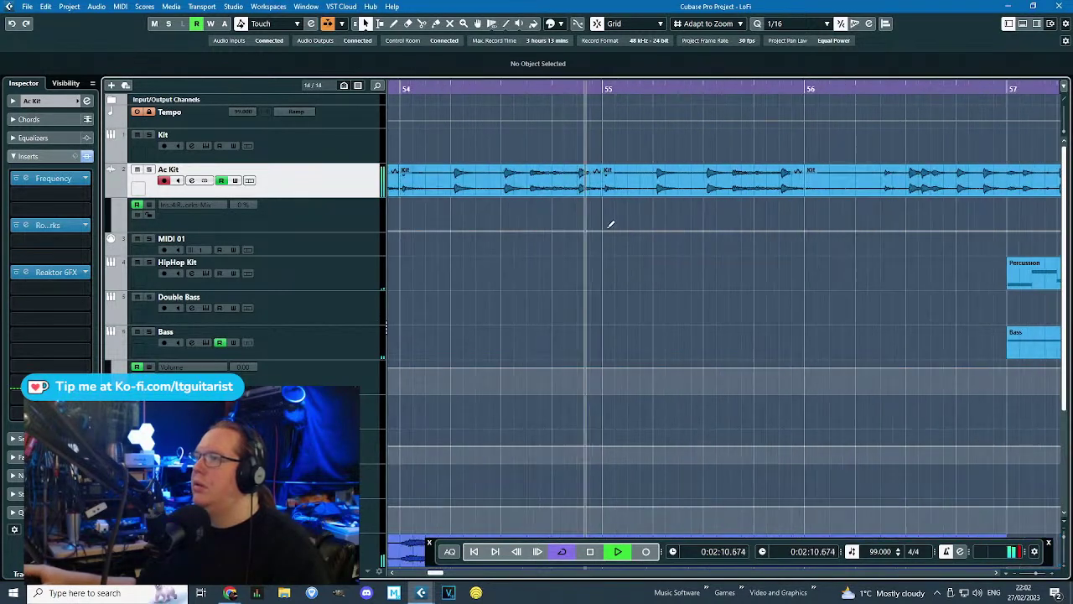
{"action": "left_click", "coordinate": [580, 180], "text": "alt"}
{"action": "key", "text": "Delete"}
{"action": "left_click", "coordinate": [779, 192], "text": "alt"}
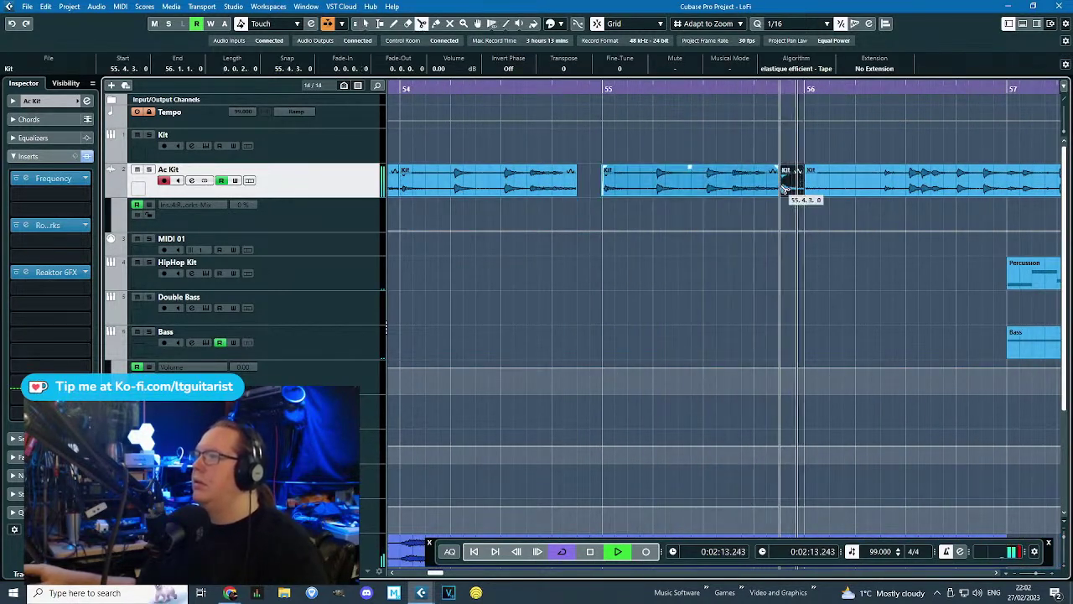
{"action": "key", "text": "Delete"}
Cut the last eighth note off the bar 53 Ac Kit event, fade out all three events, and play from bar 53.
{"action": "scroll", "coordinate": [541, 176], "scroll_direction": "down", "scroll_amount": 1}
{"action": "left_click", "coordinate": [478, 154]}
{"action": "left_click", "coordinate": [405, 182], "text": "alt"}
{"action": "key", "text": "Delete"}
{"action": "left_click_drag", "start_coordinate": [701, 155], "coordinate": [362, 189]}
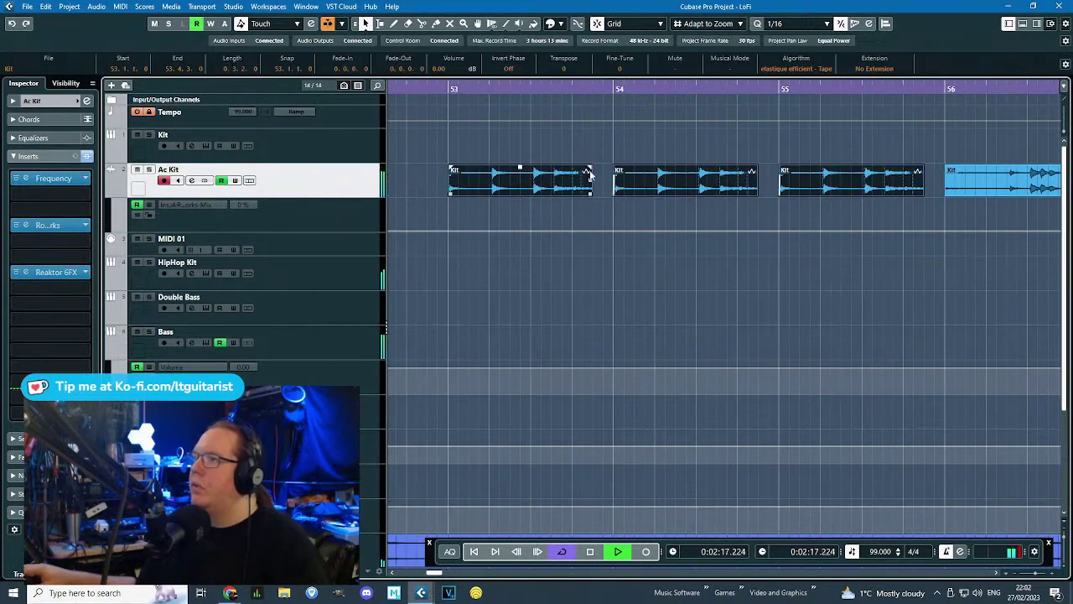
{"action": "left_click", "coordinate": [450, 89]}
{"action": "key", "text": "space"}
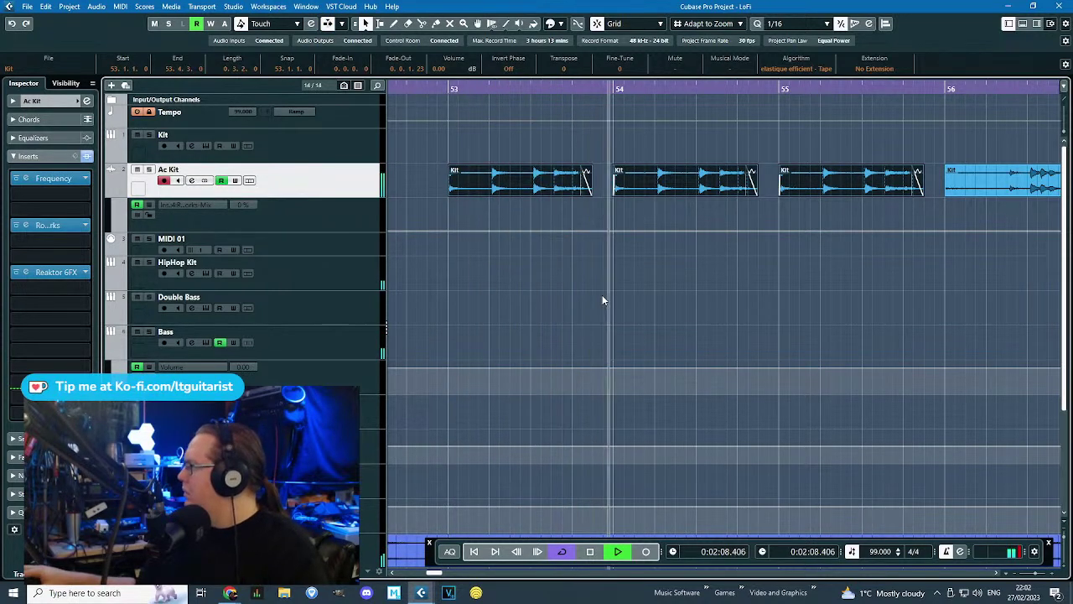
Undo the fade-outs and end cuts on the Ac Kit events in bars 53 to 55.
{"action": "key", "text": "ctrl+z"}
{"action": "key", "text": "ctrl+z"}
{"action": "key", "text": "ctrl+z"}
{"action": "key", "text": "ctrl+z"}
{"action": "key", "text": "space"}
{"action": "left_click_drag", "start_coordinate": [631, 196], "coordinate": [640, 198]}
{"action": "key", "text": "ctrl+z"}
{"action": "key", "text": "ctrl+z"}
{"action": "key", "text": "ctrl+z"}
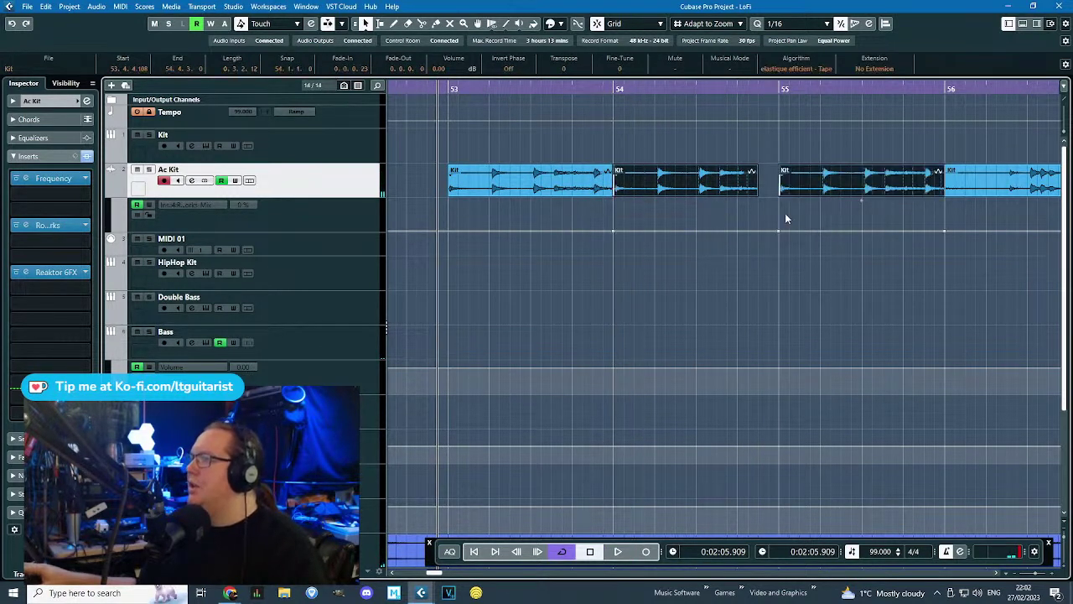
Extend the ends of the bar 53 and bar 54 Ac Kit events to 54.1.4 and 55.1.4, crossfade the joins, and play.
{"action": "left_click_drag", "start_coordinate": [863, 211], "coordinate": [520, 191]}
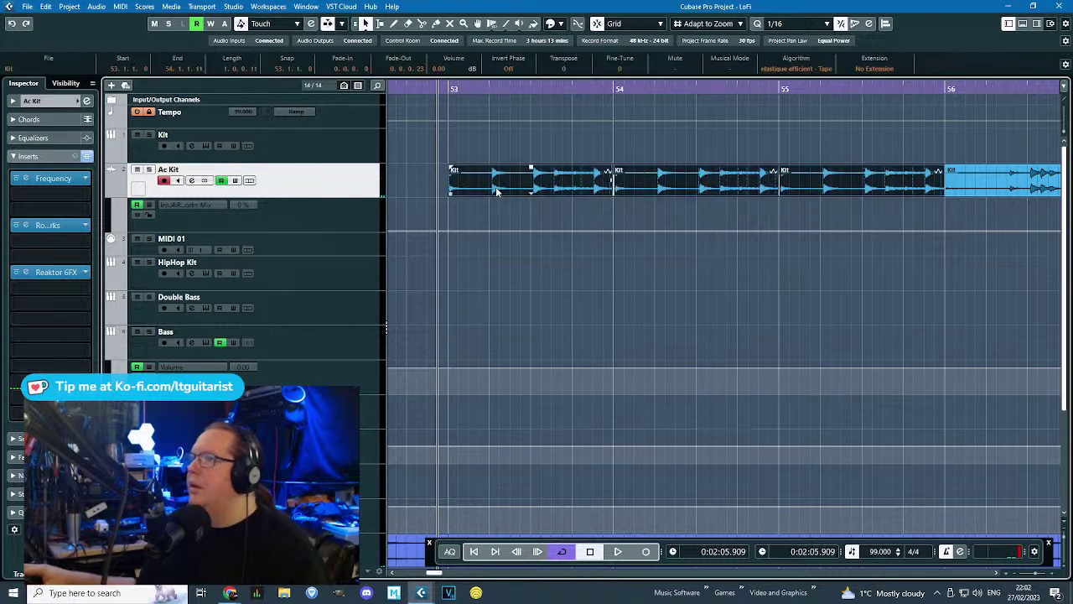
{"action": "left_click", "coordinate": [553, 181], "text": "ctrl"}
{"action": "left_click_drag", "start_coordinate": [613, 196], "coordinate": [644, 196]}
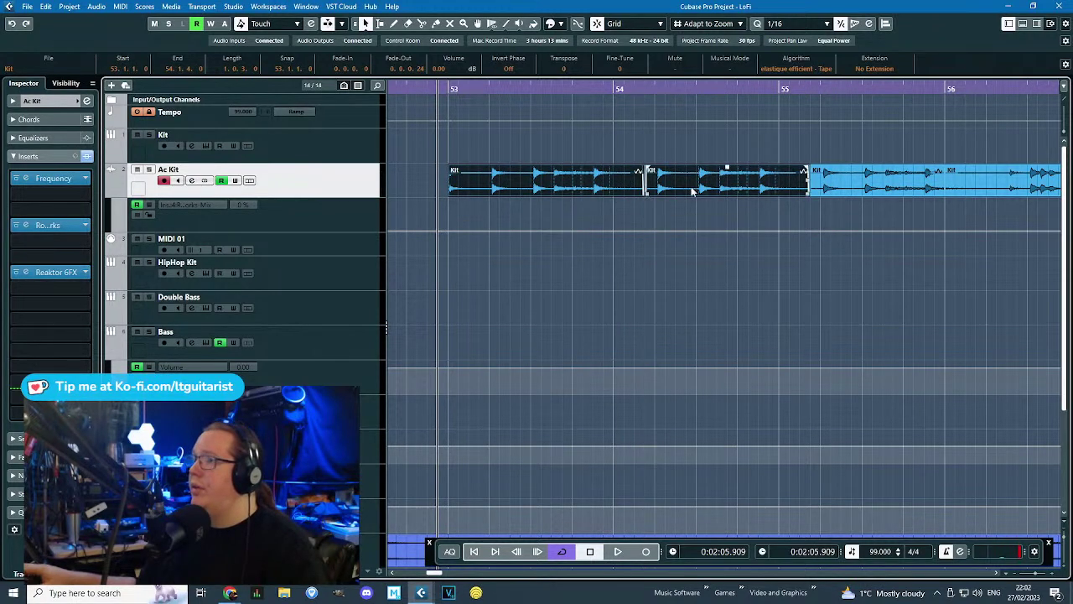
{"action": "key", "text": "x"}
{"action": "left_click", "coordinate": [696, 189]}
{"action": "left_click", "coordinate": [604, 191]}
{"action": "key", "text": "space"}
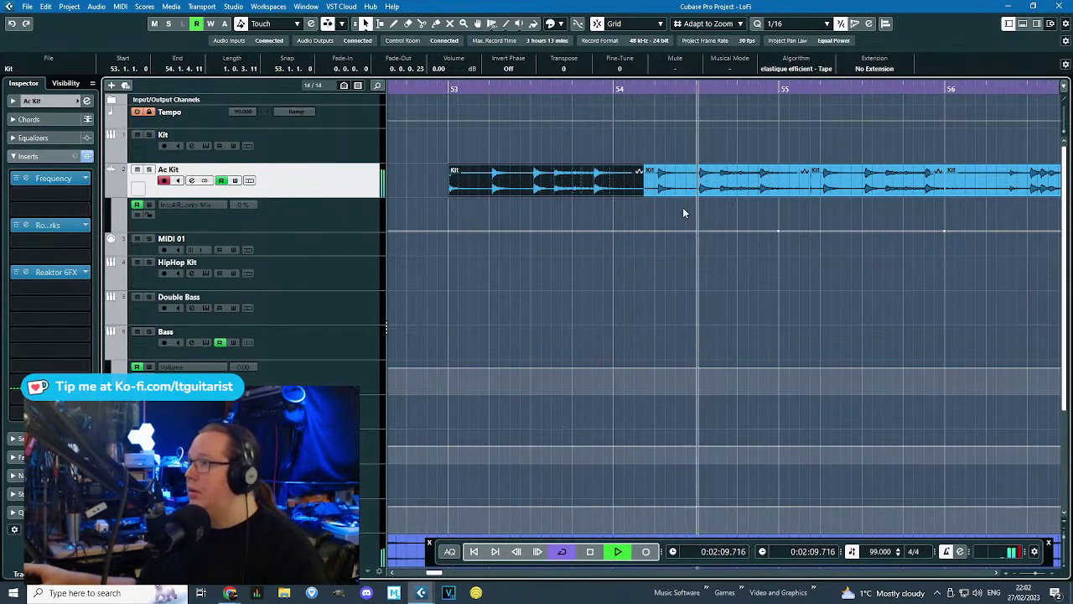
Split the bar 54 Ac Kit event at 54.4.3, delete the piece behind the cut, and play from bar 53.
{"action": "key", "text": "h"}
{"action": "left_click", "coordinate": [795, 188], "text": "alt"}
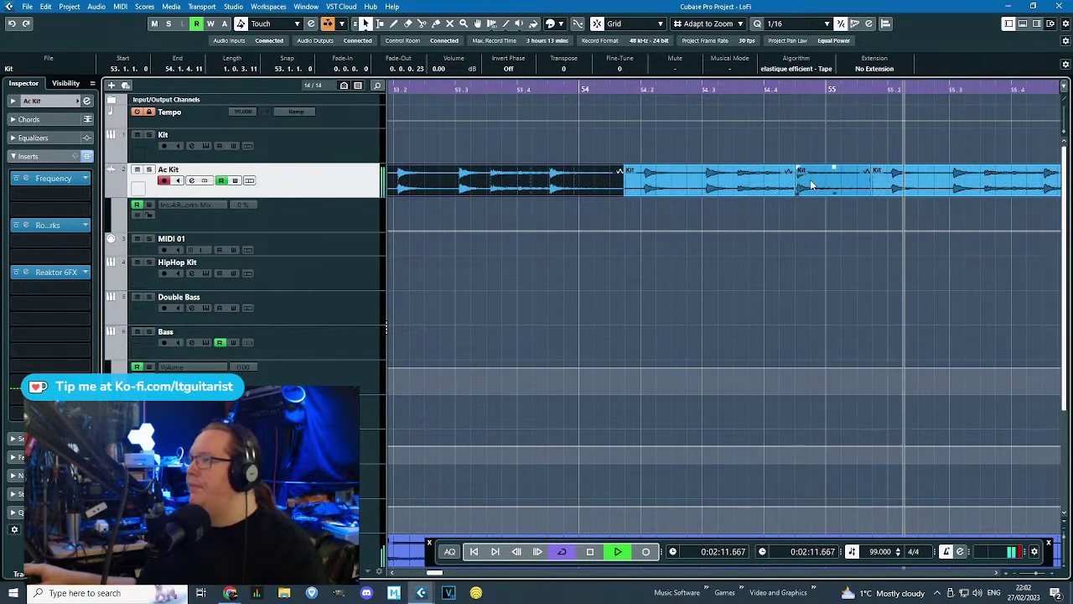
{"action": "key", "text": "Delete"}
{"action": "left_click", "coordinate": [807, 179]}
{"action": "key", "text": "ctrl+z"}
{"action": "key", "text": "Delete"}
{"action": "left_click_drag", "start_coordinate": [792, 166], "coordinate": [826, 166]}
{"action": "scroll", "coordinate": [781, 166], "scroll_direction": "down", "scroll_amount": 2}
{"action": "left_click_drag", "start_coordinate": [566, 89], "coordinate": [541, 182]}
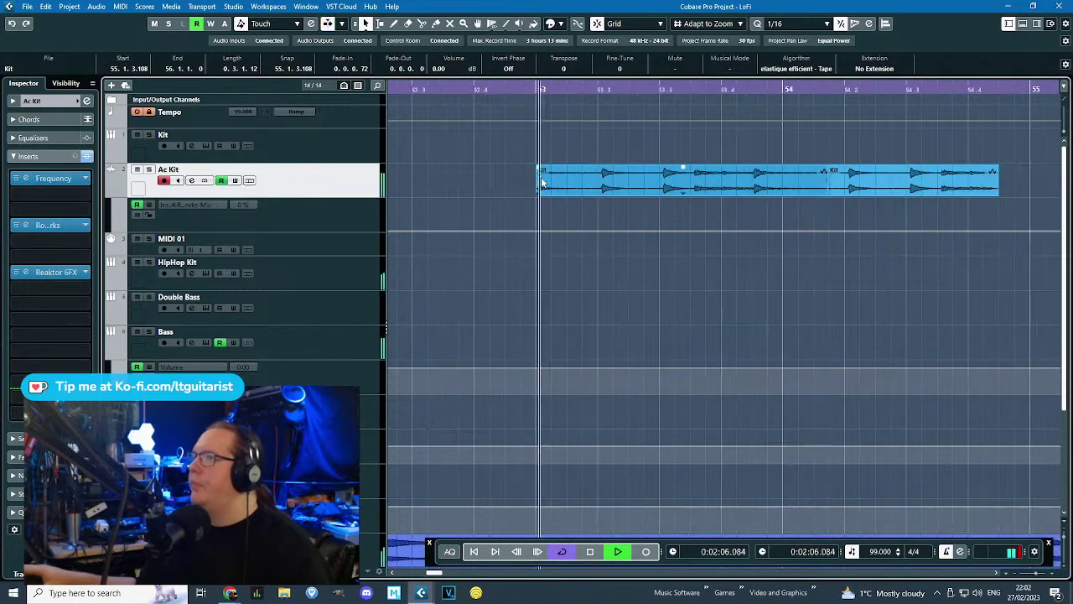
Stop playback and trim the start of the bar 55 Ac Kit event to beat 55.2.
{"action": "scroll", "coordinate": [787, 165], "scroll_direction": "down", "scroll_amount": 2}
{"action": "scroll", "coordinate": [786, 166], "scroll_direction": "up", "scroll_amount": 3}
{"action": "scroll", "coordinate": [774, 181], "scroll_direction": "up", "scroll_amount": 2}
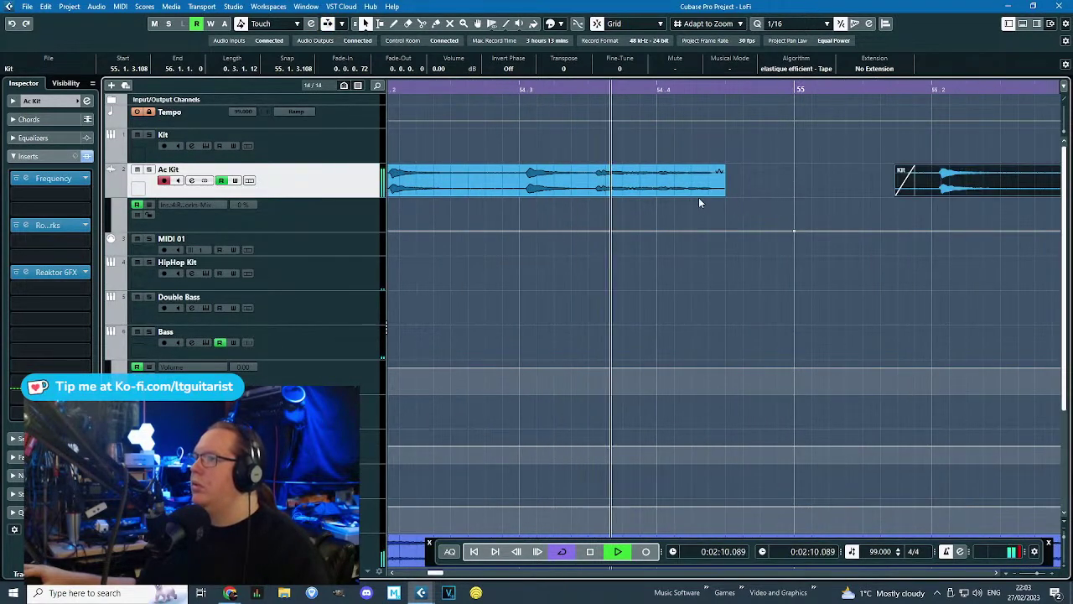
{"action": "scroll", "coordinate": [691, 199], "scroll_direction": "down", "scroll_amount": 2}
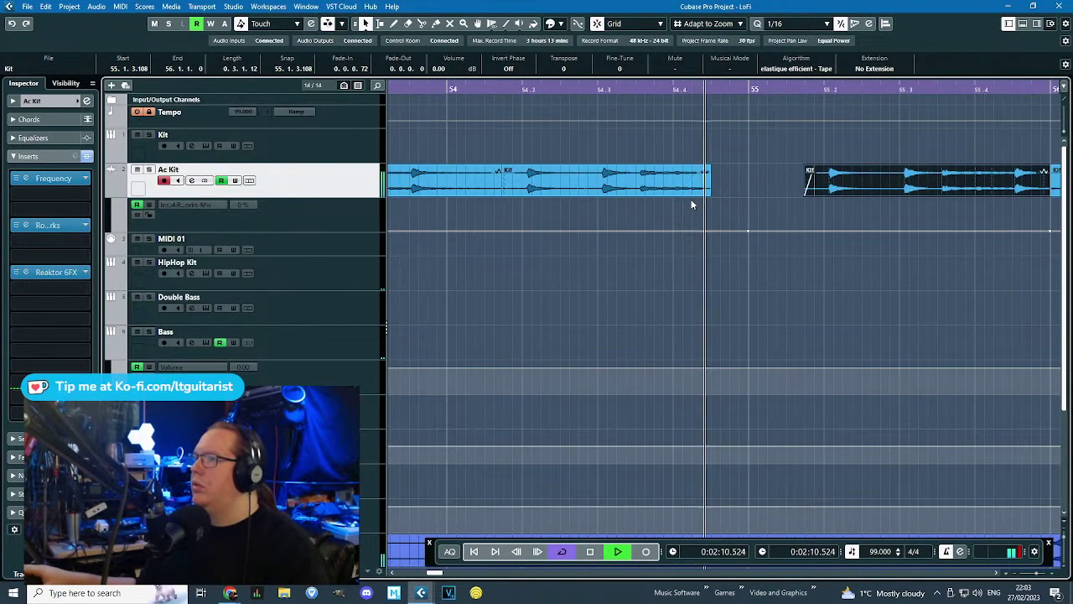
{"action": "key", "text": "space"}
{"action": "left_click", "coordinate": [807, 194]}
{"action": "left_click_drag", "start_coordinate": [812, 169], "coordinate": [826, 192]}
Trim the bar 54 Ac Kit event to start at 54.2 and set the bar 53 event's fade-out to 0.0.2.18.
{"action": "scroll", "coordinate": [489, 177], "scroll_direction": "up", "scroll_amount": 2}
{"action": "left_click", "coordinate": [574, 176], "text": "alt"}
{"action": "left_click", "coordinate": [567, 168]}
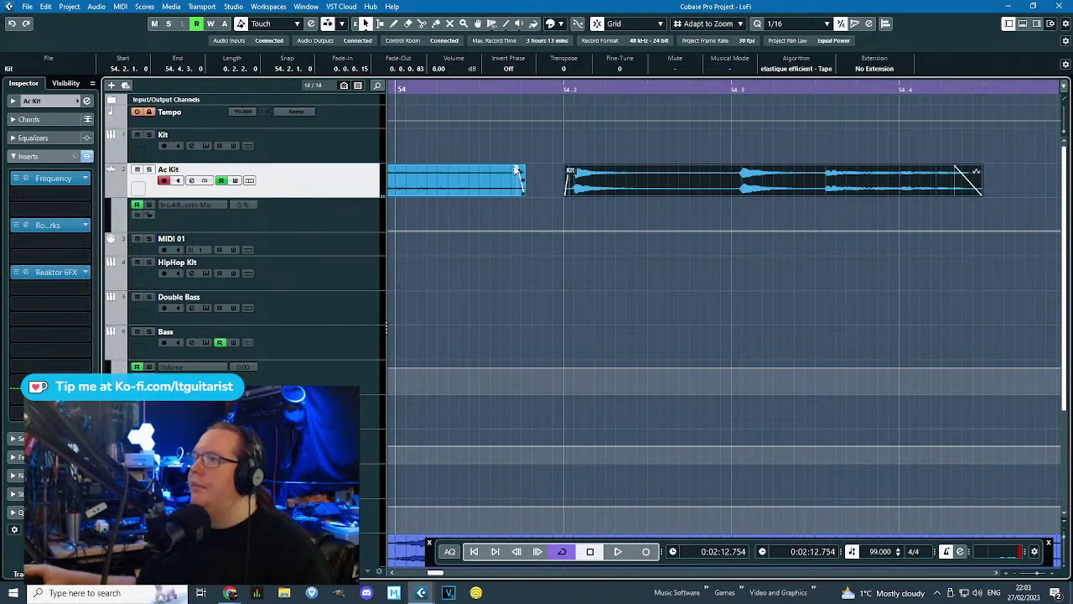
{"action": "left_click_drag", "start_coordinate": [513, 164], "coordinate": [437, 161]}
{"action": "scroll", "coordinate": [445, 156], "scroll_direction": "down", "scroll_amount": 2}
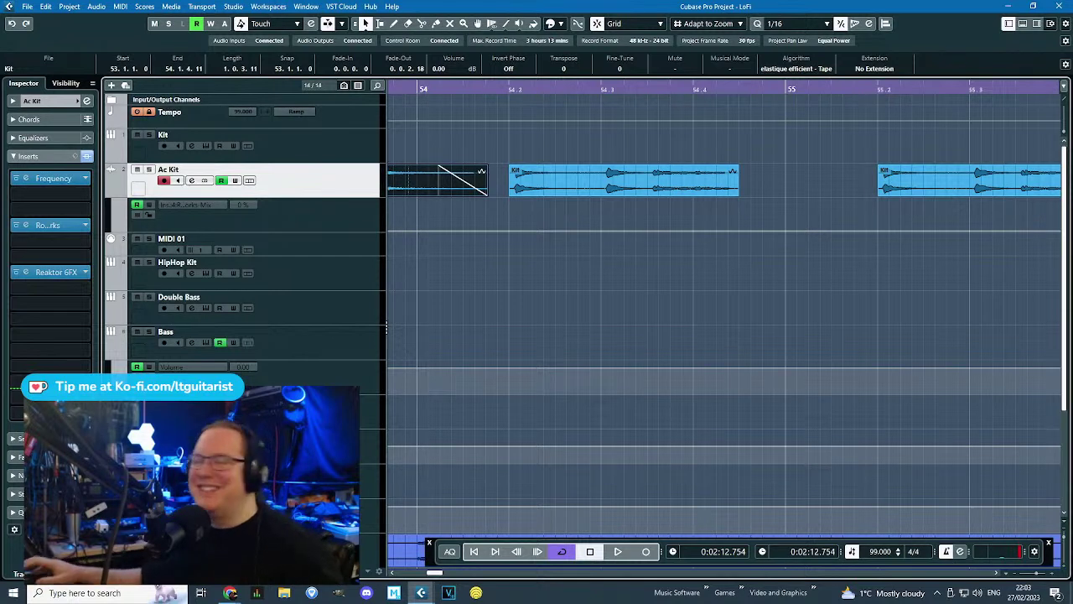
Switch to the browser and look over the Dreamtonics Synthesizer V product page.
{"action": "key", "text": "F2"}
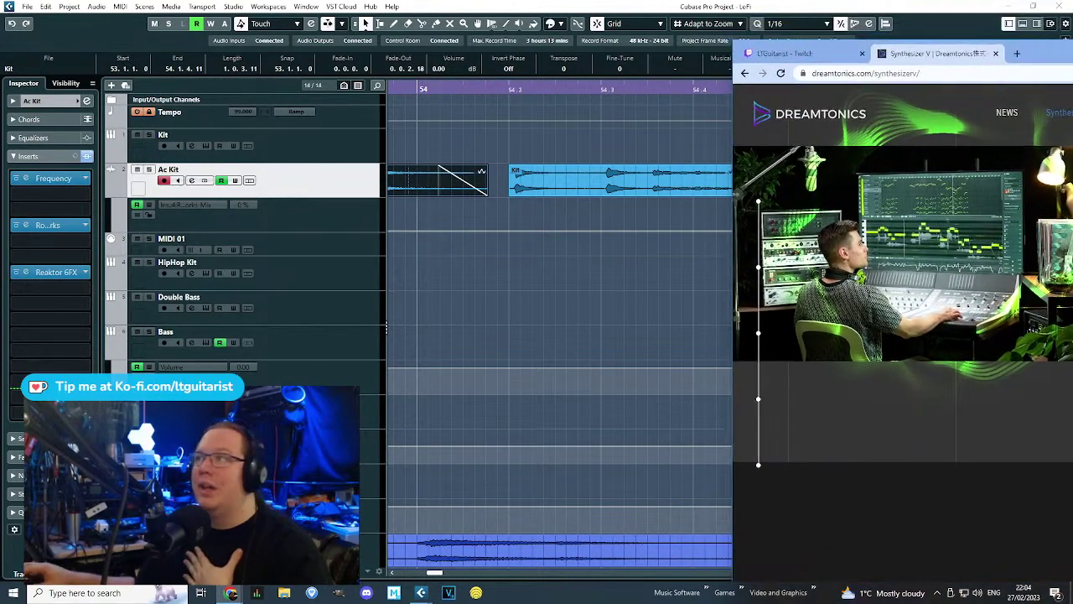
{"action": "left_click_drag", "start_coordinate": [1072, 34], "coordinate": [967, 69]}
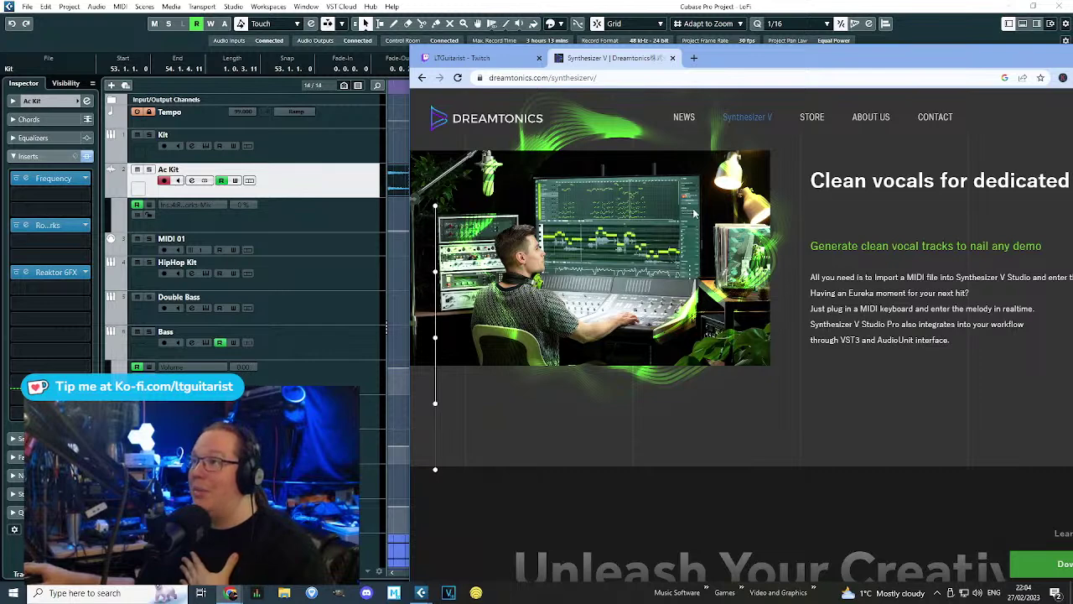
{"action": "scroll", "coordinate": [686, 231], "scroll_direction": "down", "scroll_amount": 1}
{"action": "scroll", "coordinate": [679, 232], "scroll_direction": "up", "scroll_amount": 2}
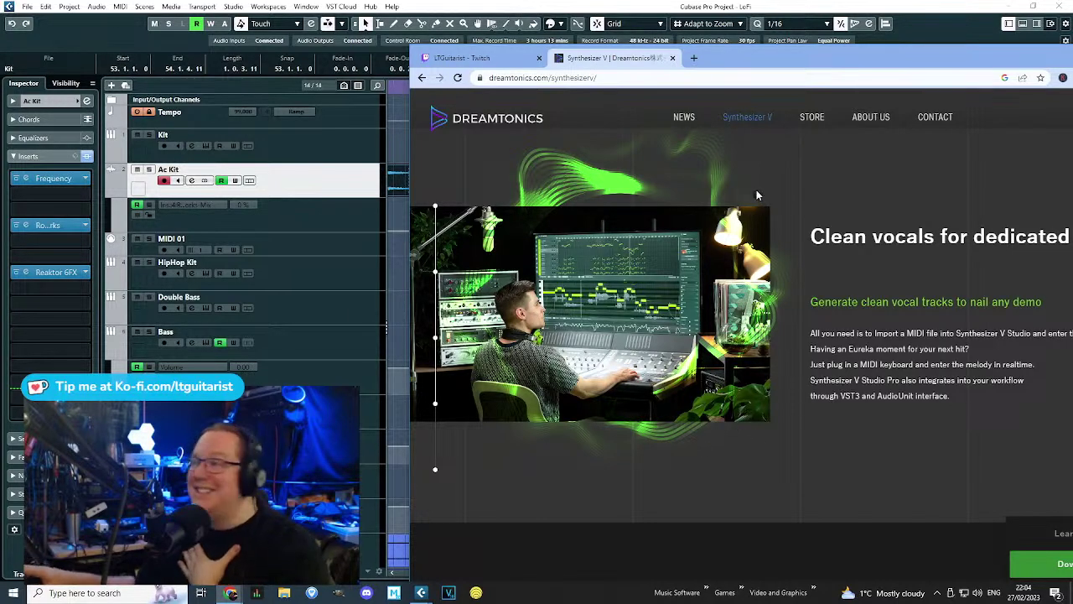
{"action": "left_click_drag", "start_coordinate": [714, 62], "coordinate": [1072, 62]}
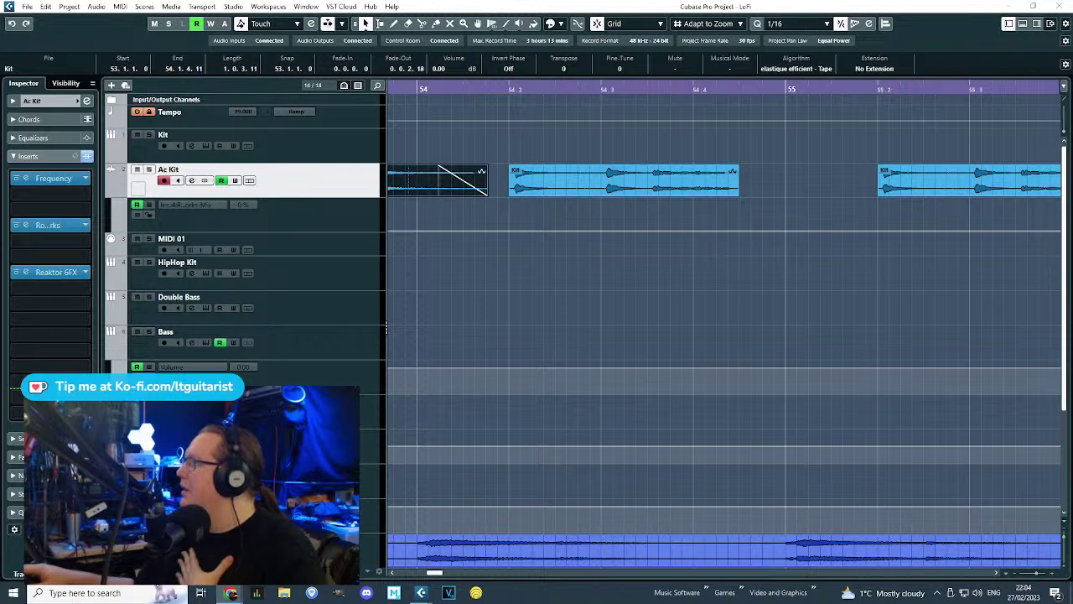
Back in Cubase, split the Ac Kit event at bar 57 and colour the Ac Kit events between bars 53 and 57 purple-blue.
{"action": "left_click", "coordinate": [555, 258]}
{"action": "scroll", "coordinate": [555, 259], "scroll_direction": "down", "scroll_amount": 3}
{"action": "key", "text": "g"}
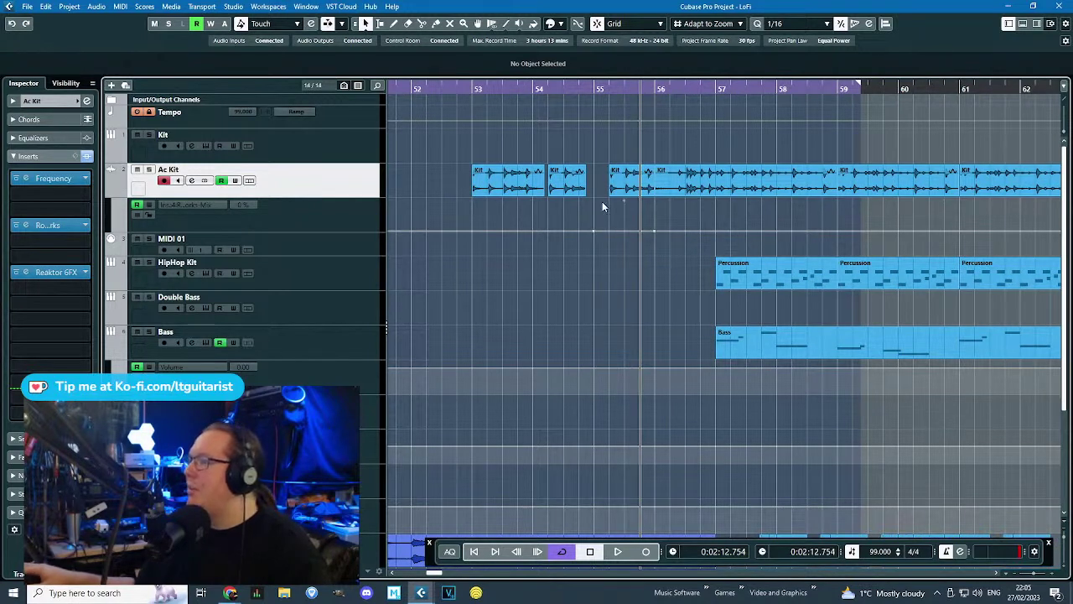
{"action": "scroll", "coordinate": [597, 199], "scroll_direction": "down", "scroll_amount": 2}
{"action": "scroll", "coordinate": [503, 197], "scroll_direction": "up", "scroll_amount": 3}
{"action": "left_click_drag", "start_coordinate": [506, 204], "coordinate": [872, 189]}
{"action": "key", "text": "3"}
{"action": "left_click", "coordinate": [870, 182]}
{"action": "key", "text": "1"}
{"action": "left_click", "coordinate": [558, 23]}
{"action": "left_click", "coordinate": [590, 73]}
Raise the Ac Kit Mix automation from 52.4 until just before bar 57, auditioning it at 27% and then at 11%.
{"action": "left_click", "coordinate": [877, 228]}
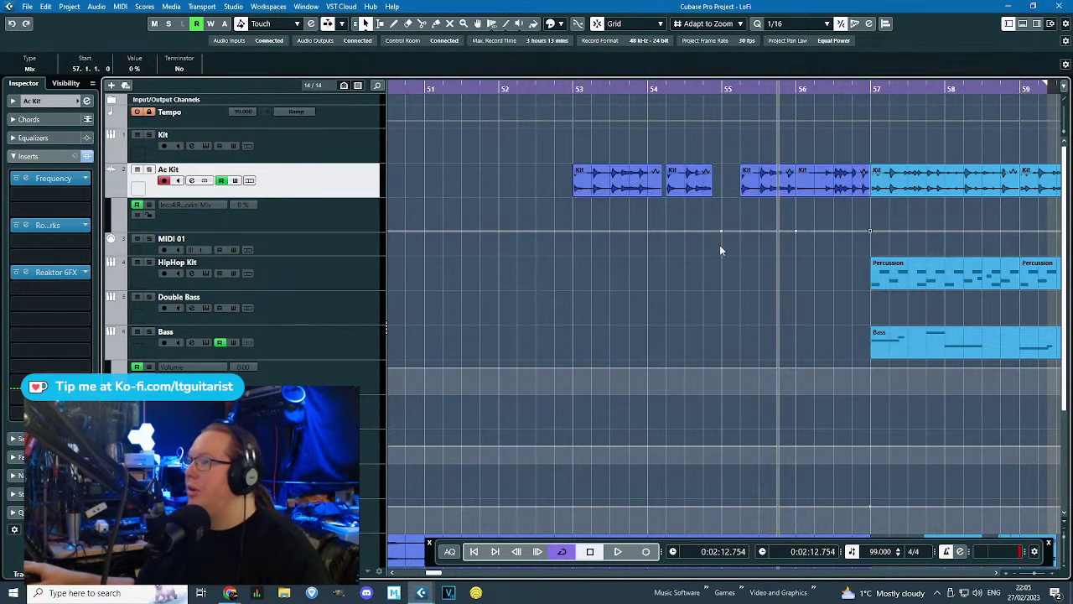
{"action": "left_click", "coordinate": [554, 223]}
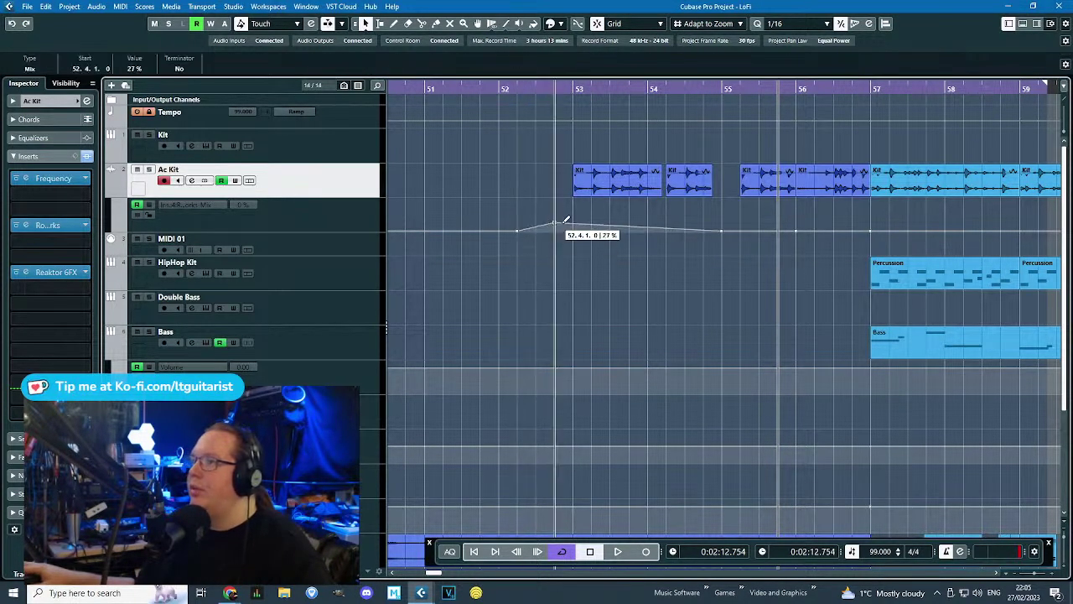
{"action": "left_click_drag", "start_coordinate": [739, 222], "coordinate": [783, 206]}
{"action": "key", "text": "Delete"}
{"action": "key", "text": "Delete"}
{"action": "left_click", "coordinate": [556, 88]}
{"action": "key", "text": "space"}
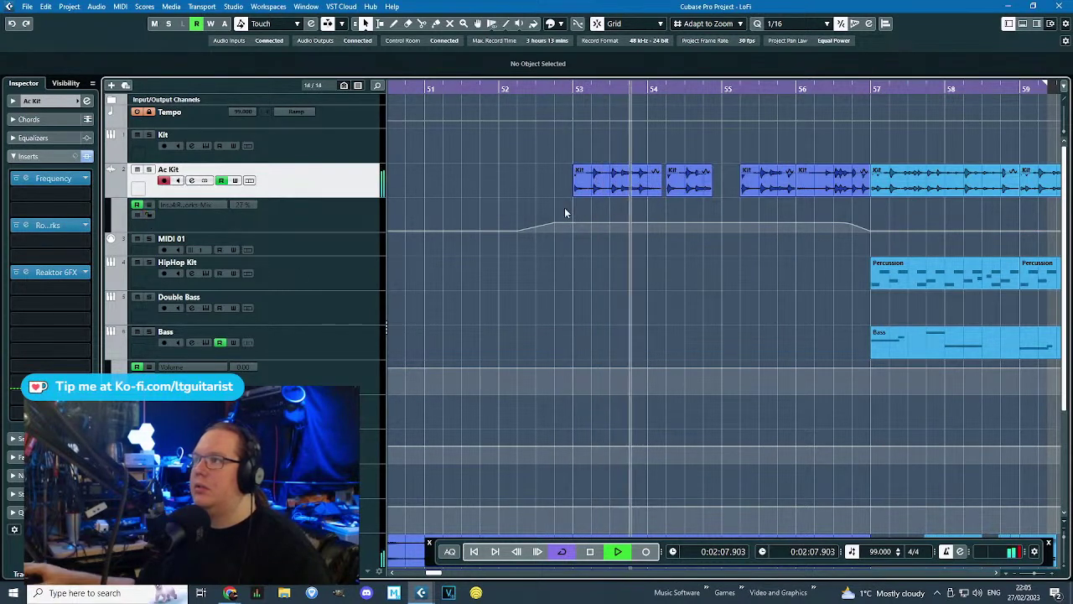
{"action": "left_click_drag", "start_coordinate": [556, 227], "coordinate": [555, 230]}
{"action": "left_click", "coordinate": [563, 88]}
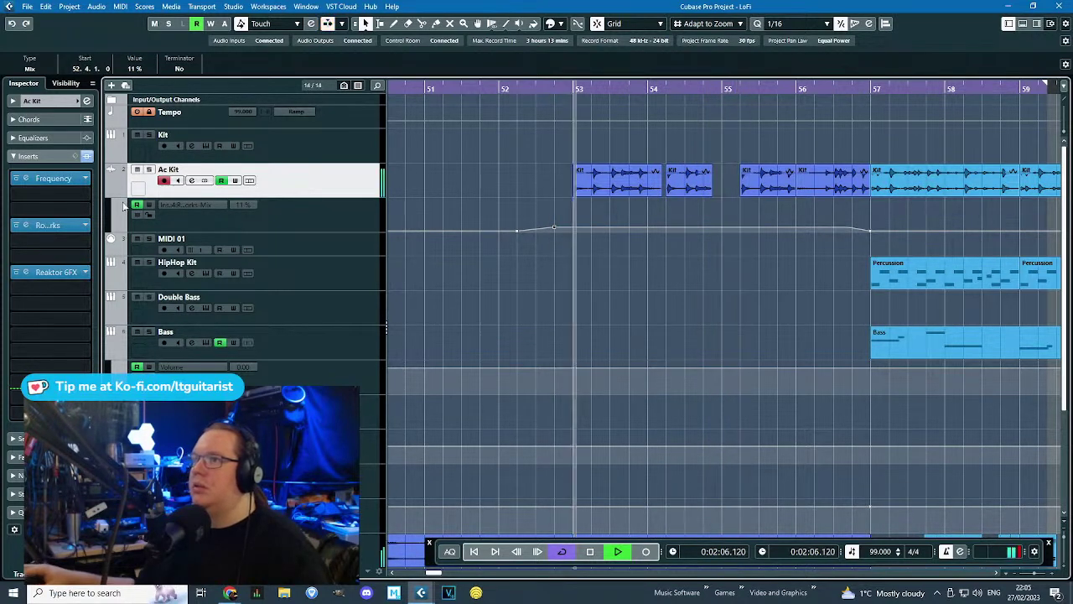
Remove the Mix automation track under Ac Kit.
{"action": "left_click", "coordinate": [147, 214]}
{"action": "key", "text": "shift+Delete"}
{"action": "scroll", "coordinate": [476, 239], "scroll_direction": "down", "scroll_amount": 2}
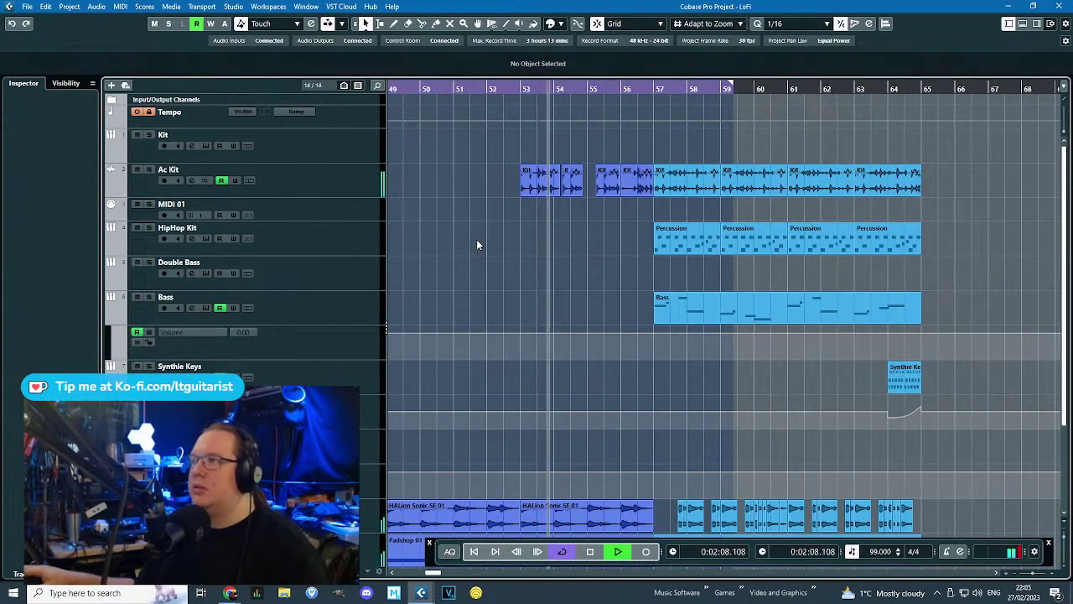
{"action": "scroll", "coordinate": [476, 244], "scroll_direction": "down", "scroll_amount": 6}
{"action": "scroll", "coordinate": [571, 367], "scroll_direction": "up", "scroll_amount": 1}
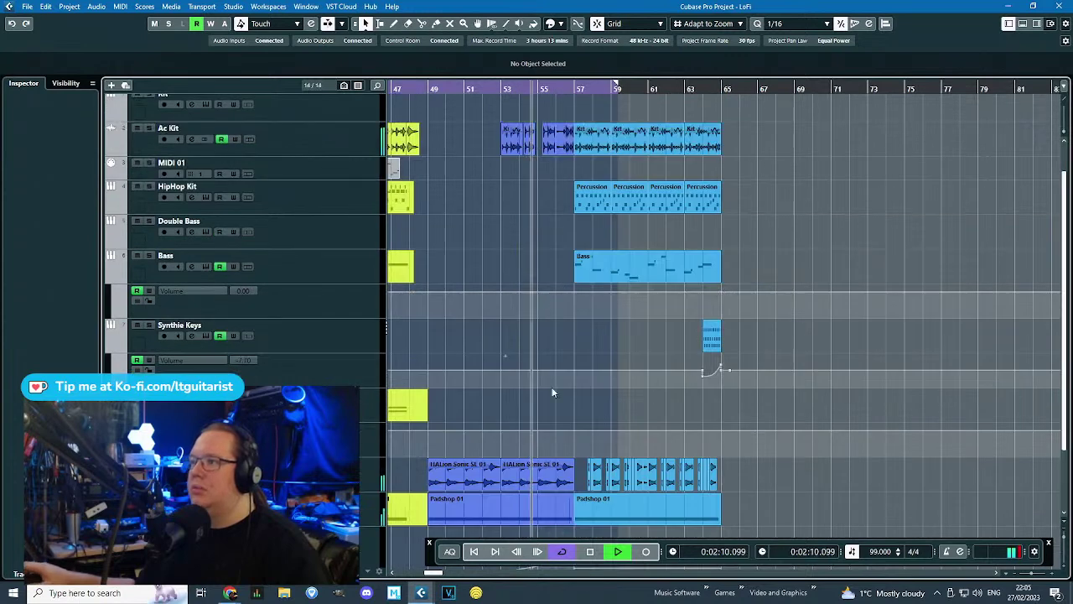
Curve the Padshop automation down from bar 57 to 58.4 and remove the extra points around bar 65.
{"action": "scroll", "coordinate": [536, 391], "scroll_direction": "down", "scroll_amount": 2}
{"action": "scroll", "coordinate": [569, 451], "scroll_direction": "up", "scroll_amount": 4}
{"action": "mouse_move", "coordinate": [589, 473]}
{"action": "left_mouse_down"}
{"action": "mouse_move", "coordinate": [589, 464]}
{"action": "mouse_move", "coordinate": [618, 478]}
{"action": "mouse_move", "coordinate": [588, 465]}
{"action": "left_mouse_up"}
{"action": "left_click", "coordinate": [614, 477]}
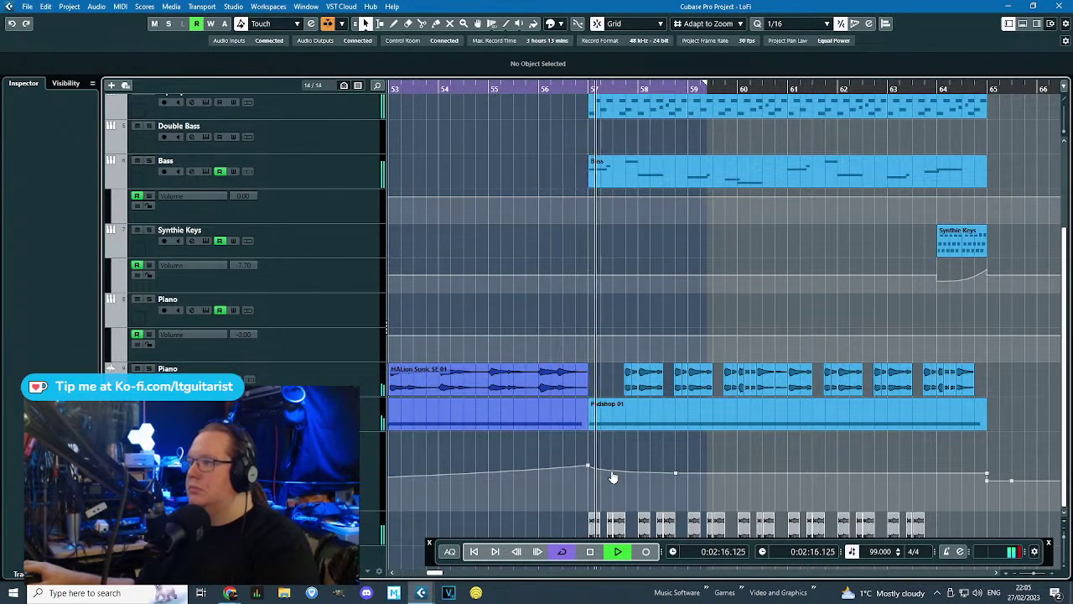
{"action": "left_click_drag", "start_coordinate": [937, 486], "coordinate": [1021, 479]}
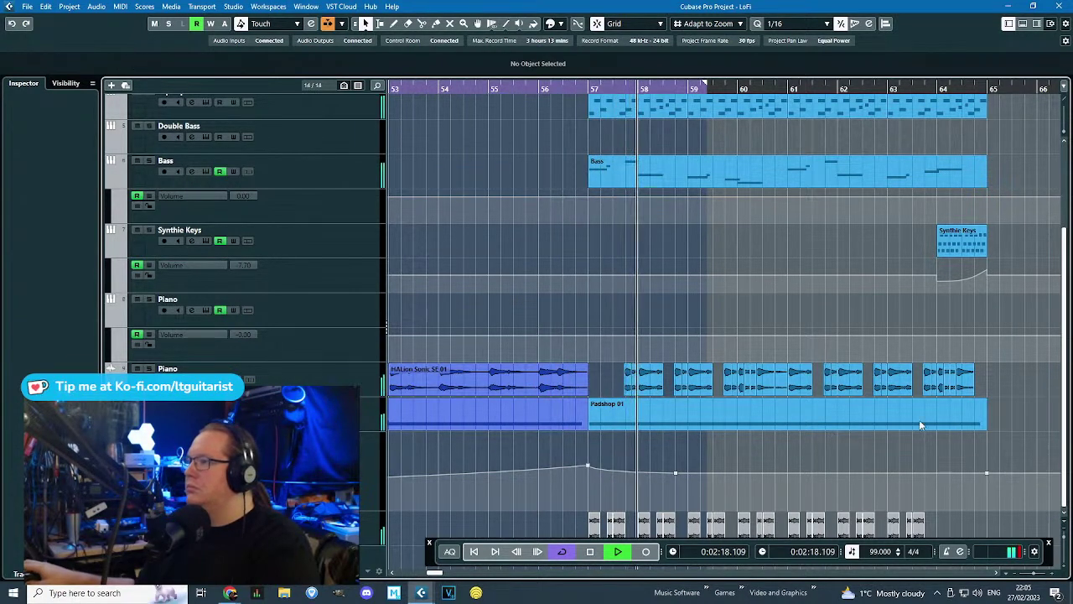
Add a Synthie Keys volume point of -8.94 at 57.4 and delete the doubled point at bar 64.
{"action": "left_click", "coordinate": [625, 275]}
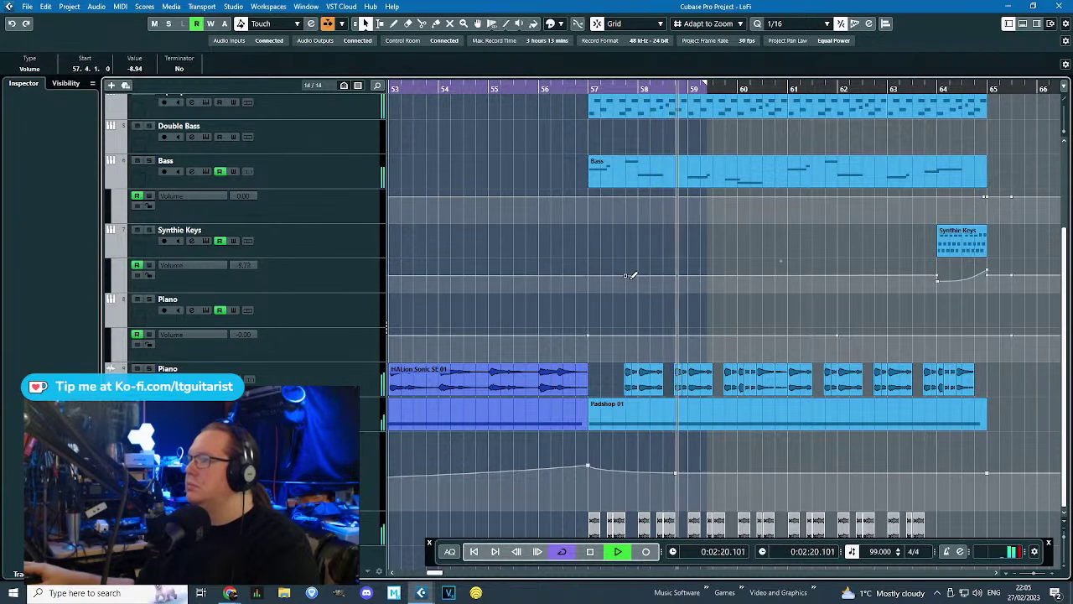
{"action": "left_click_drag", "start_coordinate": [917, 268], "coordinate": [963, 278]}
{"action": "key", "text": "Delete"}
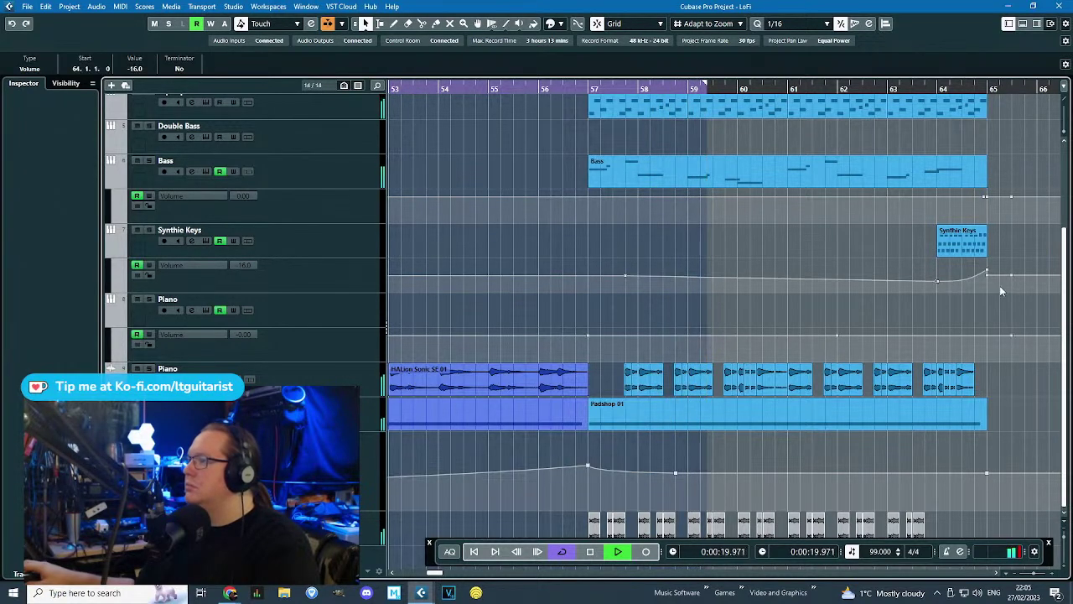
Play from just before bar 56, turn off cycle playback, and extend the cycle range to just past bar 67.
{"action": "left_click", "coordinate": [525, 89]}
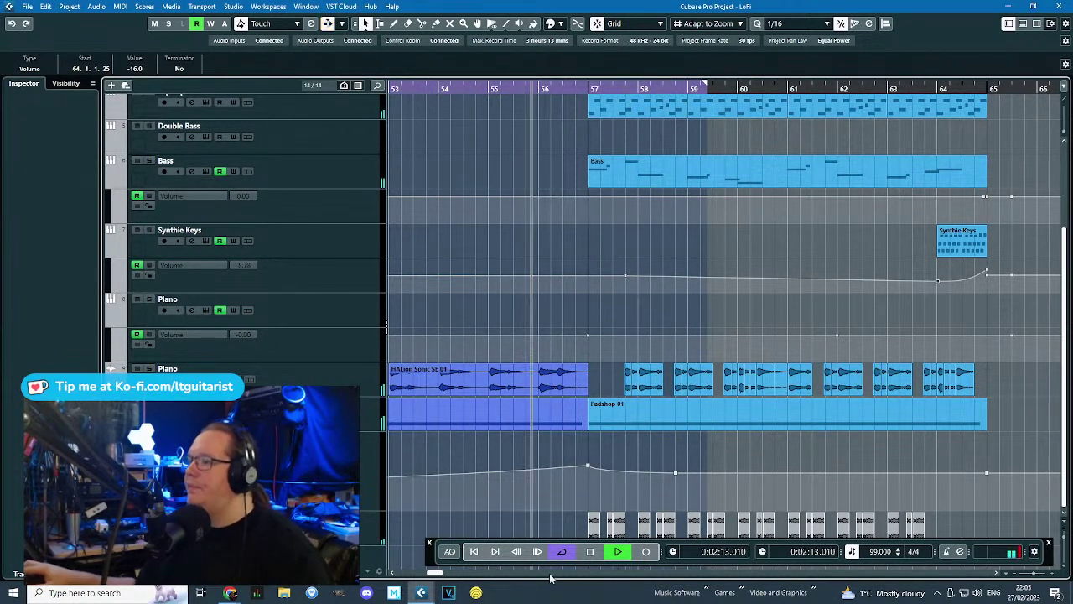
{"action": "left_click", "coordinate": [561, 552]}
{"action": "mouse_move", "coordinate": [704, 86]}
{"action": "left_mouse_down"}
{"action": "mouse_move", "coordinate": [1031, 152]}
{"action": "mouse_move", "coordinate": [833, 140]}
{"action": "mouse_move", "coordinate": [912, 152]}
{"action": "left_mouse_up"}
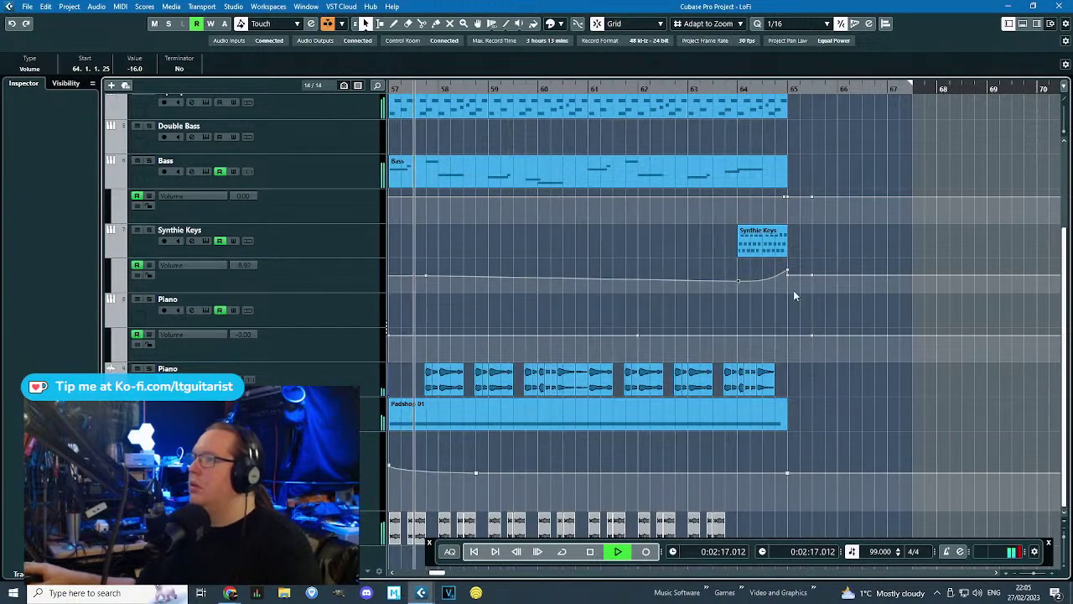
Bend the Synthie Keys volume curve to dip only just before bar 64 and replace the points after bar 65 with -11.0 at bar 67.
{"action": "left_click_drag", "start_coordinate": [583, 279], "coordinate": [641, 249]}
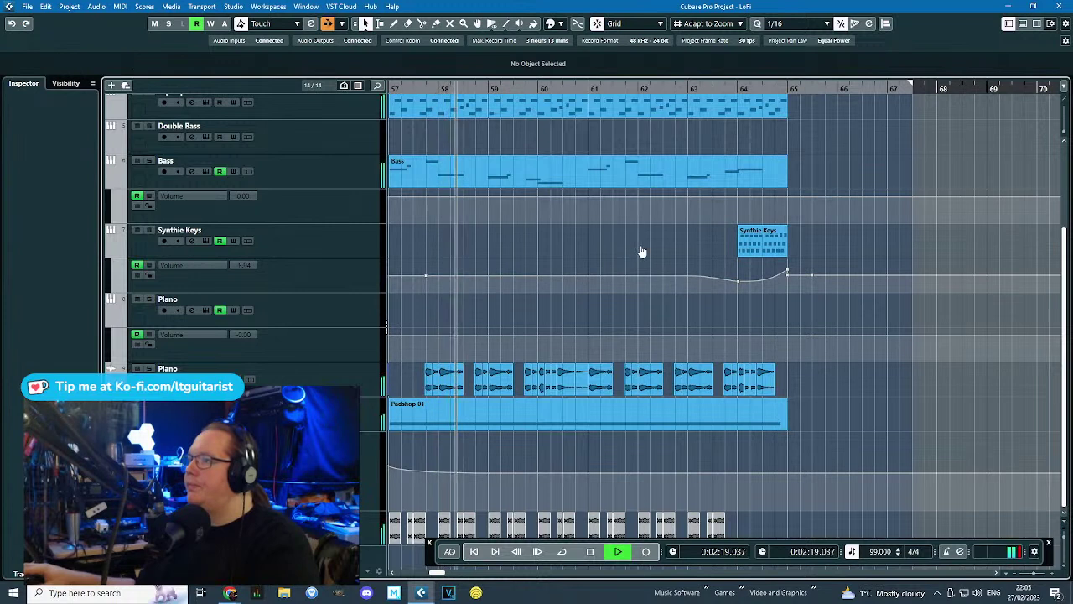
{"action": "left_click", "coordinate": [811, 275]}
{"action": "key", "text": "Delete"}
{"action": "left_click_drag", "start_coordinate": [788, 274], "coordinate": [820, 282]}
{"action": "scroll", "coordinate": [711, 300], "scroll_direction": "down", "scroll_amount": 3}
{"action": "scroll", "coordinate": [711, 300], "scroll_direction": "down", "scroll_amount": 2}
{"action": "scroll", "coordinate": [750, 283], "scroll_direction": "up", "scroll_amount": 2}
{"action": "left_click_drag", "start_coordinate": [725, 288], "coordinate": [732, 277]}
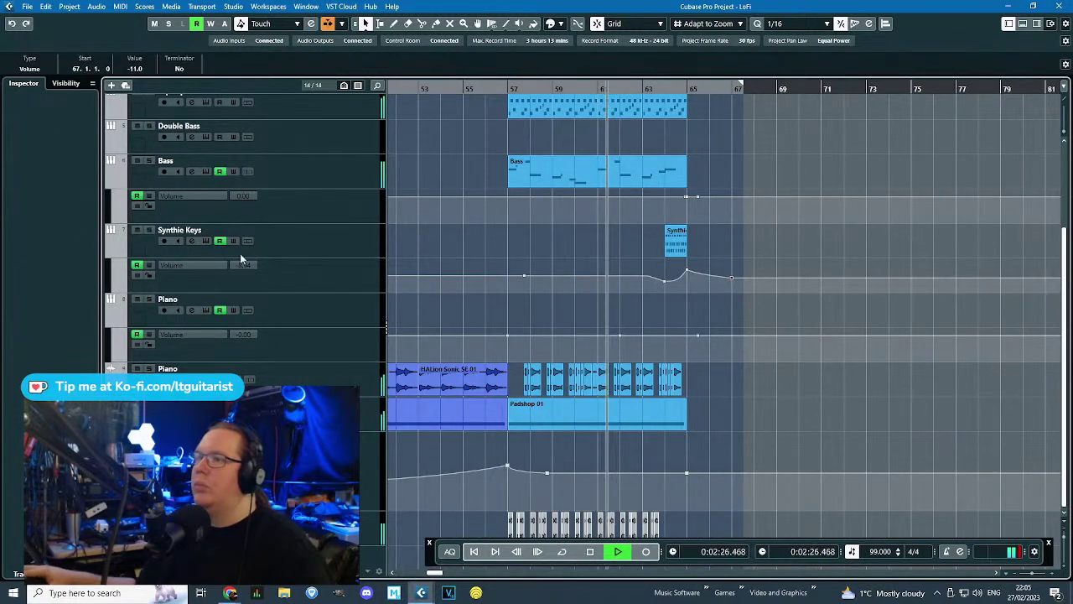
Lock the Synthie Keys and Bass volume automation and hide the automation lanes of the Bass, Synthie Keys and Piano instrument tracks.
{"action": "left_click", "coordinate": [137, 275]}
{"action": "left_click", "coordinate": [148, 275]}
{"action": "left_click", "coordinate": [137, 275]}
{"action": "left_click", "coordinate": [148, 206]}
{"action": "left_click", "coordinate": [116, 186]}
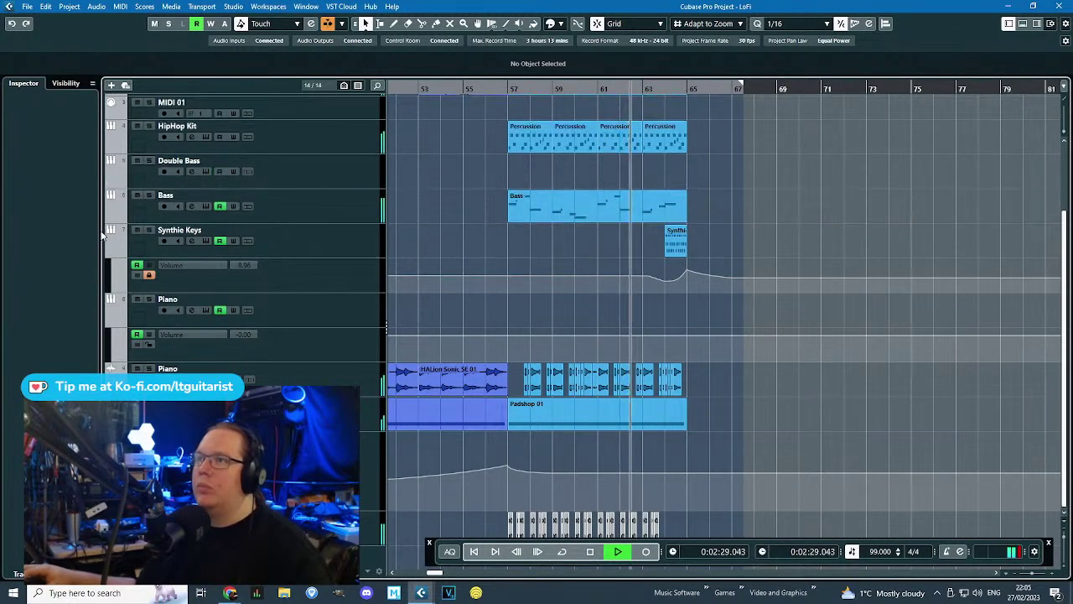
{"action": "left_click", "coordinate": [111, 256]}
{"action": "left_click", "coordinate": [114, 333]}
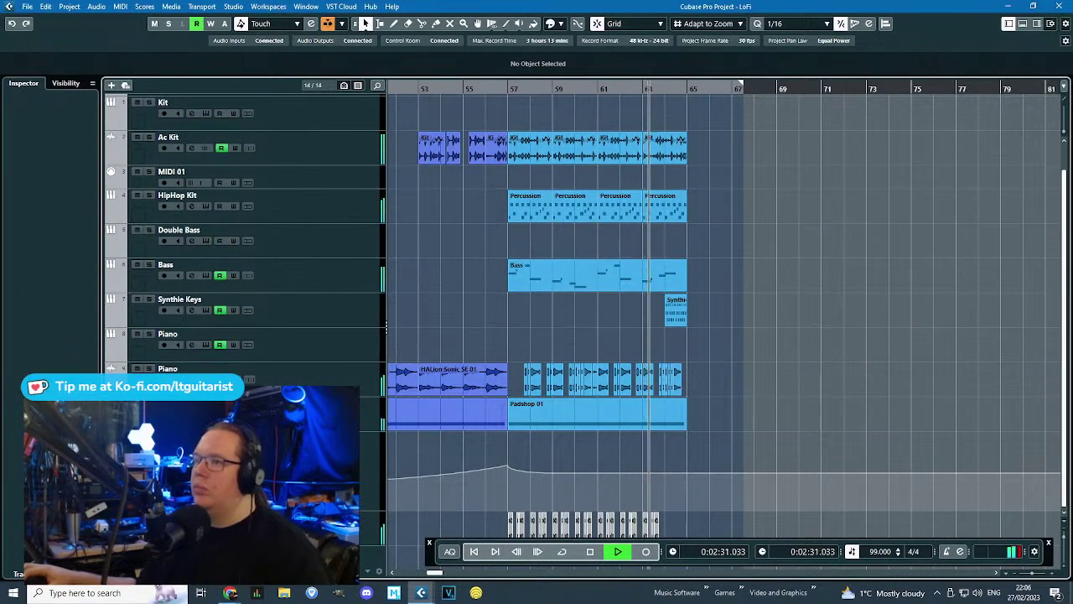
Listen to the end of the last section past bar 65, stop playback, and view the whole arrangement.
{"action": "scroll", "coordinate": [508, 332], "scroll_direction": "up", "scroll_amount": 1}
{"action": "scroll", "coordinate": [432, 285], "scroll_direction": "left", "scroll_amount": 2}
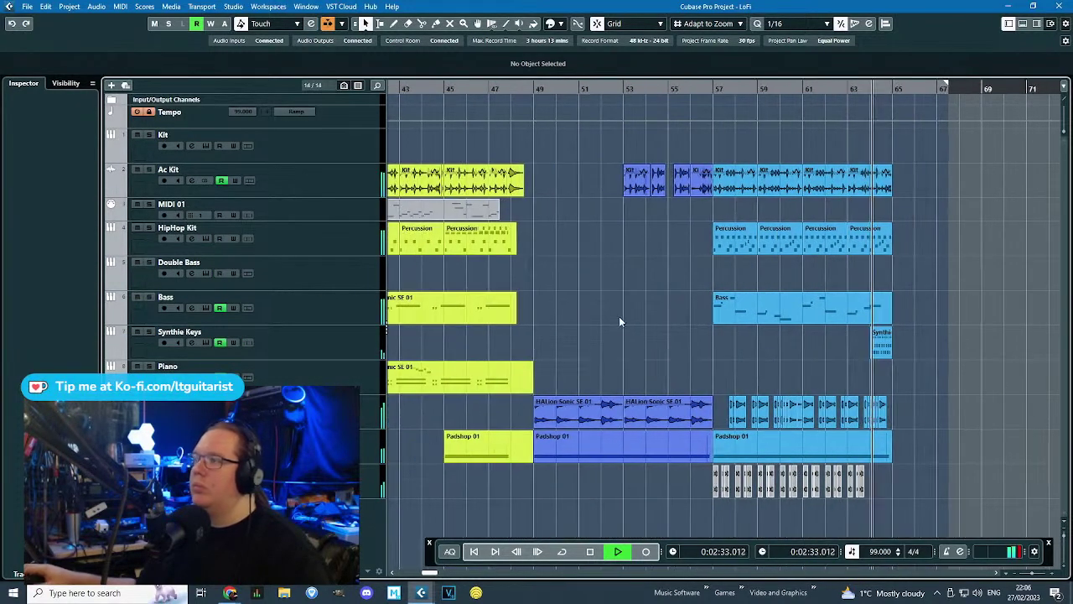
{"action": "scroll", "coordinate": [908, 408], "scroll_direction": "up", "scroll_amount": 3}
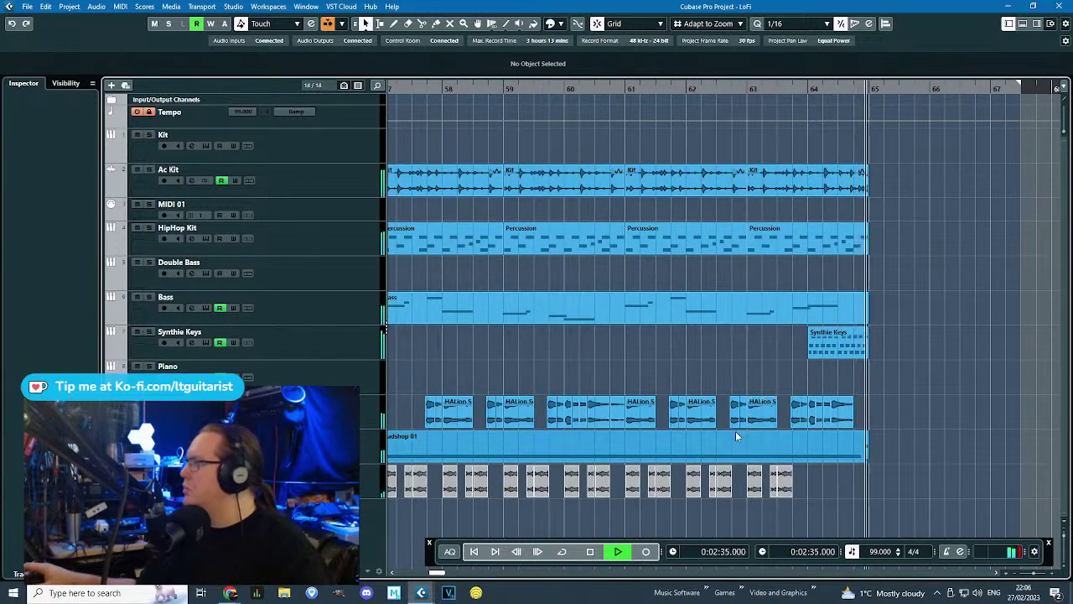
{"action": "scroll", "coordinate": [737, 421], "scroll_direction": "down", "scroll_amount": 2}
{"action": "scroll", "coordinate": [738, 421], "scroll_direction": "down", "scroll_amount": 3}
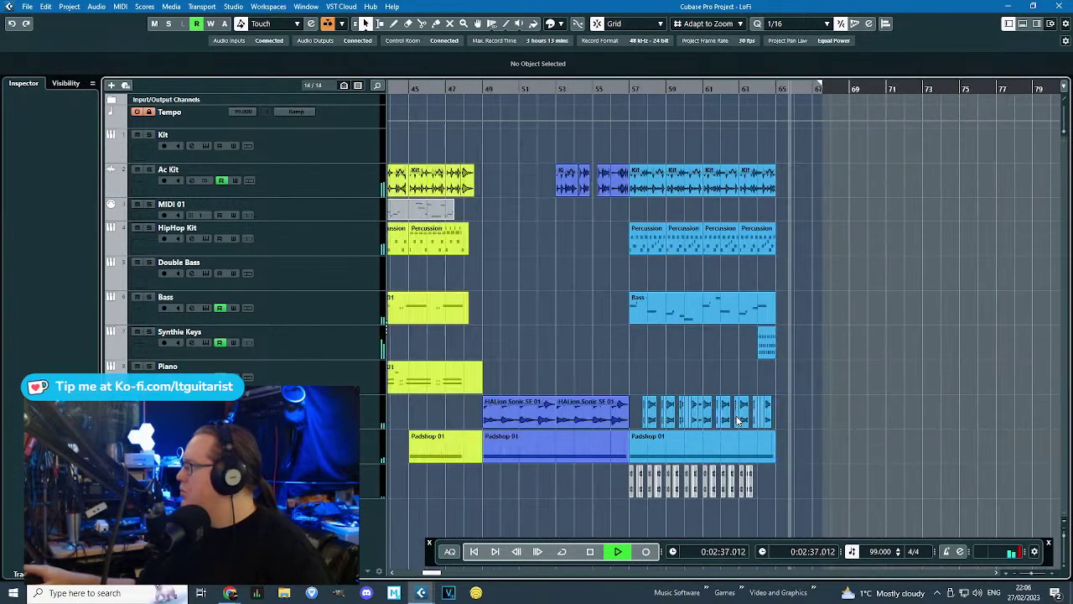
{"action": "key", "text": "space"}
{"action": "scroll", "coordinate": [549, 293], "scroll_direction": "down", "scroll_amount": 5}
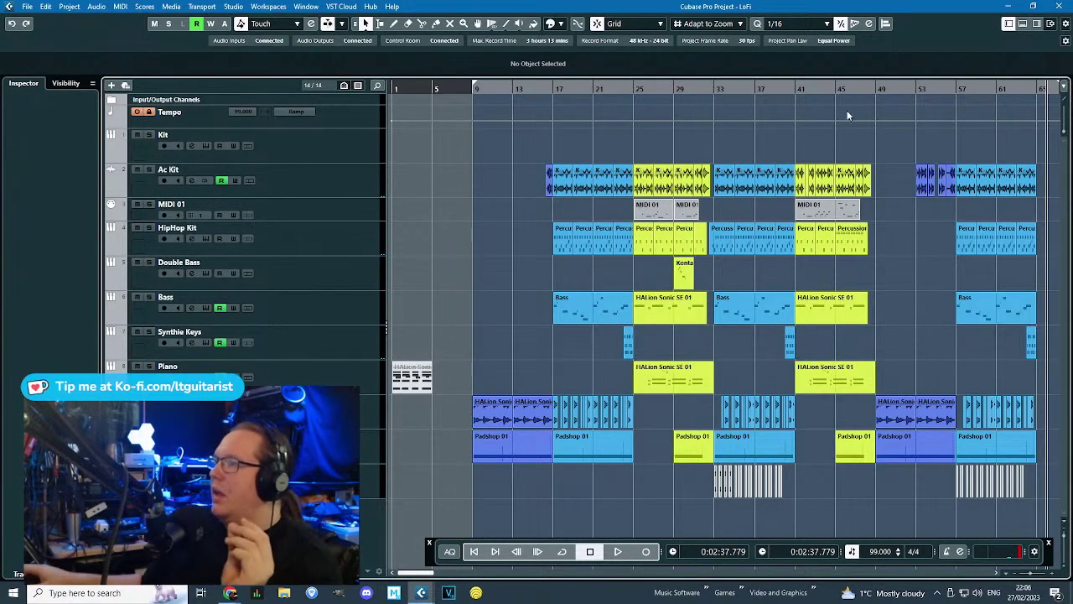
Move the playback position back to bar 9 and select the Piano instrument track for live playing.
{"action": "left_click_drag", "start_coordinate": [817, 86], "coordinate": [488, 92]}
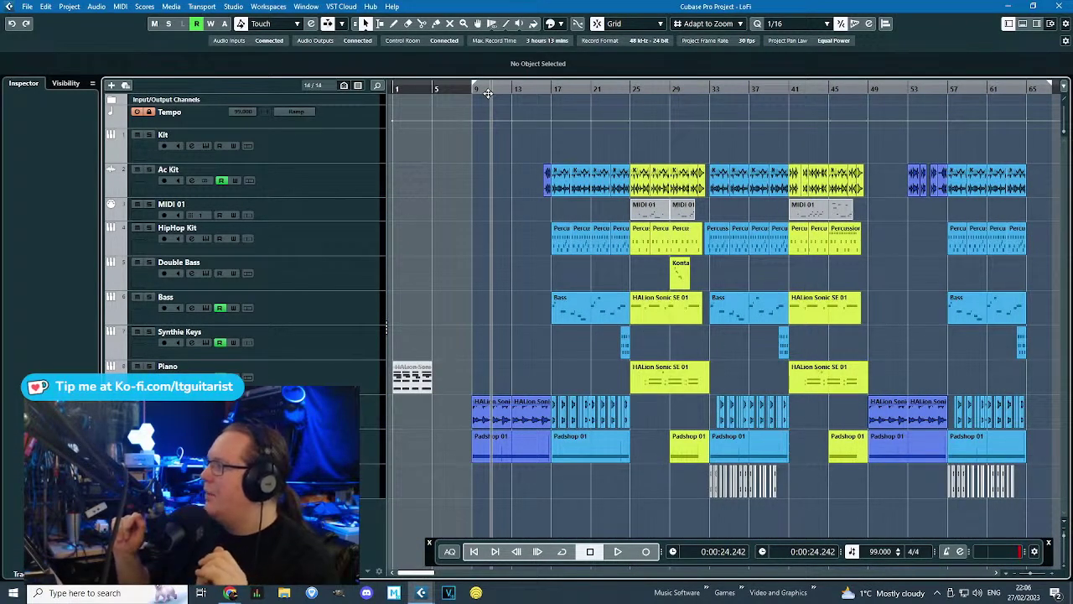
{"action": "left_click_drag", "start_coordinate": [493, 95], "coordinate": [458, 132]}
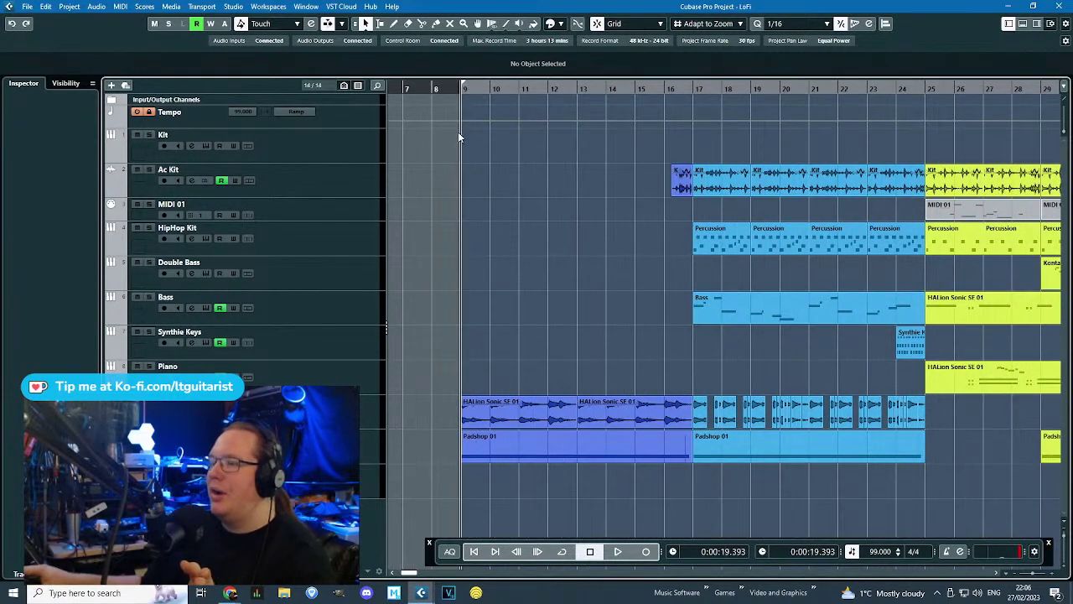
{"action": "left_click", "coordinate": [365, 423]}
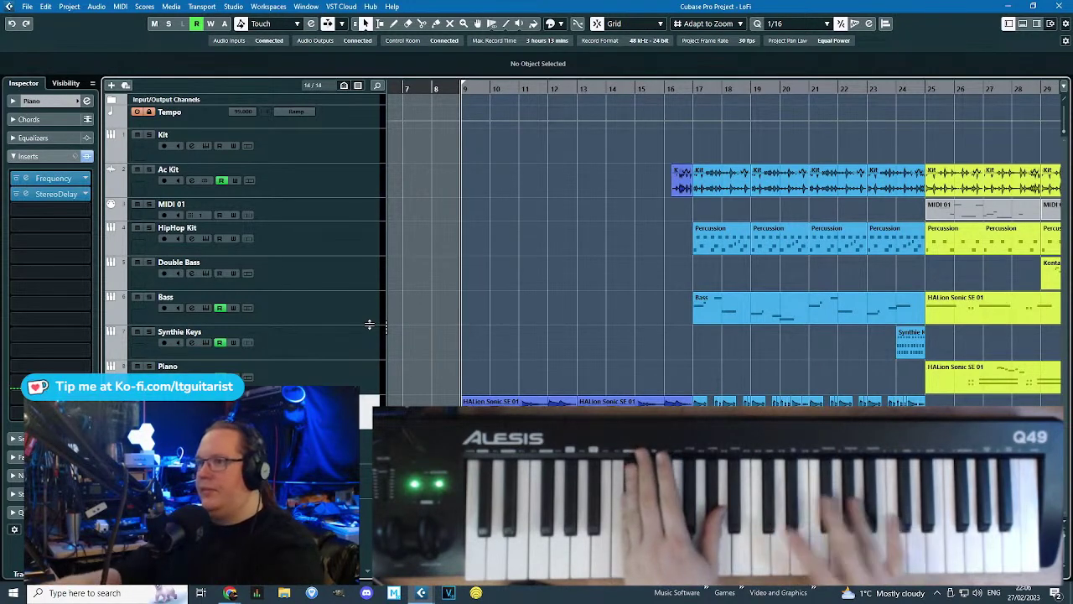
{"action": "left_click", "coordinate": [317, 383]}
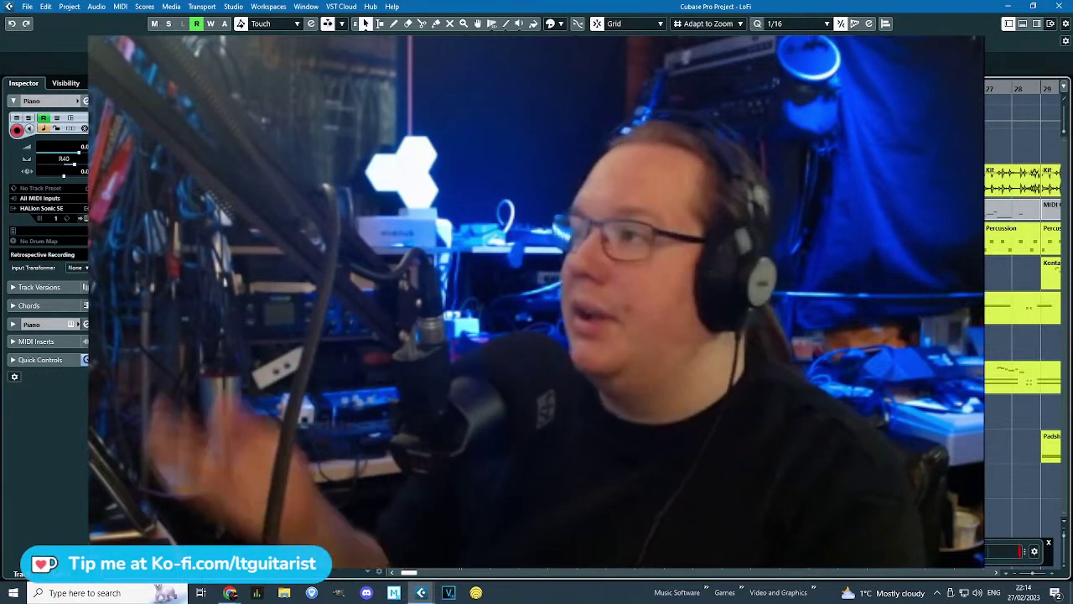
Recolour all the grey audio chops on the track below Padshop light blue, at both bar 33 and bar 57.
{"action": "key", "text": "g"}
{"action": "key", "text": "g"}
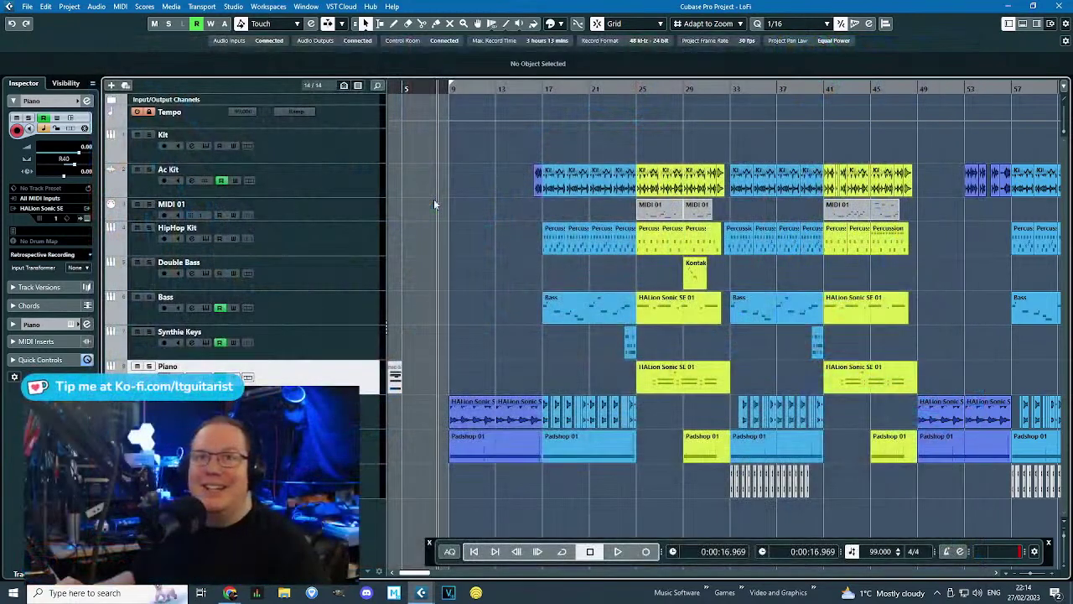
{"action": "scroll", "coordinate": [444, 293], "scroll_direction": "down", "scroll_amount": 2}
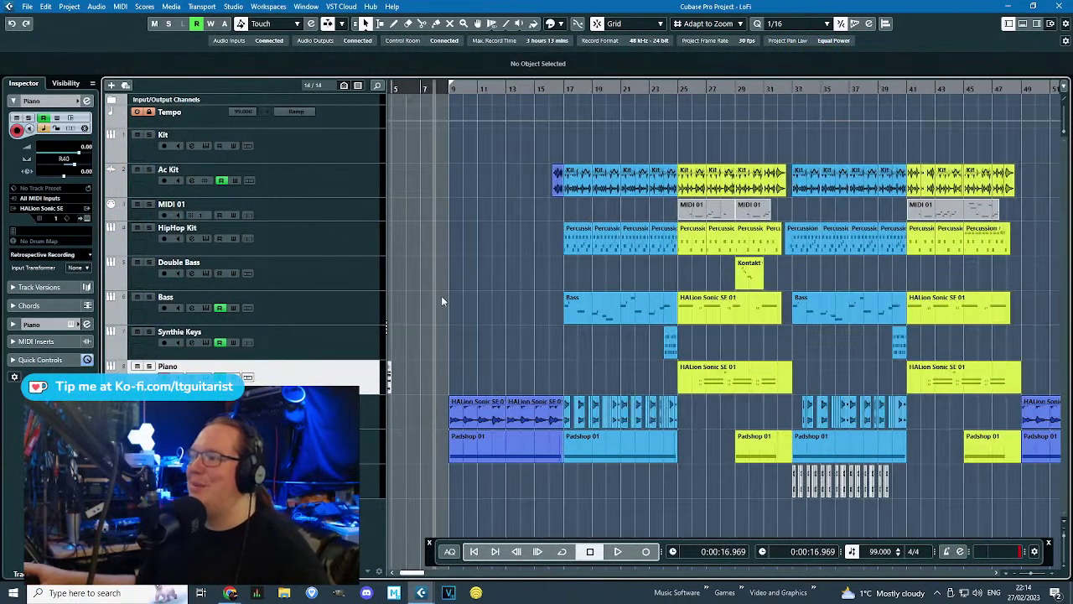
{"action": "left_click_drag", "start_coordinate": [425, 145], "coordinate": [856, 152]}
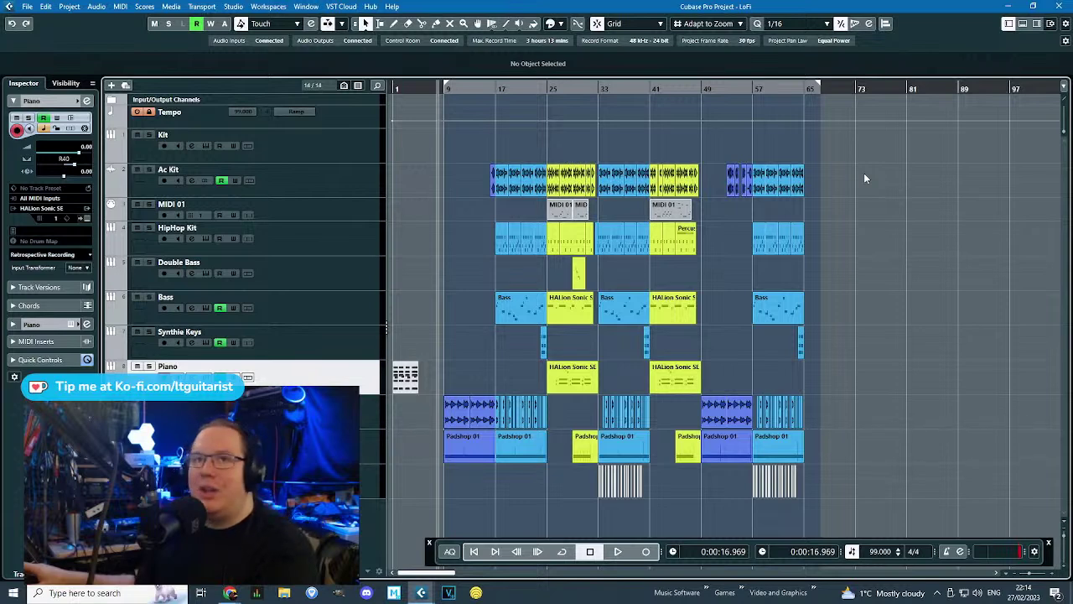
{"action": "scroll", "coordinate": [435, 92], "scroll_direction": "up", "scroll_amount": 1}
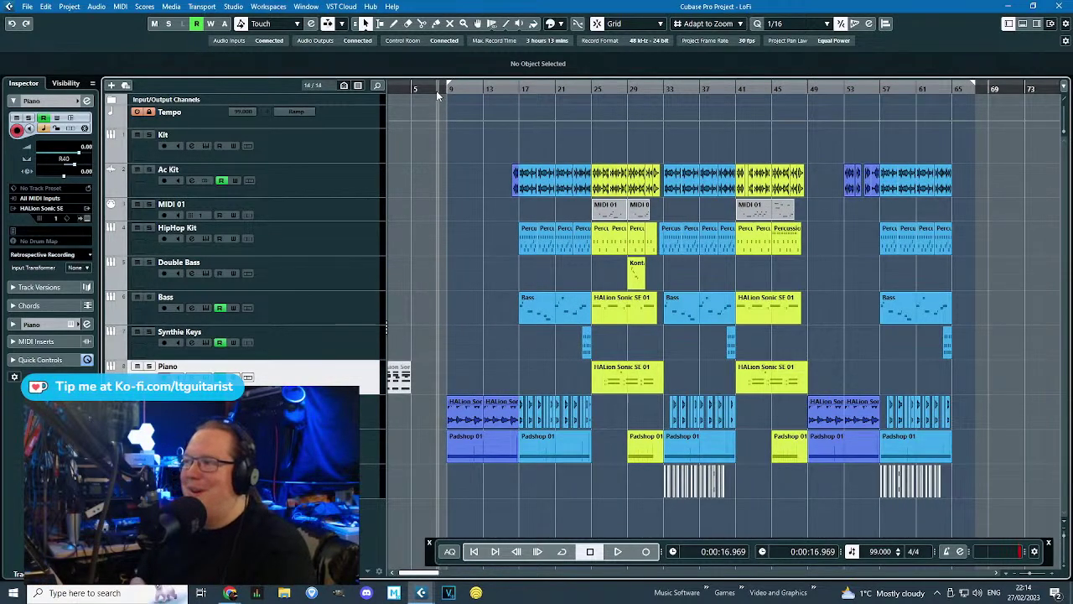
{"action": "left_click_drag", "start_coordinate": [628, 474], "coordinate": [992, 497]}
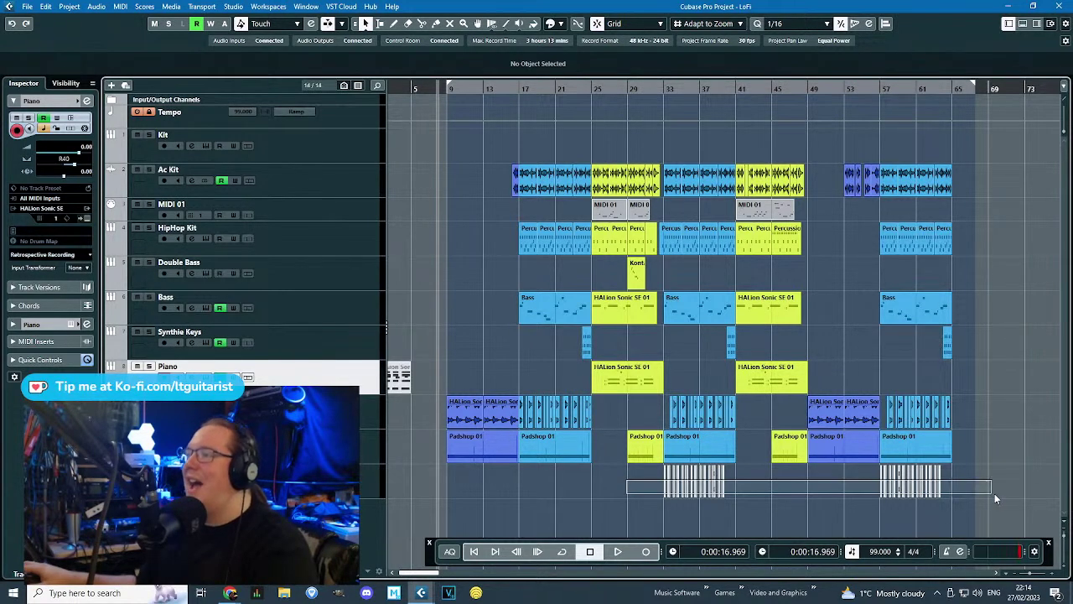
{"action": "left_click", "coordinate": [563, 24]}
{"action": "left_click", "coordinate": [426, 143]}
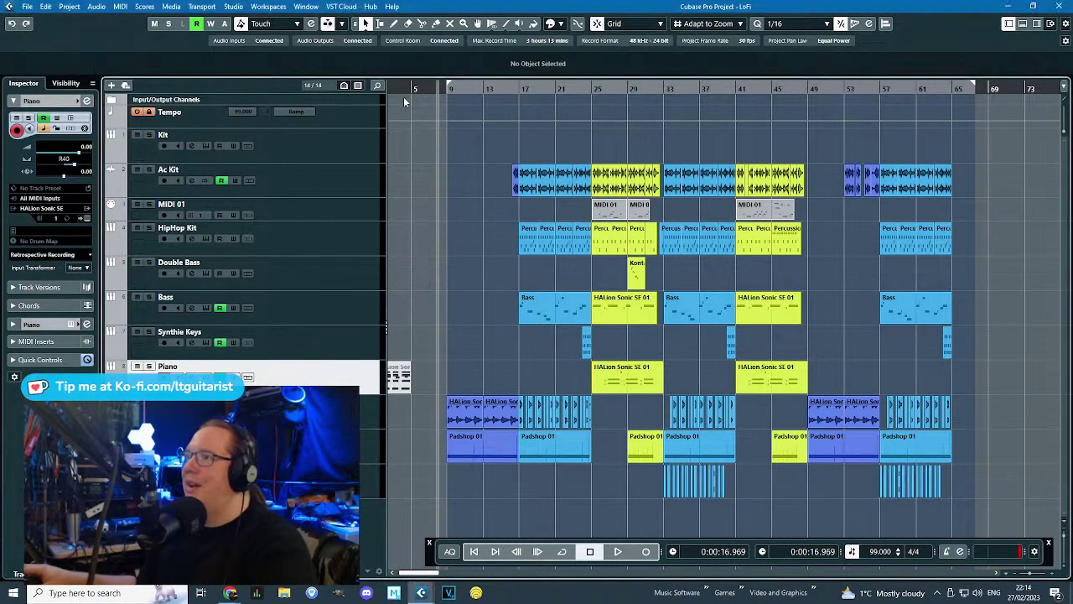
Play the full arrangement from bar 8.
{"action": "scroll", "coordinate": [426, 91], "scroll_direction": "up", "scroll_amount": 1}
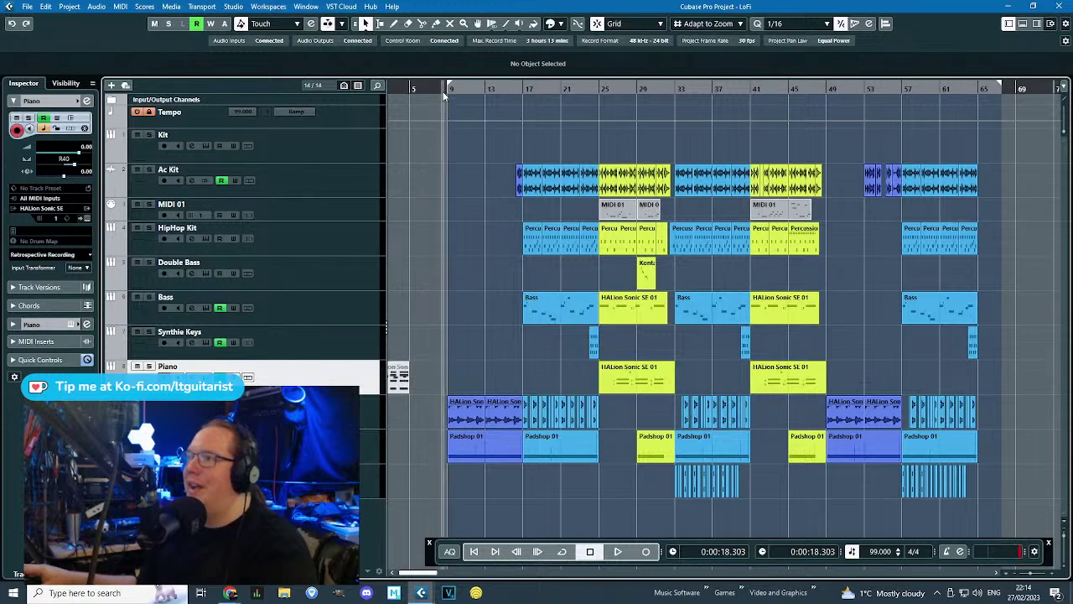
{"action": "scroll", "coordinate": [430, 105], "scroll_direction": "up", "scroll_amount": 3}
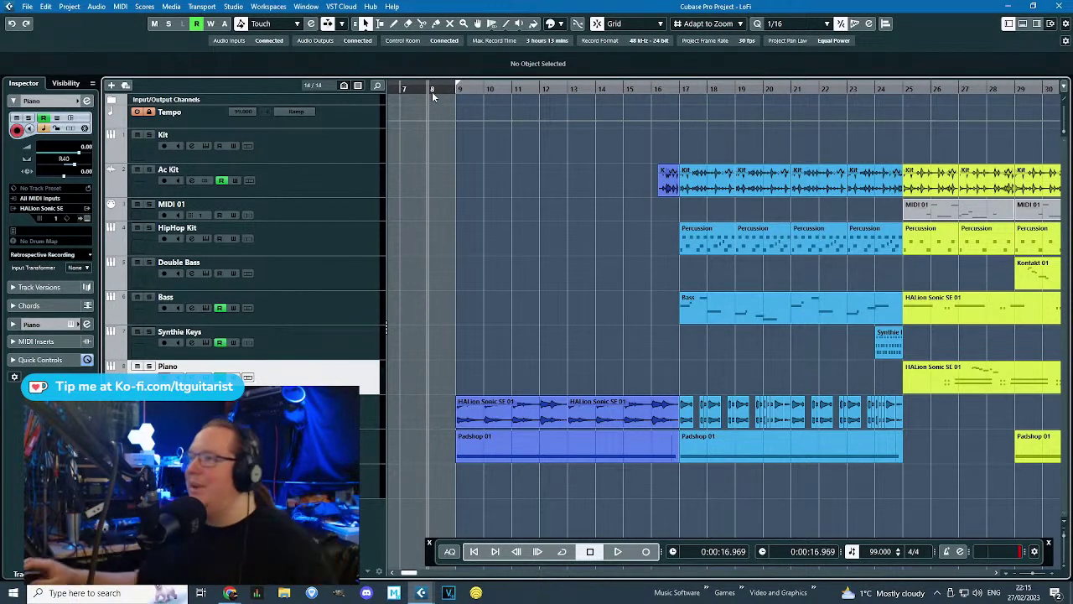
{"action": "key", "text": "space"}
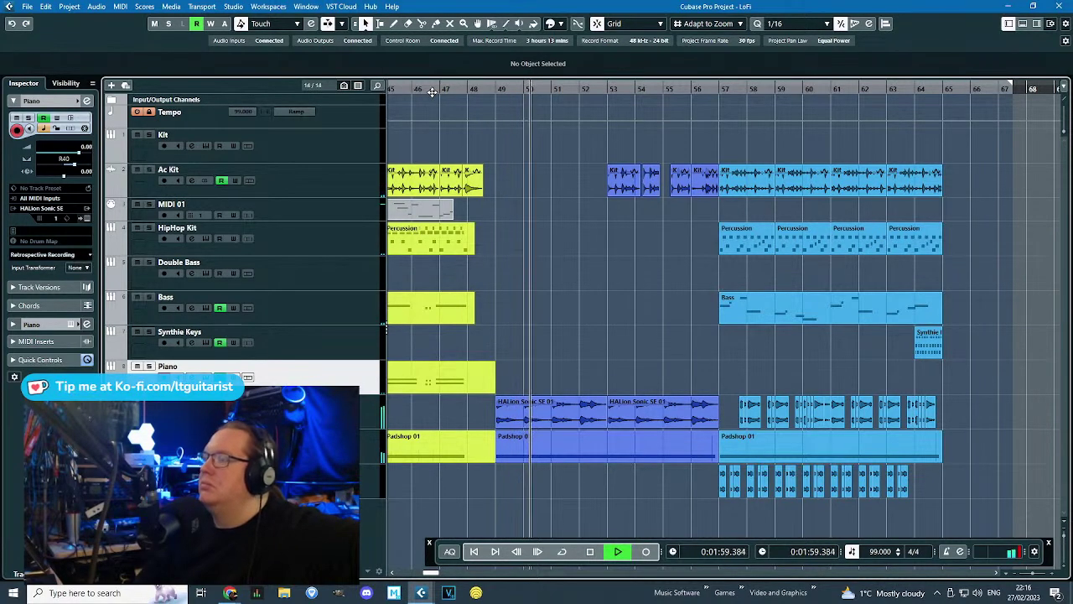
Delete the Ac Kit Mix automation points between bar 49 and 52.4, bend the decay from bar 48 downwards, and lock and hide the lane.
{"action": "left_click", "coordinate": [111, 193]}
{"action": "left_click", "coordinate": [497, 240]}
{"action": "left_click", "coordinate": [495, 231]}
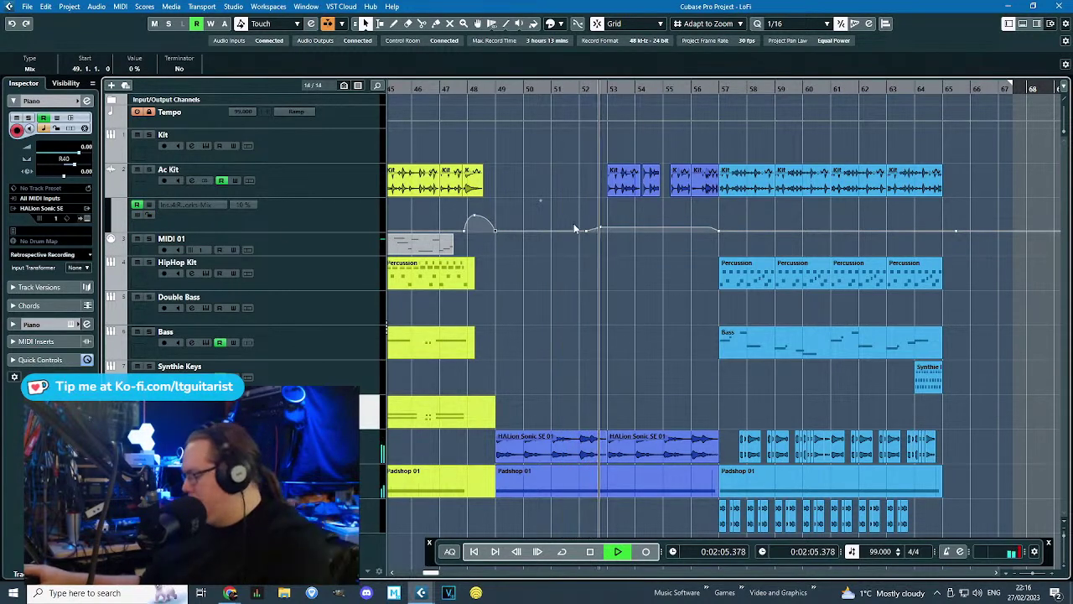
{"action": "key", "text": "Delete"}
{"action": "key", "text": "Delete"}
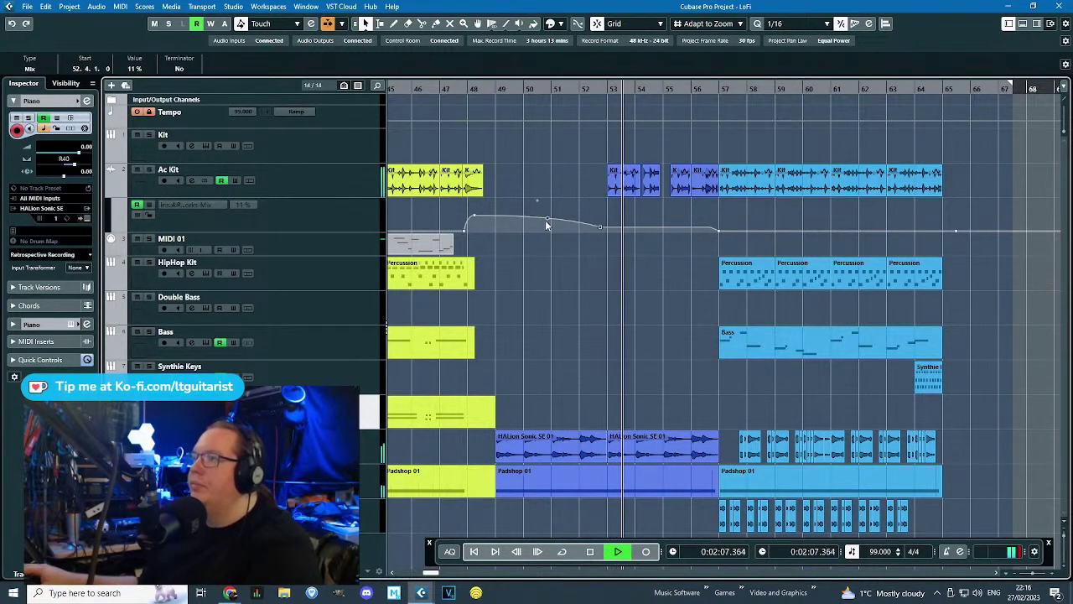
{"action": "mouse_move", "coordinate": [549, 218]}
{"action": "left_mouse_down"}
{"action": "mouse_move", "coordinate": [541, 231]}
{"action": "mouse_move", "coordinate": [552, 233]}
{"action": "left_mouse_up"}
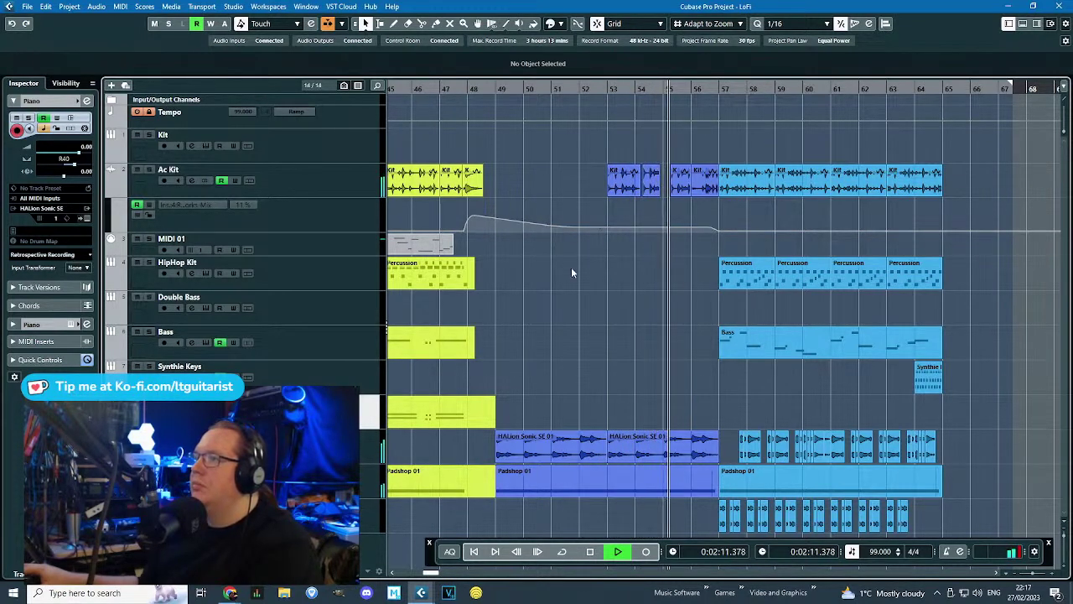
{"action": "left_click", "coordinate": [117, 202]}
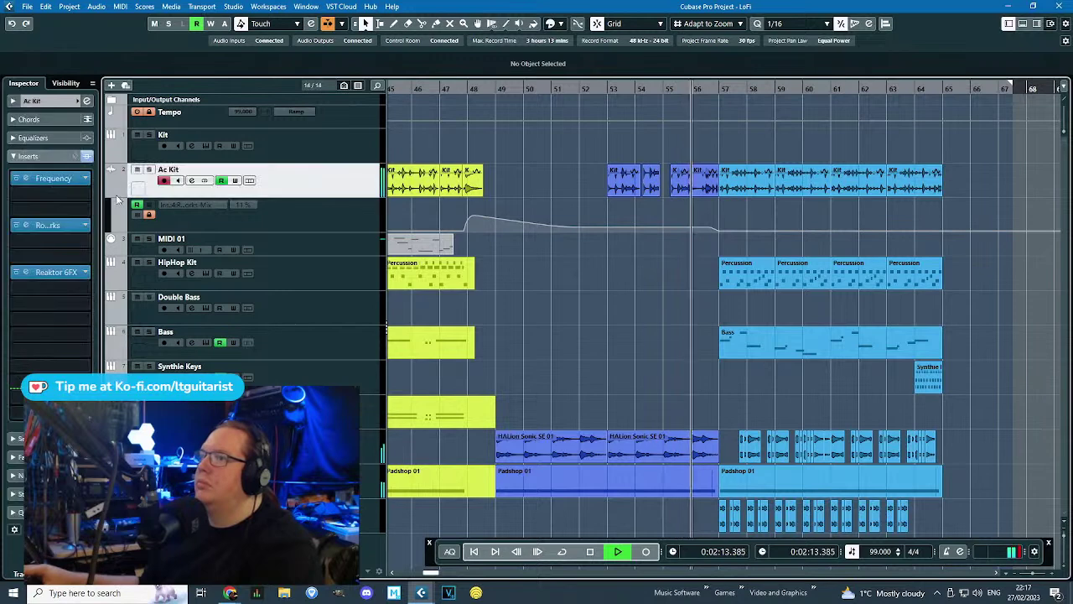
Copy the piano audio chop at bar 59 to bar 57 to fill the gap at the section's start.
{"action": "scroll", "coordinate": [941, 384], "scroll_direction": "up", "scroll_amount": 3}
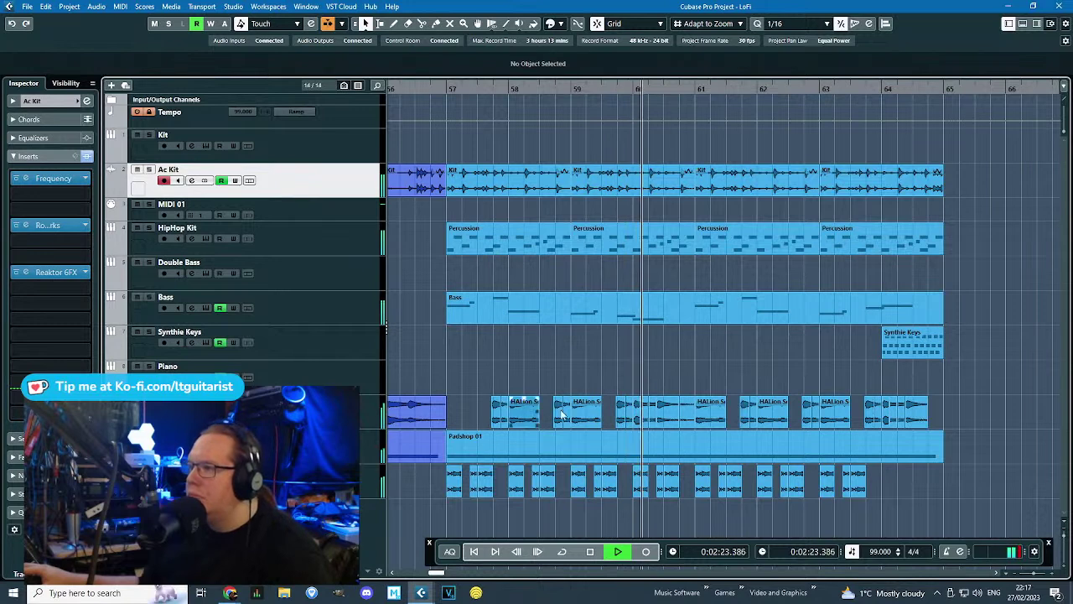
{"action": "scroll", "coordinate": [434, 416], "scroll_direction": "up", "scroll_amount": 2}
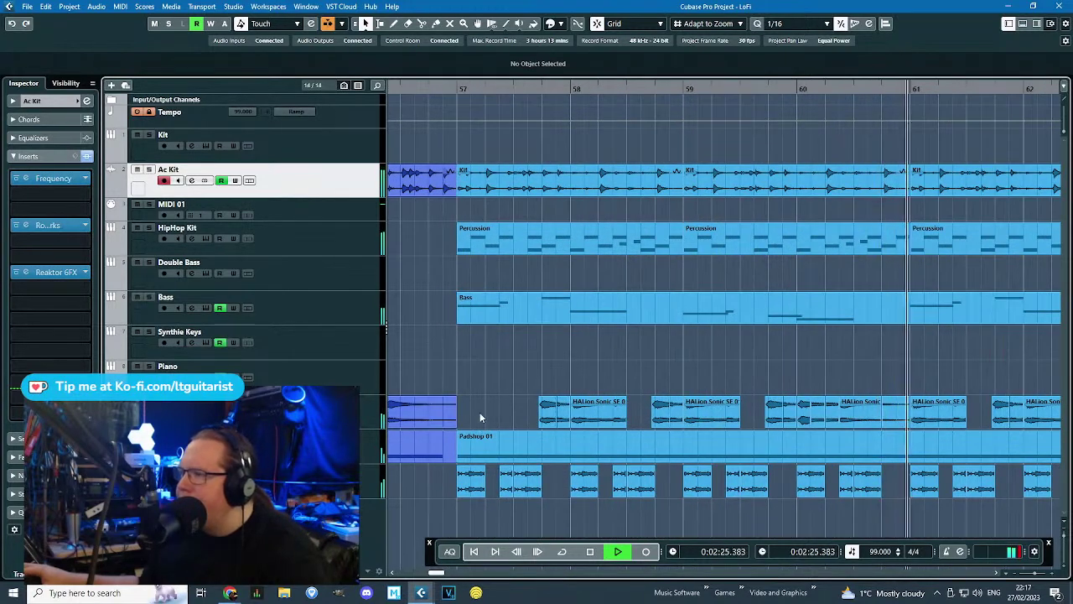
{"action": "left_click", "coordinate": [700, 415]}
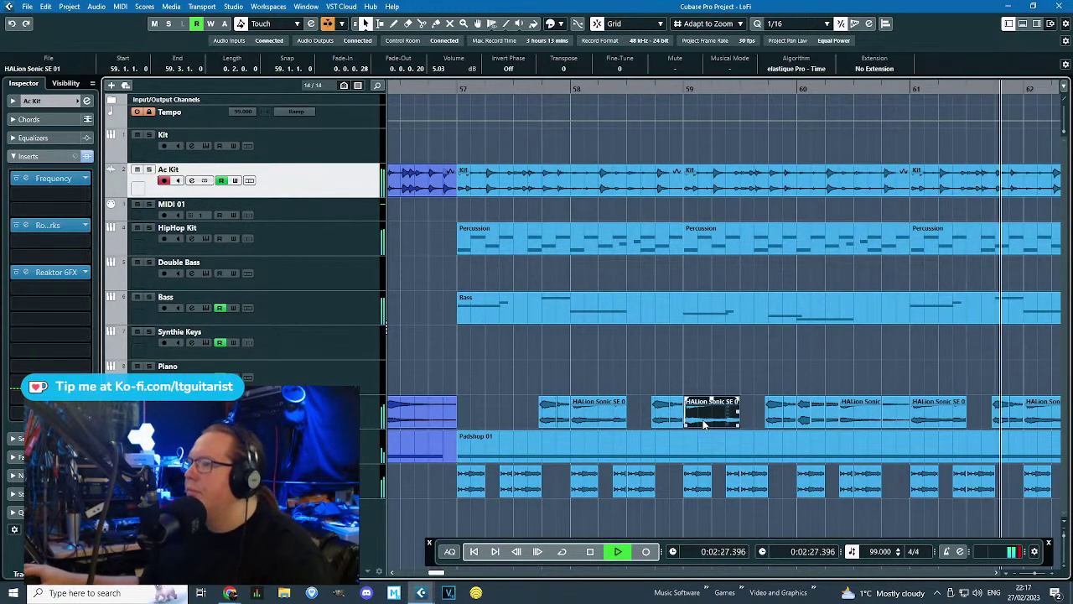
{"action": "left_click_drag", "start_coordinate": [713, 415], "coordinate": [483, 419]}
{"action": "left_click", "coordinate": [450, 383]}
{"action": "scroll", "coordinate": [448, 383], "scroll_direction": "down", "scroll_amount": 6}
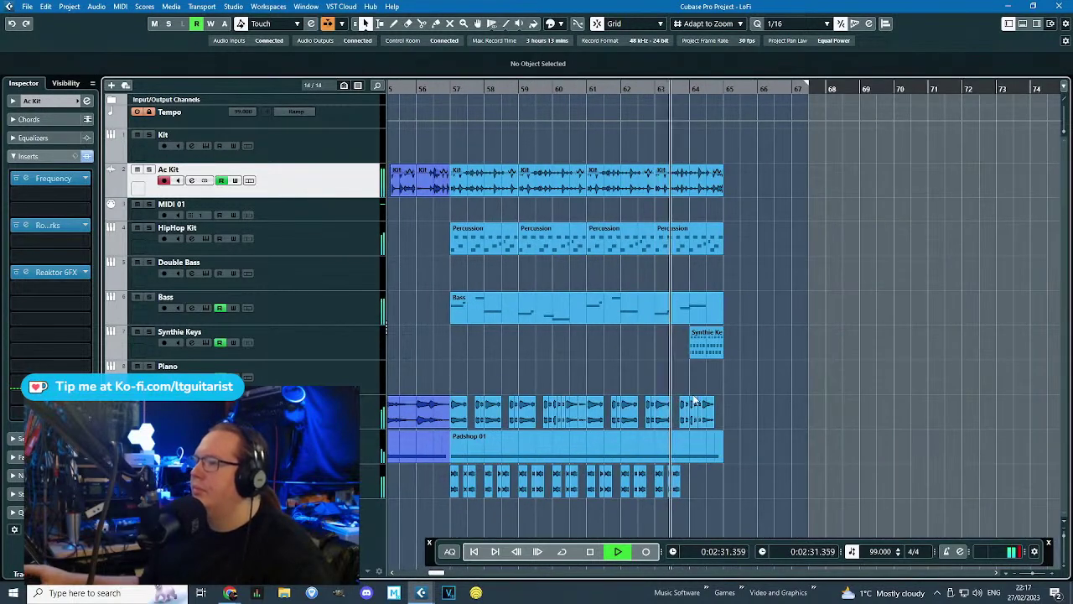
Listen to the section's end past bar 65, then replay the transition from just before bar 57.
{"action": "scroll", "coordinate": [694, 400], "scroll_direction": "up", "scroll_amount": 1}
{"action": "key", "text": "h"}
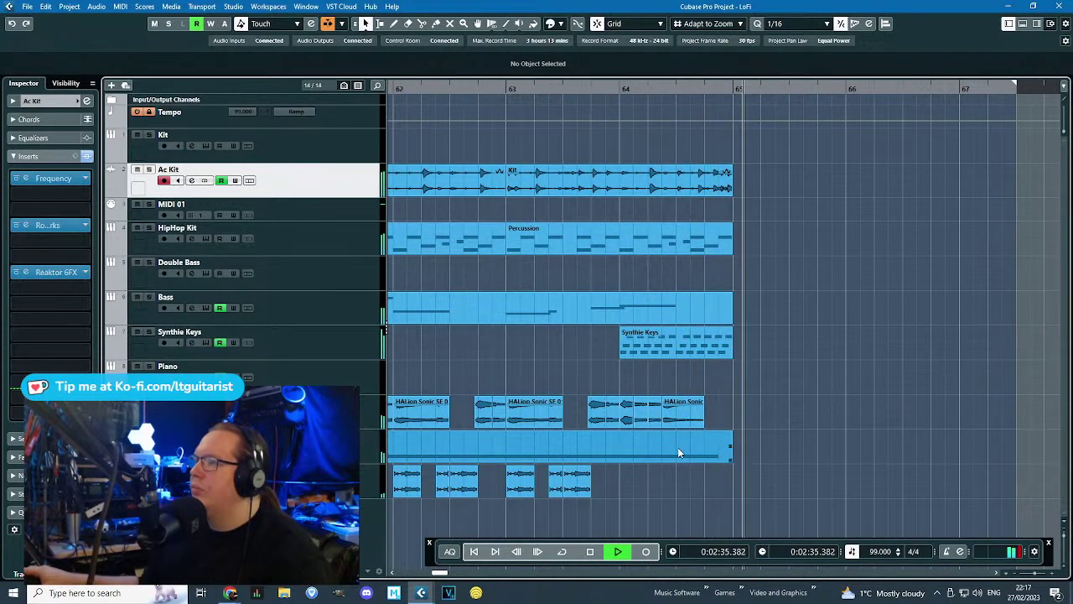
{"action": "key", "text": "g"}
{"action": "key", "text": "g"}
{"action": "key", "text": "g"}
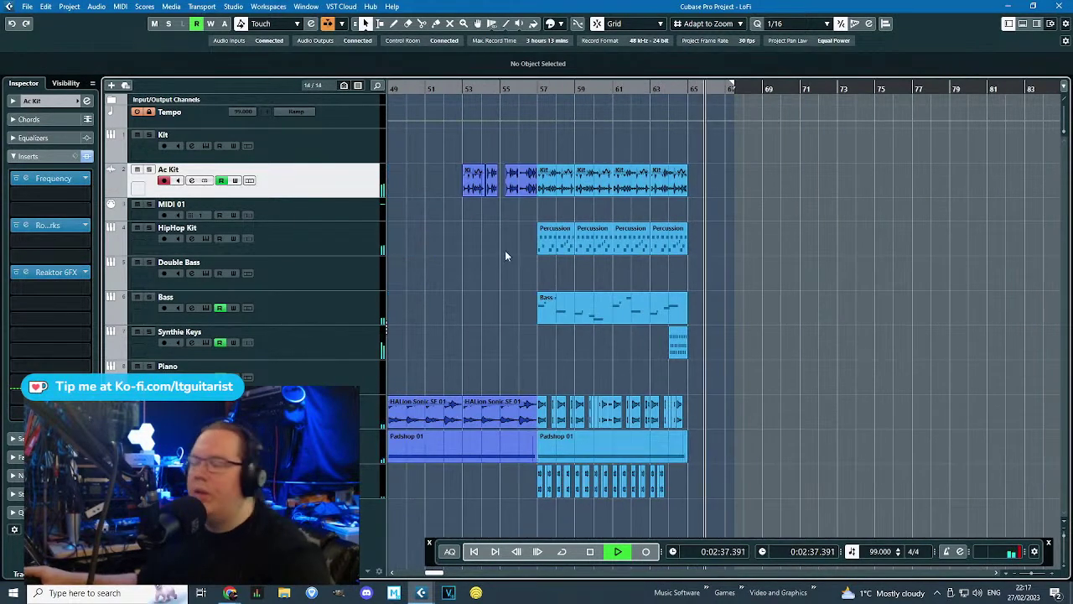
{"action": "left_click_drag", "start_coordinate": [528, 89], "coordinate": [558, 213]}
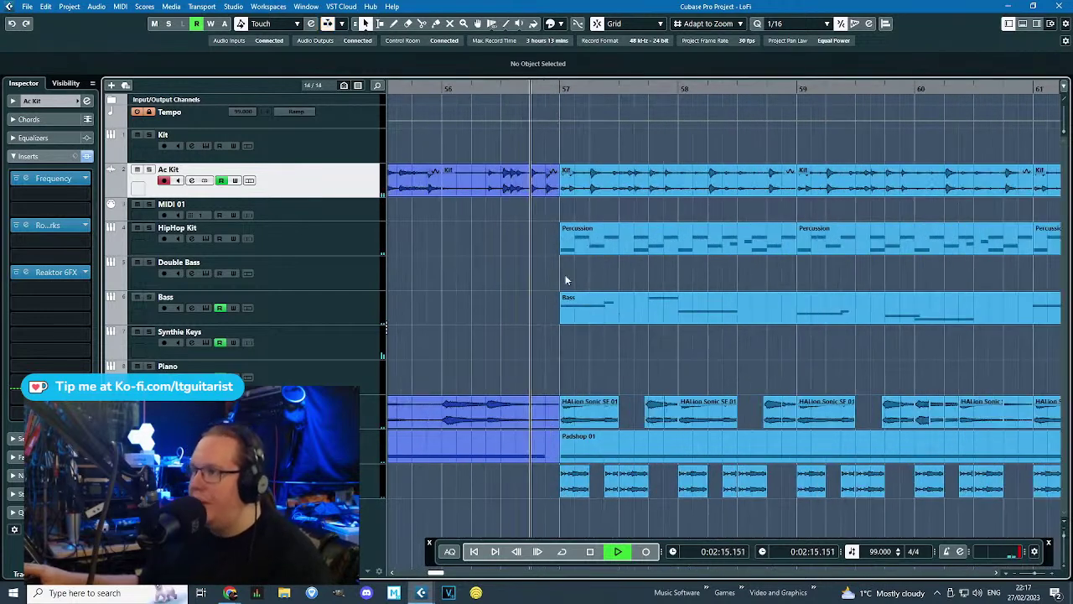
{"action": "key", "text": "space"}
Try the transition into bar 57 without the copied piano chop, playing from just before bar 57.
{"action": "left_click", "coordinate": [596, 403]}
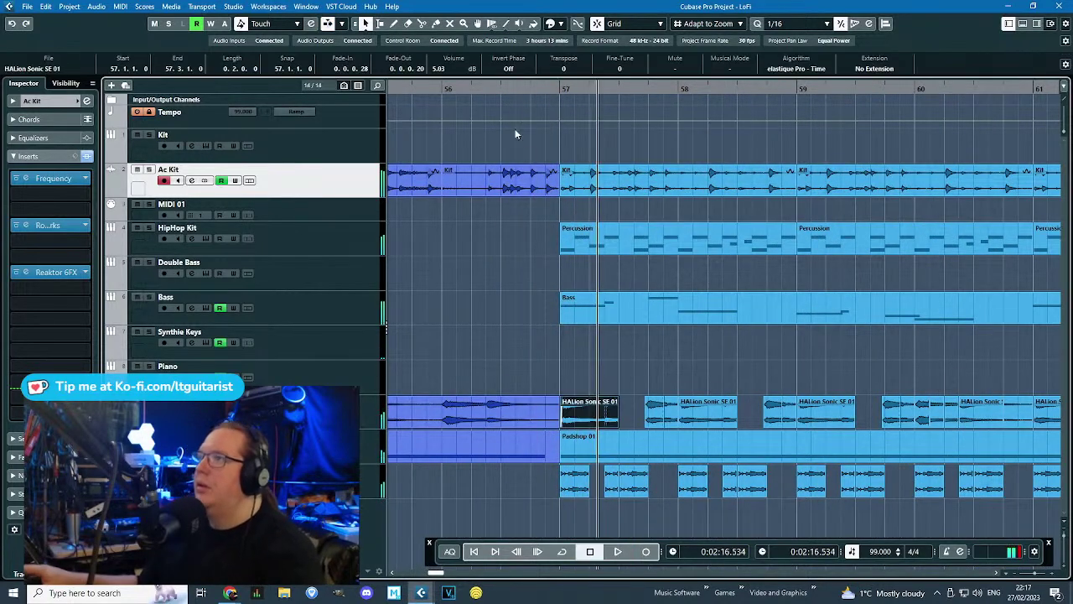
{"action": "key", "text": "Delete"}
{"action": "left_click", "coordinate": [520, 89]}
{"action": "key", "text": "space"}
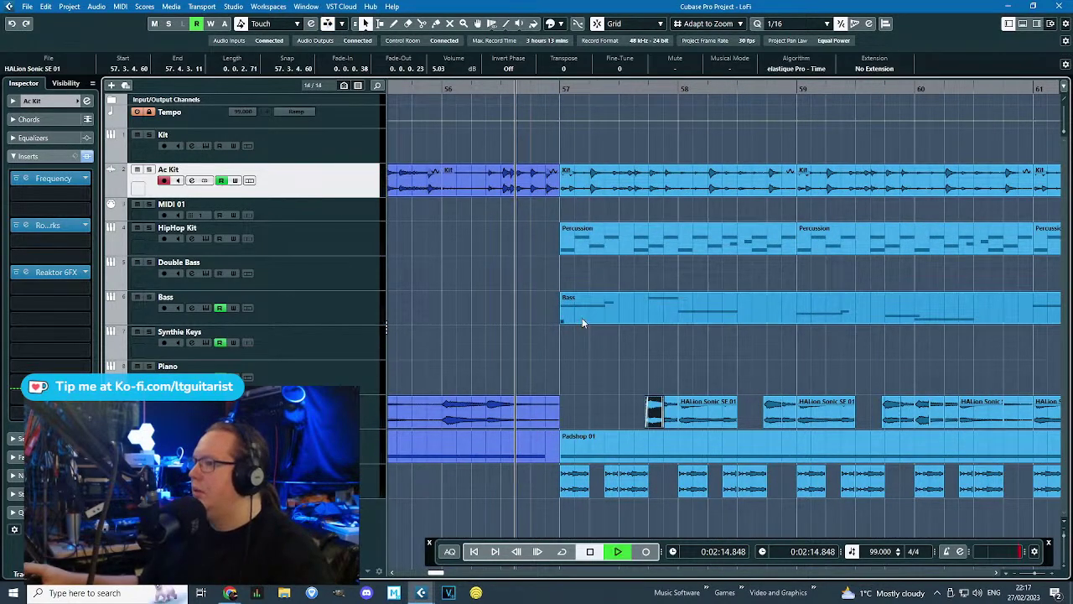
{"action": "scroll", "coordinate": [531, 412], "scroll_direction": "down", "scroll_amount": 3}
{"action": "scroll", "coordinate": [537, 362], "scroll_direction": "left", "scroll_amount": 1}
{"action": "left_click", "coordinate": [597, 367]}
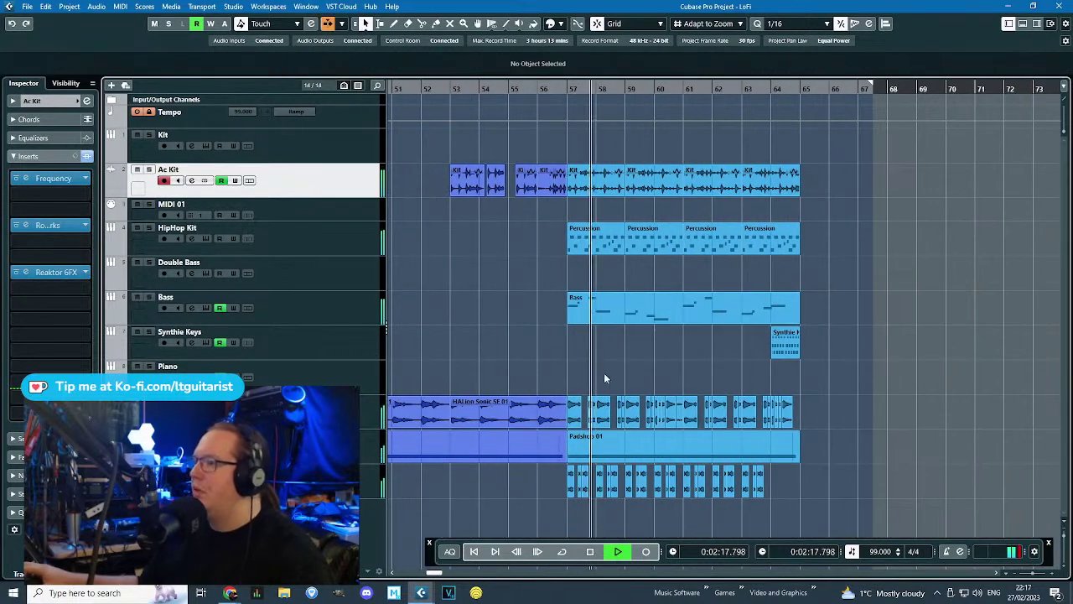
{"action": "key", "text": "space"}
Show and unlock the Ac Kit Mix automation, and bend its decay after bar 48 upwards while playing the passage.
{"action": "left_click_drag", "start_coordinate": [550, 348], "coordinate": [595, 347]}
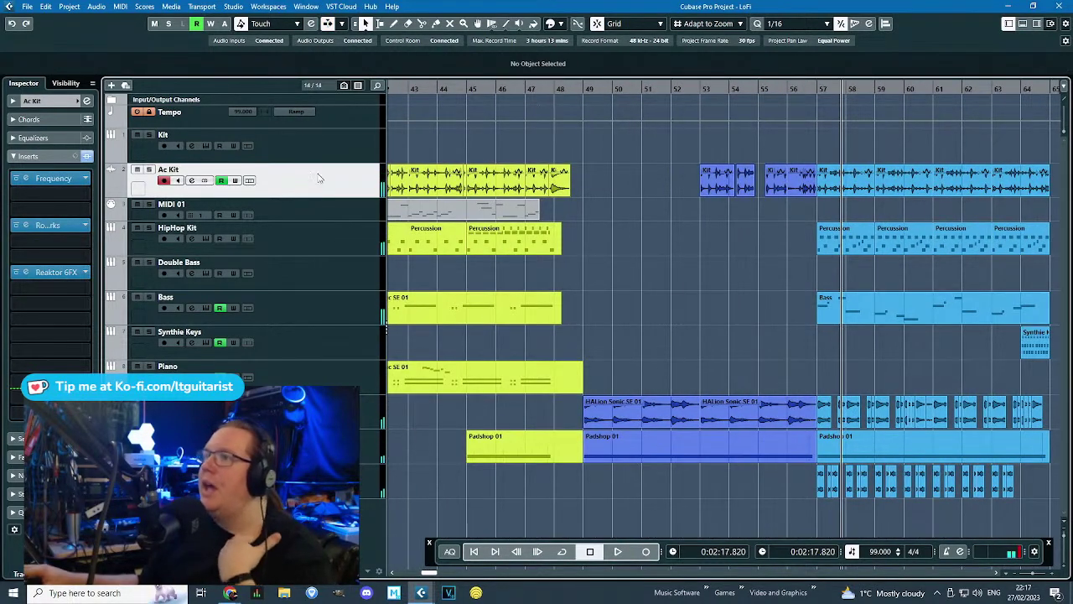
{"action": "left_click", "coordinate": [110, 192]}
{"action": "scroll", "coordinate": [491, 239], "scroll_direction": "up", "scroll_amount": 2}
{"action": "left_click", "coordinate": [575, 88]}
{"action": "key", "text": "space"}
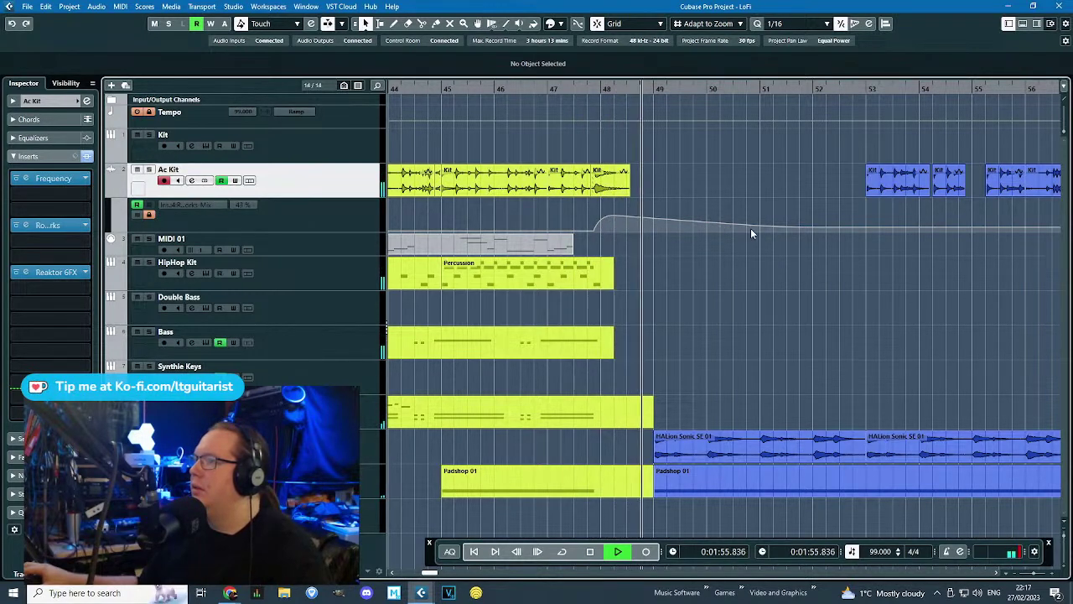
{"action": "left_click", "coordinate": [149, 214]}
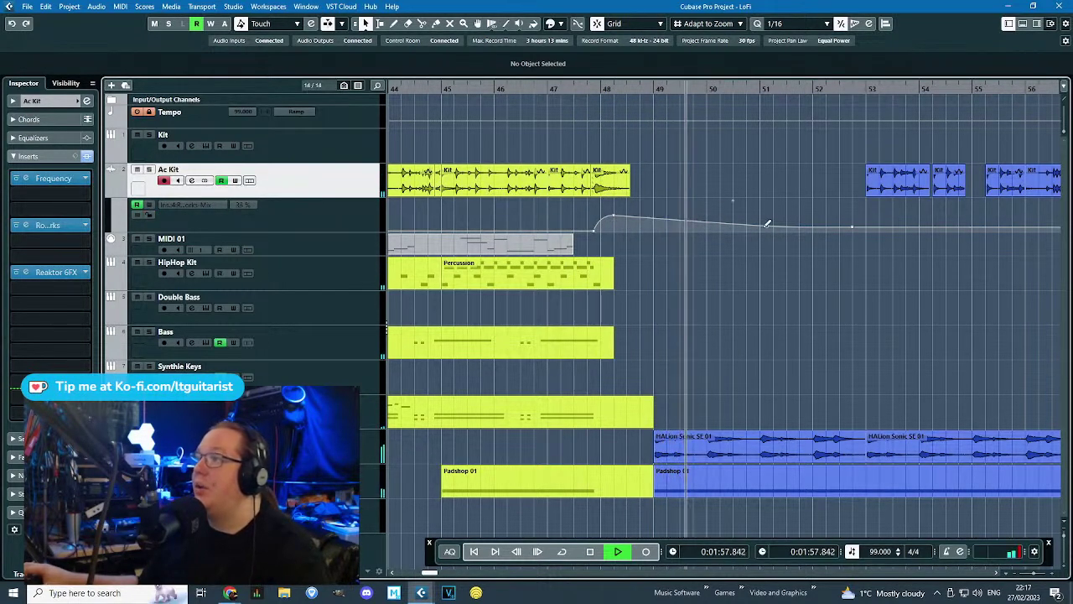
{"action": "left_click_drag", "start_coordinate": [767, 227], "coordinate": [774, 220]}
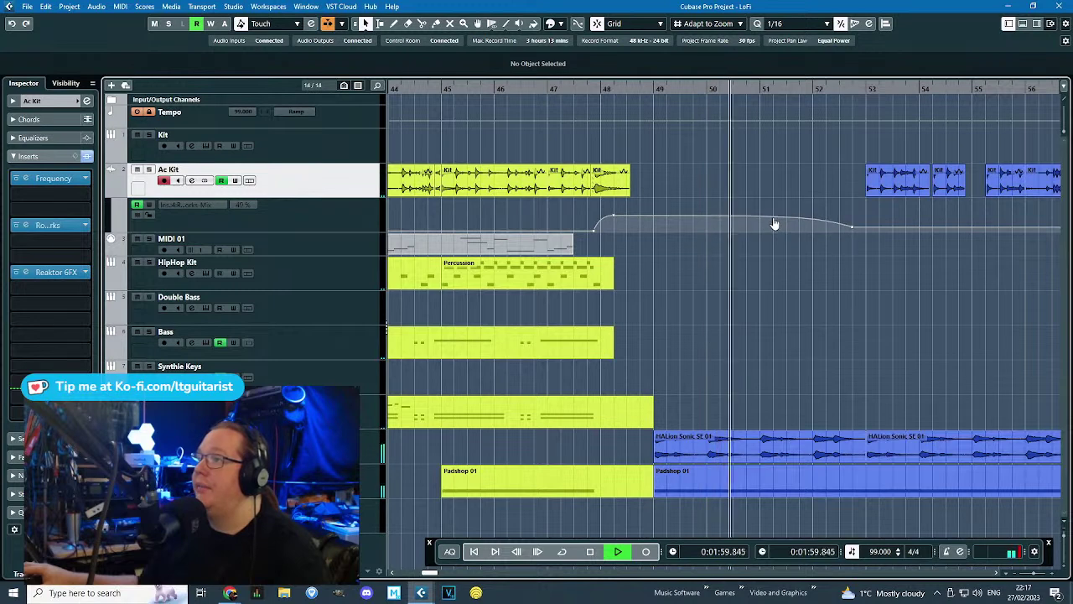
Raise the Ac Kit Mix automation at bar 48.3 to 54 %, and lock and hide the lane while replaying the transition.
{"action": "key", "text": "space"}
{"action": "left_click", "coordinate": [627, 219]}
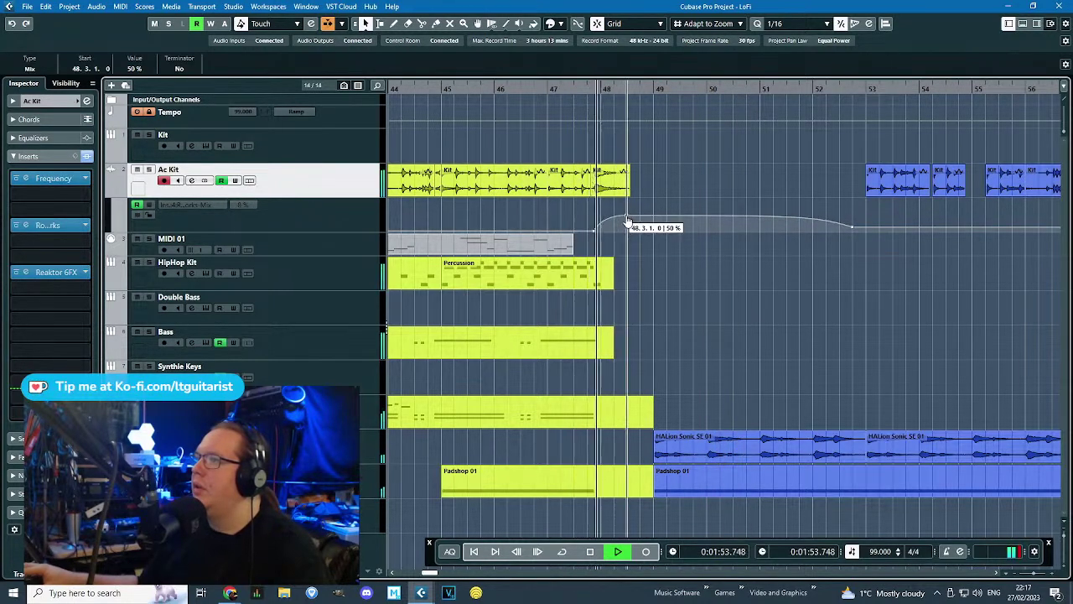
{"action": "left_click_drag", "start_coordinate": [627, 219], "coordinate": [627, 217]}
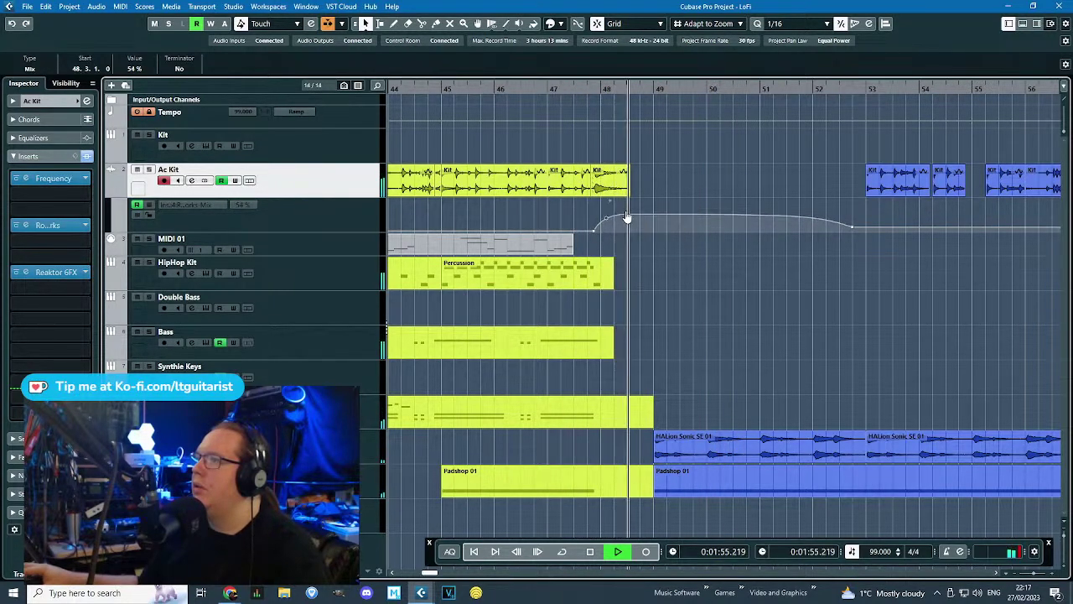
{"action": "left_click", "coordinate": [585, 88]}
{"action": "left_click", "coordinate": [149, 215]}
{"action": "left_click", "coordinate": [111, 193]}
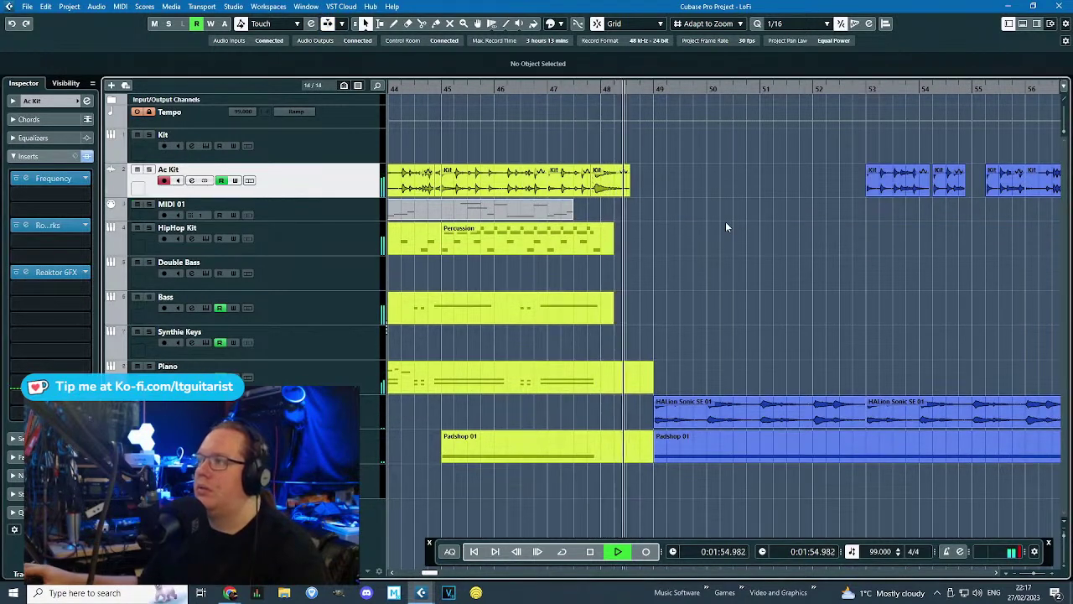
{"action": "scroll", "coordinate": [726, 225], "scroll_direction": "up", "scroll_amount": 3}
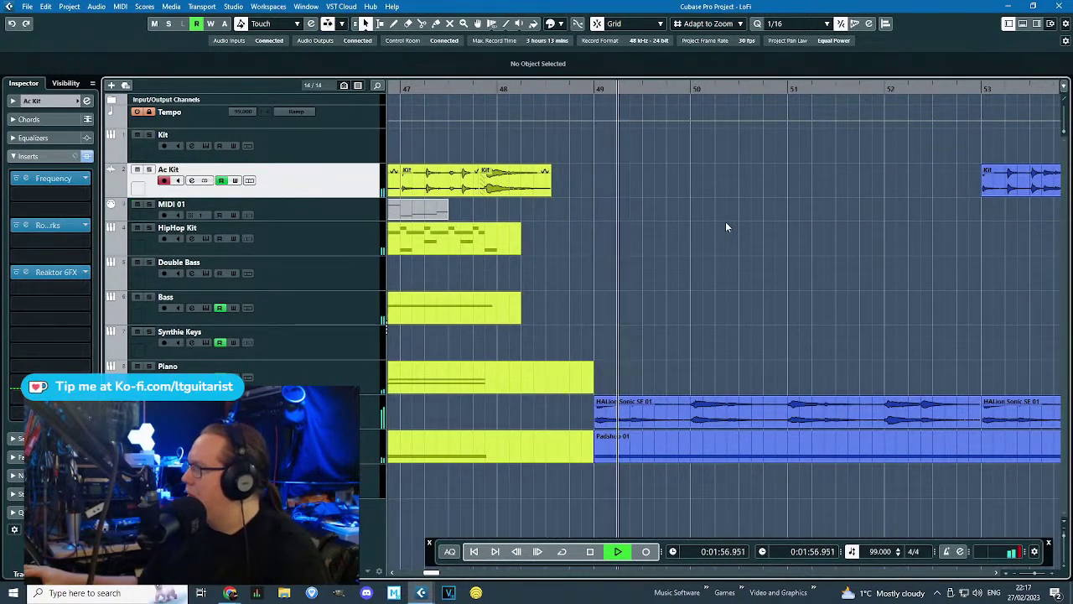
{"action": "scroll", "coordinate": [726, 226], "scroll_direction": "down", "scroll_amount": 3}
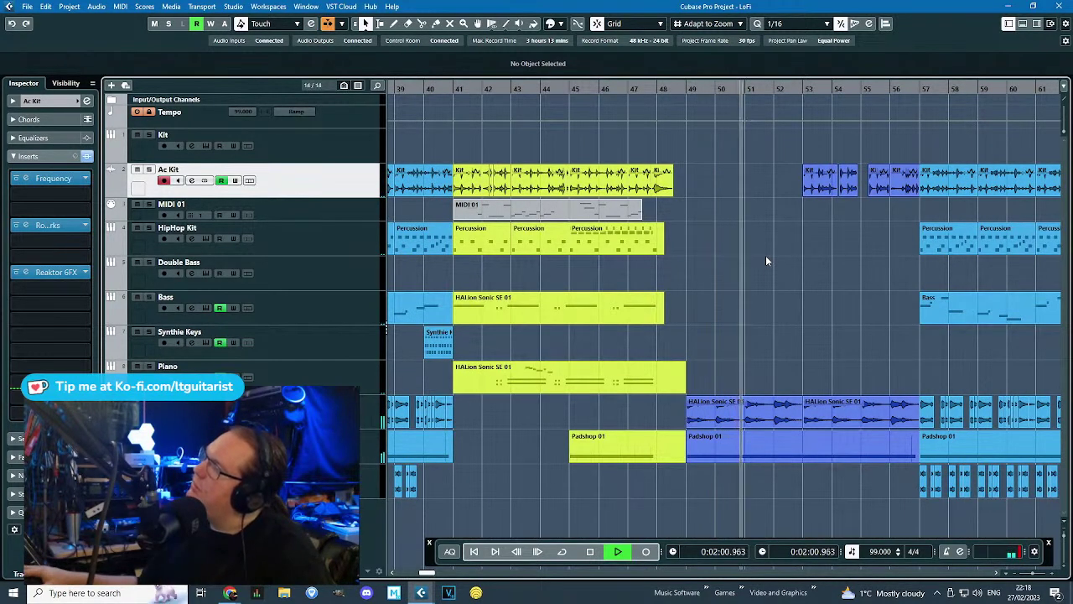
Check the length of the whole arrangement by moving the playhead between its end at bar 65 and its start at bar 9.
{"action": "scroll", "coordinate": [766, 261], "scroll_direction": "down", "scroll_amount": 3}
{"action": "scroll", "coordinate": [436, 149], "scroll_direction": "left", "scroll_amount": 2}
{"action": "left_click_drag", "start_coordinate": [496, 151], "coordinate": [553, 163]}
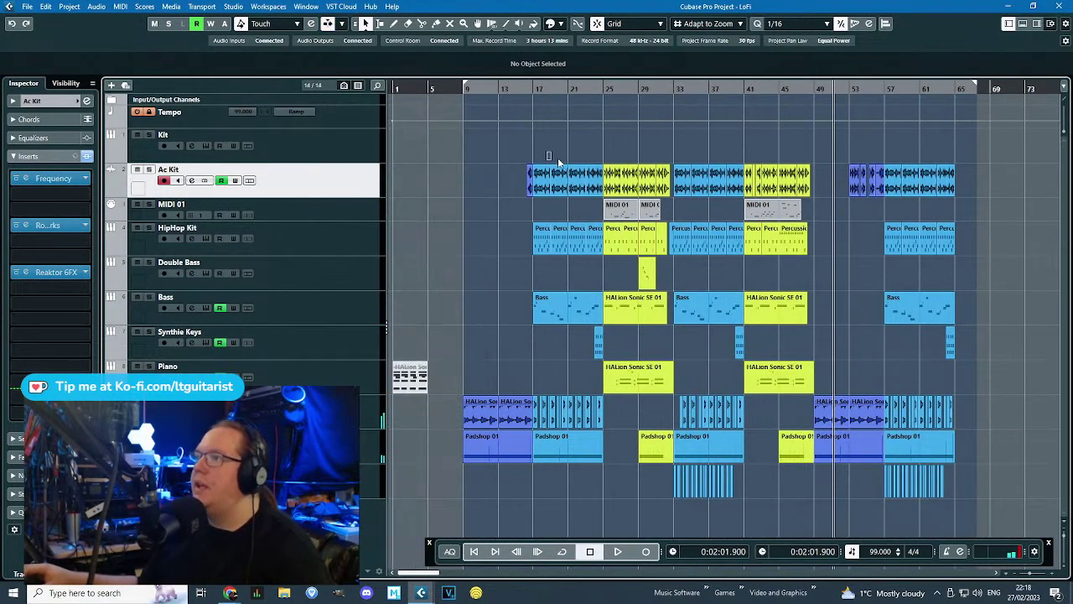
{"action": "left_click", "coordinate": [957, 89]}
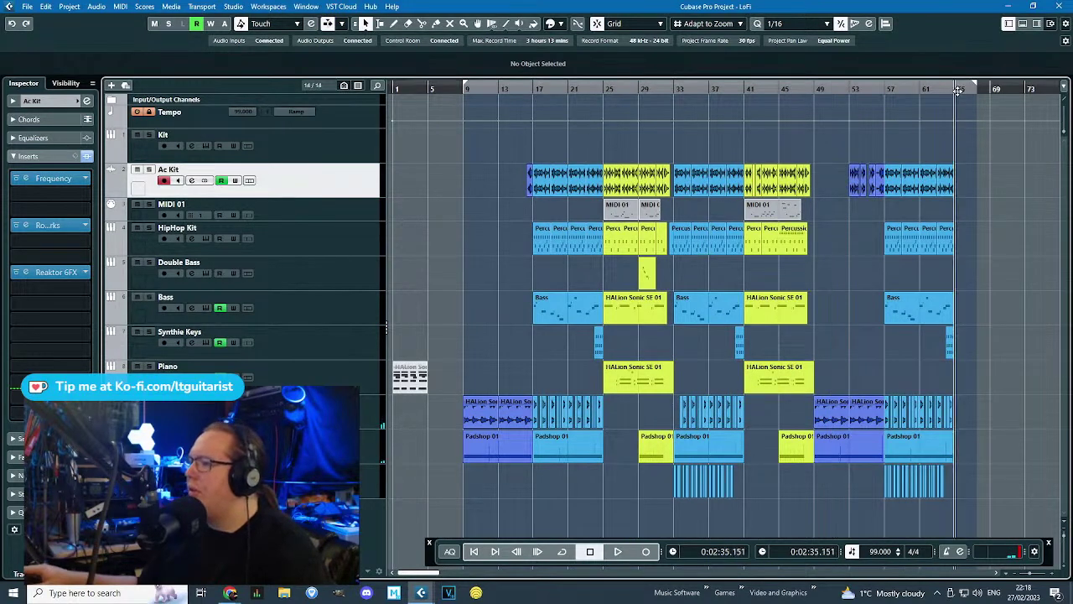
{"action": "left_click", "coordinate": [463, 89]}
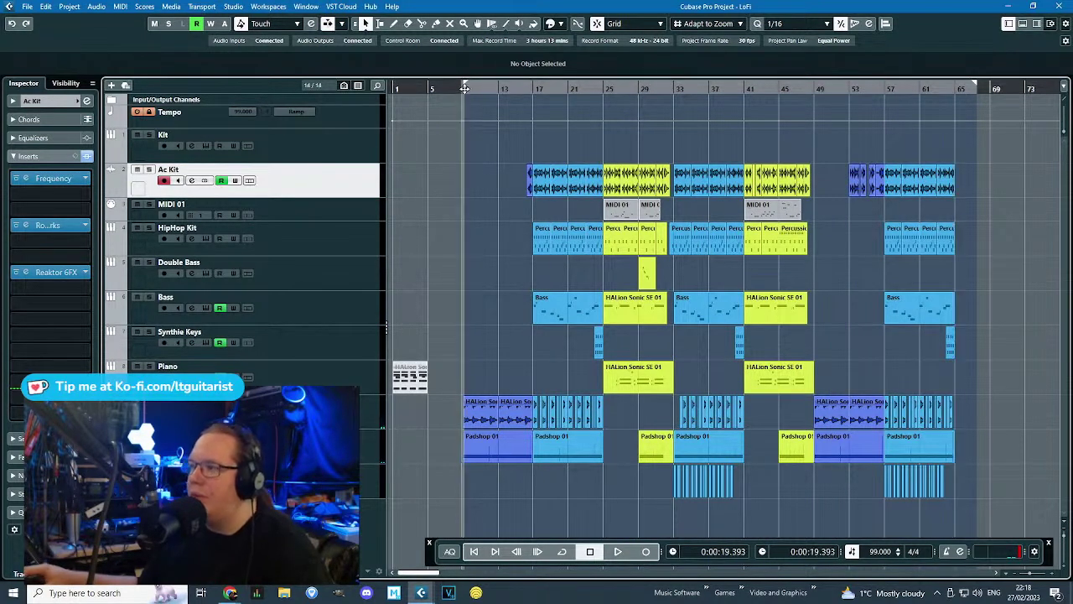
{"action": "left_click", "coordinate": [957, 88]}
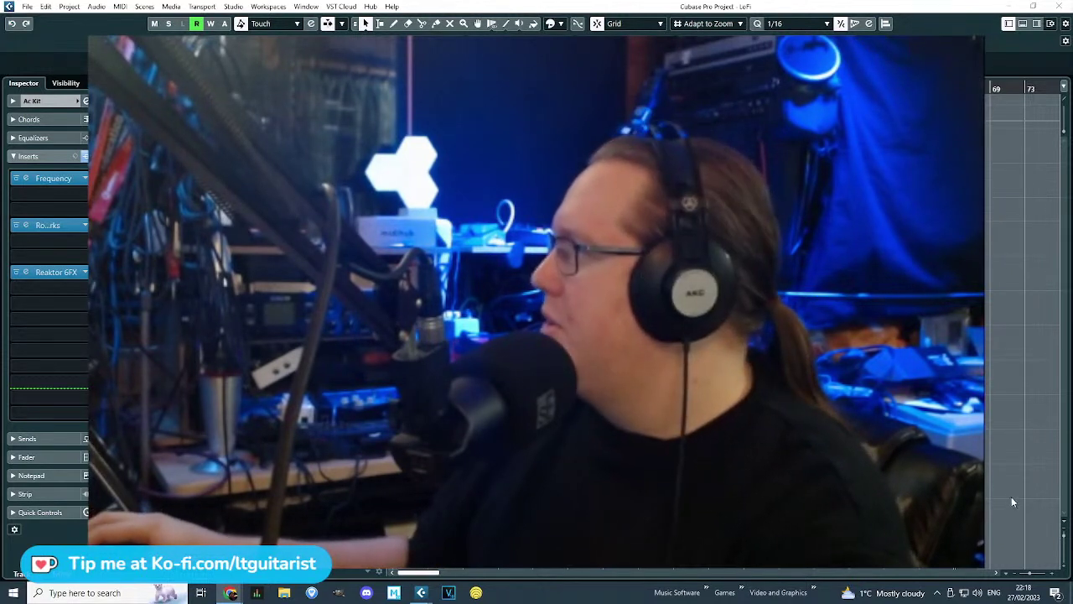
Open the system calendar to look up dates.
{"action": "left_click", "coordinate": [1024, 592]}
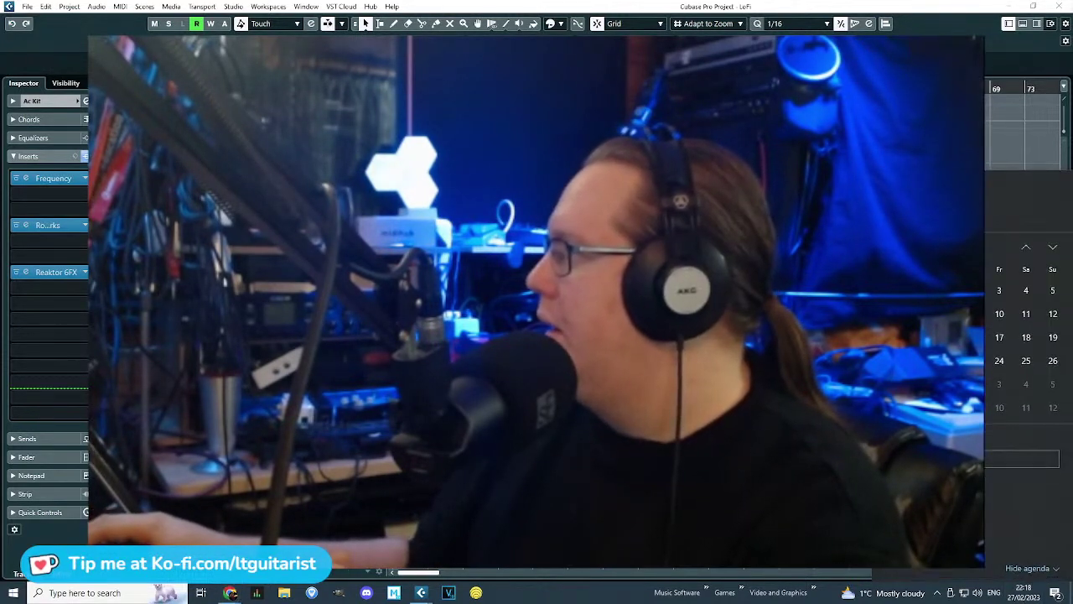